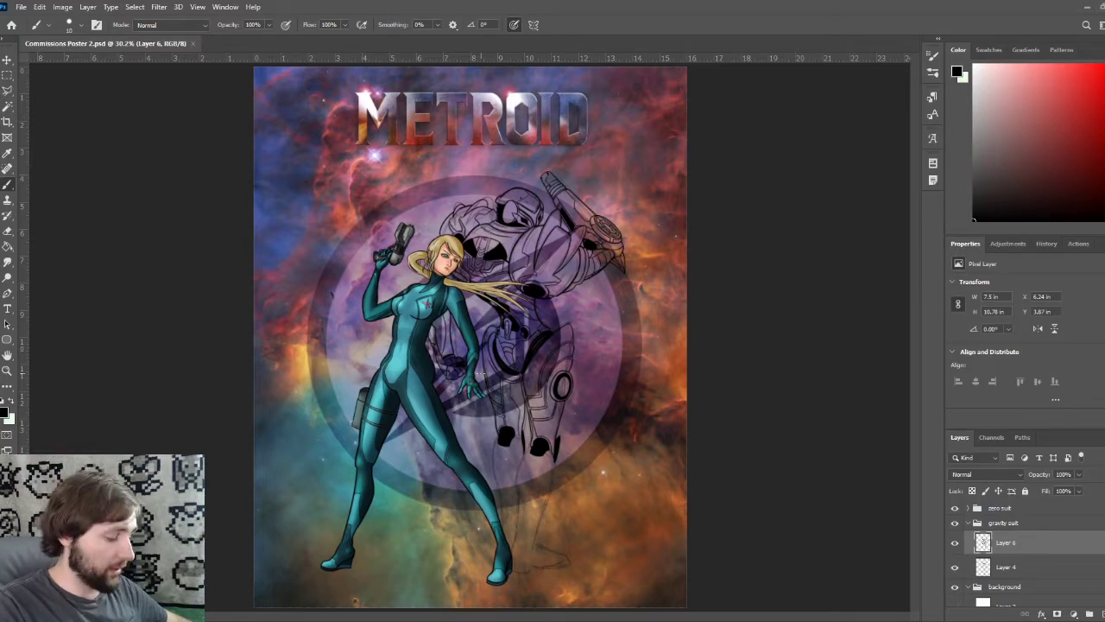
Examine the rough sketch of the armored figure's lower legs and feet beneath the inked knees
key("ctrl+plus")
key("ctrl+plus")
key("ctrl+plus")
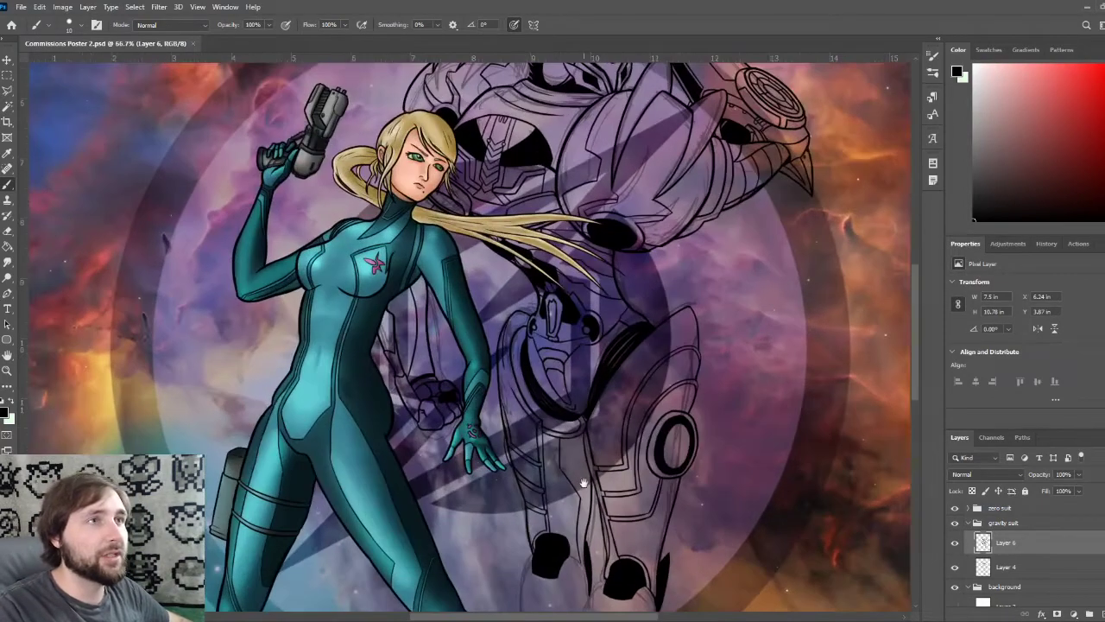
left_click_drag(582, 482, 477, 264)
key("ctrl+plus")
left_click_drag(530, 444, 492, 341)
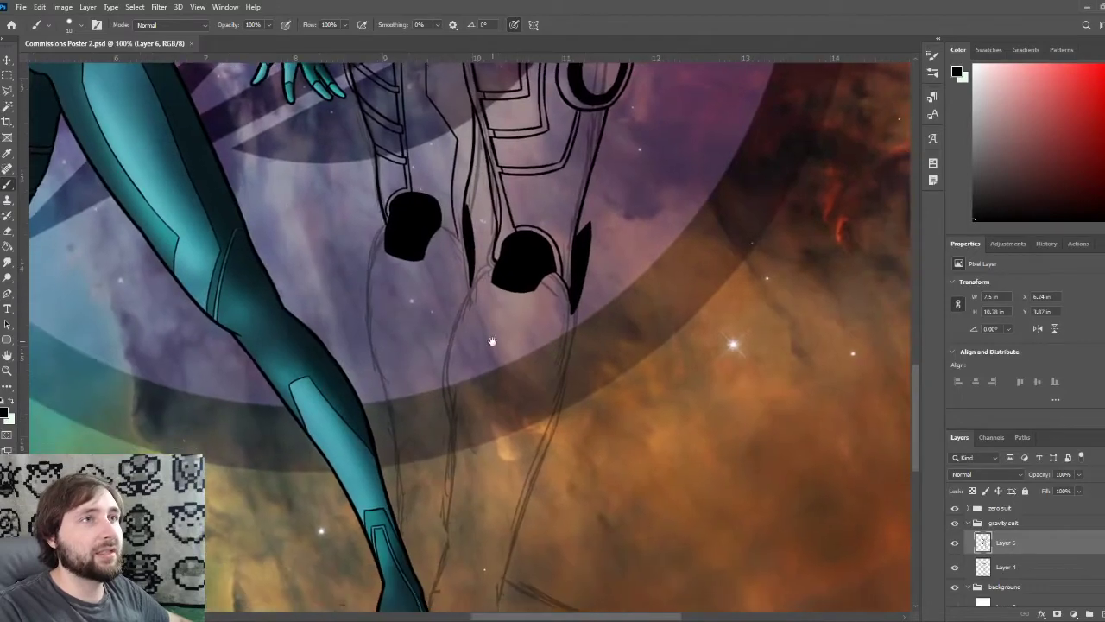
scroll(494, 349, "up", 3)
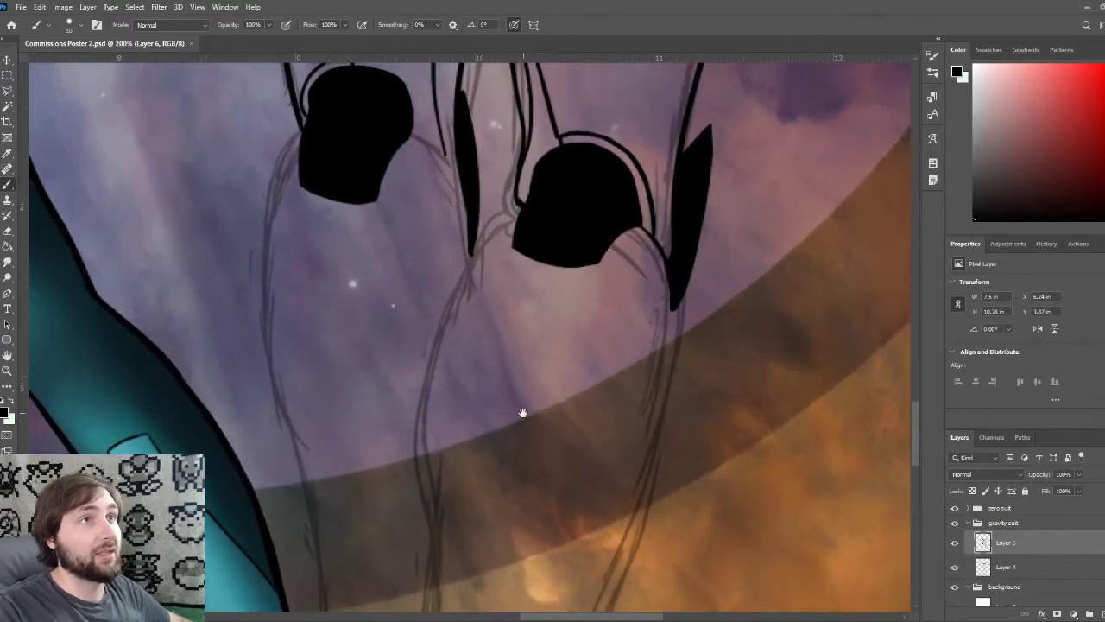
left_click_drag(492, 257, 495, 289)
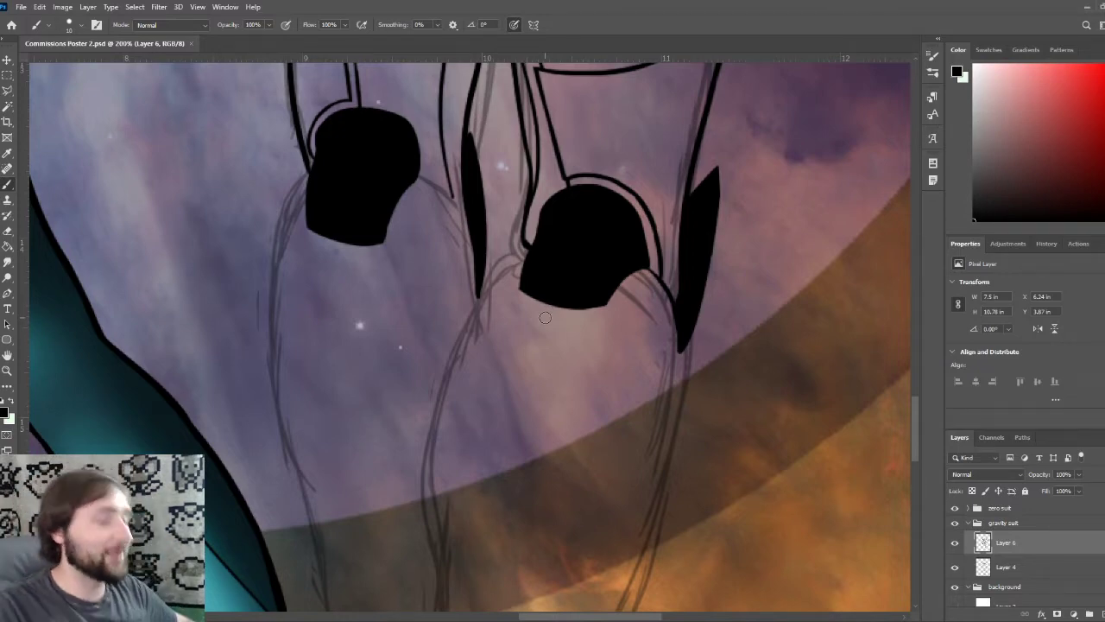
left_click_drag(633, 361, 643, 364)
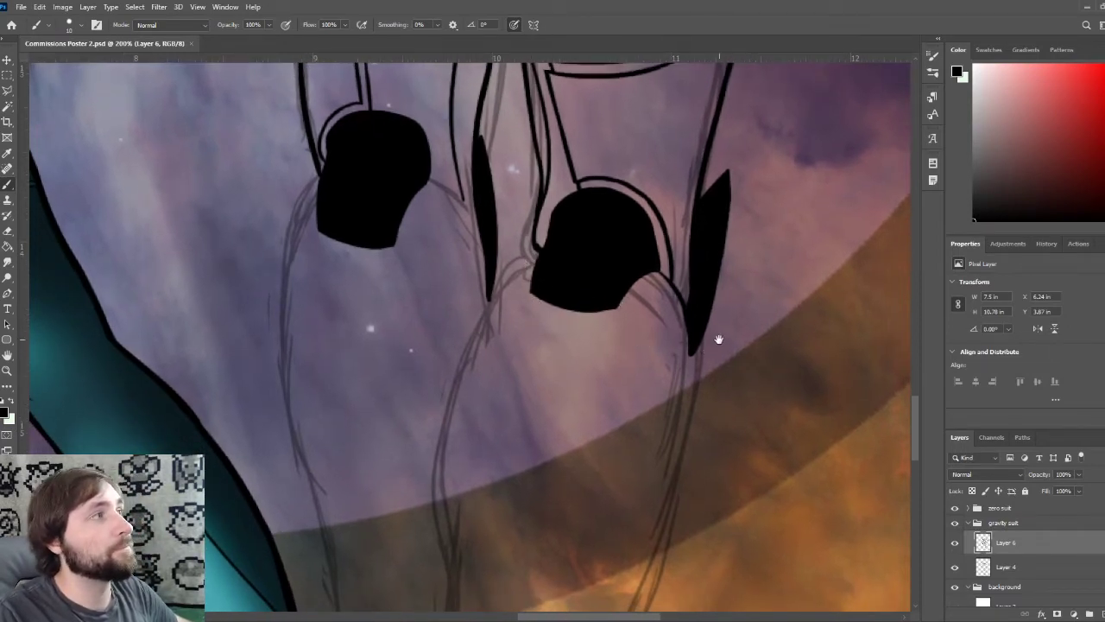
left_click_drag(716, 339, 716, 294)
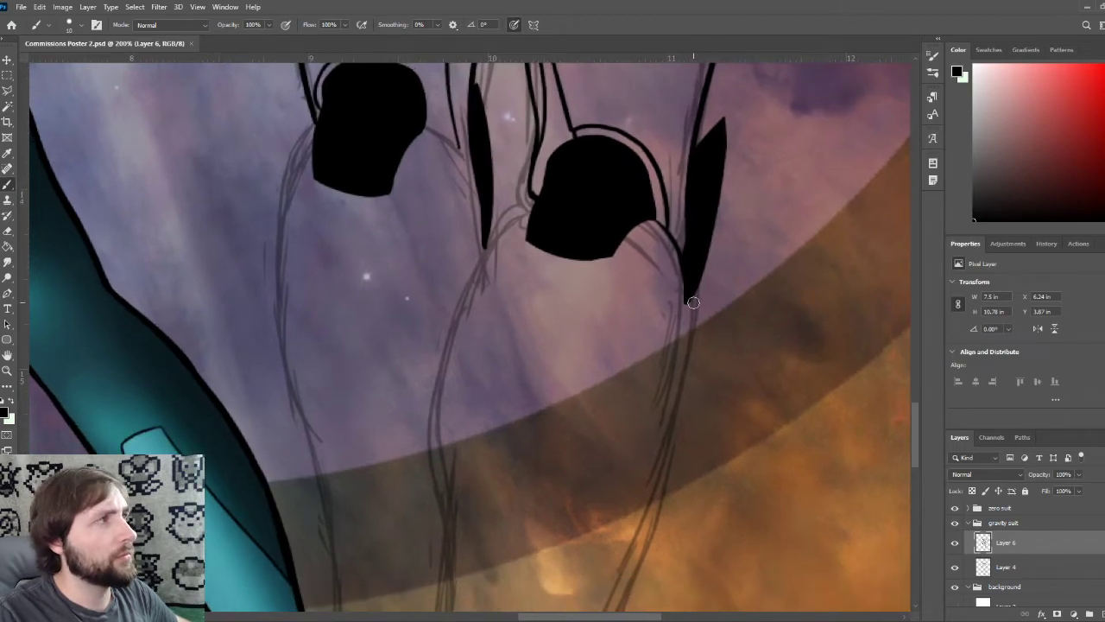
key("ctrl+minus")
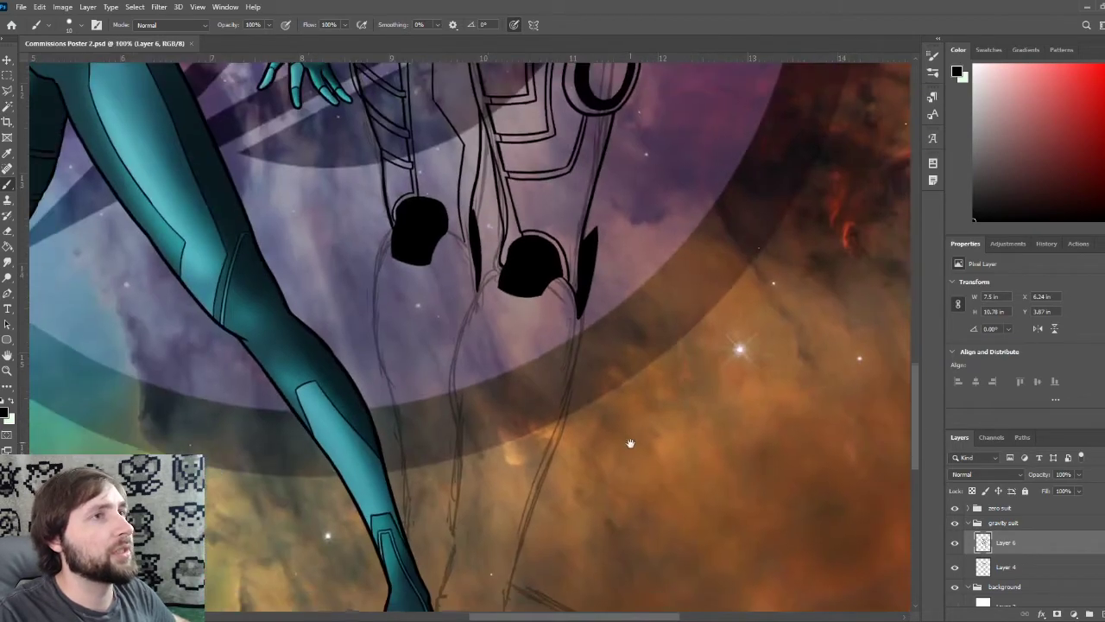
left_click_drag(631, 443, 647, 331)
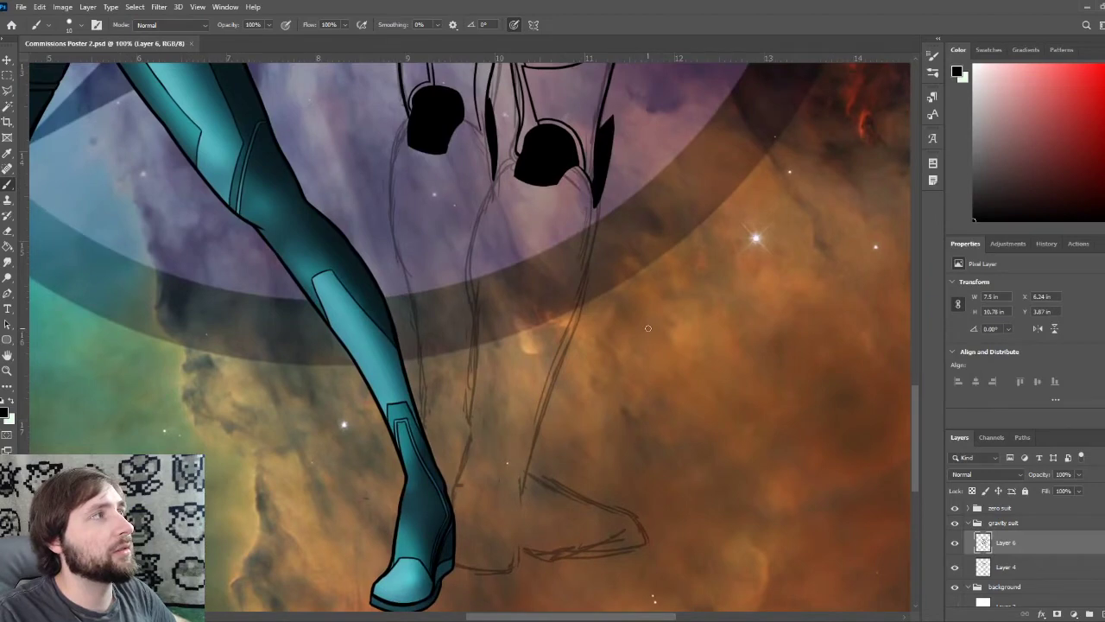
Ink both side contours of the armored figure's right-hand shin in black, following the sketch down from the knee and redoing the left curve once
key("ctrl+plus")
left_click_drag(669, 268, 621, 394)
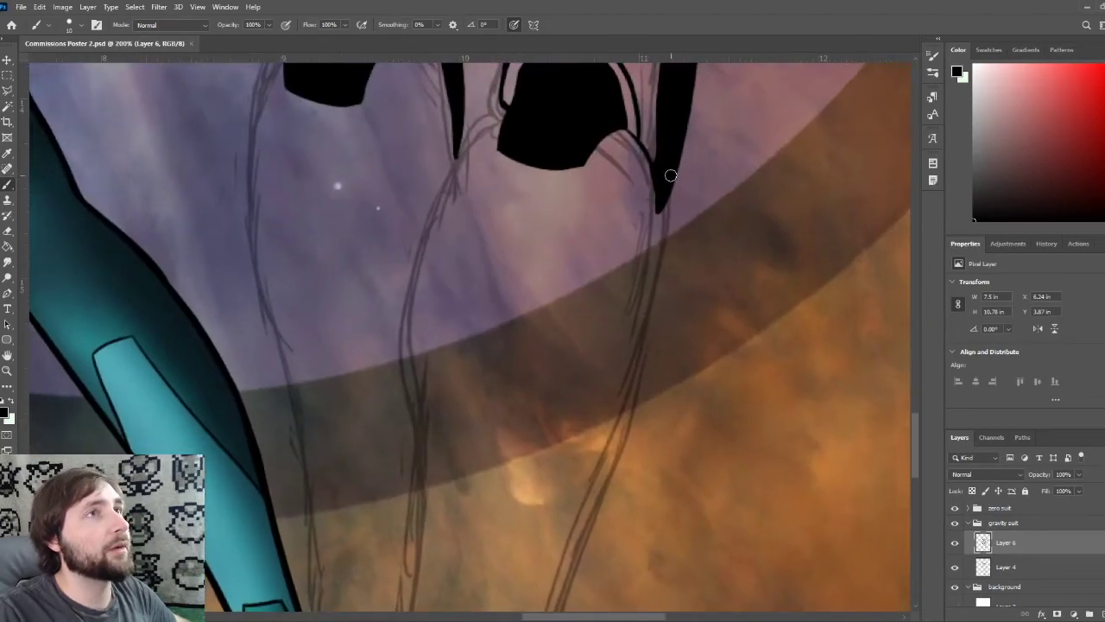
left_click_drag(649, 165, 657, 380)
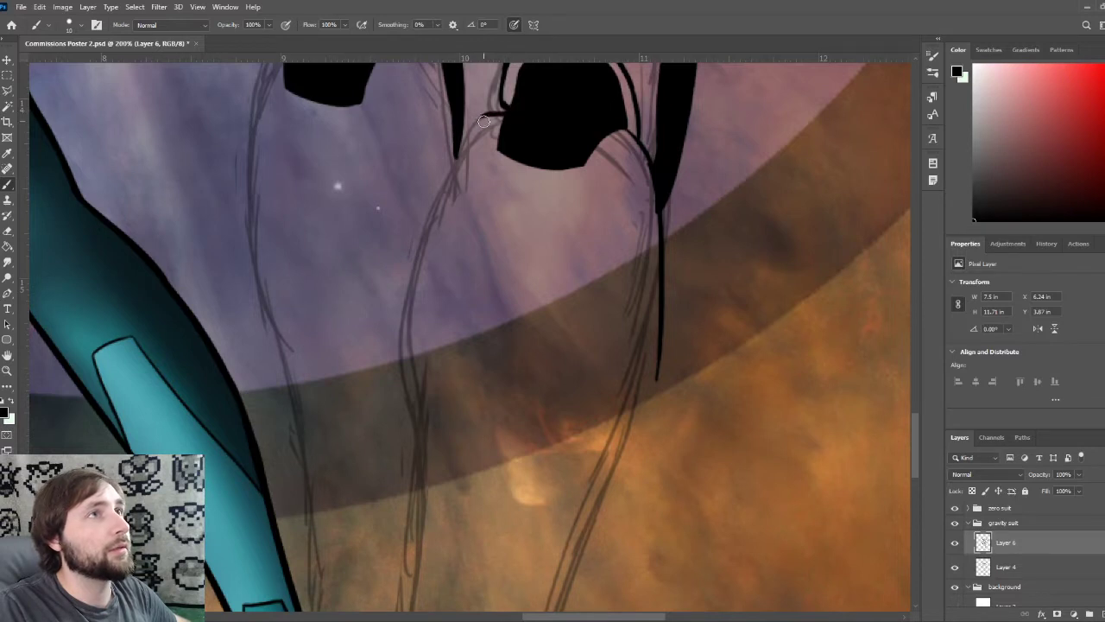
left_click_drag(489, 114, 386, 367)
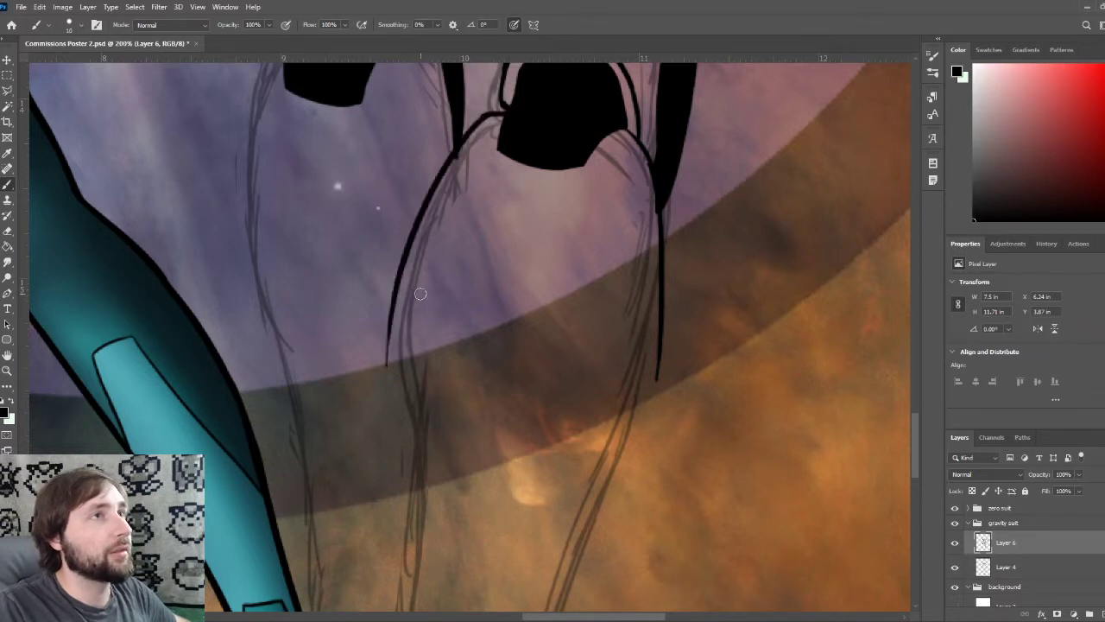
key("ctrl+z")
left_click_drag(488, 112, 401, 395)
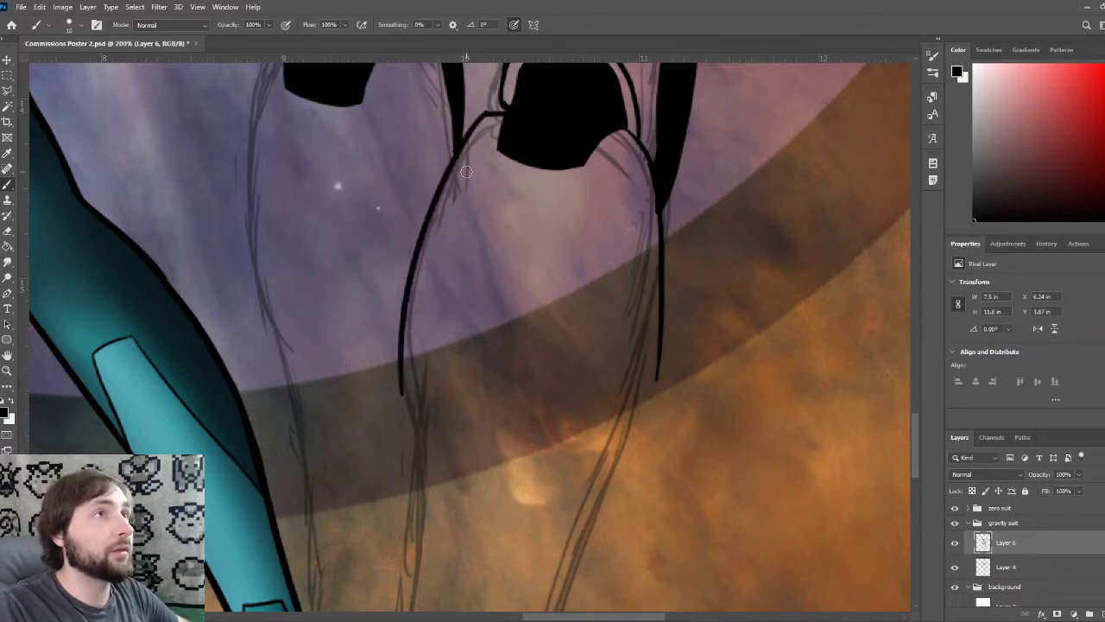
Clean up the joints where the inked shin contours meet the black knee and the pointed side shape
key("ctrl+plus")
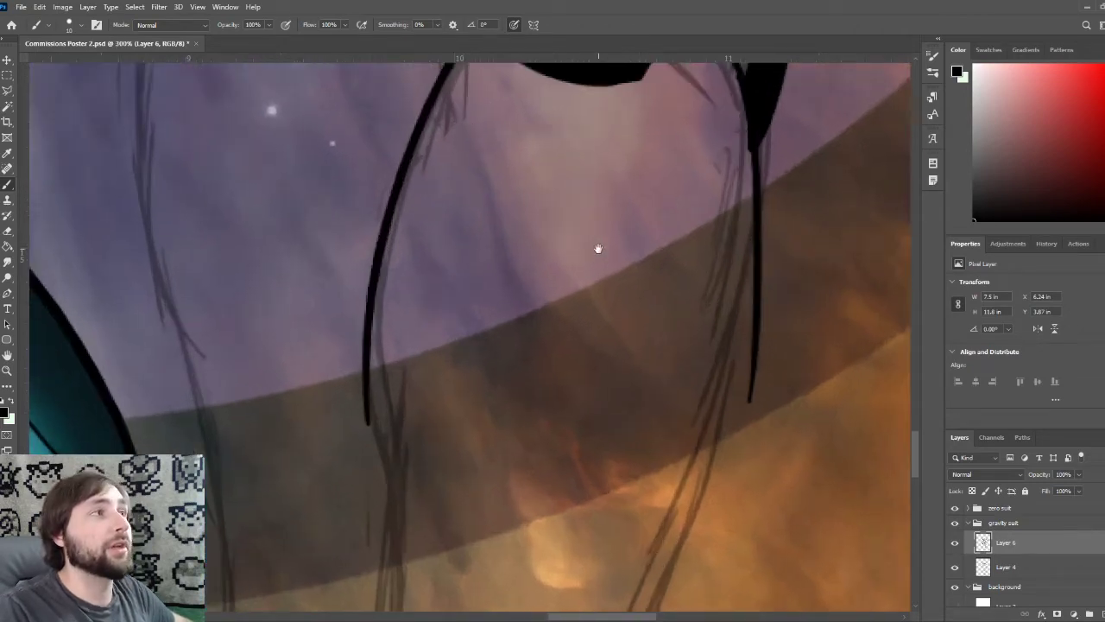
left_click_drag(598, 248, 538, 466)
scroll(493, 321, "up", 1)
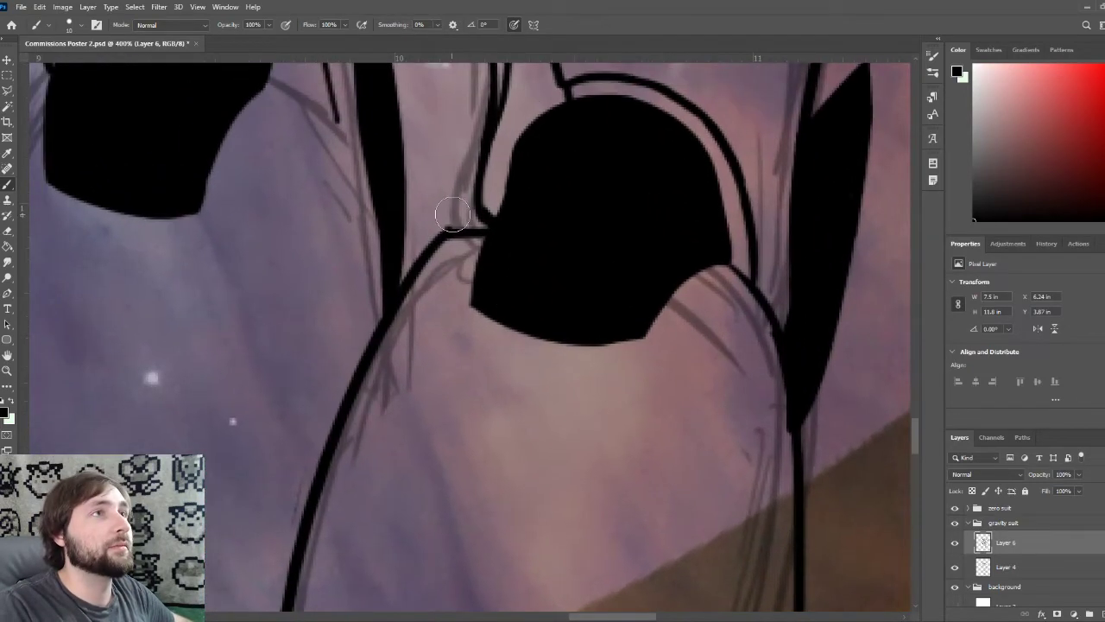
key("ctrl+z")
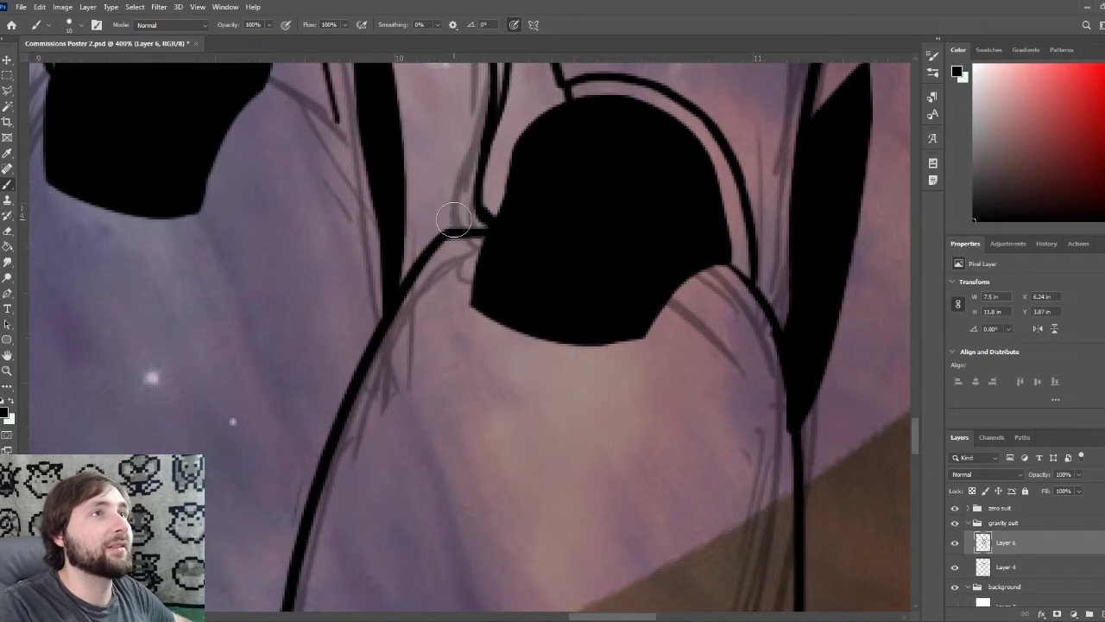
key("ctrl+minus")
left_click_drag(587, 415, 456, 316)
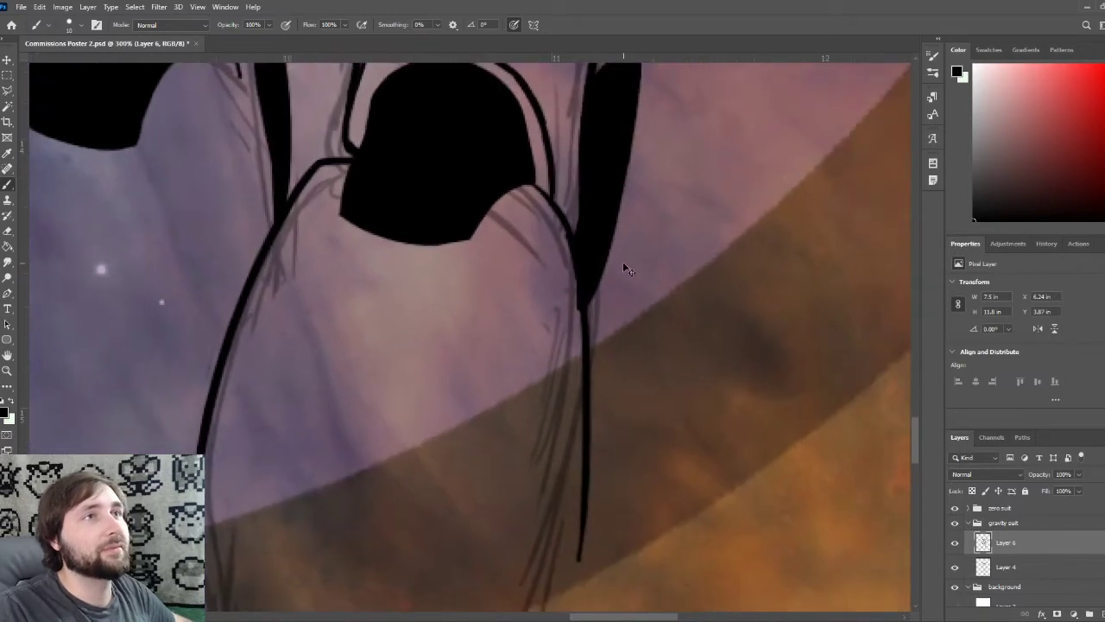
key("ctrl+plus")
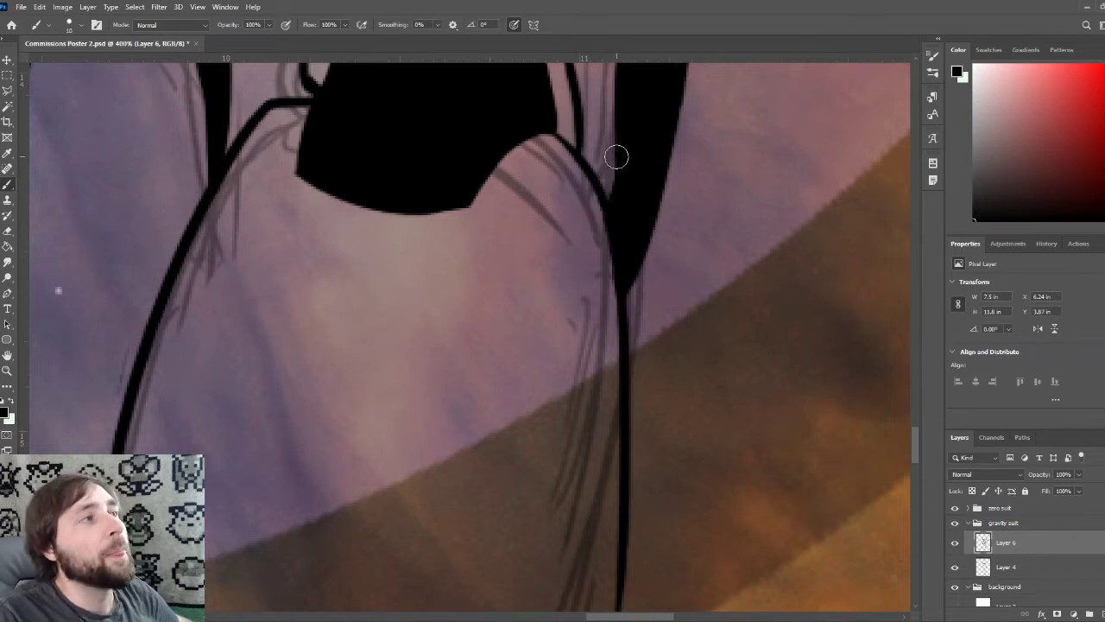
left_click_drag(533, 400, 542, 381)
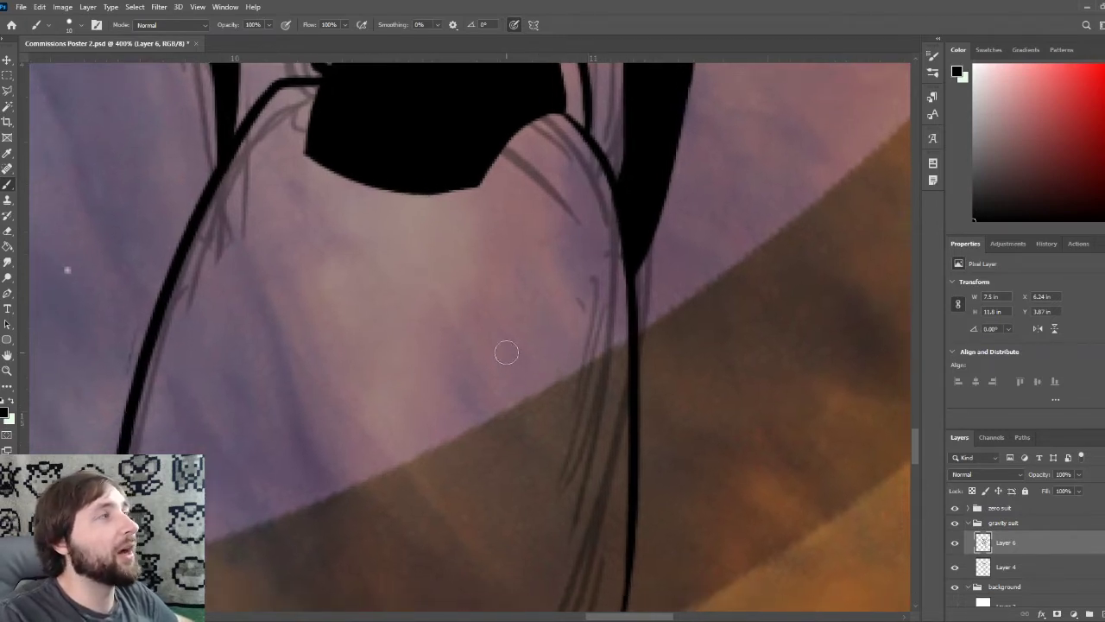
Ink an angular trim band around the underside of the black knee joint and trim the overshooting line ends at its corners
left_click_drag(489, 265, 520, 420)
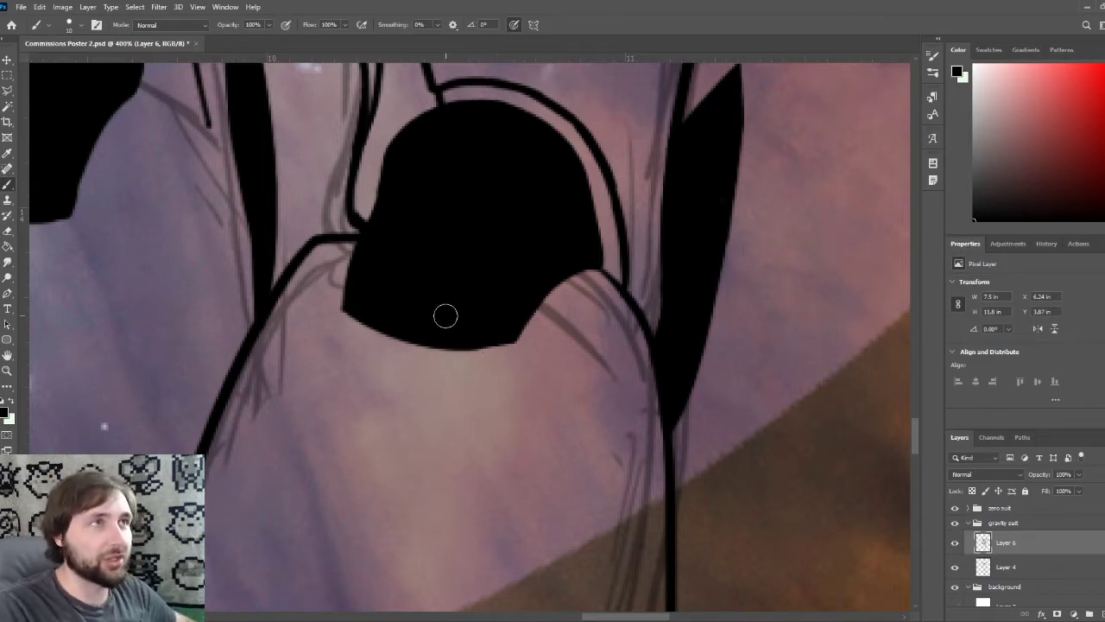
key("space")
left_click_drag(442, 296, 456, 234)
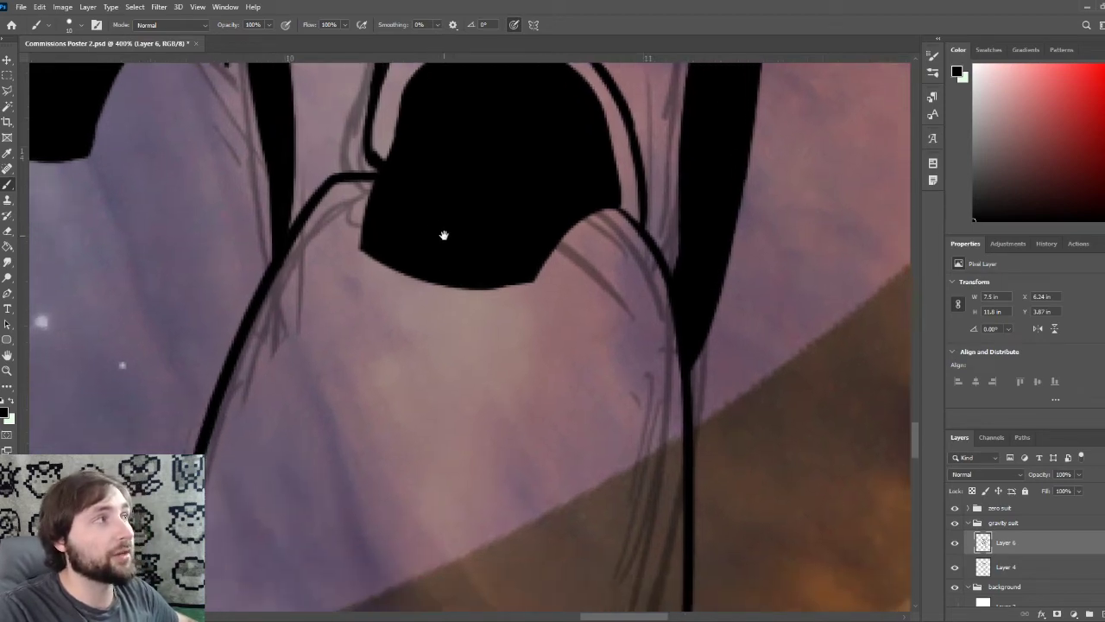
left_click_drag(329, 180, 333, 298)
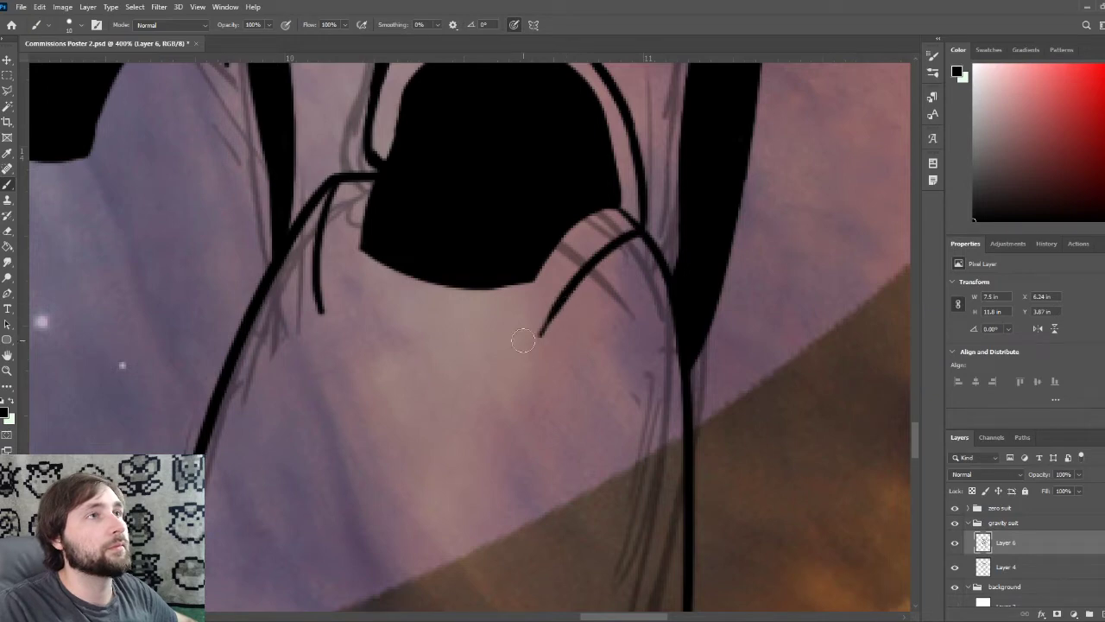
left_click_drag(313, 259, 560, 349)
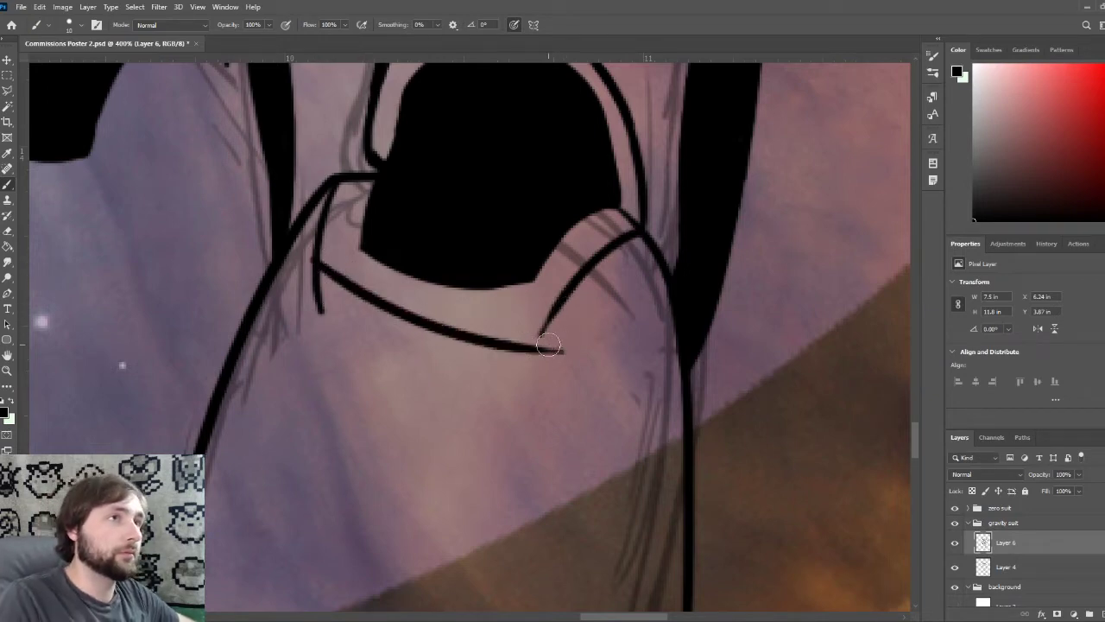
left_click_drag(539, 336, 529, 351)
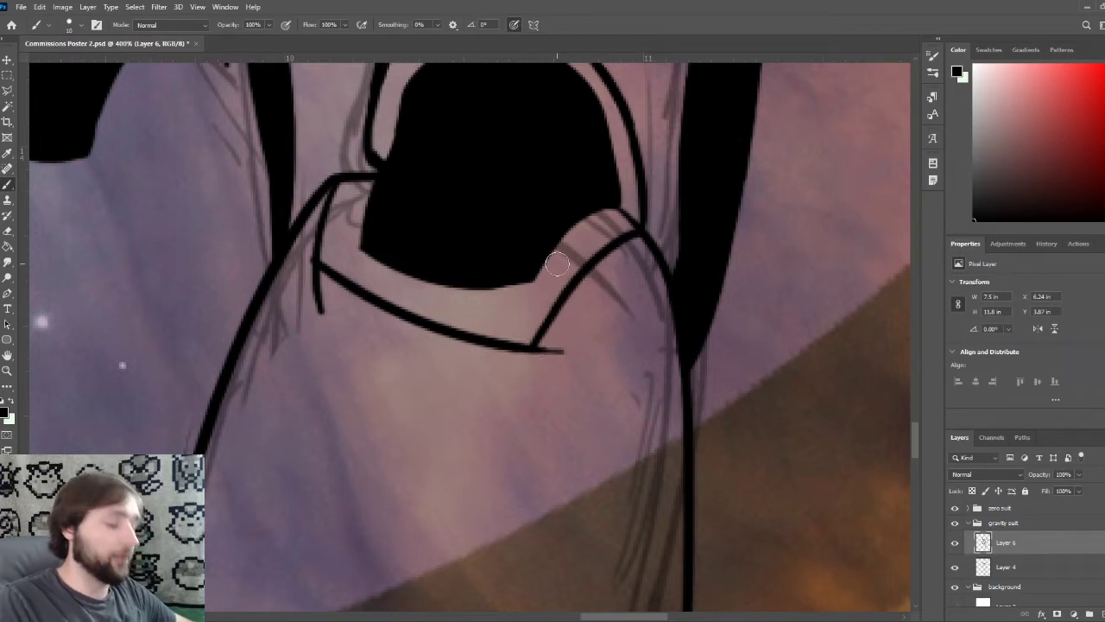
left_click_drag(570, 357, 537, 351)
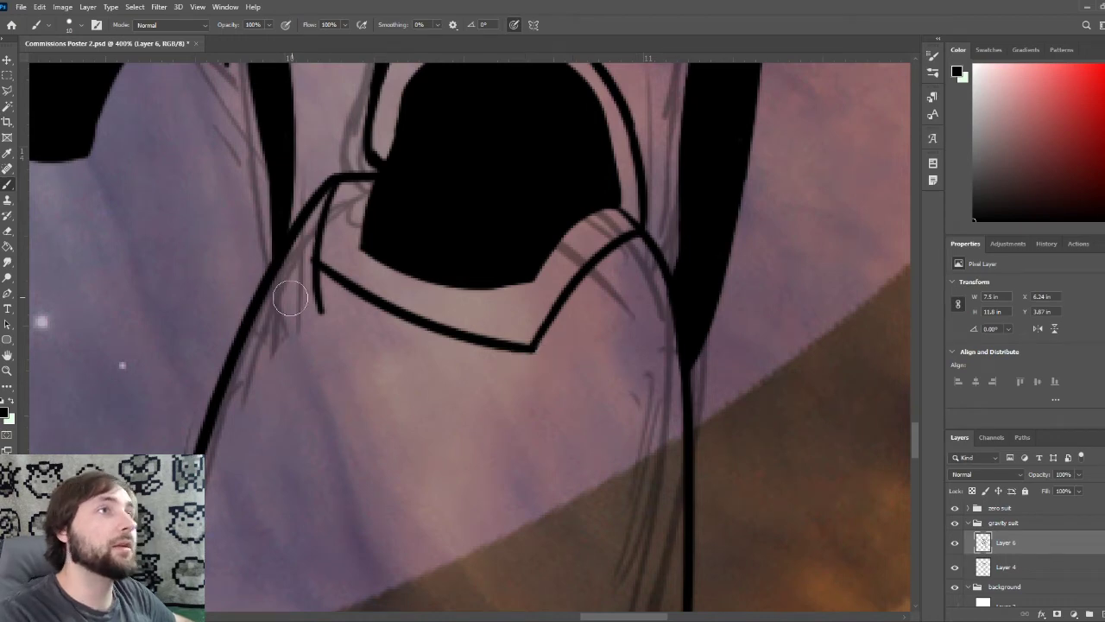
left_click_drag(329, 331, 316, 267)
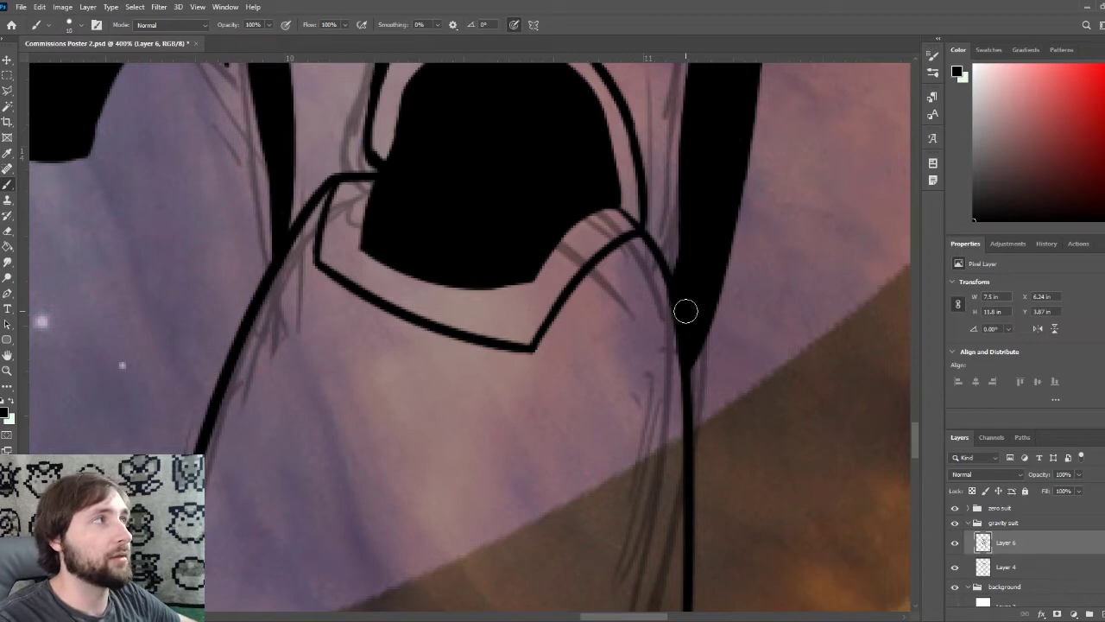
left_click_drag(543, 389, 580, 298)
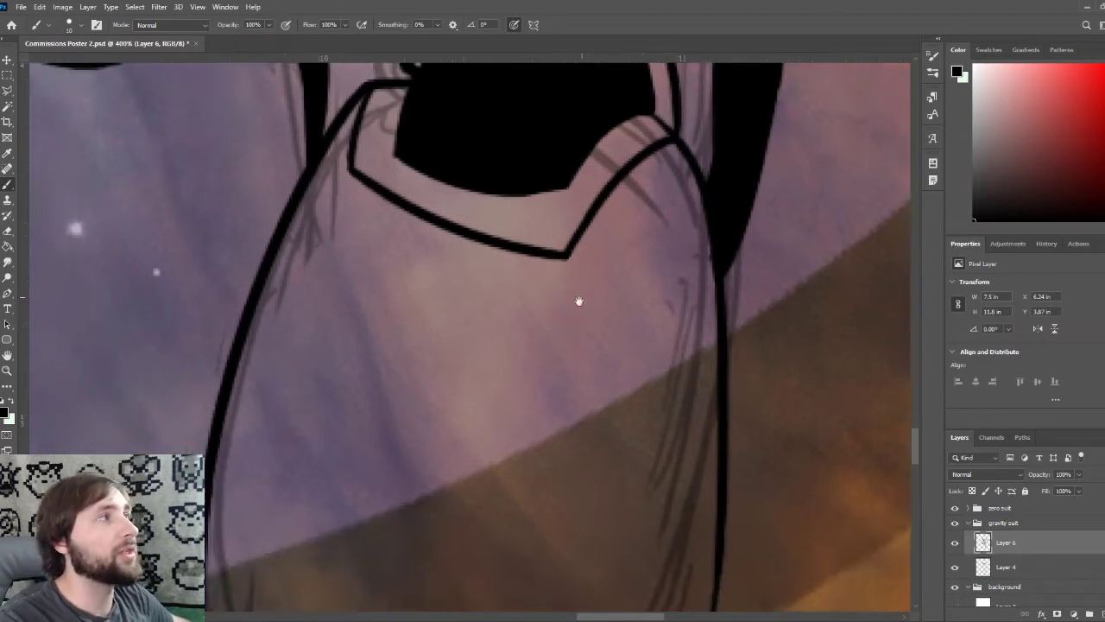
key("ctrl+minus")
left_click_drag(531, 400, 540, 345)
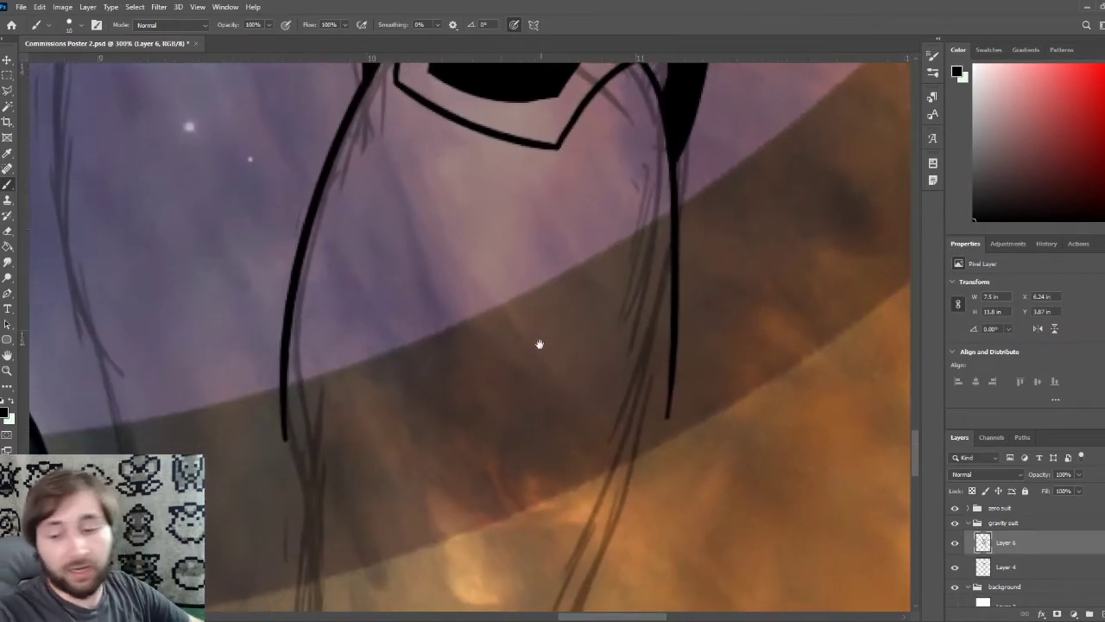
scroll(528, 327, "up", 2)
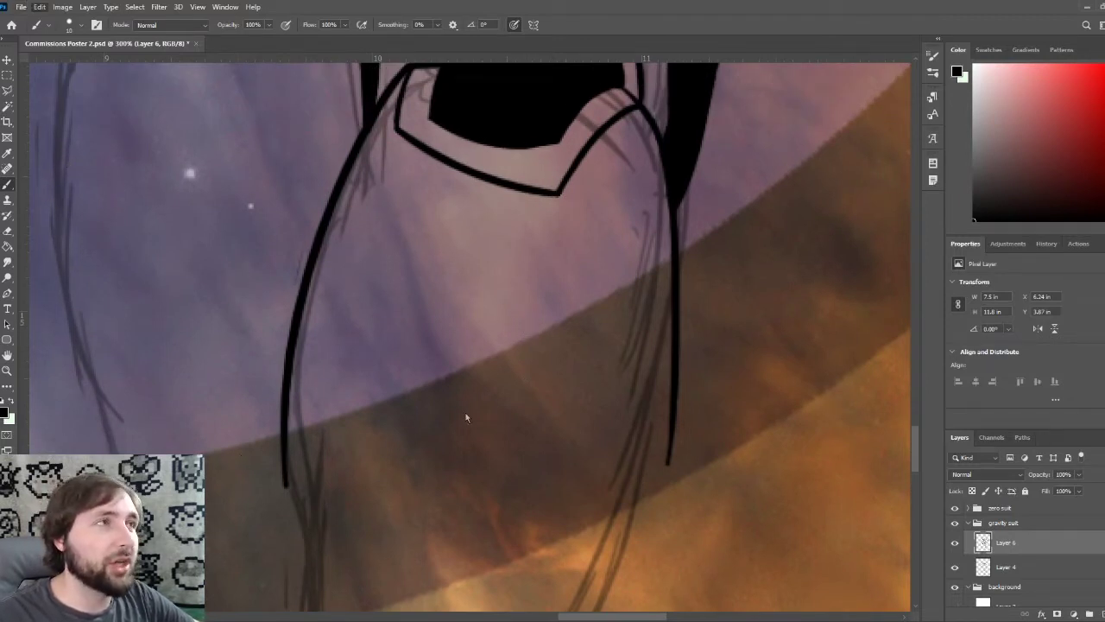
key("i")
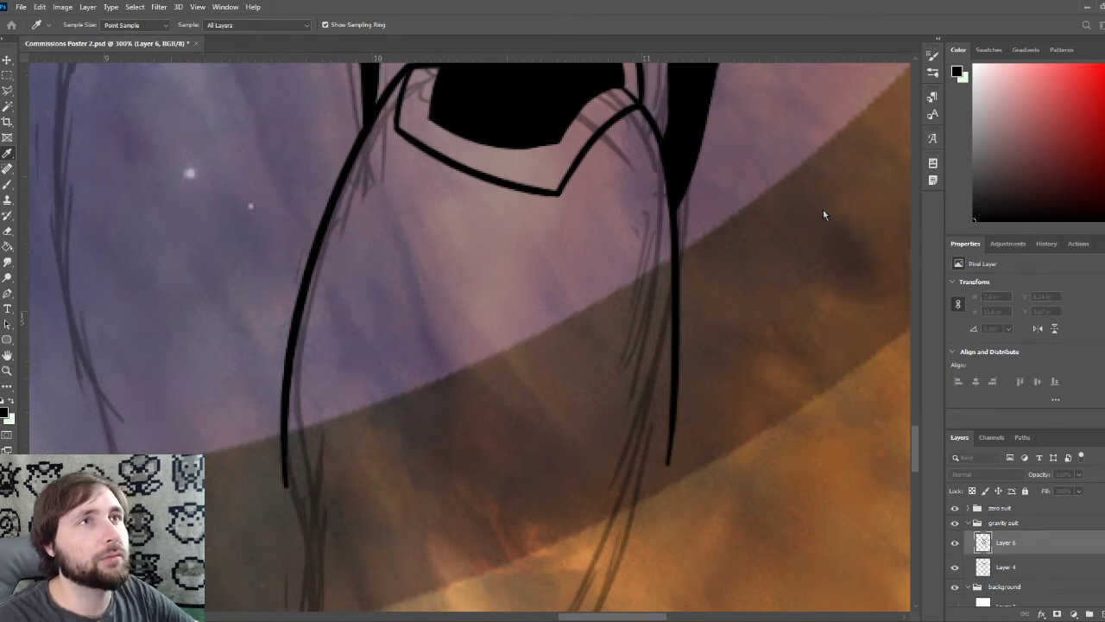
key("b")
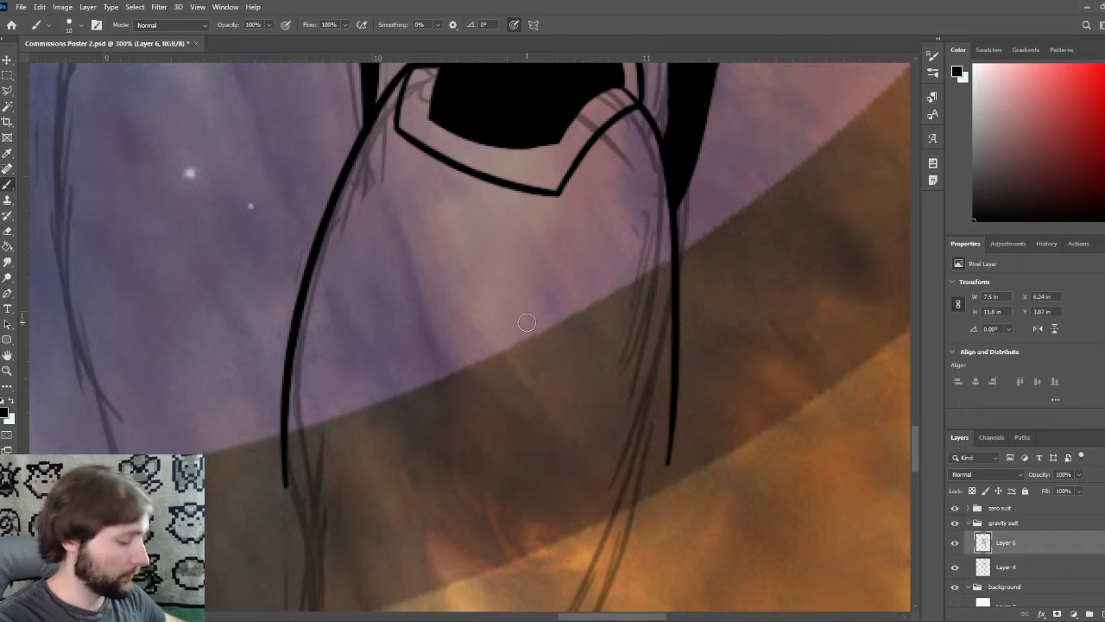
left_click_drag(531, 332, 531, 306)
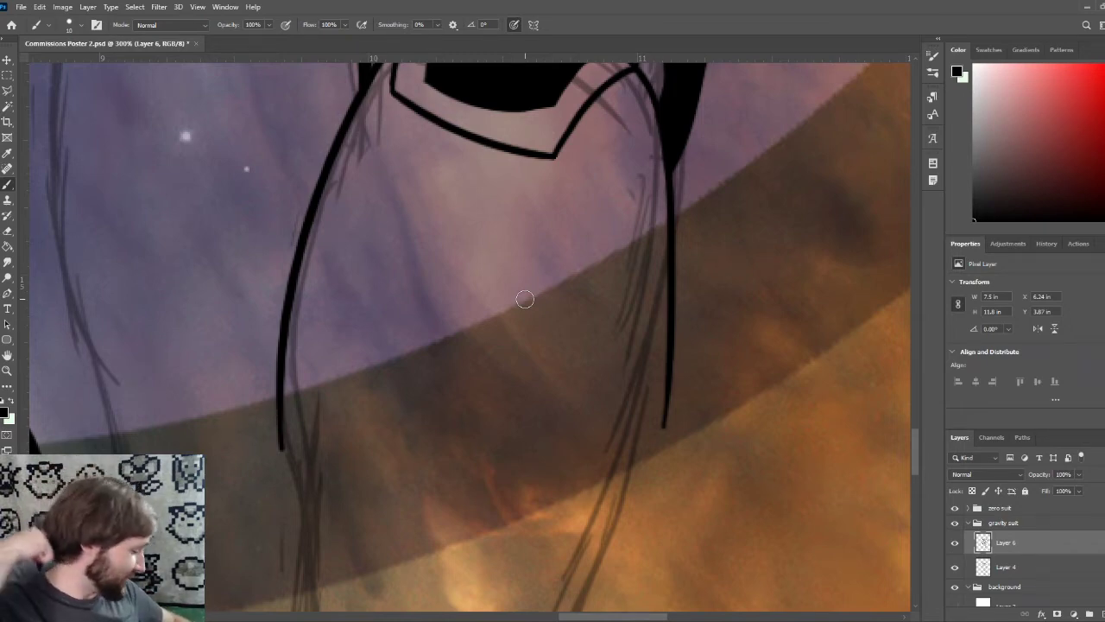
mouse_move(527, 262)
left_mouse_down()
mouse_move(533, 249)
mouse_move(518, 242)
left_mouse_up()
Ink the shin plate's lower edge as two curves meeting in a downward point, plus a short line up to the left shin contour
key("ctrl+minus")
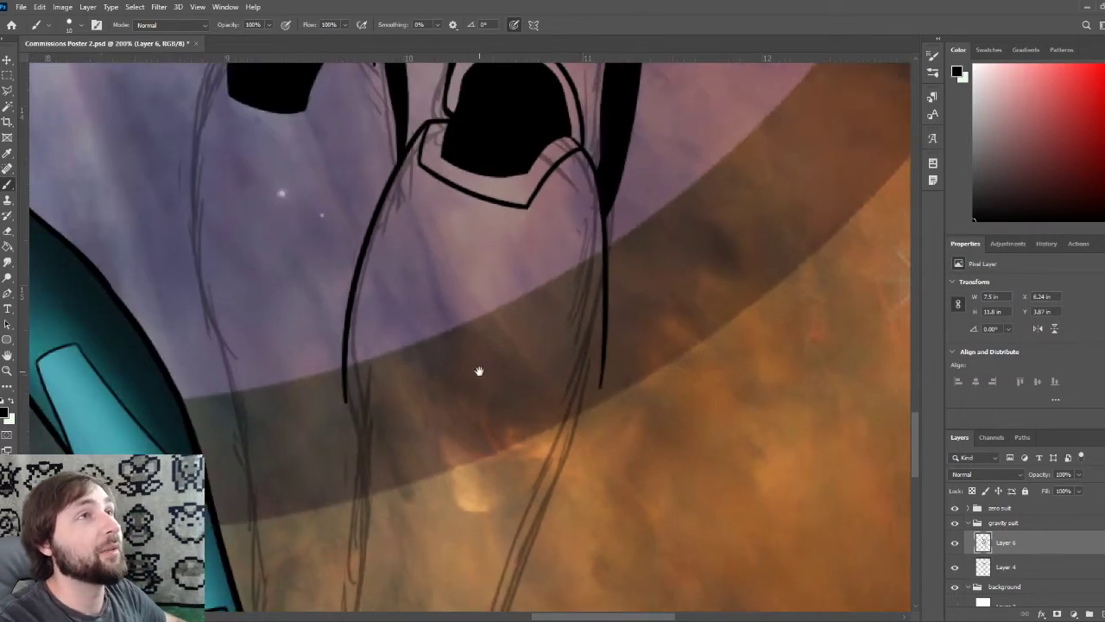
left_click_drag(478, 372, 473, 343)
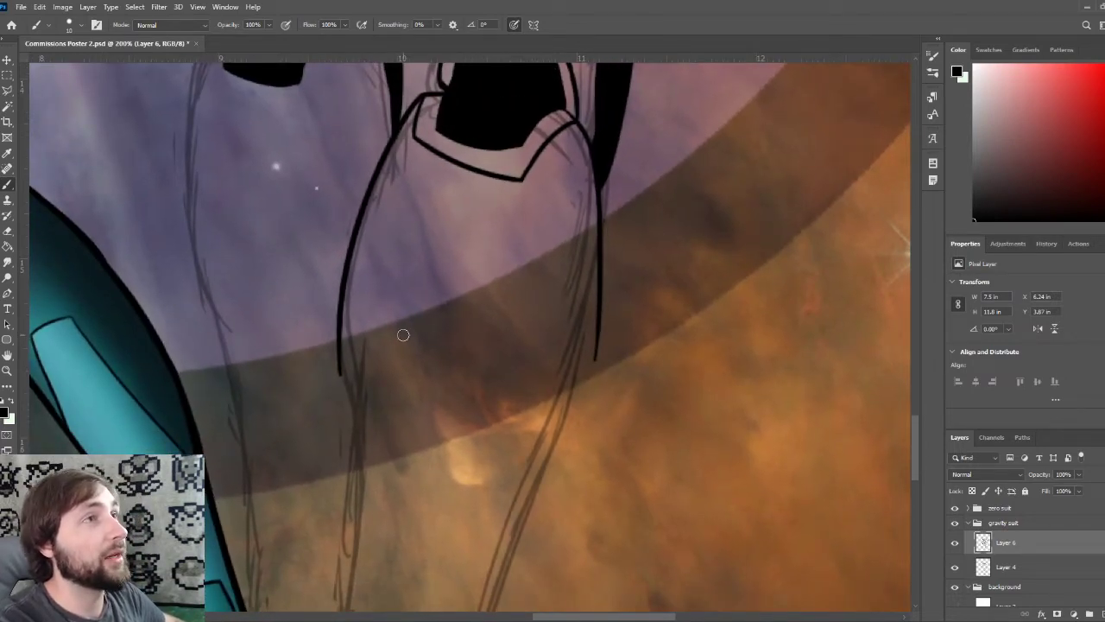
left_click_drag(369, 329, 497, 373)
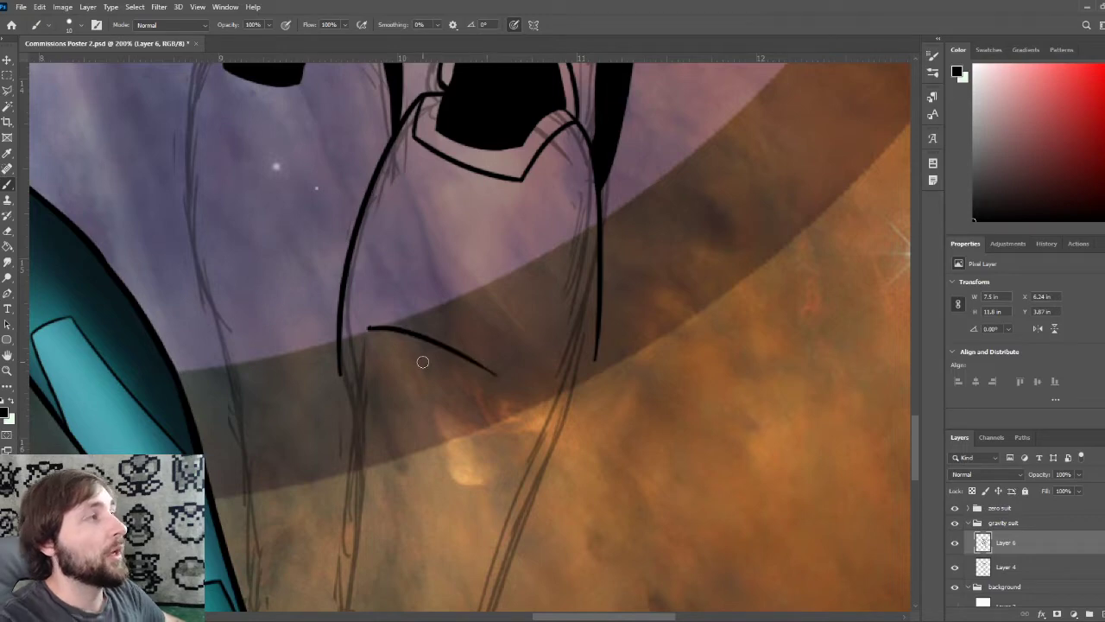
left_click_drag(369, 328, 358, 231)
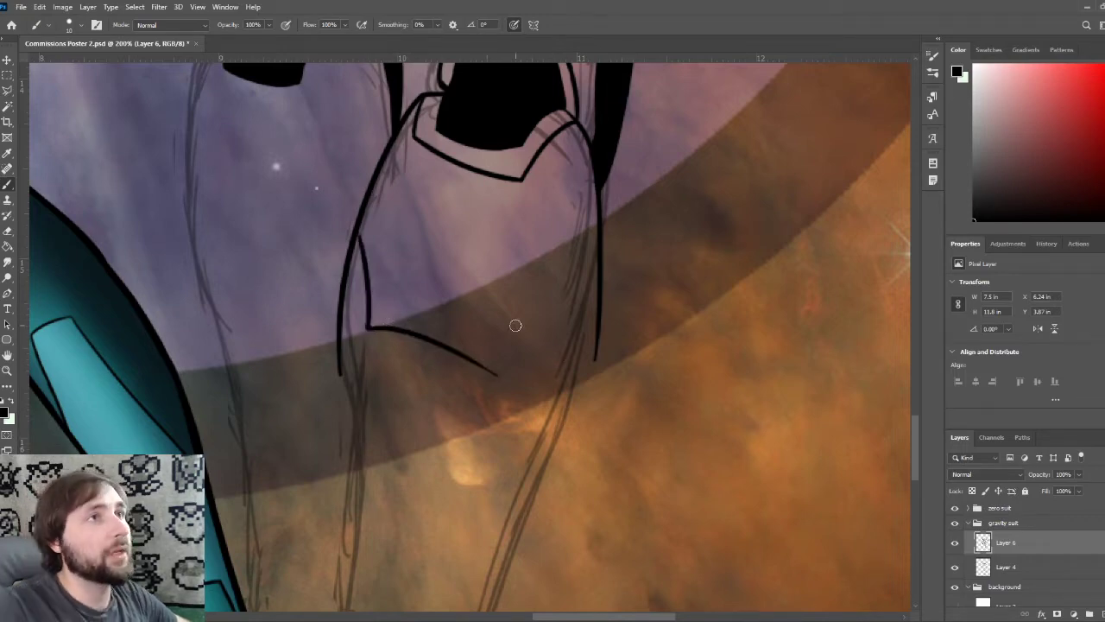
left_click_drag(608, 304, 475, 359)
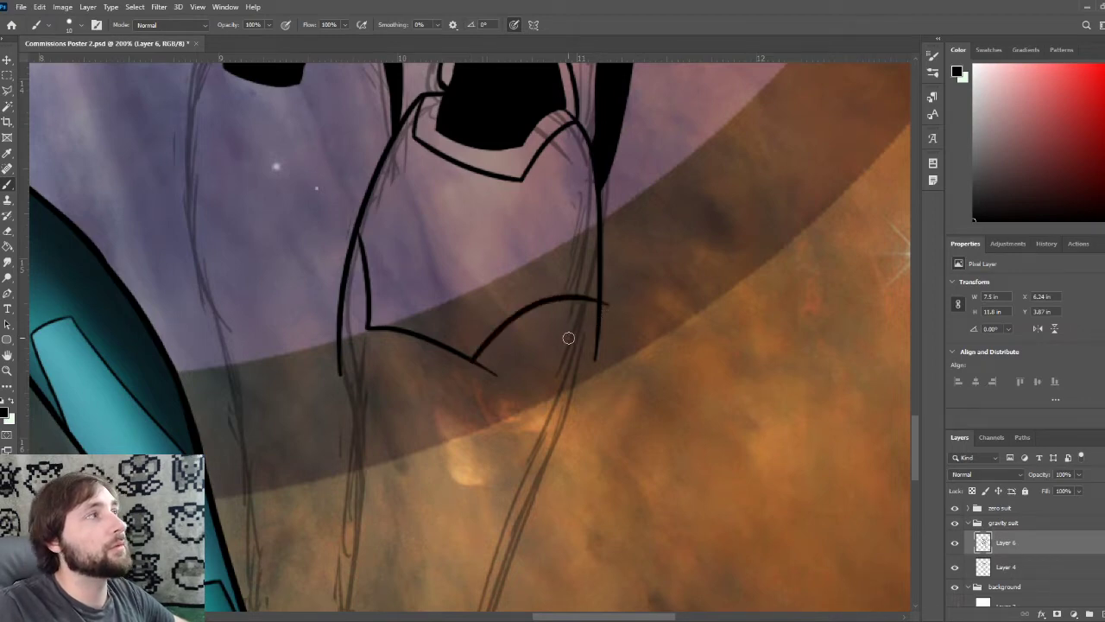
key("ctrl+z")
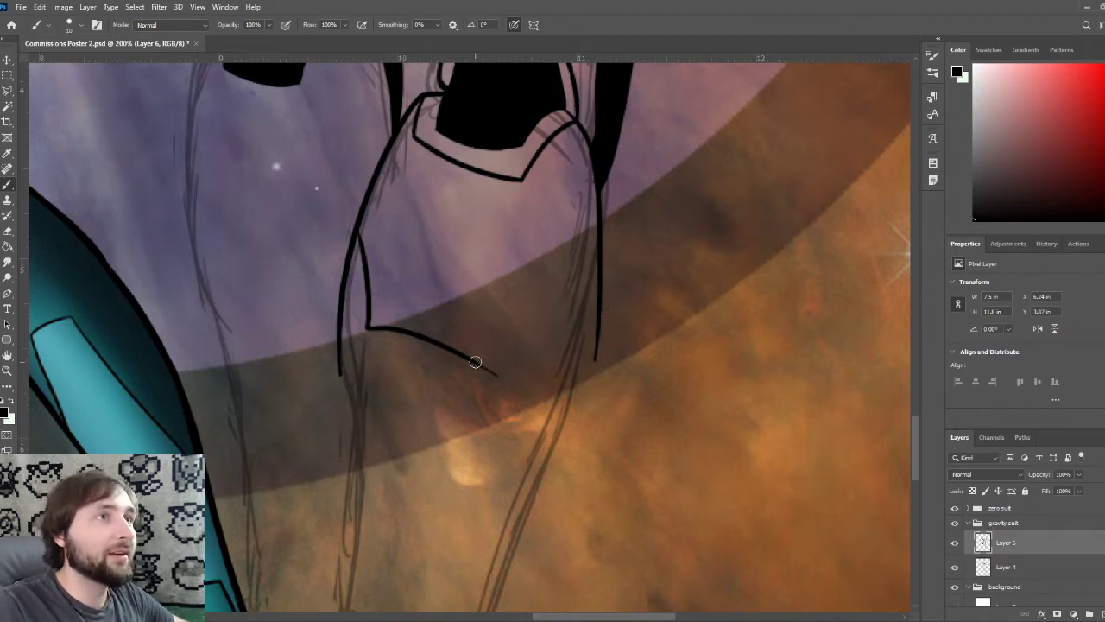
left_click_drag(475, 360, 613, 278)
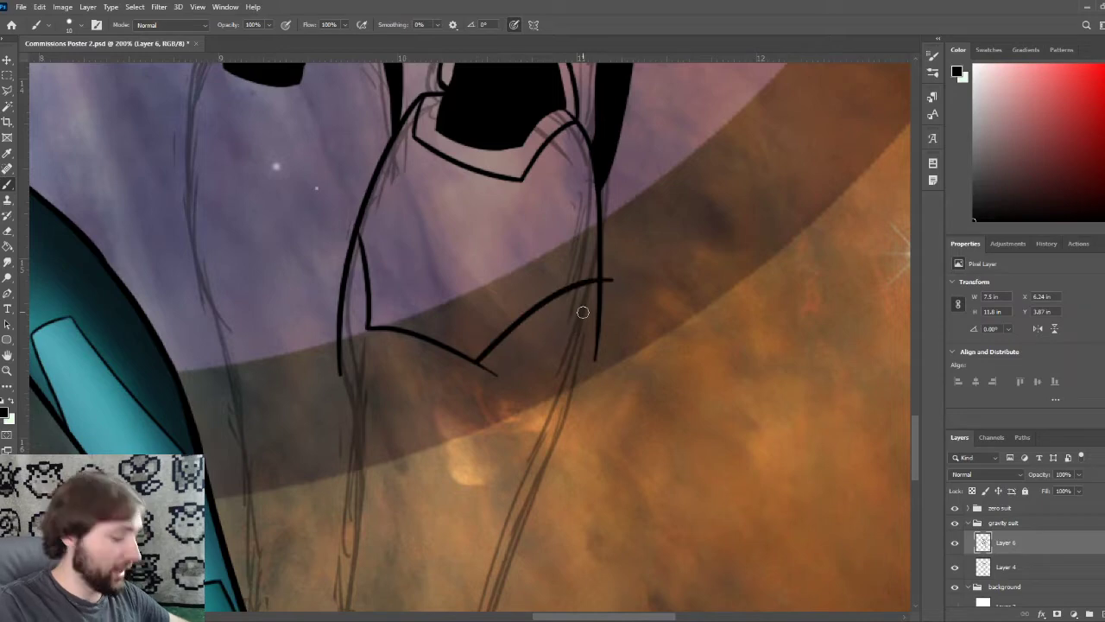
Trim the right shin contour below the plate's lower corner and remove the overshooting line end at the plate's bottom point
key("ctrl+plus")
key("space")
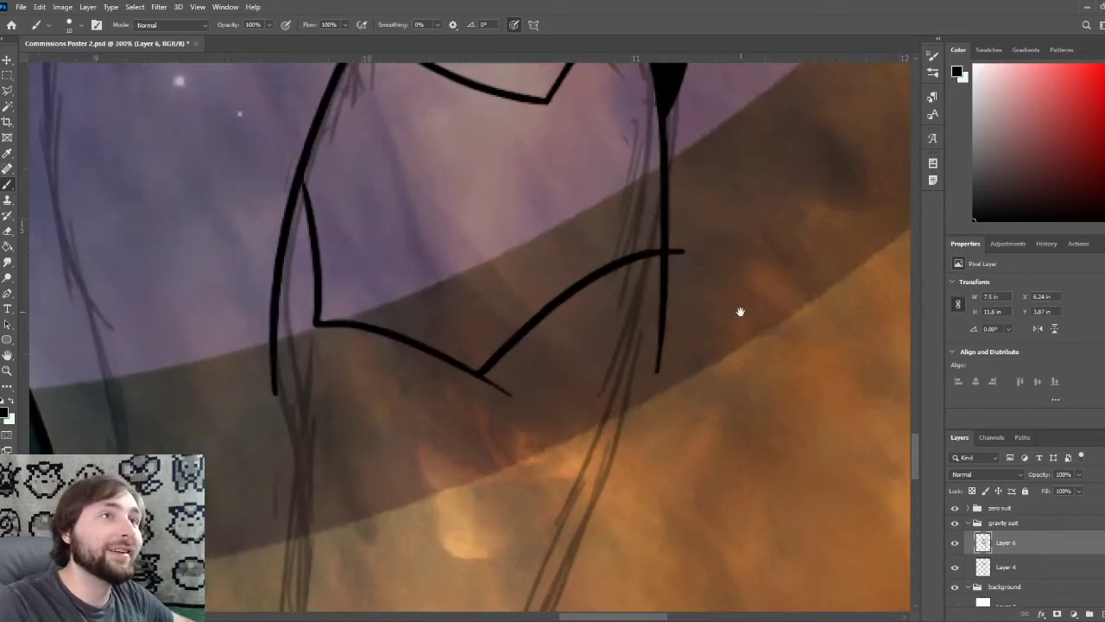
left_click_drag(712, 309, 694, 374)
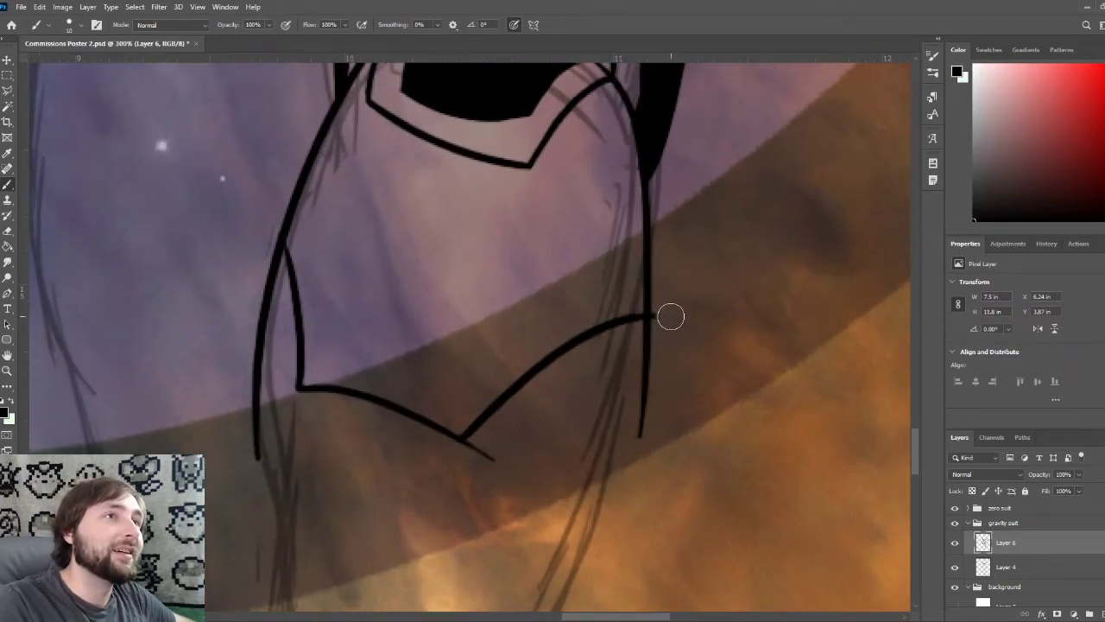
left_click_drag(646, 431, 650, 376)
key("ctrl+z")
key("ctrl+z")
key("ctrl+z")
key("ctrl+z")
key("ctrl+z")
key("ctrl+z")
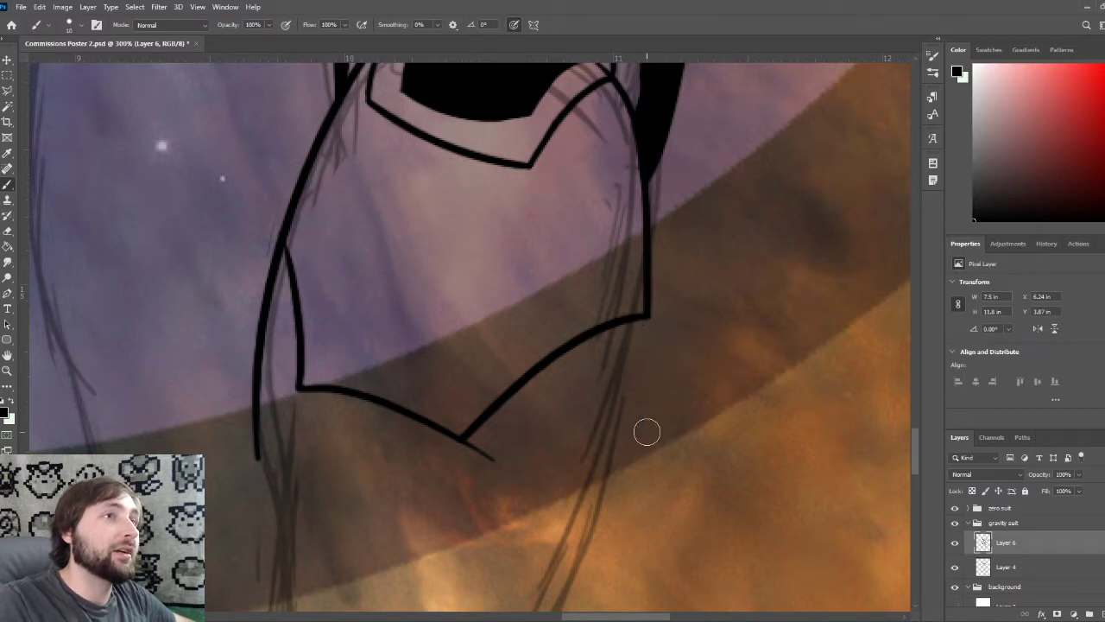
key("ctrl+z")
key("ctrl+z")
key("ctrl+z")
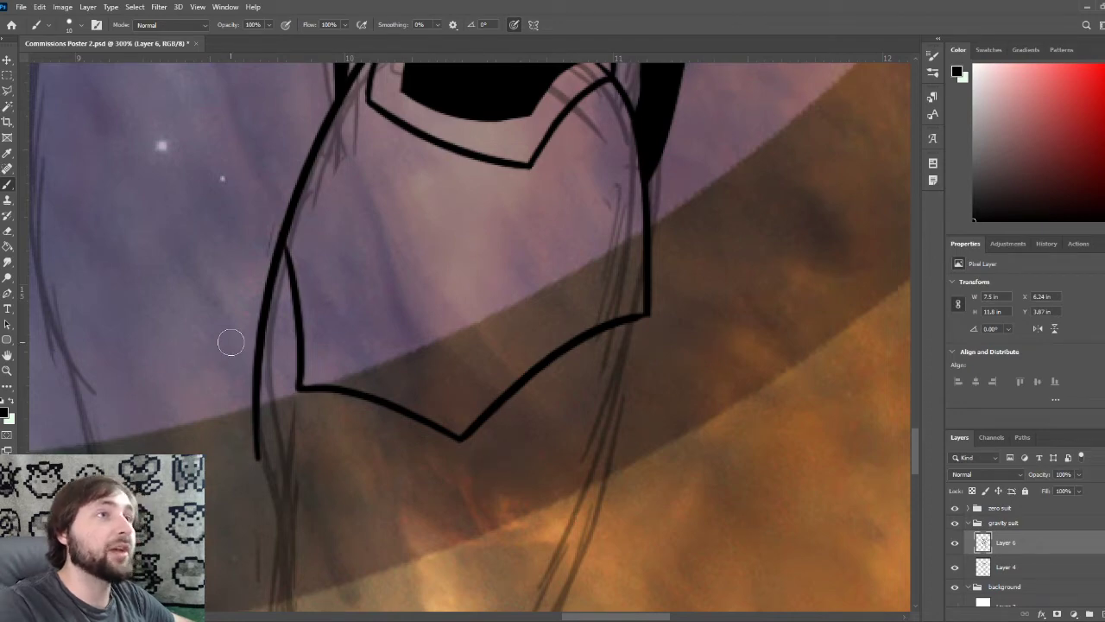
Erase the left shin contour below the point where the shin plate's inner edge branches off
key("ctrl+z")
key("ctrl+z")
key("ctrl+z")
key("ctrl+z")
key("ctrl+z")
key("ctrl+z")
key("ctrl+z")
key("ctrl+z")
key("ctrl+z")
key("ctrl+z")
key("ctrl+z")
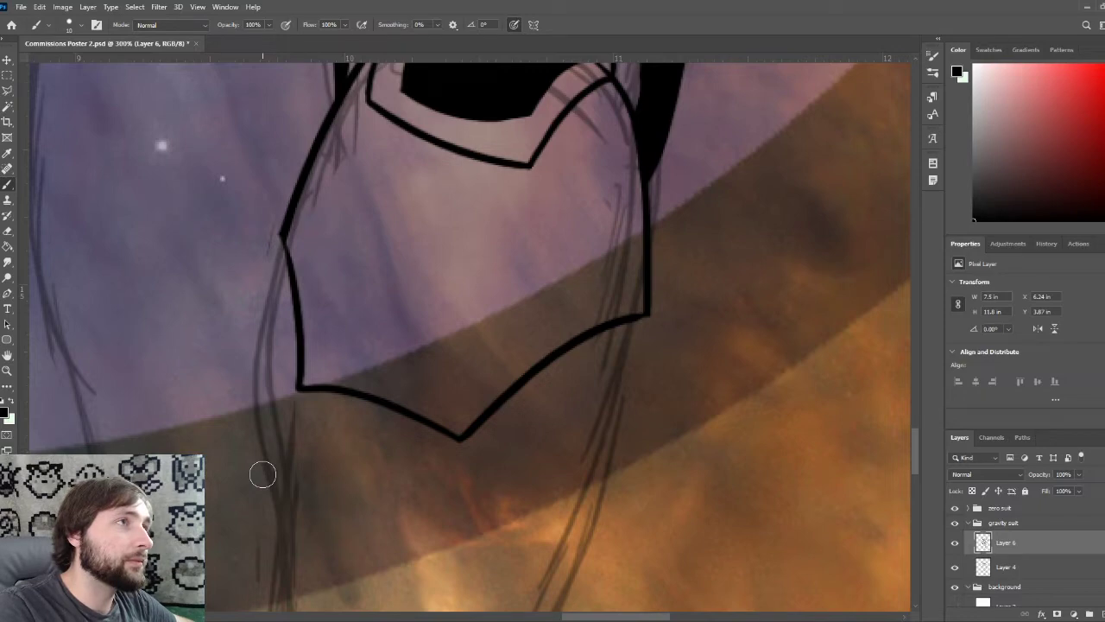
key("ctrl+z")
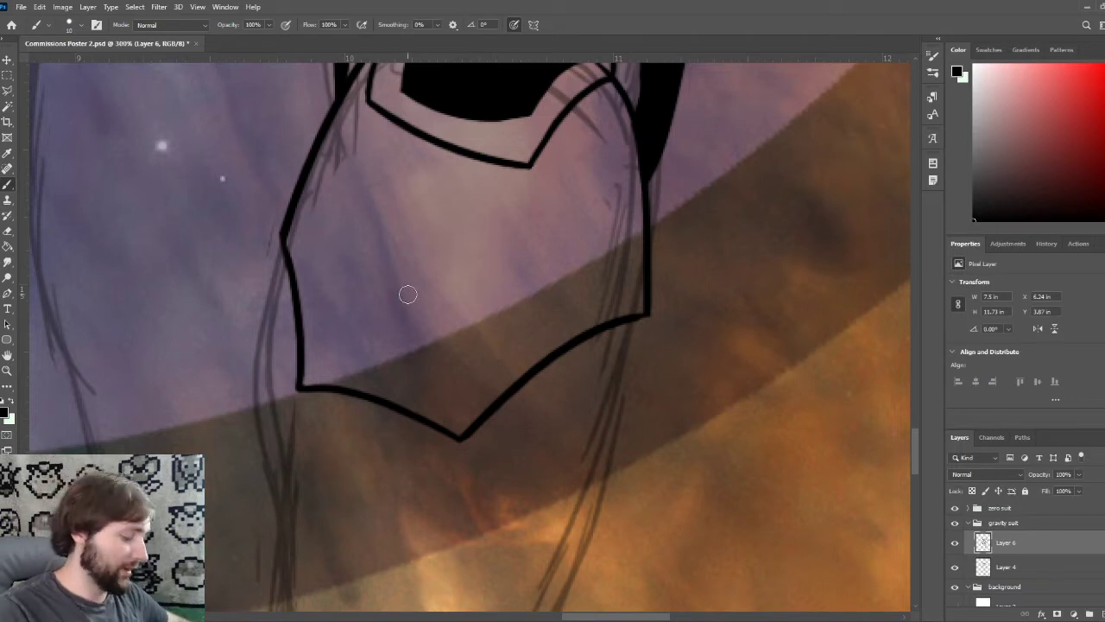
Ink the outer calf contour from the plate's left edge downward, ending in a short inward hook, redoing the first stroke
left_click_drag(402, 296, 412, 264)
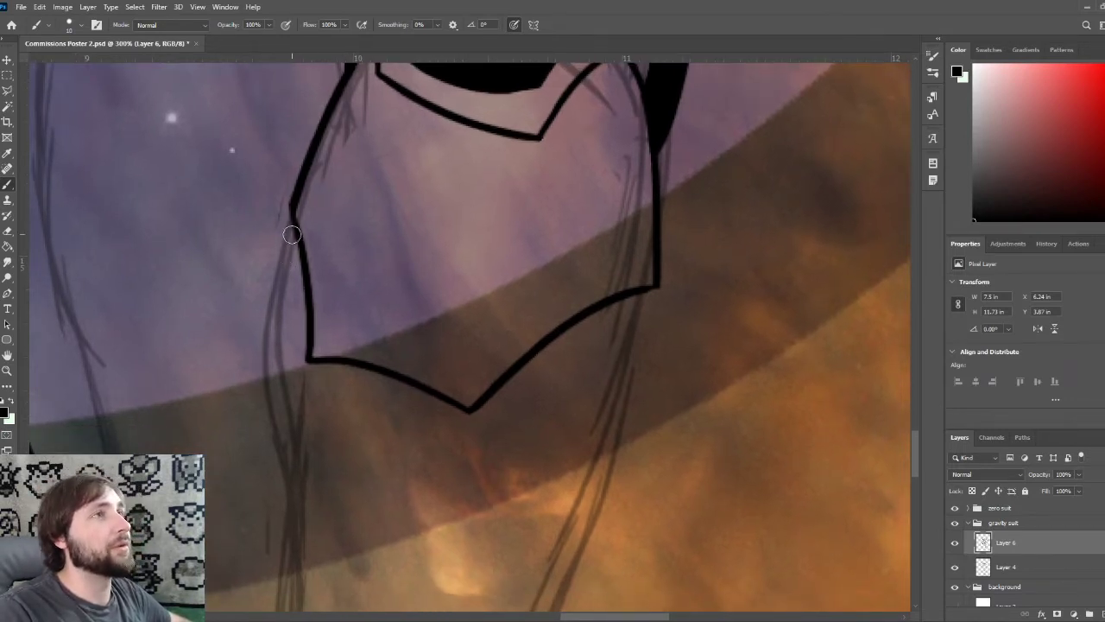
left_click_drag(294, 217, 307, 313)
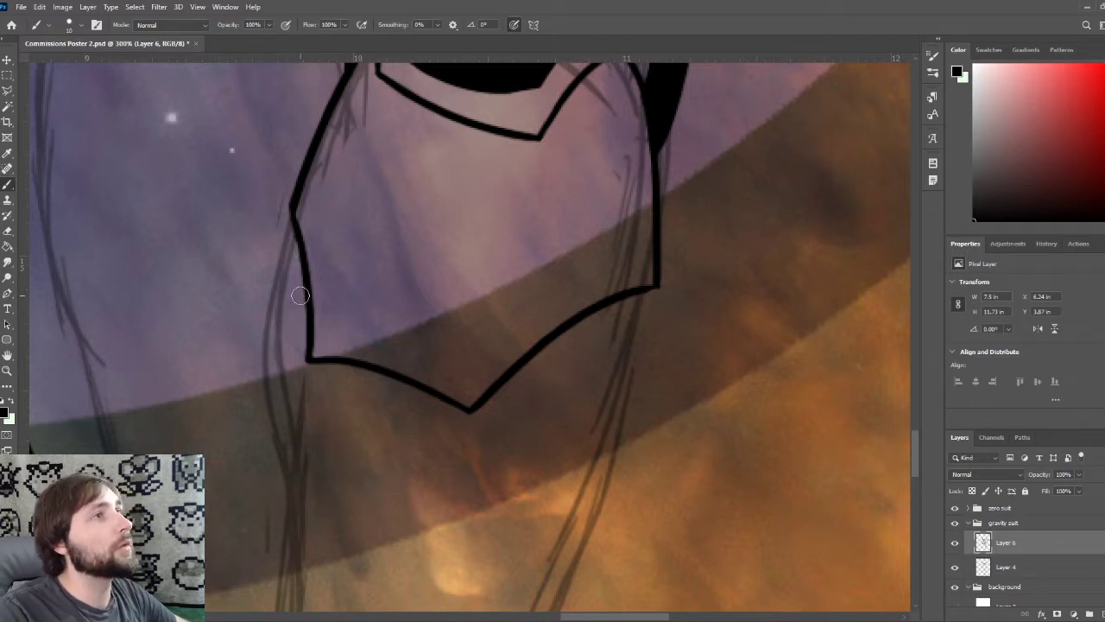
left_click_drag(307, 276, 273, 466)
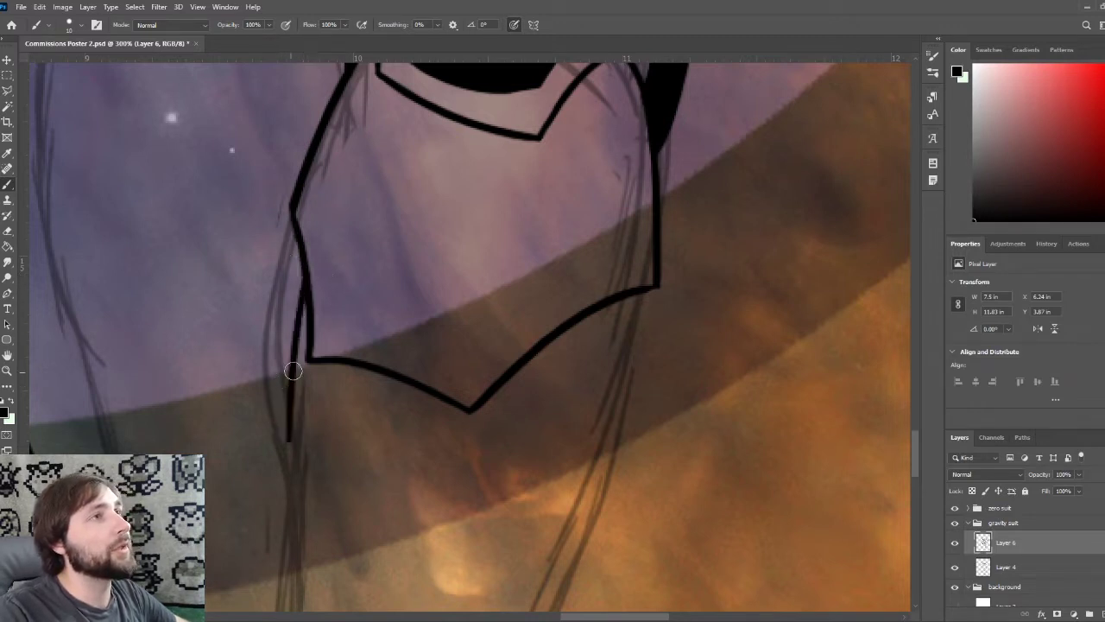
key("ctrl+z")
mouse_move(308, 277)
left_mouse_down()
mouse_move(281, 429)
mouse_move(302, 458)
mouse_move(272, 463)
mouse_move(302, 484)
left_mouse_up()
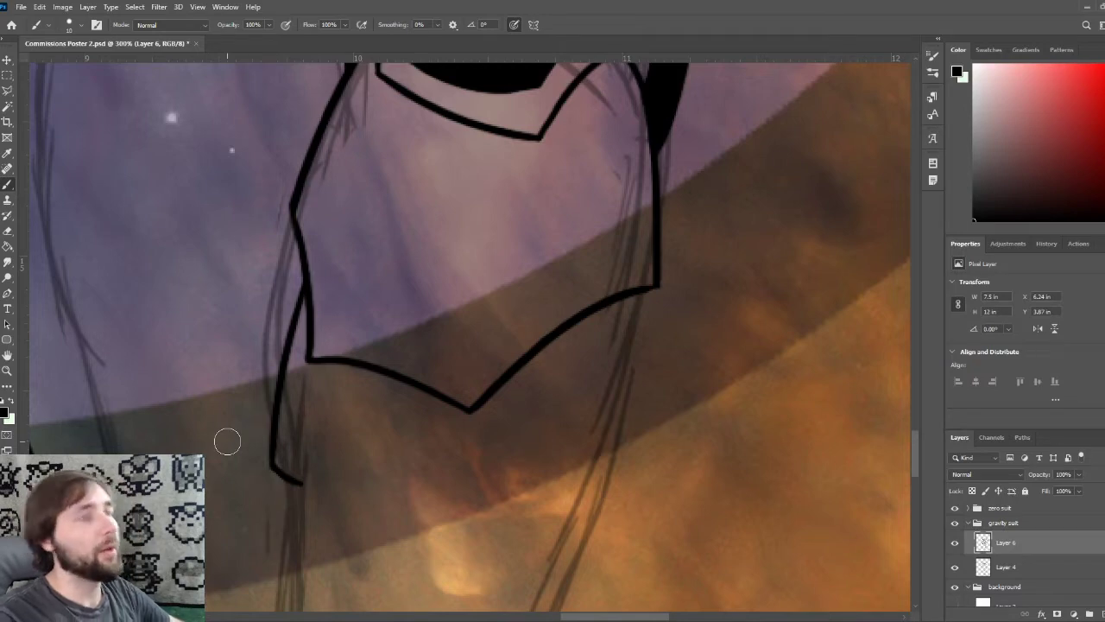
Ink a short inward line from the plate's right corner and a tall tilted oval beneath it, redoing the outer curve until it flows smoothly
left_click_drag(602, 419, 599, 310)
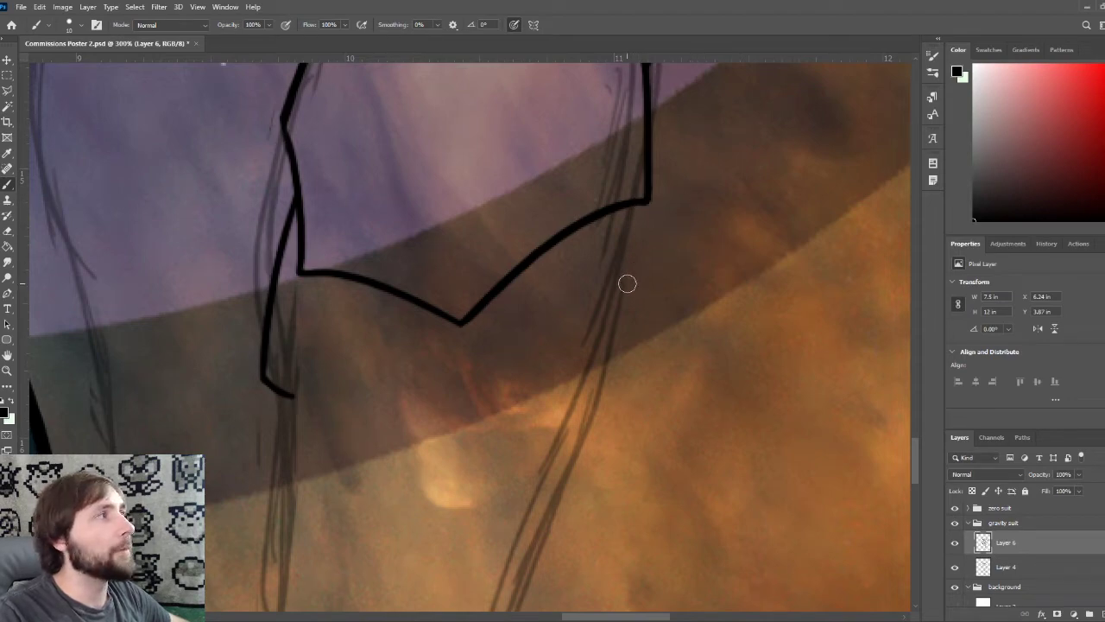
left_click_drag(648, 201, 615, 273)
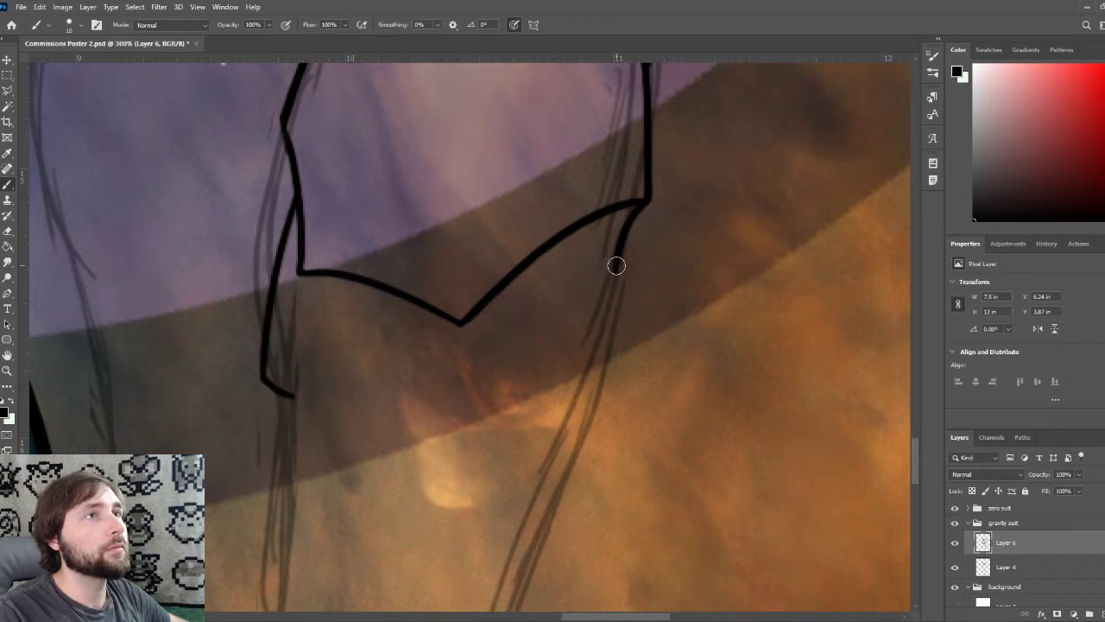
left_click_drag(615, 273, 551, 474)
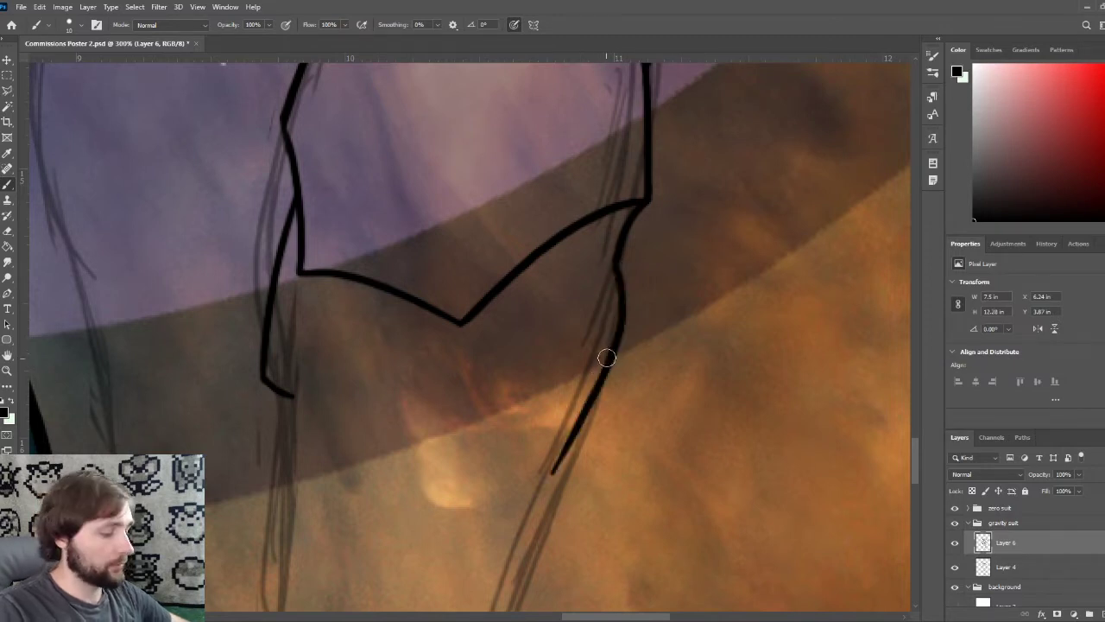
key("ctrl+z")
left_click_drag(614, 265, 597, 429)
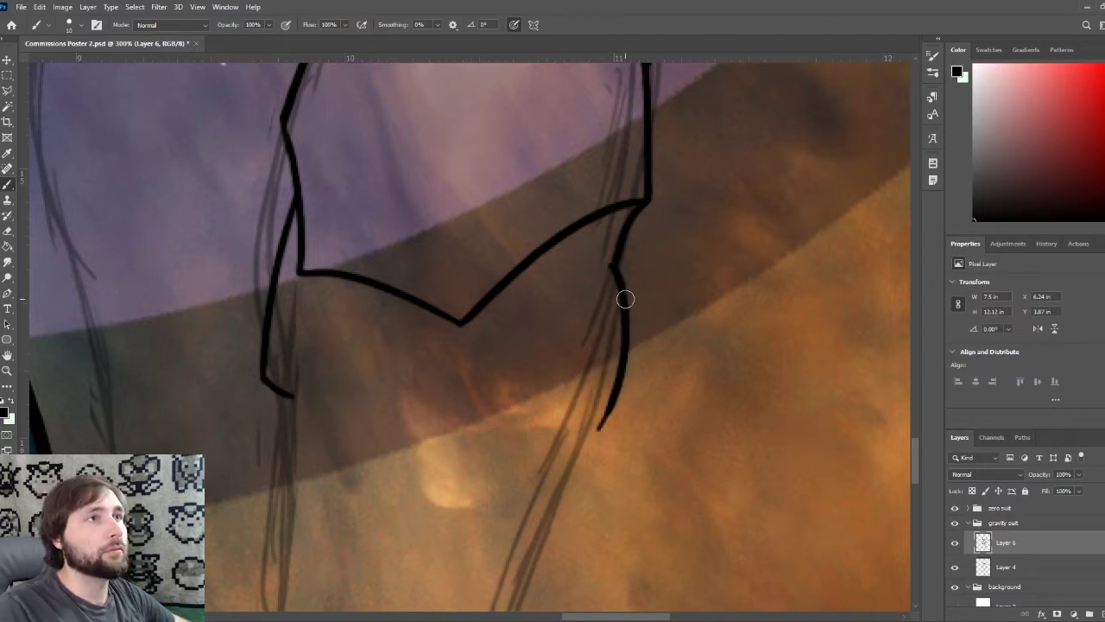
key("ctrl+z")
mouse_move(614, 257)
left_mouse_down()
mouse_move(618, 345)
mouse_move(565, 473)
left_mouse_up()
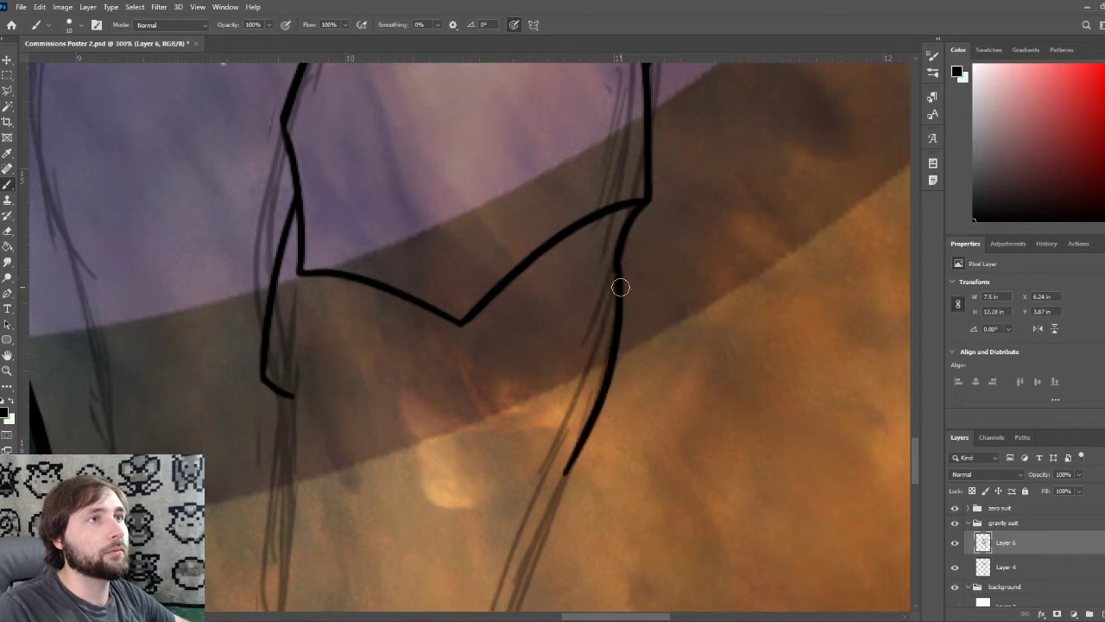
mouse_move(616, 262)
left_mouse_down()
mouse_move(514, 419)
mouse_move(592, 415)
left_mouse_up()
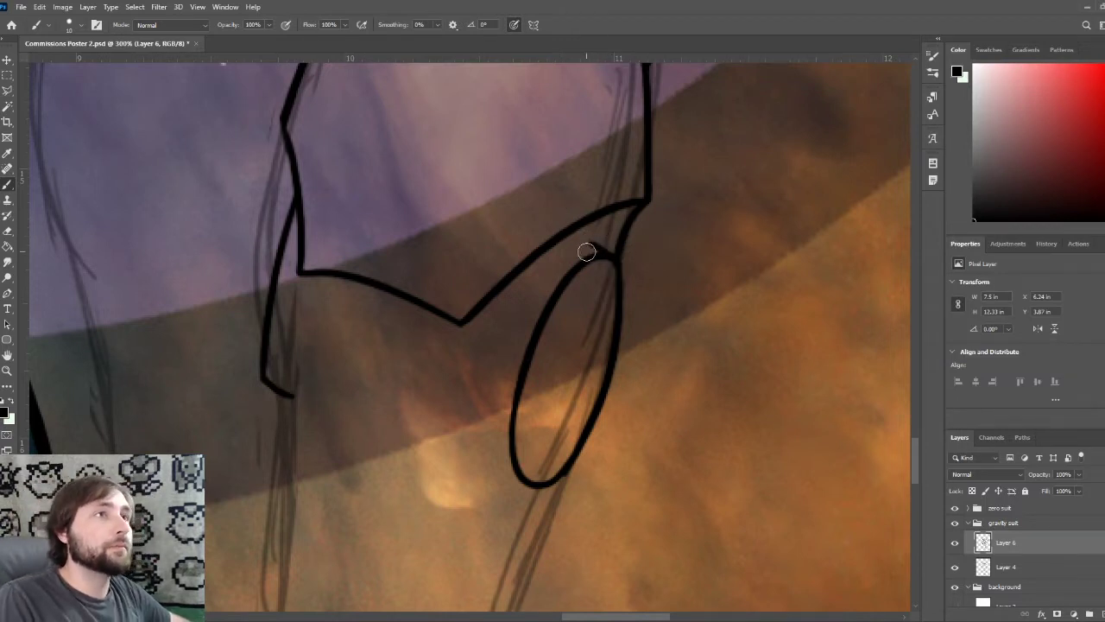
Ink a parallel rim curve along the left side of the oval, from its upper tip down to its base, redoing failed strokes
left_click_drag(592, 239, 487, 406)
key("ctrl+z")
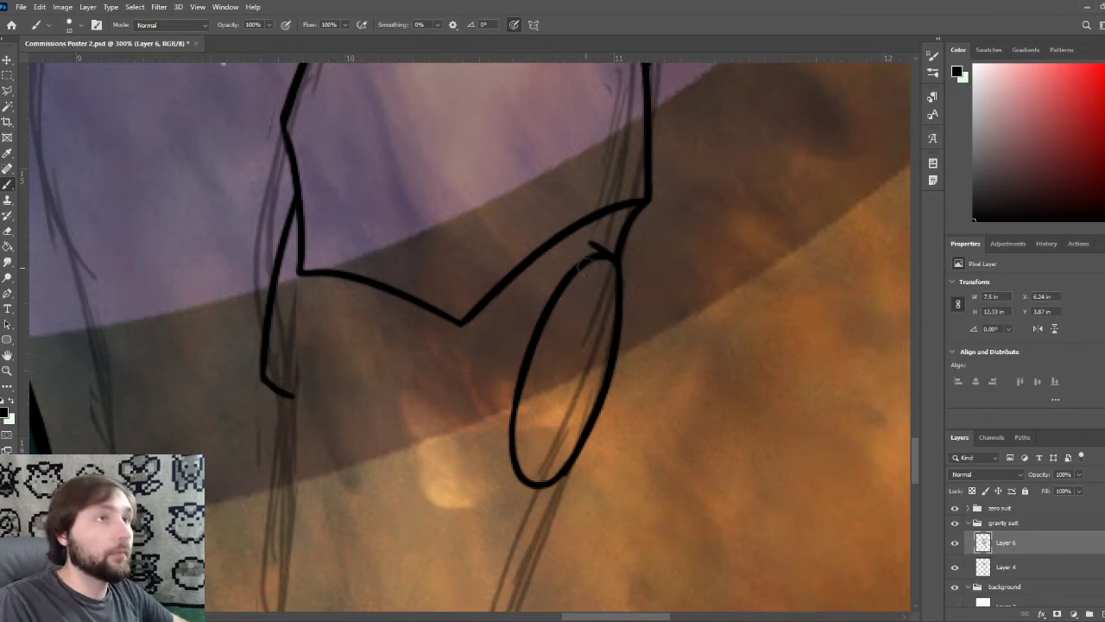
left_click_drag(592, 239, 518, 404)
key("ctrl+z")
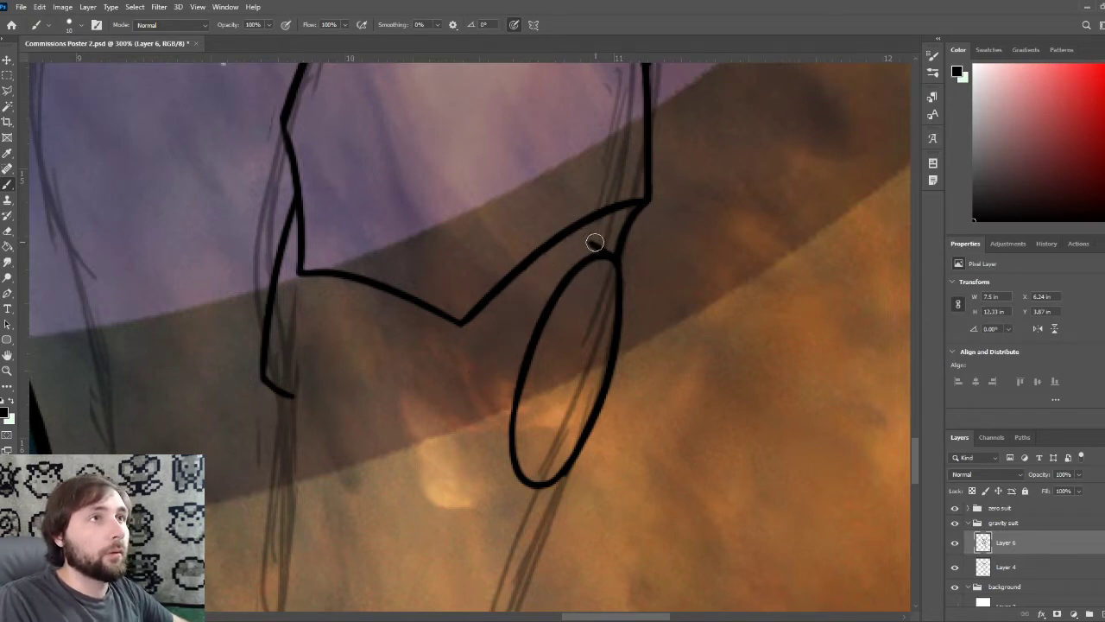
left_click_drag(595, 242, 479, 442)
left_click_drag(503, 333, 498, 468)
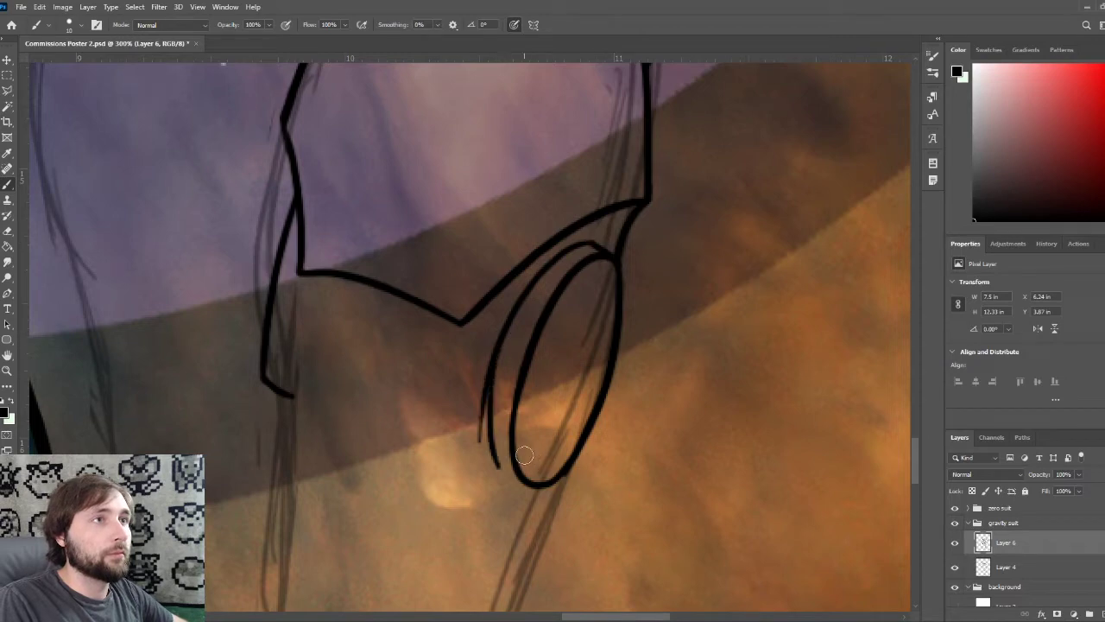
key("ctrl+z")
mouse_move(496, 352)
left_mouse_down()
mouse_move(496, 496)
mouse_move(474, 486)
left_mouse_up()
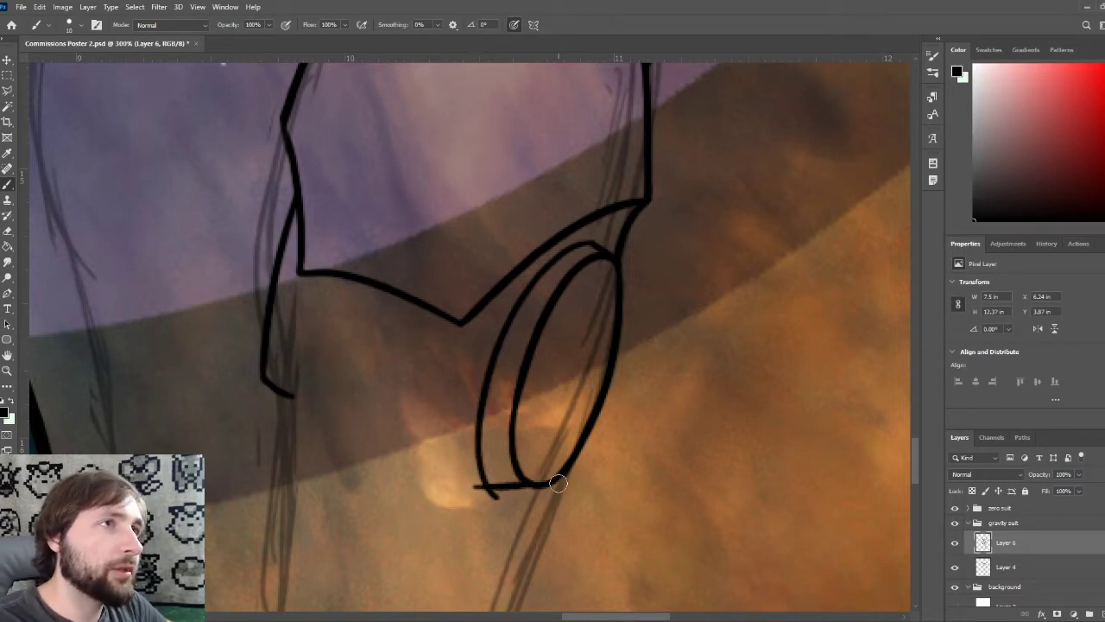
Try to close the rim's base with a straight line to the oval and trim the overshooting ends at the corner
key("ctrl+z")
left_click_drag(544, 481, 466, 484)
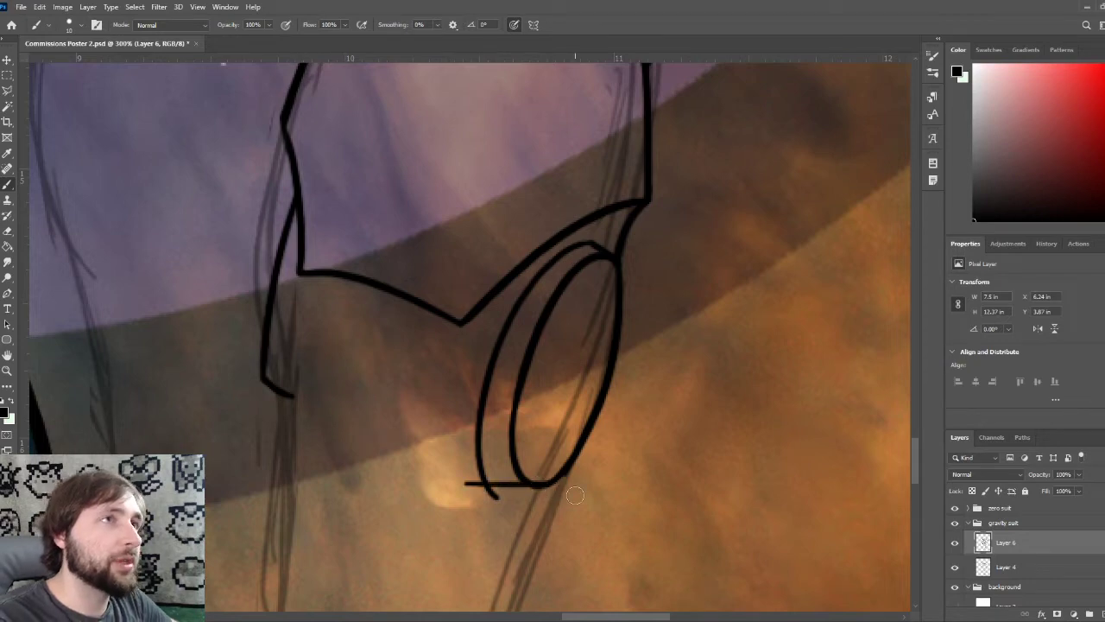
left_click(466, 483)
left_click(472, 484)
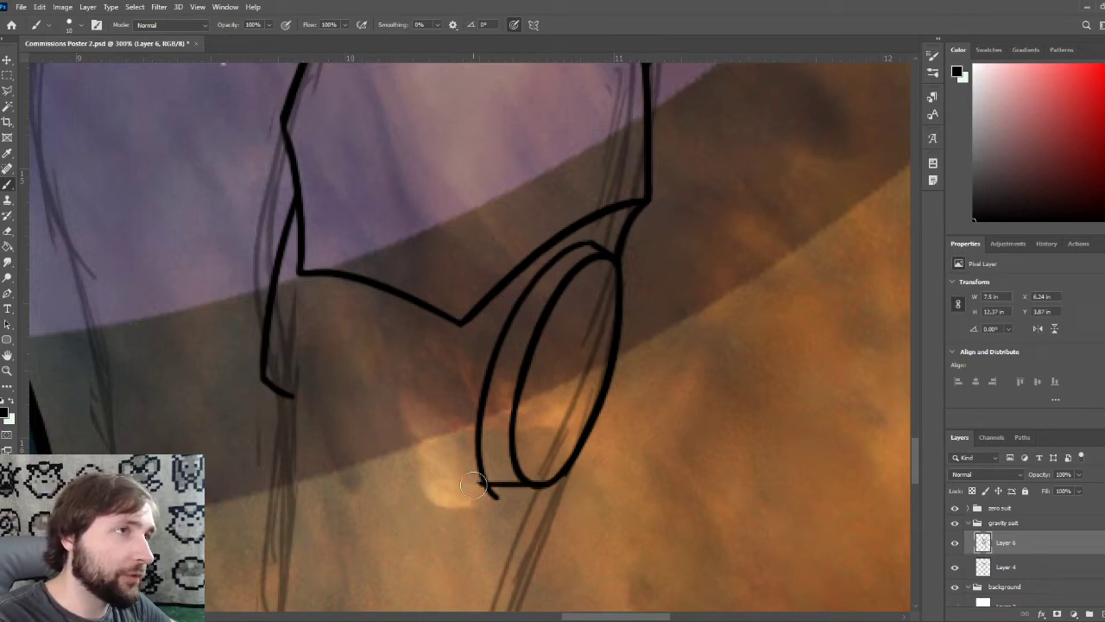
left_click(482, 487)
left_click(491, 494)
left_click(489, 490)
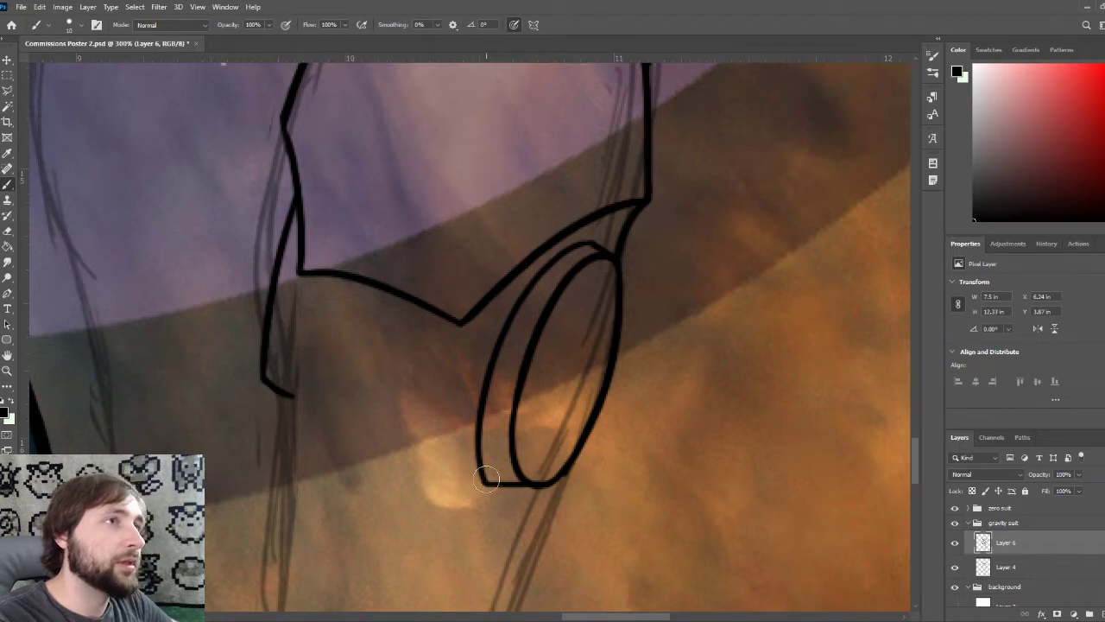
Erase the rim's straight base and redraw it as a thin rounded corner curving into the bottom of the oval
left_click_drag(487, 484, 507, 489)
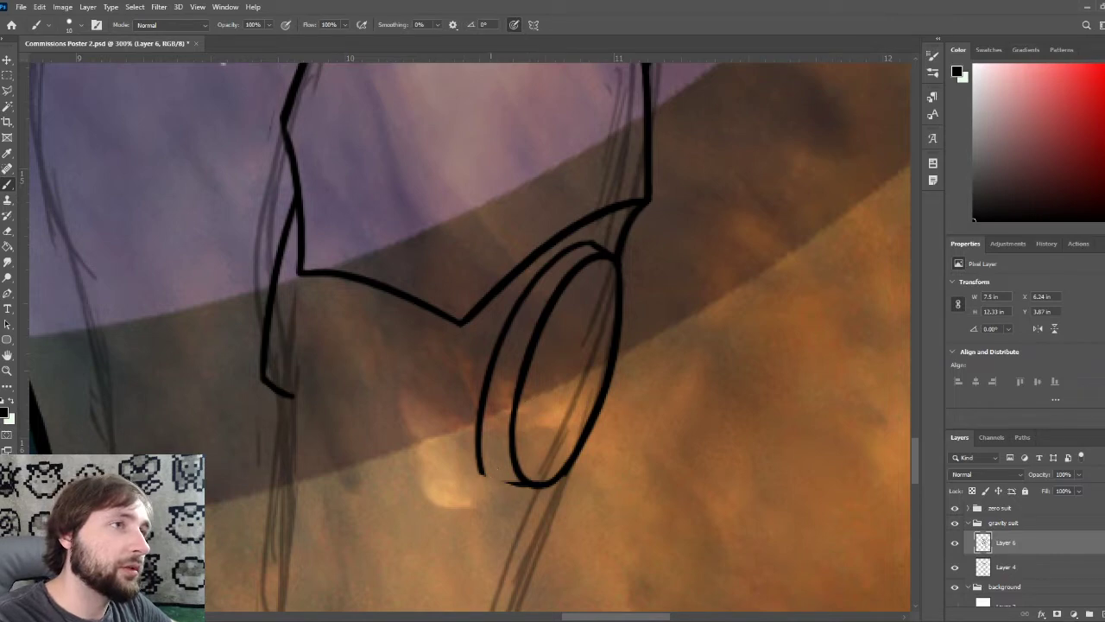
mouse_move(484, 471)
left_mouse_down()
mouse_move(551, 493)
mouse_move(513, 481)
left_mouse_up()
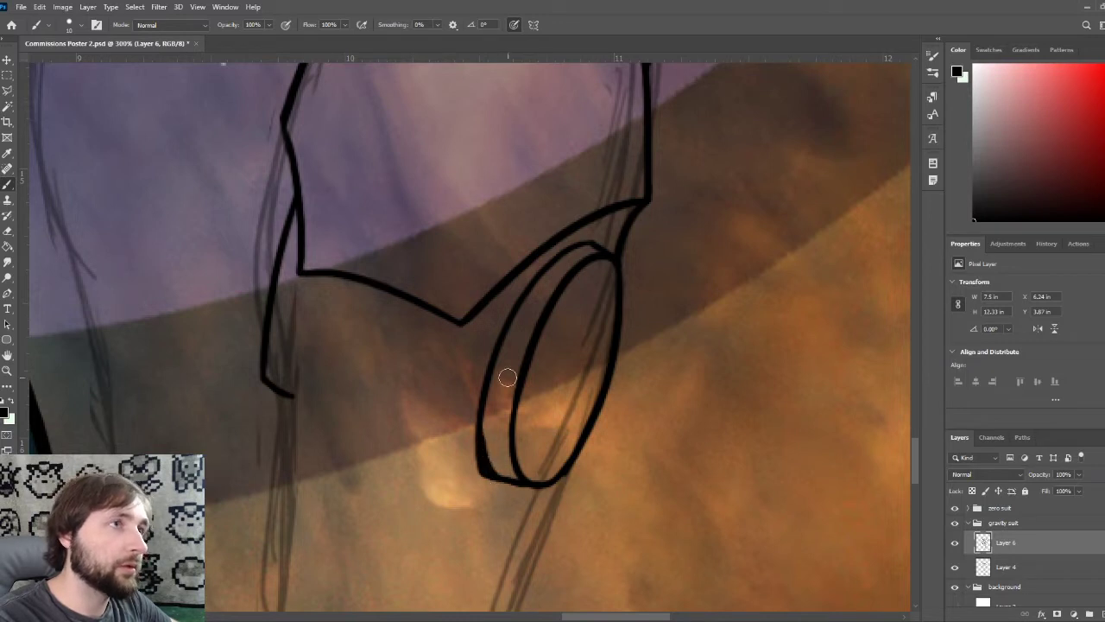
key("ctrl+z")
key("ctrl+z")
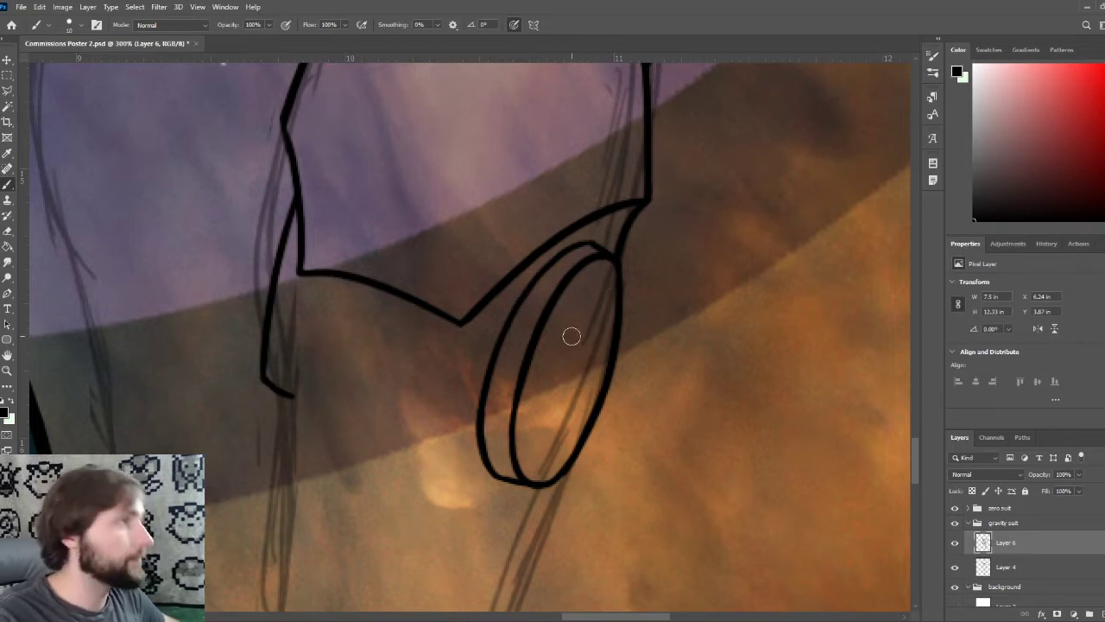
mouse_move(569, 319)
left_mouse_down()
mouse_move(579, 311)
mouse_move(553, 301)
left_mouse_up()
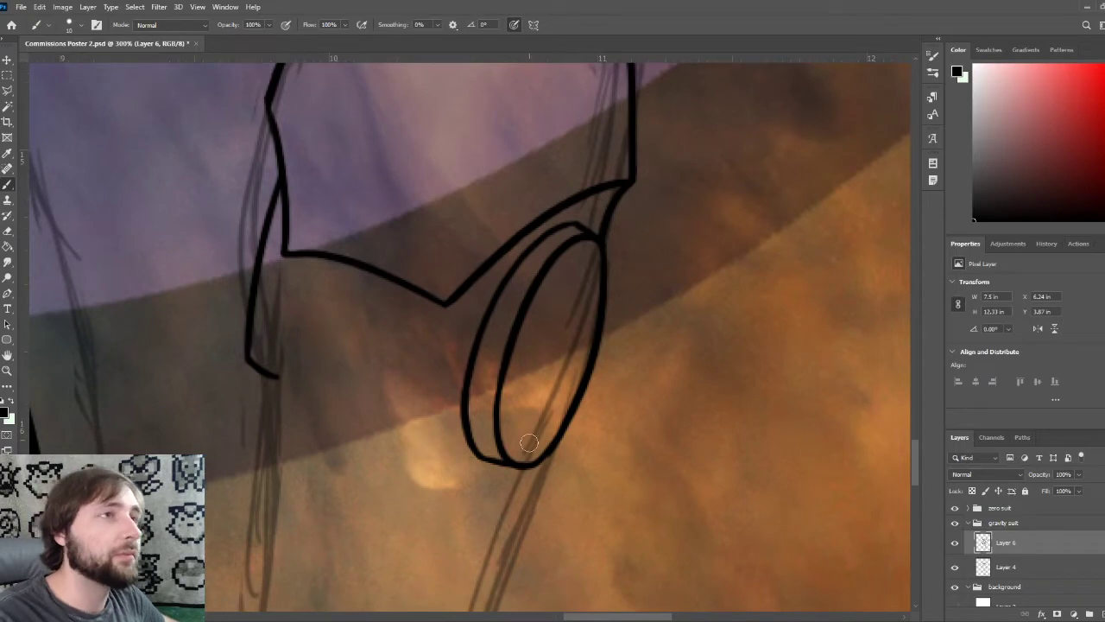
key("ctrl+plus")
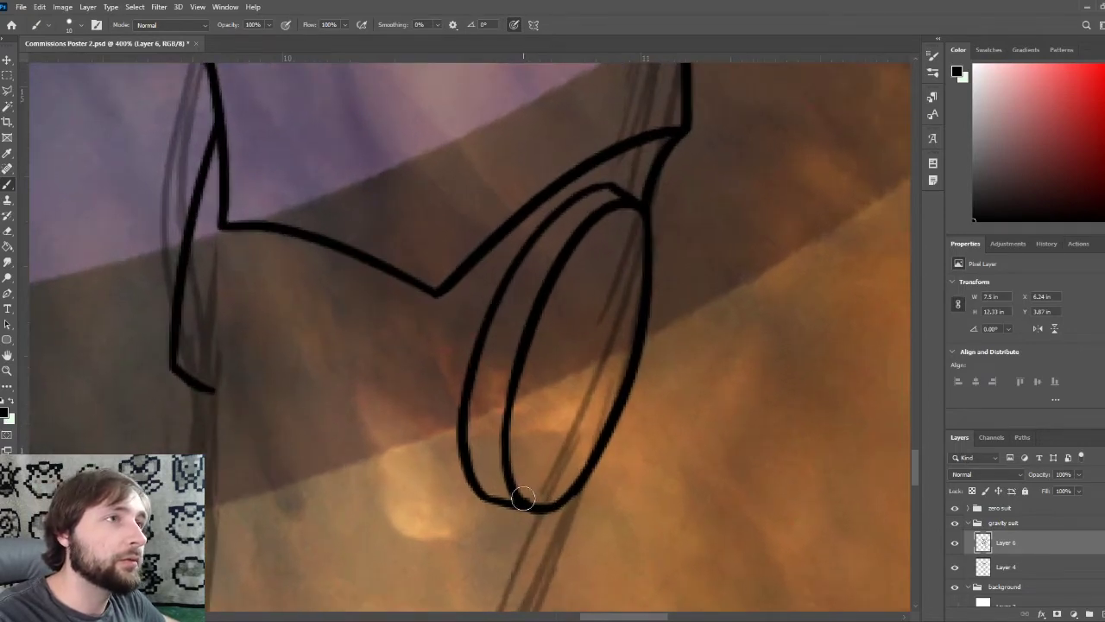
Thicken the tilted oval's outline with heavier black strokes along both its left and right sides
mouse_move(521, 486)
left_mouse_down()
mouse_move(518, 365)
mouse_move(513, 469)
mouse_move(515, 377)
mouse_move(547, 323)
mouse_move(550, 289)
mouse_move(515, 395)
mouse_move(553, 291)
mouse_move(592, 229)
mouse_move(636, 217)
mouse_move(627, 211)
mouse_move(642, 243)
left_mouse_up()
mouse_move(522, 490)
left_mouse_down()
mouse_move(542, 503)
mouse_move(584, 454)
mouse_move(552, 501)
mouse_move(570, 484)
mouse_move(618, 371)
left_mouse_up()
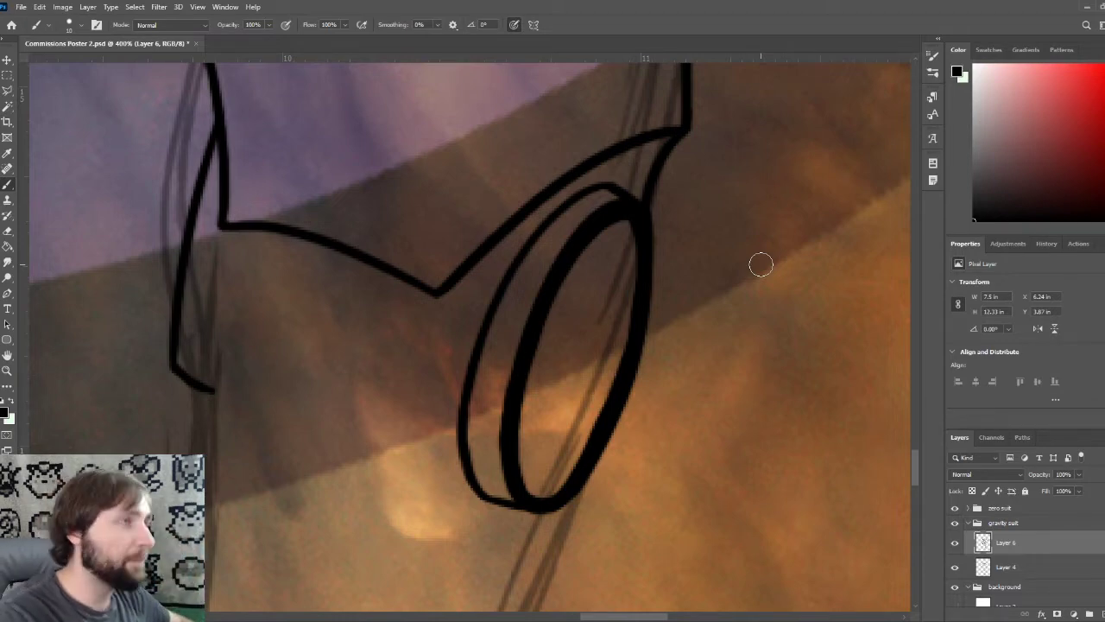
left_click_drag(382, 340, 427, 343)
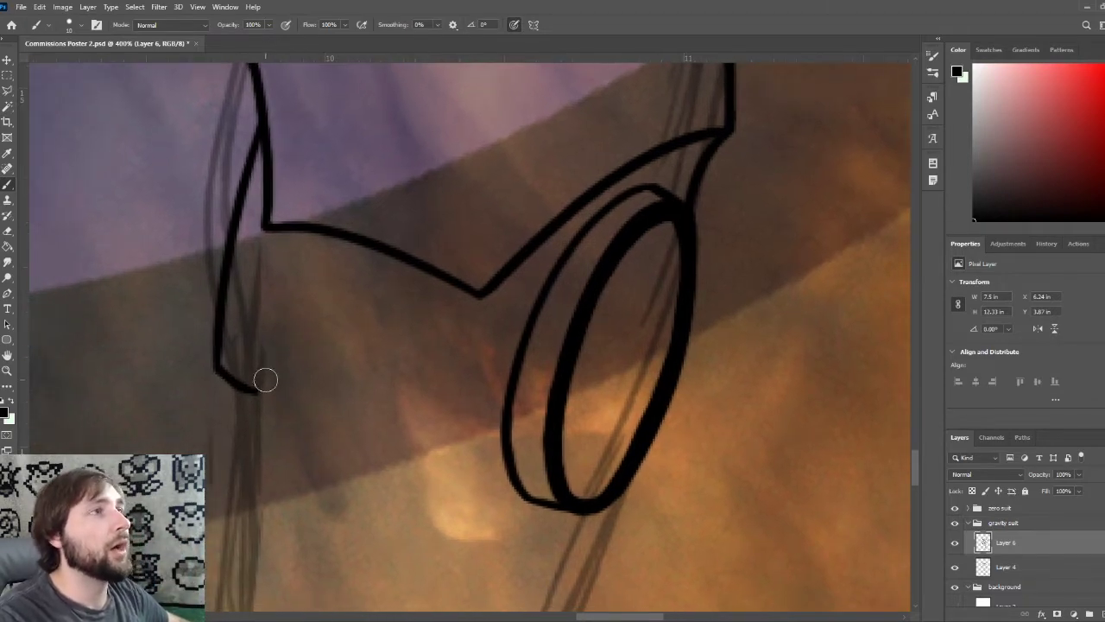
mouse_move(257, 390)
left_mouse_down()
mouse_move(256, 321)
mouse_move(275, 259)
left_mouse_up()
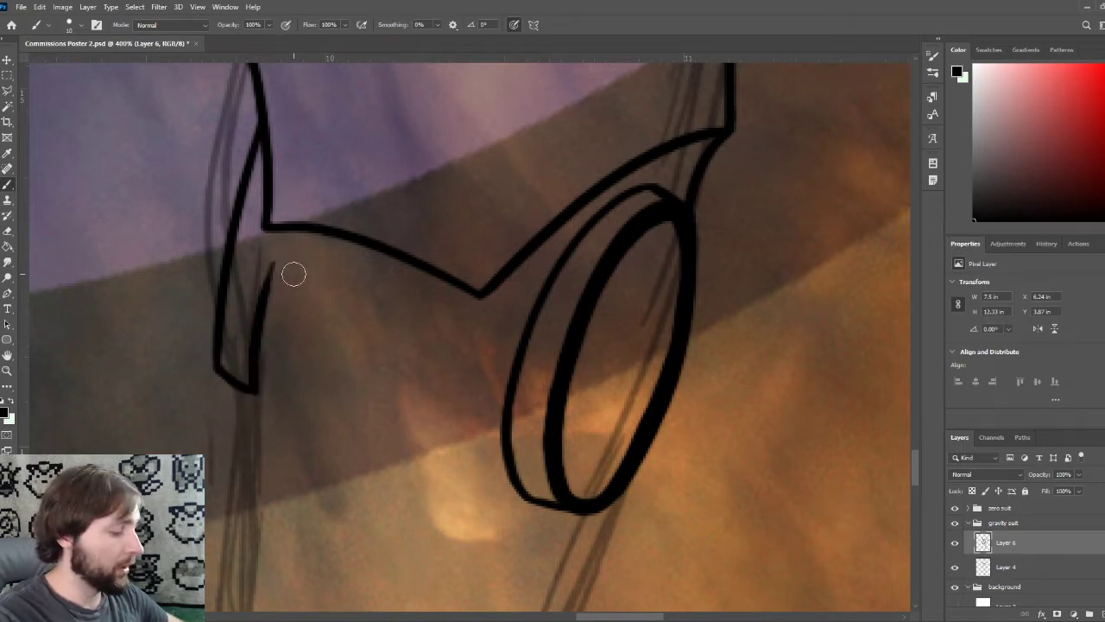
key("ctrl+z")
left_click_drag(254, 389, 274, 230)
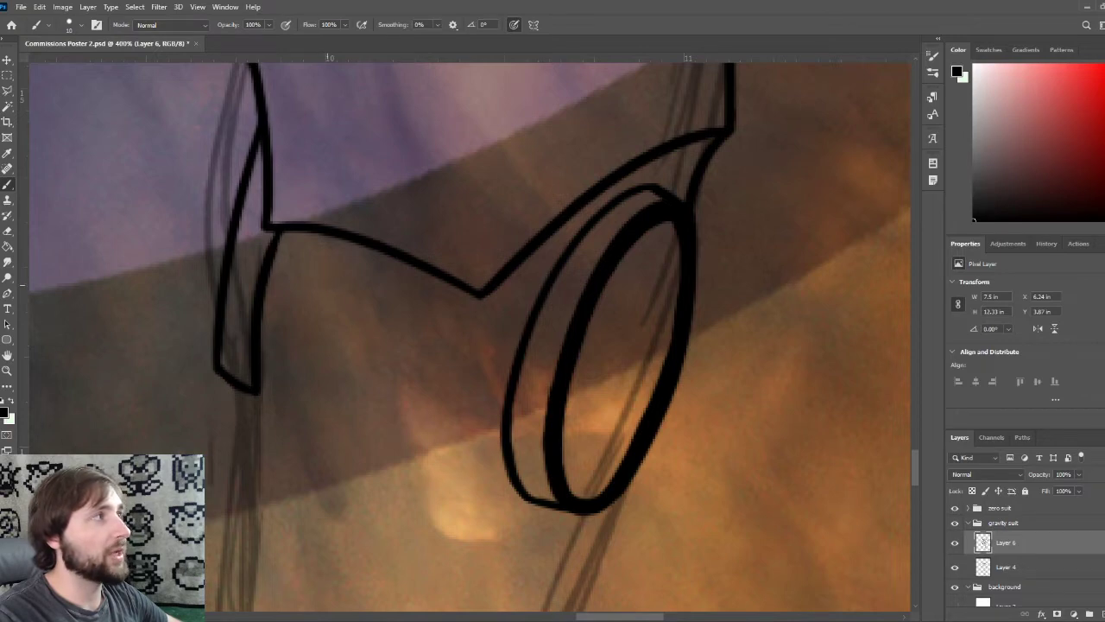
key("ctrl+z")
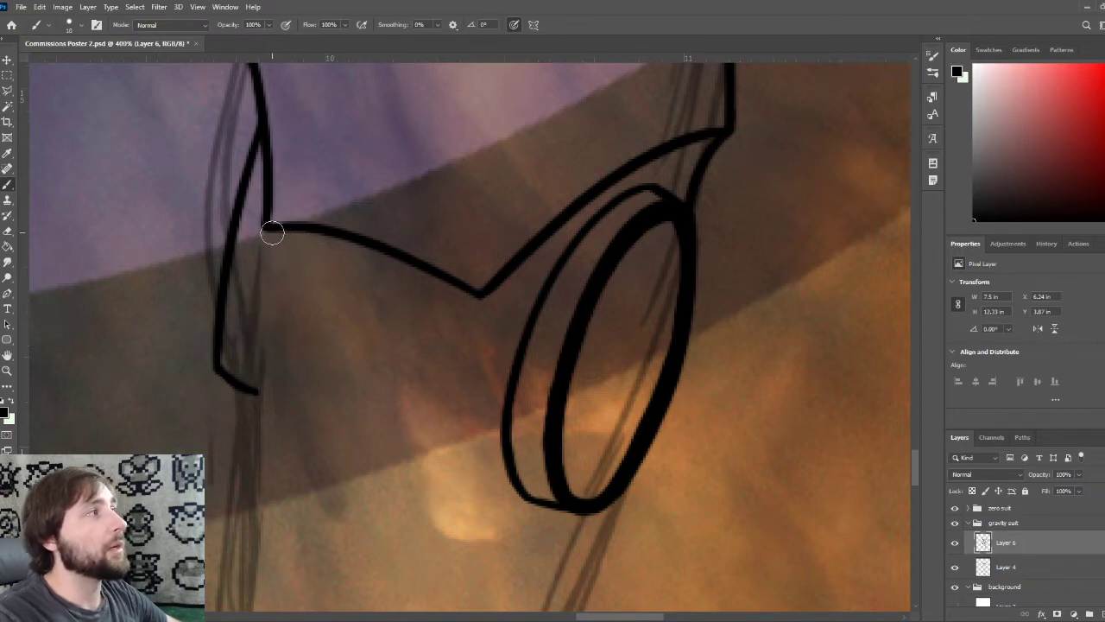
Ink short lines descending from the shin plate's lower left corner and central point, and close the narrow left flap with an inner edge
left_click_drag(265, 223, 289, 362)
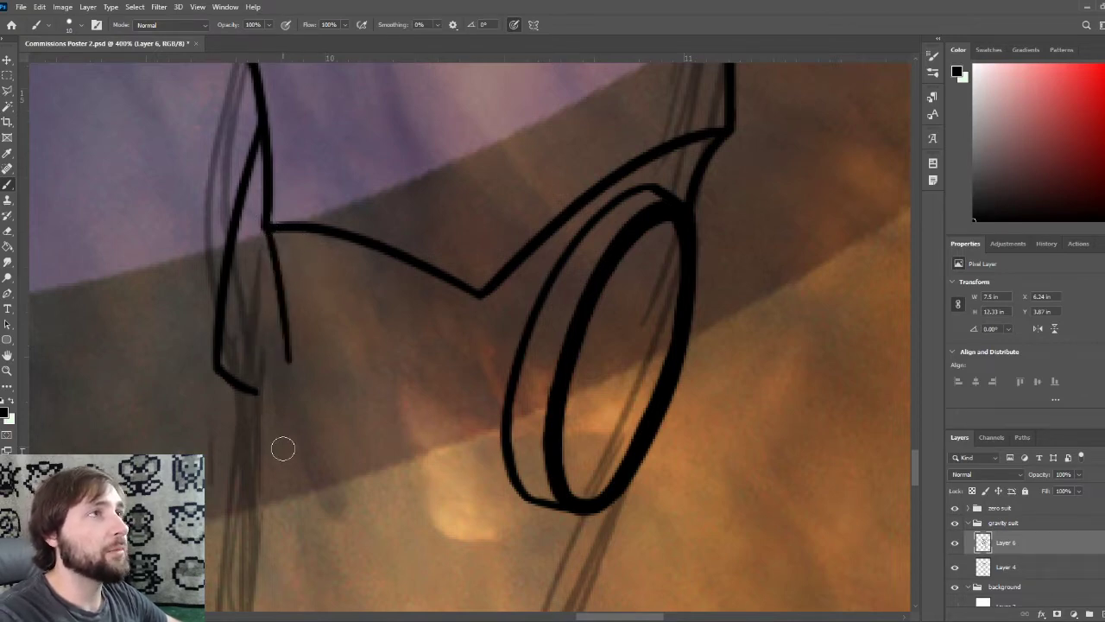
left_click_drag(481, 292, 428, 382)
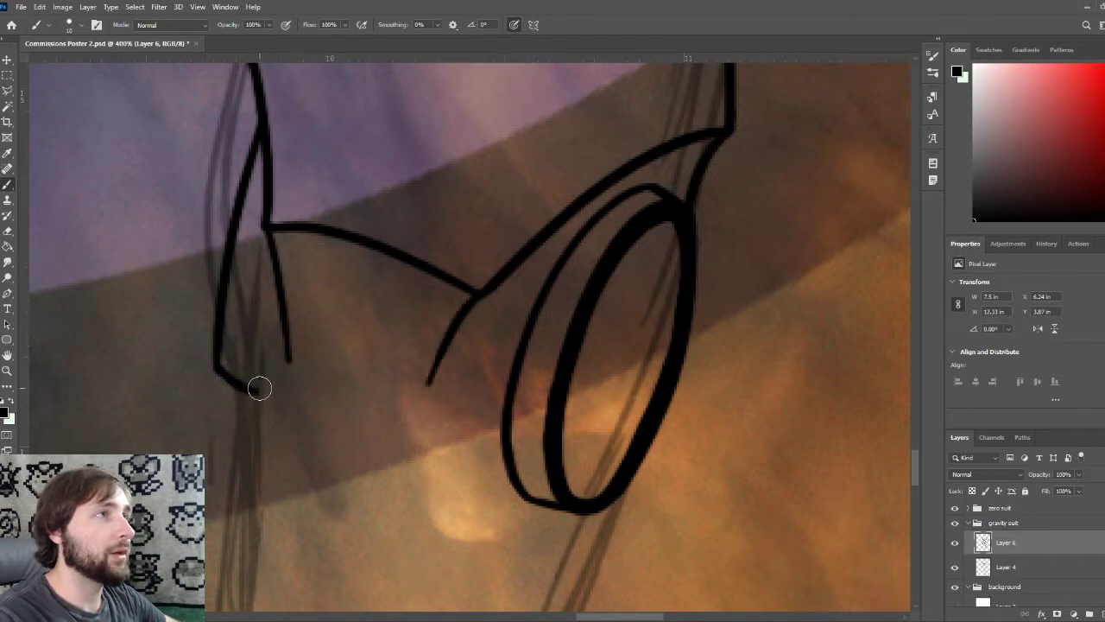
left_click_drag(259, 389, 275, 259)
key("ctrl+z")
left_click_drag(256, 383, 271, 231)
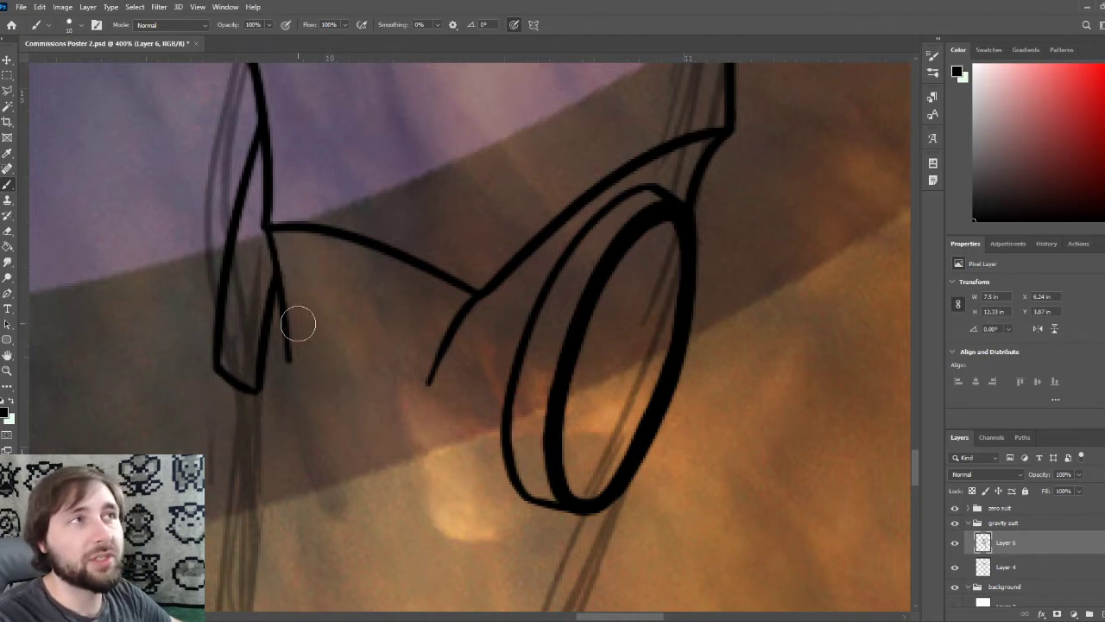
Reduce the brush size and examine the sketched lower leg and foot beneath the inked plate and oval
key("bracketleft")
key("bracketleft")
key("bracketleft")
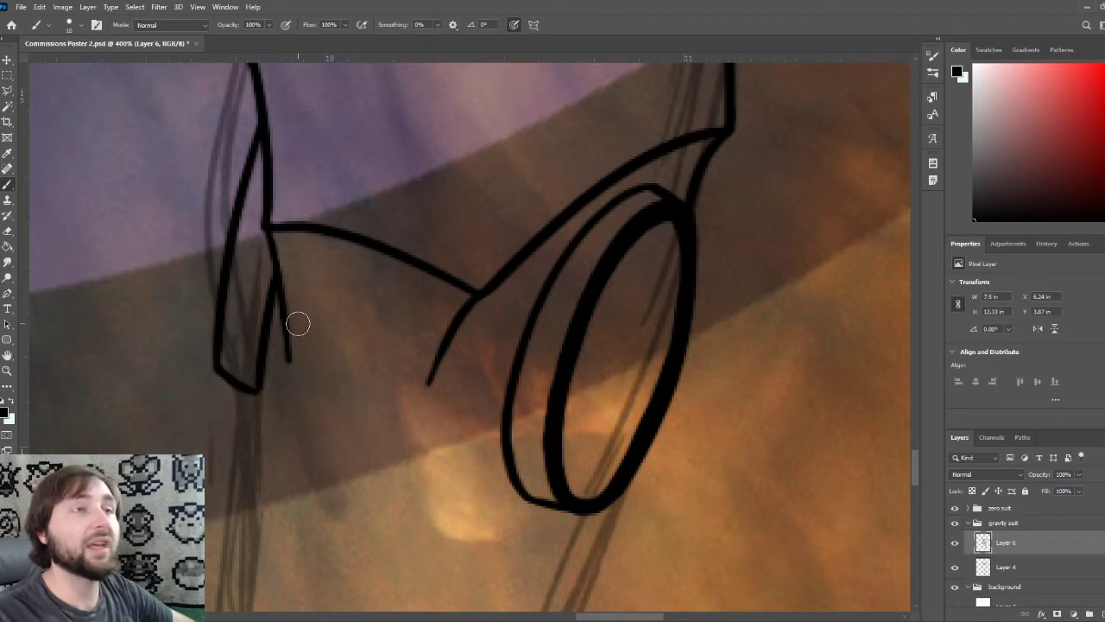
scroll(297, 323, "down", 1)
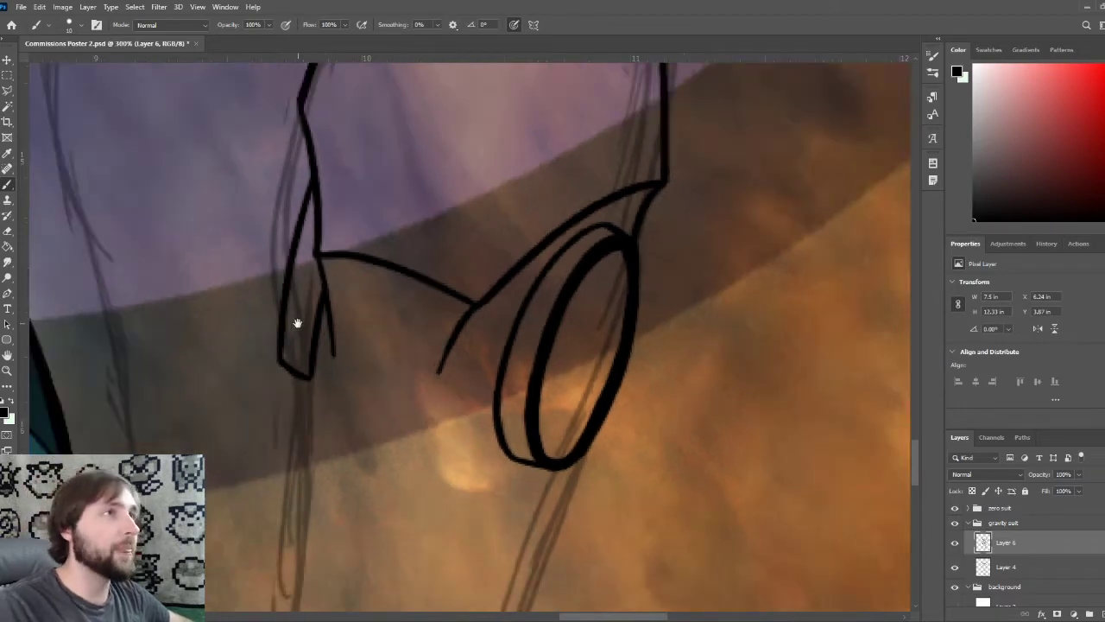
left_click_drag(423, 444, 457, 287)
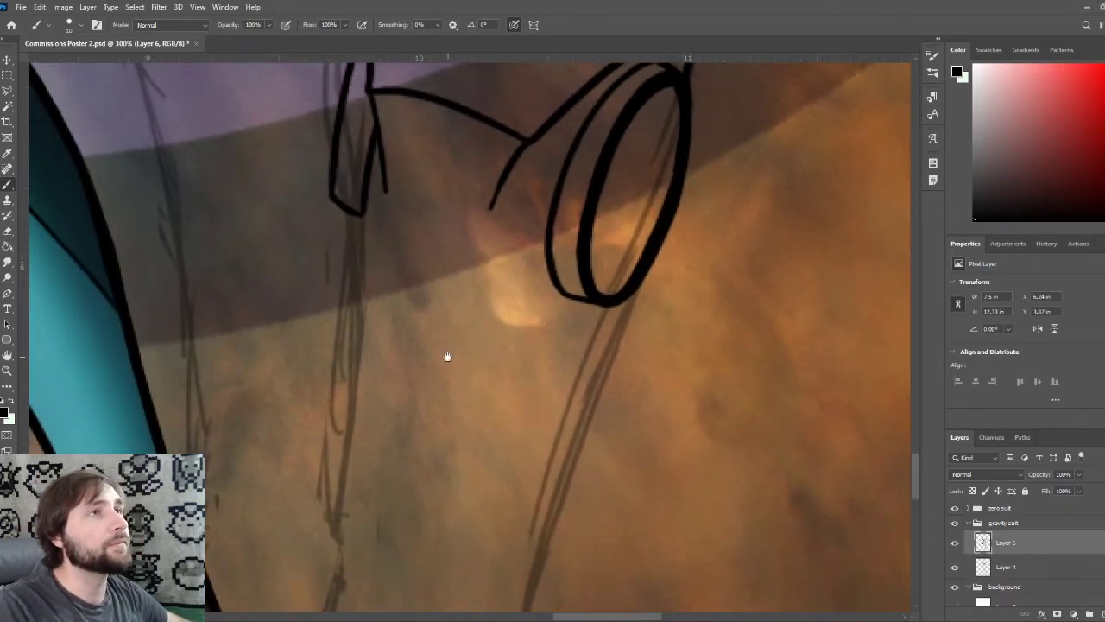
left_click_drag(446, 358, 457, 308)
scroll(470, 337, "down", 1)
scroll(540, 316, "down", 1)
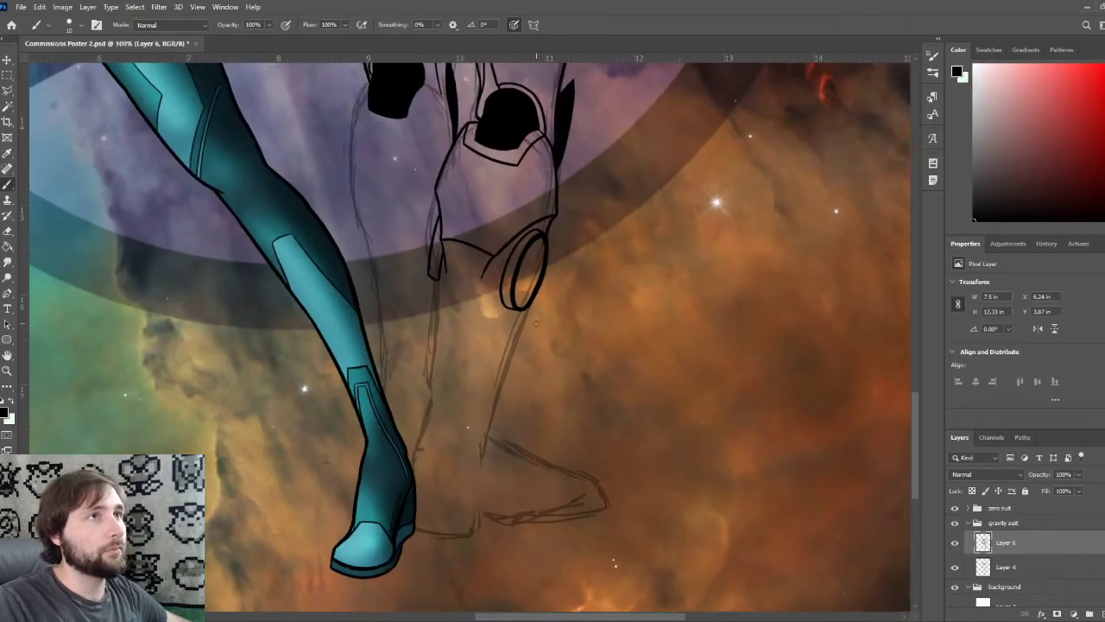
left_click_drag(482, 356, 484, 325)
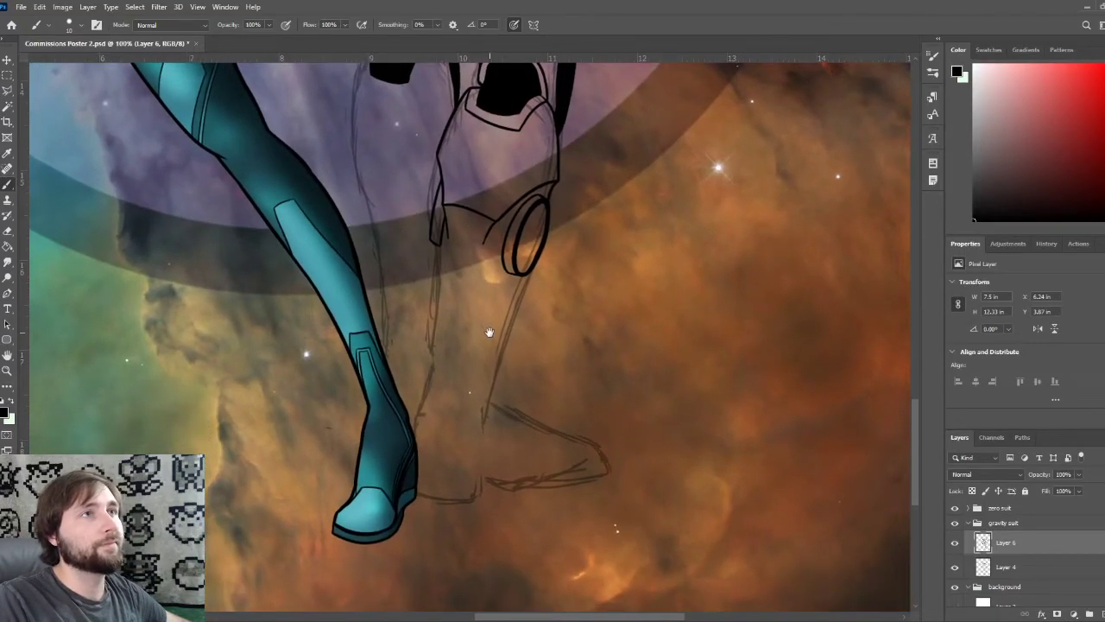
scroll(490, 340, "up", 2)
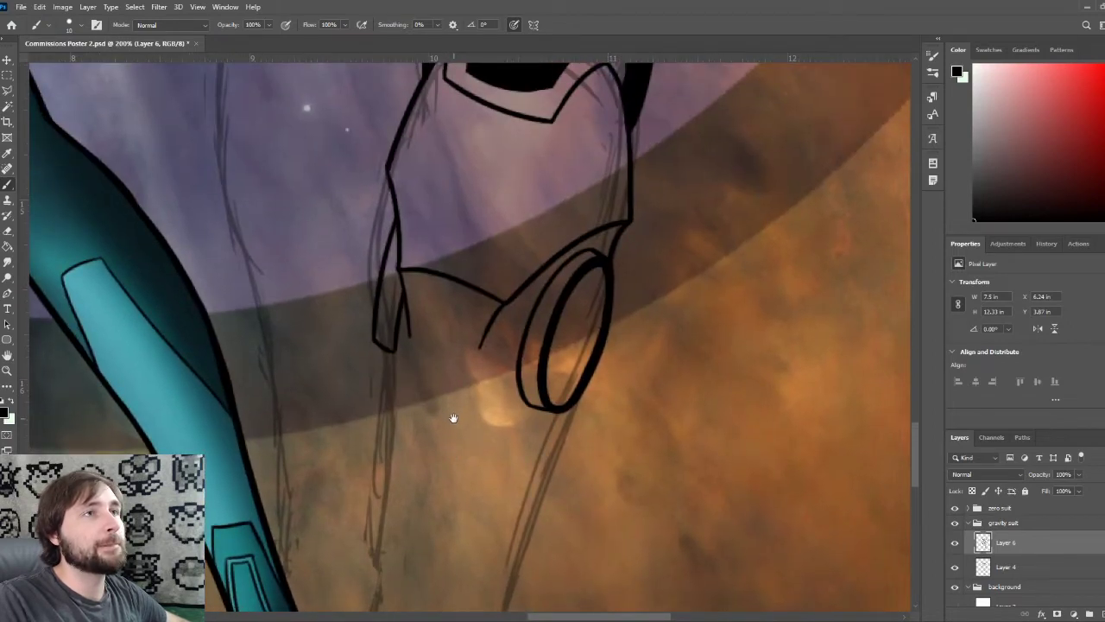
left_click_drag(454, 418, 449, 353)
scroll(449, 389, "down", 1)
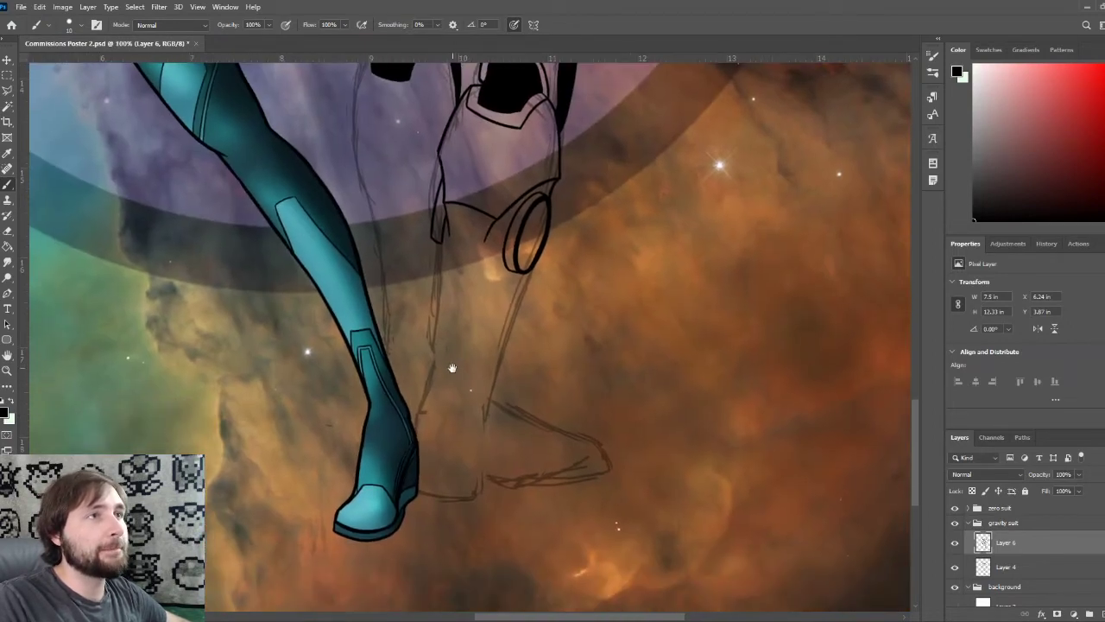
scroll(451, 368, "up", 2)
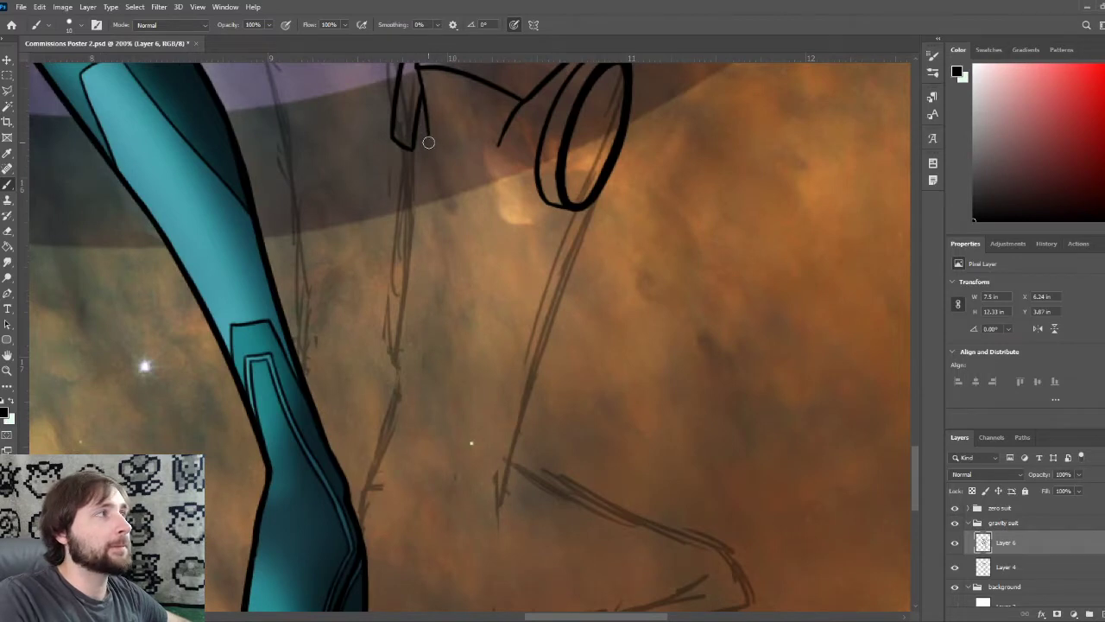
left_click_drag(449, 418, 465, 360)
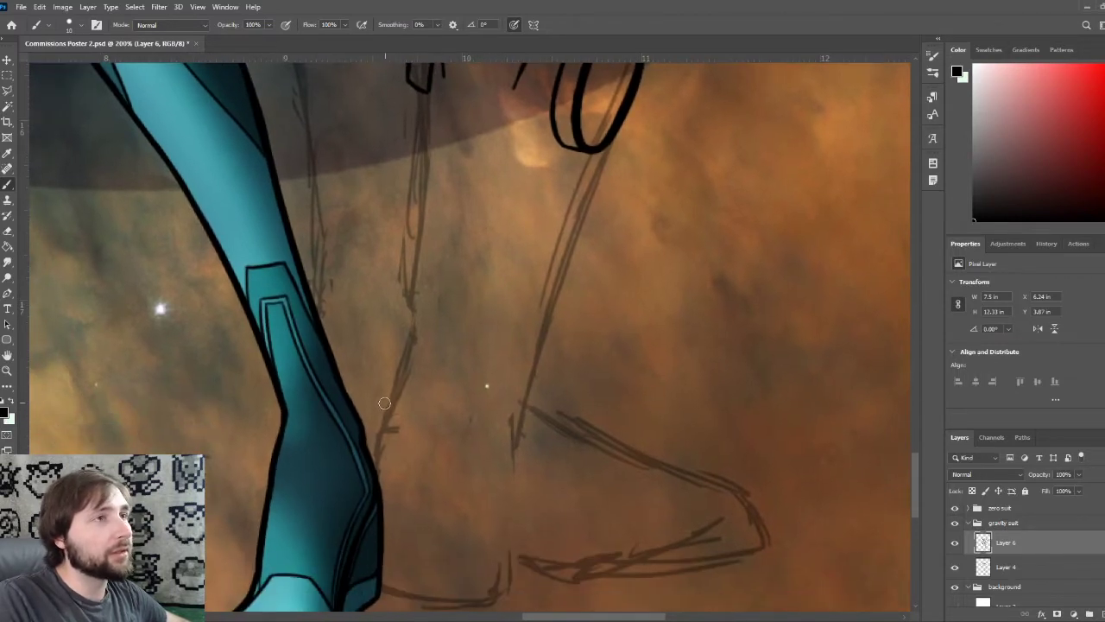
Ink a rounded arch over the sketched ankle and extend both shin lines down to its peak, redoing the right line until it curves smoothly
mouse_move(379, 432)
left_mouse_down()
mouse_move(490, 393)
mouse_move(516, 460)
left_mouse_up()
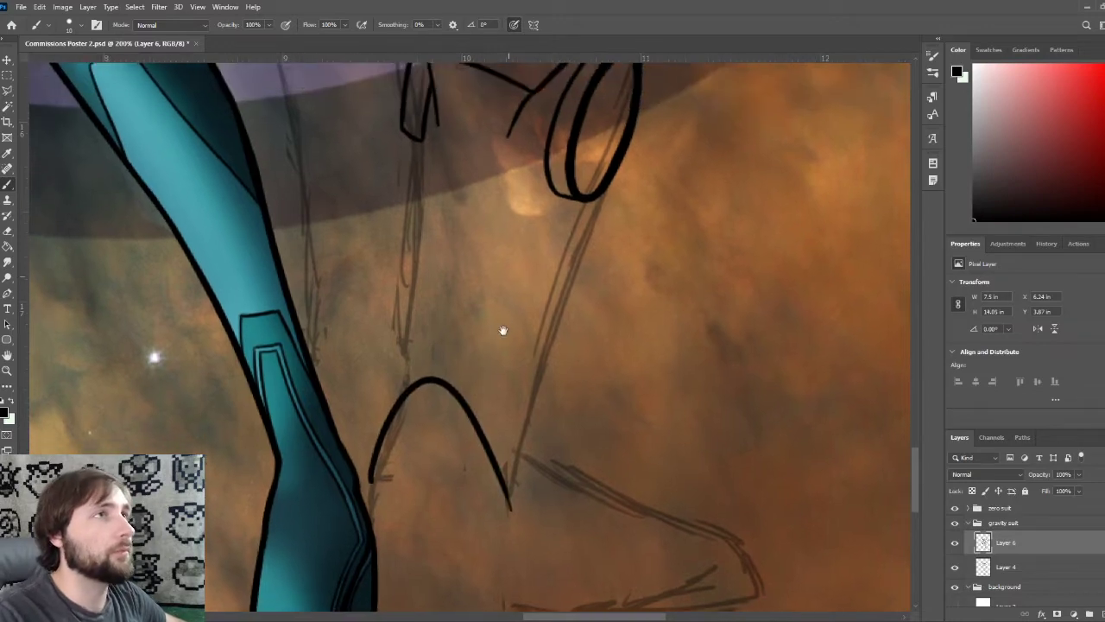
left_click_drag(489, 189, 486, 247)
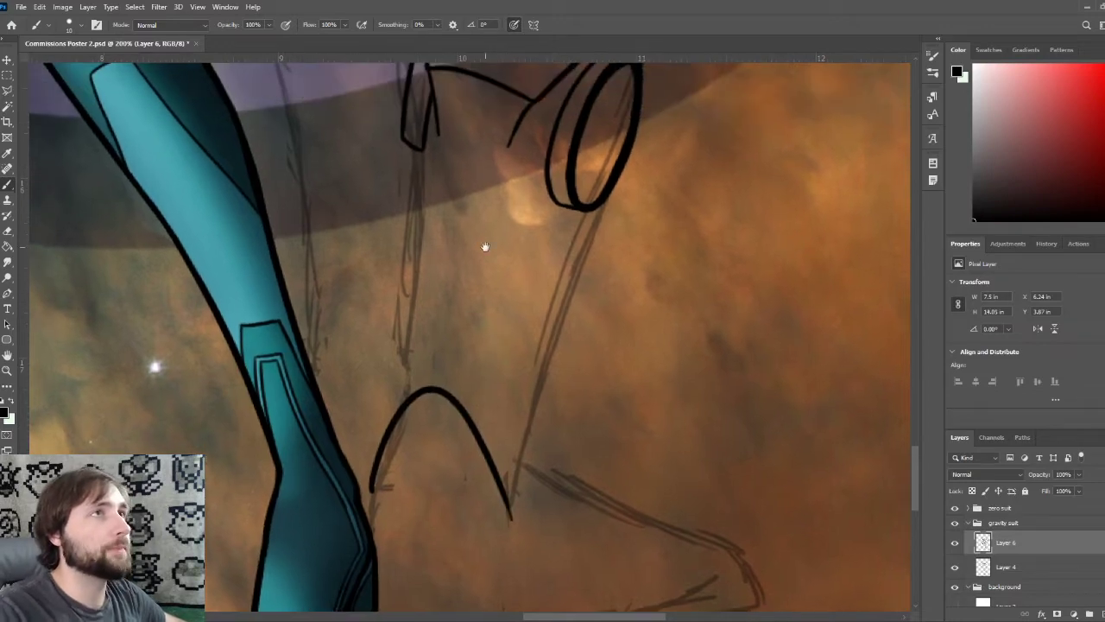
left_click_drag(437, 109, 436, 412)
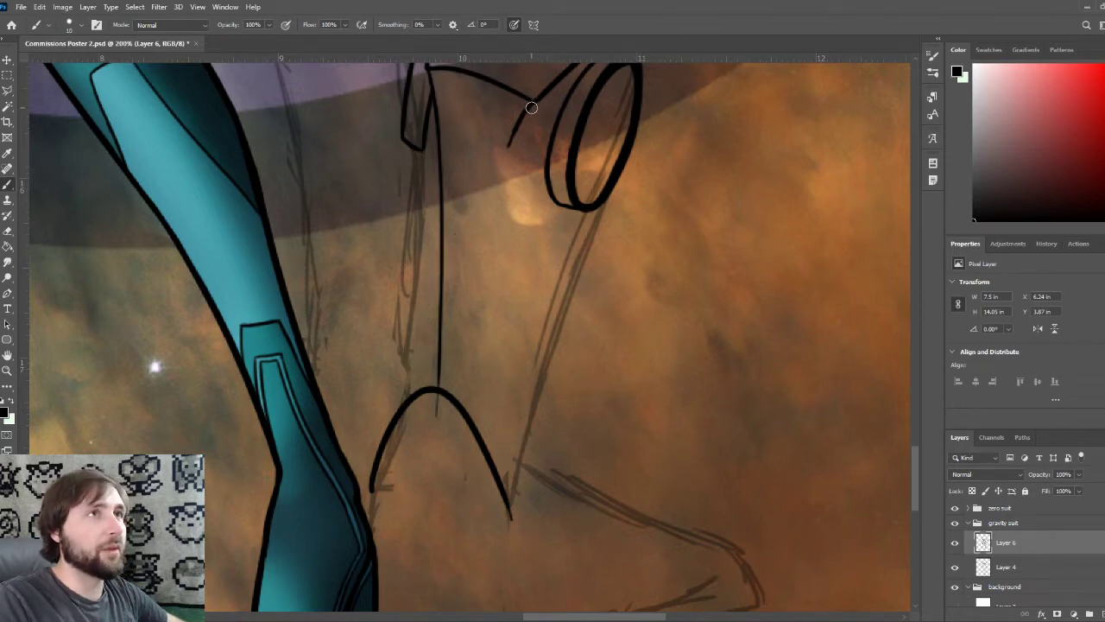
left_click_drag(531, 107, 440, 350)
key("ctrl+z")
mouse_move(529, 102)
left_mouse_down()
mouse_move(437, 354)
mouse_move(423, 462)
left_mouse_up()
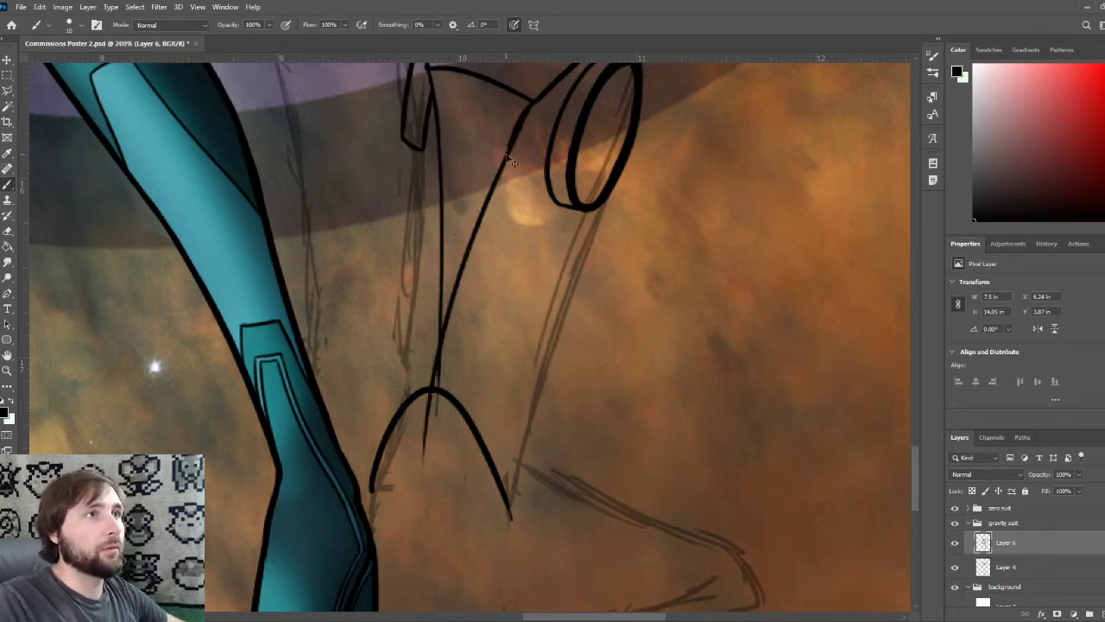
key("ctrl+z")
left_click_drag(525, 104, 447, 384)
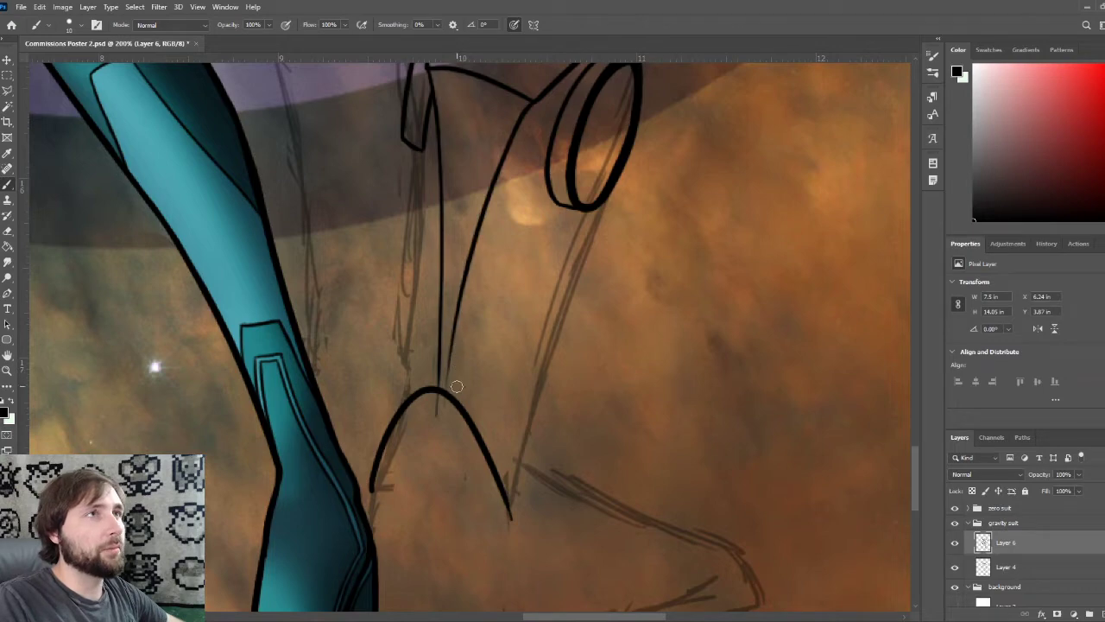
key("ctrl+z")
left_click_drag(526, 108, 449, 440)
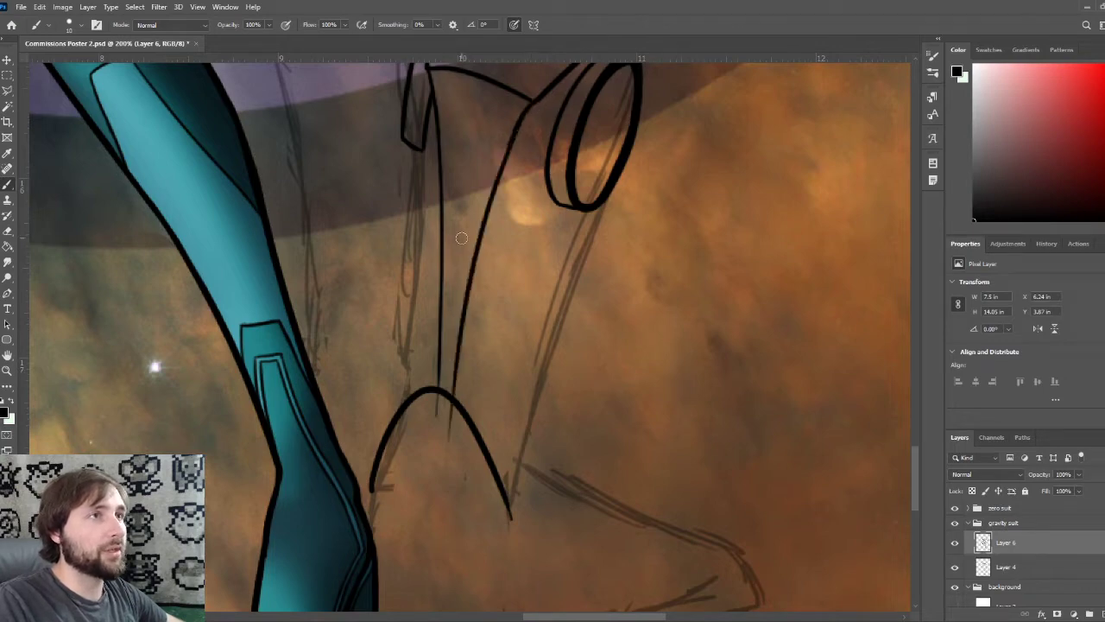
Examine the inked shin lines, the oval and the remaining calf sketch up close
key("ctrl+plus")
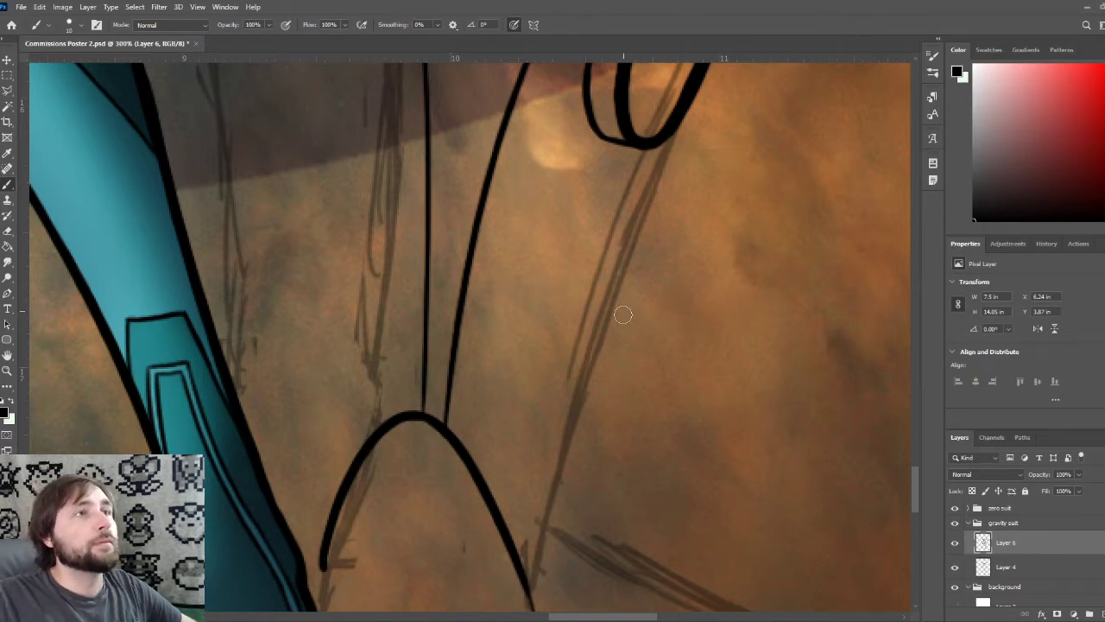
key("ctrl+minus")
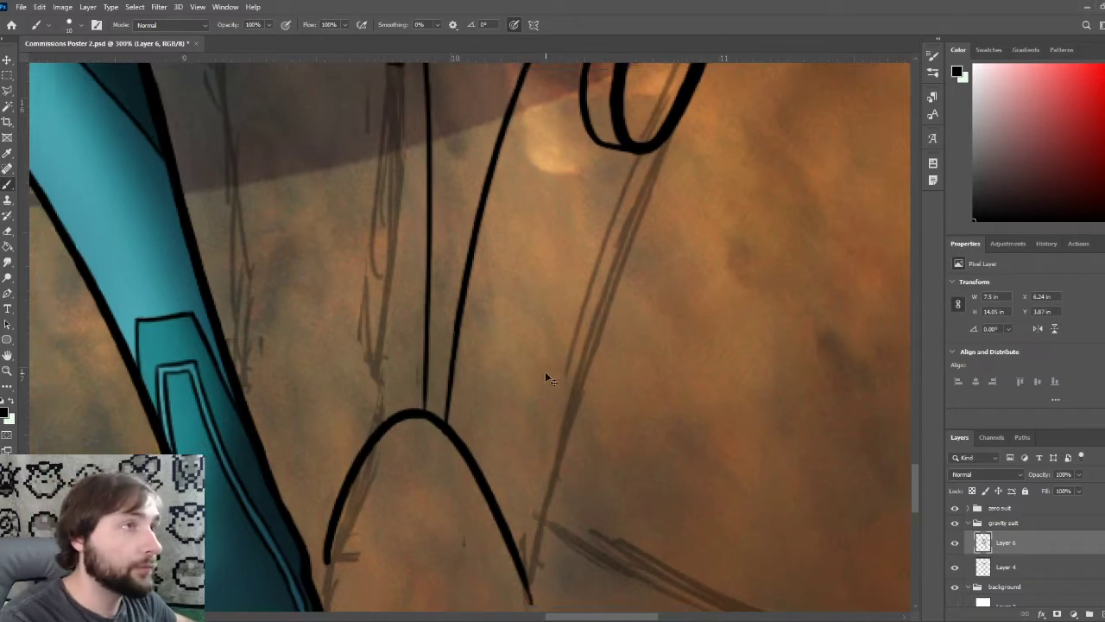
key("ctrl+plus")
key("ctrl+plus")
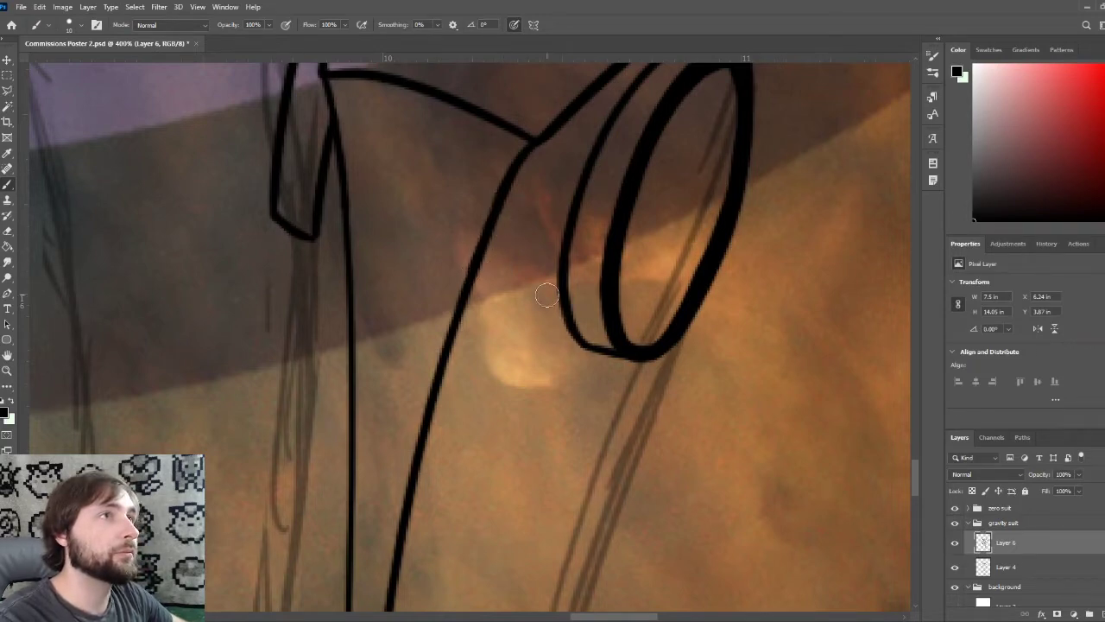
key("ctrl+minus")
mouse_move(501, 349)
left_mouse_down()
mouse_move(501, 333)
mouse_move(509, 344)
left_mouse_up()
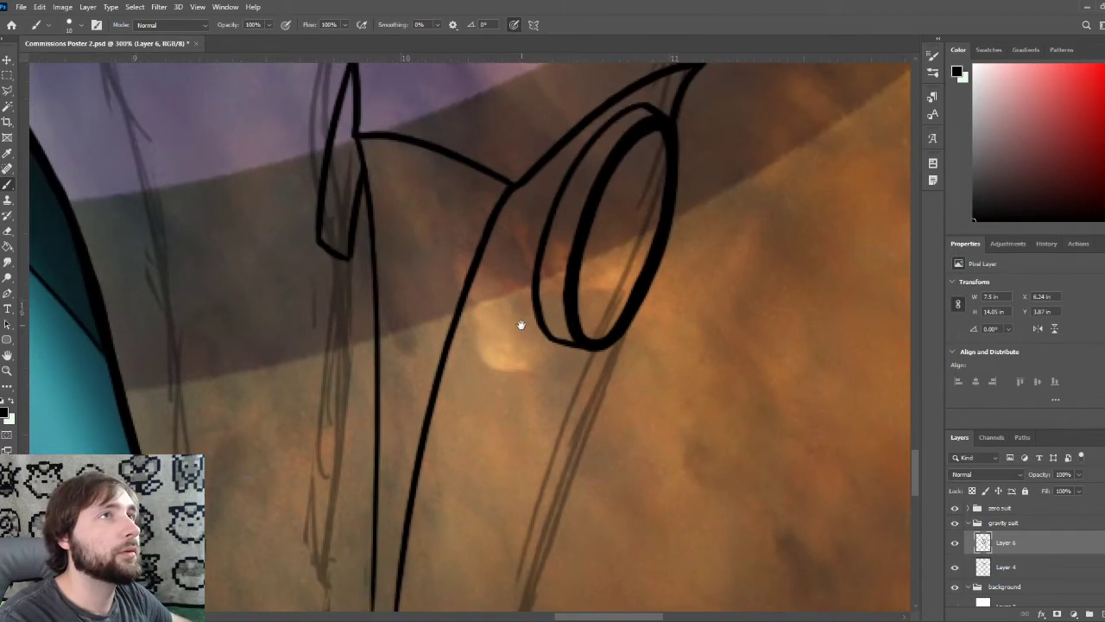
left_click_drag(521, 323, 554, 166)
left_click_drag(529, 353, 462, 232)
Ink a taller outer arch around the ankle arch, curving outward and down from each shin line, redoing failed strokes
key("ctrl+minus")
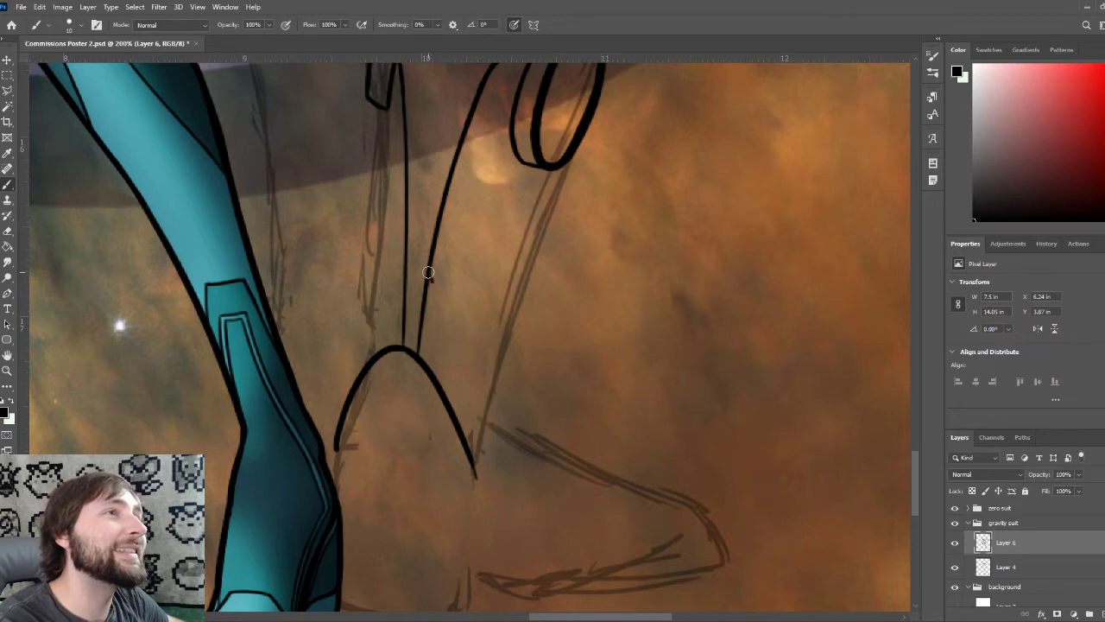
left_click_drag(426, 275, 470, 488)
key("ctrl+z")
left_click_drag(426, 273, 485, 488)
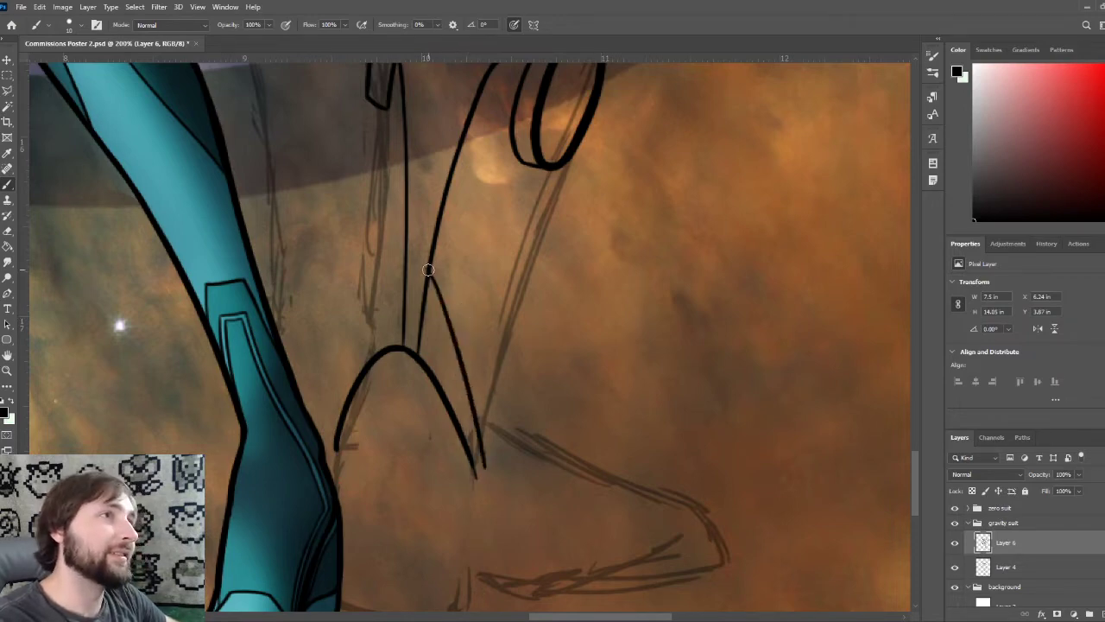
left_click_drag(404, 264, 365, 373)
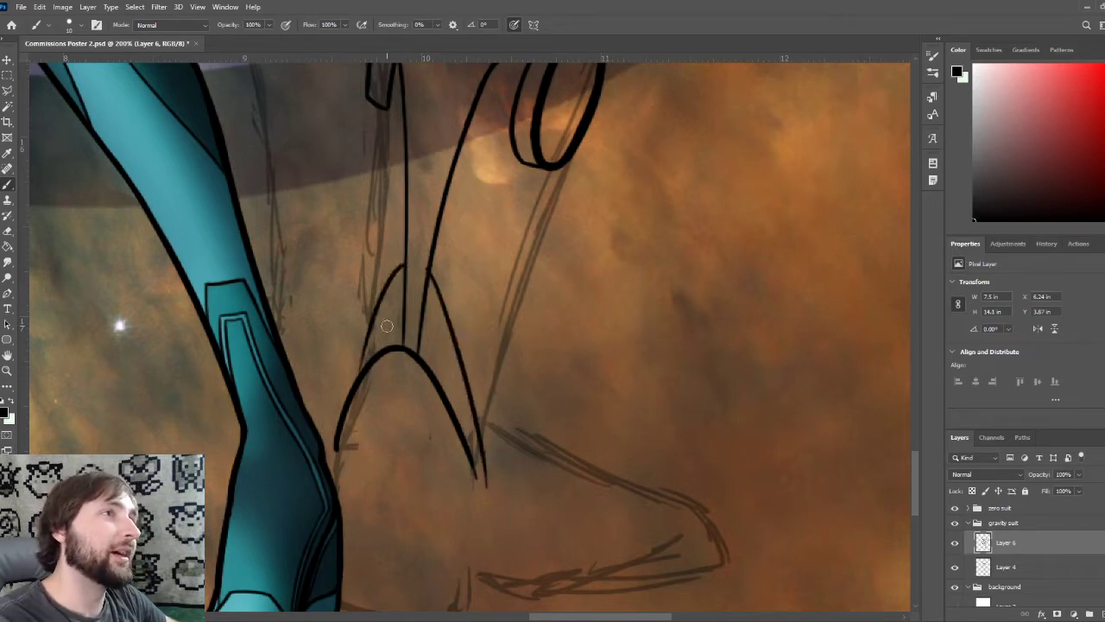
key("ctrl+z")
left_click_drag(404, 264, 347, 398)
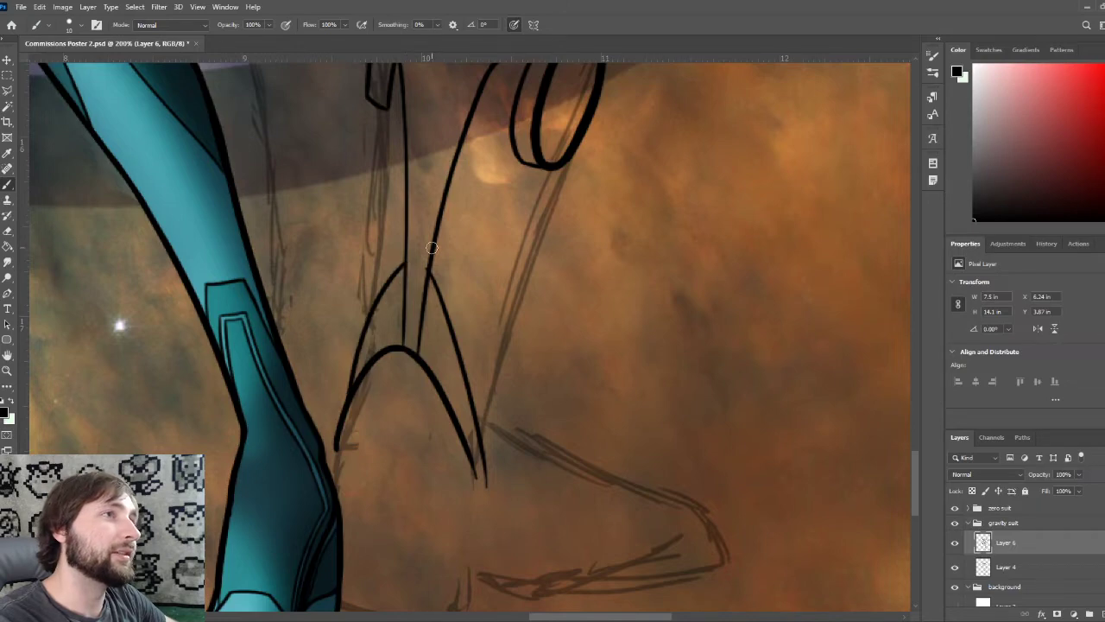
scroll(427, 216, "up", 1)
scroll(426, 216, "up", 2)
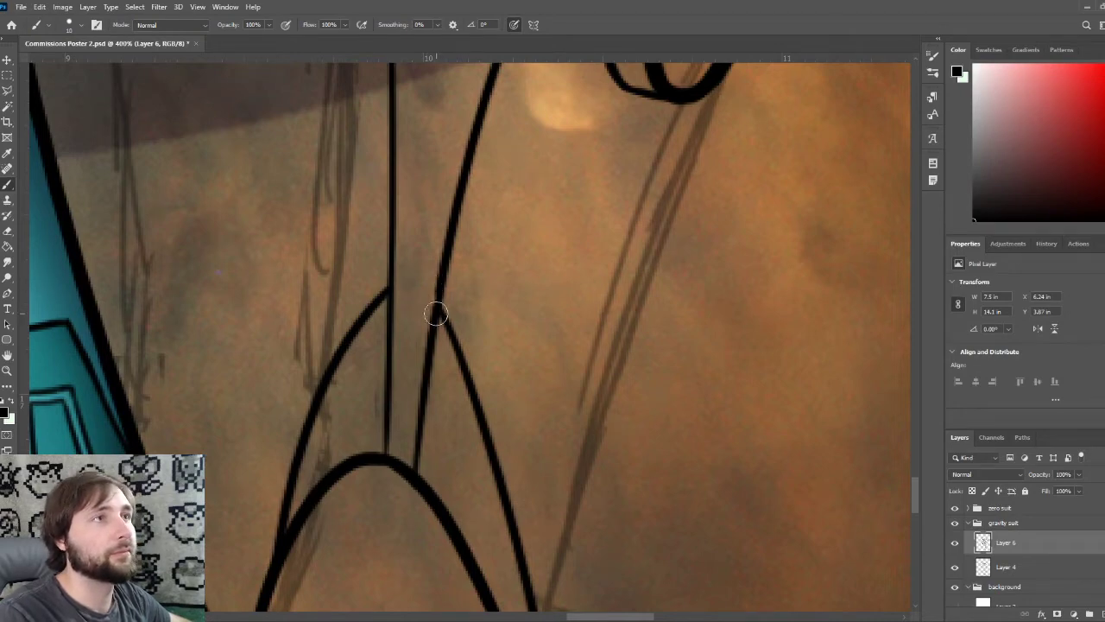
scroll(436, 311, "down", 4)
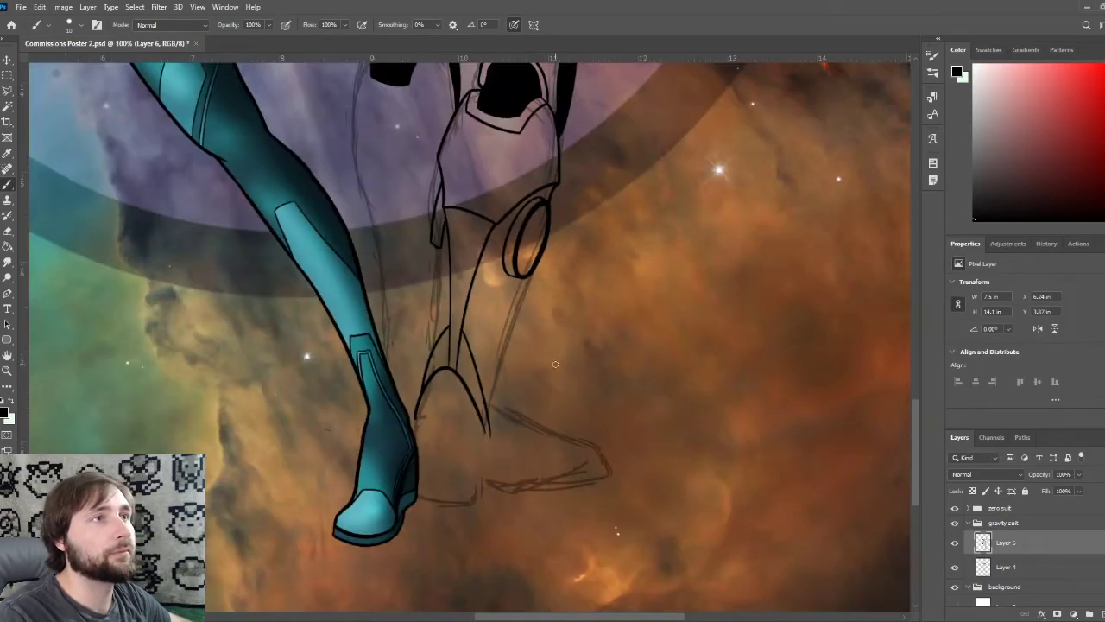
key("ctrl+plus")
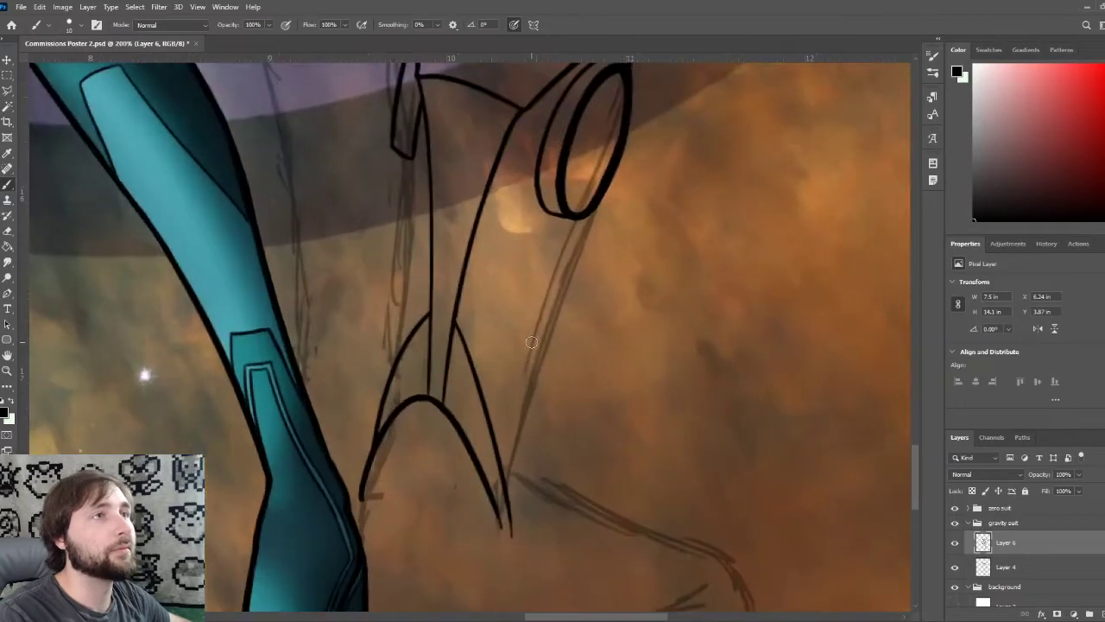
left_click_drag(484, 272, 482, 304)
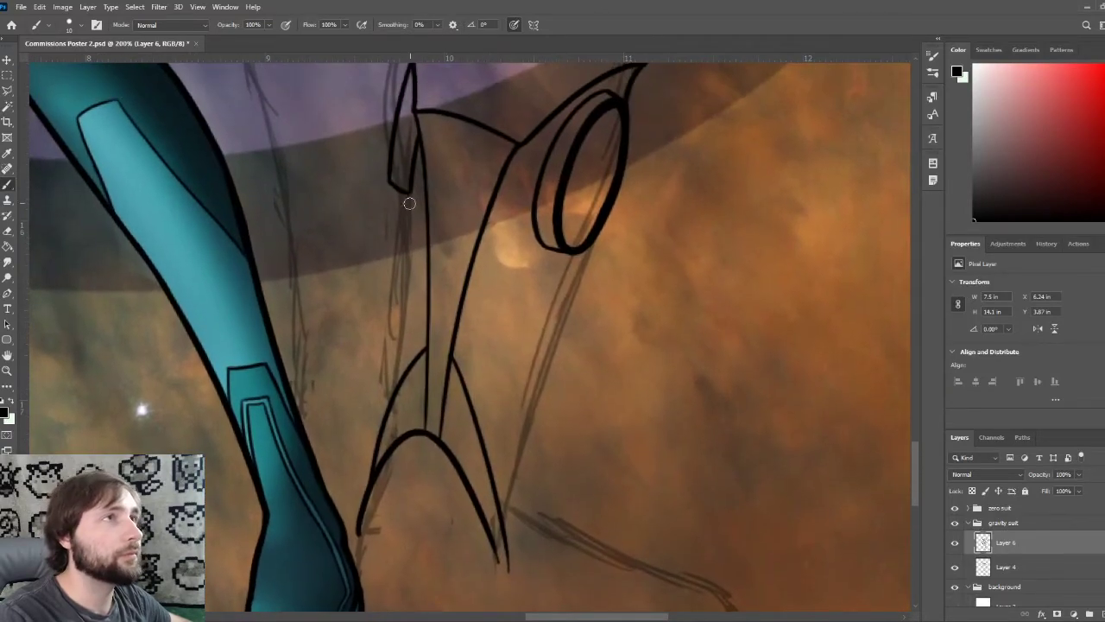
Ink a long line from the narrow plate's lower tip down to the outer ankle arch, redoing it once and trimming the overlap
left_click_drag(407, 190, 397, 428)
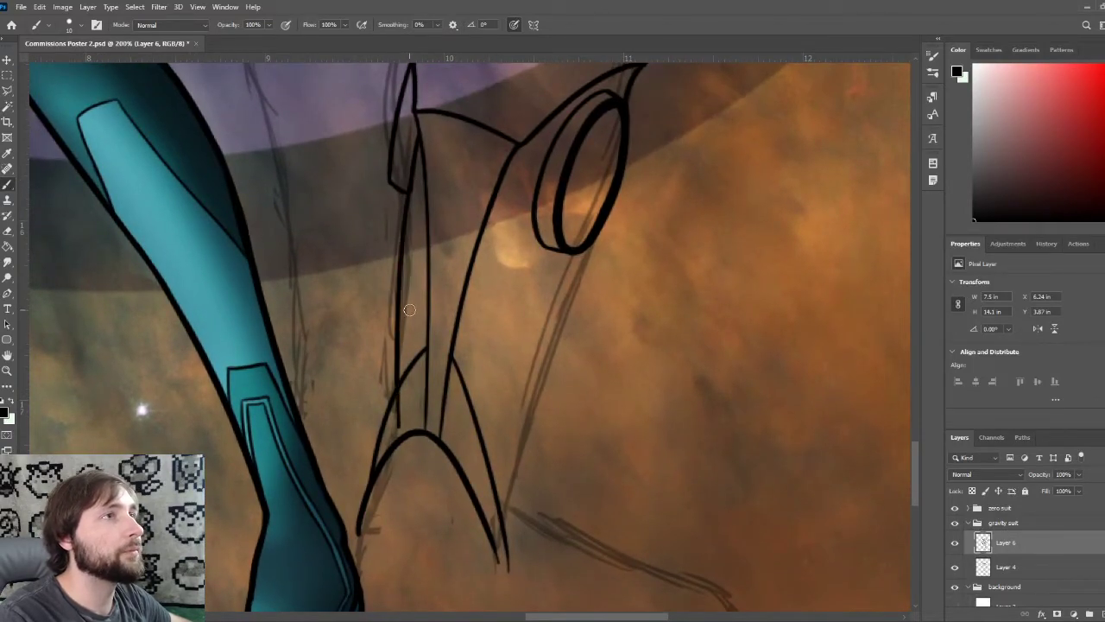
key("ctrl+z")
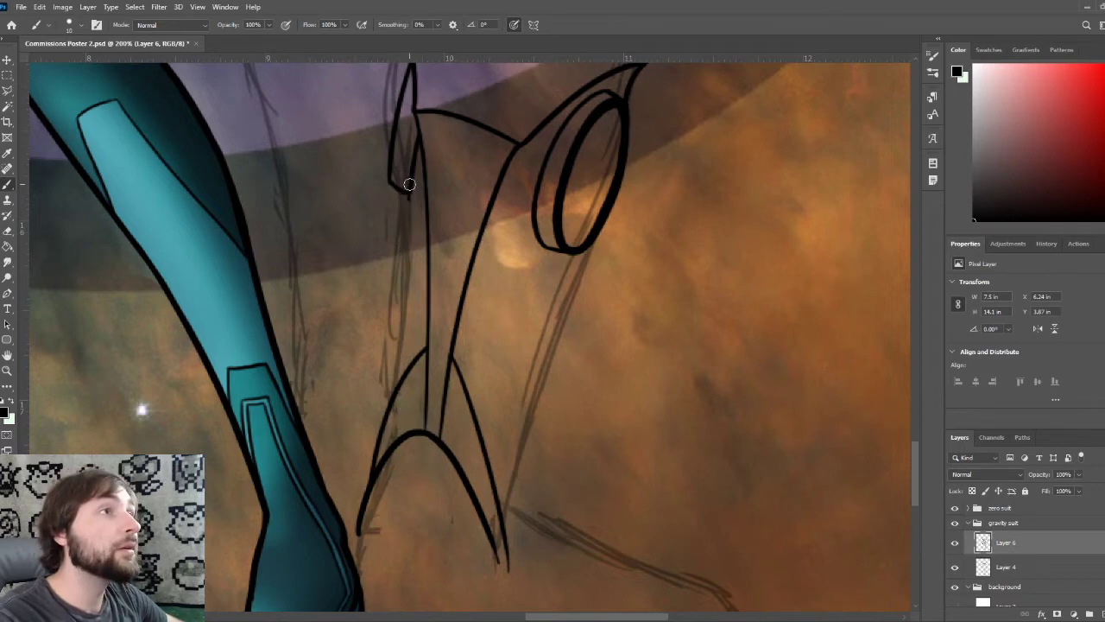
left_click_drag(408, 187, 396, 436)
key("ctrl+plus")
key("ctrl+plus")
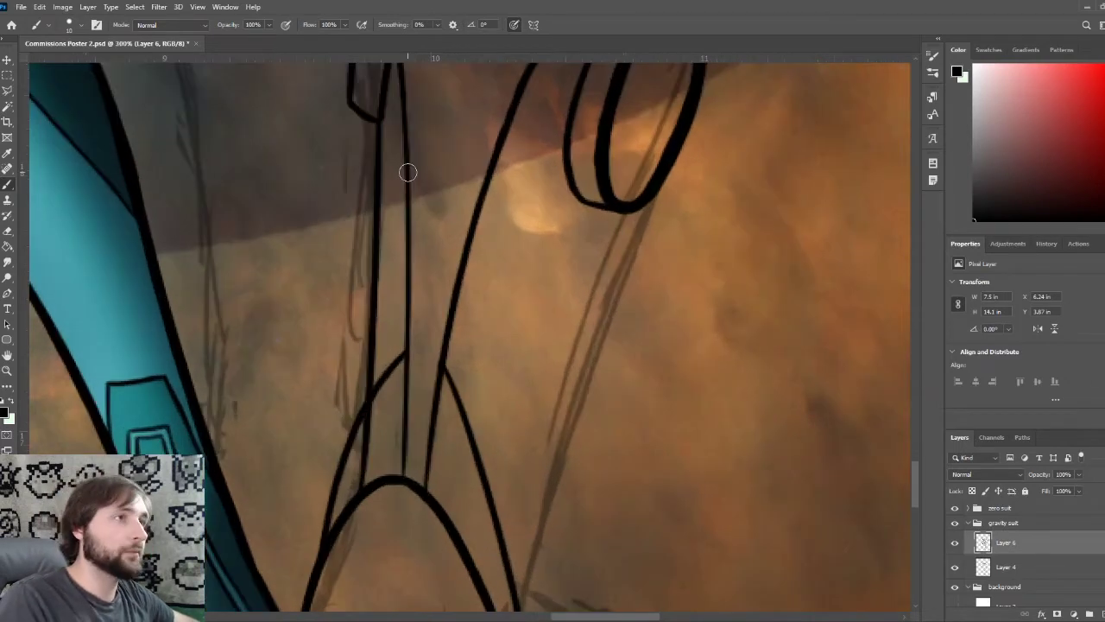
left_click_drag(452, 461, 513, 398)
left_click_drag(399, 467, 404, 402)
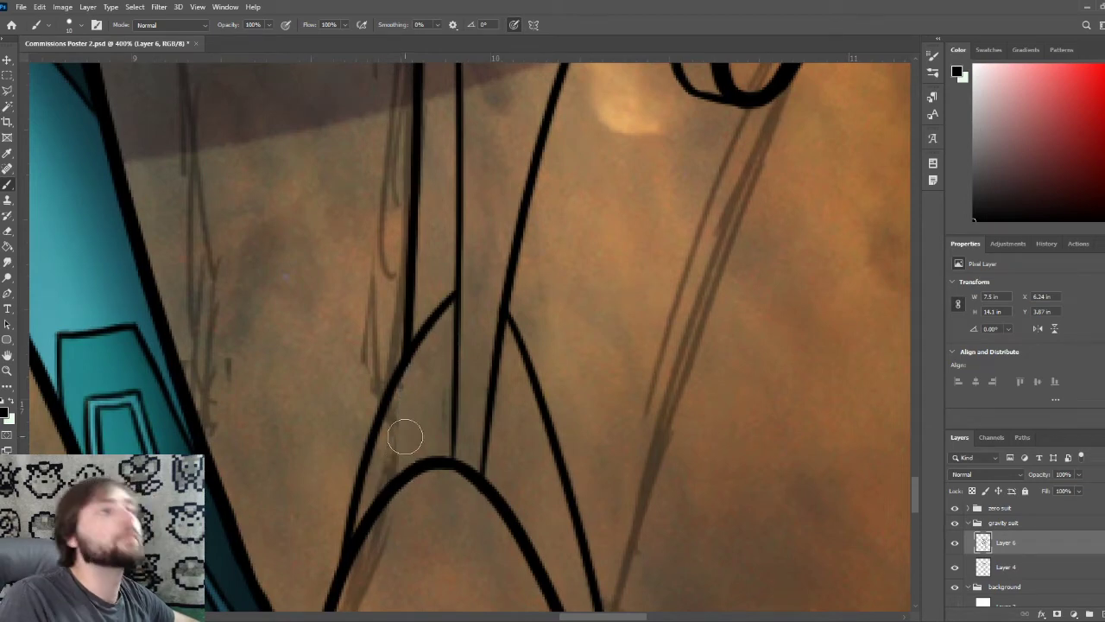
Examine the inked shin lines, ankle arches and oval up close, and compare them with the rest of the lower leg
scroll(403, 438, "down", 1)
key("ctrl+minus")
left_click_drag(629, 270, 601, 225)
scroll(417, 312, "up", 1)
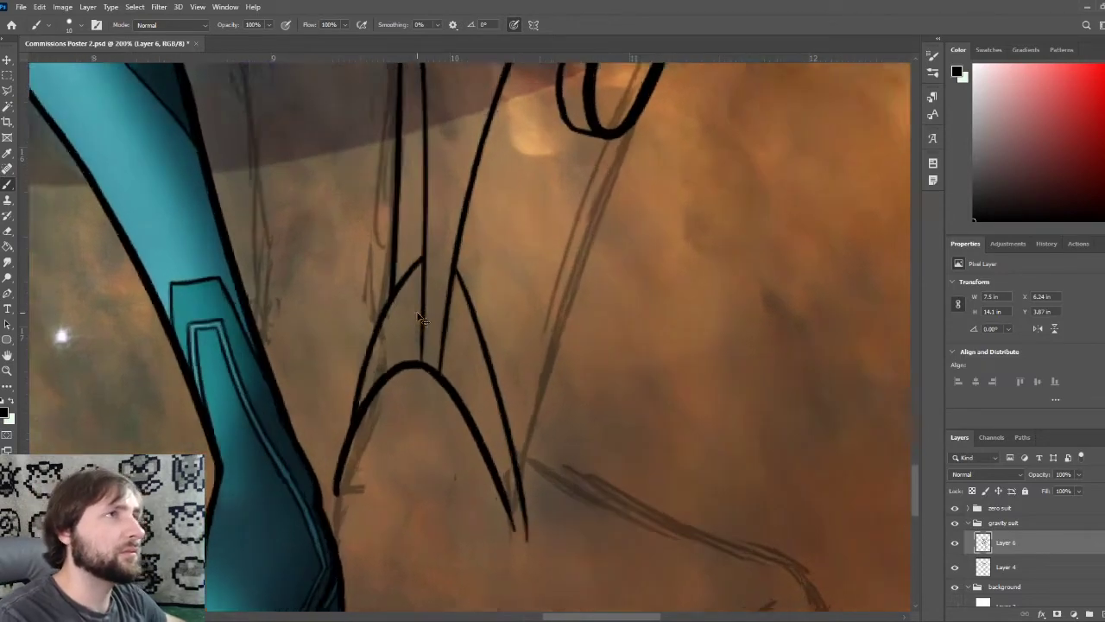
left_click_drag(414, 314, 588, 491)
scroll(506, 244, "up", 1)
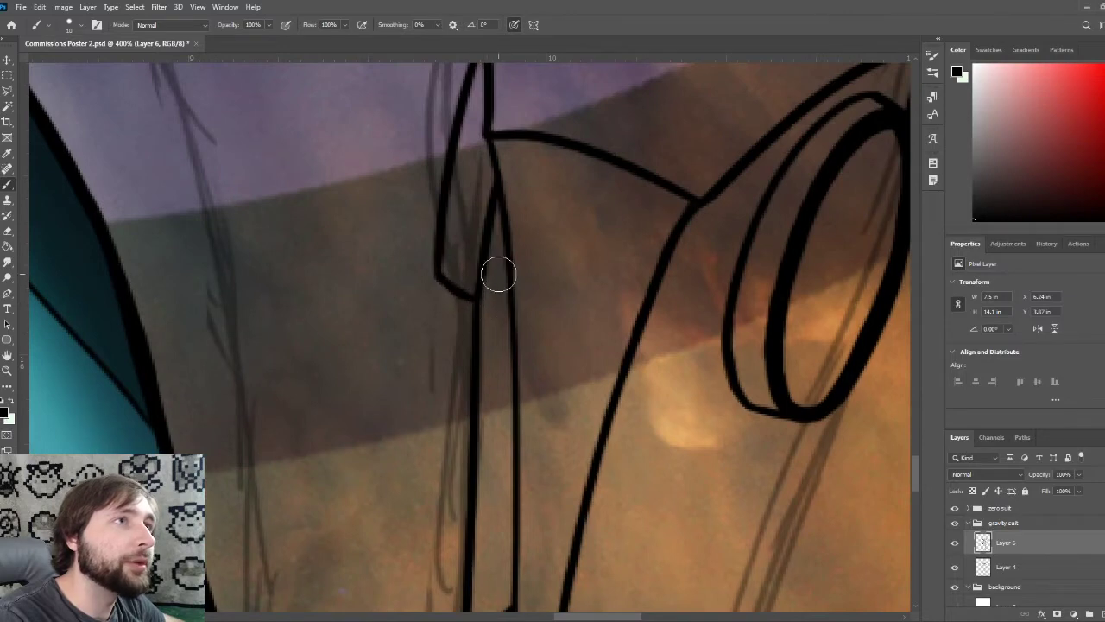
scroll(497, 273, "down", 2)
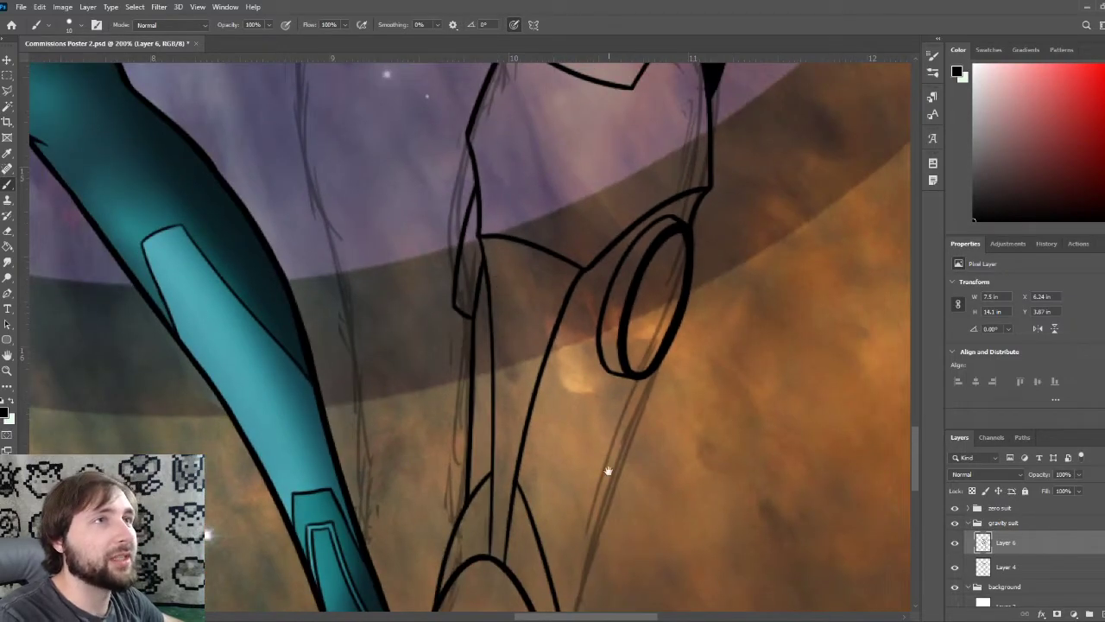
mouse_move(608, 472)
left_mouse_down()
mouse_move(541, 271)
mouse_move(605, 303)
left_mouse_up()
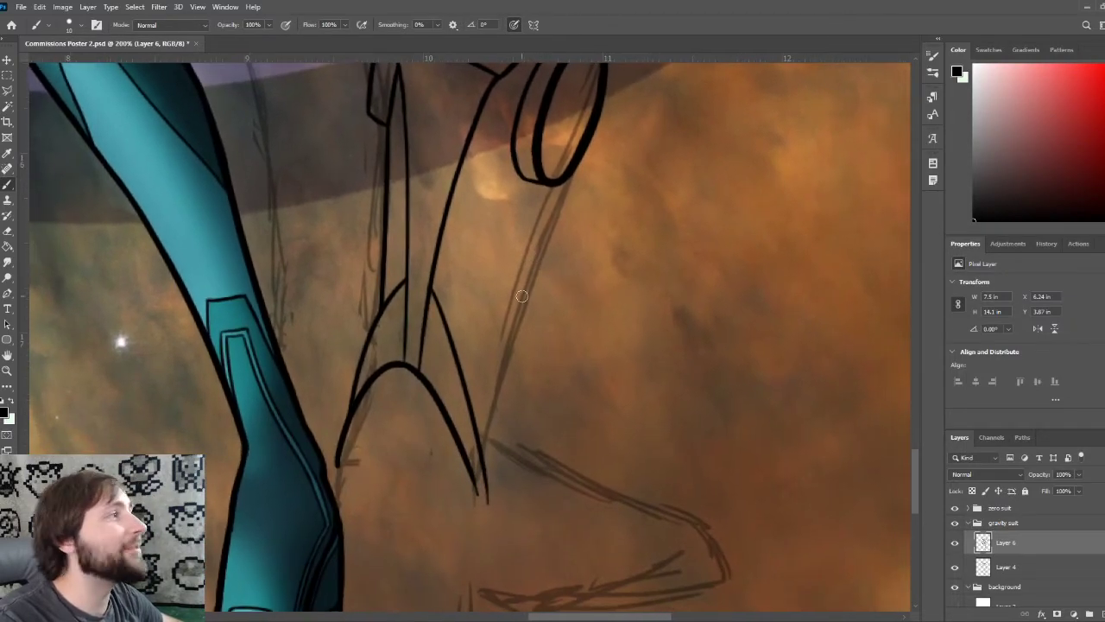
scroll(542, 225, "down", 2)
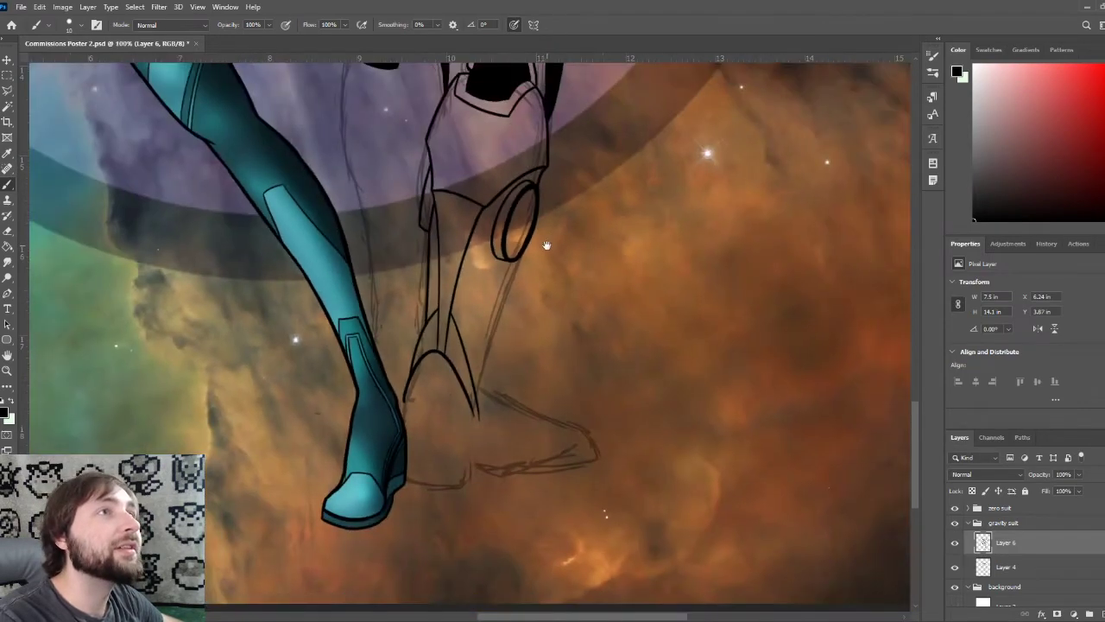
Ink the back calf line from the base of the oval down to the ankle arch, redoing failed strokes and erasing the overshoot
scroll(544, 212, "up", 2)
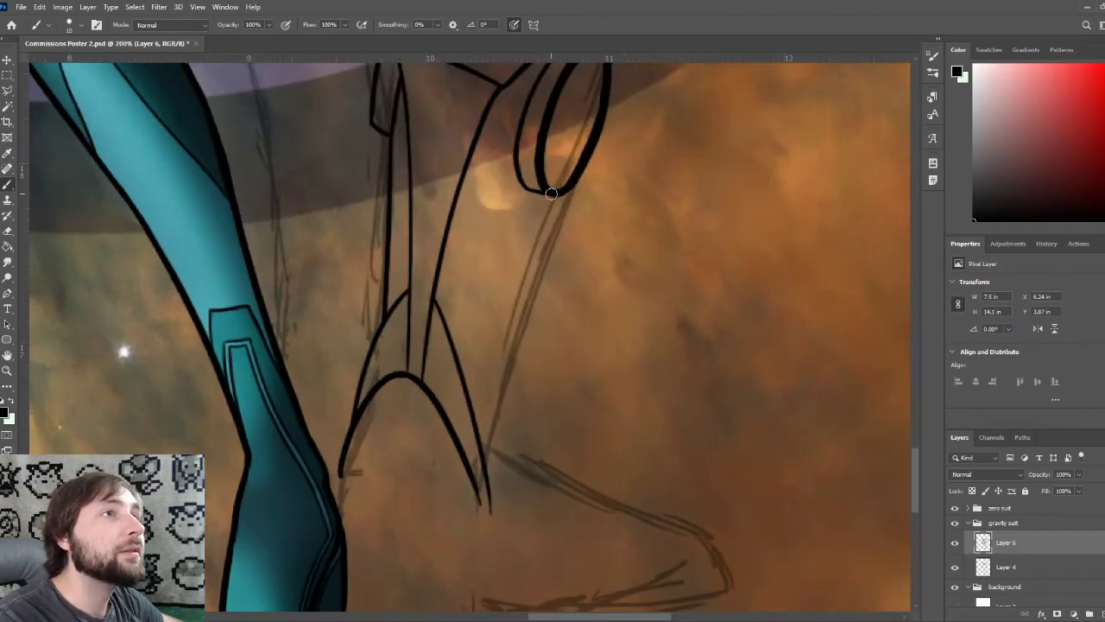
left_click_drag(551, 196, 498, 494)
key("ctrl+z")
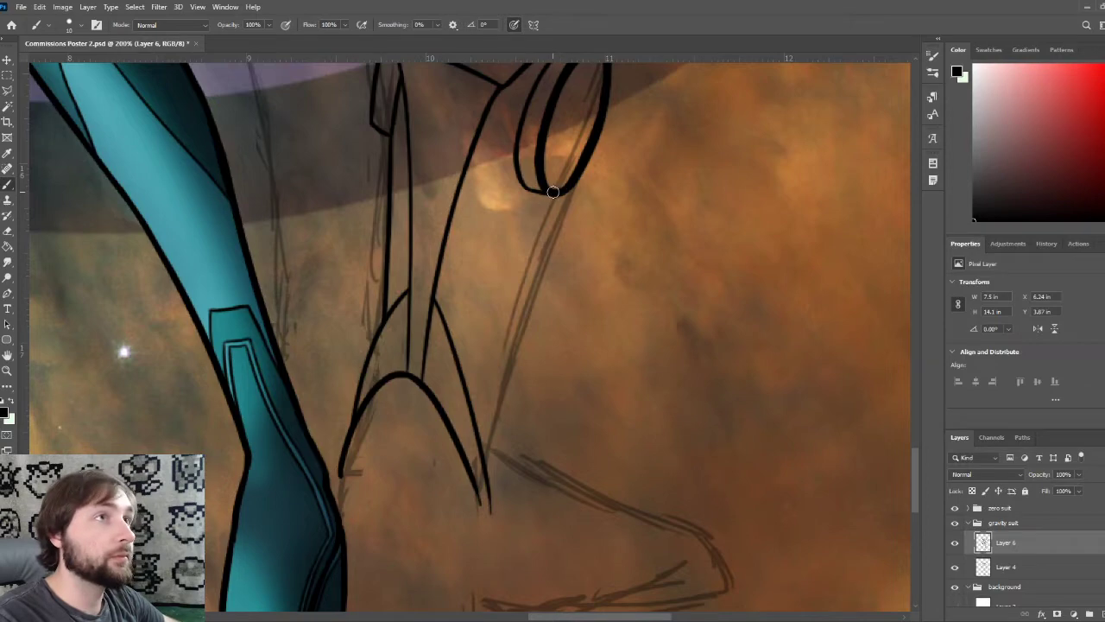
left_click_drag(553, 195, 499, 482)
key("ctrl+z")
left_click_drag(557, 191, 480, 496)
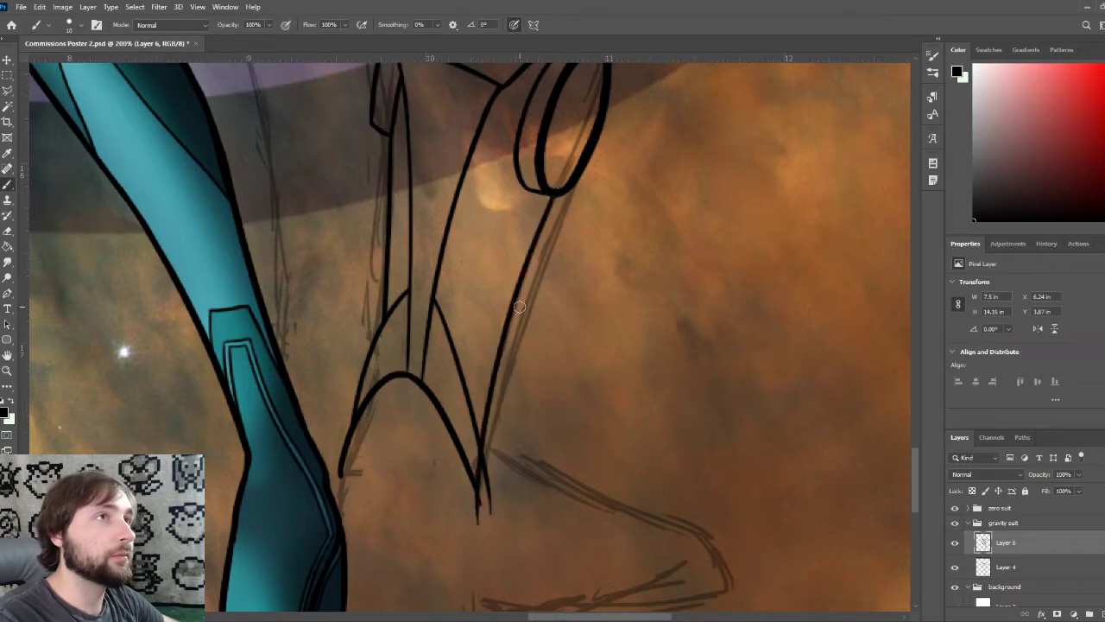
key("ctrl+plus")
left_click_drag(573, 437, 536, 281)
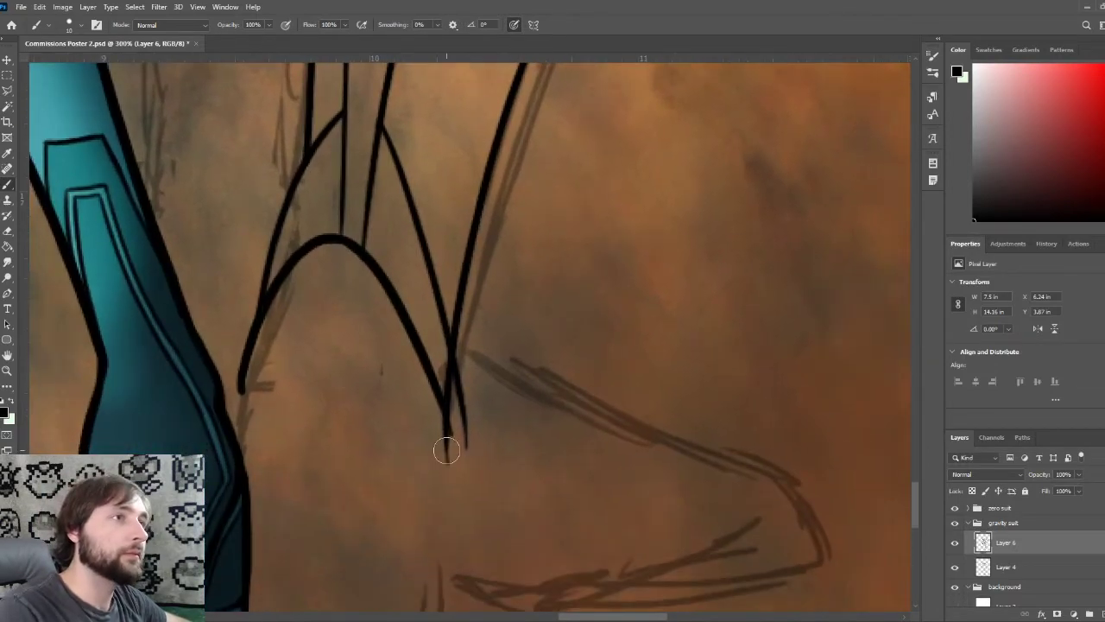
left_click_drag(443, 449, 460, 470)
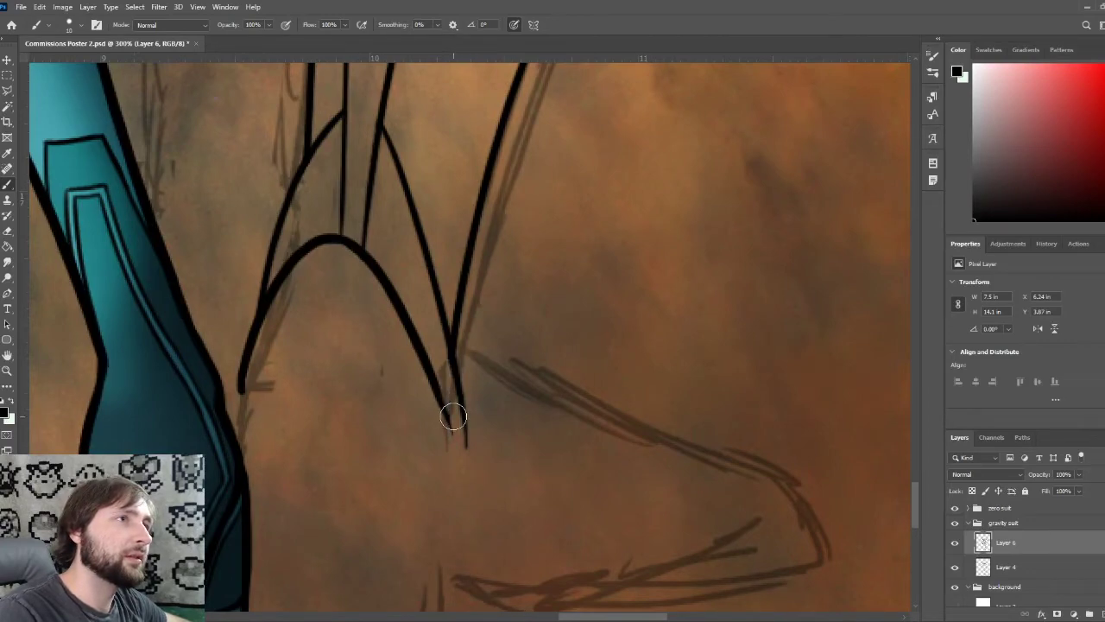
Examine the inked lower leg against the rest of the figure, including the sketched foot below the ankle
scroll(428, 321, "down", 1)
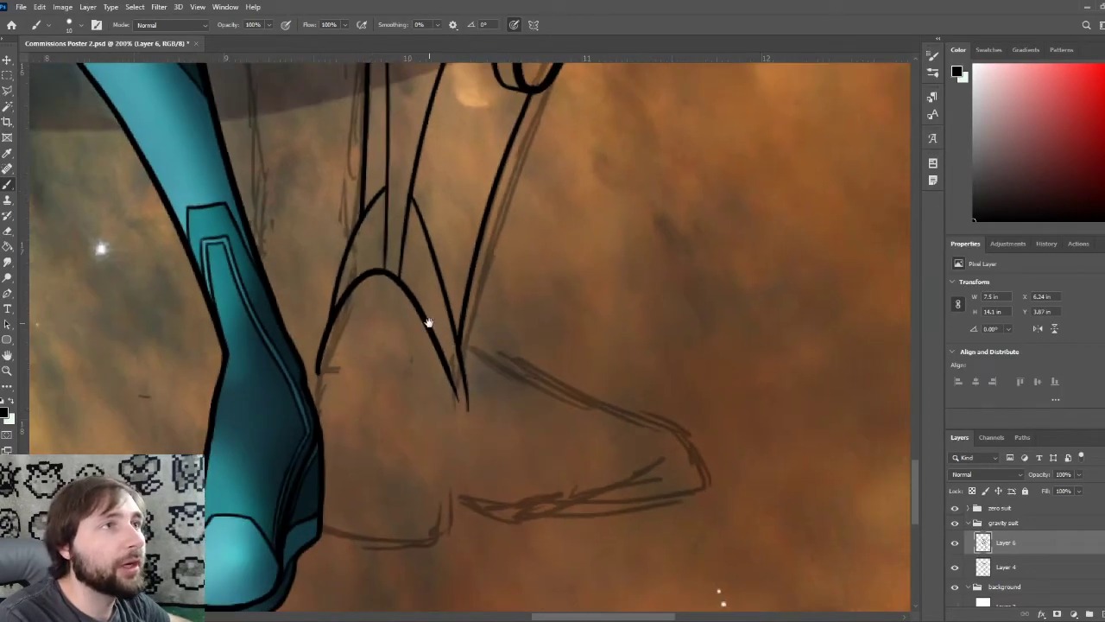
scroll(568, 299, "up", 3)
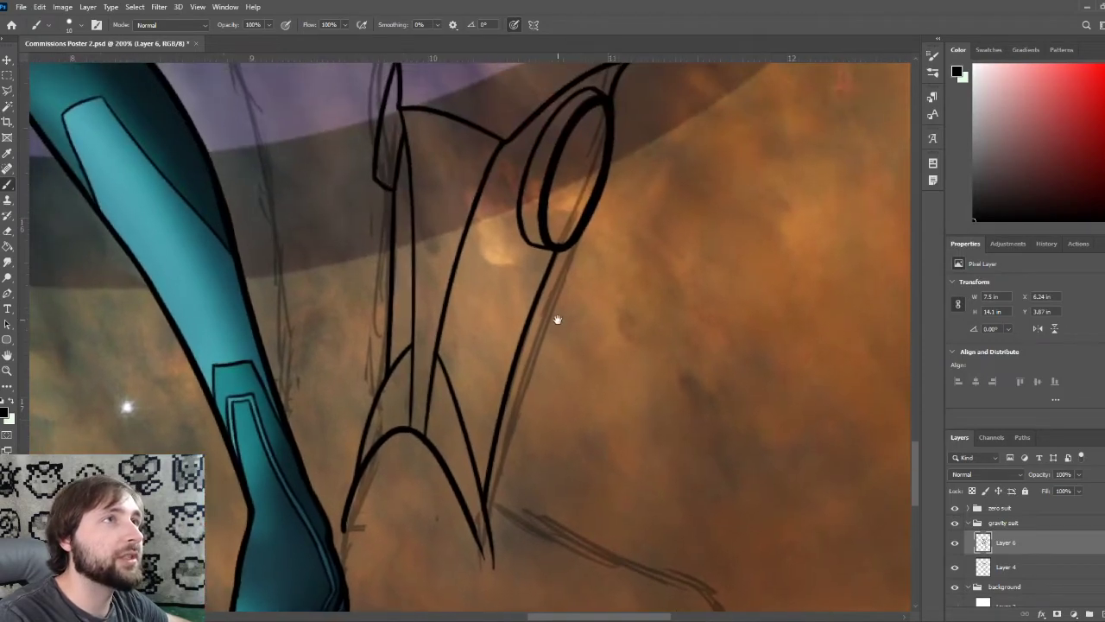
scroll(583, 370, "down", 2)
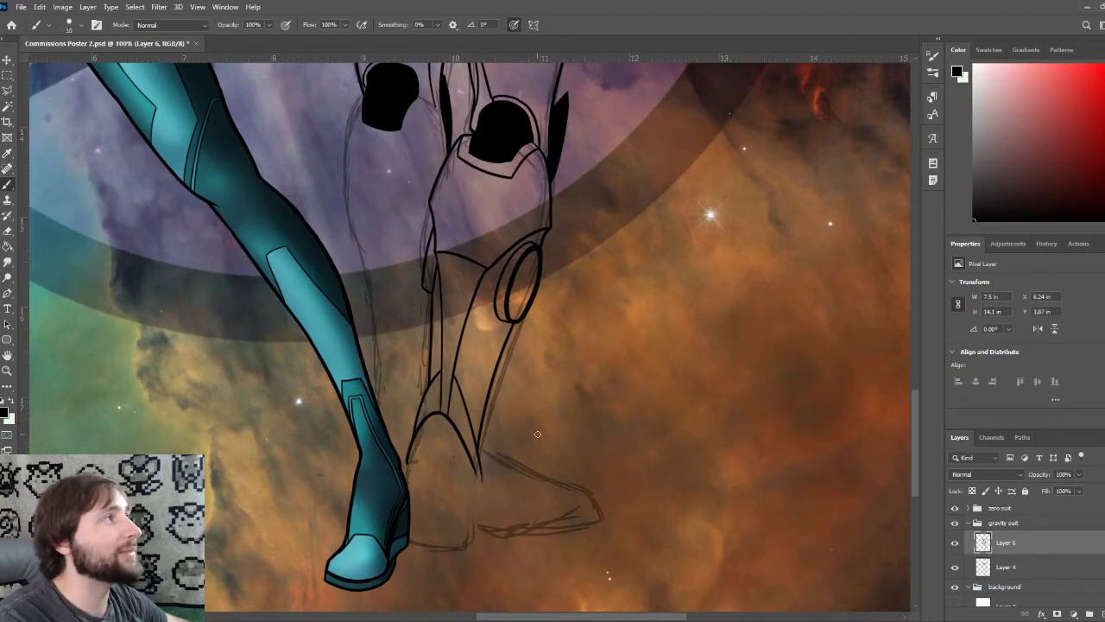
left_click_drag(523, 420, 558, 546)
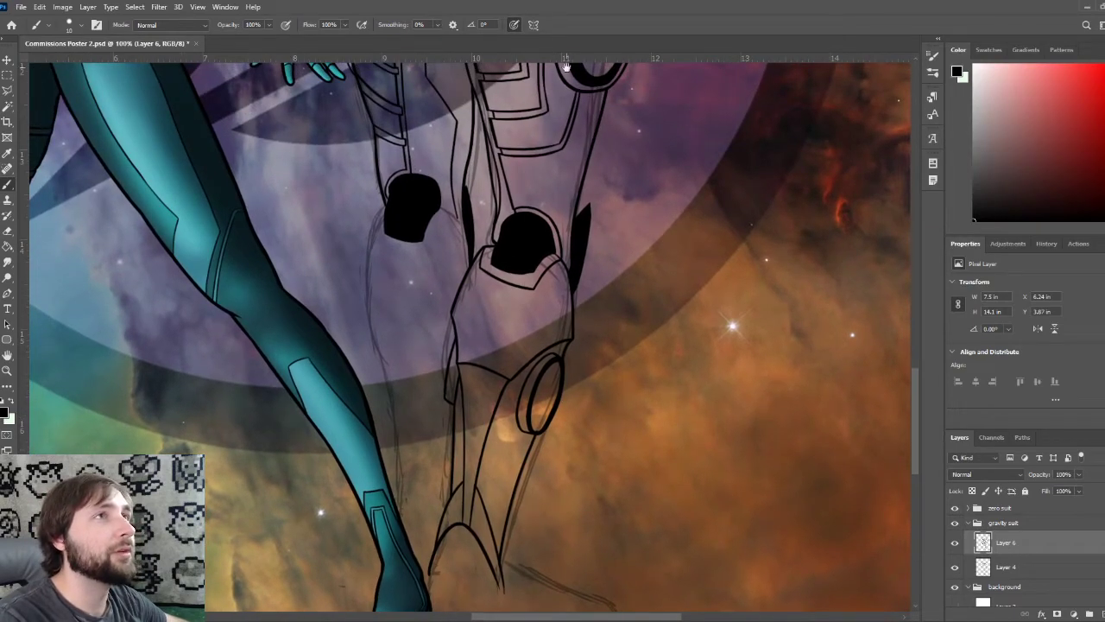
left_click_drag(507, 487, 490, 344)
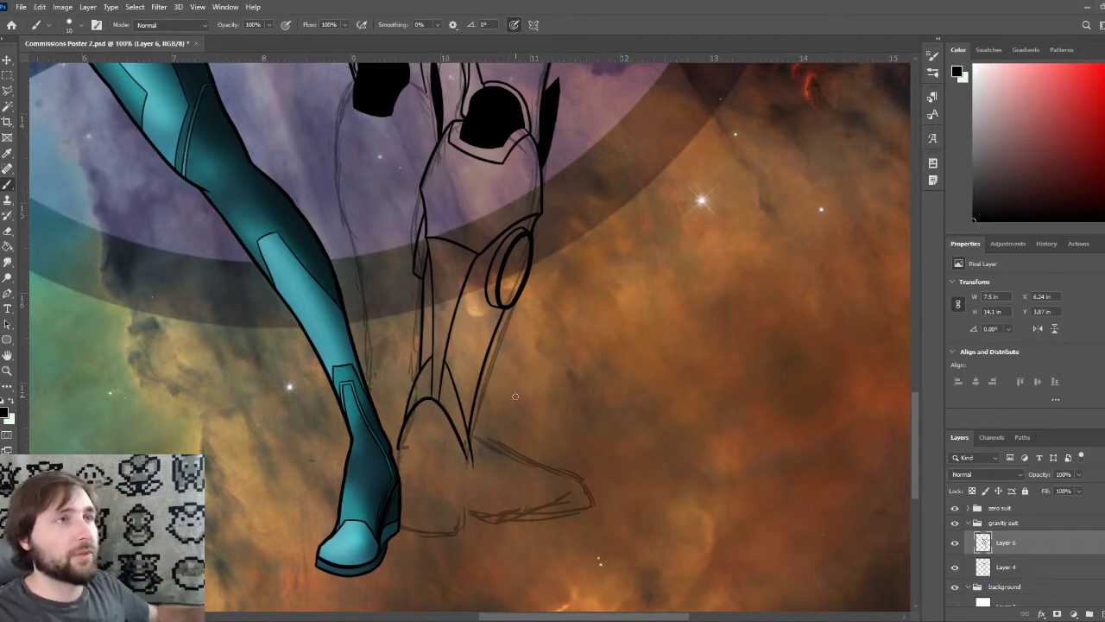
key("ctrl+plus")
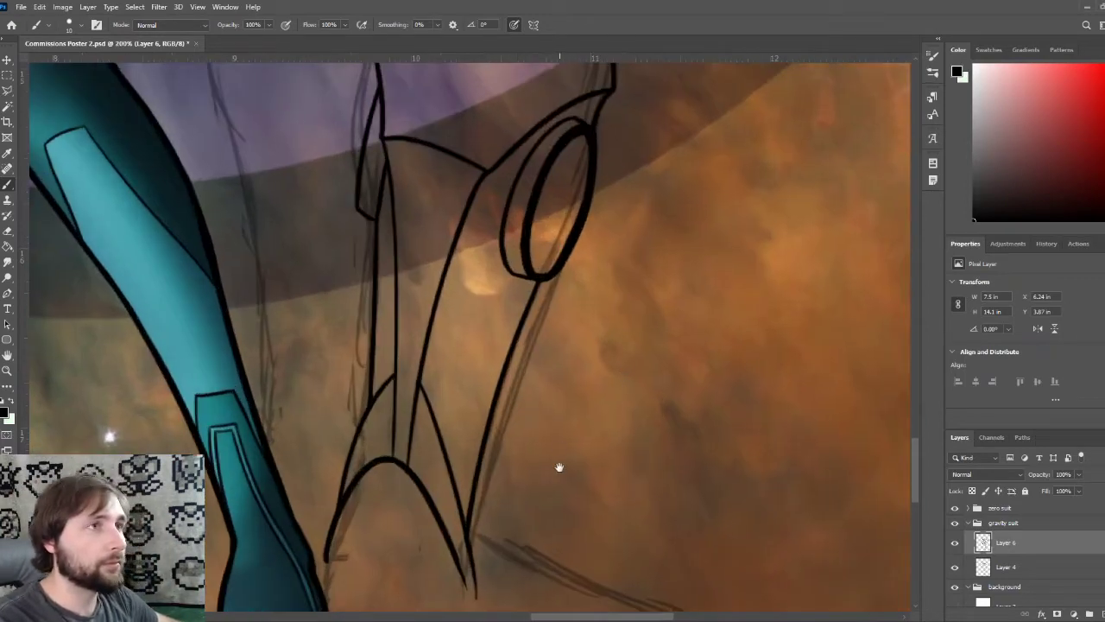
mouse_move(560, 466)
left_mouse_down()
mouse_move(578, 365)
mouse_move(589, 390)
mouse_move(535, 368)
mouse_move(518, 217)
left_mouse_up()
key("ctrl+plus")
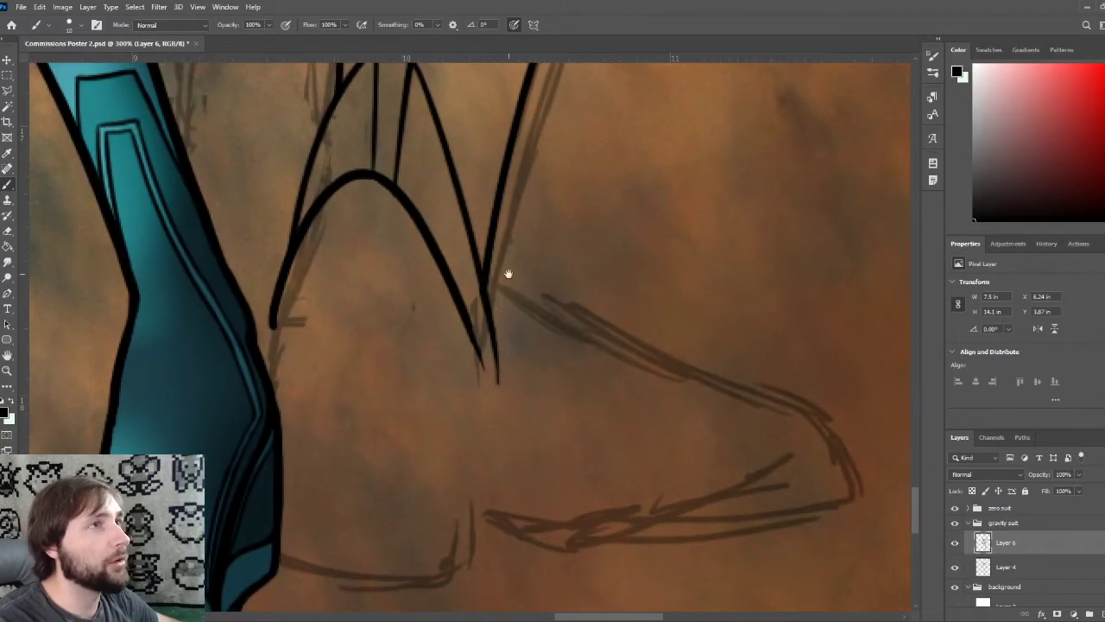
left_click_drag(553, 347, 526, 278)
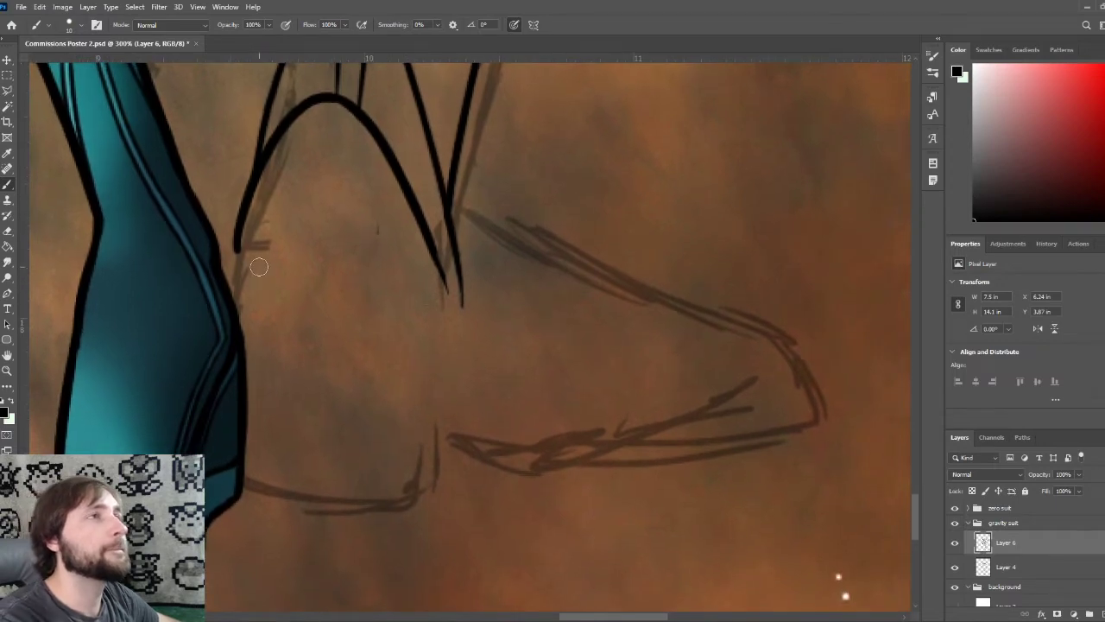
Ink a shallow upward-curving line between the two lower ends of the ankle arch, redoing it until it bows smoothly
left_click_drag(239, 253, 414, 302)
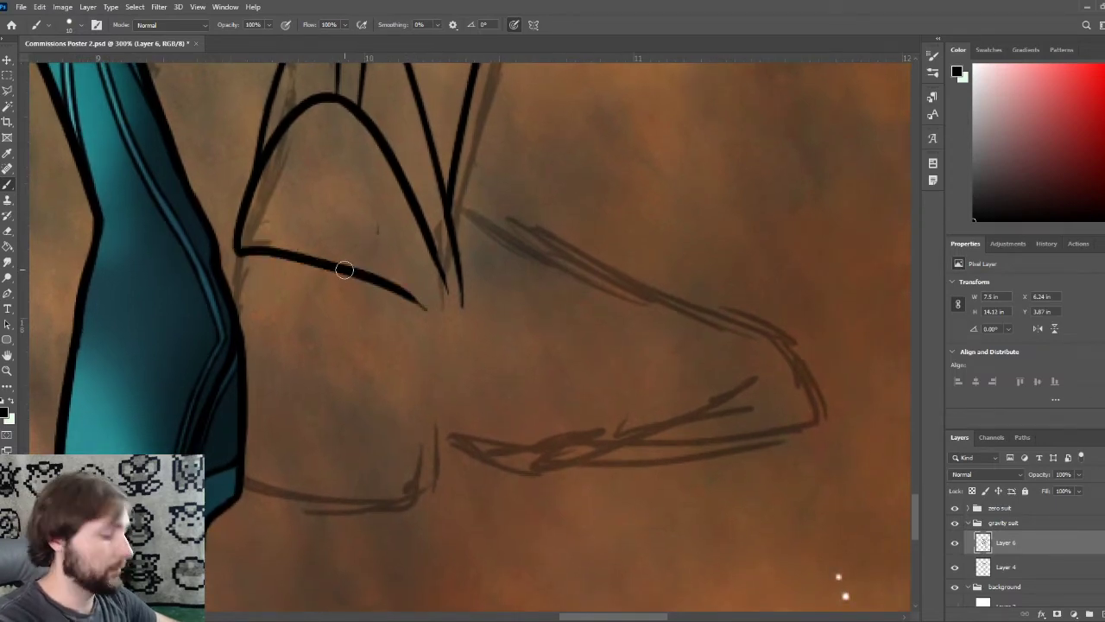
key("ctrl+z")
left_click_drag(238, 252, 444, 291)
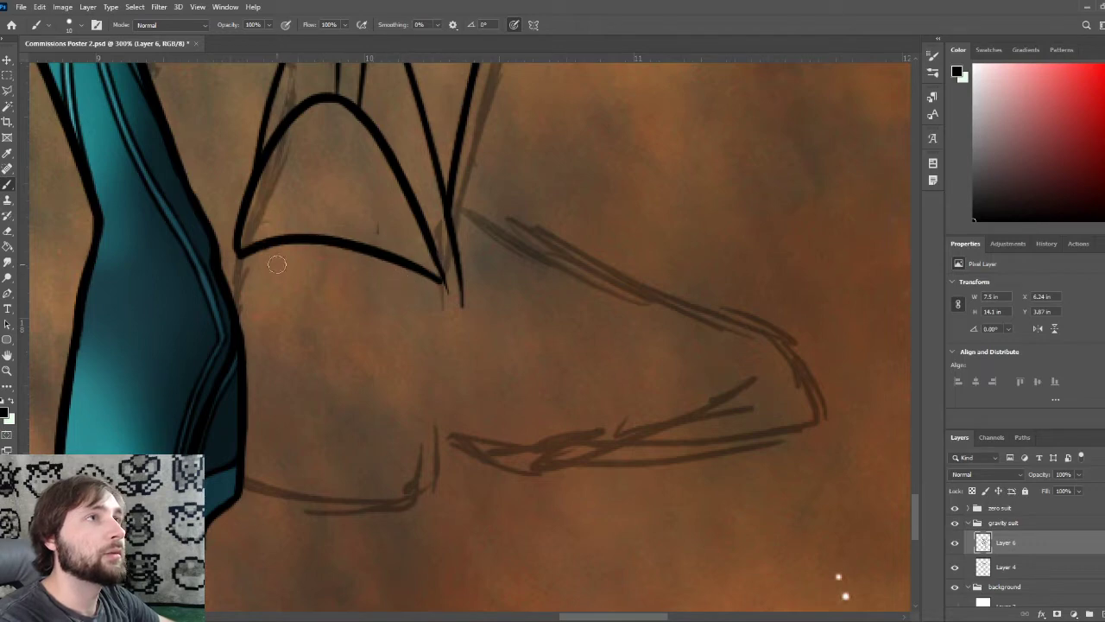
key("ctrl+z")
left_click_drag(237, 252, 447, 292)
key("ctrl+z")
left_click_drag(234, 259, 440, 298)
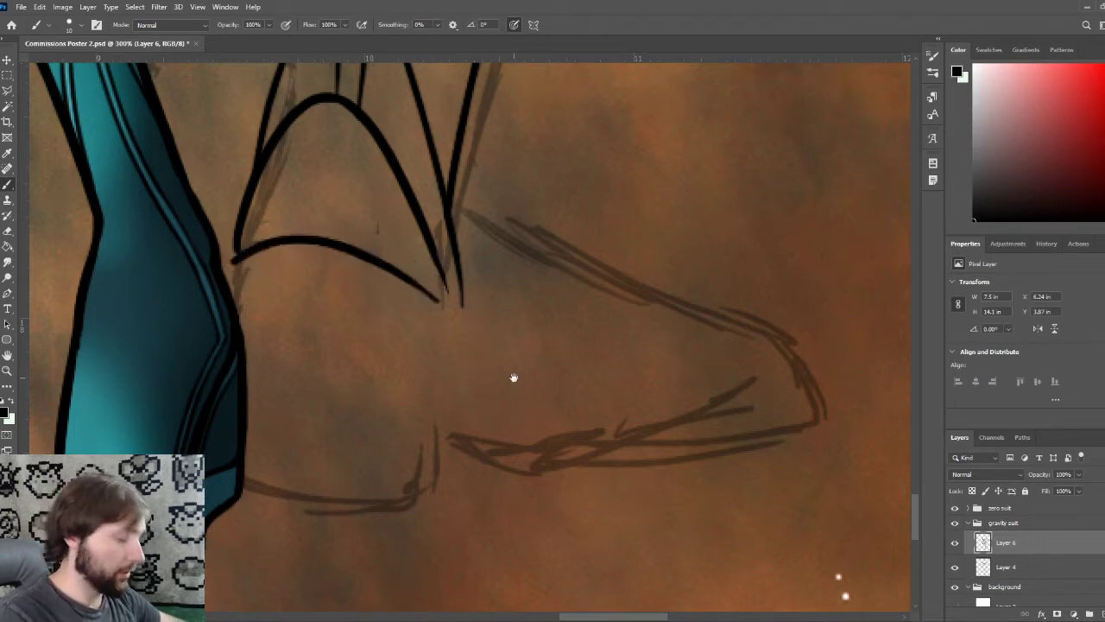
Hide the zero suit layer group and bring the sketched front of the foot into view
mouse_move(509, 377)
left_mouse_down()
mouse_move(644, 403)
mouse_move(656, 418)
left_mouse_up()
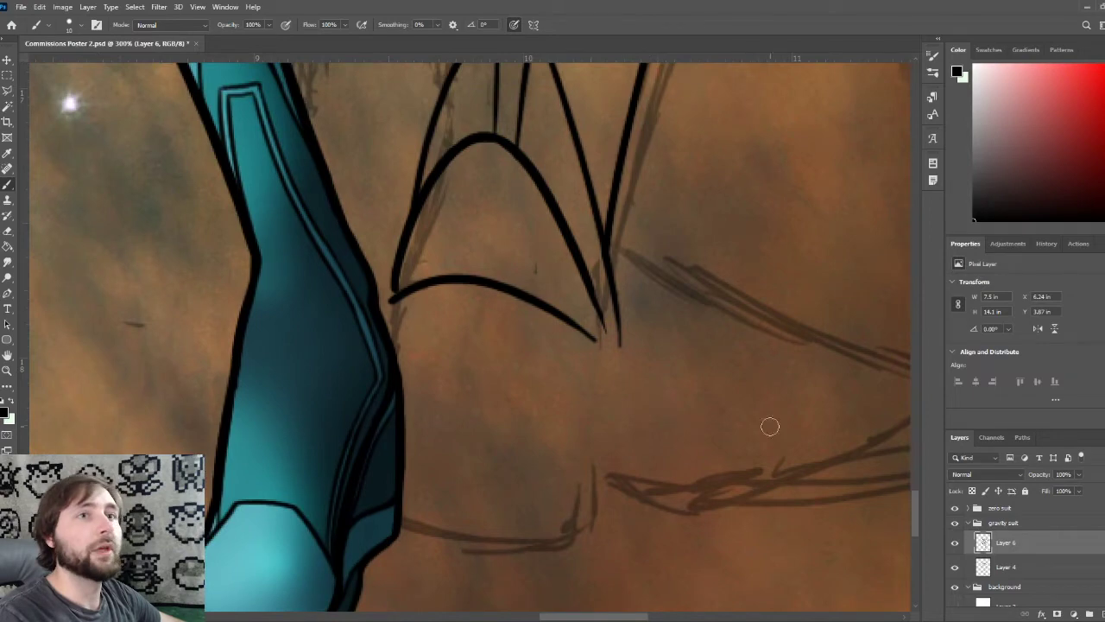
left_click(955, 508)
left_click_drag(489, 378, 487, 387)
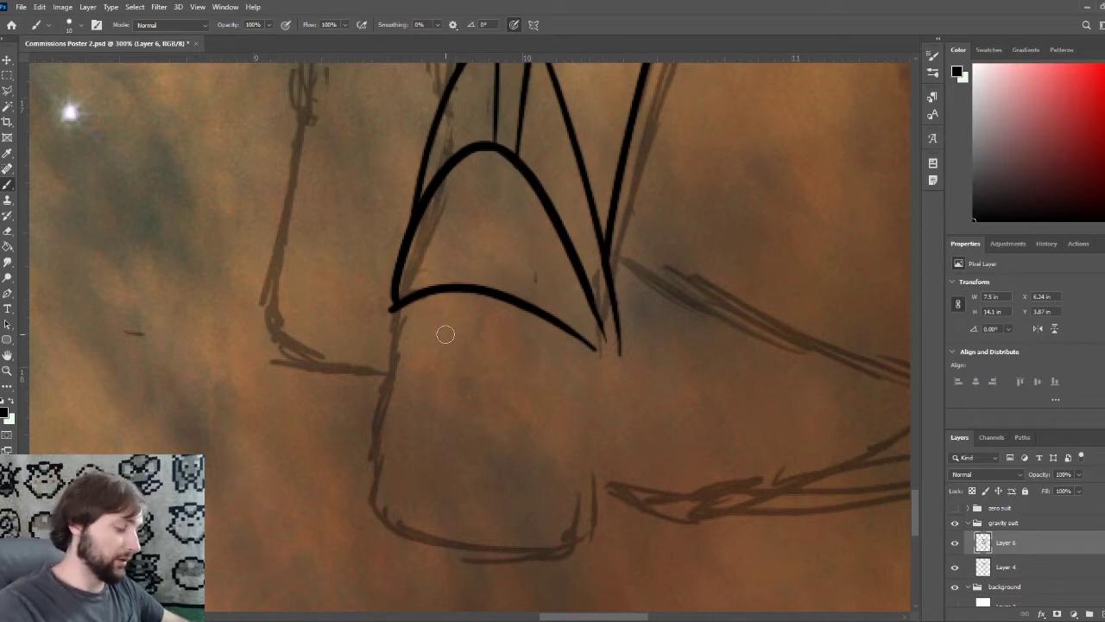
left_click_drag(555, 303, 538, 281)
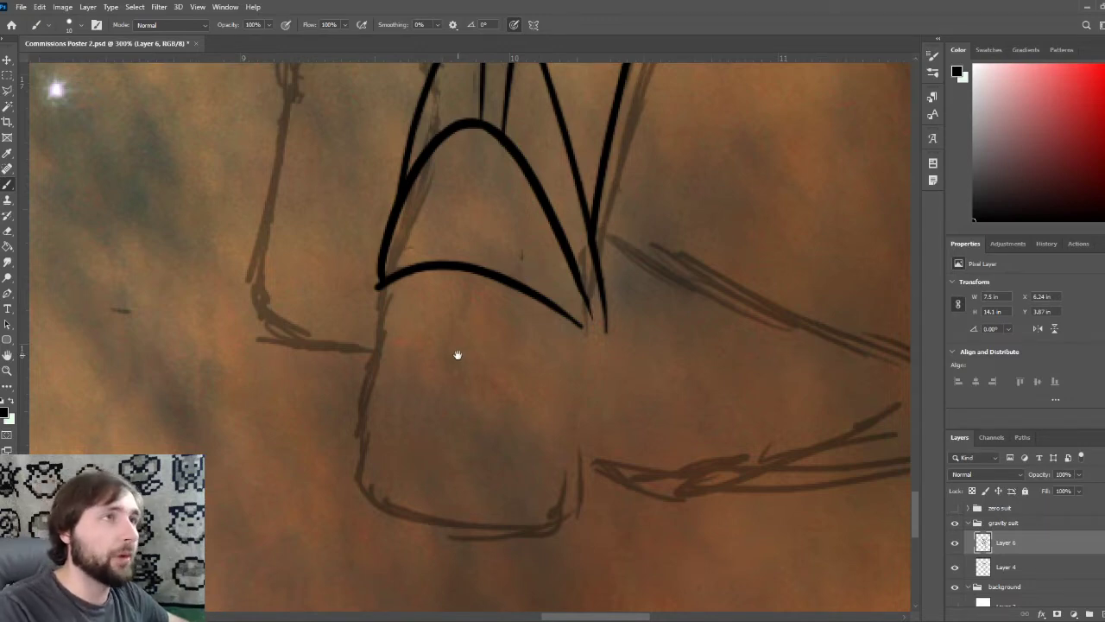
left_click_drag(458, 355, 471, 356)
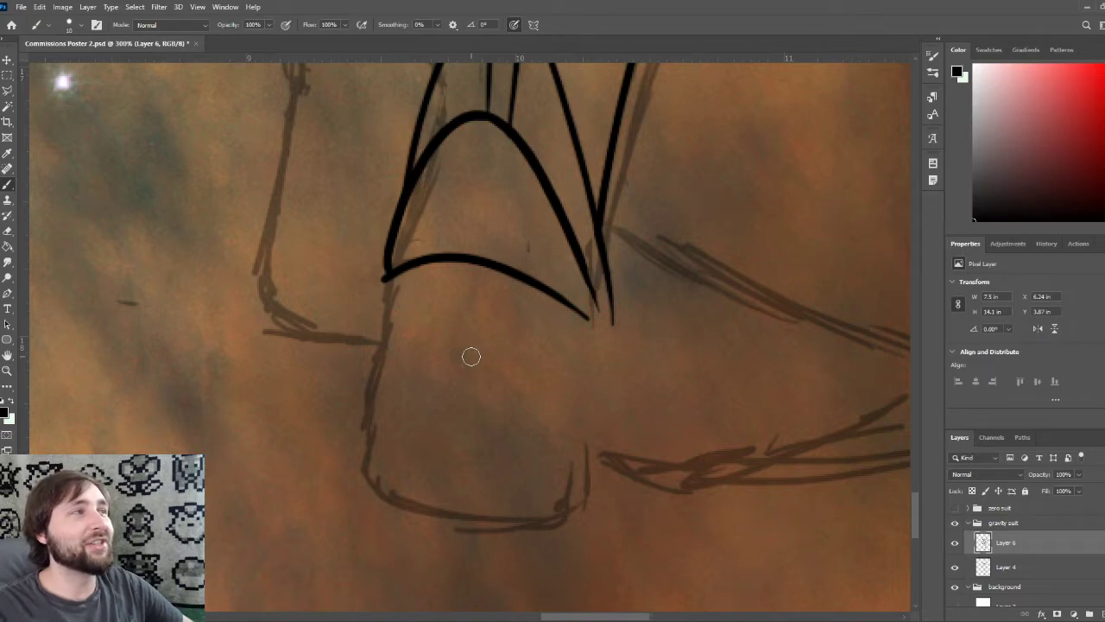
mouse_move(403, 334)
left_mouse_down()
mouse_move(437, 323)
mouse_move(435, 270)
mouse_move(416, 308)
left_mouse_up()
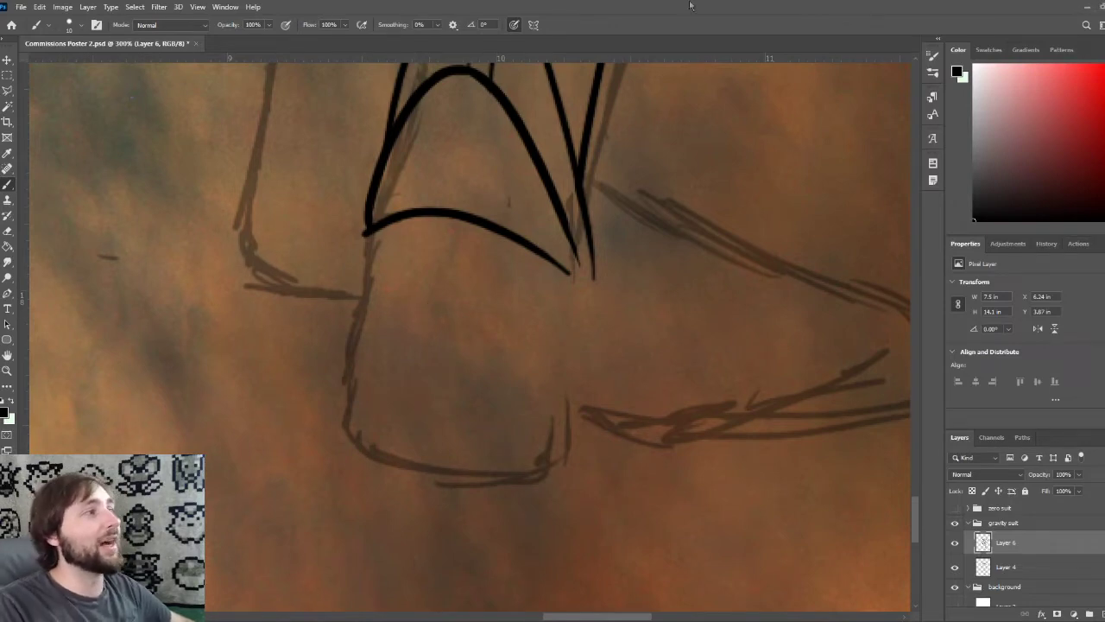
left_click_drag(520, 359, 487, 351)
Ink the foot's left side down from the curved ankle line and begin its bottom edge, redoing failed strokes
left_click_drag(338, 220, 371, 413)
key("ctrl+z")
key("ctrl+z")
mouse_move(336, 217)
left_mouse_down()
mouse_move(349, 430)
mouse_move(445, 456)
left_mouse_up()
key("ctrl+z")
mouse_move(348, 436)
left_mouse_down()
mouse_move(477, 464)
mouse_move(530, 365)
left_mouse_up()
key("ctrl+z")
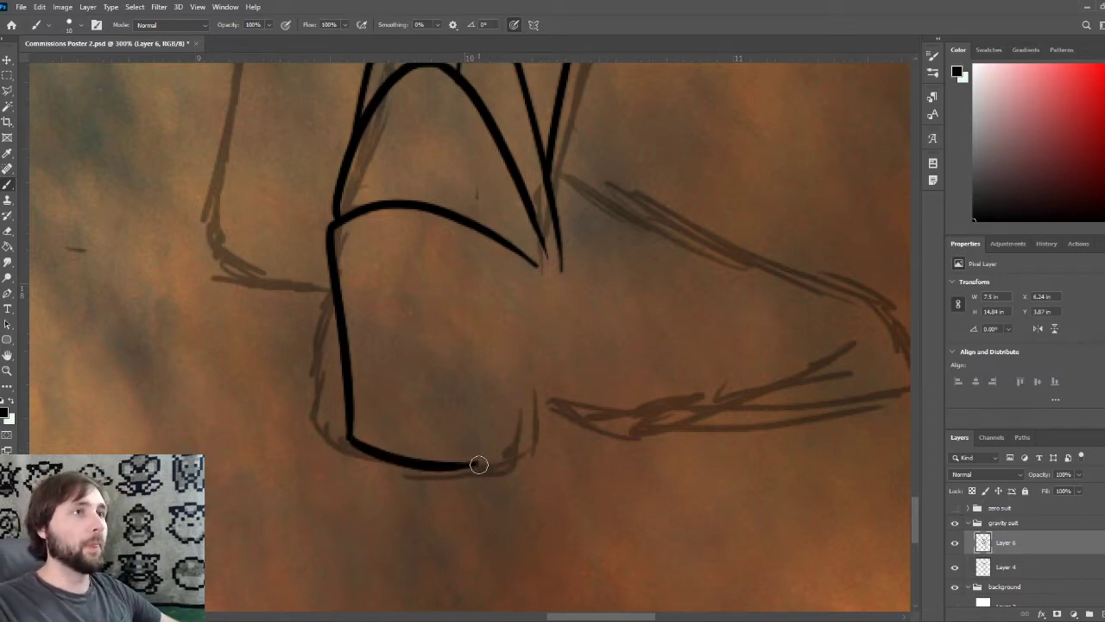
Ink the foot's rounded bottom edge and right side, redoing failed strokes and joining the outline to the curved ankle line
left_click_drag(458, 464, 527, 436)
key("ctrl+z")
left_click_drag(398, 461, 531, 432)
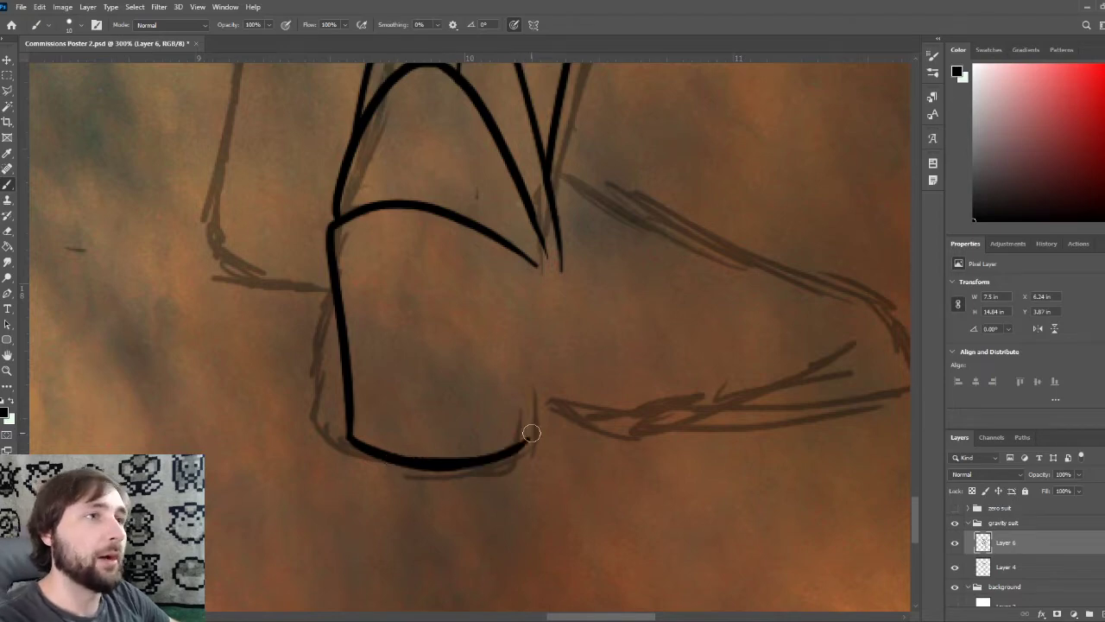
key("ctrl+z")
mouse_move(401, 462)
left_mouse_down()
mouse_move(537, 434)
mouse_move(552, 348)
left_mouse_up()
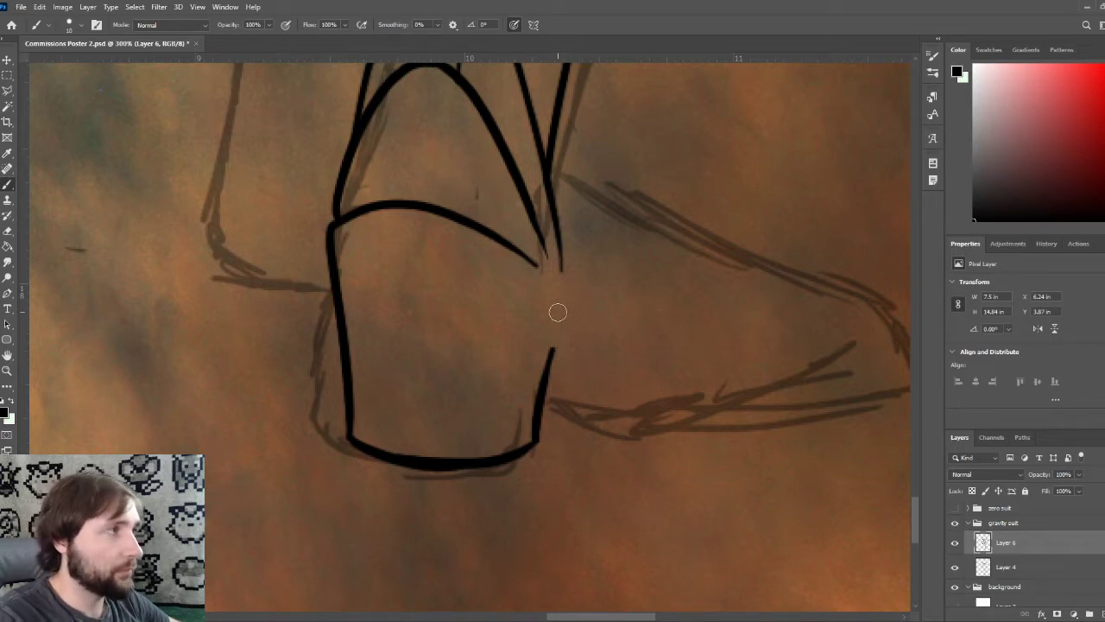
mouse_move(551, 350)
left_mouse_down()
mouse_move(541, 255)
mouse_move(545, 263)
mouse_move(527, 261)
mouse_move(550, 323)
left_mouse_up()
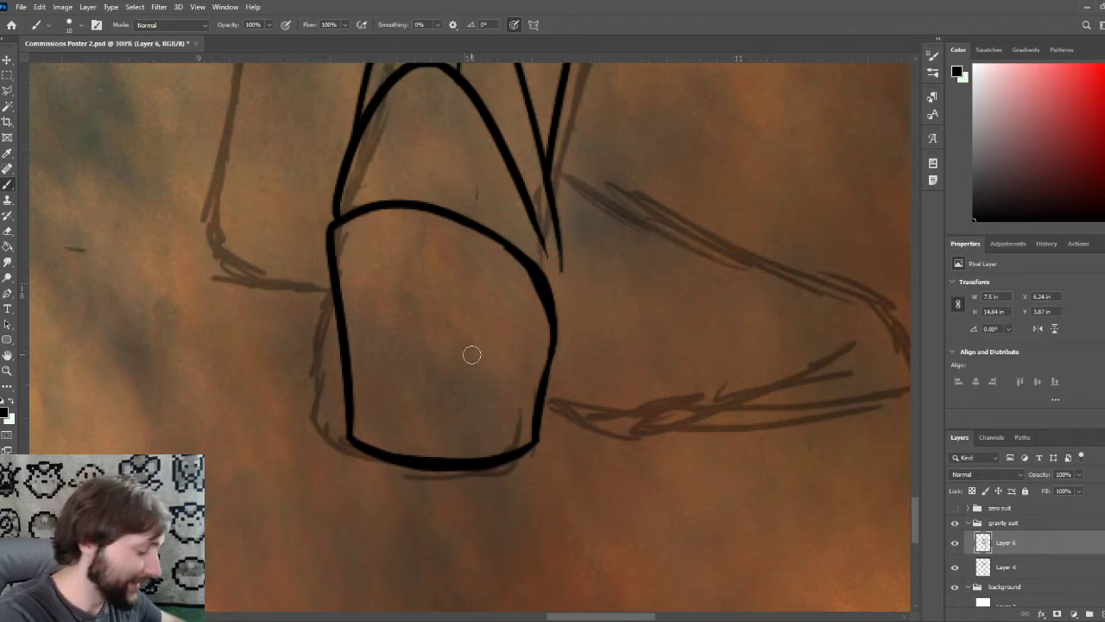
left_click_drag(461, 323, 419, 377)
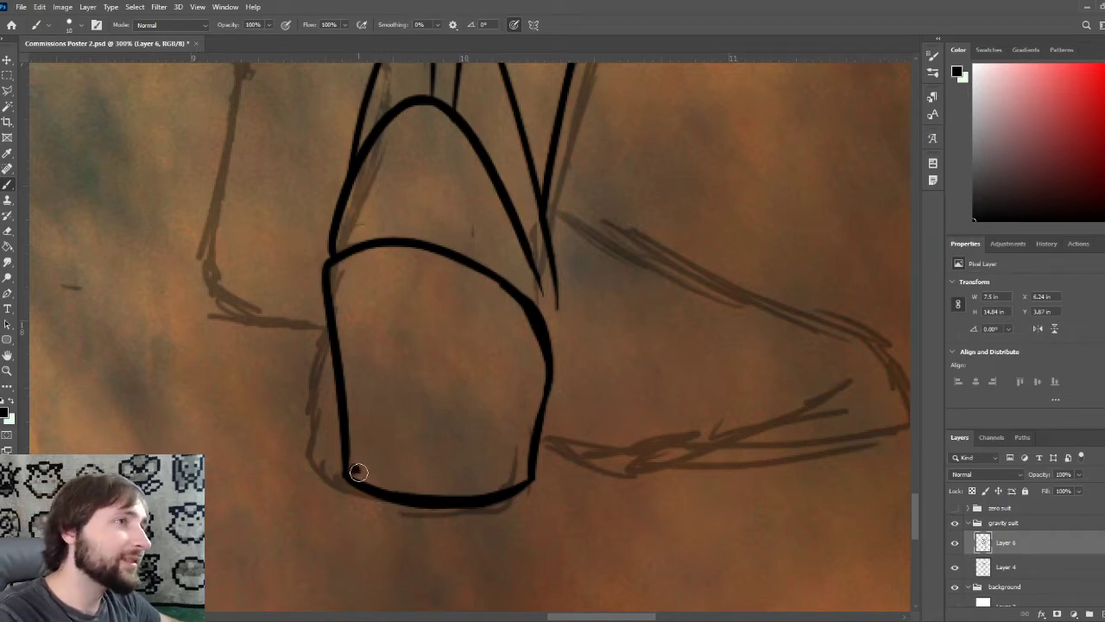
Fill the front-facing foot's outline solid black and join the lower ends of the ankle lines to it
mouse_move(359, 472)
left_mouse_down()
mouse_move(384, 485)
mouse_move(489, 491)
mouse_move(467, 466)
mouse_move(518, 467)
mouse_move(514, 488)
mouse_move(536, 355)
left_mouse_up()
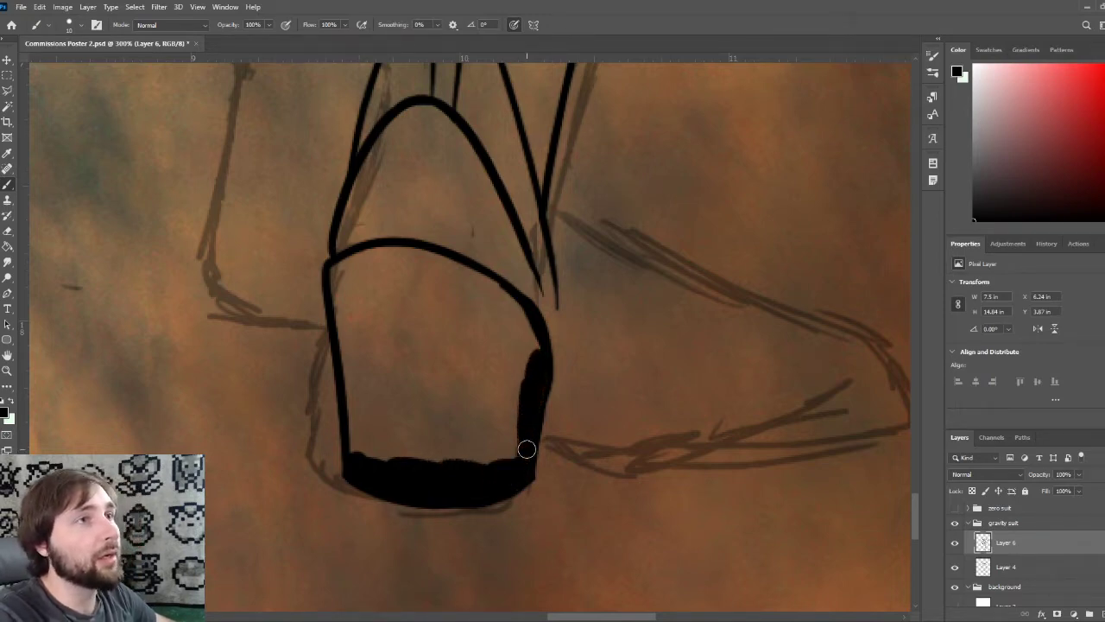
mouse_move(526, 449)
left_mouse_down()
mouse_move(530, 336)
mouse_move(490, 283)
left_mouse_up()
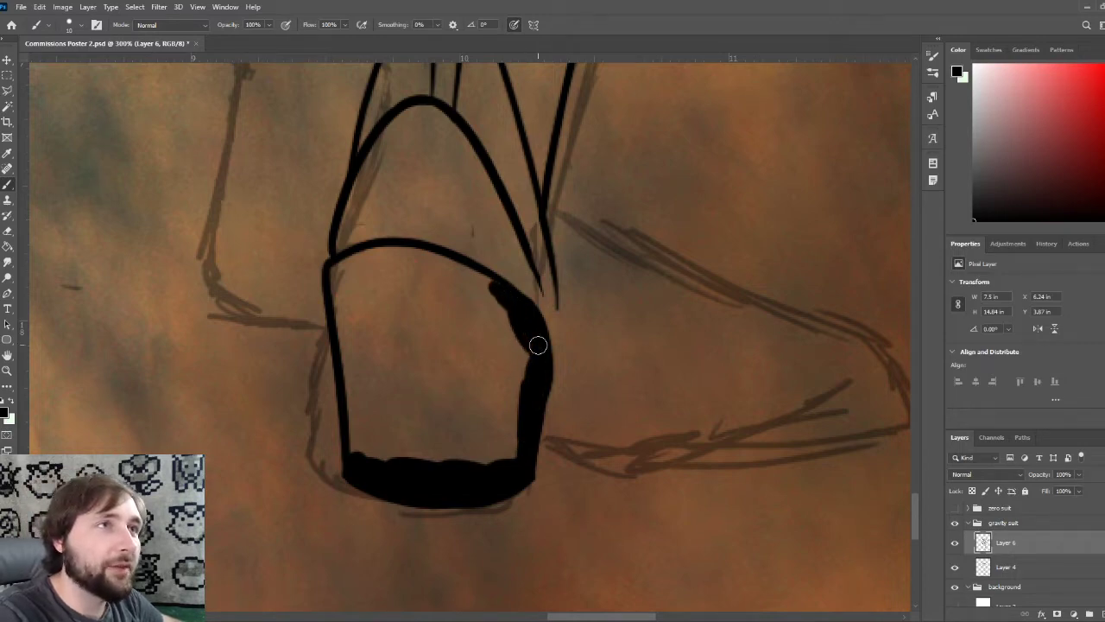
mouse_move(357, 451)
left_mouse_down()
mouse_move(349, 338)
mouse_move(391, 350)
left_mouse_up()
mouse_move(404, 454)
left_mouse_down()
mouse_move(380, 350)
mouse_move(384, 358)
left_mouse_up()
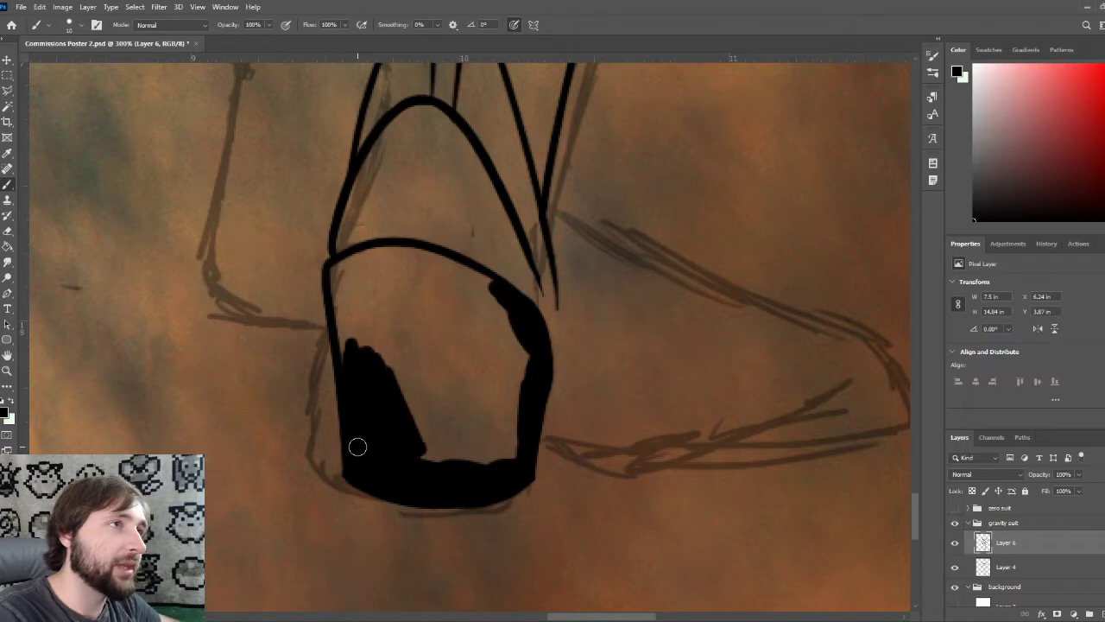
mouse_move(428, 452)
left_mouse_down()
mouse_move(511, 445)
mouse_move(509, 425)
mouse_move(479, 413)
mouse_move(511, 386)
mouse_move(511, 332)
mouse_move(471, 274)
left_mouse_up()
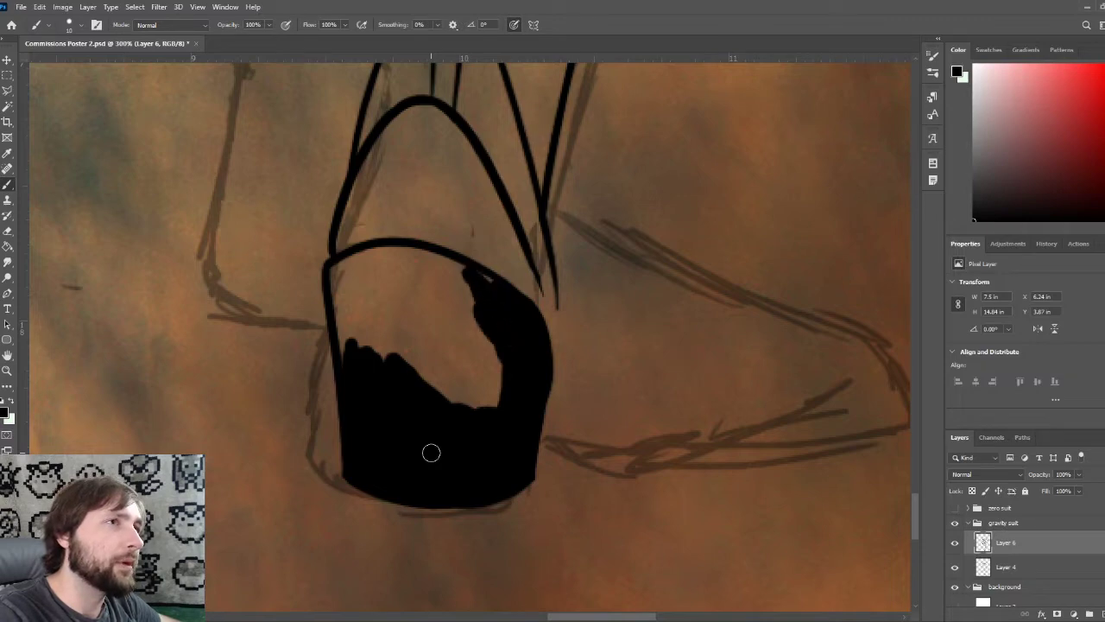
left_click_drag(358, 342, 357, 345)
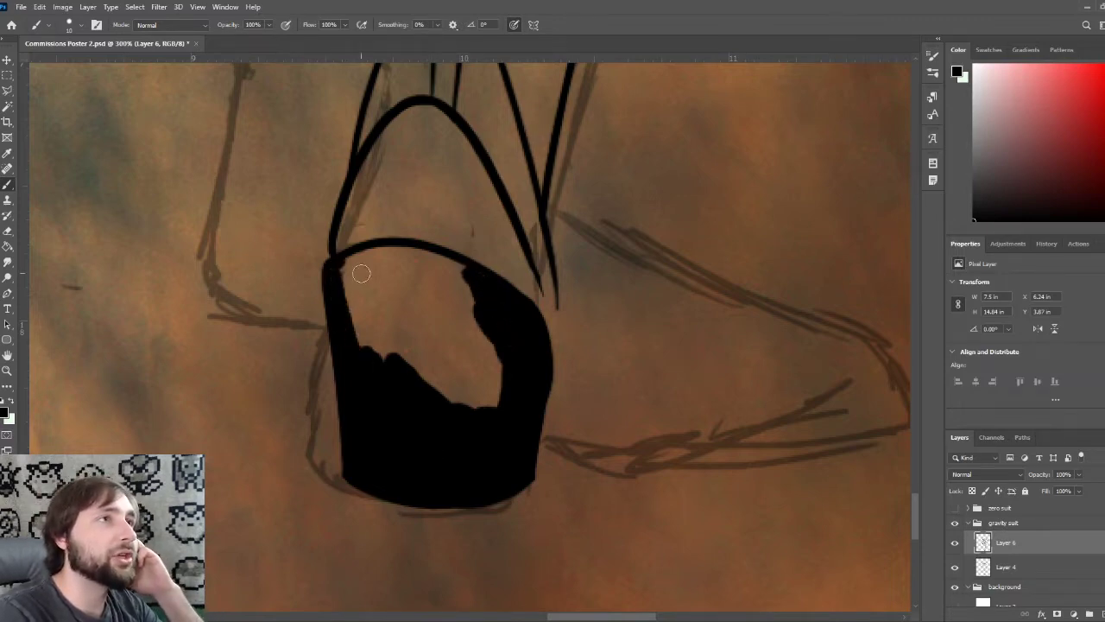
mouse_move(357, 271)
left_mouse_down()
mouse_move(406, 254)
mouse_move(460, 275)
mouse_move(445, 259)
left_mouse_up()
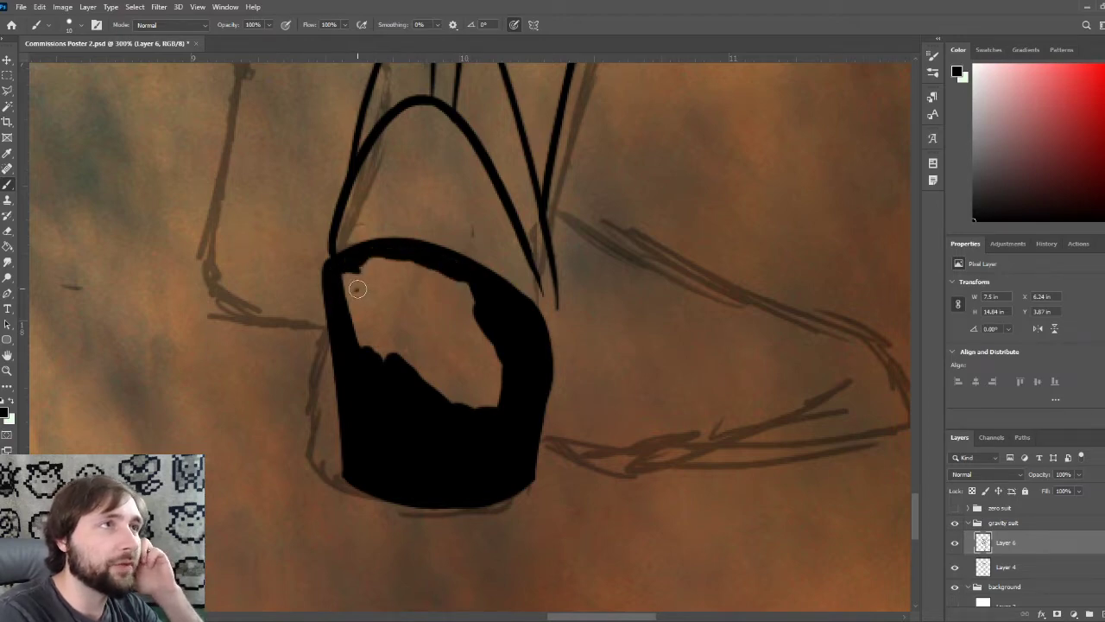
left_click_drag(353, 284, 357, 288)
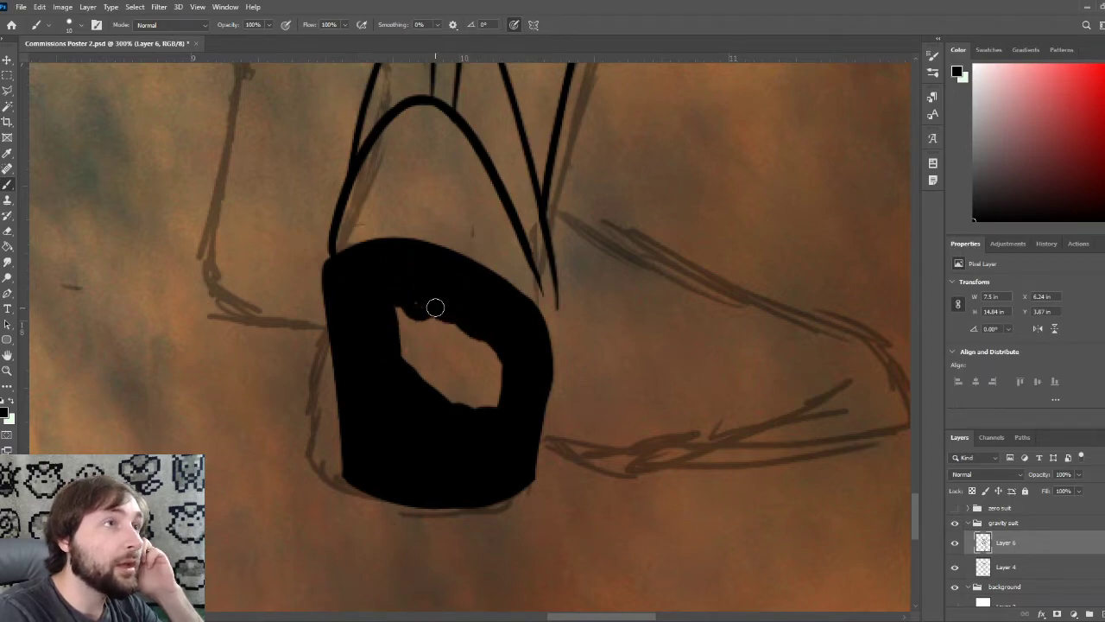
left_click_drag(399, 322, 402, 330)
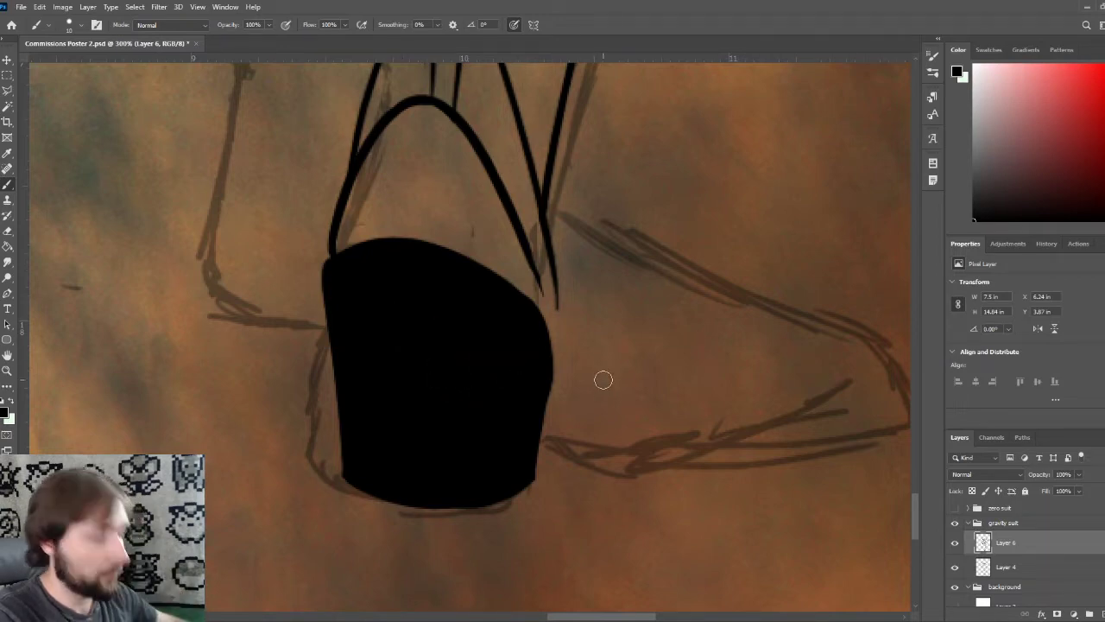
mouse_move(580, 370)
left_mouse_down()
mouse_move(527, 414)
mouse_move(468, 290)
left_mouse_up()
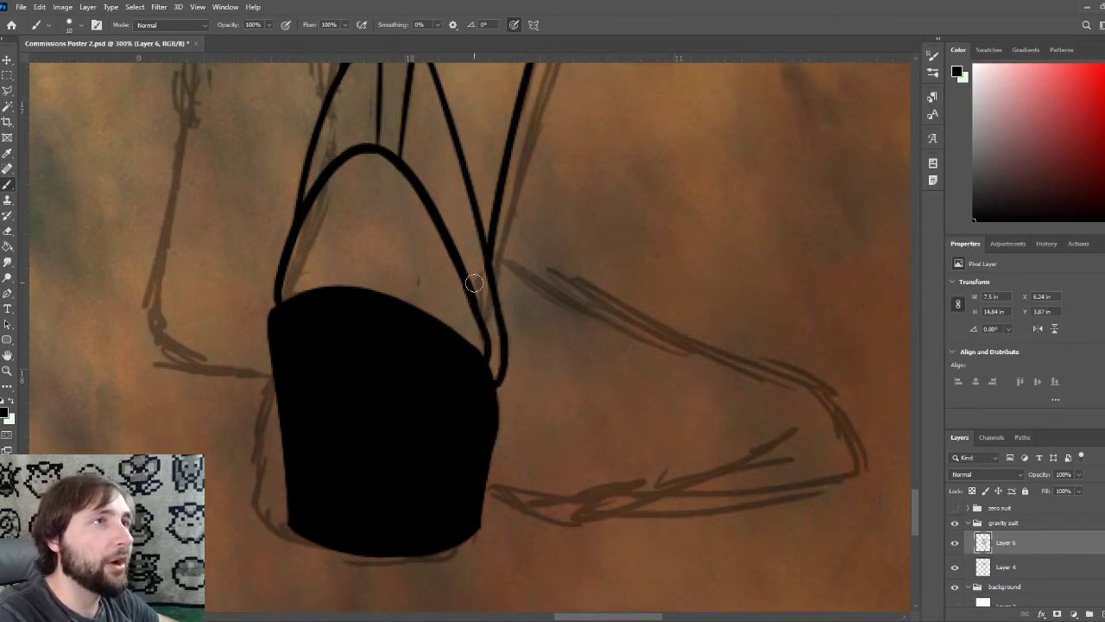
left_click_drag(581, 319, 553, 350)
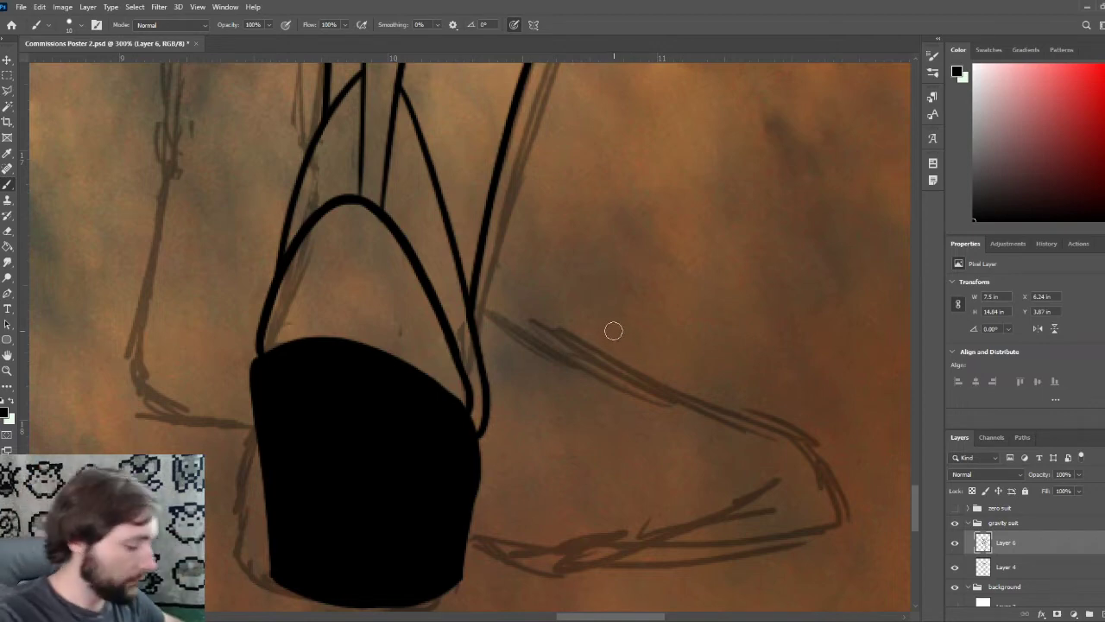
Ink the bottom edge of the side-facing boot's sole as one long shallow curve, redoing failed strokes
left_click_drag(625, 328, 552, 291)
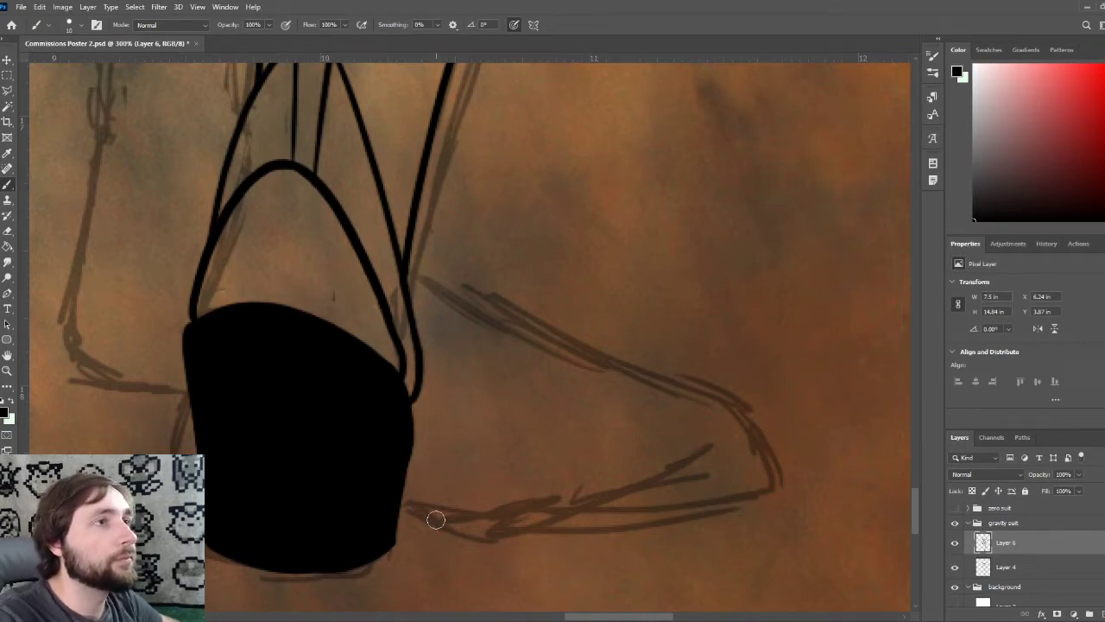
key("space")
left_click_drag(584, 481, 465, 475)
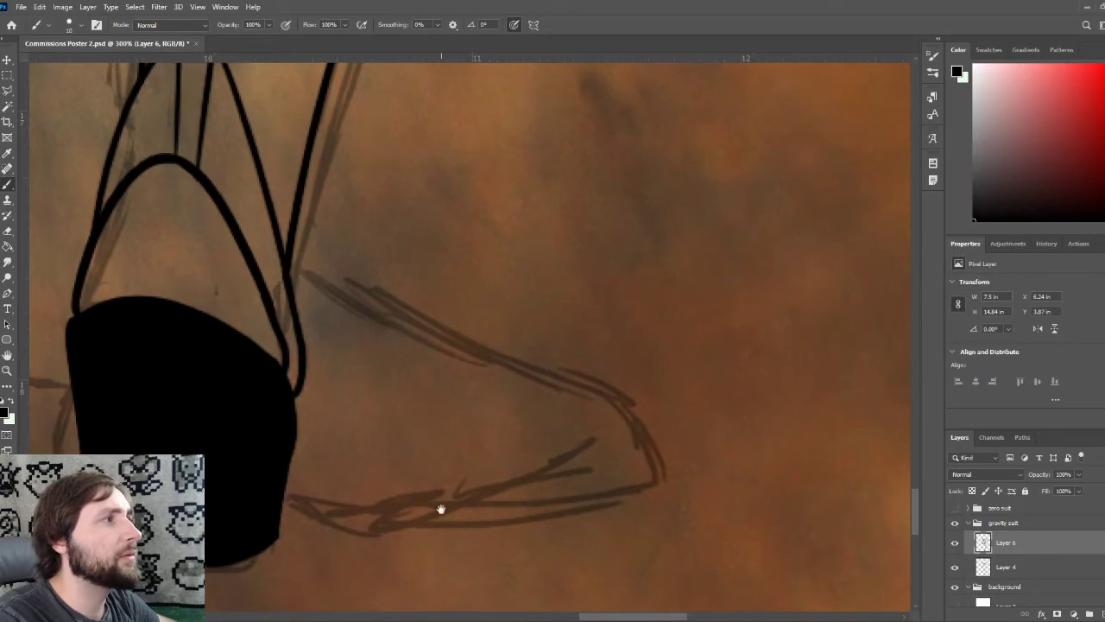
left_click_drag(328, 516, 592, 503)
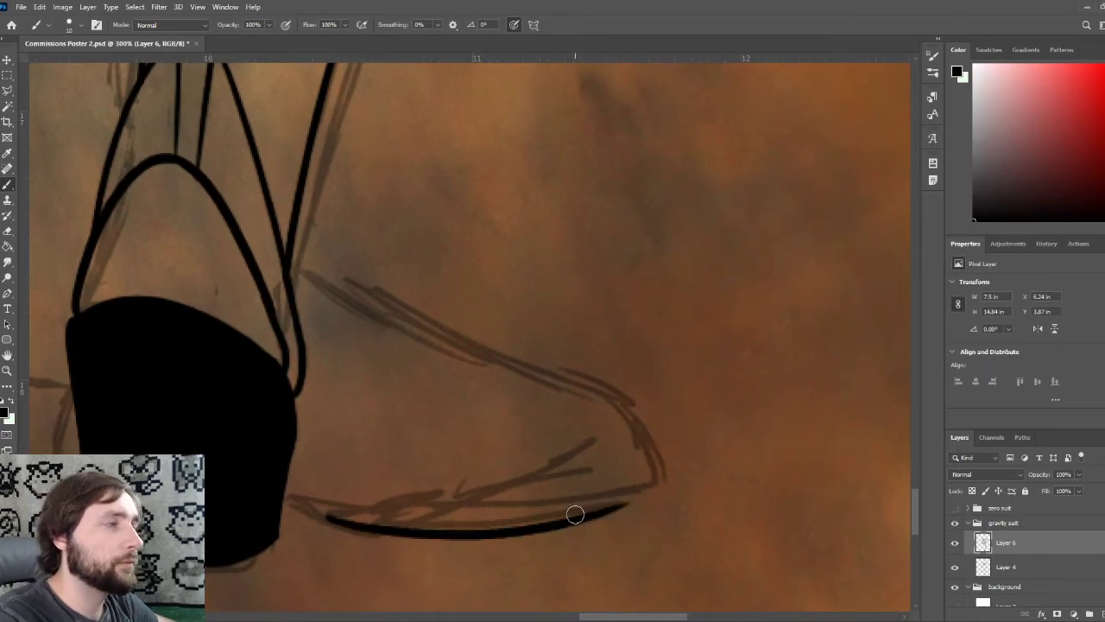
key("ctrl+z")
left_click_drag(328, 518, 612, 506)
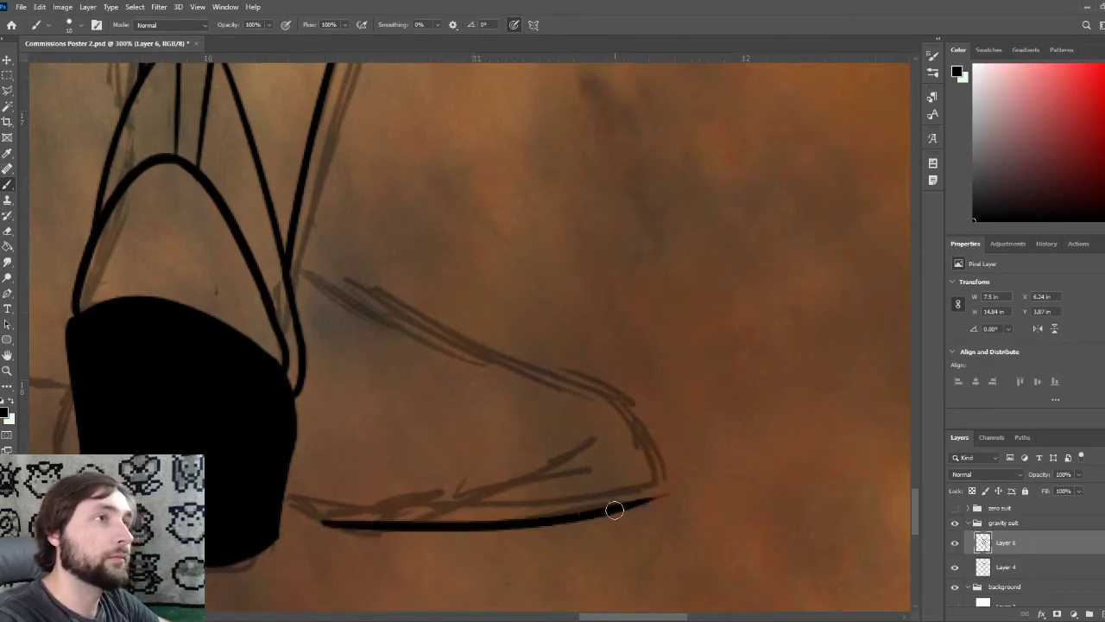
key("ctrl+z")
mouse_move(316, 521)
left_mouse_down()
mouse_move(488, 534)
mouse_move(643, 508)
left_mouse_up()
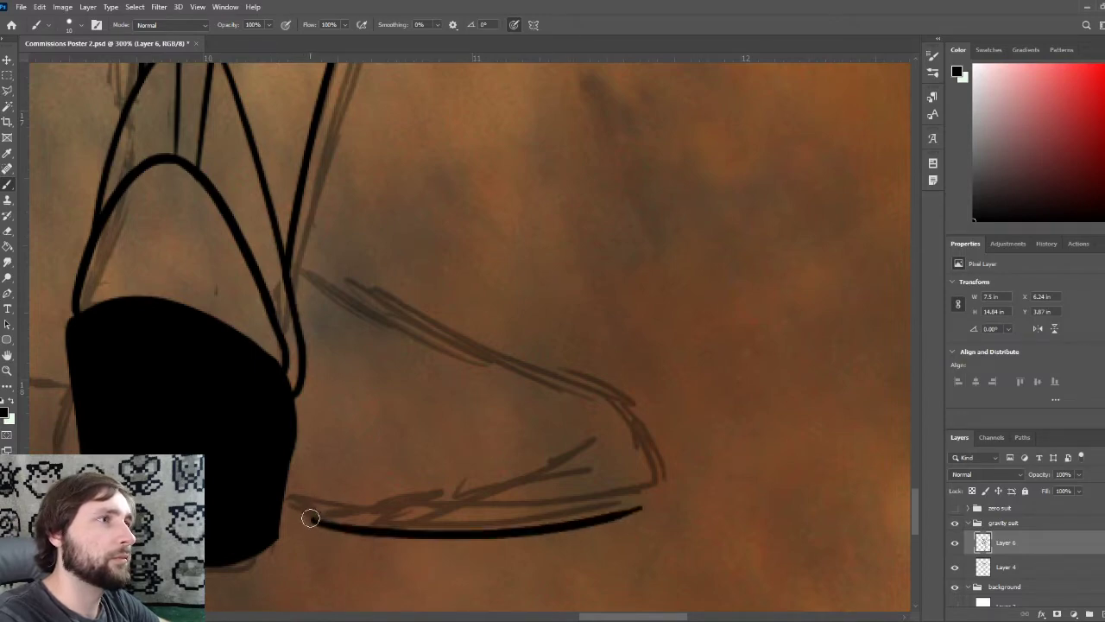
Ink the sole's short back edge, start blackening the heel, and ink a diagonal line from the ankle toward the sole, redoing failed strokes
left_click_drag(311, 518, 289, 474)
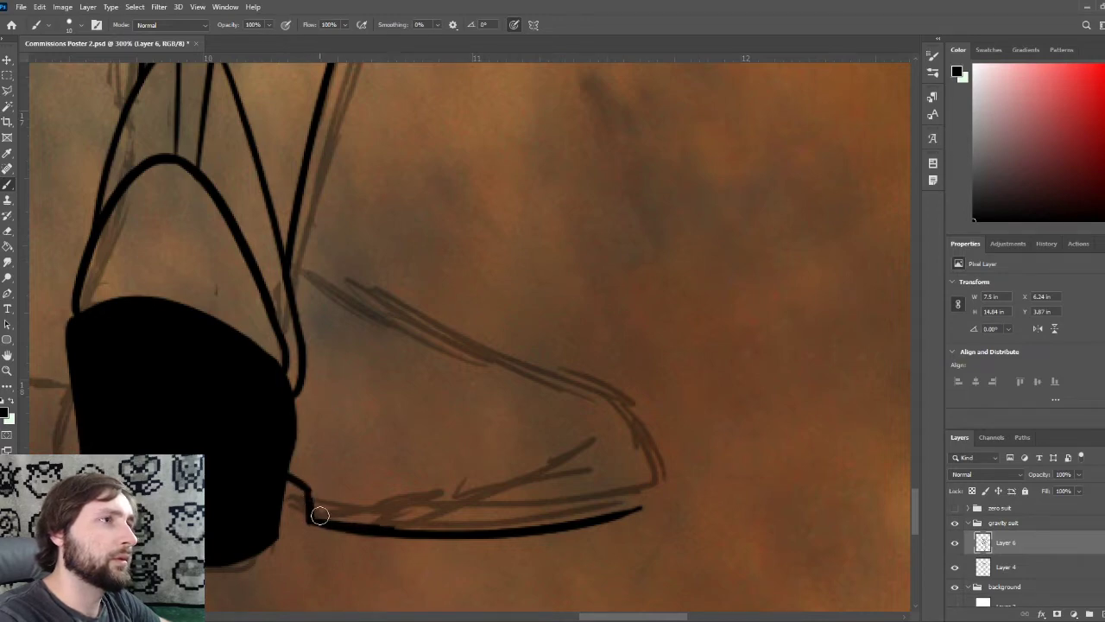
mouse_move(320, 514)
left_mouse_down()
mouse_move(299, 479)
mouse_move(315, 487)
mouse_move(338, 464)
mouse_move(323, 471)
mouse_move(310, 452)
mouse_move(335, 472)
mouse_move(346, 463)
mouse_move(313, 430)
left_mouse_up()
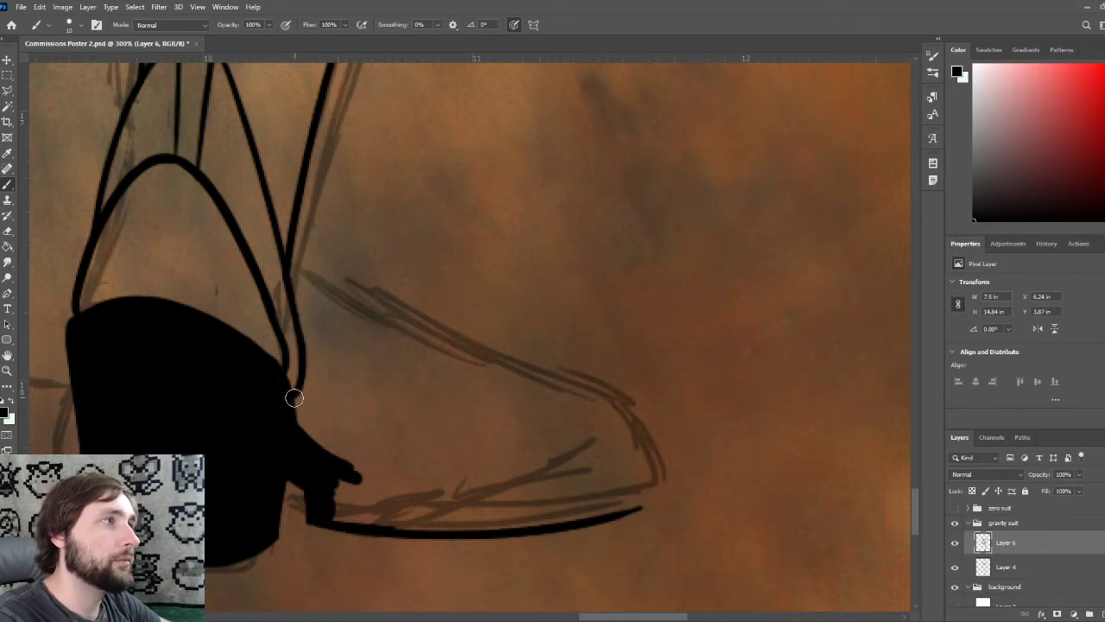
left_click_drag(295, 397, 387, 469)
key("ctrl+z")
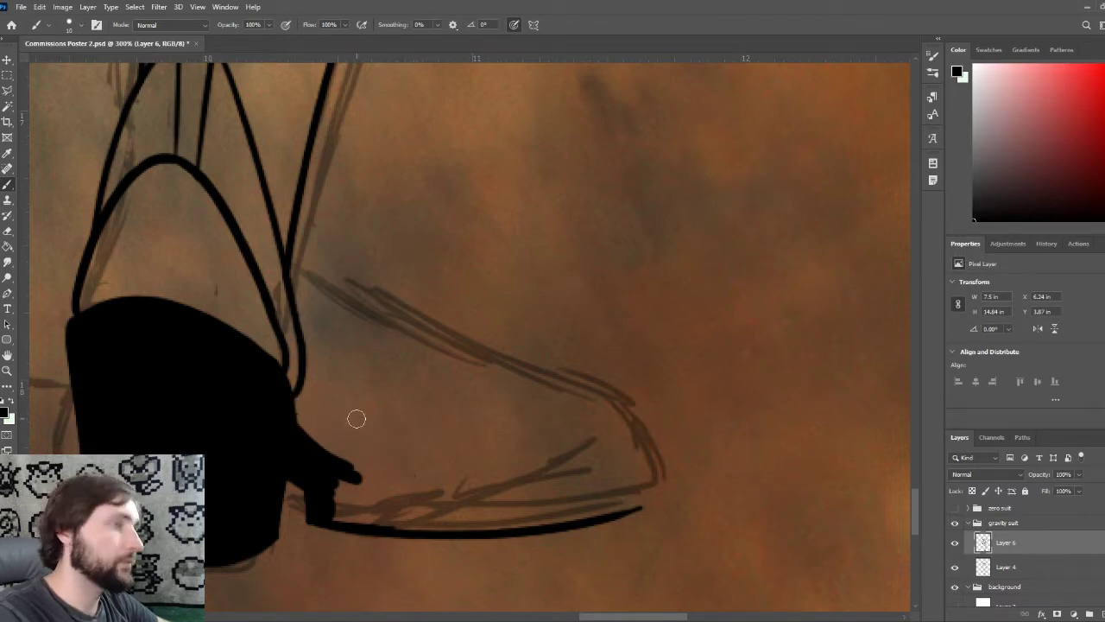
left_click_drag(292, 397, 384, 468)
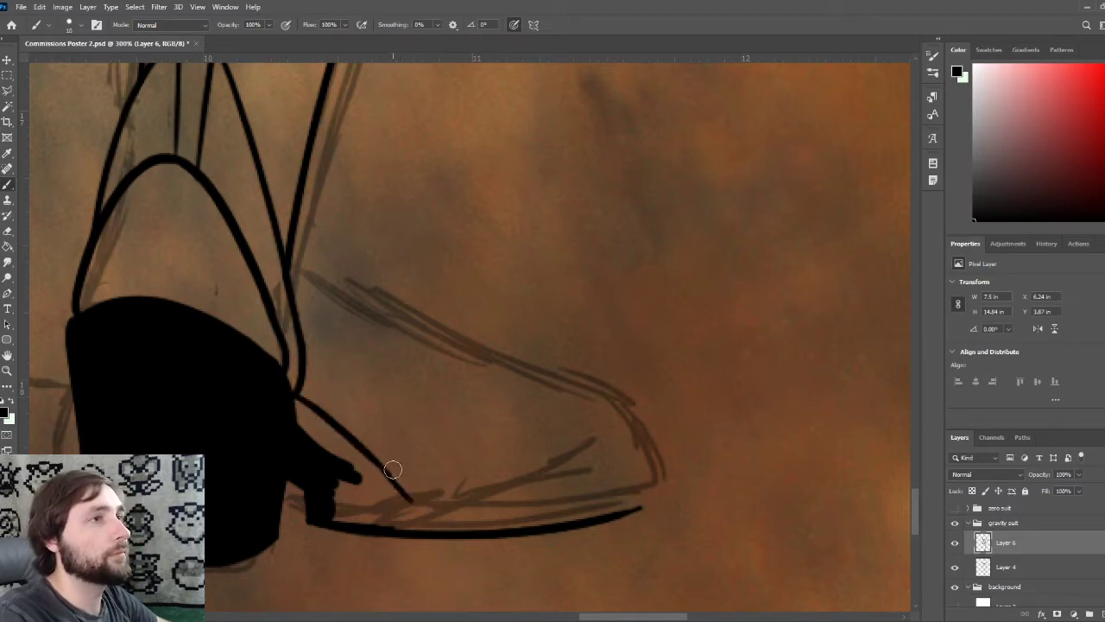
left_click_drag(375, 449, 415, 503)
key("ctrl+z")
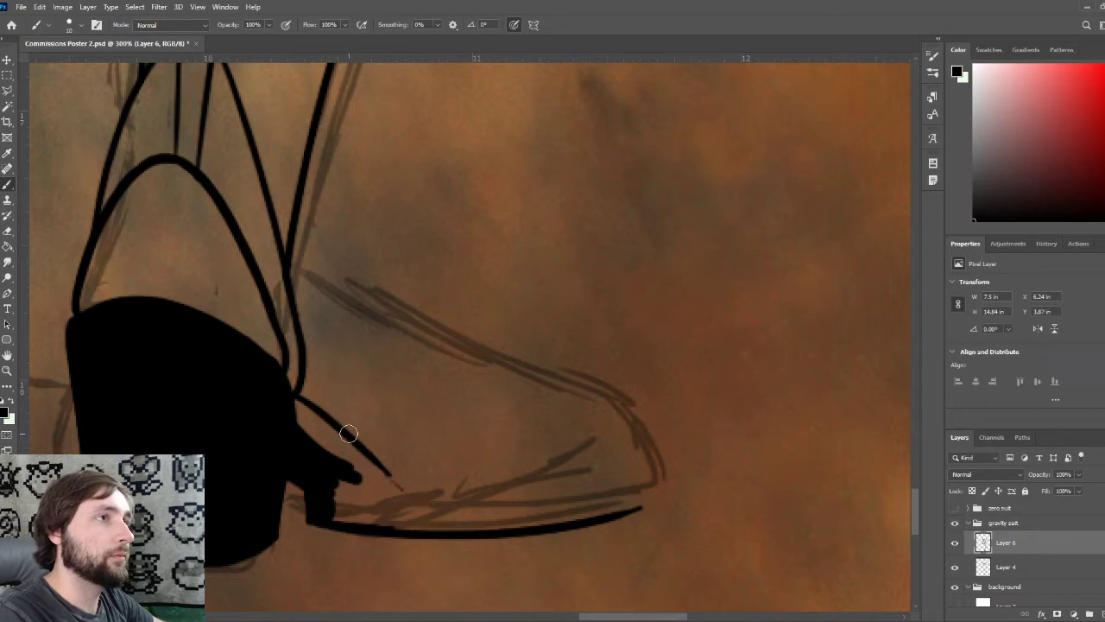
Ink the sole's upper edge and short toe end, and fill the wedge between the diagonal line and the foot solid black
mouse_move(346, 424)
left_mouse_down()
mouse_move(407, 498)
mouse_move(440, 506)
mouse_move(461, 496)
mouse_move(405, 498)
mouse_move(637, 480)
mouse_move(640, 510)
mouse_move(635, 468)
left_mouse_up()
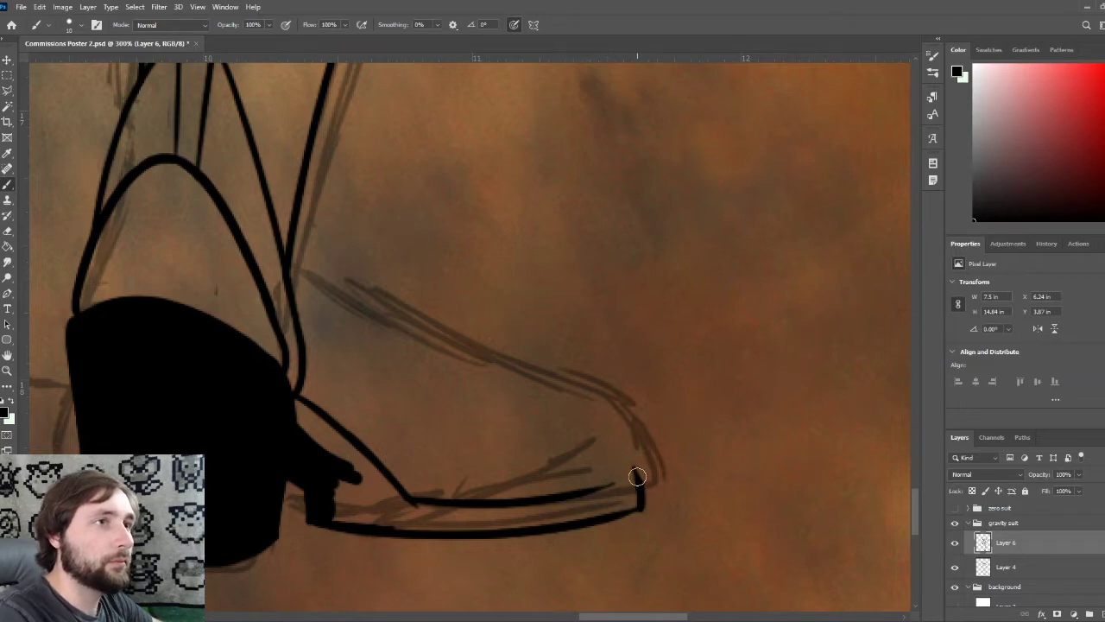
left_click_drag(537, 494, 635, 479)
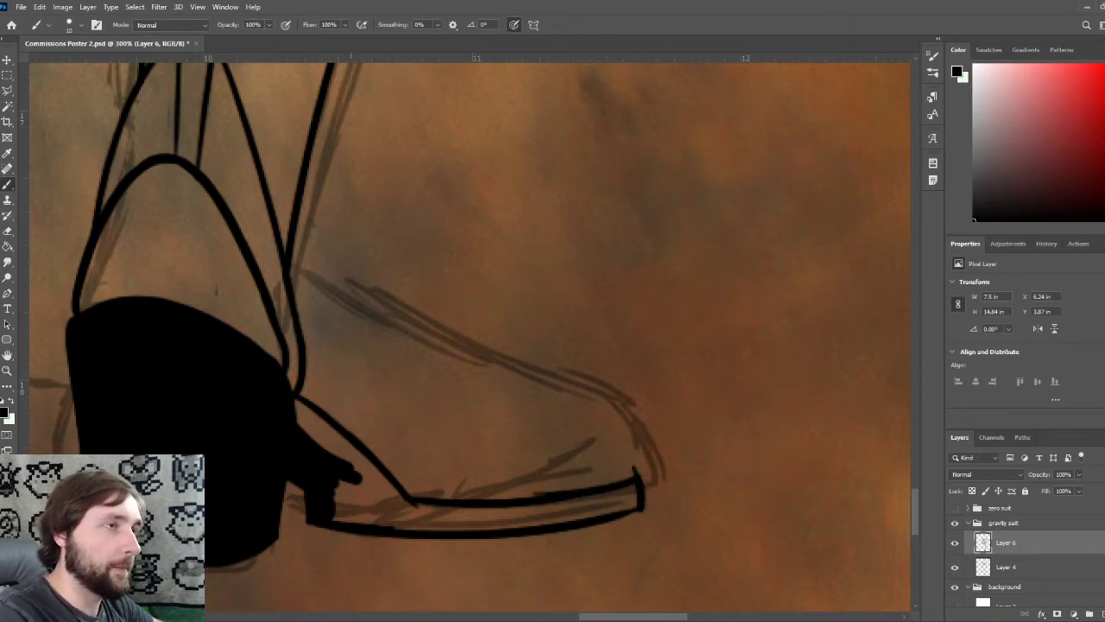
mouse_move(349, 516)
left_mouse_down()
mouse_move(363, 480)
mouse_move(310, 517)
mouse_move(291, 501)
mouse_move(415, 538)
mouse_move(360, 535)
mouse_move(301, 508)
mouse_move(298, 490)
mouse_move(320, 490)
mouse_move(321, 533)
mouse_move(301, 523)
mouse_move(370, 535)
mouse_move(352, 523)
mouse_move(388, 514)
left_mouse_up()
key("ctrl+z")
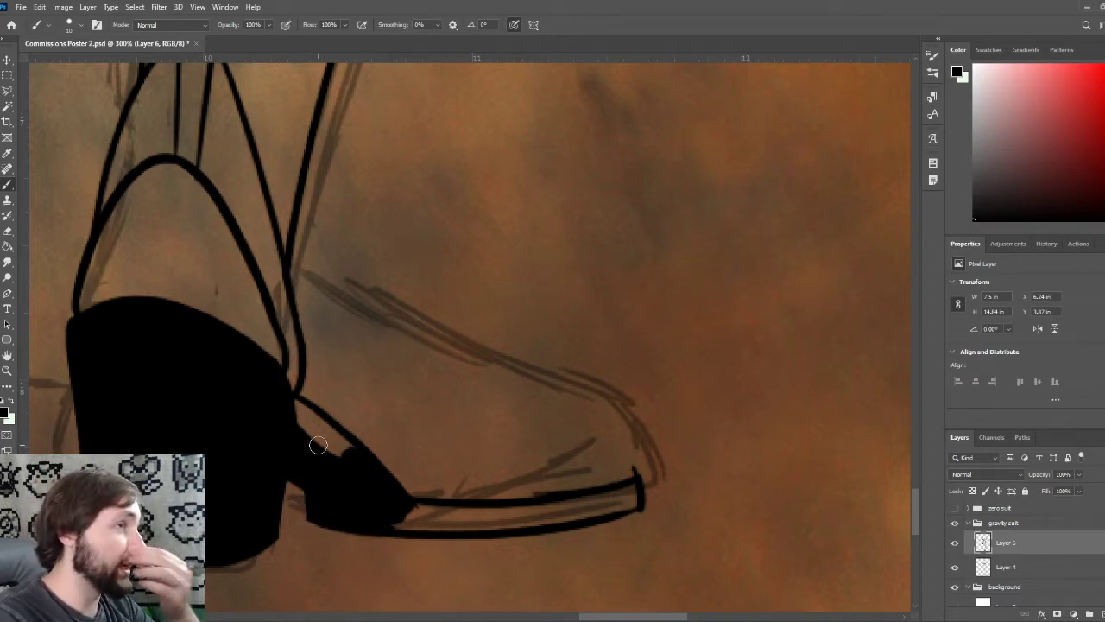
left_click_drag(318, 445, 343, 459)
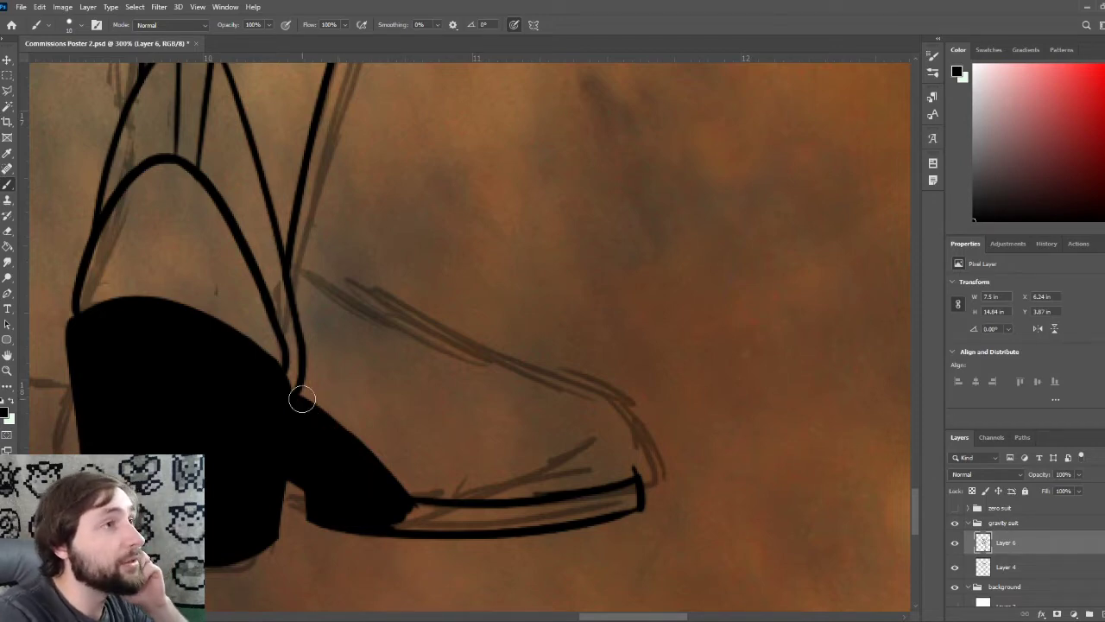
Erase a thin gap separating the black front foot from the boot's black heel wedge, redoing failed strokes
left_click_drag(294, 394, 287, 535)
key("ctrl+z")
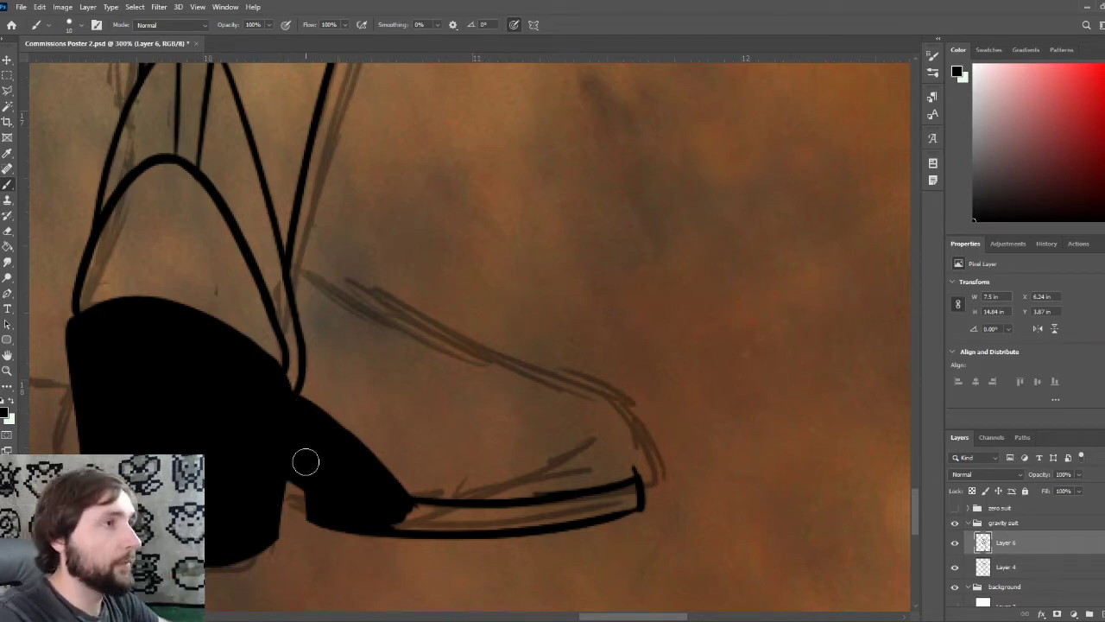
left_click_drag(288, 490, 295, 418)
key("ctrl+z")
left_click_drag(286, 494, 297, 409)
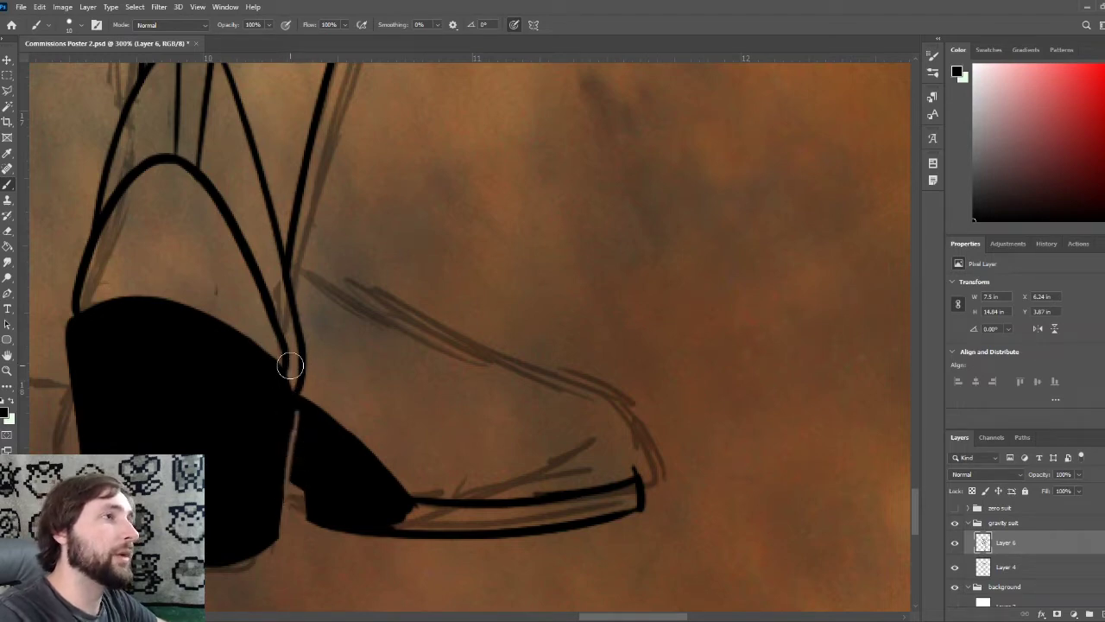
Erase a thin gap between the heel wedge and the sole, and fill the sole strip solid black up to the toe
key("bracketleft")
key("bracketleft")
key("bracketleft")
key("bracketleft")
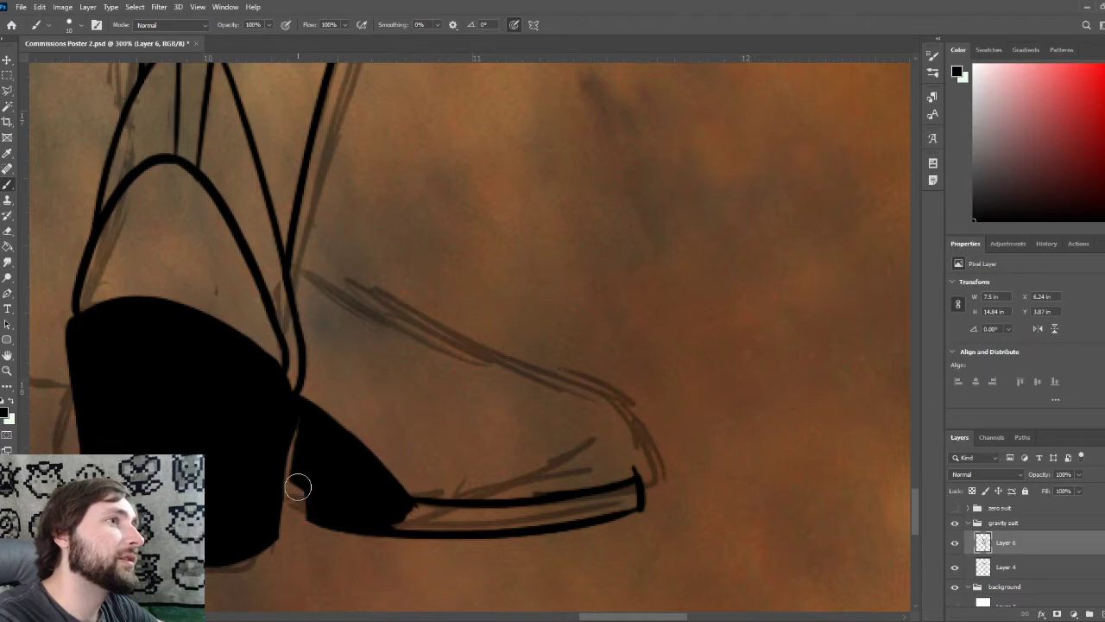
left_click_drag(296, 484, 493, 485)
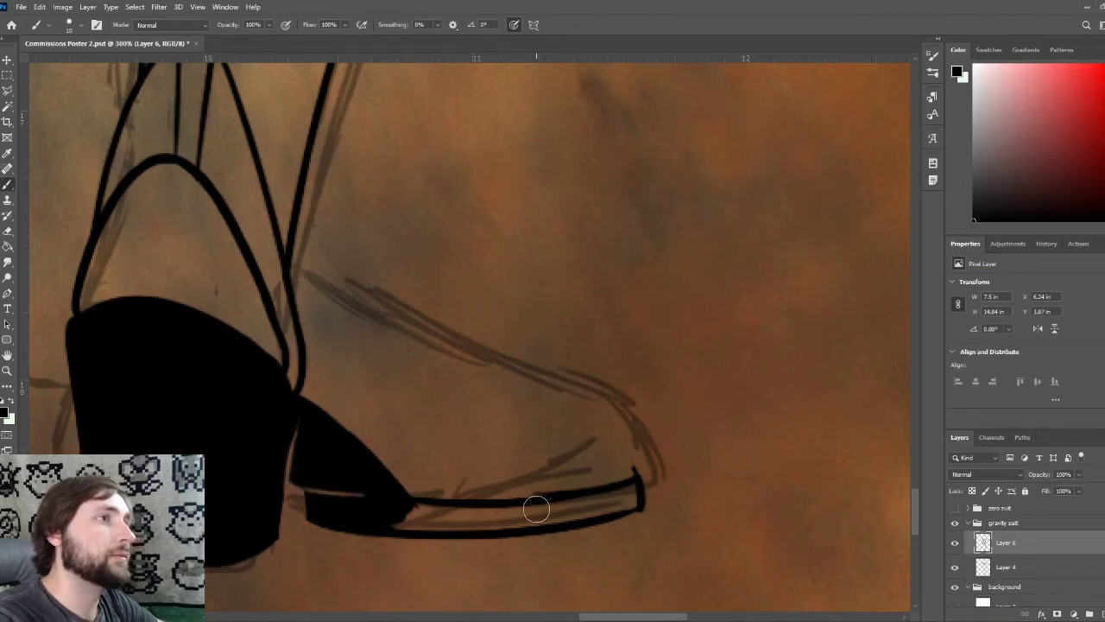
key("bracketleft")
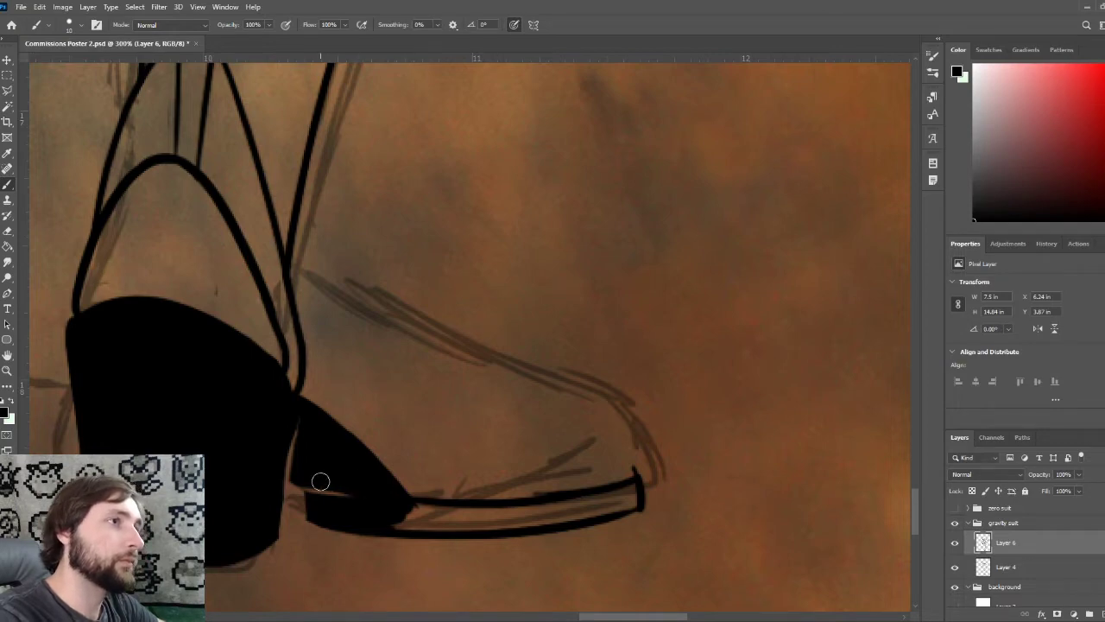
mouse_move(422, 521)
left_mouse_down()
mouse_move(474, 530)
mouse_move(616, 505)
left_mouse_up()
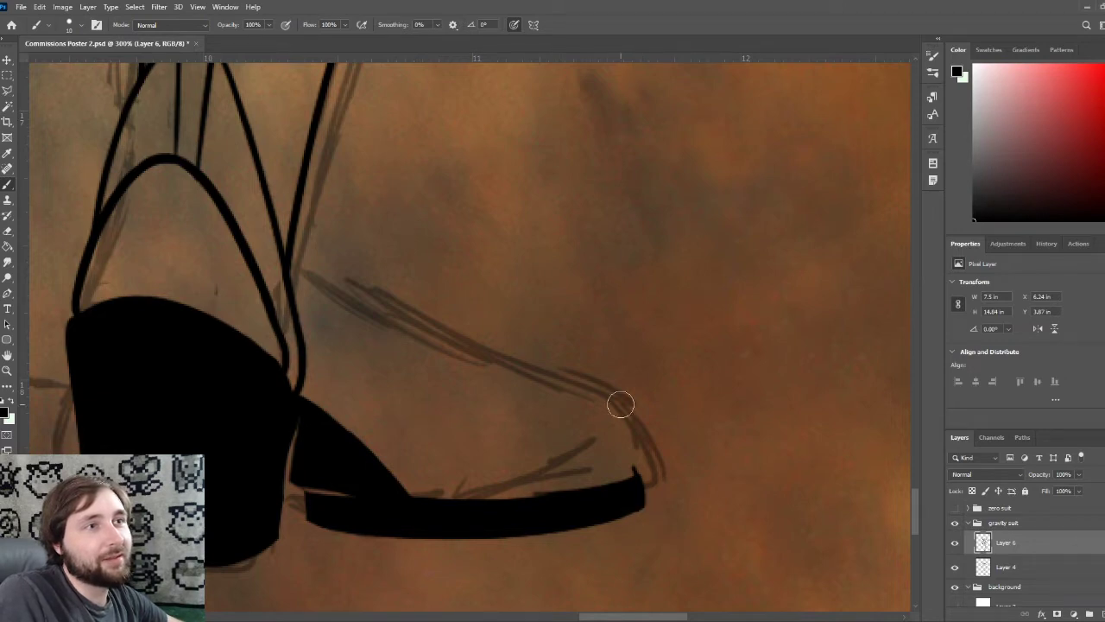
Ink the toe cap's top outline from the sole's front tip up over the foot, and start the curved seam behind it
key("[")
key("[")
key("[")
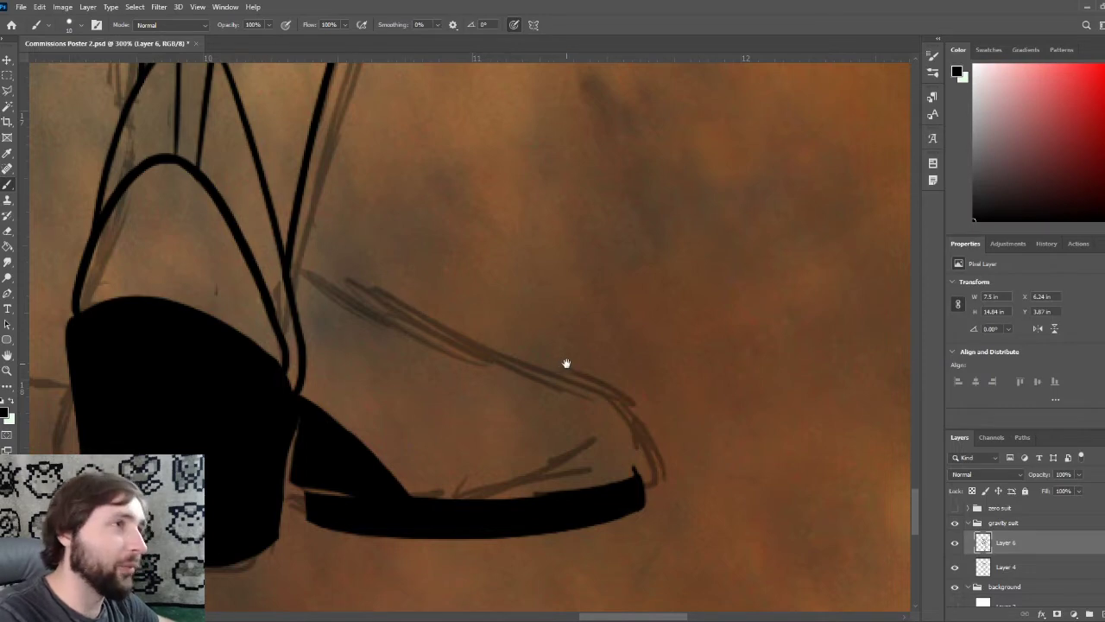
left_click_drag(567, 363, 561, 383)
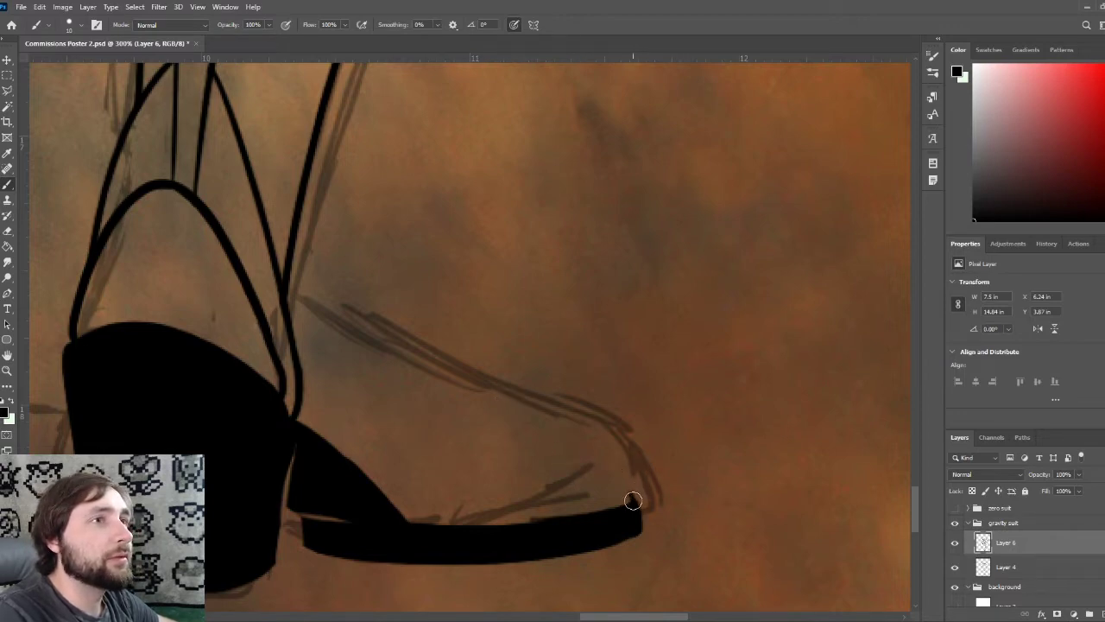
left_click_drag(633, 501, 480, 402)
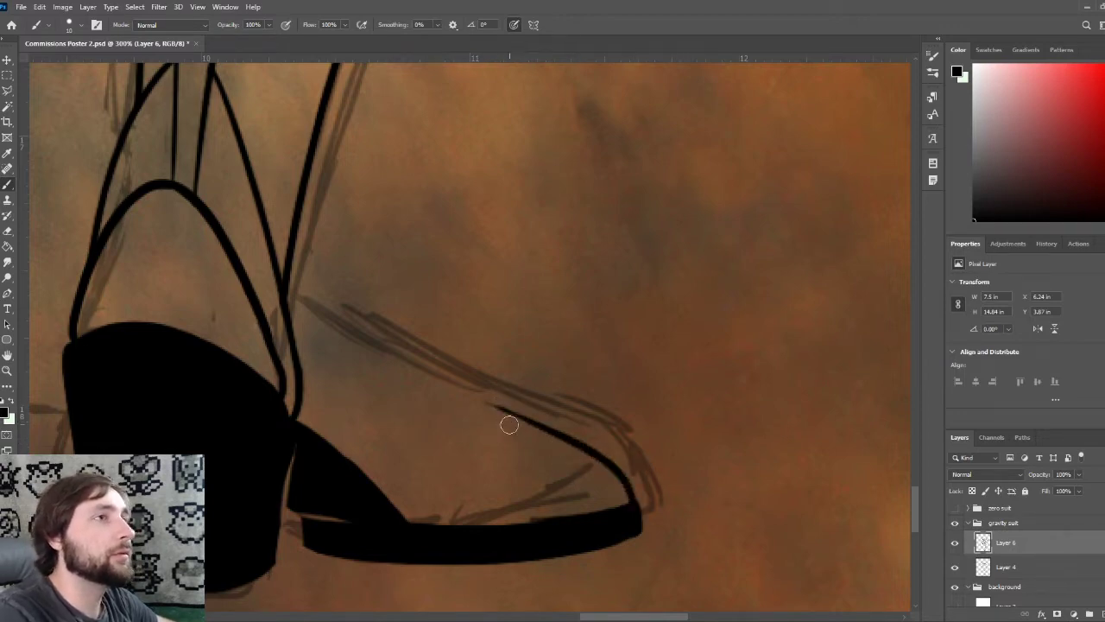
left_click_drag(495, 405, 538, 482)
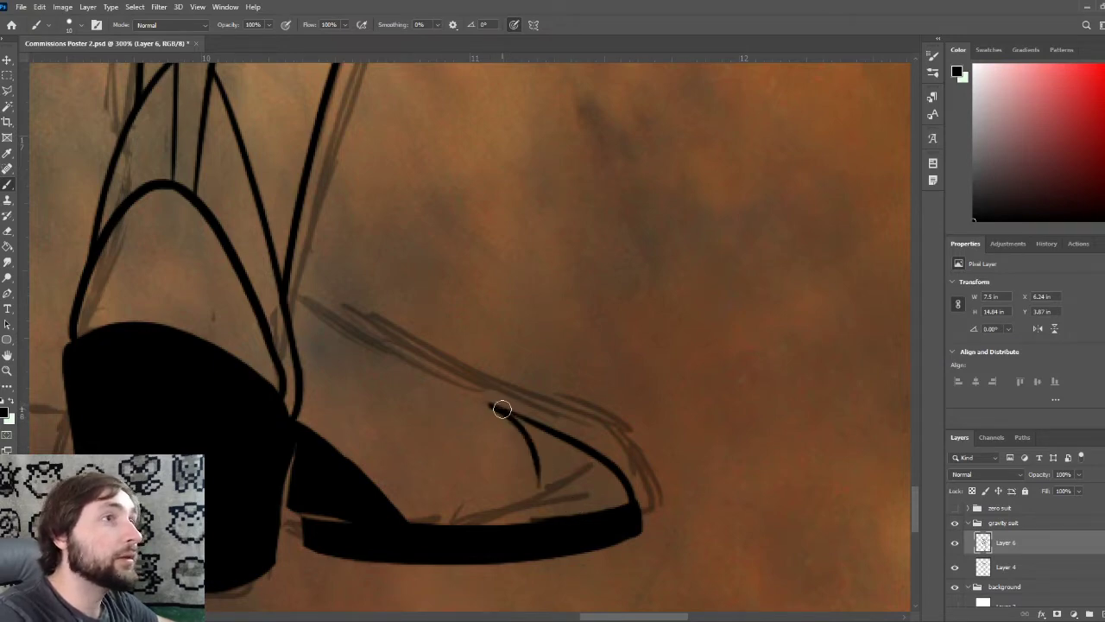
Ink the upper edges and pointed overlapping corners of the two plates behind the toe cap, with their downward seams, redoing failed strokes
left_click_drag(501, 409, 411, 333)
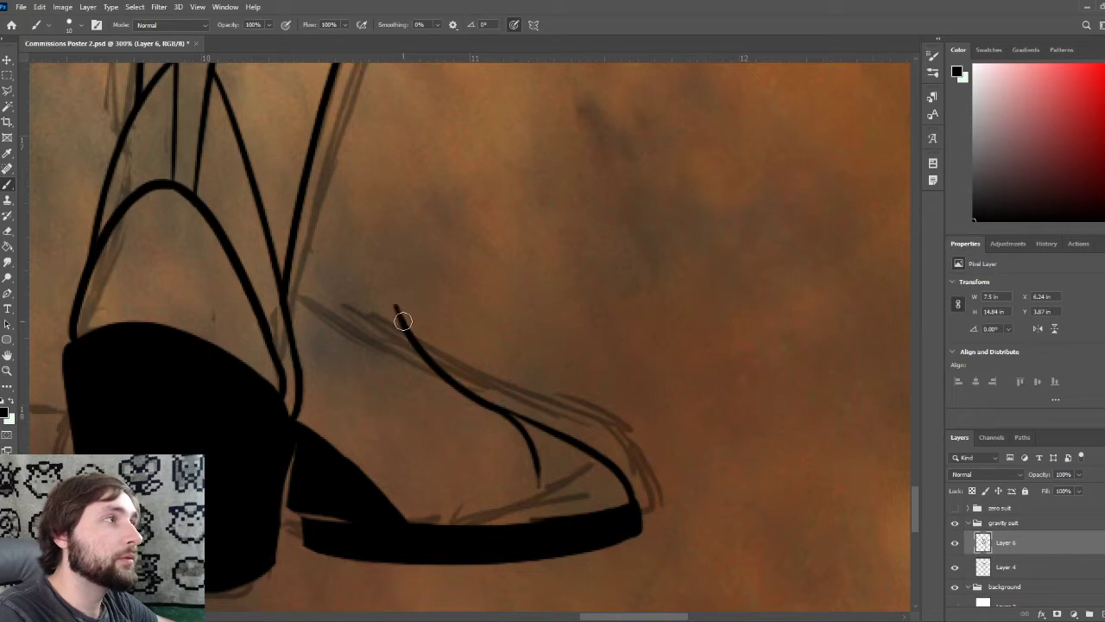
left_click_drag(395, 307, 442, 444)
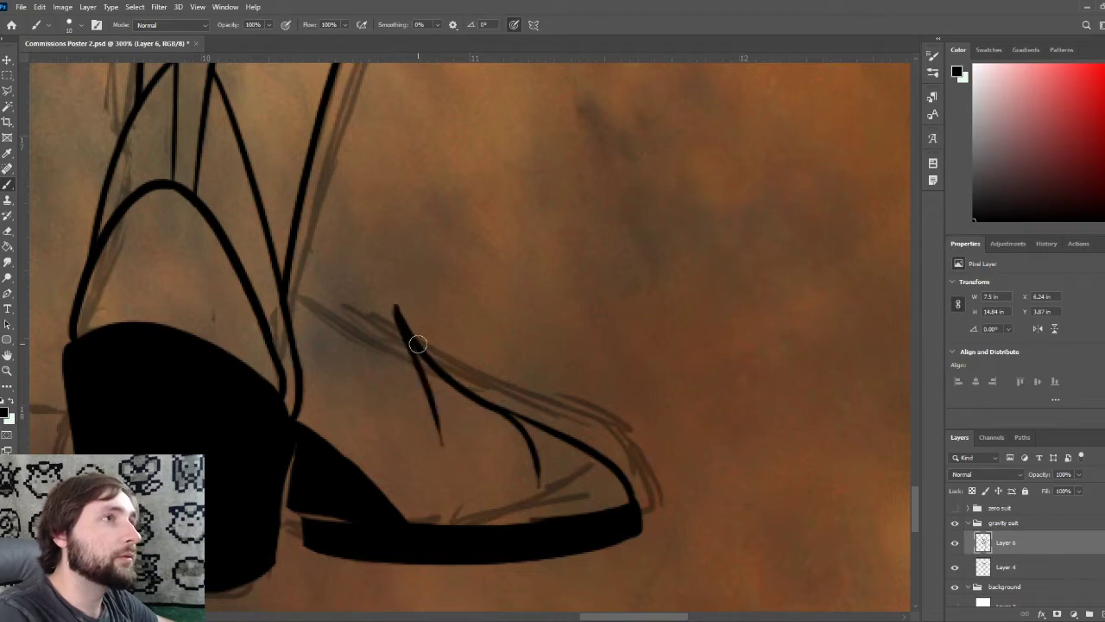
mouse_move(395, 308)
left_mouse_down()
mouse_move(372, 352)
mouse_move(313, 241)
left_mouse_up()
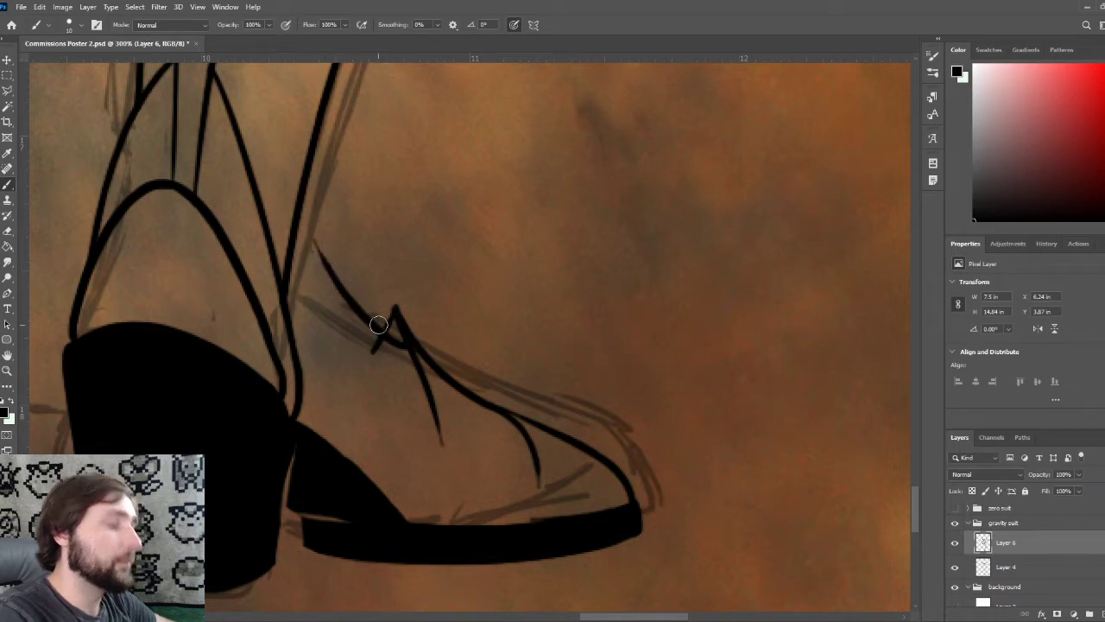
key("ctrl+z")
left_click_drag(397, 332, 342, 269)
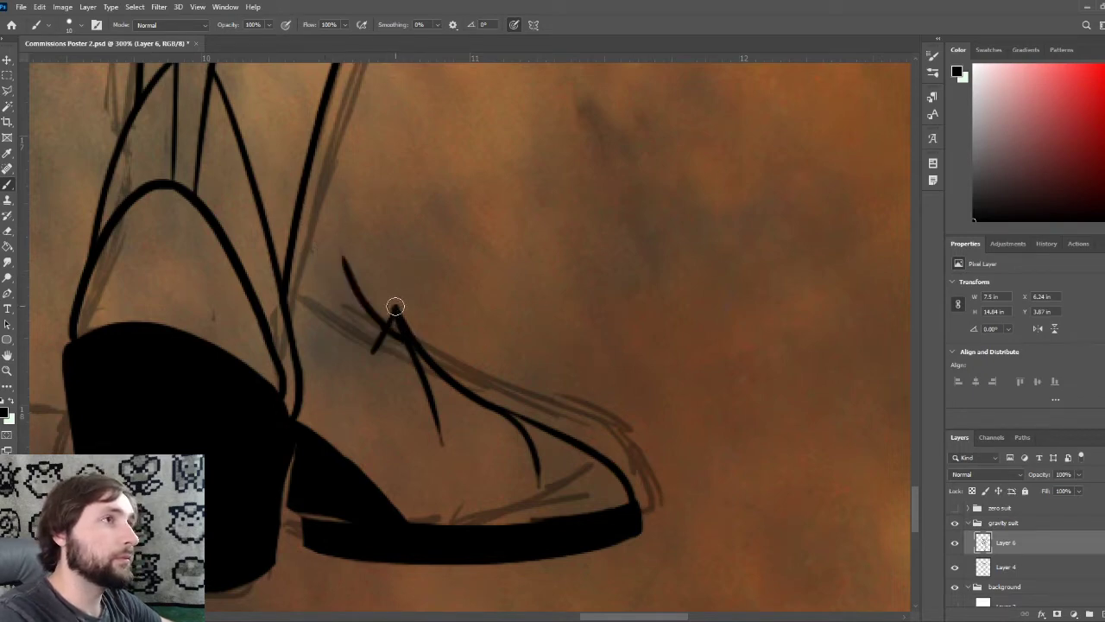
key("ctrl+z")
mouse_move(399, 326)
left_mouse_down()
mouse_move(340, 241)
mouse_move(369, 349)
left_mouse_up()
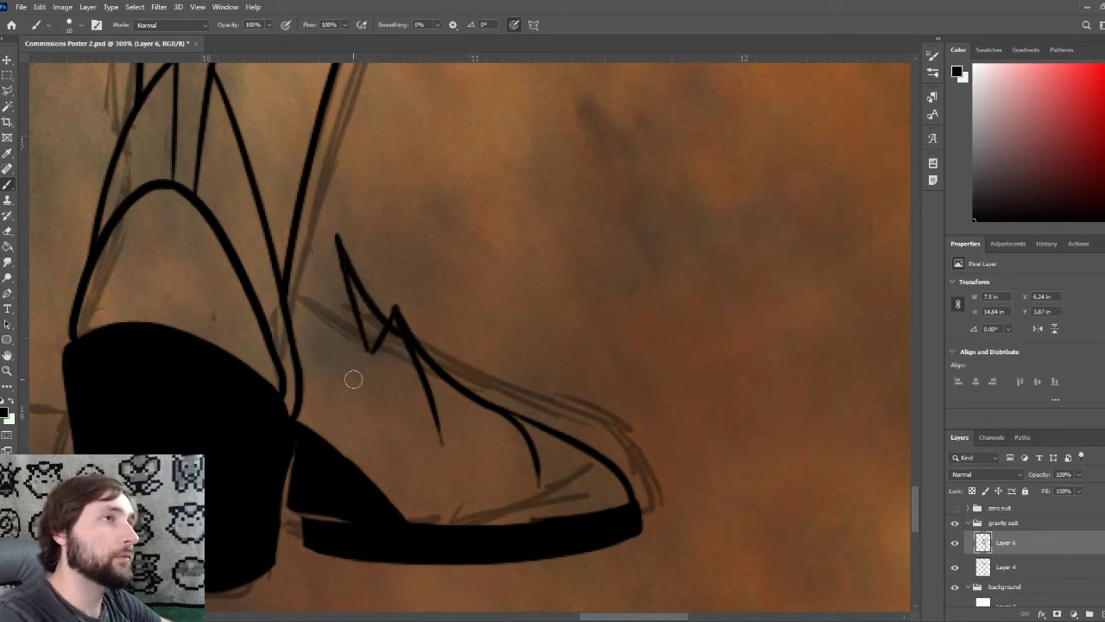
Ink the uppermost foot plate's curved edge from the front shin line down to the pointed plate below, redoing failed strokes
mouse_move(312, 207)
left_mouse_down()
mouse_move(343, 265)
mouse_move(306, 172)
mouse_move(363, 302)
left_mouse_up()
key("ctrl+z")
key("ctrl+z")
key("ctrl+z")
left_click_drag(307, 176, 364, 302)
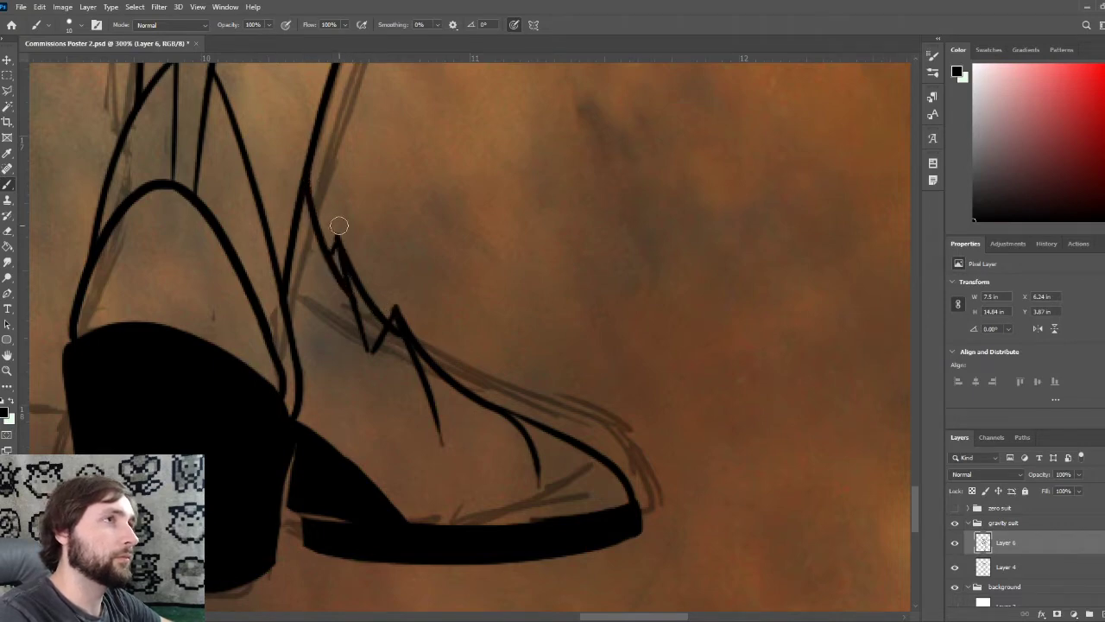
Remove the stray diagonal stroke running below the outline at the pointed overlap of the foot plates
key("ctrl+plus")
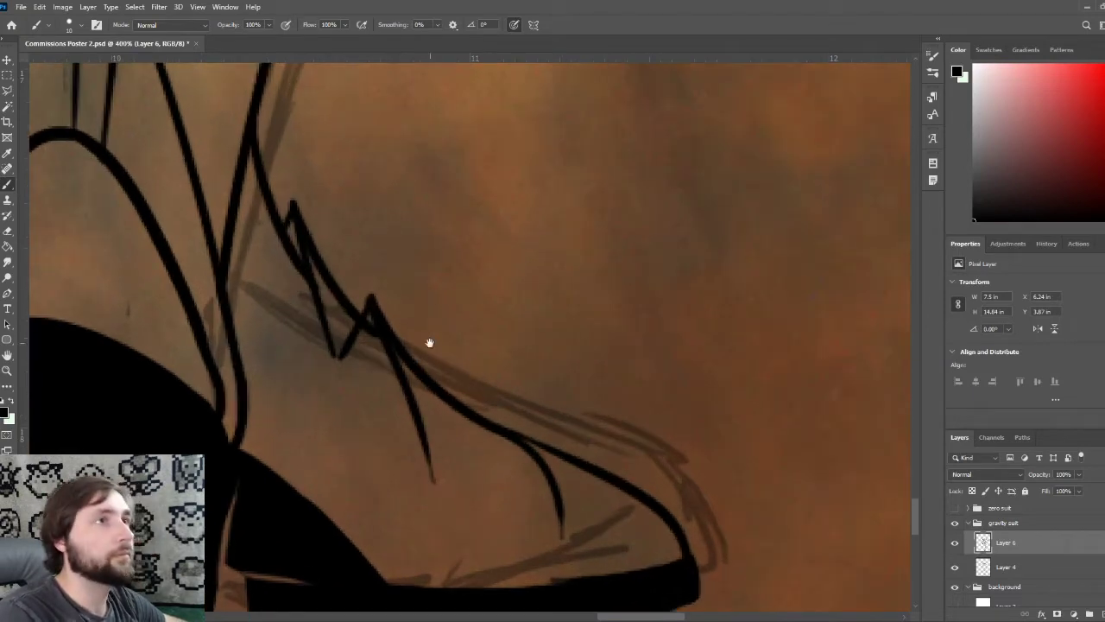
left_click_drag(429, 339, 543, 391)
scroll(435, 350, "up", 1)
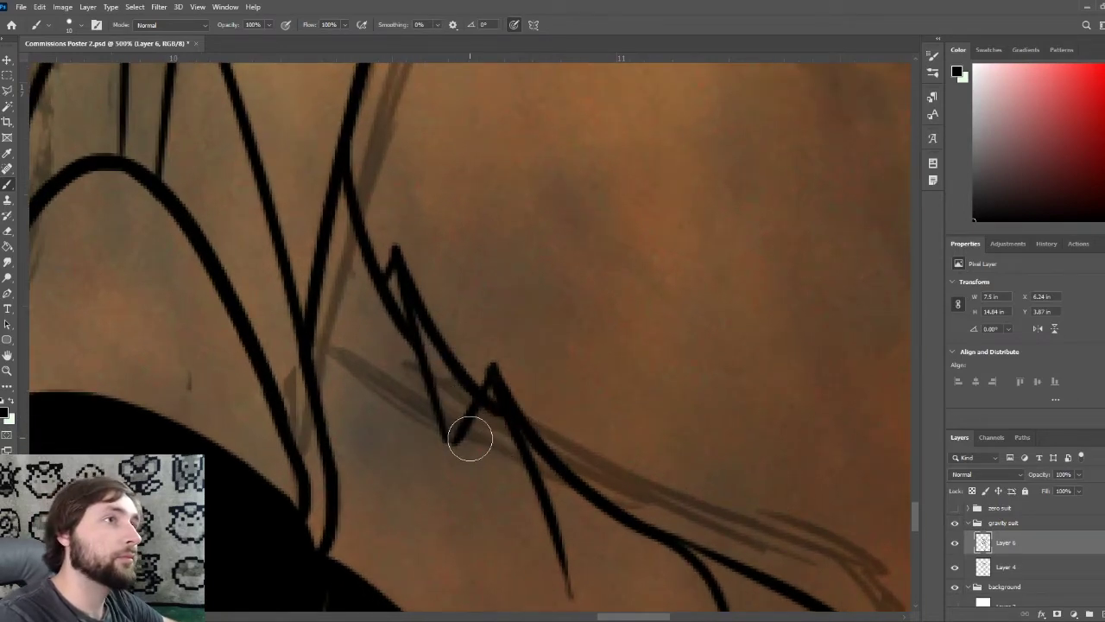
key("ctrl+z")
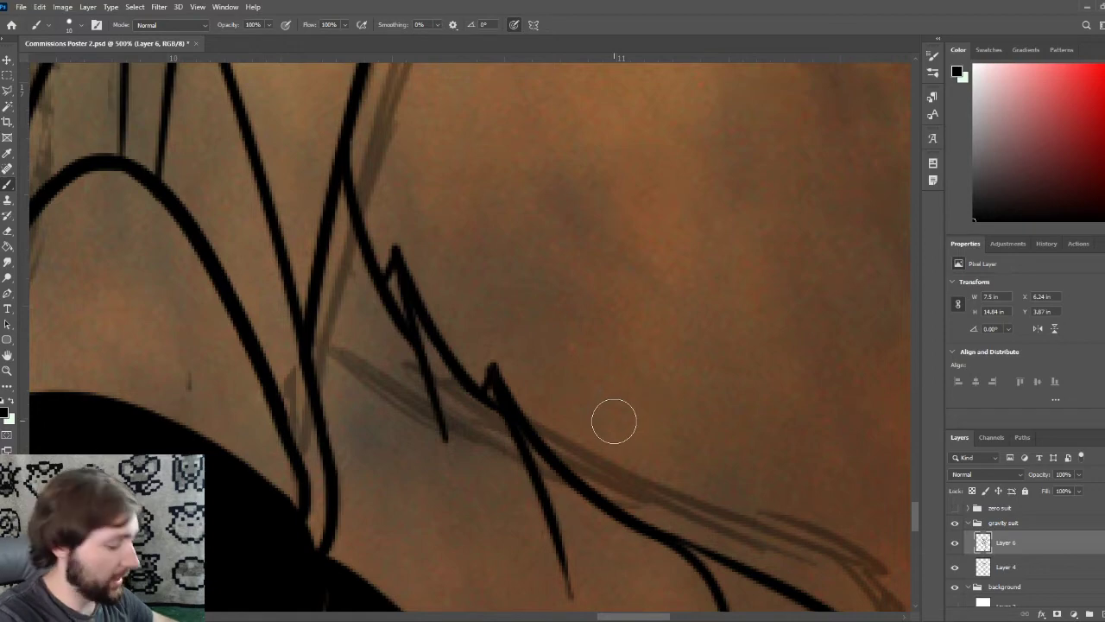
key("ctrl+minus")
key("ctrl+minus")
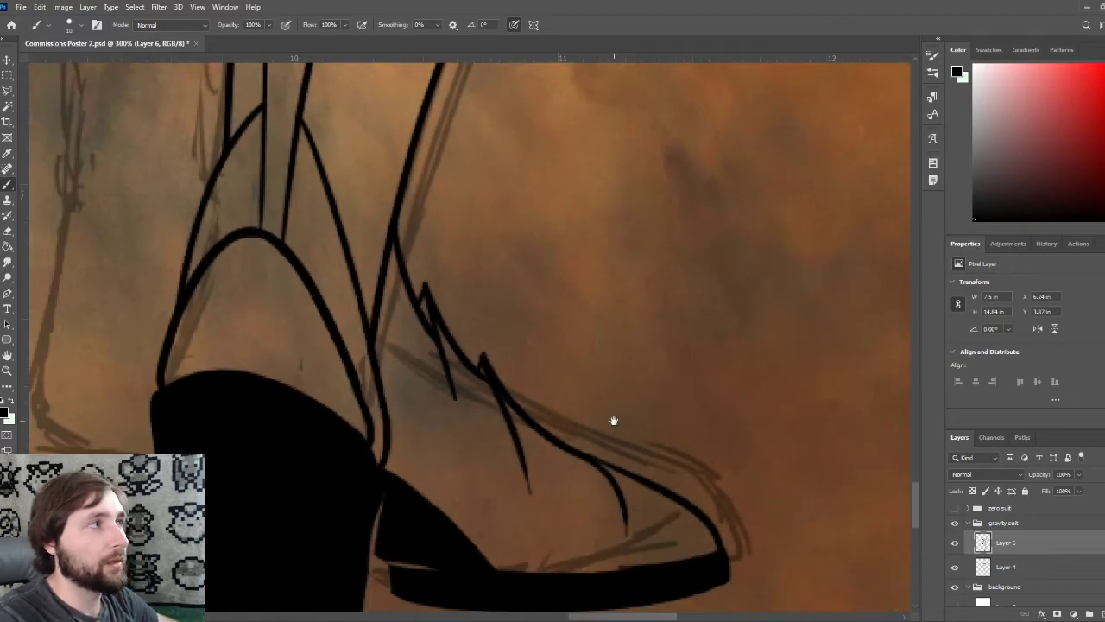
left_click_drag(486, 280, 498, 361)
key("ctrl+plus")
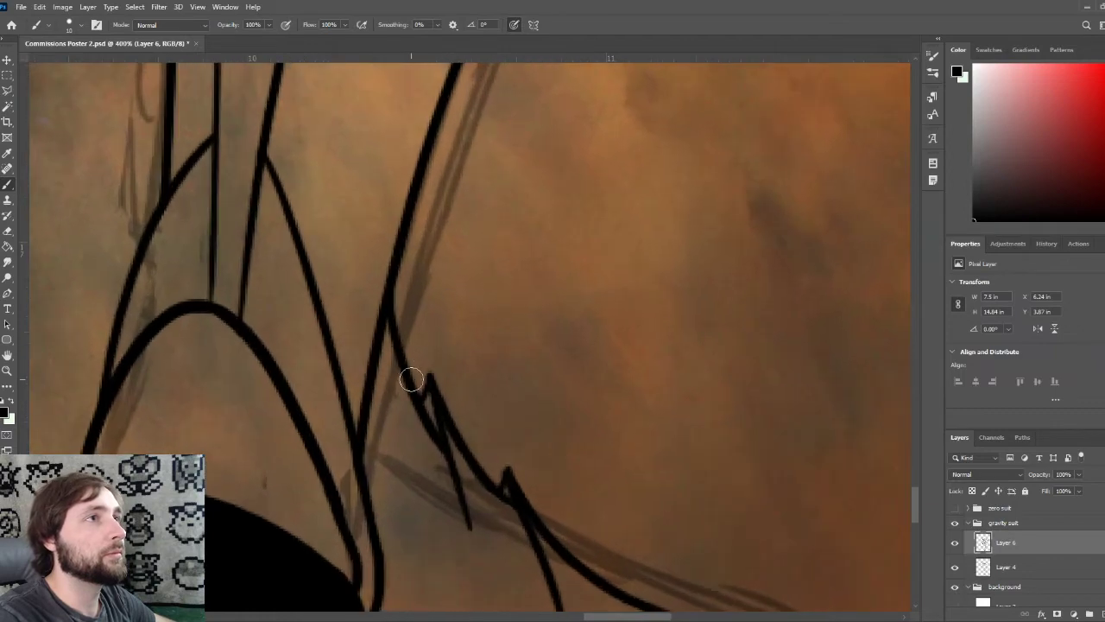
left_click_drag(410, 369, 398, 252)
key("ctrl+z")
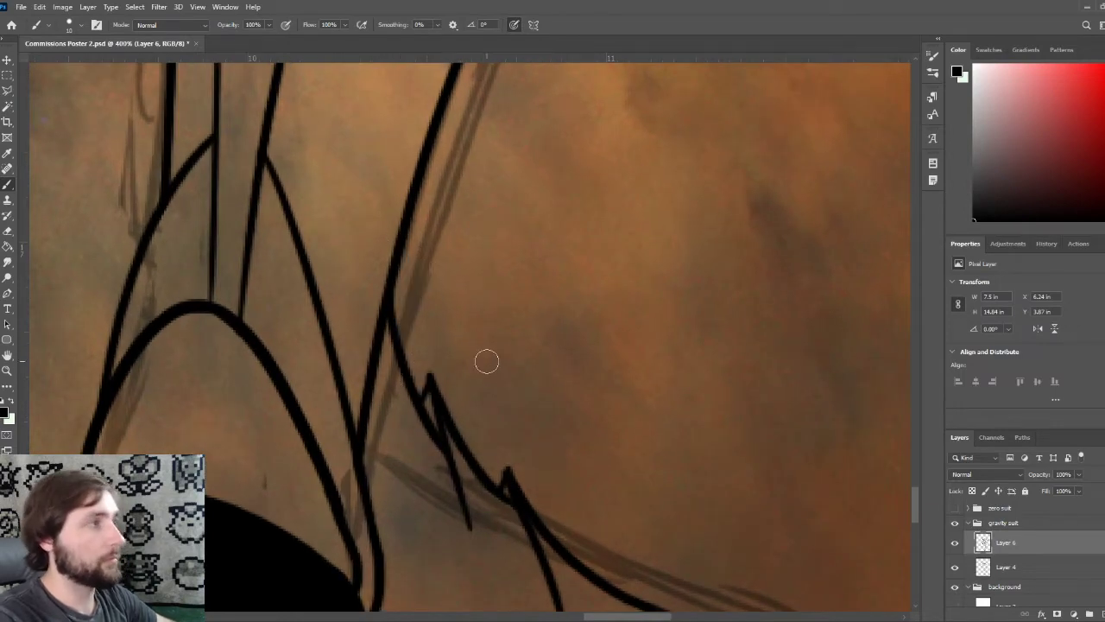
Ink a short curved line at the ankle where the front shin line meets the back of the foot
left_click_drag(509, 385, 478, 221)
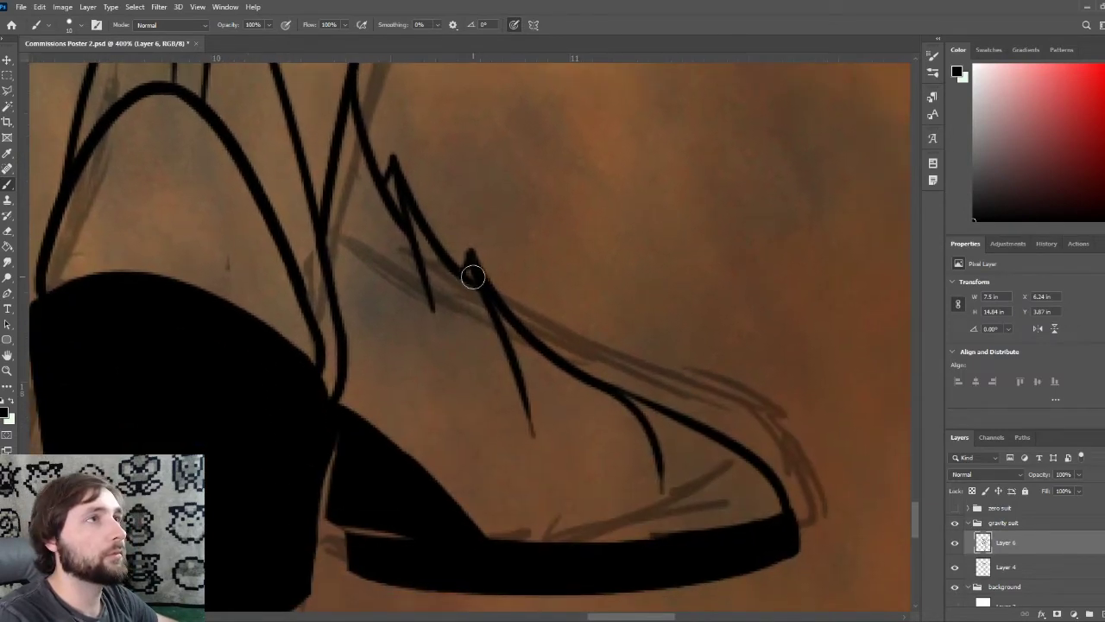
key("ctrl+minus")
left_click_drag(440, 310, 463, 345)
key("ctrl+plus")
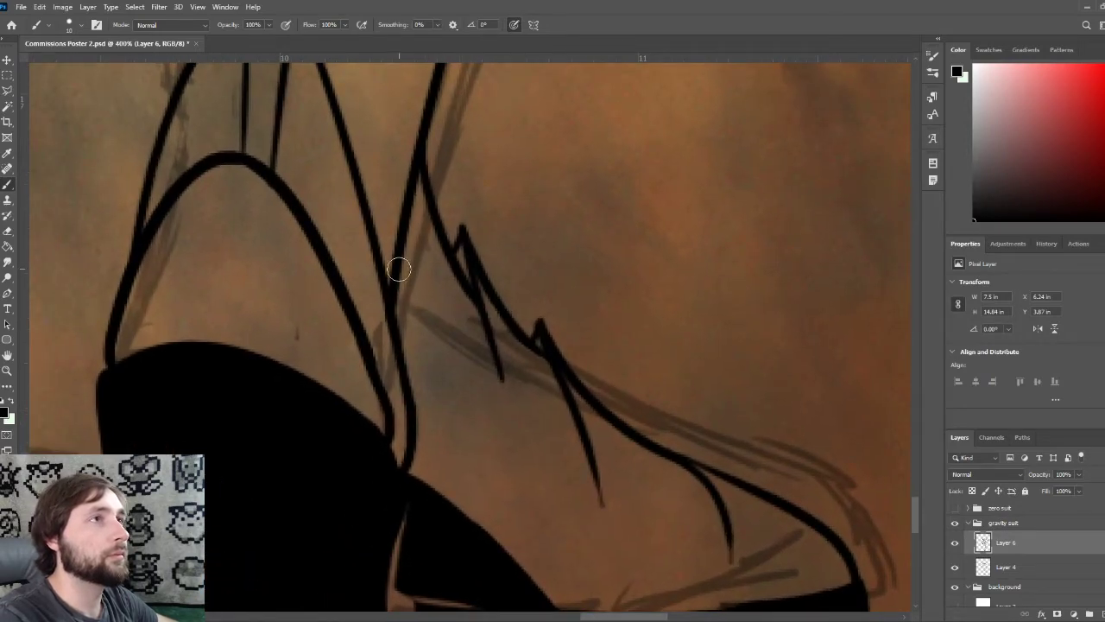
left_click_drag(394, 266, 412, 366)
left_click_drag(505, 388, 452, 291)
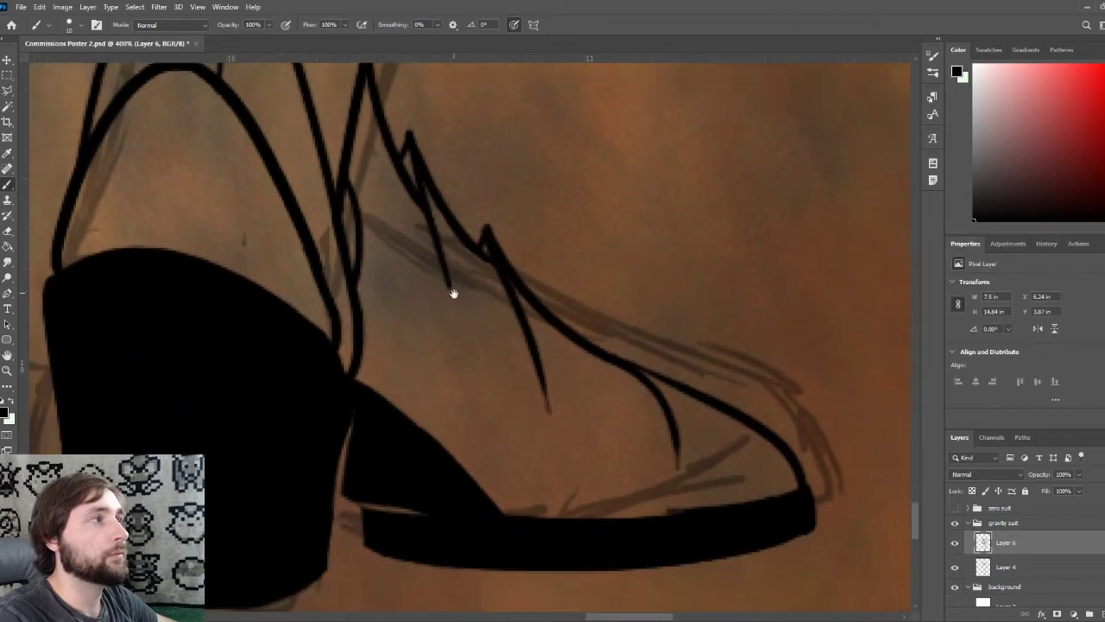
key("ctrl+minus")
key("ctrl+minus")
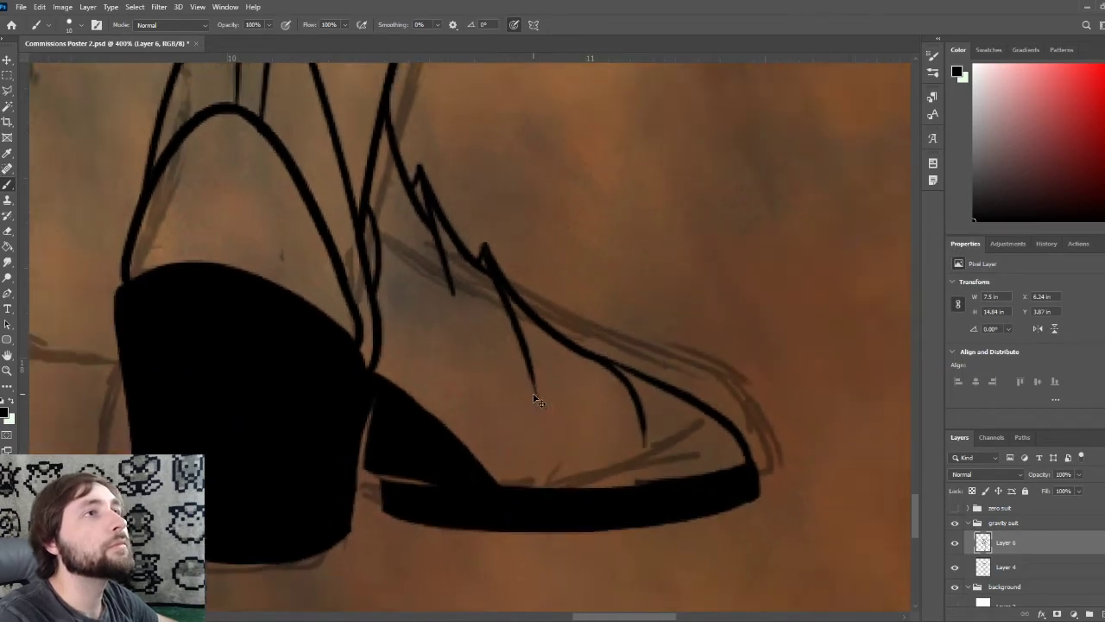
mouse_move(506, 279)
left_mouse_down()
mouse_move(535, 345)
mouse_move(513, 301)
mouse_move(524, 276)
mouse_move(521, 292)
left_mouse_up()
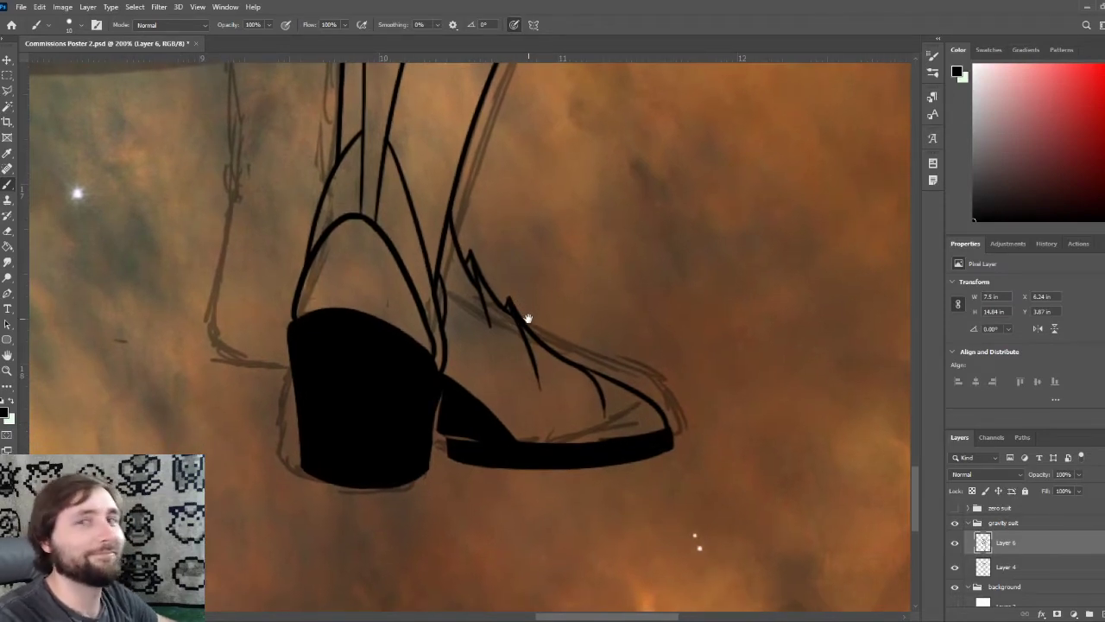
Extend the toe cap's curved seam down to the black sole, redoing failed strokes
key("ctrl+plus")
key("ctrl+plus")
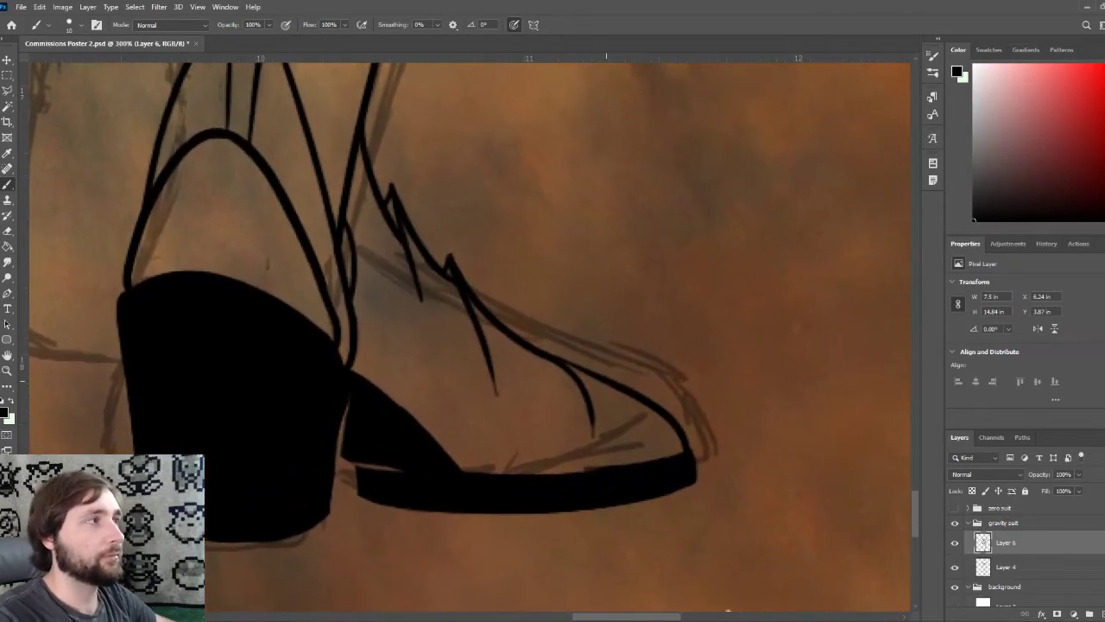
left_click_drag(628, 518, 631, 453)
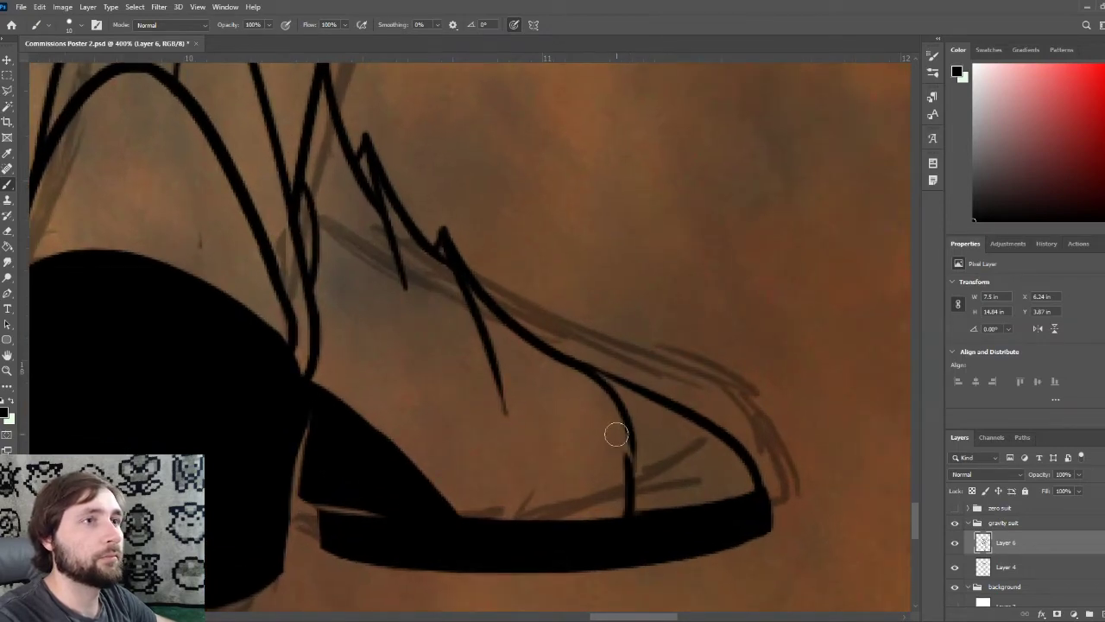
key("ctrl+z")
left_click_drag(623, 417, 604, 548)
key("ctrl+z")
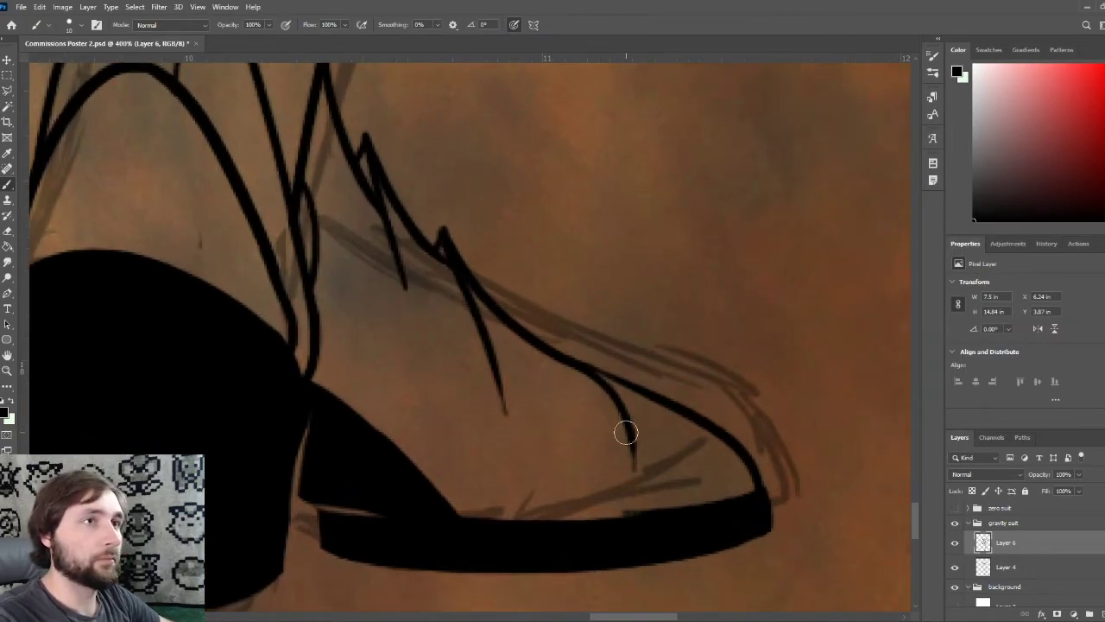
left_click_drag(624, 418, 594, 545)
key("ctrl+z")
left_click_drag(623, 421, 605, 545)
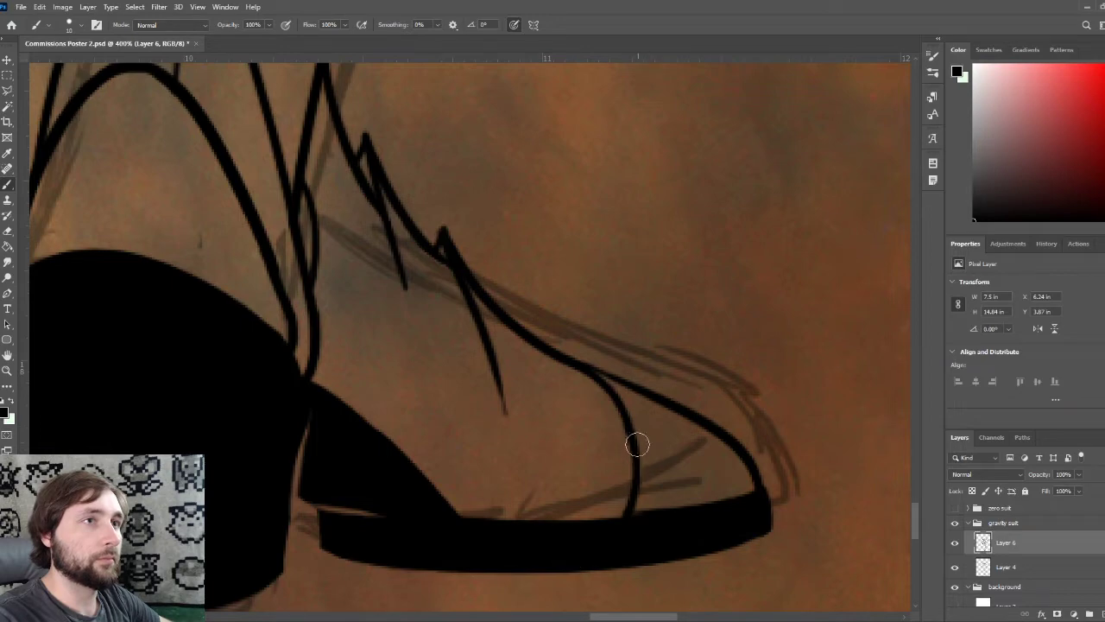
key("ctrl+z")
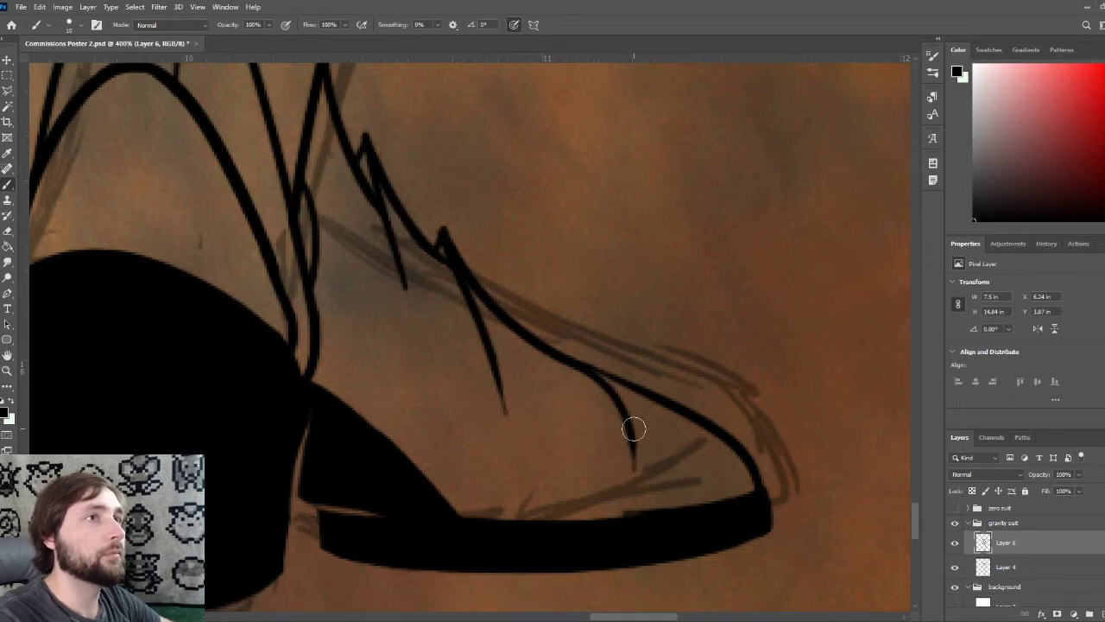
left_click_drag(634, 436, 618, 507)
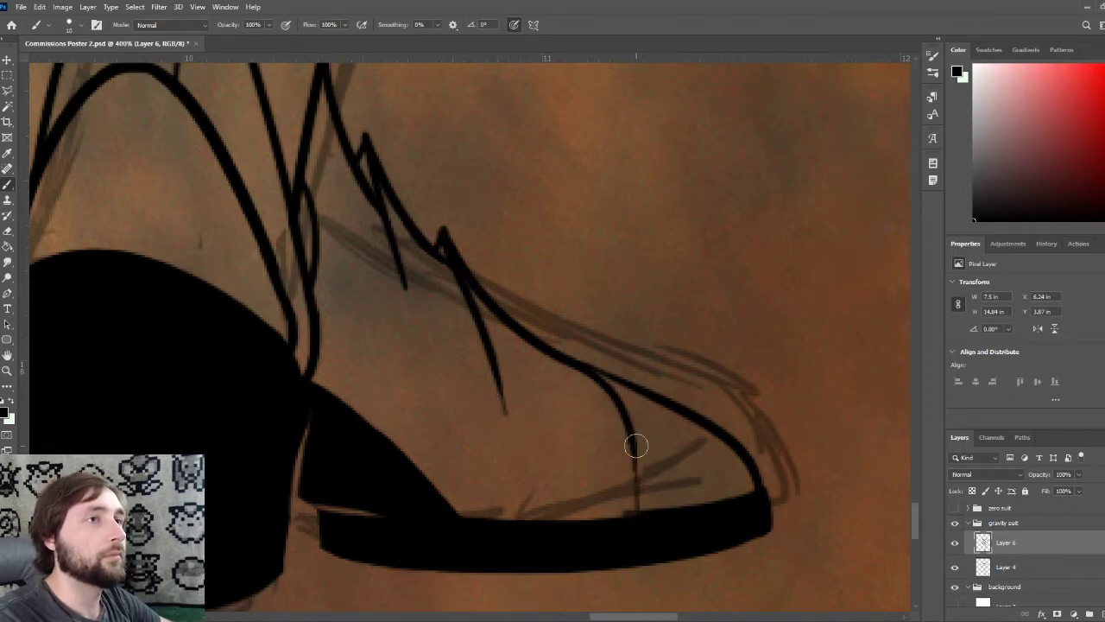
key("ctrl+z")
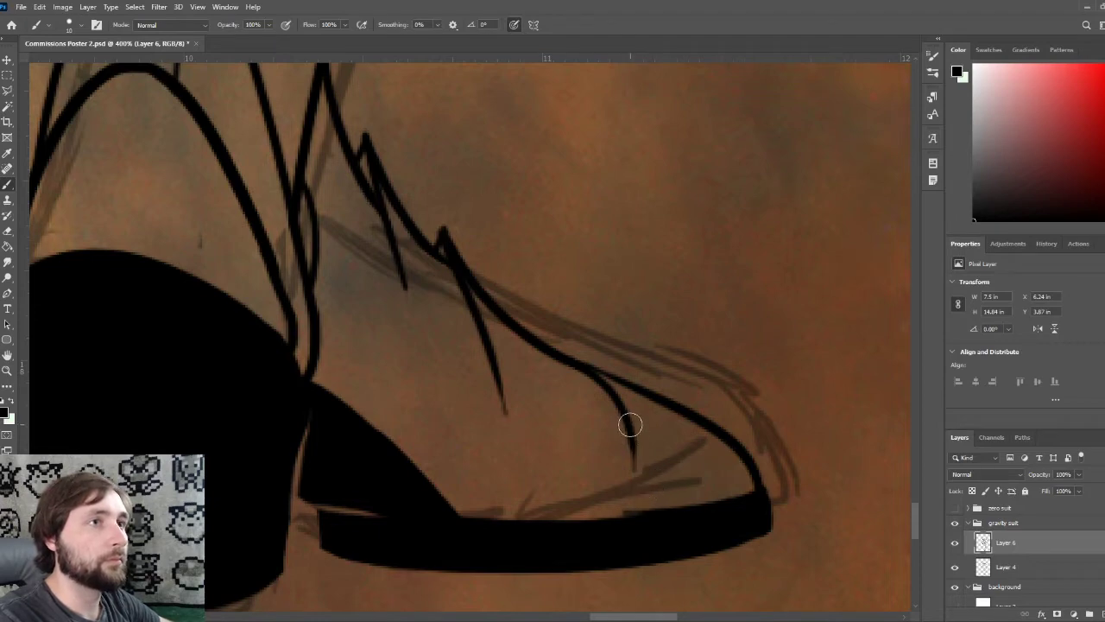
mouse_move(629, 422)
left_mouse_down()
mouse_move(664, 480)
mouse_move(632, 490)
mouse_move(616, 521)
mouse_move(637, 480)
left_mouse_up()
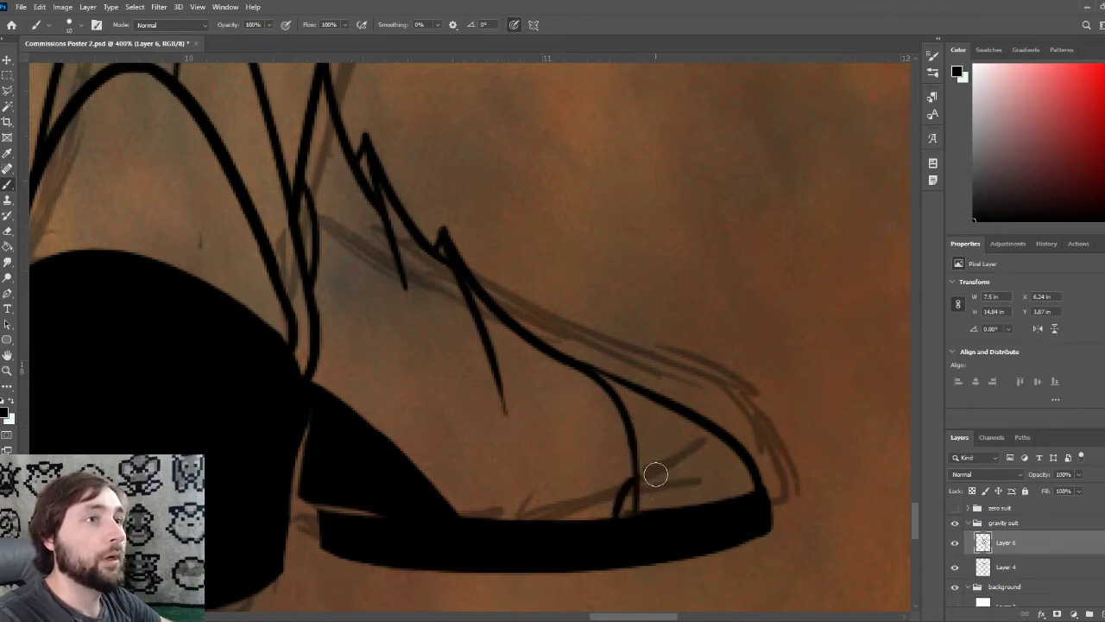
Ink a thick half-ring on the sole around the base of the toe cap's seam, redoing failed strokes
key("ctrl+z")
left_click_drag(612, 519, 635, 483)
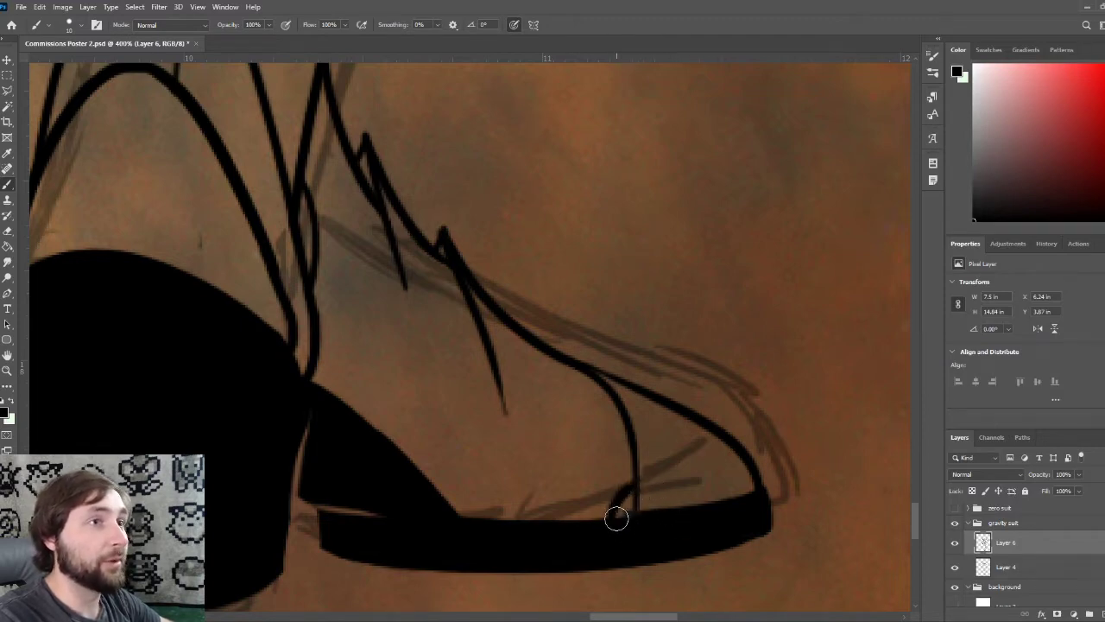
left_click_drag(609, 517, 664, 505)
key("ctrl+z")
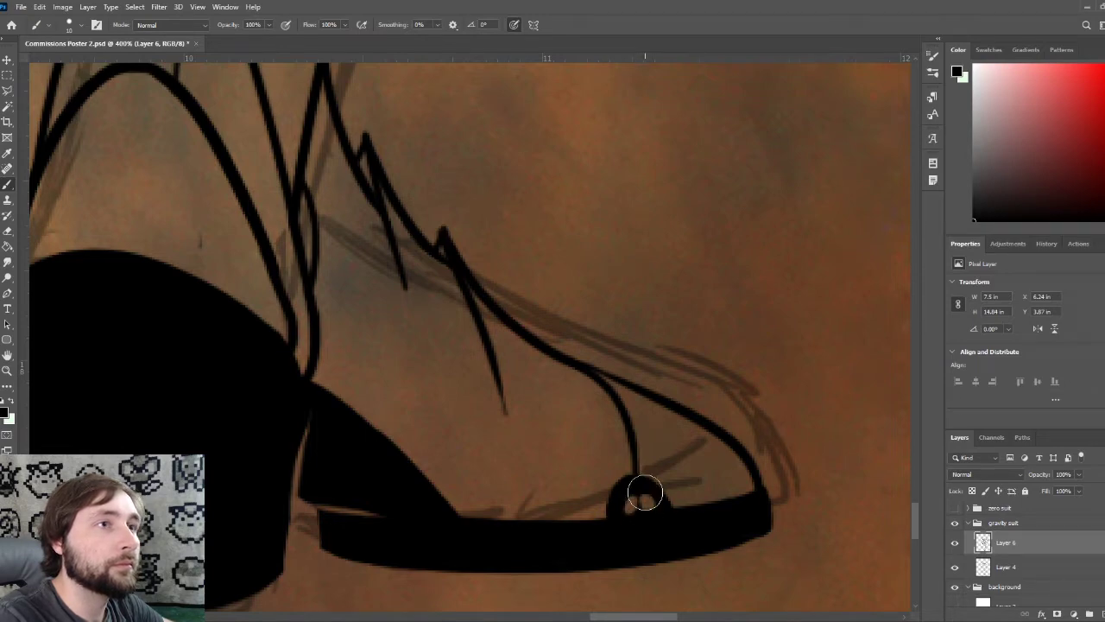
Extend the middle seam line of the foot down in a curve to just above the black sole
key("ctrl+plus")
left_click_drag(664, 402, 550, 306)
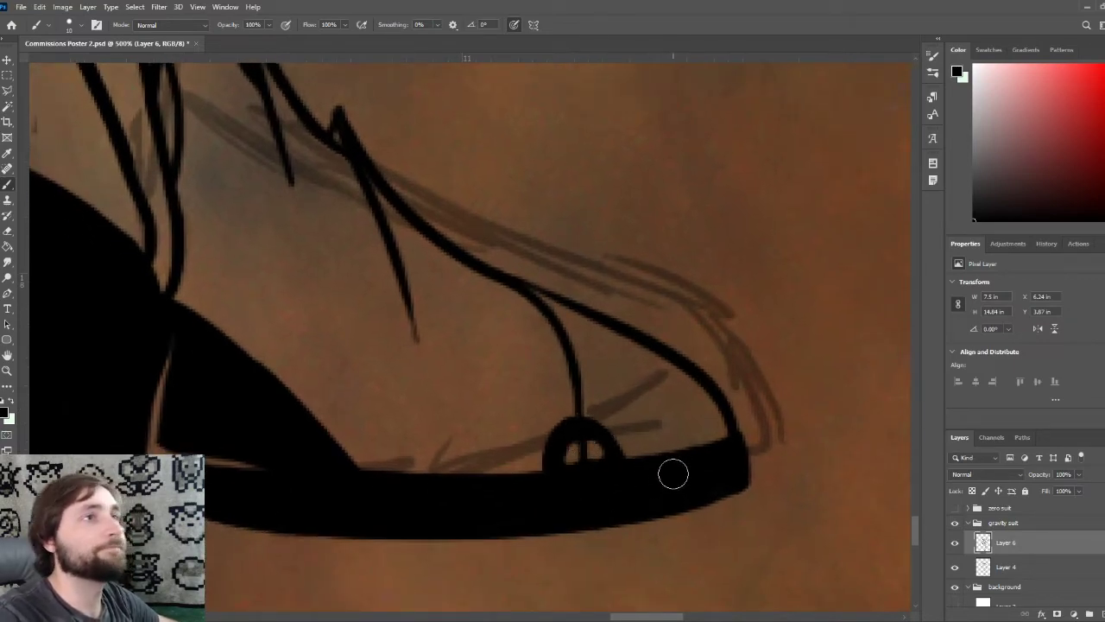
left_click_drag(545, 363, 637, 373)
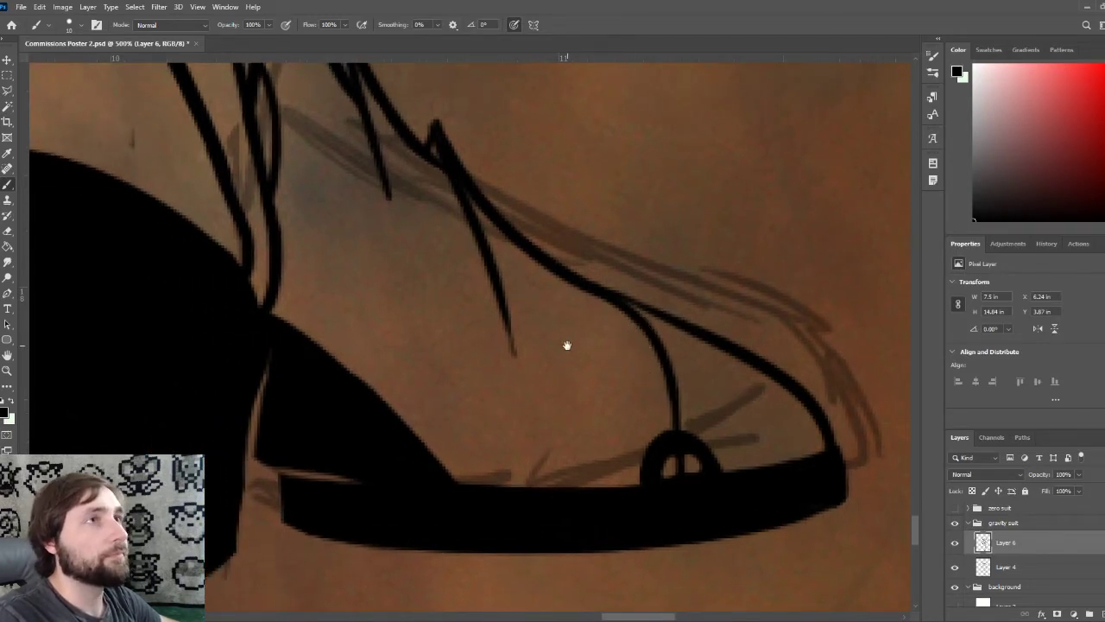
left_click_drag(567, 346, 587, 355)
left_click_drag(515, 285, 530, 462)
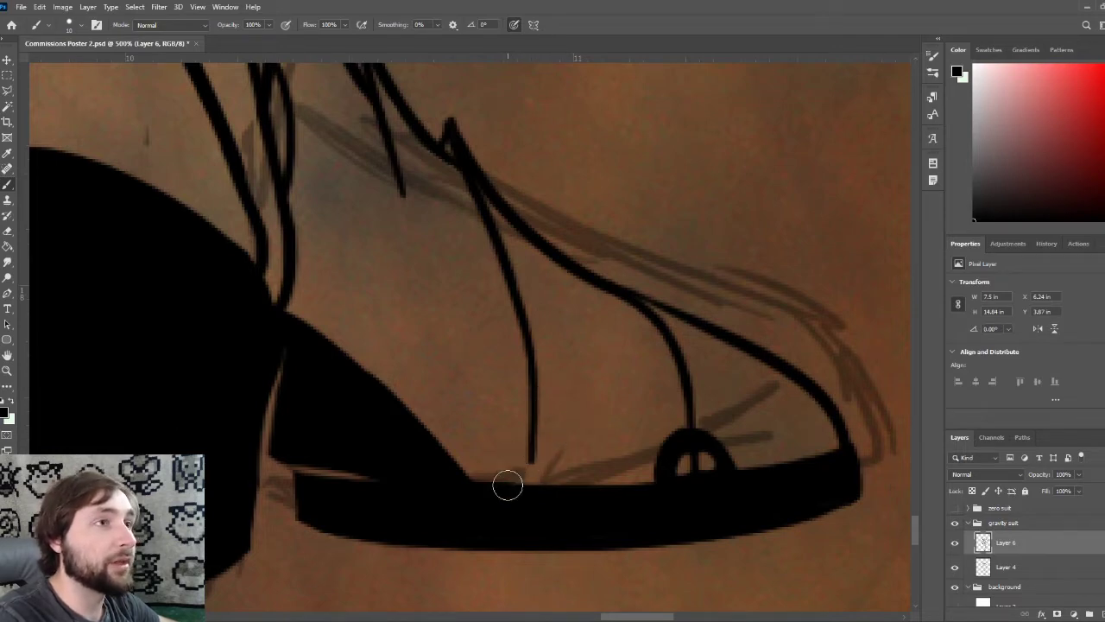
Ink a thick half-ring on the sole around the base of the middle seam and carry the seam through it
left_click_drag(503, 480, 530, 457)
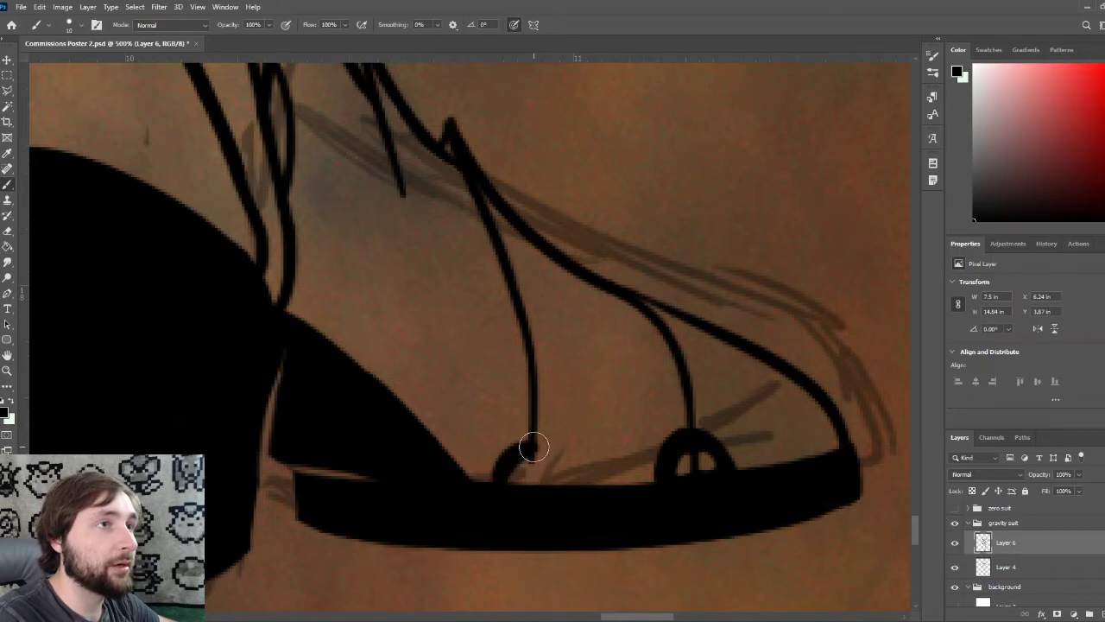
mouse_move(533, 446)
left_mouse_down()
mouse_move(558, 486)
mouse_move(567, 469)
mouse_move(532, 478)
left_mouse_up()
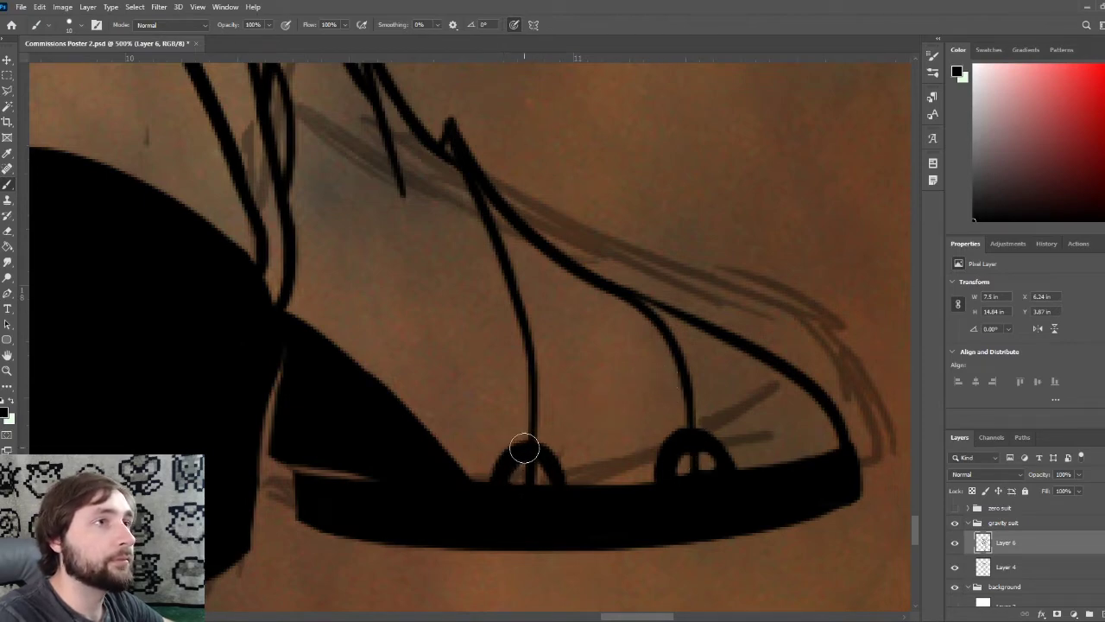
left_click_drag(524, 449, 563, 482)
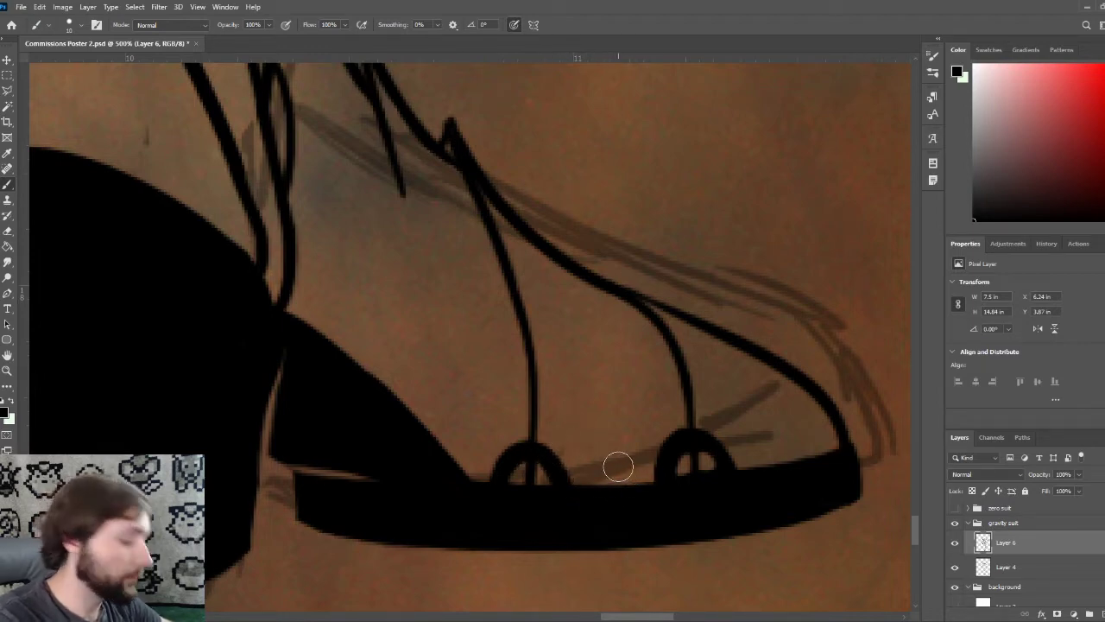
Extend the rear seam line of the foot down toward the black wedge behind it, redoing the first stroke
left_click_drag(572, 336, 599, 372)
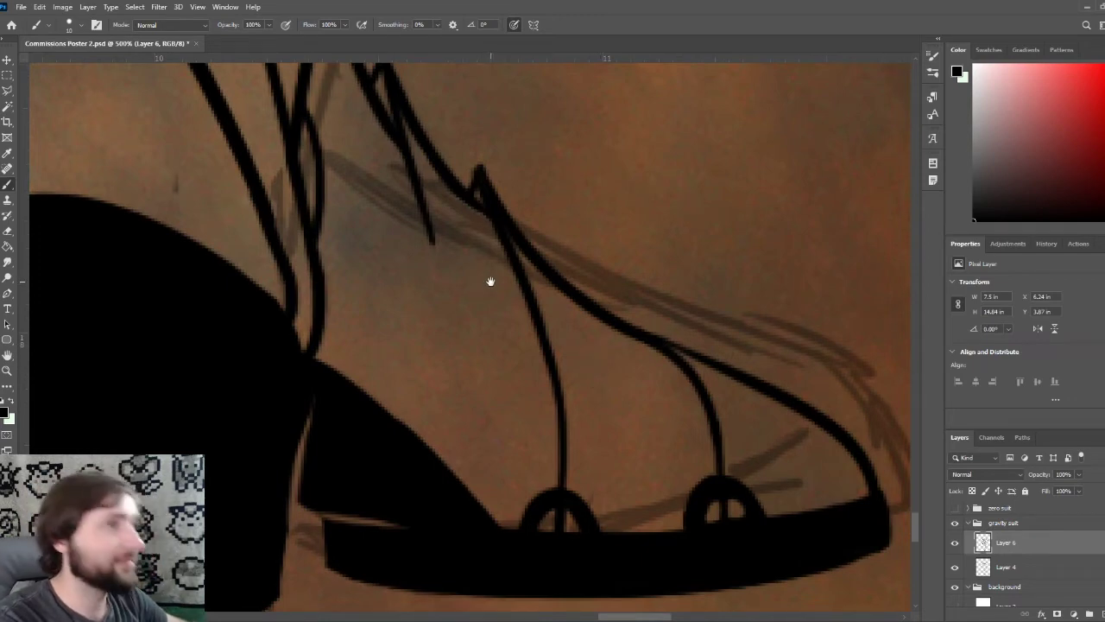
left_click_drag(489, 281, 508, 247)
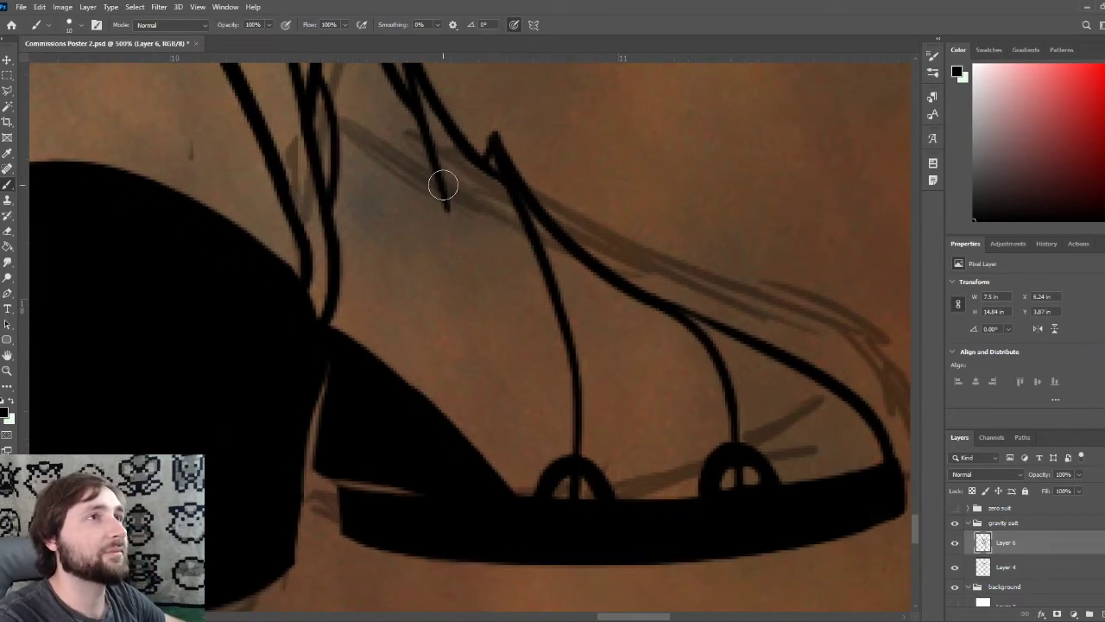
left_click_drag(441, 180, 439, 408)
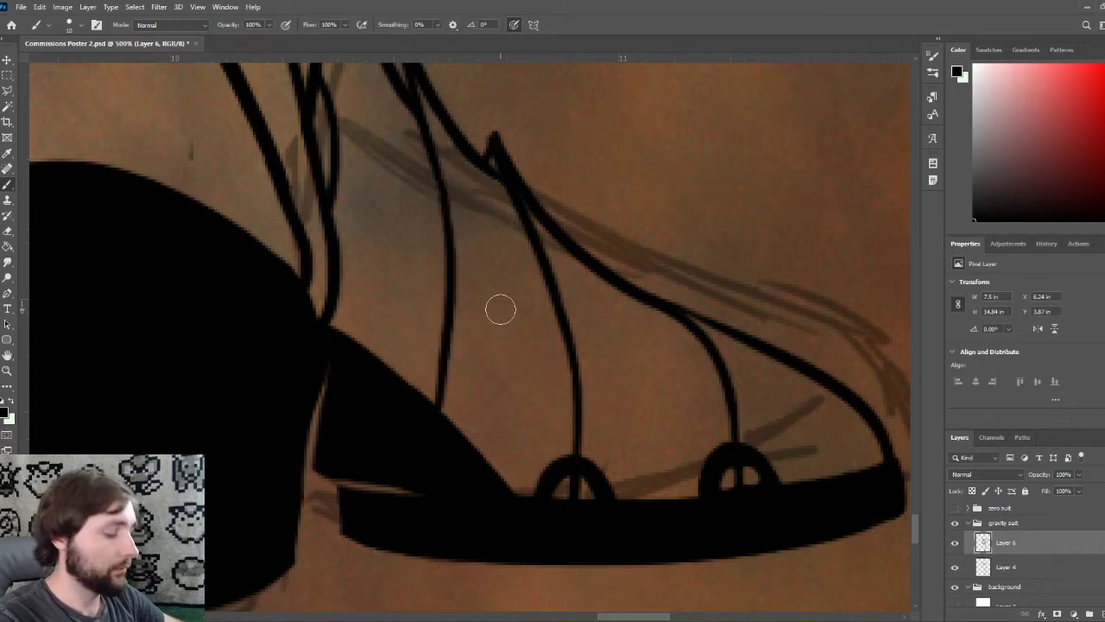
key("ctrl+z")
left_click_drag(430, 146, 432, 373)
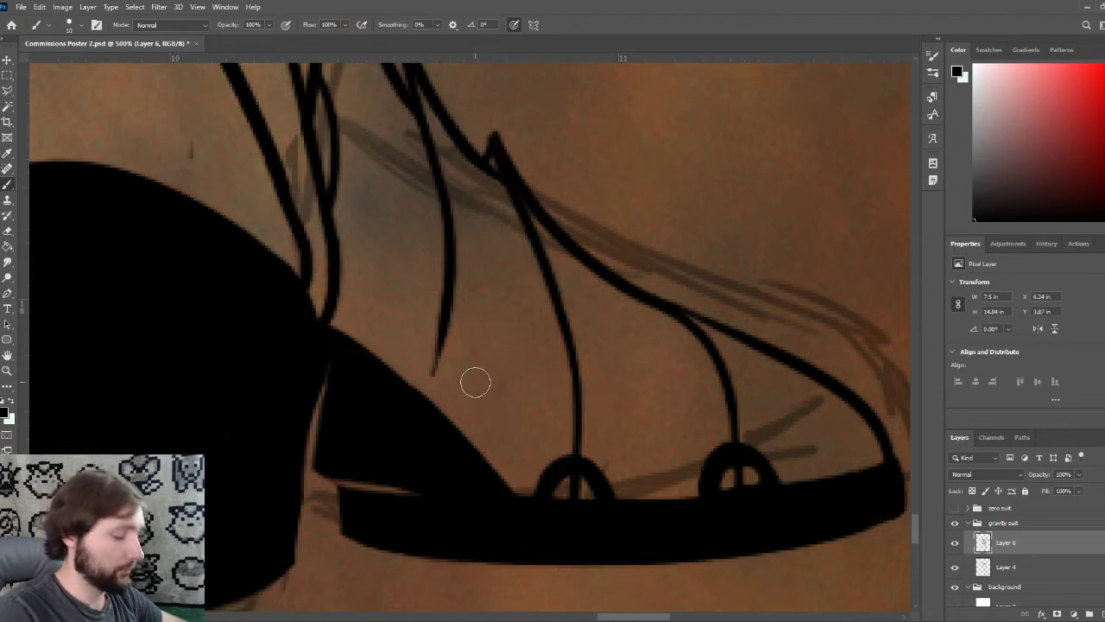
Ink a thick half-ring on the black wedge around the base of the rear seam, and continue the seam inside it
mouse_move(486, 371)
left_mouse_down()
mouse_move(522, 367)
mouse_move(530, 380)
left_mouse_up()
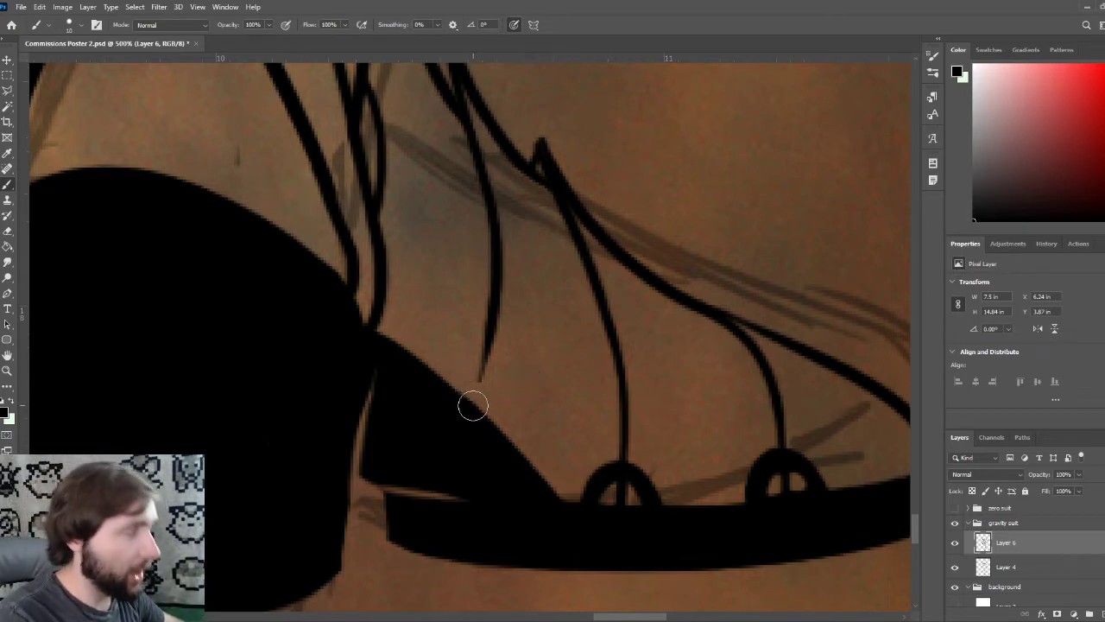
scroll(466, 389, "down", 2)
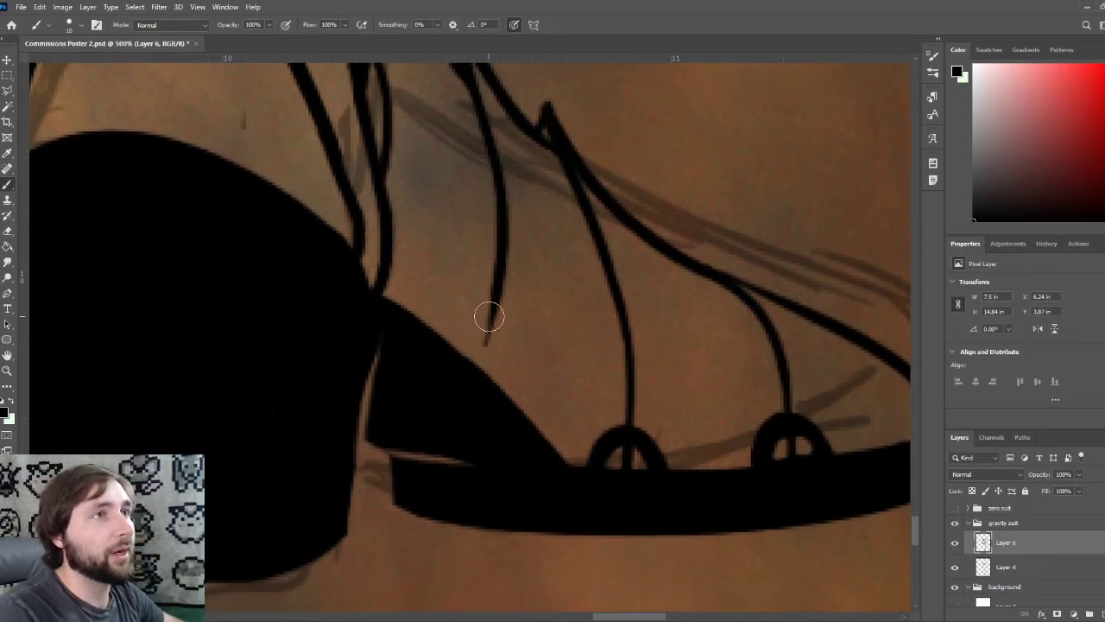
mouse_move(488, 318)
left_mouse_down()
mouse_move(441, 337)
mouse_move(509, 385)
left_mouse_up()
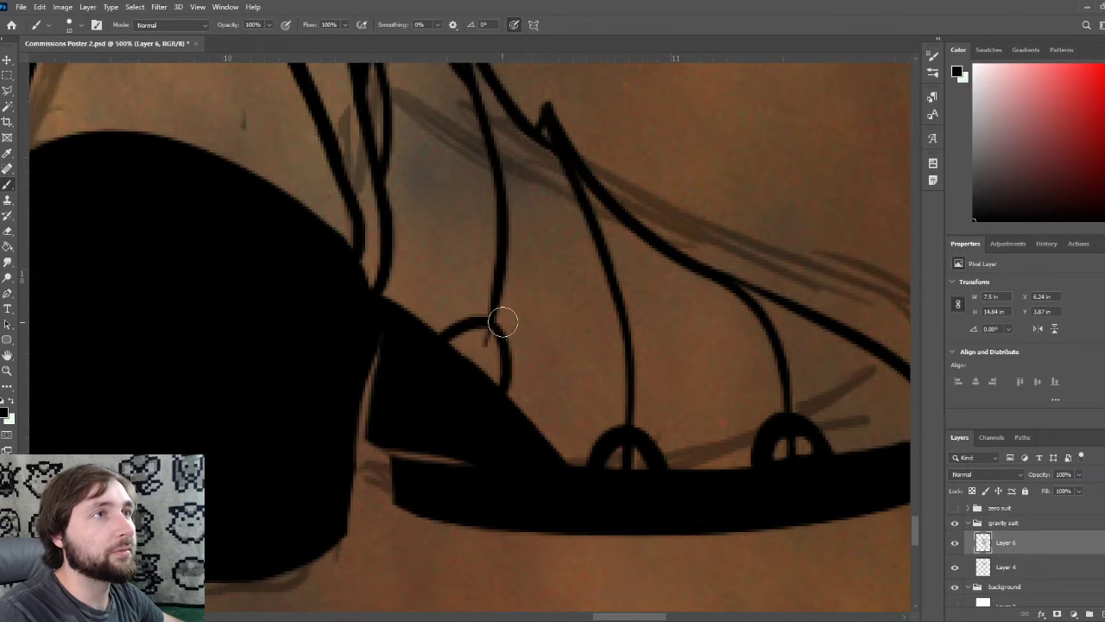
left_click_drag(444, 330, 516, 390)
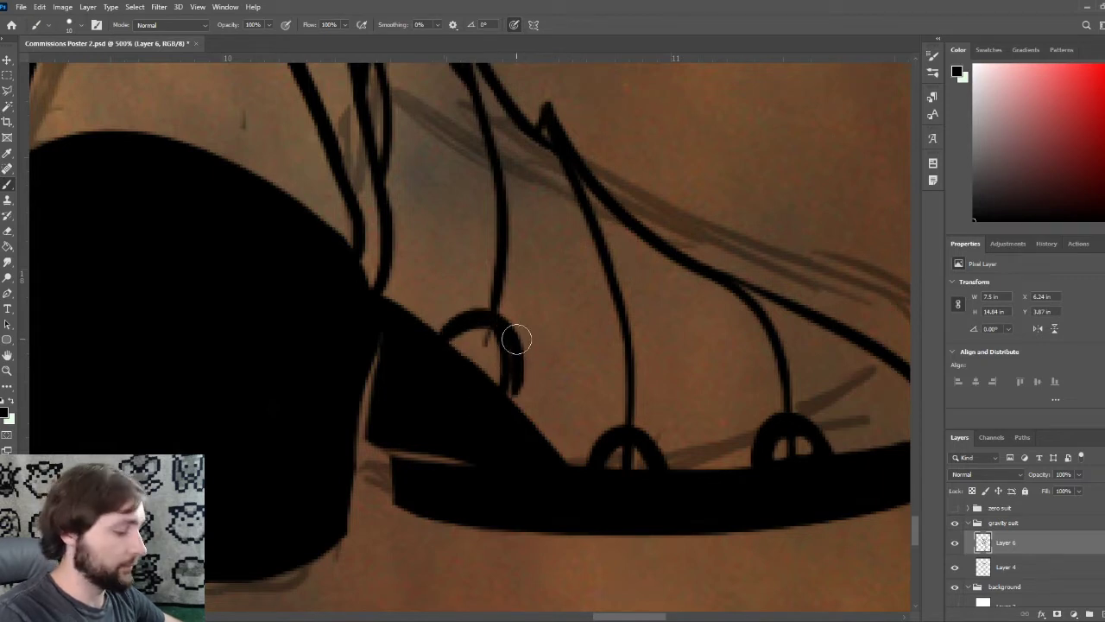
key("ctrl+z")
mouse_move(440, 333)
left_mouse_down()
mouse_move(513, 349)
mouse_move(508, 382)
left_mouse_up()
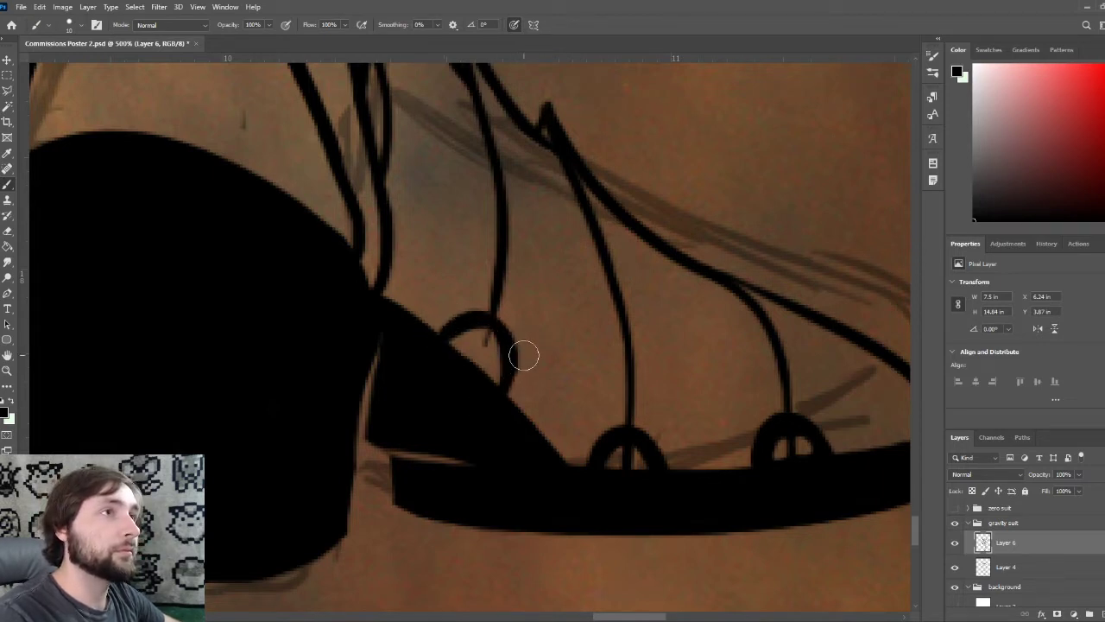
mouse_move(492, 318)
left_mouse_down()
mouse_move(497, 346)
mouse_move(490, 324)
mouse_move(475, 361)
mouse_move(499, 336)
mouse_move(495, 389)
left_mouse_up()
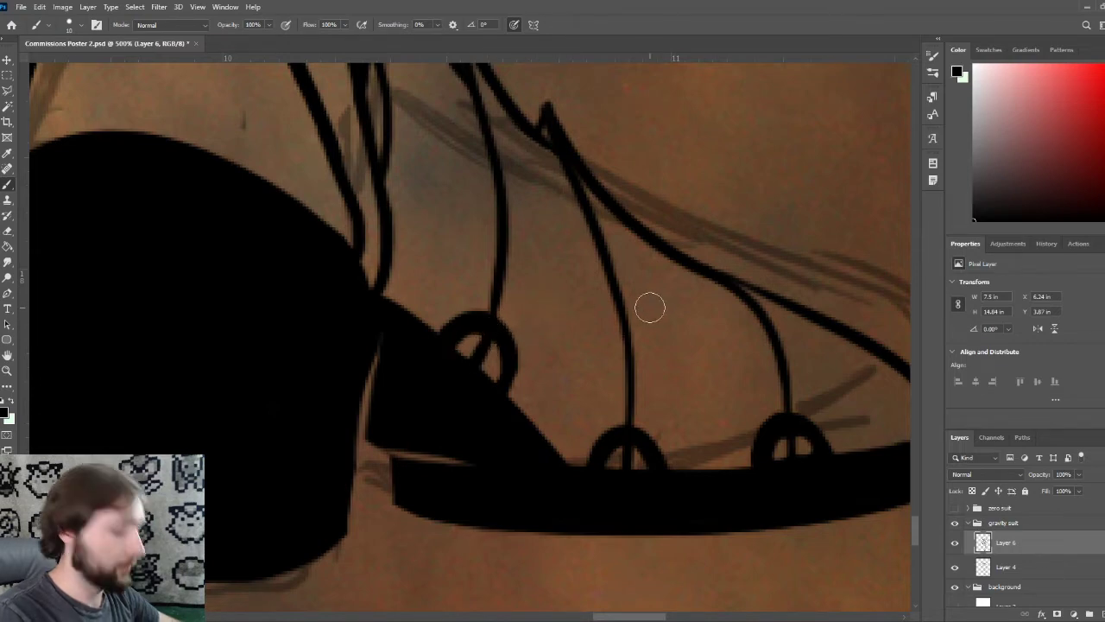
Fill the narrow gap where the ankle lines cross above the heel with solid black
key("ctrl+minus")
left_click_drag(592, 311, 541, 360)
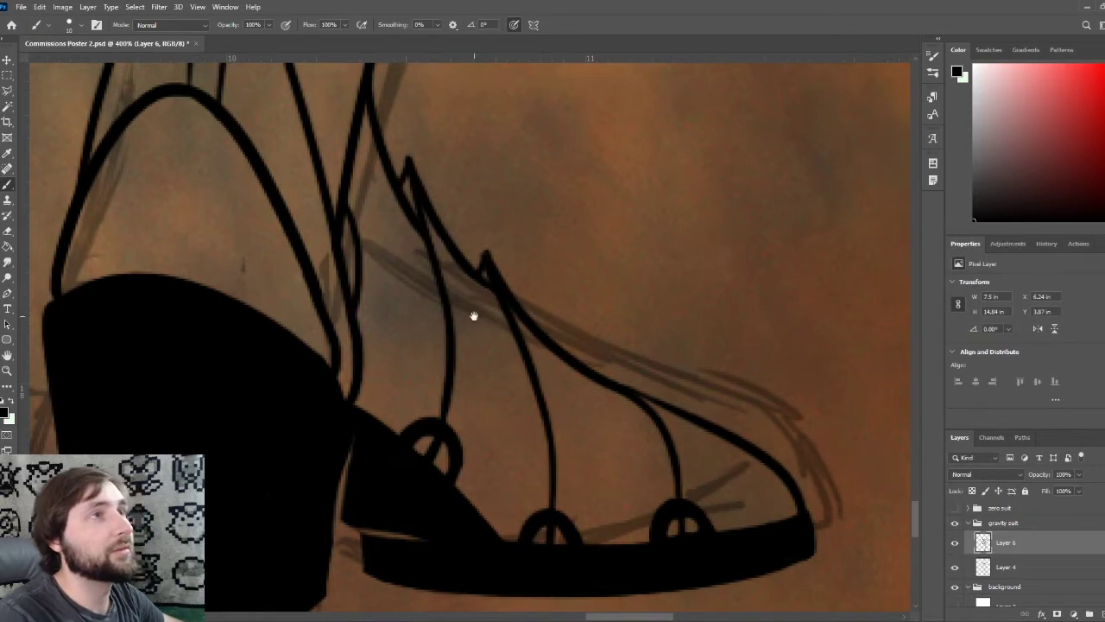
left_click_drag(506, 284, 534, 380)
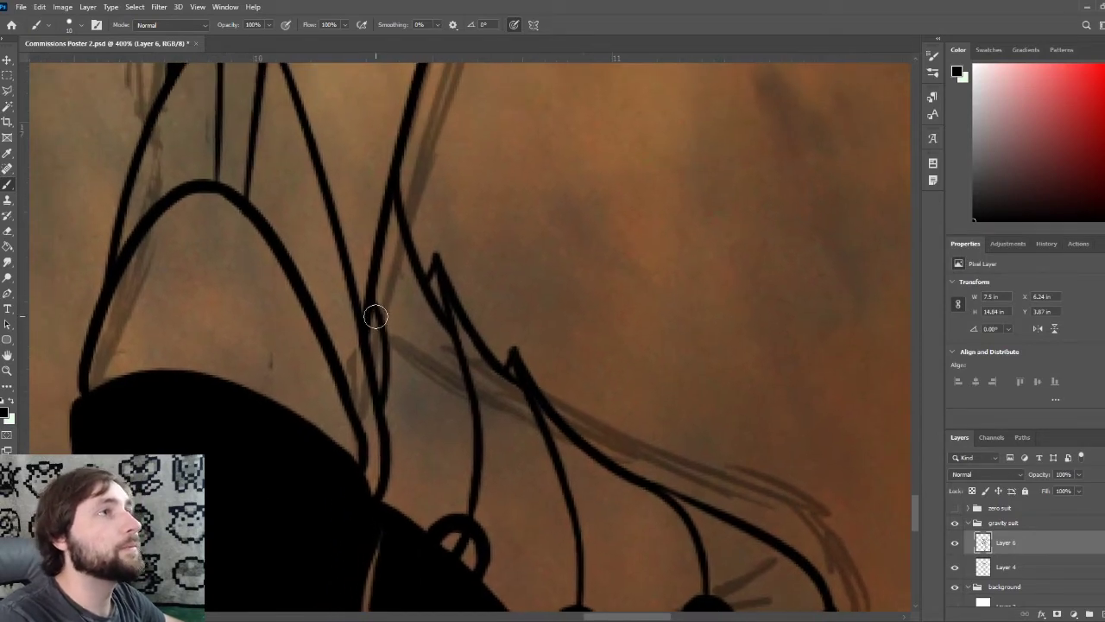
left_click_drag(405, 289, 431, 311)
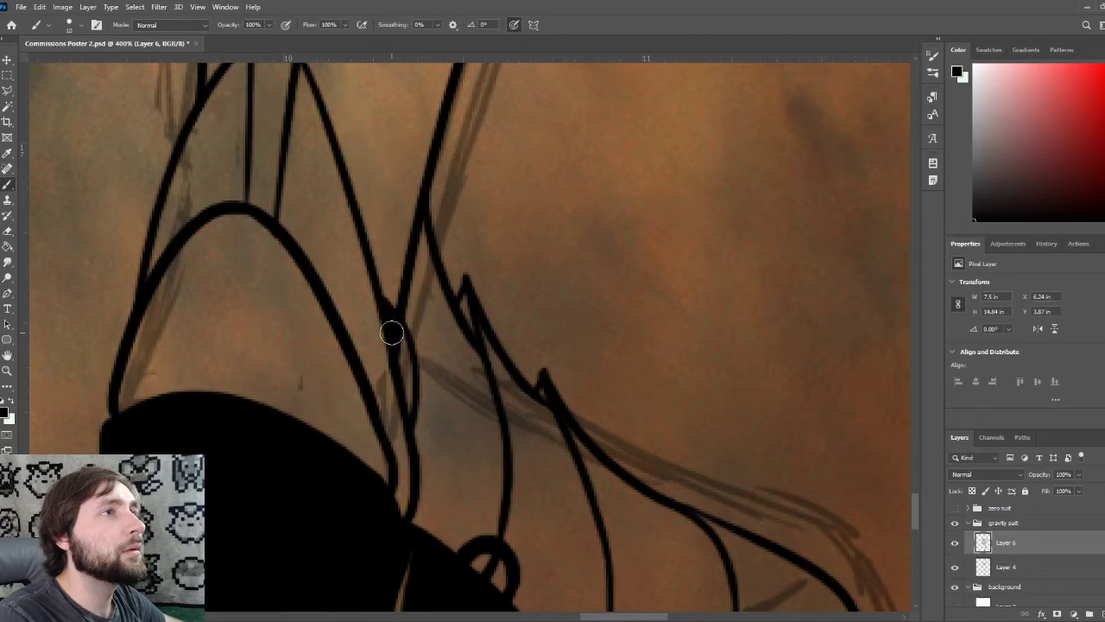
Extend the back end of the black sole toward the large heel and fill its rounded edge with black
key("ctrl+minus")
left_click_drag(476, 373, 449, 308)
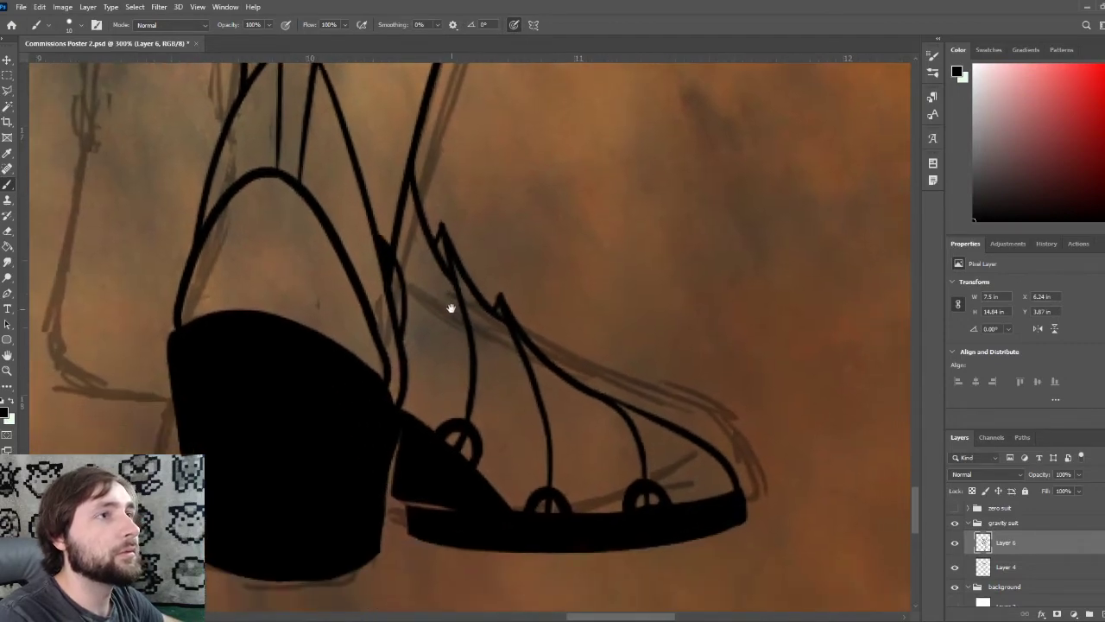
scroll(493, 290, "down", 1)
left_click_drag(547, 291, 596, 365)
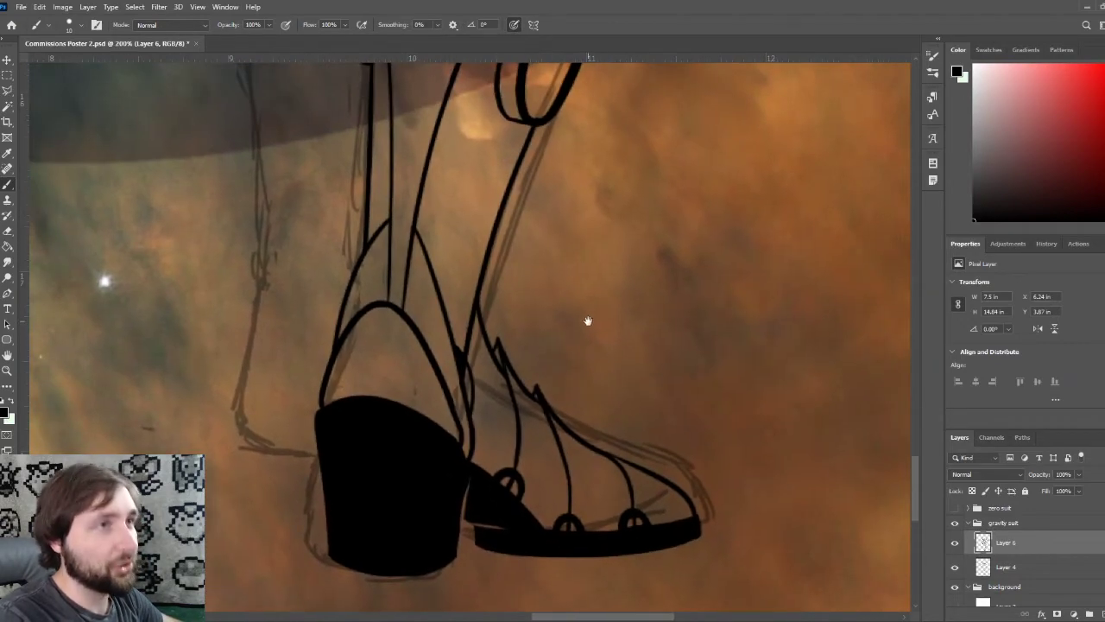
scroll(573, 303, "down", 1)
left_click_drag(570, 308, 561, 395)
key("ctrl+plus")
left_click_drag(518, 486, 489, 298)
key("ctrl+plus")
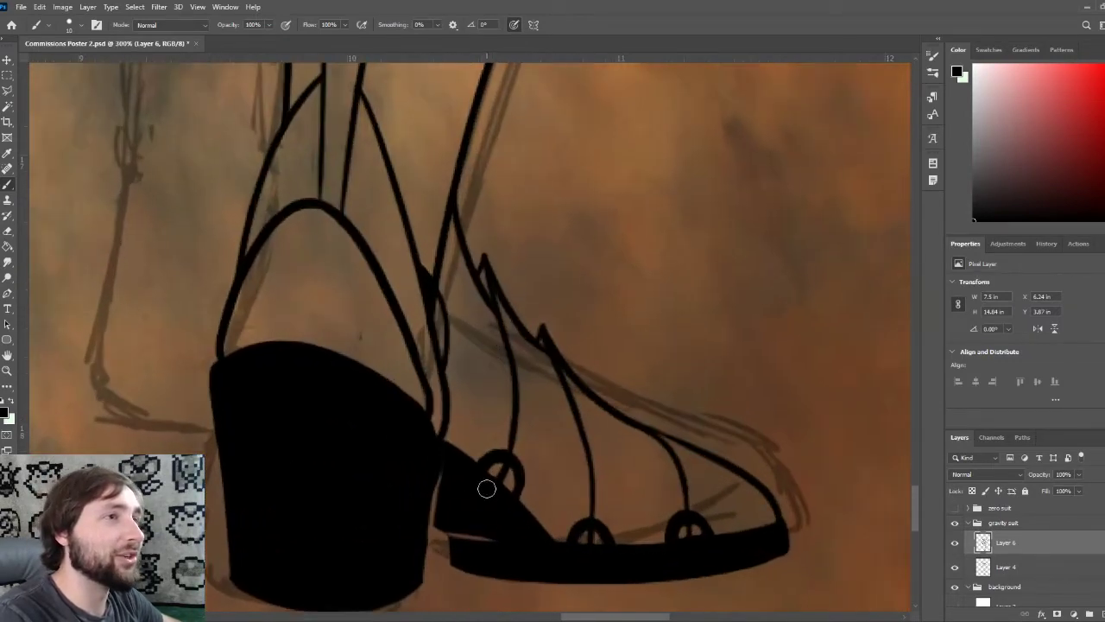
left_click_drag(486, 489, 486, 326)
scroll(486, 326, "up", 1)
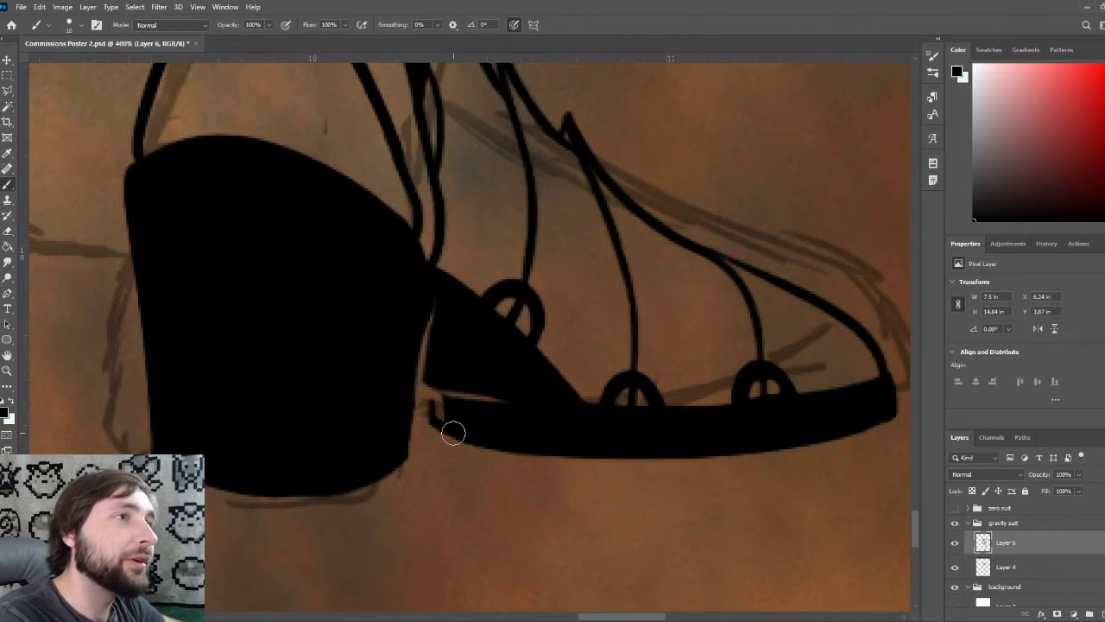
left_click_drag(432, 400, 431, 397)
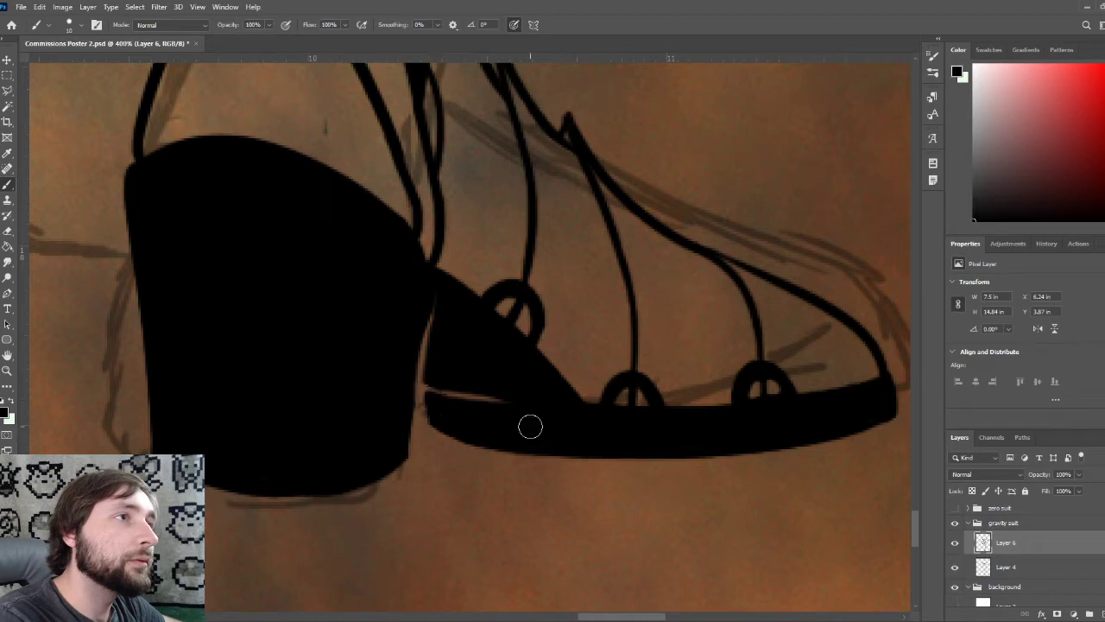
left_click_drag(444, 415, 435, 422)
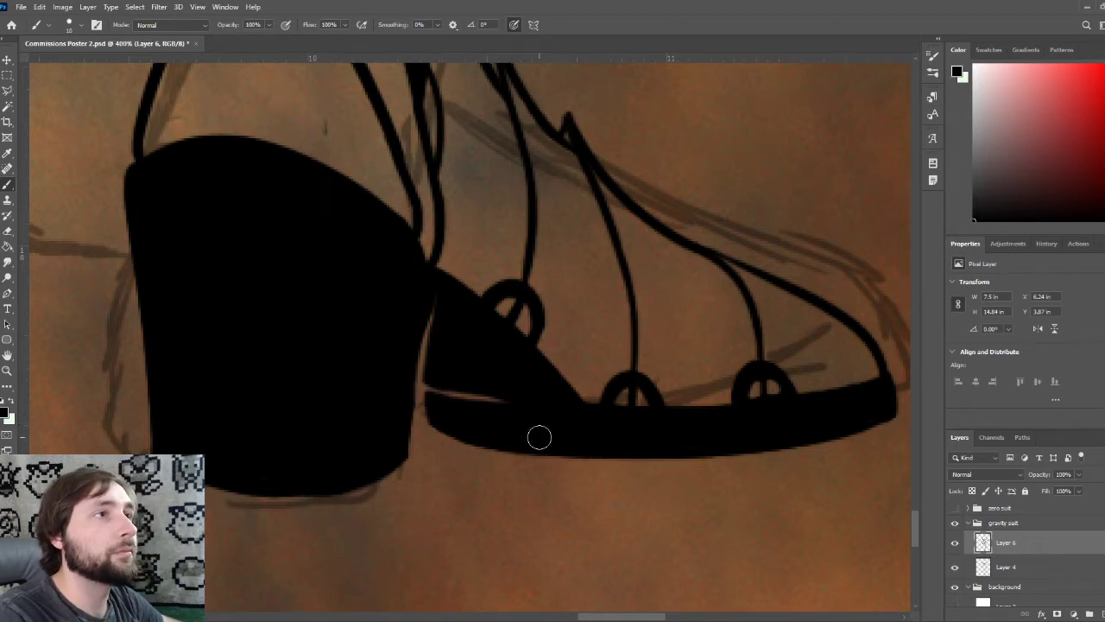
Save the poster file with the inked foot and lower leg
scroll(538, 437, "down", 2)
left_click_drag(481, 294, 562, 438)
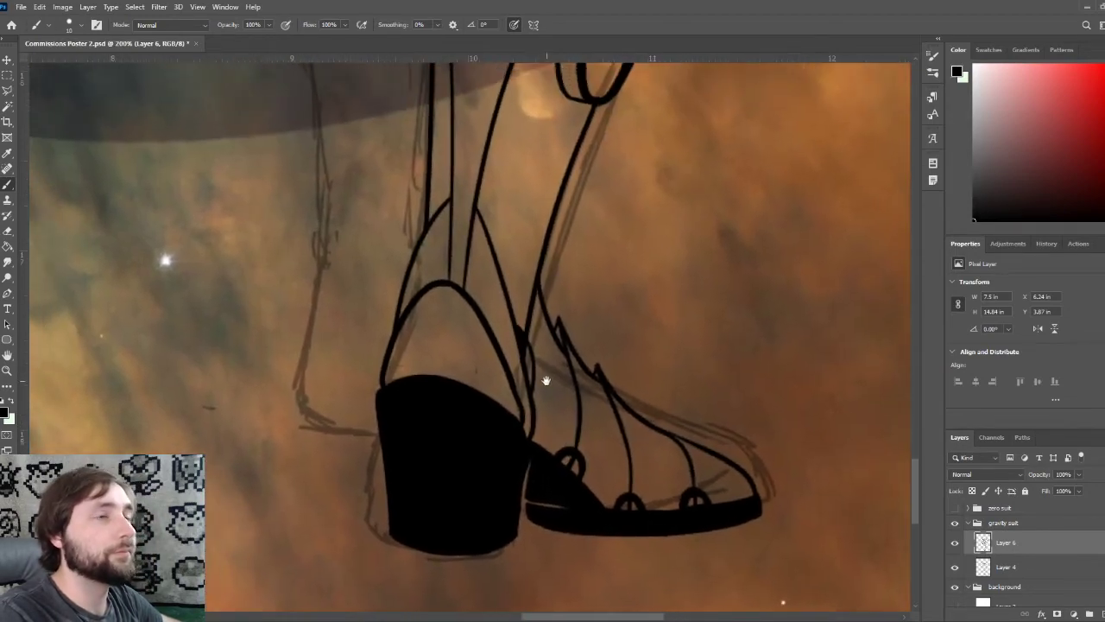
left_click_drag(465, 273, 470, 337)
left_click_drag(486, 263, 493, 426)
key("ctrl+minus")
mouse_move(505, 300)
left_mouse_down()
mouse_move(507, 352)
mouse_move(493, 358)
left_mouse_up()
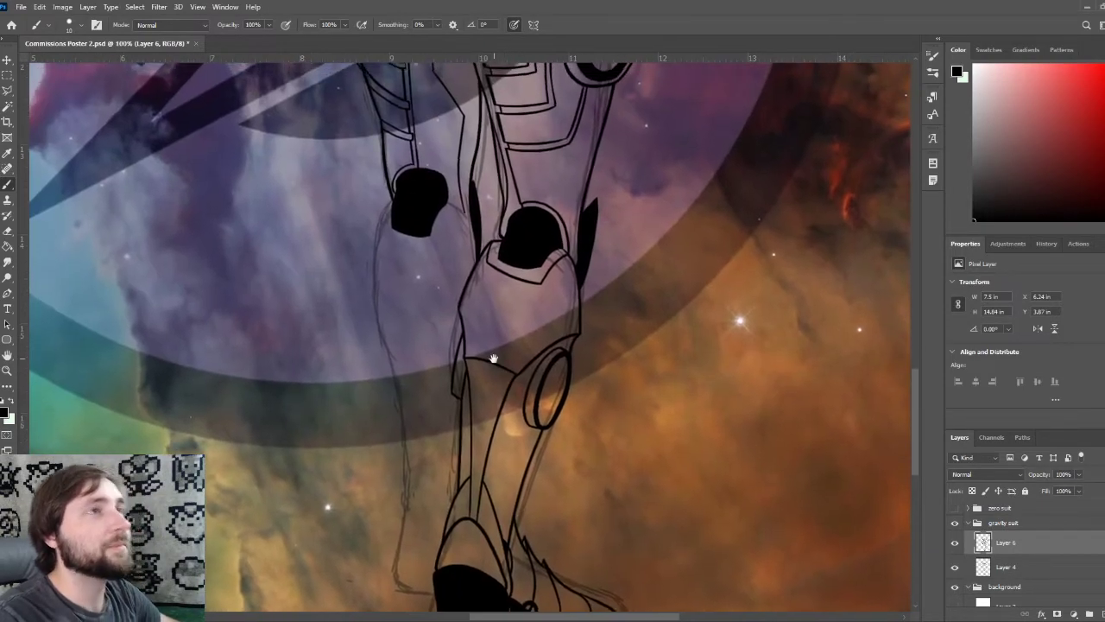
key("ctrl+s")
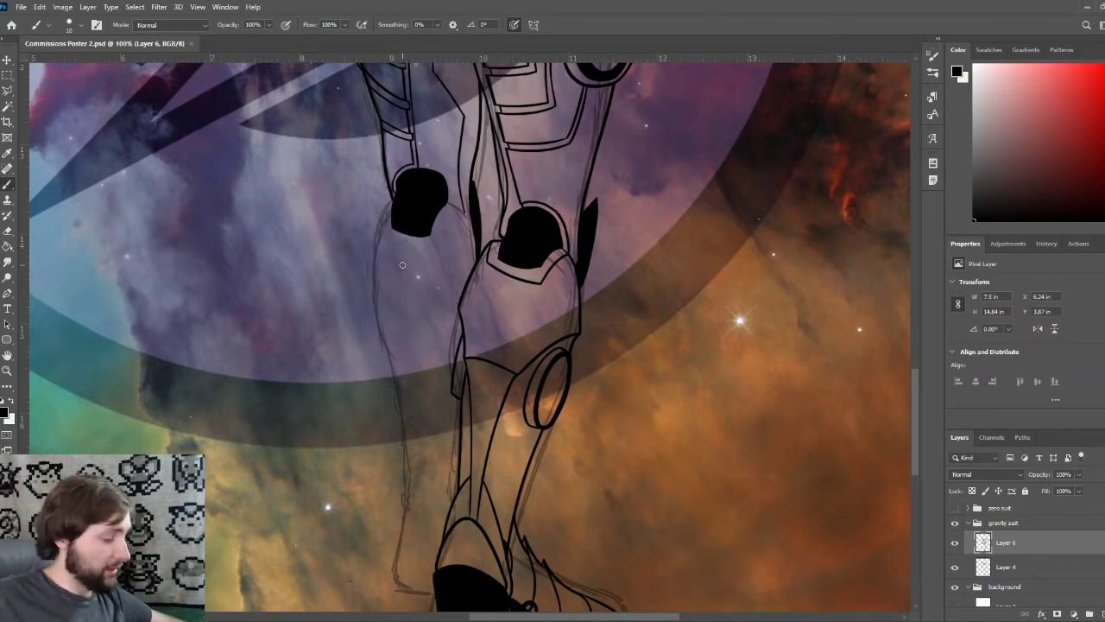
Examine the inked arm, fist and hip area of the armored figure at 200% zoom
left_click_drag(399, 228, 468, 417)
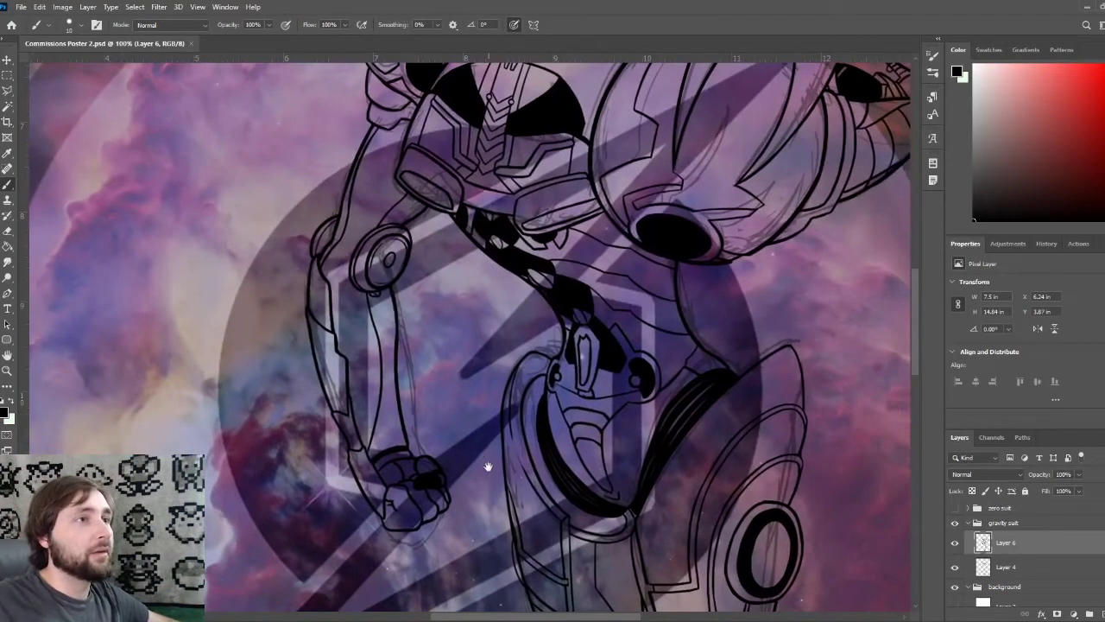
key("ctrl+=")
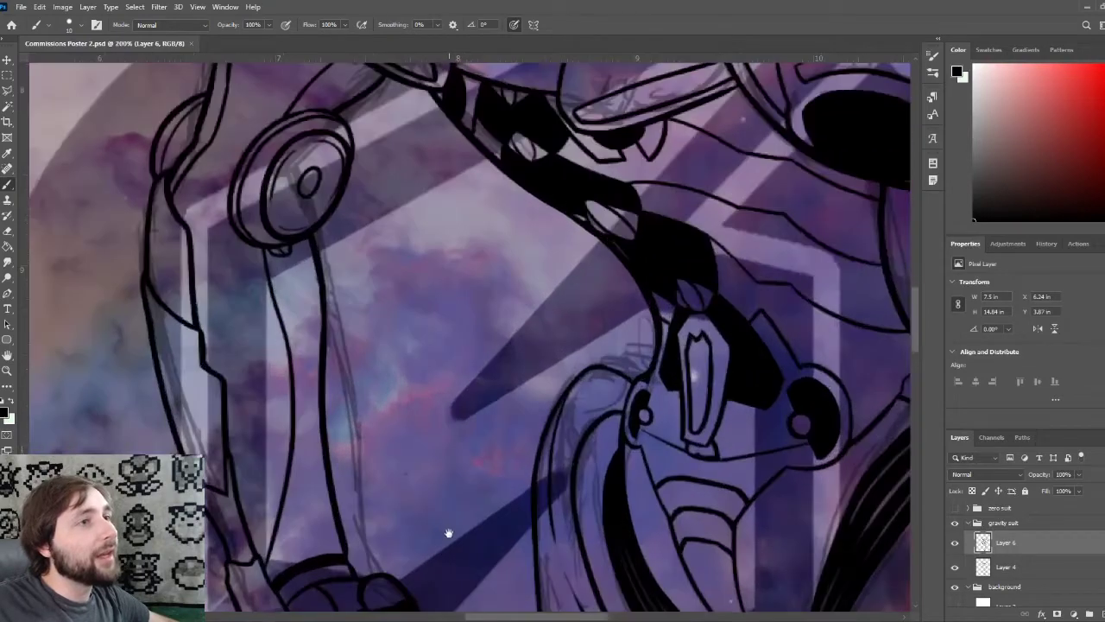
left_click_drag(449, 533, 515, 228)
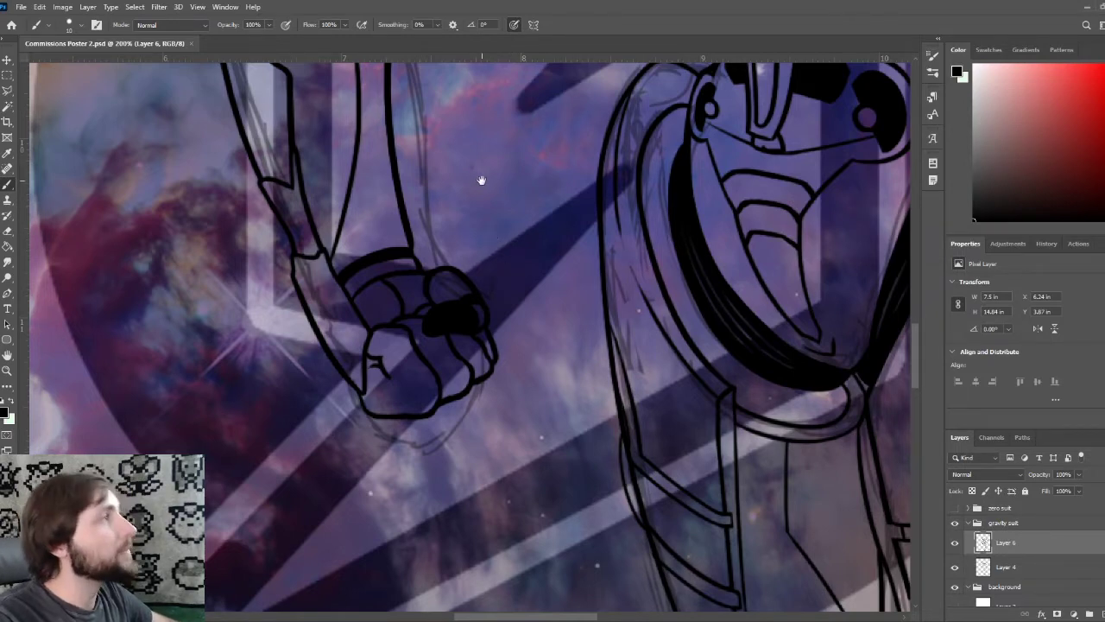
left_click_drag(482, 180, 528, 466)
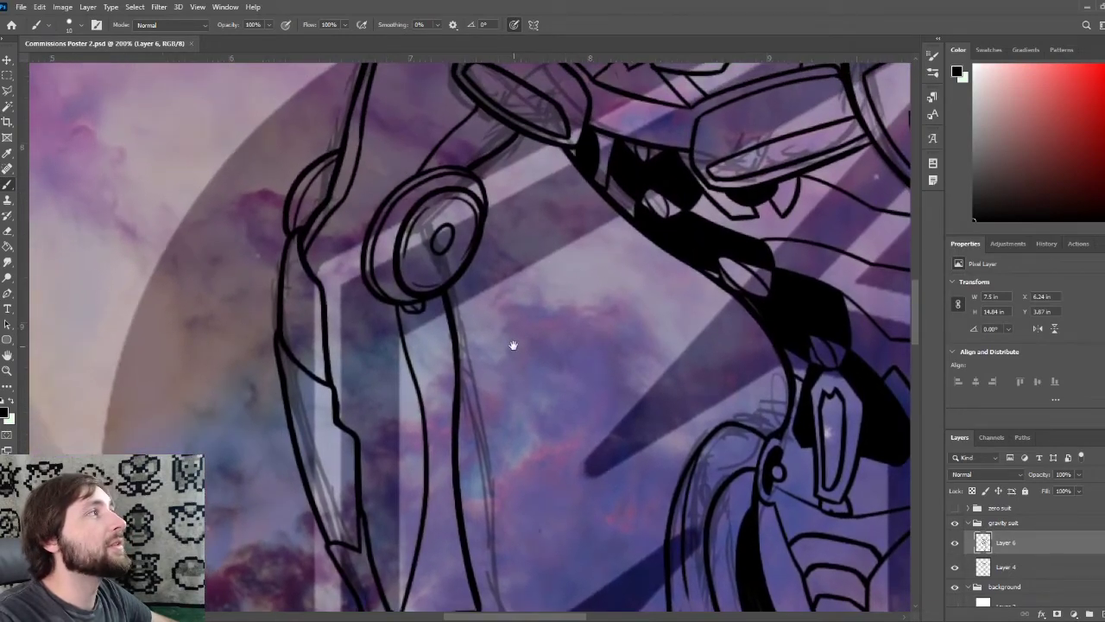
left_click_drag(513, 346, 477, 222)
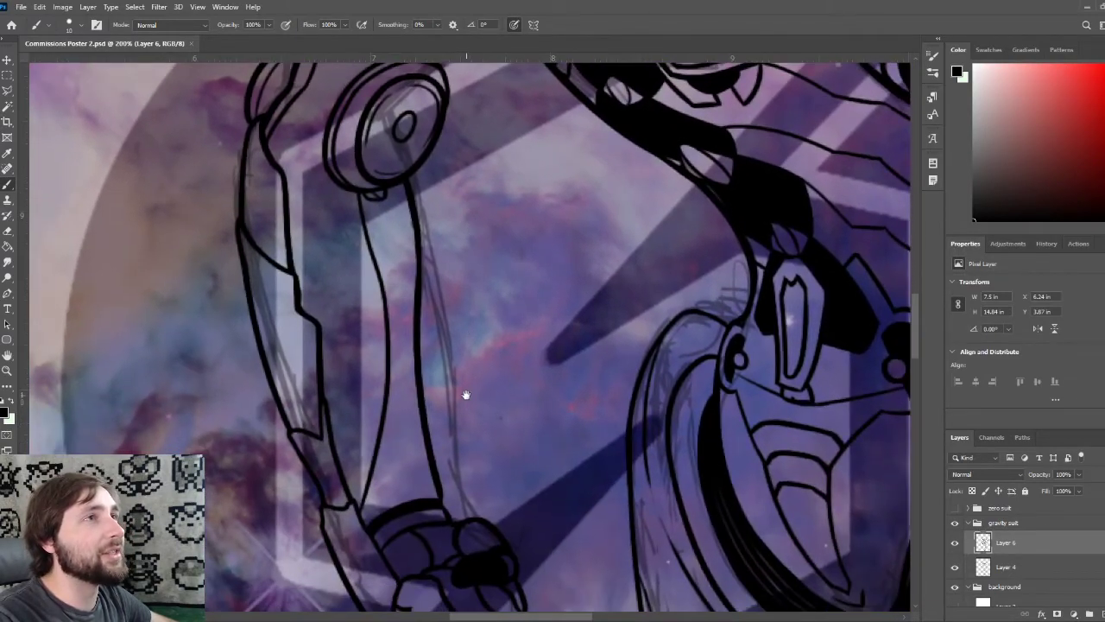
left_click_drag(466, 395, 470, 281)
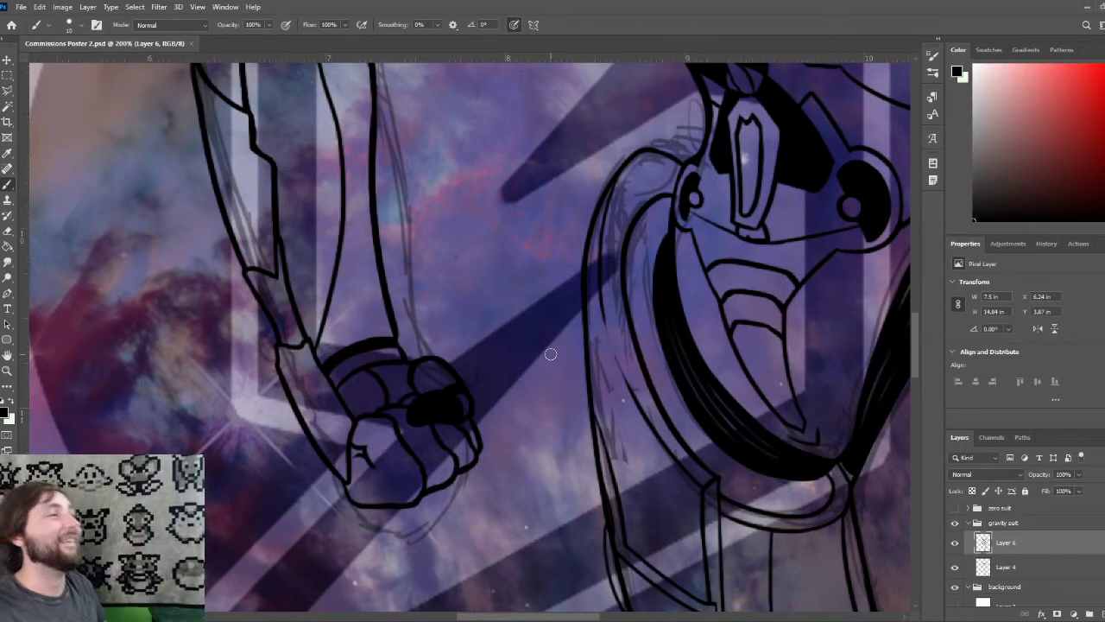
left_click_drag(483, 323, 474, 308)
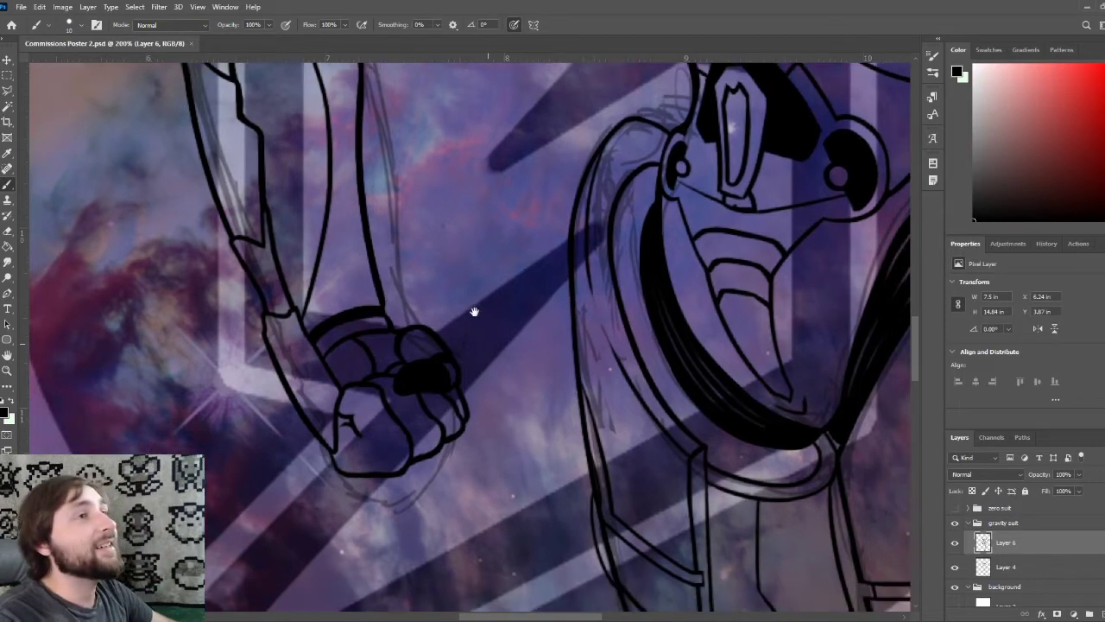
Try to ink a curved line from the small knuckle mark down across the nearest finger of the fist
key("ctrl+plus")
left_click_drag(409, 406, 441, 306)
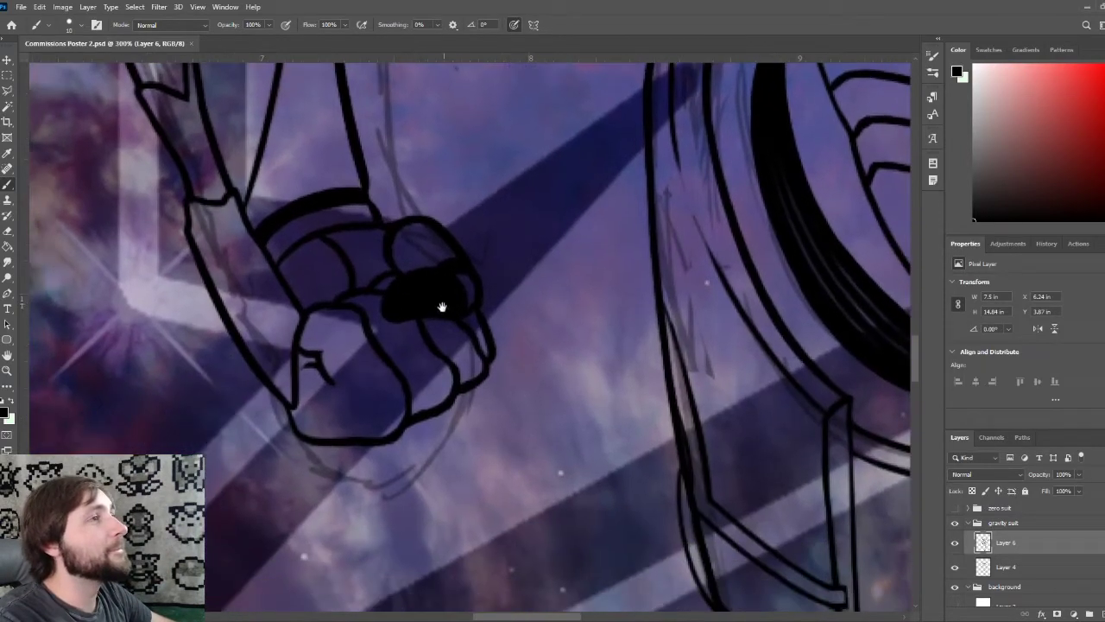
left_click(424, 304)
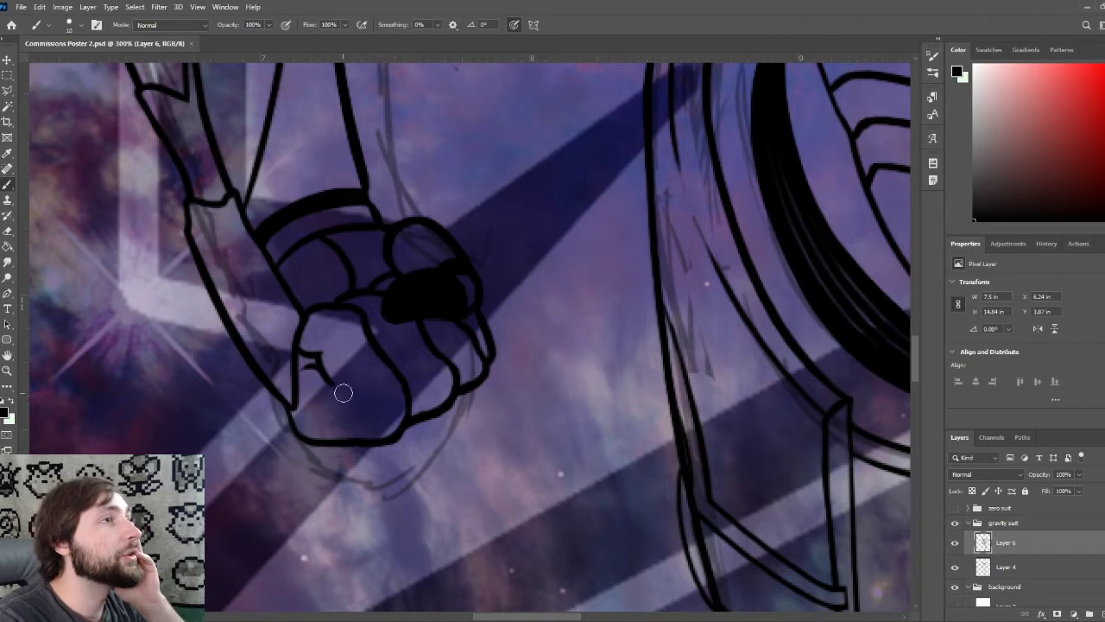
left_click_drag(335, 384, 338, 388)
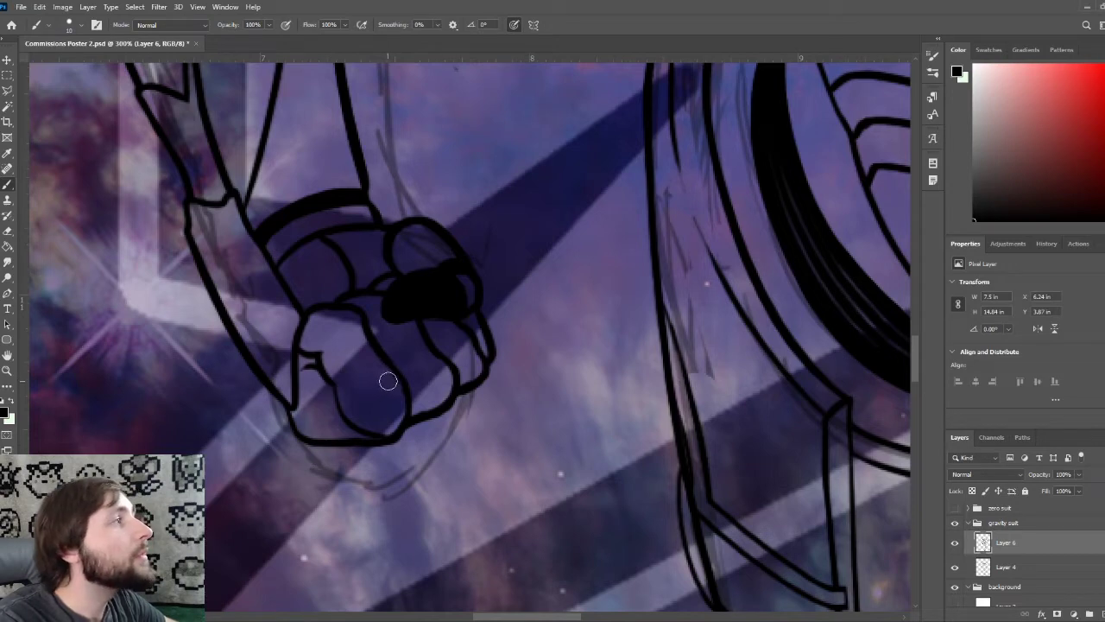
key("ctrl+z")
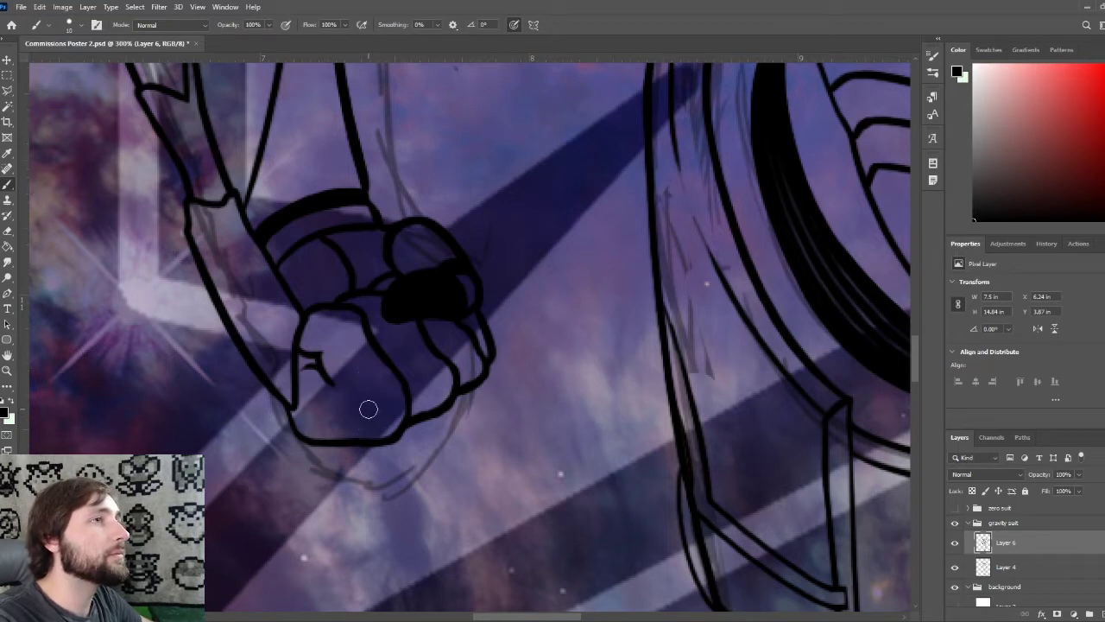
Ink the curved fingertip panel and the segmented knuckle plate lines on the nearest finger of the fist
mouse_move(366, 409)
left_mouse_down()
mouse_move(360, 374)
mouse_move(375, 352)
mouse_move(386, 383)
mouse_move(363, 431)
left_mouse_up()
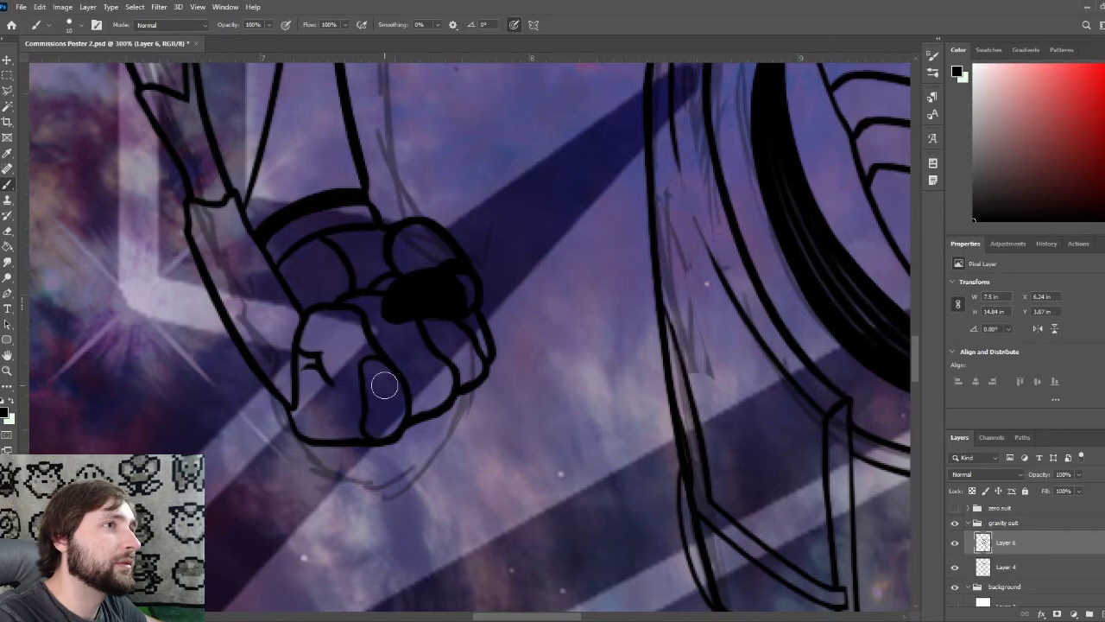
key("ctrl+minus")
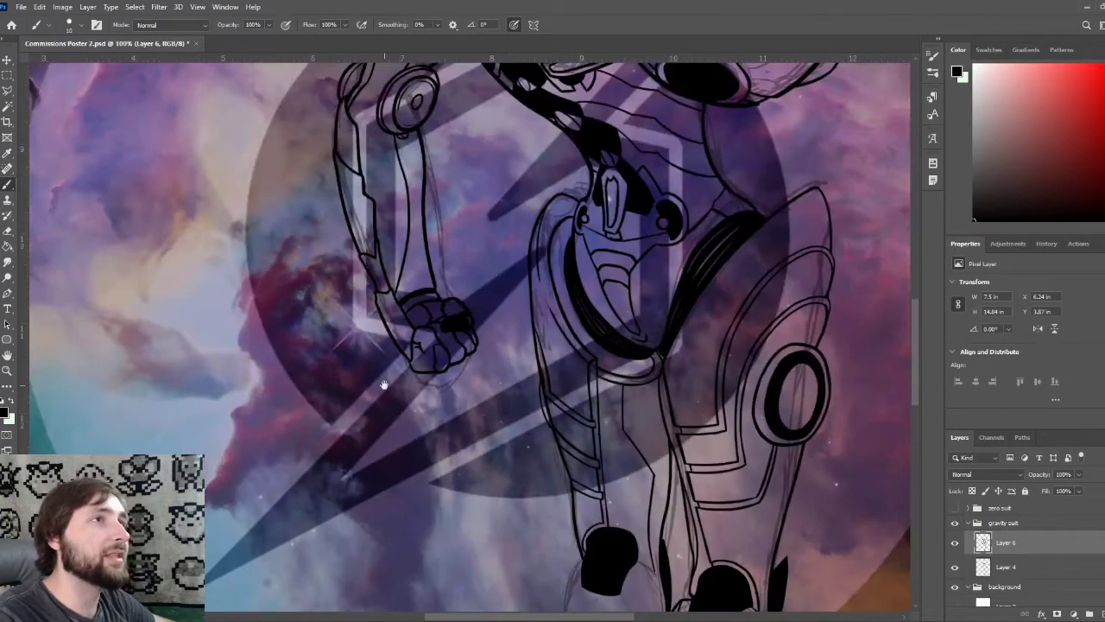
left_click_drag(530, 316, 502, 278)
key("ctrl+plus")
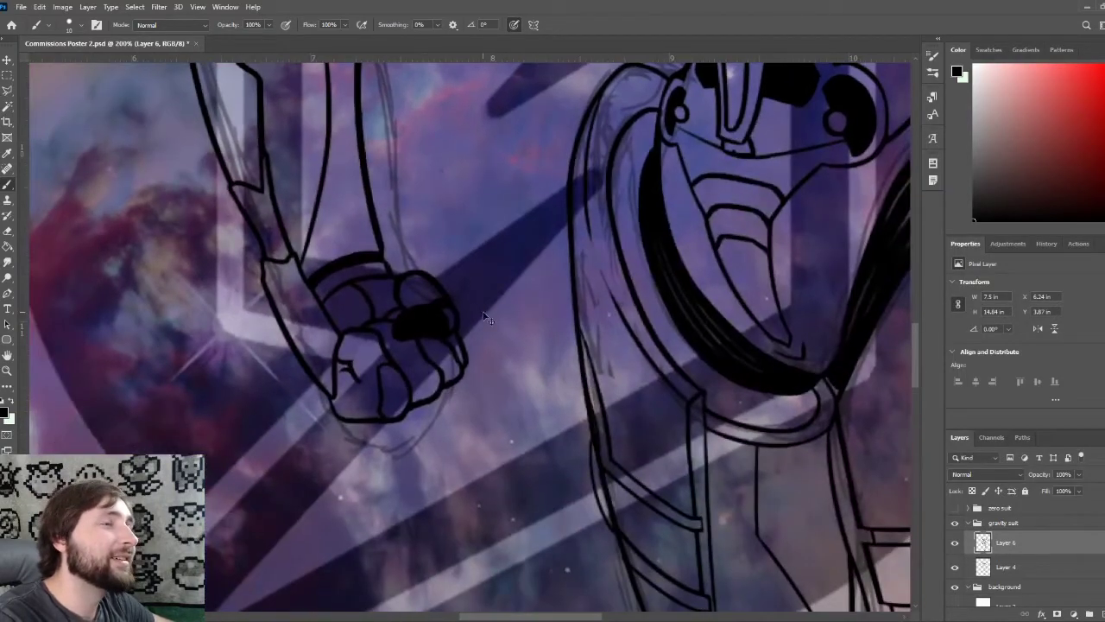
key("ctrl+plus")
left_click_drag(389, 406, 489, 468)
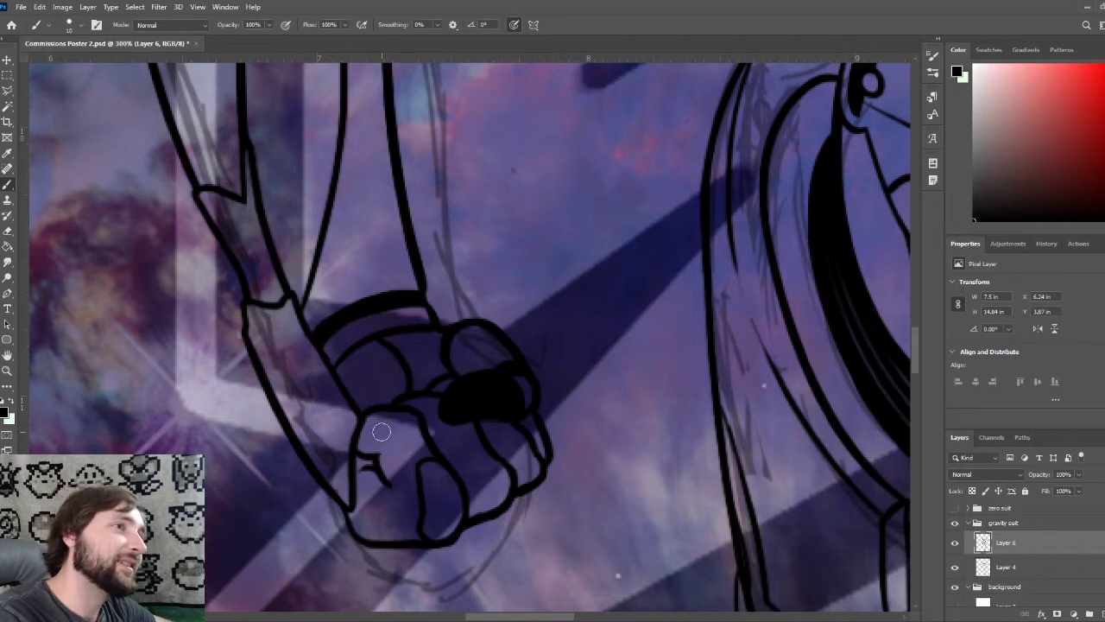
left_click_drag(372, 429, 424, 415)
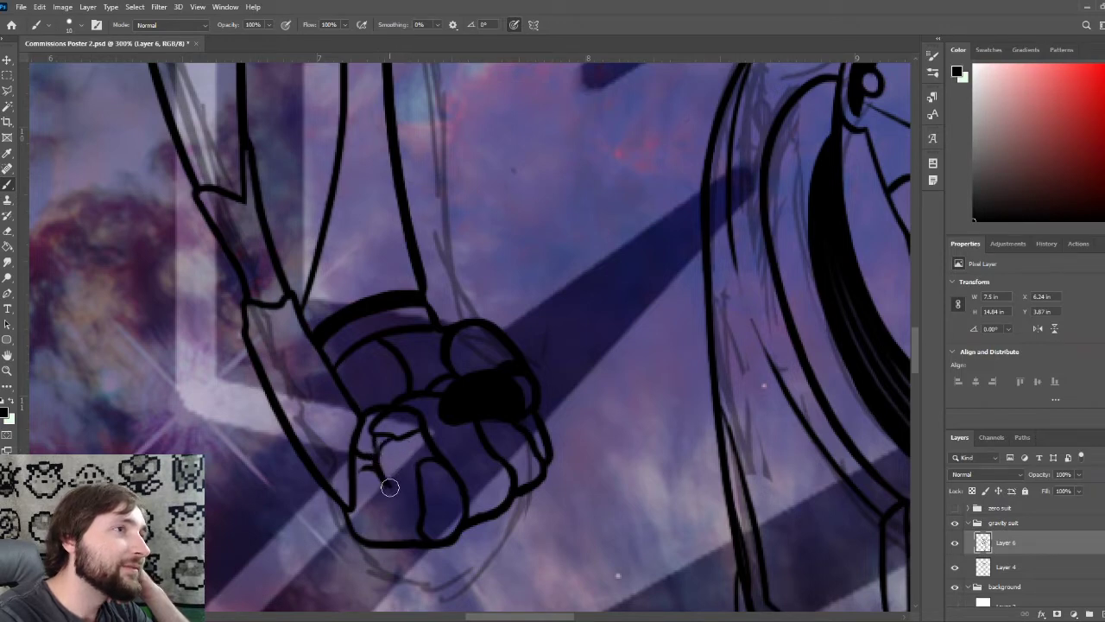
mouse_move(390, 486)
left_mouse_down()
mouse_move(418, 473)
mouse_move(403, 511)
left_mouse_up()
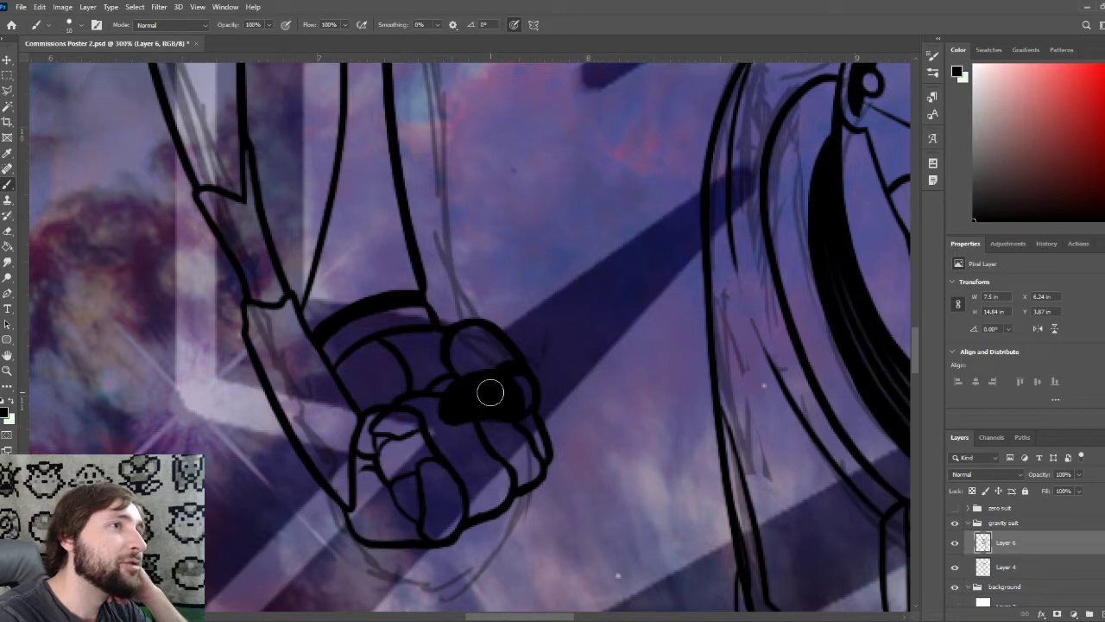
Ink joint lines across the remaining fingers of the fist and fill the small gaps between the plates with black
left_click_drag(490, 393, 488, 389)
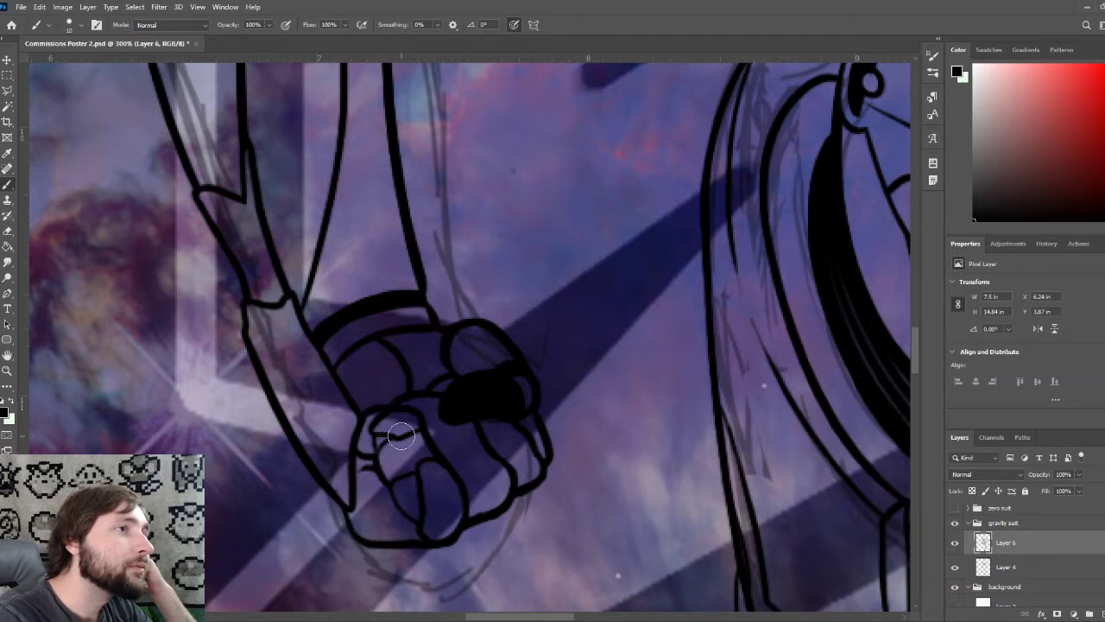
key("[")
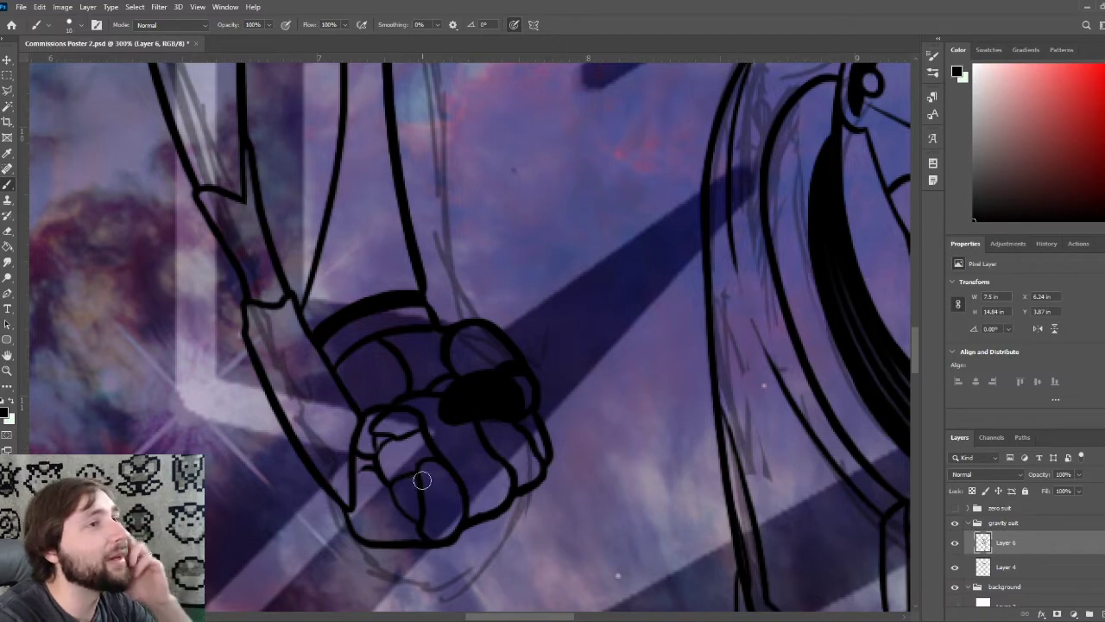
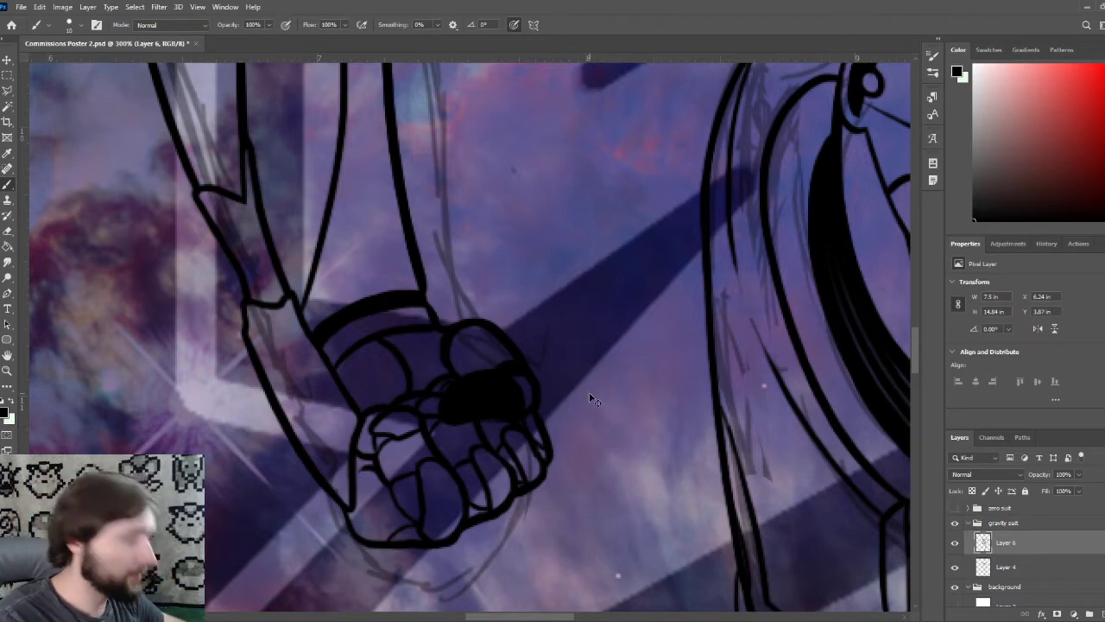
key("ctrl+minus")
left_click_drag(504, 293, 506, 341)
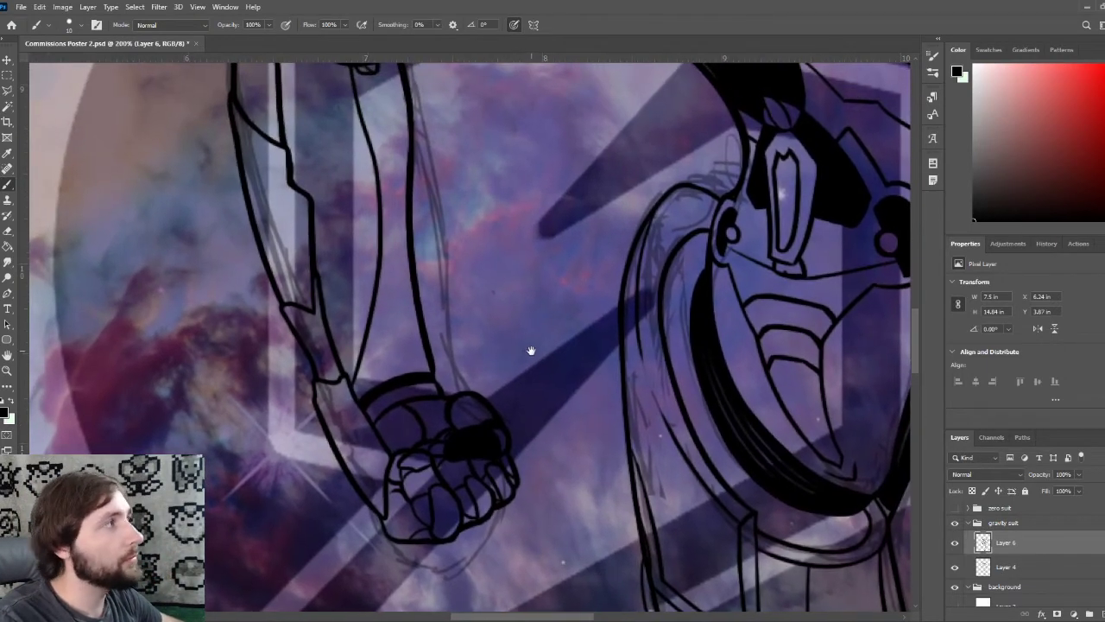
key("ctrl+plus")
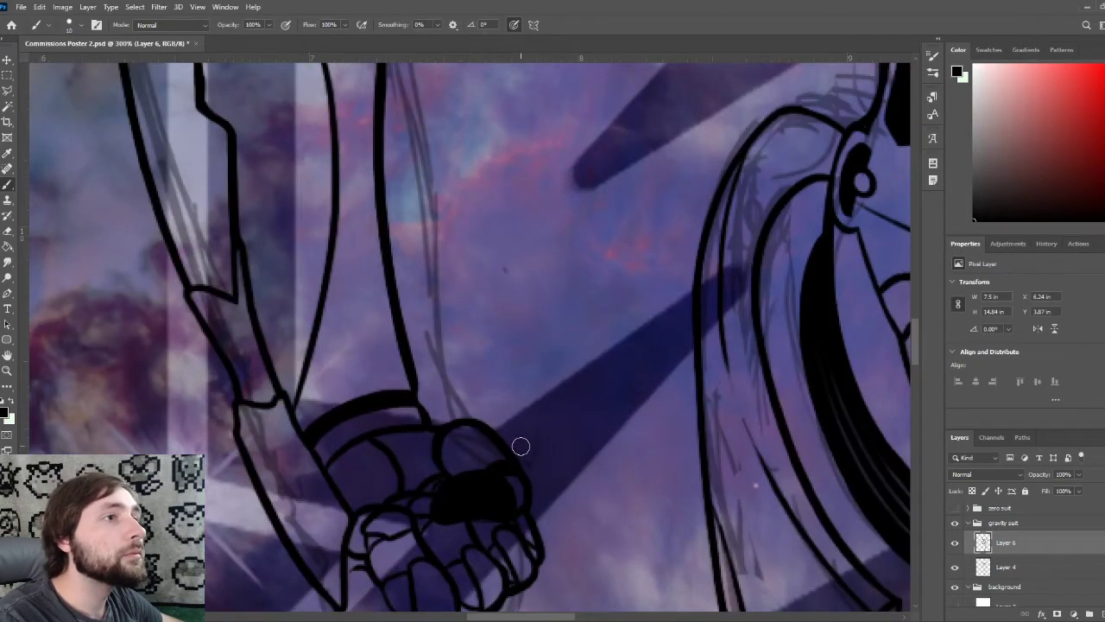
left_click_drag(513, 437, 516, 280)
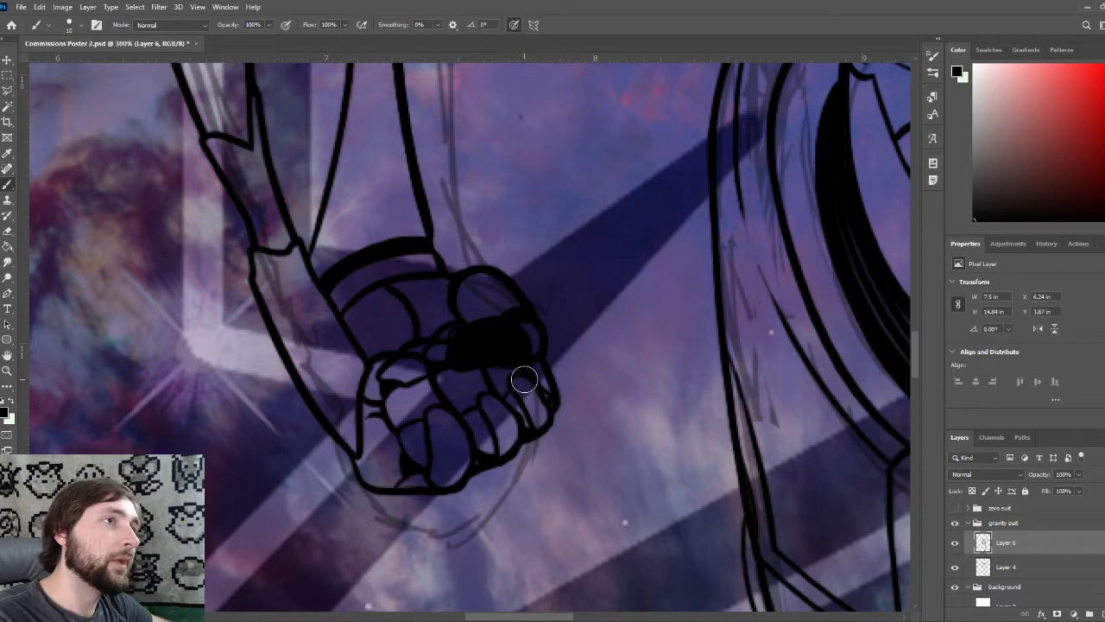
key("bracketleft")
key("bracketleft")
key("bracketleft")
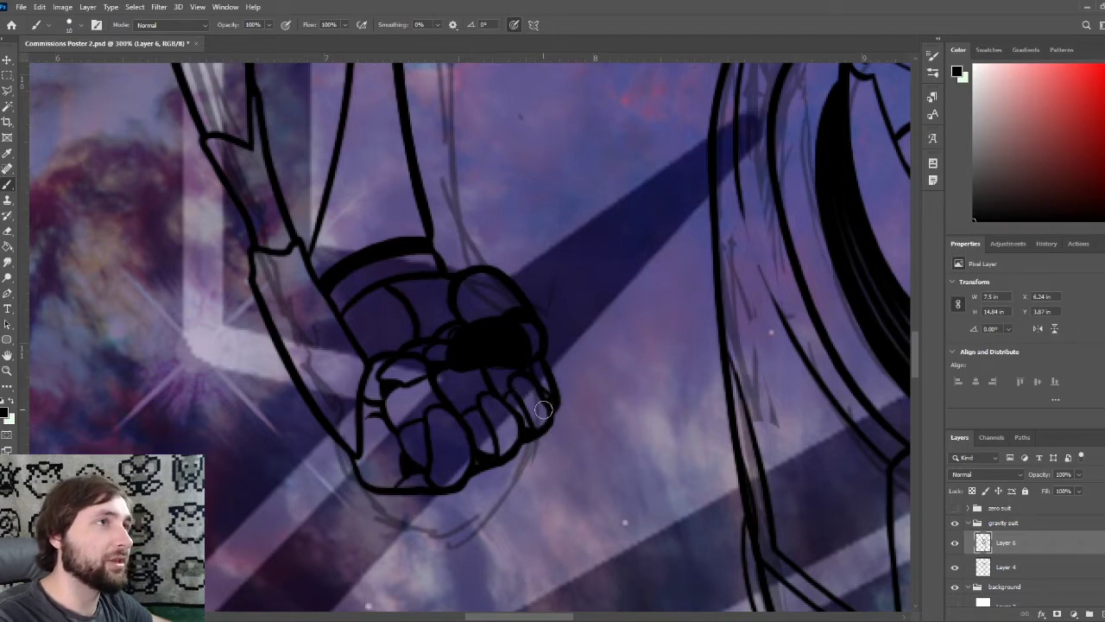
Save the poster file with the detailed fist
key("ctrl+minus")
scroll(496, 311, "up", 3)
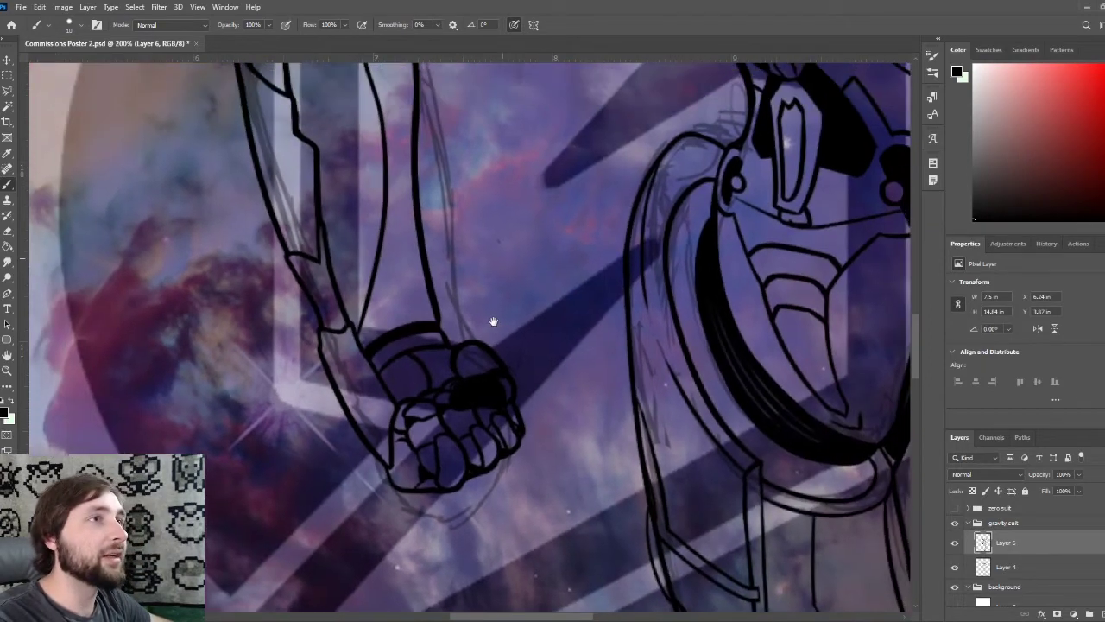
key("ctrl+s")
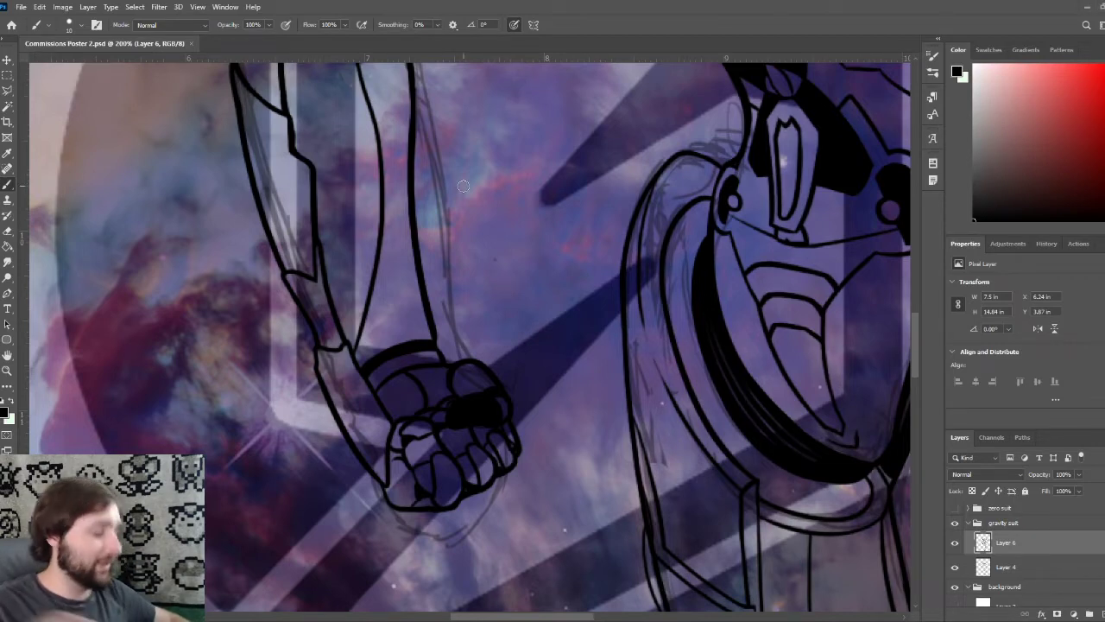
Examine the inked forearm, elbow and fist up close and against the whole armored figure
left_click_drag(463, 186, 540, 464)
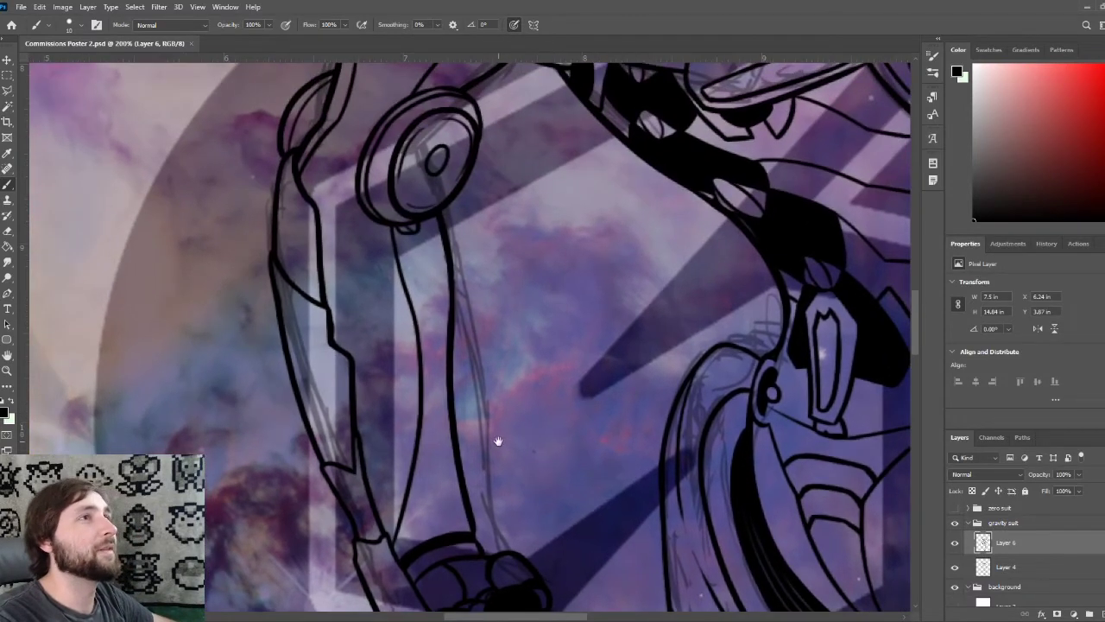
left_click_drag(513, 419, 509, 397)
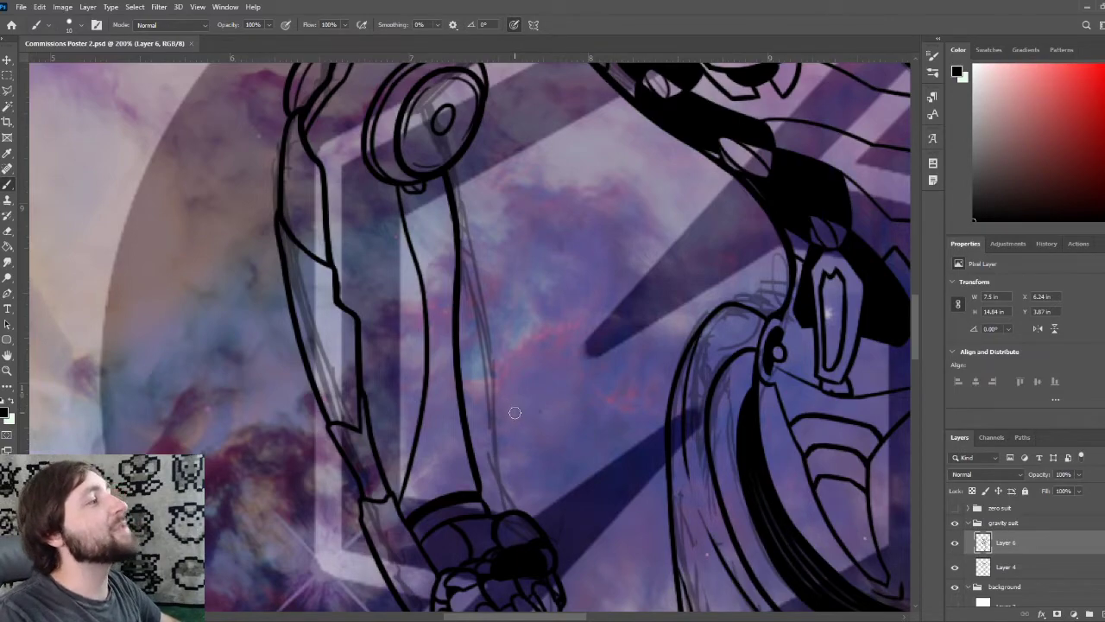
key("ctrl+minus")
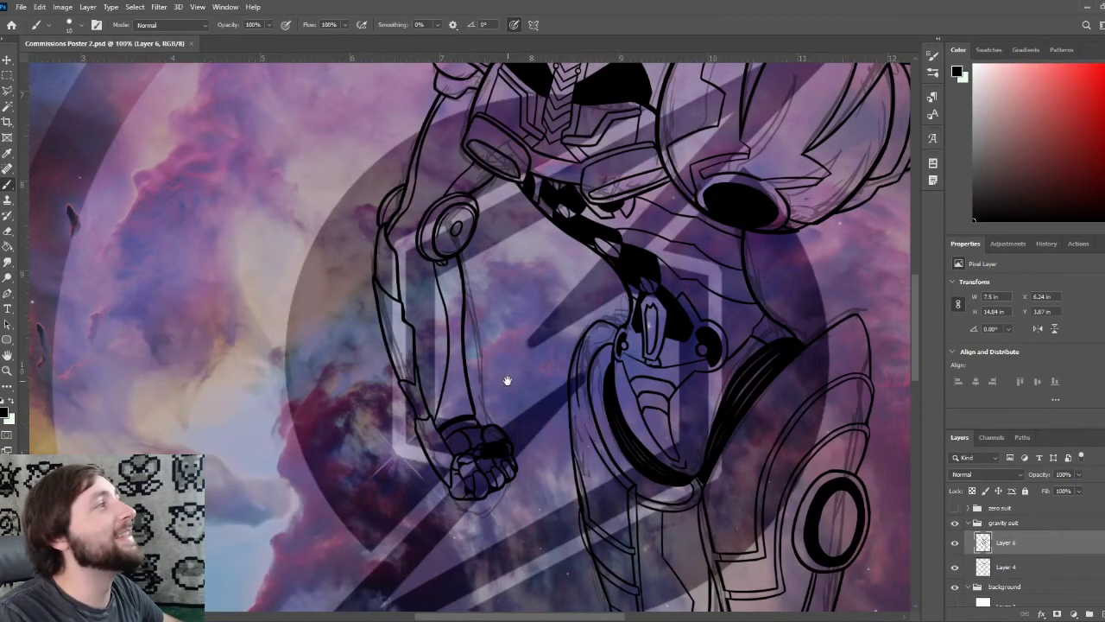
key("ctrl+plus")
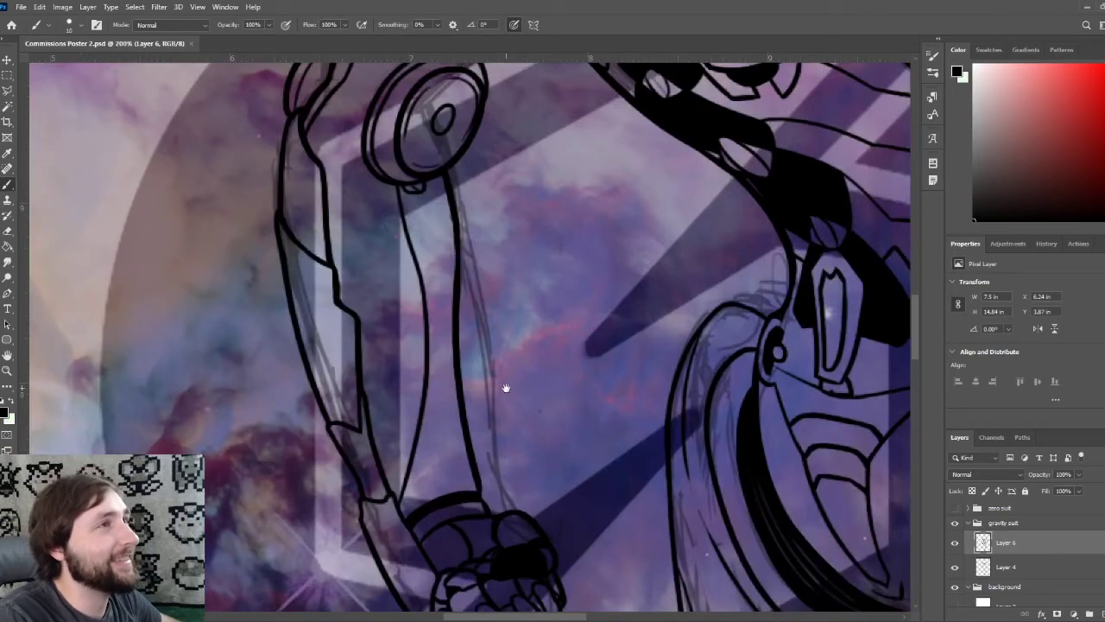
left_click_drag(519, 414, 491, 371)
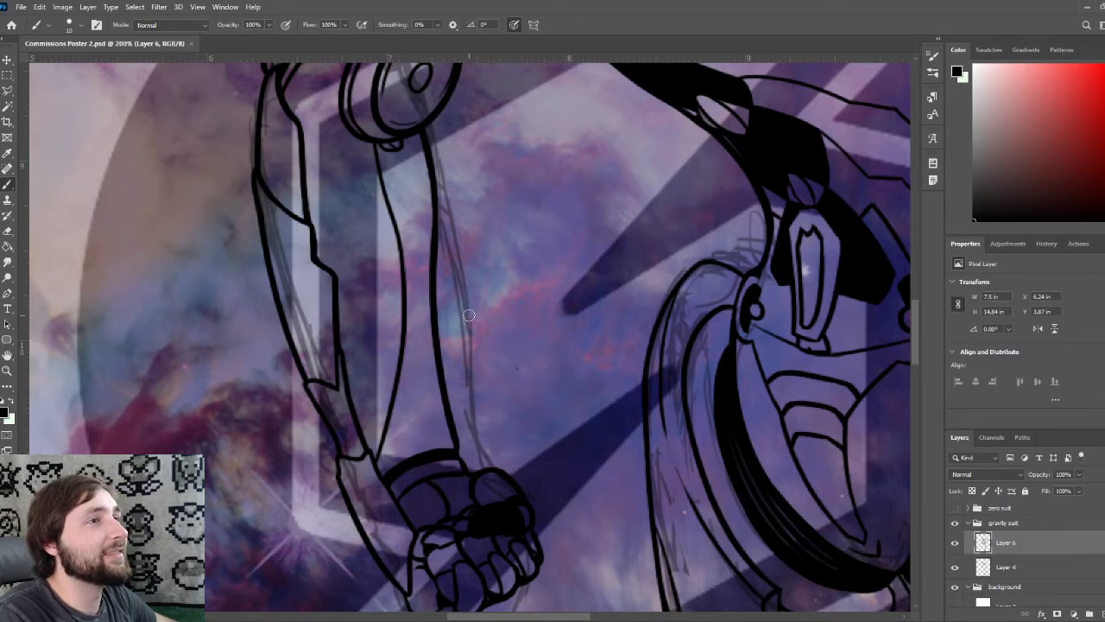
scroll(469, 320, "down", 2)
scroll(480, 316, "up", 2)
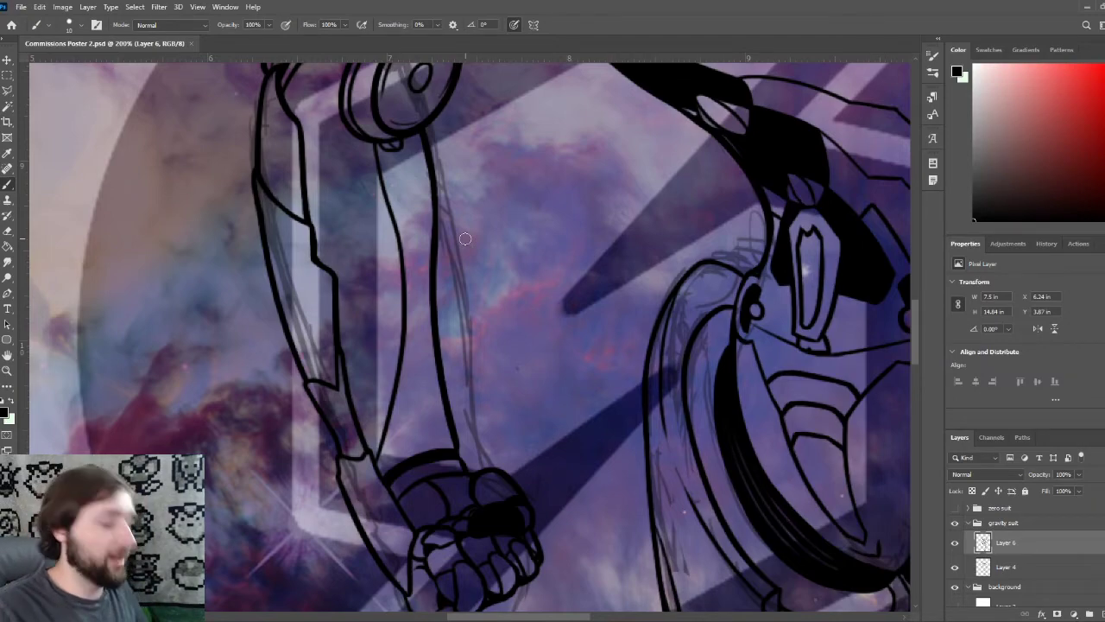
key("ctrl+minus")
key("ctrl+minus")
left_click_drag(526, 303, 496, 350)
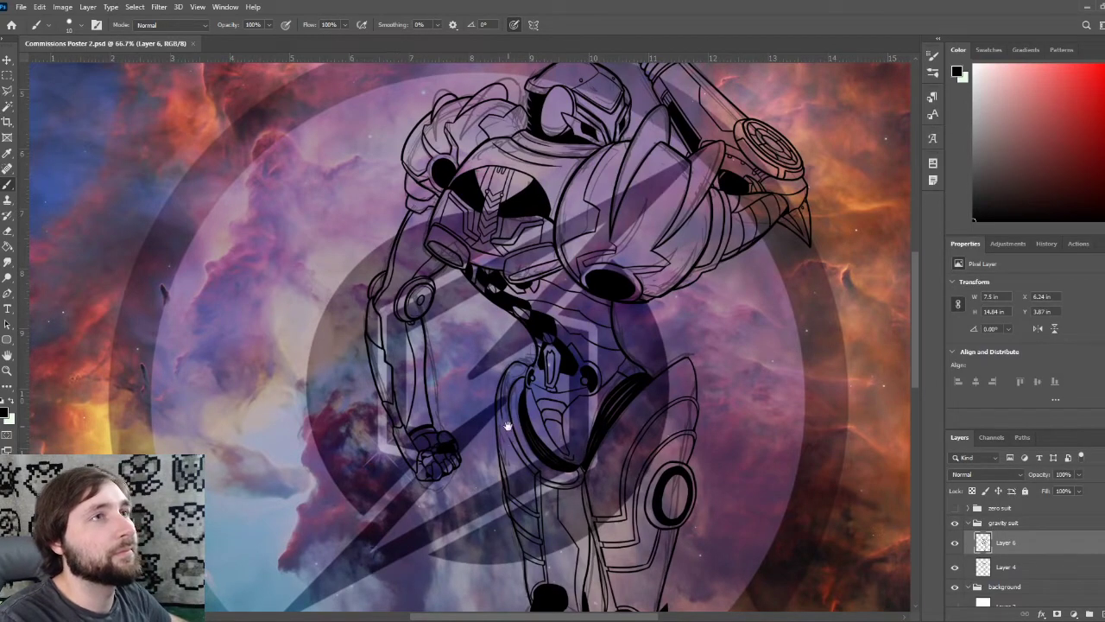
left_click_drag(508, 426, 475, 443)
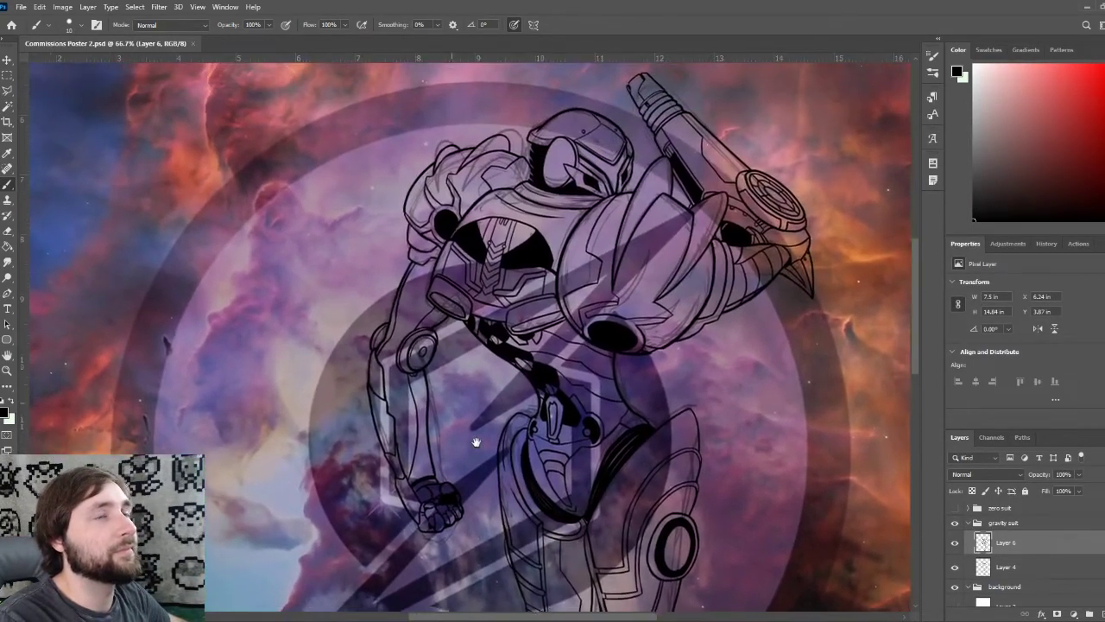
key("ctrl+plus")
left_click_drag(450, 376, 453, 251)
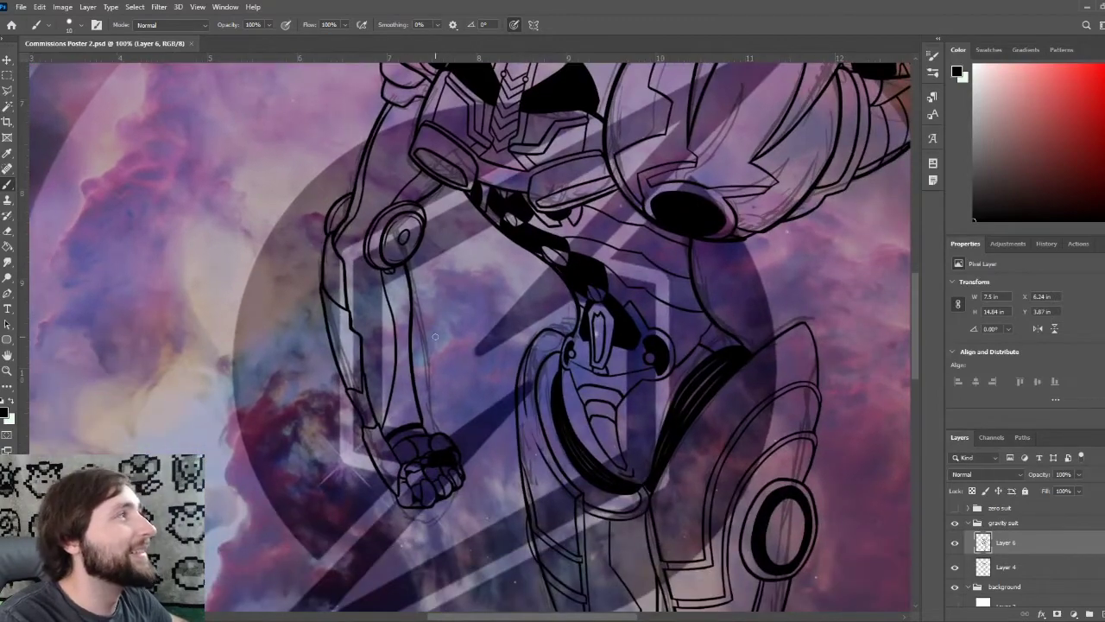
scroll(435, 344, "up", 1)
left_click_drag(425, 377, 458, 319)
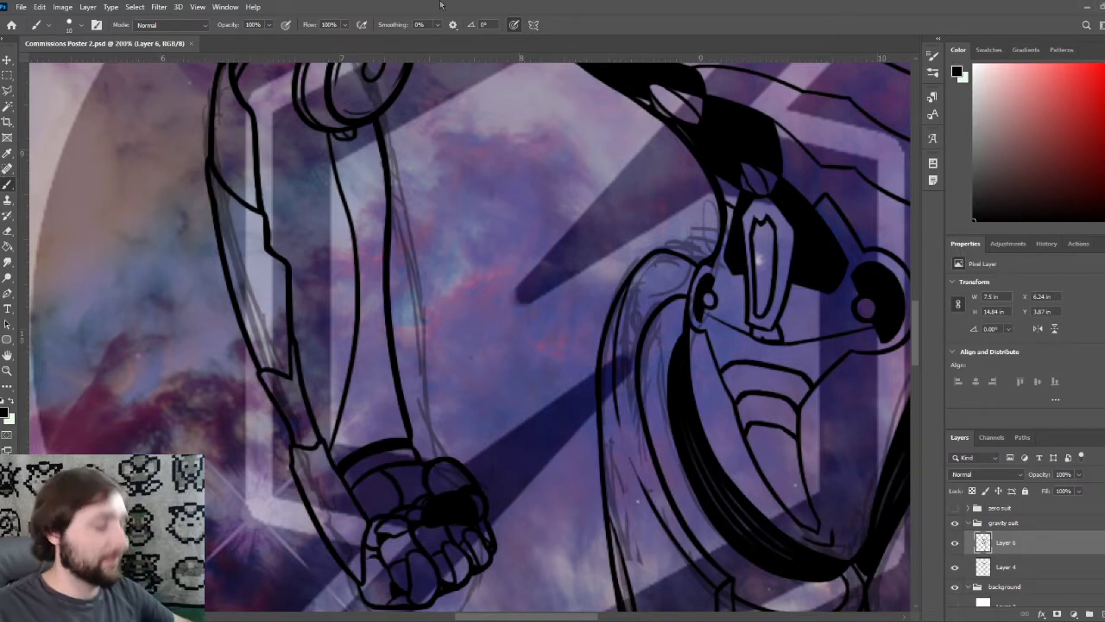
Fill the small oval at the center of the round elbow disc with solid black
key("ctrl+plus")
left_click_drag(446, 78, 561, 370)
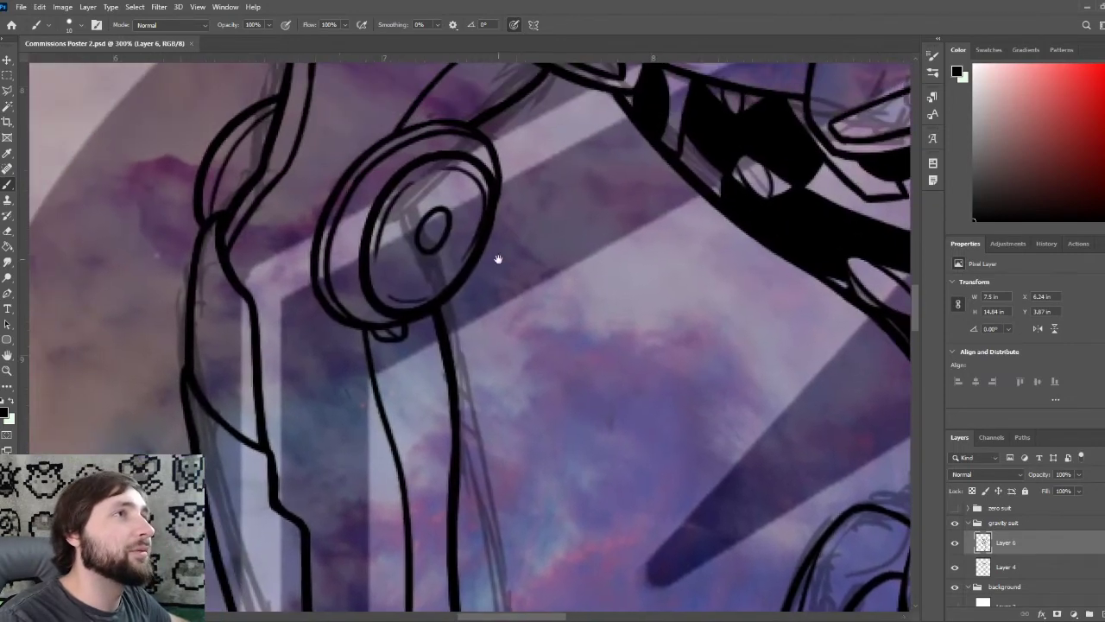
left_click_drag(435, 227, 434, 229)
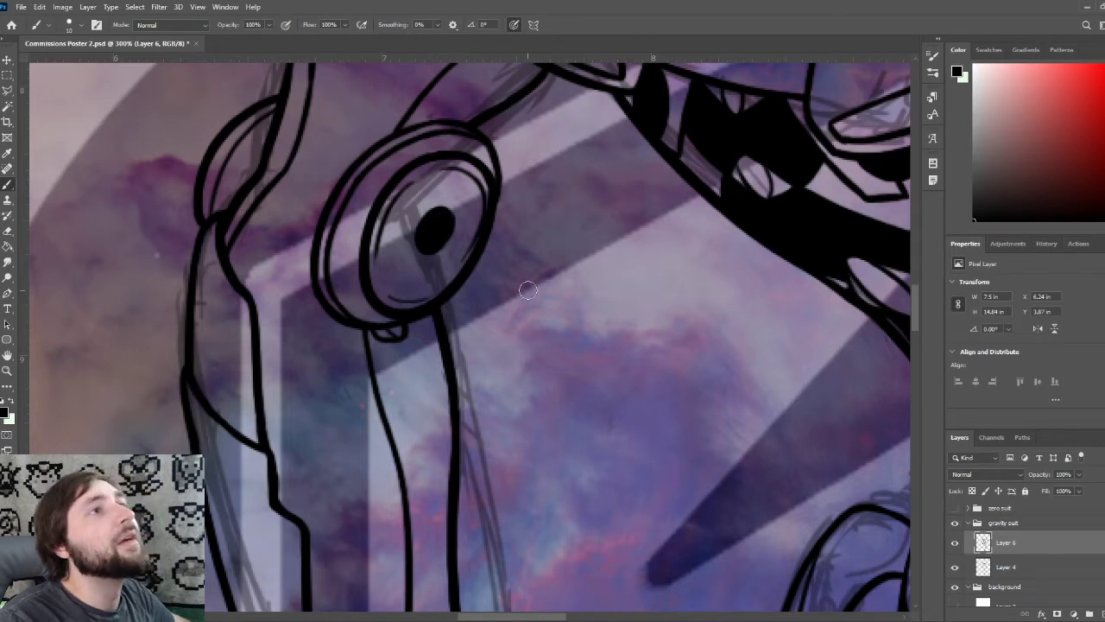
Undo the last brush stroke on the forearm
scroll(493, 340, "down", 2)
left_click_drag(422, 433, 422, 382)
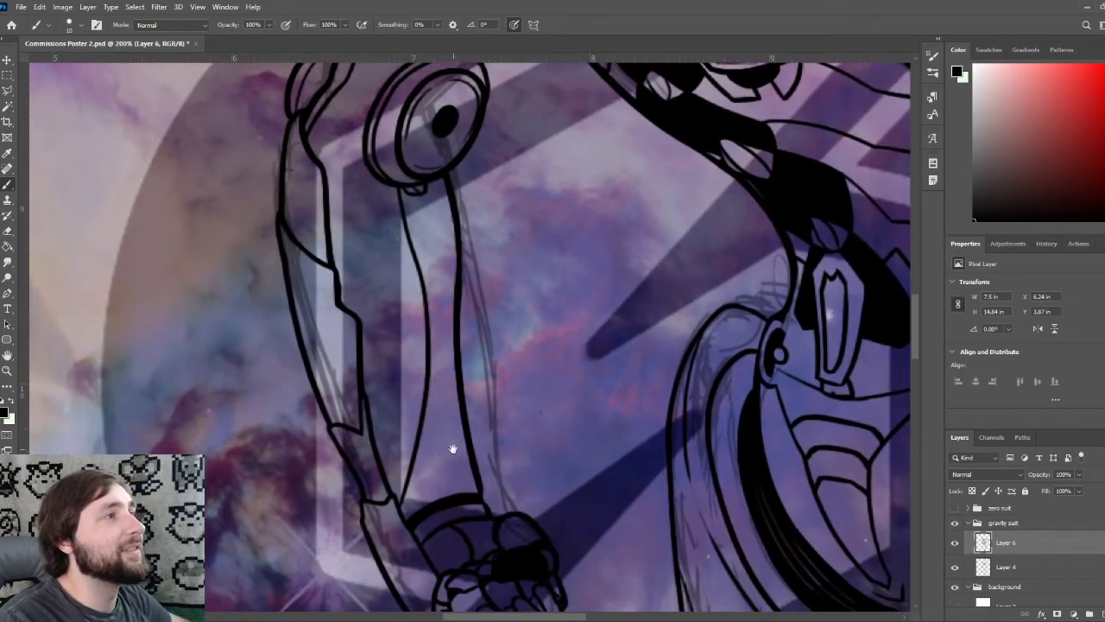
left_click_drag(454, 449, 434, 377)
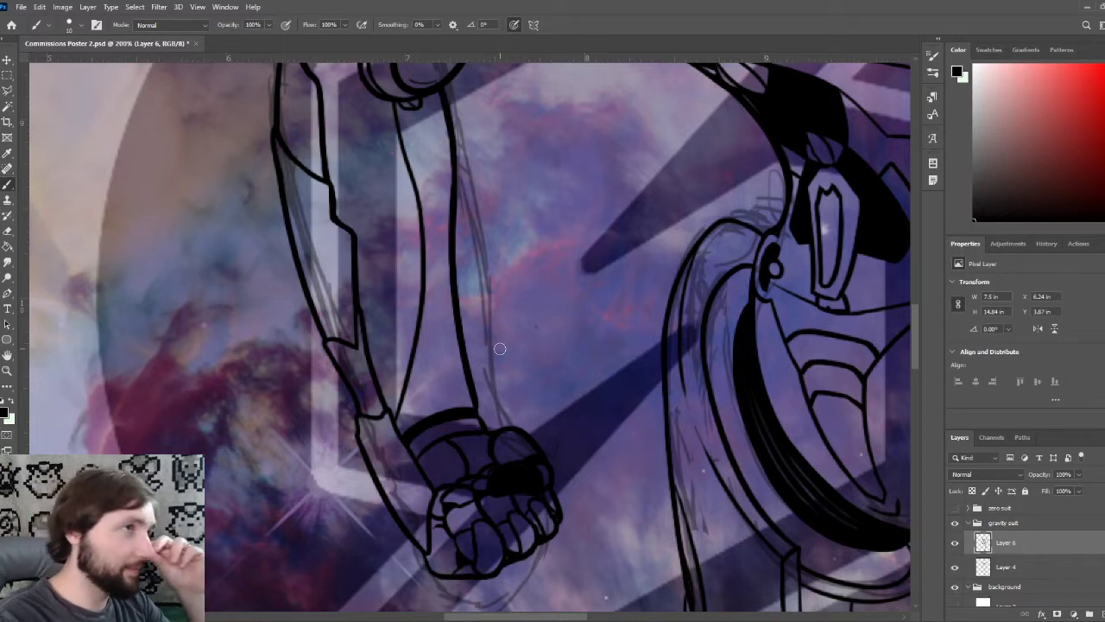
left_click_drag(521, 296, 505, 314)
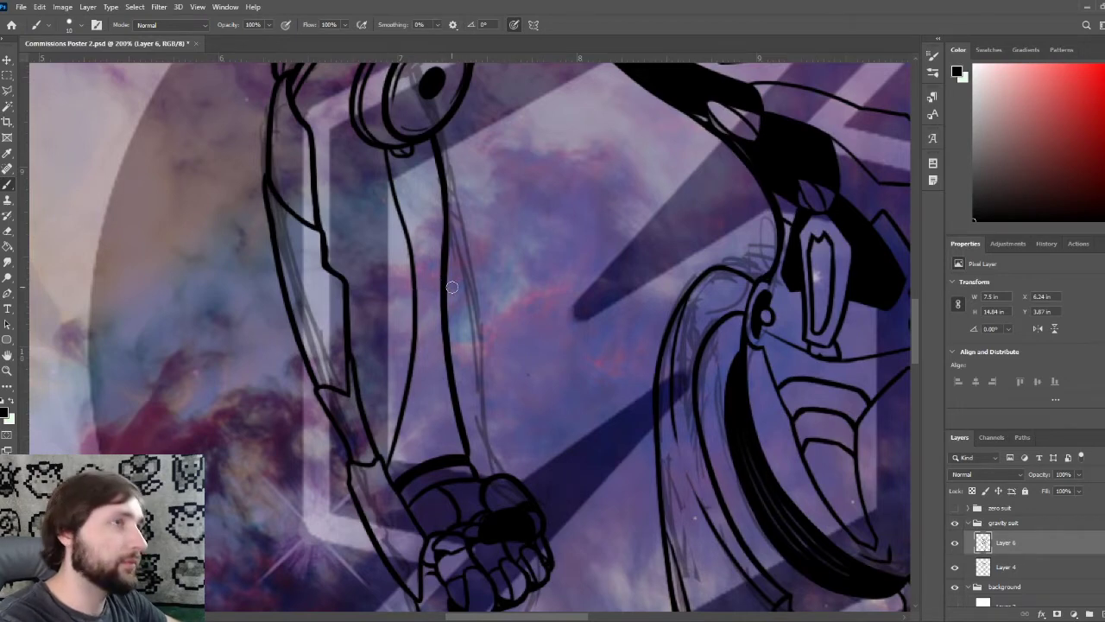
key("ctrl+z")
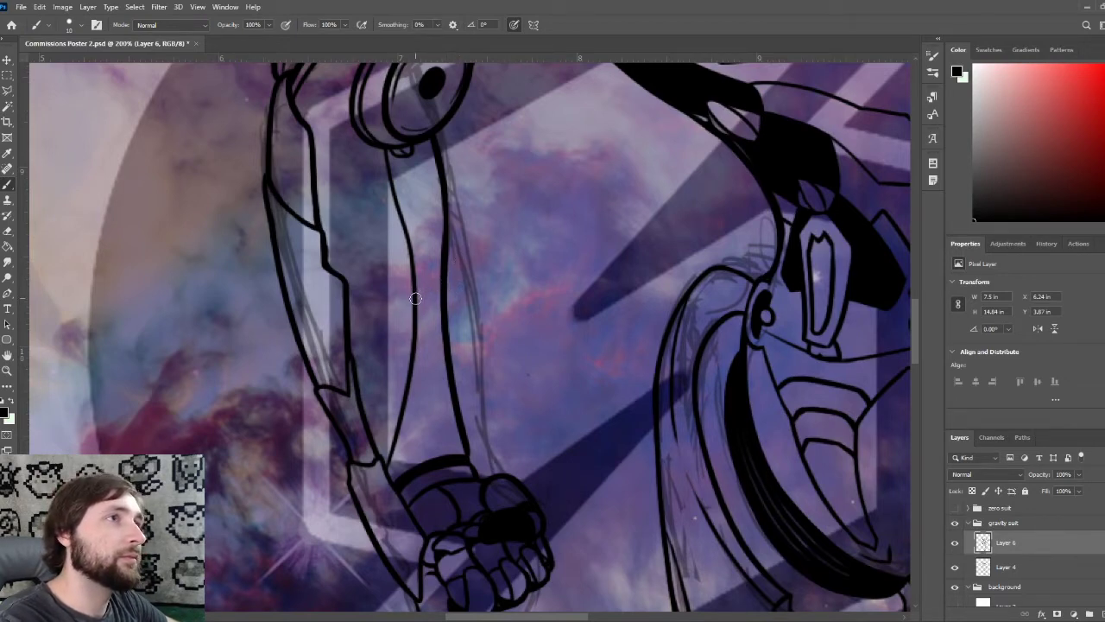
Ink three short curved bands across the middle of the forearm between its two outlines, redrawing misplaced strokes
left_click_drag(415, 298, 442, 291)
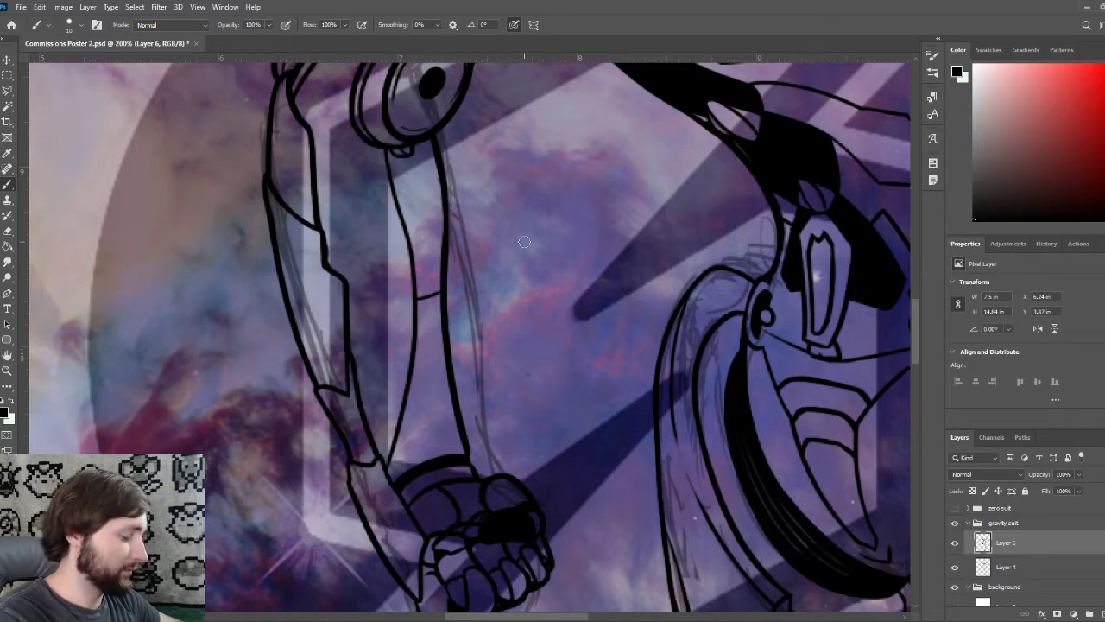
key("ctrl+plus")
left_click_drag(501, 197, 513, 380)
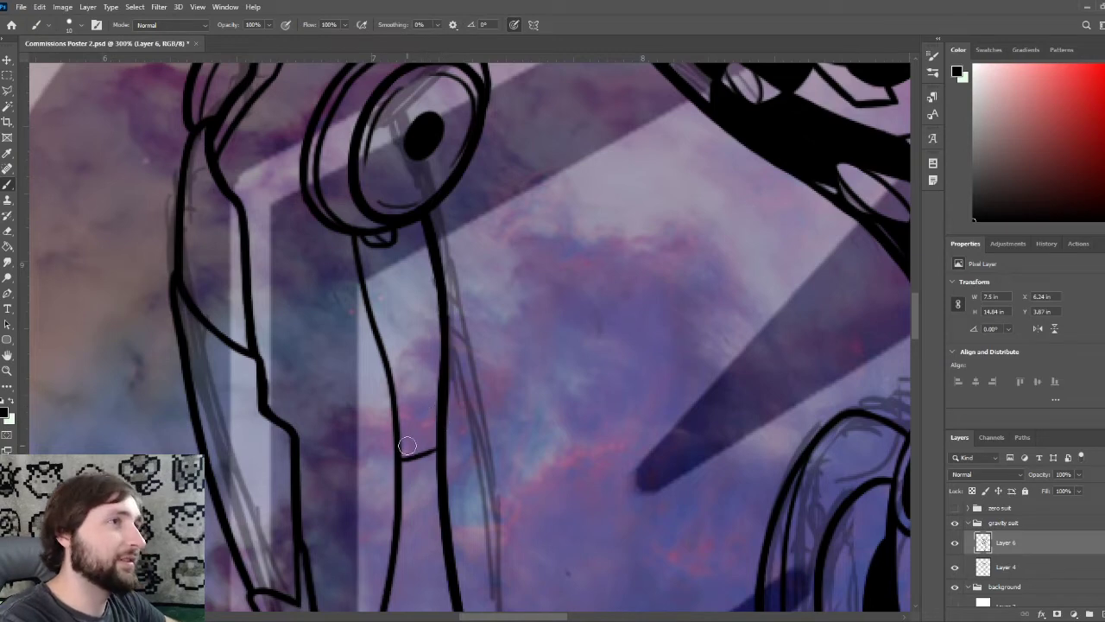
mouse_move(400, 442)
left_mouse_down()
mouse_move(434, 432)
mouse_move(420, 394)
mouse_move(436, 386)
mouse_move(438, 347)
left_mouse_up()
key("ctrl+z")
key("ctrl+z")
key("ctrl+z")
key("ctrl+z")
key("ctrl+z")
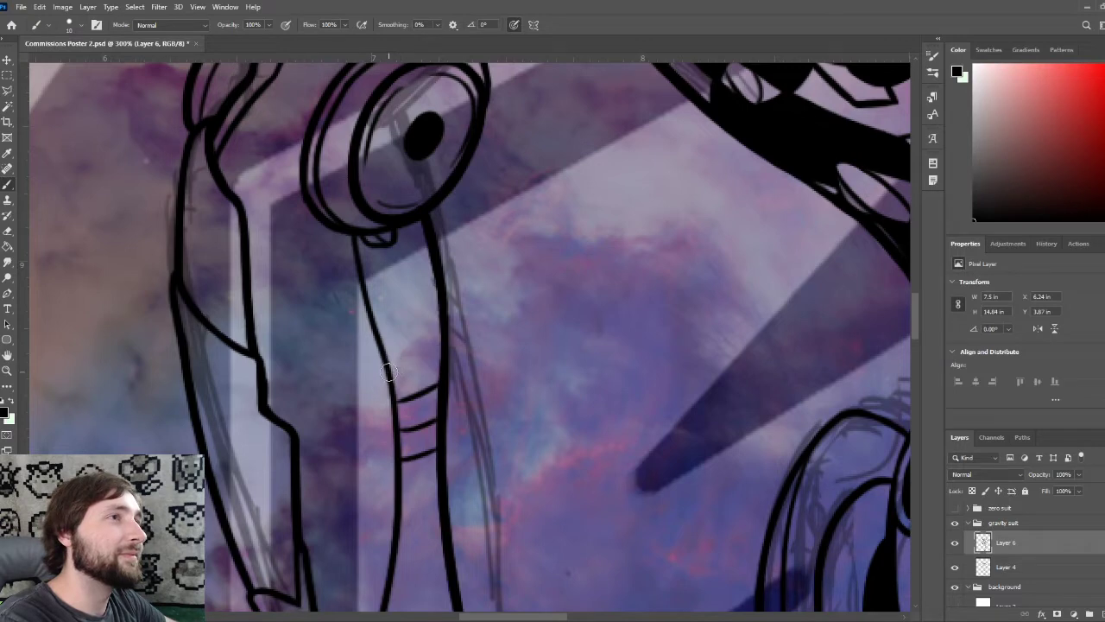
Ink two steeper curved bands across the forearm above the middle ones, undoing and redrawing strokes that miss the outlines
left_click_drag(391, 377, 438, 349)
key("ctrl+z")
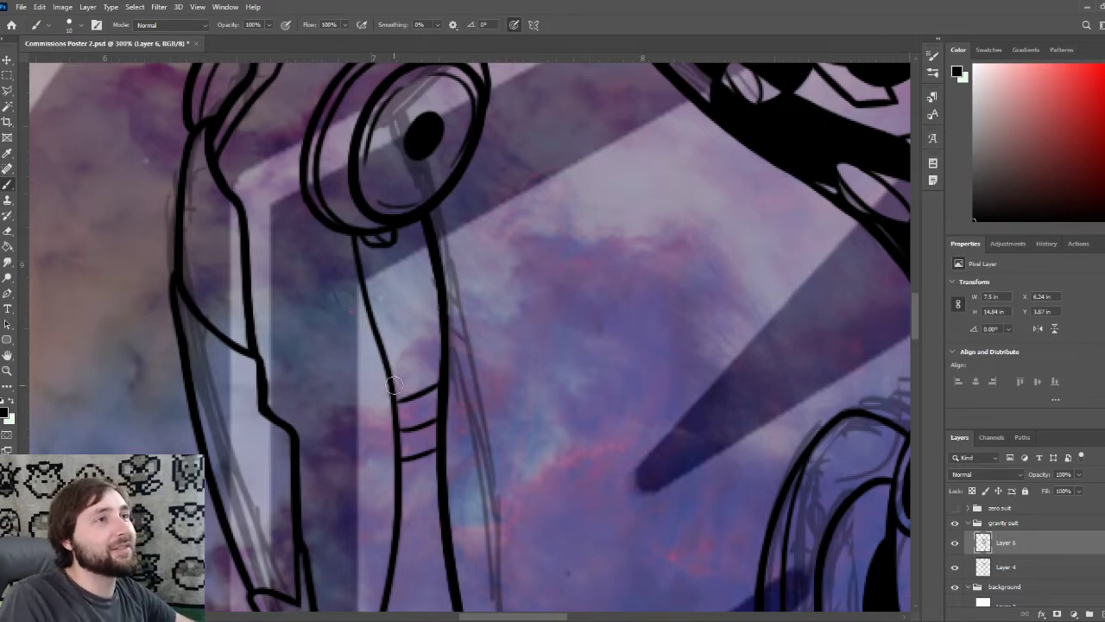
left_click_drag(393, 384, 450, 346)
key("ctrl+z")
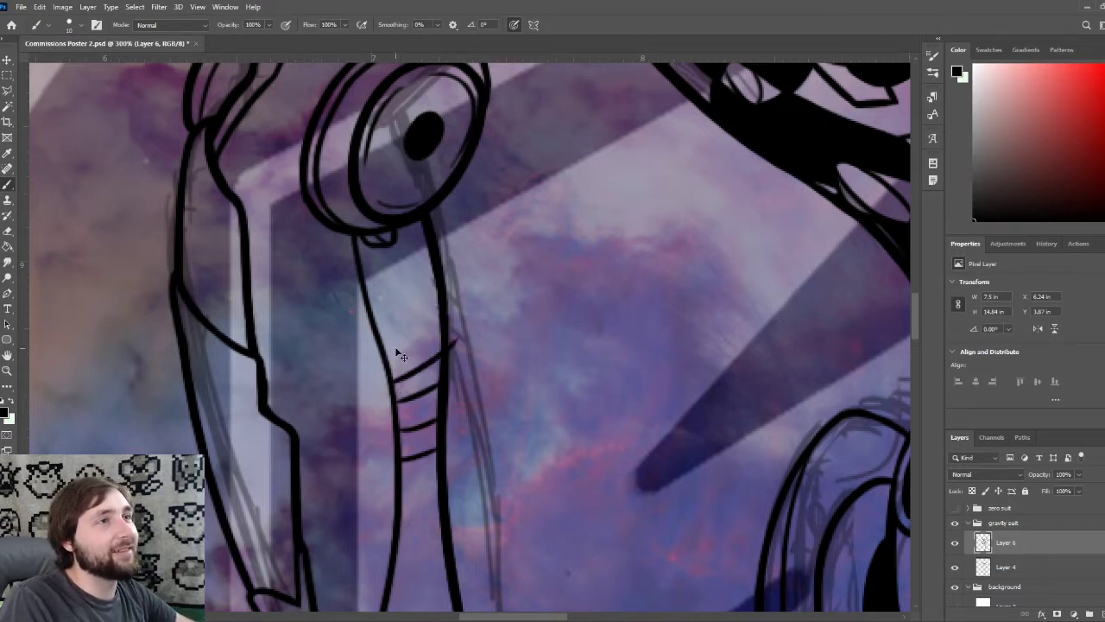
key("ctrl+z")
left_click_drag(394, 377, 453, 338)
key("ctrl+z")
mouse_move(394, 375)
left_mouse_down()
mouse_move(441, 338)
mouse_move(438, 295)
left_mouse_up()
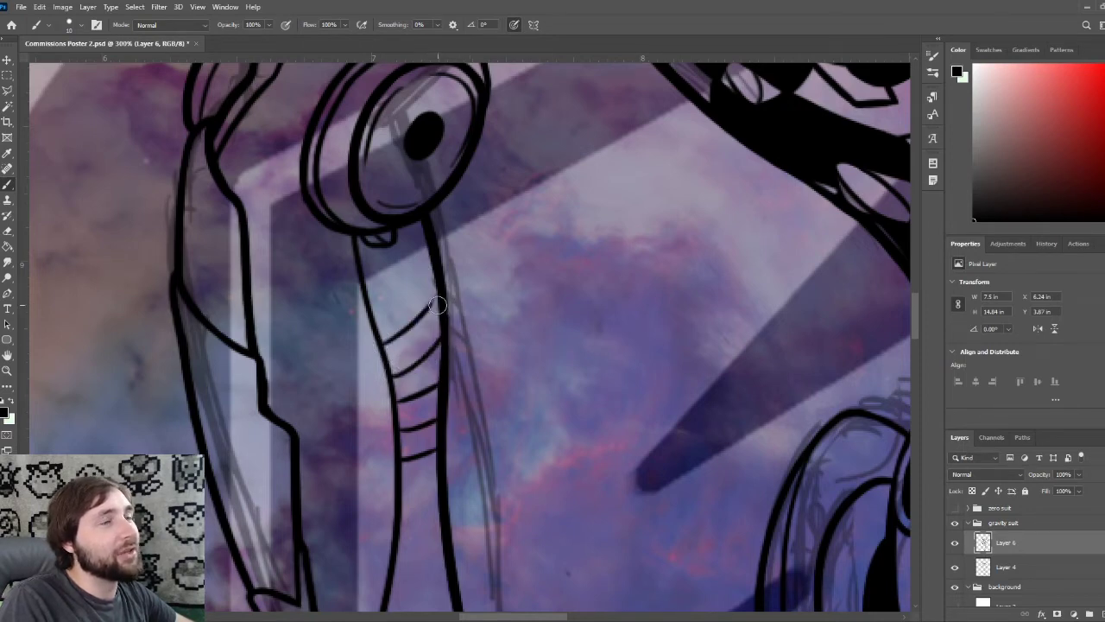
Ink the two uppermost curved bands across the forearm just below the round elbow disc, redrawing each until it fits
left_click_drag(370, 312, 430, 261)
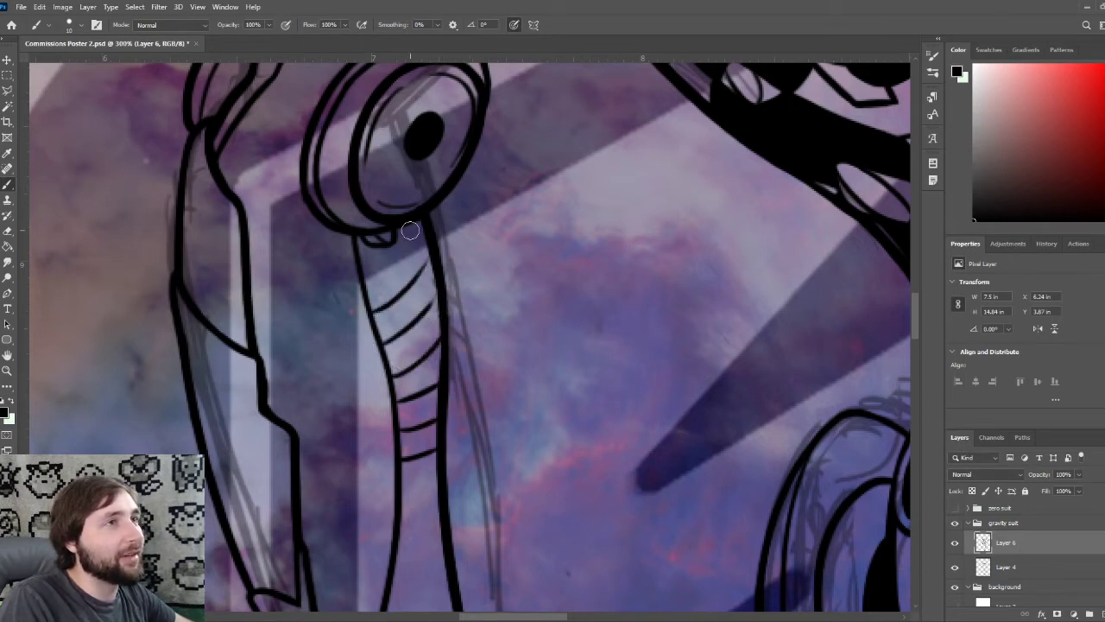
key("ctrl+z")
left_click_drag(373, 312, 424, 247)
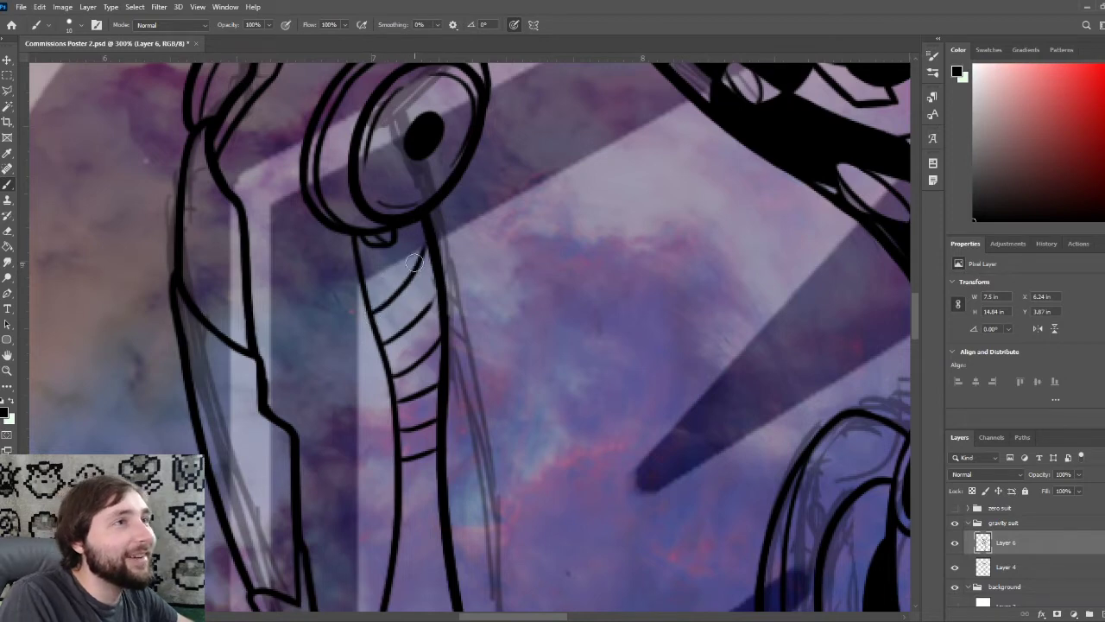
left_click_drag(365, 278, 414, 211)
key("ctrl+z")
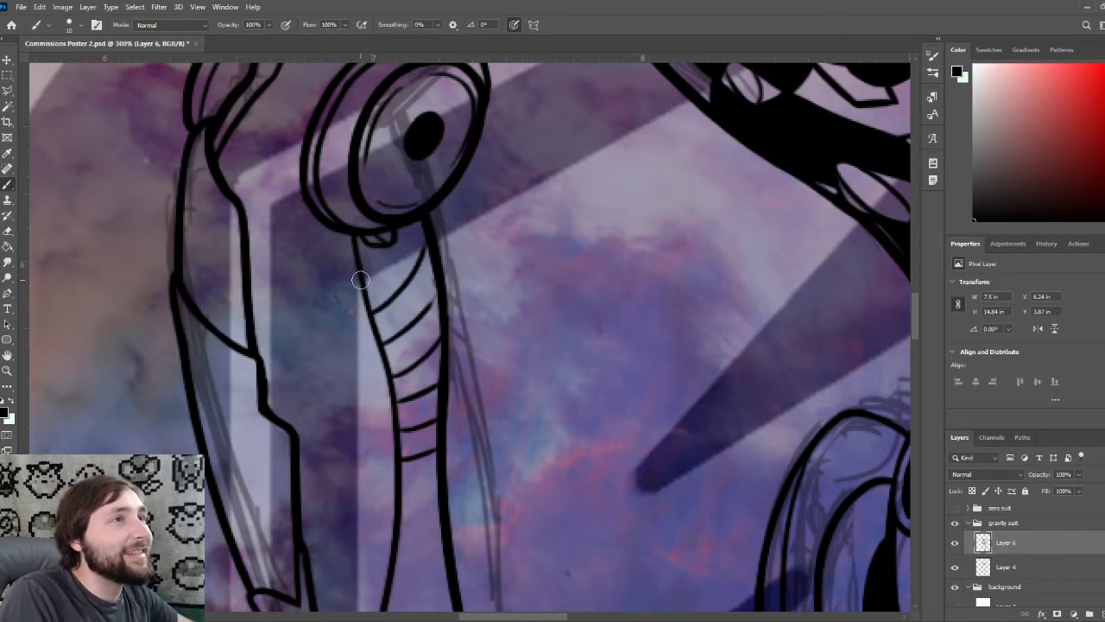
left_click_drag(363, 280, 416, 210)
key("ctrl+z")
left_click_drag(363, 282, 406, 211)
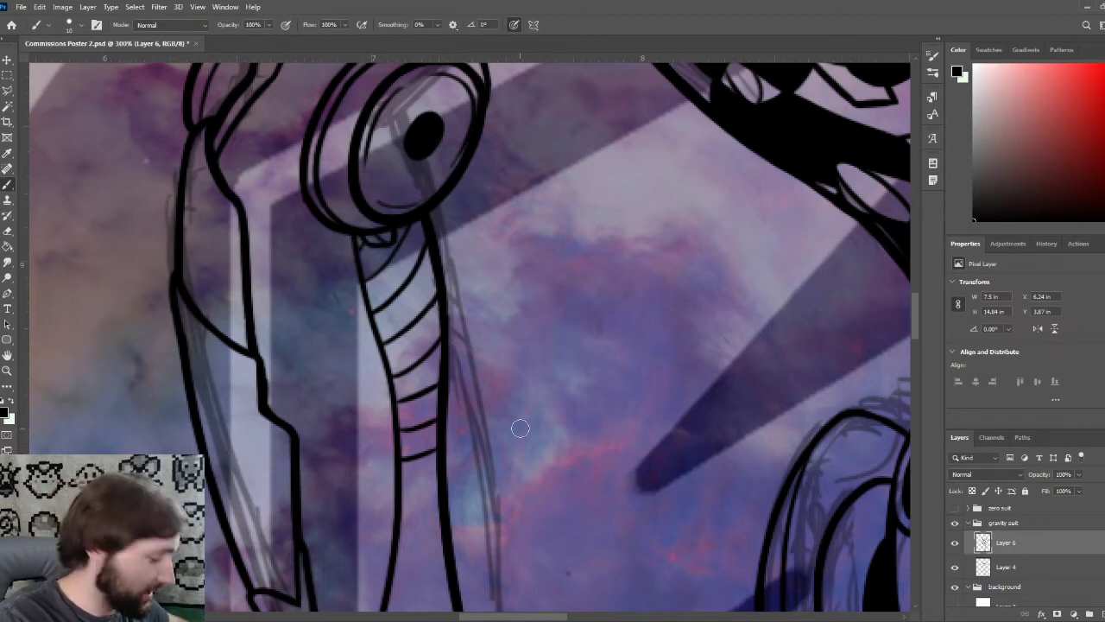
Ink three wide curved bands across the flared lower forearm just above the thick black wrist cuff
left_click_drag(477, 384, 487, 259)
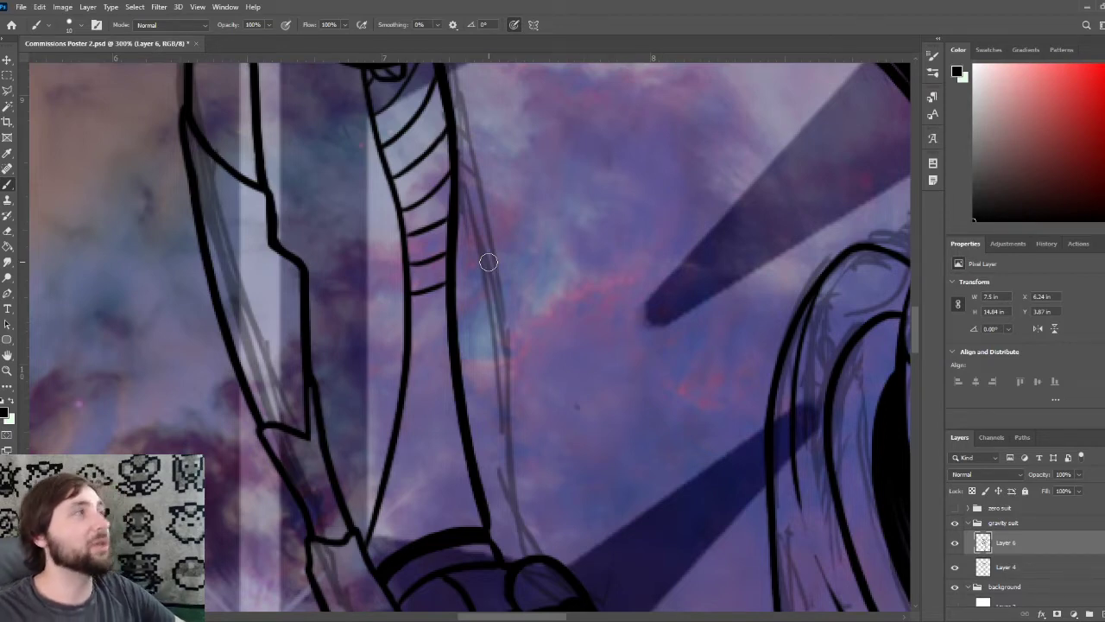
mouse_move(448, 409)
left_mouse_down()
mouse_move(464, 417)
mouse_move(457, 395)
left_mouse_up()
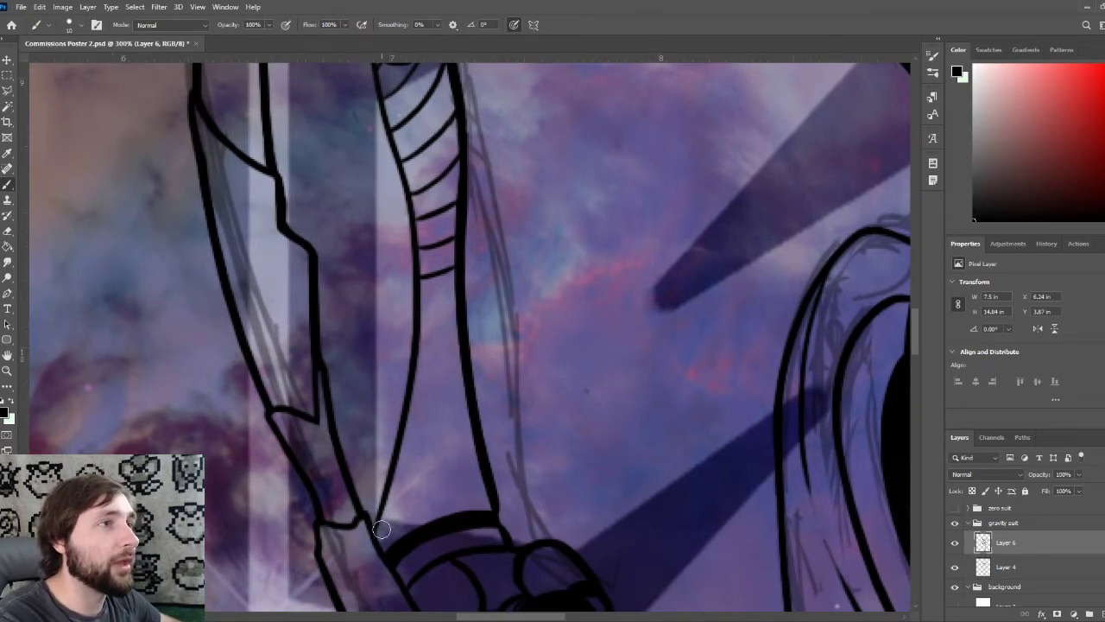
mouse_move(381, 528)
left_mouse_down()
mouse_move(377, 478)
mouse_move(510, 435)
left_mouse_up()
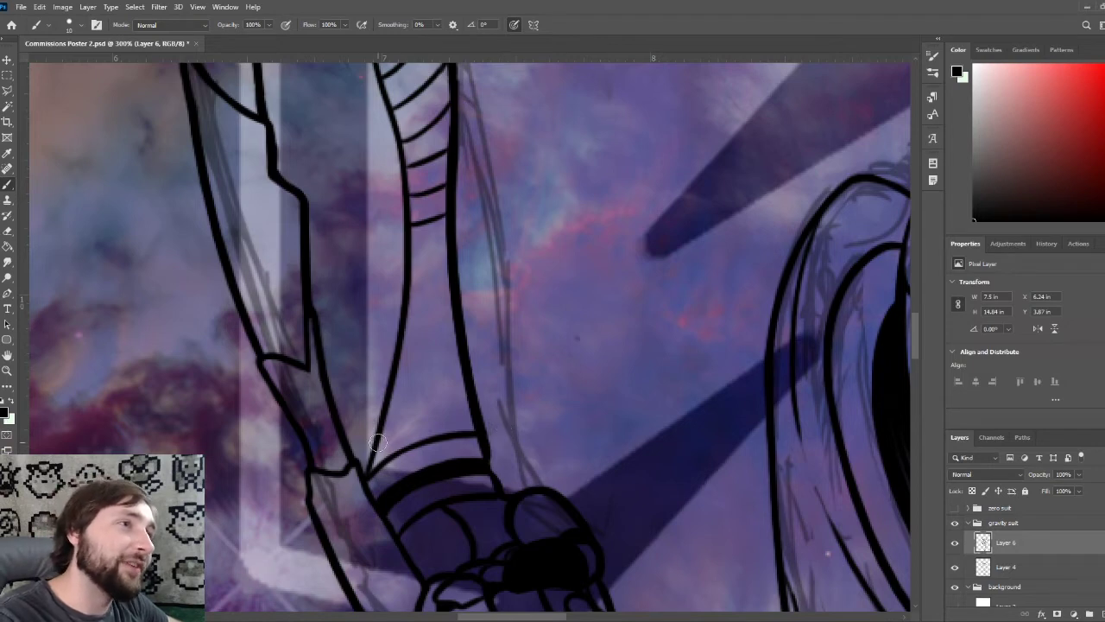
left_click_drag(378, 441, 460, 418)
key("ctrl+z")
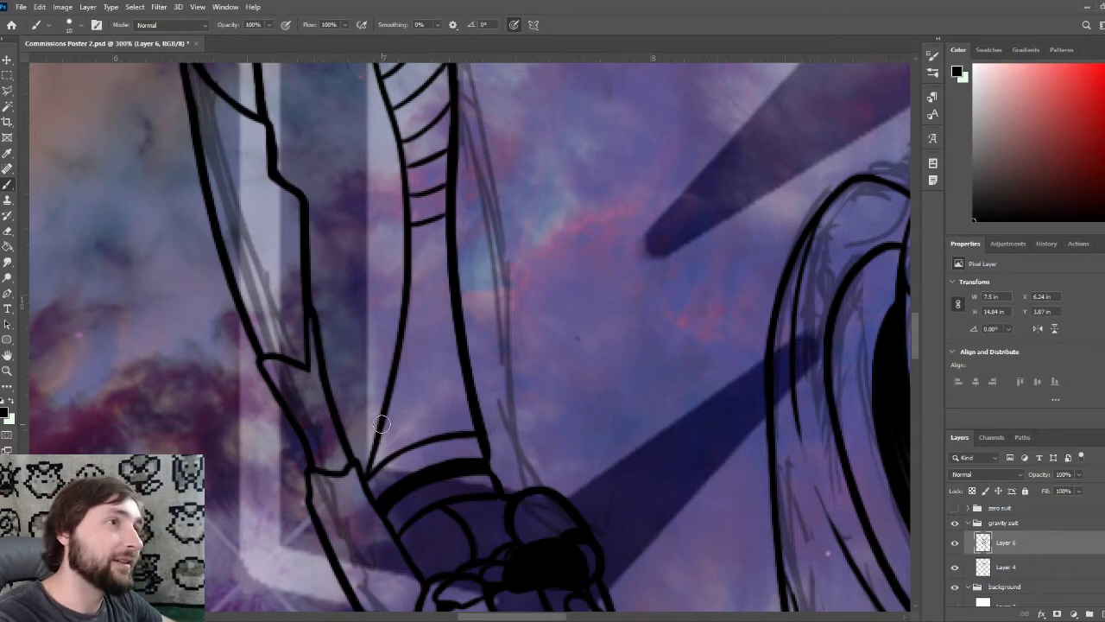
left_click_drag(382, 428, 468, 403)
key("ctrl+z")
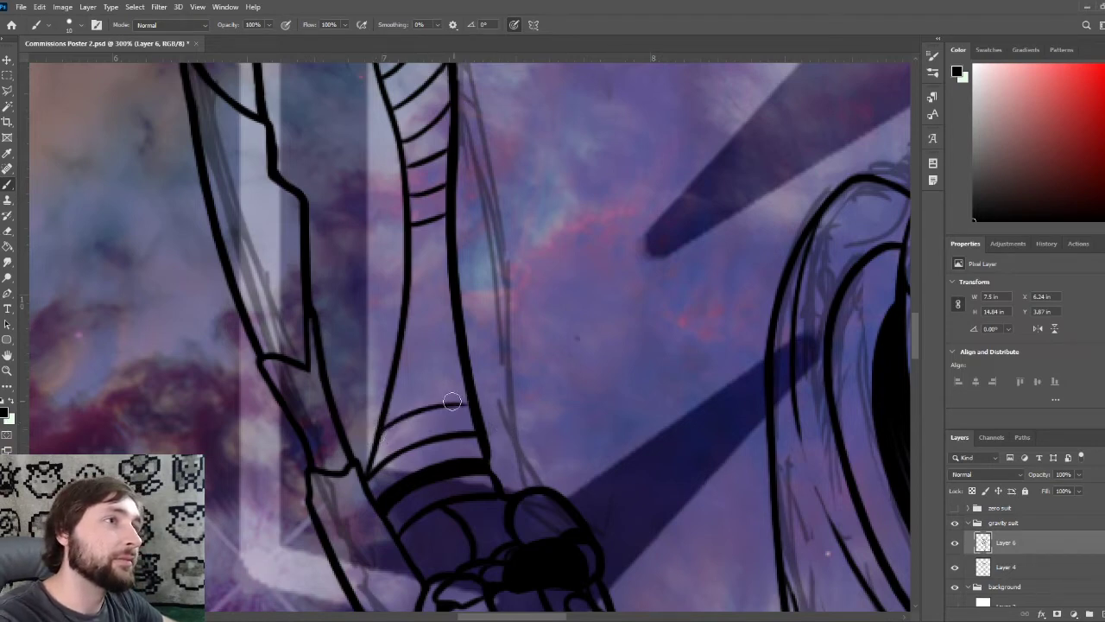
left_click_drag(390, 386, 463, 380)
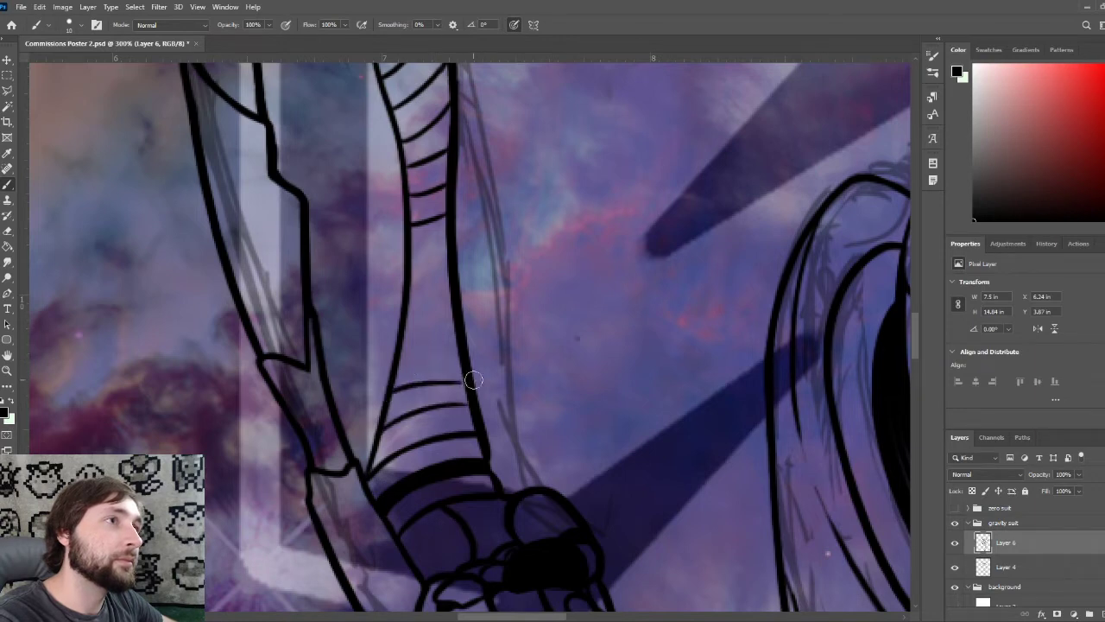
Ink the remaining bands up the narrowing forearm to join the lower set with the middle set
left_click_drag(396, 360, 459, 357)
key("ctrl+z")
mouse_move(403, 326)
left_mouse_down()
mouse_move(456, 325)
mouse_move(449, 296)
mouse_move(434, 297)
mouse_move(448, 297)
mouse_move(446, 247)
left_mouse_up()
key("ctrl+z")
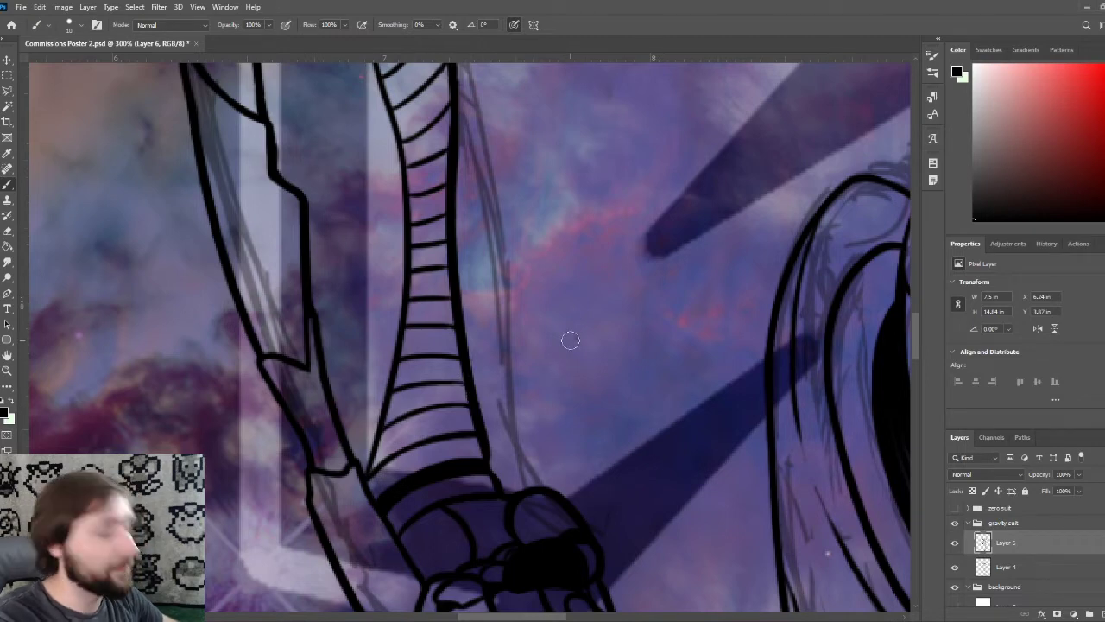
Ink a row of curved bands across the short arm section between the elbow disc and the torso armor plate
left_click_drag(538, 239, 538, 337)
left_click_drag(524, 389, 538, 338)
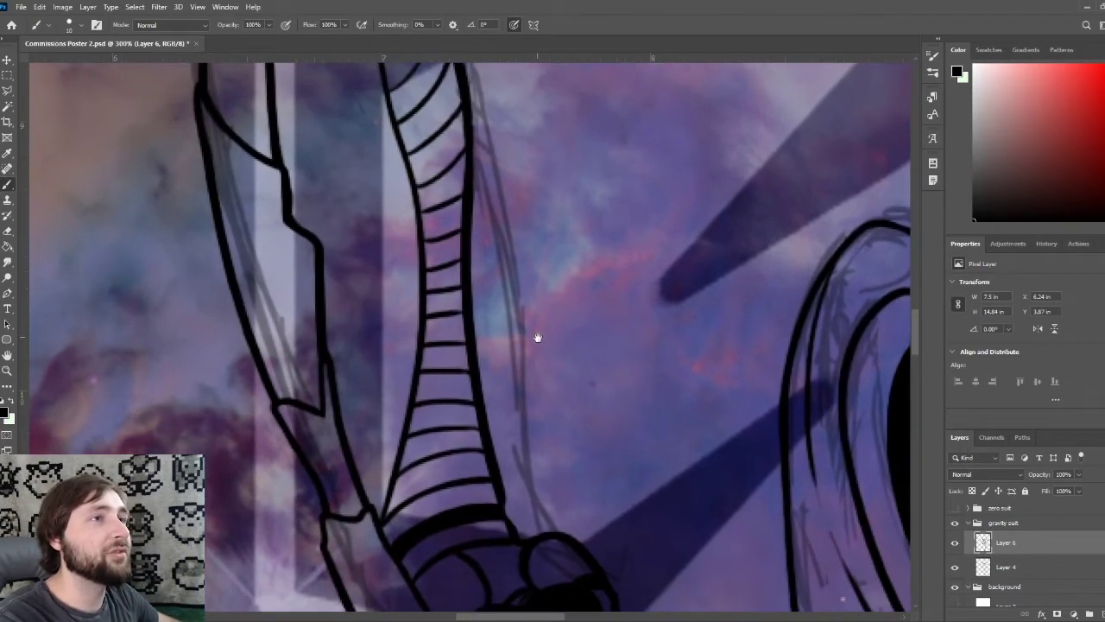
key("ctrl+minus")
key("ctrl+minus")
left_click_drag(539, 241, 523, 312)
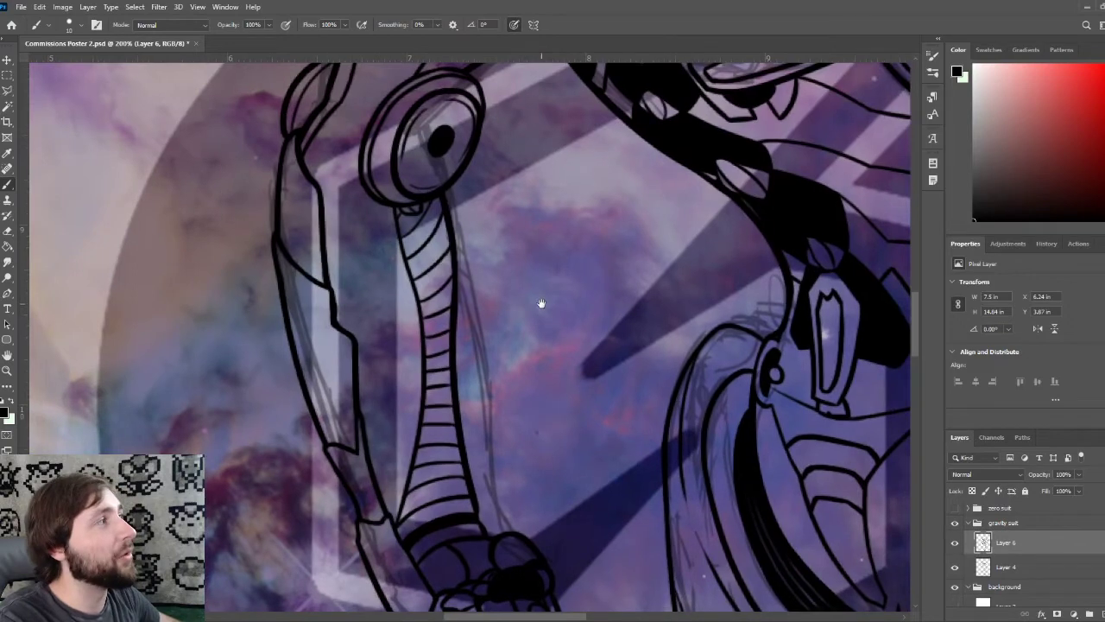
mouse_move(538, 272)
left_mouse_down()
mouse_move(530, 222)
mouse_move(518, 271)
mouse_move(523, 403)
left_mouse_up()
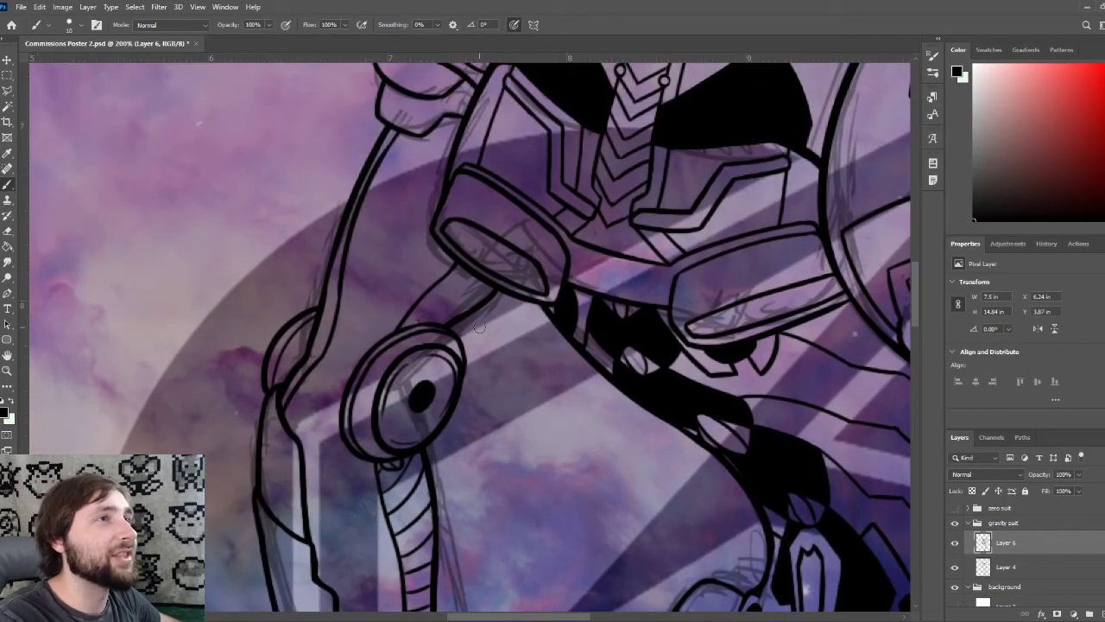
scroll(443, 298, "up", 1)
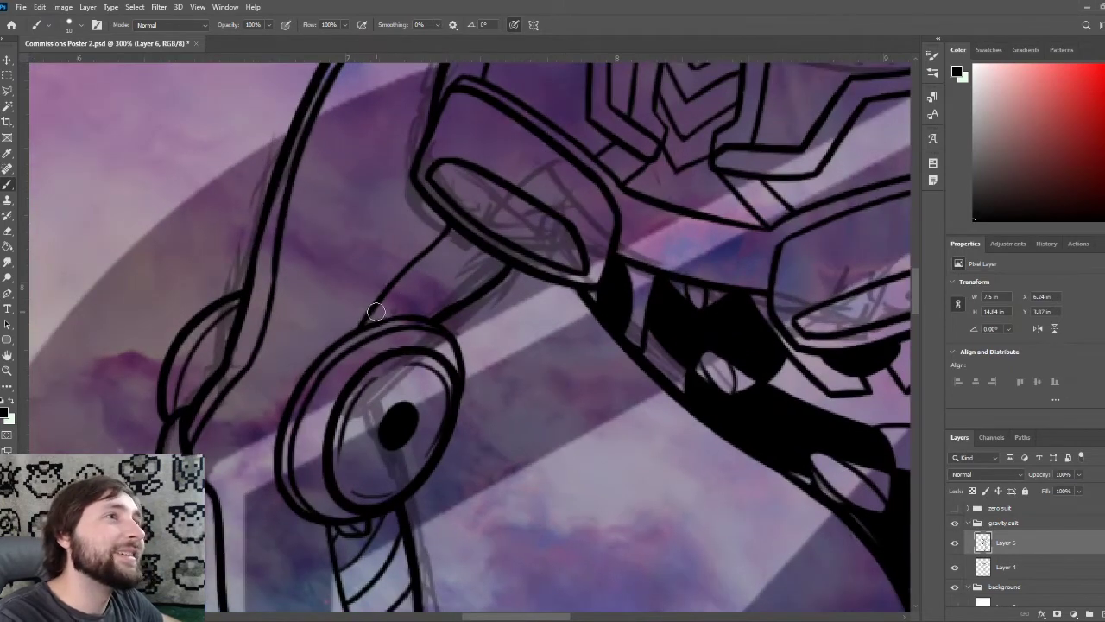
left_click_drag(388, 288, 415, 316)
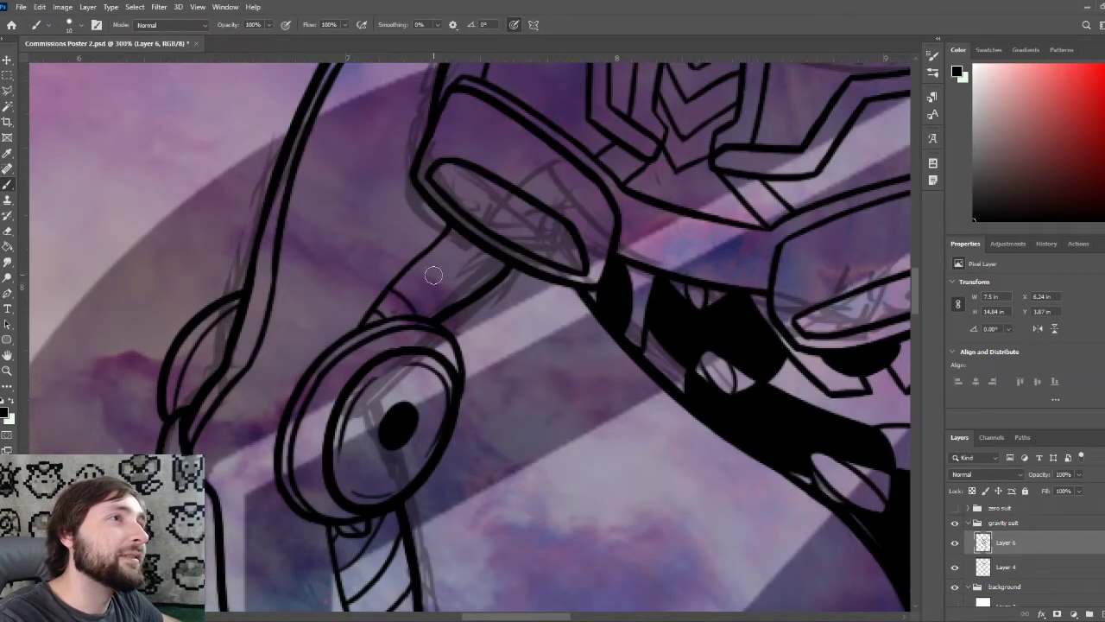
left_click_drag(411, 263, 441, 324)
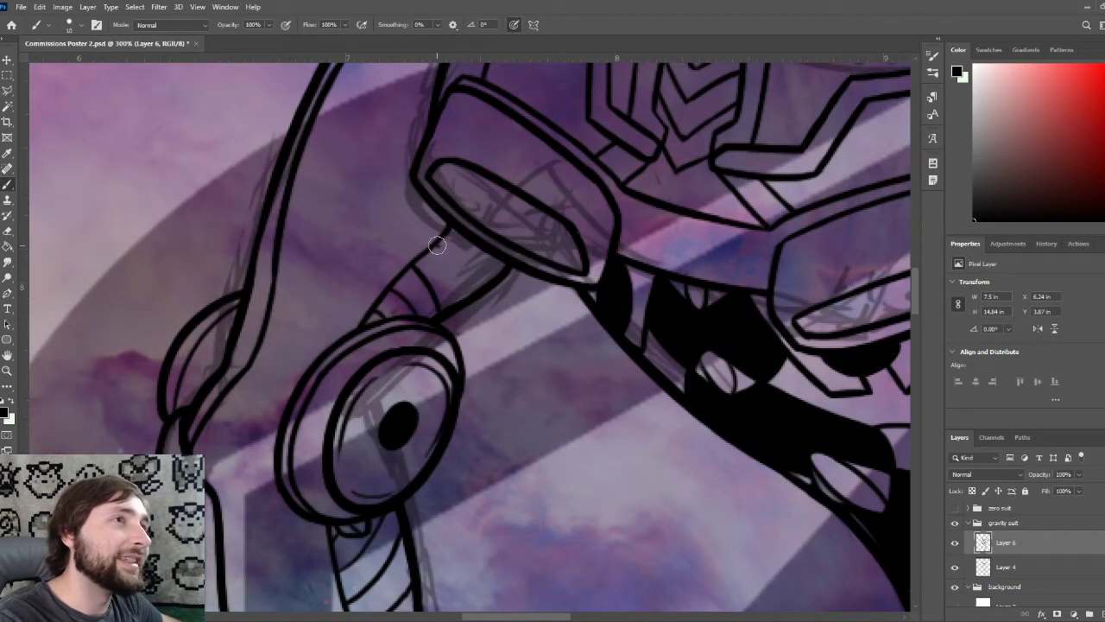
left_click_drag(437, 245, 460, 294)
left_click_drag(467, 230, 482, 281)
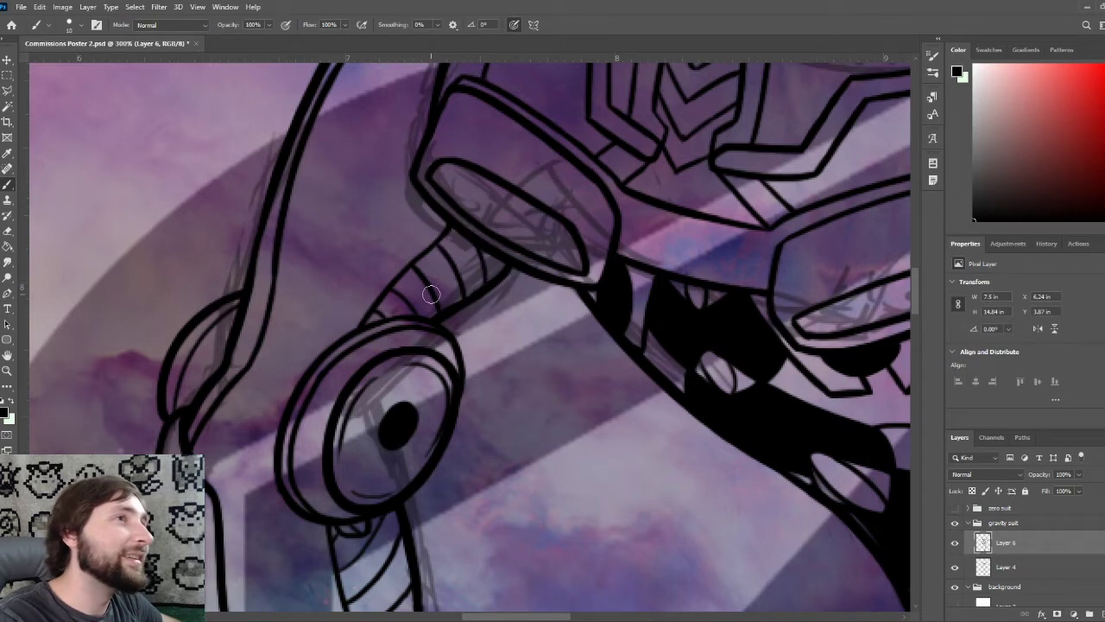
Ink short bands along the narrow outer strip of the upper arm, from the elbow up to the shoulder armor
left_click_drag(253, 358, 331, 293)
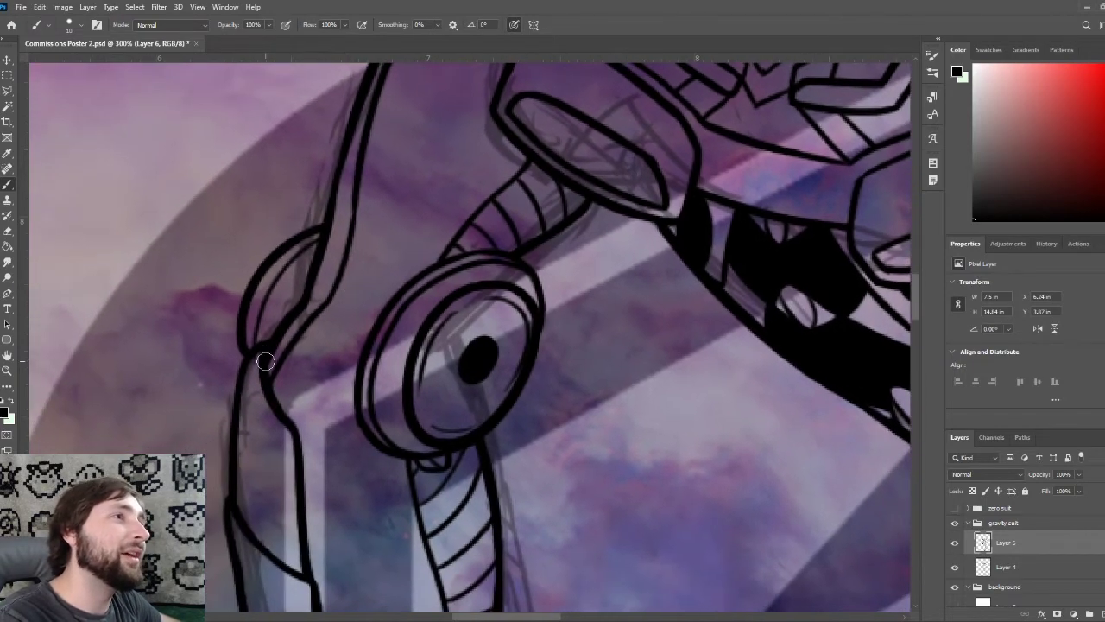
left_click_drag(276, 354, 258, 357)
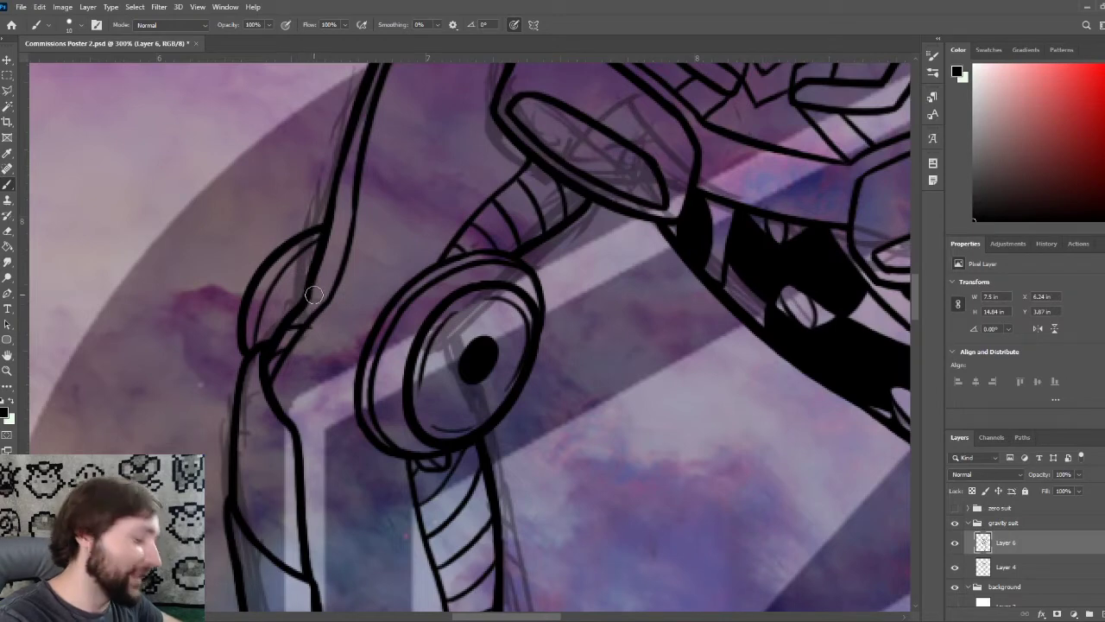
left_click_drag(305, 302, 323, 301)
mouse_move(323, 263)
left_mouse_down()
mouse_move(352, 265)
mouse_move(350, 283)
mouse_move(360, 221)
mouse_move(332, 216)
mouse_move(320, 259)
mouse_move(358, 253)
mouse_move(351, 204)
mouse_move(332, 208)
mouse_move(331, 226)
mouse_move(366, 209)
mouse_move(354, 181)
left_mouse_up()
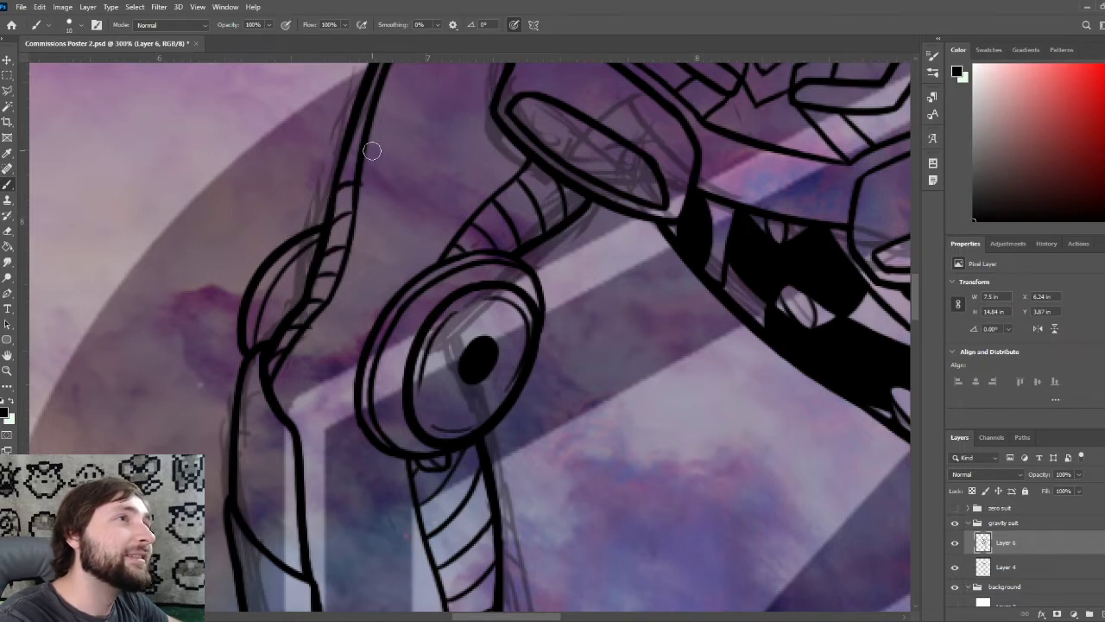
mouse_move(448, 166)
left_mouse_down()
mouse_move(452, 222)
mouse_move(404, 252)
left_mouse_up()
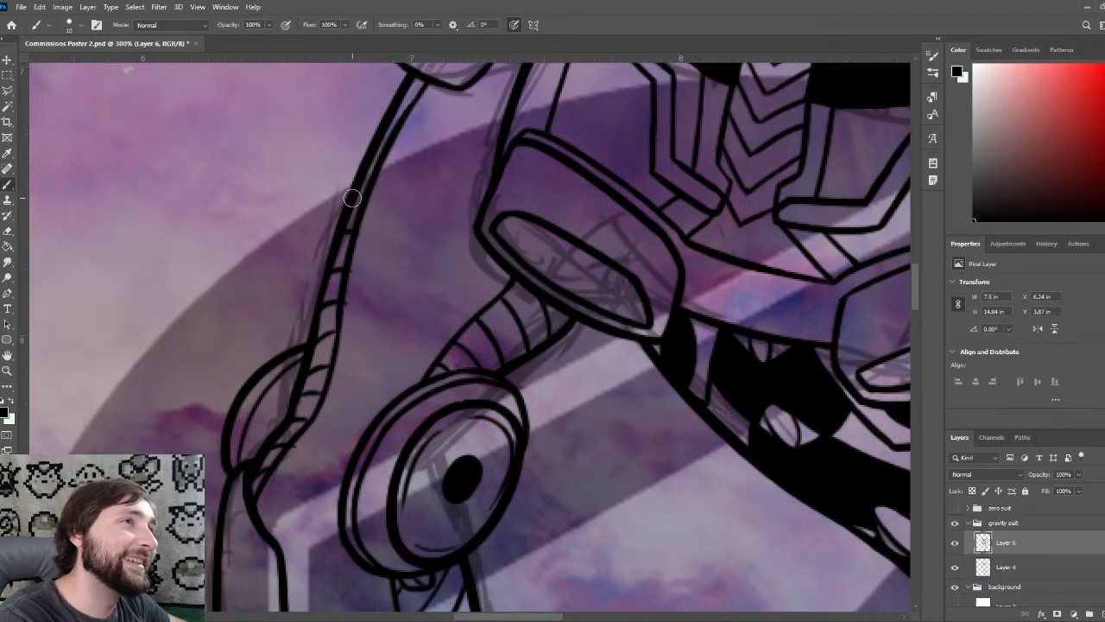
left_click_drag(346, 207, 363, 185)
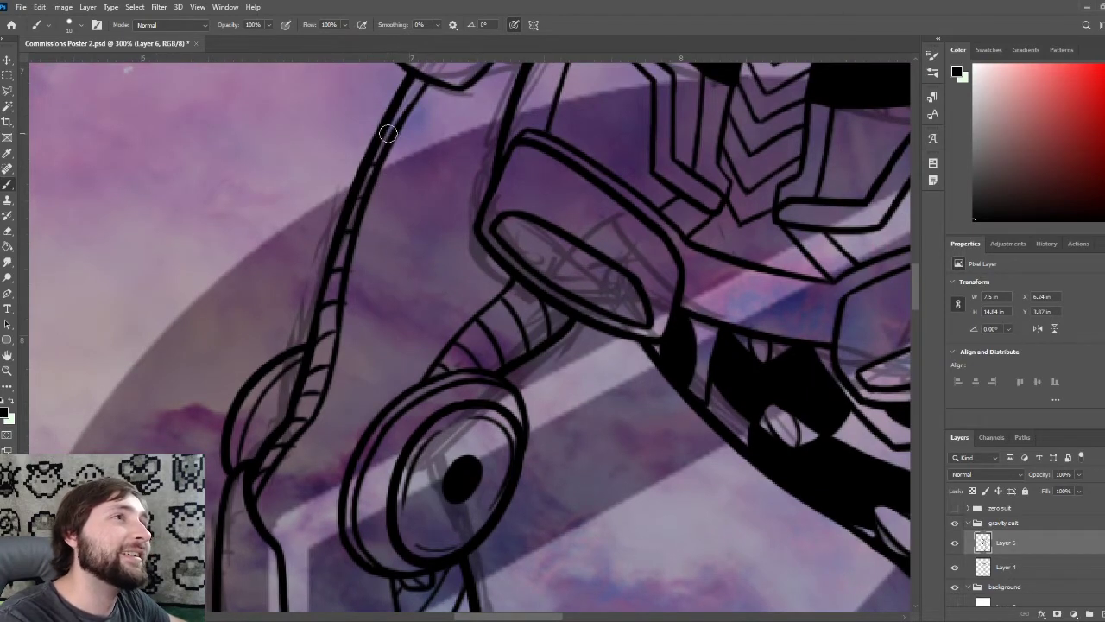
mouse_move(396, 112)
left_mouse_down()
mouse_move(451, 114)
mouse_move(409, 83)
mouse_move(448, 84)
left_mouse_up()
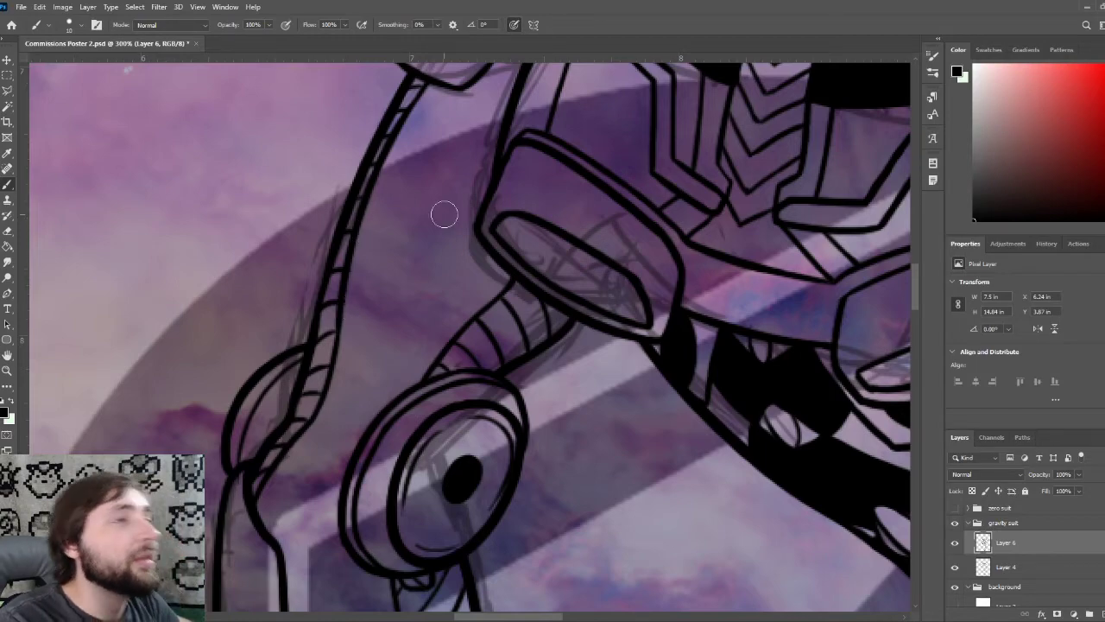
Examine the banded arm up close and against the whole armored figure
key("ctrl+minus")
key("ctrl+plus")
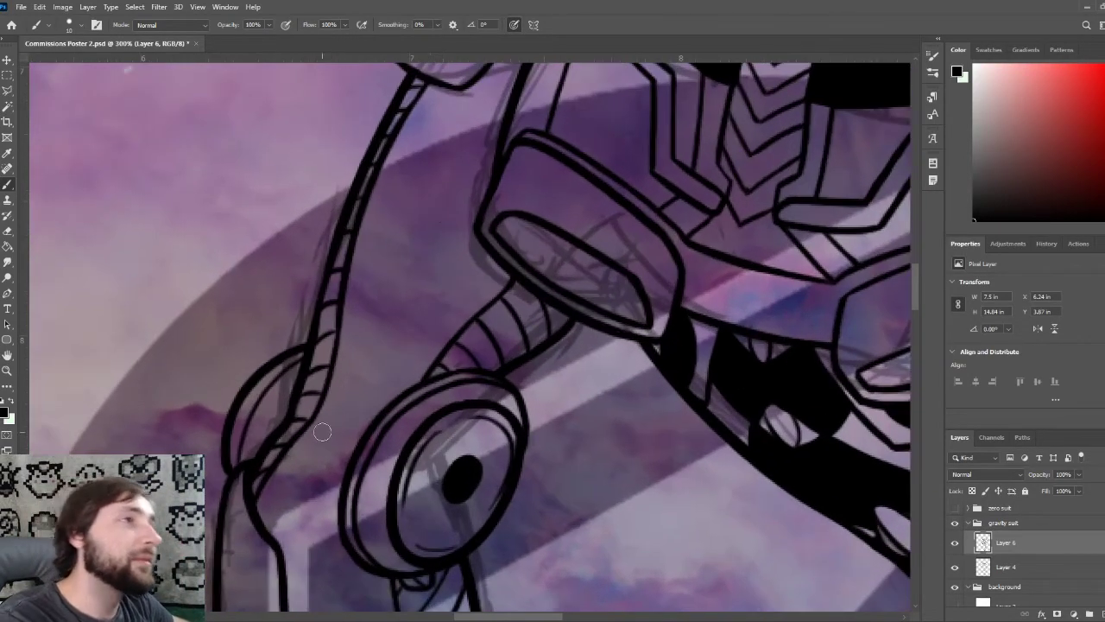
key("ctrl+minus")
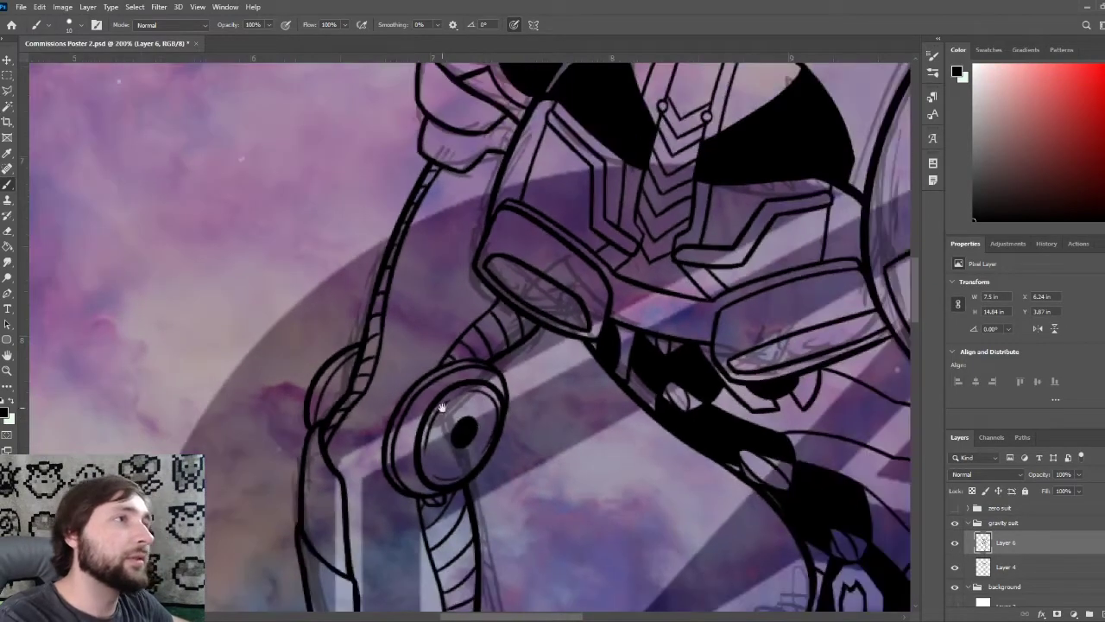
left_click_drag(480, 456, 491, 339)
key("ctrl+minus")
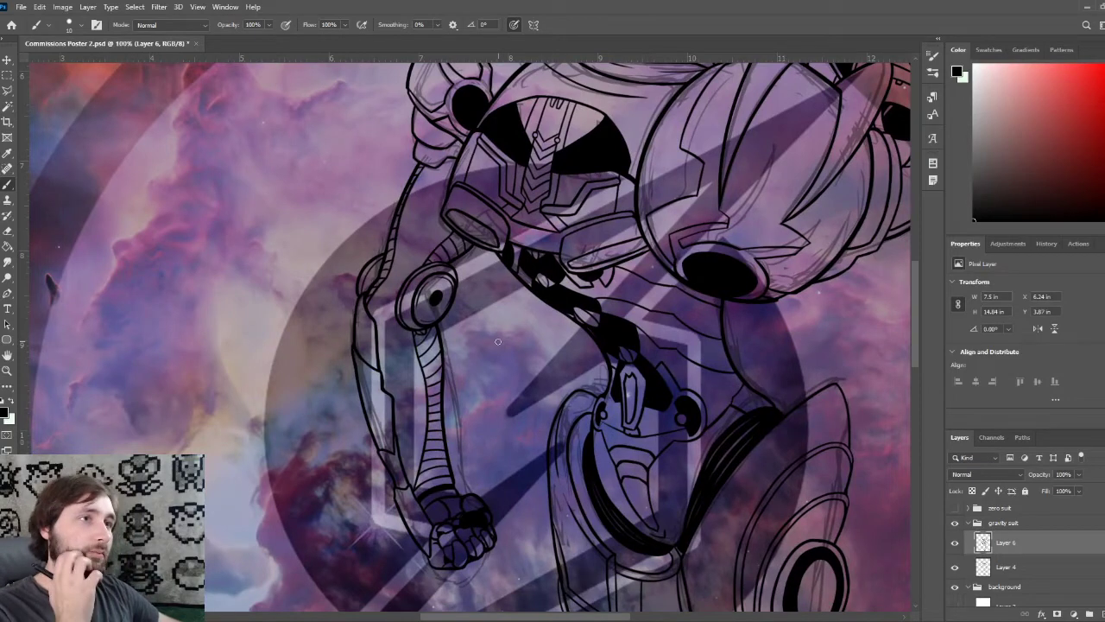
left_click_drag(488, 371, 466, 308)
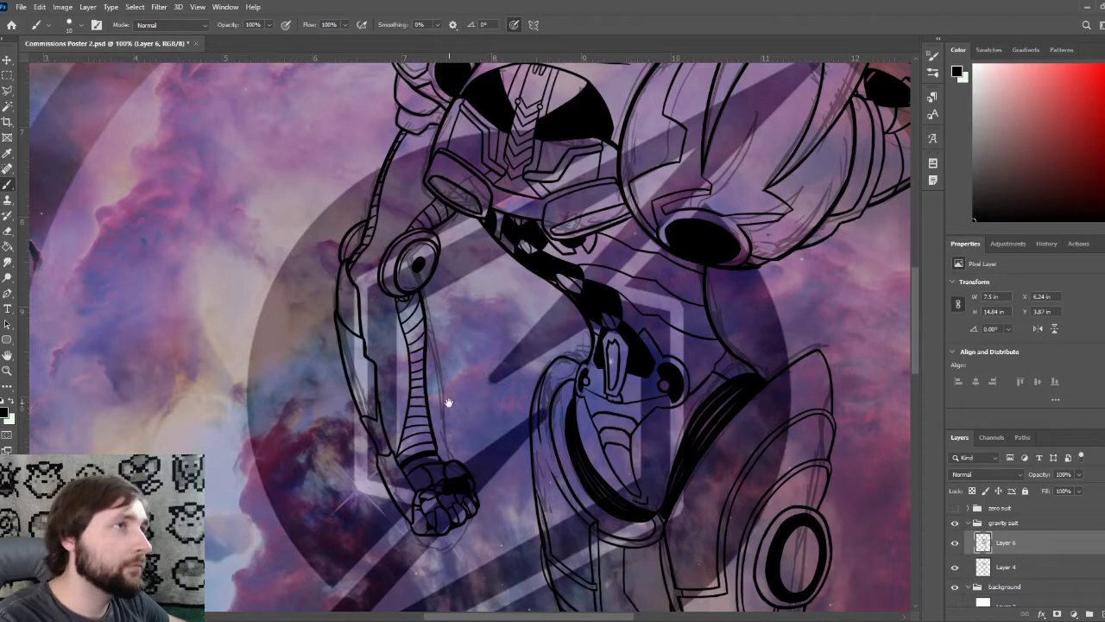
scroll(447, 384, "up", 5)
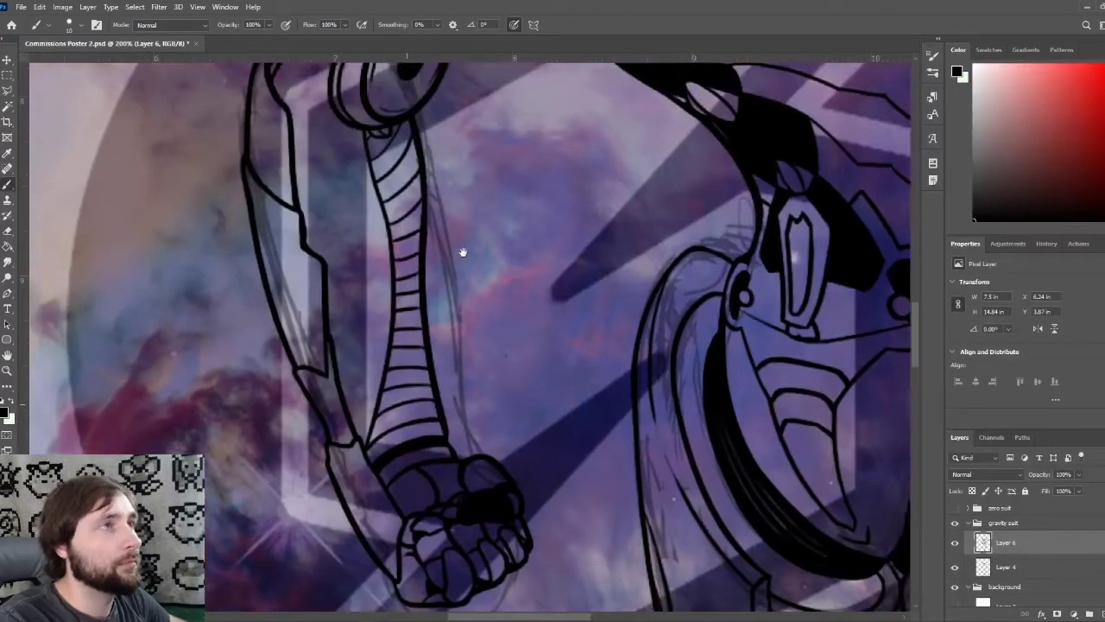
Enlarge the brush and fill the forearm's inner panel solid black from the wrist up to the notch in the outer armor
scroll(446, 388, "up", 3)
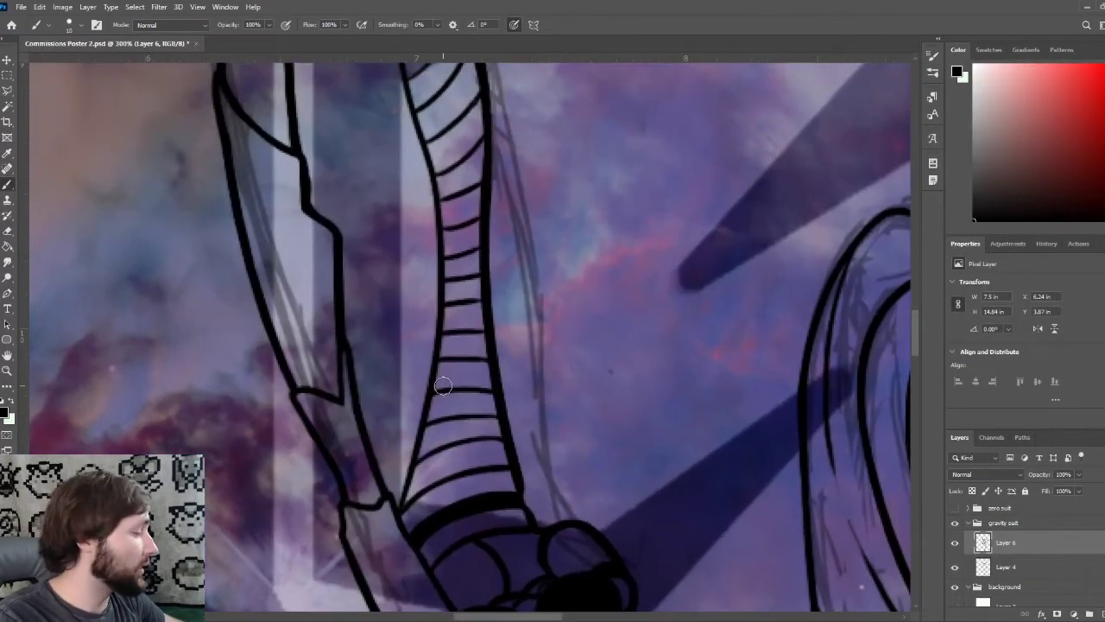
key("bracketright")
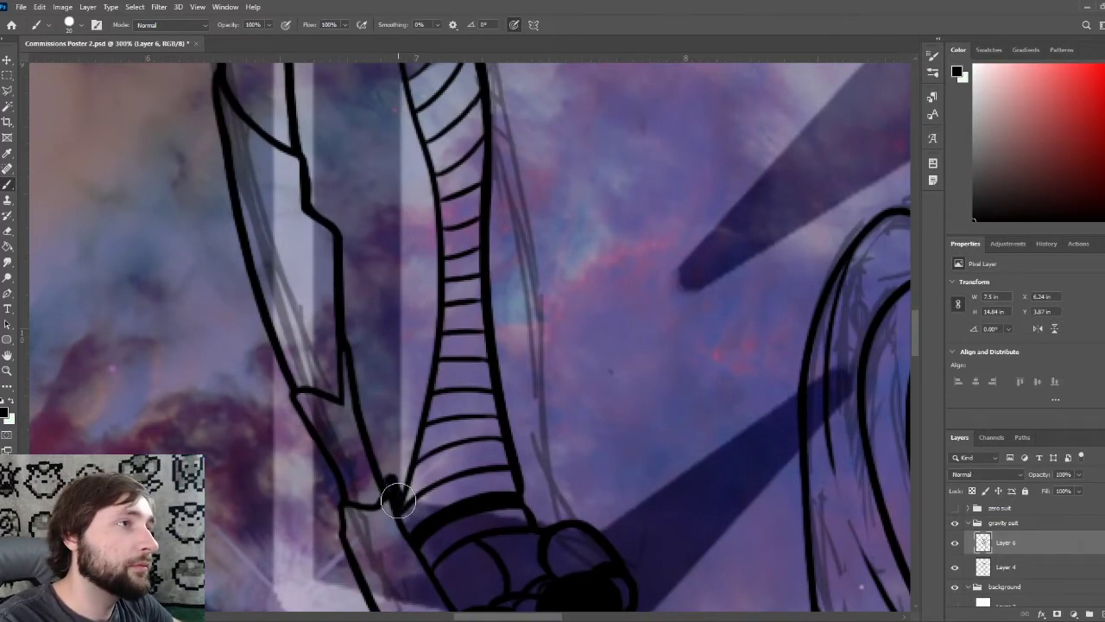
mouse_move(370, 408)
left_mouse_down()
mouse_move(346, 223)
mouse_move(365, 341)
mouse_move(386, 207)
mouse_move(400, 207)
mouse_move(421, 234)
mouse_move(430, 226)
mouse_move(434, 259)
mouse_move(425, 354)
mouse_move(399, 331)
mouse_move(377, 377)
mouse_move(378, 394)
mouse_move(403, 411)
mouse_move(393, 446)
left_mouse_up()
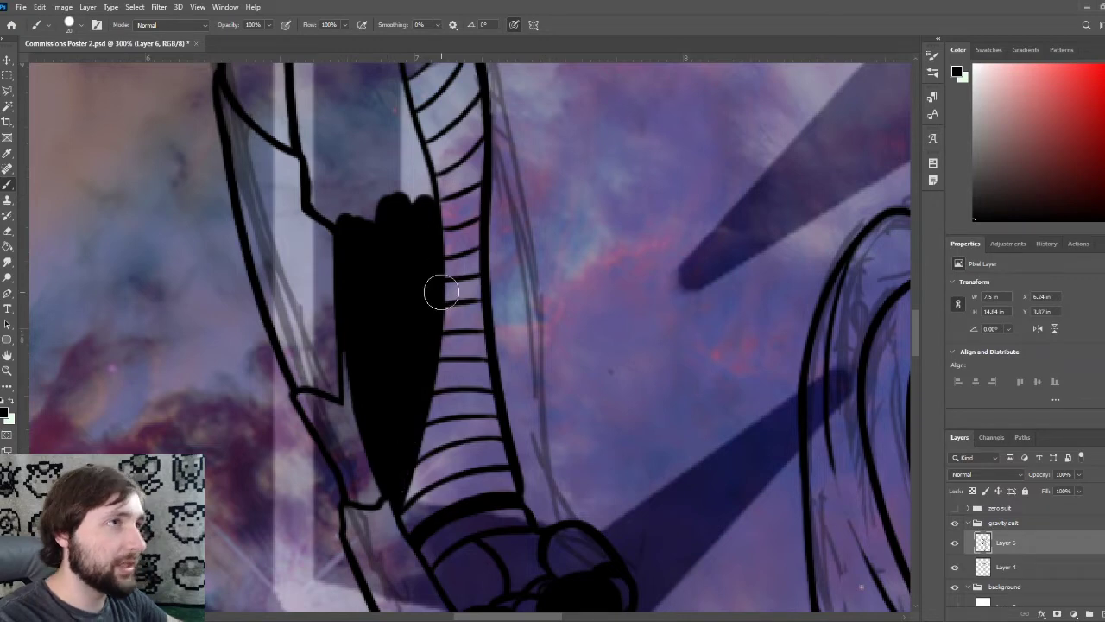
Extend the solid black fill up the rest of the forearm, between the outer armor edge and the banded section, to beside the elbow disc
left_click_drag(436, 241, 479, 436)
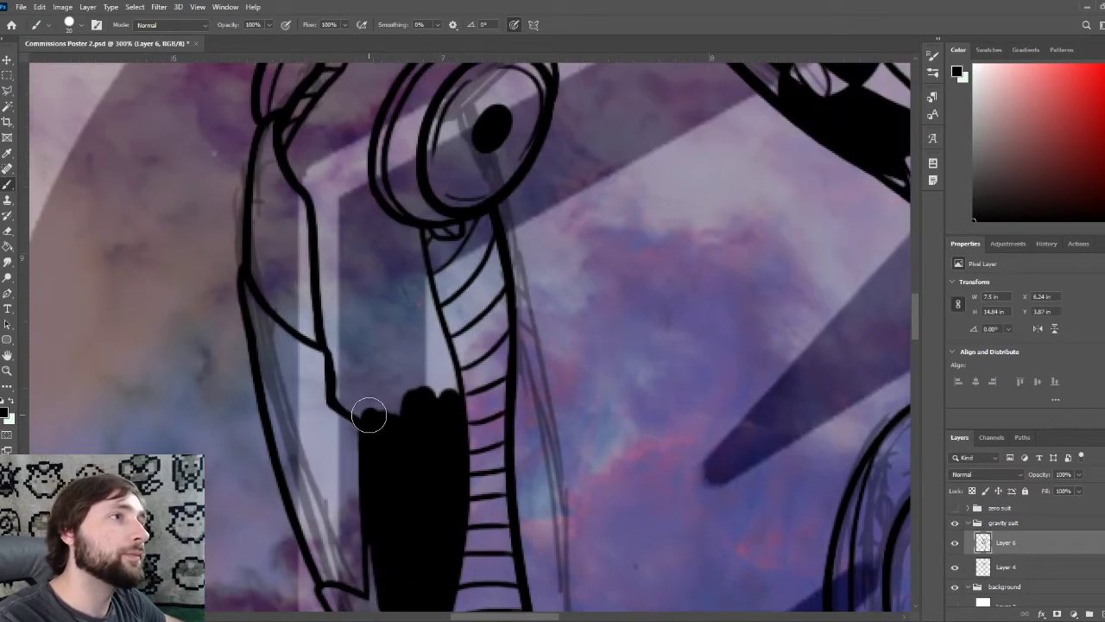
mouse_move(341, 386)
left_mouse_down()
mouse_move(325, 271)
mouse_move(354, 373)
left_mouse_up()
mouse_move(369, 417)
left_mouse_down()
mouse_move(354, 272)
mouse_move(429, 398)
mouse_move(438, 345)
mouse_move(413, 259)
mouse_move(417, 285)
mouse_move(384, 254)
mouse_move(460, 336)
mouse_move(477, 419)
left_mouse_up()
mouse_move(365, 394)
left_mouse_down()
mouse_move(372, 406)
mouse_move(354, 406)
mouse_move(337, 311)
left_mouse_up()
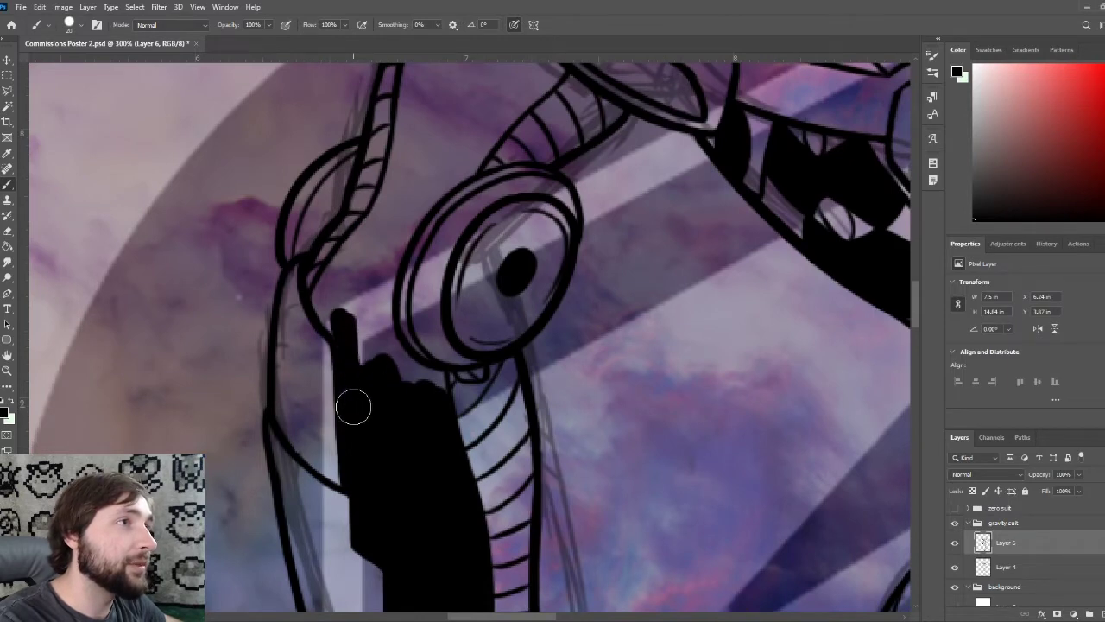
mouse_move(362, 363)
left_mouse_down()
mouse_move(371, 307)
mouse_move(393, 302)
left_mouse_up()
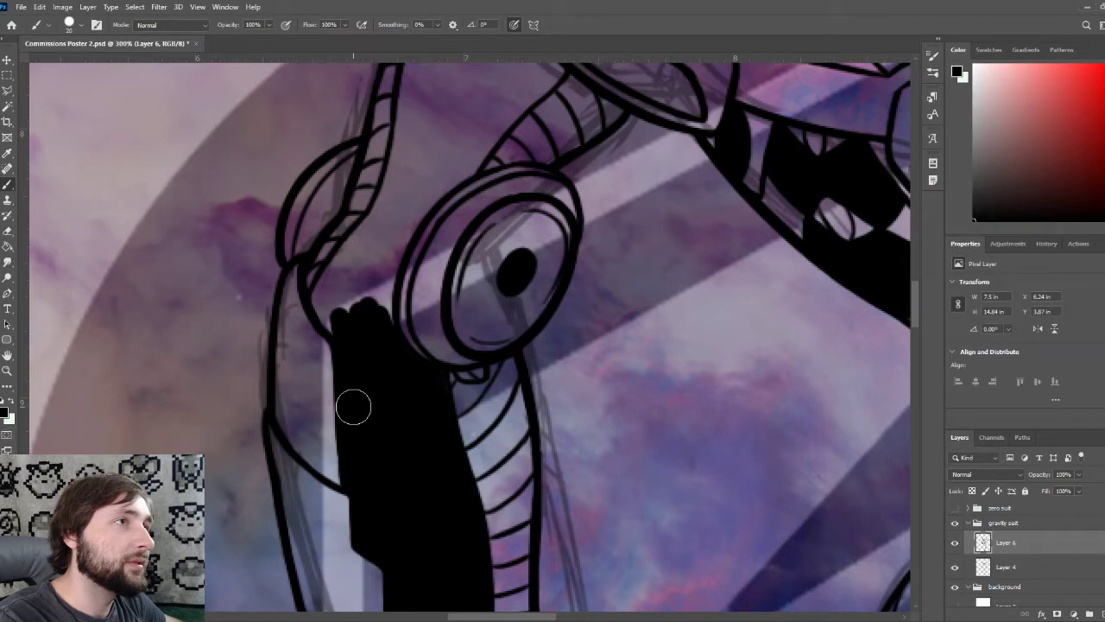
Fill the gap between the elbow disc and the outer banded strip with black, and thicken the short arm section's upper edge
left_click_drag(441, 295, 481, 384)
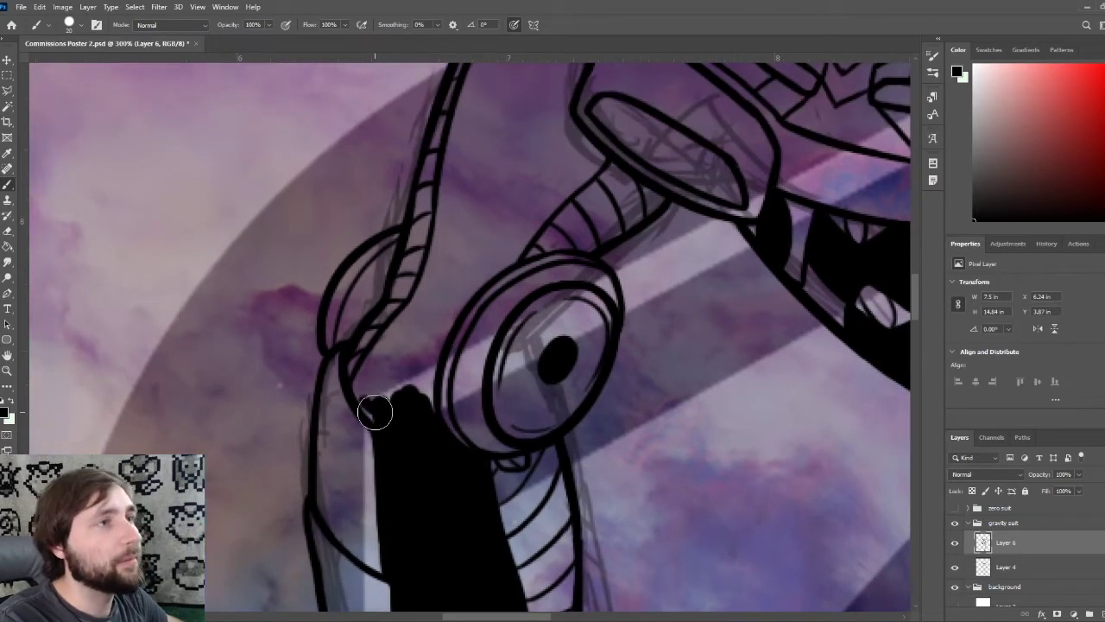
mouse_move(375, 412)
left_mouse_down()
mouse_move(404, 344)
mouse_move(387, 357)
mouse_move(426, 419)
left_mouse_up()
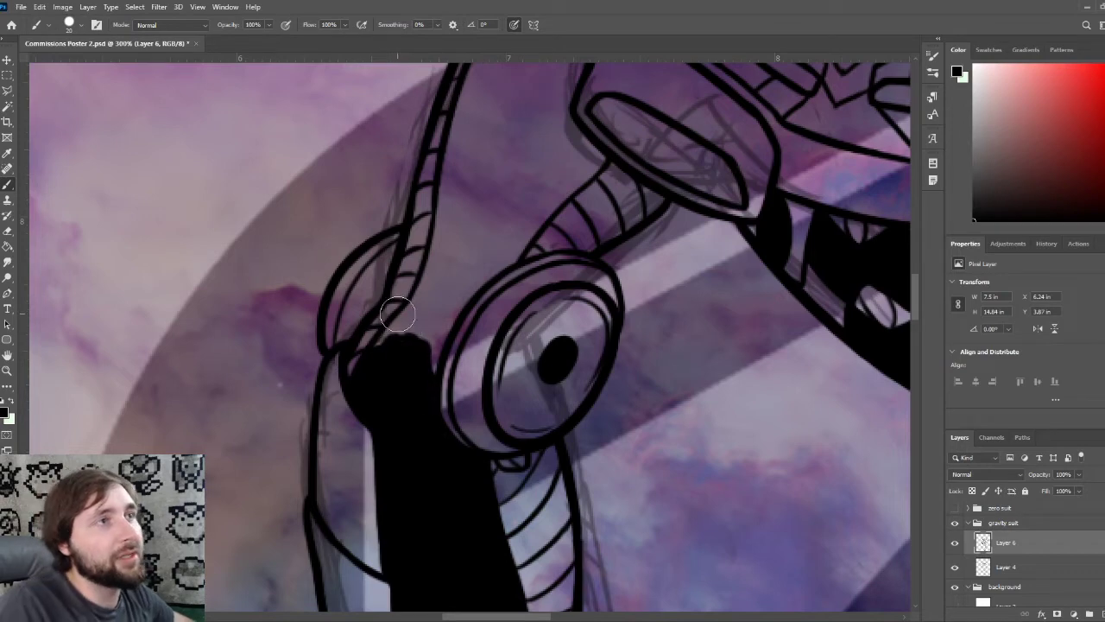
mouse_move(379, 352)
left_mouse_down()
mouse_move(398, 325)
mouse_move(377, 351)
left_mouse_up()
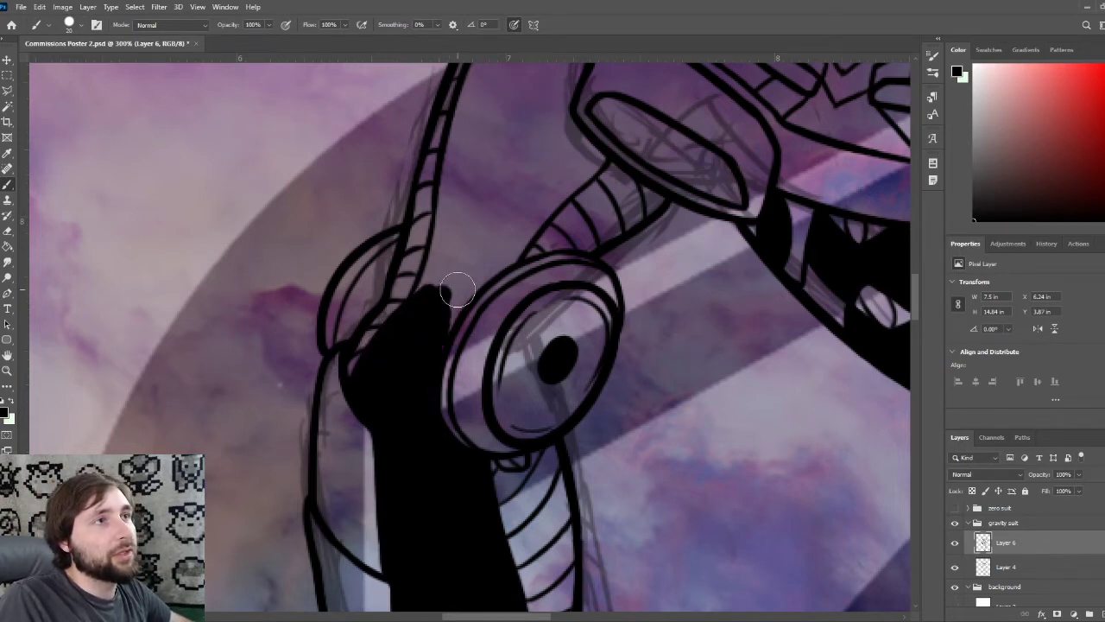
left_click_drag(447, 320, 474, 274)
left_click_drag(508, 238, 437, 402)
mouse_move(391, 452)
left_mouse_down()
mouse_move(451, 403)
mouse_move(440, 423)
mouse_move(523, 322)
left_mouse_up()
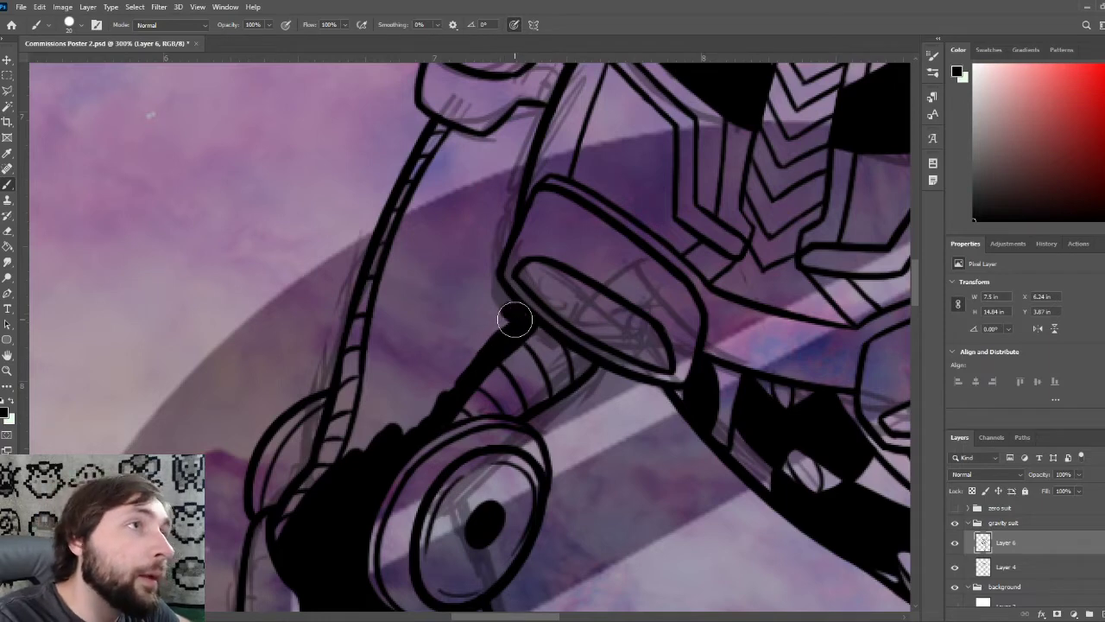
Fill the lower part of the upper arm with black between the narrow banded strip and the torso armor plate's corner
mouse_move(515, 321)
left_mouse_down()
mouse_move(479, 285)
mouse_move(484, 266)
left_mouse_up()
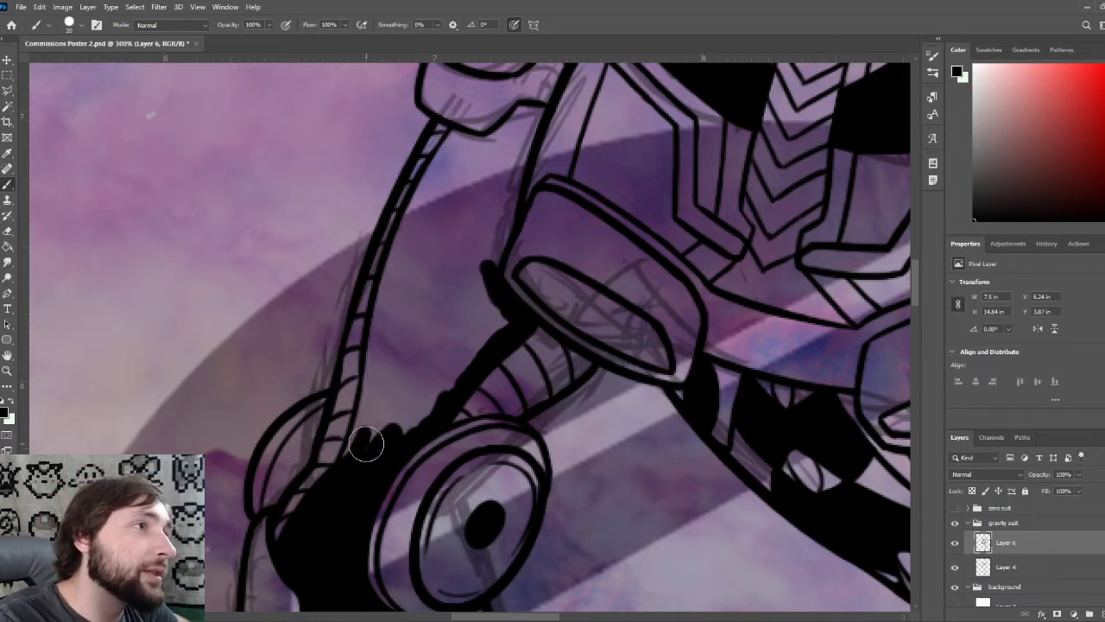
left_click_drag(366, 444, 383, 307)
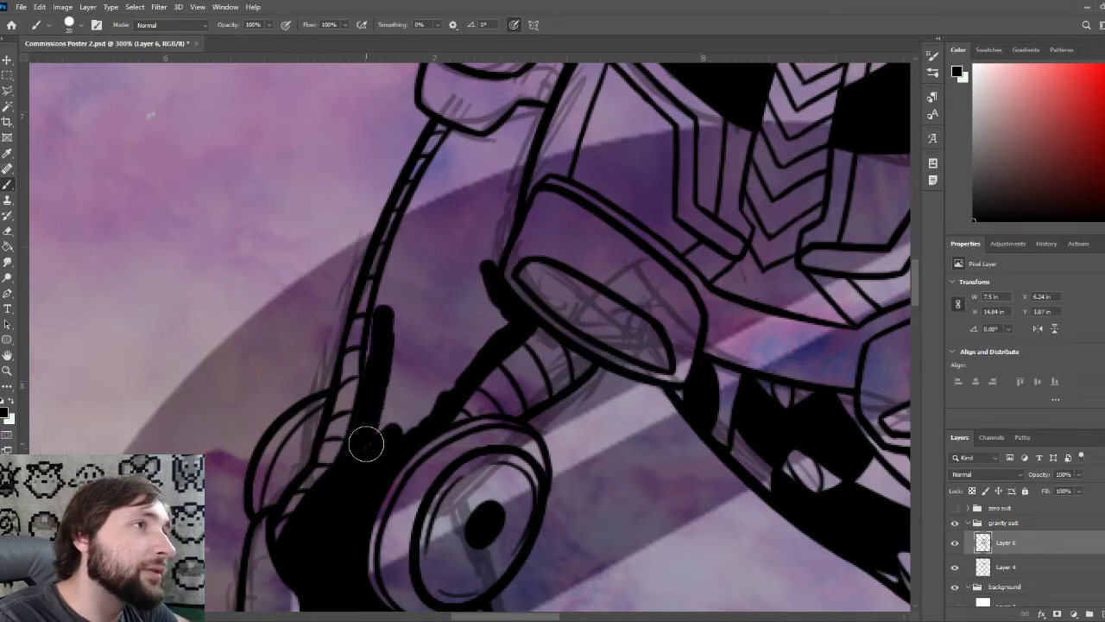
mouse_move(366, 444)
left_mouse_down()
mouse_move(386, 421)
mouse_move(399, 343)
mouse_move(438, 363)
mouse_move(464, 321)
mouse_move(500, 295)
left_mouse_up()
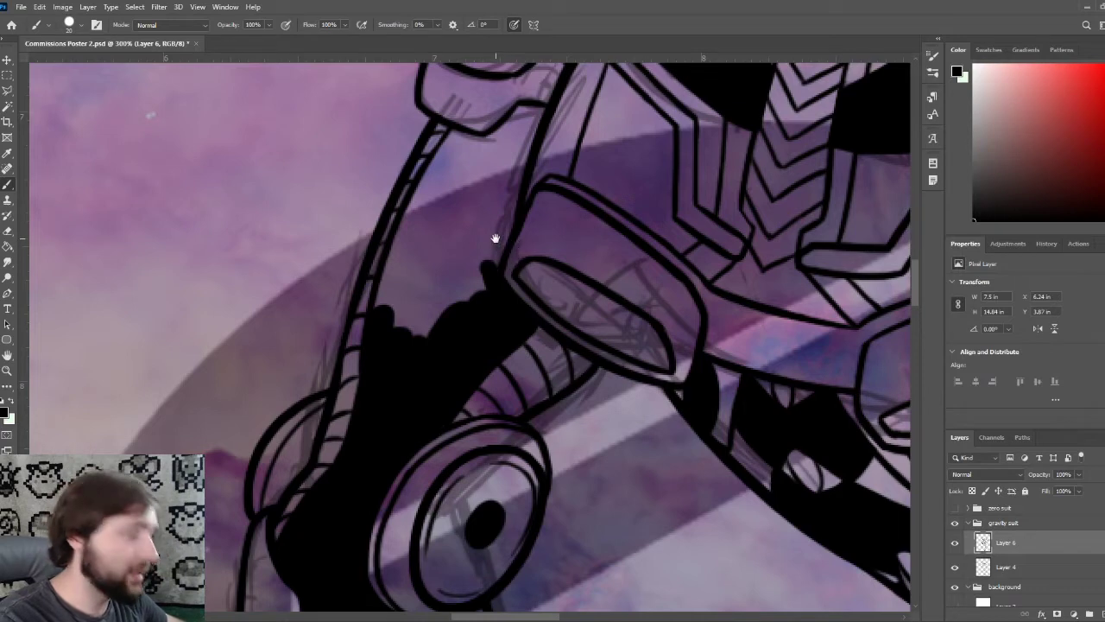
Fill the remaining upper arm with solid black up to the underside of the shoulder armor and along the torso edge
left_click_drag(493, 237, 504, 319)
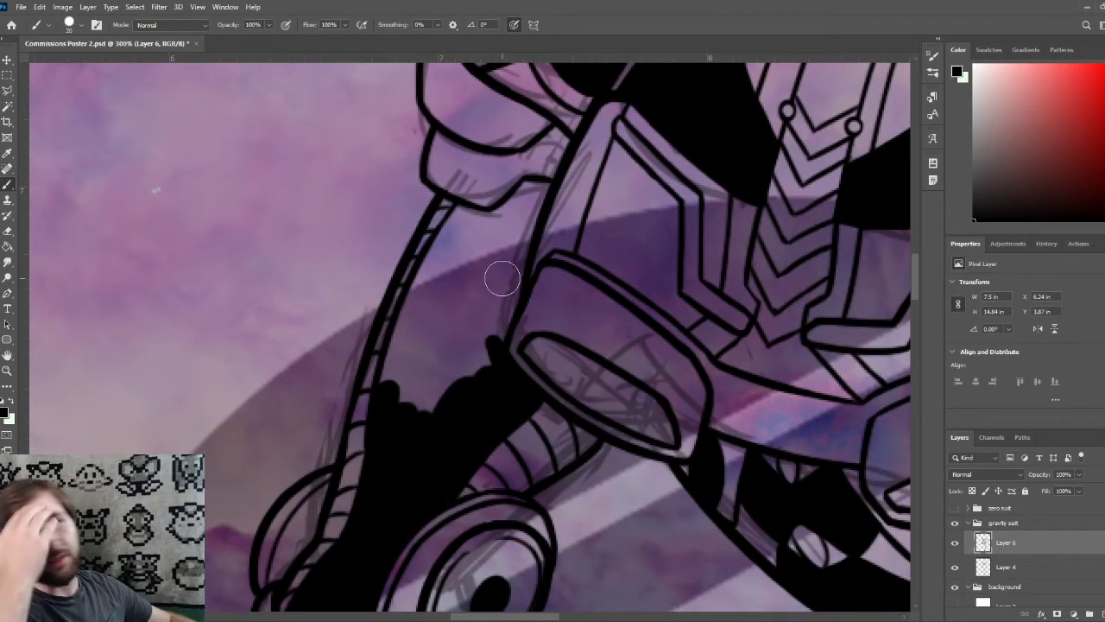
mouse_move(395, 346)
left_mouse_down()
mouse_move(402, 375)
mouse_move(442, 242)
mouse_move(402, 368)
mouse_move(456, 298)
mouse_move(475, 302)
mouse_move(488, 328)
mouse_move(505, 321)
mouse_move(519, 233)
mouse_move(475, 350)
mouse_move(445, 344)
mouse_move(453, 354)
mouse_move(432, 361)
mouse_move(482, 364)
mouse_move(499, 316)
left_mouse_up()
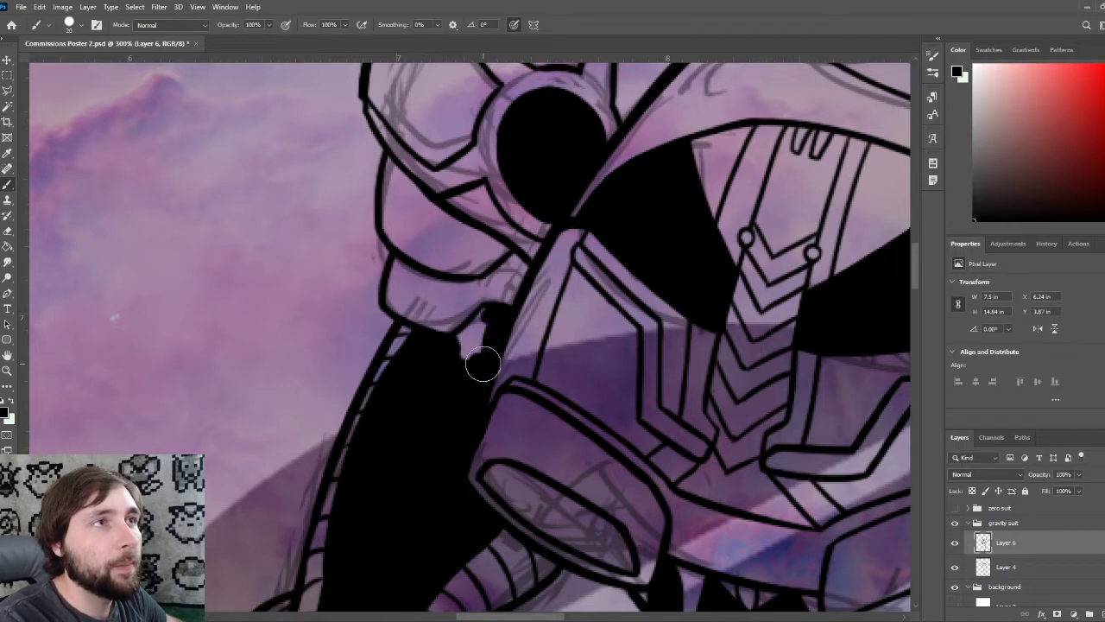
left_click_drag(482, 364, 482, 364)
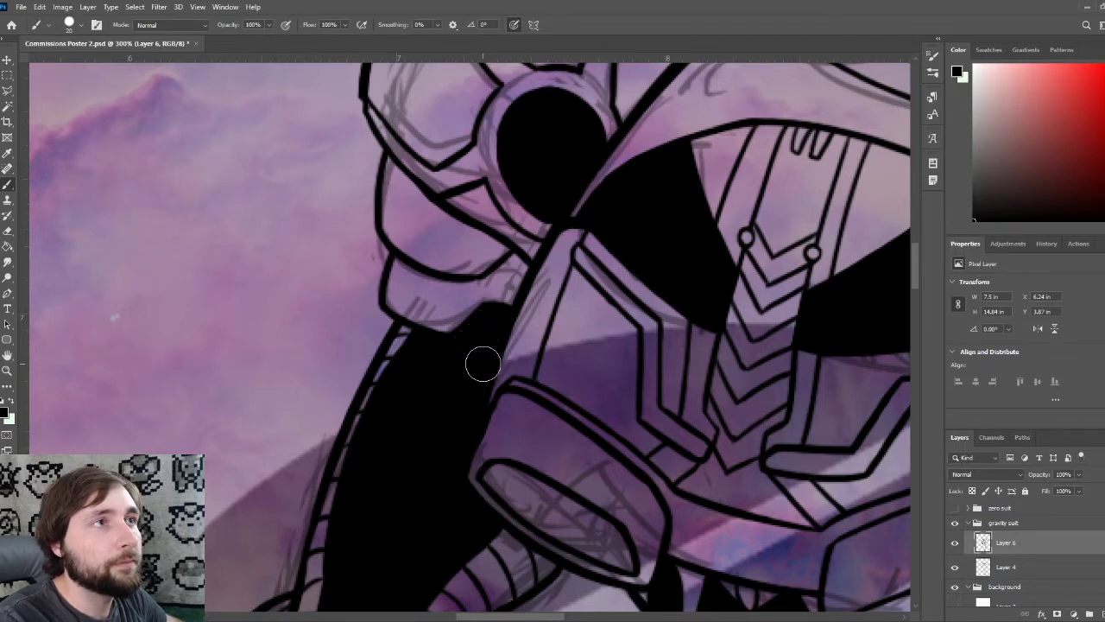
Examine the black-filled arm against the rest of the armored figure
key("ctrl+minus")
left_click_drag(471, 466, 432, 381)
key("ctrl+minus")
left_click_drag(521, 508, 447, 386)
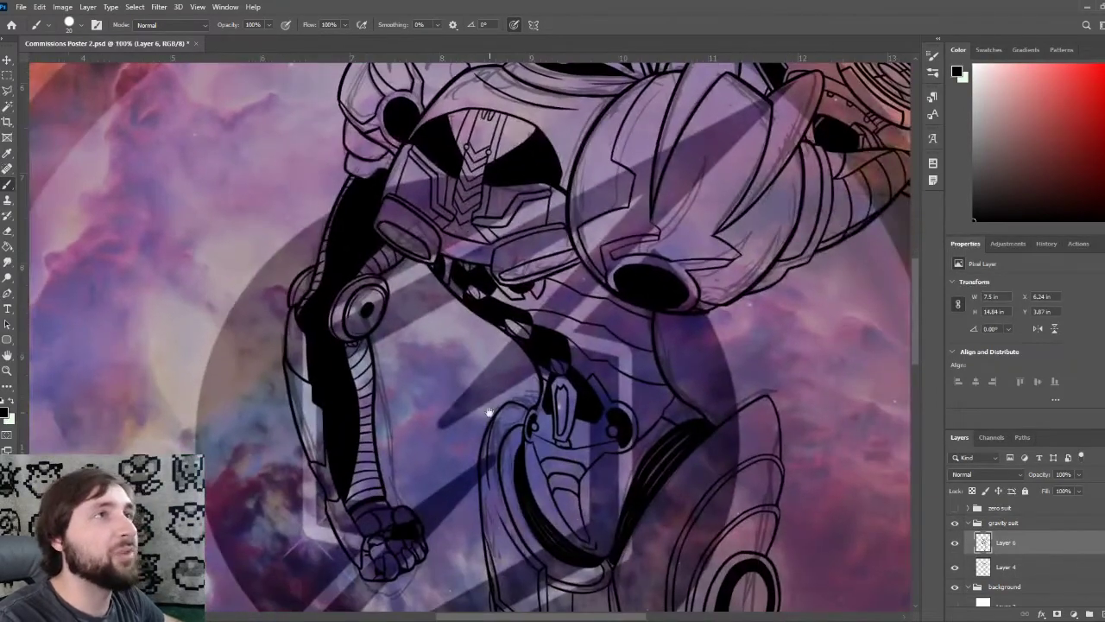
left_click_drag(587, 499, 488, 380)
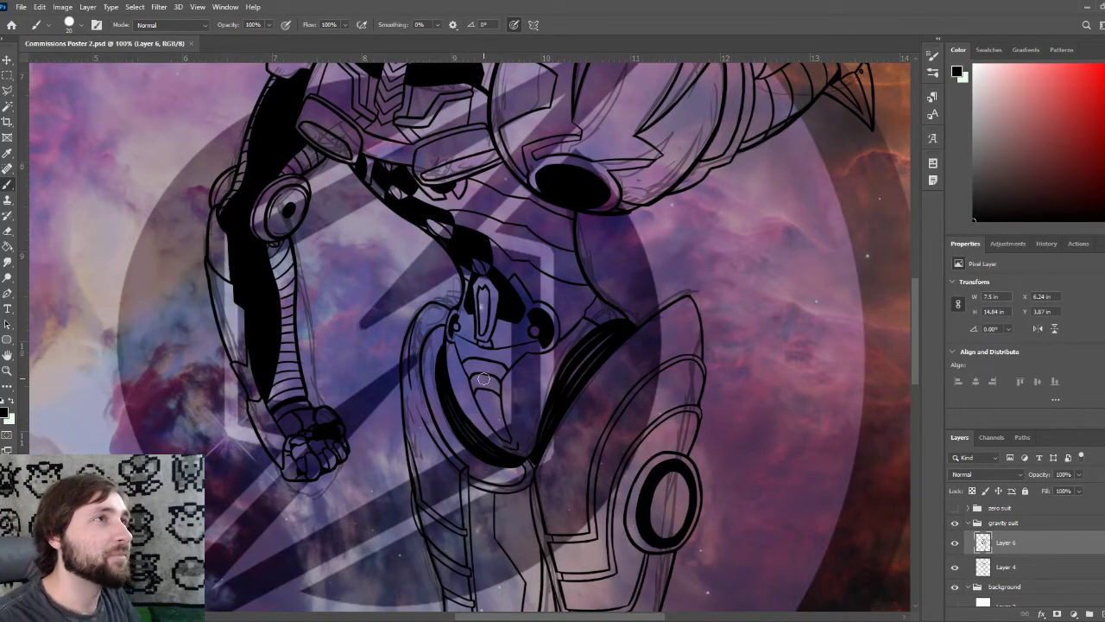
key("ctrl+minus")
left_click_drag(509, 370, 519, 418)
key("ctrl+plus")
key("ctrl+plus")
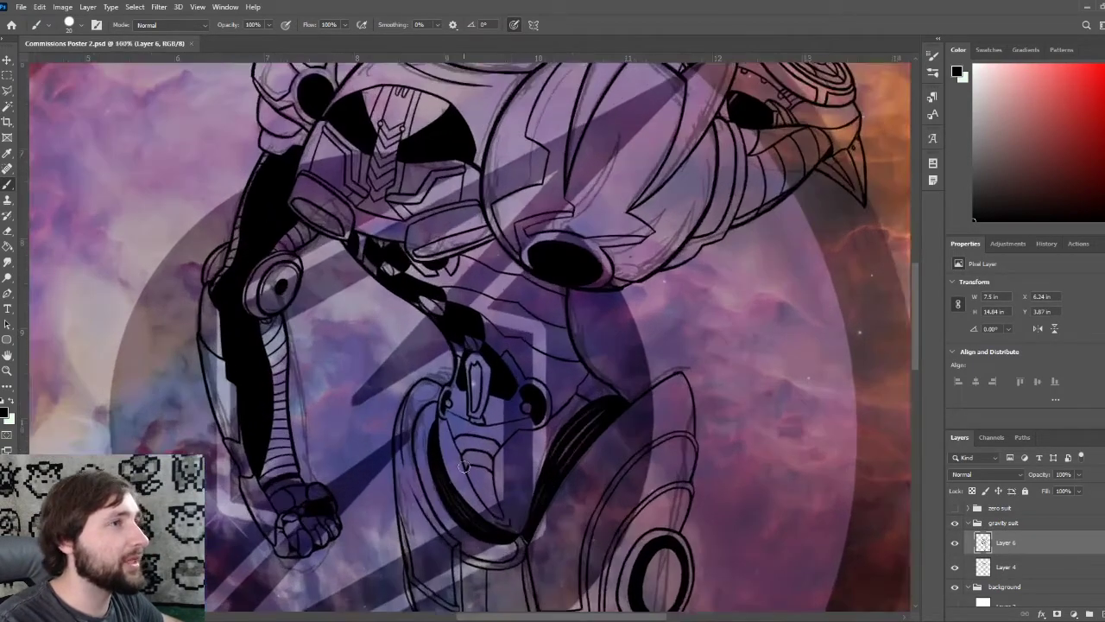
Clear the solid black patch on the clenched fist below the thumb, leaving an outlined finger shape with a thick upper edge
left_click_drag(405, 495, 564, 236)
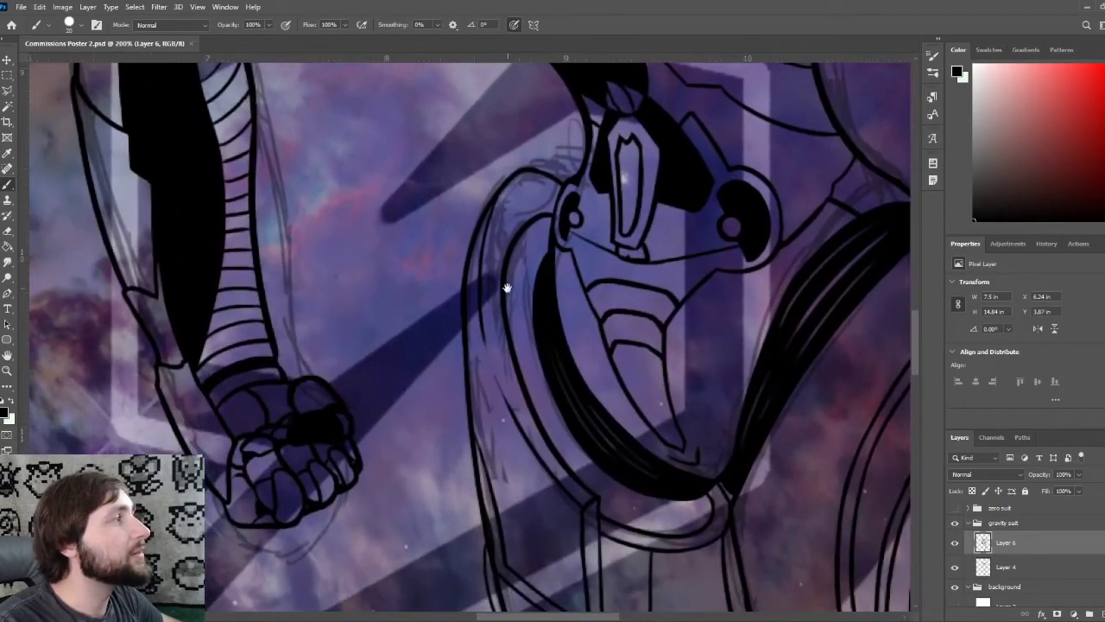
key("ctrl+plus")
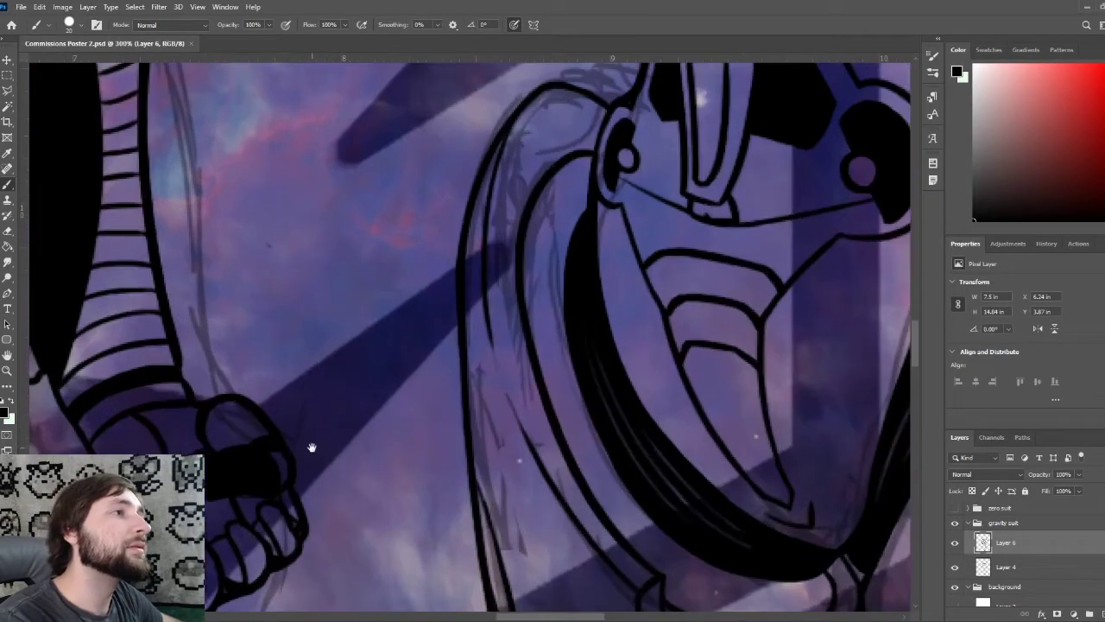
left_click_drag(311, 446, 597, 351)
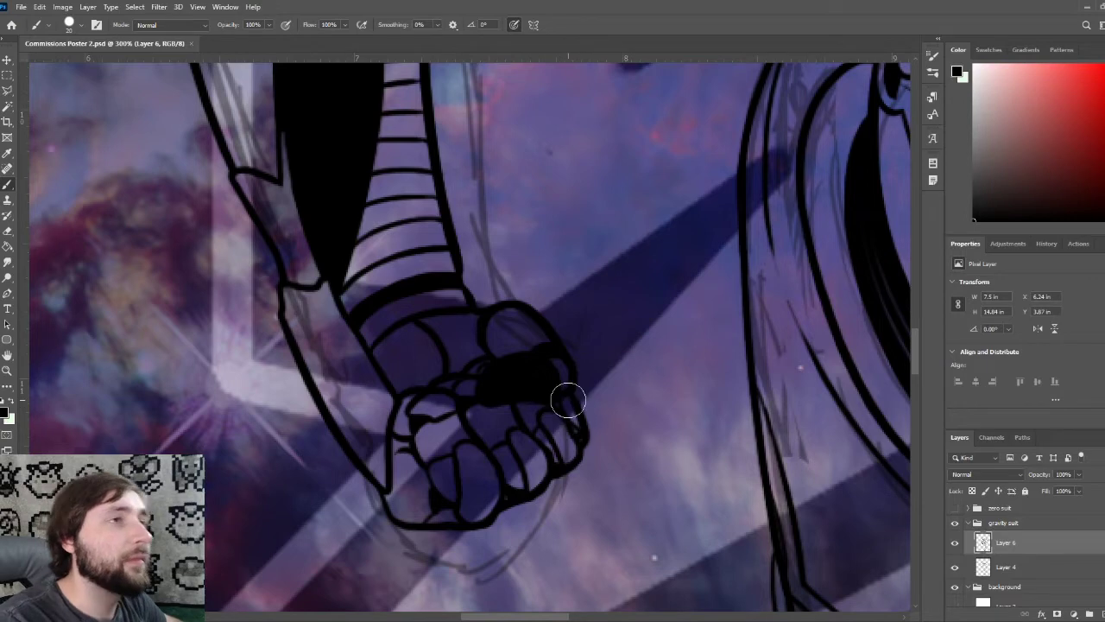
scroll(561, 404, "up", 1)
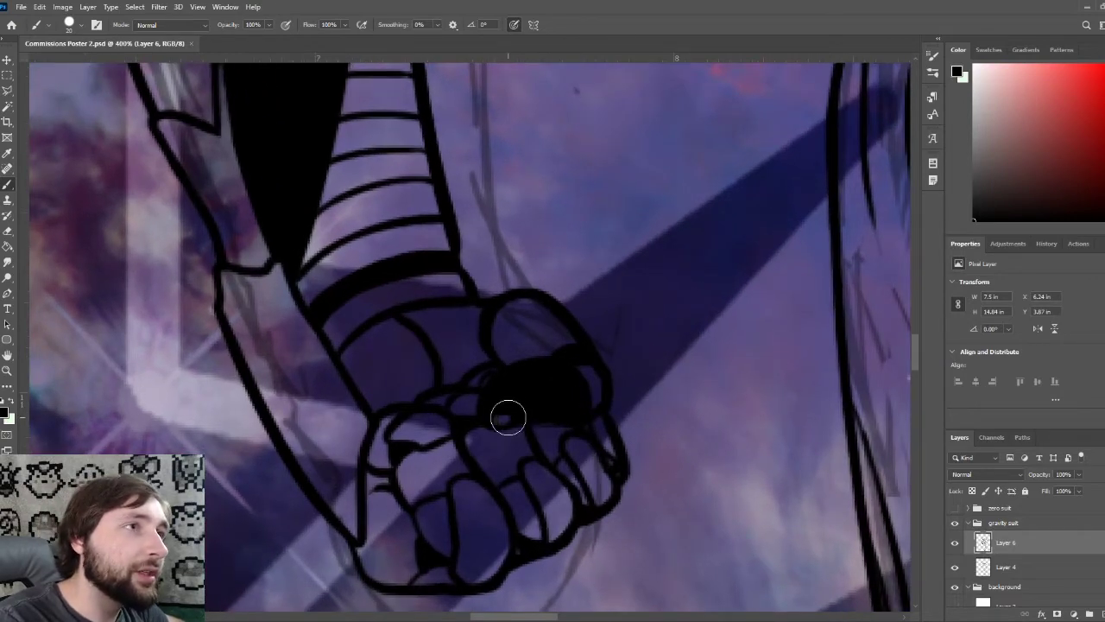
mouse_move(508, 399)
left_mouse_down()
mouse_move(566, 394)
mouse_move(578, 399)
mouse_move(568, 410)
left_mouse_up()
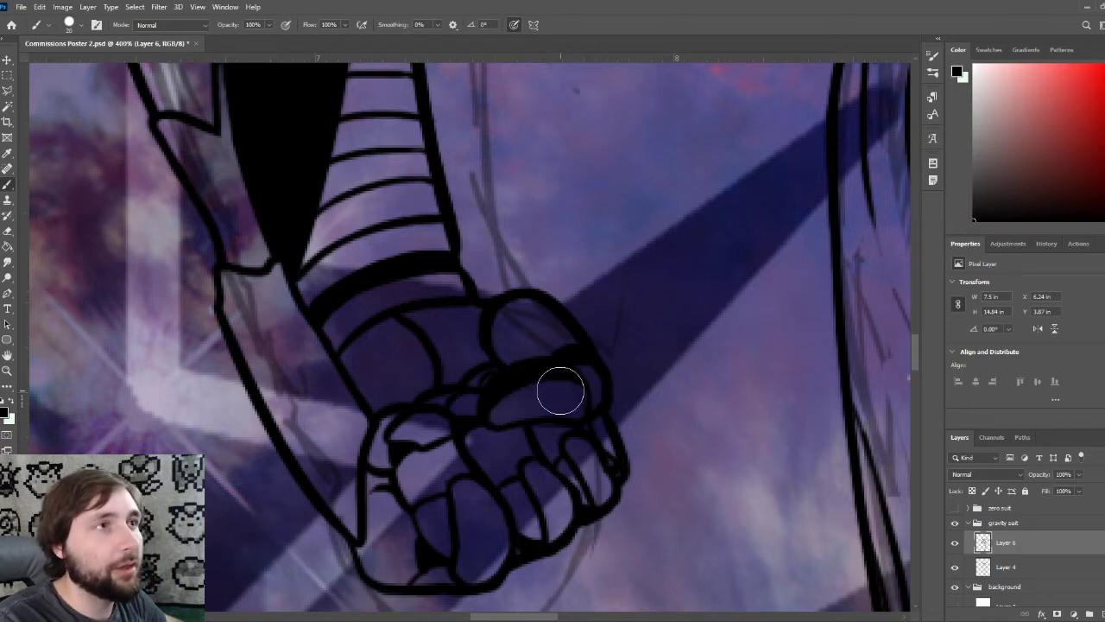
scroll(628, 348, "down", 1)
key("ctrl+minus")
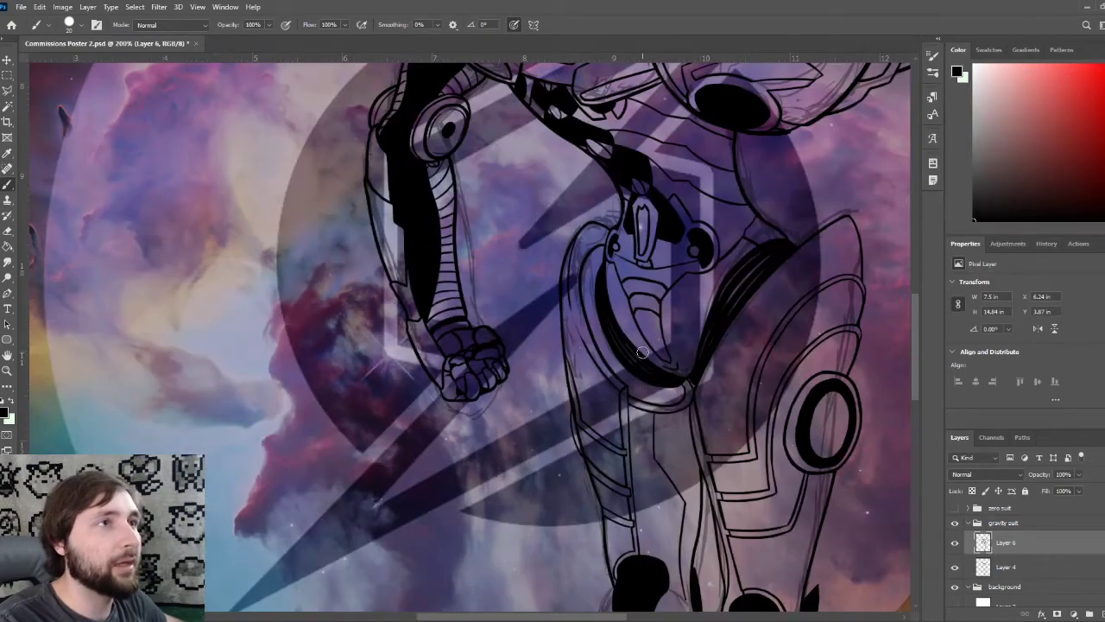
Compare the gravity suit line art with the zero suit artwork shown and hidden
left_click_drag(614, 451, 571, 426)
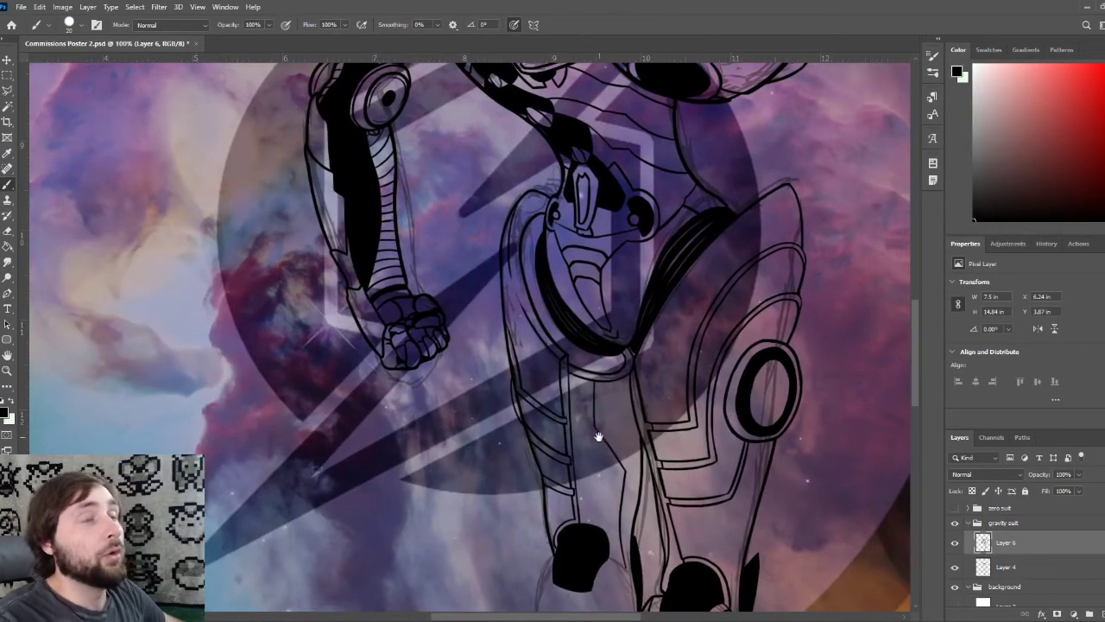
key("ctrl+minus")
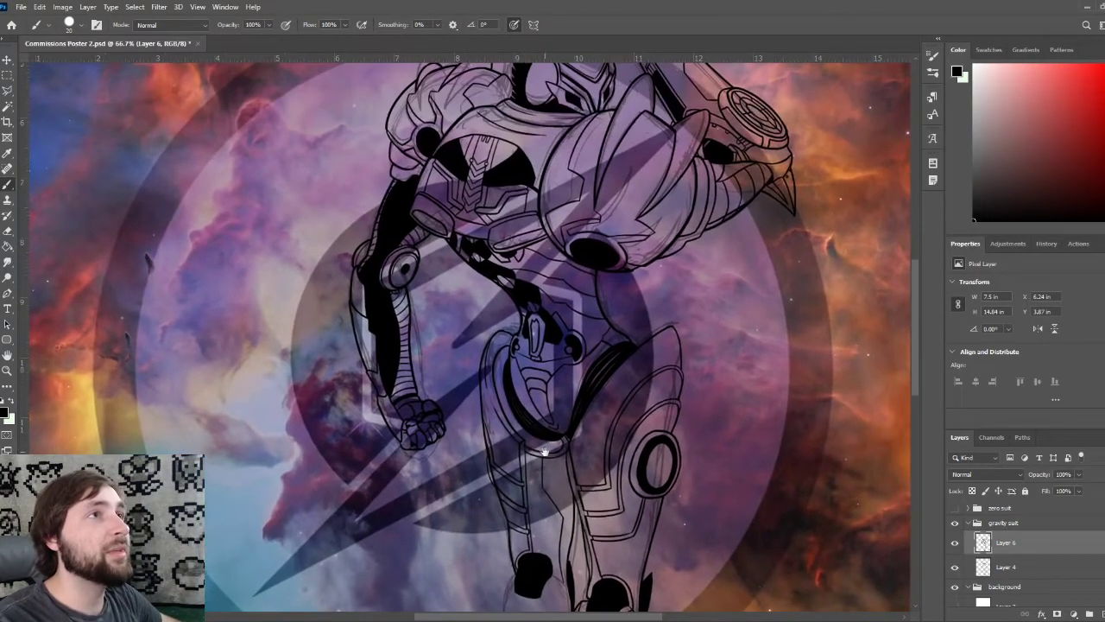
left_click_drag(568, 530, 535, 515)
left_click(955, 509)
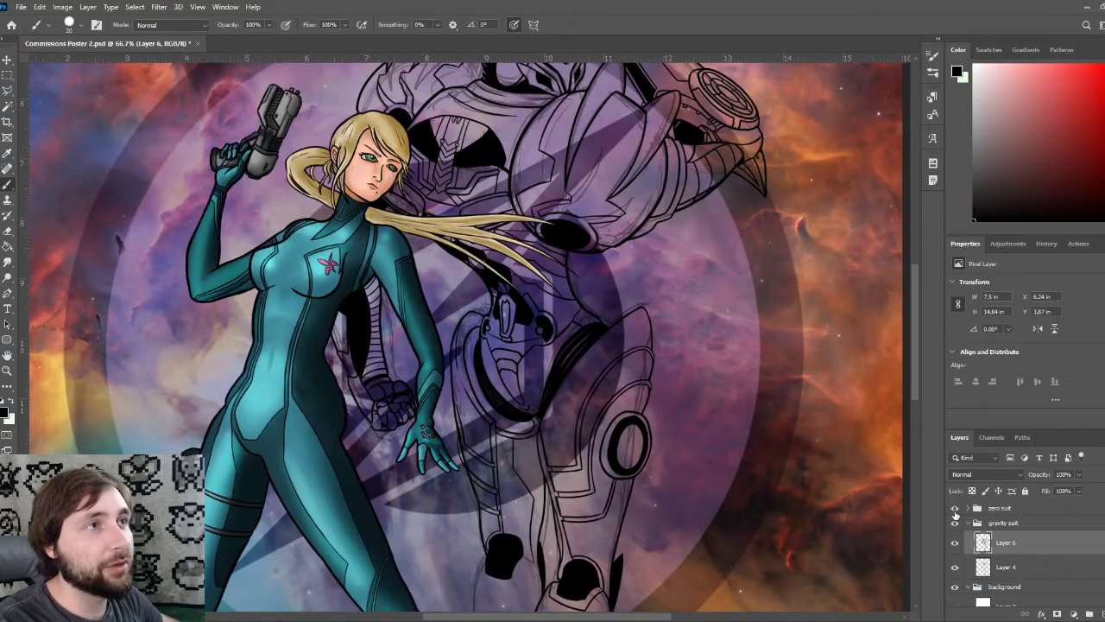
left_click(955, 508)
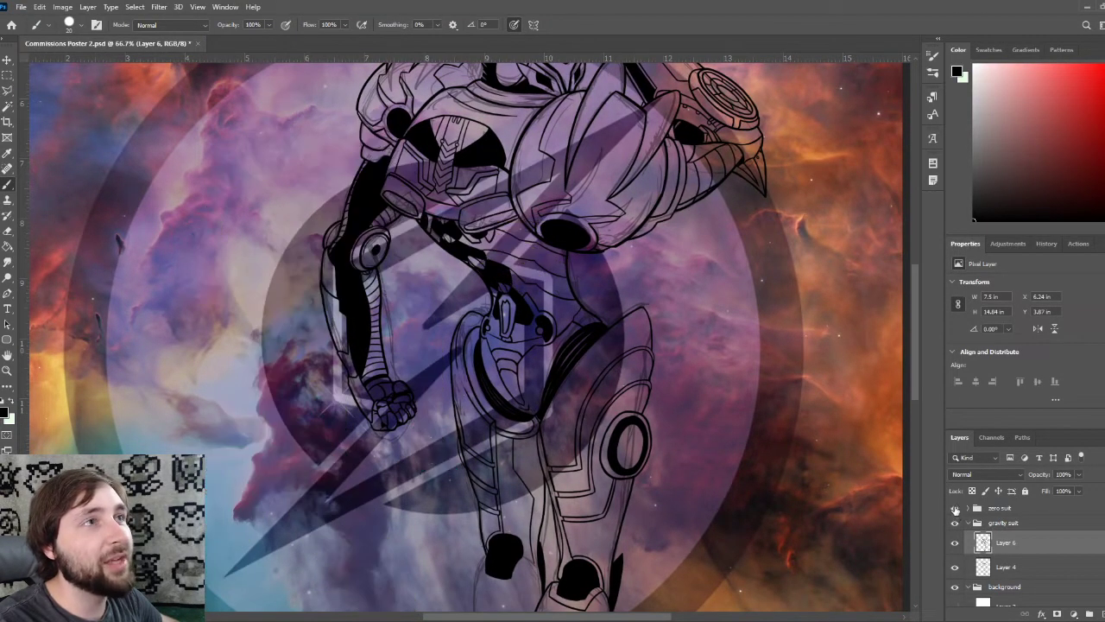
left_click(955, 509)
left_click(955, 509)
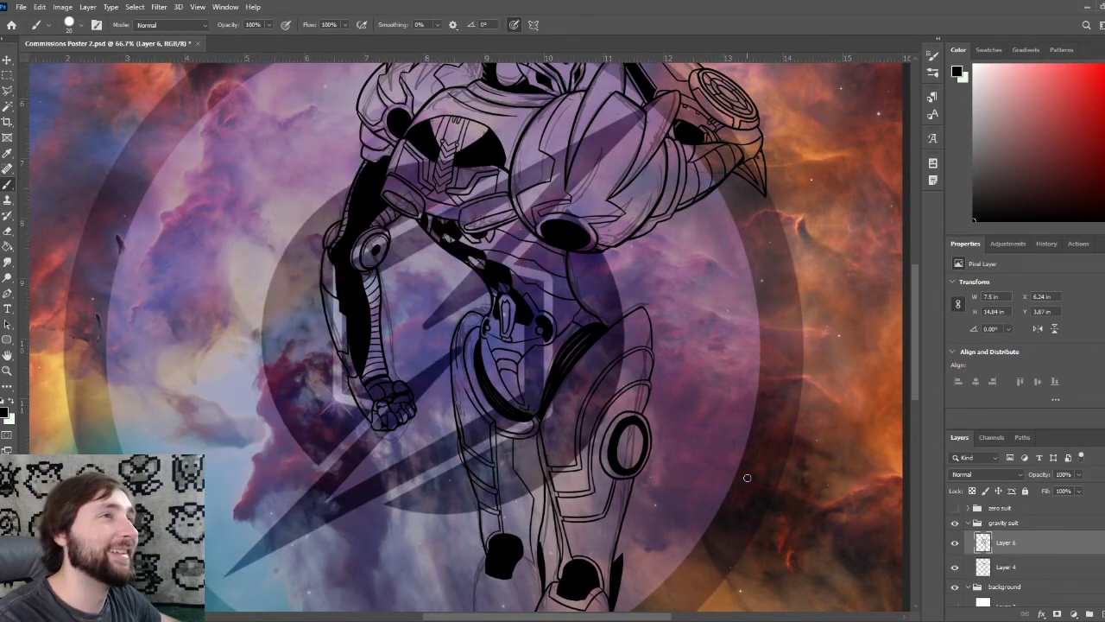
With a smaller brush, ink short black strokes flaring out from both sides of the left leg's solid black knee joint
key("ctrl+plus")
left_click_drag(597, 489, 538, 190)
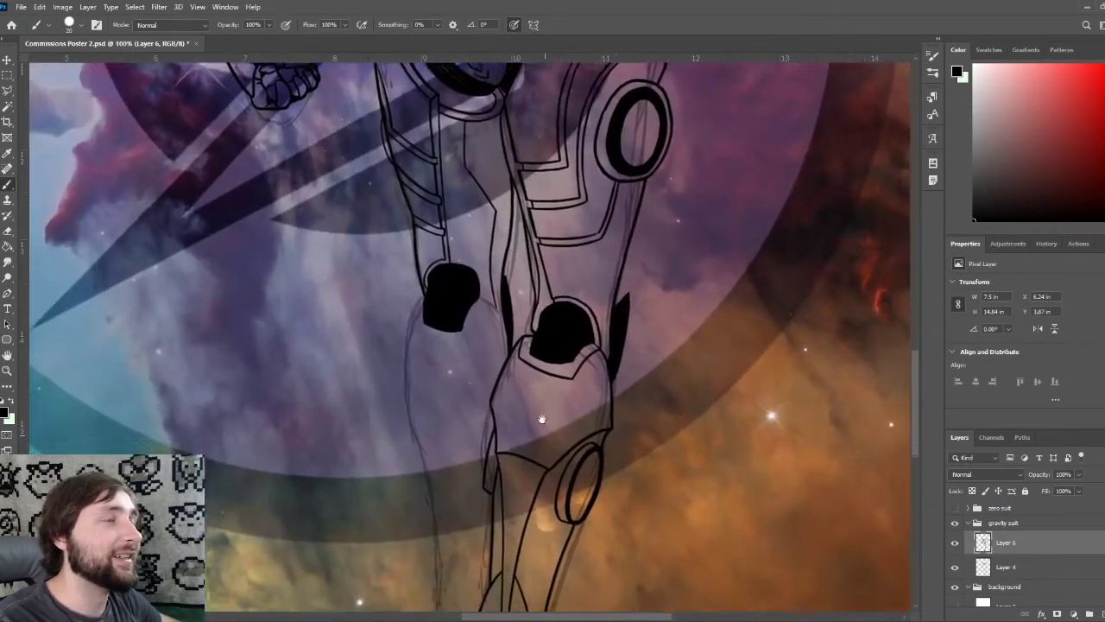
left_click_drag(542, 419, 527, 372)
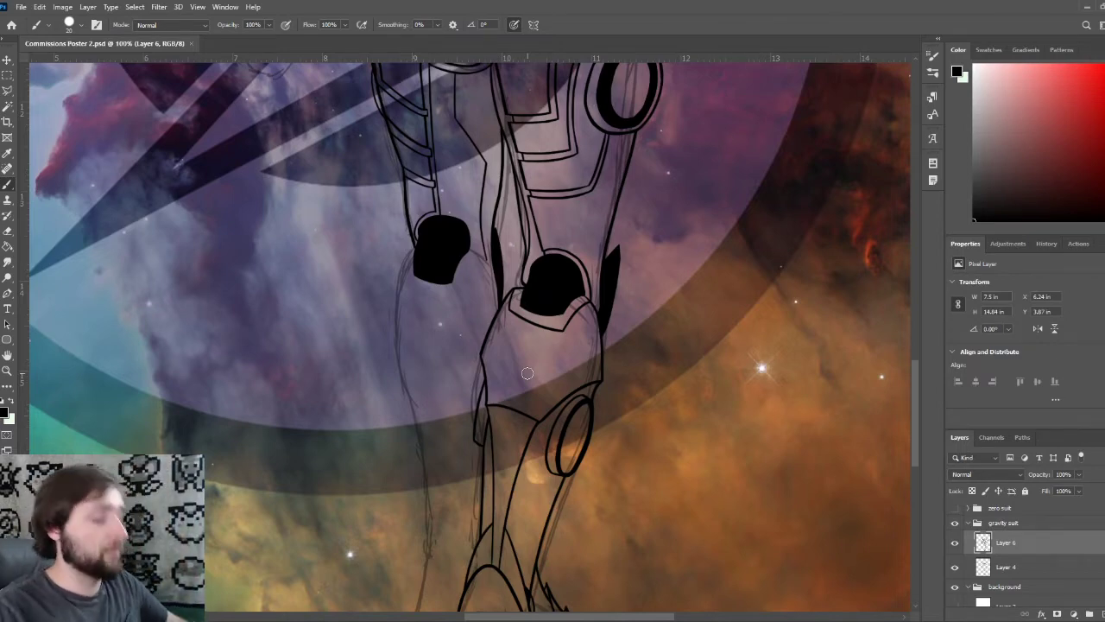
key("ctrl+plus")
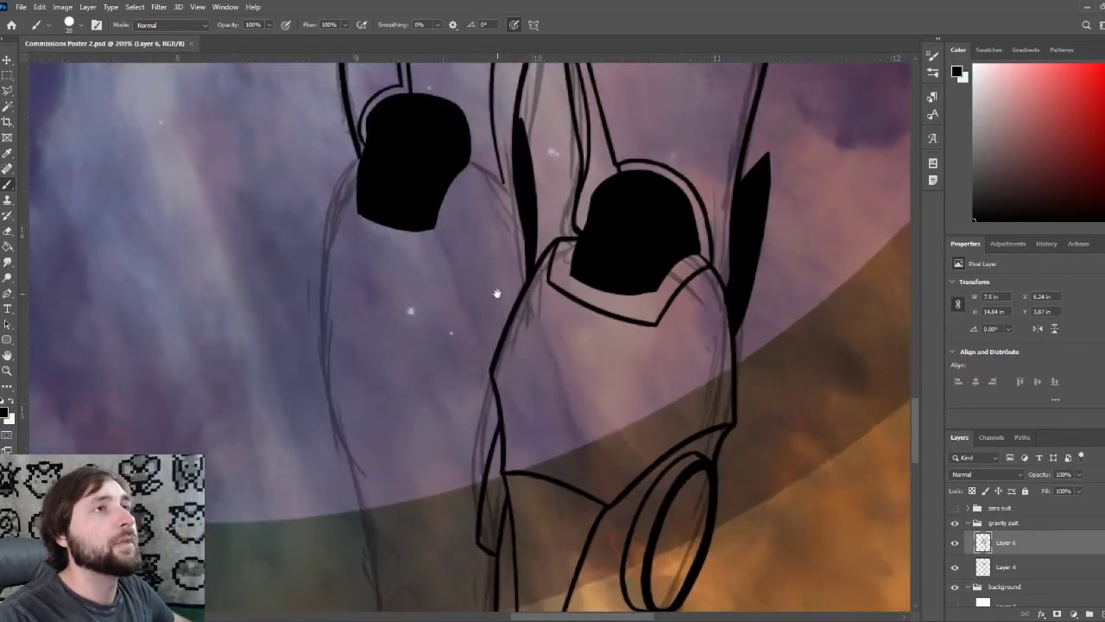
mouse_move(496, 293)
left_mouse_down()
mouse_move(428, 364)
mouse_move(455, 348)
left_mouse_up()
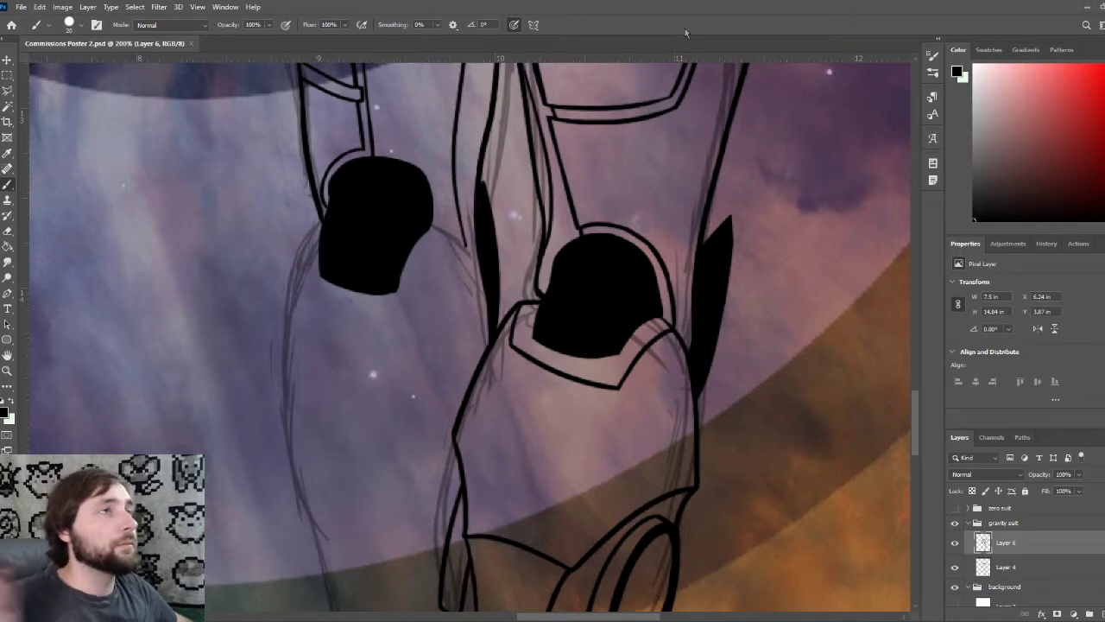
left_click_drag(345, 254, 403, 279)
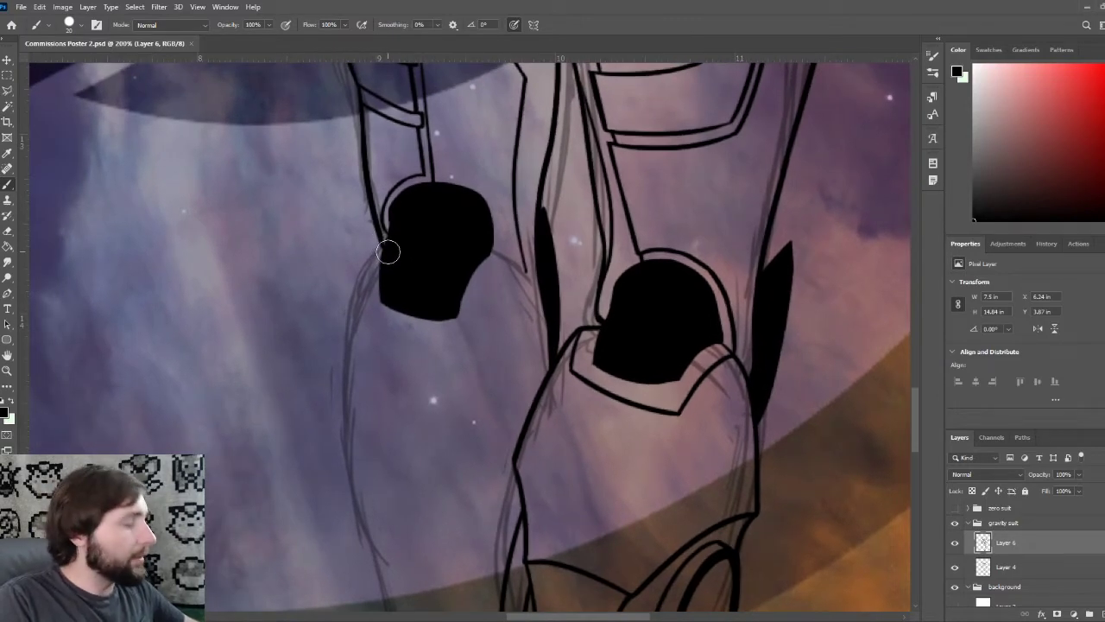
key("bracketleft")
key("bracketleft")
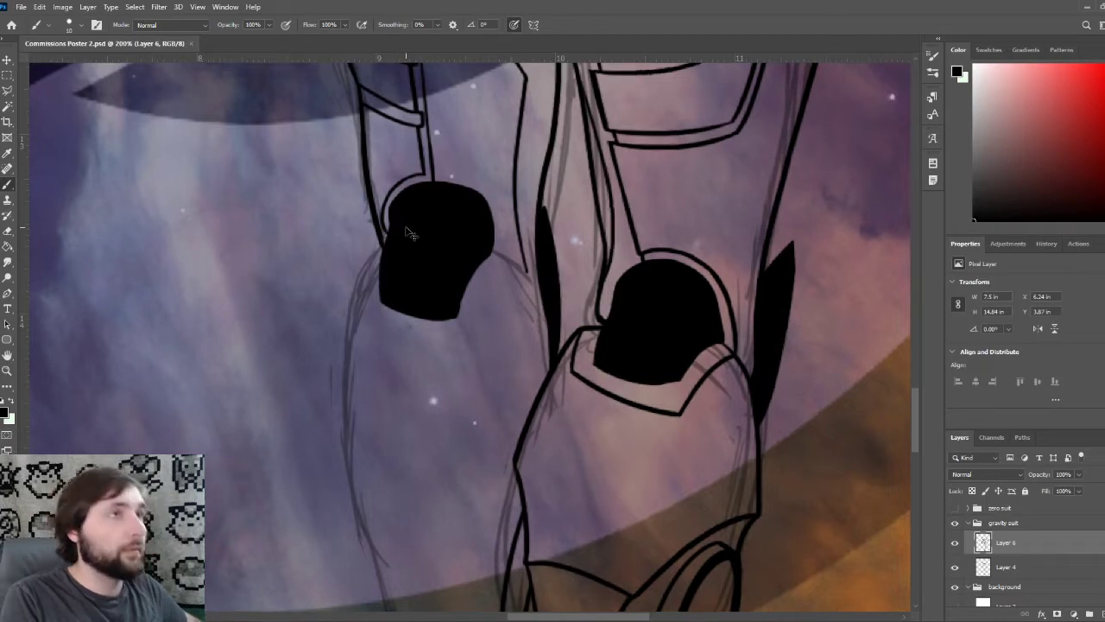
scroll(390, 235, "up", 1)
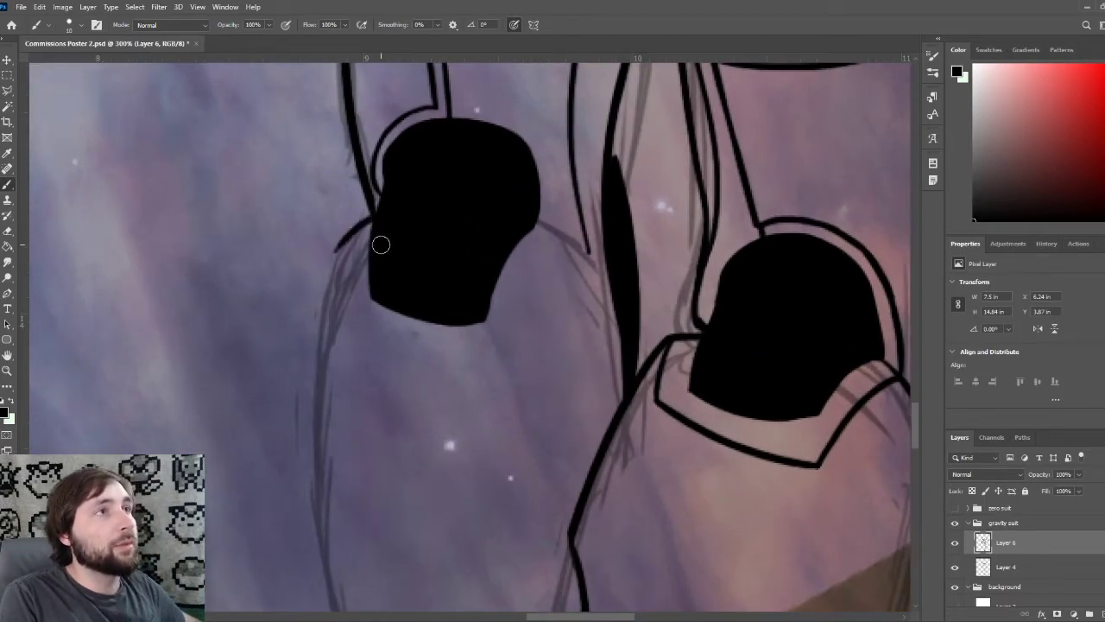
left_click_drag(384, 220, 349, 232)
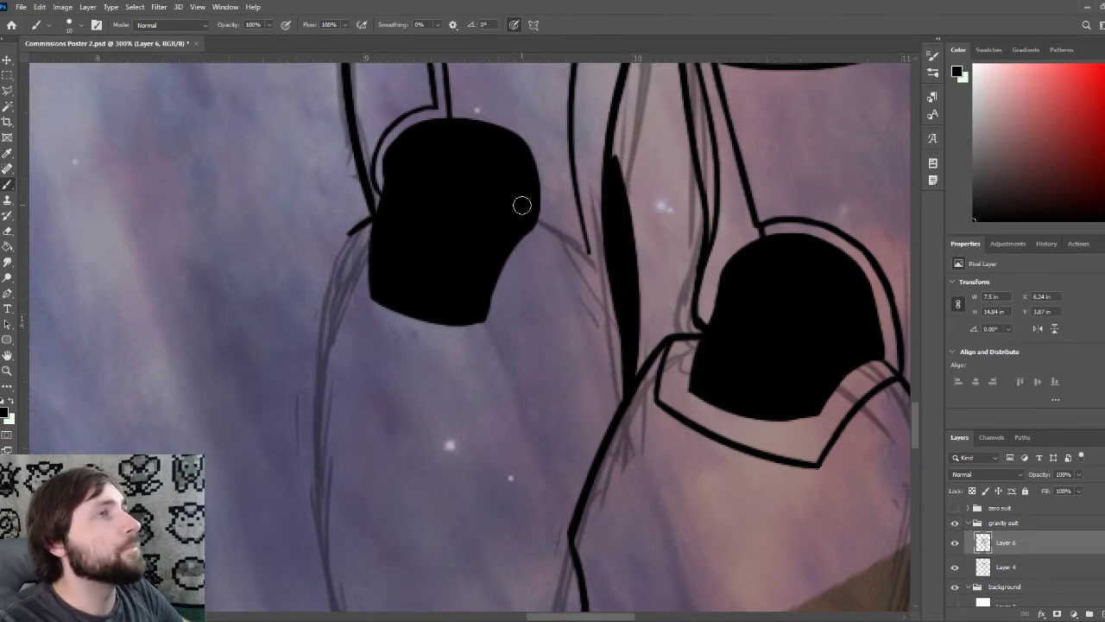
left_click_drag(529, 221, 567, 246)
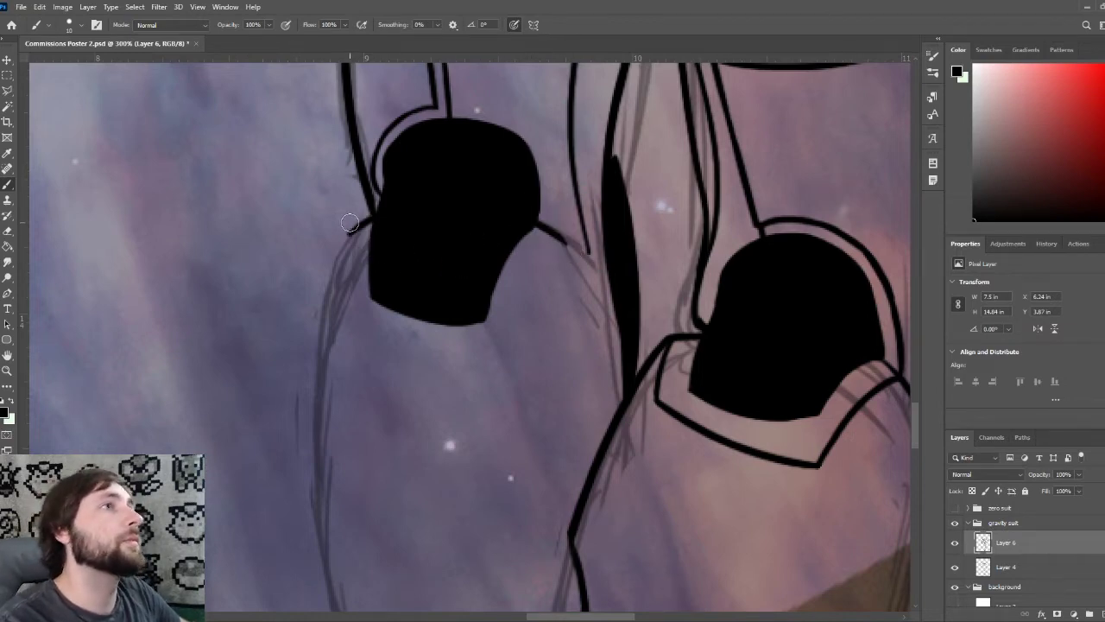
Ink the outer side and the lower edge of the angular collar beneath the left leg's black knee joint
mouse_move(350, 228)
left_mouse_down()
mouse_move(342, 310)
mouse_move(501, 348)
left_mouse_up()
key("ctrl+z")
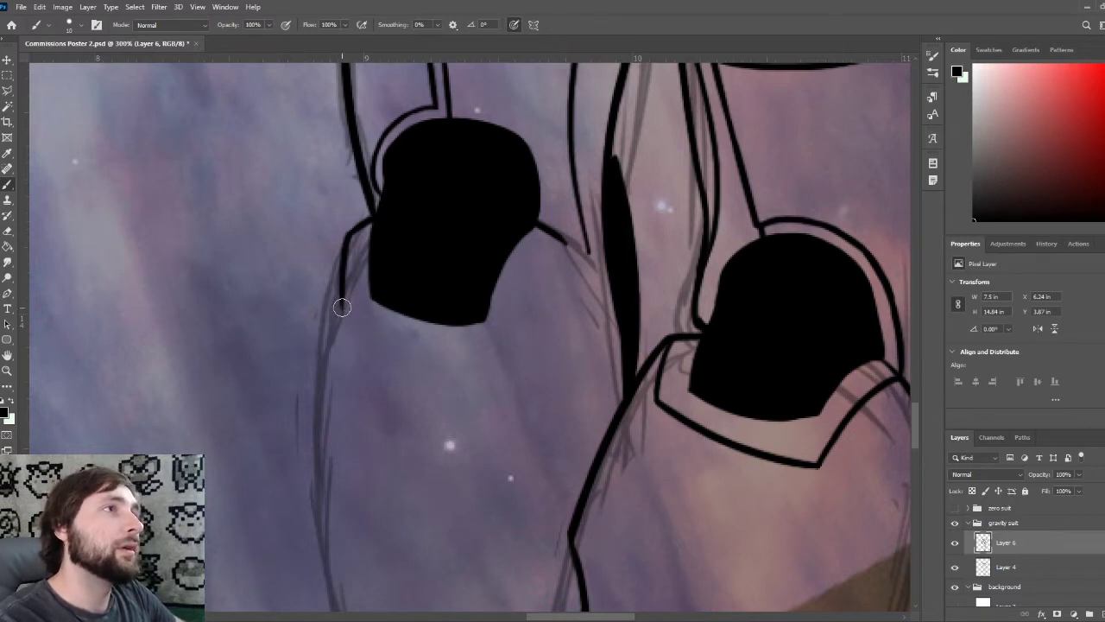
left_click_drag(341, 307, 477, 356)
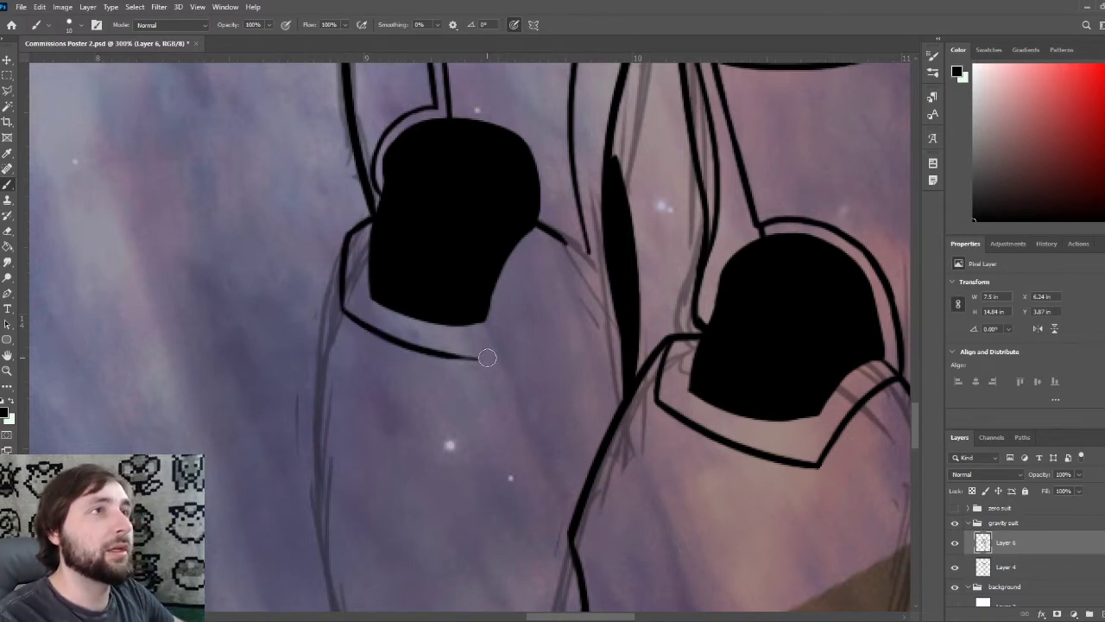
Ink the collar's inner side as a curved line meeting the lower edge in a pointed corner, redrawing it until it fits
left_click_drag(563, 242, 510, 333)
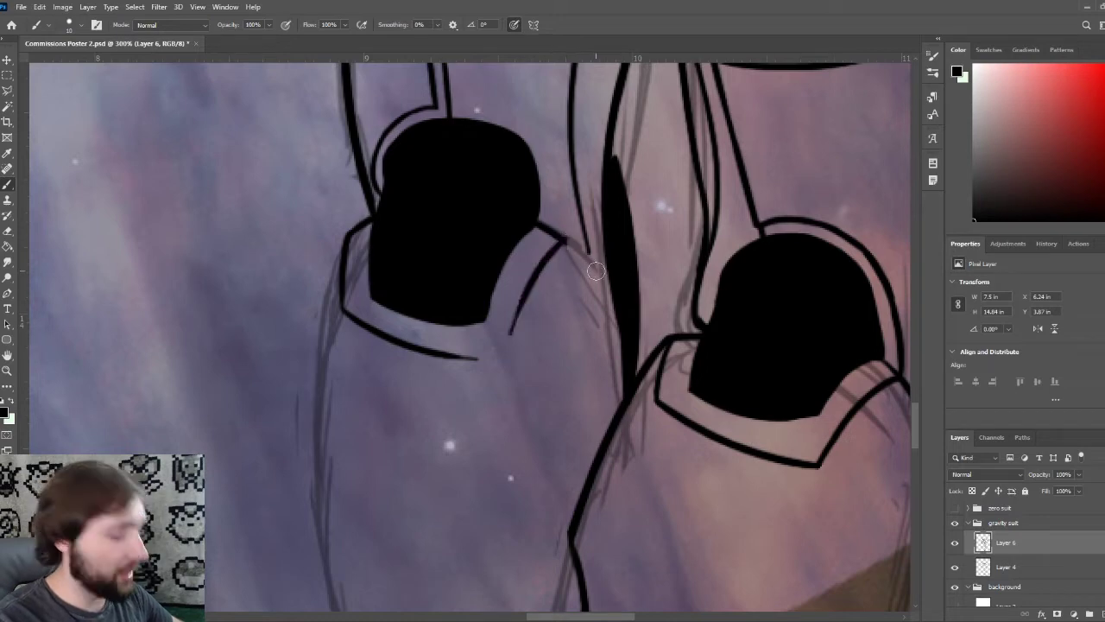
key("ctrl+z")
left_click_drag(570, 236, 499, 393)
key("ctrl+z")
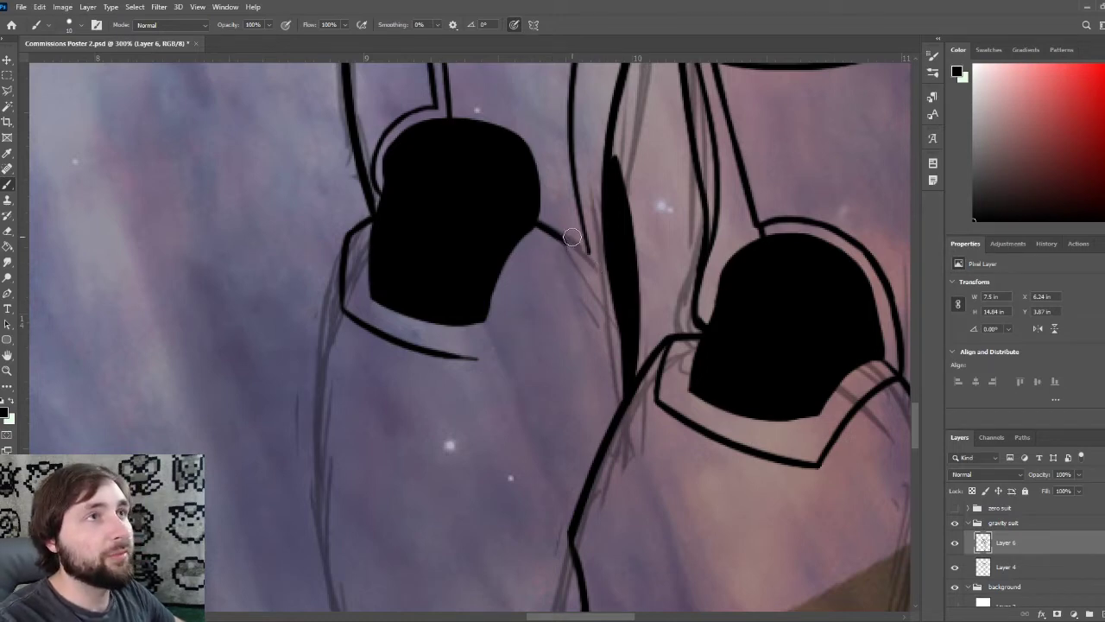
left_click_drag(572, 237, 499, 376)
key("ctrl+z")
mouse_move(570, 238)
left_mouse_down()
mouse_move(499, 376)
mouse_move(408, 349)
left_mouse_up()
key("ctrl+z")
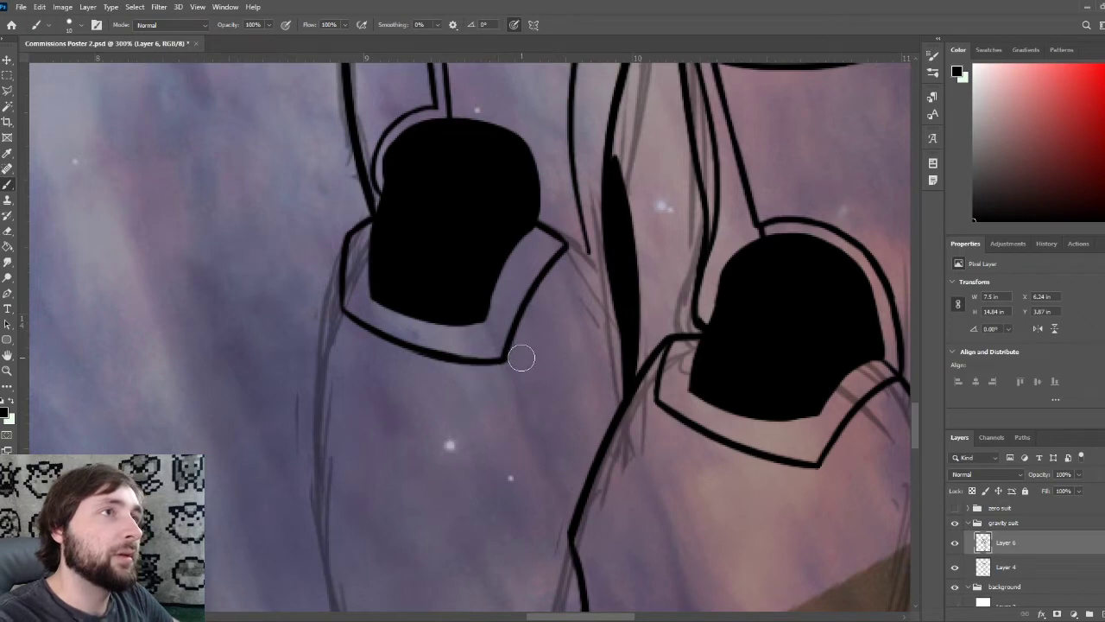
Extend the left knee collar's inner corner with a slanting line to the black strip between the legs, redoing unsatisfactory strokes
key("bracketleft")
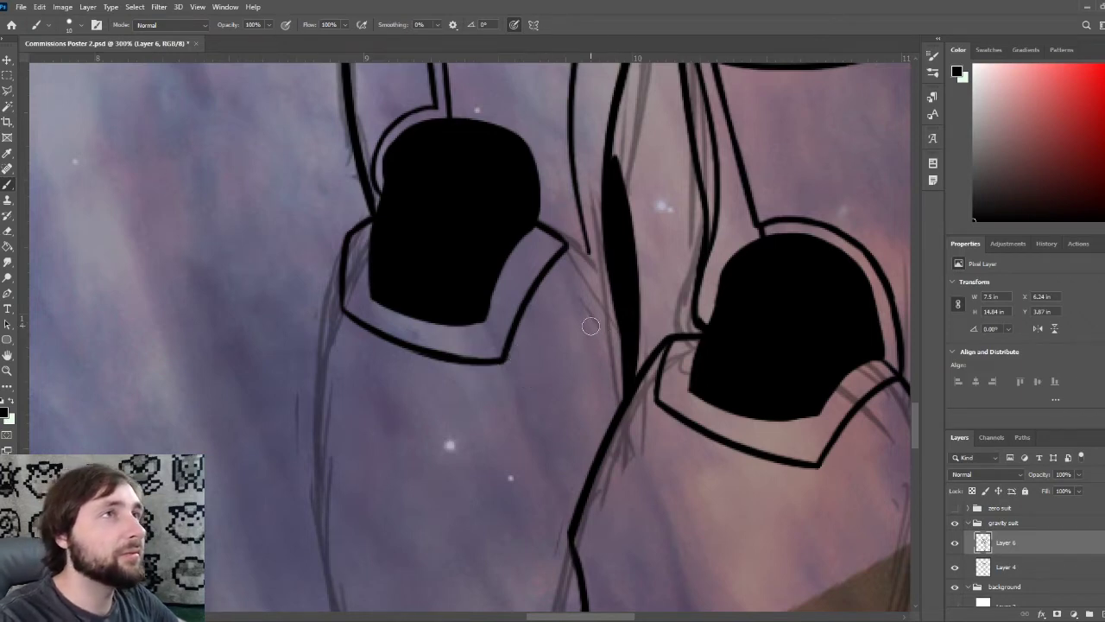
left_click_drag(594, 299, 522, 215)
left_click_drag(456, 192, 501, 226)
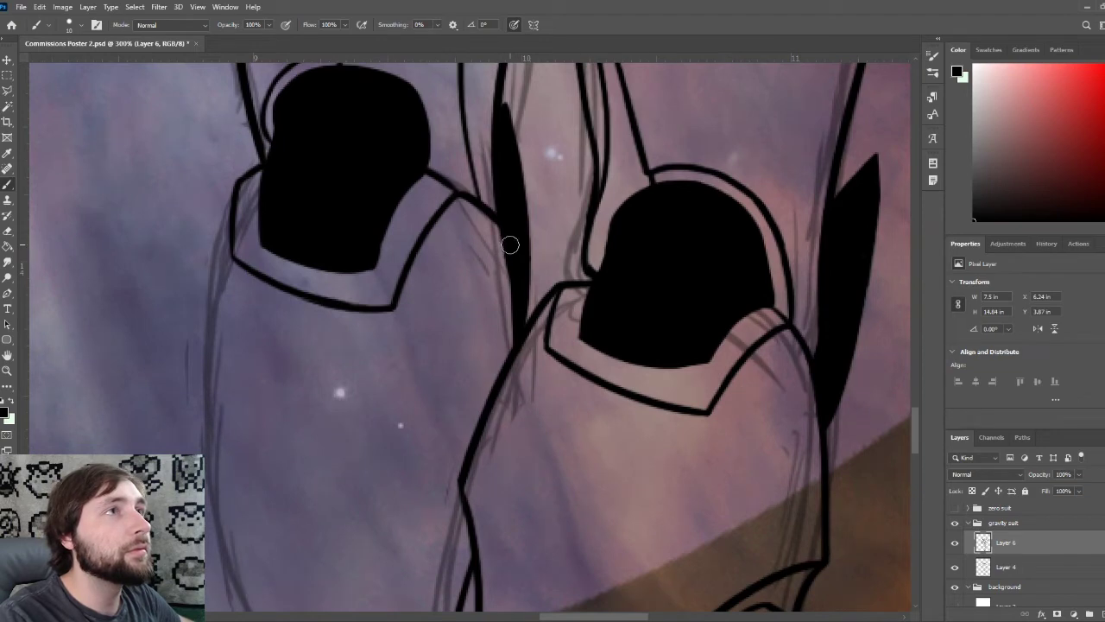
key("ctrl+z")
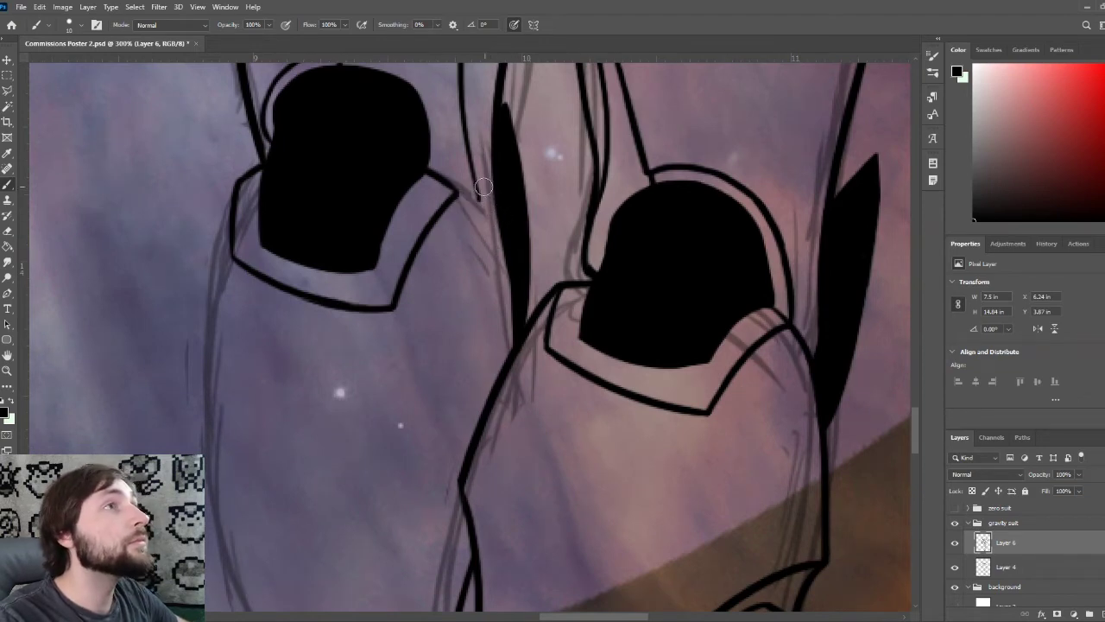
left_click_drag(457, 193, 498, 231)
key("ctrl+z")
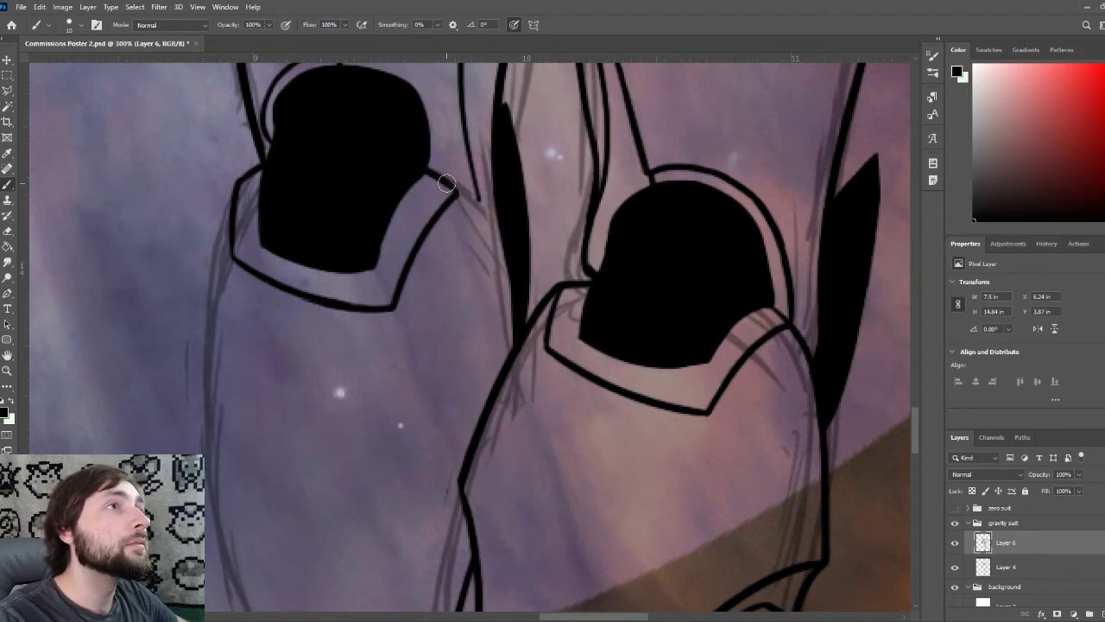
left_click_drag(448, 183, 497, 227)
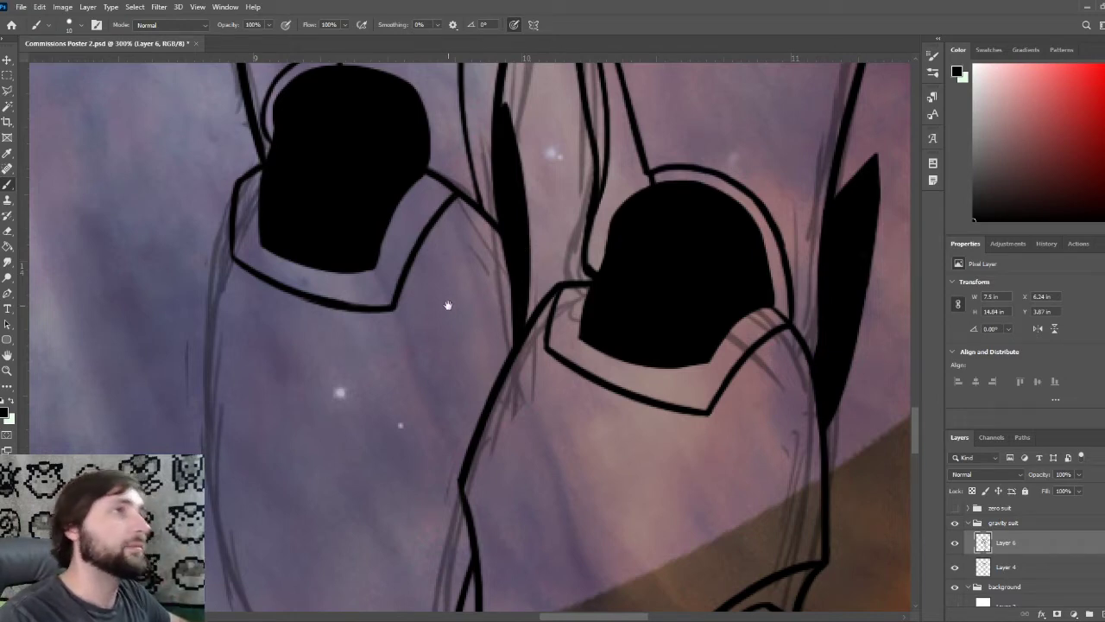
Ink the left shin's inner edge curving down along the black strip to the neighbouring leg, undoing unsatisfactory strokes
left_click_drag(448, 305, 455, 408)
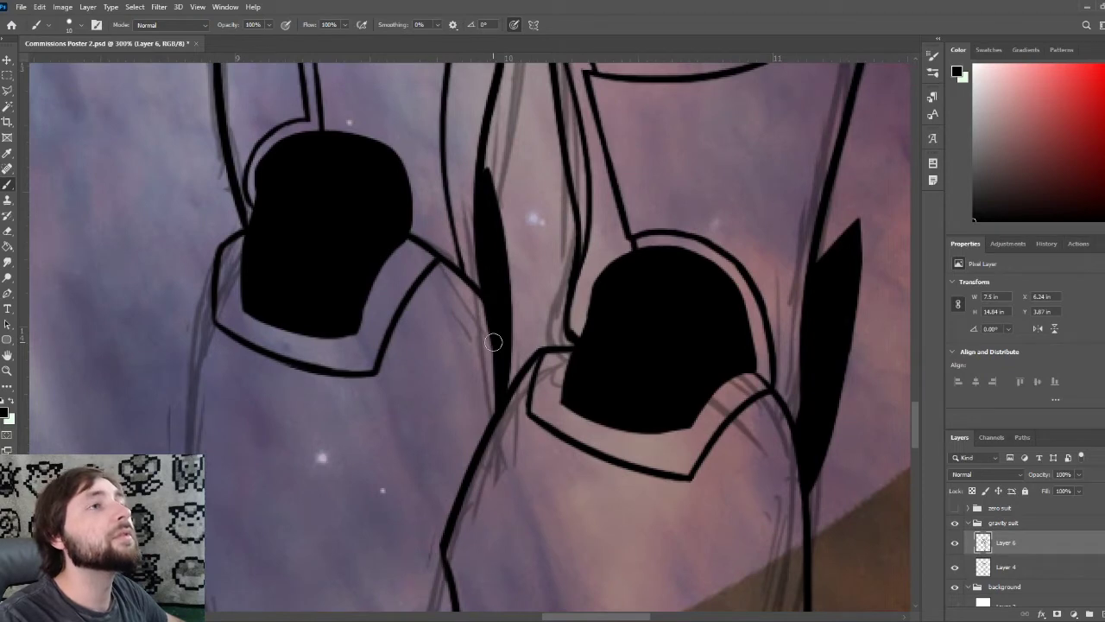
key("ctrl+z")
key("ctrl+z")
key("ctrl+z")
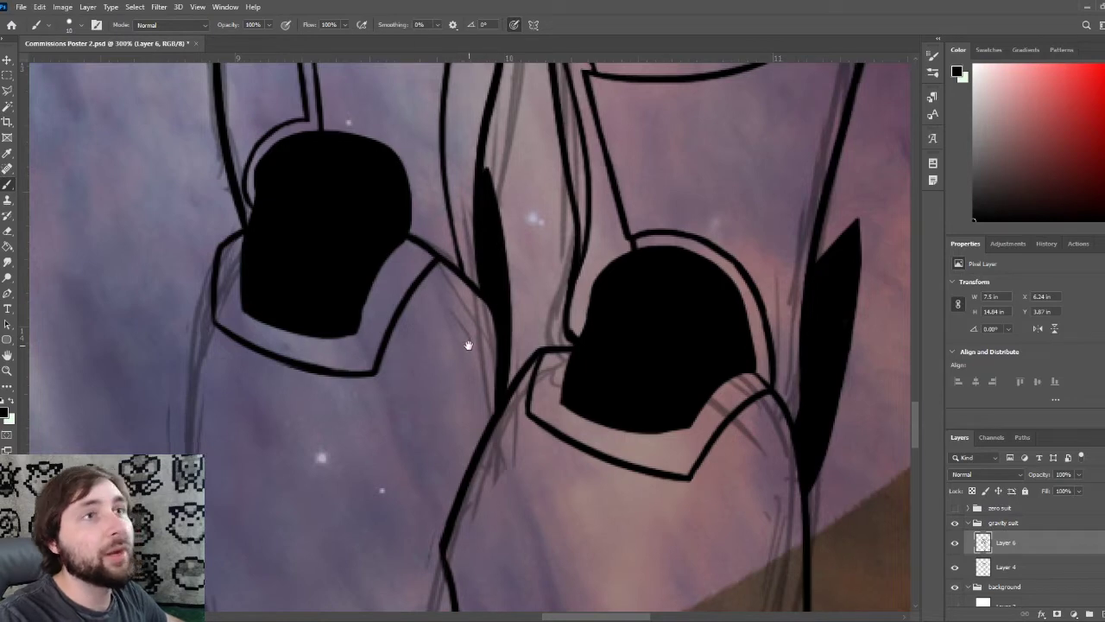
left_click_drag(468, 338, 543, 199)
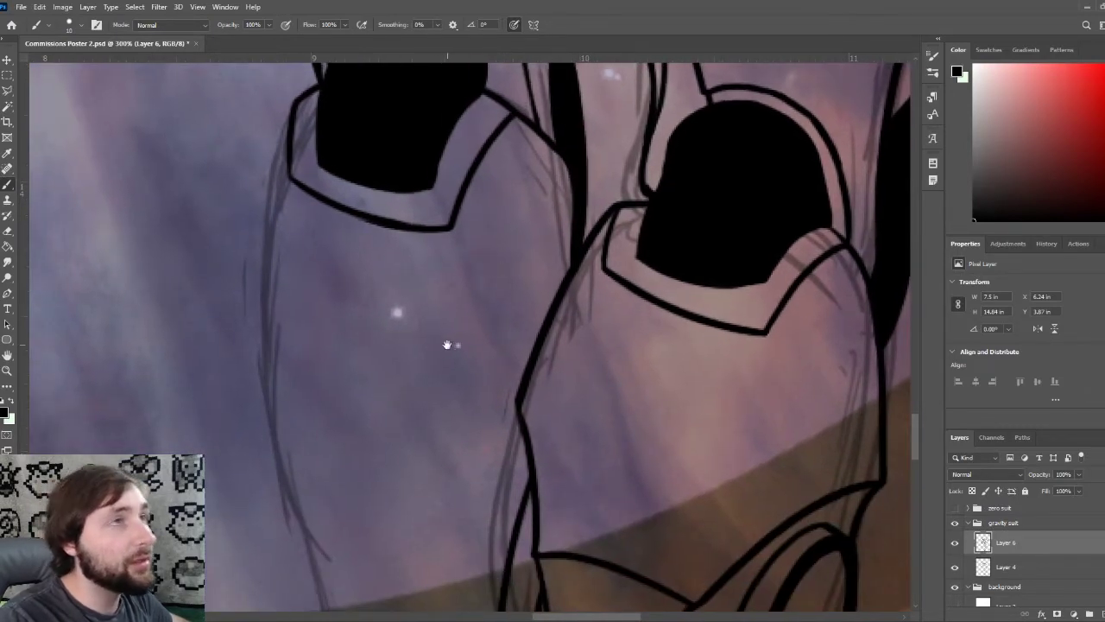
key("ctrl+minus")
key("ctrl+plus")
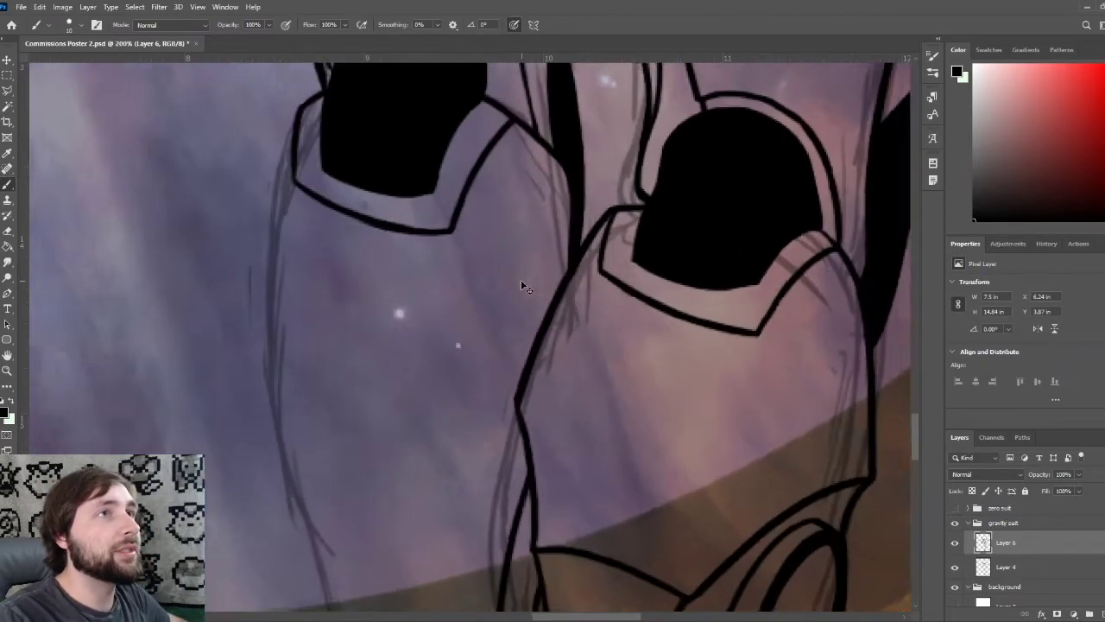
scroll(524, 321, "up", 2)
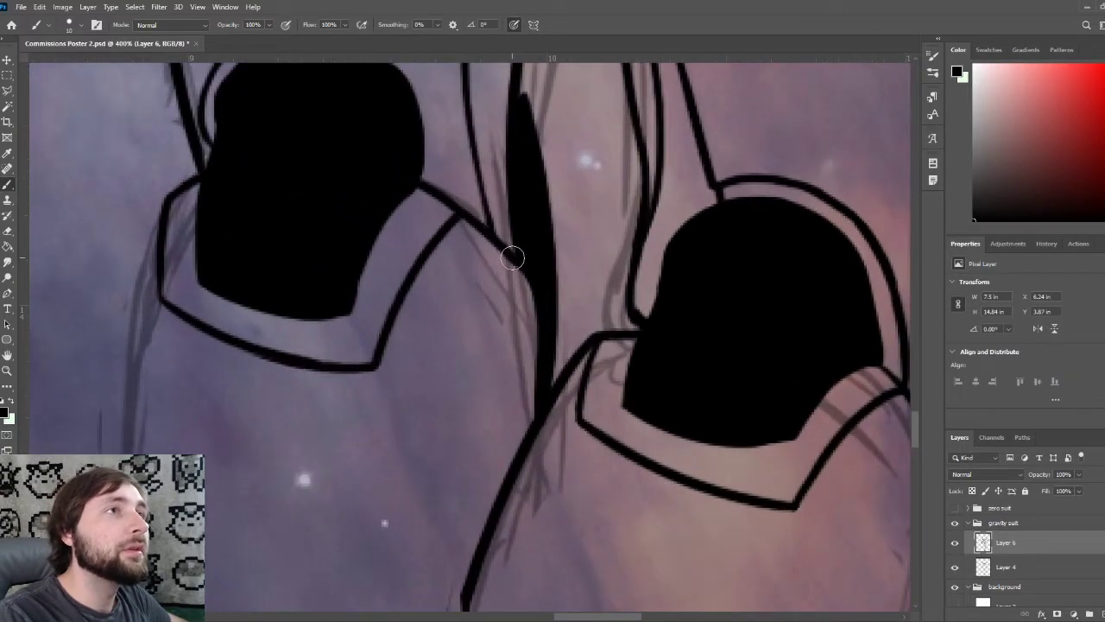
scroll(544, 286, "down", 1)
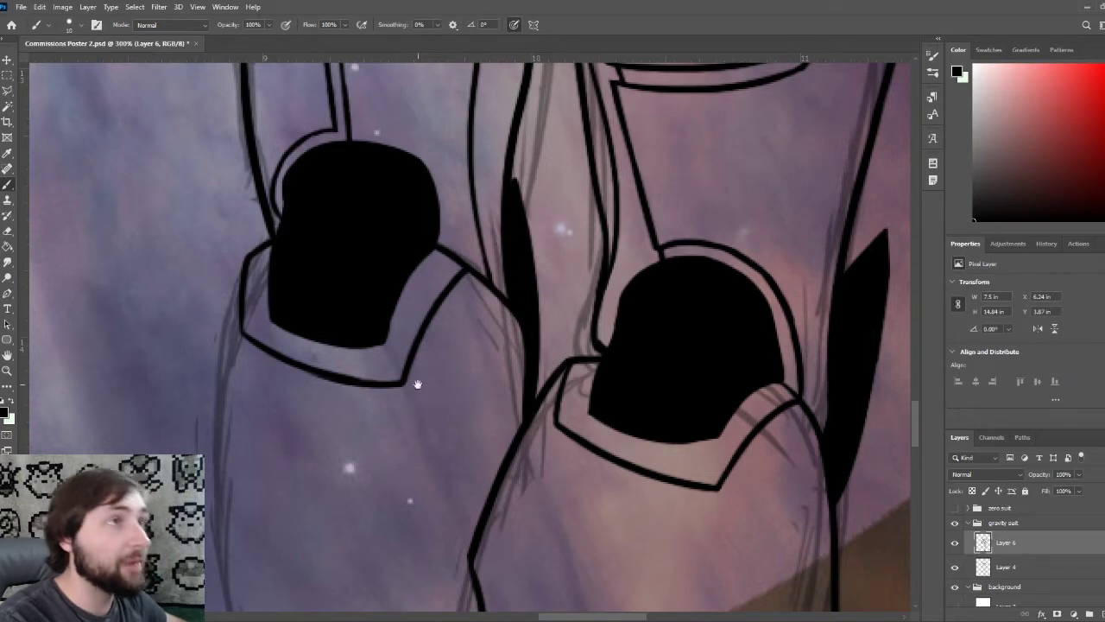
Ink the left shin's upper outer contour sweeping down from the collar, redraw it wider, and undo the extra inward stroke
left_click_drag(363, 433, 412, 328)
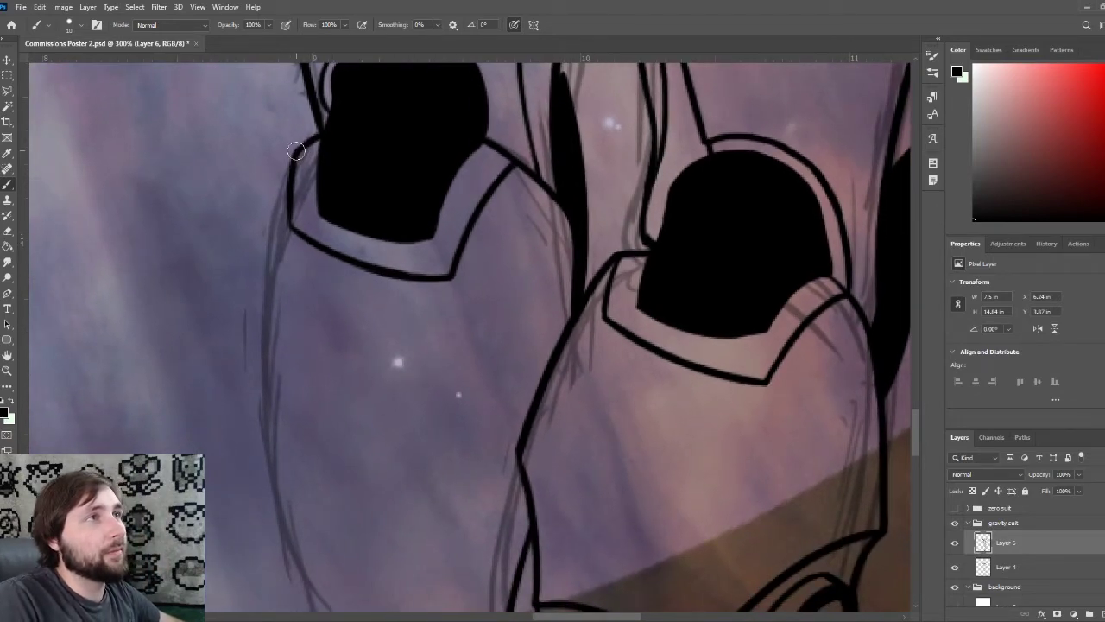
mouse_move(296, 152)
left_mouse_down()
mouse_move(263, 249)
mouse_move(255, 401)
left_mouse_up()
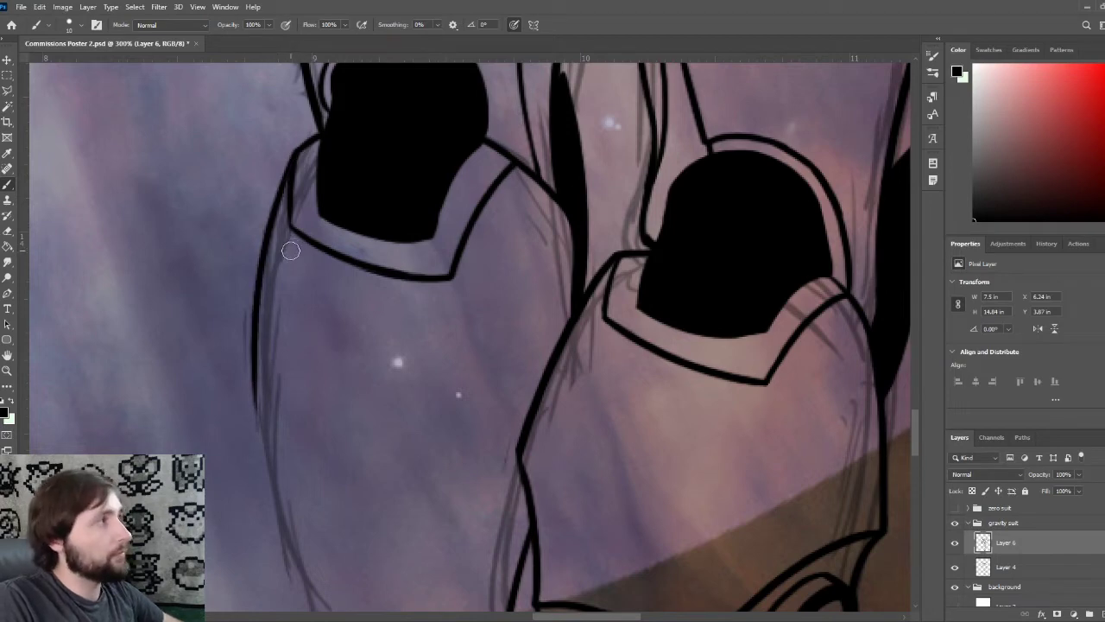
key("ctrl+z")
left_click_drag(298, 151, 244, 393)
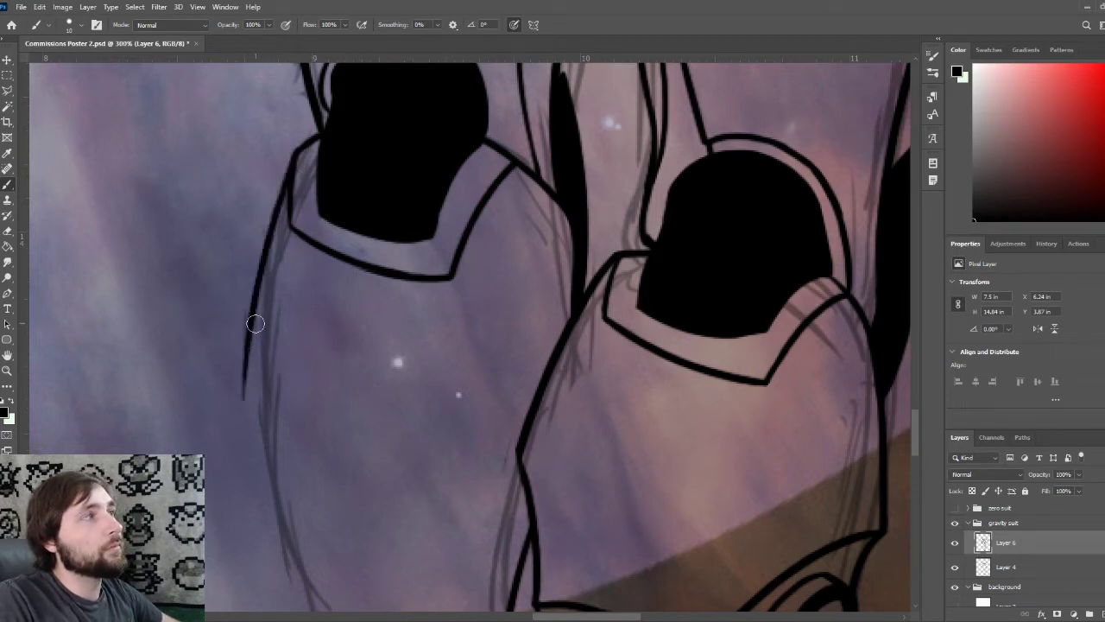
left_click_drag(250, 326, 275, 422)
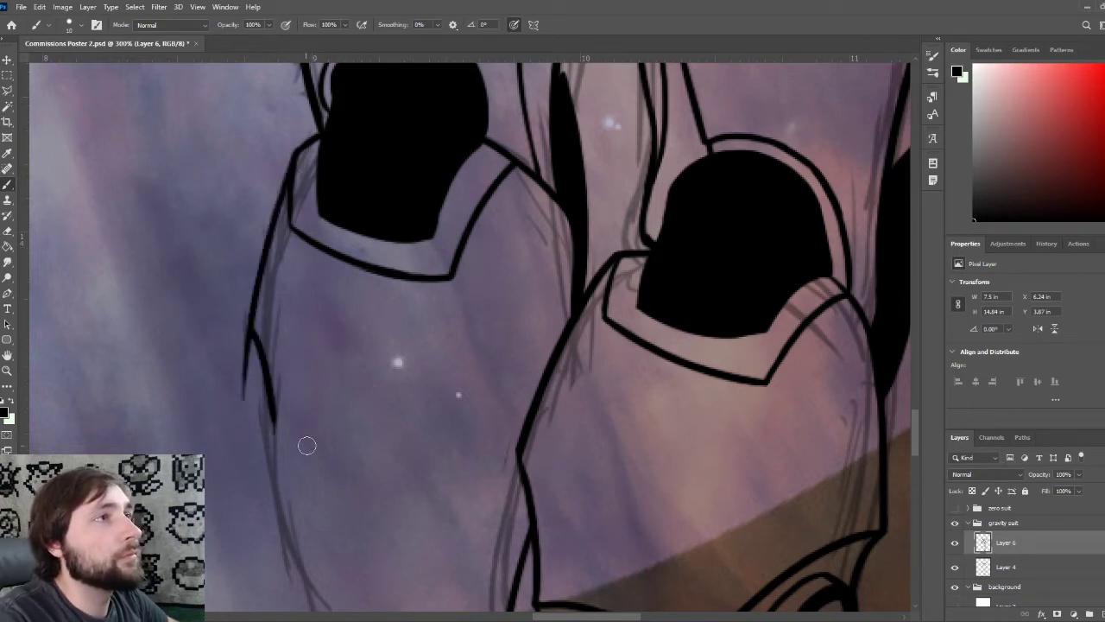
key("ctrl+z")
left_click_drag(370, 399, 324, 276)
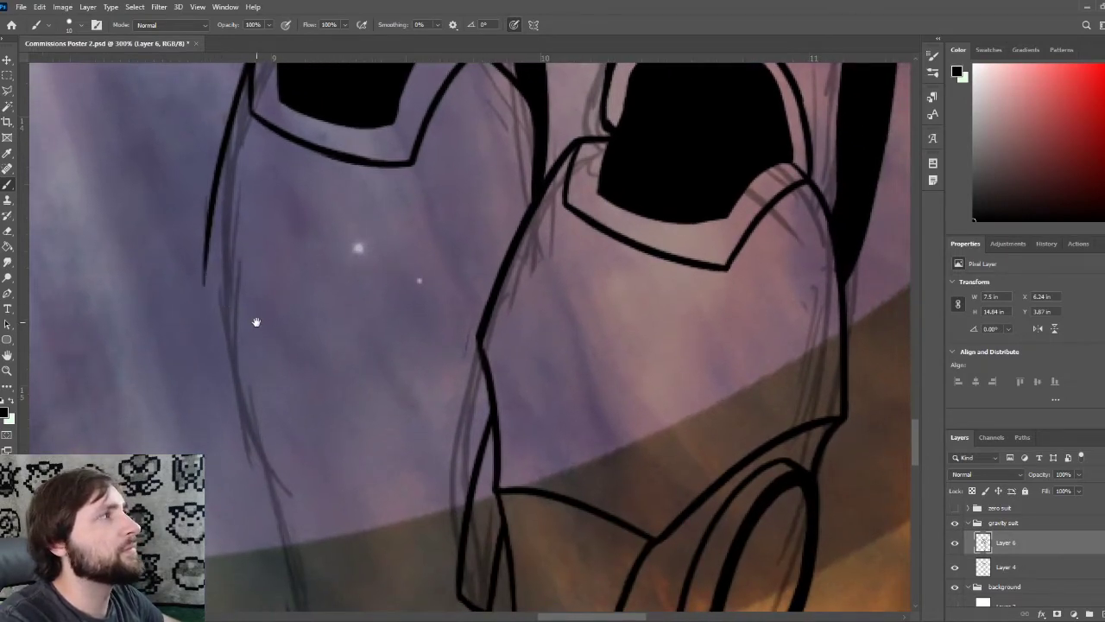
Ink the left shin plate's outer side below its bend and its slanting lower edge, redrawing the lower edge until it fits
left_click_drag(257, 322, 245, 278)
mouse_move(195, 171)
left_mouse_down()
mouse_move(225, 261)
mouse_move(222, 308)
mouse_move(312, 352)
left_mouse_up()
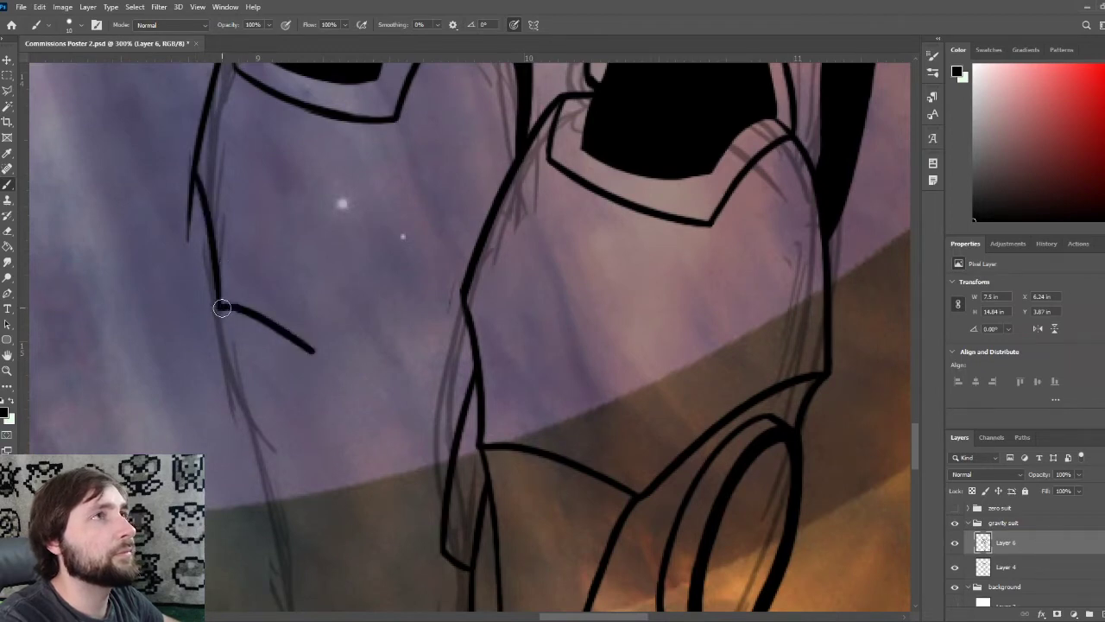
key("ctrl+z")
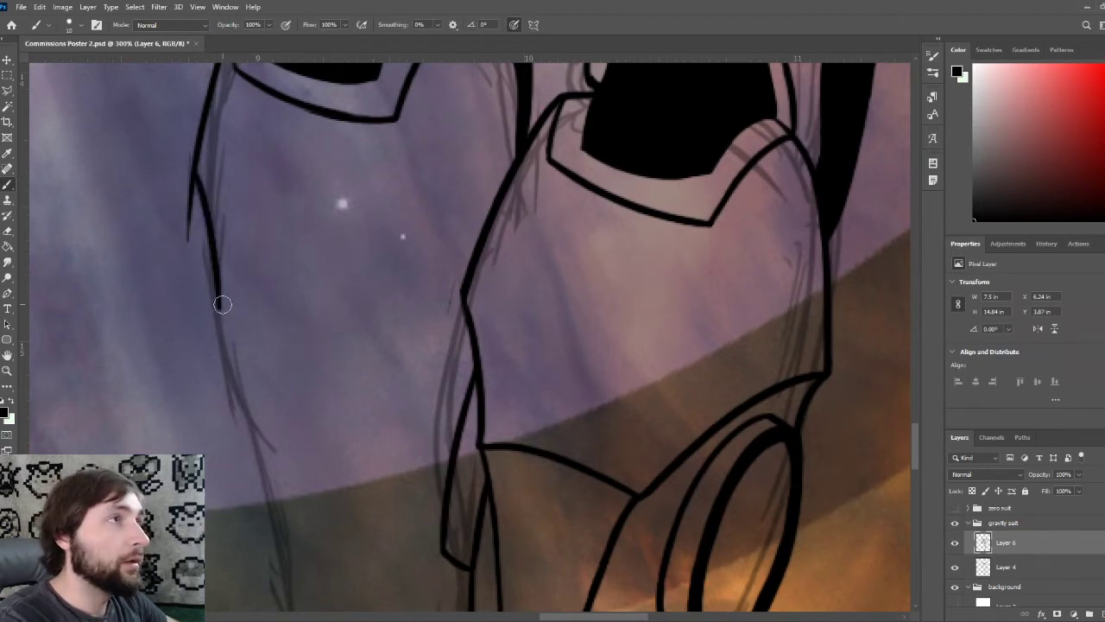
left_click_drag(221, 303, 345, 353)
key("ctrl+z")
mouse_move(216, 299)
left_mouse_down()
mouse_move(333, 354)
mouse_move(299, 336)
mouse_move(373, 420)
left_mouse_up()
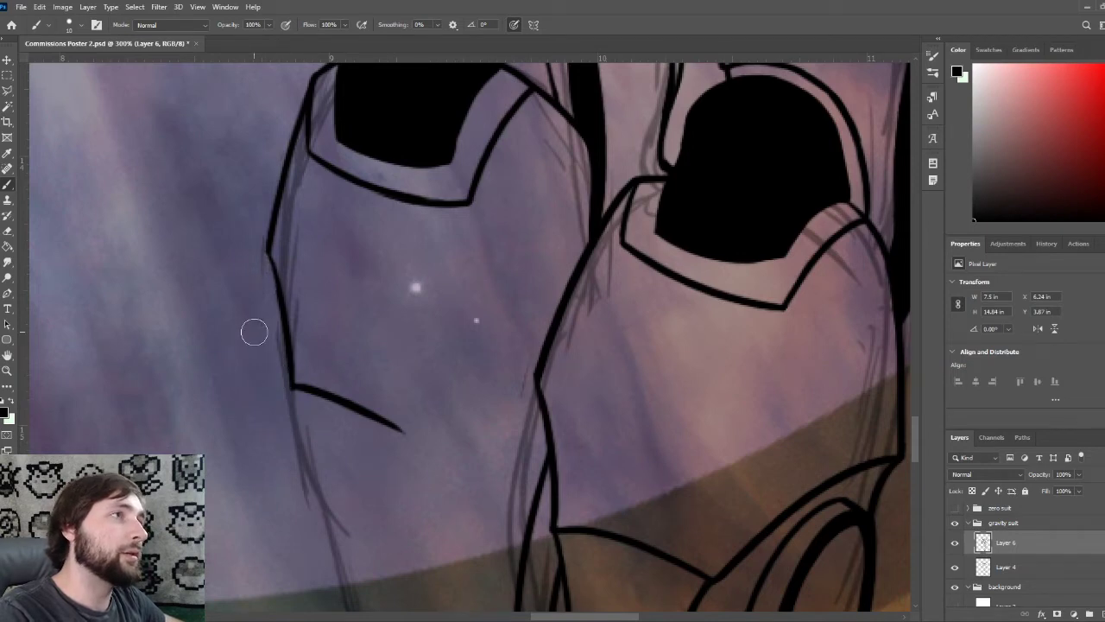
Ink the shin plate's lower inner edge curving up from its pointed tip to the neighbouring leg, and reduce the brush size
key("ctrl+plus")
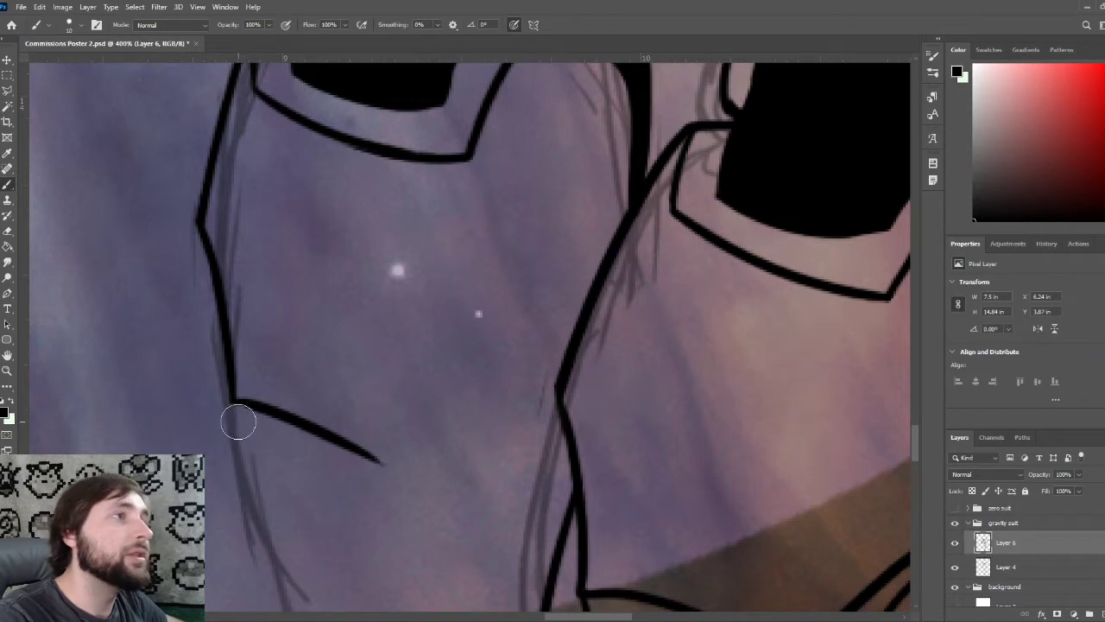
key("ctrl+minus")
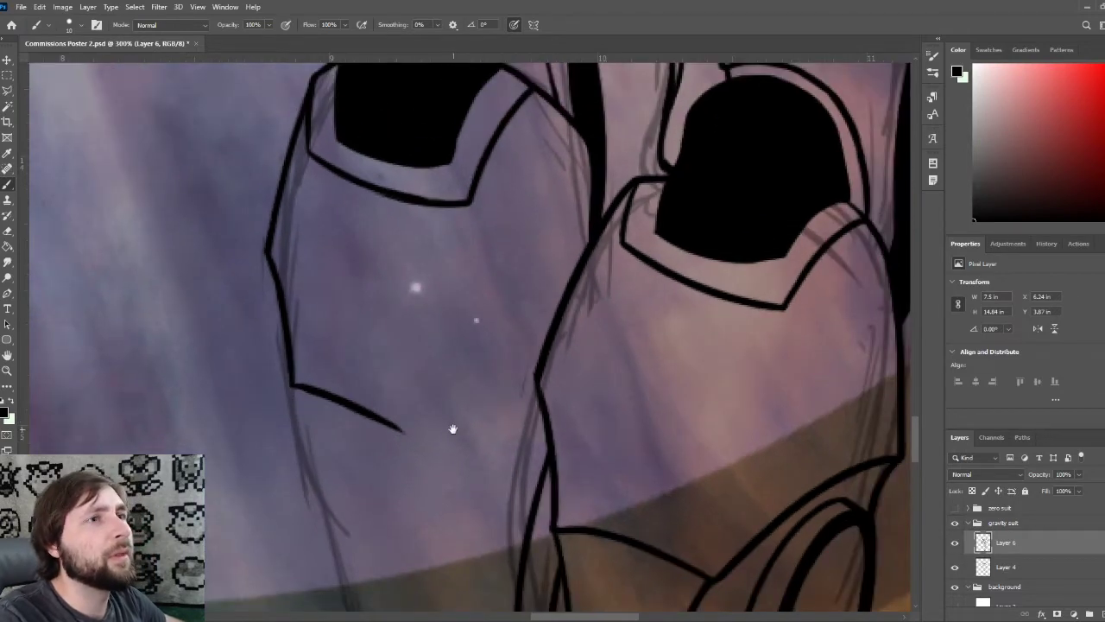
left_click_drag(452, 429, 442, 380)
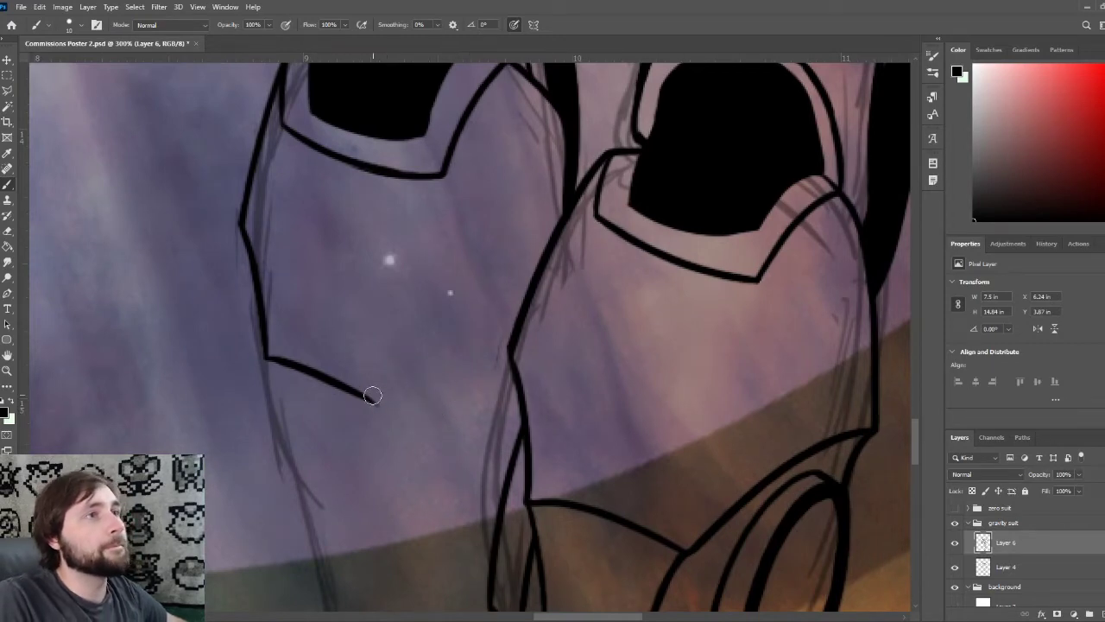
left_click_drag(373, 399, 499, 266)
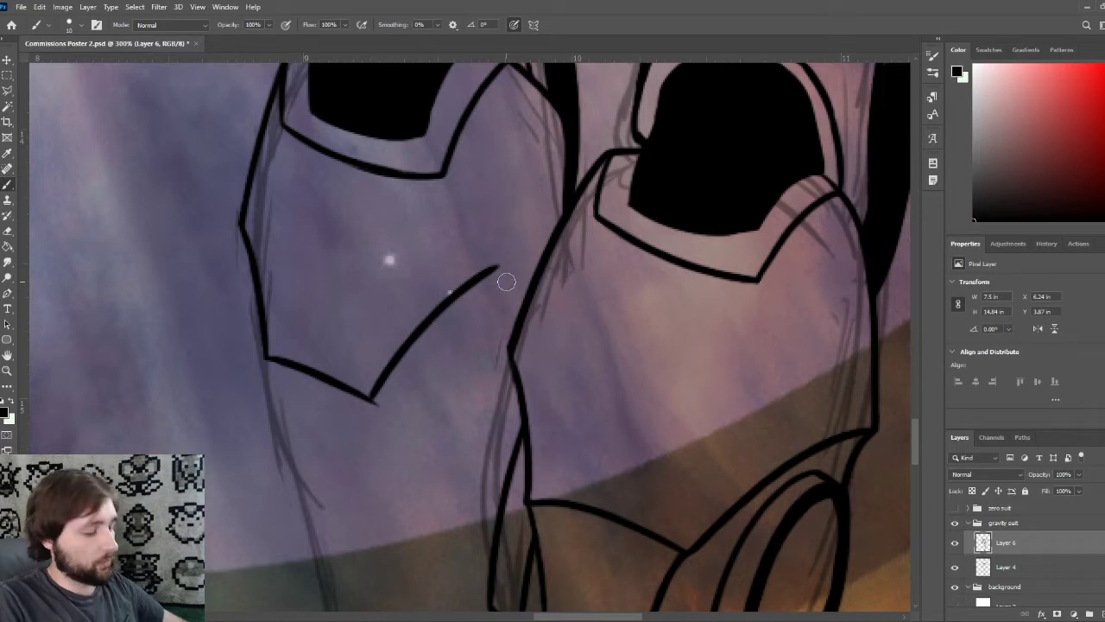
key("ctrl+z")
left_click_drag(374, 398, 555, 290)
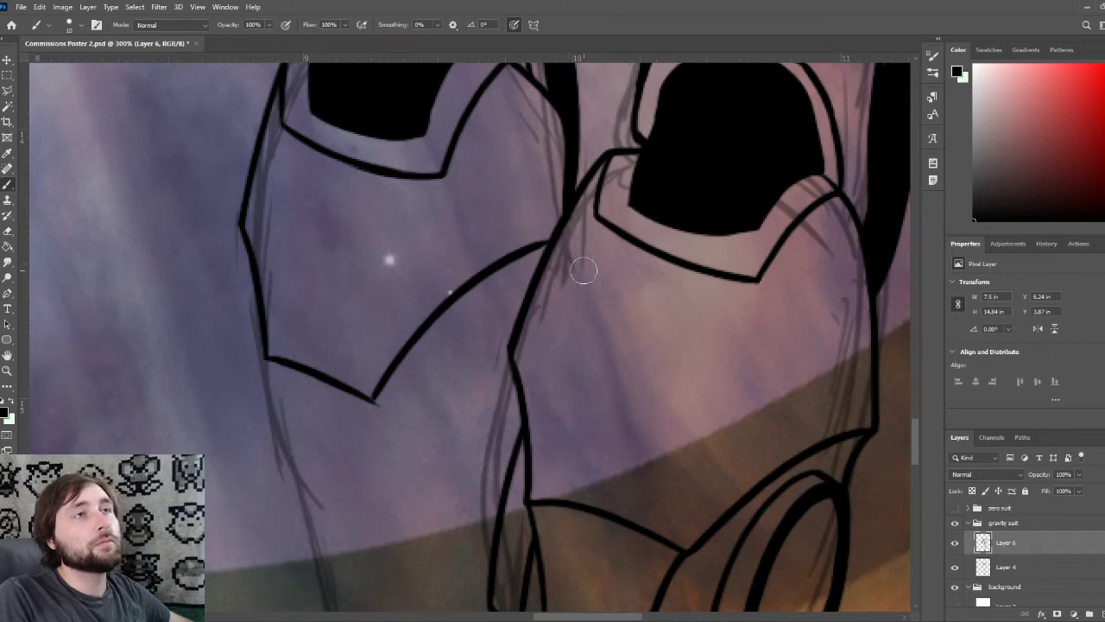
key("bracketleft")
key("bracketleft")
key("bracketleft")
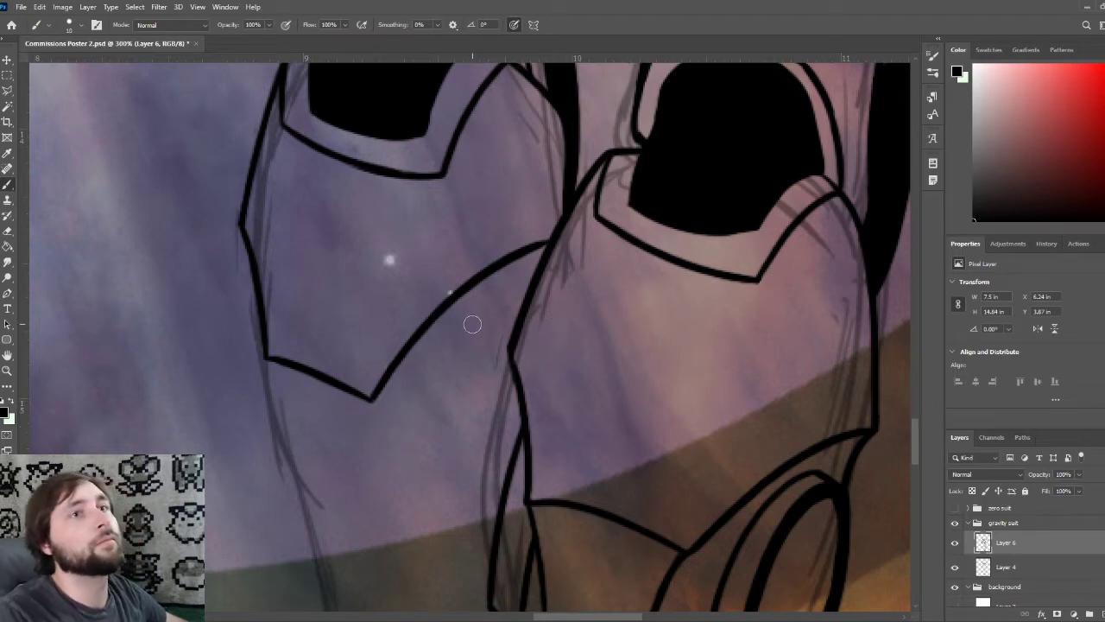
Ink the left lower leg's outer contour as a long line from the shin plate's outer corner down towards the ankle
mouse_move(472, 361)
left_mouse_down()
mouse_move(481, 368)
mouse_move(486, 356)
left_mouse_up()
left_click_drag(455, 401, 414, 291)
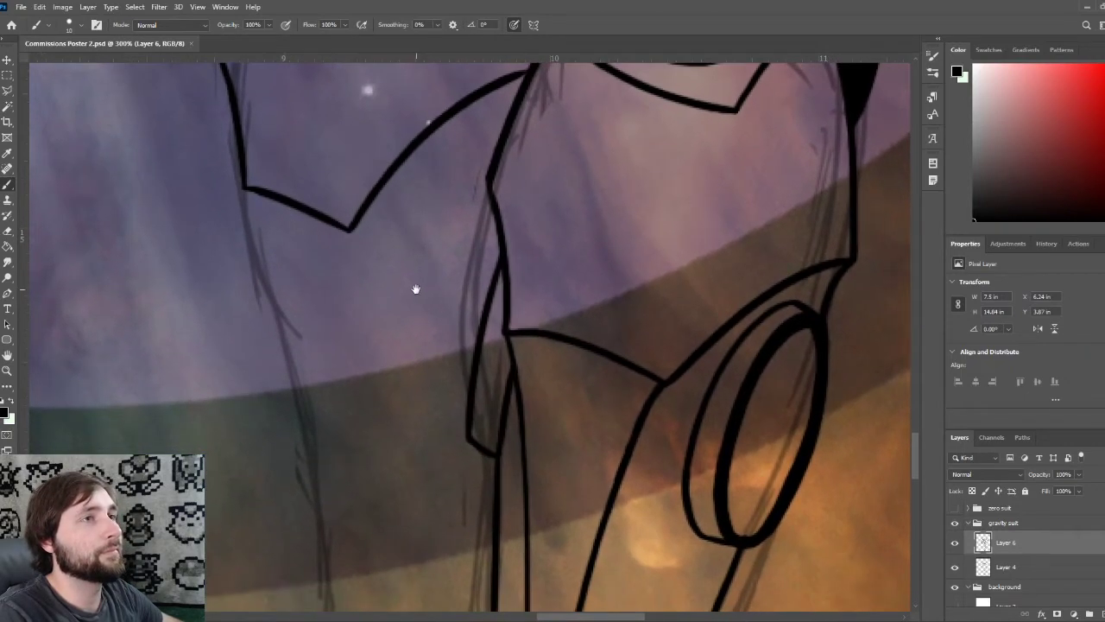
key("ctrl+minus")
left_click_drag(394, 358, 385, 320)
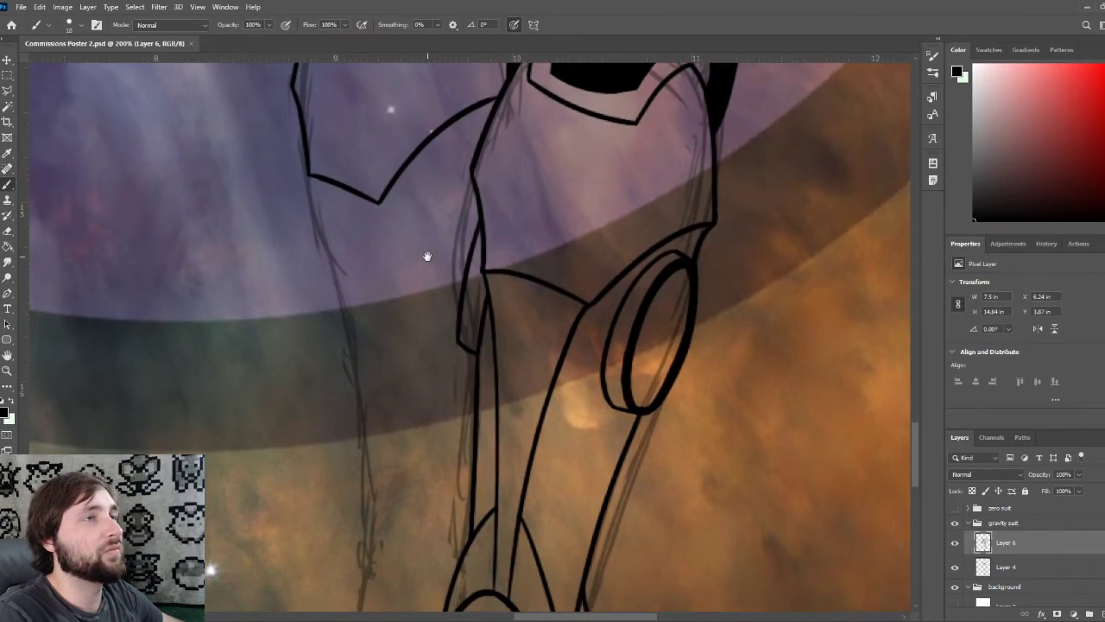
left_click_drag(380, 269, 382, 216)
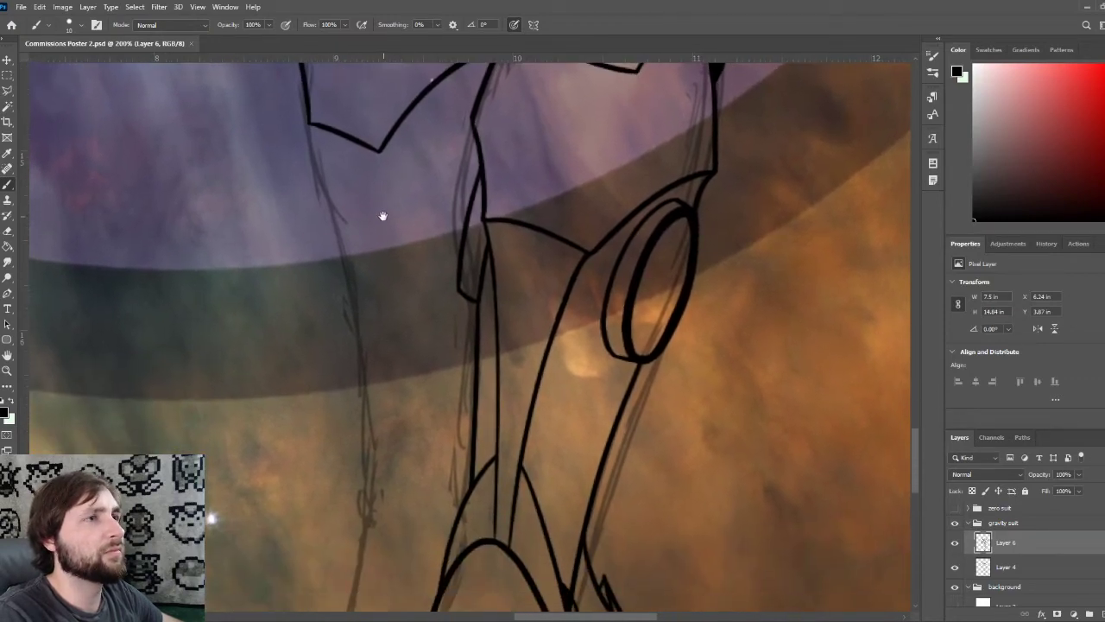
key("ctrl+minus")
mouse_move(387, 285)
left_mouse_down()
mouse_move(380, 259)
mouse_move(389, 264)
left_mouse_up()
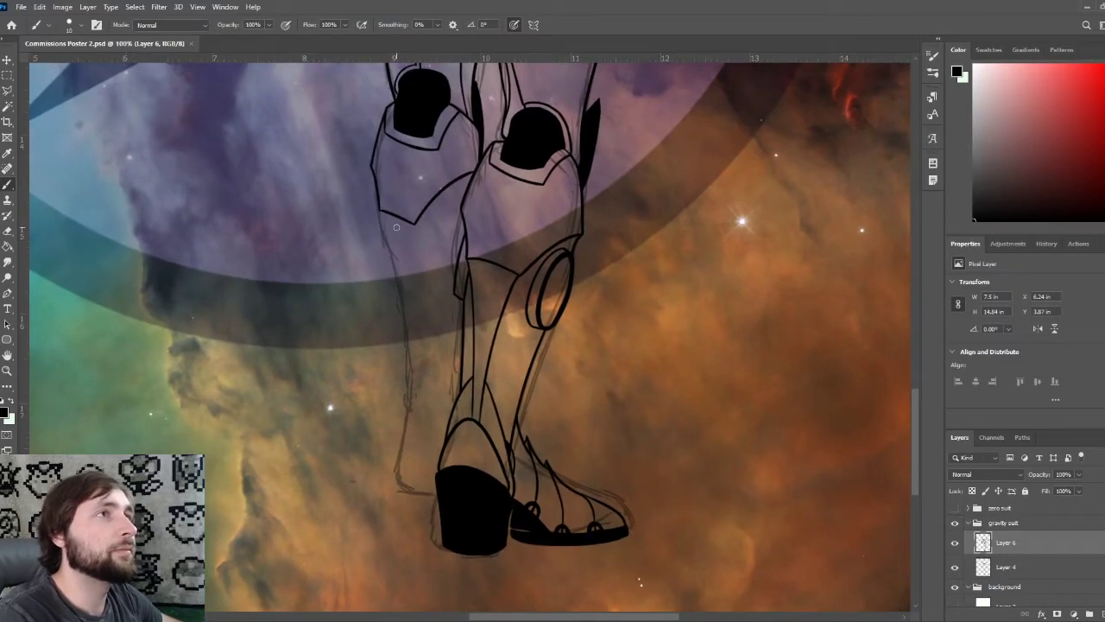
left_click_drag(380, 208, 409, 386)
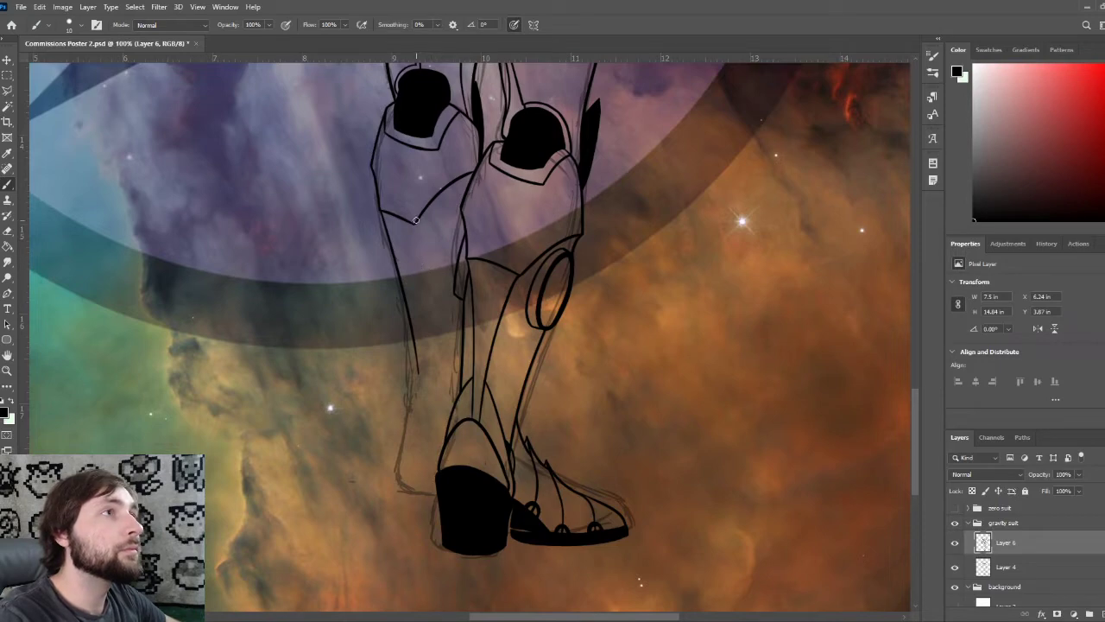
Ink a long line down the lower leg from the shin plate's pointed tip, undoing and redrawing unsatisfactory strokes
left_click_drag(413, 220, 420, 382)
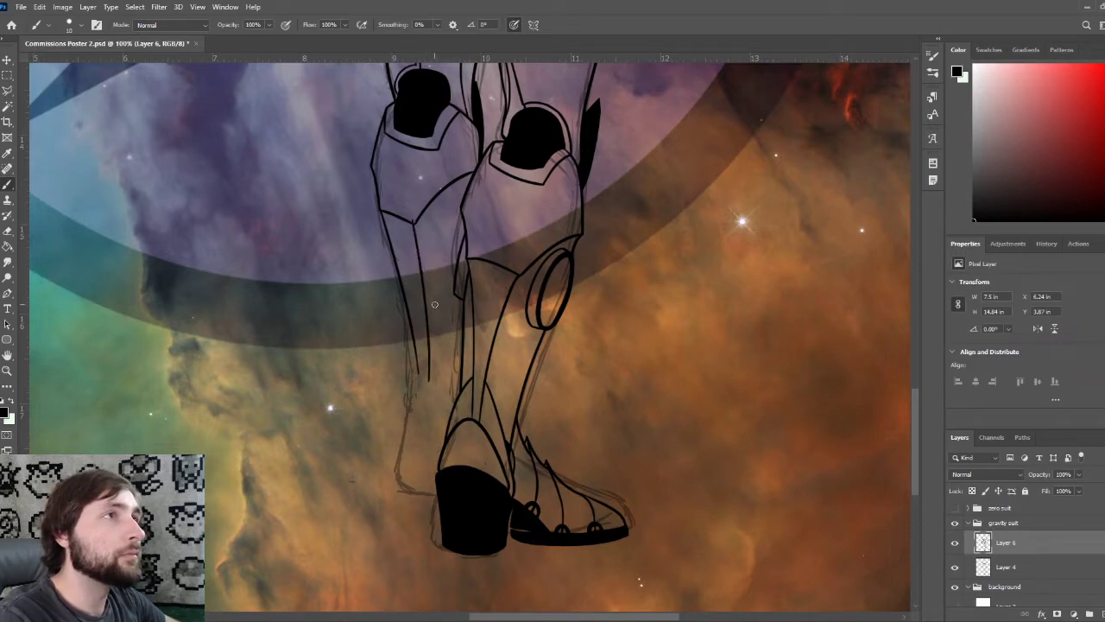
key("ctrl+z")
left_click_drag(413, 220, 418, 404)
key("ctrl+z")
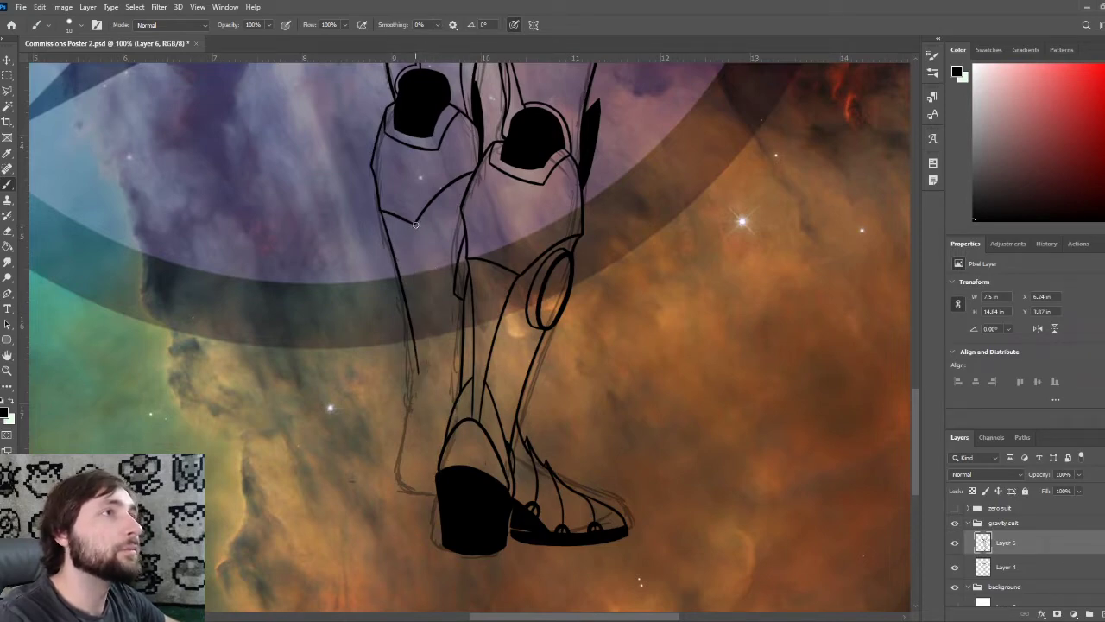
left_click_drag(414, 222, 419, 372)
key("ctrl+z")
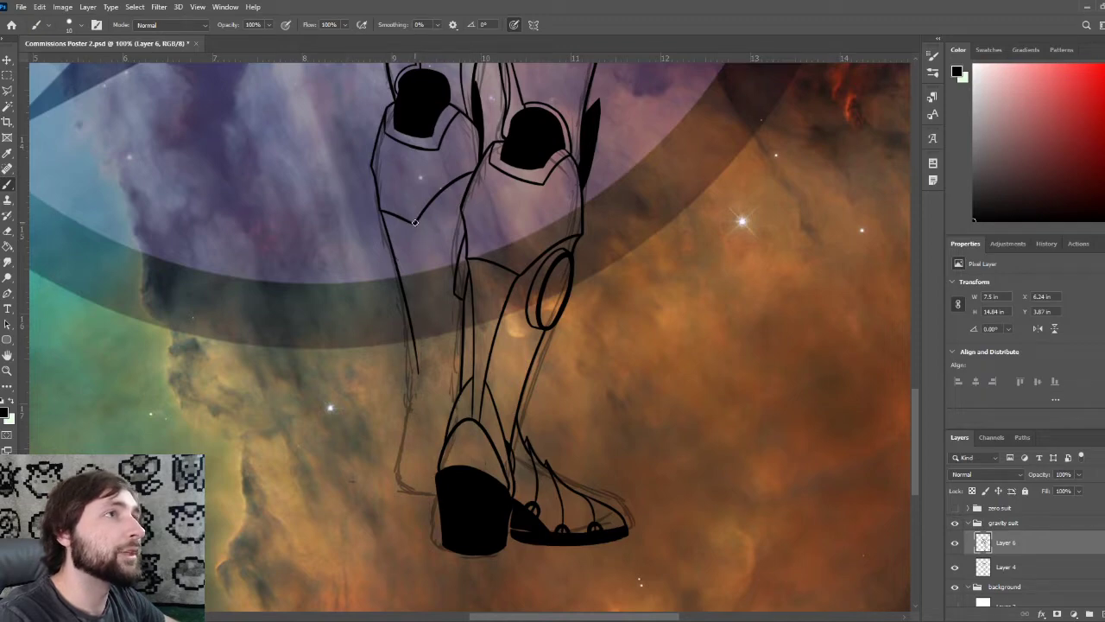
mouse_move(417, 221)
left_mouse_down()
mouse_move(420, 372)
mouse_move(513, 222)
left_mouse_up()
Extend the lower leg's outer contour further towards the ankle, undoing the first stroke and redrawing it over the existing line
key("ctrl+plus")
key("ctrl+plus")
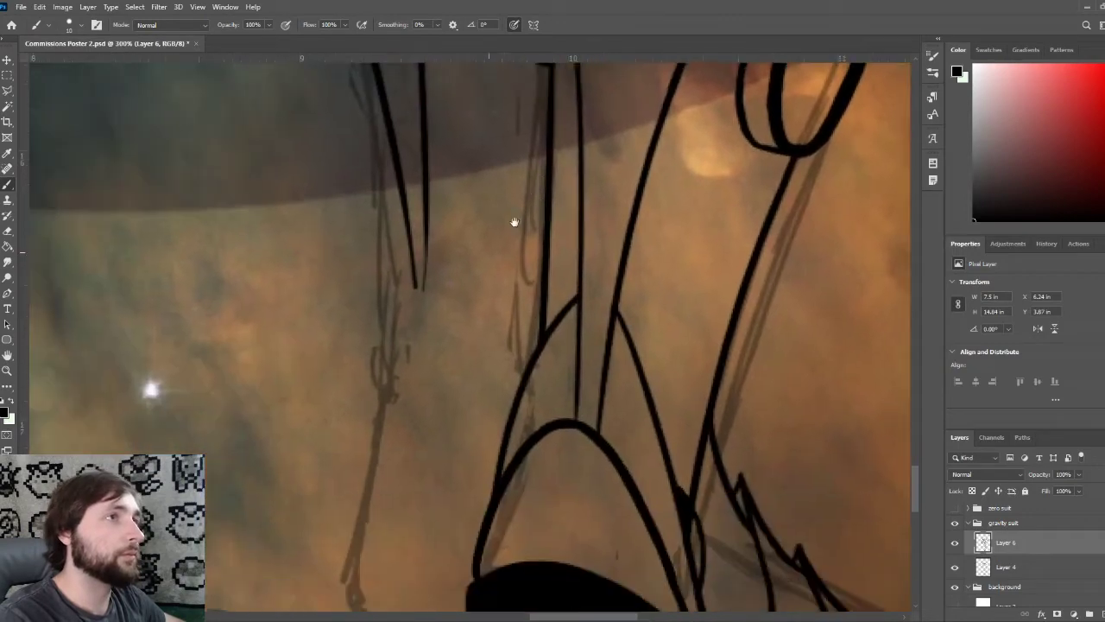
scroll(501, 244, "down", 2)
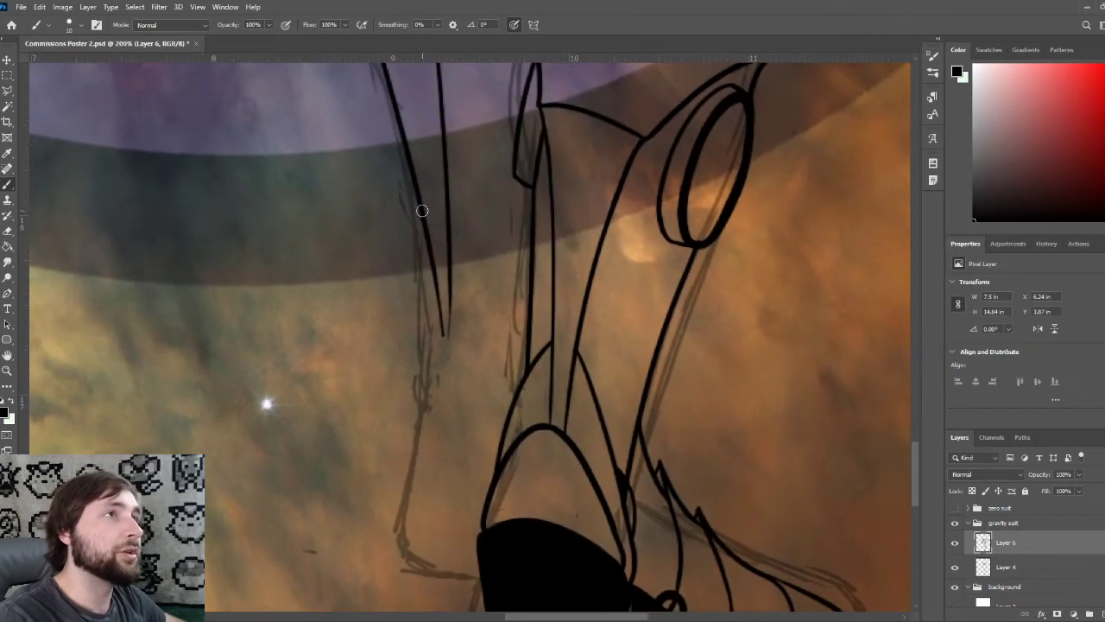
left_click_drag(422, 212, 427, 373)
key("ctrl+z")
left_click_drag(417, 189, 441, 364)
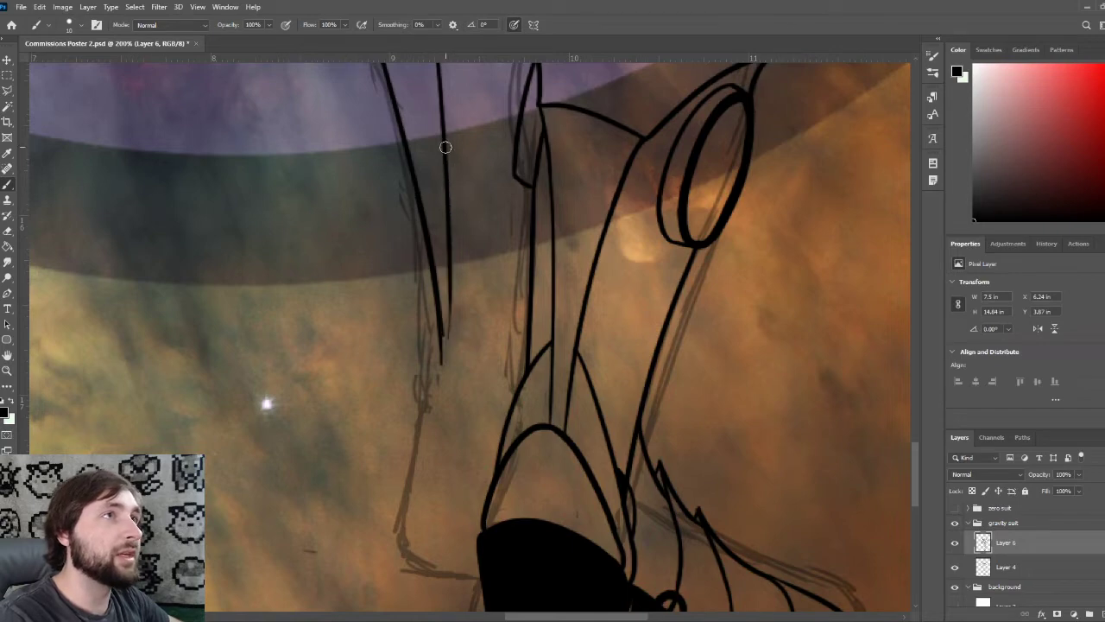
Redraw the lower part of the line from the plate's tip towards the ankle and erase the old overlapping line end
mouse_move(444, 132)
left_mouse_down()
mouse_move(458, 376)
mouse_move(505, 466)
left_mouse_up()
key("ctrl+plus")
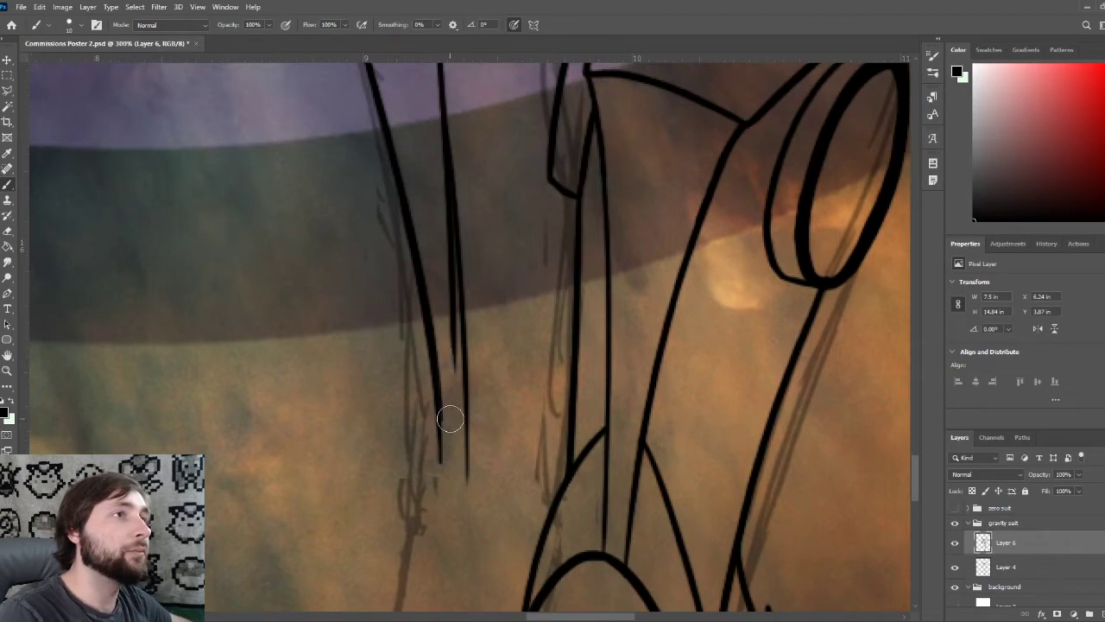
left_click_drag(453, 338, 456, 379)
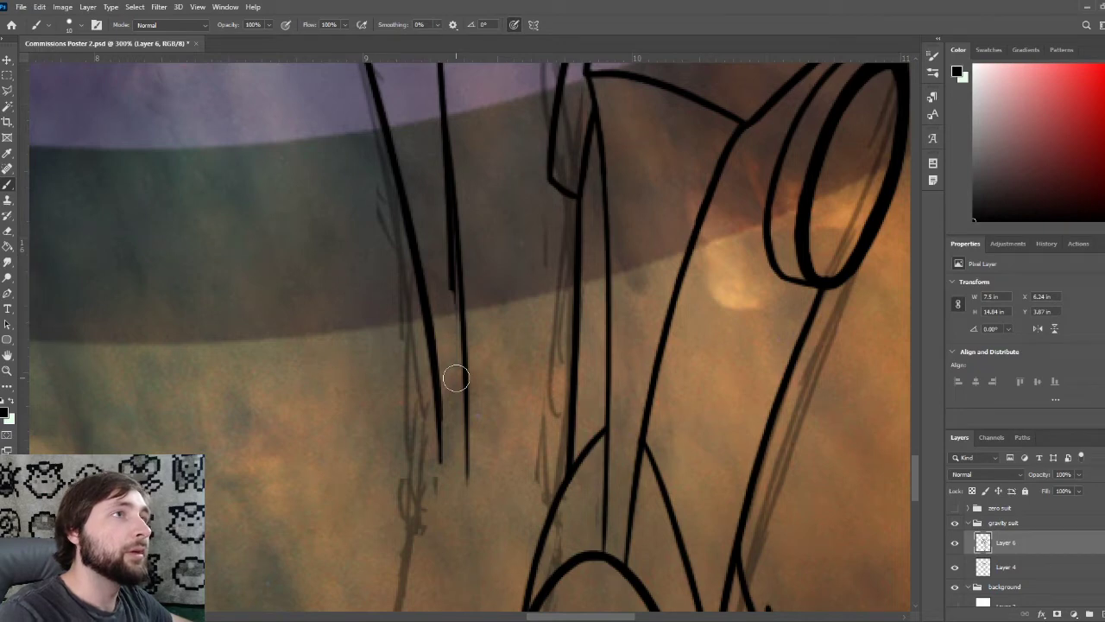
left_click_drag(473, 185, 497, 264)
key("ctrl+z")
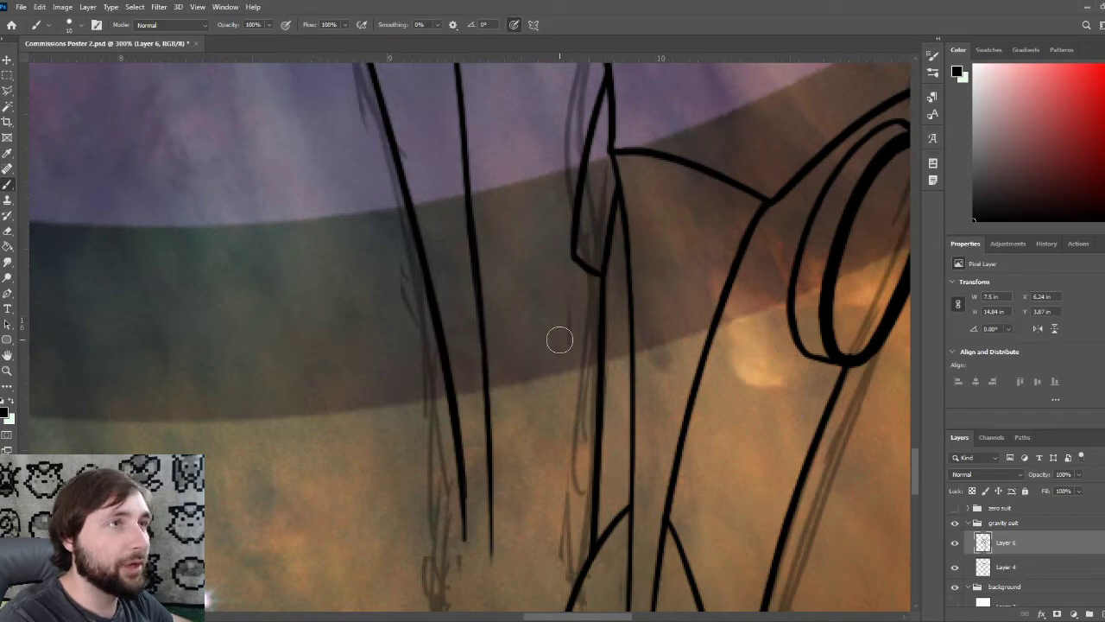
Ink a small curved bulge on the lower leg's outer contour just below the shin plate, redrawing it once
key("ctrl+minus")
left_click_drag(534, 396, 531, 333)
key("ctrl+plus")
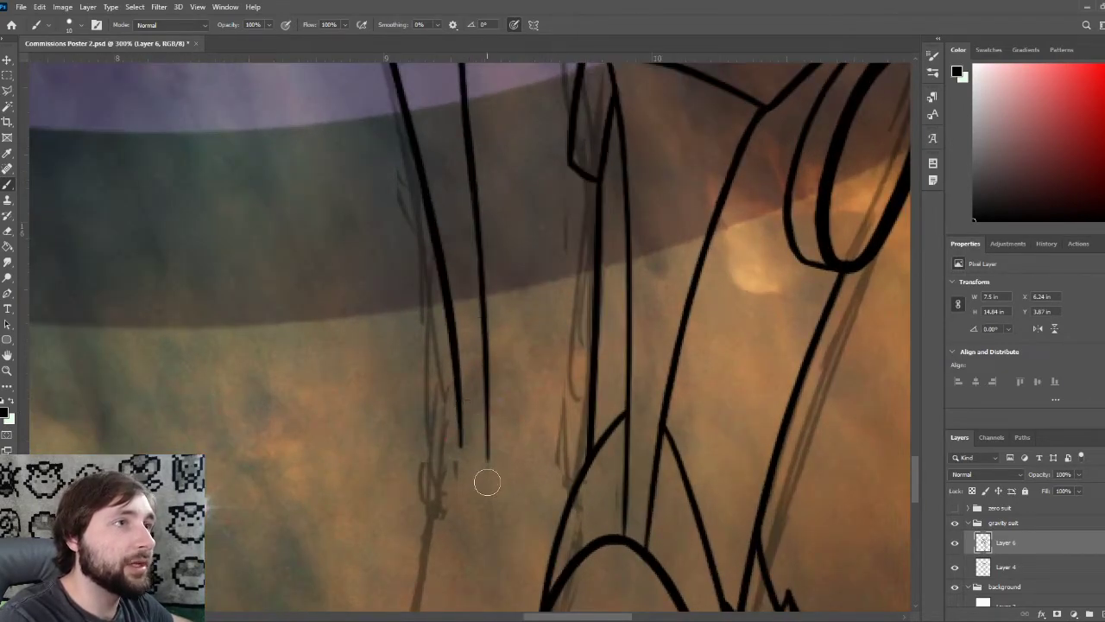
key("ctrl+minus")
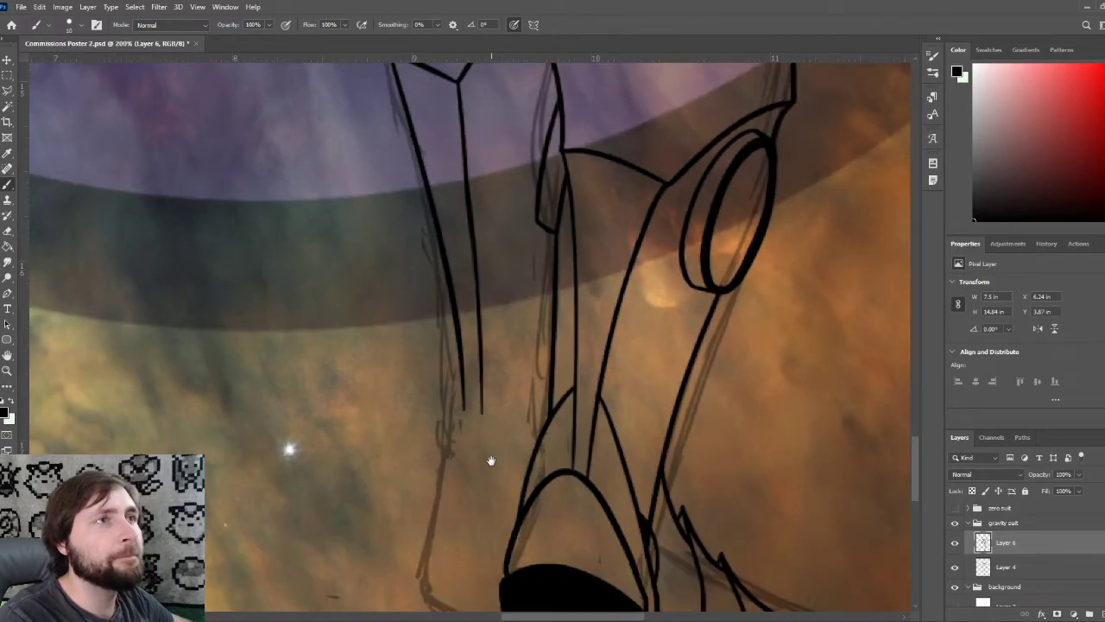
left_click_drag(561, 261, 523, 451)
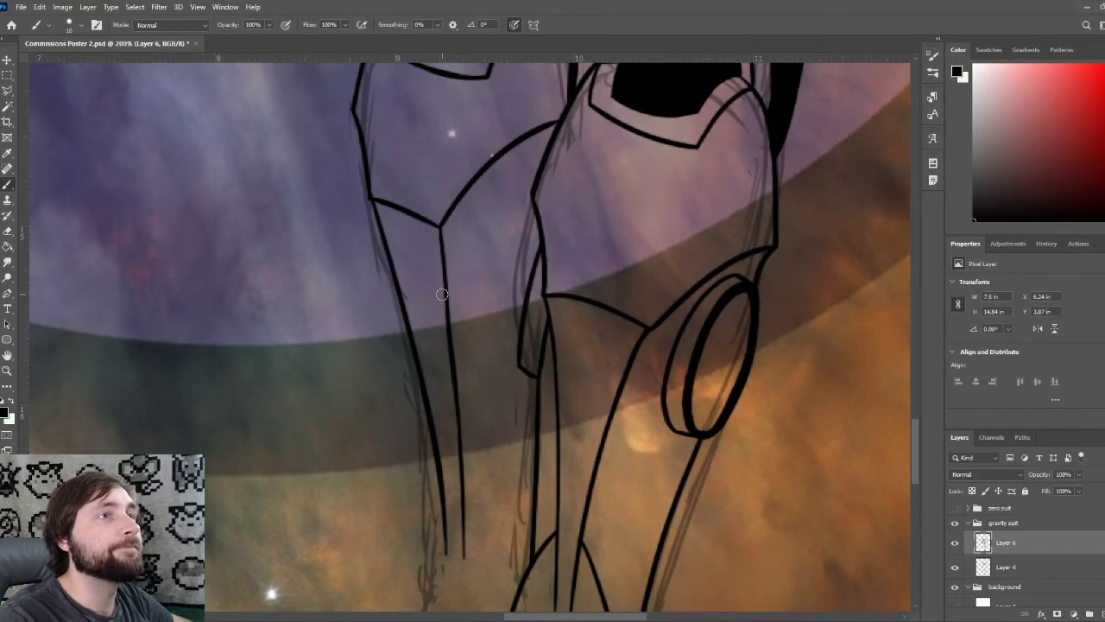
key("ctrl+plus")
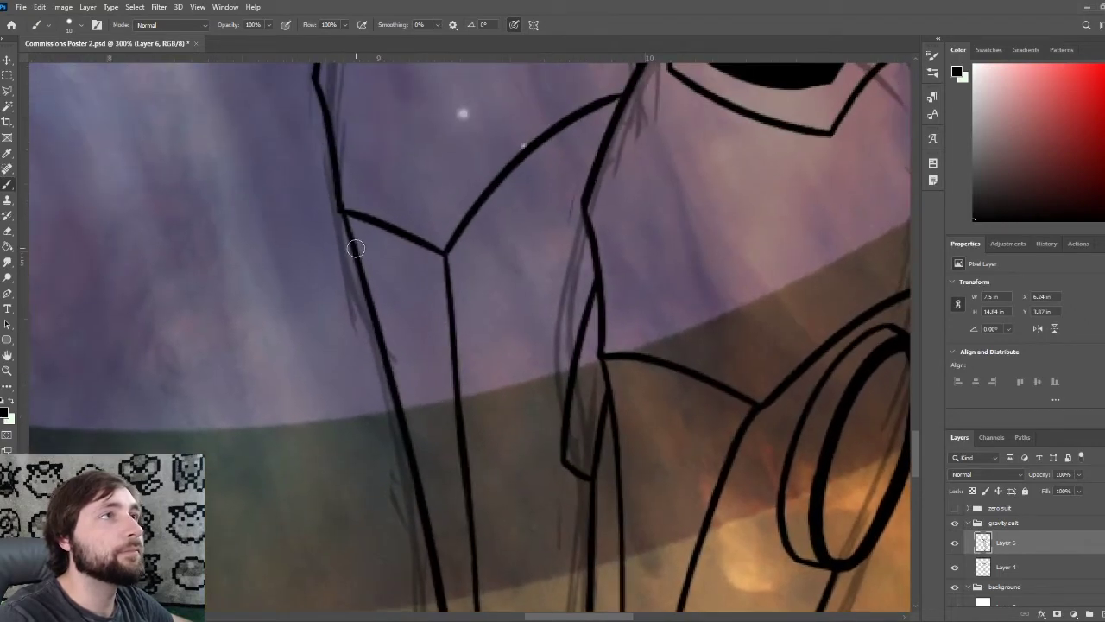
left_click_drag(351, 247, 374, 413)
key("ctrl+z")
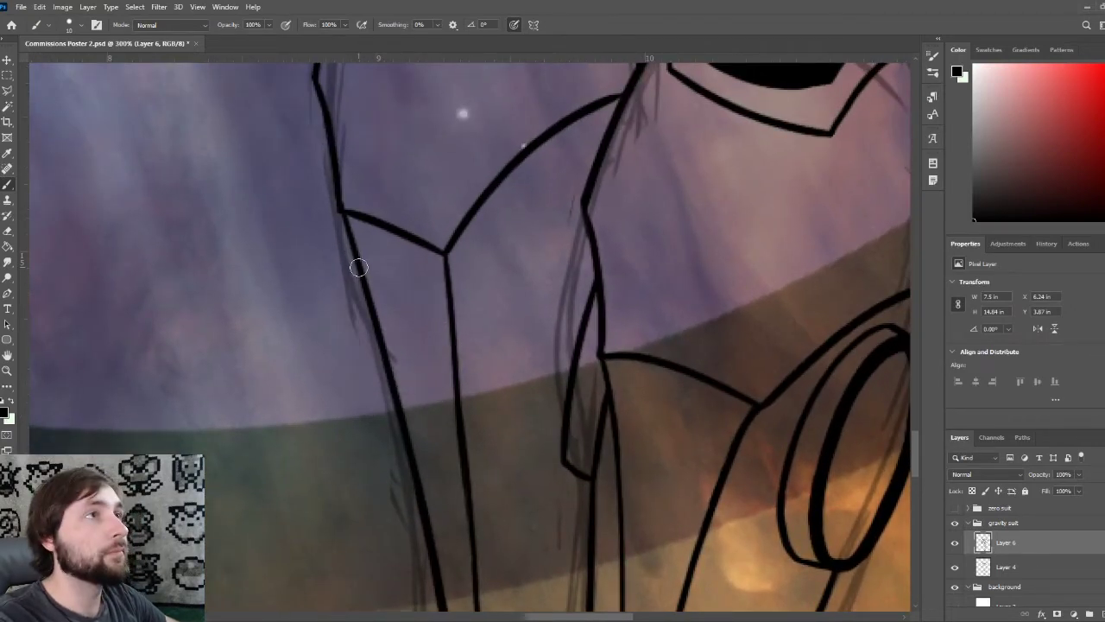
left_click_drag(358, 268, 401, 410)
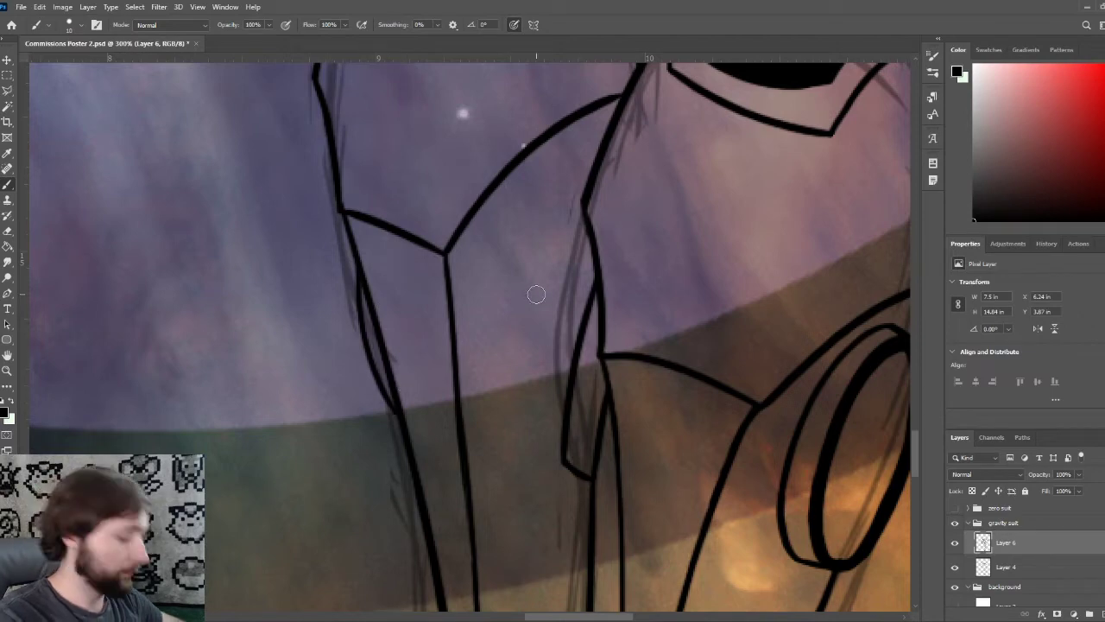
Ink the upper part of an outer curve around the narrow calf pod on the front leg's inner side, undoing and redrawing unsatisfactory strokes
key("ctrl+minus")
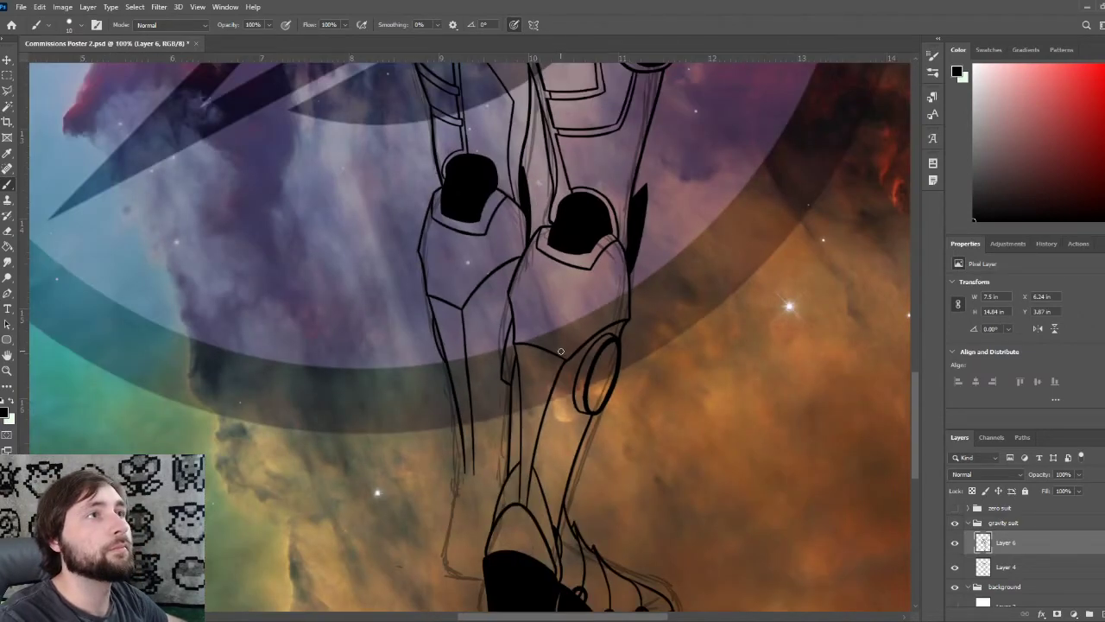
key("ctrl+plus")
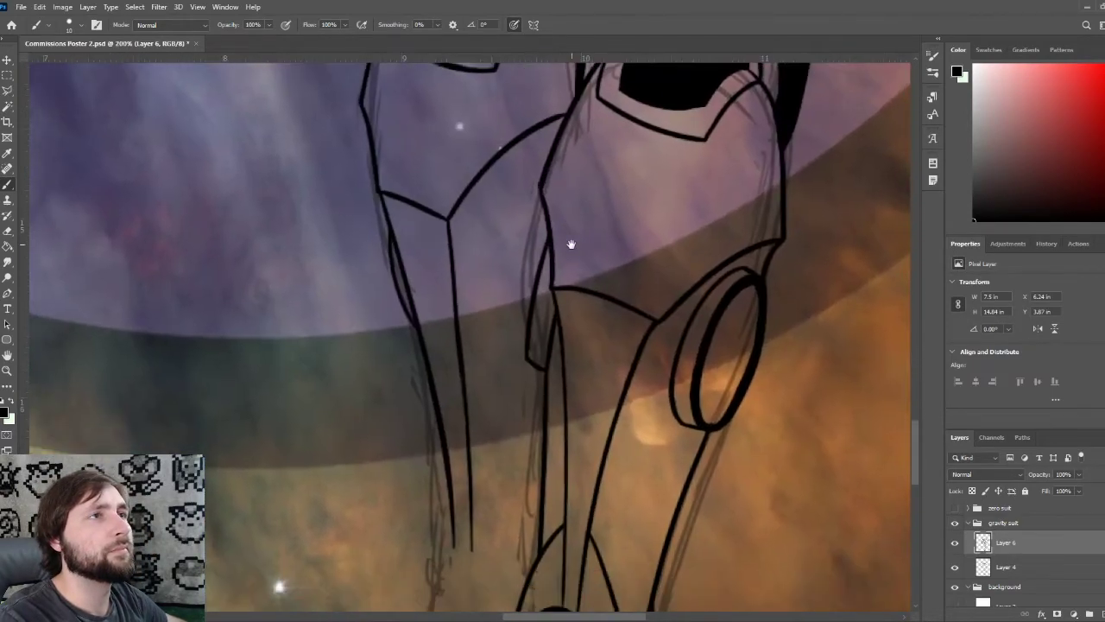
scroll(568, 256, "up", 1)
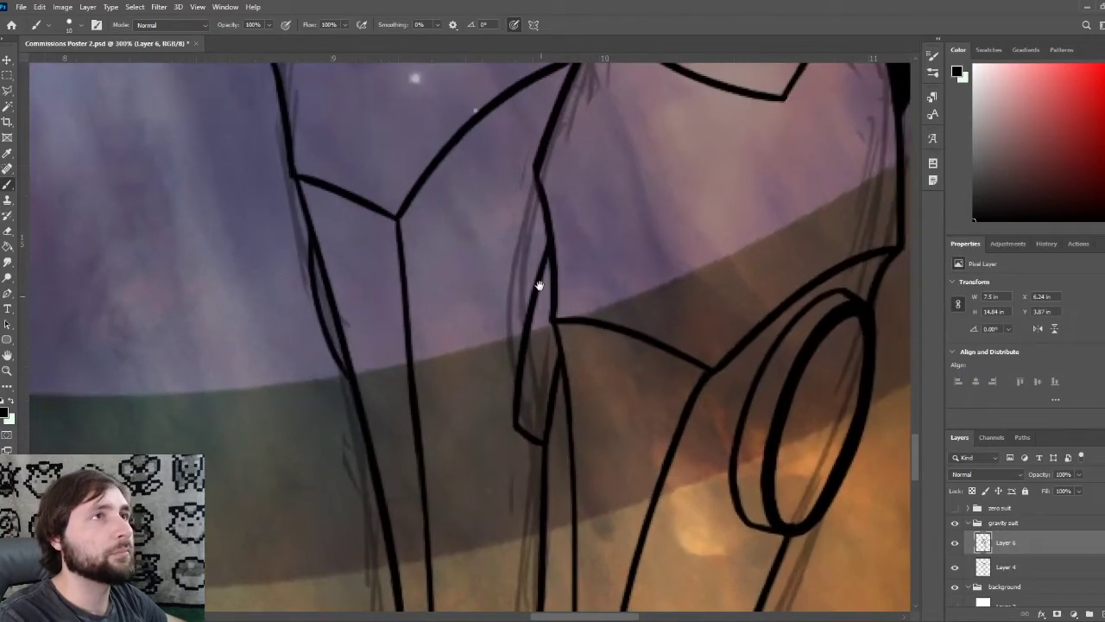
left_click_drag(550, 206, 525, 357)
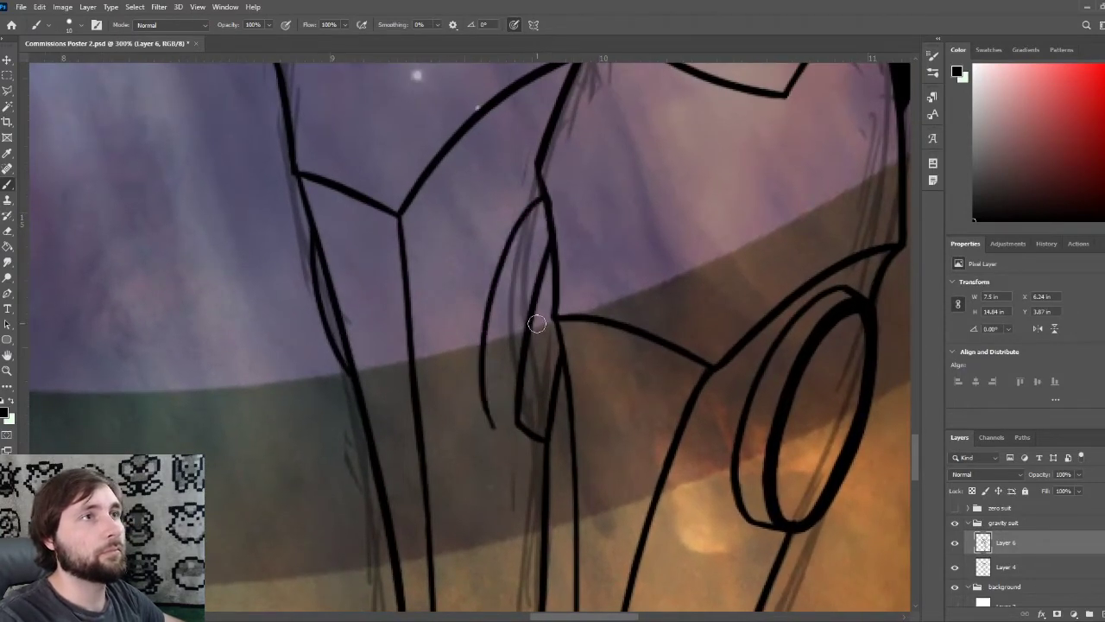
key("ctrl+z")
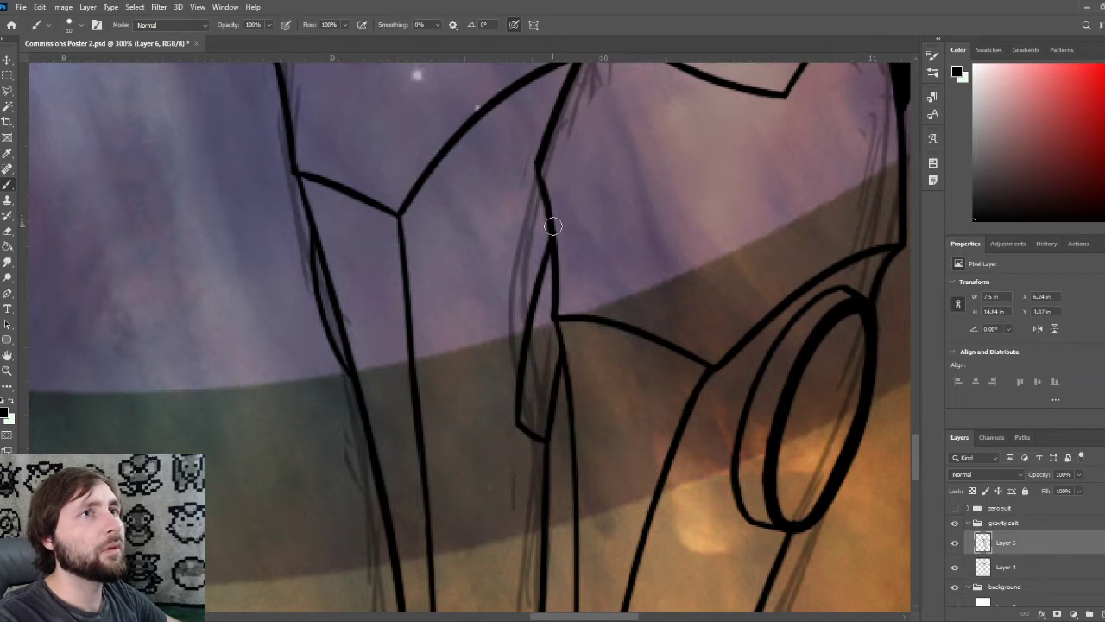
mouse_move(553, 222)
left_mouse_down()
mouse_move(511, 248)
mouse_move(522, 362)
left_mouse_up()
key("ctrl+z")
left_click_drag(550, 216, 512, 377)
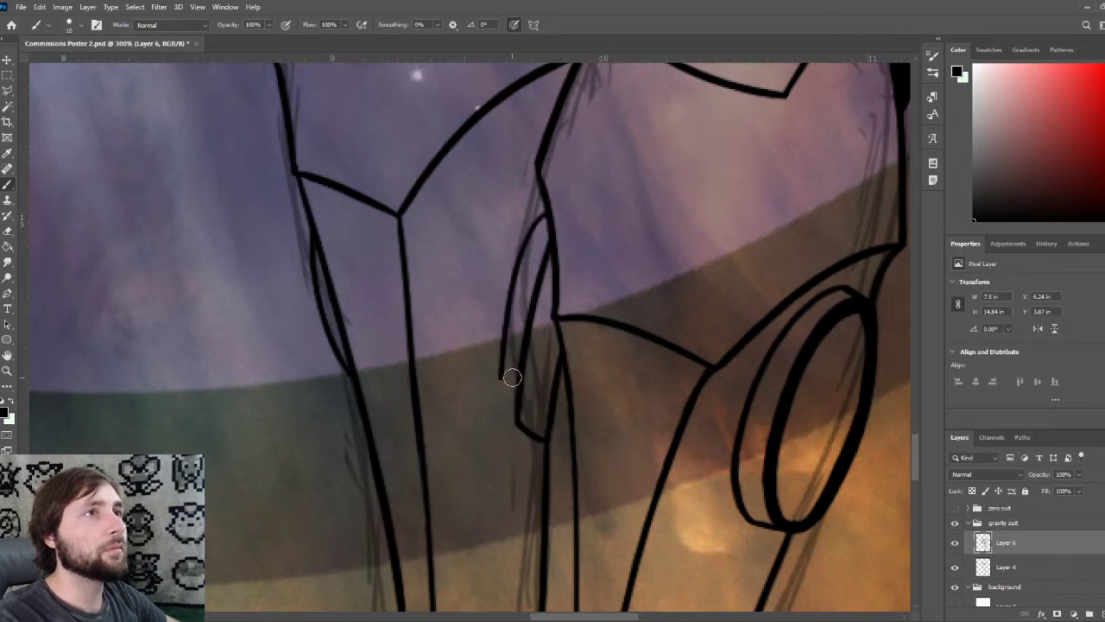
Extend the outer curve down around the pod's lower end to the calf contour, undoing and redrawing the stroke until it fits
left_click_drag(503, 340, 540, 465)
key("ctrl+z")
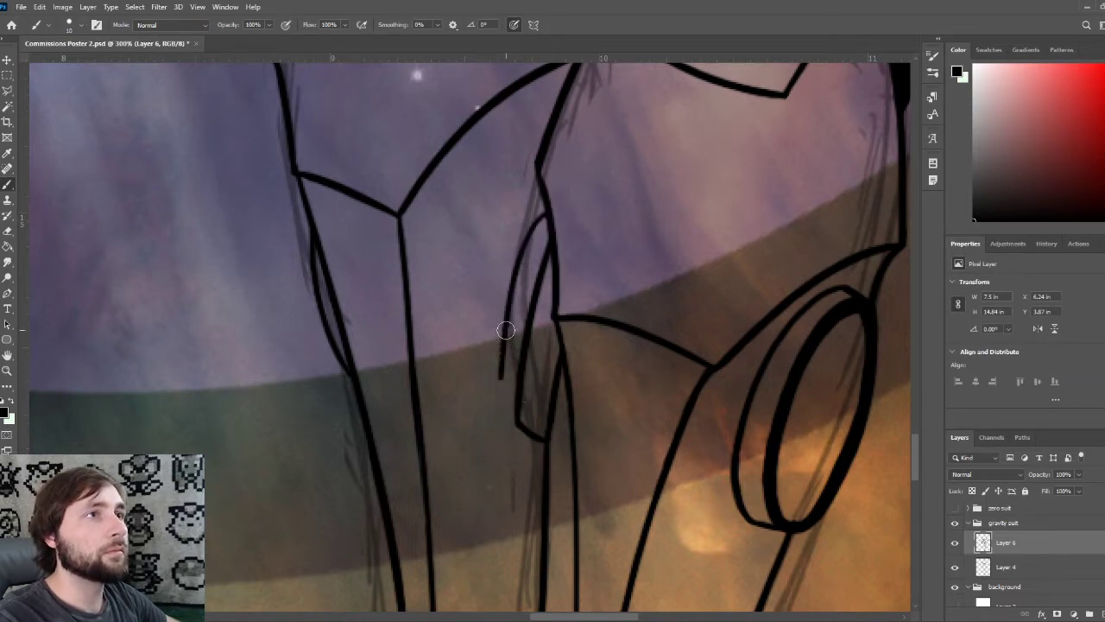
left_click_drag(506, 330, 538, 456)
key("ctrl+z")
mouse_move(506, 325)
left_mouse_down()
mouse_move(537, 454)
mouse_move(556, 422)
mouse_move(524, 462)
mouse_move(551, 464)
left_mouse_up()
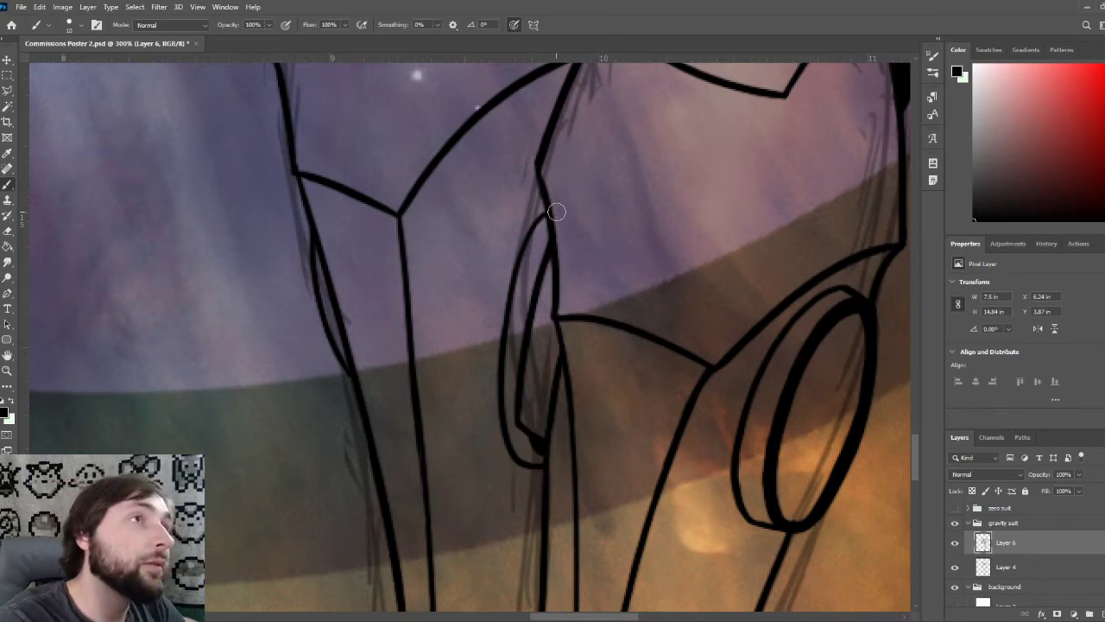
Replace the rounded lower end of the outer curve with a short angled stroke joining the pod's inner line
key("ctrl+minus")
key("ctrl+minus")
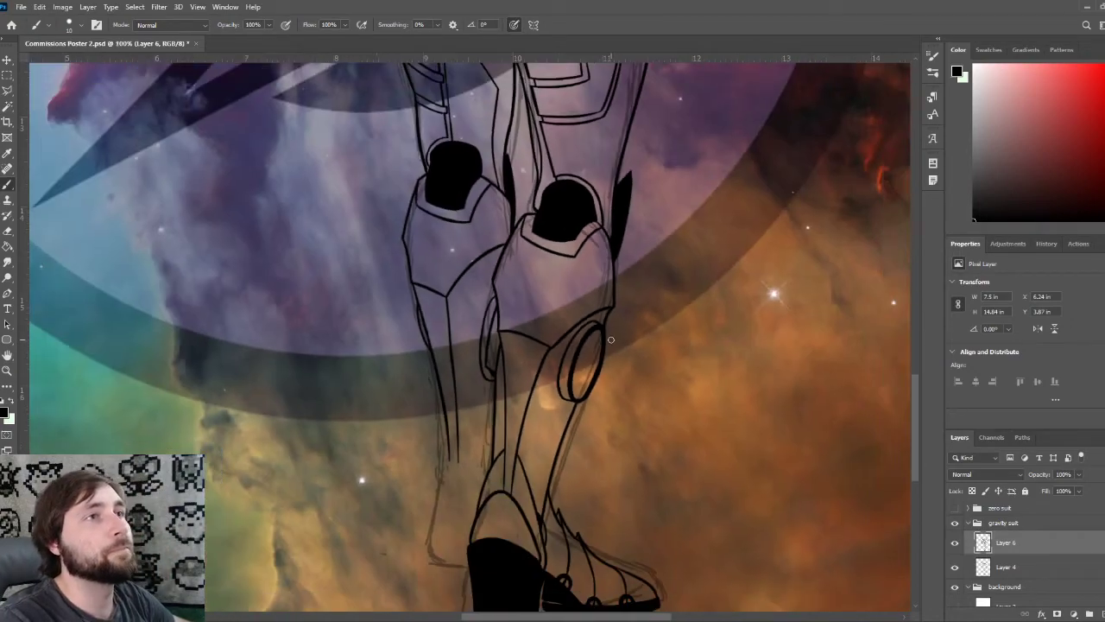
key("ctrl+plus")
key("ctrl+minus")
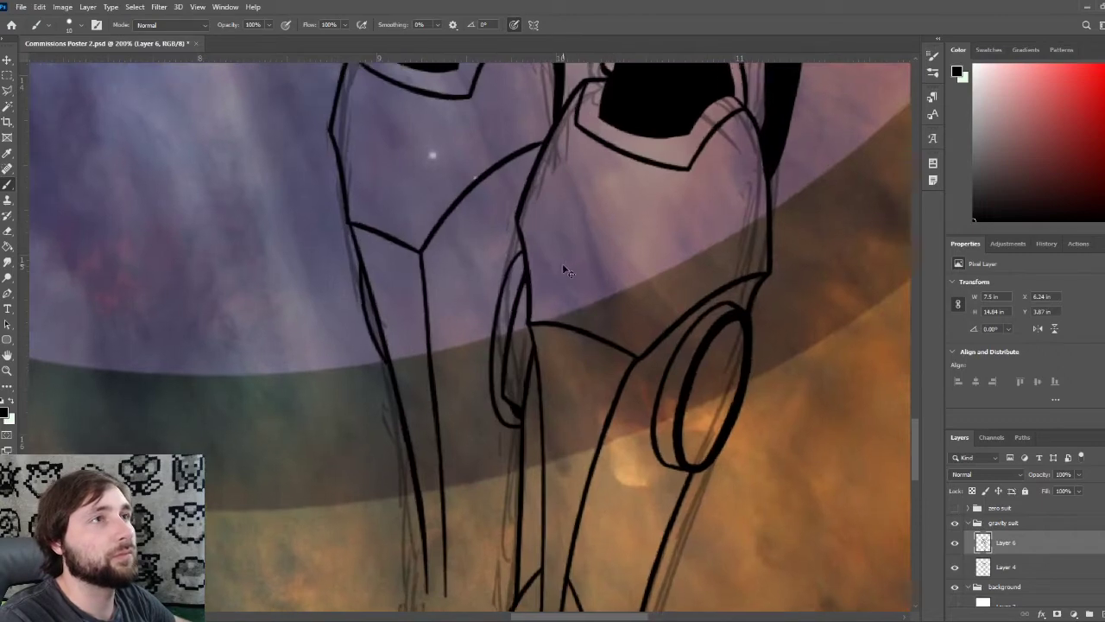
key("ctrl+plus")
key("ctrl+minus")
key("ctrl+plus")
key("ctrl+plus")
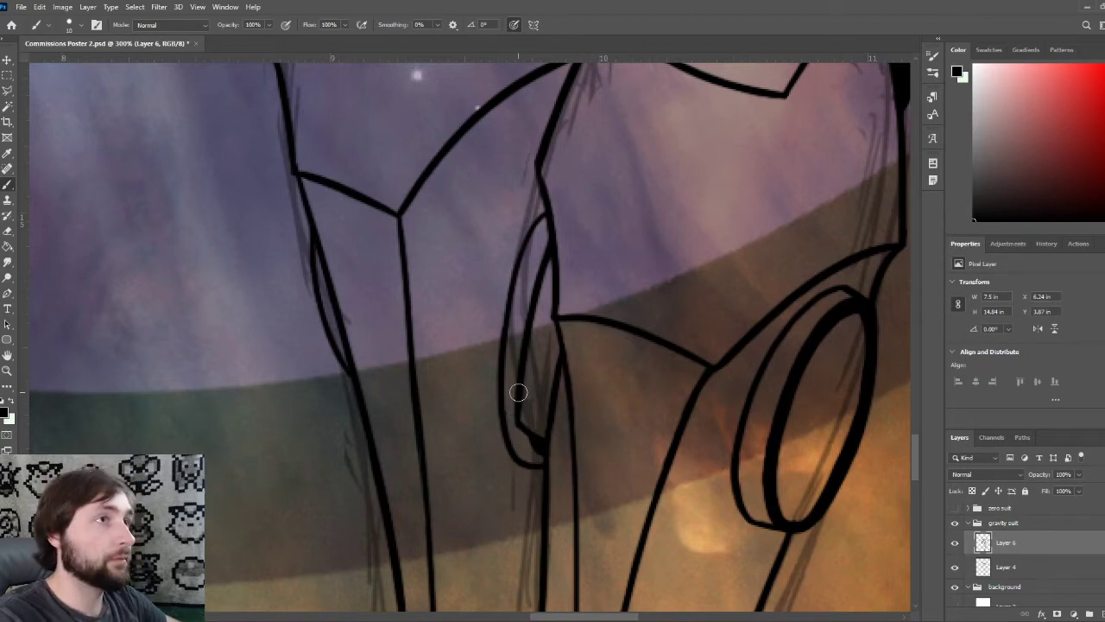
left_click_drag(504, 417, 528, 423)
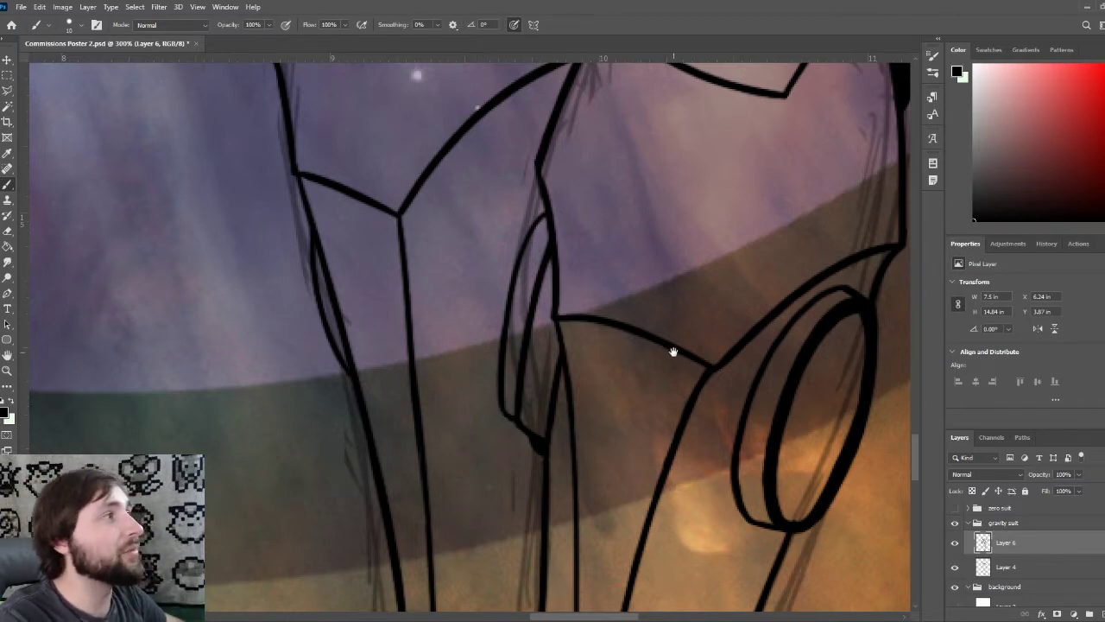
Ink two short cross lines in the calf pod, one in the inner section and one in the outer section
left_click_drag(671, 353, 603, 353)
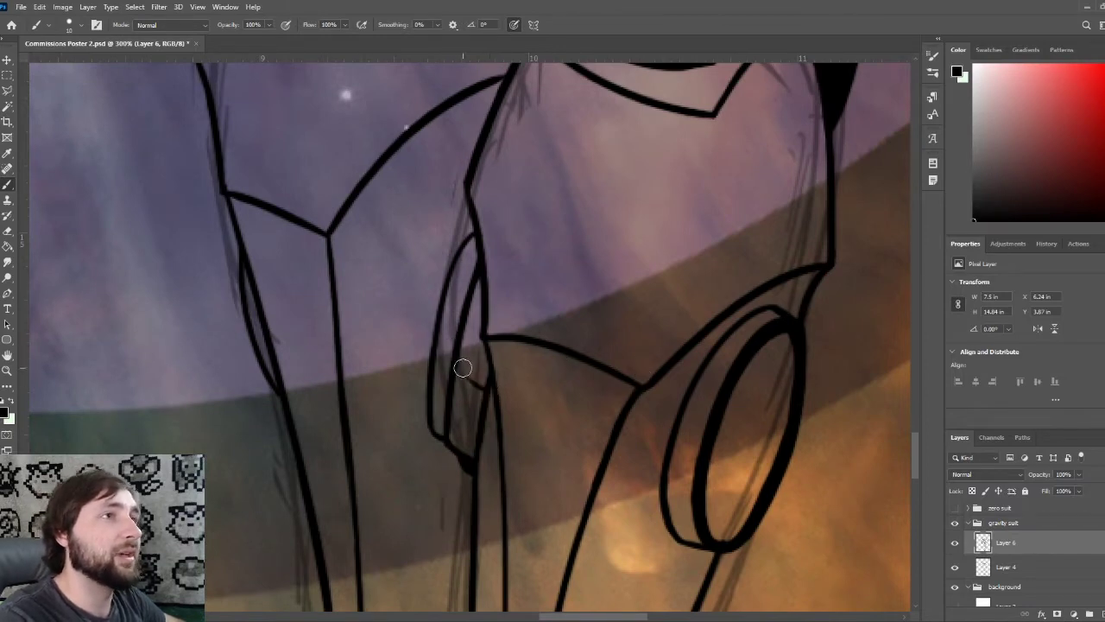
left_click_drag(453, 369, 491, 406)
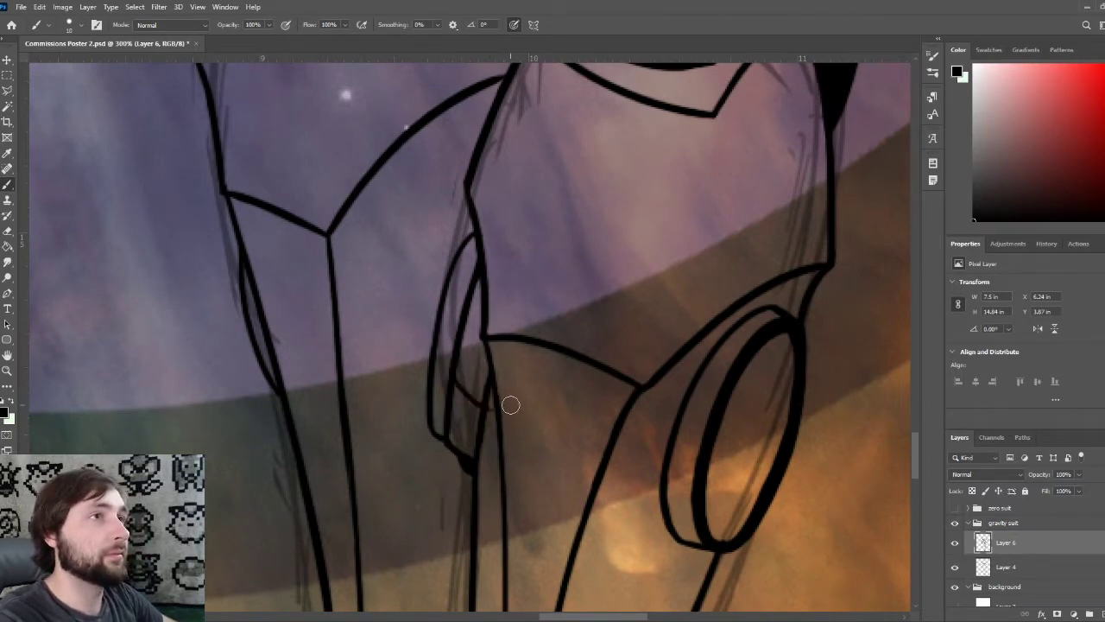
left_click_drag(435, 322, 465, 330)
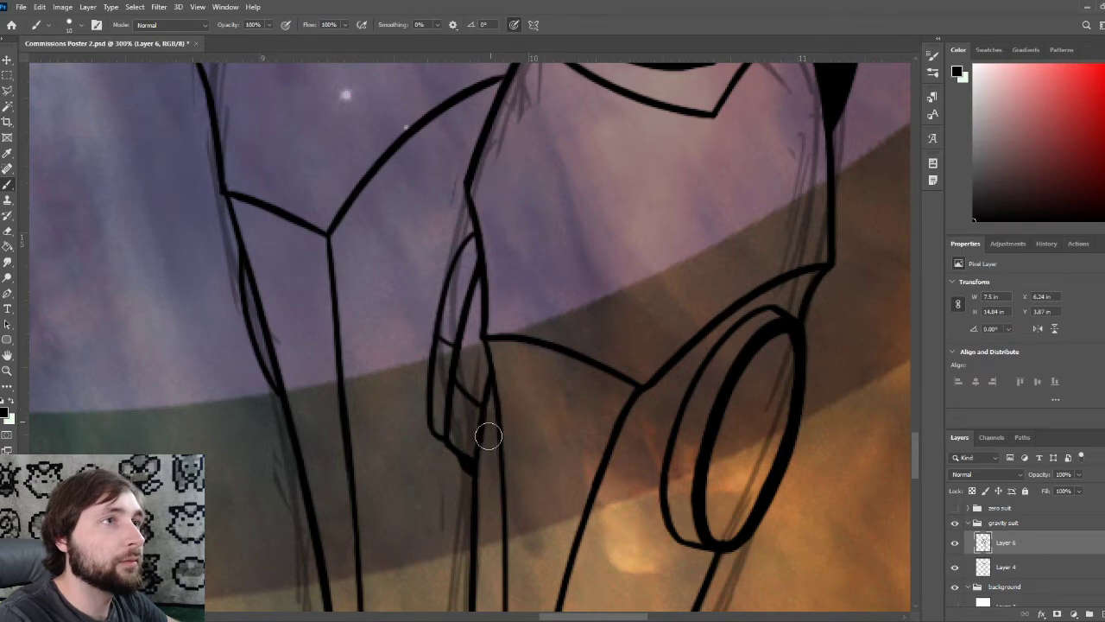
key("[")
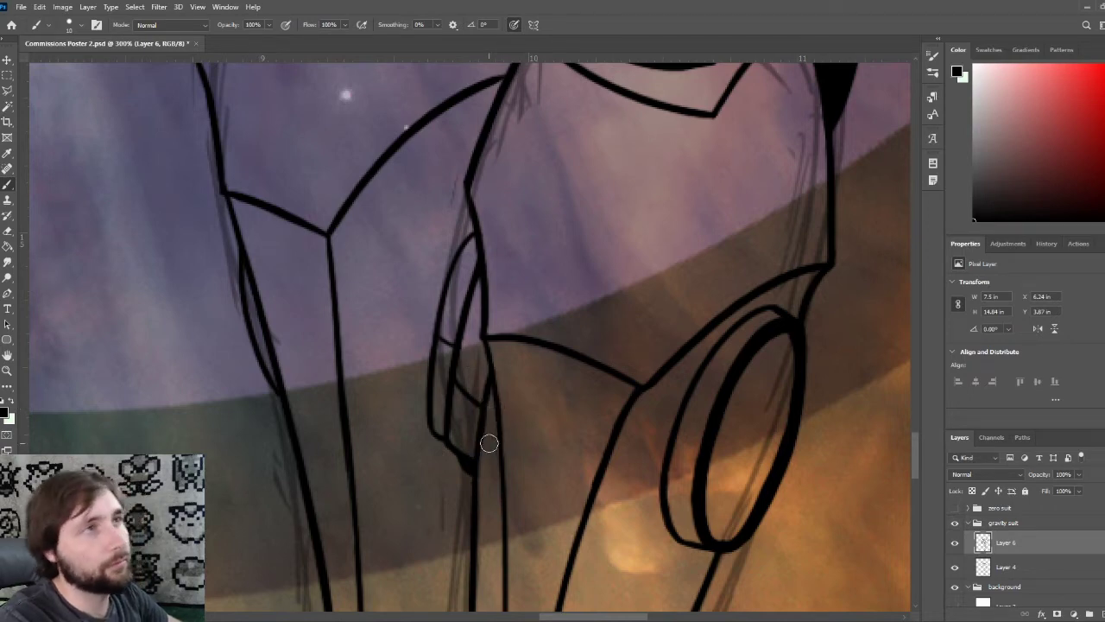
Redraw the pod's outer curve with a wider bulge from the upper joint down to the lower corner, undoing the strokes that miss
key("ctrl+minus")
key("ctrl+minus")
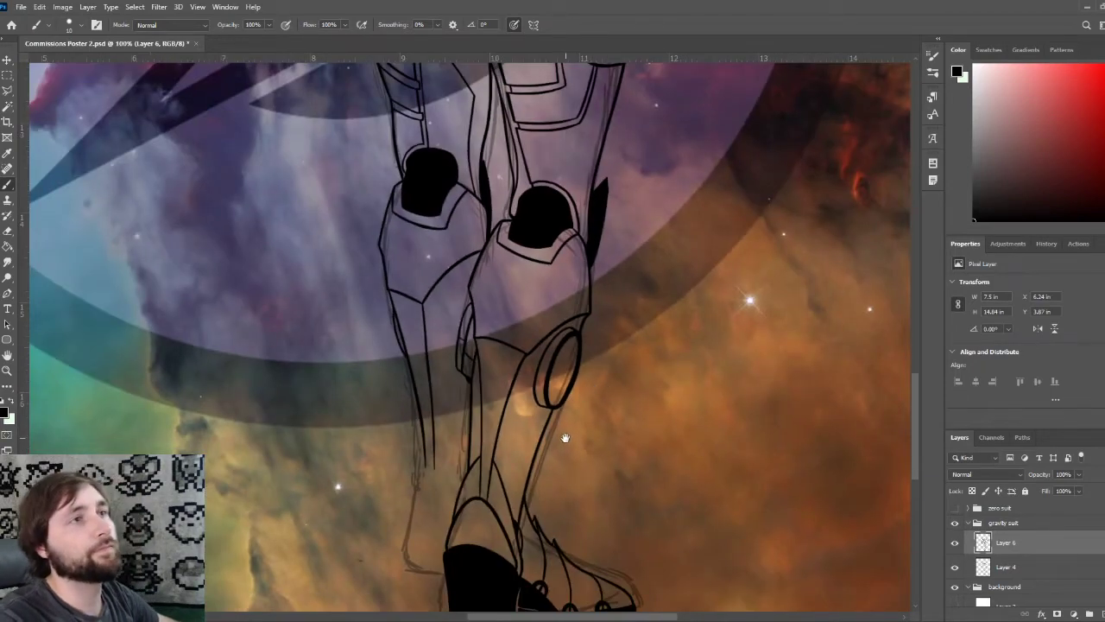
key("ctrl+plus")
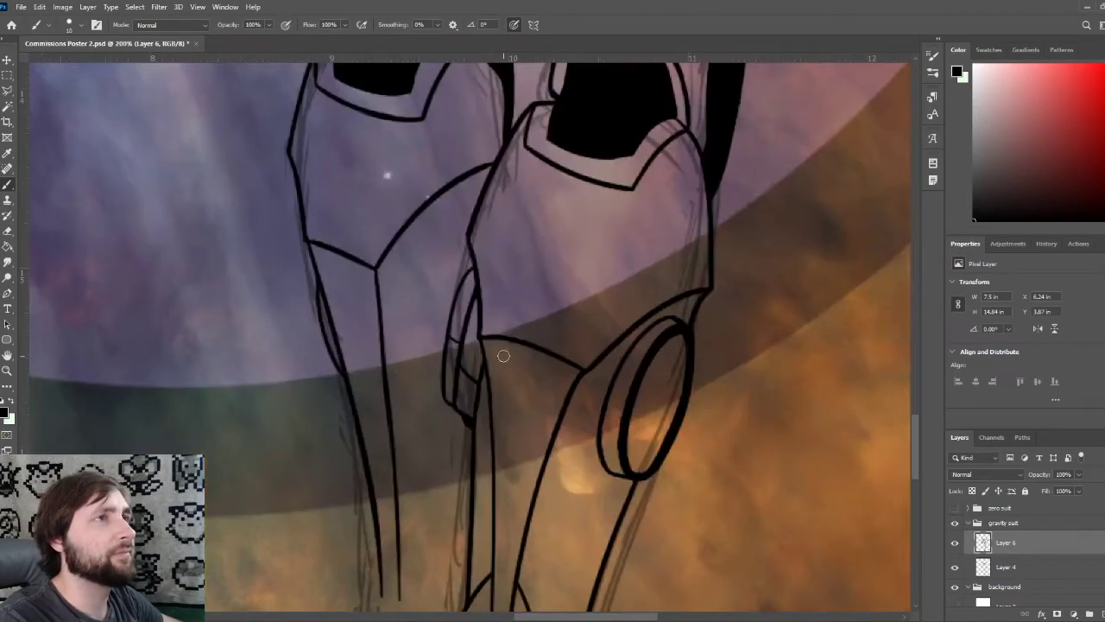
key("ctrl+plus")
key("ctrl+minus")
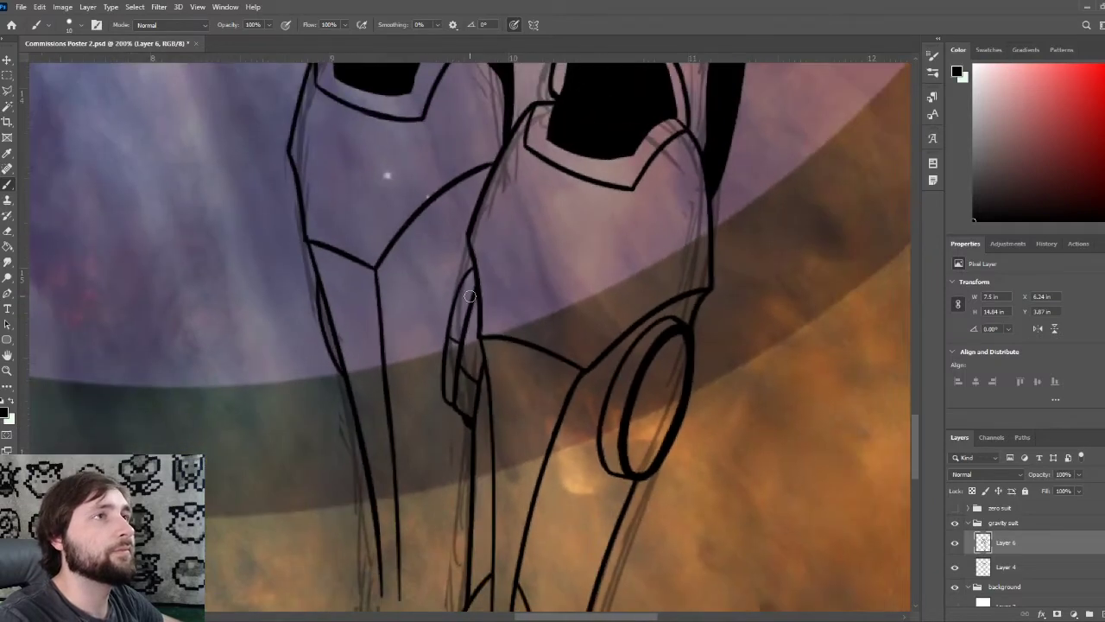
key("ctrl+plus")
mouse_move(476, 231)
left_mouse_down()
mouse_move(434, 345)
mouse_move(447, 421)
left_mouse_up()
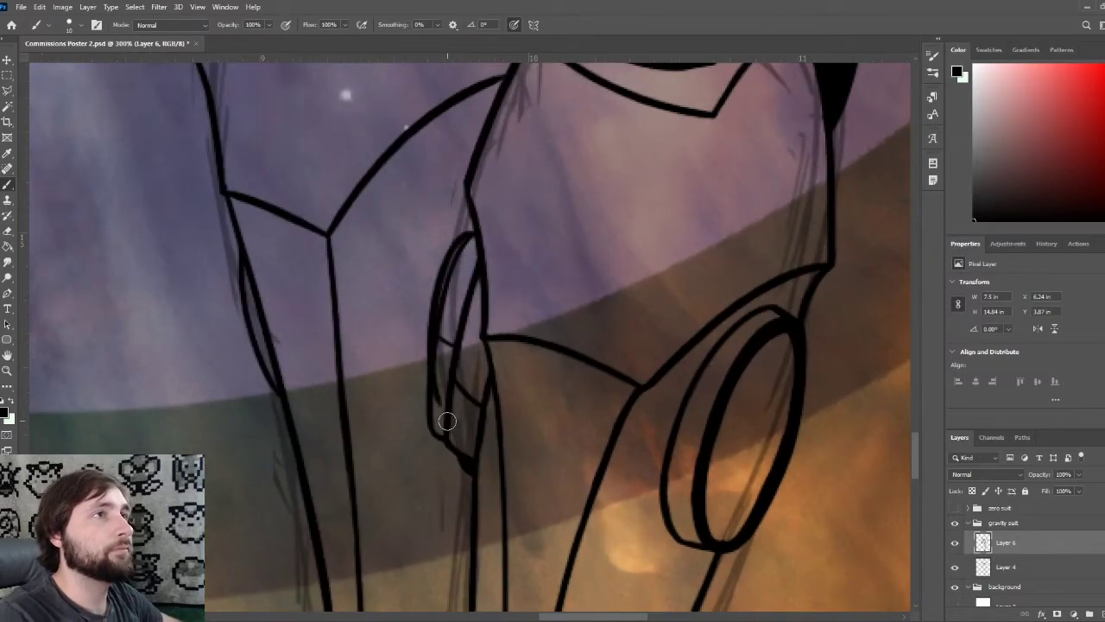
key("ctrl+z")
left_click_drag(481, 233, 450, 416)
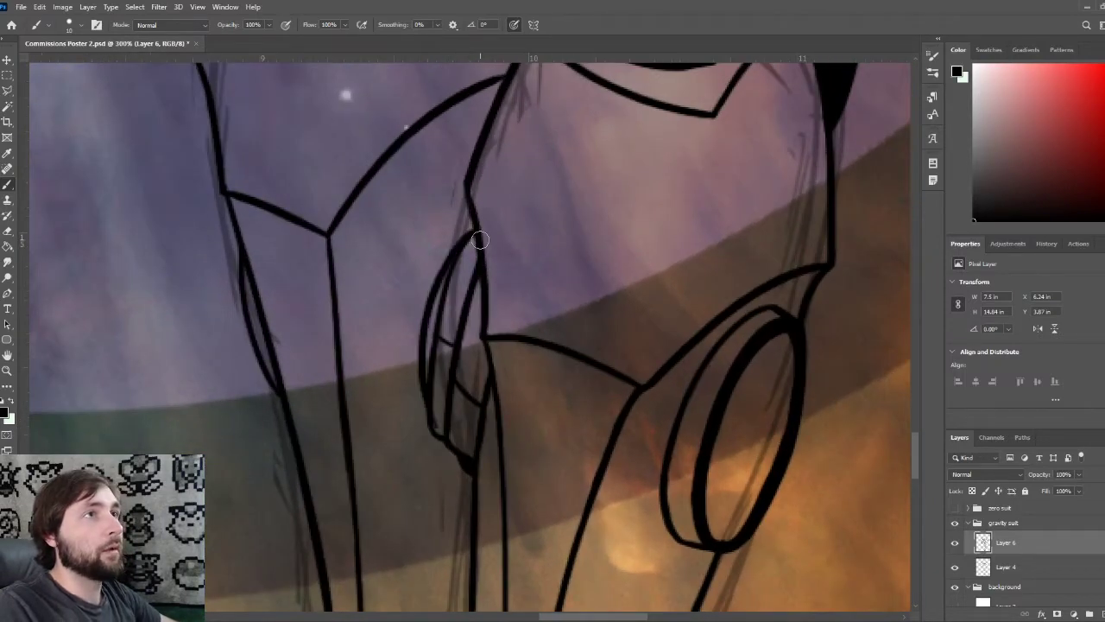
key("ctrl+z")
mouse_move(477, 230)
left_mouse_down()
mouse_move(450, 455)
mouse_move(434, 311)
mouse_move(437, 432)
left_mouse_up()
left_click_drag(419, 335, 445, 434)
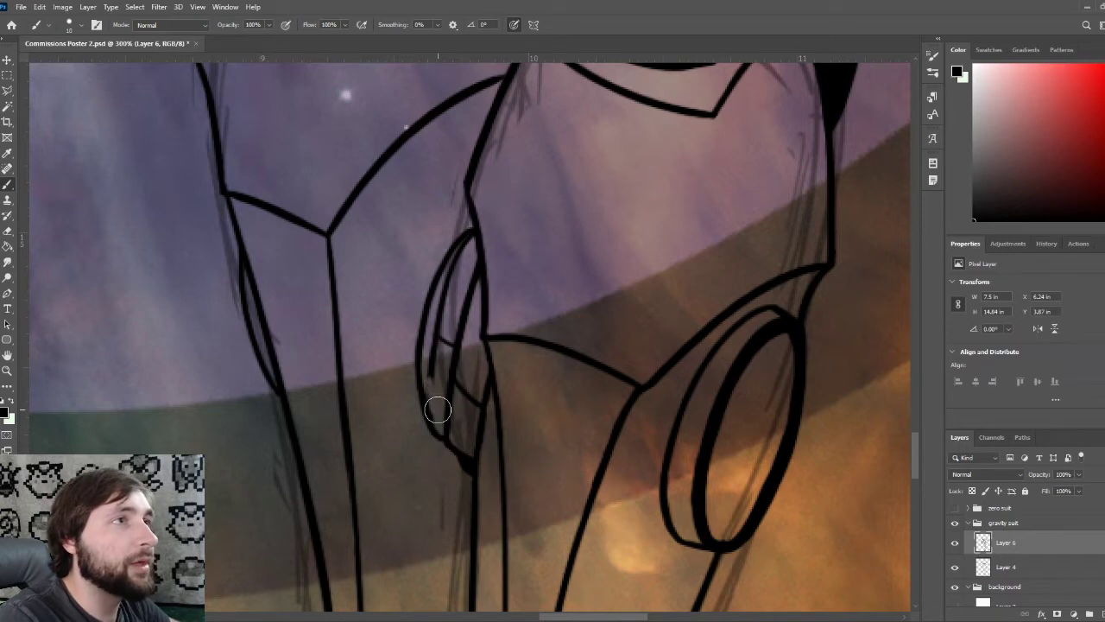
Remove the old narrower curve inside the pod's new wider outline
key("ctrl+z")
key("ctrl+z")
key("ctrl+z")
key("ctrl+z")
key("ctrl+z")
key("ctrl+z")
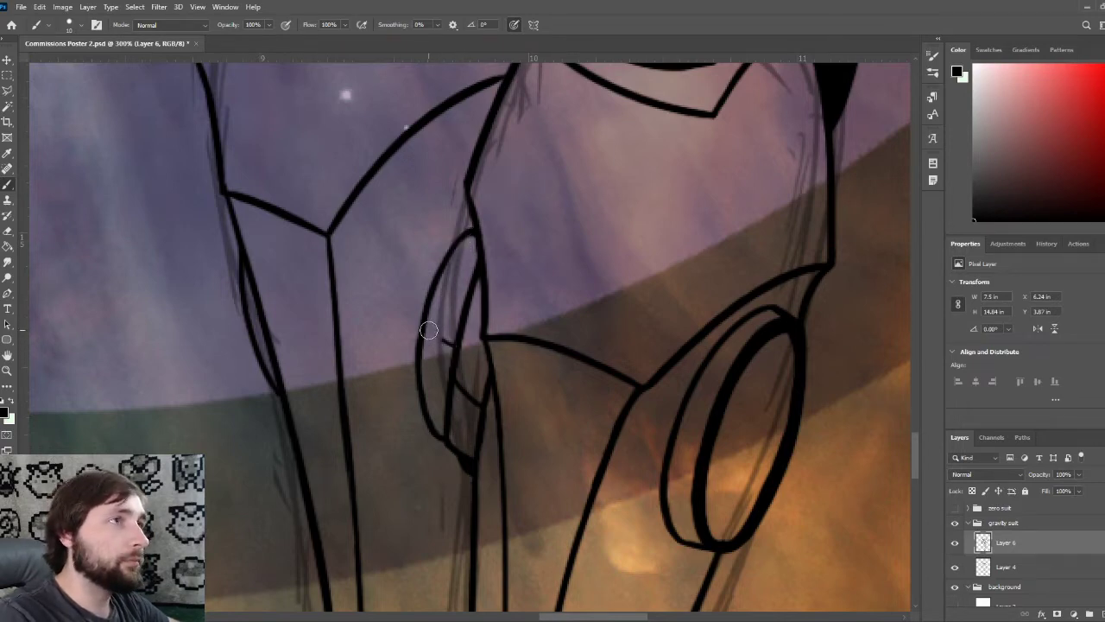
Ink a short cross line from the pod's wide outer curve to its inner line, undoing and redrawing it
left_click_drag(420, 327, 467, 342)
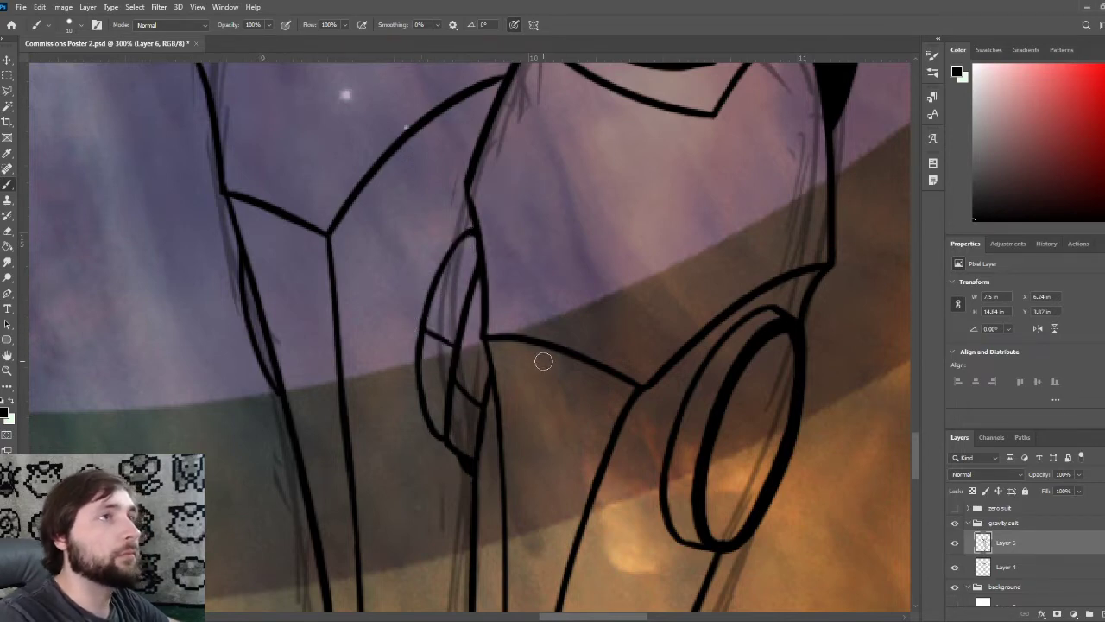
key("ctrl+z")
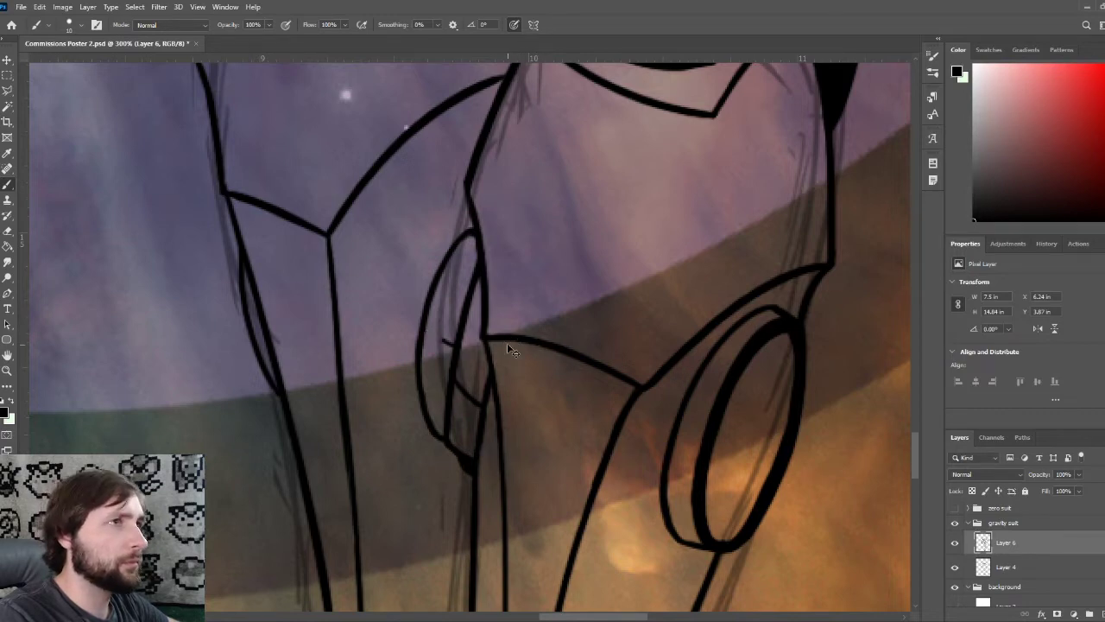
left_click_drag(475, 235, 442, 335)
key("ctrl+z")
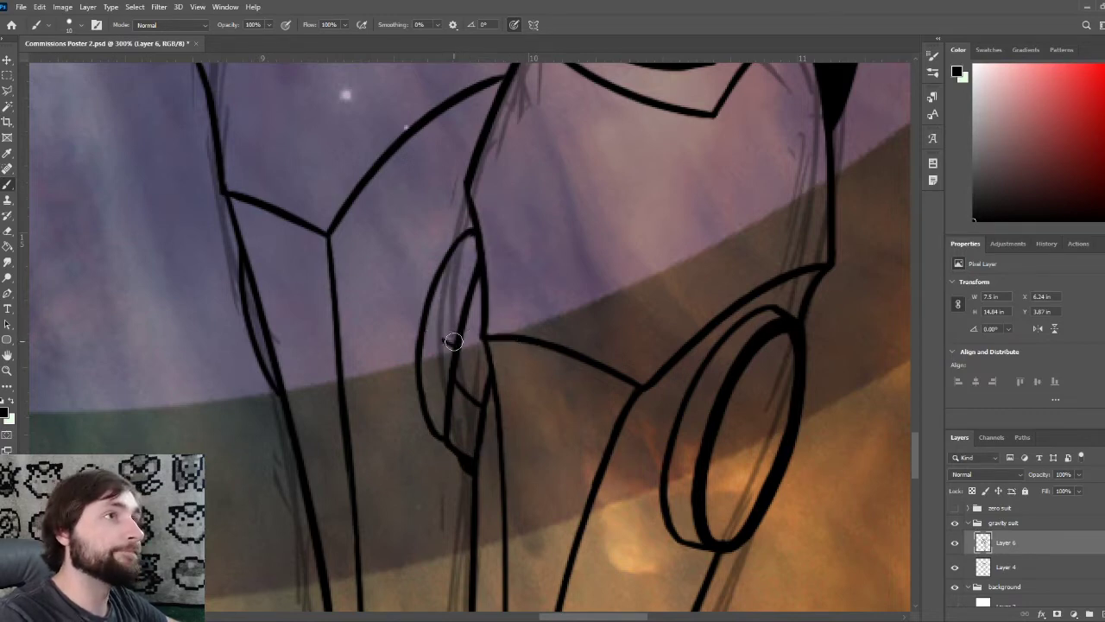
left_click_drag(422, 327, 468, 344)
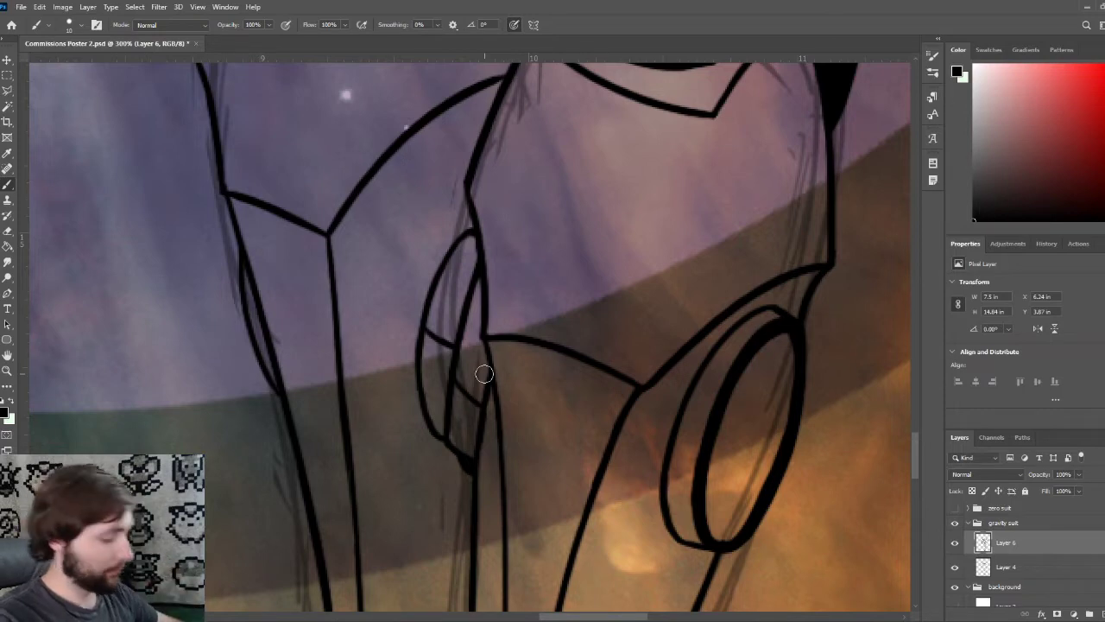
Thicken the upper half of the pod's inner dividing line with additional tapering strokes
scroll(484, 373, "down", 1)
left_click_drag(593, 390, 575, 319)
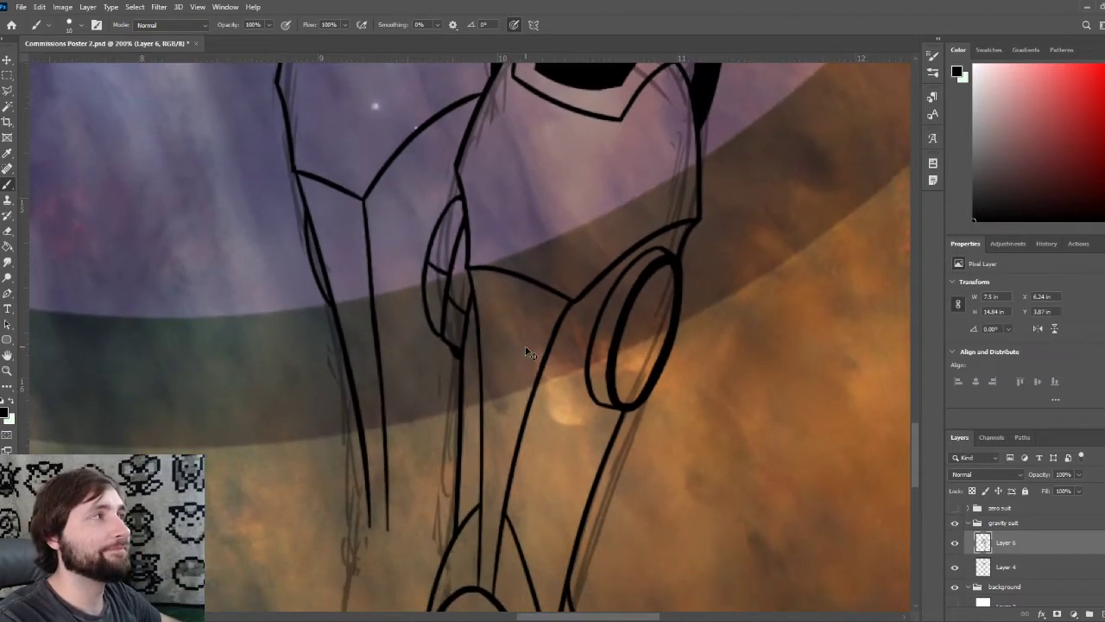
scroll(461, 230, "up", 2)
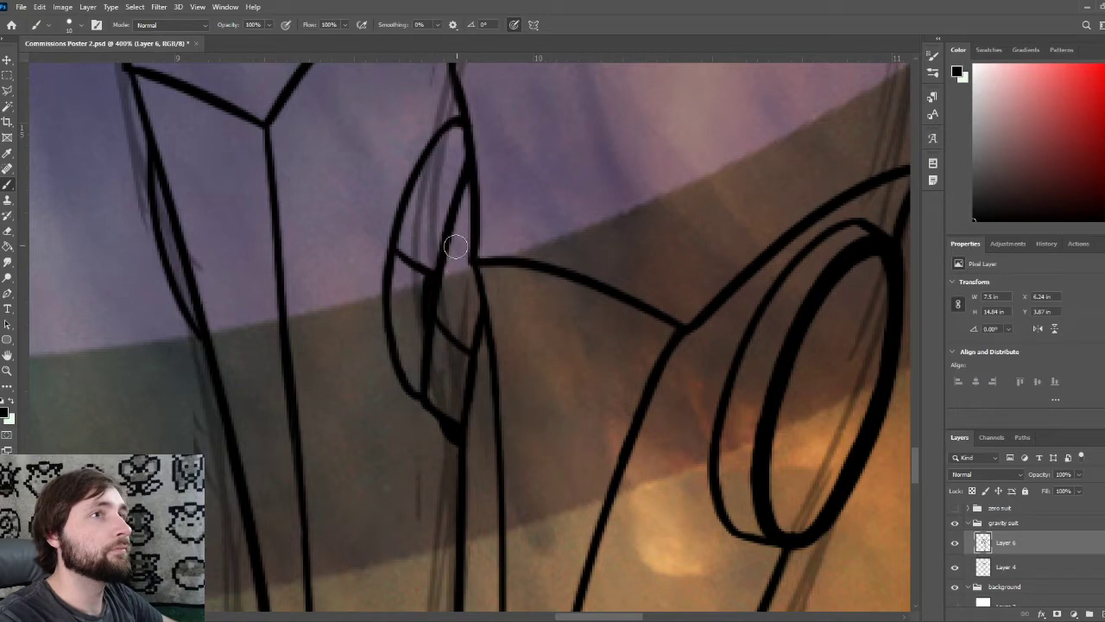
mouse_move(436, 273)
left_mouse_down()
mouse_move(461, 189)
mouse_move(432, 287)
mouse_move(463, 186)
left_mouse_up()
left_click_drag(442, 227, 467, 170)
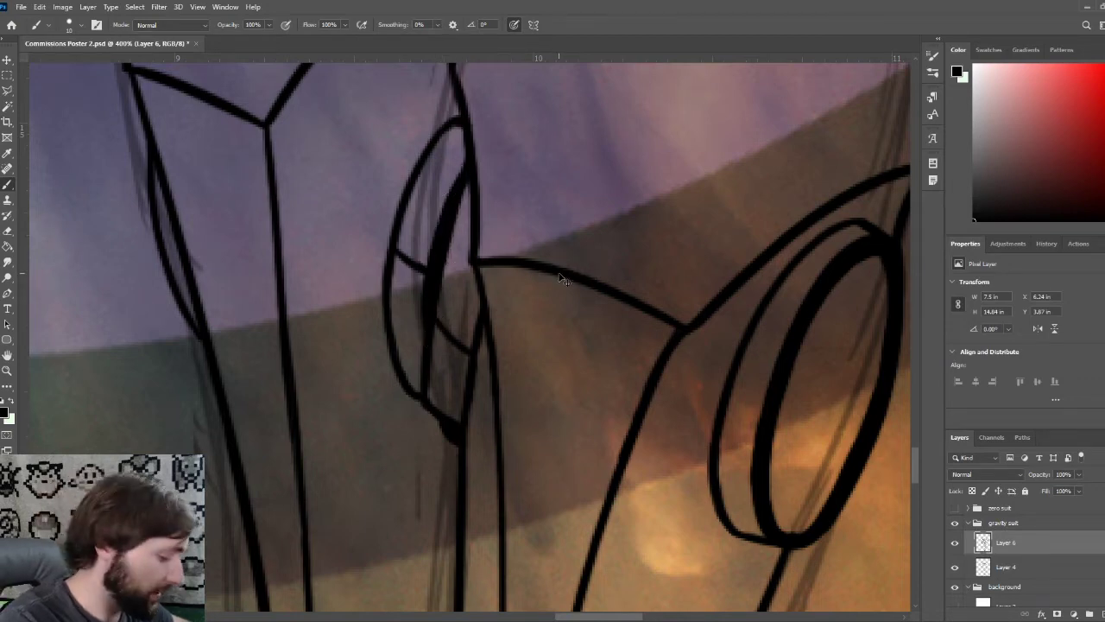
Clean up the thick blot at the calf pod's lower tip and save the poster
key("ctrl+minus")
key("ctrl+minus")
mouse_move(513, 408)
left_mouse_down()
mouse_move(520, 432)
mouse_move(533, 352)
left_mouse_up()
key("ctrl+plus")
key("ctrl+plus")
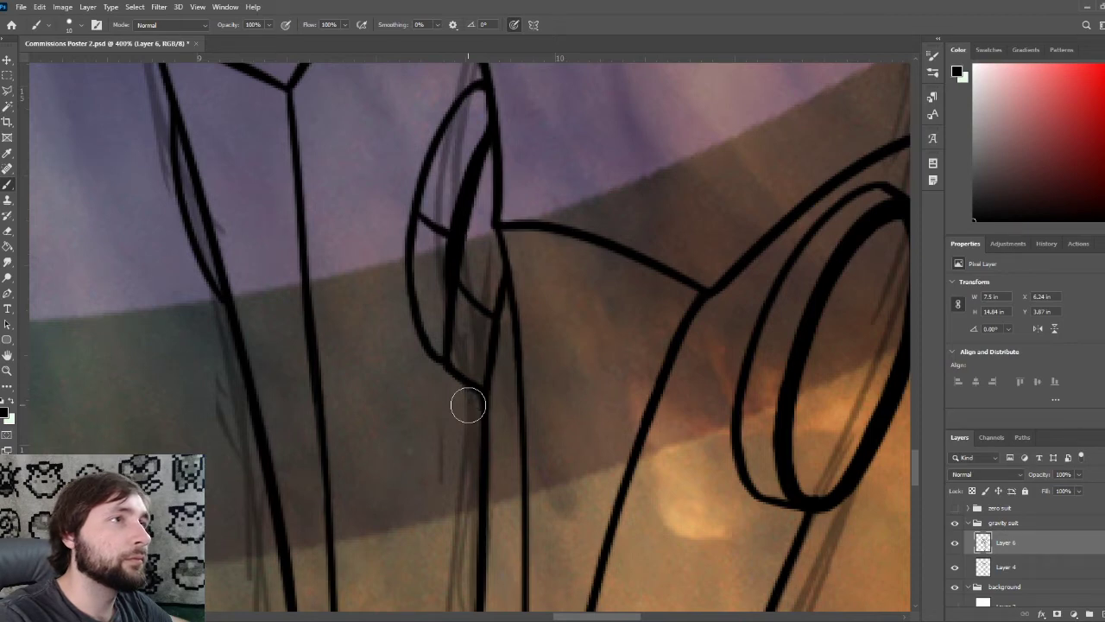
key("ctrl+minus")
key("ctrl+minus")
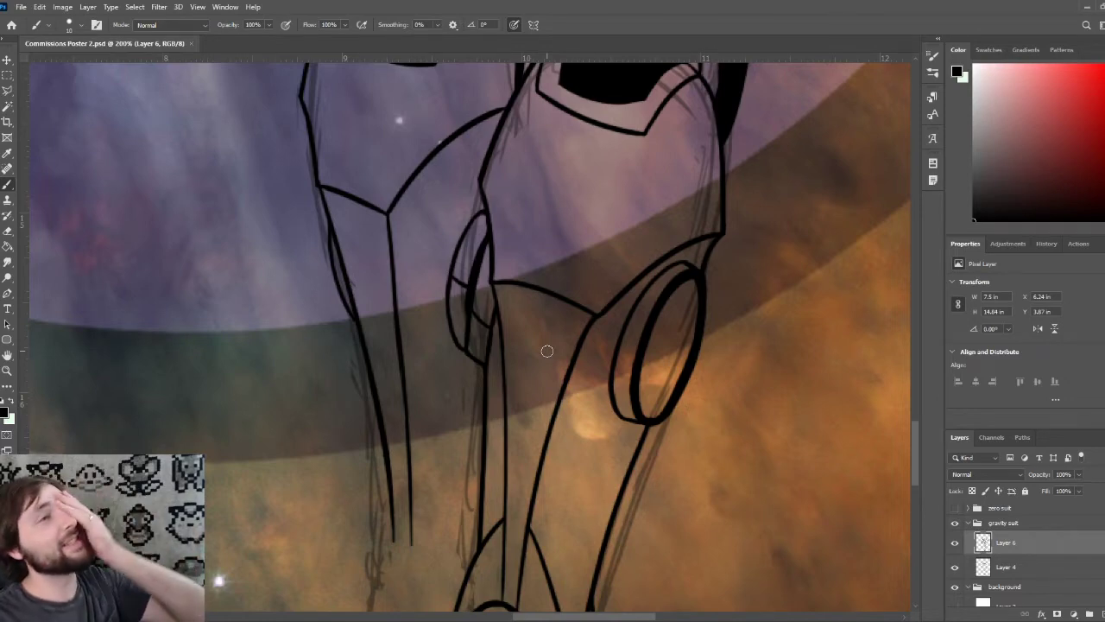
Ink a tapering stroke along the front leg's rear lower calf, from the ankle cuff up toward the pod's tip, redrawing it until clean
mouse_move(501, 365)
left_mouse_down()
mouse_move(523, 250)
mouse_move(518, 265)
left_mouse_up()
scroll(501, 321, "down", 2)
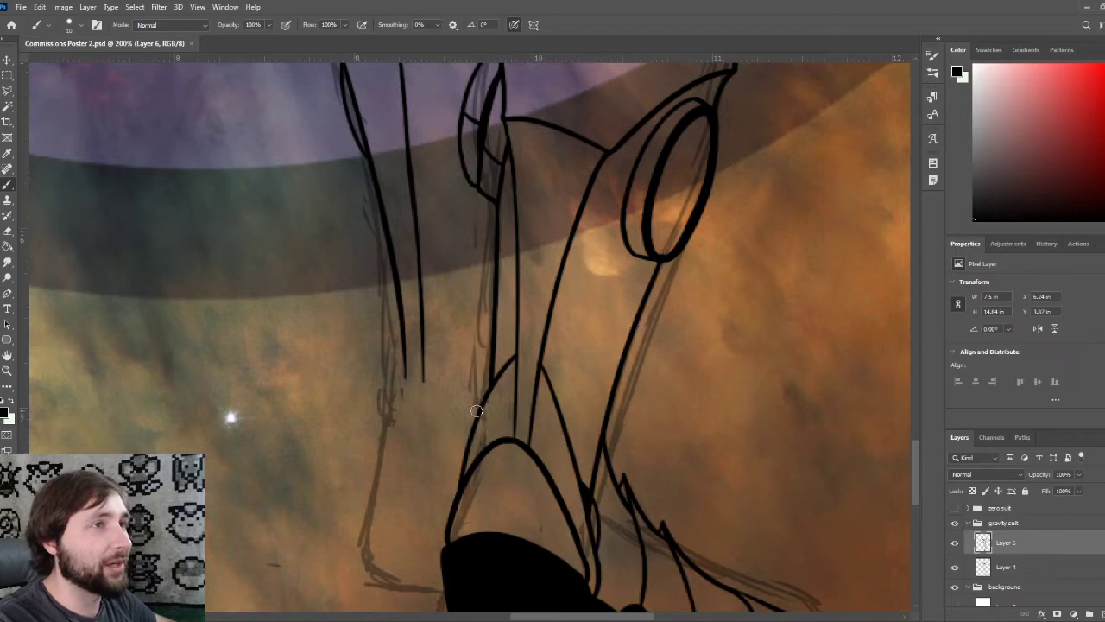
left_click_drag(479, 411, 490, 326)
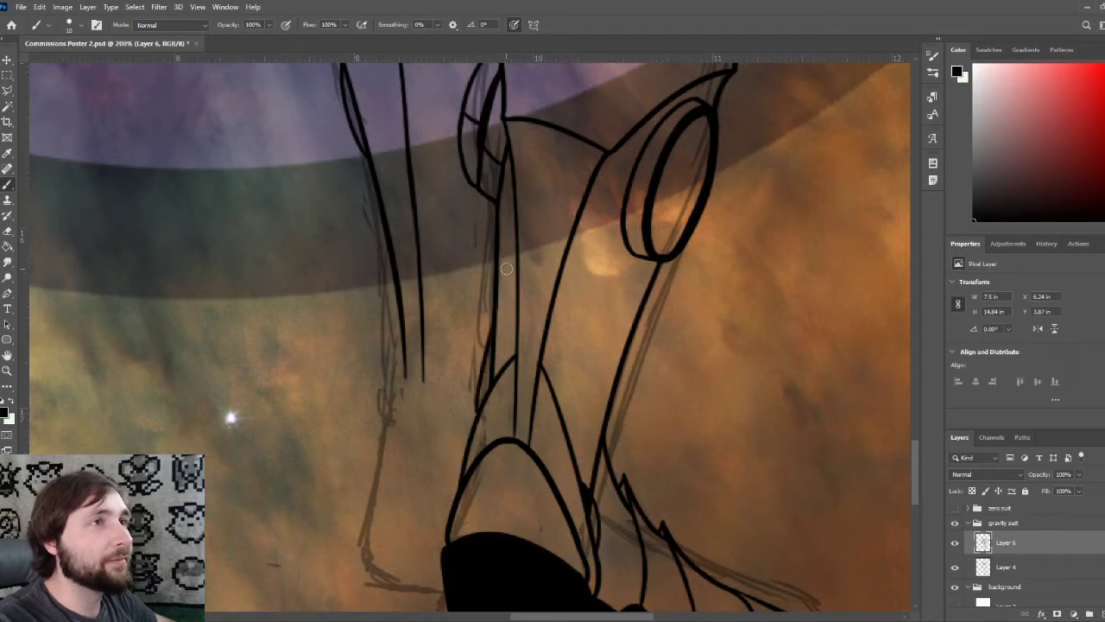
key("ctrl+z")
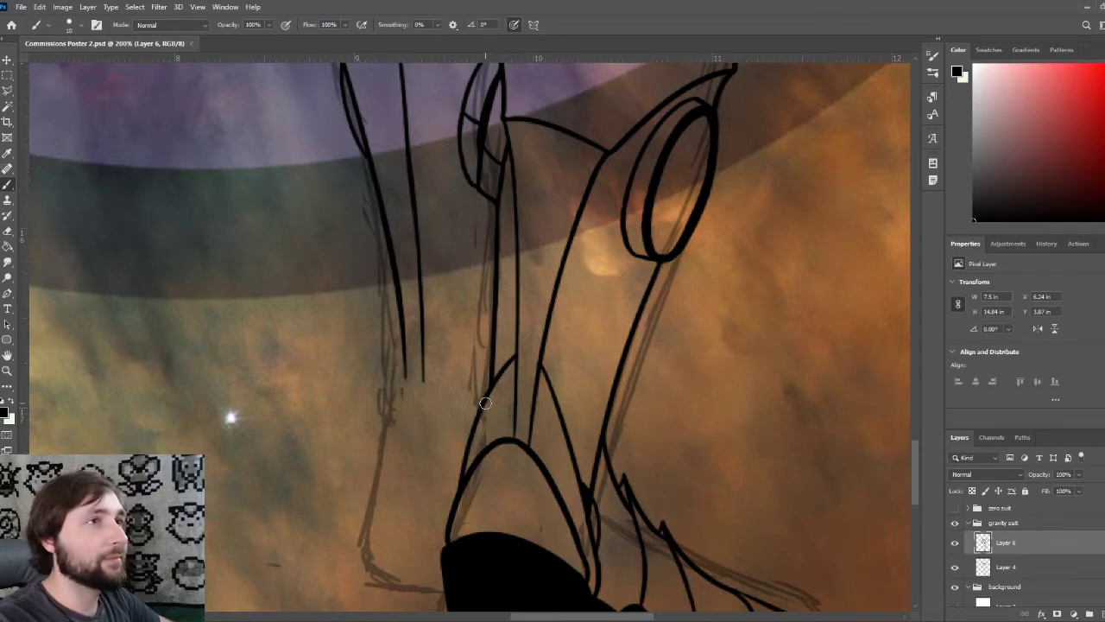
left_click_drag(482, 406, 504, 285)
key("ctrl+z")
mouse_move(484, 404)
left_mouse_down()
mouse_move(502, 231)
mouse_move(502, 255)
mouse_move(493, 203)
left_mouse_up()
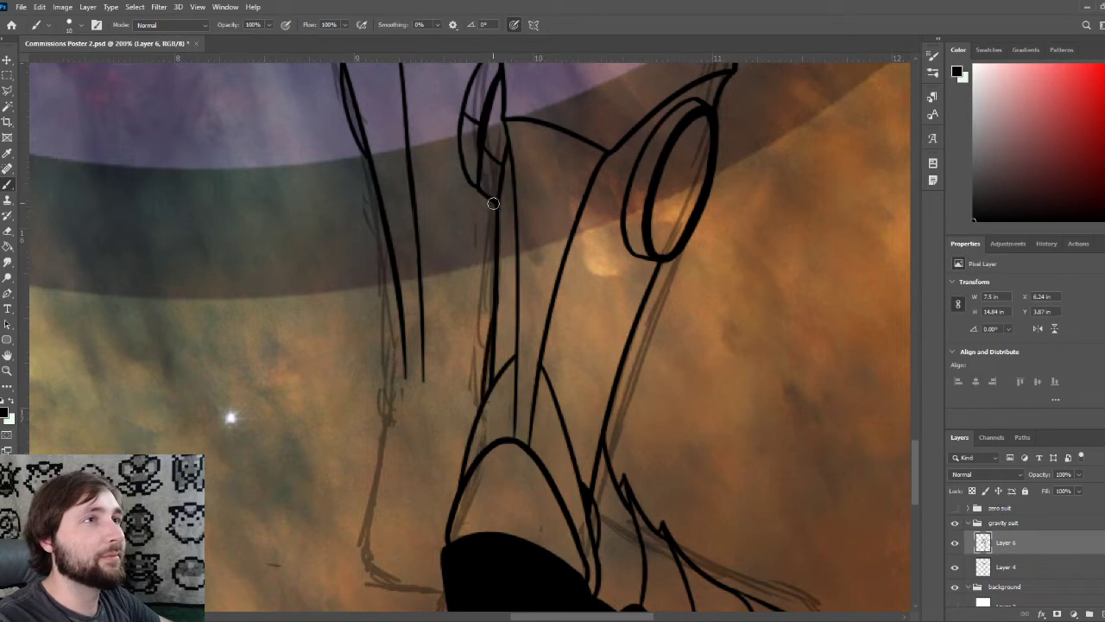
key("ctrl+plus")
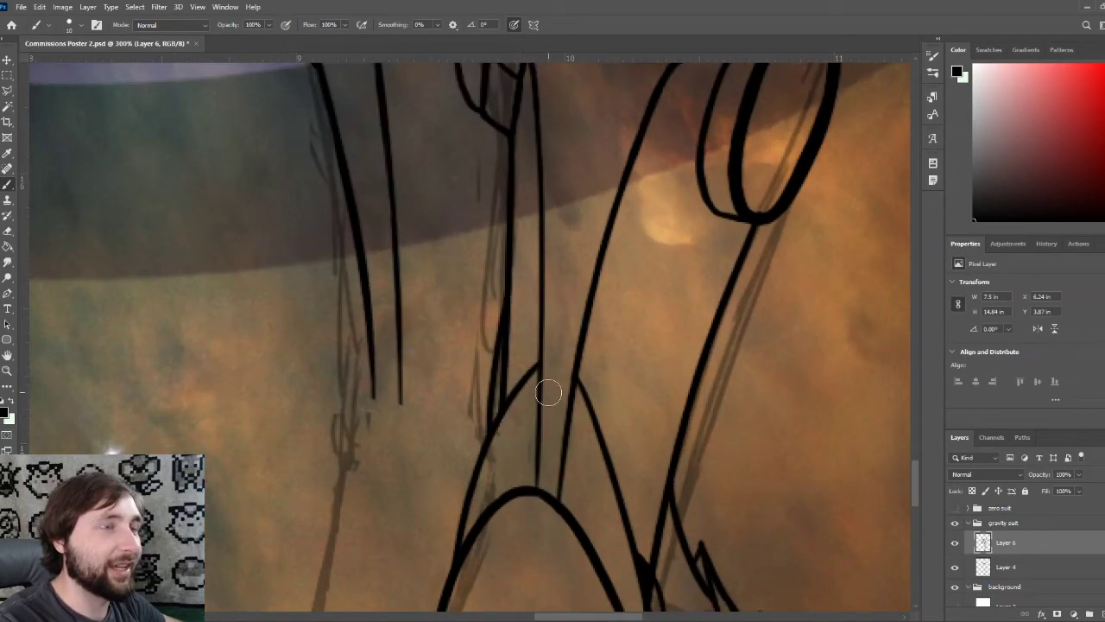
key("ctrl+minus")
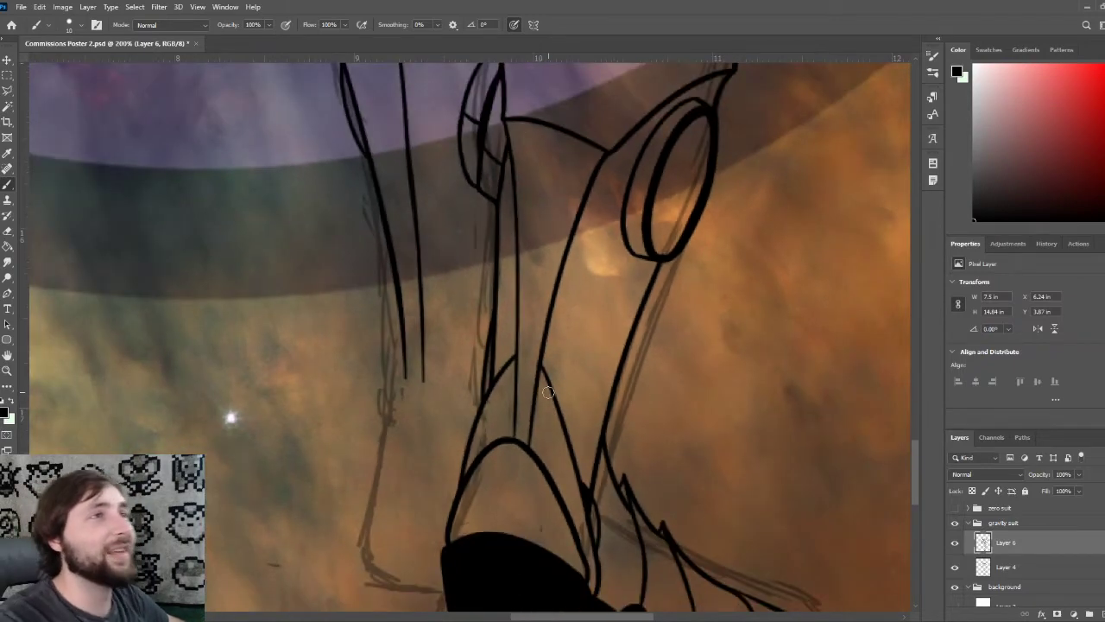
key("ctrl+plus")
left_click_drag(485, 368, 522, 246)
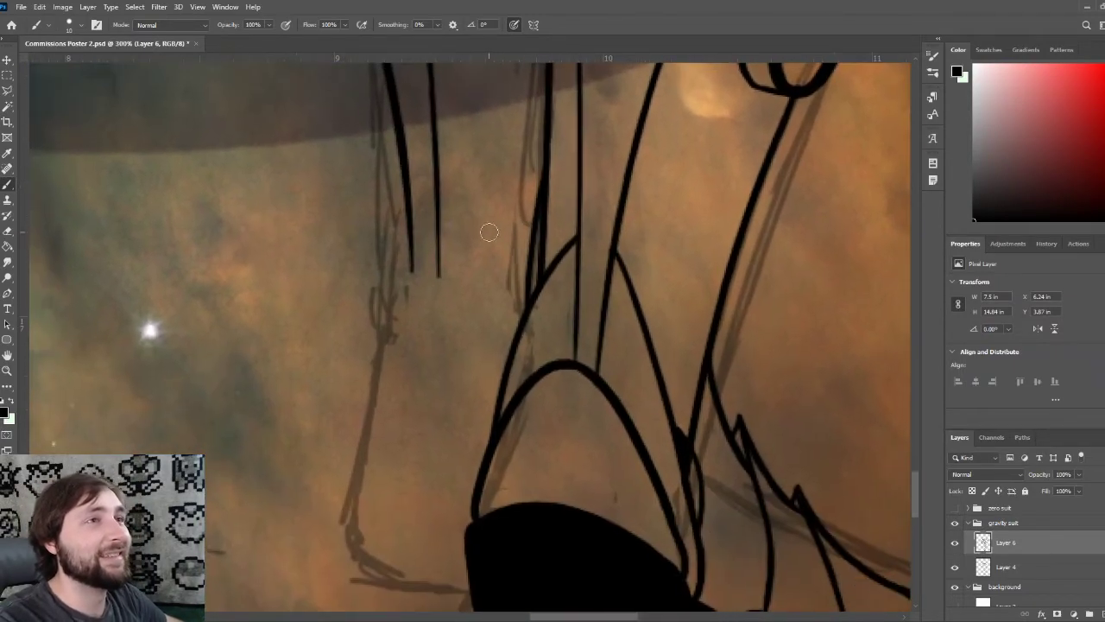
key("ctrl+minus")
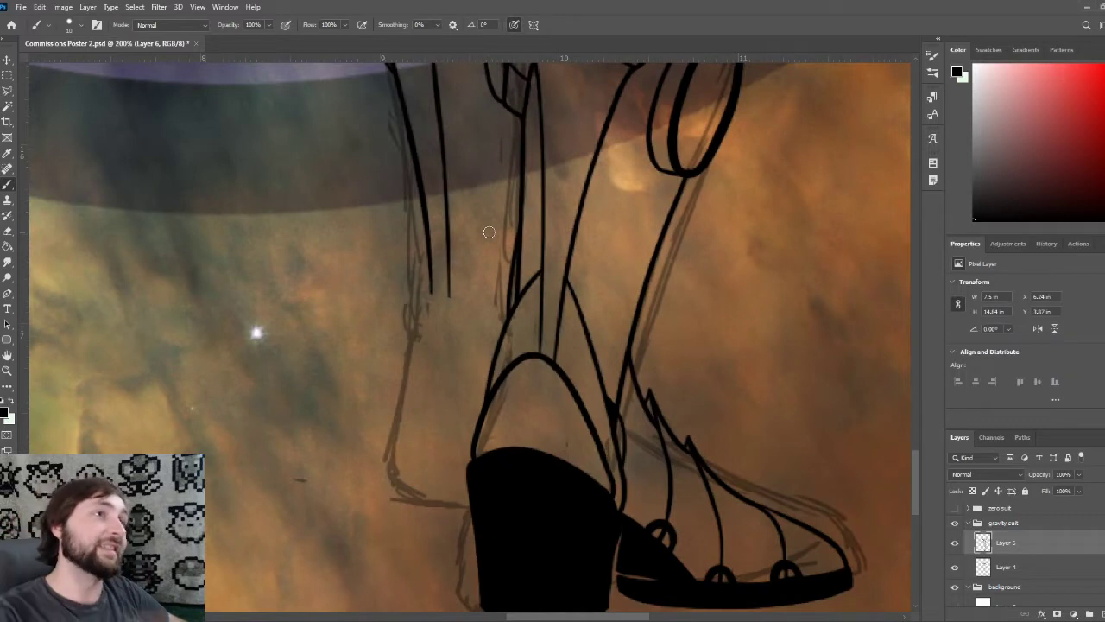
mouse_move(506, 246)
left_mouse_down()
mouse_move(501, 363)
mouse_move(491, 336)
left_mouse_up()
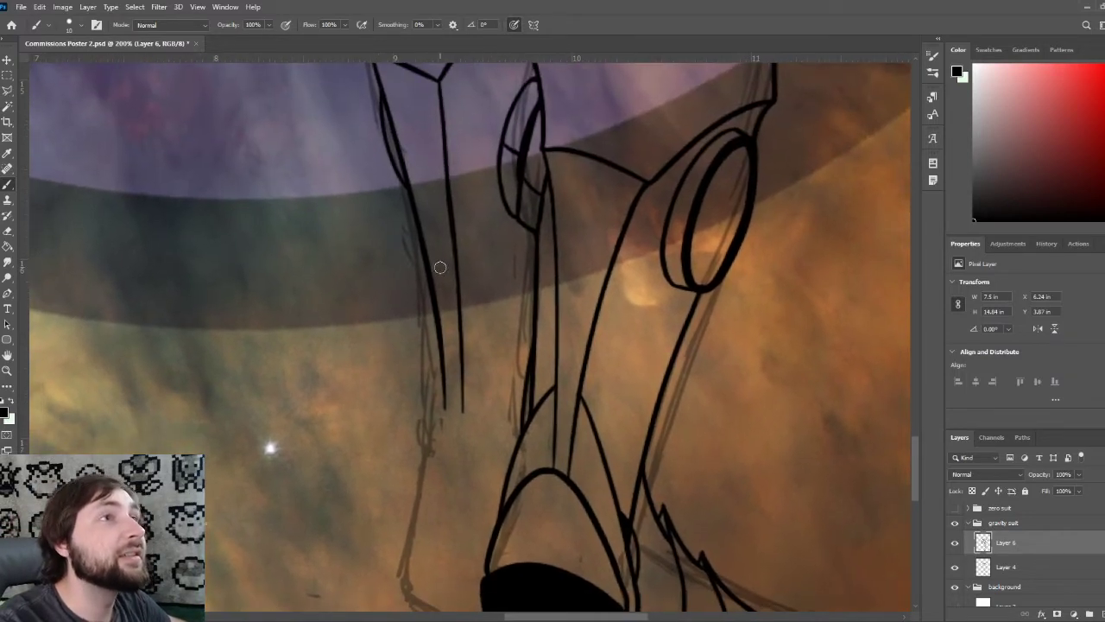
left_click_drag(424, 250, 418, 420)
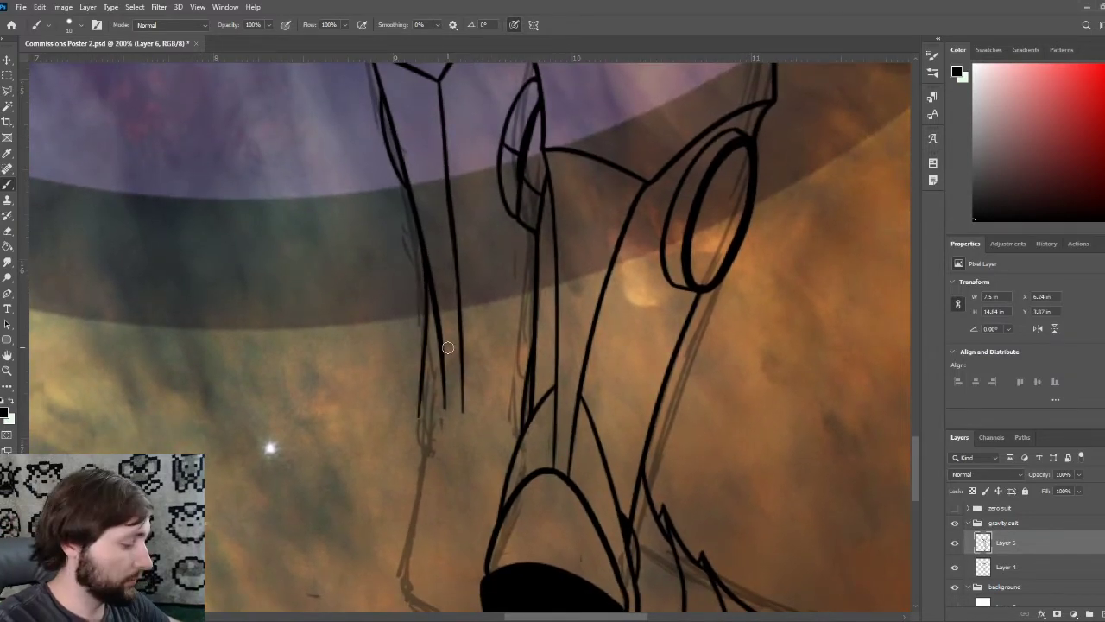
key("ctrl+z")
left_click_drag(424, 253, 423, 432)
key("ctrl+z")
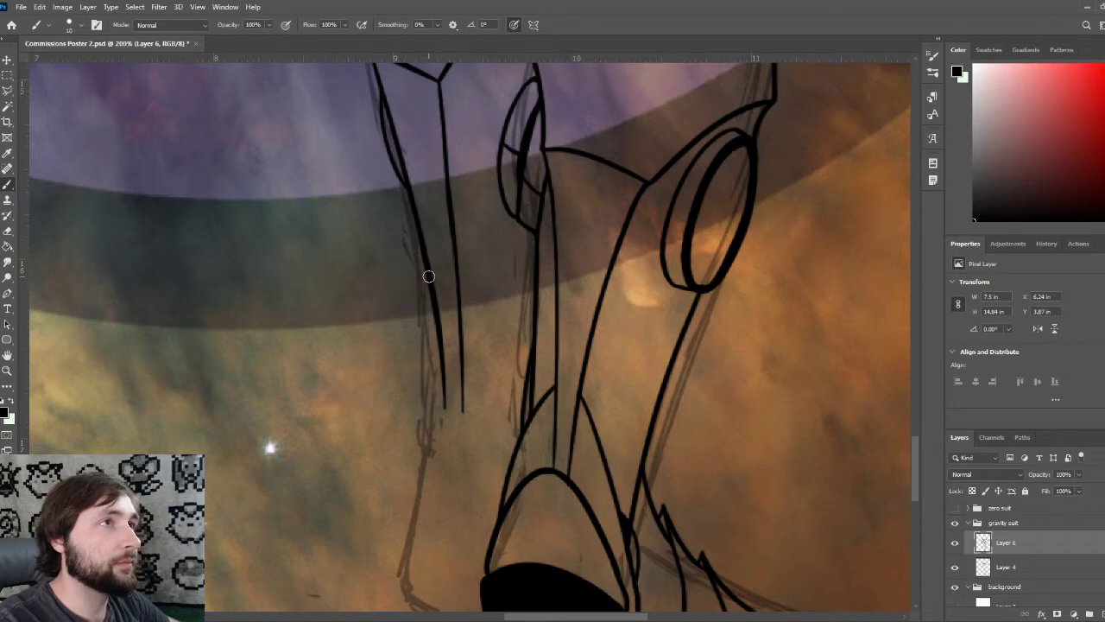
left_click_drag(429, 276, 436, 426)
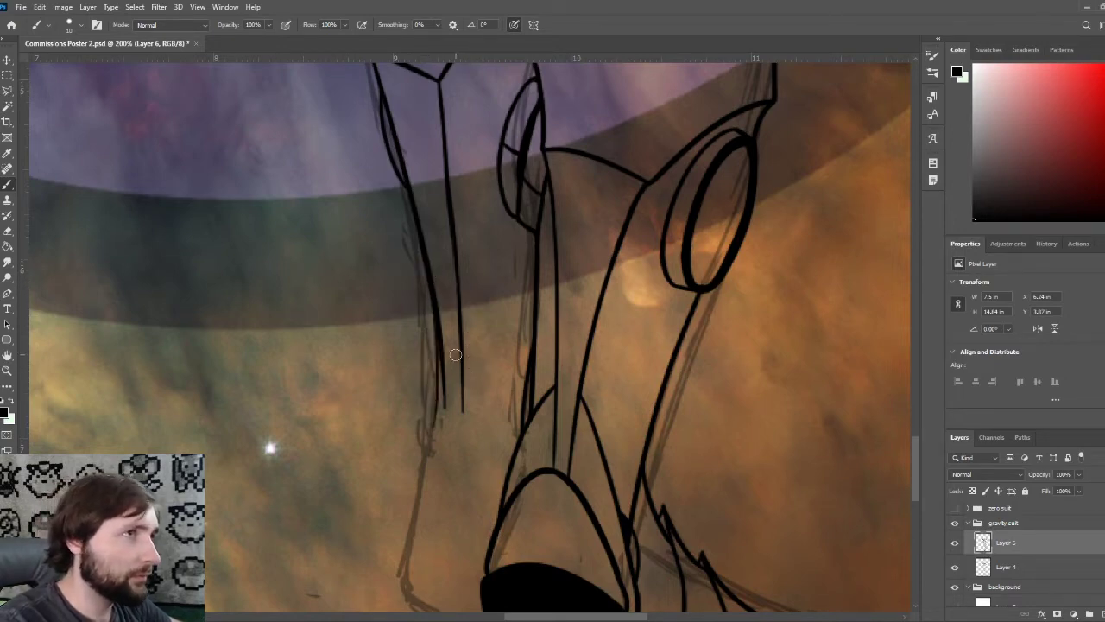
left_click_drag(461, 342, 490, 434)
key("ctrl+z")
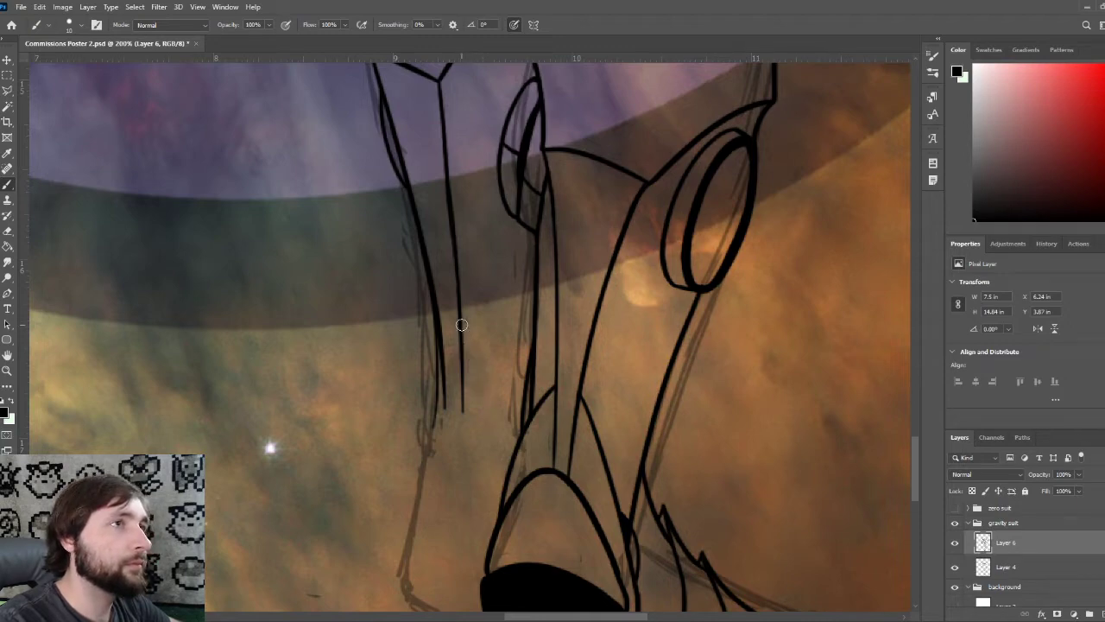
left_click_drag(461, 322, 505, 432)
left_click_drag(439, 330, 420, 437)
key("ctrl+z")
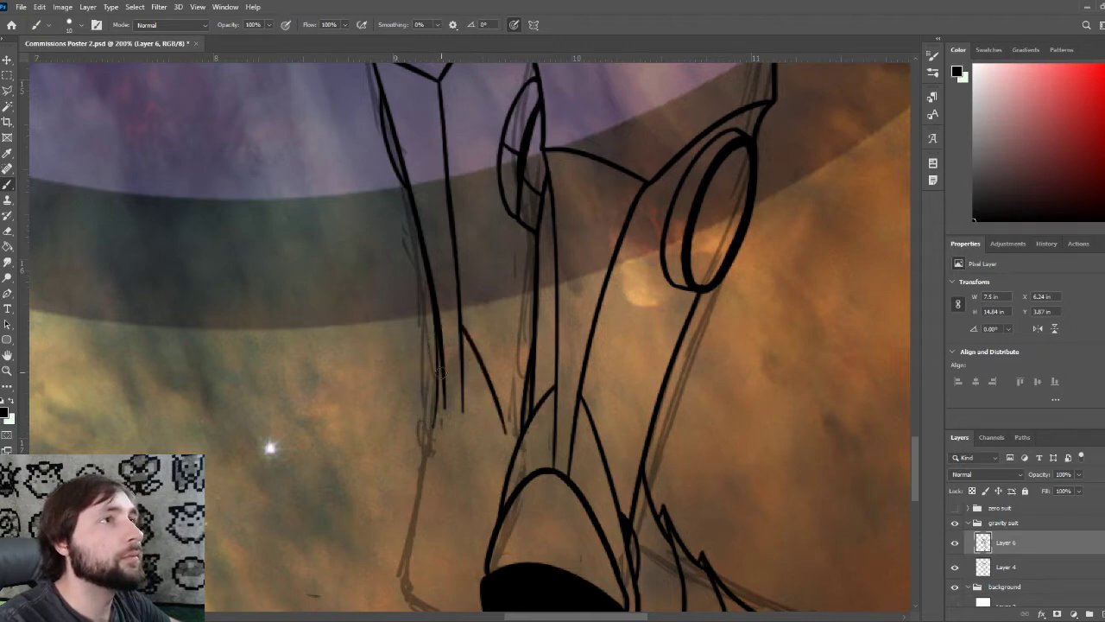
key("ctrl+z")
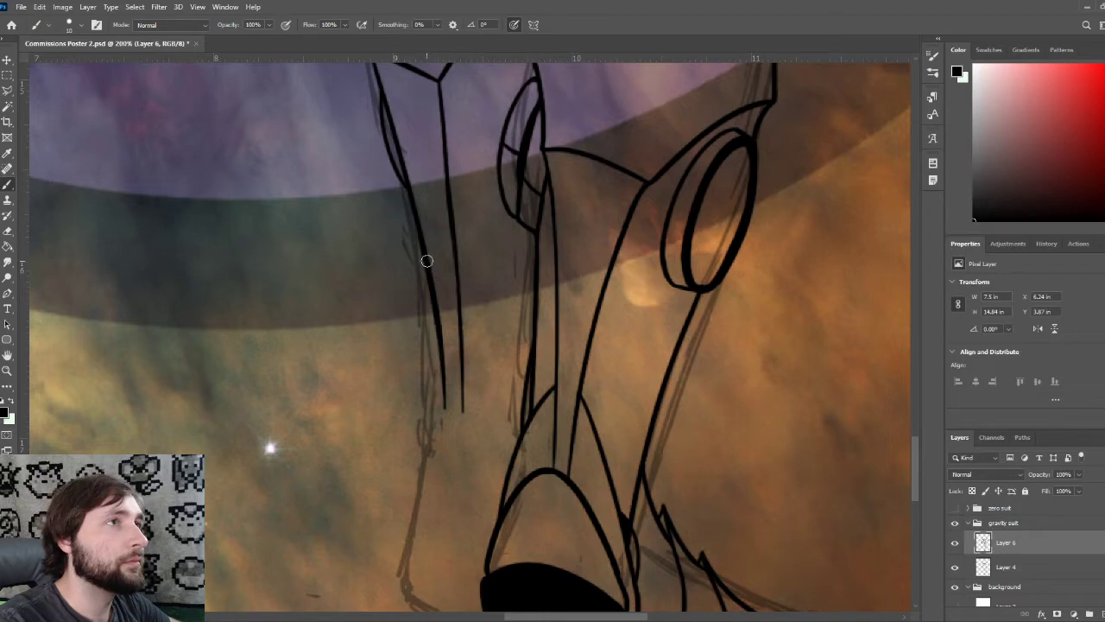
Ink the back leg's outer lower calf contour down to the sketched ankle, undoing and redrawing the stroke once
left_click_drag(425, 260, 420, 439)
key("ctrl+z")
left_click_drag(421, 256, 430, 450)
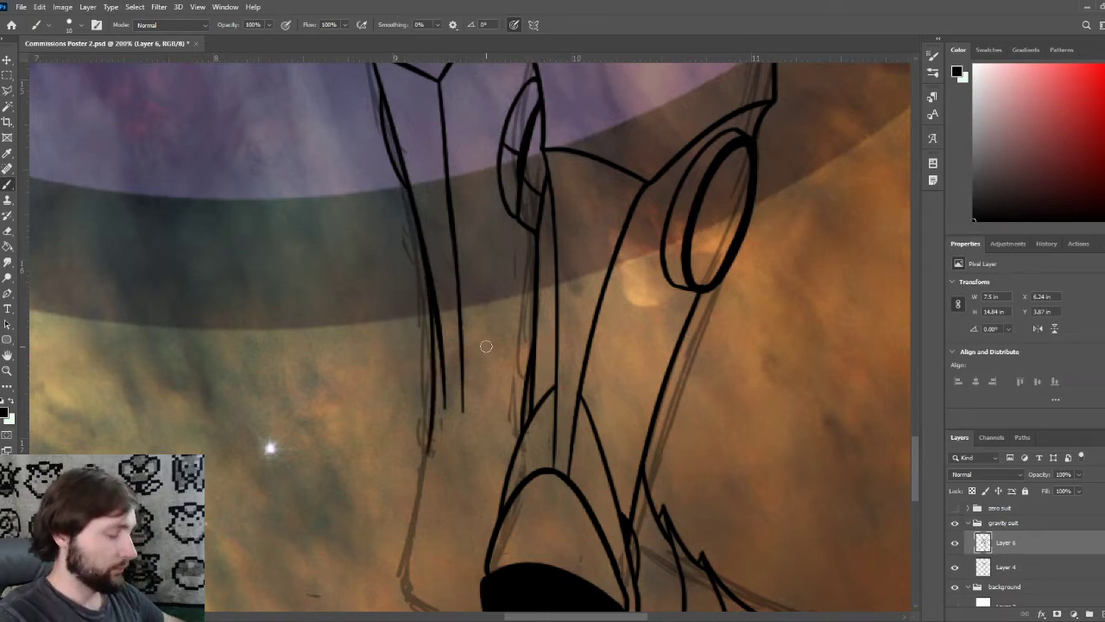
Redraw the forward edge of the front leg's ankle cuff as a fuller outward curve running from the shin line down to the foot
key("ctrl+plus")
left_click_drag(498, 355, 525, 289)
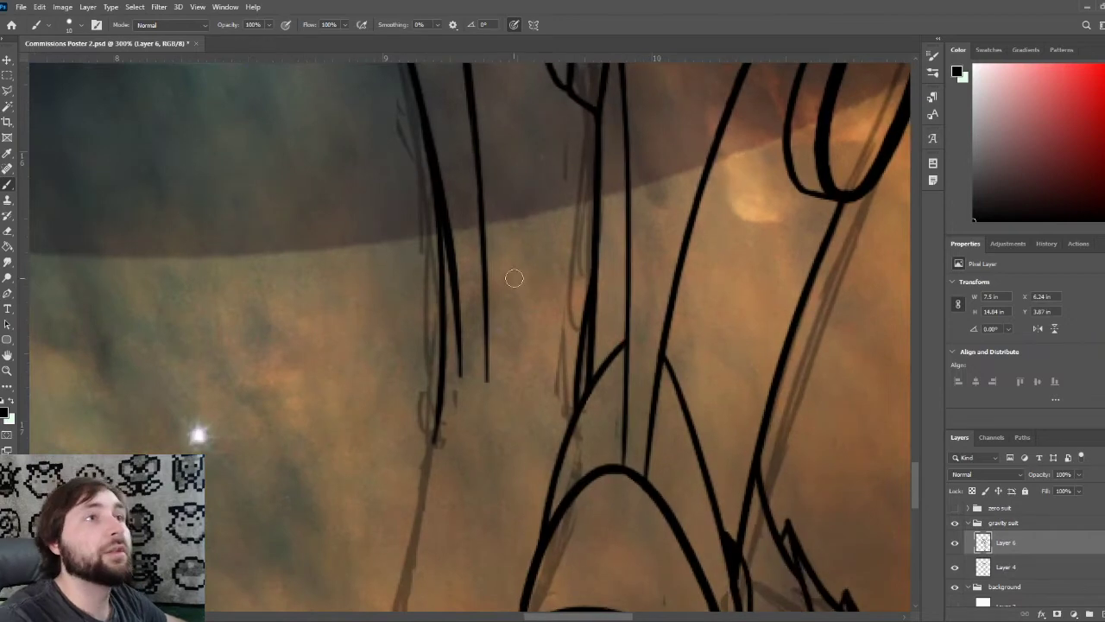
left_click_drag(743, 360, 636, 227)
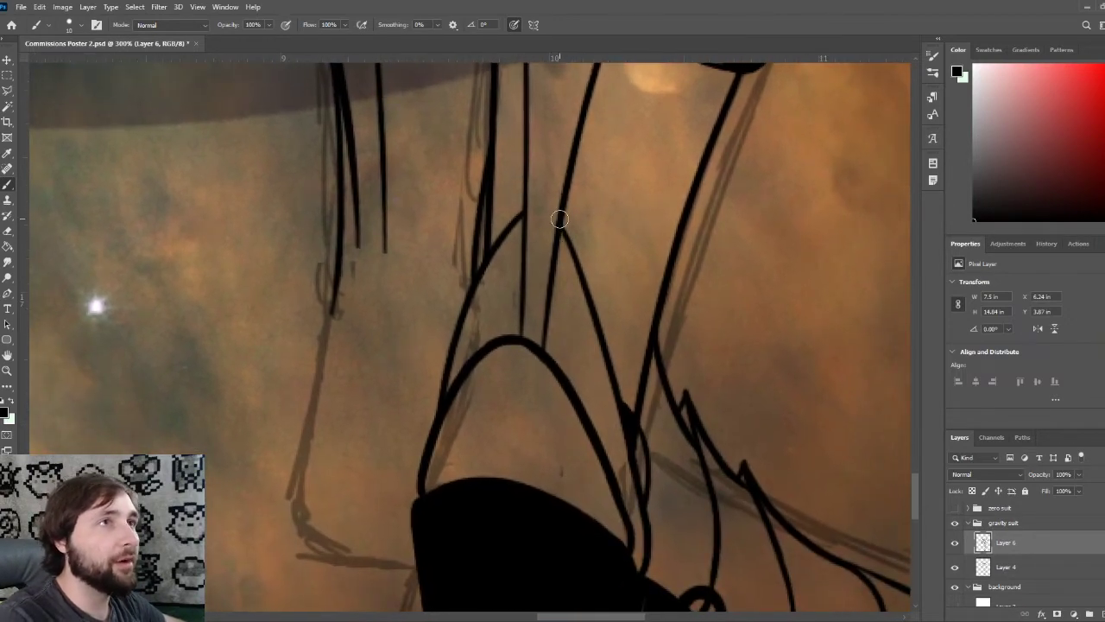
left_click_drag(559, 218, 595, 346)
key("ctrl+z")
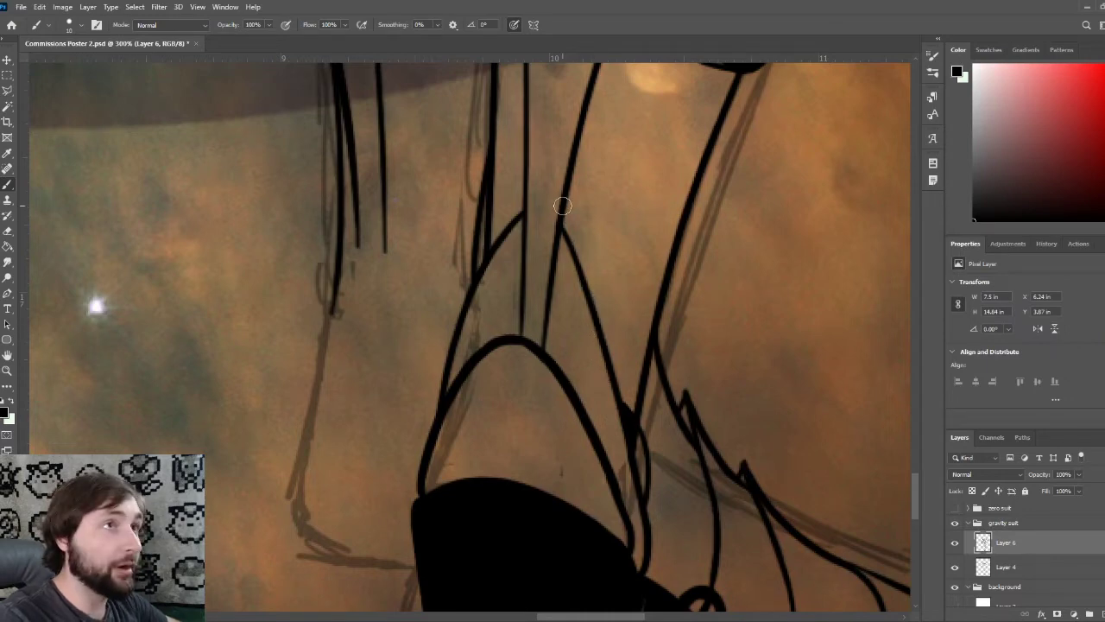
left_click_drag(562, 217, 616, 443)
key("ctrl+z")
left_click_drag(563, 214, 617, 443)
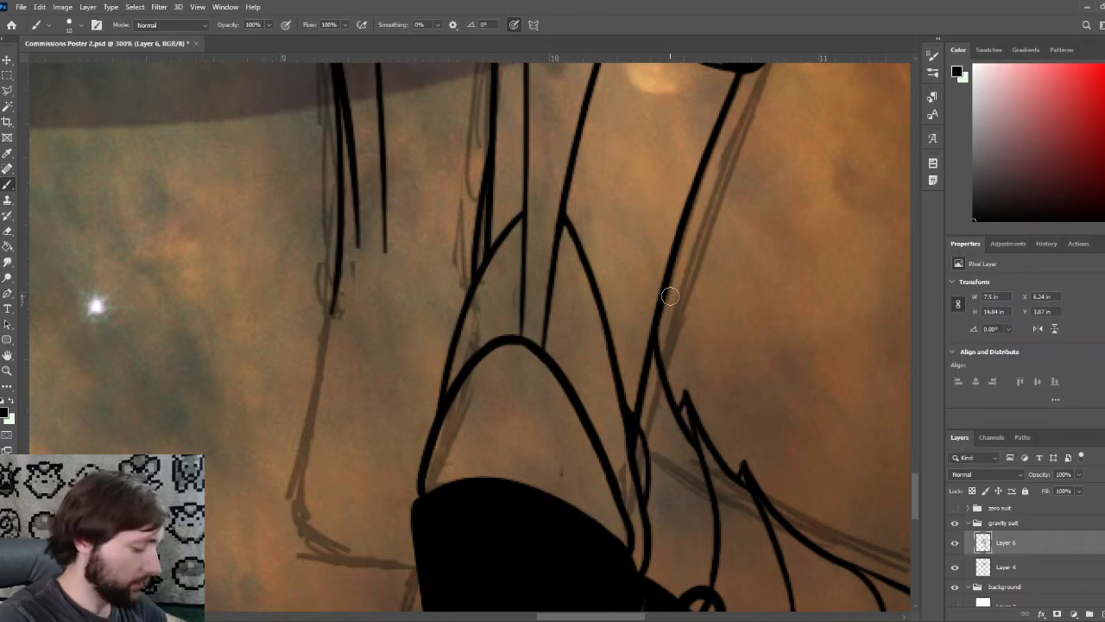
Ink the back leg's ankle cuff with curves falling from both shin lines, extending the inner one to meet the front leg
left_click_drag(461, 364, 463, 360)
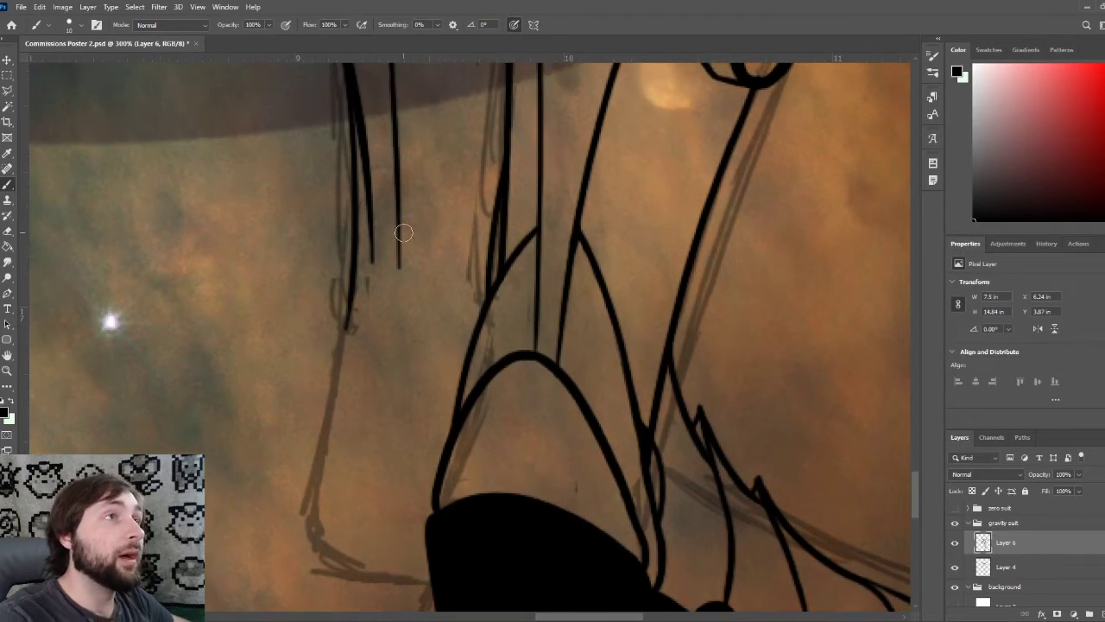
left_click_drag(399, 211, 458, 309)
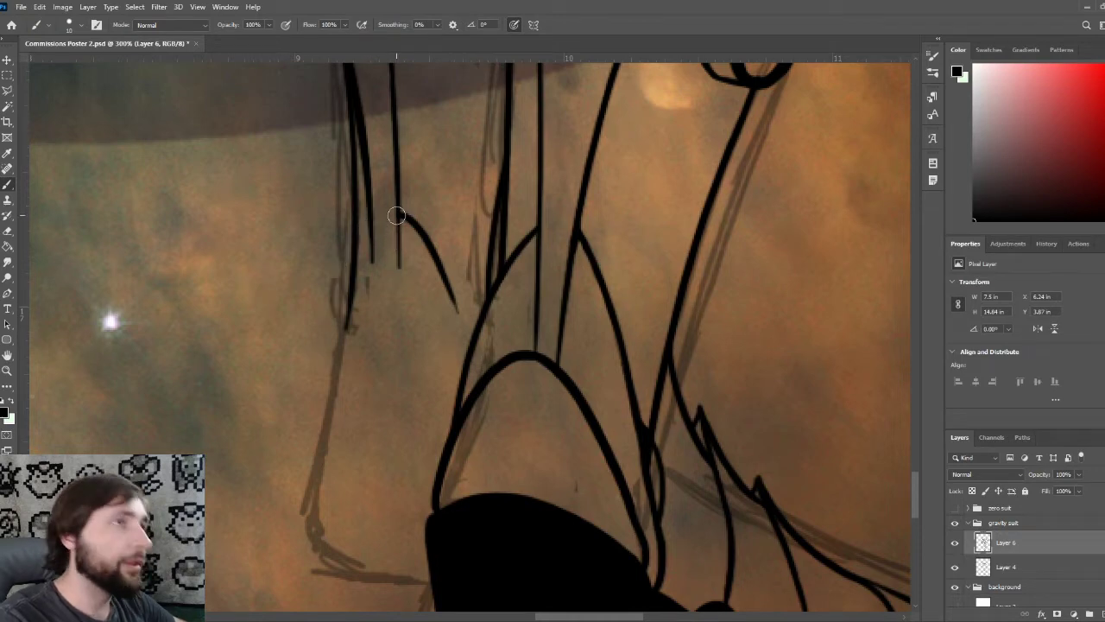
left_click_drag(369, 219, 332, 354)
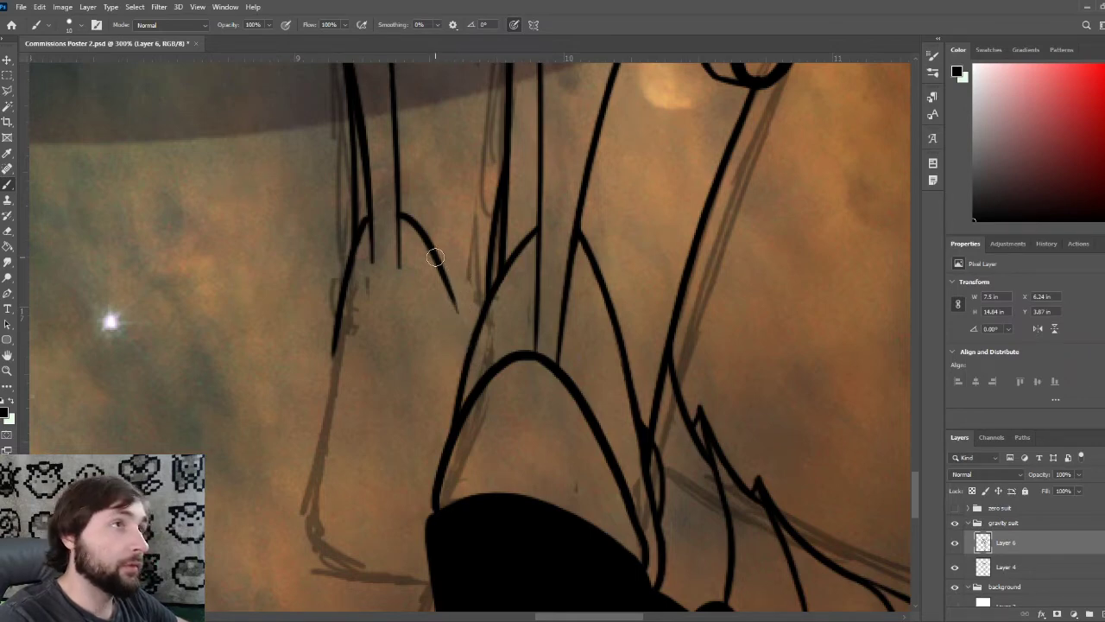
left_click_drag(434, 257, 467, 349)
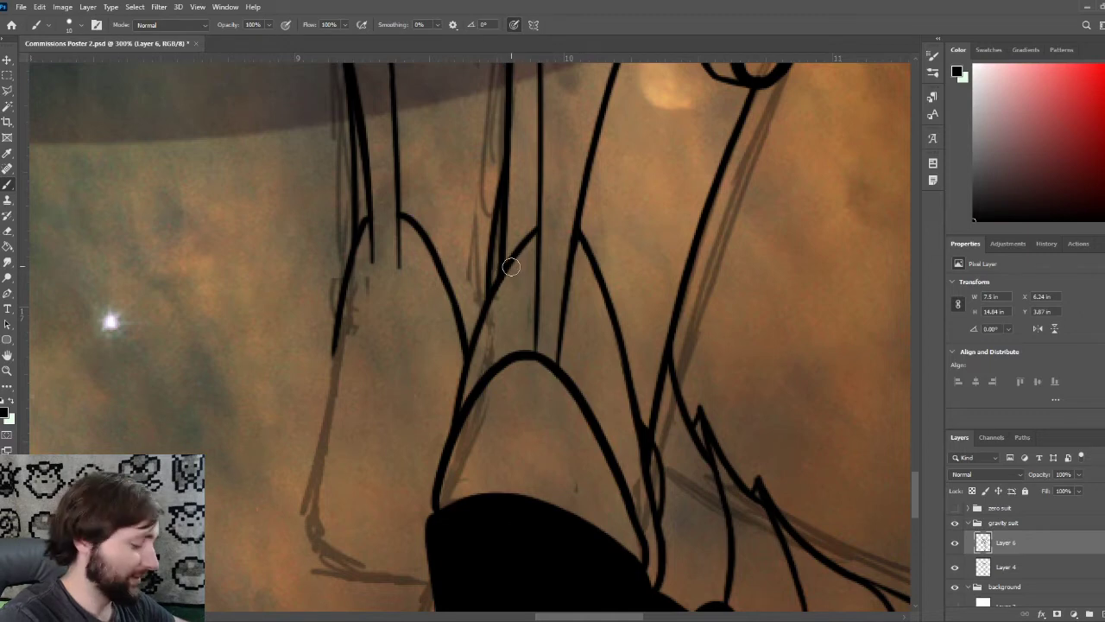
Fill the narrow corner where the back leg's ankle cuff meets the front leg with solid black
left_click_drag(511, 251, 487, 343)
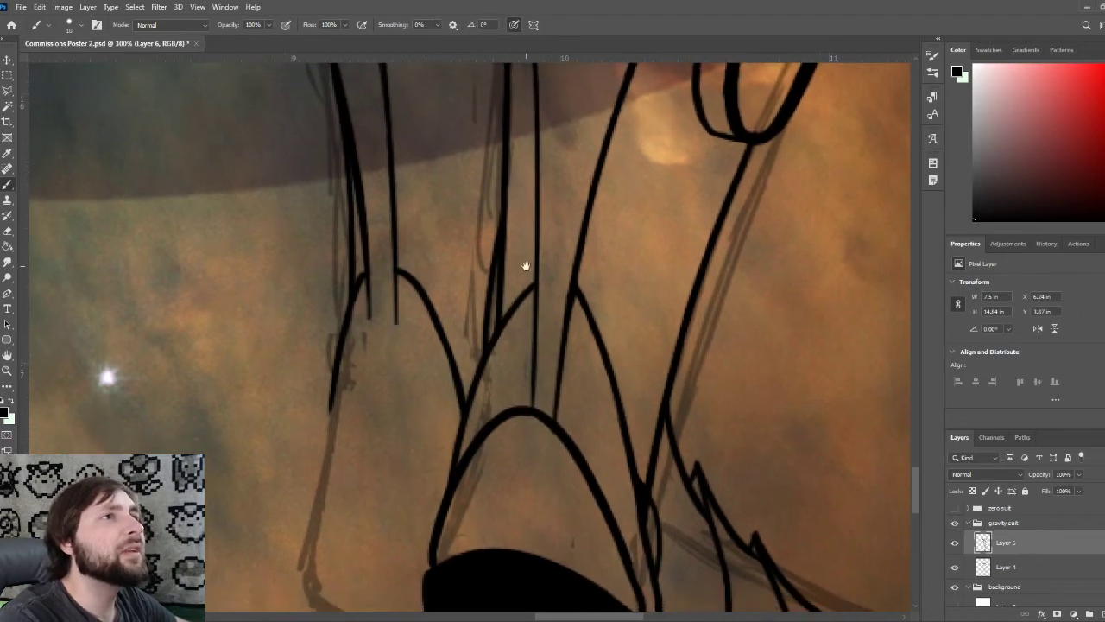
mouse_move(525, 266)
left_mouse_down()
mouse_move(518, 402)
mouse_move(510, 244)
left_mouse_up()
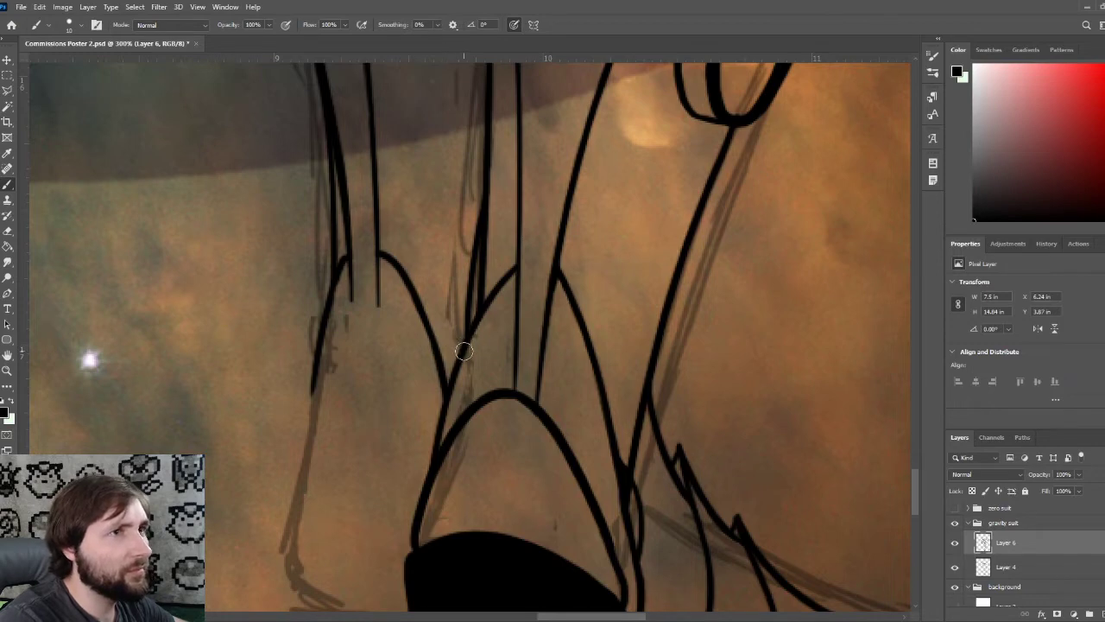
left_click_drag(440, 358, 454, 370)
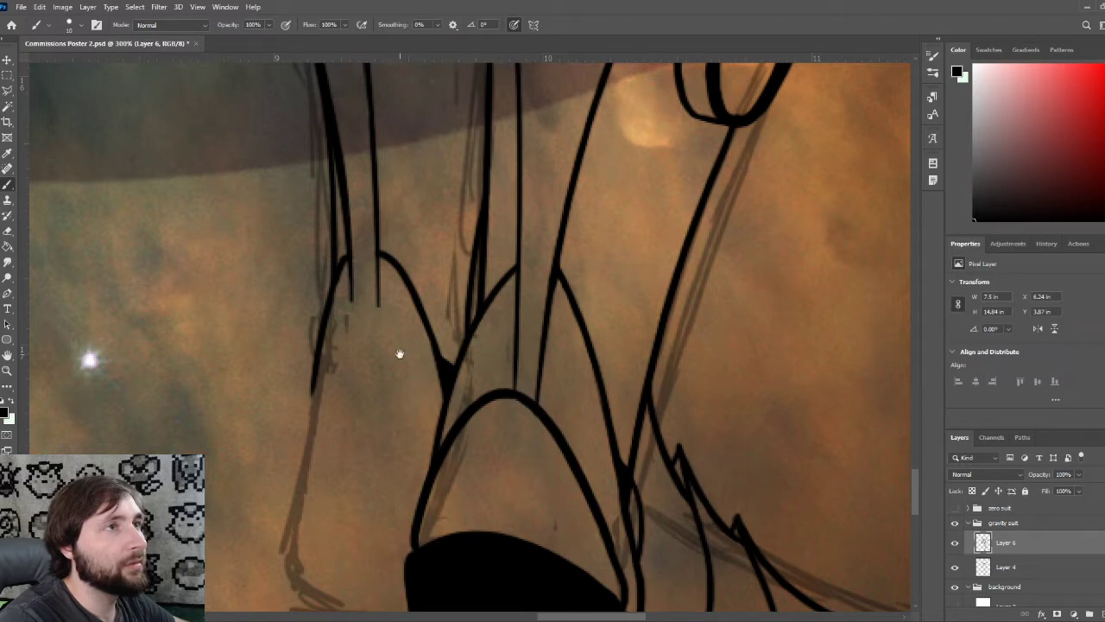
Ink a thick rounded arch over the back foot, from its outer side across to the front leg's edge
left_click_drag(399, 354, 433, 312)
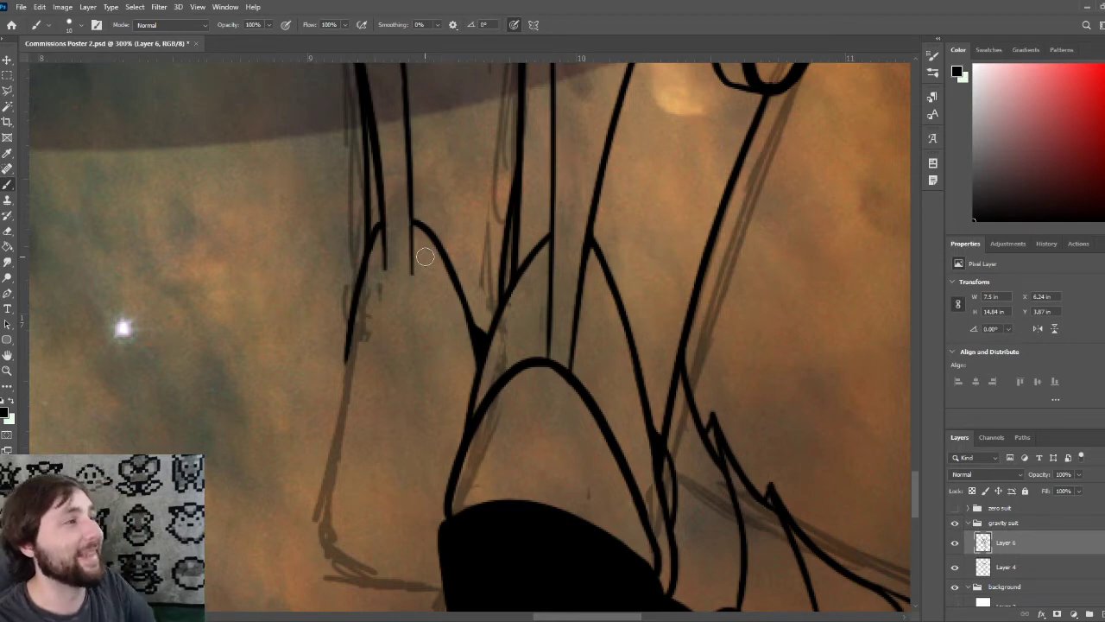
mouse_move(493, 323)
left_mouse_down()
mouse_move(501, 254)
mouse_move(474, 230)
left_mouse_up()
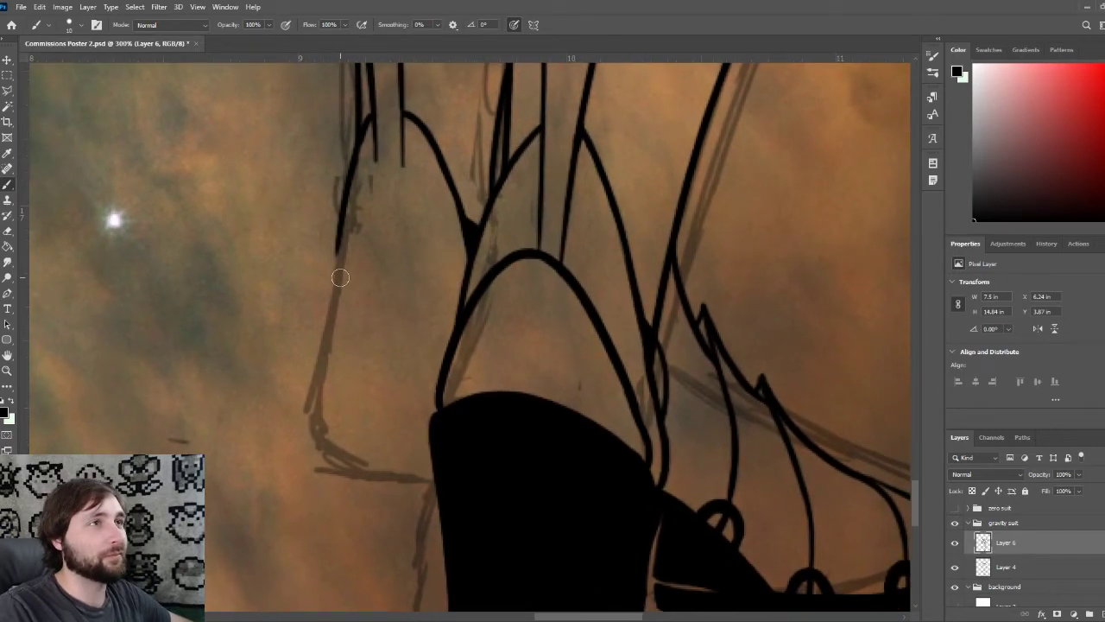
mouse_move(338, 303)
left_mouse_down()
mouse_move(329, 307)
mouse_move(371, 183)
mouse_move(453, 261)
left_mouse_up()
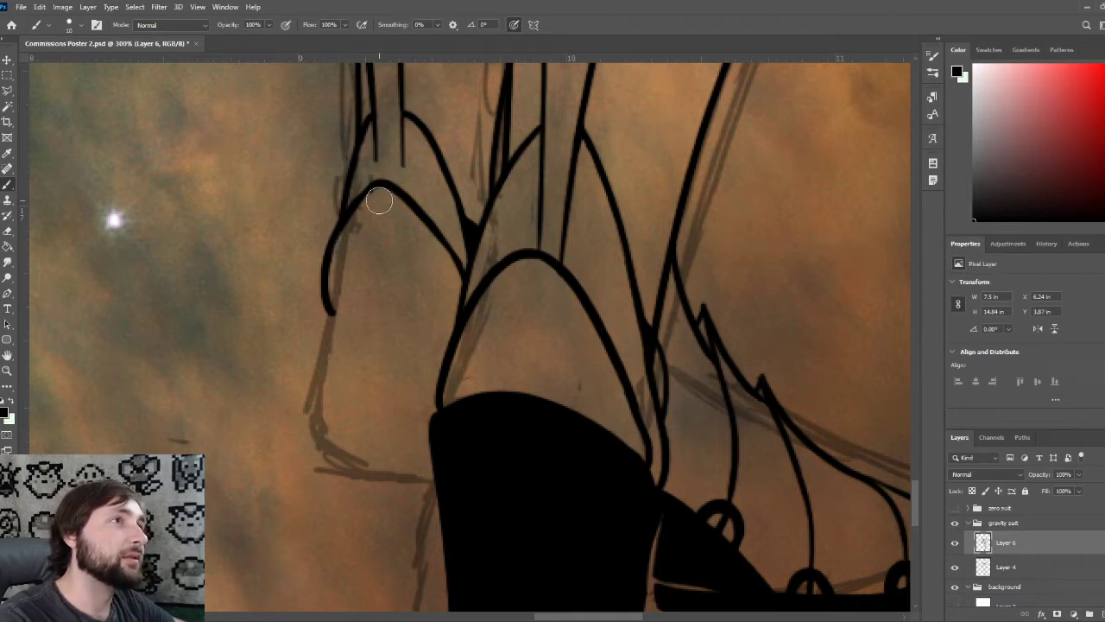
Extend the back leg's two shin lines down to the foot arch with a smaller brush and thicken the inner line
key("bracketleft")
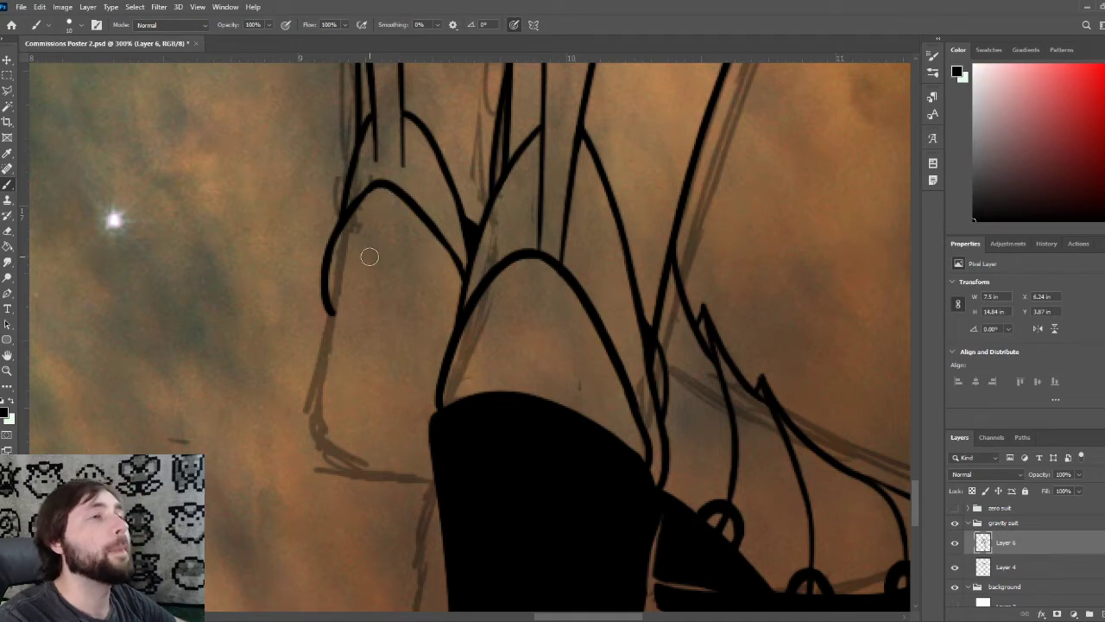
mouse_move(445, 221)
left_mouse_down()
mouse_move(439, 311)
mouse_move(405, 224)
left_mouse_up()
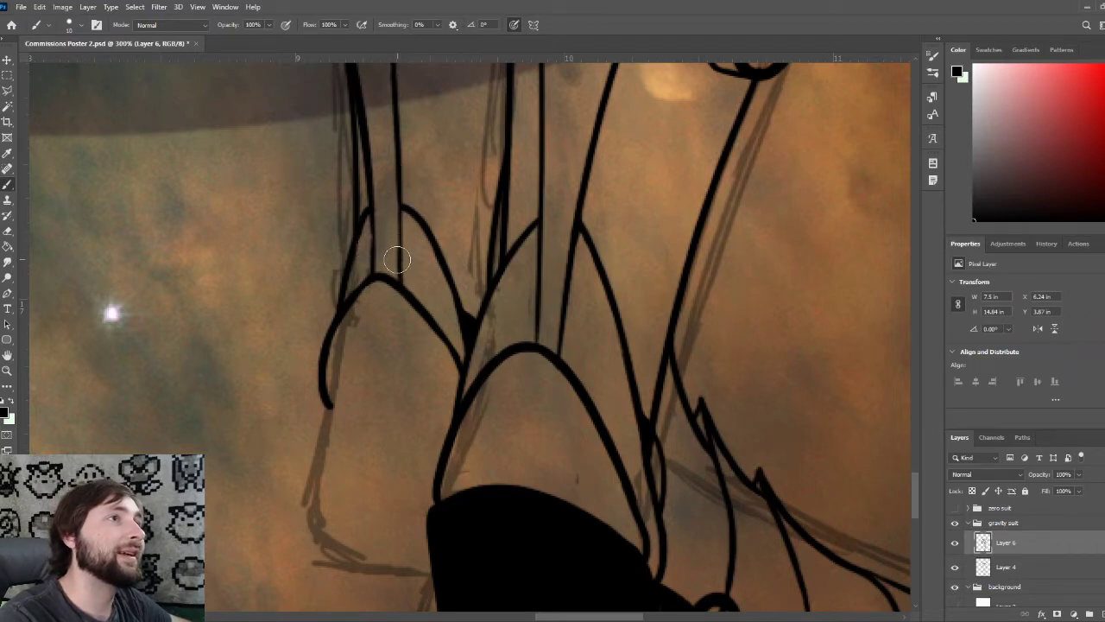
key("ctrl+plus")
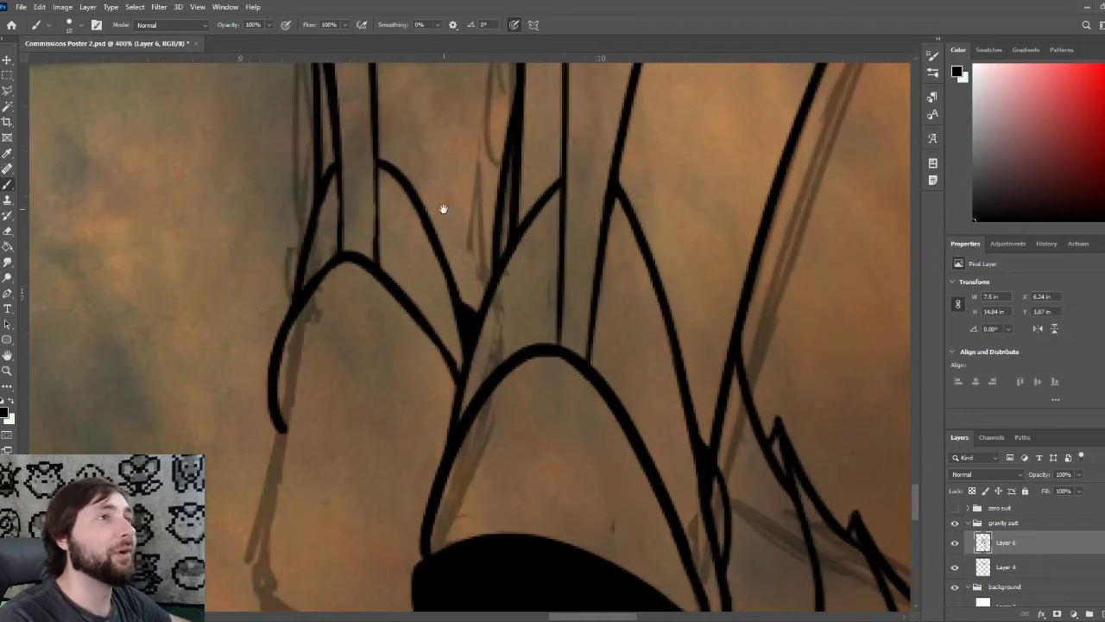
left_click_drag(444, 210, 457, 281)
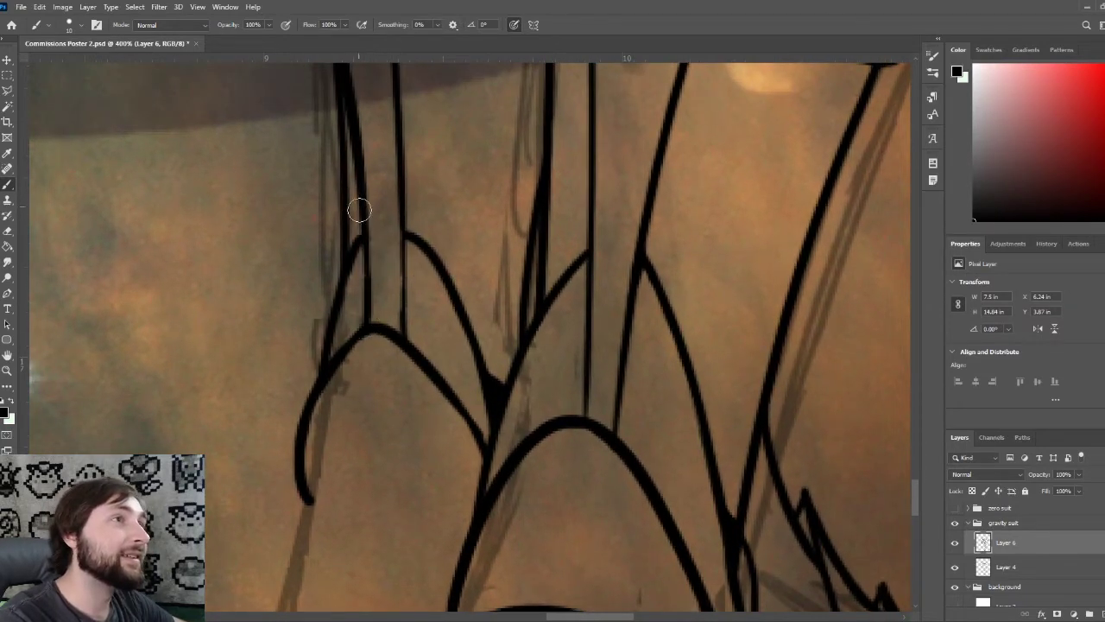
left_click_drag(409, 328, 394, 173)
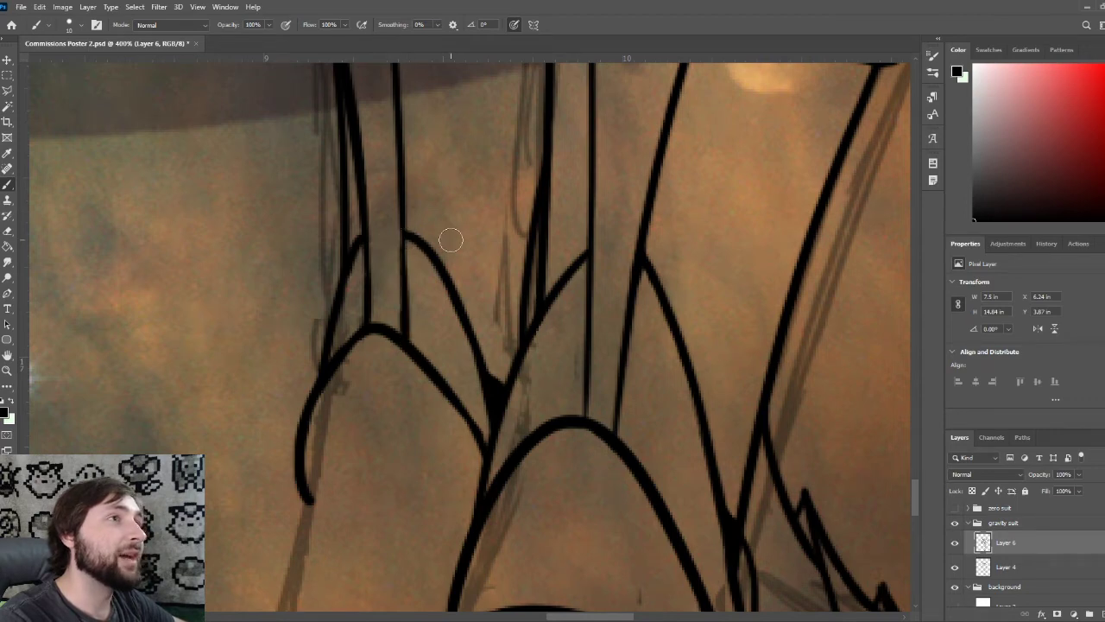
Ink the back foot's heel block with a curved upper edge, a tapering outer side and a base line reaching the front heel
key("ctrl+minus")
left_click_drag(444, 449, 415, 316)
left_click_drag(373, 390, 363, 343)
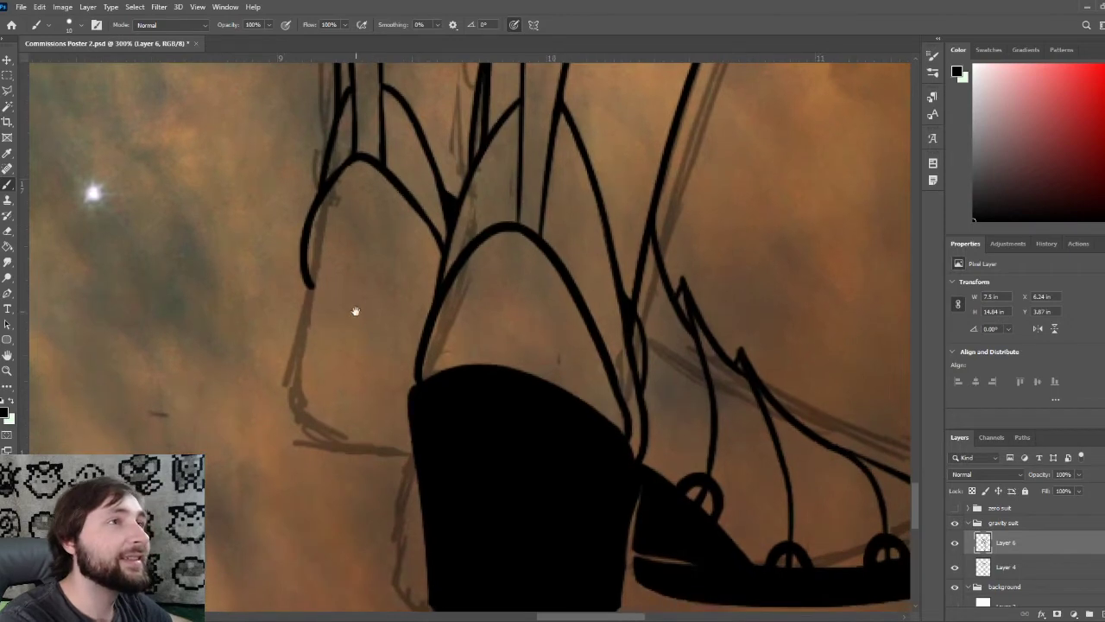
left_click_drag(306, 285, 418, 298)
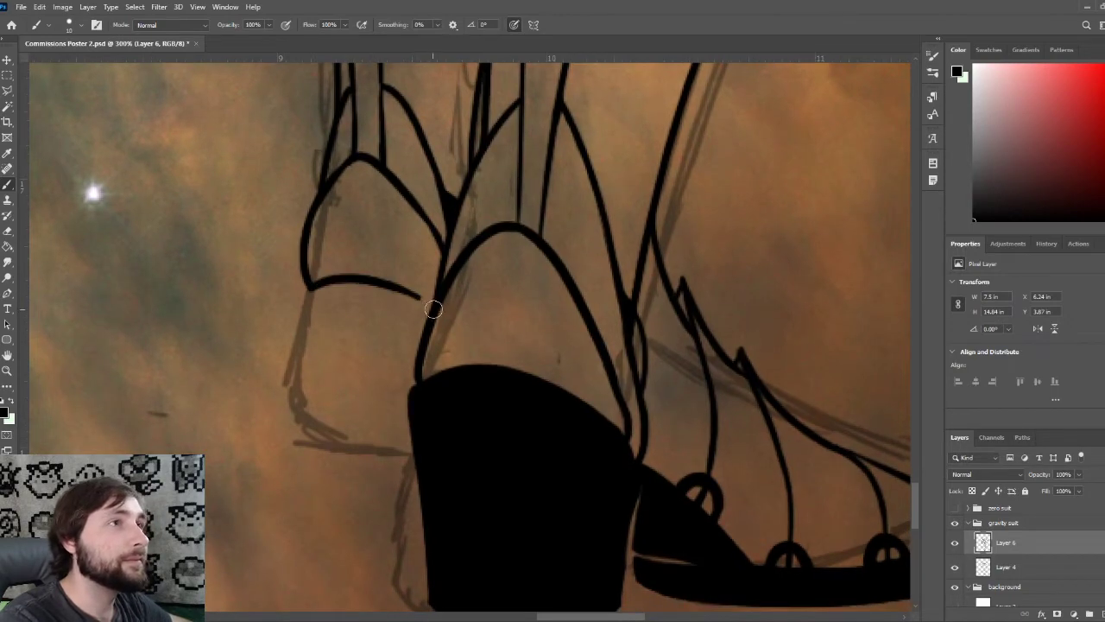
left_click_drag(423, 316, 444, 234)
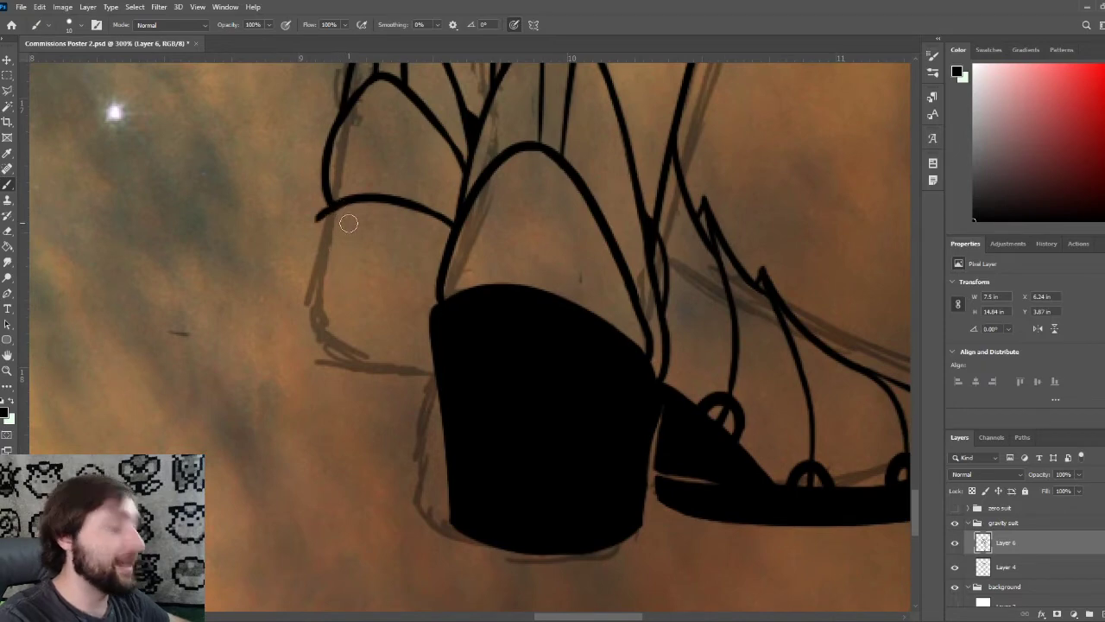
key("ctrl+z")
mouse_move(339, 205)
left_mouse_down()
mouse_move(320, 221)
mouse_move(337, 356)
mouse_move(449, 372)
left_mouse_up()
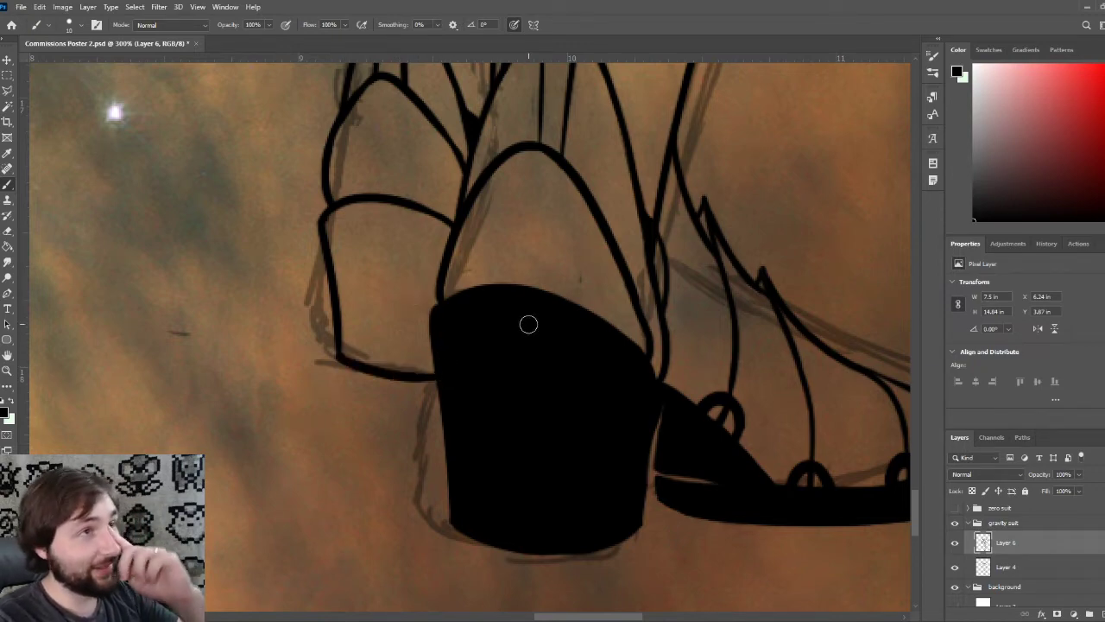
Ink the back heel's inner edge, stepping it around the front leg and front heel with a narrow gap
left_click_drag(461, 291, 484, 343)
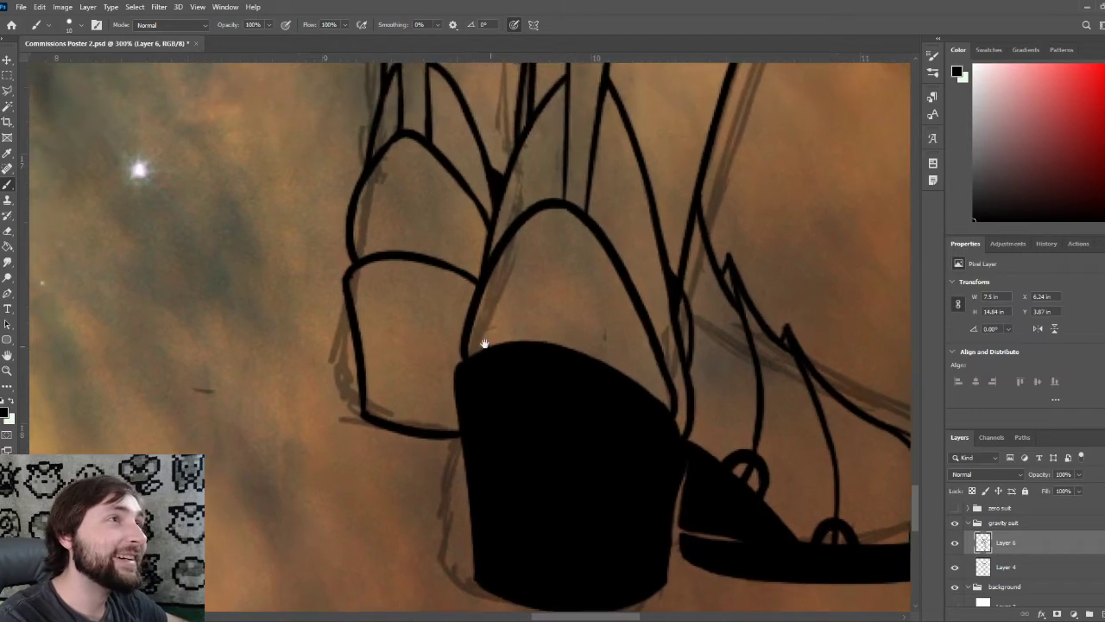
key("ctrl+plus")
mouse_move(447, 464)
left_mouse_down()
mouse_move(436, 358)
mouse_move(438, 402)
mouse_move(434, 379)
mouse_move(437, 401)
mouse_move(474, 262)
mouse_move(466, 285)
mouse_move(461, 254)
left_mouse_up()
key("ctrl+plus")
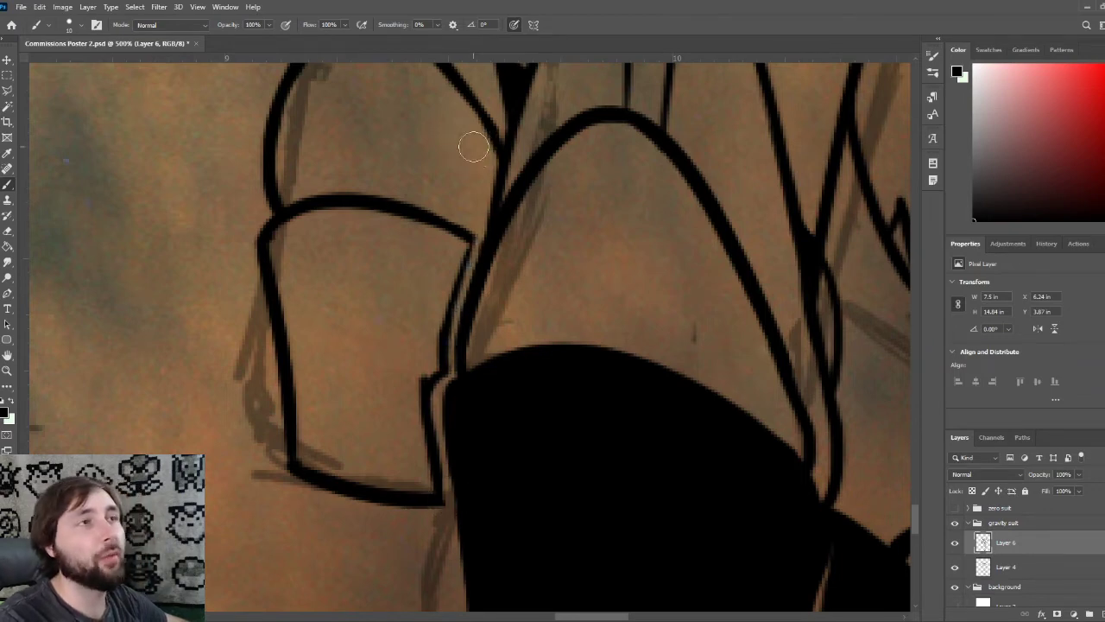
Fill the outlined back heel block with solid black
left_click(307, 449)
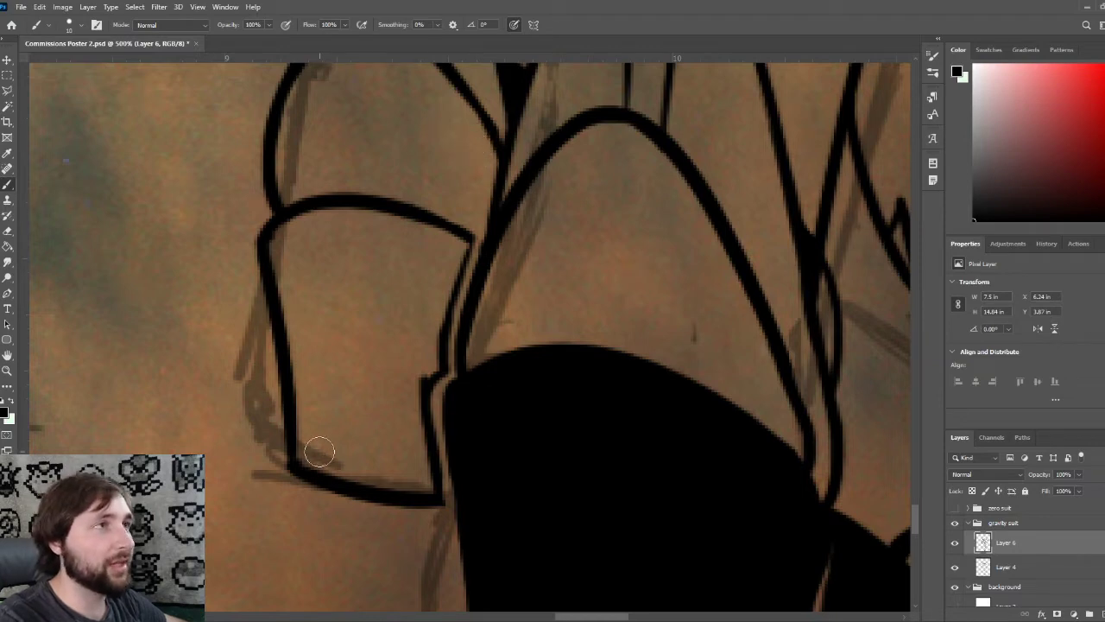
mouse_move(302, 453)
left_mouse_down()
mouse_move(426, 487)
mouse_move(414, 385)
mouse_move(399, 460)
mouse_move(375, 430)
mouse_move(366, 442)
mouse_move(306, 406)
mouse_move(297, 337)
mouse_move(333, 380)
mouse_move(375, 393)
mouse_move(423, 349)
mouse_move(437, 371)
left_mouse_up()
mouse_move(432, 484)
left_mouse_down()
mouse_move(439, 302)
mouse_move(429, 348)
mouse_move(439, 301)
mouse_move(441, 311)
left_mouse_up()
left_click_drag(459, 245, 444, 266)
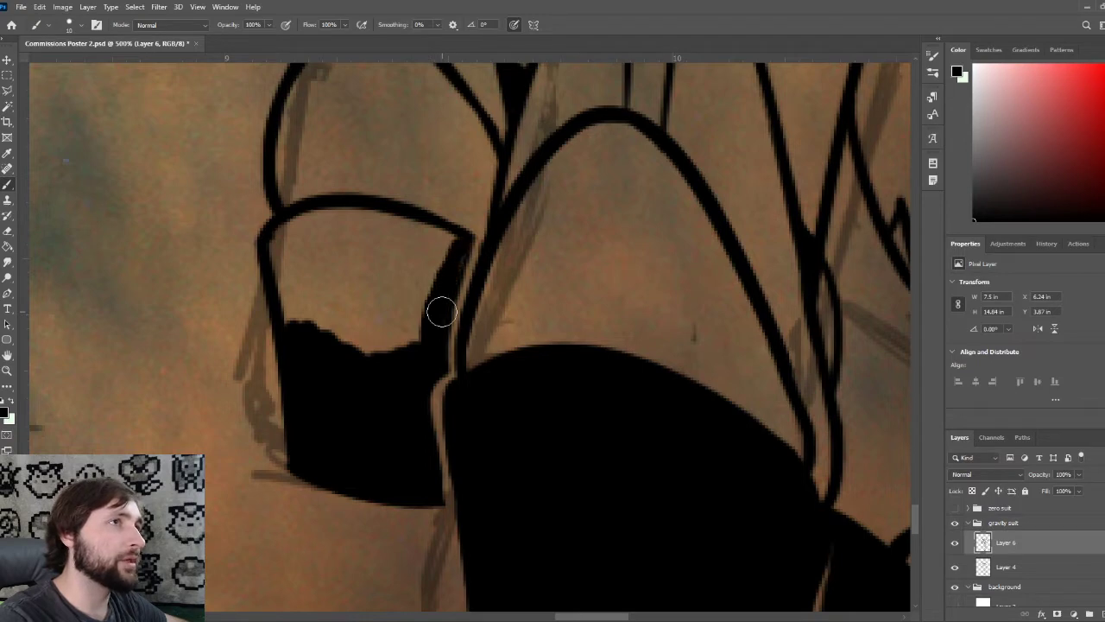
left_click_drag(441, 311, 440, 308)
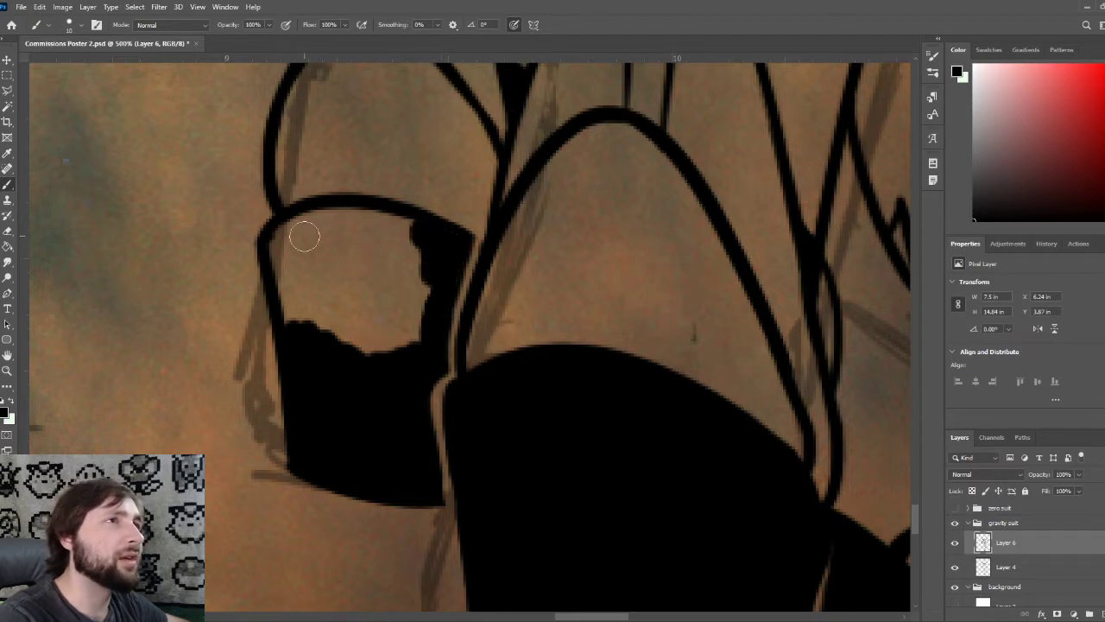
mouse_move(284, 256)
left_mouse_down()
mouse_move(294, 294)
mouse_move(320, 284)
mouse_move(389, 302)
mouse_move(402, 259)
mouse_move(388, 233)
mouse_move(272, 217)
left_mouse_up()
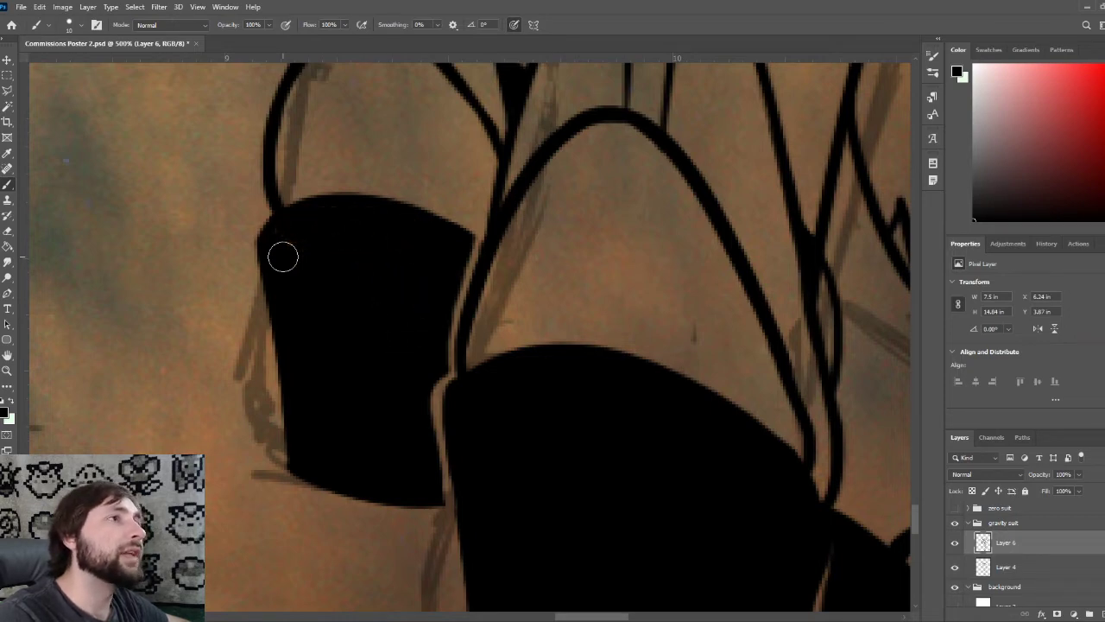
Review the inked heels and feet up close and the whole figure against the poster at reduced zoom
key("ctrl+minus")
key("ctrl+minus")
key("ctrl+minus")
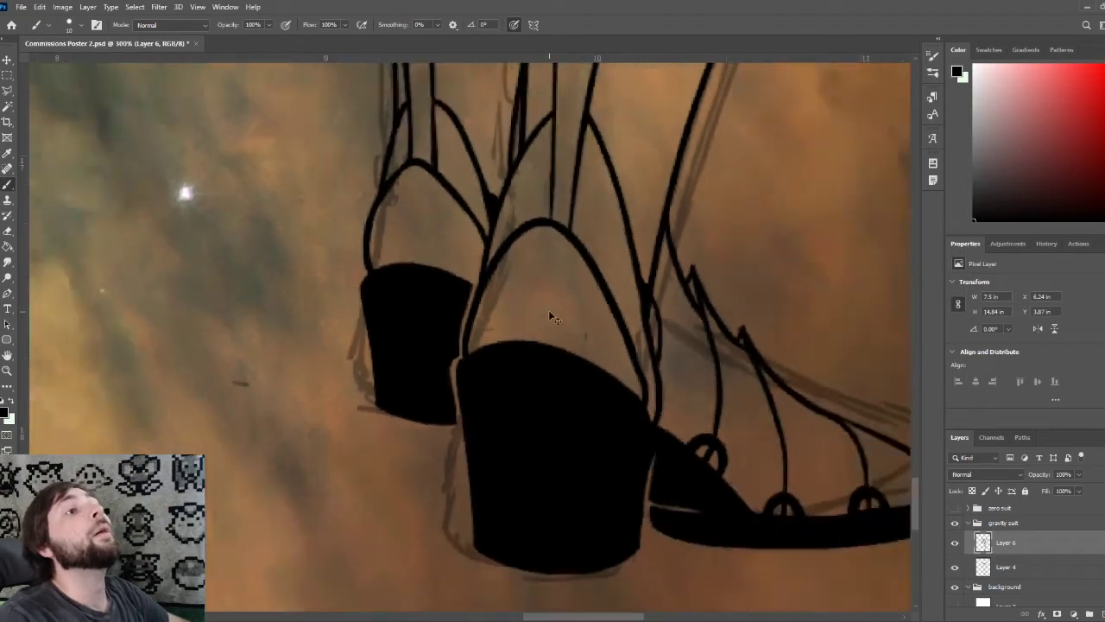
key("ctrl+minus")
key("ctrl+plus")
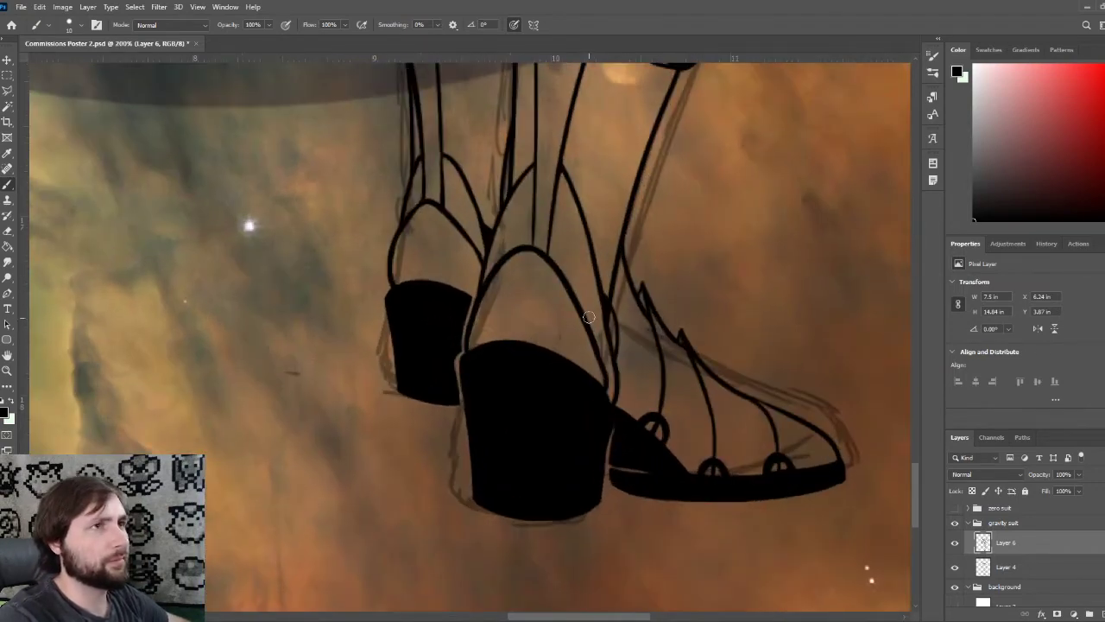
left_click_drag(540, 292, 511, 328)
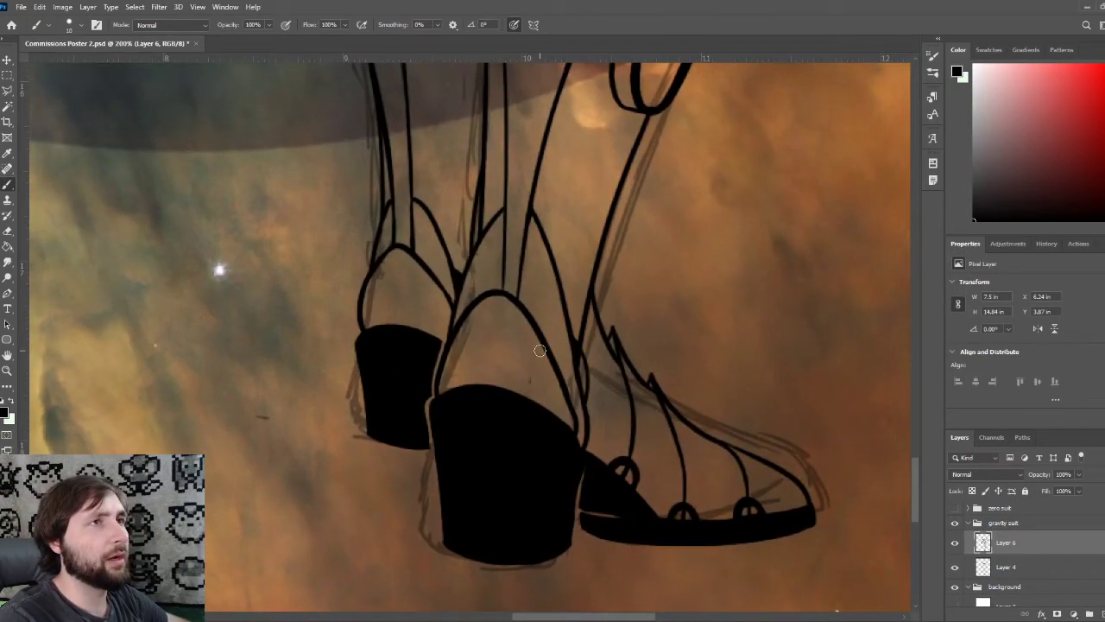
key("ctrl+minus")
key("ctrl+plus")
key("ctrl+minus")
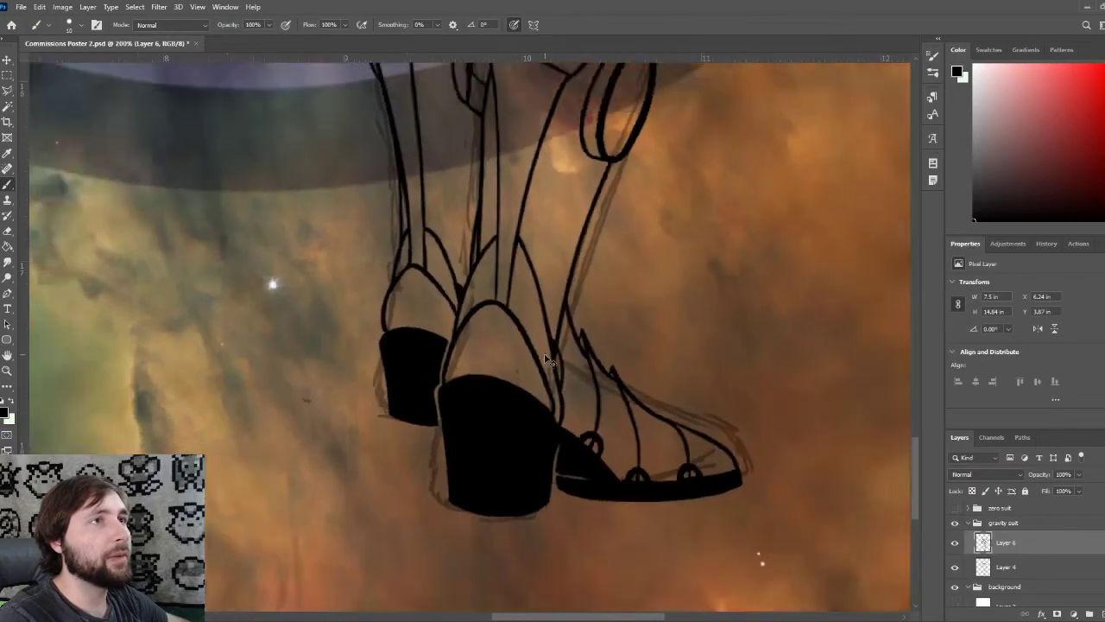
key("ctrl+minus")
left_click_drag(534, 232, 538, 376)
key("ctrl+minus")
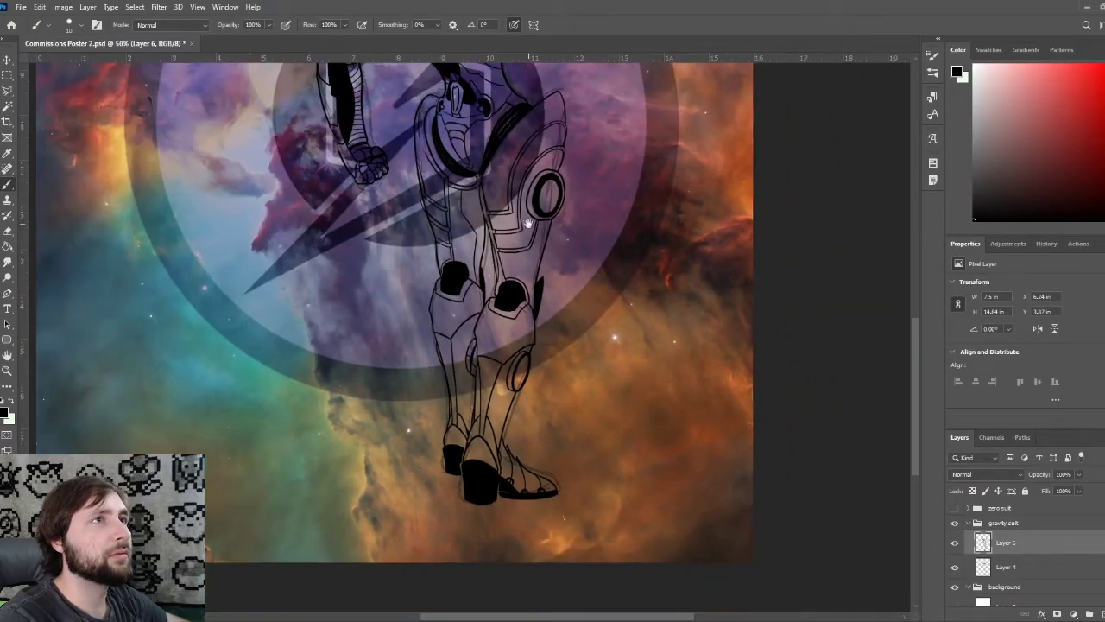
left_click_drag(528, 222, 530, 350)
scroll(533, 323, "up", 2)
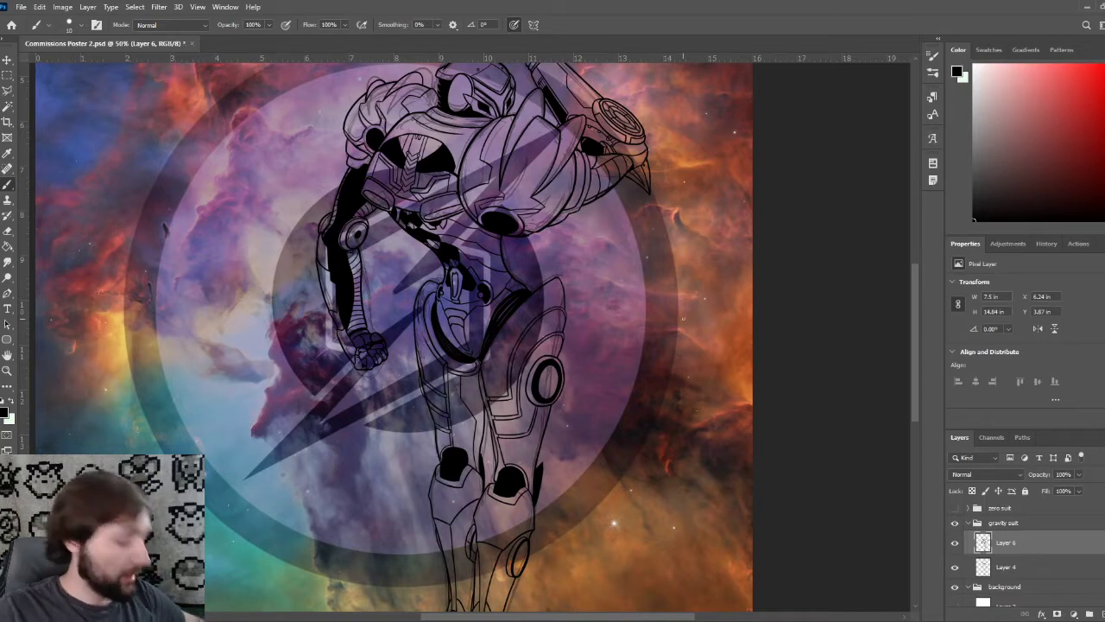
scroll(656, 313, "down", 3)
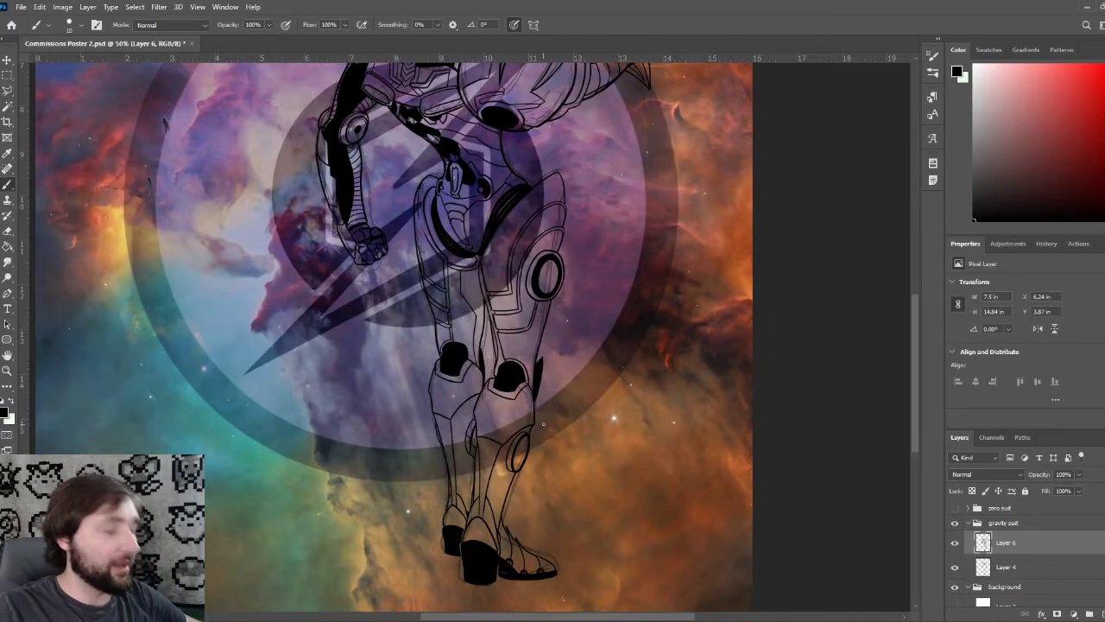
key("ctrl+minus")
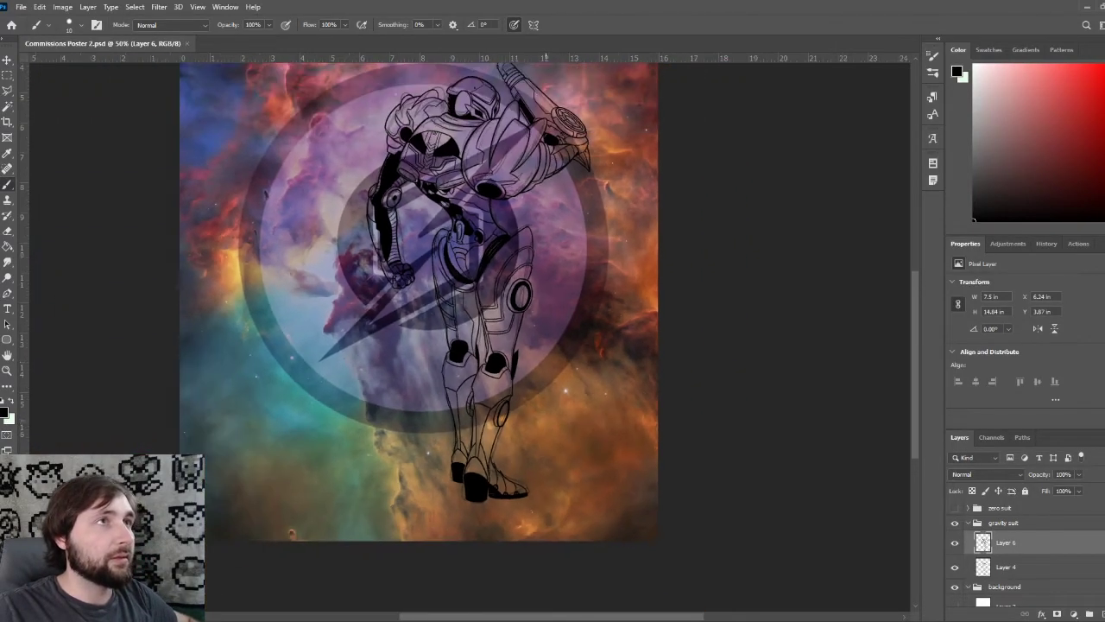
key("ctrl+plus")
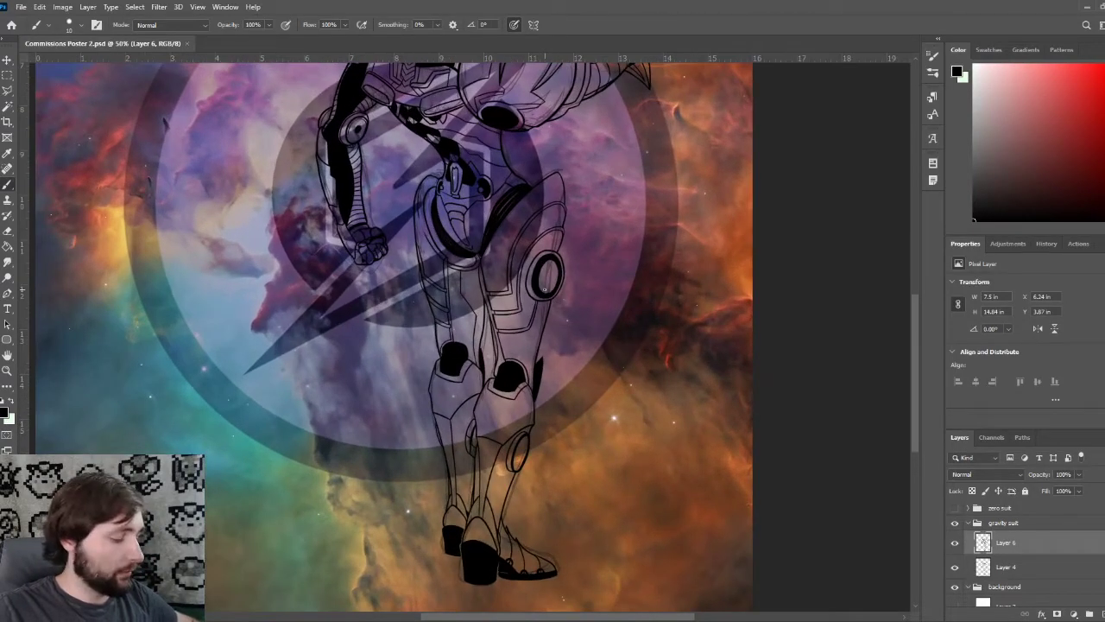
scroll(598, 371, "up", 3)
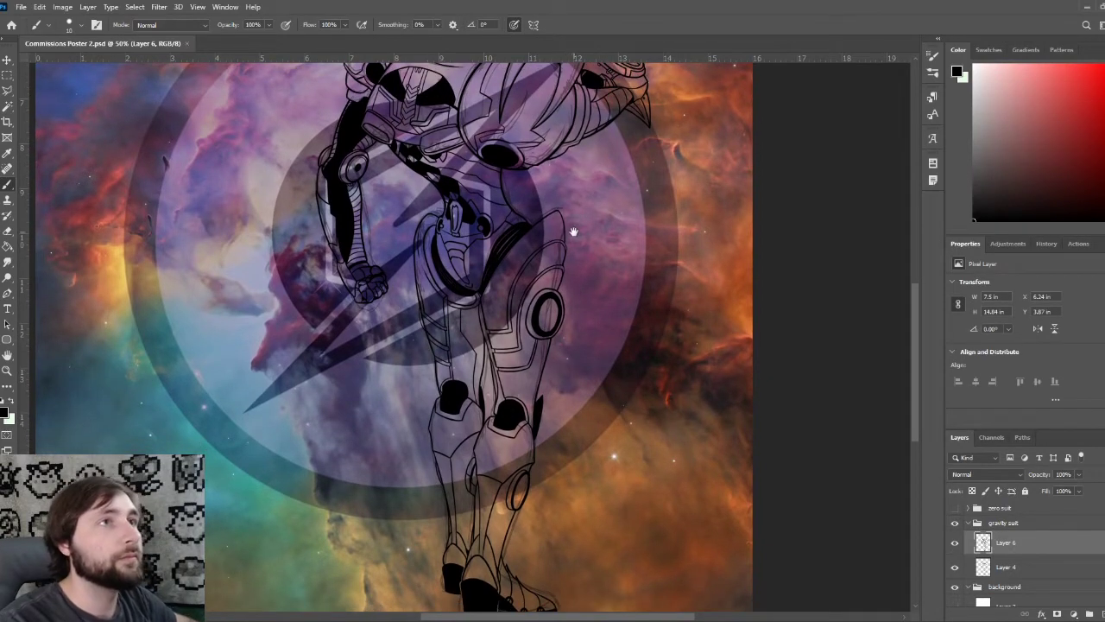
mouse_move(573, 231)
left_mouse_down()
mouse_move(565, 288)
mouse_move(572, 239)
left_mouse_up()
left_click_drag(592, 228, 575, 291)
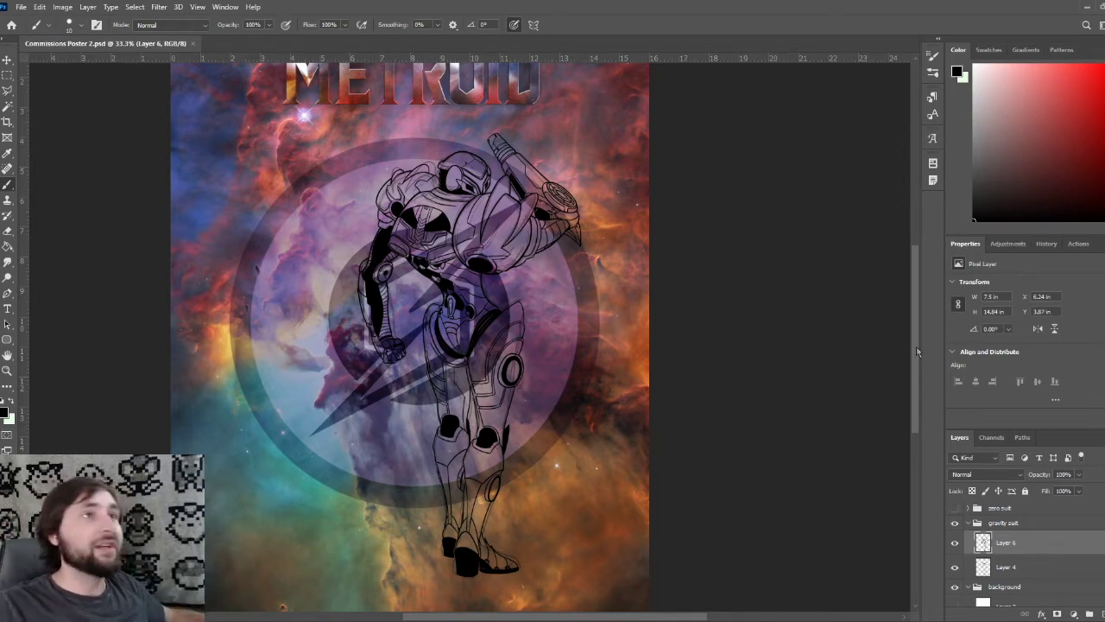
scroll(917, 355, "down", 1)
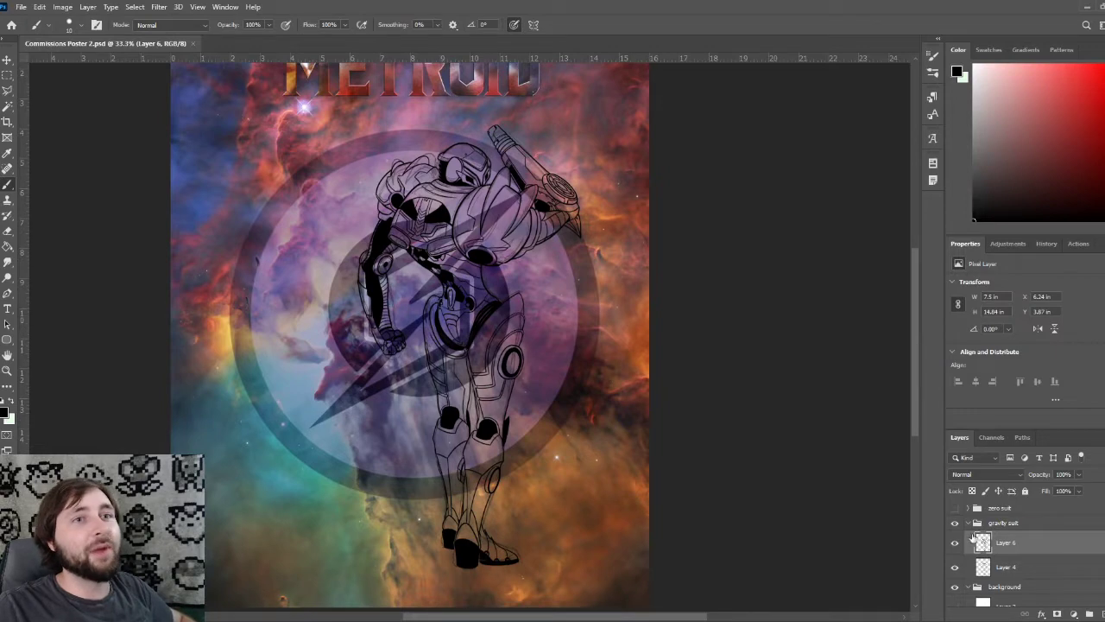
Toggle the sketch on Layer 4 to compare it with the ink, leaving it hidden
left_click(954, 567)
left_click(954, 567)
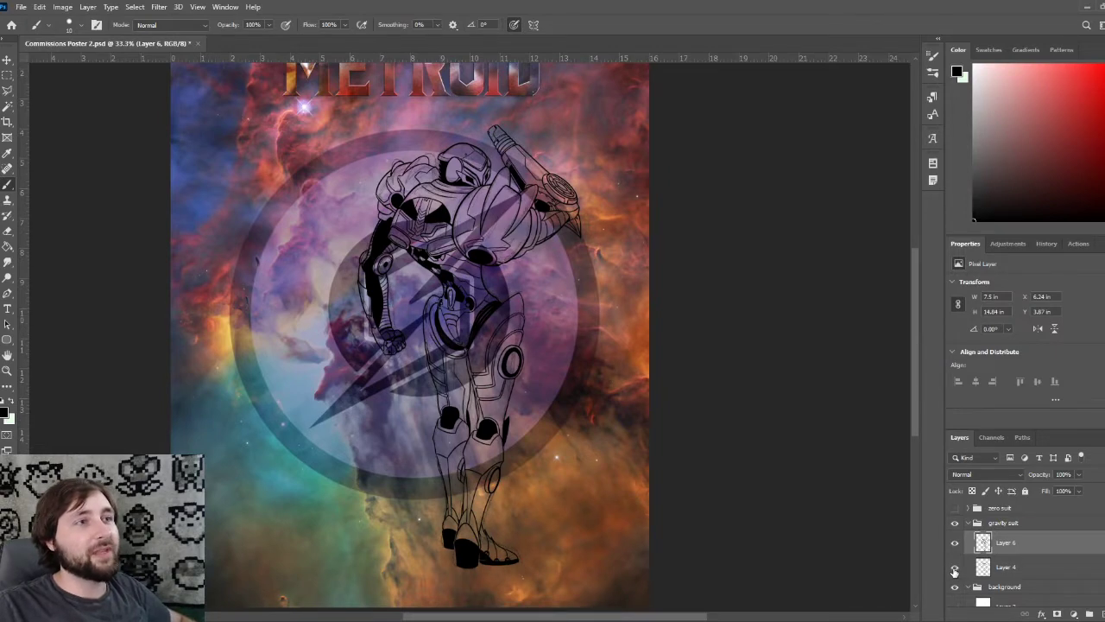
left_click(954, 568)
left_click(954, 570)
left_click(954, 570)
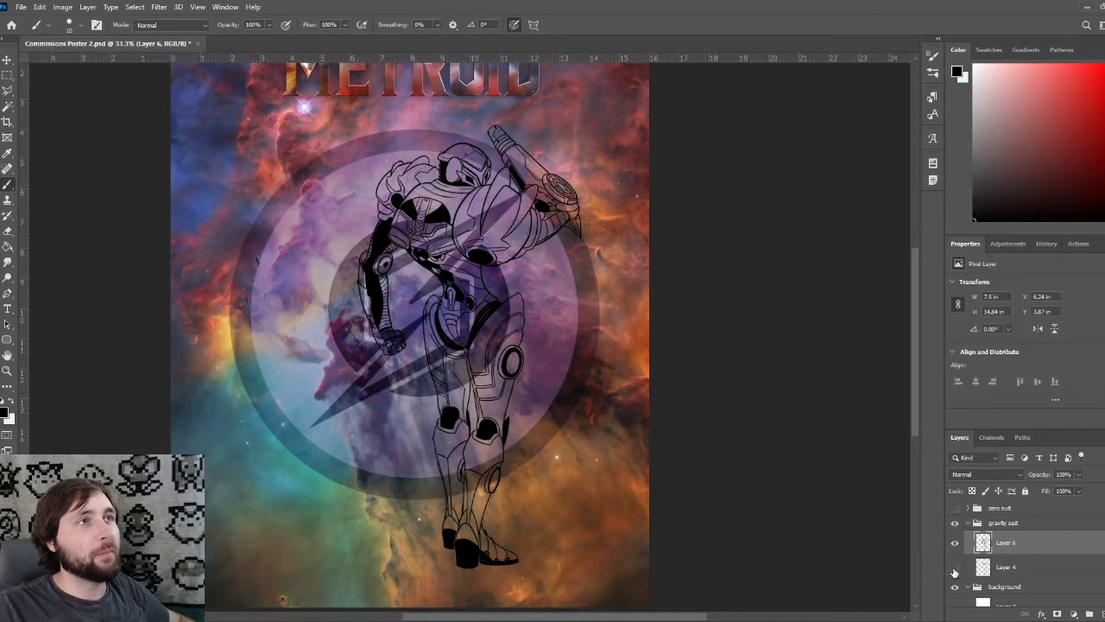
Add a layer directly above Layer 4 and place the bwger1snobr21 suit reference image there at its original size
left_click(1026, 569)
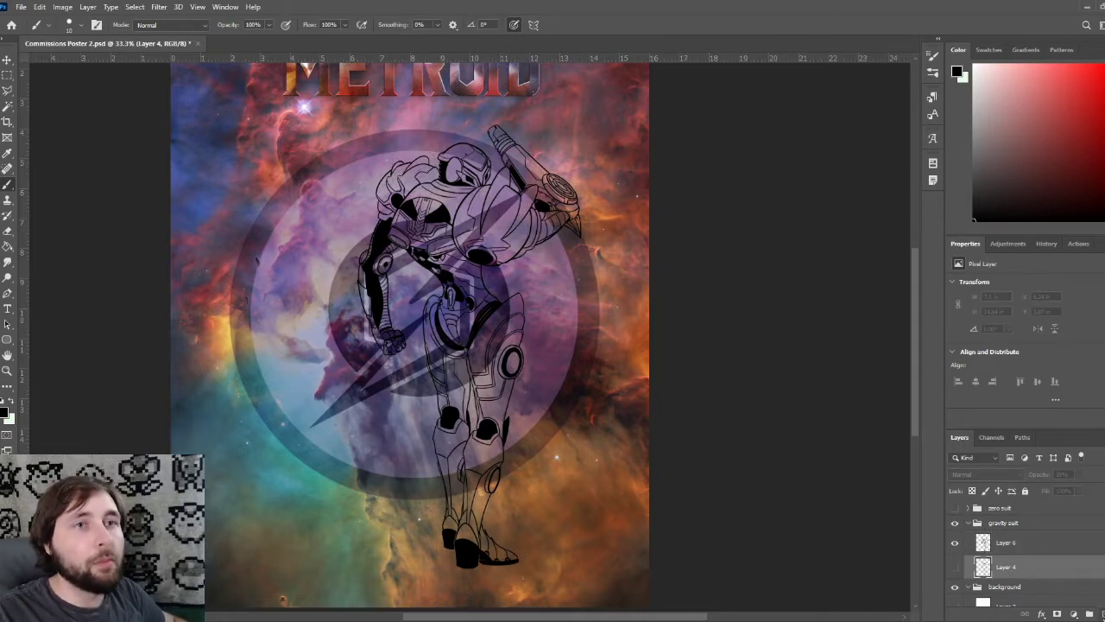
left_click(1089, 613)
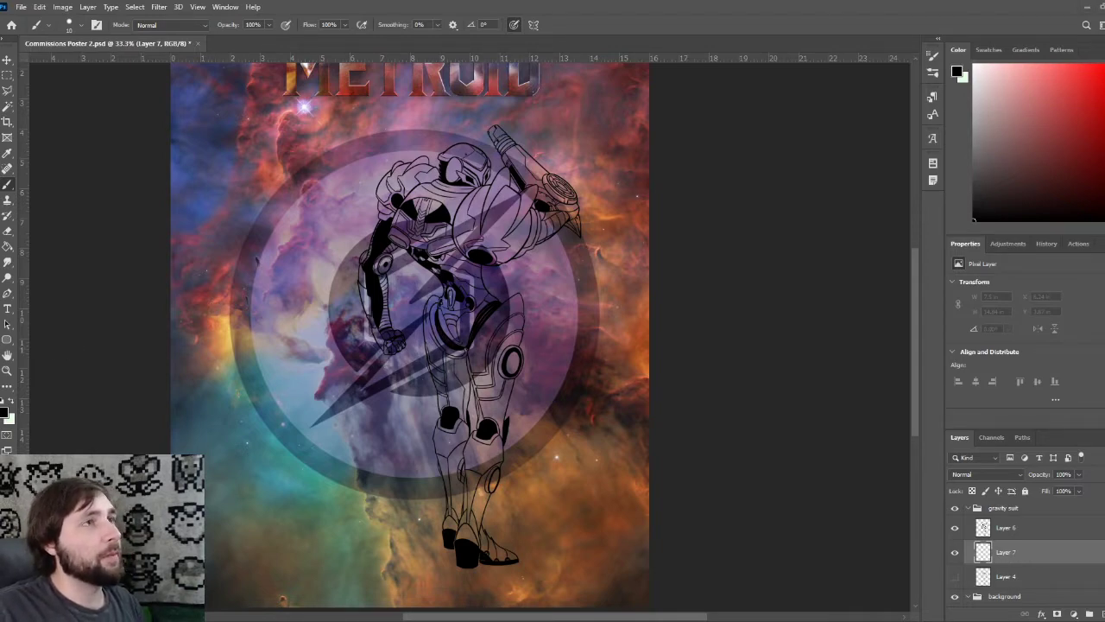
left_click_drag(0, 361, 282, 361)
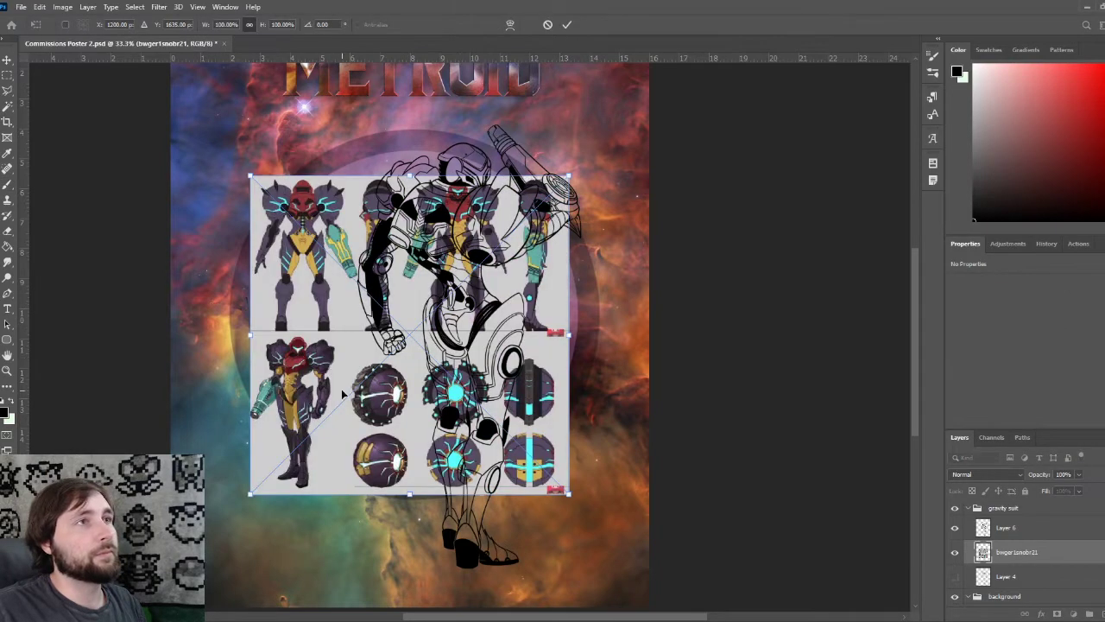
key("Return")
key("b")
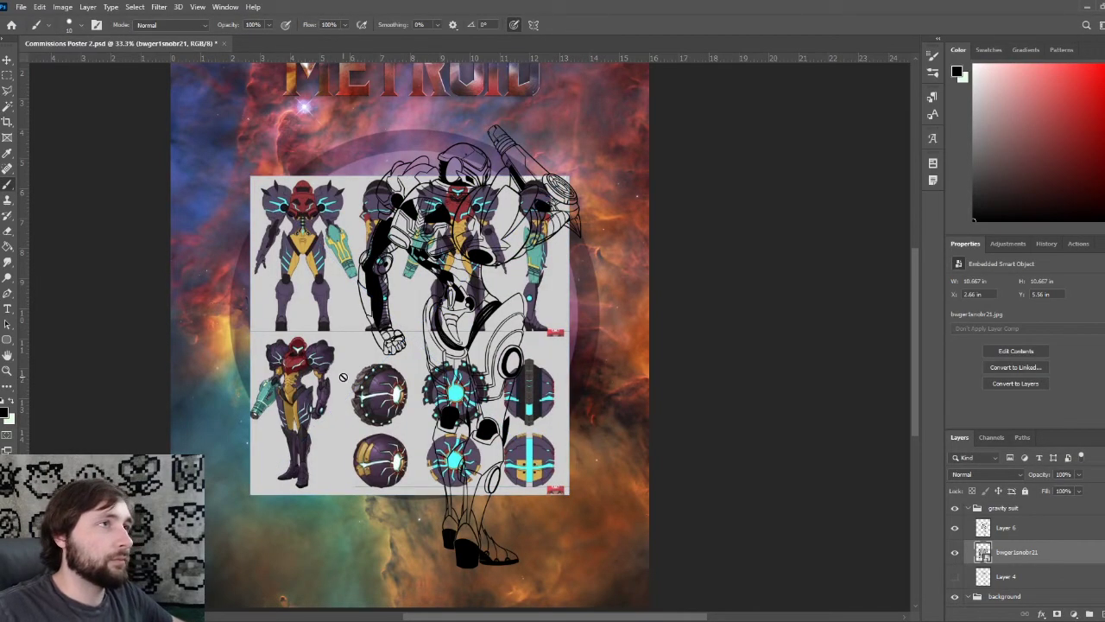
Scale the reference image to about 55.8% and move it to the poster's upper-left area, beside the figure and below the title
left_click(8, 59)
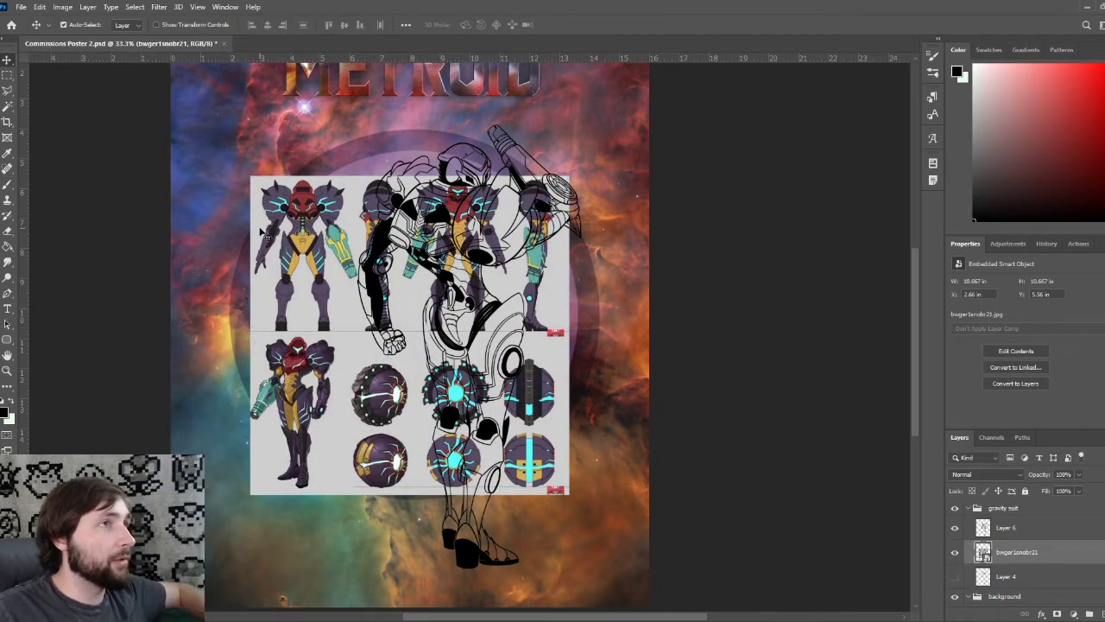
left_click_drag(352, 403, 292, 469)
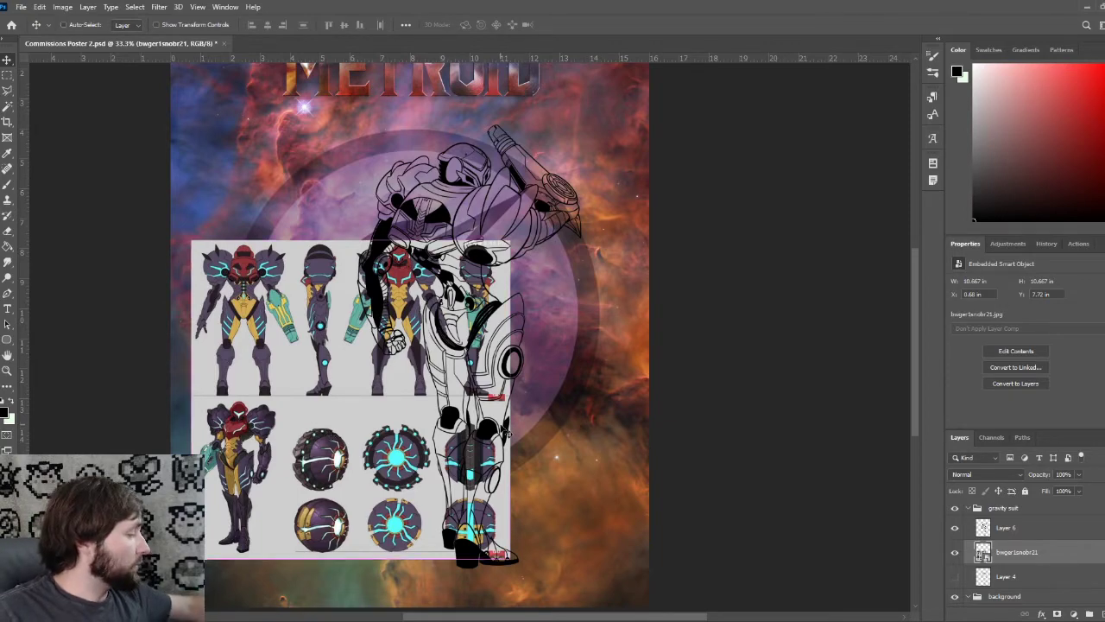
key("ctrl+t")
left_click_drag(510, 557, 348, 396)
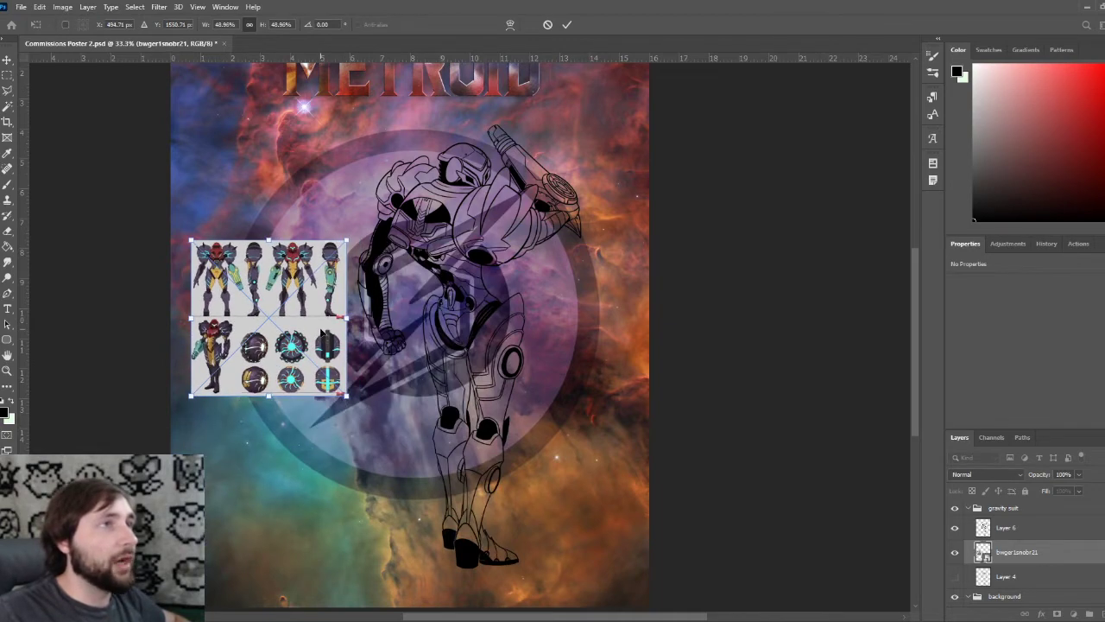
left_click_drag(322, 333, 319, 238)
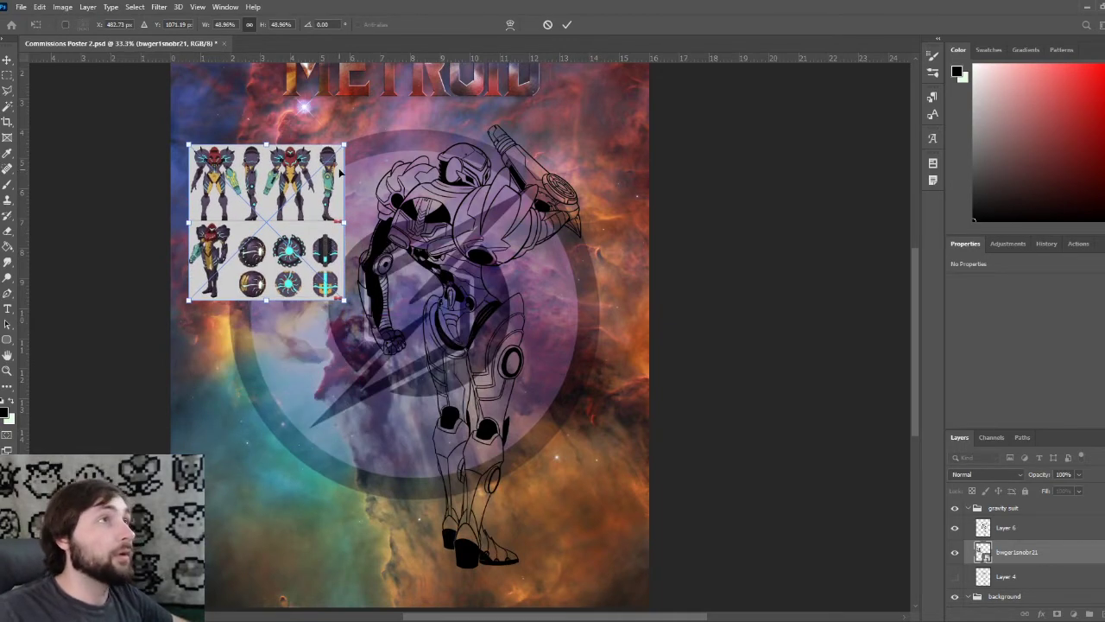
left_click_drag(344, 144, 356, 133)
left_click_drag(314, 200, 303, 178)
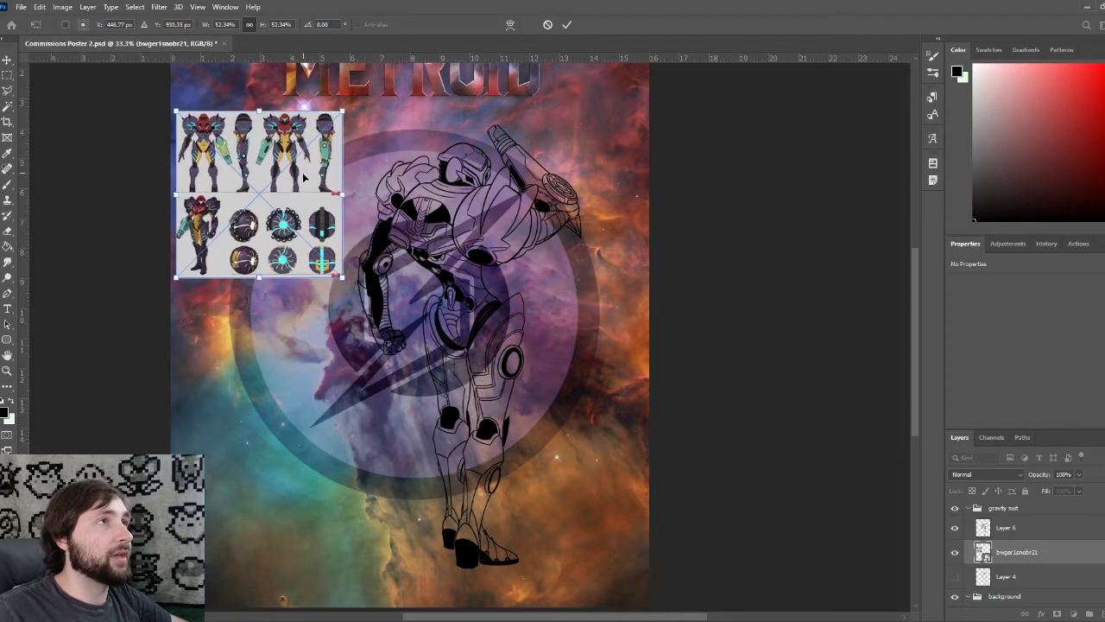
left_click_drag(343, 277, 353, 287)
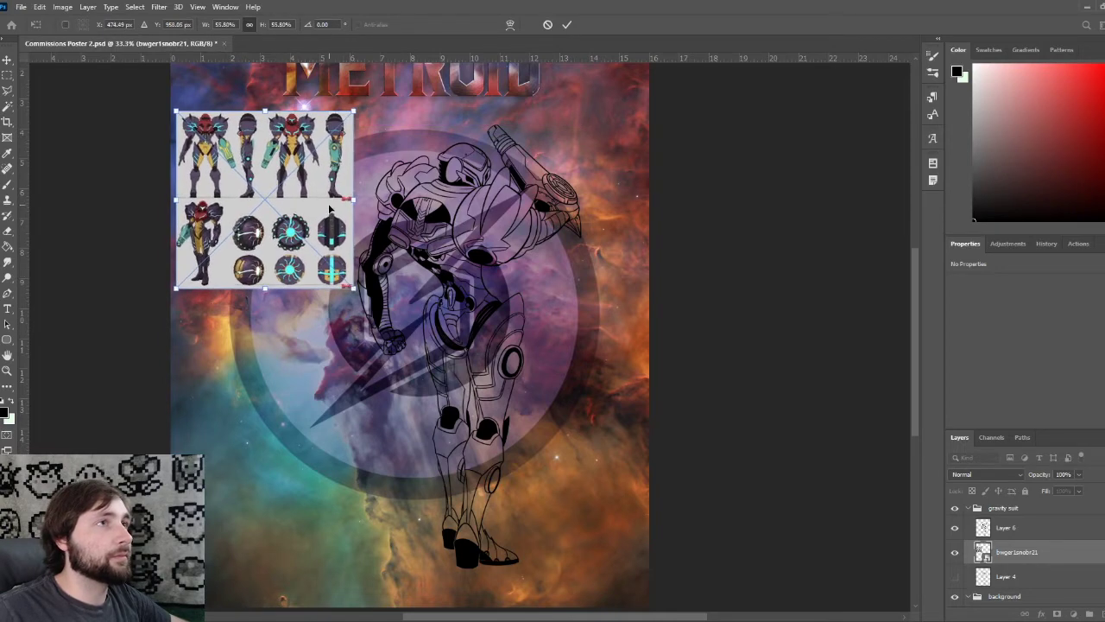
key("Return")
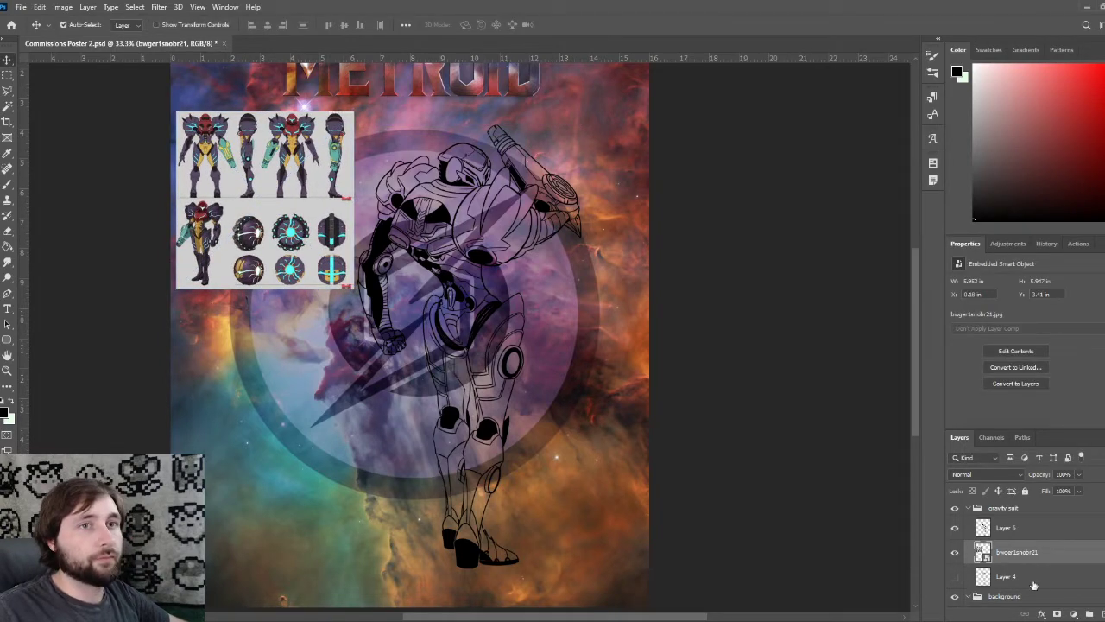
Add a layer between Layer 6 and the suit reference, and load the Brush with dark purple sampled from the reference's shoulder armor
left_click(1090, 613)
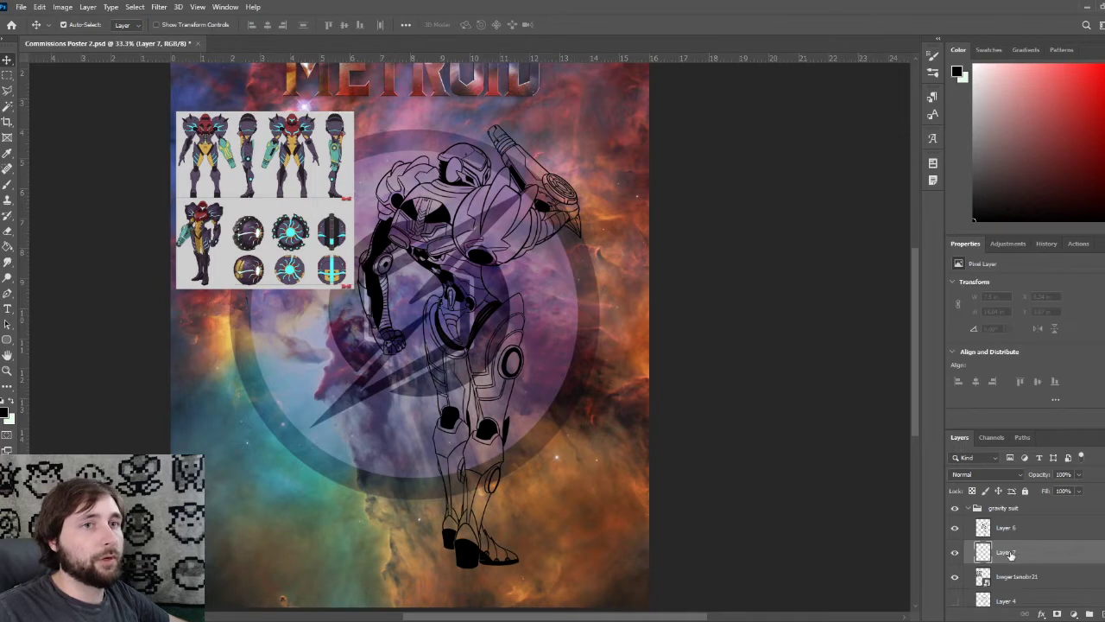
left_click(8, 154)
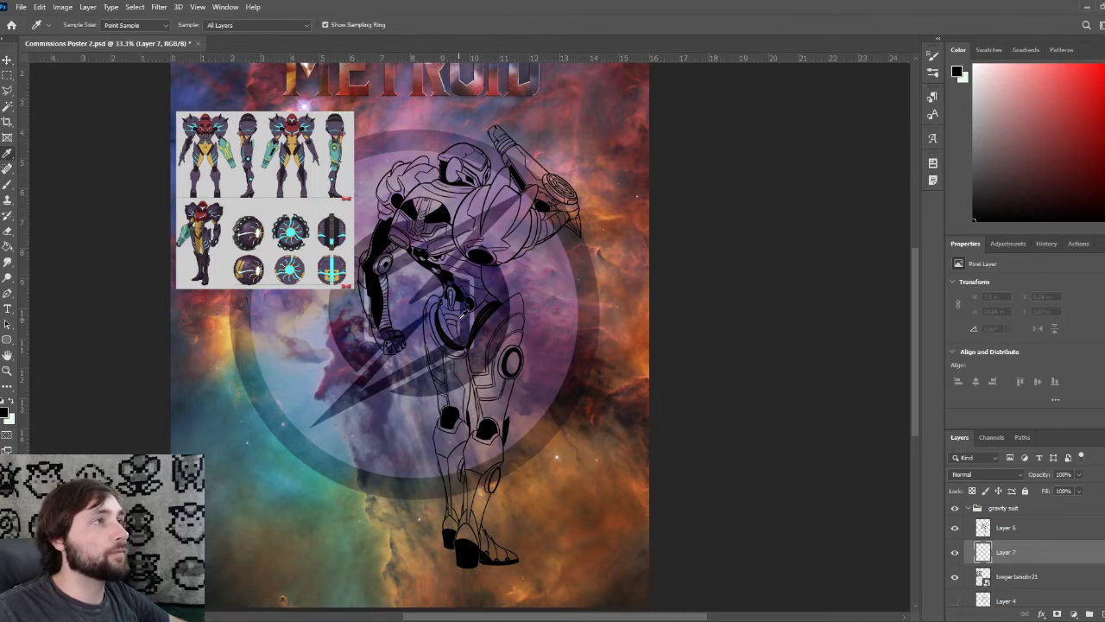
key("ctrl+plus")
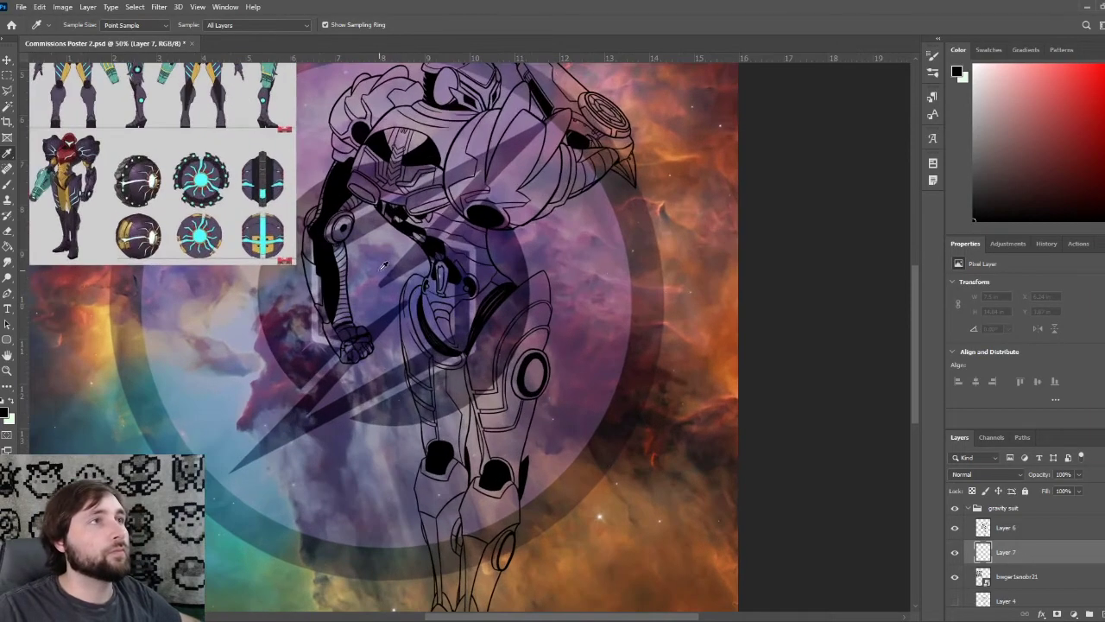
key("ctrl+plus")
left_click_drag(322, 196, 502, 442)
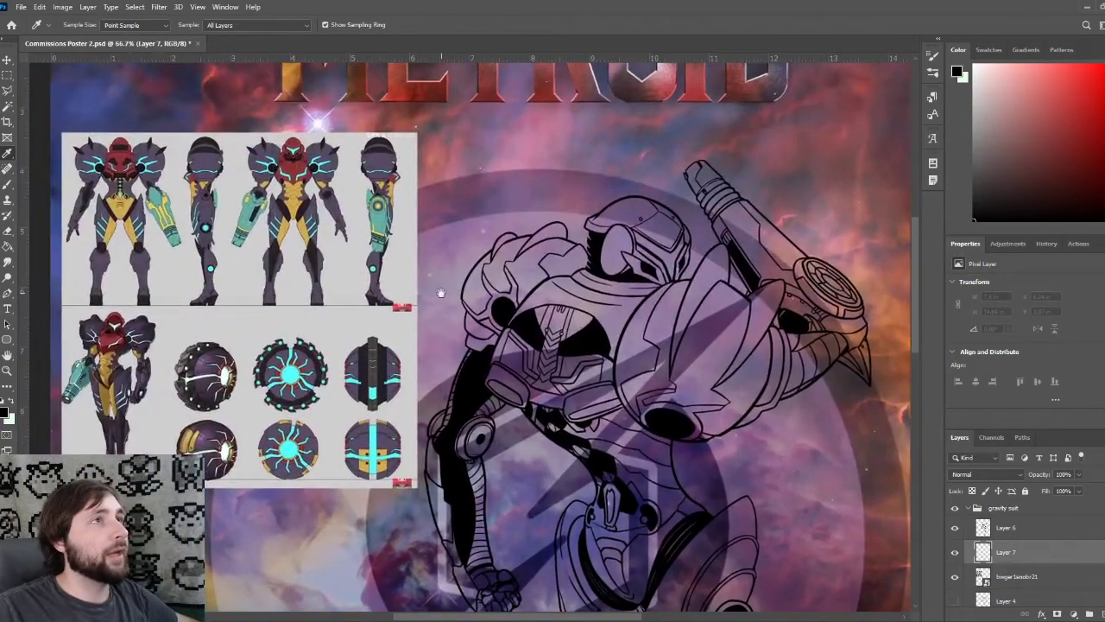
left_click_drag(440, 293, 456, 283)
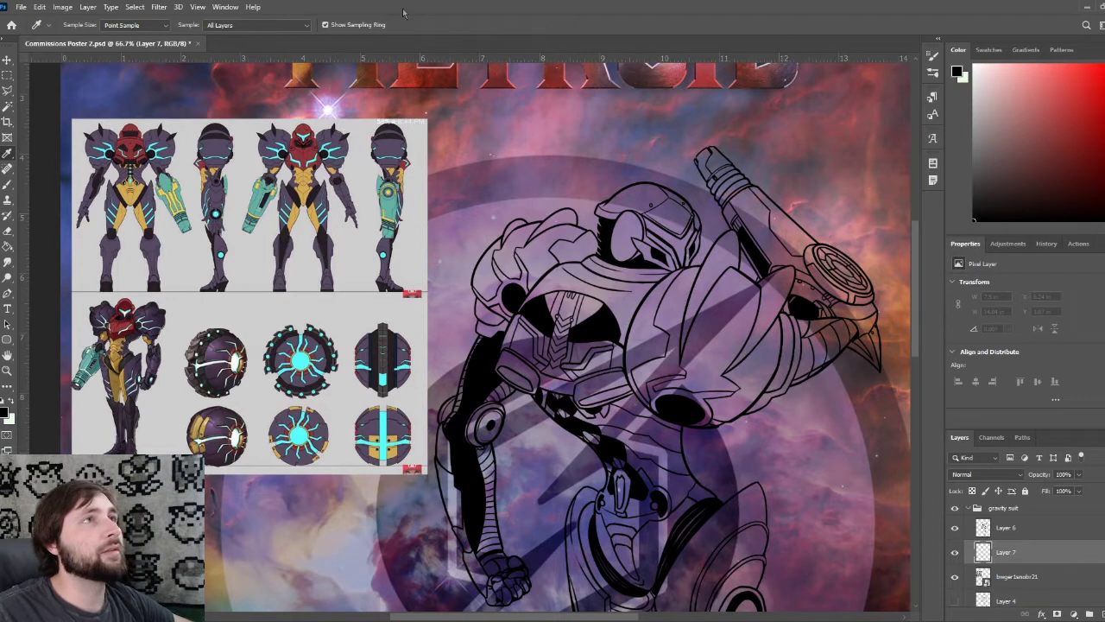
left_click(338, 133)
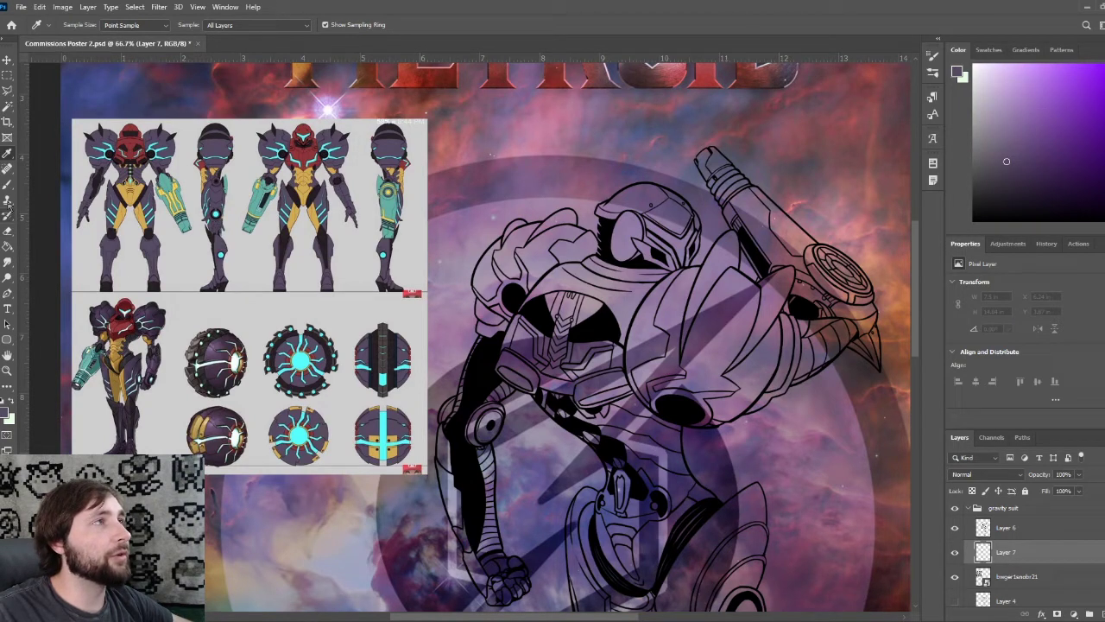
left_click(8, 184)
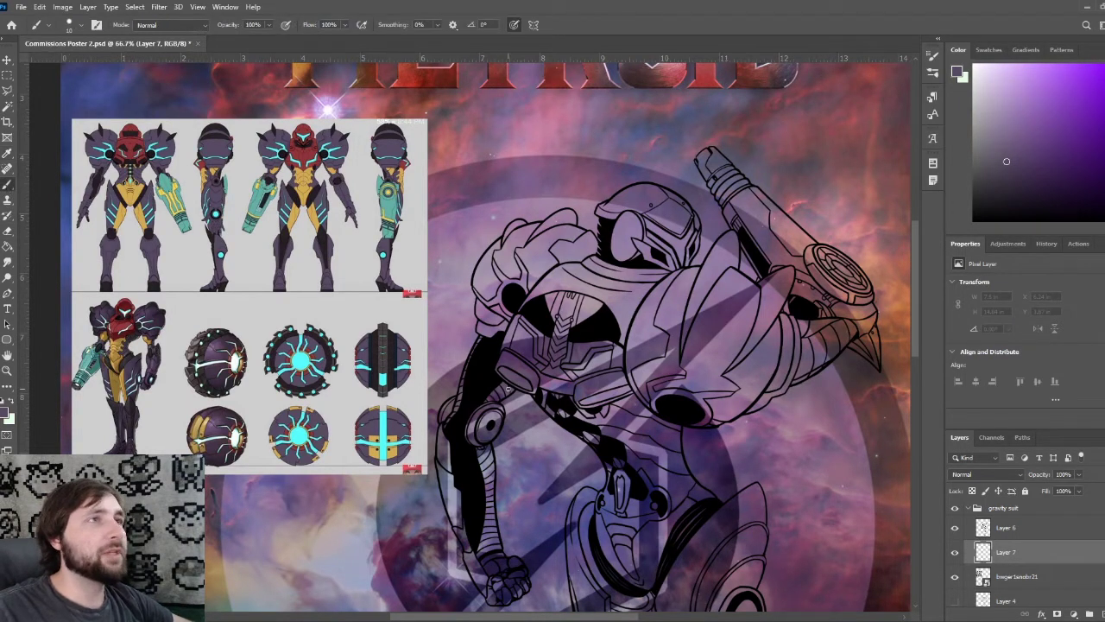
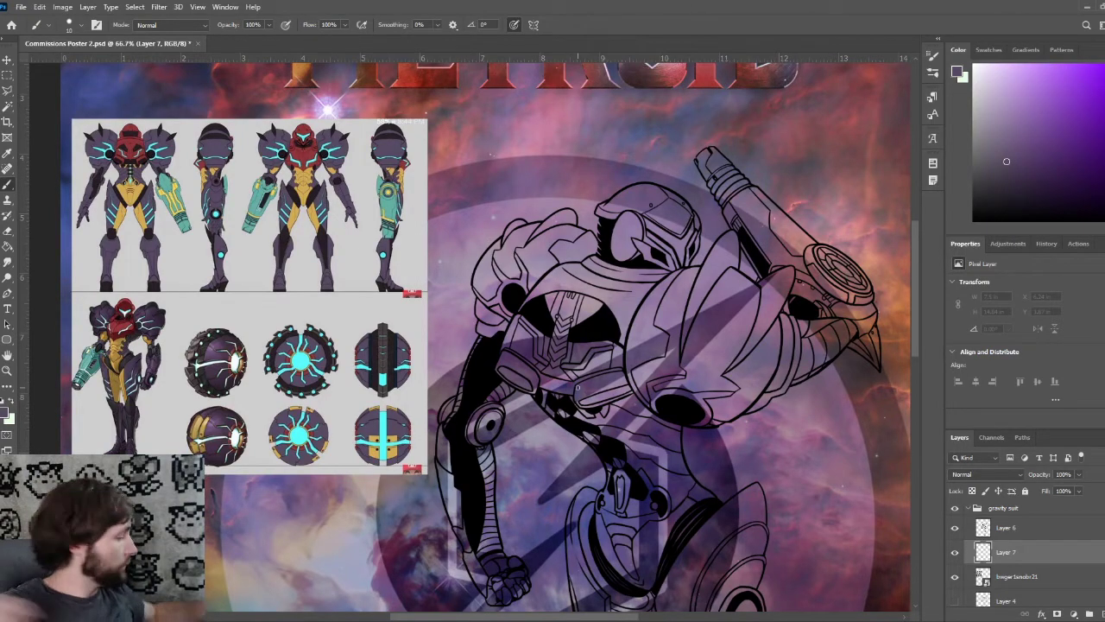
Compare the suit reference with the inked figure from the helmet and torso down to the legs
key("ctrl+plus")
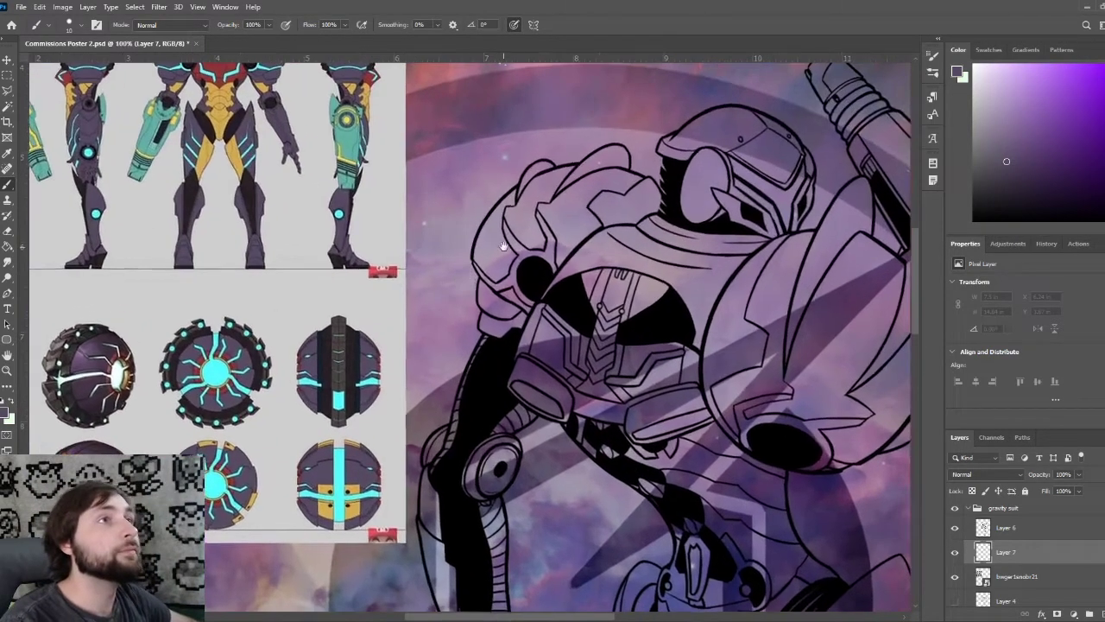
left_click_drag(503, 244, 475, 335)
key("ctrl+minus")
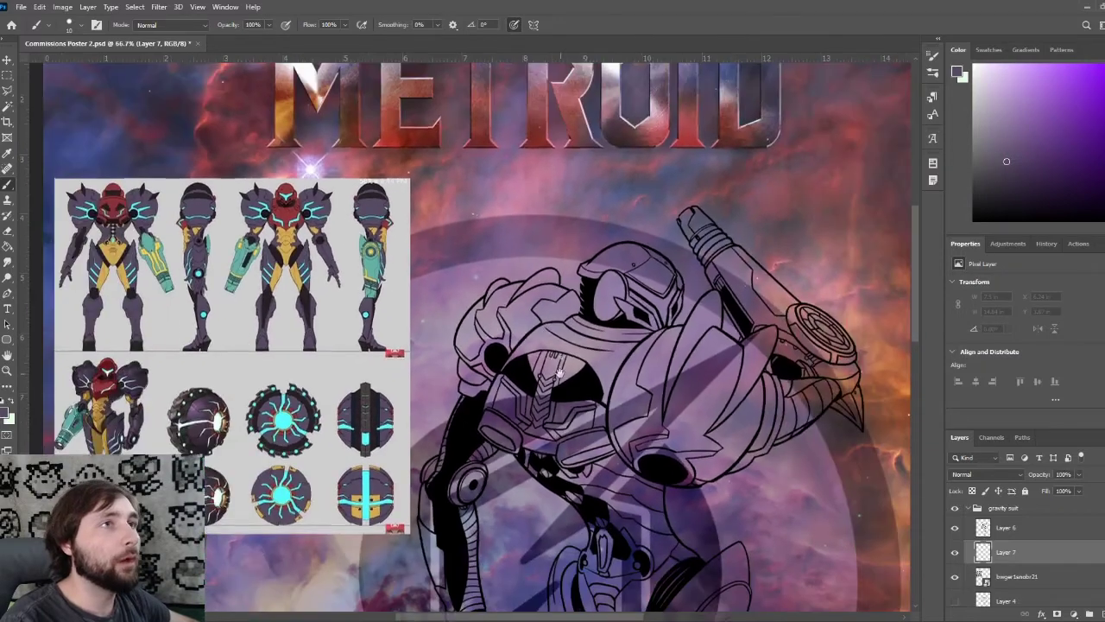
left_click_drag(564, 378, 559, 284)
key("ctrl+minus")
left_click_drag(552, 371, 530, 285)
left_click_drag(551, 379, 533, 334)
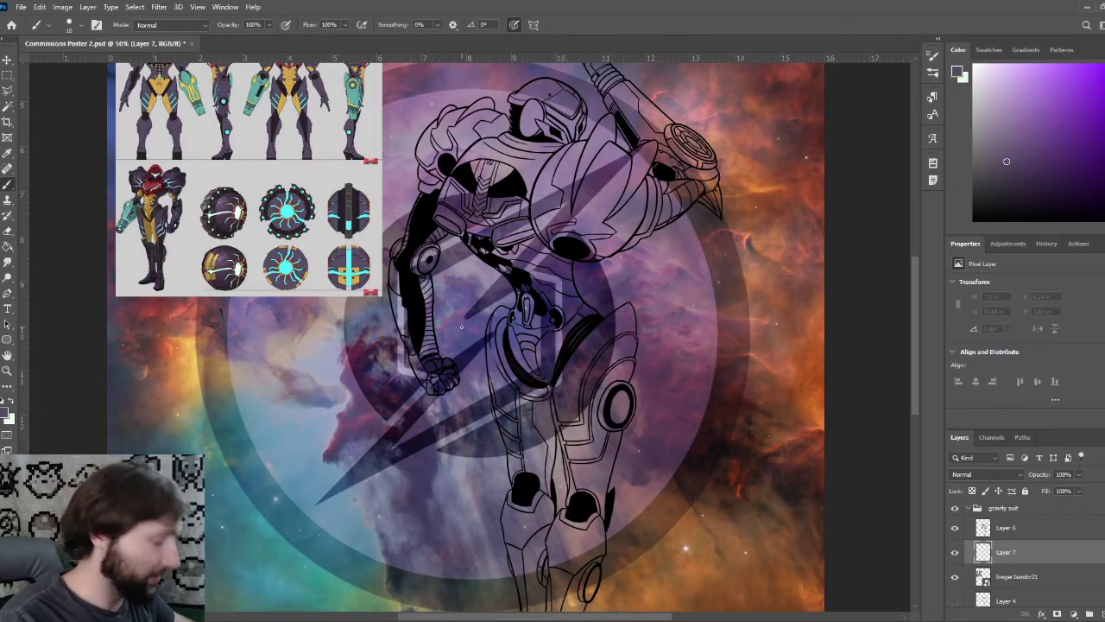
Enlarge the brush and paint a first purple patch on the wrist armor beside the lowered fist on Layer 7
scroll(461, 327, "up", 1)
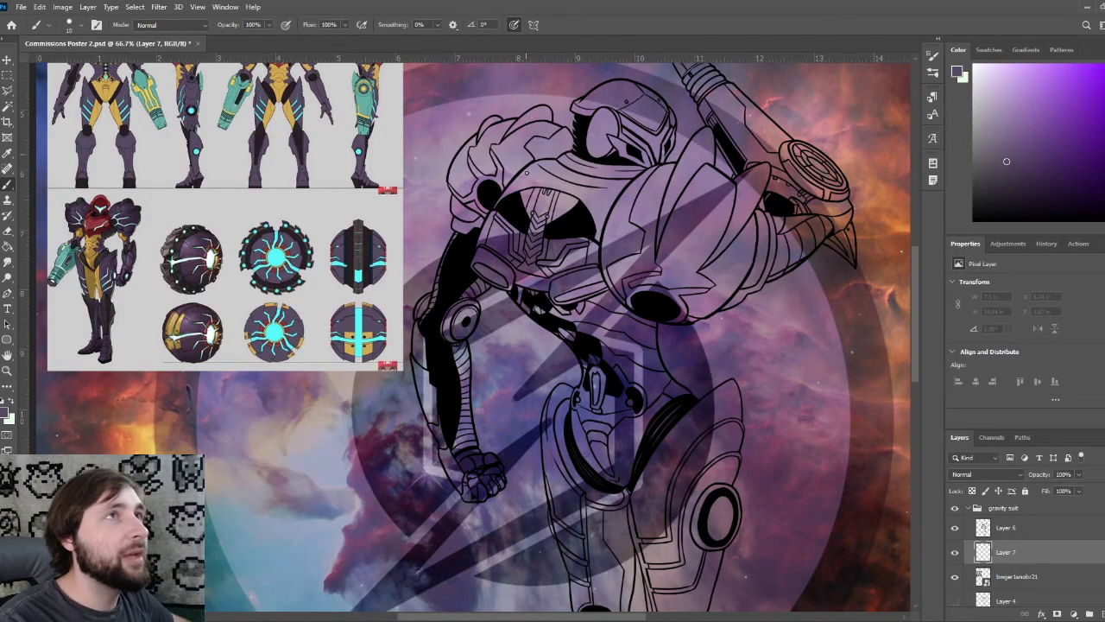
scroll(480, 367, "up", 4)
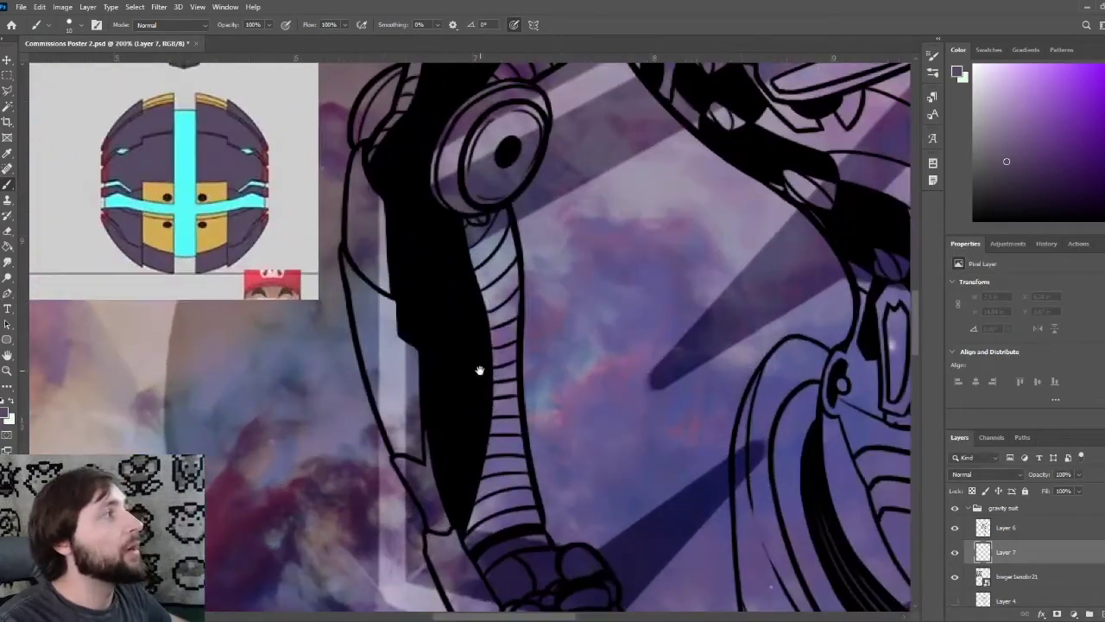
left_click_drag(480, 371, 484, 249)
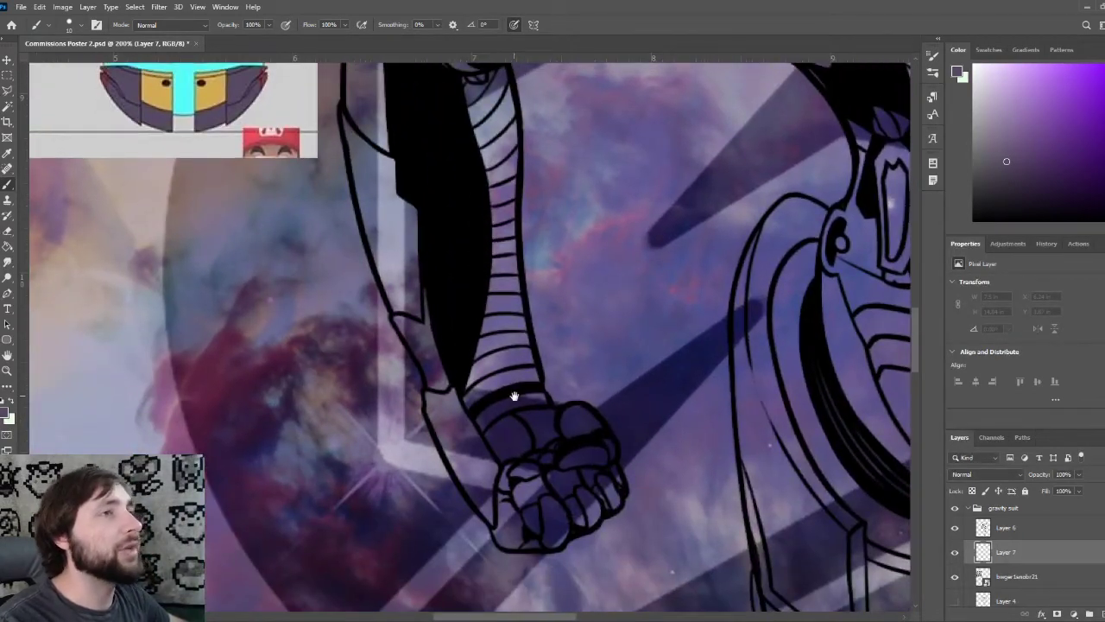
key("bracketright")
key("bracketright")
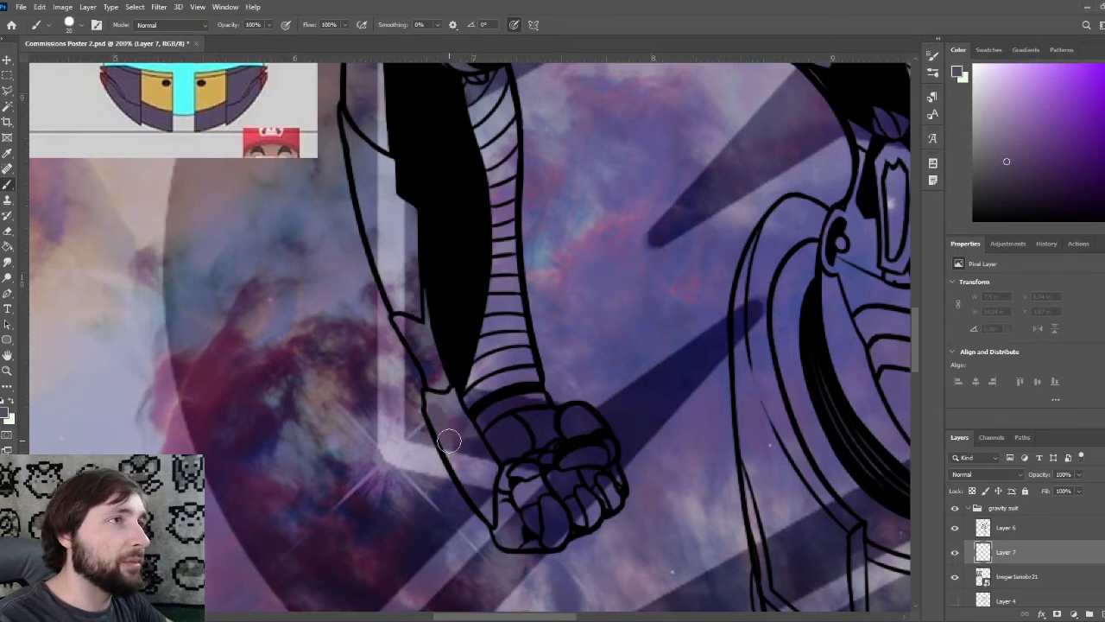
mouse_move(449, 441)
left_mouse_down()
mouse_move(436, 402)
mouse_move(456, 445)
left_mouse_up()
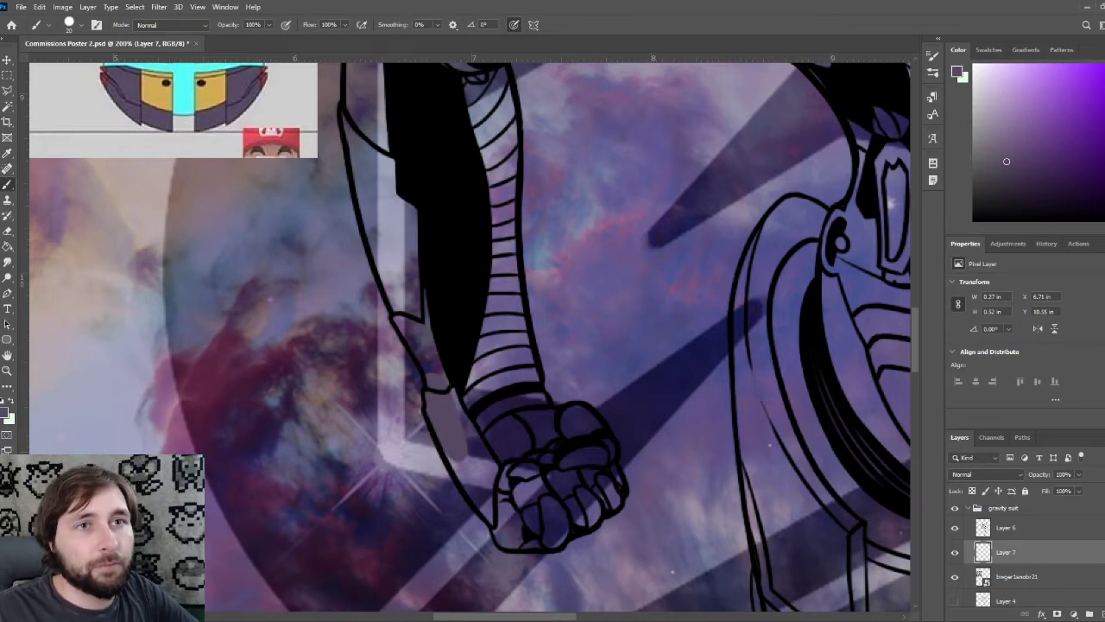
Collapse the background group and hide it so only the figure and reference remain over transparency
scroll(976, 547, "down", 4)
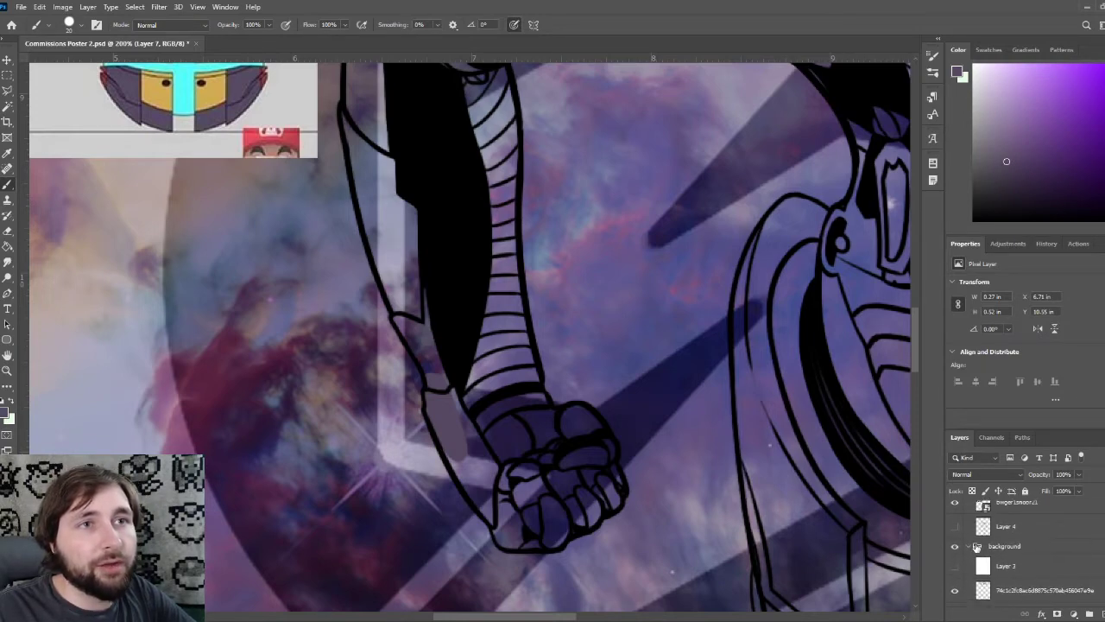
scroll(969, 549, "up", 2)
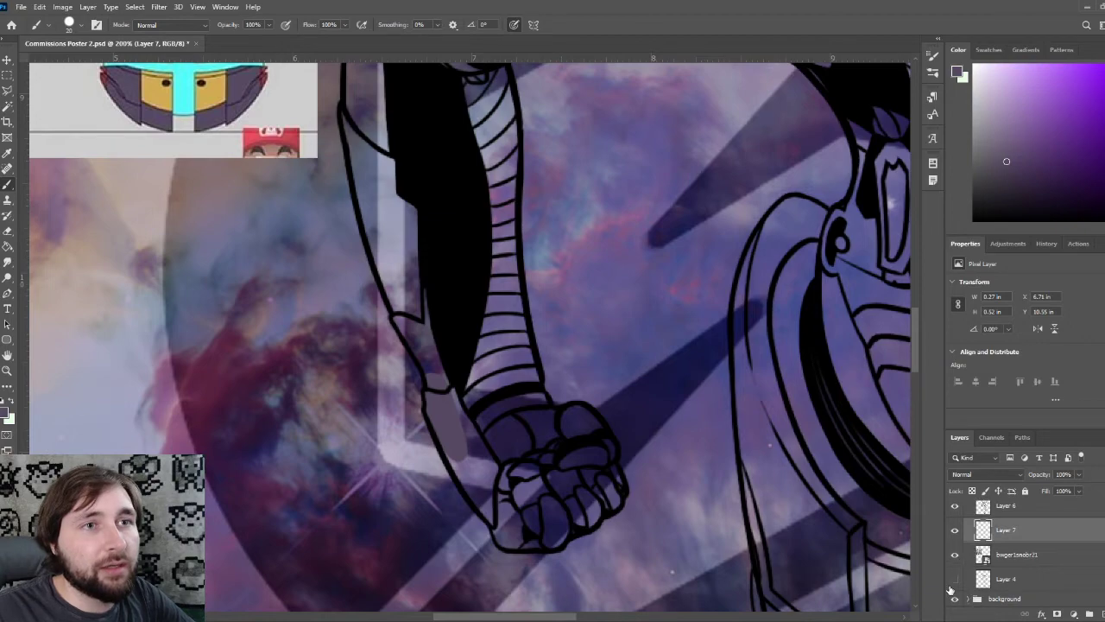
left_click(954, 600)
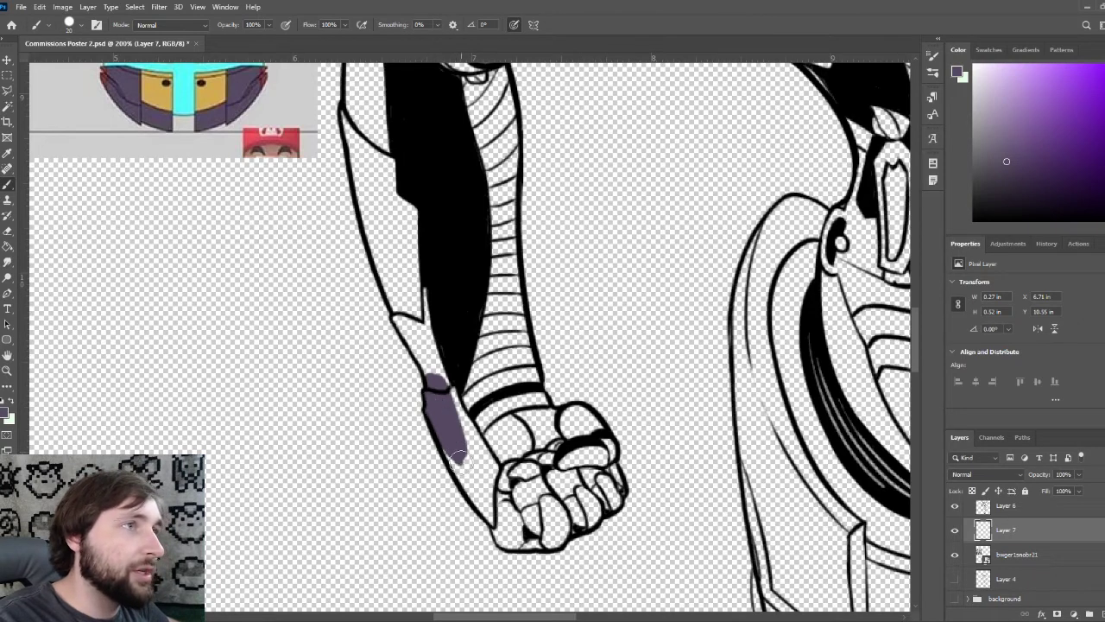
Paint the lowered arm's wrist armor, wrist band and back of the hand solid purple beneath the line art
mouse_move(458, 460)
left_mouse_down()
mouse_move(475, 488)
mouse_move(451, 457)
mouse_move(522, 445)
mouse_move(544, 453)
left_mouse_up()
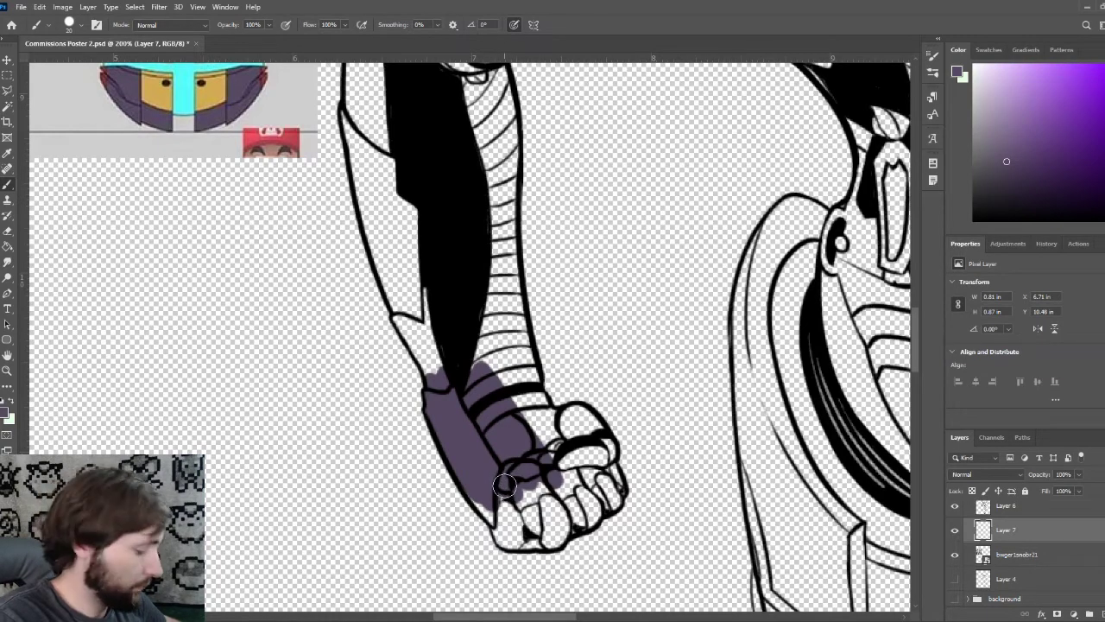
key("ctrl+plus")
left_click_drag(528, 475, 470, 317)
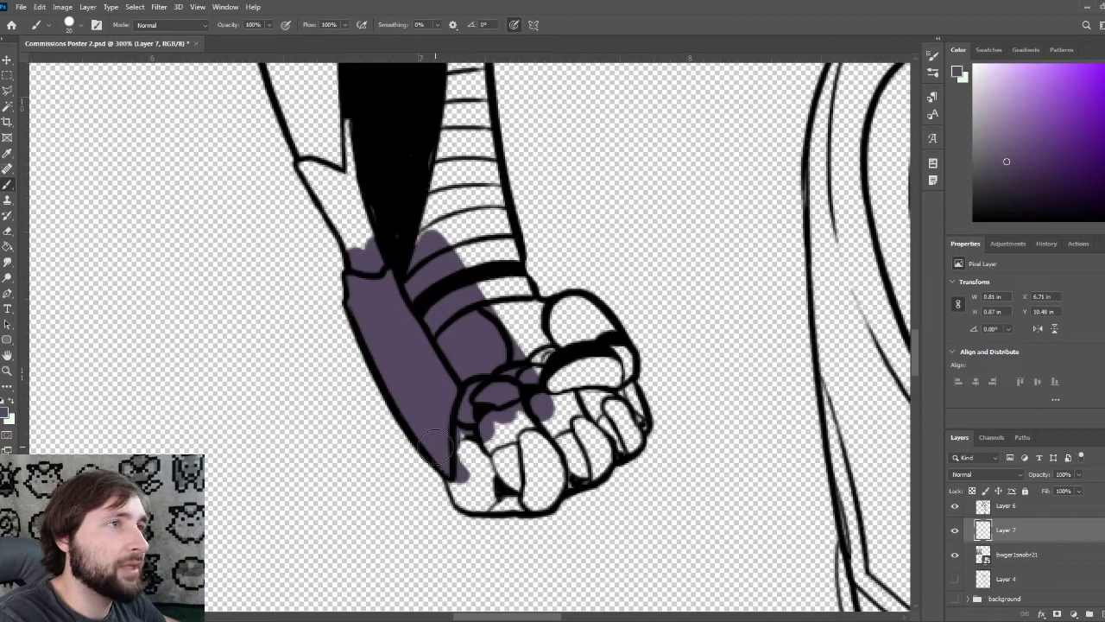
mouse_move(456, 483)
left_mouse_down()
mouse_move(470, 458)
mouse_move(556, 406)
mouse_move(542, 349)
mouse_move(505, 307)
mouse_move(509, 321)
mouse_move(522, 293)
mouse_move(511, 321)
left_mouse_up()
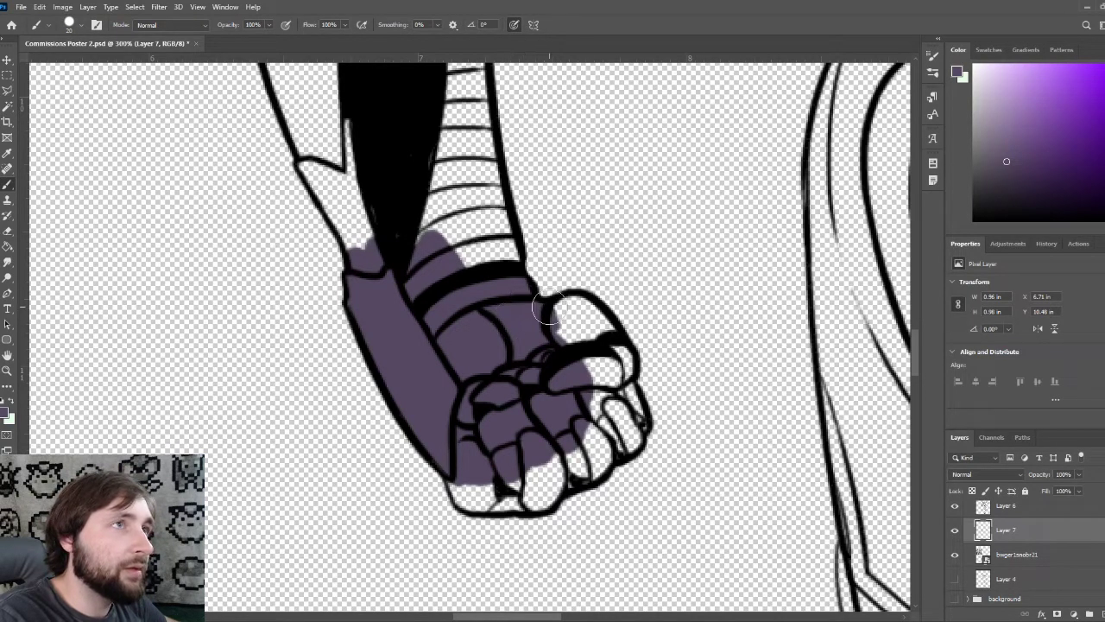
Fill the thumb and the remaining fingers of the lowered fist with the same purple
mouse_move(565, 338)
left_mouse_down()
mouse_move(607, 345)
mouse_move(591, 381)
mouse_move(629, 366)
left_mouse_up()
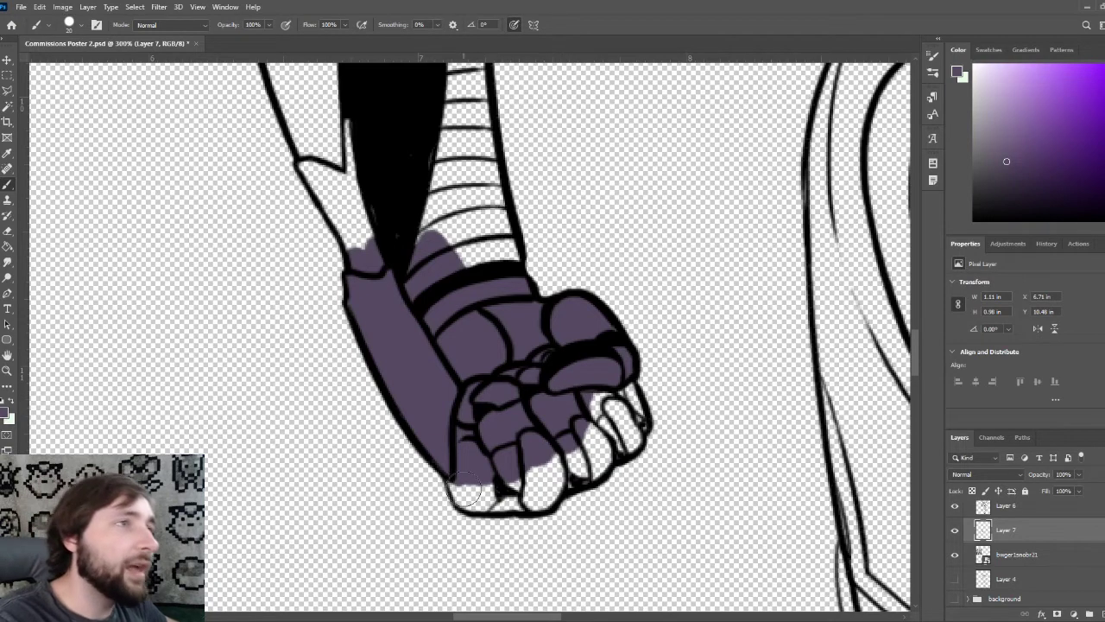
mouse_move(465, 490)
left_mouse_down()
mouse_move(497, 501)
mouse_move(528, 482)
mouse_move(511, 499)
mouse_move(553, 477)
mouse_move(545, 462)
mouse_move(510, 501)
left_mouse_up()
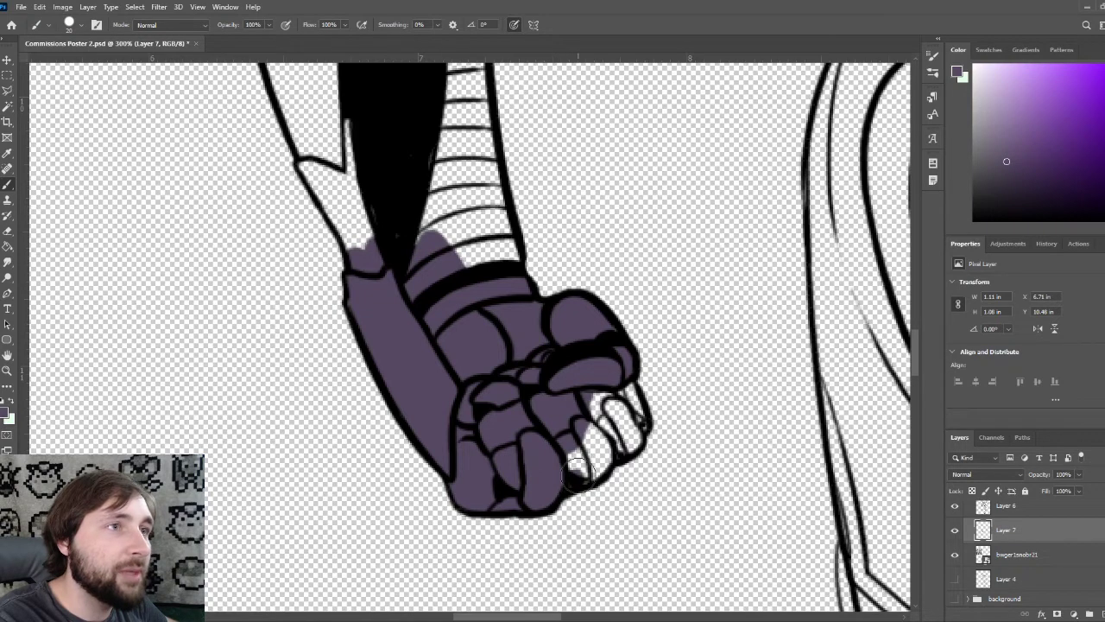
mouse_move(577, 474)
left_mouse_down()
mouse_move(574, 454)
mouse_move(578, 475)
mouse_move(601, 462)
mouse_move(605, 440)
mouse_move(597, 467)
left_mouse_up()
left_click_drag(589, 413, 620, 404)
left_click_drag(597, 466, 644, 428)
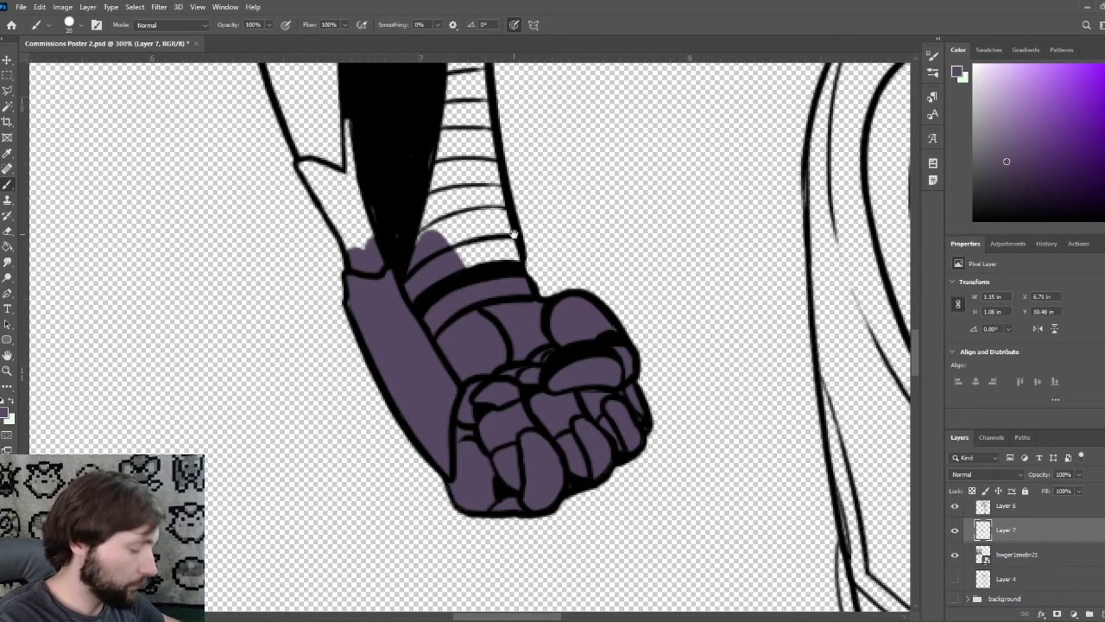
Switch to the line art on Layer 6 and set the Brush to the default black at the lowered forearm
left_click_drag(482, 170, 527, 378)
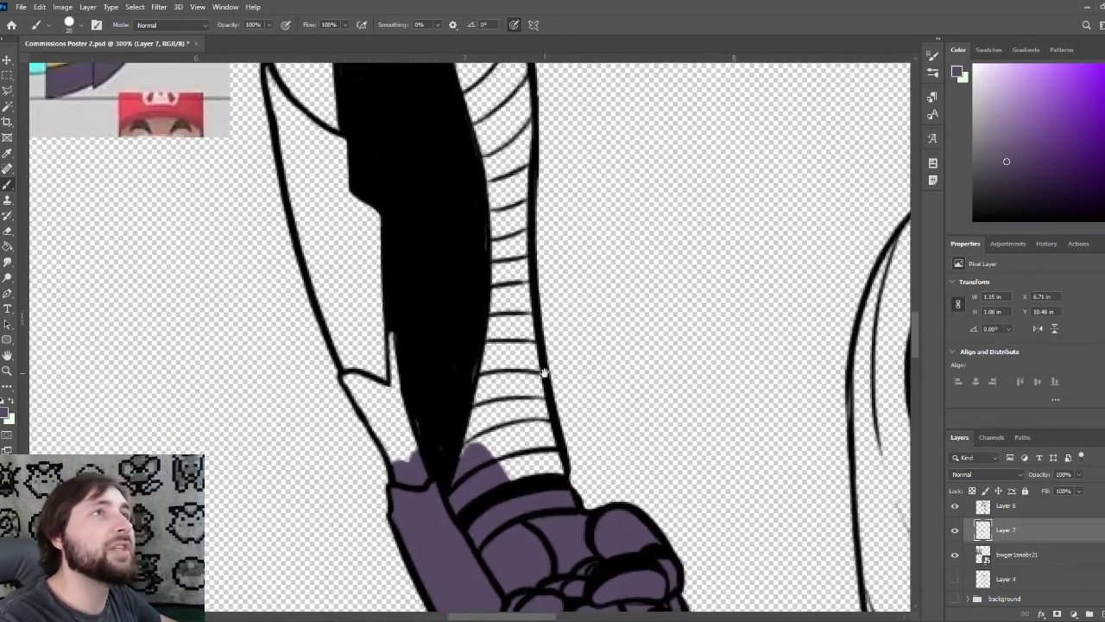
key("alt+bracketright")
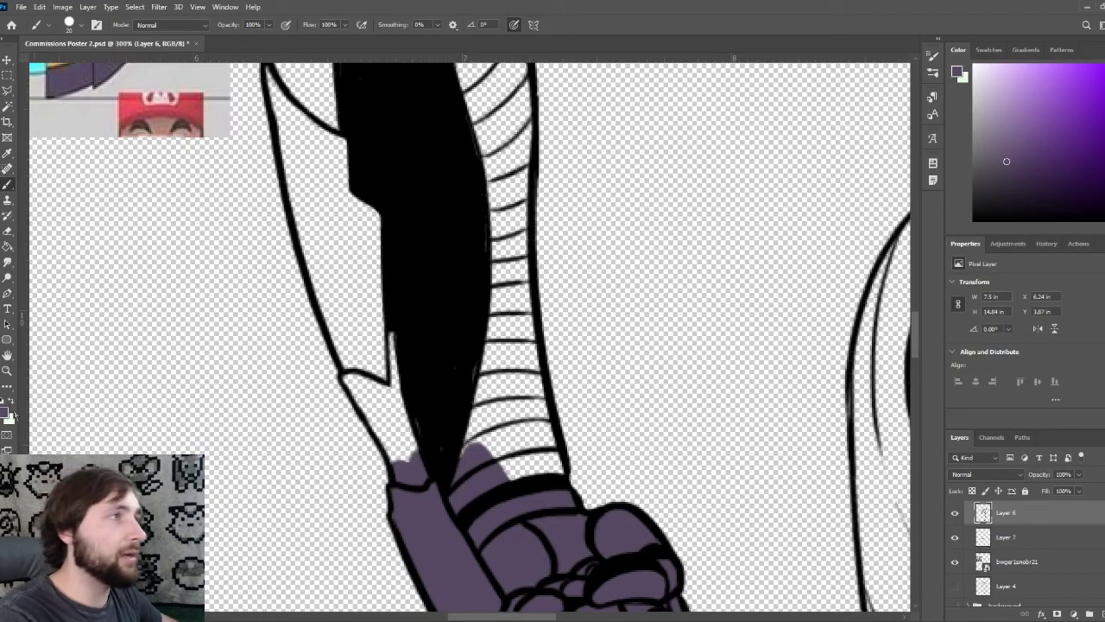
left_click(13, 408)
key("i")
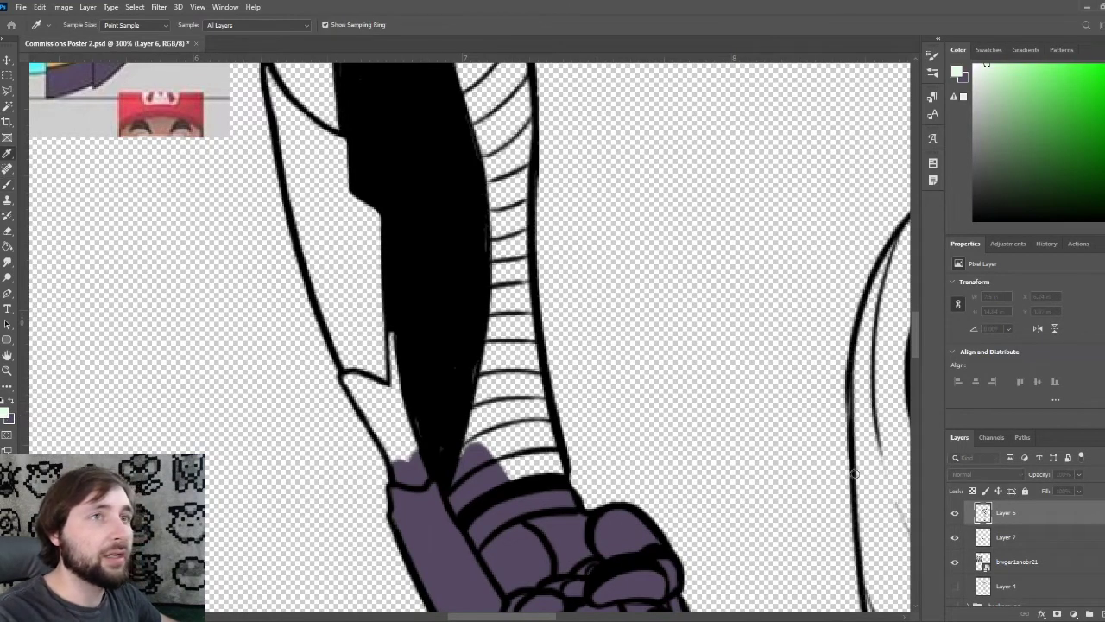
key("b")
key("d")
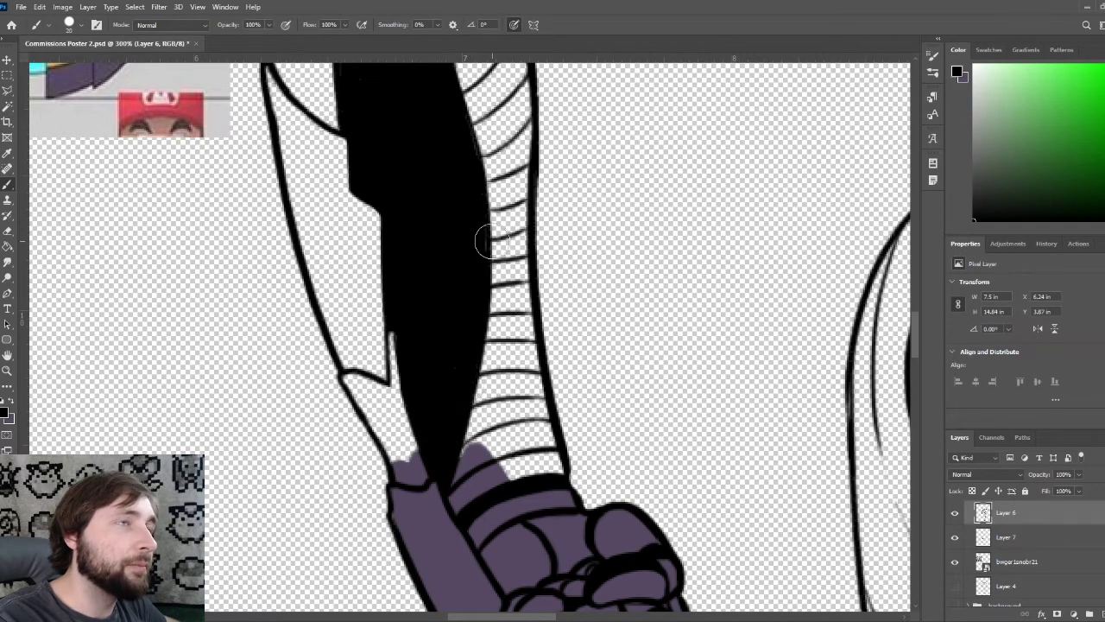
Paint over the remaining pinholes in the solid black of the lowered arm, from the forearm past the elbow disc to the shoulder
scroll(481, 252, "up", 2)
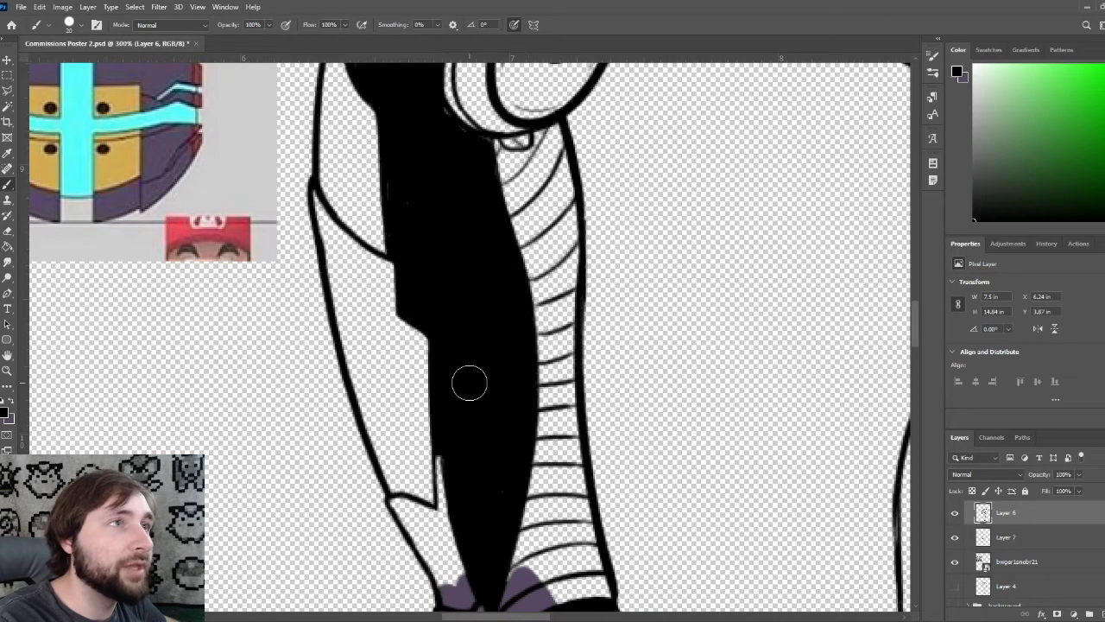
left_click_drag(473, 262, 496, 379)
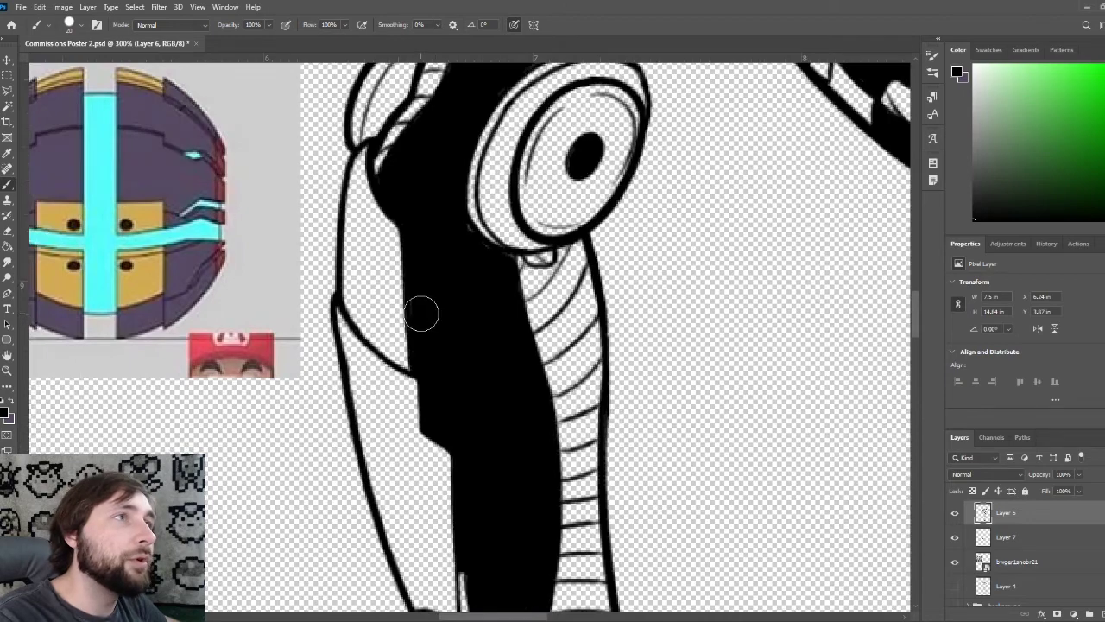
left_click_drag(476, 227, 468, 316)
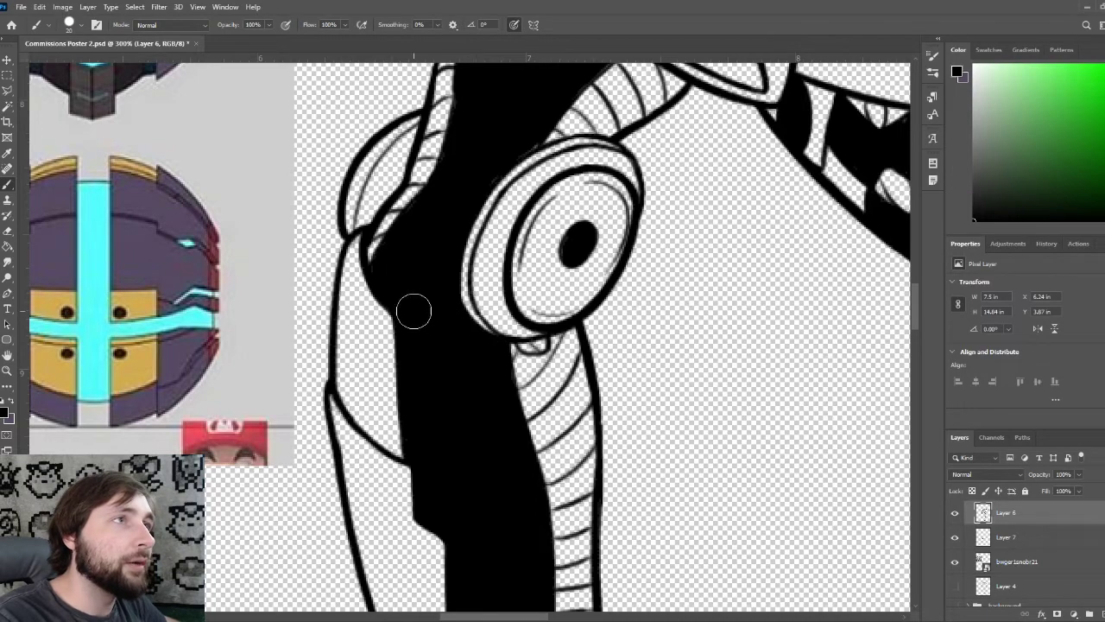
left_click_drag(398, 281, 418, 316)
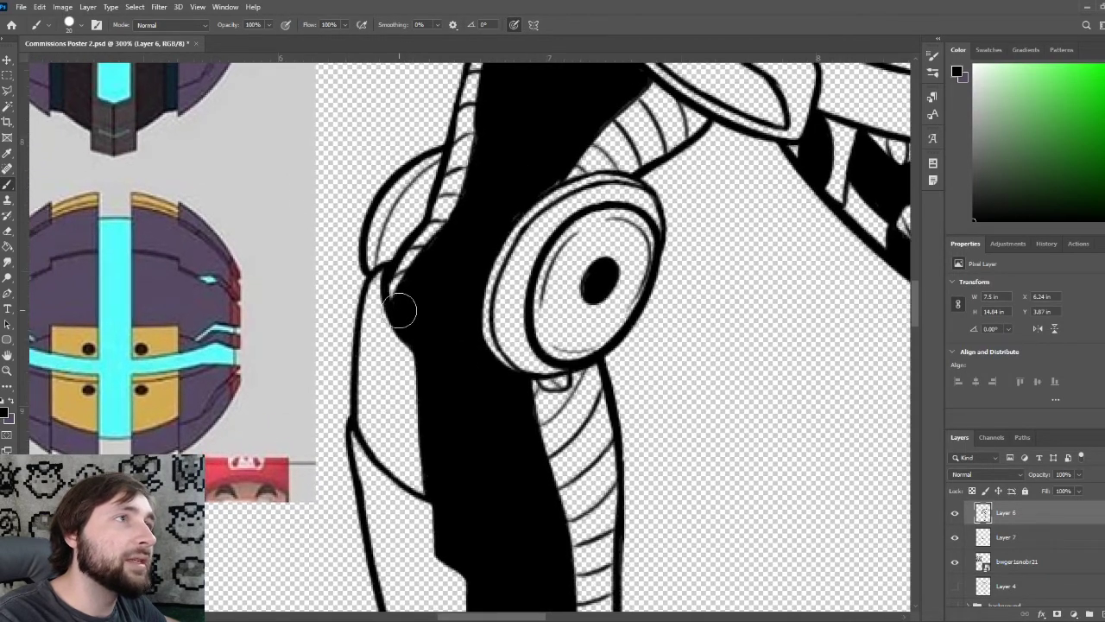
left_click_drag(469, 236, 438, 343)
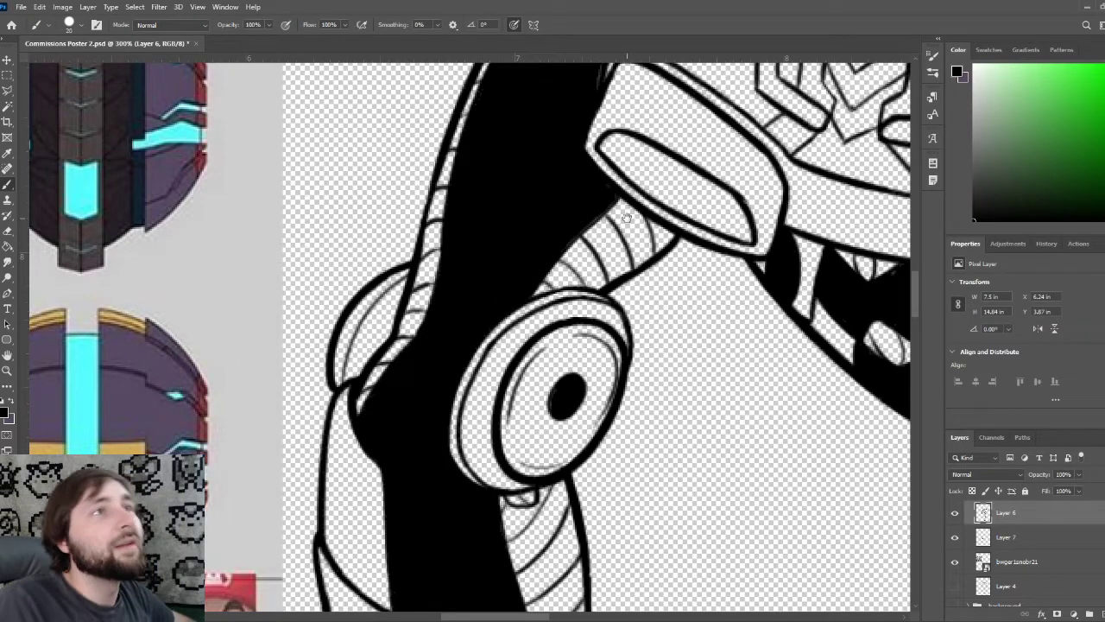
mouse_move(627, 217)
left_mouse_down()
mouse_move(636, 289)
mouse_move(635, 279)
left_mouse_up()
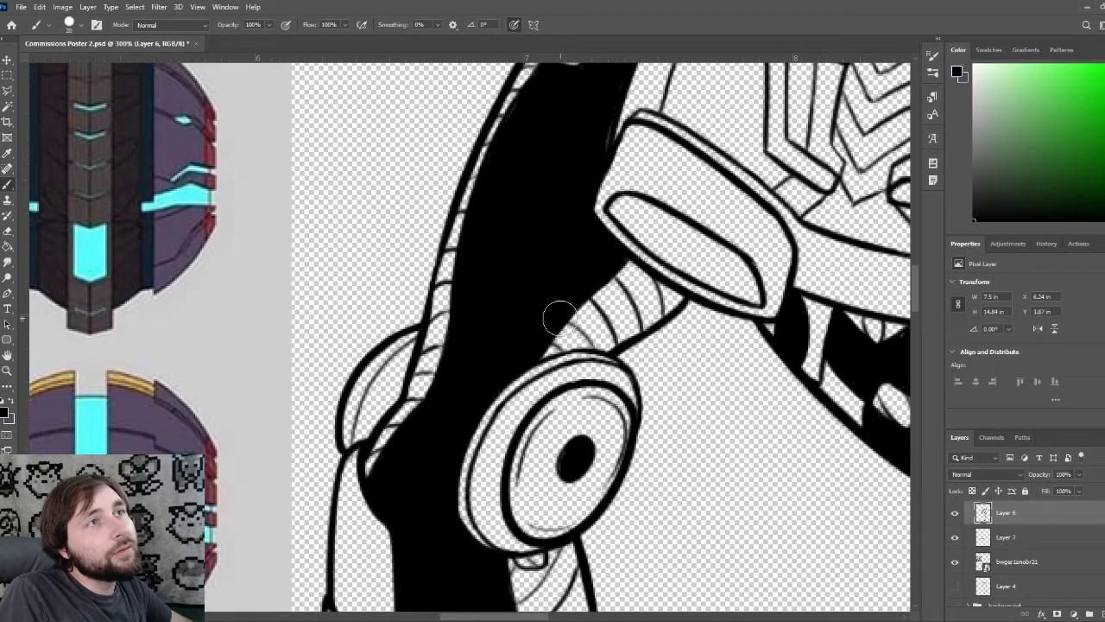
scroll(561, 302, "up", 5)
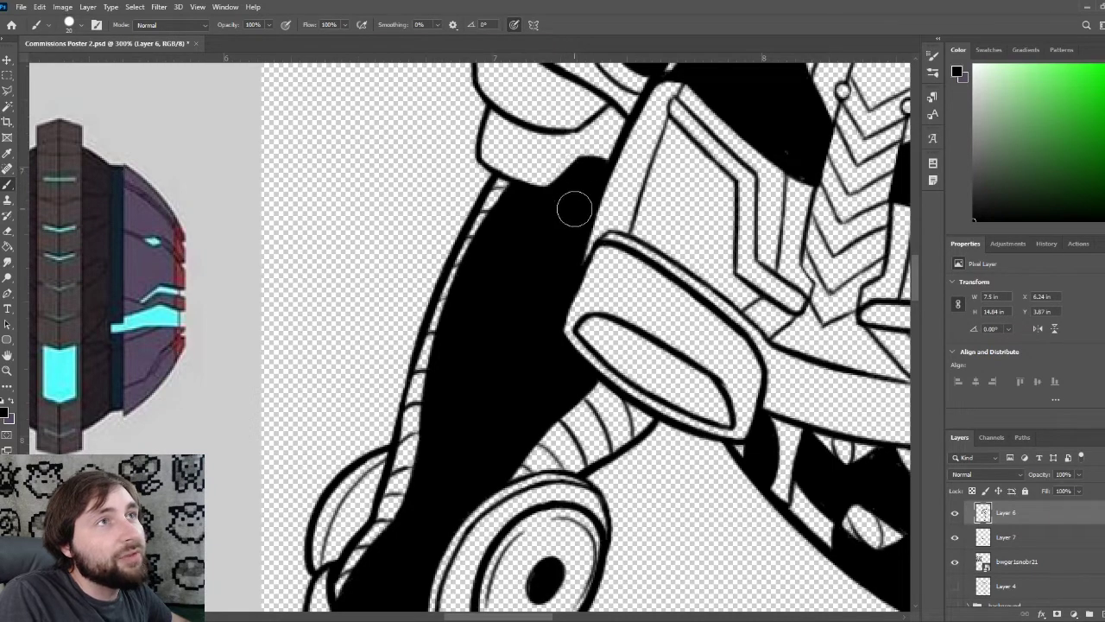
Touch up the gaps in the black shoulder circle and the black chest panels on both sides of the chevron strip
left_click_drag(706, 243, 579, 363)
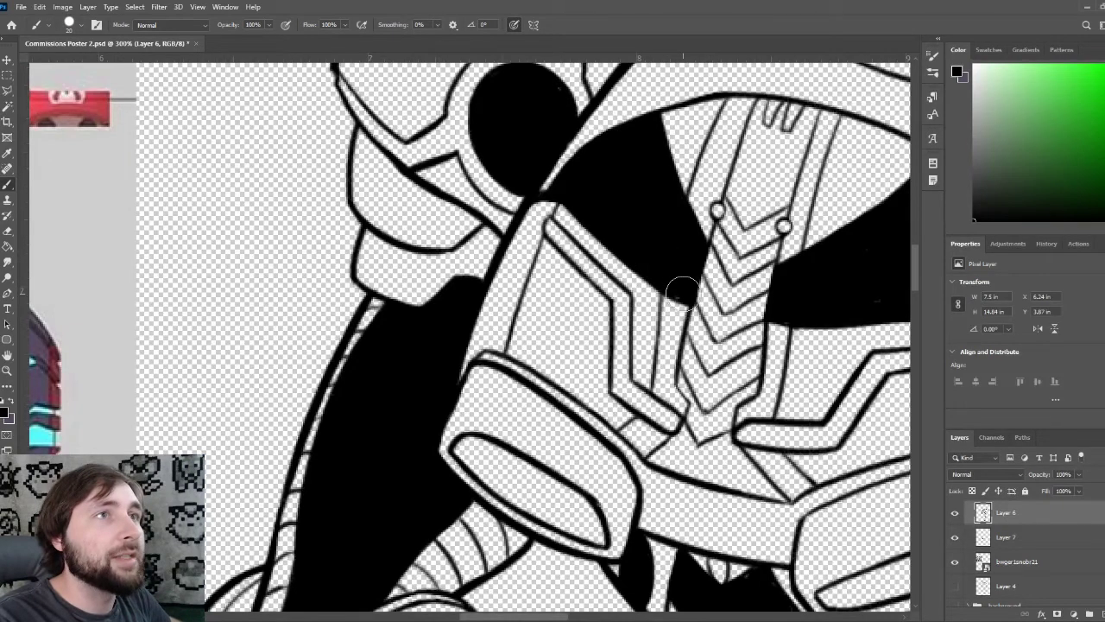
left_click_drag(671, 219, 605, 382)
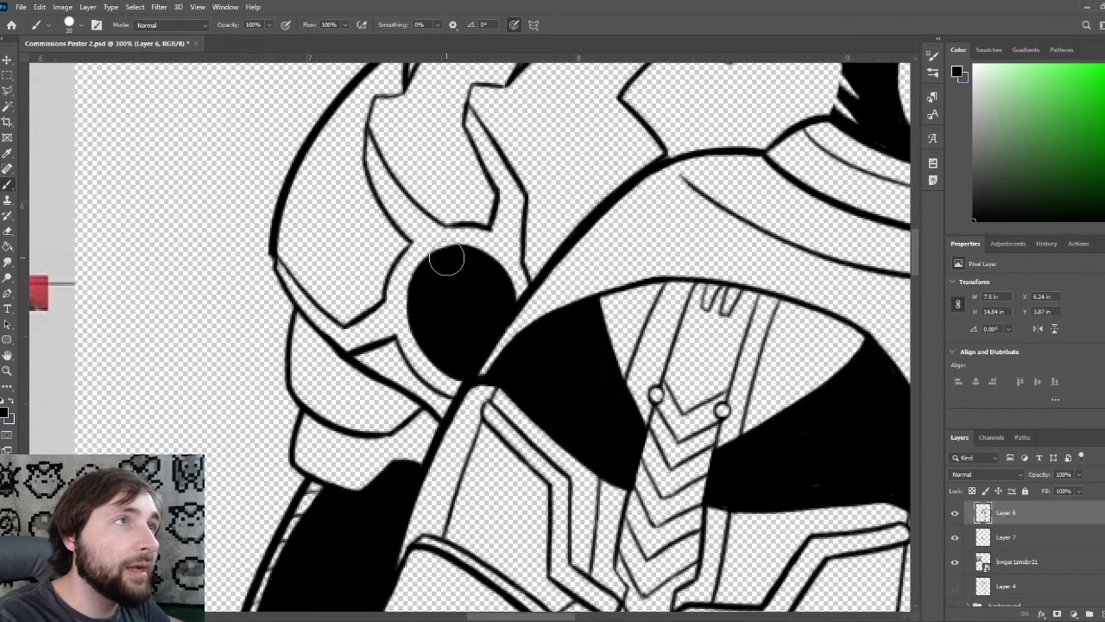
mouse_move(633, 386)
left_mouse_down()
mouse_move(596, 429)
mouse_move(559, 429)
mouse_move(516, 411)
mouse_move(434, 343)
left_mouse_up()
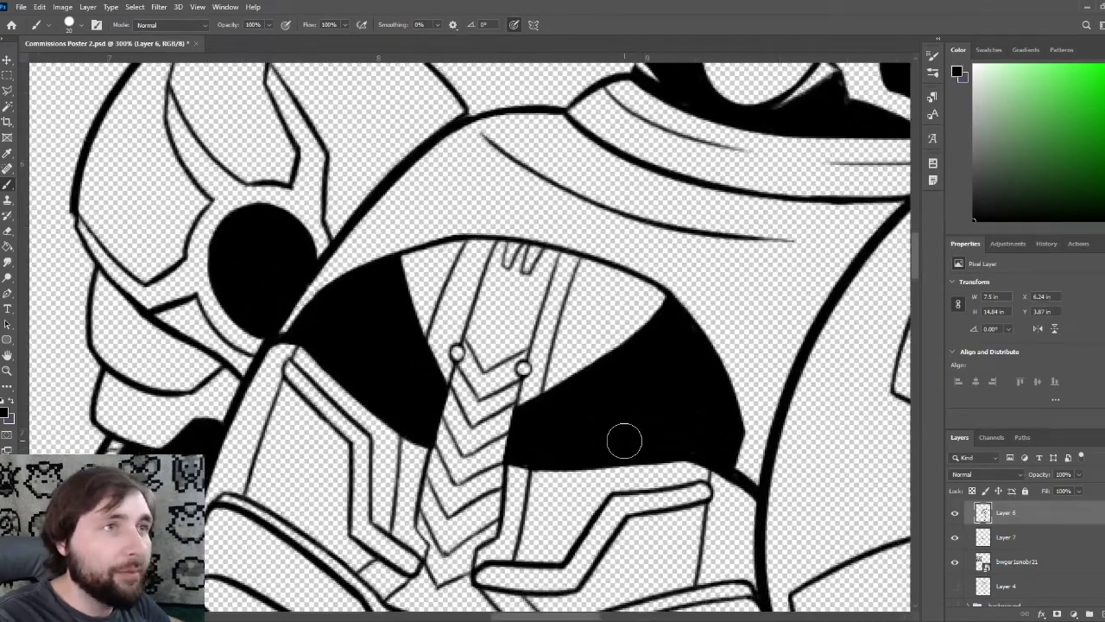
left_click_drag(717, 412, 631, 370)
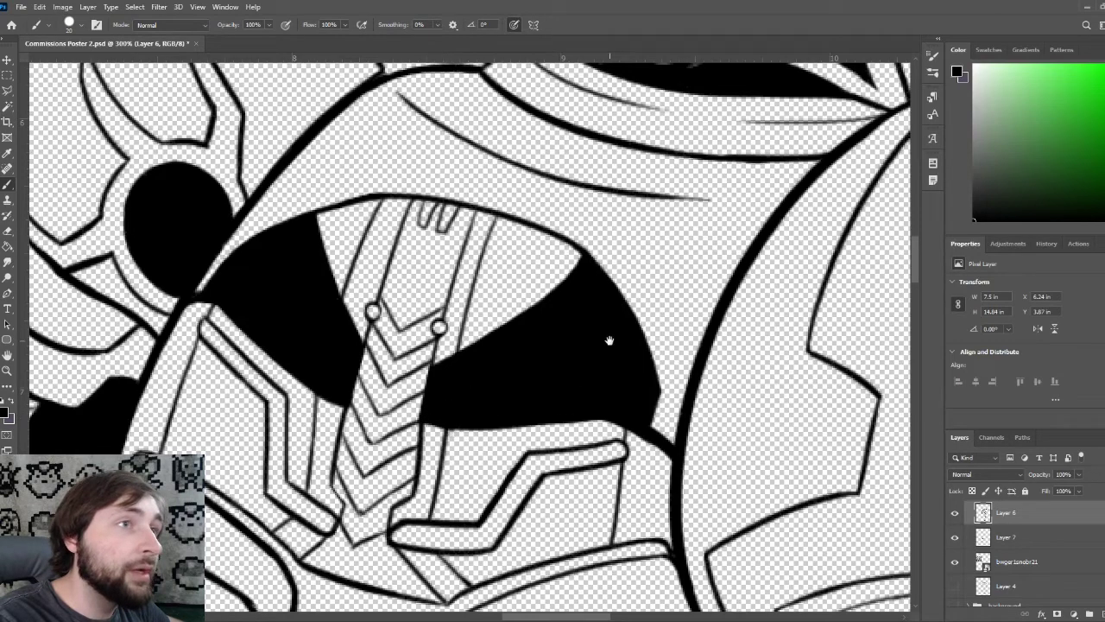
Fill the stray specks in the black neck area behind the helmet and in both black eye slits
left_click_drag(644, 258, 555, 472)
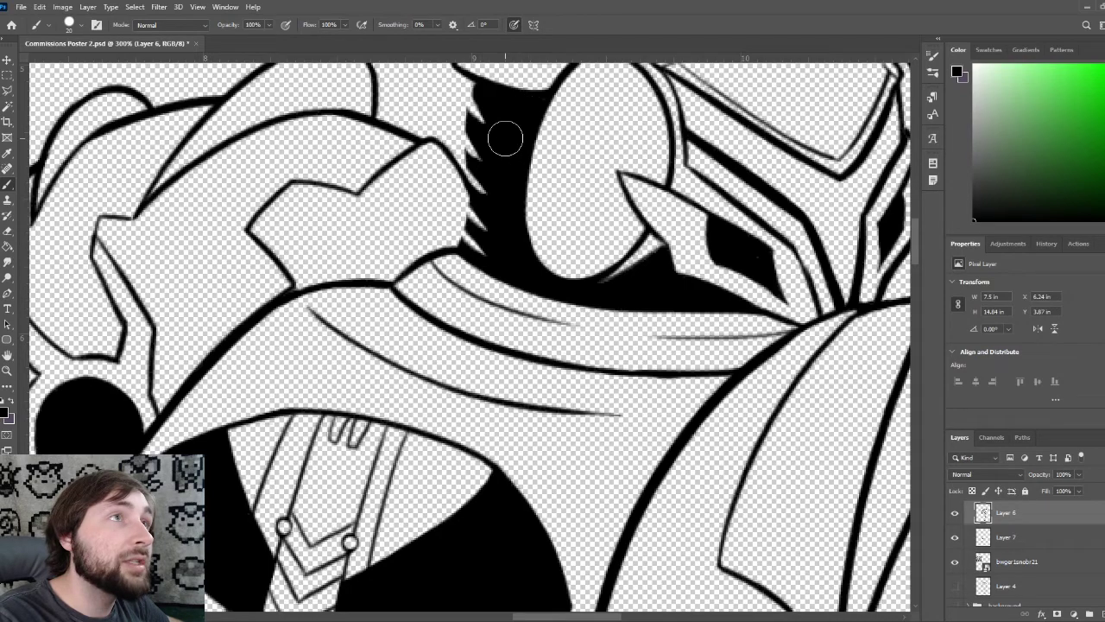
mouse_move(533, 106)
left_mouse_down()
mouse_move(523, 207)
mouse_move(498, 238)
left_mouse_up()
left_click_drag(675, 325, 566, 271)
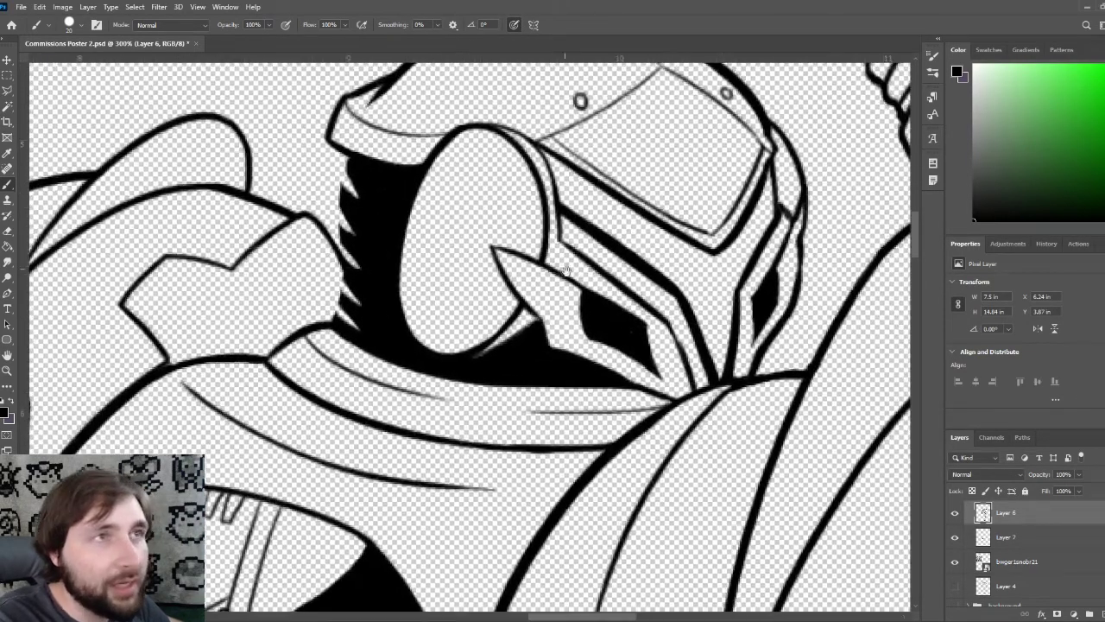
left_click_drag(698, 328, 604, 301)
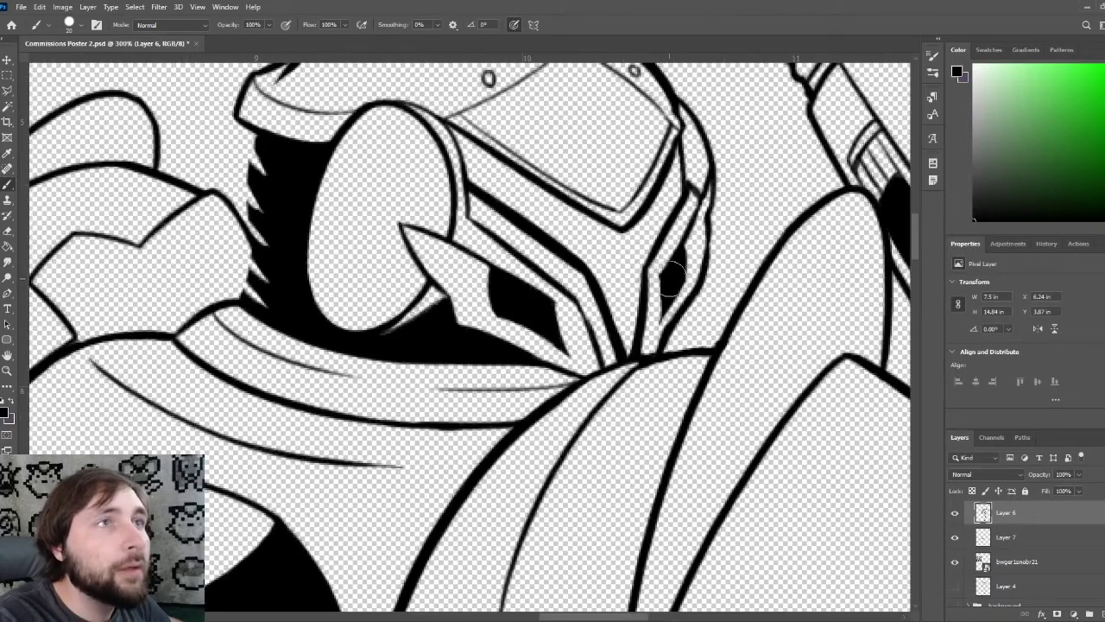
Clean up gaps in the raised arm's long black strip, the black oval below it and the small black wedge near the spike
left_click_drag(780, 299, 567, 321)
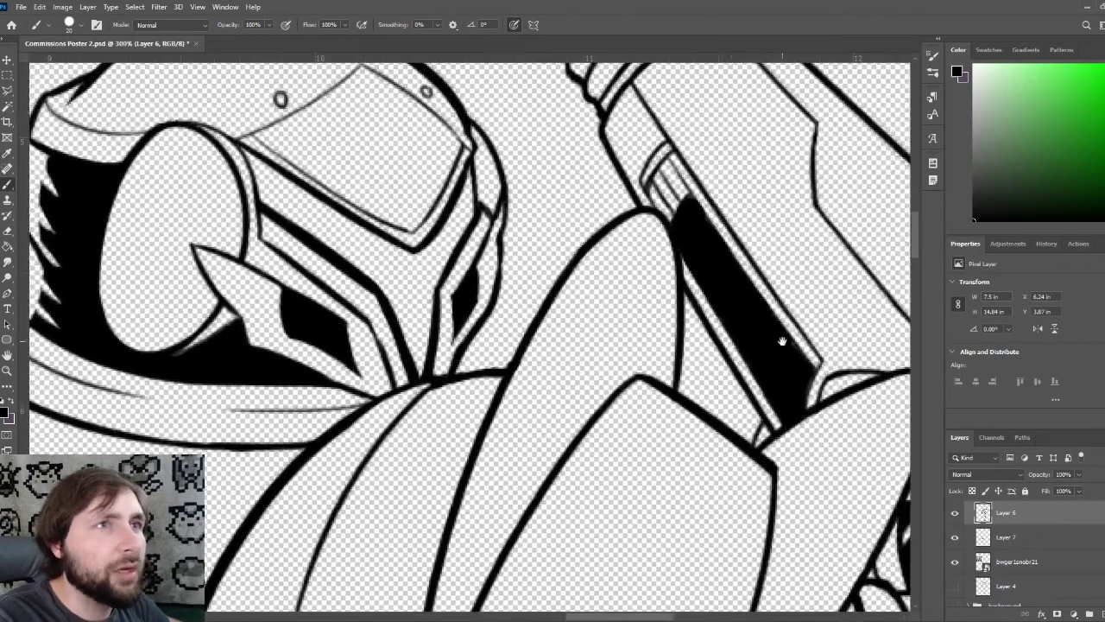
left_click_drag(781, 341, 654, 271)
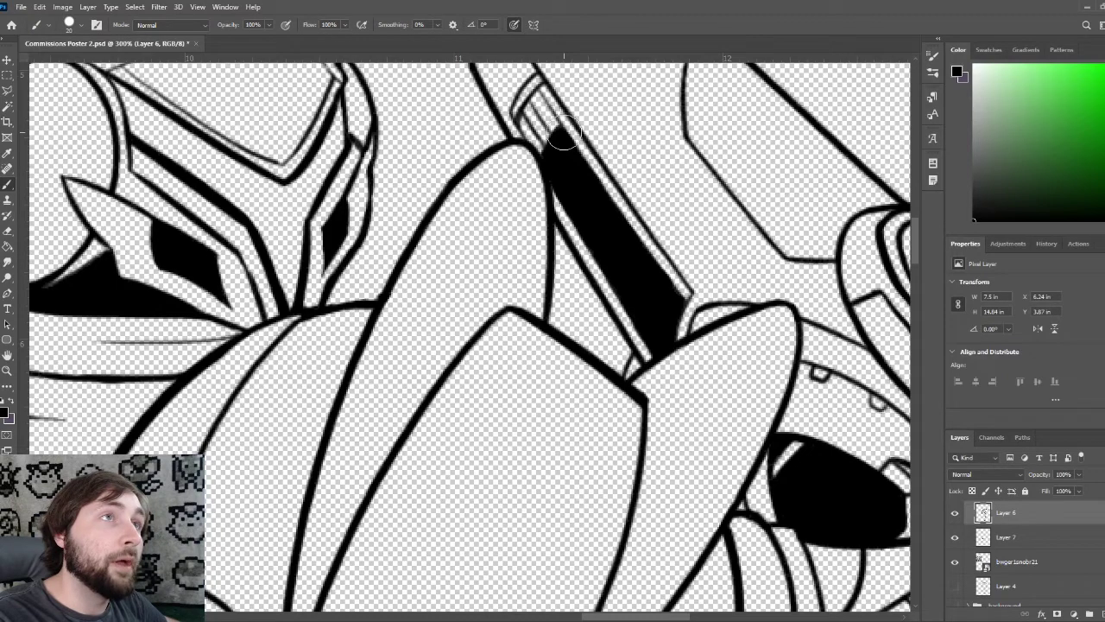
left_click_drag(764, 378, 604, 288)
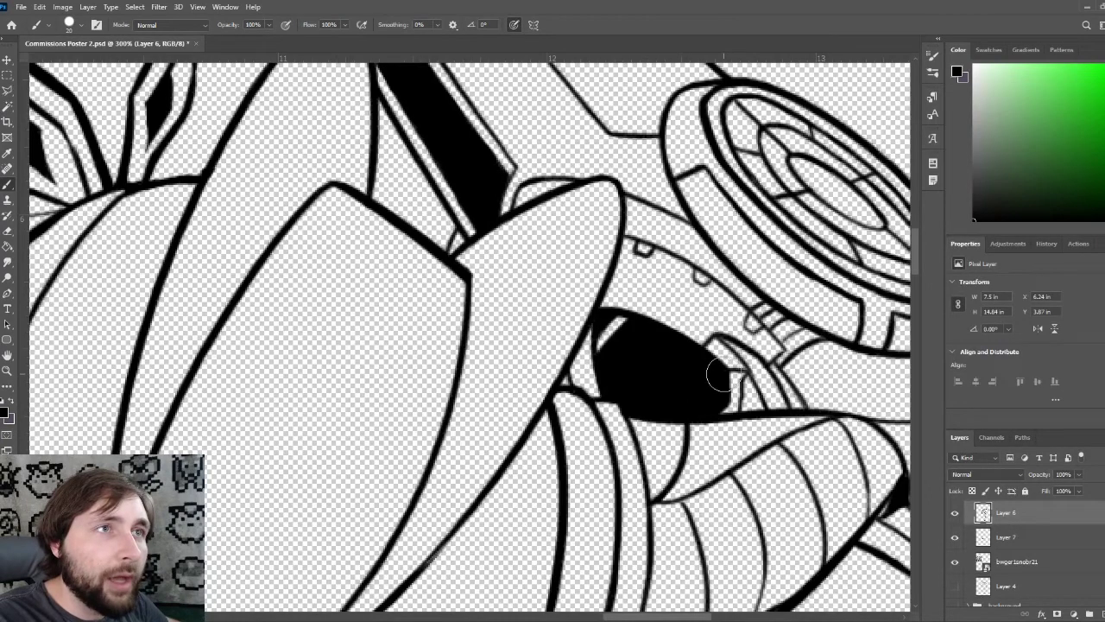
scroll(708, 430, "down", 1)
scroll(708, 430, "right", 1)
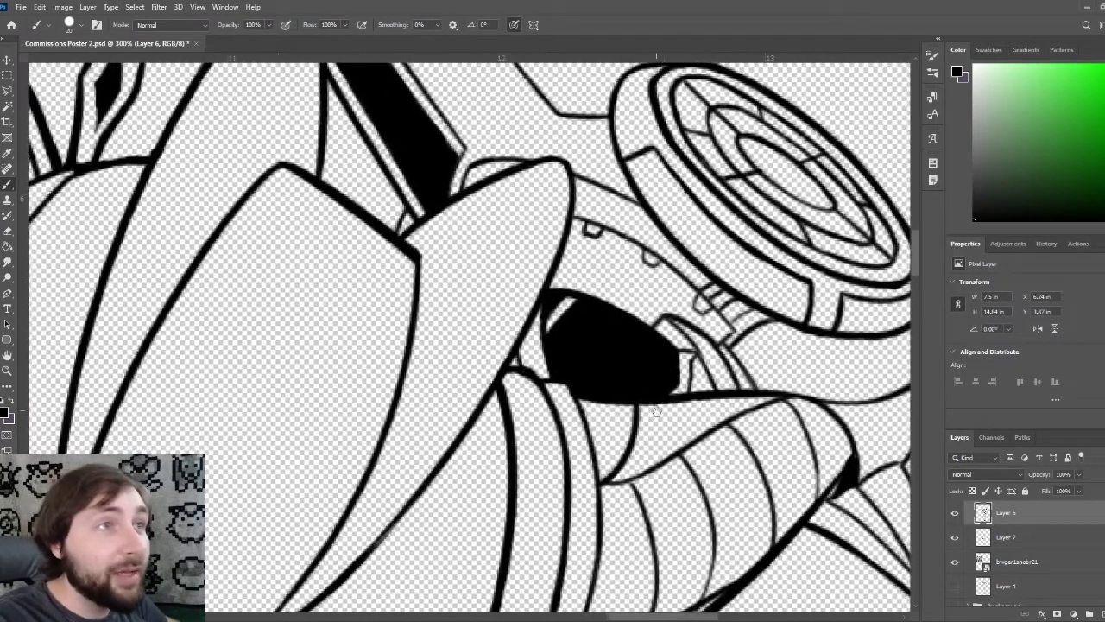
scroll(597, 367, "down", 2)
scroll(598, 367, "right", 3)
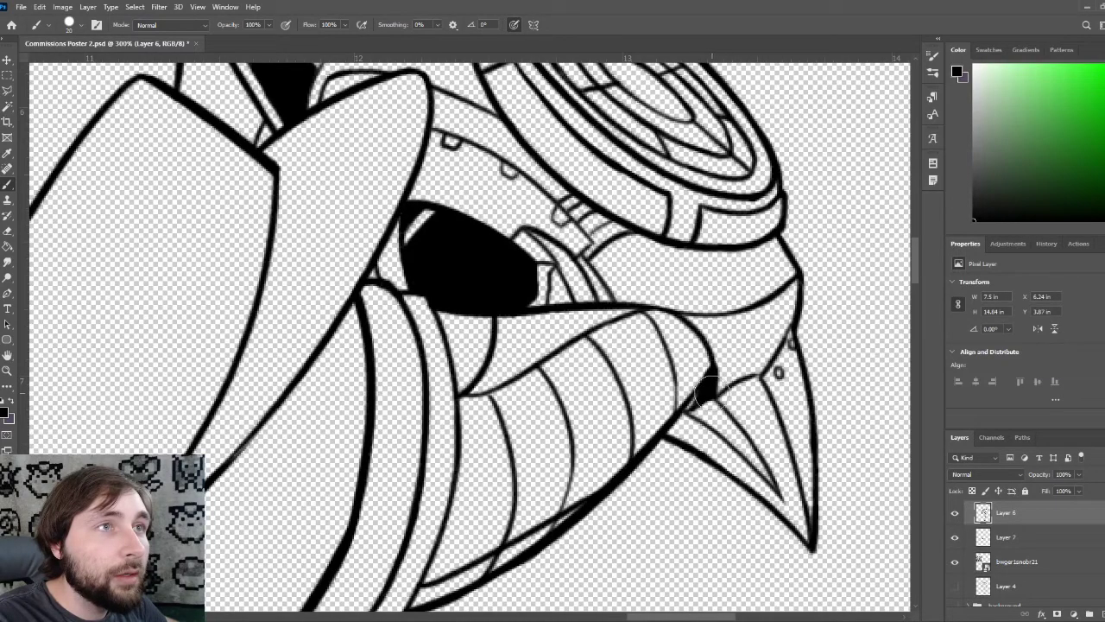
Paint out the speck inside the large black oval at the lower edge of the rounded shoulder armor
left_click_drag(576, 412, 672, 234)
left_click_drag(318, 542, 745, 389)
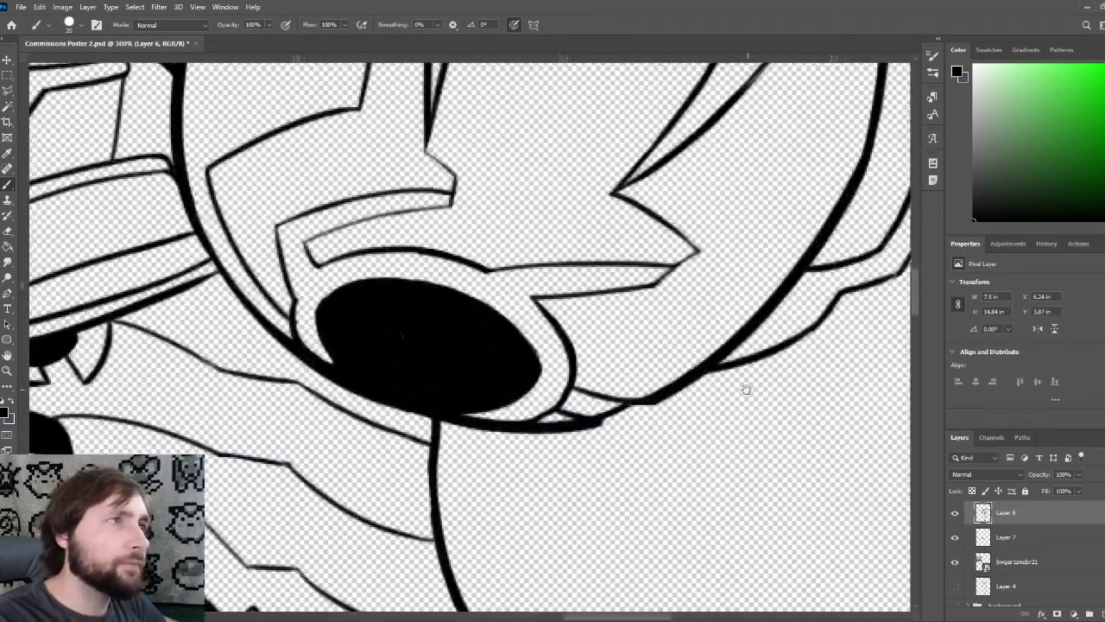
left_click_drag(400, 368, 486, 352)
scroll(486, 353, "up", 1)
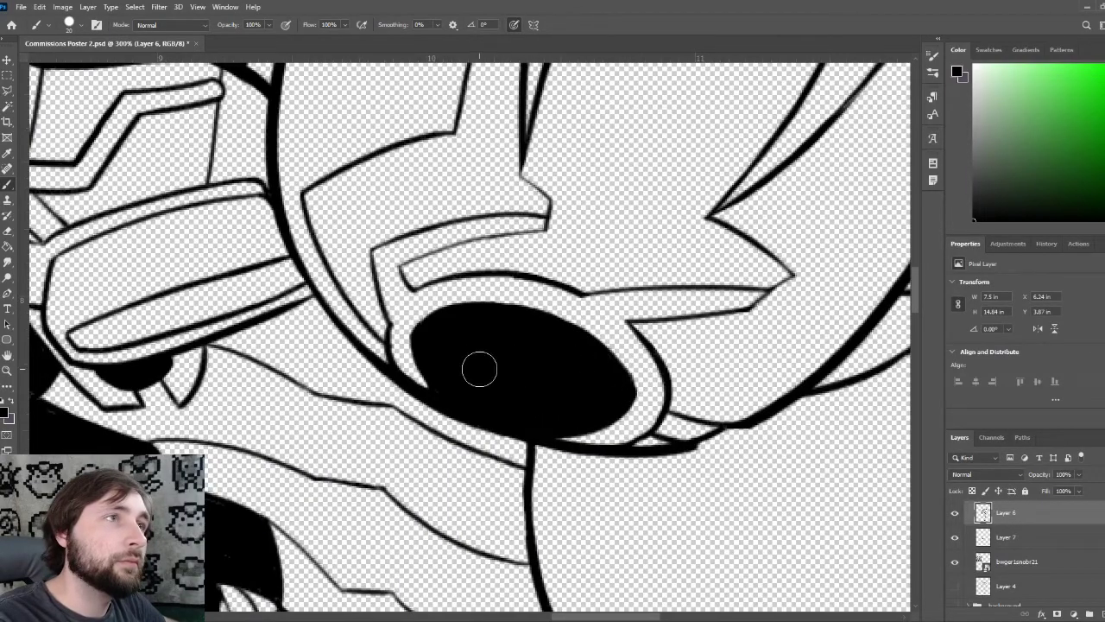
Fill the pinholes and ragged edges in the black abdomen segments running from below the chest down to the waist
left_click_drag(365, 445, 670, 400)
scroll(494, 354, "up", 1)
scroll(494, 354, "left", 3)
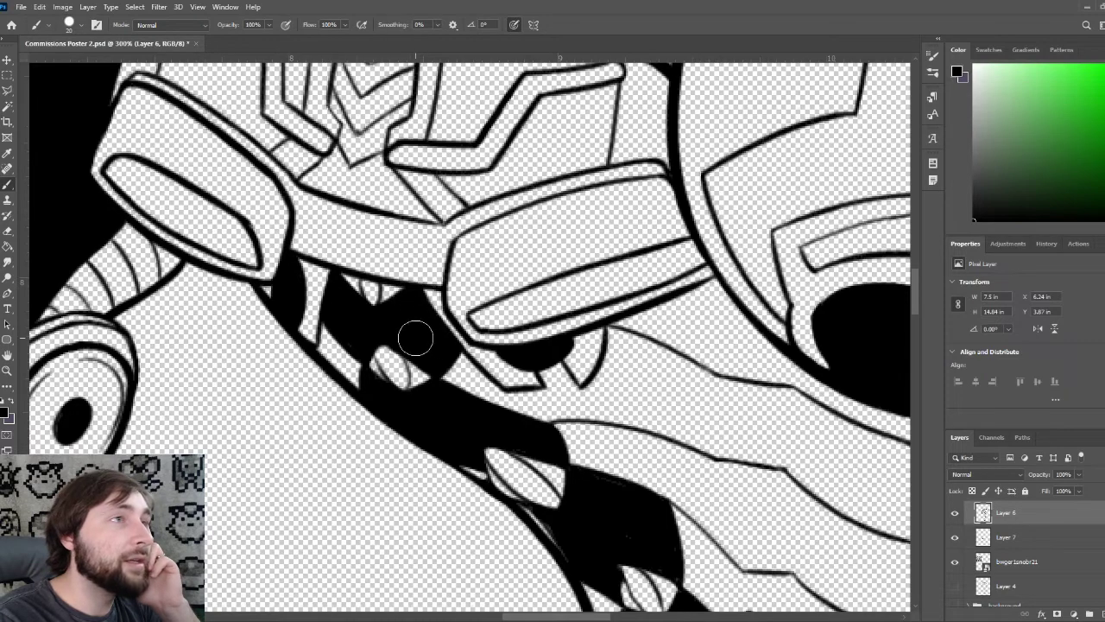
left_click_drag(330, 292, 337, 275)
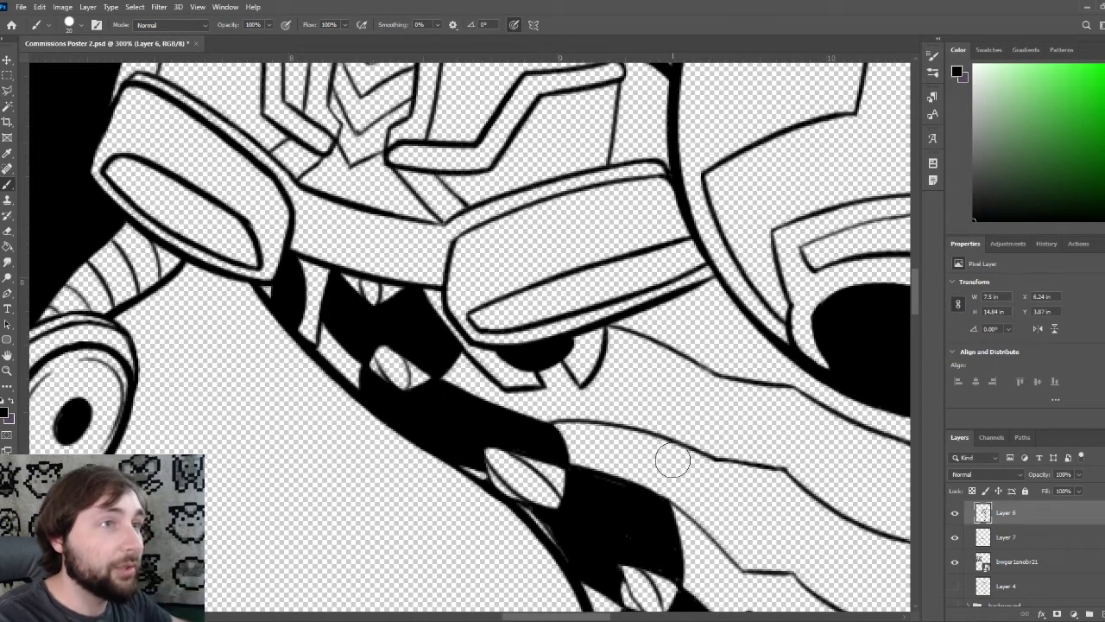
left_click_drag(607, 449, 576, 315)
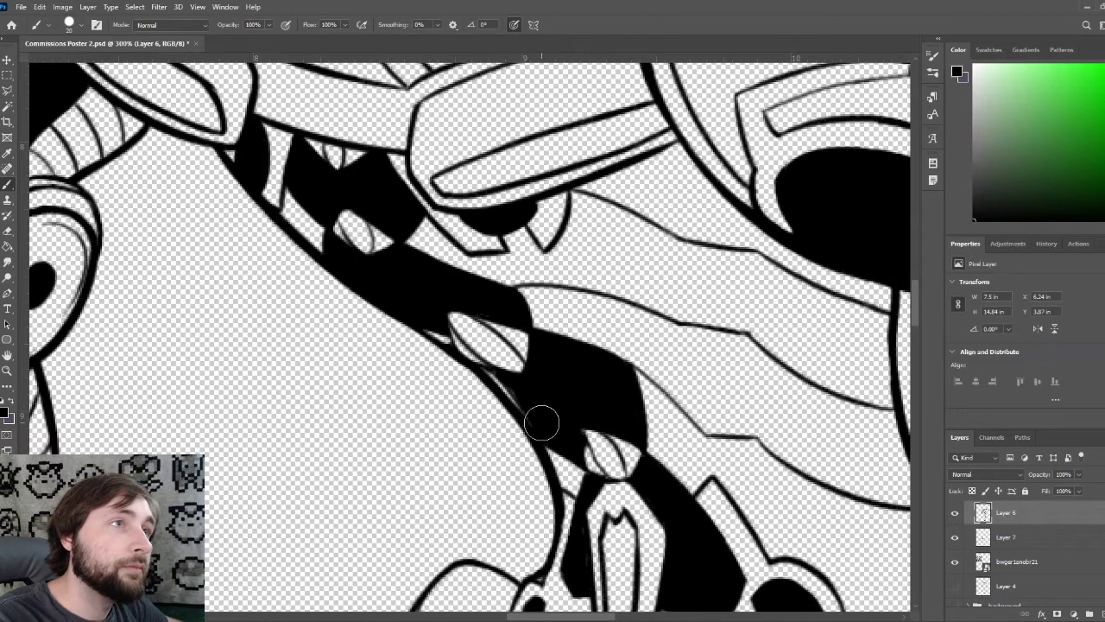
mouse_move(635, 421)
left_mouse_down()
mouse_move(588, 388)
mouse_move(501, 364)
left_mouse_up()
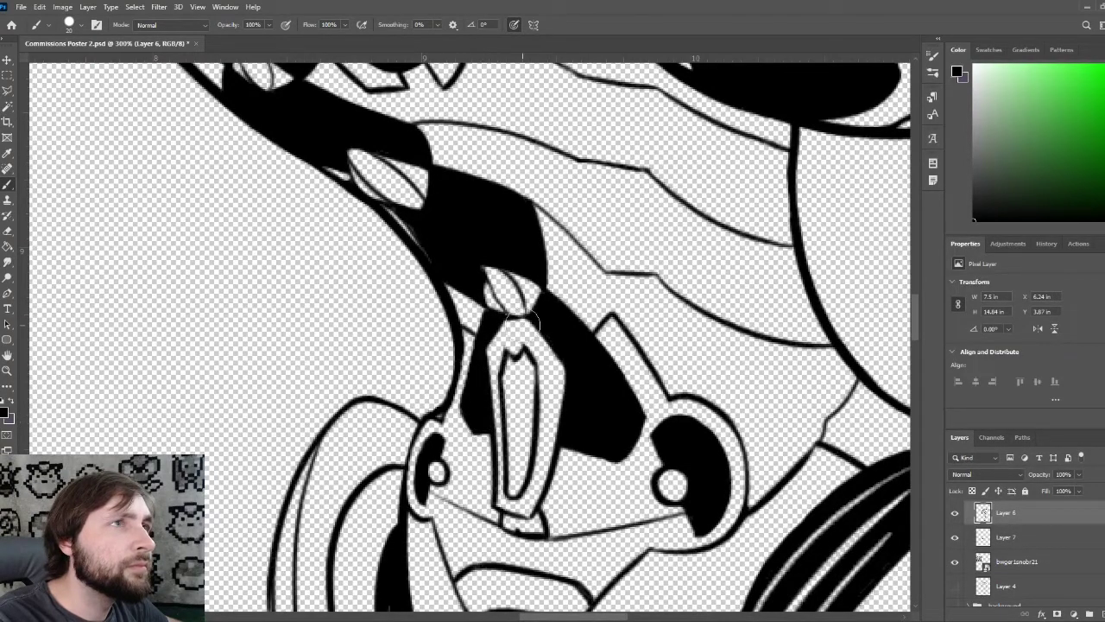
left_click(489, 319)
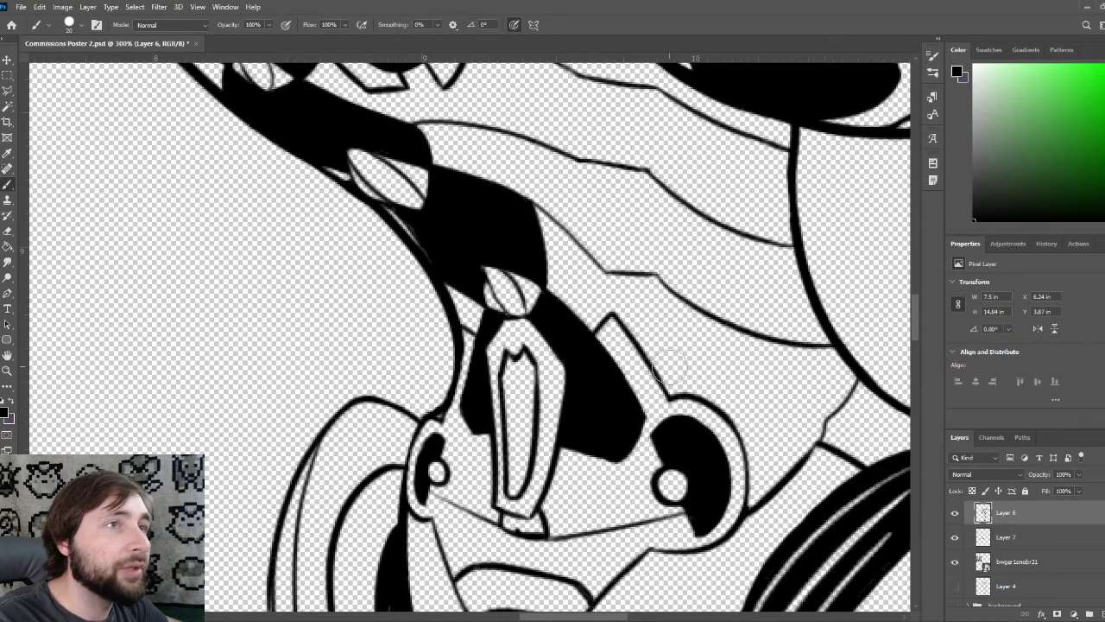
Touch up the solid black shapes around the pelvis, the curved hip bands and the oval ring on the thigh
left_click_drag(695, 393, 594, 269)
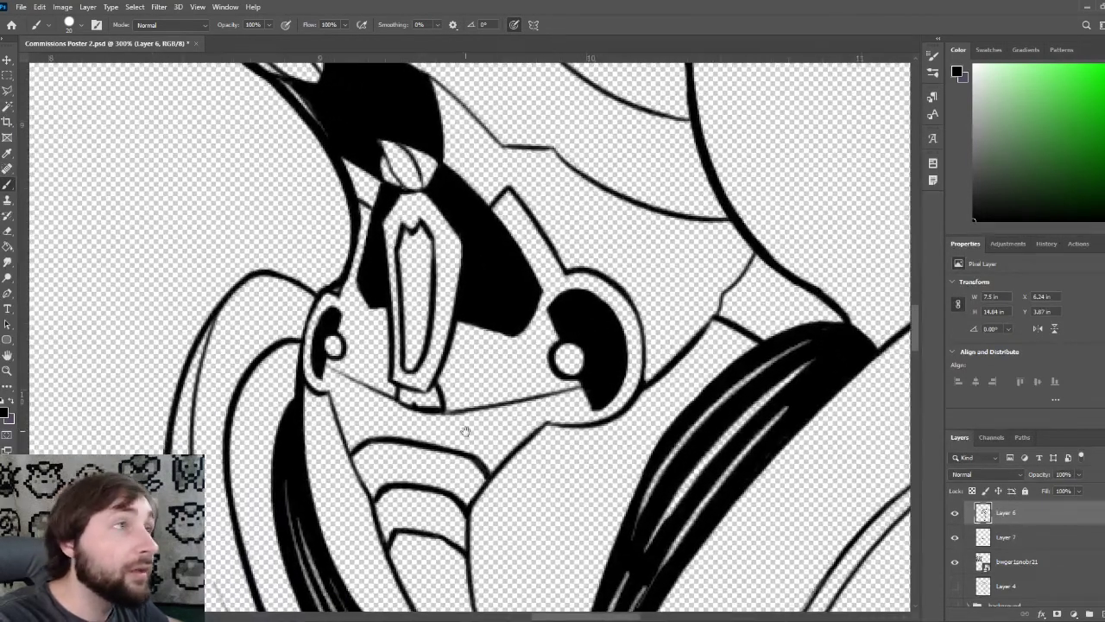
left_click_drag(465, 431, 466, 256)
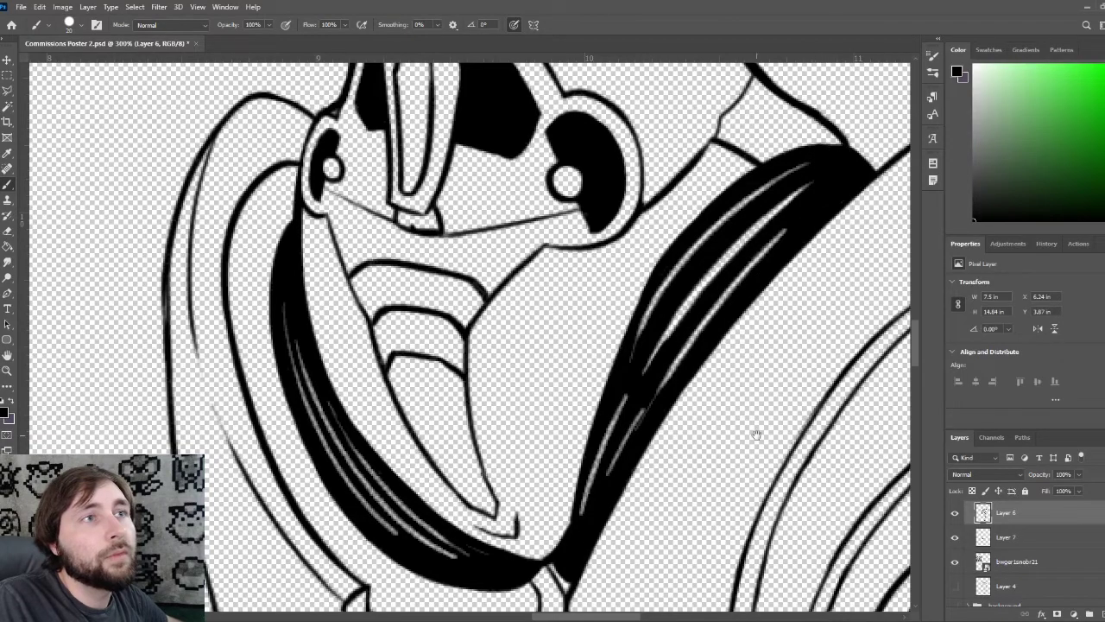
key("space")
mouse_move(768, 548)
left_mouse_down()
mouse_move(751, 375)
mouse_move(639, 301)
mouse_move(499, 242)
left_mouse_up()
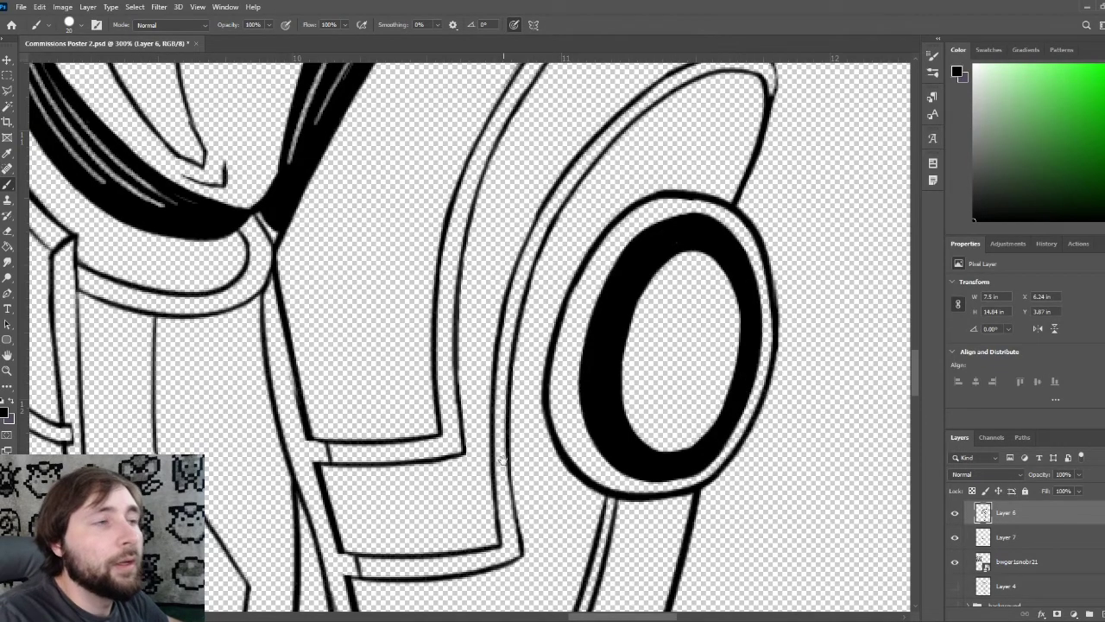
left_click_drag(537, 366, 678, 318)
Clean up the black knee panels, the dark slivers behind the knees and the black ring on the calf disc
left_click_drag(478, 464, 500, 448)
scroll(500, 448, "down", 5)
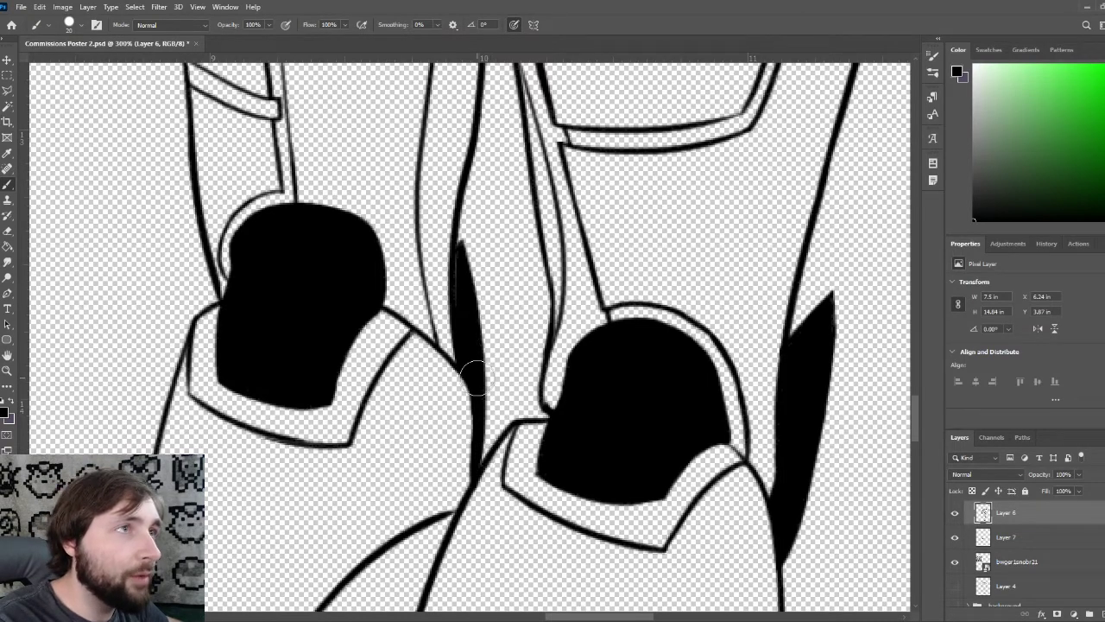
left_click_drag(550, 434, 549, 293)
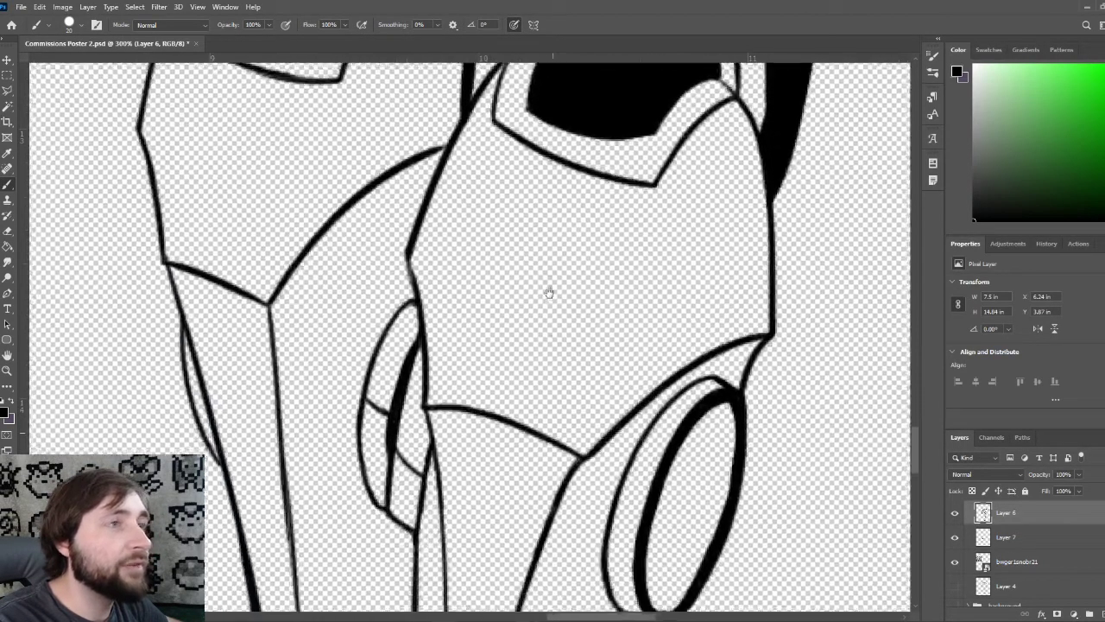
scroll(550, 292, "down", 3)
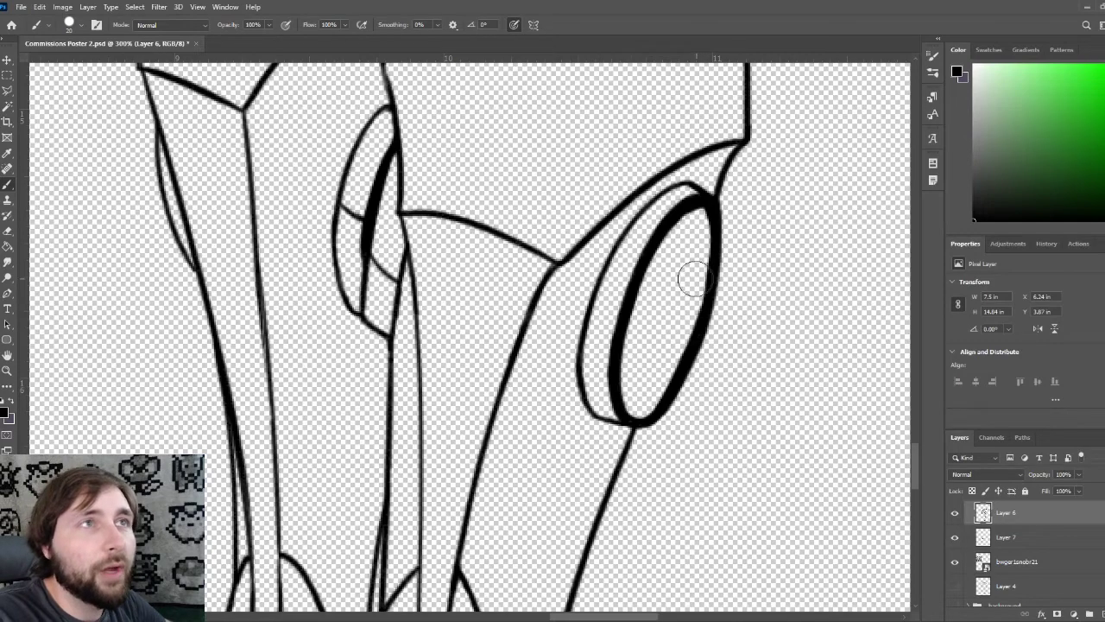
Fill the specks and gaps in the solid black boot heels and along the black sole of the front foot
left_click_drag(512, 425, 539, 326)
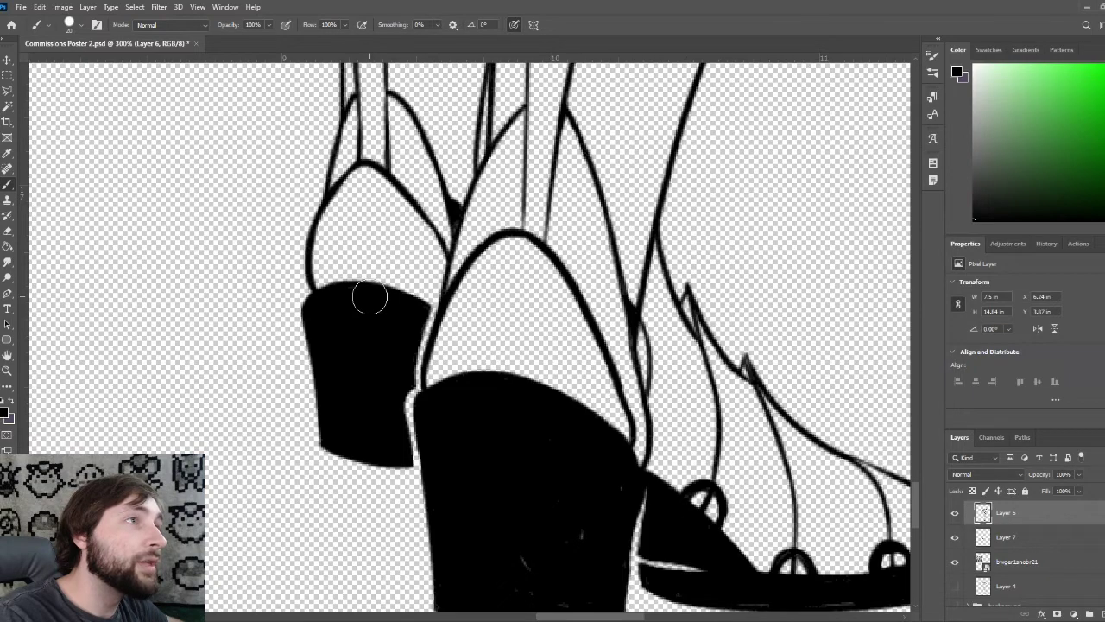
left_click_drag(546, 443, 498, 288)
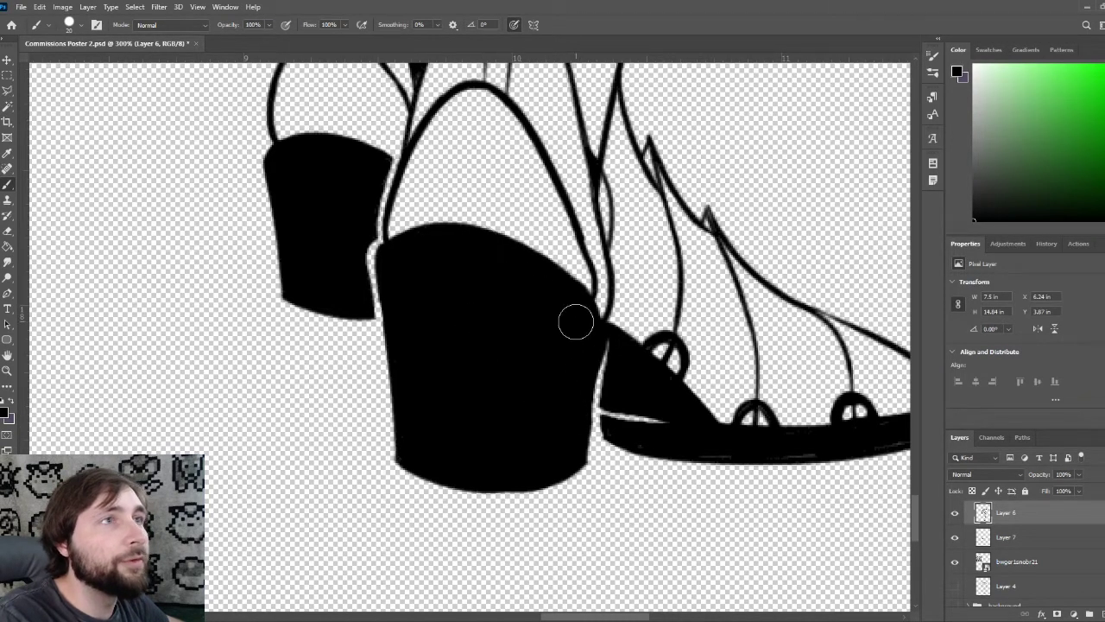
mouse_move(661, 363)
left_mouse_down()
mouse_move(533, 388)
mouse_move(518, 437)
mouse_move(510, 426)
left_mouse_up()
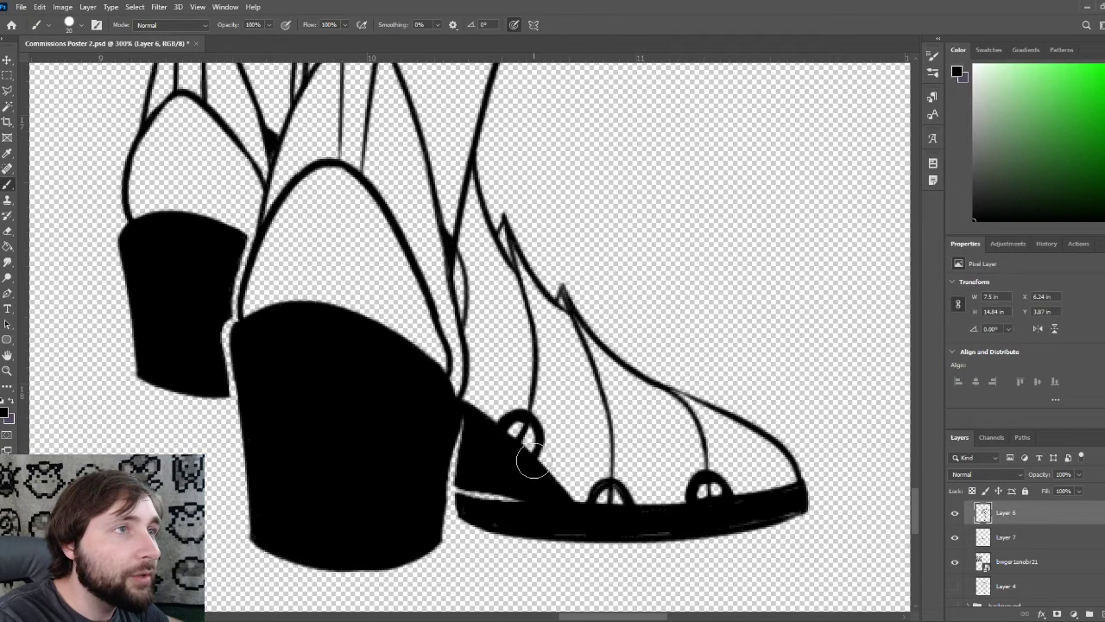
left_click(532, 459)
left_click_drag(539, 494, 476, 513)
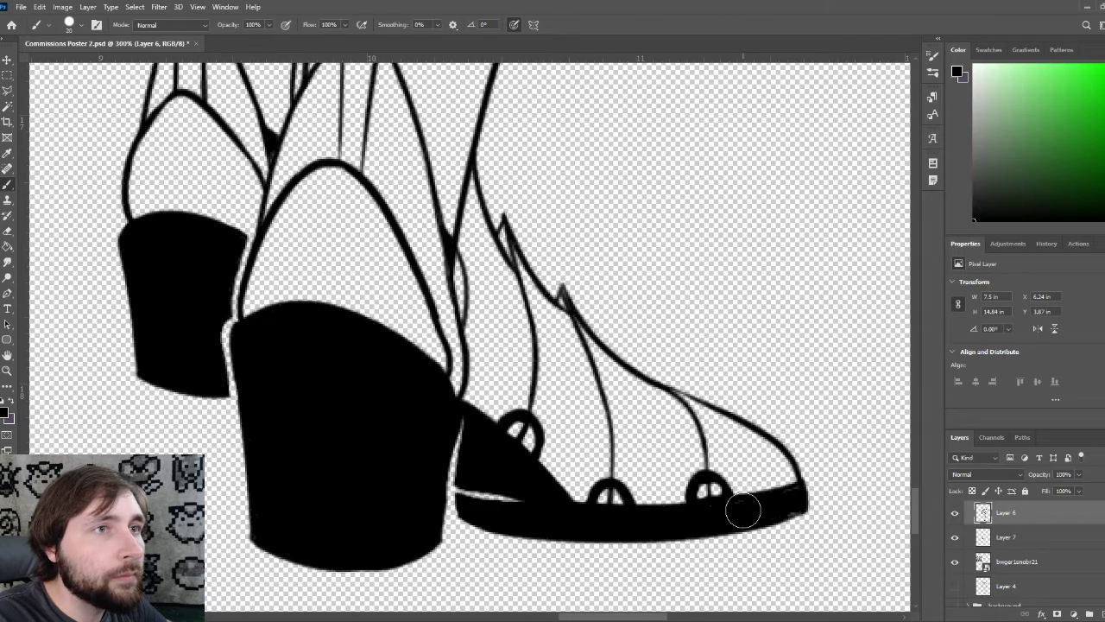
left_click_drag(796, 492, 753, 509)
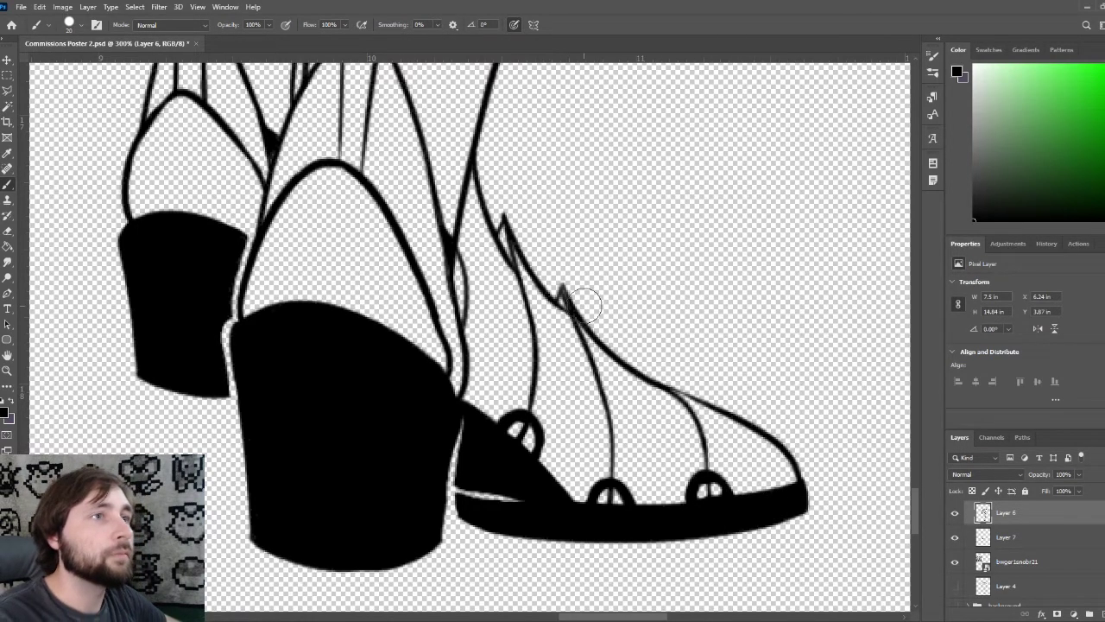
Check the boots, ankles, lower legs and torso for remaining gaps in the black line art
key("ctrl+minus")
left_click_drag(523, 345, 532, 398)
scroll(636, 380, "up", 1)
scroll(649, 362, "down", 1)
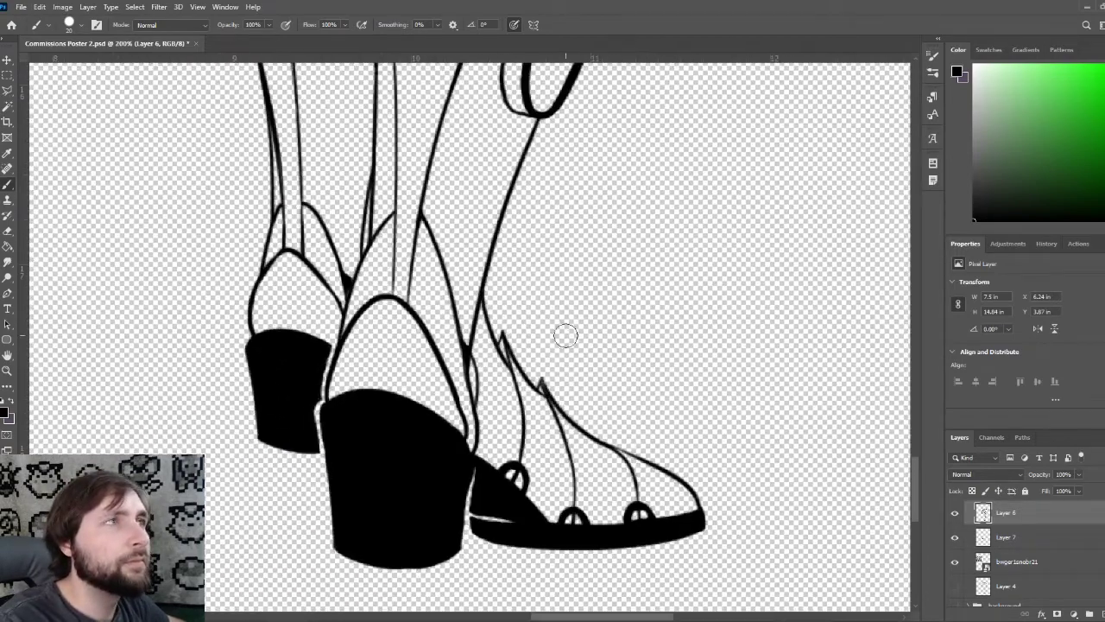
scroll(546, 318, "up", 2)
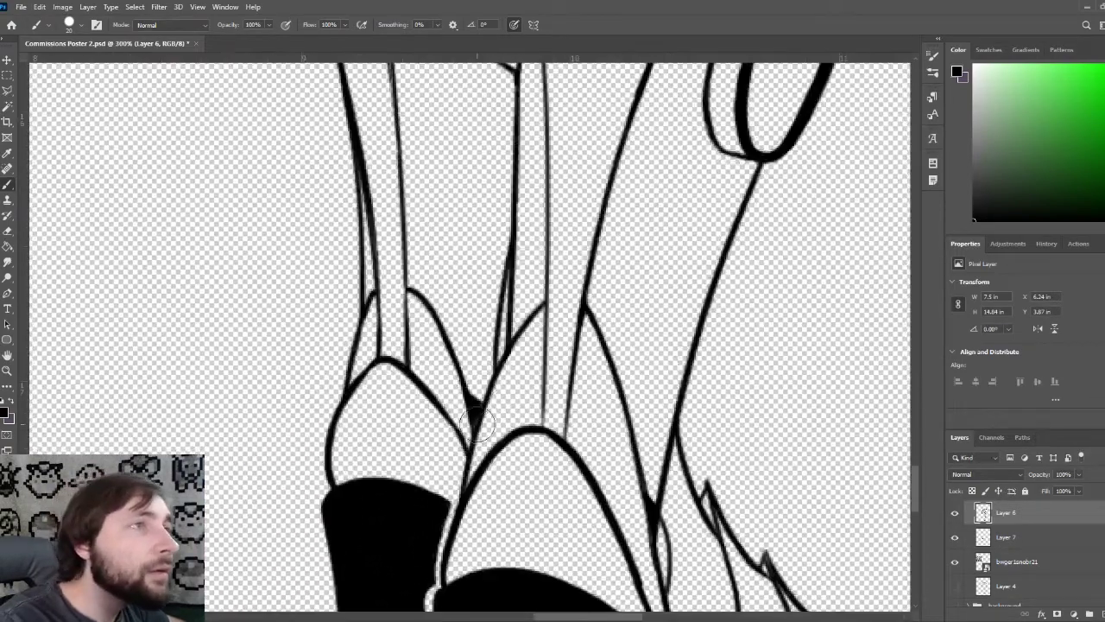
key("ctrl+minus")
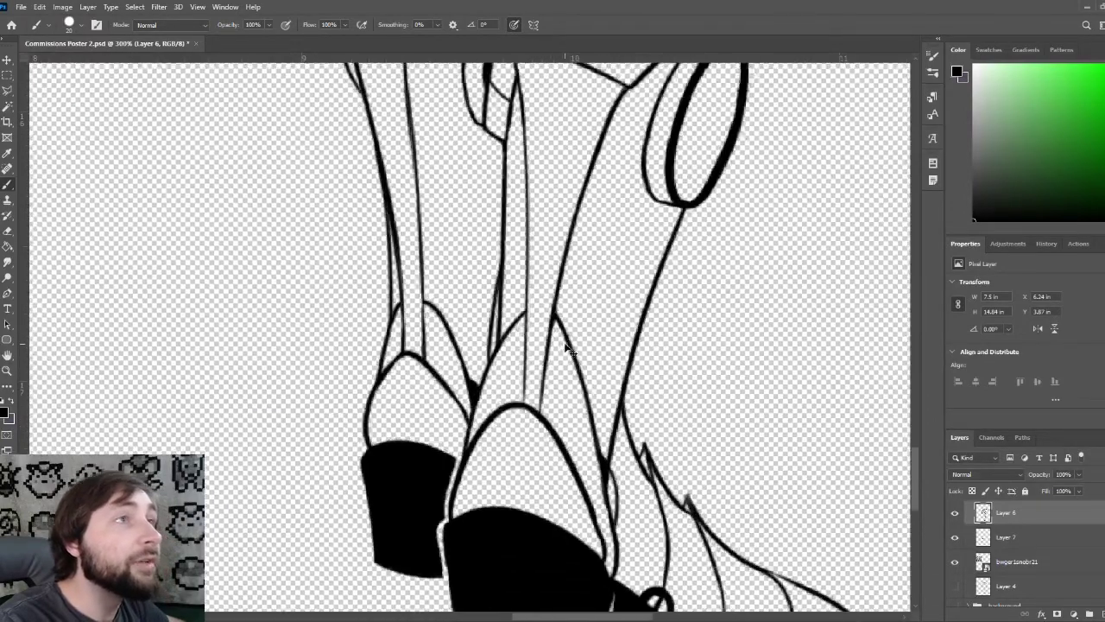
left_click_drag(566, 308, 578, 409)
key("ctrl+minus")
key("ctrl+minus")
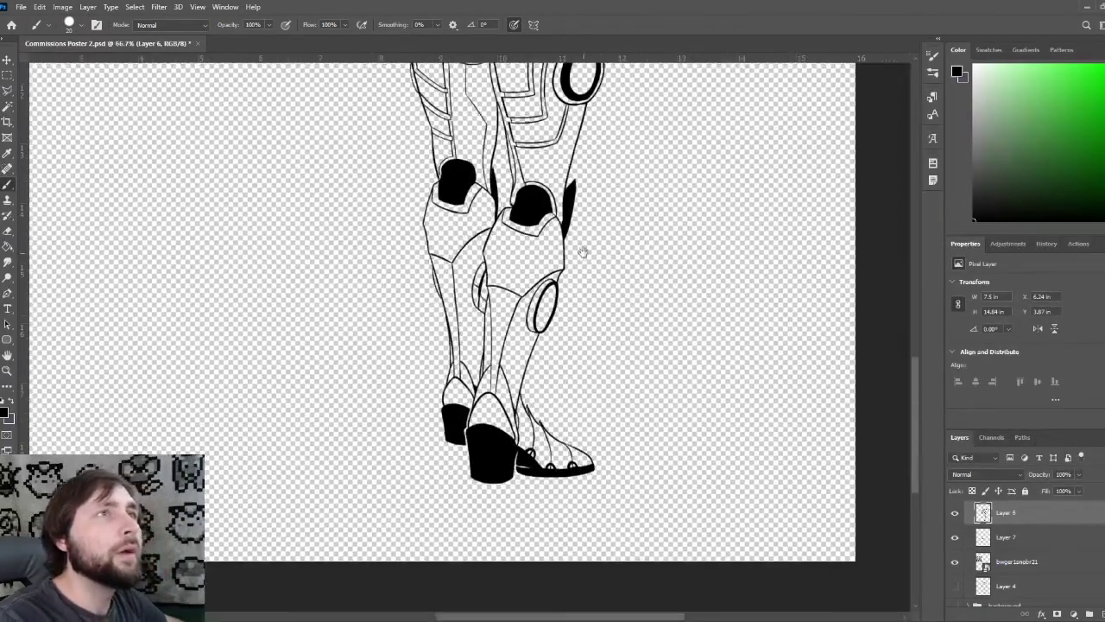
left_click_drag(582, 245, 624, 451)
left_click_drag(631, 270, 652, 417)
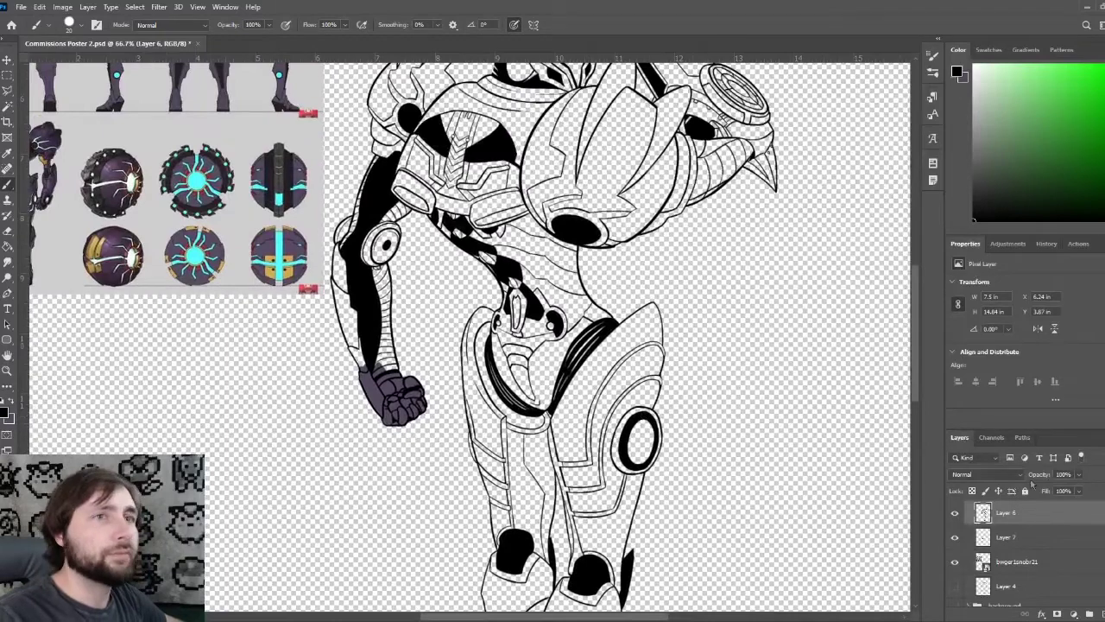
On Layer 7, paint the wrist and the ribbed inner forearm up to the elbow disc with the dark purple suit color
left_click(1029, 541)
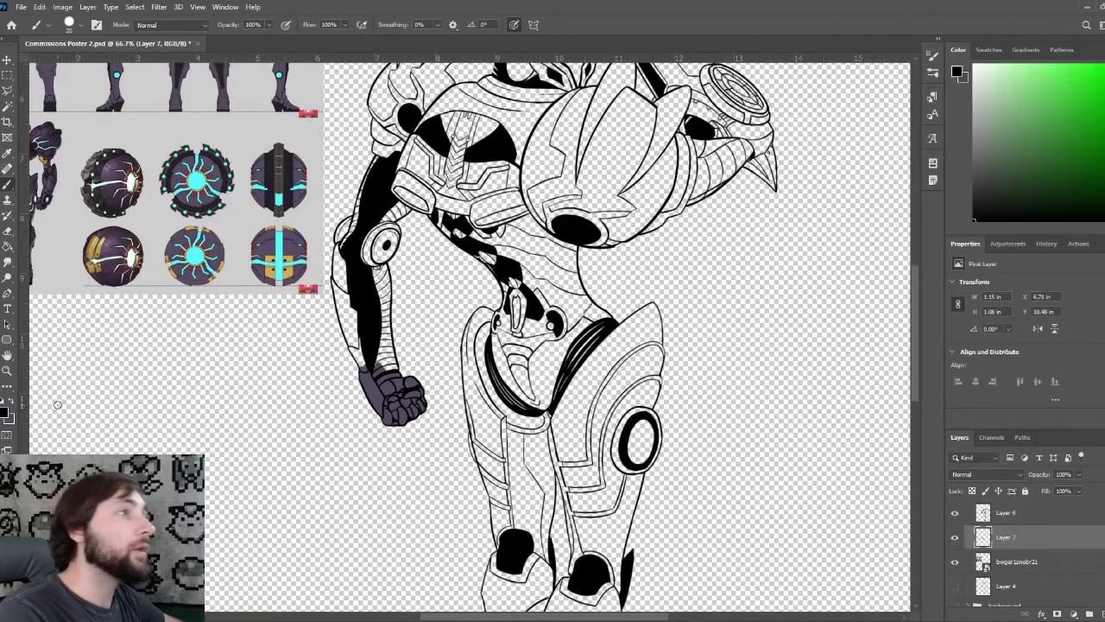
left_click(16, 403)
scroll(491, 363, "up", 4)
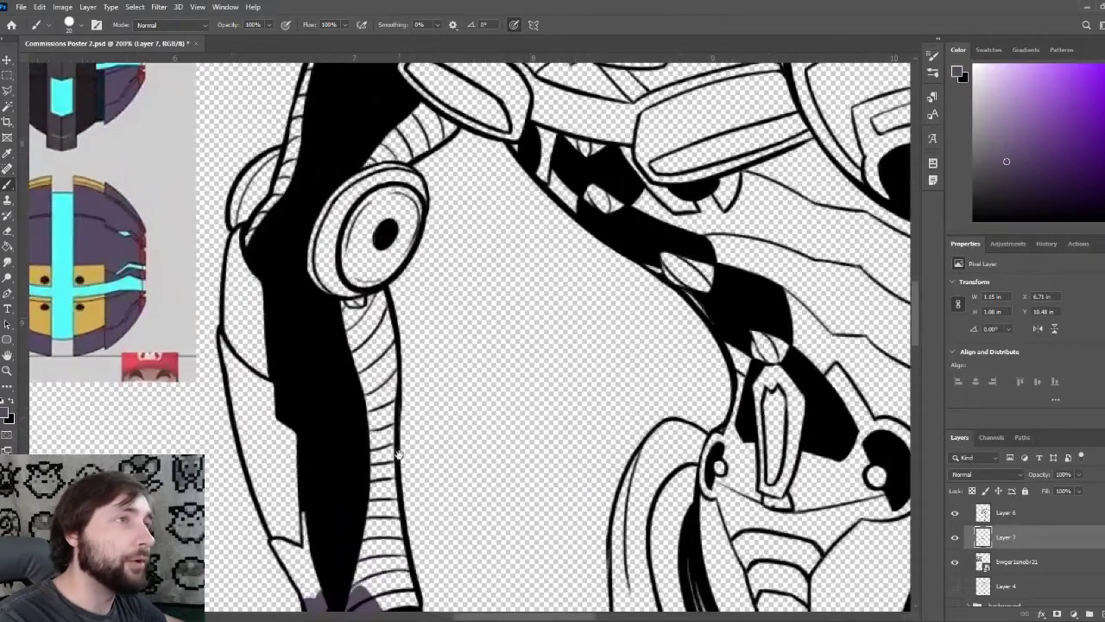
mouse_move(397, 455)
left_mouse_down()
mouse_move(435, 248)
mouse_move(447, 282)
left_mouse_up()
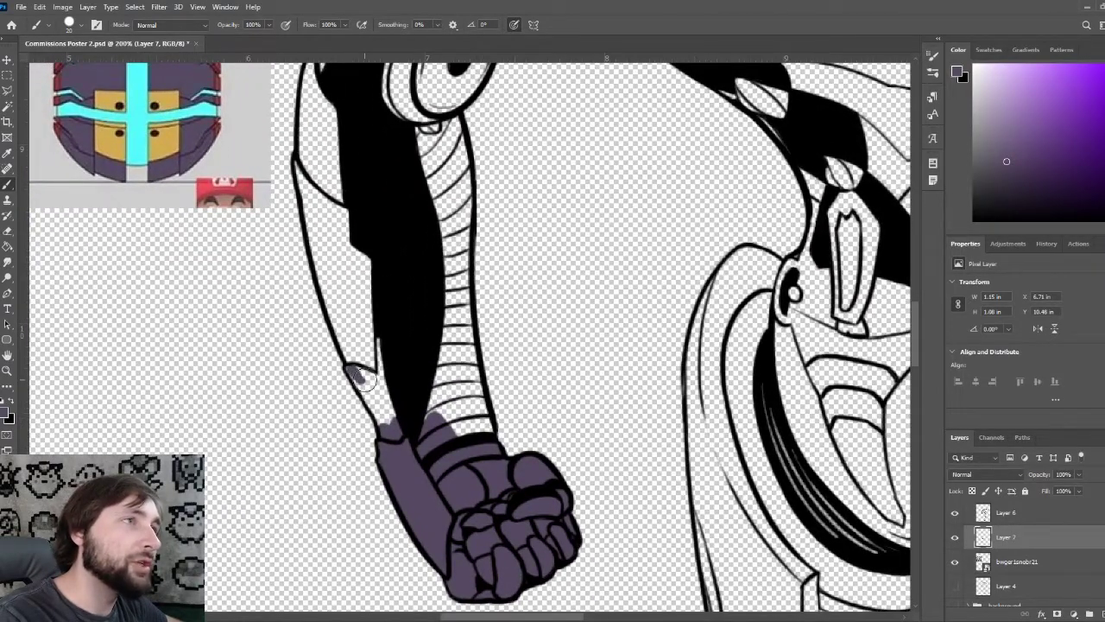
mouse_move(369, 380)
left_mouse_down()
mouse_move(352, 343)
mouse_move(360, 316)
mouse_move(365, 380)
left_mouse_up()
mouse_move(465, 410)
left_mouse_down()
mouse_move(436, 423)
mouse_move(449, 328)
mouse_move(441, 418)
left_mouse_up()
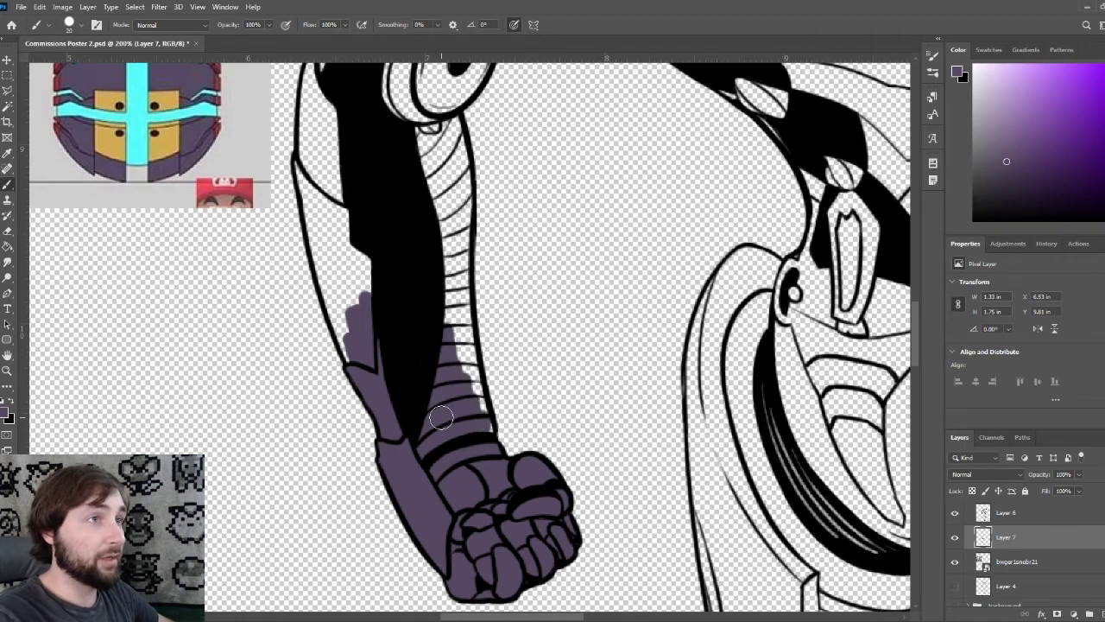
mouse_move(474, 371)
left_mouse_down()
mouse_move(452, 294)
mouse_move(457, 220)
mouse_move(512, 249)
mouse_move(516, 296)
left_mouse_up()
key("space")
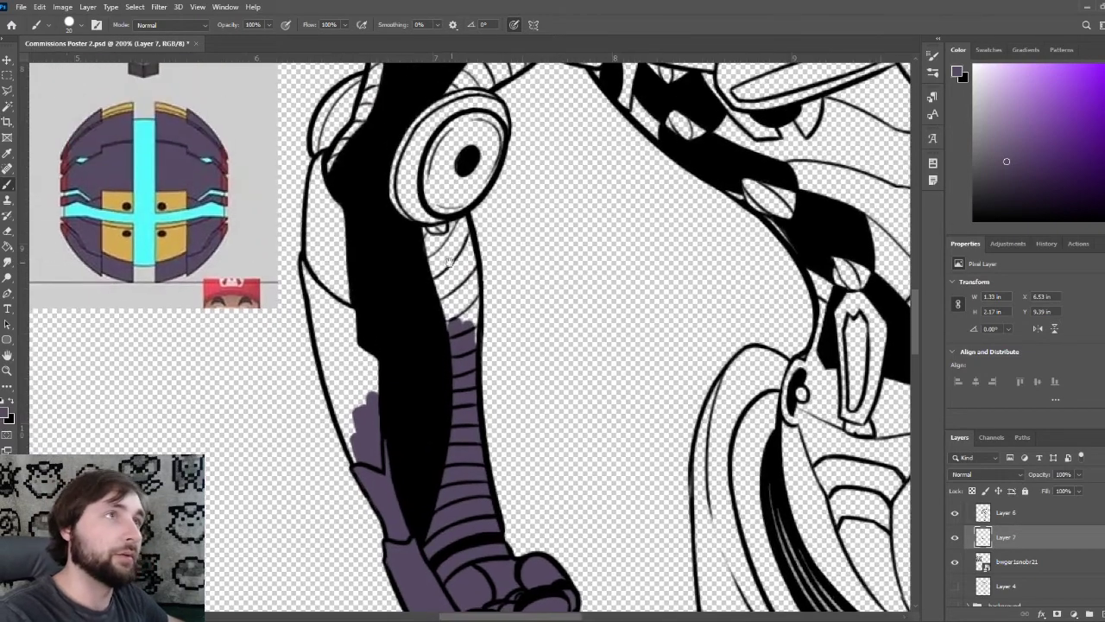
mouse_move(429, 221)
left_mouse_down()
mouse_move(450, 320)
mouse_move(458, 229)
mouse_move(444, 208)
mouse_move(473, 296)
left_mouse_up()
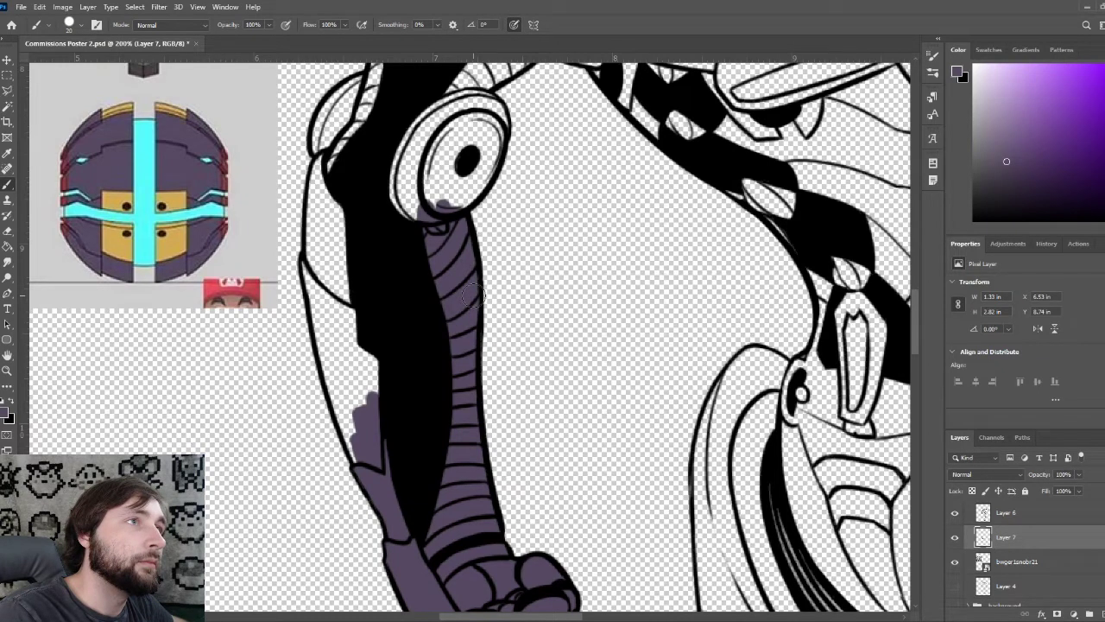
Color the outer forearm plates dark purple from the wrist up to the elbow
mouse_move(382, 380)
left_mouse_down()
mouse_move(349, 277)
mouse_move(339, 414)
mouse_move(383, 383)
left_mouse_up()
mouse_move(339, 354)
left_mouse_down()
mouse_move(347, 444)
mouse_move(337, 389)
left_mouse_up()
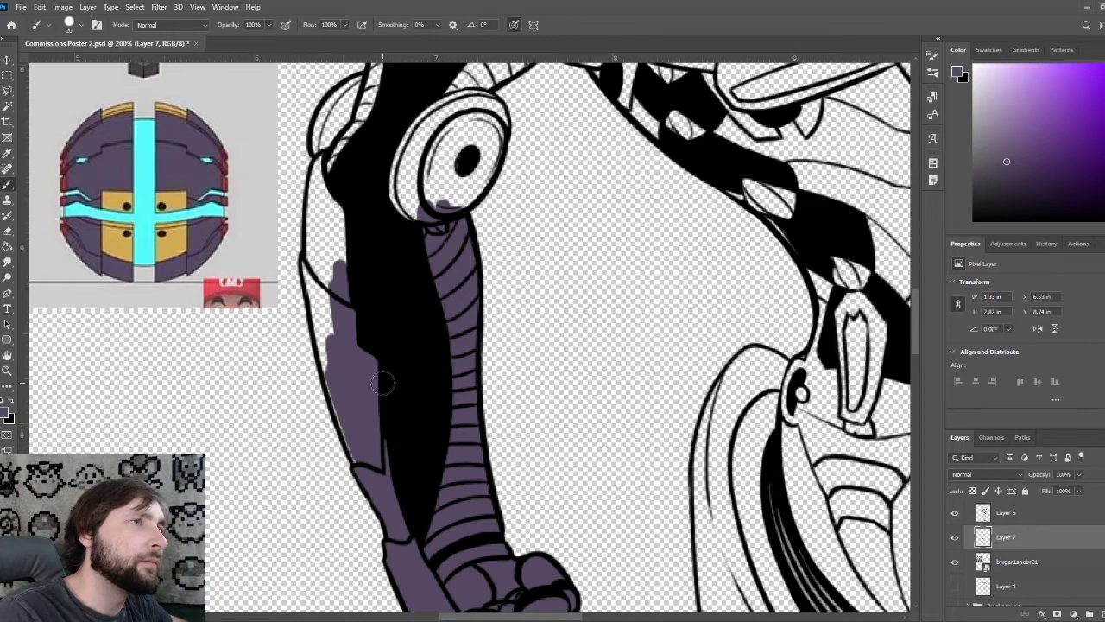
left_click_drag(321, 313, 342, 361)
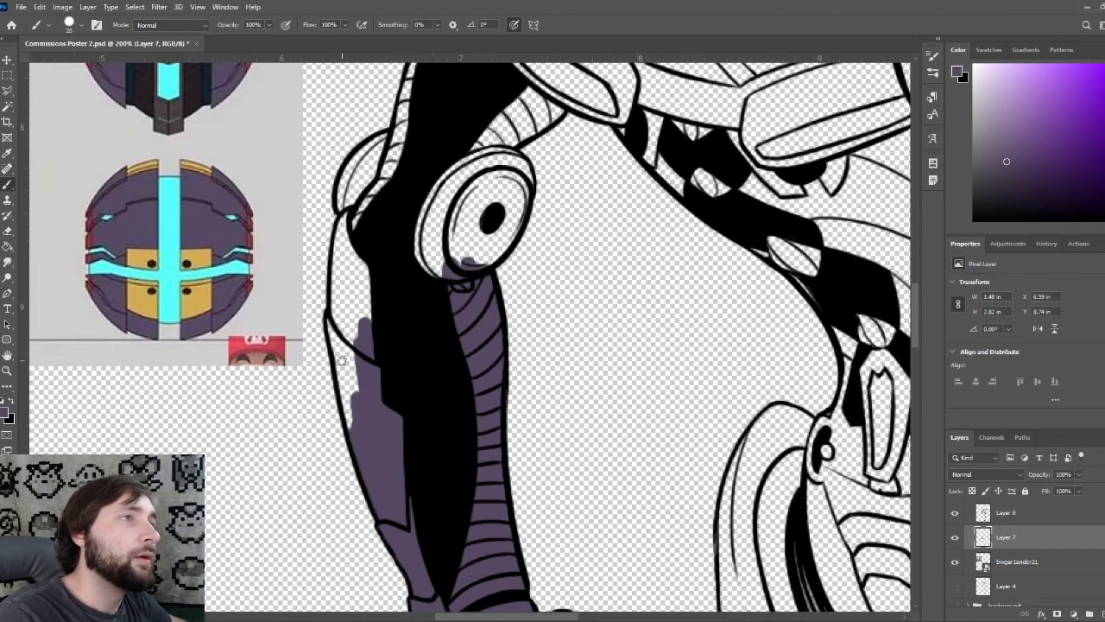
mouse_move(347, 413)
left_mouse_down()
mouse_move(340, 290)
mouse_move(343, 309)
left_mouse_up()
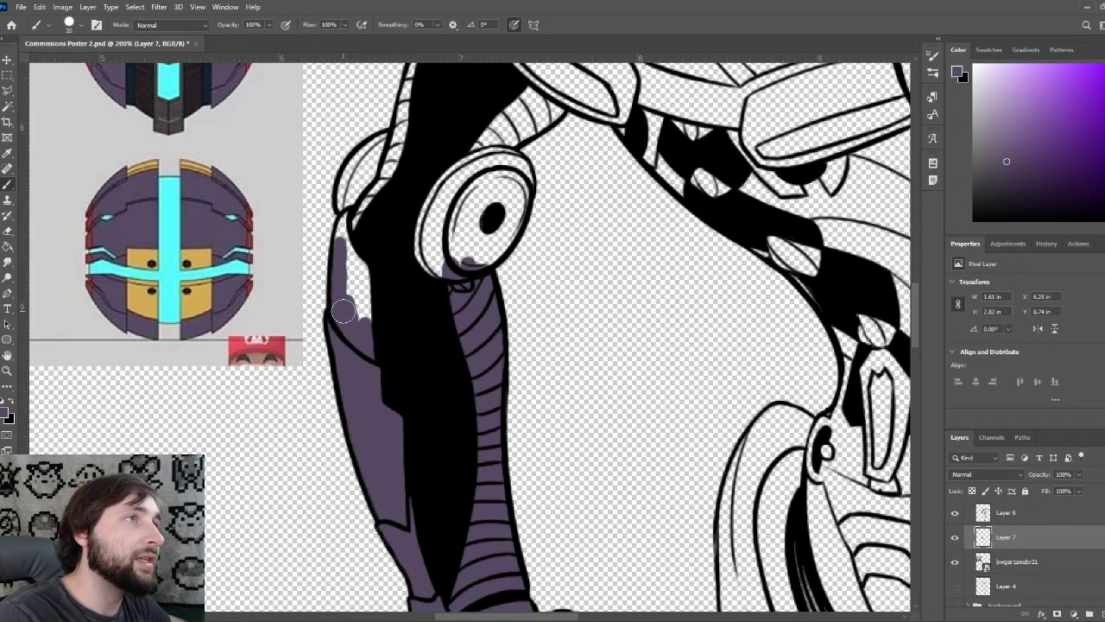
mouse_move(343, 311)
left_mouse_down()
mouse_move(354, 220)
mouse_move(359, 294)
mouse_move(344, 321)
left_mouse_up()
Fill the round elbow disc and its rim with dark purple
scroll(521, 217, "up", 2)
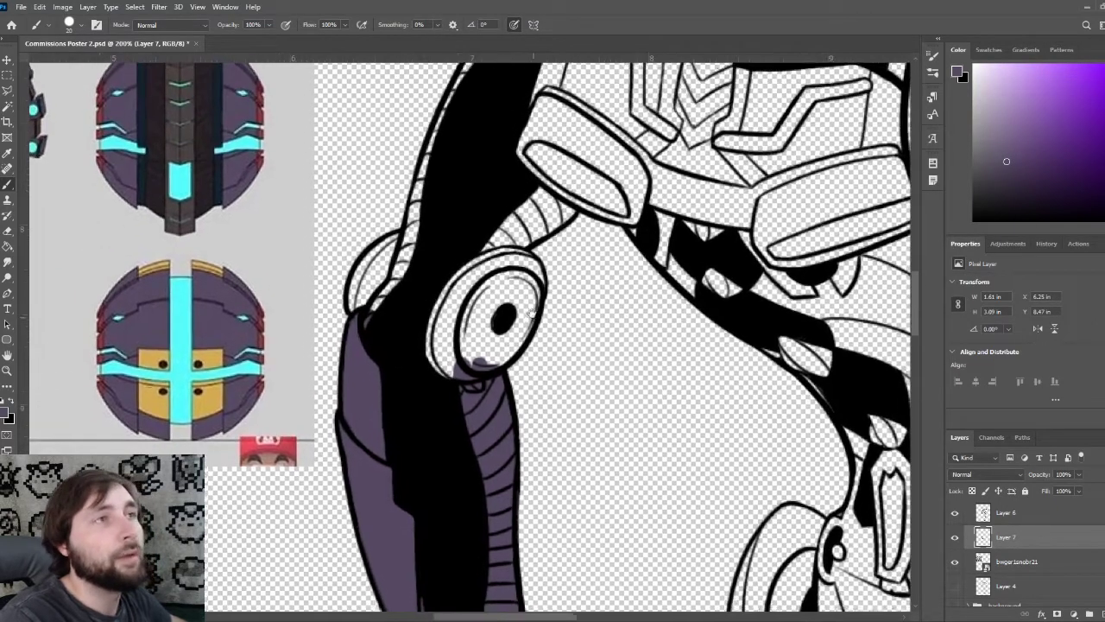
mouse_move(435, 304)
left_mouse_down()
mouse_move(497, 252)
mouse_move(505, 326)
mouse_move(488, 344)
mouse_move(518, 307)
left_mouse_up()
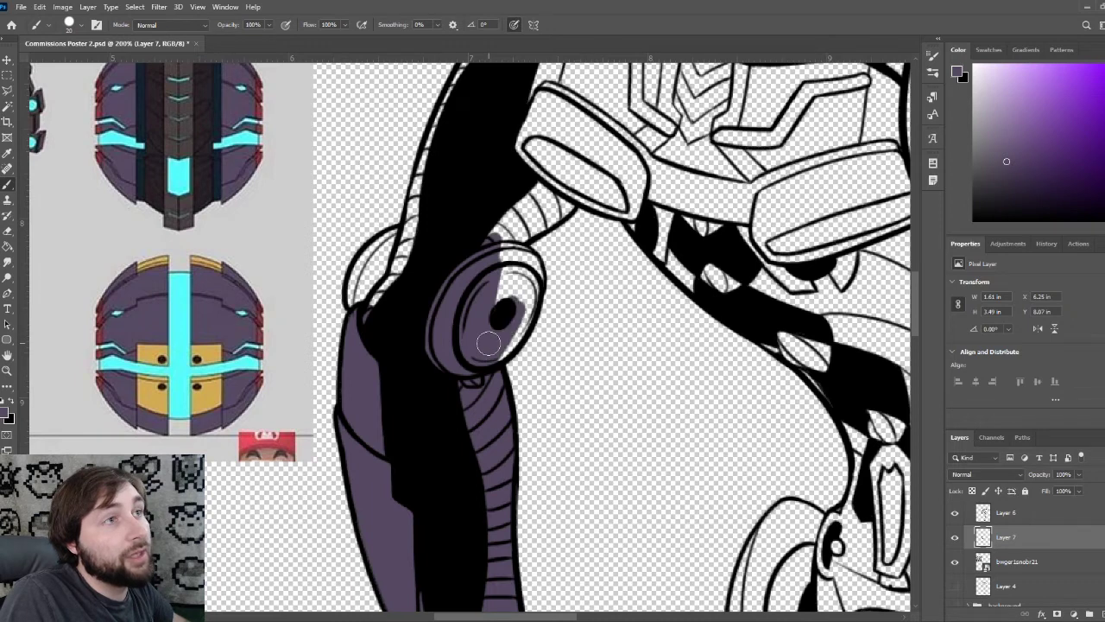
left_click_drag(488, 343, 488, 344)
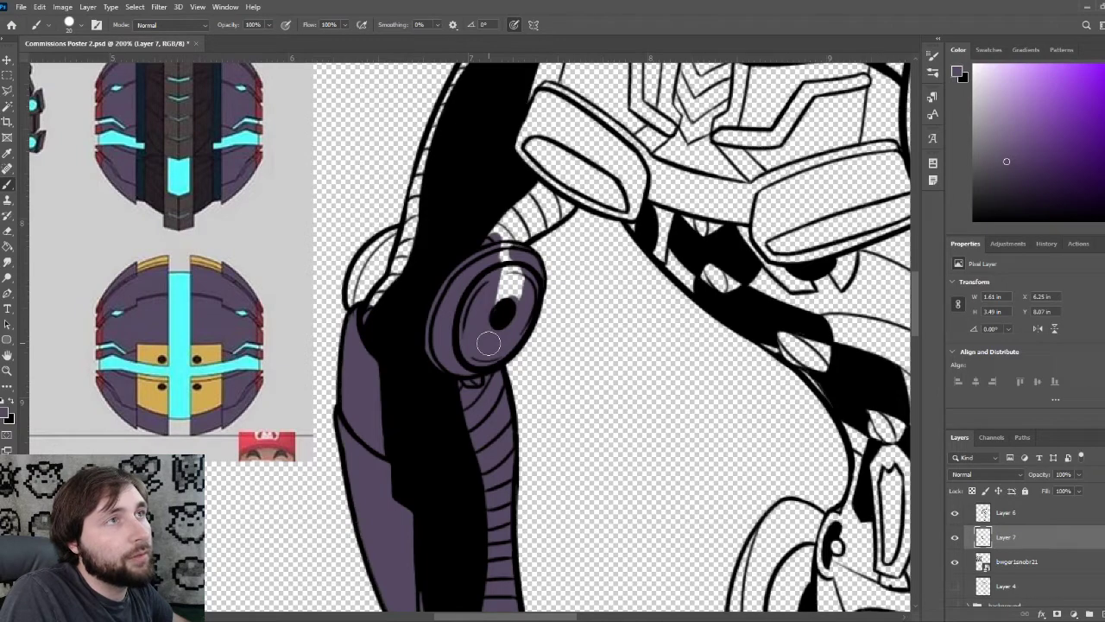
left_click_drag(487, 344, 505, 279)
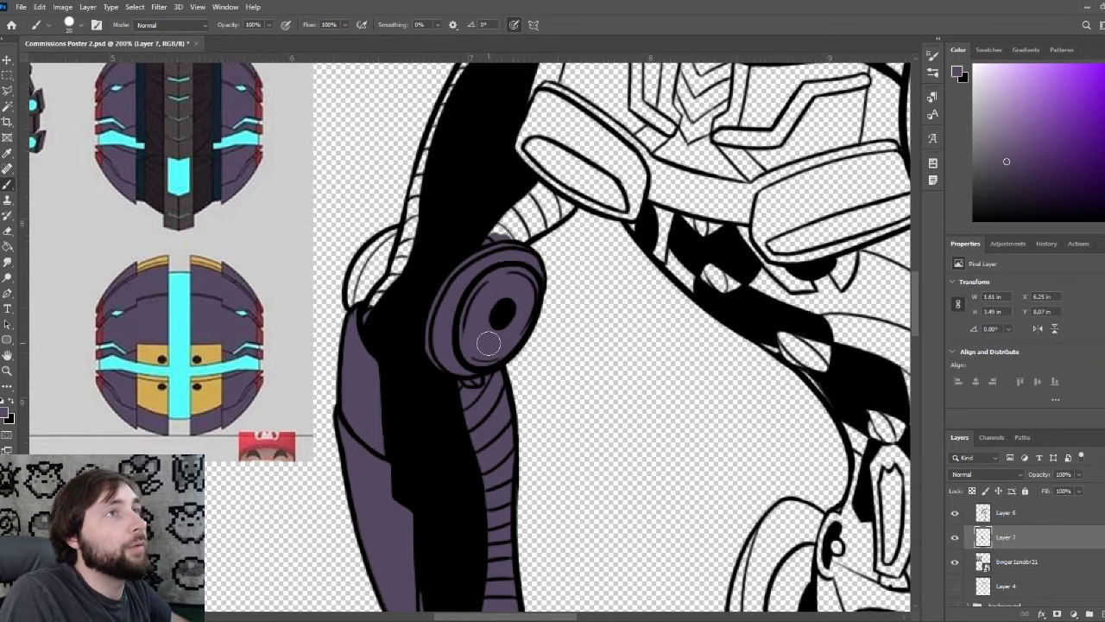
Color the cap behind the elbow and the ribbed band between the elbow disc and the chest armor dark purple
key("ctrl+plus")
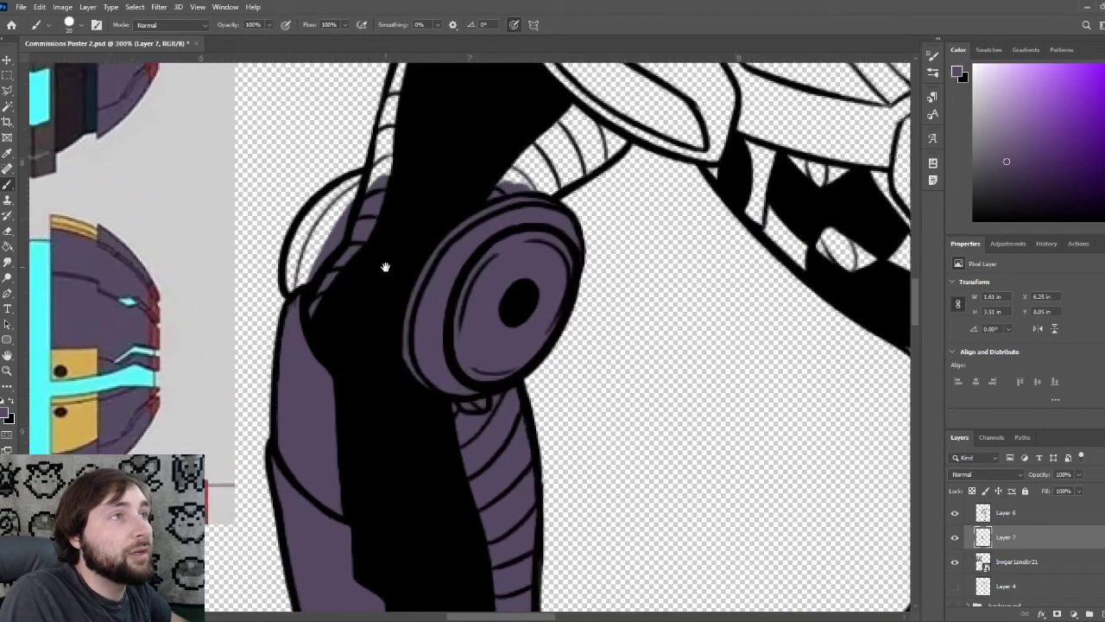
left_click_drag(386, 267, 429, 319)
mouse_move(354, 341)
left_mouse_down()
mouse_move(349, 298)
mouse_move(397, 237)
mouse_move(349, 333)
left_mouse_up()
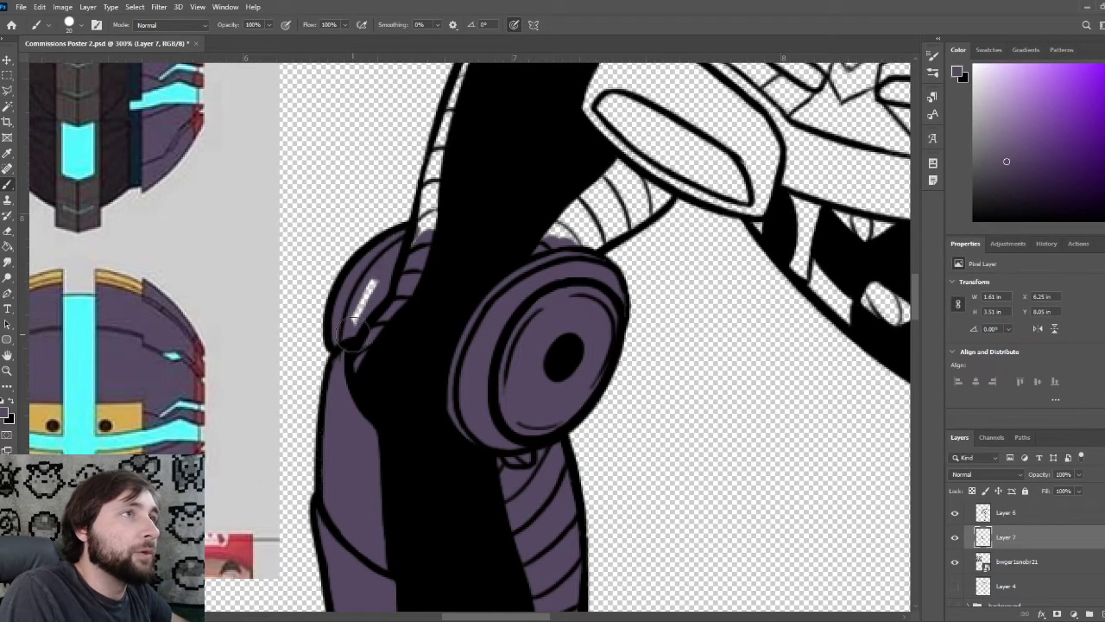
mouse_move(508, 257)
left_mouse_down()
mouse_move(473, 365)
mouse_move(528, 331)
mouse_move(568, 326)
mouse_move(578, 337)
mouse_move(618, 312)
left_mouse_up()
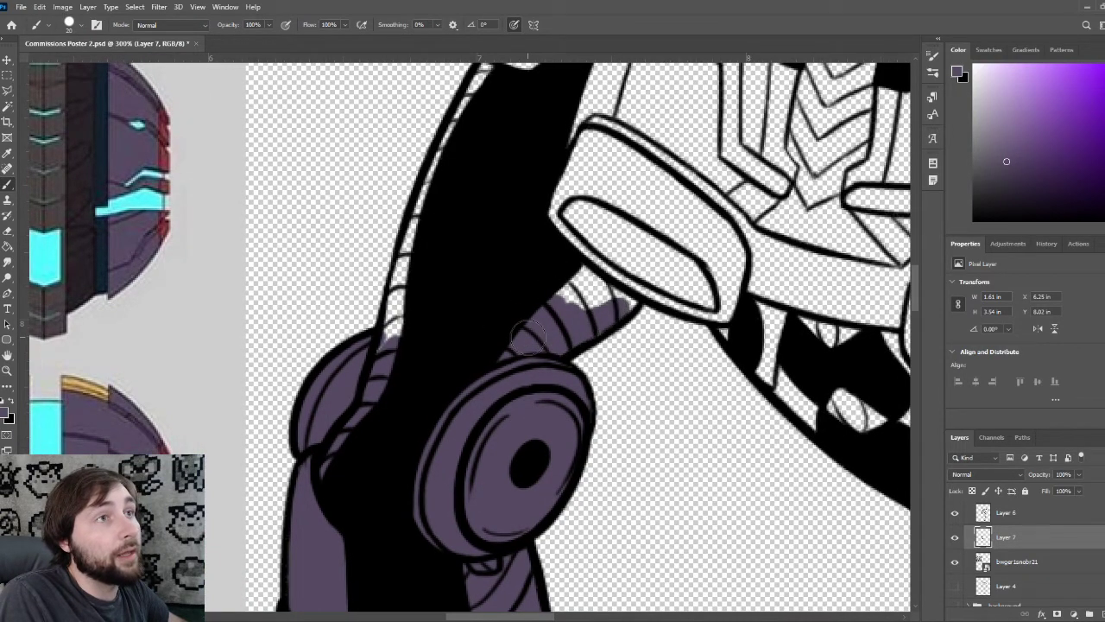
mouse_move(529, 337)
left_mouse_down()
mouse_move(552, 288)
mouse_move(592, 290)
mouse_move(577, 292)
left_mouse_up()
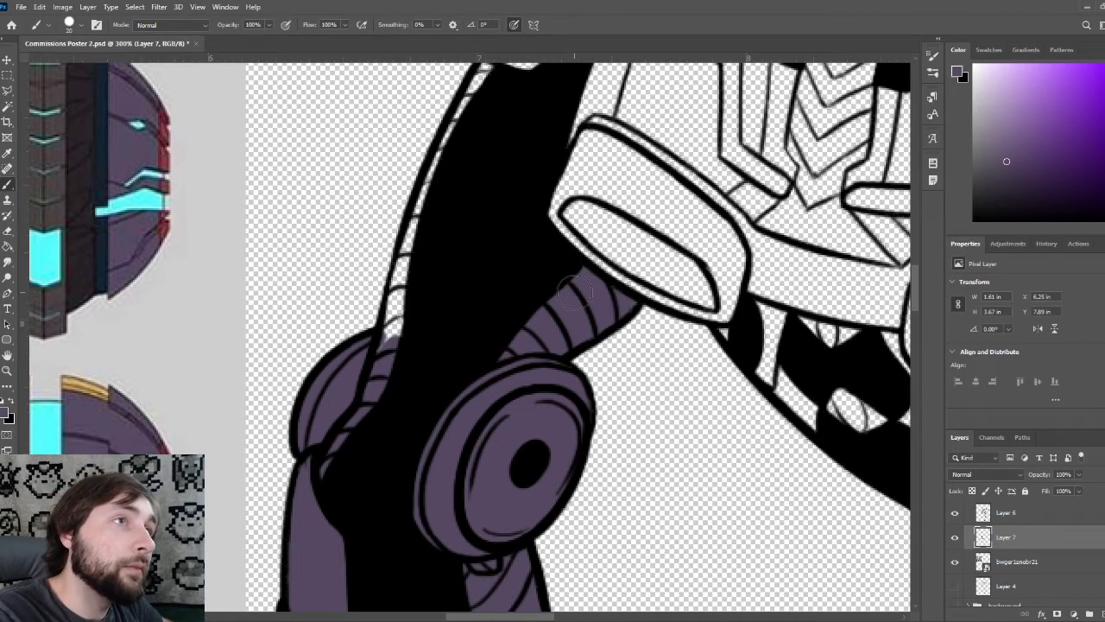
Paint the narrow ribbed strip along the outer upper arm dark purple and save the document
left_click_drag(469, 264, 518, 314)
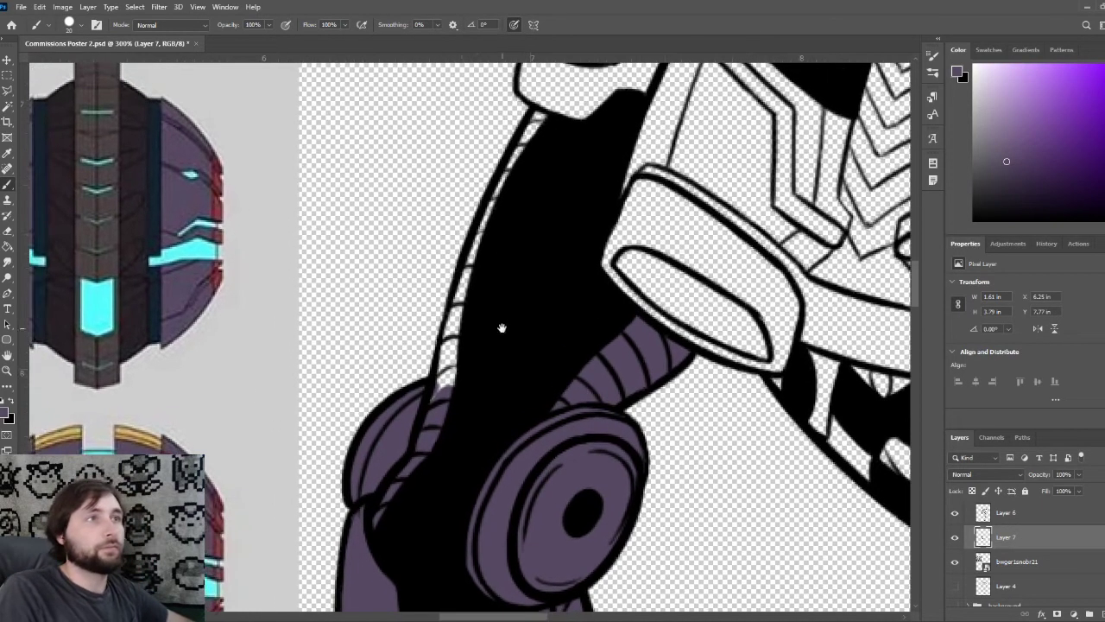
mouse_move(459, 381)
left_mouse_down()
mouse_move(484, 248)
mouse_move(475, 274)
mouse_move(535, 125)
left_mouse_up()
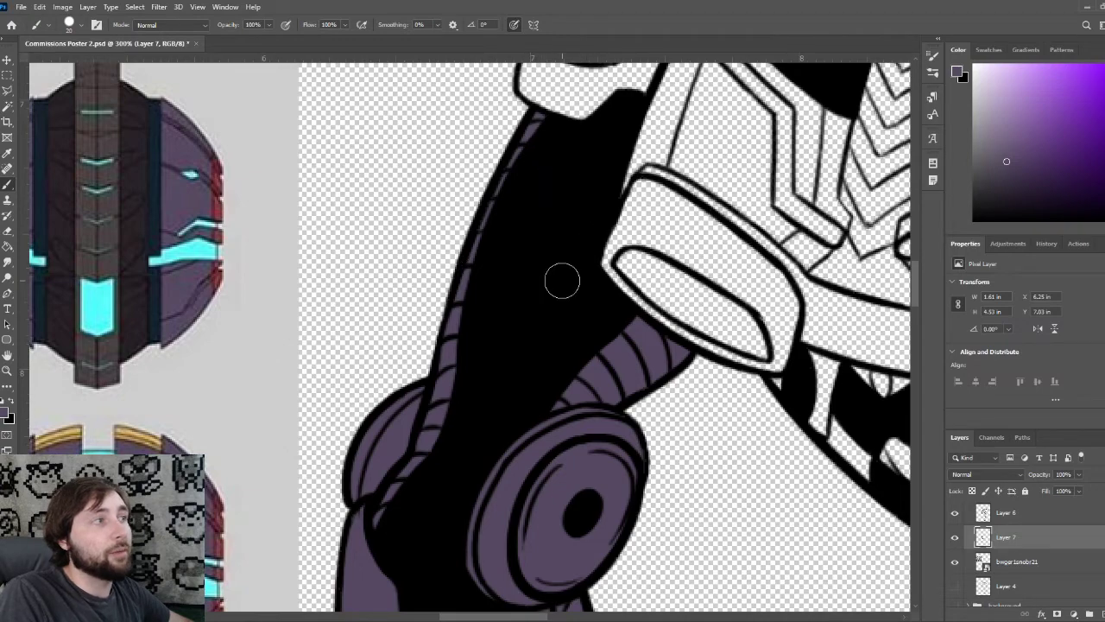
key("ctrl+minus")
mouse_move(613, 298)
left_mouse_down()
mouse_move(585, 313)
mouse_move(603, 323)
left_mouse_up()
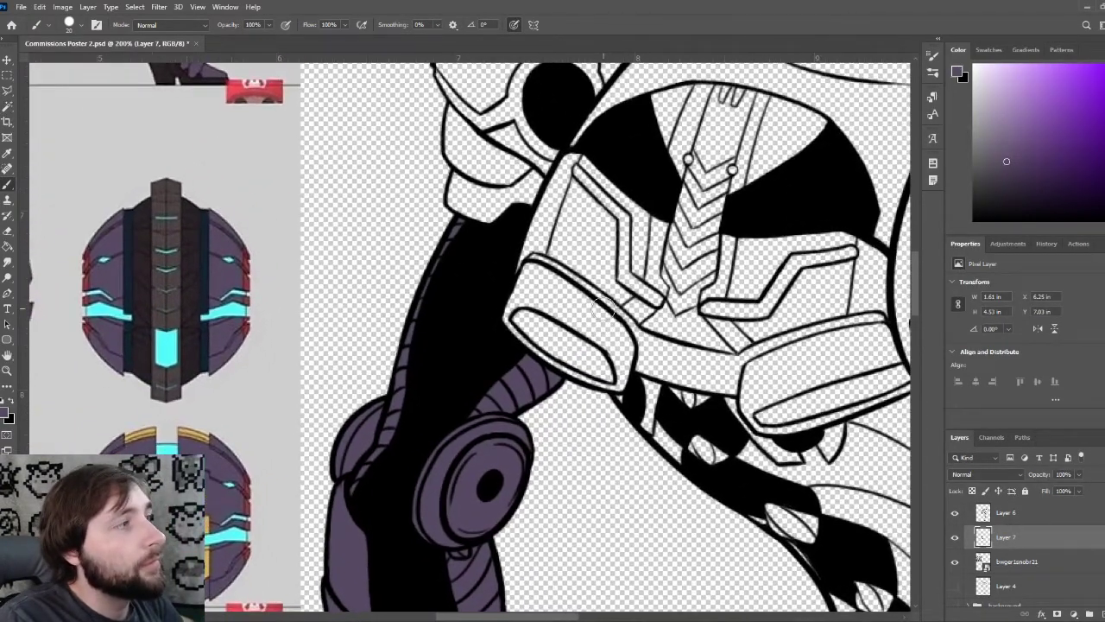
key("ctrl+s")
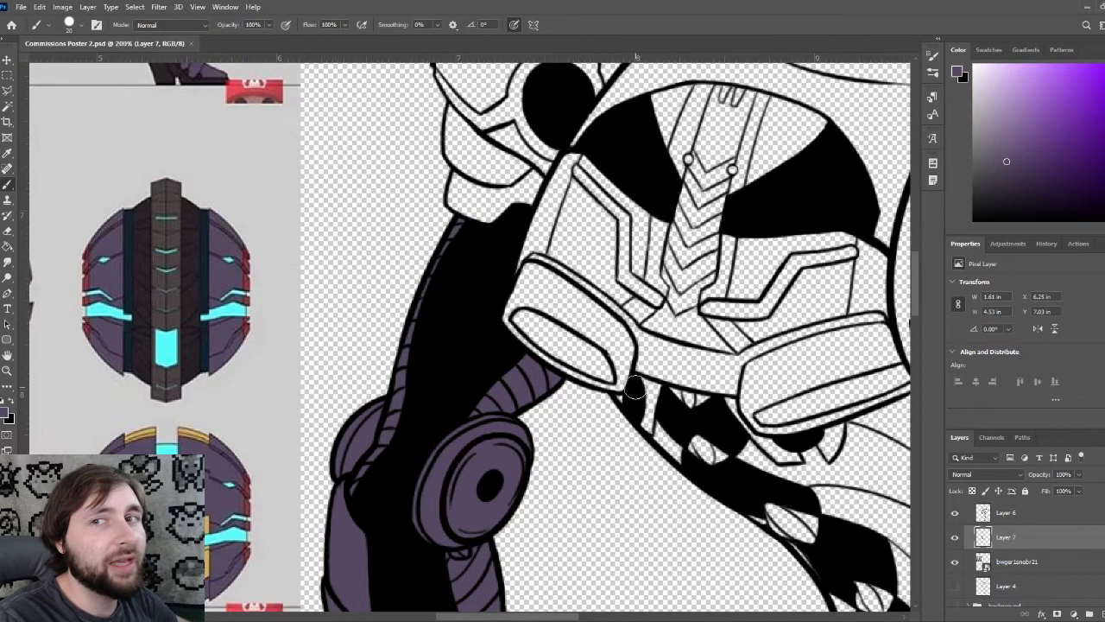
Color the armor plates beneath the shoulder and the small wedge beside its black circle dark purple
left_click_drag(553, 248, 515, 302)
left_click_drag(578, 229, 527, 361)
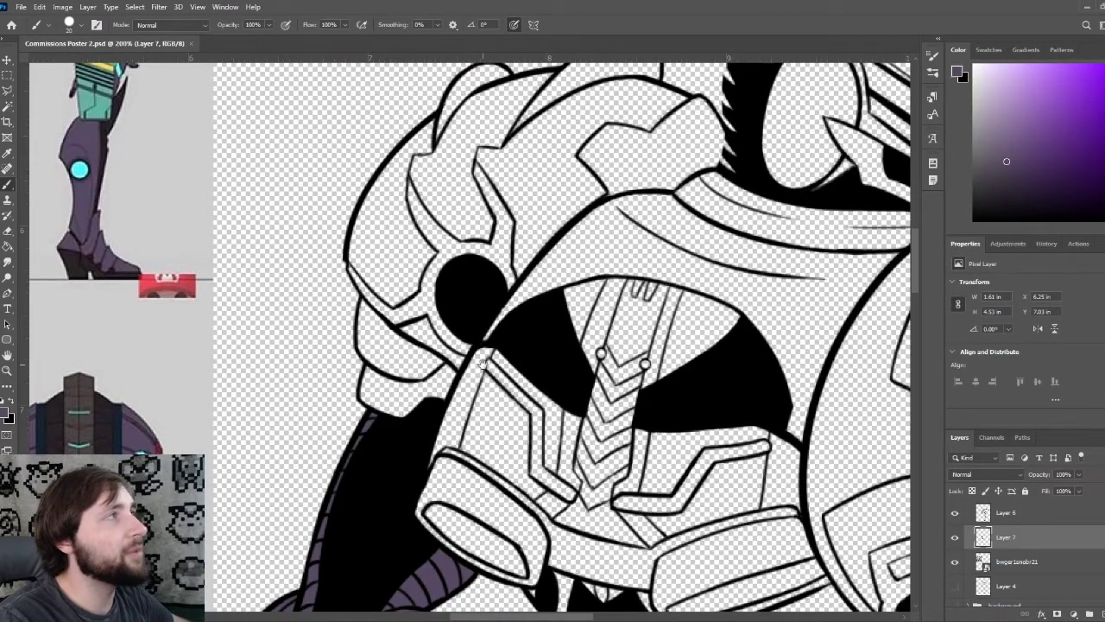
key("ctrl+plus")
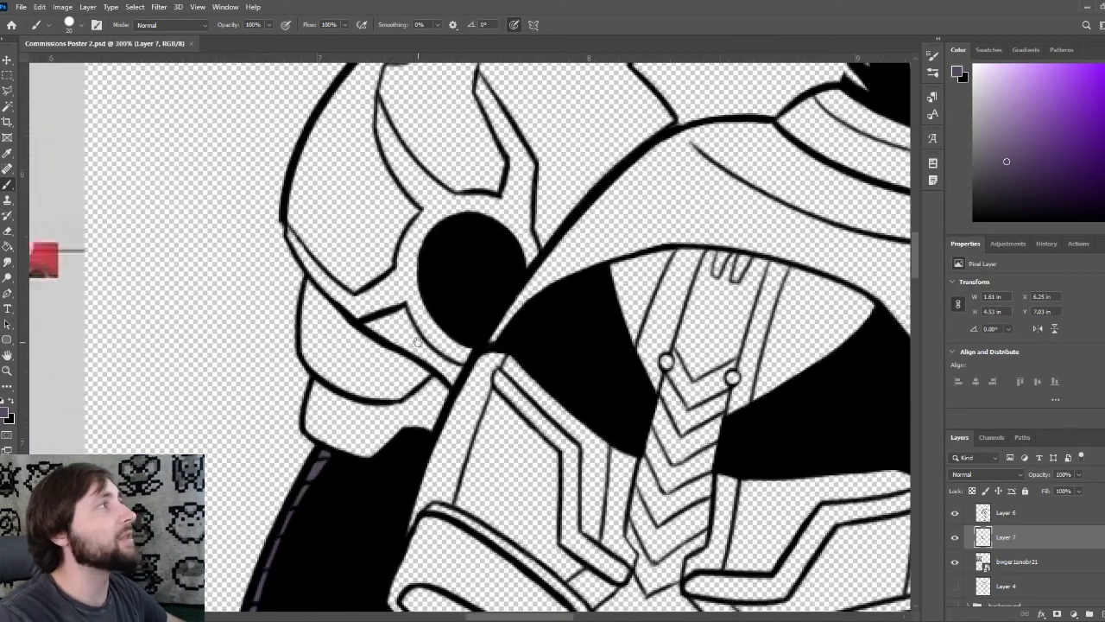
mouse_move(415, 343)
left_mouse_down()
mouse_move(468, 249)
mouse_move(476, 308)
left_mouse_up()
mouse_move(378, 388)
left_mouse_down()
mouse_move(432, 341)
mouse_move(496, 380)
mouse_move(499, 338)
mouse_move(383, 371)
mouse_move(380, 322)
mouse_move(397, 306)
mouse_move(413, 321)
mouse_move(406, 298)
mouse_move(382, 323)
left_mouse_up()
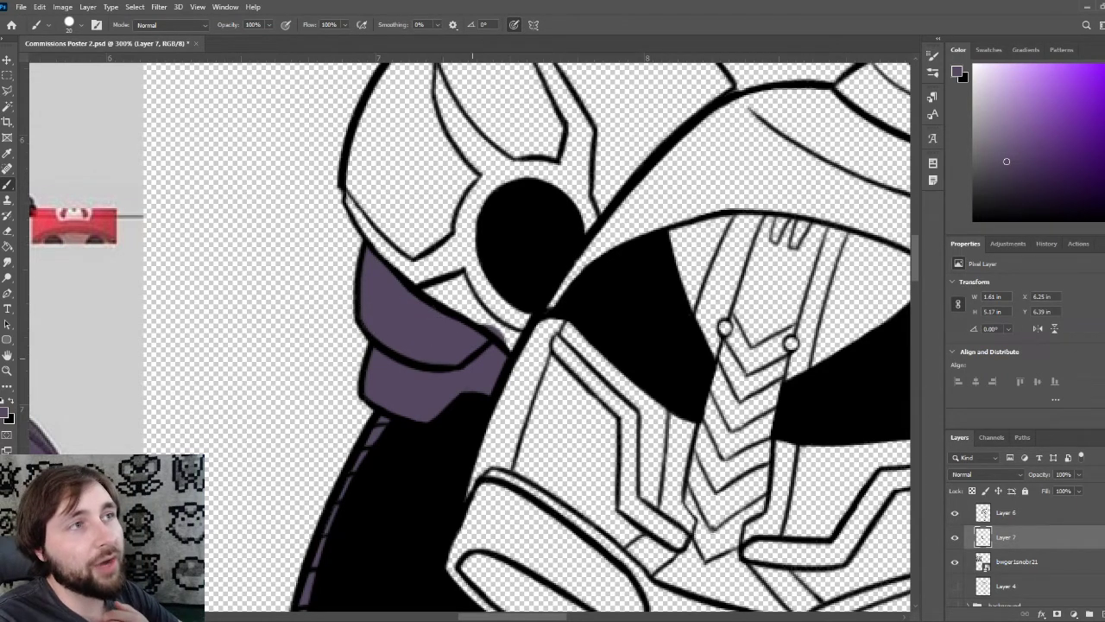
left_click_drag(518, 345, 458, 286)
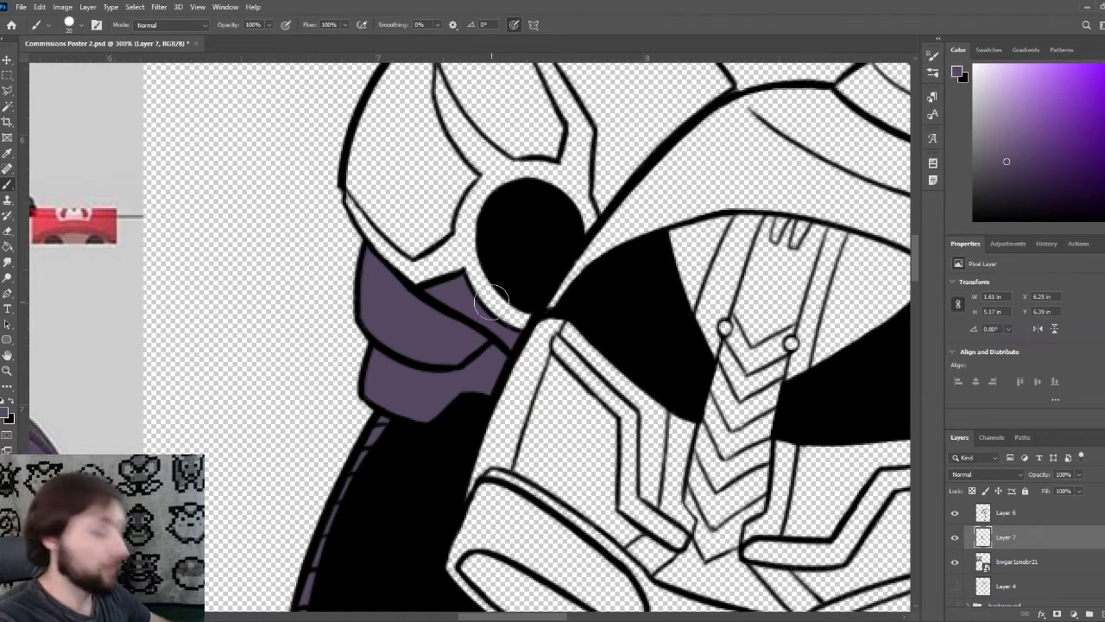
Fill the outermost shoulder armor plate, above the plates already colored, with dark purple
left_click_drag(475, 224, 452, 393)
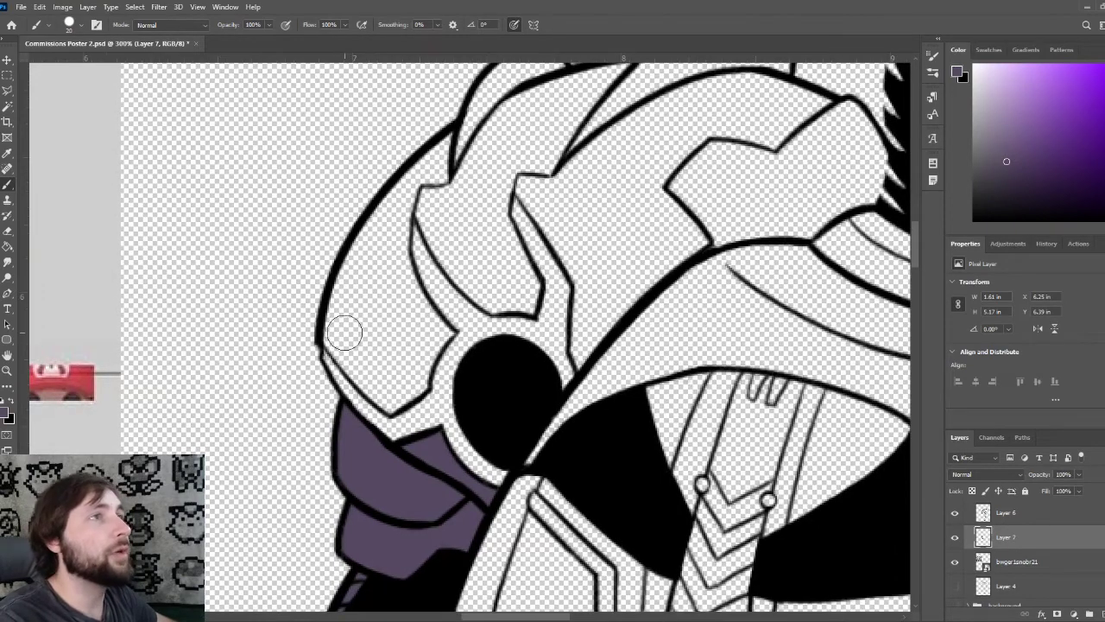
mouse_move(345, 333)
left_mouse_down()
mouse_move(392, 411)
mouse_move(344, 332)
mouse_move(385, 357)
mouse_move(402, 390)
mouse_move(440, 332)
left_mouse_up()
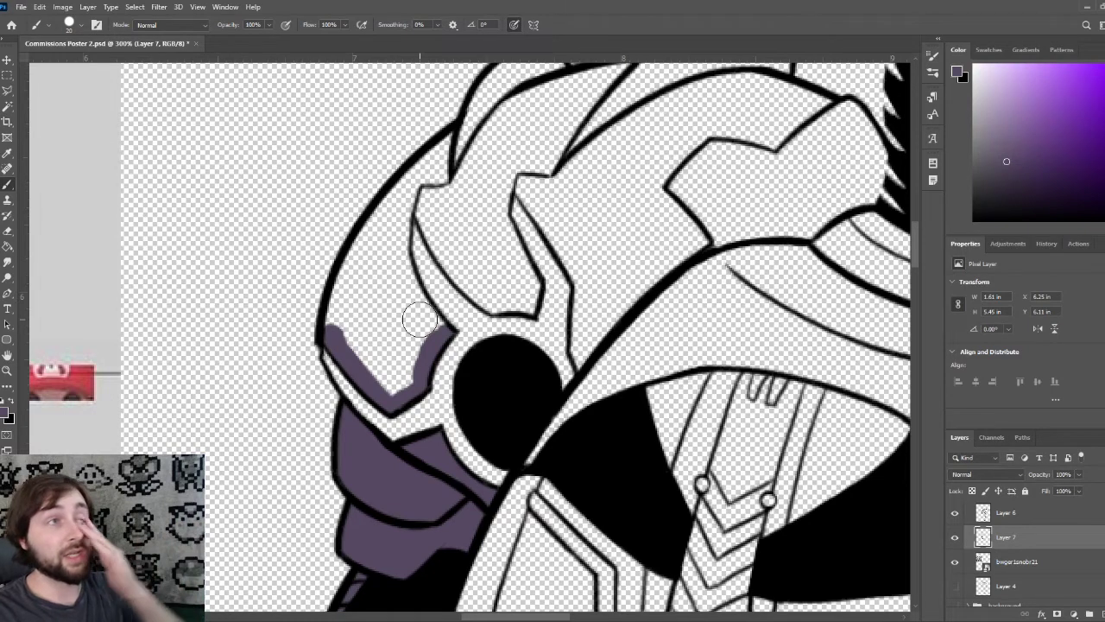
mouse_move(350, 309)
left_mouse_down()
mouse_move(340, 310)
mouse_move(367, 233)
mouse_move(445, 138)
mouse_move(436, 212)
mouse_move(402, 223)
mouse_move(397, 272)
mouse_move(399, 259)
mouse_move(413, 292)
mouse_move(415, 264)
mouse_move(423, 319)
mouse_move(414, 304)
left_mouse_up()
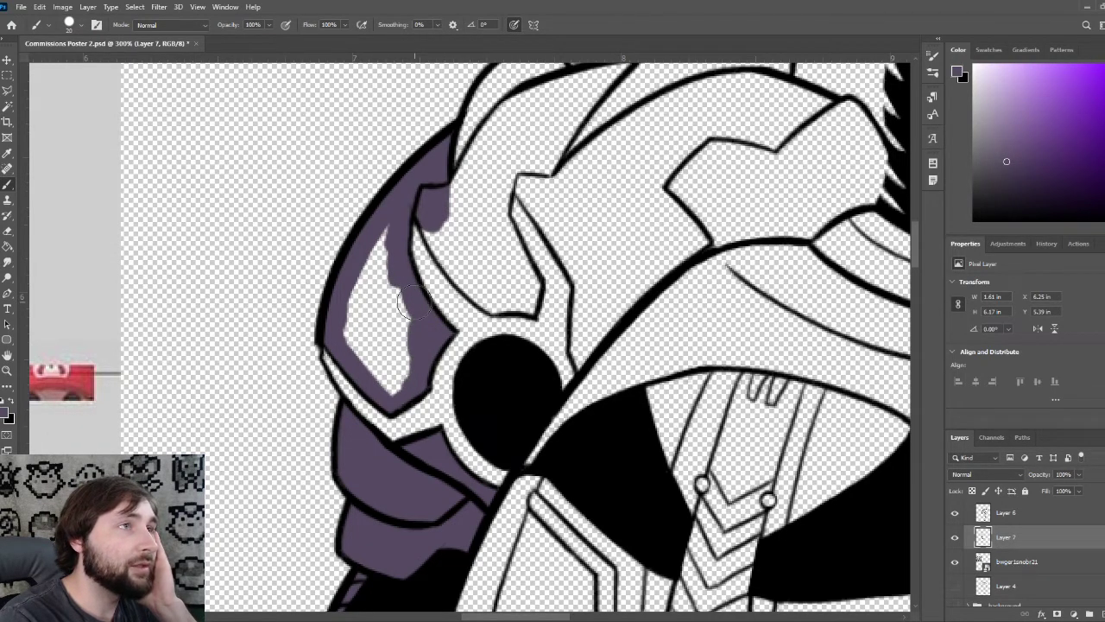
mouse_move(396, 388)
left_mouse_down()
mouse_move(350, 330)
mouse_move(382, 231)
left_mouse_up()
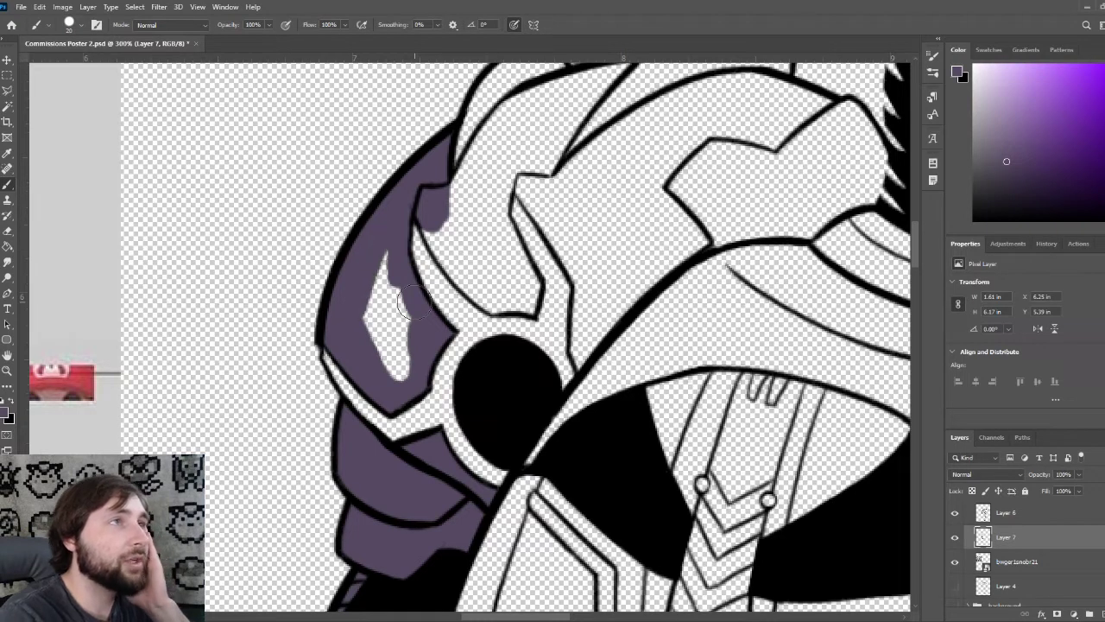
mouse_move(413, 302)
left_mouse_down()
mouse_move(373, 341)
mouse_move(399, 375)
mouse_move(413, 302)
left_mouse_up()
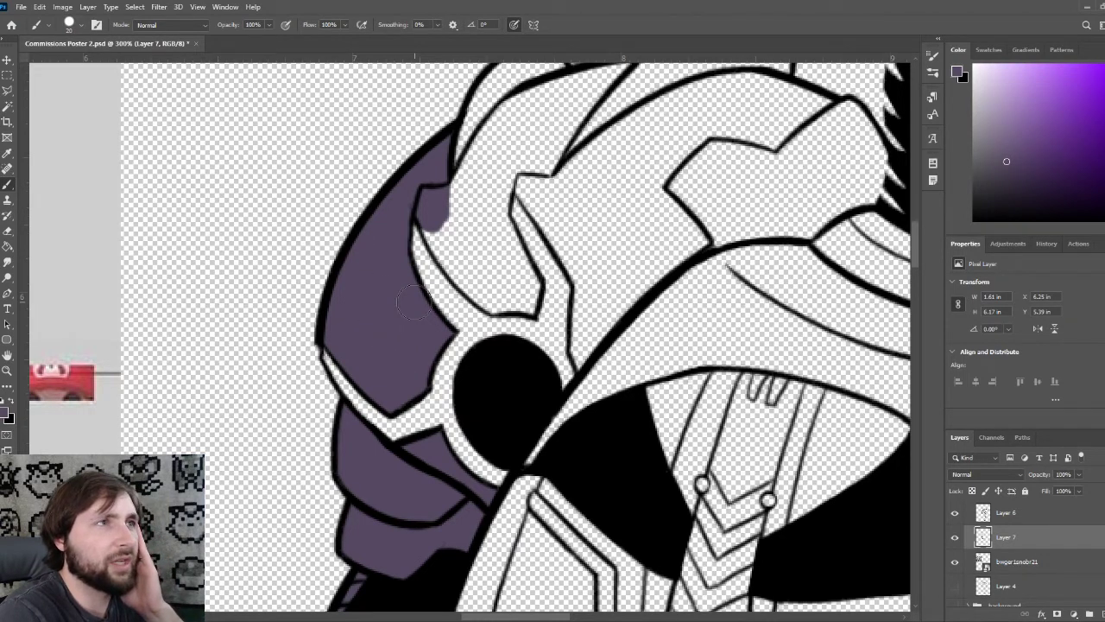
Color the middle shoulder plate dark purple, from its angular lower end up to the point between the two fins
left_click_drag(469, 242, 438, 243)
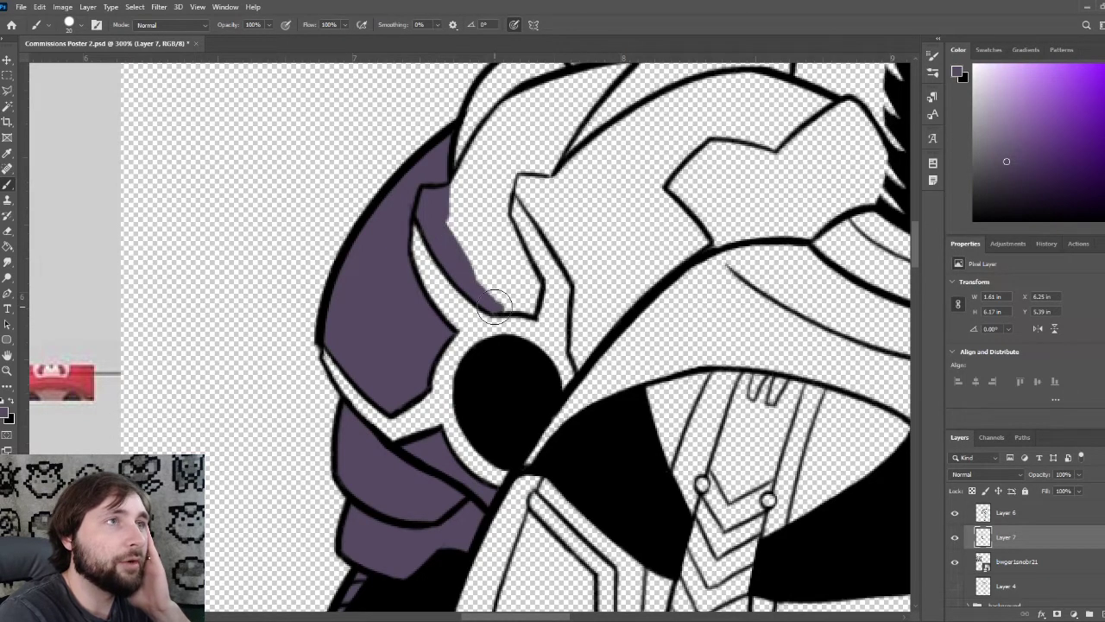
mouse_move(494, 305)
left_mouse_down()
mouse_move(518, 246)
mouse_move(493, 206)
mouse_move(510, 215)
mouse_move(487, 246)
mouse_move(509, 289)
mouse_move(475, 231)
mouse_move(470, 192)
mouse_move(511, 297)
left_mouse_up()
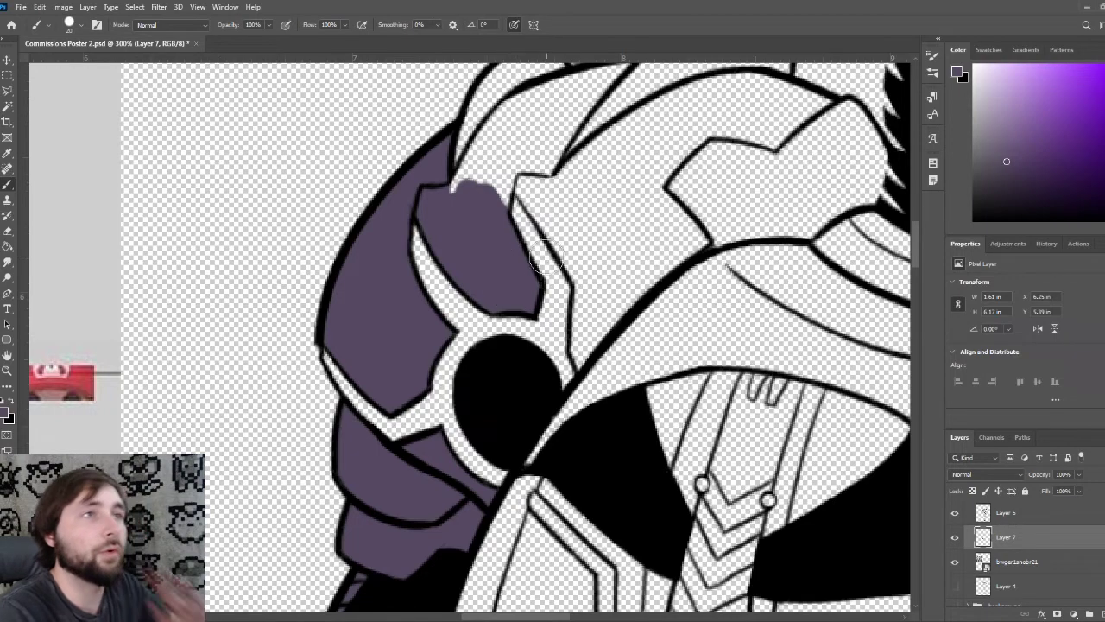
left_click_drag(593, 200, 528, 302)
mouse_move(447, 285)
left_mouse_down()
mouse_move(429, 267)
mouse_move(414, 287)
mouse_move(432, 252)
mouse_move(413, 289)
mouse_move(440, 221)
mouse_move(480, 193)
mouse_move(463, 259)
mouse_move(461, 248)
left_mouse_up()
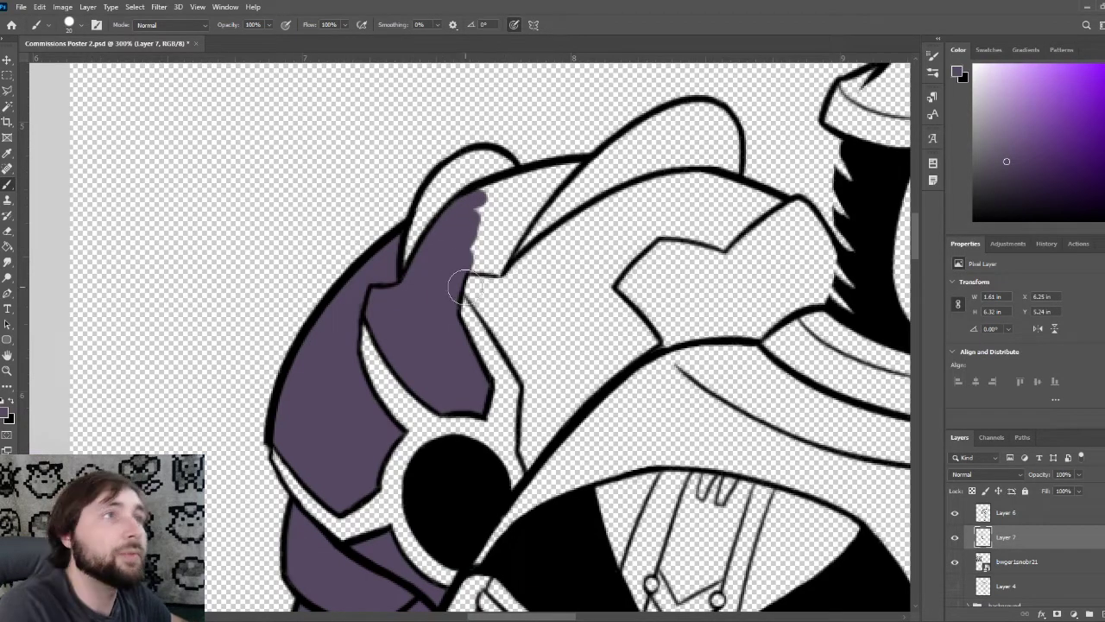
mouse_move(474, 286)
left_mouse_down()
mouse_move(499, 316)
mouse_move(478, 294)
mouse_move(495, 286)
left_mouse_up()
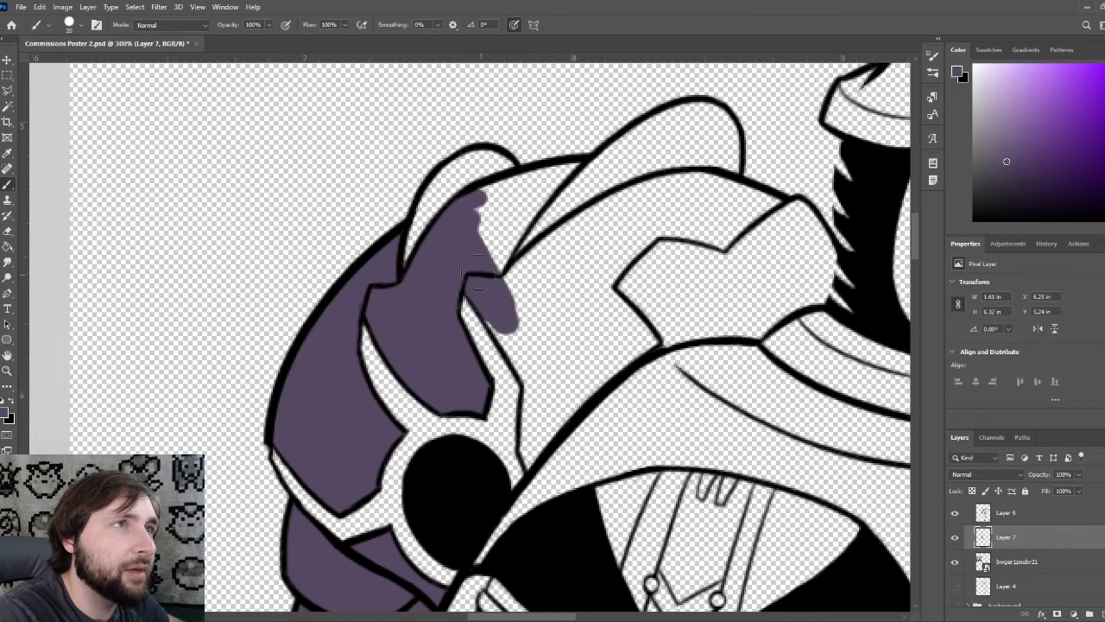
mouse_move(480, 240)
left_mouse_down()
mouse_move(510, 204)
mouse_move(485, 245)
left_mouse_up()
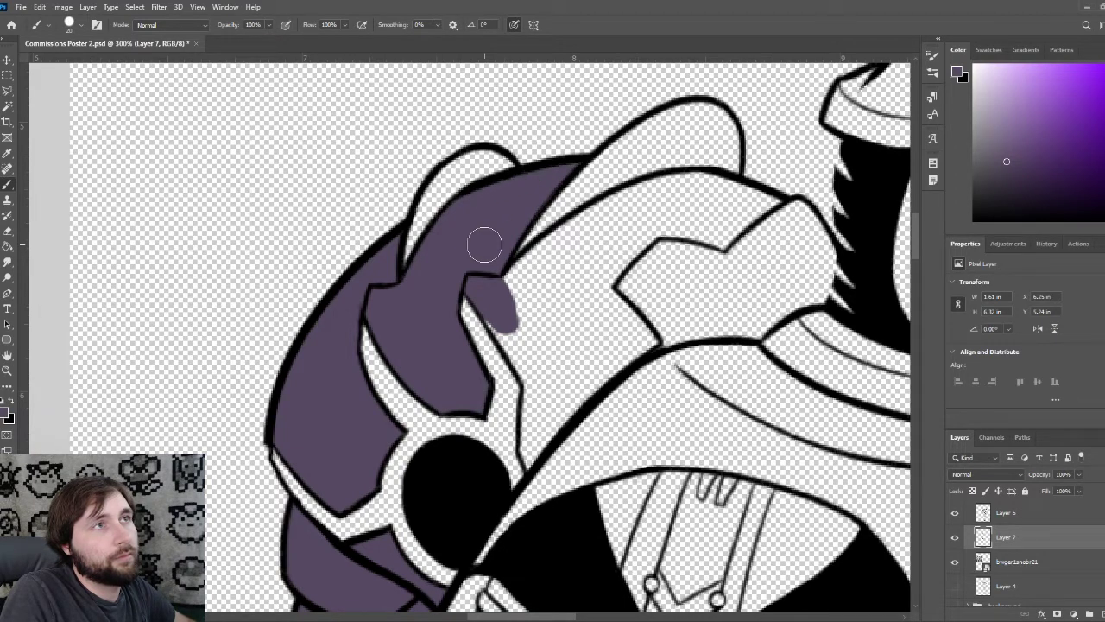
Fill the large inner shoulder plate and the angular panel beside the neck with dark purple
mouse_move(504, 309)
left_mouse_down()
mouse_move(523, 365)
mouse_move(511, 345)
mouse_move(546, 380)
mouse_move(529, 298)
left_mouse_up()
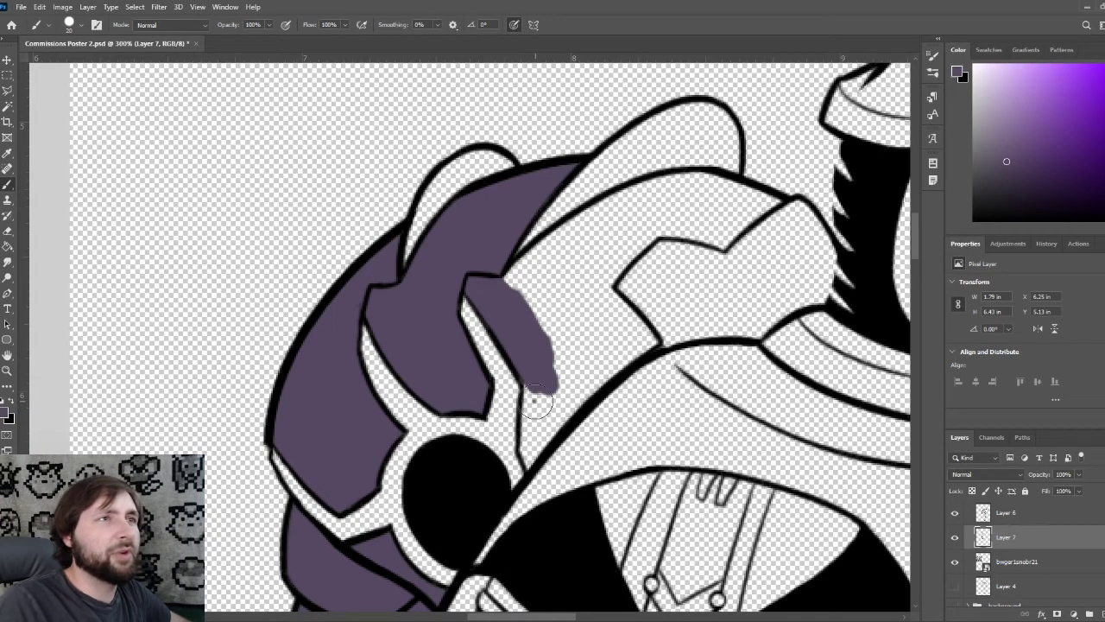
mouse_move(537, 402)
left_mouse_down()
mouse_move(528, 428)
mouse_move(538, 402)
left_mouse_up()
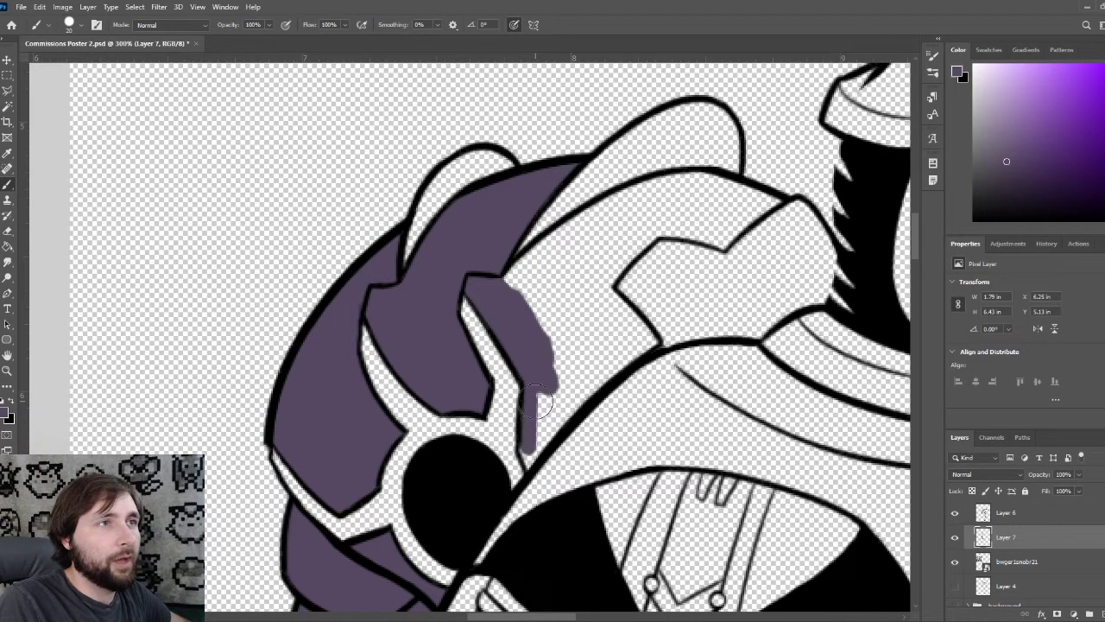
left_click_drag(539, 403, 537, 398)
left_click_drag(581, 364, 645, 343)
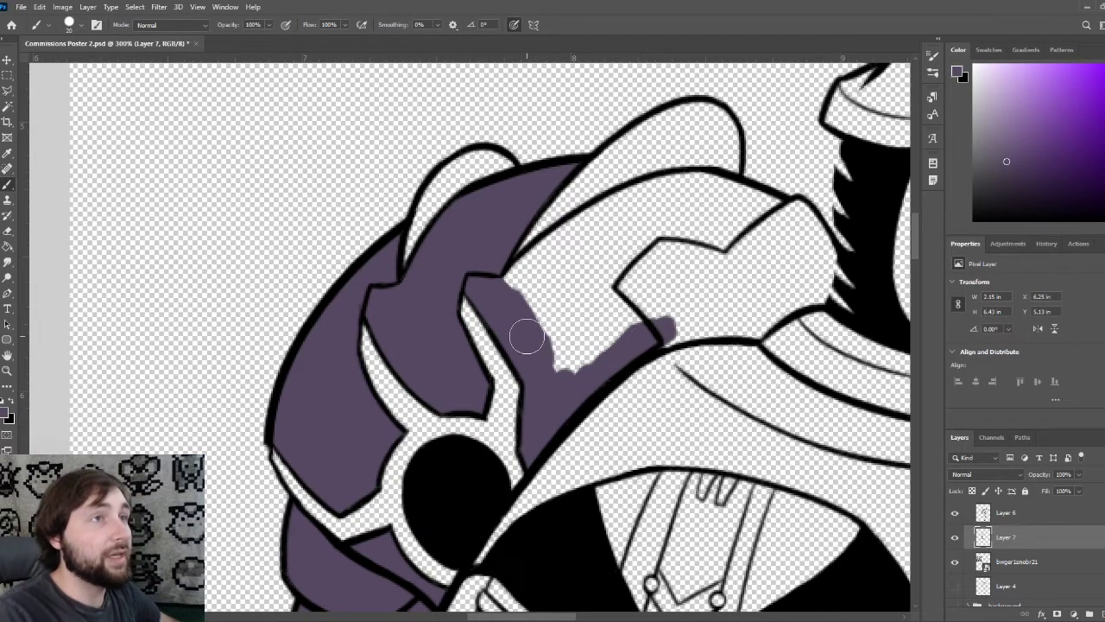
mouse_move(575, 348)
left_mouse_down()
mouse_move(556, 307)
mouse_move(599, 302)
mouse_move(659, 319)
mouse_move(656, 283)
left_mouse_up()
key("space")
mouse_move(706, 349)
left_mouse_down()
mouse_move(569, 383)
mouse_move(544, 367)
mouse_move(552, 359)
mouse_move(543, 369)
mouse_move(658, 349)
mouse_move(622, 361)
mouse_move(672, 330)
left_mouse_up()
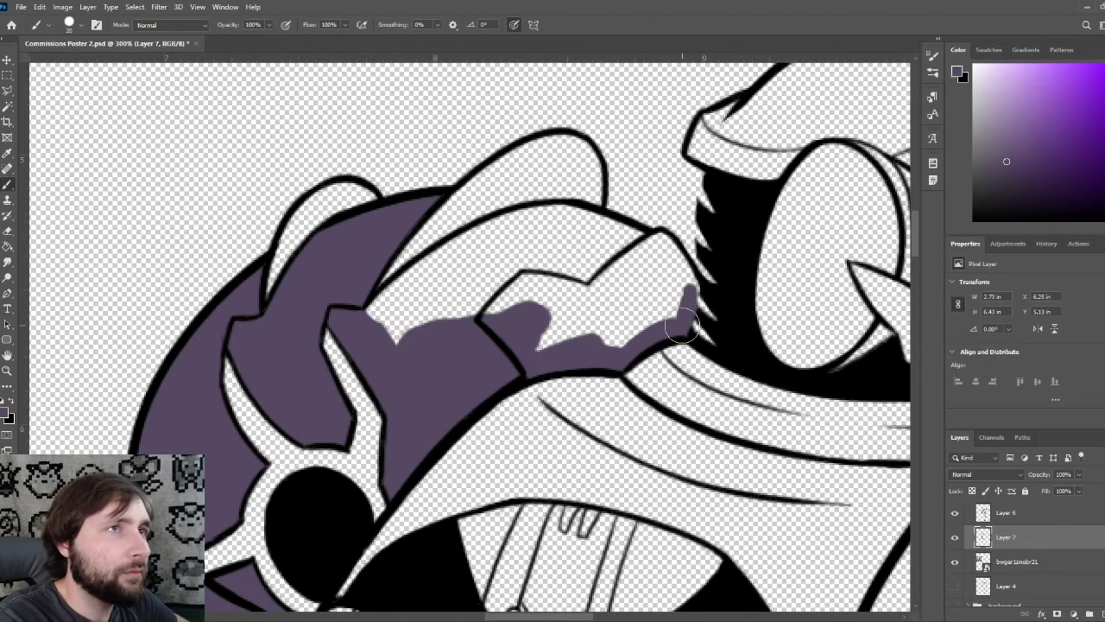
left_click_drag(681, 329, 682, 329)
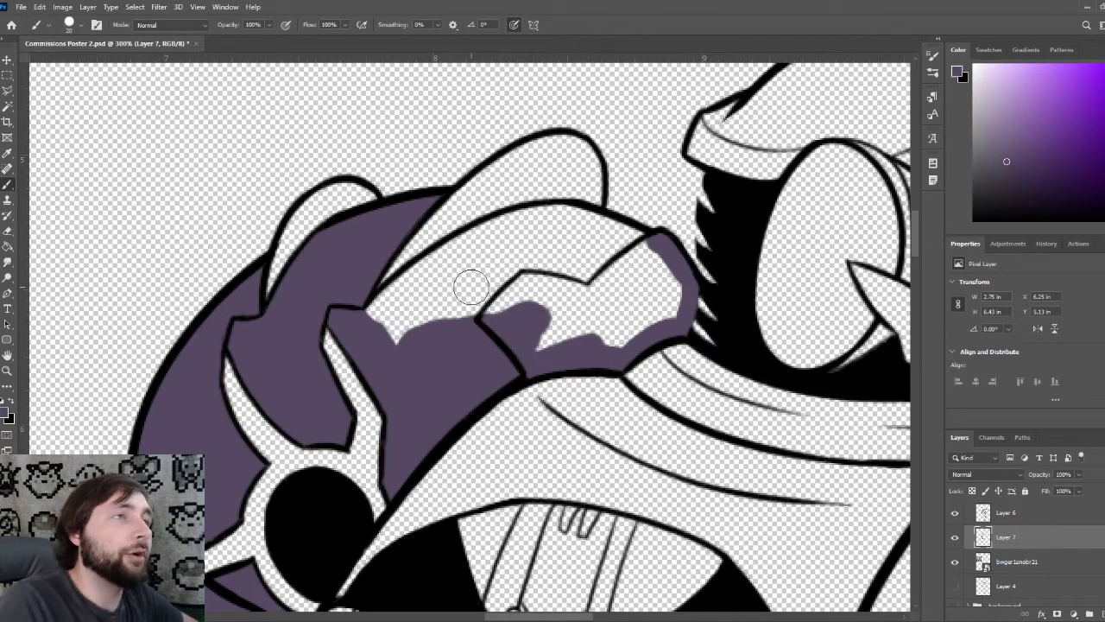
mouse_move(388, 304)
left_mouse_down()
mouse_move(482, 234)
mouse_move(571, 214)
mouse_move(546, 224)
mouse_move(603, 243)
mouse_move(595, 227)
mouse_move(636, 259)
left_mouse_up()
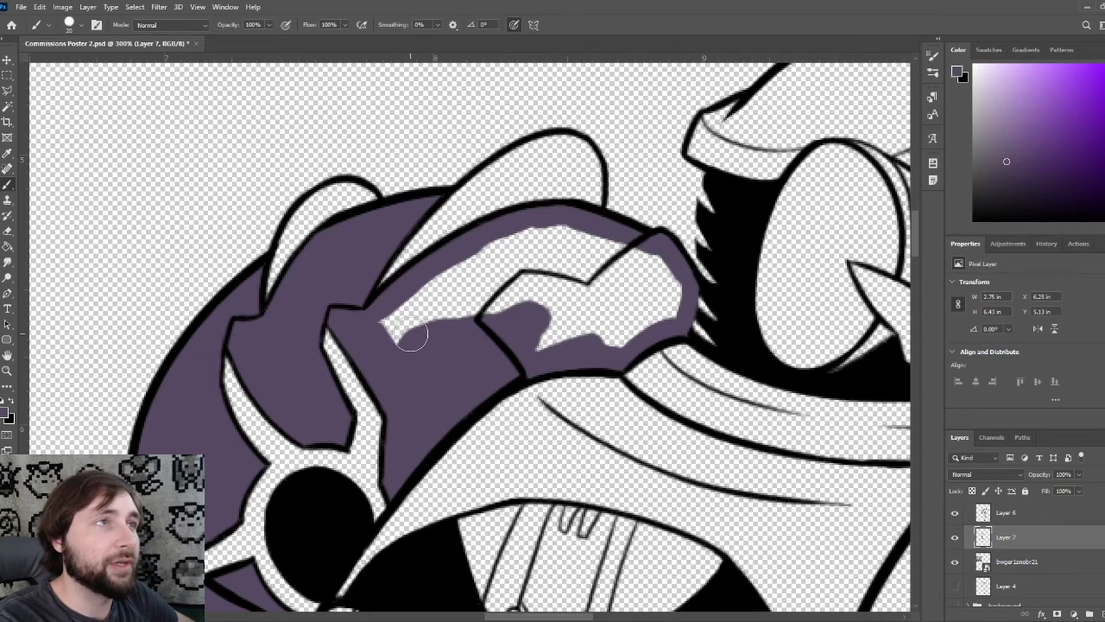
mouse_move(409, 328)
left_mouse_down()
mouse_move(489, 302)
mouse_move(461, 270)
mouse_move(461, 309)
mouse_move(564, 249)
mouse_move(461, 313)
mouse_move(543, 305)
mouse_move(586, 257)
mouse_move(617, 290)
left_mouse_up()
mouse_move(544, 341)
left_mouse_down()
mouse_move(665, 302)
mouse_move(674, 285)
mouse_move(461, 277)
left_mouse_up()
left_click_drag(652, 260, 609, 249)
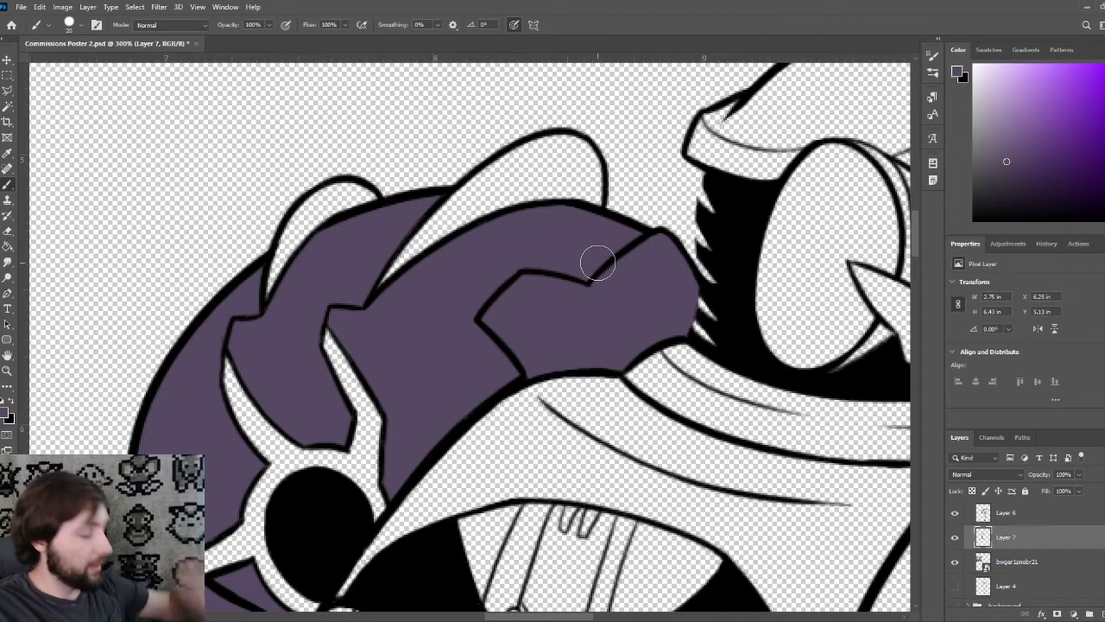
Switch to the line art on Layer 6 and fill the small outer shoulder fin with black
key("space")
left_click_drag(504, 340, 499, 408)
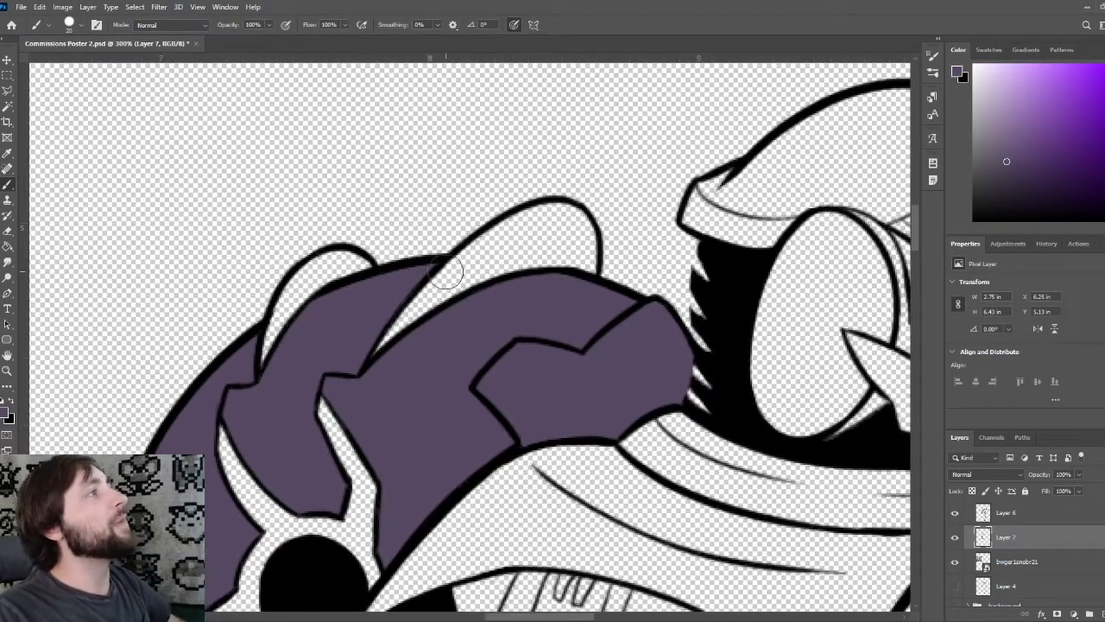
left_click(1031, 514)
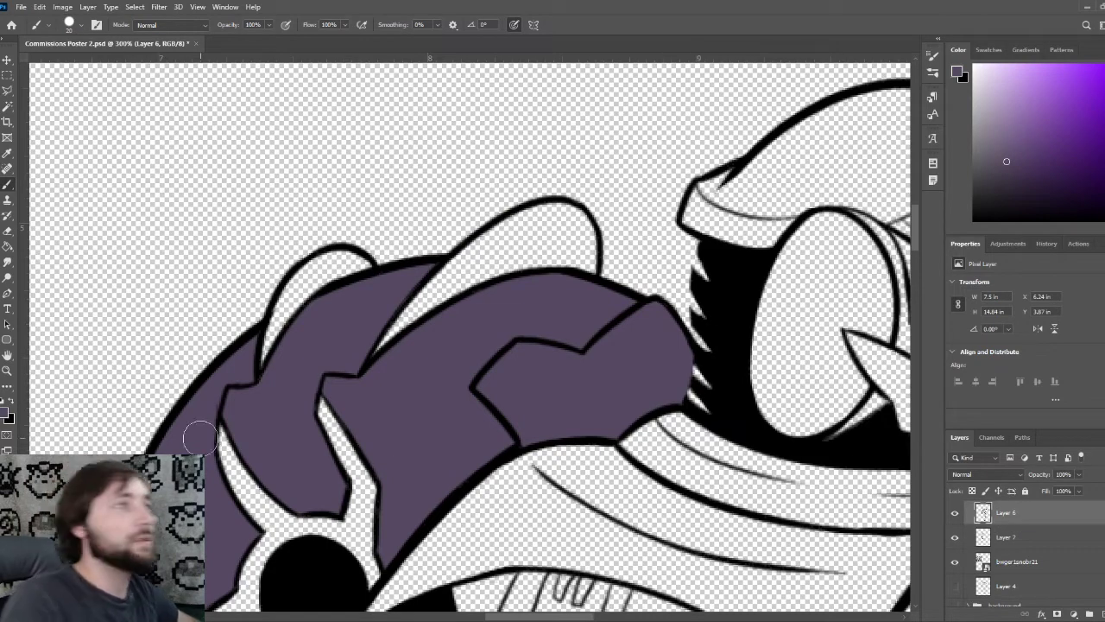
key("d")
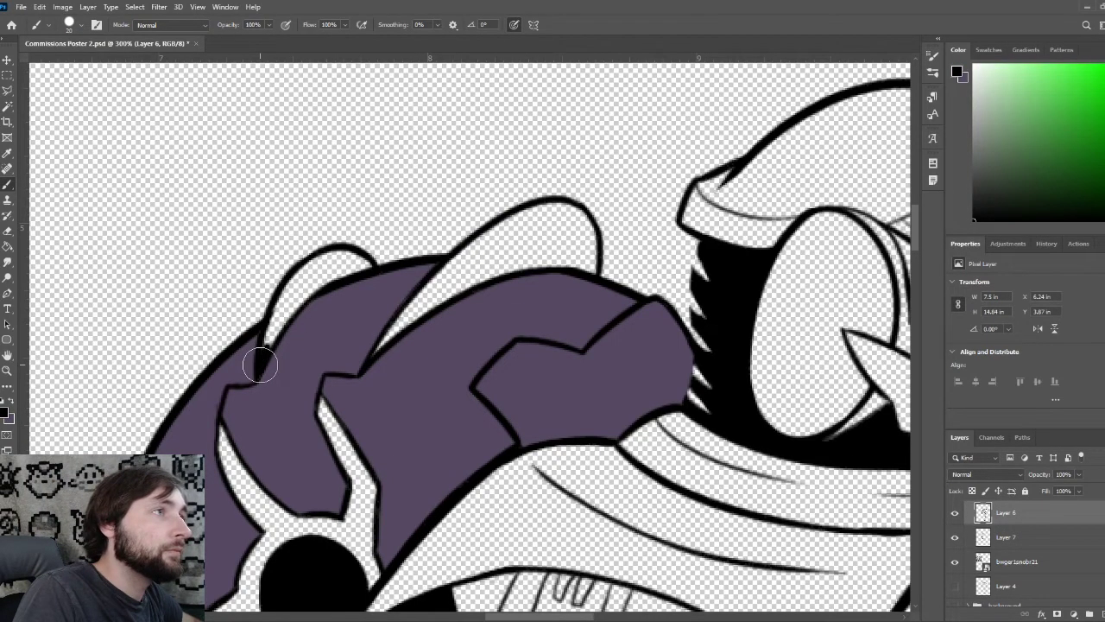
left_click_drag(262, 347, 299, 292)
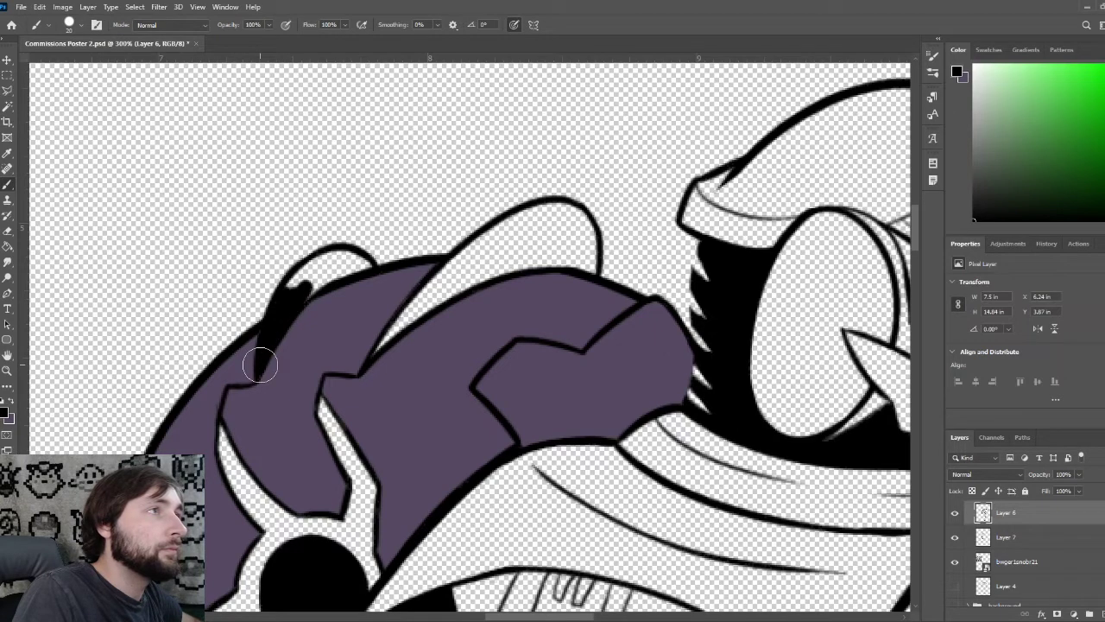
mouse_move(260, 365)
left_mouse_down()
mouse_move(307, 276)
mouse_move(358, 260)
left_mouse_up()
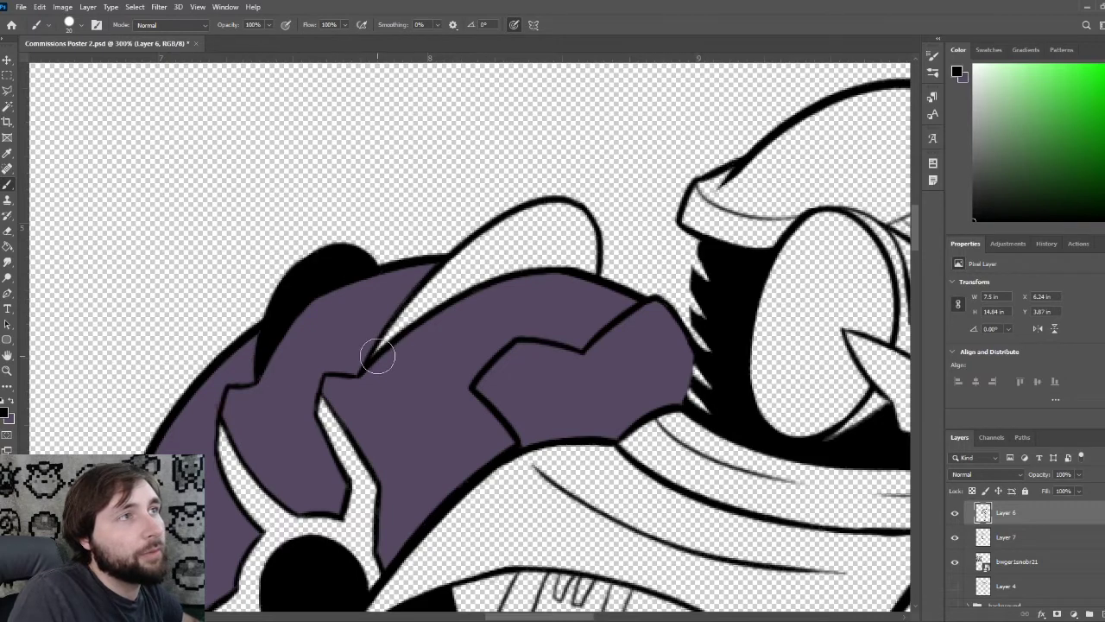
Fill the larger fin on top of the purple shoulder with solid black
mouse_move(373, 357)
left_mouse_down()
mouse_move(389, 326)
mouse_move(381, 348)
mouse_move(426, 303)
left_mouse_up()
mouse_move(382, 348)
left_mouse_down()
mouse_move(446, 271)
mouse_move(471, 267)
mouse_move(438, 292)
mouse_move(510, 247)
mouse_move(543, 247)
mouse_move(506, 234)
mouse_move(493, 243)
mouse_move(552, 216)
left_mouse_up()
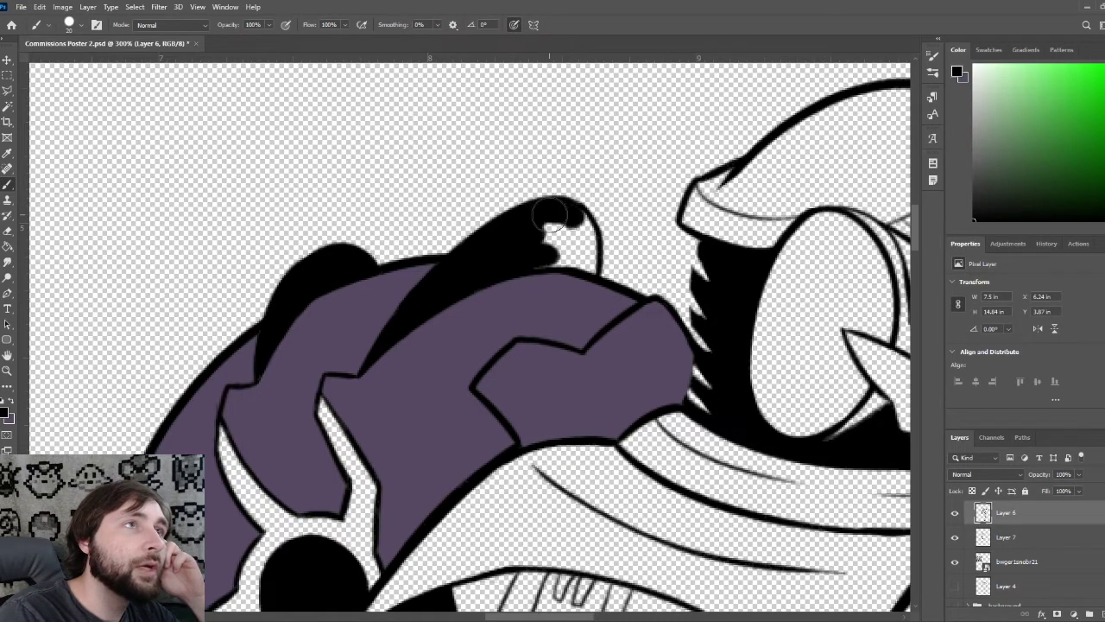
mouse_move(553, 214)
left_mouse_down()
mouse_move(588, 242)
mouse_move(566, 235)
left_mouse_up()
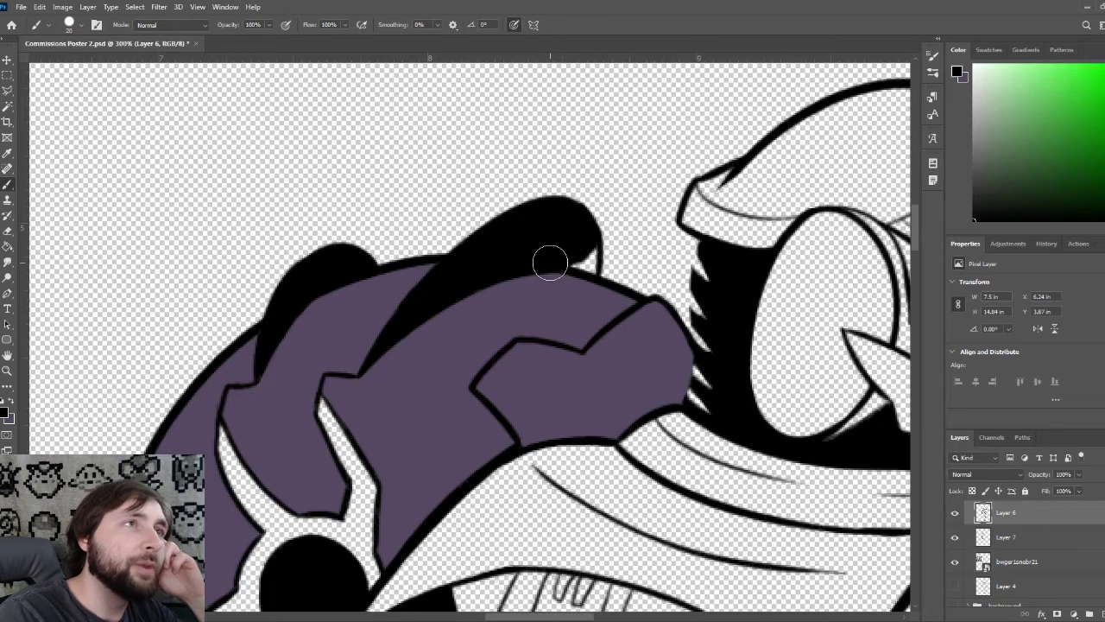
left_click_drag(582, 259, 583, 263)
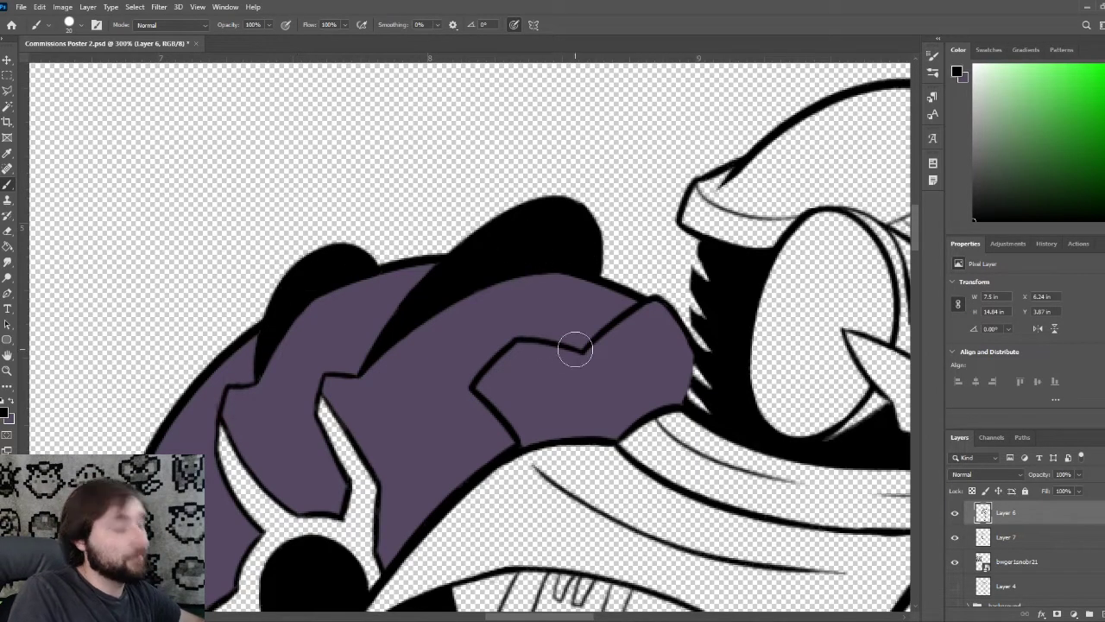
Paint the narrow, tapering lower part of the tall curved fin on the opposite shoulder black
left_click_drag(721, 362, 451, 370)
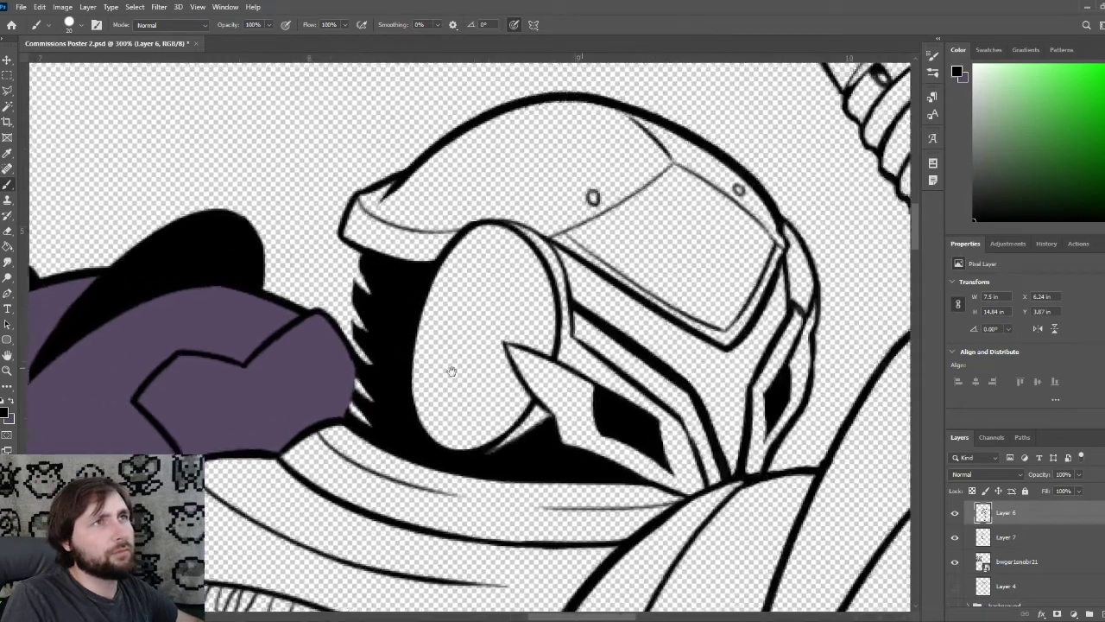
left_click_drag(733, 402, 540, 220)
mouse_move(499, 357)
left_mouse_down()
mouse_move(551, 266)
mouse_move(488, 342)
left_mouse_up()
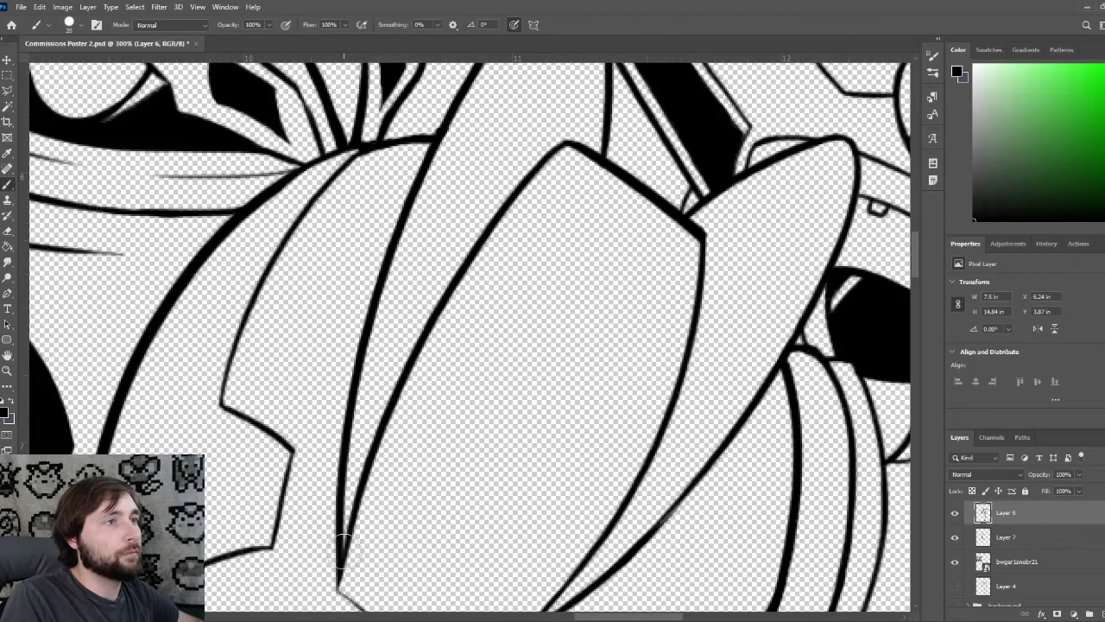
mouse_move(342, 542)
left_mouse_down()
mouse_move(347, 518)
mouse_move(343, 540)
left_mouse_up()
left_click_drag(354, 475, 341, 542)
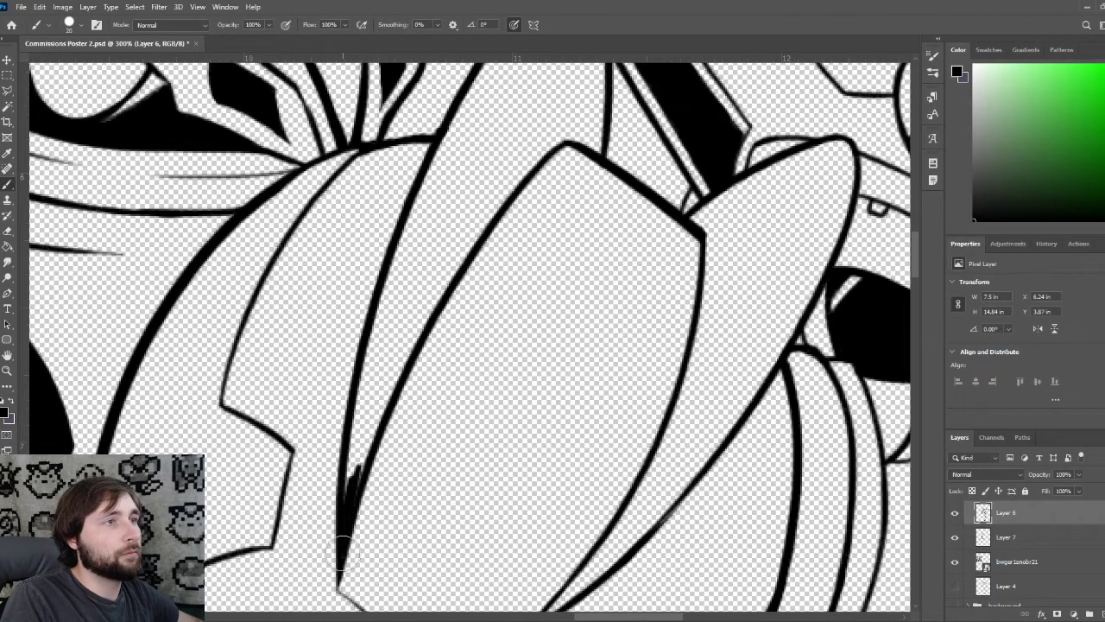
mouse_move(352, 475)
left_mouse_down()
mouse_move(369, 429)
mouse_move(349, 483)
left_mouse_up()
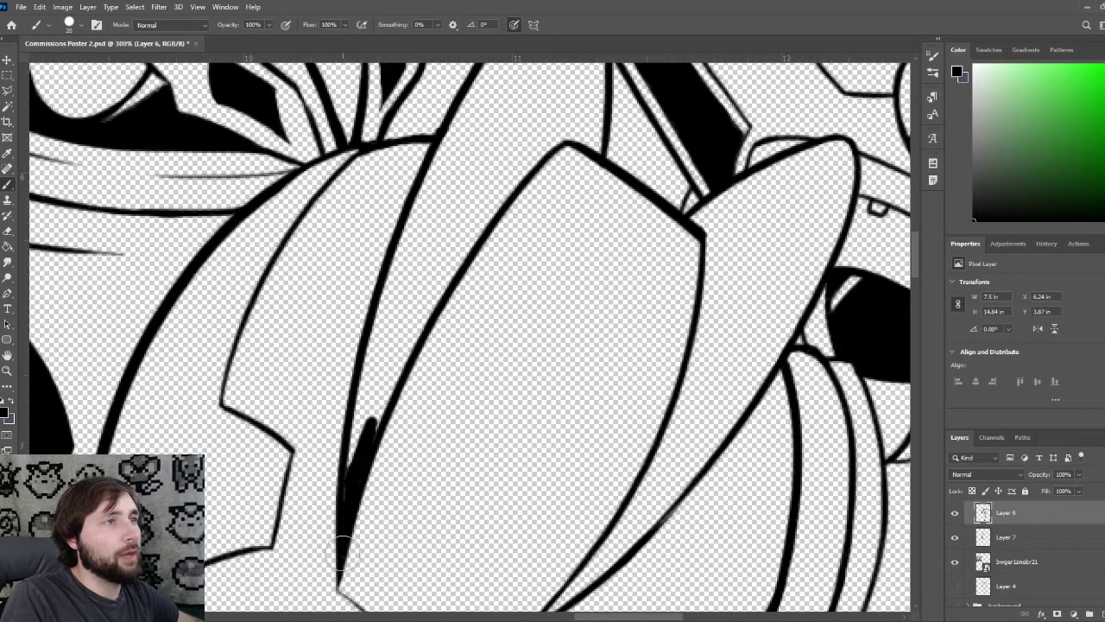
left_click_drag(369, 384, 343, 542)
left_click_drag(380, 350, 343, 542)
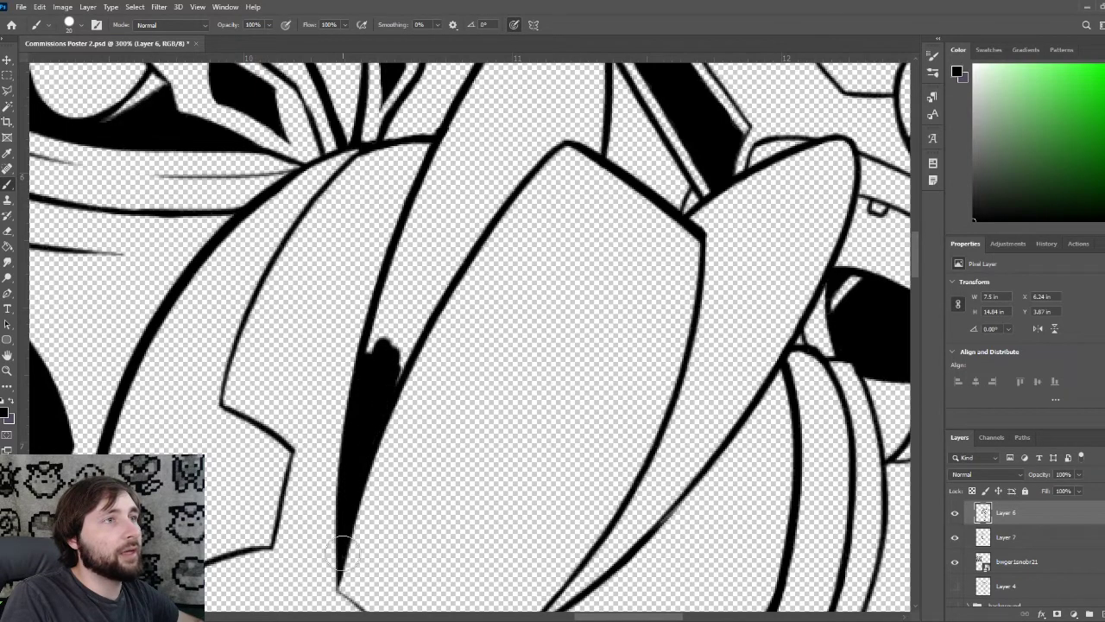
left_click_drag(428, 302, 396, 361)
left_click_drag(457, 255, 395, 361)
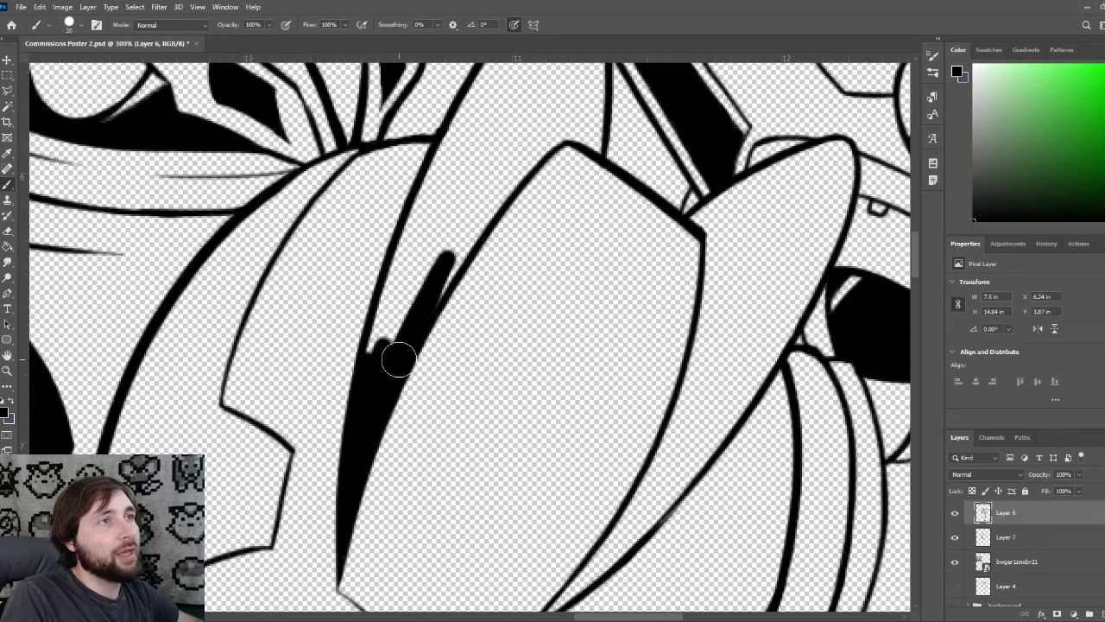
left_click_drag(473, 235, 395, 357)
left_click_drag(440, 203, 398, 359)
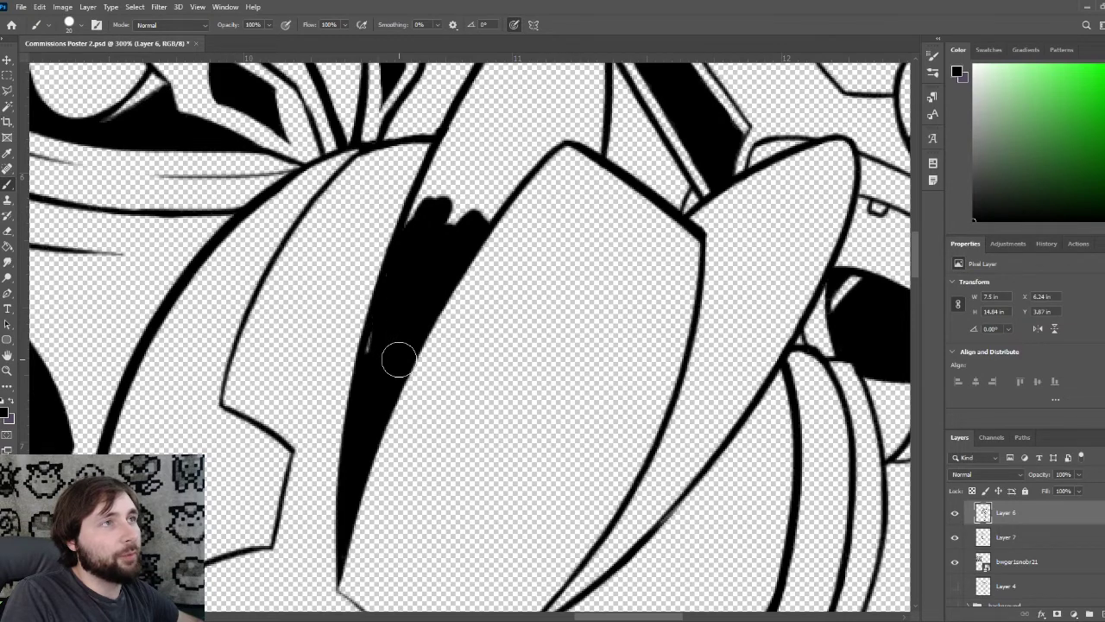
Fill the remaining upper part of the tall curved fin beside the helmet with black up to its rounded tip
left_click_drag(415, 276, 358, 434)
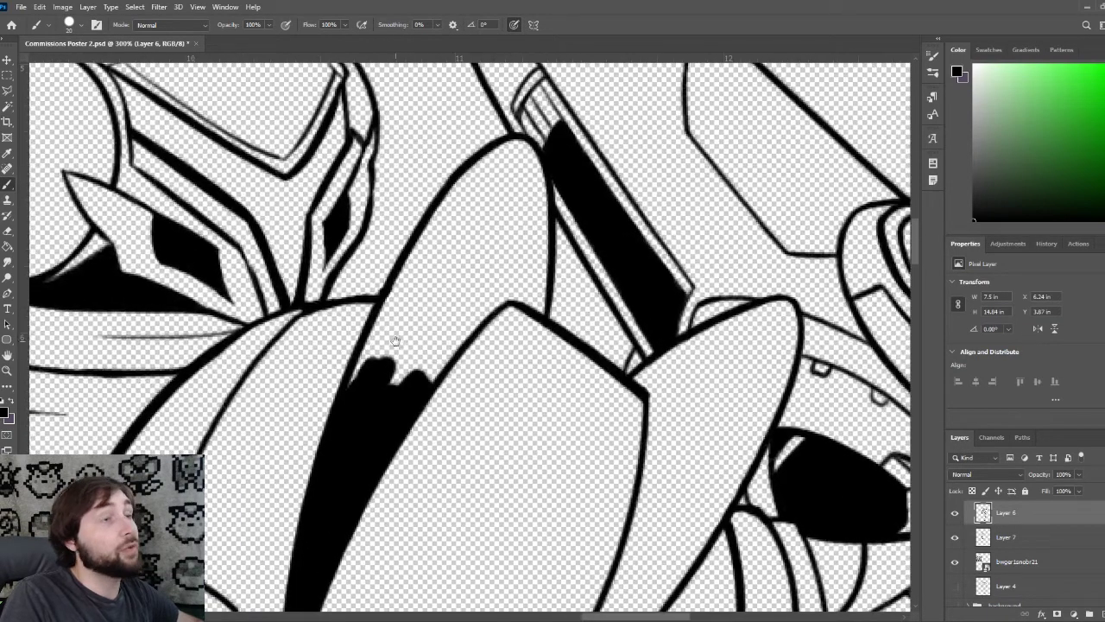
mouse_move(378, 381)
left_mouse_down()
mouse_move(403, 302)
mouse_move(377, 380)
left_mouse_up()
left_click_drag(458, 233, 376, 381)
left_click_drag(497, 268, 376, 381)
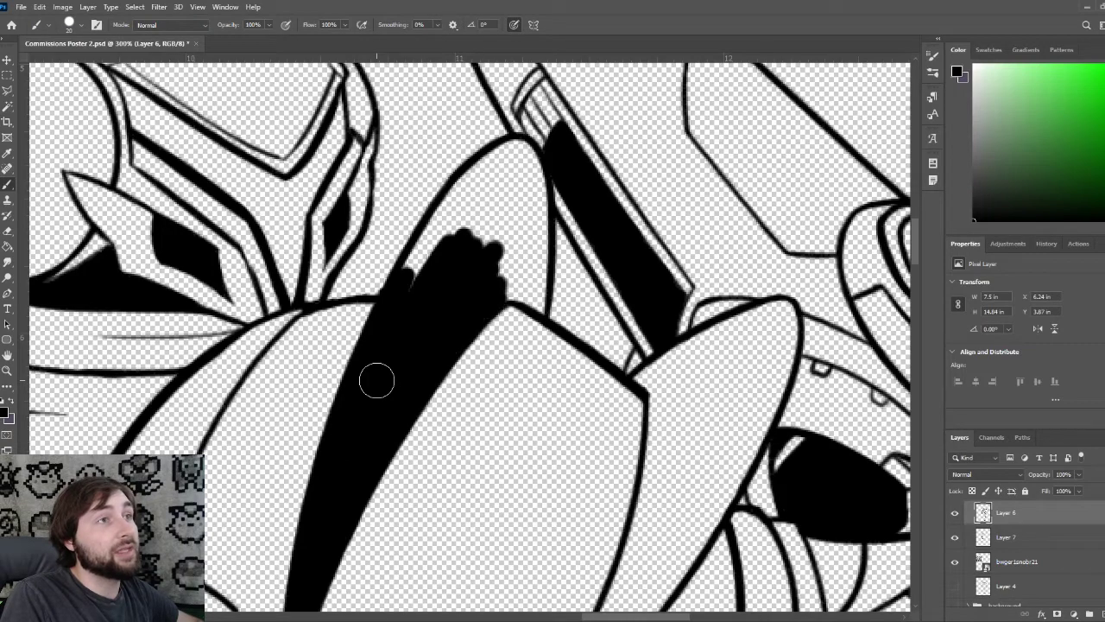
mouse_move(444, 247)
left_mouse_down()
mouse_move(481, 246)
mouse_move(444, 247)
mouse_move(446, 256)
mouse_move(483, 216)
mouse_move(513, 291)
mouse_move(531, 298)
mouse_move(539, 226)
mouse_move(524, 166)
left_mouse_up()
mouse_move(531, 282)
left_mouse_down()
mouse_move(535, 158)
mouse_move(499, 166)
left_mouse_up()
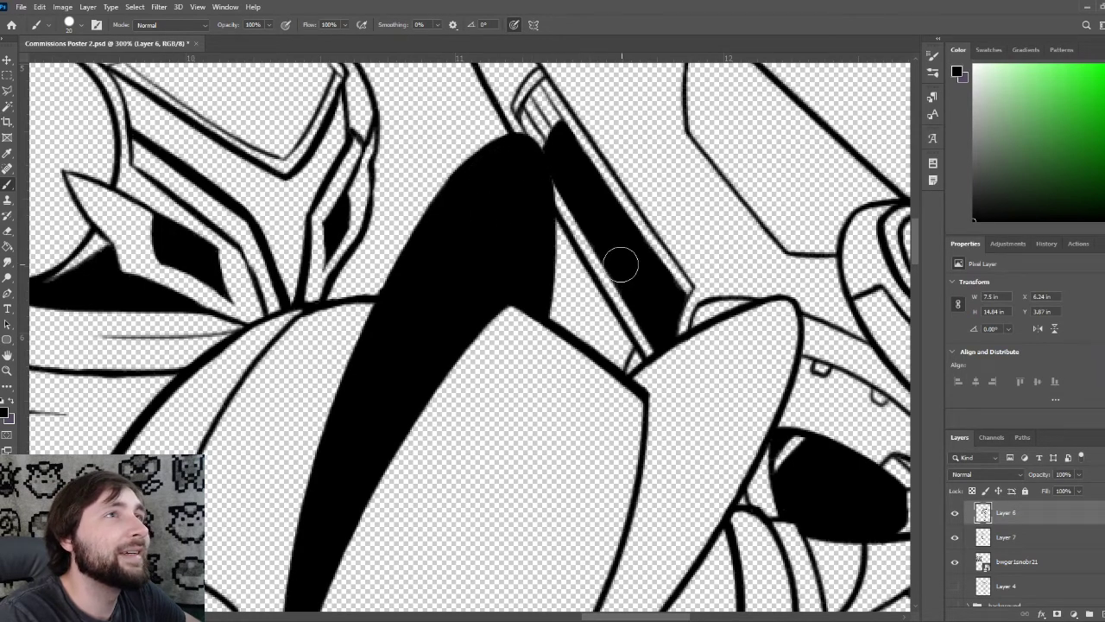
Paint the pointed, tapering lower part of the second curved fin on the round shoulder armor black
left_click_drag(643, 351, 505, 191)
left_click_drag(491, 370, 501, 264)
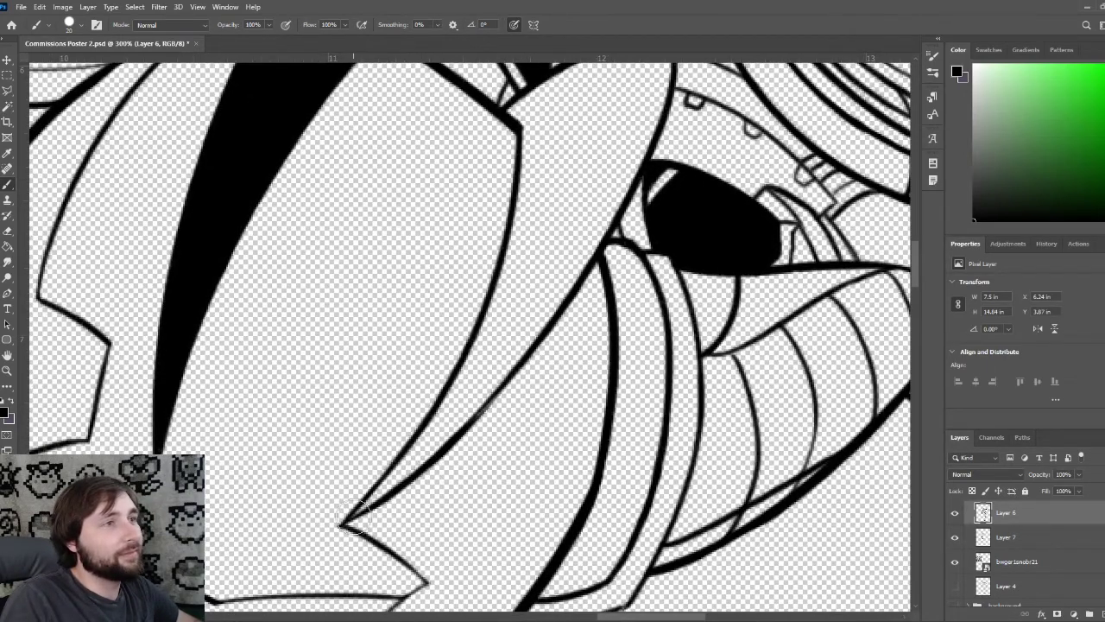
mouse_move(345, 521)
left_mouse_down()
mouse_move(427, 446)
mouse_move(357, 516)
mouse_move(418, 457)
left_mouse_up()
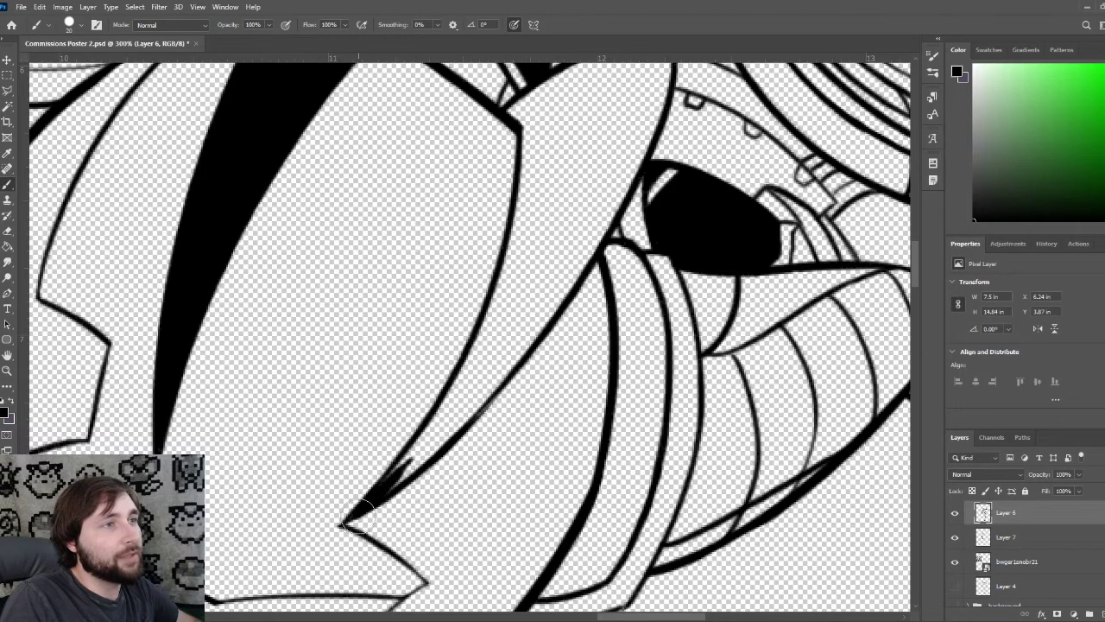
left_click_drag(359, 517, 421, 445)
mouse_move(377, 493)
left_mouse_down()
mouse_move(433, 427)
mouse_move(445, 434)
left_mouse_up()
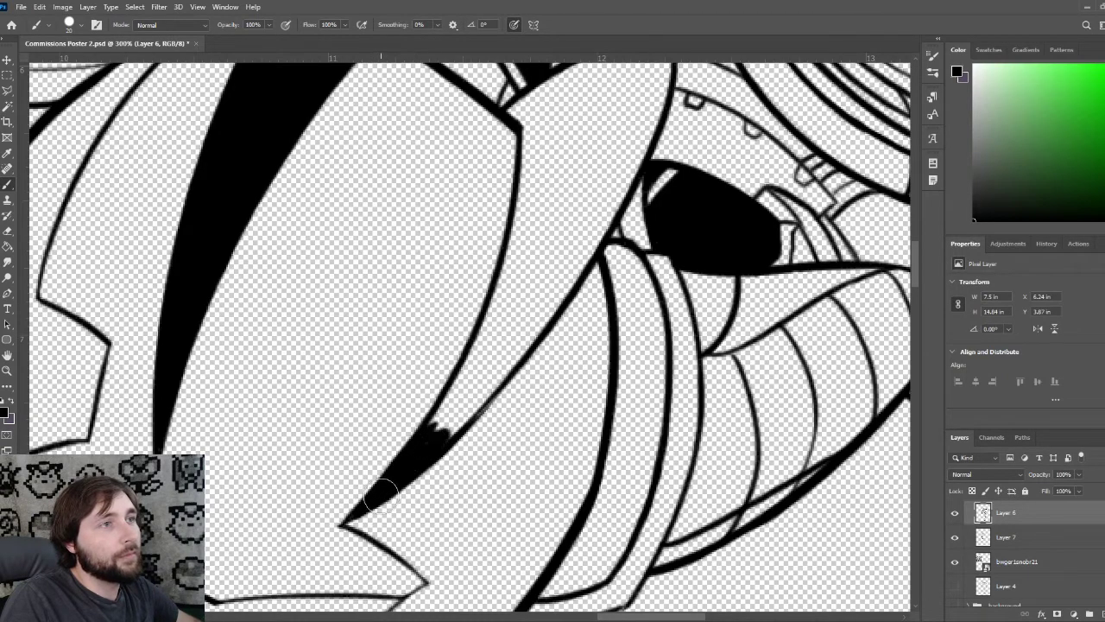
left_click_drag(380, 492, 471, 399)
left_click_drag(424, 449, 516, 345)
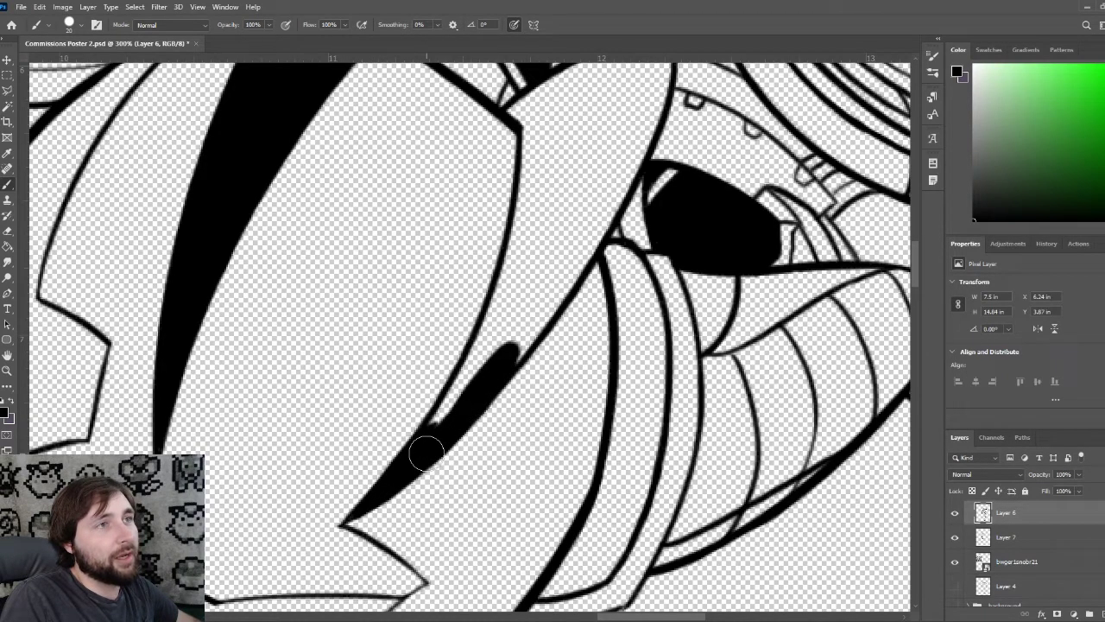
left_click_drag(426, 451, 522, 347)
mouse_move(469, 402)
left_mouse_down()
mouse_move(449, 372)
mouse_move(517, 300)
left_mouse_up()
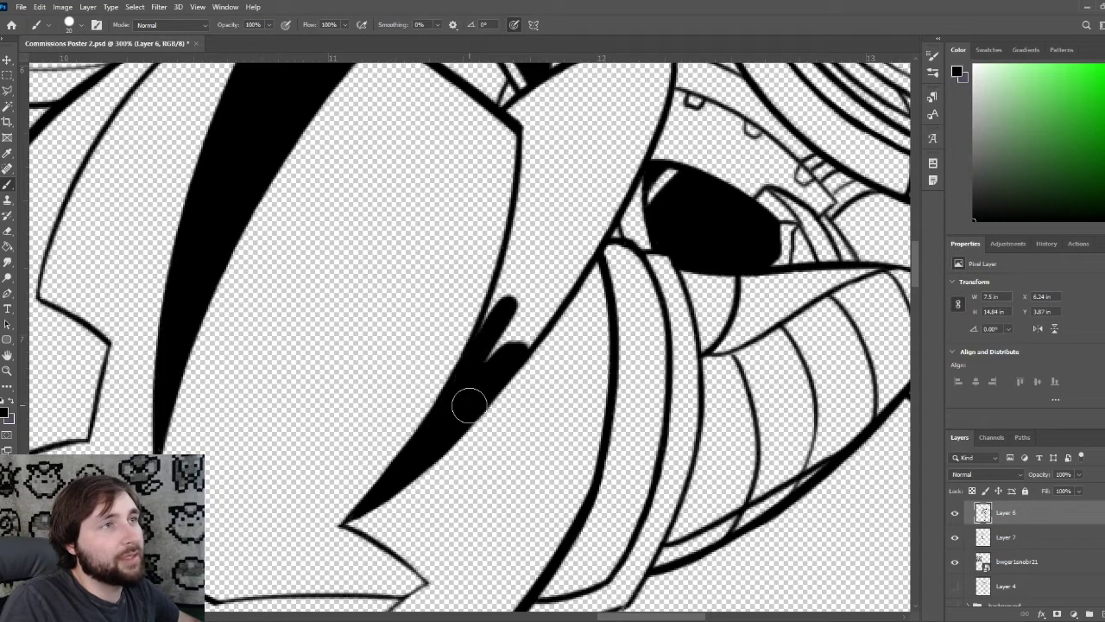
mouse_move(492, 350)
left_mouse_down()
mouse_move(532, 267)
mouse_move(566, 266)
mouse_move(546, 321)
left_mouse_up()
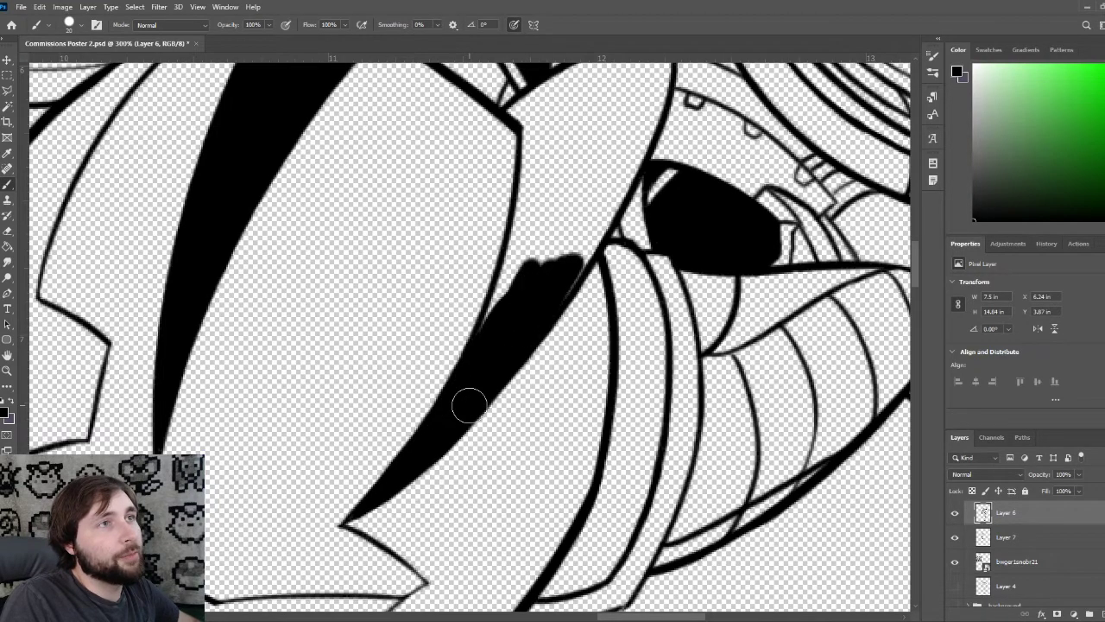
Extend the black fill up through the widening middle of the second curved fin, following its outer edge
left_click_drag(570, 285, 589, 246)
mouse_move(514, 275)
left_mouse_down()
mouse_move(434, 451)
mouse_move(470, 367)
left_mouse_up()
left_click_drag(445, 402, 494, 294)
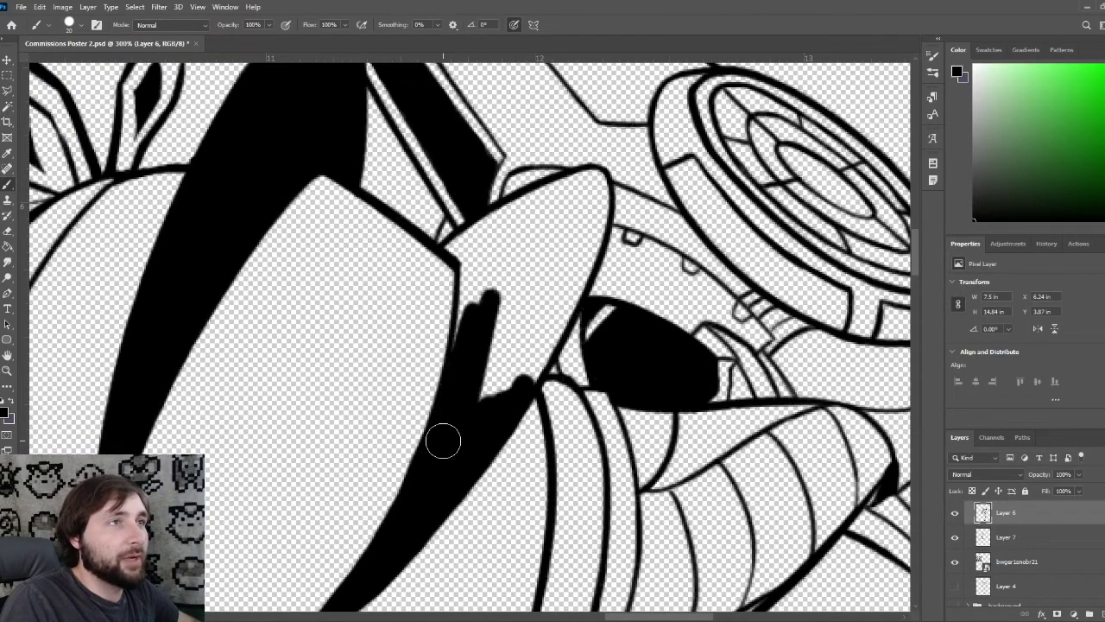
left_click_drag(484, 397, 536, 264)
left_click_drag(518, 389, 566, 251)
left_click_drag(509, 397, 565, 302)
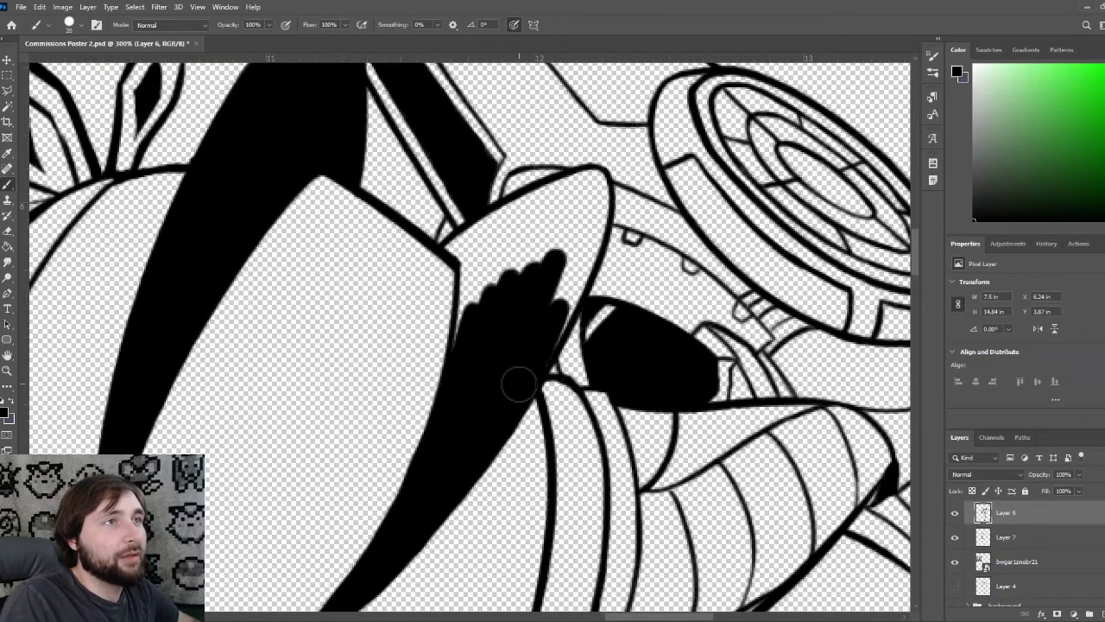
left_click_drag(557, 345, 585, 266)
mouse_move(557, 307)
left_mouse_down()
mouse_move(595, 234)
mouse_move(578, 235)
left_mouse_up()
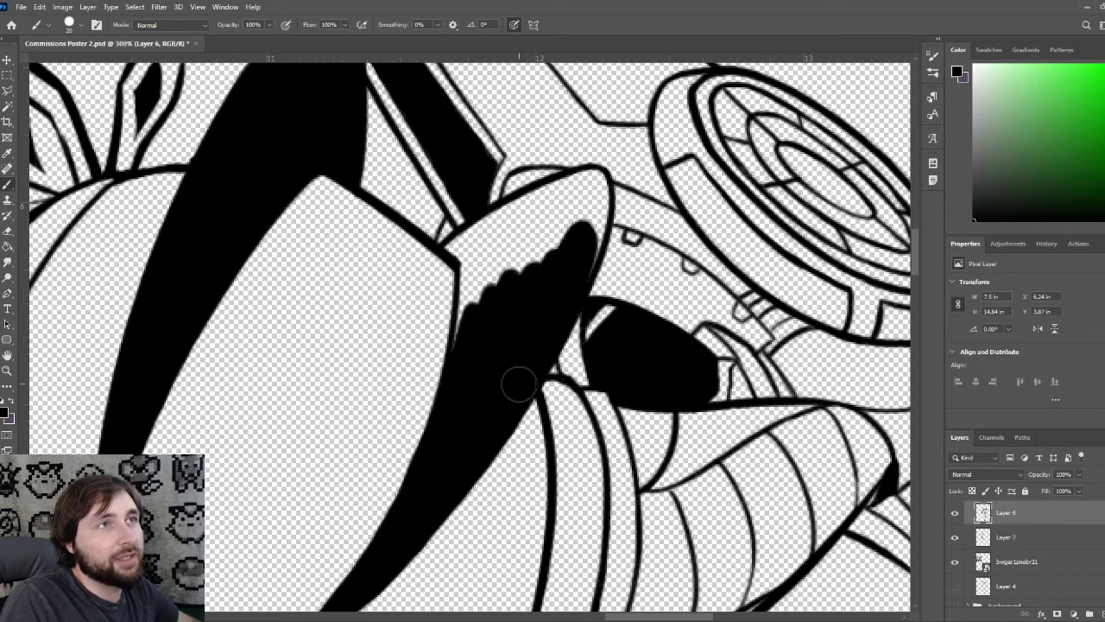
Fill the remaining upper edge and rounded tip of the second curved fin with solid black
mouse_move(496, 279)
left_mouse_down()
mouse_move(512, 276)
mouse_move(468, 344)
mouse_move(446, 333)
mouse_move(445, 324)
mouse_move(475, 321)
mouse_move(542, 278)
mouse_move(553, 316)
mouse_move(577, 243)
mouse_move(557, 269)
left_mouse_up()
left_click_drag(447, 323, 432, 318)
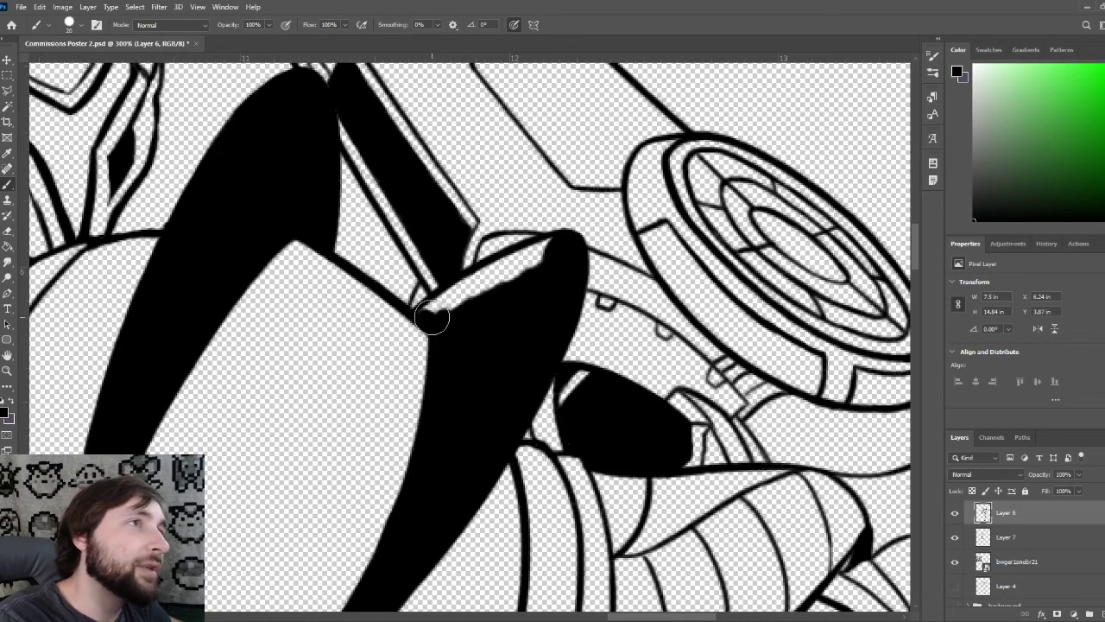
left_click(432, 318)
mouse_move(548, 296)
left_mouse_down()
mouse_move(543, 271)
mouse_move(520, 264)
mouse_move(547, 252)
mouse_move(474, 279)
mouse_move(491, 279)
left_mouse_up()
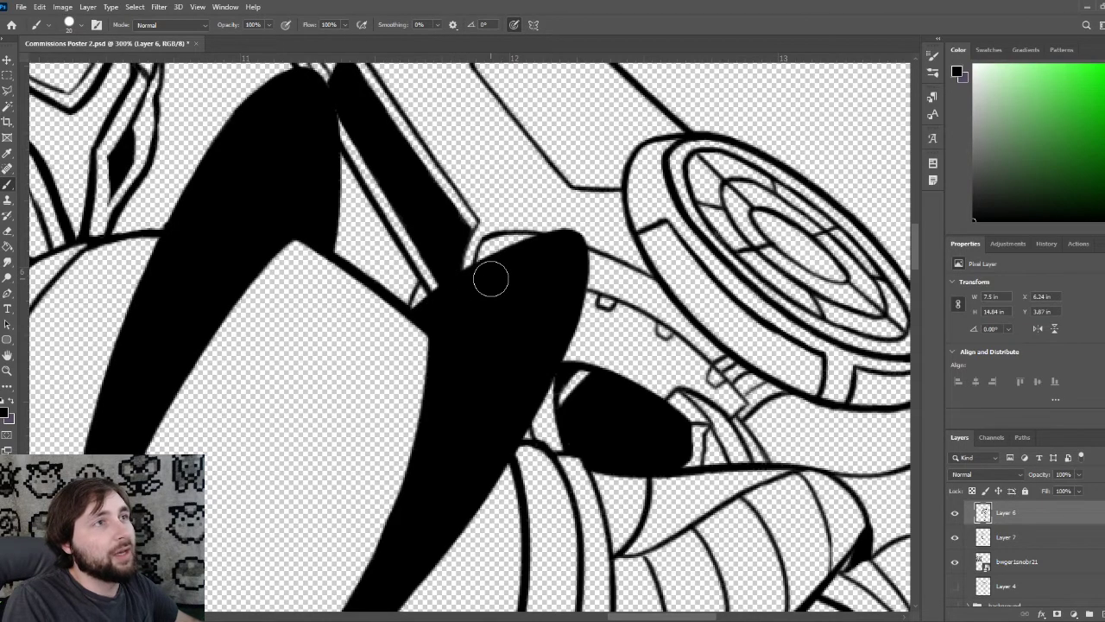
key("ctrl+minus")
key("ctrl+minus")
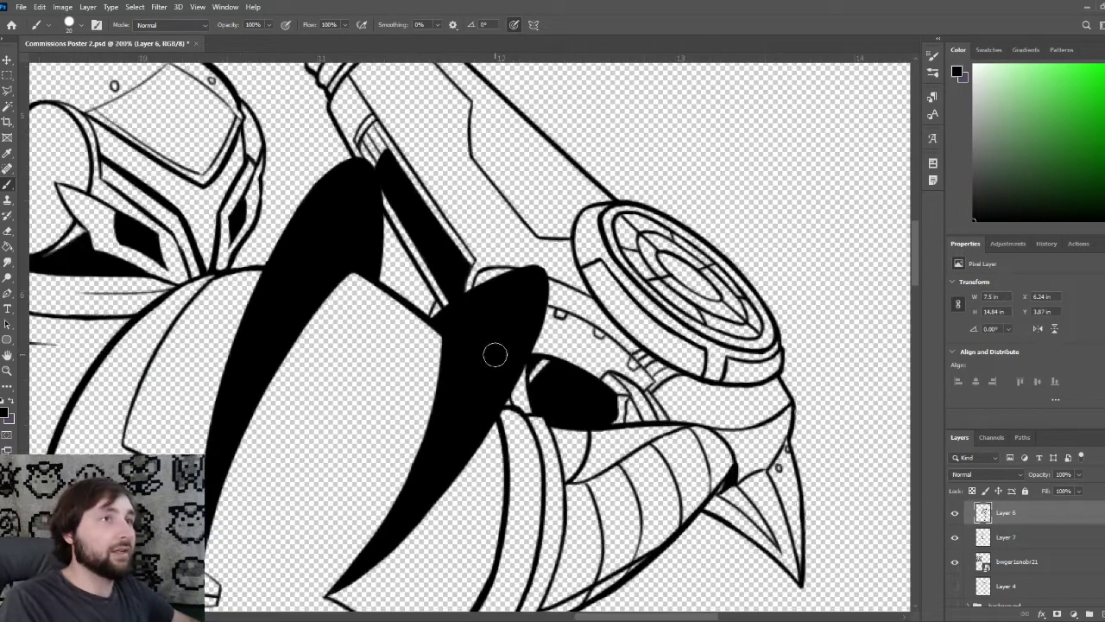
left_click_drag(388, 397, 547, 359)
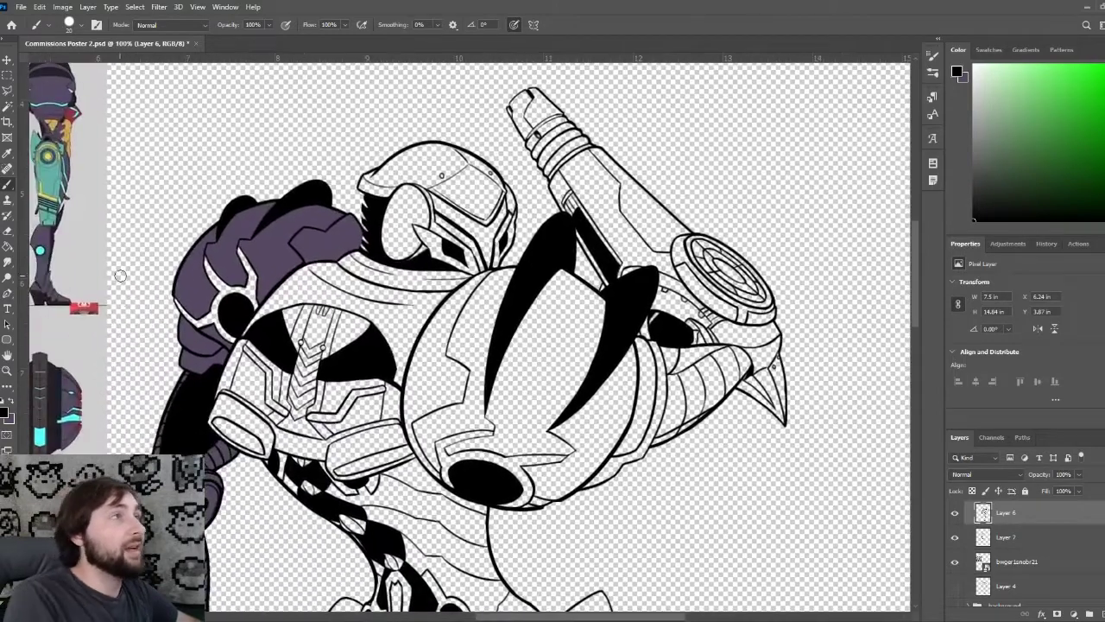
Swap to the dark purple, switch to Layer 7, and paint the lower outer edge of the round shoulder armor
left_click(11, 402)
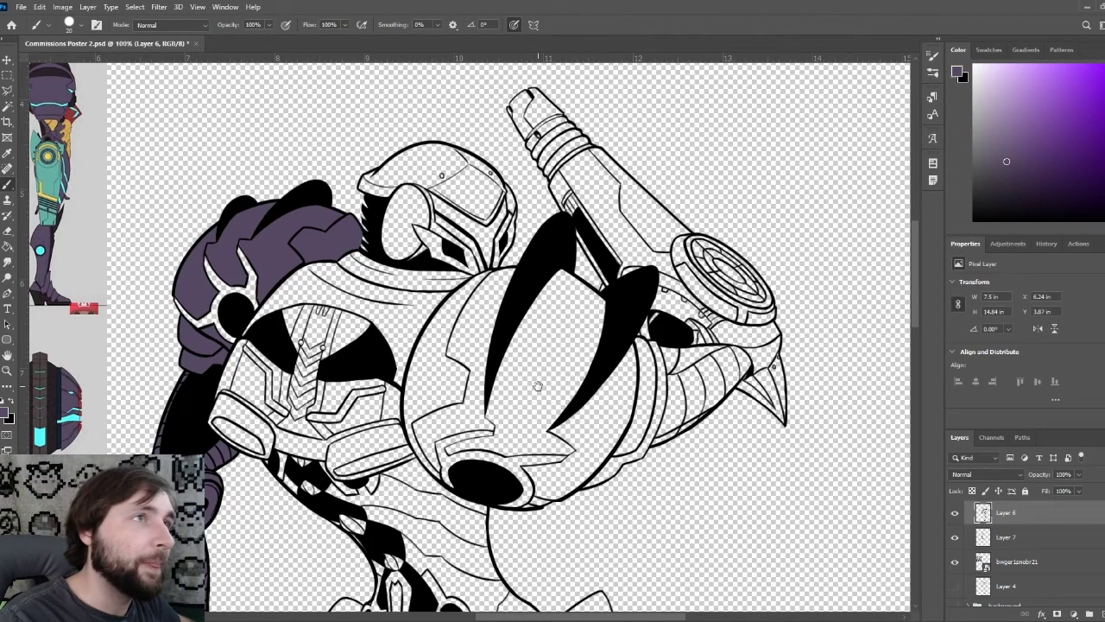
scroll(536, 389, "down", 2)
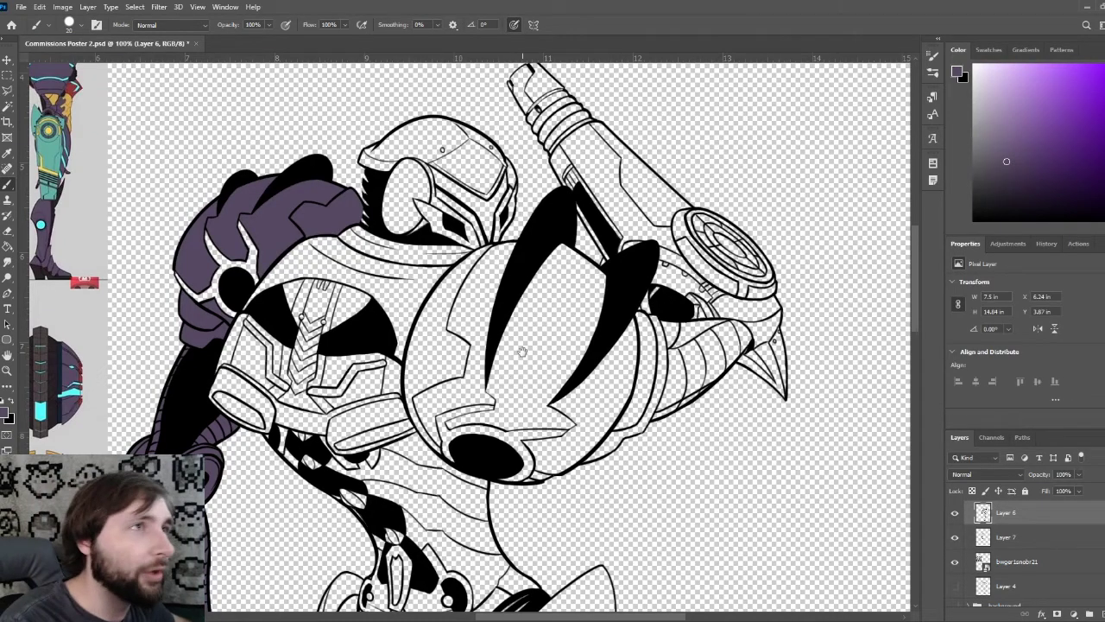
scroll(516, 376, "up", 4)
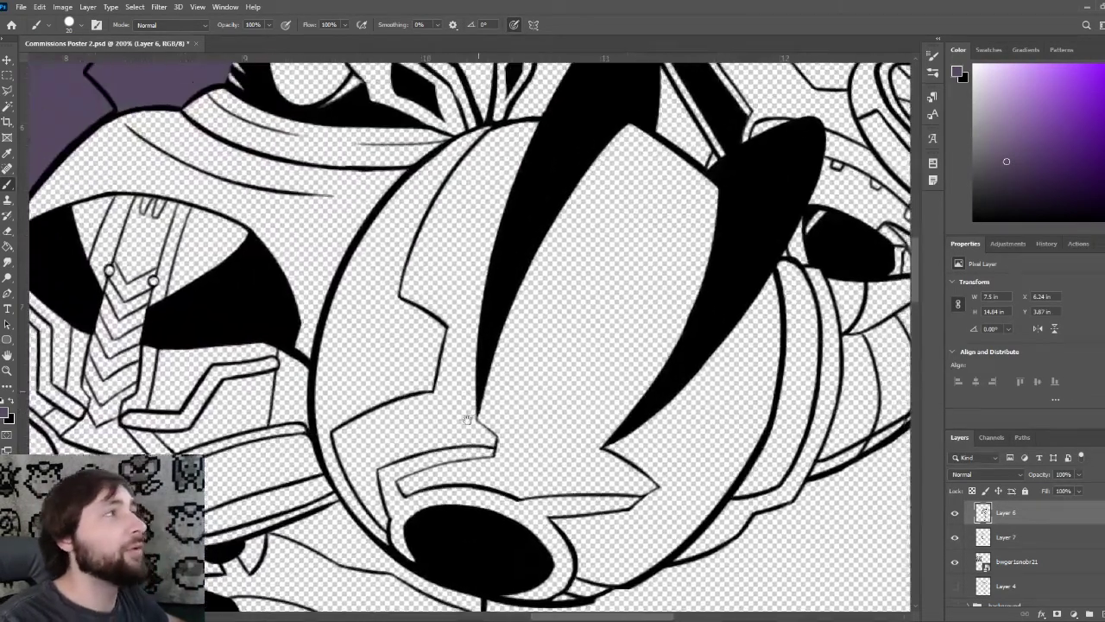
left_click_drag(467, 418, 471, 441)
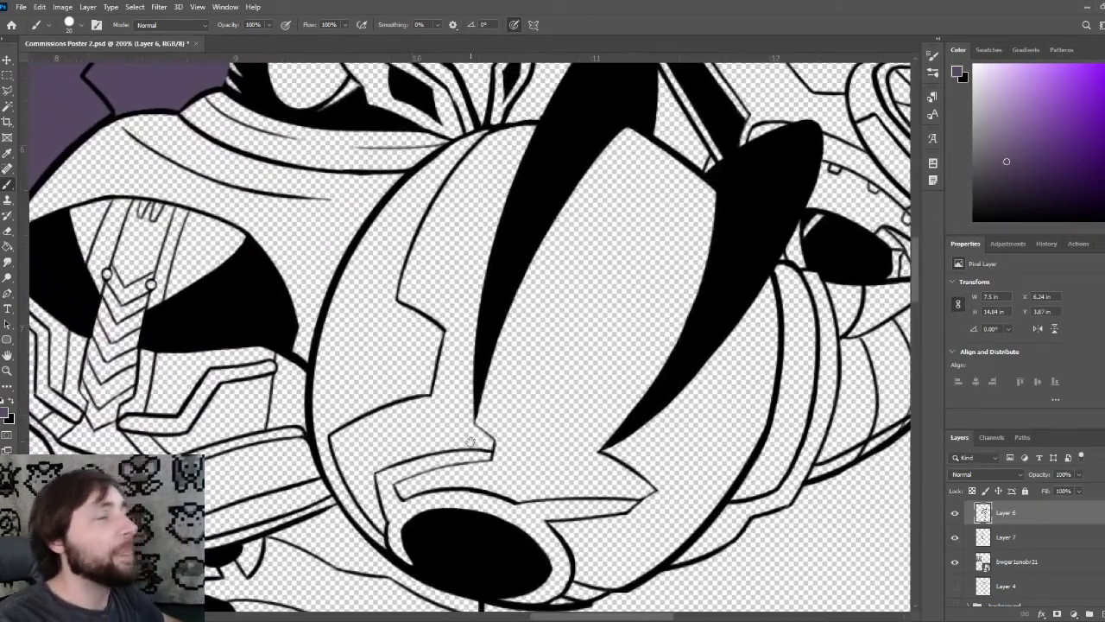
scroll(380, 514, "up", 3)
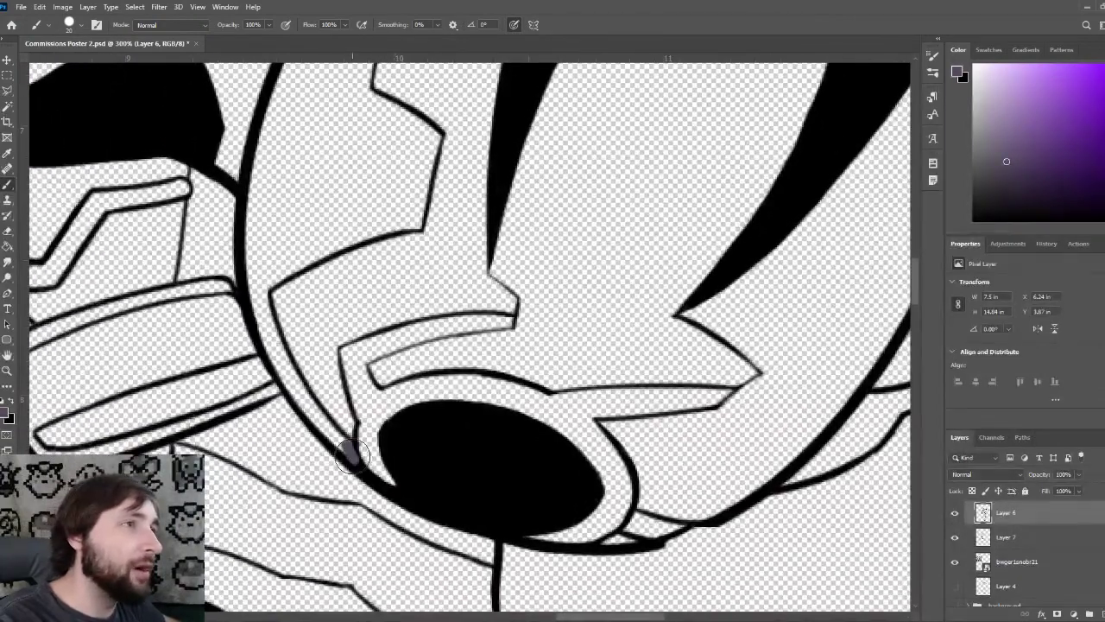
key("ctrl+z")
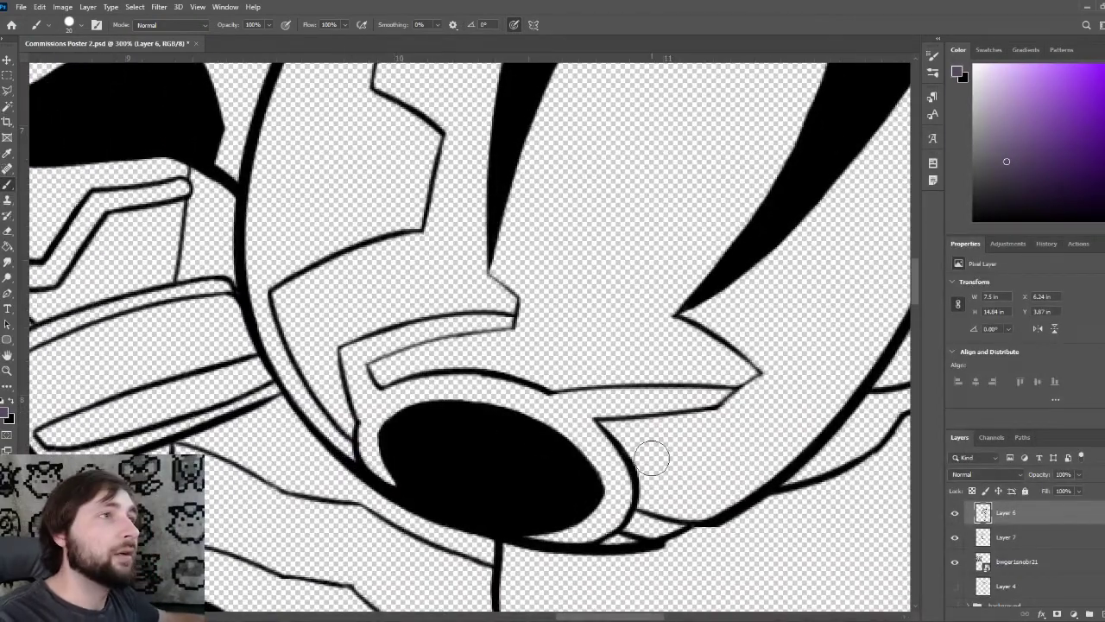
left_click(1004, 536)
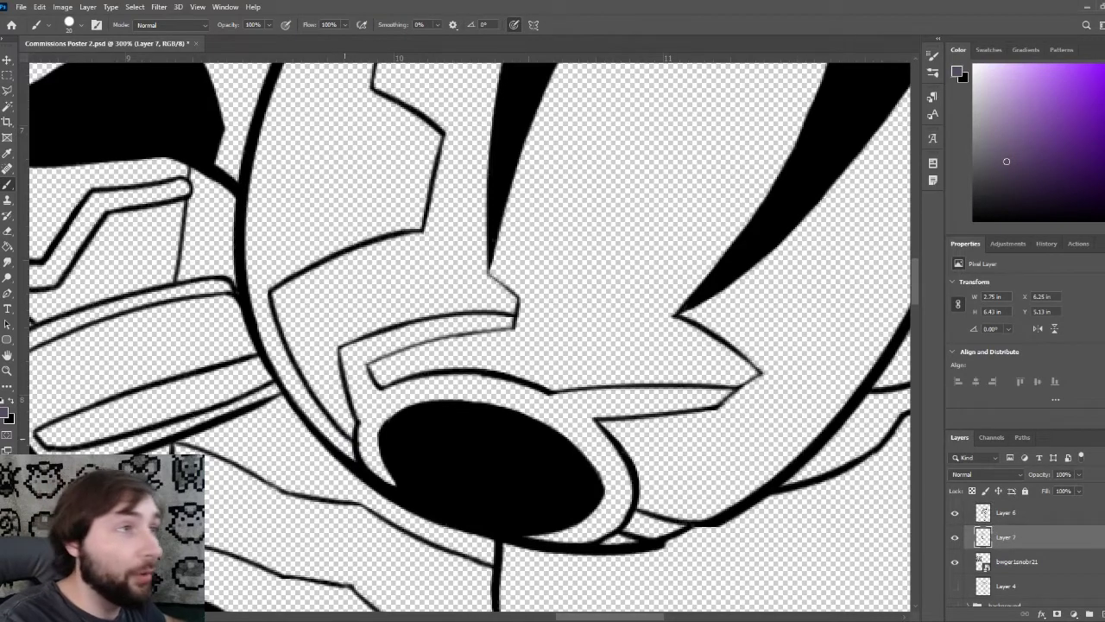
mouse_move(357, 455)
left_mouse_down()
mouse_move(326, 339)
mouse_move(332, 414)
mouse_move(353, 449)
left_mouse_up()
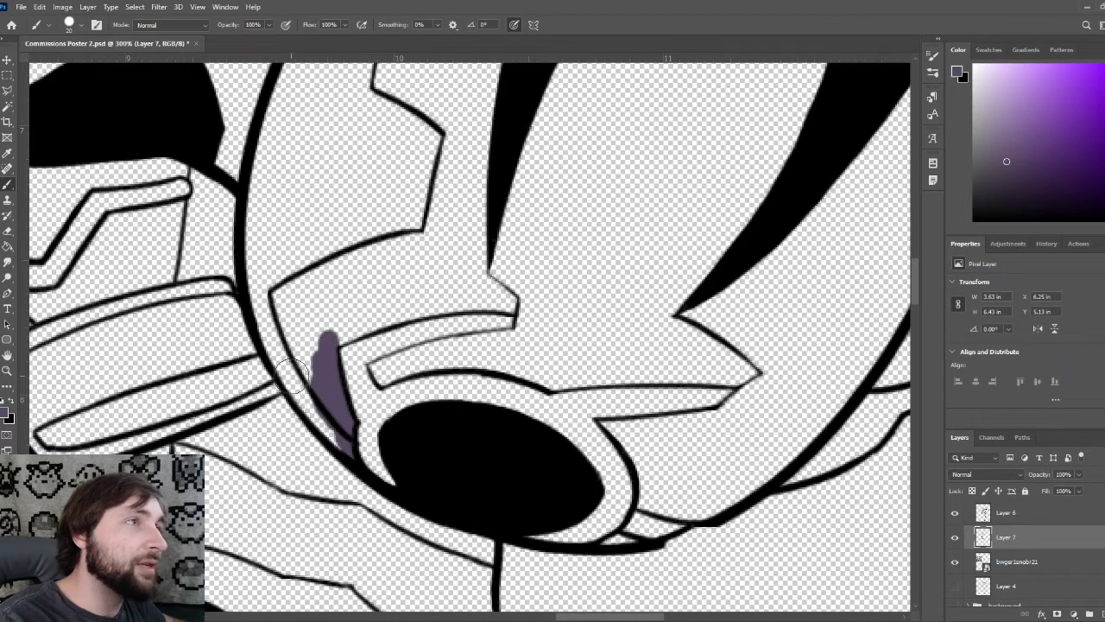
mouse_move(295, 371)
left_mouse_down()
mouse_move(311, 379)
mouse_move(274, 268)
mouse_move(259, 294)
mouse_move(316, 375)
mouse_move(277, 308)
mouse_move(337, 294)
mouse_move(350, 323)
mouse_move(510, 296)
mouse_move(380, 304)
left_mouse_up()
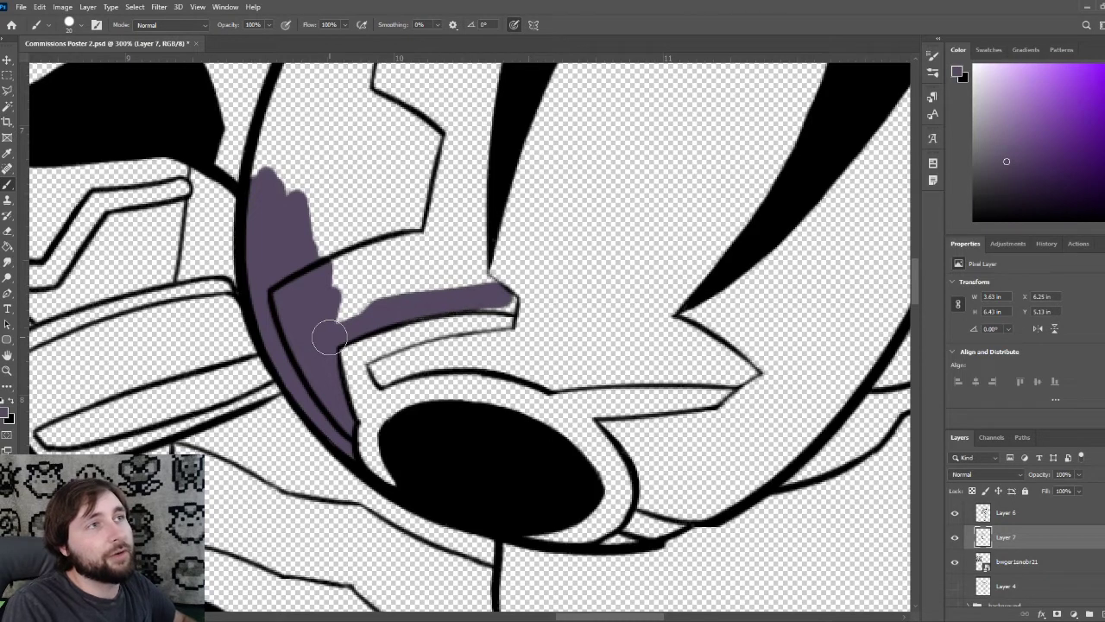
Fill the purple band above the stepped trim and around the pointed base of the first black fin
left_click_drag(513, 298, 563, 300)
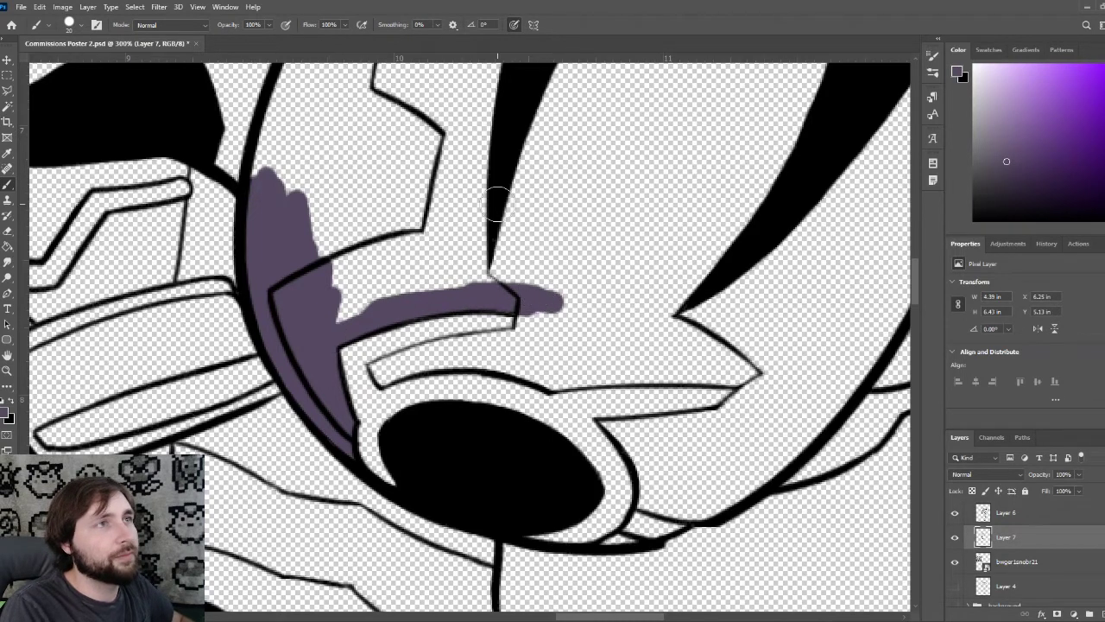
mouse_move(470, 255)
left_mouse_down()
mouse_move(488, 272)
mouse_move(531, 277)
mouse_move(487, 281)
mouse_move(456, 262)
mouse_move(463, 326)
left_mouse_up()
mouse_move(381, 359)
left_mouse_down()
mouse_move(363, 379)
mouse_move(436, 352)
mouse_move(362, 333)
mouse_move(389, 356)
mouse_move(454, 289)
mouse_move(475, 229)
mouse_move(497, 212)
left_mouse_up()
left_click_drag(513, 268, 586, 404)
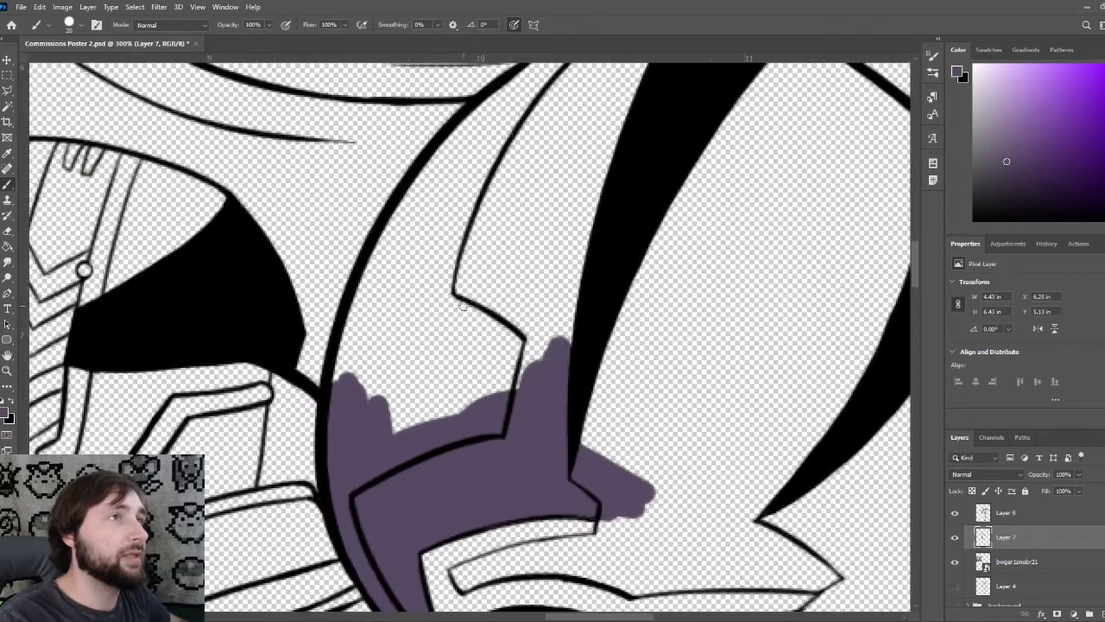
Fill the shoulder armor's outer panels with dark purple from the stepped line up to the rim below the helmet
mouse_move(367, 359)
left_mouse_down()
mouse_move(358, 371)
mouse_move(380, 251)
mouse_move(406, 389)
mouse_move(444, 207)
mouse_move(418, 423)
mouse_move(492, 194)
mouse_move(514, 397)
mouse_move(565, 185)
mouse_move(596, 181)
mouse_move(570, 341)
left_mouse_up()
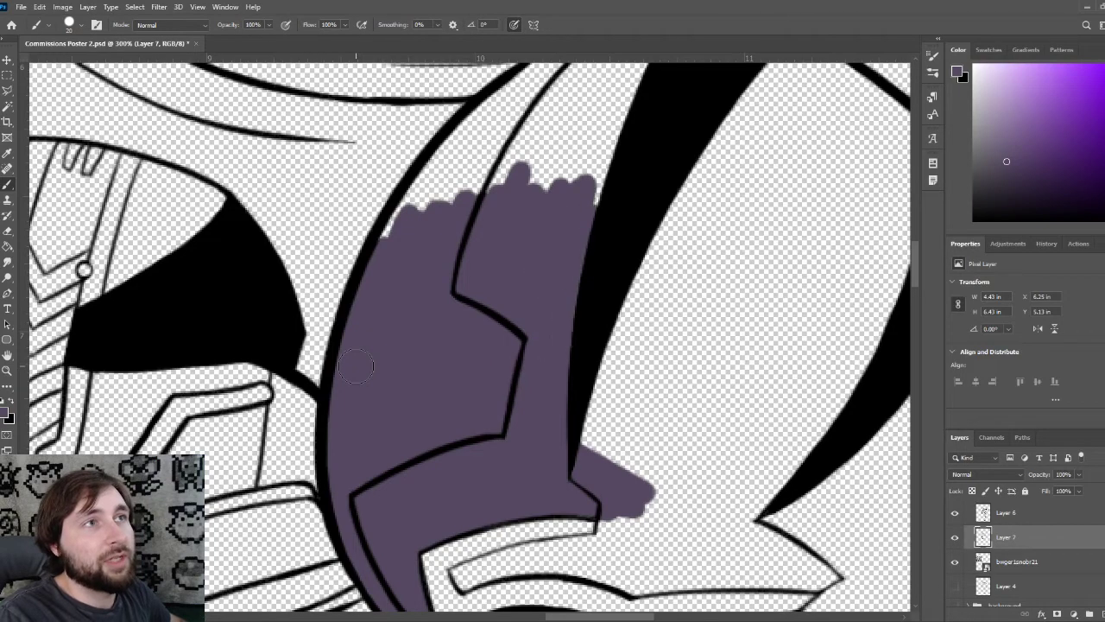
left_click_drag(584, 207, 544, 423)
mouse_move(375, 436)
left_mouse_down()
mouse_move(445, 337)
mouse_move(431, 406)
mouse_move(376, 438)
left_mouse_up()
mouse_move(466, 402)
left_mouse_down()
mouse_move(544, 285)
mouse_move(518, 402)
mouse_move(570, 290)
mouse_move(587, 410)
mouse_move(609, 274)
mouse_move(625, 249)
mouse_move(522, 269)
mouse_move(477, 299)
left_mouse_up()
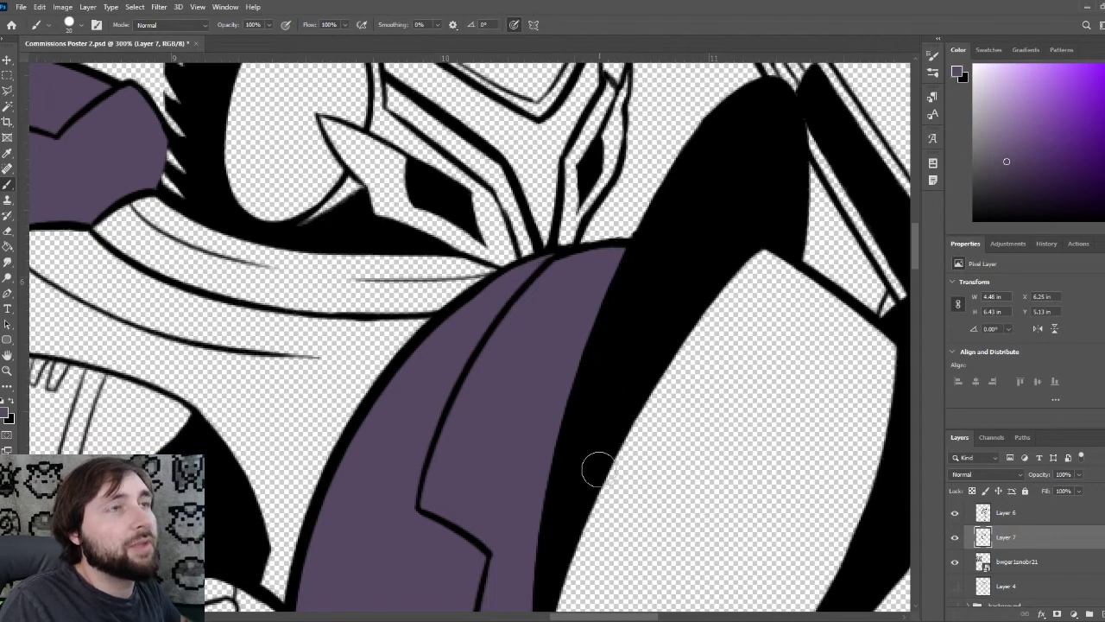
Paint the narrow strip inside the trim and the pointed area below the two black fins dark purple
mouse_move(582, 489)
left_mouse_down()
mouse_move(481, 190)
mouse_move(423, 159)
left_mouse_up()
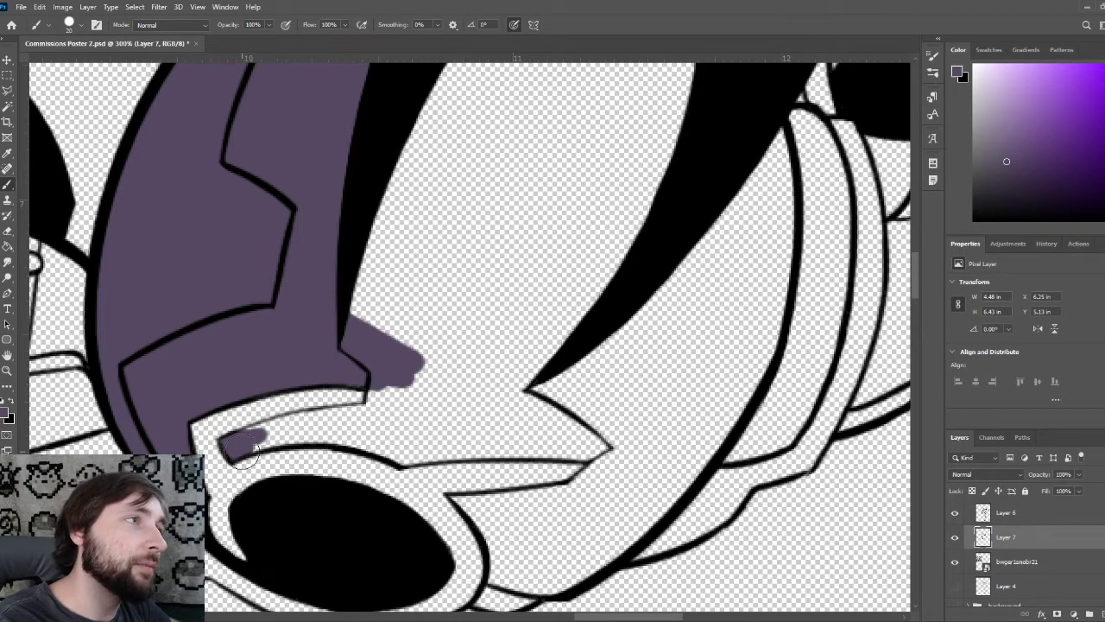
mouse_move(243, 449)
left_mouse_down()
mouse_move(298, 423)
mouse_move(377, 439)
mouse_move(285, 421)
mouse_move(372, 423)
mouse_move(400, 373)
mouse_move(399, 396)
mouse_move(449, 345)
left_mouse_up()
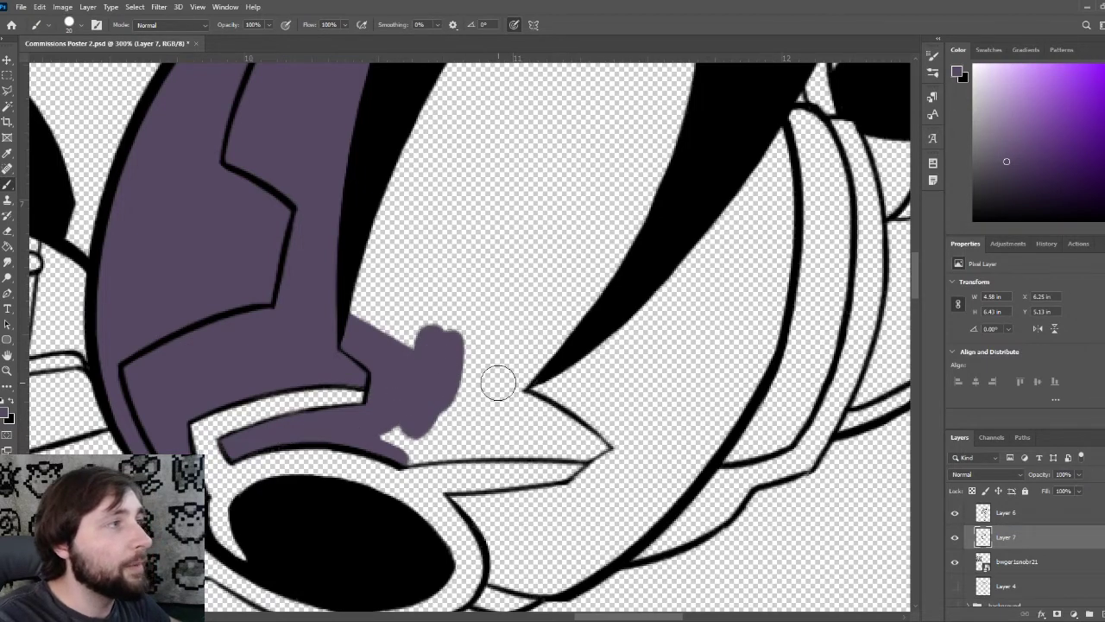
mouse_move(448, 423)
left_mouse_down()
mouse_move(400, 445)
mouse_move(503, 454)
mouse_move(393, 427)
mouse_move(490, 420)
mouse_move(522, 449)
mouse_move(570, 451)
mouse_move(483, 414)
mouse_move(639, 456)
mouse_move(596, 423)
mouse_move(516, 429)
mouse_move(534, 381)
mouse_move(613, 414)
left_mouse_up()
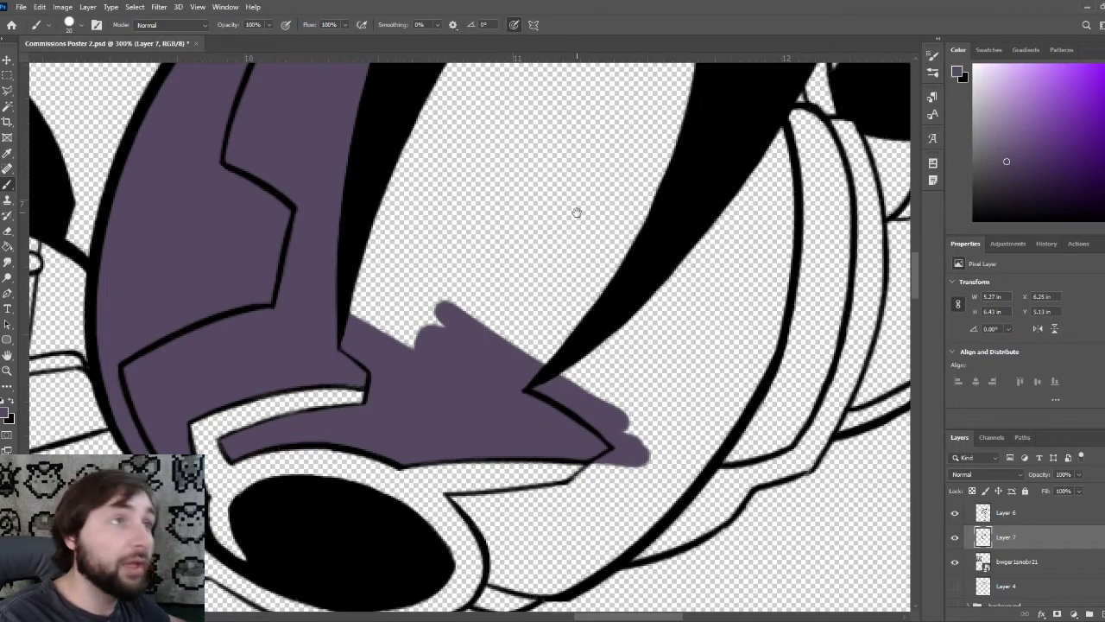
Fill the large shoulder panel between the two black fins with dark purple, working upward
left_click_drag(577, 211, 521, 312)
mouse_move(369, 420)
left_mouse_down()
mouse_move(388, 426)
mouse_move(366, 425)
mouse_move(365, 439)
mouse_move(635, 213)
left_mouse_up()
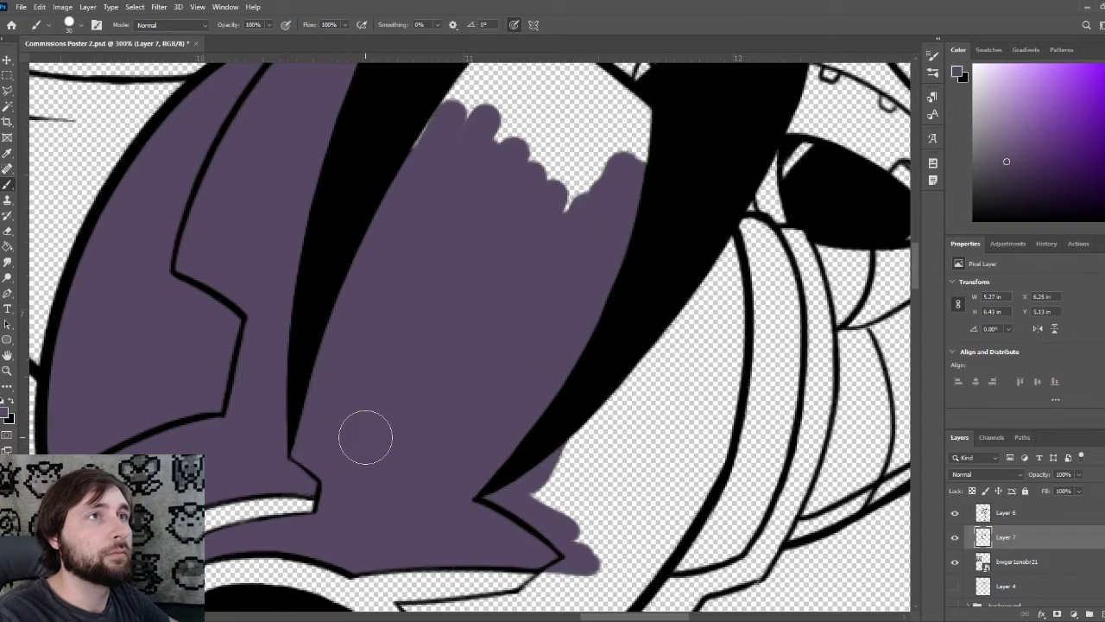
Fill the remaining upper part of the shoulder dome between the two black spikes with dark purple on Layer 7
key("space")
left_click_drag(524, 208, 474, 372)
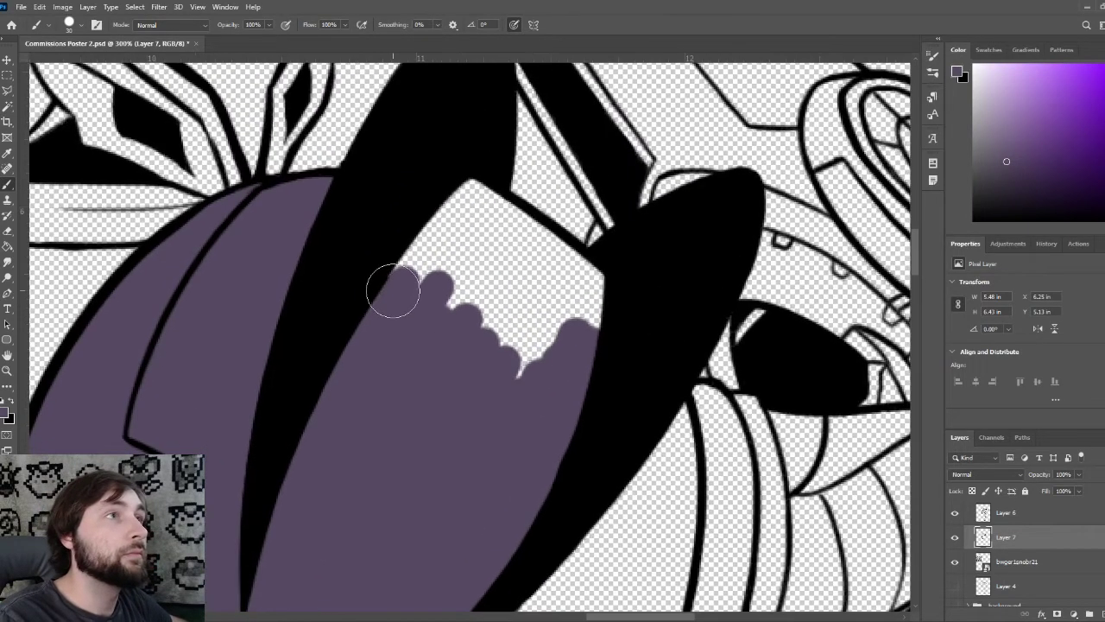
left_click_drag(394, 289, 393, 291)
mouse_move(518, 276)
left_mouse_down()
mouse_move(572, 298)
mouse_move(580, 287)
mouse_move(565, 274)
left_mouse_up()
left_click_drag(469, 220, 476, 229)
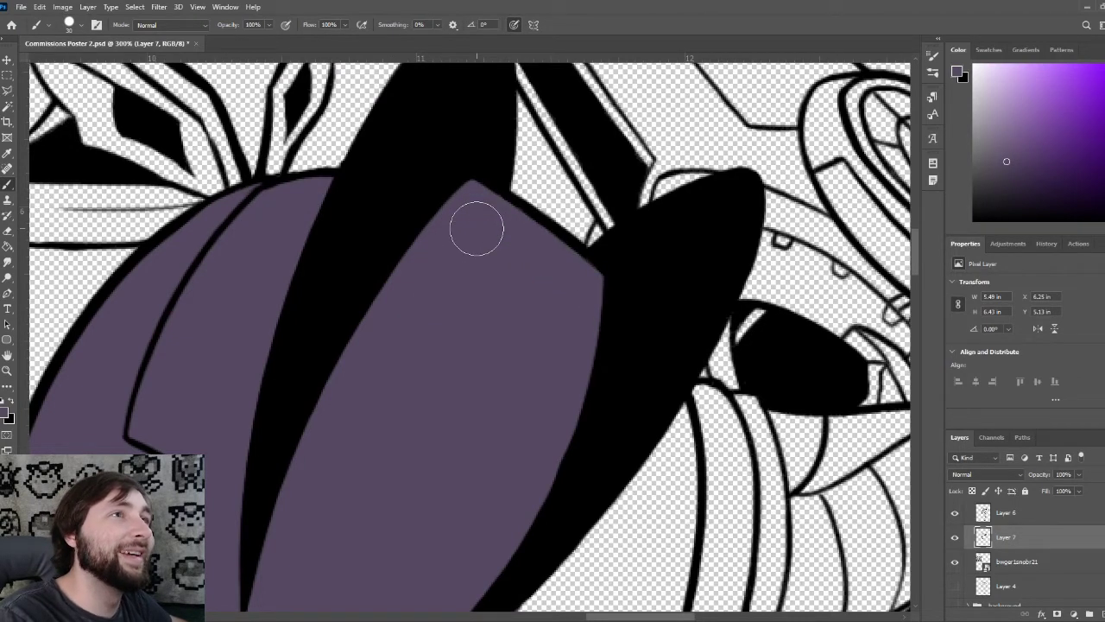
Paint the shoulder dome's section outside the second black spike dark purple, up to the thick outer outline
mouse_move(616, 432)
left_mouse_down()
mouse_move(611, 140)
mouse_move(602, 146)
left_mouse_up()
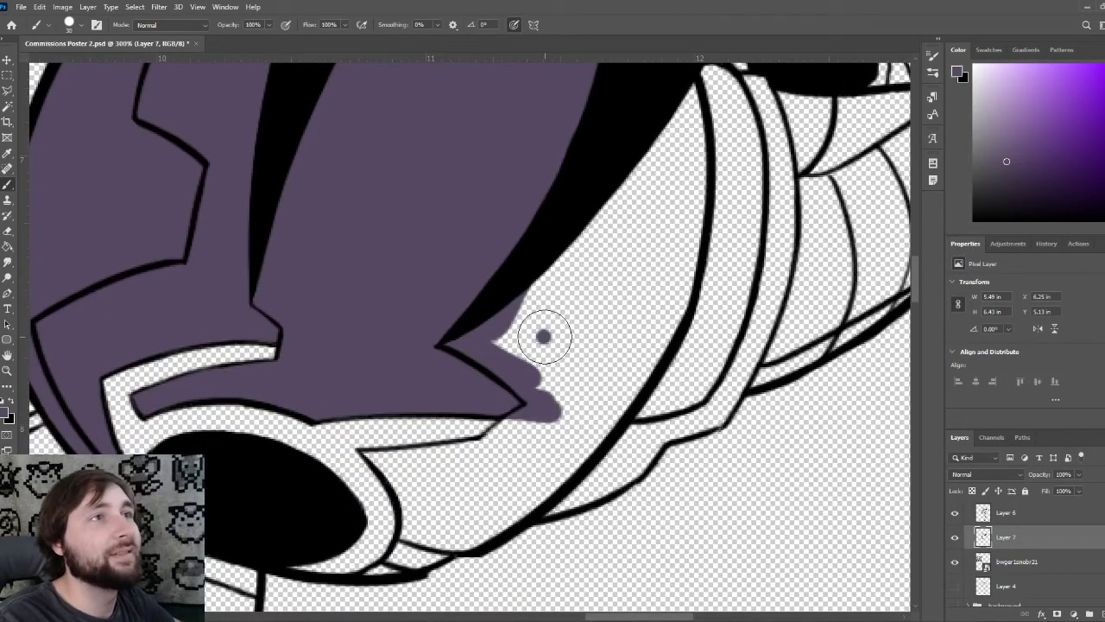
mouse_move(545, 337)
left_mouse_down()
mouse_move(599, 221)
mouse_move(629, 205)
mouse_move(660, 147)
left_mouse_up()
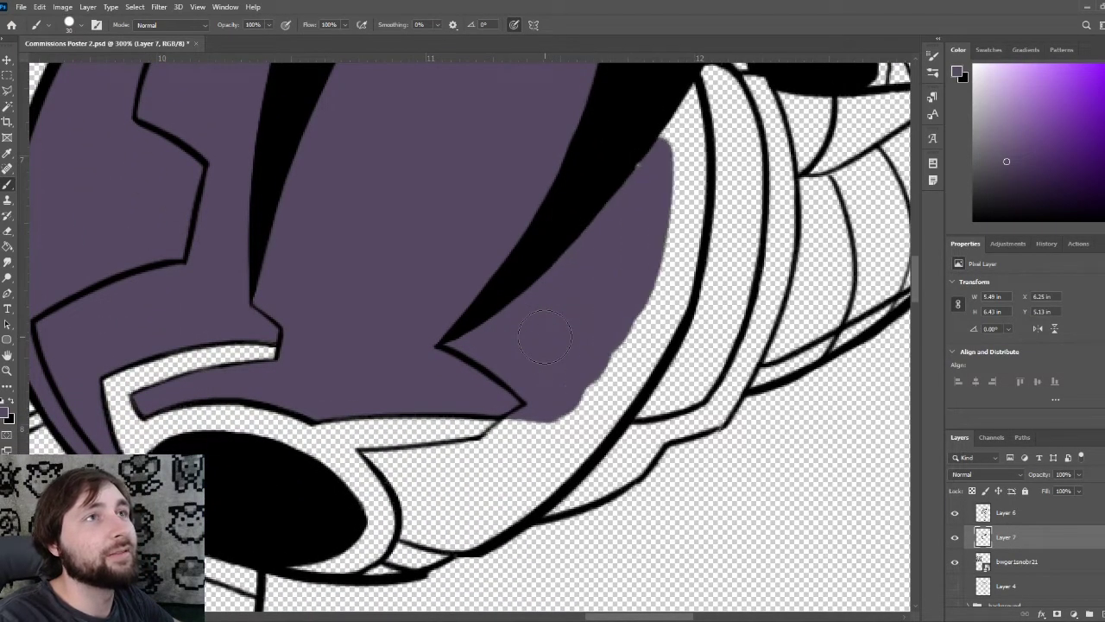
mouse_move(665, 259)
left_mouse_down()
mouse_move(691, 99)
mouse_move(704, 86)
mouse_move(682, 259)
mouse_move(608, 397)
left_mouse_up()
left_click_drag(609, 397, 686, 251)
mouse_move(545, 337)
left_mouse_down()
mouse_move(588, 407)
mouse_move(524, 480)
mouse_move(525, 503)
mouse_move(559, 447)
left_mouse_up()
Reduce the brush size to 15 and fill the dome's lower section beneath the pointed trim with dark purple, including the sliver under the black oval
key("bracketleft")
key("bracketleft")
key("bracketleft")
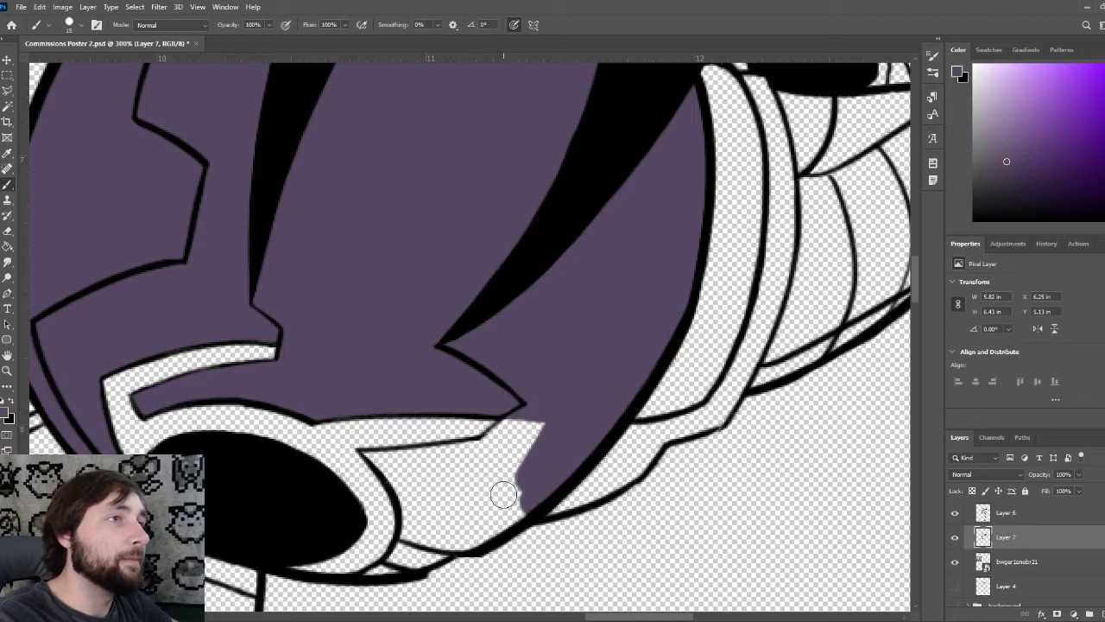
key("space")
left_click_drag(463, 476, 487, 433)
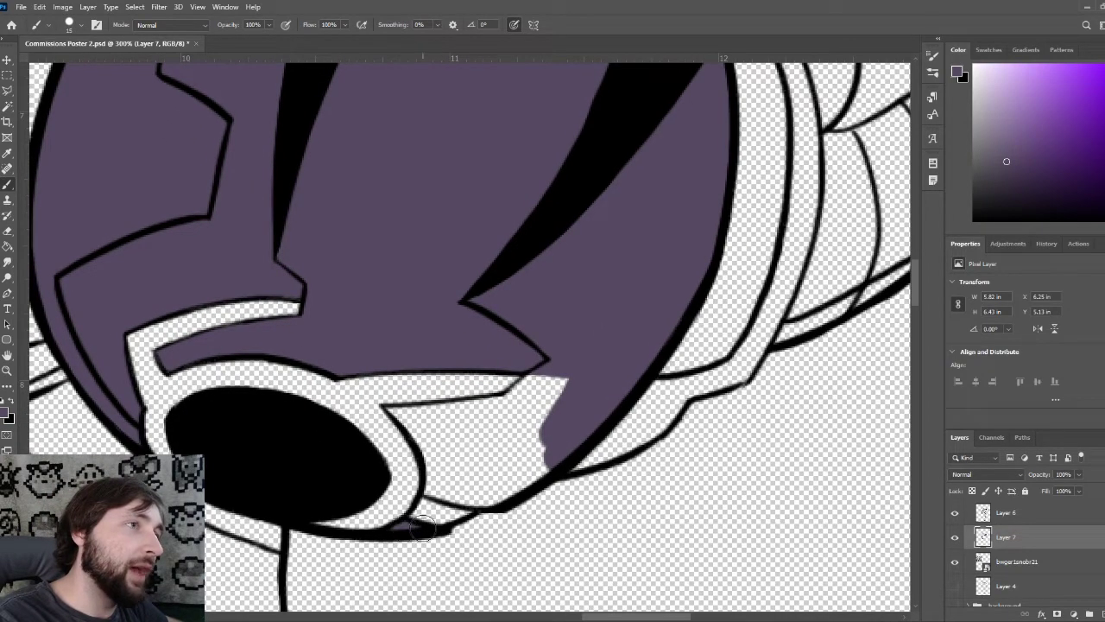
mouse_move(442, 487)
left_mouse_down()
mouse_move(424, 442)
mouse_move(443, 488)
left_mouse_up()
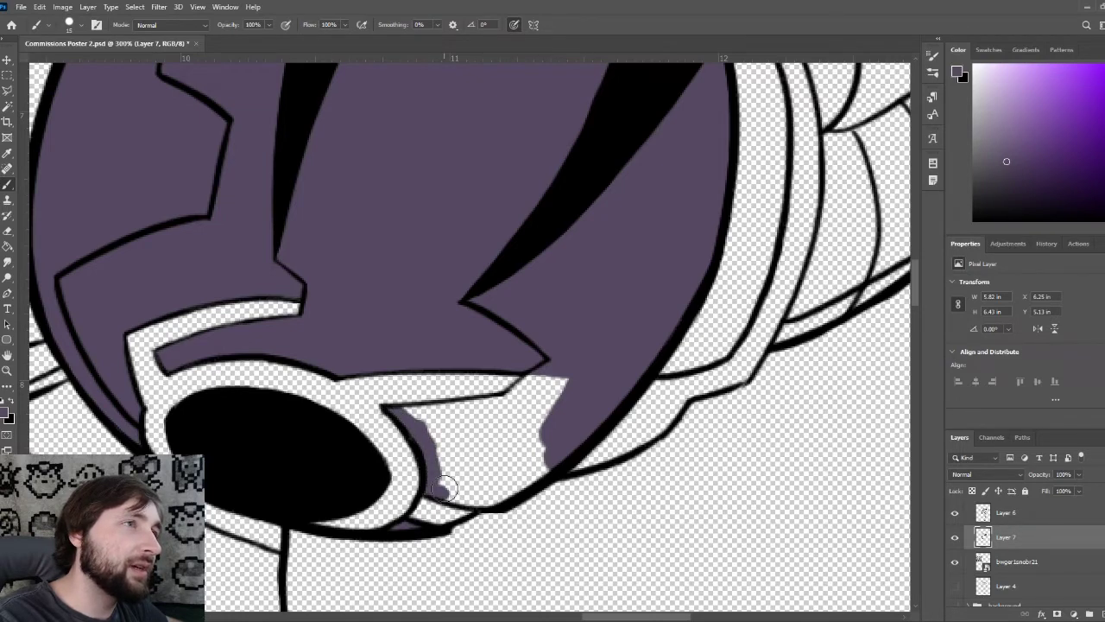
left_click_drag(418, 419, 478, 416)
mouse_move(447, 485)
left_mouse_down()
mouse_move(464, 497)
mouse_move(518, 476)
mouse_move(542, 450)
mouse_move(545, 405)
mouse_move(518, 458)
mouse_move(518, 393)
mouse_move(449, 475)
mouse_move(445, 453)
mouse_move(466, 449)
mouse_move(455, 475)
left_mouse_up()
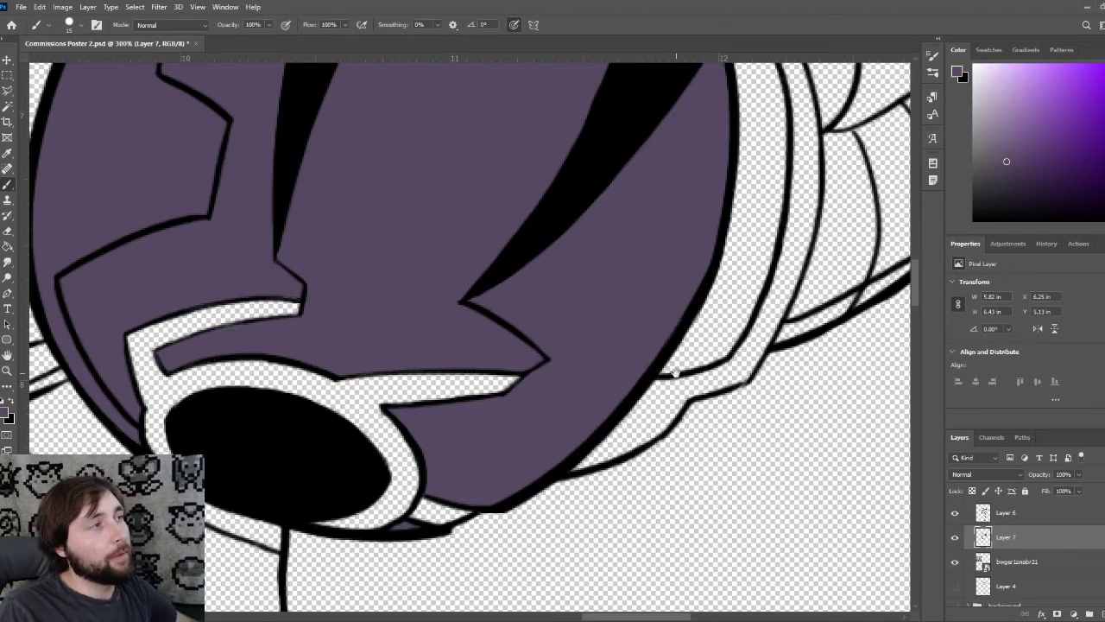
Paint the layered rim bands behind the shoulder dome dark purple, from the lower edge up to the black joint
scroll(656, 367, "down", 2)
scroll(647, 384, "down", 1)
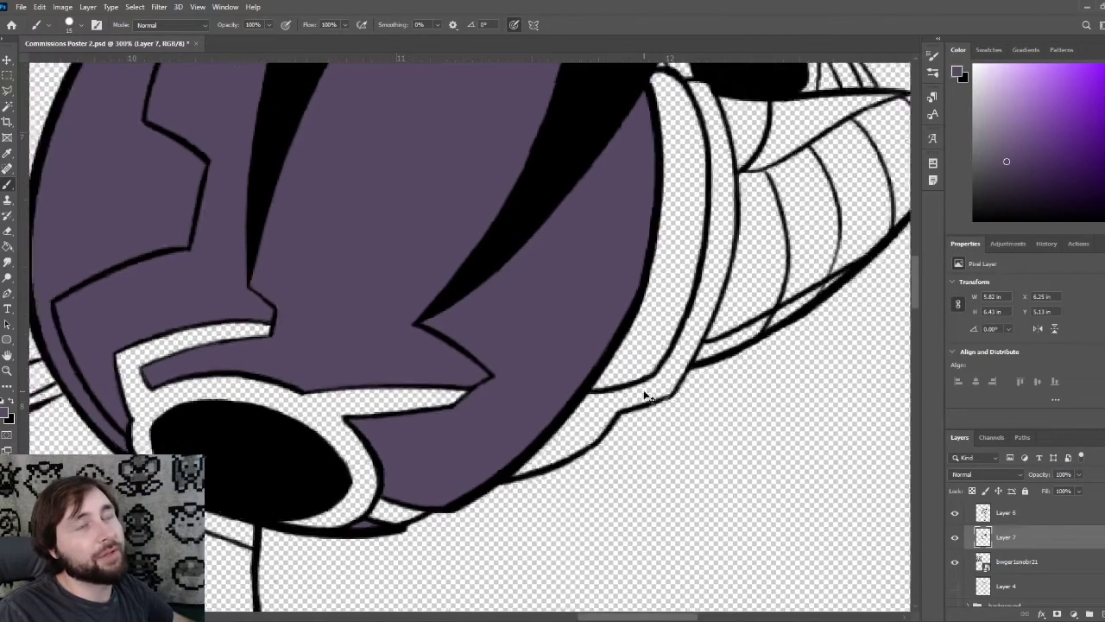
key("ctrl+plus")
left_click_drag(511, 488, 513, 491)
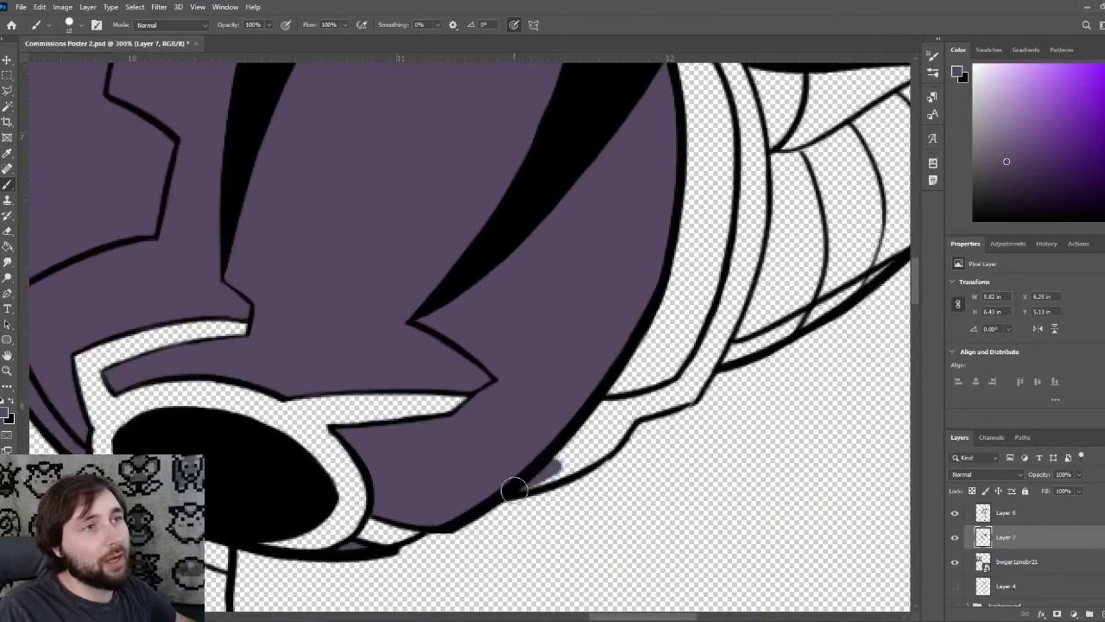
mouse_move(567, 464)
left_mouse_down()
mouse_move(619, 426)
mouse_move(670, 316)
mouse_move(691, 362)
mouse_move(675, 396)
mouse_move(704, 362)
mouse_move(675, 396)
mouse_move(731, 291)
mouse_move(735, 319)
mouse_move(593, 611)
mouse_move(553, 341)
mouse_move(583, 432)
mouse_move(600, 363)
mouse_move(608, 436)
mouse_move(605, 272)
mouse_move(590, 281)
left_mouse_up()
mouse_move(553, 337)
left_mouse_down()
mouse_move(574, 220)
mouse_move(596, 224)
left_mouse_up()
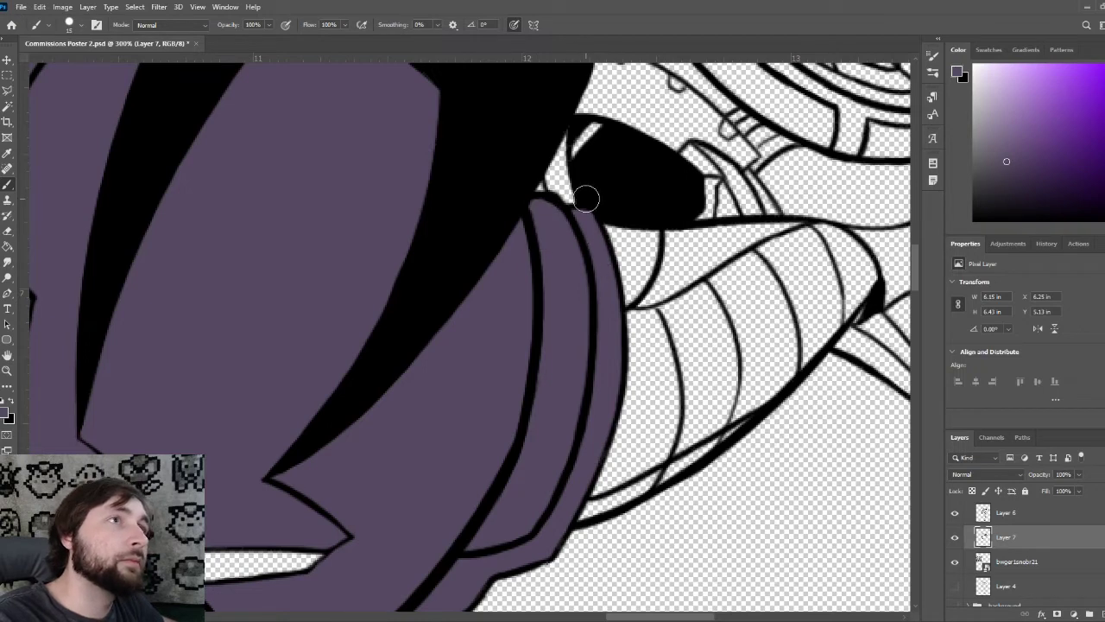
Fill the small arm piece between the shoulder rim and the black joint with dark purple
left_click_drag(563, 338, 498, 340)
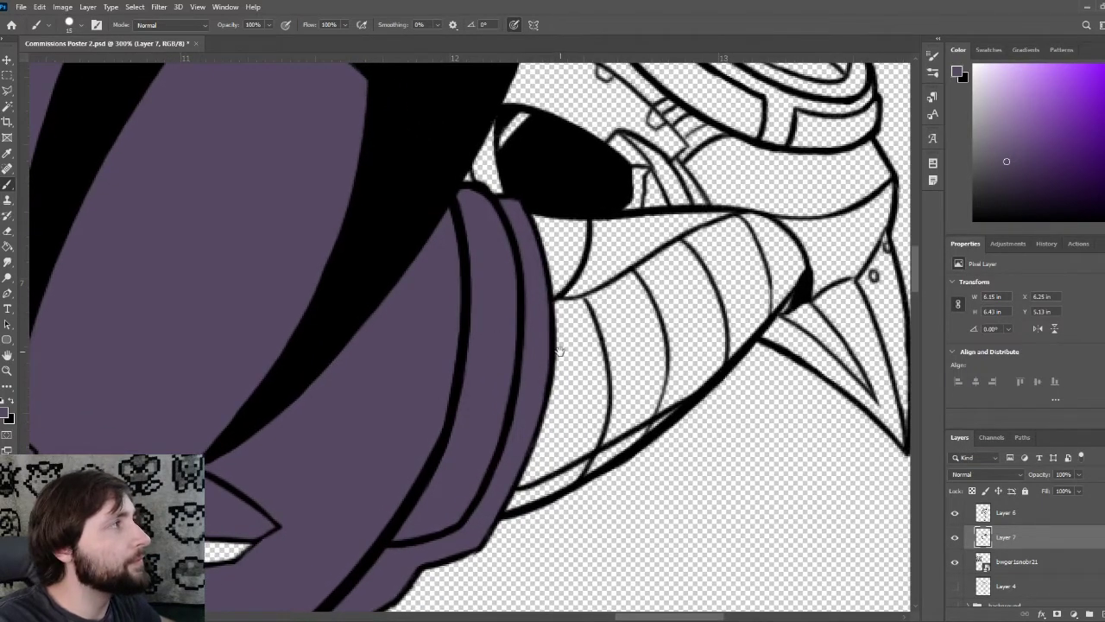
key("ctrl+minus")
key("ctrl+minus")
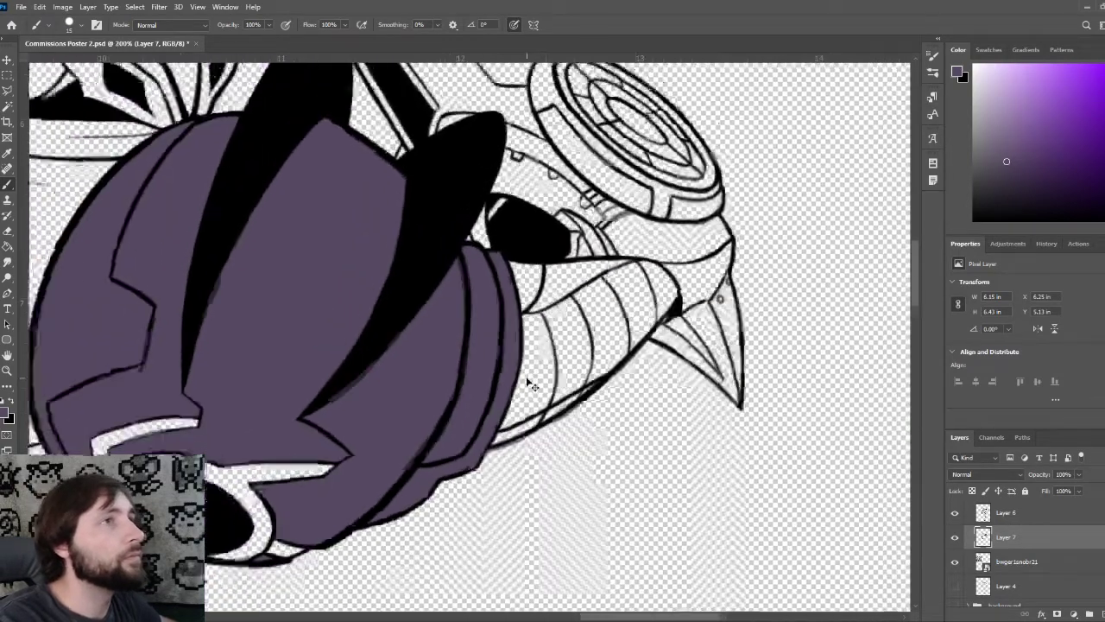
left_click_drag(394, 428, 640, 357)
left_click_drag(471, 401, 482, 411)
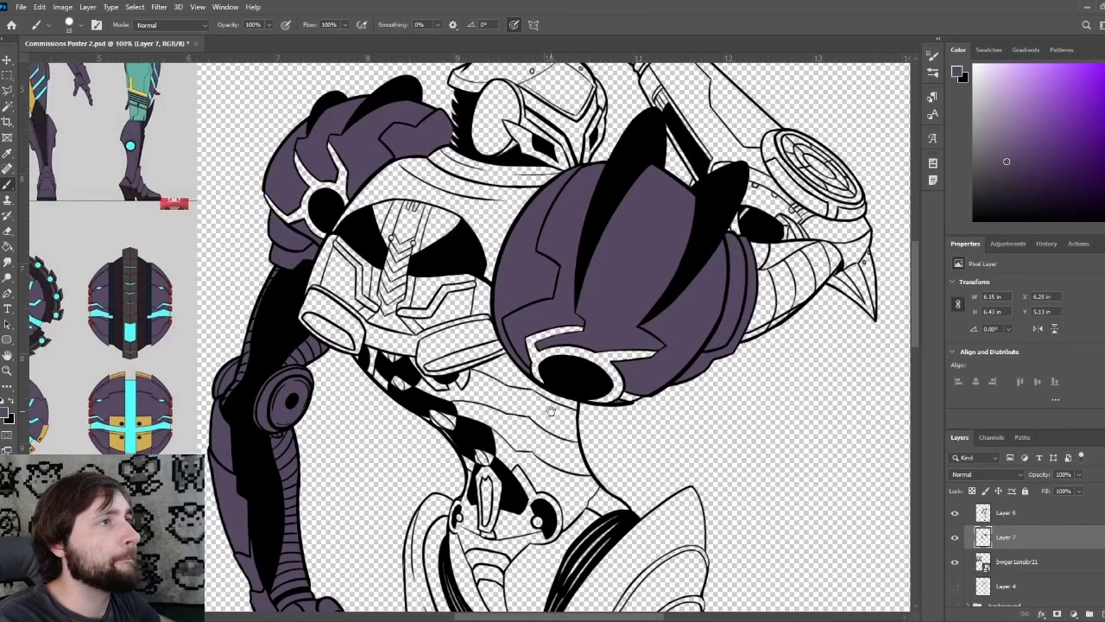
left_click_drag(551, 412, 449, 379)
key("ctrl+plus")
left_click_drag(674, 264, 411, 456)
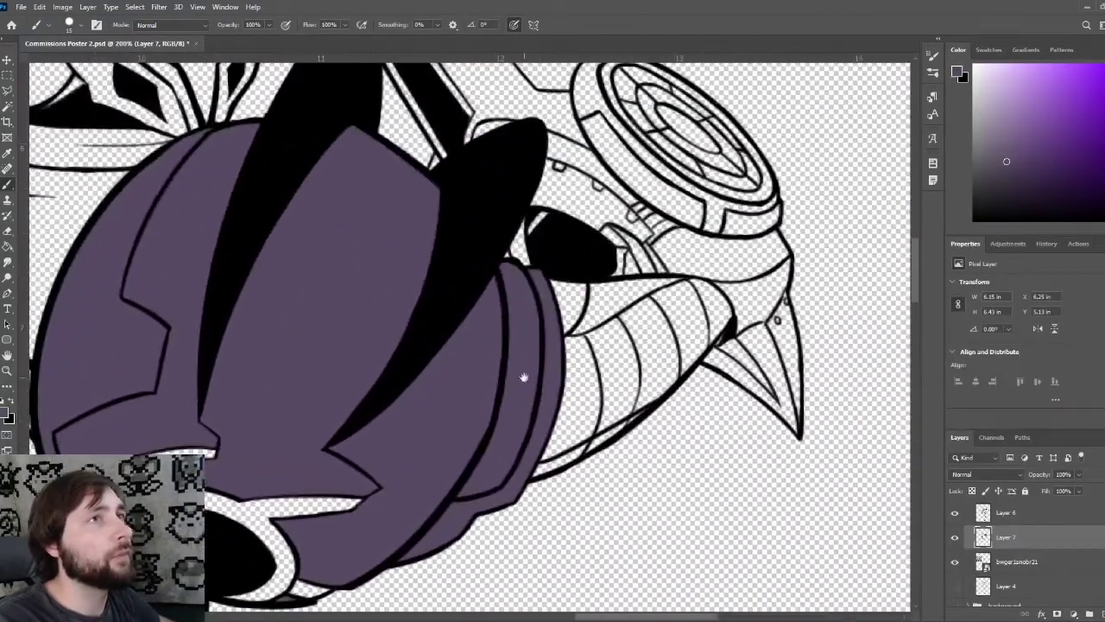
left_click_drag(523, 377, 447, 390)
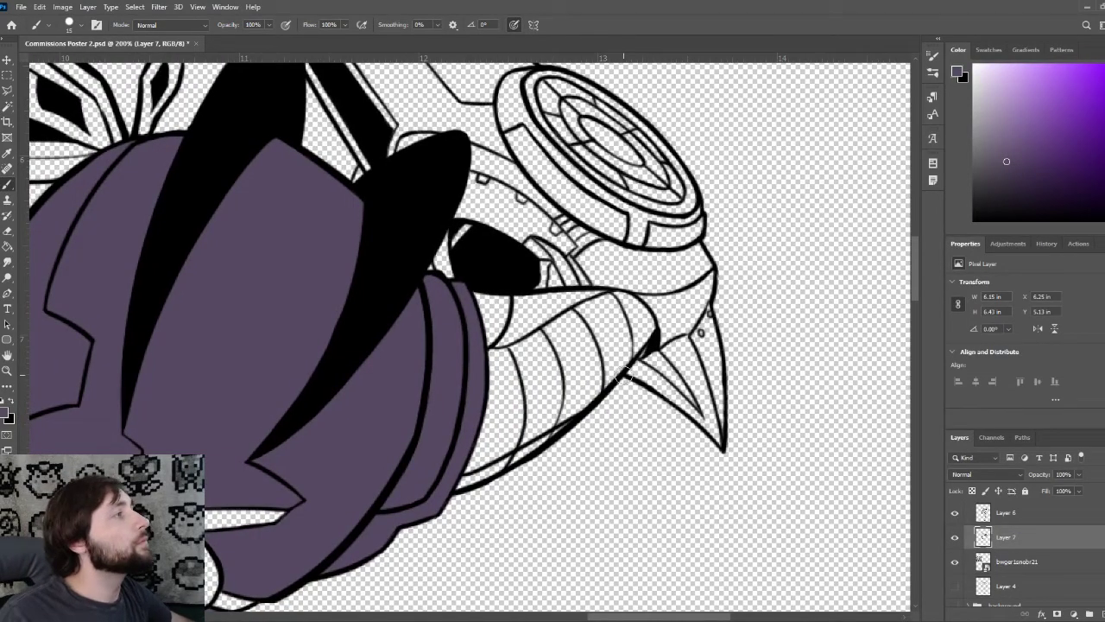
key("ctrl+plus")
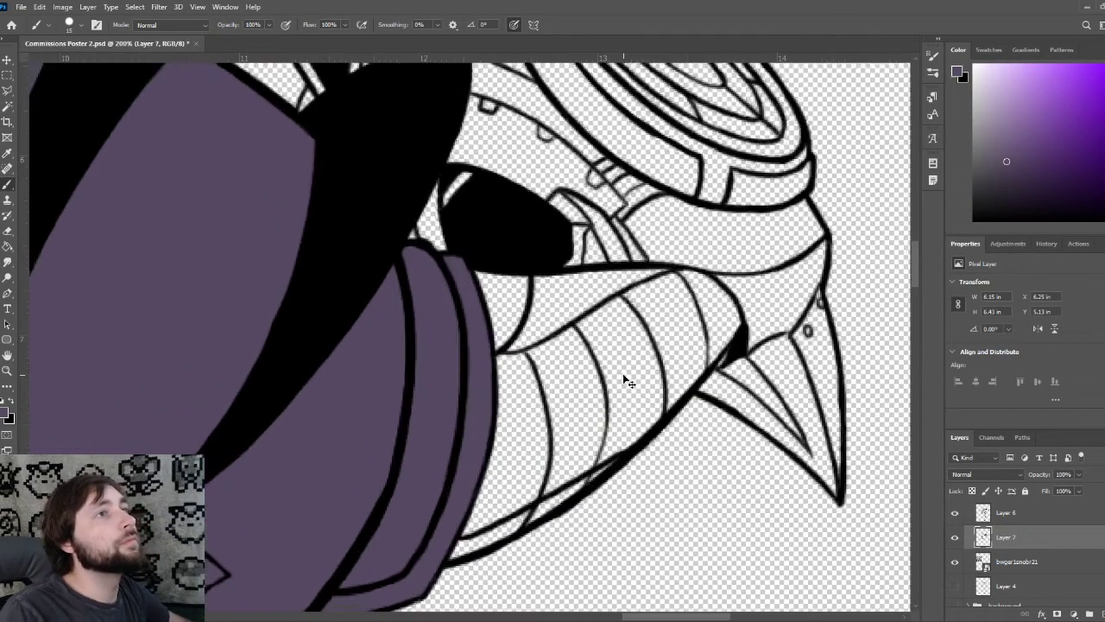
mouse_move(496, 343)
left_mouse_down()
mouse_move(523, 275)
mouse_move(495, 344)
mouse_move(491, 285)
mouse_move(492, 297)
left_mouse_up()
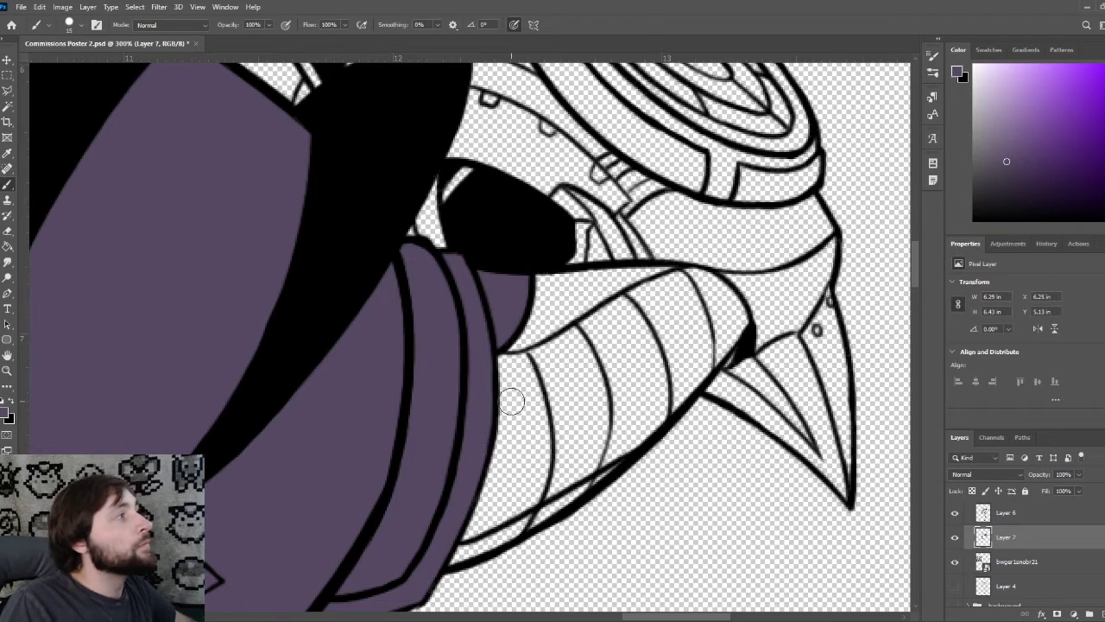
Outline the edges of the ribbed upper arm in dark purple and fill in all of its segments
mouse_move(505, 369)
left_mouse_down()
mouse_move(683, 273)
mouse_move(724, 285)
mouse_move(701, 309)
left_mouse_up()
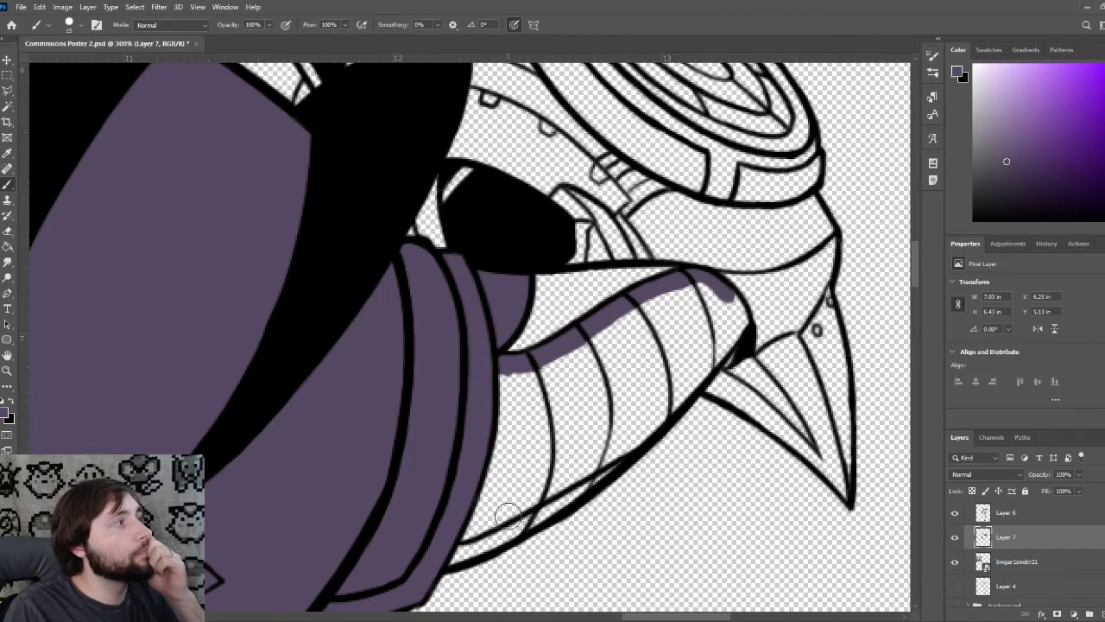
mouse_move(467, 544)
left_mouse_down()
mouse_move(562, 499)
mouse_move(640, 429)
mouse_move(662, 426)
mouse_move(716, 358)
left_mouse_up()
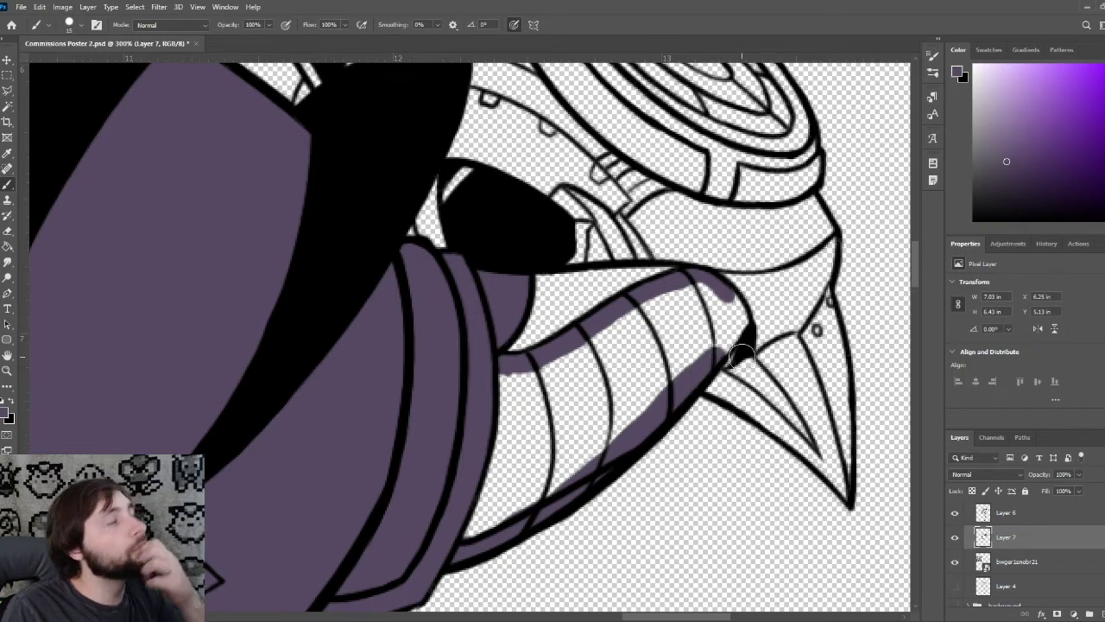
mouse_move(720, 360)
left_mouse_down()
mouse_move(734, 295)
mouse_move(678, 380)
mouse_move(704, 311)
mouse_move(669, 345)
mouse_move(674, 298)
mouse_move(678, 380)
mouse_move(589, 349)
mouse_move(618, 404)
mouse_move(678, 380)
left_mouse_up()
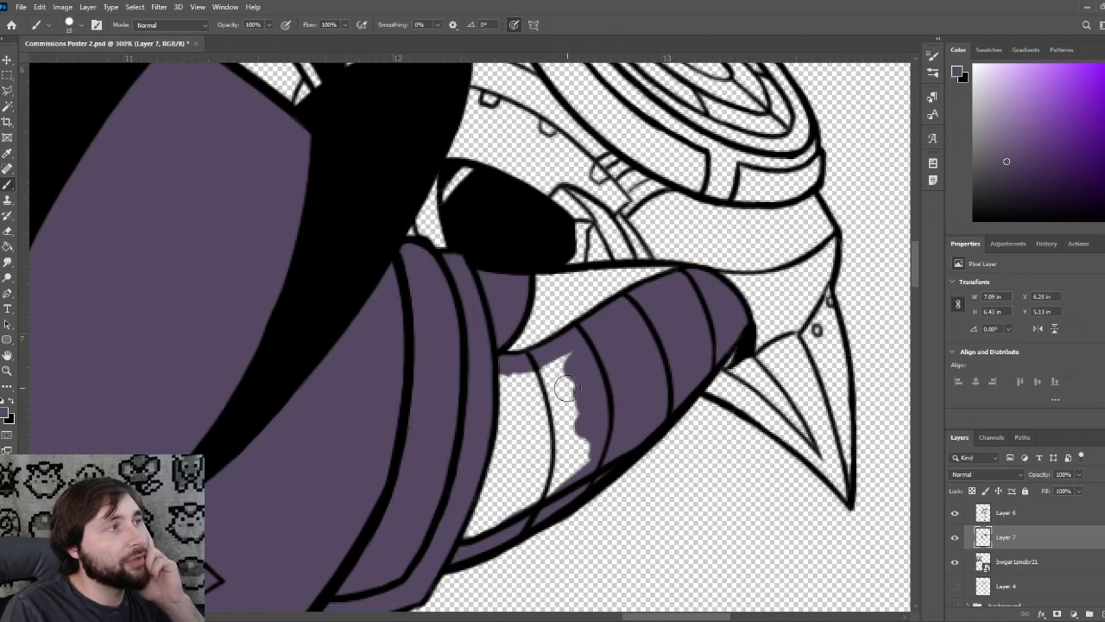
mouse_move(570, 366)
left_mouse_down()
mouse_move(509, 407)
mouse_move(507, 421)
mouse_move(563, 411)
mouse_move(499, 471)
mouse_move(577, 451)
mouse_move(483, 524)
mouse_move(584, 469)
left_mouse_up()
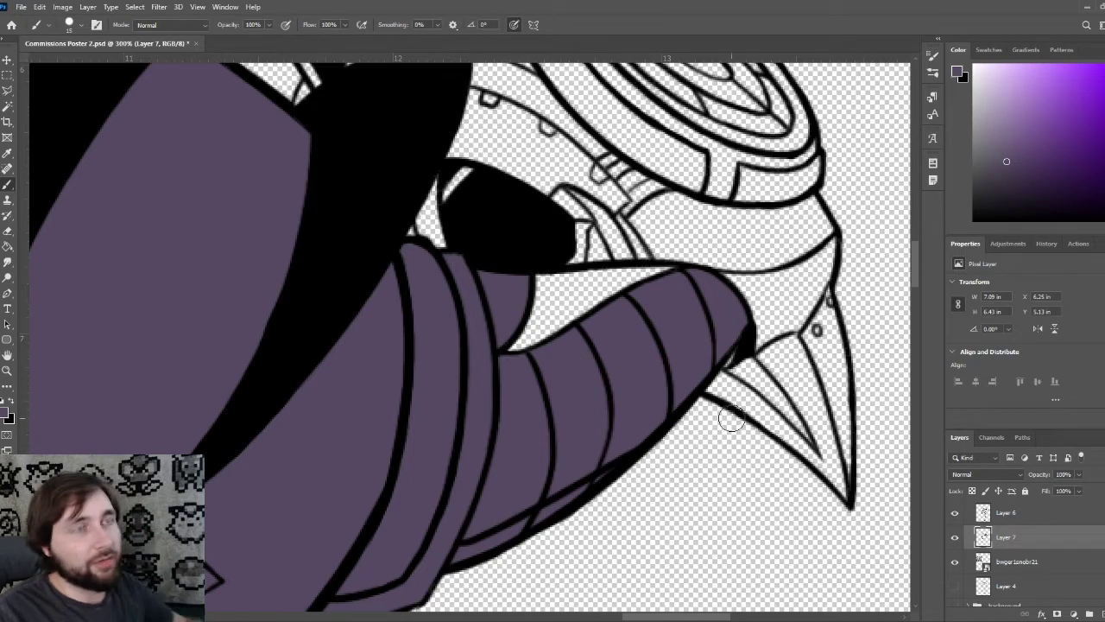
Fill the small overlapping plates beside the black oval joint above the ribbed arm with dark purple
left_click_drag(715, 373, 617, 426)
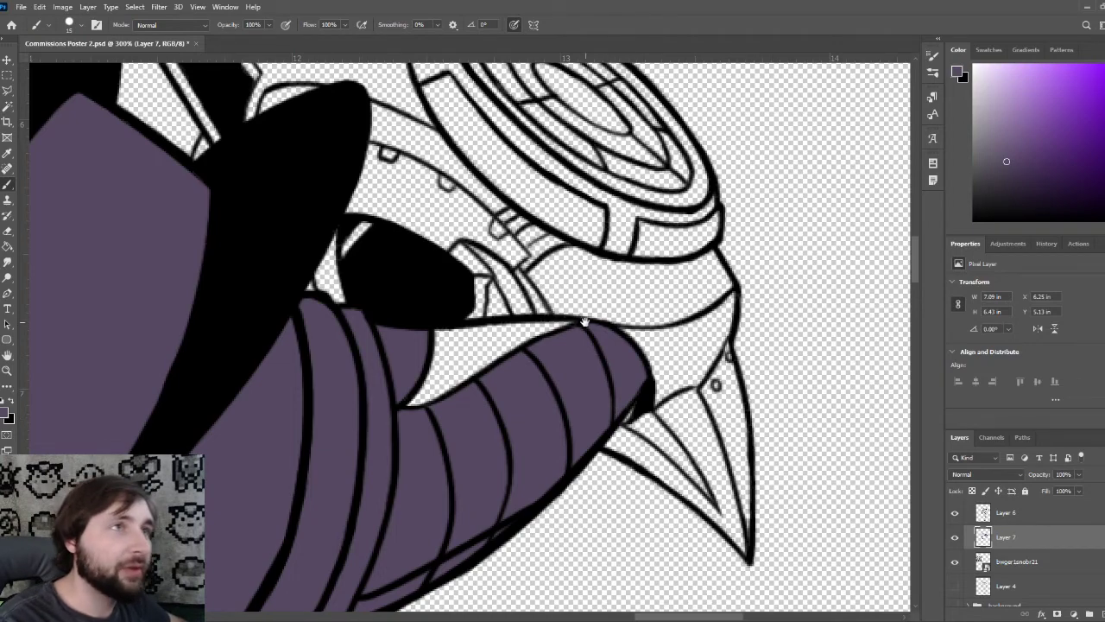
mouse_move(590, 326)
left_mouse_down()
mouse_move(592, 312)
mouse_move(614, 335)
left_mouse_up()
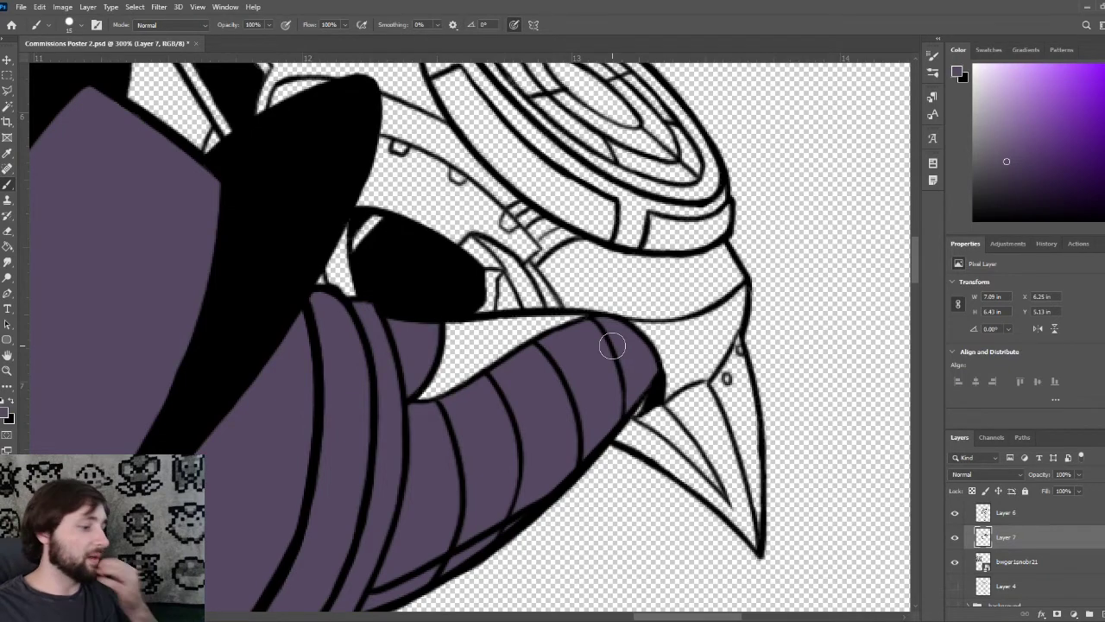
left_click_drag(593, 321, 593, 361)
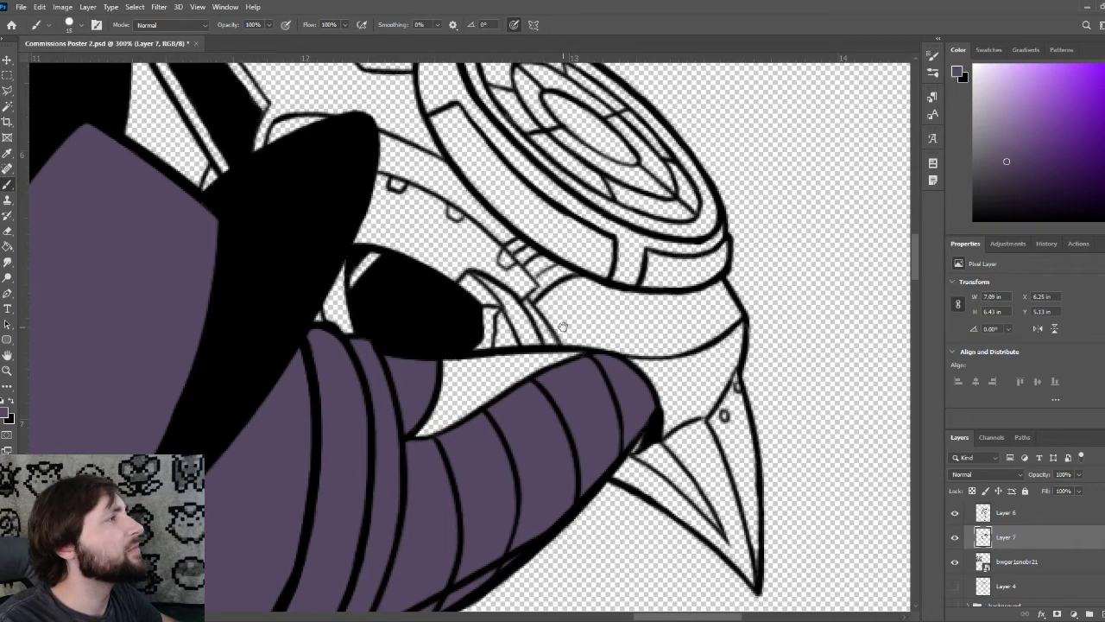
left_click_drag(569, 324, 590, 350)
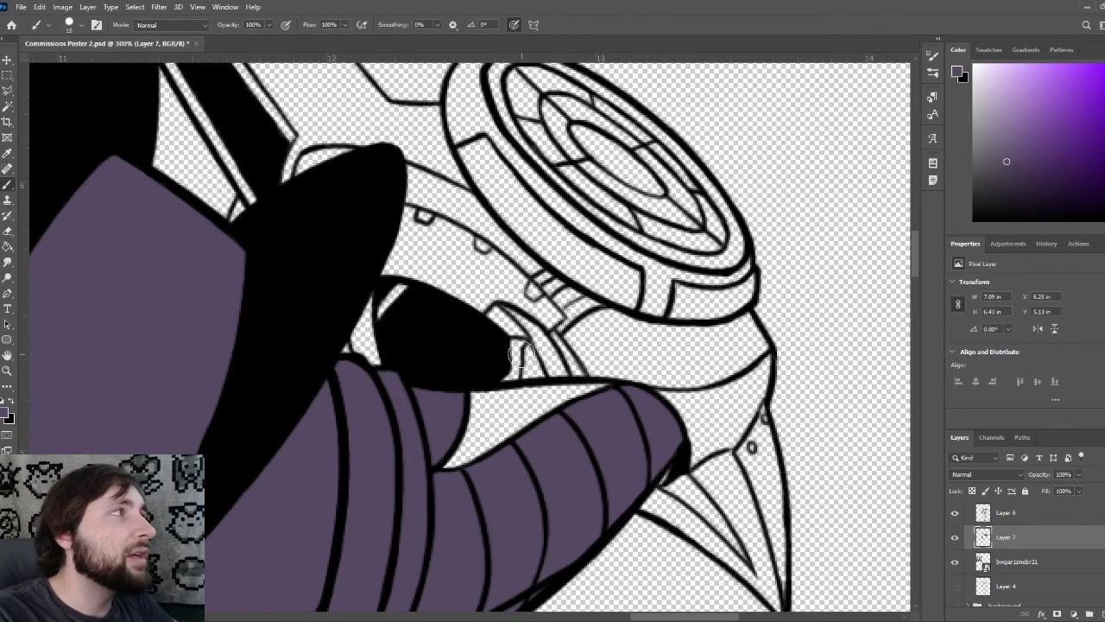
mouse_move(523, 358)
left_mouse_down()
mouse_move(516, 370)
mouse_move(523, 360)
left_mouse_up()
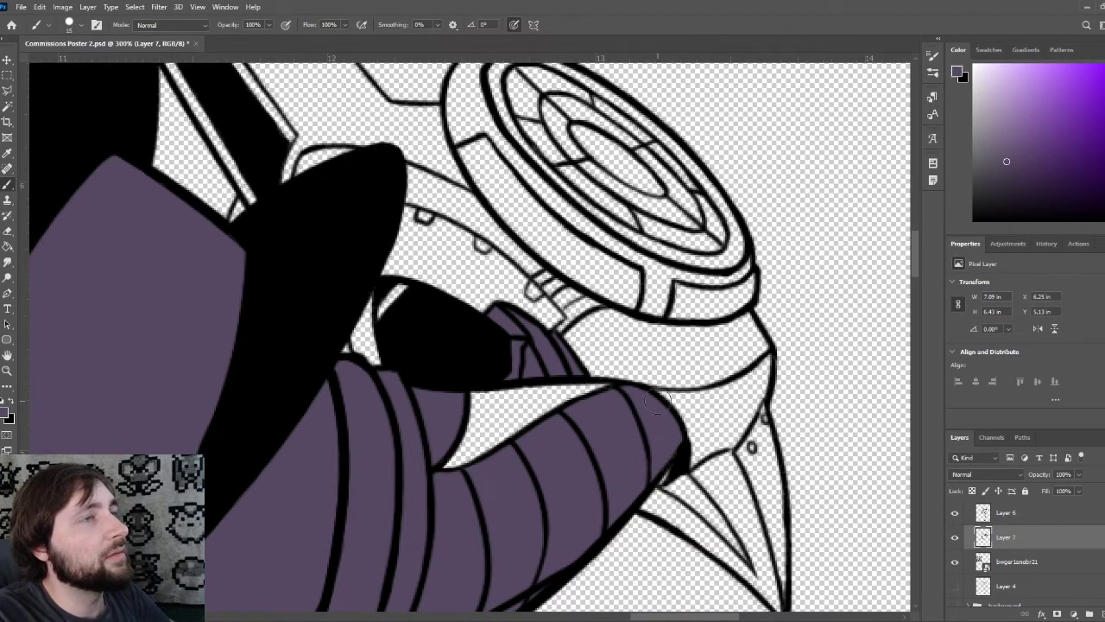
Paint the elbow section between the ribbed arm and the pointed spike dark purple, up to its outlines
mouse_move(668, 406)
left_mouse_down()
mouse_move(703, 397)
mouse_move(670, 404)
mouse_move(703, 416)
mouse_move(706, 445)
mouse_move(727, 436)
mouse_move(705, 444)
mouse_move(738, 421)
mouse_move(740, 401)
mouse_move(751, 418)
left_mouse_up()
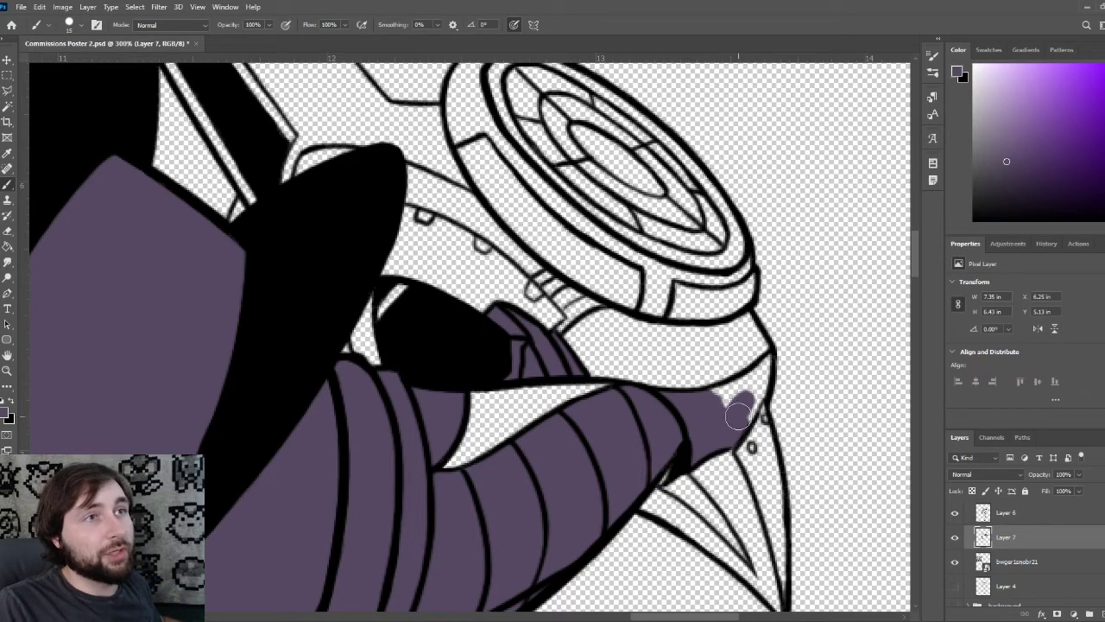
mouse_move(738, 417)
left_mouse_down()
mouse_move(764, 370)
mouse_move(726, 403)
left_mouse_up()
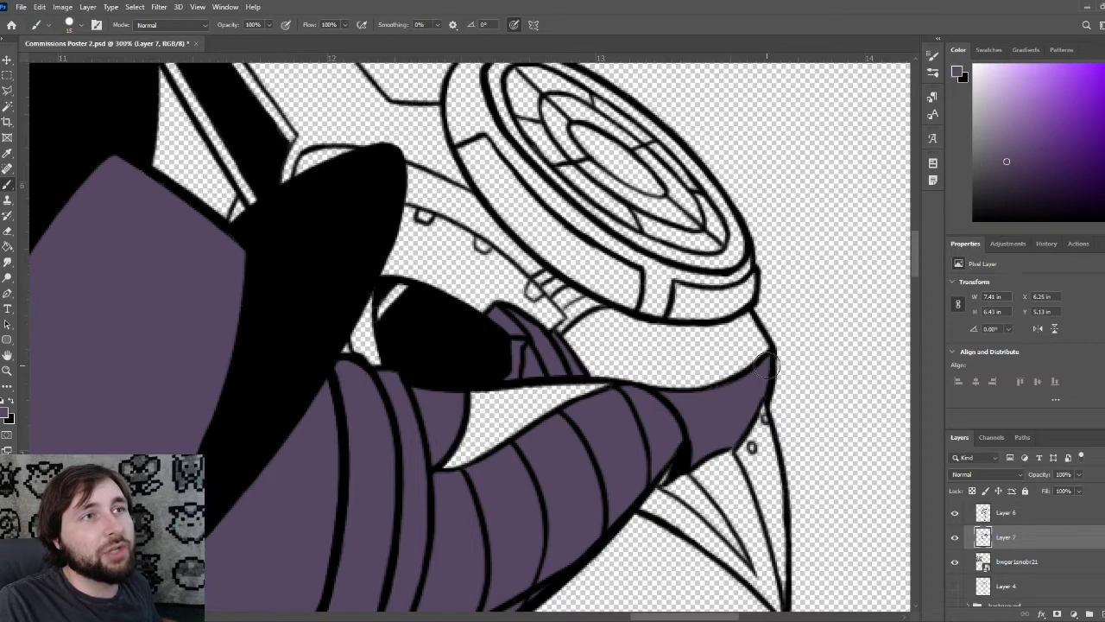
mouse_move(765, 367)
left_mouse_down()
mouse_move(745, 413)
mouse_move(728, 388)
left_mouse_up()
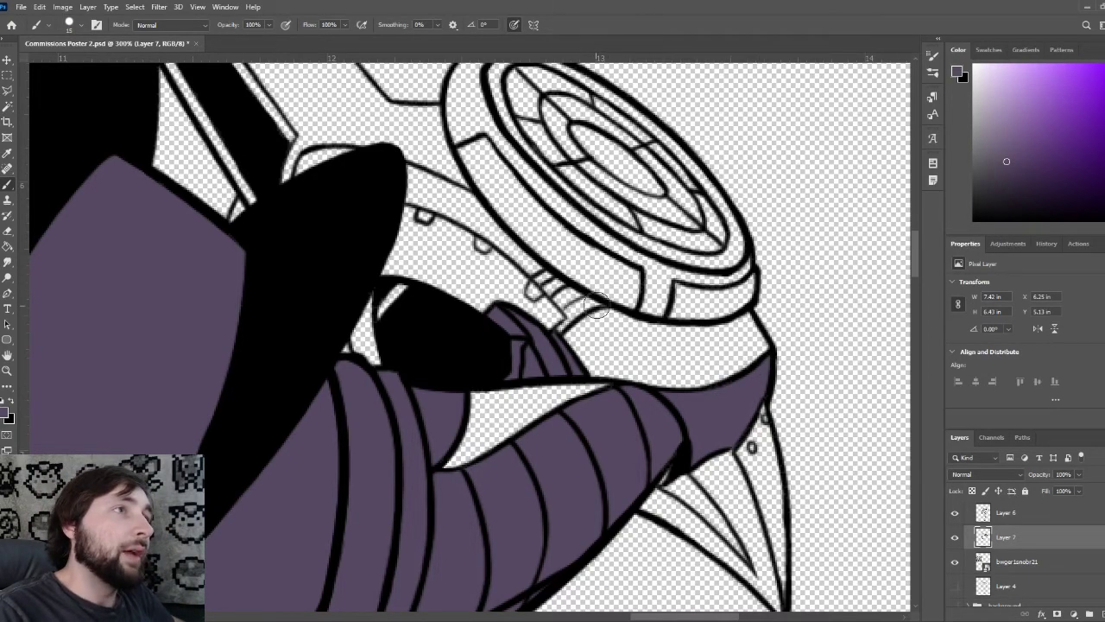
Review the coloured shoulder and arm in the whole figure, and inspect the uncoloured linework of the chest and waist
scroll(598, 304, "down", 2)
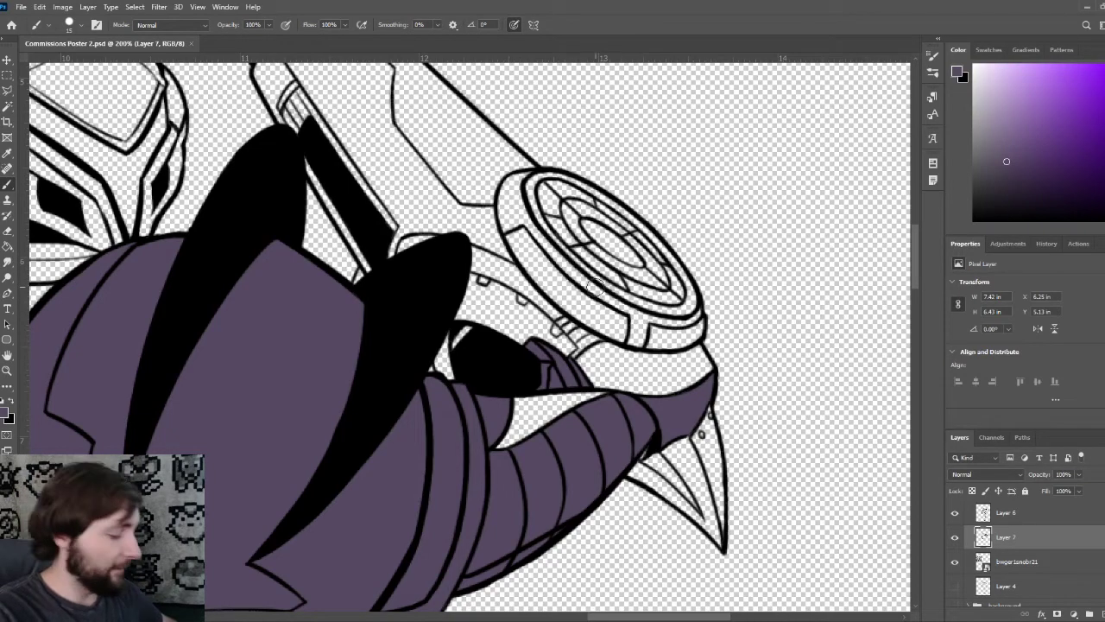
scroll(568, 252, "down", 5)
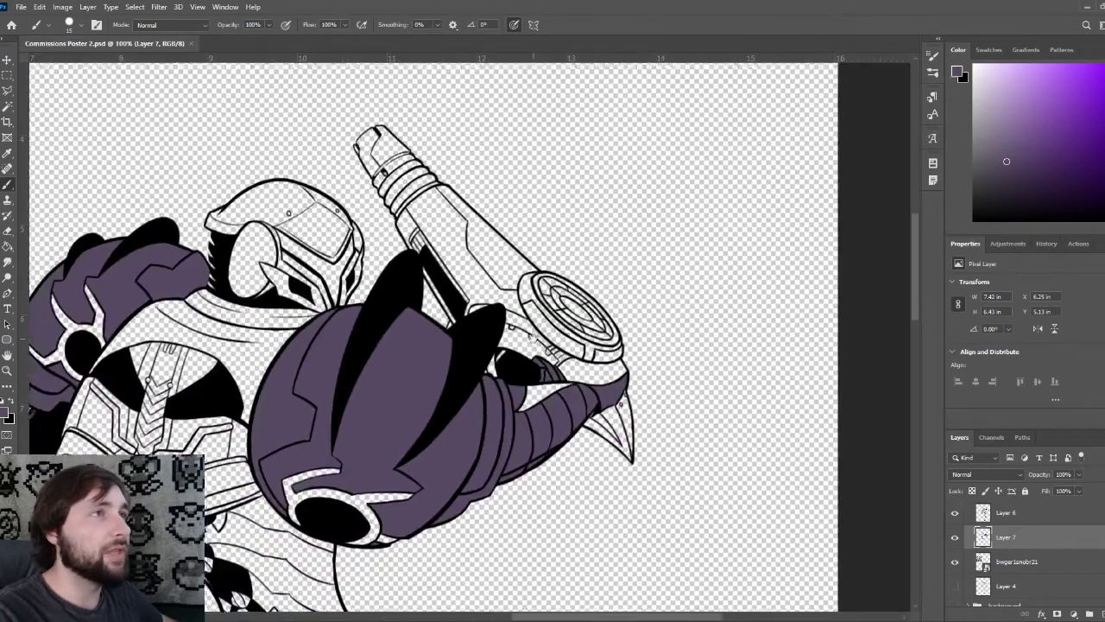
left_click_drag(533, 336, 635, 244)
left_click_drag(505, 415, 595, 324)
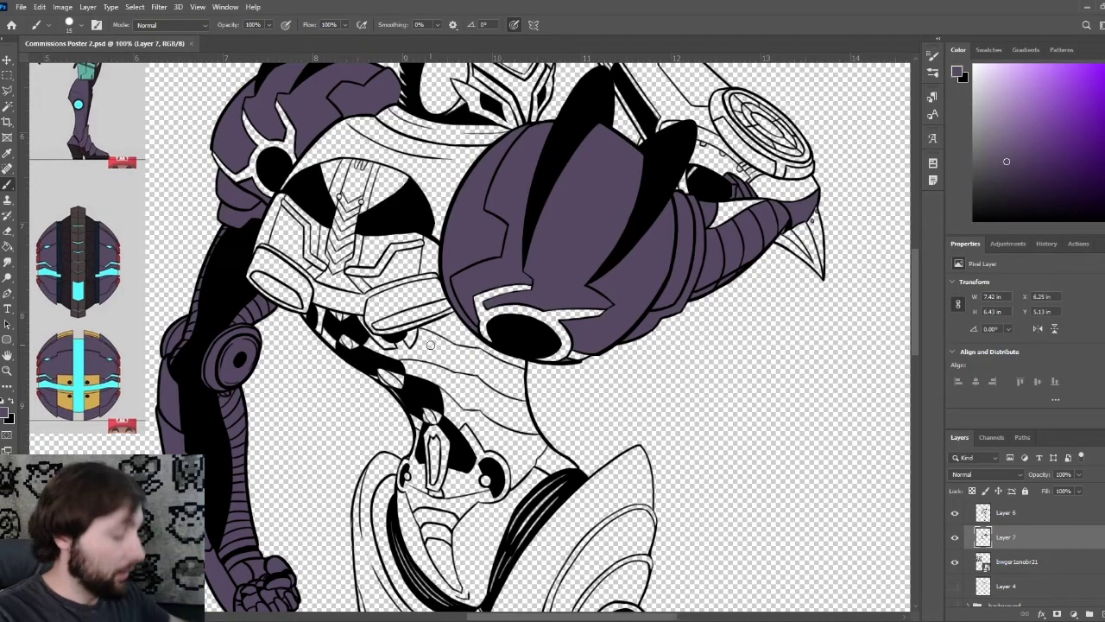
left_click_drag(474, 219, 486, 184)
key("ctrl+plus")
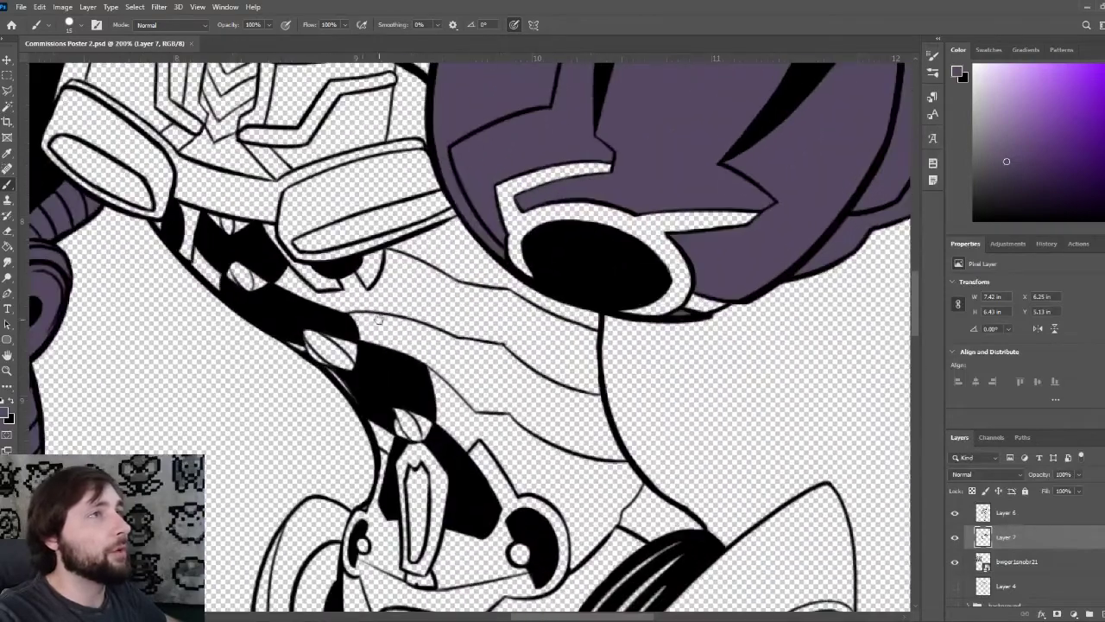
left_click_drag(376, 322, 548, 368)
scroll(396, 319, "up", 1)
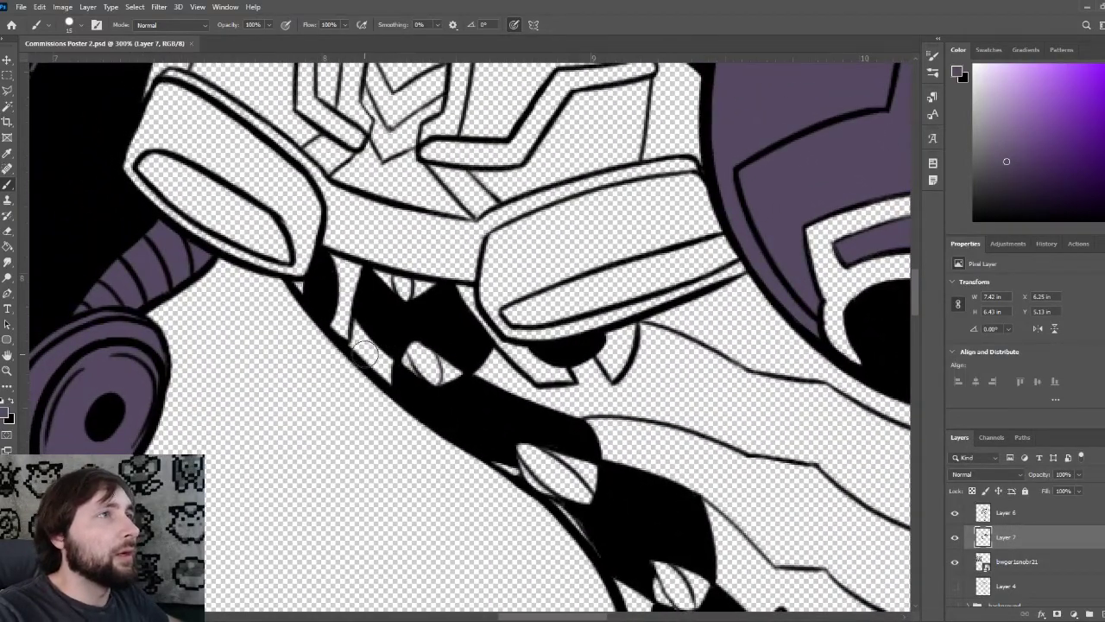
Paint the narrow areas around the upper black abdominal plates, just beneath the chest armour, dark purple
left_click_drag(359, 350, 373, 360)
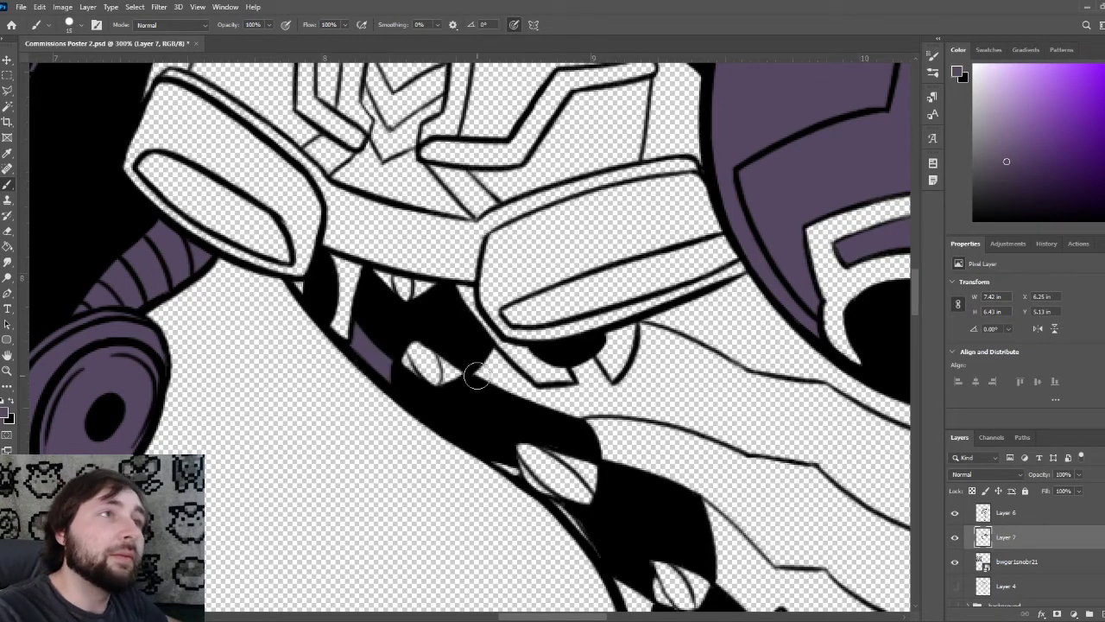
mouse_move(477, 376)
left_mouse_down()
mouse_move(507, 373)
mouse_move(548, 398)
mouse_move(533, 391)
mouse_move(598, 404)
mouse_move(584, 381)
mouse_move(598, 378)
mouse_move(627, 416)
mouse_move(615, 432)
mouse_move(639, 459)
mouse_move(579, 390)
left_mouse_up()
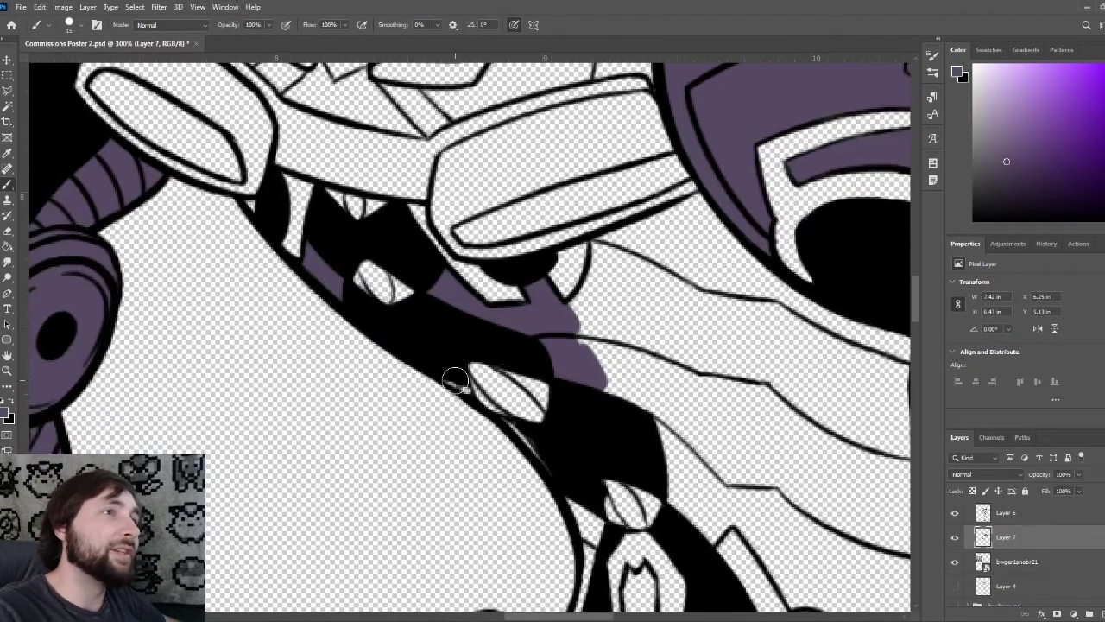
left_click_drag(513, 425, 519, 427)
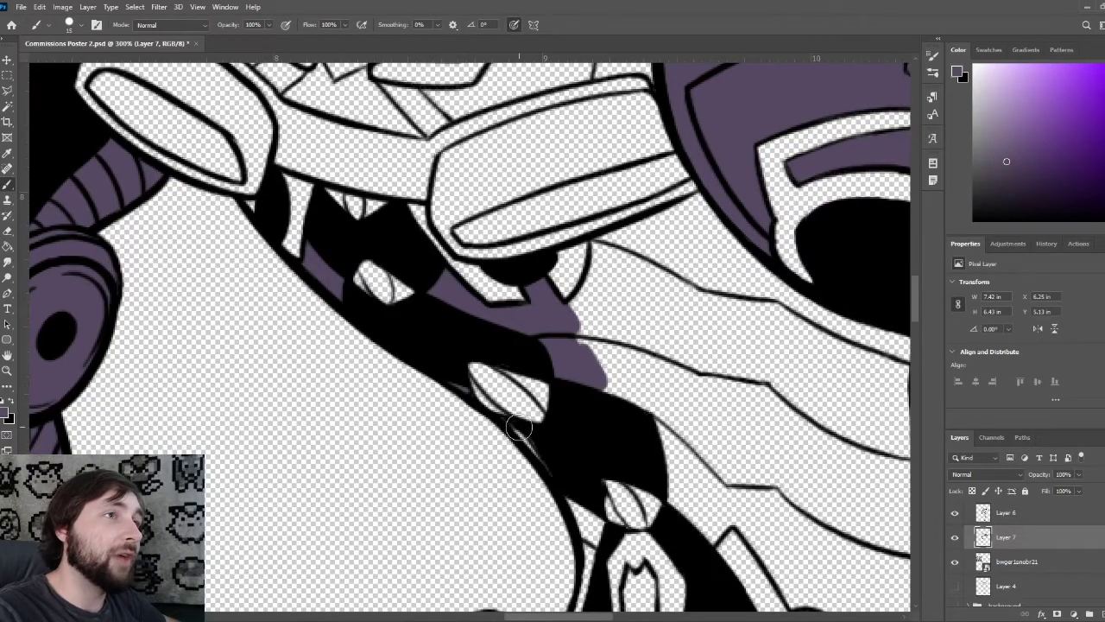
Fill the small gap beside the lowest white abdominal diamond and border the lower black plates' outer edge with dark purple
left_click_drag(622, 432, 562, 301)
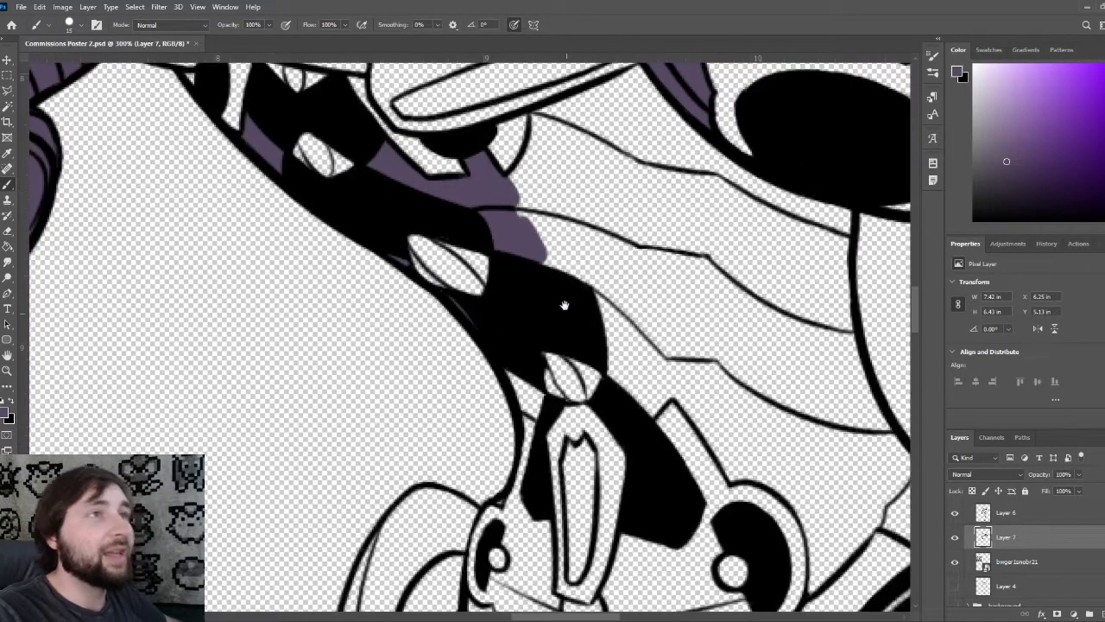
left_click_drag(561, 379, 541, 315)
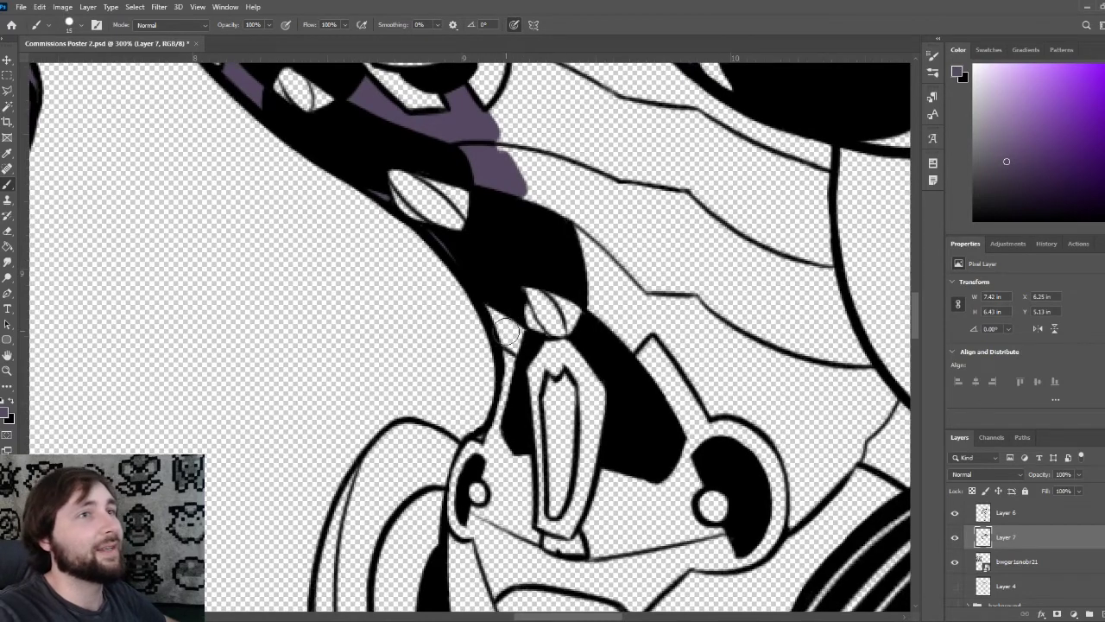
left_click_drag(509, 333, 510, 336)
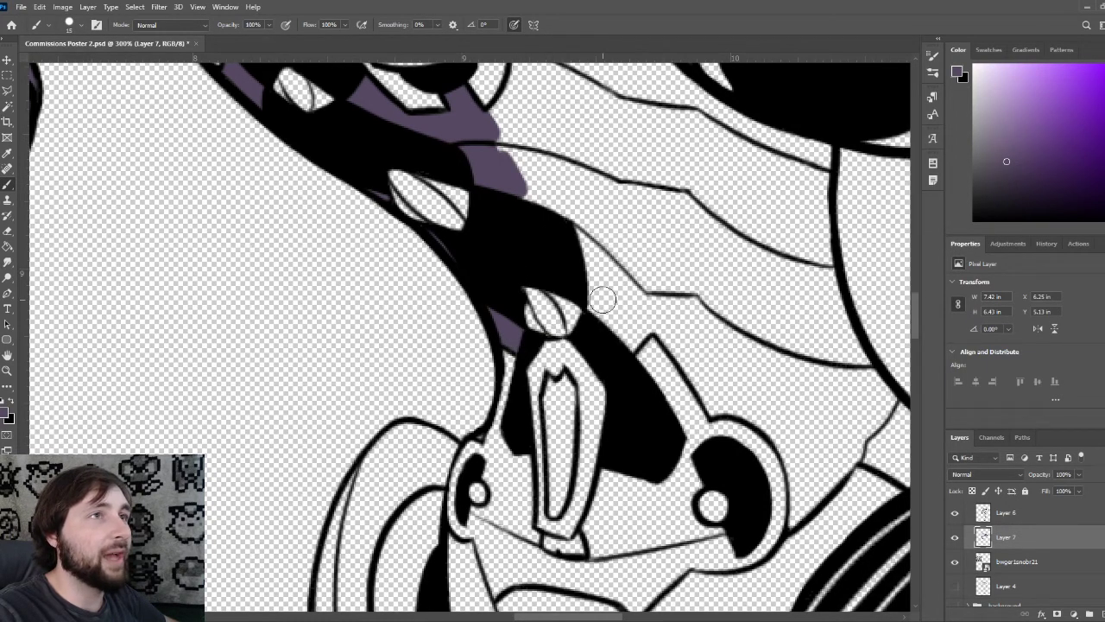
mouse_move(603, 299)
left_mouse_down()
mouse_move(594, 311)
mouse_move(582, 226)
mouse_move(595, 313)
left_mouse_up()
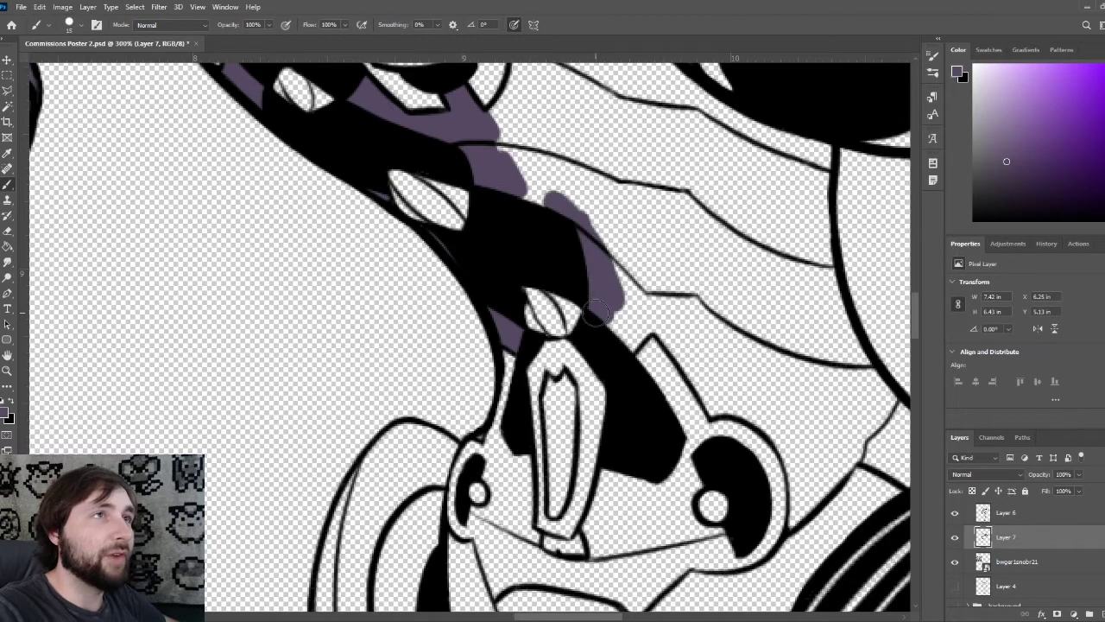
left_click_drag(574, 203, 511, 129)
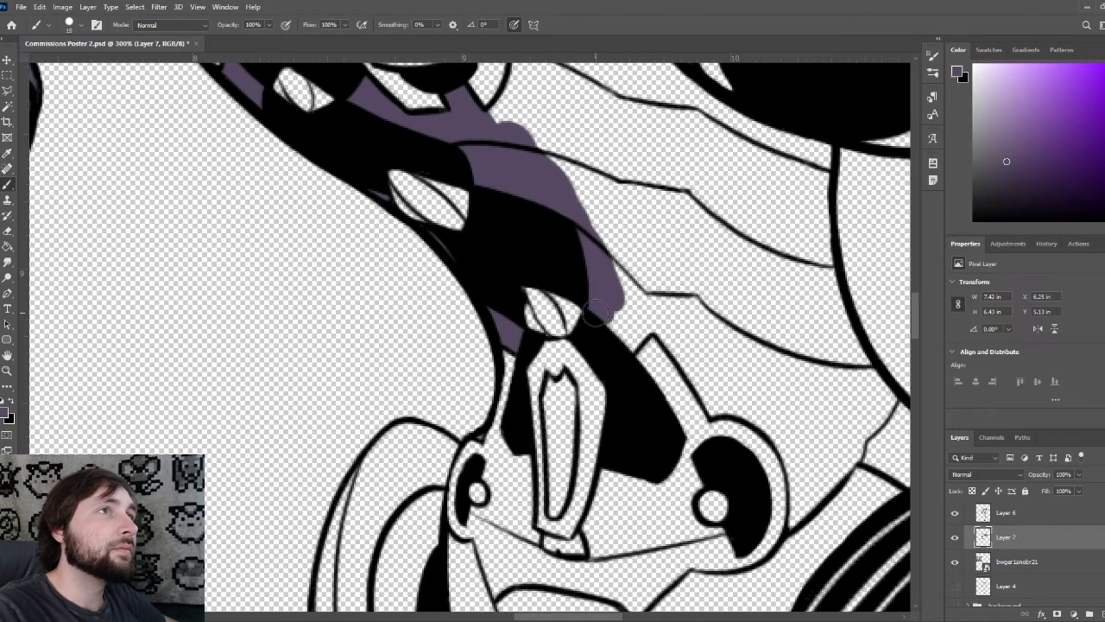
Fill the upper wavy bands of the torso's side, from the chest armour to the outer waist outline, with dark purple
left_click_drag(669, 180, 632, 372)
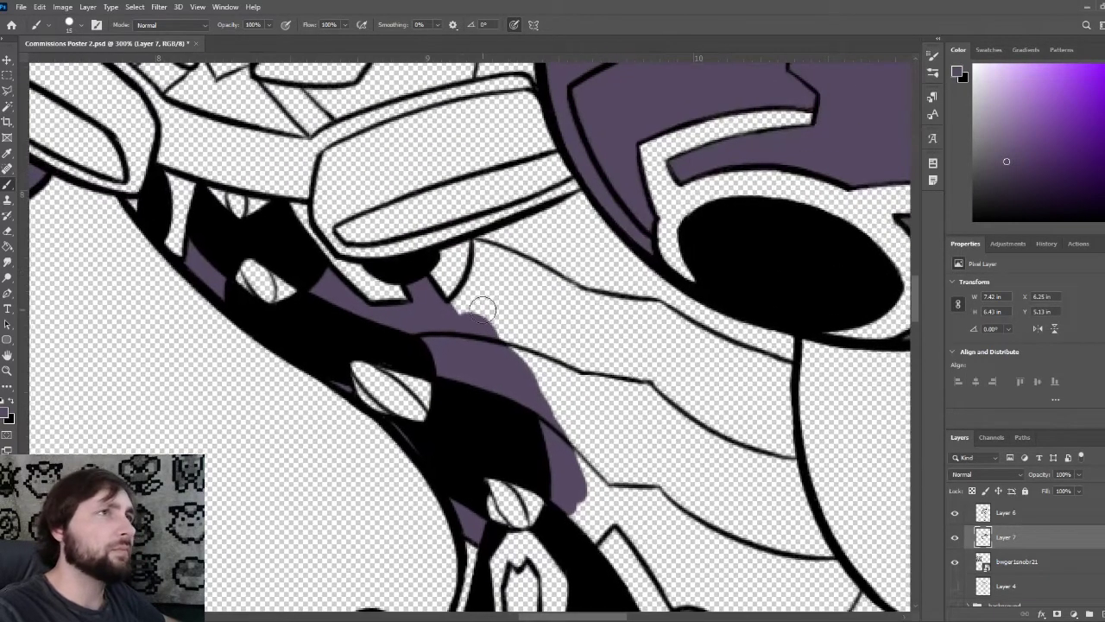
mouse_move(482, 308)
left_mouse_down()
mouse_move(488, 240)
mouse_move(571, 204)
left_mouse_up()
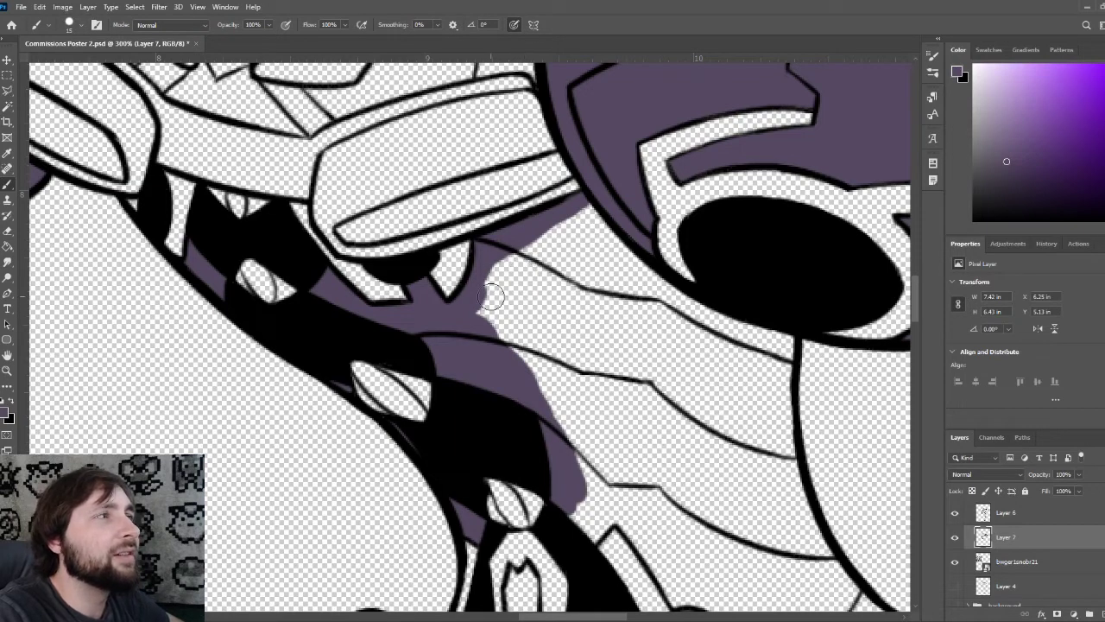
mouse_move(490, 296)
left_mouse_down()
mouse_move(498, 310)
mouse_move(506, 270)
mouse_move(493, 301)
mouse_move(608, 246)
mouse_move(648, 319)
mouse_move(691, 311)
mouse_move(773, 339)
mouse_move(647, 241)
mouse_move(562, 237)
left_mouse_up()
mouse_move(430, 386)
left_mouse_down()
mouse_move(453, 410)
mouse_move(462, 393)
mouse_move(444, 380)
mouse_move(440, 395)
mouse_move(458, 328)
mouse_move(380, 226)
mouse_move(440, 395)
mouse_move(449, 259)
mouse_move(484, 216)
mouse_move(518, 285)
mouse_move(439, 395)
mouse_move(561, 276)
mouse_move(579, 224)
mouse_move(604, 259)
mouse_move(440, 395)
left_mouse_up()
mouse_move(608, 285)
left_mouse_down()
mouse_move(644, 233)
mouse_move(656, 250)
mouse_move(637, 288)
mouse_move(642, 273)
mouse_move(639, 398)
mouse_move(656, 414)
mouse_move(636, 276)
left_mouse_up()
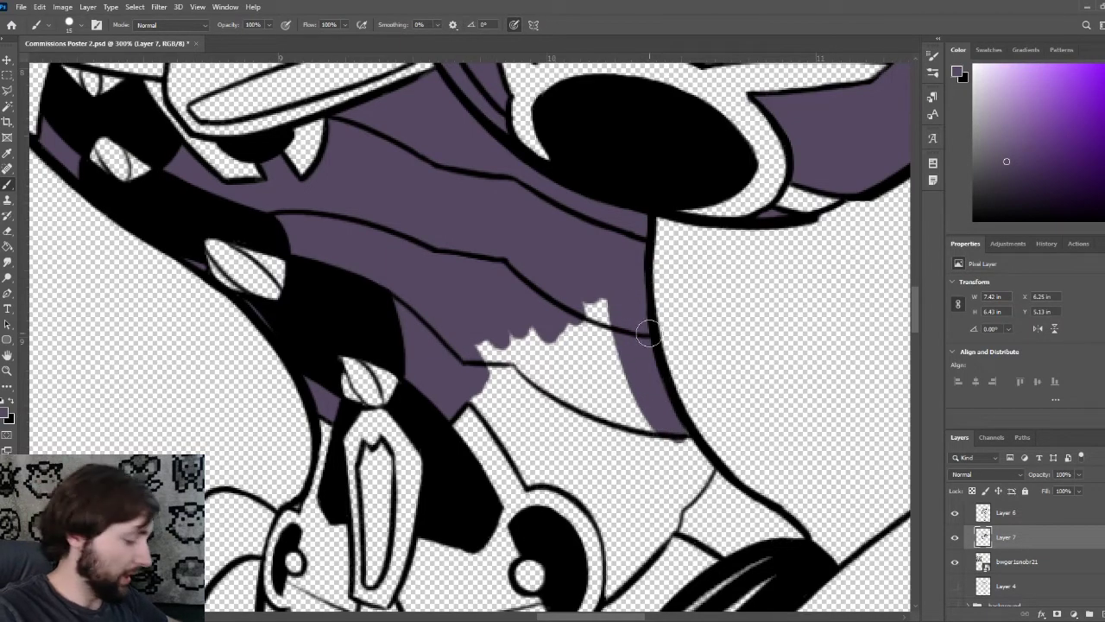
Fill the remaining lower waist bands with dark purple down to the round hip joint and the hip outline
key("space")
left_click_drag(650, 354, 612, 265)
mouse_move(451, 315)
left_mouse_down()
mouse_move(493, 276)
mouse_move(456, 318)
mouse_move(553, 259)
mouse_move(536, 349)
mouse_move(456, 317)
mouse_move(596, 354)
mouse_move(454, 319)
left_mouse_up()
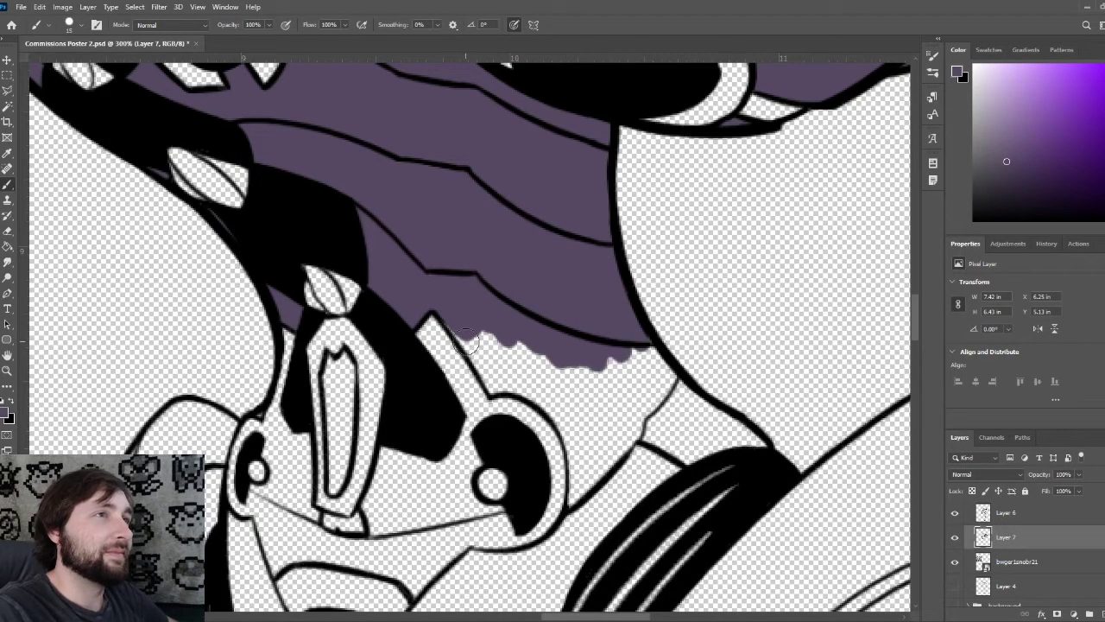
left_click(474, 343)
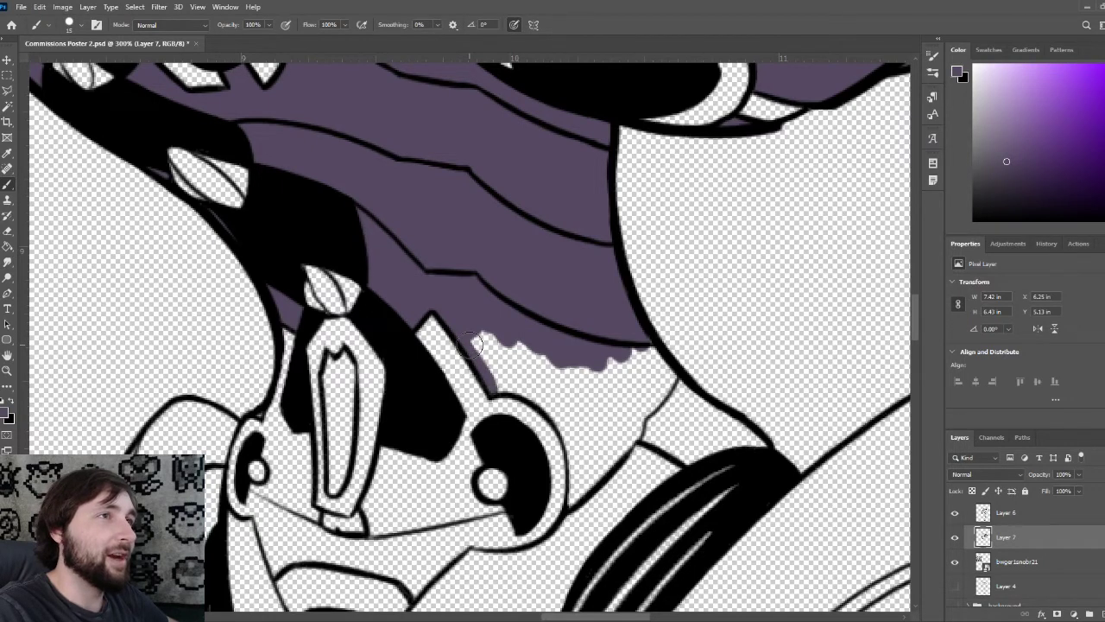
mouse_move(473, 343)
left_mouse_down()
mouse_move(545, 374)
mouse_move(597, 356)
mouse_move(570, 386)
mouse_move(641, 364)
mouse_move(613, 354)
mouse_move(602, 412)
mouse_move(611, 426)
mouse_move(583, 296)
left_mouse_up()
left_click_drag(544, 344, 484, 320)
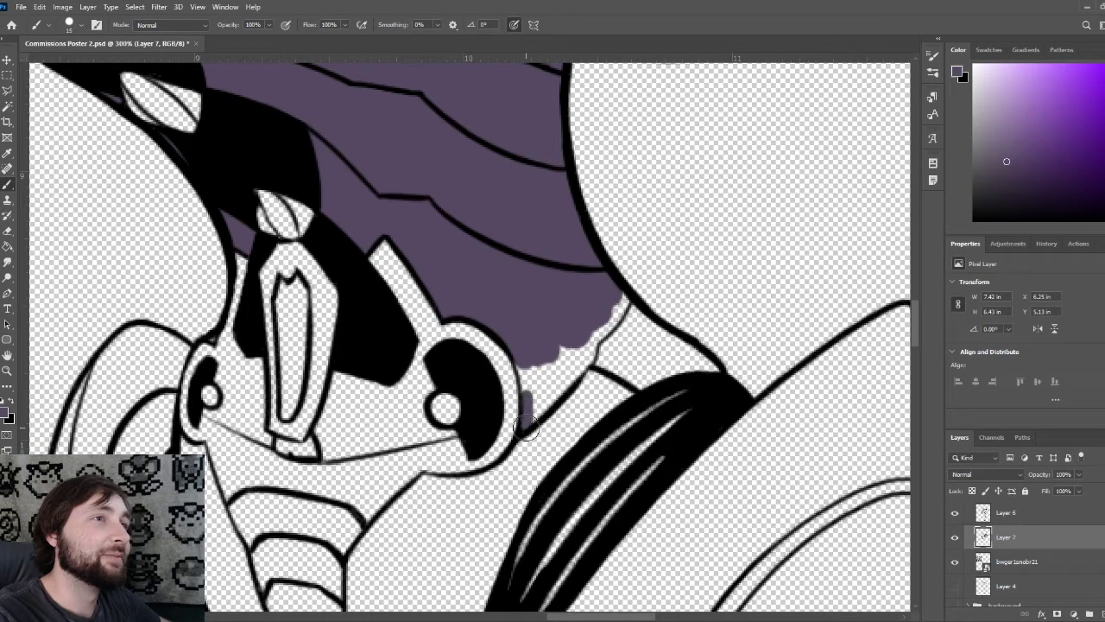
mouse_move(527, 426)
left_mouse_down()
mouse_move(582, 361)
mouse_move(541, 382)
left_mouse_up()
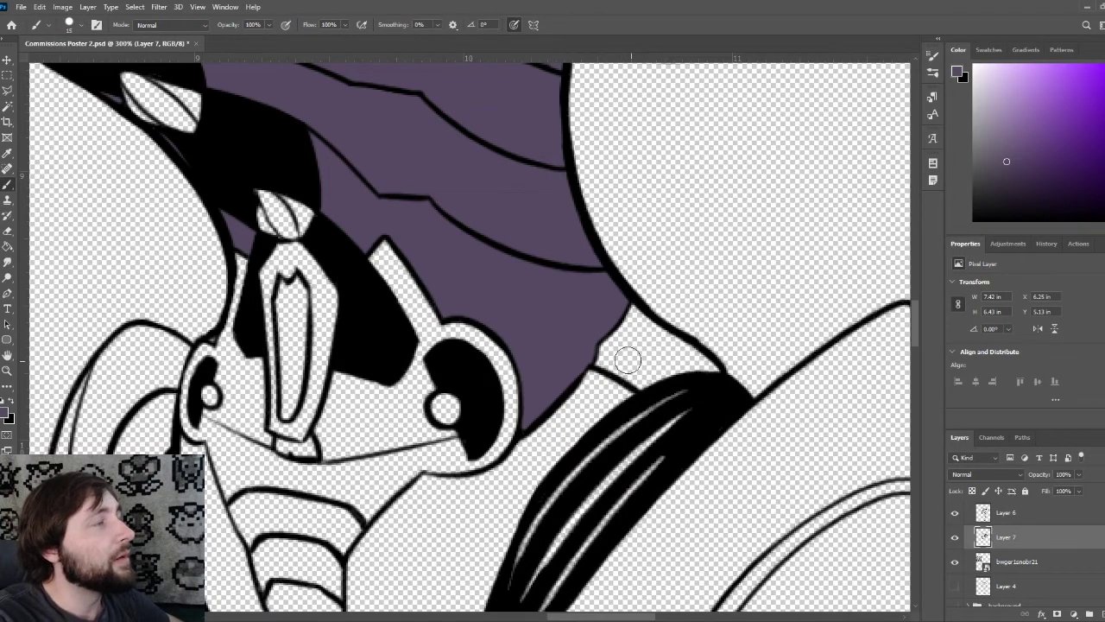
Paint the small waist segment above the black striped hip band dark purple and save the poster
mouse_move(624, 365)
left_mouse_down()
mouse_move(682, 345)
mouse_move(646, 321)
left_mouse_up()
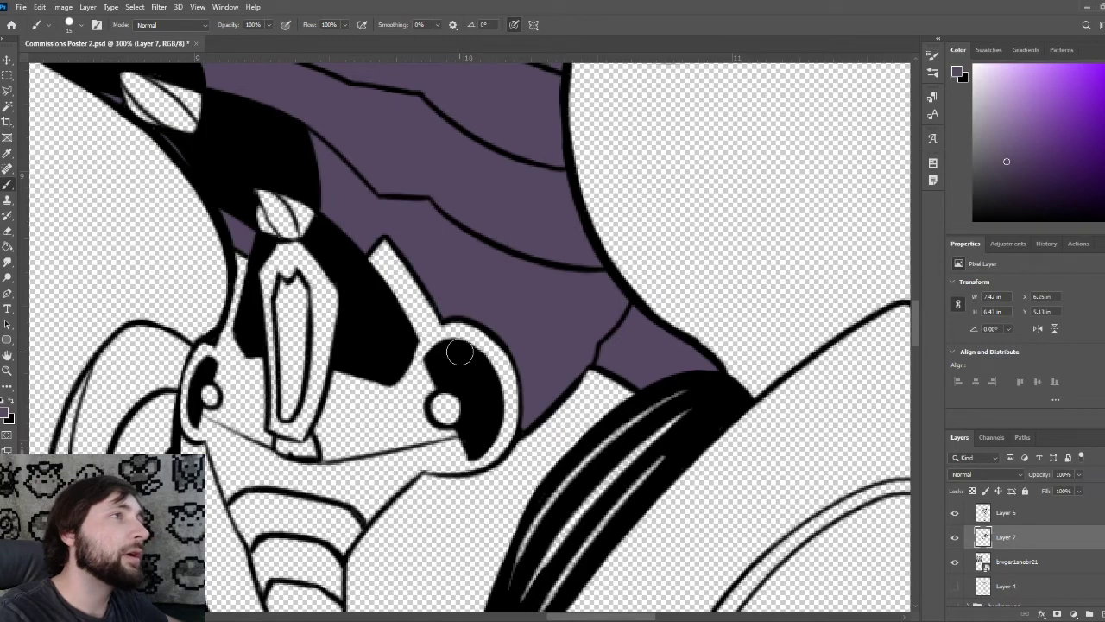
scroll(499, 335, "down", 3)
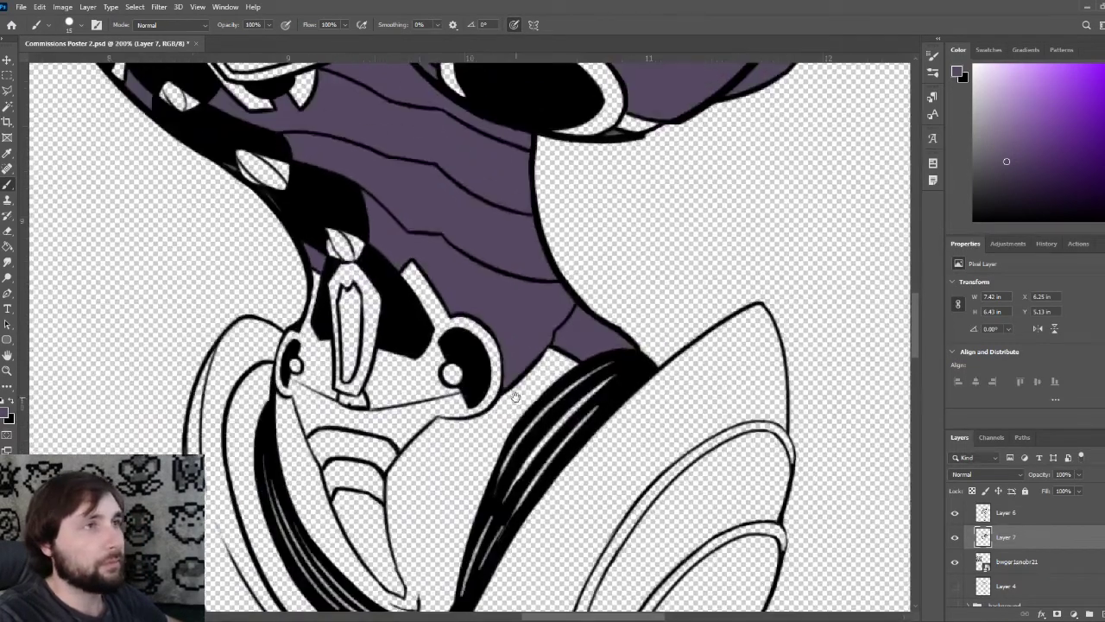
left_click_drag(515, 396, 546, 337)
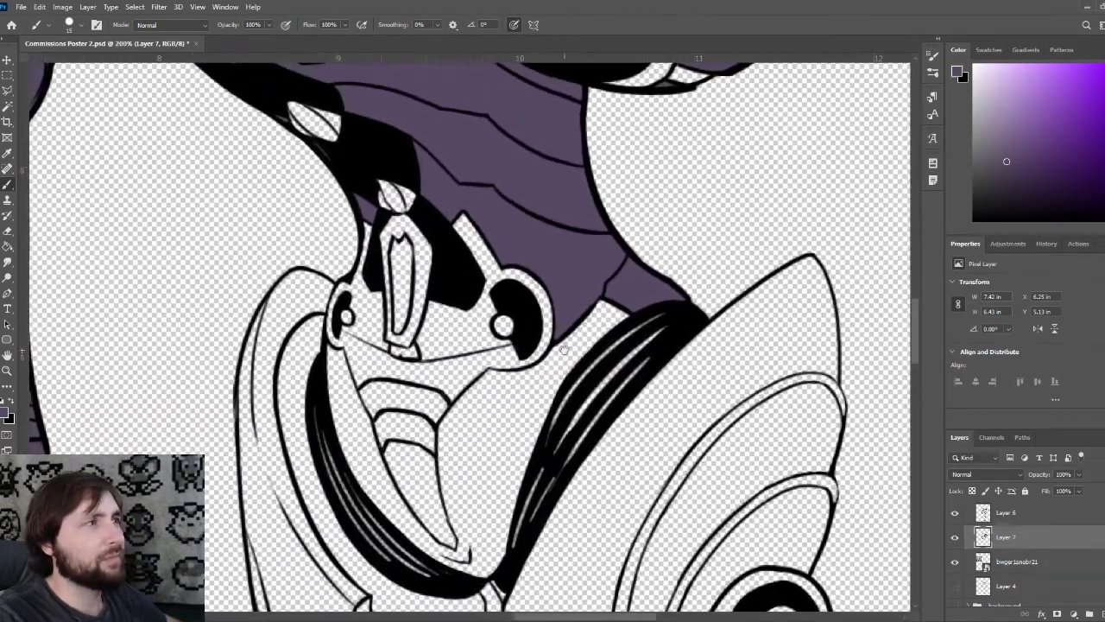
key("ctrl+s")
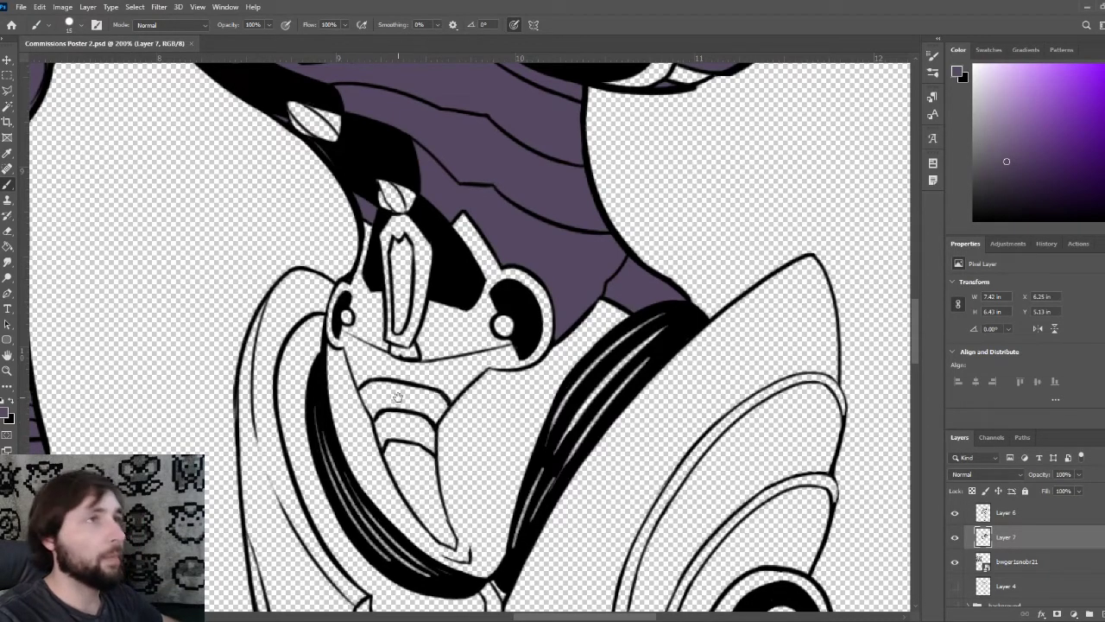
Paint the curved upper part of the outer thigh armour beside the small hip joint dark purple, up to its outlines
left_click_drag(398, 396, 504, 275)
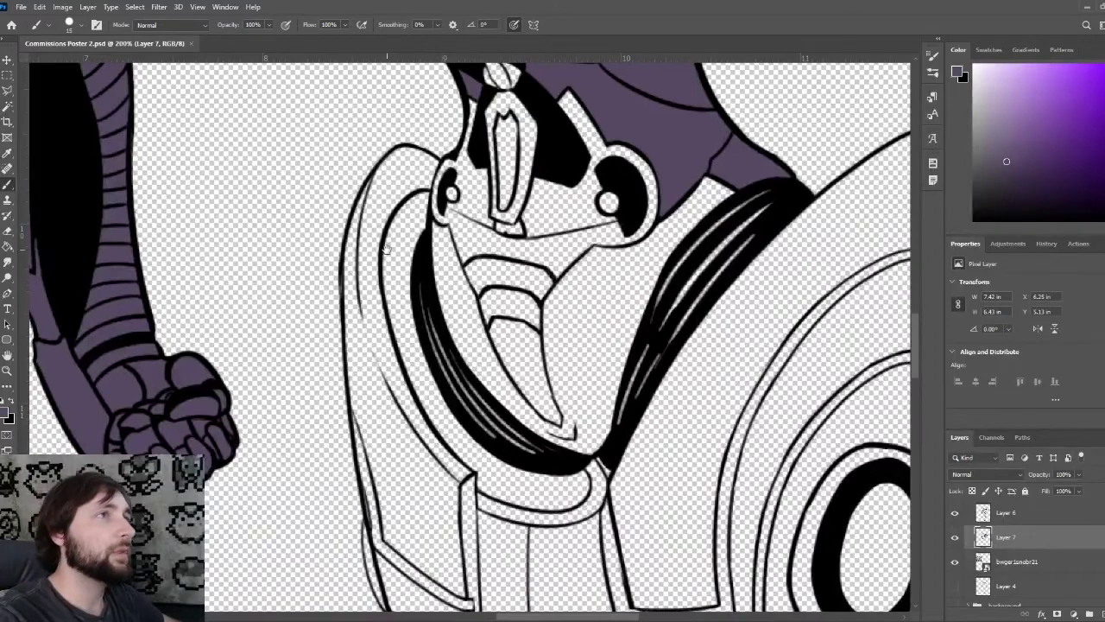
left_click_drag(412, 222, 422, 300)
key("ctrl+plus")
mouse_move(342, 325)
left_mouse_down()
mouse_move(342, 358)
mouse_move(339, 298)
mouse_move(320, 371)
mouse_move(342, 358)
mouse_move(302, 419)
mouse_move(324, 473)
left_mouse_up()
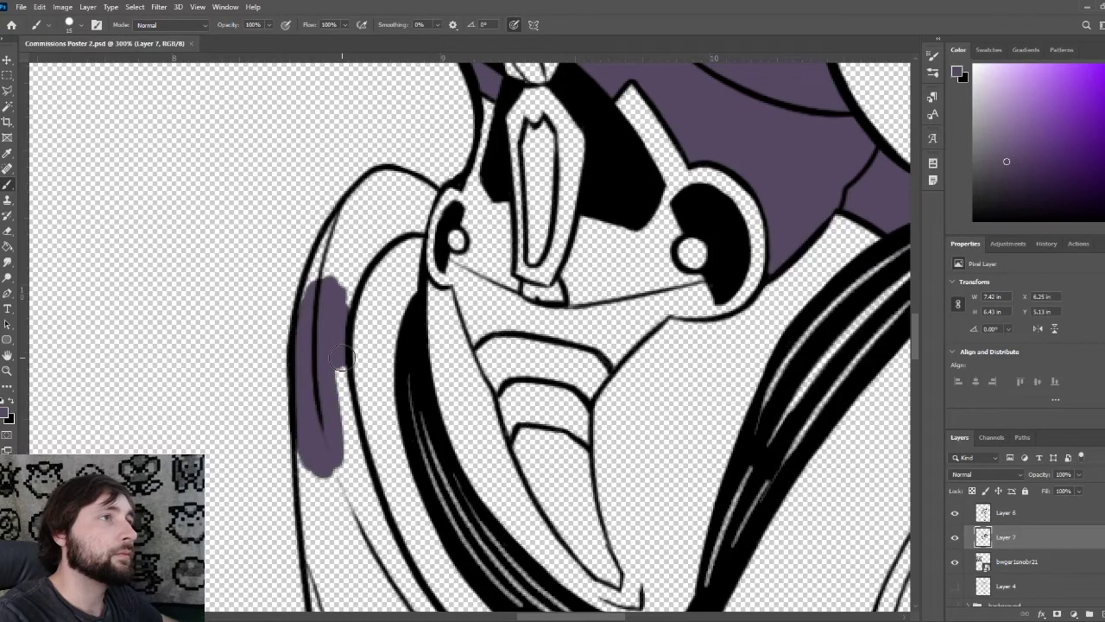
mouse_move(341, 356)
left_mouse_down()
mouse_move(349, 457)
mouse_move(358, 371)
left_mouse_up()
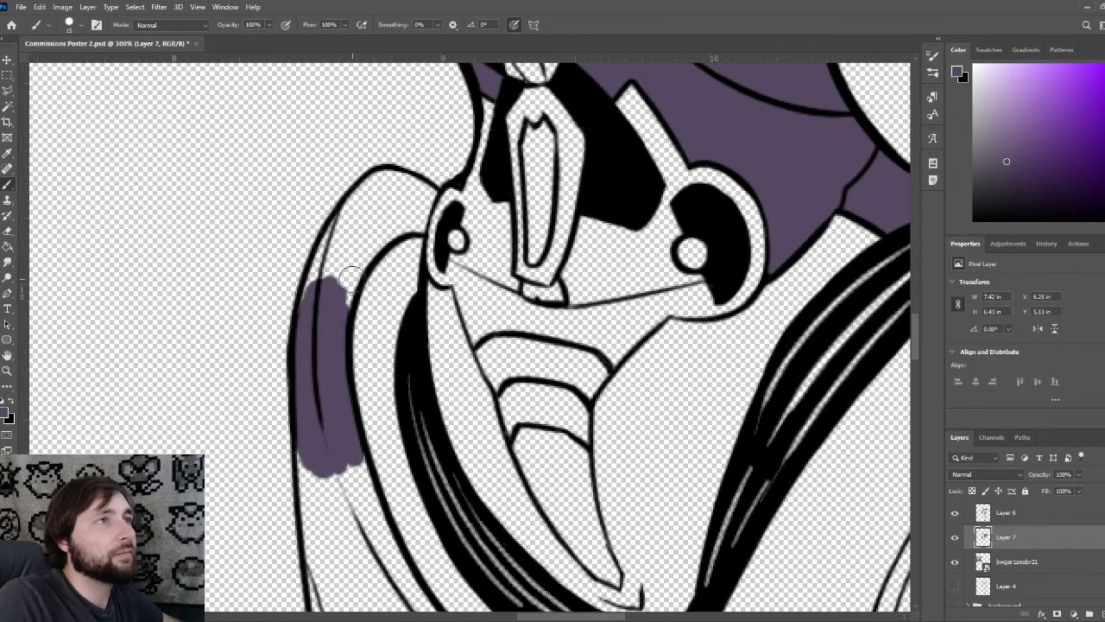
mouse_move(351, 278)
left_mouse_down()
mouse_move(356, 227)
mouse_move(328, 250)
mouse_move(349, 287)
left_mouse_up()
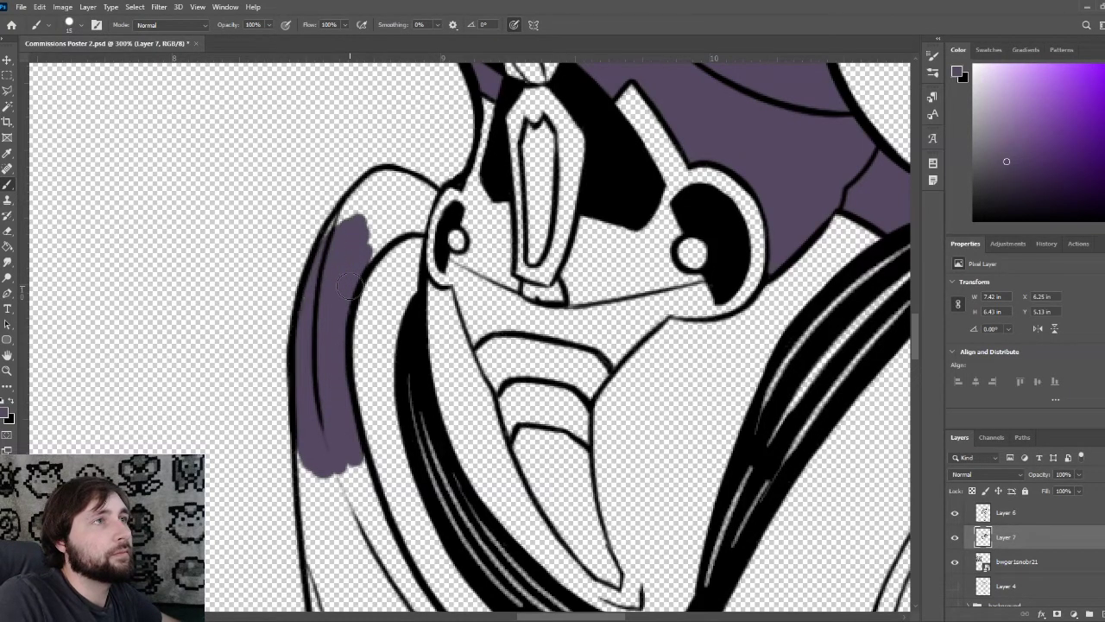
mouse_move(350, 211)
left_mouse_down()
mouse_move(363, 194)
mouse_move(380, 200)
mouse_move(393, 226)
mouse_move(387, 255)
left_mouse_up()
mouse_move(393, 216)
left_mouse_down()
mouse_move(436, 208)
mouse_move(414, 220)
left_mouse_up()
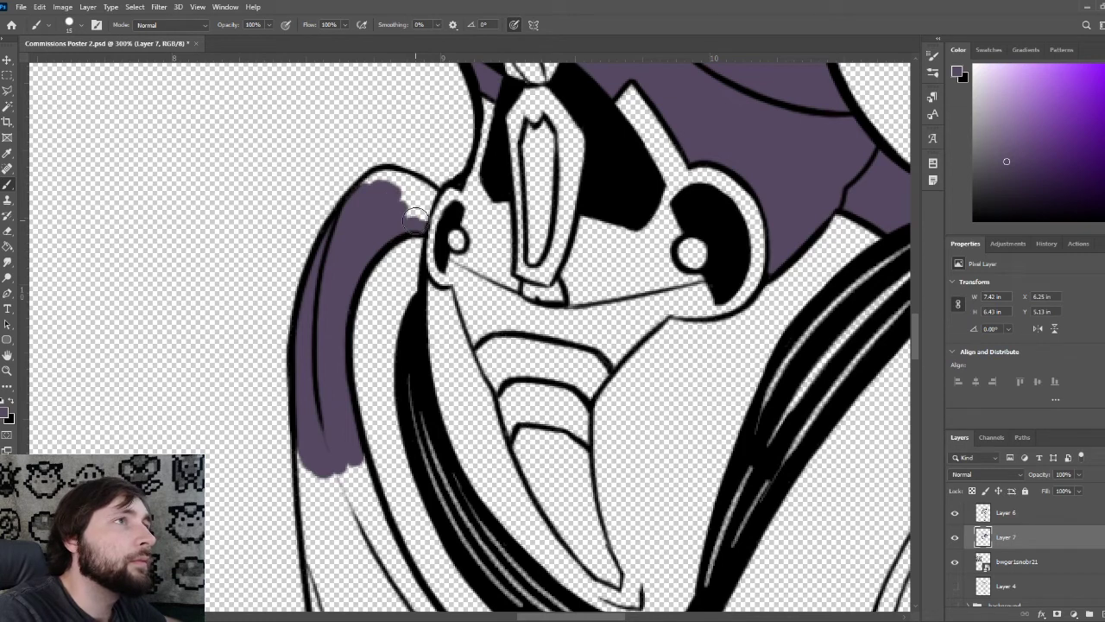
mouse_move(414, 218)
left_mouse_down()
mouse_move(406, 193)
mouse_move(413, 221)
left_mouse_up()
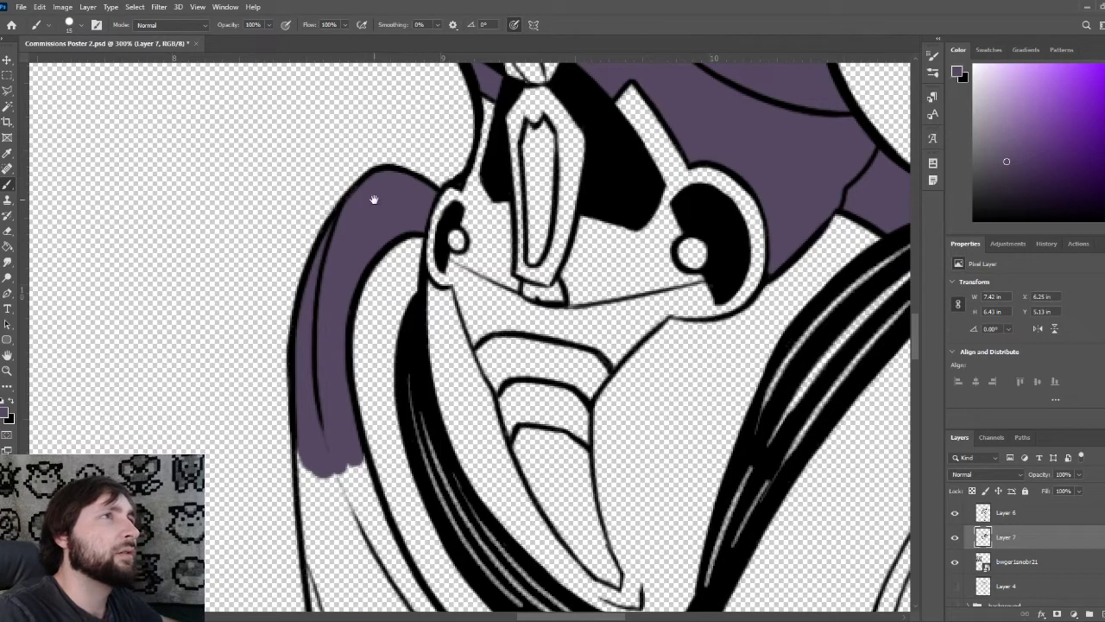
Extend the dark purple fill down the outer thigh armour to the pointed corner below the black striped band
left_click_drag(396, 439, 366, 229)
mouse_move(291, 317)
left_mouse_down()
mouse_move(281, 310)
mouse_move(275, 328)
mouse_move(287, 337)
mouse_move(296, 322)
mouse_move(293, 398)
mouse_move(307, 431)
left_mouse_up()
mouse_move(295, 322)
left_mouse_down()
mouse_move(316, 419)
mouse_move(331, 401)
mouse_move(380, 397)
mouse_move(367, 354)
mouse_move(410, 415)
mouse_move(364, 370)
left_mouse_up()
scroll(354, 362, "down", 5)
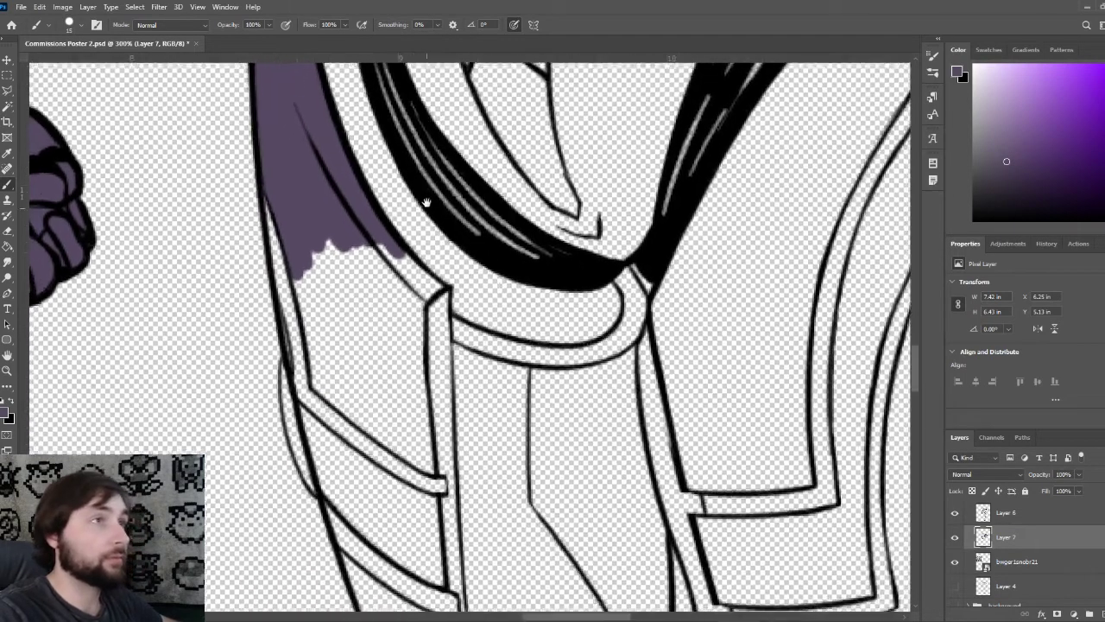
mouse_move(305, 276)
left_mouse_down()
mouse_move(321, 335)
mouse_move(341, 232)
mouse_move(349, 339)
mouse_move(376, 238)
mouse_move(402, 359)
mouse_move(425, 332)
mouse_move(419, 250)
mouse_move(429, 285)
mouse_move(436, 257)
left_mouse_up()
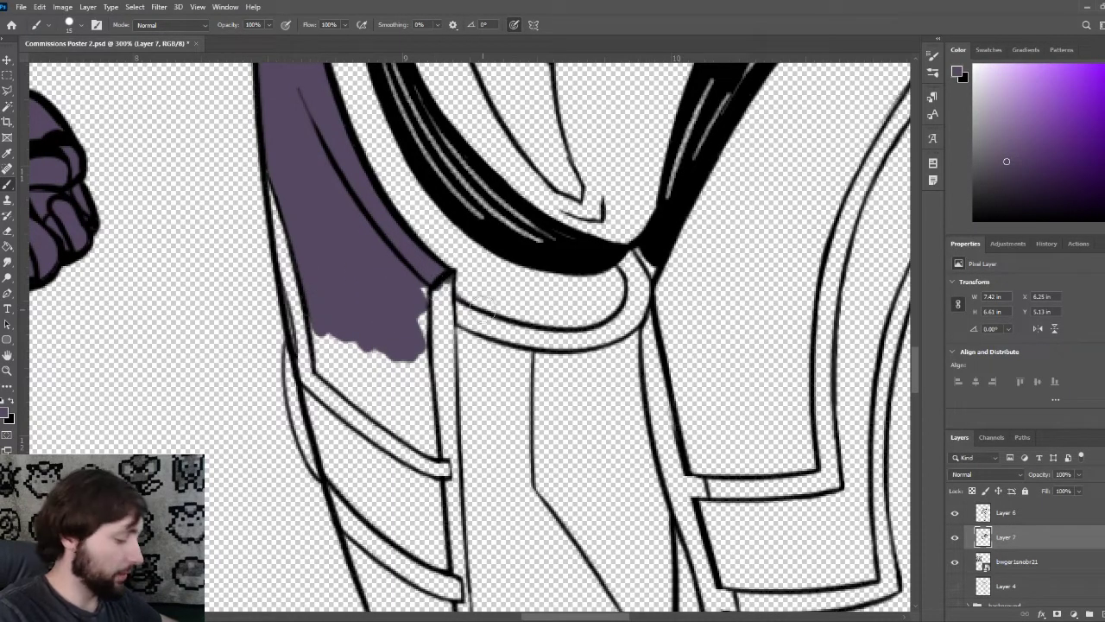
Fill the thigh panel down to the first diagonal trim, plus its narrow side face and the sliver outside the leg, with dark purple
left_click_drag(502, 298, 526, 203)
mouse_move(447, 207)
left_mouse_down()
mouse_move(445, 256)
mouse_move(473, 195)
mouse_move(475, 250)
mouse_move(444, 254)
mouse_move(471, 302)
left_mouse_up()
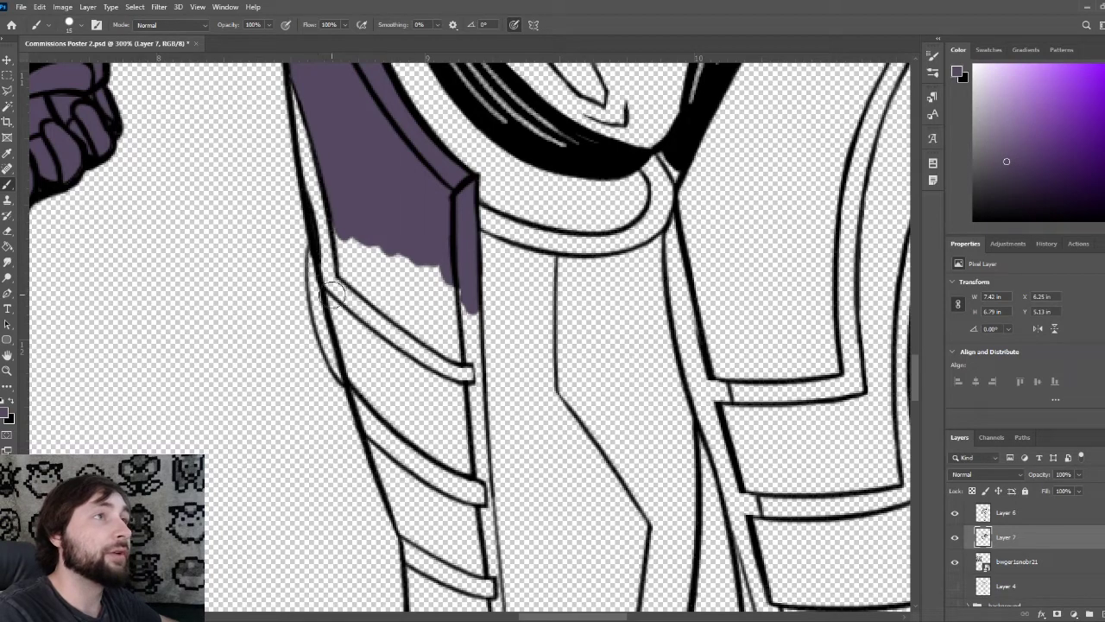
left_click_drag(313, 269, 319, 301)
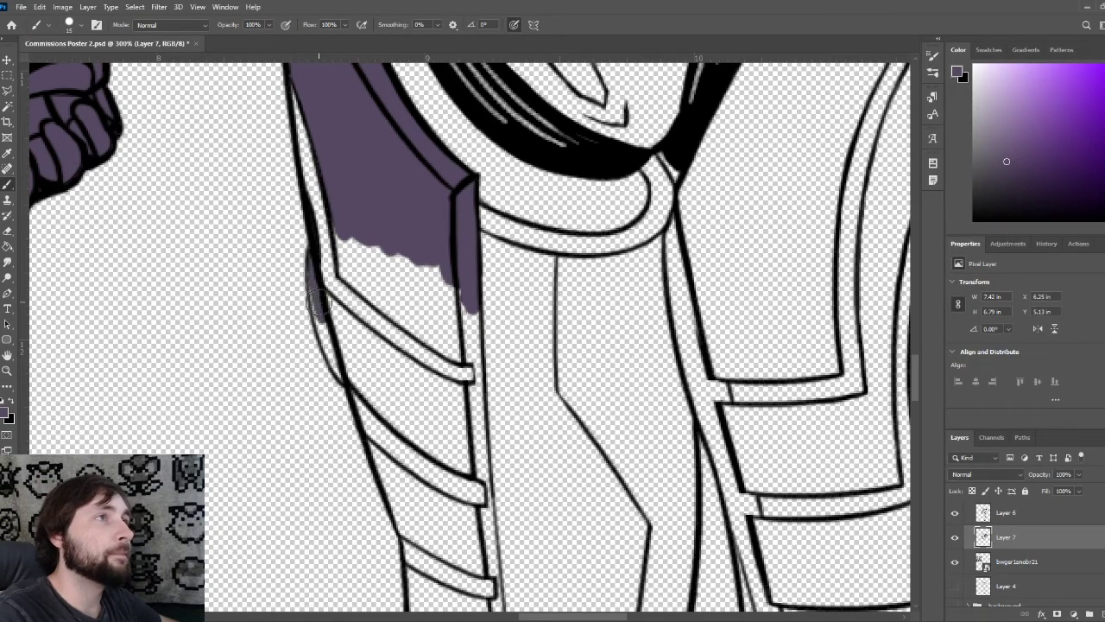
left_click_drag(319, 301, 337, 380)
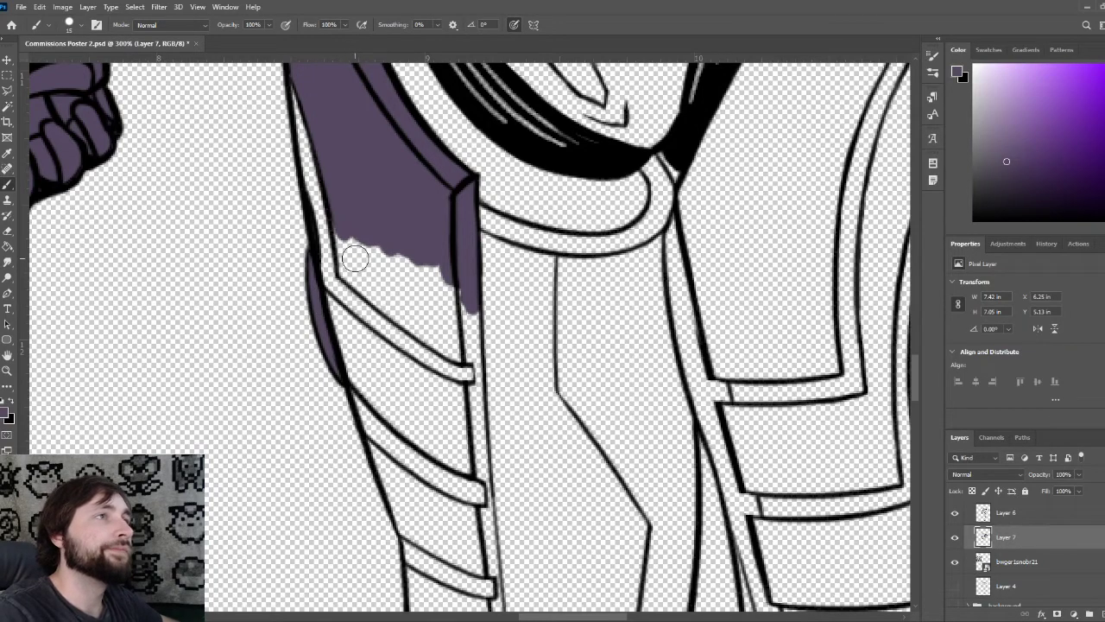
mouse_move(354, 257)
left_mouse_down()
mouse_move(370, 234)
mouse_move(373, 286)
mouse_move(389, 309)
mouse_move(442, 338)
mouse_move(366, 257)
mouse_move(407, 272)
mouse_move(436, 307)
mouse_move(373, 286)
mouse_move(436, 302)
left_mouse_up()
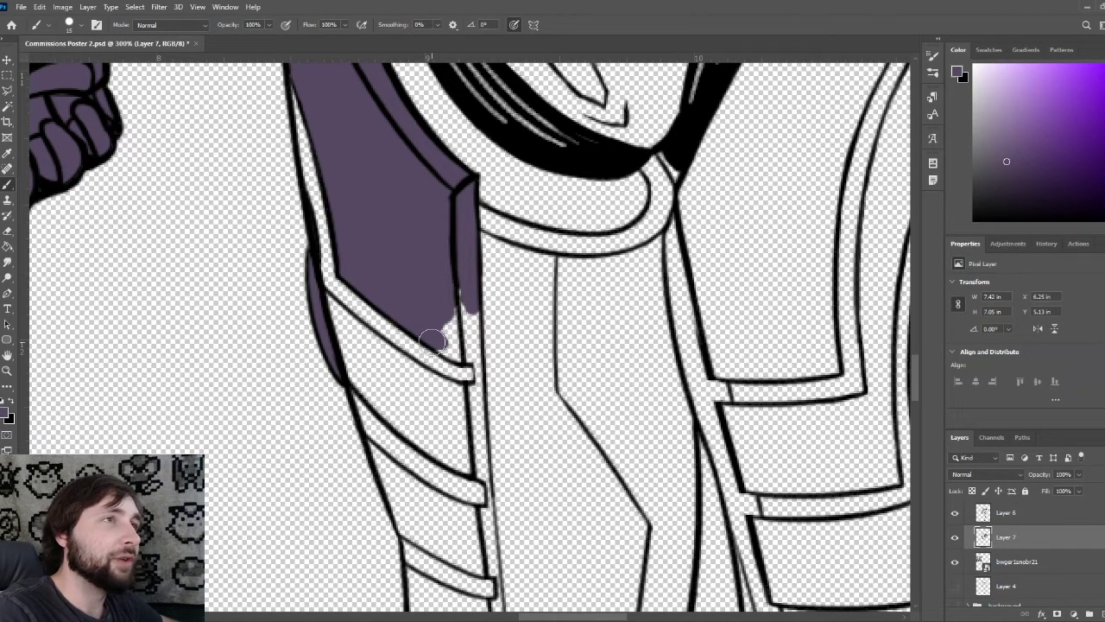
mouse_move(432, 341)
left_mouse_down()
mouse_move(469, 320)
mouse_move(458, 301)
mouse_move(488, 321)
left_mouse_up()
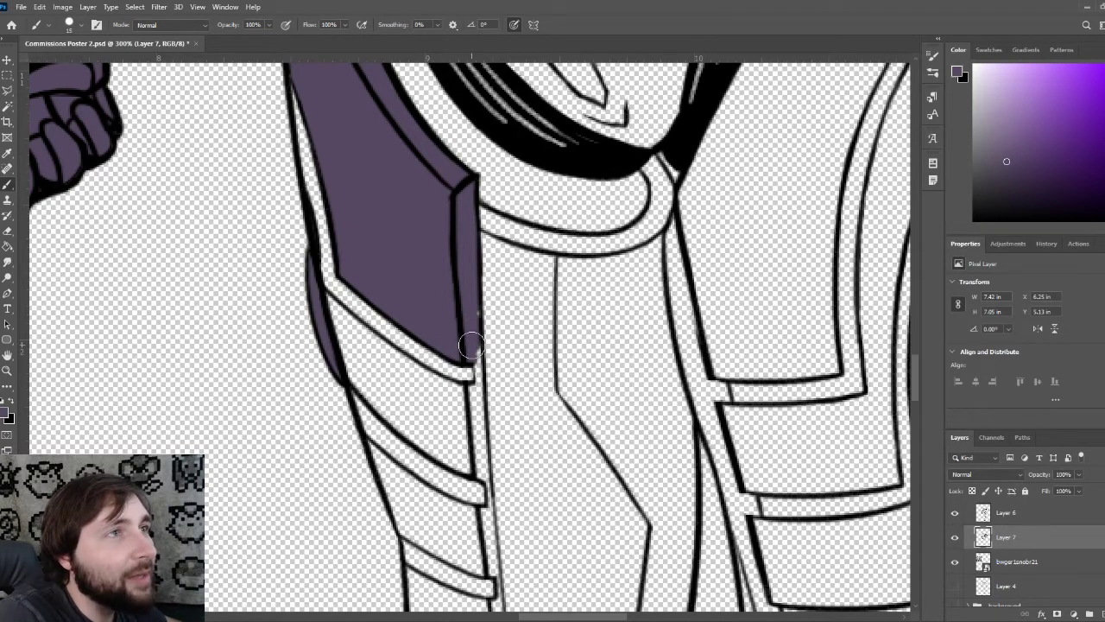
Fill the thigh segment between the first and second diagonal trims, including its narrow side strip, with dark purple
left_click_drag(479, 358, 482, 425)
mouse_move(410, 333)
left_mouse_down()
mouse_move(389, 255)
mouse_move(374, 257)
left_mouse_up()
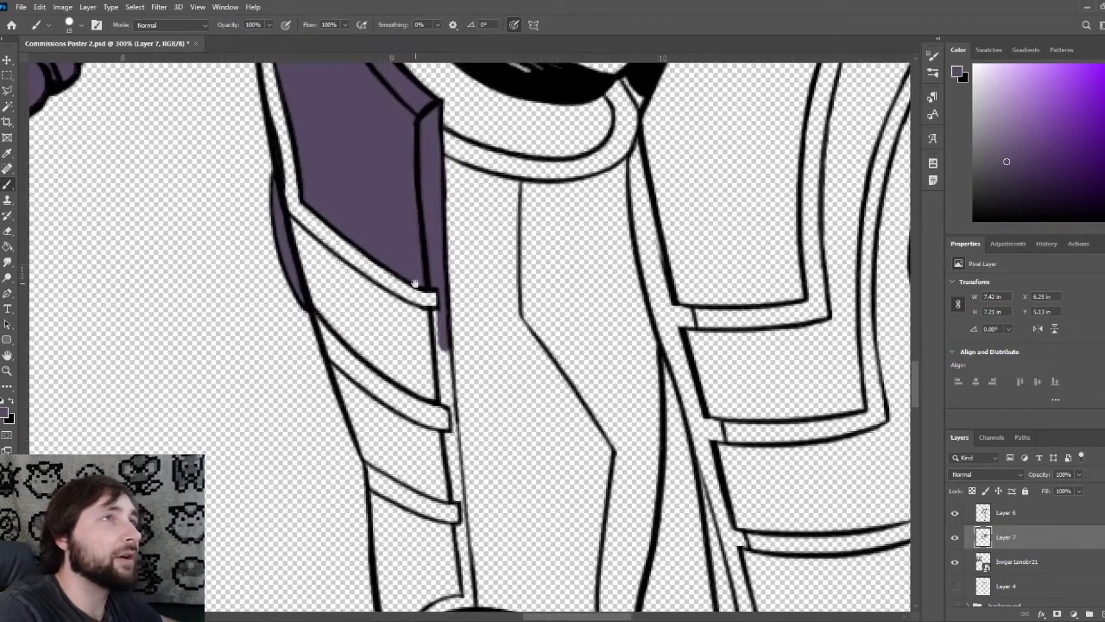
mouse_move(345, 328)
left_mouse_down()
mouse_move(303, 242)
mouse_move(410, 315)
mouse_move(354, 276)
left_mouse_up()
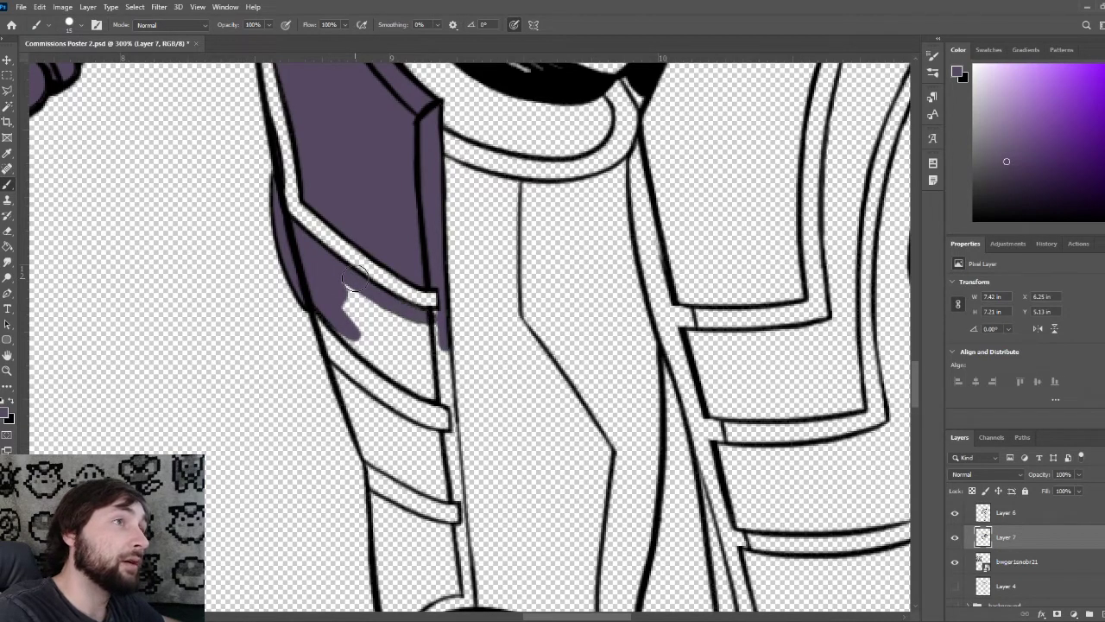
mouse_move(364, 348)
left_mouse_down()
mouse_move(423, 388)
mouse_move(384, 356)
mouse_move(441, 359)
mouse_move(444, 375)
mouse_move(444, 357)
left_mouse_up()
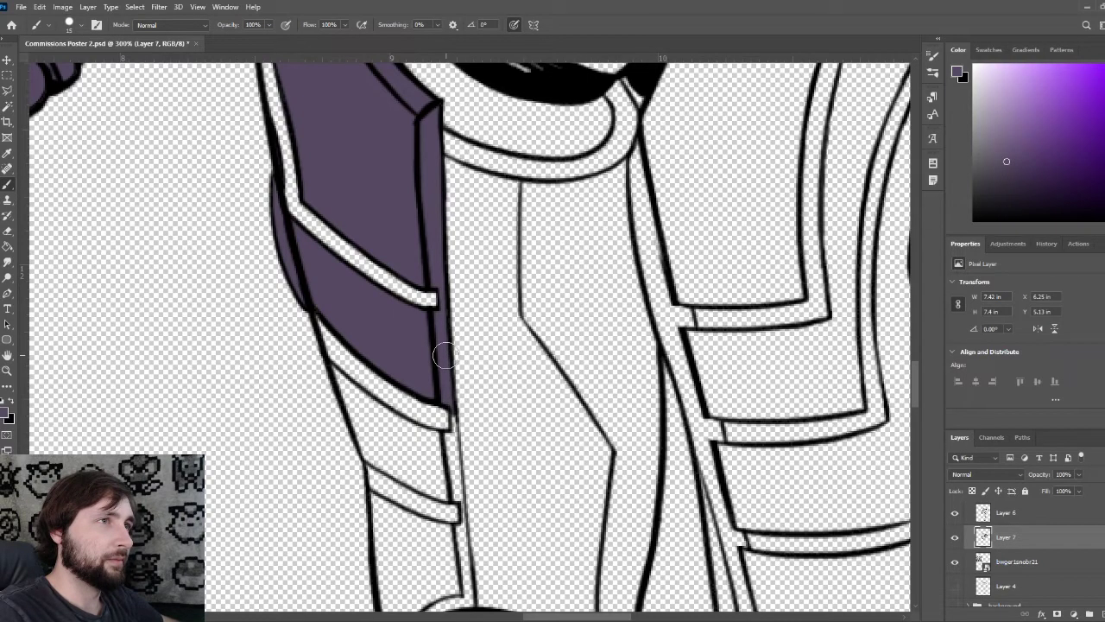
Fill the thigh segment between the second and third diagonal trims, including its narrow side strip, with dark purple
left_click_drag(486, 386, 490, 243)
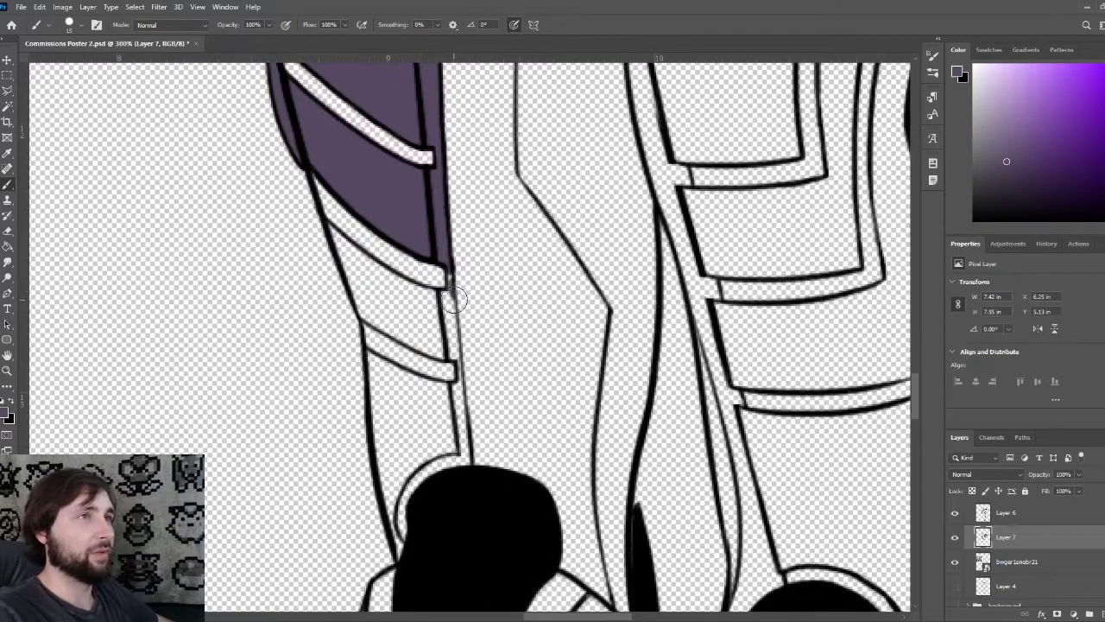
left_click_drag(454, 299, 447, 345)
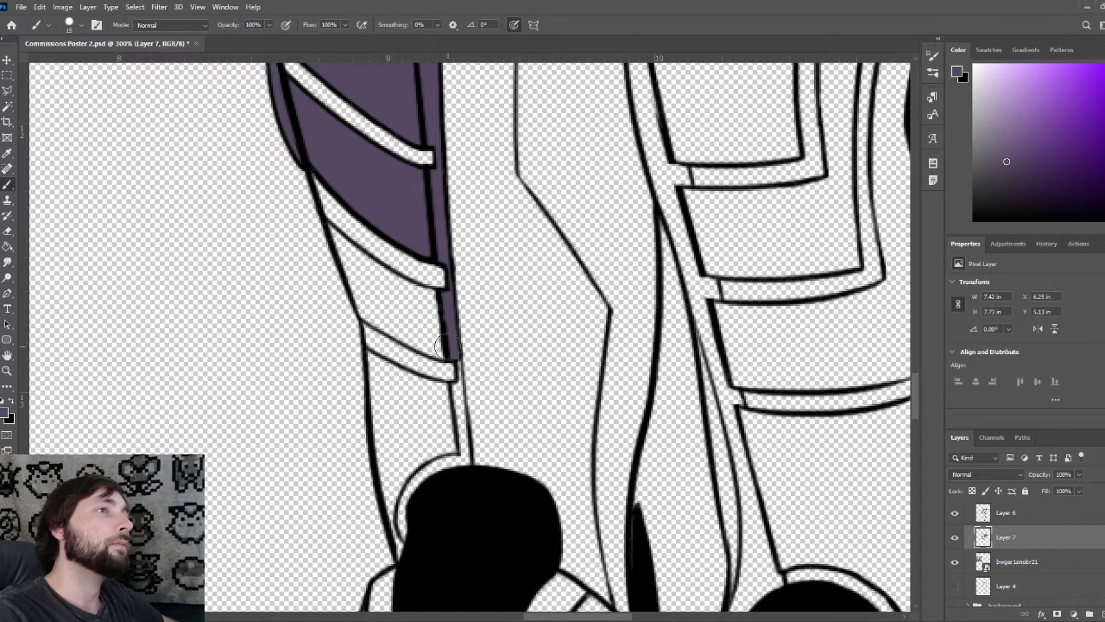
mouse_move(366, 310)
left_mouse_down()
mouse_move(432, 345)
mouse_move(371, 297)
mouse_move(436, 289)
mouse_move(372, 313)
left_mouse_up()
mouse_move(348, 275)
left_mouse_down()
mouse_move(346, 264)
mouse_move(350, 285)
mouse_move(332, 229)
left_mouse_up()
left_click_drag(333, 229, 349, 285)
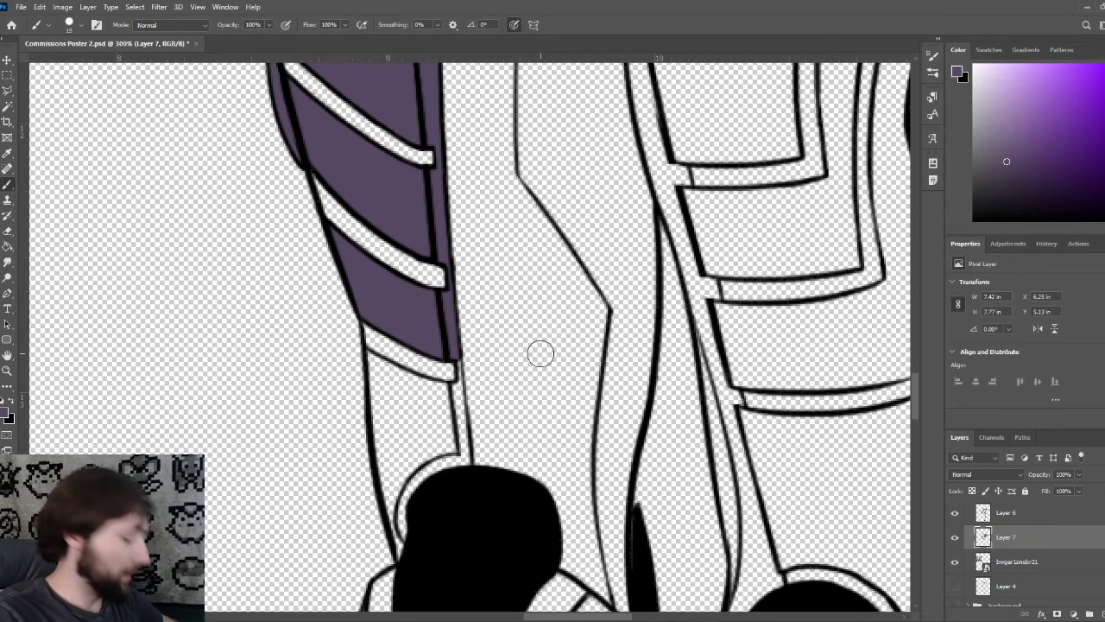
Fill the lowest thigh segment, its side strip and the thin rim around the black knee with dark purple
left_click_drag(518, 325, 523, 241)
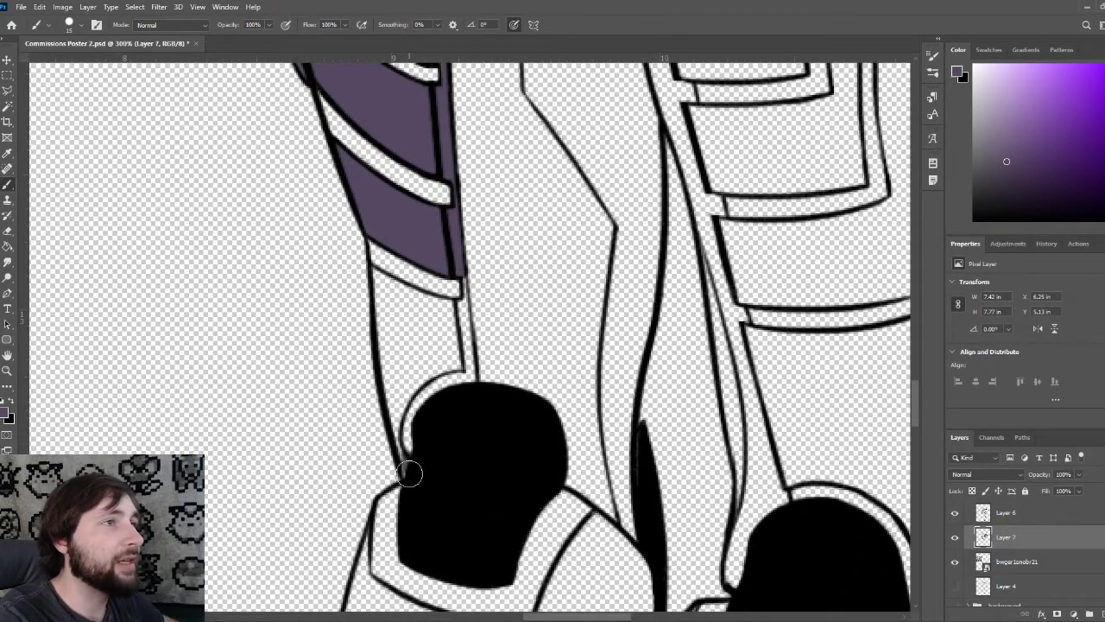
mouse_move(406, 466)
left_mouse_down()
mouse_move(385, 321)
mouse_move(412, 332)
mouse_move(436, 376)
mouse_move(458, 363)
mouse_move(456, 374)
mouse_move(467, 285)
left_mouse_up()
left_click_drag(392, 321, 383, 297)
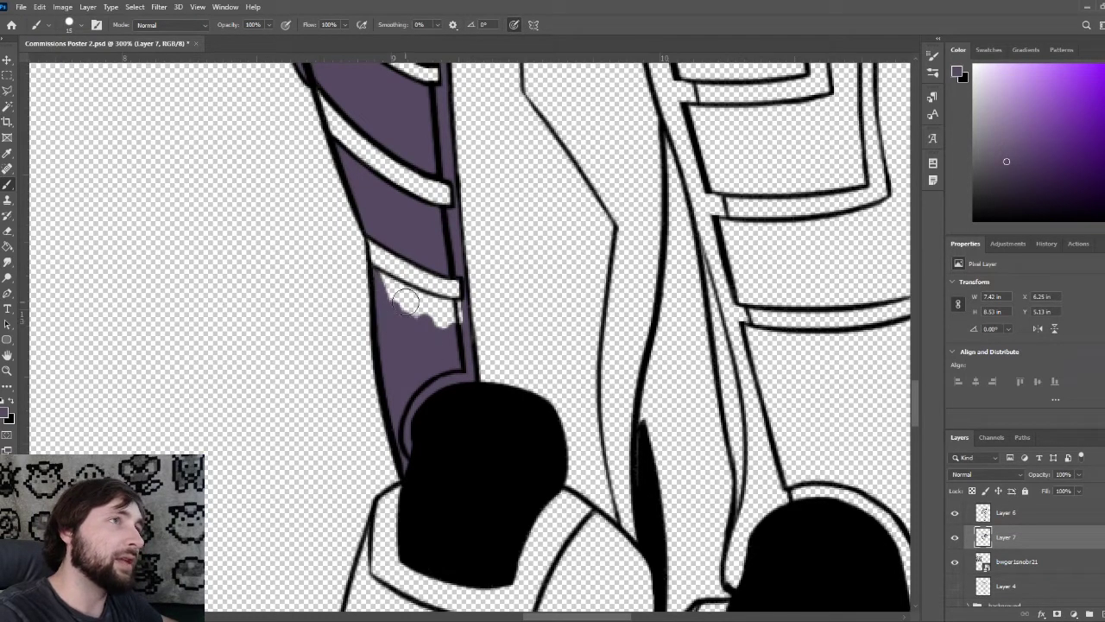
mouse_move(380, 279)
left_mouse_down()
mouse_move(436, 315)
mouse_move(382, 280)
left_mouse_up()
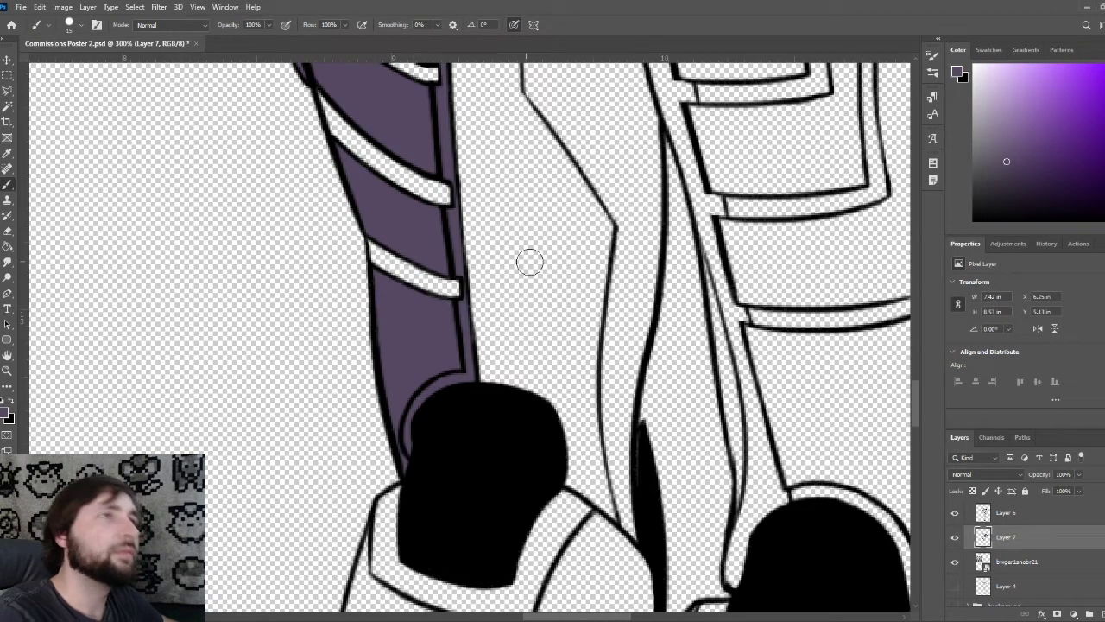
Paint the lower part of the other thigh's large front panel dark purple, down to its first horizontal trim
left_click_drag(530, 347, 463, 286)
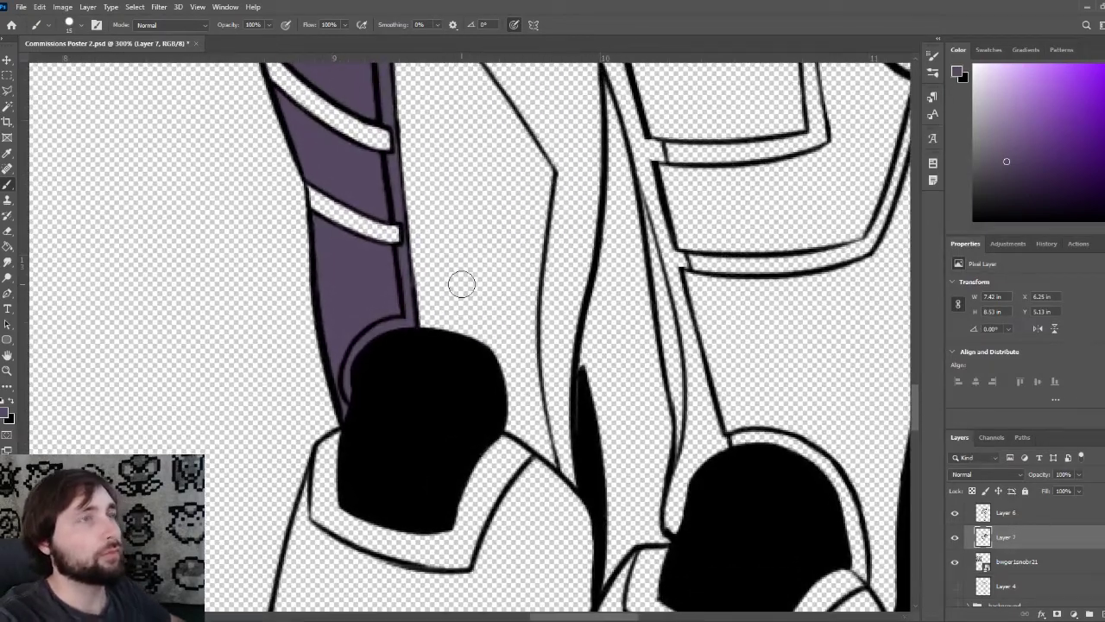
key("ctrl+minus")
key("ctrl+minus")
key("ctrl+minus")
key("ctrl+plus")
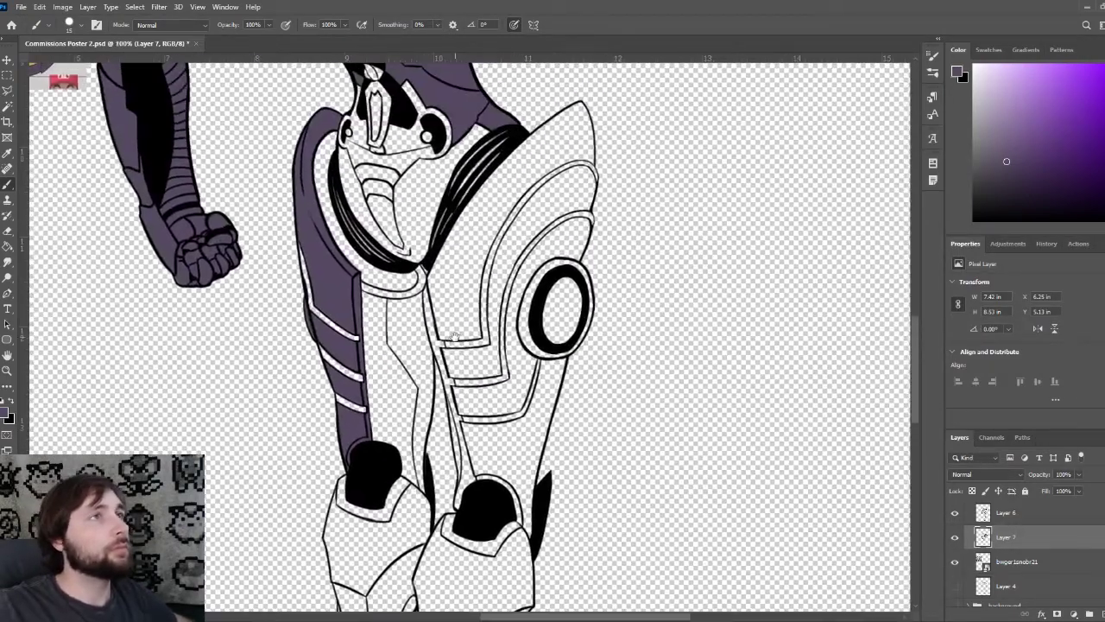
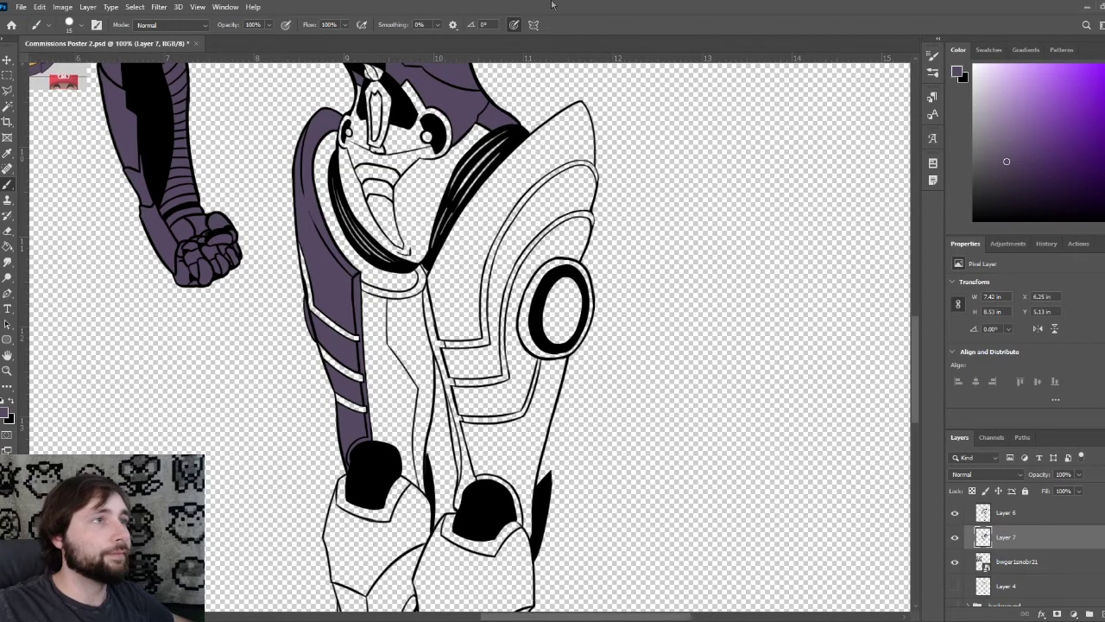
scroll(494, 317, "up", 1)
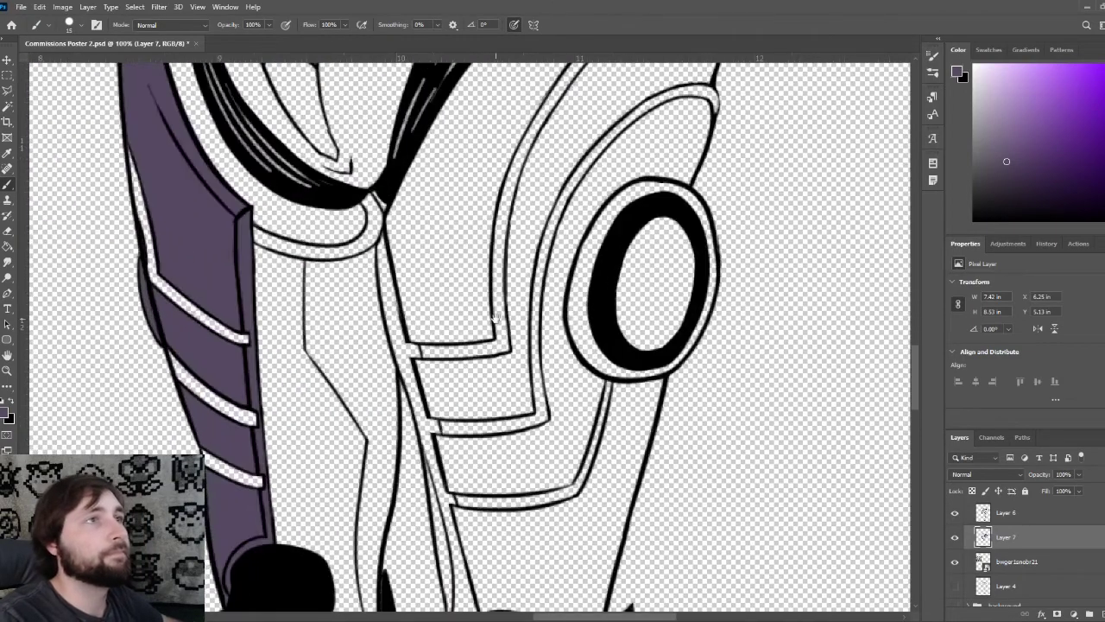
left_click_drag(492, 281, 498, 316)
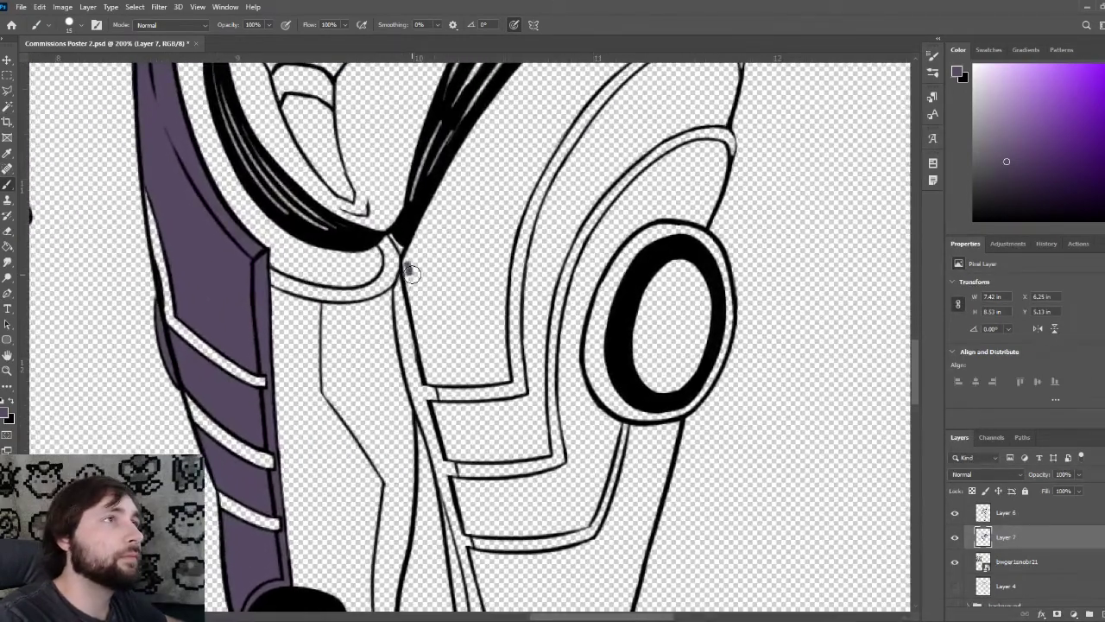
mouse_move(413, 274)
left_mouse_down()
mouse_move(416, 250)
mouse_move(434, 296)
left_mouse_up()
scroll(423, 276, "up", 1)
mouse_move(393, 250)
left_mouse_down()
mouse_move(382, 259)
mouse_move(385, 289)
mouse_move(408, 352)
mouse_move(423, 267)
mouse_move(404, 385)
mouse_move(408, 371)
mouse_move(432, 398)
mouse_move(424, 406)
mouse_move(445, 384)
mouse_move(429, 402)
mouse_move(436, 289)
mouse_move(471, 359)
left_mouse_up()
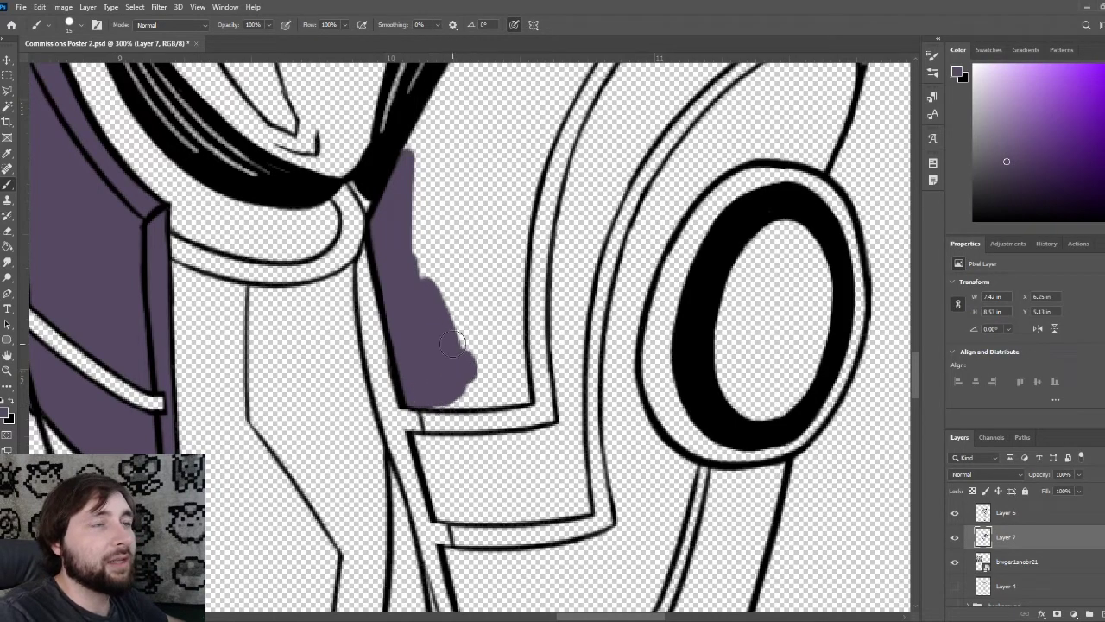
mouse_move(452, 397)
left_mouse_down()
mouse_move(516, 395)
mouse_move(517, 324)
mouse_move(507, 384)
mouse_move(494, 306)
mouse_move(516, 396)
mouse_move(509, 246)
mouse_move(517, 396)
left_mouse_up()
mouse_move(498, 302)
left_mouse_down()
mouse_move(449, 295)
mouse_move(471, 346)
mouse_move(432, 225)
mouse_move(452, 304)
mouse_move(483, 242)
mouse_move(505, 242)
mouse_move(518, 226)
left_mouse_up()
mouse_move(548, 184)
left_mouse_down()
mouse_move(550, 316)
mouse_move(568, 341)
left_mouse_up()
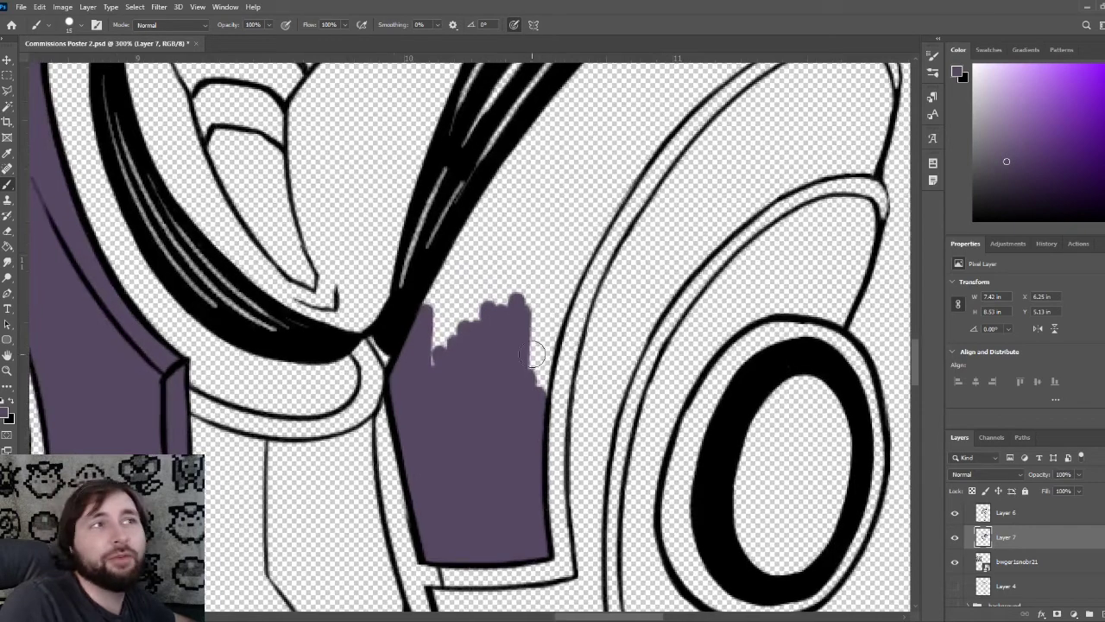
Extend the dark purple fill up the front thigh panel between the black striped band and the outer curved trim
mouse_move(536, 294)
left_mouse_down()
mouse_move(525, 368)
mouse_move(549, 302)
left_mouse_up()
left_click_drag(549, 302, 526, 368)
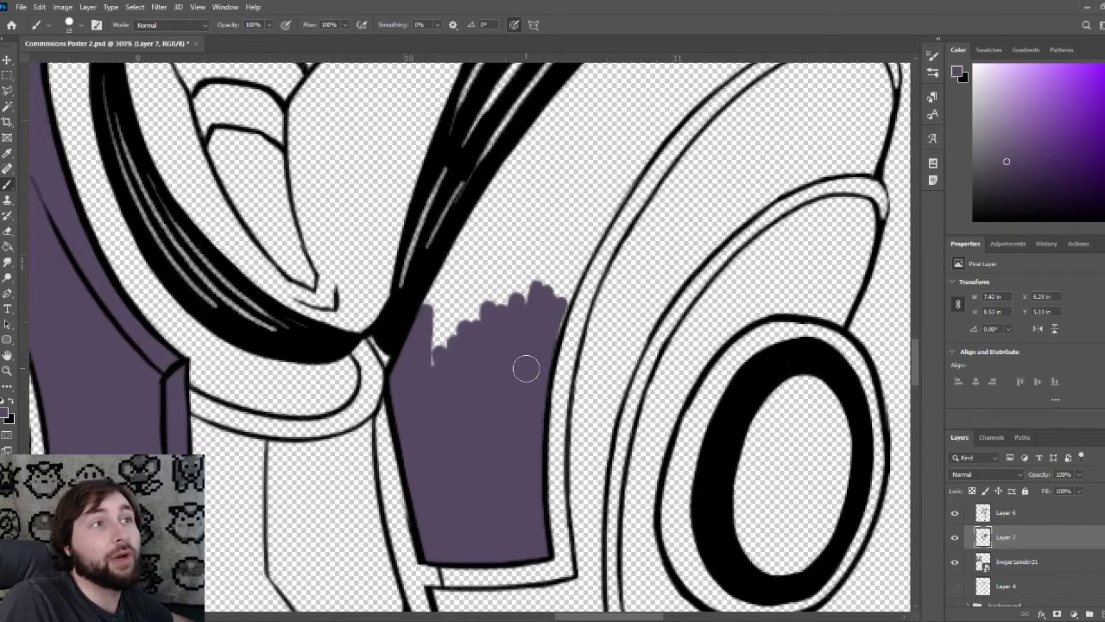
mouse_move(559, 333)
left_mouse_down()
mouse_move(580, 255)
mouse_move(631, 180)
left_mouse_up()
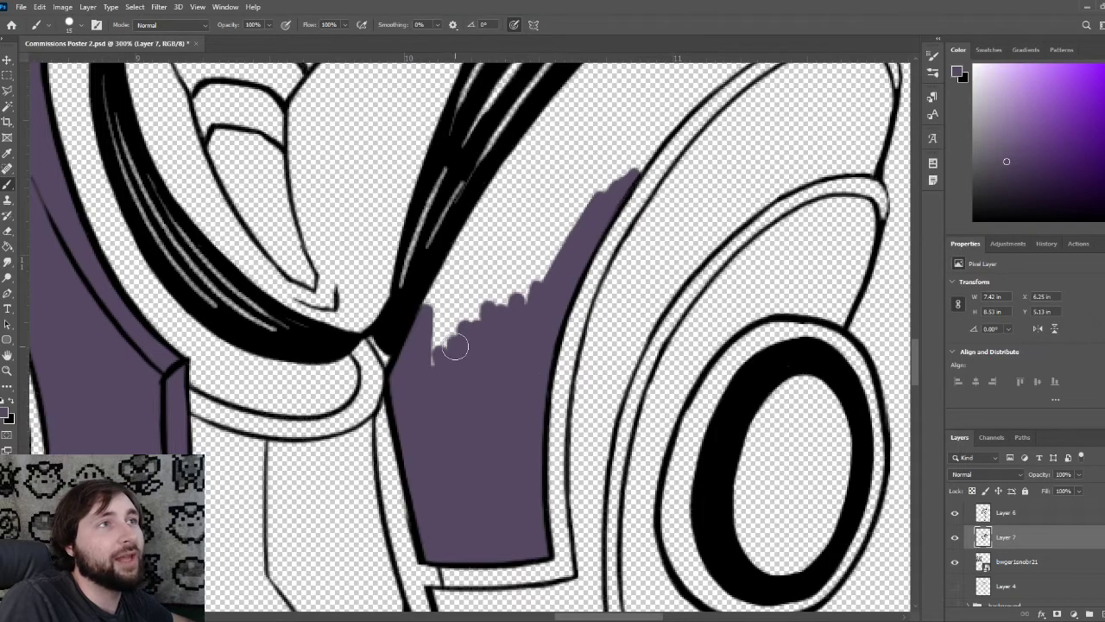
left_click_drag(431, 362, 492, 259)
left_click_drag(436, 341, 497, 229)
left_click_drag(423, 311, 522, 160)
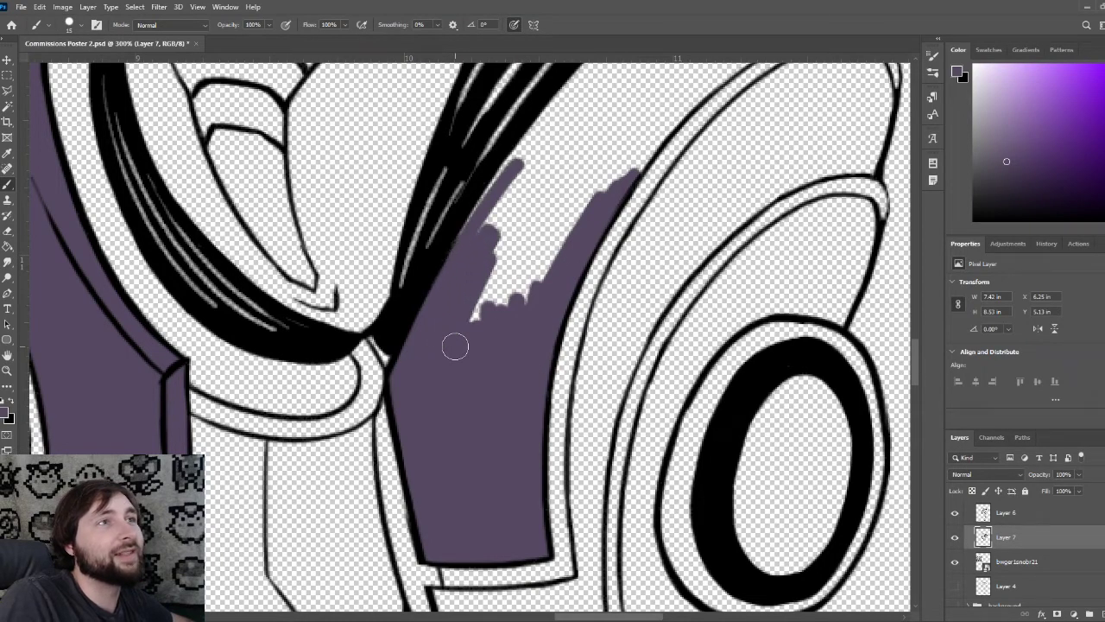
left_click_drag(466, 250, 518, 169)
mouse_move(488, 224)
left_mouse_down()
mouse_move(544, 137)
mouse_move(483, 306)
mouse_move(583, 120)
left_mouse_up()
left_click_drag(509, 303, 609, 126)
left_click_drag(531, 281, 626, 126)
Continue the dark purple fill along the black striped band to just past the band's upper end
mouse_move(574, 224)
left_mouse_down()
mouse_move(640, 129)
mouse_move(525, 400)
left_mouse_up()
left_click_drag(471, 359, 509, 298)
left_click_drag(423, 384, 540, 251)
left_click_drag(518, 294, 566, 229)
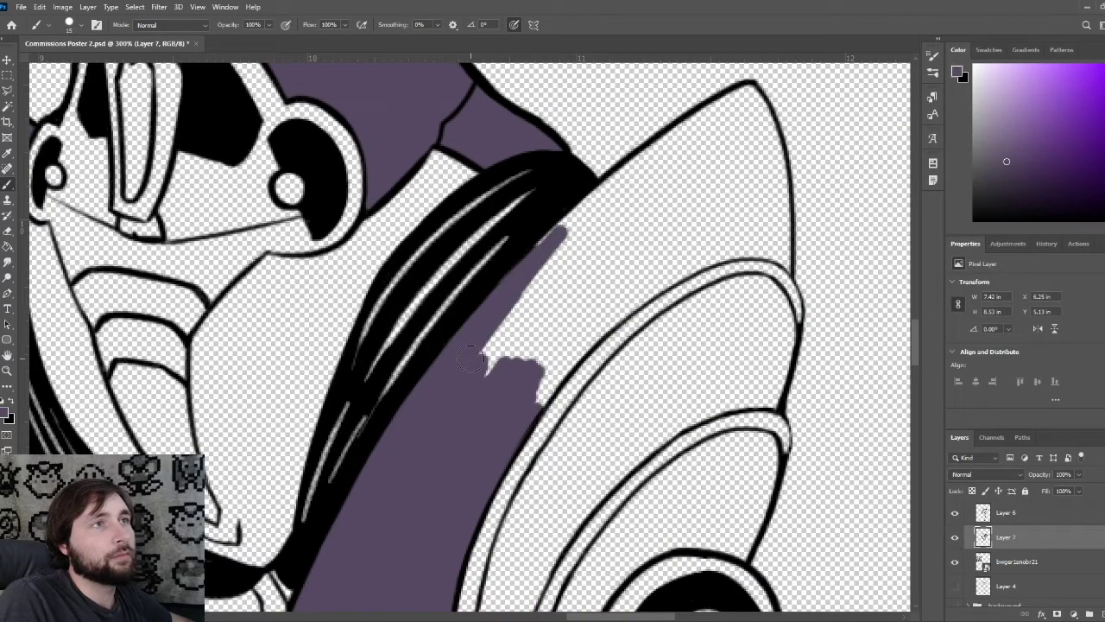
mouse_move(493, 354)
left_mouse_down()
mouse_move(594, 217)
mouse_move(633, 208)
left_mouse_up()
mouse_move(549, 231)
left_mouse_down()
mouse_move(674, 152)
mouse_move(629, 186)
mouse_move(552, 336)
mouse_move(621, 255)
mouse_move(544, 372)
mouse_move(549, 406)
left_mouse_up()
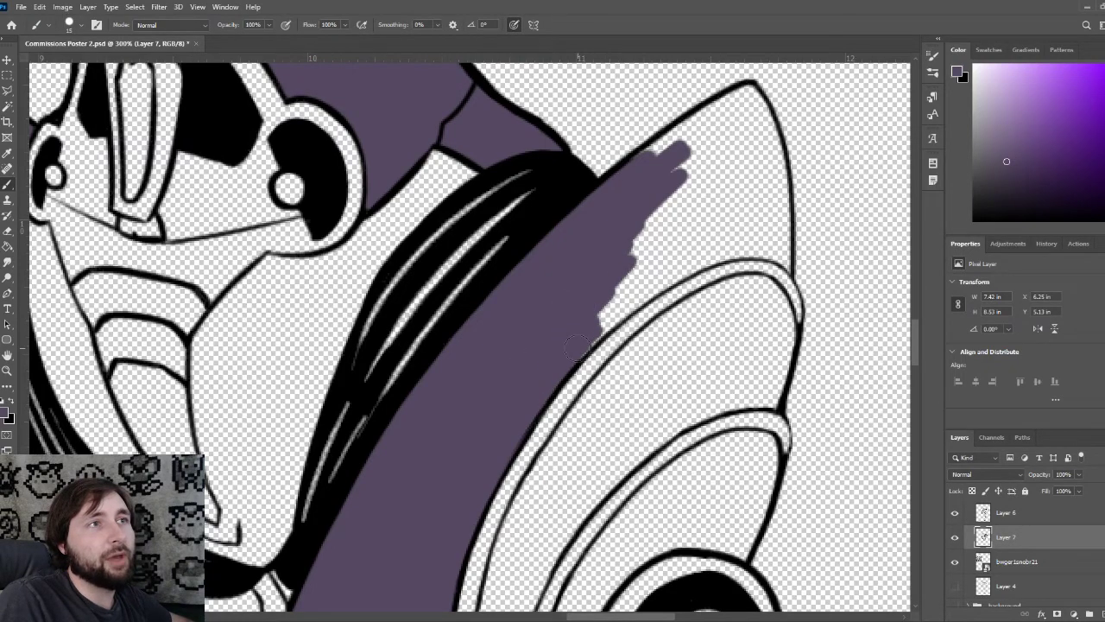
Fill the pointed upper corner of the thigh panel with dark purple, along the curved trim and out to its outlines
mouse_move(587, 345)
left_mouse_down()
mouse_move(669, 275)
mouse_move(643, 298)
mouse_move(734, 249)
left_mouse_up()
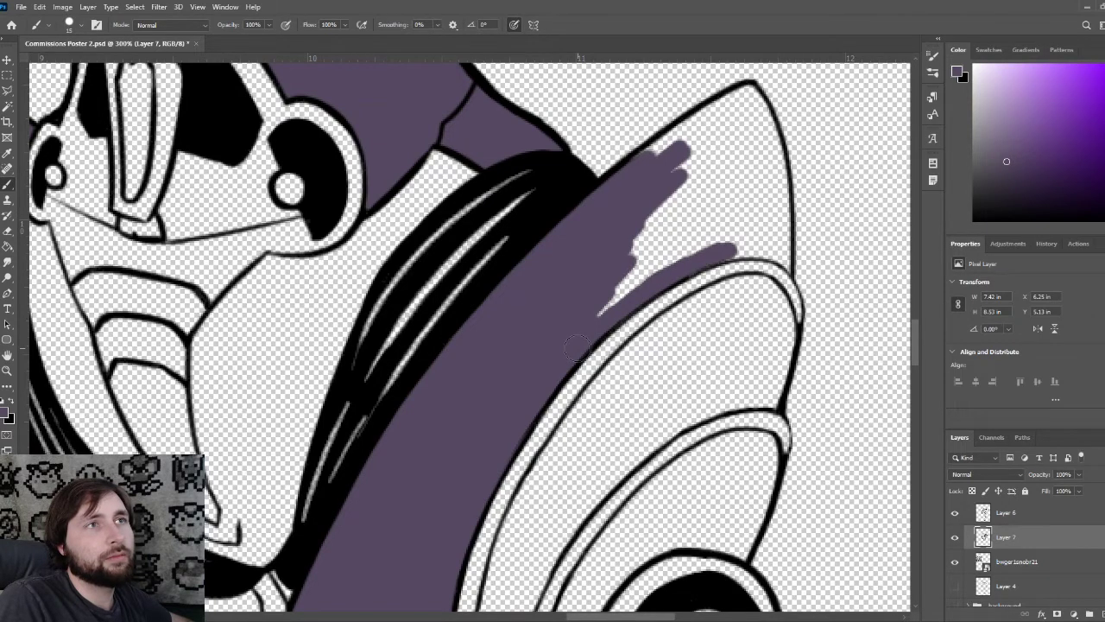
mouse_move(622, 298)
left_mouse_down()
mouse_move(687, 238)
mouse_move(704, 177)
left_mouse_up()
mouse_move(765, 219)
left_mouse_down()
mouse_move(642, 268)
mouse_move(643, 301)
mouse_move(658, 305)
left_mouse_up()
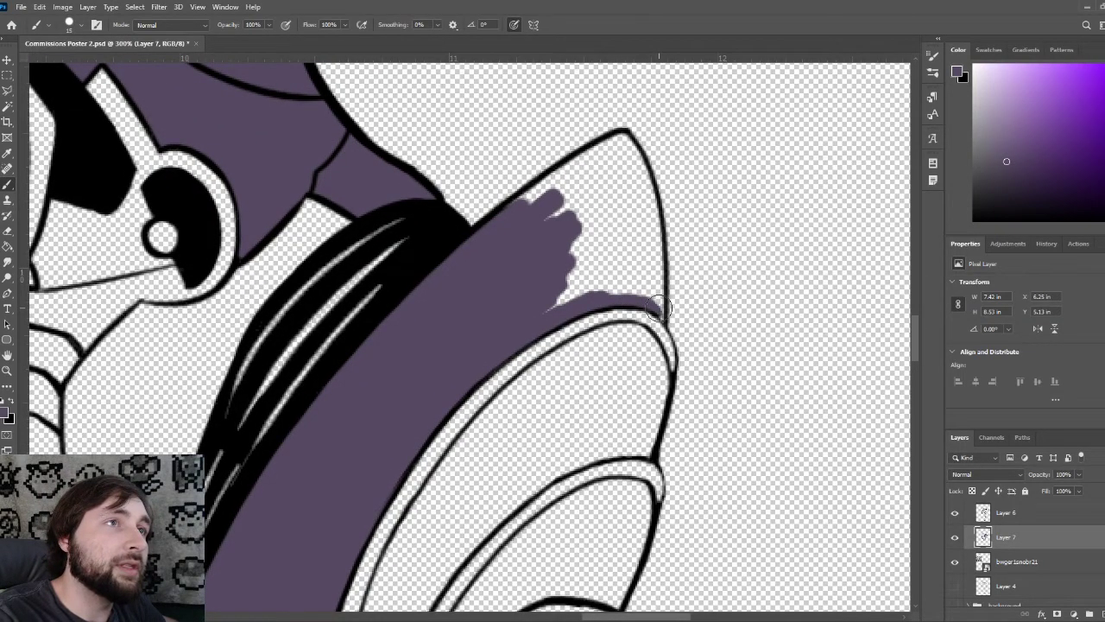
left_click_drag(658, 307, 625, 138)
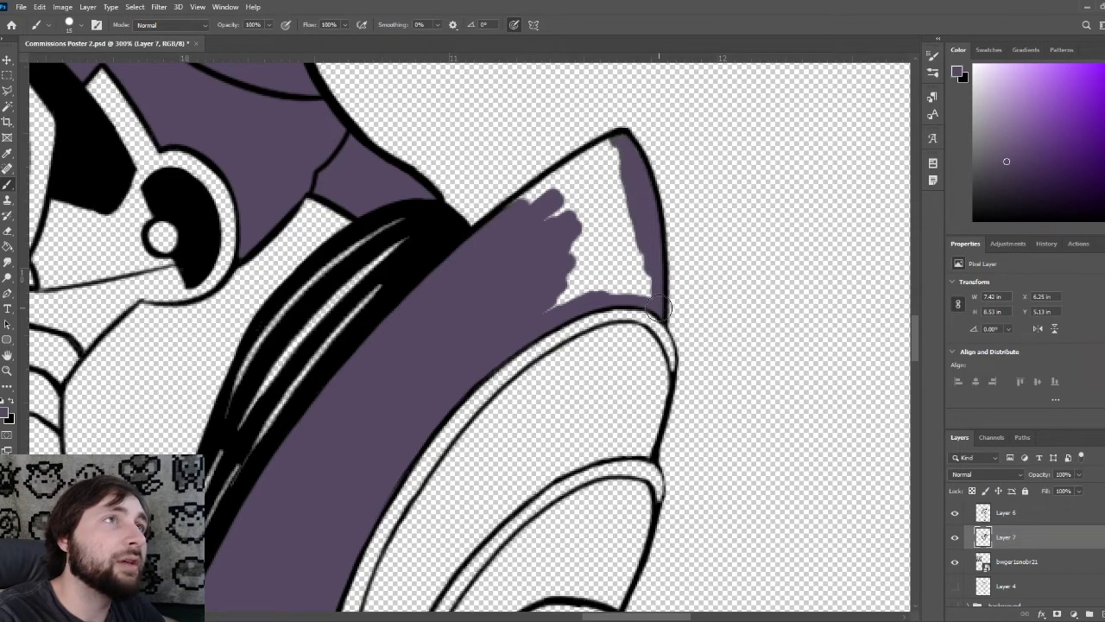
mouse_move(615, 142)
left_mouse_down()
mouse_move(587, 164)
mouse_move(623, 153)
mouse_move(553, 200)
left_mouse_up()
mouse_move(553, 200)
left_mouse_down()
mouse_move(624, 154)
mouse_move(574, 203)
mouse_move(613, 216)
mouse_move(623, 153)
left_mouse_up()
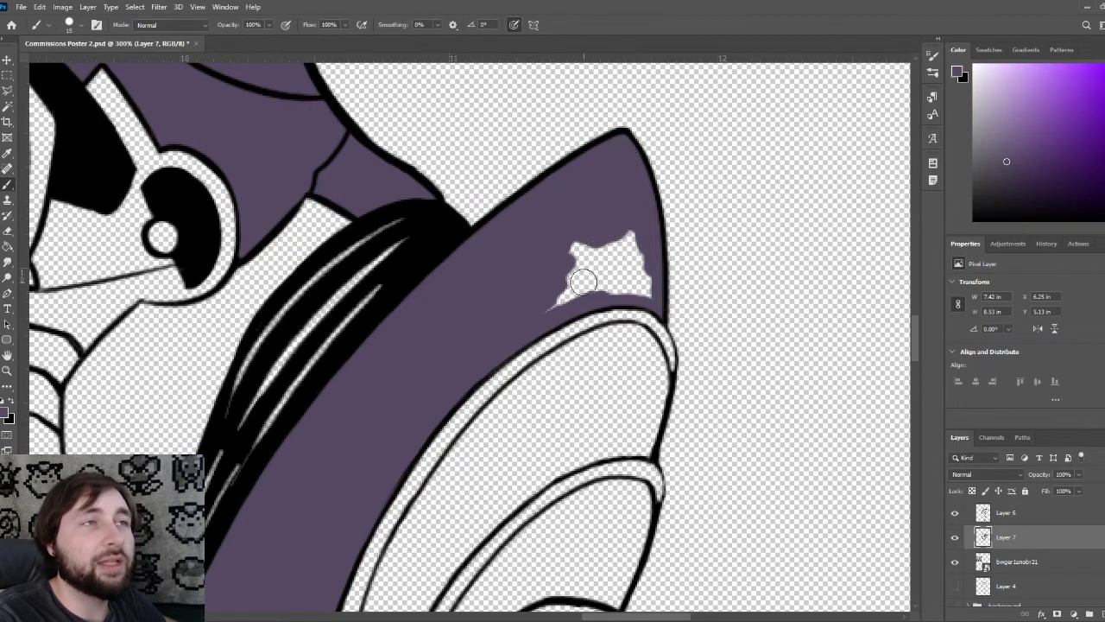
mouse_move(583, 281)
left_mouse_down()
mouse_move(561, 298)
mouse_move(596, 259)
mouse_move(618, 259)
mouse_move(583, 274)
left_mouse_up()
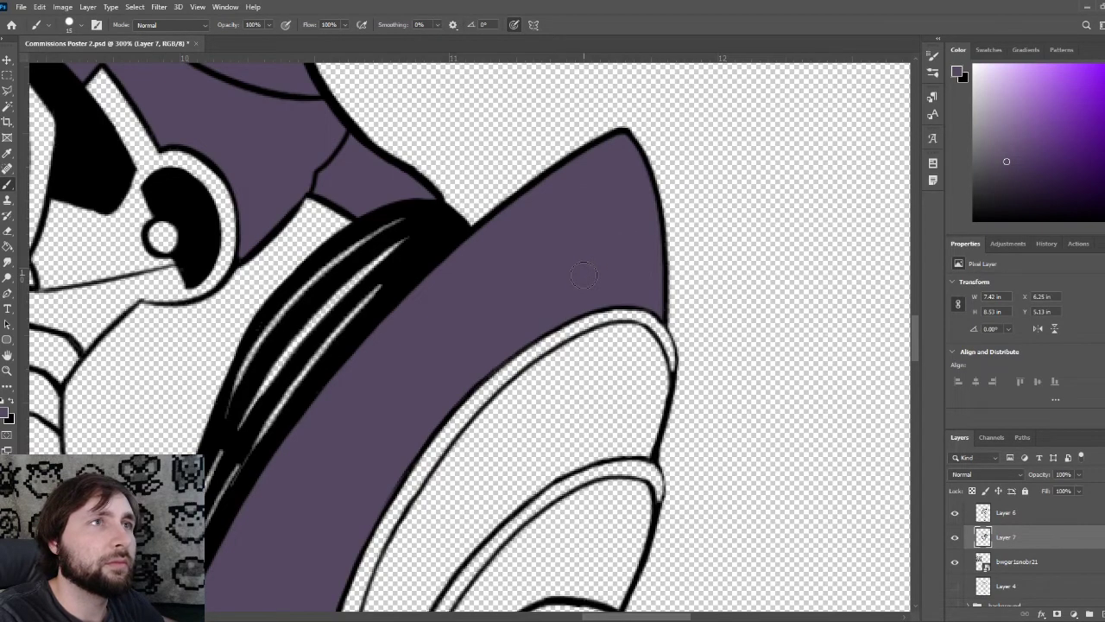
Paint the upper part of the curved thigh panel between the outer and inner trims dark purple
mouse_move(561, 368)
left_mouse_down()
mouse_move(587, 342)
mouse_move(657, 134)
mouse_move(548, 246)
left_mouse_up()
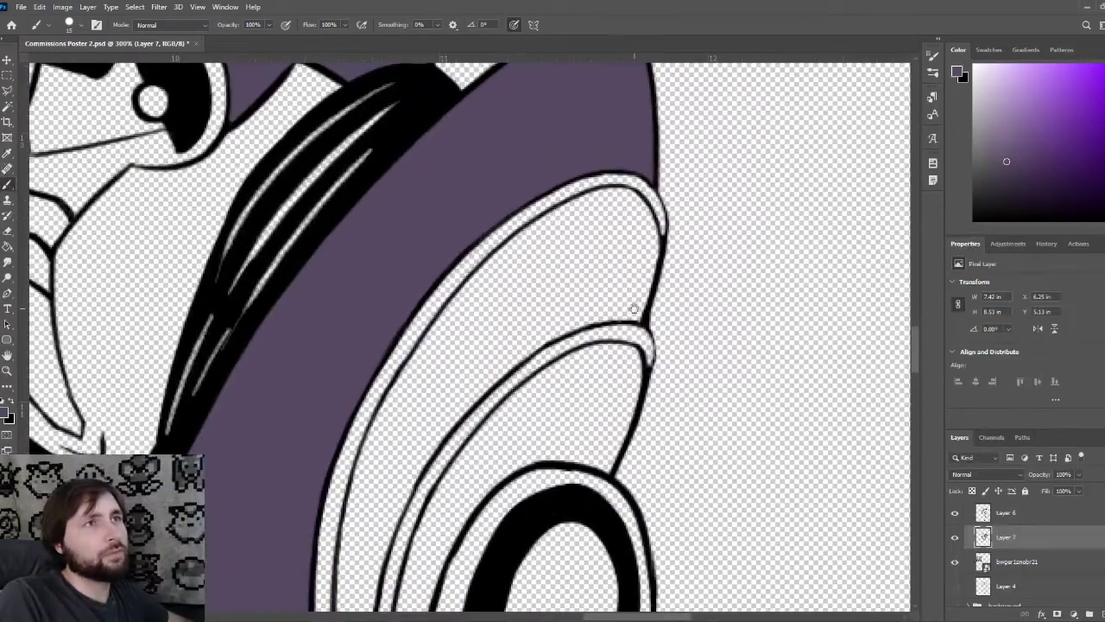
mouse_move(637, 315)
left_mouse_down()
mouse_move(647, 252)
mouse_move(639, 209)
left_mouse_up()
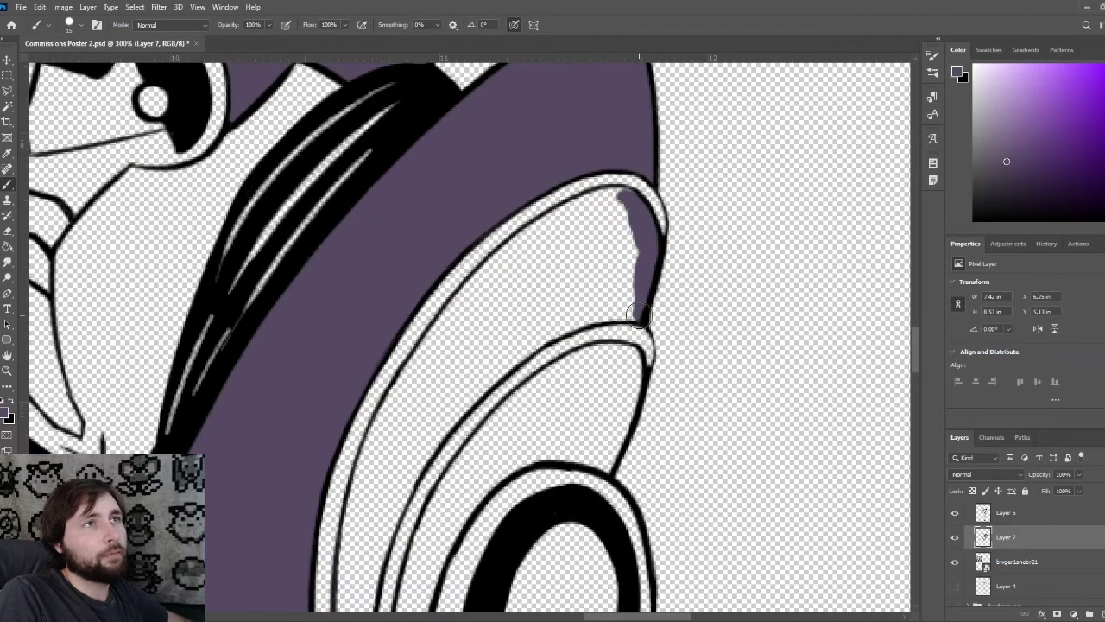
mouse_move(592, 194)
left_mouse_down()
mouse_move(574, 207)
mouse_move(617, 240)
mouse_move(636, 315)
left_mouse_up()
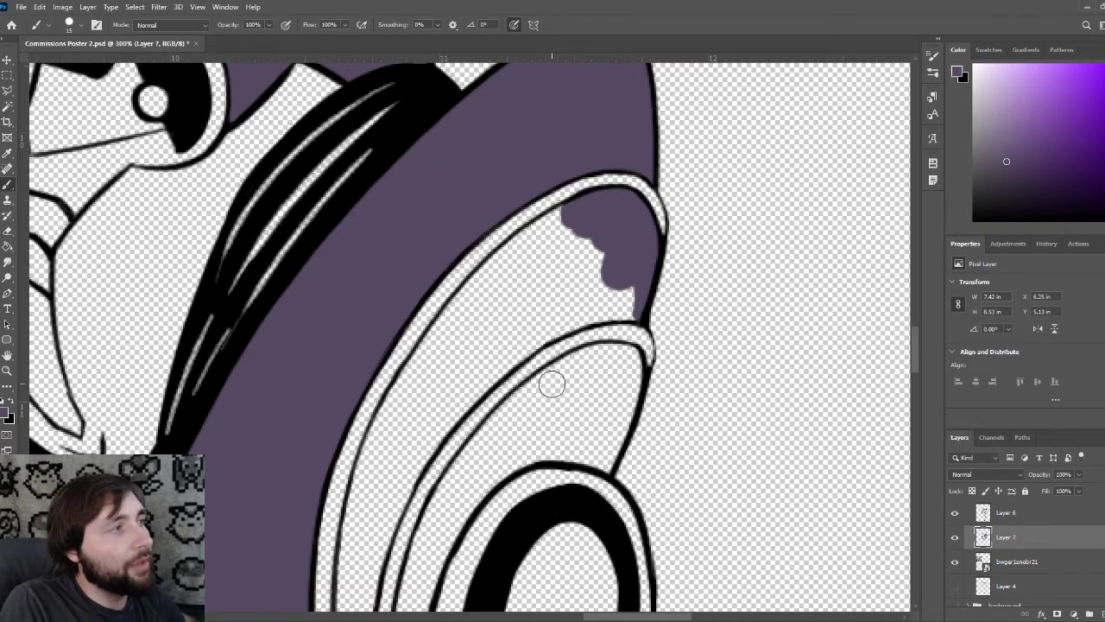
left_click_drag(537, 388, 608, 339)
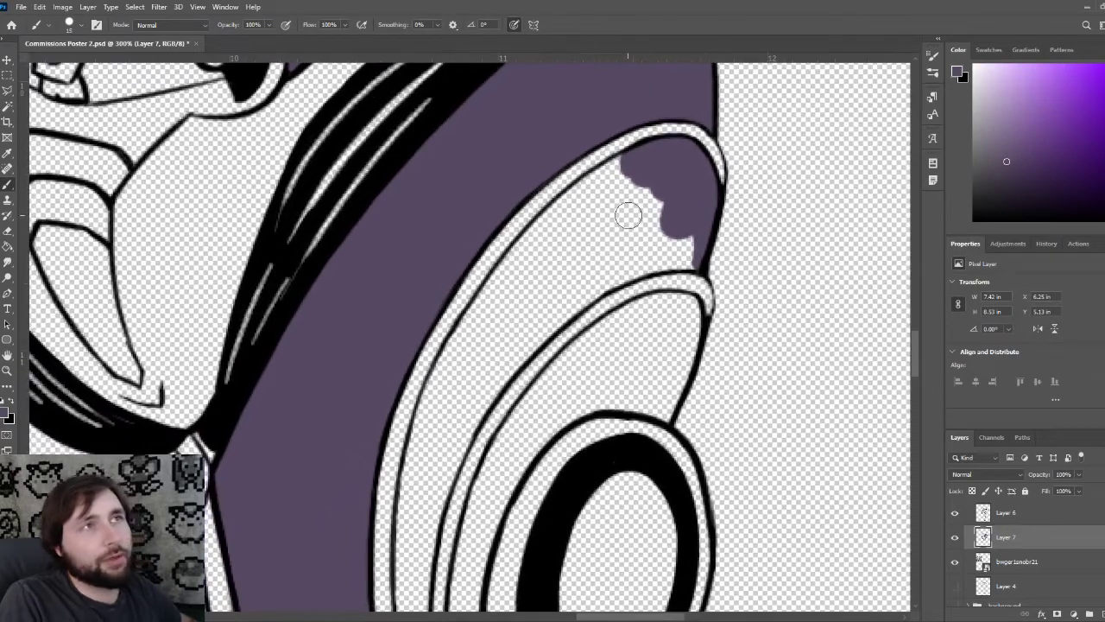
mouse_move(612, 190)
left_mouse_down()
mouse_move(559, 212)
mouse_move(604, 194)
mouse_move(556, 238)
mouse_move(652, 212)
mouse_move(662, 226)
left_mouse_up()
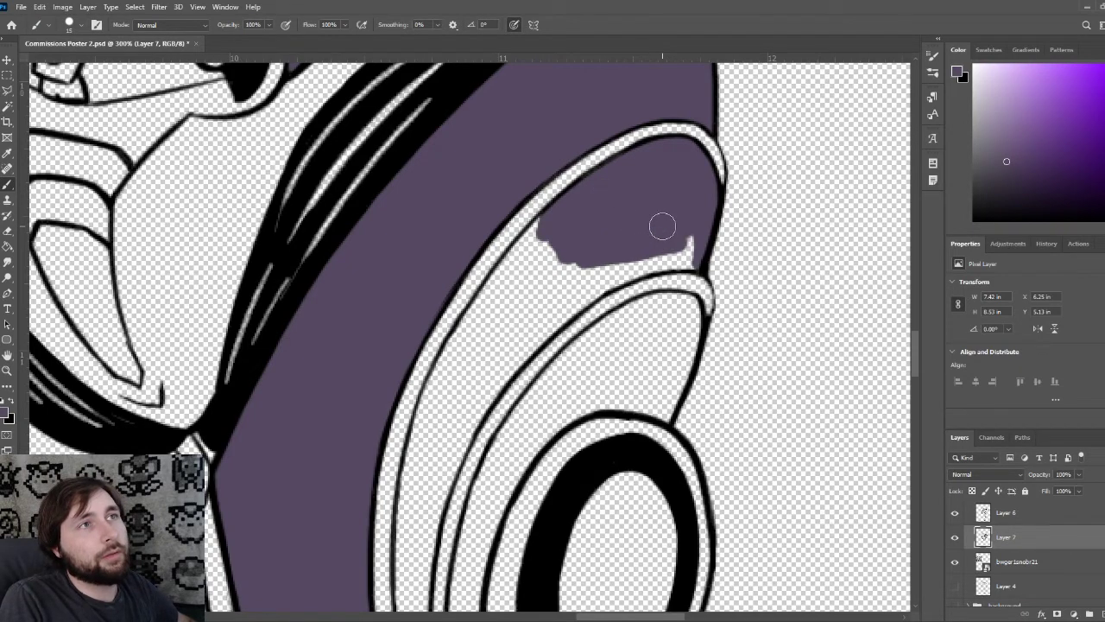
mouse_move(682, 263)
left_mouse_down()
mouse_move(622, 270)
mouse_move(542, 337)
mouse_move(561, 306)
mouse_move(623, 272)
mouse_move(518, 319)
mouse_move(510, 294)
mouse_move(556, 268)
left_mouse_up()
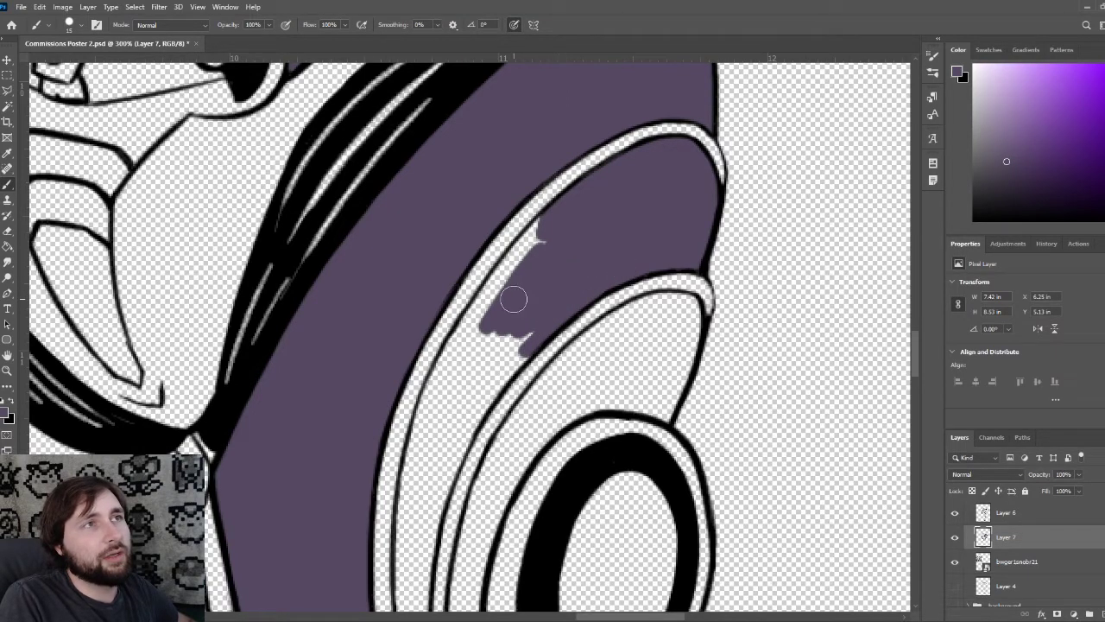
left_click_drag(513, 299, 508, 313)
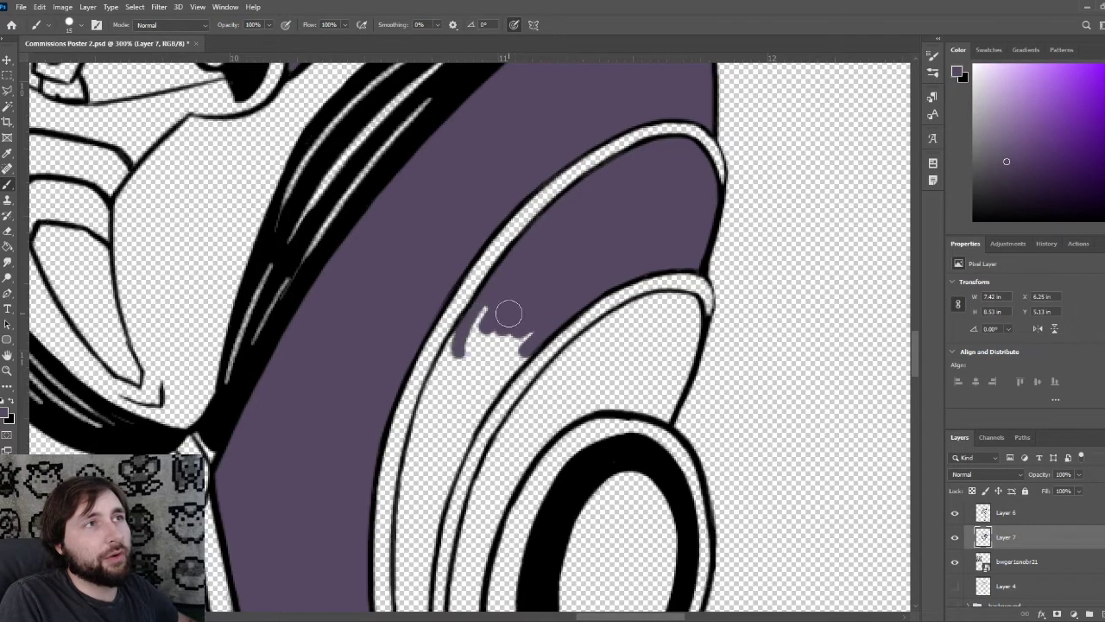
Extend the dark purple fill down the curved thigh panel between the outer and inner trims to its narrow lower part
mouse_move(461, 343)
left_mouse_down()
mouse_move(533, 319)
mouse_move(537, 232)
left_mouse_up()
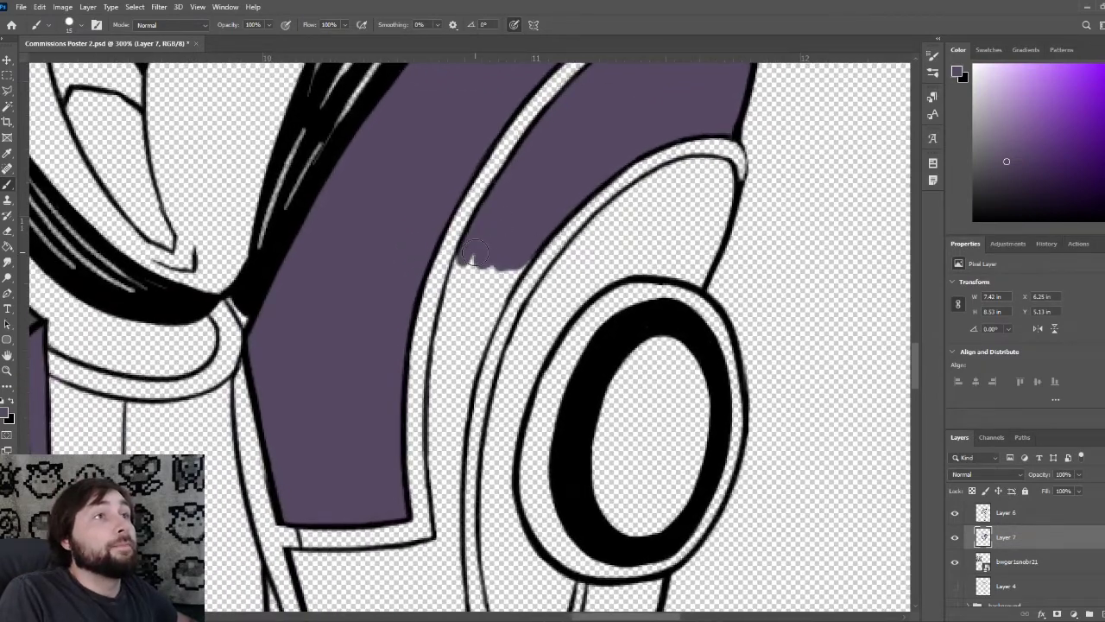
left_click_drag(471, 255, 447, 309)
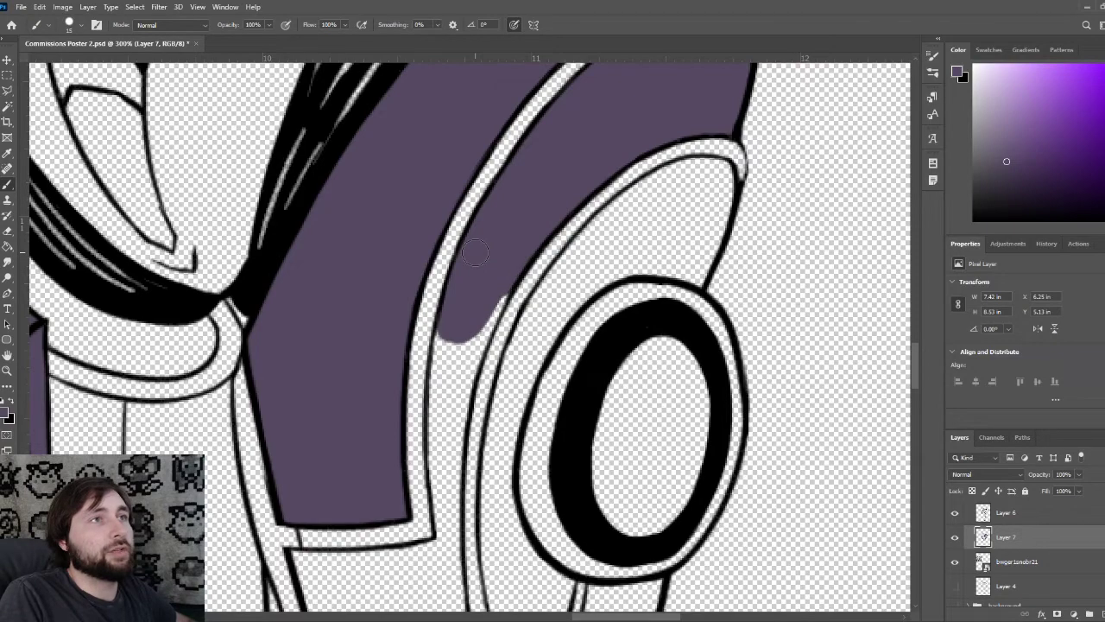
mouse_move(476, 340)
left_mouse_down()
mouse_move(503, 226)
mouse_move(451, 278)
mouse_move(440, 244)
mouse_move(461, 263)
mouse_move(442, 346)
mouse_move(449, 369)
mouse_move(460, 263)
left_mouse_up()
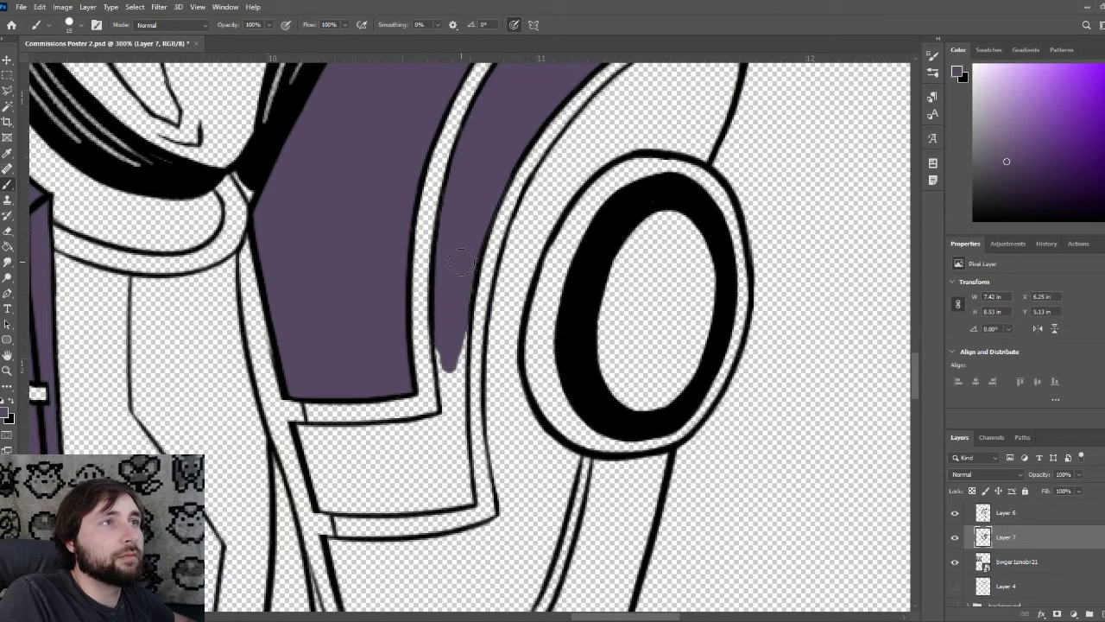
mouse_move(445, 367)
left_mouse_down()
mouse_move(459, 462)
mouse_move(449, 389)
left_mouse_up()
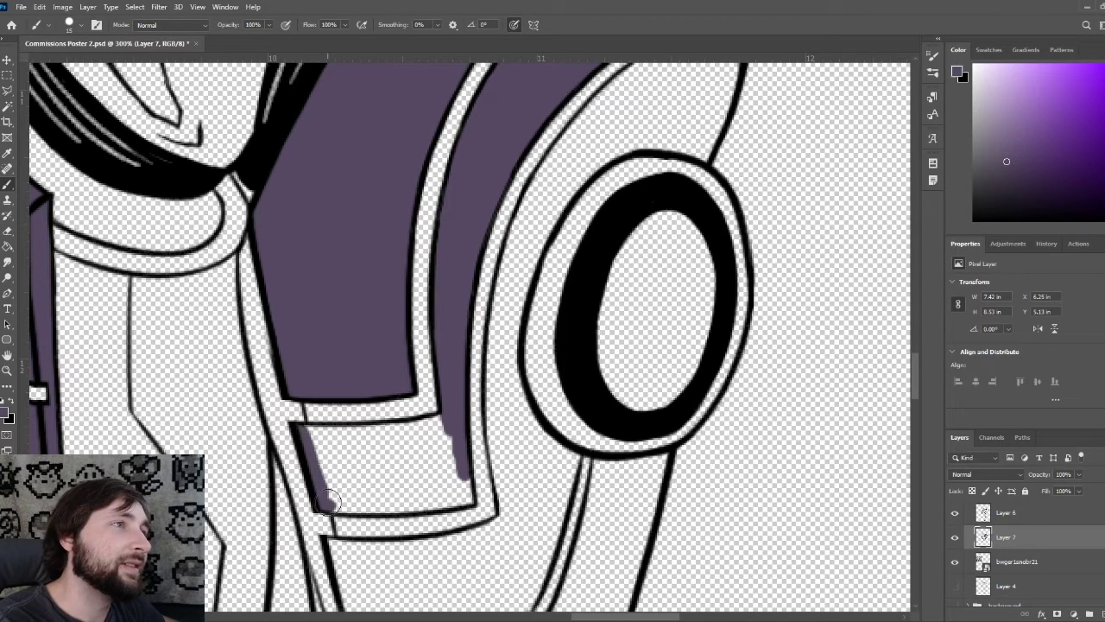
Fill the squared lower end of the curved thigh panel with dark purple, out to its outlines
mouse_move(311, 433)
left_mouse_down()
mouse_move(371, 437)
mouse_move(345, 438)
mouse_move(434, 422)
left_mouse_up()
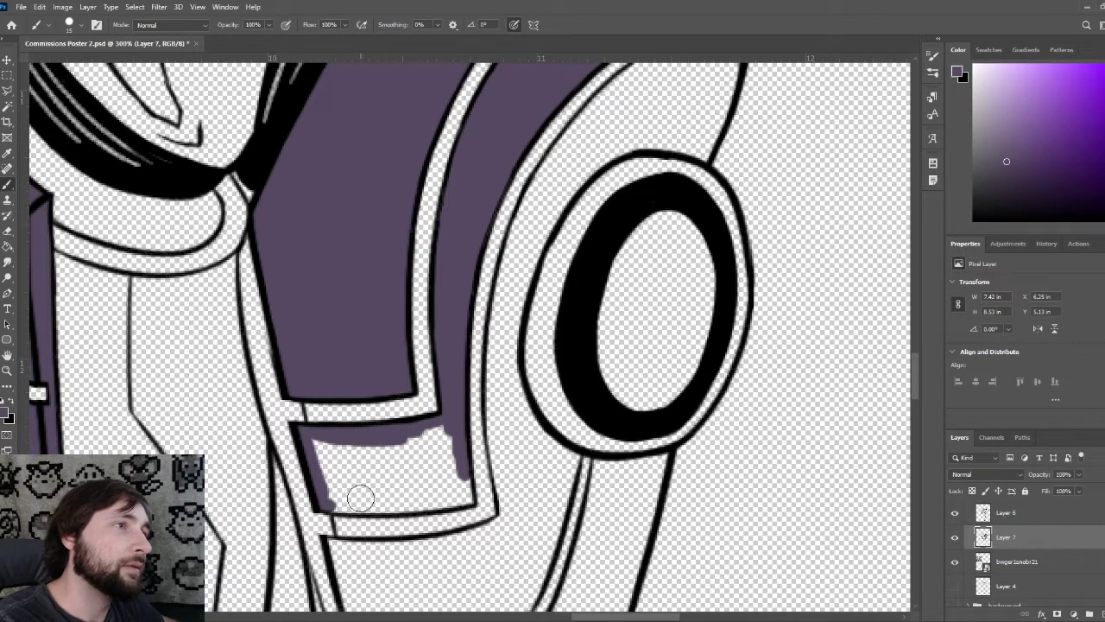
mouse_move(361, 498)
left_mouse_down()
mouse_move(330, 480)
mouse_move(342, 493)
left_mouse_up()
mouse_move(342, 450)
left_mouse_down()
mouse_move(406, 458)
mouse_move(442, 437)
left_mouse_up()
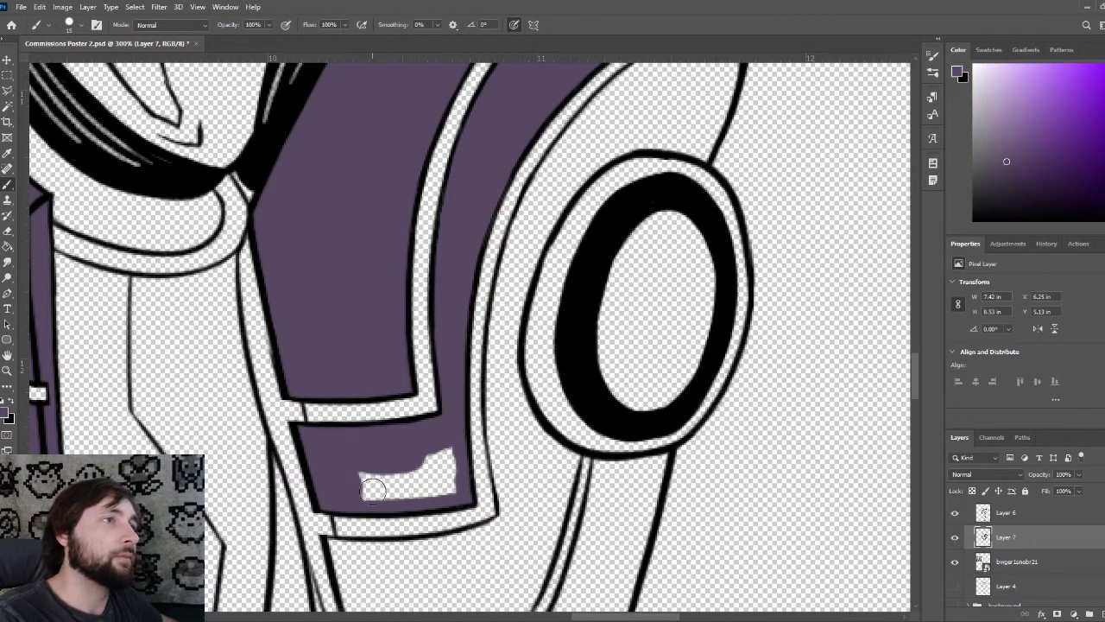
mouse_move(373, 490)
left_mouse_down()
mouse_move(436, 477)
mouse_move(446, 455)
left_mouse_up()
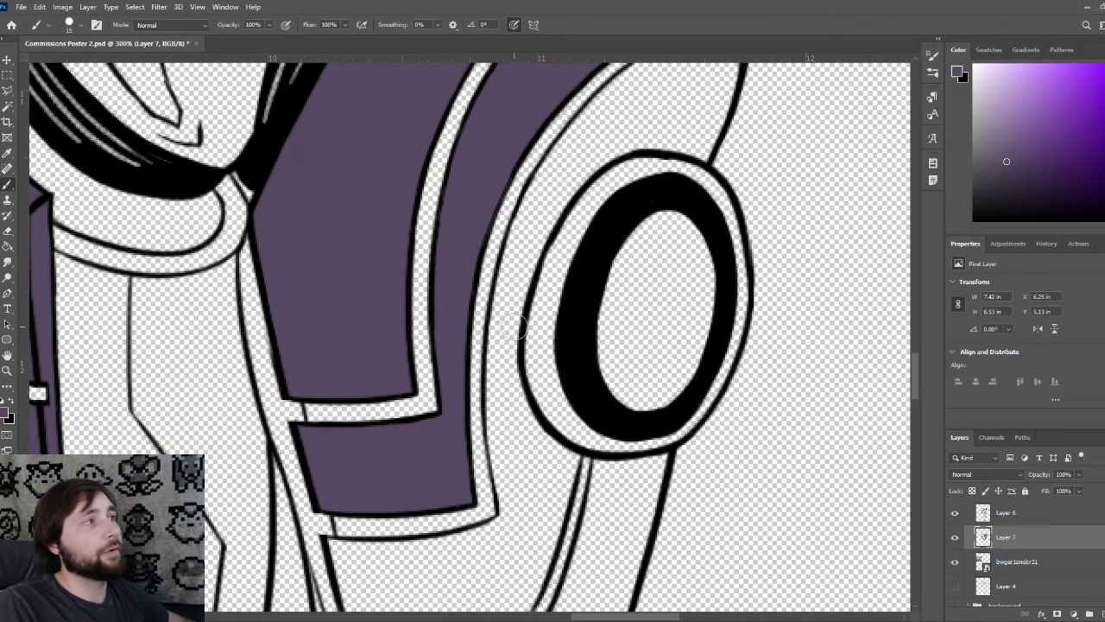
Paint the thigh panel between the inner trim and the oval disc dark purple, up to its pointed upper corner
mouse_move(515, 346)
left_mouse_down()
mouse_move(500, 308)
mouse_move(509, 293)
mouse_move(506, 326)
mouse_move(515, 249)
mouse_move(492, 379)
mouse_move(529, 251)
mouse_move(547, 380)
mouse_move(566, 242)
mouse_move(560, 380)
left_mouse_up()
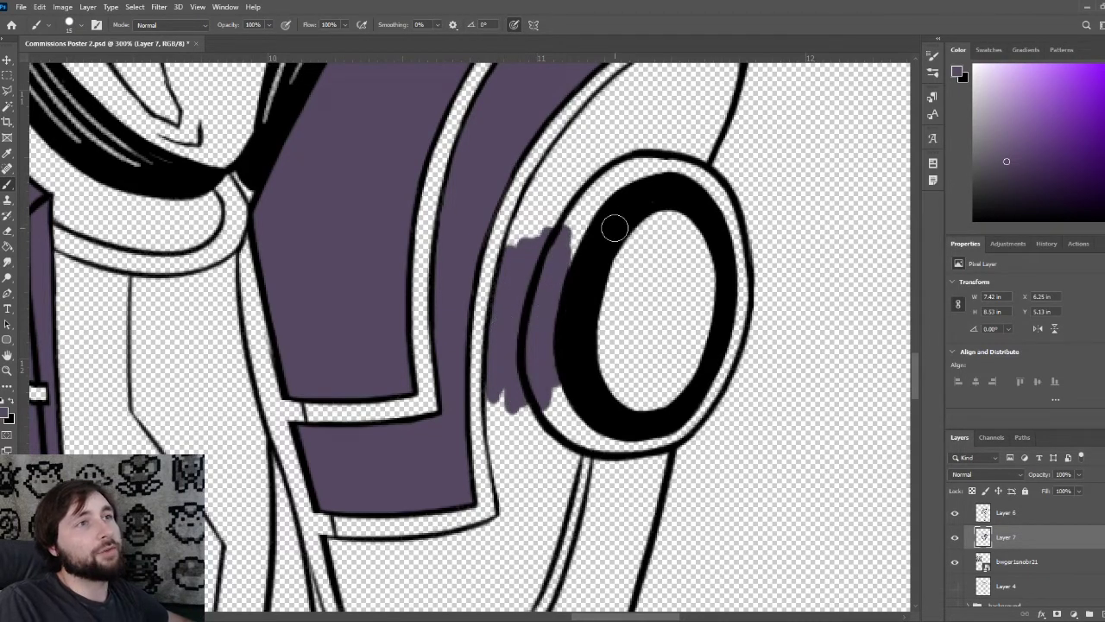
left_click_drag(601, 239, 554, 374)
mouse_move(520, 410)
left_mouse_down()
mouse_move(588, 287)
mouse_move(571, 269)
mouse_move(501, 337)
mouse_move(479, 380)
left_mouse_up()
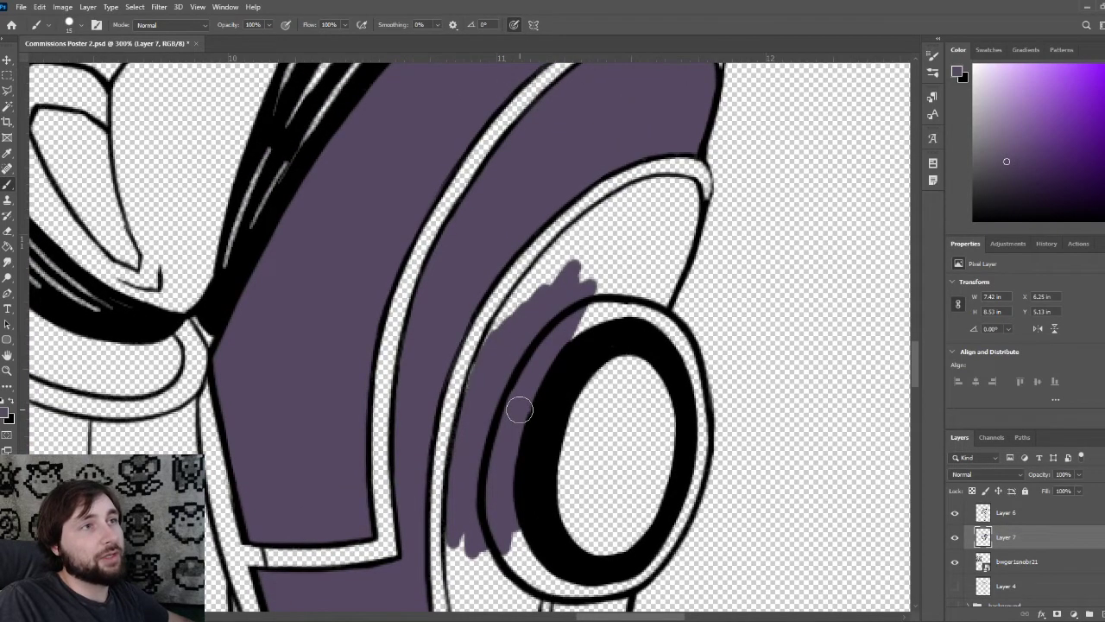
mouse_move(494, 328)
left_mouse_down()
mouse_move(551, 255)
mouse_move(608, 220)
mouse_move(629, 227)
mouse_move(605, 288)
mouse_move(642, 239)
mouse_move(663, 257)
mouse_move(652, 315)
mouse_move(687, 223)
left_mouse_up()
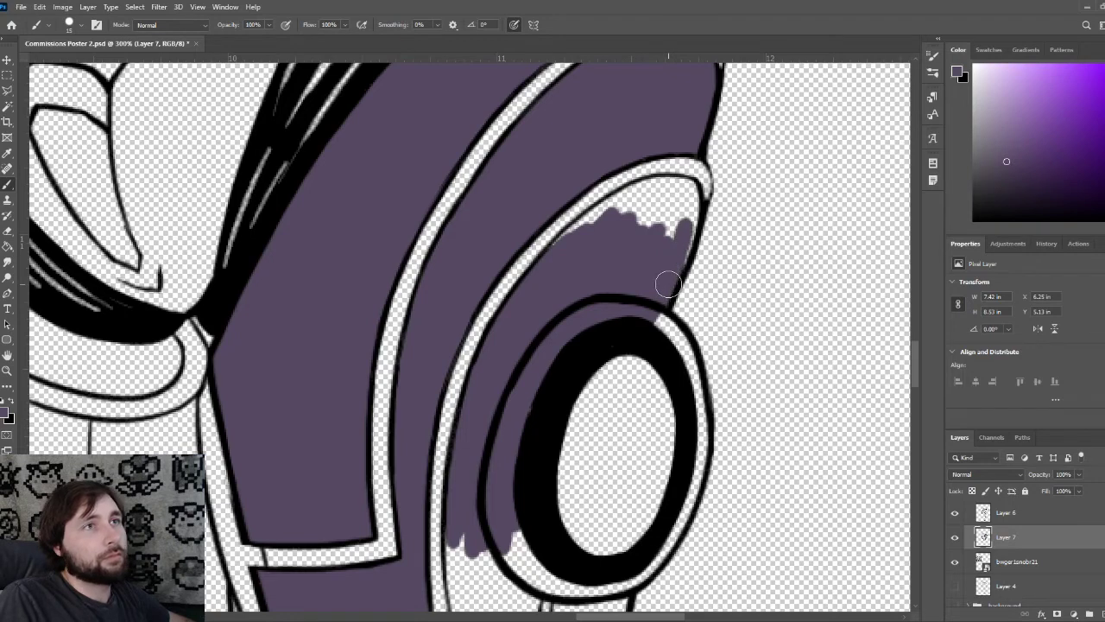
mouse_move(669, 284)
left_mouse_down()
mouse_move(682, 206)
mouse_move(608, 209)
mouse_move(558, 258)
left_mouse_up()
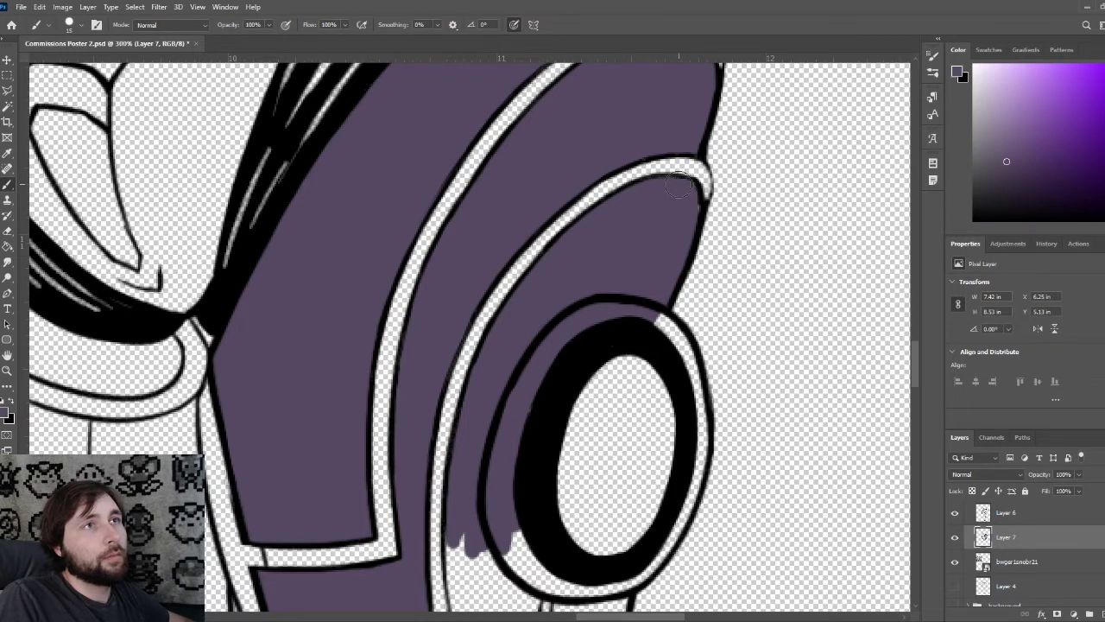
Paint the rim around the oval thigh disc's black ring dark purple
mouse_move(678, 353)
left_mouse_down()
mouse_move(638, 214)
mouse_move(666, 250)
left_mouse_up()
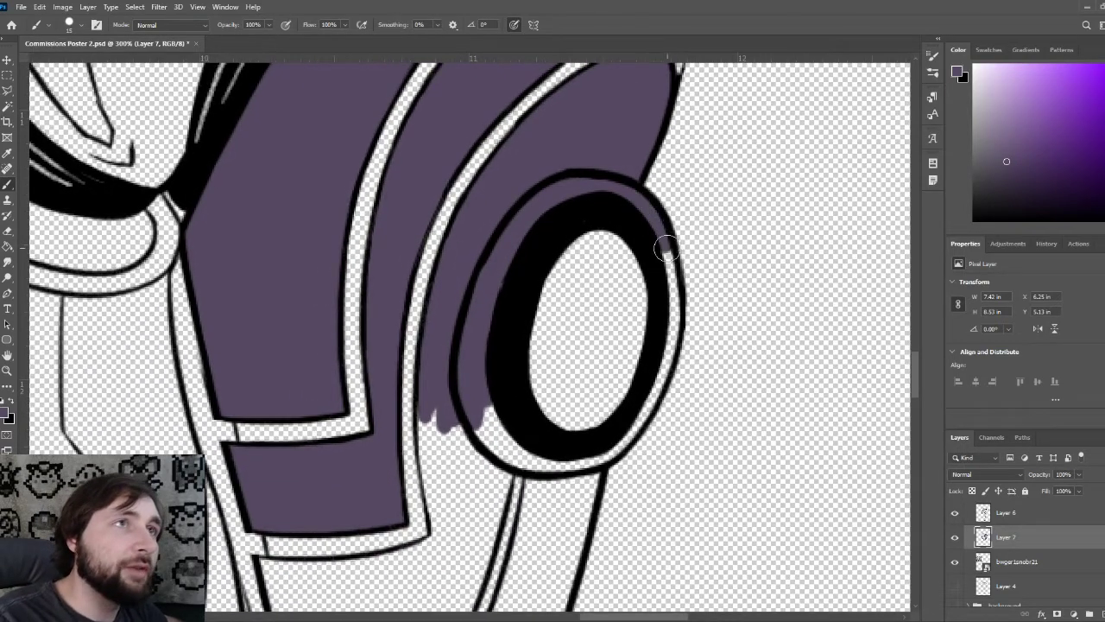
mouse_move(480, 421)
left_mouse_down()
mouse_move(501, 455)
mouse_move(591, 458)
left_mouse_up()
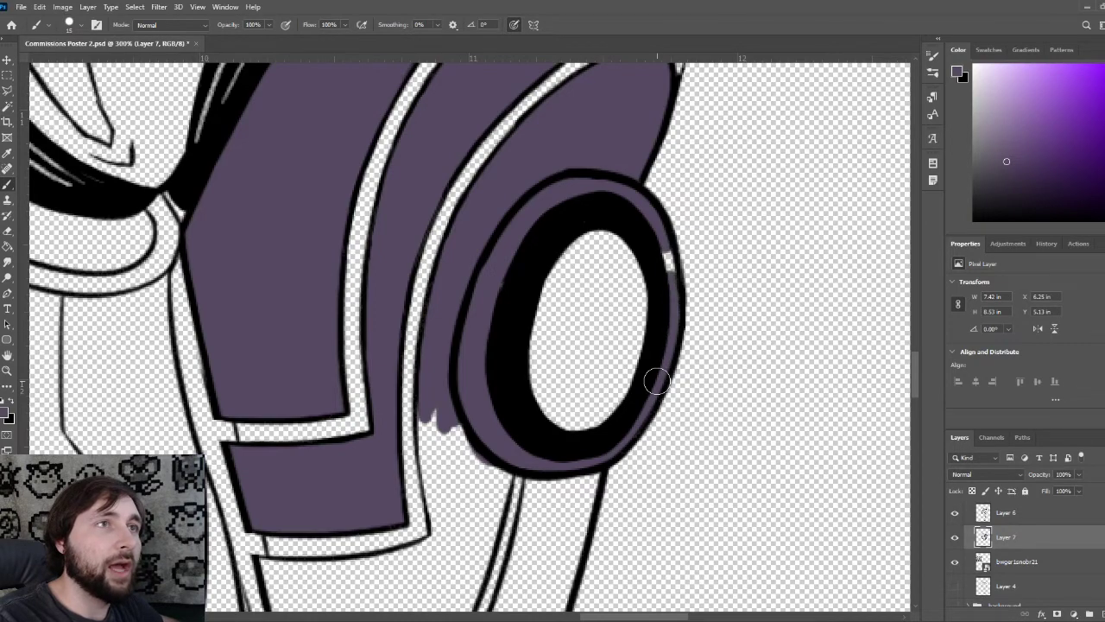
left_click_drag(540, 405, 555, 292)
On Layer 7, extend the dark purple fill from beside the oval disc down the panel's outer edge to its lower corner
left_click(1006, 513)
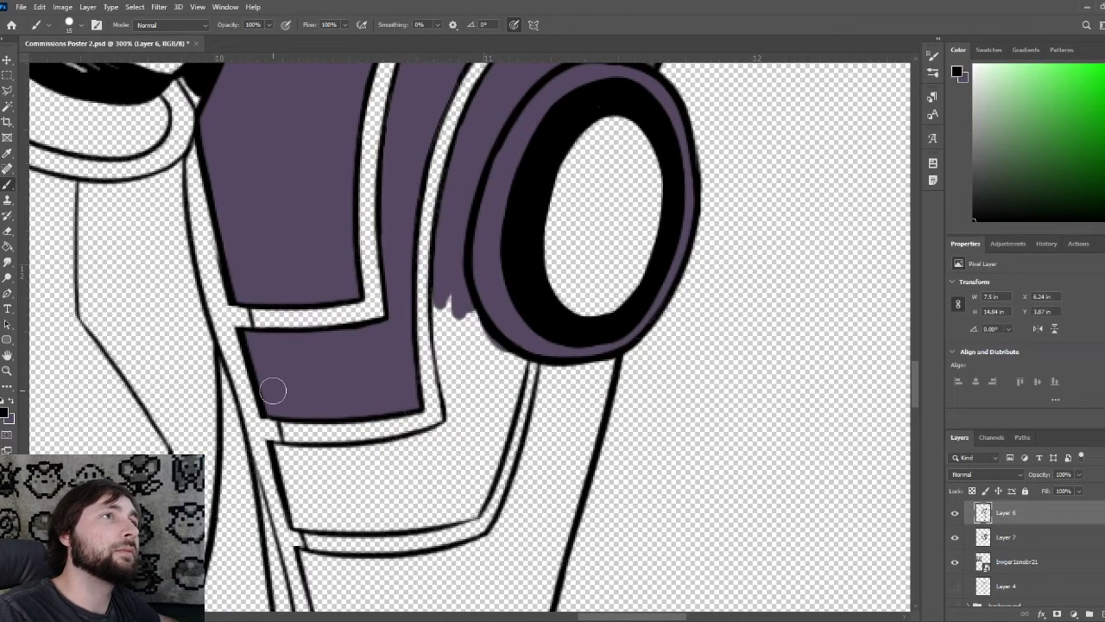
left_click(11, 401)
left_click(1049, 539)
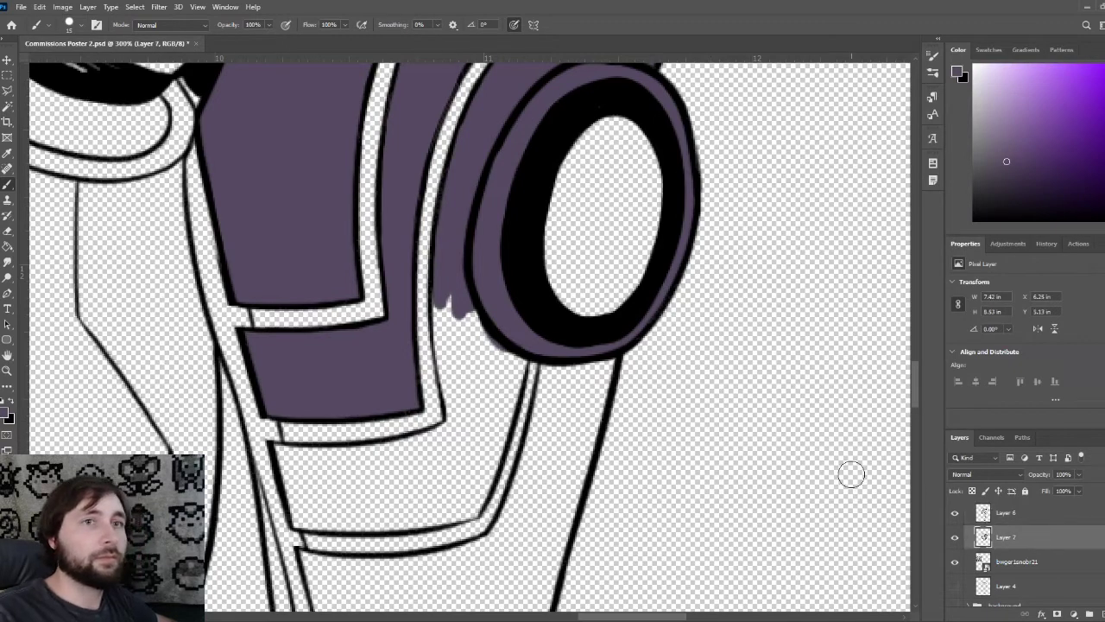
mouse_move(442, 322)
left_mouse_down()
mouse_move(455, 405)
mouse_move(473, 329)
mouse_move(497, 371)
mouse_move(456, 404)
mouse_move(511, 363)
mouse_move(522, 389)
mouse_move(482, 475)
left_mouse_up()
key("ctrl+z")
left_click_drag(456, 405, 473, 517)
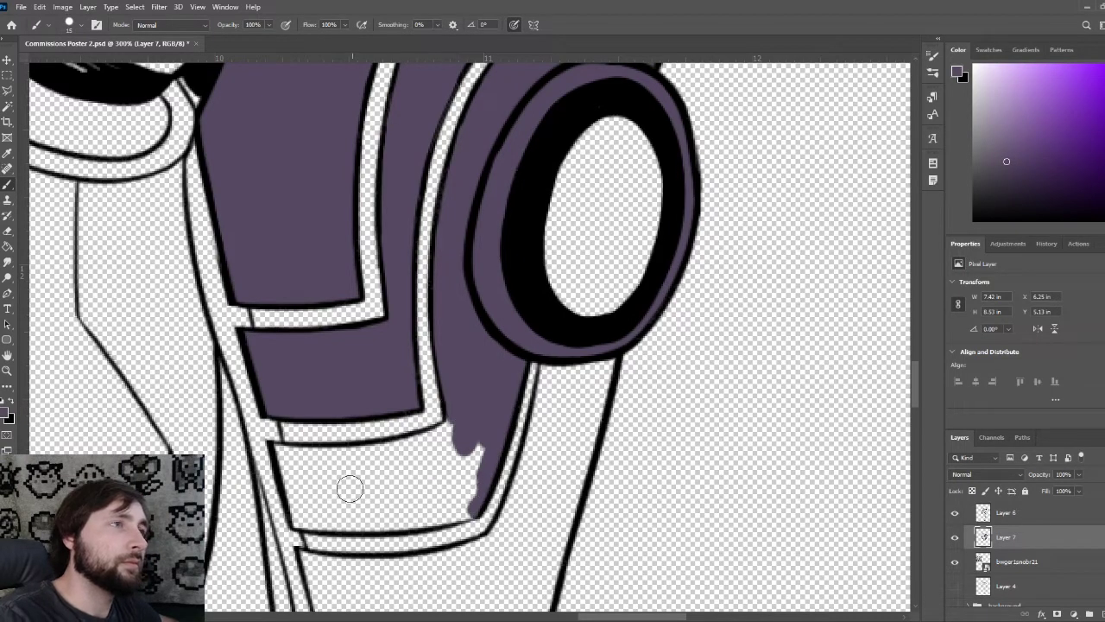
Fill the squared lower end of the panel below the oval disc with dark purple, closing all remaining gaps
left_click_drag(306, 518, 306, 519)
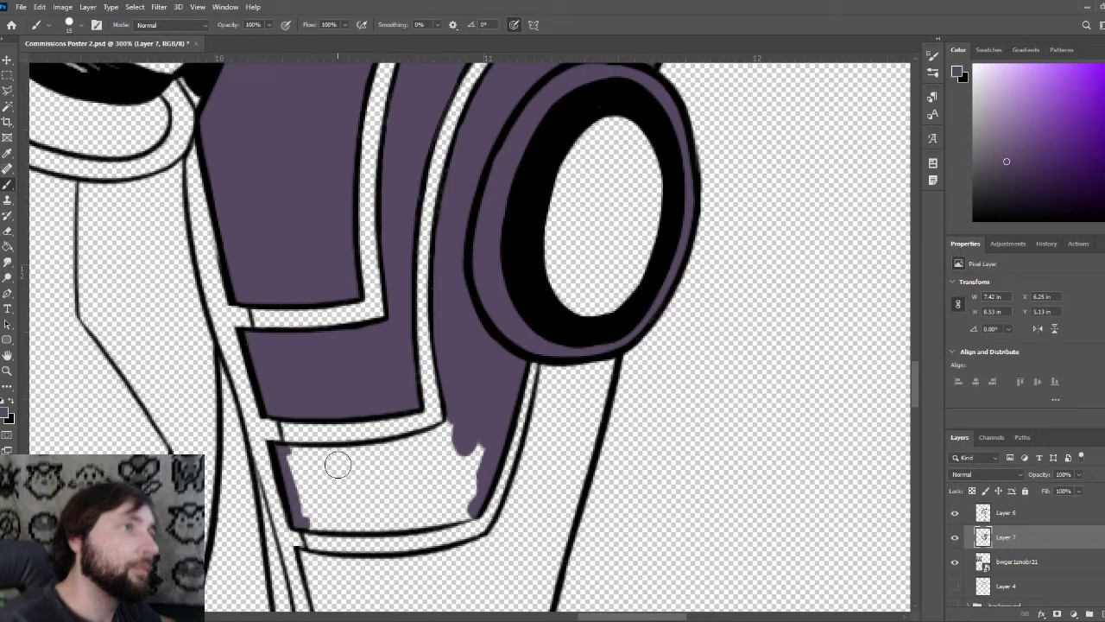
mouse_move(337, 462)
left_mouse_down()
mouse_move(442, 437)
mouse_move(346, 453)
left_mouse_up()
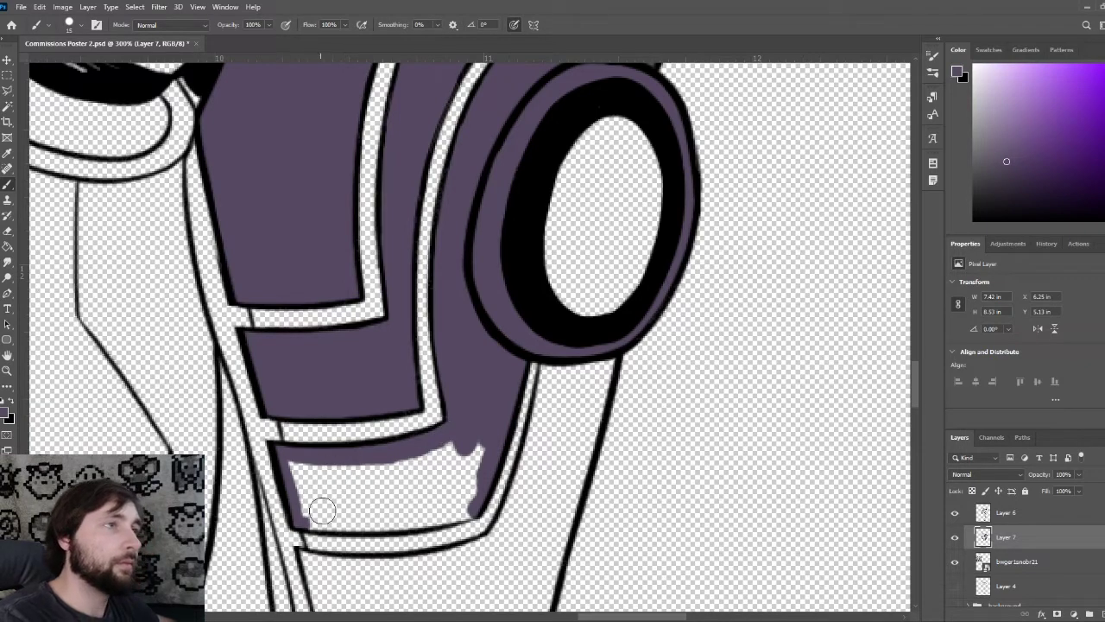
mouse_move(316, 510)
left_mouse_down()
mouse_move(346, 522)
mouse_move(380, 523)
mouse_move(333, 511)
mouse_move(468, 516)
left_mouse_up()
mouse_move(468, 516)
left_mouse_down()
mouse_move(334, 511)
mouse_move(302, 471)
mouse_move(354, 505)
mouse_move(316, 499)
mouse_move(466, 492)
mouse_move(467, 475)
mouse_move(411, 472)
left_mouse_up()
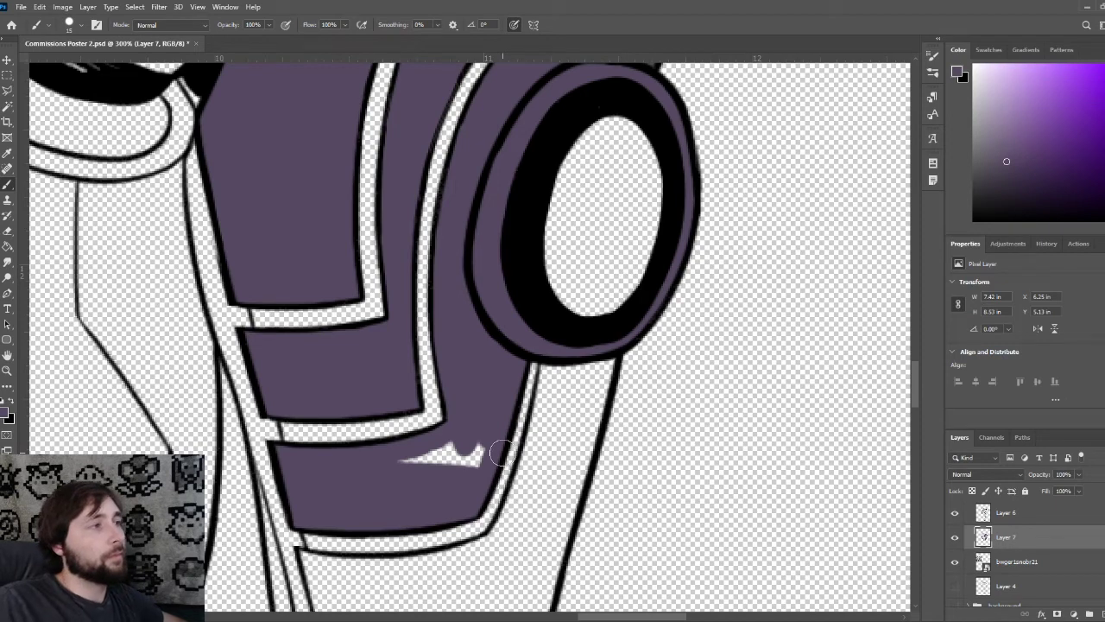
left_click_drag(438, 456, 471, 460)
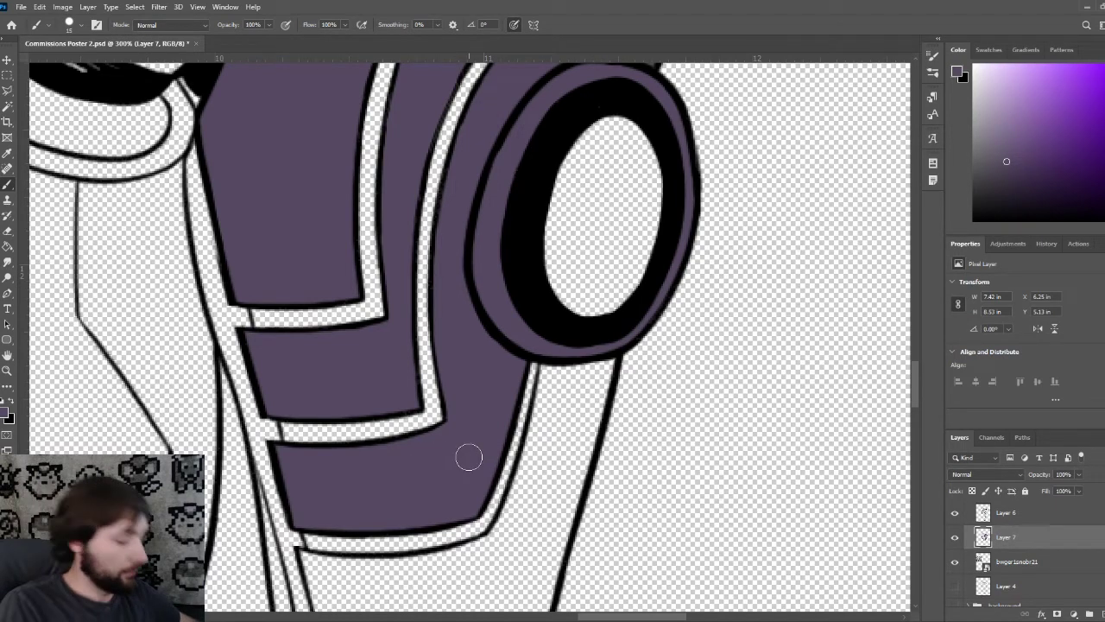
Paint the outer leg strip below the oval disc dark purple, between the thin trim and the leg's outer outline
mouse_move(547, 407)
left_mouse_down()
mouse_move(563, 432)
mouse_move(604, 401)
left_mouse_up()
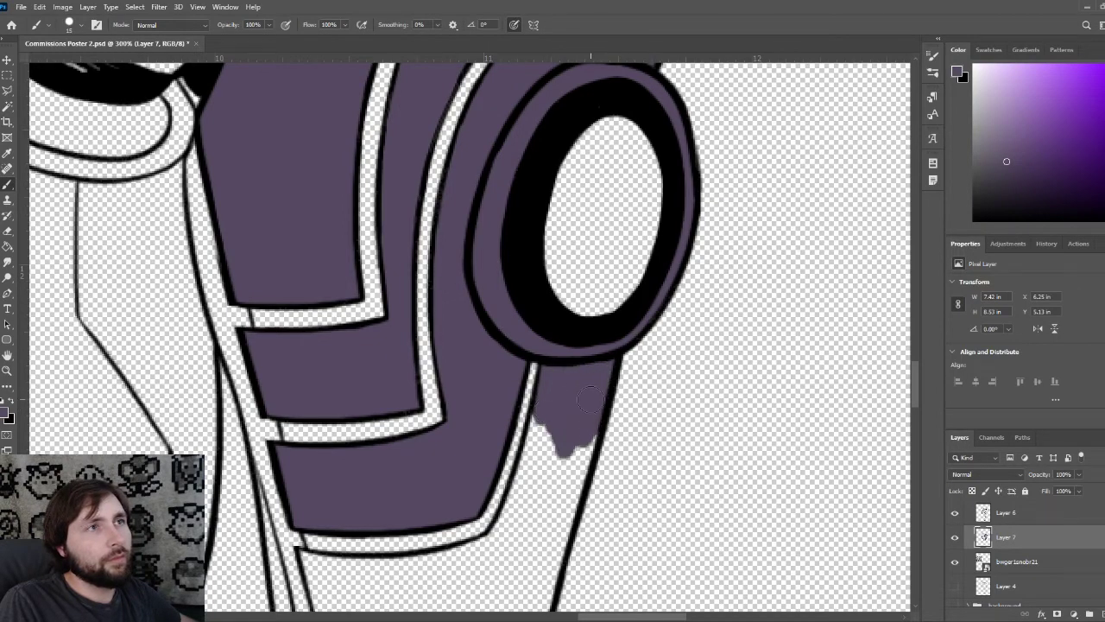
mouse_move(617, 480)
left_mouse_down()
mouse_move(644, 334)
mouse_move(634, 322)
left_mouse_up()
mouse_move(561, 278)
left_mouse_down()
mouse_move(524, 379)
mouse_move(543, 344)
mouse_move(557, 406)
mouse_move(587, 362)
mouse_move(605, 294)
mouse_move(543, 344)
left_mouse_up()
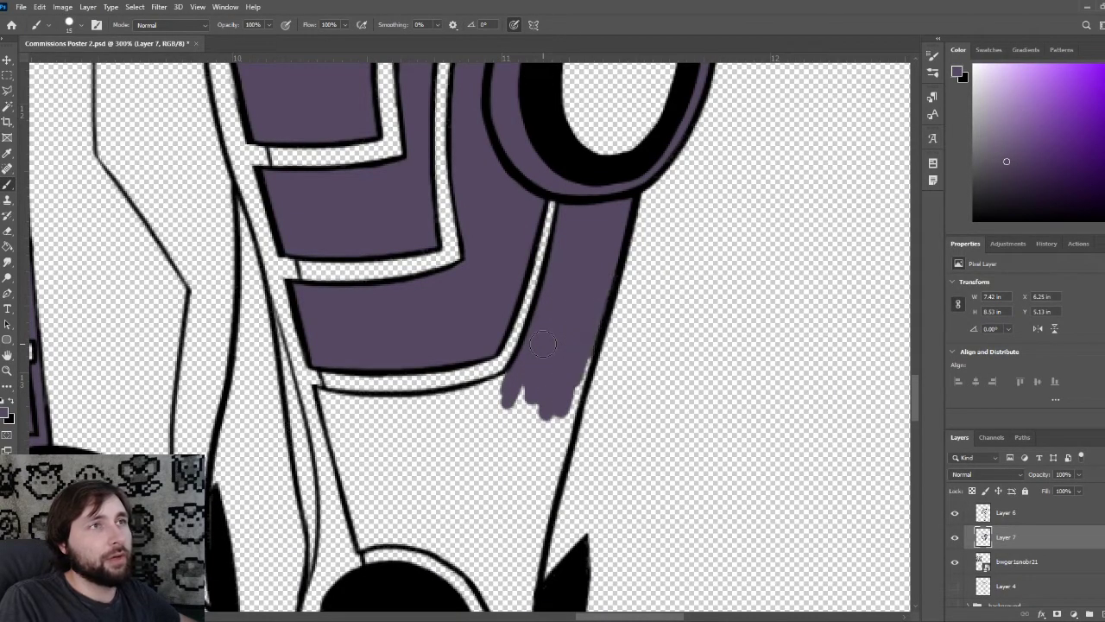
left_click_drag(572, 416, 552, 448)
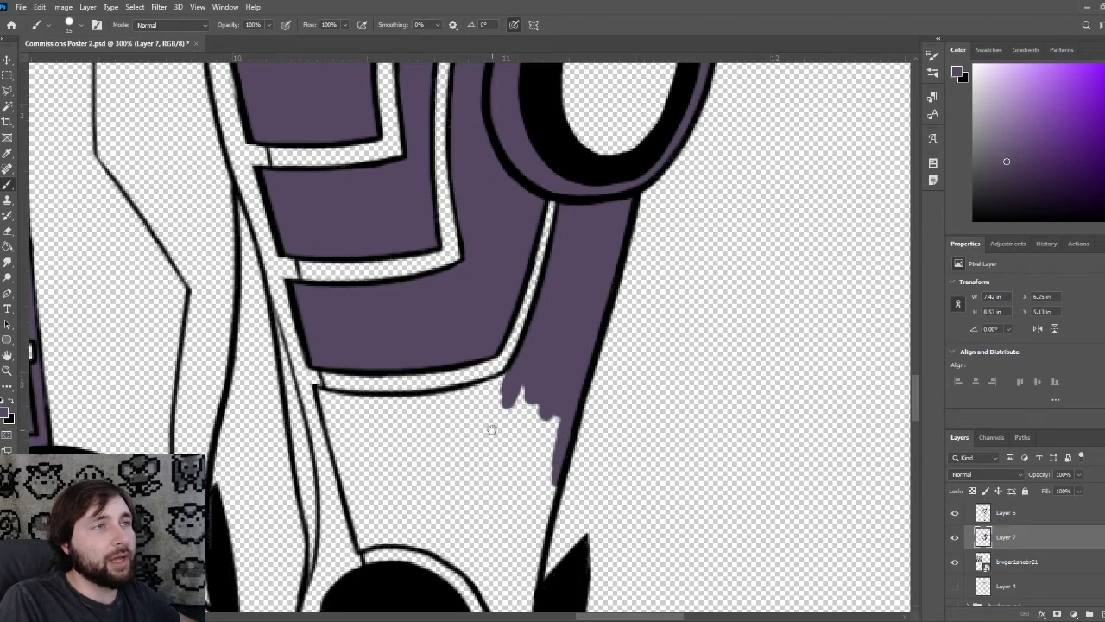
Fill the inner side of the lower thigh panel with dark purple, from the lowest trim to the black knee joint
left_click_drag(491, 429, 474, 314)
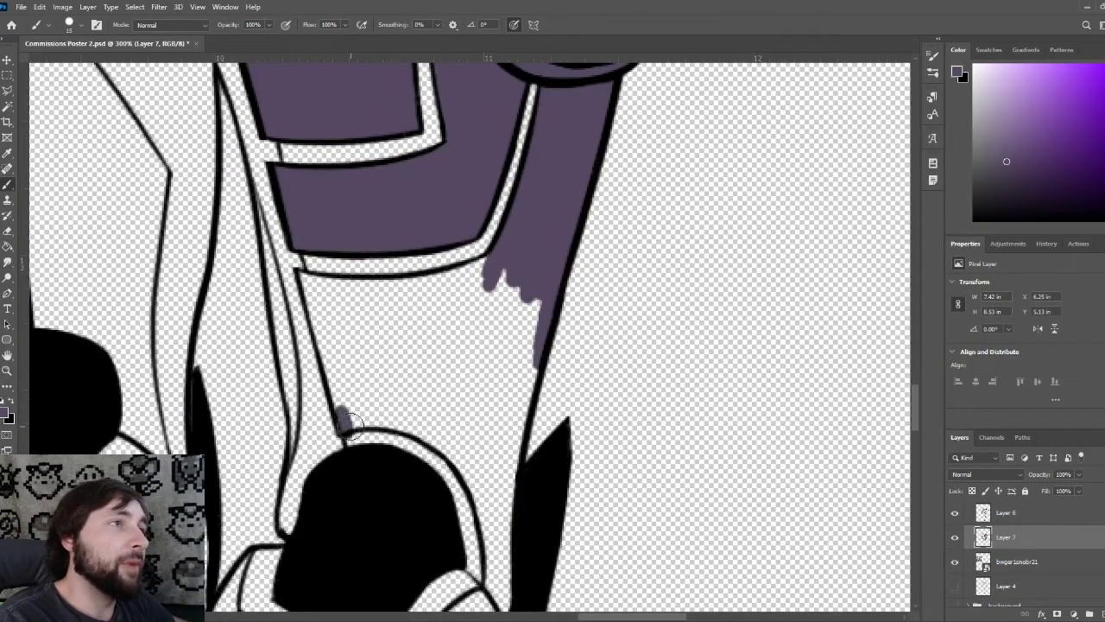
mouse_move(354, 423)
left_mouse_down()
mouse_move(380, 393)
mouse_move(432, 432)
mouse_move(339, 366)
mouse_move(328, 371)
mouse_move(312, 307)
mouse_move(347, 390)
mouse_move(396, 355)
left_mouse_up()
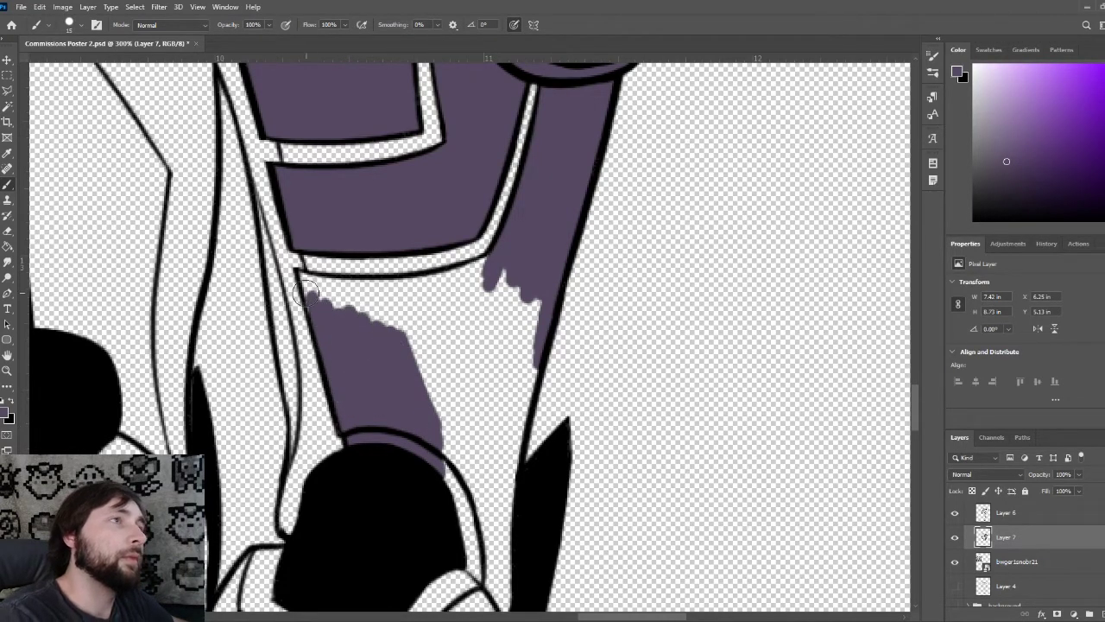
mouse_move(307, 292)
left_mouse_down()
mouse_move(346, 293)
mouse_move(380, 313)
mouse_move(347, 285)
mouse_move(389, 296)
mouse_move(363, 281)
mouse_move(388, 299)
left_mouse_up()
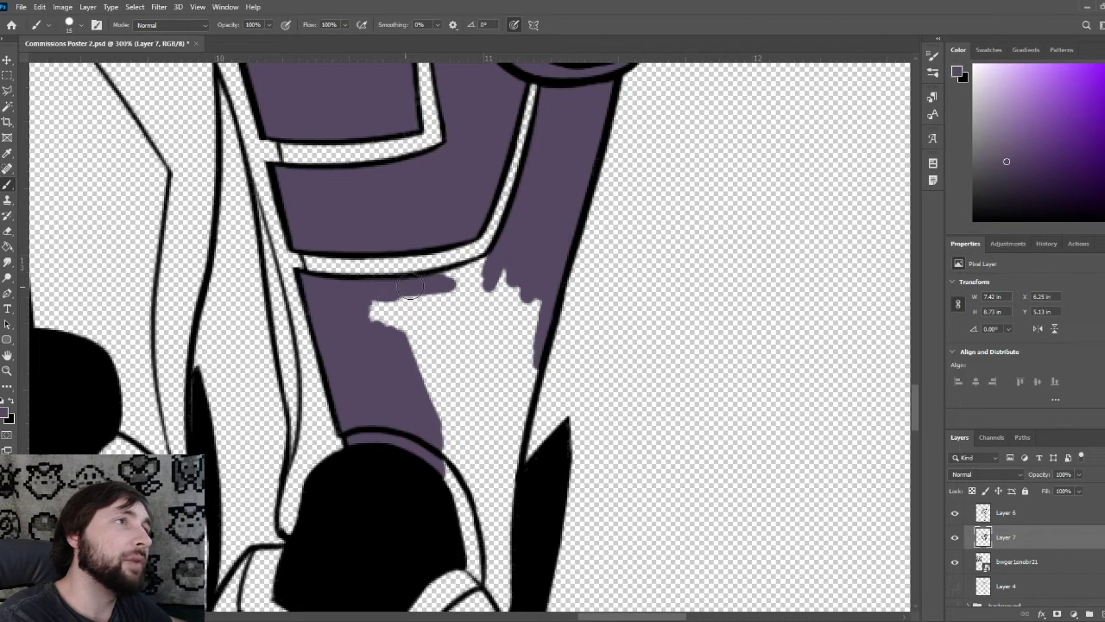
mouse_move(466, 275)
left_mouse_down()
mouse_move(415, 327)
mouse_move(432, 340)
mouse_move(471, 344)
mouse_move(531, 307)
mouse_move(415, 328)
mouse_move(519, 279)
left_mouse_up()
Fill the rest of the lower thigh panel out to the outer outline and down around the black knee joint's arch
left_click_drag(571, 358, 612, 223)
mouse_move(495, 309)
left_mouse_down()
mouse_move(516, 361)
mouse_move(499, 296)
mouse_move(518, 259)
mouse_move(531, 311)
mouse_move(499, 297)
left_mouse_up()
mouse_move(528, 350)
left_mouse_down()
mouse_move(574, 168)
mouse_move(570, 259)
mouse_move(529, 412)
mouse_move(540, 337)
mouse_move(561, 302)
mouse_move(533, 421)
left_mouse_up()
left_click_drag(521, 354, 550, 475)
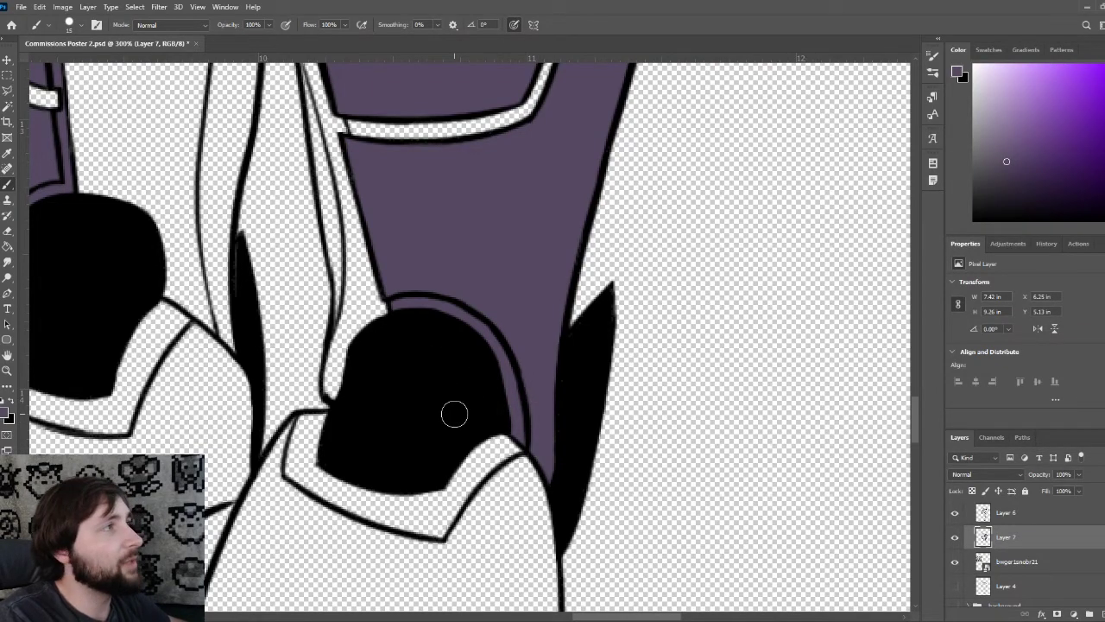
Block in most of the front knee guard and the small disc beside its inner edge with dark purple, using a 30 px brush
key("ctrl+minus")
left_click_drag(404, 434, 437, 485)
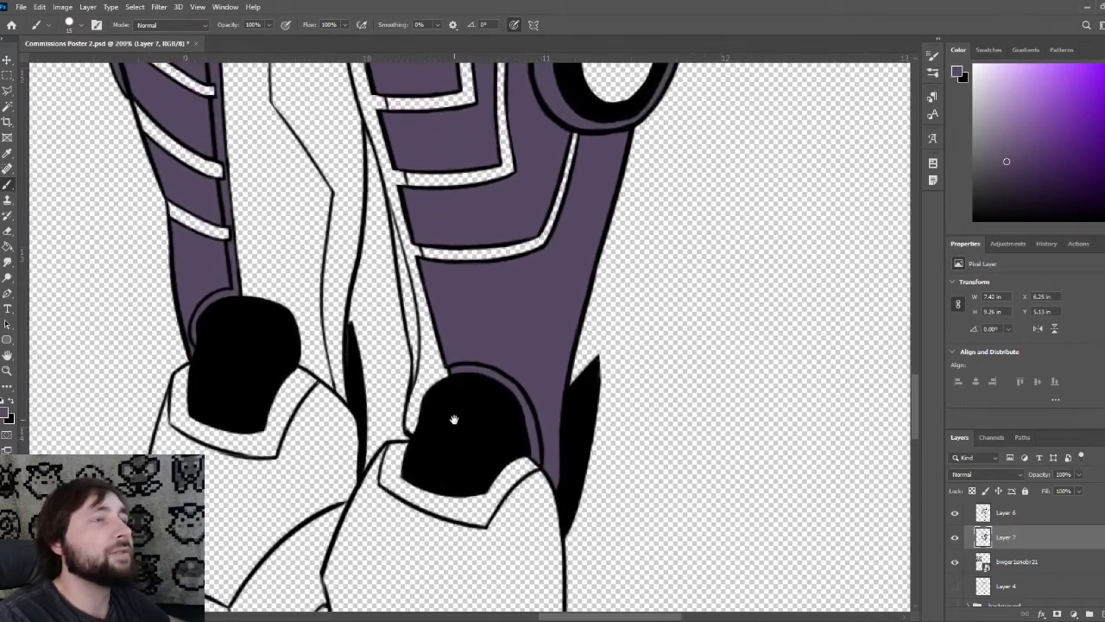
mouse_move(454, 419)
left_mouse_down()
mouse_move(469, 484)
mouse_move(464, 371)
mouse_move(474, 523)
mouse_move(467, 452)
mouse_move(475, 484)
mouse_move(457, 493)
mouse_move(473, 496)
mouse_move(481, 439)
mouse_move(513, 449)
mouse_move(495, 450)
left_mouse_up()
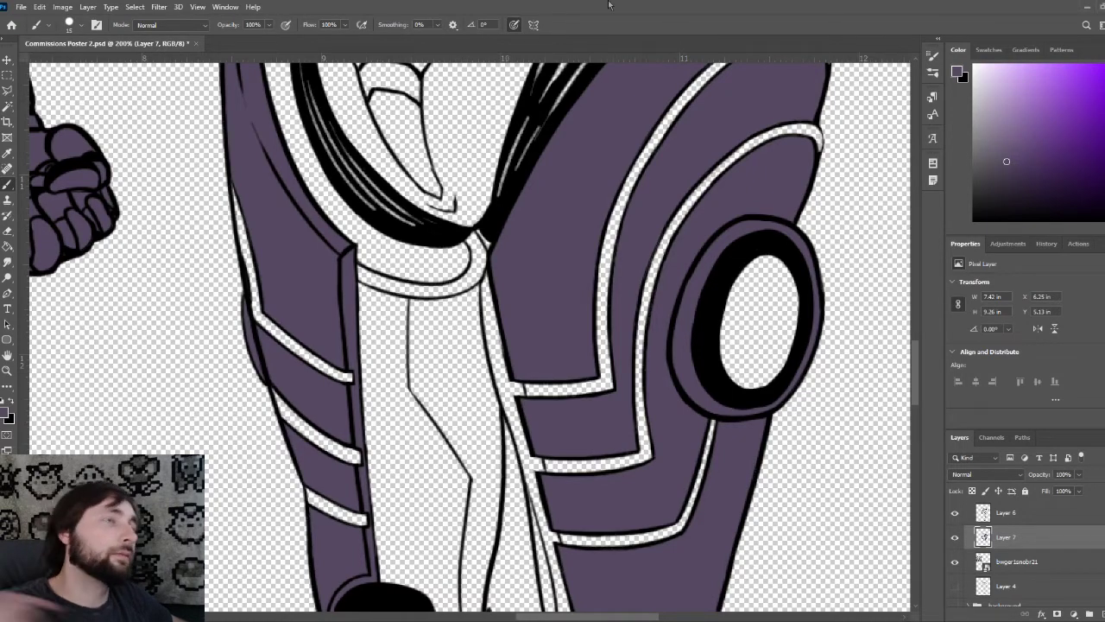
left_click_drag(553, 357, 466, 207)
mouse_move(503, 397)
left_mouse_down()
mouse_move(521, 310)
mouse_move(594, 165)
left_mouse_up()
left_click_drag(555, 277, 566, 341)
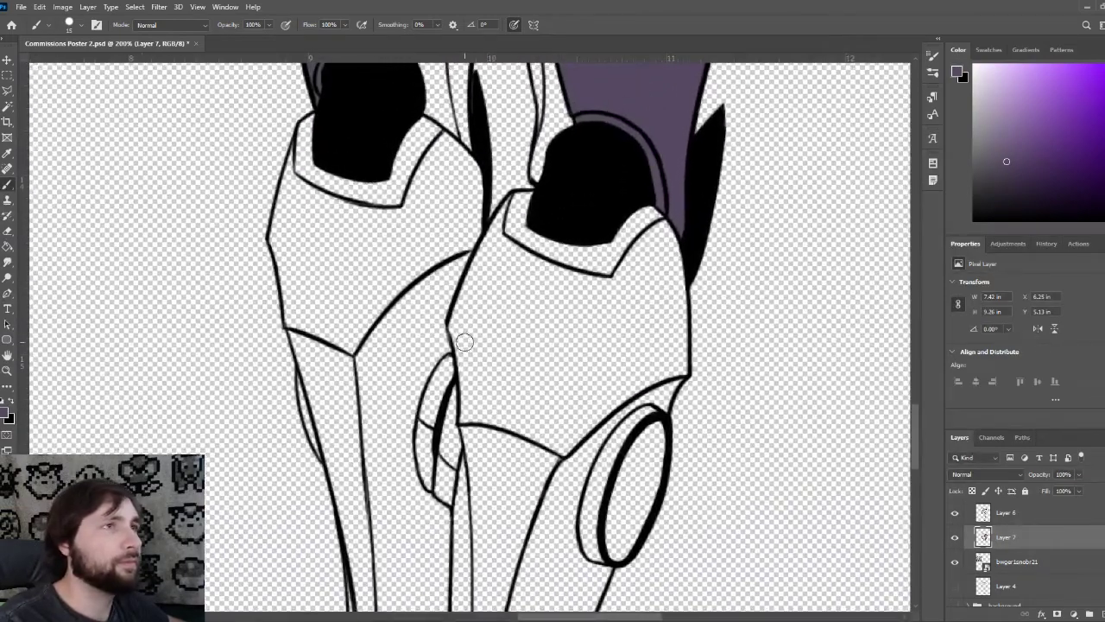
mouse_move(464, 343)
left_mouse_down()
mouse_move(465, 355)
mouse_move(489, 348)
mouse_move(435, 522)
mouse_move(416, 399)
mouse_move(456, 516)
mouse_move(434, 518)
left_mouse_up()
mouse_move(473, 310)
left_mouse_down()
mouse_move(442, 393)
mouse_move(399, 445)
mouse_move(500, 222)
mouse_move(528, 359)
mouse_move(501, 363)
mouse_move(487, 406)
left_mouse_up()
mouse_move(518, 242)
left_mouse_down()
mouse_move(565, 380)
mouse_move(506, 383)
mouse_move(512, 392)
left_mouse_up()
mouse_move(583, 259)
left_mouse_down()
mouse_move(613, 389)
mouse_move(652, 226)
mouse_move(676, 298)
left_mouse_up()
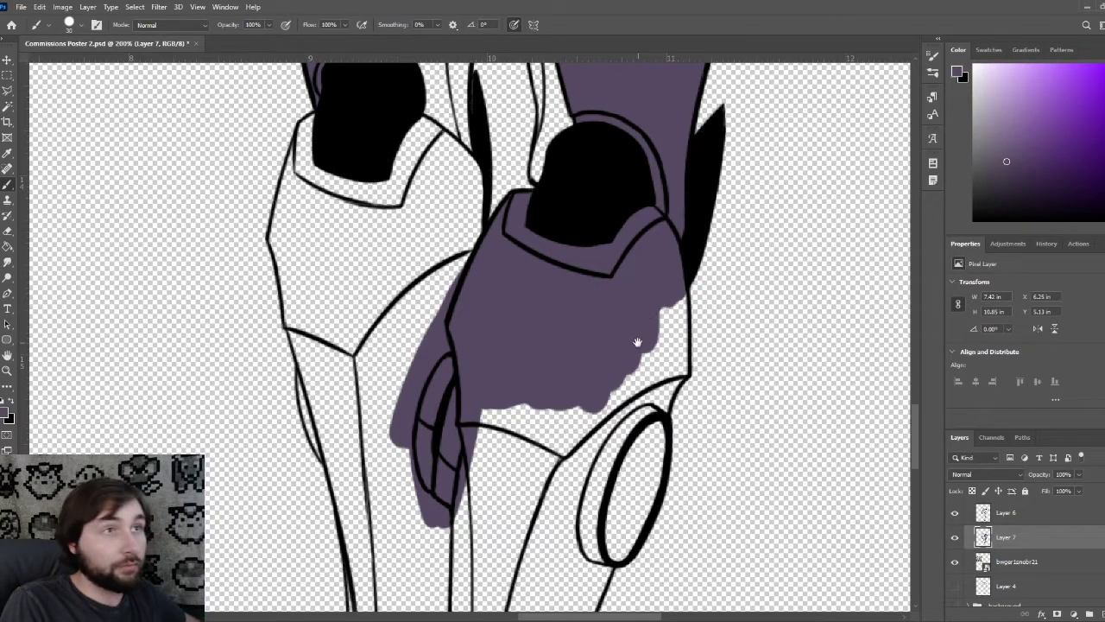
Fill the knee guard out to its outer outline and paint the rim of the oval knee disc dark purple
left_click_drag(634, 345, 616, 341)
key("ctrl+plus")
mouse_move(665, 380)
left_mouse_down()
mouse_move(525, 316)
mouse_move(522, 325)
left_mouse_up()
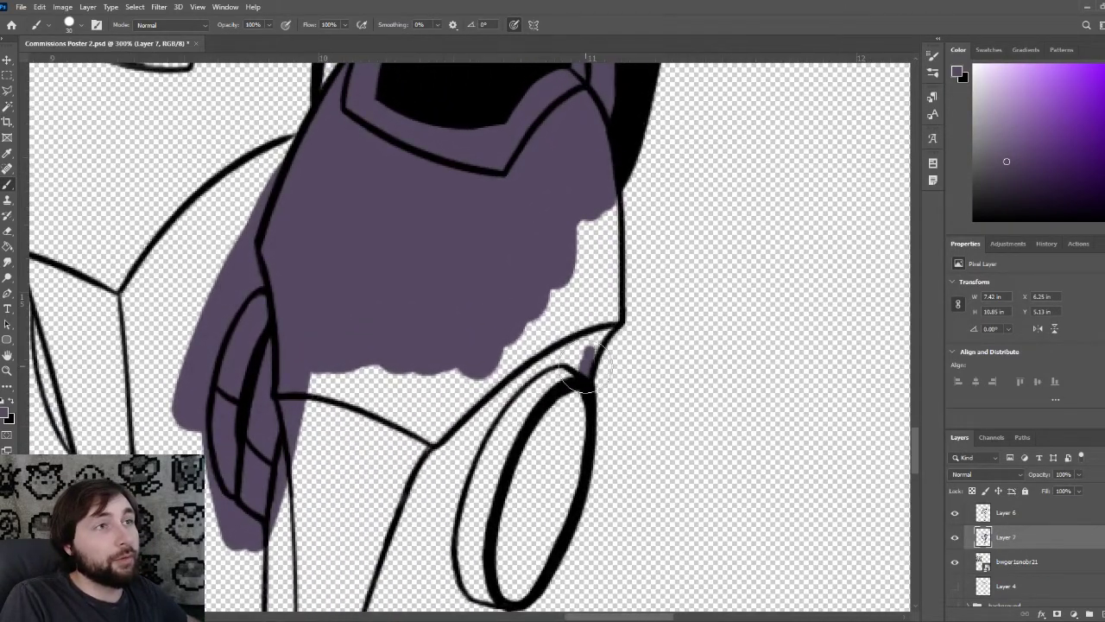
mouse_move(614, 318)
left_mouse_down()
mouse_move(602, 227)
mouse_move(591, 216)
mouse_move(589, 278)
mouse_move(570, 311)
mouse_move(575, 361)
mouse_move(518, 342)
mouse_move(535, 328)
mouse_move(523, 353)
mouse_move(562, 352)
mouse_move(627, 265)
mouse_move(523, 380)
mouse_move(501, 518)
mouse_move(510, 562)
left_mouse_up()
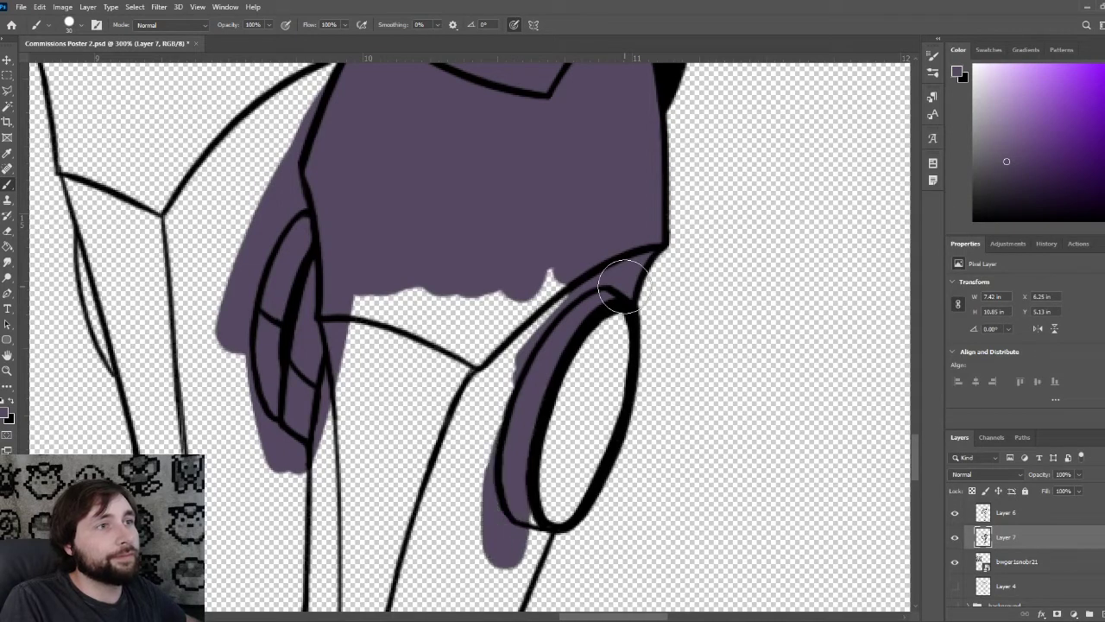
Fill the gap around the oval knee disc, the knee guard's lower edge and the front shin's upper part with dark purple
mouse_move(523, 359)
left_mouse_down()
mouse_move(486, 461)
mouse_move(505, 337)
mouse_move(557, 287)
left_mouse_up()
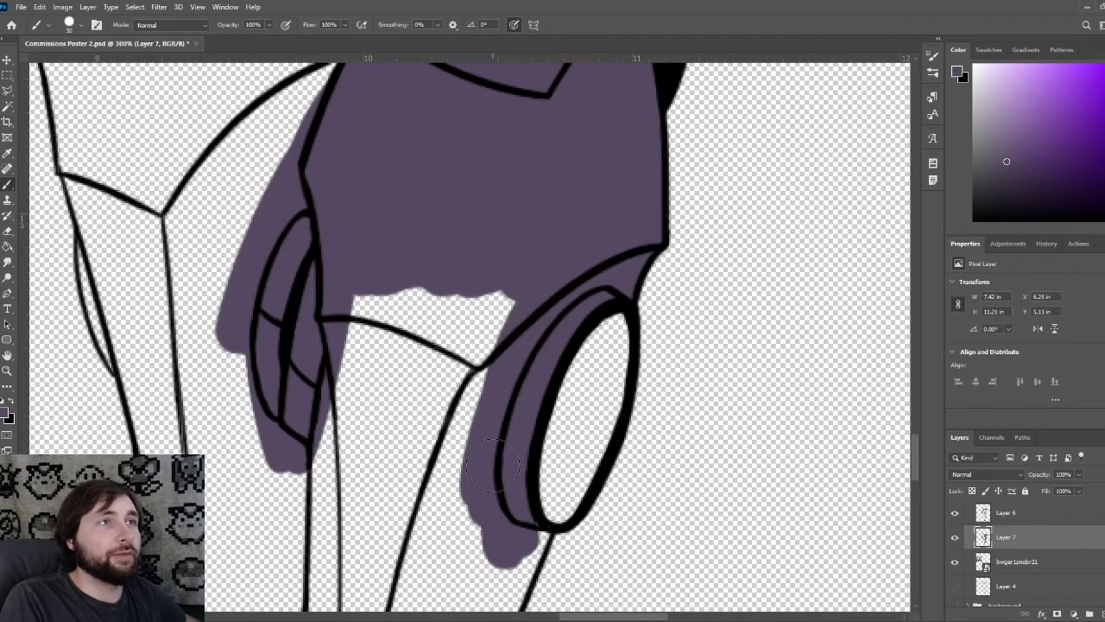
mouse_move(488, 362)
left_mouse_down()
mouse_move(449, 467)
mouse_move(432, 311)
mouse_move(397, 501)
mouse_move(380, 311)
left_mouse_up()
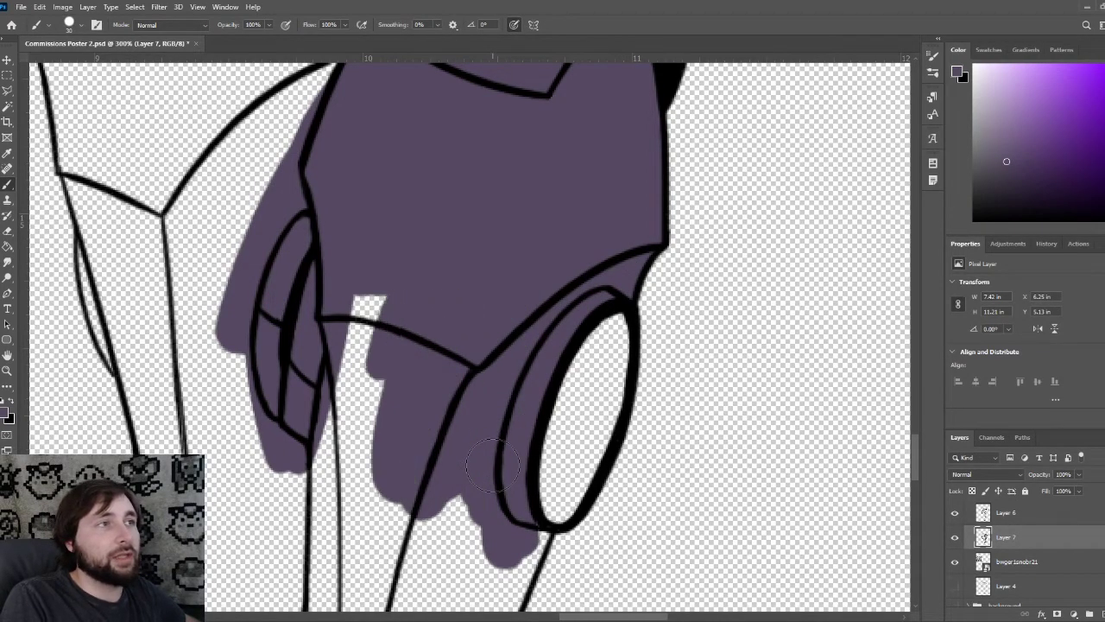
mouse_move(486, 495)
left_mouse_down()
mouse_move(473, 205)
mouse_move(474, 221)
left_mouse_up()
Block in dark purple down the front shin, across the gap between the legs and over the rear leg's ankle panels
mouse_move(321, 404)
left_mouse_down()
mouse_move(316, 433)
mouse_move(309, 359)
mouse_move(304, 457)
left_mouse_up()
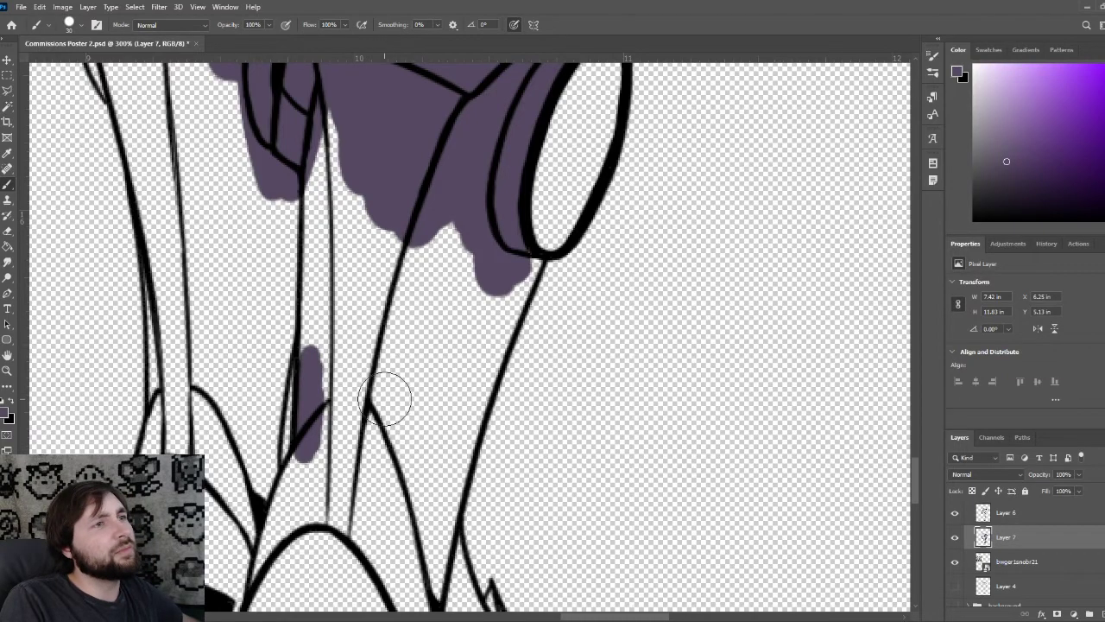
left_click_drag(335, 383, 359, 296)
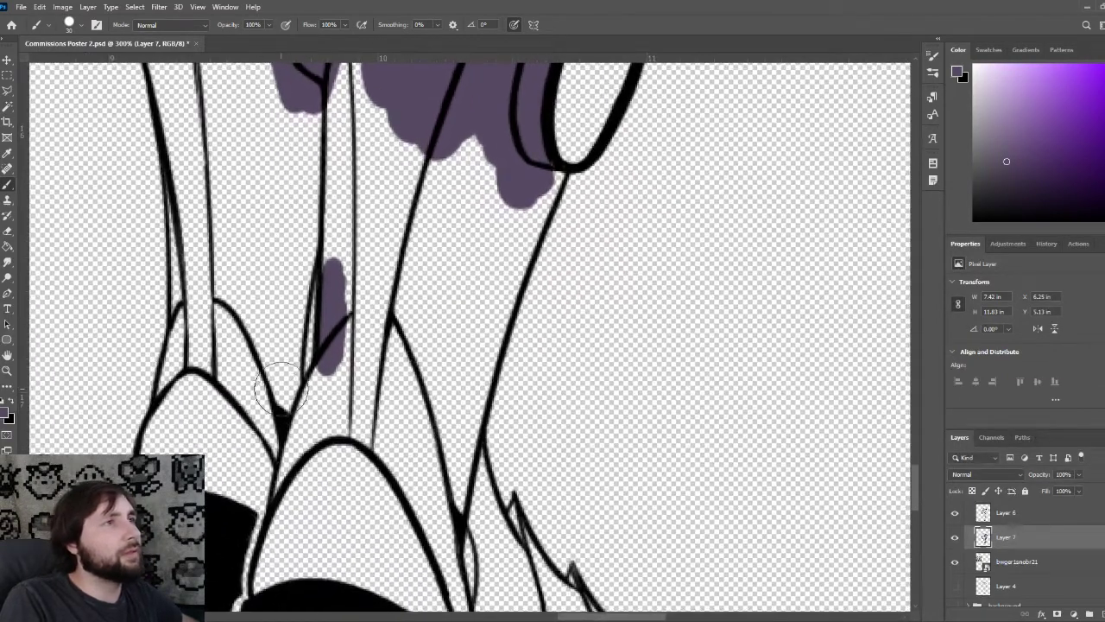
mouse_move(279, 386)
left_mouse_down()
mouse_move(273, 349)
mouse_move(291, 419)
mouse_move(295, 292)
left_mouse_up()
mouse_move(295, 292)
left_mouse_down()
mouse_move(283, 405)
mouse_move(297, 251)
mouse_move(276, 328)
mouse_move(333, 233)
mouse_move(349, 275)
mouse_move(287, 393)
mouse_move(344, 370)
mouse_move(293, 423)
mouse_move(354, 303)
mouse_move(380, 216)
mouse_move(401, 346)
mouse_move(415, 276)
mouse_move(374, 300)
mouse_move(449, 363)
mouse_move(480, 276)
mouse_move(431, 293)
left_mouse_up()
key("ctrl+minus")
mouse_move(288, 388)
left_mouse_down()
mouse_move(282, 345)
mouse_move(286, 393)
mouse_move(298, 259)
mouse_move(328, 479)
left_mouse_up()
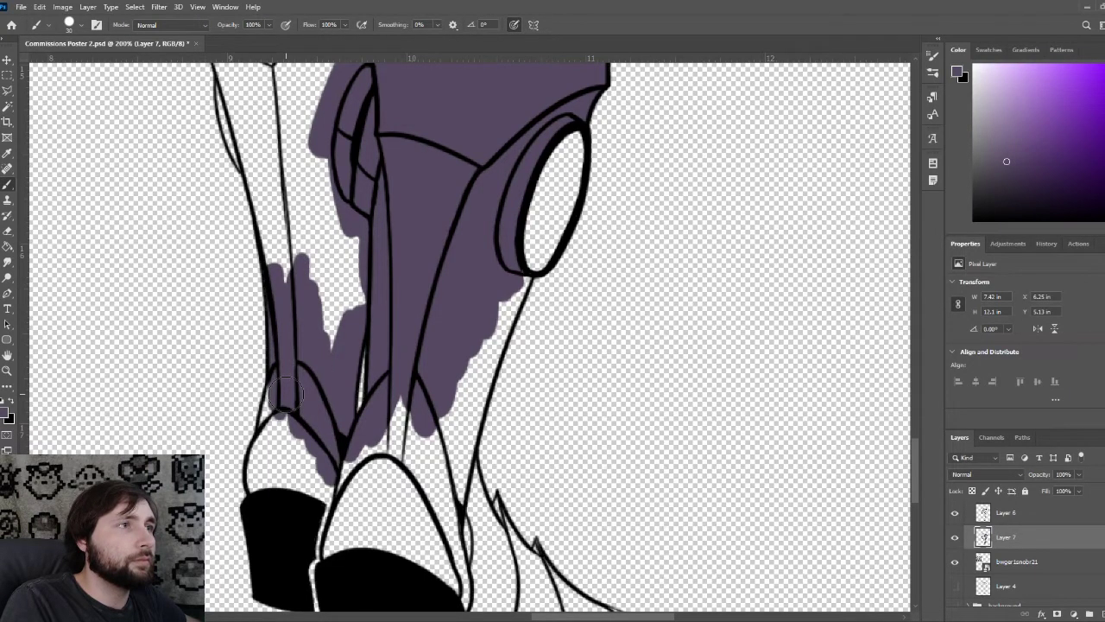
left_click_drag(380, 433, 343, 390)
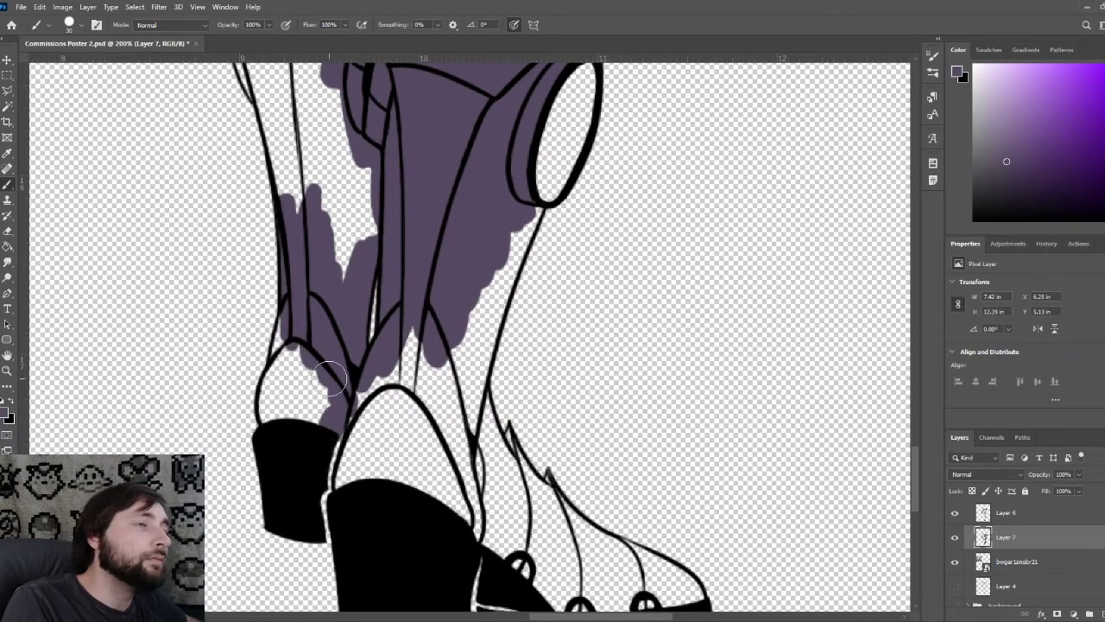
Fill both boots' heel panels above the black heels, and complete the front shin and ankle out to the outline
mouse_move(331, 378)
left_mouse_down()
mouse_move(344, 431)
mouse_move(333, 504)
left_mouse_up()
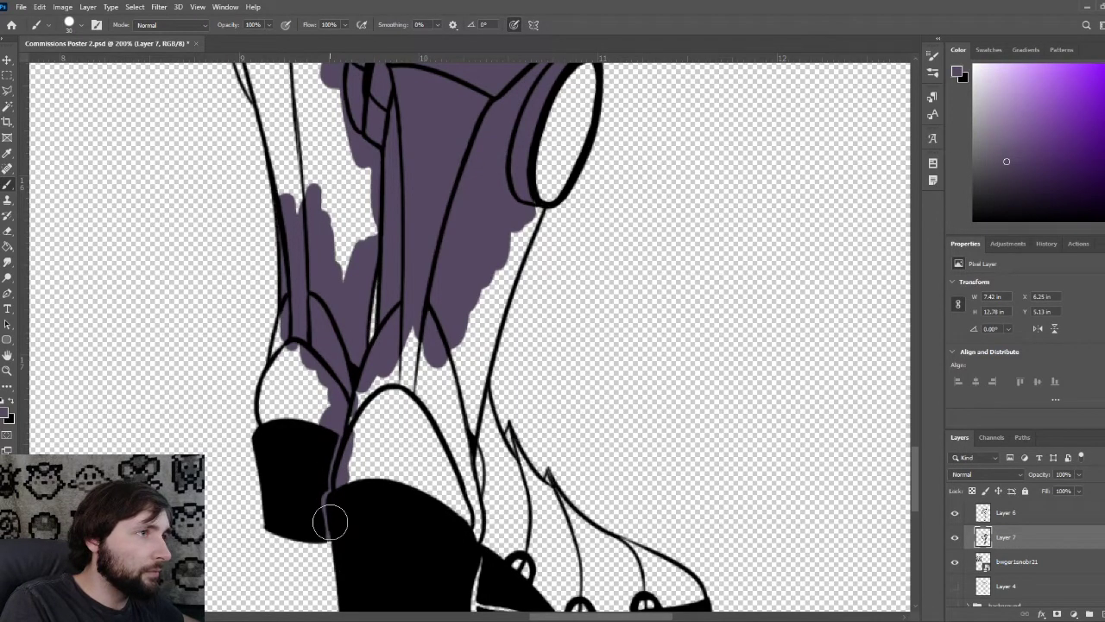
left_click_drag(329, 521, 340, 530)
left_click_drag(279, 421, 278, 415)
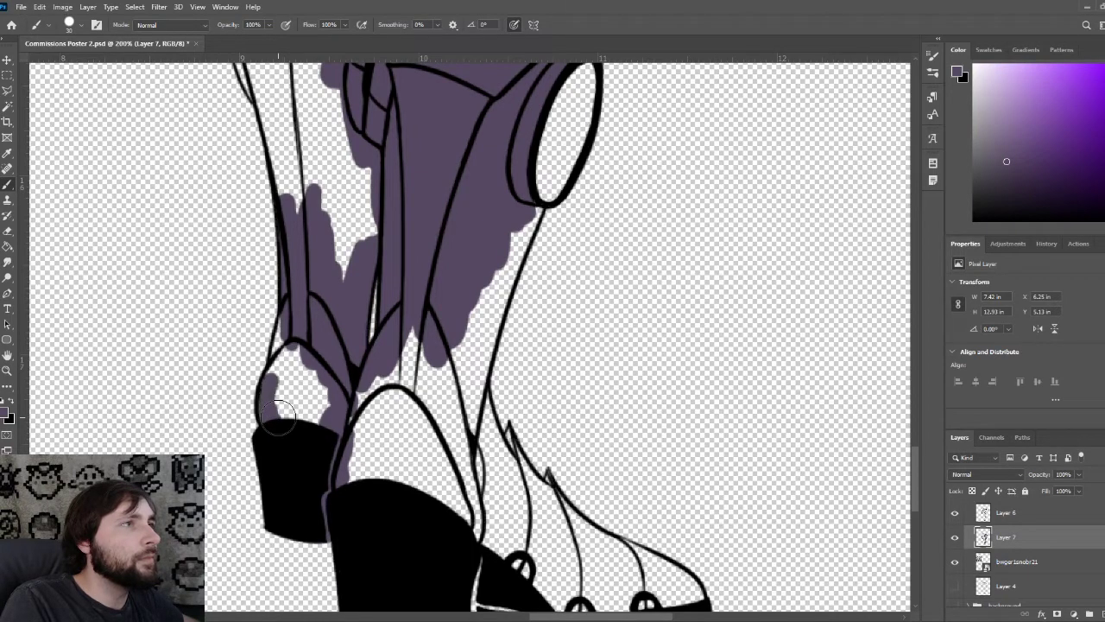
mouse_move(278, 417)
left_mouse_down()
mouse_move(290, 371)
mouse_move(306, 399)
mouse_move(366, 434)
mouse_move(393, 375)
mouse_move(423, 432)
mouse_move(372, 479)
mouse_move(432, 466)
mouse_move(375, 480)
mouse_move(475, 406)
mouse_move(496, 346)
mouse_move(479, 294)
mouse_move(455, 365)
mouse_move(486, 315)
left_mouse_up()
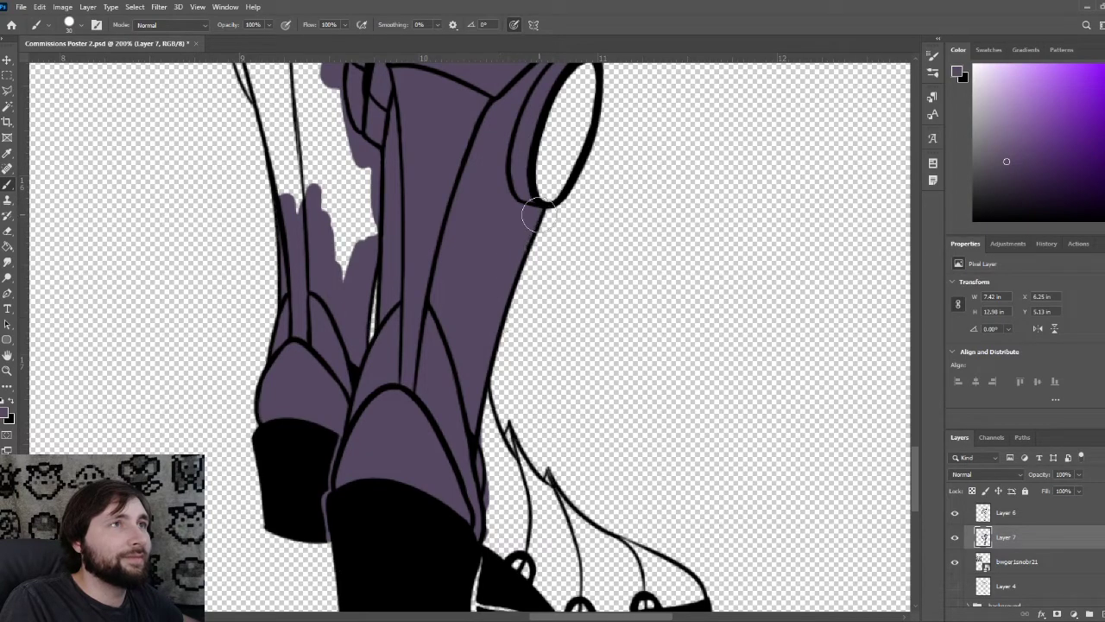
Fill the rear leg's shin and the lower part of its knee guard with dark purple out to the outer outline
key("space")
mouse_move(368, 191)
left_mouse_down()
mouse_move(400, 280)
mouse_move(431, 316)
mouse_move(397, 387)
mouse_move(416, 278)
mouse_move(430, 345)
left_mouse_up()
left_click_drag(424, 242, 415, 339)
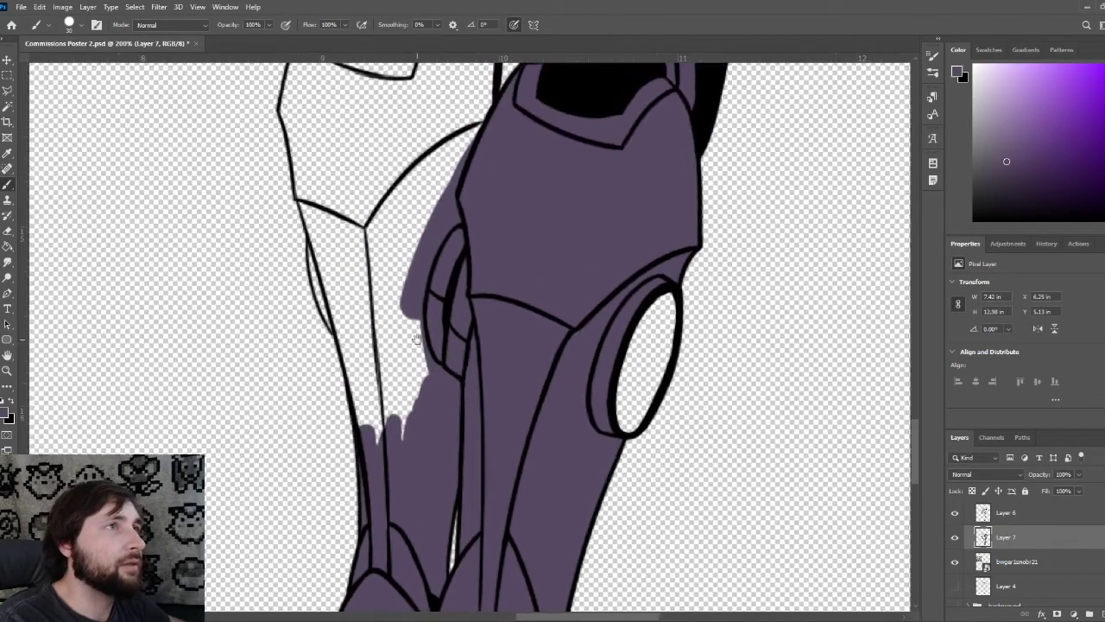
mouse_move(311, 263)
left_mouse_down()
mouse_move(313, 246)
mouse_move(346, 338)
left_mouse_up()
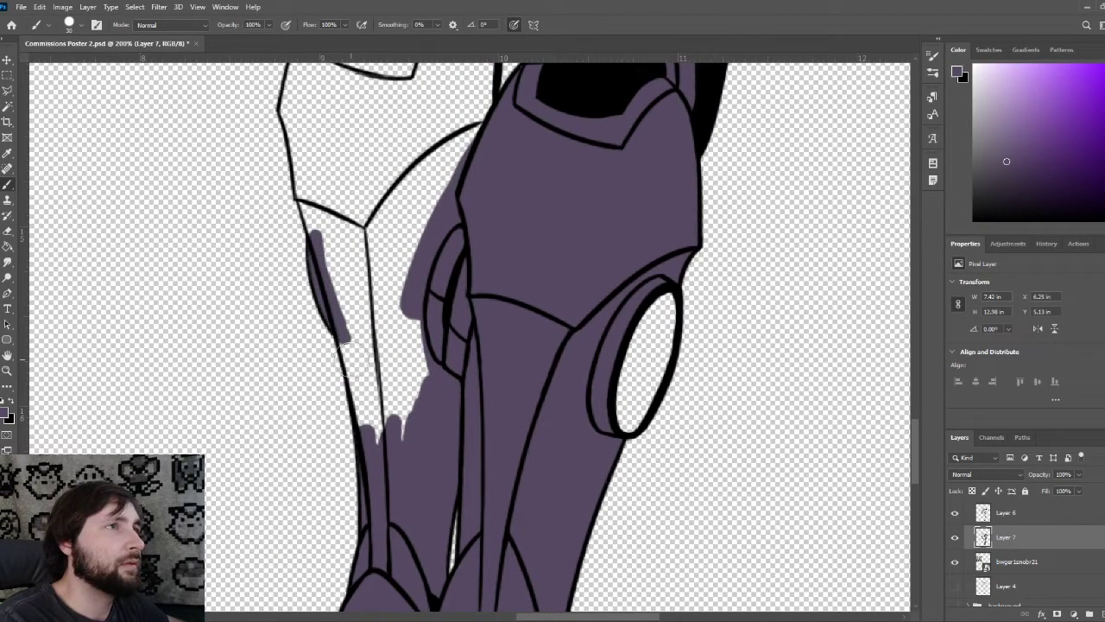
mouse_move(360, 389)
left_mouse_down()
mouse_move(373, 421)
mouse_move(343, 335)
left_mouse_up()
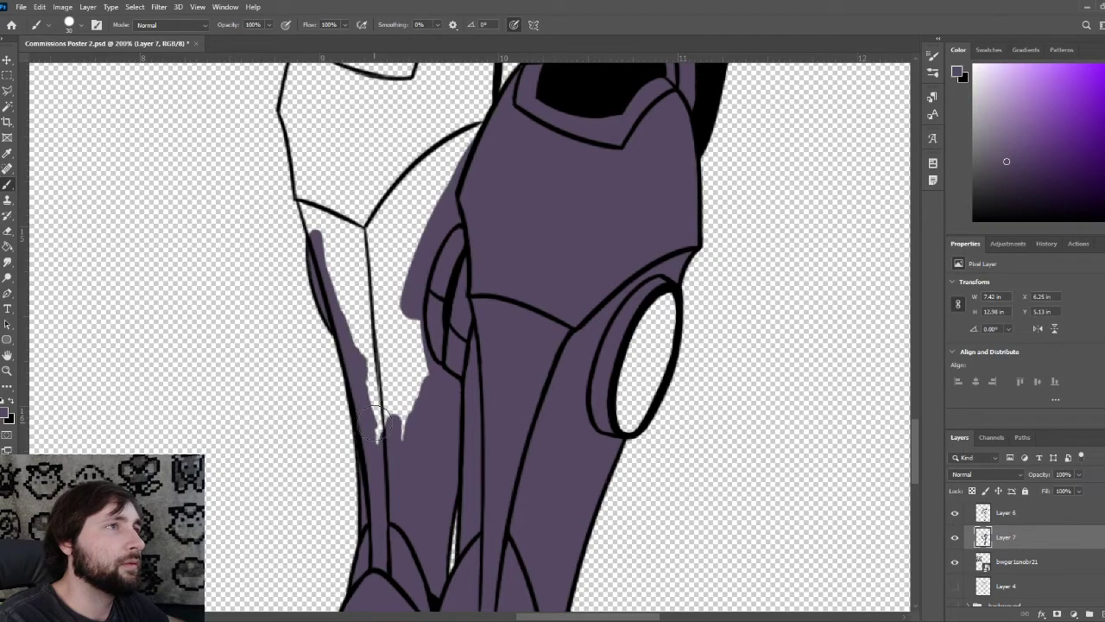
mouse_move(377, 418)
left_mouse_down()
mouse_move(346, 298)
mouse_move(380, 406)
mouse_move(402, 259)
mouse_move(373, 423)
mouse_move(399, 254)
mouse_move(420, 409)
mouse_move(341, 369)
mouse_move(357, 432)
left_mouse_up()
mouse_move(320, 332)
left_mouse_down()
mouse_move(307, 259)
mouse_move(376, 401)
mouse_move(372, 255)
mouse_move(399, 372)
mouse_move(415, 225)
mouse_move(457, 346)
mouse_move(466, 216)
mouse_move(492, 293)
left_mouse_up()
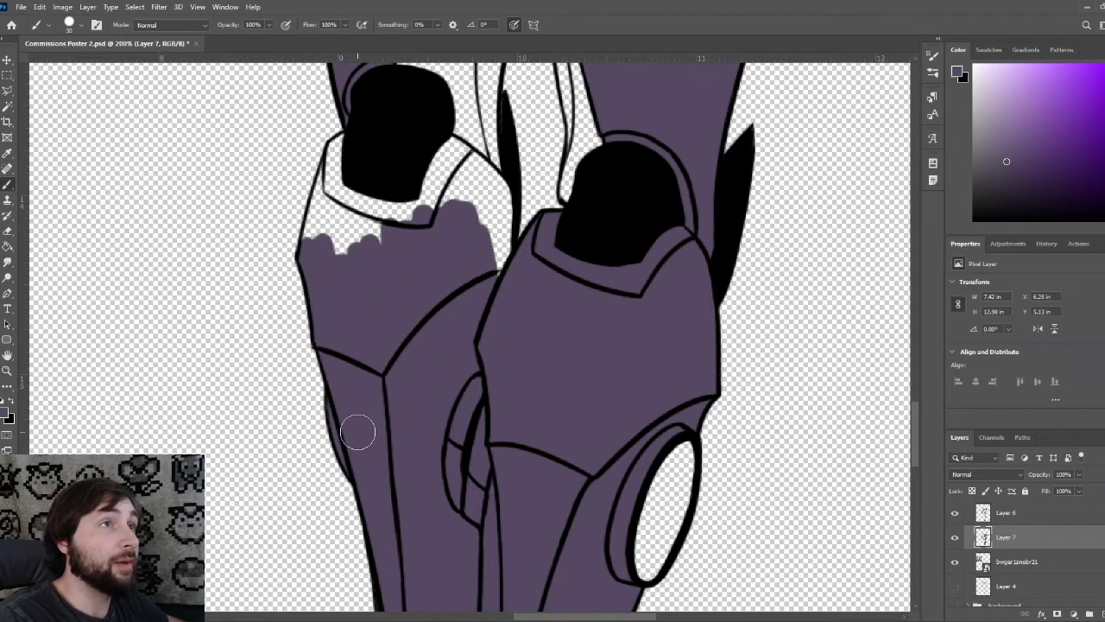
Fill the rear knee guard's upper part and its rim around the black knee joint with dark purple
left_click_drag(488, 212, 497, 272)
left_click_drag(560, 211, 585, 276)
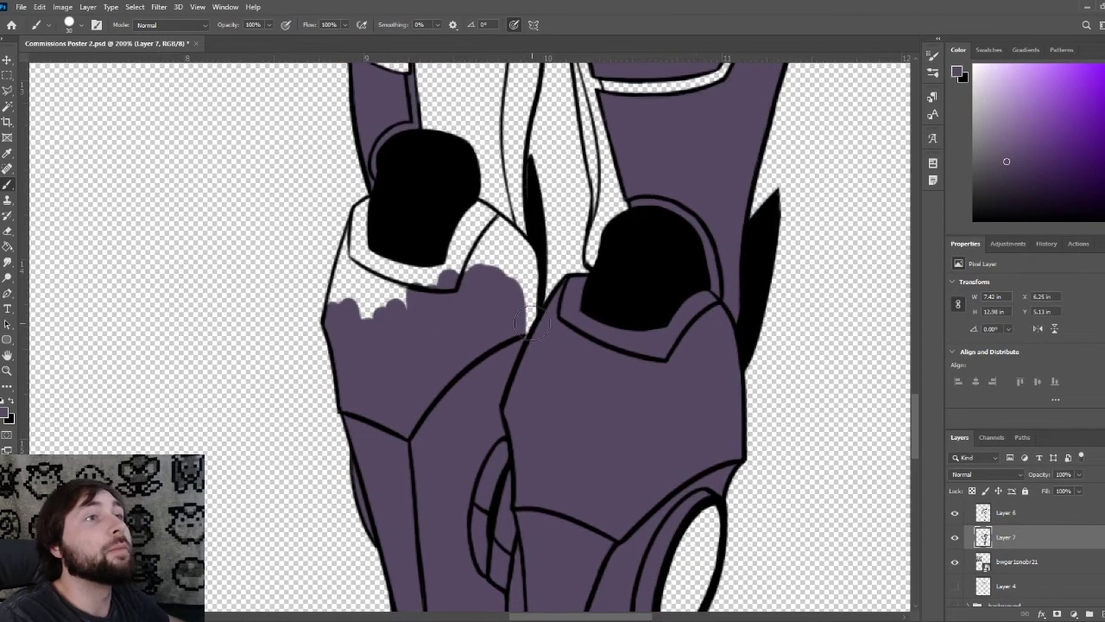
mouse_move(529, 298)
left_mouse_down()
mouse_move(520, 267)
mouse_move(474, 218)
mouse_move(505, 244)
mouse_move(505, 291)
left_mouse_up()
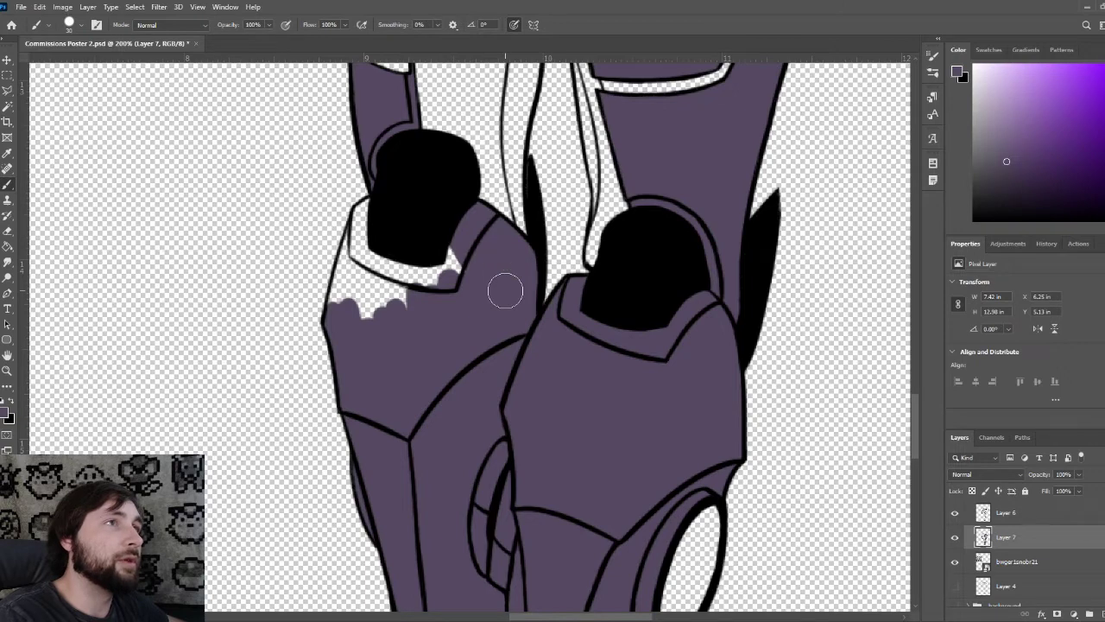
mouse_move(438, 285)
left_mouse_down()
mouse_move(341, 298)
mouse_move(346, 276)
mouse_move(337, 307)
left_mouse_up()
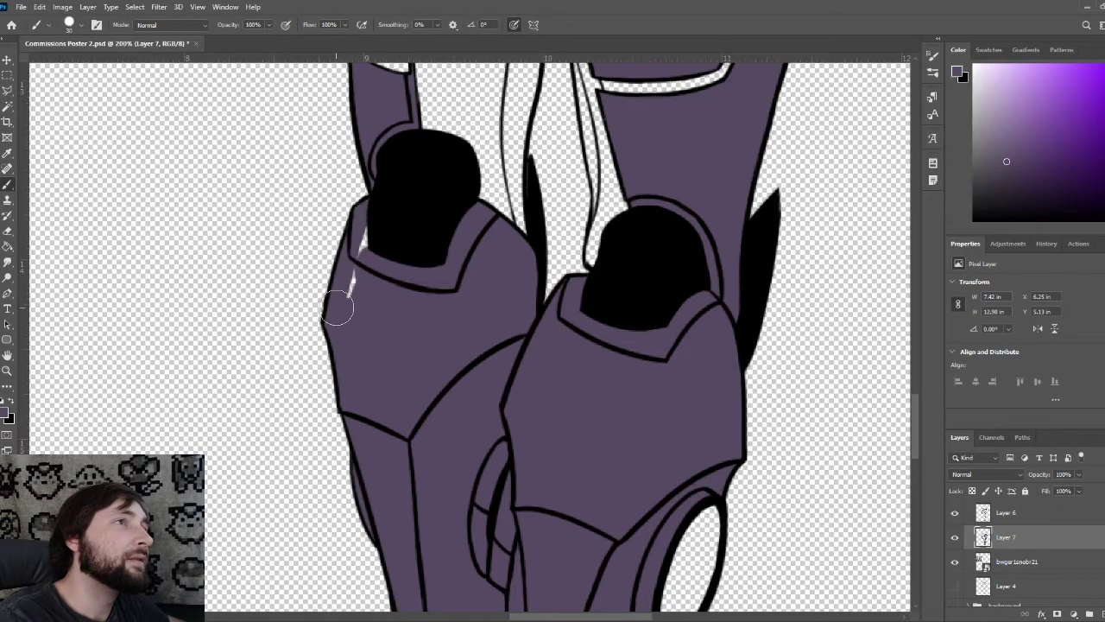
Block in the rear section of the front boot's foot, beside the ankle and around the first sole stud, with dark purple
key("ctrl+minus")
key("ctrl+minus")
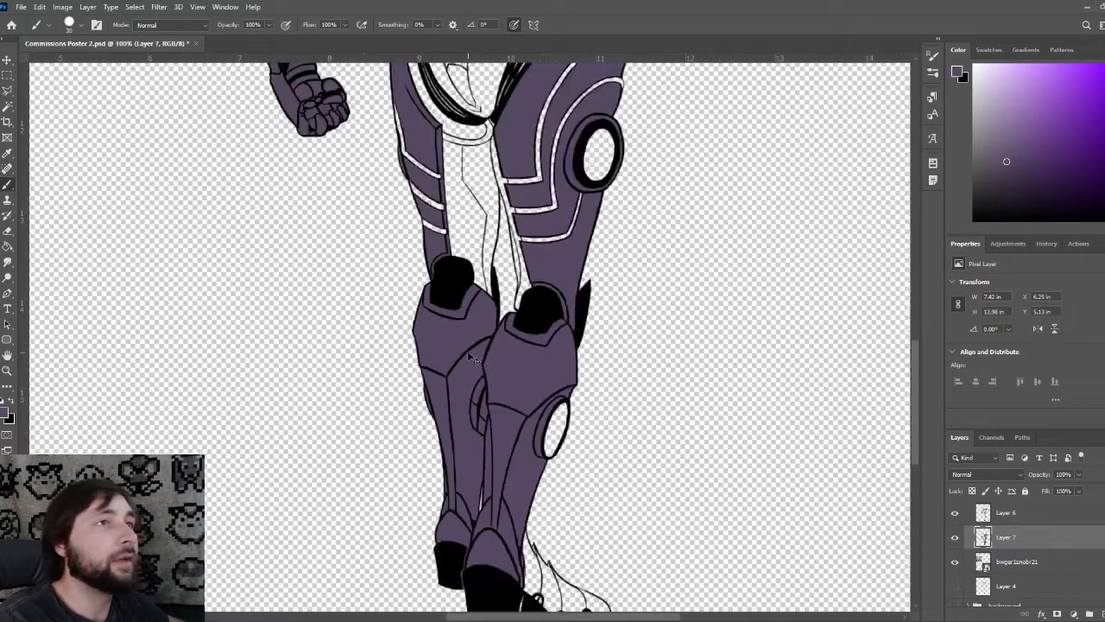
key("ctrl+plus")
key("ctrl+plus")
mouse_move(566, 522)
left_mouse_down()
mouse_move(471, 371)
mouse_move(458, 178)
left_mouse_up()
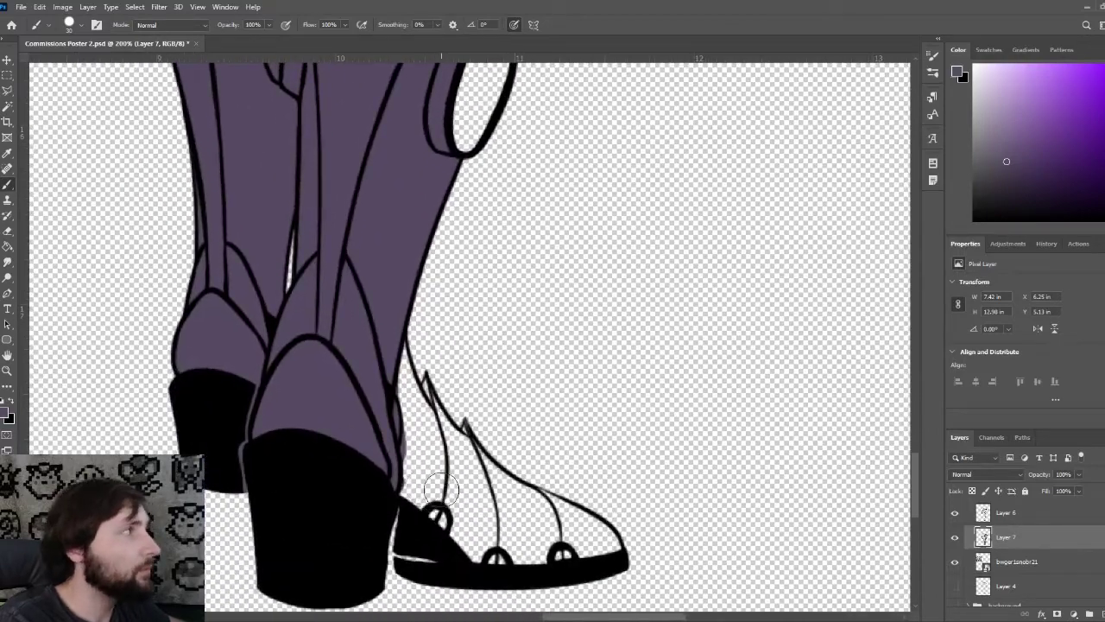
mouse_move(425, 484)
left_mouse_down()
mouse_move(415, 488)
mouse_move(423, 427)
mouse_move(411, 384)
mouse_move(451, 399)
mouse_move(481, 320)
left_mouse_up()
key("ctrl+plus")
left_click_drag(460, 485, 459, 493)
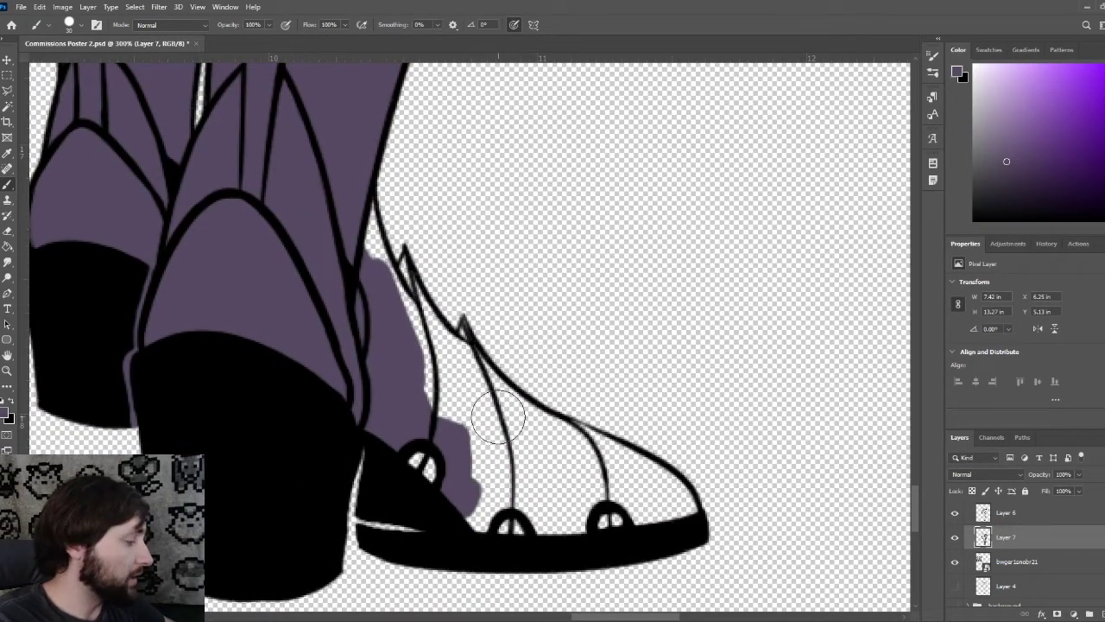
Fill the rest of the front boot's foot from the toe to the instep spikes, using a 20 px brush
key("bracketleft")
key("bracketleft")
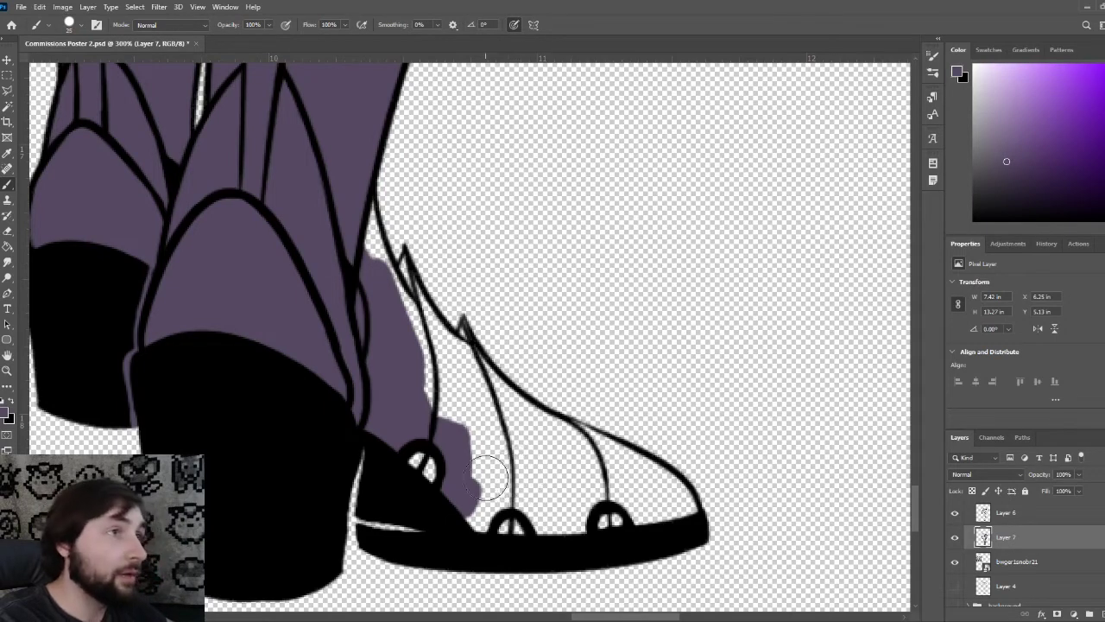
left_click_drag(468, 516, 474, 515)
mouse_move(481, 482)
left_mouse_down()
mouse_move(549, 518)
mouse_move(584, 518)
mouse_move(609, 497)
mouse_move(643, 509)
mouse_move(678, 499)
mouse_move(640, 509)
mouse_move(671, 485)
mouse_move(578, 466)
mouse_move(595, 442)
mouse_move(620, 473)
left_mouse_up()
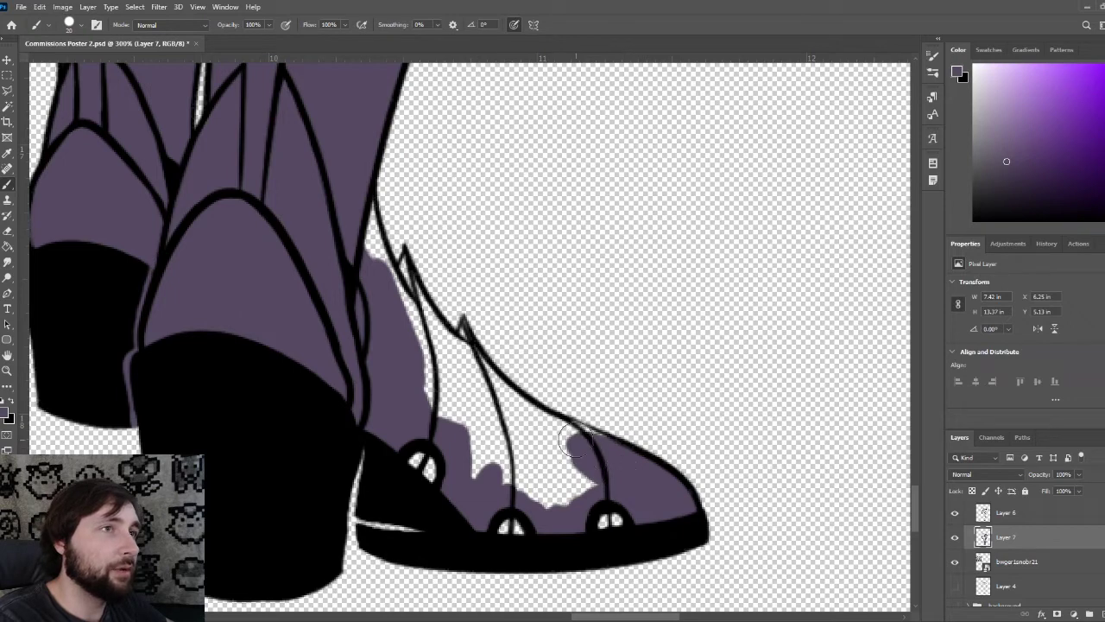
mouse_move(575, 442)
left_mouse_down()
mouse_move(560, 429)
mouse_move(597, 444)
mouse_move(518, 479)
mouse_move(557, 471)
mouse_move(540, 486)
mouse_move(481, 457)
mouse_move(483, 429)
mouse_move(462, 425)
mouse_move(469, 407)
mouse_move(483, 440)
mouse_move(538, 451)
mouse_move(537, 462)
mouse_move(498, 395)
left_mouse_up()
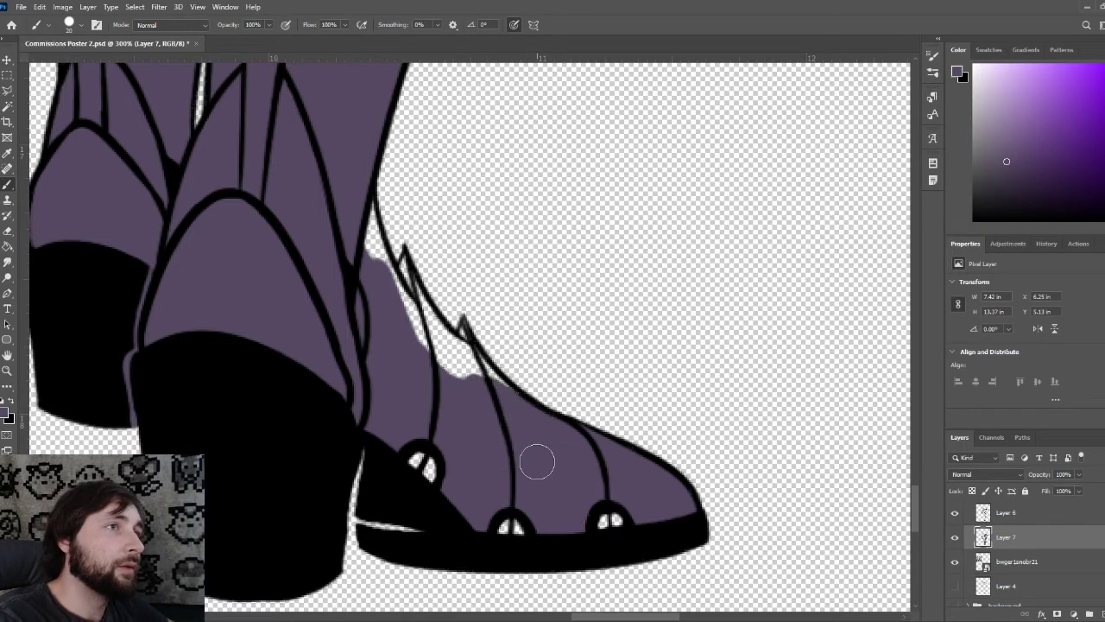
mouse_move(443, 357)
left_mouse_down()
mouse_move(408, 293)
mouse_move(461, 383)
left_mouse_up()
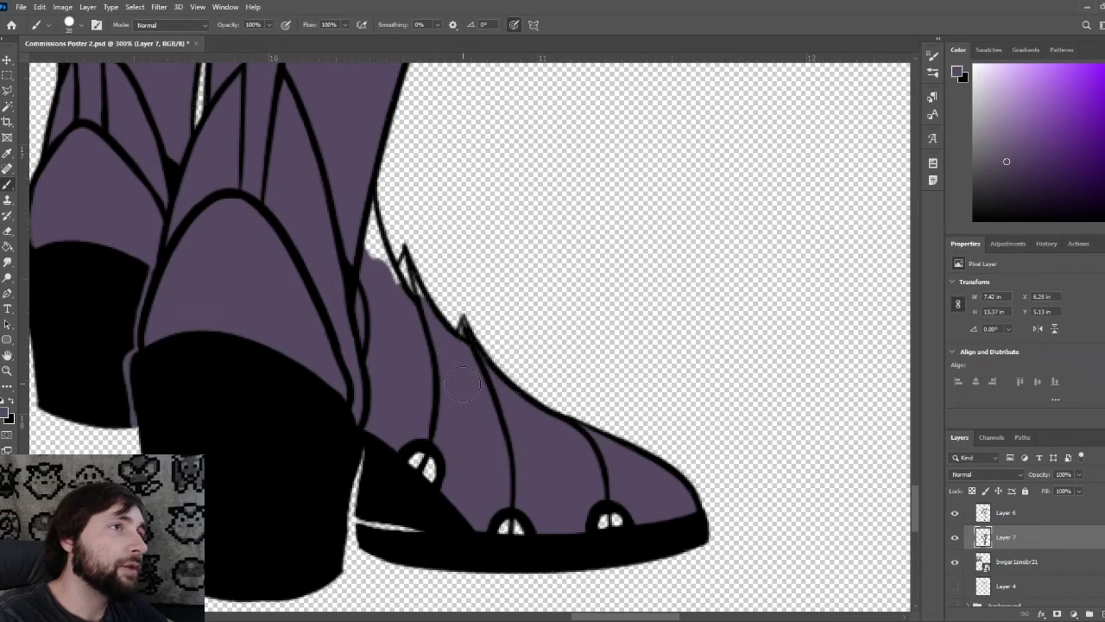
mouse_move(420, 297)
left_mouse_down()
mouse_move(380, 263)
mouse_move(402, 283)
left_mouse_up()
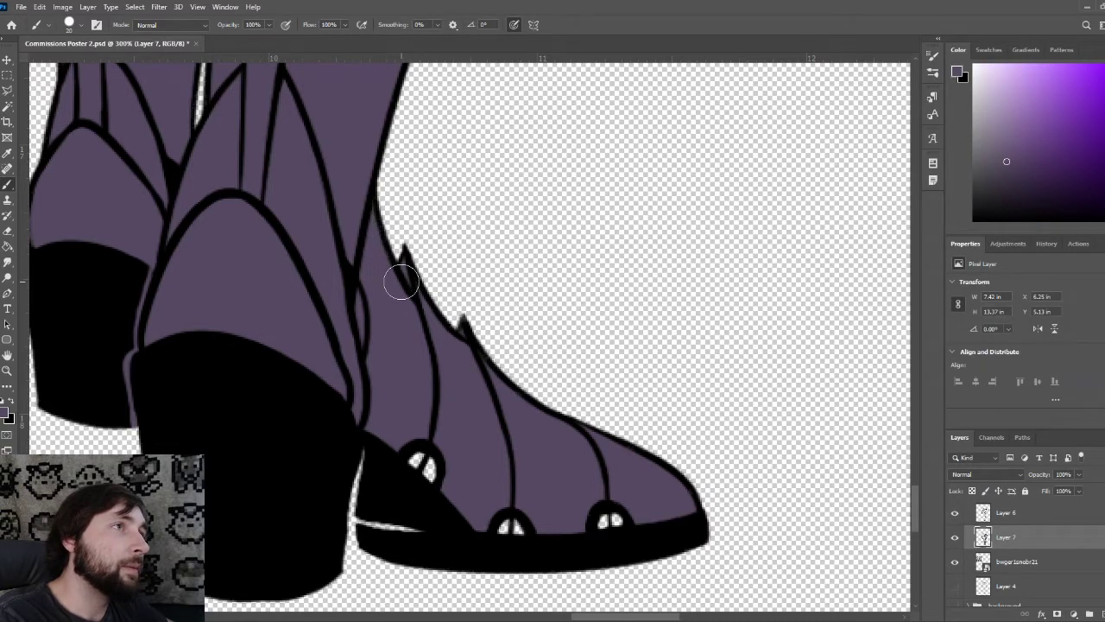
Sample the dark red from the armour reference sheet as the foreground colour and return to the Brush tool
key("ctrl+minus")
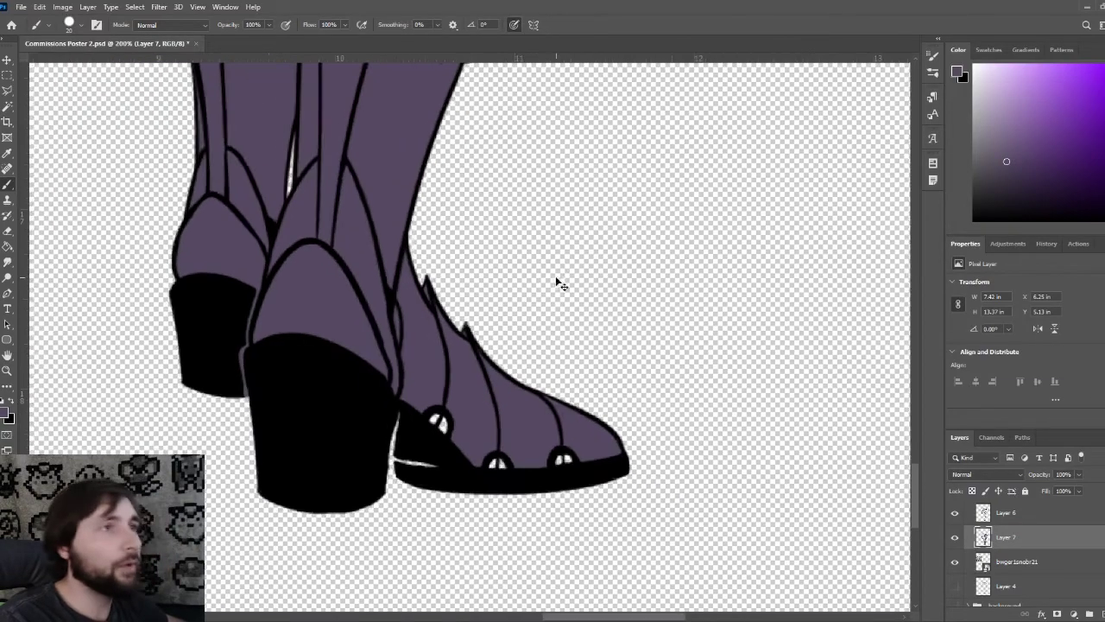
key("ctrl+minus")
scroll(521, 259, "up", 10)
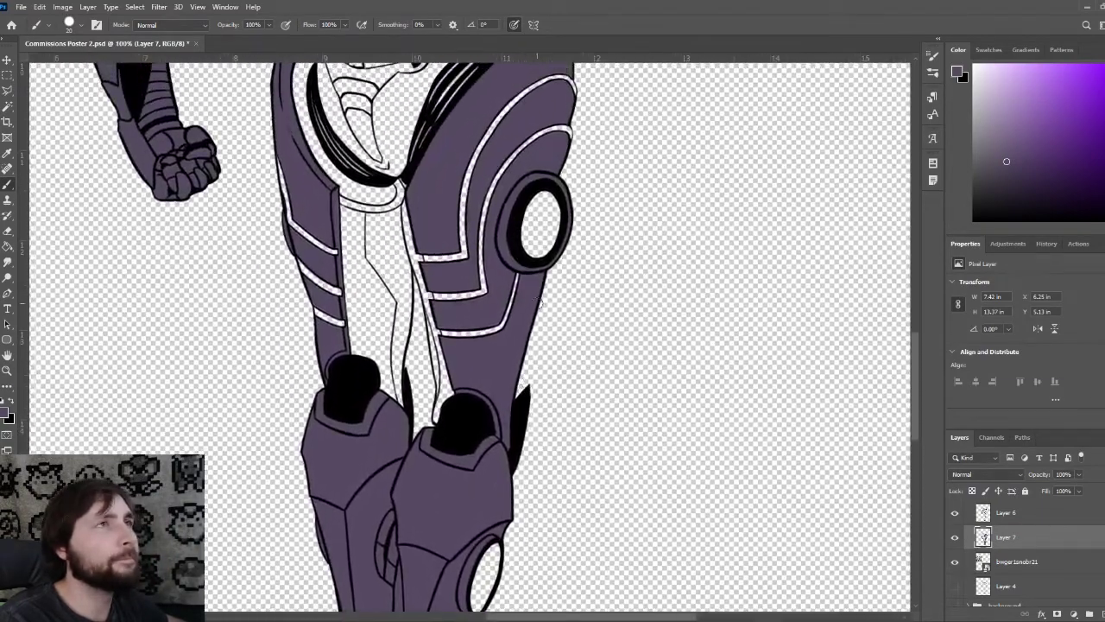
key("ctrl+minus")
scroll(541, 298, "up", 5)
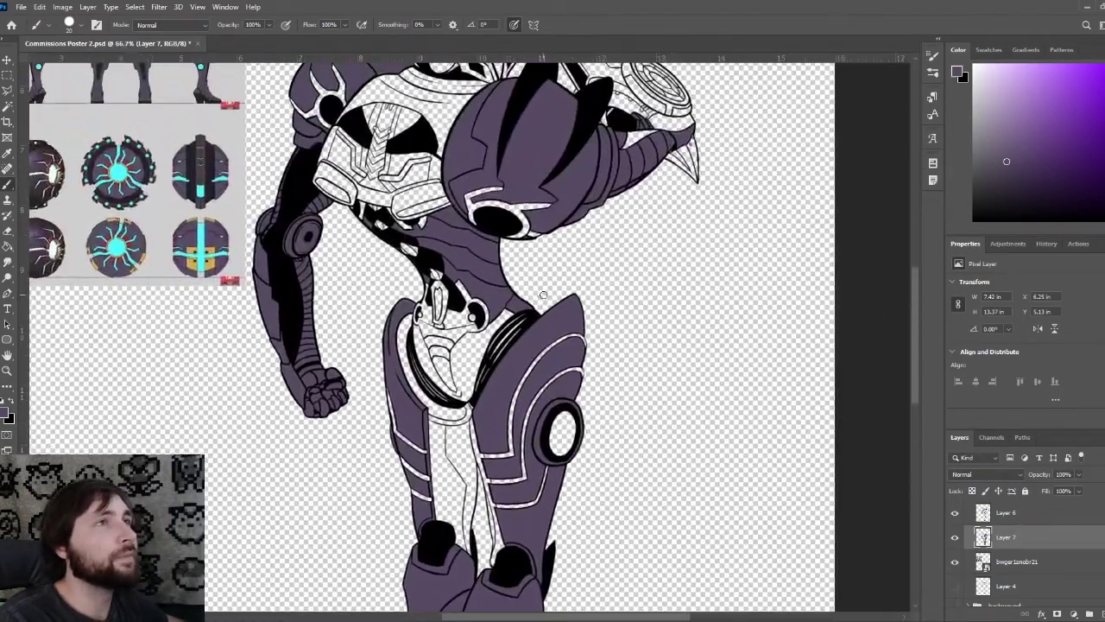
key("ctrl+minus")
scroll(544, 294, "up", 3)
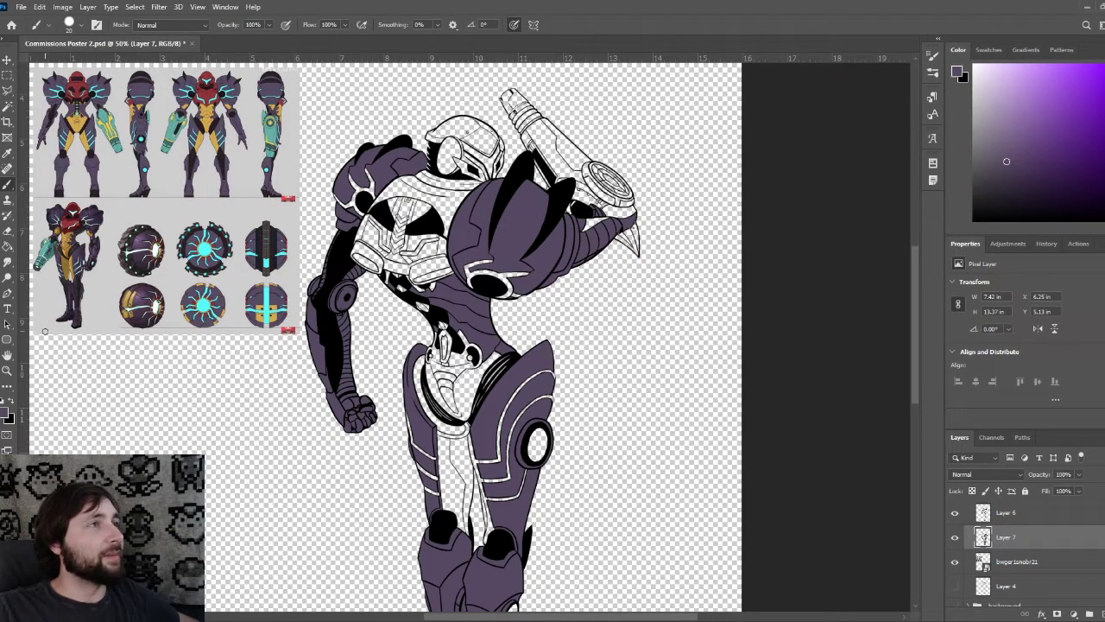
key("i")
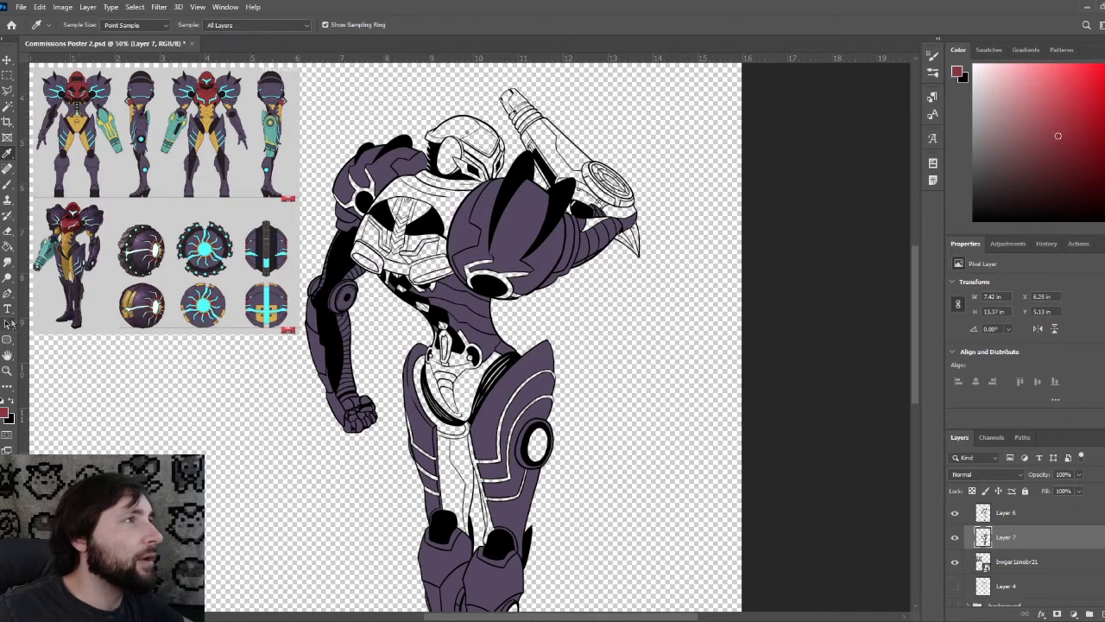
left_click(6, 185)
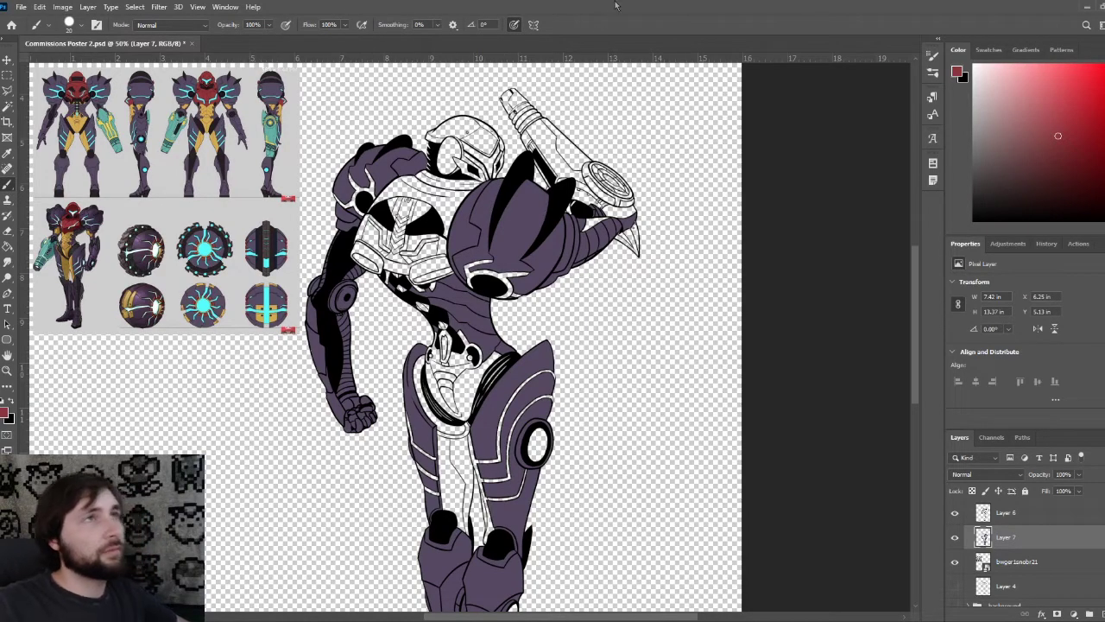
Paint dark red on the outer end and lower rim of the chest plate's vent nearest the lowered arm
key("ctrl+plus")
key("ctrl+plus")
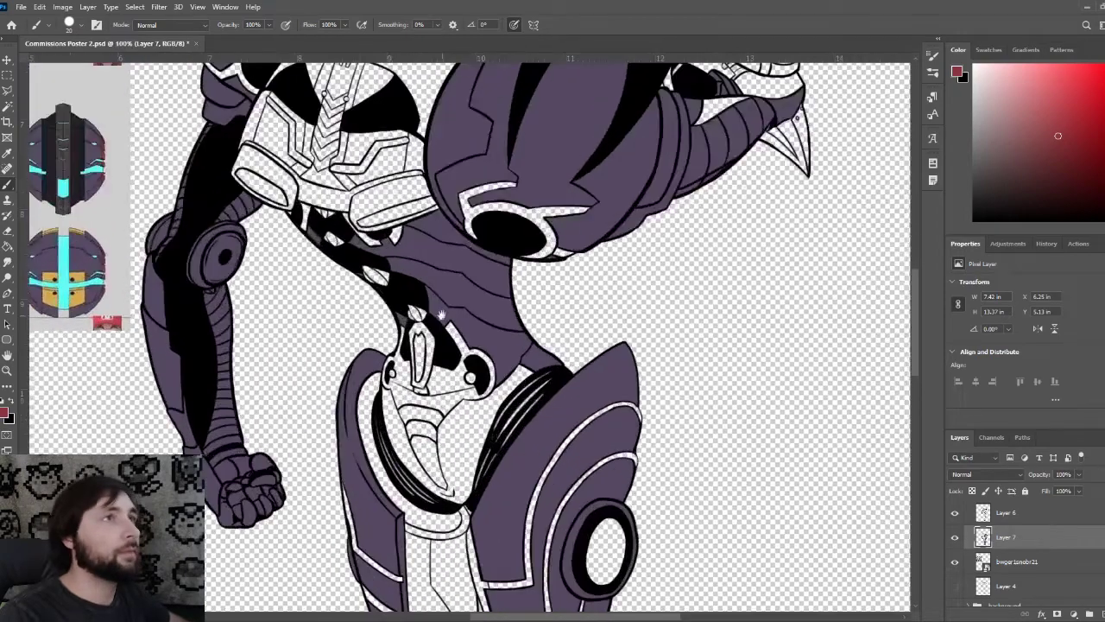
left_click_drag(409, 308, 522, 457)
key("ctrl+plus")
scroll(490, 423, "up", 4)
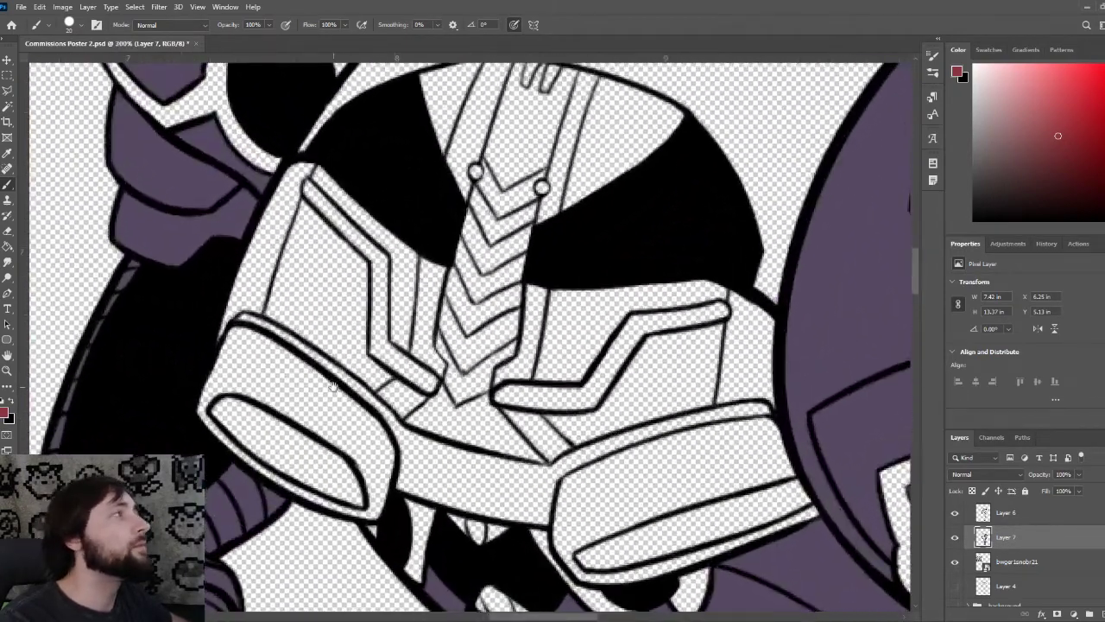
mouse_move(312, 391)
left_mouse_down()
mouse_move(335, 376)
mouse_move(338, 346)
left_mouse_up()
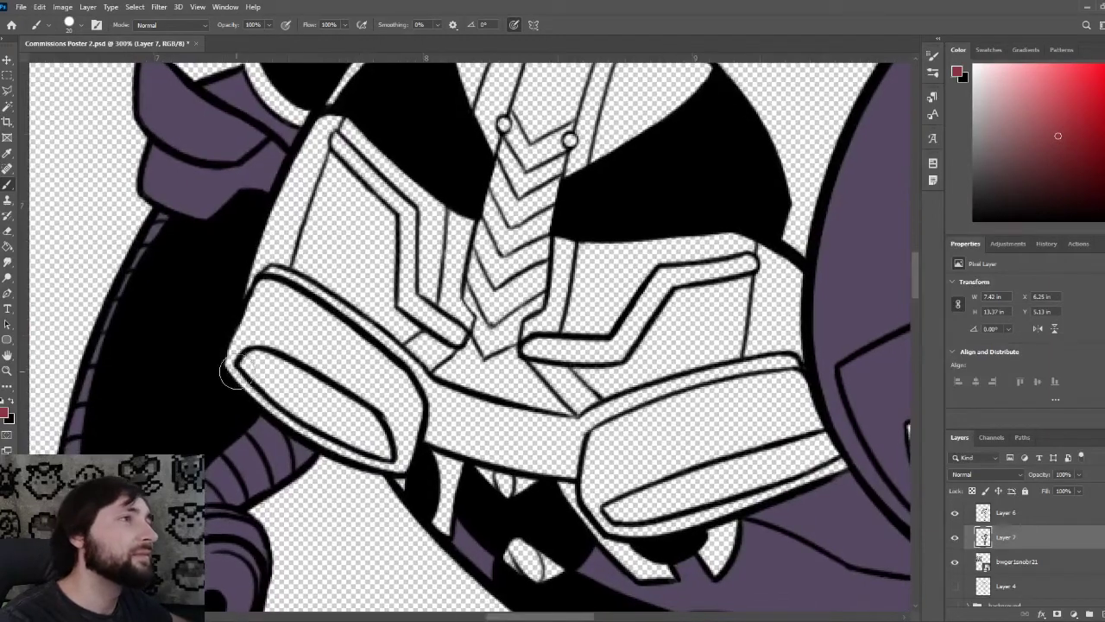
left_click_drag(247, 373, 284, 419)
mouse_move(233, 354)
left_mouse_down()
mouse_move(249, 325)
mouse_move(290, 341)
mouse_move(261, 289)
left_mouse_up()
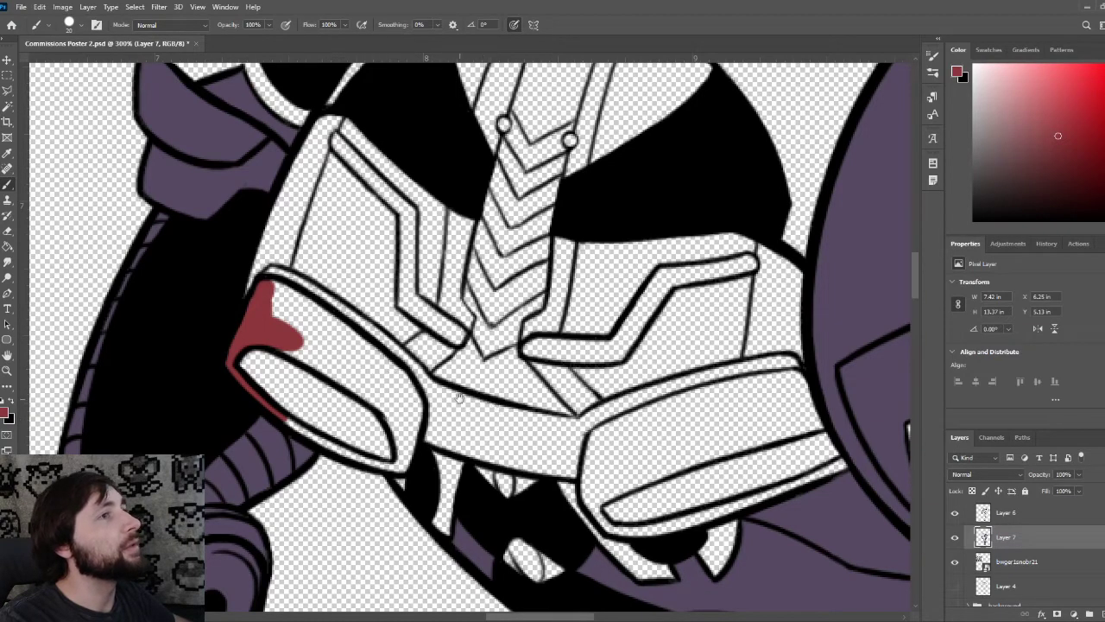
On Layer 6, fill the inner slots of both chest vents with black
left_click_drag(459, 398, 360, 328)
left_click(1019, 520)
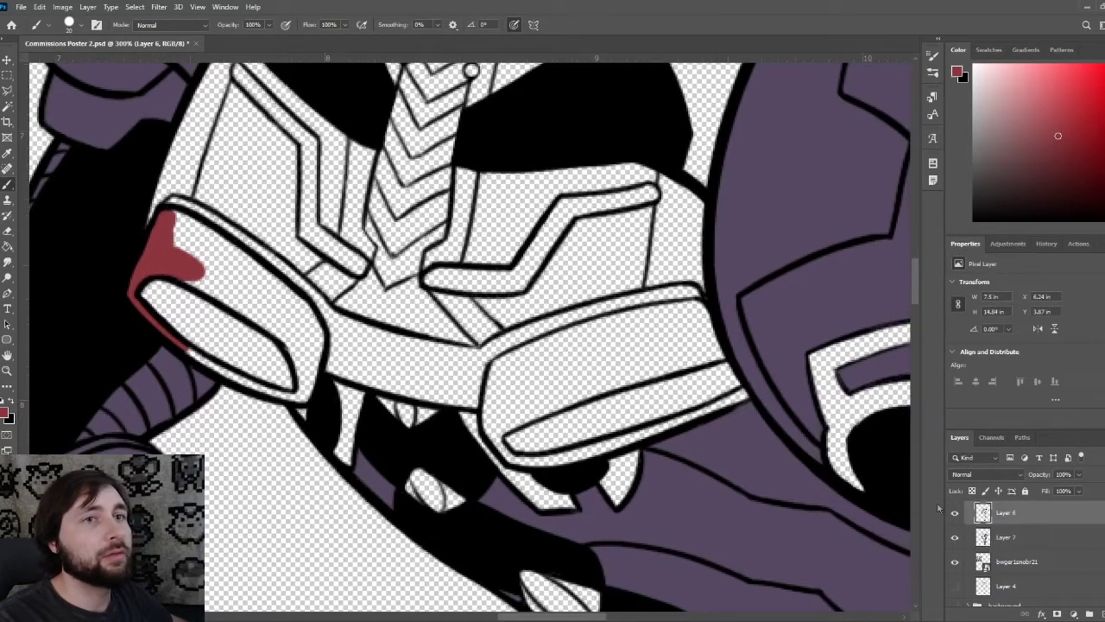
key("x")
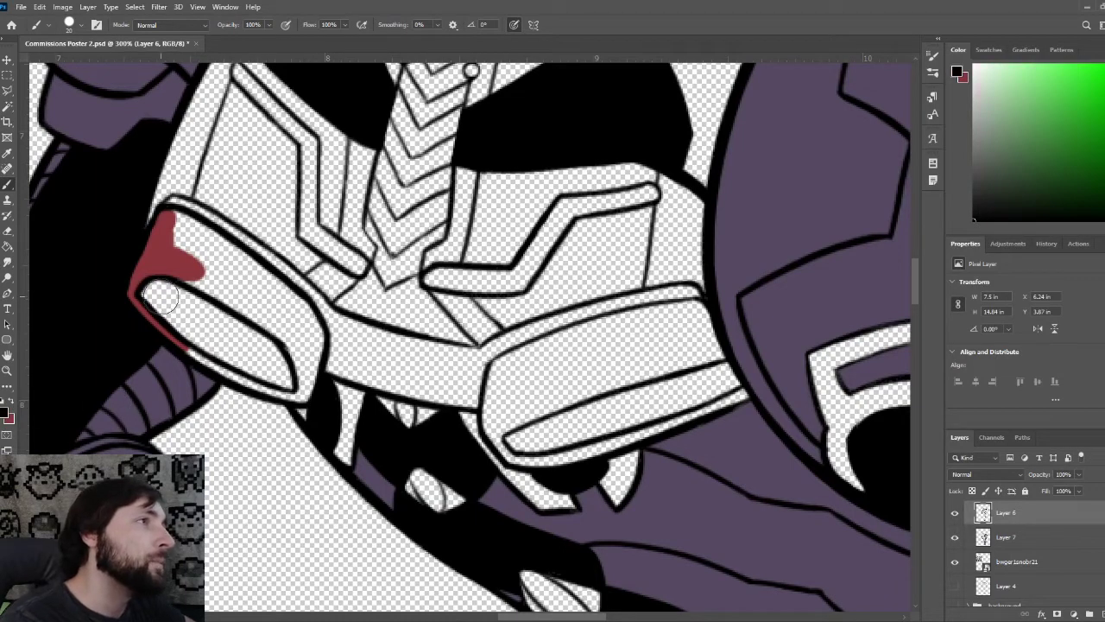
mouse_move(148, 294)
left_mouse_down()
mouse_move(173, 320)
mouse_move(216, 332)
mouse_move(190, 326)
mouse_move(202, 337)
mouse_move(222, 345)
mouse_move(168, 316)
mouse_move(259, 365)
mouse_move(259, 347)
mouse_move(265, 361)
left_mouse_up()
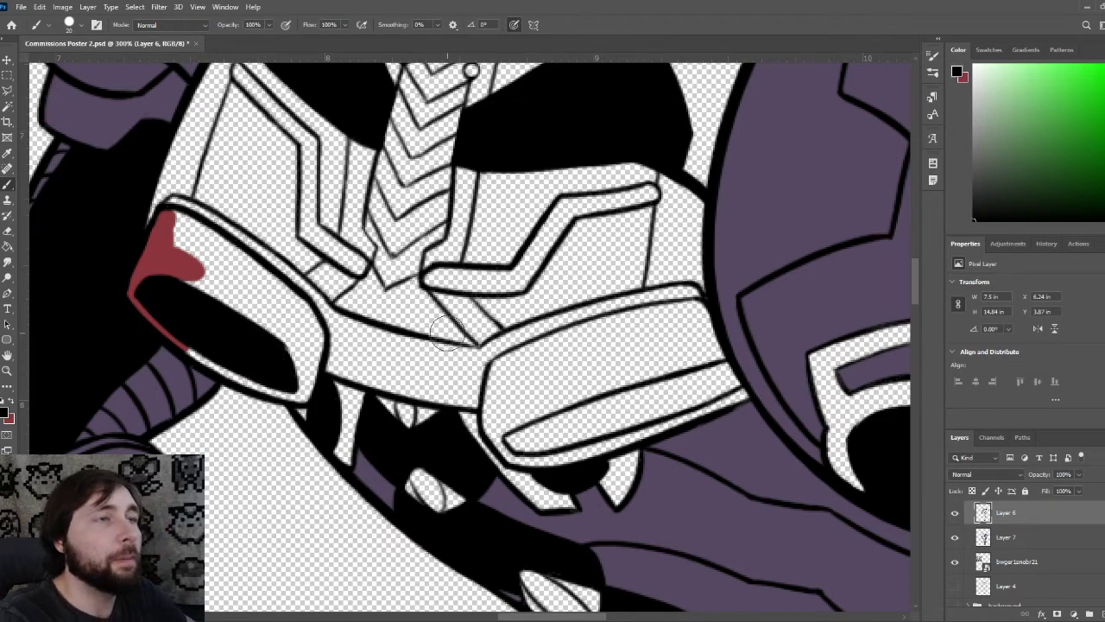
mouse_move(516, 440)
left_mouse_down()
mouse_move(561, 441)
mouse_move(656, 407)
mouse_move(635, 424)
mouse_move(729, 386)
mouse_move(687, 390)
left_mouse_up()
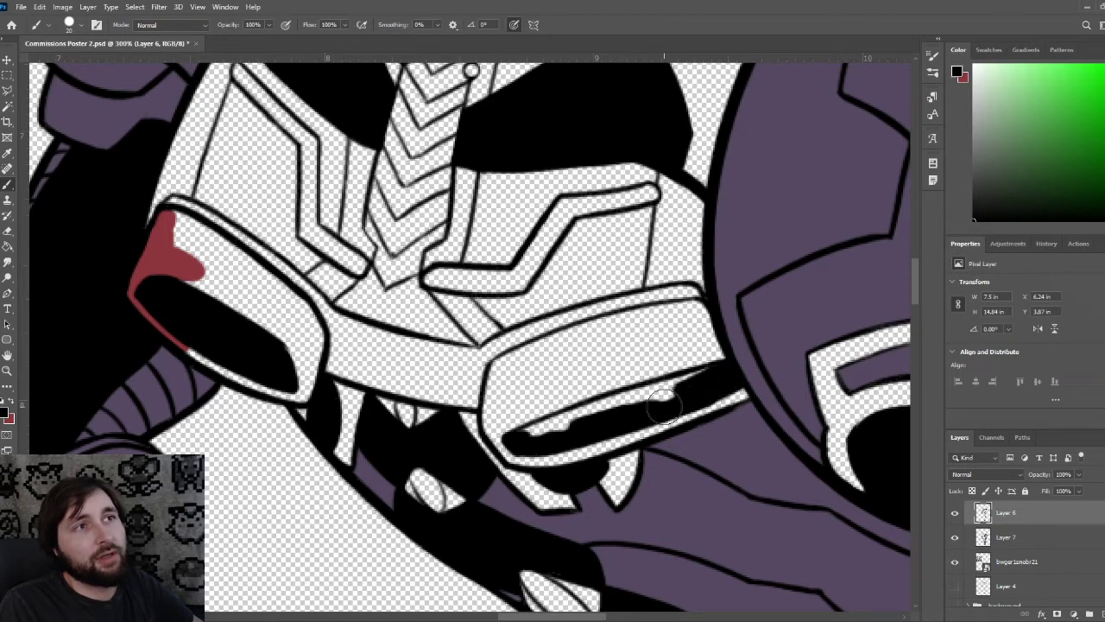
left_click_drag(538, 438, 651, 399)
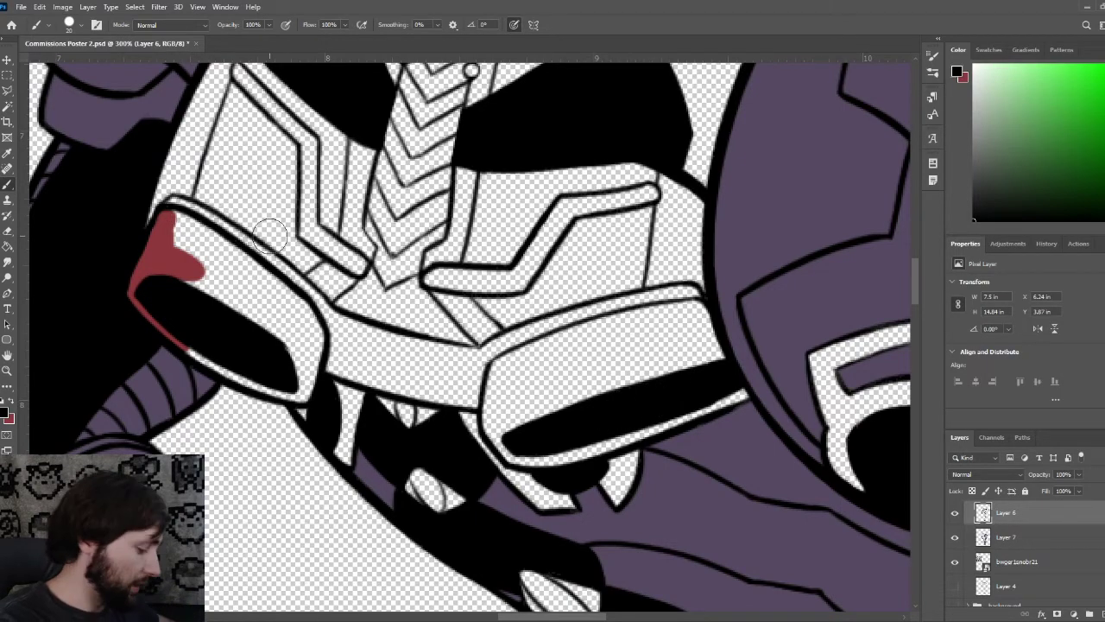
Fill the band between the two vents and the rims along their upper edges with black, using a 10 px brush
scroll(285, 250, "up", 1)
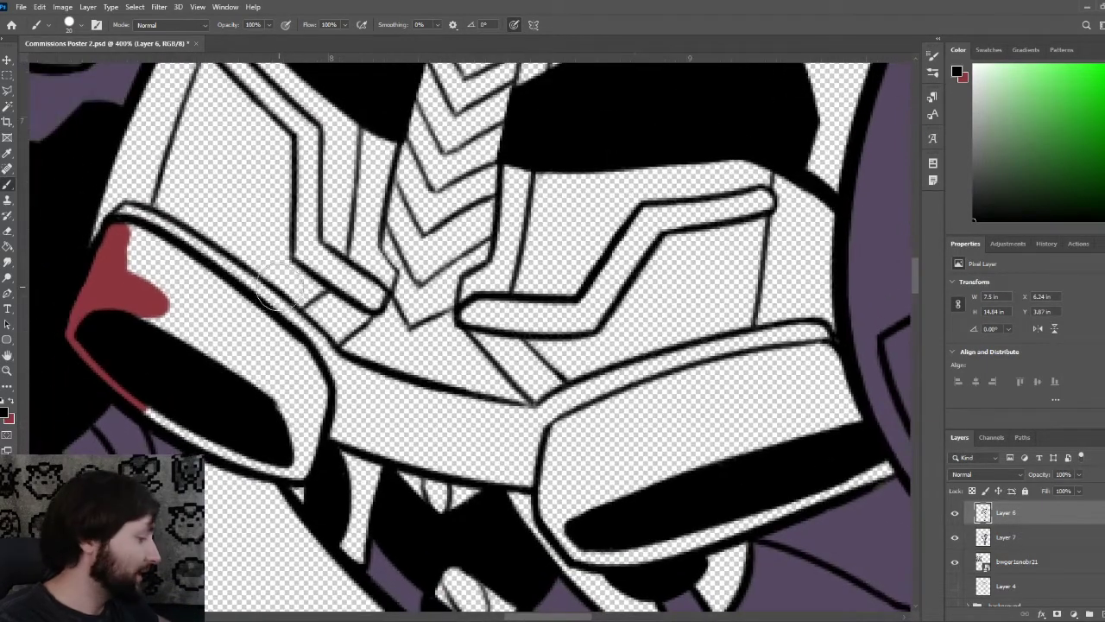
key("bracketleft")
key("bracketleft")
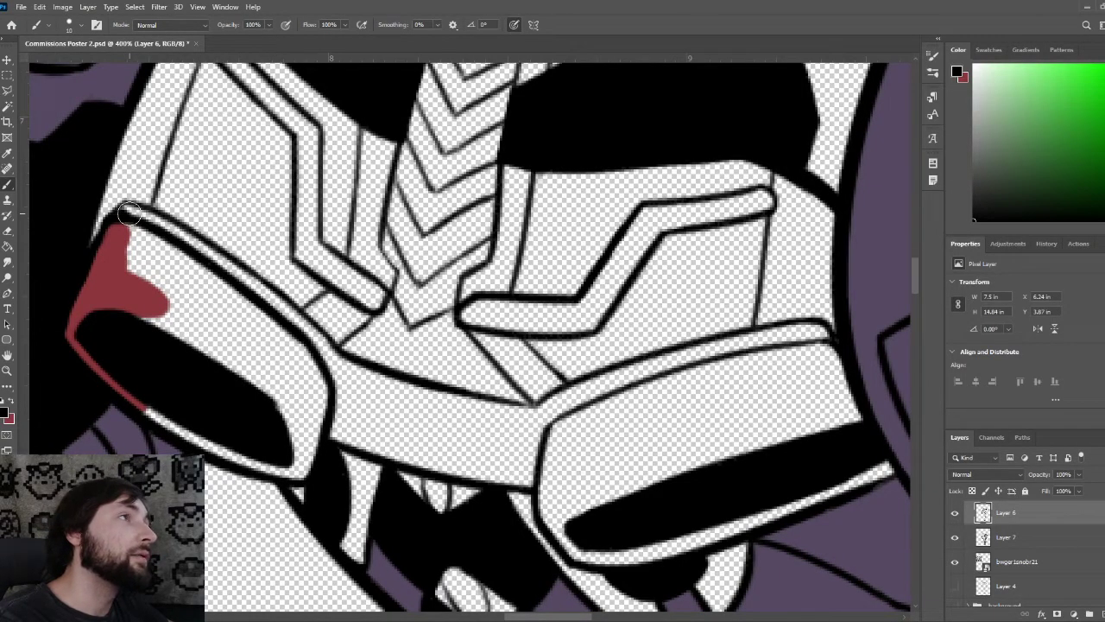
mouse_move(128, 214)
left_mouse_down()
mouse_move(226, 261)
mouse_move(275, 303)
mouse_move(254, 274)
mouse_move(327, 346)
mouse_move(302, 321)
mouse_move(323, 334)
mouse_move(369, 413)
mouse_move(352, 431)
mouse_move(344, 407)
mouse_move(385, 439)
mouse_move(367, 445)
mouse_move(415, 453)
mouse_move(432, 436)
mouse_move(367, 443)
mouse_move(414, 412)
mouse_move(479, 414)
mouse_move(363, 371)
mouse_move(475, 419)
mouse_move(469, 466)
mouse_move(484, 473)
mouse_move(469, 458)
mouse_move(466, 469)
mouse_move(521, 464)
mouse_move(530, 482)
left_mouse_up()
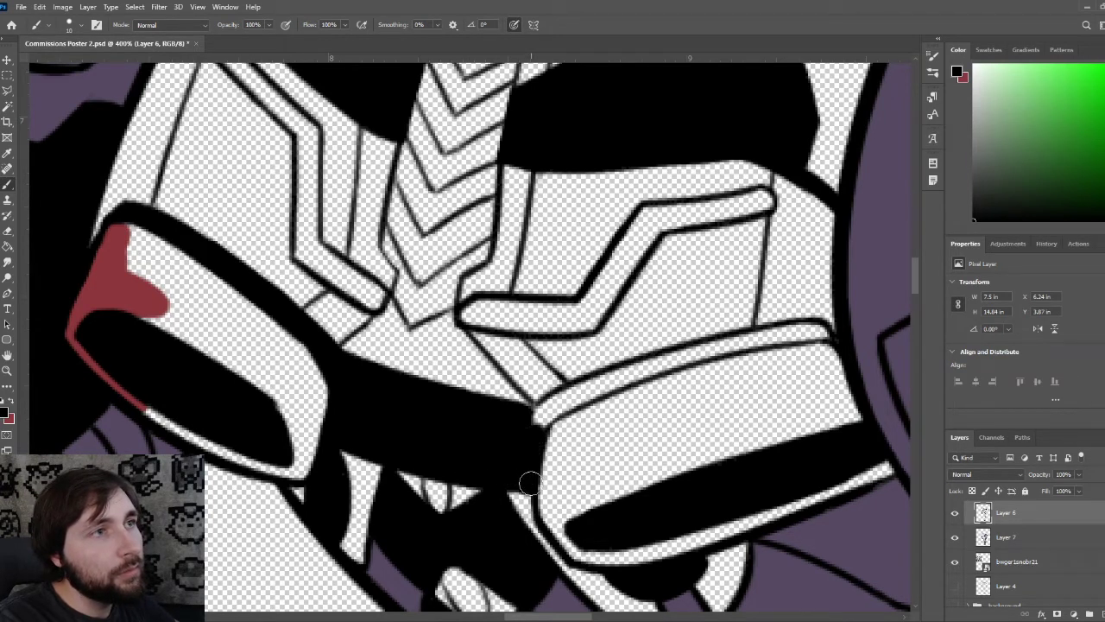
mouse_move(565, 404)
left_mouse_down()
mouse_move(538, 429)
mouse_move(587, 390)
mouse_move(565, 400)
mouse_move(645, 370)
left_mouse_up()
mouse_move(646, 369)
left_mouse_down()
mouse_move(565, 400)
mouse_move(672, 362)
left_mouse_up()
left_click_drag(672, 363, 565, 400)
mouse_move(667, 365)
left_mouse_down()
mouse_move(730, 352)
mouse_move(763, 328)
left_mouse_up()
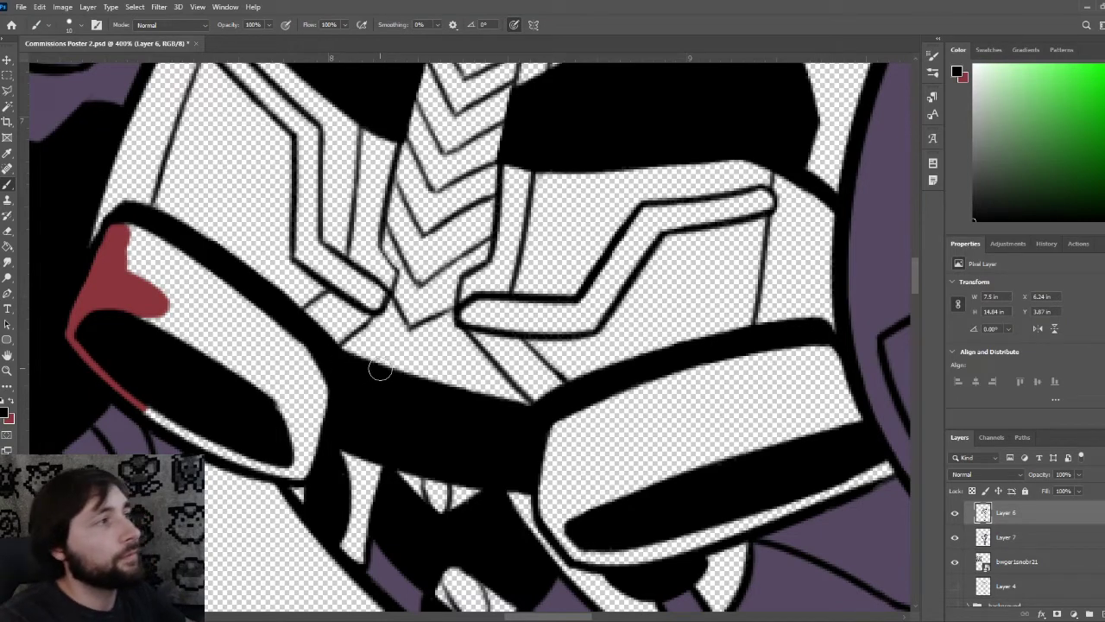
On Layer 7, fill the rest of the vent housing nearest the lowered arm with dark red, using a 20 px brush
left_click(14, 400)
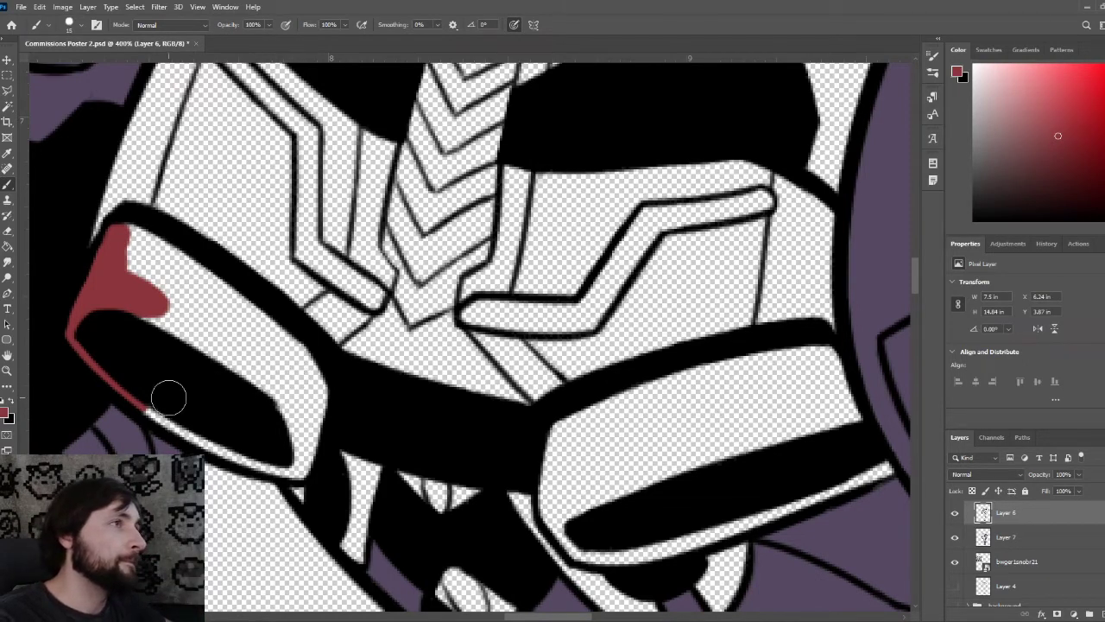
key("bracketright")
left_click_drag(169, 397, 167, 418)
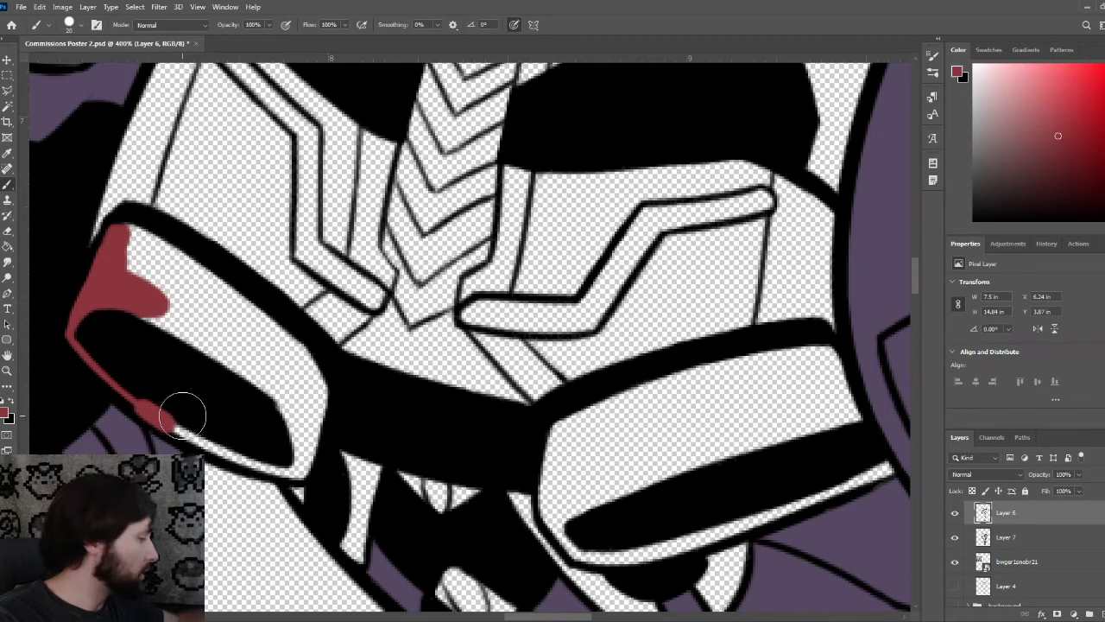
key("ctrl+z")
left_click(993, 539)
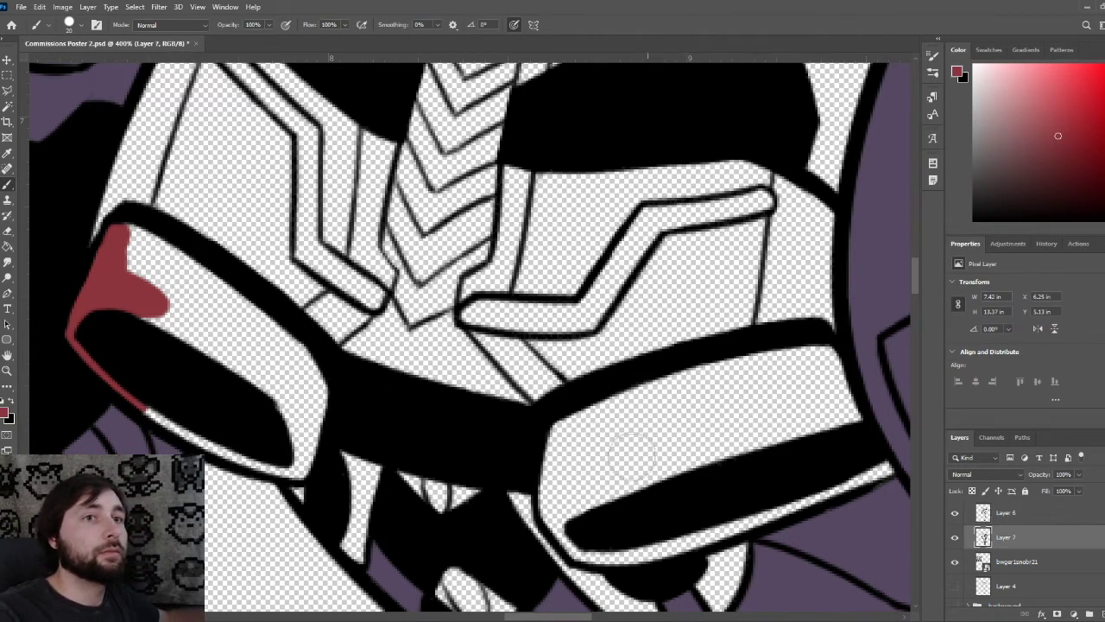
left_click_drag(173, 415, 172, 421)
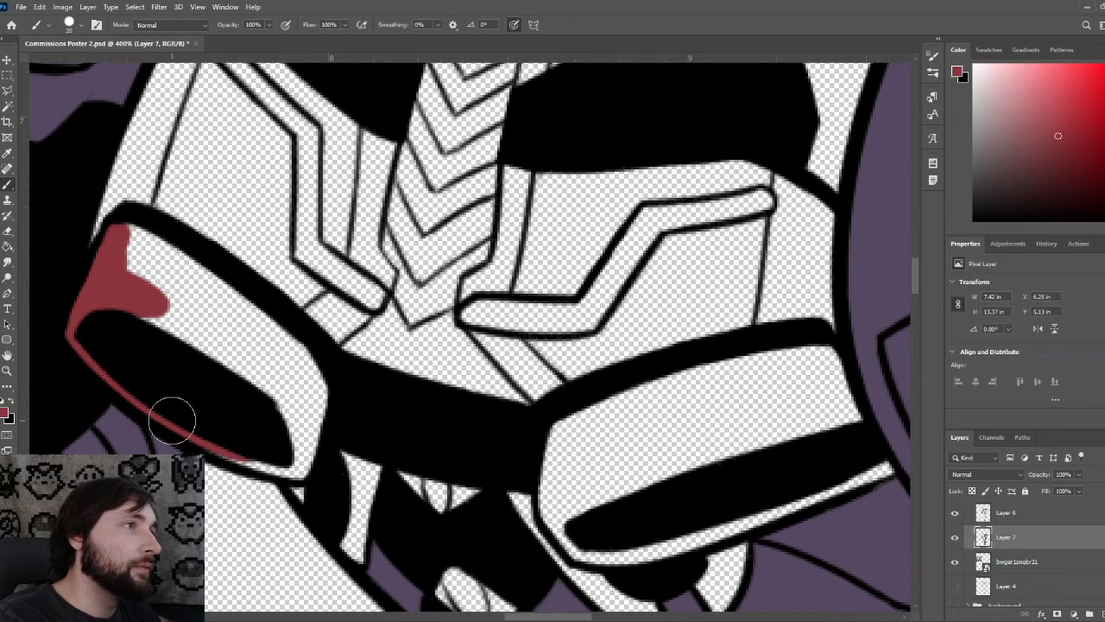
mouse_move(298, 454)
left_mouse_down()
mouse_move(284, 389)
mouse_move(251, 350)
left_mouse_up()
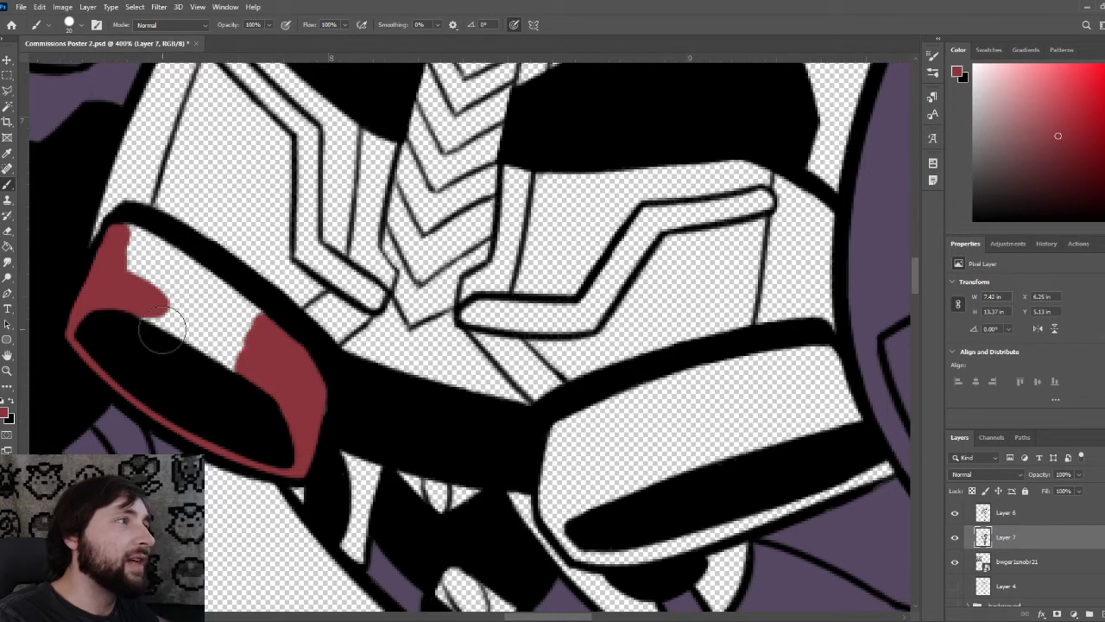
left_click_drag(168, 336, 263, 362)
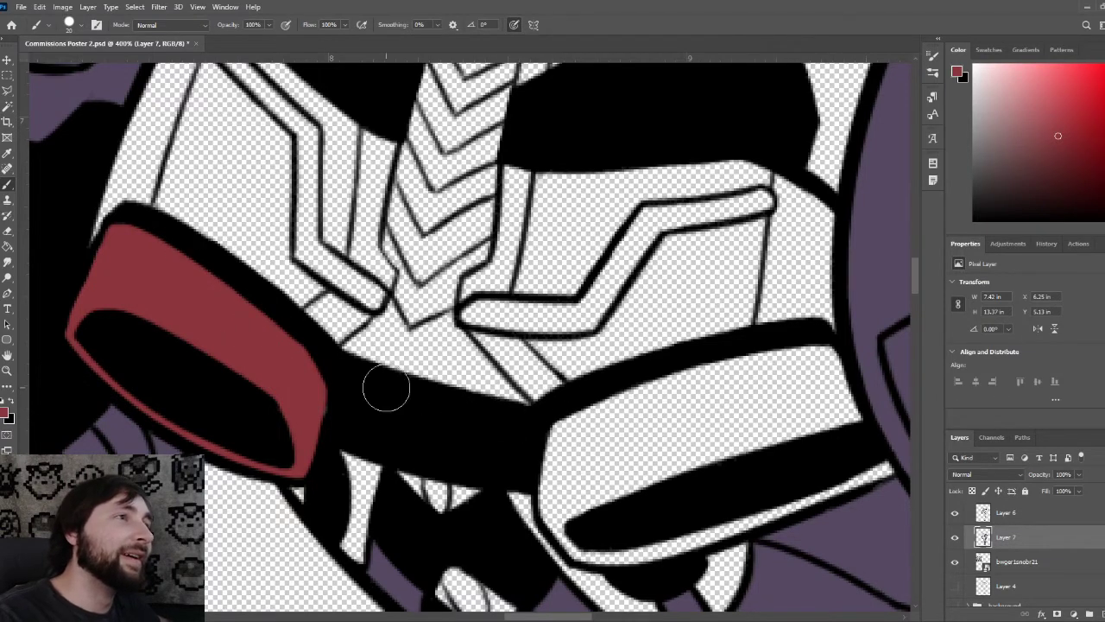
Fill the other vent's housing with dark red, including the thin rim beneath its black slot
left_click(555, 498)
mouse_move(560, 505)
left_mouse_down()
mouse_move(550, 514)
mouse_move(575, 546)
mouse_move(565, 470)
mouse_move(591, 458)
left_mouse_up()
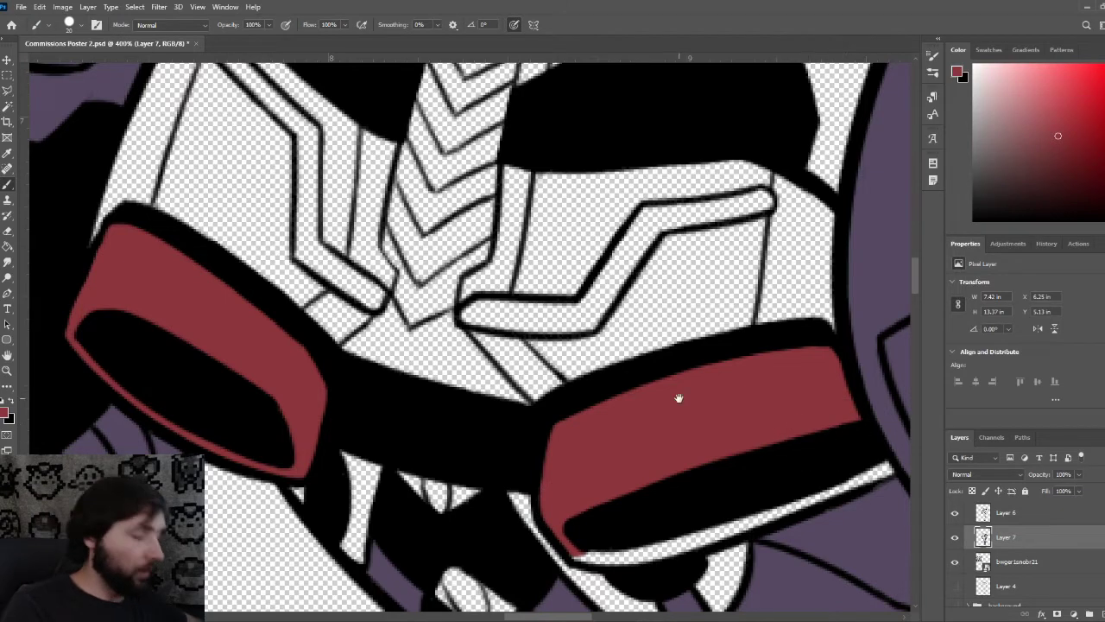
left_click_drag(679, 398, 634, 313)
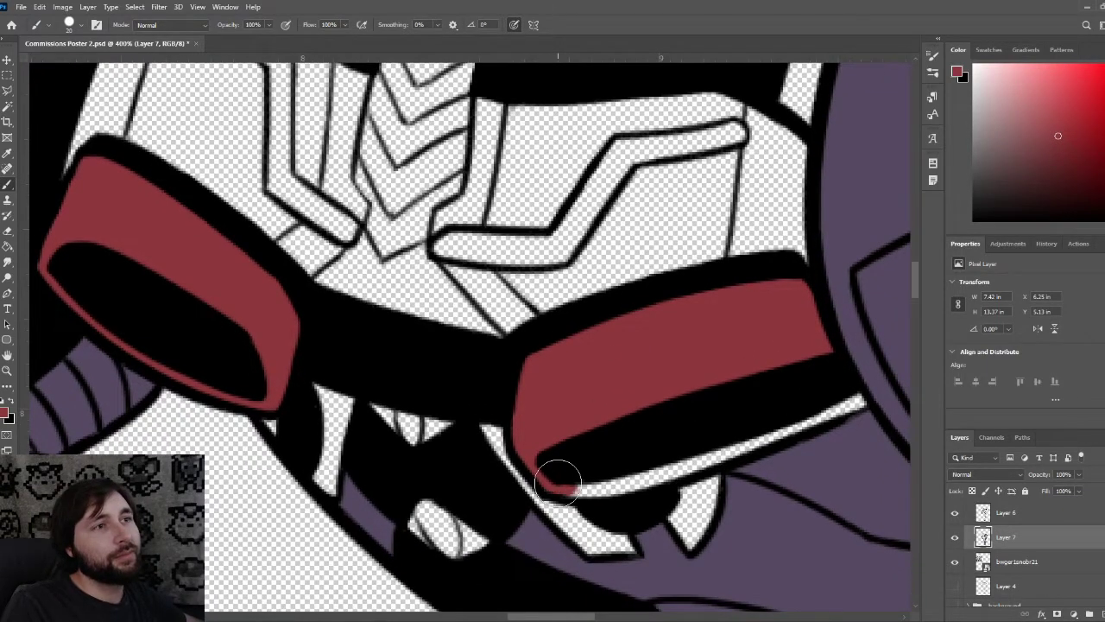
mouse_move(594, 473)
left_mouse_down()
mouse_move(589, 481)
mouse_move(639, 473)
left_mouse_up()
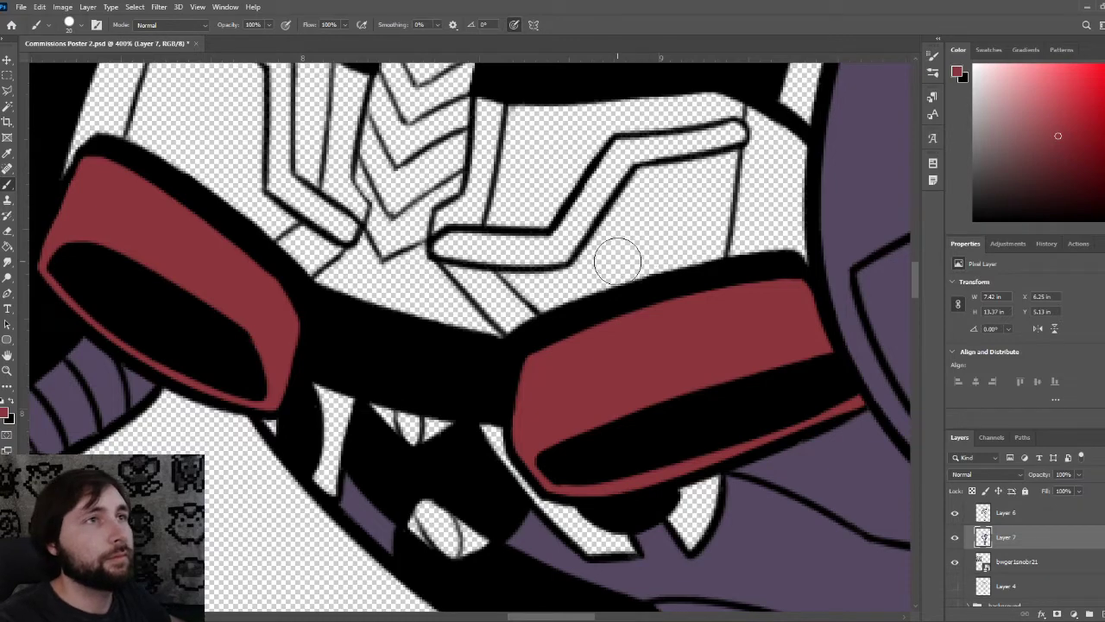
Fill the chest's lower centre and the outer panels nearest the lowered arm, outside the angled trim strip, with dark red
left_click_drag(524, 254, 514, 371)
left_click_drag(406, 325, 430, 385)
left_click_drag(232, 382, 306, 451)
mouse_move(350, 487)
left_mouse_down()
mouse_move(518, 531)
mouse_move(449, 492)
mouse_move(355, 490)
mouse_move(413, 448)
mouse_move(404, 440)
mouse_move(432, 449)
mouse_move(411, 460)
mouse_move(461, 499)
mouse_move(587, 506)
mouse_move(638, 488)
left_mouse_up()
mouse_move(173, 374)
left_mouse_down()
mouse_move(216, 388)
mouse_move(172, 347)
mouse_move(228, 359)
mouse_move(370, 334)
mouse_move(365, 344)
left_mouse_up()
mouse_move(252, 354)
left_mouse_down()
mouse_move(267, 292)
mouse_move(312, 190)
mouse_move(302, 259)
mouse_move(319, 215)
mouse_move(245, 373)
mouse_move(310, 201)
left_mouse_up()
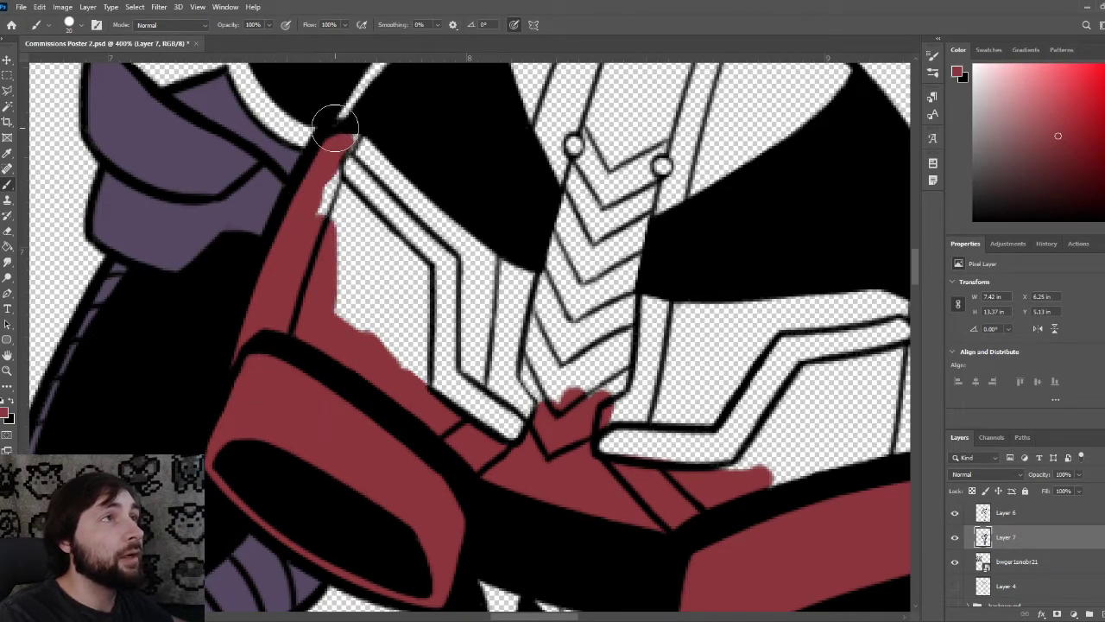
mouse_move(399, 143)
left_mouse_down()
mouse_move(375, 288)
mouse_move(319, 294)
mouse_move(306, 352)
mouse_move(324, 389)
mouse_move(386, 400)
left_mouse_up()
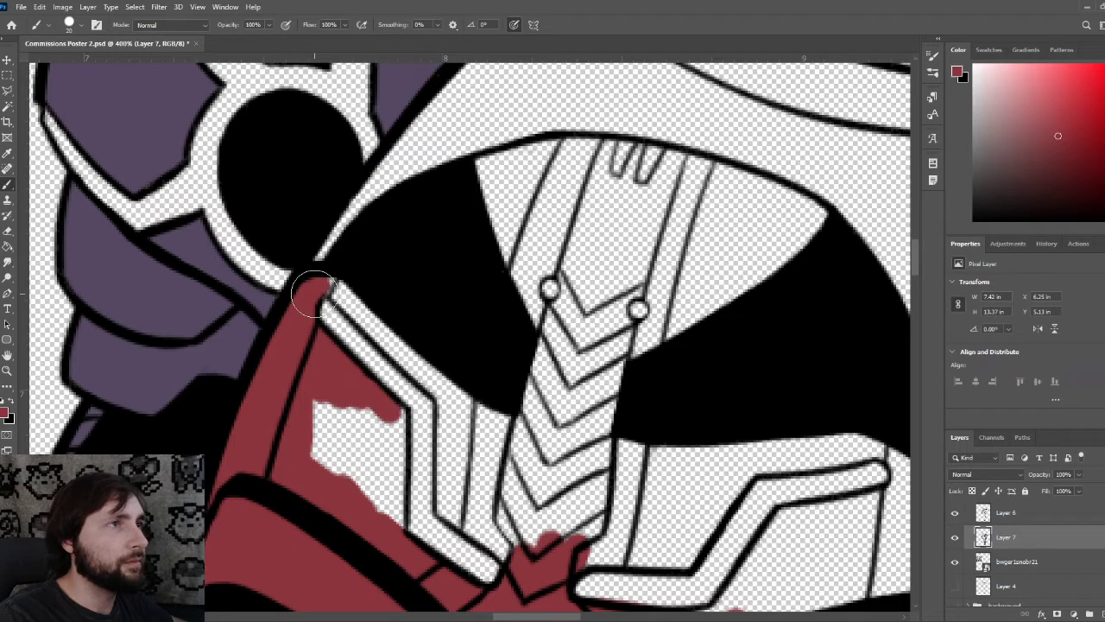
mouse_move(316, 297)
left_mouse_down()
mouse_move(399, 410)
mouse_move(397, 534)
mouse_move(349, 457)
mouse_move(324, 440)
mouse_move(353, 406)
left_mouse_up()
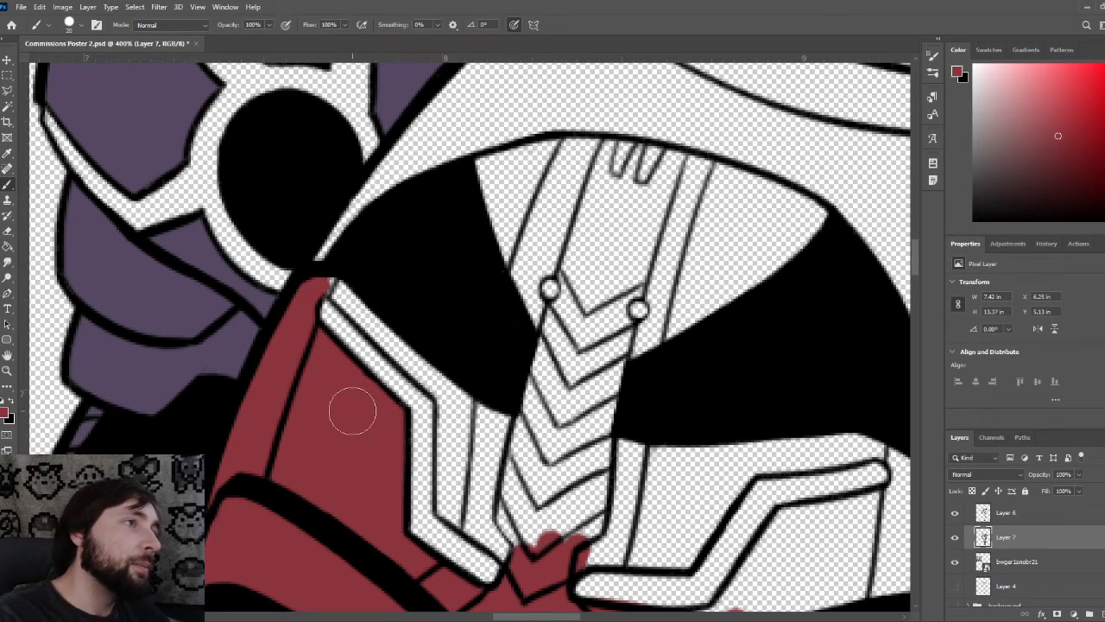
Paint dark red along the inner side of that angled trim strip and over the central chevron column up to the two round studs
mouse_move(340, 291)
left_mouse_down()
mouse_move(411, 358)
mouse_move(380, 327)
left_mouse_up()
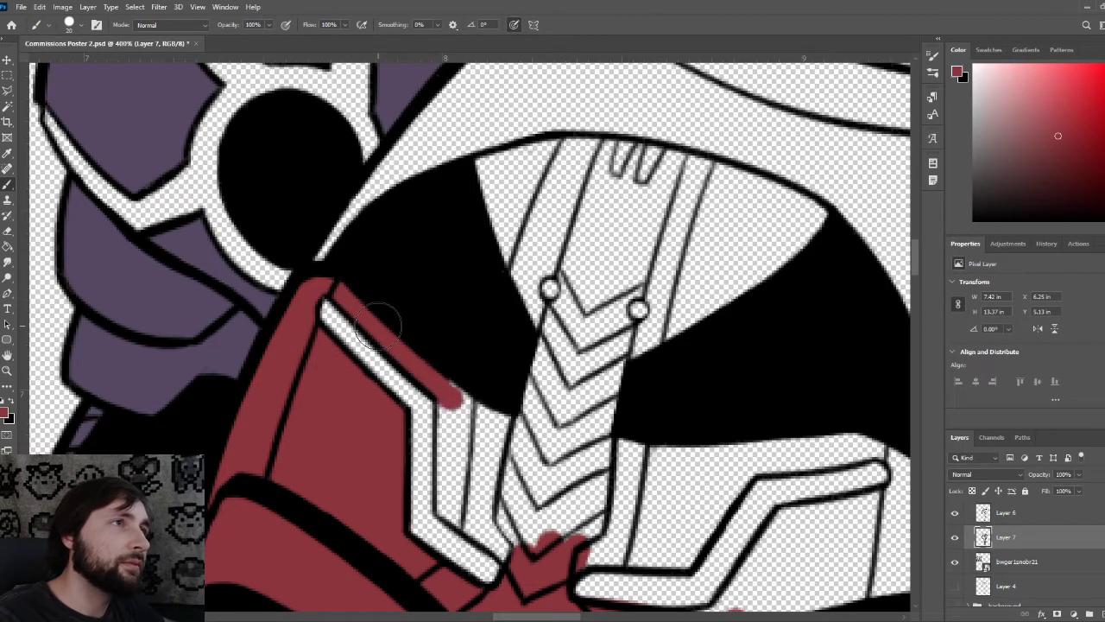
key("space")
left_click_drag(503, 475, 462, 384)
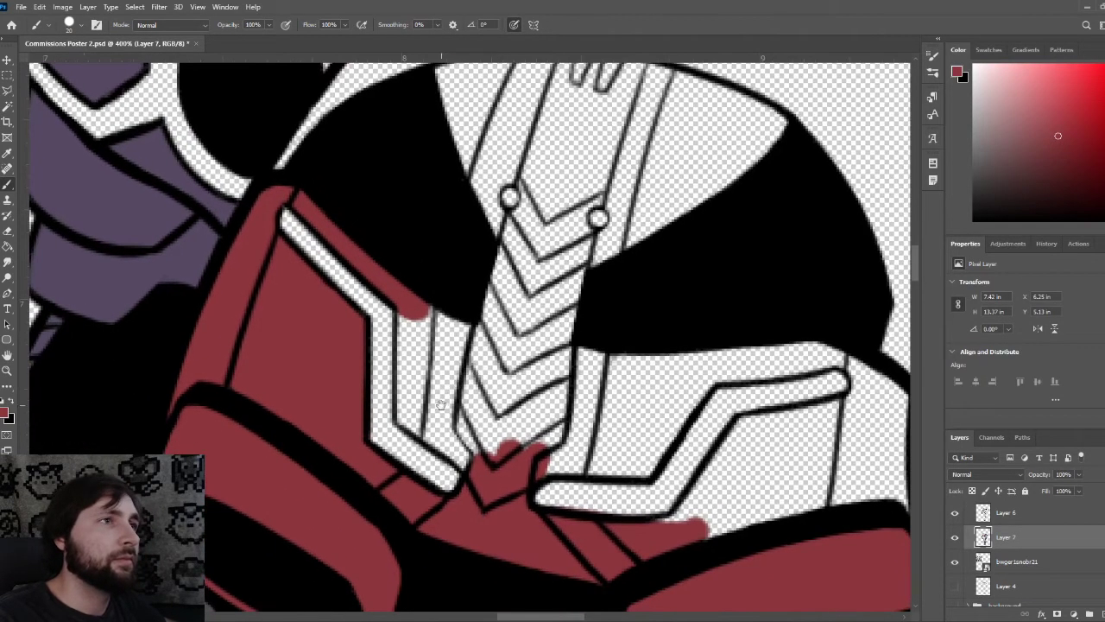
mouse_move(418, 423)
left_mouse_down()
mouse_move(441, 448)
mouse_move(456, 436)
mouse_move(418, 420)
mouse_move(407, 320)
mouse_move(429, 397)
mouse_move(412, 418)
mouse_move(475, 431)
mouse_move(501, 309)
mouse_move(527, 423)
mouse_move(544, 318)
left_mouse_up()
mouse_move(566, 397)
left_mouse_down()
mouse_move(501, 202)
mouse_move(596, 229)
mouse_move(570, 186)
mouse_move(505, 169)
left_mouse_up()
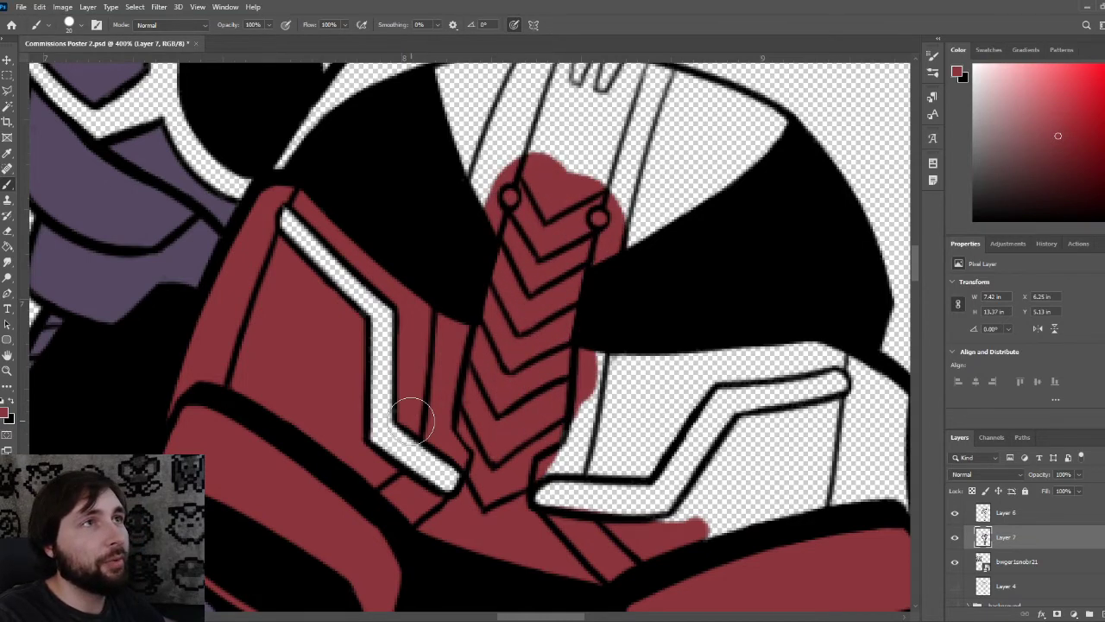
Fill the opposite chest panels above and below their angled trim strip with dark red, leaving the strip unpainted
left_click_drag(617, 412, 488, 337)
mouse_move(543, 455)
left_mouse_down()
mouse_move(557, 460)
mouse_move(604, 371)
mouse_move(560, 446)
mouse_move(627, 395)
mouse_move(605, 423)
mouse_move(691, 388)
mouse_move(613, 411)
left_mouse_up()
mouse_move(716, 406)
left_mouse_down()
mouse_move(751, 371)
mouse_move(768, 397)
mouse_move(764, 319)
left_mouse_up()
mouse_move(699, 367)
left_mouse_down()
mouse_move(626, 384)
mouse_move(726, 345)
mouse_move(607, 404)
left_mouse_up()
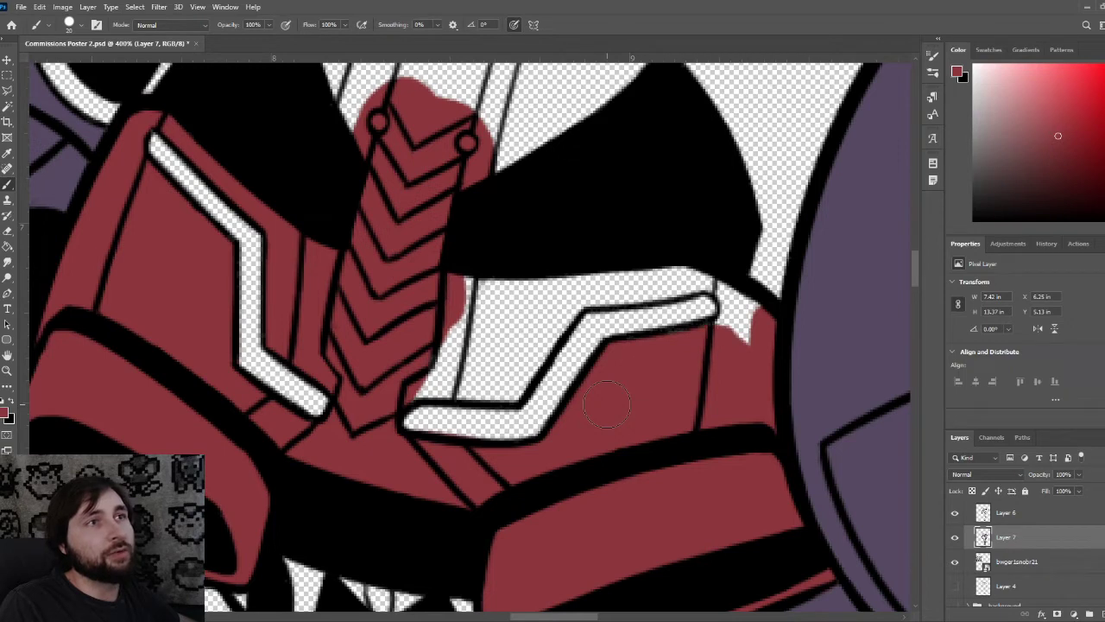
left_click_drag(730, 331, 729, 329)
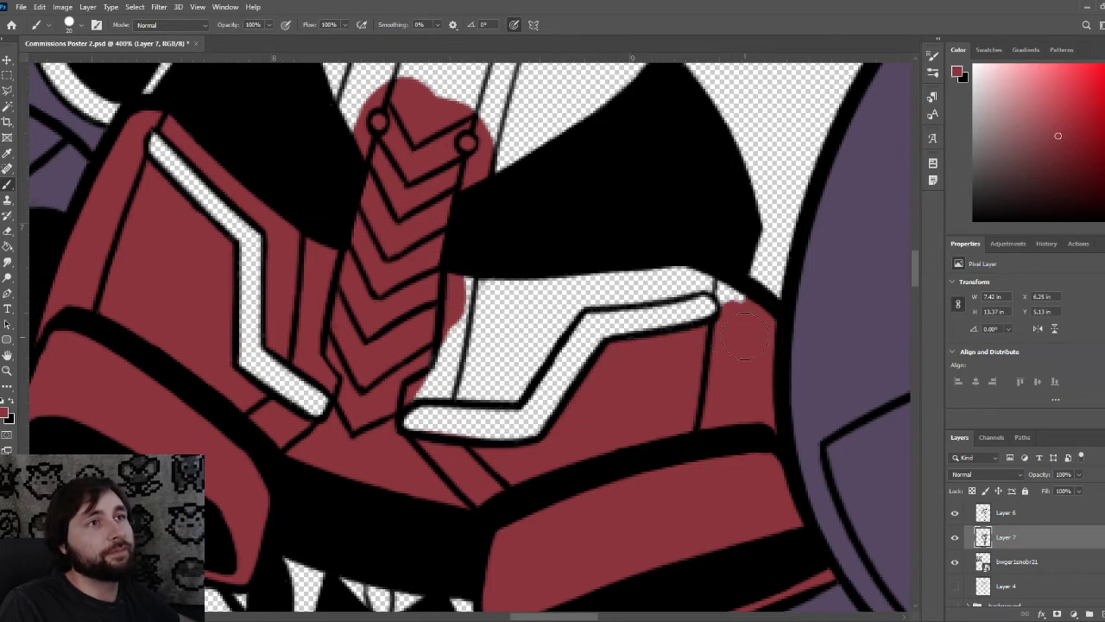
mouse_move(421, 367)
left_mouse_down()
mouse_move(496, 384)
mouse_move(483, 354)
mouse_move(472, 387)
left_mouse_up()
mouse_move(483, 345)
left_mouse_down()
mouse_move(513, 302)
mouse_move(583, 289)
mouse_move(686, 285)
mouse_move(738, 298)
left_mouse_up()
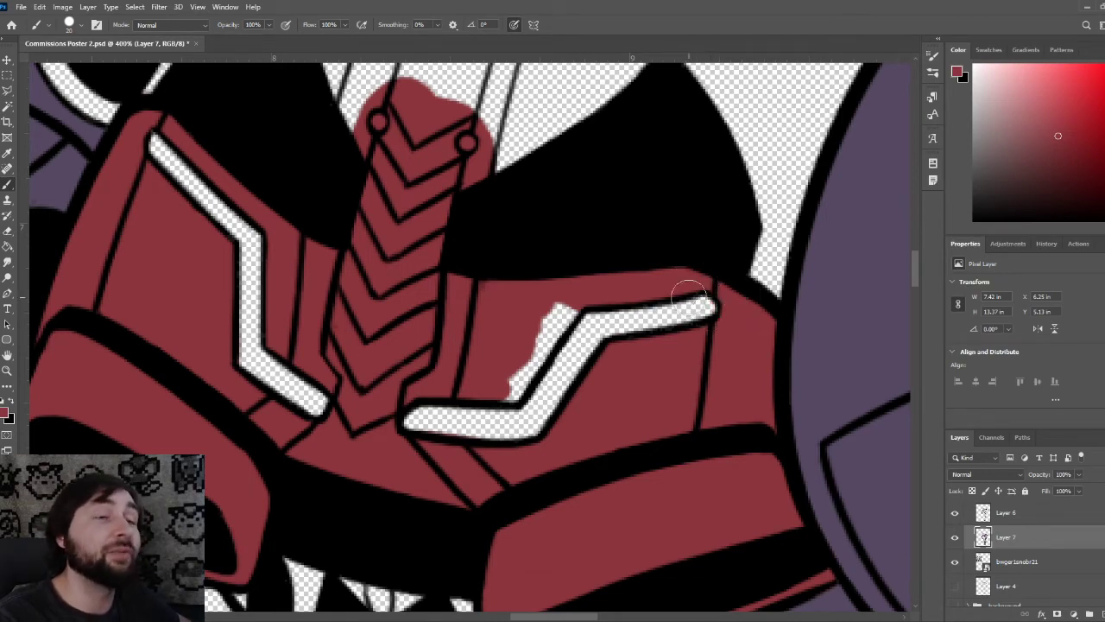
mouse_move(512, 382)
left_mouse_down()
mouse_move(516, 395)
mouse_move(552, 325)
left_mouse_up()
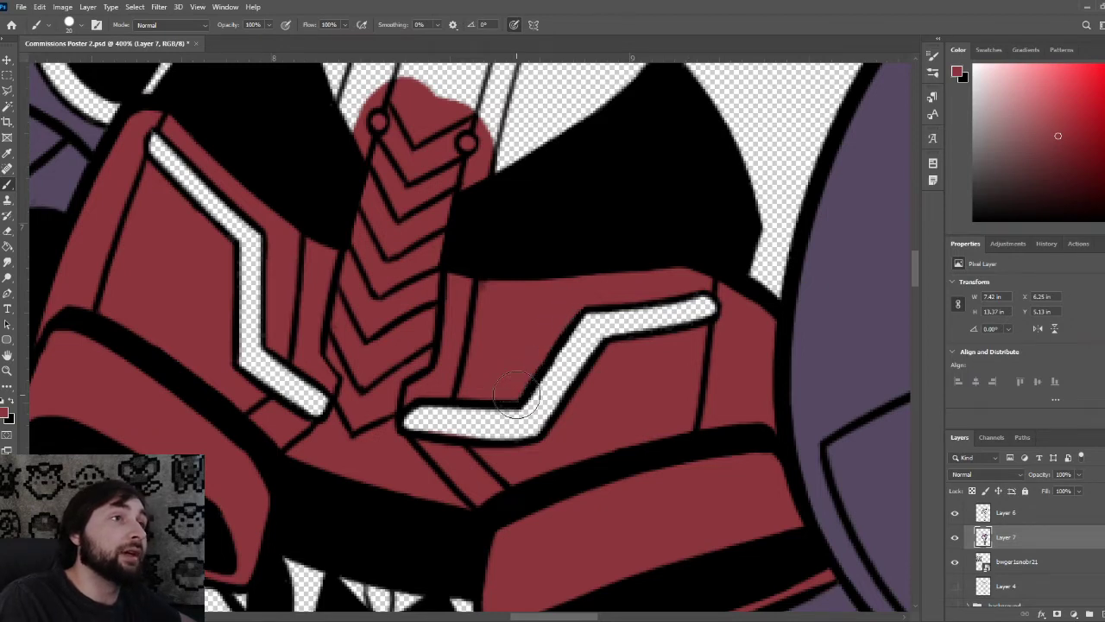
Paint dark red along the large shoulder's edge and across the adjoining upper chest and collar beneath the helmet
mouse_move(691, 180)
left_mouse_down()
mouse_move(634, 340)
mouse_move(719, 329)
mouse_move(677, 299)
mouse_move(652, 436)
mouse_move(619, 482)
mouse_move(653, 361)
mouse_move(682, 321)
left_mouse_up()
key("ctrl+minus")
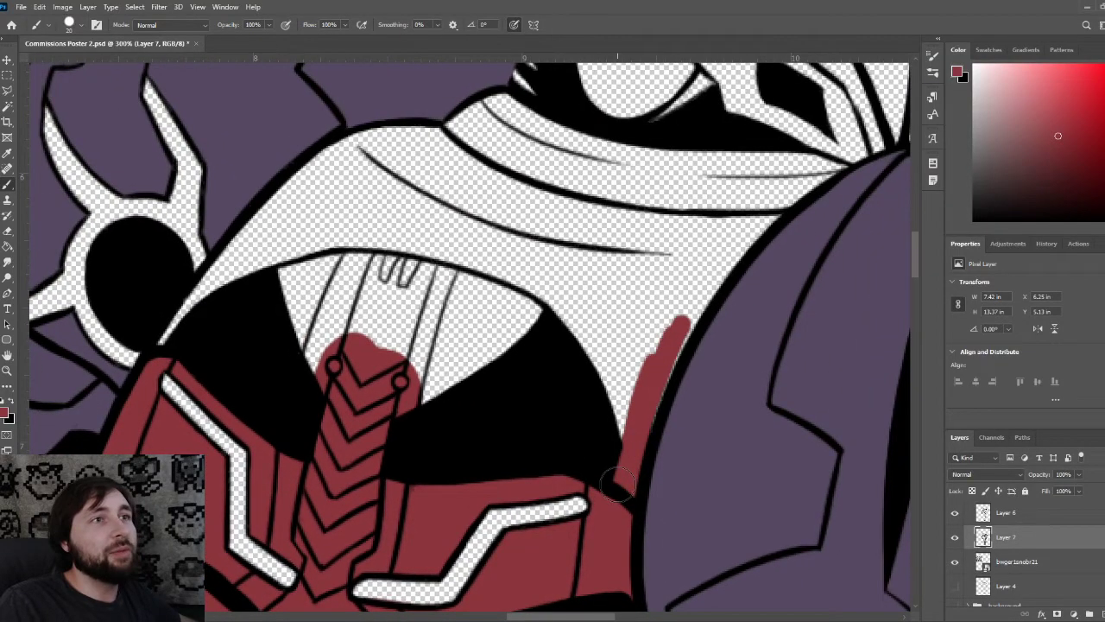
mouse_move(620, 431)
left_mouse_down()
mouse_move(691, 290)
mouse_move(734, 237)
mouse_move(831, 168)
left_mouse_up()
left_click_drag(746, 311, 640, 418)
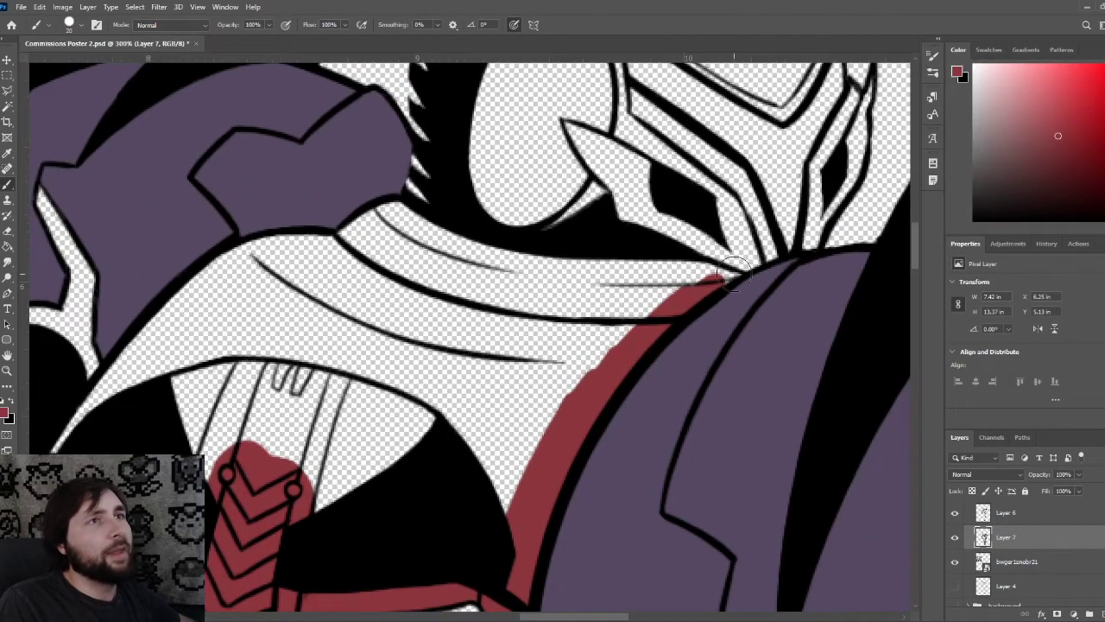
left_click_drag(701, 299, 667, 284)
mouse_move(481, 437)
left_mouse_down()
mouse_move(502, 497)
mouse_move(456, 382)
mouse_move(480, 444)
mouse_move(546, 402)
mouse_move(611, 330)
mouse_move(489, 336)
mouse_move(527, 308)
mouse_move(637, 276)
left_mouse_up()
mouse_move(708, 245)
left_mouse_down()
mouse_move(593, 260)
mouse_move(527, 298)
left_mouse_up()
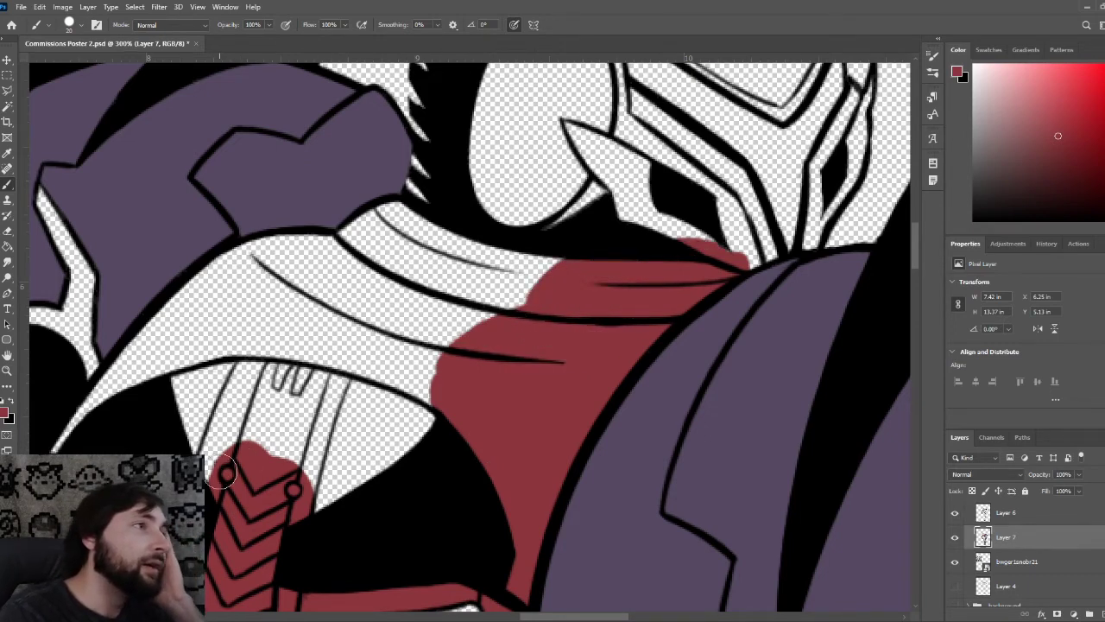
Fill the chest's upper centre panel and the remaining shoulder and collar folds beneath the helmet with dark red
mouse_move(220, 472)
left_mouse_down()
mouse_move(178, 371)
mouse_move(232, 423)
mouse_move(219, 339)
mouse_move(277, 363)
mouse_move(311, 406)
mouse_move(345, 371)
mouse_move(437, 424)
left_mouse_up()
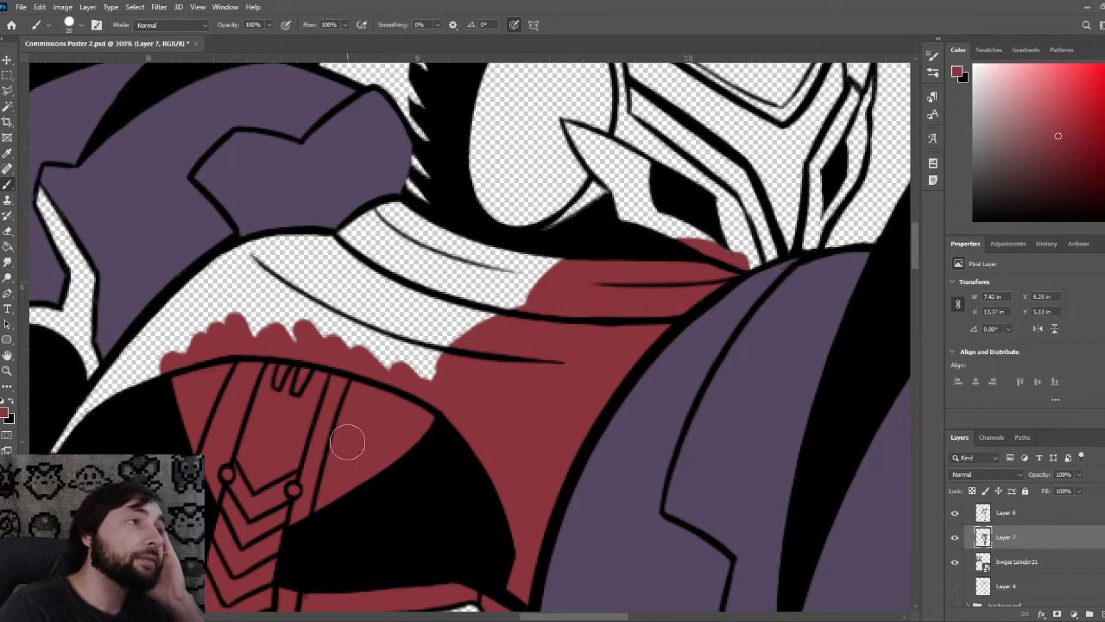
mouse_move(59, 442)
left_mouse_down()
mouse_move(185, 307)
mouse_move(294, 274)
left_mouse_up()
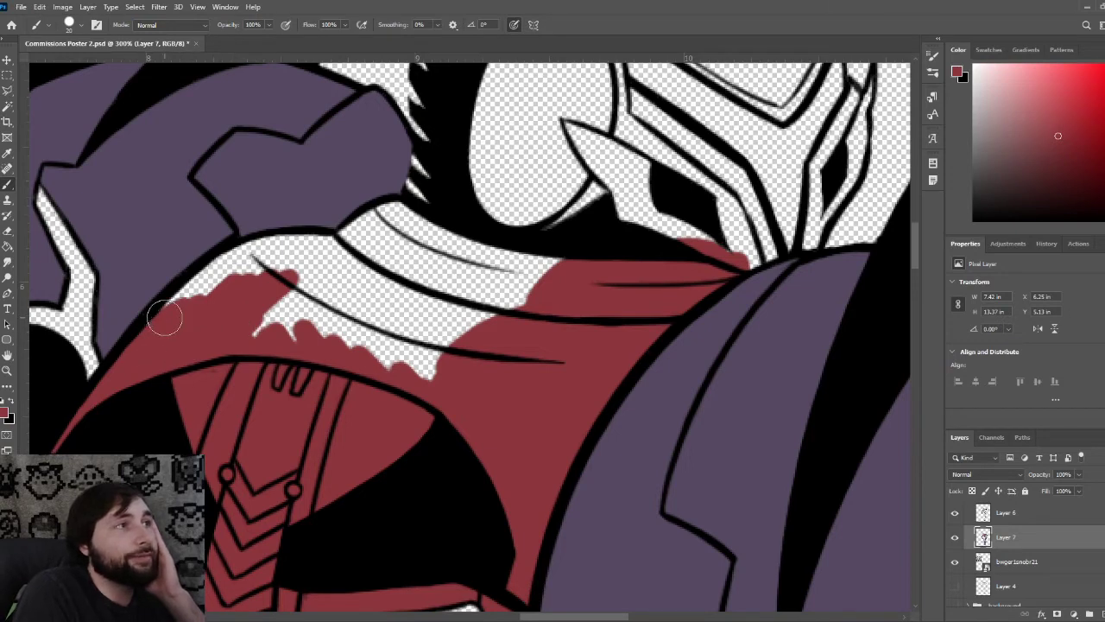
mouse_move(173, 302)
left_mouse_down()
mouse_move(246, 252)
mouse_move(289, 242)
mouse_move(311, 246)
mouse_move(233, 272)
mouse_move(326, 244)
mouse_move(311, 307)
mouse_move(371, 293)
mouse_move(441, 337)
mouse_move(475, 290)
mouse_move(518, 276)
mouse_move(532, 304)
left_mouse_up()
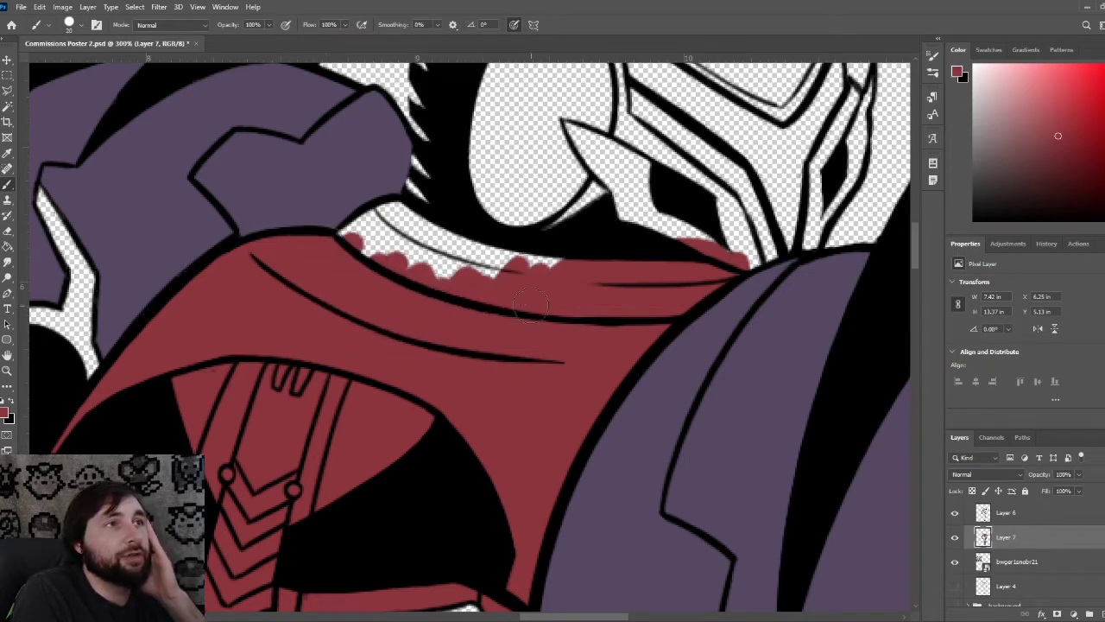
left_click_drag(387, 246, 382, 244)
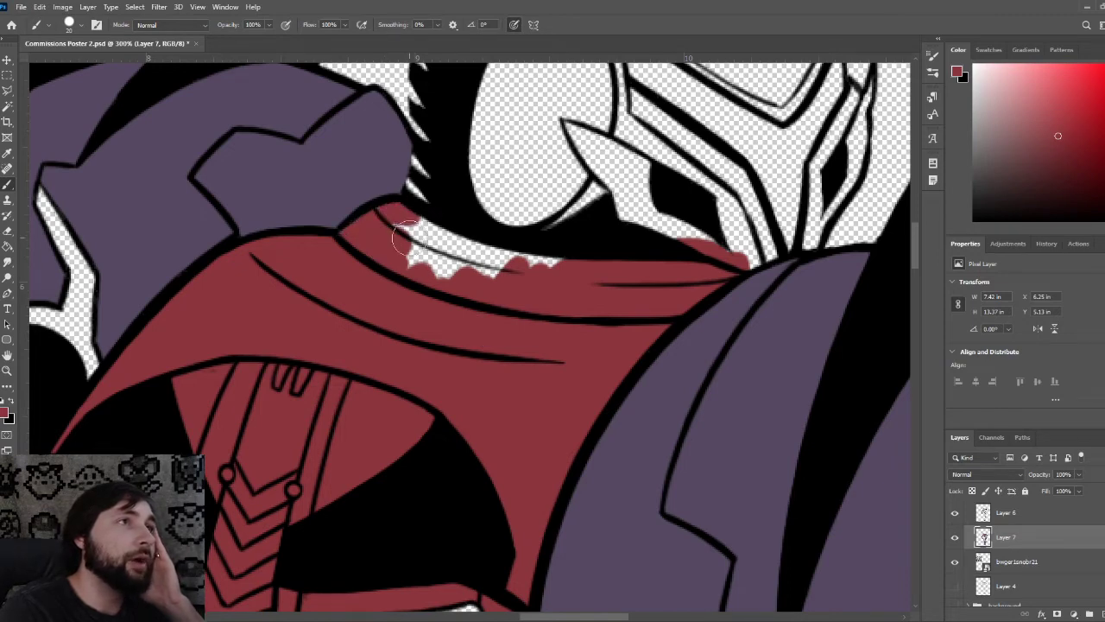
left_click_drag(406, 237, 423, 259)
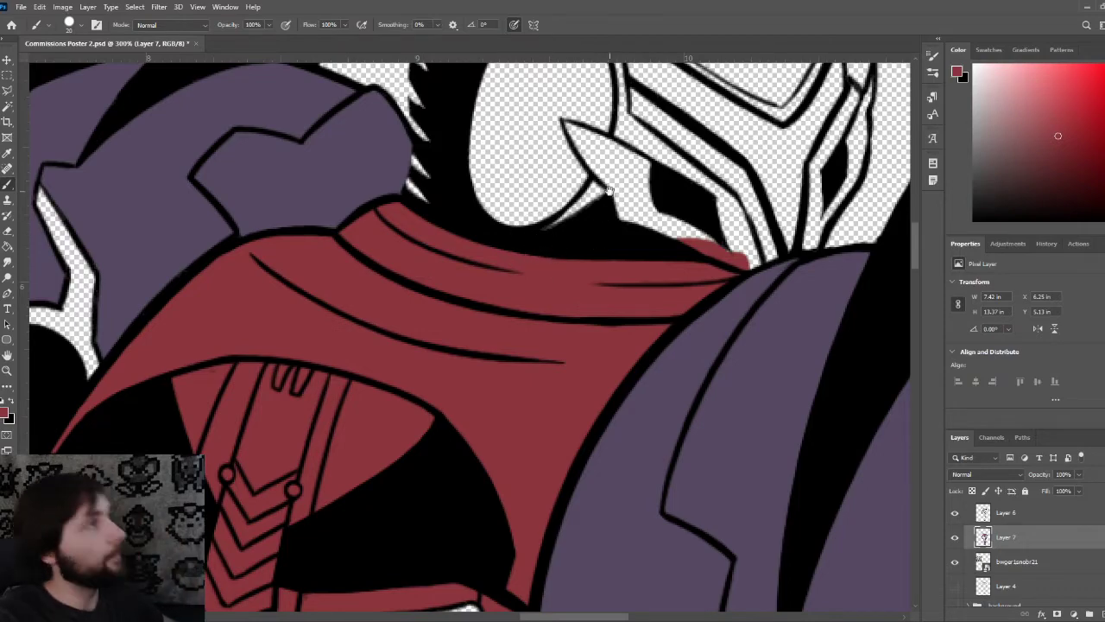
Paint the helmet's oval ear disc, its rim and the adjoining pointed cheek guard around the black vent dark red
left_click_drag(610, 190, 515, 290)
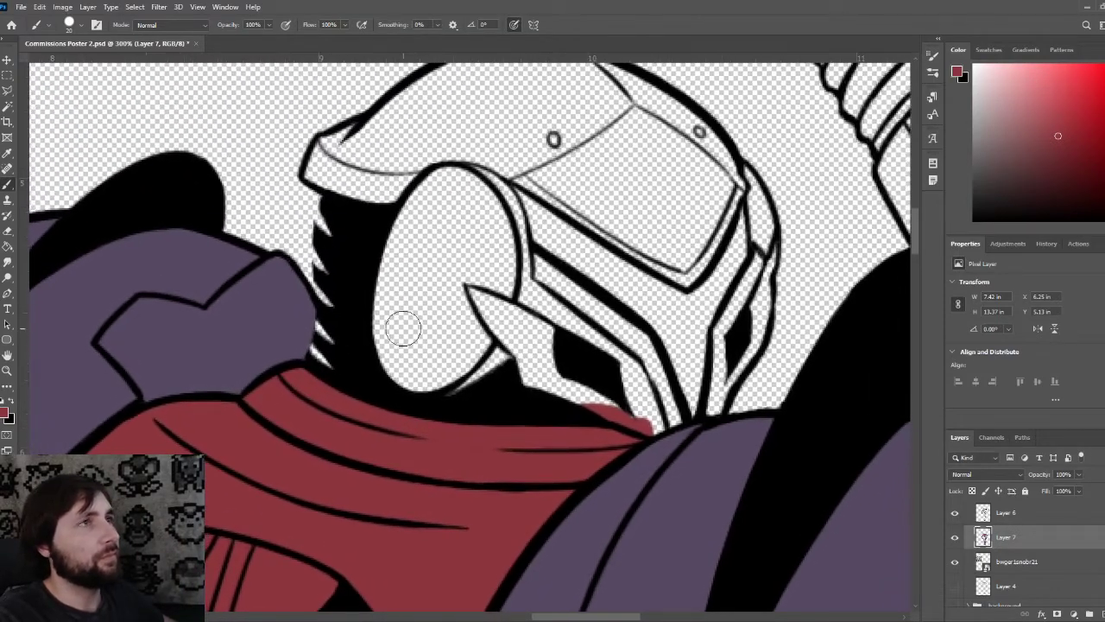
mouse_move(403, 328)
left_mouse_down()
mouse_move(384, 293)
mouse_move(406, 203)
mouse_move(400, 358)
mouse_move(436, 216)
mouse_move(462, 384)
mouse_move(492, 358)
mouse_move(531, 380)
left_mouse_up()
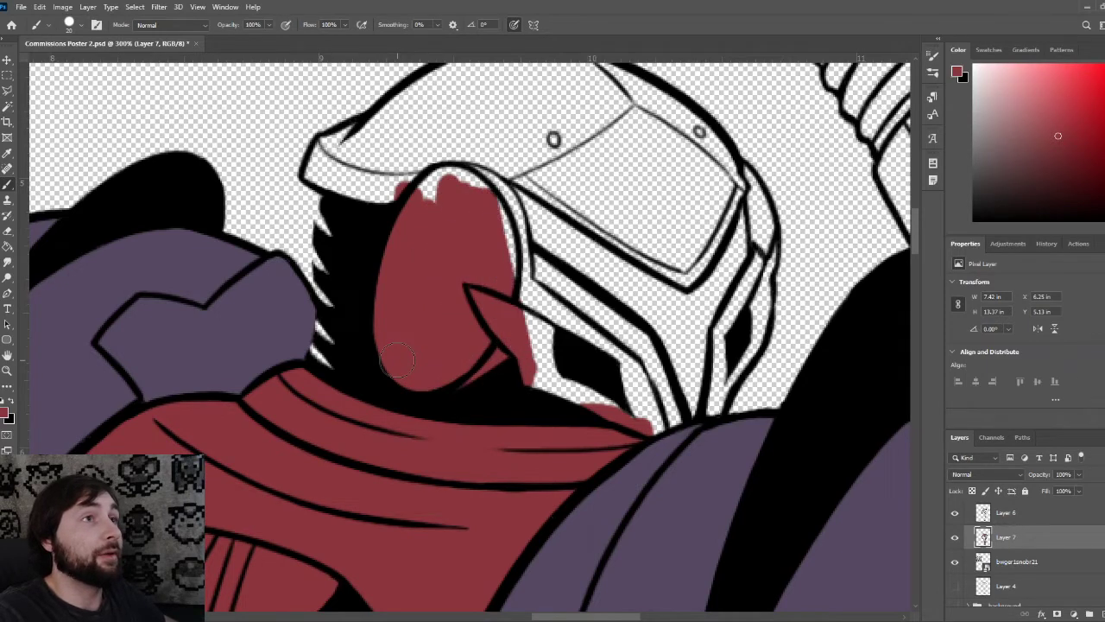
left_click_drag(507, 207, 540, 345)
mouse_move(514, 268)
left_mouse_down()
mouse_move(517, 212)
mouse_move(484, 164)
mouse_move(412, 160)
left_mouse_up()
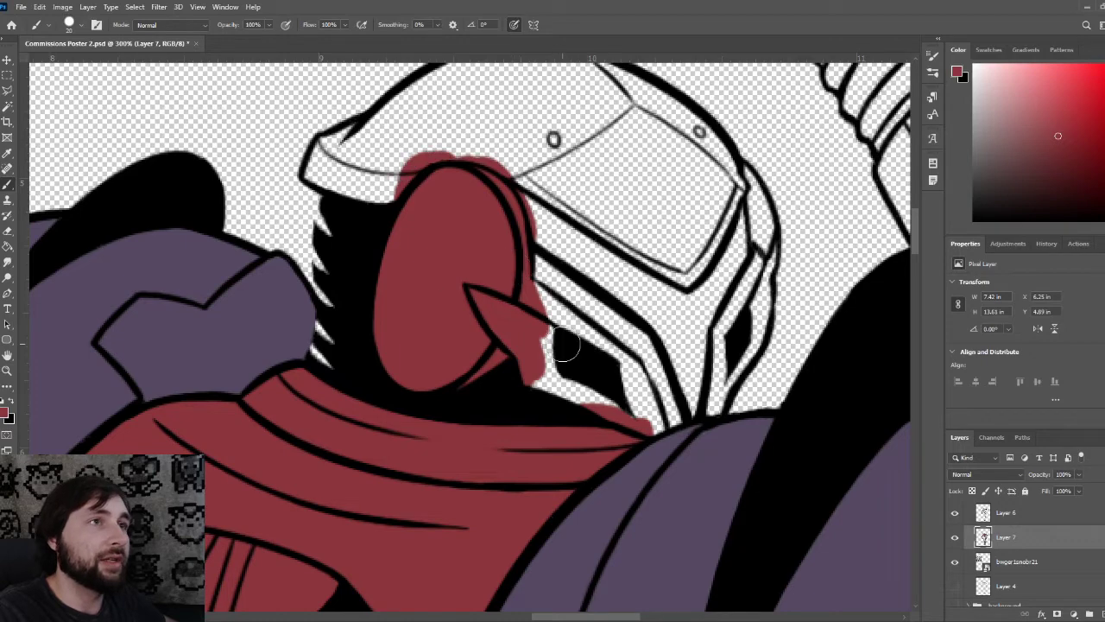
mouse_move(565, 348)
left_mouse_down()
mouse_move(545, 384)
mouse_move(566, 315)
left_mouse_up()
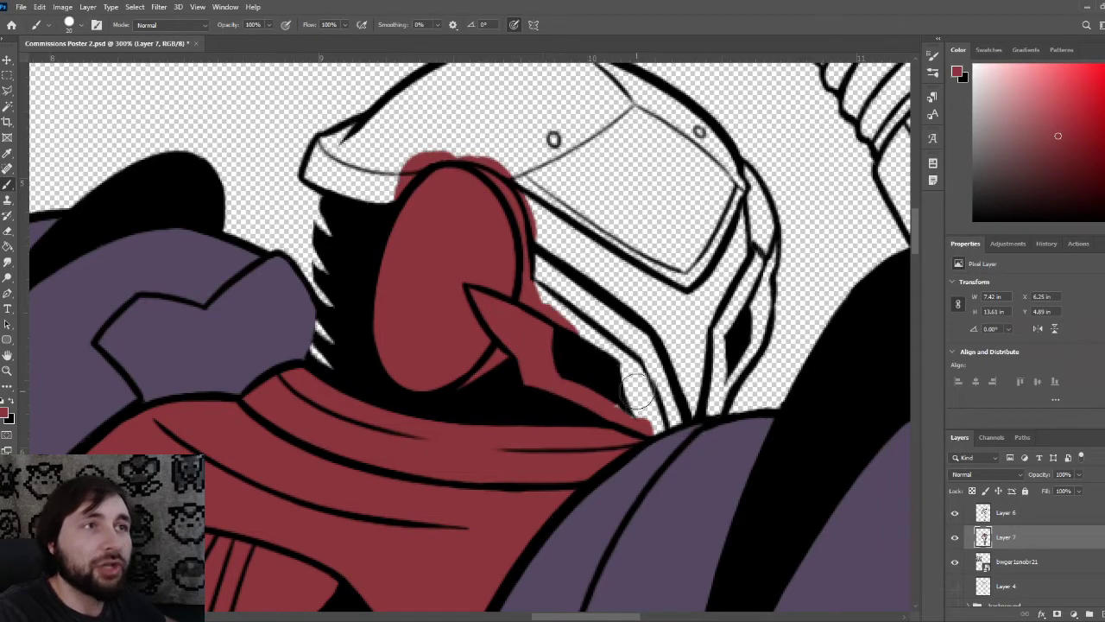
Paint the rest of the near cheek guard and its angled strips dark red, keeping the visor area clear of overspill
key("ctrl+plus")
mouse_move(713, 417)
left_mouse_down()
mouse_move(545, 424)
mouse_move(517, 440)
mouse_move(527, 460)
left_mouse_up()
mouse_move(527, 462)
left_mouse_down()
mouse_move(517, 389)
mouse_move(496, 357)
mouse_move(445, 324)
mouse_move(524, 459)
mouse_move(382, 313)
mouse_move(420, 335)
mouse_move(367, 315)
left_mouse_up()
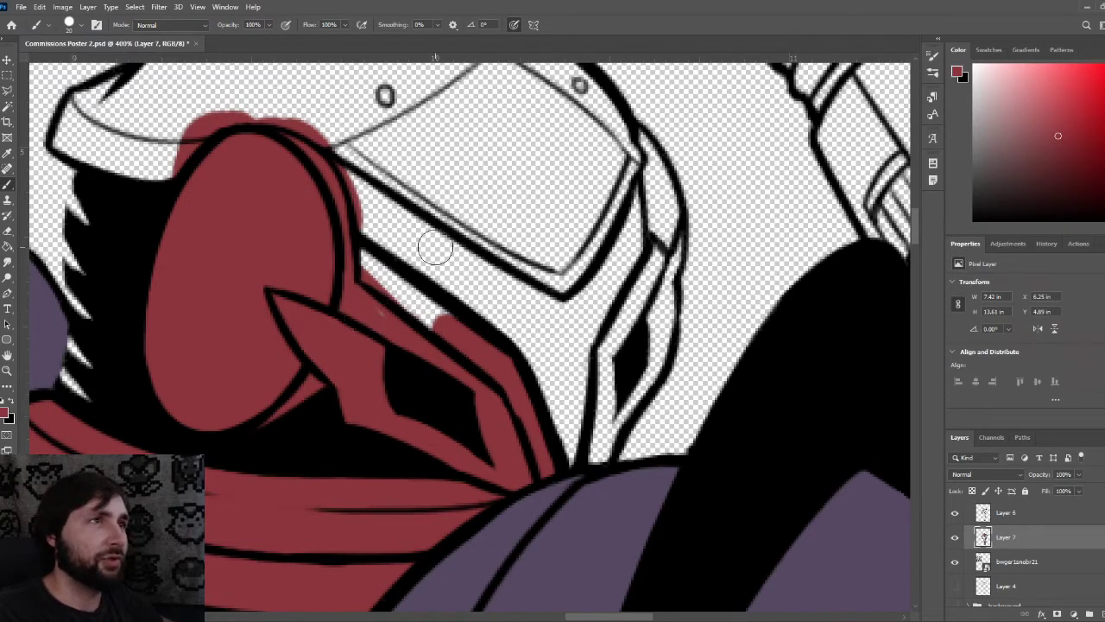
left_click_drag(393, 324, 394, 316)
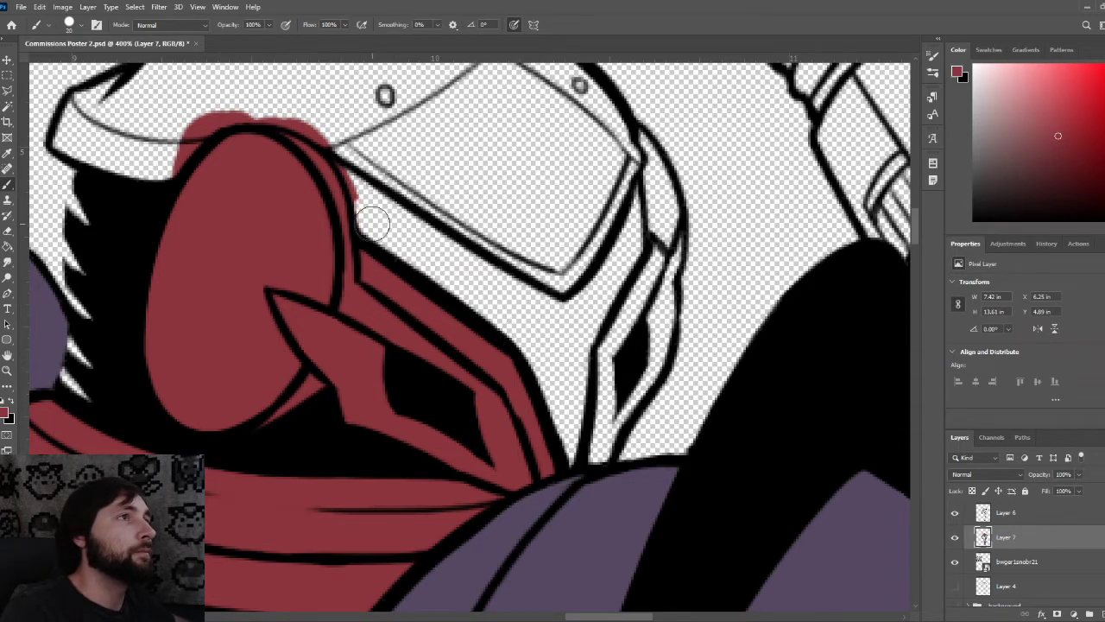
key("ctrl+z")
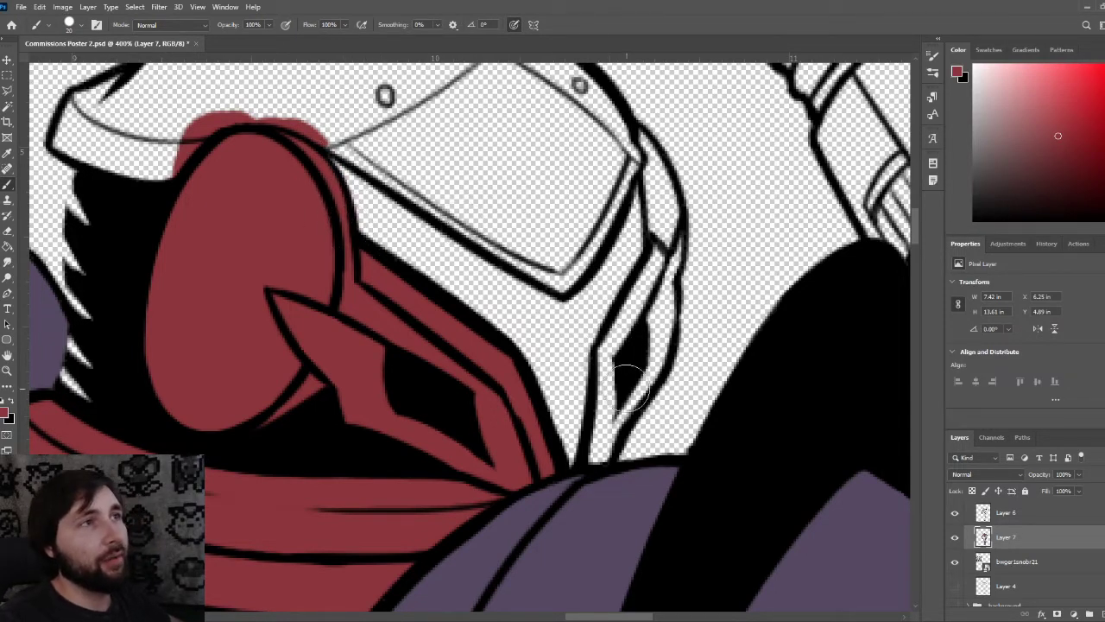
Fill the helmet's far cheek guard around its black vent and the side piece above it with dark red
mouse_move(598, 459)
left_mouse_down()
mouse_move(604, 405)
mouse_move(596, 451)
left_mouse_up()
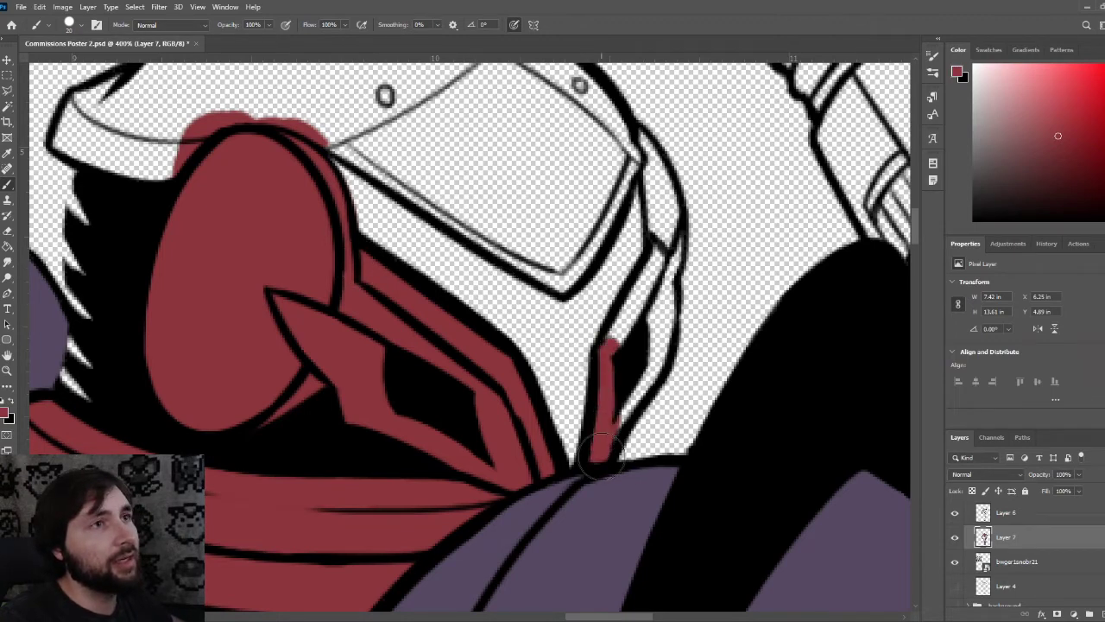
mouse_move(608, 341)
left_mouse_down()
mouse_move(665, 246)
mouse_move(657, 216)
left_mouse_up()
mouse_move(632, 375)
left_mouse_down()
mouse_move(616, 421)
mouse_move(658, 332)
mouse_move(669, 276)
mouse_move(655, 316)
mouse_move(669, 268)
mouse_move(653, 172)
mouse_move(660, 223)
mouse_move(666, 185)
mouse_move(663, 229)
left_mouse_up()
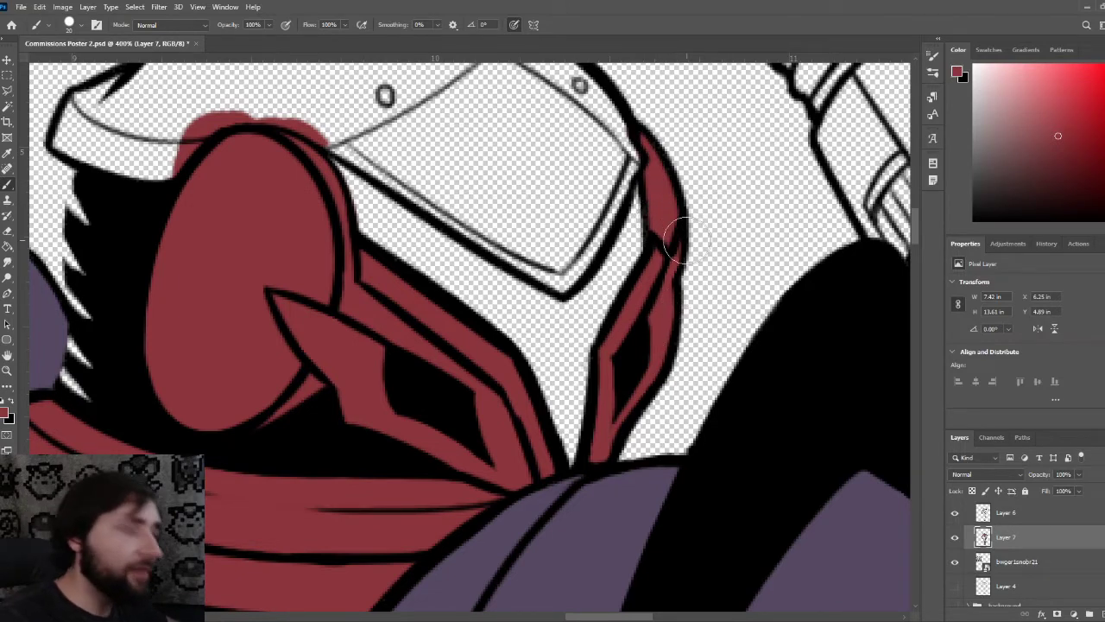
Fill the helmet's dome, rear rim and brow plate above the visor with dark red
mouse_move(573, 278)
left_mouse_down()
mouse_move(609, 433)
mouse_move(633, 437)
left_mouse_up()
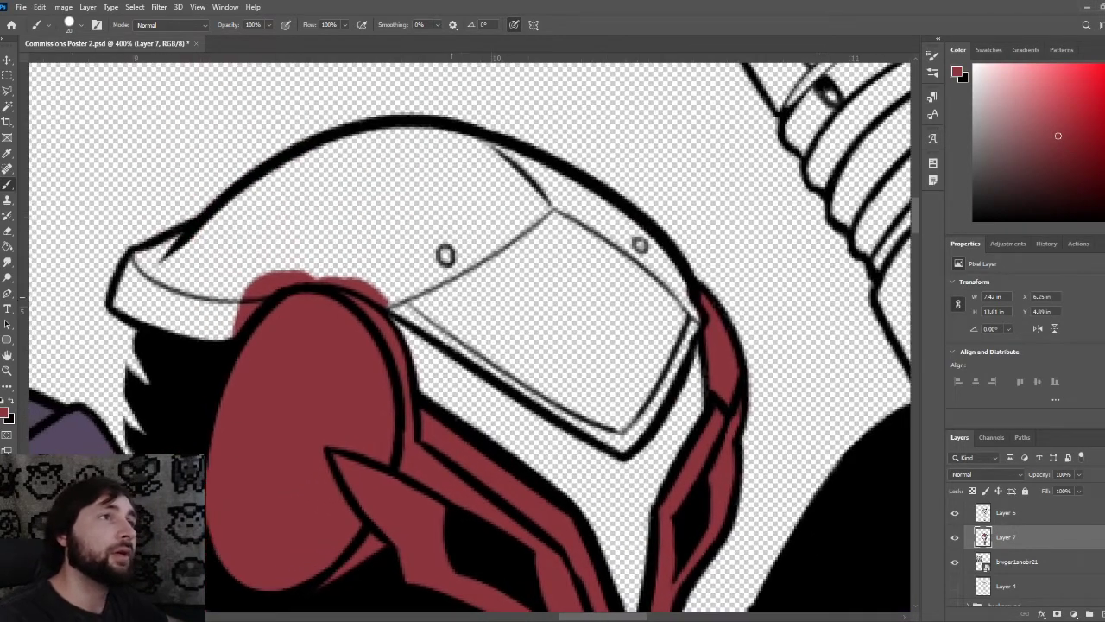
mouse_move(384, 292)
left_mouse_down()
mouse_move(433, 301)
mouse_move(525, 376)
mouse_move(475, 369)
left_mouse_up()
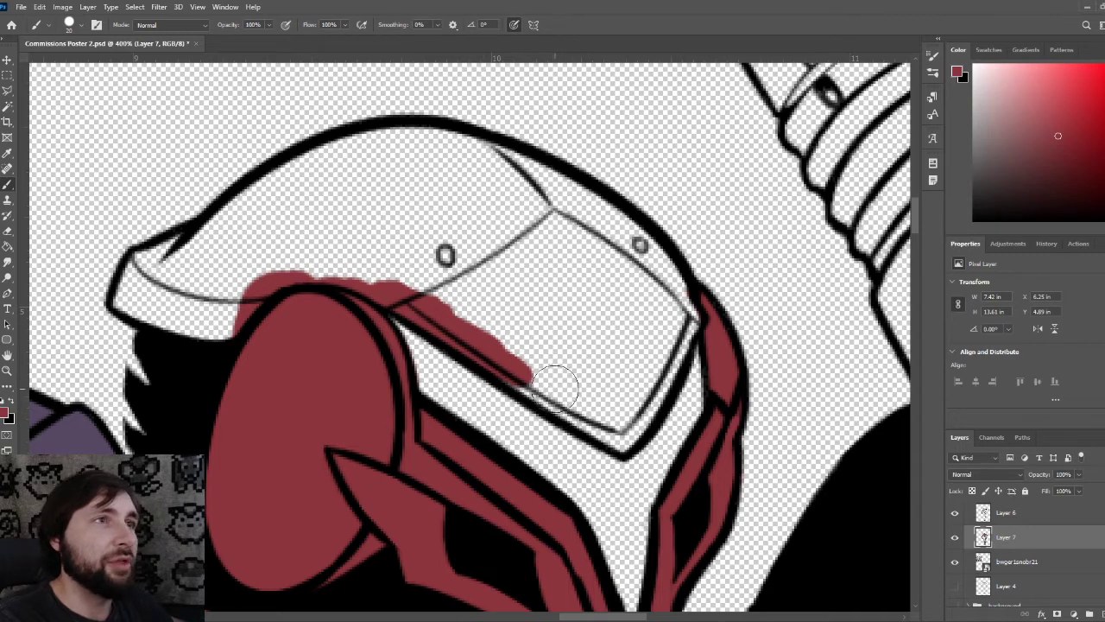
mouse_move(555, 387)
left_mouse_down()
mouse_move(565, 402)
mouse_move(542, 390)
mouse_move(579, 423)
mouse_move(635, 442)
mouse_move(686, 326)
mouse_move(677, 298)
mouse_move(591, 211)
left_mouse_up()
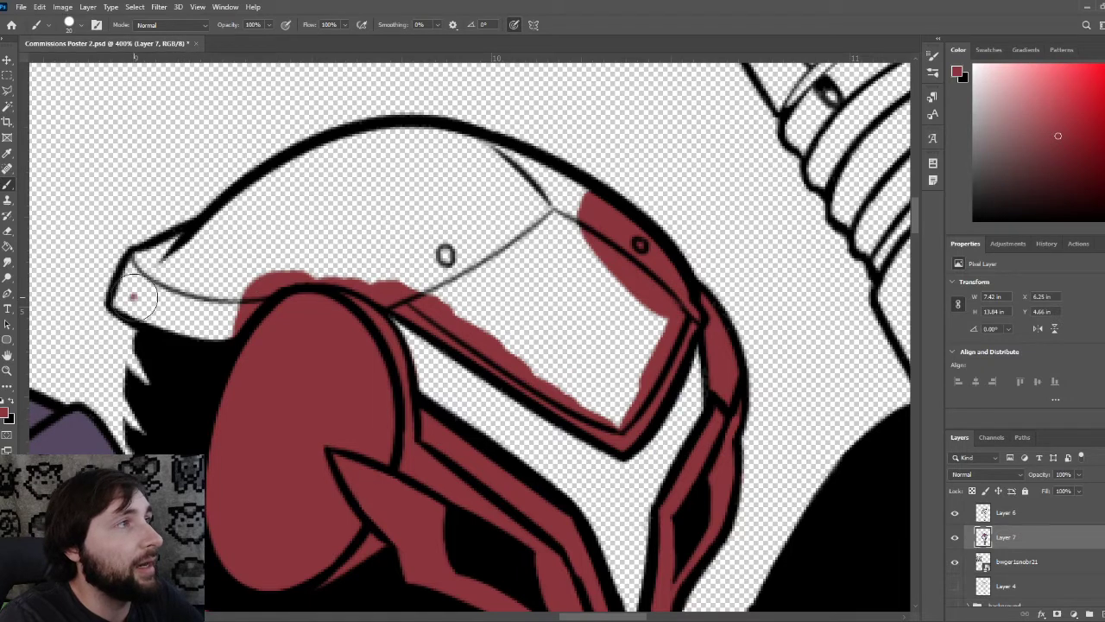
mouse_move(133, 296)
left_mouse_down()
mouse_move(127, 304)
mouse_move(234, 304)
mouse_move(139, 295)
mouse_move(185, 247)
mouse_move(205, 264)
mouse_move(194, 223)
mouse_move(136, 294)
mouse_move(246, 255)
mouse_move(227, 276)
left_mouse_up()
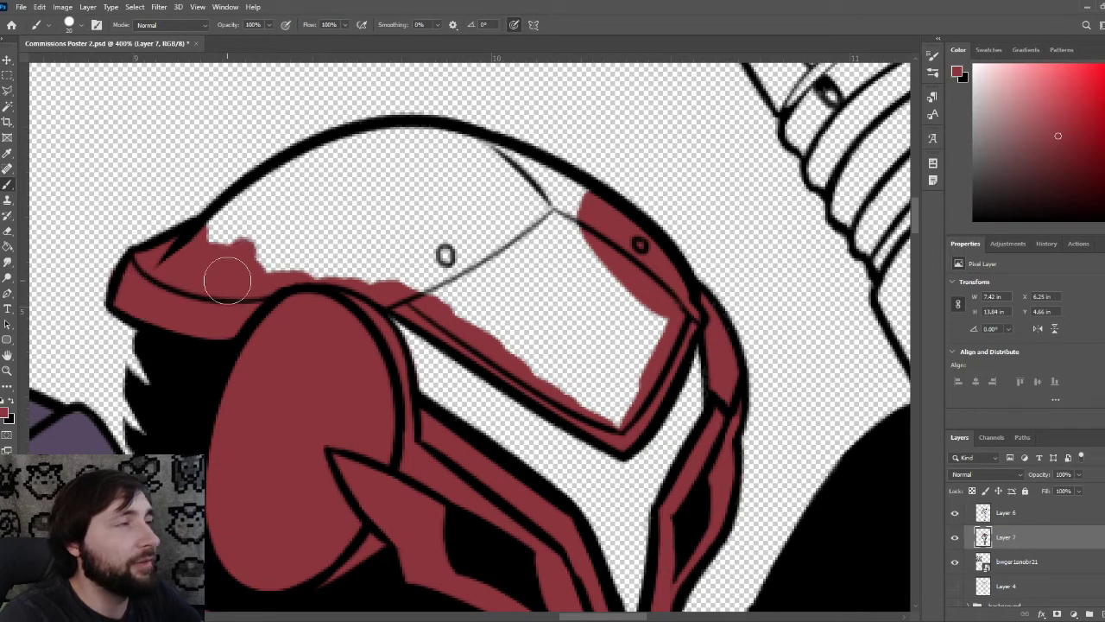
mouse_move(127, 303)
left_mouse_down()
mouse_move(238, 242)
mouse_move(216, 208)
mouse_move(276, 177)
mouse_move(231, 231)
mouse_move(410, 142)
mouse_move(553, 199)
mouse_move(481, 164)
left_mouse_up()
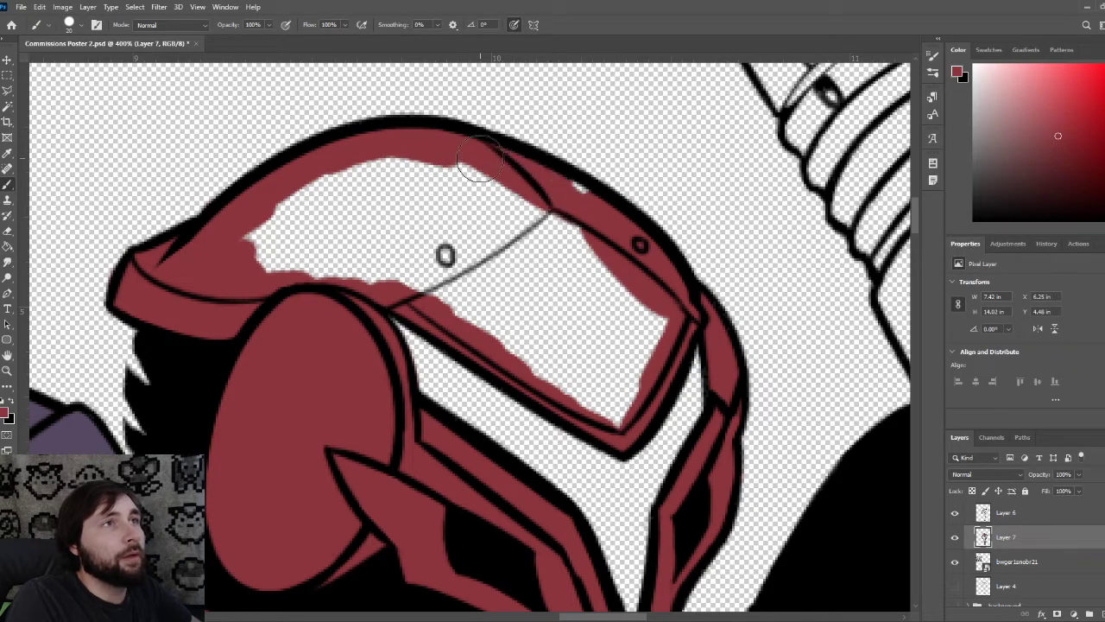
mouse_move(293, 239)
left_mouse_down()
mouse_move(345, 199)
mouse_move(288, 247)
mouse_move(406, 224)
mouse_move(440, 203)
mouse_move(451, 250)
mouse_move(488, 312)
mouse_move(449, 259)
mouse_move(484, 220)
mouse_move(579, 194)
mouse_move(488, 311)
mouse_move(570, 380)
mouse_move(540, 362)
mouse_move(646, 345)
mouse_move(538, 362)
left_mouse_up()
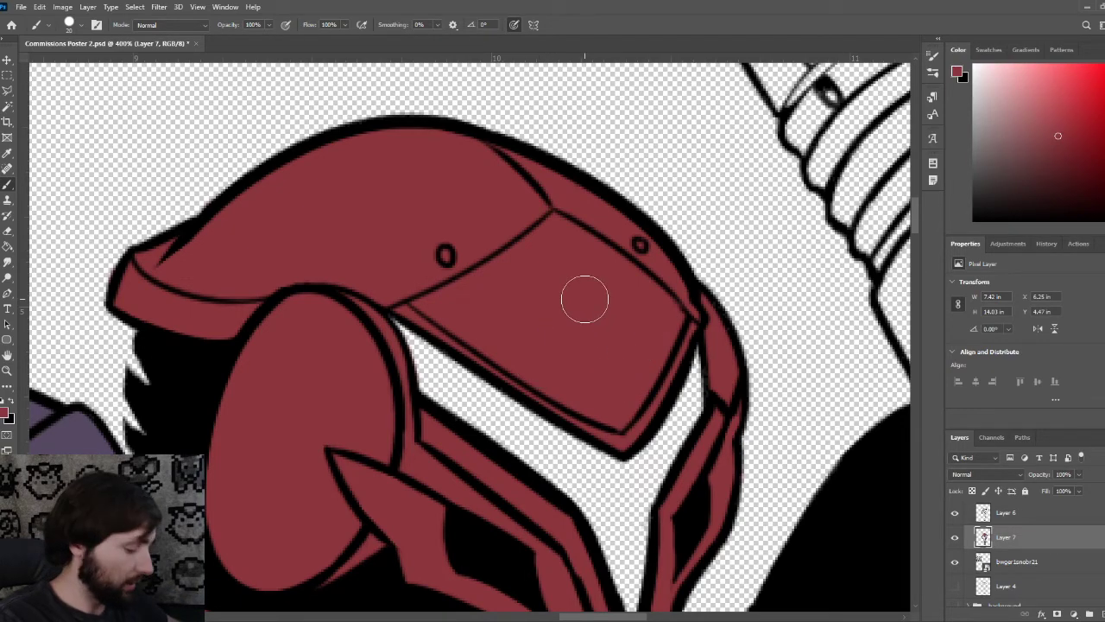
Sample the golden yellow from the reference suit's torso as the brush colour for painting
key("ctrl+minus")
key("ctrl+minus")
left_click_drag(594, 478, 587, 355)
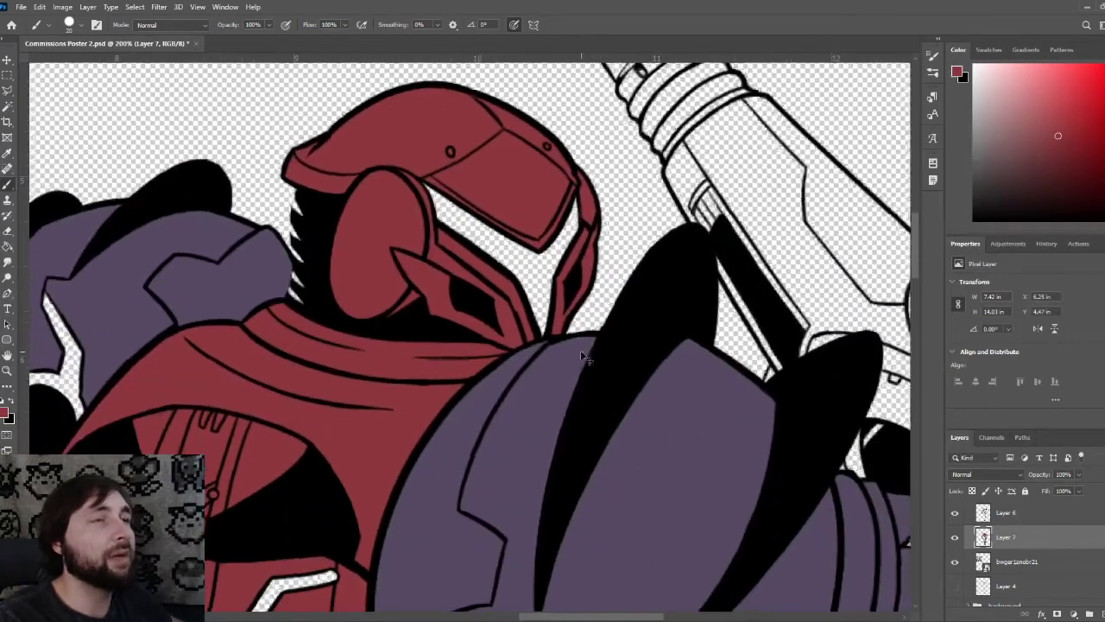
key("ctrl+minus")
left_click_drag(538, 443, 543, 344)
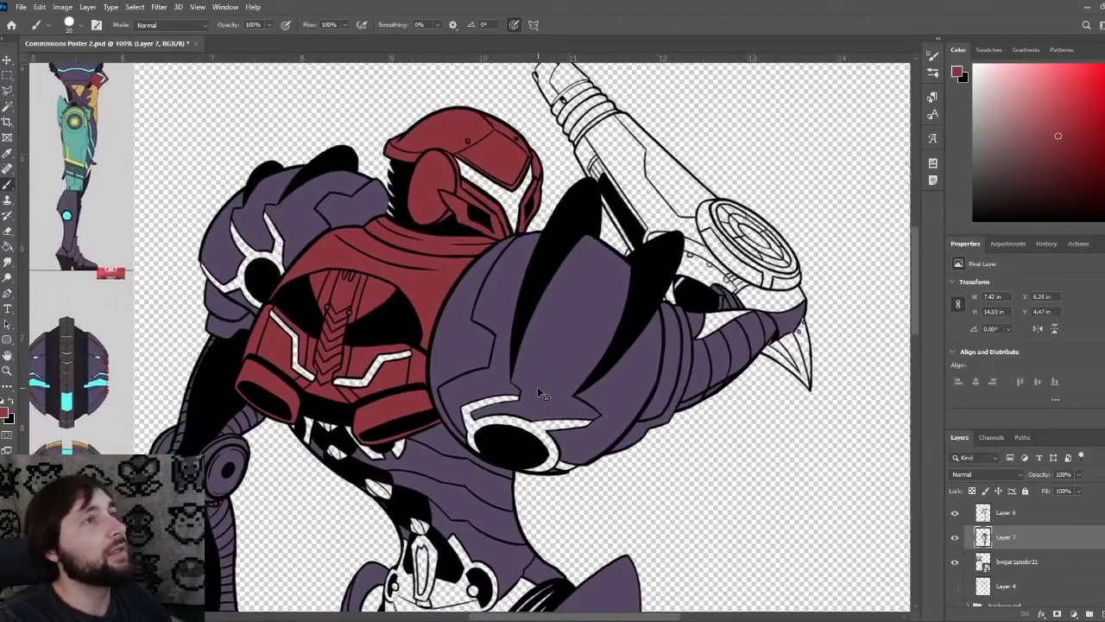
key("ctrl+minus")
left_click_drag(538, 420, 646, 399)
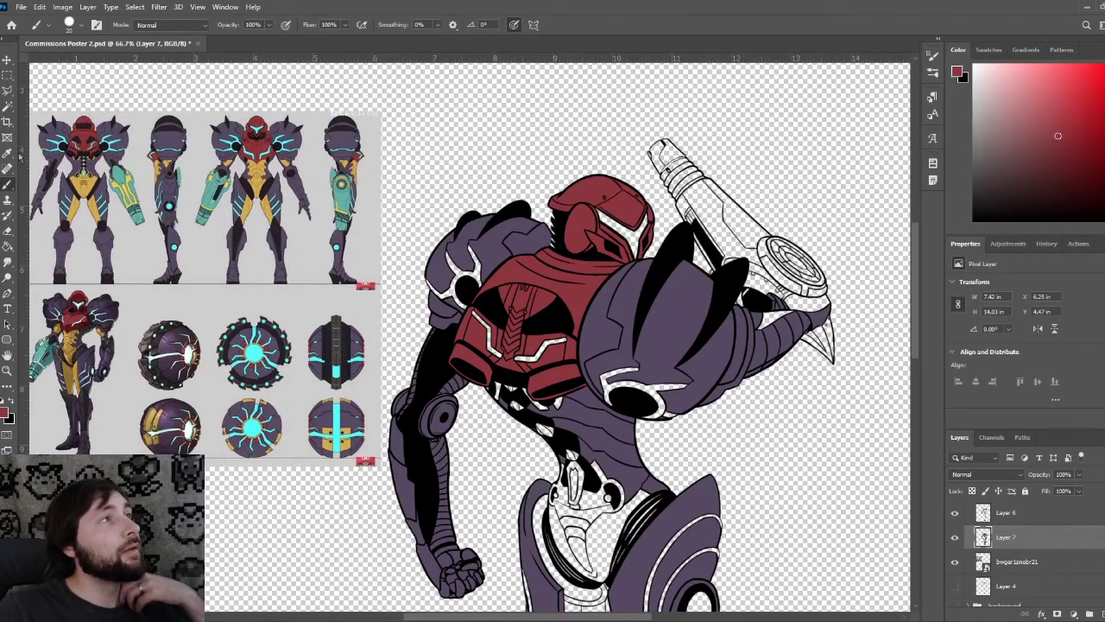
key("i")
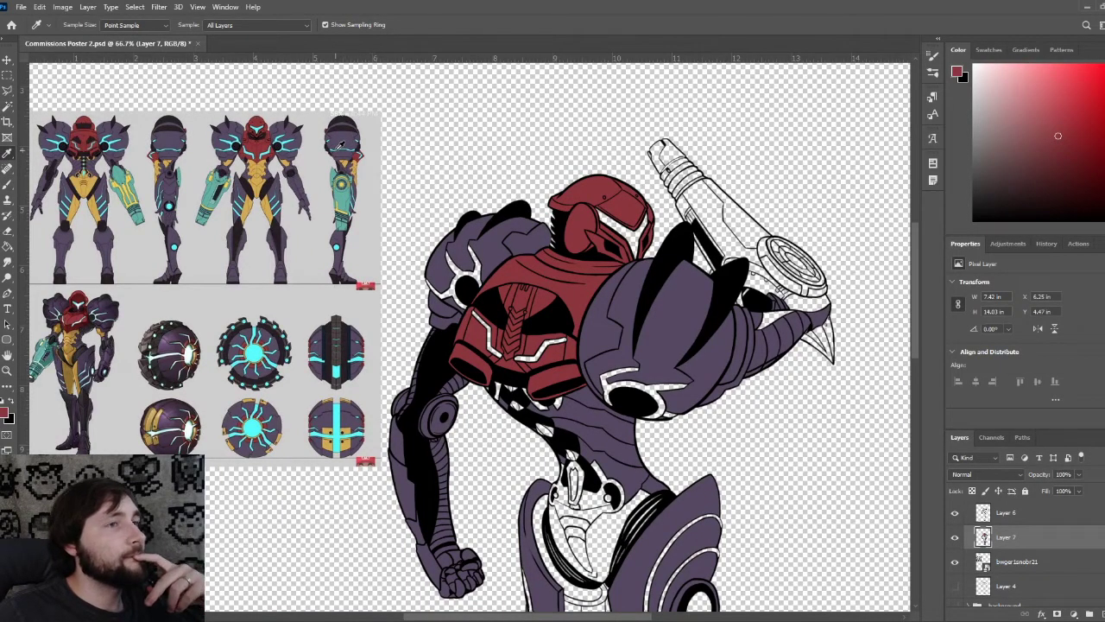
left_click(258, 176)
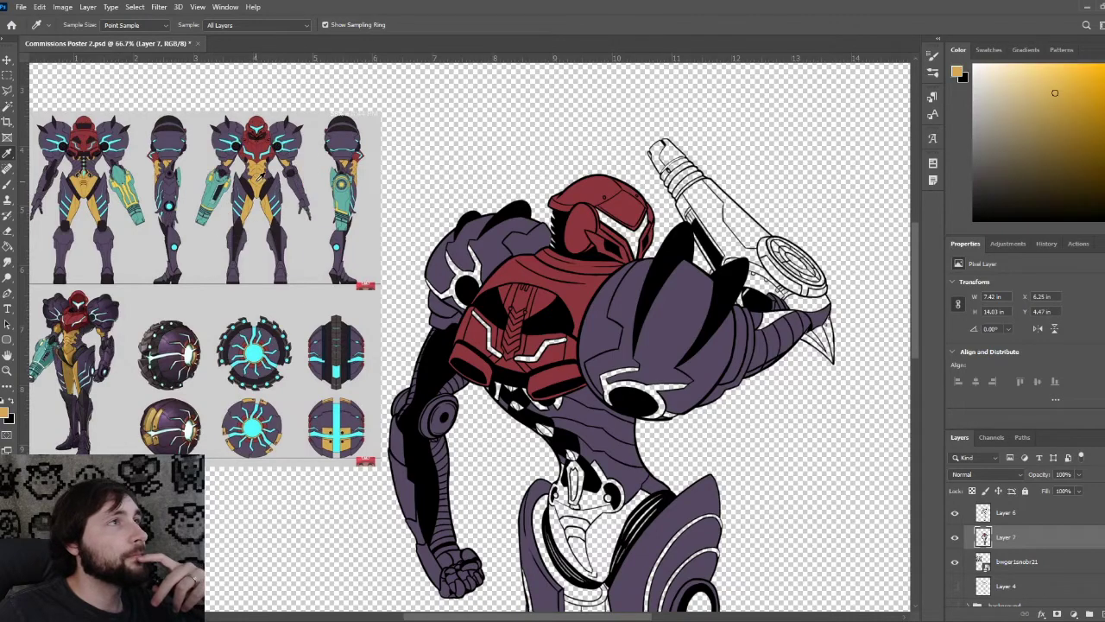
left_click(8, 184)
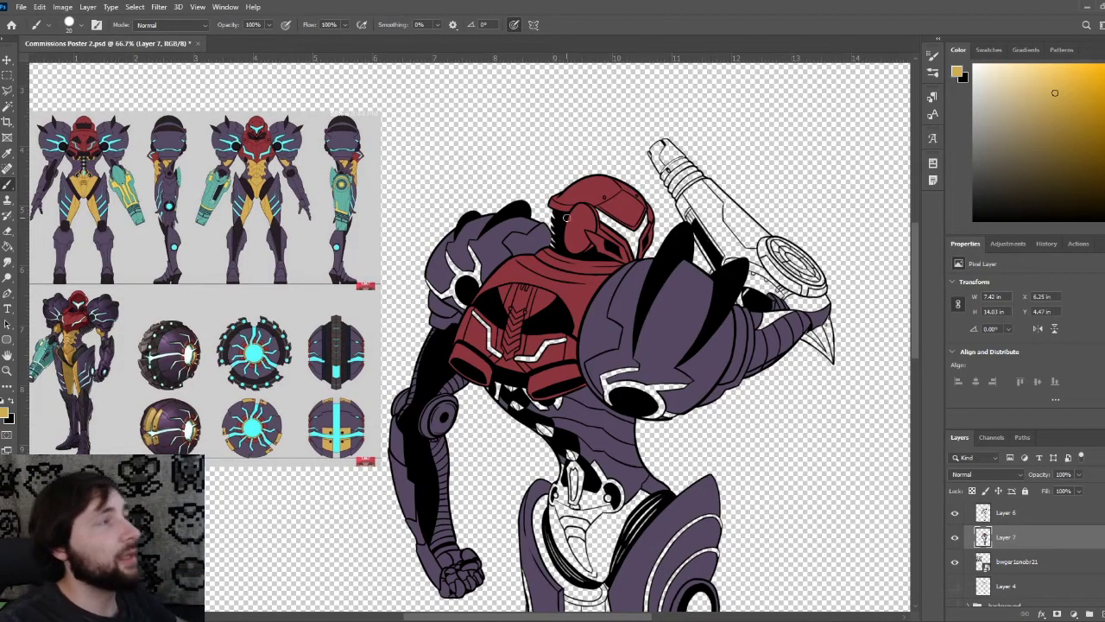
Fill the narrow wedge above the raised, banded forearm with golden yellow
key("ctrl+plus")
key("ctrl+plus")
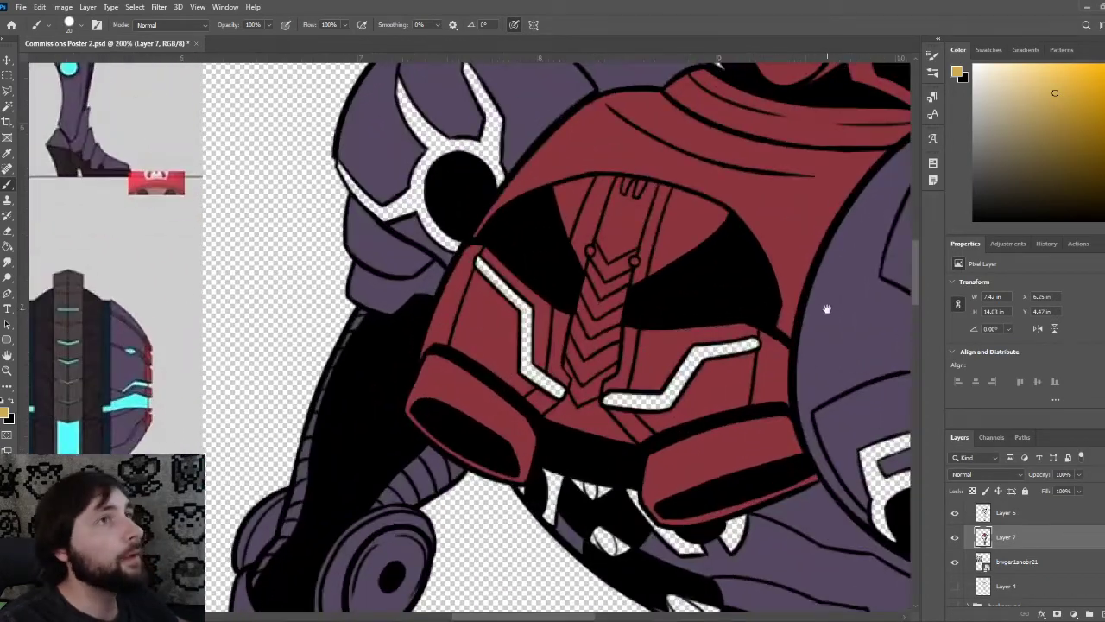
left_click_drag(826, 308, 418, 313)
left_click_drag(619, 320, 496, 424)
left_click_drag(619, 372, 682, 375)
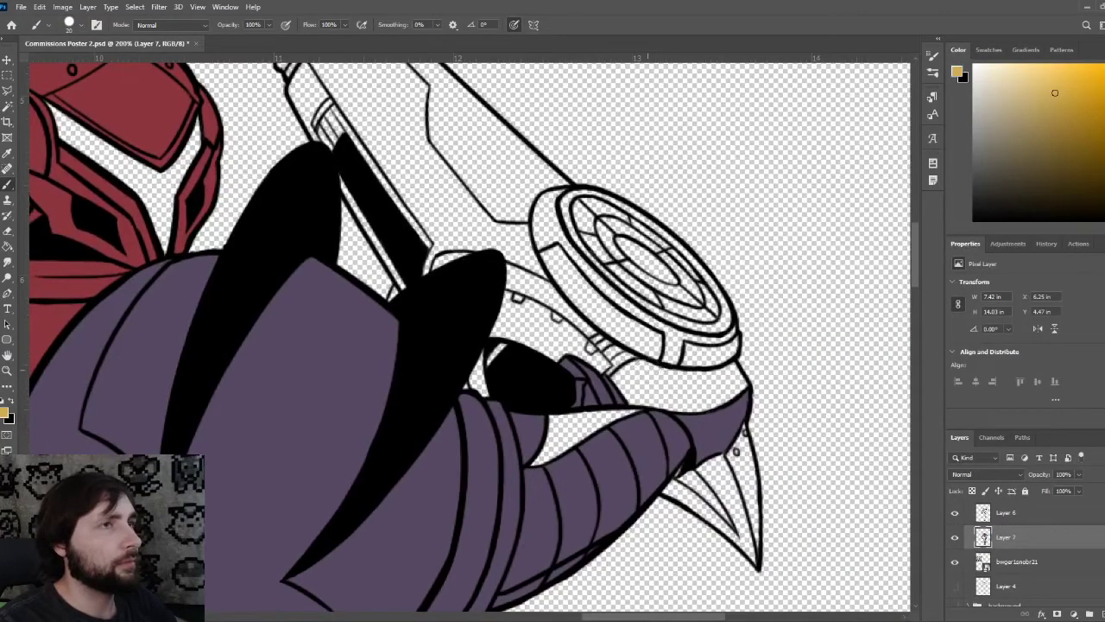
scroll(637, 394, "up", 3)
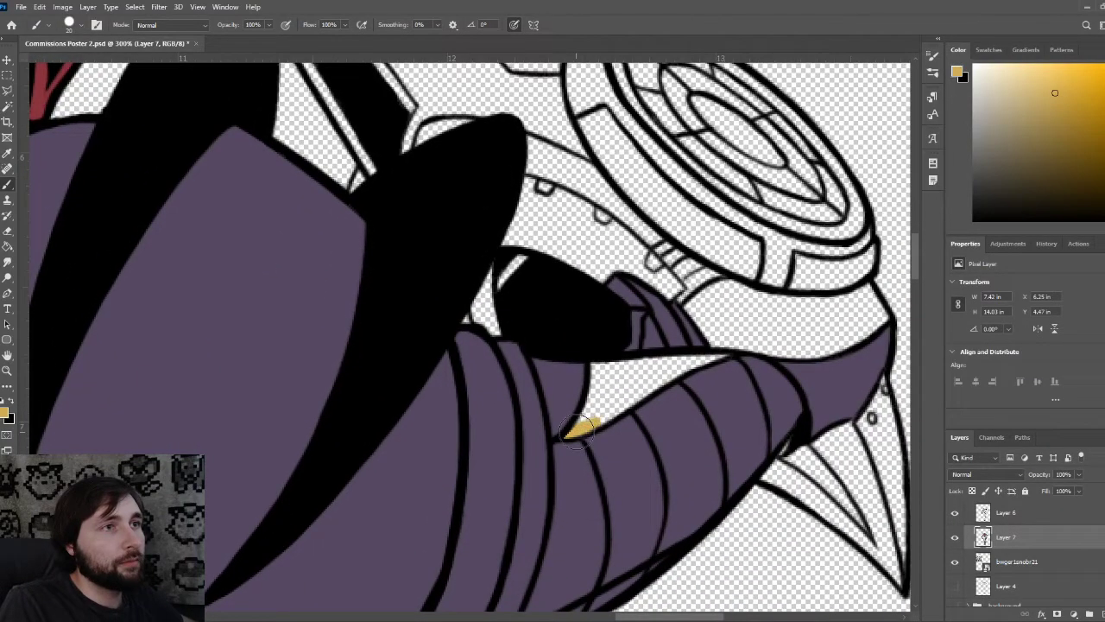
mouse_move(602, 402)
left_mouse_down()
mouse_move(626, 340)
mouse_move(577, 431)
mouse_move(637, 376)
mouse_move(622, 378)
mouse_move(634, 383)
mouse_move(584, 425)
left_mouse_up()
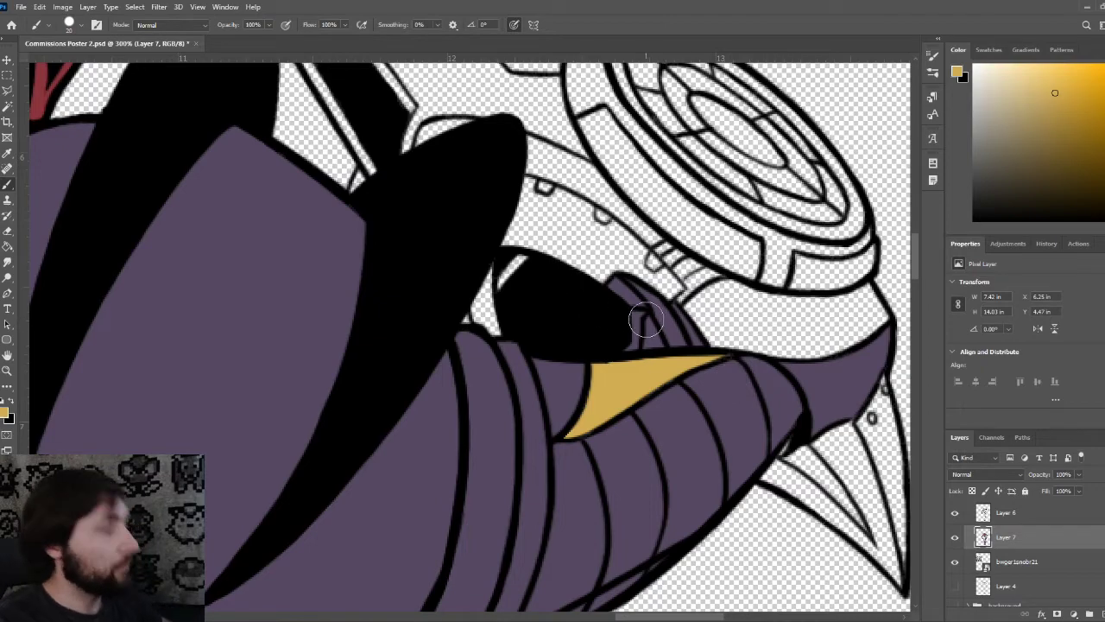
Fill the two inset panels on the side rim of the arm cannon's round disc with golden yellow
left_click_drag(648, 267, 627, 380)
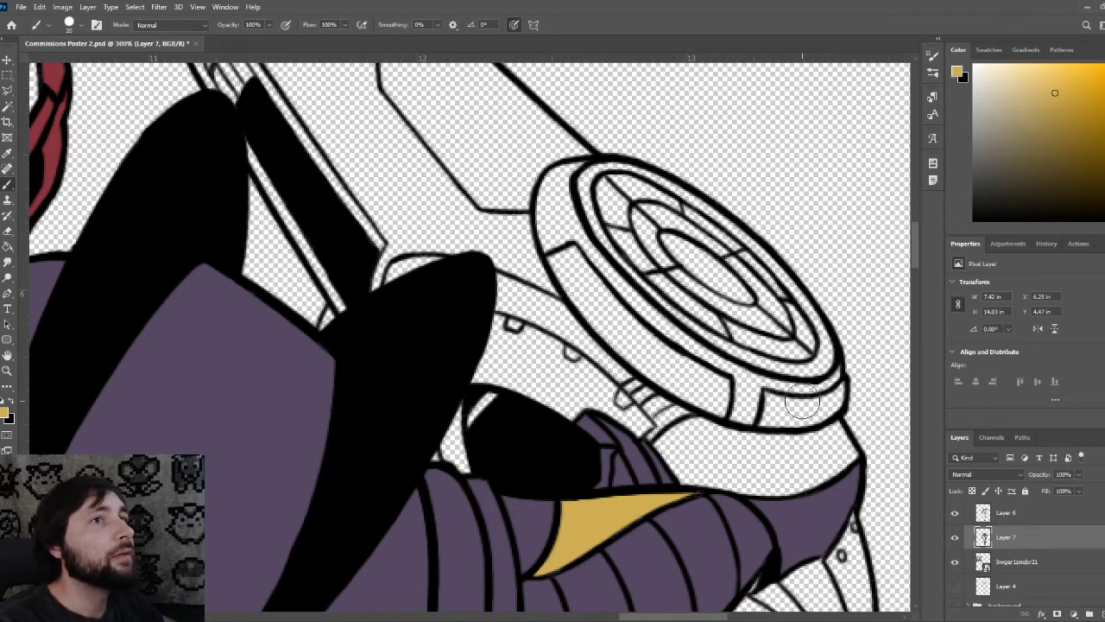
left_click_drag(714, 335, 644, 319)
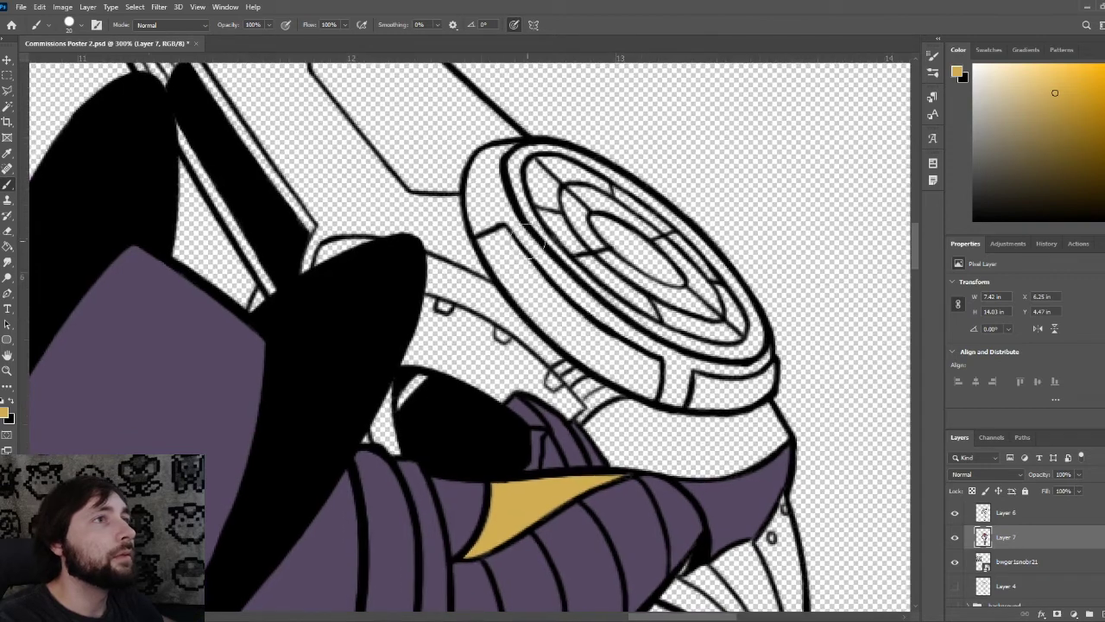
mouse_move(493, 257)
left_mouse_down()
mouse_move(563, 324)
mouse_move(553, 330)
mouse_move(639, 380)
left_mouse_up()
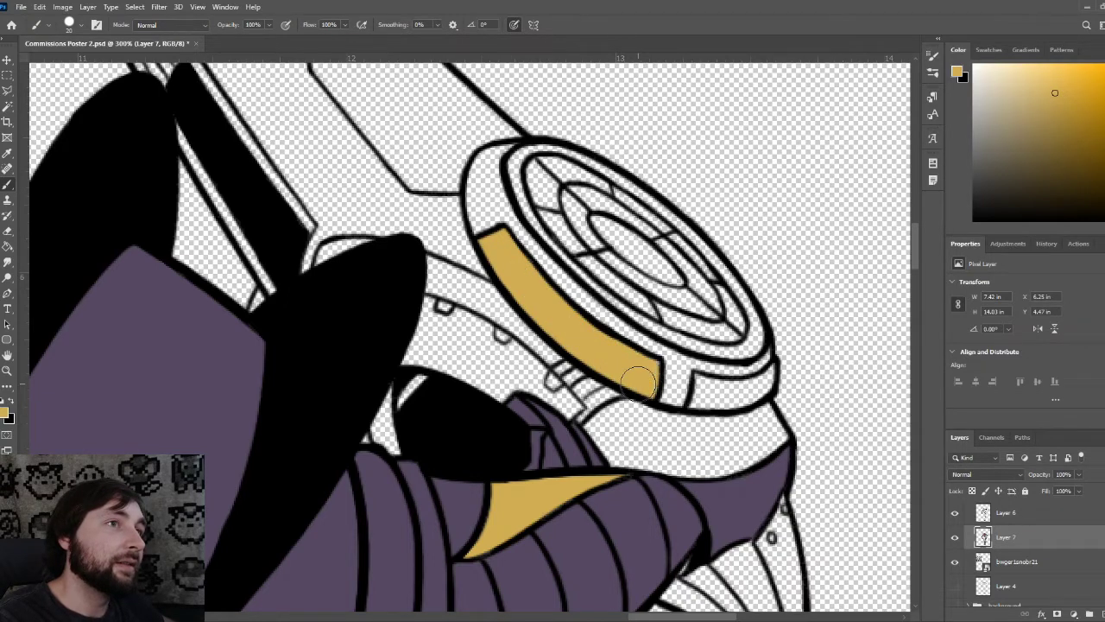
mouse_move(696, 403)
left_mouse_down()
mouse_move(716, 390)
mouse_move(753, 398)
mouse_move(768, 380)
left_mouse_up()
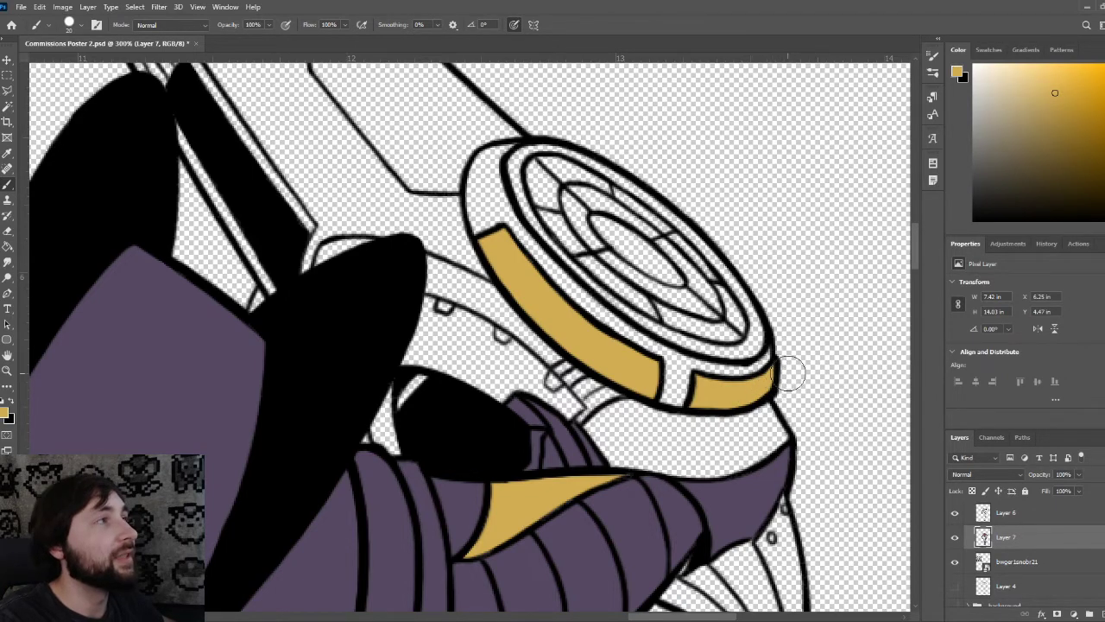
left_click_drag(608, 376, 617, 365)
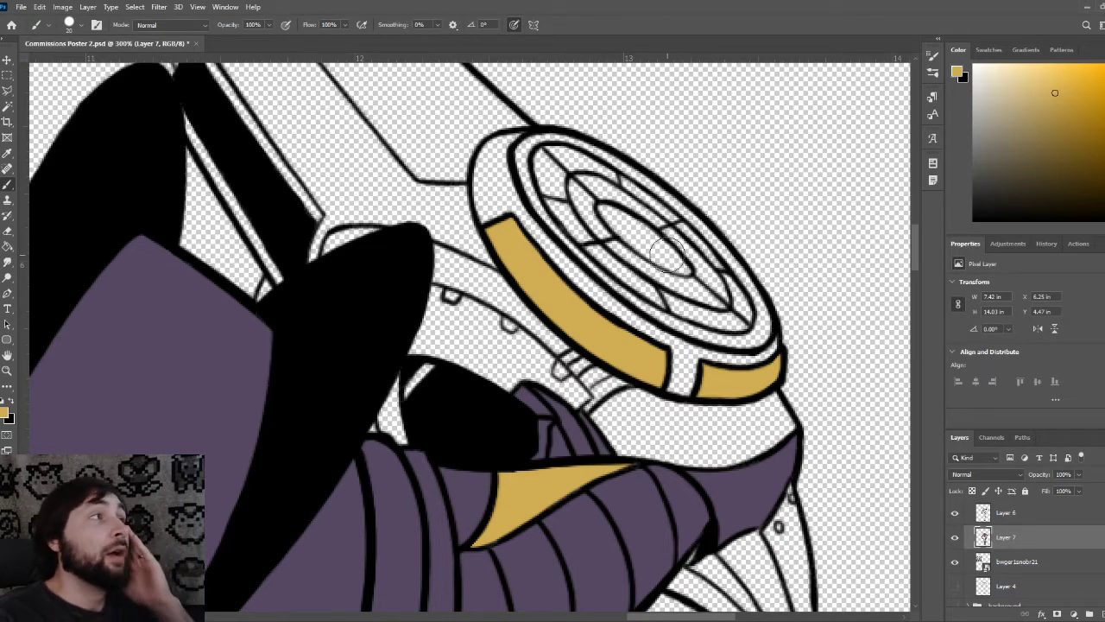
Fill the oval at the centre of the arm cannon's disc and the thin ring below its ribbed collar with golden yellow
left_click_drag(614, 221, 660, 257)
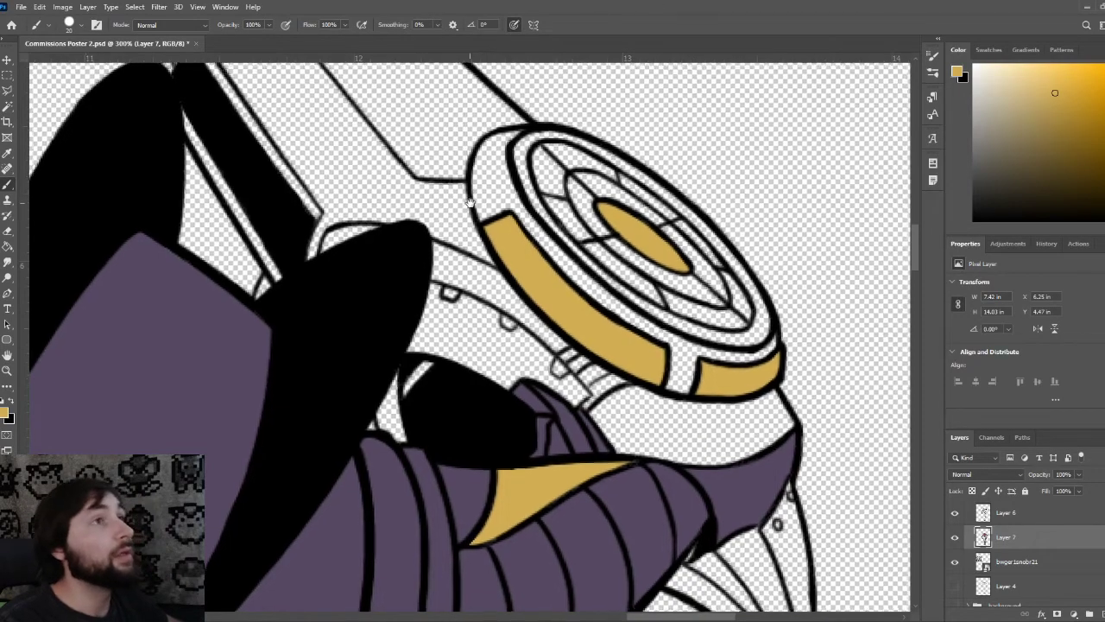
left_click_drag(470, 203, 557, 336)
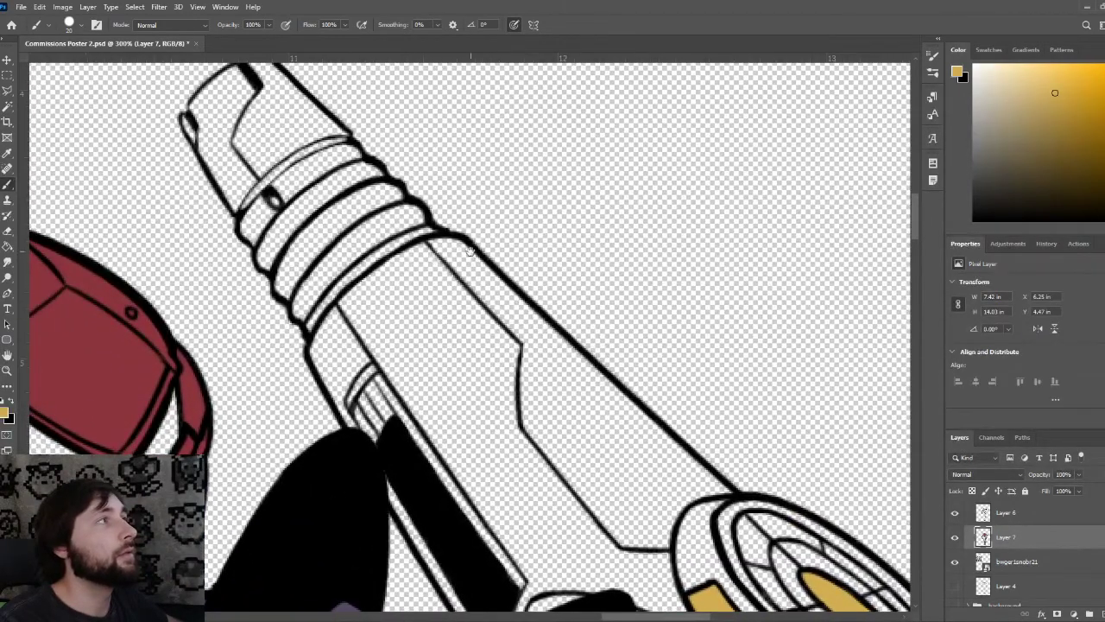
left_click_drag(470, 251, 493, 272)
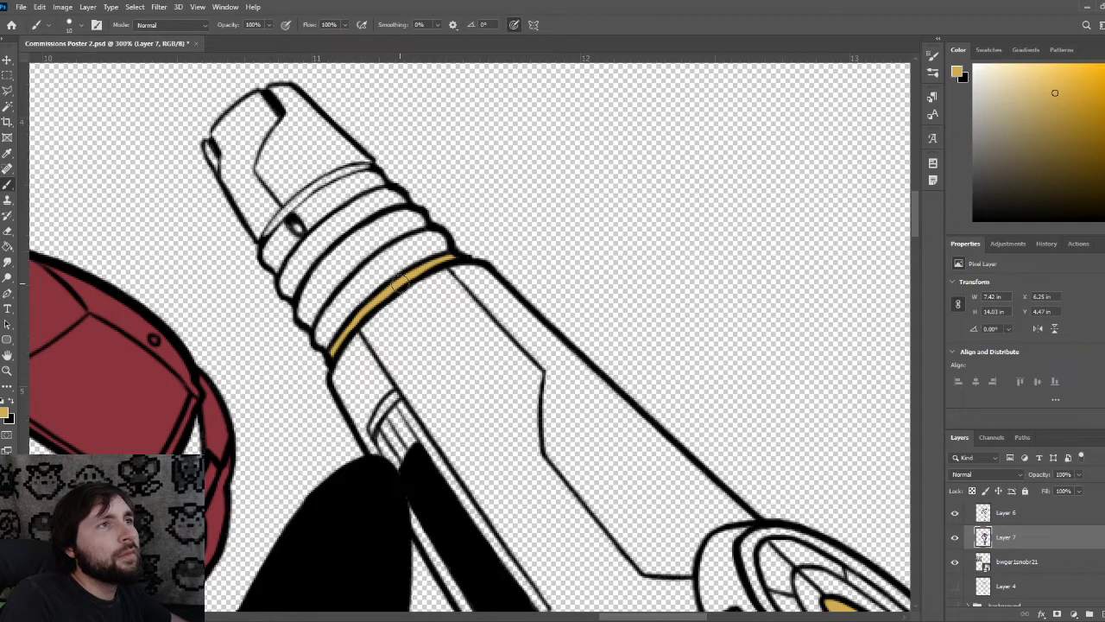
Fill the narrow trim pieces on the upper abdomen, just beneath the two lower chest plates, with golden yellow
key("ctrl+minus")
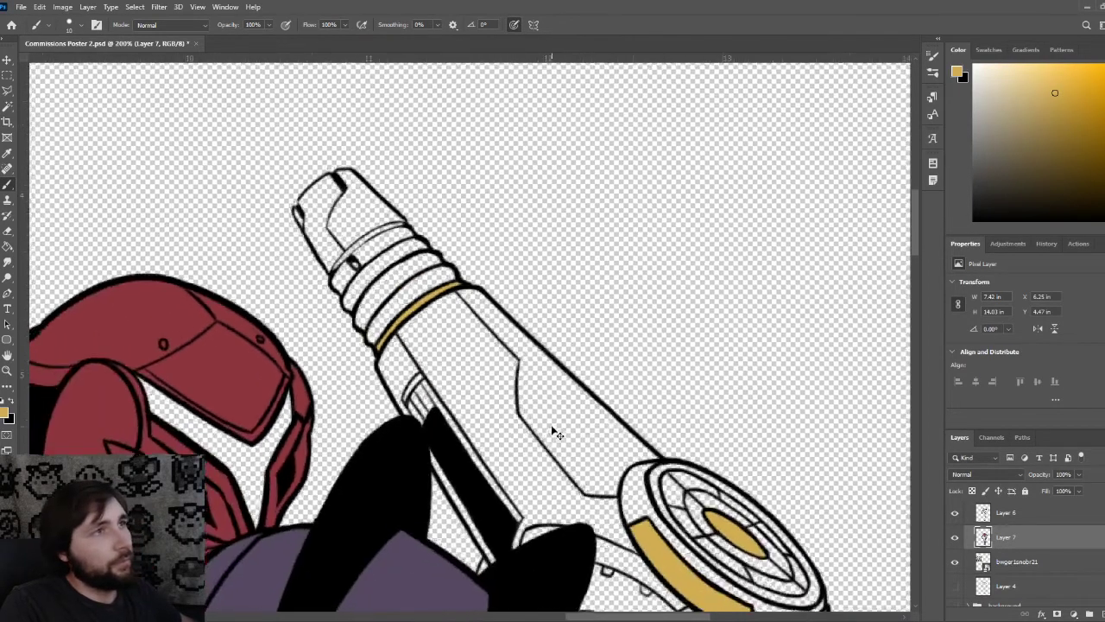
key("ctrl+minus")
scroll(526, 419, "down", 3)
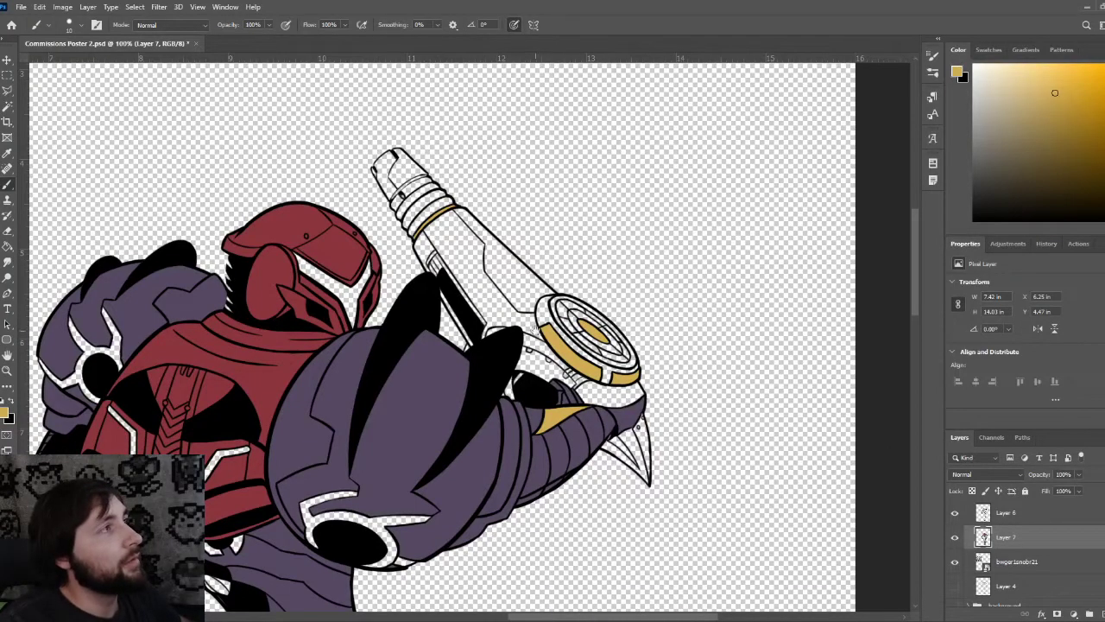
left_click_drag(363, 497, 427, 417)
left_click_drag(395, 528, 461, 341)
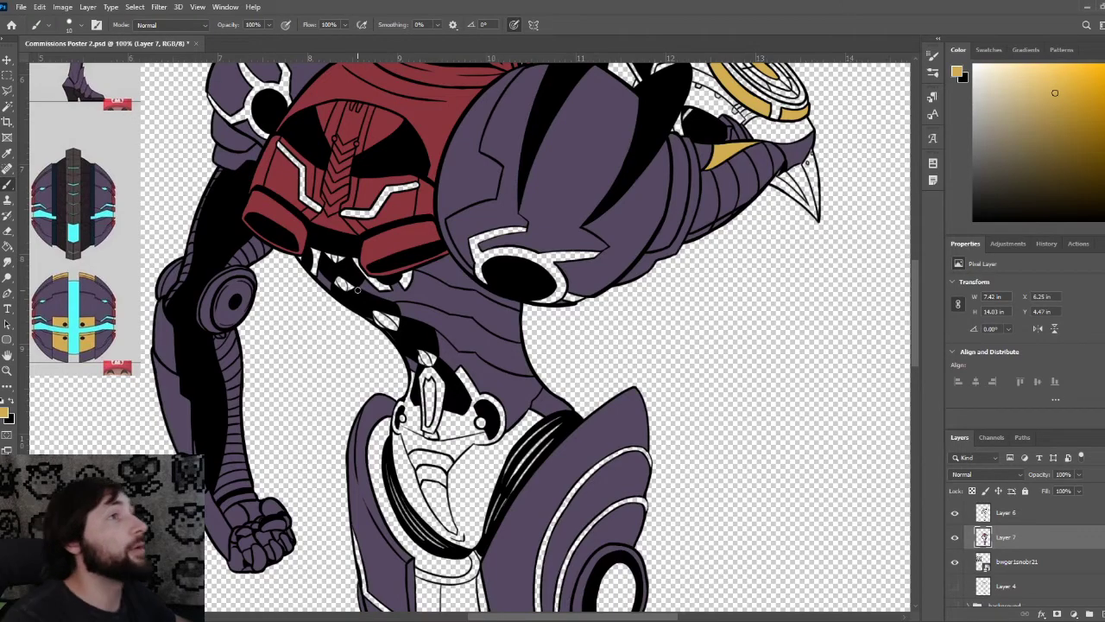
key("ctrl+plus")
left_click_drag(396, 304, 447, 347)
scroll(447, 347, "up", 2)
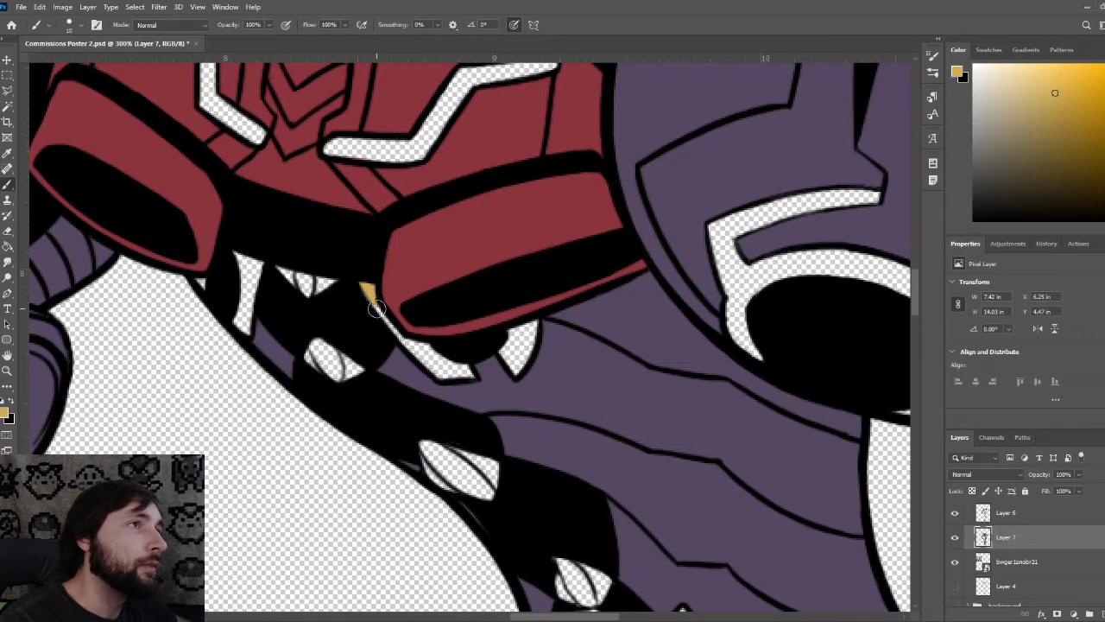
left_click_drag(383, 315, 440, 370)
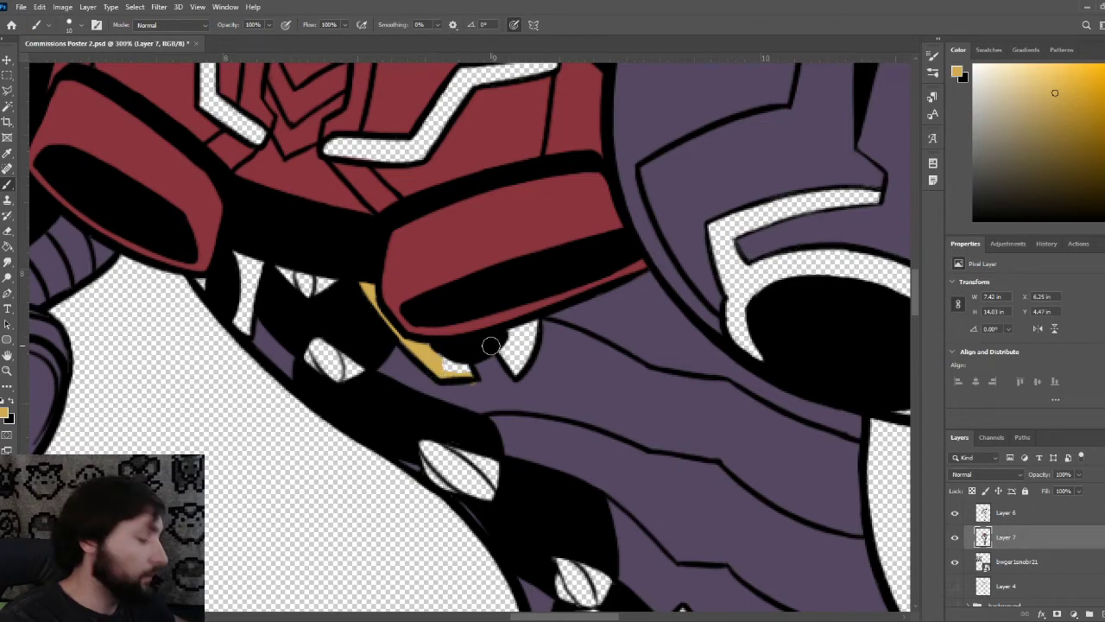
key("ctrl+z")
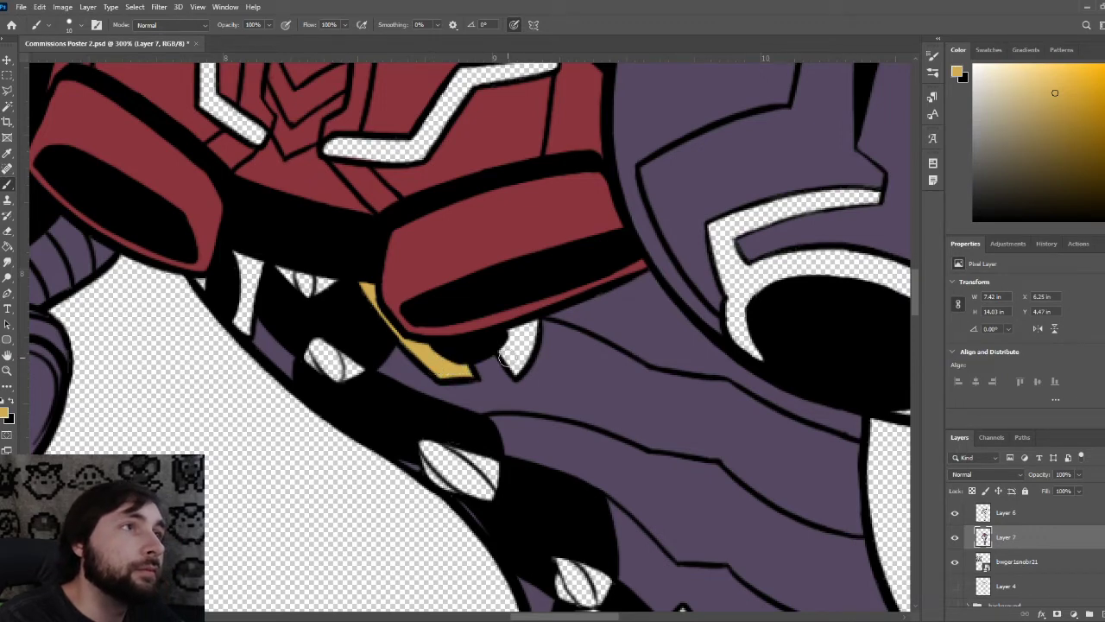
left_click_drag(514, 361, 518, 366)
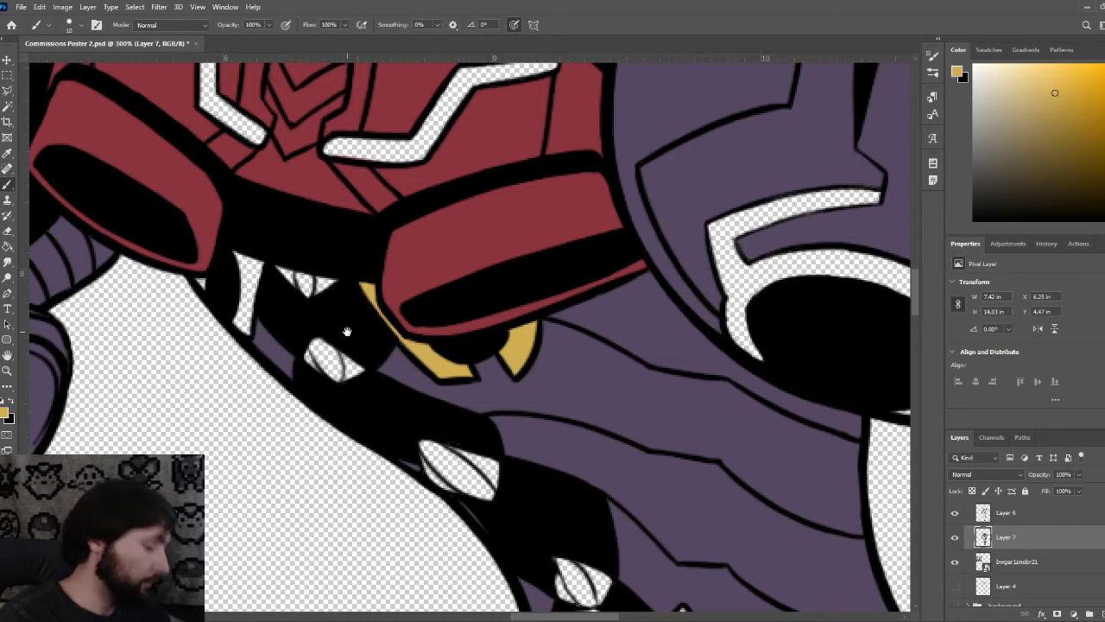
left_click_drag(345, 329, 399, 357)
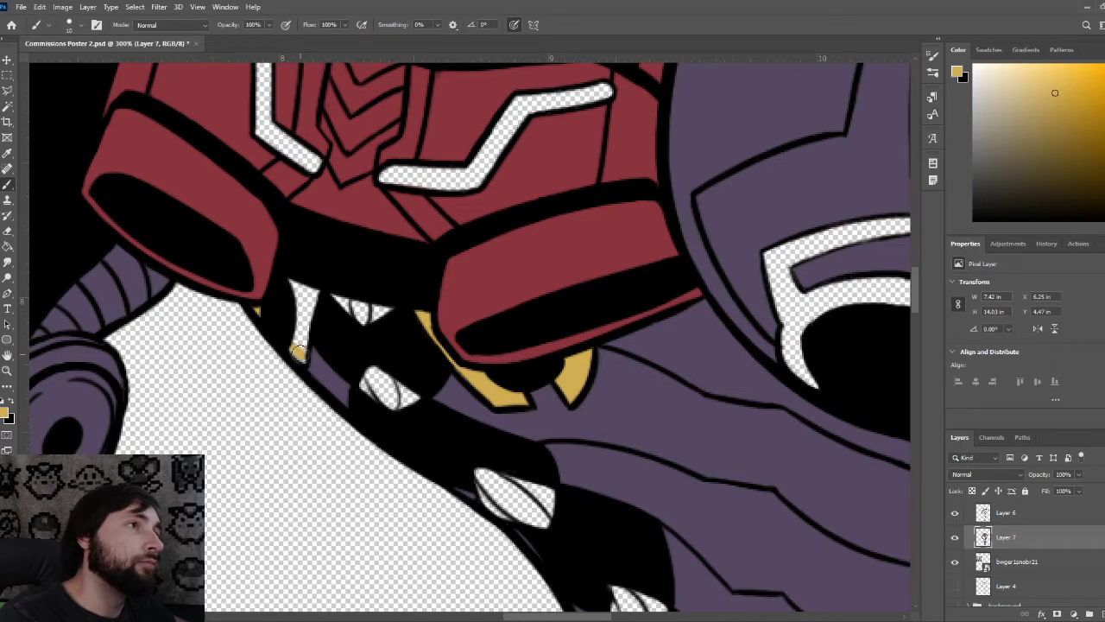
left_click_drag(298, 350, 298, 351)
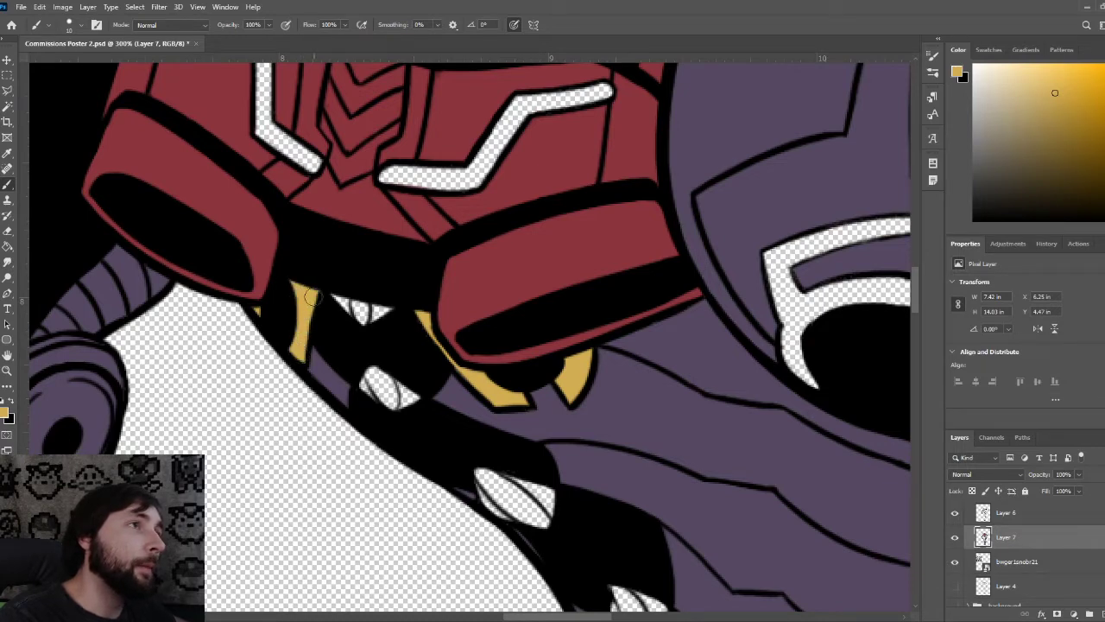
Fill the smaller hip disc's rim and the two narrow strips flanking the black lower abdomen with golden yellow
mouse_move(427, 383)
left_mouse_down()
mouse_move(405, 340)
mouse_move(405, 165)
mouse_move(369, 300)
mouse_move(343, 267)
left_mouse_up()
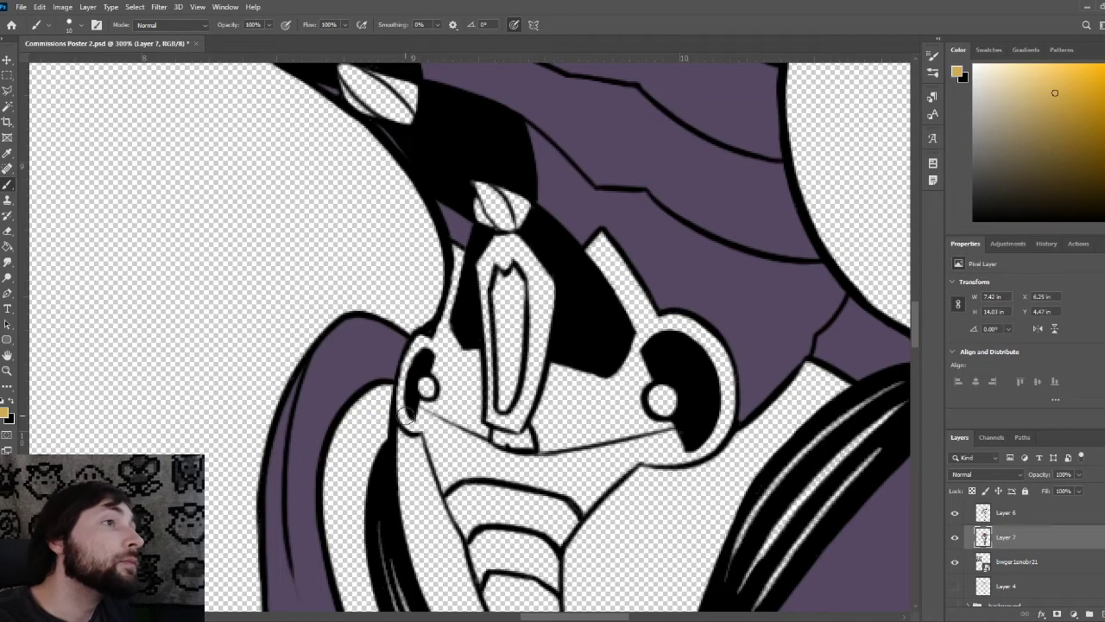
mouse_move(406, 419)
left_mouse_down()
mouse_move(400, 395)
mouse_move(414, 431)
mouse_move(429, 416)
left_mouse_up()
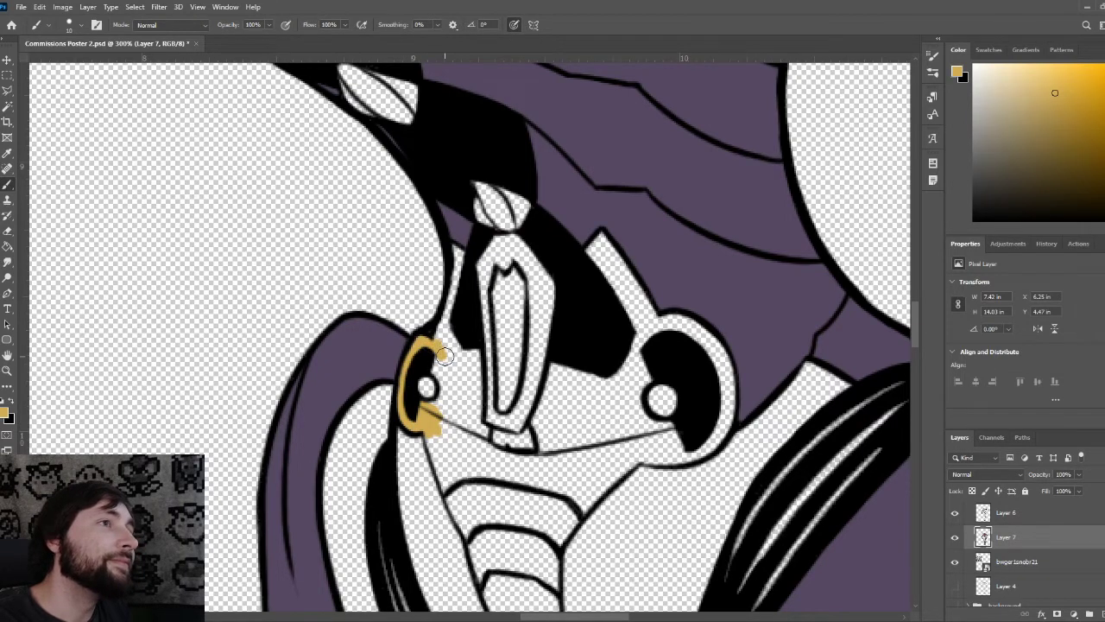
mouse_move(443, 356)
left_mouse_down()
mouse_move(457, 361)
mouse_move(453, 293)
left_mouse_up()
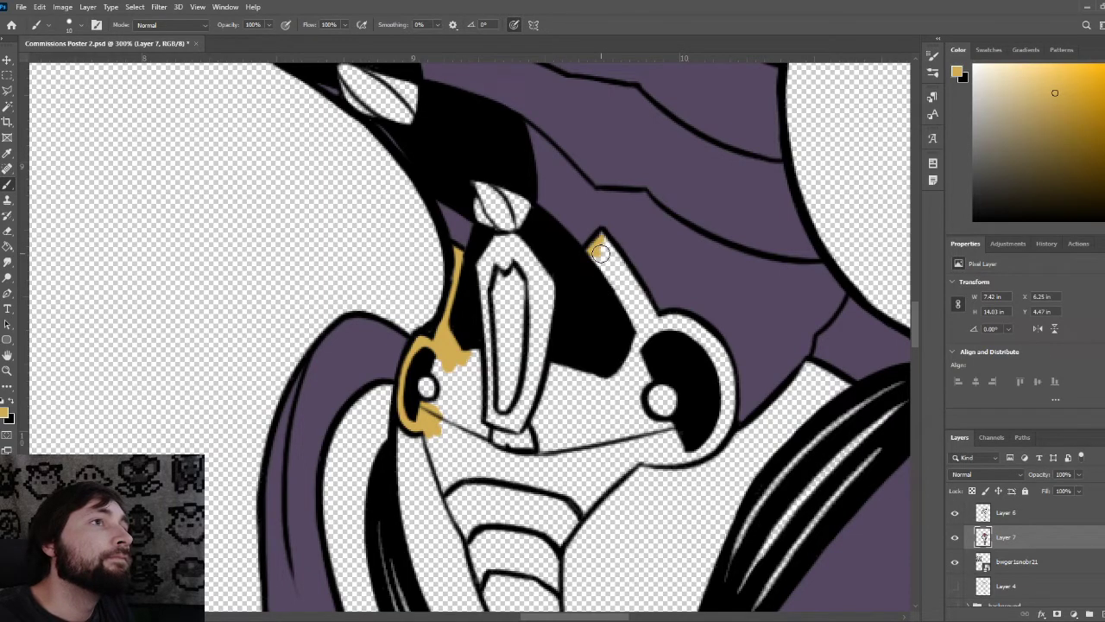
mouse_move(600, 252)
left_mouse_down()
mouse_move(646, 308)
mouse_move(641, 331)
left_mouse_up()
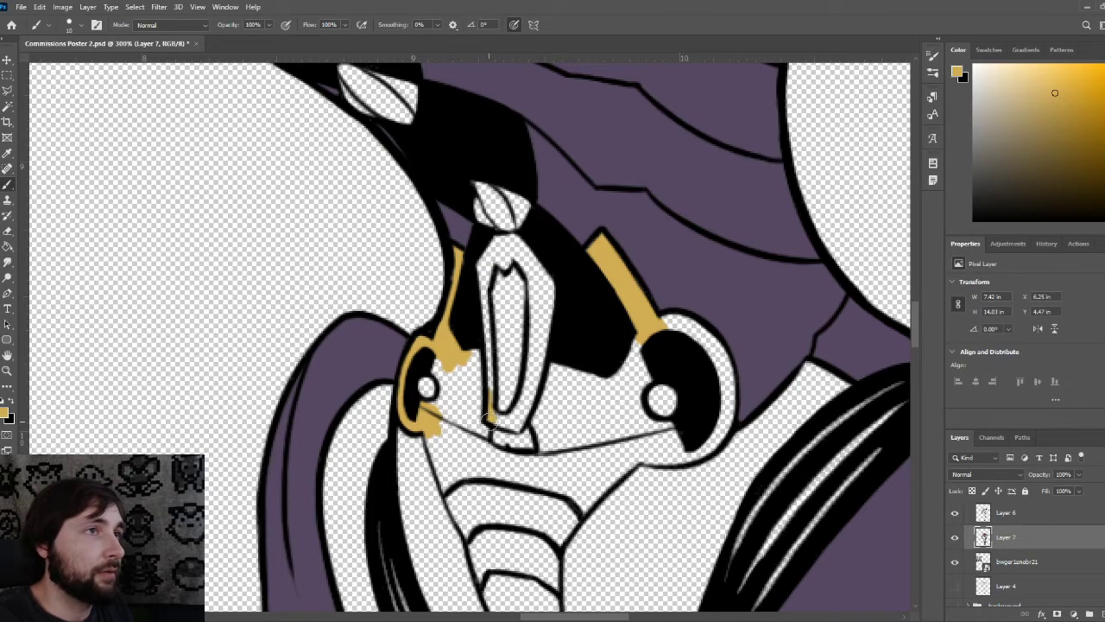
Fill the elongated frame around the central belt buckle with golden yellow, leaving its inner slot empty
mouse_move(489, 419)
left_mouse_down()
mouse_move(486, 318)
mouse_move(474, 409)
mouse_move(491, 254)
left_mouse_up()
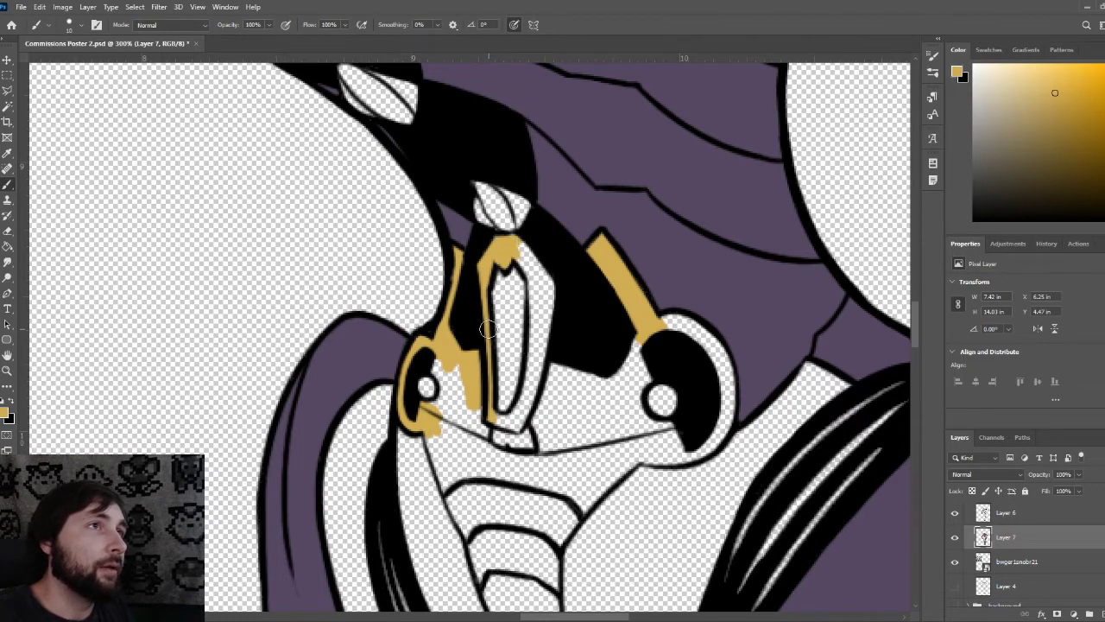
mouse_move(533, 270)
left_mouse_down()
mouse_move(530, 287)
mouse_move(534, 257)
mouse_move(540, 322)
left_mouse_up()
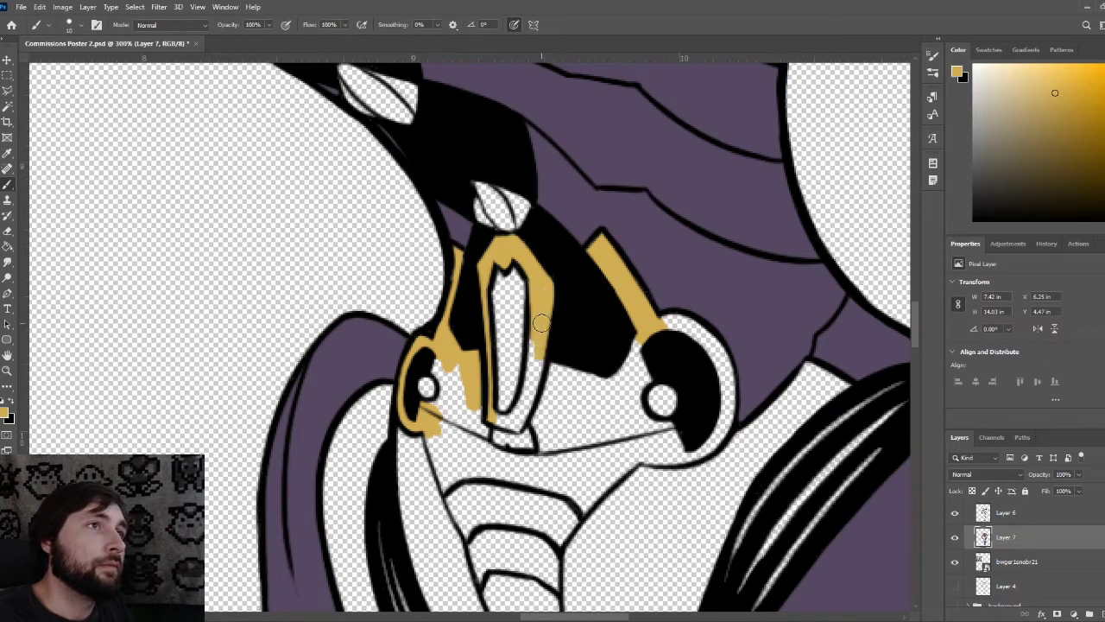
mouse_move(519, 419)
left_mouse_down()
mouse_move(507, 427)
mouse_move(522, 415)
left_mouse_up()
key("ctrl+z")
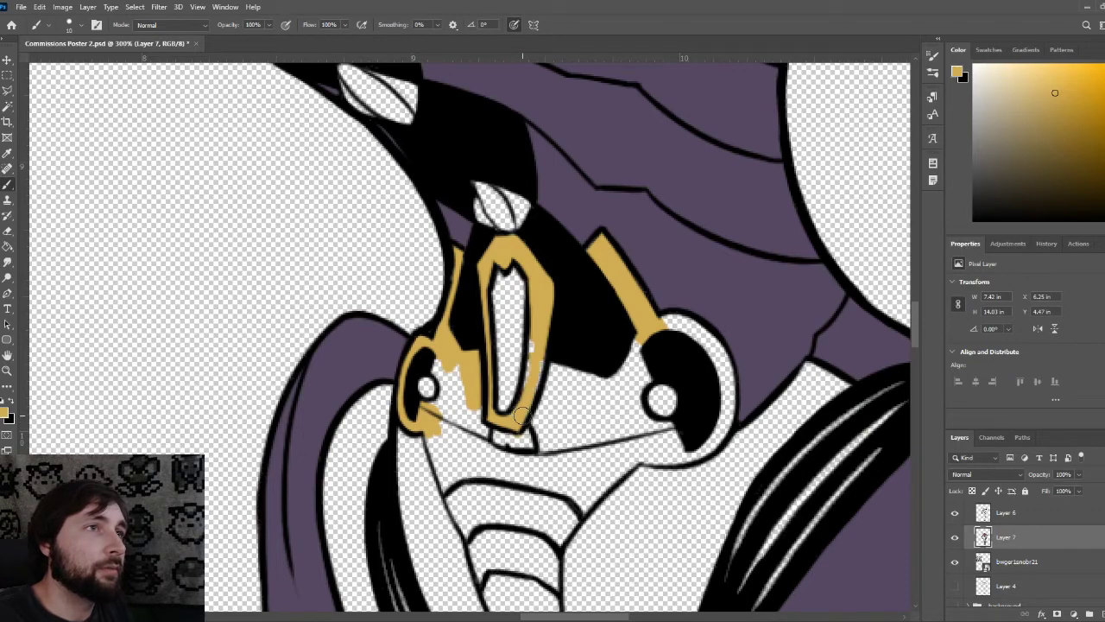
key("ctrl+z")
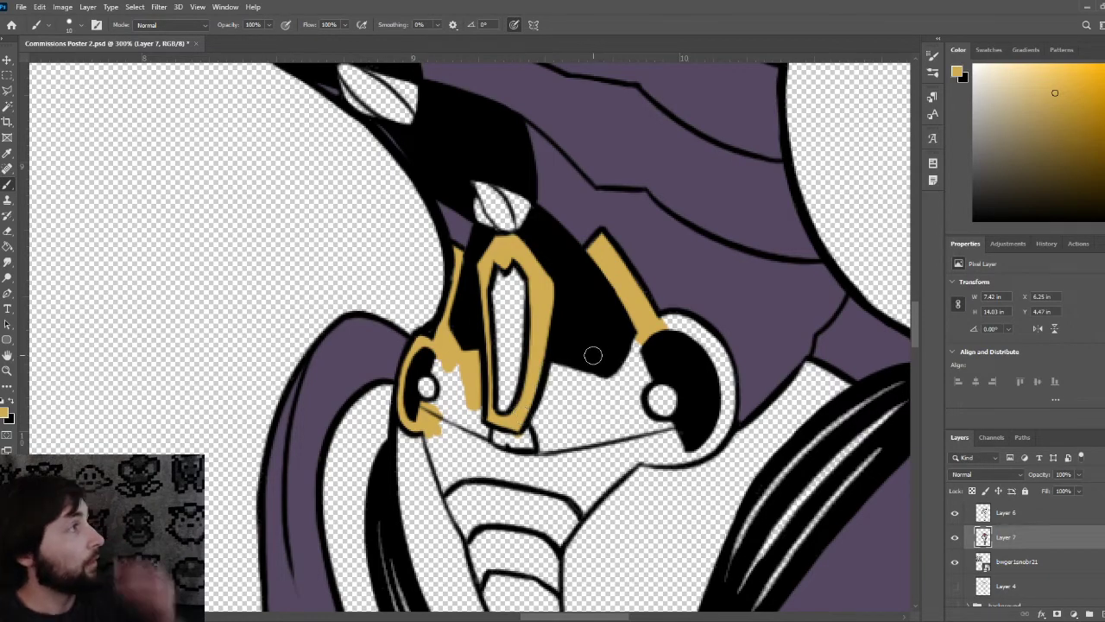
Fill the larger hip disc's rim and the belt areas beside both hip discs with golden yellow
scroll(595, 323, "down", 3)
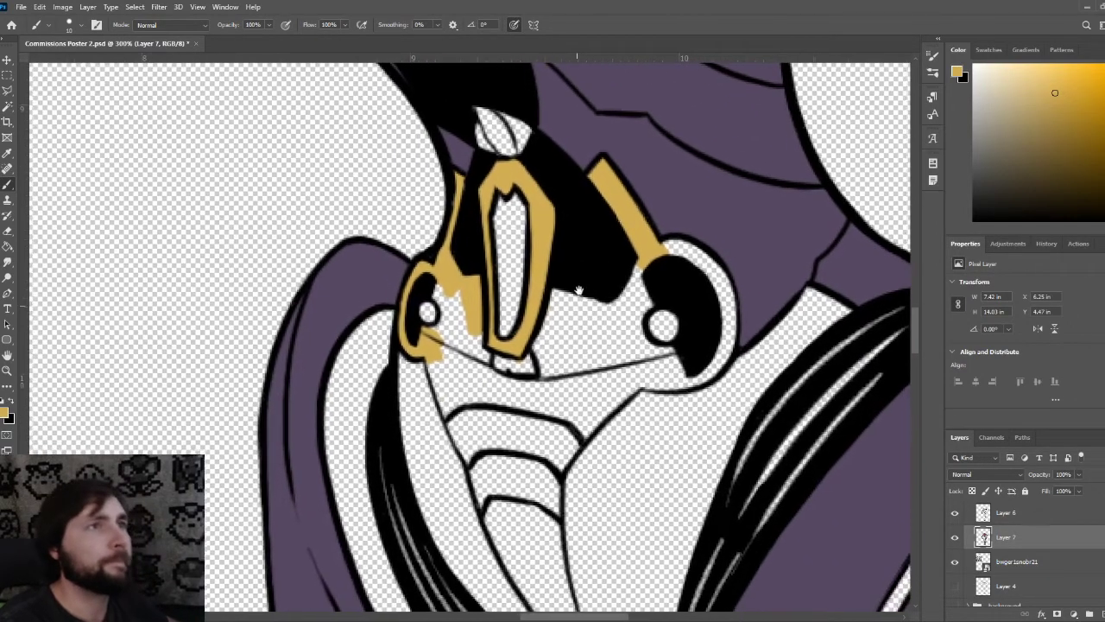
left_click_drag(557, 325, 549, 211)
mouse_move(684, 235)
left_mouse_down()
mouse_move(677, 252)
mouse_move(704, 185)
mouse_move(693, 151)
mouse_move(698, 221)
mouse_move(669, 257)
left_mouse_up()
key("ctrl+z")
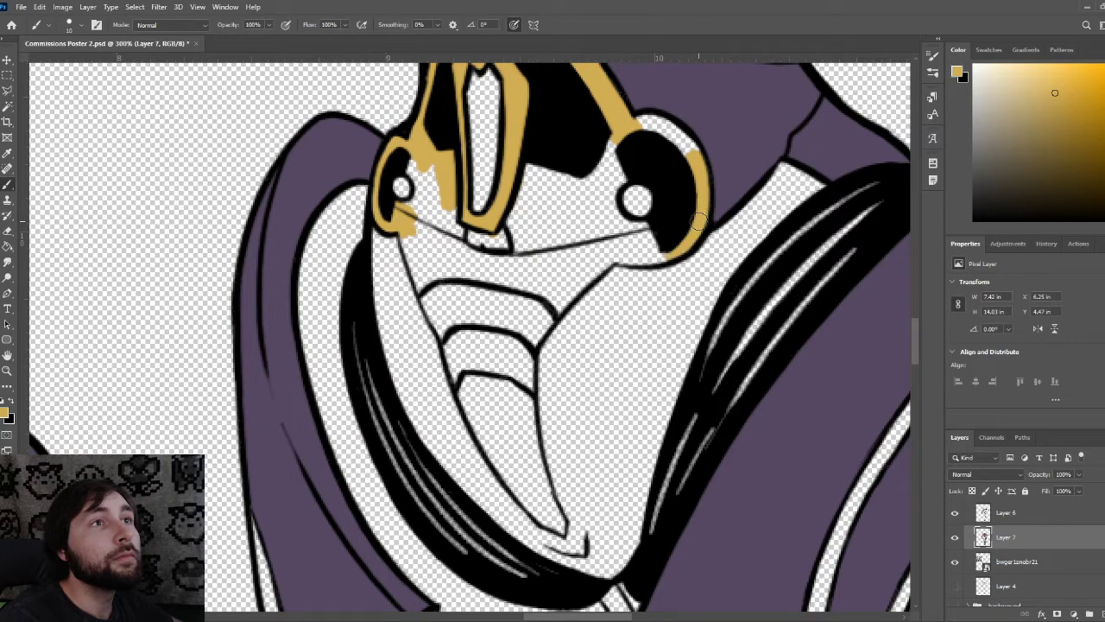
mouse_move(684, 140)
left_mouse_down()
mouse_move(646, 124)
mouse_move(689, 151)
left_mouse_up()
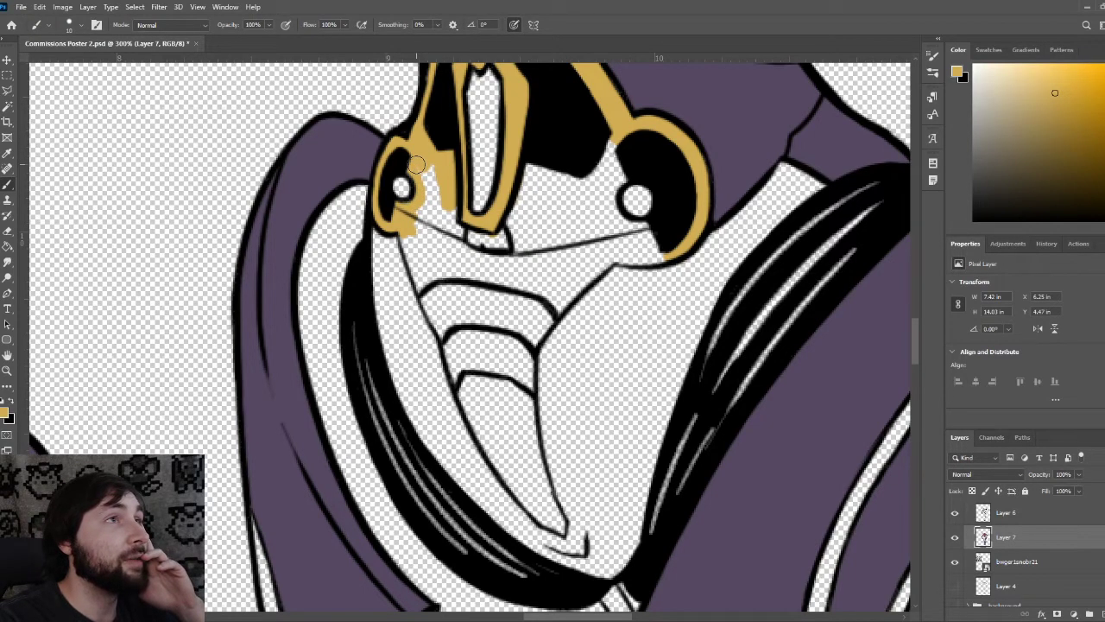
left_click_drag(416, 164, 429, 202)
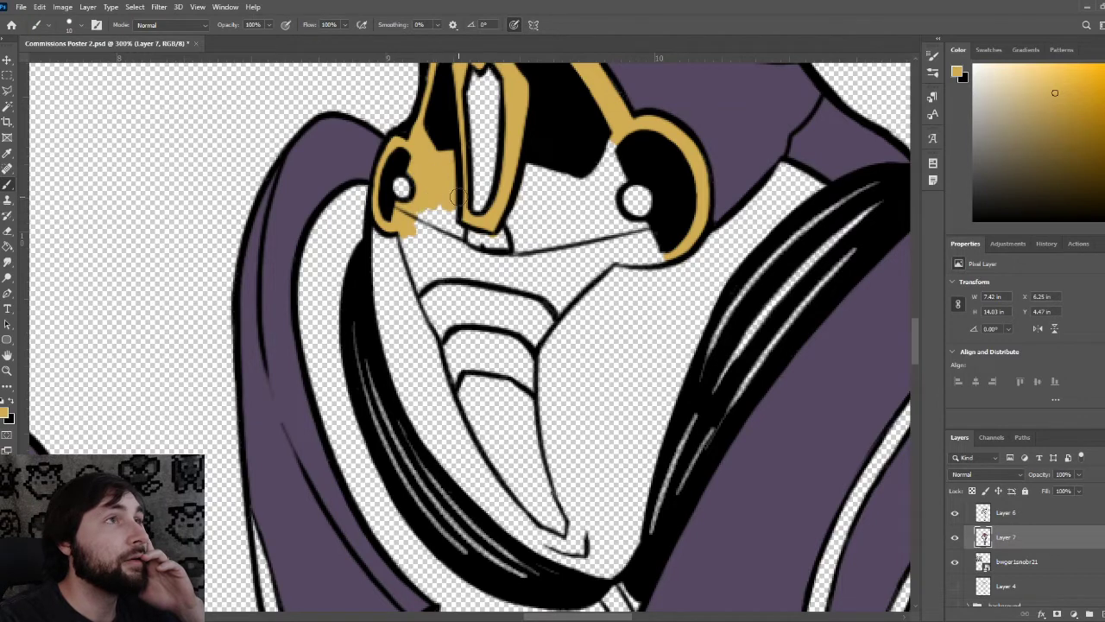
mouse_move(611, 151)
left_mouse_down()
mouse_move(608, 225)
mouse_move(649, 231)
mouse_move(661, 255)
mouse_move(631, 246)
left_mouse_up()
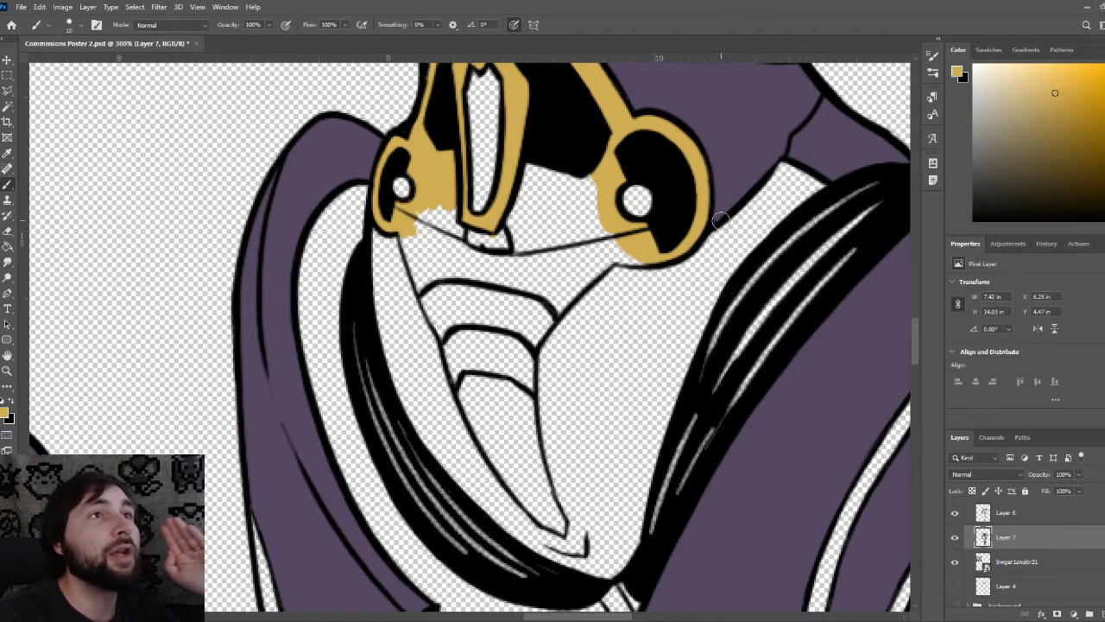
Fill the rest of the belt and the whole pelvic plate, including its segmented centre ridge, with golden yellow
mouse_move(720, 221)
left_mouse_down()
mouse_move(712, 243)
mouse_move(799, 181)
mouse_move(713, 293)
left_mouse_up()
left_click_drag(799, 188, 695, 274)
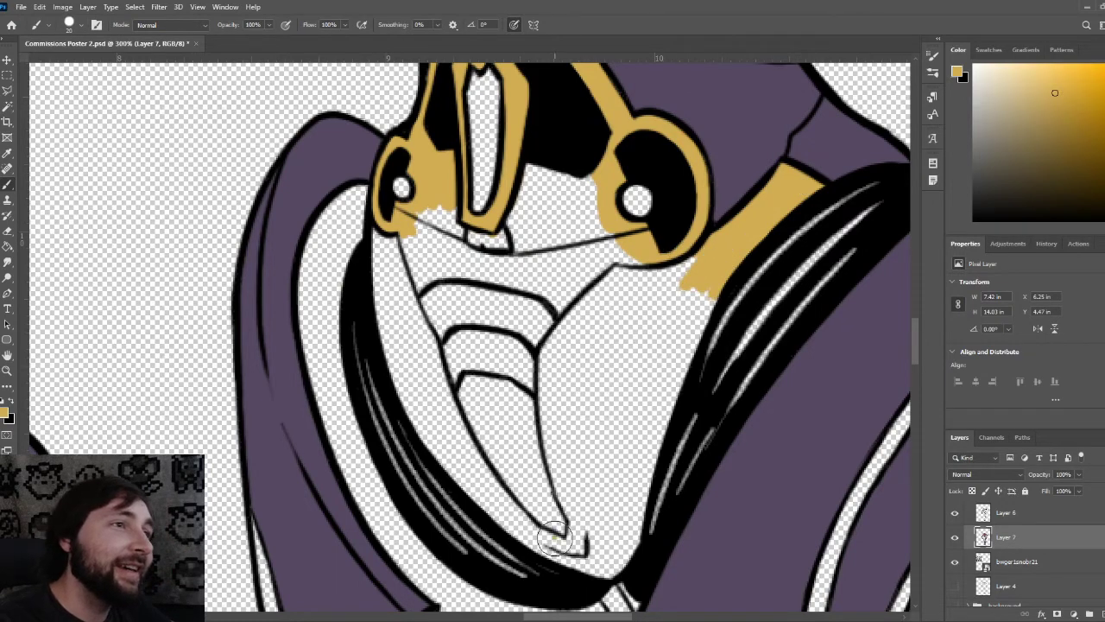
left_click_drag(543, 530, 614, 563)
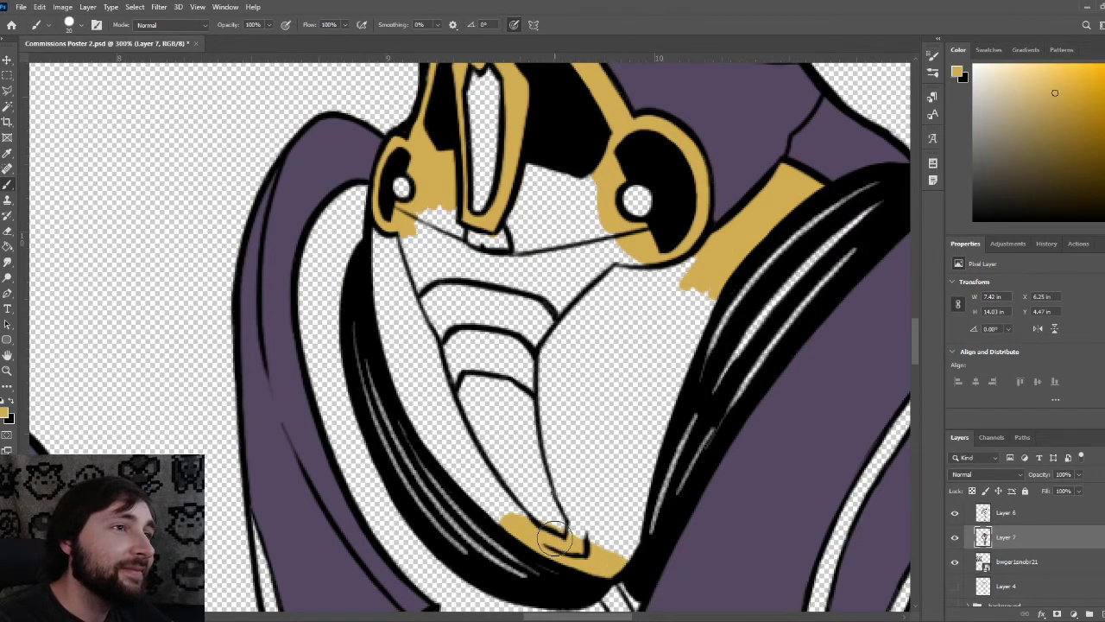
mouse_move(555, 540)
left_mouse_down()
mouse_move(615, 517)
mouse_move(647, 477)
mouse_move(631, 512)
left_mouse_up()
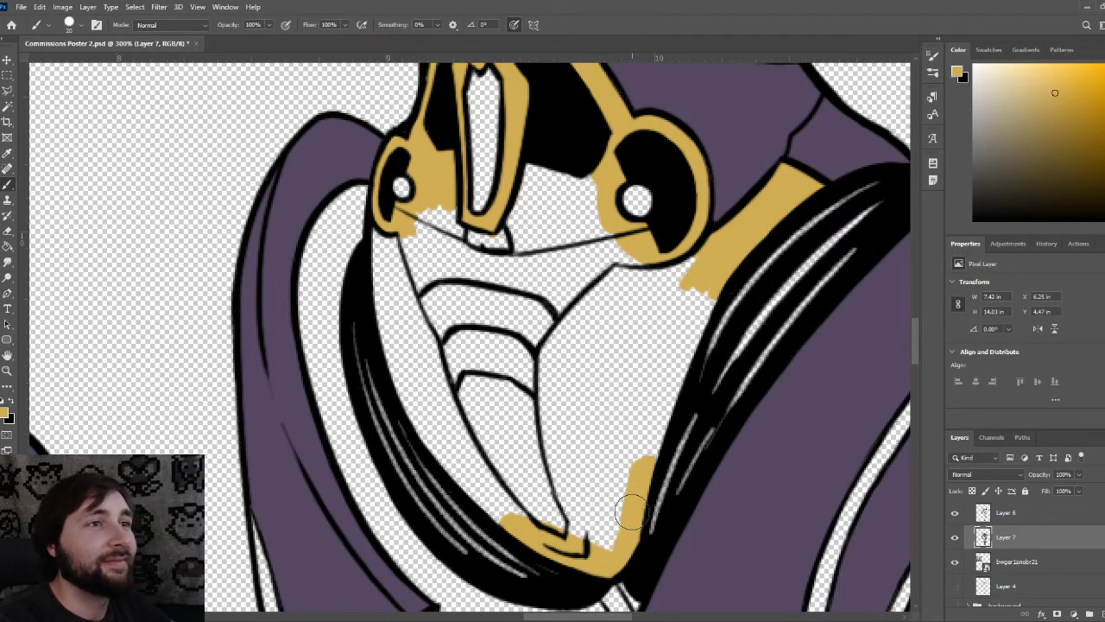
mouse_move(644, 462)
left_mouse_down()
mouse_move(702, 302)
mouse_move(682, 319)
mouse_move(656, 285)
mouse_move(626, 302)
mouse_move(605, 277)
mouse_move(621, 246)
left_mouse_up()
mouse_move(388, 303)
left_mouse_down()
mouse_move(385, 242)
mouse_move(393, 346)
mouse_move(387, 274)
mouse_move(445, 440)
mouse_move(492, 505)
mouse_move(449, 447)
mouse_move(518, 509)
mouse_move(399, 238)
mouse_move(449, 259)
mouse_move(470, 246)
mouse_move(425, 216)
left_mouse_up()
mouse_move(492, 246)
left_mouse_down()
mouse_move(523, 231)
mouse_move(535, 186)
mouse_move(566, 242)
mouse_move(578, 216)
mouse_move(596, 224)
mouse_move(600, 298)
mouse_move(590, 231)
mouse_move(584, 260)
left_mouse_up()
mouse_move(446, 327)
left_mouse_down()
mouse_move(505, 384)
mouse_move(604, 346)
mouse_move(617, 372)
mouse_move(514, 466)
mouse_move(529, 486)
left_mouse_up()
mouse_move(553, 388)
left_mouse_down()
mouse_move(577, 475)
mouse_move(597, 384)
mouse_move(648, 336)
mouse_move(605, 546)
left_mouse_up()
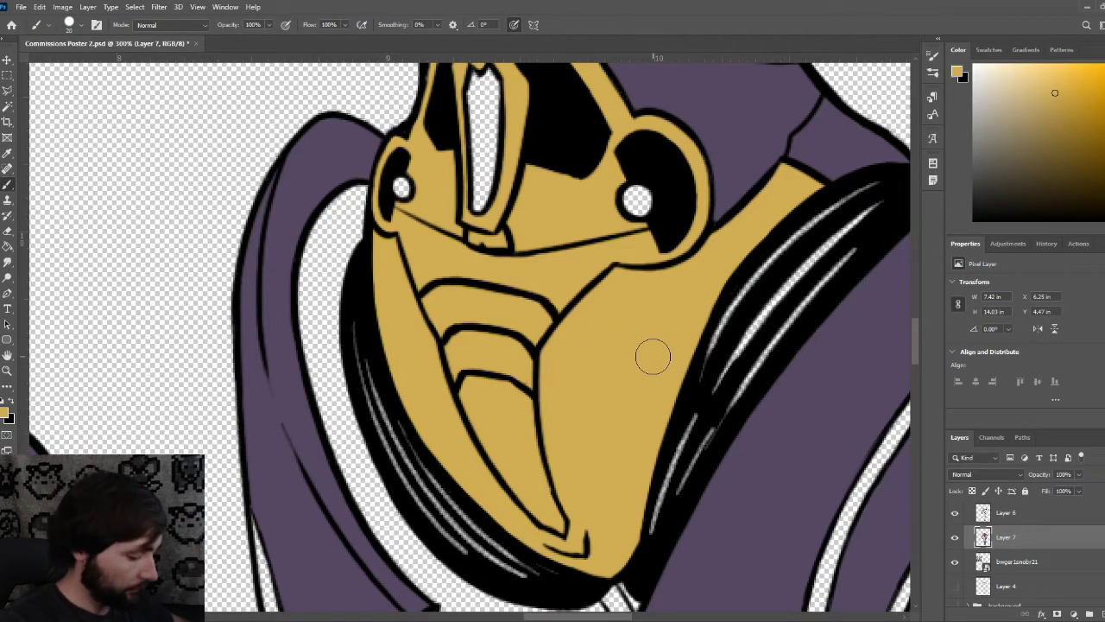
Block in the upper inner-thigh panel below the pelvic plate with golden yellow, following its edge beside the purple thigh armour
key("ctrl+minus")
left_click_drag(519, 457, 460, 240)
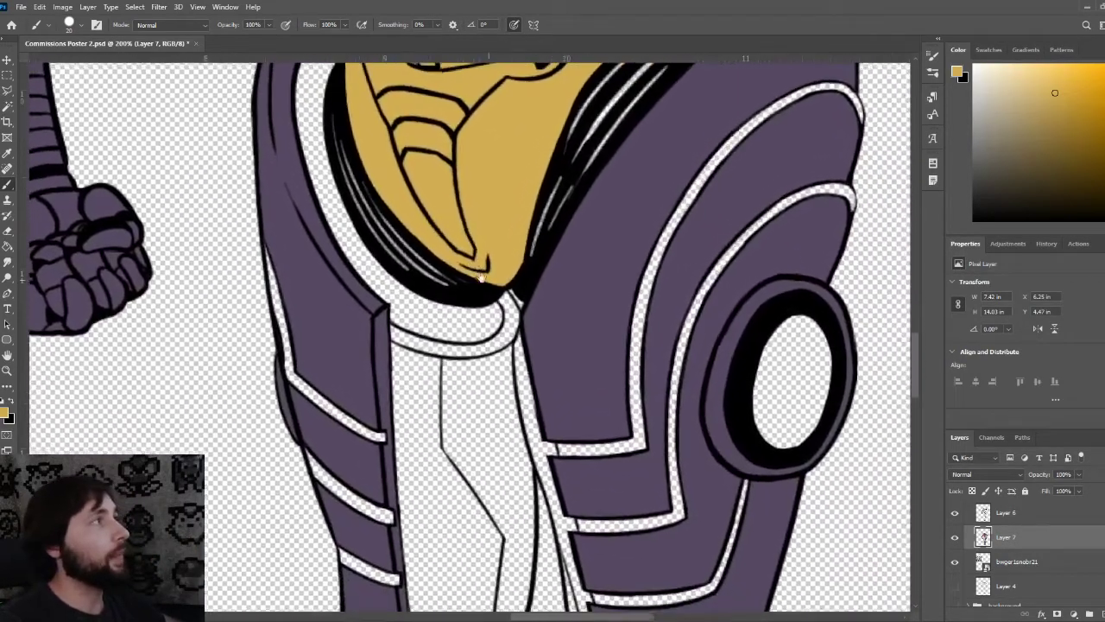
left_click_drag(483, 424, 485, 295)
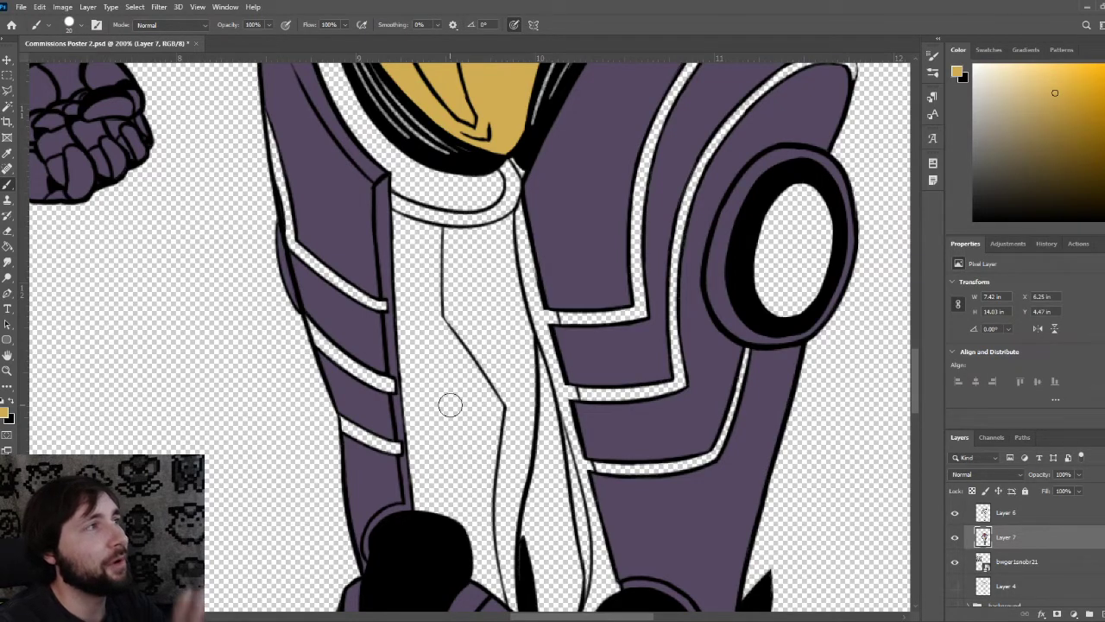
mouse_move(479, 420)
left_mouse_down()
mouse_move(480, 283)
mouse_move(510, 388)
mouse_move(484, 380)
left_mouse_up()
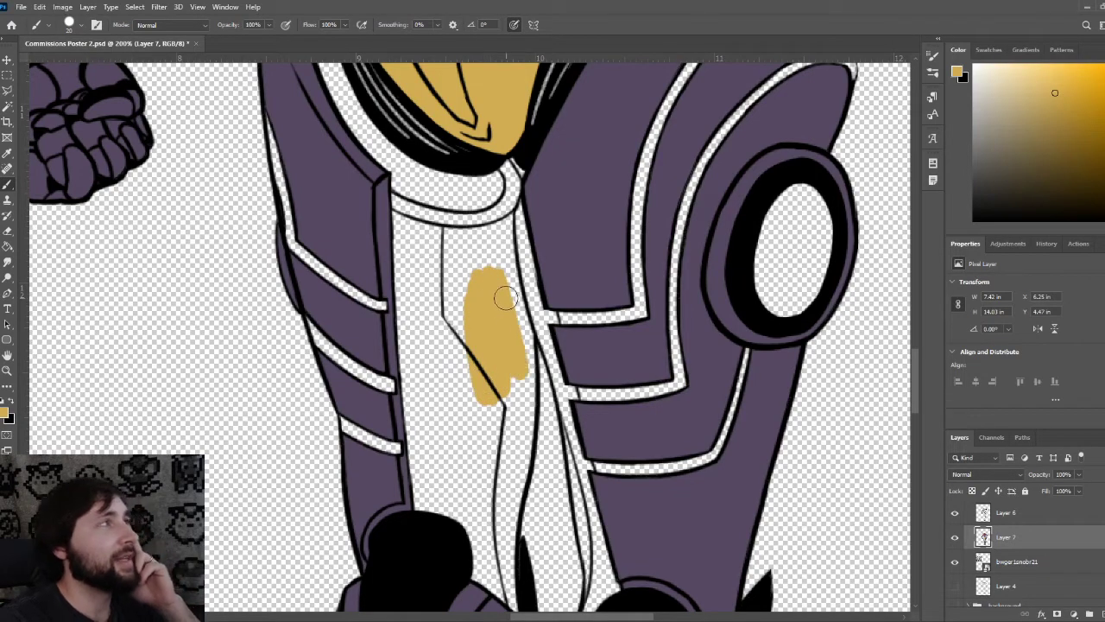
key("ctrl+plus")
key("ctrl+plus")
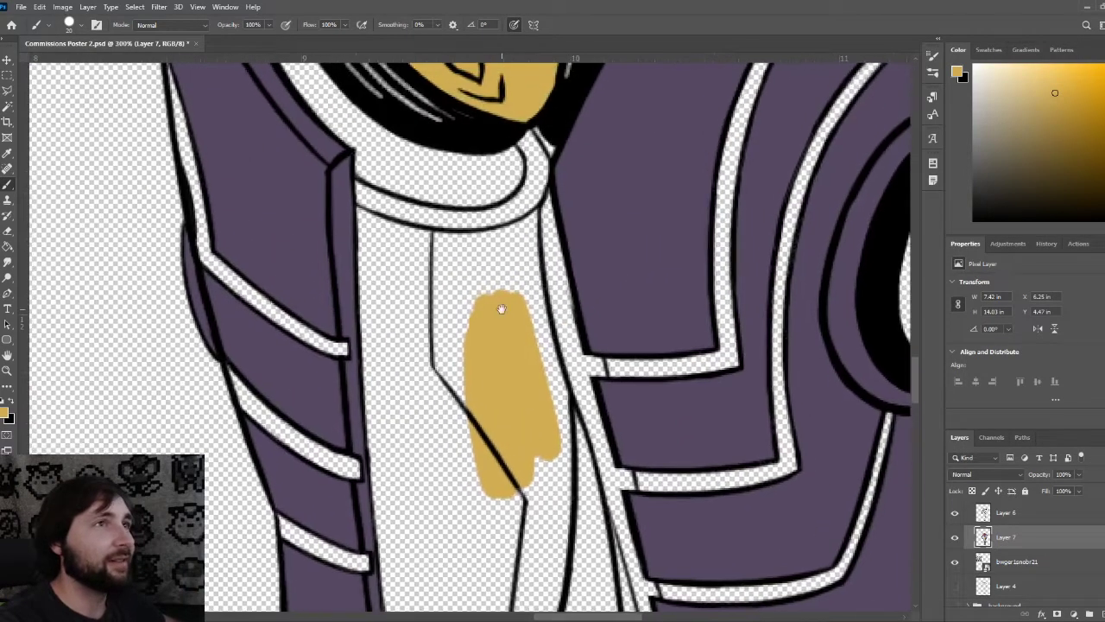
mouse_move(512, 326)
left_mouse_down()
mouse_move(518, 308)
mouse_move(526, 316)
mouse_move(530, 214)
mouse_move(566, 438)
left_mouse_up()
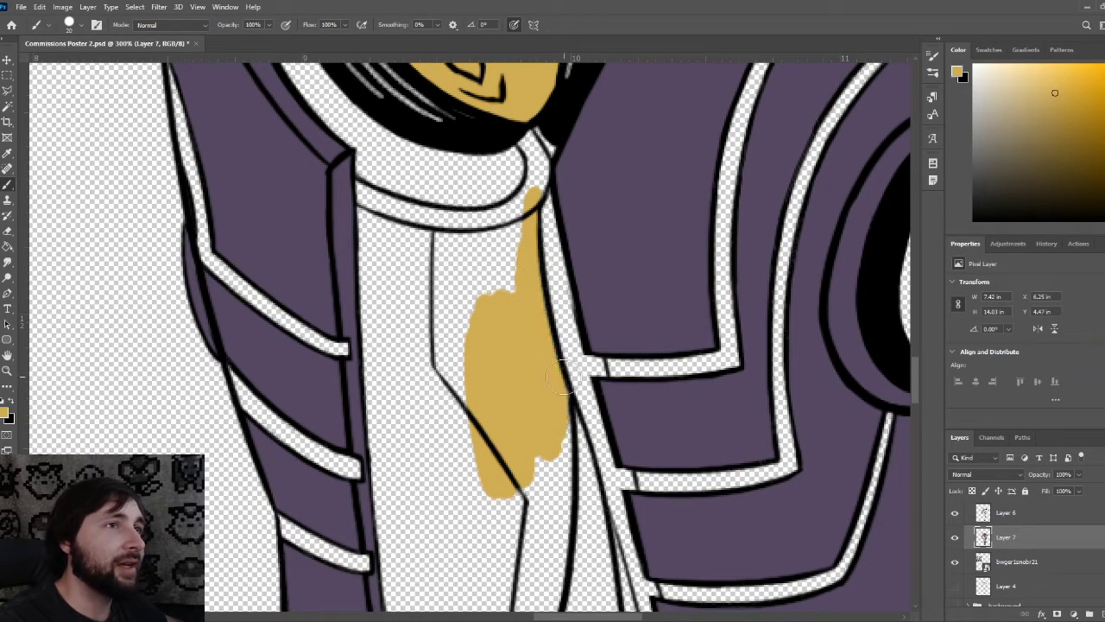
Extend the golden yellow across the upper inner-thigh panel and the rounded collar directly beneath the pelvic plate
mouse_move(605, 308)
left_mouse_down()
mouse_move(594, 363)
mouse_move(573, 99)
mouse_move(582, 300)
mouse_move(611, 420)
mouse_move(549, 274)
mouse_move(557, 300)
mouse_move(568, 295)
mouse_move(564, 383)
mouse_move(556, 349)
mouse_move(466, 389)
left_mouse_up()
mouse_move(393, 316)
left_mouse_down()
mouse_move(401, 380)
mouse_move(388, 436)
mouse_move(413, 440)
mouse_move(402, 382)
mouse_move(470, 397)
mouse_move(457, 346)
mouse_move(486, 342)
left_mouse_up()
left_click_drag(418, 290, 475, 369)
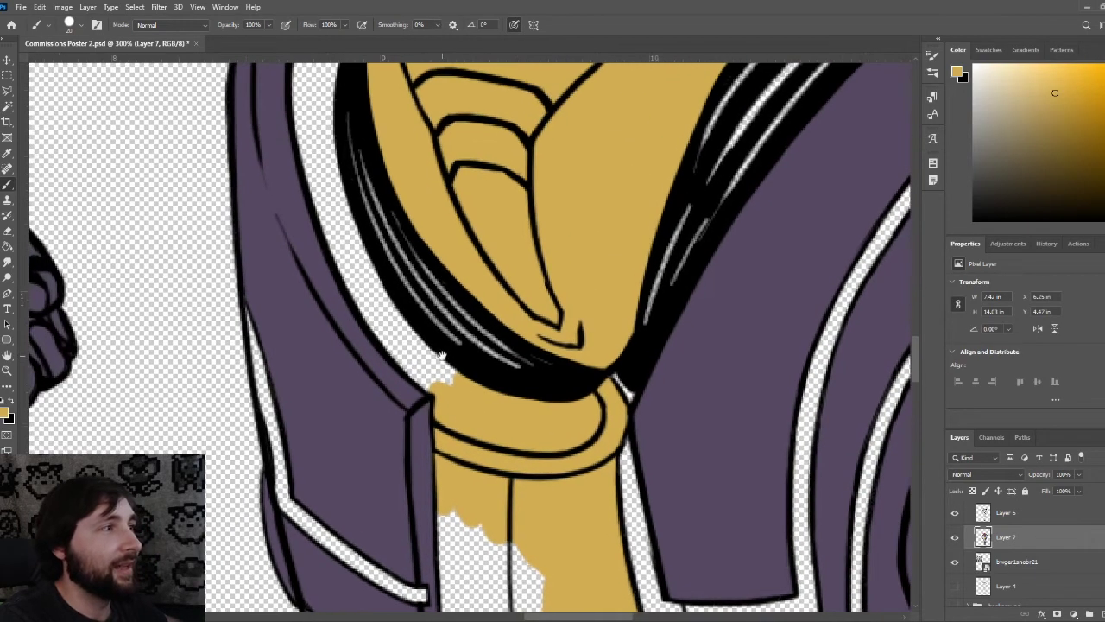
Fill the curved band between the smaller hip's purple armour and the black cables with golden yellow, up to its rounded end
left_click_drag(416, 289, 437, 328)
mouse_move(404, 378)
left_mouse_down()
mouse_move(380, 321)
mouse_move(405, 365)
mouse_move(399, 371)
mouse_move(456, 421)
mouse_move(444, 394)
left_mouse_up()
left_click_drag(396, 278, 455, 383)
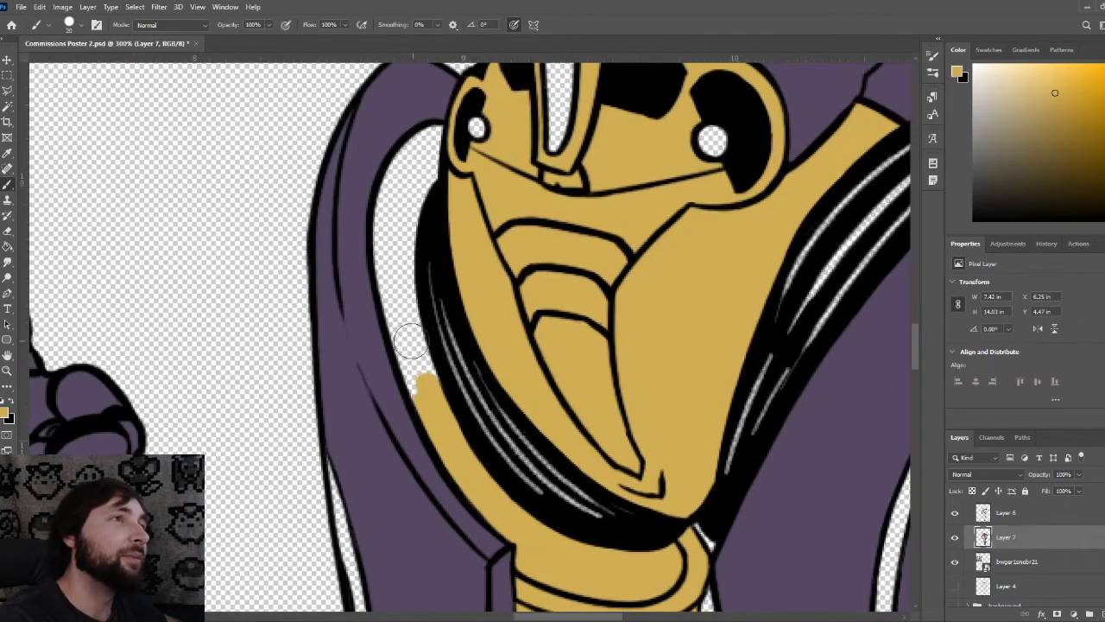
left_click_drag(391, 273, 405, 361)
left_click_drag(384, 246, 409, 365)
left_click_drag(404, 260, 421, 401)
left_click_drag(467, 279, 506, 378)
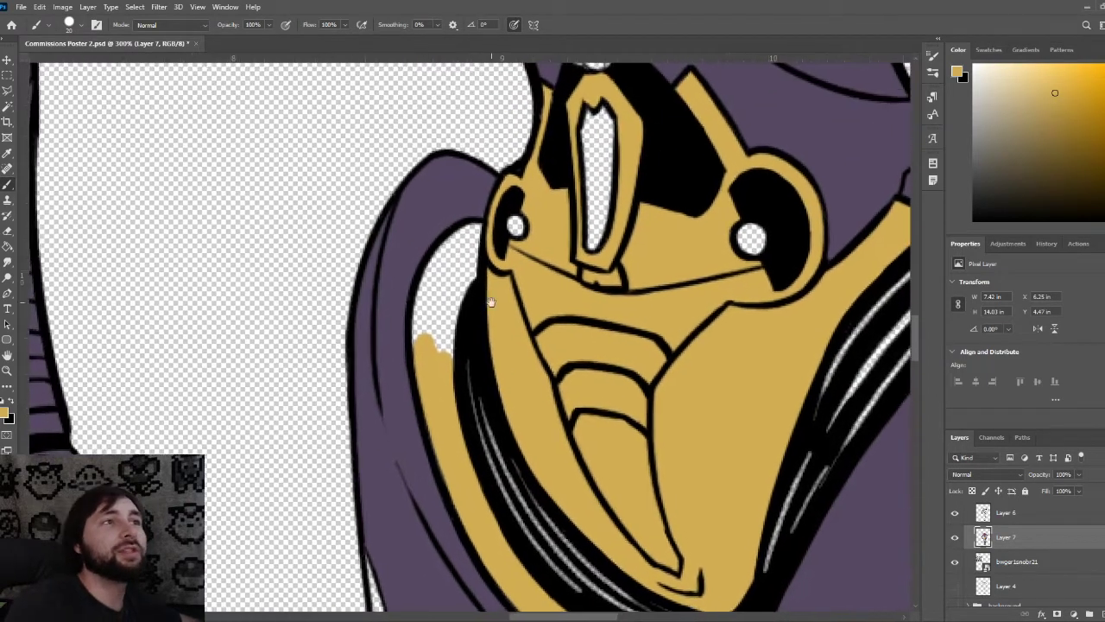
left_click_drag(419, 305, 430, 325)
mouse_move(466, 275)
left_mouse_down()
mouse_move(469, 226)
mouse_move(430, 274)
left_mouse_up()
Paint the upper part of the narrow strip beside the larger thigh's armour golden yellow, redoing the stroke at the first unpainted stripe
left_click_drag(674, 587, 543, 335)
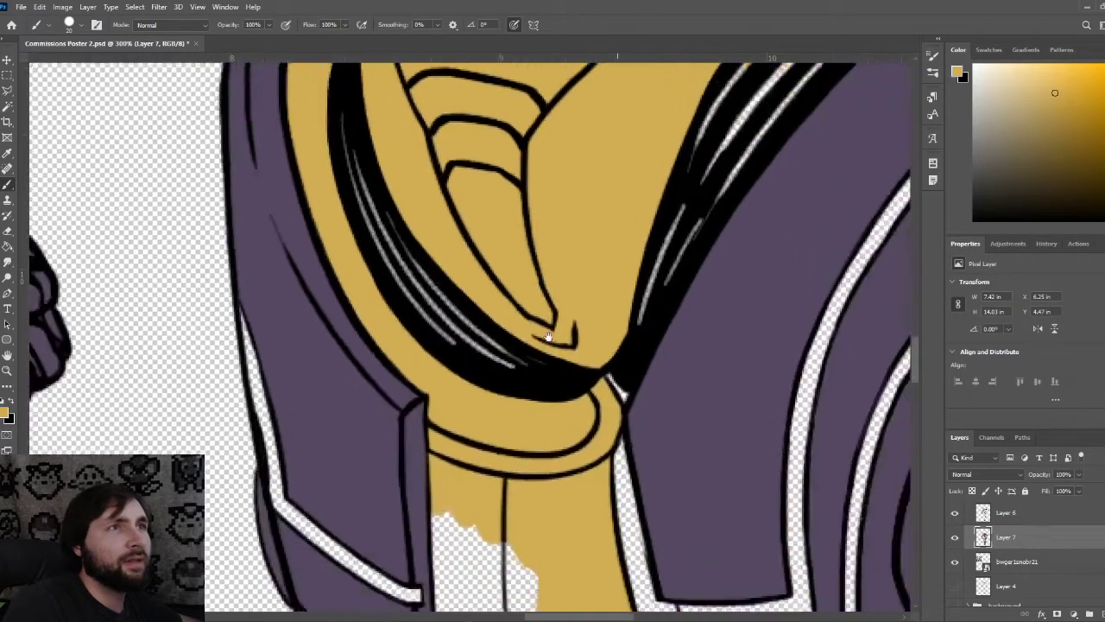
mouse_move(649, 541)
left_mouse_down()
mouse_move(547, 338)
mouse_move(512, 345)
mouse_move(443, 259)
mouse_move(449, 249)
mouse_move(477, 373)
mouse_move(485, 361)
left_mouse_up()
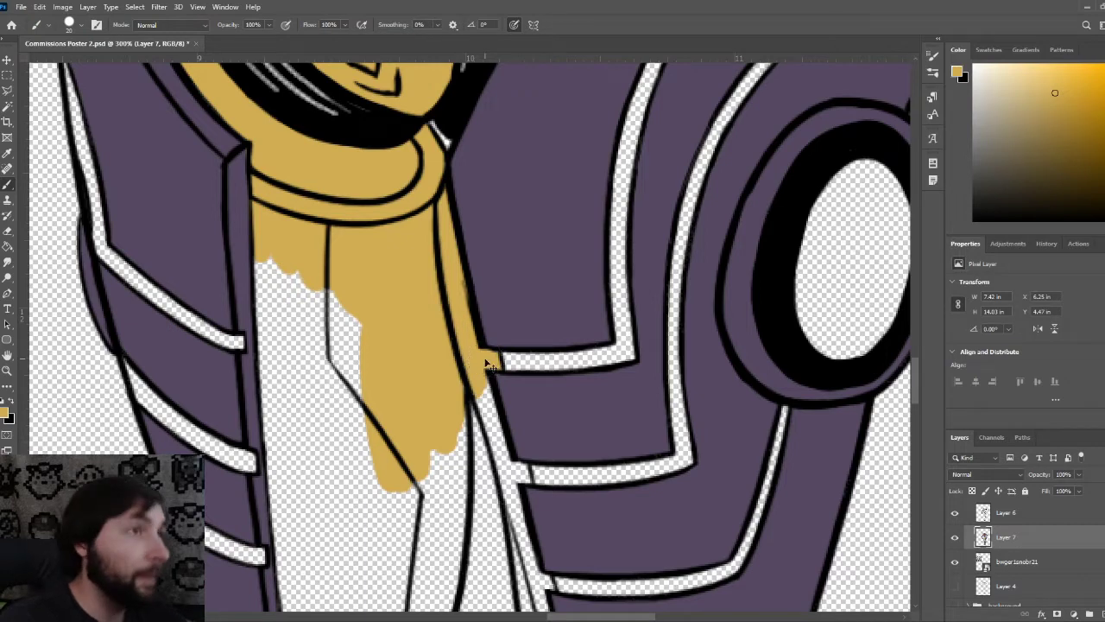
key("ctrl+z")
mouse_move(476, 362)
left_mouse_down()
mouse_move(480, 387)
mouse_move(501, 361)
mouse_move(492, 364)
left_mouse_up()
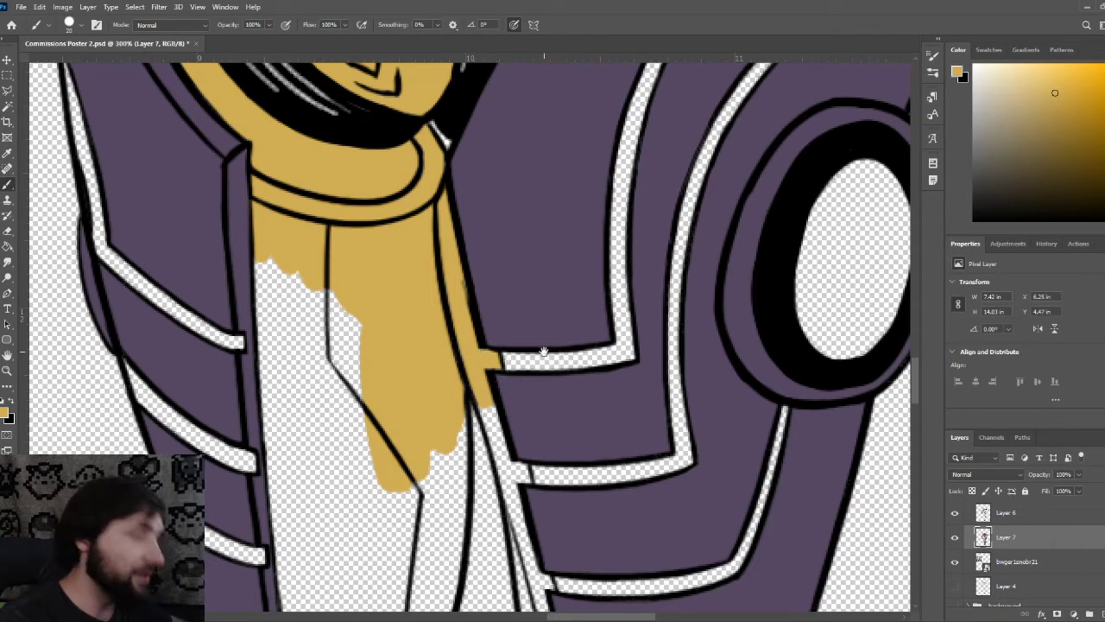
Fill the rest of the wide inner-thigh panel with golden yellow down to the black knee and the lower leg armour
left_click_drag(544, 351, 576, 252)
mouse_move(345, 229)
left_mouse_down()
mouse_move(306, 220)
mouse_move(318, 281)
mouse_move(414, 401)
left_mouse_up()
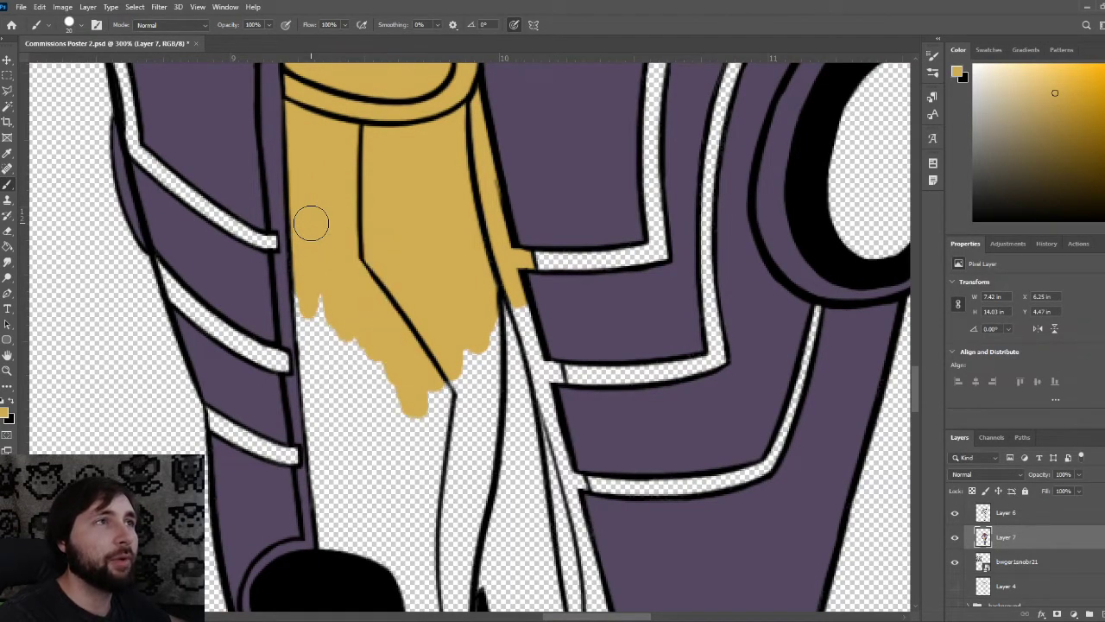
left_click_drag(524, 417, 492, 267)
left_click(424, 300)
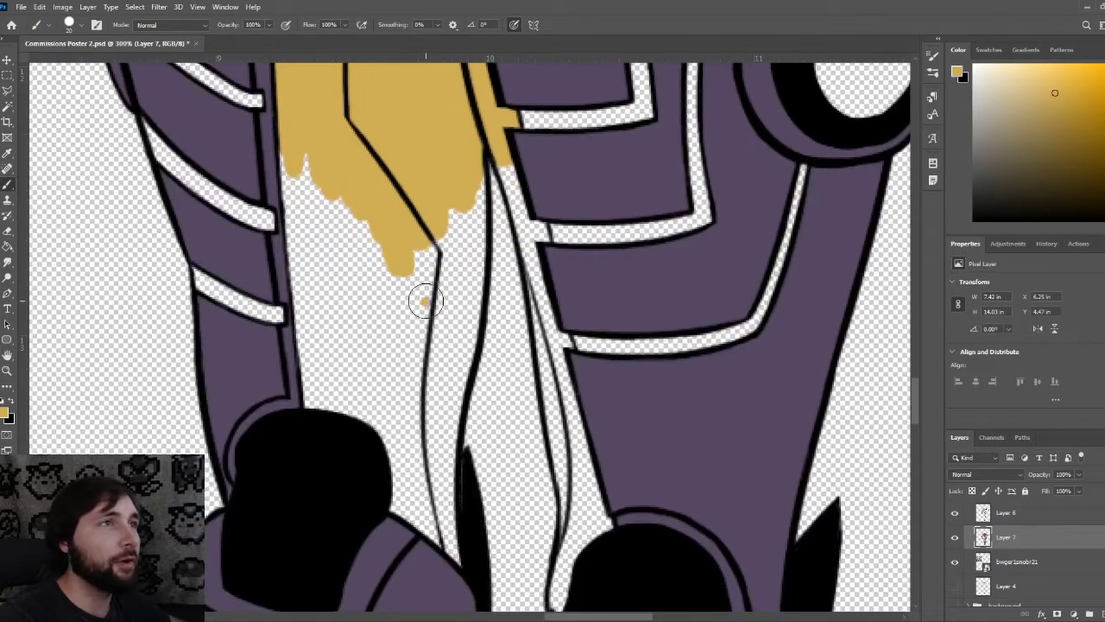
mouse_move(425, 301)
left_mouse_down()
mouse_move(449, 225)
mouse_move(471, 294)
mouse_move(481, 190)
mouse_move(456, 387)
left_mouse_up()
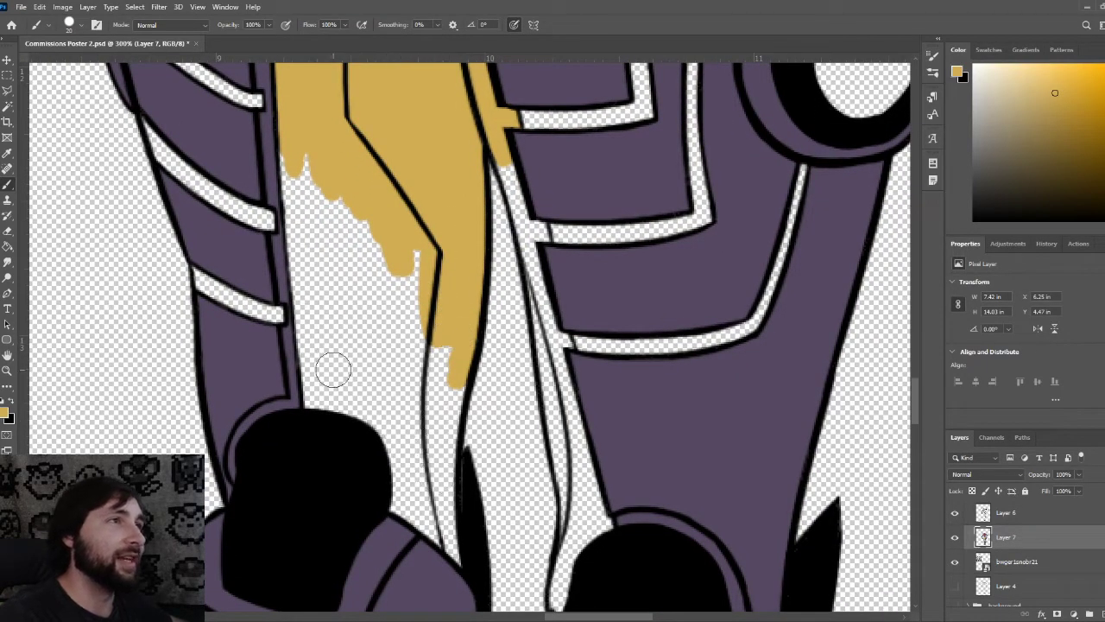
mouse_move(331, 401)
left_mouse_down()
mouse_move(292, 183)
mouse_move(302, 268)
mouse_move(355, 406)
mouse_move(390, 259)
mouse_move(413, 390)
mouse_move(425, 257)
left_mouse_up()
left_click_drag(494, 373, 494, 311)
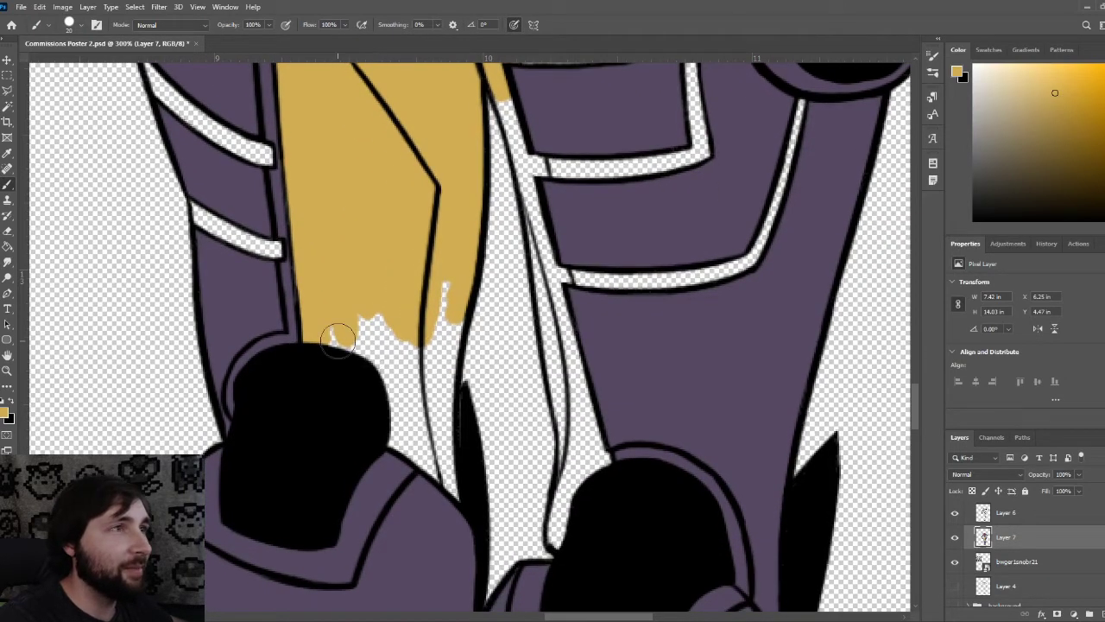
mouse_move(338, 338)
left_mouse_down()
mouse_move(410, 380)
mouse_move(445, 332)
mouse_move(447, 362)
mouse_move(440, 349)
mouse_move(471, 310)
left_mouse_up()
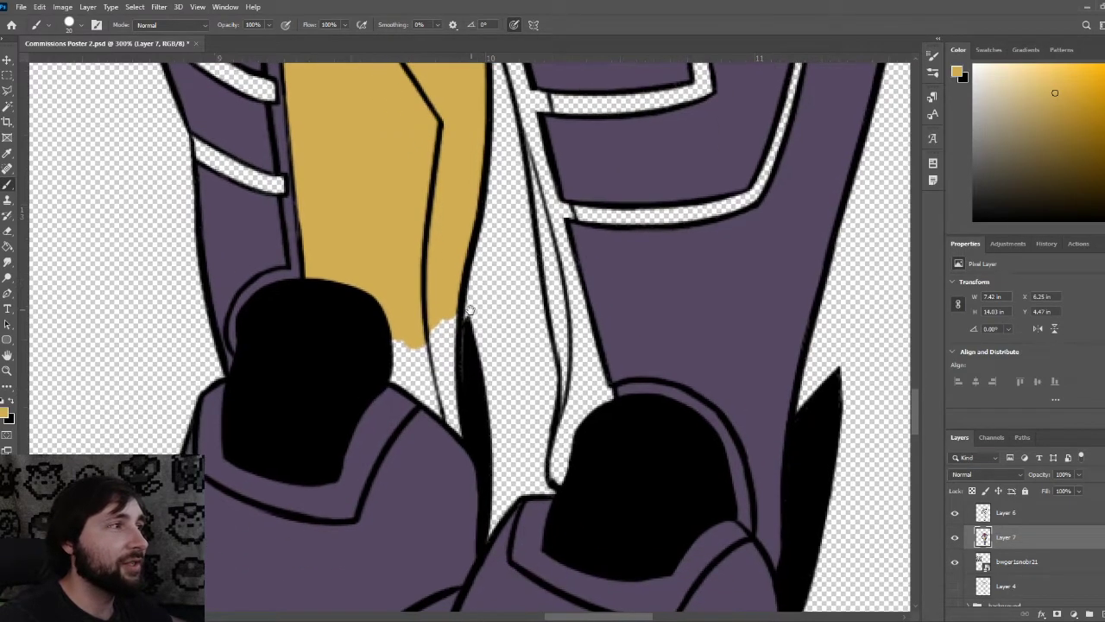
mouse_move(407, 346)
left_mouse_down()
mouse_move(397, 366)
mouse_move(408, 358)
left_mouse_up()
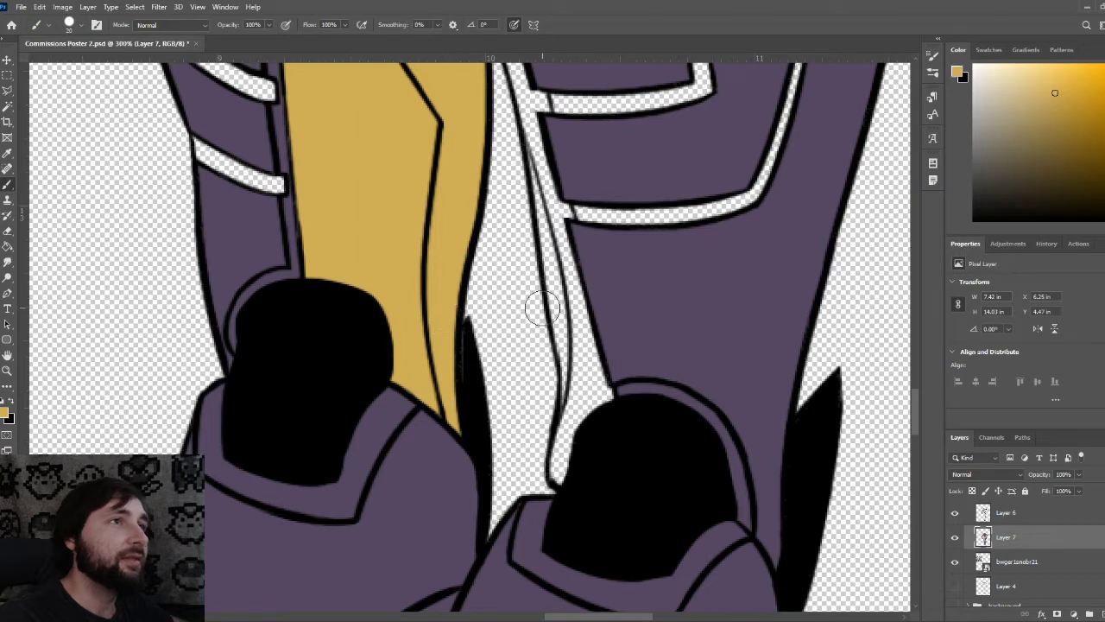
Fill the larger thigh's narrow inner strip with golden yellow from the knee up to the painted part, stopping at the stripe ends
mouse_move(560, 455)
left_mouse_down()
mouse_move(559, 468)
mouse_move(565, 406)
mouse_move(561, 469)
left_mouse_up()
mouse_move(569, 380)
left_mouse_down()
mouse_move(587, 345)
mouse_move(606, 389)
left_mouse_up()
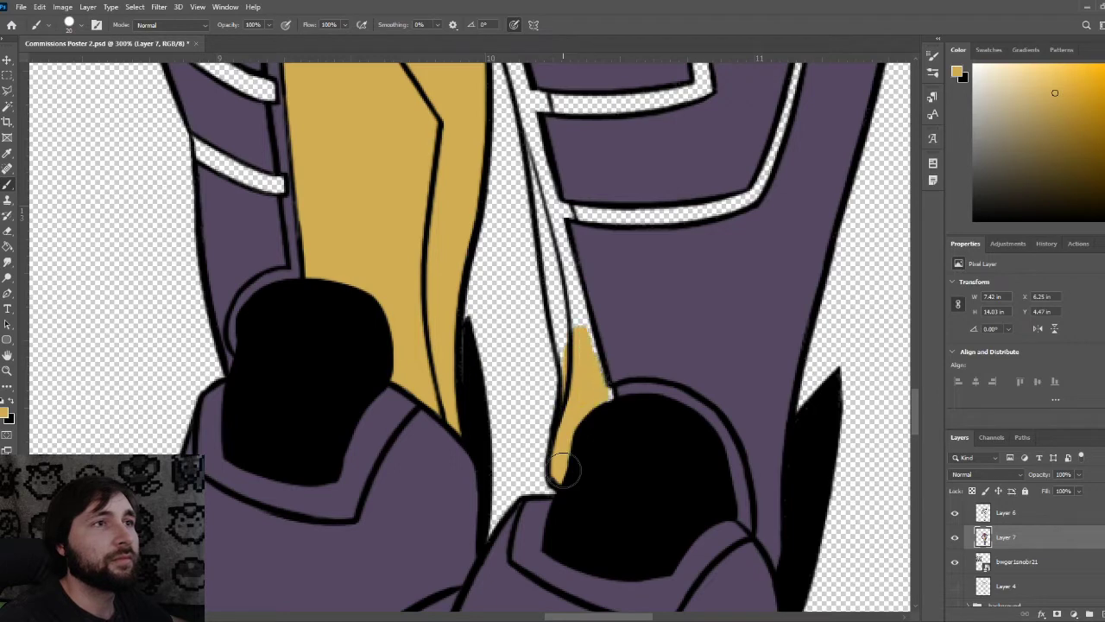
scroll(561, 471, "up", 2)
mouse_move(573, 455)
left_mouse_down()
mouse_move(557, 349)
mouse_move(570, 406)
mouse_move(579, 337)
mouse_move(574, 451)
left_mouse_up()
key("space")
left_click_drag(592, 264, 601, 350)
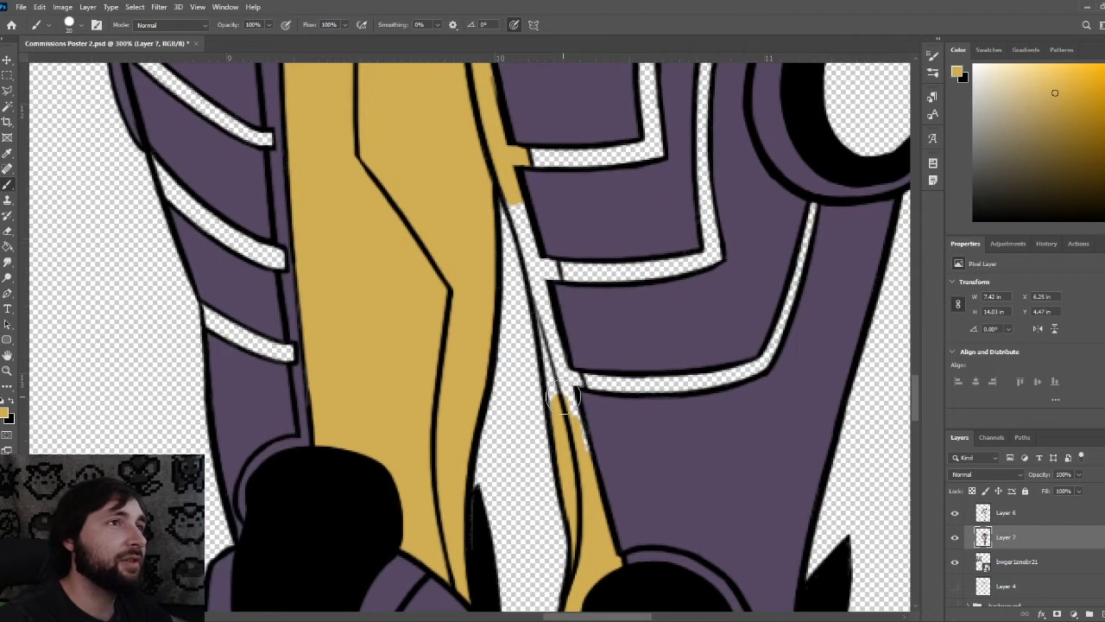
mouse_move(563, 400)
left_mouse_down()
mouse_move(540, 304)
mouse_move(561, 401)
left_mouse_up()
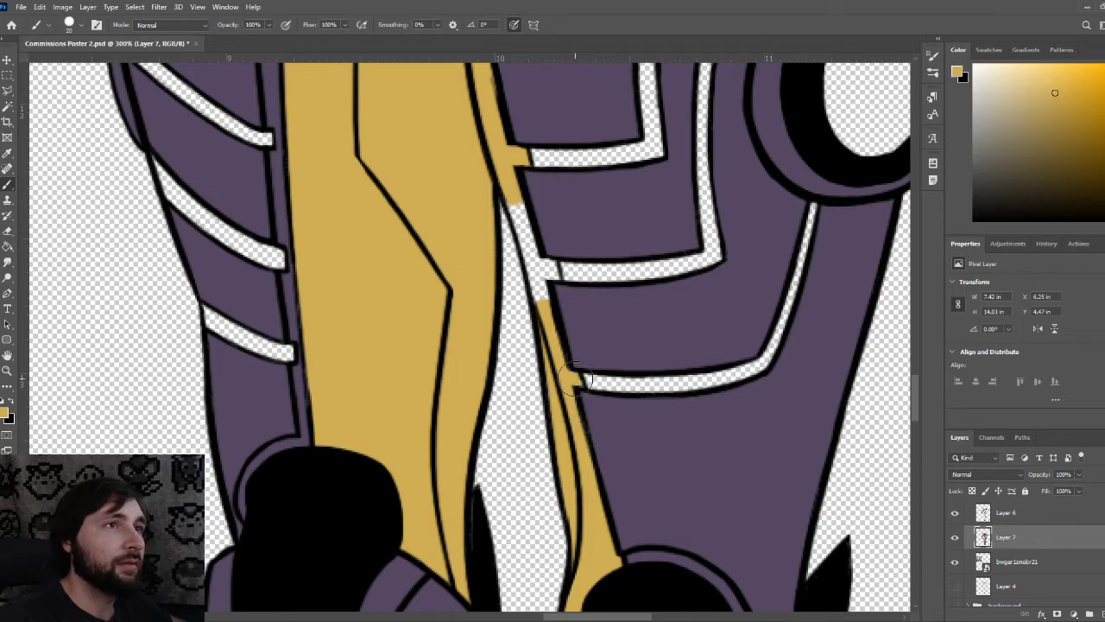
left_click_drag(563, 291, 580, 379)
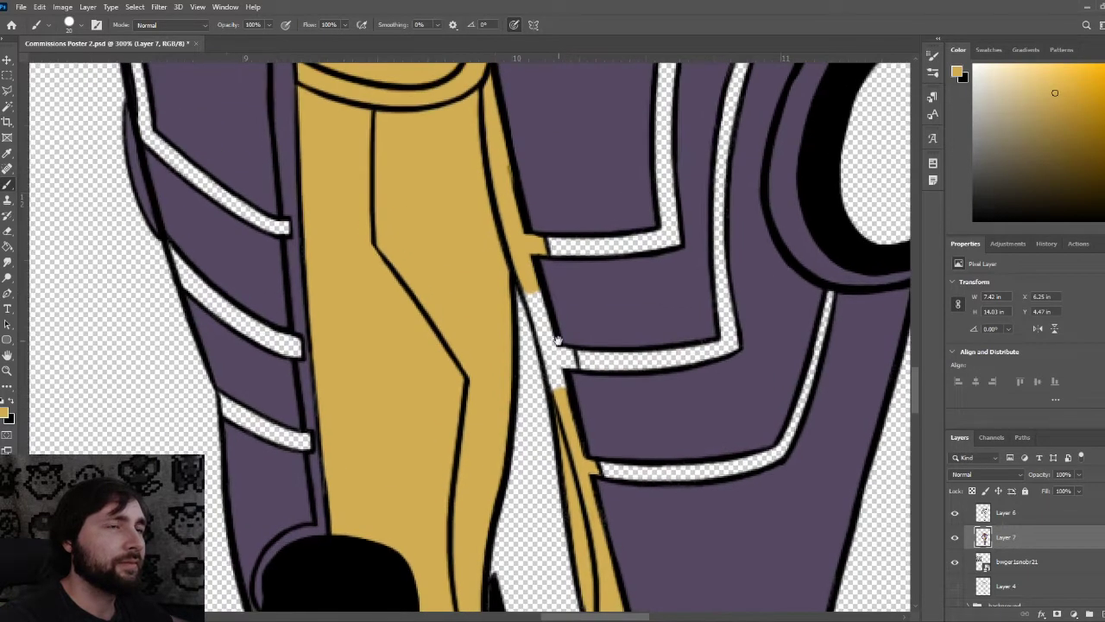
mouse_move(535, 306)
left_mouse_down()
mouse_move(555, 372)
mouse_move(570, 361)
left_mouse_up()
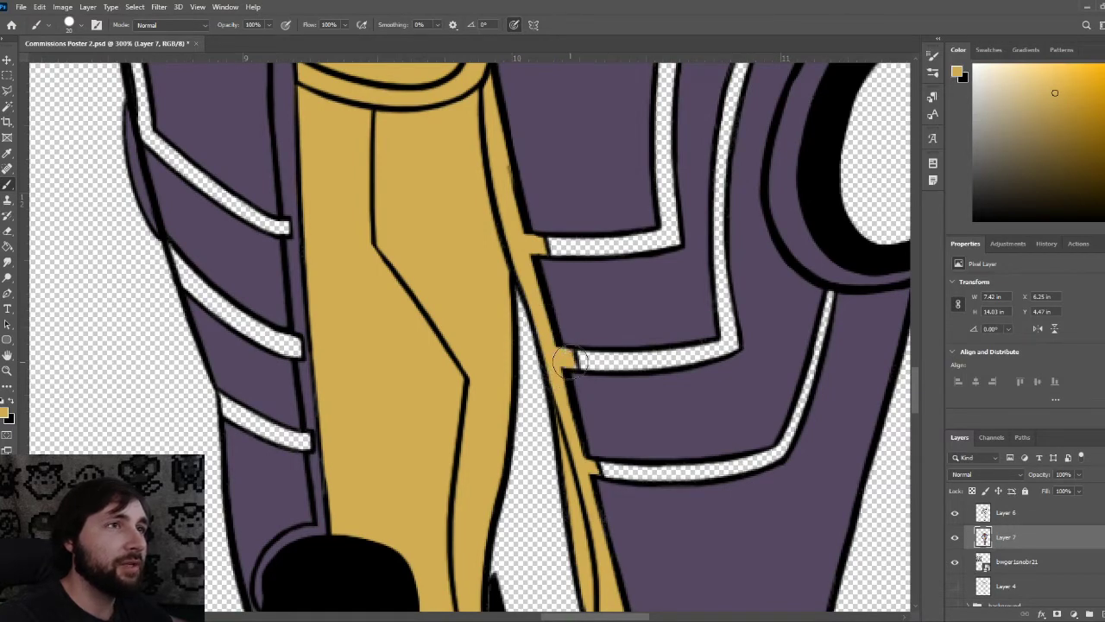
Sample the teal of the arm cannon in the reference sheet as the brush colour
scroll(572, 360, "down", 5)
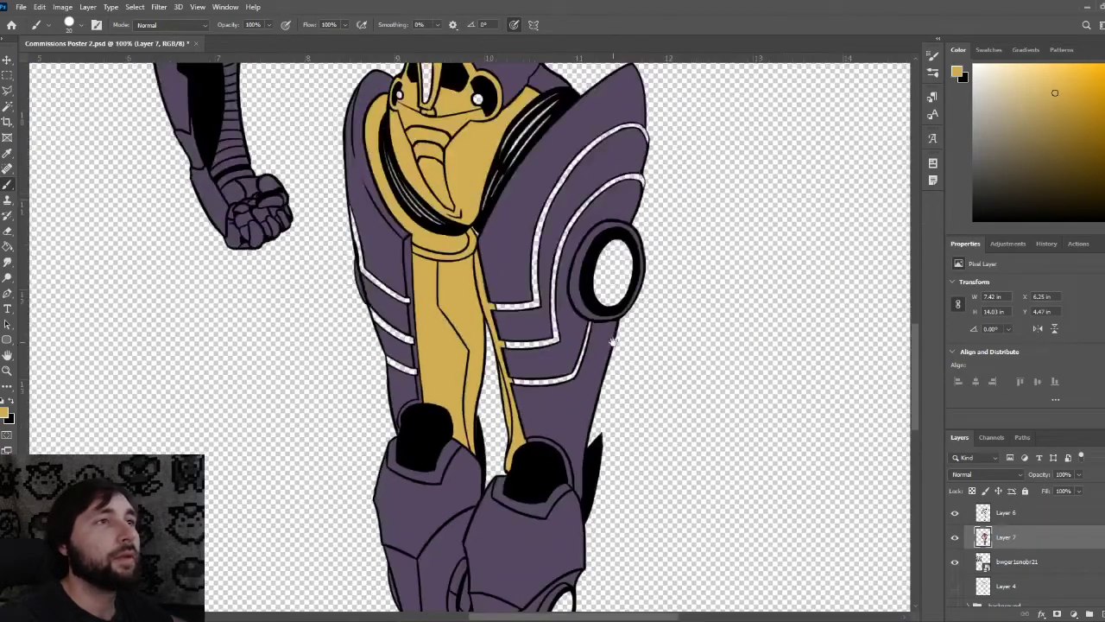
scroll(616, 350, "down", 2)
scroll(602, 406, "down", 2)
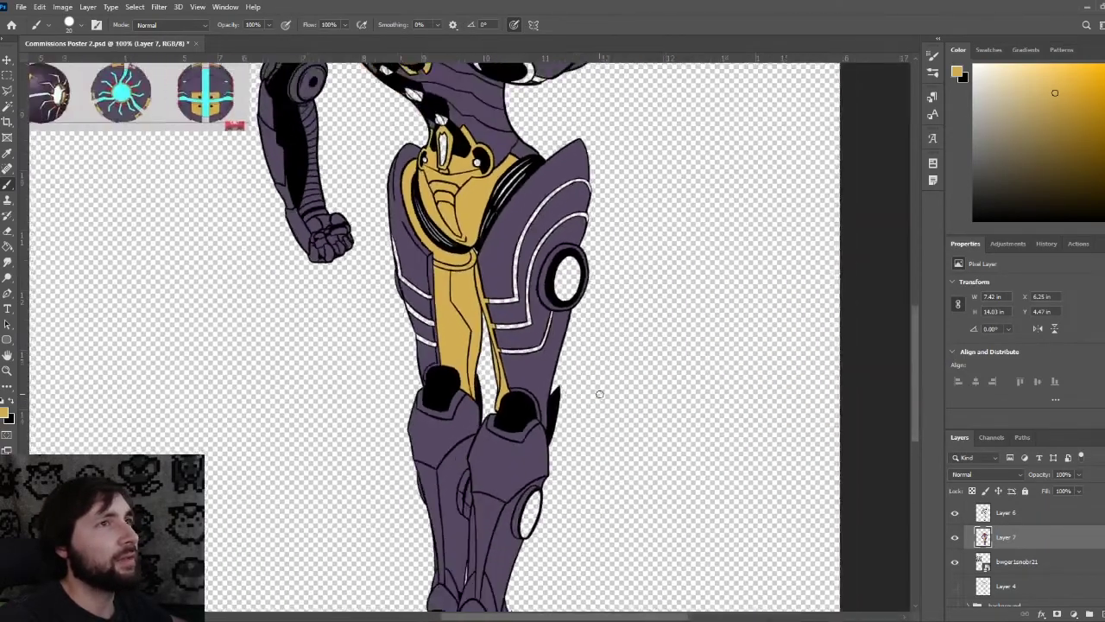
left_click_drag(607, 263, 611, 313)
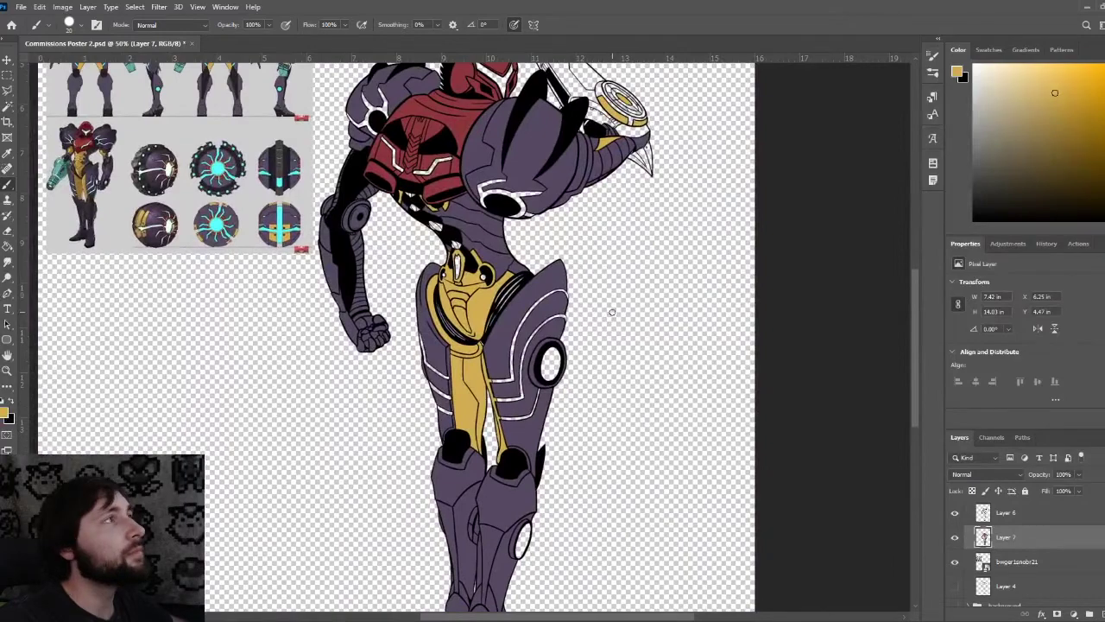
left_click_drag(573, 234, 561, 300)
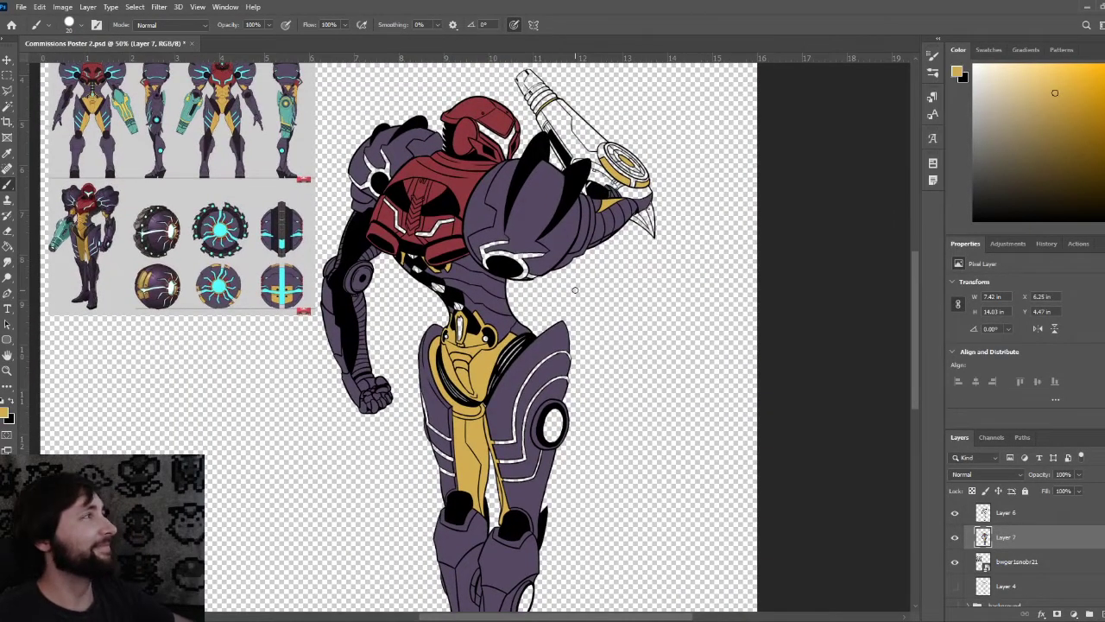
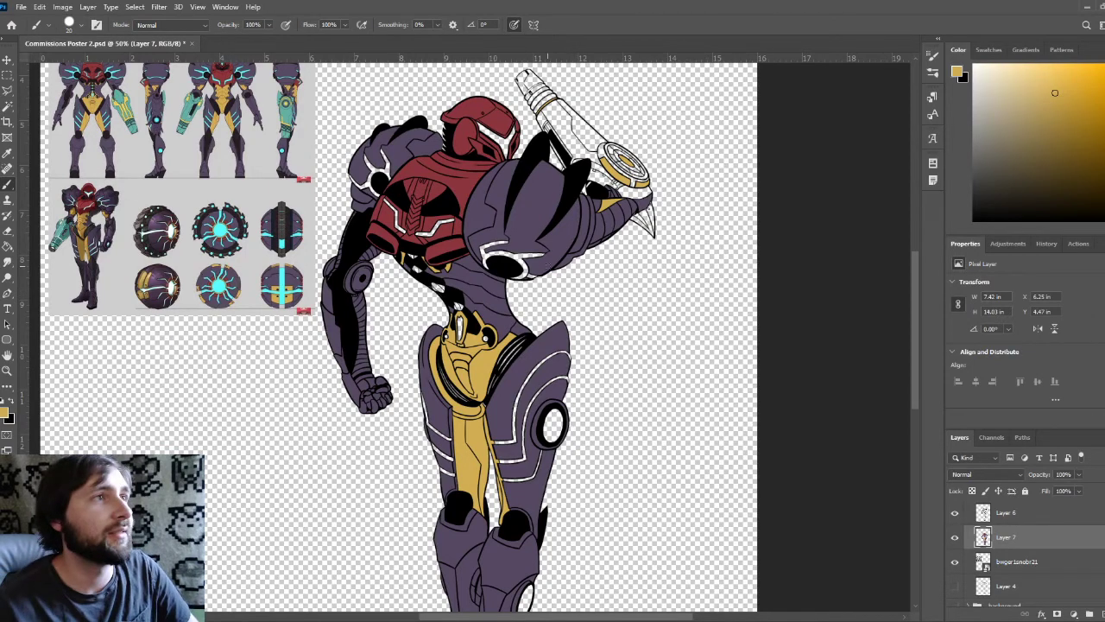
scroll(496, 313, "up", 5)
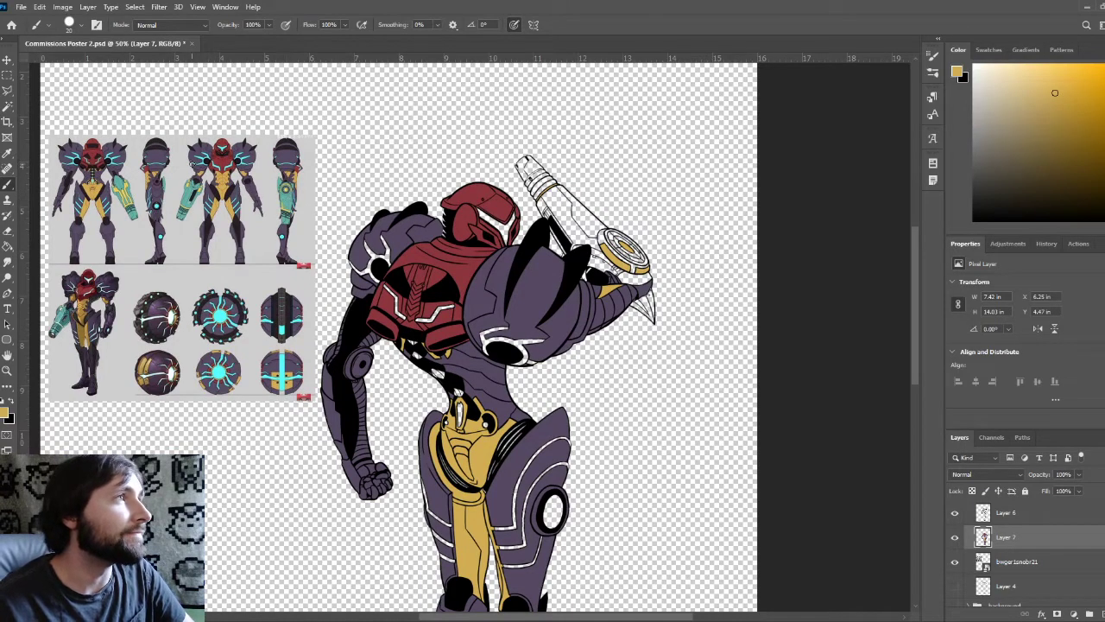
left_click(8, 154)
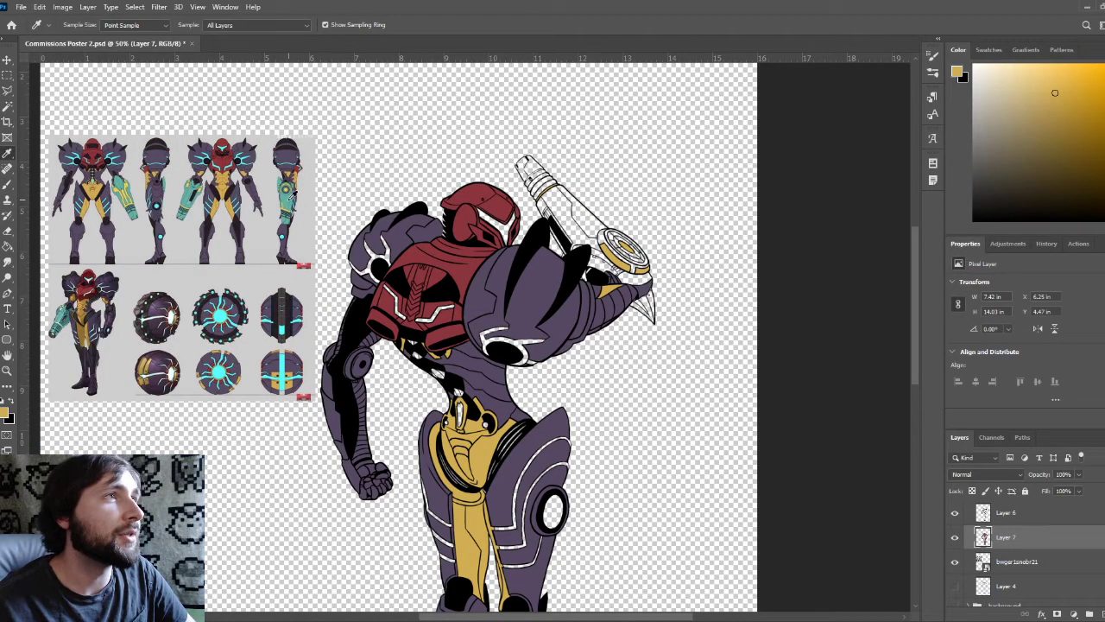
left_click(292, 191)
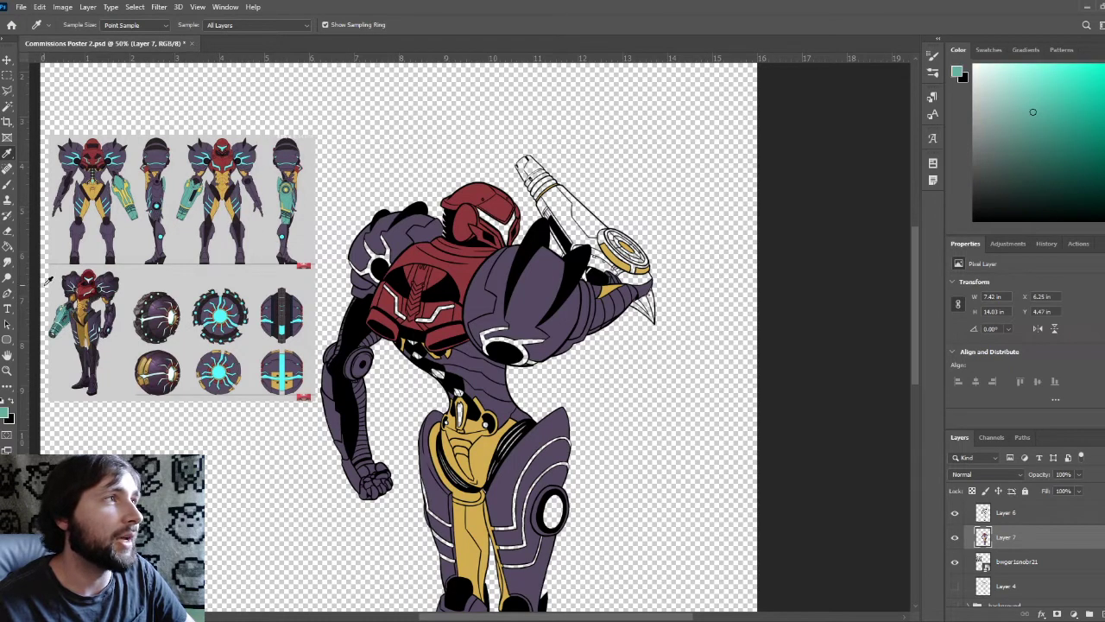
left_click(8, 184)
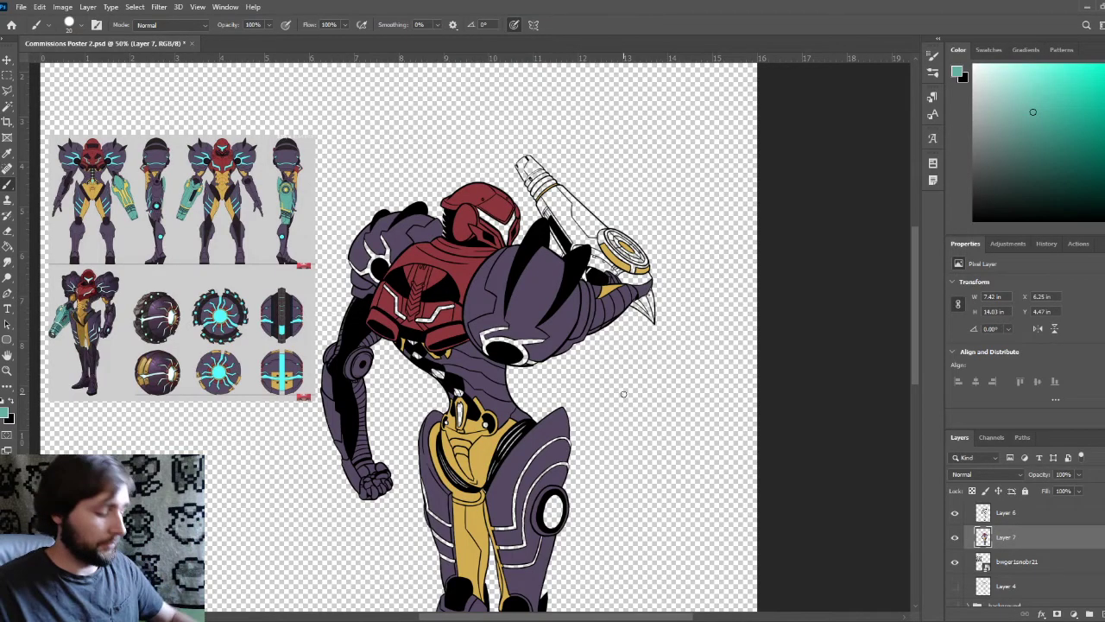
Fill the elongated inner slot of the central belt buckle with teal
key("ctrl+plus")
key("ctrl+plus")
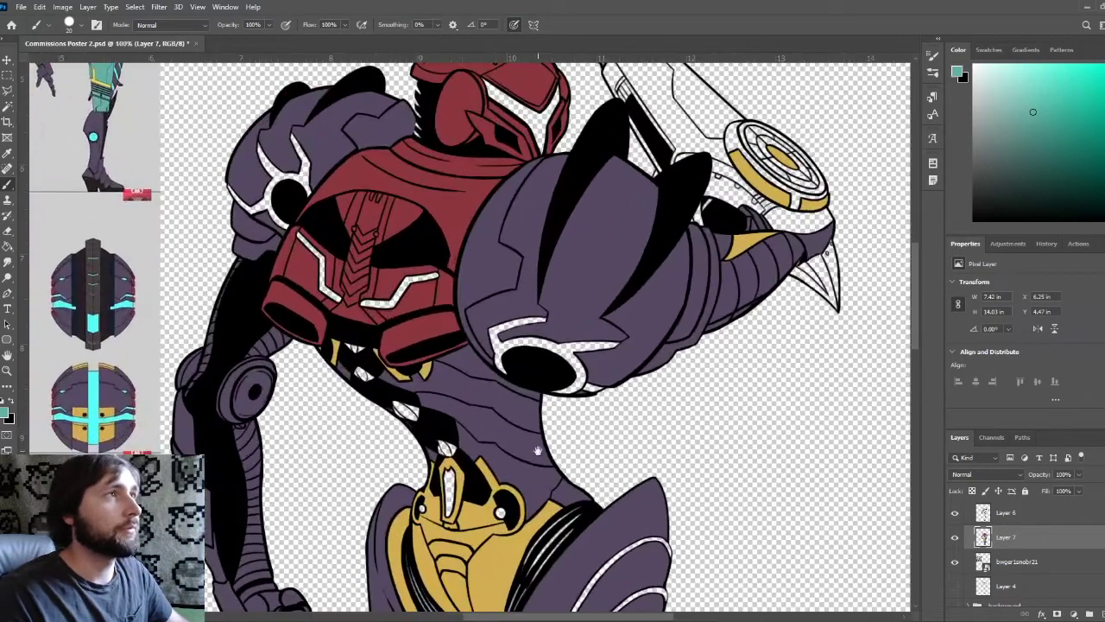
left_click_drag(528, 460, 544, 333)
key("ctrl+plus")
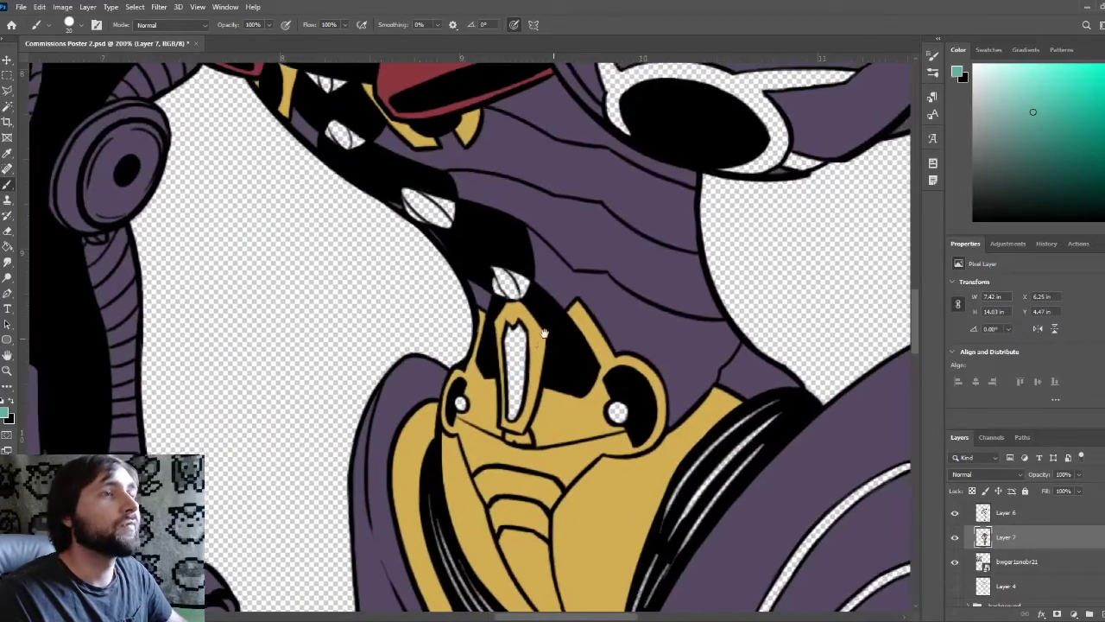
scroll(544, 333, "up", 1)
mouse_move(525, 372)
left_mouse_down()
mouse_move(526, 346)
mouse_move(528, 411)
mouse_move(533, 316)
mouse_move(553, 340)
left_mouse_up()
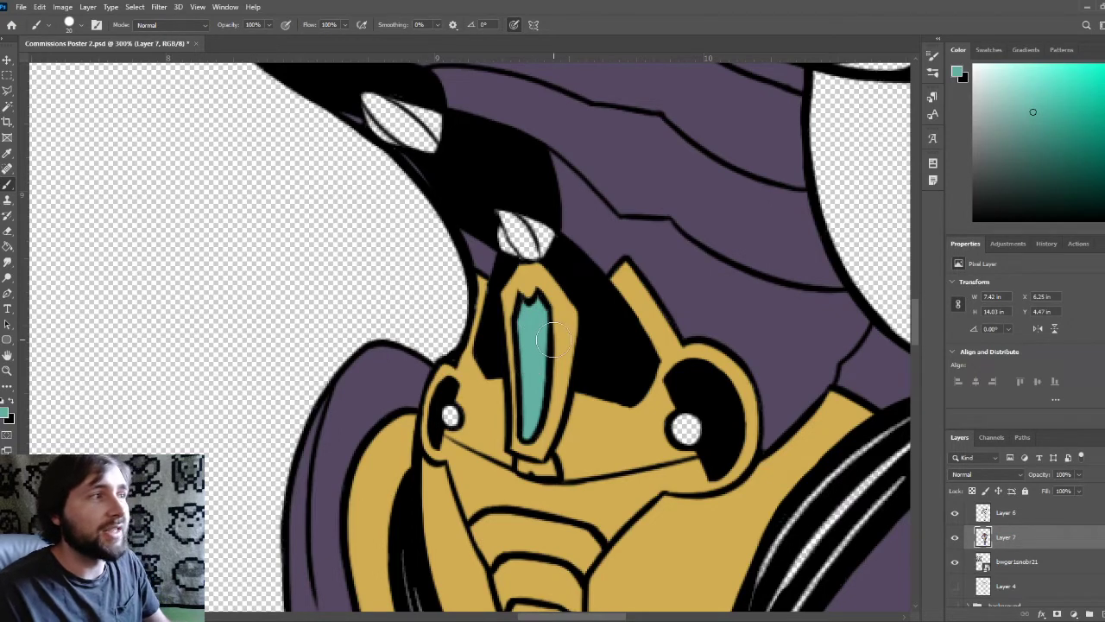
Fill all segments of the pointed fin beneath the arm cannon's elbow end with teal, leaving the two small circles' outlines intact
key("ctrl+minus")
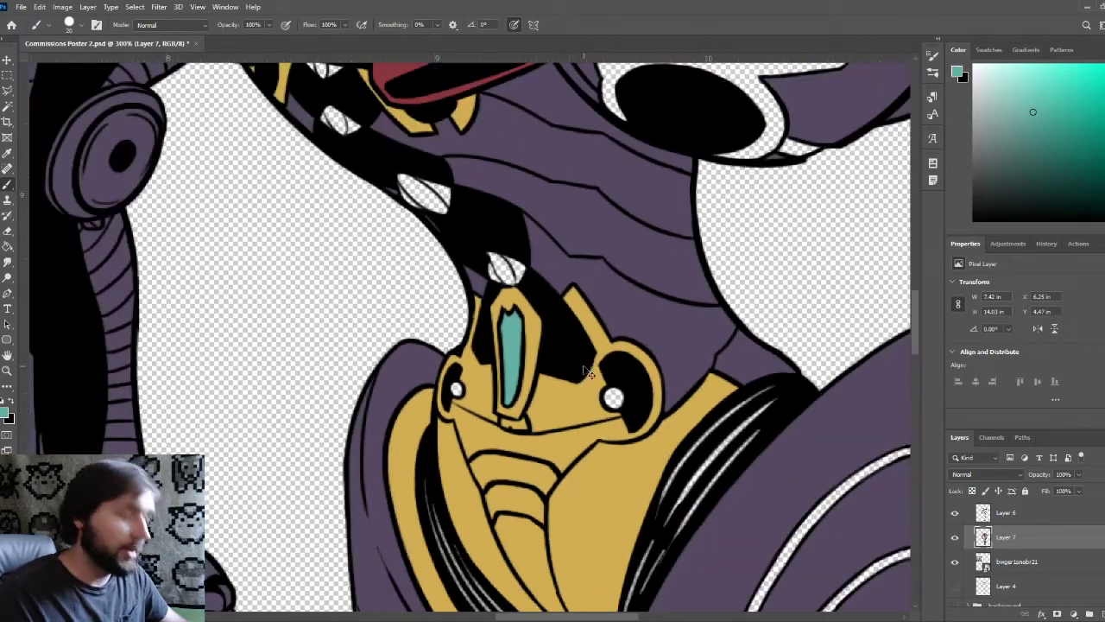
left_click_drag(706, 255, 572, 380)
left_click_drag(790, 177, 572, 379)
left_click_drag(769, 225, 561, 415)
mouse_move(654, 444)
left_mouse_down()
mouse_move(552, 375)
mouse_move(580, 353)
mouse_move(558, 327)
left_mouse_up()
key("ctrl+plus")
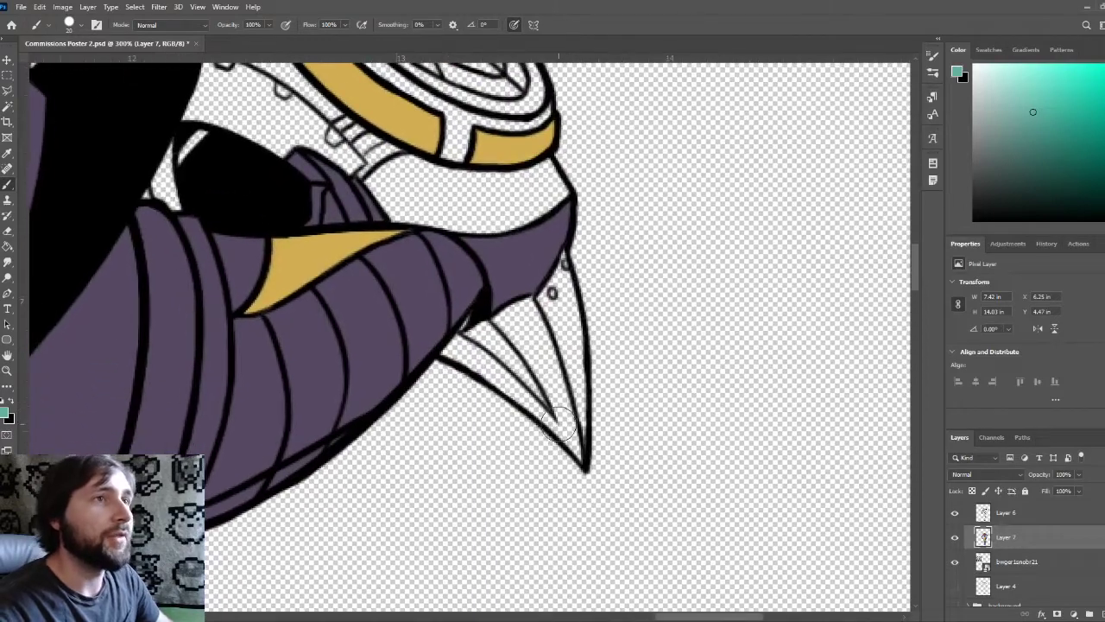
mouse_move(509, 384)
left_mouse_down()
mouse_move(544, 405)
mouse_move(566, 380)
mouse_move(551, 354)
left_mouse_up()
mouse_move(553, 434)
left_mouse_down()
mouse_move(577, 429)
mouse_move(574, 445)
mouse_move(563, 293)
mouse_move(569, 337)
left_mouse_up()
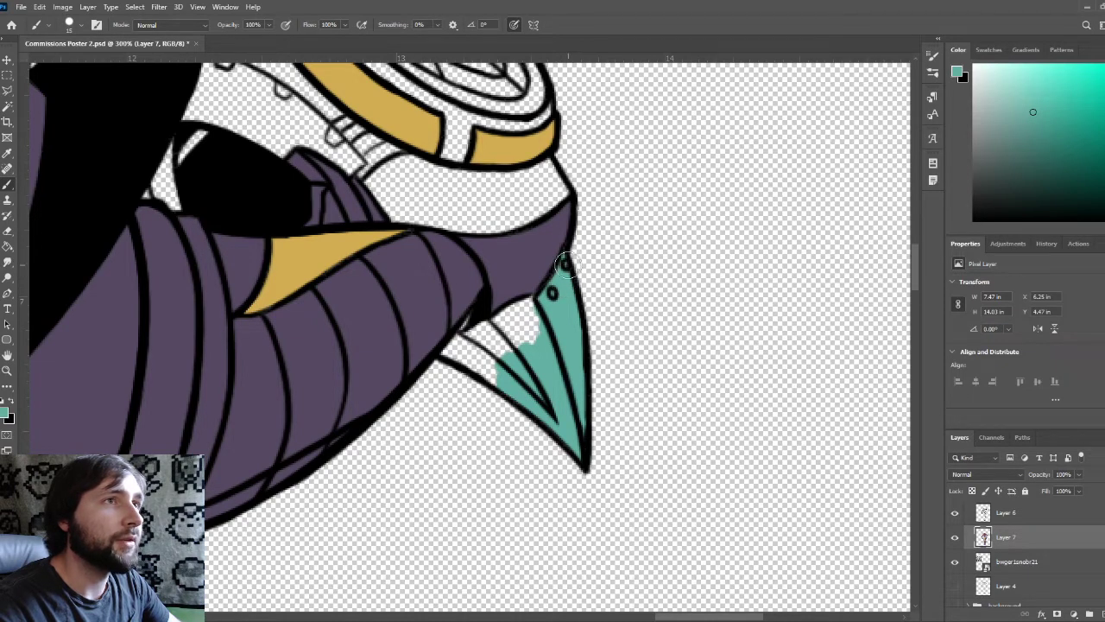
mouse_move(565, 264)
left_mouse_down()
mouse_move(513, 335)
mouse_move(534, 336)
left_mouse_up()
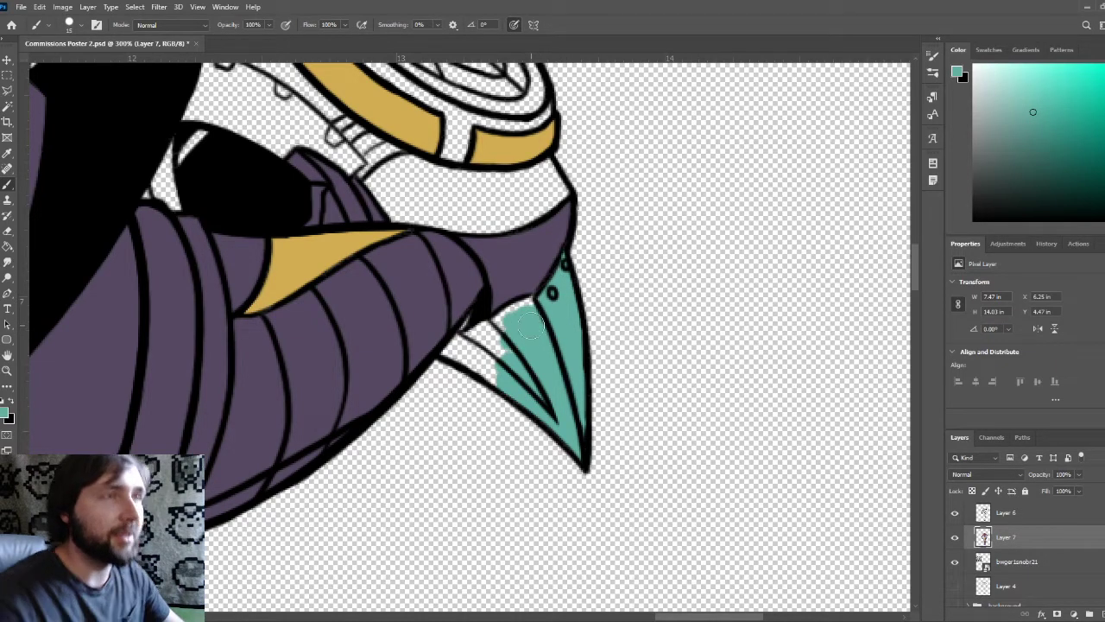
mouse_move(468, 330)
left_mouse_down()
mouse_move(496, 341)
mouse_move(488, 352)
mouse_move(529, 316)
left_mouse_up()
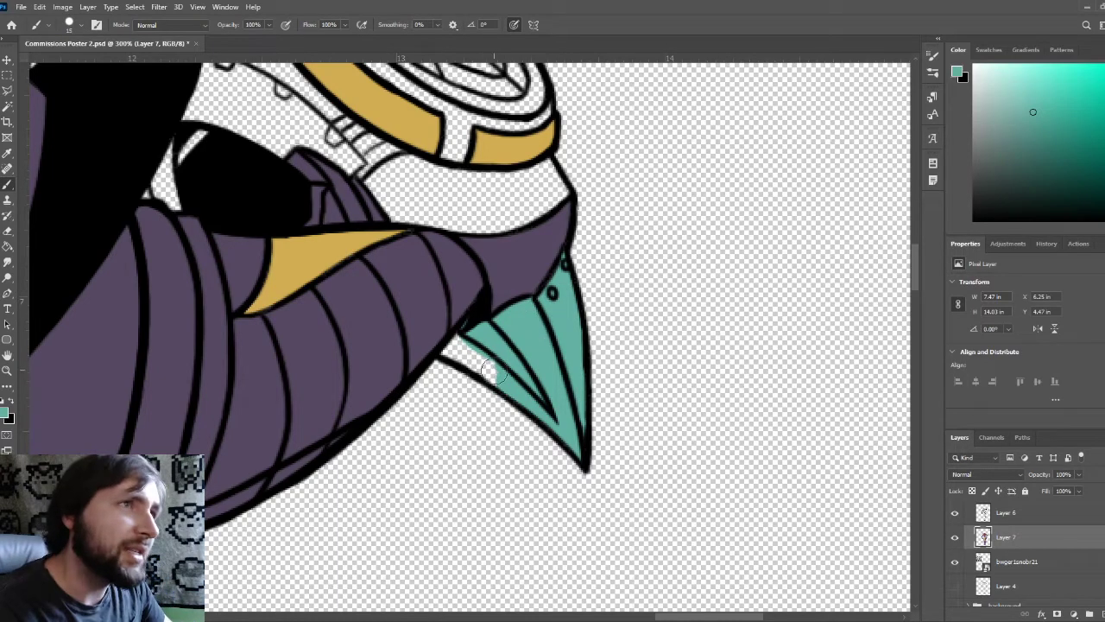
mouse_move(474, 364)
left_mouse_down()
mouse_move(496, 374)
mouse_move(460, 356)
left_mouse_up()
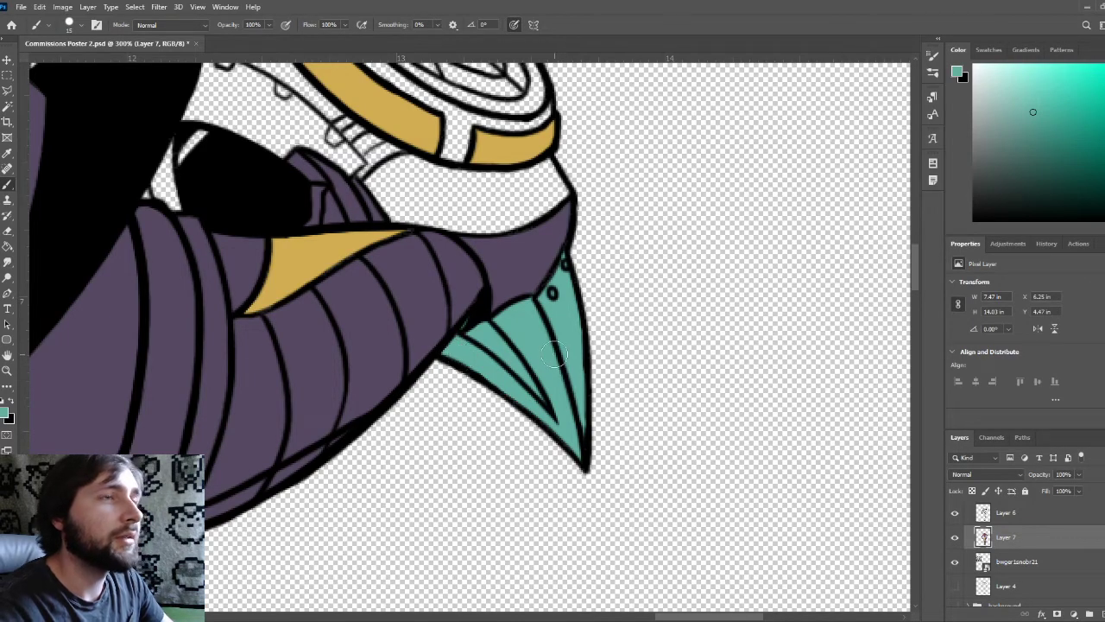
Fill the arm cannon's casing band beneath the round disc and the gap between the two golden rim segments with teal
left_click_drag(510, 241, 530, 397)
left_click_drag(429, 326, 446, 356)
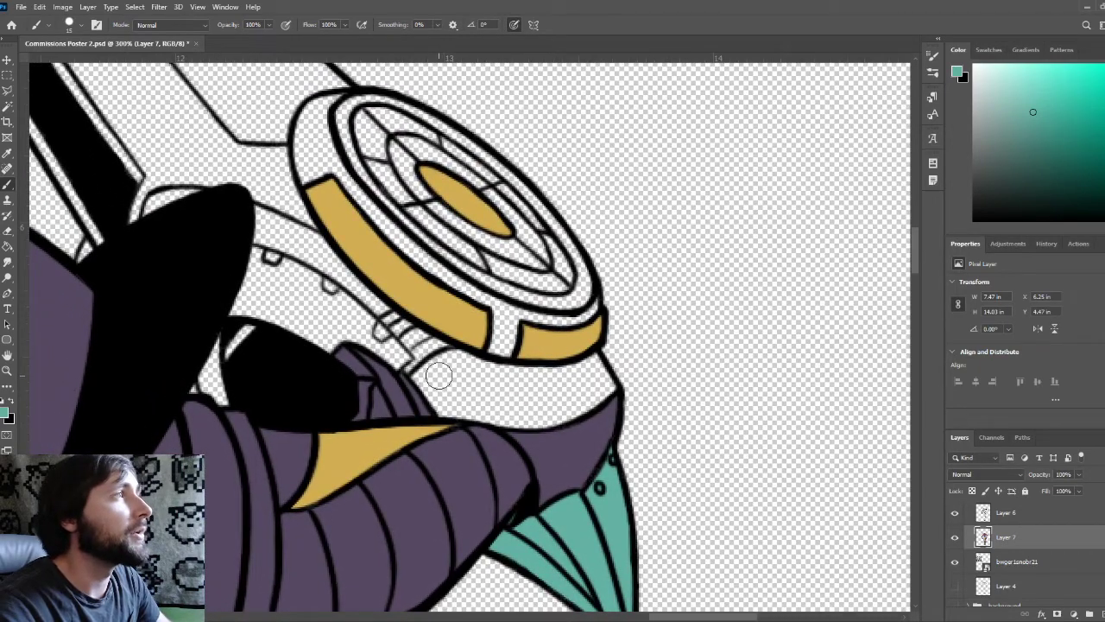
left_click_drag(401, 363, 425, 371)
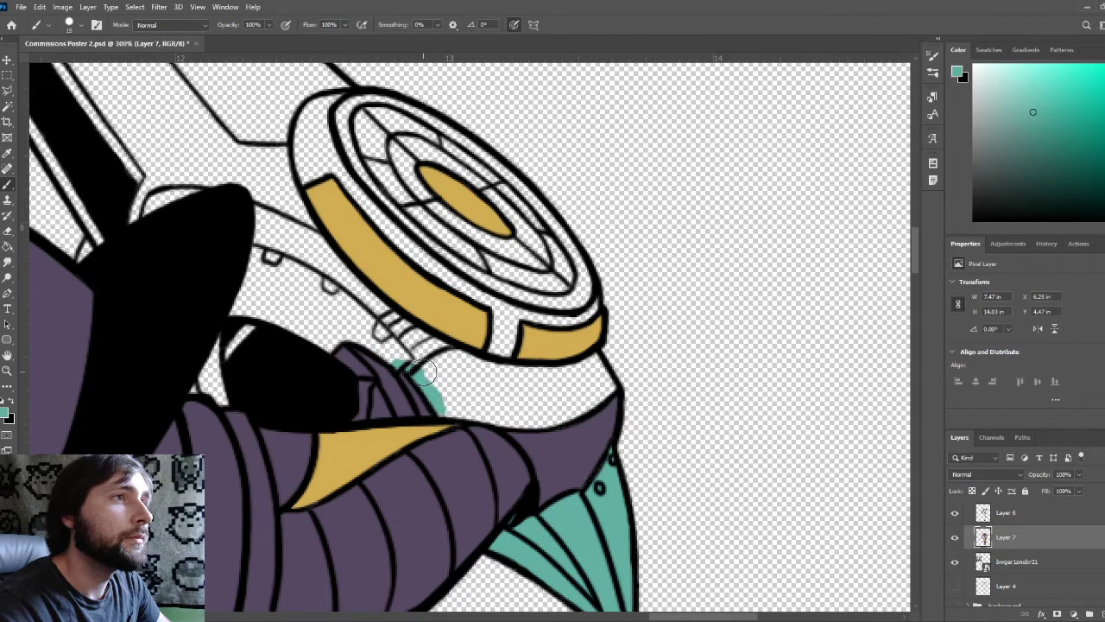
mouse_move(423, 371)
left_mouse_down()
mouse_move(496, 422)
mouse_move(350, 333)
mouse_move(397, 328)
mouse_move(426, 372)
mouse_move(391, 317)
mouse_move(445, 345)
mouse_move(438, 368)
mouse_move(462, 362)
mouse_move(476, 387)
mouse_move(518, 391)
mouse_move(537, 414)
mouse_move(523, 425)
mouse_move(592, 397)
mouse_move(581, 398)
left_mouse_up()
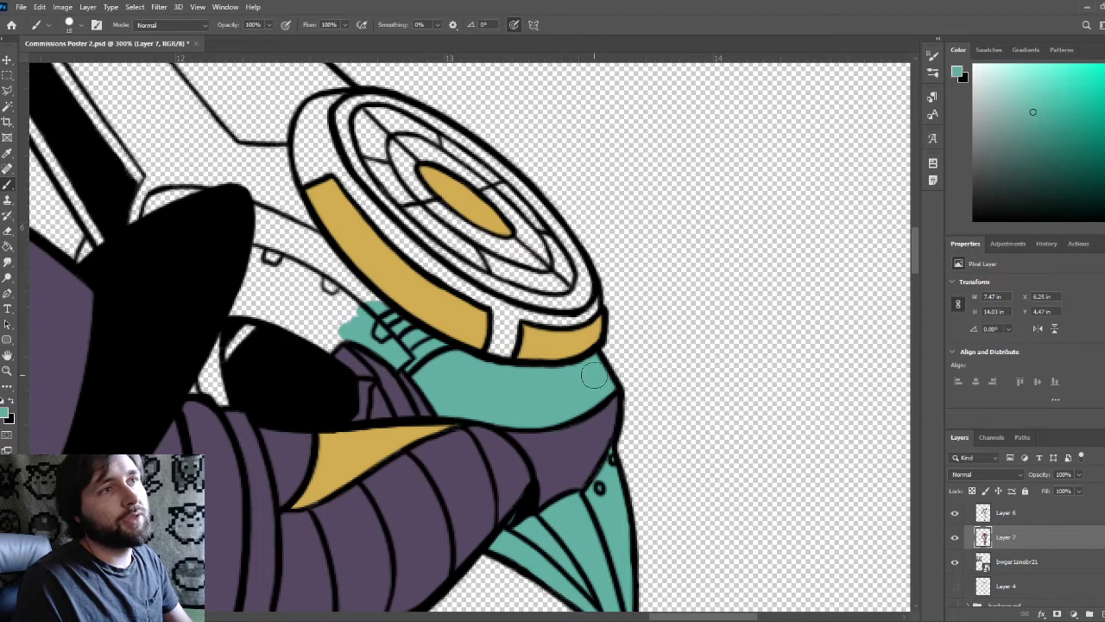
left_click_drag(496, 306, 502, 330)
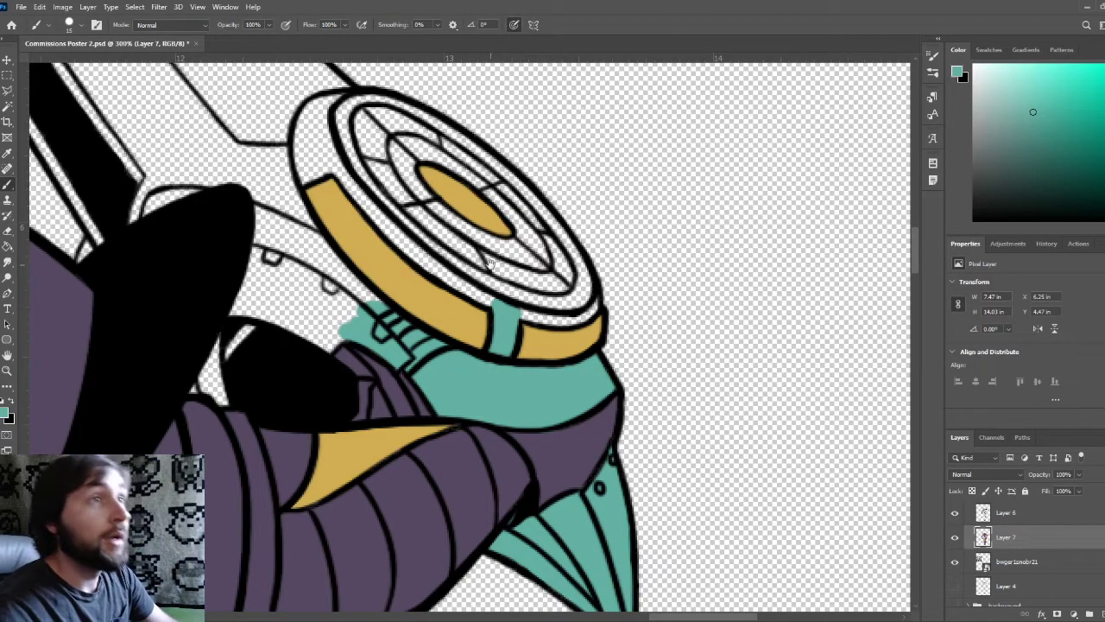
Fill the casing between the disc and the black fingers with teal, including the small gaps around the fingertips
left_click_drag(486, 264, 491, 304)
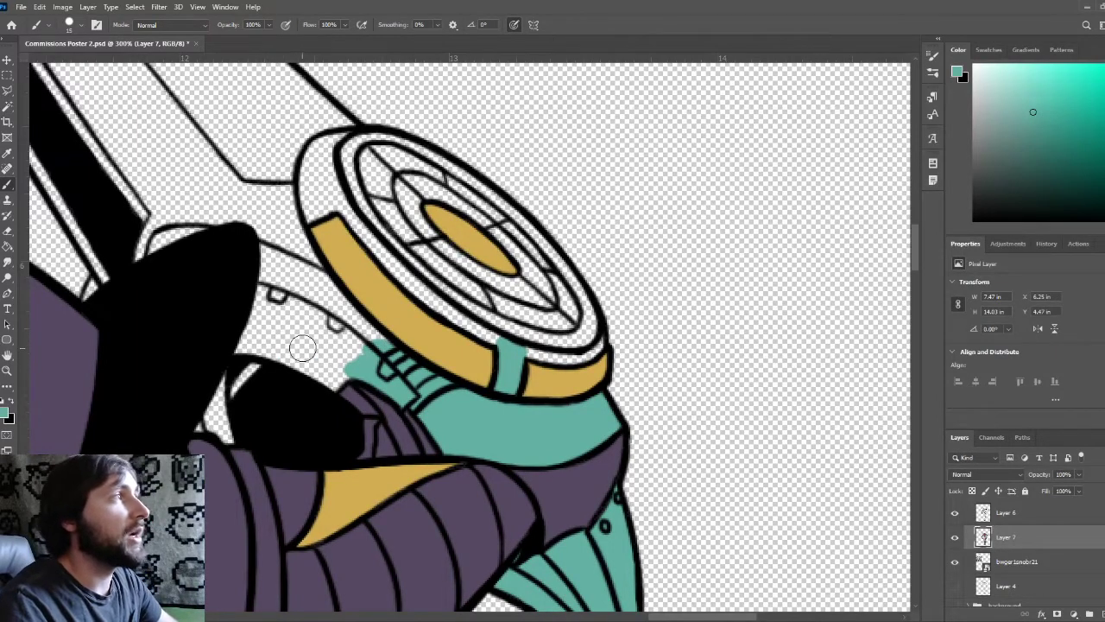
mouse_move(238, 387)
left_mouse_down()
mouse_move(259, 354)
mouse_move(210, 423)
left_mouse_up()
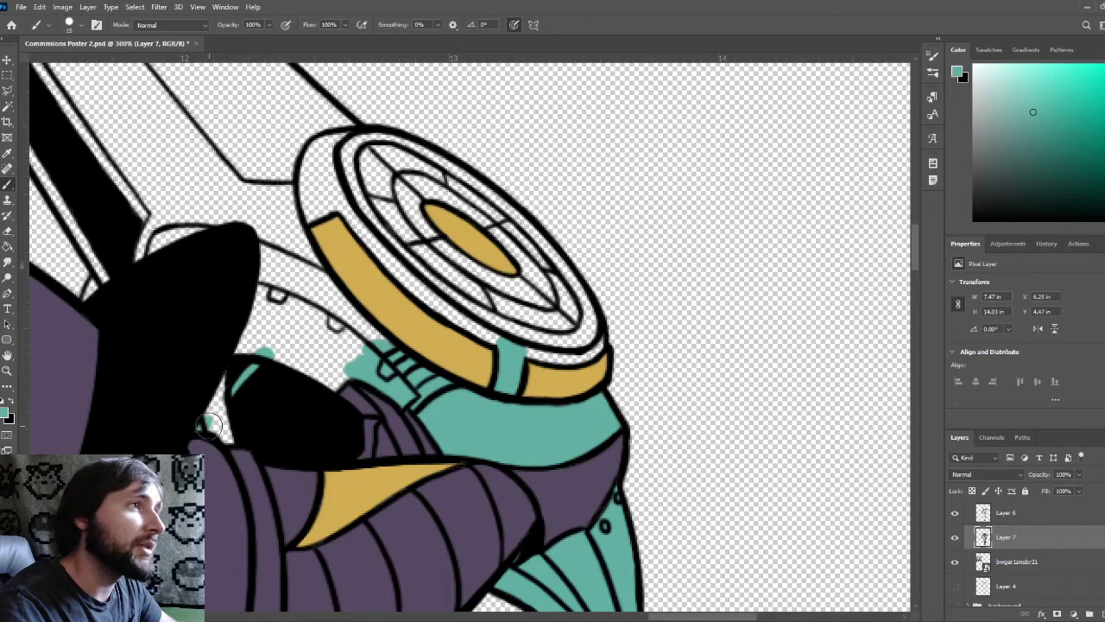
left_click_drag(209, 426, 221, 401)
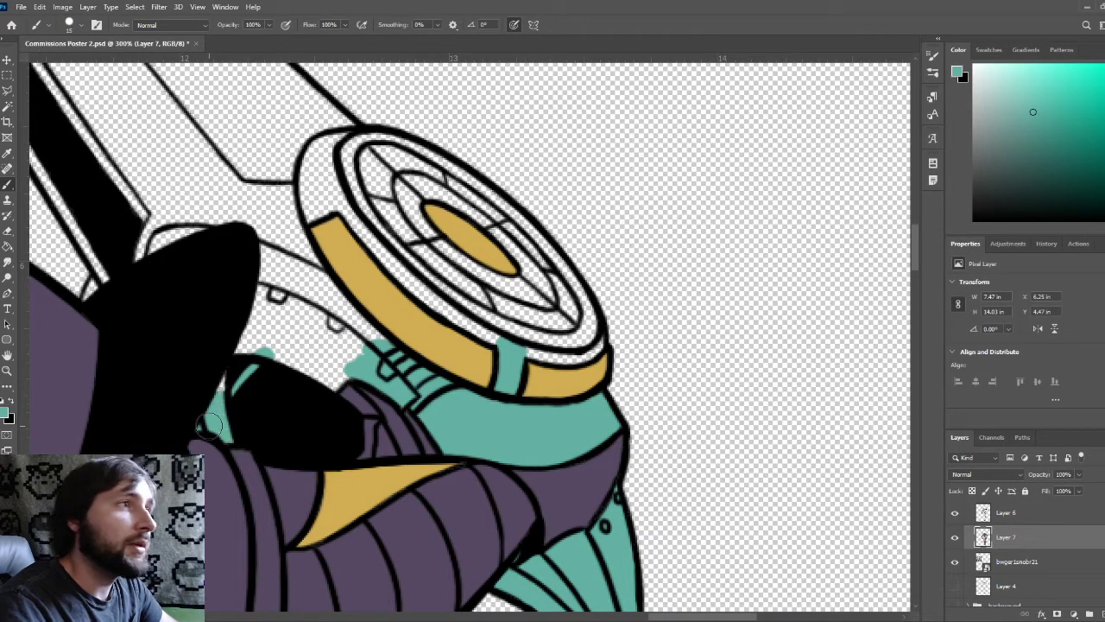
mouse_move(263, 347)
left_mouse_down()
mouse_move(258, 313)
mouse_move(277, 341)
mouse_move(349, 361)
mouse_move(346, 338)
mouse_move(294, 302)
mouse_move(342, 348)
mouse_move(281, 255)
mouse_move(311, 221)
mouse_move(376, 353)
left_mouse_up()
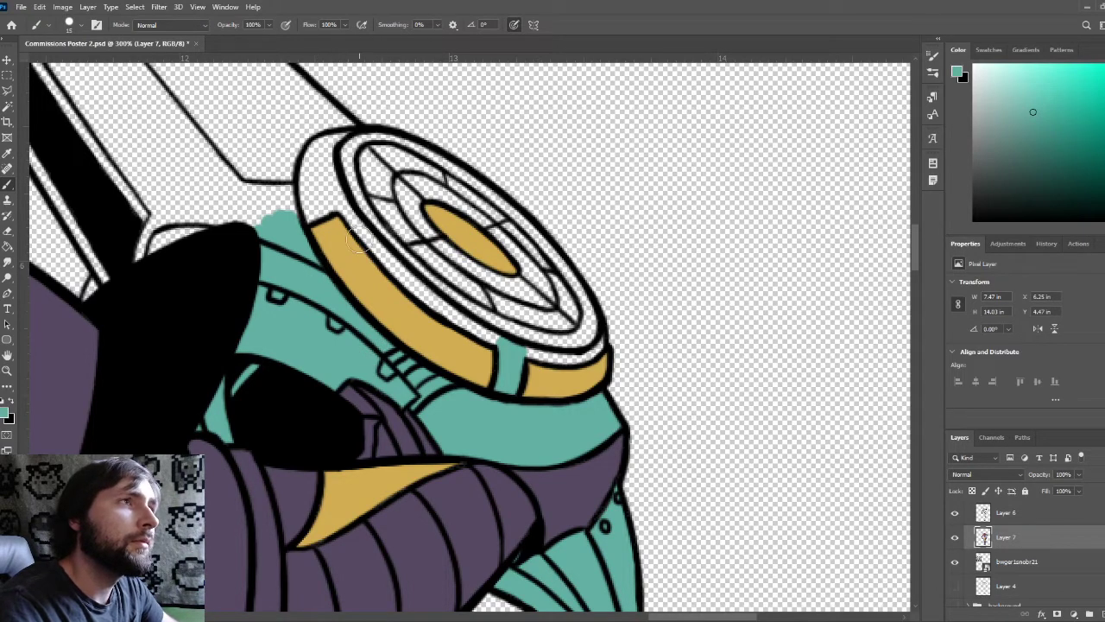
Fill the lower half of the disc's rings and segments with teal, leaving the golden oval centre and rim segments clean
mouse_move(361, 231)
left_mouse_down()
mouse_move(341, 203)
mouse_move(380, 255)
mouse_move(432, 298)
mouse_move(361, 221)
mouse_move(497, 343)
mouse_move(341, 185)
mouse_move(466, 293)
mouse_move(473, 317)
left_mouse_up()
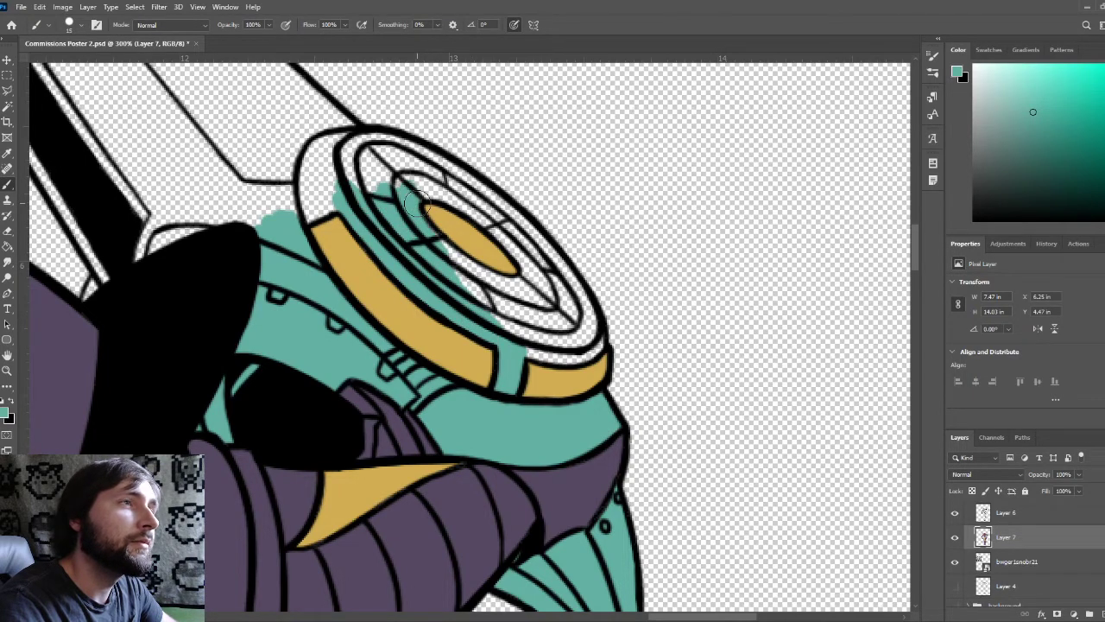
mouse_move(416, 201)
left_mouse_down()
mouse_move(347, 162)
mouse_move(345, 147)
left_mouse_up()
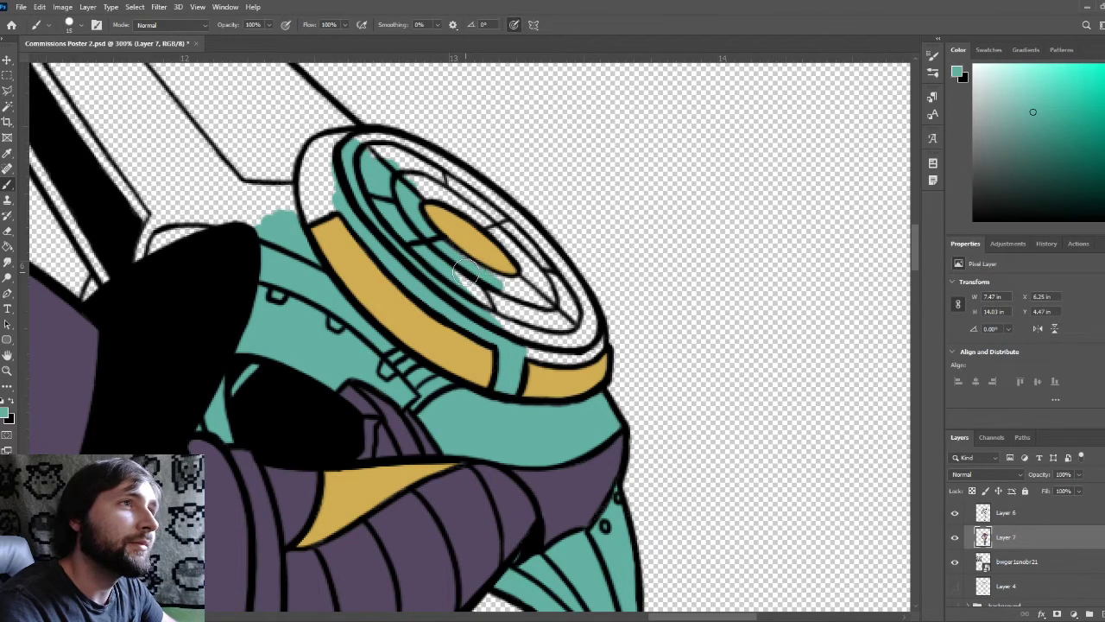
mouse_move(467, 272)
left_mouse_down()
mouse_move(505, 289)
mouse_move(528, 328)
mouse_move(508, 304)
left_mouse_up()
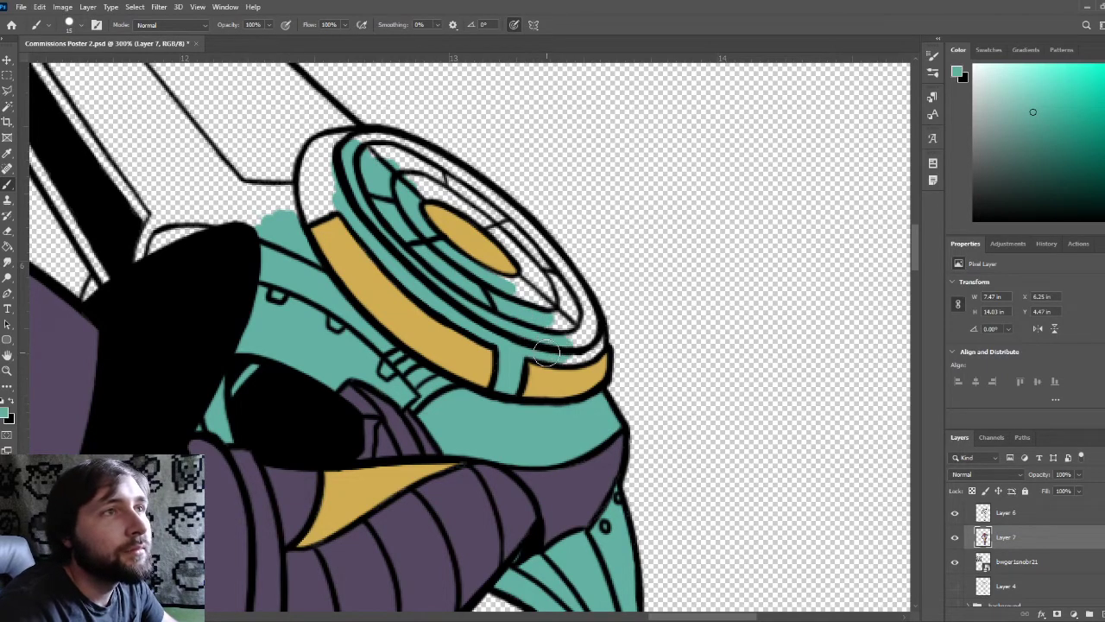
left_click_drag(546, 354, 569, 347)
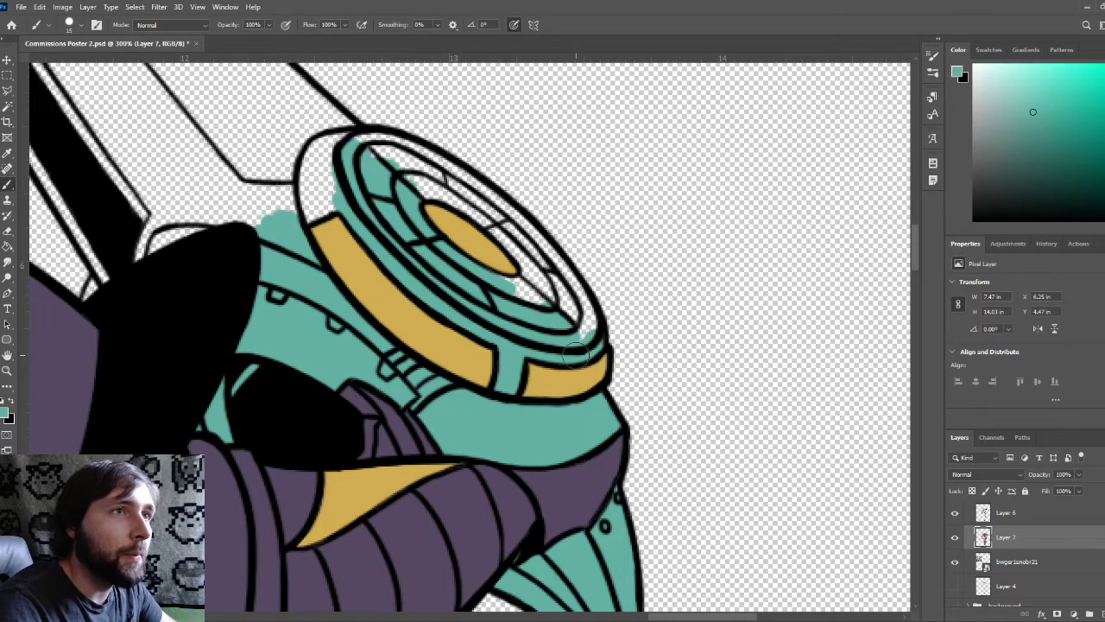
mouse_move(574, 354)
left_mouse_down()
mouse_move(570, 302)
mouse_move(574, 354)
left_mouse_up()
Fill the upper half of the disc's rings and the bare rim section beyond the long golden segment with teal
mouse_move(554, 304)
left_mouse_down()
mouse_move(528, 301)
mouse_move(542, 297)
left_mouse_up()
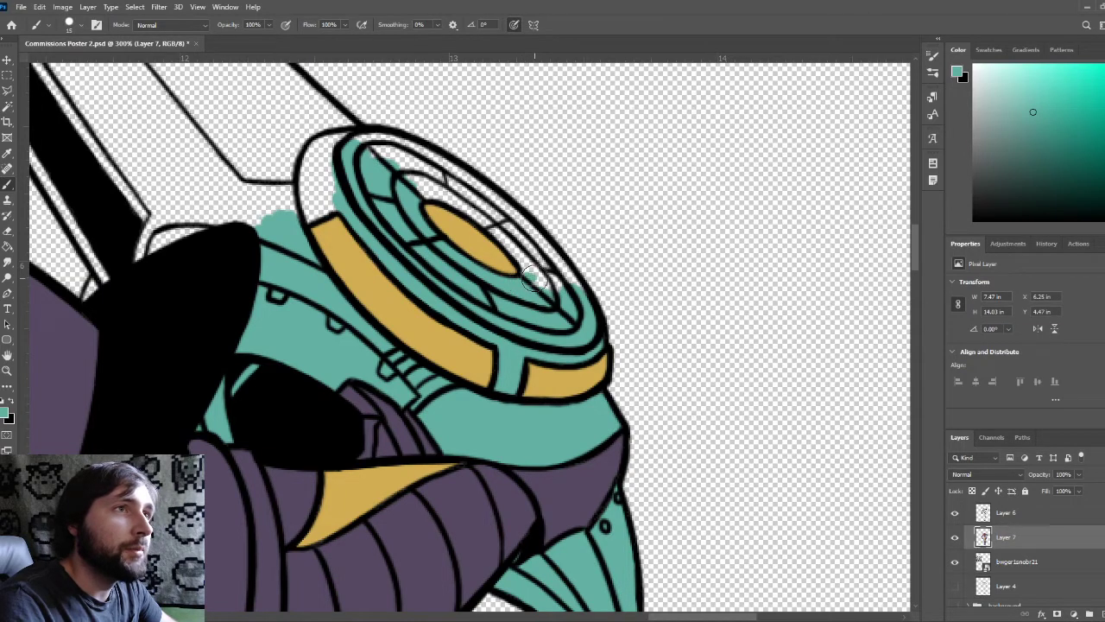
mouse_move(533, 276)
left_mouse_down()
mouse_move(545, 259)
mouse_move(533, 277)
left_mouse_up()
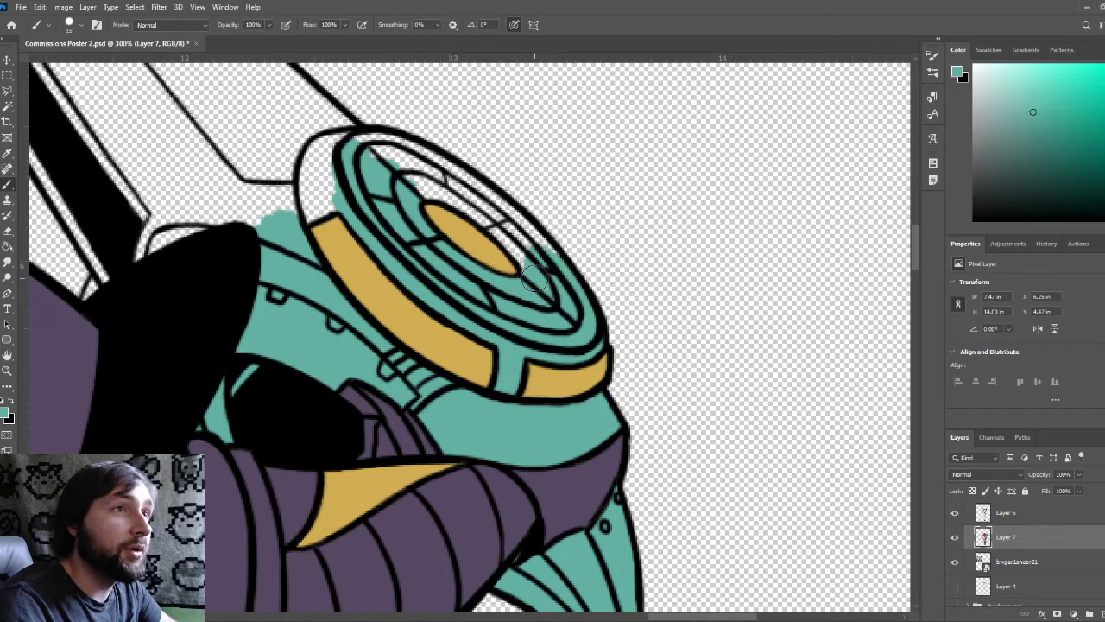
mouse_move(423, 186)
left_mouse_down()
mouse_move(479, 203)
mouse_move(519, 241)
left_mouse_up()
mouse_move(409, 164)
left_mouse_down()
mouse_move(377, 141)
mouse_move(482, 190)
mouse_move(429, 188)
mouse_move(470, 183)
mouse_move(508, 240)
left_mouse_up()
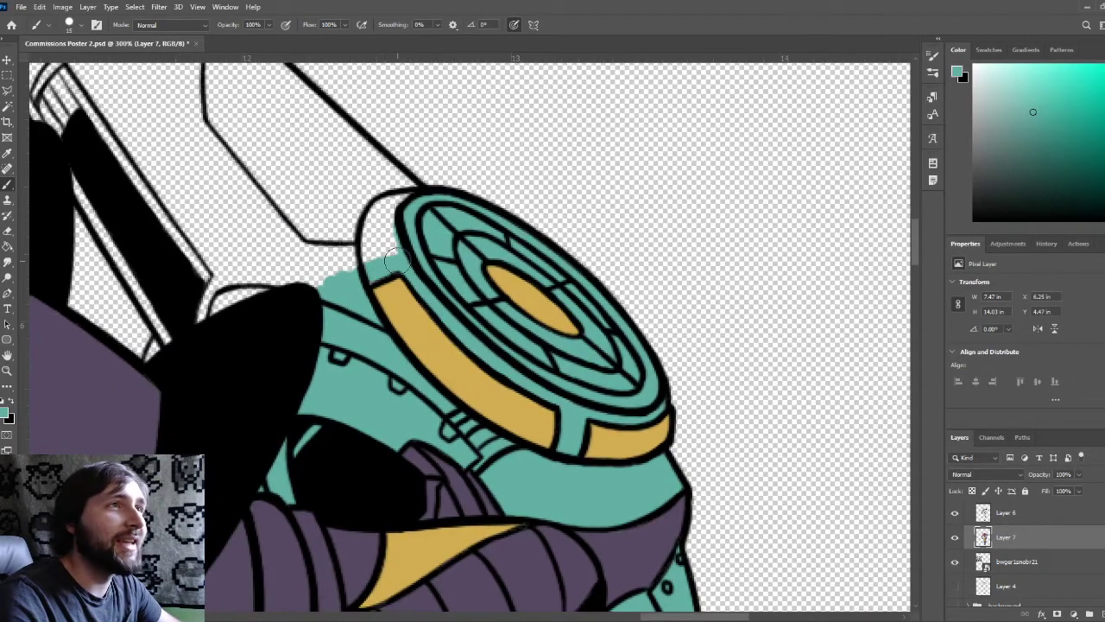
mouse_move(395, 259)
left_mouse_down()
mouse_move(349, 237)
mouse_move(362, 200)
mouse_move(395, 259)
mouse_move(399, 183)
mouse_move(396, 259)
left_mouse_up()
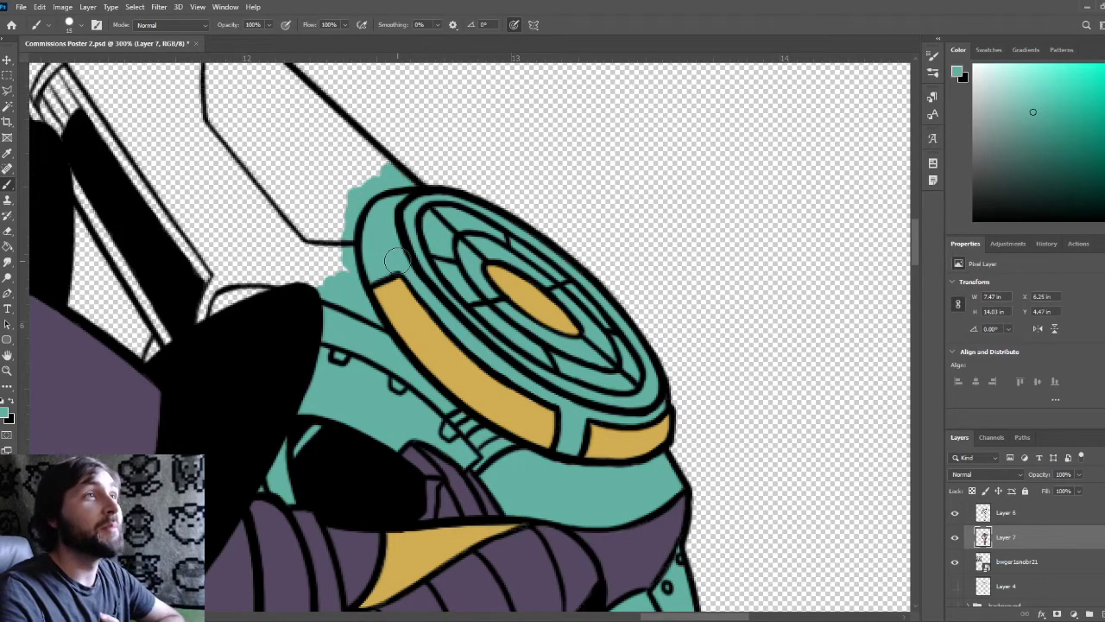
Fill the barrel's base beside the disc and the thin strip along the black bar's lower edge with teal
left_click_drag(363, 229, 515, 264)
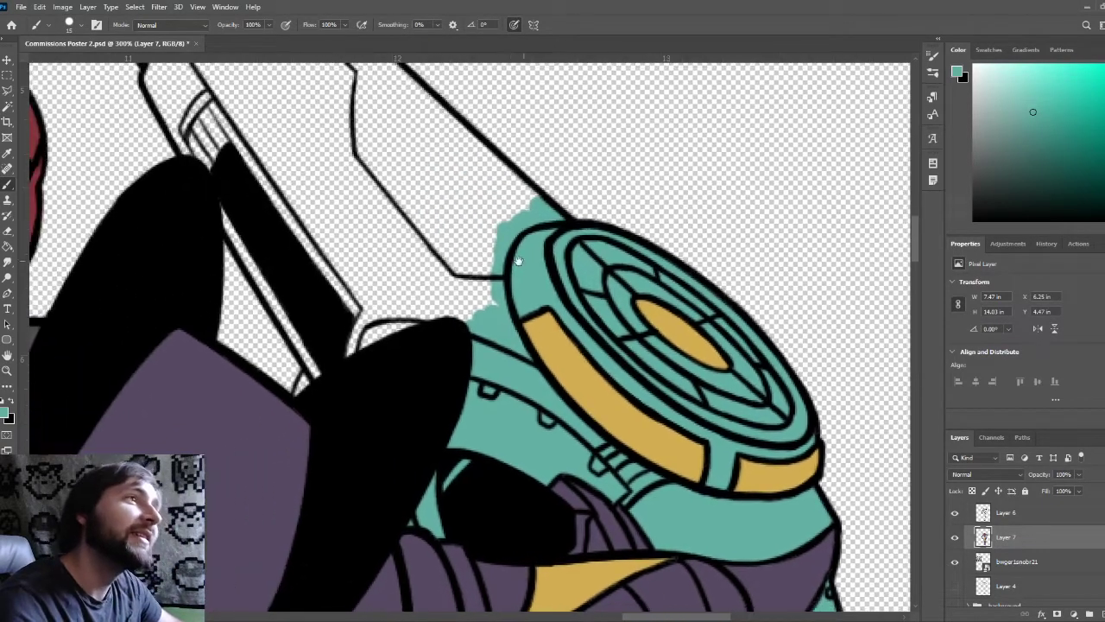
left_click(304, 388)
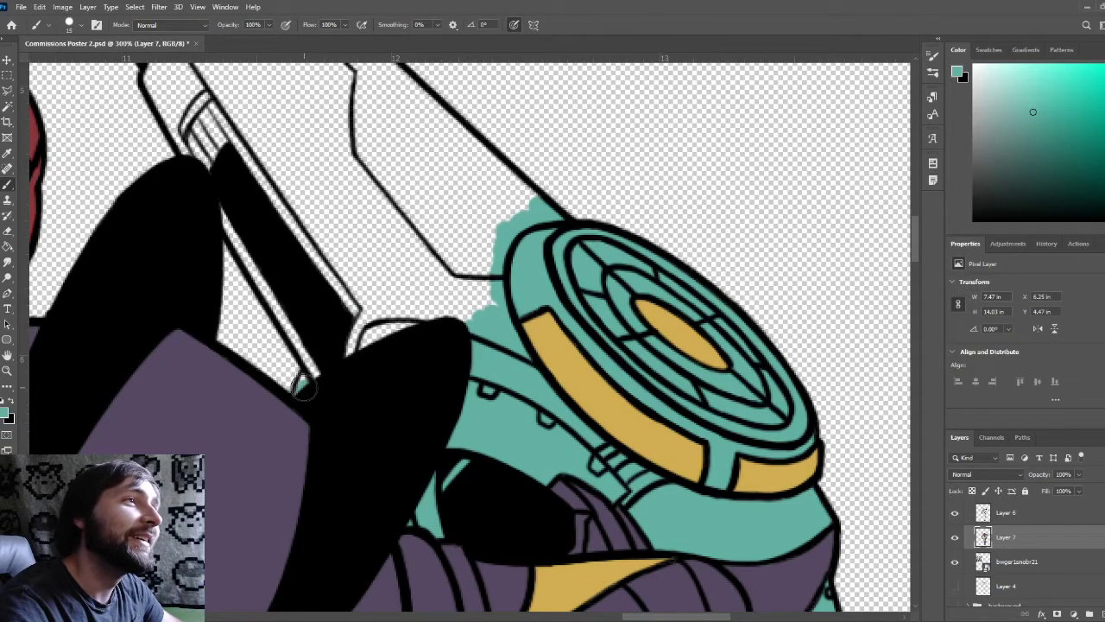
mouse_move(303, 385)
left_mouse_down()
mouse_move(362, 341)
mouse_move(367, 298)
mouse_move(419, 294)
mouse_move(441, 276)
left_mouse_up()
mouse_move(360, 348)
left_mouse_down()
mouse_move(457, 285)
mouse_move(486, 217)
left_mouse_up()
left_click_drag(344, 308, 396, 351)
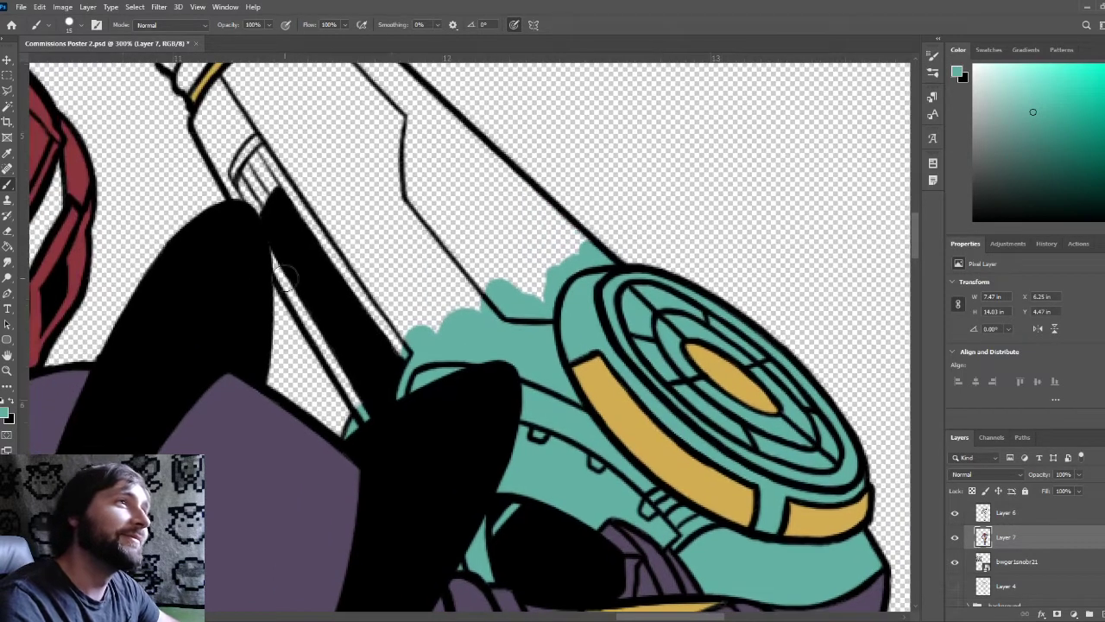
mouse_move(280, 263)
left_mouse_down()
mouse_move(352, 399)
mouse_move(309, 332)
left_mouse_up()
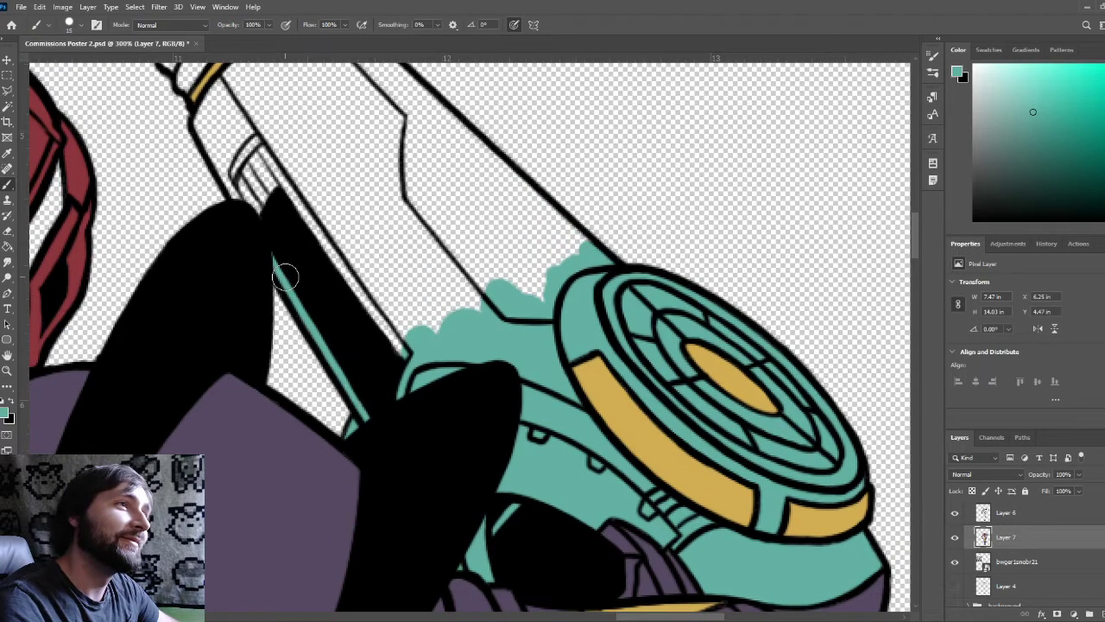
Fill the lower part of the barrel's central panel and the adjoining outer-edge panel with teal
mouse_move(306, 228)
left_mouse_down()
mouse_move(399, 341)
mouse_move(439, 309)
mouse_move(475, 302)
left_mouse_up()
left_click_drag(371, 156, 466, 294)
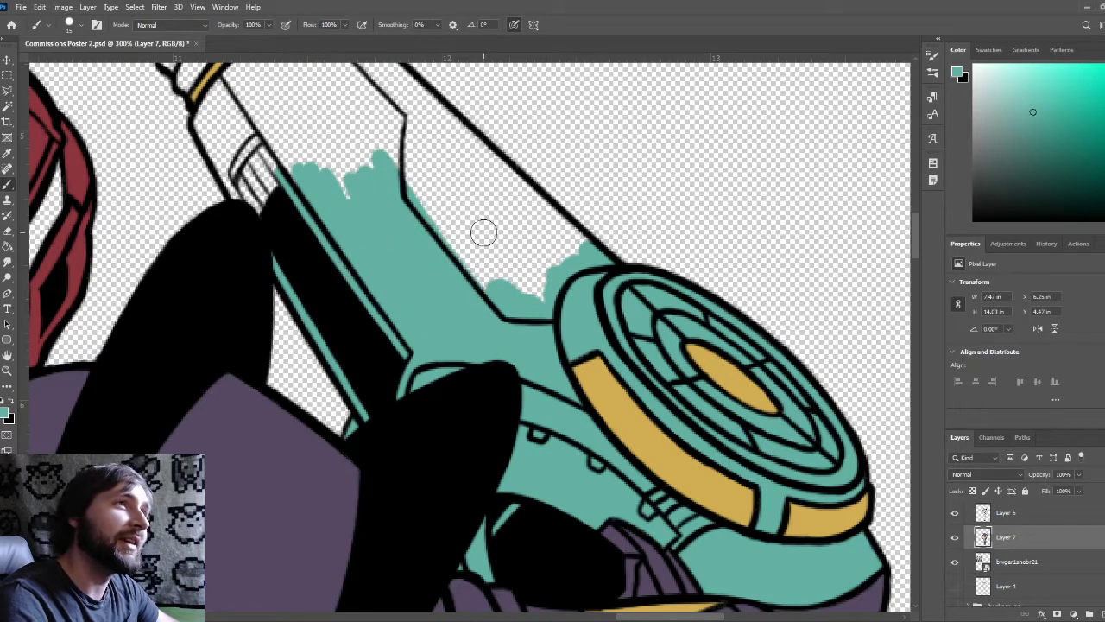
mouse_move(362, 164)
left_mouse_down()
mouse_move(379, 129)
mouse_move(436, 240)
mouse_move(535, 276)
mouse_move(415, 146)
mouse_move(535, 250)
mouse_move(432, 112)
left_mouse_up()
mouse_move(535, 251)
left_mouse_down()
mouse_move(467, 143)
mouse_move(574, 246)
mouse_move(510, 172)
mouse_move(570, 215)
left_mouse_up()
left_click_drag(456, 136, 574, 252)
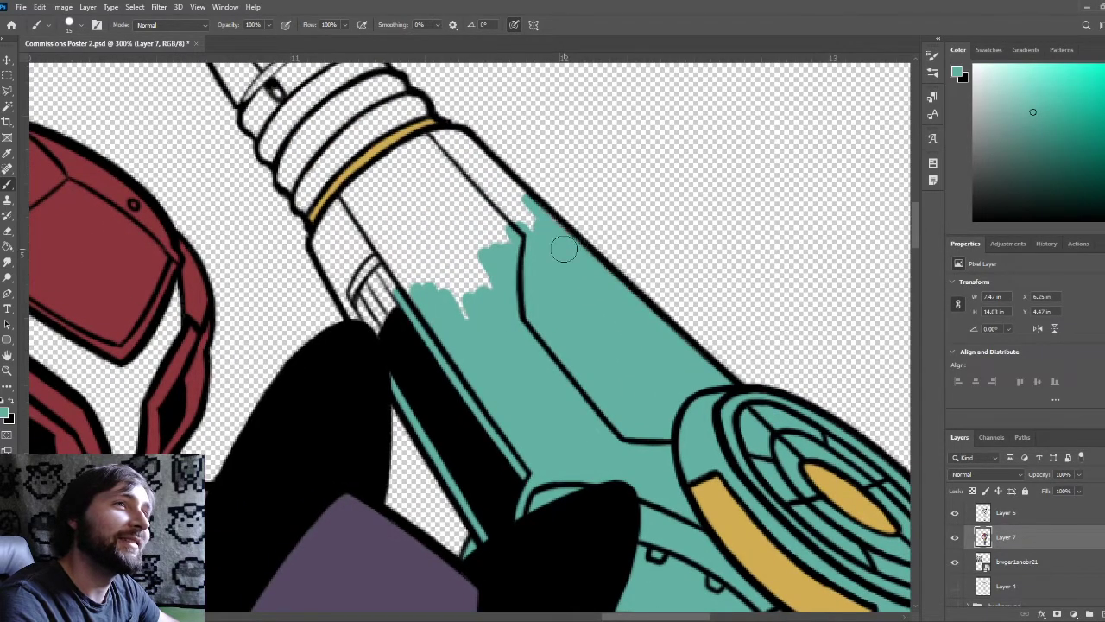
Extend the teal over the rest of the barrel up to the thin golden ring, including the narrow side panel and its vent
mouse_move(540, 206)
left_mouse_down()
mouse_move(444, 140)
mouse_move(500, 229)
mouse_move(432, 169)
mouse_move(479, 272)
left_mouse_up()
mouse_move(360, 304)
left_mouse_down()
mouse_move(332, 276)
mouse_move(359, 306)
mouse_move(345, 267)
mouse_move(378, 323)
mouse_move(384, 250)
mouse_move(356, 317)
mouse_move(371, 278)
mouse_move(400, 253)
mouse_move(380, 224)
mouse_move(411, 258)
mouse_move(495, 230)
mouse_move(678, 298)
left_mouse_up()
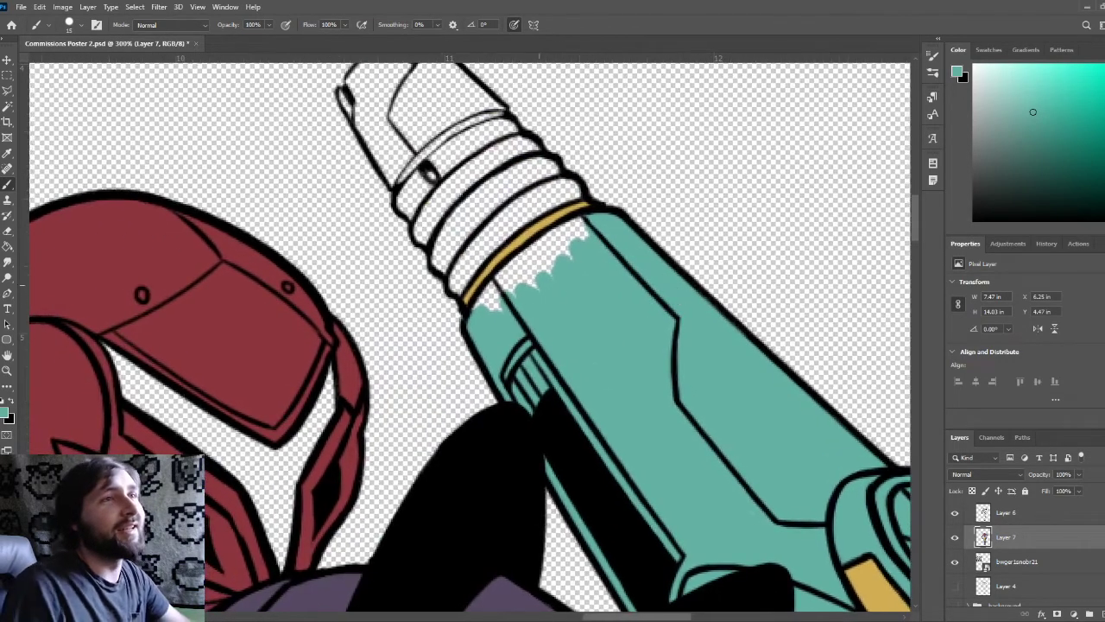
mouse_move(542, 290)
left_mouse_down()
mouse_move(573, 231)
mouse_move(542, 292)
left_mouse_up()
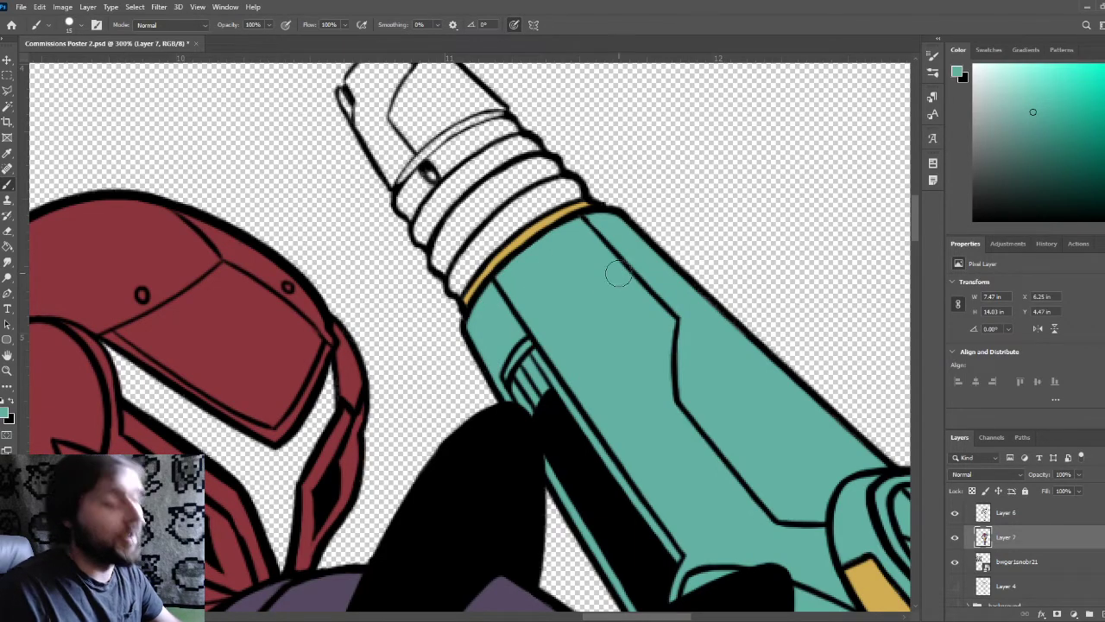
left_click_drag(624, 286, 604, 390)
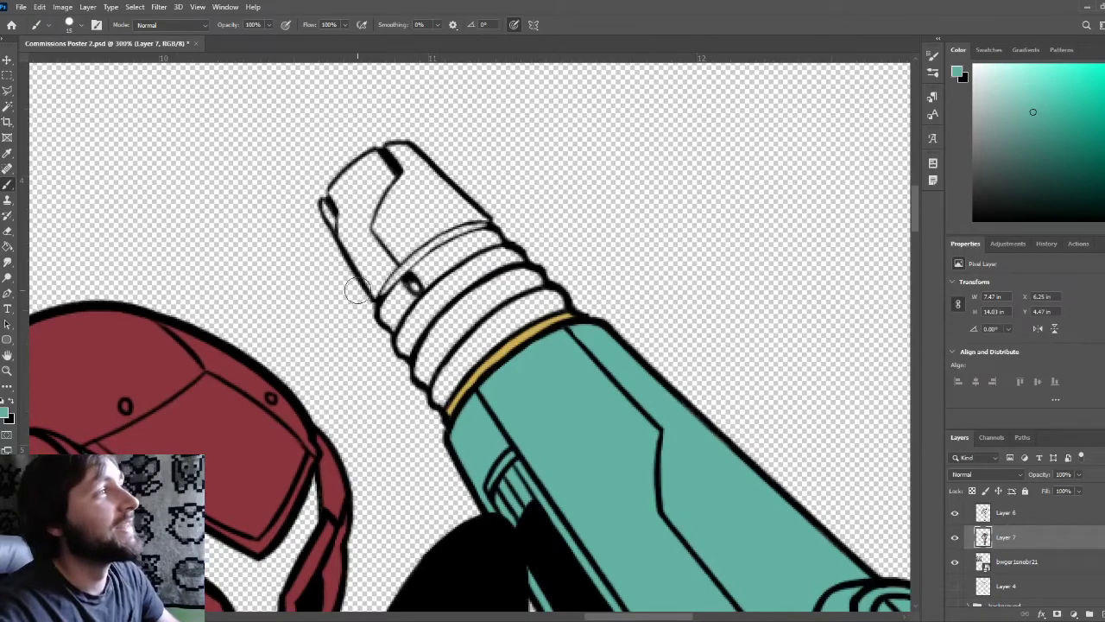
Paint the arm cannon's muzzle and ribbed rings with the teal colour on Layer 7, inside the line art
left_click_drag(335, 214, 380, 290)
mouse_move(380, 290)
left_mouse_down()
mouse_move(344, 223)
mouse_move(406, 251)
mouse_move(440, 216)
mouse_move(471, 251)
mouse_move(343, 224)
mouse_move(354, 192)
mouse_move(361, 202)
left_mouse_up()
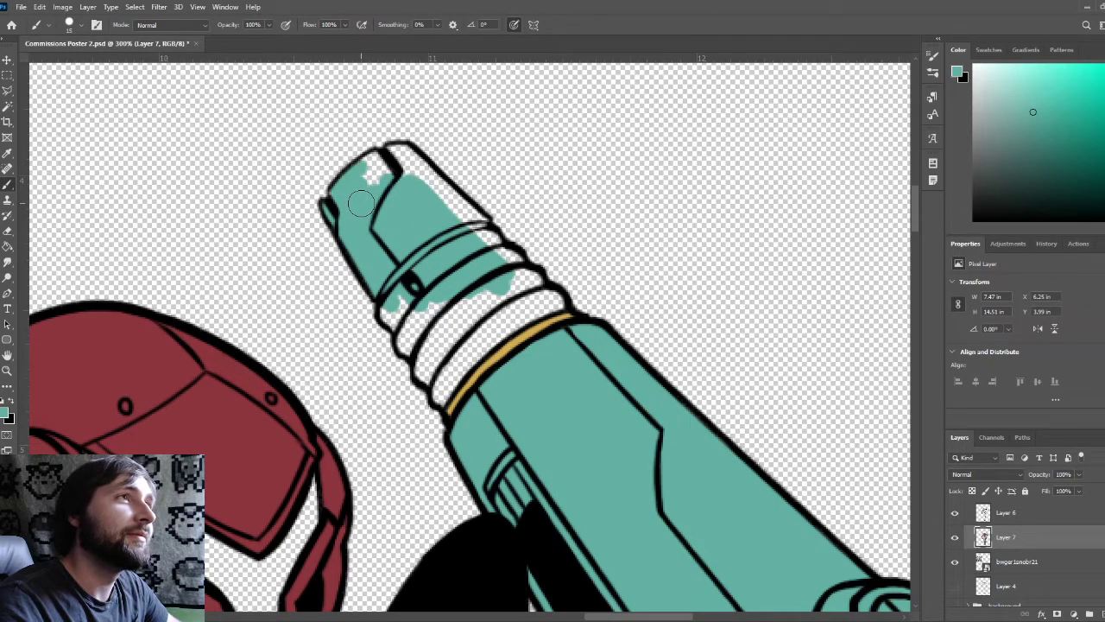
mouse_move(360, 202)
left_mouse_down()
mouse_move(404, 168)
mouse_move(393, 149)
mouse_move(471, 215)
left_mouse_up()
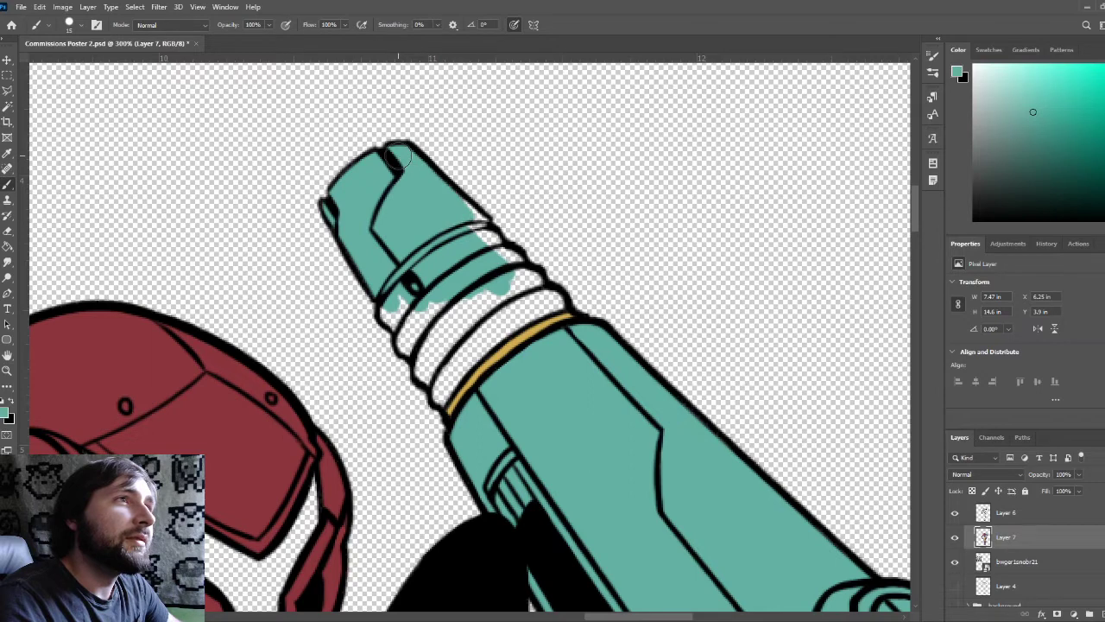
mouse_move(398, 156)
left_mouse_down()
mouse_move(548, 293)
mouse_move(396, 318)
mouse_move(419, 321)
mouse_move(402, 333)
mouse_move(466, 307)
mouse_move(522, 307)
left_mouse_up()
left_click_drag(411, 337, 451, 291)
mouse_move(446, 354)
left_mouse_down()
mouse_move(441, 392)
mouse_move(460, 346)
mouse_move(473, 351)
mouse_move(526, 283)
mouse_move(511, 289)
mouse_move(541, 302)
left_mouse_up()
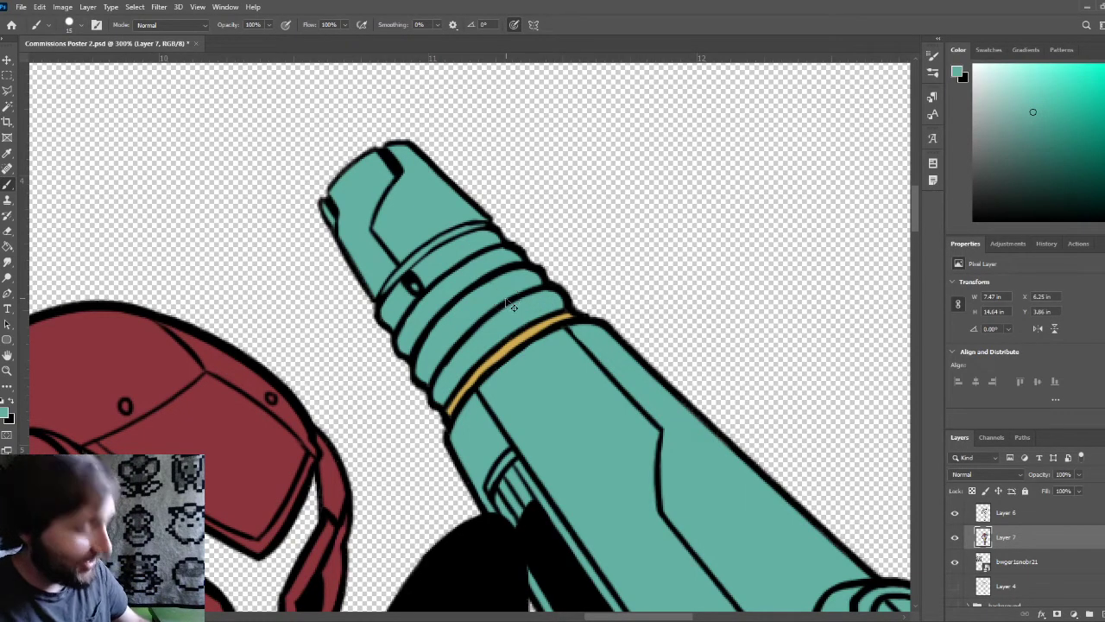
Sample the bright cyan from the helmet visor of the front-view figure on the reference sheet as the brush colour
scroll(506, 299, "down", 1)
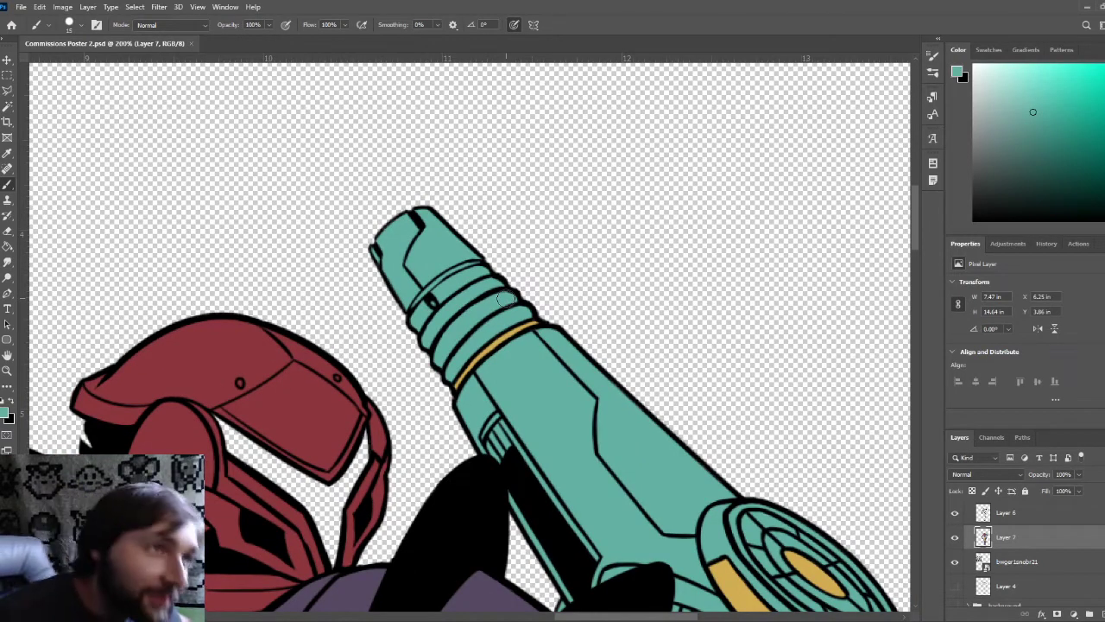
key("ctrl+minus")
left_click_drag(401, 543, 397, 331)
left_click_drag(313, 441, 394, 364)
scroll(397, 363, "down", 4)
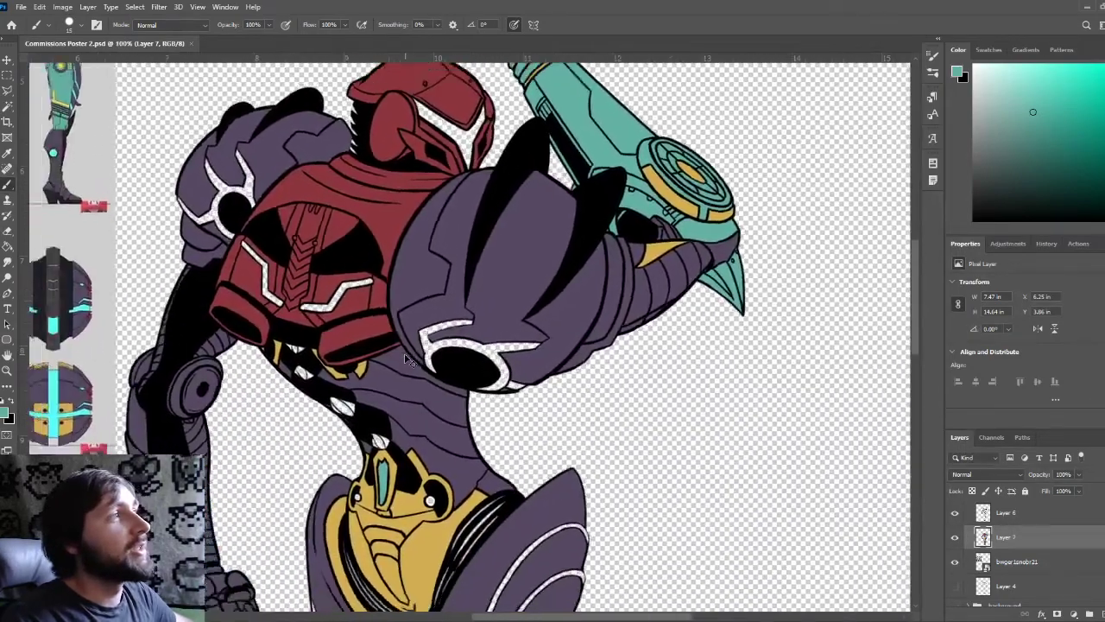
scroll(373, 395, "down", 5)
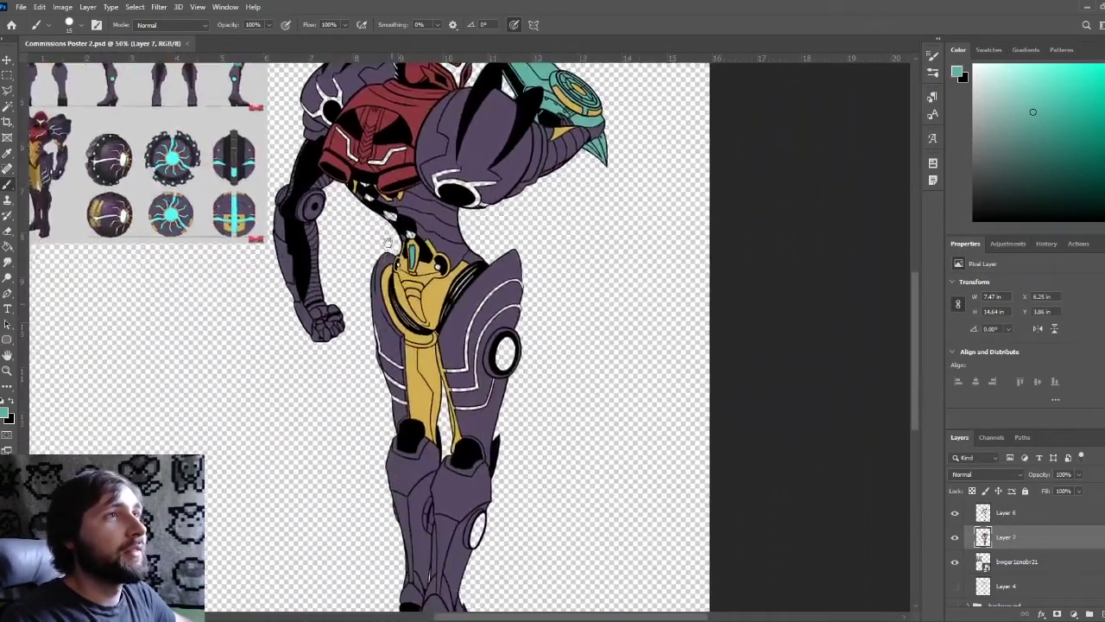
scroll(389, 283, "down", 1)
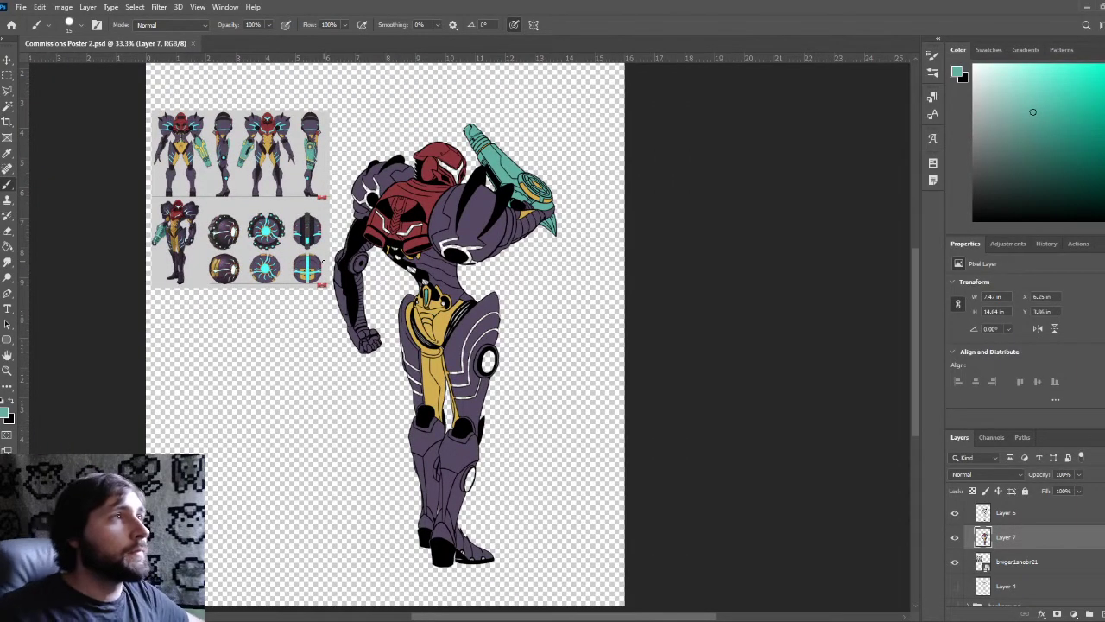
key("ctrl+plus")
key("ctrl+plus")
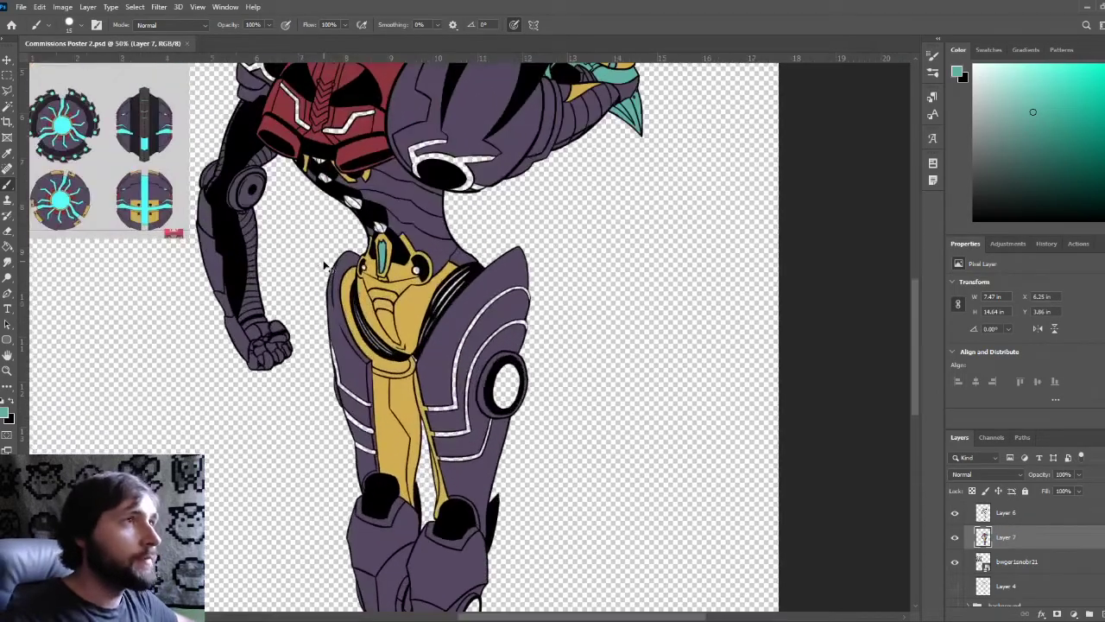
left_click_drag(226, 74, 592, 400)
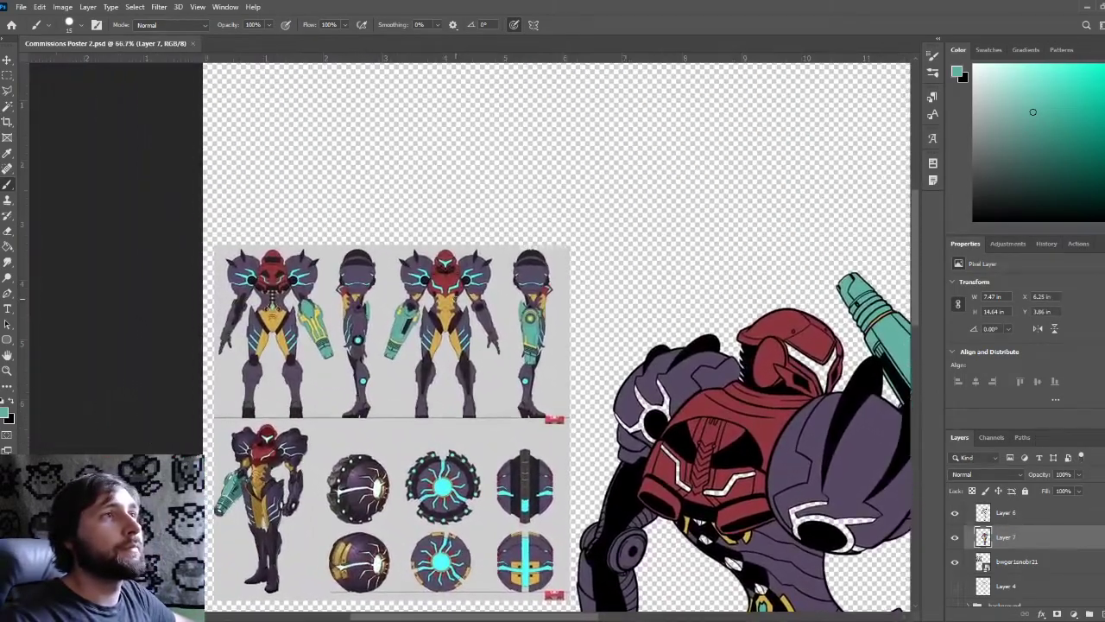
key("ctrl+plus")
left_click_drag(429, 260, 432, 278)
scroll(436, 276, "up", 1)
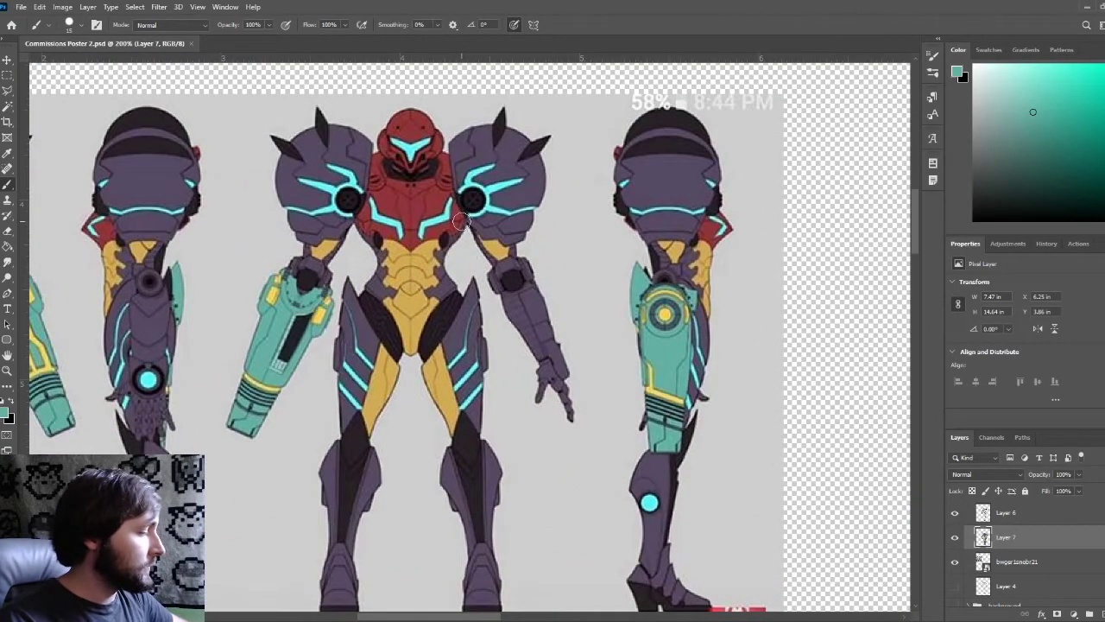
key("i")
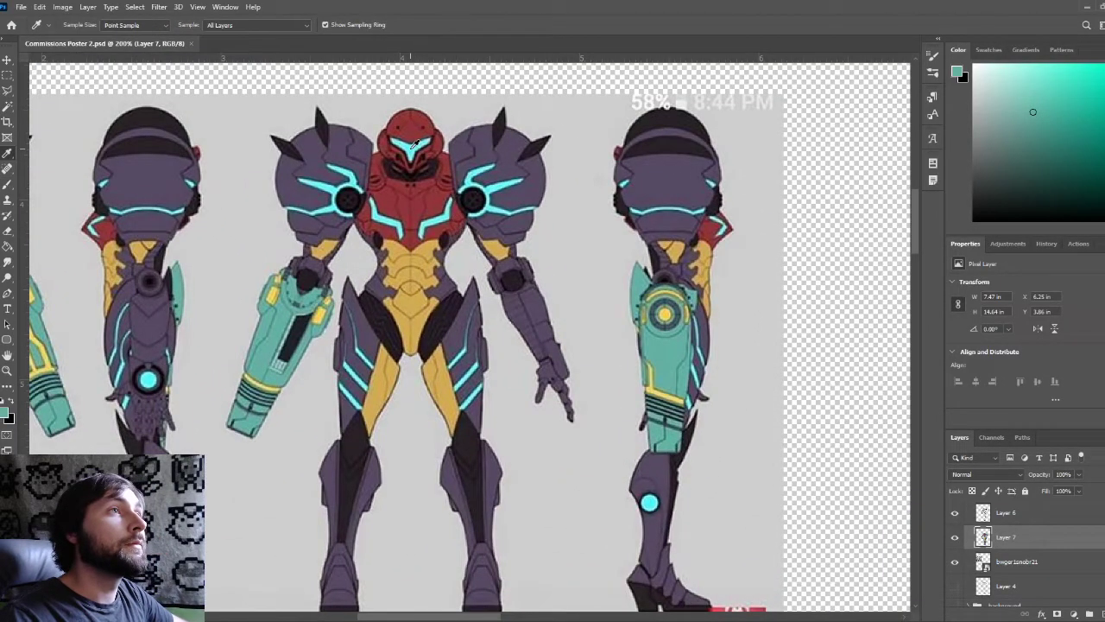
left_click(412, 146)
key("b")
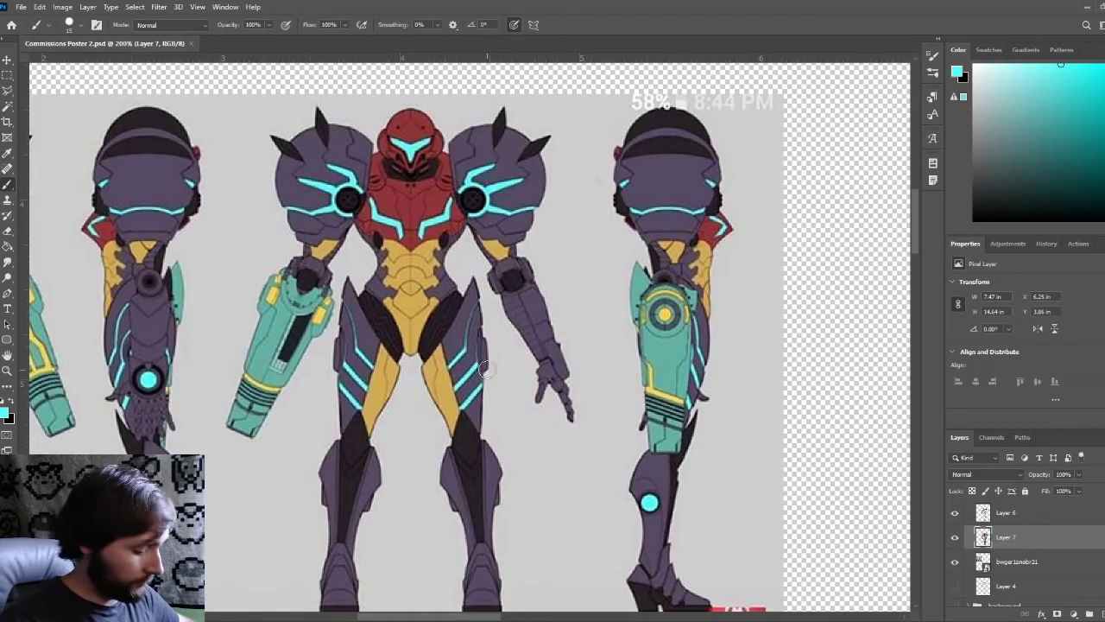
Fill the helmet's whole V-shaped visor with cyan on Layer 7, from the lower tip out to both upper corners
key("ctrl+minus")
left_click_drag(535, 487, 432, 403)
left_click_drag(537, 430, 419, 373)
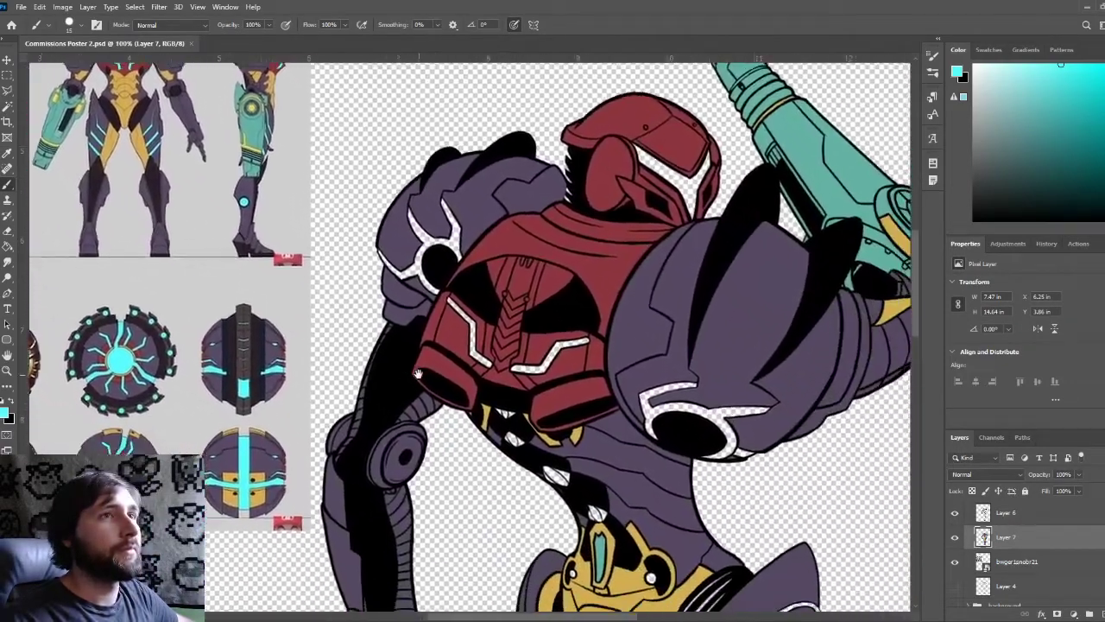
scroll(417, 373, "up", 2)
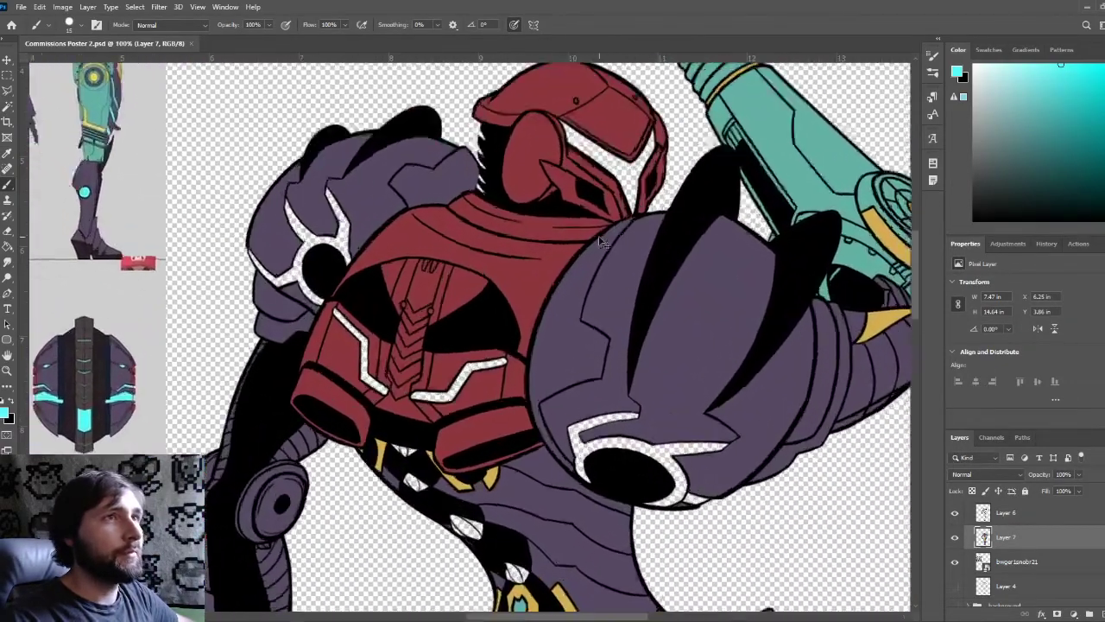
scroll(602, 242, "up", 3)
scroll(543, 245, "up", 1)
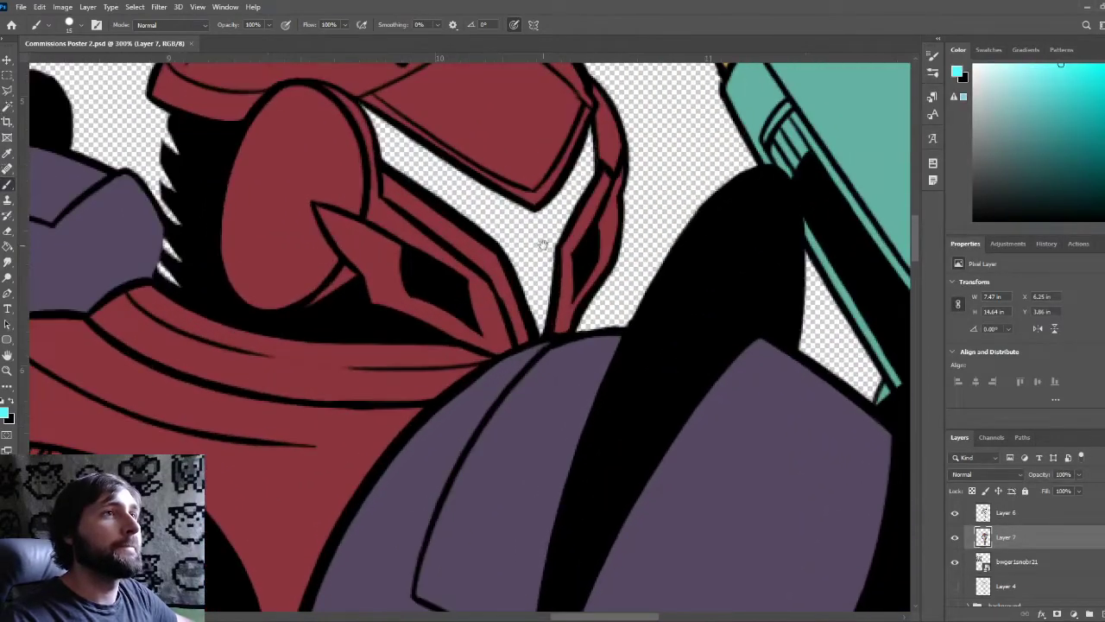
left_click_drag(543, 246, 500, 365)
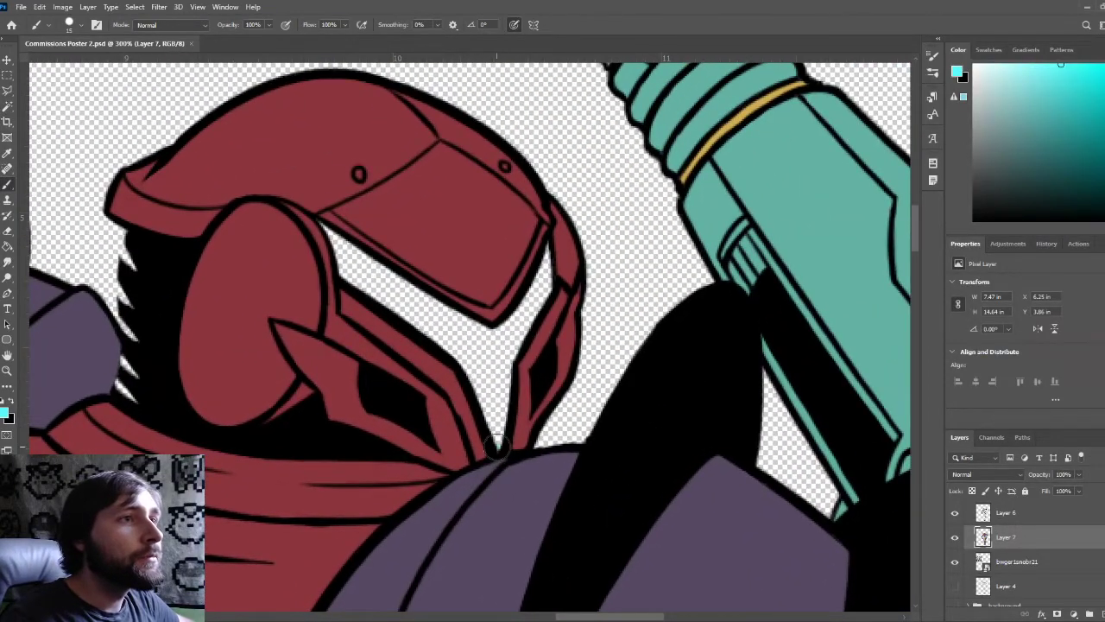
left_click_drag(497, 436, 502, 363)
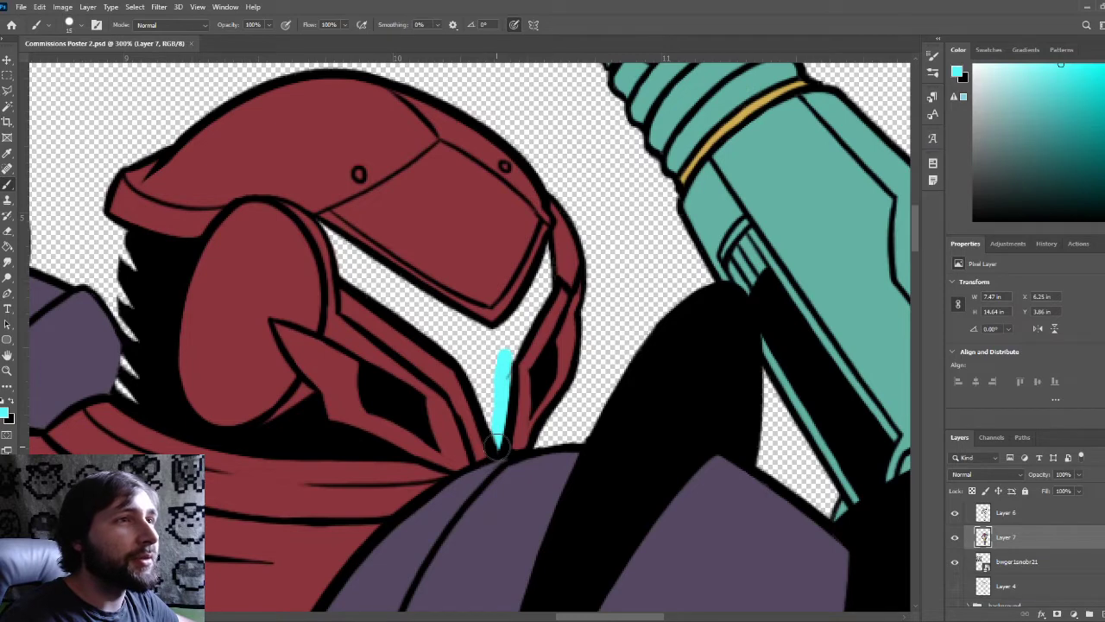
left_click(1024, 517)
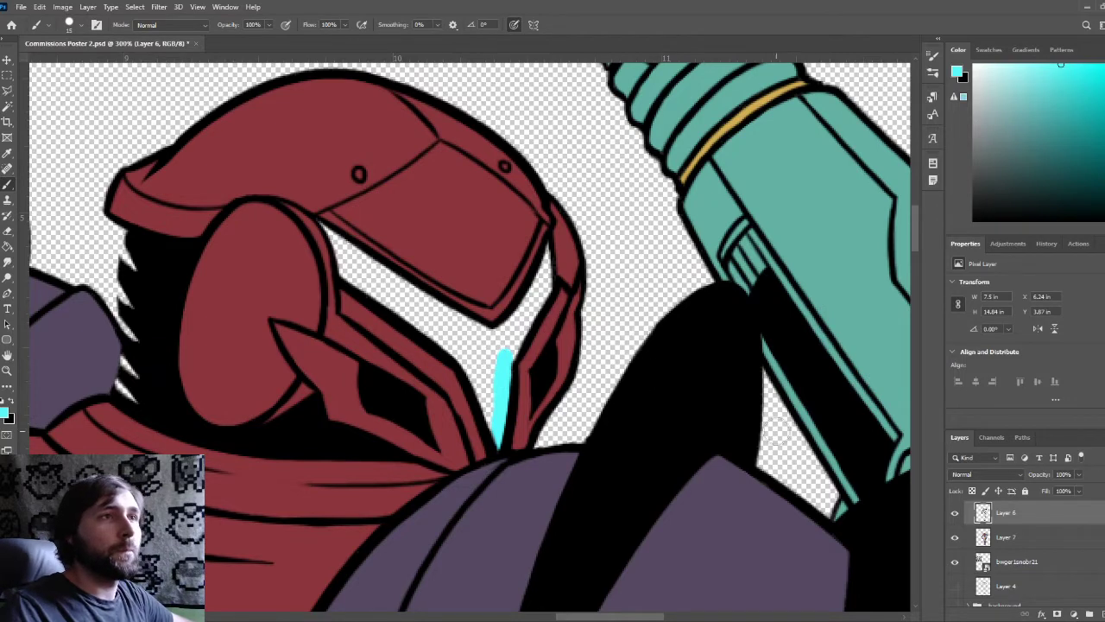
left_click(1031, 541)
mouse_move(505, 399)
left_mouse_down()
mouse_move(489, 413)
mouse_move(468, 343)
left_mouse_up()
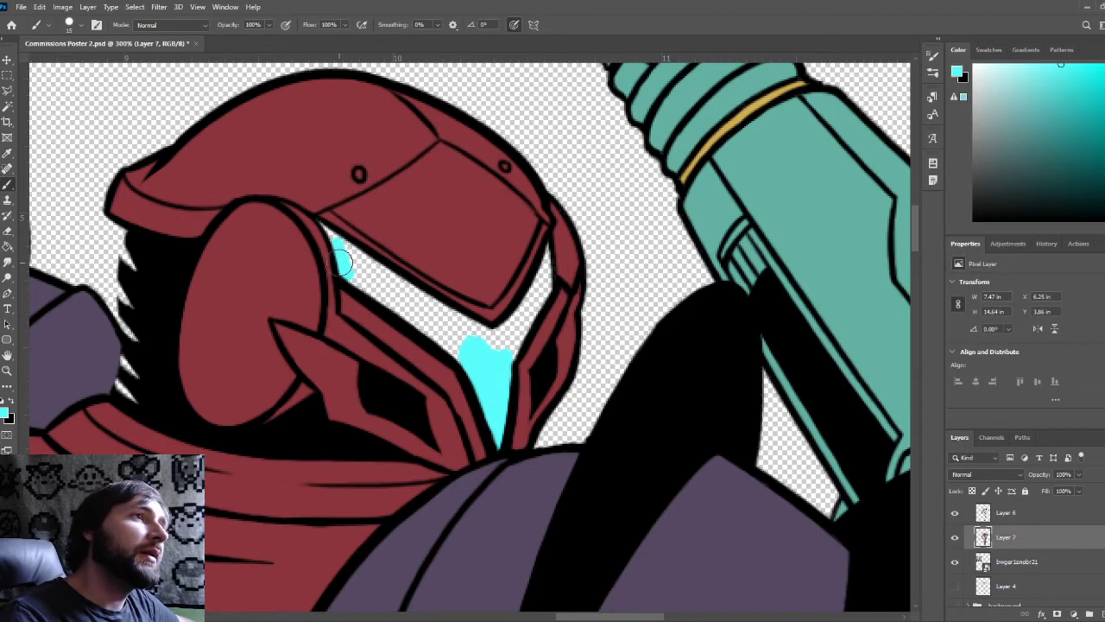
mouse_move(344, 262)
left_mouse_down()
mouse_move(380, 268)
mouse_move(365, 268)
mouse_move(436, 332)
mouse_move(483, 350)
left_mouse_up()
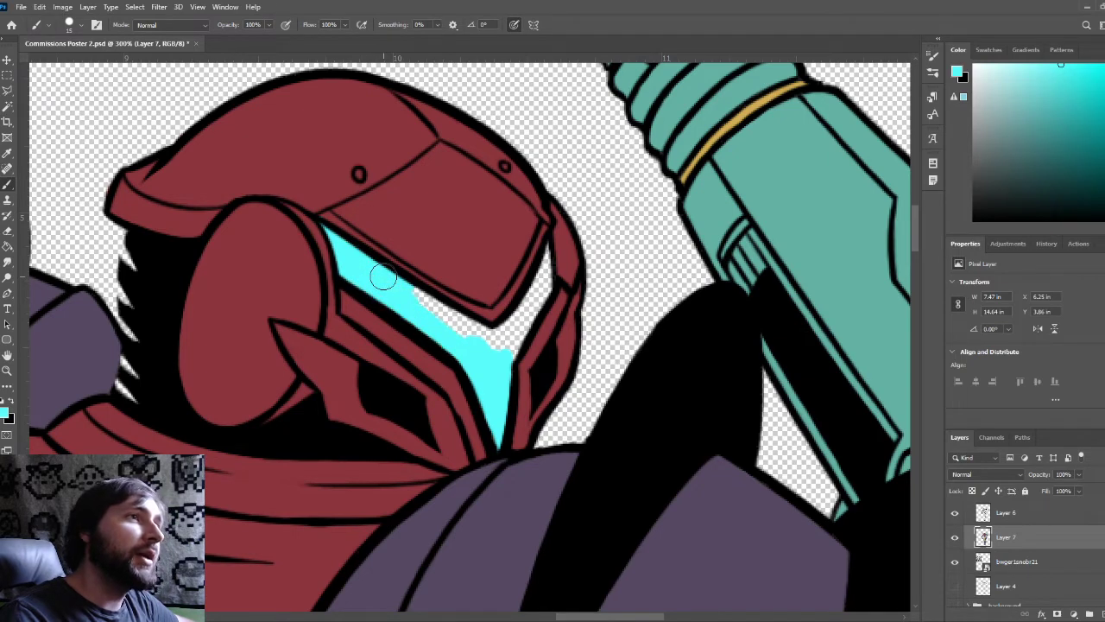
mouse_move(384, 276)
left_mouse_down()
mouse_move(441, 264)
mouse_move(503, 358)
mouse_move(537, 309)
mouse_move(510, 336)
left_mouse_up()
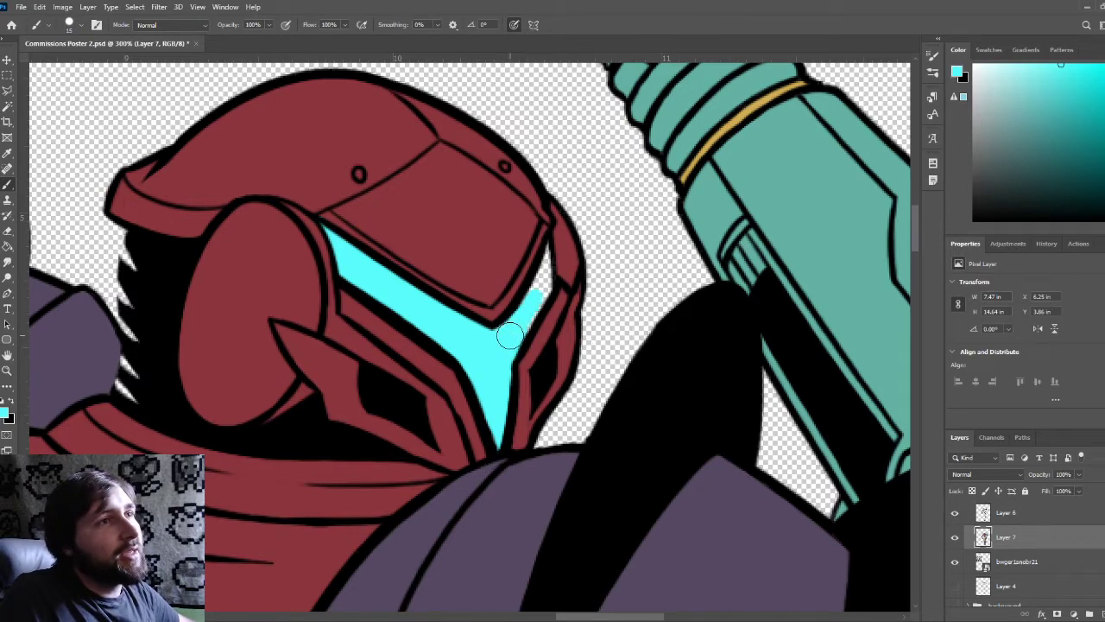
left_click_drag(536, 293, 542, 268)
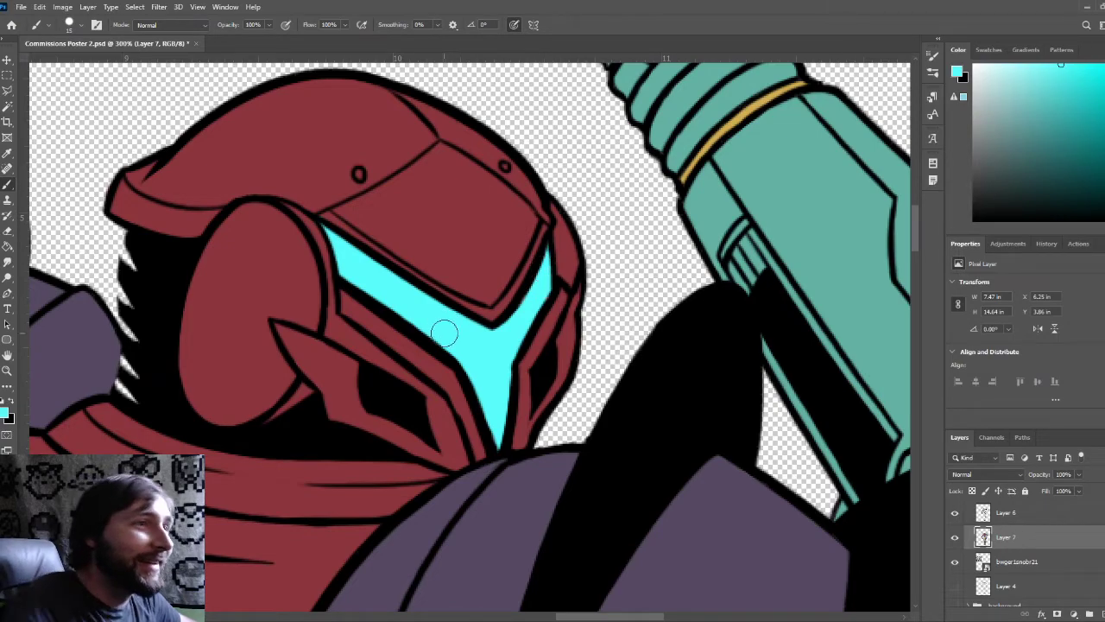
Paint the angled light stripe on the chest armour, on the side of the lowered arm, in cyan
key("ctrl+minus")
left_click_drag(449, 395, 504, 343)
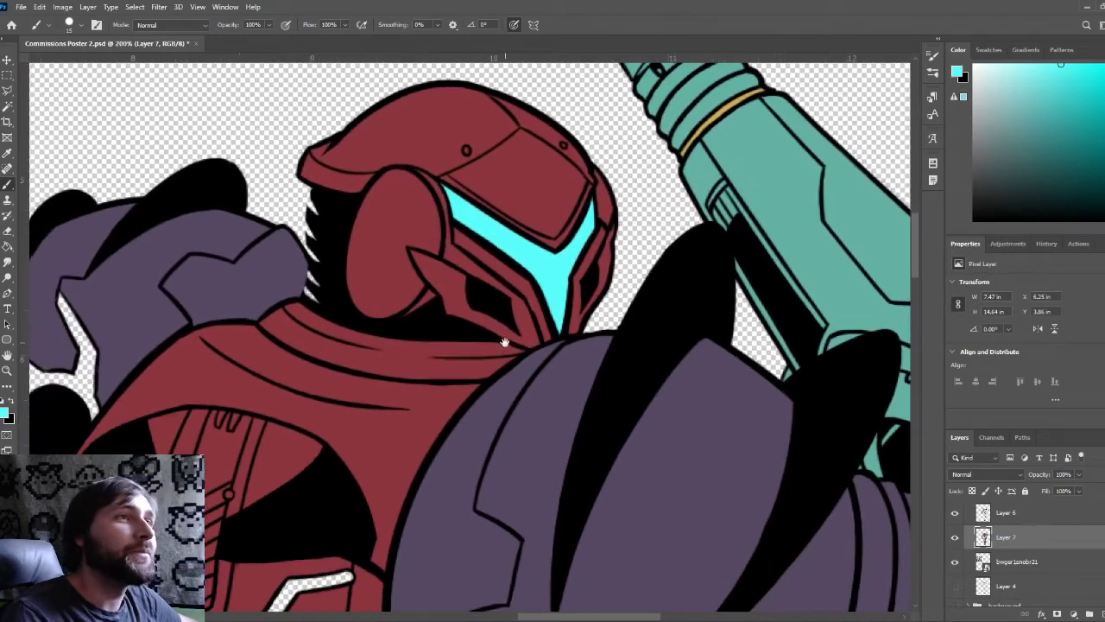
key("ctrl+minus")
left_click_drag(438, 469, 494, 351)
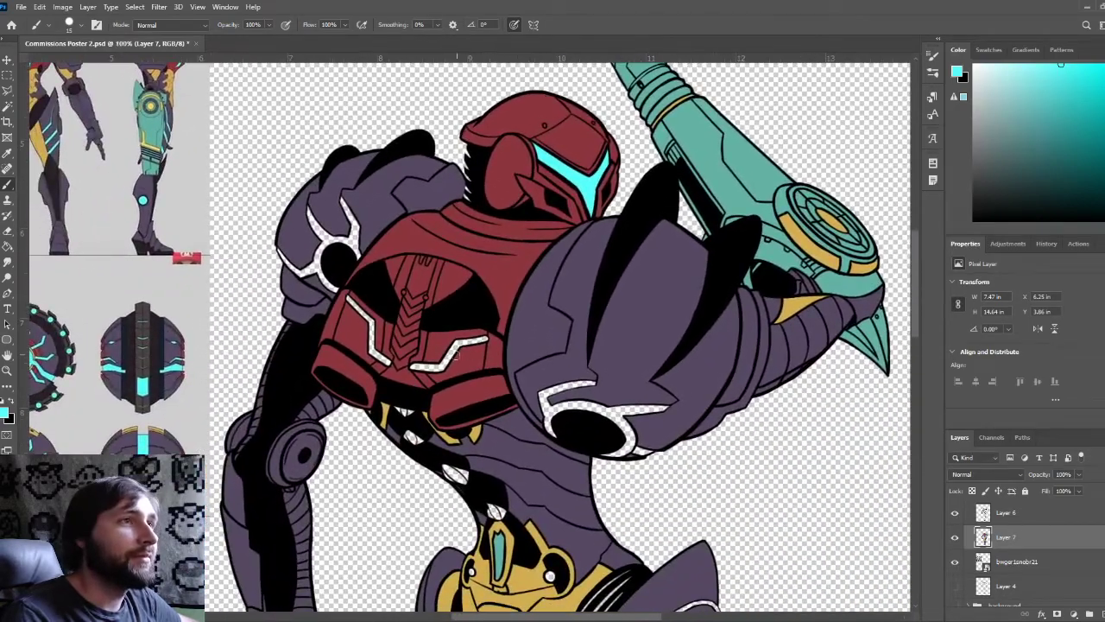
key("ctrl+plus")
scroll(399, 340, "up", 1)
scroll(400, 344, "up", 2)
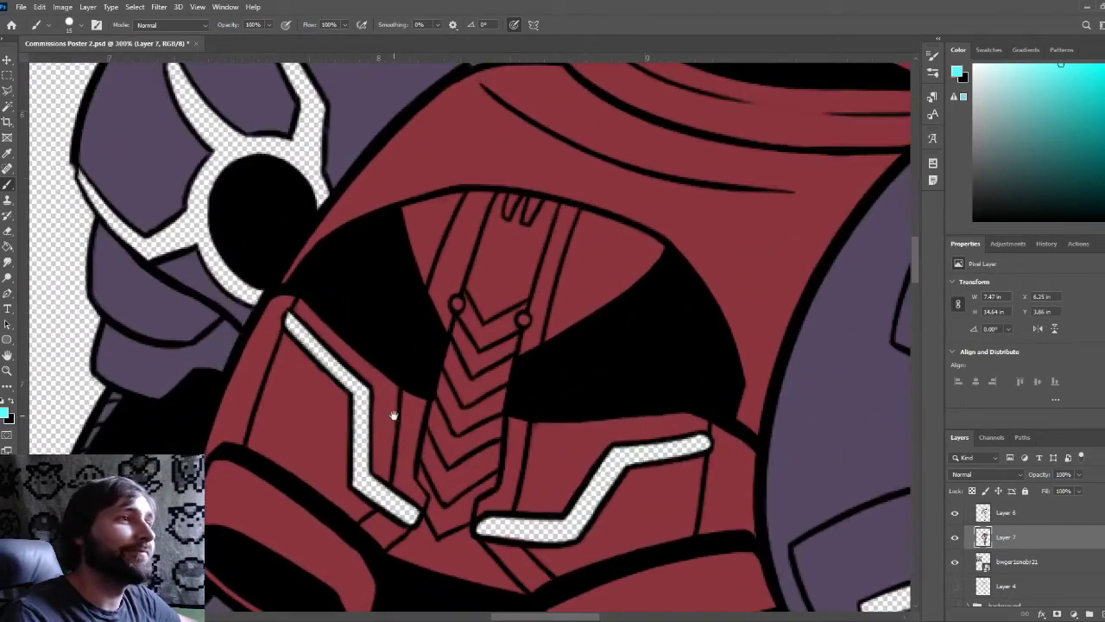
left_click_drag(402, 347, 447, 295)
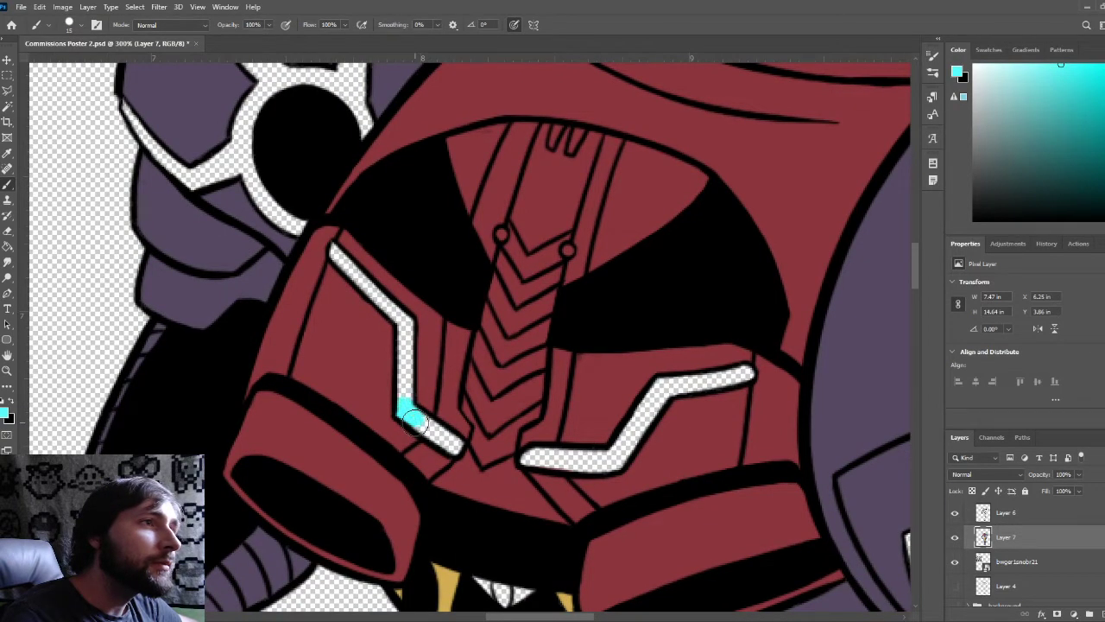
left_click_drag(413, 419, 450, 445)
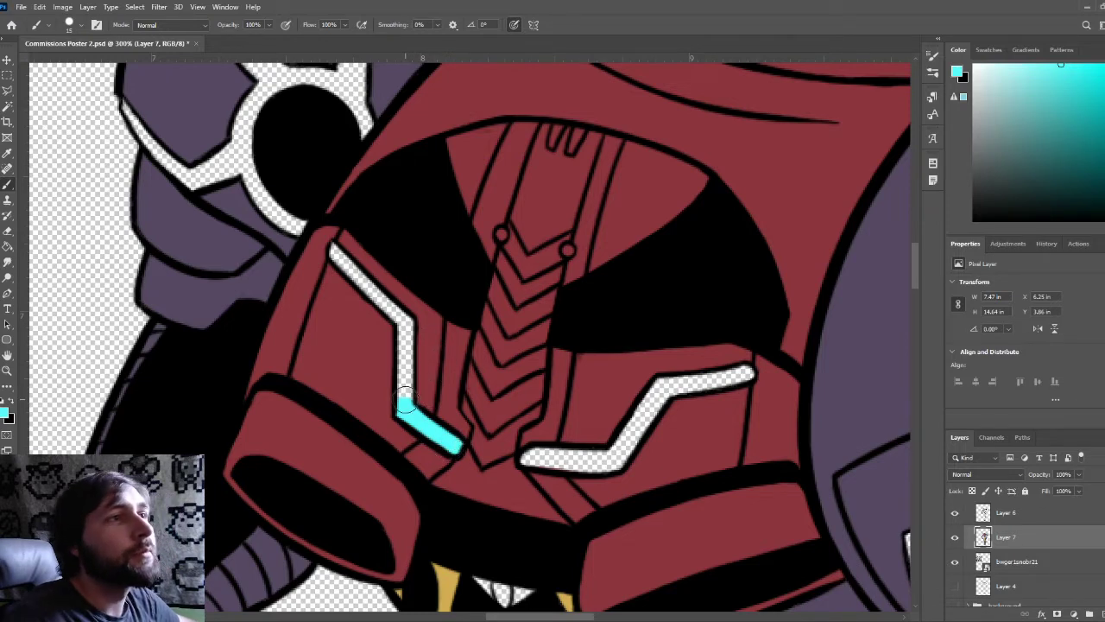
left_click_drag(402, 380, 404, 396)
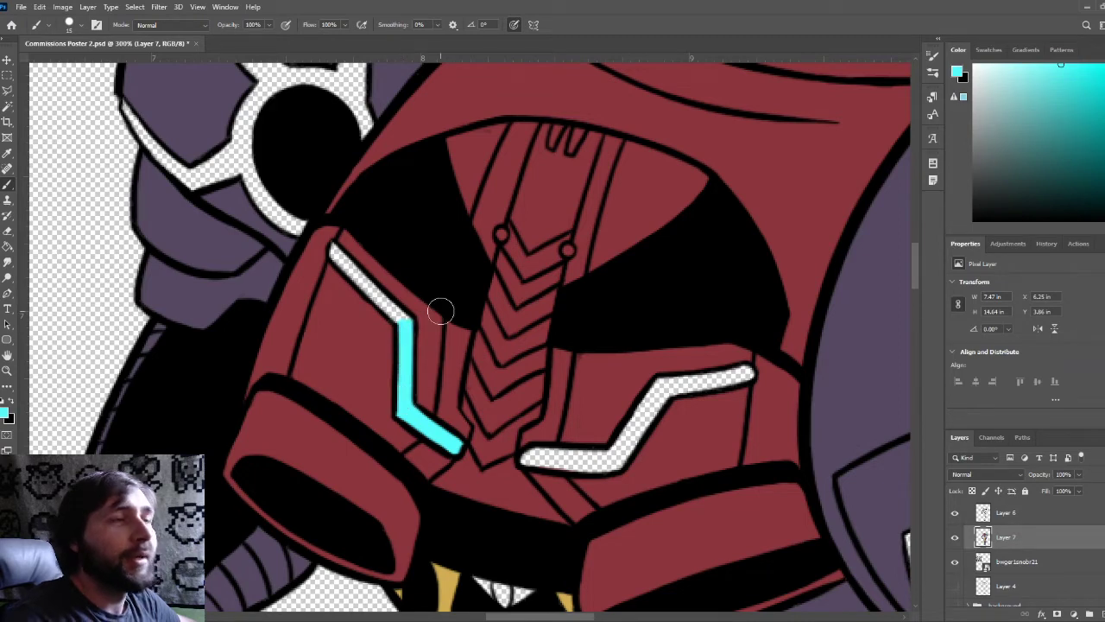
left_click_drag(333, 251, 397, 313)
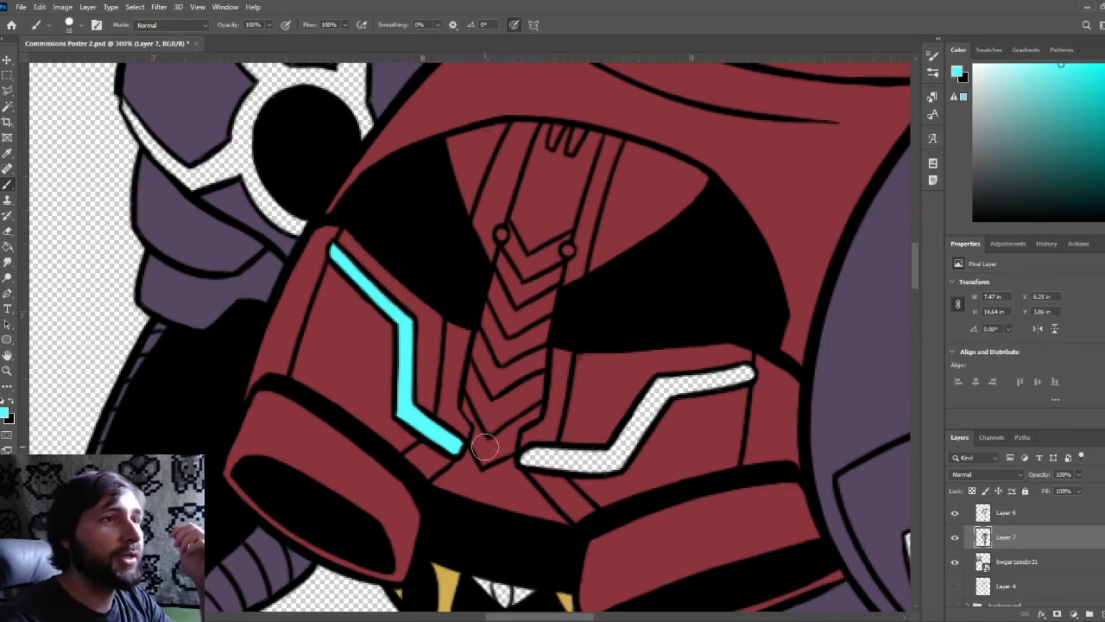
Paint the matching chest light stripe on the raised-arm side in cyan along its full length
left_click_drag(534, 458, 539, 459)
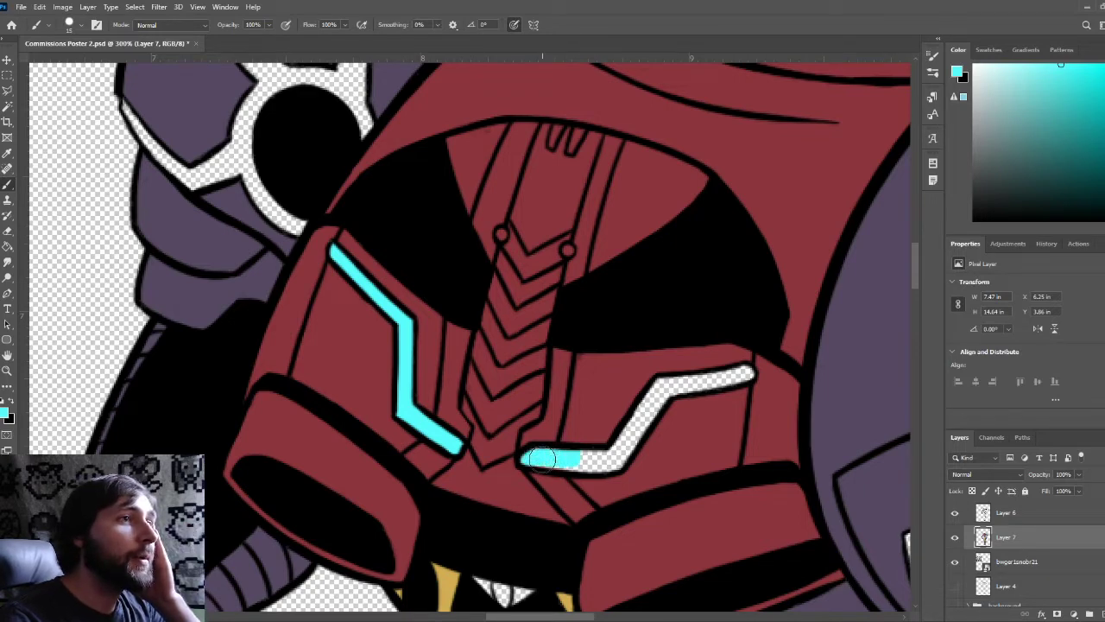
left_click_drag(542, 459, 543, 460)
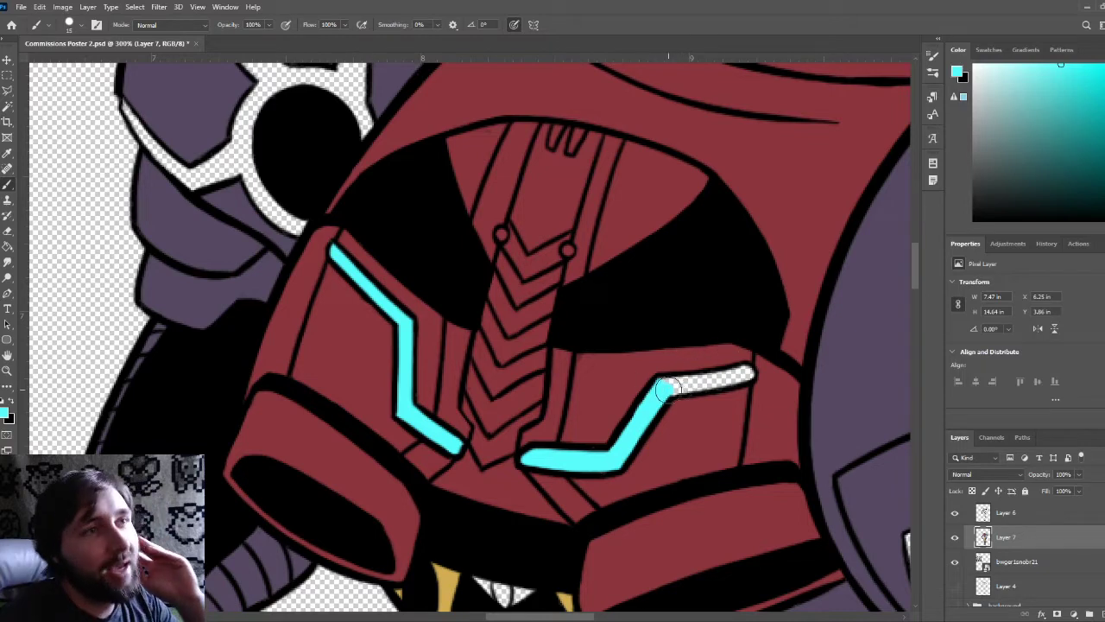
left_click_drag(679, 386, 708, 380)
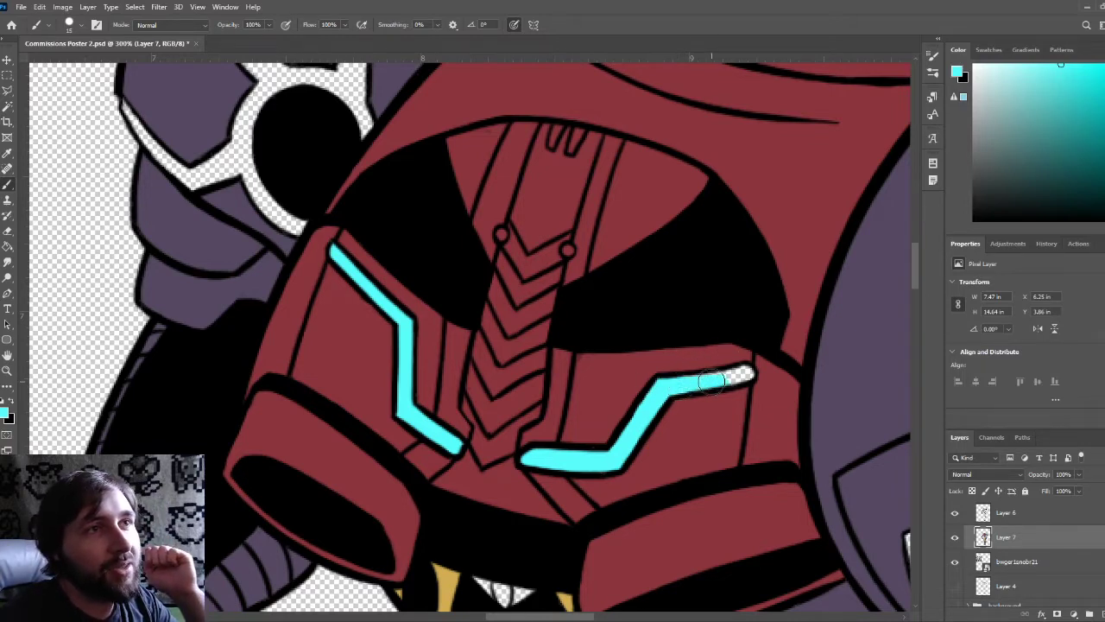
left_click_drag(709, 381, 736, 375)
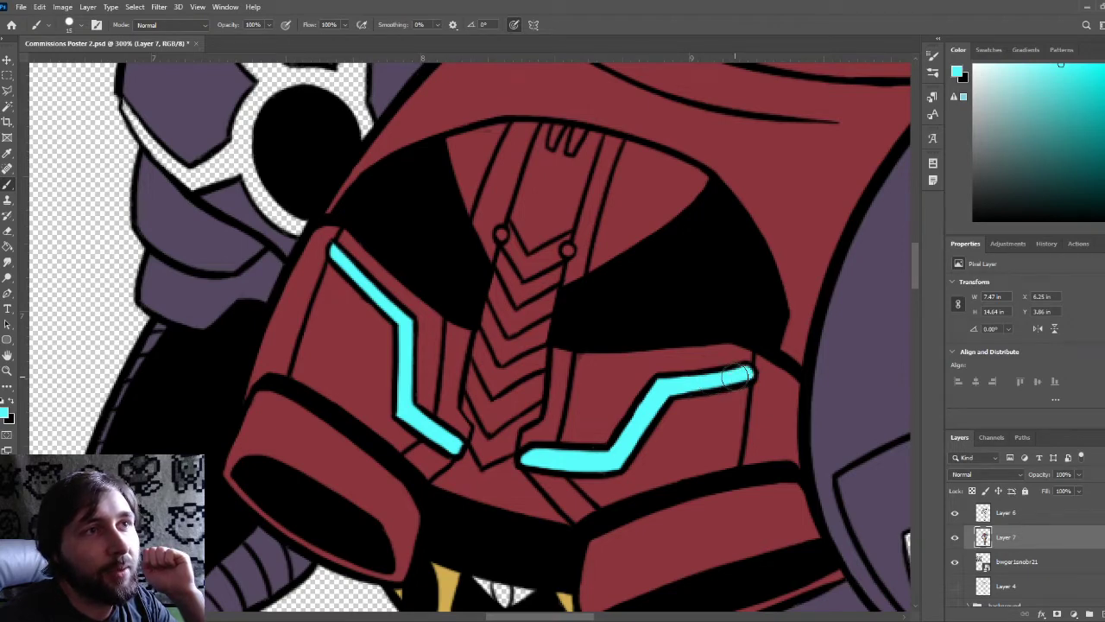
Paint the outer lower prong and lower arc of the lowered-arm shoulder light in cyan on Layer 7
left_click_drag(352, 261, 406, 437)
key("ctrl+plus")
left_click_drag(309, 320, 385, 362)
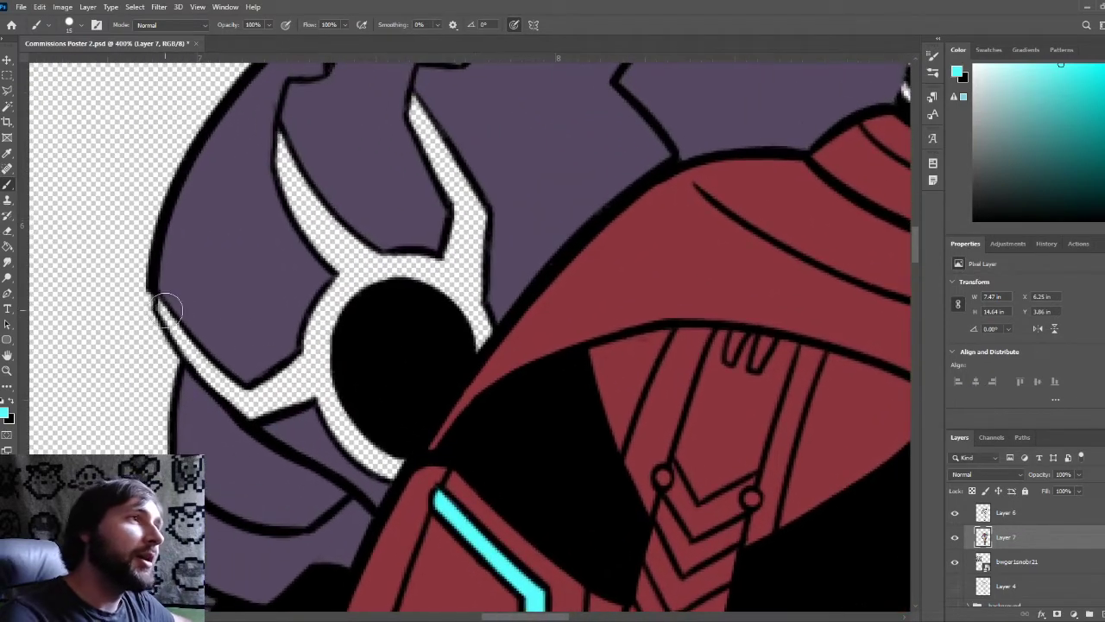
left_click_drag(161, 309, 171, 322)
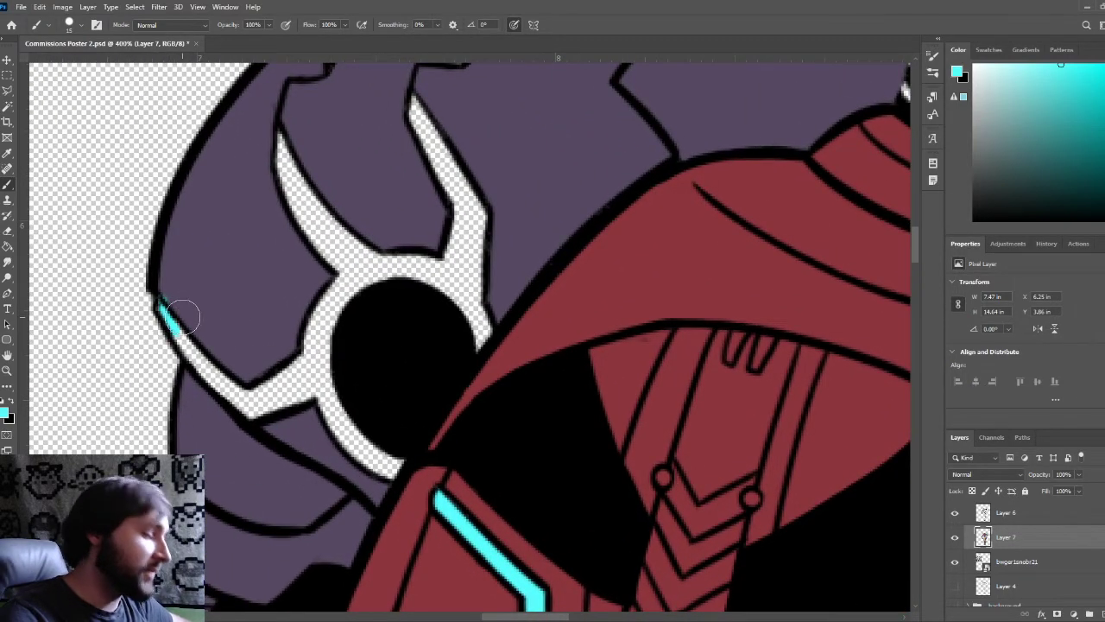
key("ctrl+z")
mouse_move(159, 304)
left_mouse_down()
mouse_move(187, 348)
mouse_move(259, 413)
mouse_move(315, 390)
mouse_move(258, 394)
mouse_move(328, 365)
mouse_move(318, 369)
mouse_move(363, 442)
mouse_move(347, 425)
left_mouse_up()
left_click_drag(346, 425, 385, 467)
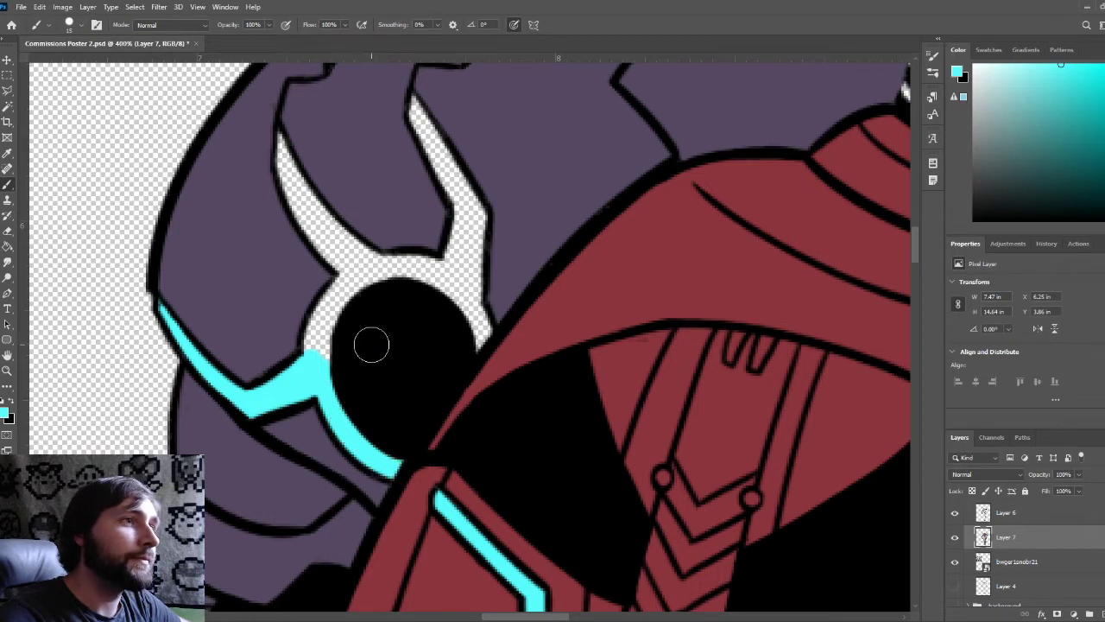
Paint the rest of the lowered-arm shoulder ring and its middle curved prong in cyan around the black disc
mouse_move(332, 319)
left_mouse_down()
mouse_move(327, 358)
mouse_move(318, 315)
mouse_move(360, 275)
left_mouse_up()
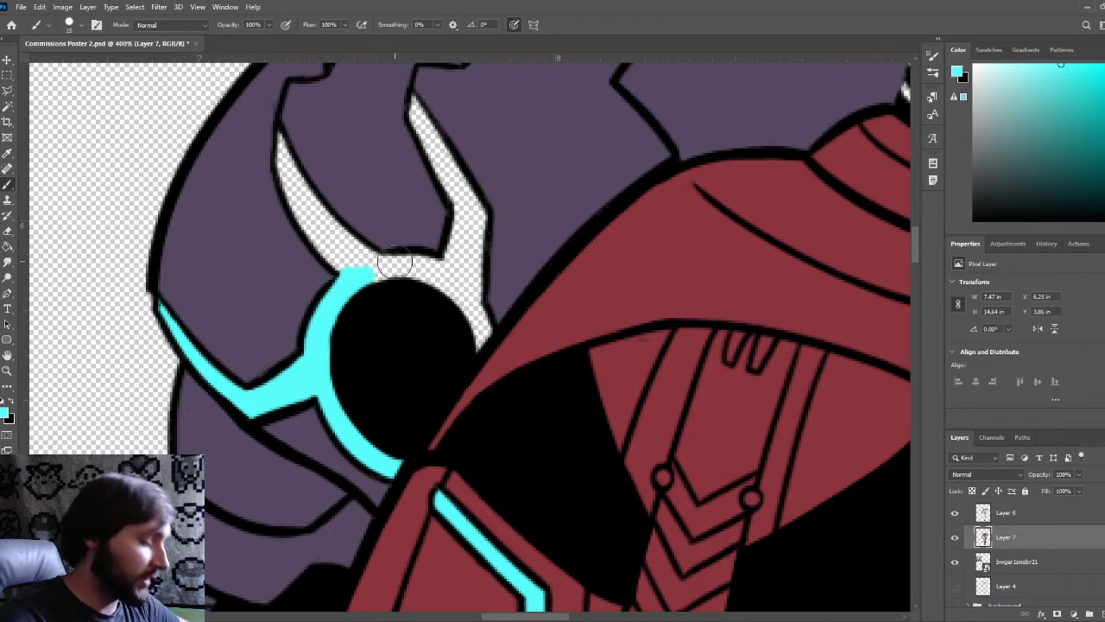
key("ctrl+z")
mouse_move(316, 349)
left_mouse_down()
mouse_move(316, 340)
mouse_move(329, 348)
mouse_move(341, 287)
mouse_move(339, 303)
mouse_move(394, 264)
mouse_move(411, 279)
mouse_move(463, 287)
mouse_move(455, 306)
mouse_move(474, 307)
mouse_move(474, 332)
left_mouse_up()
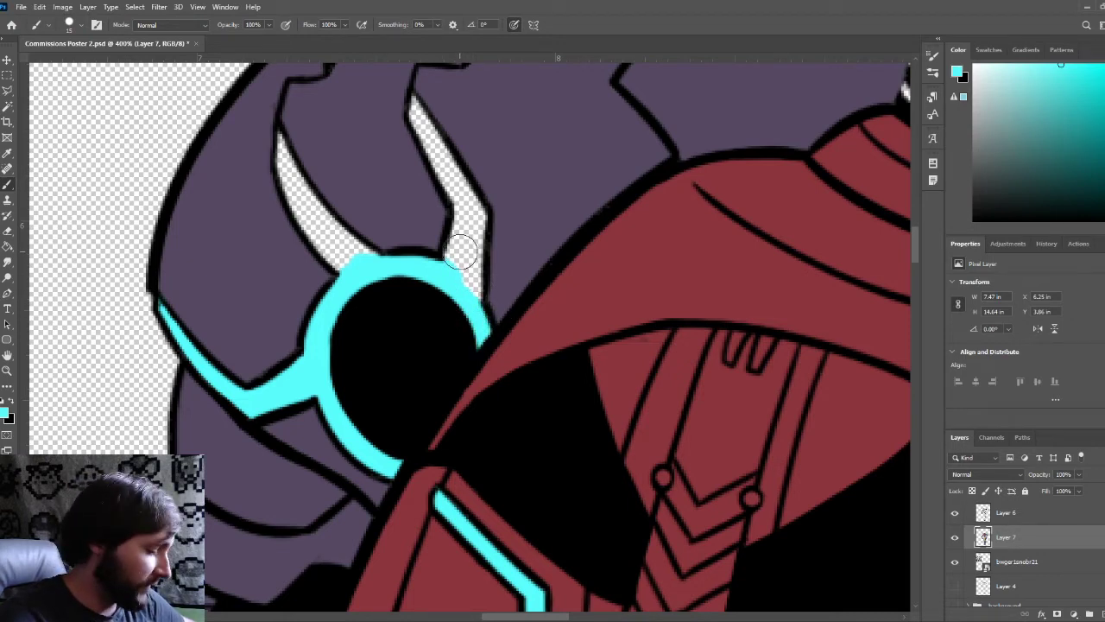
left_click_drag(463, 230, 471, 316)
mouse_move(340, 336)
left_mouse_down()
mouse_move(309, 296)
mouse_move(343, 335)
mouse_move(292, 235)
mouse_move(333, 290)
left_mouse_up()
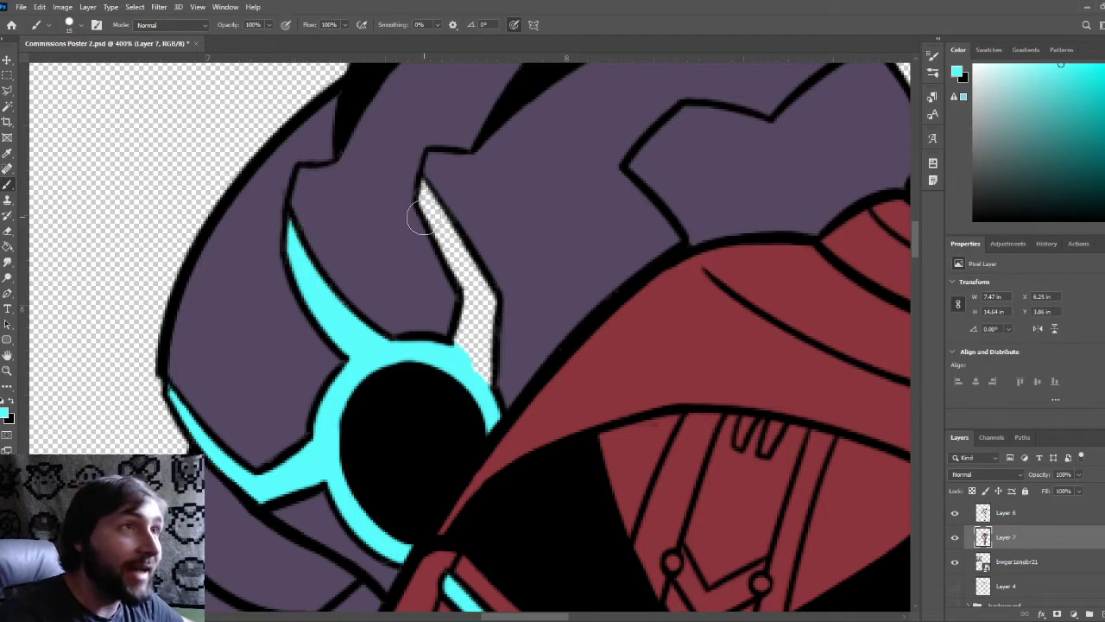
Fill the innermost bent prong of the lowered-arm shoulder light in cyan and save the poster file
mouse_move(427, 200)
left_mouse_down()
mouse_move(477, 299)
mouse_move(428, 220)
mouse_move(458, 264)
mouse_move(467, 358)
left_mouse_up()
left_click_drag(486, 304, 467, 358)
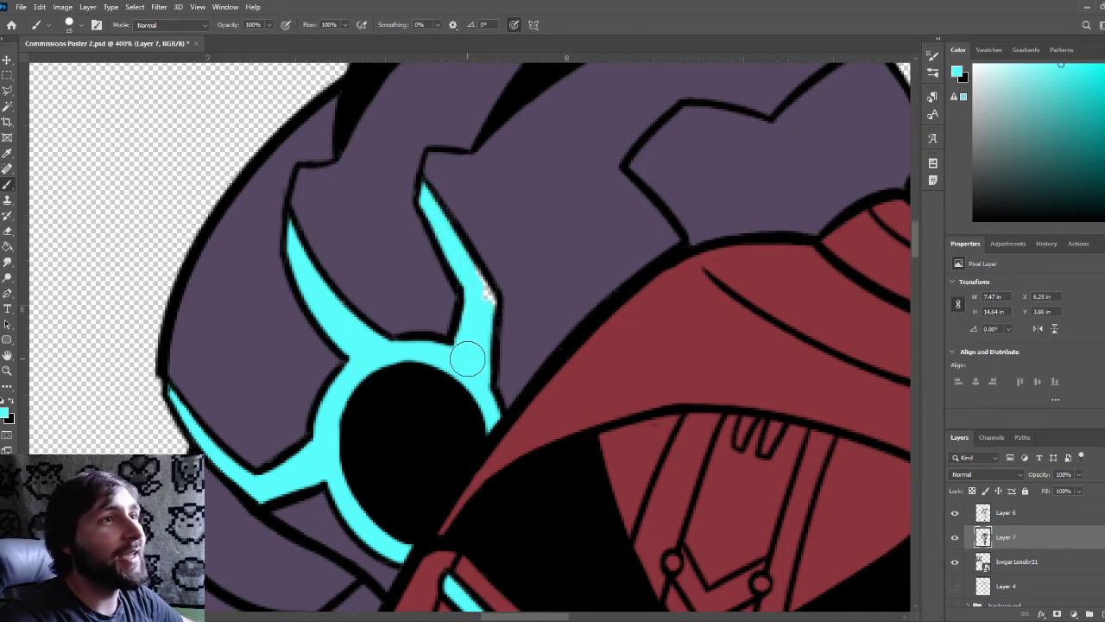
left_click_drag(488, 285, 467, 358)
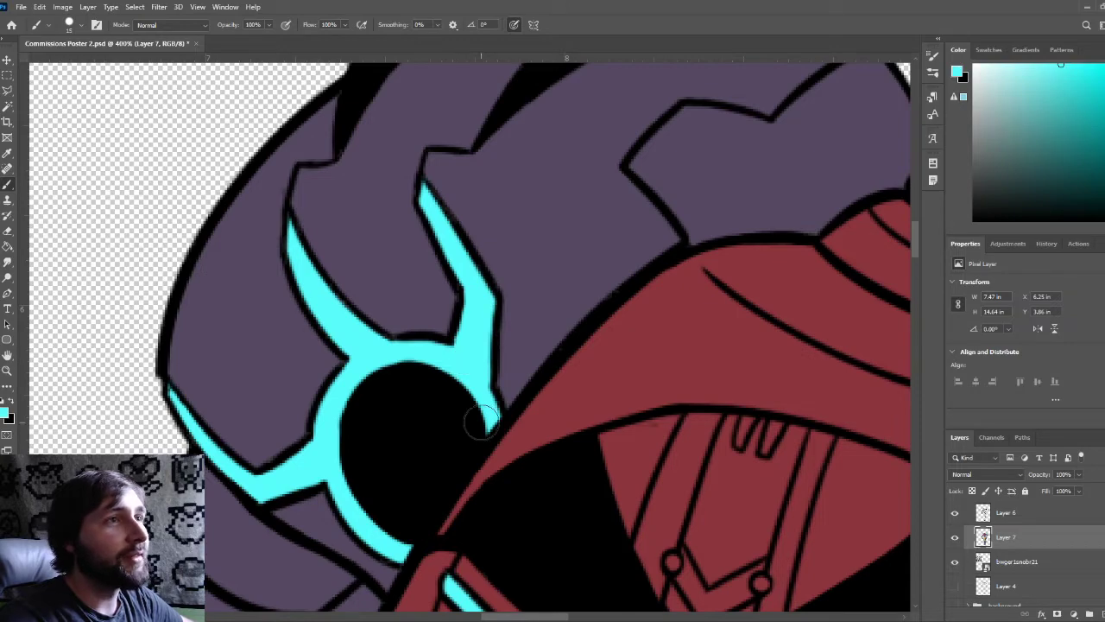
key("ctrl+minus")
left_click_drag(640, 477, 523, 320)
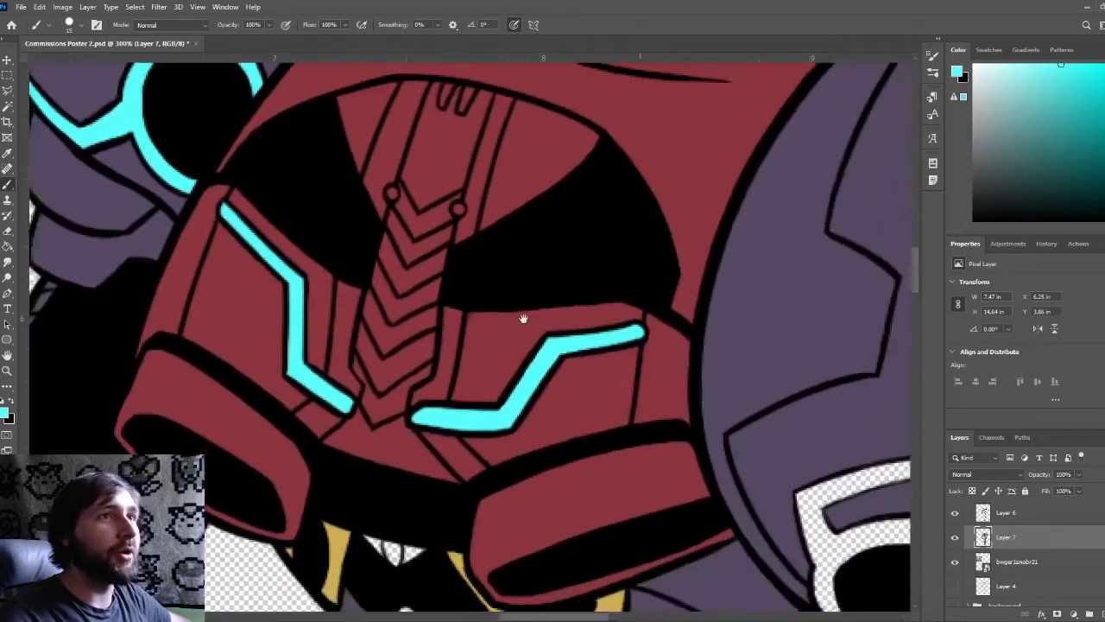
key("ctrl+s")
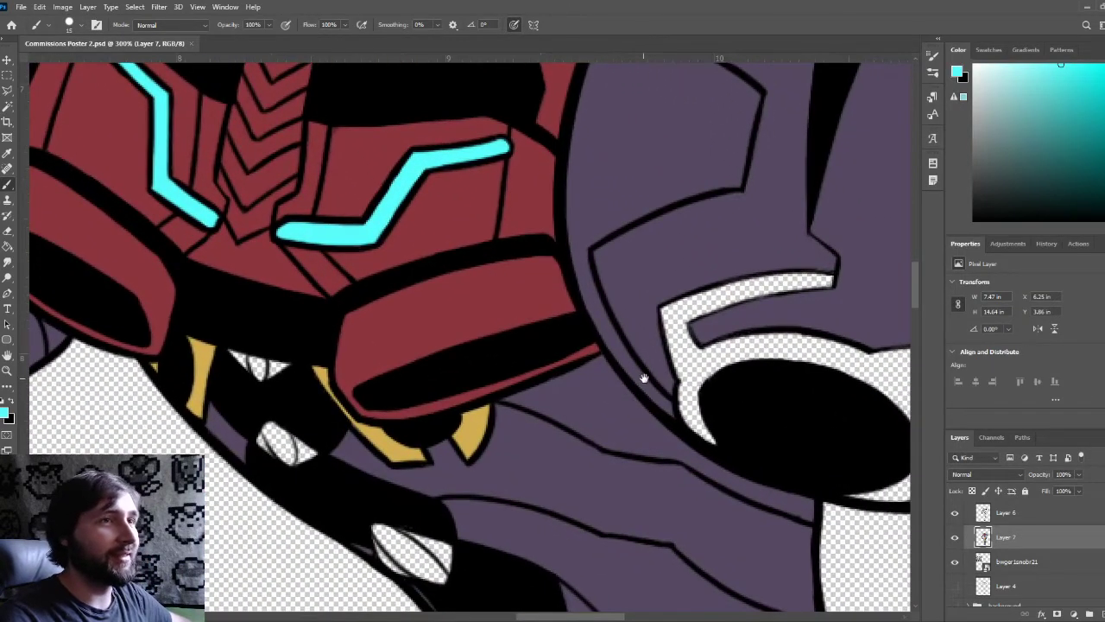
Paint the raised-arm shoulder ring in cyan on Layer 7, covering the chest-side edge, the base of the bent prong and the upper arc
mouse_move(636, 375)
left_mouse_down()
mouse_move(415, 360)
mouse_move(393, 390)
mouse_move(417, 412)
left_mouse_up()
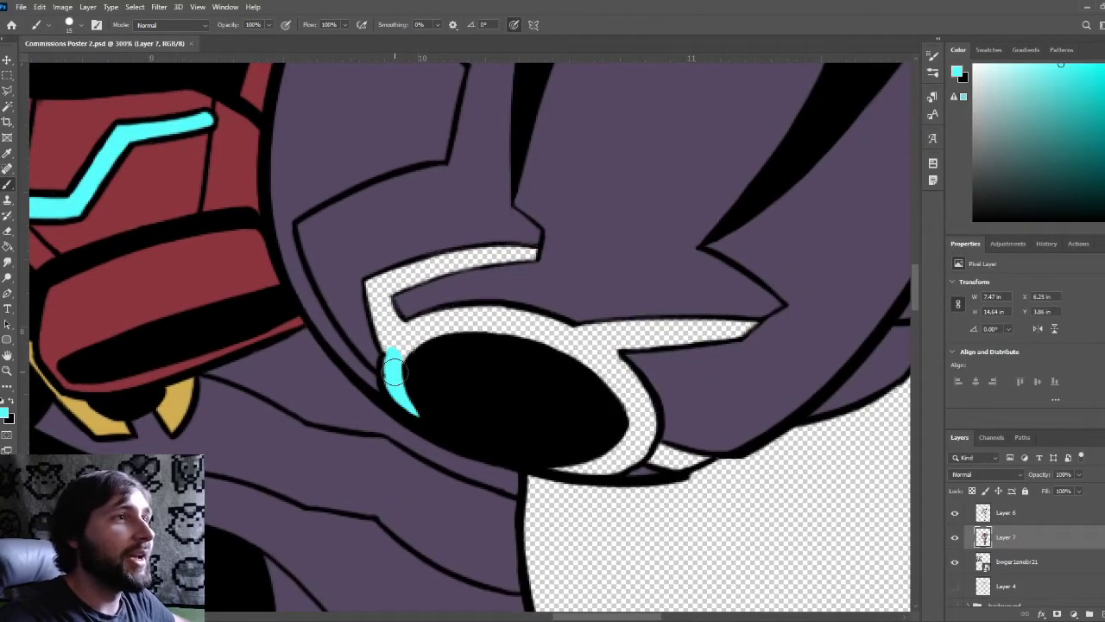
left_click(1007, 515)
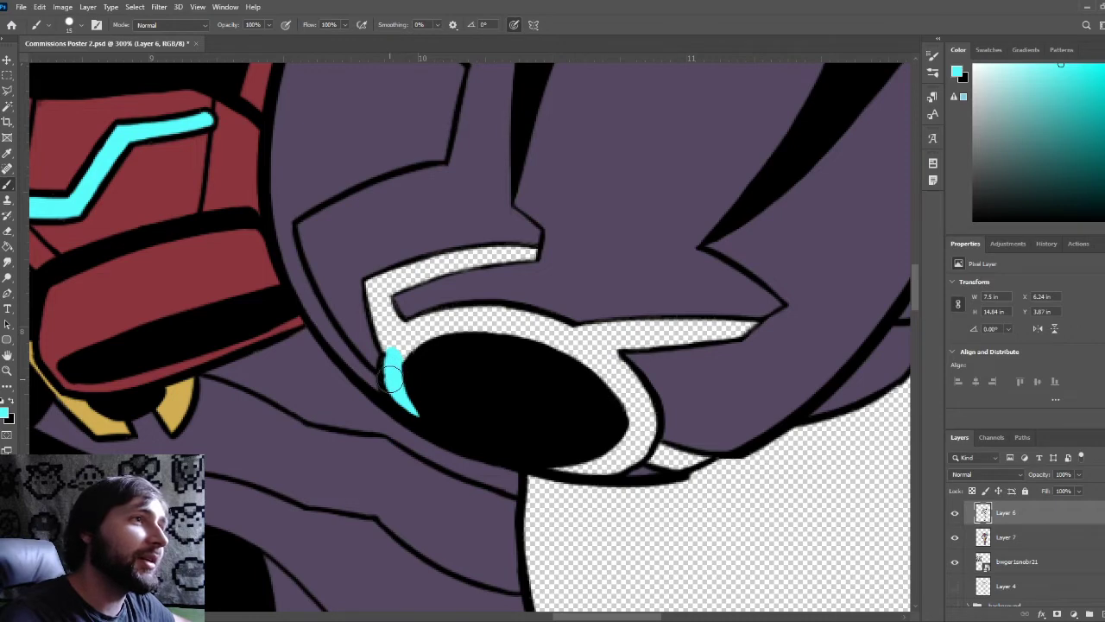
left_click_drag(392, 378, 401, 395)
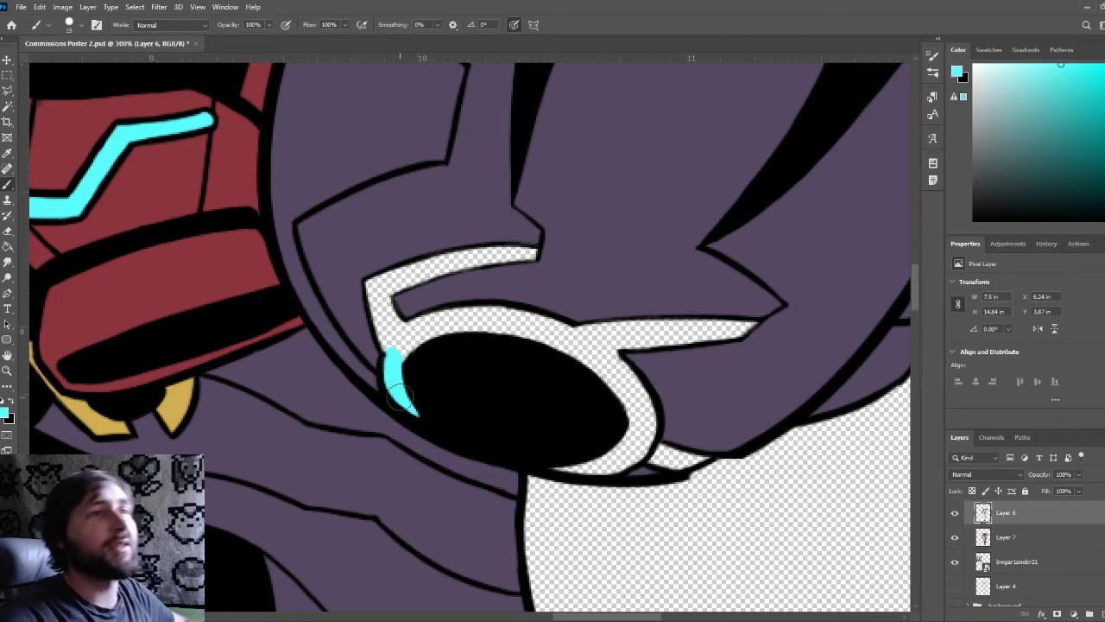
left_click(1026, 540)
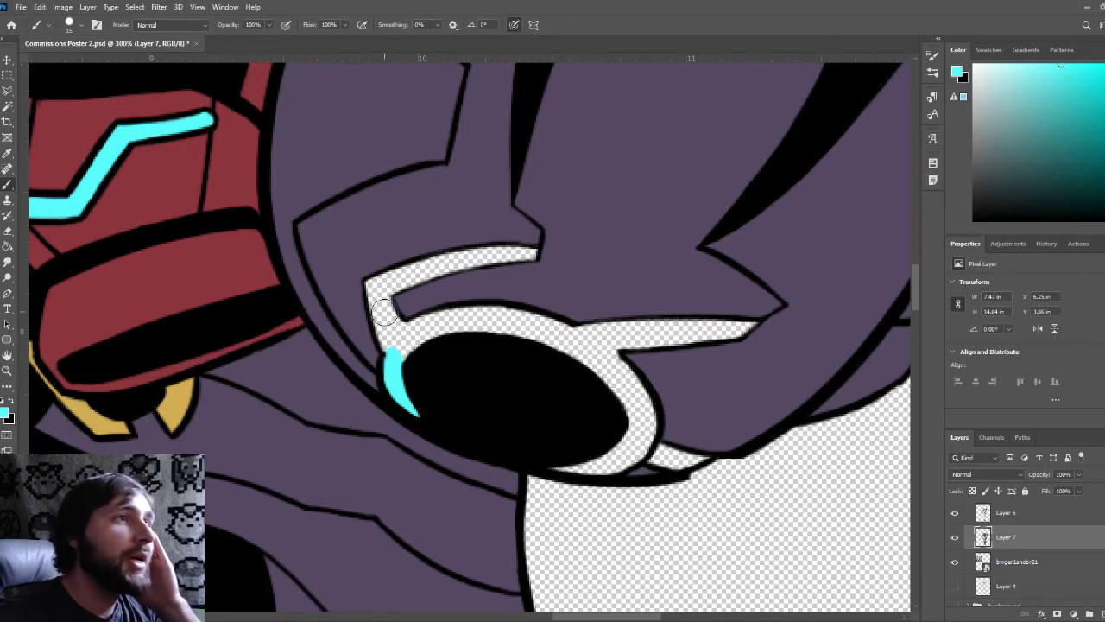
left_click_drag(381, 309, 389, 339)
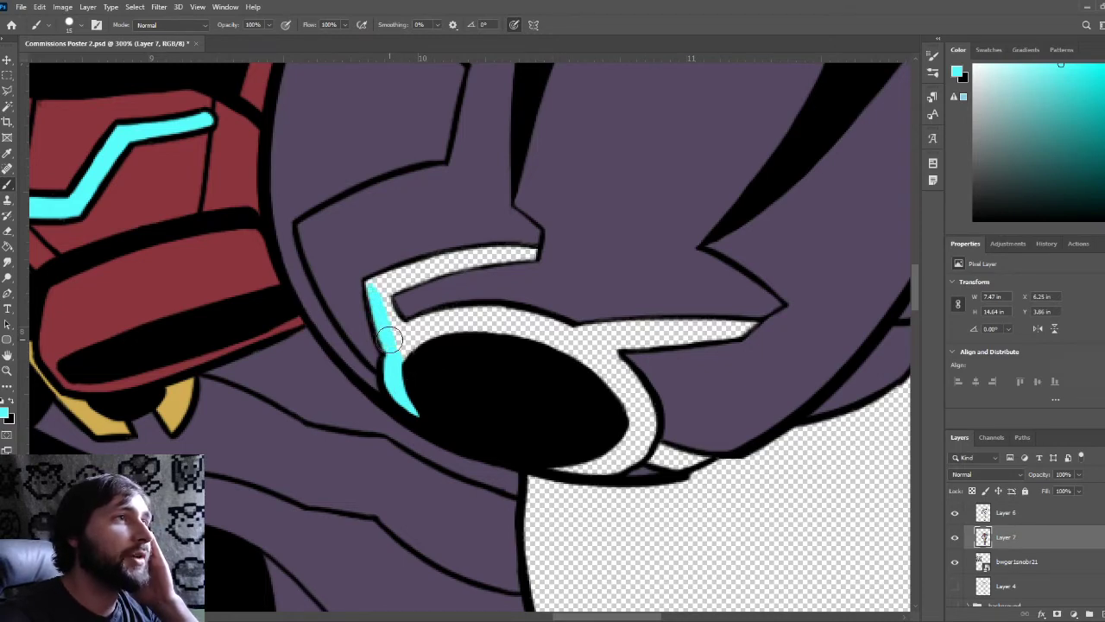
mouse_move(378, 281)
left_mouse_down()
mouse_move(402, 343)
mouse_move(490, 314)
mouse_move(560, 344)
mouse_move(518, 319)
mouse_move(580, 340)
left_mouse_up()
mouse_move(588, 380)
left_mouse_down()
mouse_move(620, 389)
mouse_move(604, 357)
mouse_move(616, 354)
mouse_move(643, 436)
left_mouse_up()
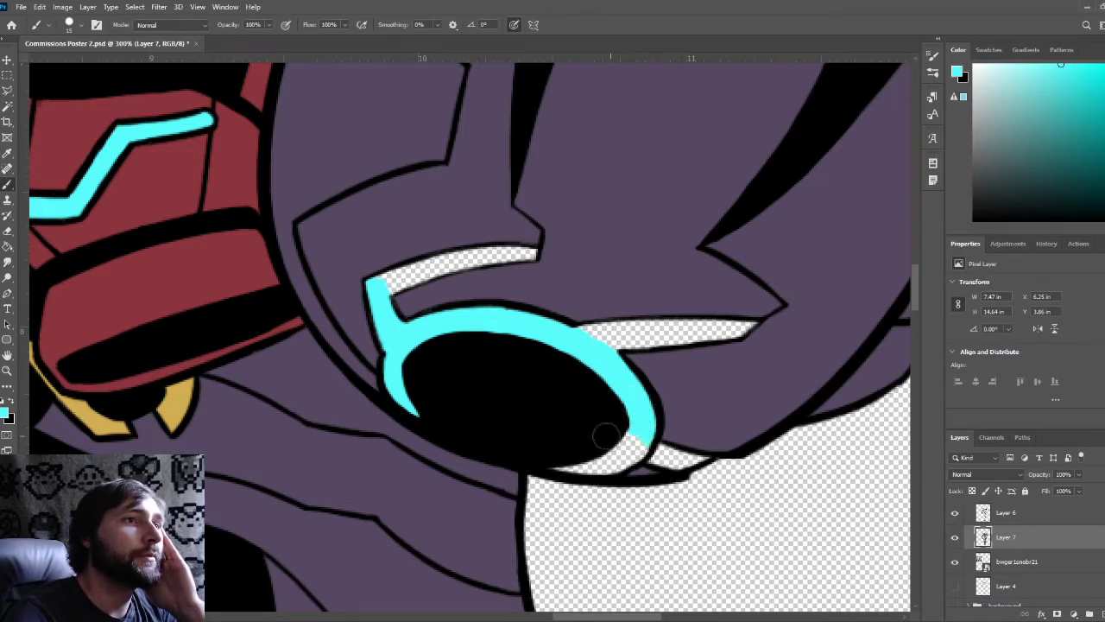
Fill the raised-arm shoulder ring's lower arc, small lower prong, long outer prong and the rest of the bent prong in cyan
mouse_move(571, 467)
left_mouse_down()
mouse_move(610, 466)
mouse_move(637, 446)
mouse_move(611, 450)
mouse_move(673, 459)
left_mouse_up()
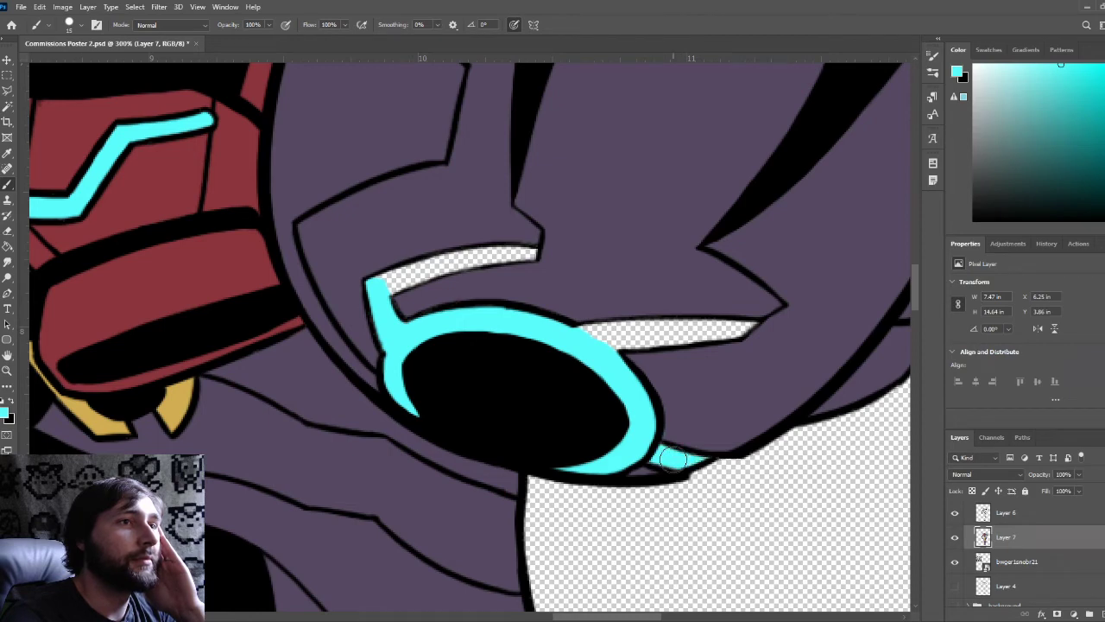
left_click_drag(674, 461, 701, 461)
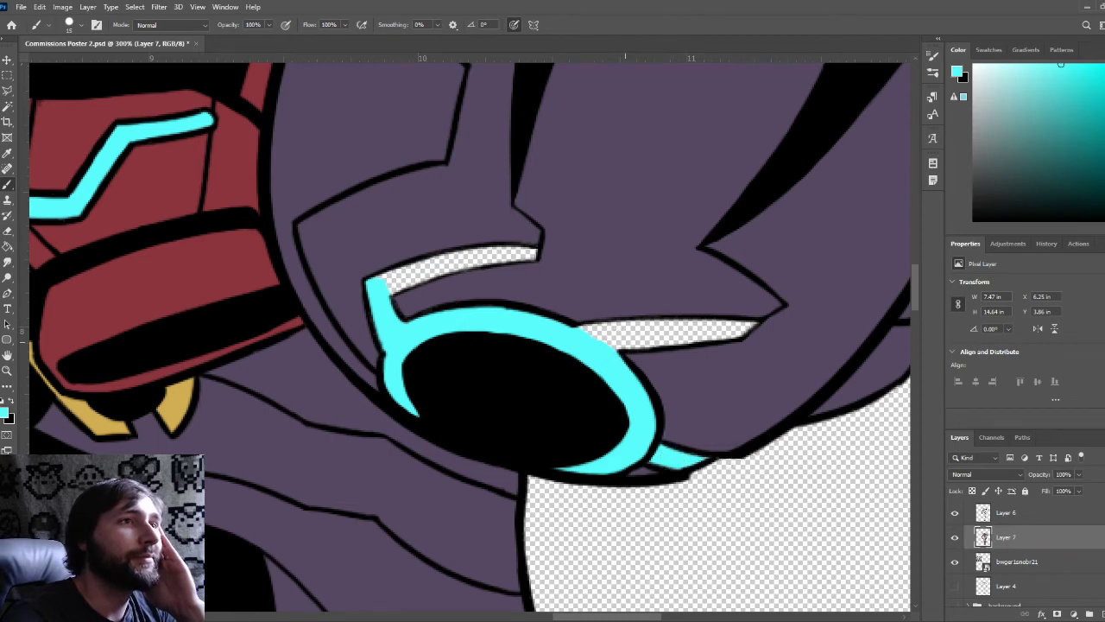
left_click(627, 341)
mouse_move(629, 340)
left_mouse_down()
mouse_move(594, 333)
mouse_move(734, 329)
left_mouse_up()
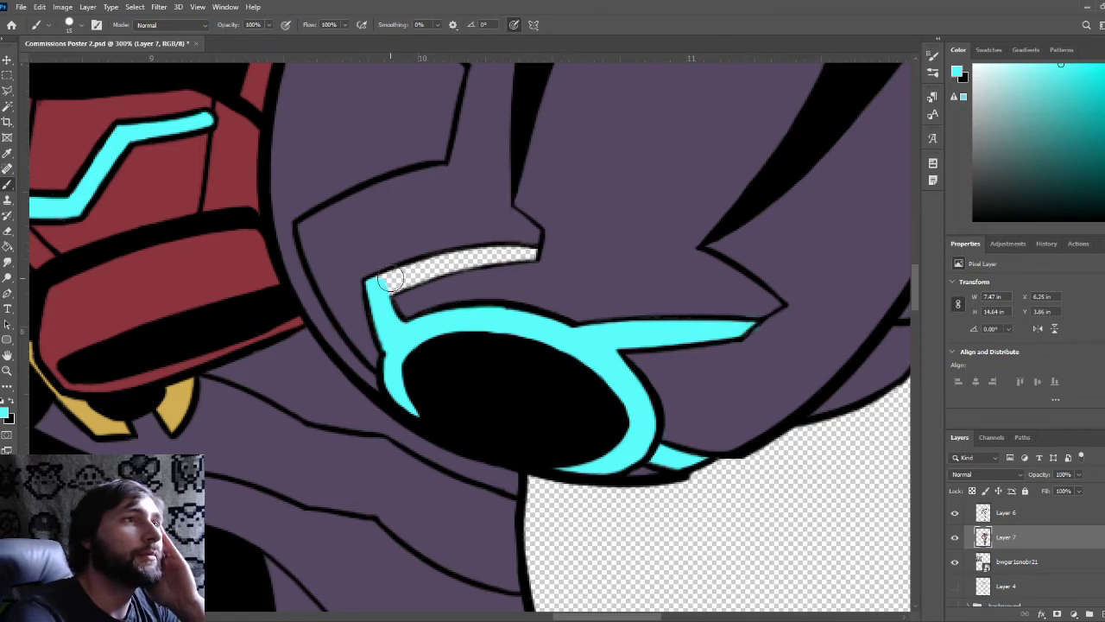
left_click_drag(389, 279, 531, 252)
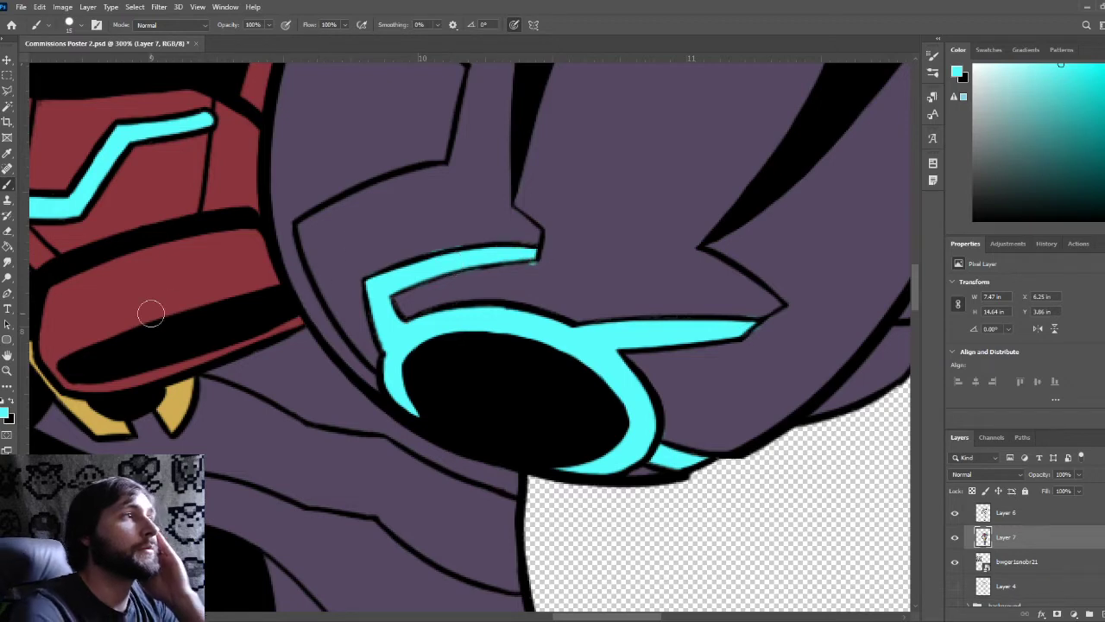
Sample the purple of the shoulder armour and paint over the cyan overspill along the light's prongs
key("i")
left_click(650, 227)
key("b")
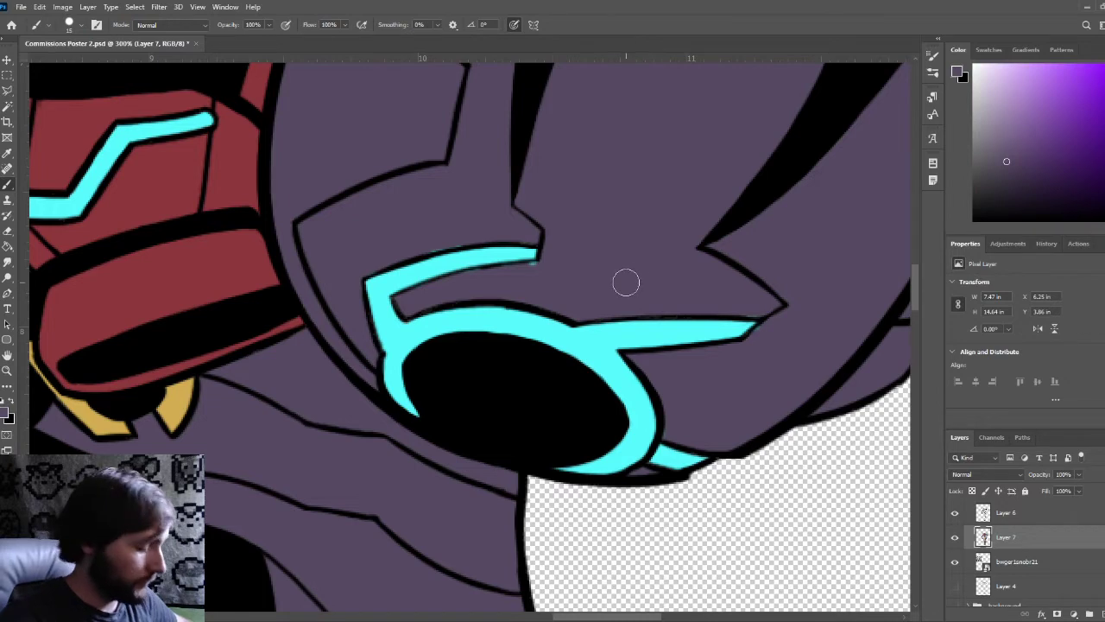
key("ctrl+plus")
left_click(561, 229)
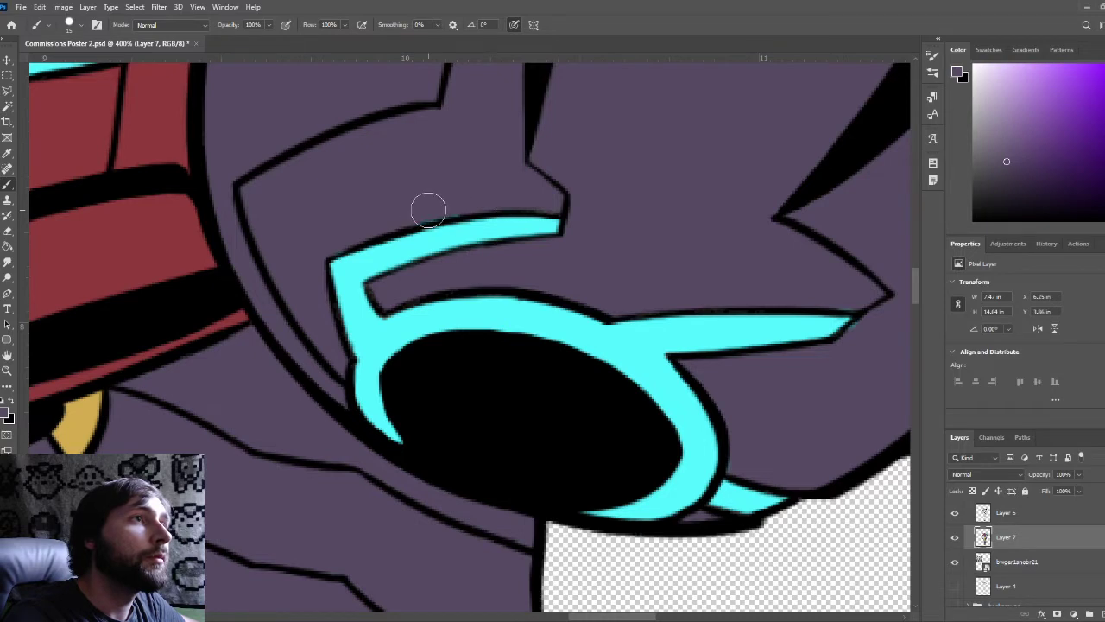
left_click_drag(570, 297, 471, 294)
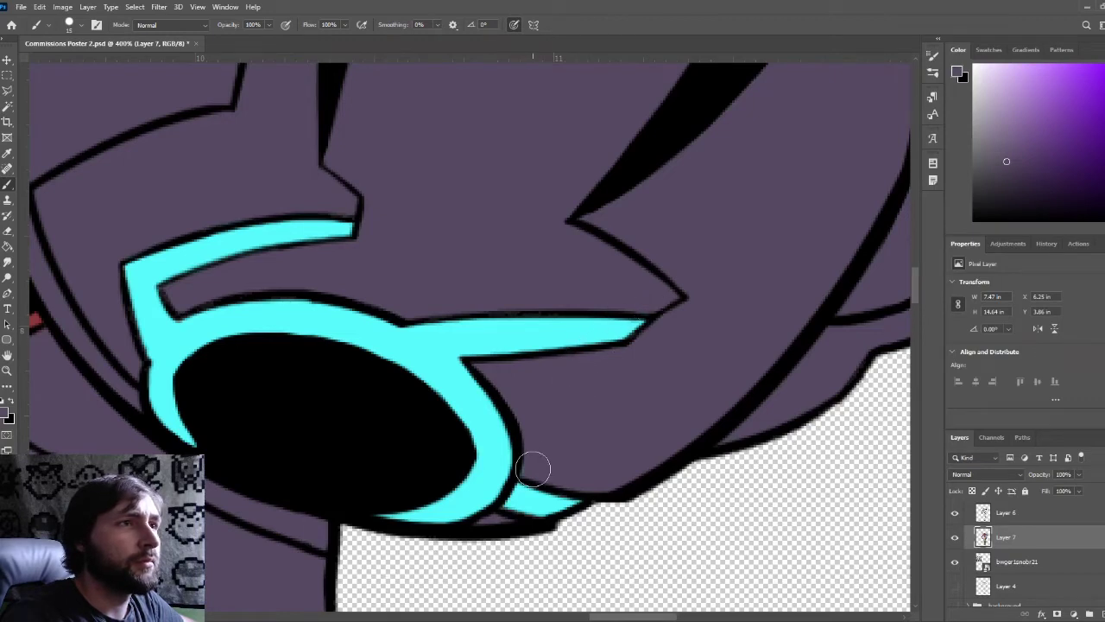
Sample the cyan of the raised-arm shoulder light as the brush colour
scroll(622, 377, "down", 2)
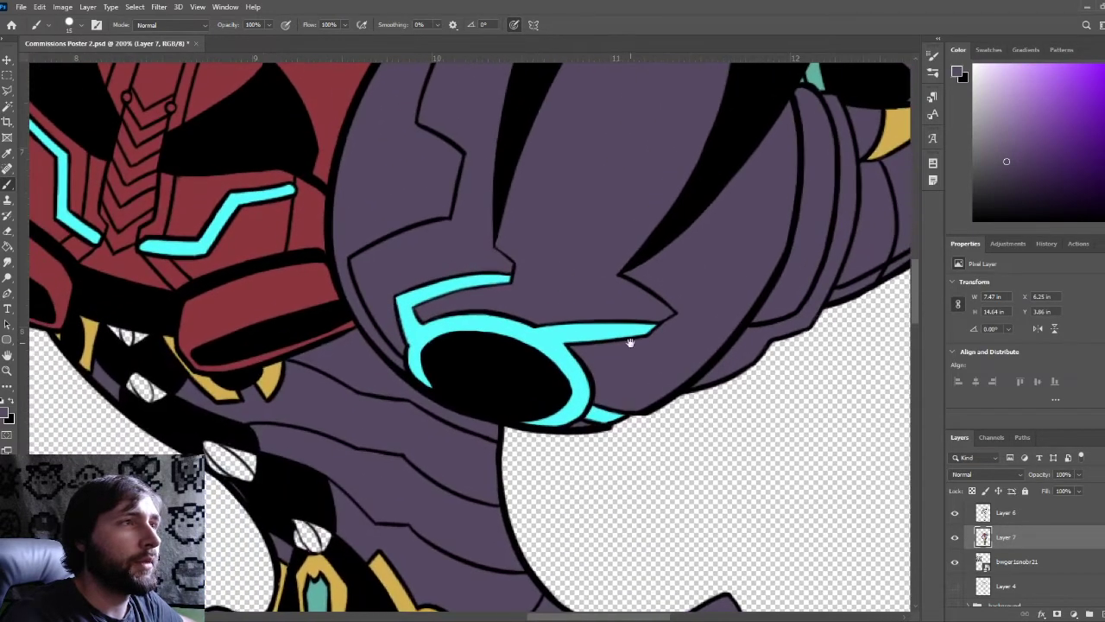
left_click(546, 332, "alt")
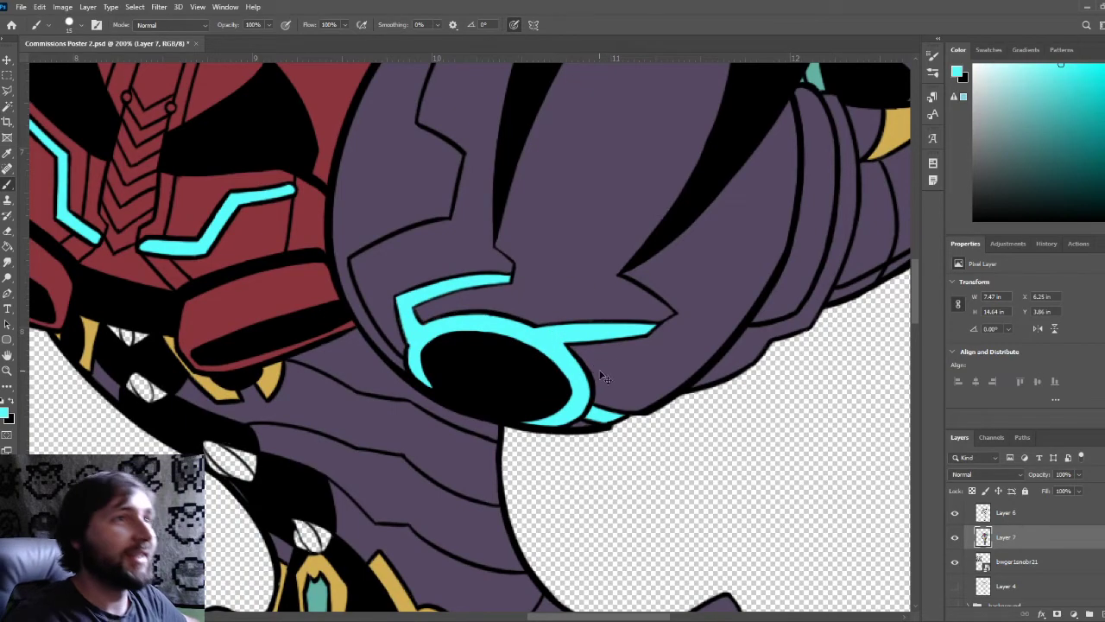
scroll(613, 374, "down", 1)
left_click_drag(408, 362, 496, 328)
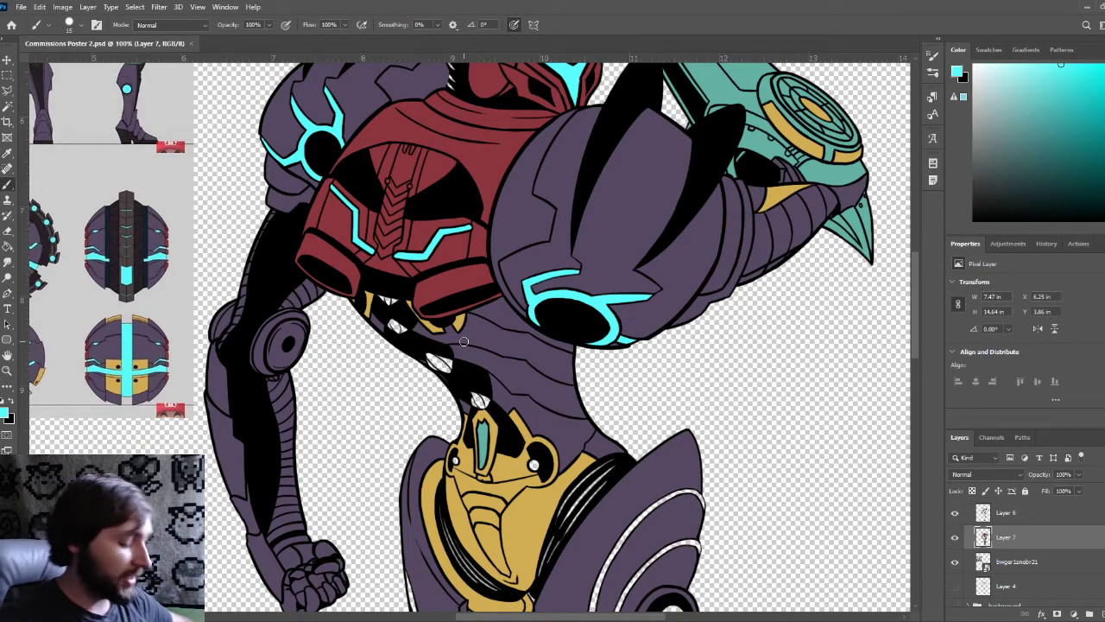
Sample the teal from the long gem on the gold waist armour and fill the lowest white abdomen segment with it
scroll(464, 341, "up", 4)
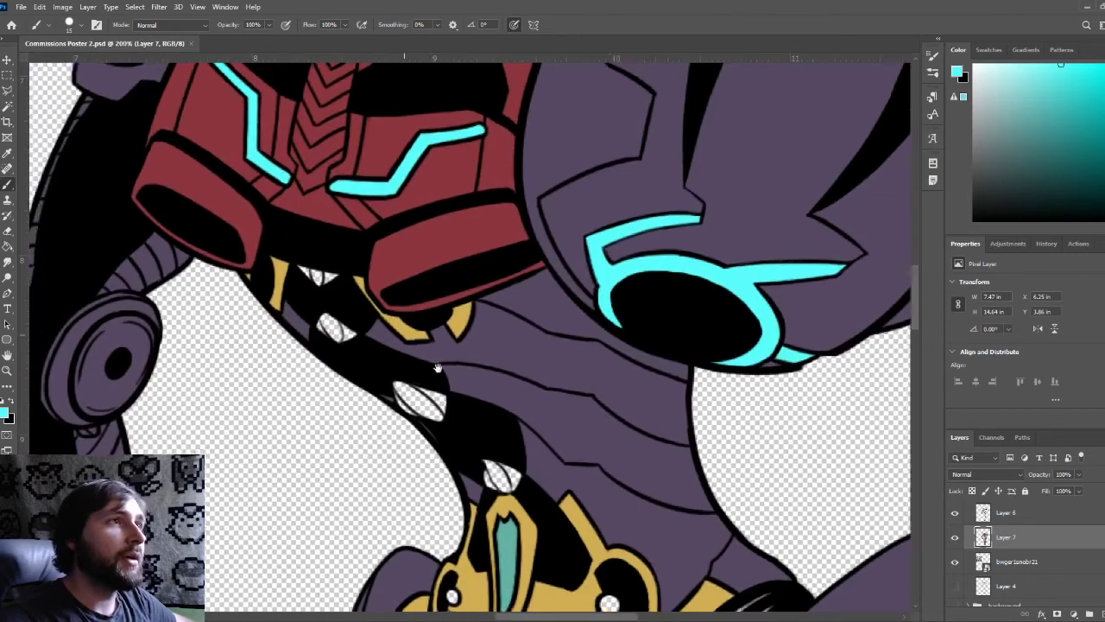
scroll(435, 335, "up", 2)
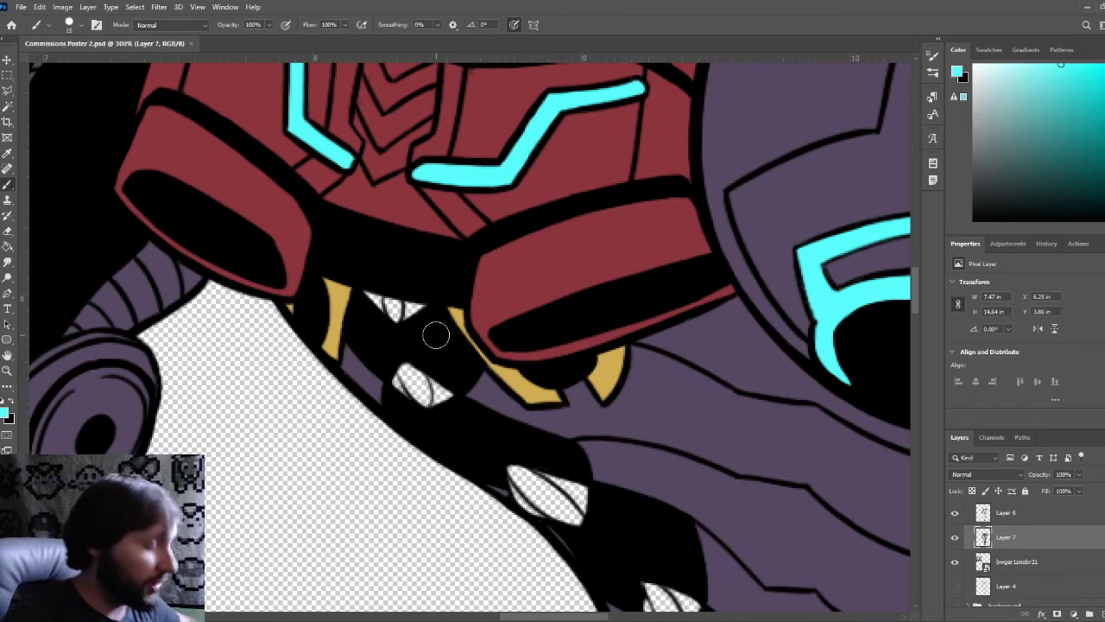
left_click_drag(427, 323, 436, 330)
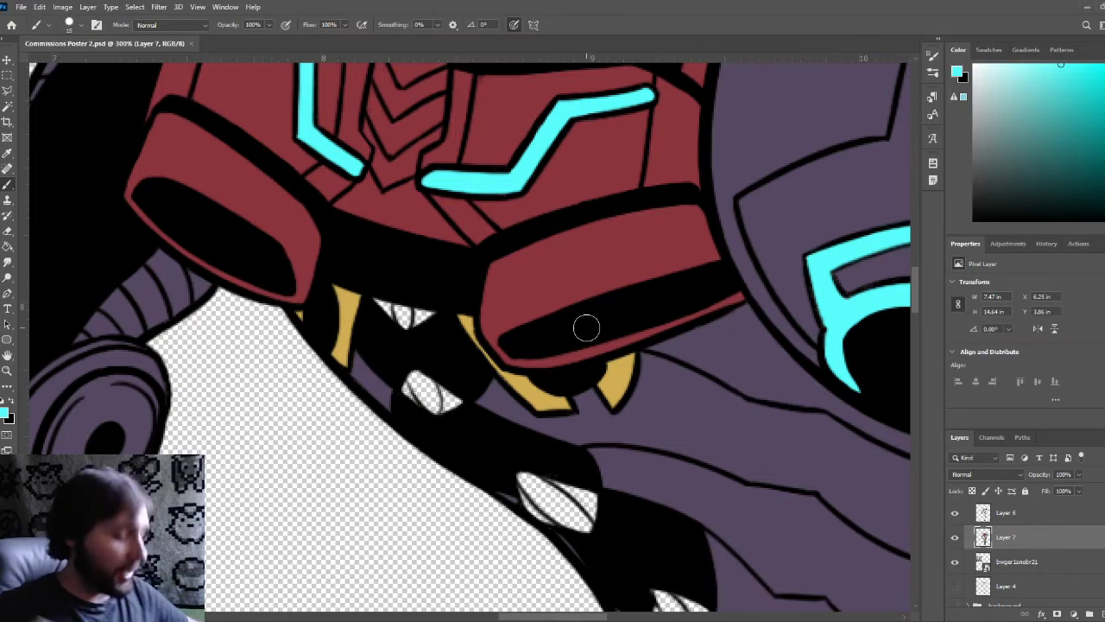
scroll(586, 328, "down", 5)
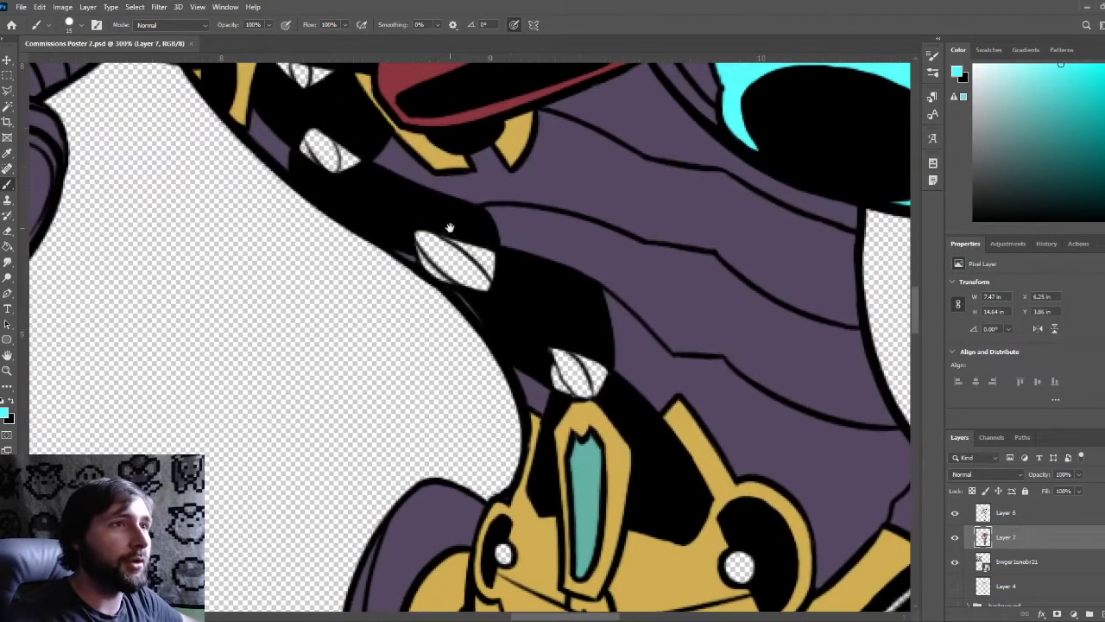
left_click(582, 452, "alt")
scroll(575, 363, "up", 1)
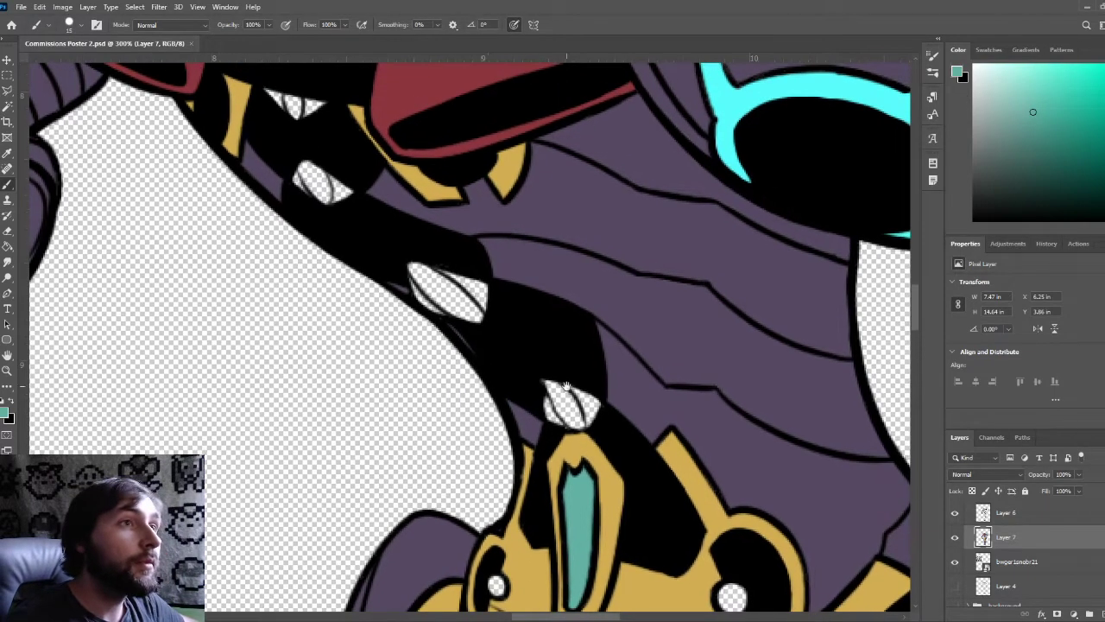
mouse_move(558, 409)
left_mouse_down()
mouse_move(562, 387)
mouse_move(566, 409)
mouse_move(584, 418)
mouse_move(575, 402)
mouse_move(567, 413)
left_mouse_up()
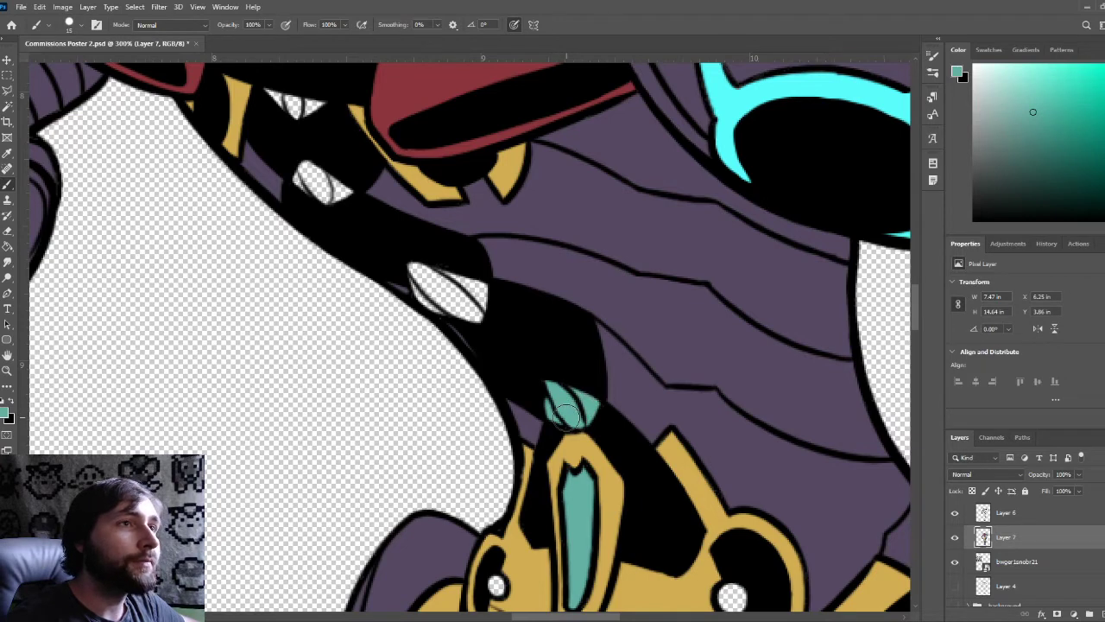
Fill the next two white abdomen segments, going up towards the chest, in teal
left_click_drag(538, 346, 599, 410)
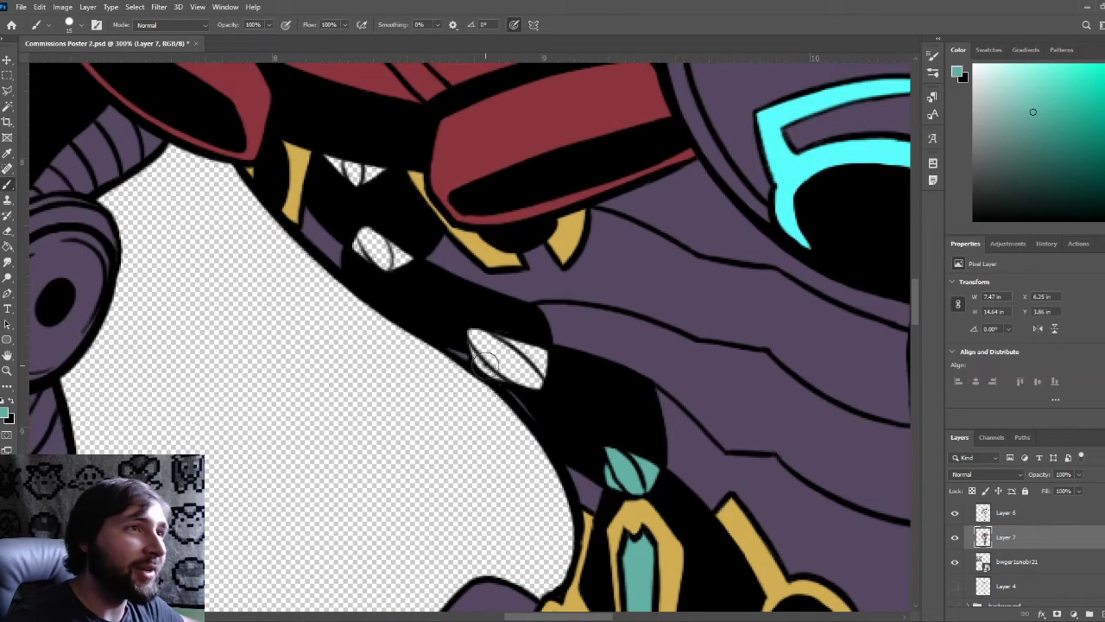
mouse_move(486, 363)
left_mouse_down()
mouse_move(471, 332)
mouse_move(494, 354)
mouse_move(491, 366)
mouse_move(537, 363)
left_mouse_up()
left_click_drag(489, 367, 526, 371)
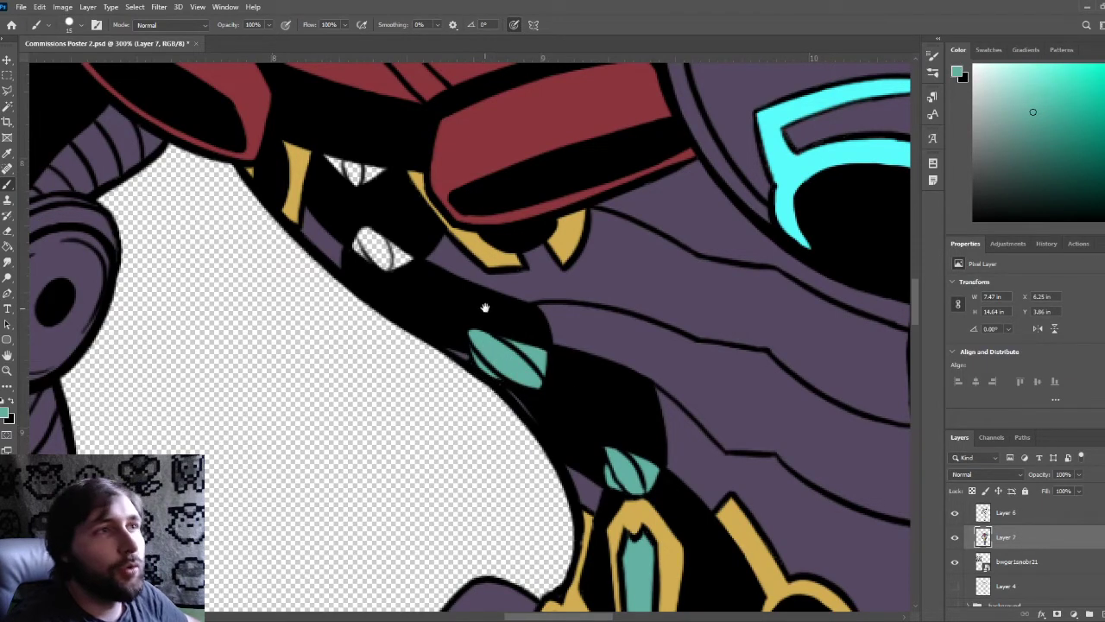
left_click_drag(481, 307, 555, 387)
mouse_move(440, 333)
left_mouse_down()
mouse_move(431, 325)
mouse_move(477, 338)
left_mouse_up()
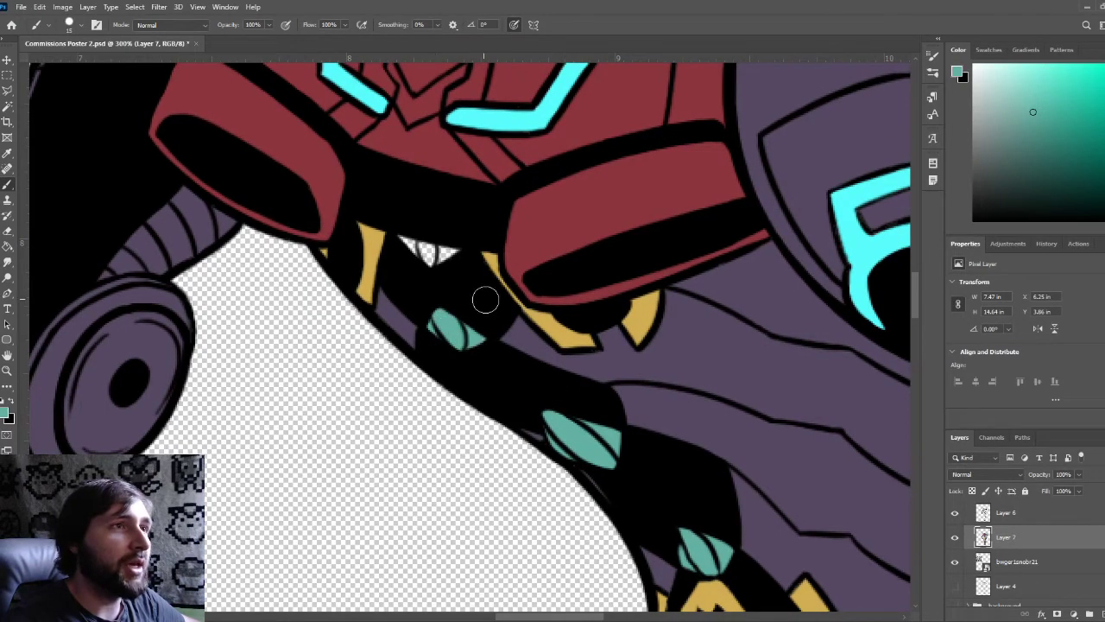
Fill the uppermost white abdomen segment, just beneath the red chest armour, in teal
left_click_drag(459, 277, 475, 294)
mouse_move(414, 258)
left_mouse_down()
mouse_move(429, 275)
mouse_move(465, 268)
left_mouse_up()
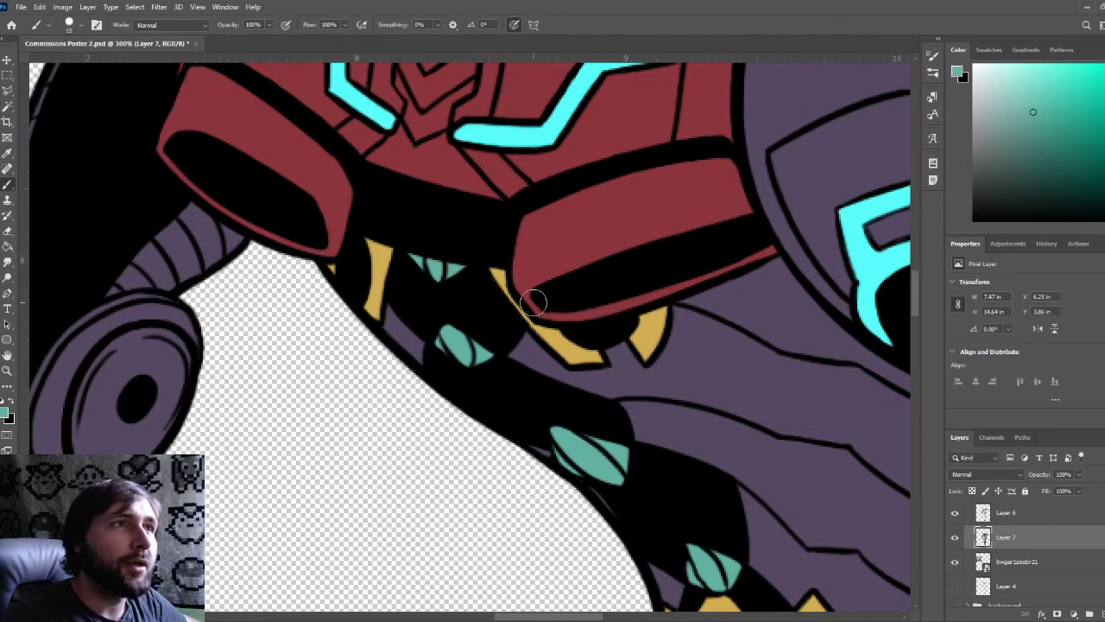
Sample the cyan of the shoulder light and fill the two round white spots on the gold waist armour with it
key("ctrl+minus")
key("ctrl+minus")
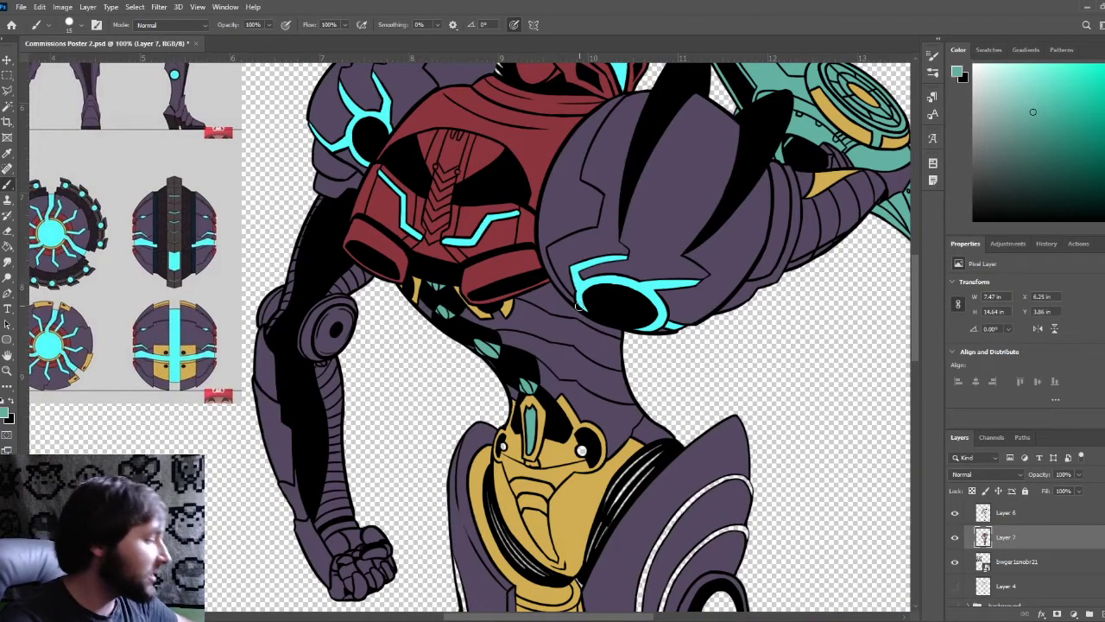
left_click(637, 284, "alt")
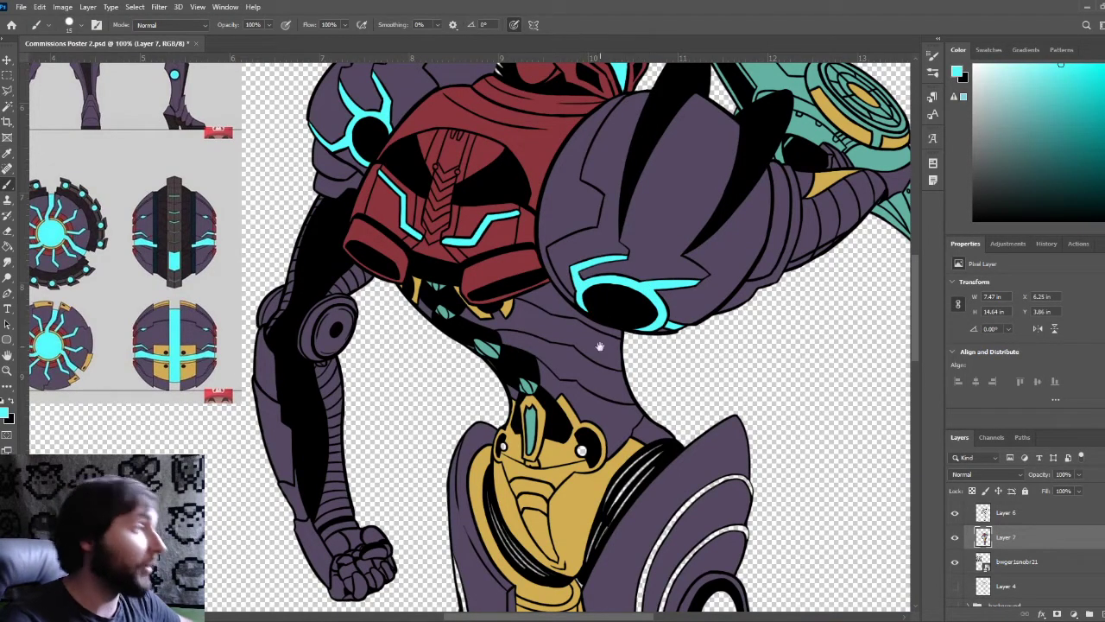
left_click_drag(555, 390, 560, 341)
key("ctrl+plus")
left_click_drag(609, 405, 544, 309)
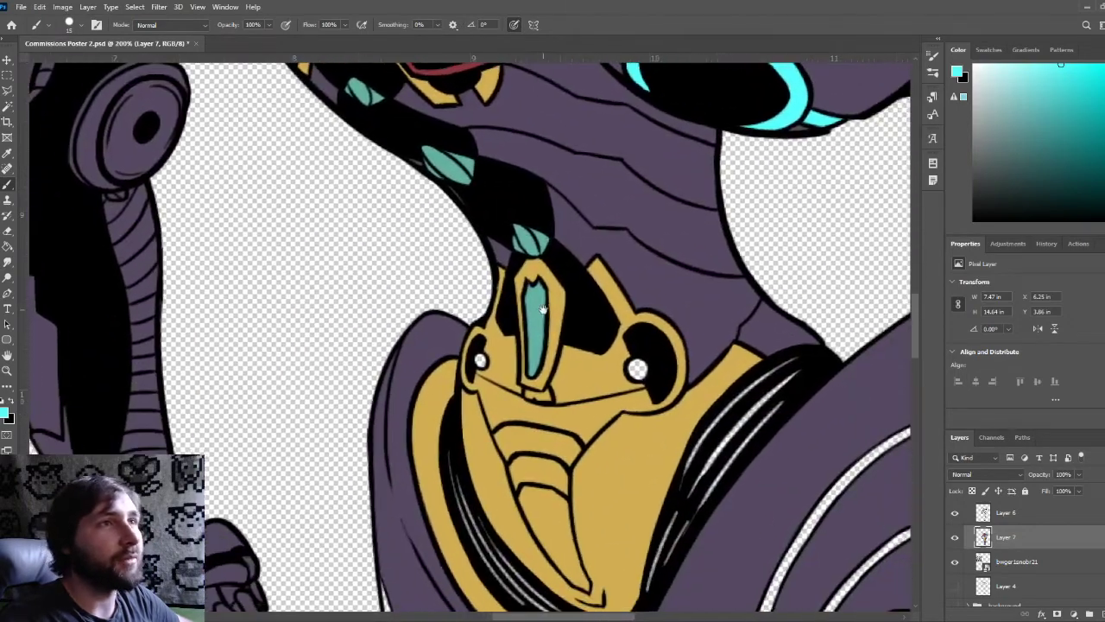
key("ctrl+plus")
left_click(485, 373)
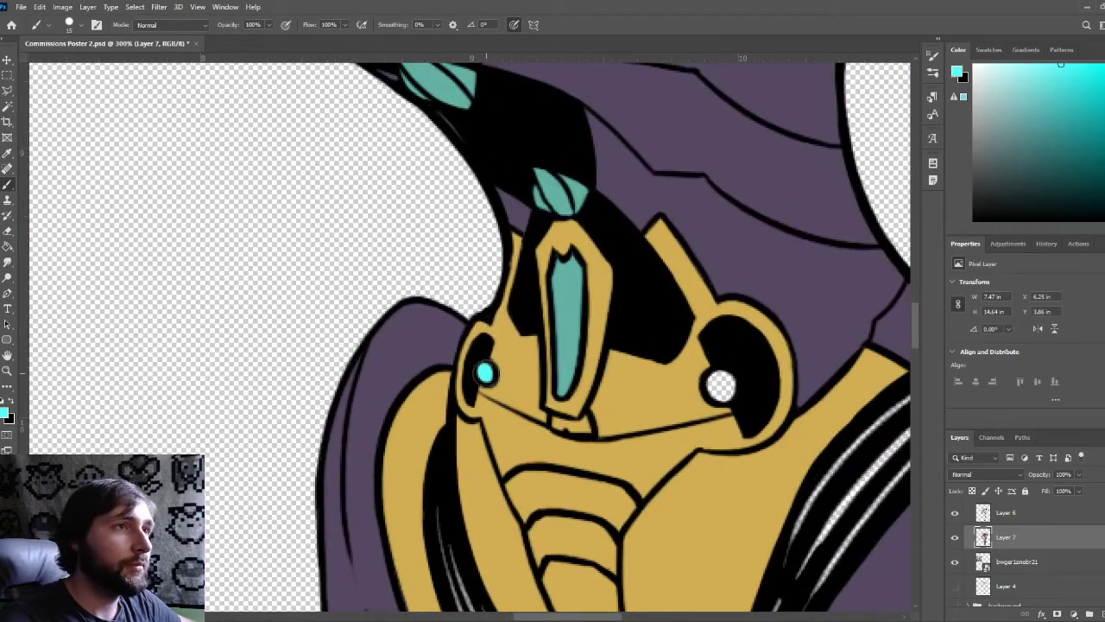
left_click(721, 385)
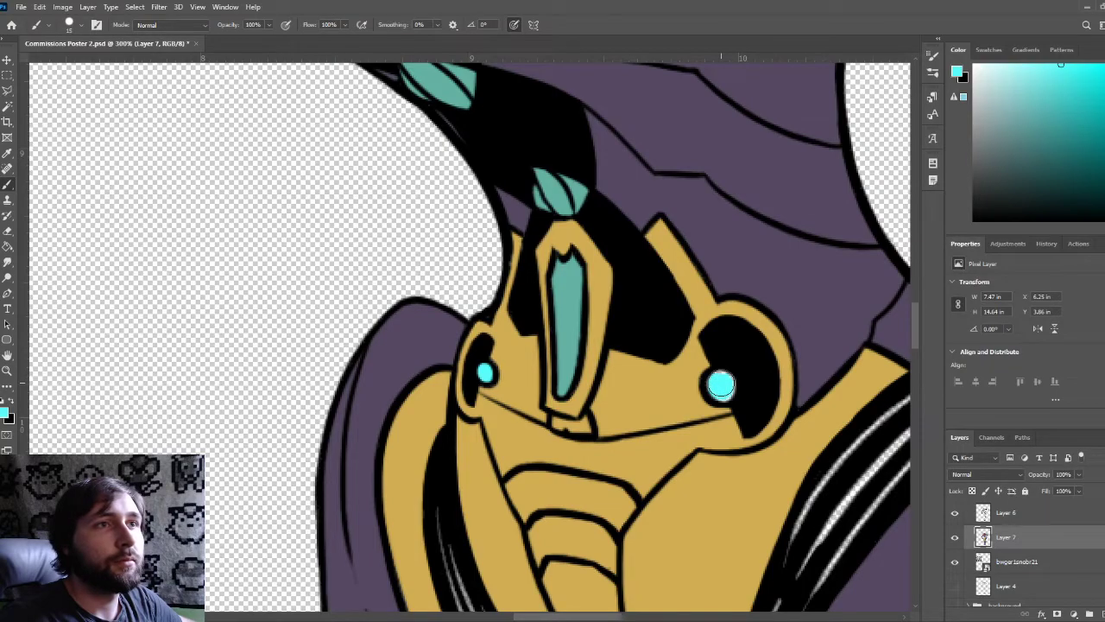
Paint the uppermost white stripe on the thigh nearest the lowered fist cyan, from its outer tip to its inner end
key("ctrl+minus")
key("ctrl+minus")
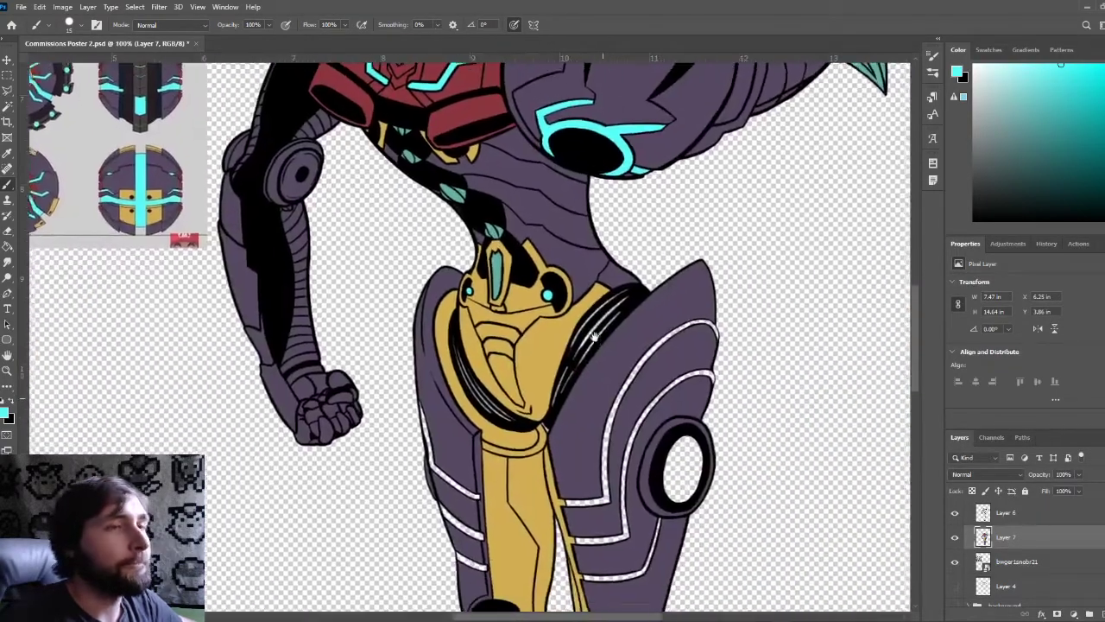
left_click_drag(595, 337, 653, 494)
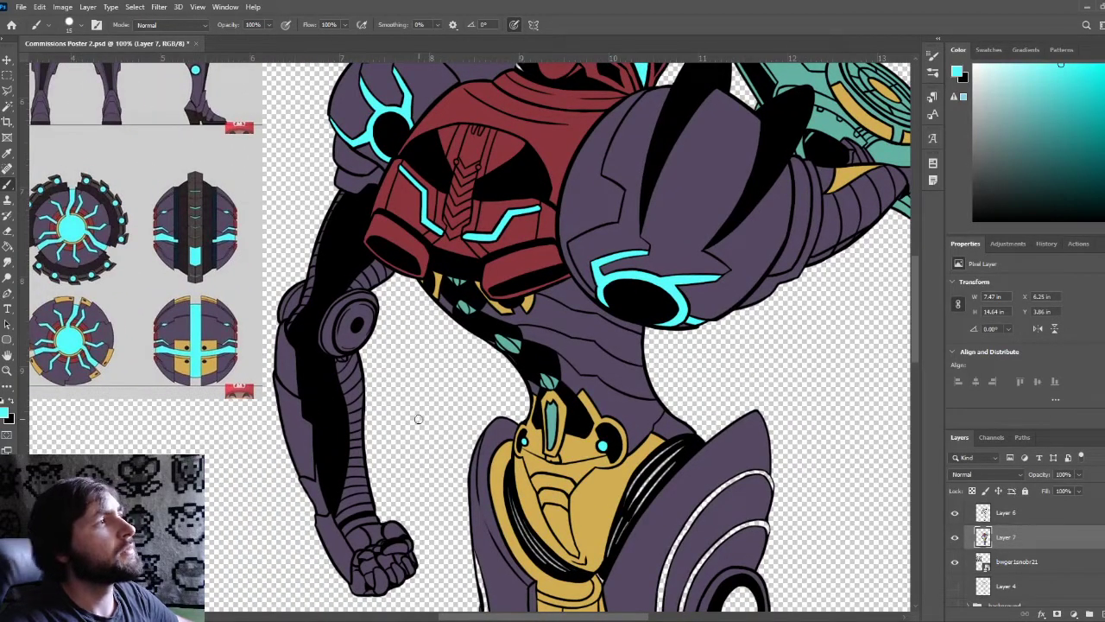
left_click_drag(458, 430, 399, 382)
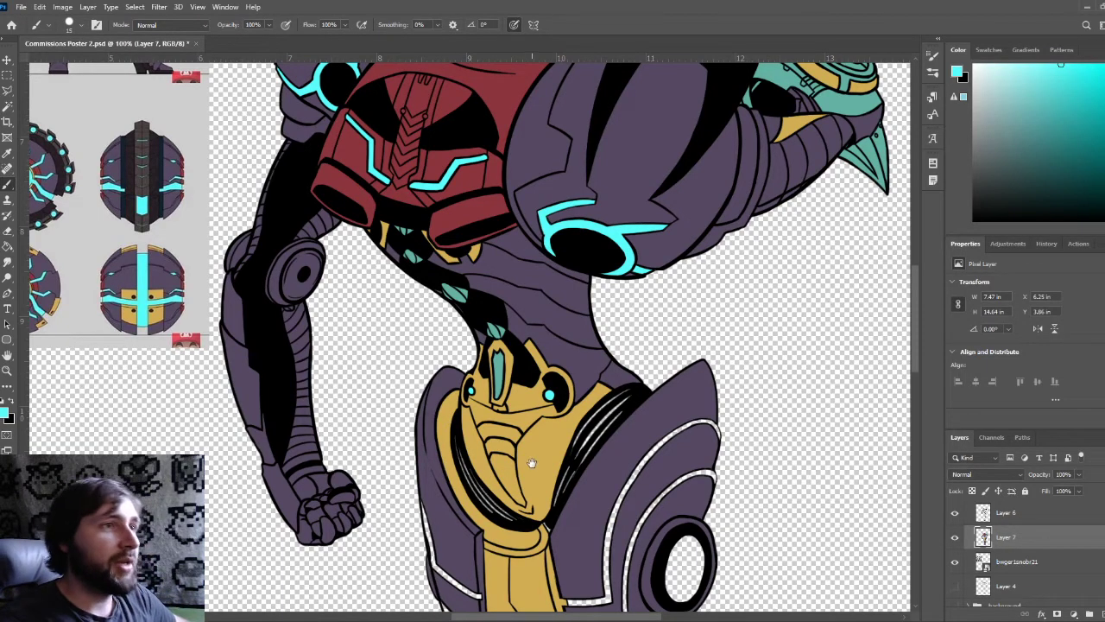
left_click_drag(530, 463, 484, 271)
key("ctrl+plus")
left_click_drag(408, 420, 473, 357)
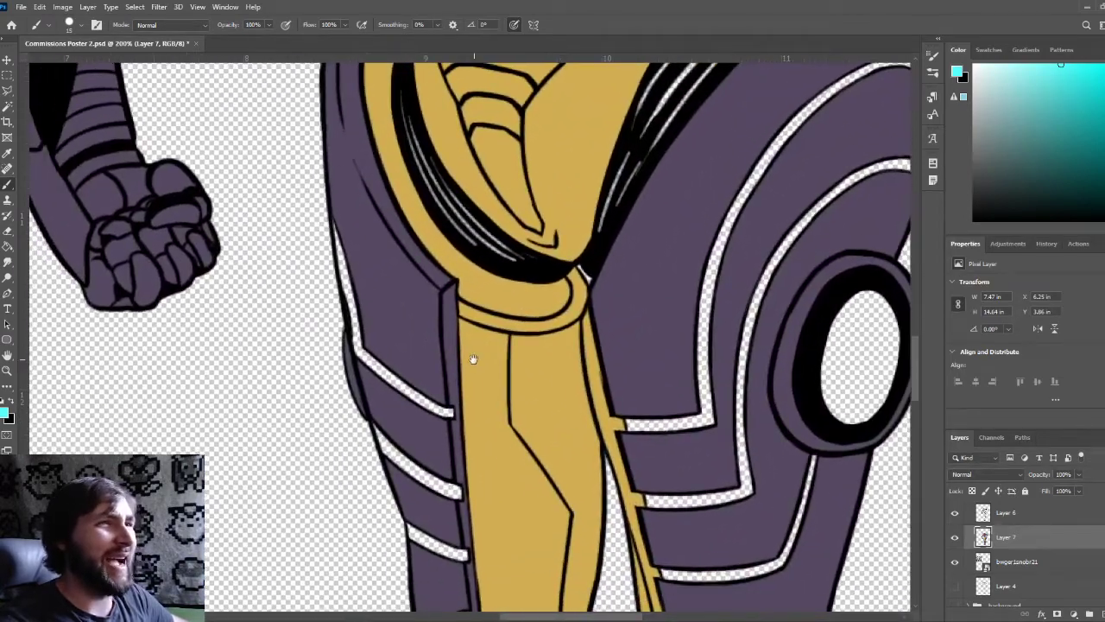
key("ctrl+plus")
left_click_drag(405, 340, 486, 372)
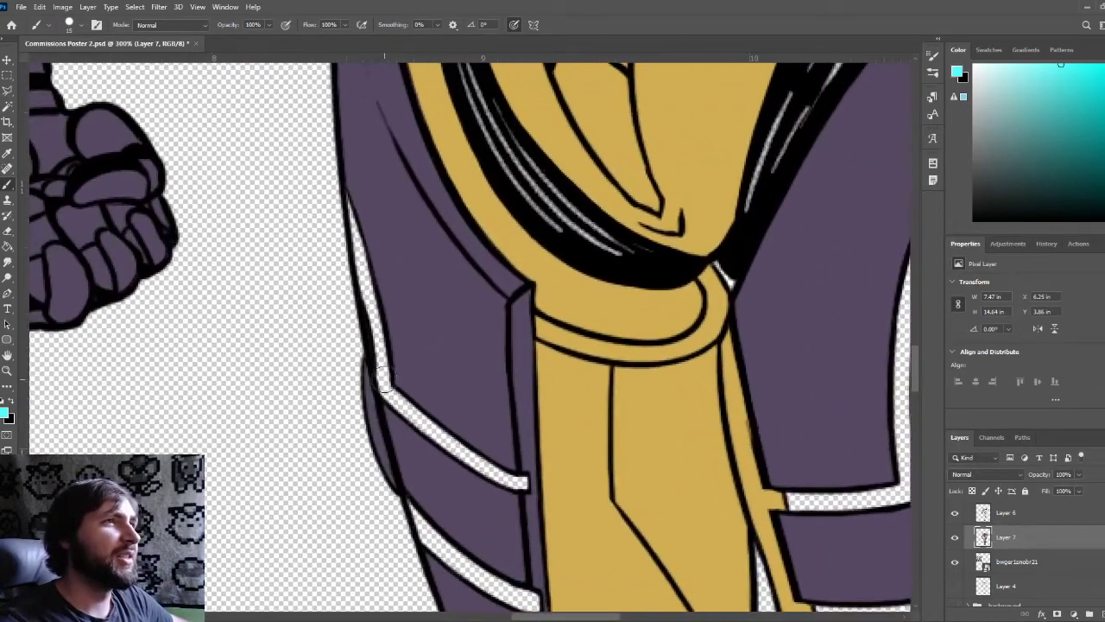
mouse_move(382, 373)
left_mouse_down()
mouse_move(385, 382)
mouse_move(354, 241)
left_mouse_up()
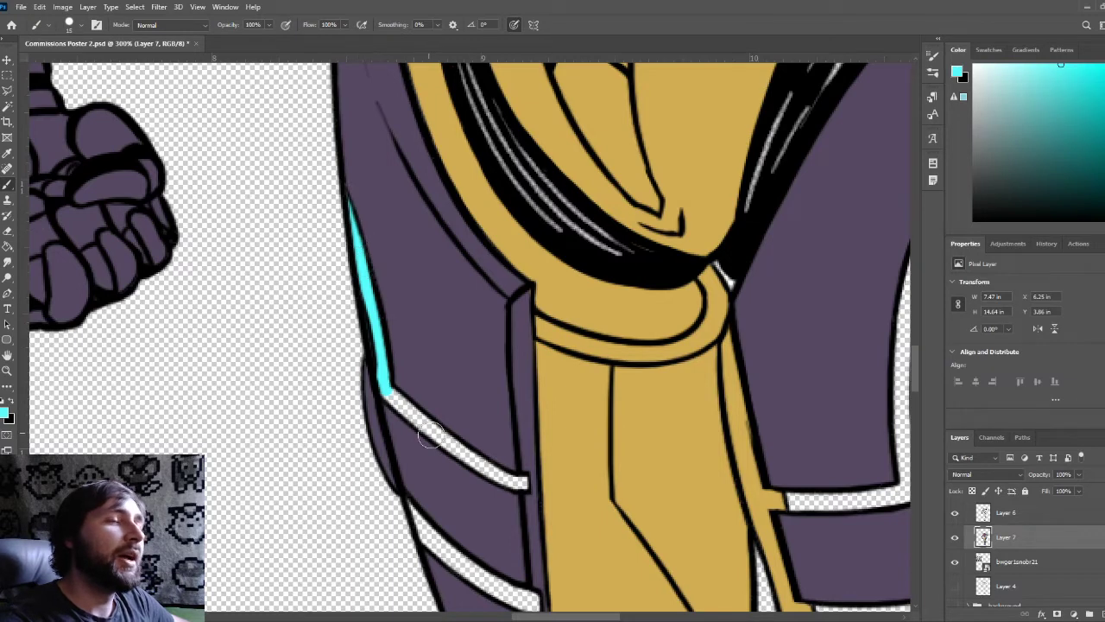
left_click_drag(442, 385, 436, 399)
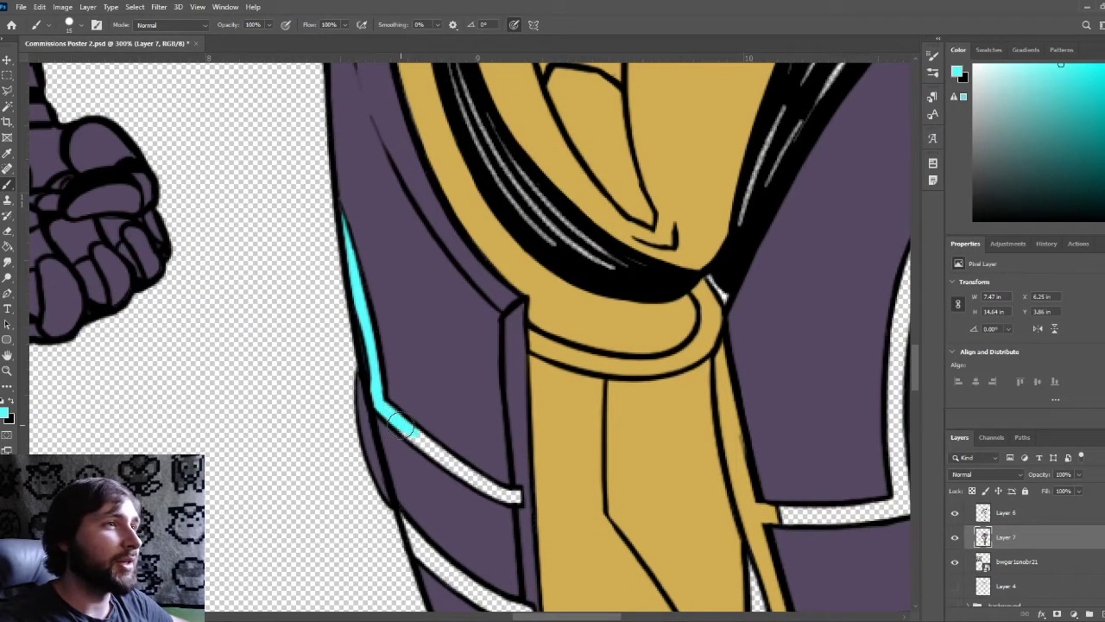
left_click_drag(381, 404, 510, 496)
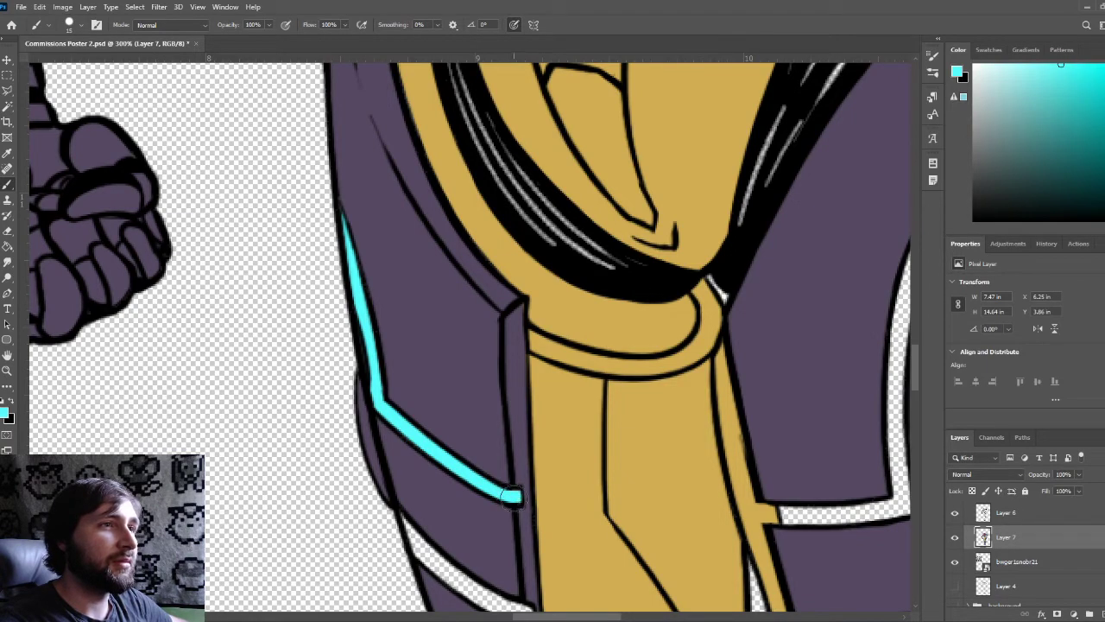
Paint the two remaining white stripes on the thigh nearest the lowered fist in cyan
left_click_drag(426, 466, 343, 257)
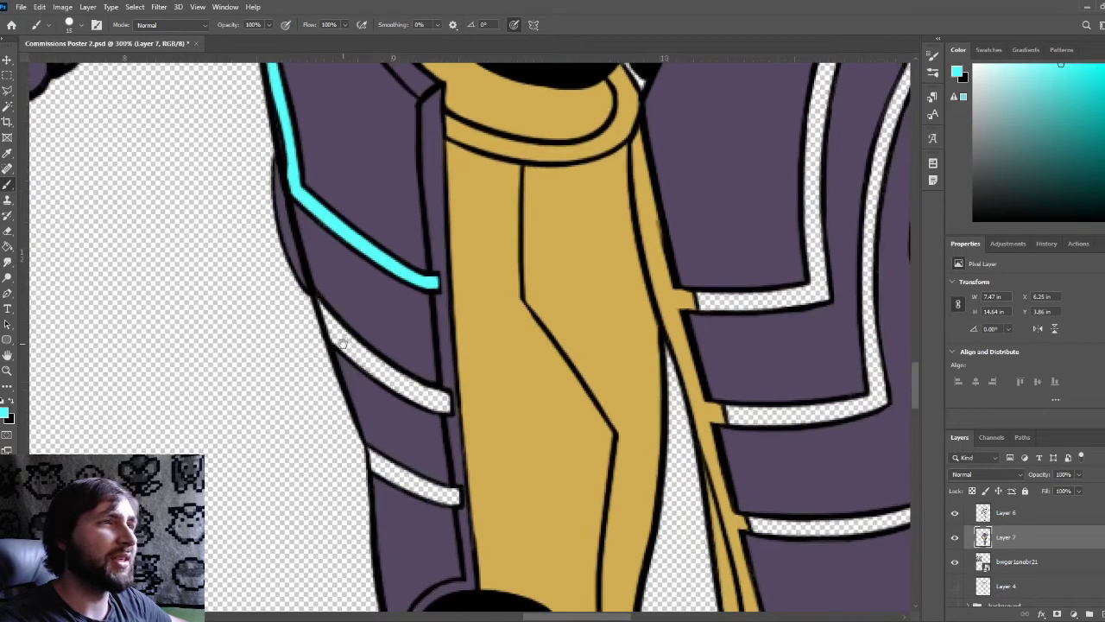
mouse_move(342, 338)
left_mouse_down()
mouse_move(365, 367)
mouse_move(440, 406)
left_mouse_up()
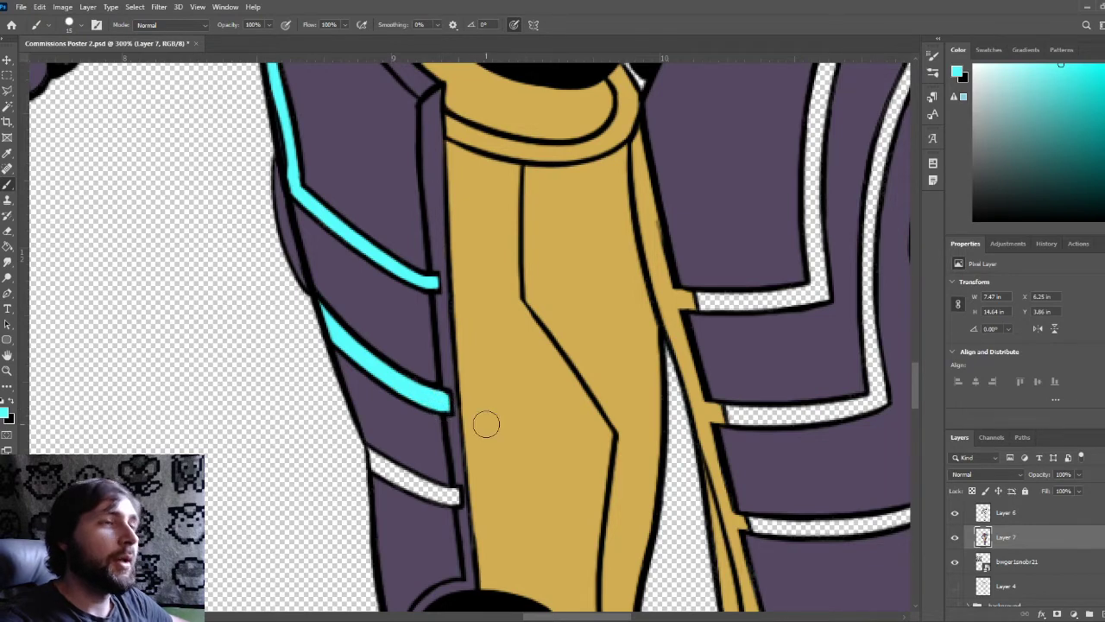
scroll(486, 424, "down", 3)
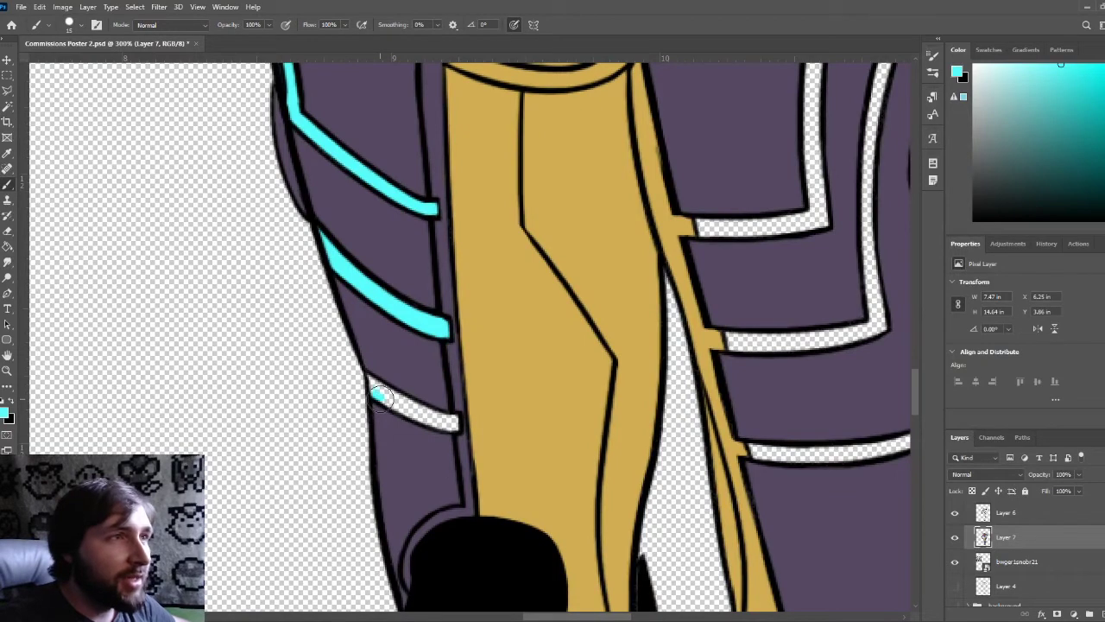
left_click(379, 393)
left_click_drag(380, 395, 429, 417)
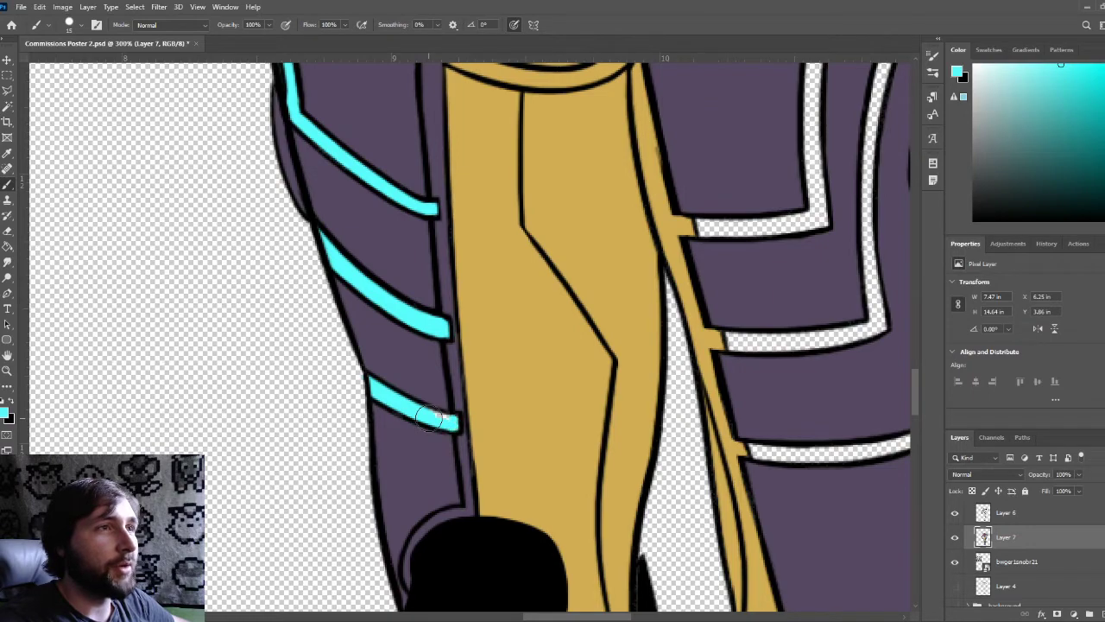
Paint the lowest unfilled stripe on the other thigh cyan, from the gold trim up to the round joint
key("space")
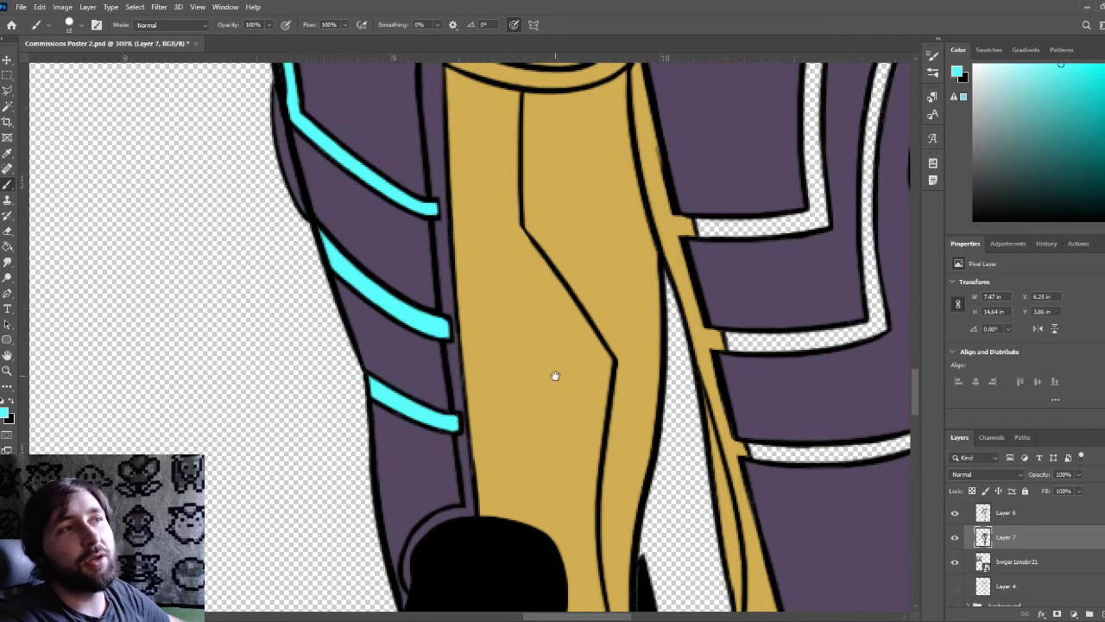
mouse_move(687, 414)
left_mouse_down()
mouse_move(431, 406)
mouse_move(398, 443)
left_mouse_up()
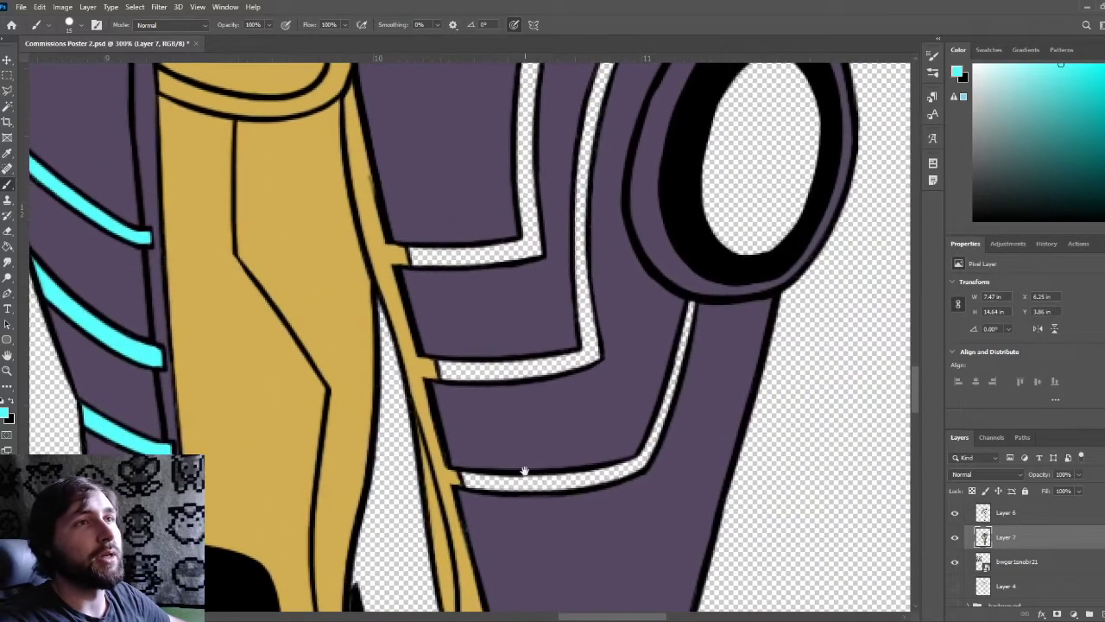
left_click_drag(480, 480, 644, 462)
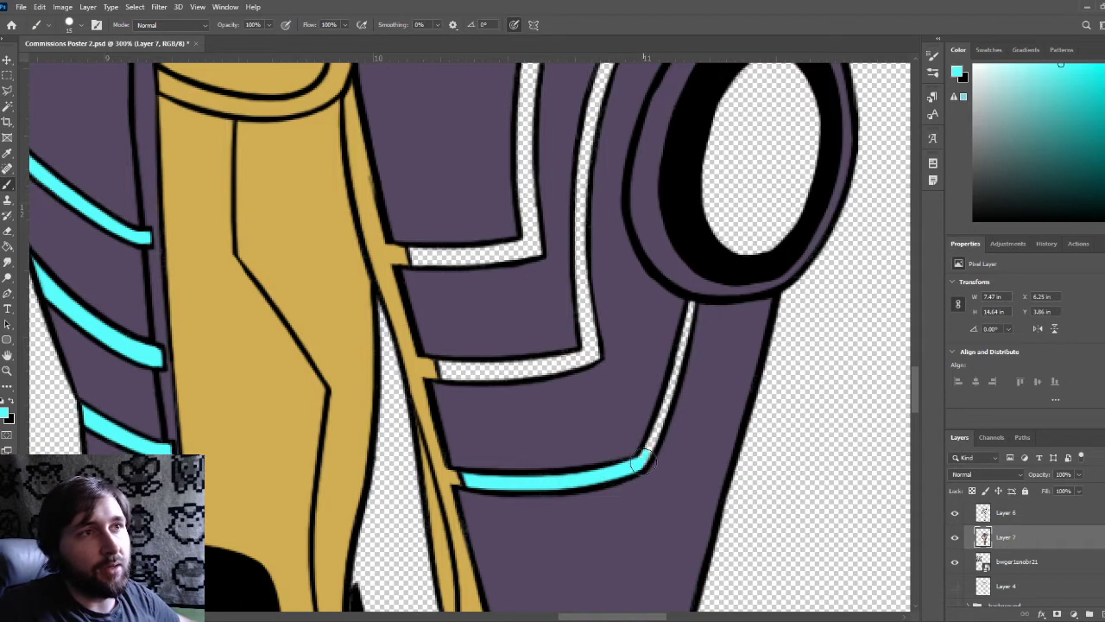
left_click_drag(642, 464, 644, 464)
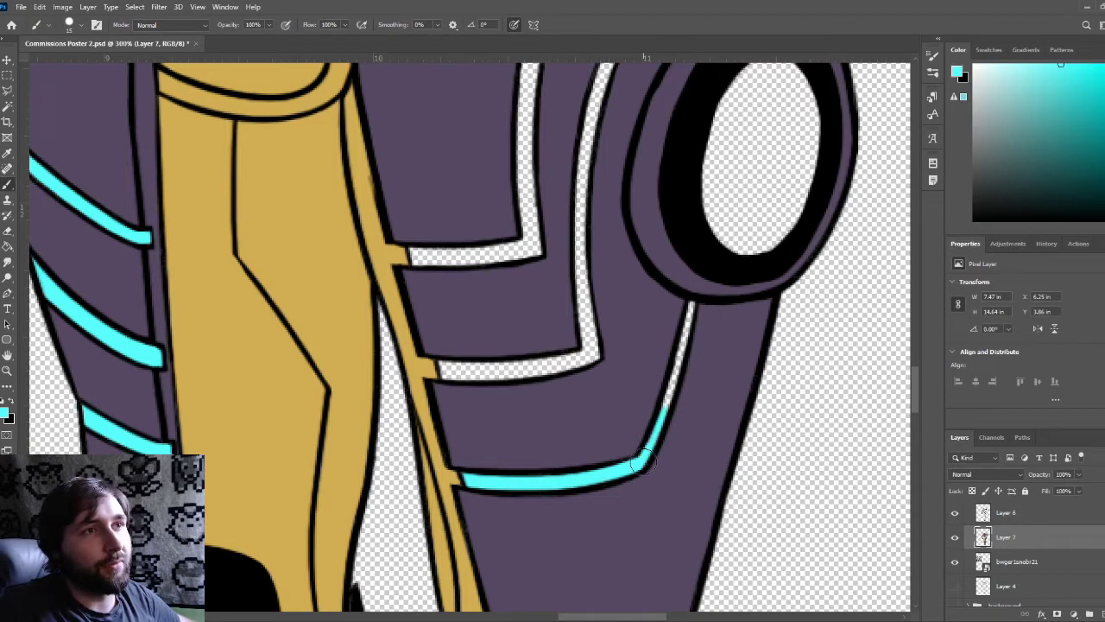
left_click_drag(668, 404, 689, 327)
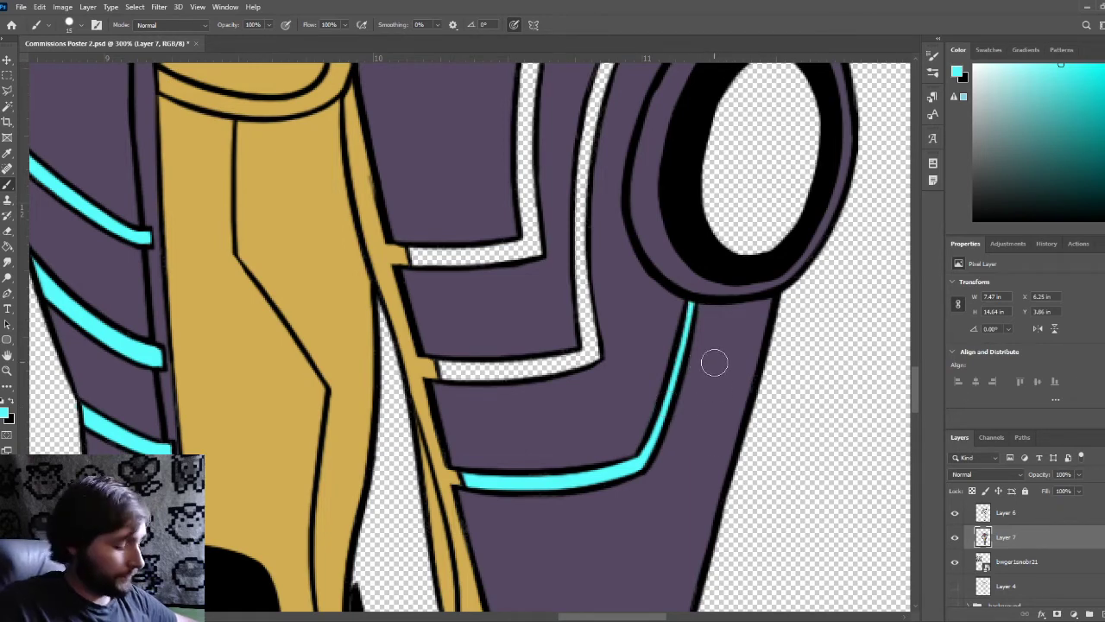
Fill the empty oval centre of the thigh's round joint with cyan
key("space")
mouse_move(715, 363)
left_mouse_down()
mouse_move(661, 423)
mouse_move(649, 476)
left_mouse_up()
mouse_move(656, 294)
left_mouse_down()
mouse_move(666, 218)
mouse_move(647, 319)
mouse_move(687, 179)
mouse_move(704, 177)
mouse_move(702, 285)
left_mouse_up()
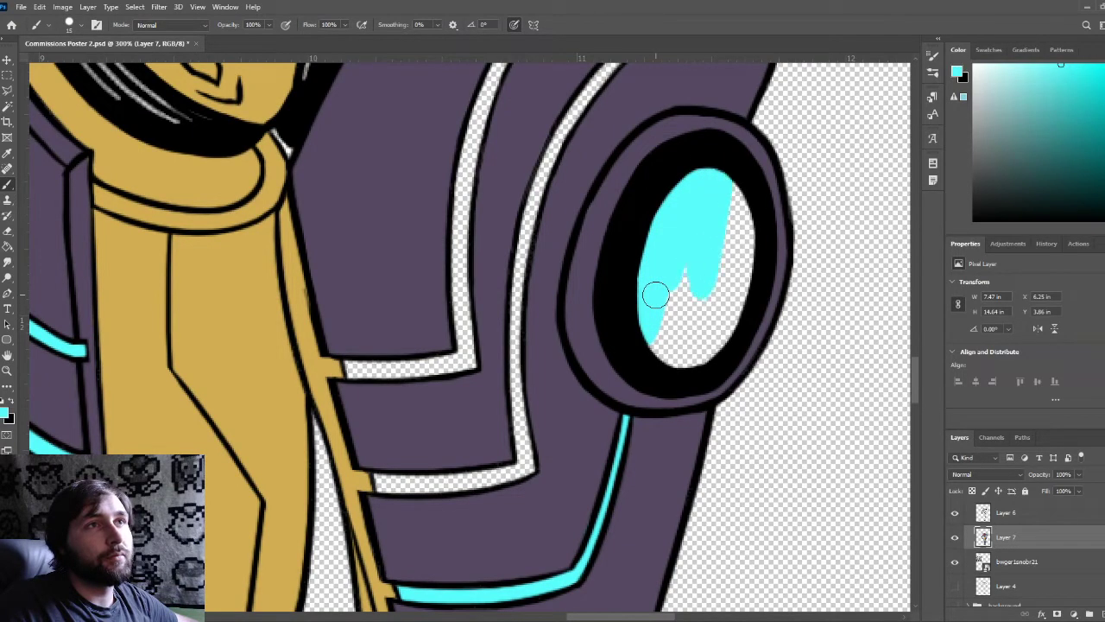
left_click_drag(716, 181, 738, 302)
left_click_drag(748, 203, 753, 285)
mouse_move(753, 233)
left_mouse_down()
mouse_move(713, 309)
mouse_move(665, 328)
mouse_move(686, 332)
mouse_move(743, 298)
left_mouse_up()
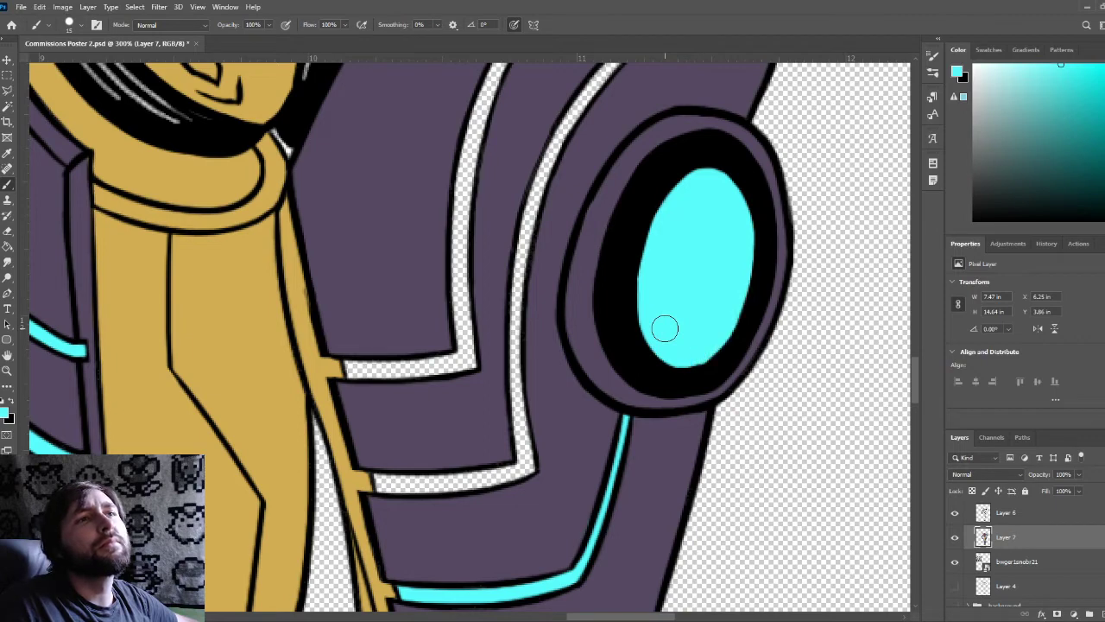
Paint the middle stripe of the thigh cyan, from the gold trim around the bend and over the round joint to the outer edge
left_click_drag(380, 488, 521, 469)
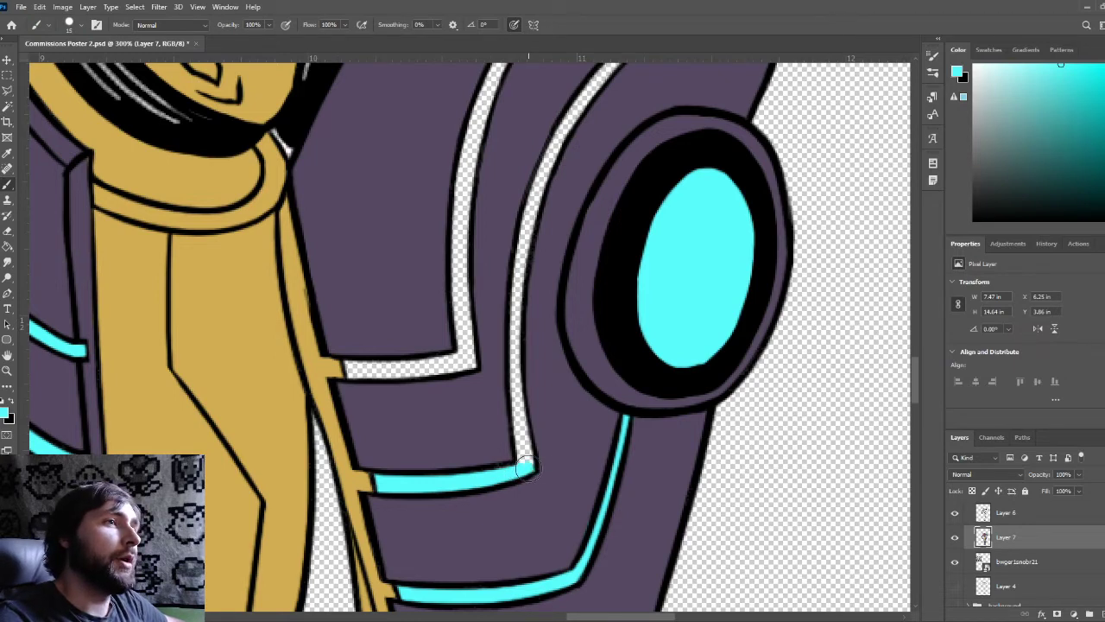
left_click_drag(525, 468, 517, 395)
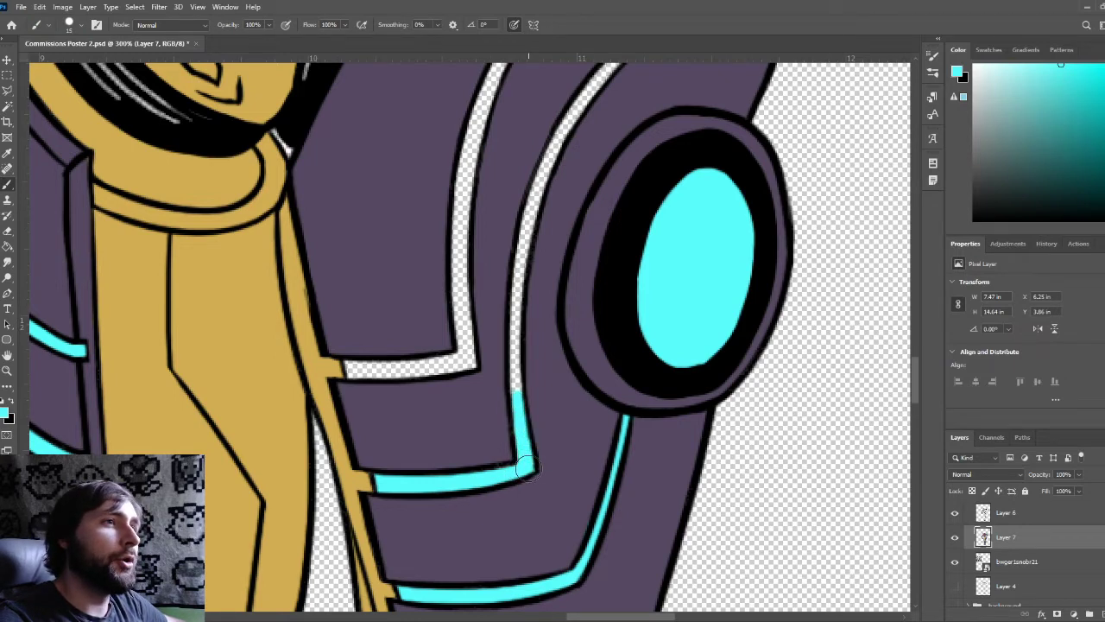
left_click_drag(550, 299, 547, 368)
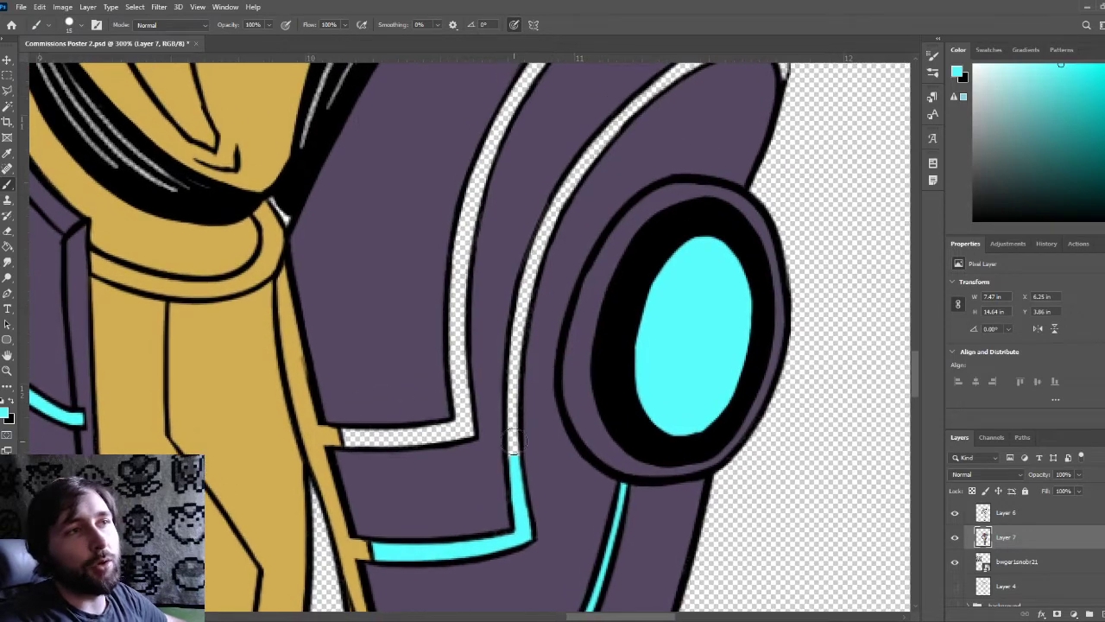
mouse_move(514, 459)
left_mouse_down()
mouse_move(516, 332)
mouse_move(542, 242)
mouse_move(589, 233)
mouse_move(558, 321)
mouse_move(513, 316)
mouse_move(518, 328)
mouse_move(568, 234)
mouse_move(648, 163)
left_mouse_up()
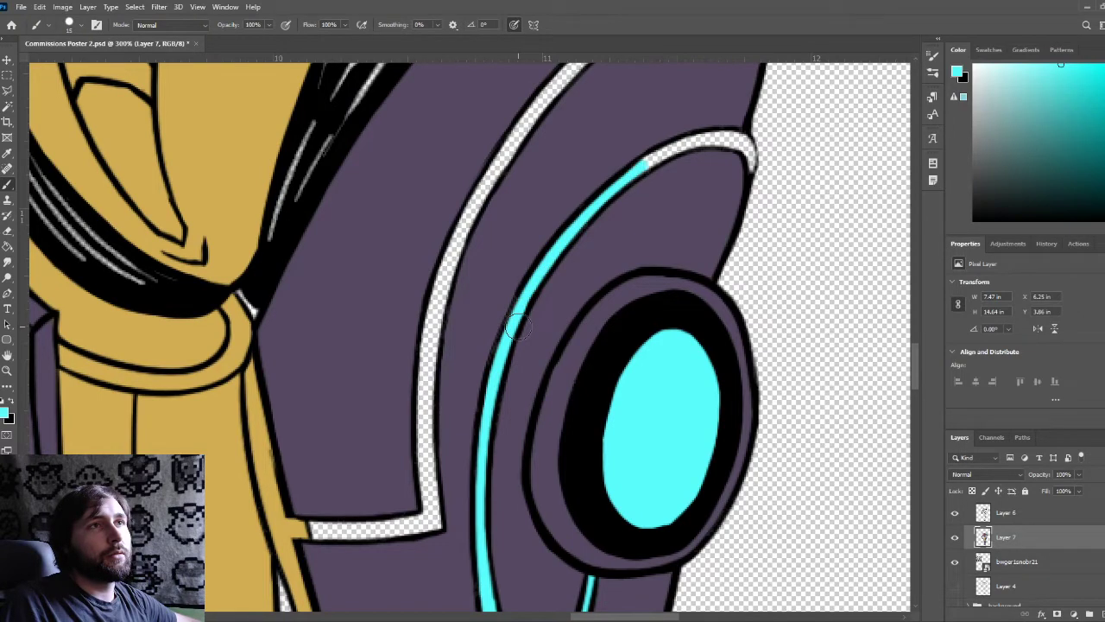
left_click_drag(726, 223, 619, 310)
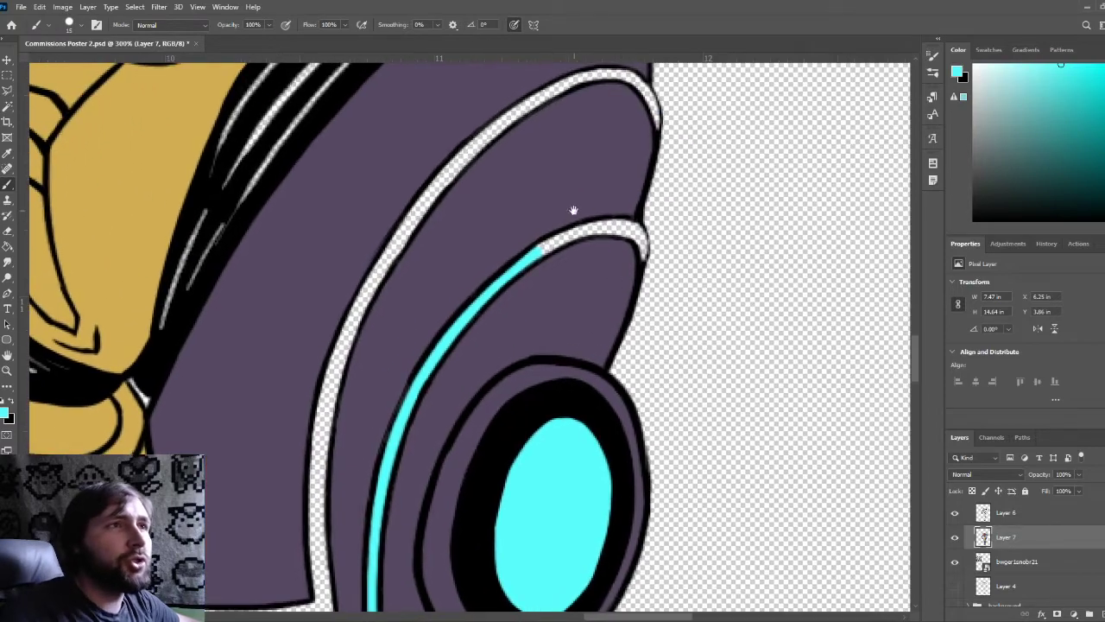
left_click_drag(574, 210, 553, 230)
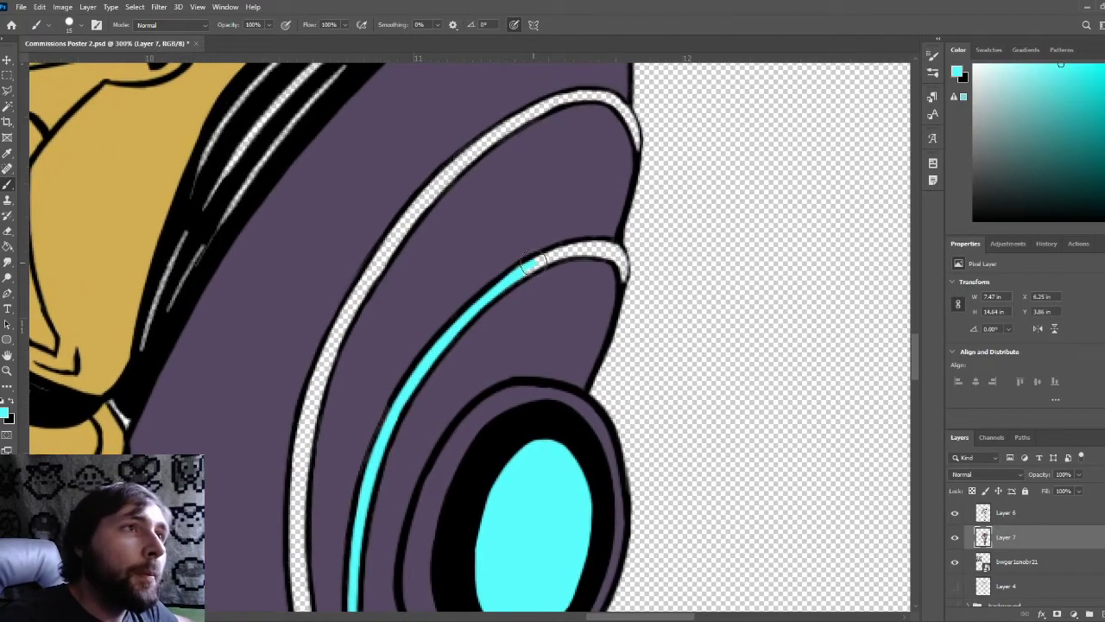
mouse_move(559, 253)
left_mouse_down()
mouse_move(606, 249)
mouse_move(626, 266)
left_mouse_up()
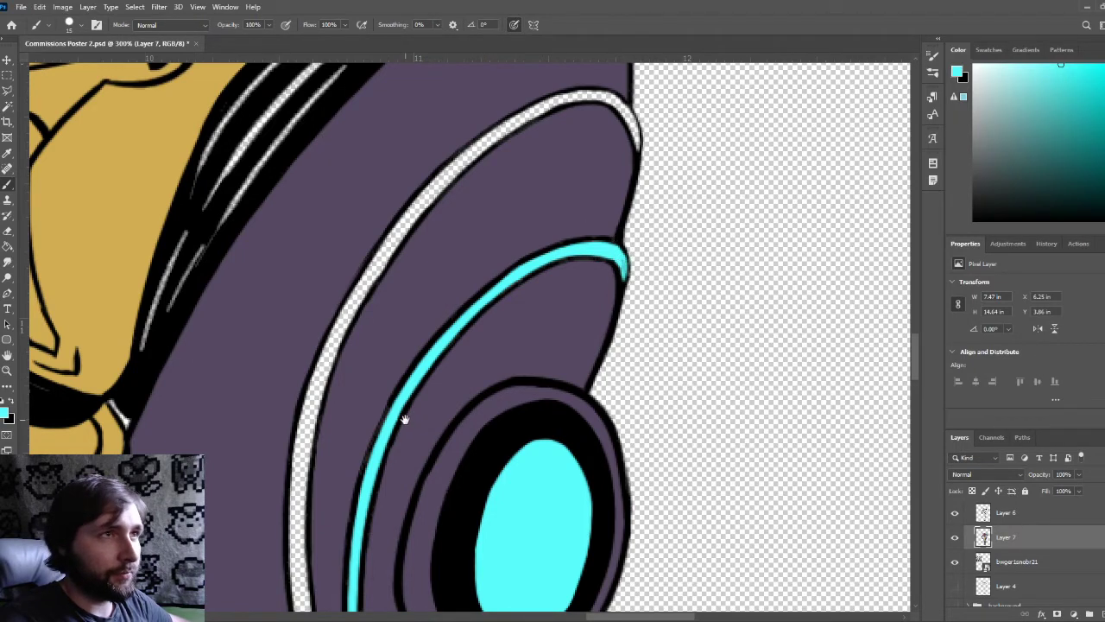
Paint the last unfilled thigh stripe cyan from the gold trim, around its corner and partway up the long vertical run
left_click_drag(402, 420, 535, 234)
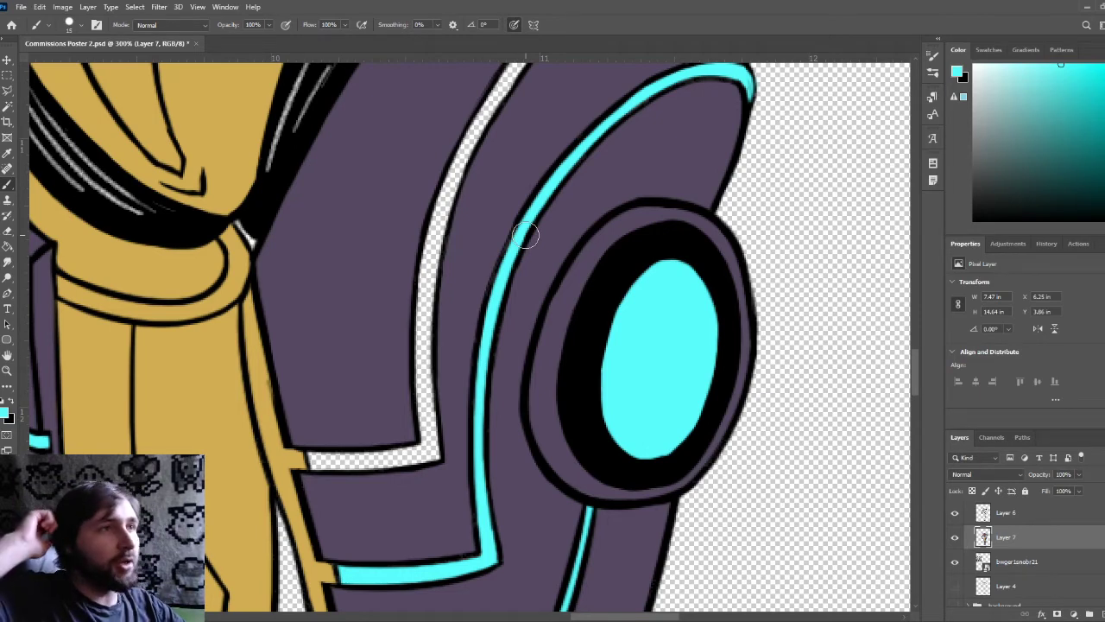
left_click_drag(390, 411, 396, 424)
key("ctrl+plus")
mouse_move(333, 441)
left_mouse_down()
mouse_move(361, 382)
mouse_move(389, 378)
left_mouse_up()
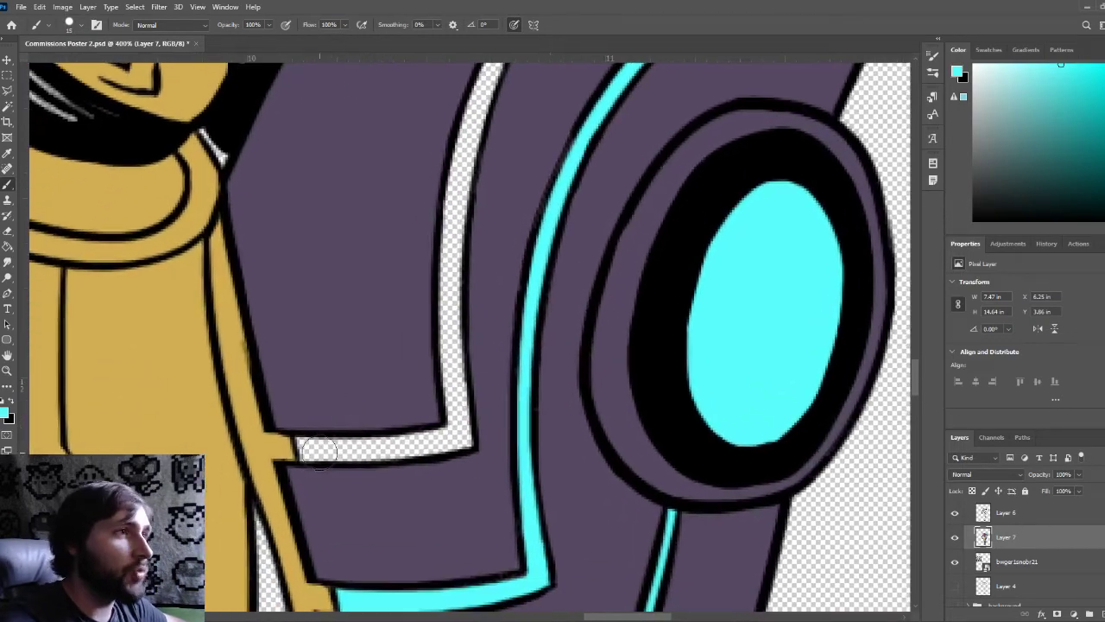
left_click(307, 452)
mouse_move(313, 451)
left_mouse_down()
mouse_move(429, 444)
mouse_move(444, 457)
left_mouse_up()
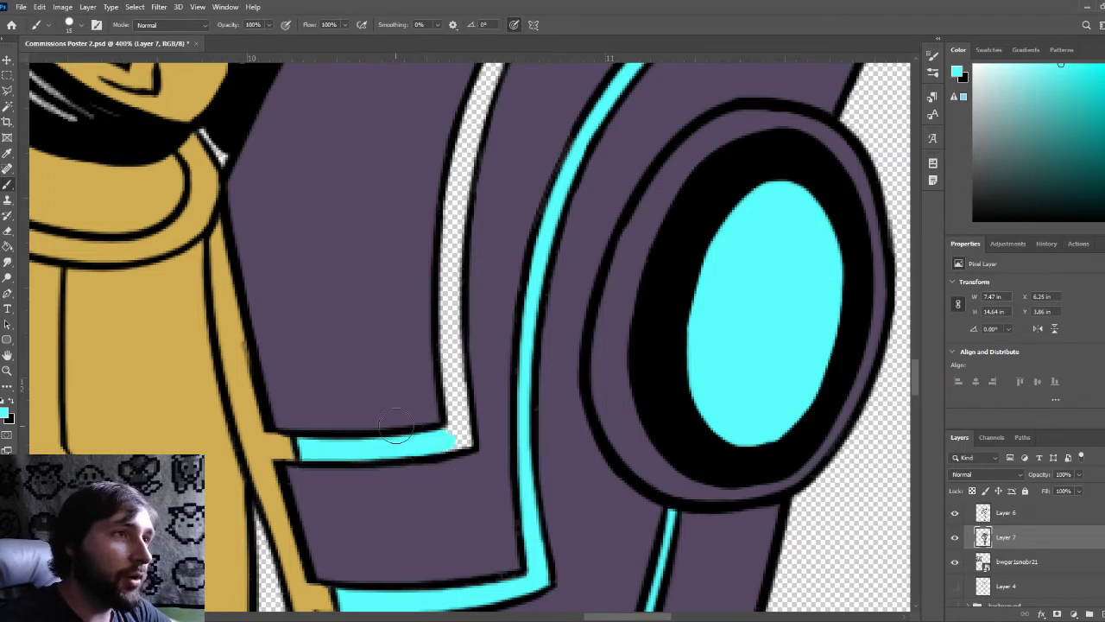
mouse_move(459, 434)
left_mouse_down()
mouse_move(490, 433)
mouse_move(455, 432)
mouse_move(452, 253)
left_mouse_up()
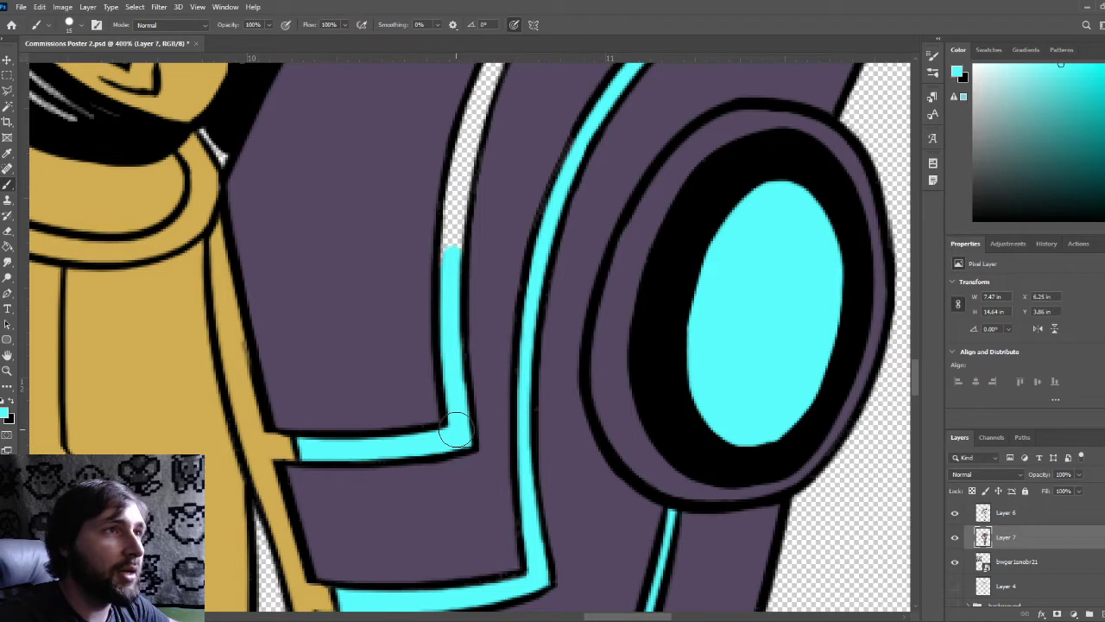
mouse_move(484, 207)
left_mouse_down()
mouse_move(482, 323)
mouse_move(452, 311)
mouse_move(460, 276)
mouse_move(456, 354)
left_mouse_up()
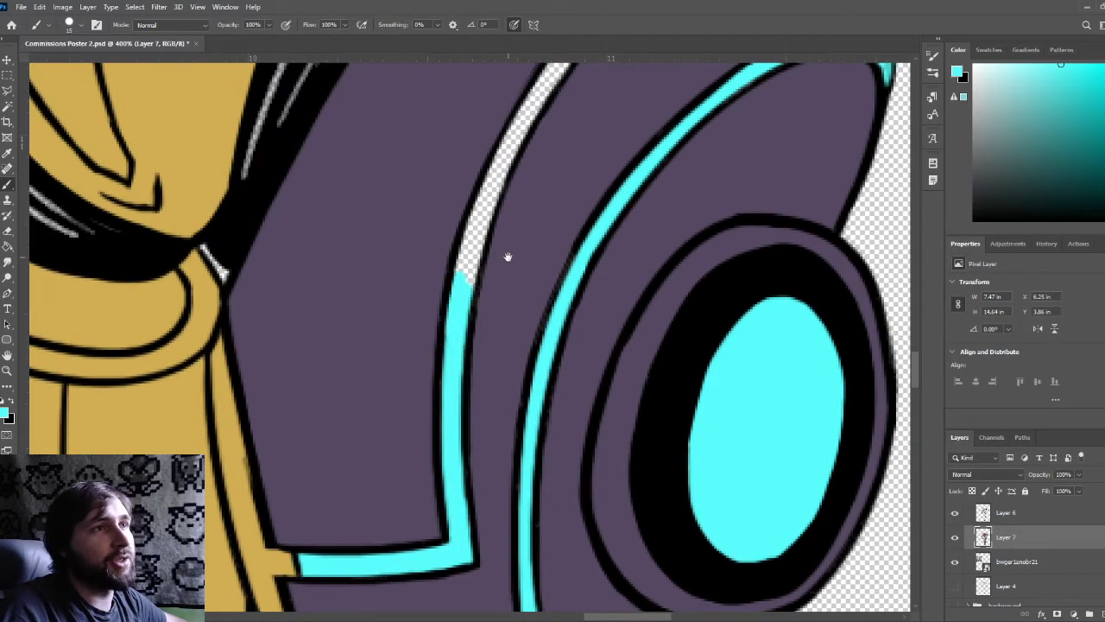
Continue the cyan up the curved middle stretch of the same stripe, redoing one stroke, towards the top of the thigh
mouse_move(522, 269)
left_mouse_down()
mouse_move(539, 398)
mouse_move(494, 357)
left_mouse_up()
mouse_move(479, 412)
left_mouse_down()
mouse_move(509, 317)
mouse_move(479, 413)
left_mouse_up()
left_click_drag(562, 309, 541, 397)
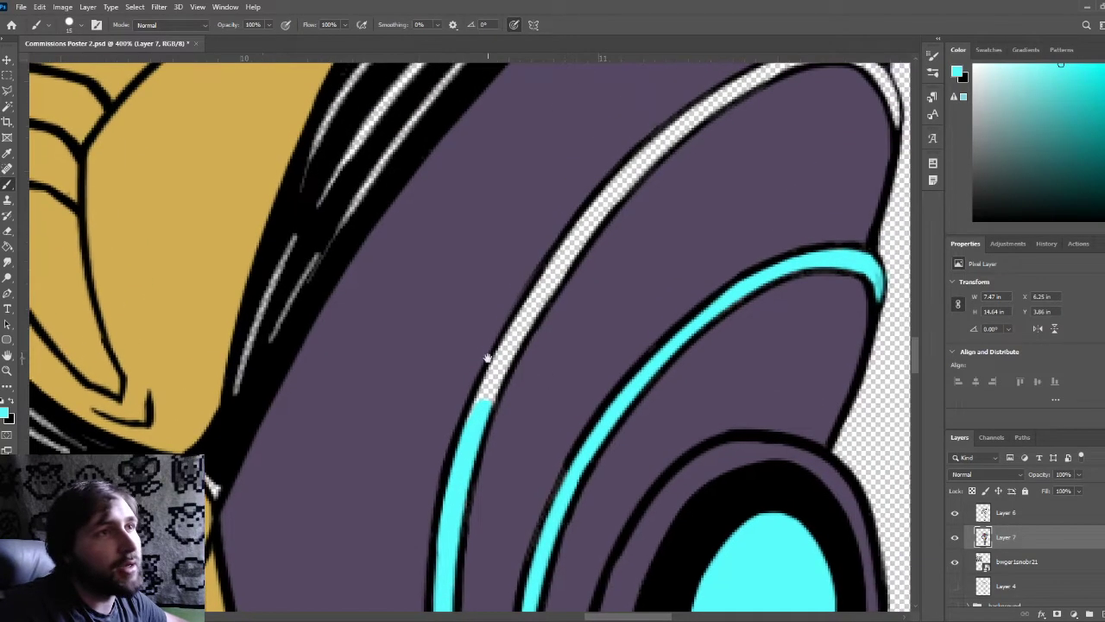
mouse_move(473, 423)
left_mouse_down()
mouse_move(510, 336)
mouse_move(471, 423)
mouse_move(492, 348)
left_mouse_up()
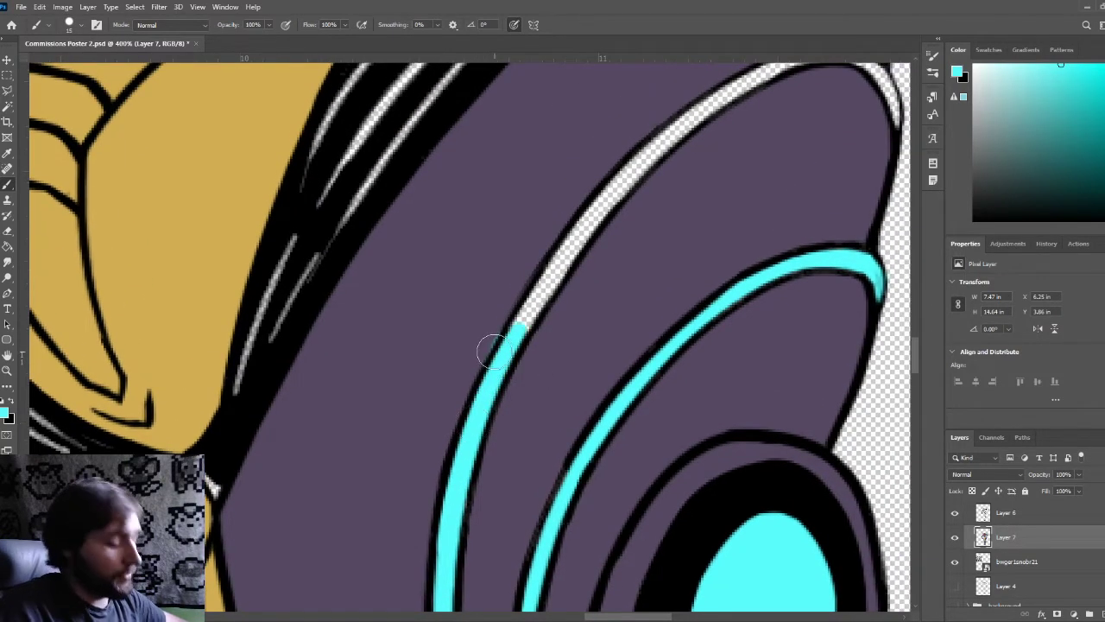
key("ctrl+z")
mouse_move(483, 394)
left_mouse_down()
mouse_move(552, 275)
mouse_move(536, 307)
left_mouse_up()
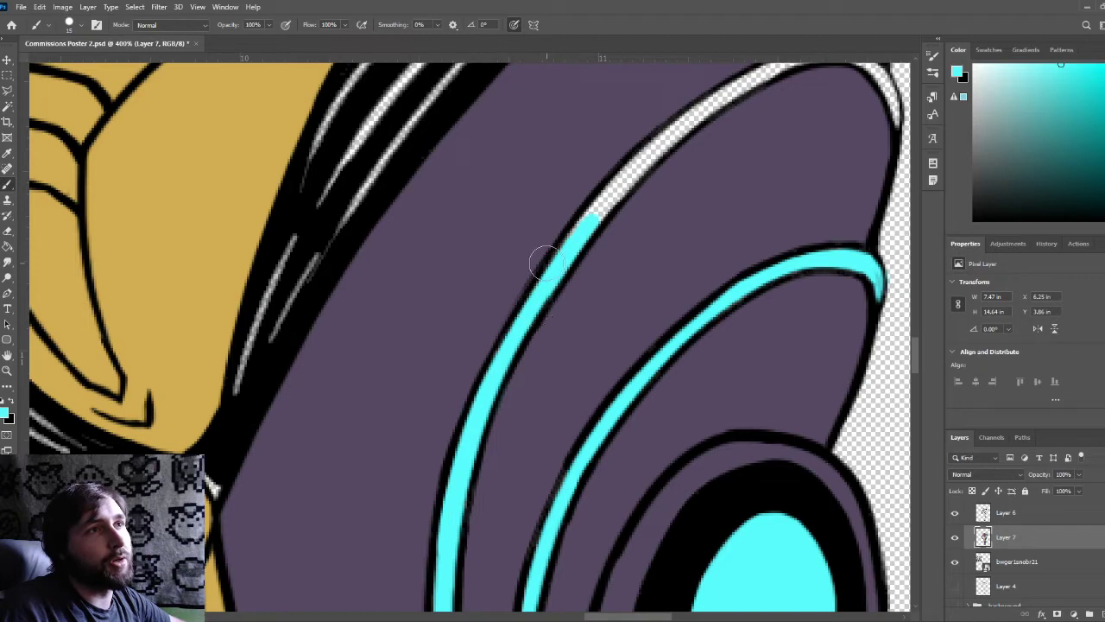
mouse_move(613, 257)
left_mouse_down()
mouse_move(469, 425)
mouse_move(464, 369)
left_mouse_up()
mouse_move(430, 414)
left_mouse_down()
mouse_move(506, 318)
mouse_move(495, 339)
left_mouse_up()
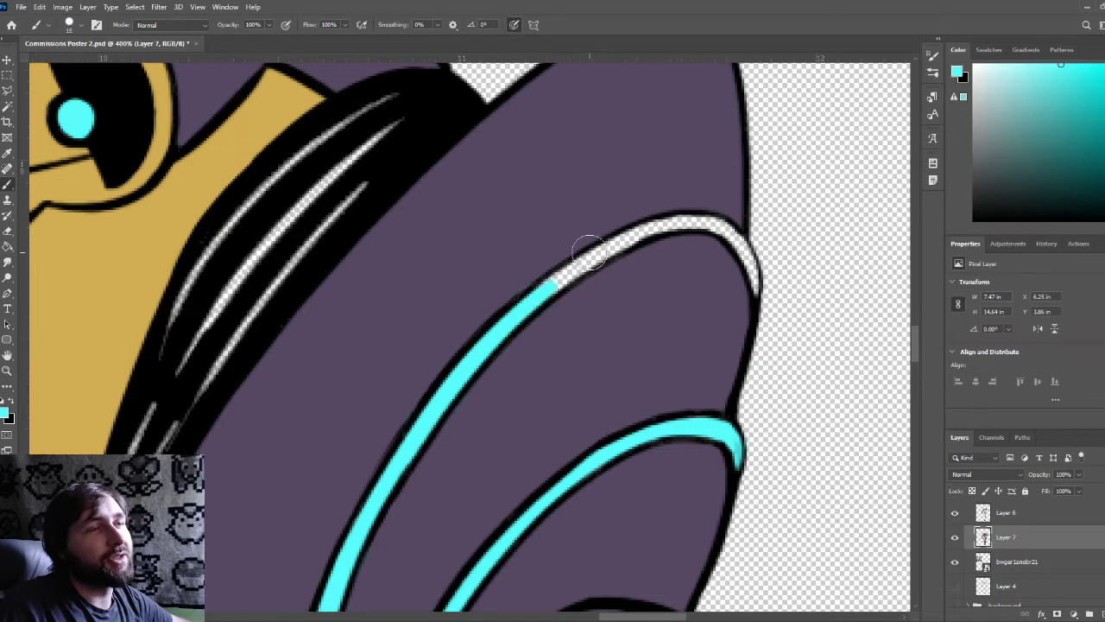
Finish the stripe in cyan over the upper bend and down to its pointed tip at the thigh's outer edge
left_click_drag(587, 250, 574, 278)
left_click_drag(623, 246, 574, 278)
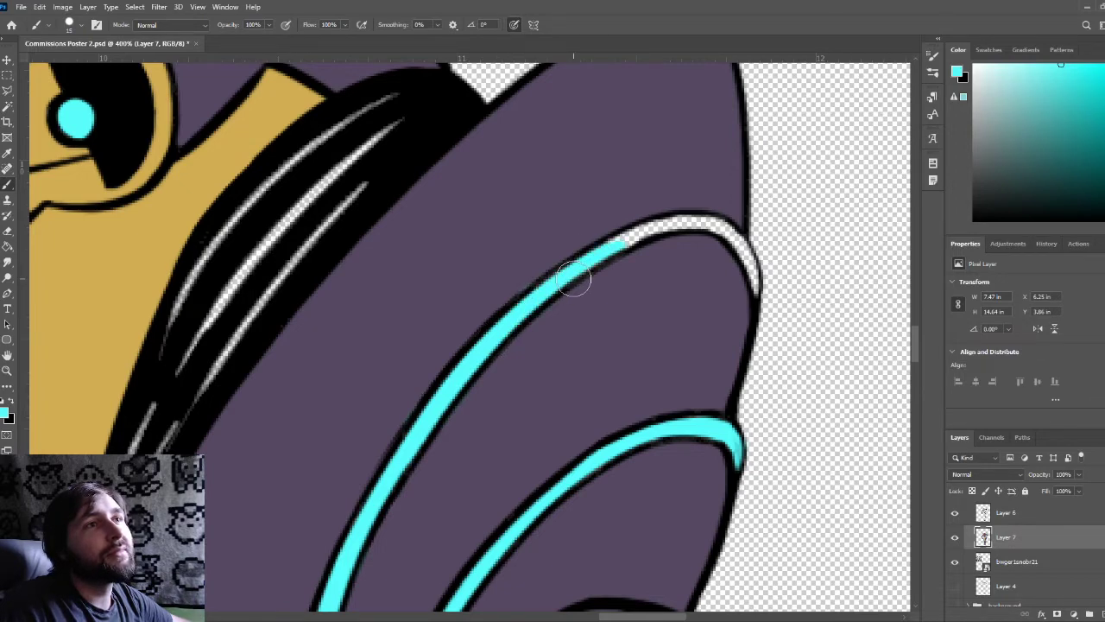
left_click_drag(638, 232, 574, 278)
left_click_drag(654, 234, 686, 223)
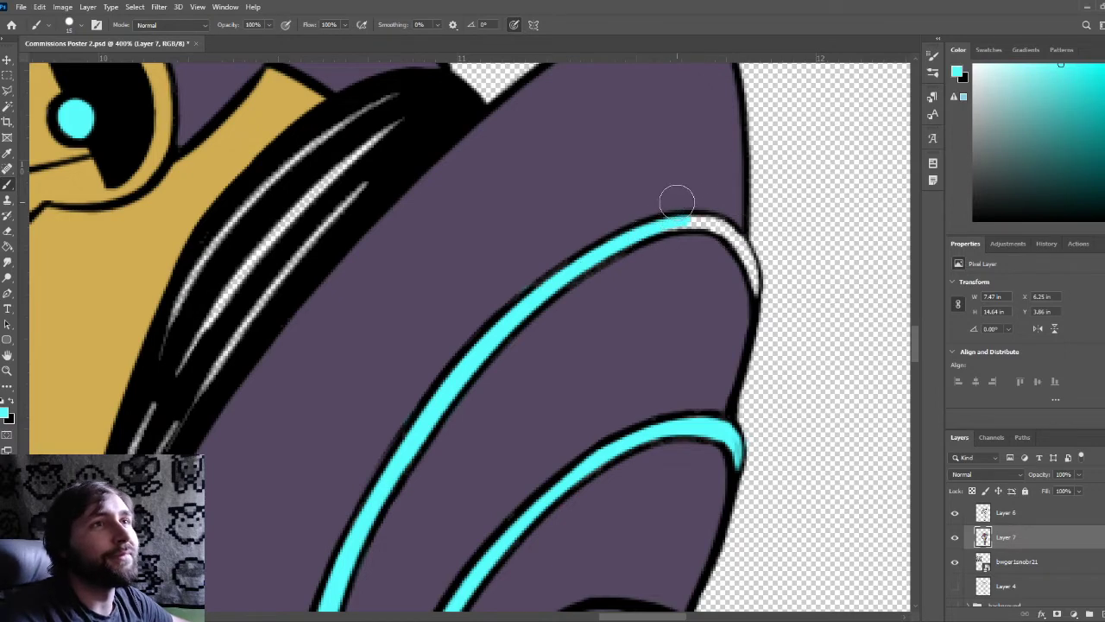
mouse_move(683, 219)
left_mouse_down()
mouse_move(732, 233)
mouse_move(756, 273)
left_mouse_up()
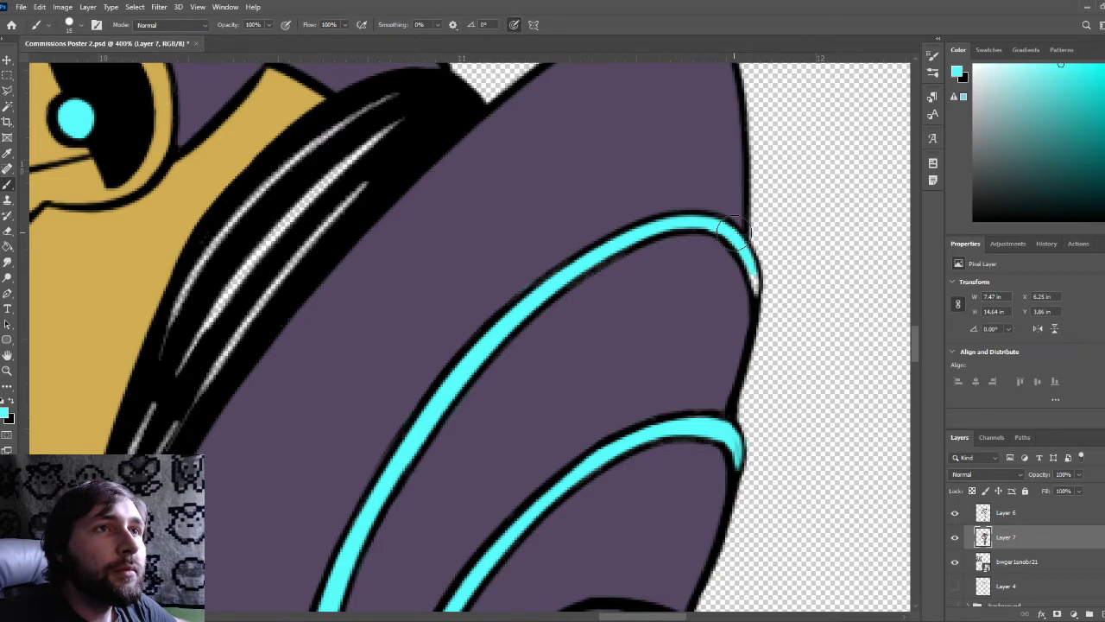
left_click_drag(734, 233, 751, 269)
scroll(777, 230, "down", 3)
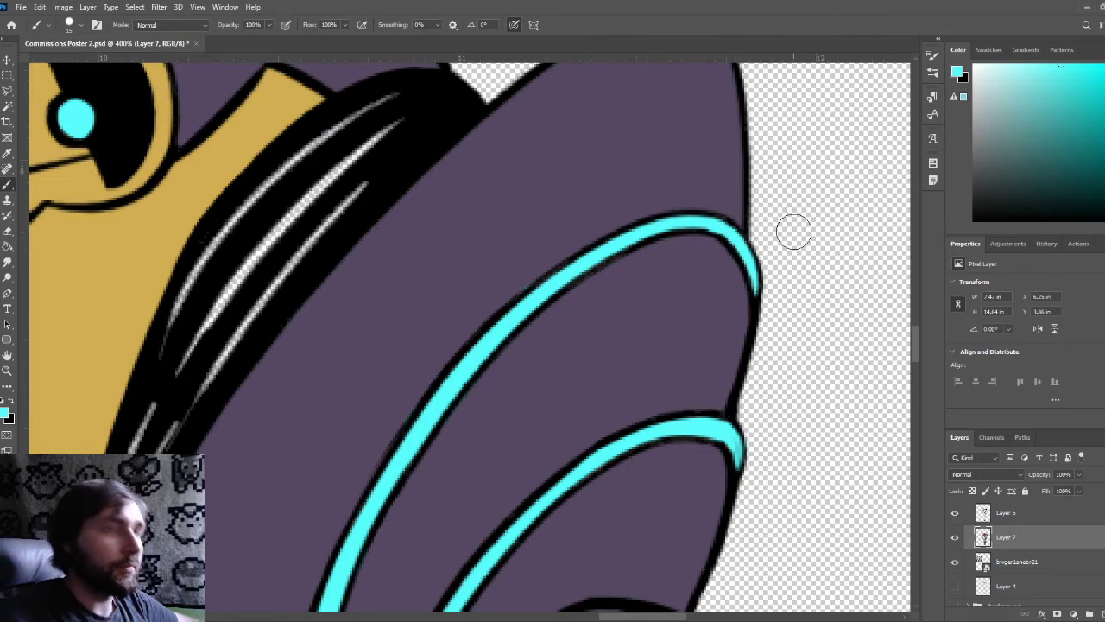
scroll(745, 264, "down", 2)
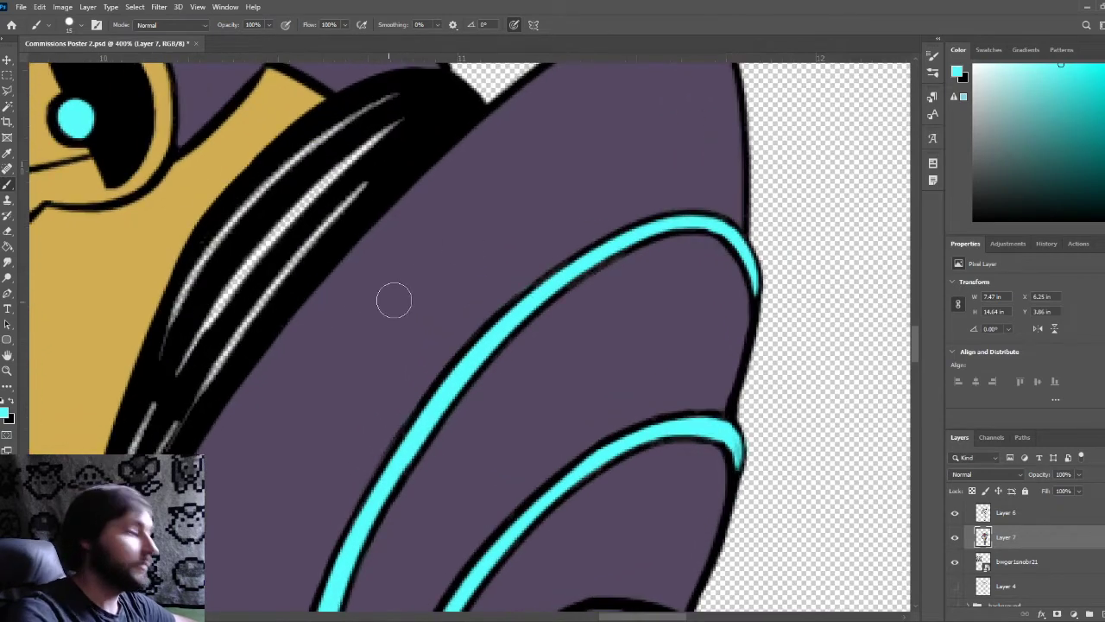
scroll(570, 294, "up", 3)
left_click(551, 198, "alt")
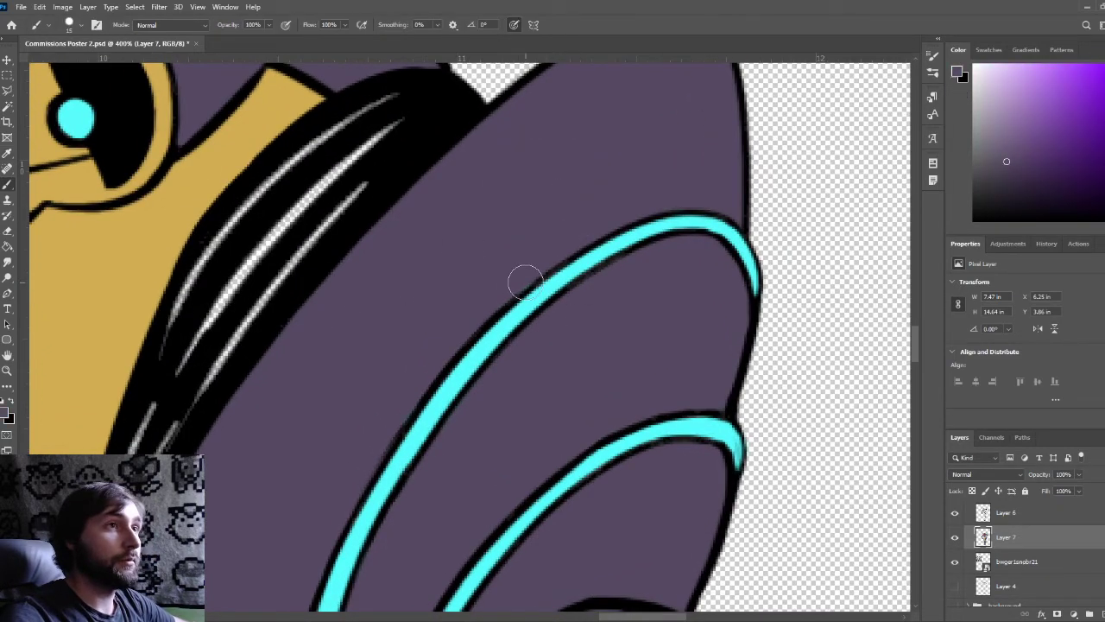
key("i")
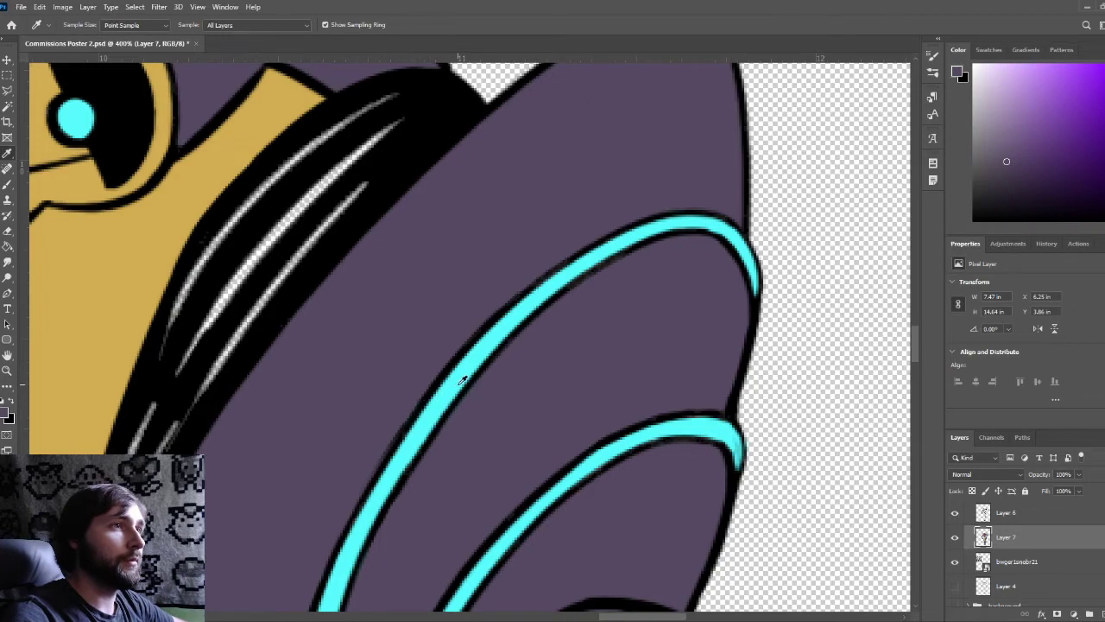
left_click(462, 380)
Fill the empty oval light on the outer side of the nearer calf with cyan using the Brush
scroll(544, 380, "down", 2)
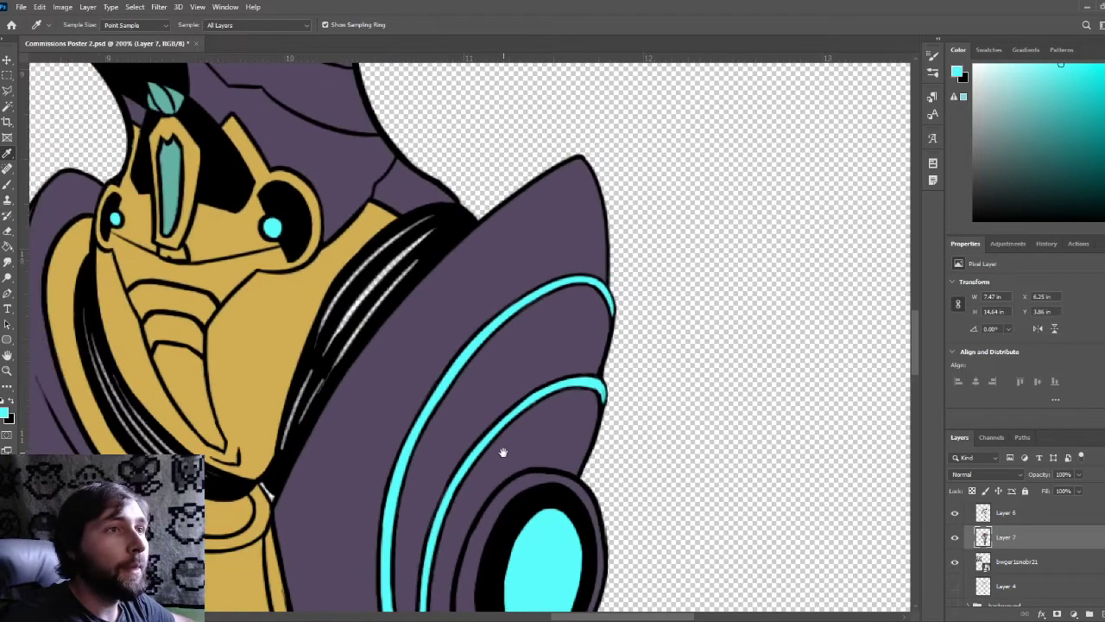
left_click_drag(503, 452, 575, 240)
key("ctrl+minus")
left_click_drag(478, 444, 518, 201)
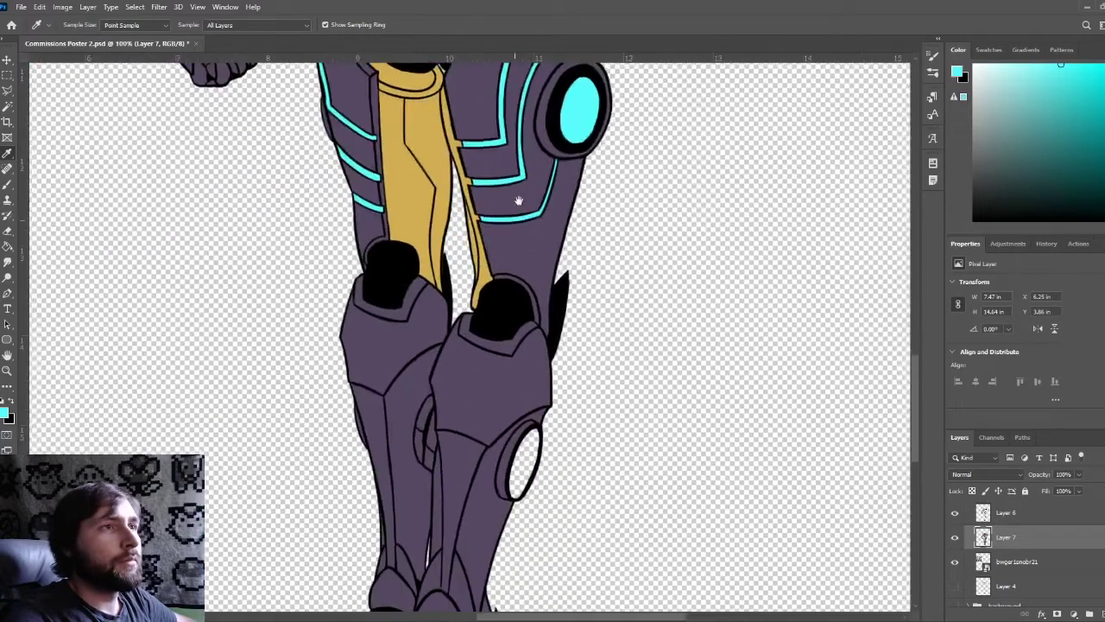
scroll(518, 200, "down", 5)
scroll(557, 302, "up", 2)
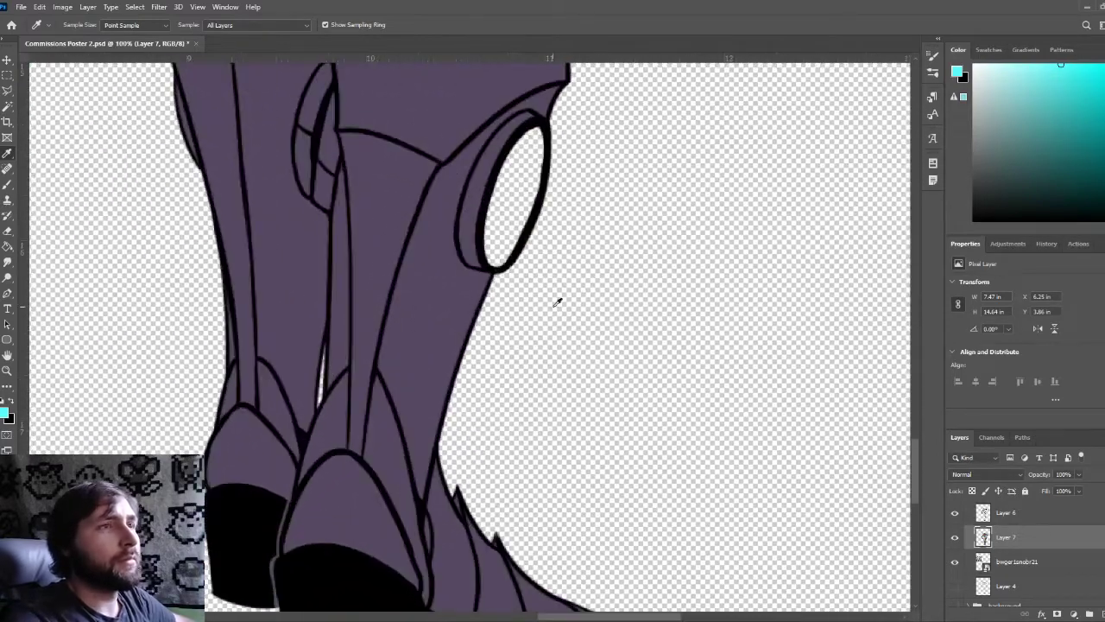
scroll(561, 285, "up", 2)
scroll(548, 333, "up", 2)
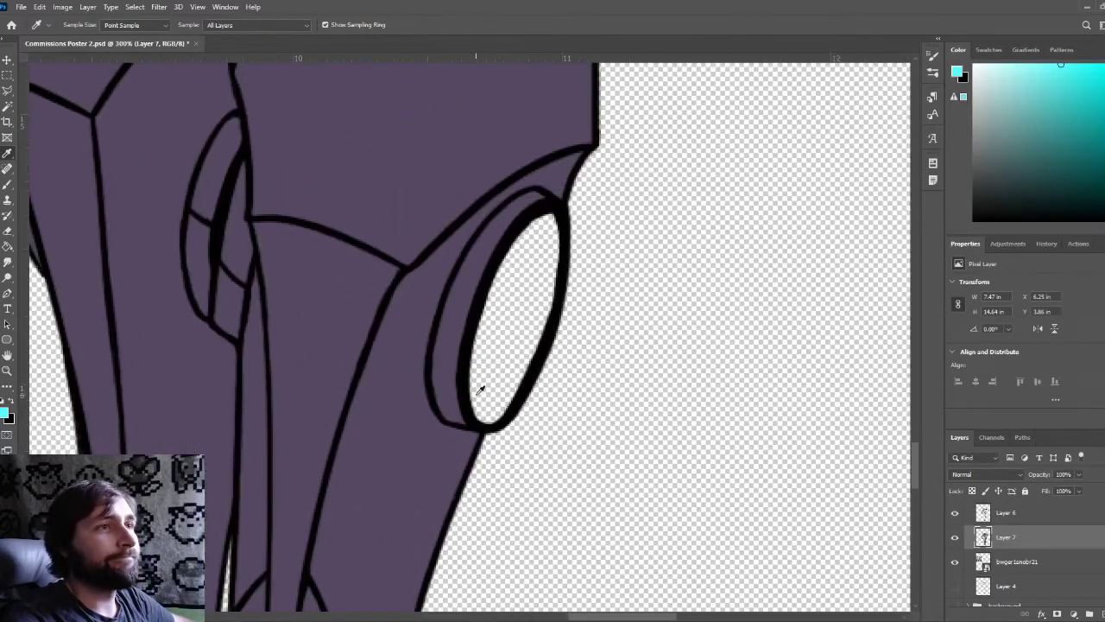
left_click(7, 184)
mouse_move(486, 399)
left_mouse_down()
mouse_move(483, 367)
mouse_move(486, 393)
mouse_move(518, 363)
mouse_move(531, 328)
mouse_move(552, 217)
mouse_move(499, 317)
mouse_move(490, 293)
mouse_move(481, 336)
mouse_move(501, 346)
left_mouse_up()
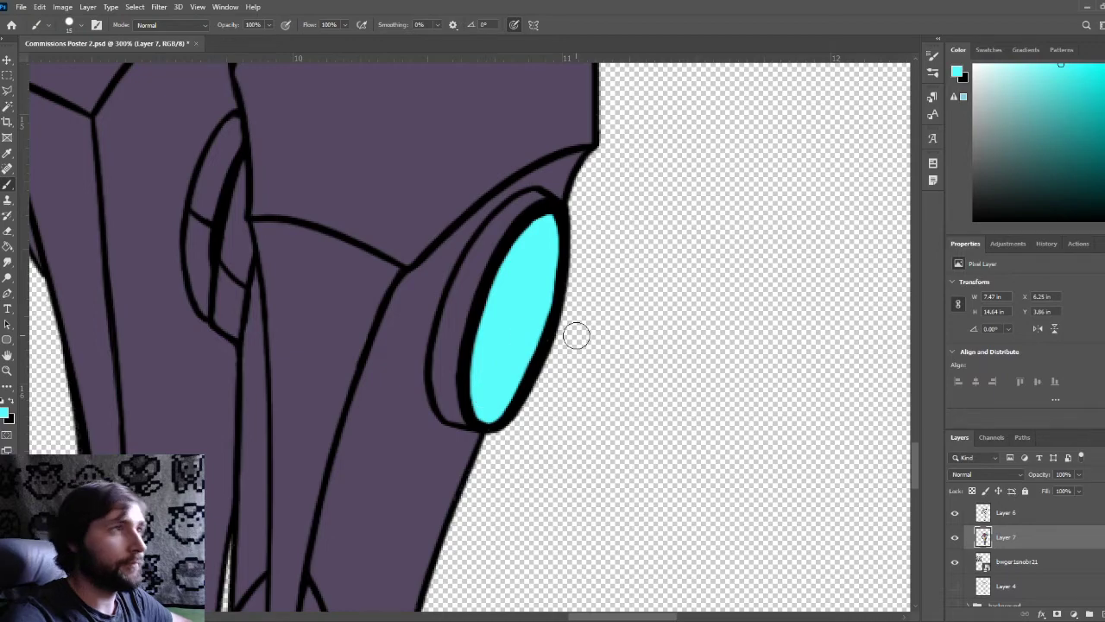
Sample the armour's purple and fill the white gaps in the three small round details along the boot's sole
mouse_move(379, 432)
left_mouse_down()
mouse_move(395, 437)
mouse_move(400, 400)
mouse_move(431, 378)
mouse_move(458, 328)
mouse_move(456, 375)
mouse_move(426, 286)
mouse_move(373, 250)
left_mouse_up()
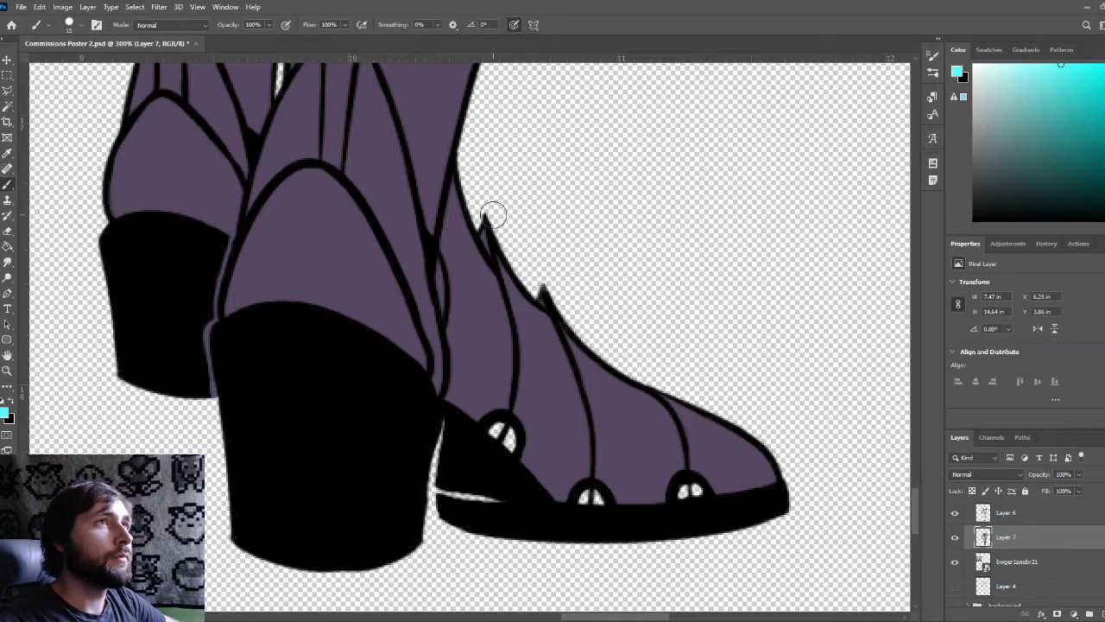
left_click(483, 318, "alt")
left_click_drag(506, 438, 508, 439)
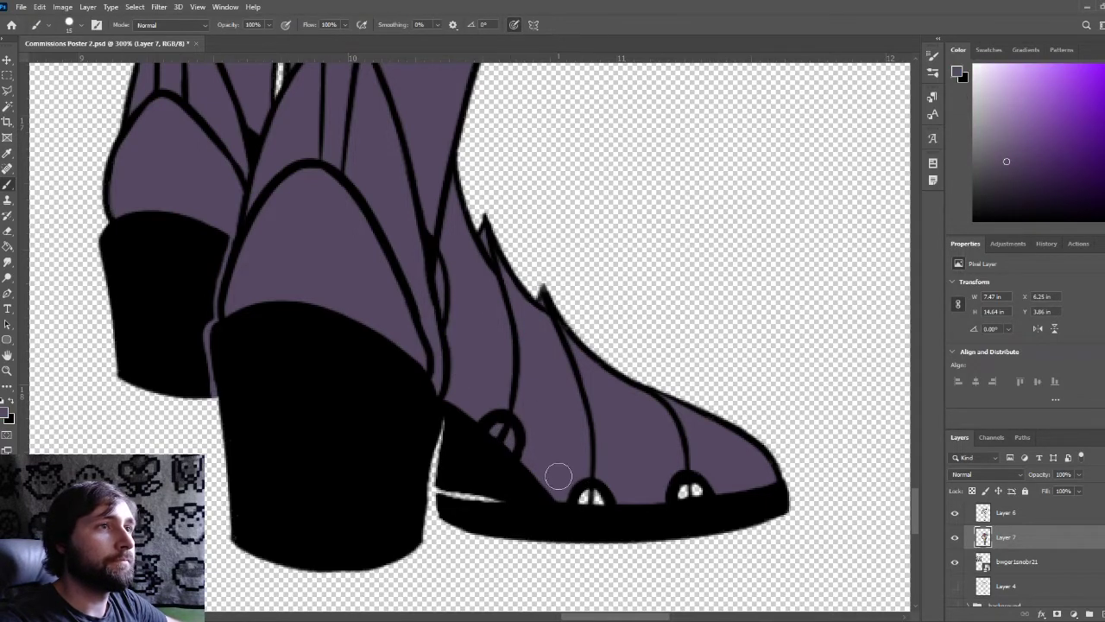
left_click_drag(588, 494, 584, 489)
left_click_drag(685, 485, 695, 489)
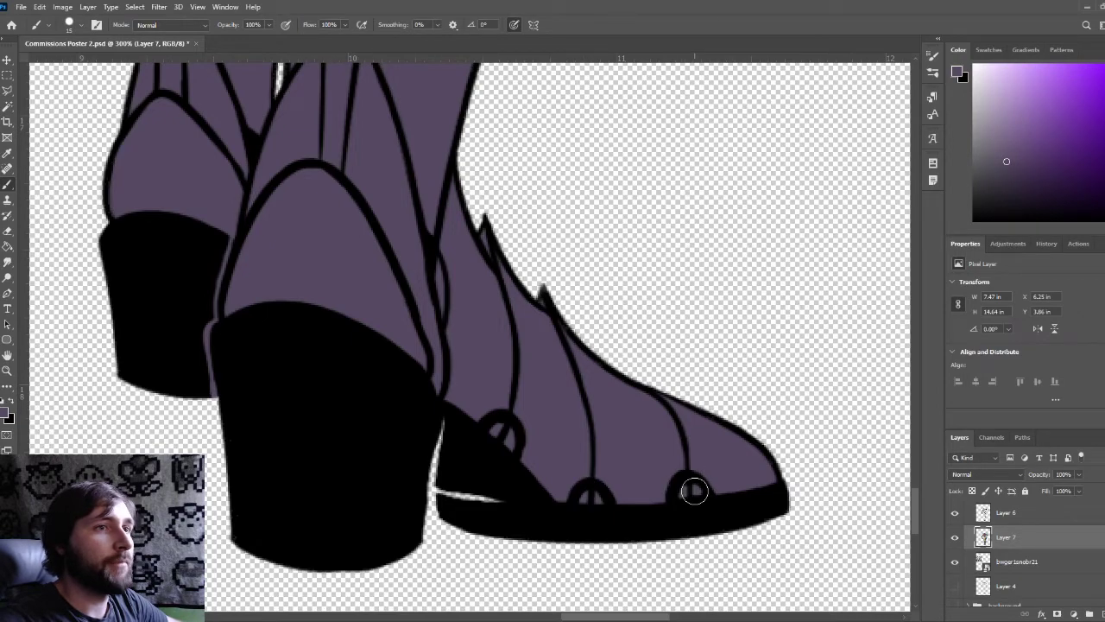
Check the whole coloured figure against the reference sheet and save the document
key("ctrl+minus")
key("ctrl+minus")
left_click_drag(523, 232, 530, 402)
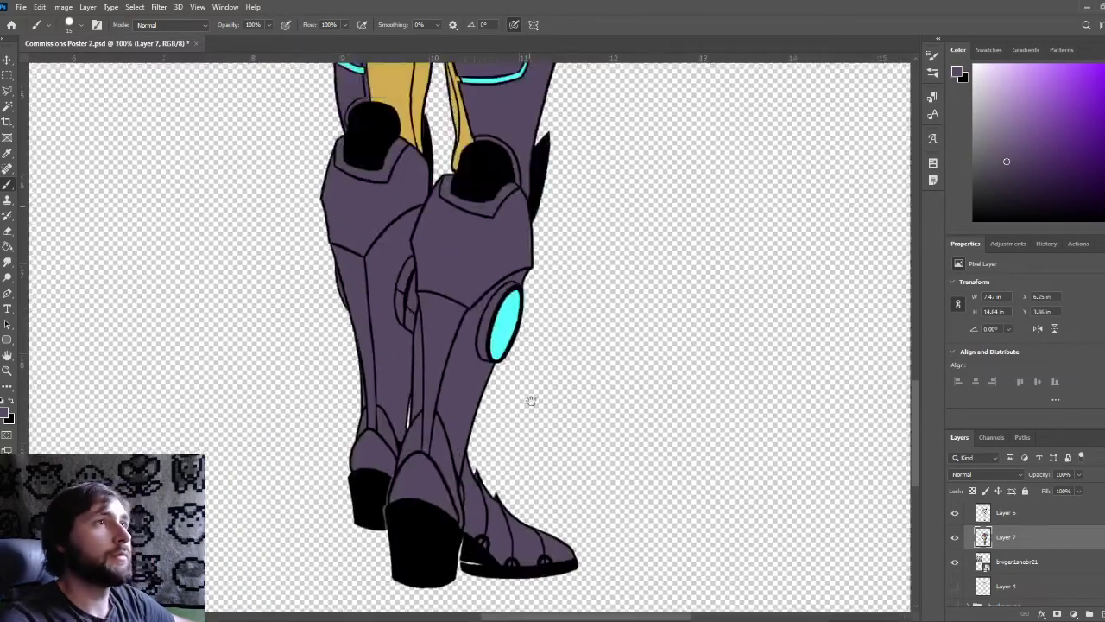
left_click_drag(526, 338, 535, 439)
scroll(545, 274, "down", 2)
scroll(539, 266, "up", 6)
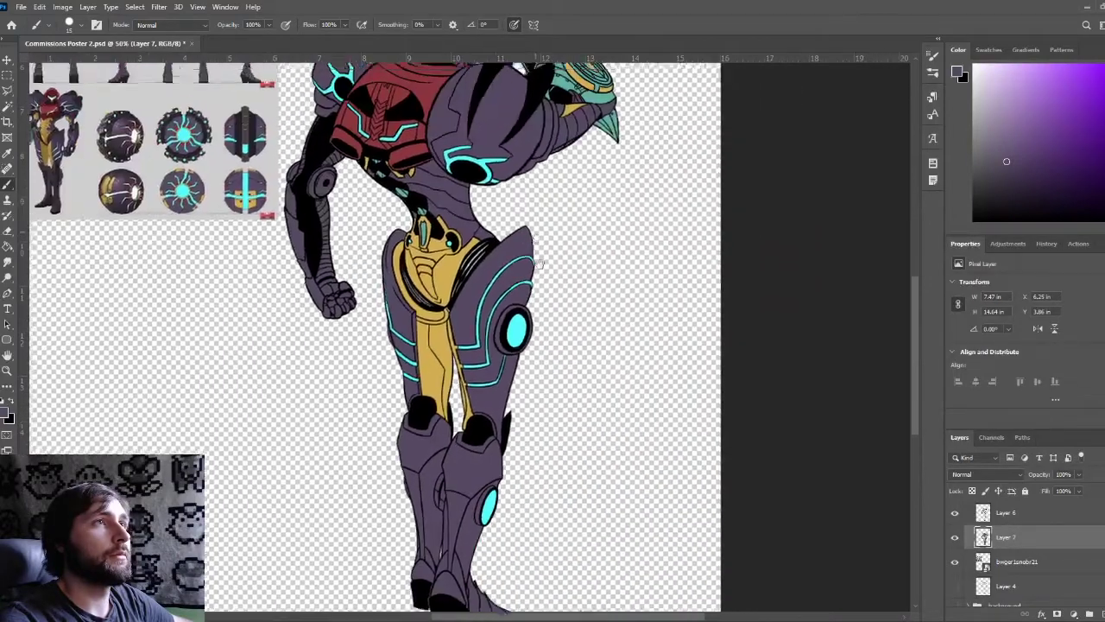
mouse_move(539, 264)
left_mouse_down()
mouse_move(551, 354)
mouse_move(551, 277)
left_mouse_up()
scroll(550, 274, "up", 1)
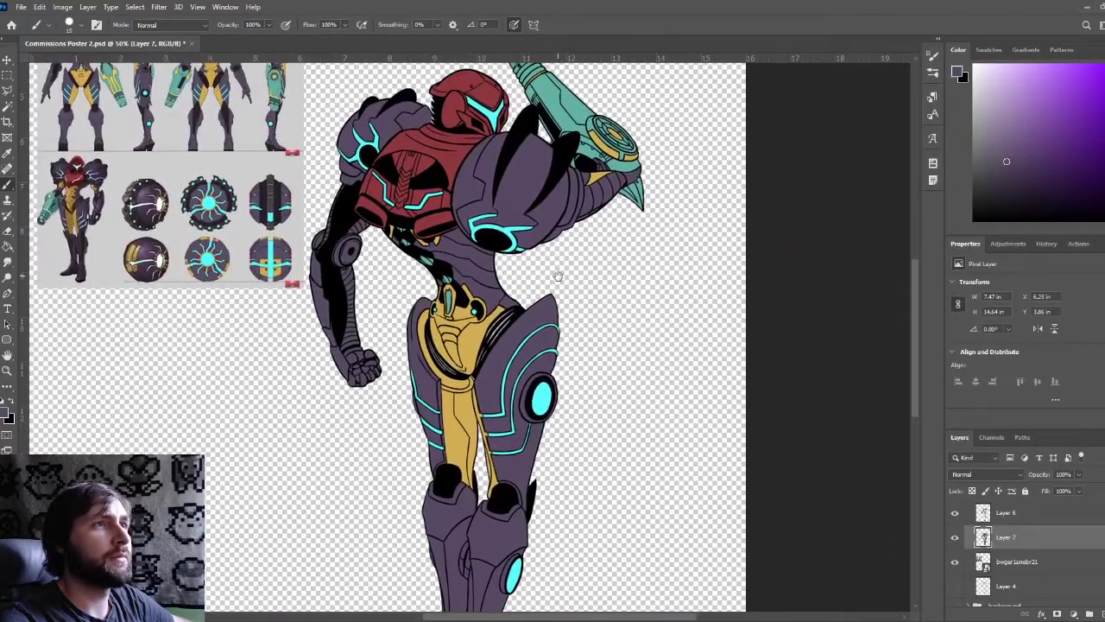
key("ctrl+s")
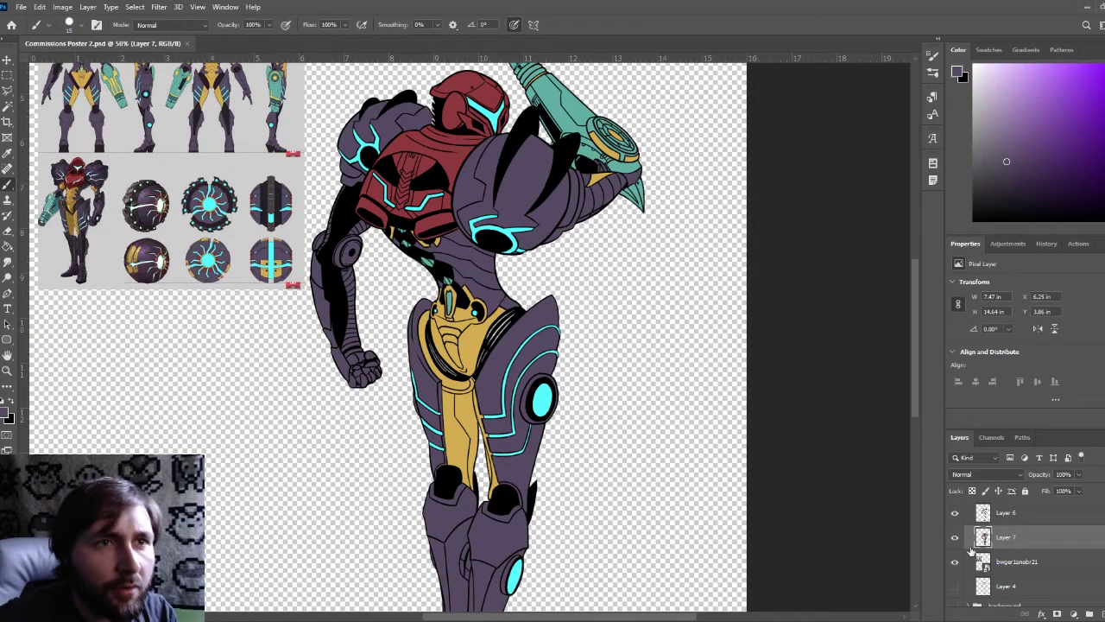
Delete the reference sheet layer and make the background group visible behind the figure
left_click(954, 587)
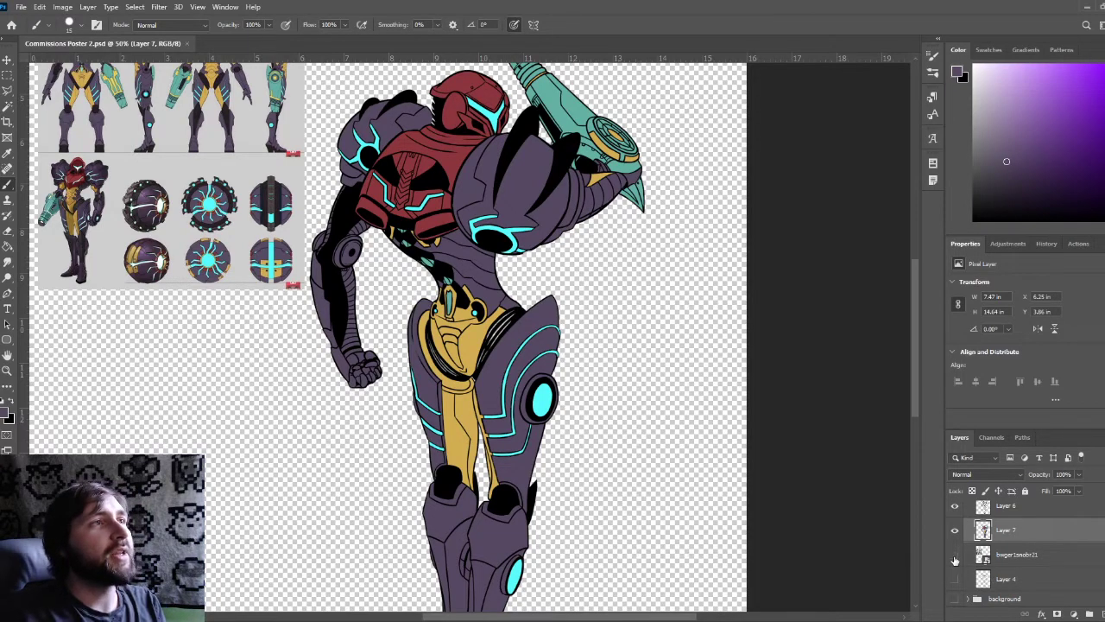
left_click(955, 557)
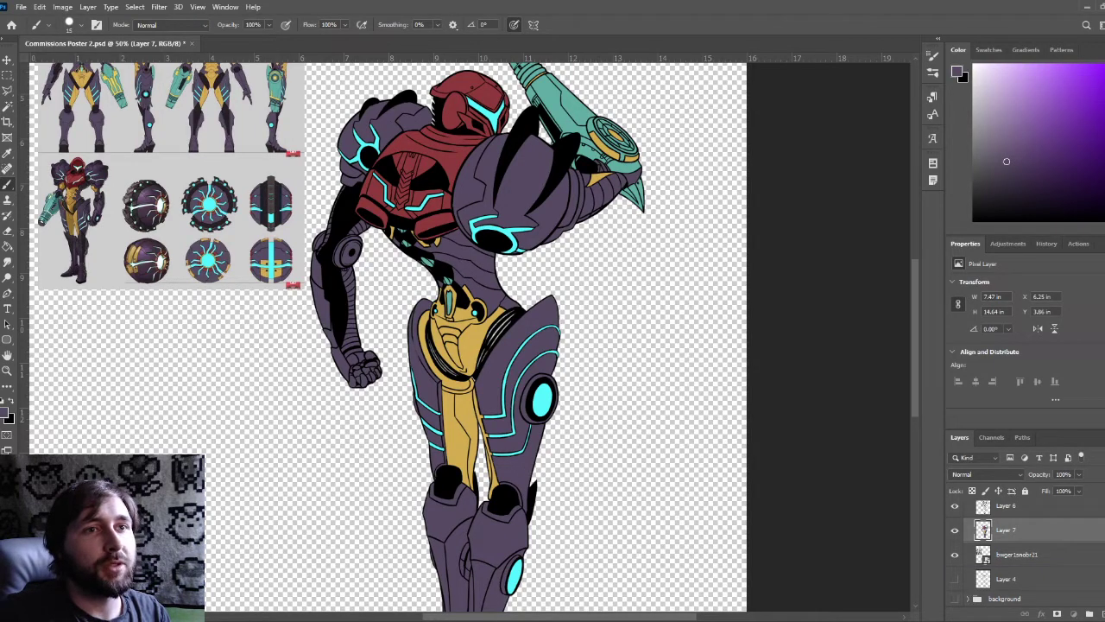
left_click_drag(1082, 559, 1104, 614)
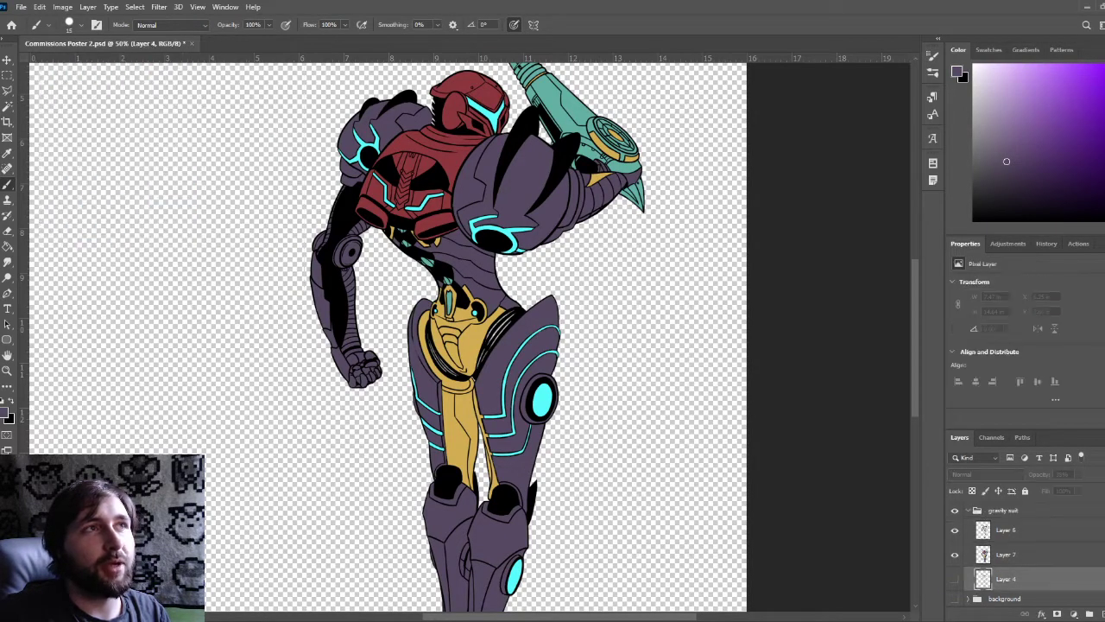
left_click(955, 599)
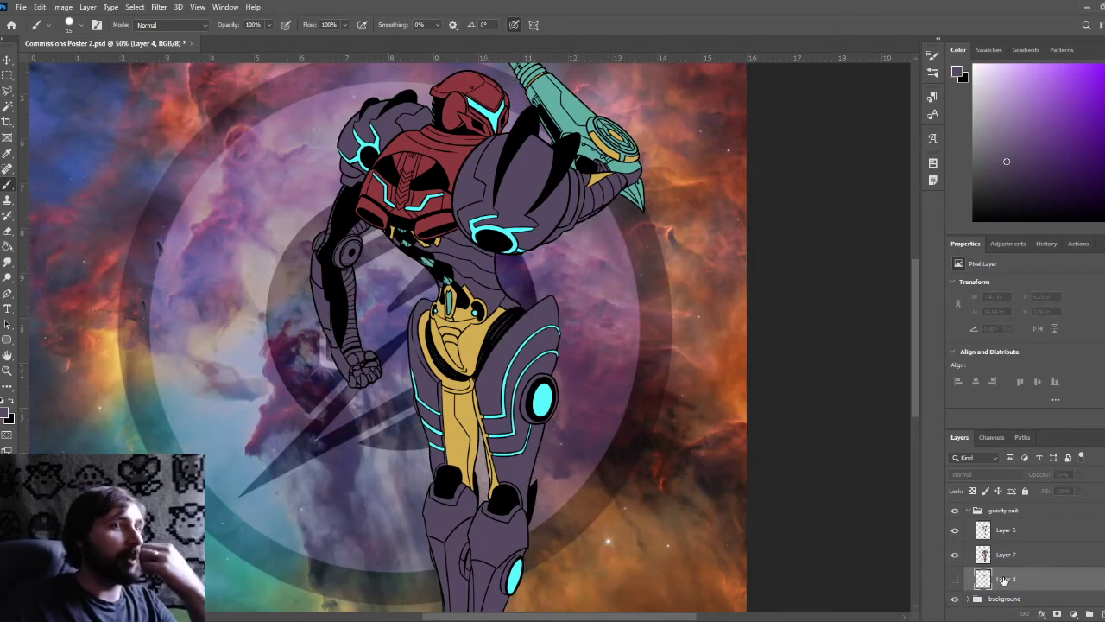
Toggle the zero suit group's visibility to preview both characters together, leaving the group hidden
scroll(987, 535, "up", 1)
left_click(955, 508)
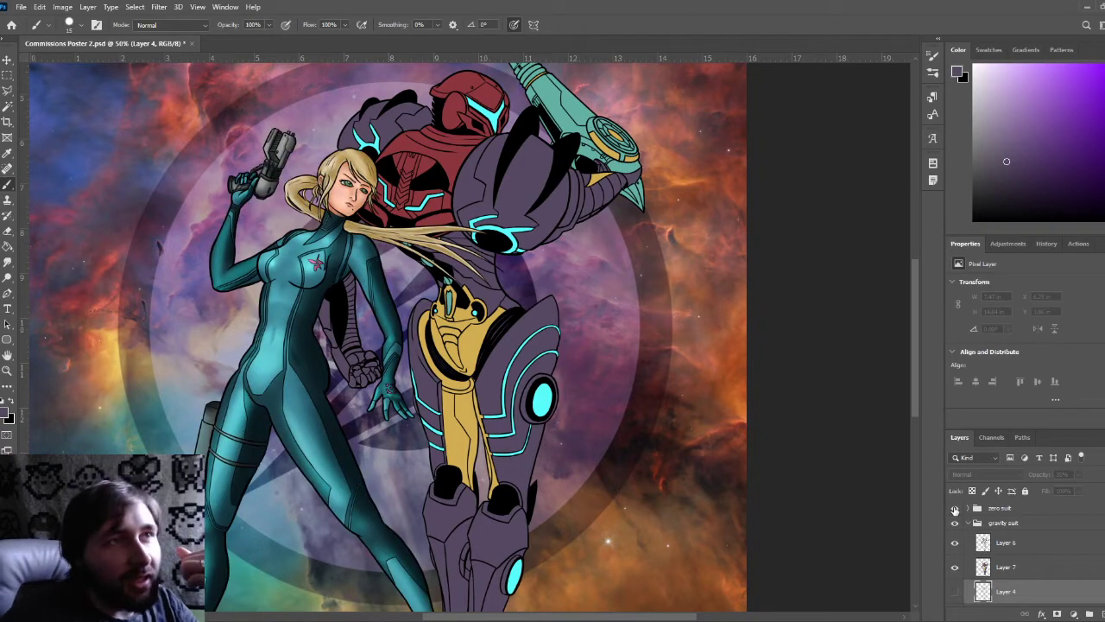
left_click(955, 508)
left_click(955, 508)
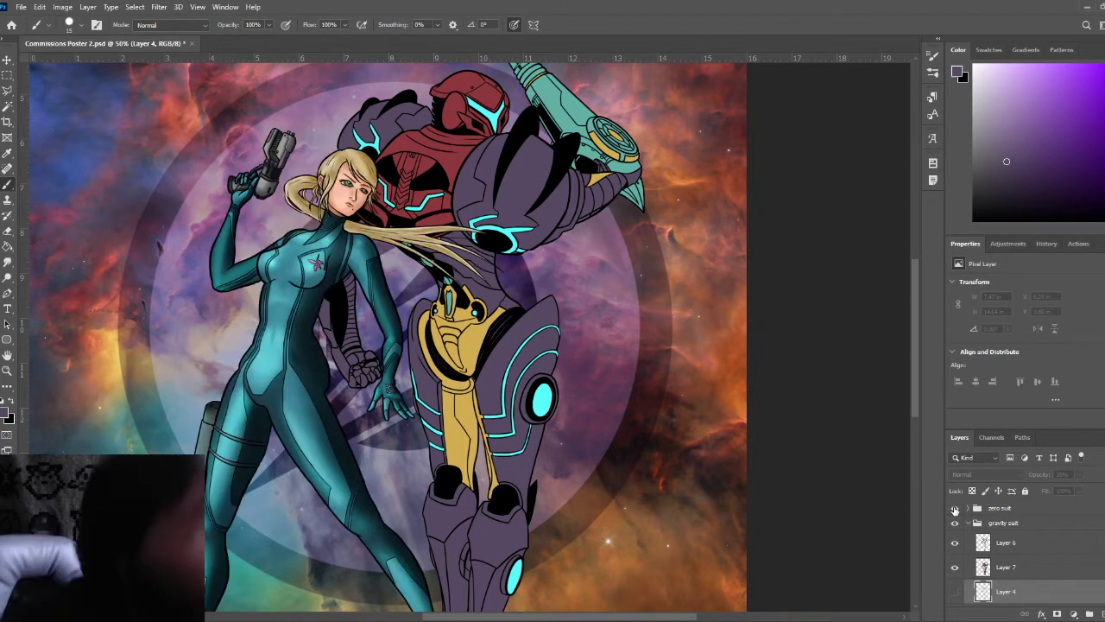
left_click(955, 509)
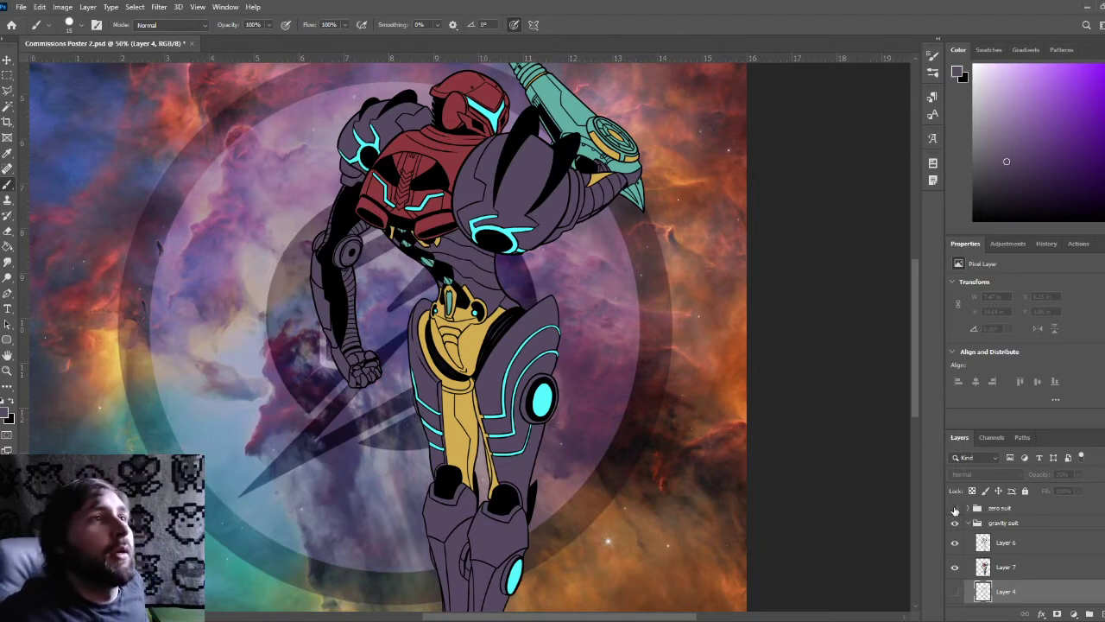
Add a new layer directly above the figure's flat colour layer in the gravity suit group and name it "highlights"
left_click(1045, 568)
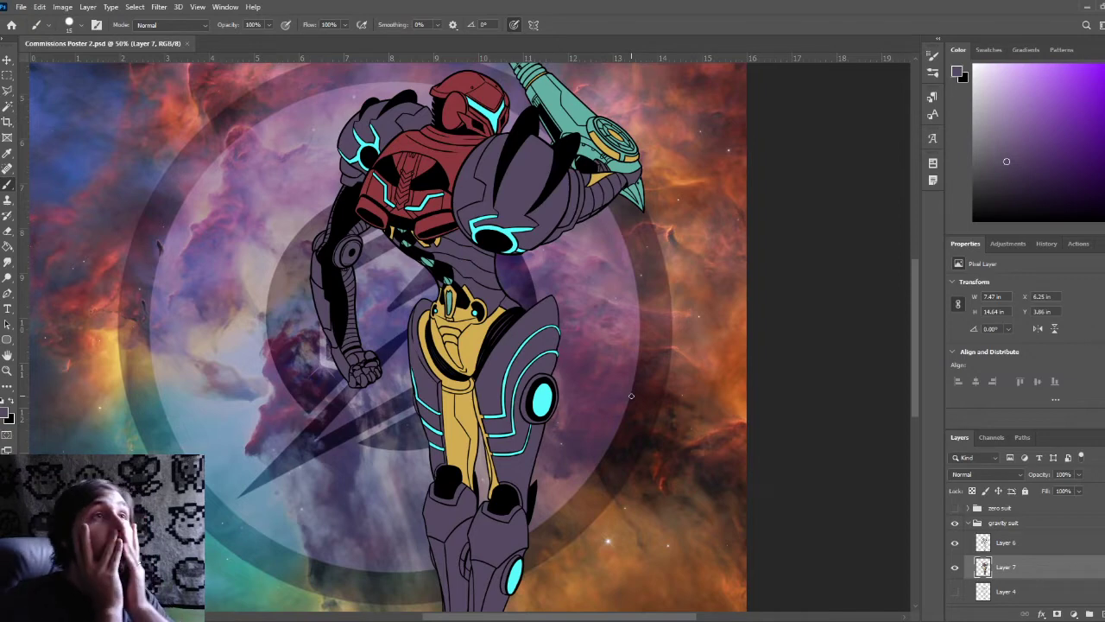
key("ctrl+minus")
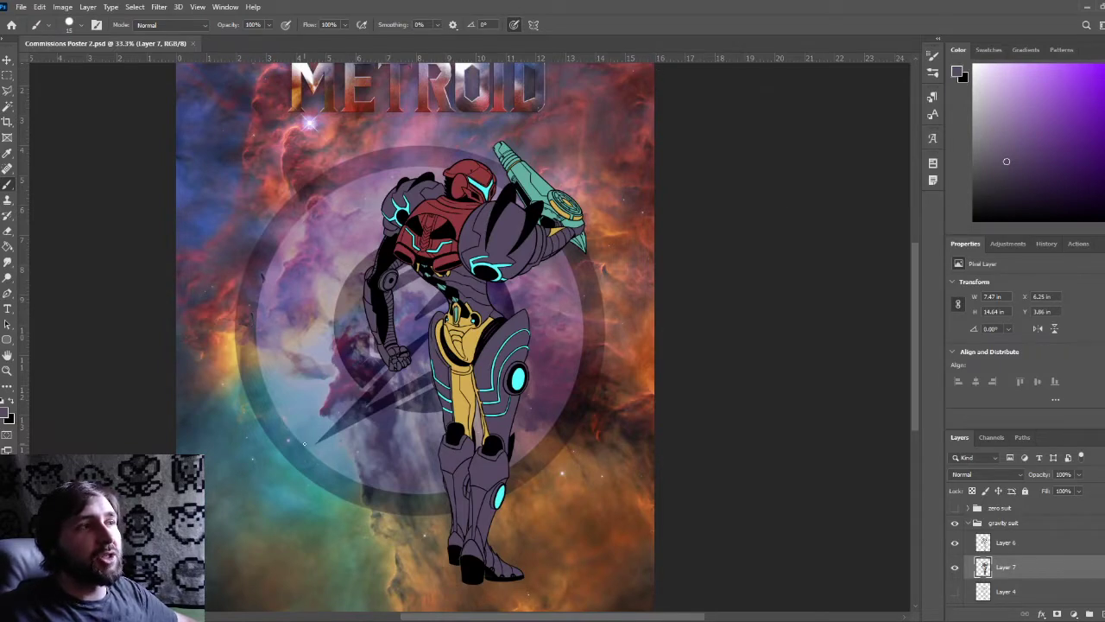
mouse_move(917, 298)
left_mouse_down()
mouse_move(917, 317)
mouse_move(921, 272)
mouse_move(919, 297)
left_mouse_up()
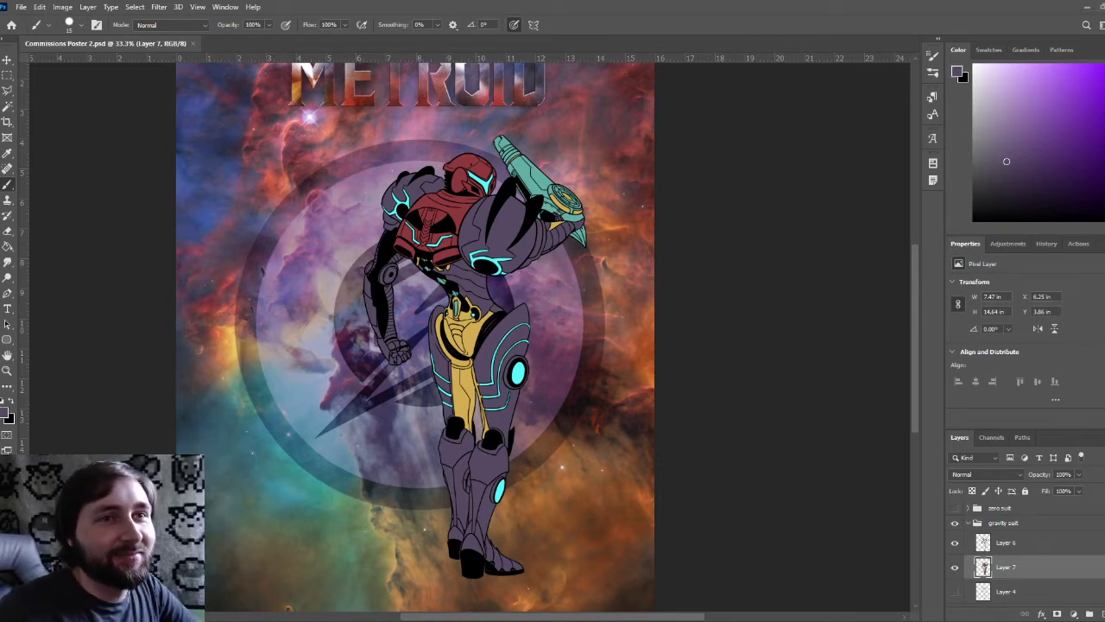
key("ctrl+shift+alt+n")
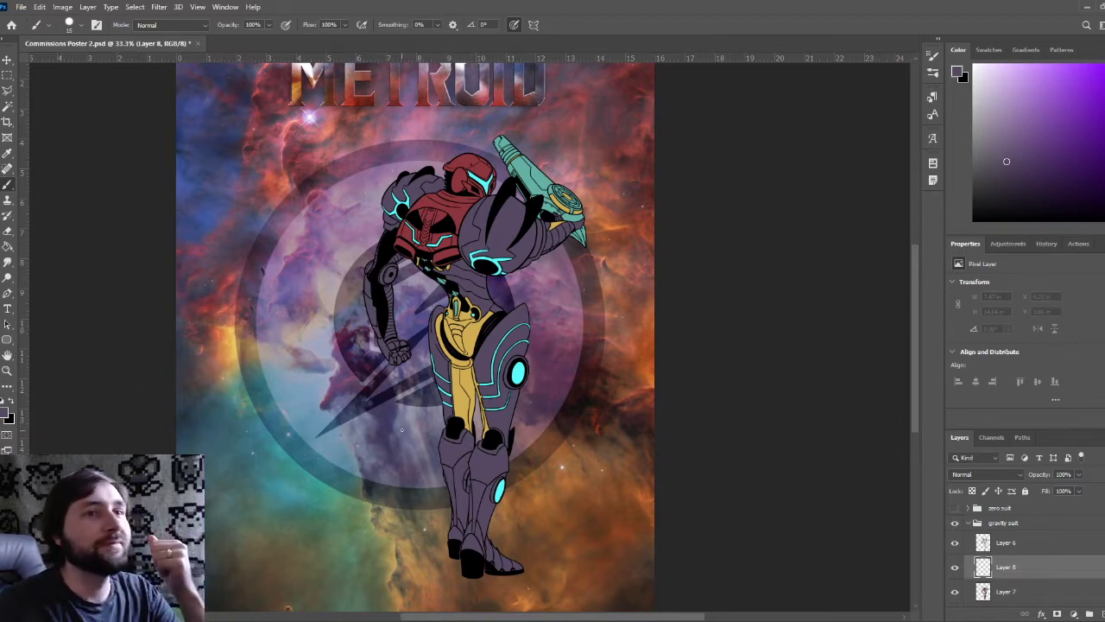
double_click(1010, 566)
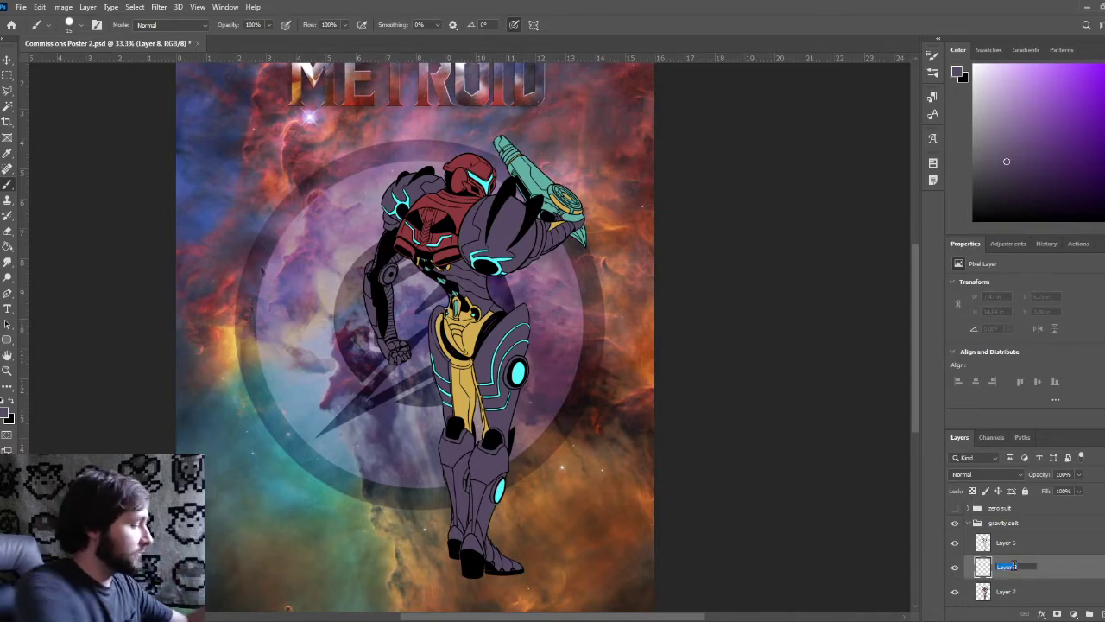
type("Highl")
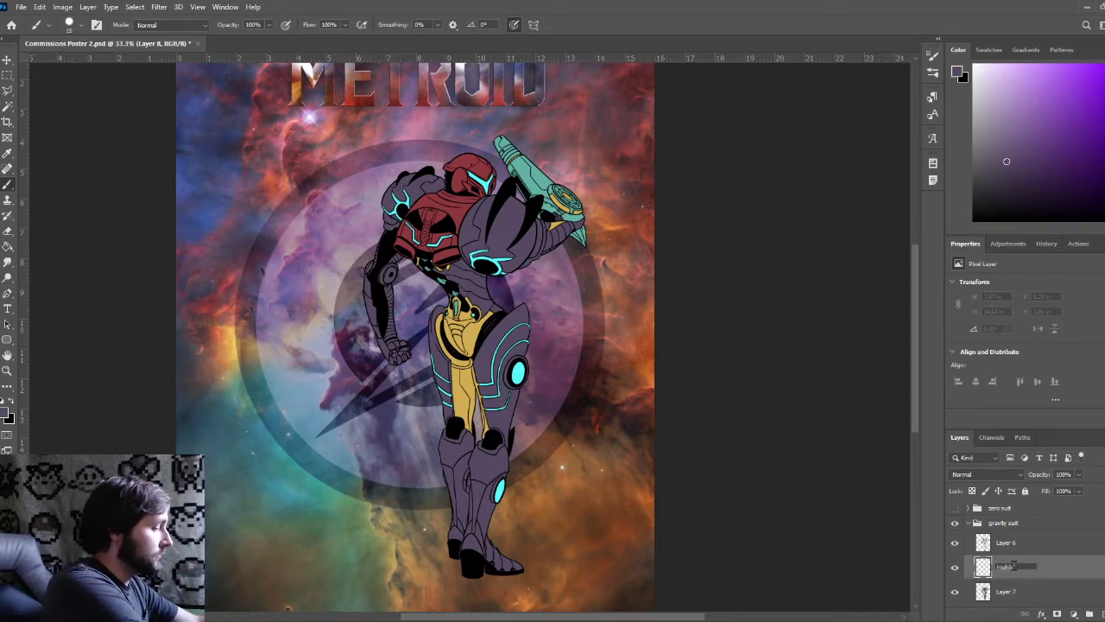
type("ight")
type("ghts")
key("Return")
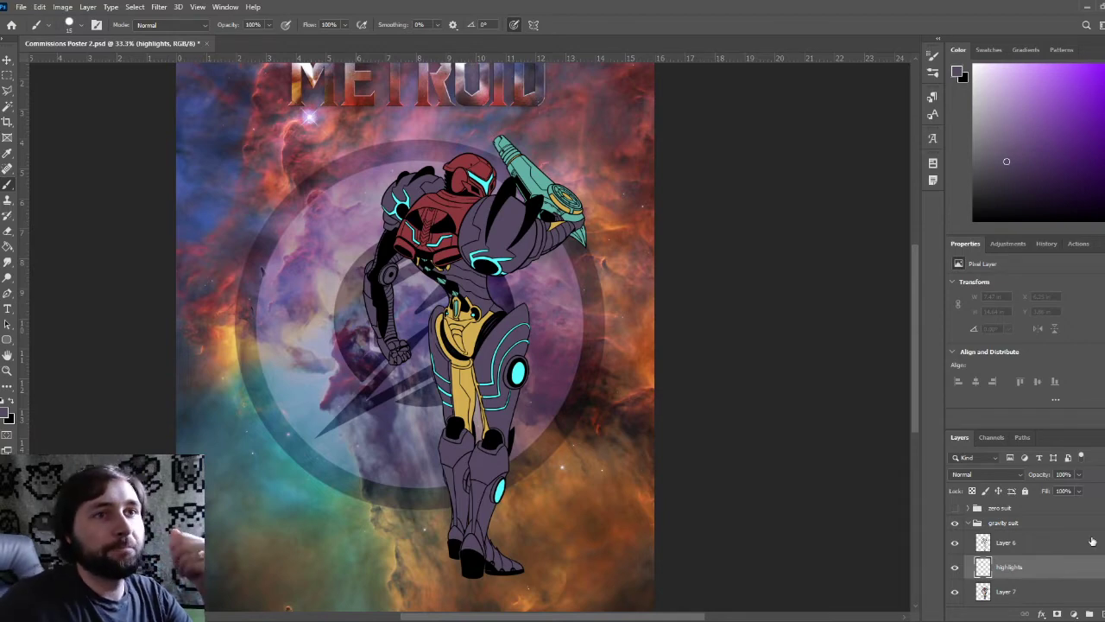
Set the highlights layer's blend mode to Lighten and make white the brush colour
left_click(1018, 478)
scroll(1019, 477, "up", 6)
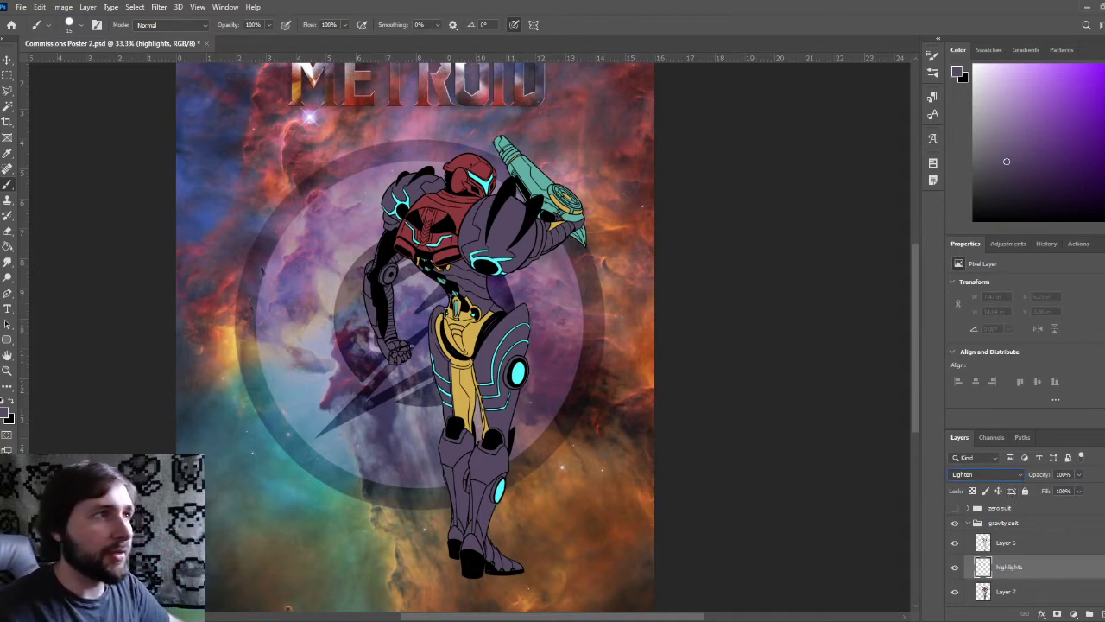
key("i")
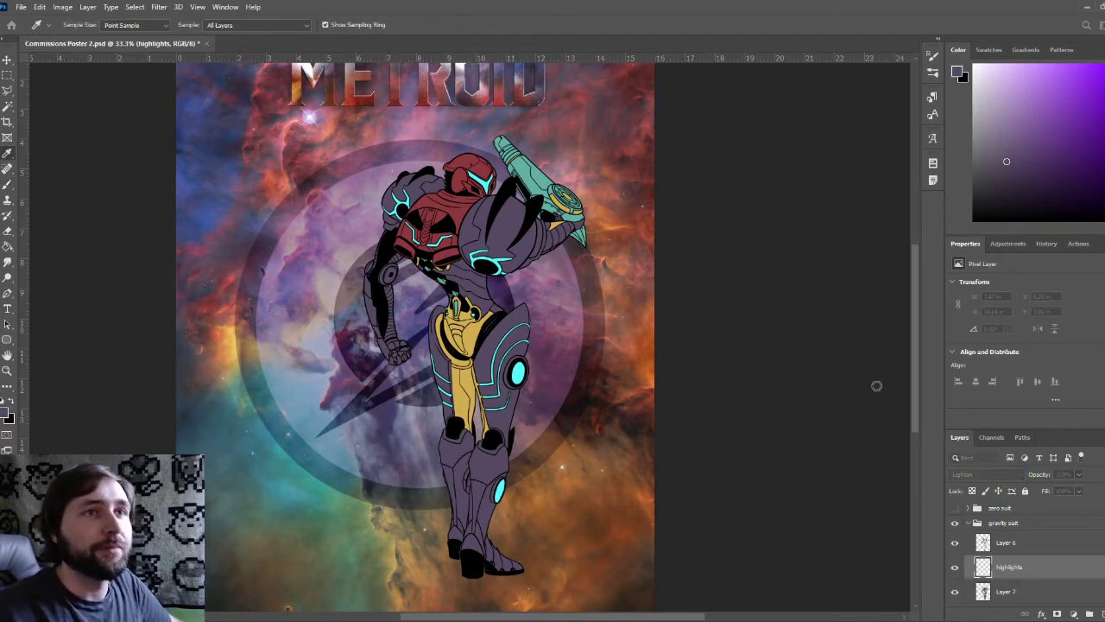
key("b")
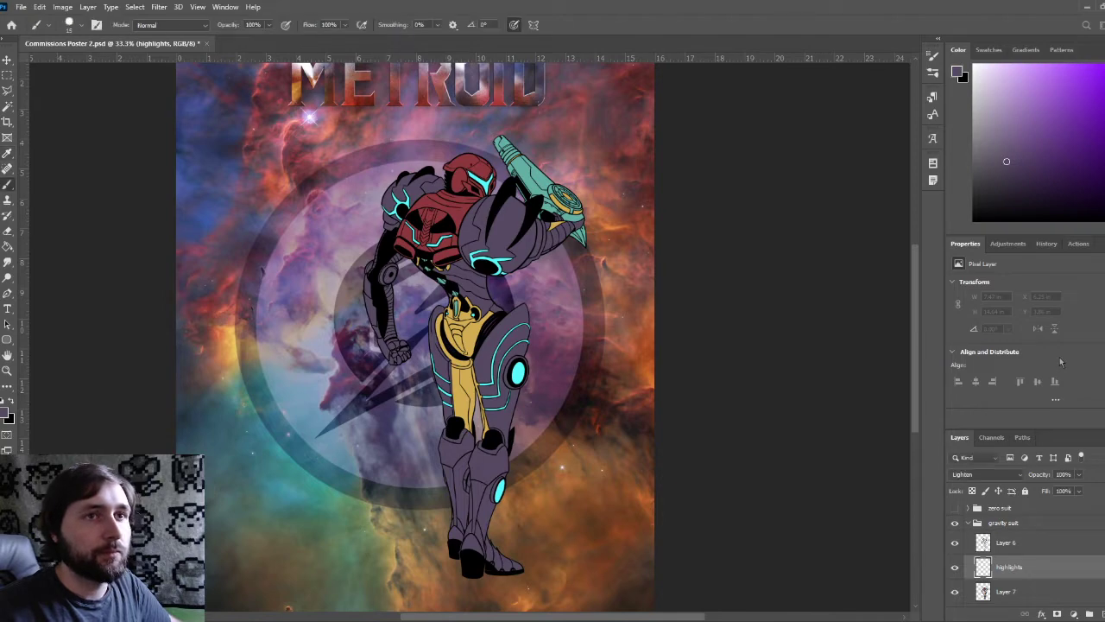
key("d")
key("x")
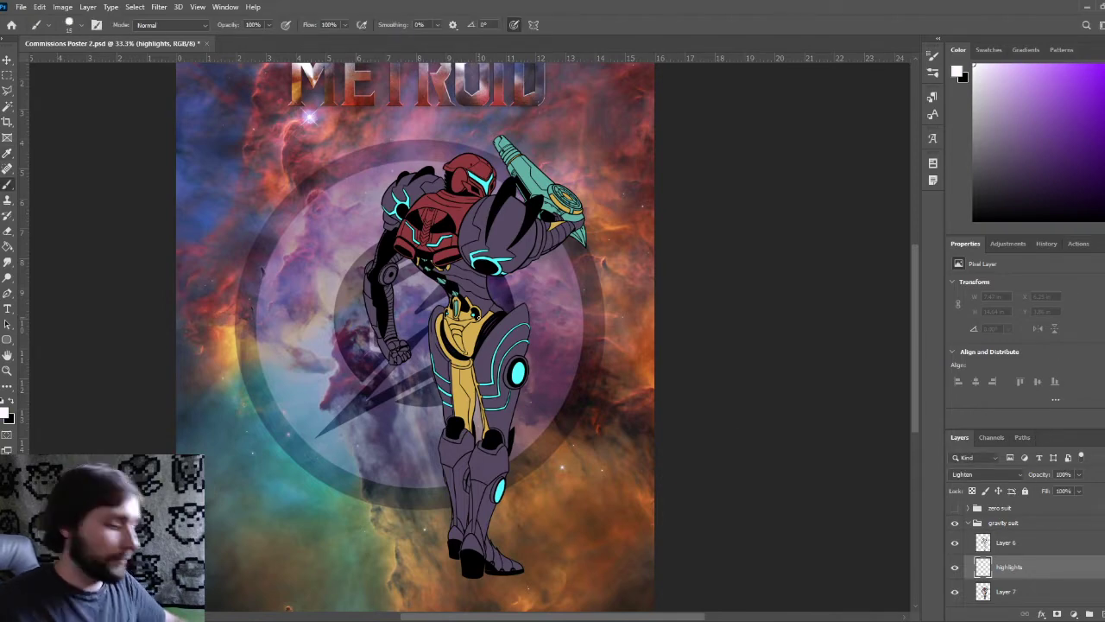
Enlarge the soft brush to 125 px and dab a white glow on the centre of the helmet's cyan visor
key("ctrl+plus")
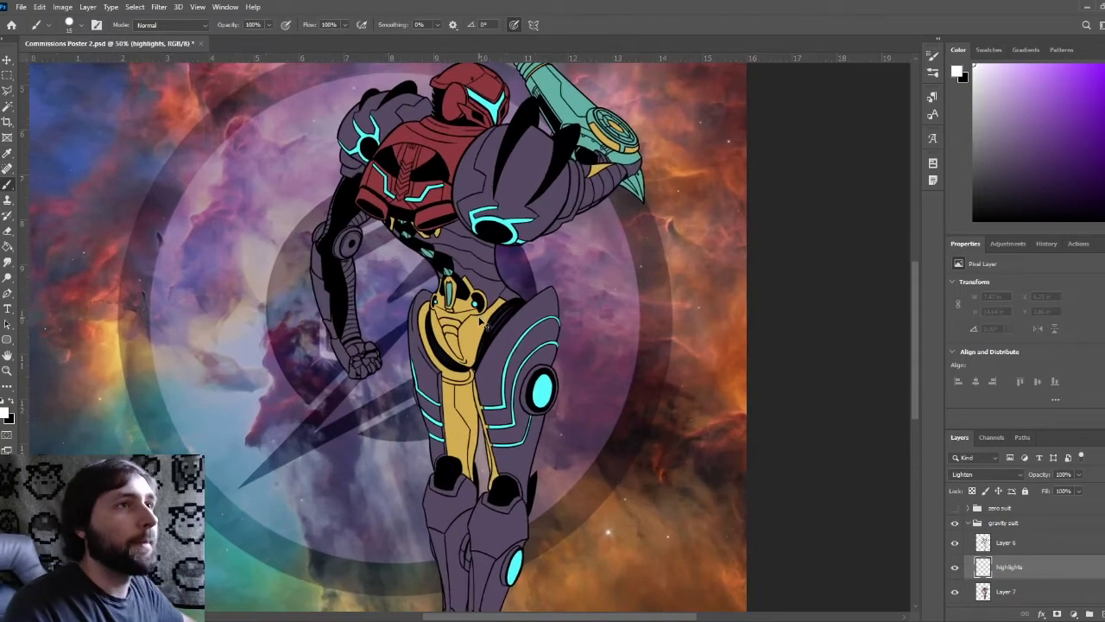
key("ctrl+plus")
left_click_drag(538, 176, 530, 348)
key("ctrl+plus")
scroll(524, 308, "up", 4)
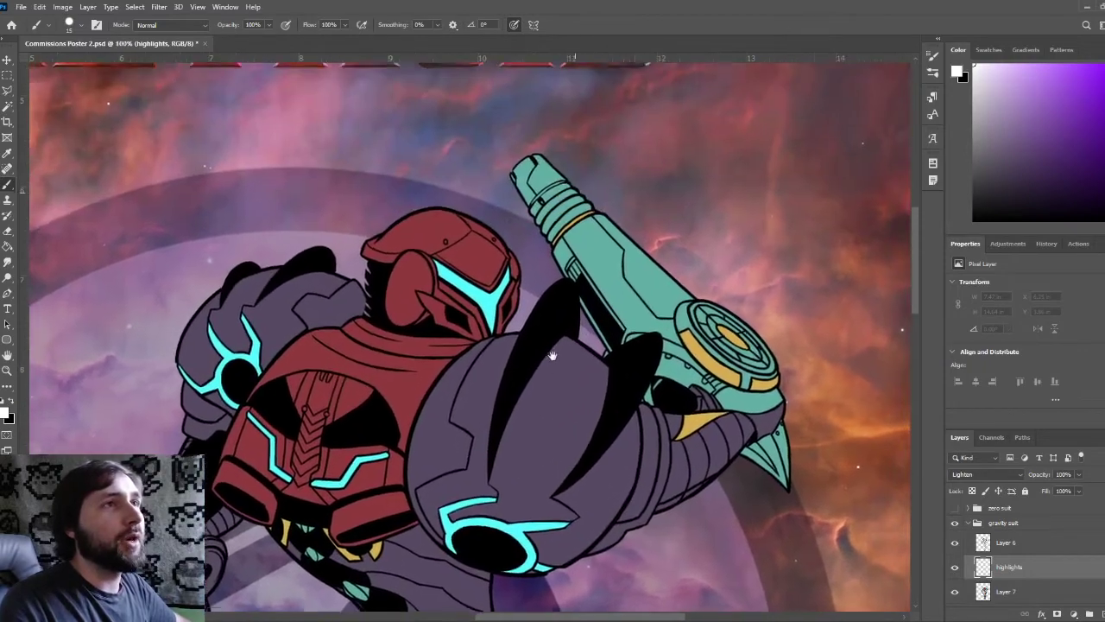
scroll(544, 311, "down", 2)
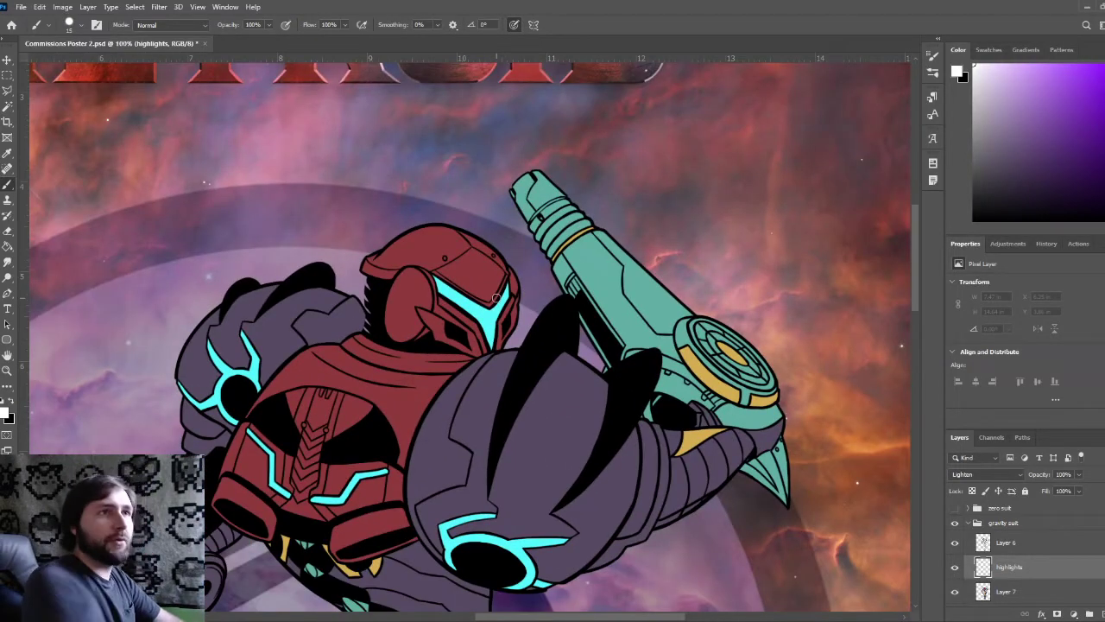
key("]")
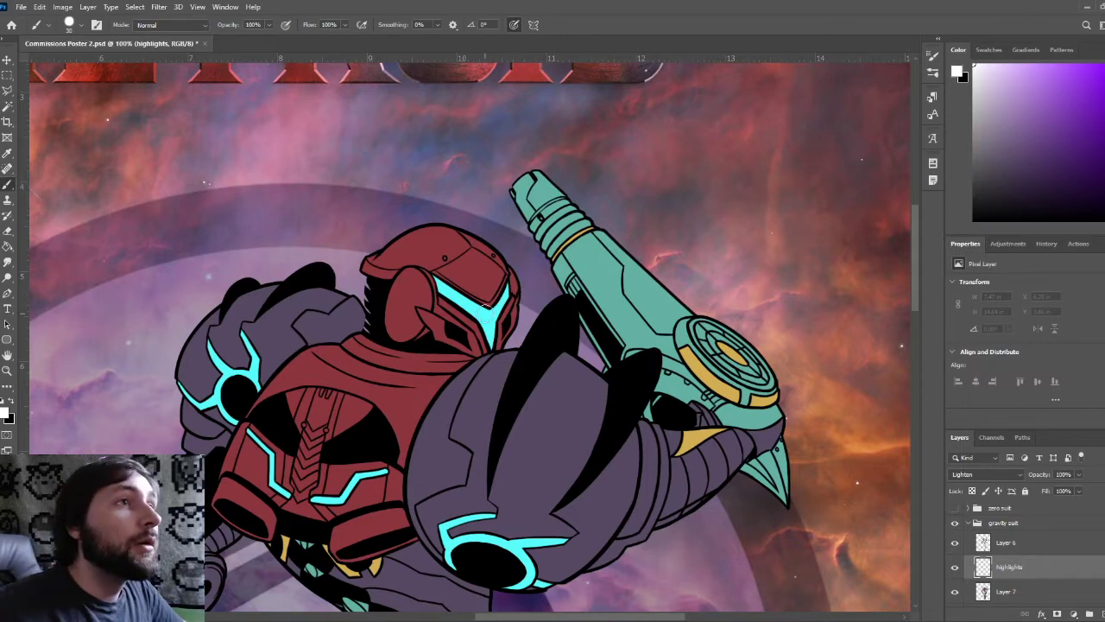
key("bracketright")
key("bracketright")
key("bracketright")
key("bracketright")
key("bracketright")
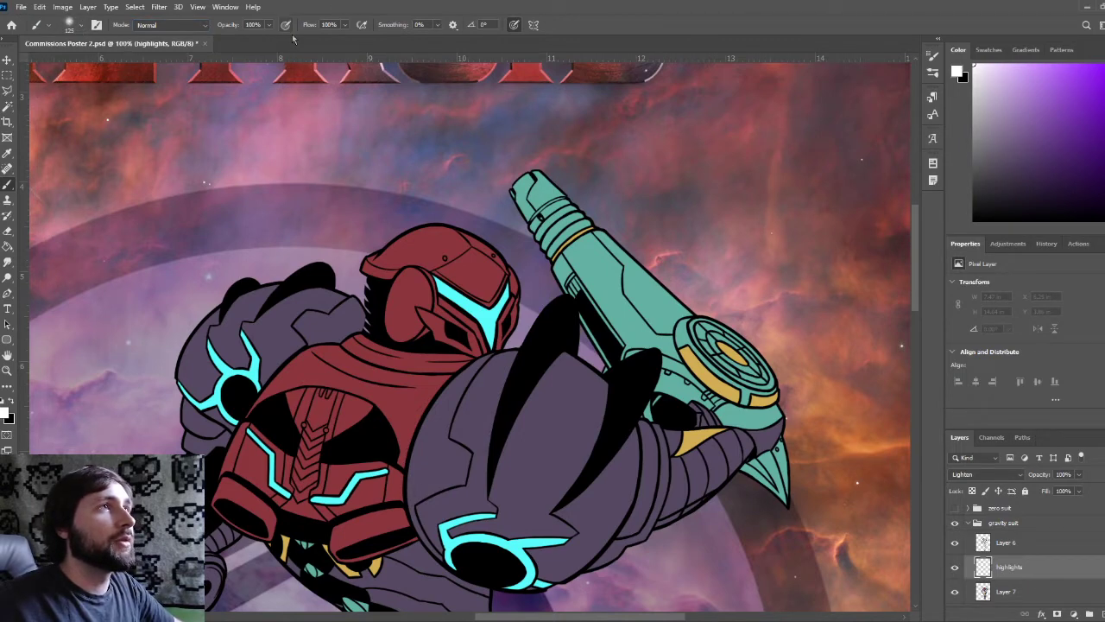
left_click(483, 311)
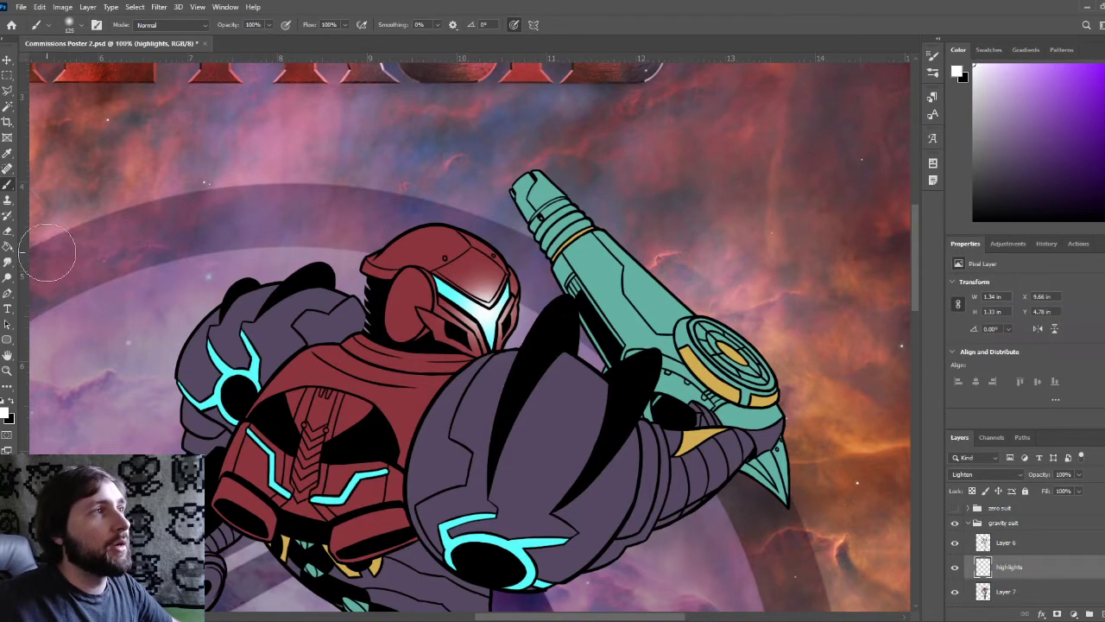
Erase the white glow spilling onto the helmet's red face plates and forehead panel, keeping it only inside the cyan visor
left_click(6, 232)
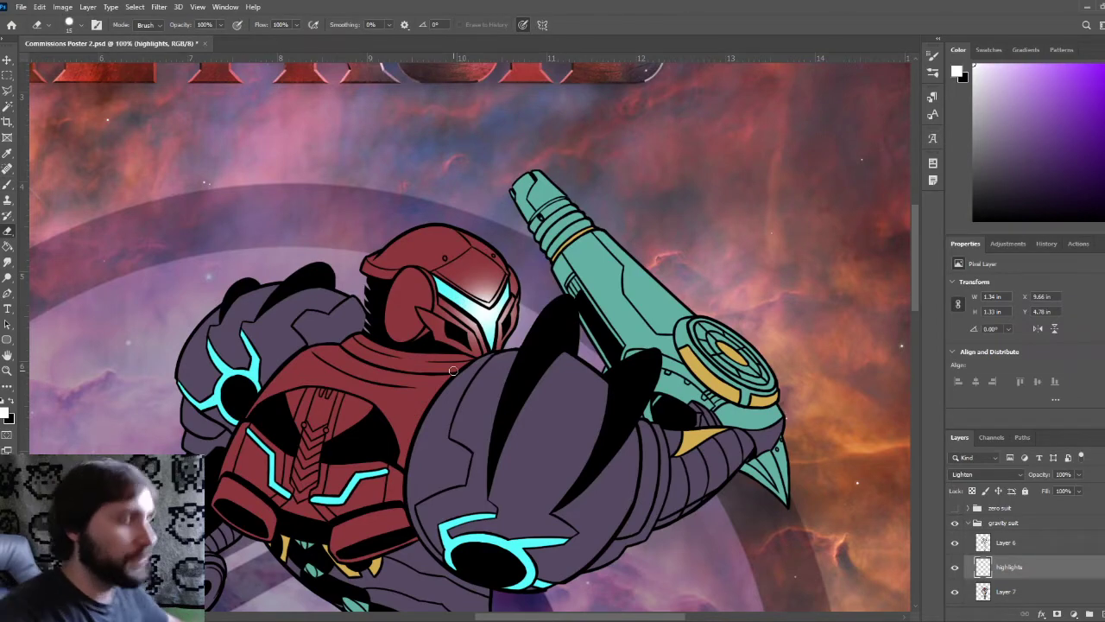
scroll(453, 370, "up", 5)
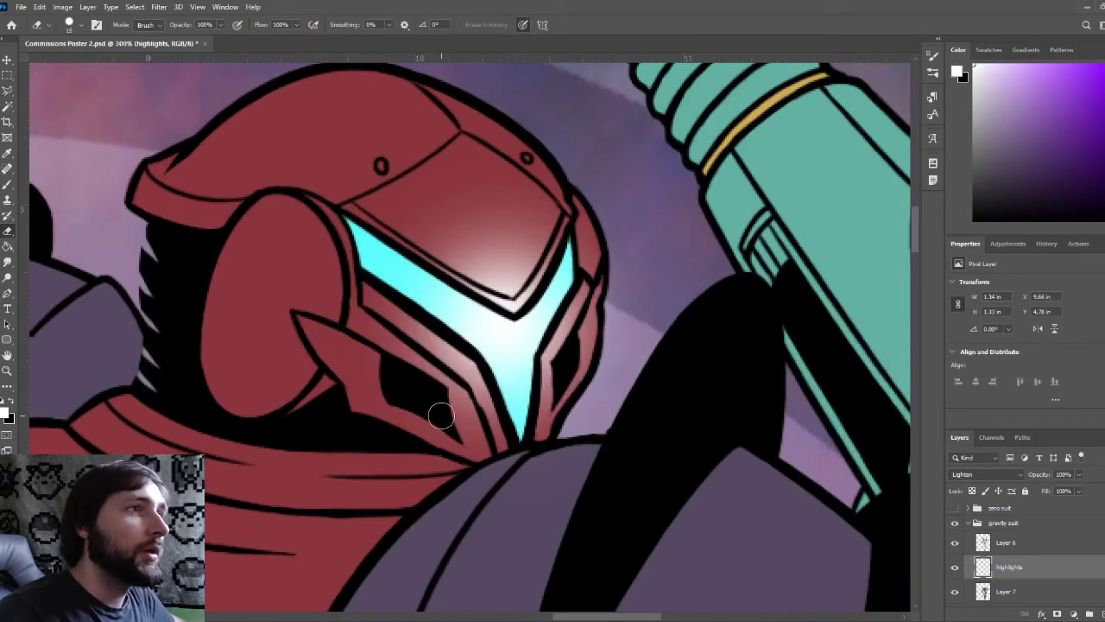
mouse_move(457, 422)
left_mouse_down()
mouse_move(390, 349)
mouse_move(449, 369)
mouse_move(384, 334)
mouse_move(438, 349)
mouse_move(466, 371)
mouse_move(475, 419)
mouse_move(479, 358)
mouse_move(469, 467)
mouse_move(489, 381)
left_mouse_up()
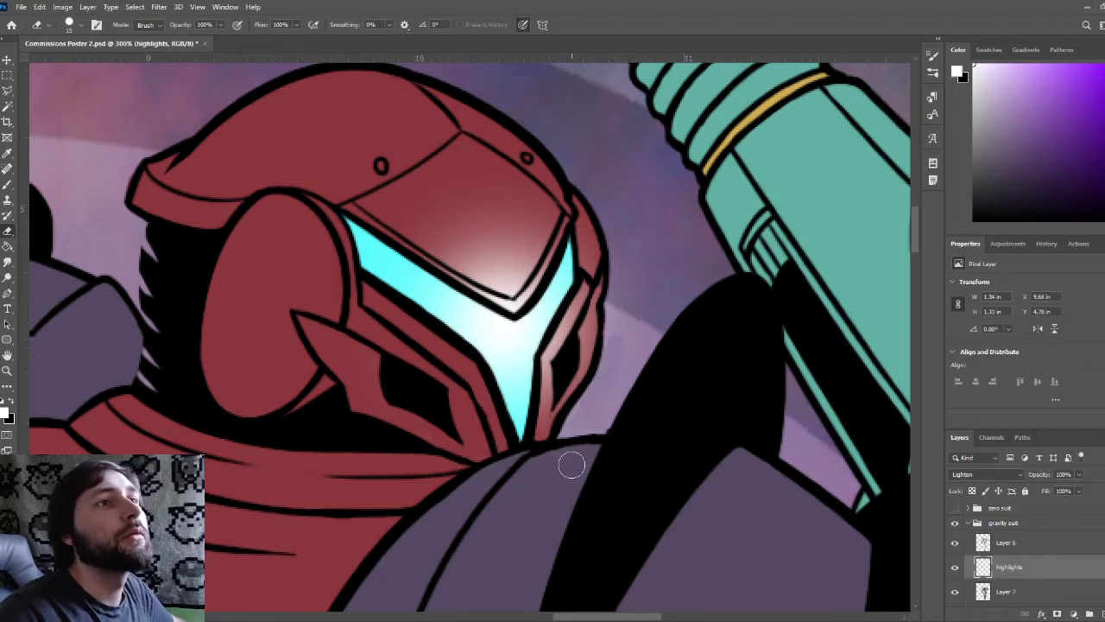
mouse_move(633, 293)
left_mouse_down()
mouse_move(626, 326)
mouse_move(592, 341)
mouse_move(576, 307)
mouse_move(565, 319)
mouse_move(547, 380)
mouse_move(549, 423)
left_mouse_up()
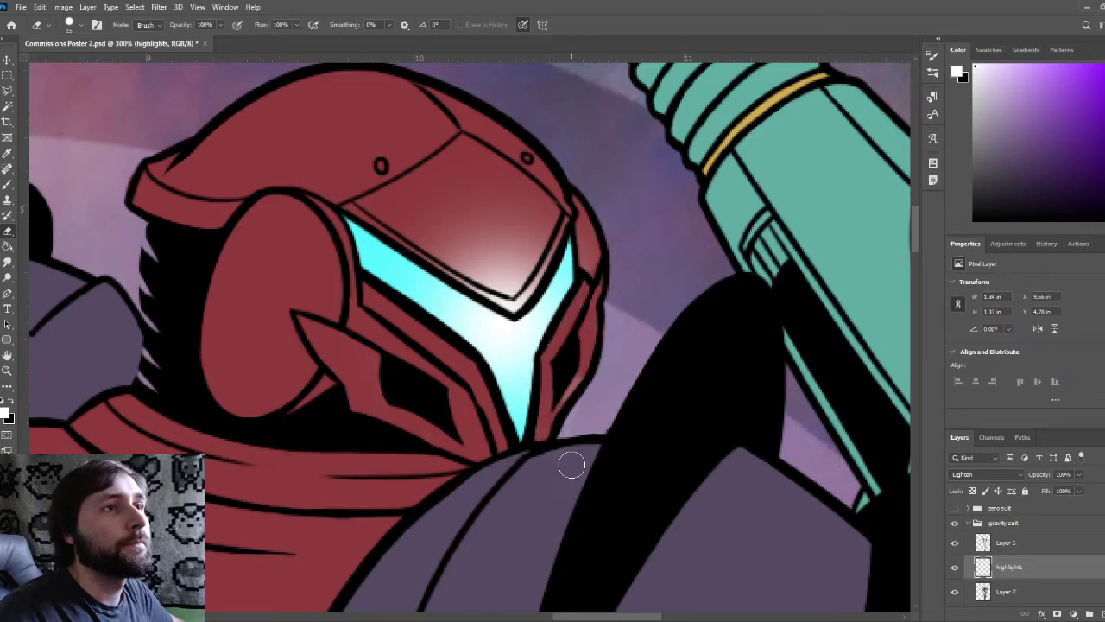
left_click_drag(566, 376, 574, 398)
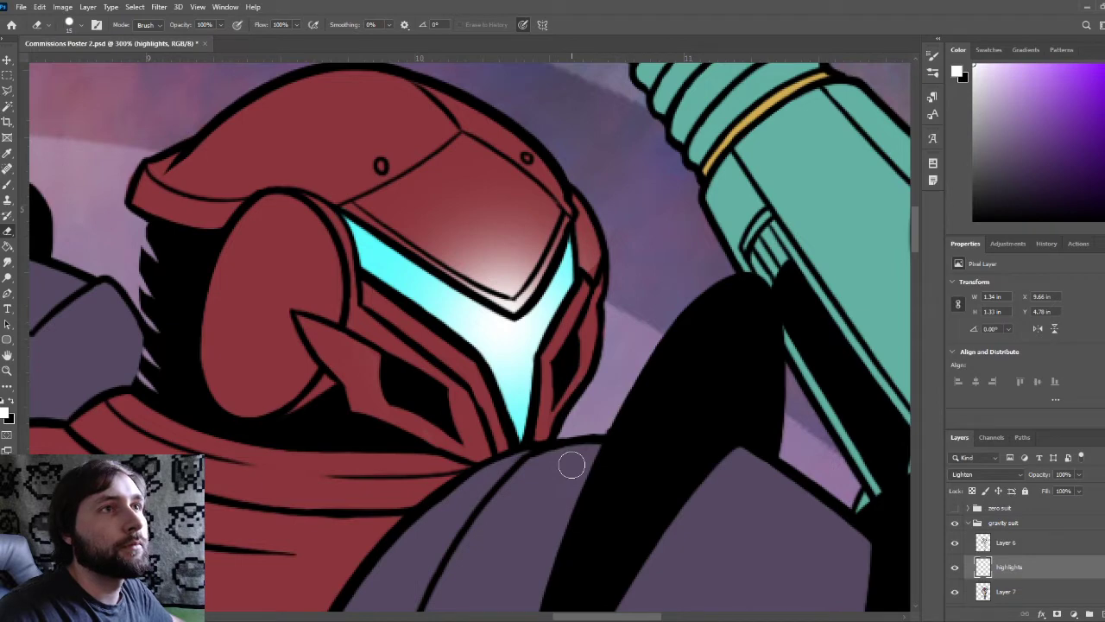
mouse_move(568, 241)
left_mouse_down()
mouse_move(533, 291)
mouse_move(540, 349)
left_mouse_up()
left_click_drag(543, 399, 529, 363)
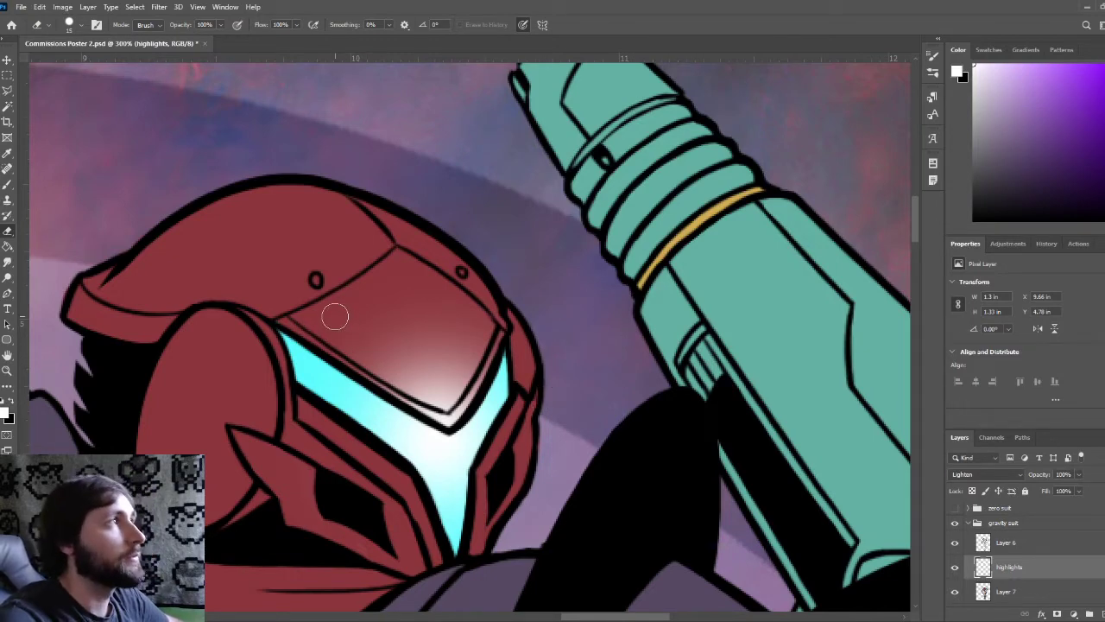
mouse_move(346, 344)
left_mouse_down()
mouse_move(446, 416)
mouse_move(496, 346)
left_mouse_up()
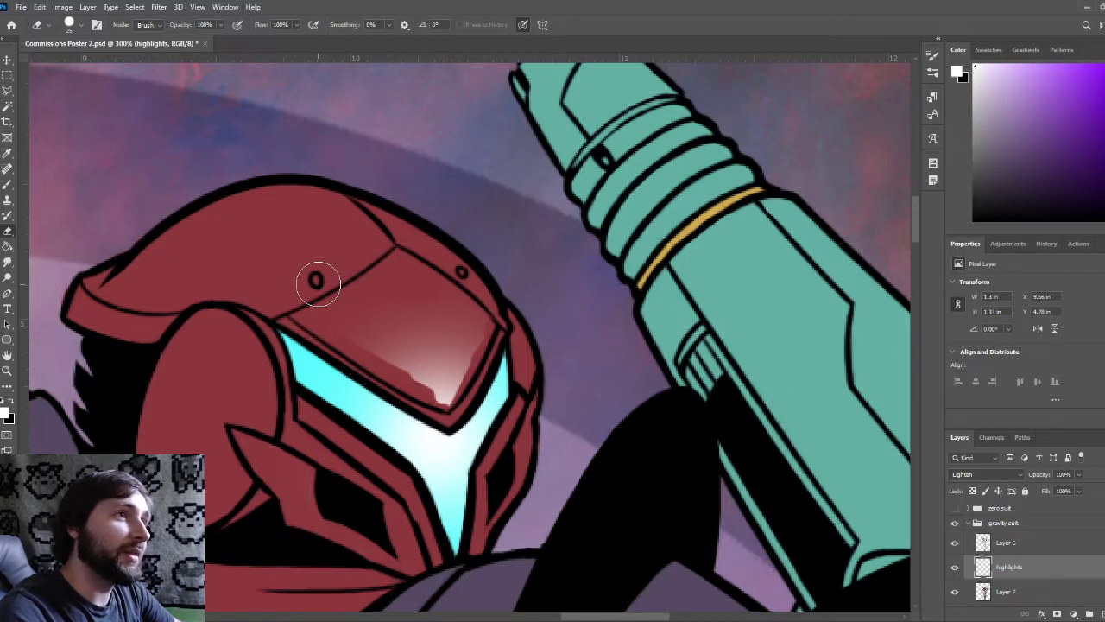
mouse_move(481, 318)
left_mouse_down()
mouse_move(429, 307)
mouse_move(390, 316)
mouse_move(398, 352)
mouse_move(456, 376)
mouse_move(465, 354)
mouse_move(423, 335)
left_mouse_up()
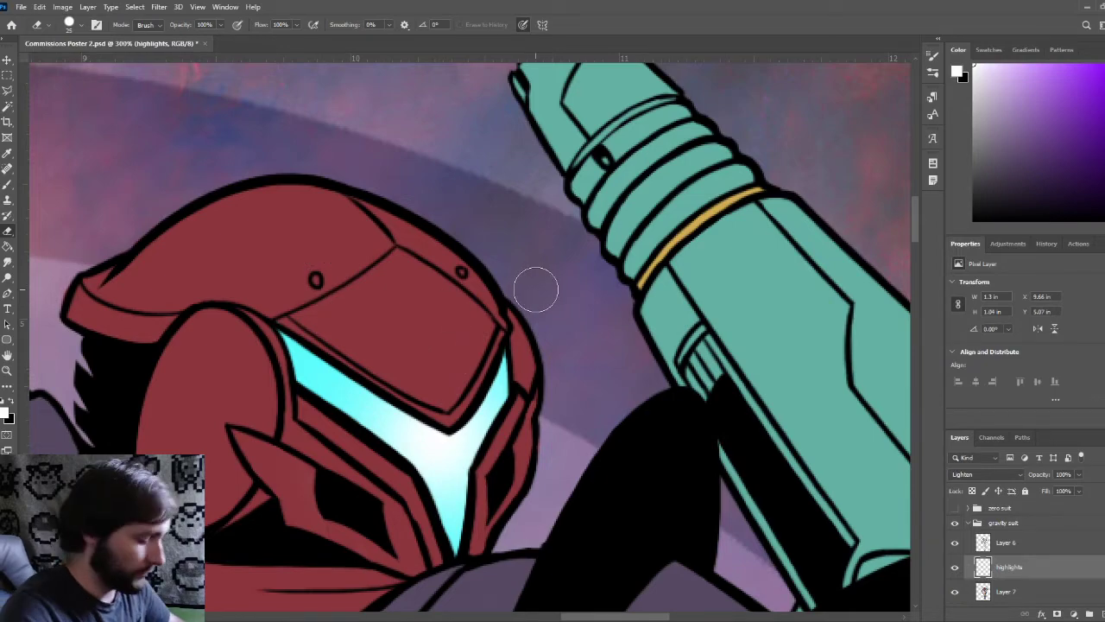
Switch back to the white Brush tool at the cyan lights on the raised arm's shoulder armour
key("ctrl+minus")
left_click_drag(528, 279, 513, 237)
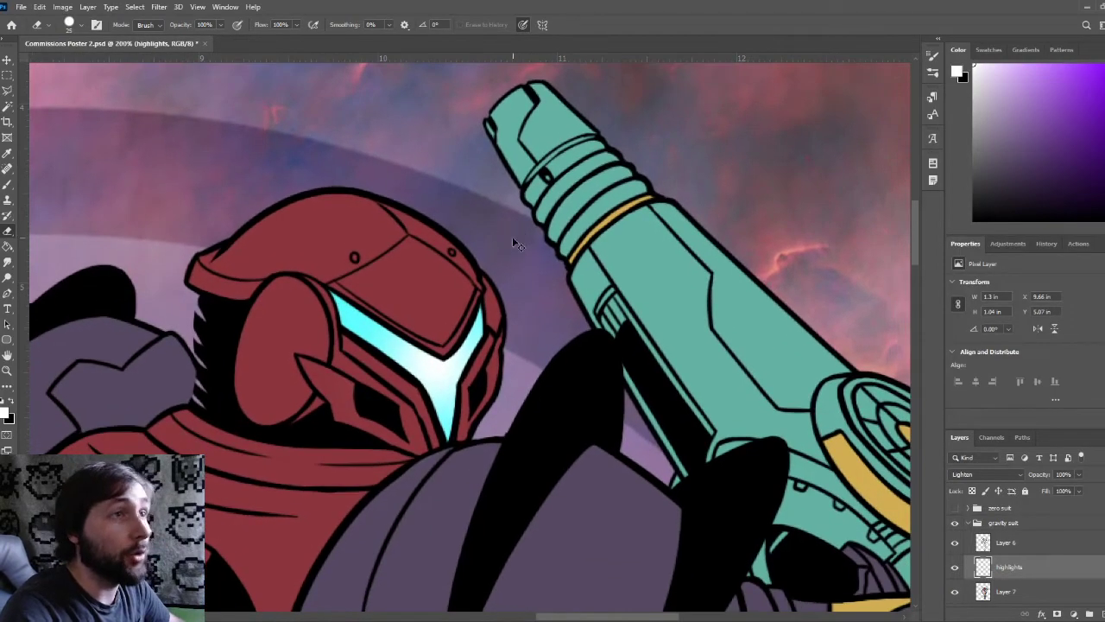
key("ctrl+minus")
scroll(500, 263, "down", 3)
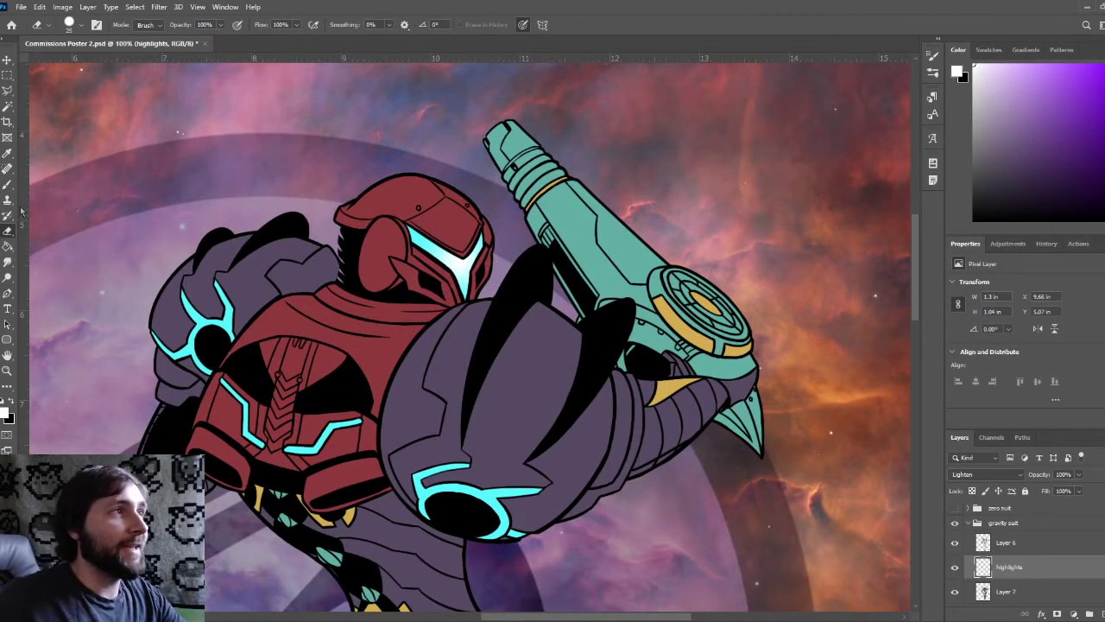
left_click(7, 169)
left_click(7, 185)
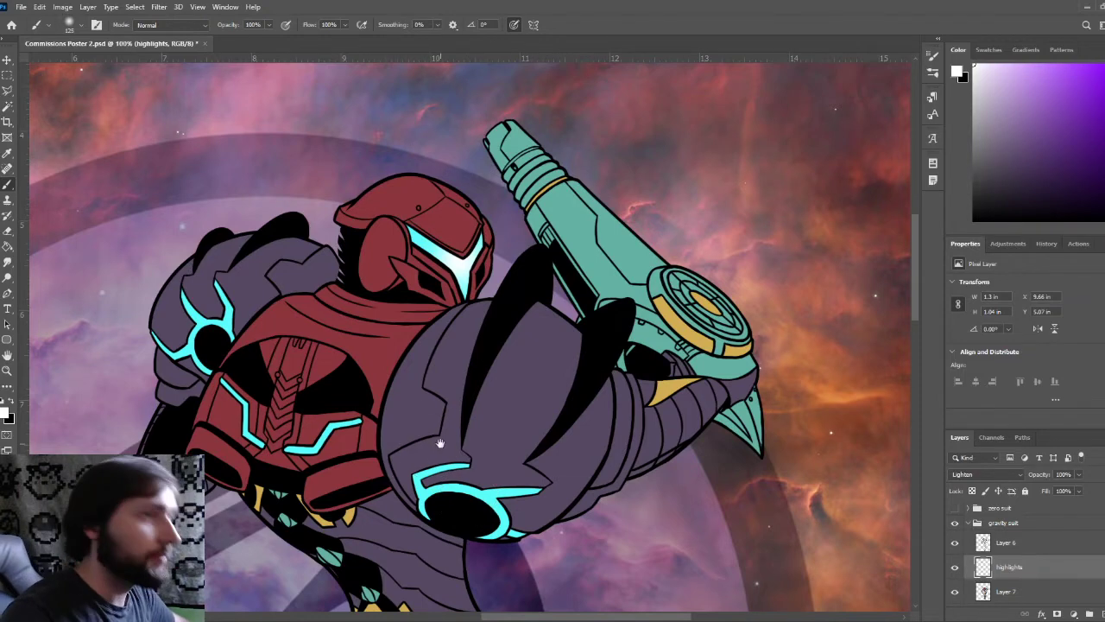
left_click_drag(439, 442, 440, 369)
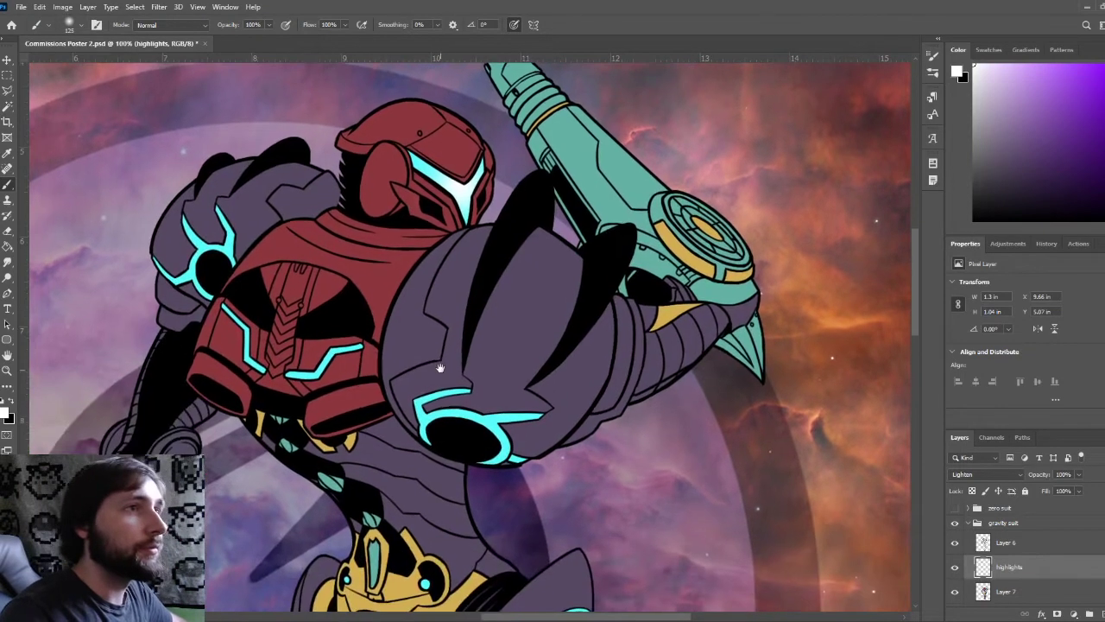
left_click(433, 412)
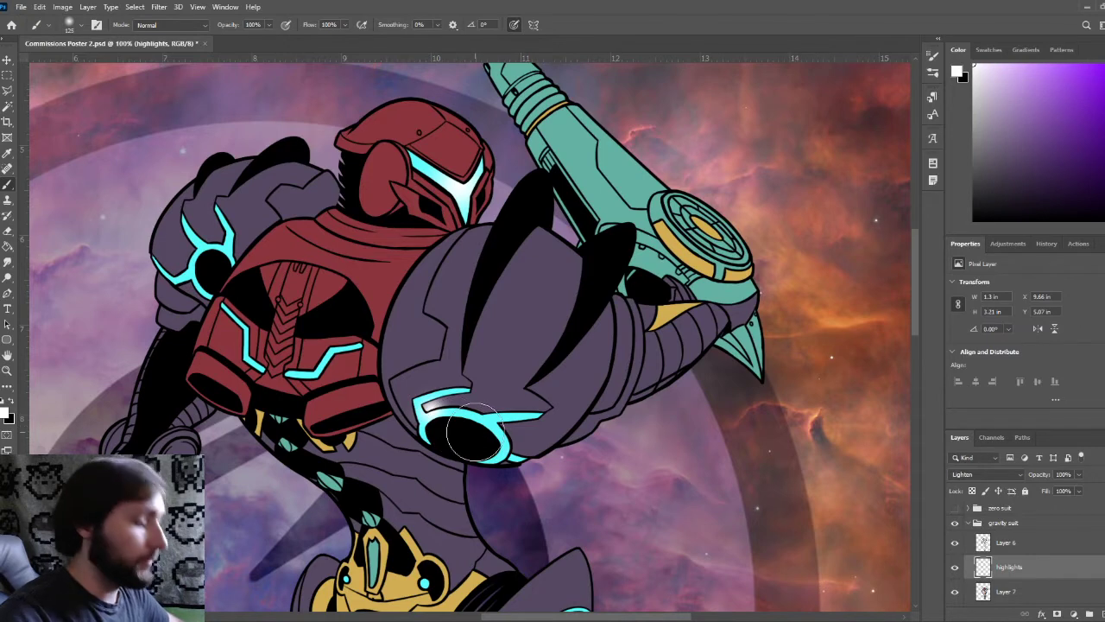
key("ctrl+z")
key("ctrl+z")
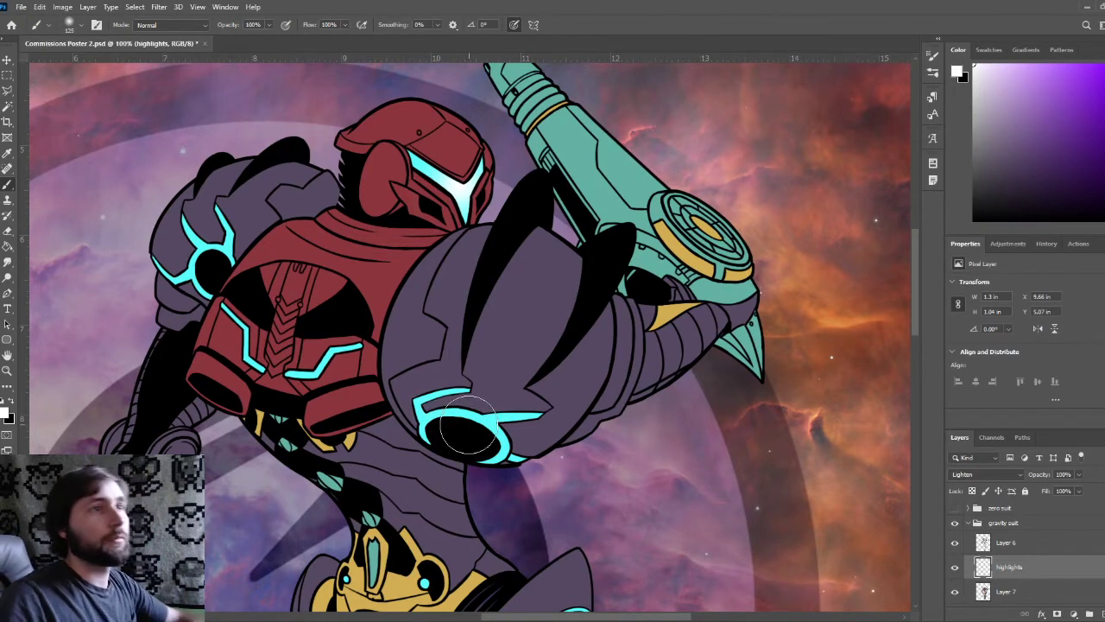
left_click(430, 423)
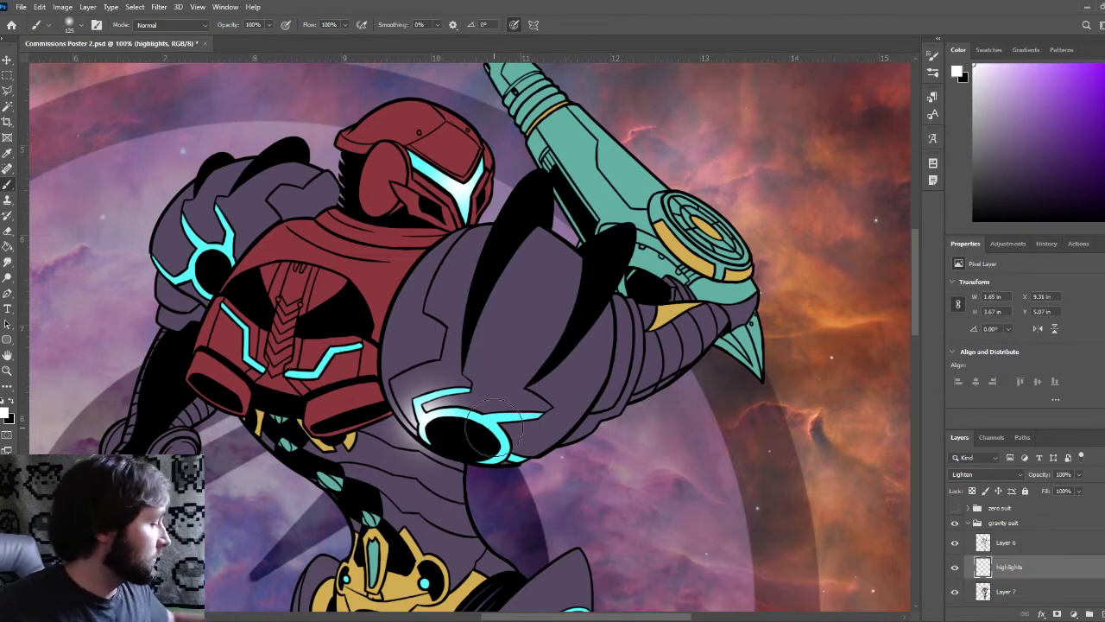
key("ctrl+z")
left_click(443, 416)
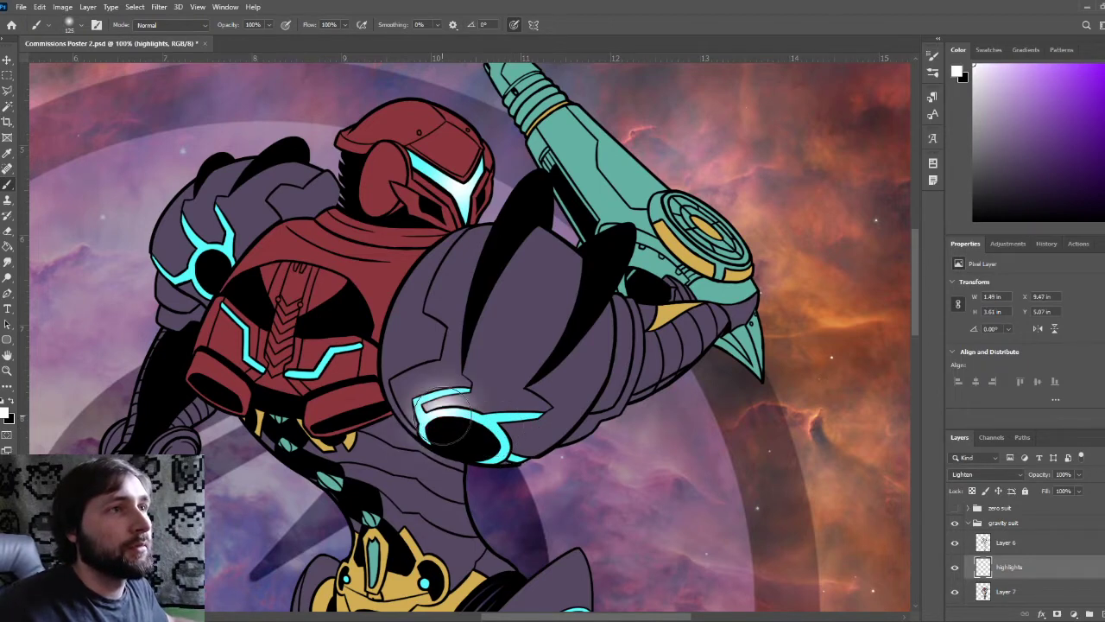
key("ctrl+z")
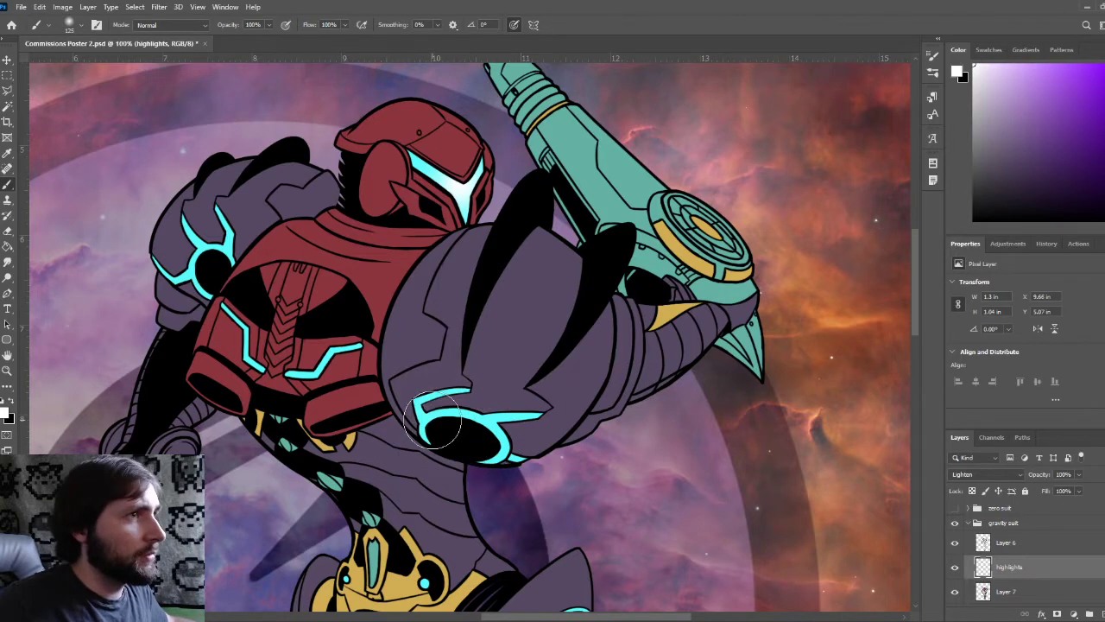
Brush a soft white glow along the raised shoulder's cyan ring, reducing the brush to 70 px for its lower end
mouse_move(436, 420)
left_mouse_down()
mouse_move(461, 407)
mouse_move(518, 411)
left_mouse_up()
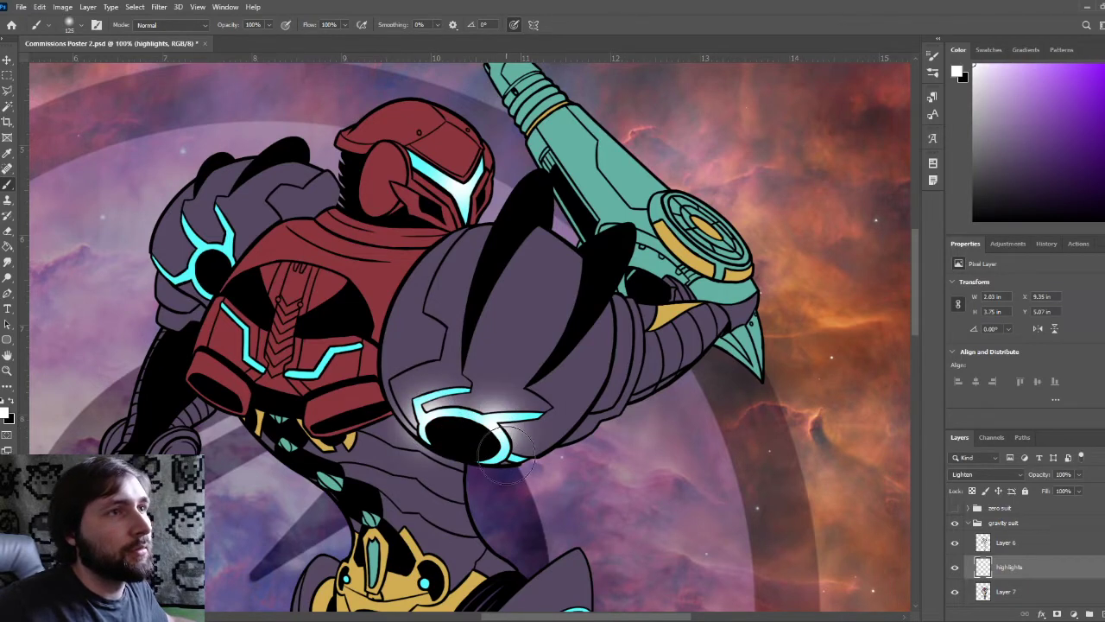
left_click(507, 461)
key("ctrl+z")
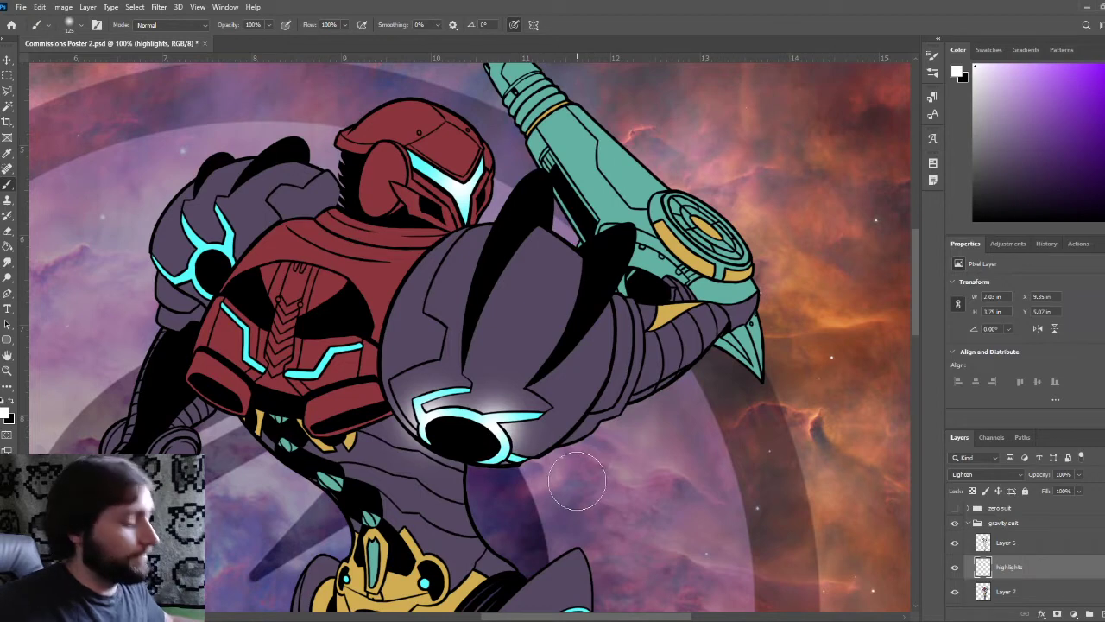
key("bracketleft")
key("bracketleft")
key("bracketleft")
key("bracketleft")
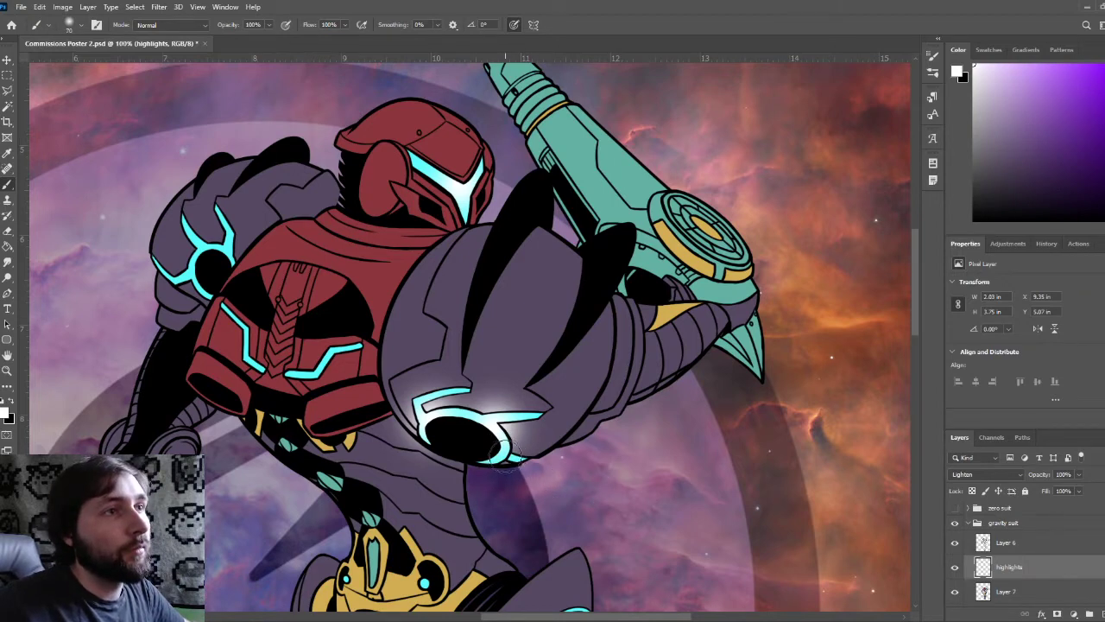
left_click_drag(505, 449, 523, 459)
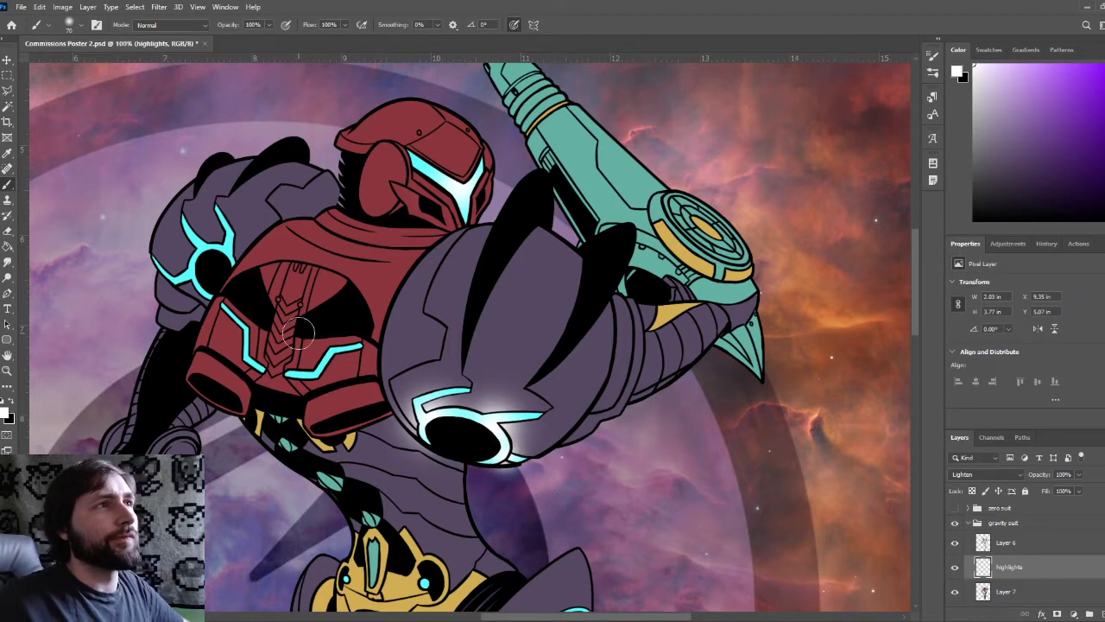
Dab white glow on the far shoulder's cyan lights with a 100 px brush, and on their lower branch at 70 px
key("bracketright")
key("bracketright")
key("bracketright")
left_click(229, 248)
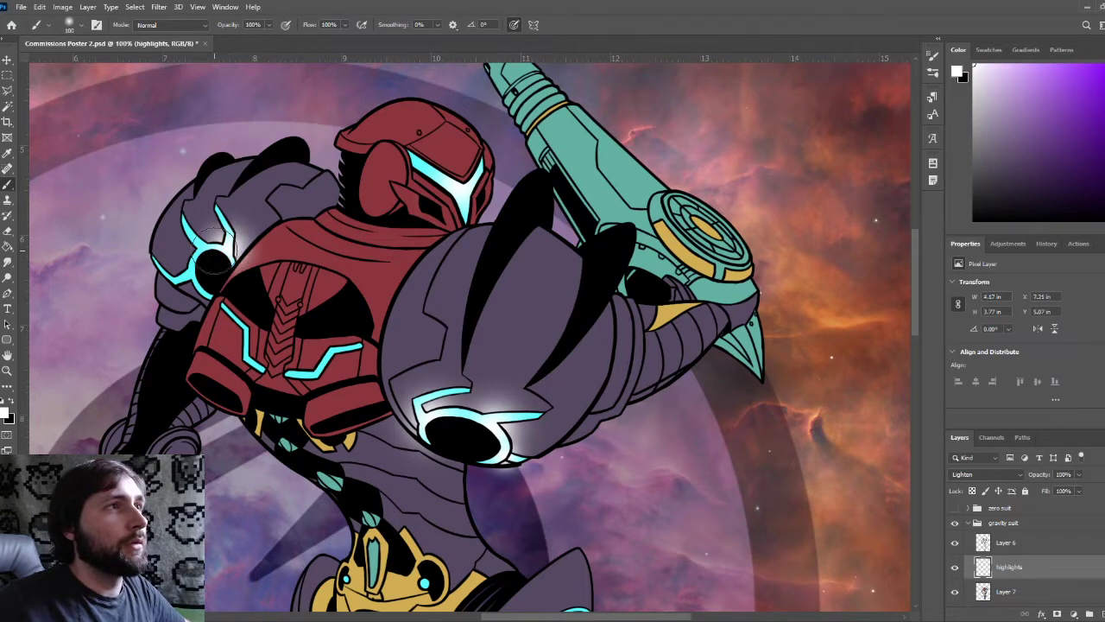
left_click_drag(198, 244, 202, 254)
key("bracketleft")
key("bracketleft")
key("bracketleft")
left_click(187, 275)
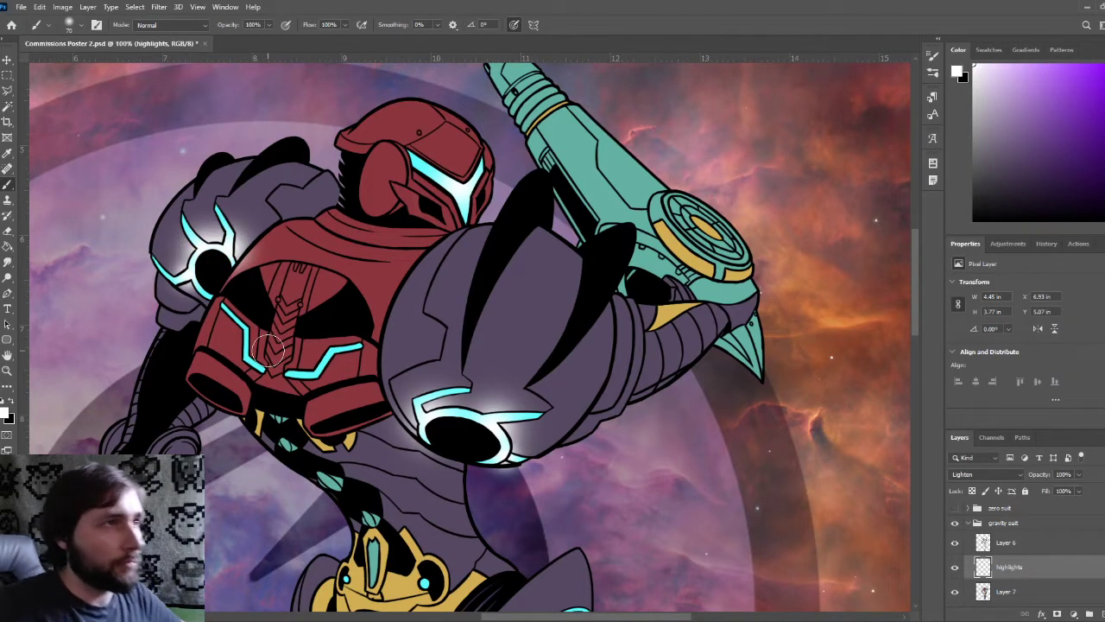
Enlarge the brush to 125 px and dab a white glow on the centre of each cyan chest light
key("bracketright")
key("bracketright")
key("bracketright")
key("bracketright")
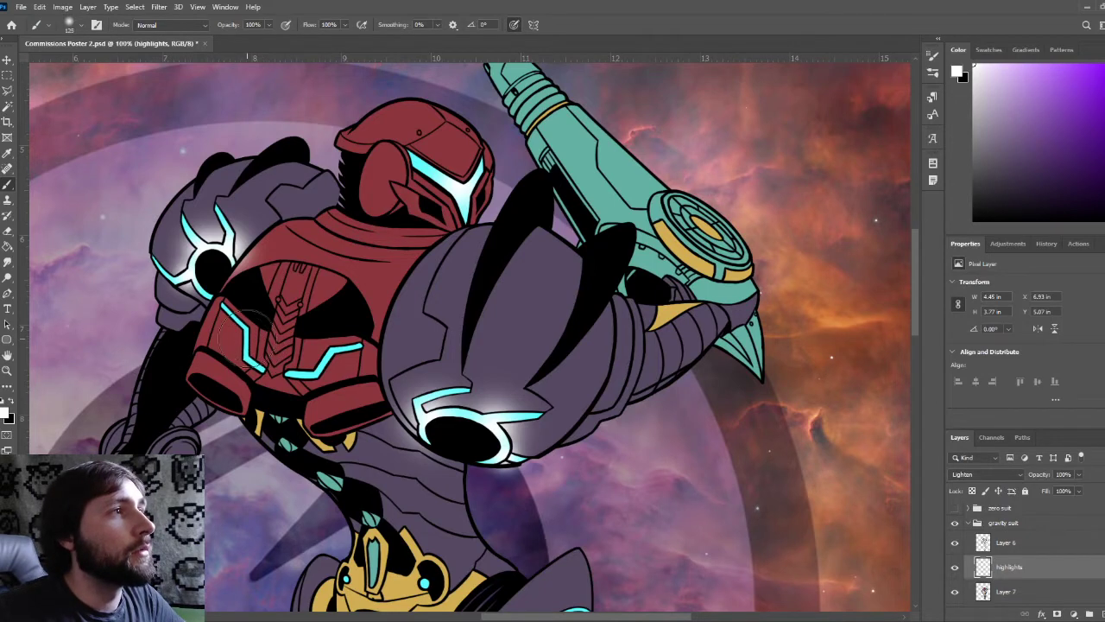
left_click(240, 335)
left_click(324, 360)
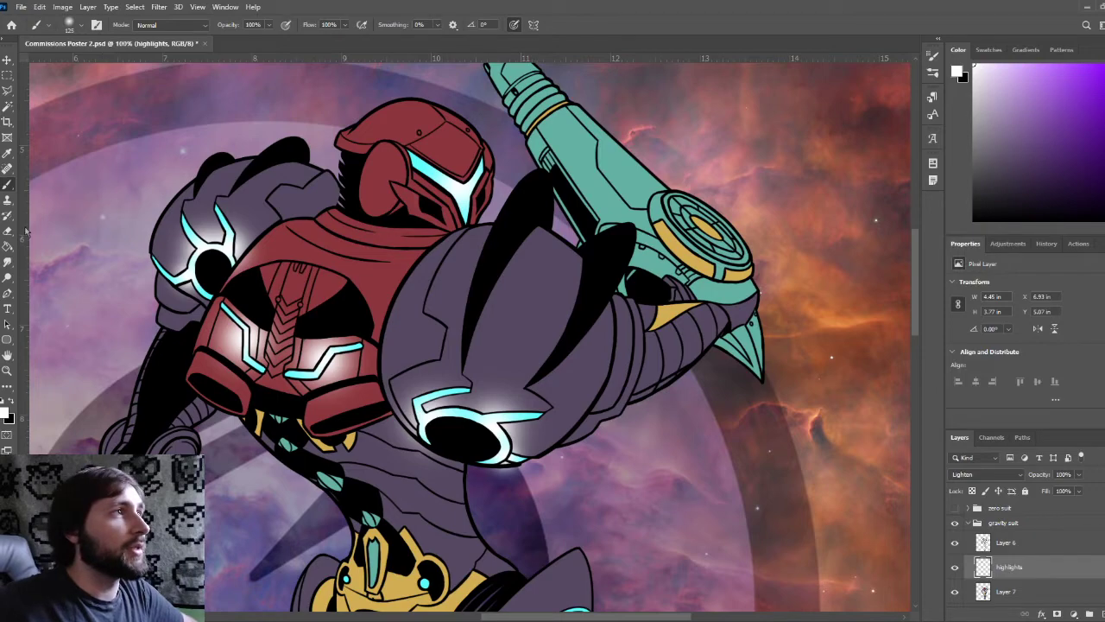
Erase the white glow spilling onto the waist and the purple armour on the chest-facing side of the raised shoulder's cyan light
key("e")
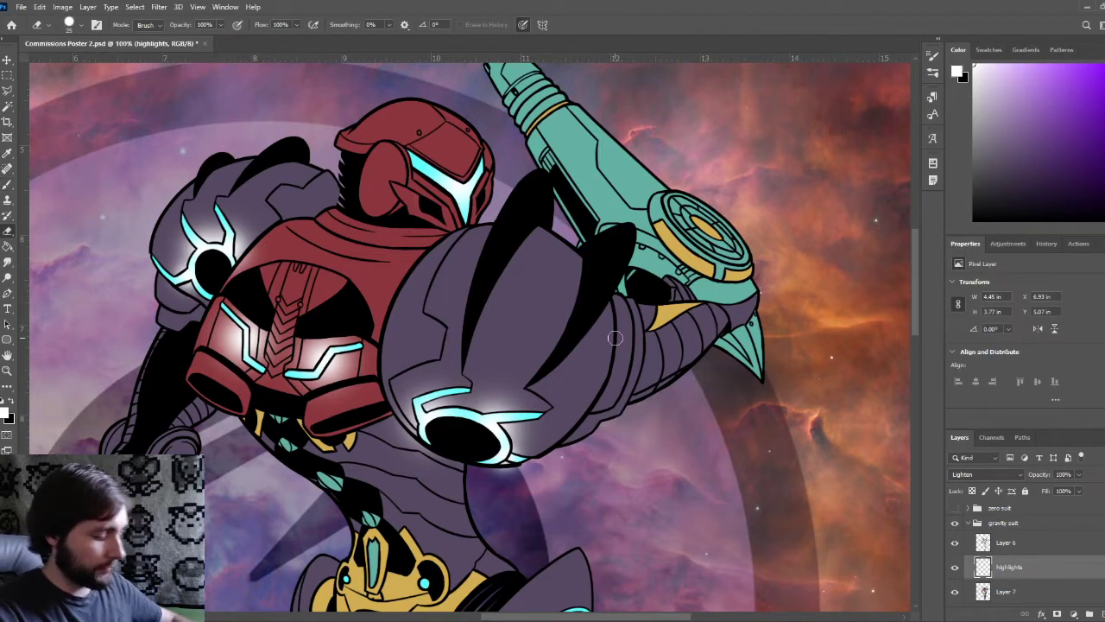
key("ctrl+plus")
left_click_drag(481, 424, 538, 325)
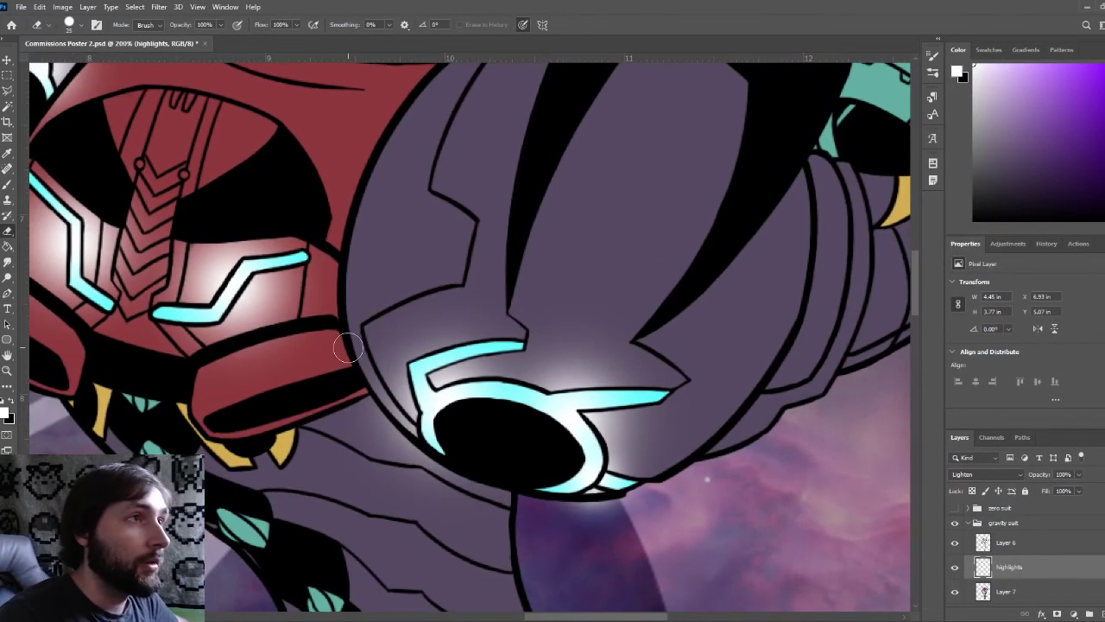
mouse_move(348, 347)
left_mouse_down()
mouse_move(379, 416)
mouse_move(384, 371)
mouse_move(381, 440)
mouse_move(374, 404)
left_mouse_up()
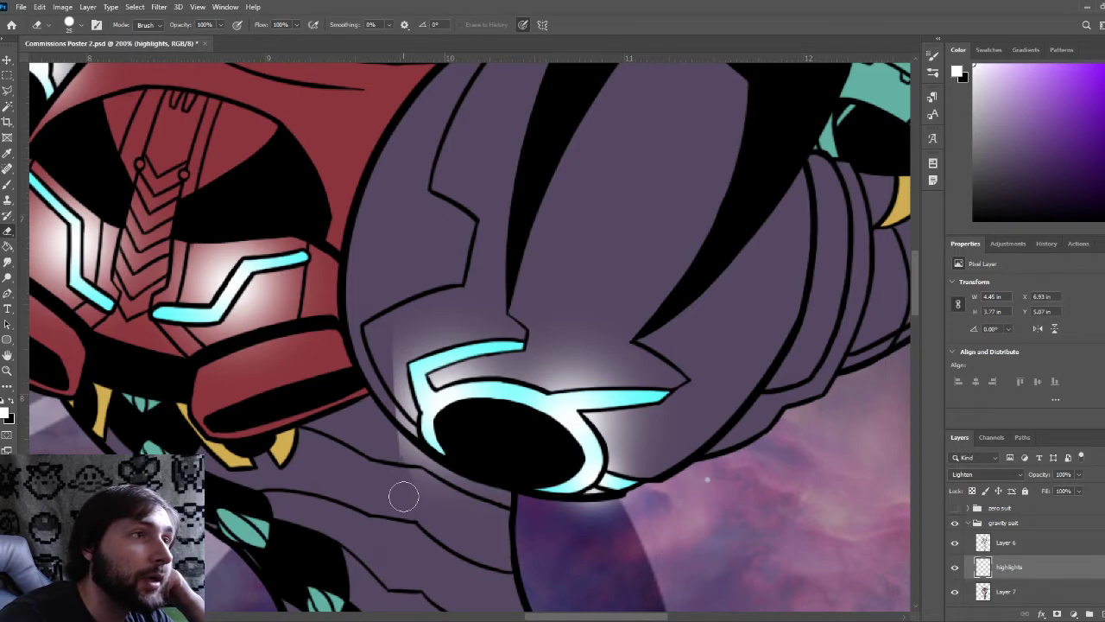
mouse_move(408, 453)
left_mouse_down()
mouse_move(419, 475)
mouse_move(423, 458)
mouse_move(450, 475)
left_mouse_up()
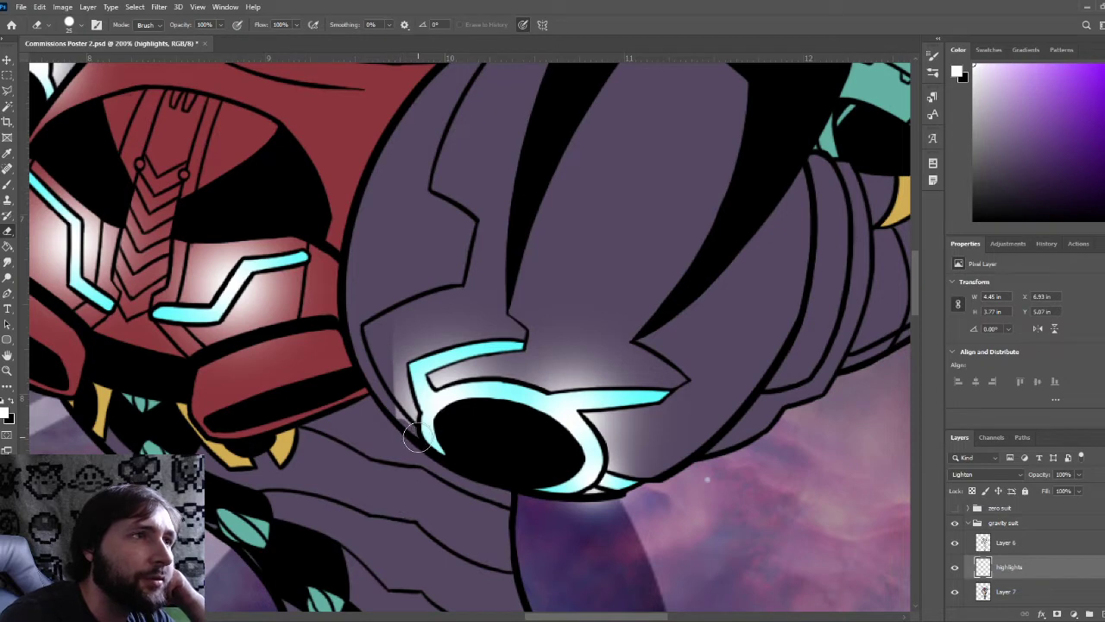
mouse_move(418, 437)
left_mouse_down()
mouse_move(393, 361)
mouse_move(396, 406)
mouse_move(409, 424)
left_mouse_up()
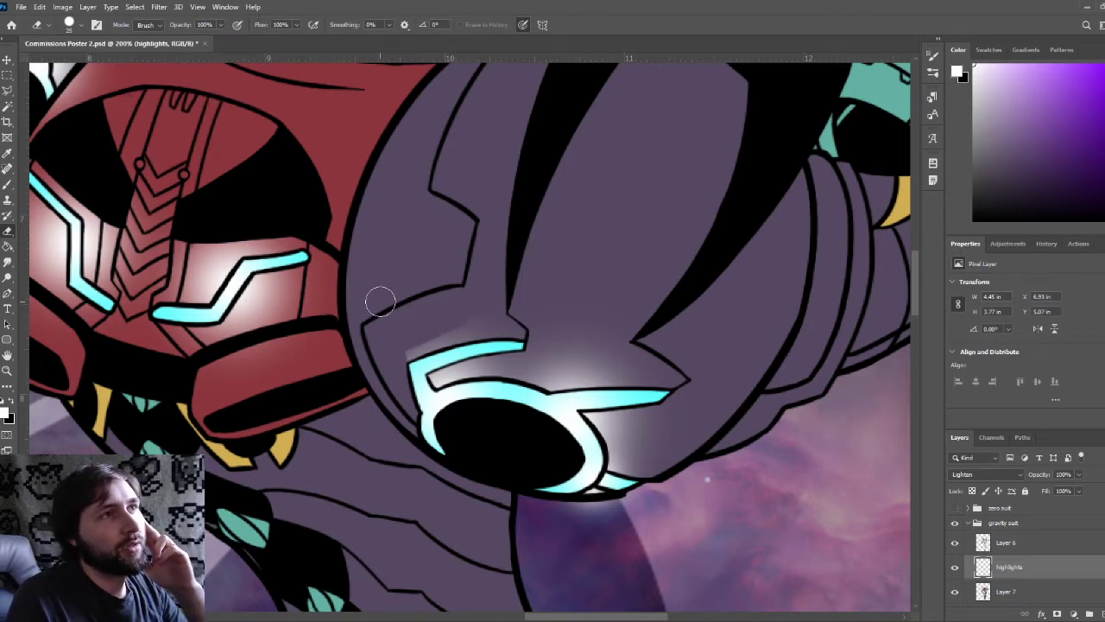
left_click_drag(432, 320, 434, 324)
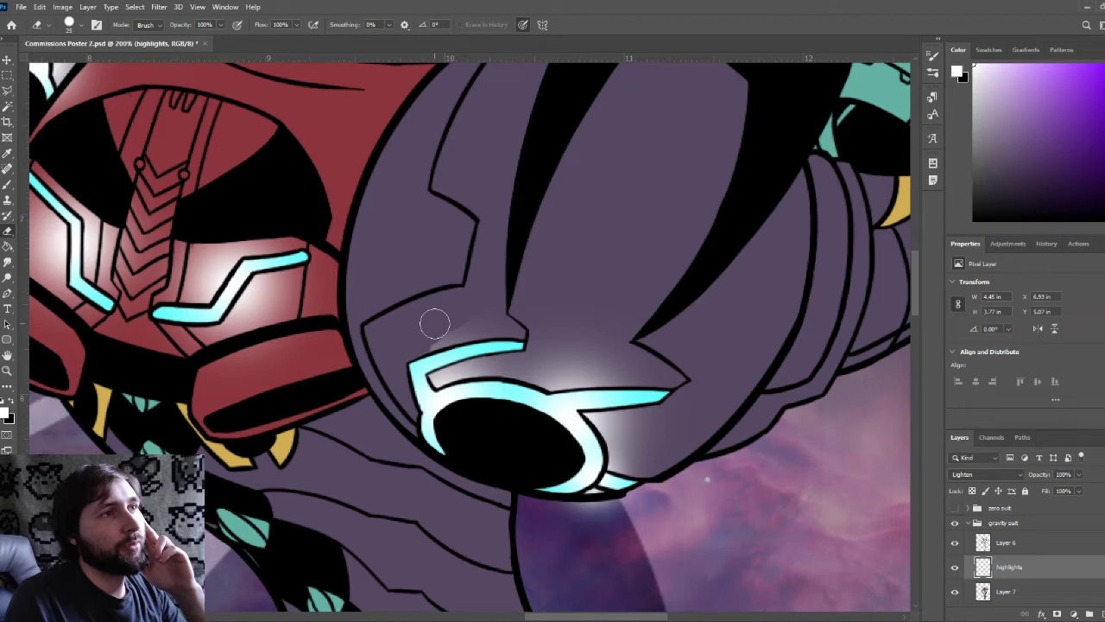
left_click(434, 323)
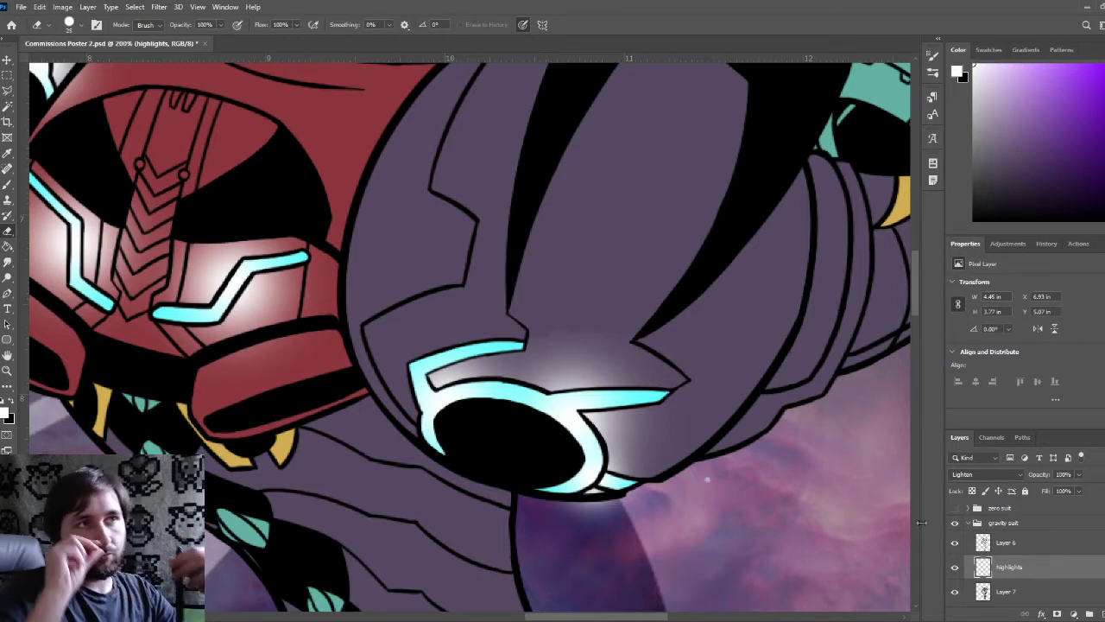
Hide the background group briefly and show it again to check for glow outside the character's outline
scroll(1018, 553, "down", 2)
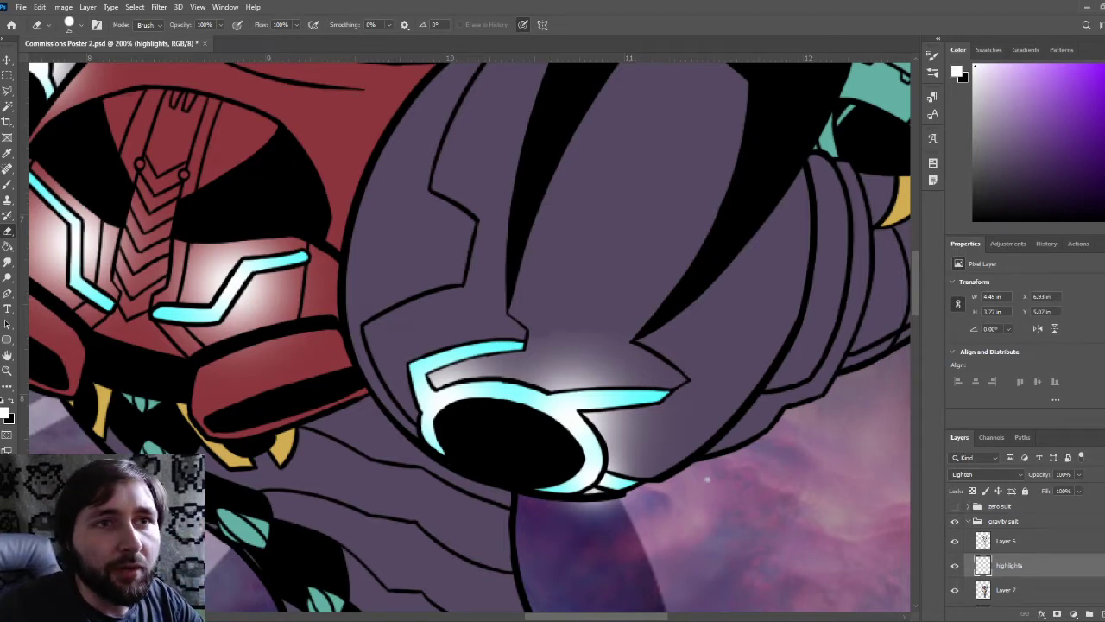
left_click(955, 600)
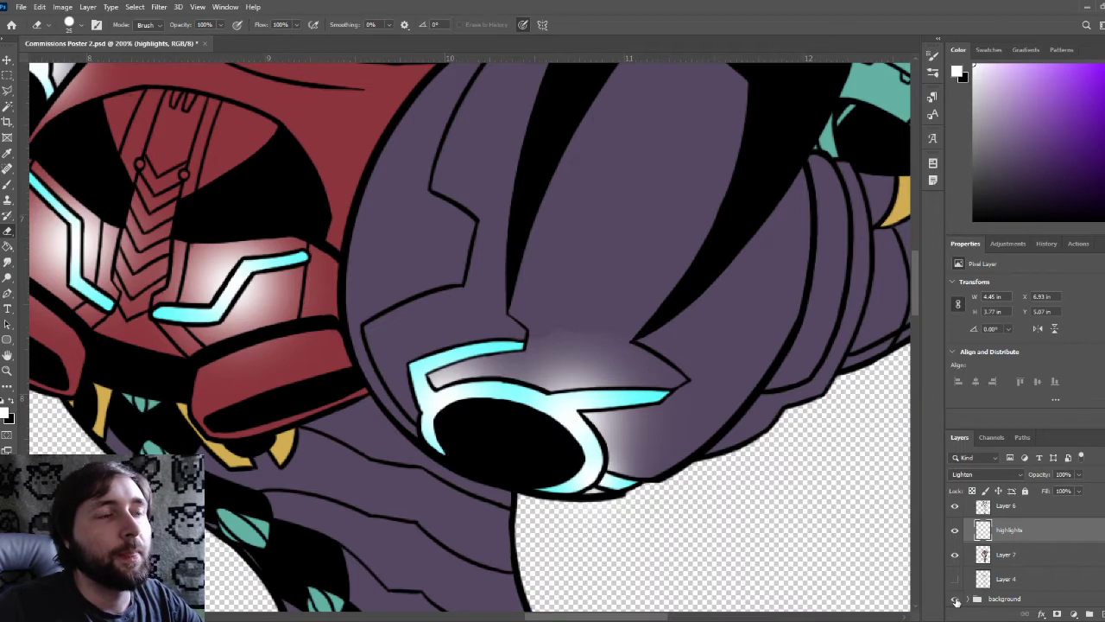
left_click(956, 601)
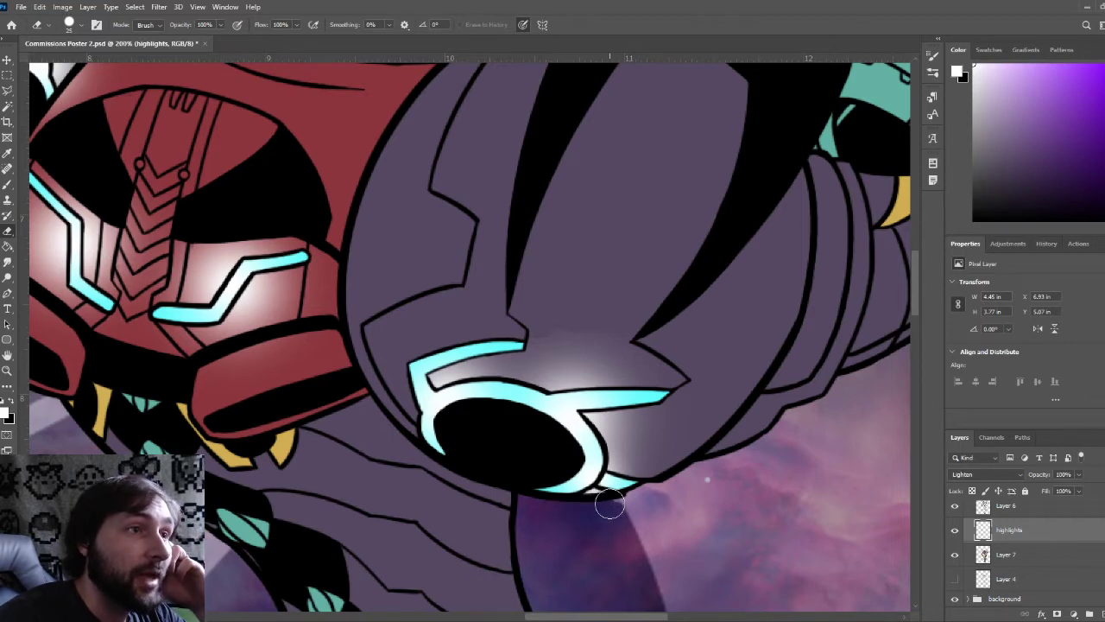
Erase the remaining white glow from the background and the purple armour around the raised shoulder's ring, keeping it only inside the cyan
left_click_drag(610, 504, 568, 577)
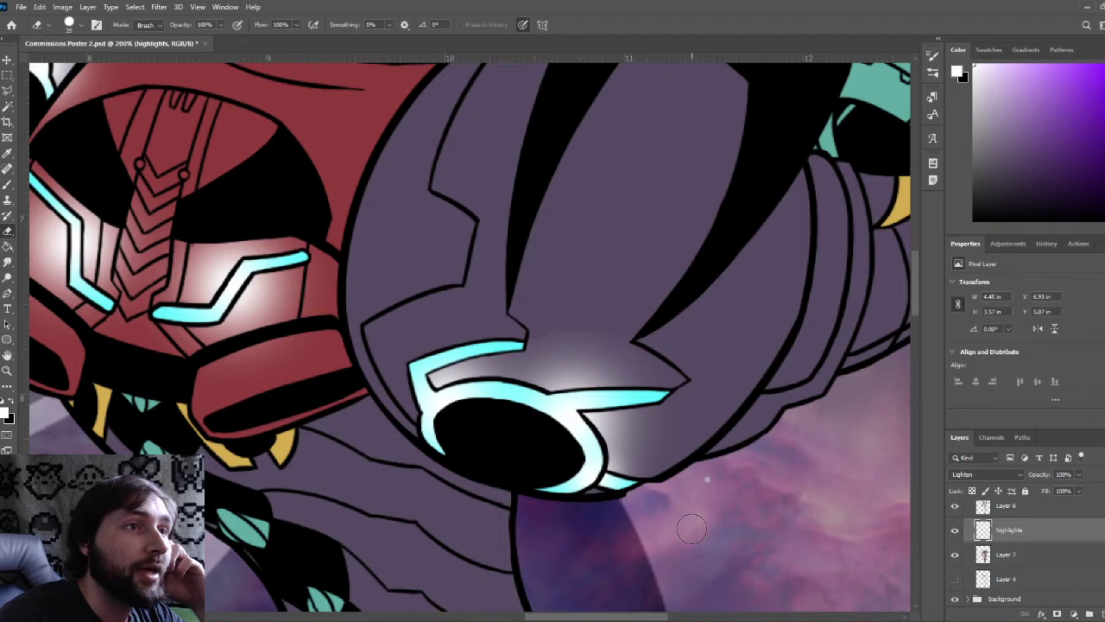
mouse_move(646, 470)
left_mouse_down()
mouse_move(661, 473)
mouse_move(616, 445)
mouse_move(606, 416)
mouse_move(635, 416)
mouse_move(647, 451)
mouse_move(628, 442)
left_mouse_up()
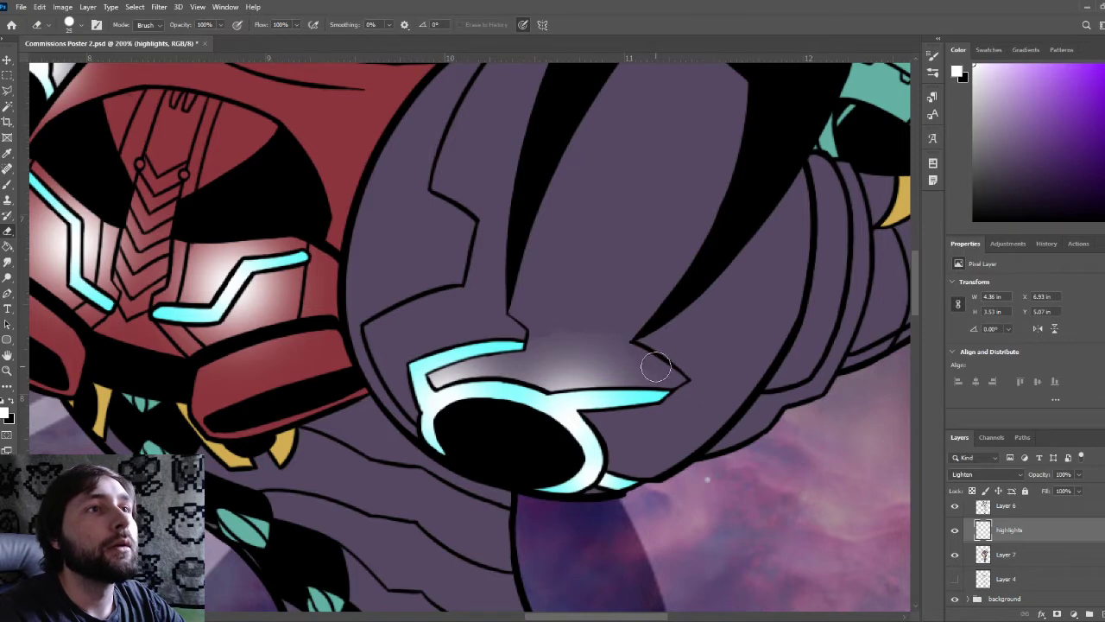
left_click_drag(543, 336, 572, 335)
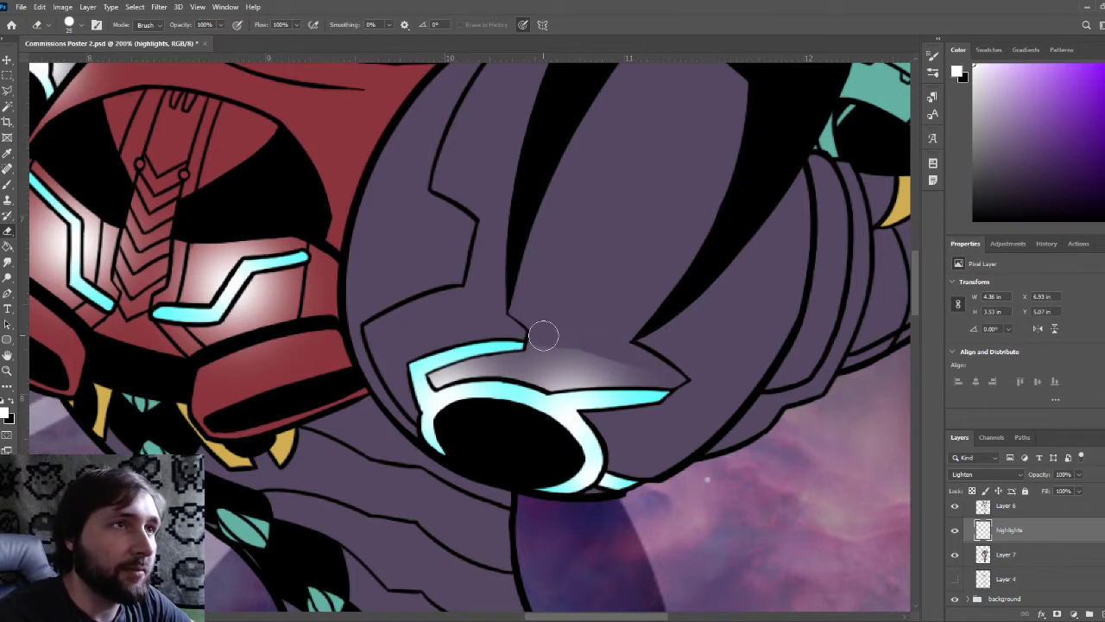
mouse_move(559, 378)
left_mouse_down()
mouse_move(550, 386)
mouse_move(630, 375)
left_mouse_up()
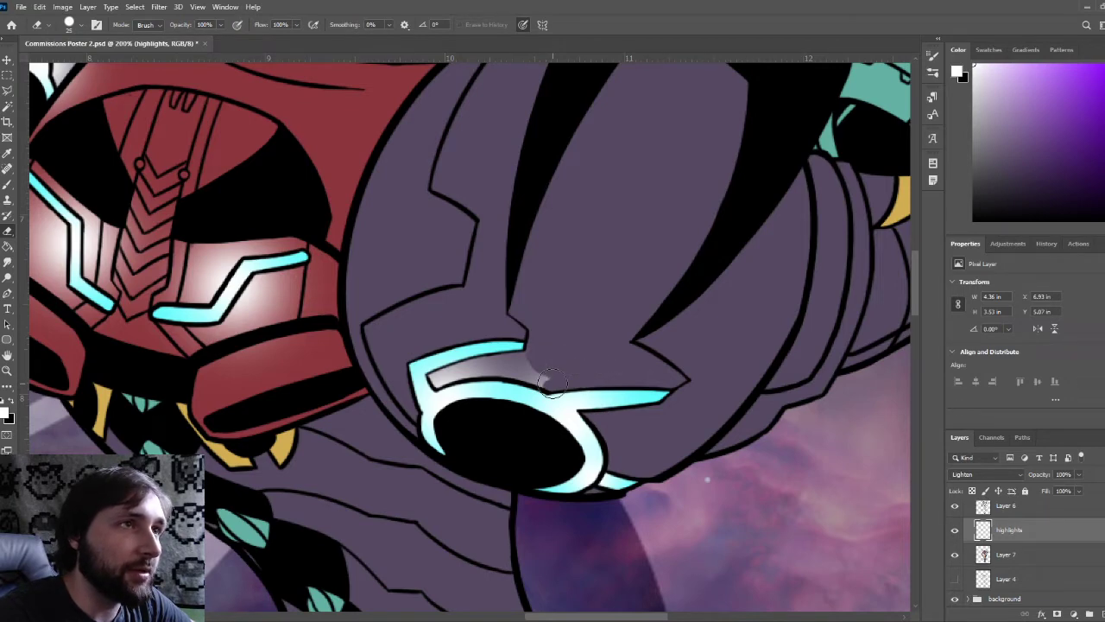
mouse_move(553, 383)
left_mouse_down()
mouse_move(508, 367)
mouse_move(531, 375)
mouse_move(440, 384)
mouse_move(487, 364)
mouse_move(445, 380)
mouse_move(454, 375)
left_mouse_up()
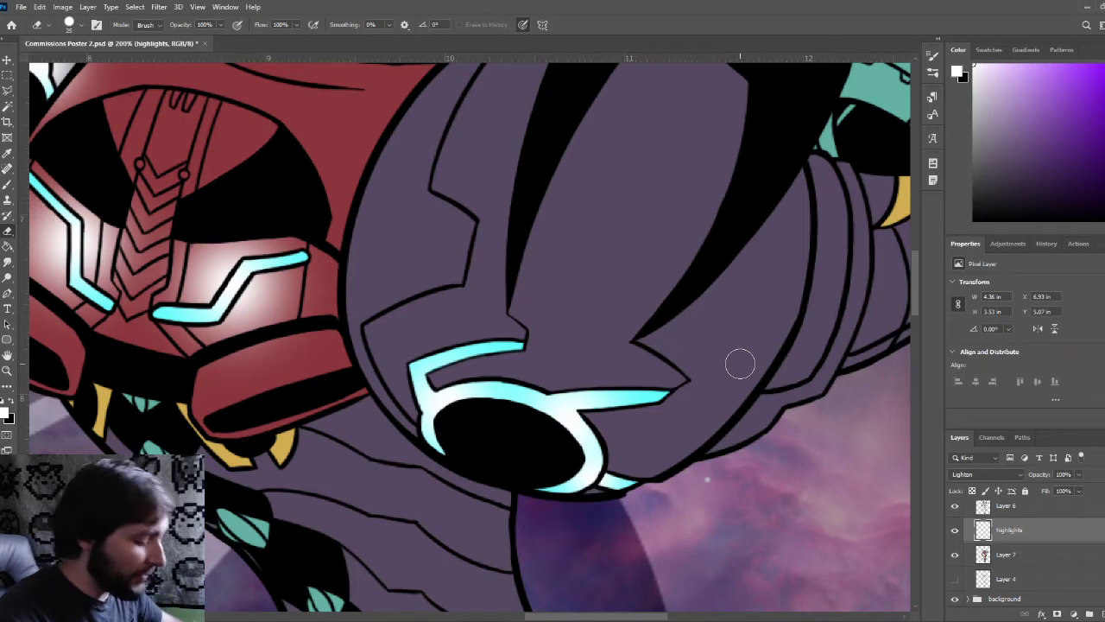
Erase the white glow from the red plates around the chest light nearest the raised arm and from the central chest strip
mouse_move(315, 354)
left_mouse_down()
mouse_move(344, 365)
mouse_move(514, 363)
mouse_move(554, 428)
mouse_move(518, 442)
mouse_move(540, 370)
left_mouse_up()
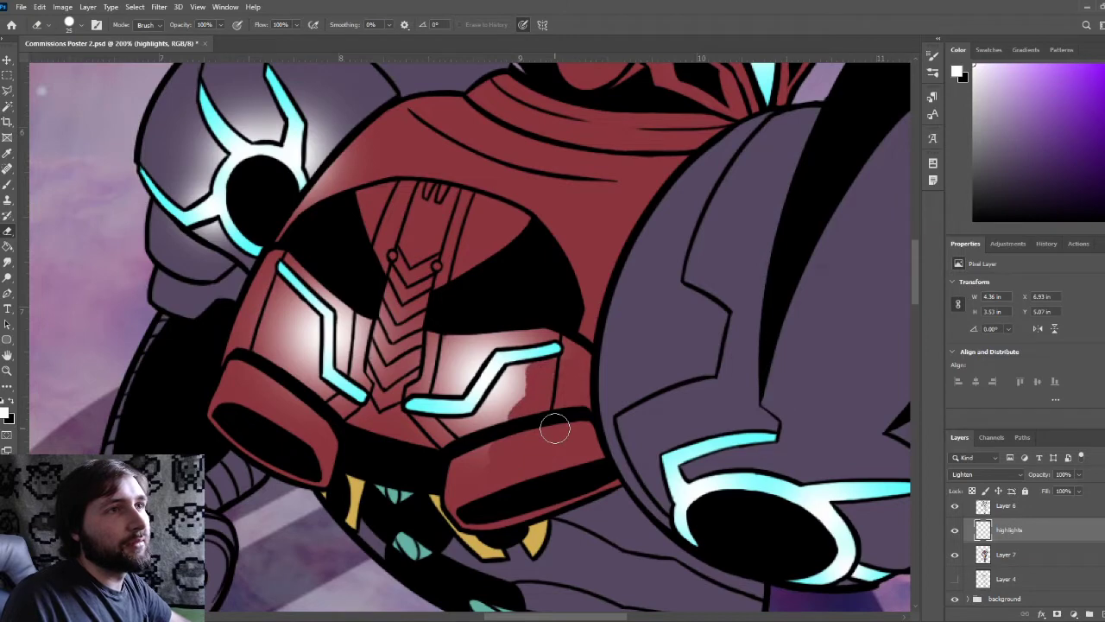
left_click_drag(554, 429, 554, 429)
mouse_move(511, 376)
left_mouse_down()
mouse_move(500, 406)
mouse_move(488, 397)
mouse_move(510, 419)
mouse_move(483, 453)
left_mouse_up()
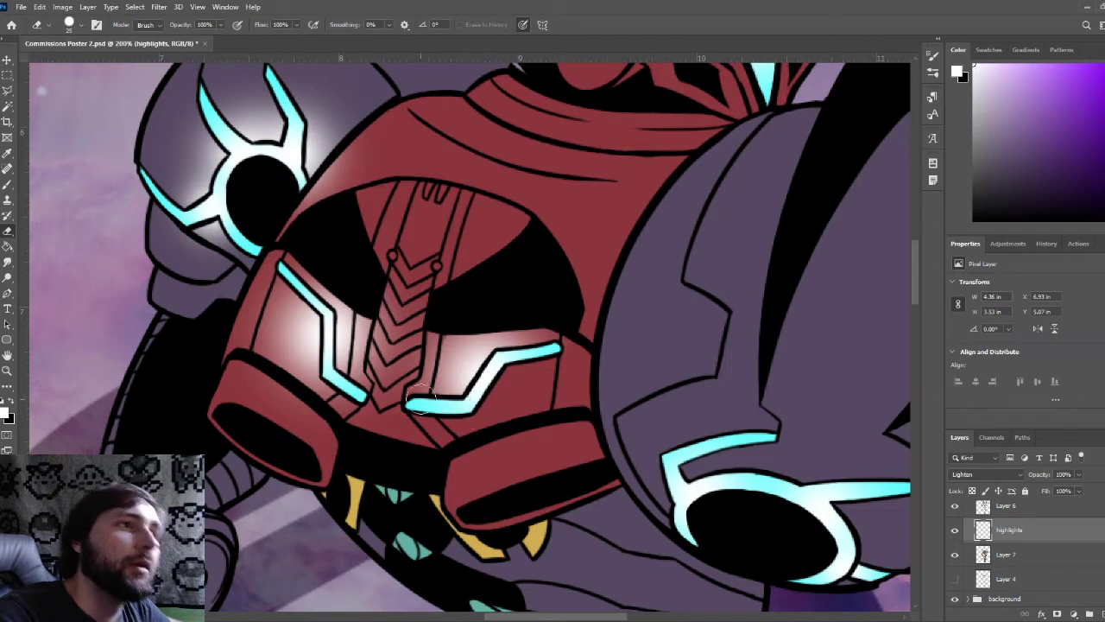
left_click_drag(400, 418, 403, 325)
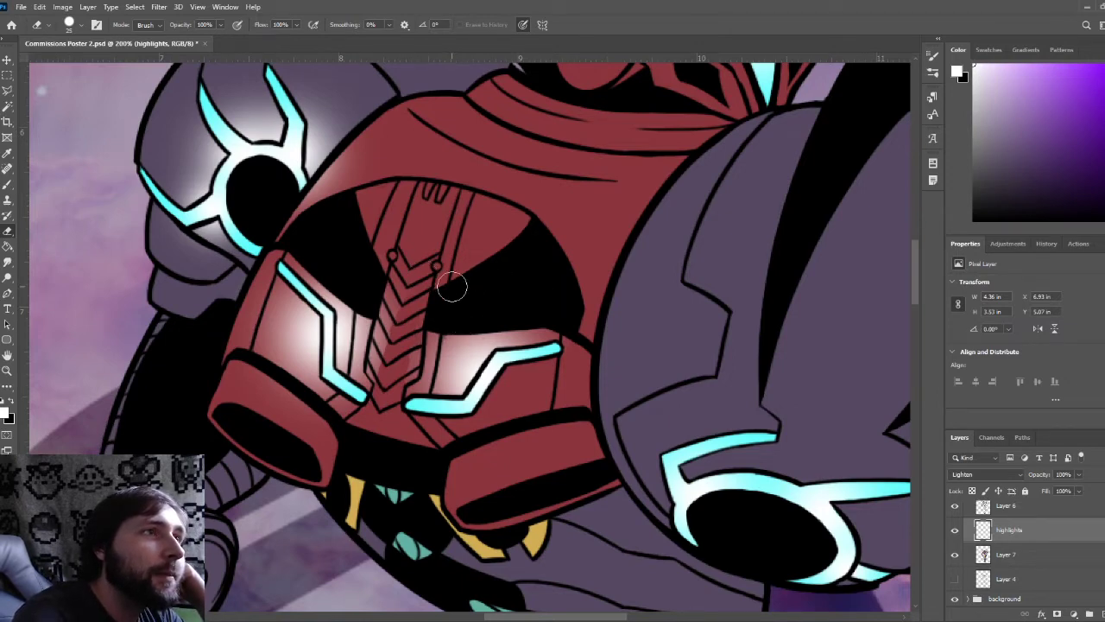
left_click_drag(411, 361, 454, 333)
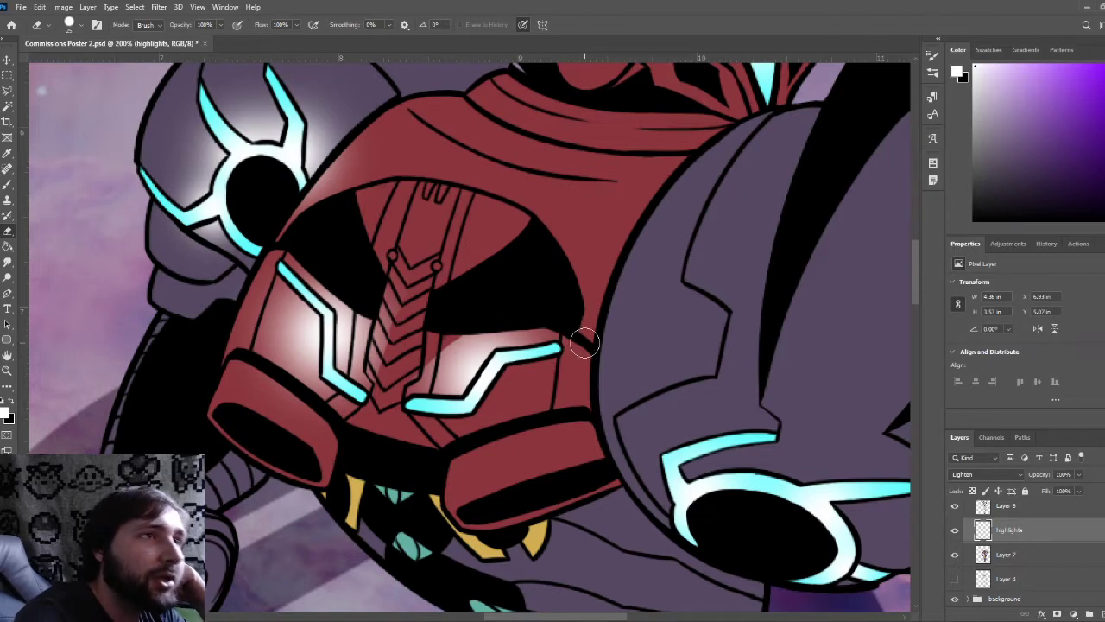
mouse_move(547, 322)
left_mouse_down()
mouse_move(510, 326)
mouse_move(549, 324)
left_mouse_up()
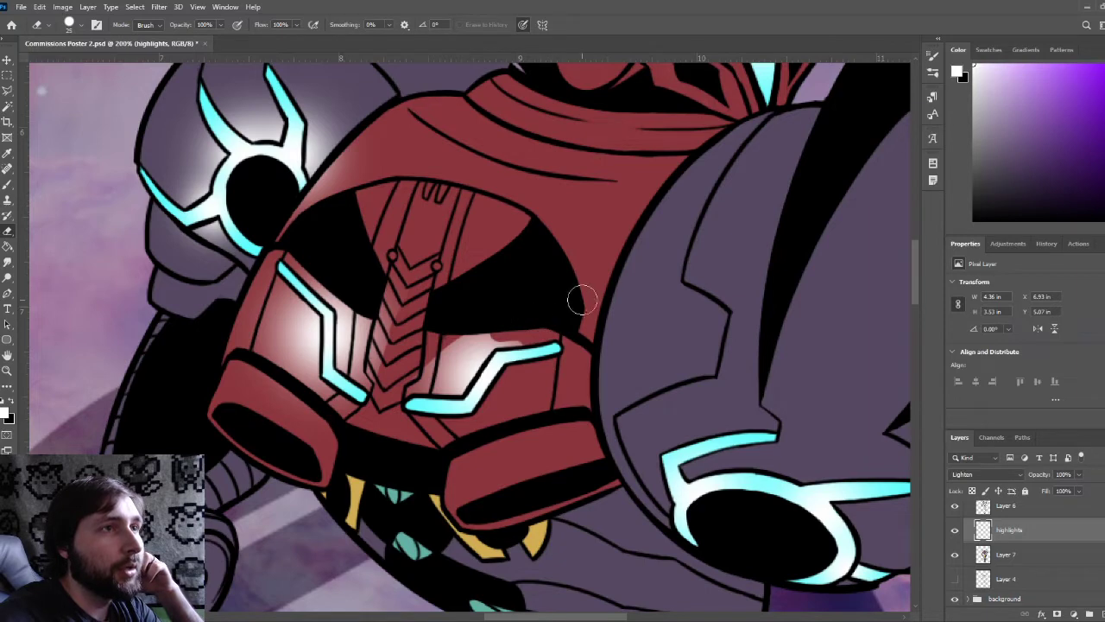
mouse_move(518, 332)
left_mouse_down()
mouse_move(527, 331)
mouse_move(459, 336)
left_mouse_up()
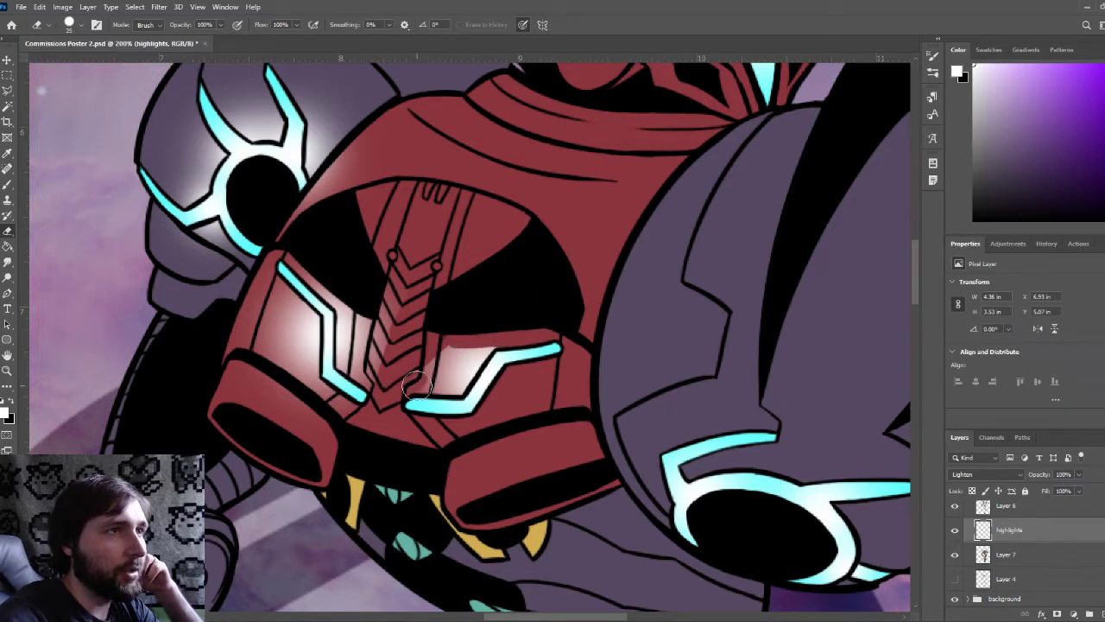
mouse_move(415, 383)
left_mouse_down()
mouse_move(471, 354)
mouse_move(430, 376)
mouse_move(462, 387)
mouse_move(430, 377)
mouse_move(444, 371)
mouse_move(451, 385)
mouse_move(440, 371)
mouse_move(353, 363)
left_mouse_up()
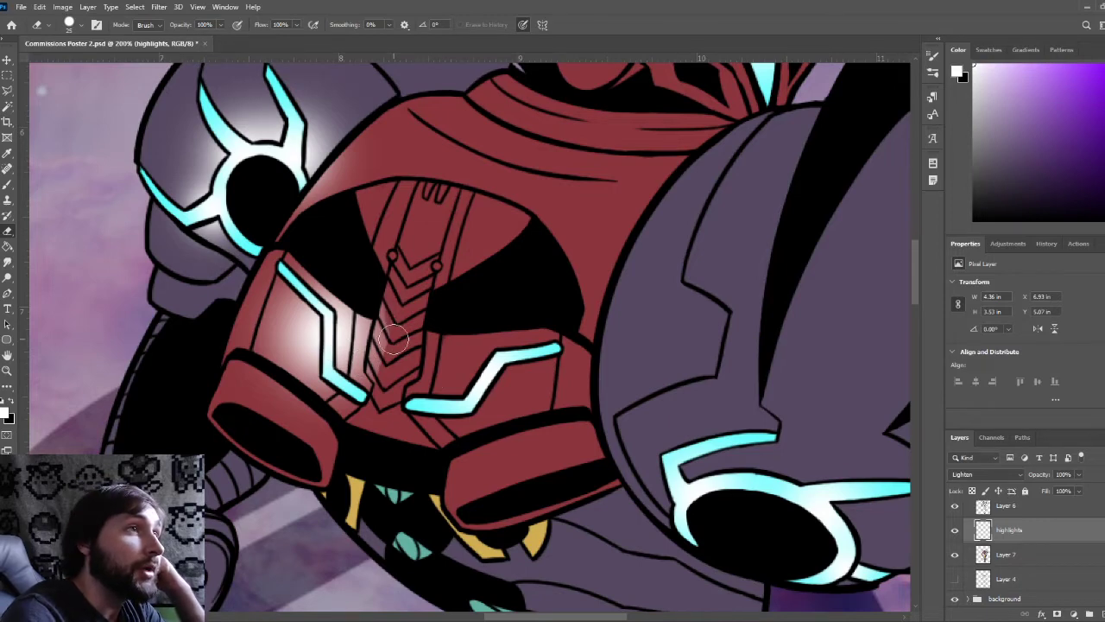
Erase the white glow from the red armour on both sides of the other chest light, keeping it only inside the cyan
mouse_move(299, 266)
left_mouse_down()
mouse_move(393, 338)
mouse_move(363, 339)
mouse_move(371, 354)
mouse_move(351, 321)
mouse_move(344, 347)
mouse_move(353, 323)
mouse_move(361, 380)
mouse_move(358, 354)
left_mouse_up()
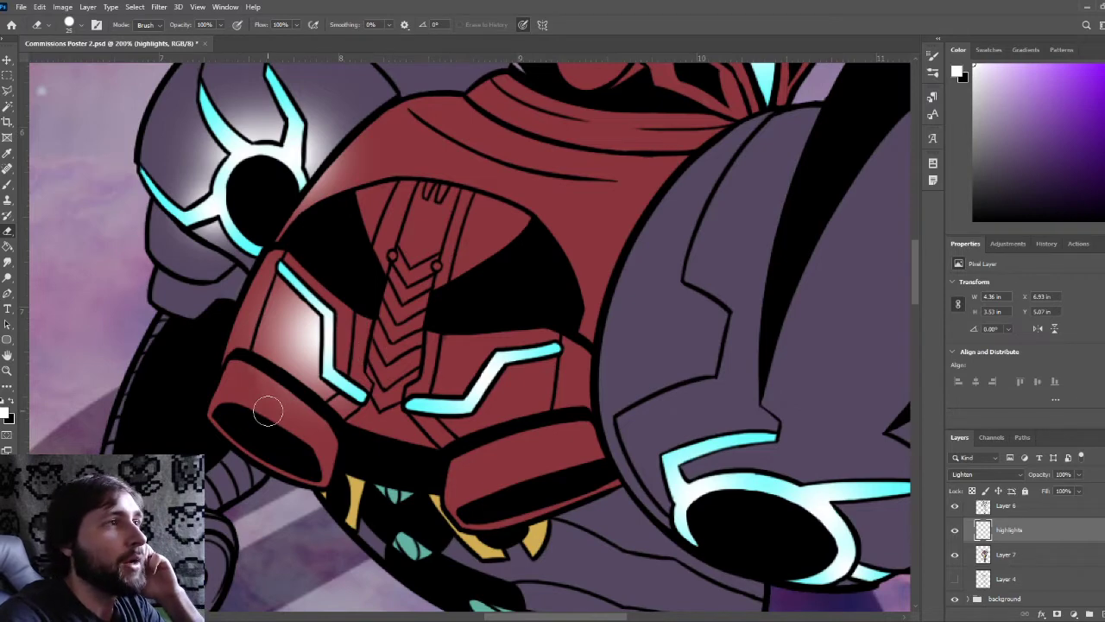
mouse_move(268, 411)
left_mouse_down()
mouse_move(338, 397)
mouse_move(304, 376)
left_mouse_up()
mouse_move(268, 412)
left_mouse_down()
mouse_move(315, 372)
mouse_move(259, 339)
mouse_move(257, 317)
left_mouse_up()
mouse_move(268, 412)
left_mouse_down()
mouse_move(274, 294)
mouse_move(318, 326)
mouse_move(314, 381)
left_mouse_up()
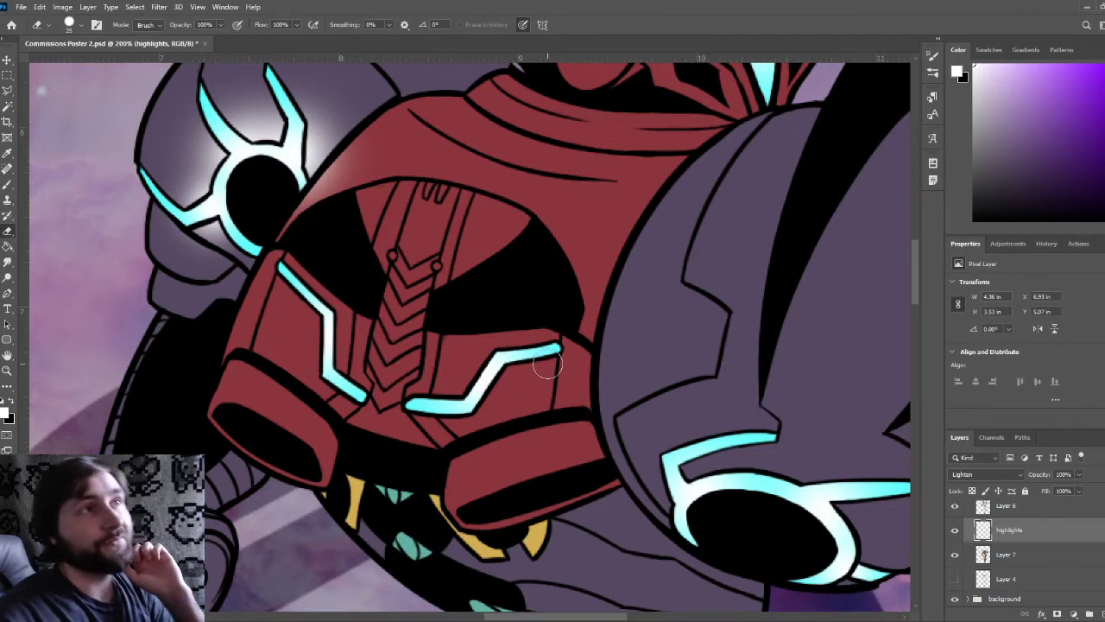
Erase the white glow spilling from the far shoulder's light onto the adjoining red upper chest armour
left_click_drag(347, 178, 316, 195)
key("ctrl+z")
key("ctrl+z")
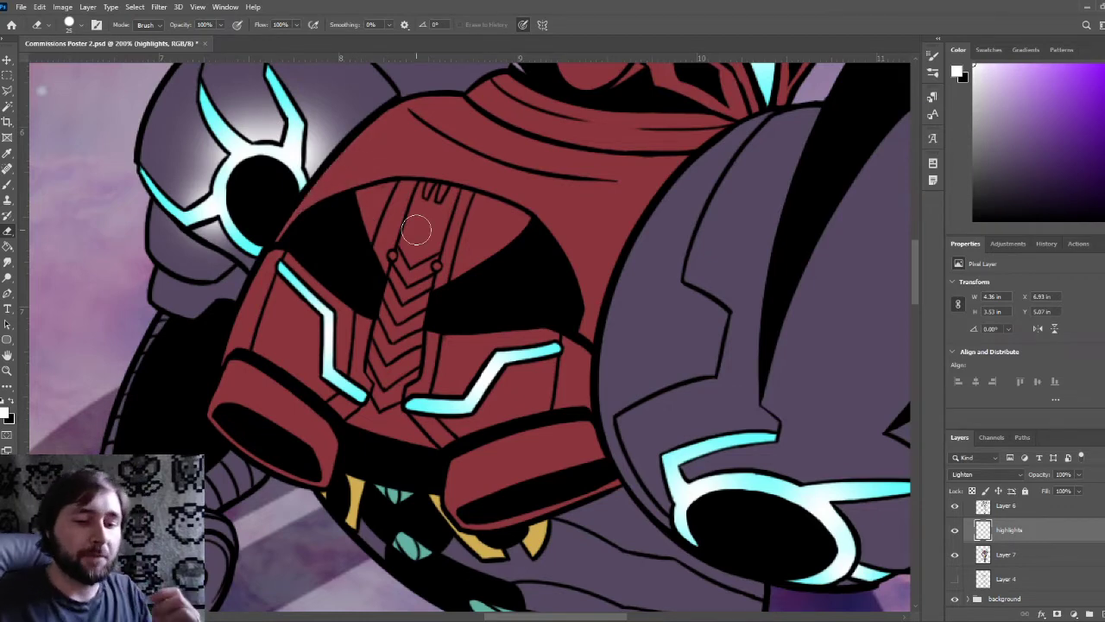
Erase the white glow from the purple armour around the far shoulder's ring light, keeping it only inside the cyan
left_click_drag(449, 250, 544, 405)
mouse_move(409, 308)
left_mouse_down()
mouse_move(418, 323)
mouse_move(408, 309)
mouse_move(427, 247)
mouse_move(418, 322)
mouse_move(424, 227)
mouse_move(416, 246)
left_mouse_up()
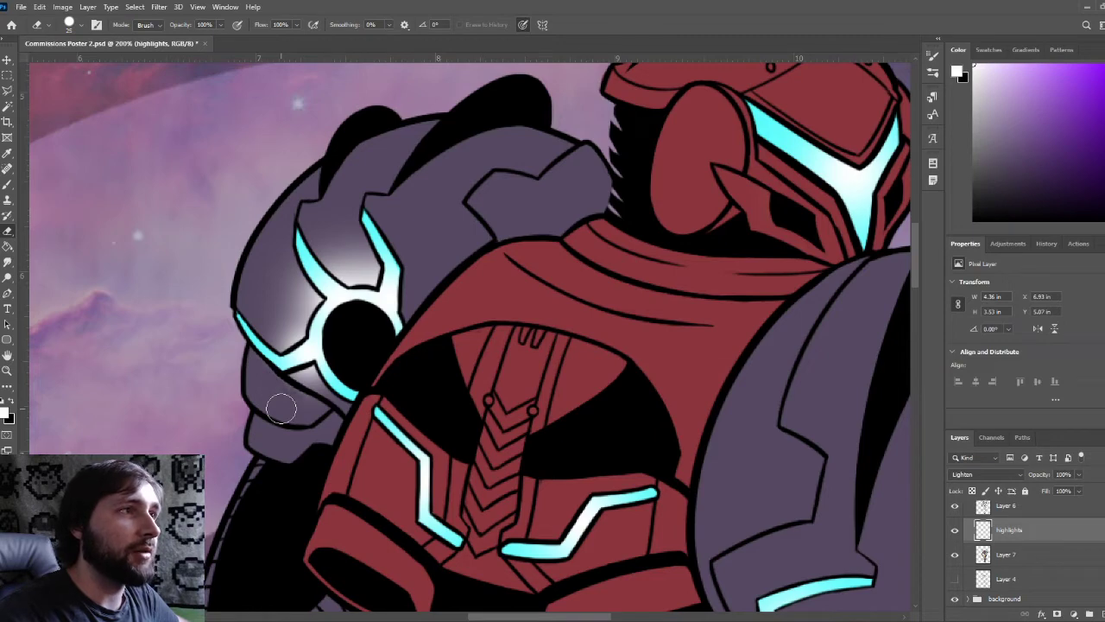
mouse_move(319, 419)
left_mouse_down()
mouse_move(305, 375)
mouse_move(321, 388)
left_mouse_up()
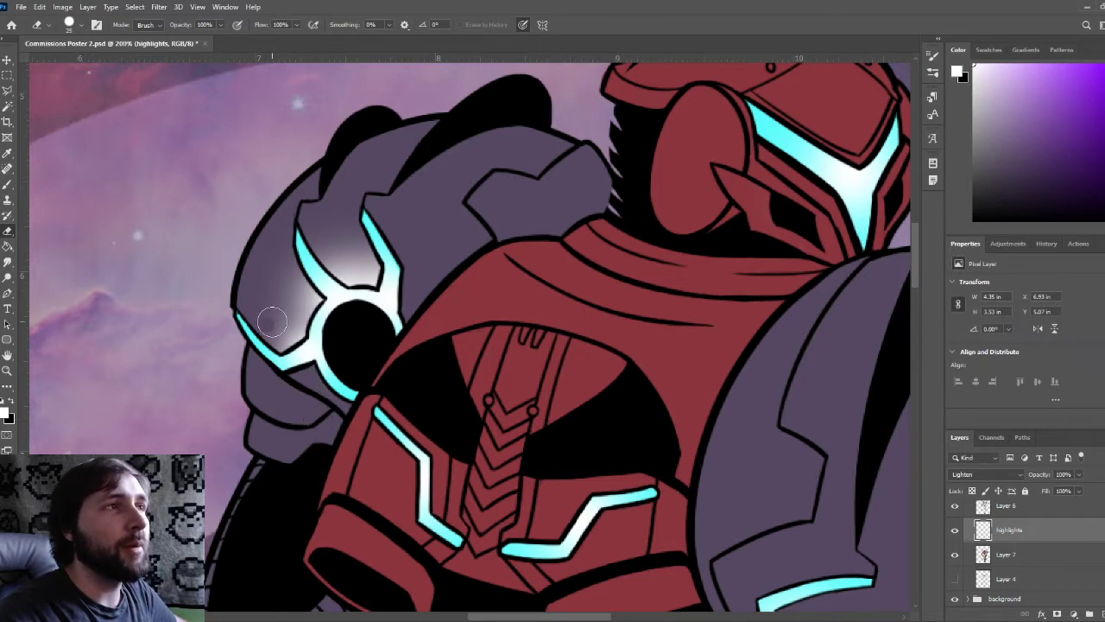
mouse_move(278, 345)
left_mouse_down()
mouse_move(315, 298)
mouse_move(298, 273)
left_mouse_up()
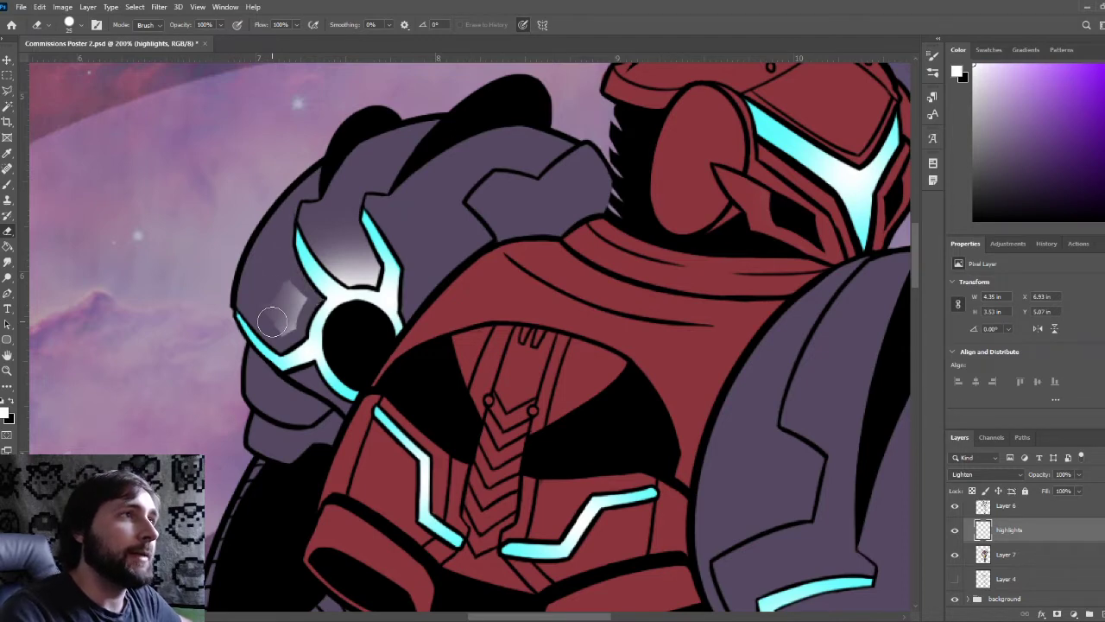
mouse_move(272, 321)
left_mouse_down()
mouse_move(287, 298)
mouse_move(297, 311)
mouse_move(269, 324)
left_mouse_up()
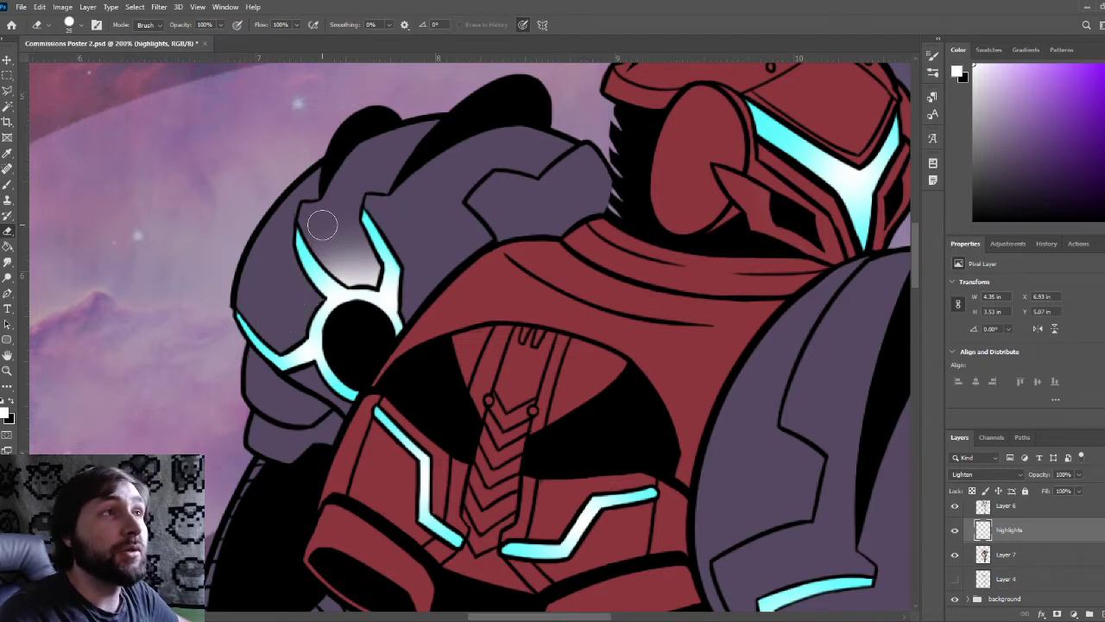
mouse_move(324, 240)
left_mouse_down()
mouse_move(355, 281)
mouse_move(372, 281)
mouse_move(339, 235)
left_mouse_up()
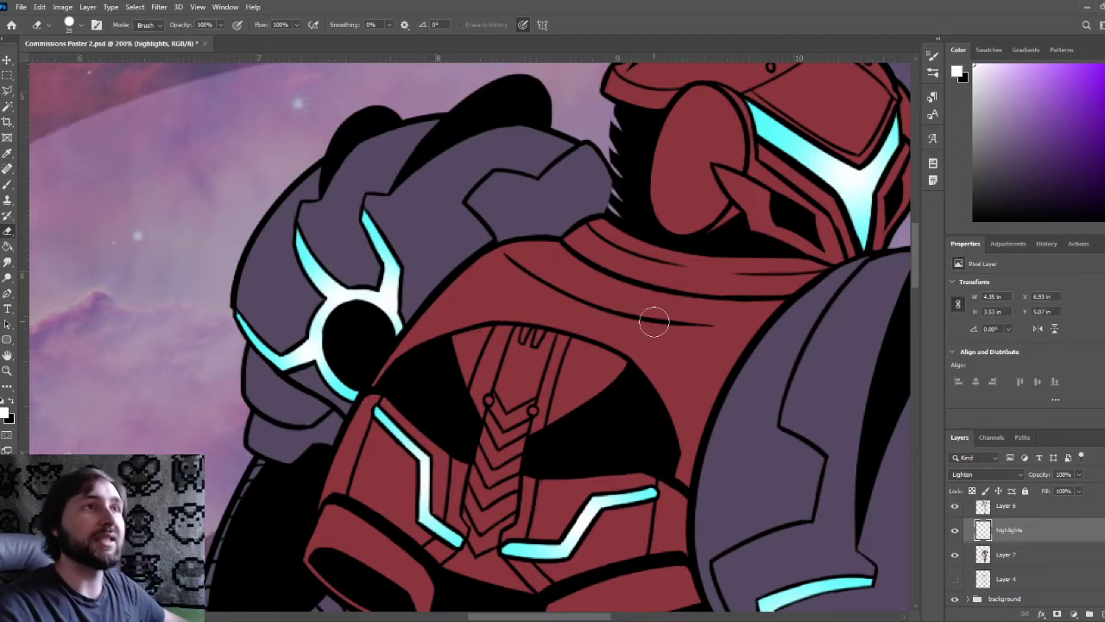
Paint a soft white highlight with the Brush in the centre of the cyan oval light on the near thigh
key("ctrl+minus")
key("ctrl+minus")
left_click_drag(614, 423, 557, 341)
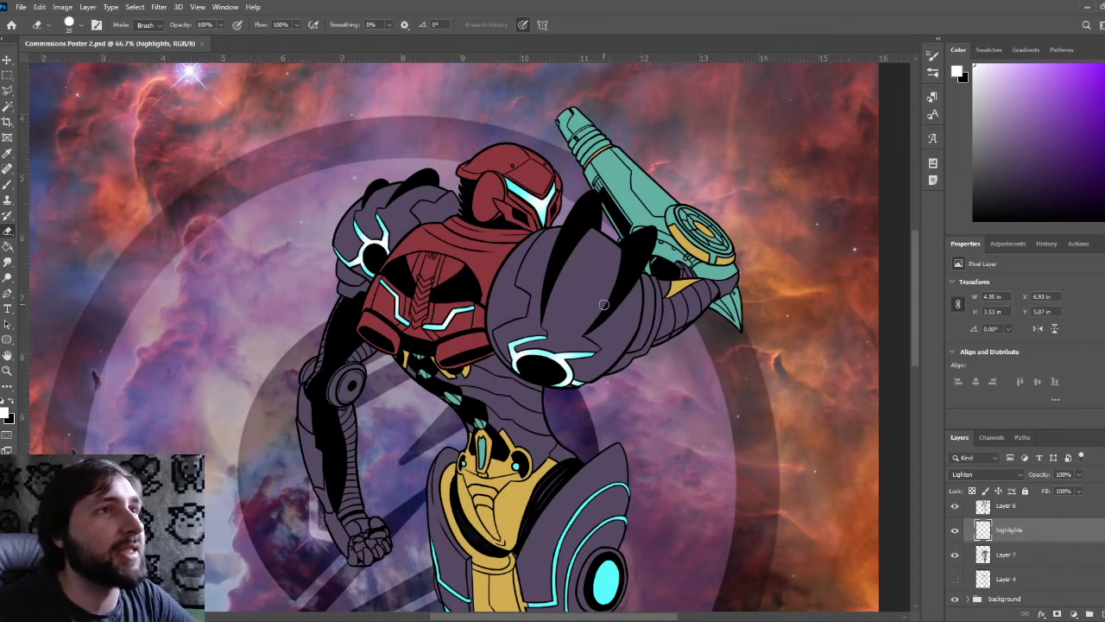
scroll(603, 304, "down", 1)
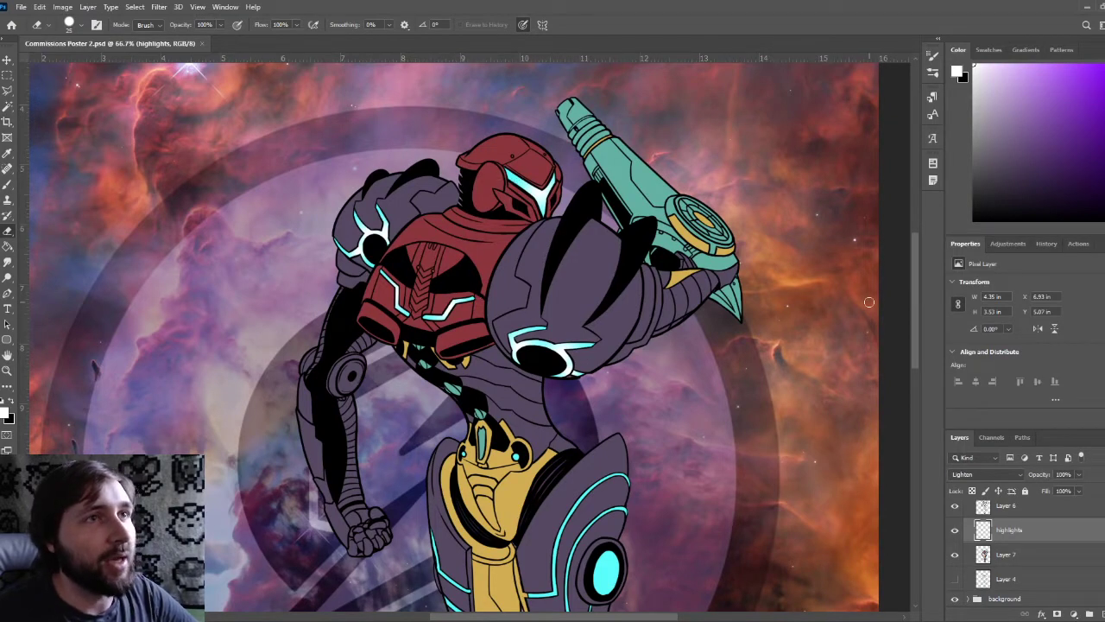
left_click_drag(916, 300, 915, 372)
left_click(10, 187)
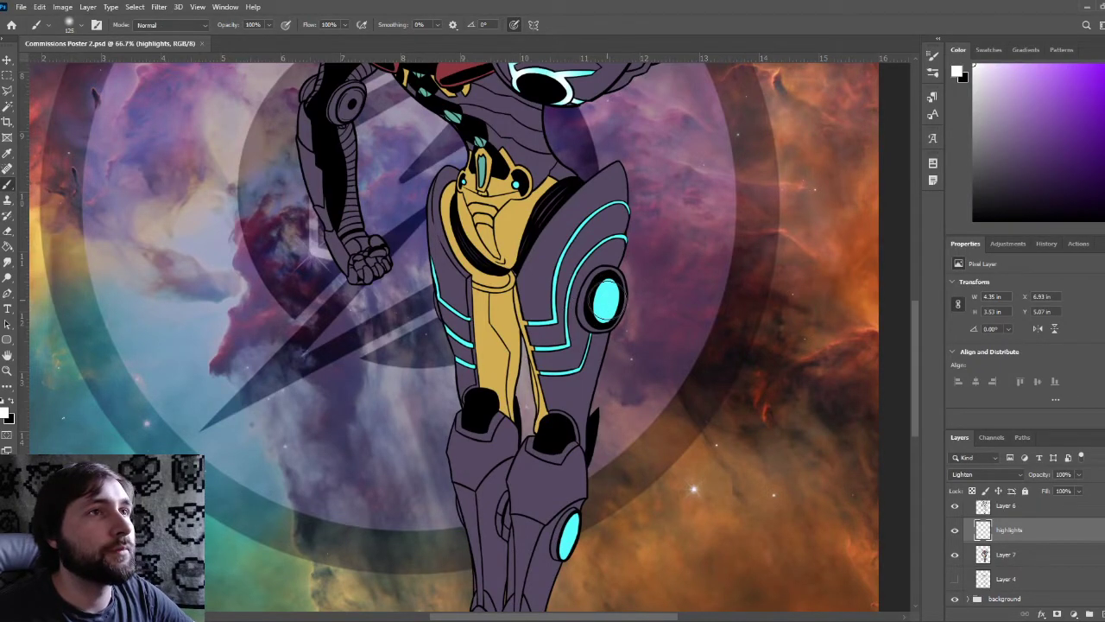
left_click(607, 300)
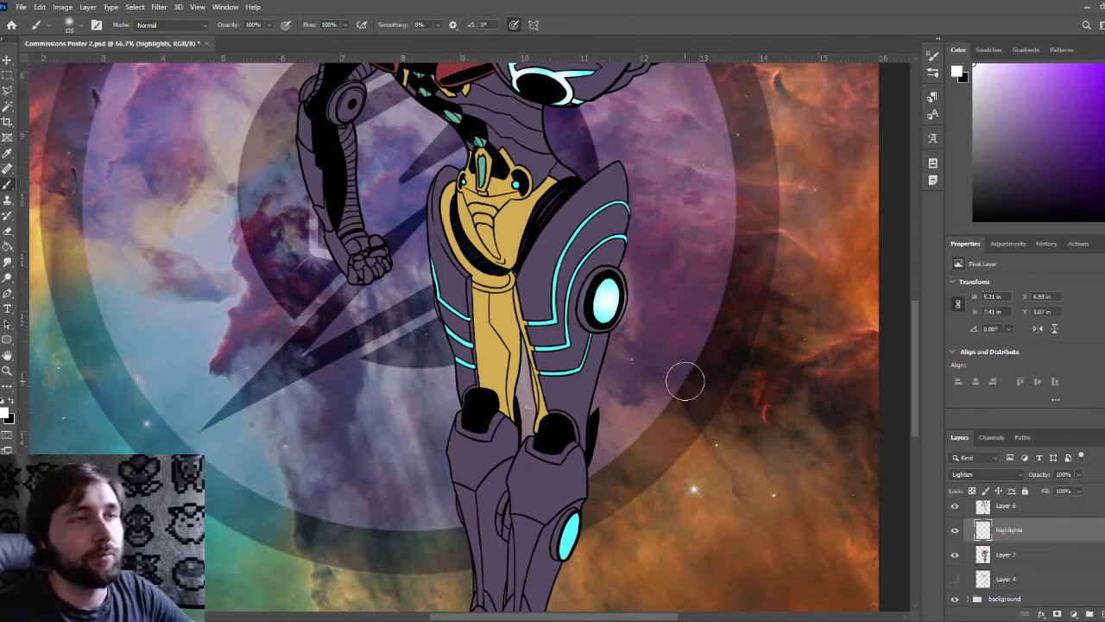
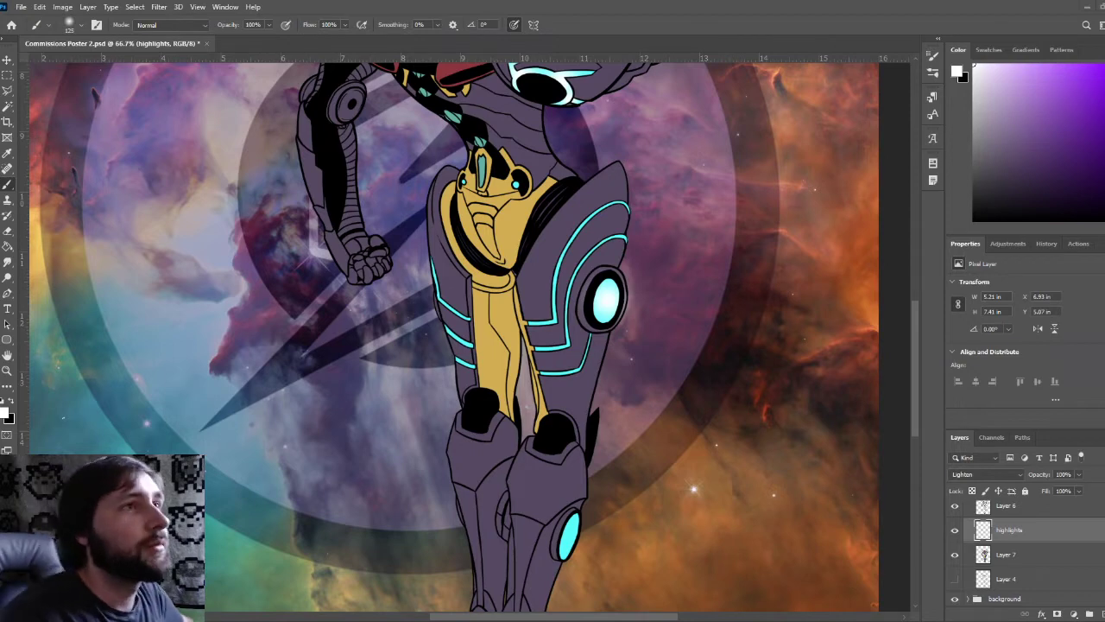
Dab soft white highlights over the three cyan strips on the far thigh
key("ctrl+plus")
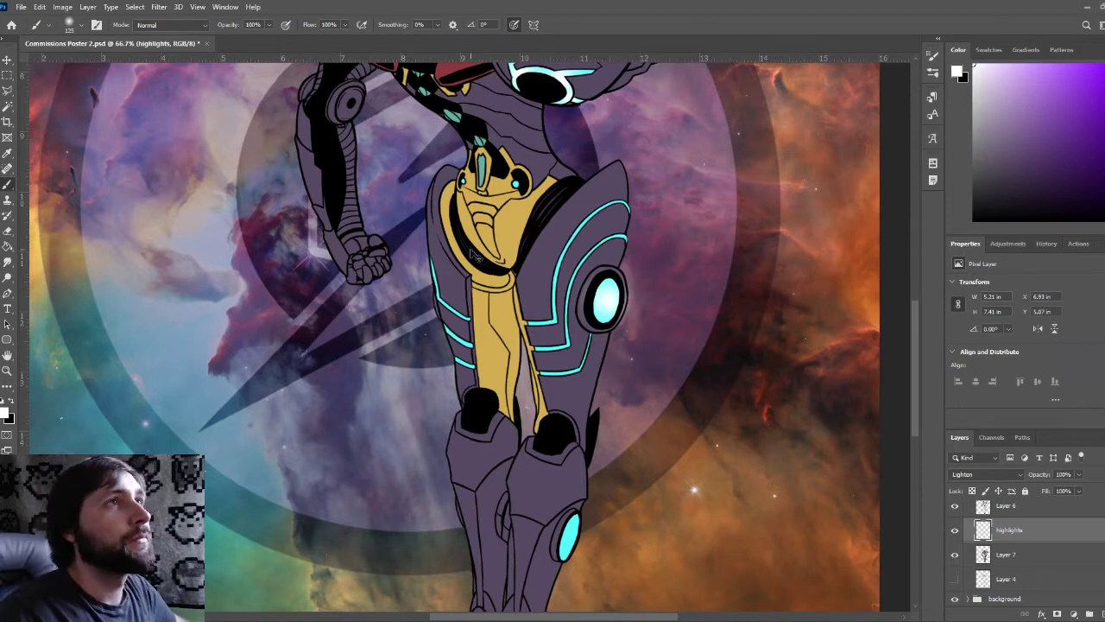
scroll(431, 321, "up", 1)
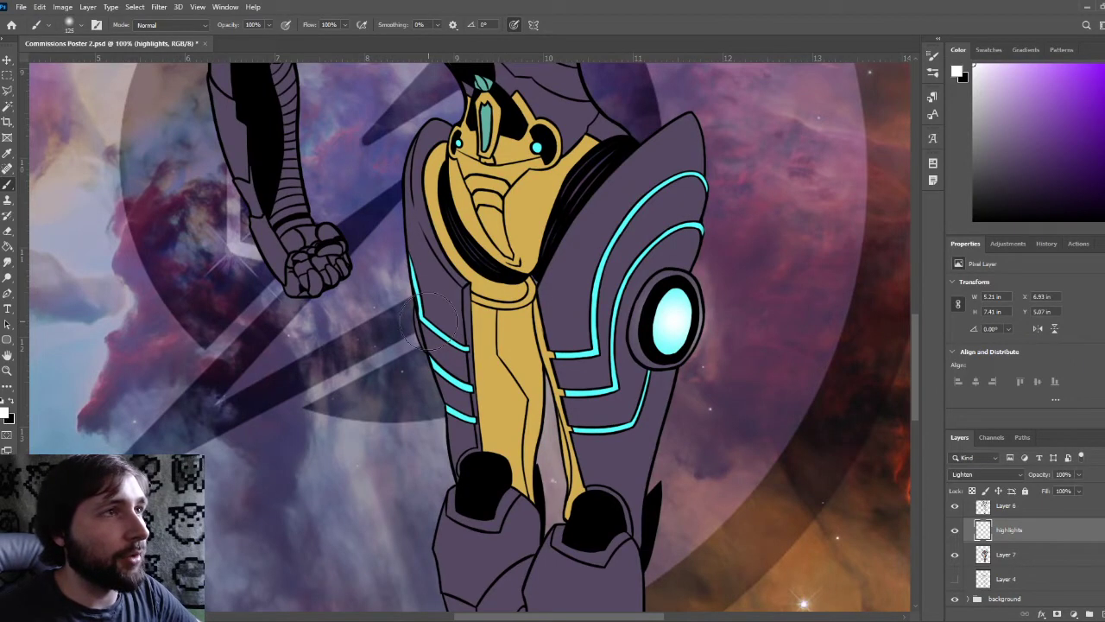
left_click(430, 312)
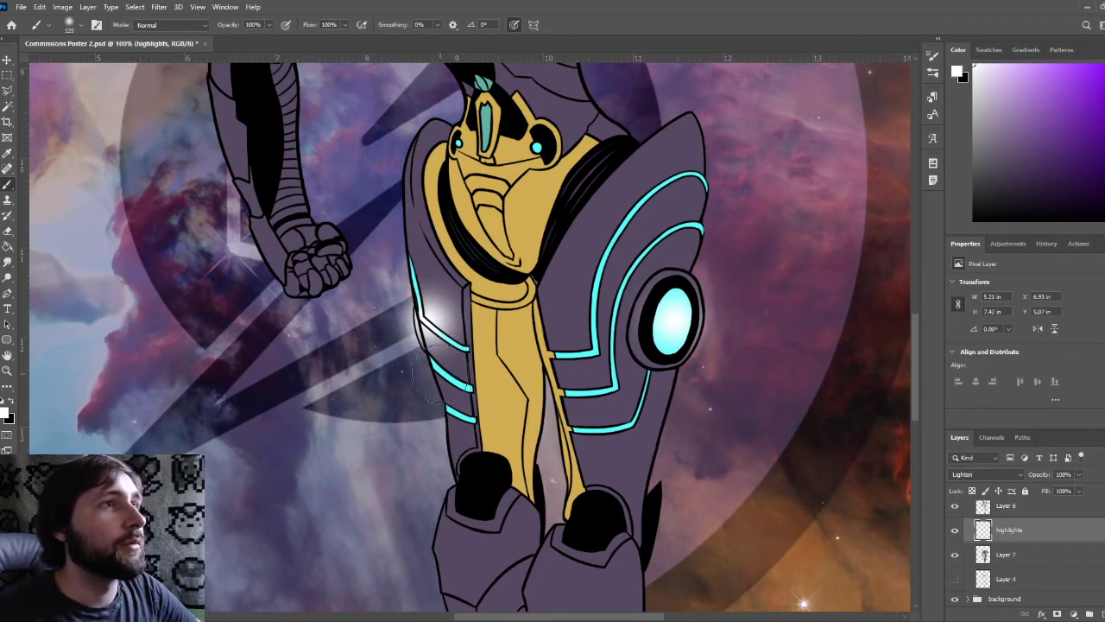
left_click(429, 380)
left_click(432, 412)
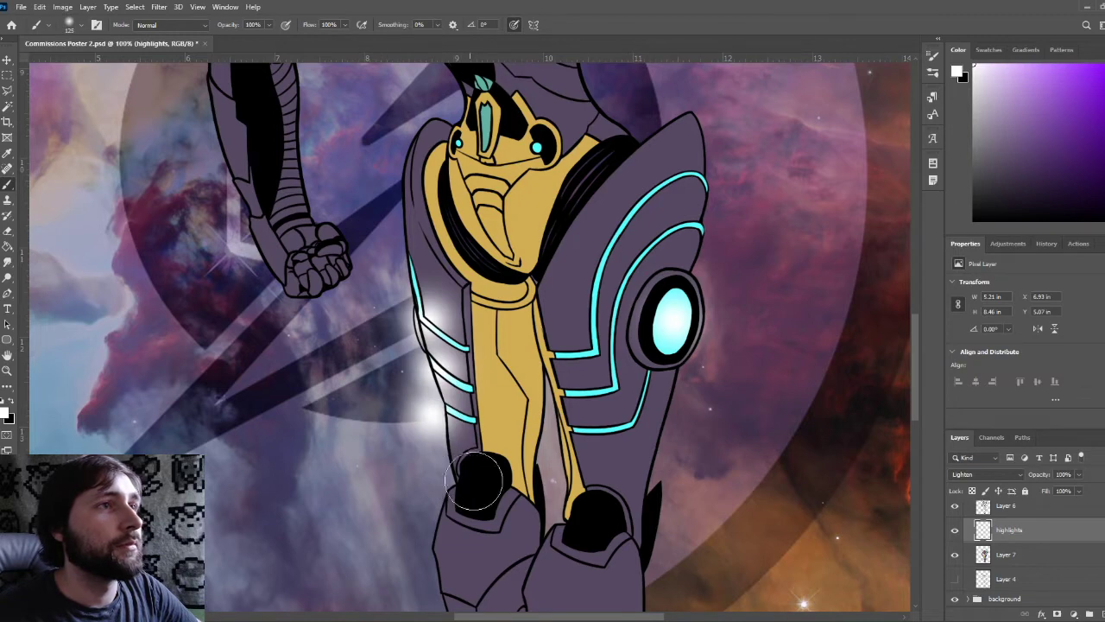
Dab soft white highlights on the near thigh's cyan strips at their lower corners and between the two upper curves
left_click(630, 429)
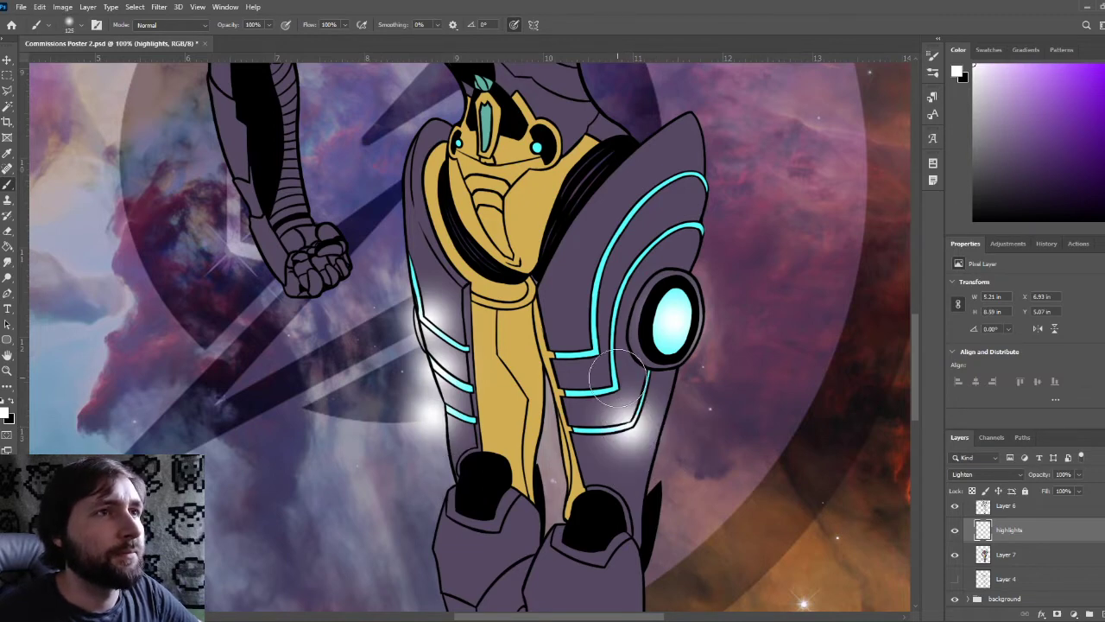
left_click(590, 332)
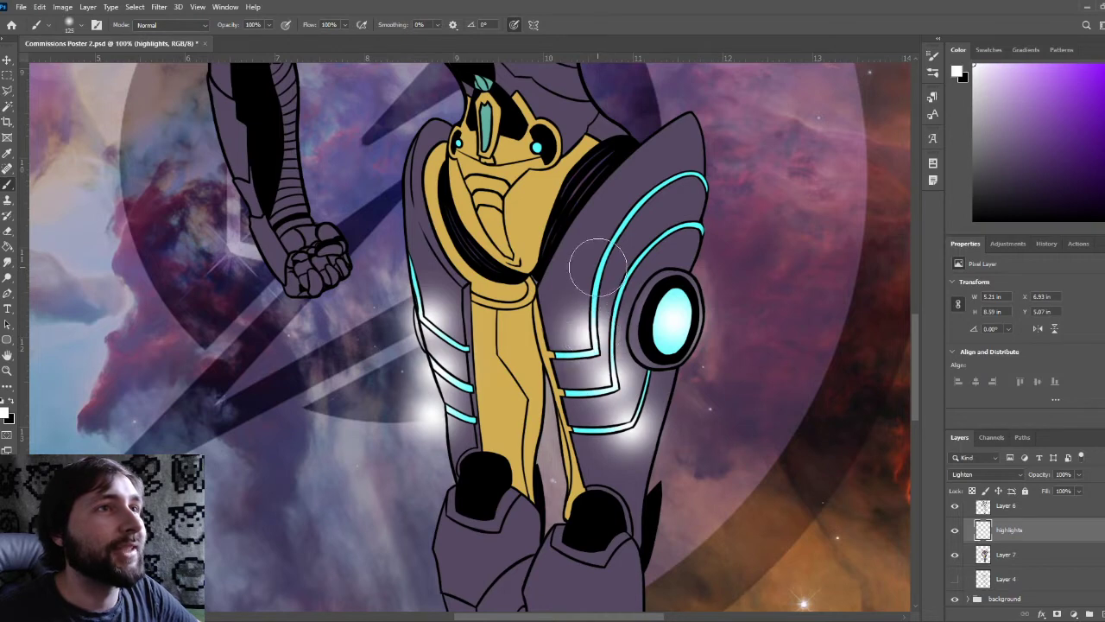
left_click(615, 226)
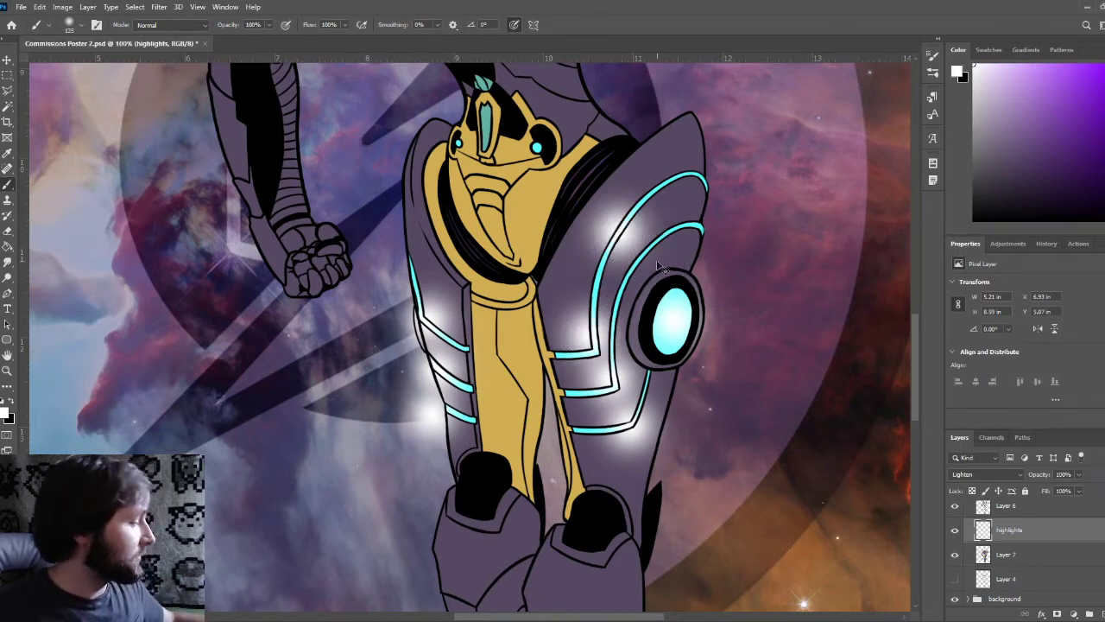
key("ctrl+z")
left_click(628, 246)
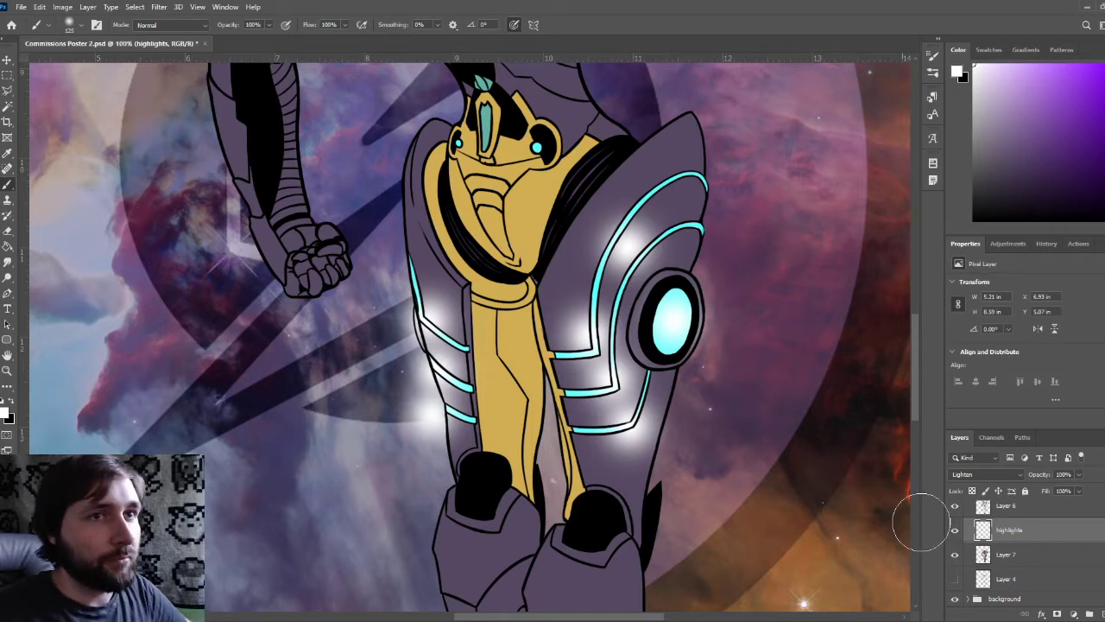
Erase the white glow from the purple rim around the near thigh's oval light and the armour edge just below it
left_click(8, 231)
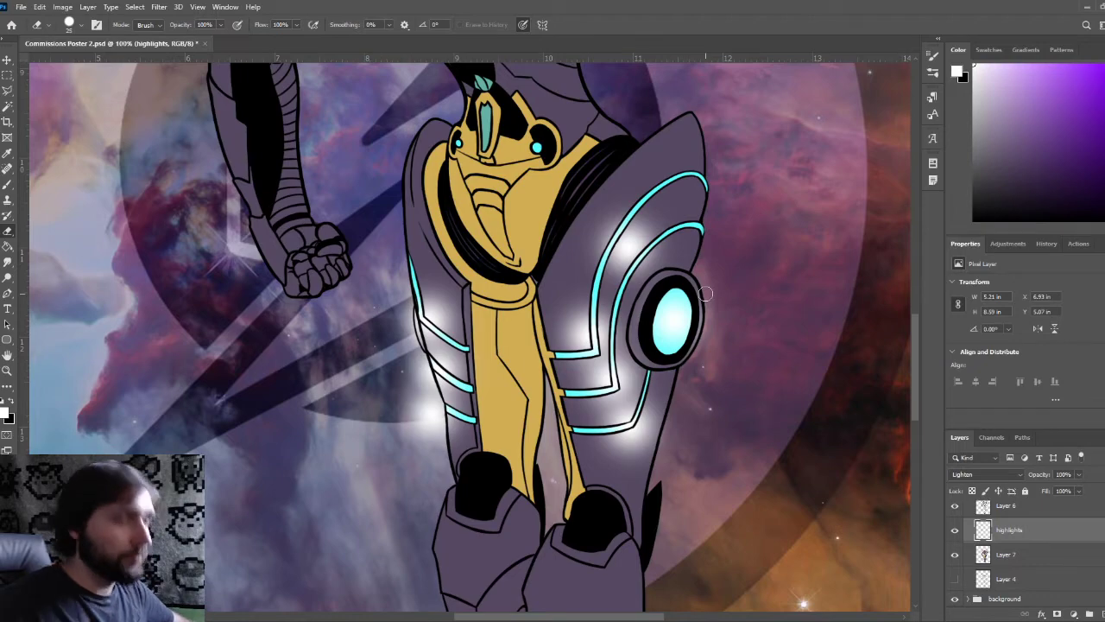
key("ctrl+plus")
left_click_drag(610, 378, 285, 403)
left_click_drag(480, 313, 487, 320)
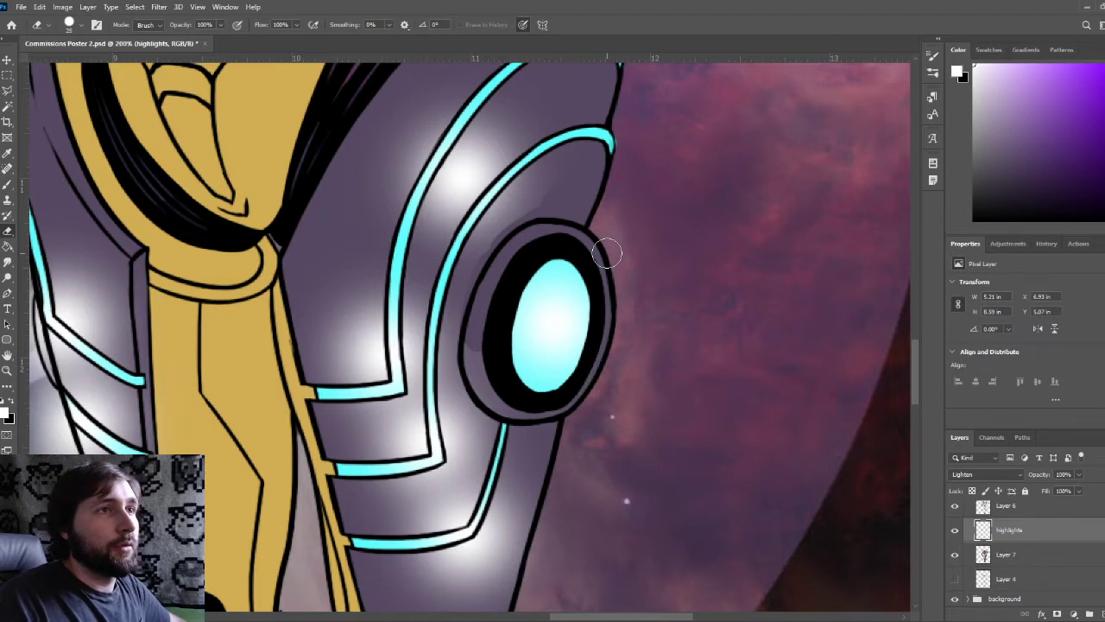
mouse_move(535, 428)
left_mouse_down()
mouse_move(480, 362)
mouse_move(518, 378)
mouse_move(532, 431)
mouse_move(525, 490)
mouse_move(542, 522)
left_mouse_up()
mouse_move(469, 348)
left_mouse_down()
mouse_move(479, 420)
mouse_move(479, 356)
left_mouse_up()
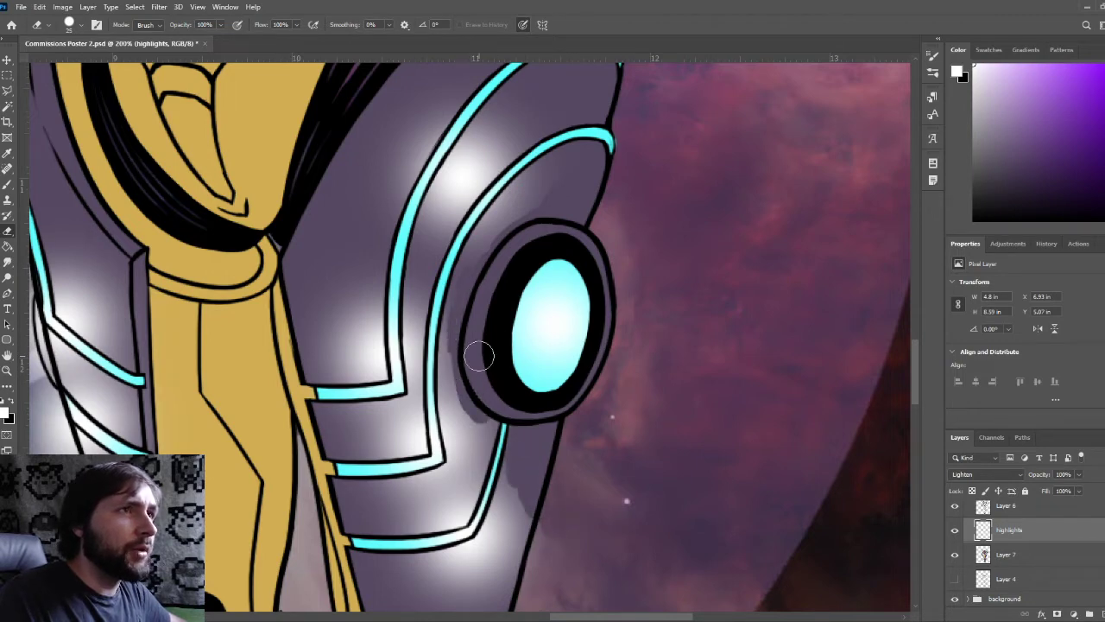
Erase the white glow from the background and the purple armour outside and below the near thigh's lowest cyan strip
left_click_drag(497, 411, 502, 278)
mouse_move(582, 448)
left_mouse_down()
mouse_move(587, 367)
mouse_move(588, 396)
left_mouse_up()
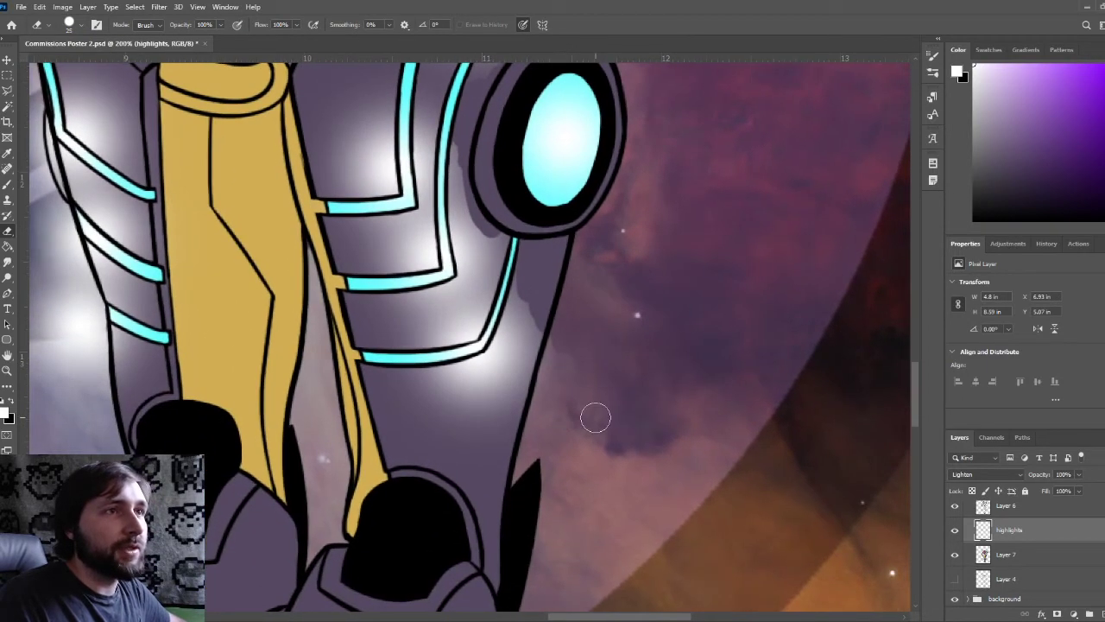
mouse_move(557, 350)
left_mouse_down()
mouse_move(542, 341)
mouse_move(536, 406)
mouse_move(544, 313)
mouse_move(521, 406)
mouse_move(525, 484)
left_mouse_up()
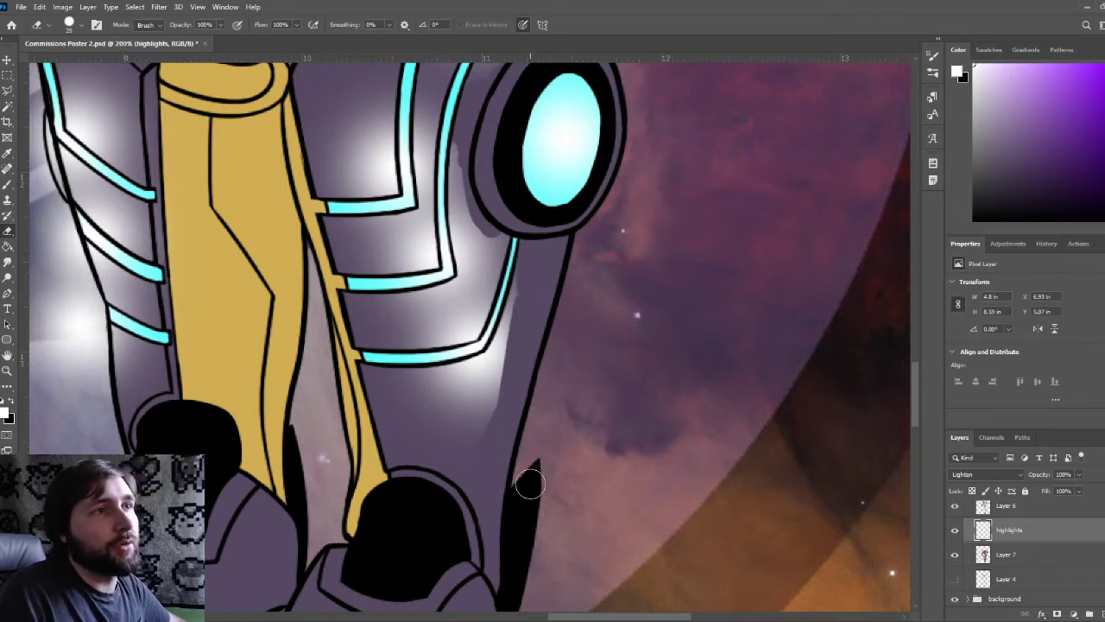
left_click_drag(521, 286, 482, 432)
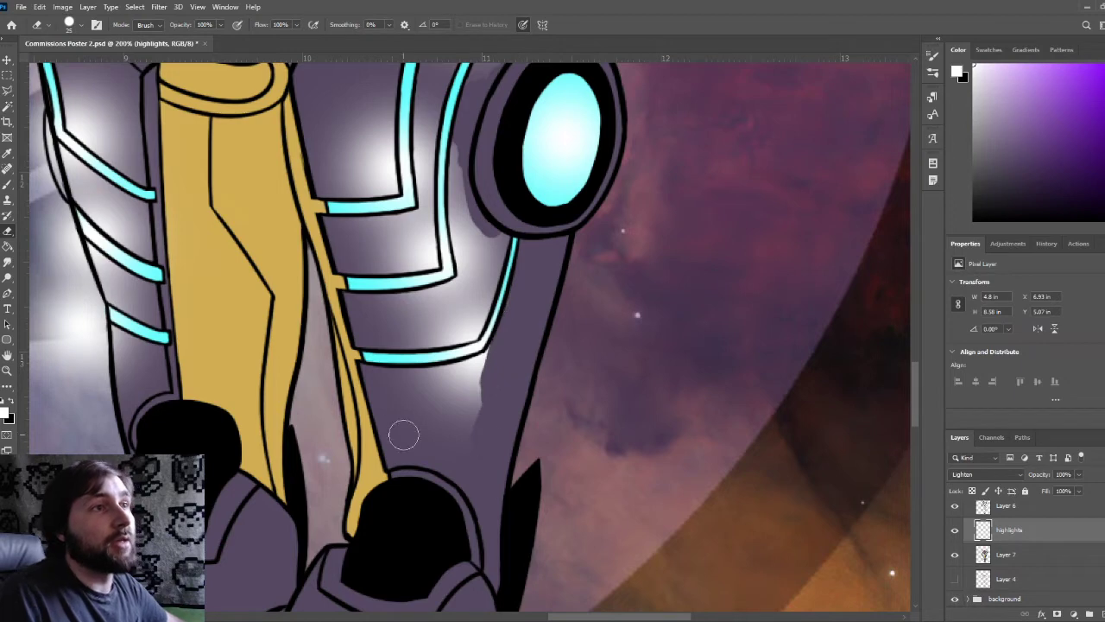
mouse_move(466, 475)
left_mouse_down()
mouse_move(440, 405)
mouse_move(462, 400)
mouse_move(428, 389)
mouse_move(468, 383)
mouse_move(449, 379)
mouse_move(447, 361)
mouse_move(493, 364)
left_mouse_up()
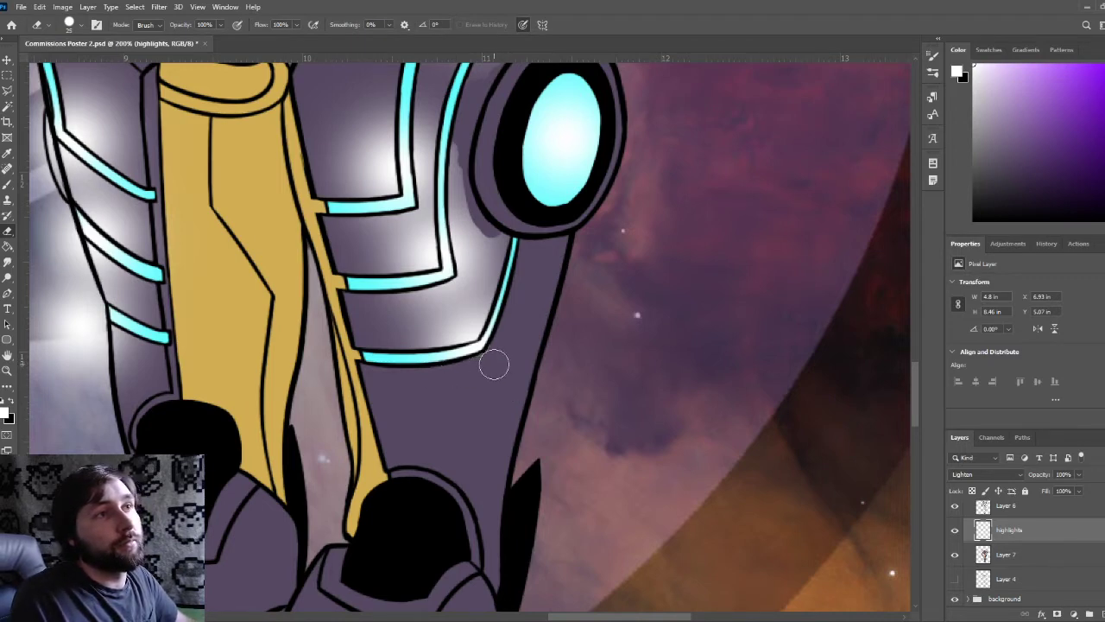
Erase the white glow from the purple band between the near thigh's lowest and middle cyan strips
left_click_drag(493, 242, 471, 337)
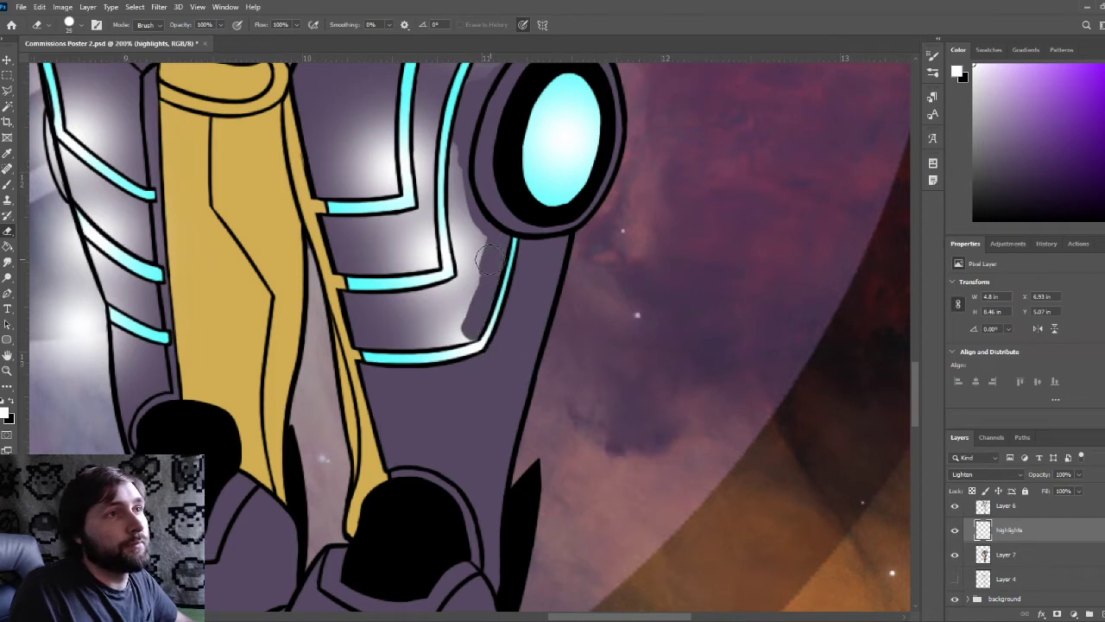
mouse_move(395, 326)
left_mouse_down()
mouse_move(394, 295)
mouse_move(463, 283)
mouse_move(439, 294)
mouse_move(462, 309)
mouse_move(451, 327)
mouse_move(439, 296)
left_mouse_up()
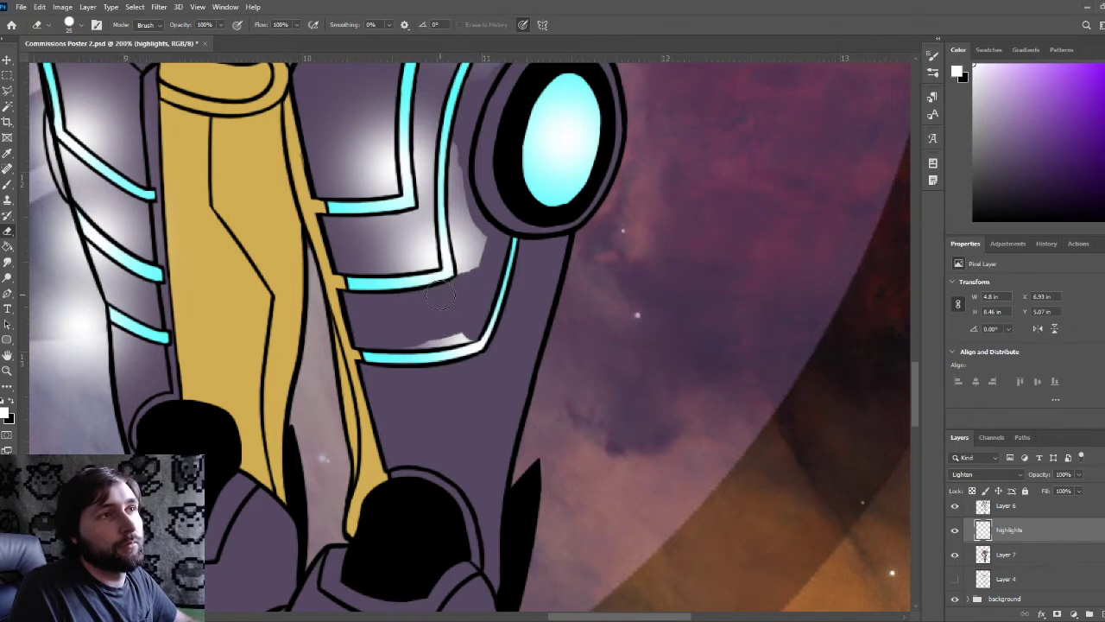
left_click_drag(413, 345, 468, 339)
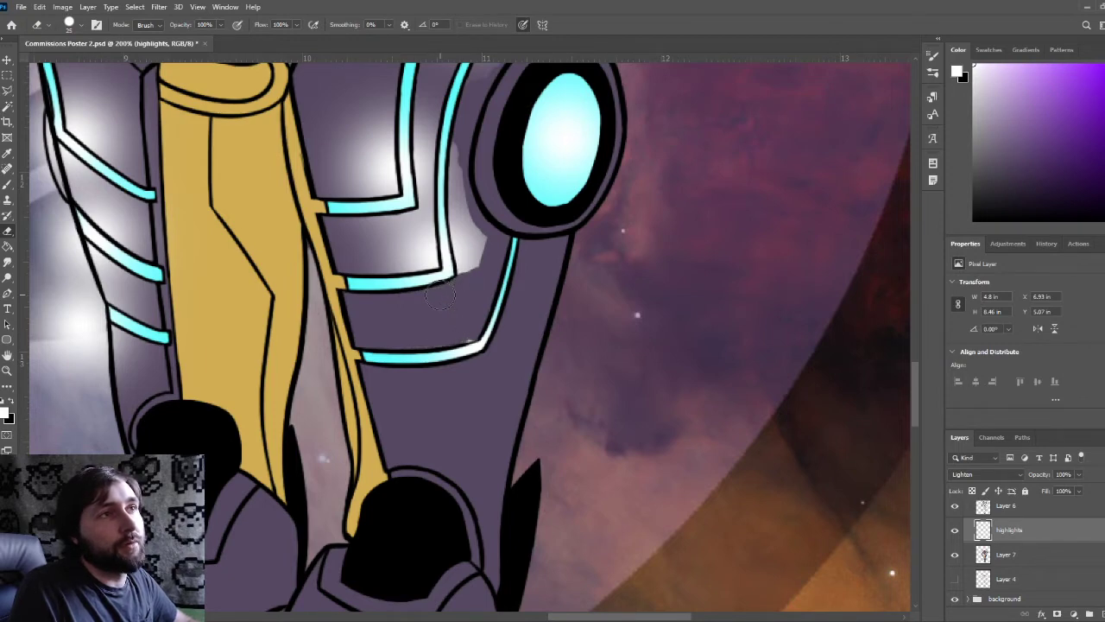
left_click_drag(438, 295, 470, 251)
left_click_drag(457, 192, 465, 175)
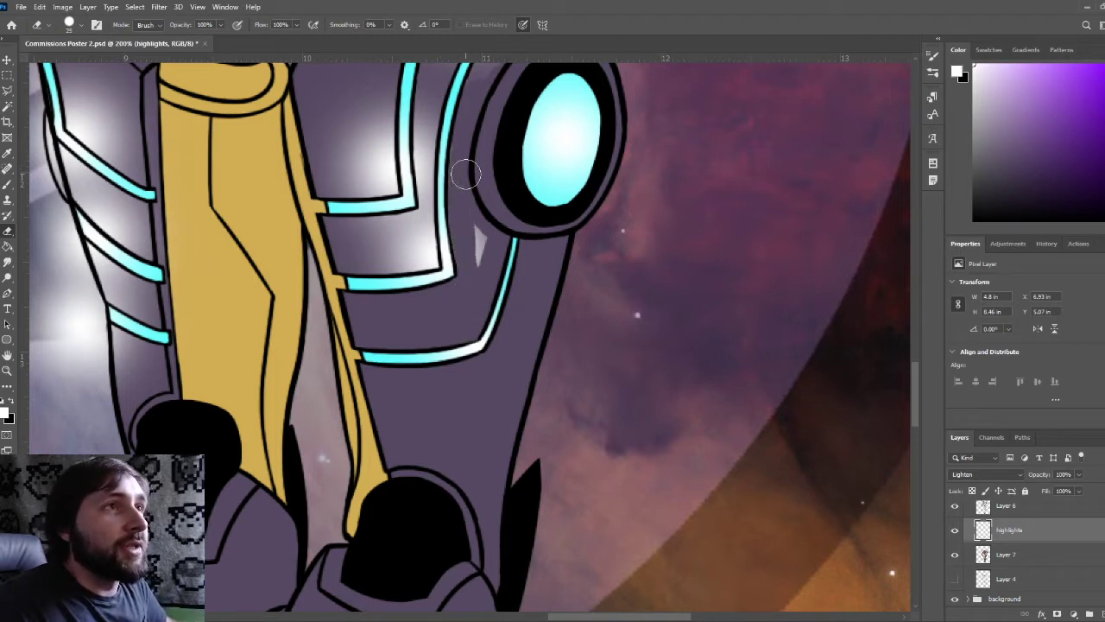
Erase the leftover white glow between the near thigh's middle cyan strip and its oval light, up along the curve
left_click_drag(510, 216, 489, 363)
left_click_drag(518, 197, 468, 253)
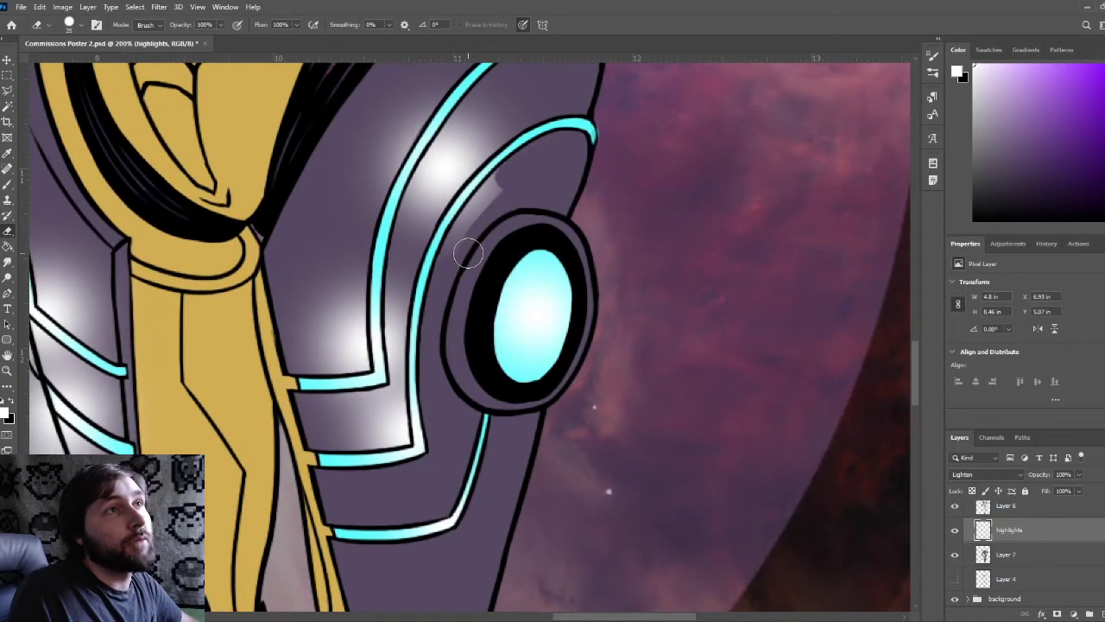
left_click_drag(501, 177, 468, 252)
left_click_drag(466, 204, 467, 252)
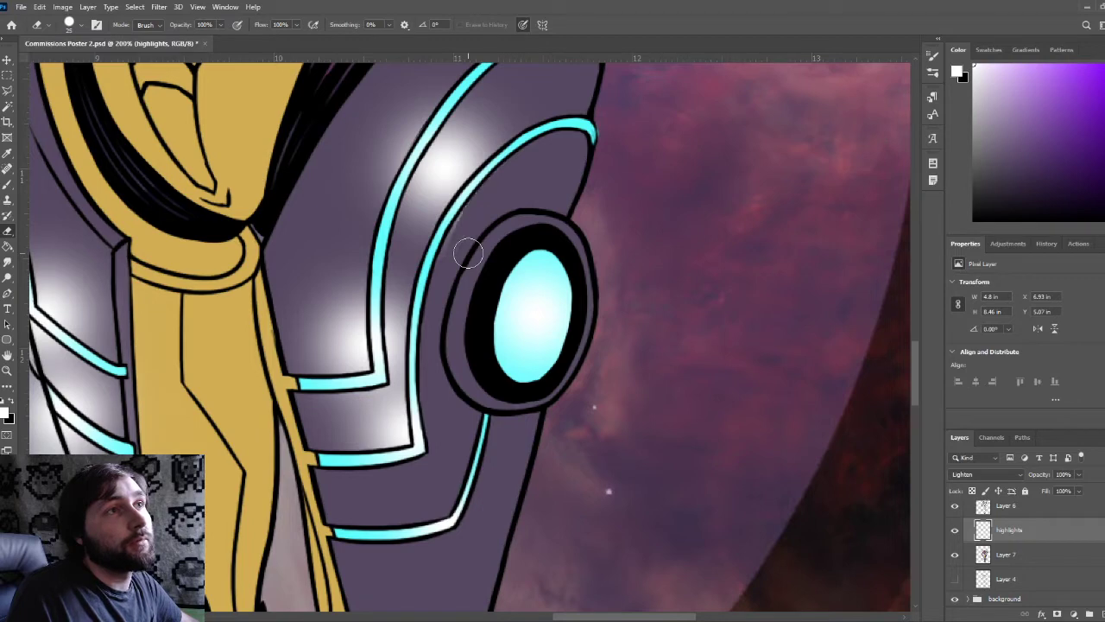
left_click_drag(451, 214, 467, 252)
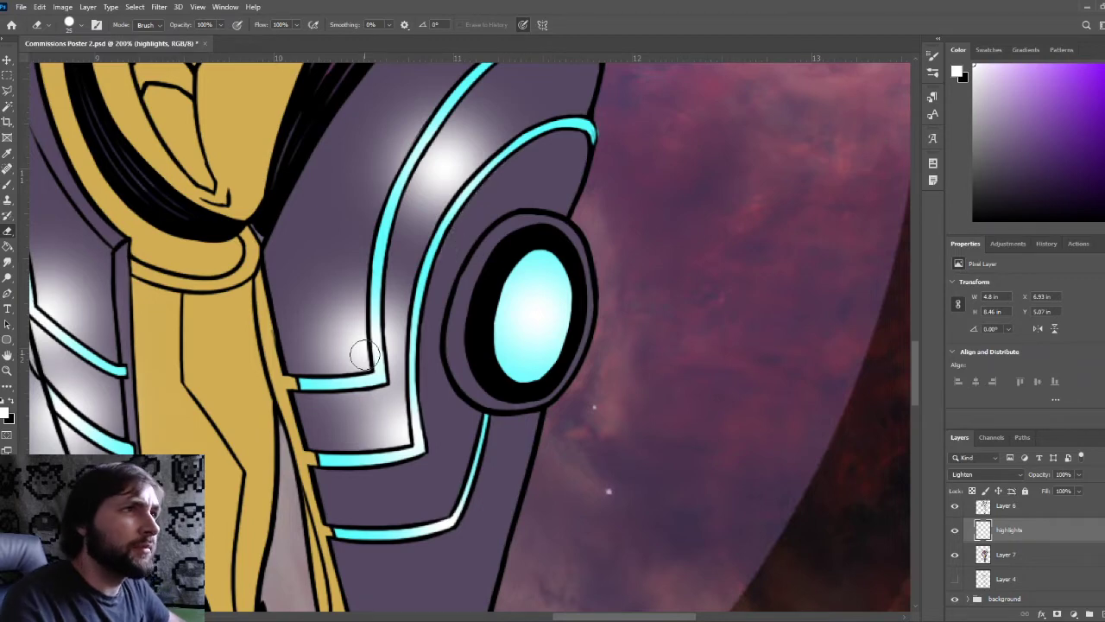
Erase the white glow from the lower corner of the purple band between the near thigh's middle and upper cyan strips
mouse_move(401, 380)
left_mouse_down()
mouse_move(396, 275)
mouse_move(403, 321)
left_mouse_up()
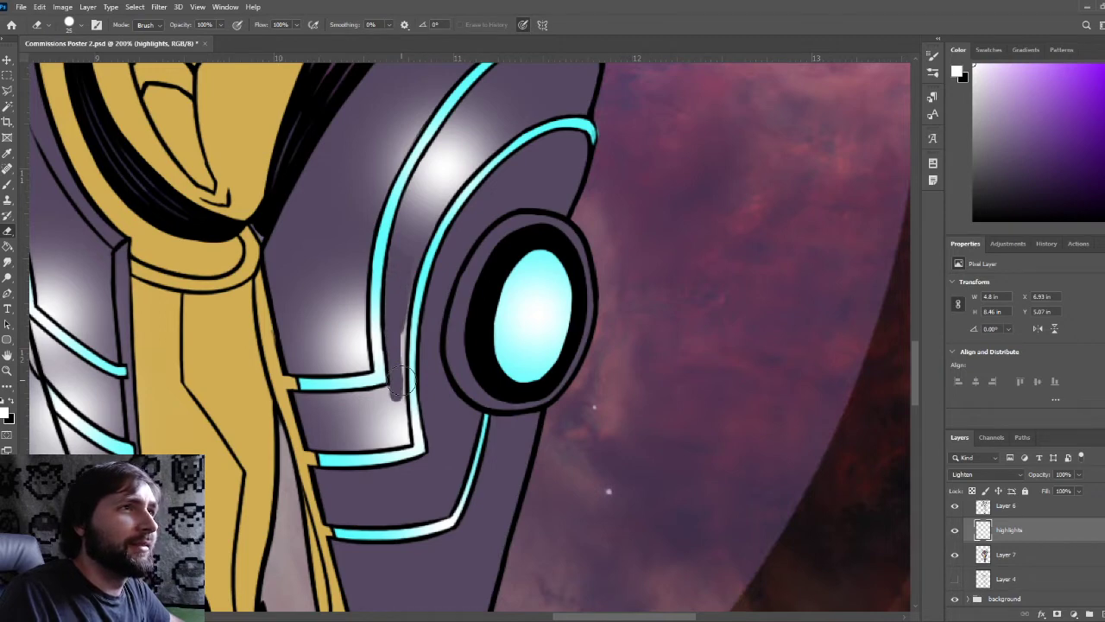
left_click_drag(402, 380, 403, 447)
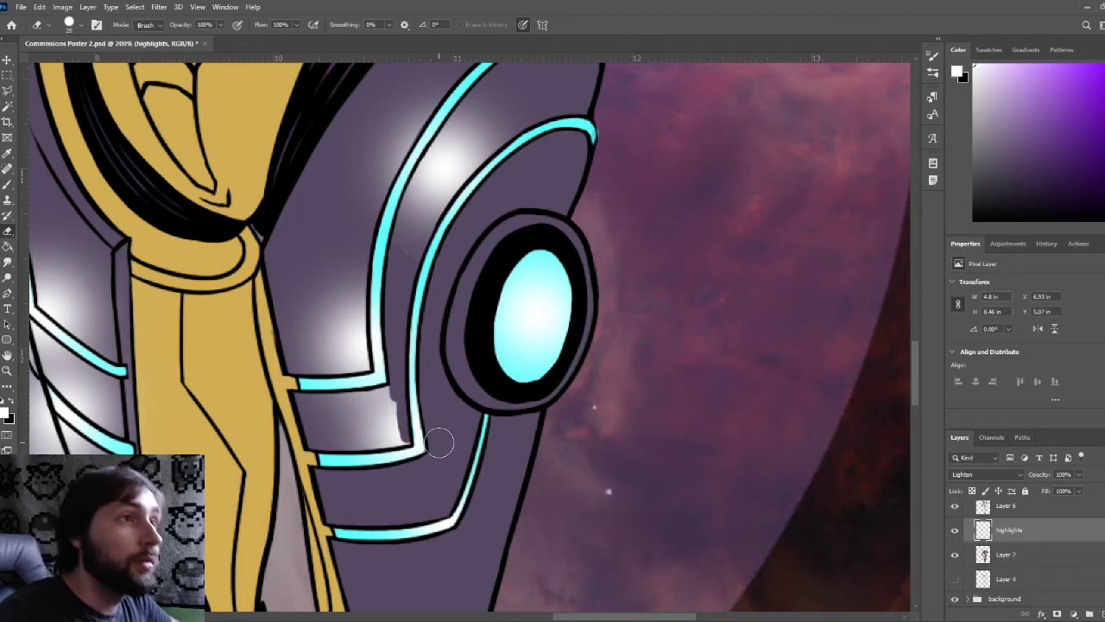
key("ctrl+z")
left_click(394, 385)
mouse_move(395, 384)
left_mouse_down()
mouse_move(393, 272)
mouse_move(402, 317)
left_mouse_up()
left_click_drag(402, 359, 402, 439)
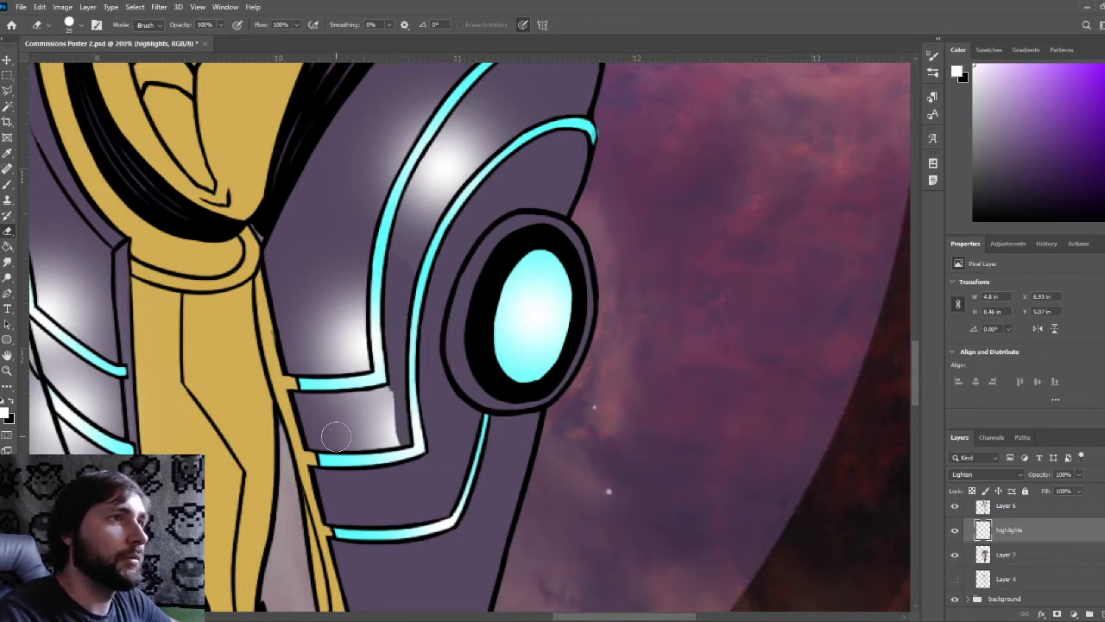
mouse_move(328, 442)
left_mouse_down()
mouse_move(341, 432)
mouse_move(337, 442)
mouse_move(326, 404)
mouse_move(340, 397)
mouse_move(359, 438)
left_mouse_up()
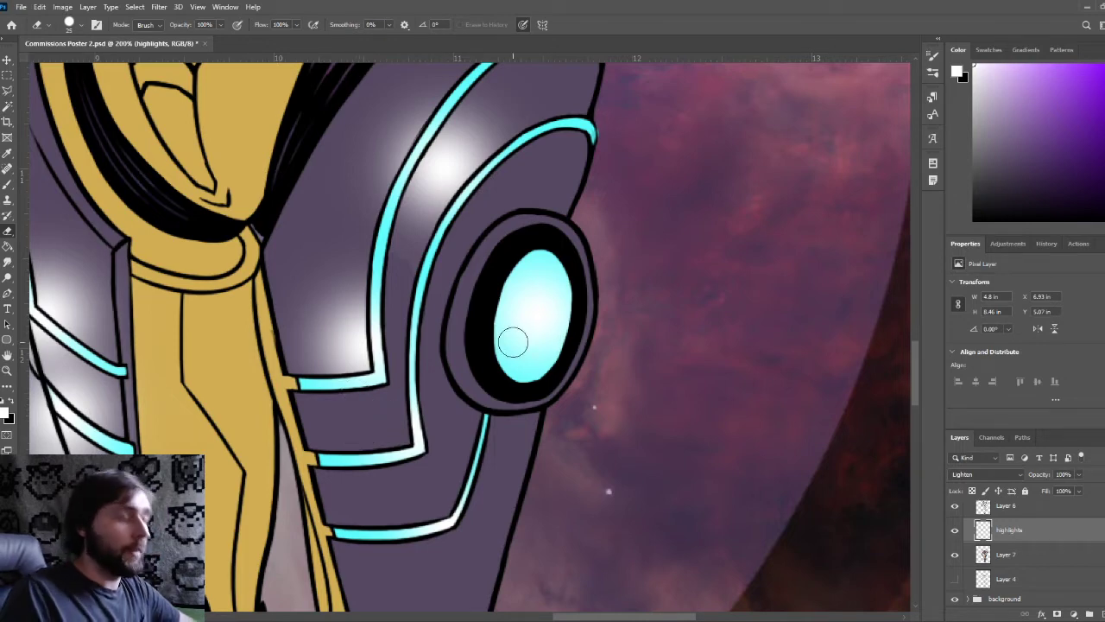
On the highlights layer, erase the remaining white glow along the upper curve between the near thigh's middle and upper cyan strips
left_click_drag(474, 309, 494, 382)
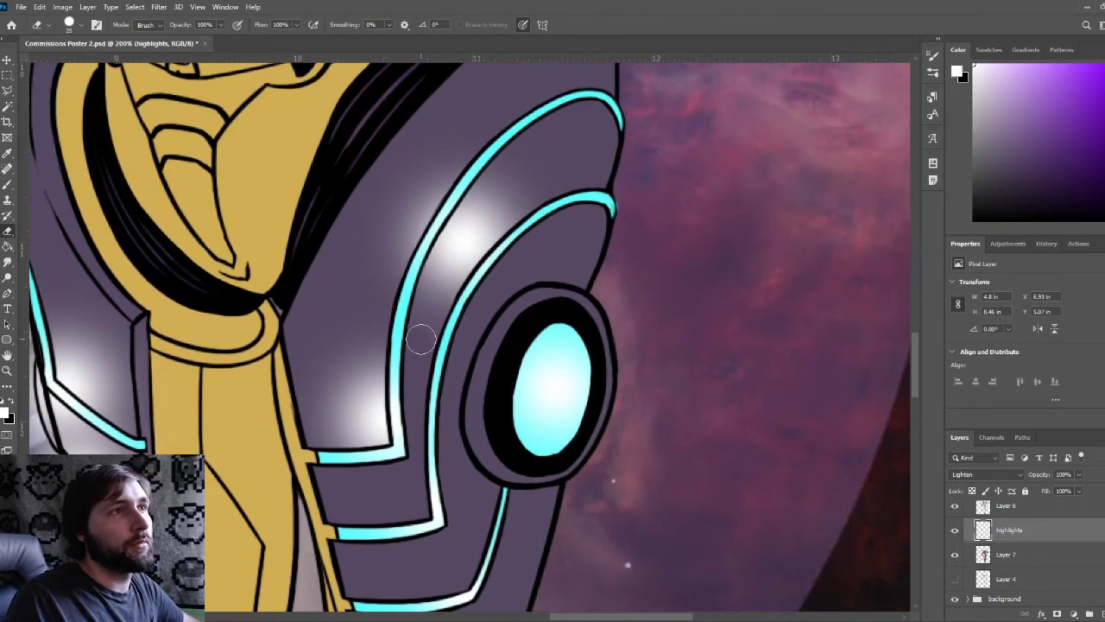
left_click_drag(417, 328, 421, 335)
mouse_move(437, 269)
left_mouse_down()
mouse_move(421, 336)
mouse_move(451, 278)
mouse_move(535, 201)
left_mouse_up()
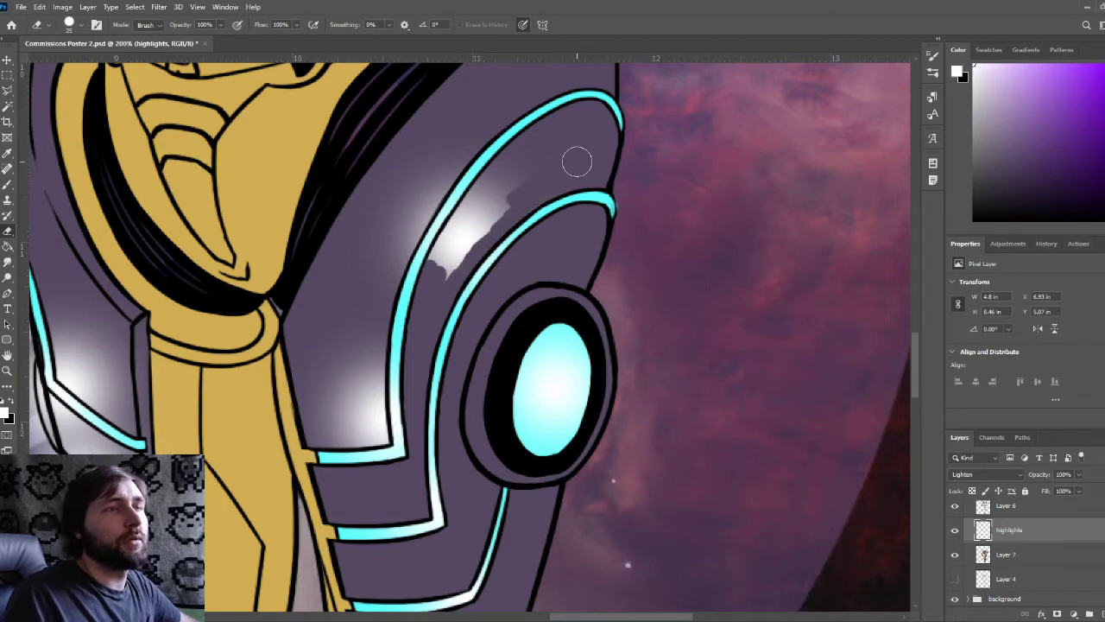
left_click(1001, 553)
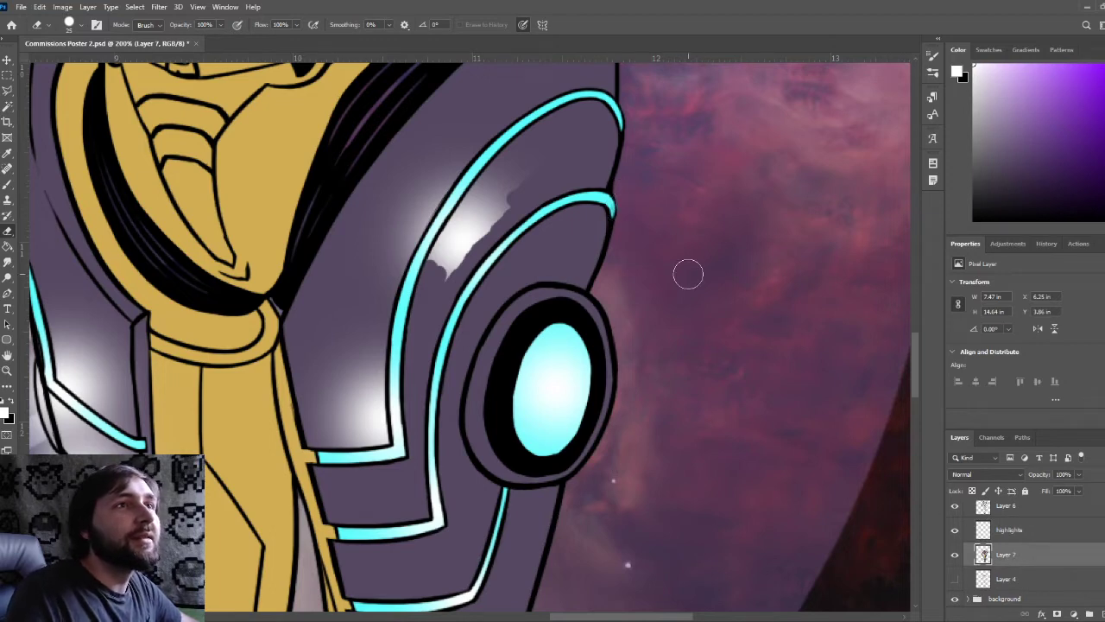
key("alt+bracketright")
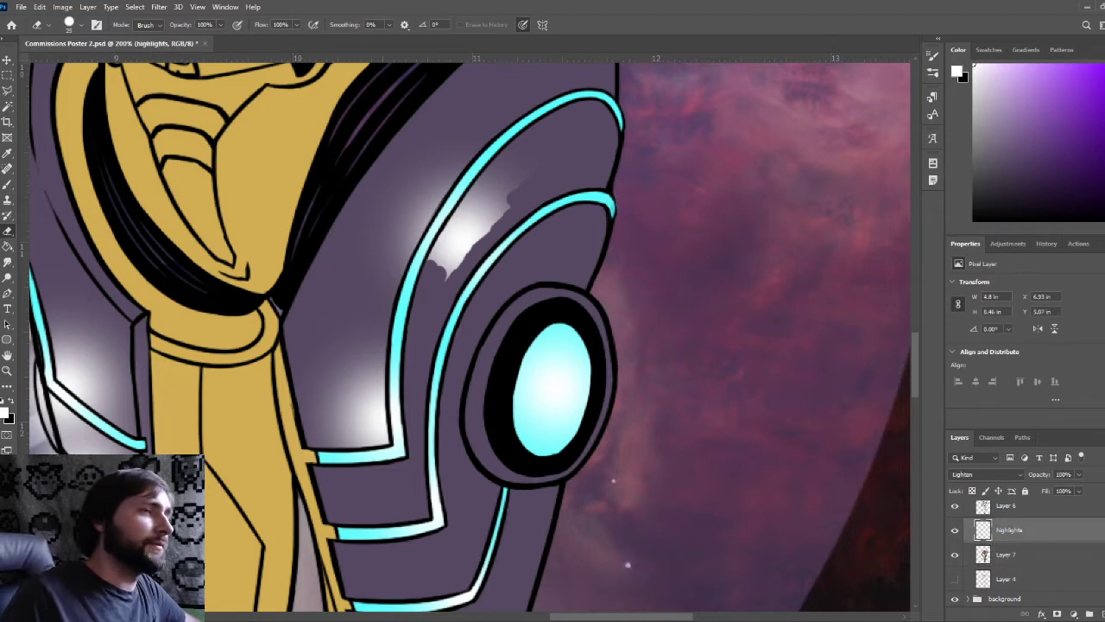
left_click_drag(454, 271, 451, 279)
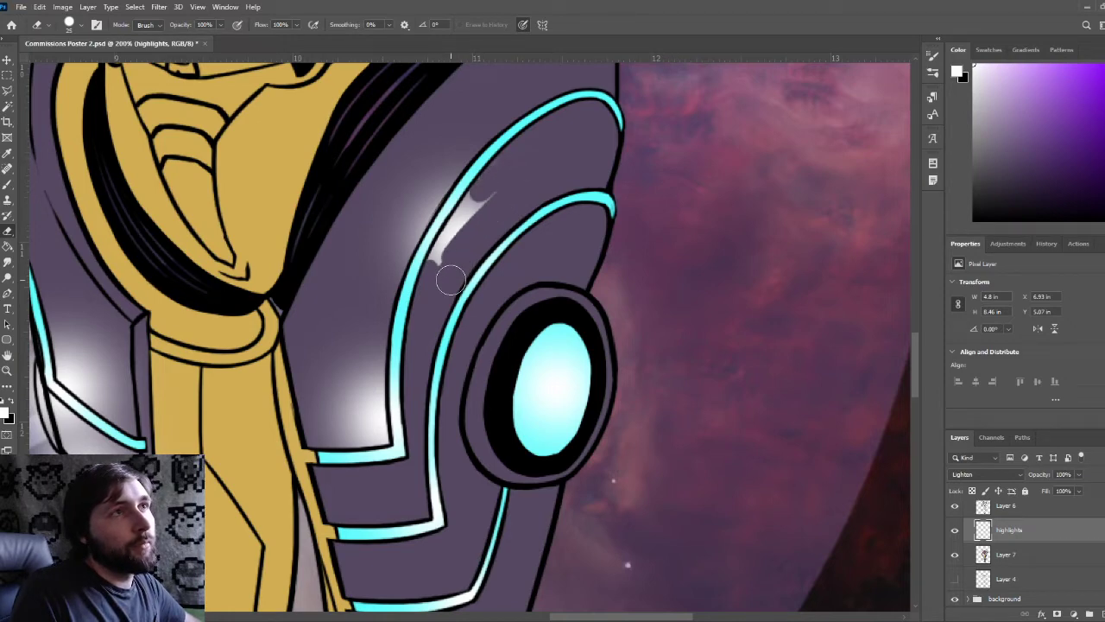
left_click_drag(472, 202, 435, 261)
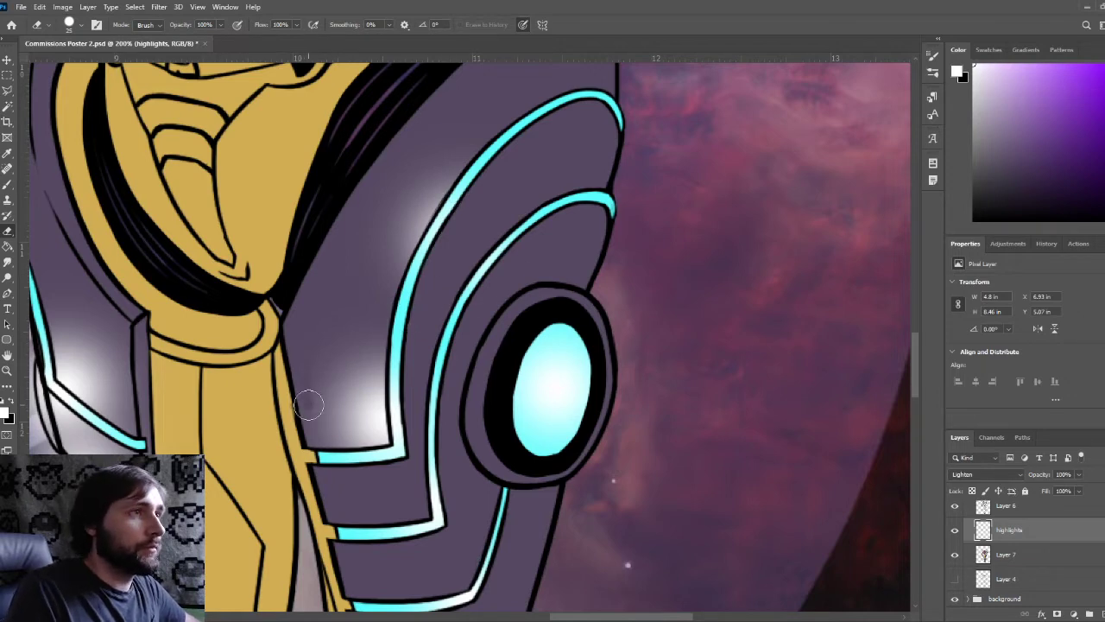
Erase the white glow from the near thigh's purple armour inside the upper cyan strip and save the poster
mouse_move(309, 404)
left_mouse_down()
mouse_move(311, 394)
mouse_move(309, 404)
left_mouse_up()
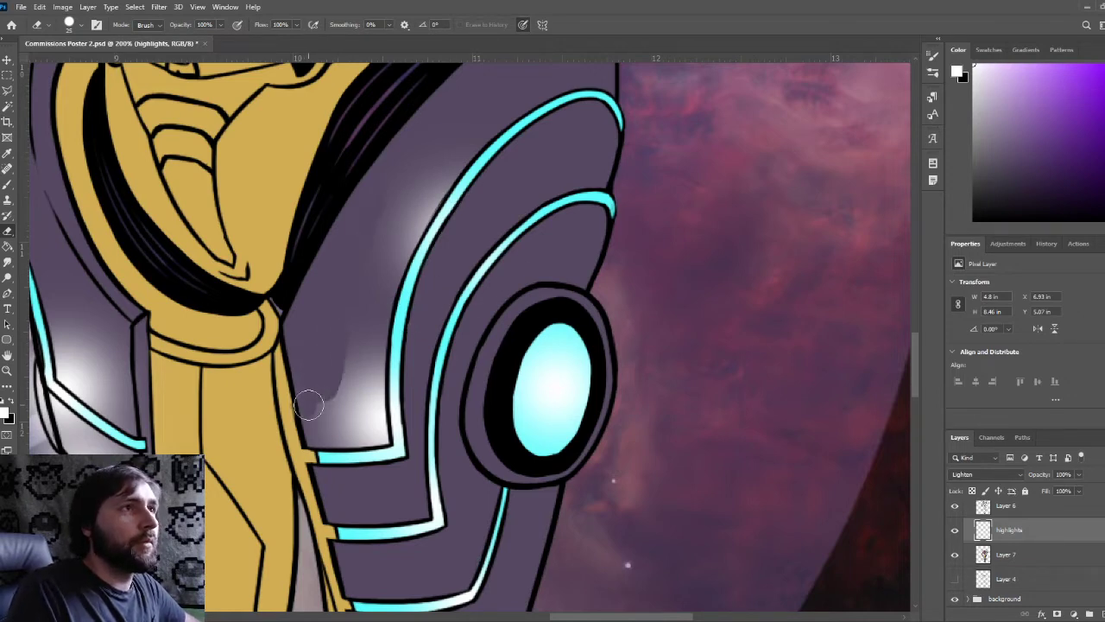
mouse_move(399, 197)
left_mouse_down()
mouse_move(441, 166)
mouse_move(400, 267)
left_mouse_up()
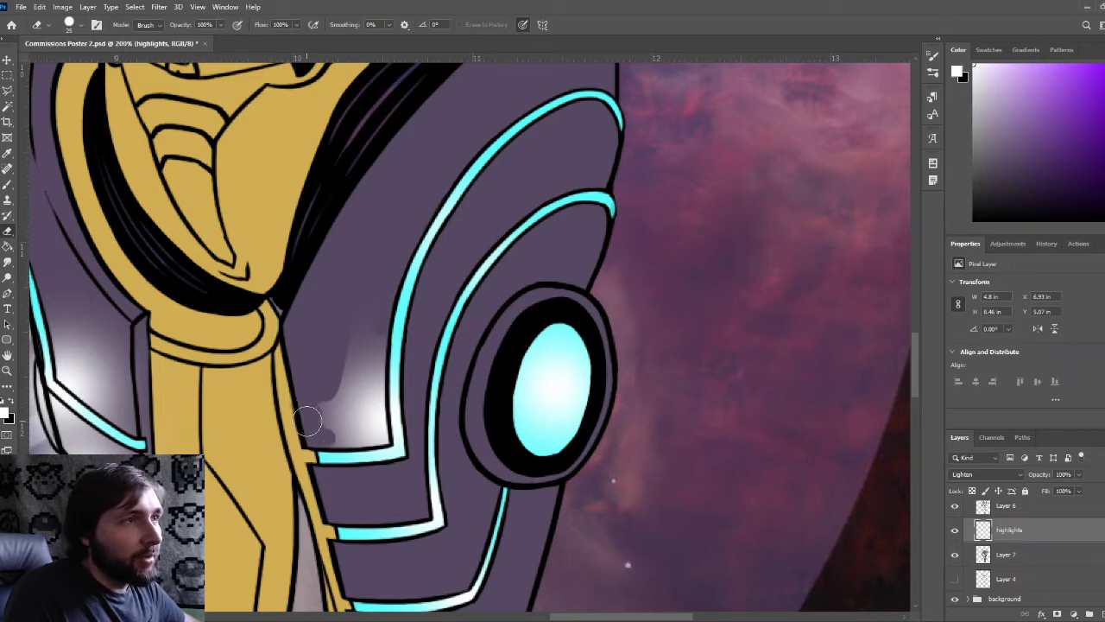
mouse_move(326, 434)
left_mouse_down()
mouse_move(345, 435)
mouse_move(344, 384)
mouse_move(363, 346)
mouse_move(369, 379)
mouse_move(382, 341)
mouse_move(374, 410)
mouse_move(347, 420)
mouse_move(362, 434)
left_mouse_up()
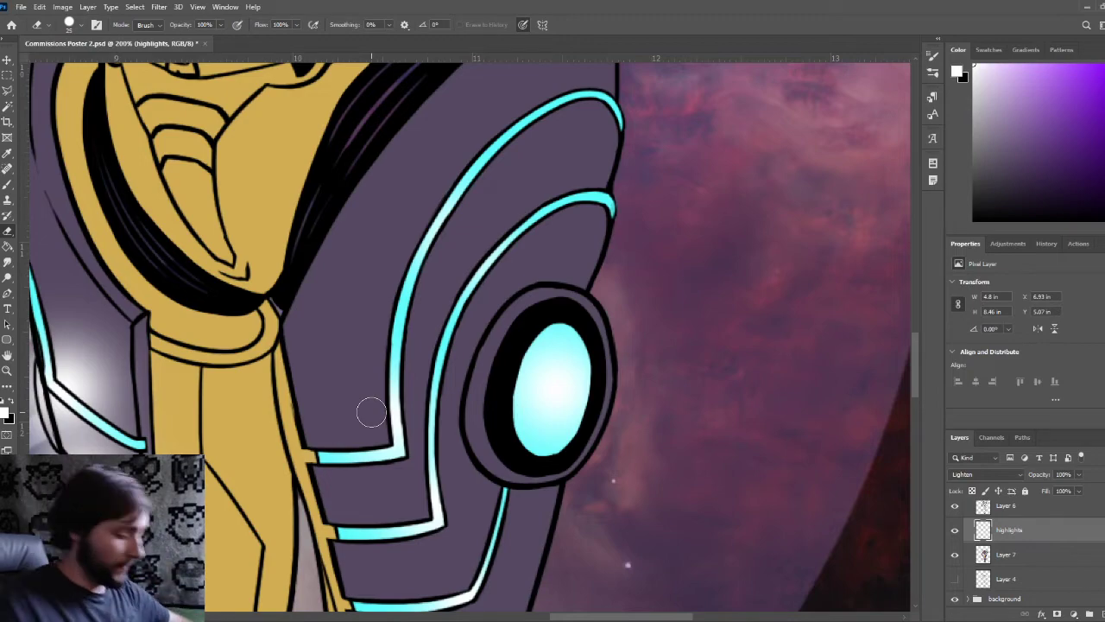
key("ctrl+minus")
left_click_drag(483, 412, 516, 364)
key("ctrl+s")
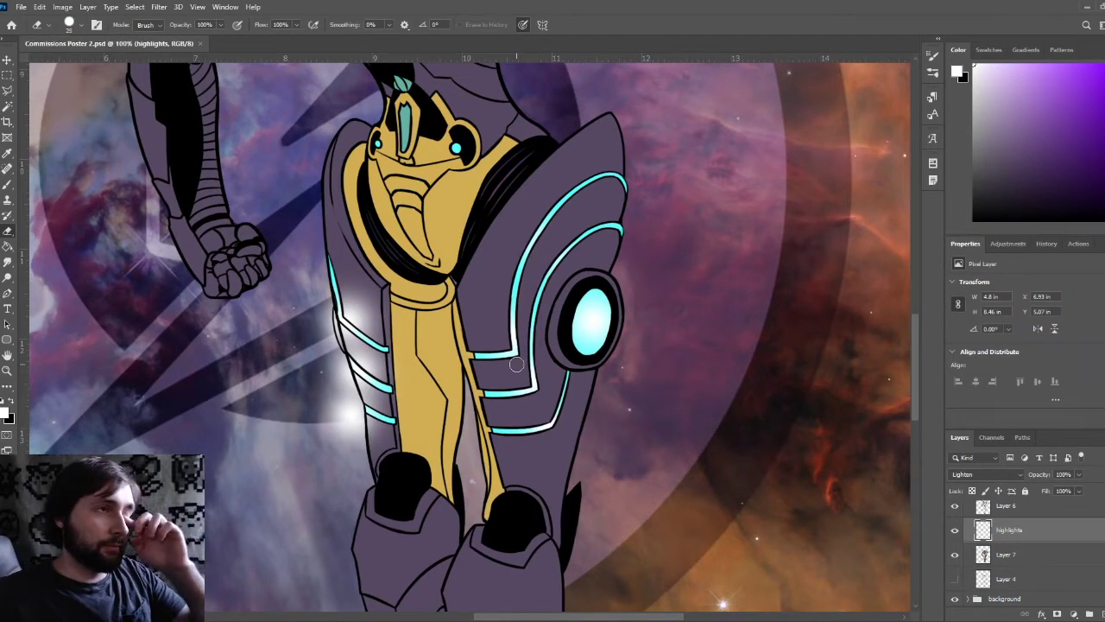
Erase the white glow from the far thigh's purple armour above its uppermost cyan strip
key("ctrl+plus")
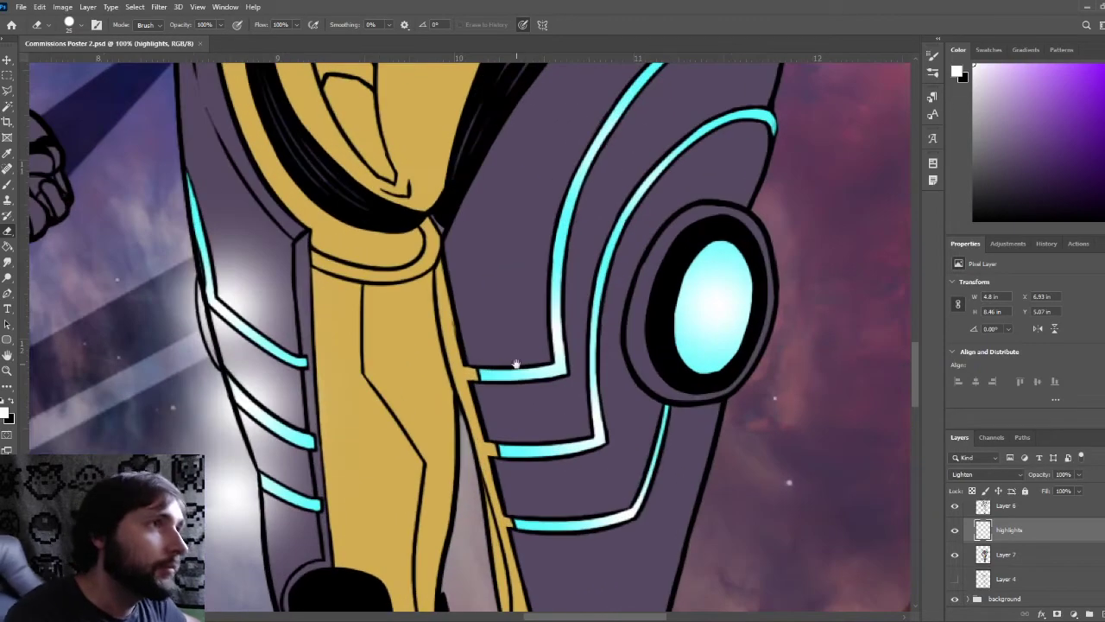
left_click_drag(346, 316, 433, 350)
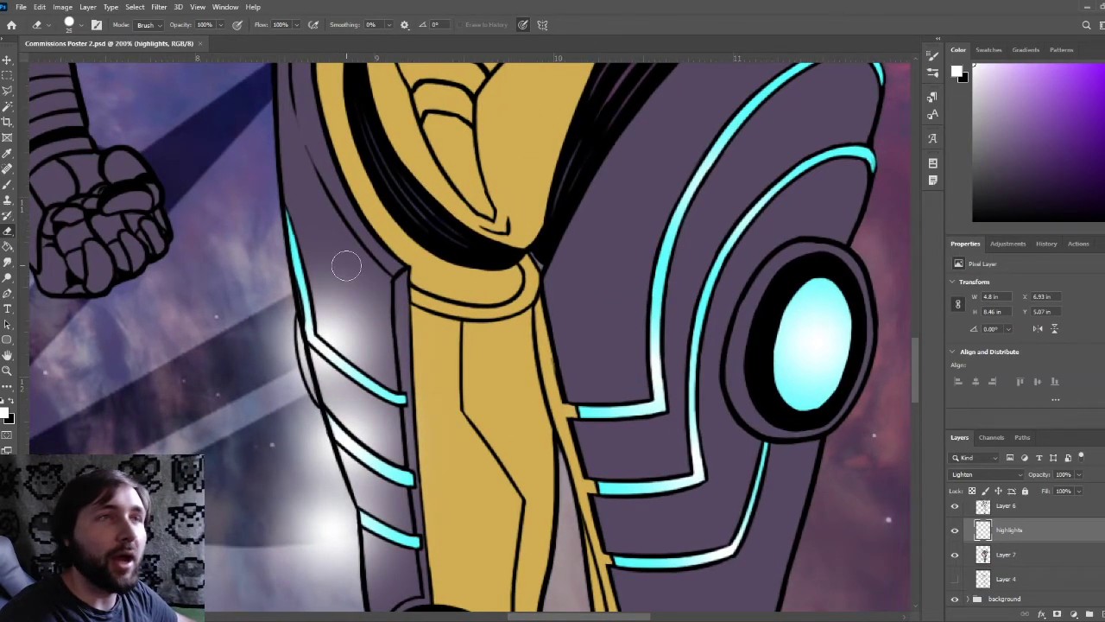
mouse_move(432, 294)
left_mouse_down()
mouse_move(375, 315)
mouse_move(337, 272)
mouse_move(342, 262)
left_mouse_up()
left_click_drag(326, 324, 342, 262)
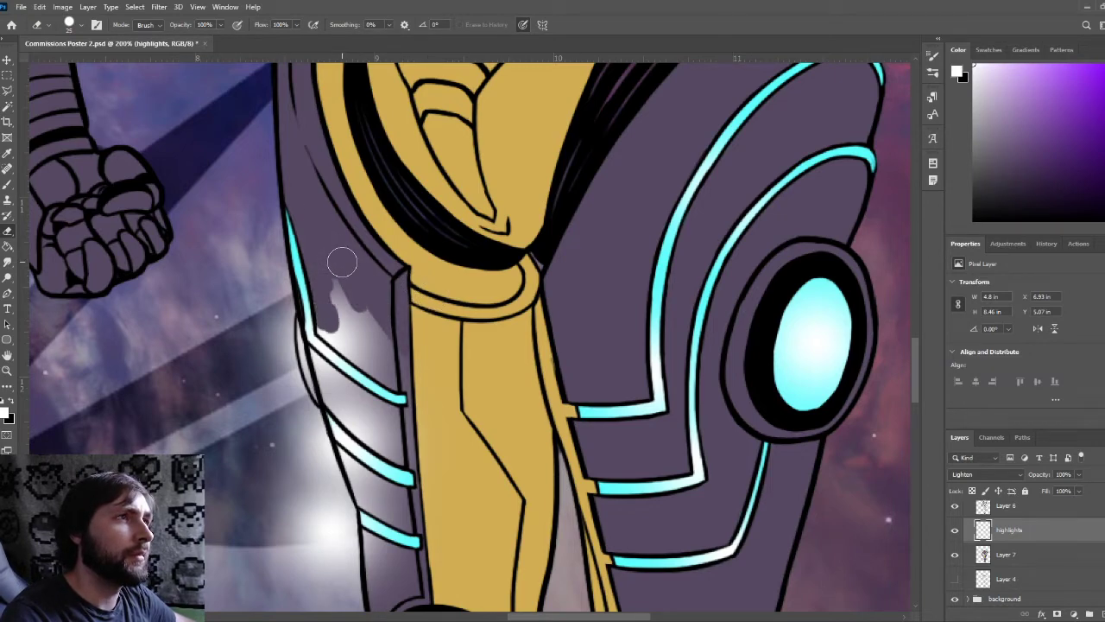
left_click_drag(367, 367, 342, 262)
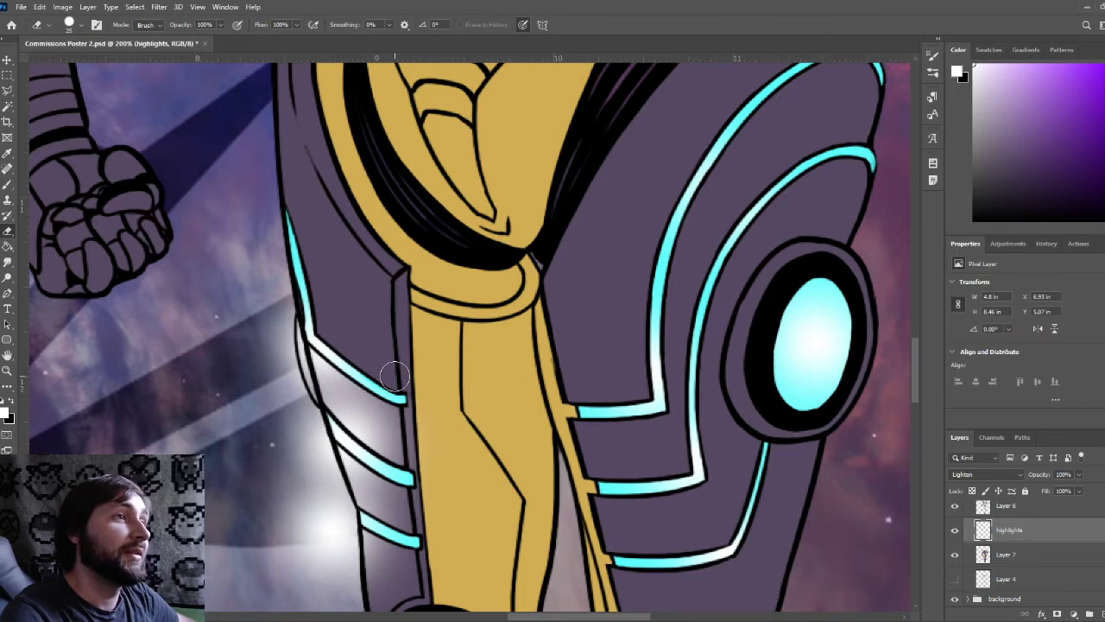
Erase the white glow spilling onto the background along the far thigh's outer edge
left_click_drag(409, 322, 417, 248)
left_click_drag(331, 179, 349, 212)
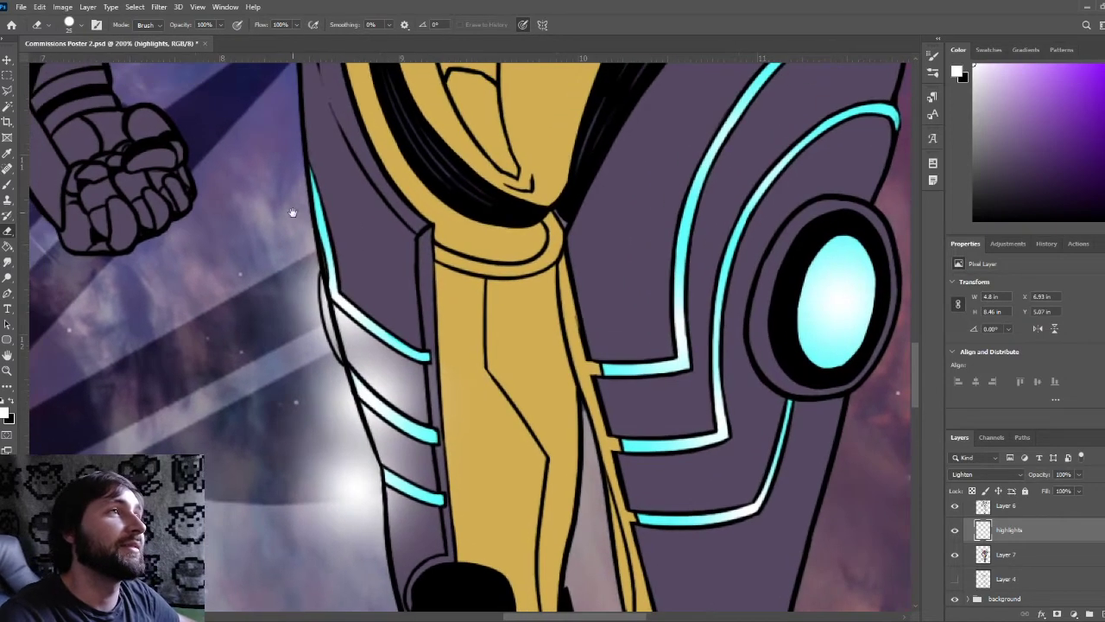
left_click_drag(304, 251, 270, 318)
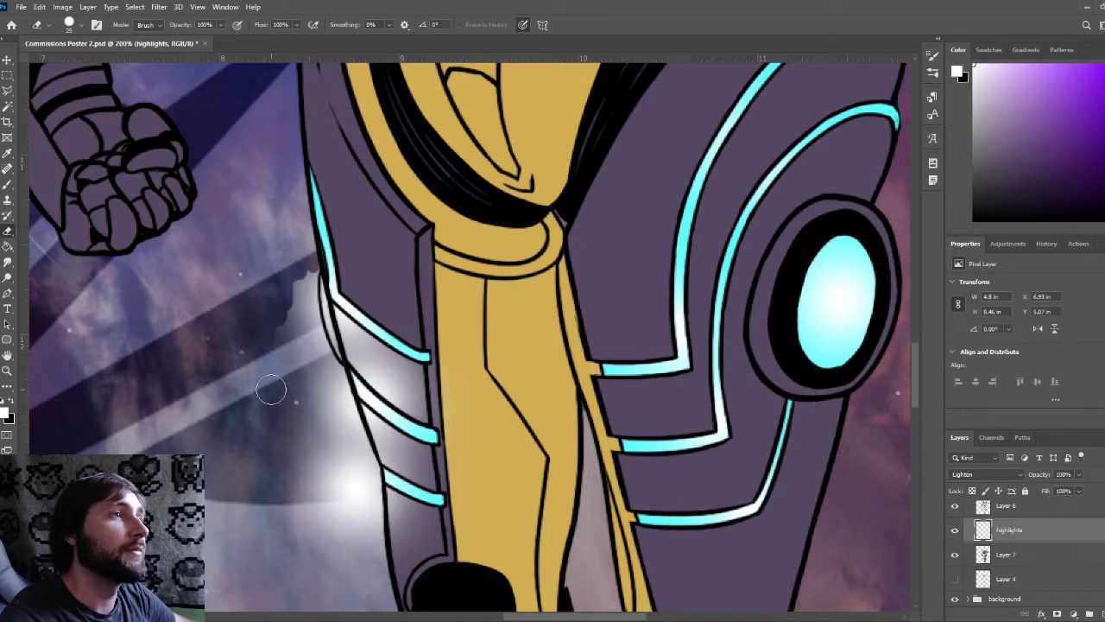
left_click_drag(271, 388, 274, 404)
mouse_move(339, 337)
left_mouse_down()
mouse_move(343, 291)
mouse_move(332, 293)
mouse_move(295, 372)
mouse_move(298, 391)
mouse_move(292, 378)
mouse_move(304, 382)
mouse_move(303, 432)
left_mouse_up()
mouse_move(346, 402)
left_mouse_down()
mouse_move(370, 461)
mouse_move(368, 384)
mouse_move(375, 427)
left_mouse_up()
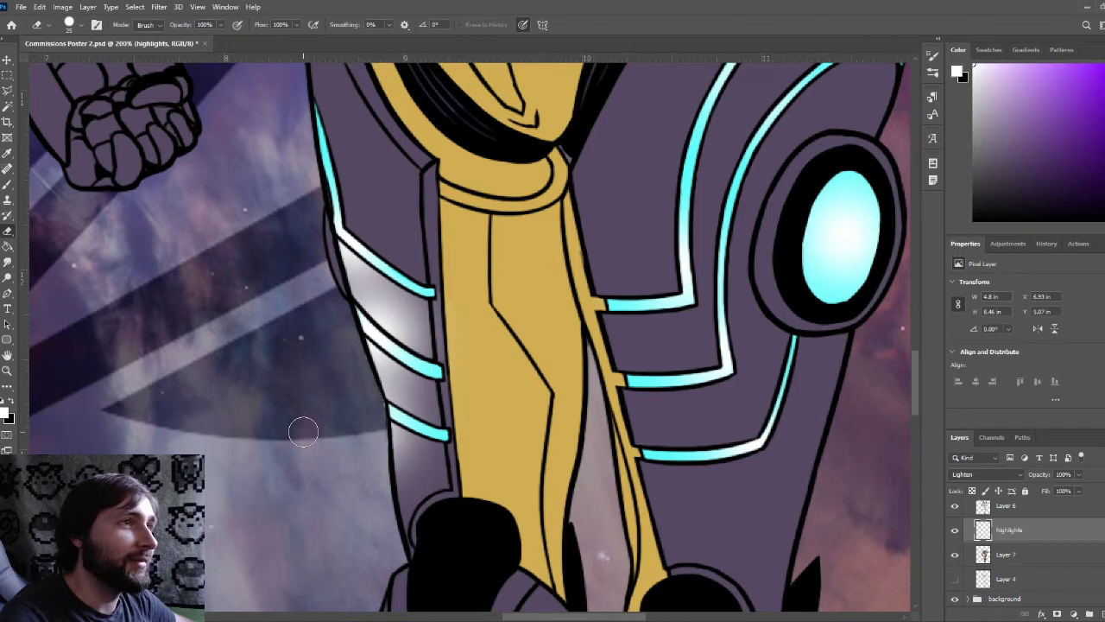
On the highlights layer, erase the white glow below the far thigh's lowest cyan strip and from the purple bands between its strips
left_click(1040, 545)
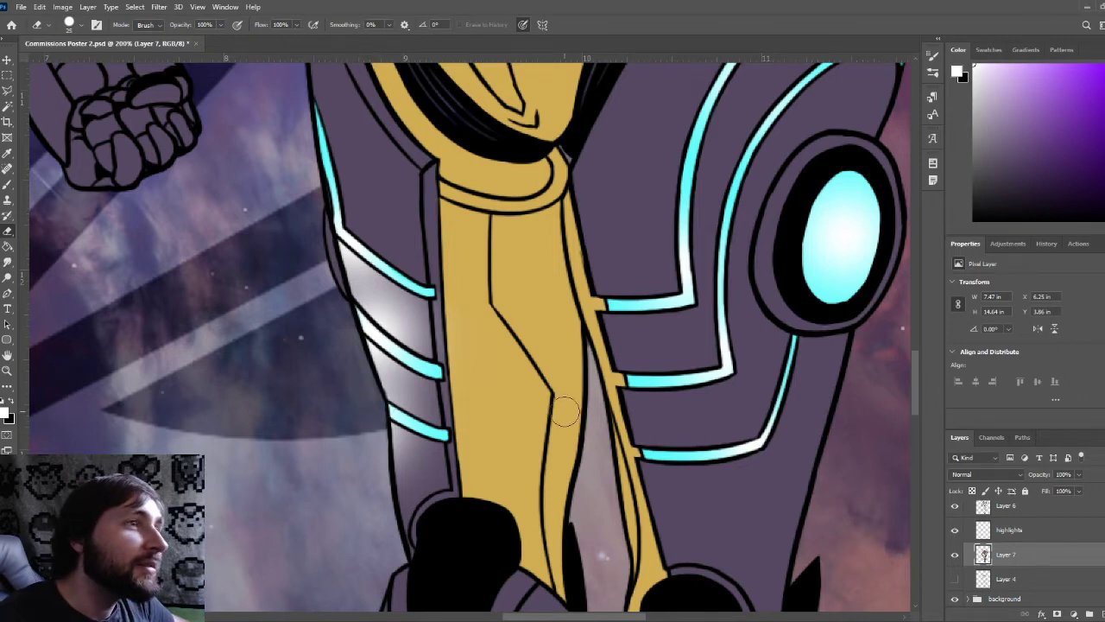
left_click(1024, 528)
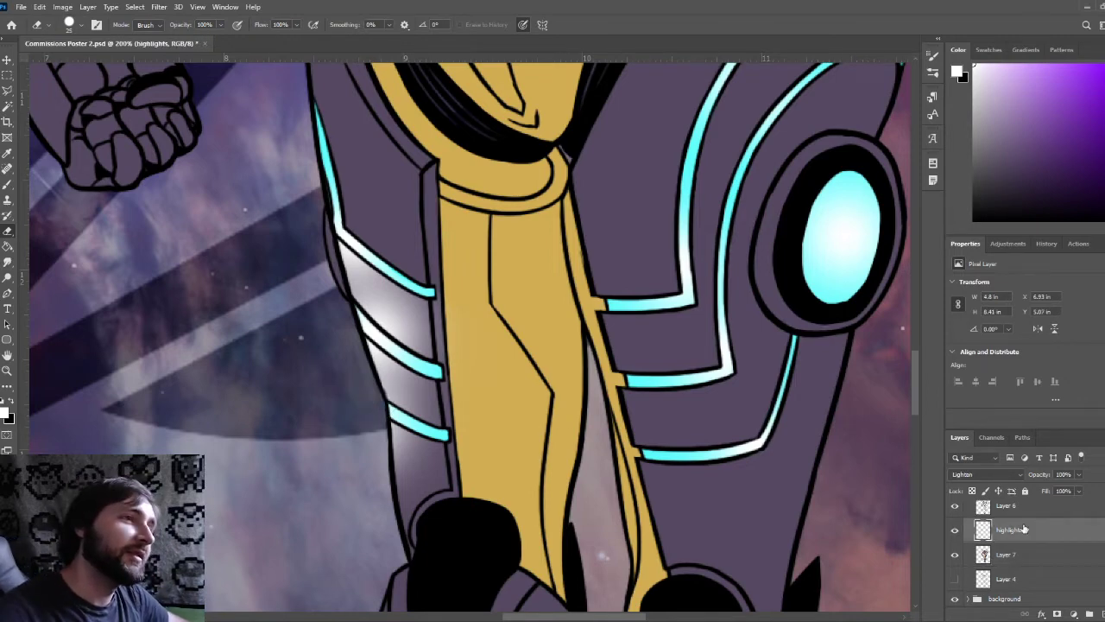
left_click_drag(457, 458, 422, 446)
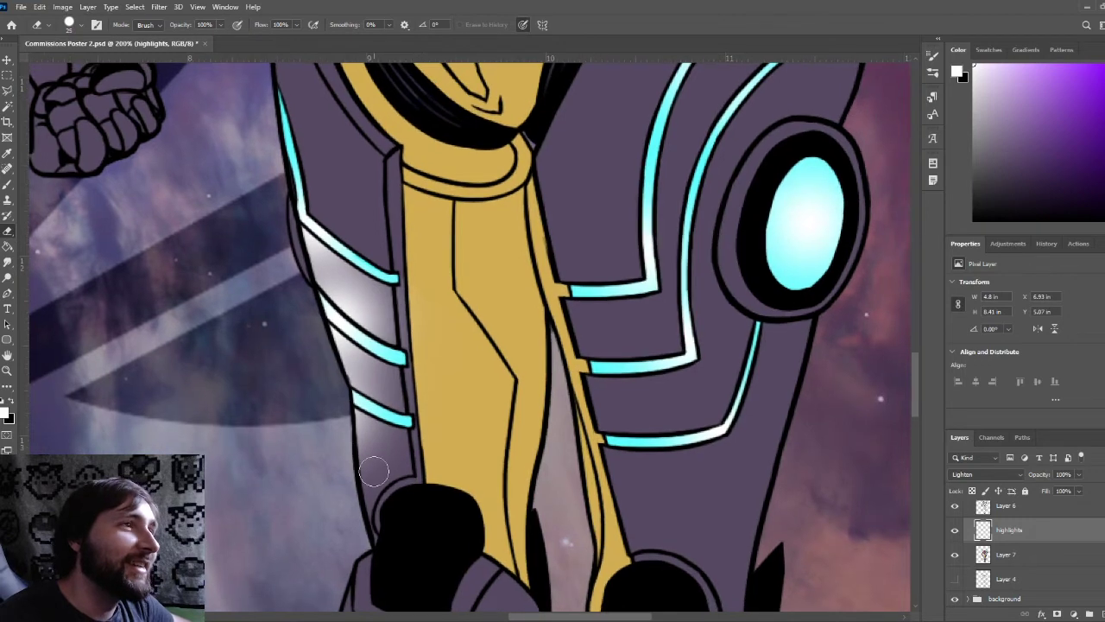
left_click_drag(383, 488, 375, 421)
left_click(383, 490)
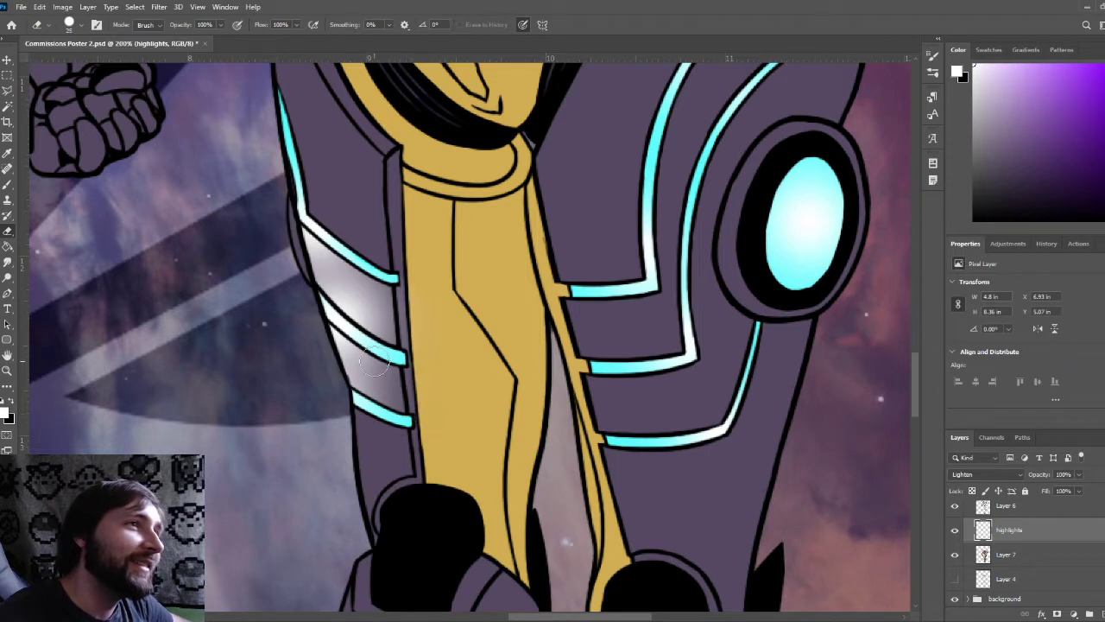
mouse_move(376, 363)
left_mouse_down()
mouse_move(371, 385)
mouse_move(363, 367)
mouse_move(377, 381)
left_mouse_up()
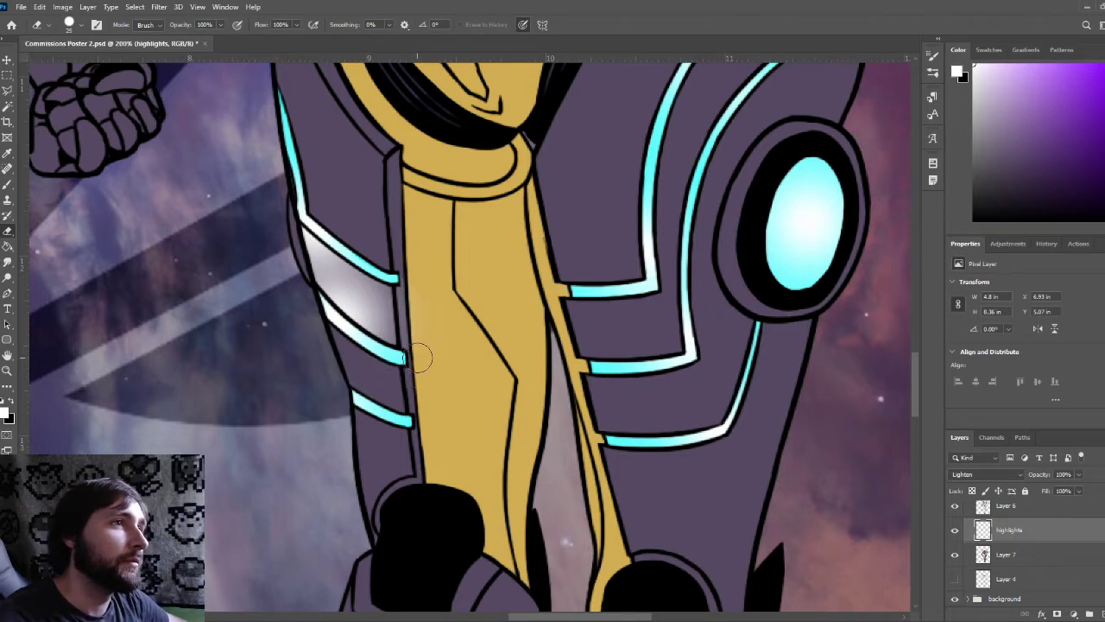
mouse_move(324, 288)
left_mouse_down()
mouse_move(367, 312)
mouse_move(380, 301)
mouse_move(365, 313)
left_mouse_up()
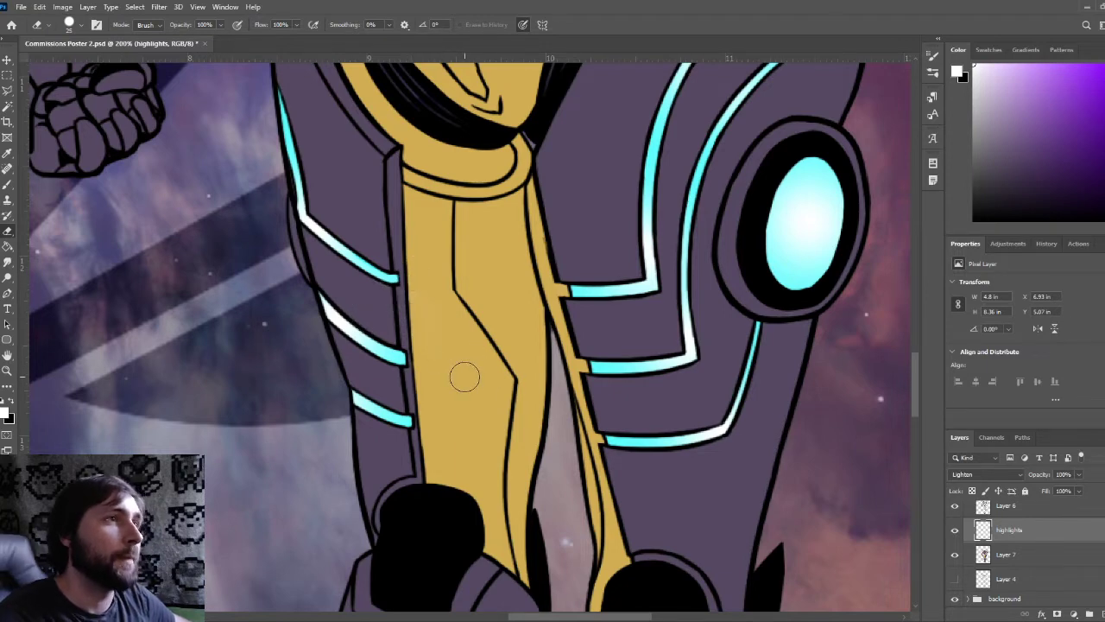
Paint a soft white brush highlight in the middle of the near shin's cyan oval light
scroll(565, 406, "down", 3)
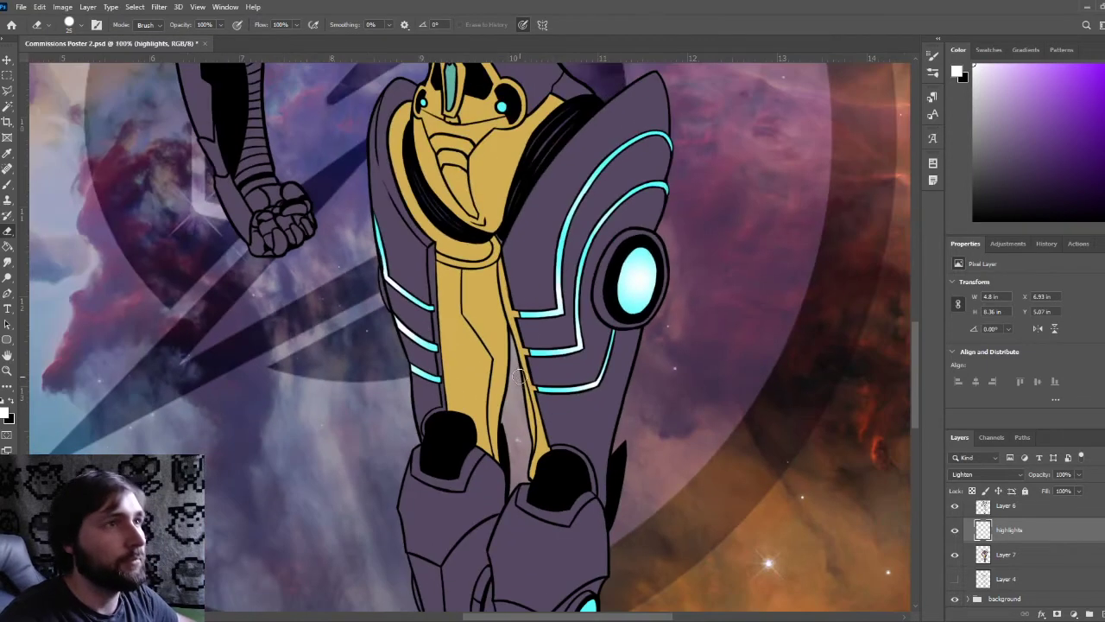
left_click_drag(509, 405, 462, 445)
key("ctrl+minus")
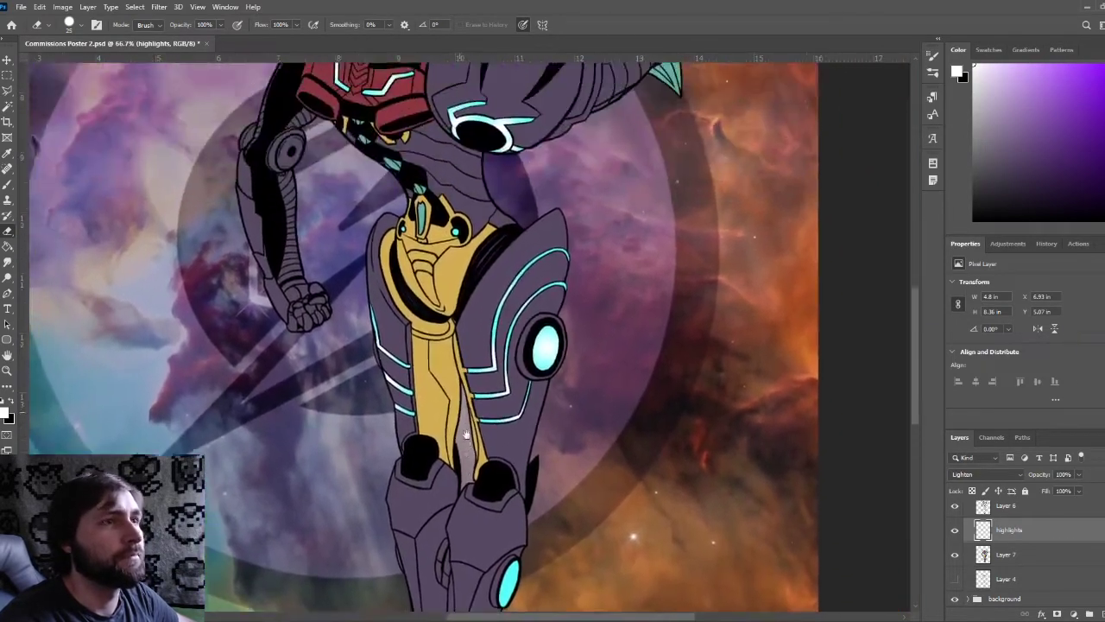
mouse_move(448, 219)
left_mouse_down()
mouse_move(455, 405)
mouse_move(449, 207)
left_mouse_up()
left_click_drag(469, 473, 472, 304)
key("ctrl+plus")
left_click_drag(505, 428, 492, 368)
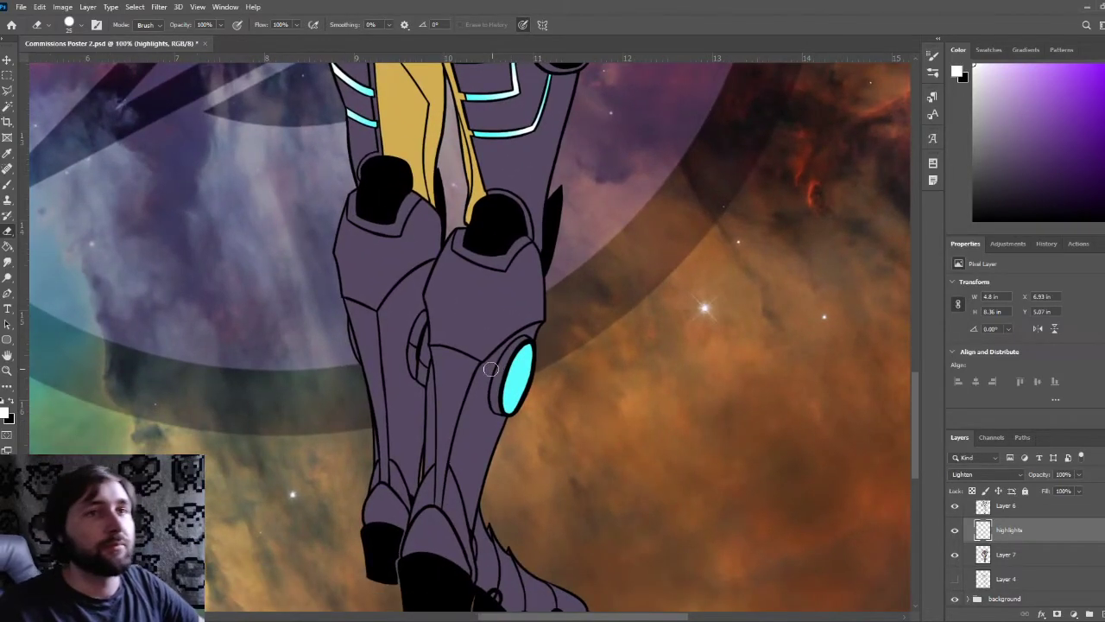
left_click(7, 183)
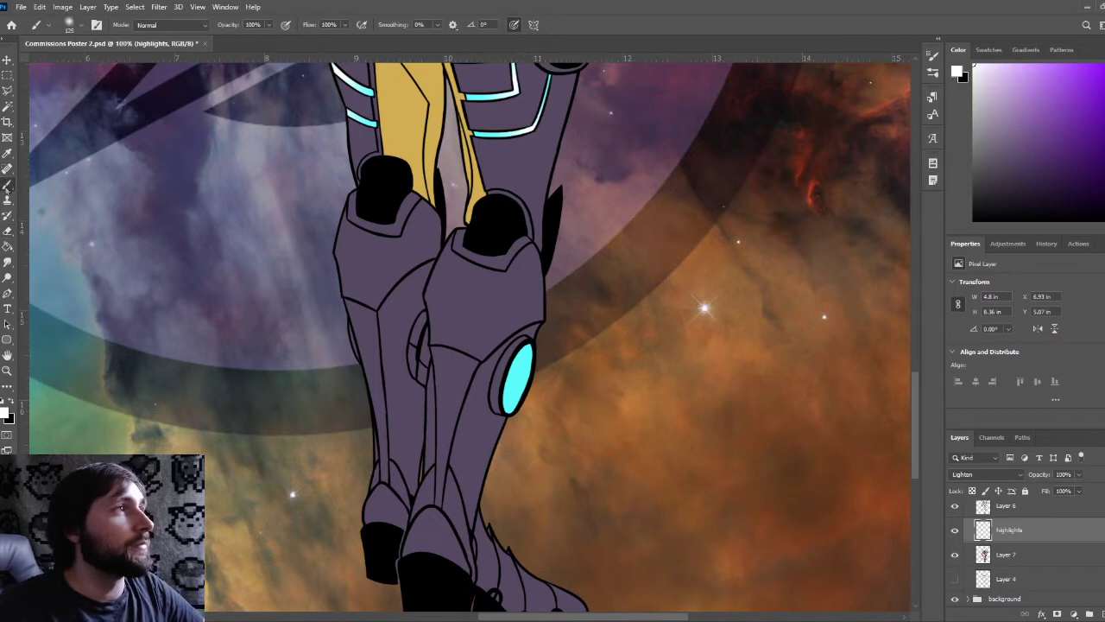
left_click(517, 380)
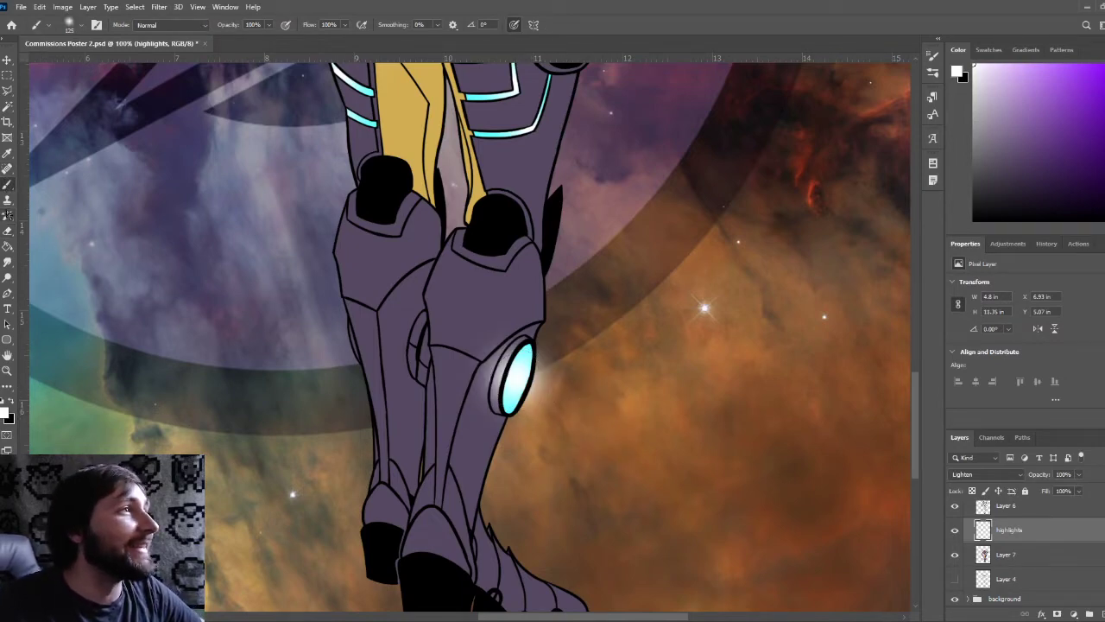
Erase the white glow spilling around the near shin's oval light, both on the purple armour and on the background
left_click(7, 230)
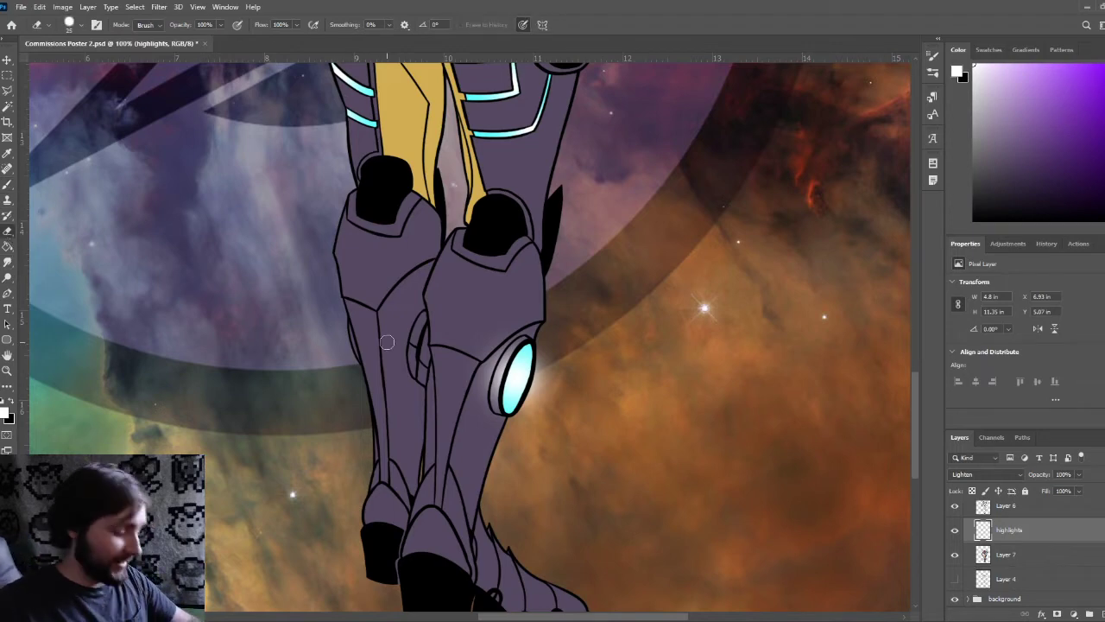
key("ctrl+plus")
left_click_drag(619, 380, 639, 313)
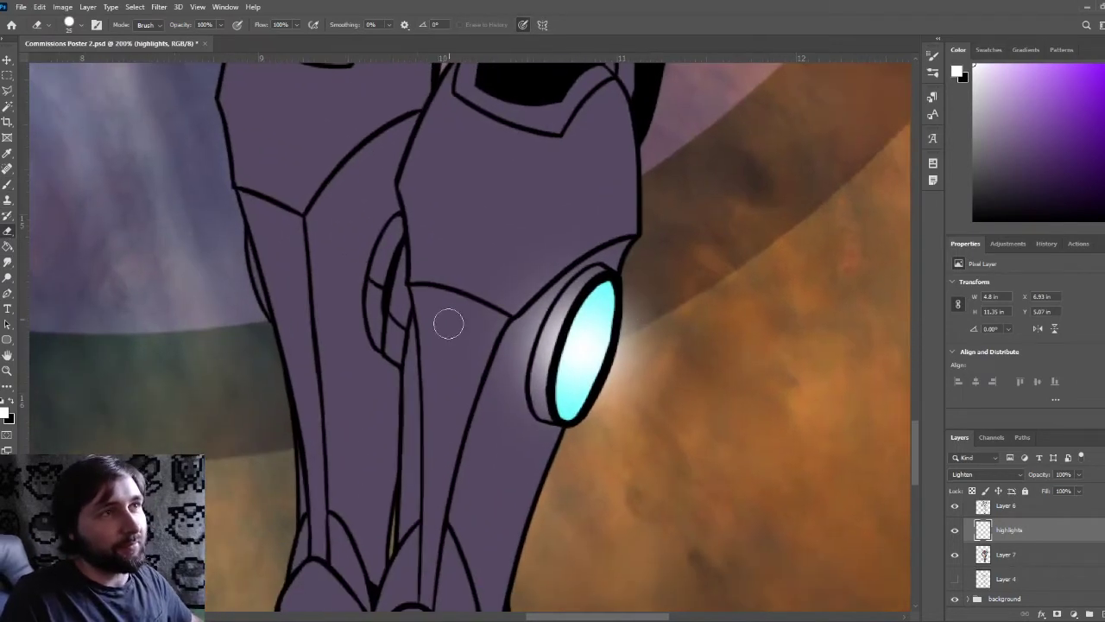
mouse_move(511, 363)
left_mouse_down()
mouse_move(540, 298)
mouse_move(549, 353)
left_mouse_up()
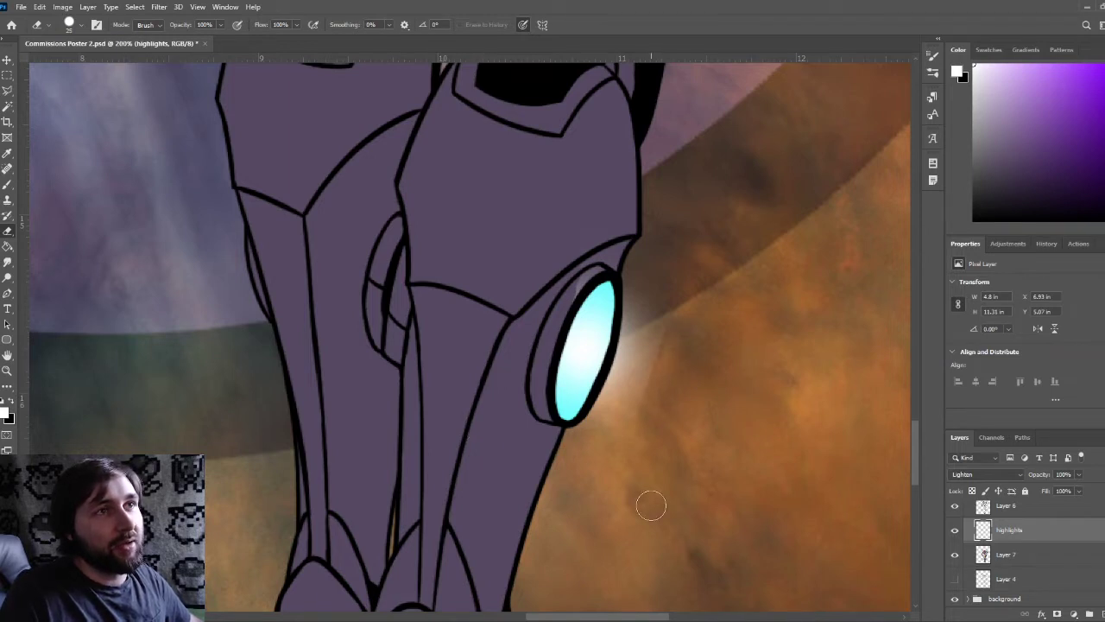
mouse_move(655, 303)
left_mouse_down()
mouse_move(641, 411)
mouse_move(608, 431)
mouse_move(639, 289)
left_mouse_up()
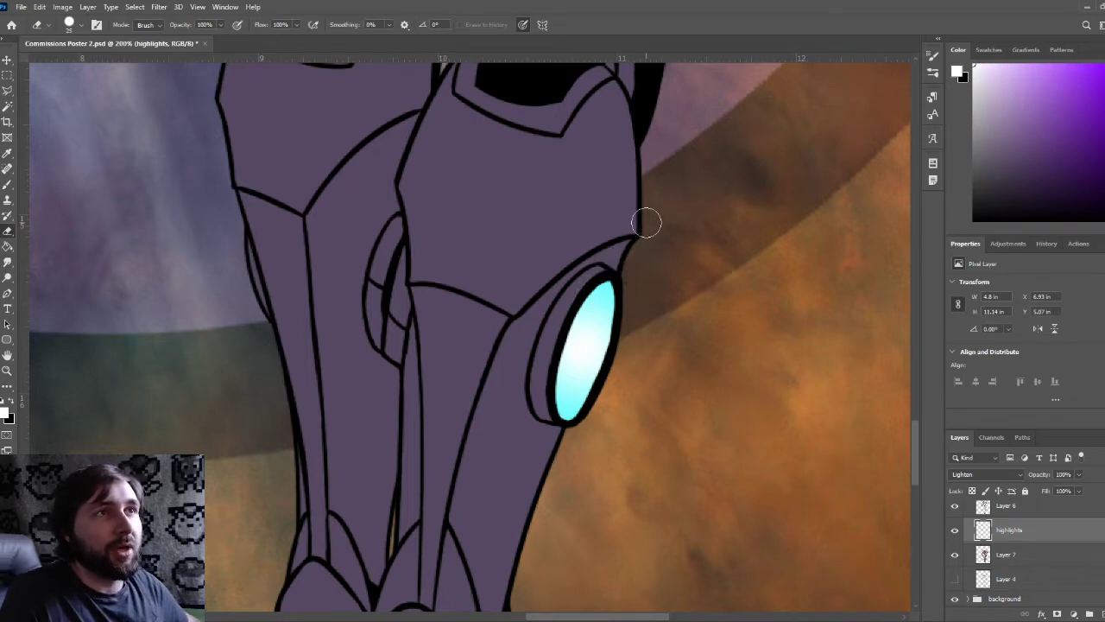
Save the poster file and look over the whole character
key("ctrl+minus")
key("ctrl+minus")
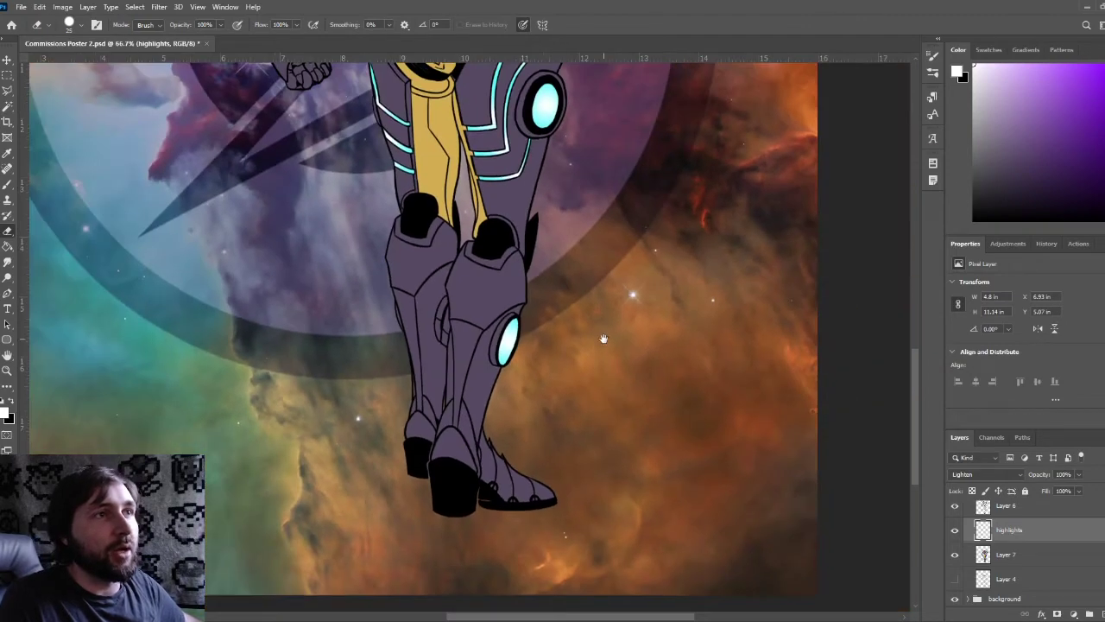
scroll(639, 354, "up", 2)
key("ctrl+s")
scroll(630, 369, "down", 1)
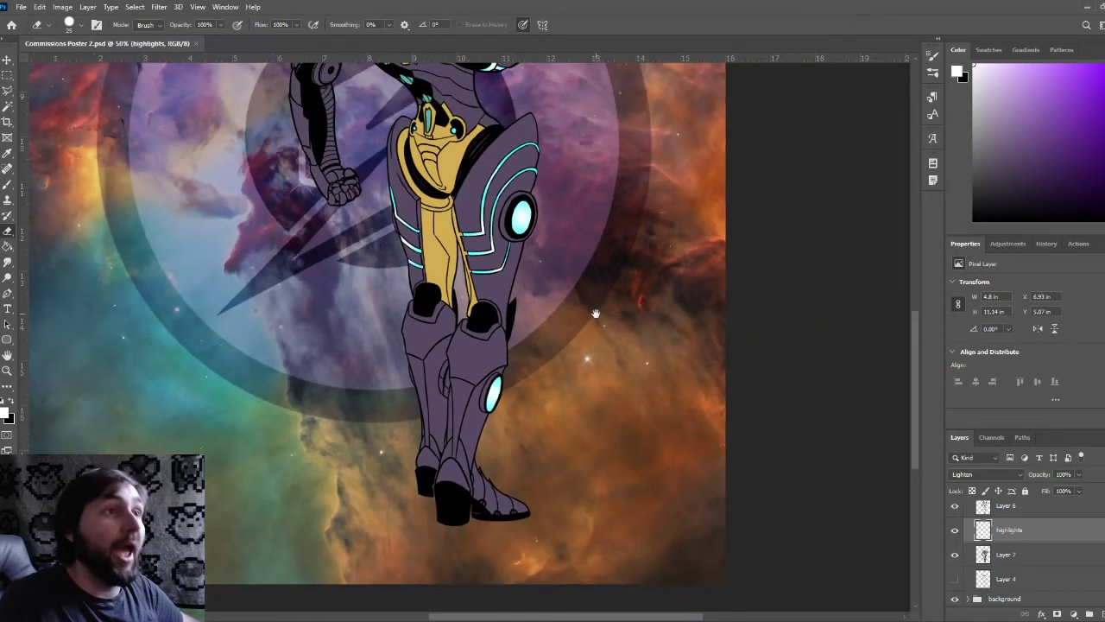
scroll(624, 388, "up", 5)
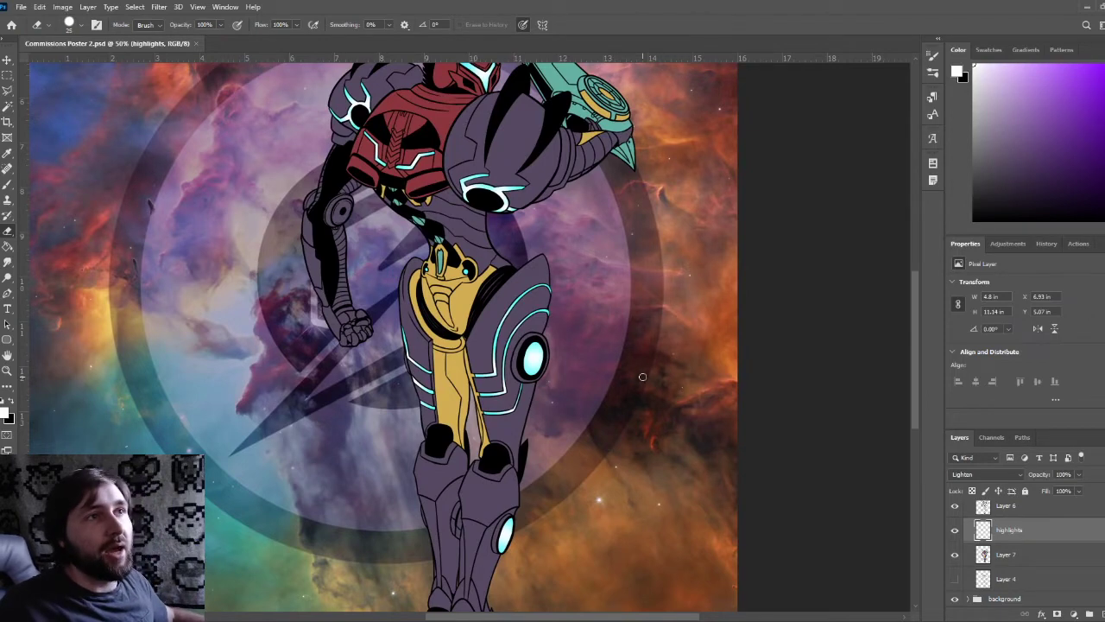
scroll(642, 376, "up", 3)
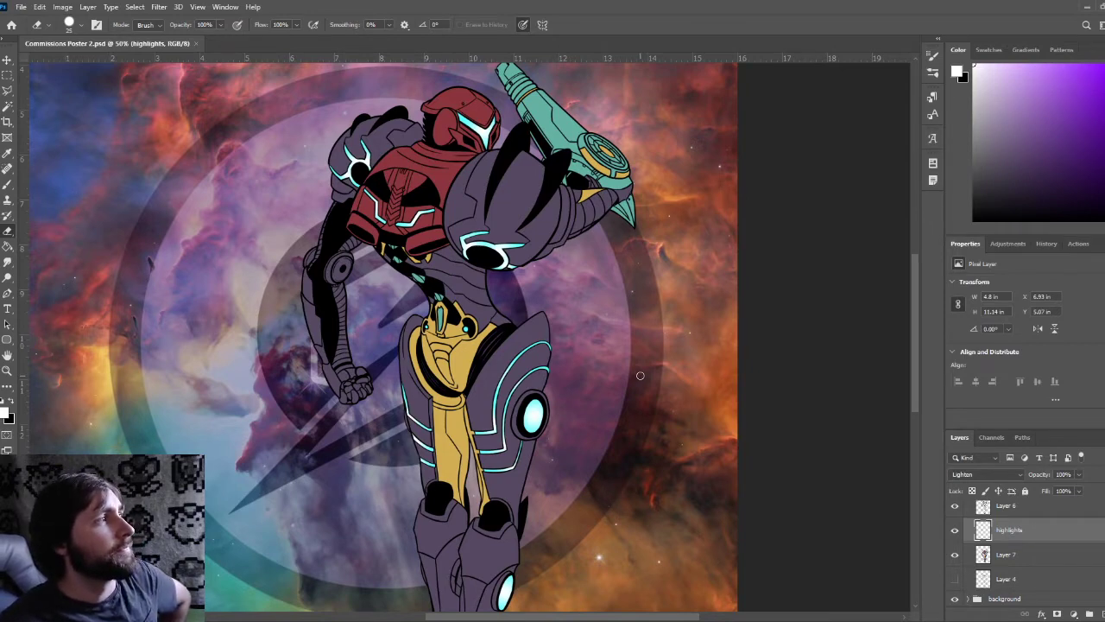
scroll(640, 374, "up", 2)
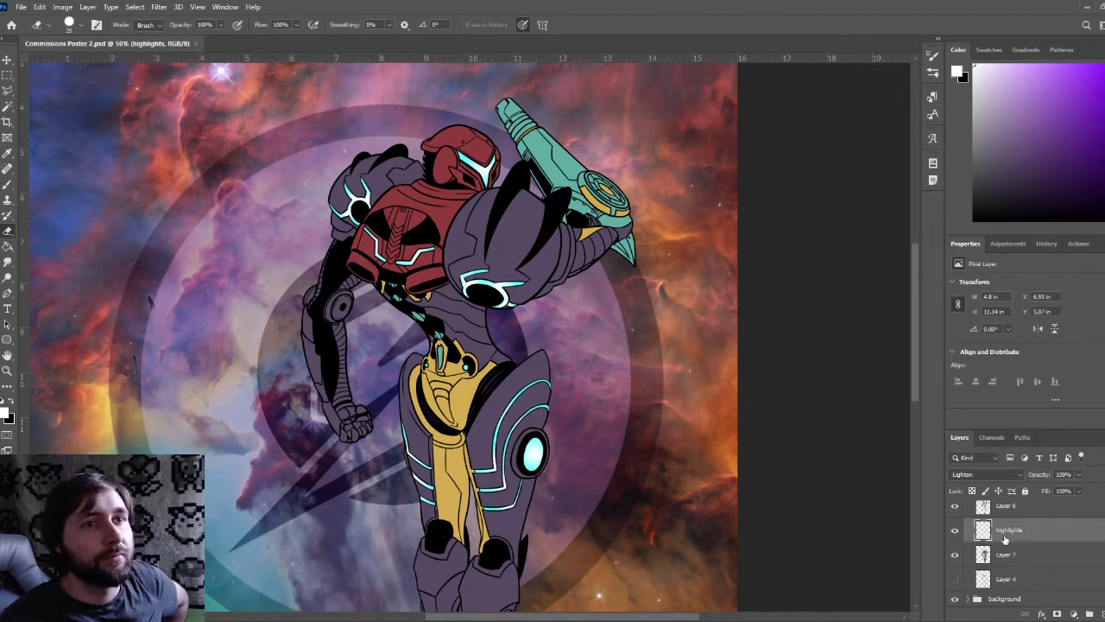
Add a new layer directly above the highlights layer in the gravity suit group and set its blend mode to Color Burn
scroll(1071, 538, "up", 1)
scroll(1071, 538, "up", 1)
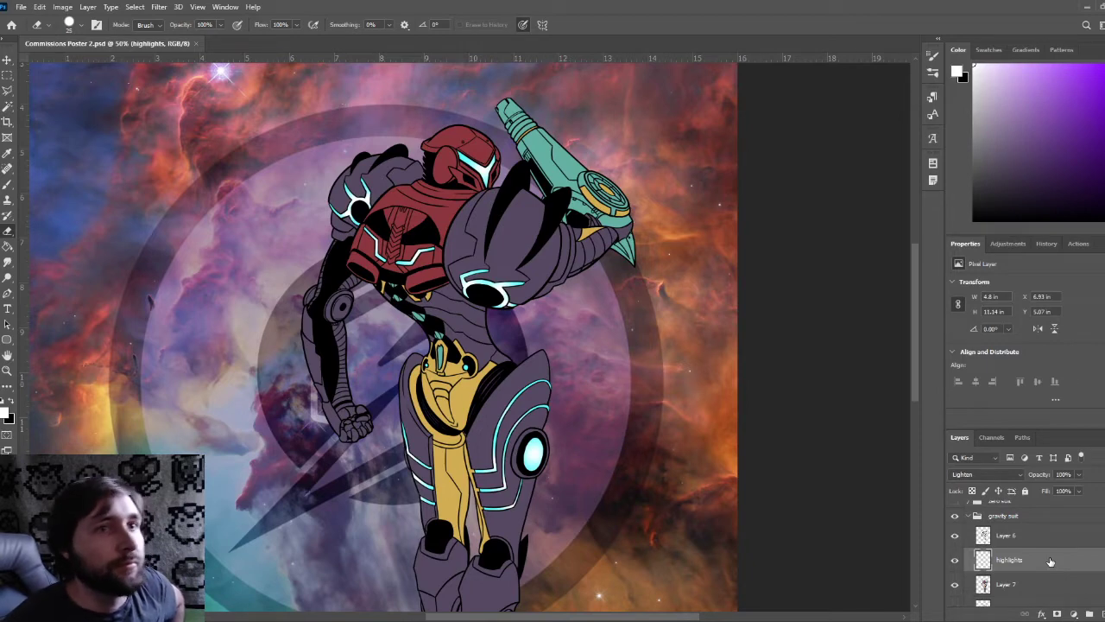
left_click(1104, 613)
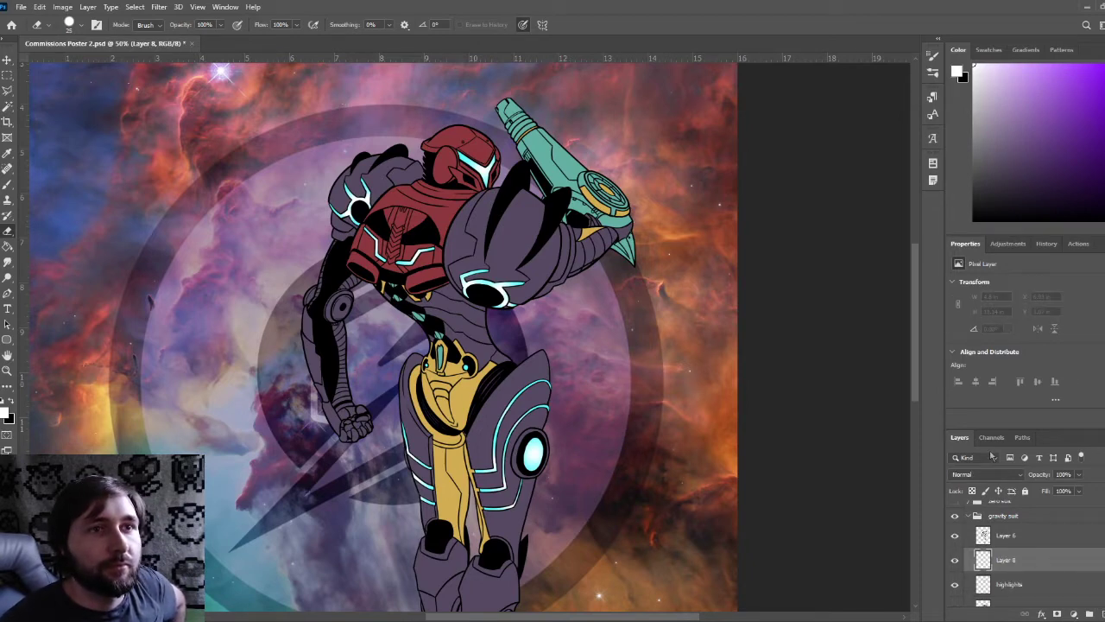
left_click(1020, 474)
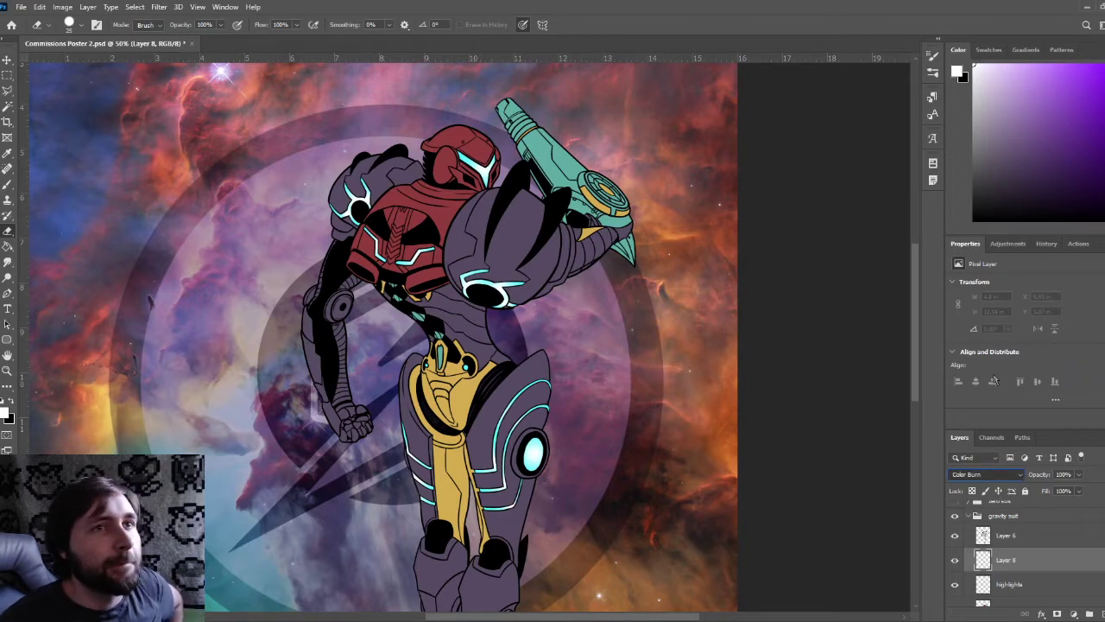
key("Down")
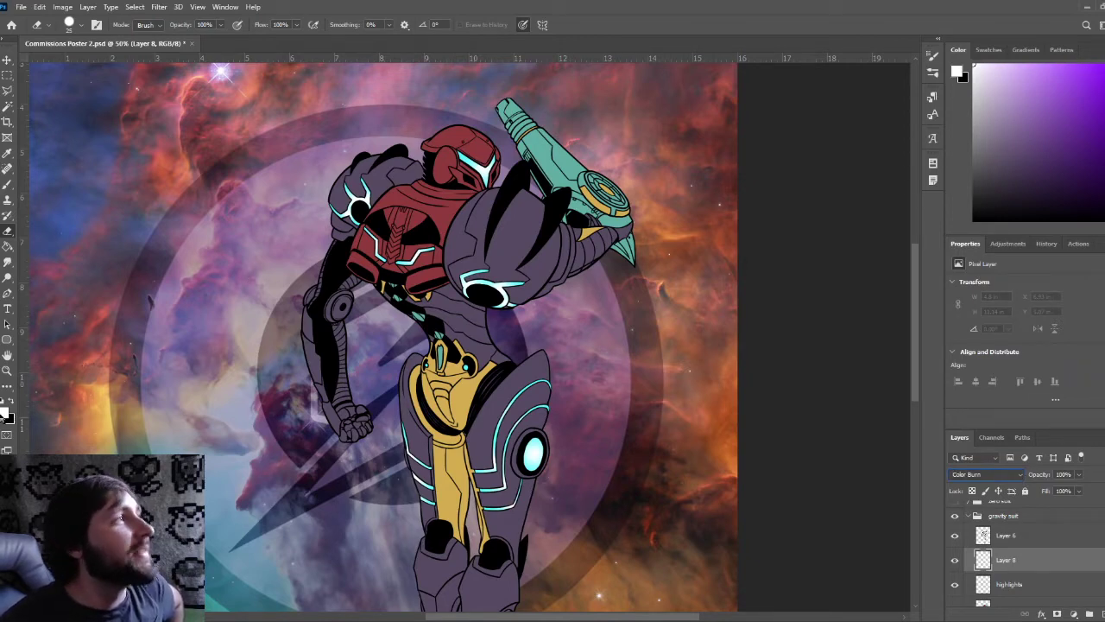
Choose a dark teal foreground colour and enlarge the eraser to 100 pixels over the character's upper body
key("i")
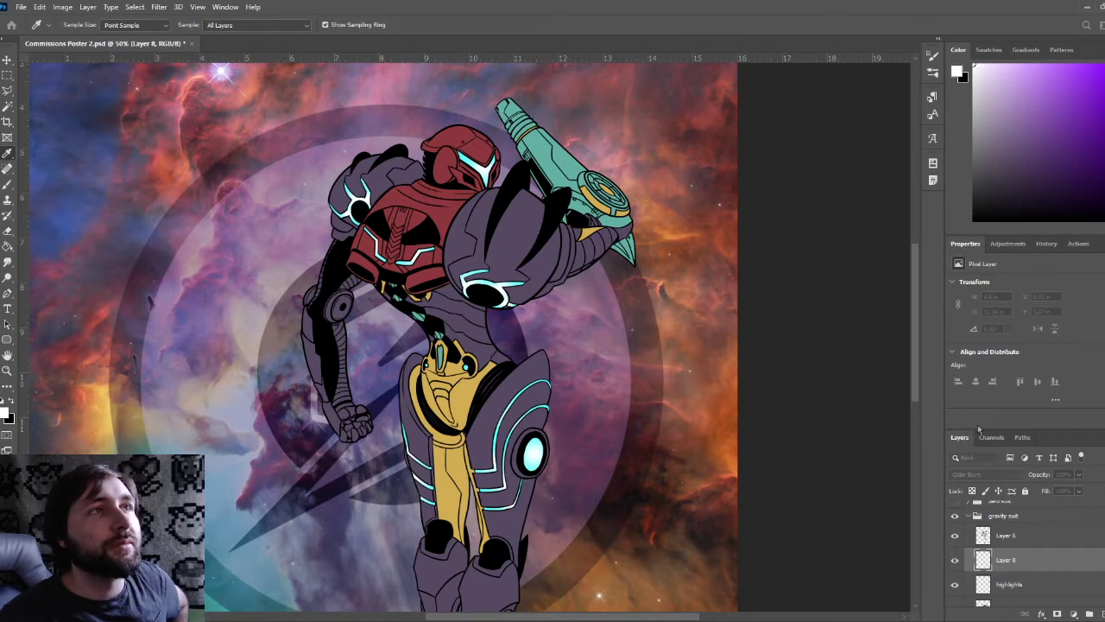
left_click(1086, 355)
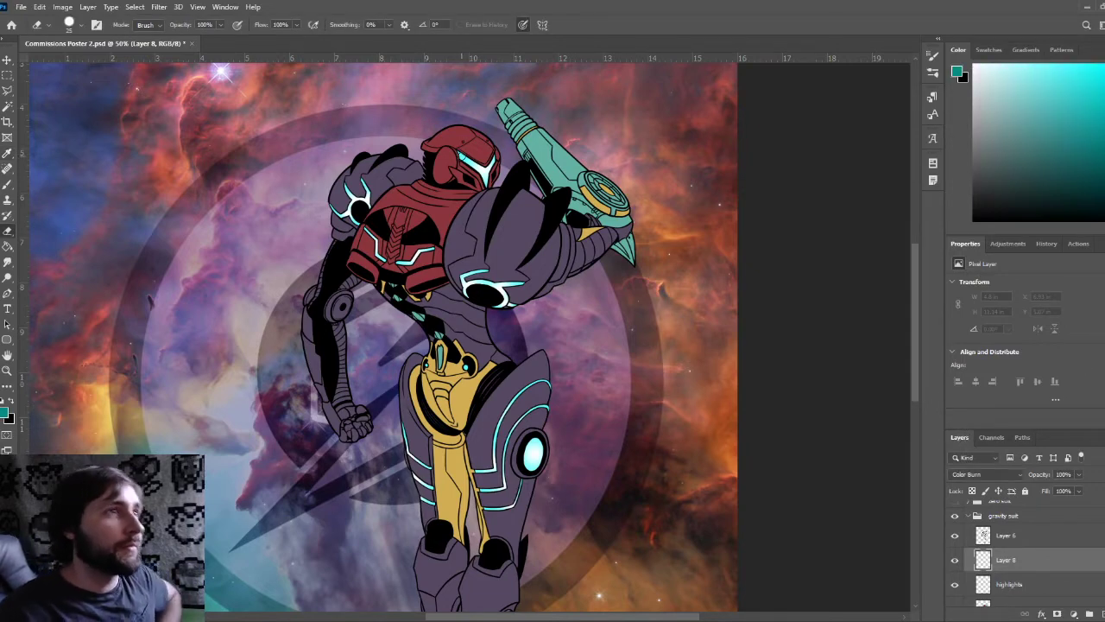
key("ctrl+plus")
key("ctrl+plus")
left_click_drag(443, 198, 462, 517)
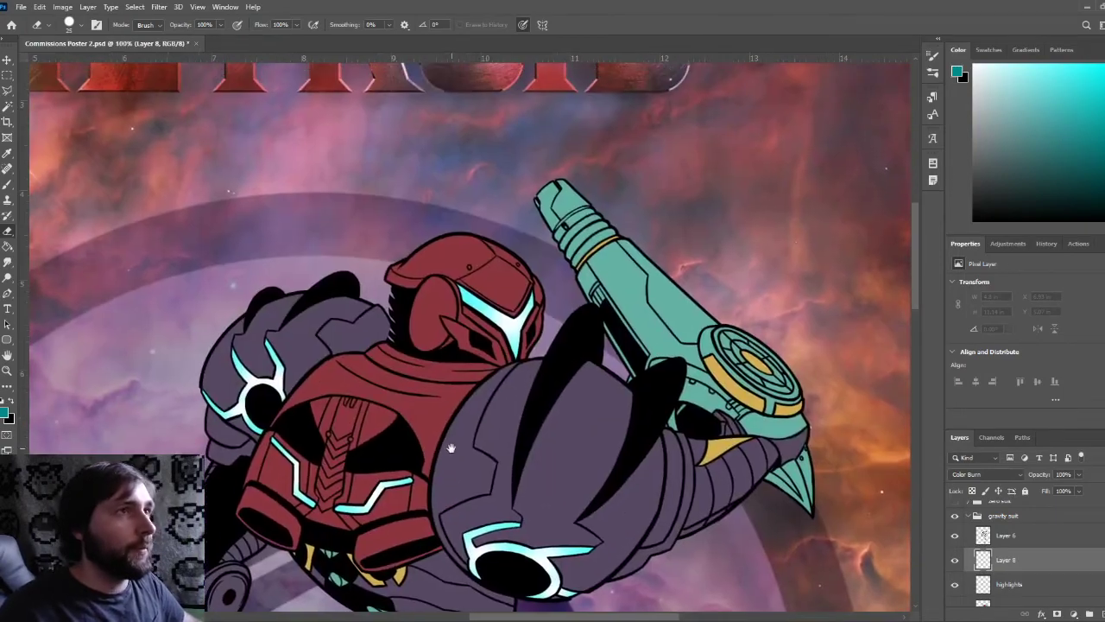
key("bracketright")
key("bracketright")
key("bracketright")
key("bracketright")
key("bracketright")
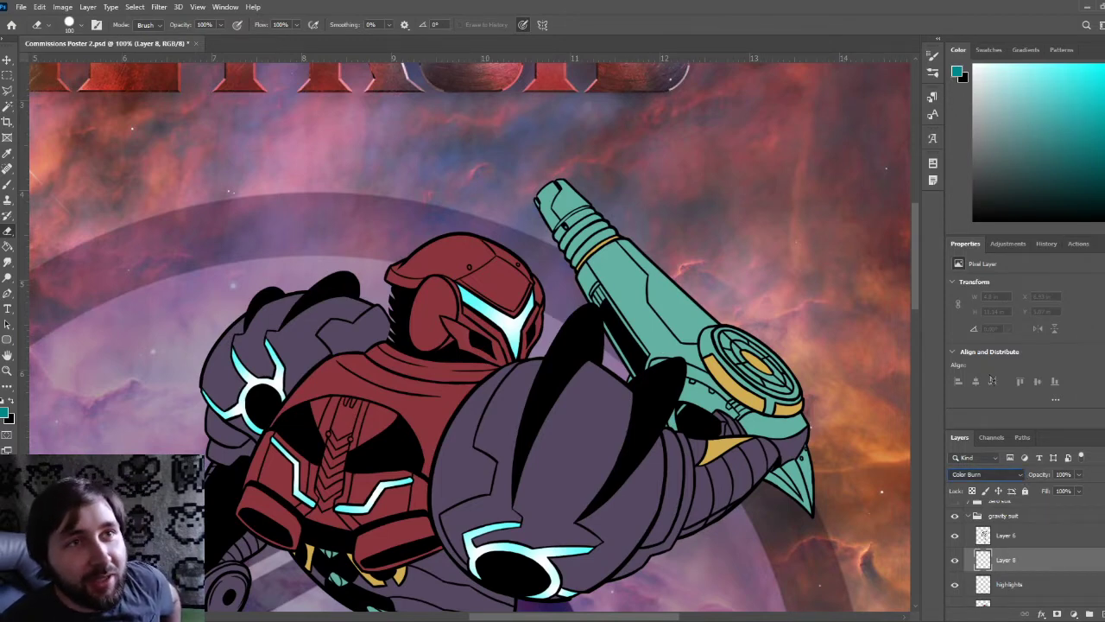
Try the Multiply blend mode on the new layer, return it to Color Burn and activate the Brush tool
left_click(992, 378)
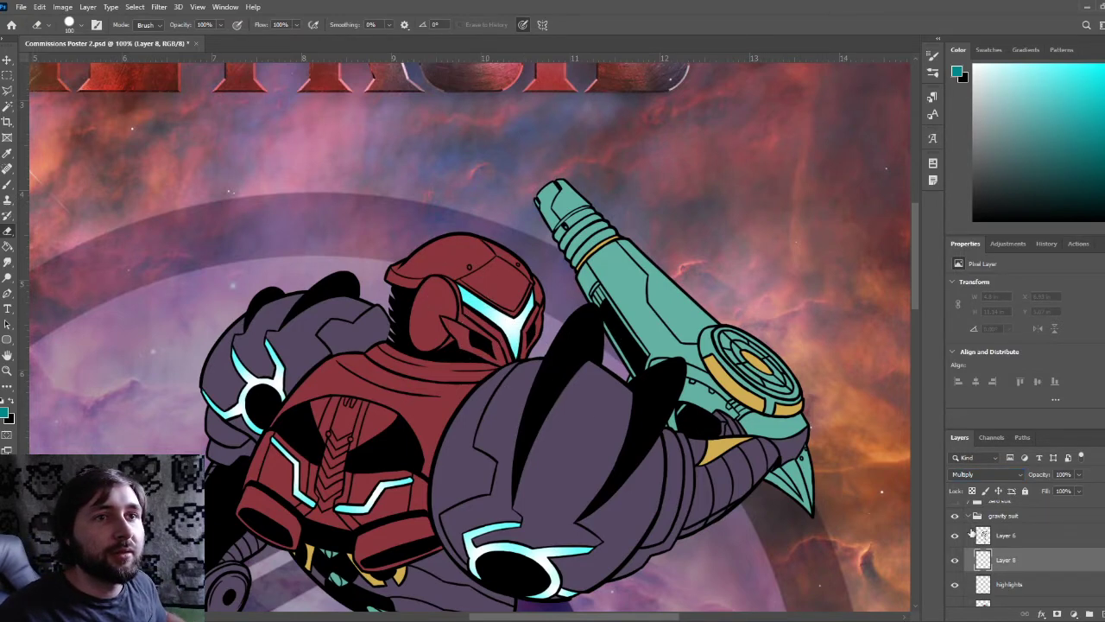
scroll(1039, 571, "down", 2)
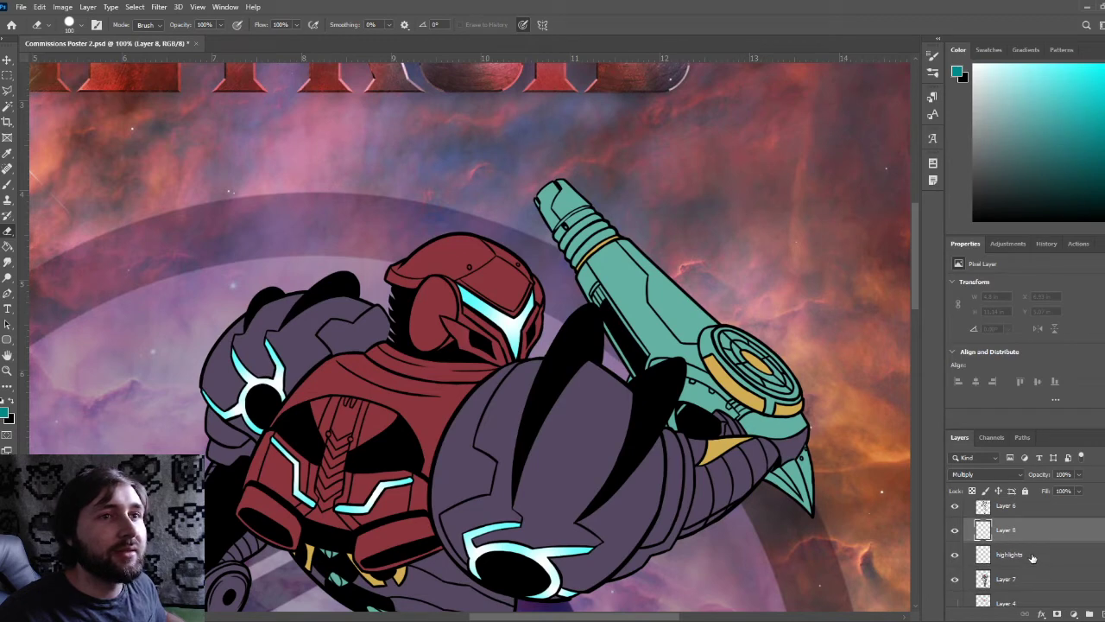
scroll(1031, 558, "up", 1)
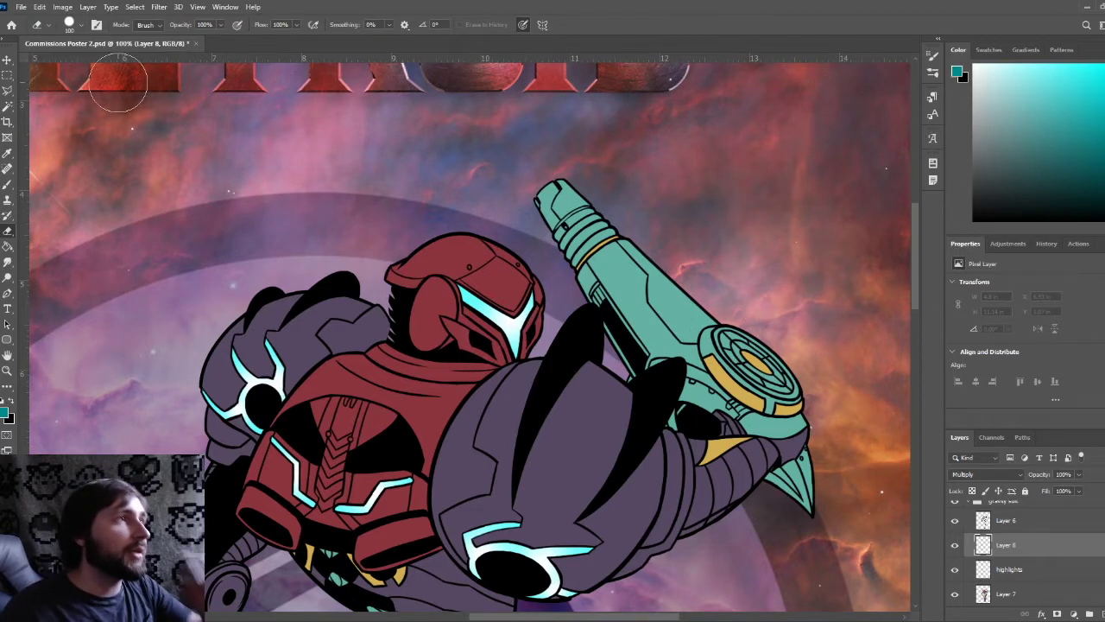
left_click(7, 184)
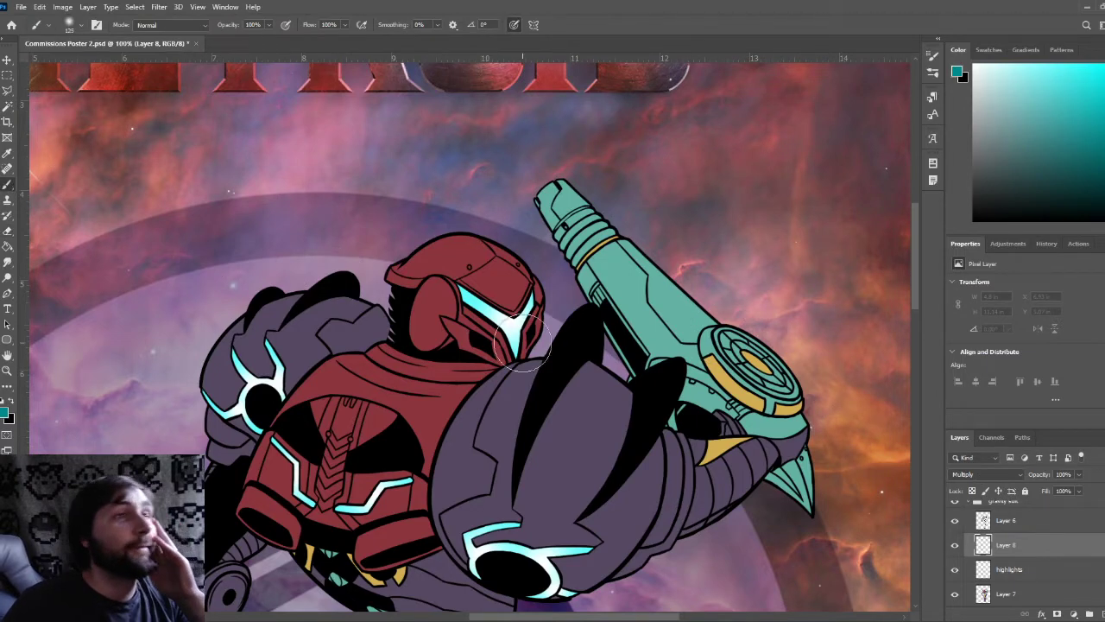
left_click(1005, 475)
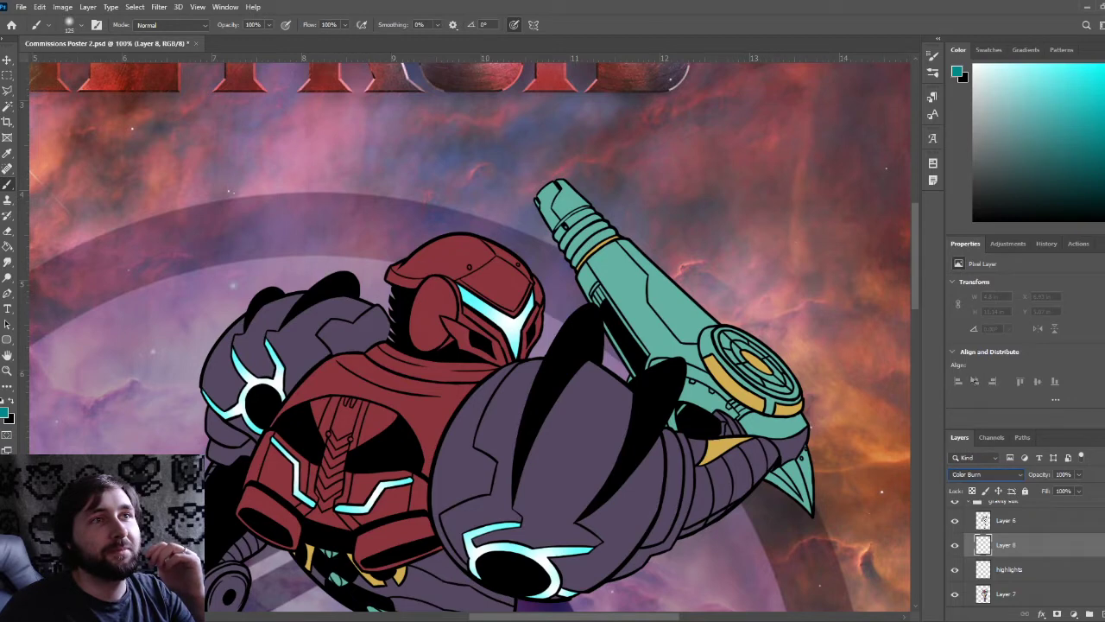
Try soft teal brush dabs on the red helmet beside the visor, comparing the Darken and Color Burn blend modes
left_click(455, 292)
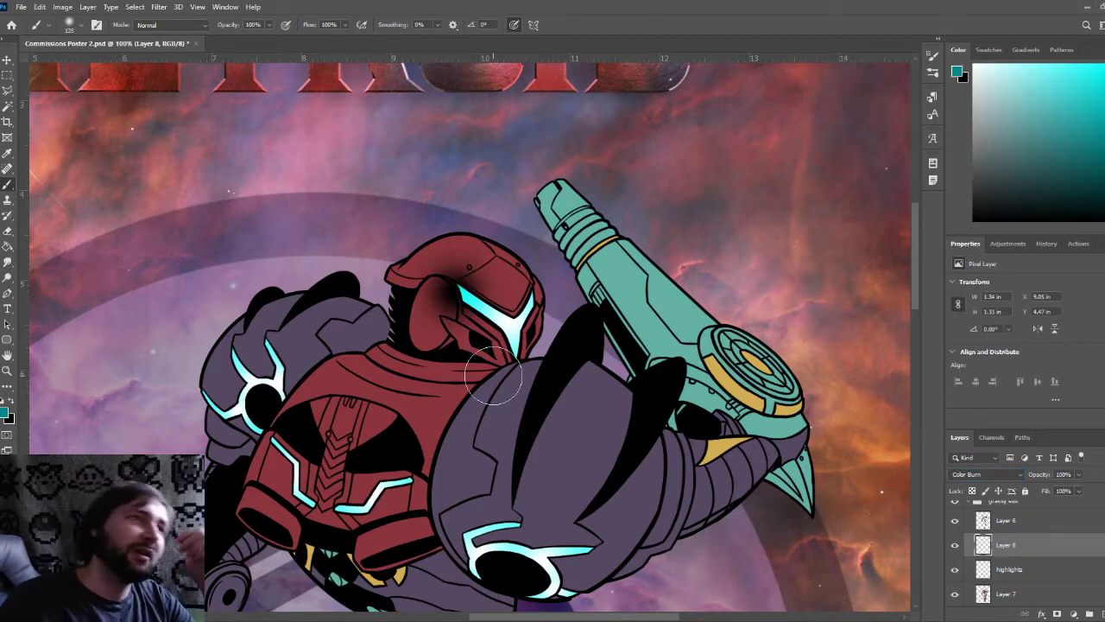
key("ctrl+z")
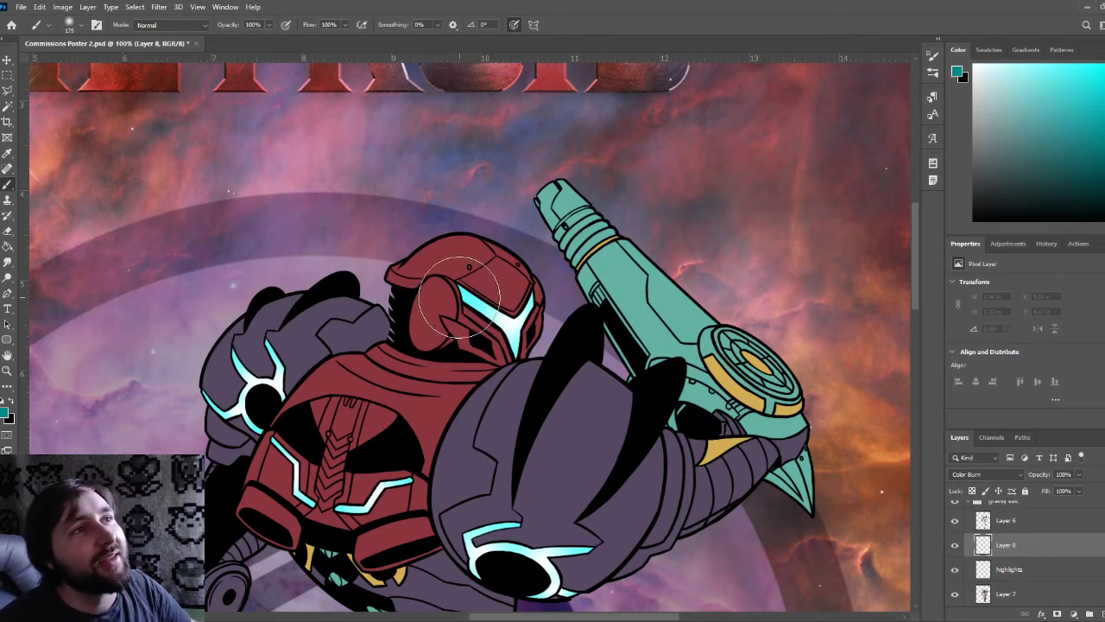
left_click(461, 297)
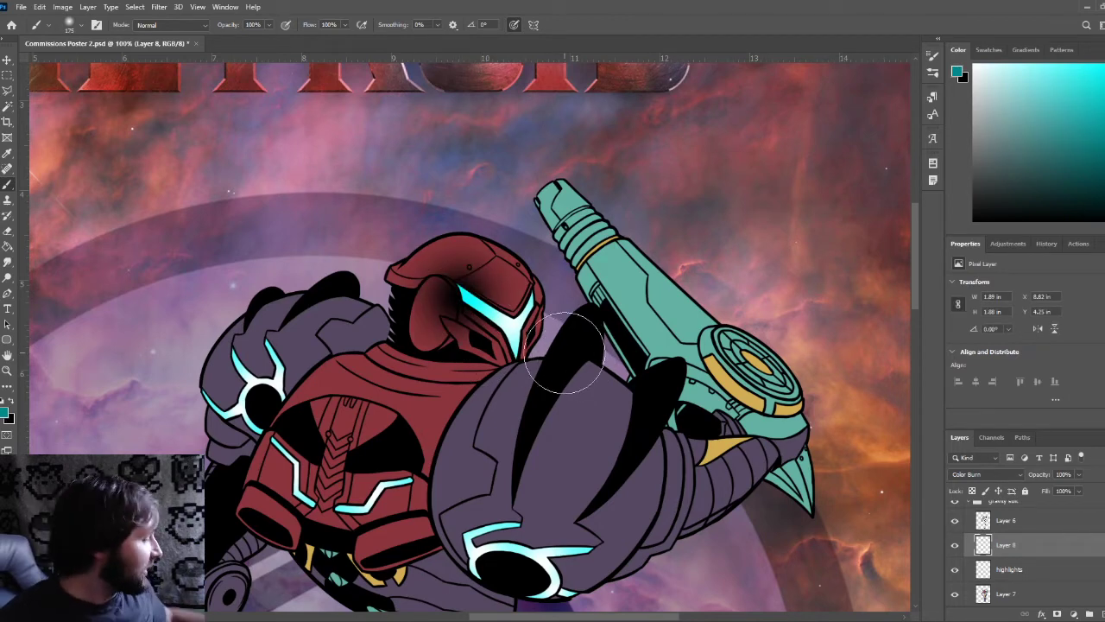
left_click(1019, 473)
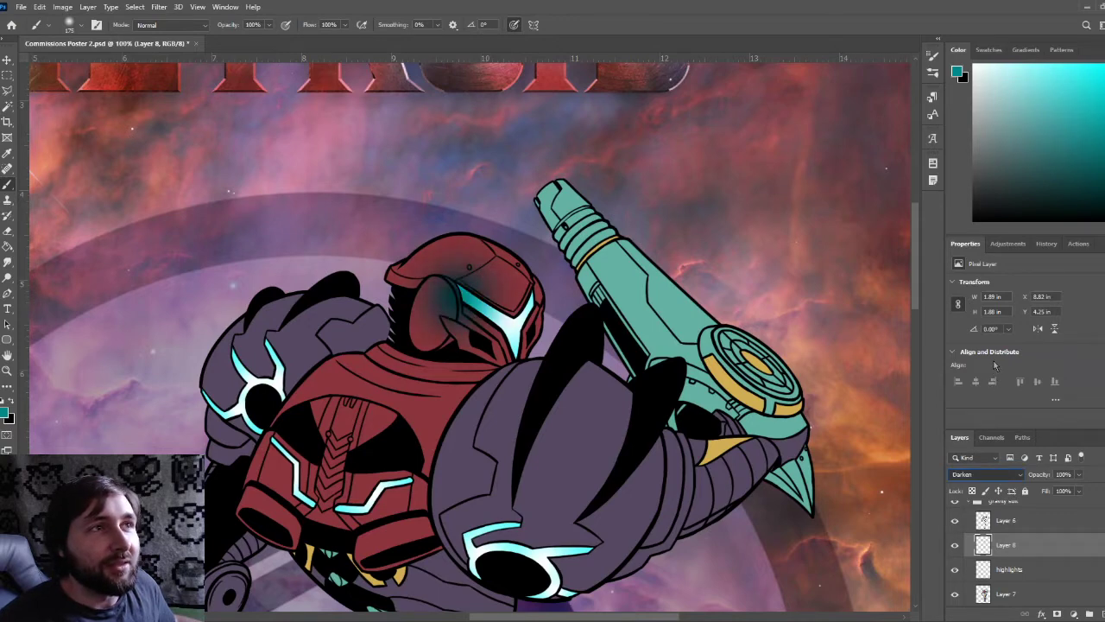
key("Down")
key("Down")
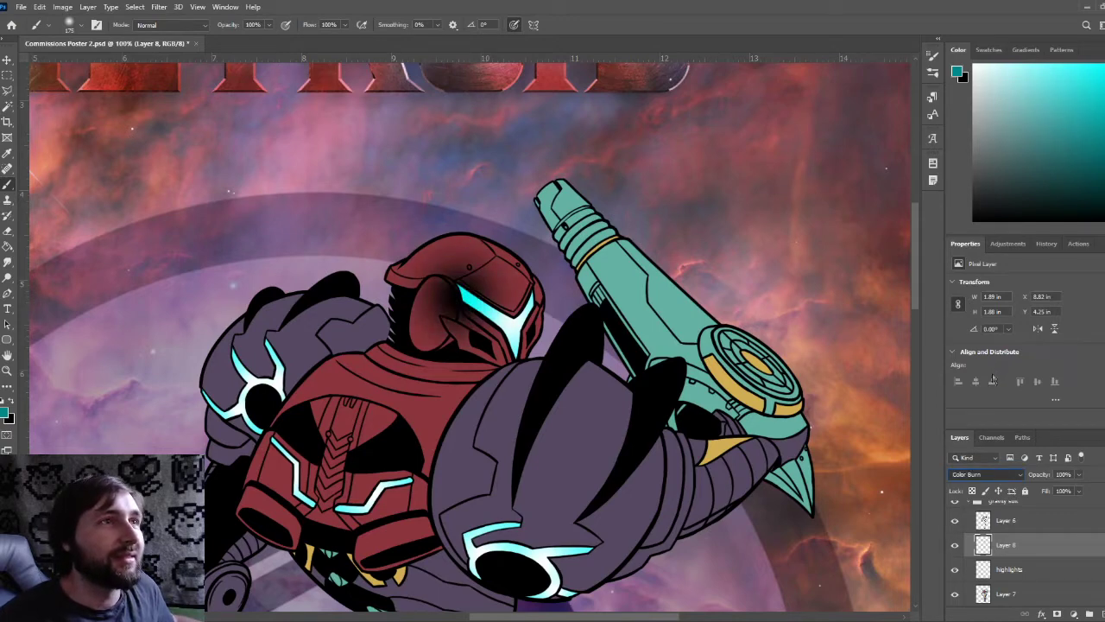
key("Up")
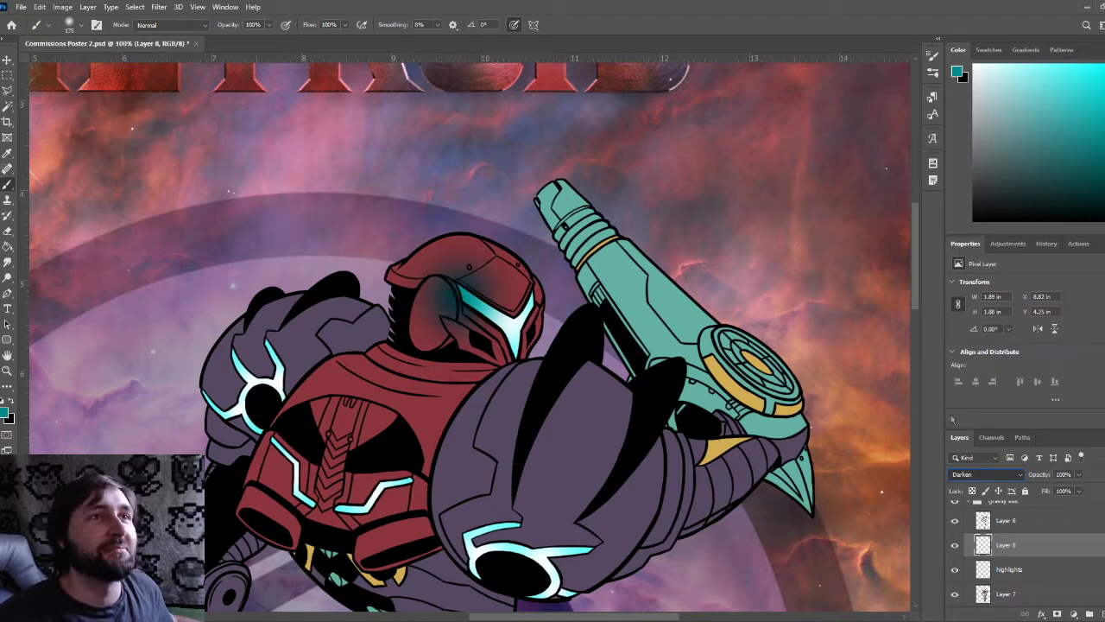
key("Down")
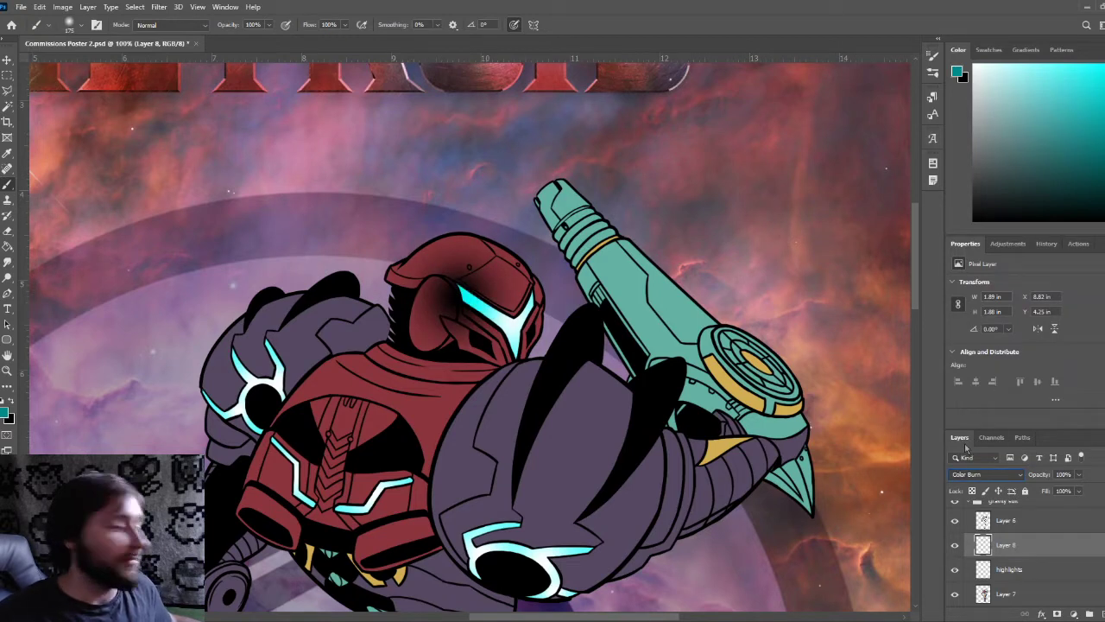
key("ctrl+z")
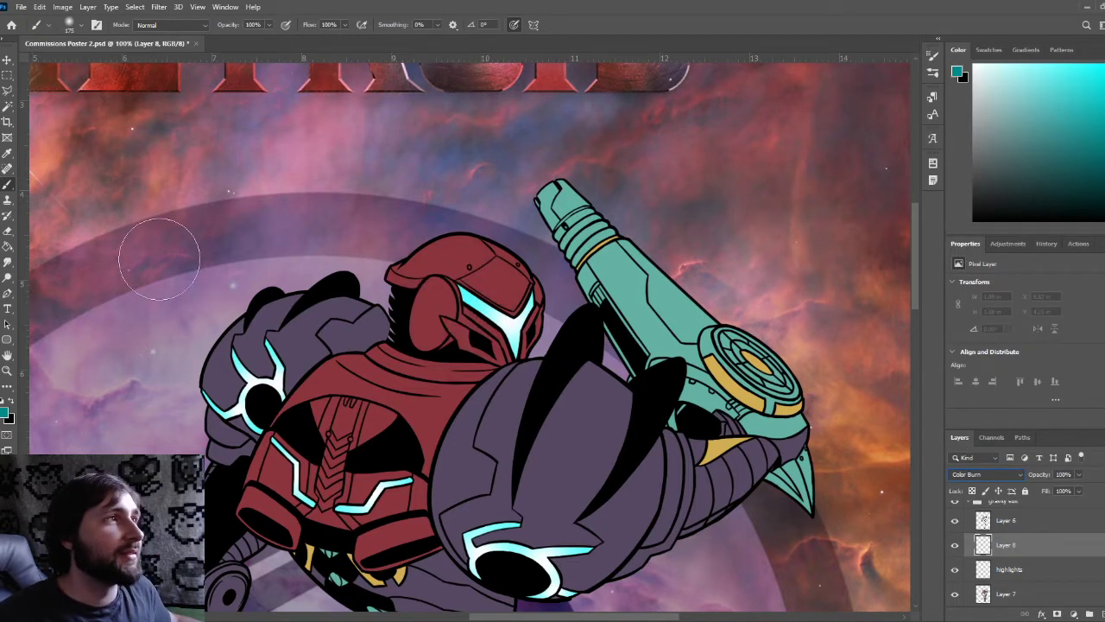
Choose a darker teal foreground colour and try soft Color Burn dabs on the helmet beside the visor, undoing each
key("i")
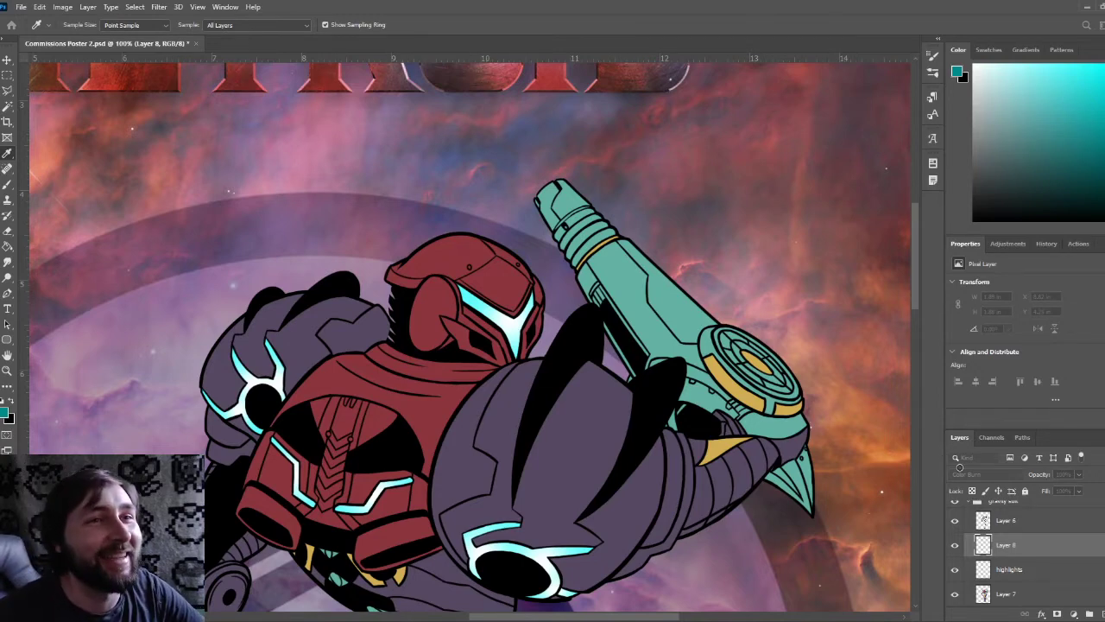
key("b")
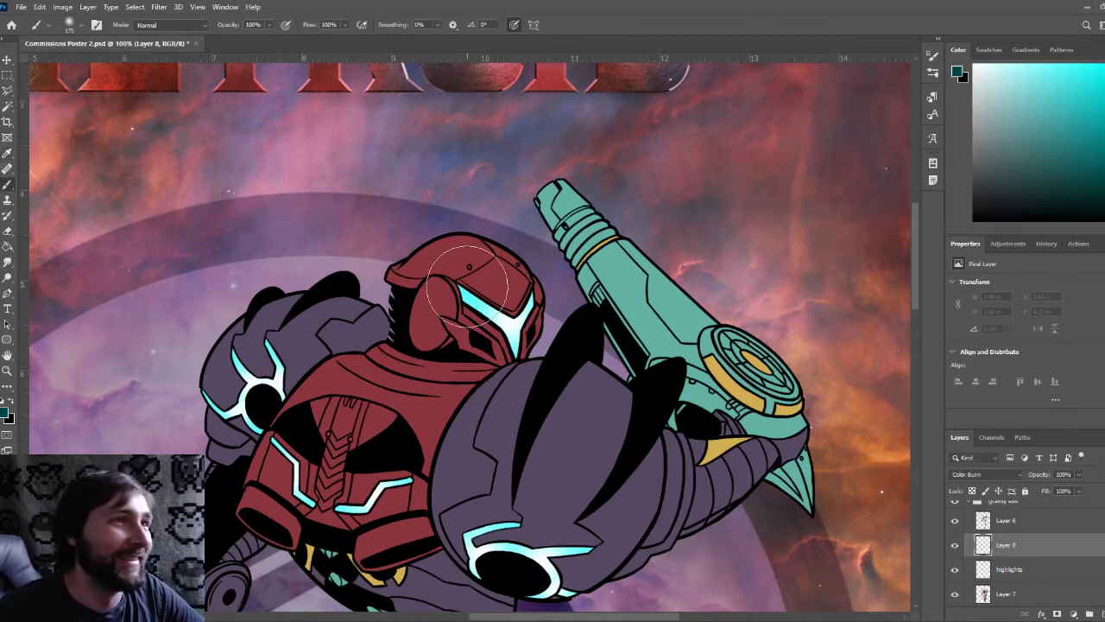
left_click_drag(467, 285, 480, 282)
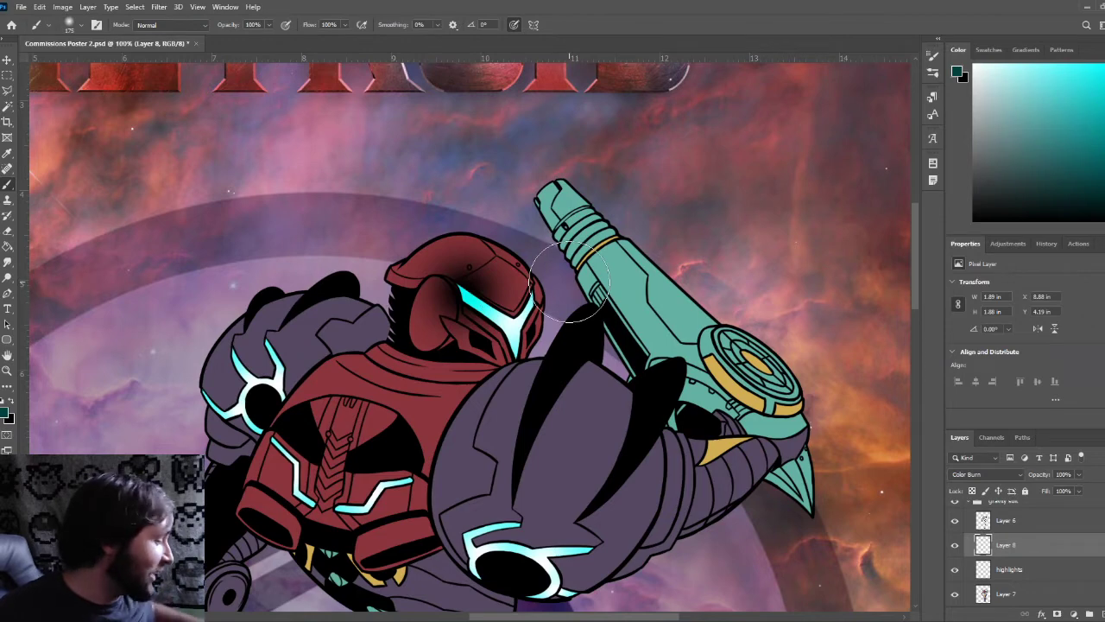
key("ctrl+z")
left_click(458, 290)
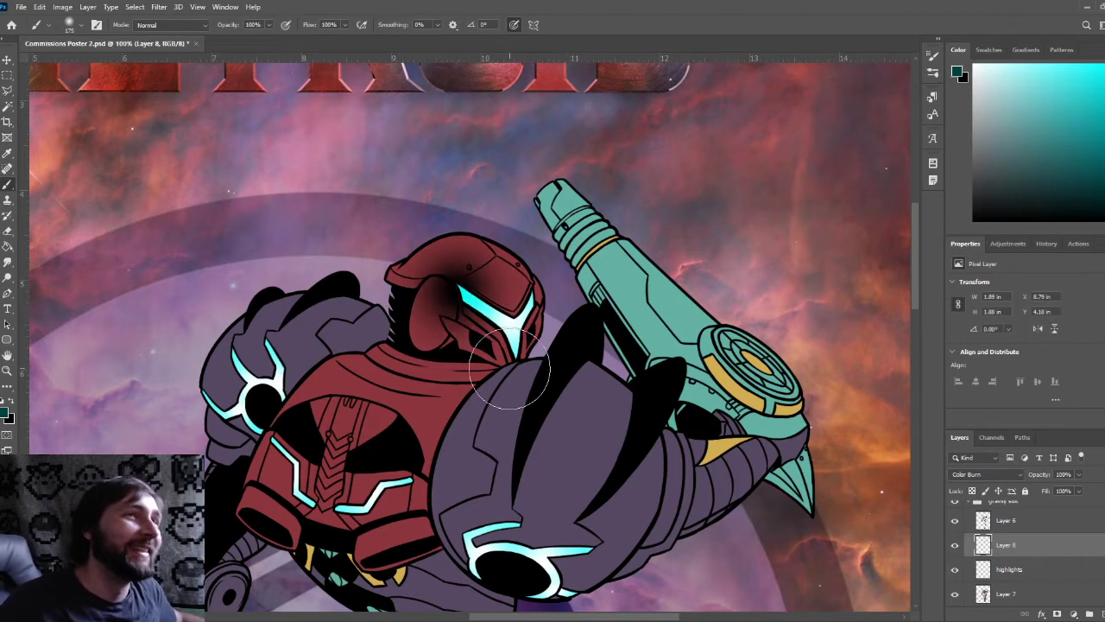
key("ctrl+z")
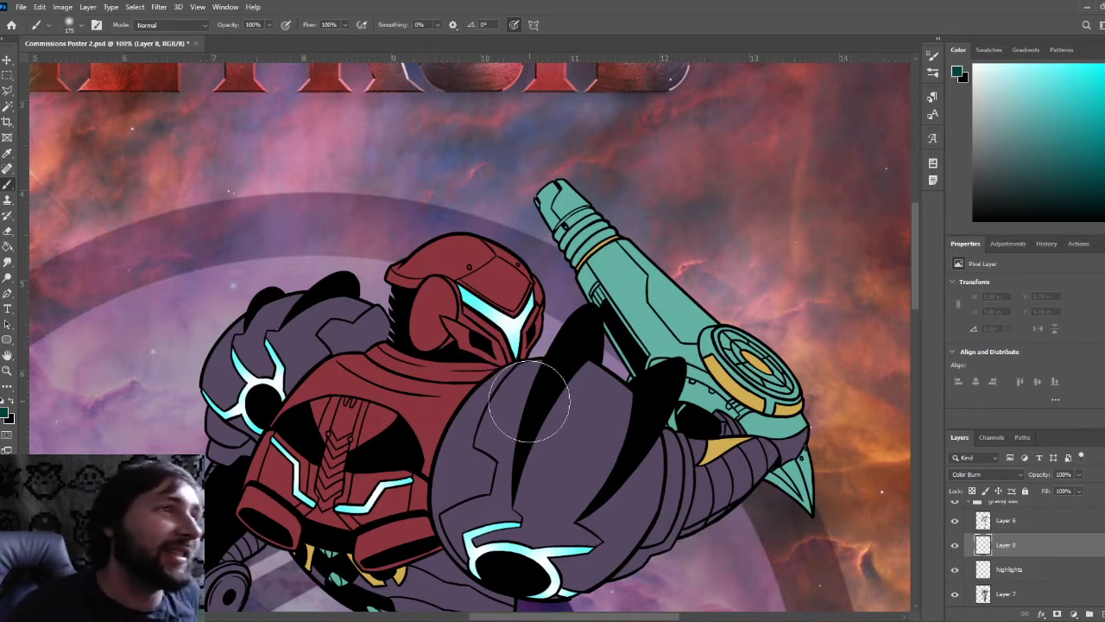
Rename the Color Burn shading layer as "darker"
key("ctrl+minus")
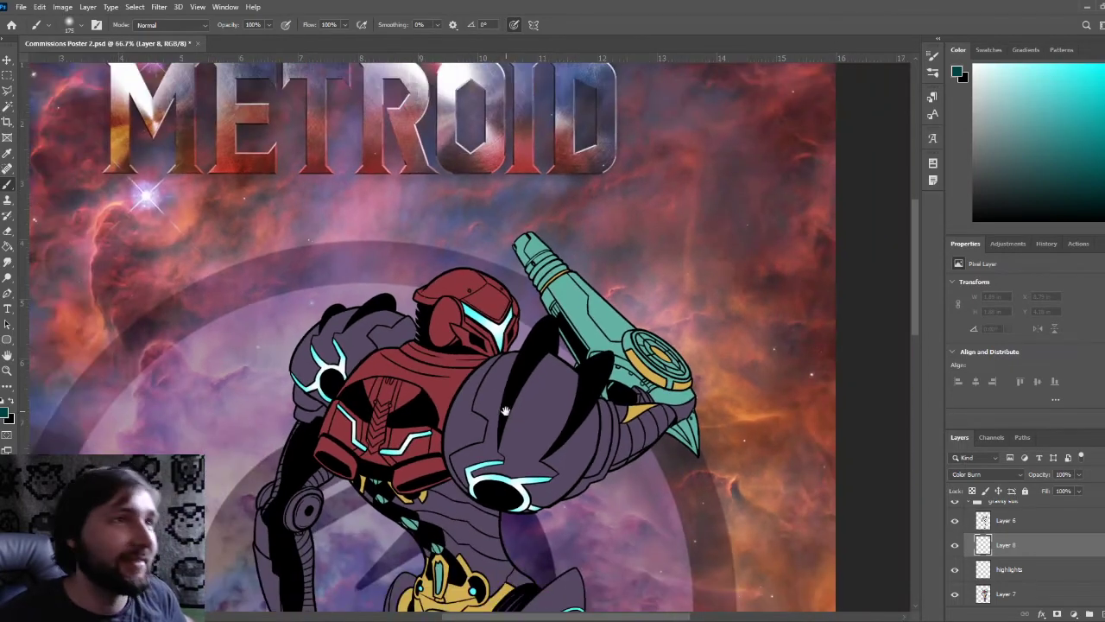
mouse_move(504, 408)
left_mouse_down()
mouse_move(527, 330)
mouse_move(554, 321)
left_mouse_up()
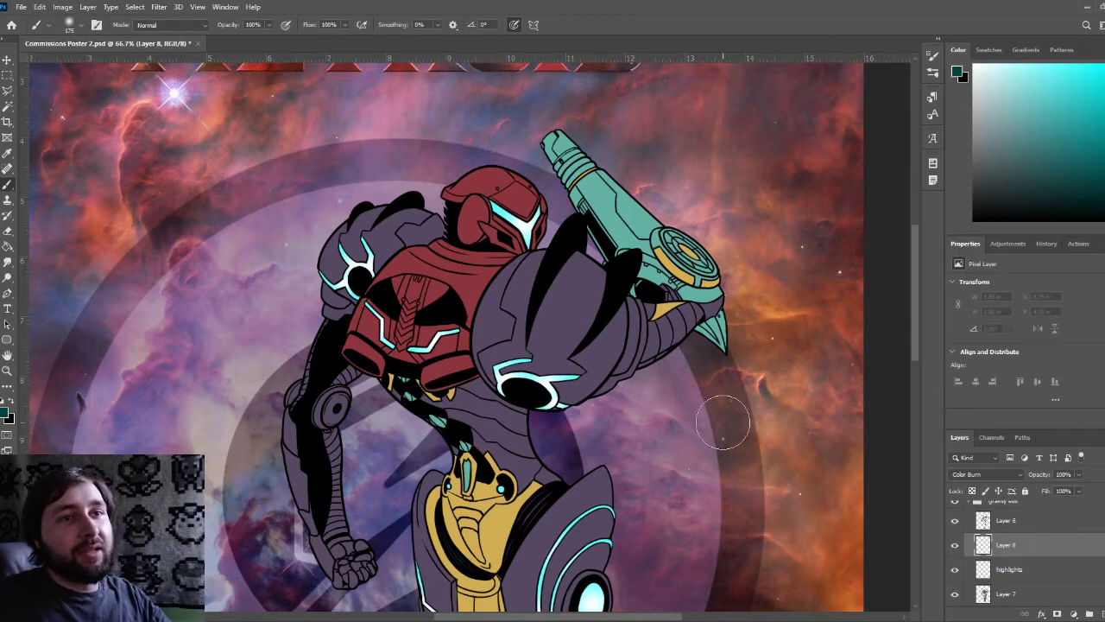
double_click(1006, 545)
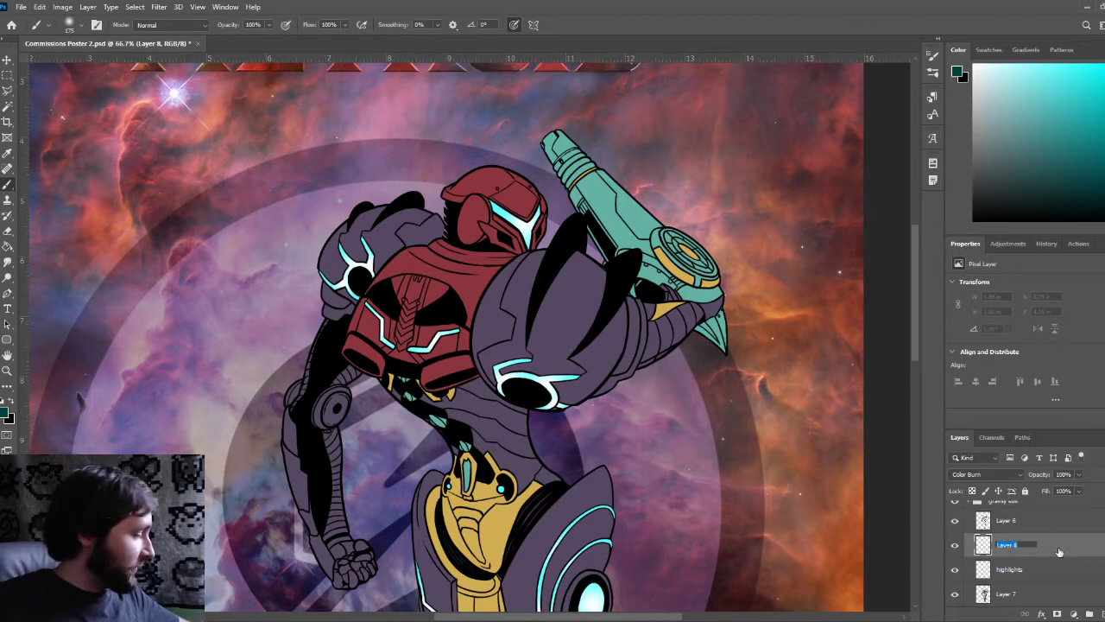
type("sark")
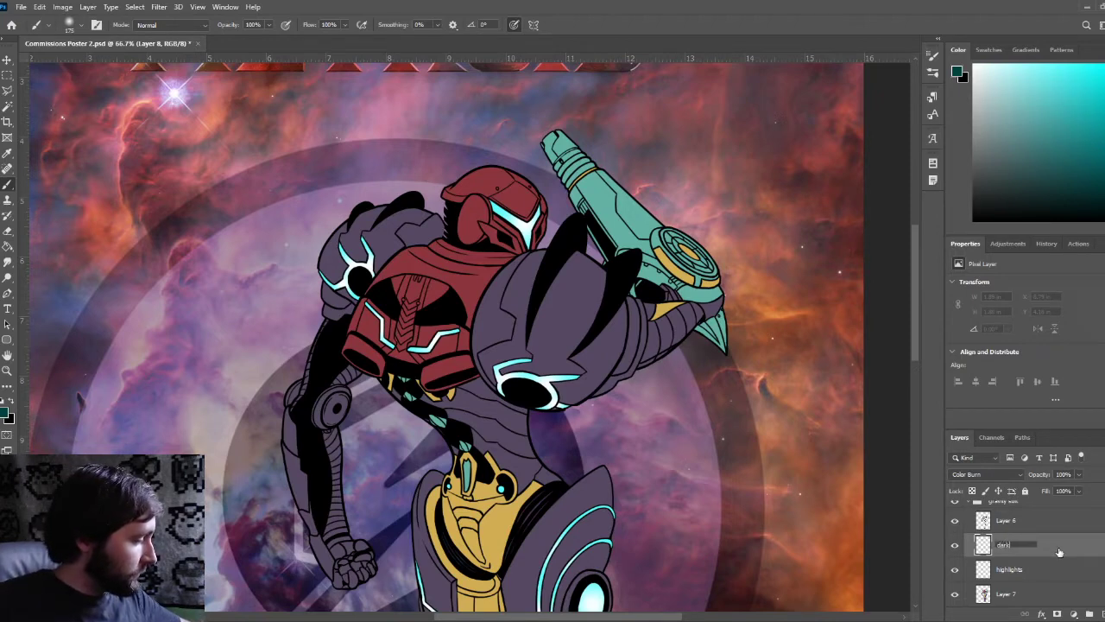
key("Return")
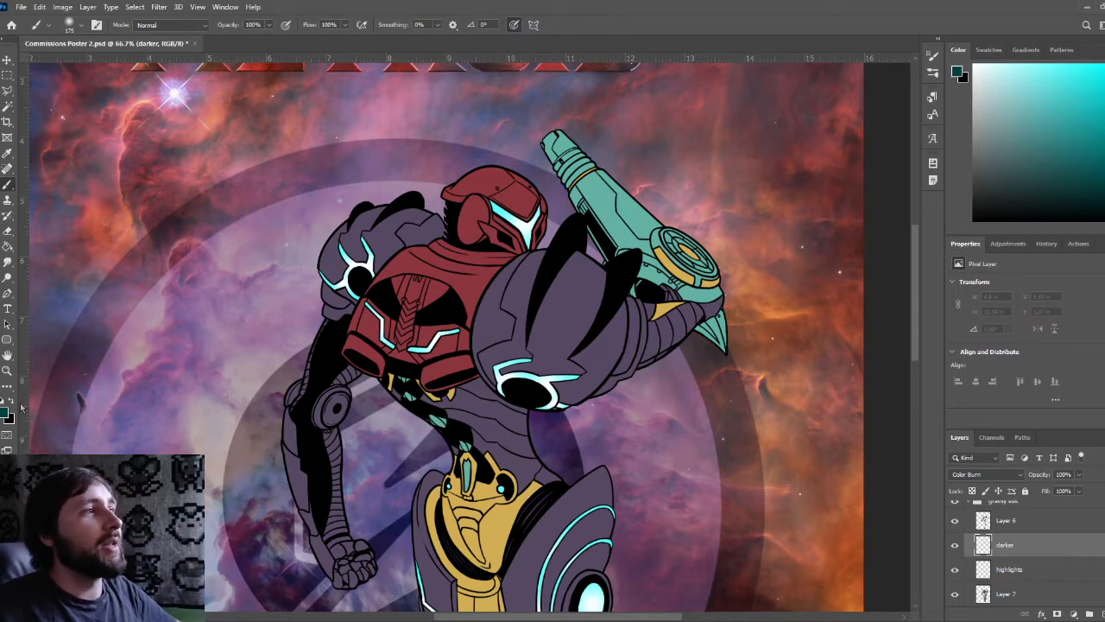
Choose a dark purple foreground colour and try a soft Color Burn brush stroke on the large shoulder pad, undoing it
key("i")
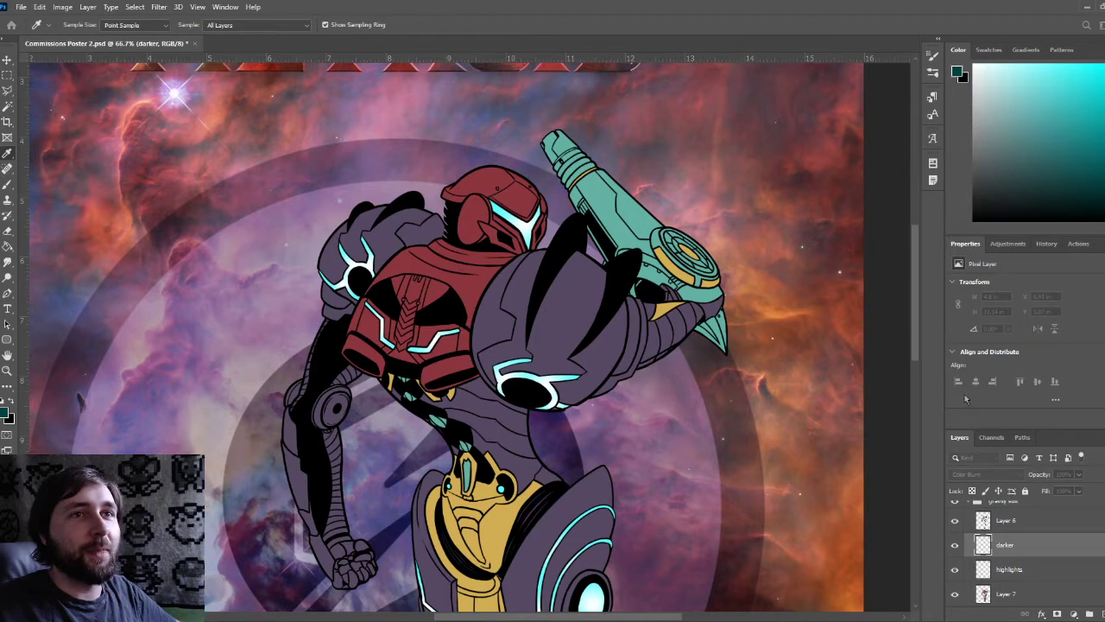
left_click(1065, 358)
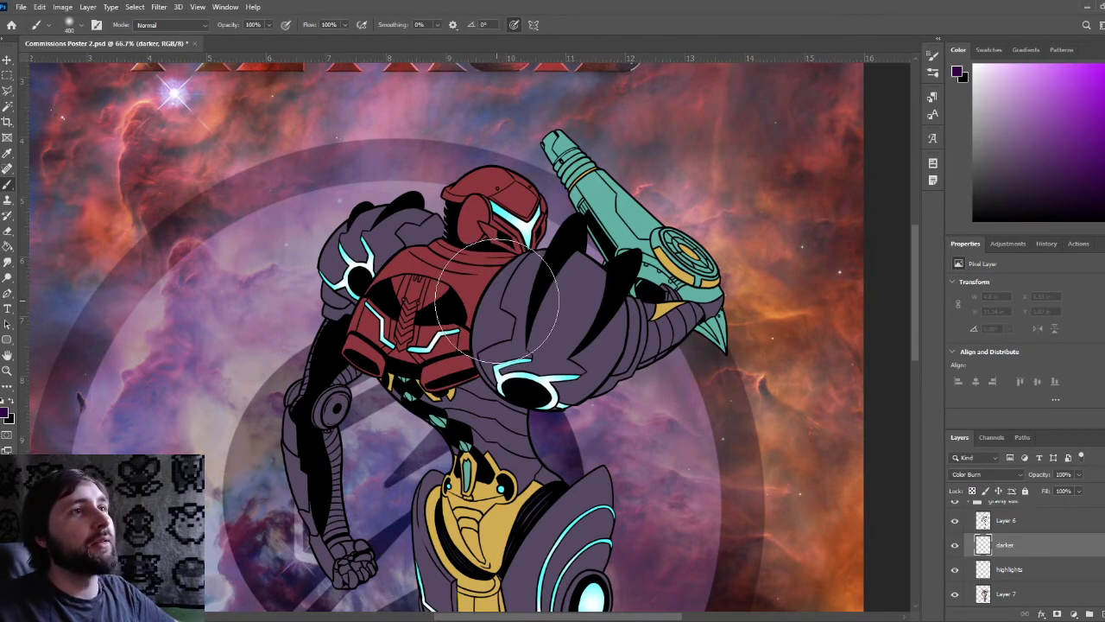
left_click_drag(492, 309, 503, 321)
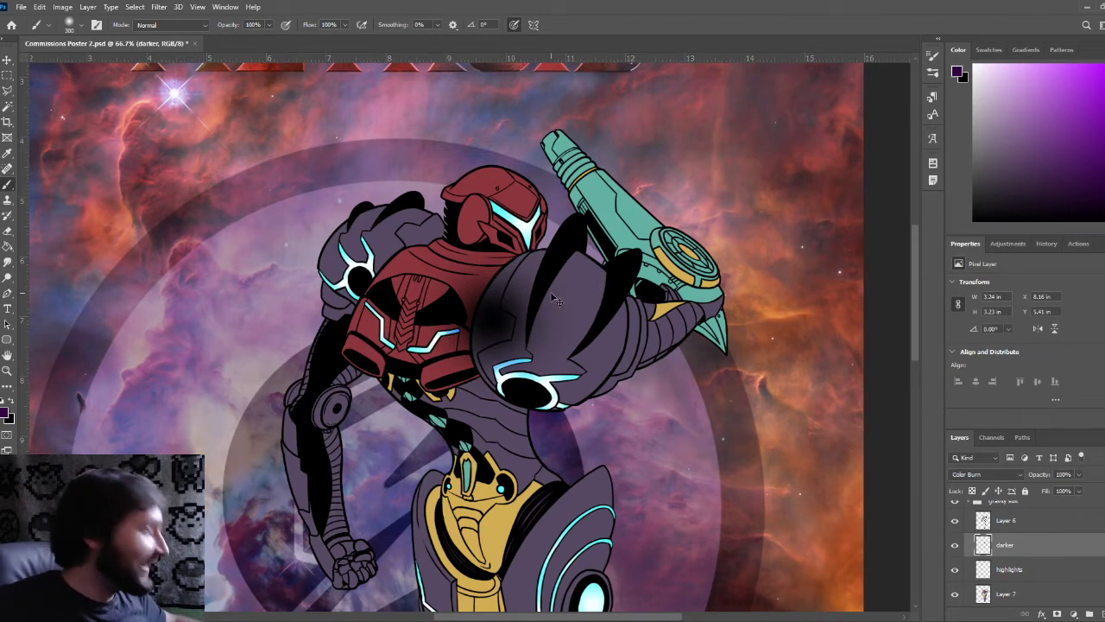
key("ctrl+z")
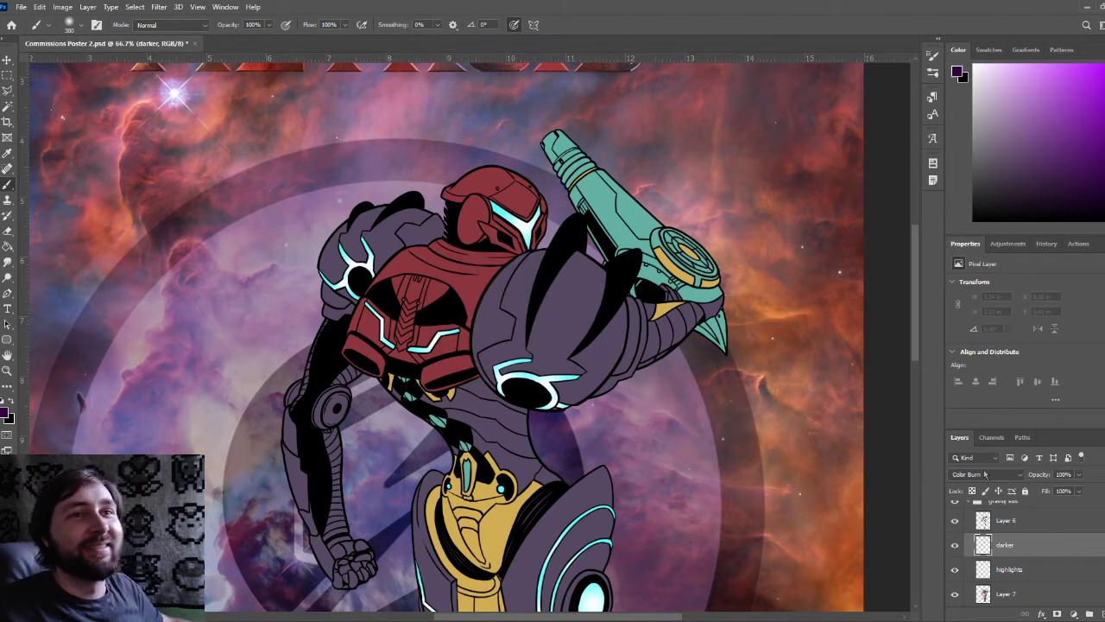
Dab purple on the shoulder pad's edge beside the chest, set the layer to Darken and try a broad stroke toward the cannon, undoing it
left_click(482, 318)
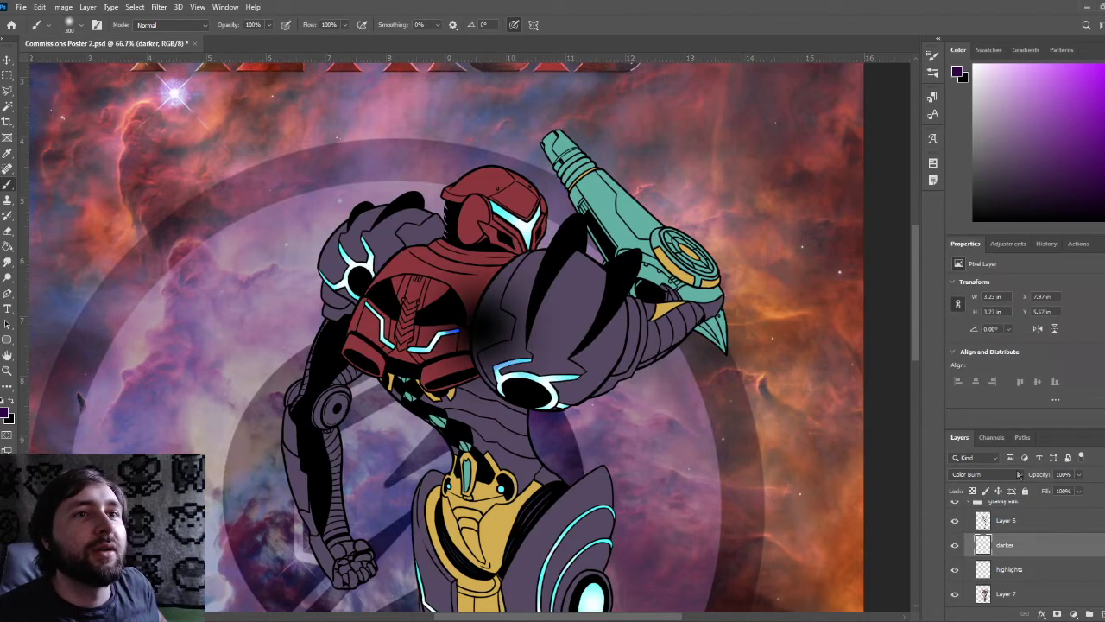
scroll(1010, 474, "up", 2)
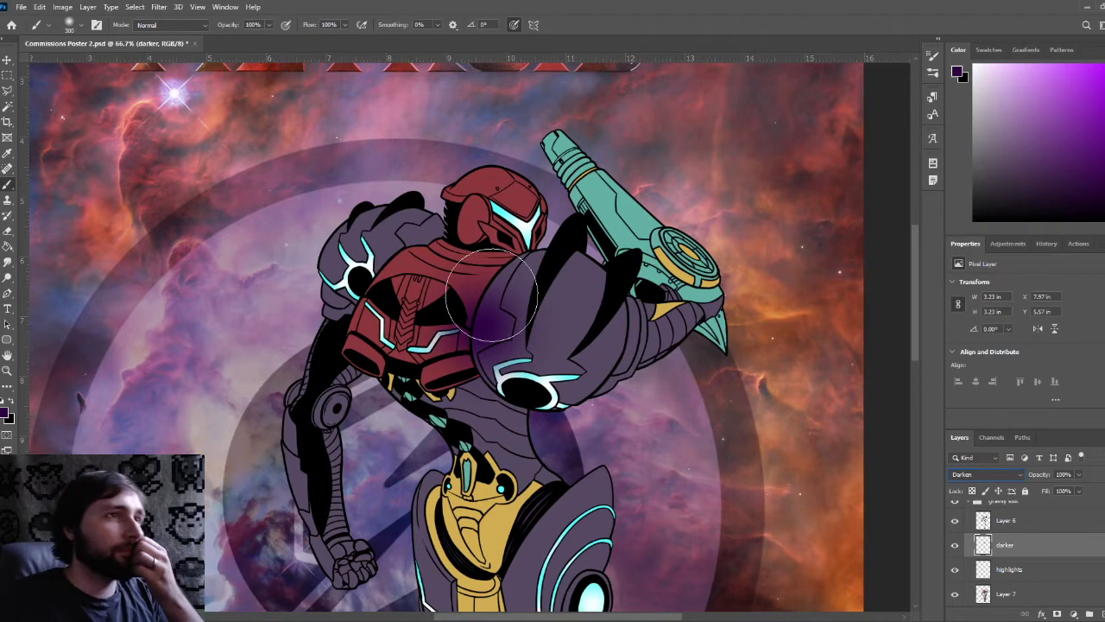
mouse_move(496, 285)
left_mouse_down()
mouse_move(655, 257)
mouse_move(703, 340)
left_mouse_up()
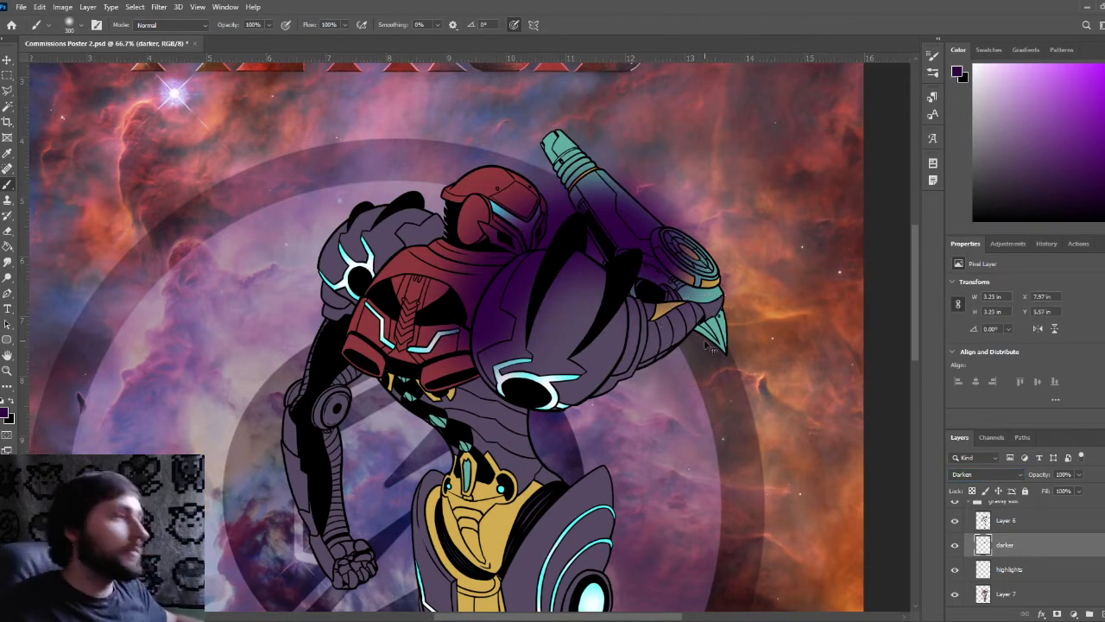
key("ctrl+z")
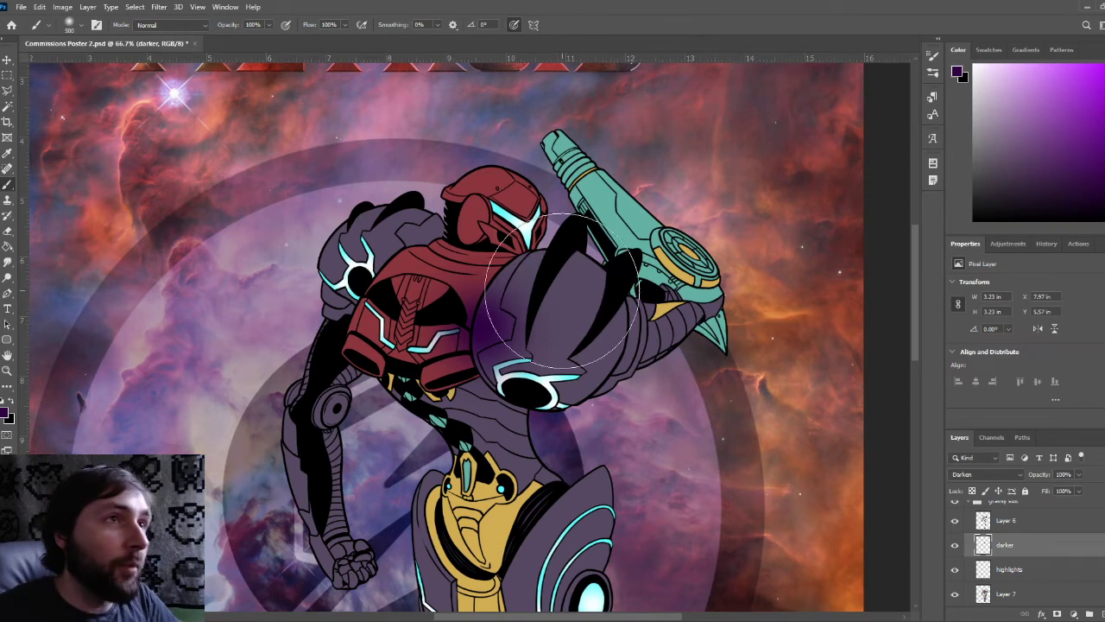
Brush soft dark purple shading across the large shoulder pad and forearm, enlarging the brush to 400 pixels near the cannon's spike
left_click_drag(540, 276, 613, 320)
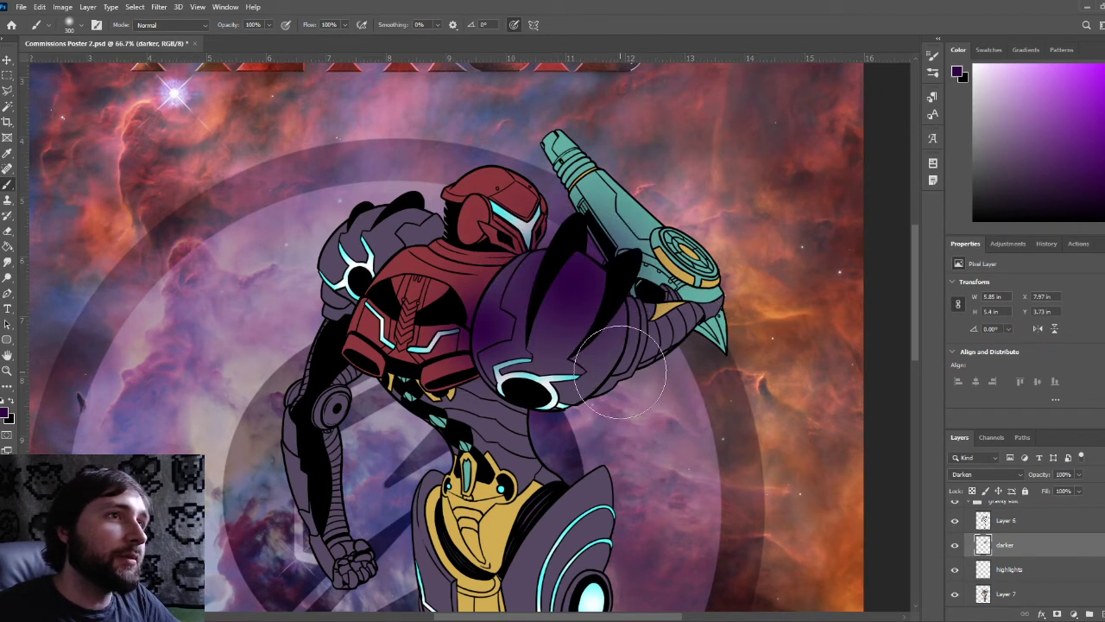
left_click_drag(644, 377, 652, 425)
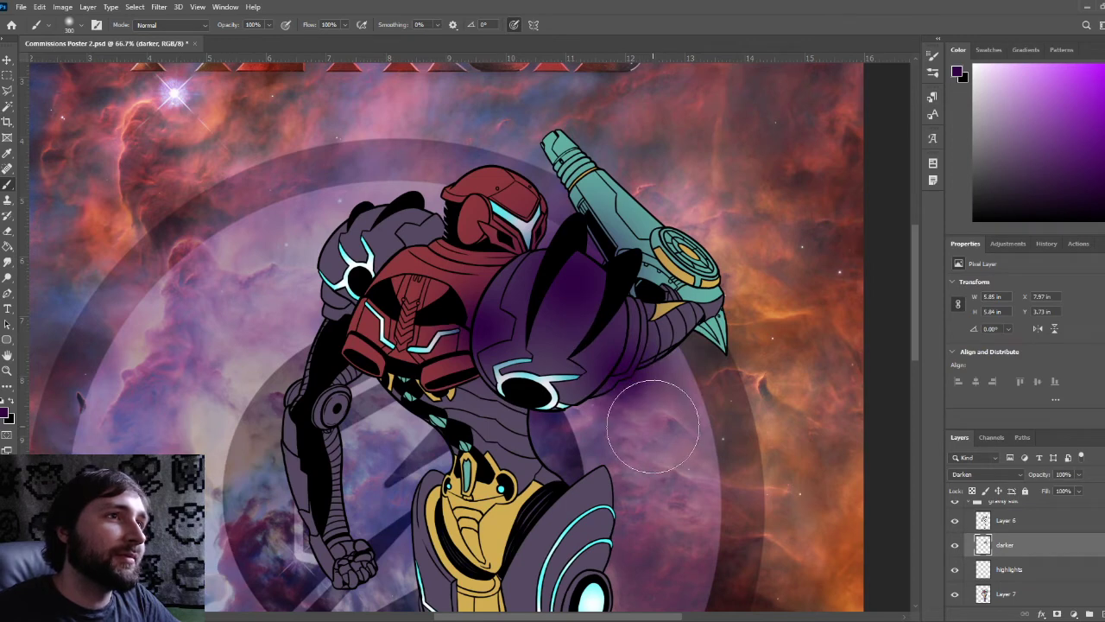
key("bracketright")
left_click_drag(700, 331, 732, 344)
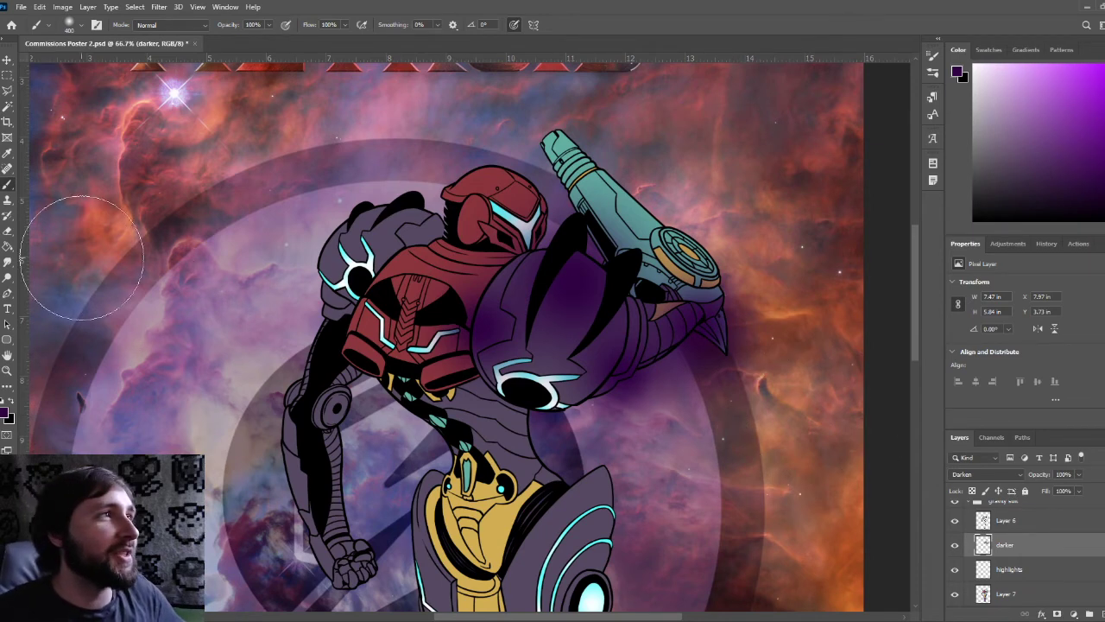
Erase the purple overspill from the cannon's round plate, its teal spike and the background beside them with the 100-pixel eraser
left_click(8, 232)
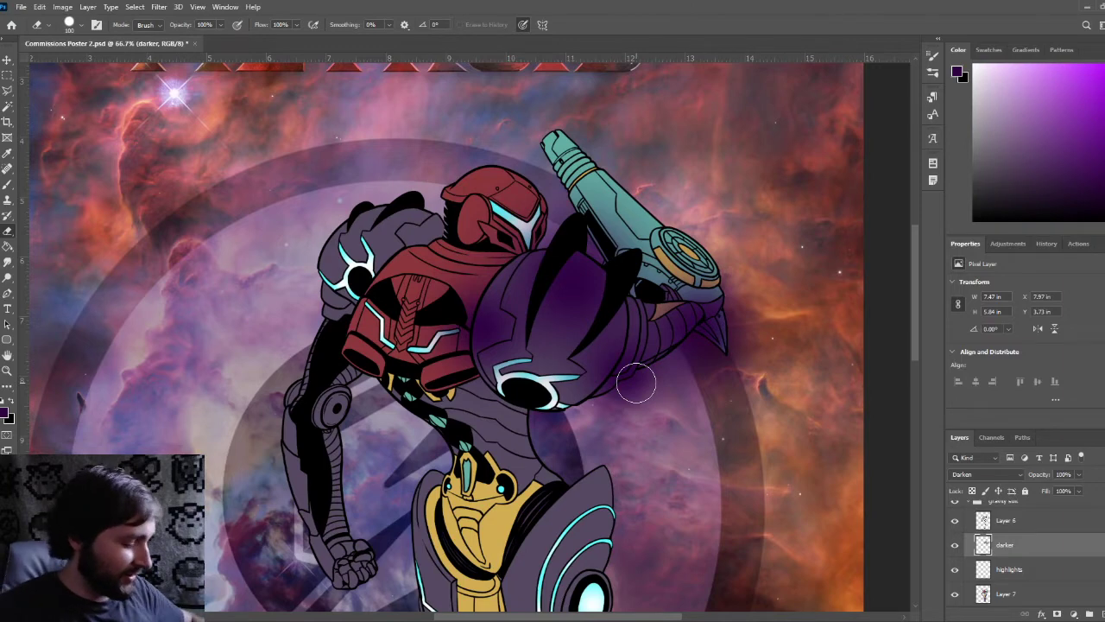
key("ctrl+plus")
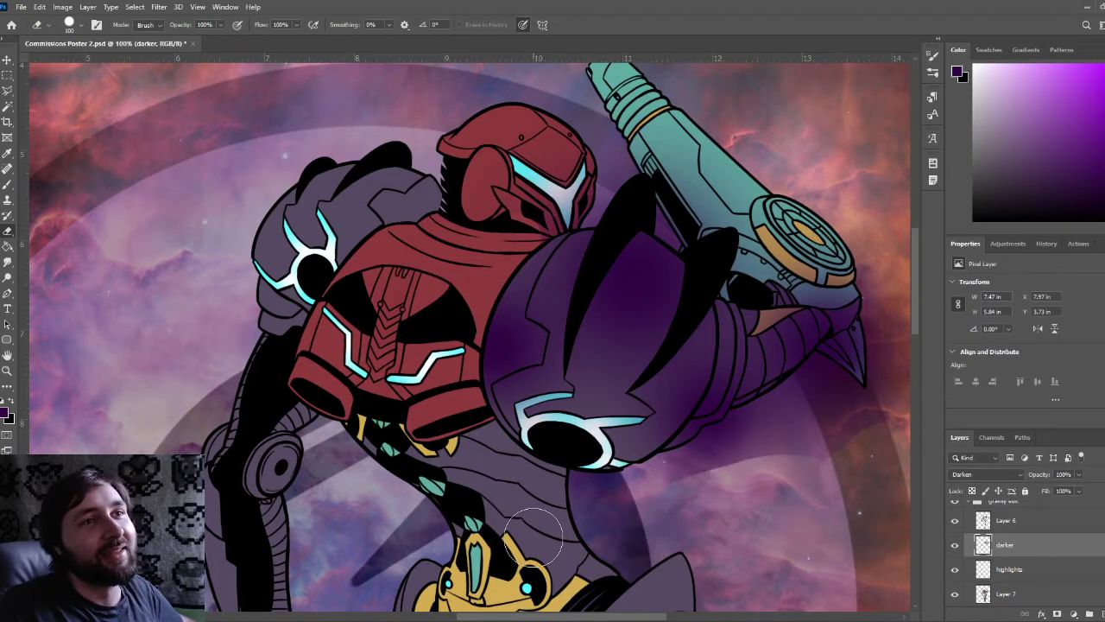
left_click_drag(829, 495, 732, 425)
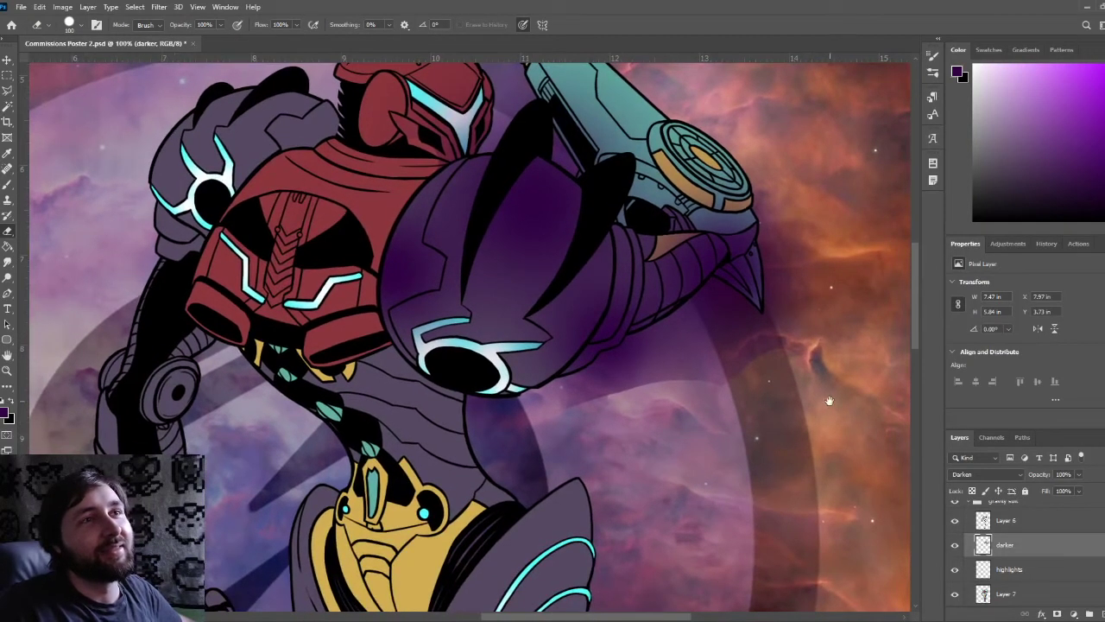
scroll(829, 453, "up", 2)
scroll(828, 454, "right", 2)
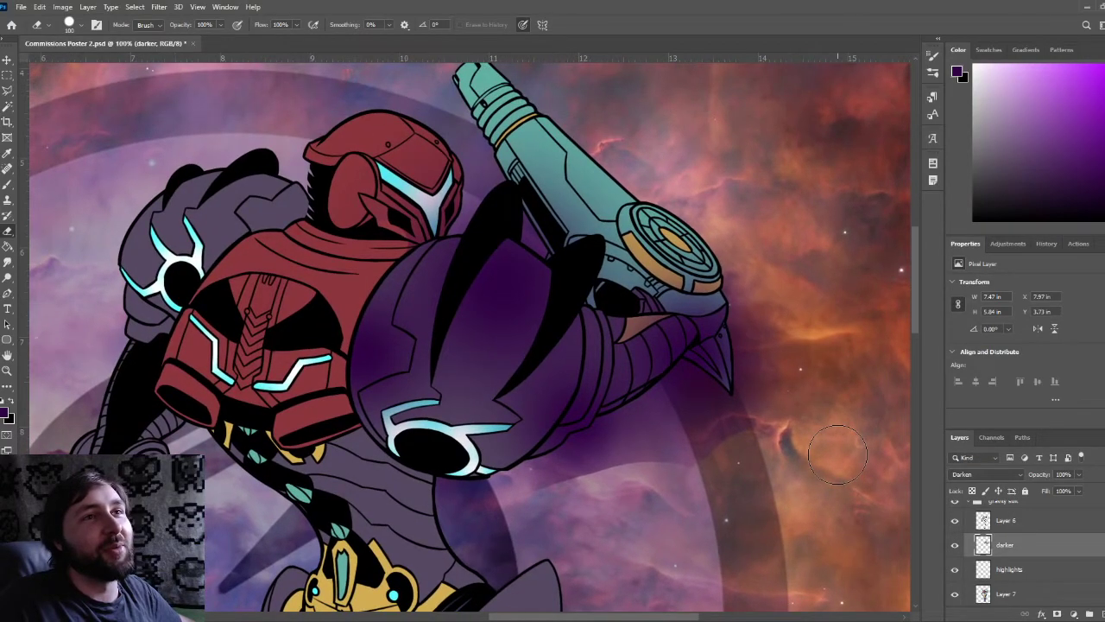
scroll(833, 427, "up", 1)
scroll(833, 428, "right", 2)
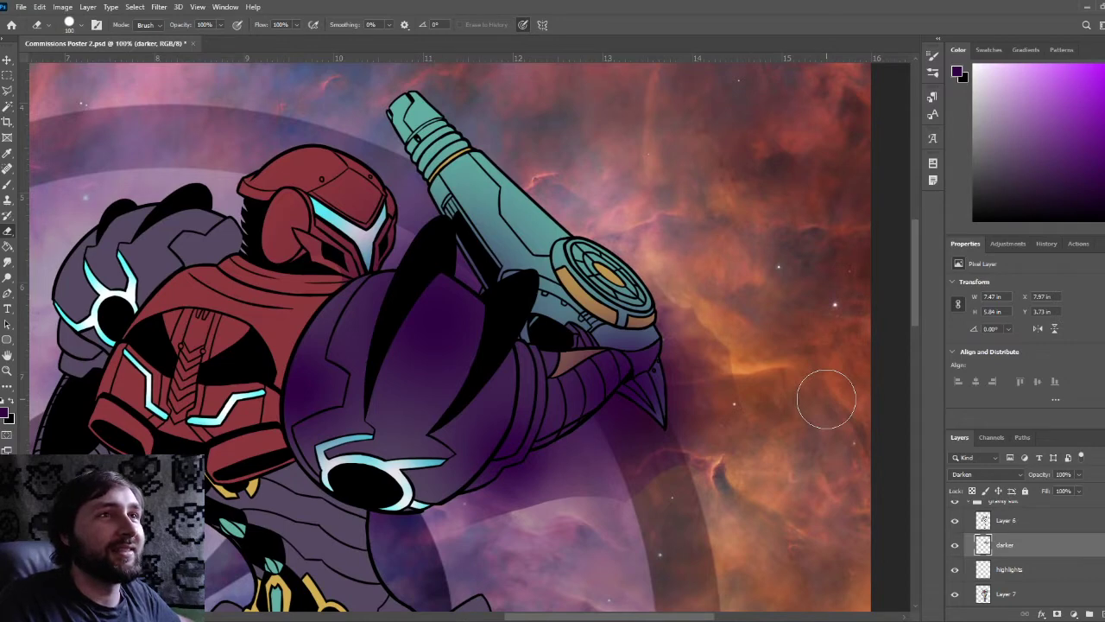
mouse_move(826, 399)
left_mouse_down()
mouse_move(633, 257)
mouse_move(615, 313)
mouse_move(625, 333)
mouse_move(630, 302)
left_mouse_up()
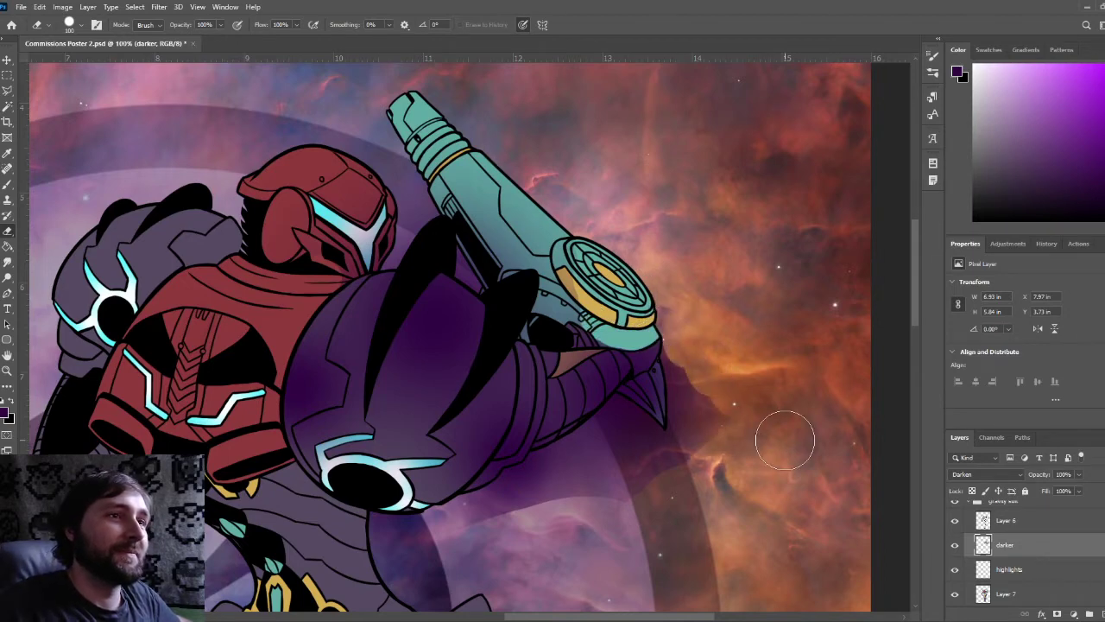
left_click_drag(785, 441, 690, 385)
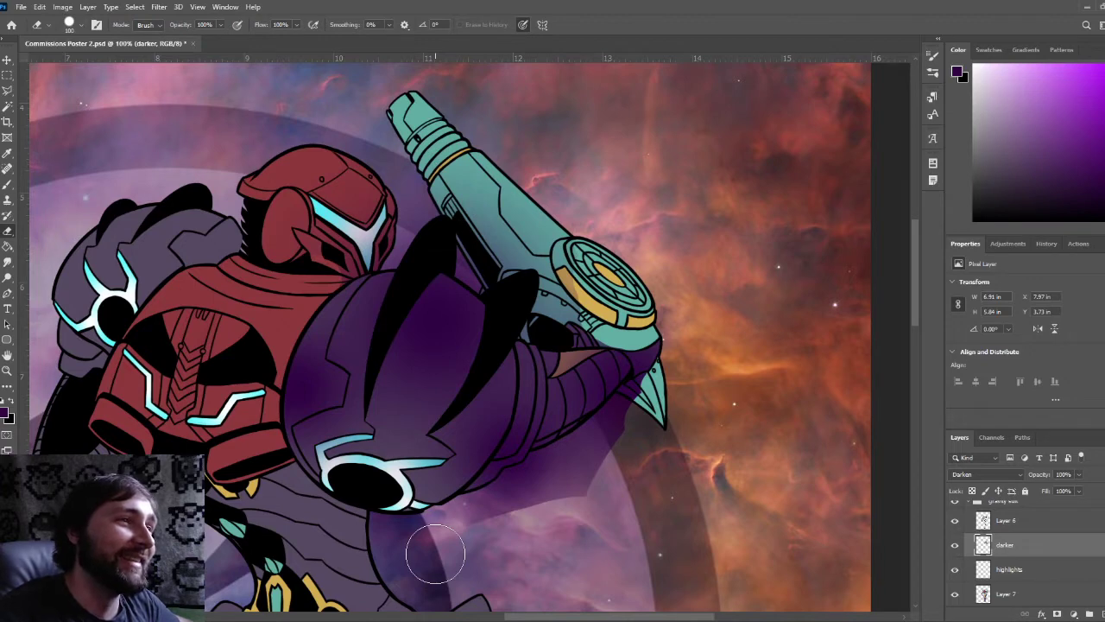
Erase the purple overspill from the background along the underside of the shoulder pad and forearm up to the spike
mouse_move(449, 522)
left_mouse_down()
mouse_move(537, 503)
mouse_move(587, 510)
mouse_move(561, 484)
mouse_move(650, 445)
mouse_move(636, 457)
mouse_move(614, 406)
mouse_move(666, 395)
mouse_move(636, 413)
mouse_move(664, 397)
left_mouse_up()
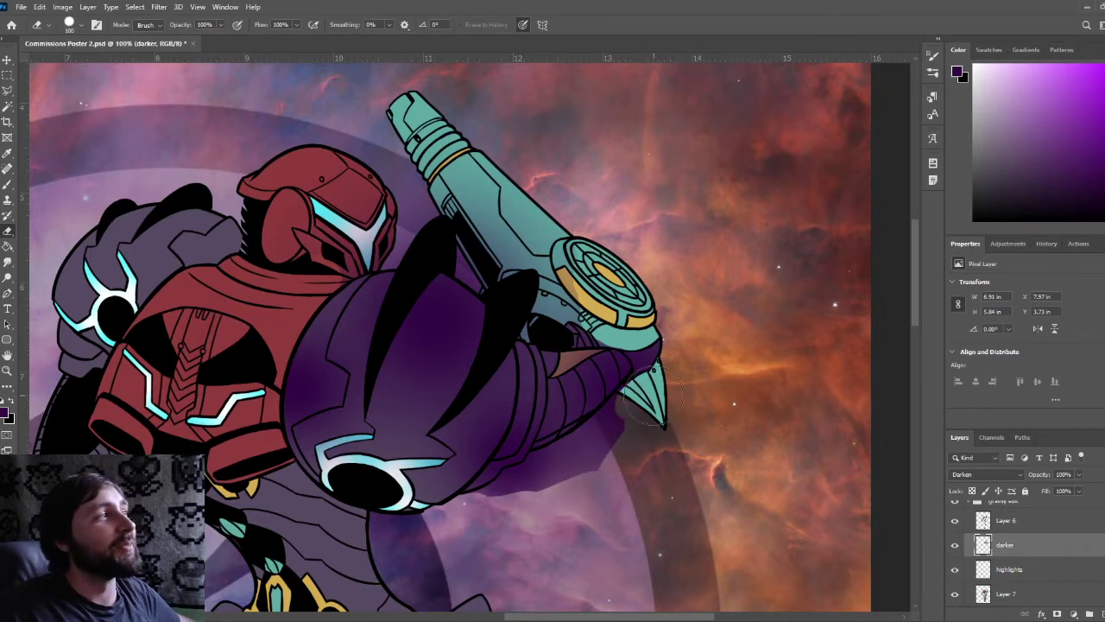
mouse_move(498, 507)
left_mouse_down()
mouse_move(511, 484)
mouse_move(500, 498)
mouse_move(537, 479)
mouse_move(509, 500)
mouse_move(526, 494)
mouse_move(509, 501)
mouse_move(620, 425)
mouse_move(600, 427)
mouse_move(636, 419)
left_mouse_up()
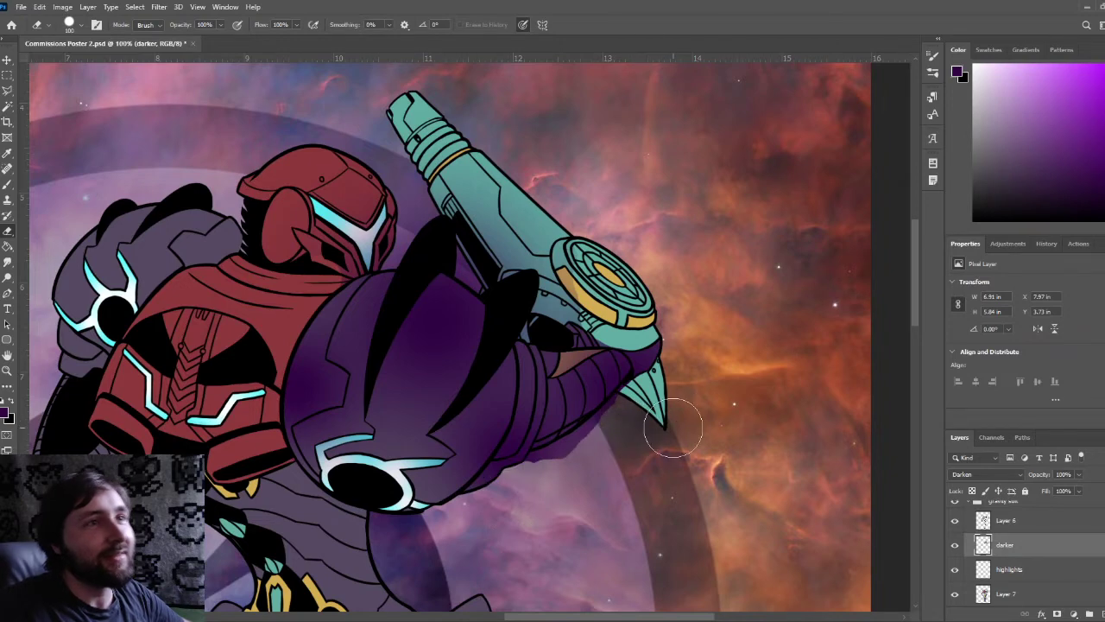
left_click(634, 394)
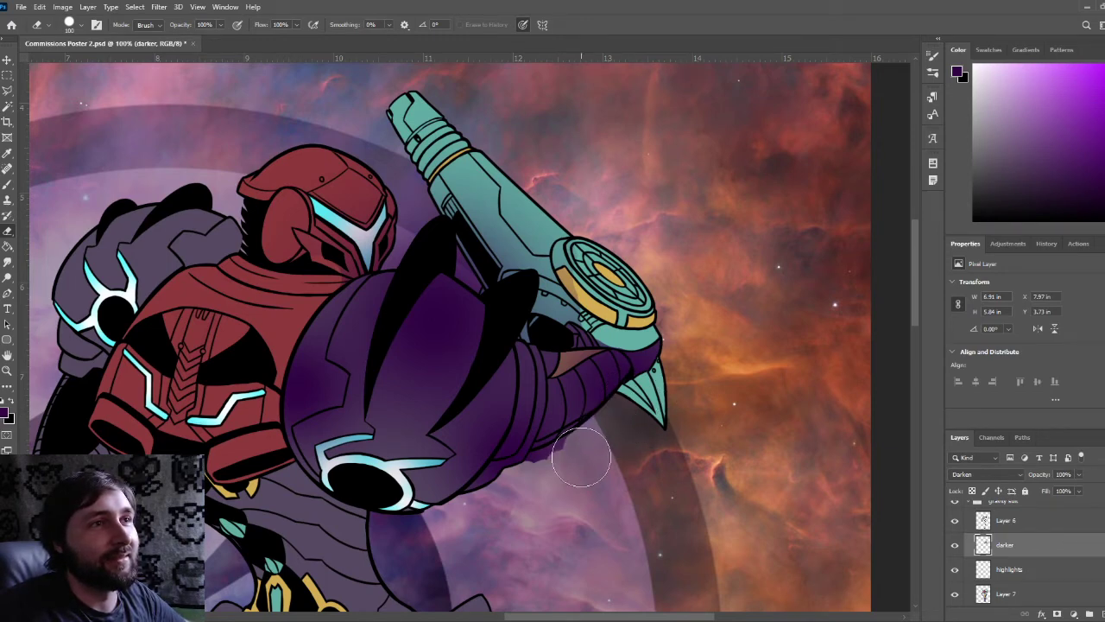
Erase the dark purple shading on the darker layer that spills below the raised forearm and over the teal arm cannon
left_click(582, 457)
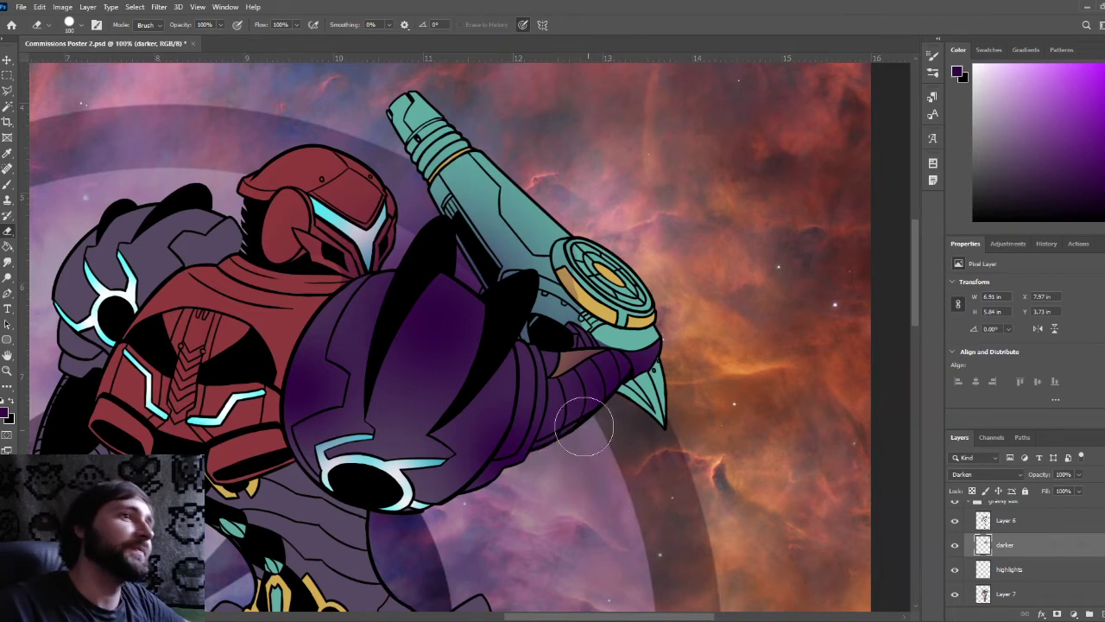
key("ctrl+z")
key("ctrl+z")
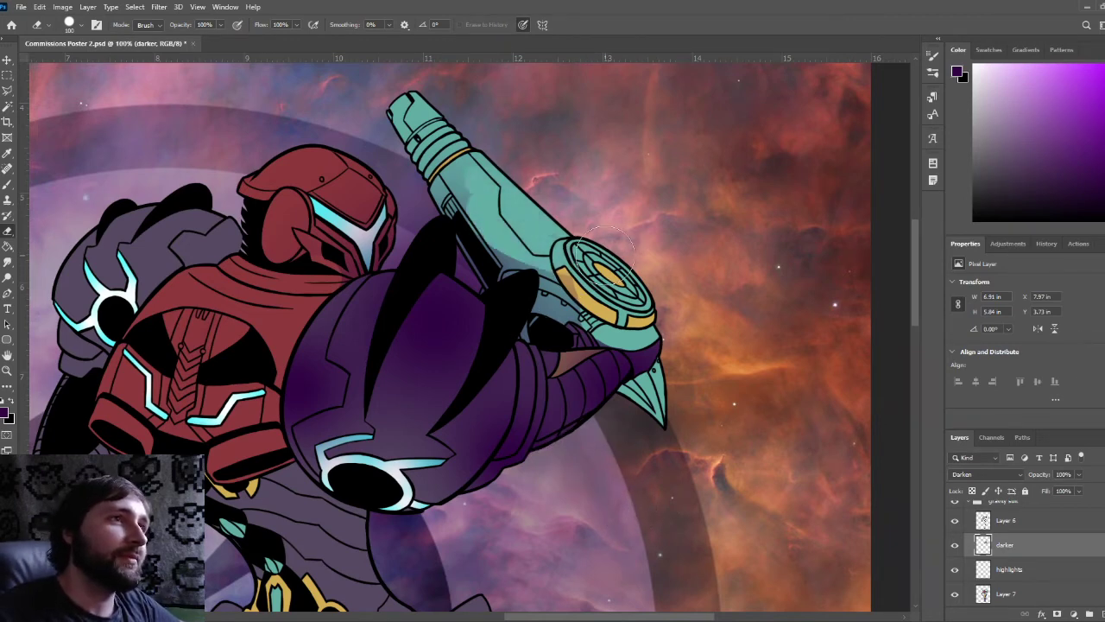
key("ctrl+z")
key("ctrl+z")
key("ctrl+z")
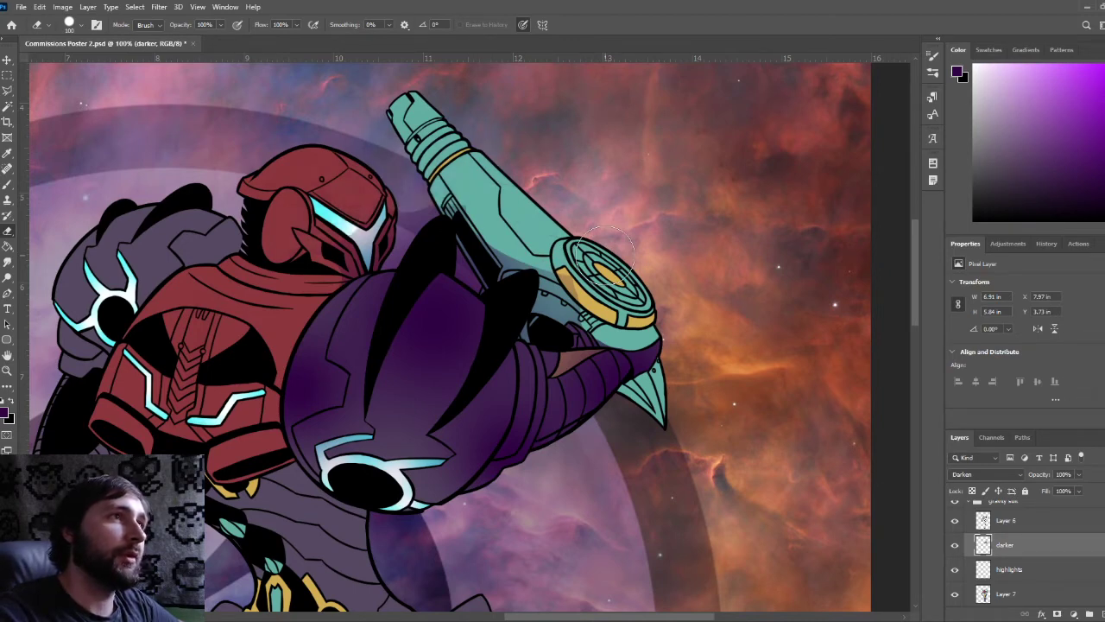
left_click(375, 205)
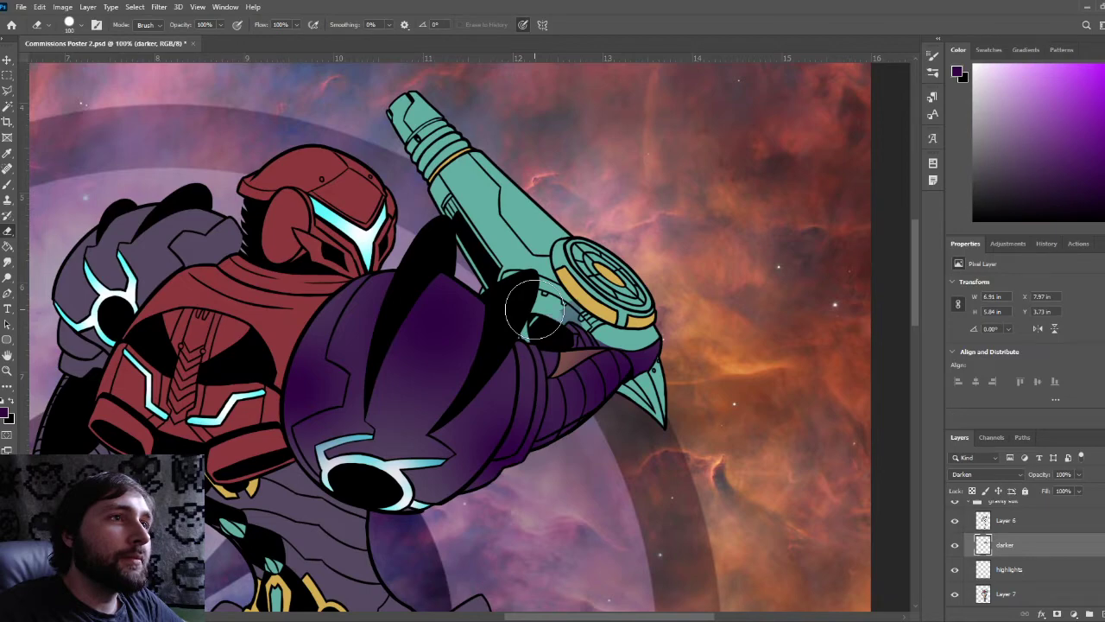
left_click_drag(535, 310, 583, 315)
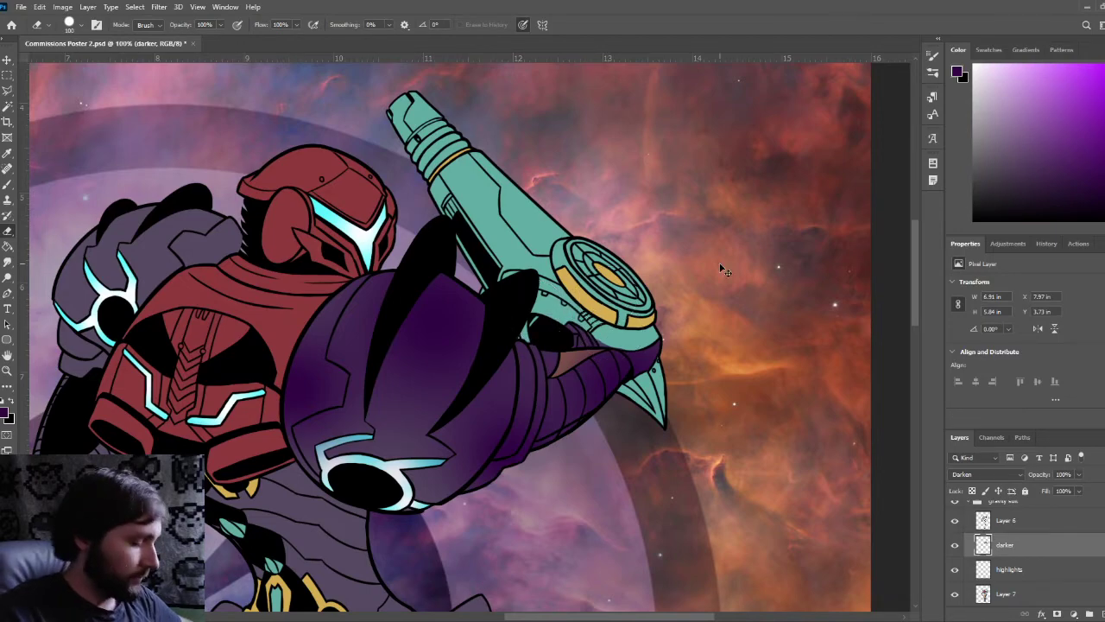
Erase the leftover dark shading at the cannon's base beside the raised wrist with a smaller eraser
key("ctrl+plus")
key("ctrl+plus")
left_click_drag(720, 284, 491, 367)
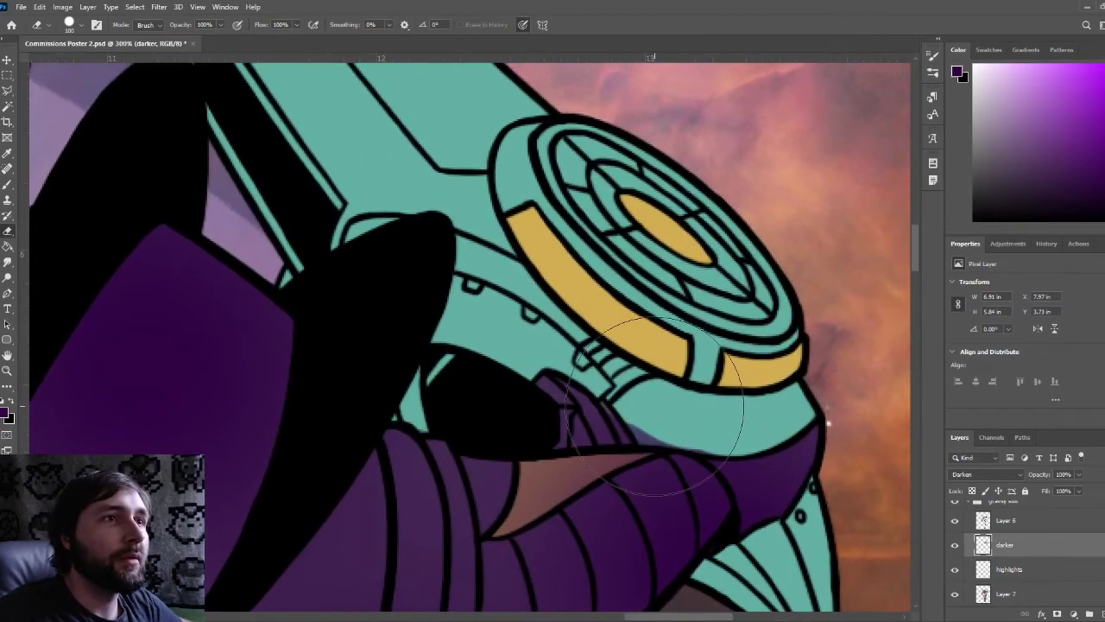
key("[")
key("[")
key("[")
key("[")
key("[")
key("[")
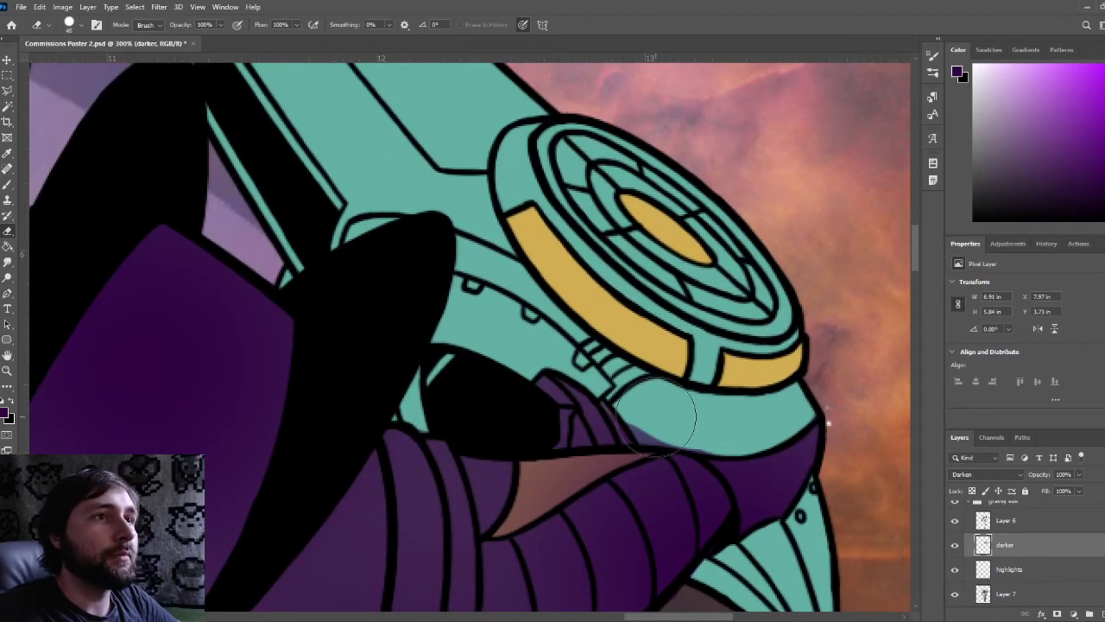
key("bracketleft")
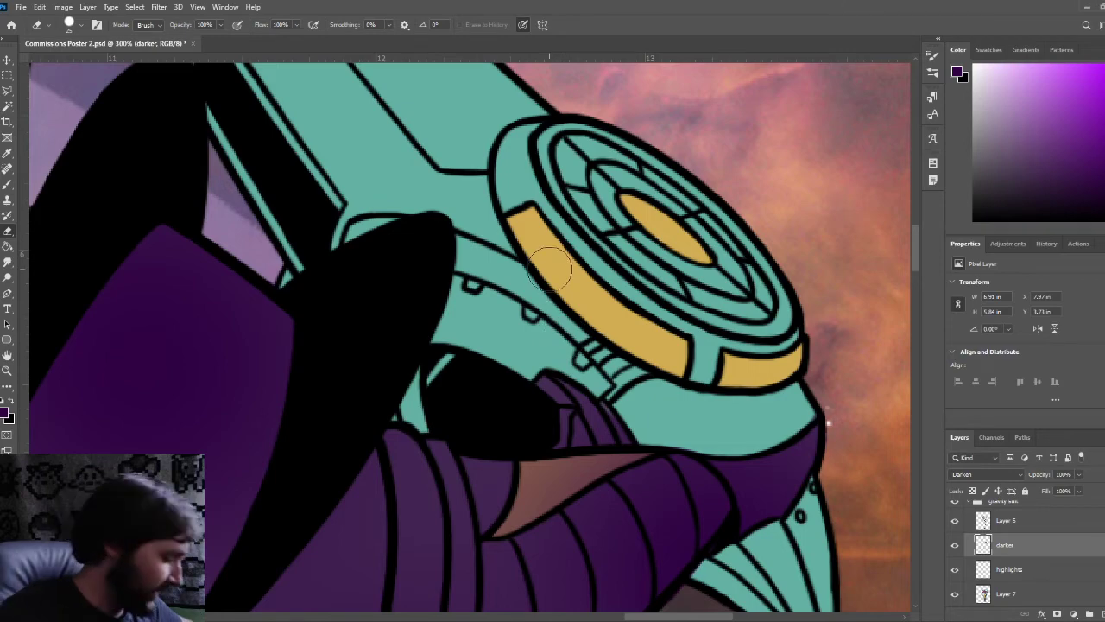
Paint soft dark purple shading over the far shoulder and elbow of the lowered arm with the Brush tool
key("ctrl+minus")
key("ctrl+minus")
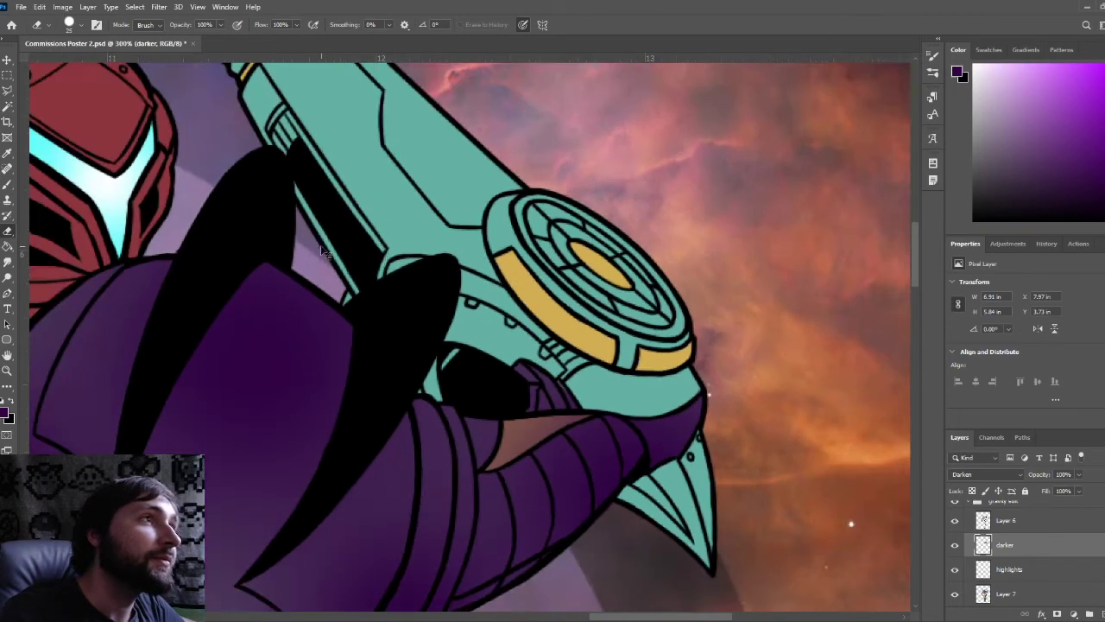
left_click_drag(430, 351, 519, 259)
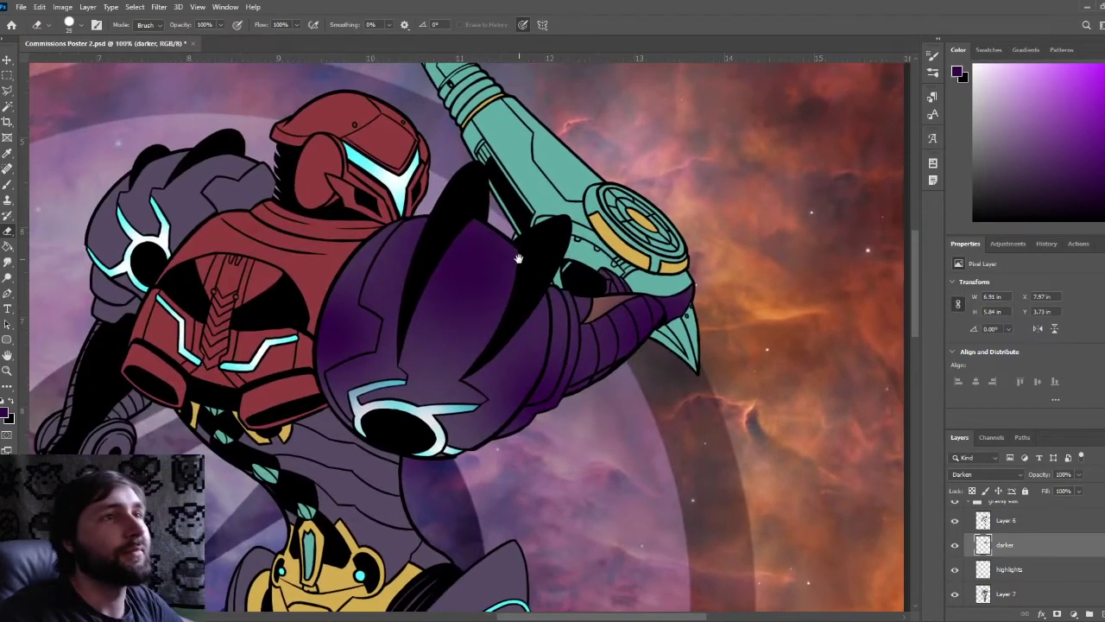
scroll(603, 323, "down", 1)
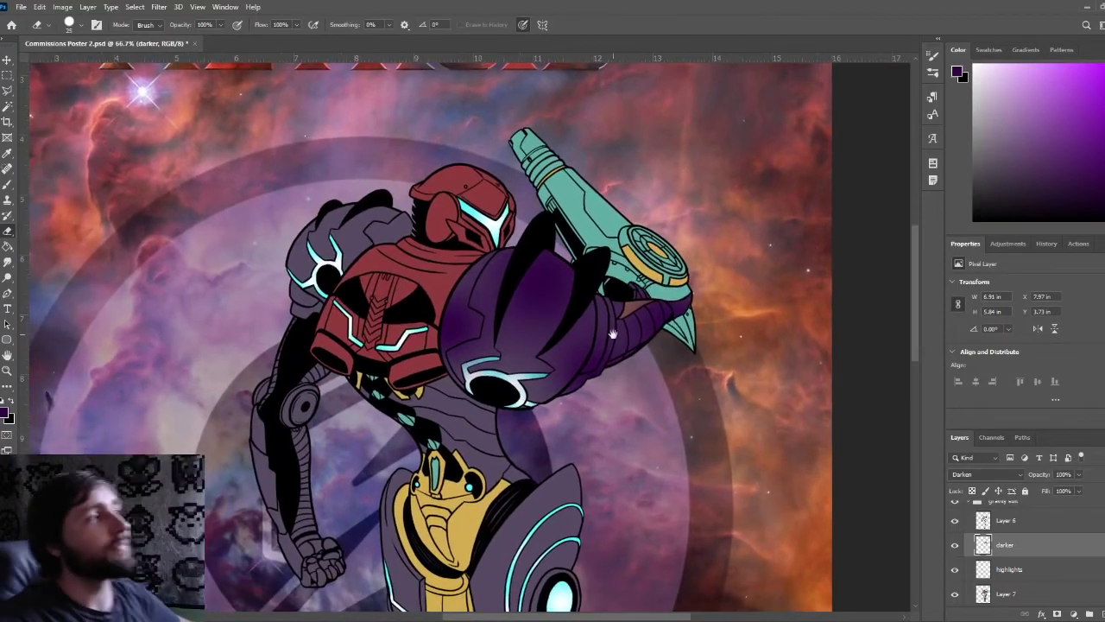
left_click_drag(599, 321, 617, 339)
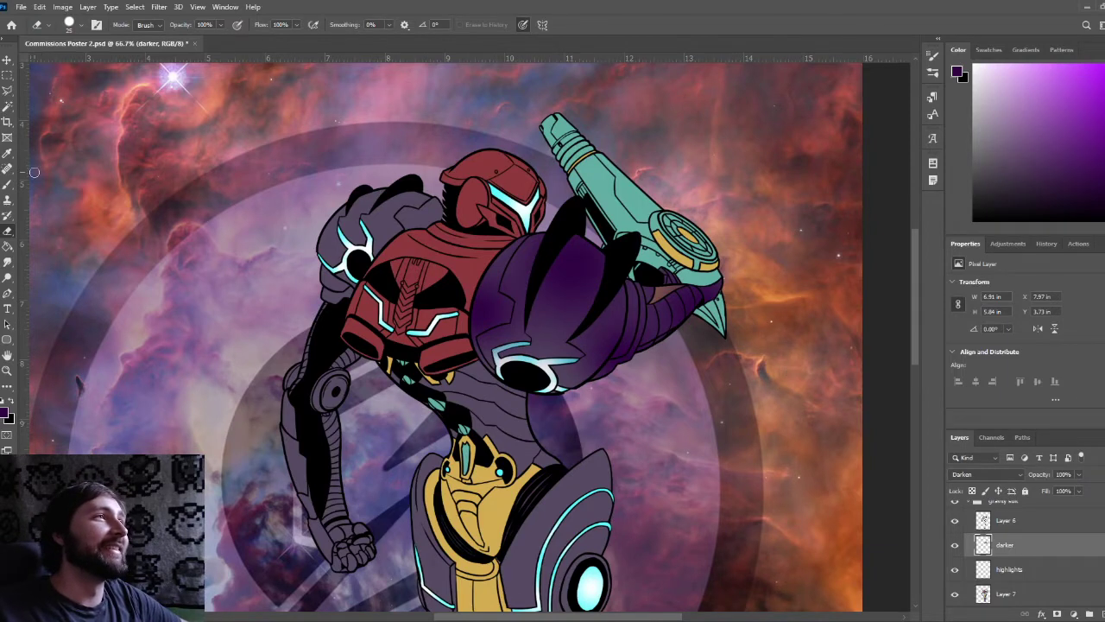
left_click(7, 183)
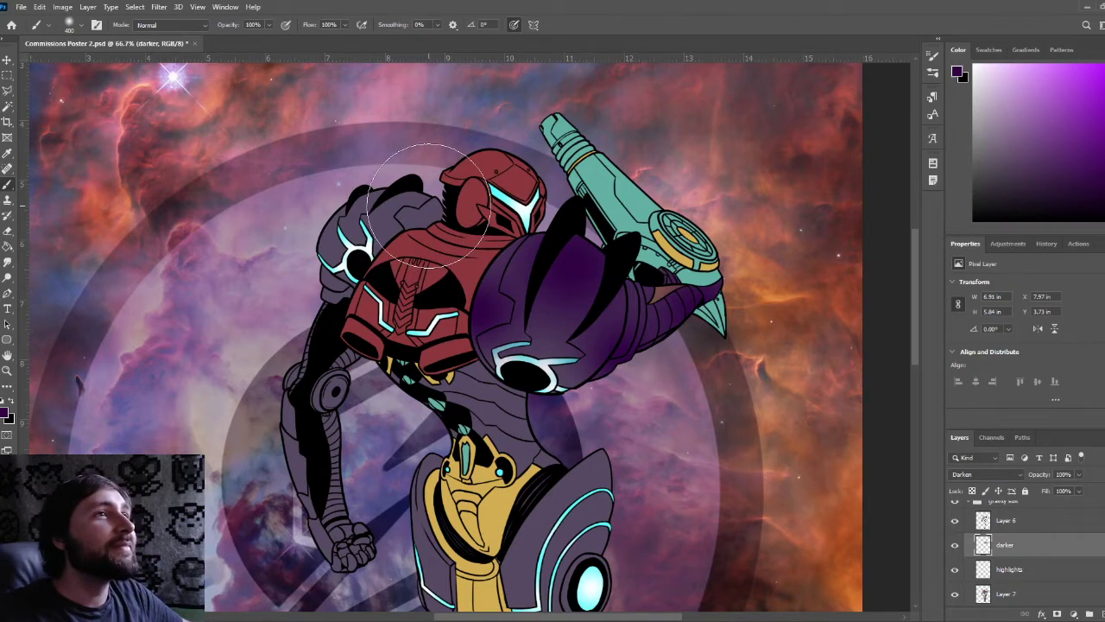
left_click(427, 204)
left_click(315, 244)
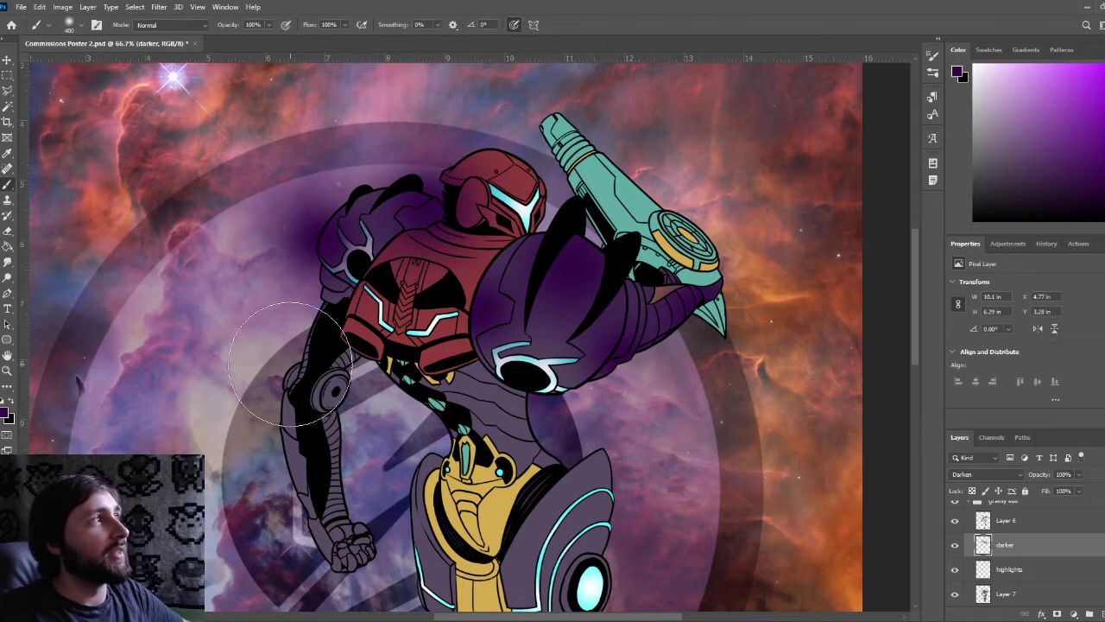
left_click(283, 376)
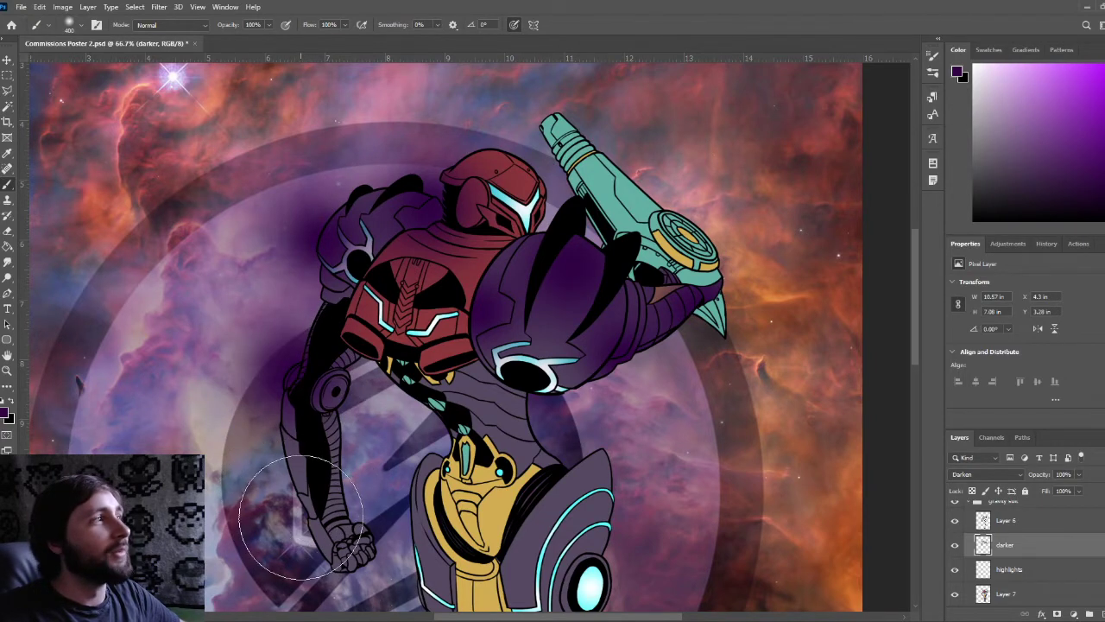
left_click(303, 514)
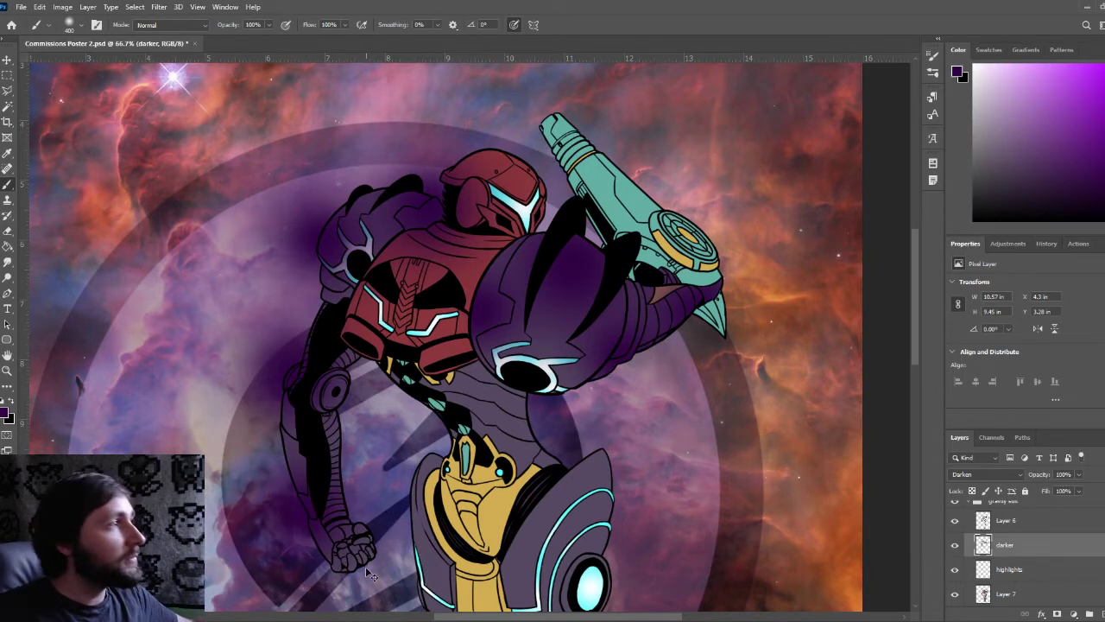
key("ctrl+z")
key("ctrl+shift+z")
key("ctrl+z")
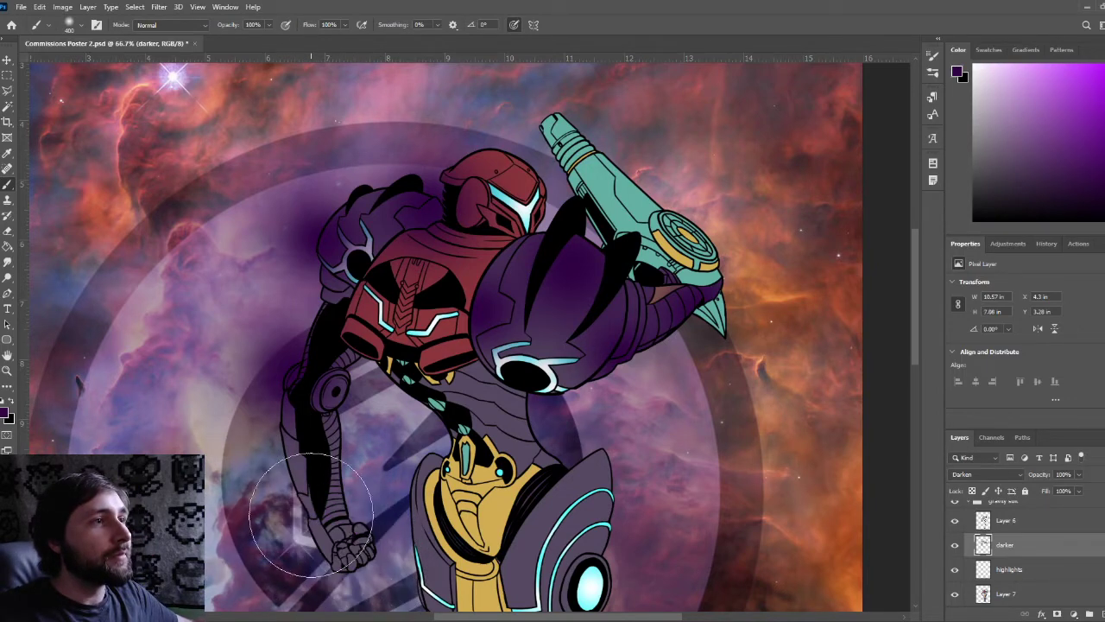
left_click(276, 514)
left_click(319, 561)
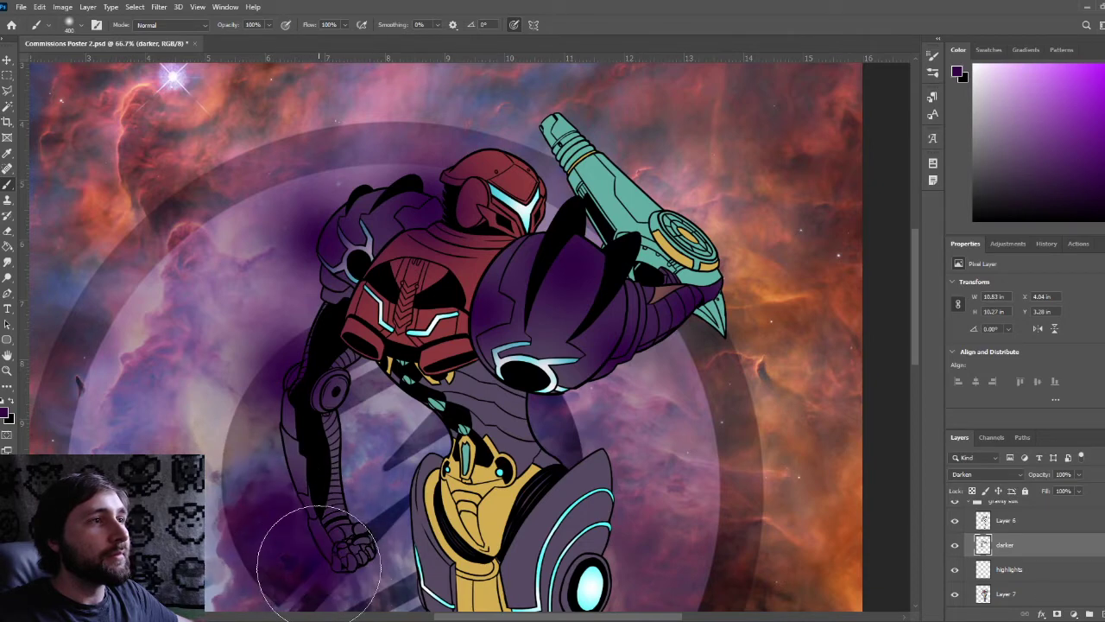
key("ctrl+z")
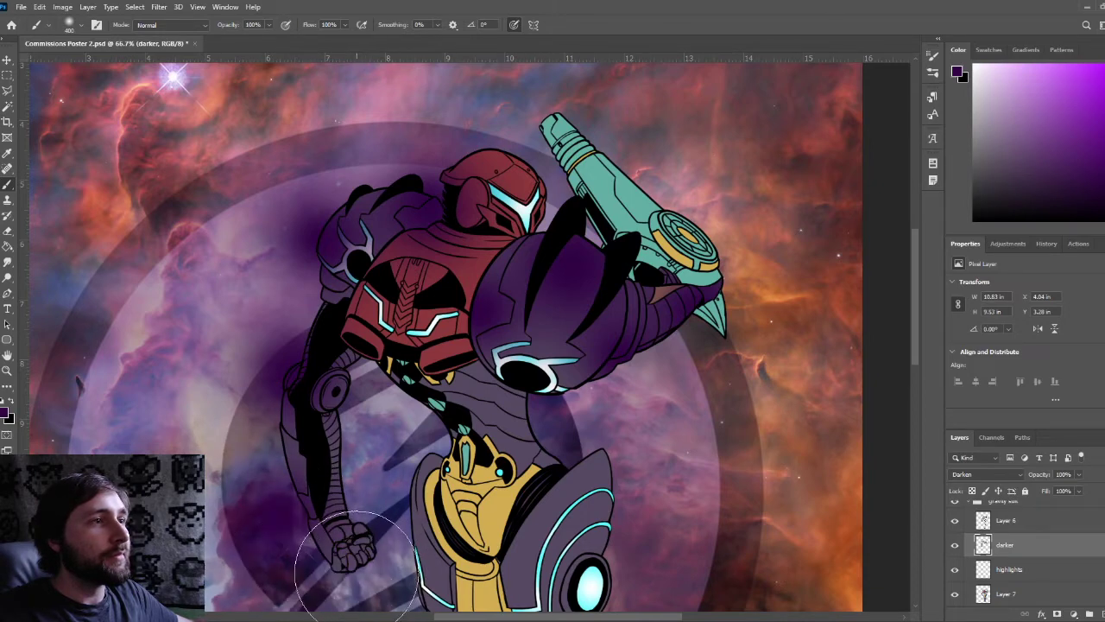
key("ctrl+z")
left_click(321, 533)
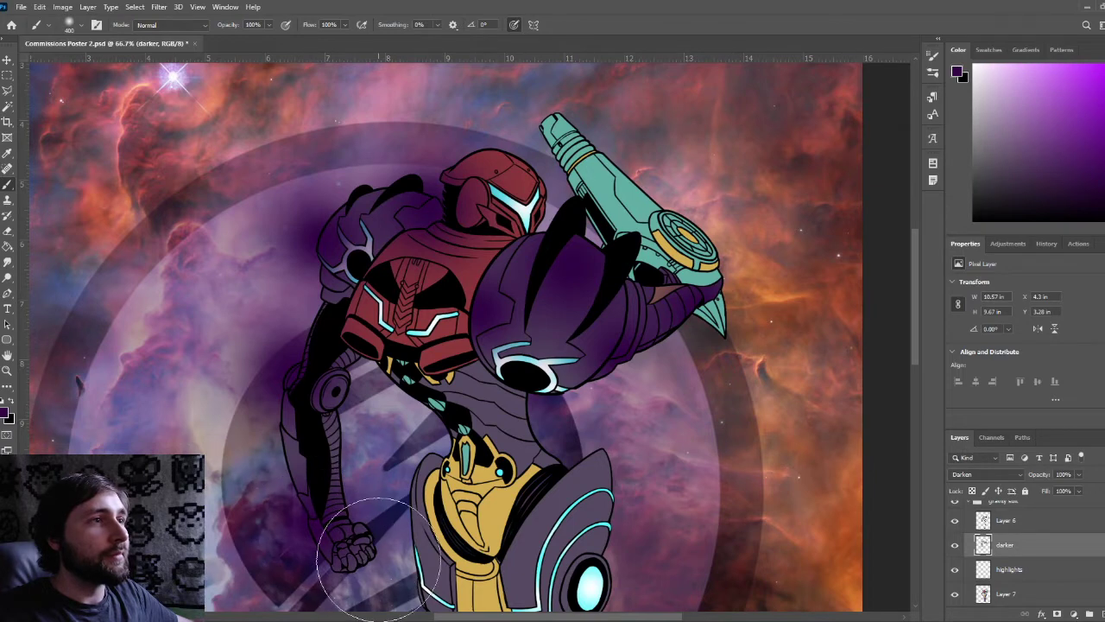
key("ctrl+z")
Shade the outer side of the lowered arm's forearm and fist with a soft dark purple dab
left_click(307, 535)
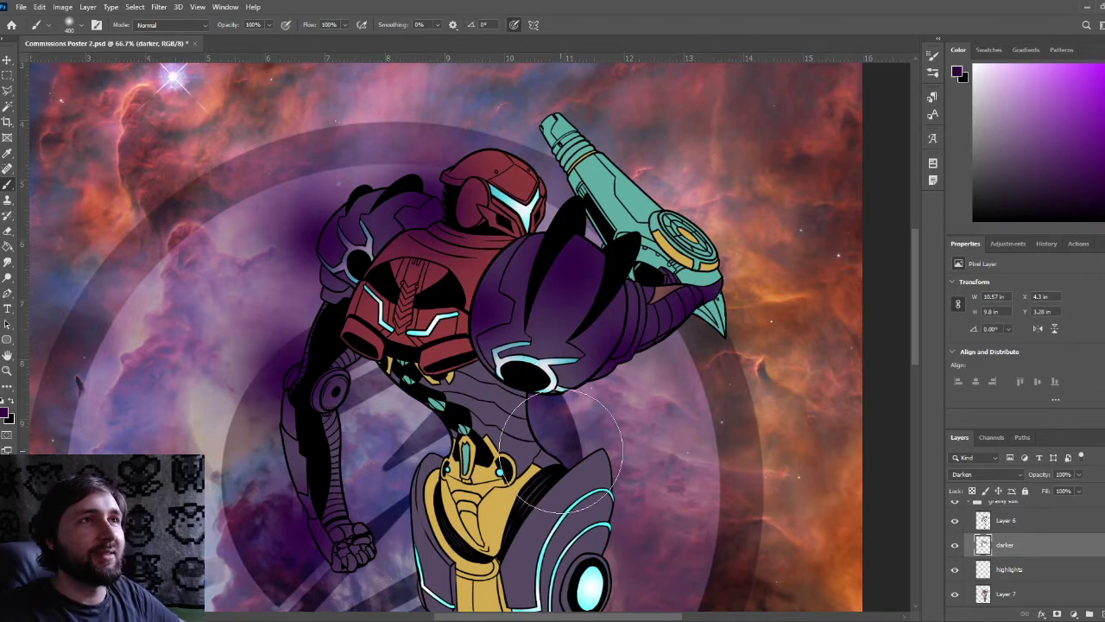
scroll(560, 451, "down", 1)
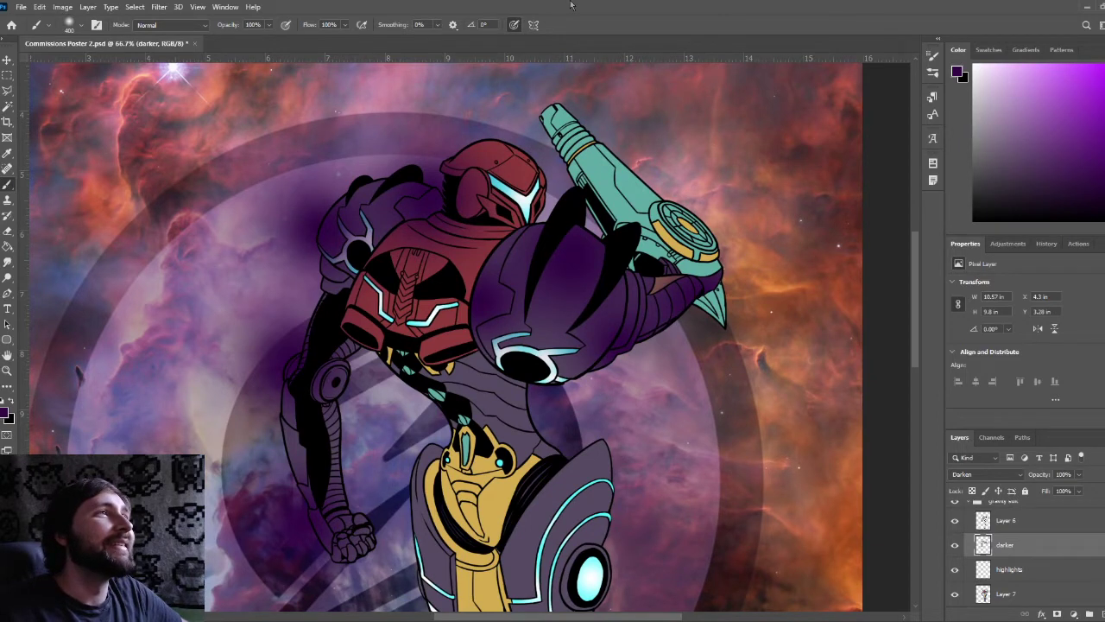
Erase the dark purple spill between the lowered arm's elbow and the torso with an enlarged eraser
left_click(7, 233)
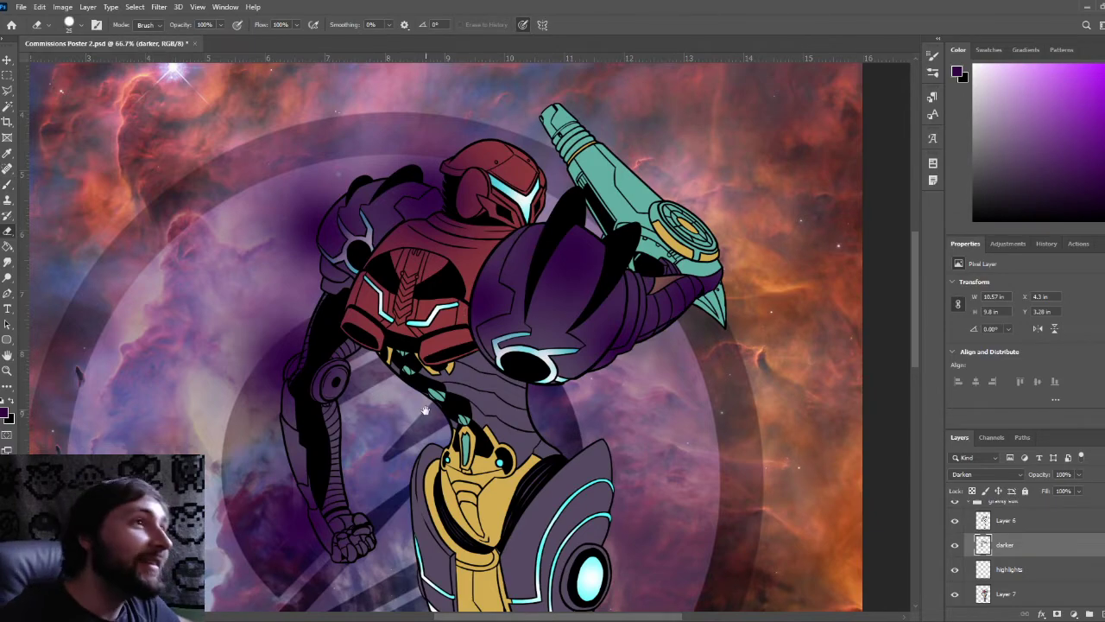
left_click_drag(392, 454, 501, 297)
key("ctrl+plus")
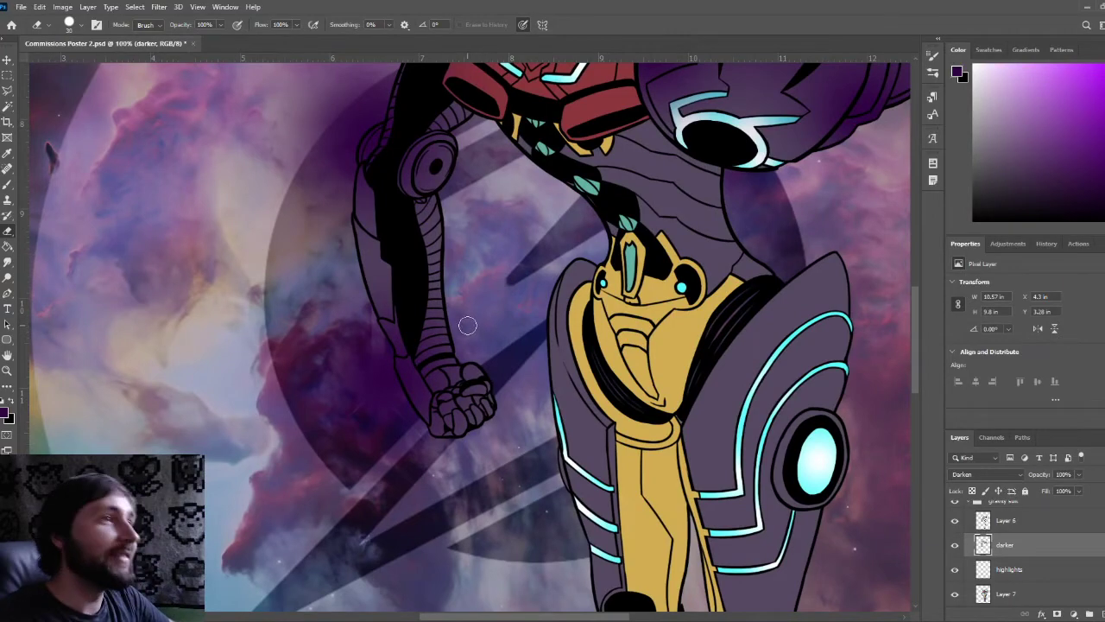
key("bracketright")
key("bracketright")
key("bracketright")
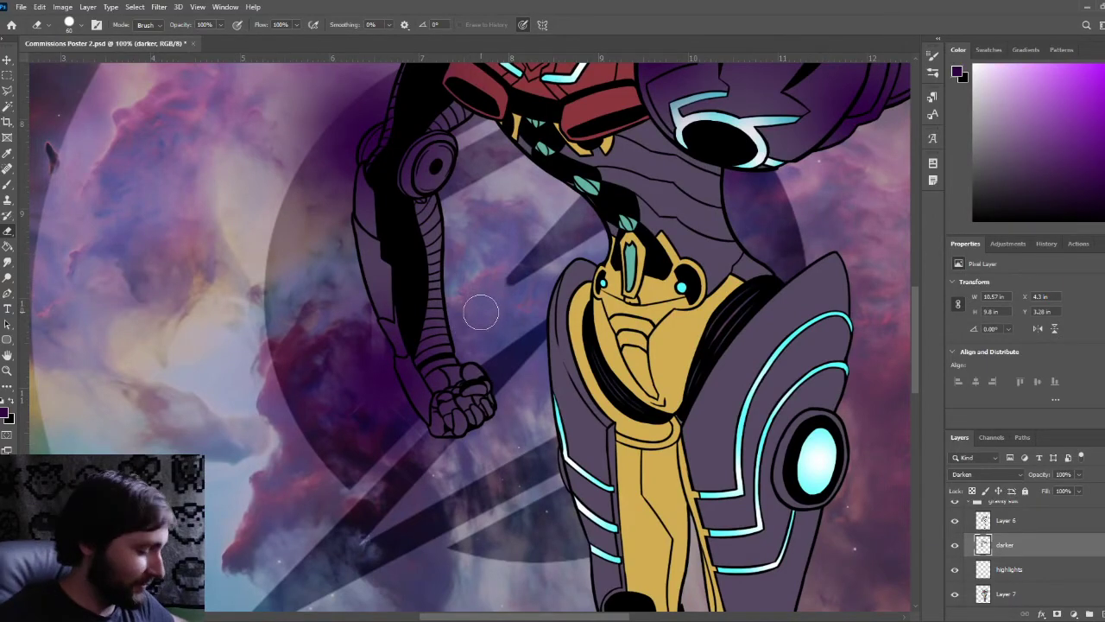
key("ctrl+plus")
left_click_drag(512, 288, 527, 326)
key("ctrl+minus")
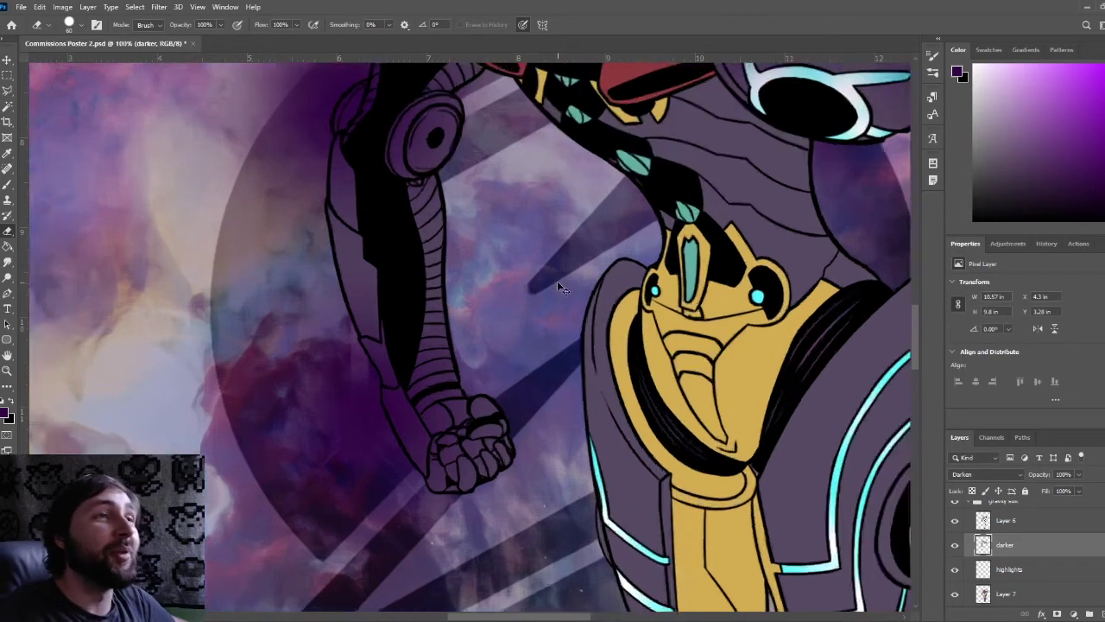
left_click_drag(546, 259, 540, 491)
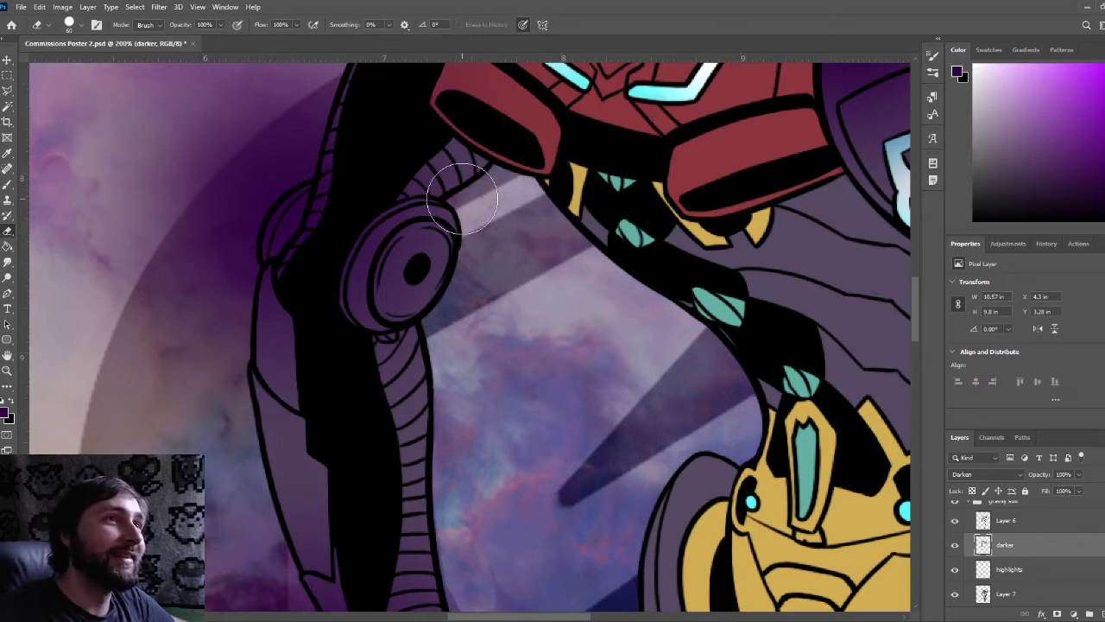
scroll(458, 216, "down", 3)
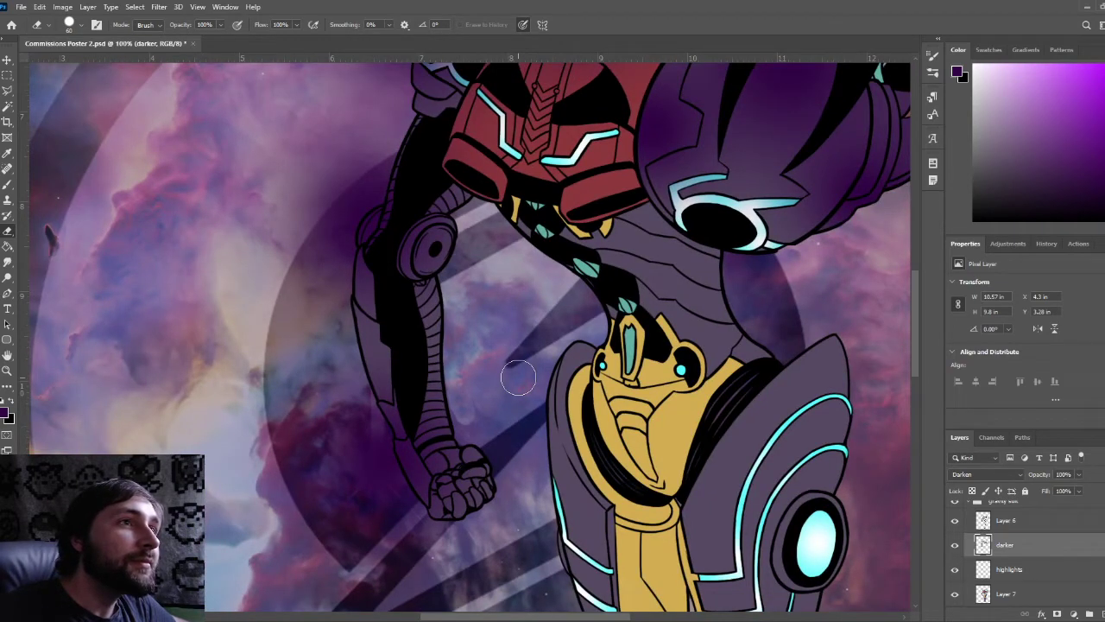
Erase the dark purple spill along the inner edge of the lowered forearm, wrist and fist
scroll(518, 377, "up", 3)
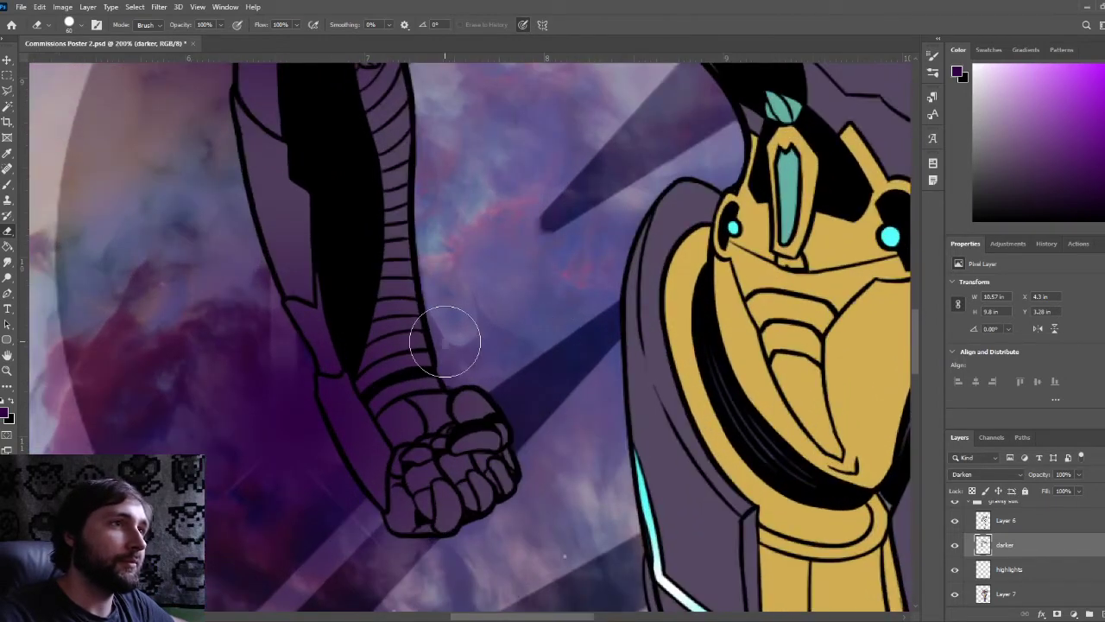
left_click(445, 341)
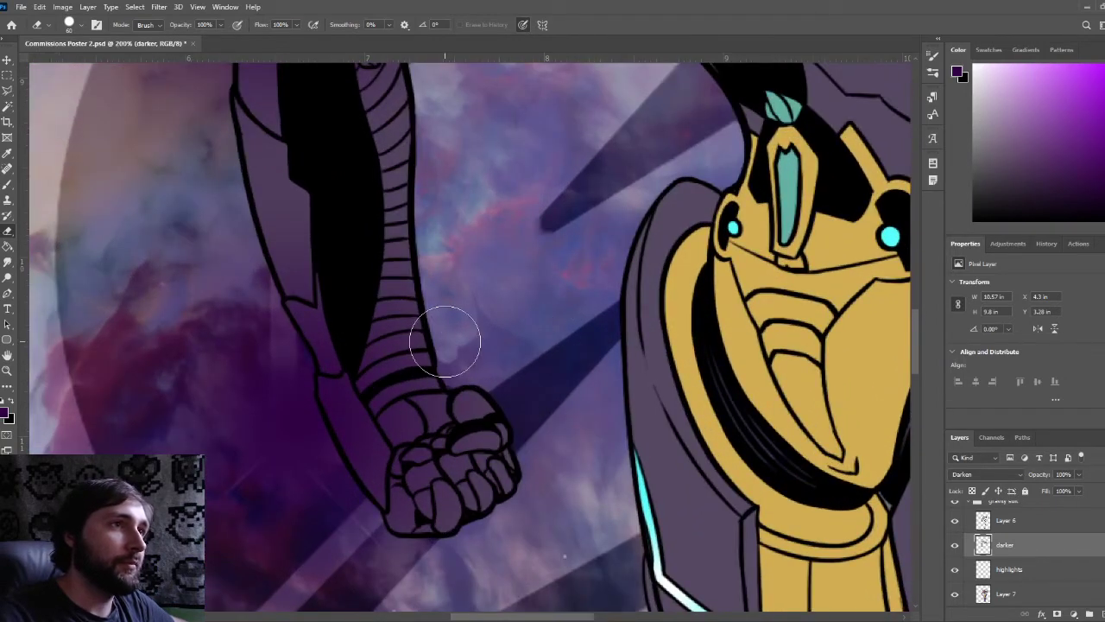
left_click(457, 362)
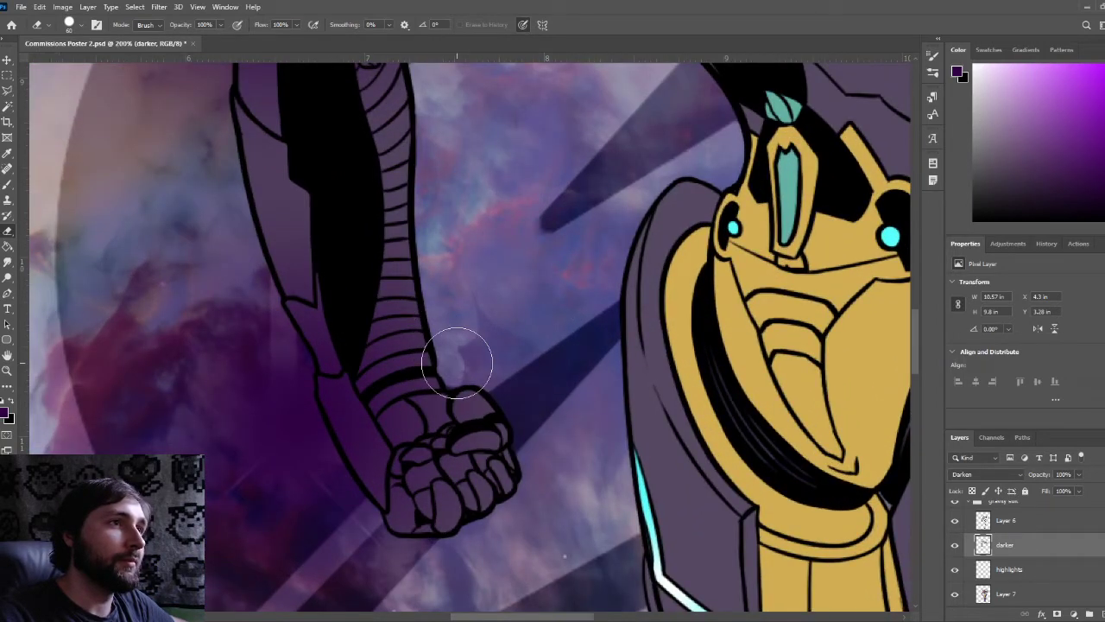
left_click(457, 363)
left_click(451, 380)
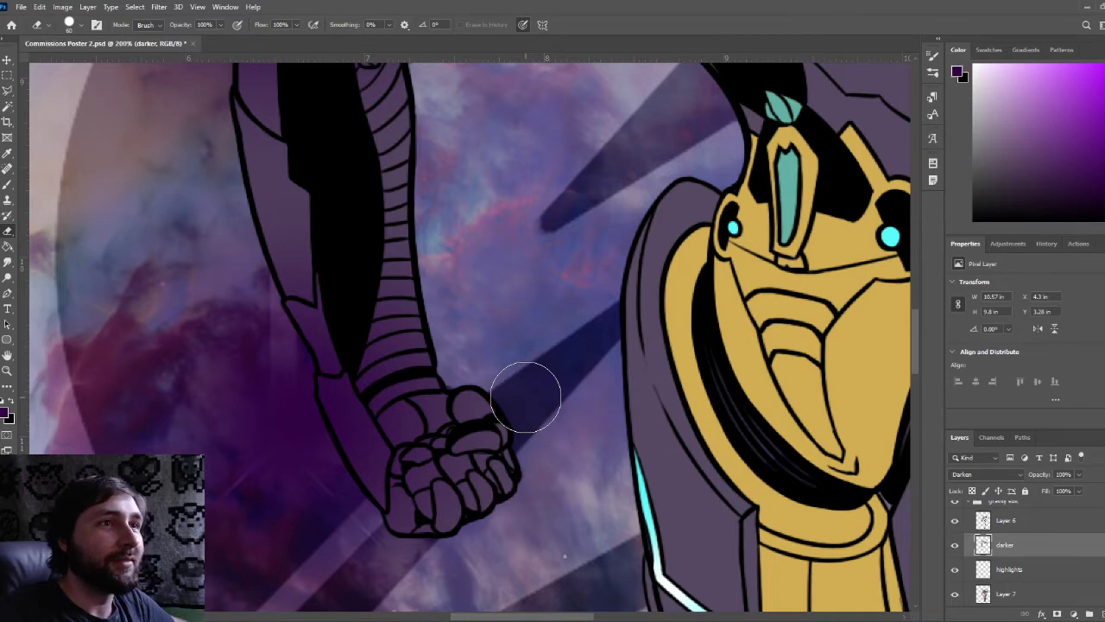
left_click_drag(604, 374, 518, 377)
left_click_drag(446, 380, 526, 376)
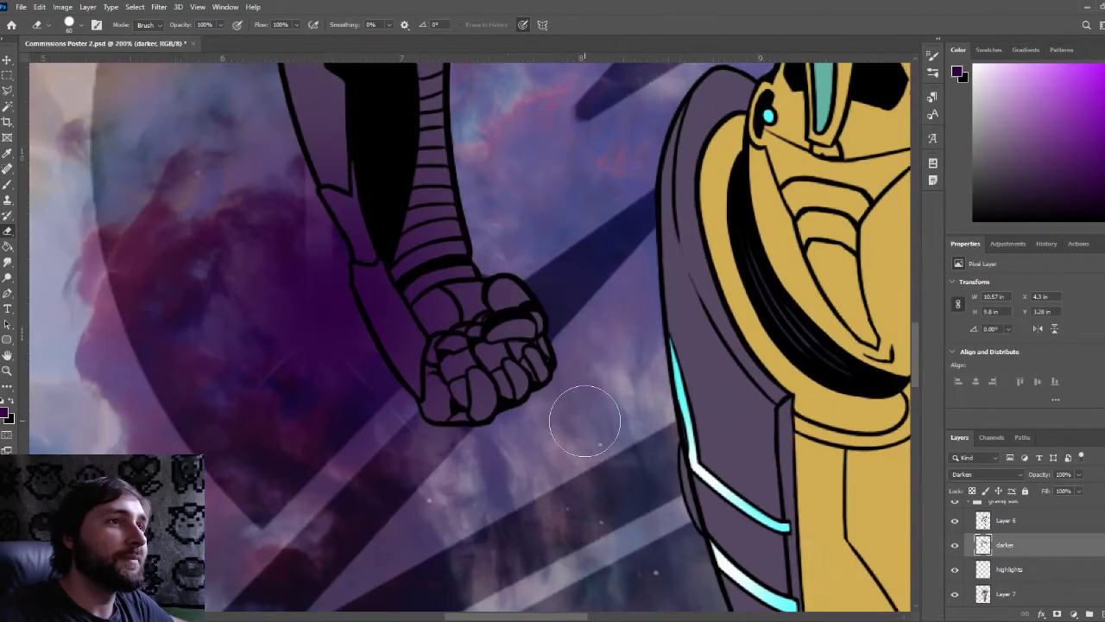
Erase the dark purple spill from the background directly below and beside the lowered fist
key("ctrl+minus")
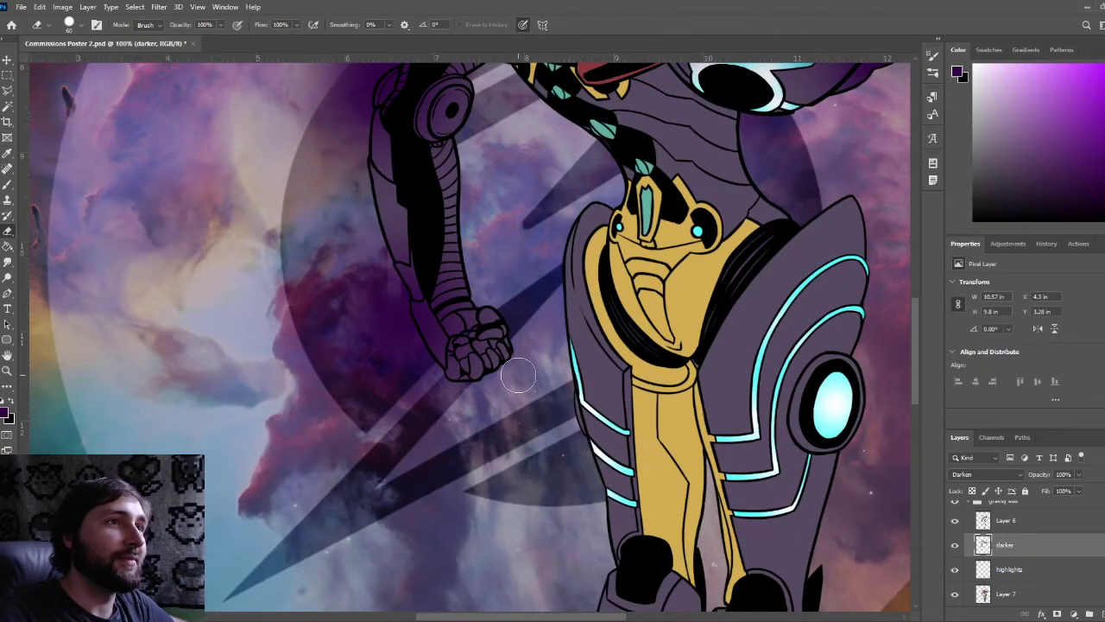
key("ctrl+plus")
left_click_drag(481, 493, 511, 276)
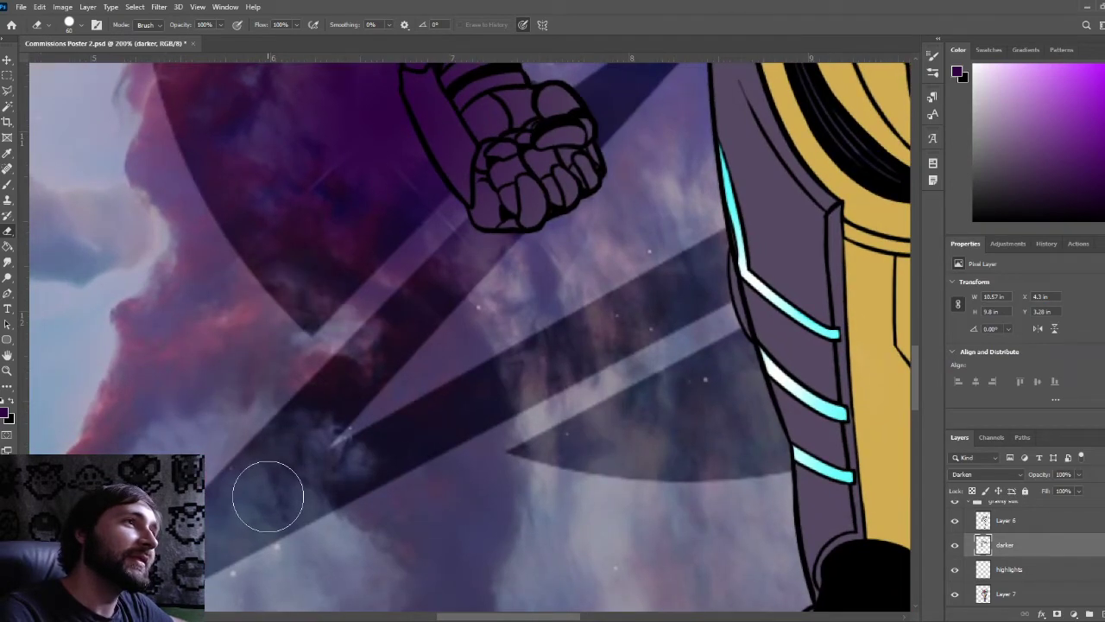
mouse_move(403, 259)
left_mouse_down()
mouse_move(380, 211)
mouse_move(473, 298)
mouse_move(401, 202)
mouse_move(421, 207)
mouse_move(408, 166)
mouse_move(462, 207)
mouse_move(518, 298)
mouse_move(484, 279)
mouse_move(588, 291)
mouse_move(561, 271)
left_mouse_up()
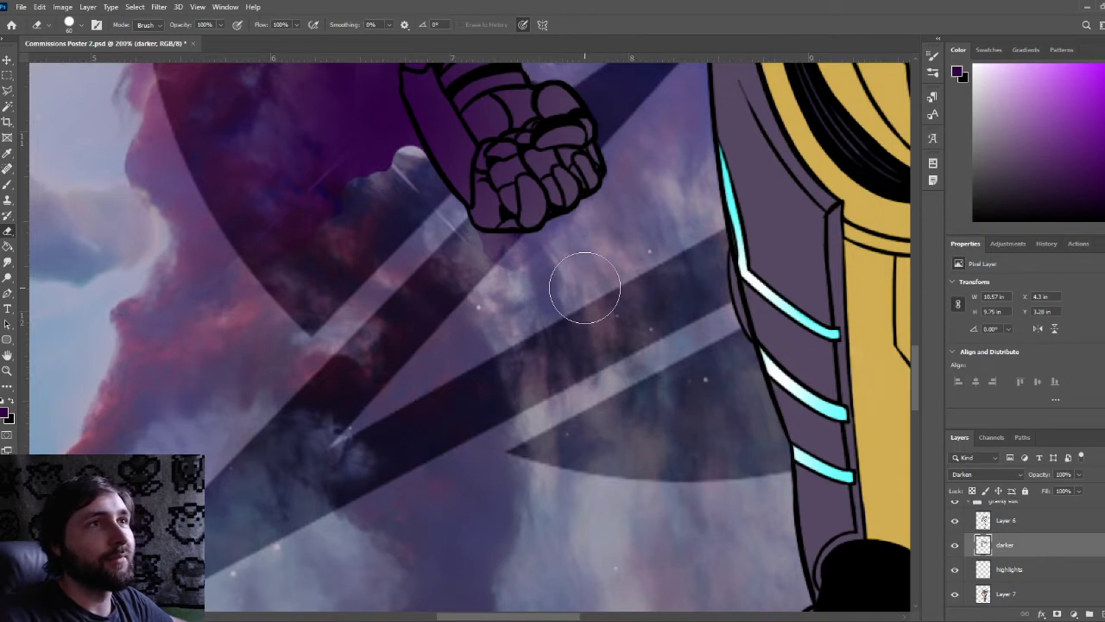
left_click_drag(561, 270, 496, 246)
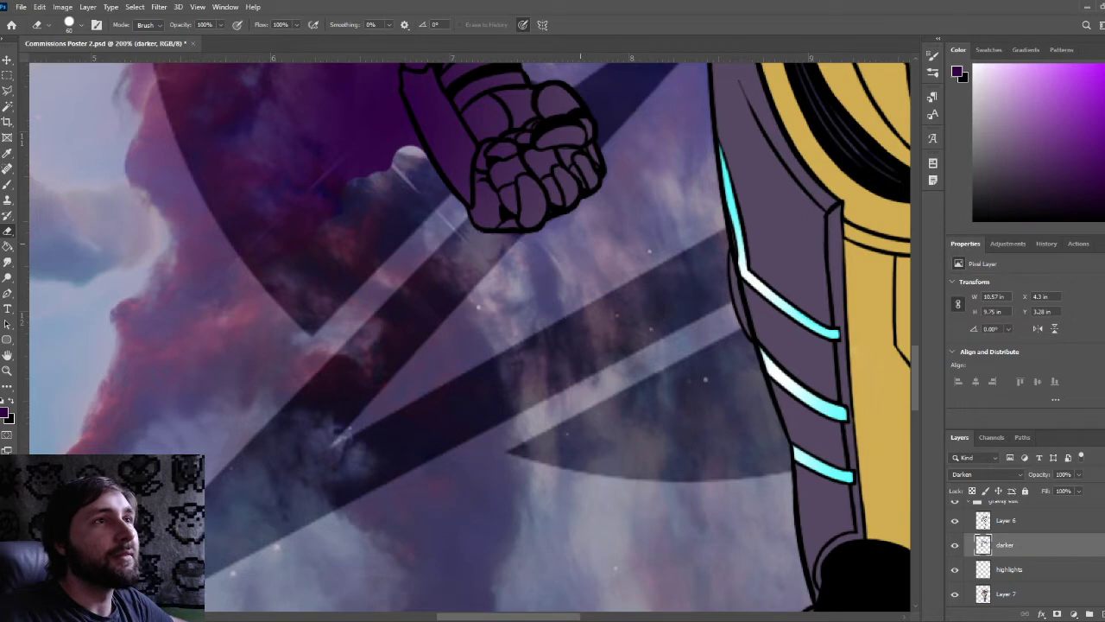
Erase the dark purple spill outside the outer edge of the lower forearm and fist
left_click_drag(440, 363, 541, 454)
key("ctrl+minus")
left_click_drag(367, 317, 386, 374)
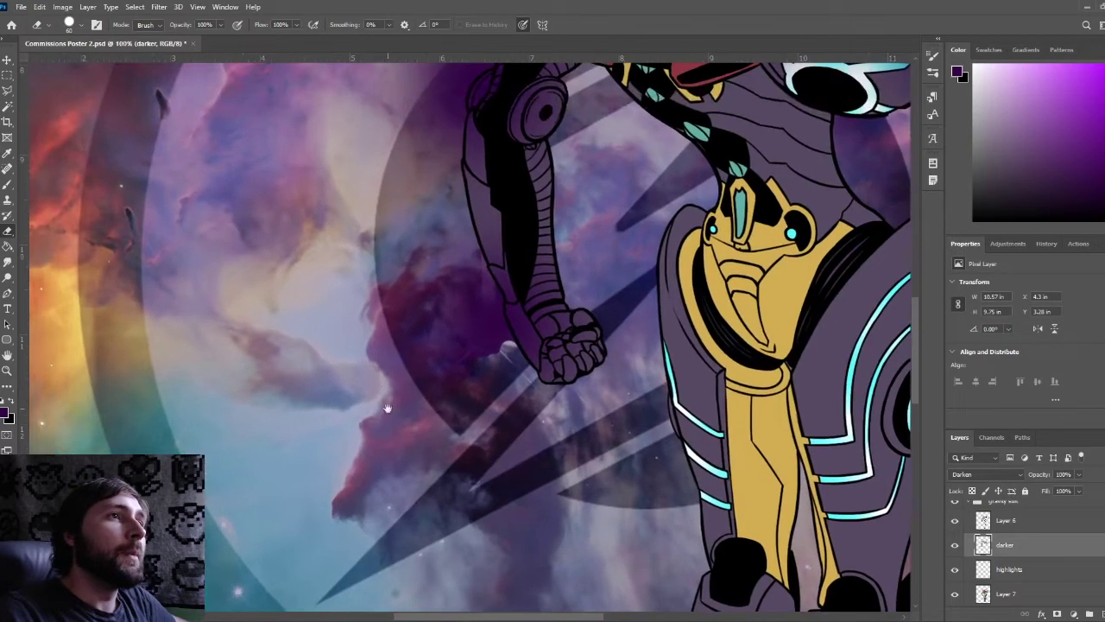
mouse_move(371, 333)
left_mouse_down()
mouse_move(384, 377)
mouse_move(431, 356)
mouse_move(468, 259)
mouse_move(483, 328)
mouse_move(491, 322)
left_mouse_up()
key("ctrl+plus")
left_click_drag(512, 247, 537, 333)
left_click_drag(570, 417, 545, 369)
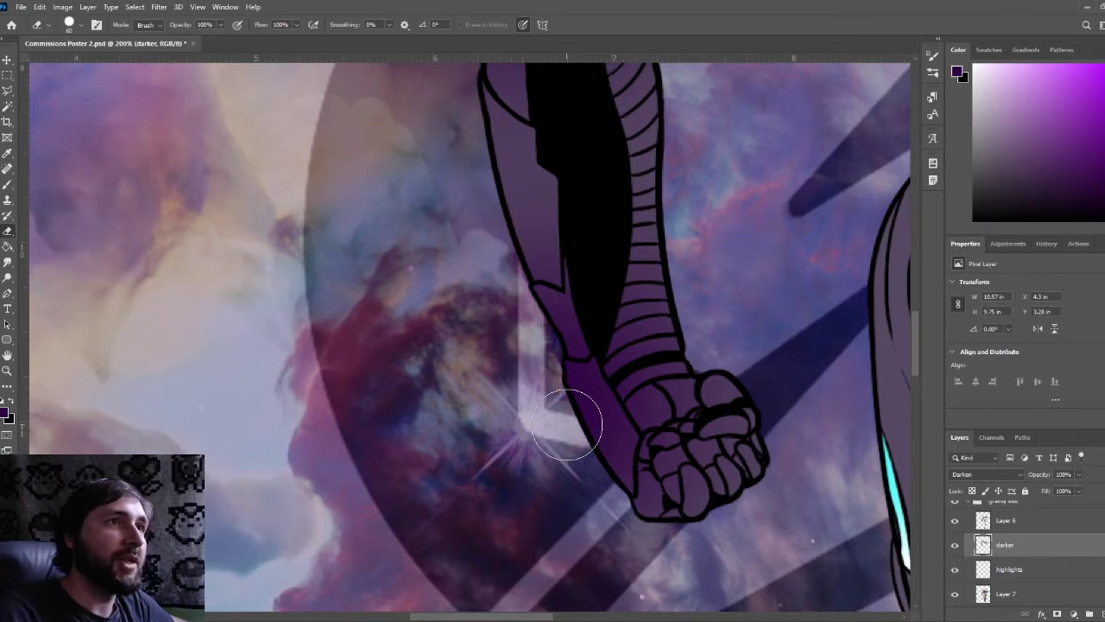
Clear the dark purple spill from the background beside the lowered arm's outer upper forearm
key("ctrl+minus")
left_click_drag(394, 202, 448, 304)
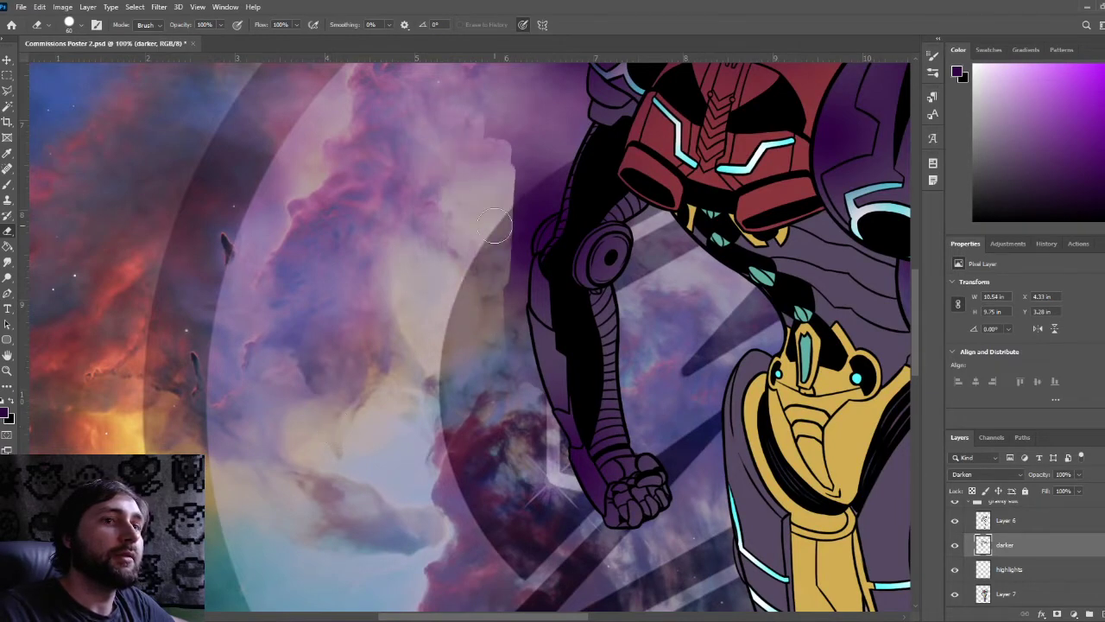
scroll(527, 365, "up", 5)
left_click_drag(527, 365, 513, 336)
mouse_move(521, 438)
left_mouse_down()
mouse_move(498, 246)
mouse_move(508, 285)
left_mouse_up()
left_click_drag(522, 438, 551, 454)
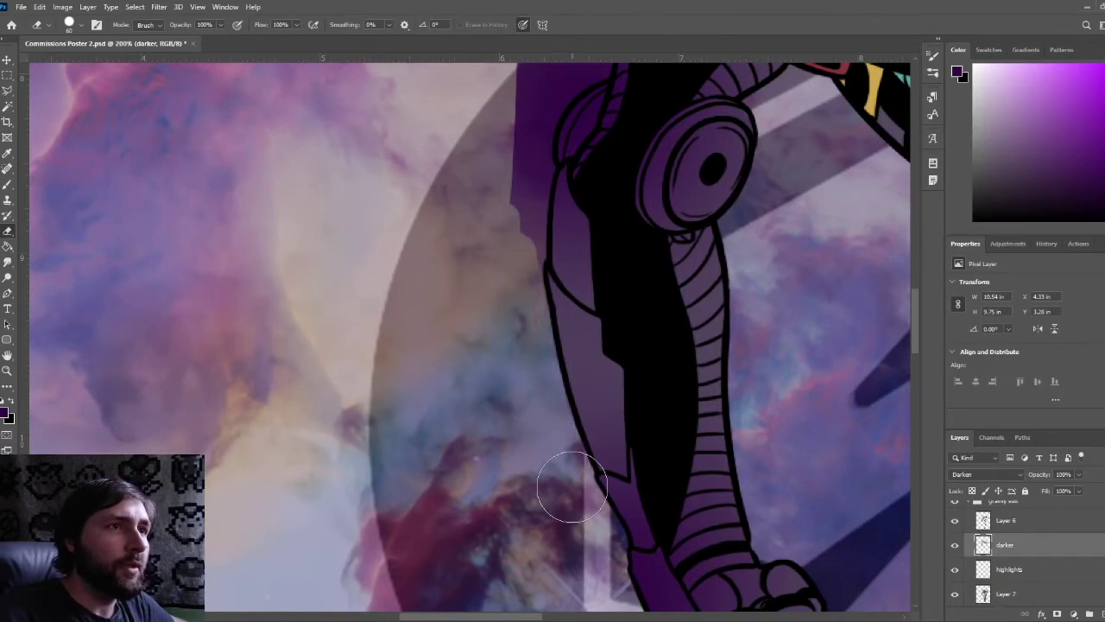
Erase the dark purple spill around the lowered arm's elbow and up the outer edge of the upper arm
scroll(568, 321, "down", 5)
scroll(530, 376, "up", 5)
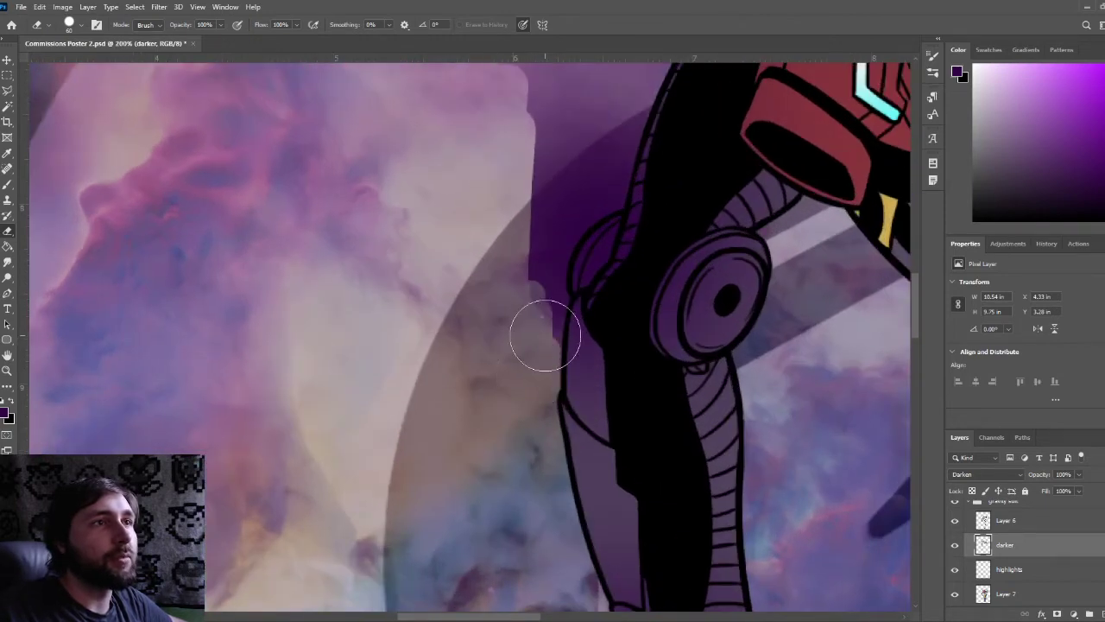
mouse_move(545, 336)
left_mouse_down()
mouse_move(545, 356)
mouse_move(547, 187)
mouse_move(551, 355)
mouse_move(527, 377)
mouse_move(578, 330)
mouse_move(566, 321)
mouse_move(575, 341)
mouse_move(562, 320)
mouse_move(575, 340)
left_mouse_up()
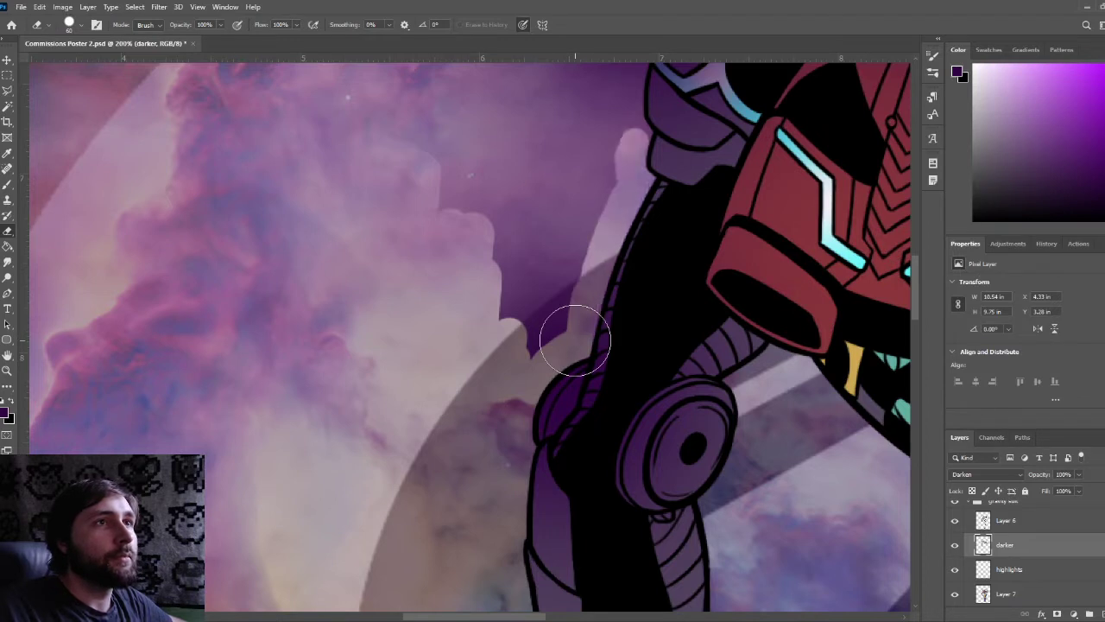
Erase the dark purple spill from the red chest armor, the collar and the front of the helmet
key("ctrl+minus")
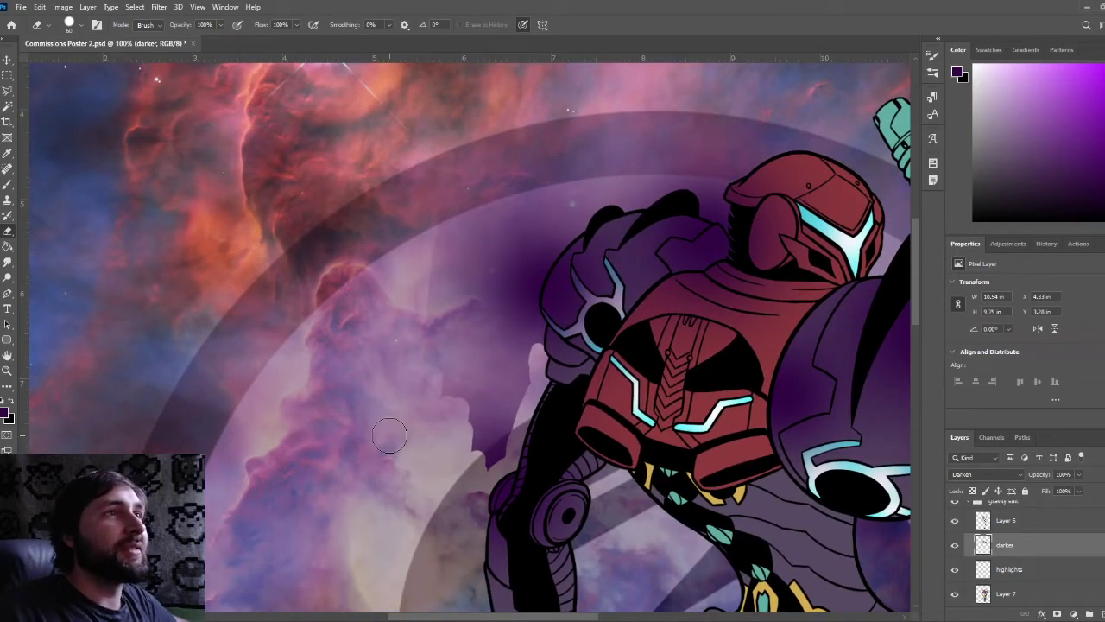
left_click_drag(475, 189, 463, 260)
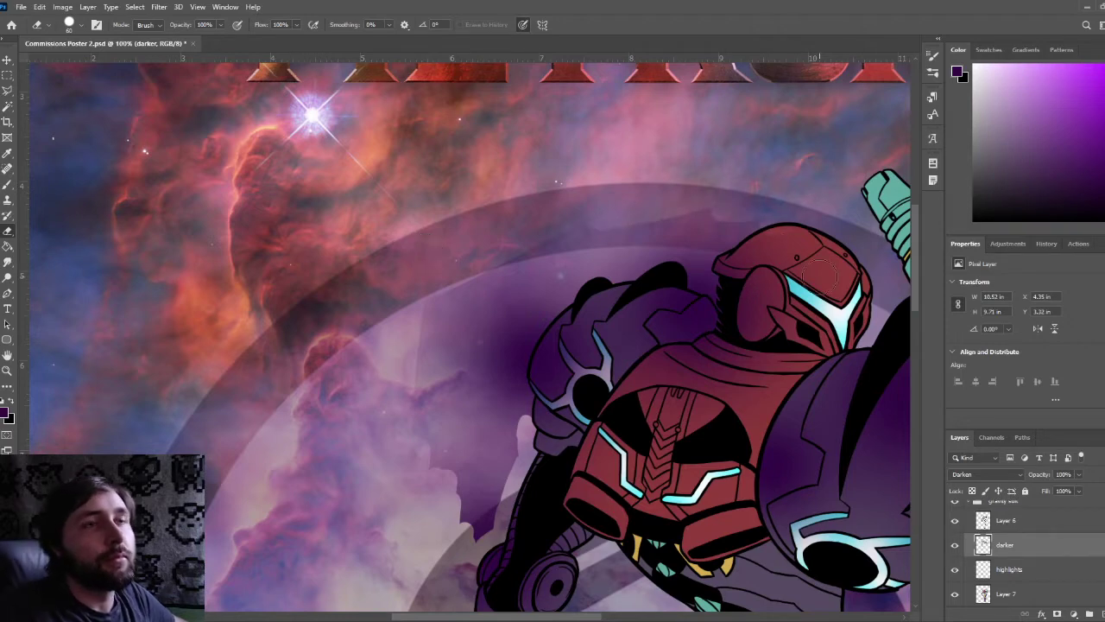
left_click_drag(820, 275, 715, 232)
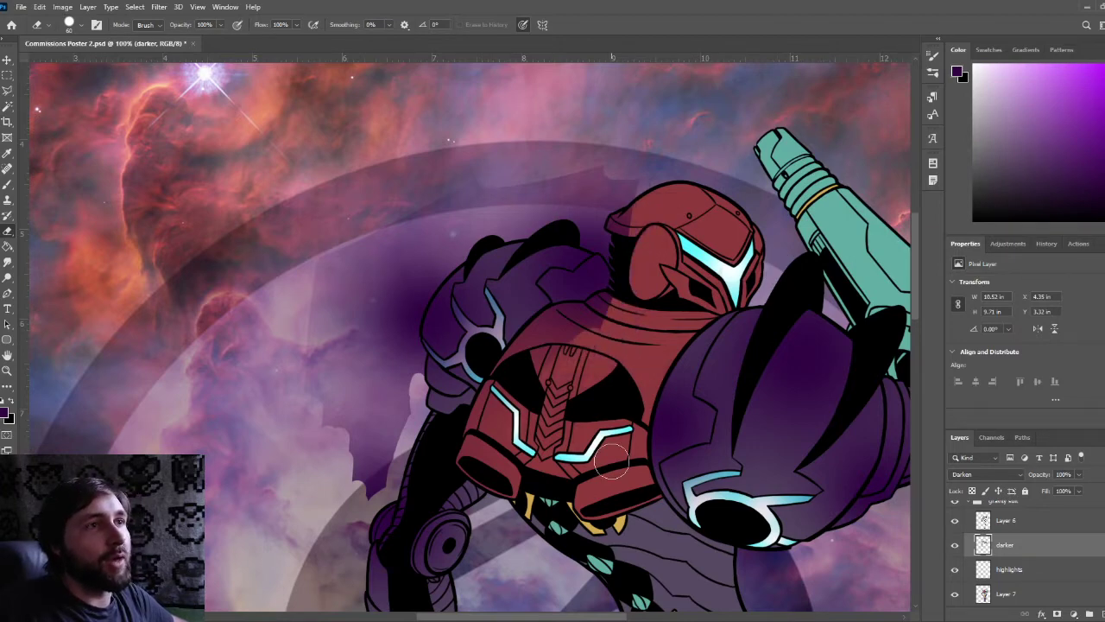
key("ctrl+plus")
left_click_drag(551, 504, 559, 362)
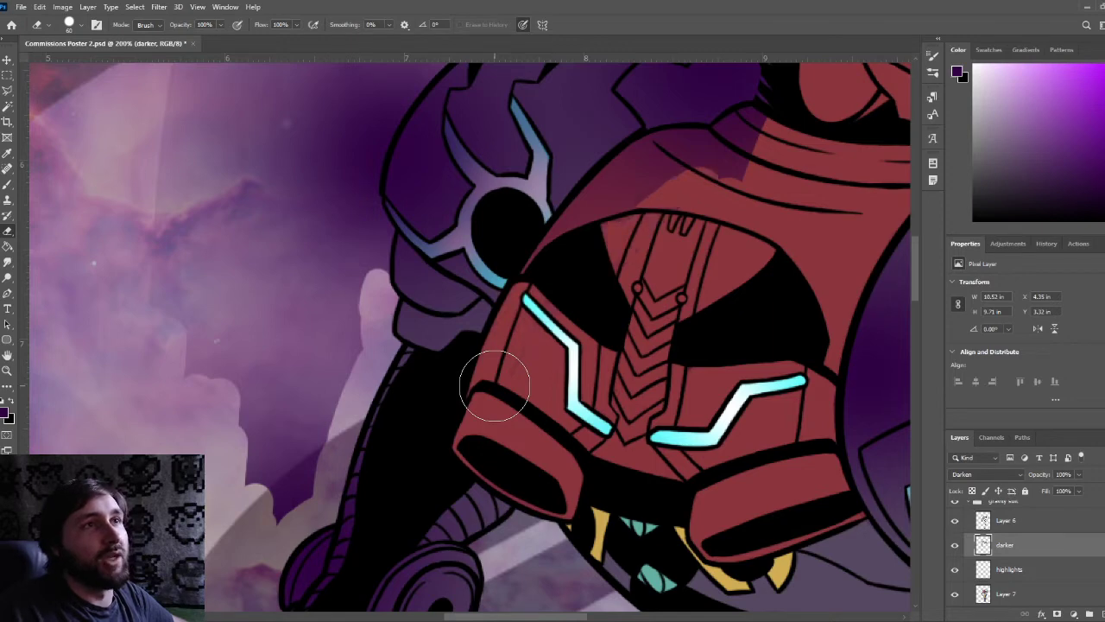
left_click_drag(682, 239, 671, 317)
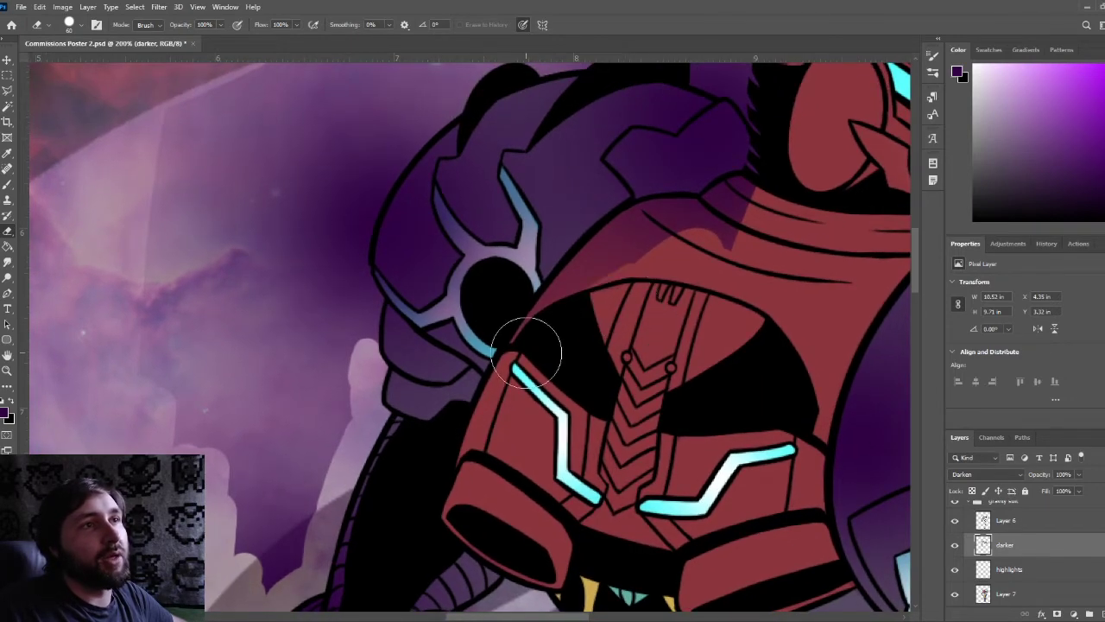
mouse_move(557, 287)
left_mouse_down()
mouse_move(646, 223)
mouse_move(752, 210)
mouse_move(729, 239)
mouse_move(663, 402)
left_mouse_up()
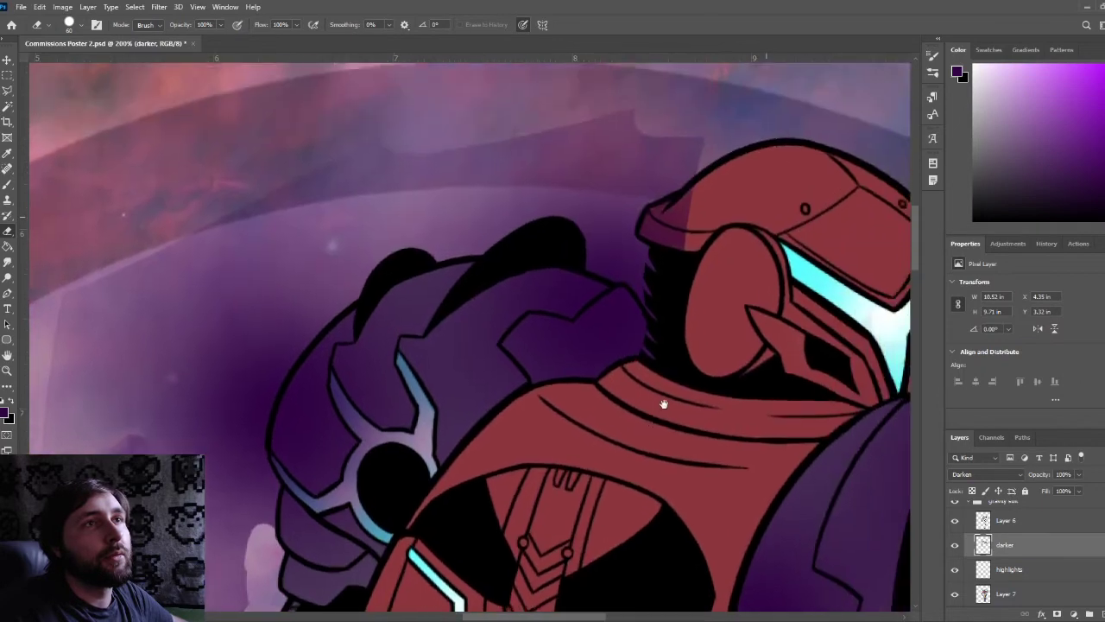
Erase the dark purple spill on the helmet's rear brim, the neck and the gap between helmet and far shoulder
left_click_drag(671, 339, 666, 361)
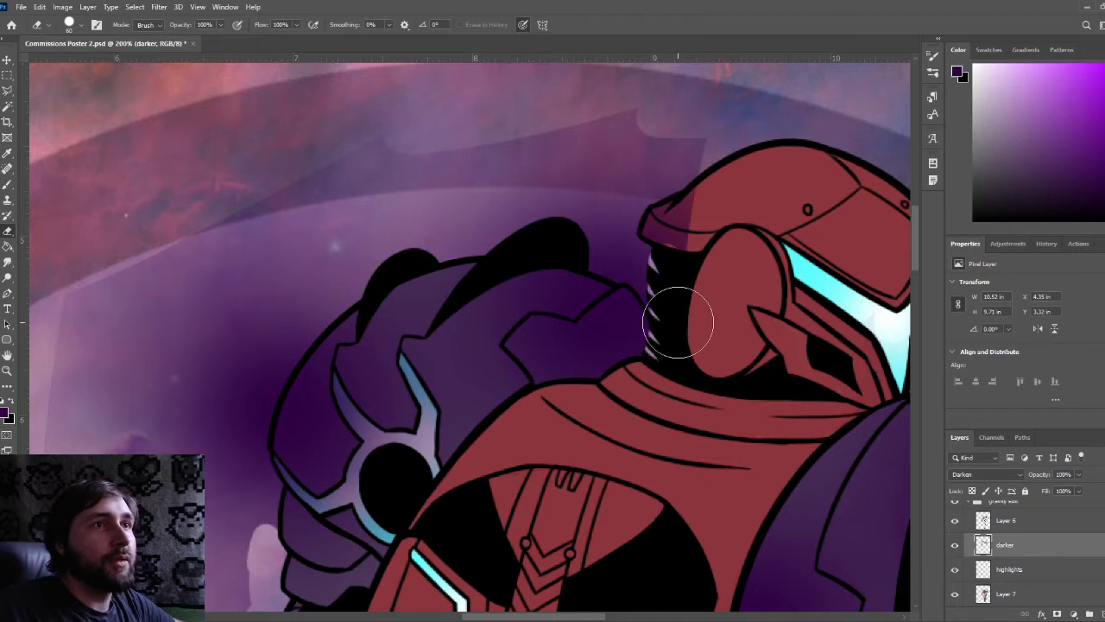
left_click_drag(679, 322, 694, 176)
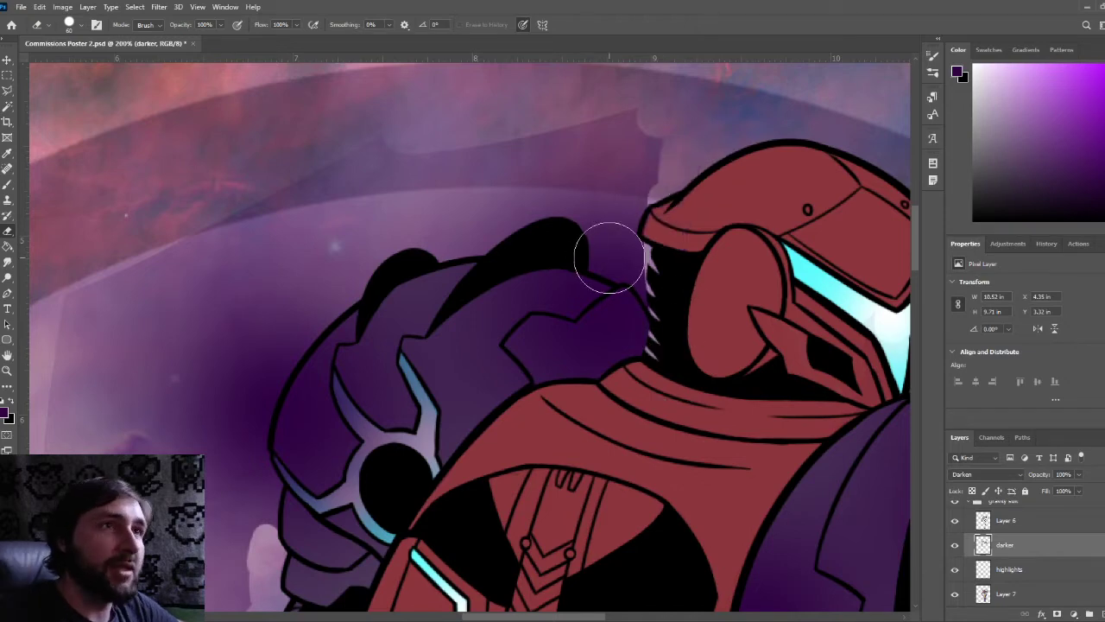
left_click_drag(609, 257, 612, 258)
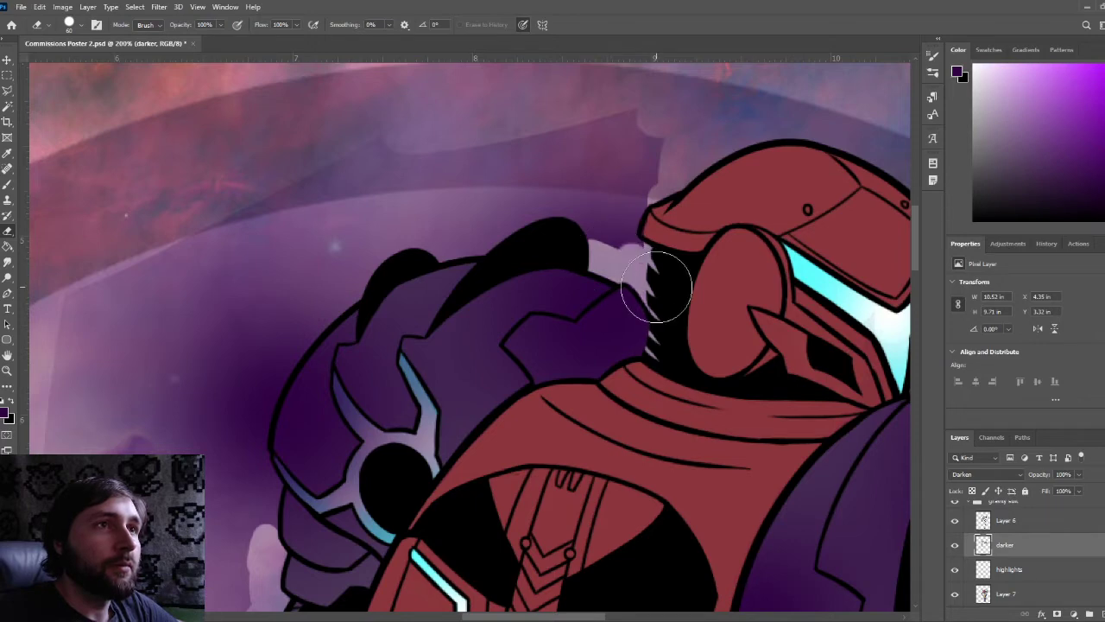
left_click_drag(582, 168, 531, 164)
Erase the dark purple spill along the top and outer contour of the far shoulder armor
key("space")
left_click_drag(534, 314, 624, 292)
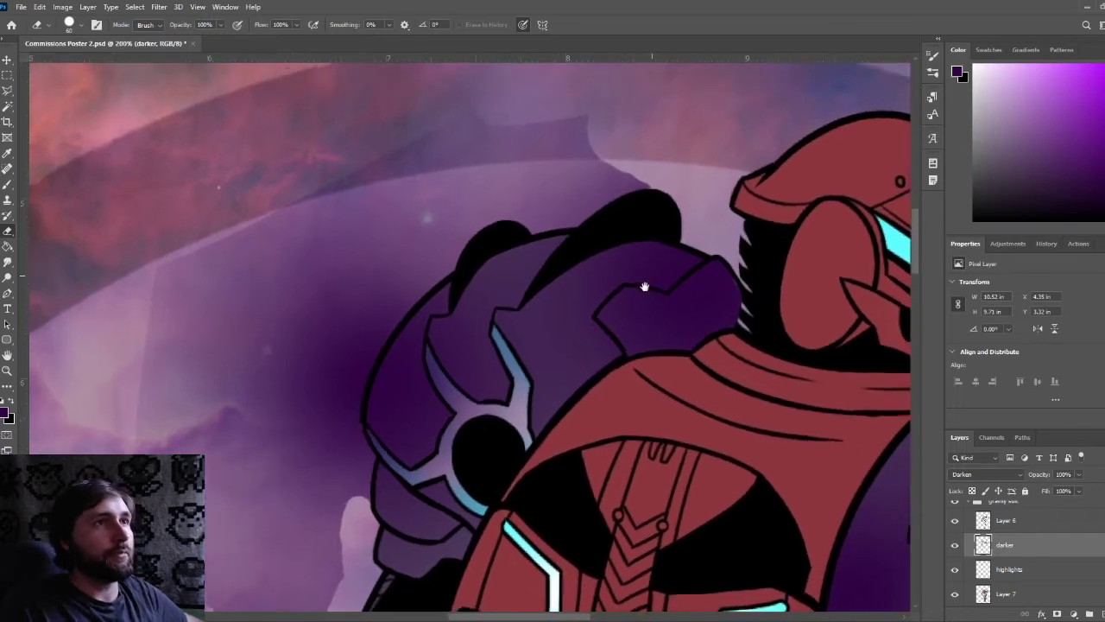
mouse_move(562, 202)
left_mouse_down()
mouse_move(538, 197)
mouse_move(569, 220)
mouse_move(595, 210)
mouse_move(595, 185)
mouse_move(526, 173)
mouse_move(518, 159)
mouse_move(436, 151)
mouse_move(319, 200)
left_mouse_up()
left_click_drag(446, 162, 573, 91)
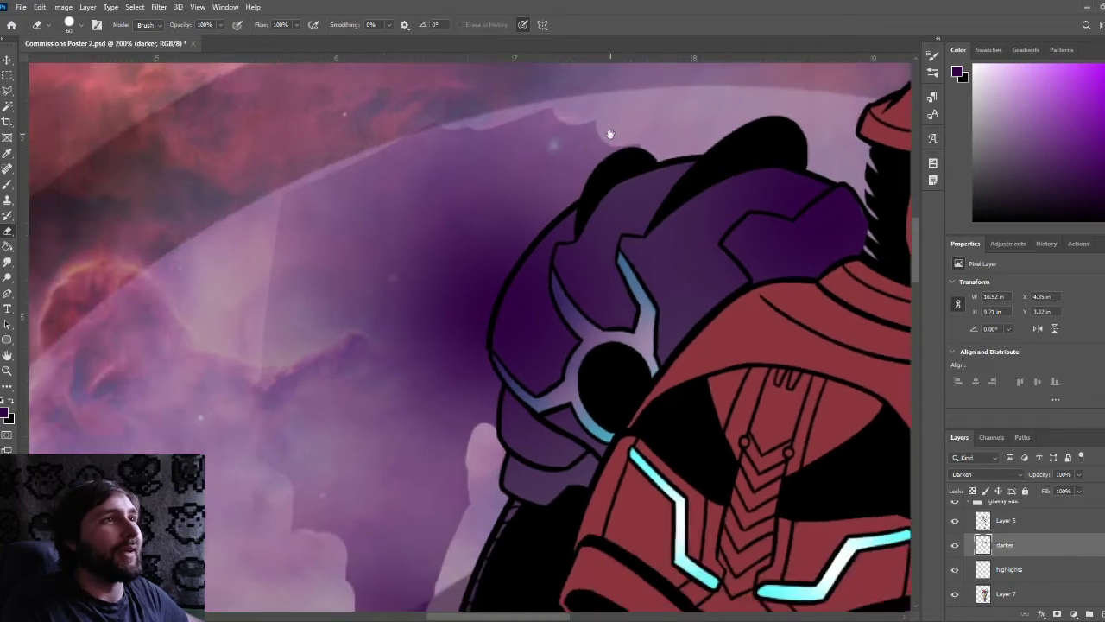
left_click_drag(402, 167, 403, 167)
mouse_move(499, 164)
left_mouse_down()
mouse_move(604, 155)
mouse_move(544, 177)
mouse_move(481, 252)
mouse_move(475, 401)
left_mouse_up()
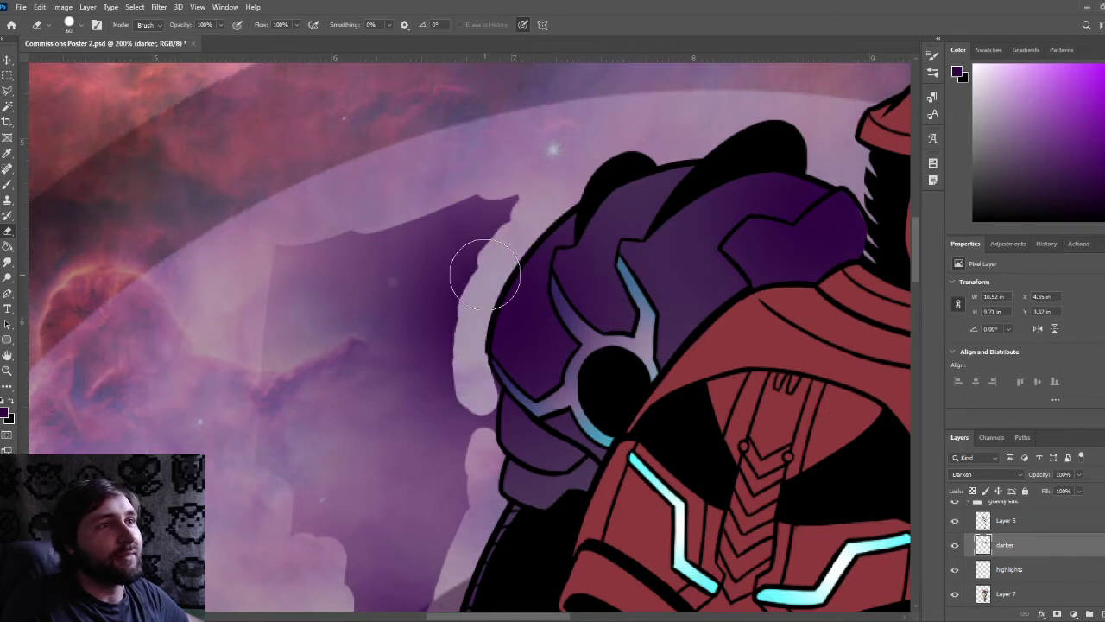
left_click_drag(486, 274, 480, 448)
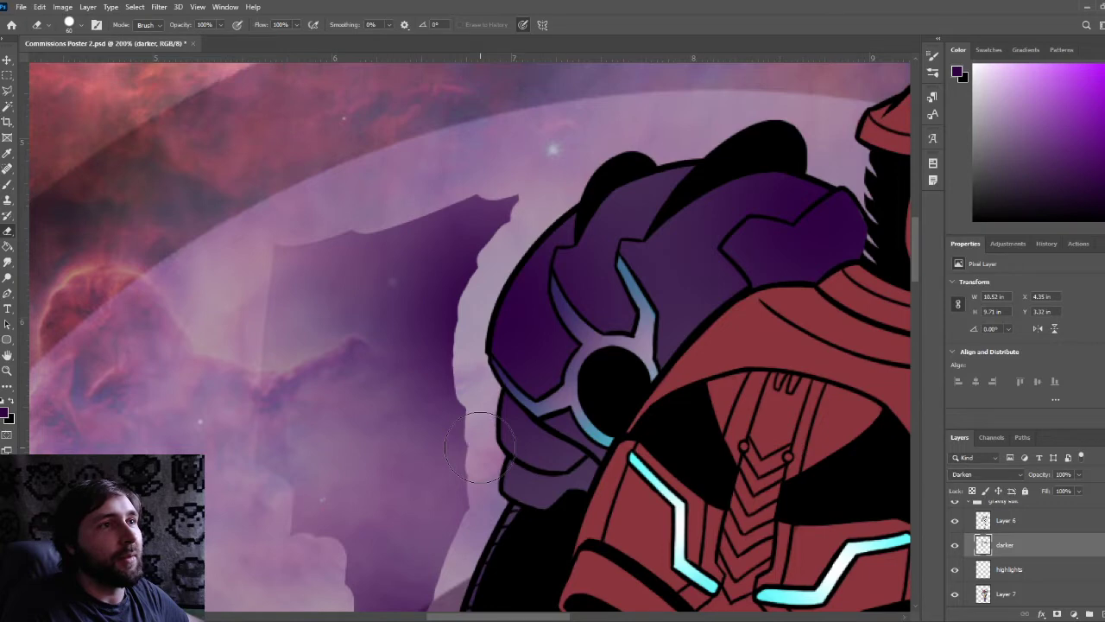
Erase the remaining patch of dark purple spill in the background beside the far shoulder and upper arm
key("ctrl+minus")
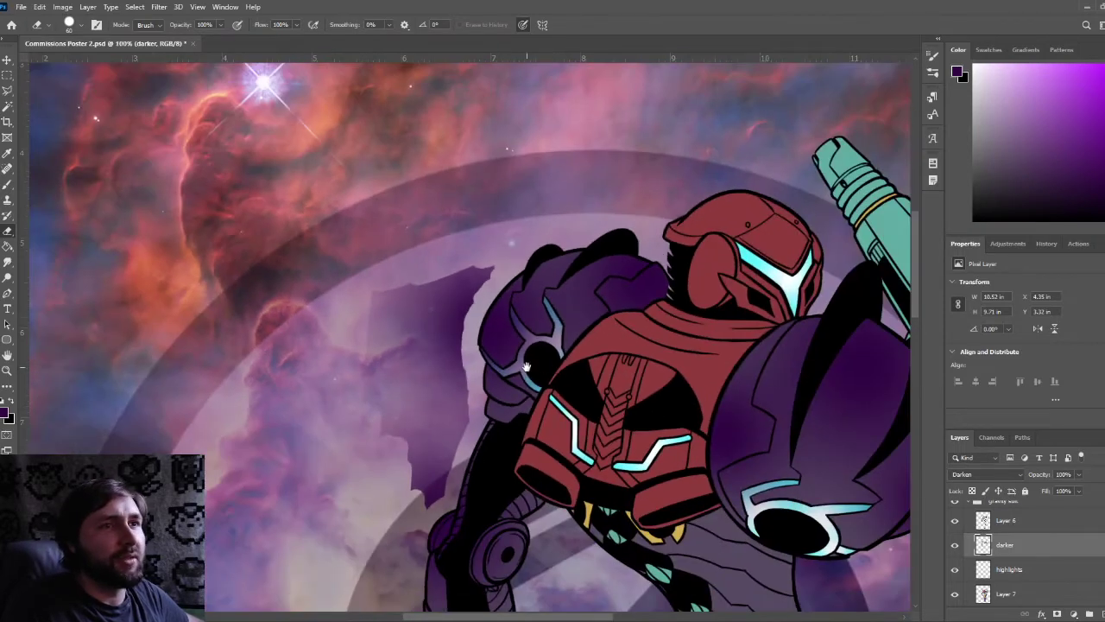
key("ctrl+plus")
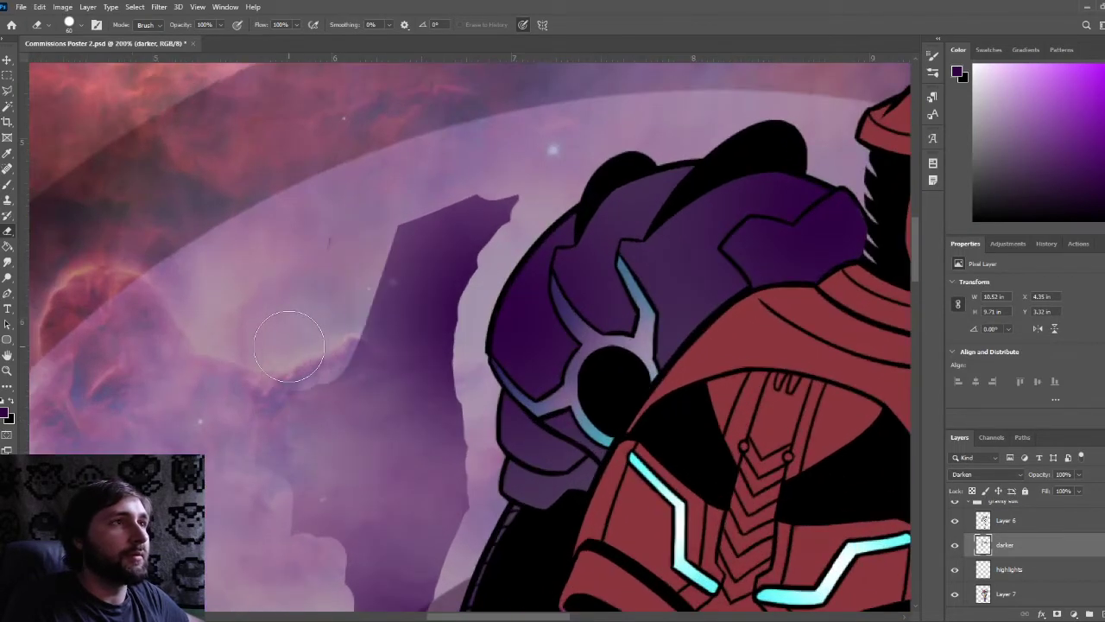
mouse_move(289, 346)
left_mouse_down()
mouse_move(385, 259)
mouse_move(445, 235)
mouse_move(431, 298)
left_mouse_up()
key("space")
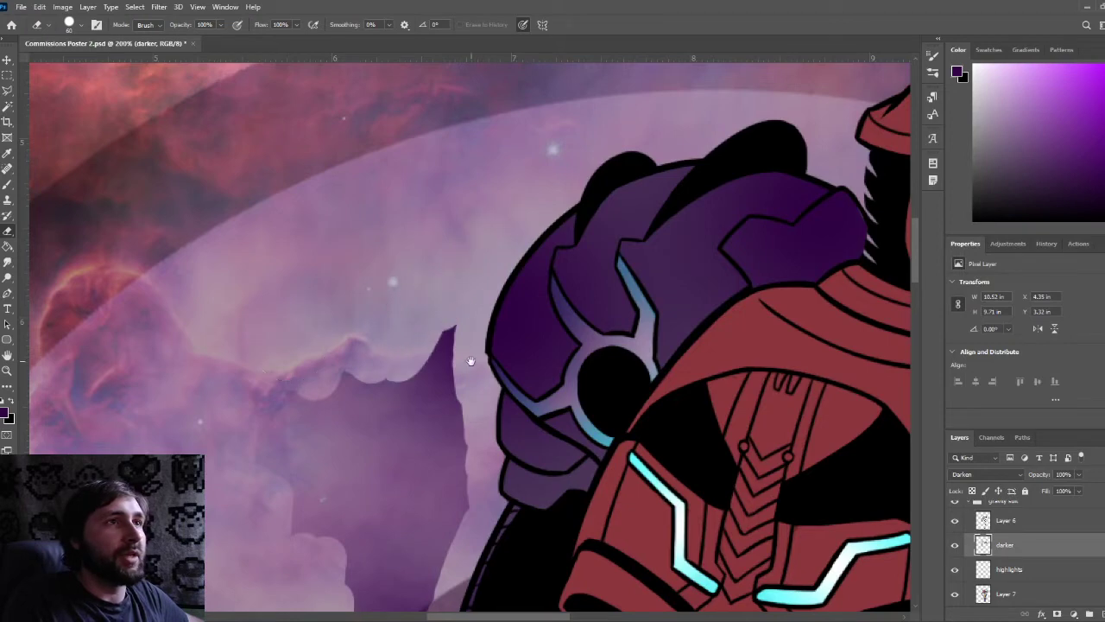
left_click_drag(471, 361, 457, 189)
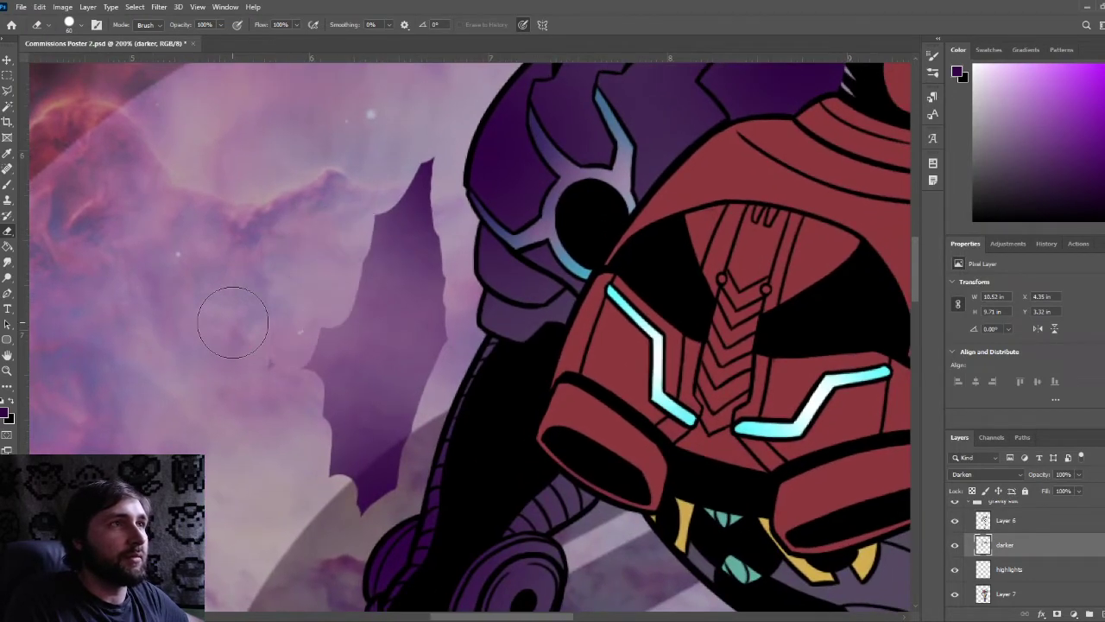
mouse_move(232, 322)
left_mouse_down()
mouse_move(399, 185)
mouse_move(423, 252)
left_mouse_up()
mouse_move(299, 382)
left_mouse_down()
mouse_move(371, 318)
mouse_move(436, 336)
mouse_move(371, 501)
mouse_move(299, 382)
mouse_move(349, 440)
left_mouse_up()
left_click_drag(499, 338, 370, 434)
Erase the dark purple spill from the glowing cyan lines around the round socket on the far shoulder armor
key("ctrl+plus")
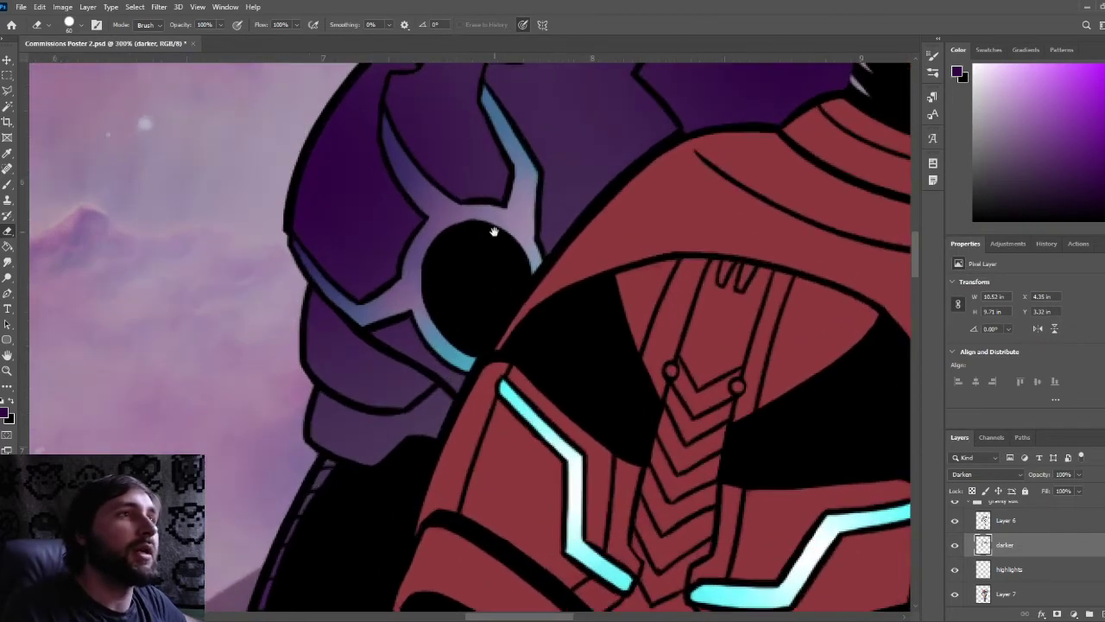
left_click_drag(493, 232, 519, 367)
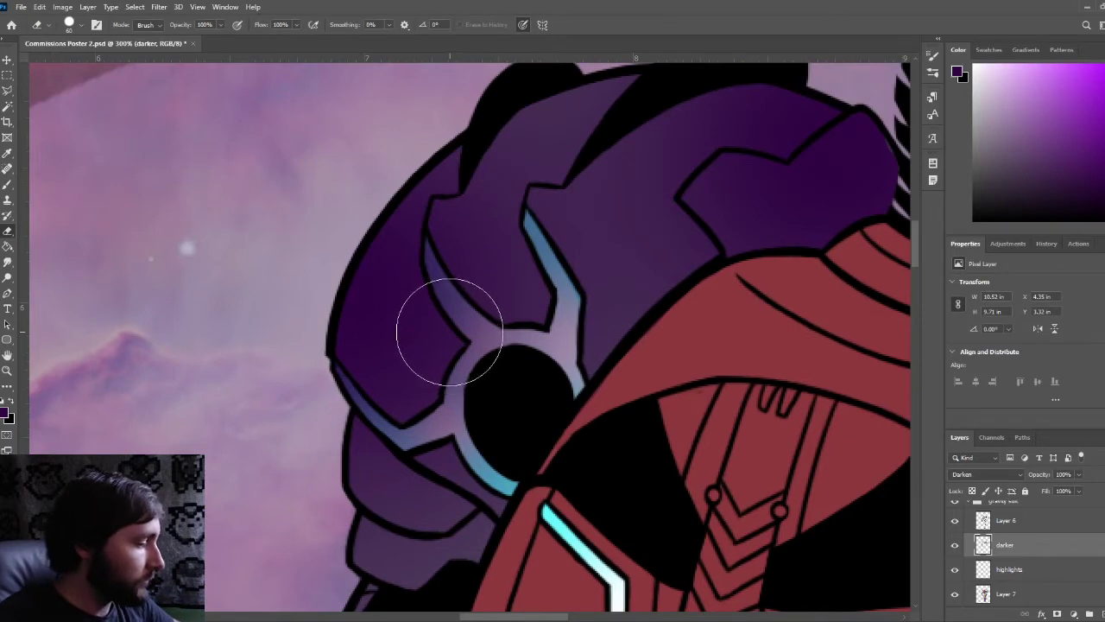
key("bracketleft")
key("bracketleft")
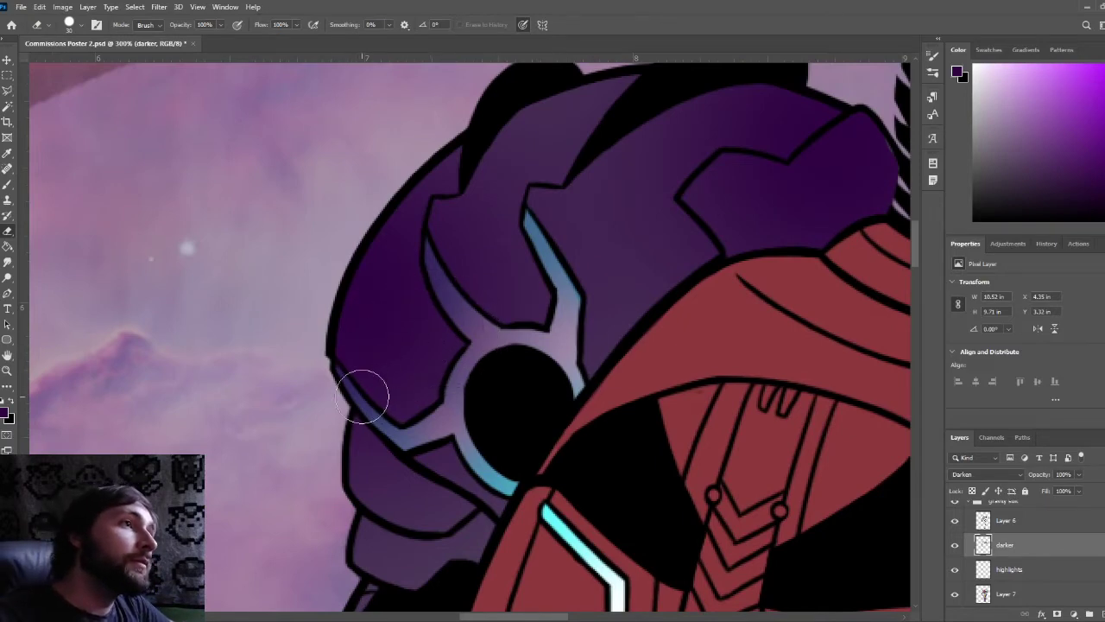
left_click_drag(349, 386, 411, 442)
mouse_move(366, 407)
left_mouse_down()
mouse_move(409, 421)
mouse_move(474, 382)
mouse_move(413, 426)
mouse_move(486, 449)
mouse_move(470, 380)
mouse_move(449, 393)
mouse_move(461, 411)
left_mouse_up()
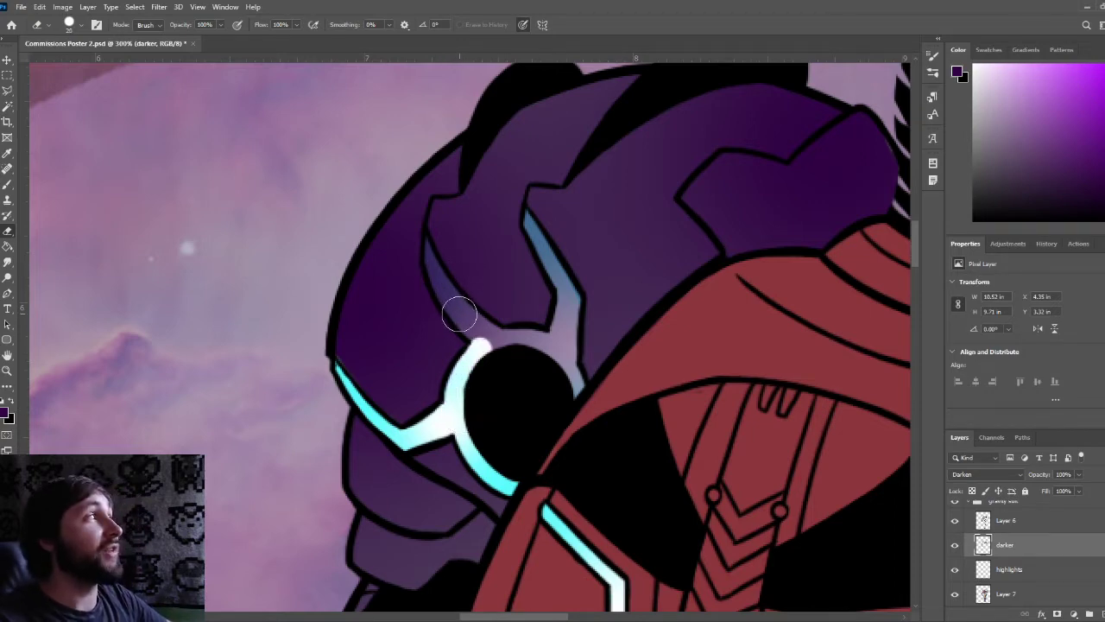
mouse_move(454, 306)
left_mouse_down()
mouse_move(500, 338)
mouse_move(481, 320)
mouse_move(495, 347)
mouse_move(561, 352)
mouse_move(563, 367)
mouse_move(568, 333)
mouse_move(565, 354)
mouse_move(547, 269)
mouse_move(560, 281)
left_mouse_up()
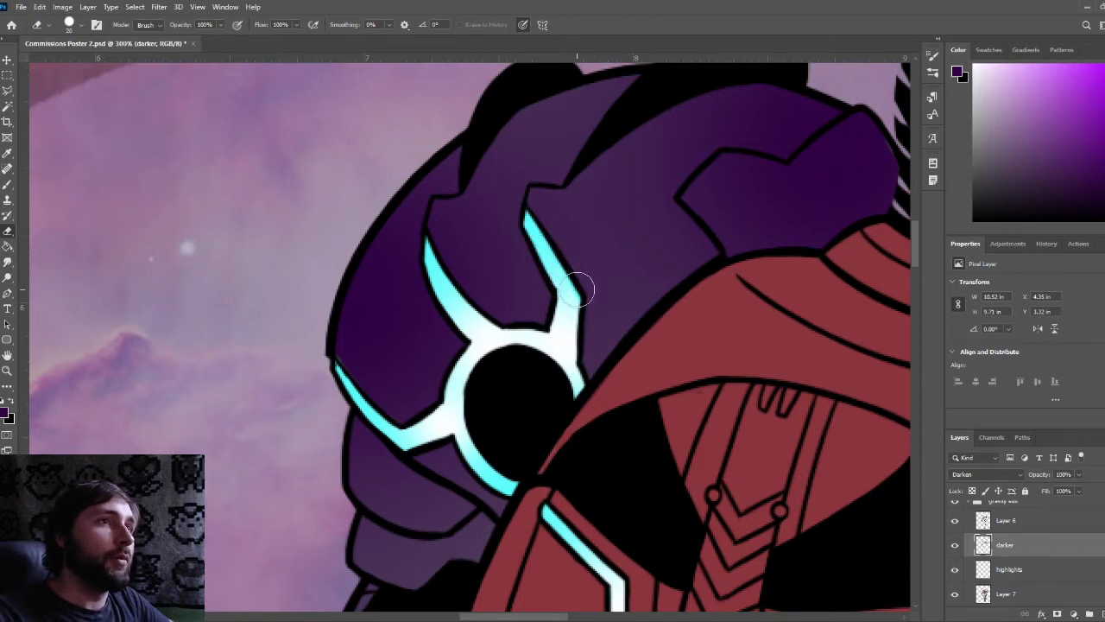
Add a new layer directly above the darker layer and set its blend mode to Multiply
key("ctrl+minus")
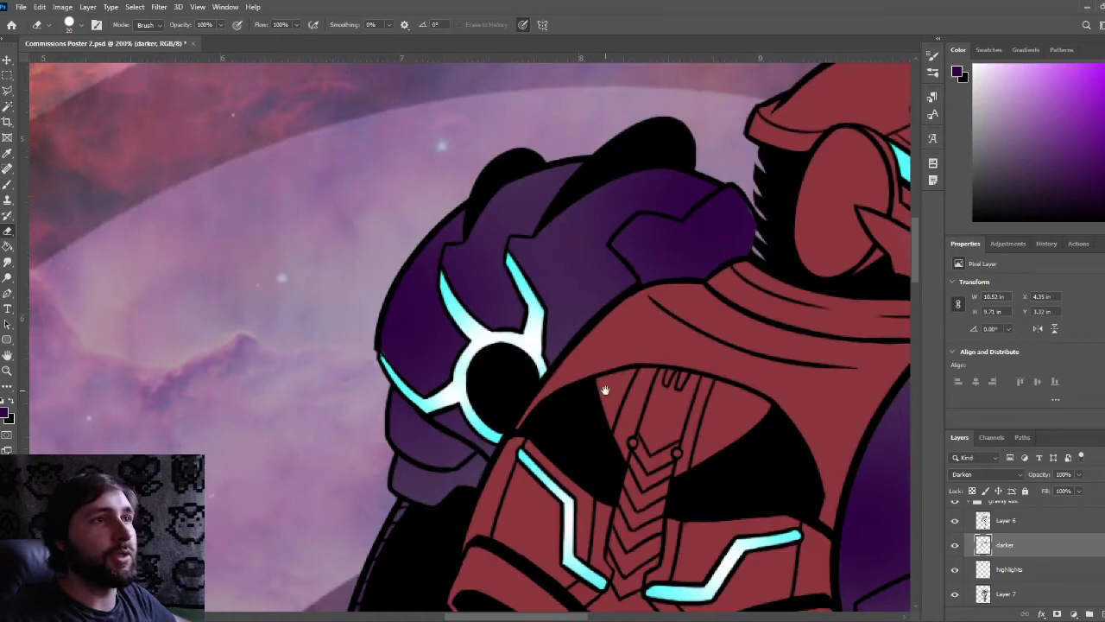
left_click_drag(606, 391, 536, 312)
key("ctrl+minus")
left_click_drag(602, 355, 550, 229)
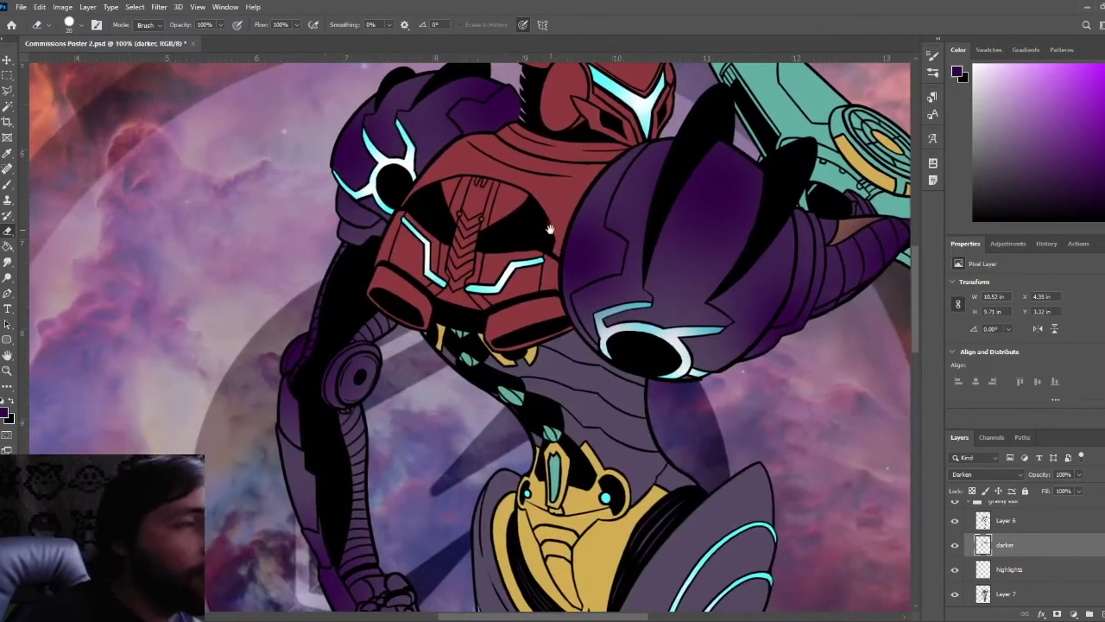
key("ctrl+minus")
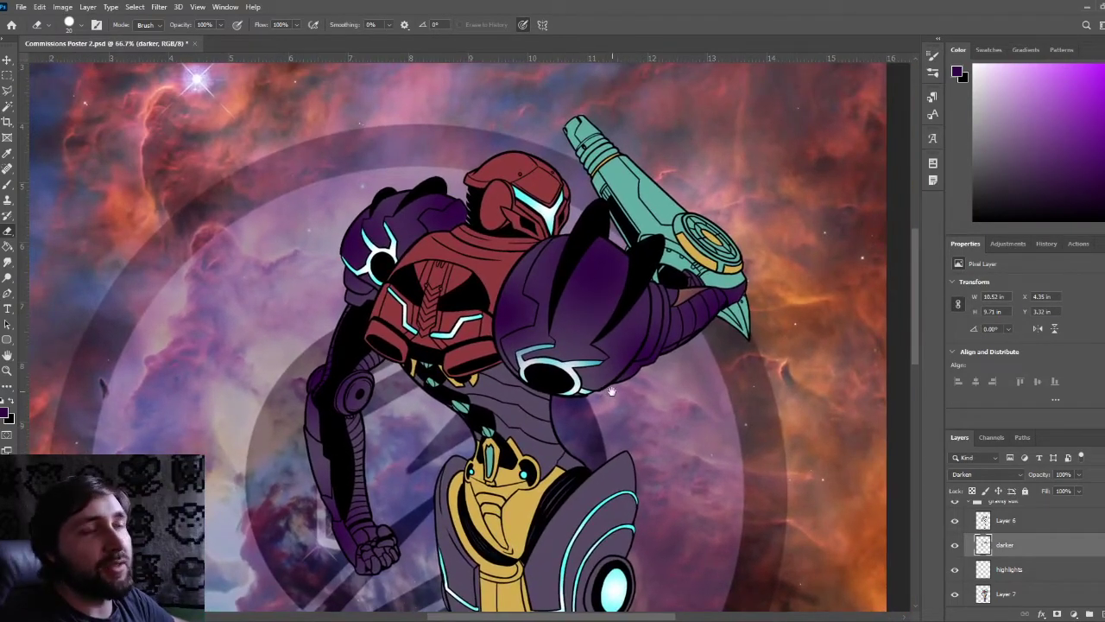
left_click_drag(616, 439, 590, 378)
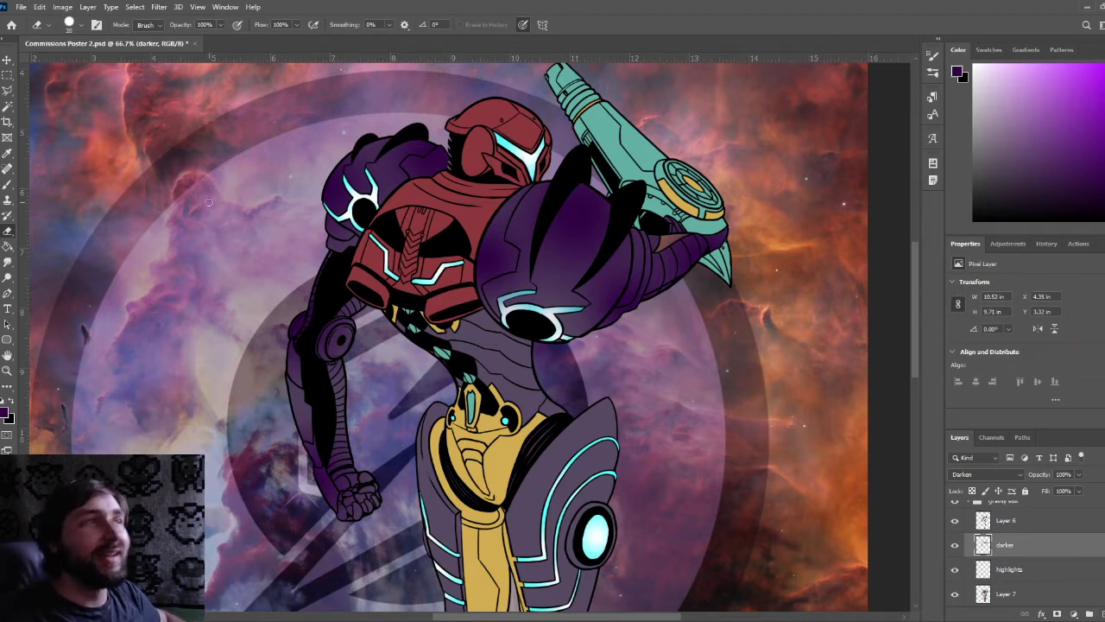
left_click(5, 185)
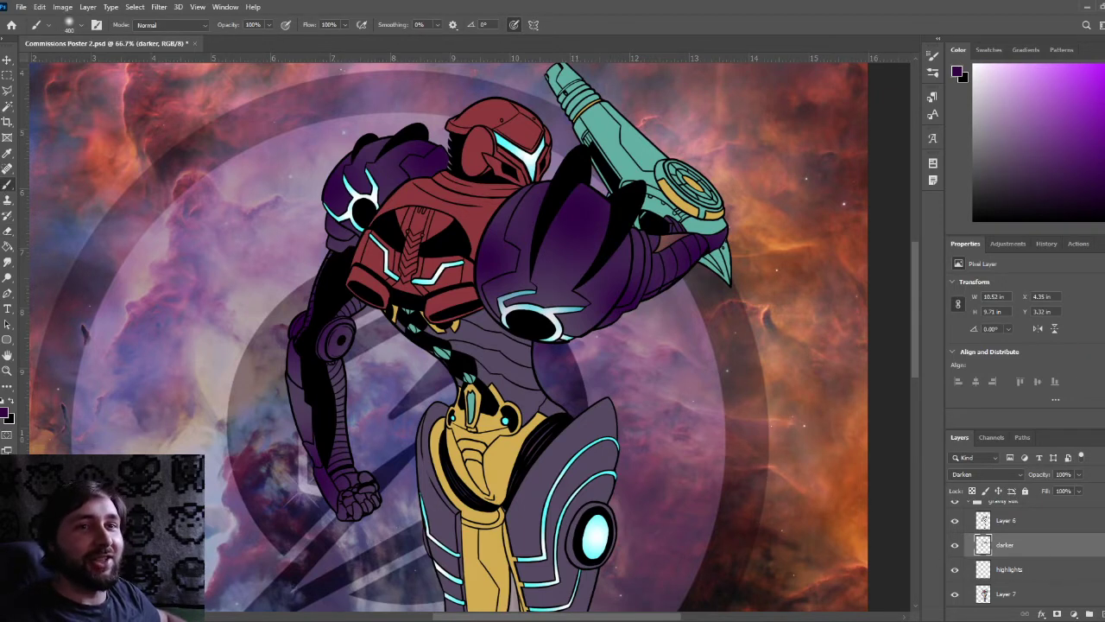
left_click(1006, 545)
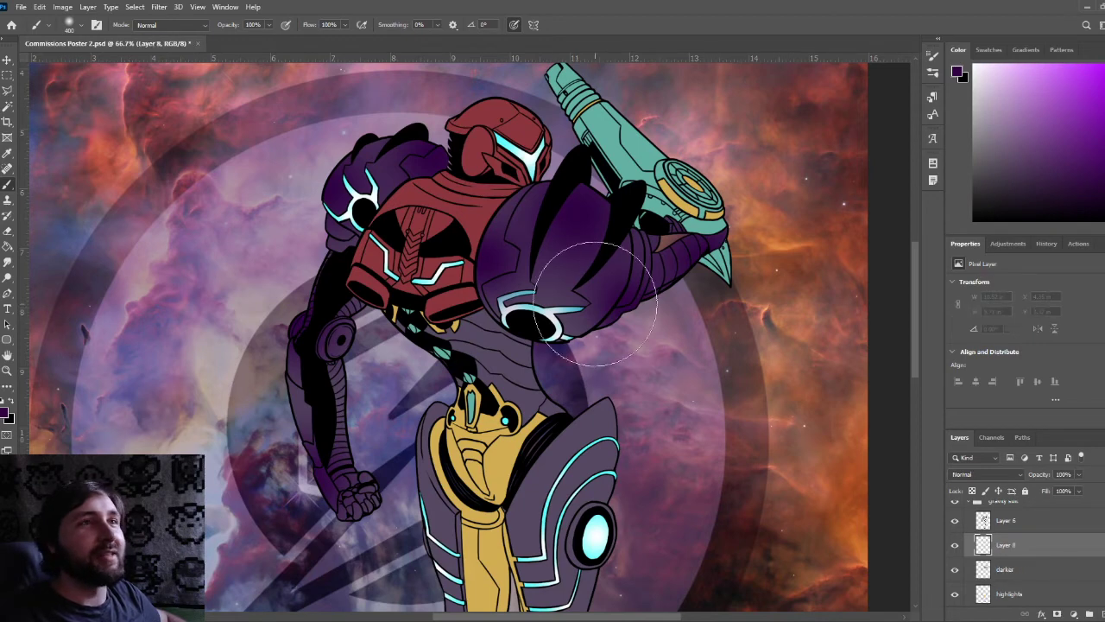
left_click(1015, 475)
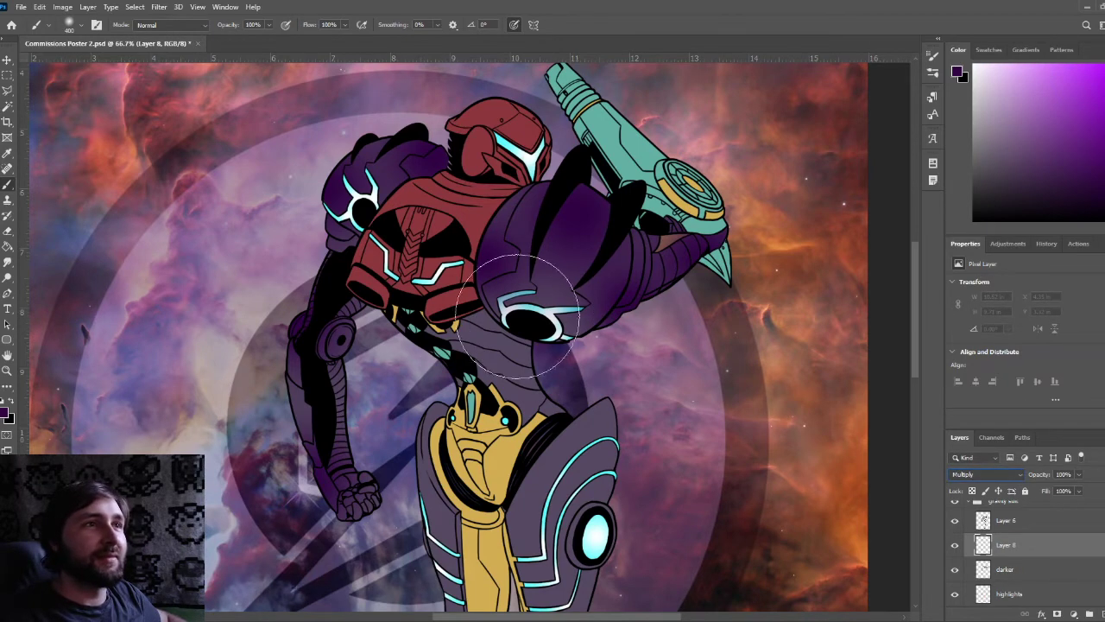
Test a dark purple brush dab on the torso below the chest armor, undo it, and set the new layer's blend mode to Darken
left_click(494, 333)
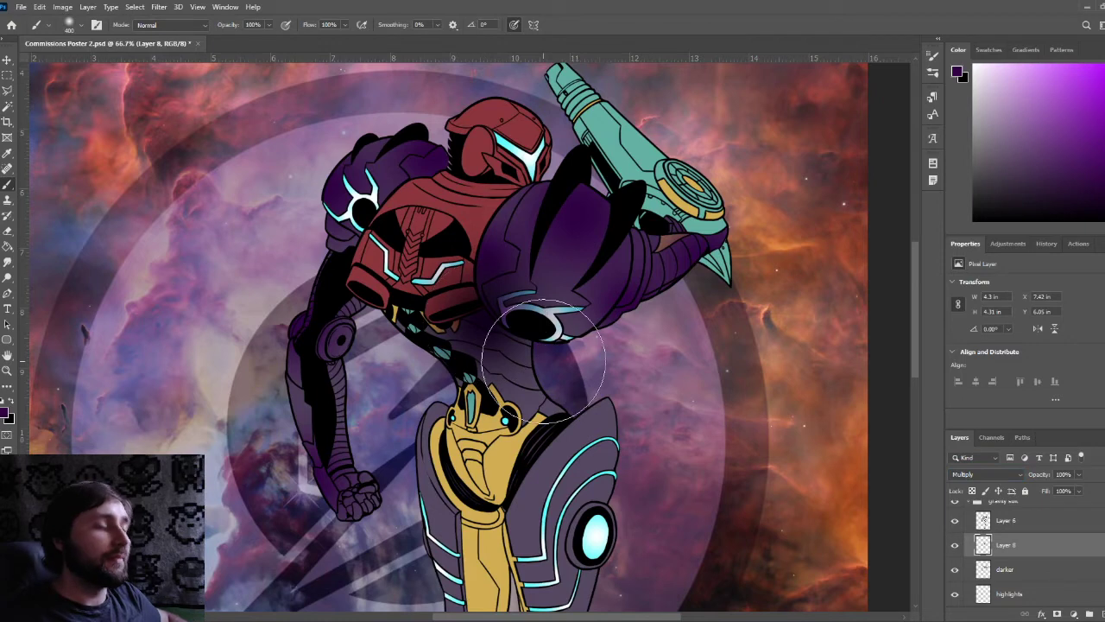
key("ctrl+z")
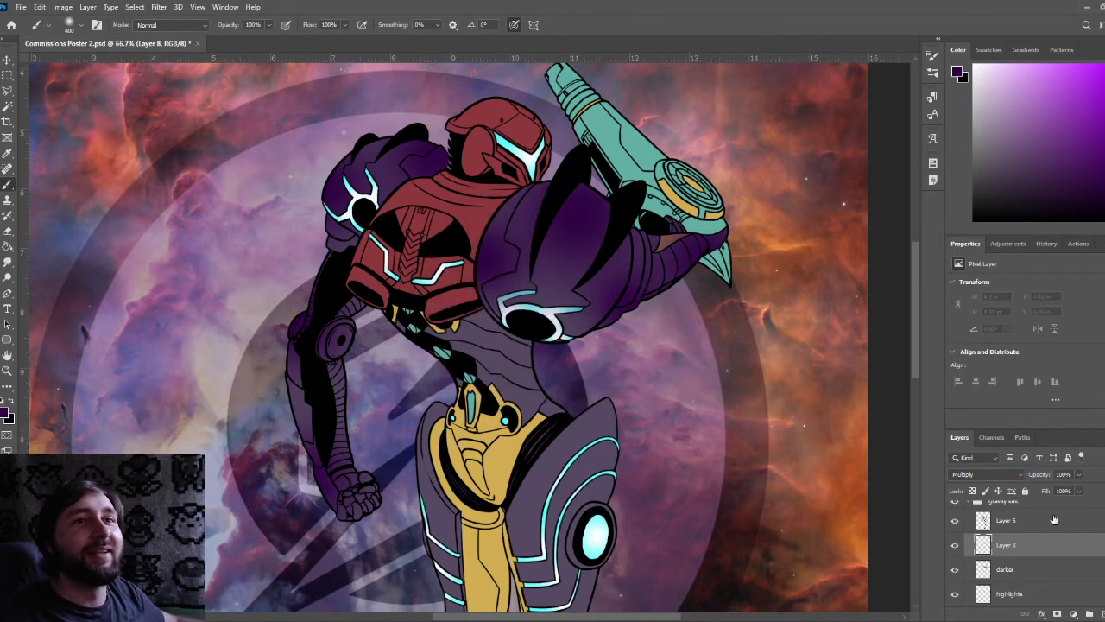
left_click(1021, 569)
left_click(1022, 545)
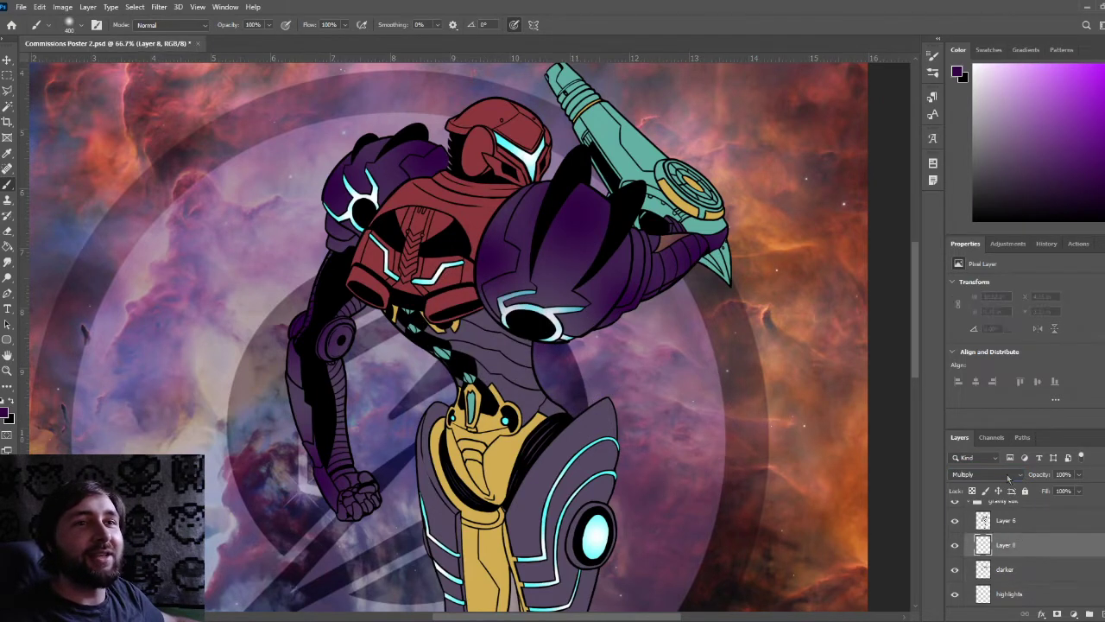
left_click(1007, 474)
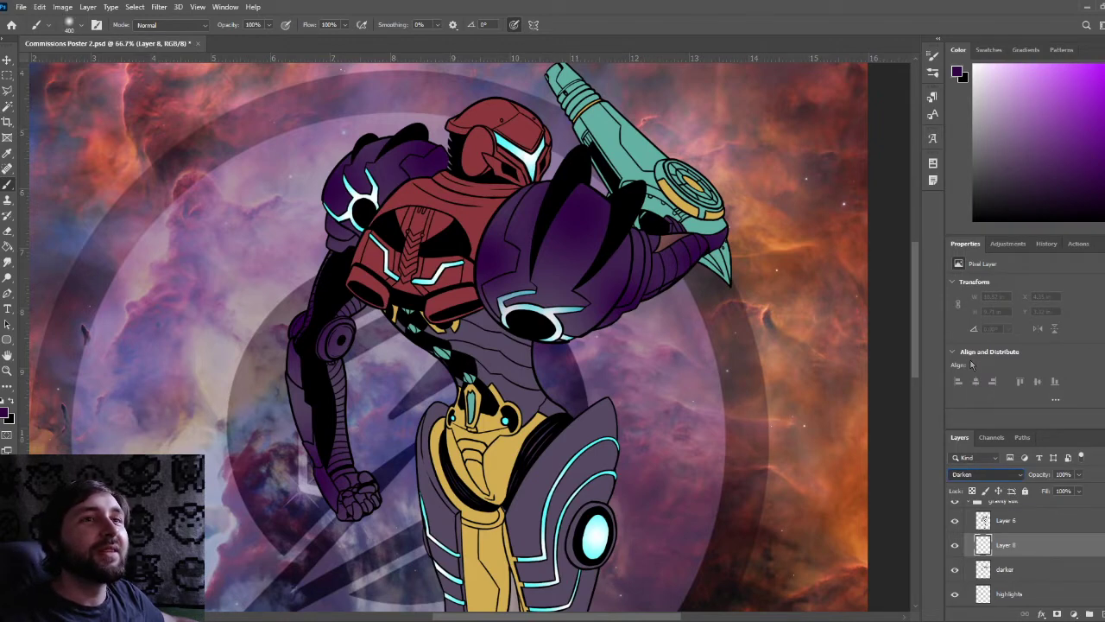
Brush soft dark purple shading over the torso beneath the near shoulder and down across the hip and upper thigh, redoing the first dab
left_click(498, 342)
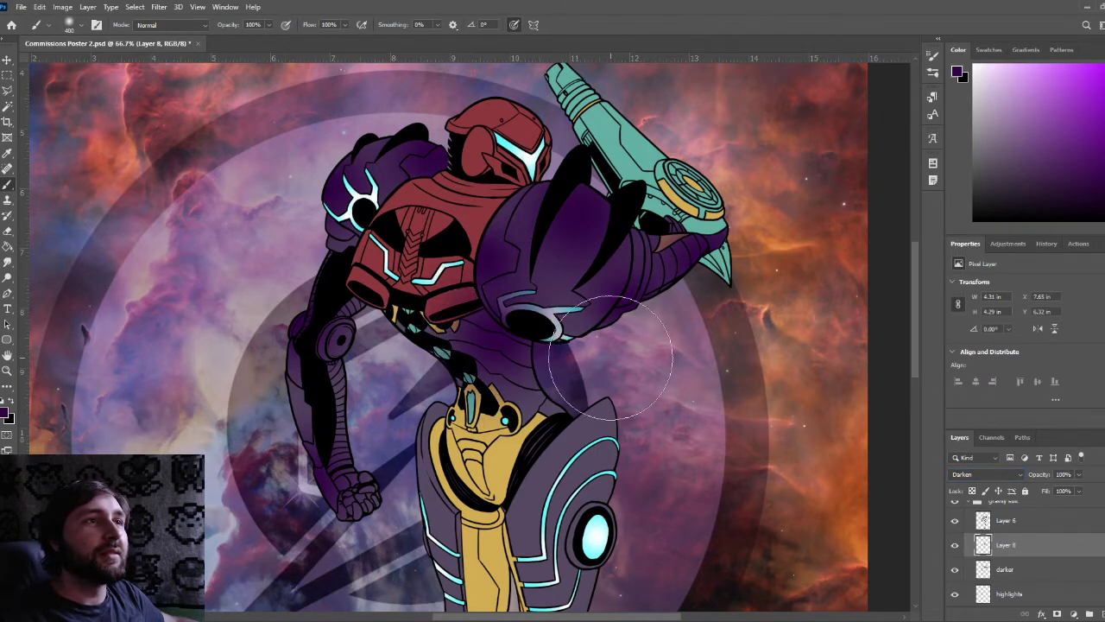
key("ctrl+z")
left_click(495, 322)
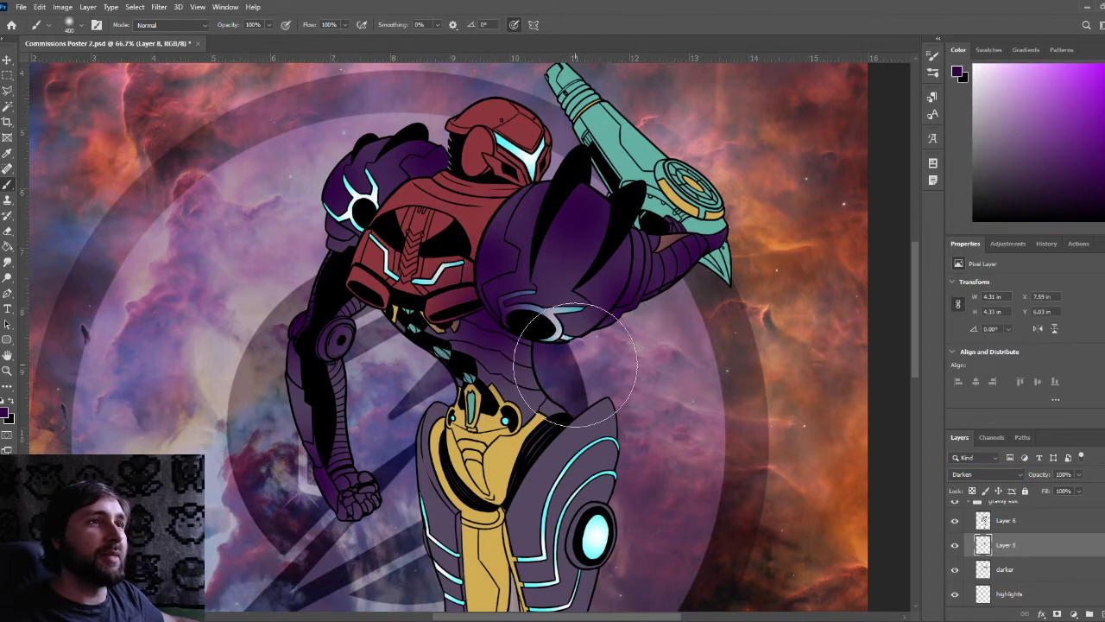
left_click(561, 418)
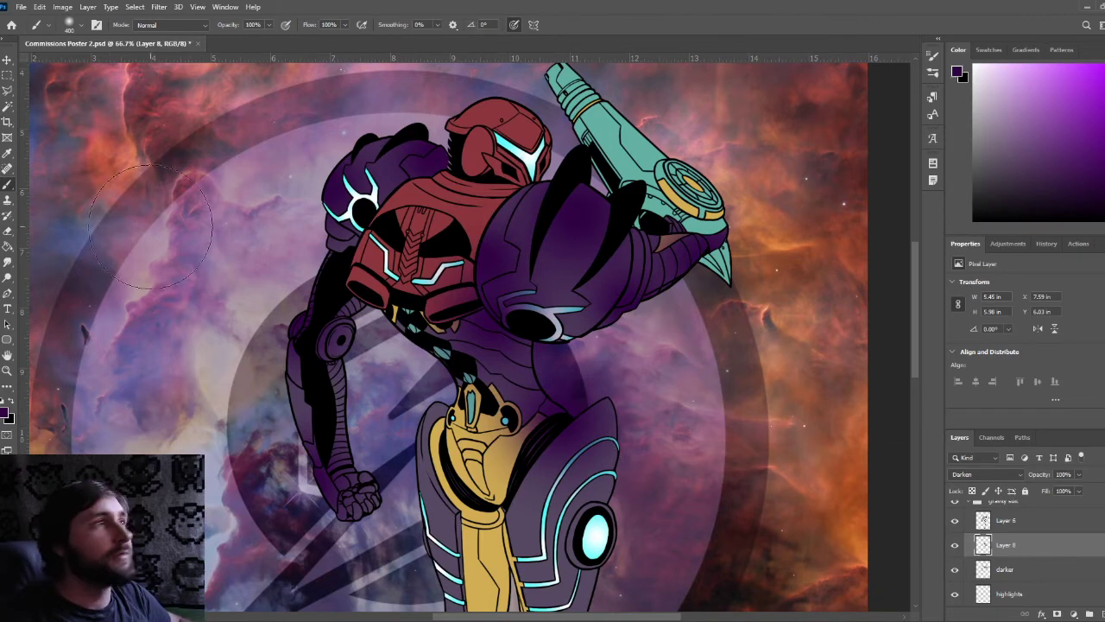
Try to erase the dark purple spill along the red chest armor's edge beside the near shoulder, undoing one stray stroke
left_click(8, 231)
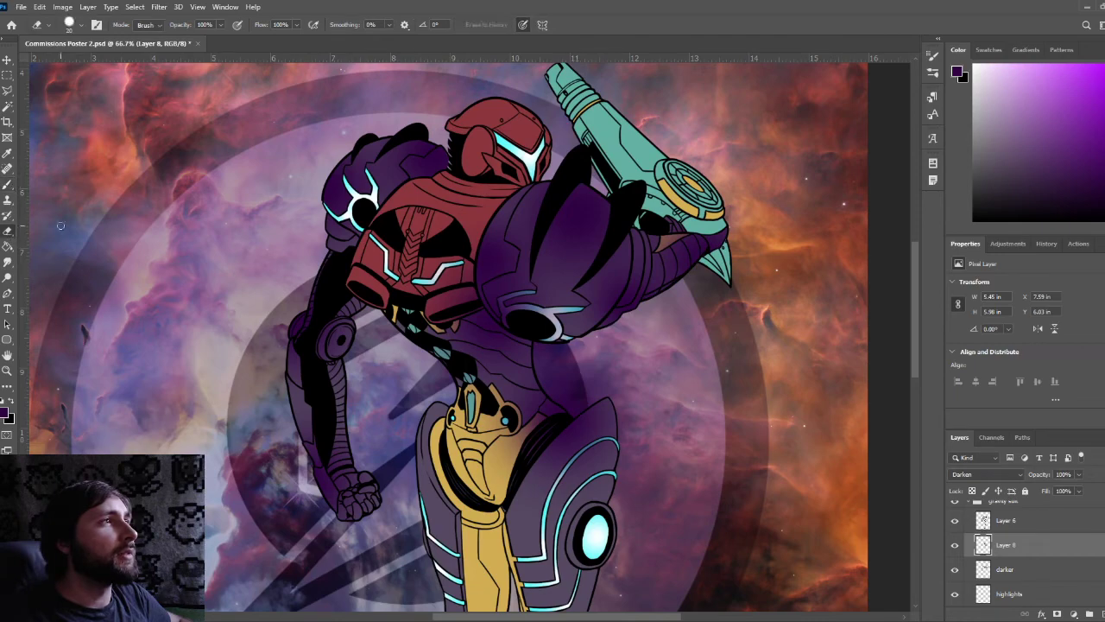
key("ctrl+plus")
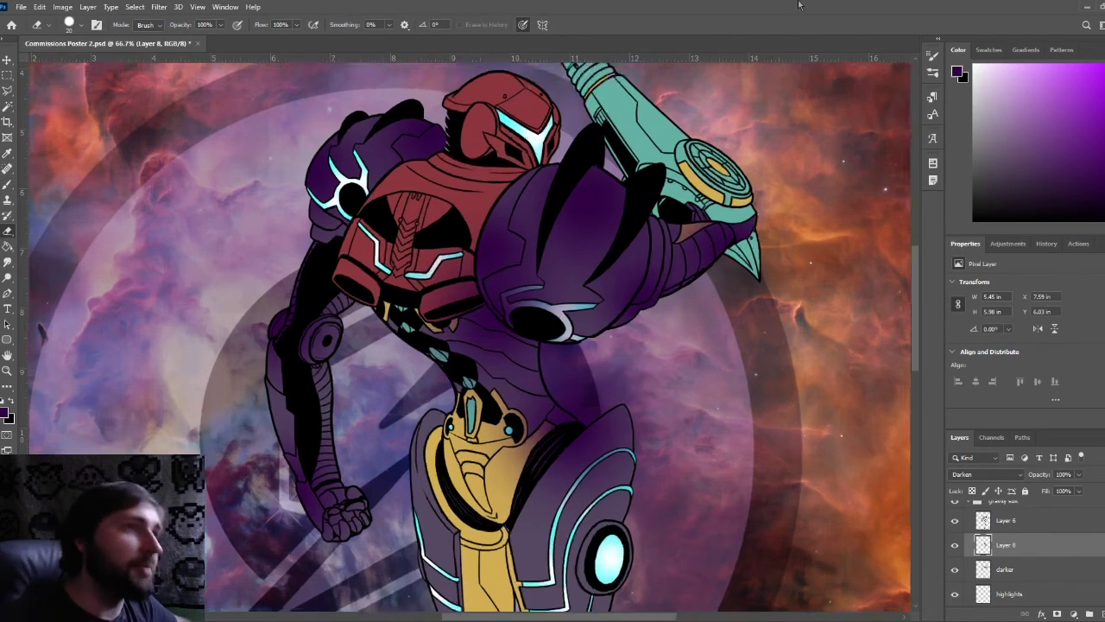
left_click_drag(522, 333, 510, 383)
key("ctrl+plus")
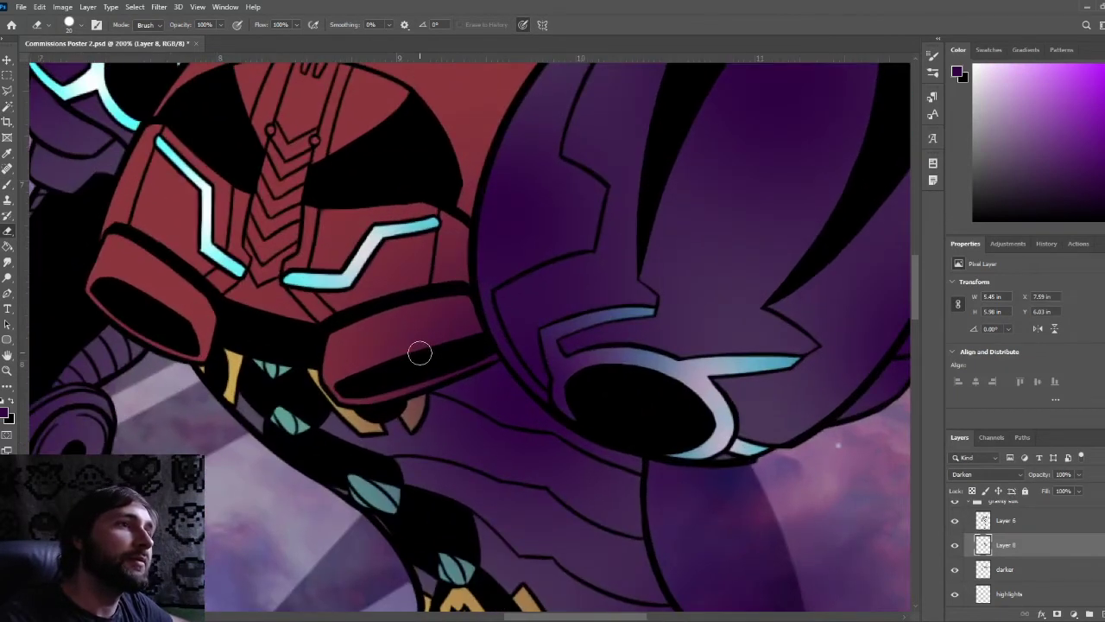
left_click_drag(419, 352, 418, 348)
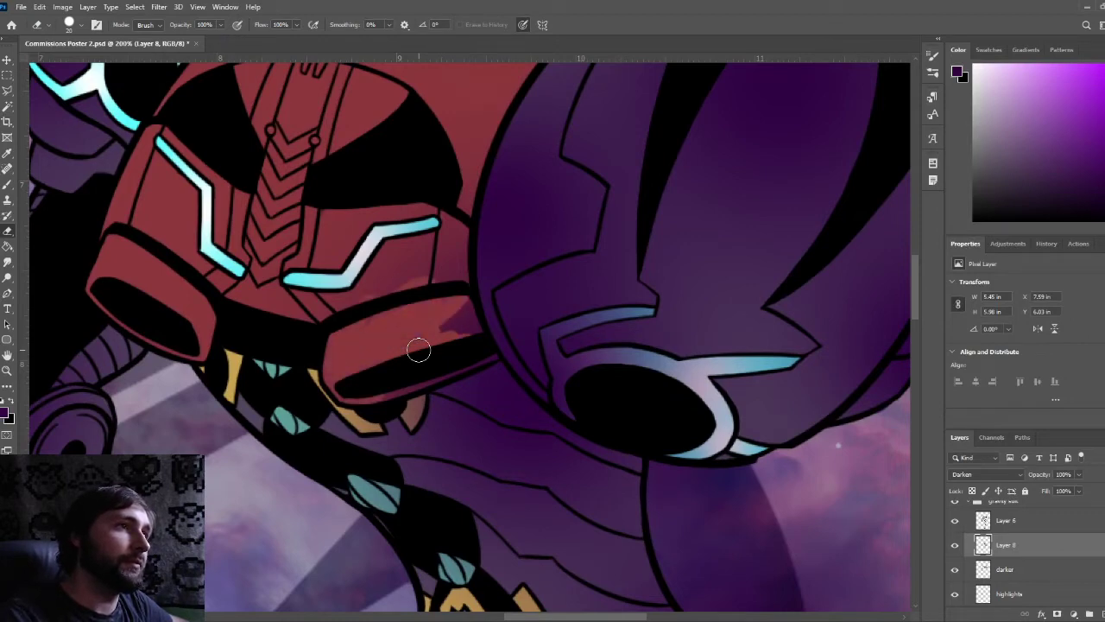
left_click_drag(418, 349, 419, 349)
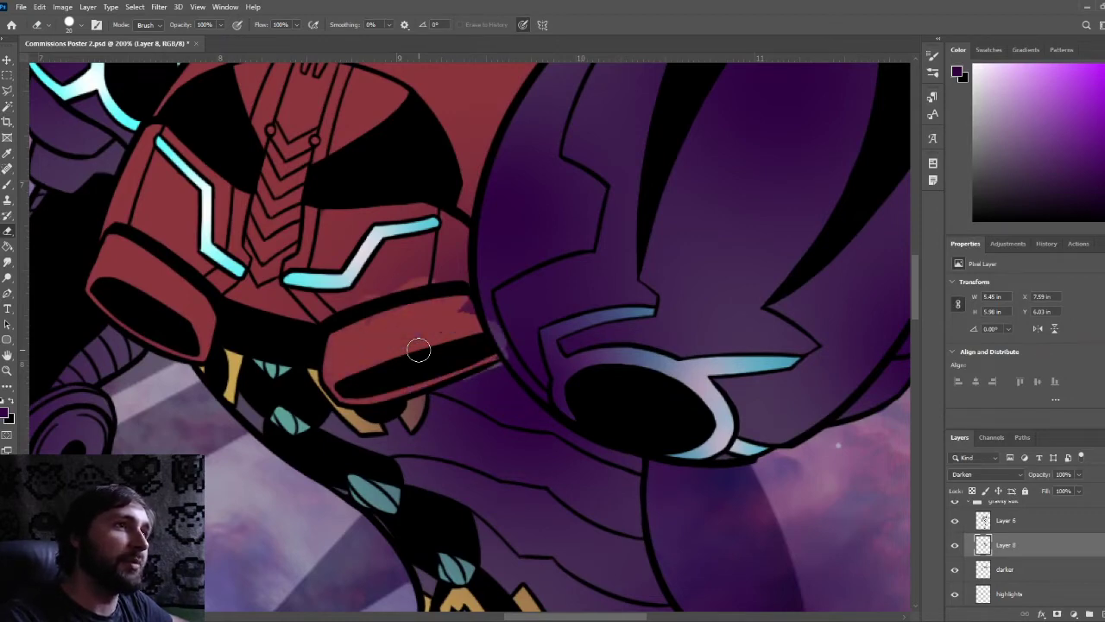
key("ctrl+z")
mouse_move(488, 354)
left_mouse_down()
mouse_move(502, 349)
mouse_move(465, 308)
mouse_move(443, 223)
left_mouse_up()
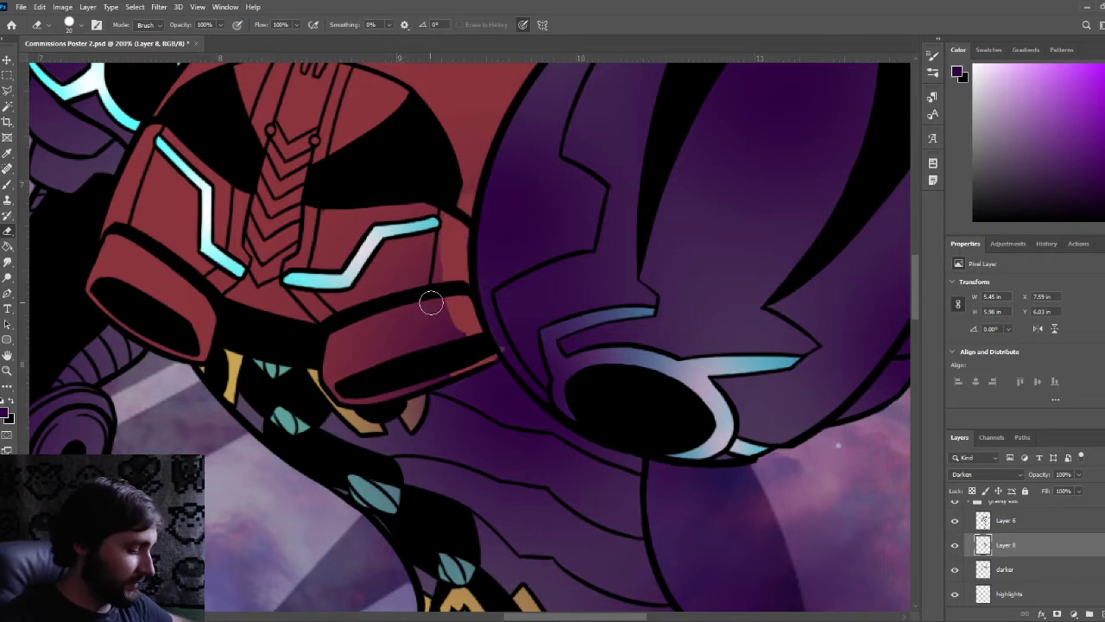
Try to erase the rest of the dark purple spill on the lower red chest armor with a larger eraser
key("space")
left_click_drag(450, 283, 470, 346)
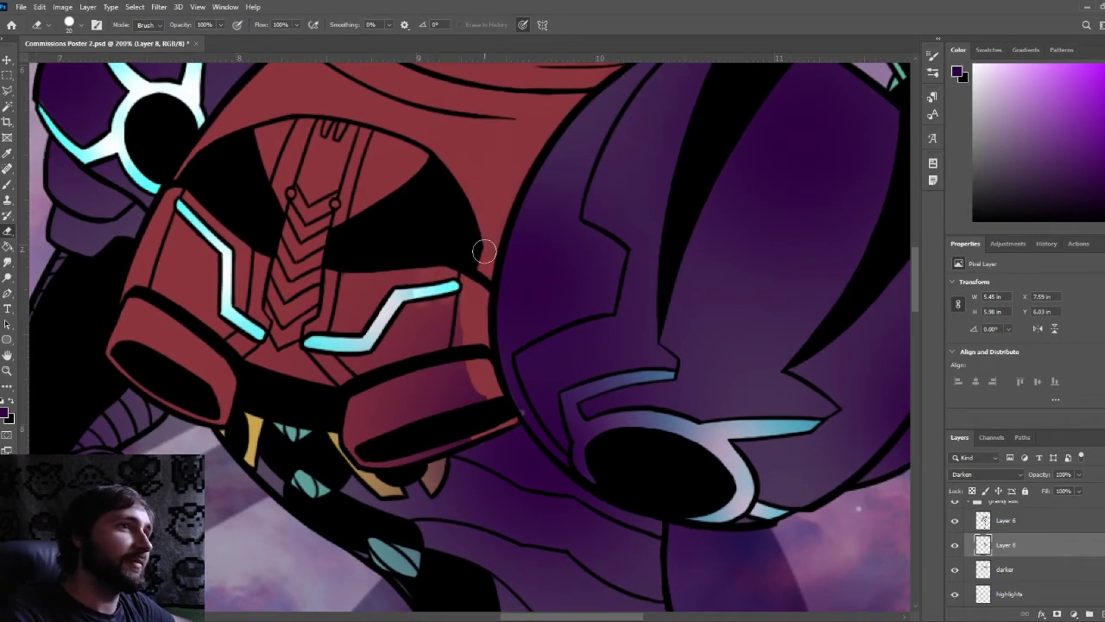
key("bracketright")
key("bracketright")
key("bracketright")
key("bracketright")
key("bracketright")
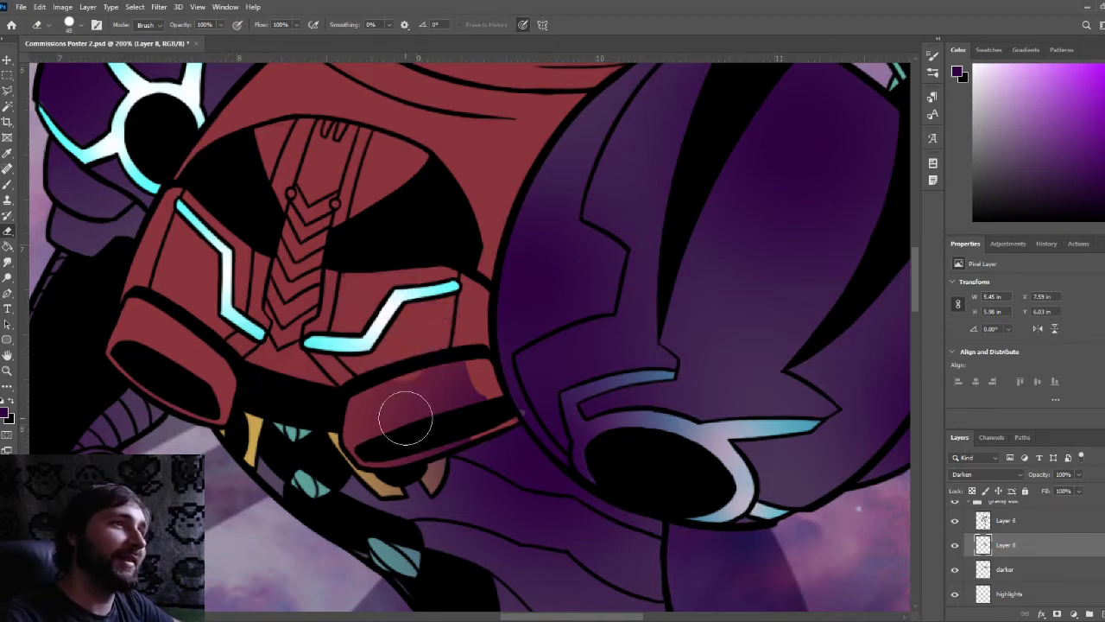
mouse_move(388, 403)
left_mouse_down()
mouse_move(376, 405)
mouse_move(475, 389)
mouse_move(368, 447)
left_mouse_up()
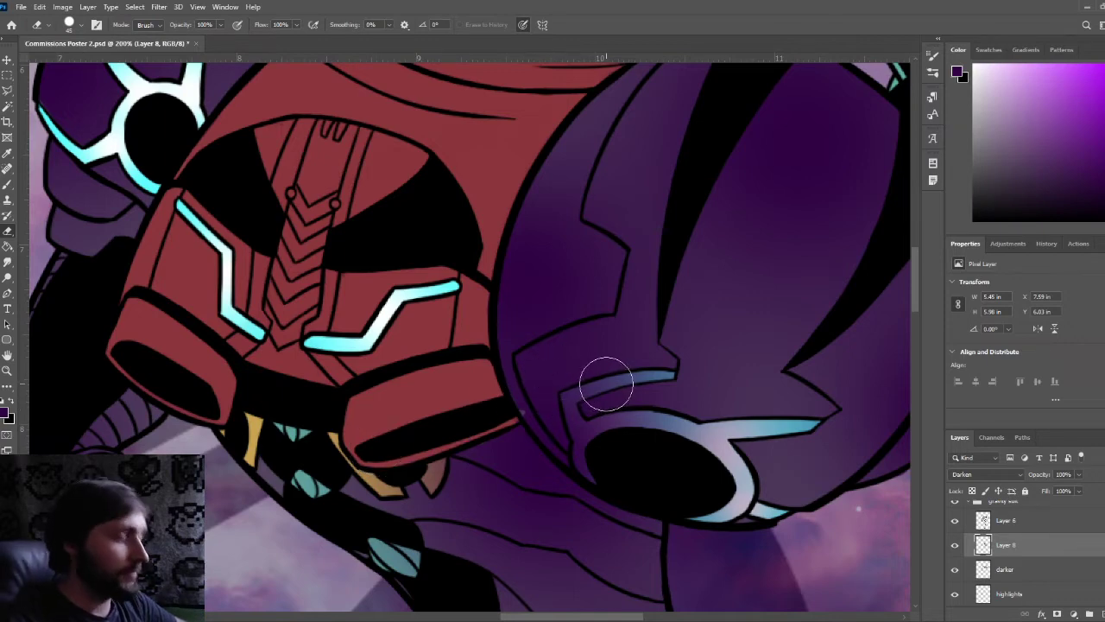
Undo the recent eraser strokes on the red chest armor
key("ctrl+z")
key("ctrl+z")
key("ctrl+z")
key("ctrl+z")
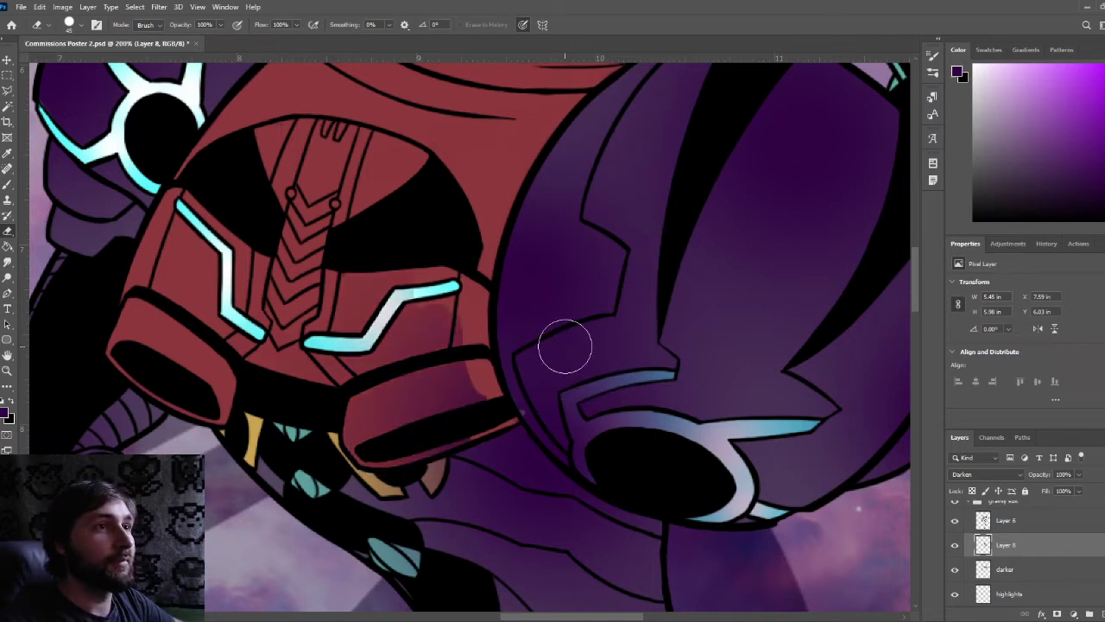
key("ctrl+z")
key("ctrl+z")
key("ctrl+z")
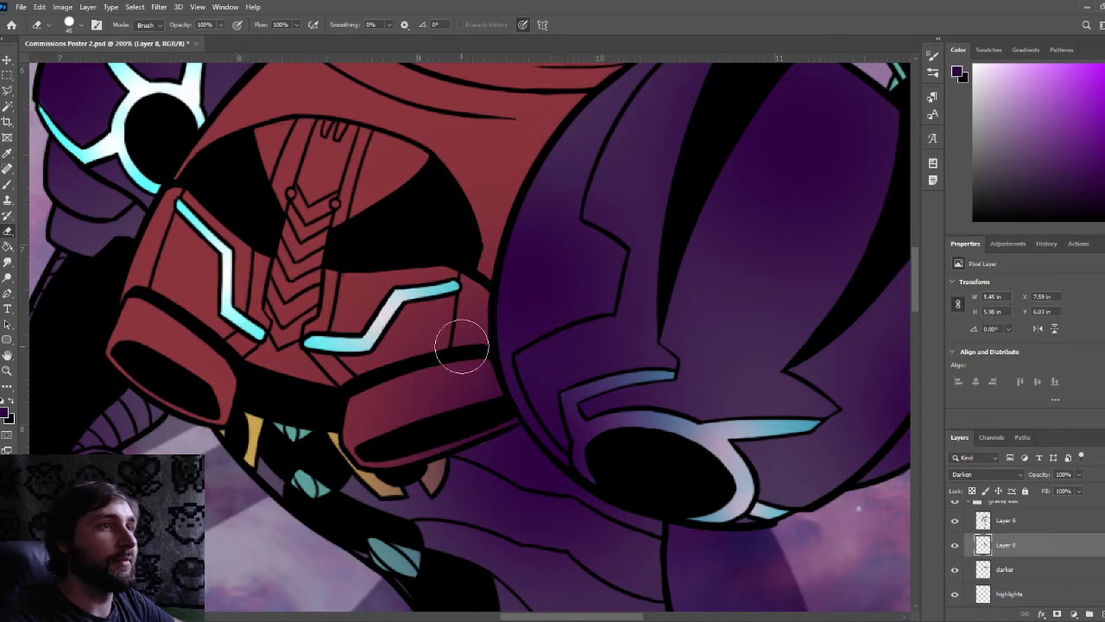
Erase the dark purple spill from the chest armor's edge beside the near shoulder and the red panel around the adjacent glowing line
left_click_drag(486, 377, 485, 375)
key("ctrl+shift+z")
key("ctrl+shift+z")
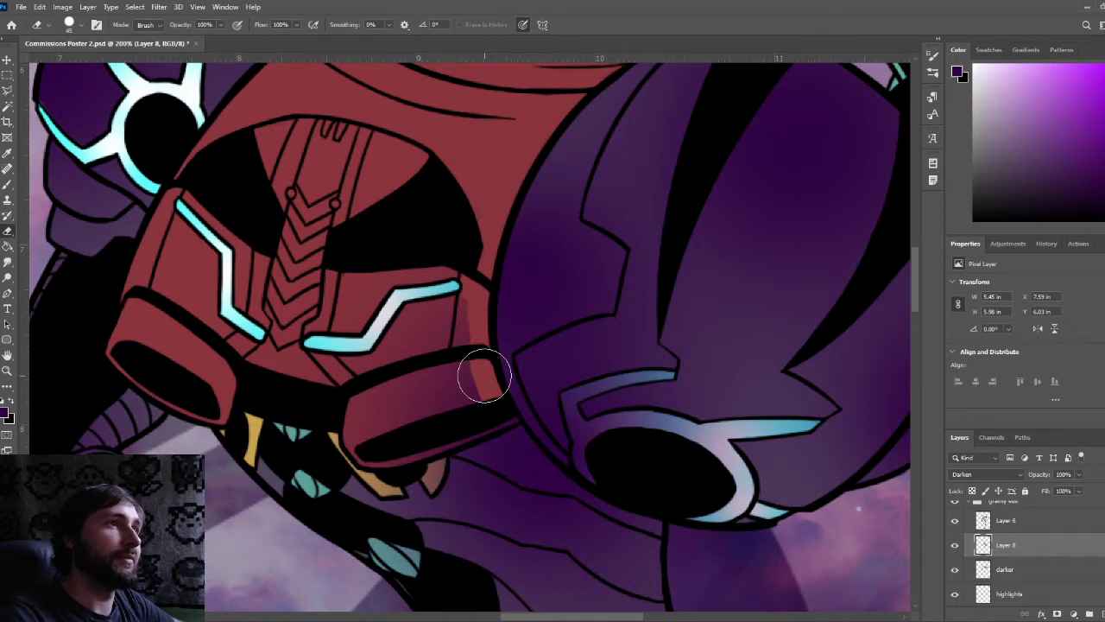
key("ctrl+shift+z")
key("ctrl+shift+z")
key("ctrl+shift+z")
key("ctrl+shift+z")
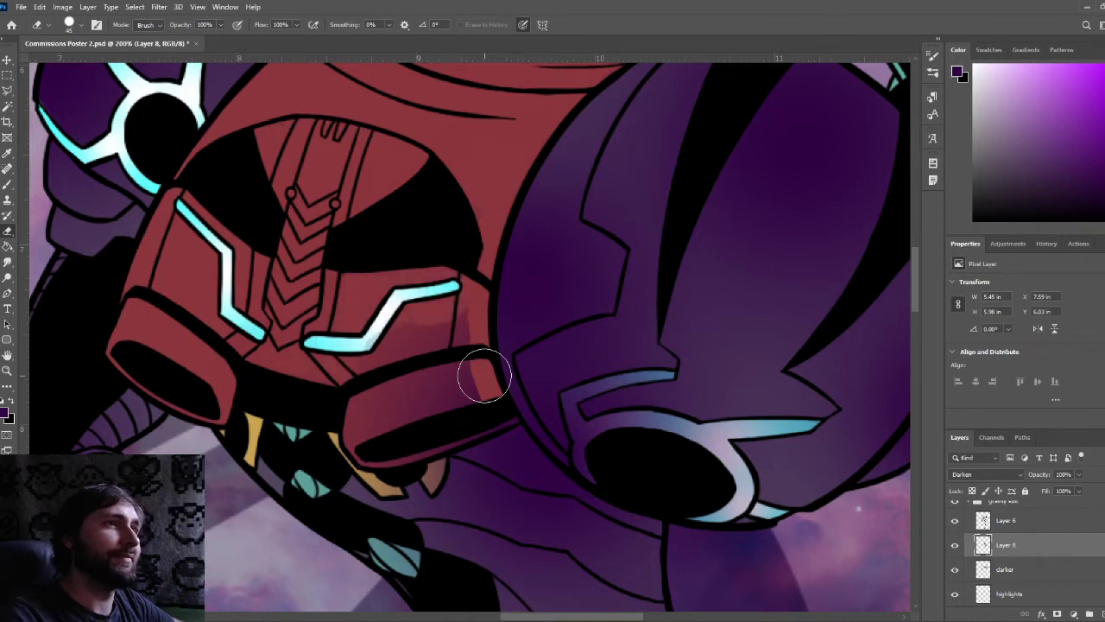
key("ctrl+shift+z")
key("ctrl+shift+z")
key("ctrl+shift+z")
key("ctrl+shift+z")
key("ctrl+shift+z")
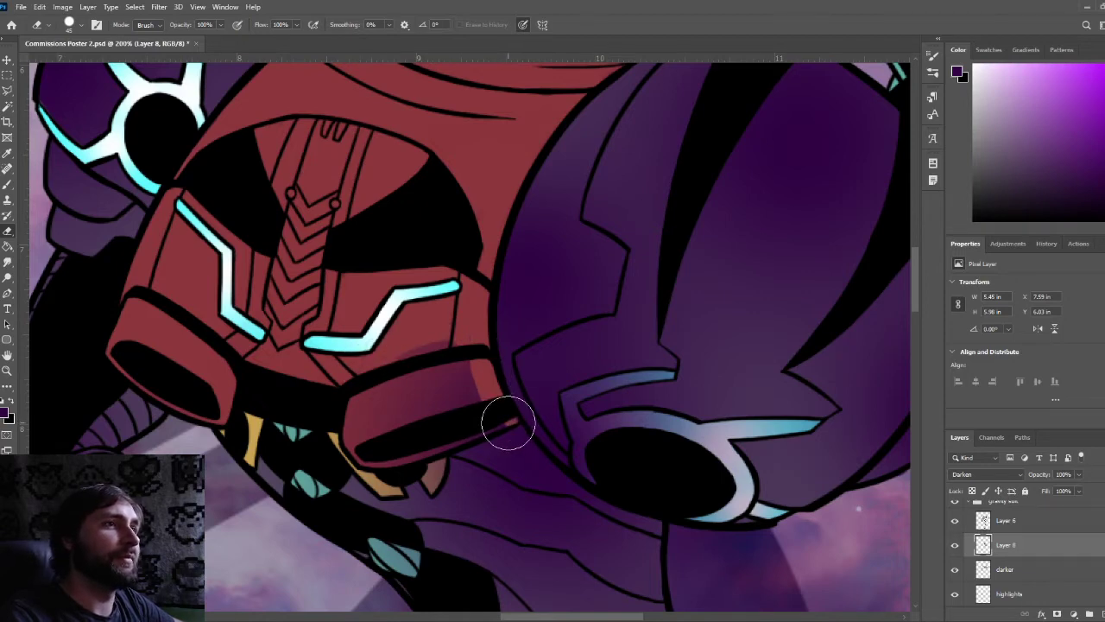
Erase the remaining dark purple spill from the lower red chest pod with the black slot beside the near shoulder
key("ctrl+shift+z")
key("ctrl+shift+z")
key("ctrl+shift+z")
key("ctrl+shift+z")
key("ctrl+shift+z")
key("ctrl+shift+z")
key("ctrl+shift+z")
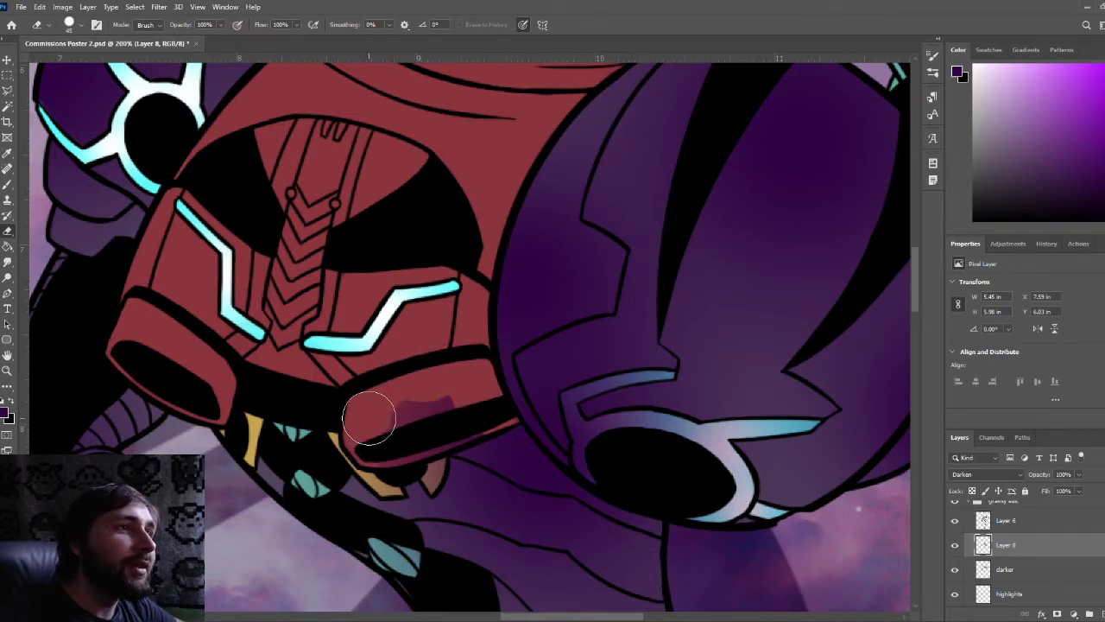
key("ctrl+shift+z")
key("ctrl+shift+z")
key("ctrl+shift+z")
key("ctrl+shift+z")
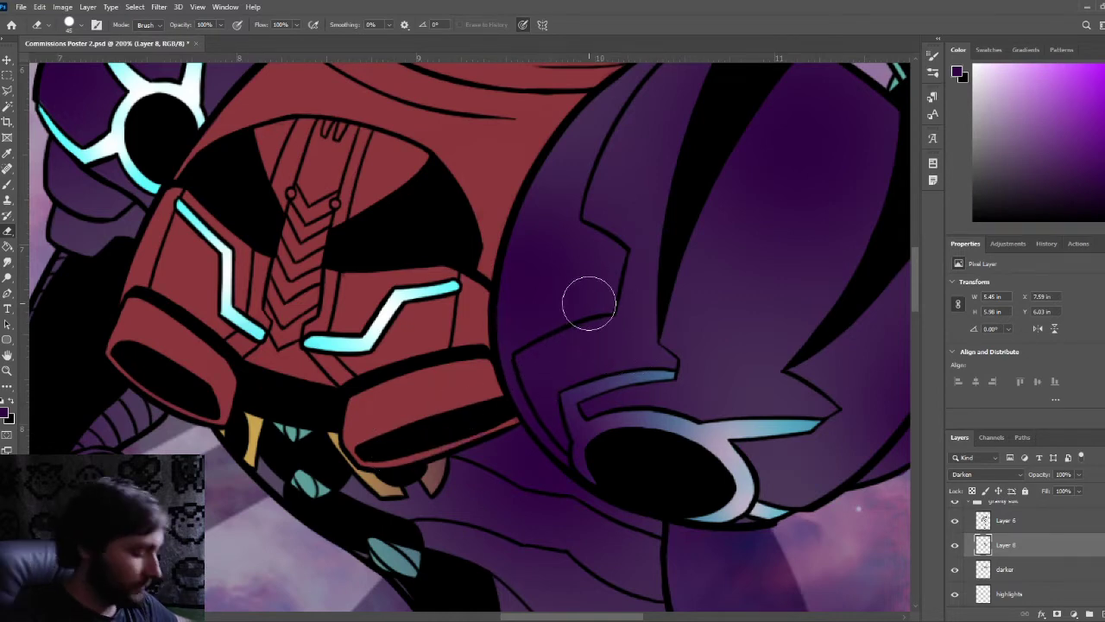
Erase the dark purple spill from the glowing ring around the black oval on the near shoulder armor
mouse_move(518, 394)
left_mouse_down()
mouse_move(420, 320)
mouse_move(491, 328)
mouse_move(490, 338)
left_mouse_up()
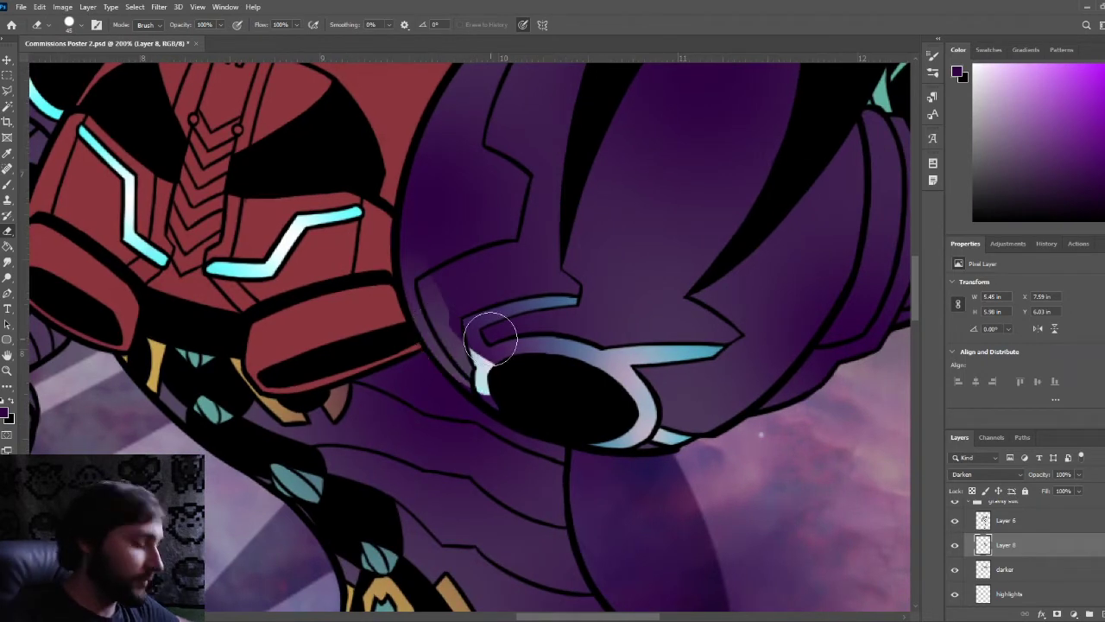
key("ctrl+z")
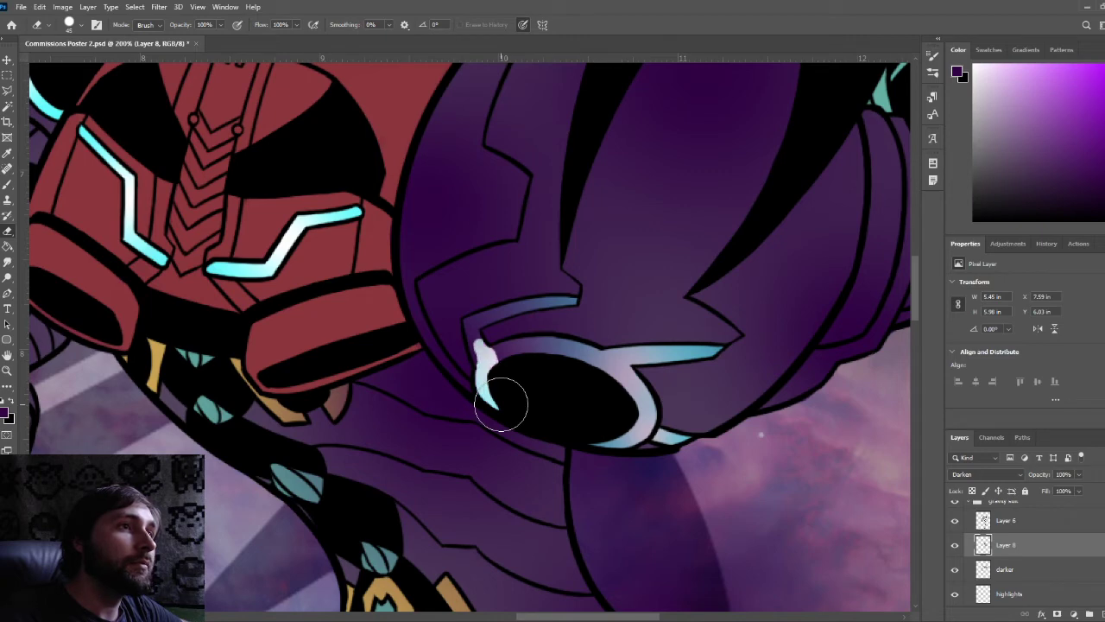
mouse_move(500, 403)
left_mouse_down()
mouse_move(510, 345)
mouse_move(518, 359)
mouse_move(609, 361)
mouse_move(635, 406)
mouse_move(612, 434)
mouse_move(665, 415)
mouse_move(674, 432)
left_mouse_up()
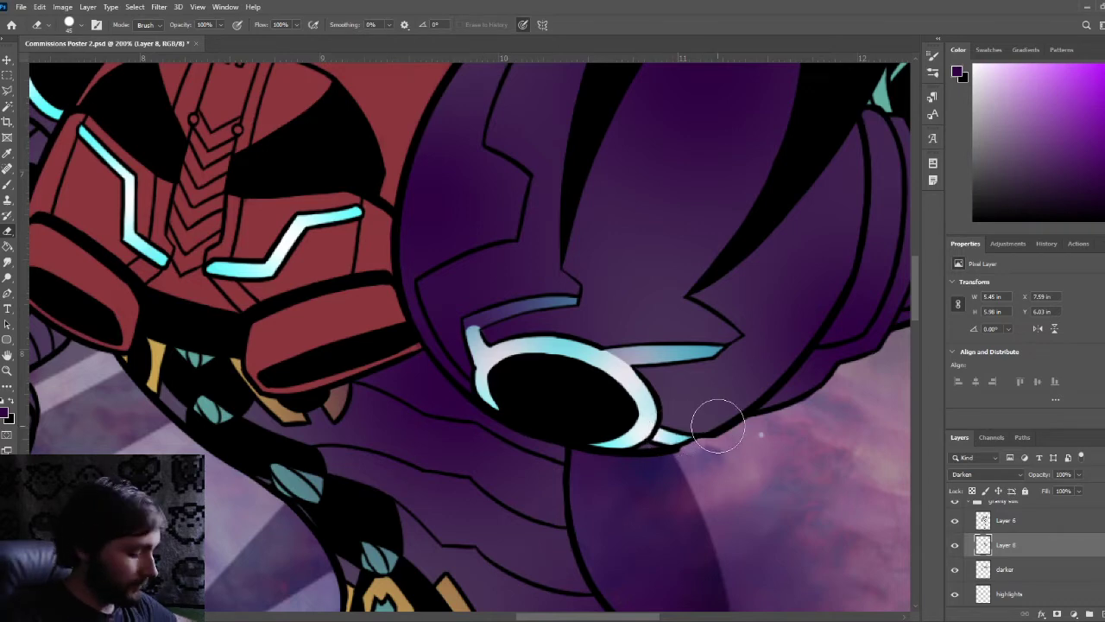
mouse_move(715, 424)
left_mouse_down()
mouse_move(658, 377)
mouse_move(709, 409)
left_mouse_up()
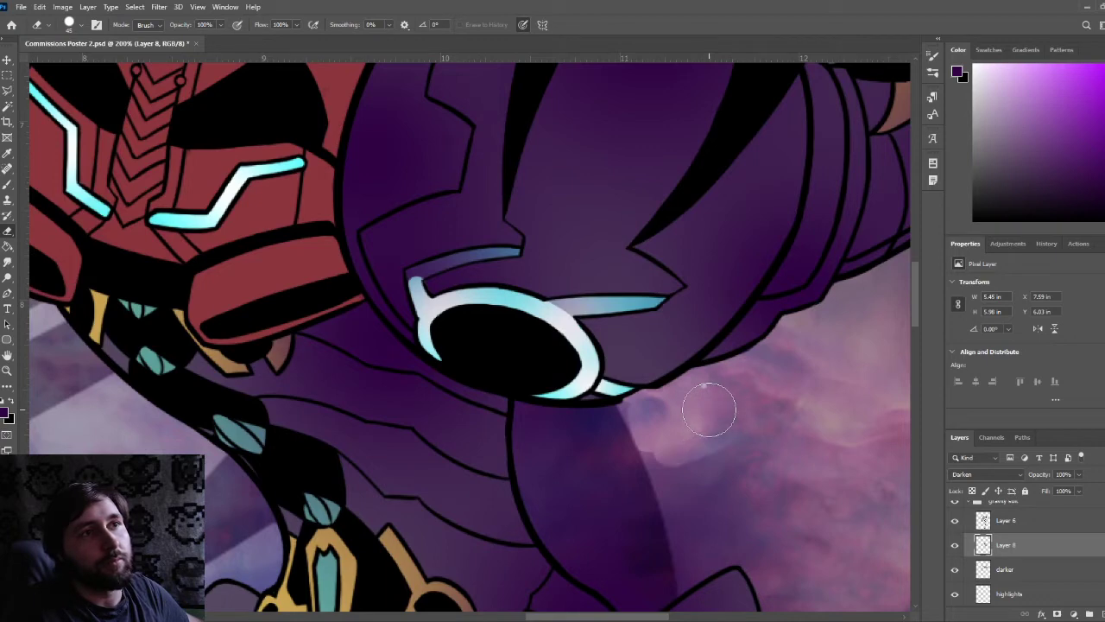
left_click_drag(839, 439, 733, 382)
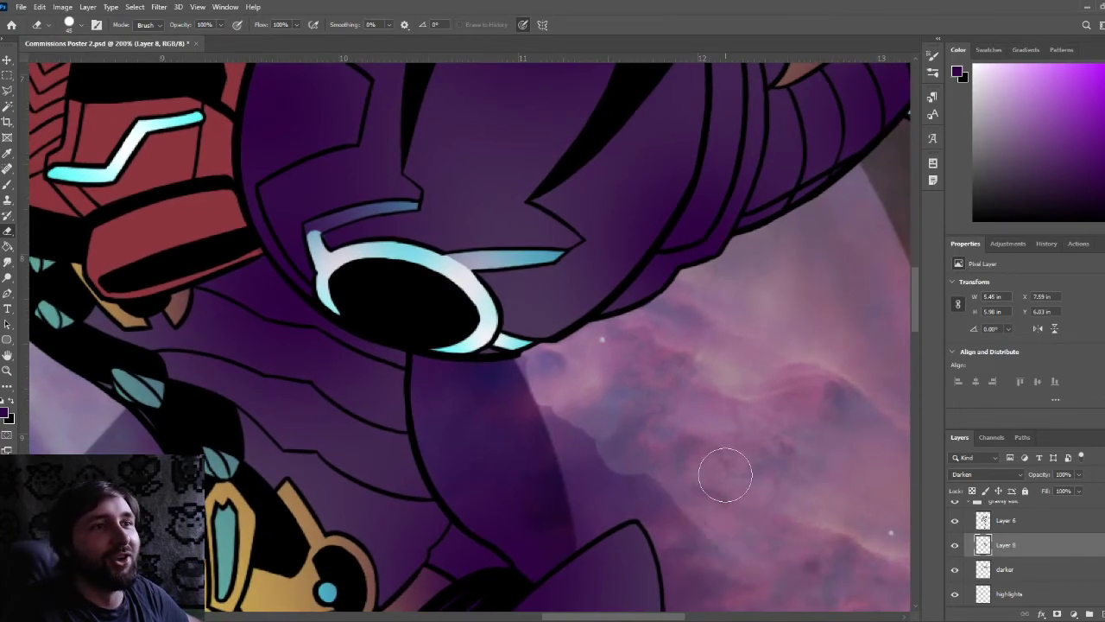
left_click_drag(658, 292, 720, 420)
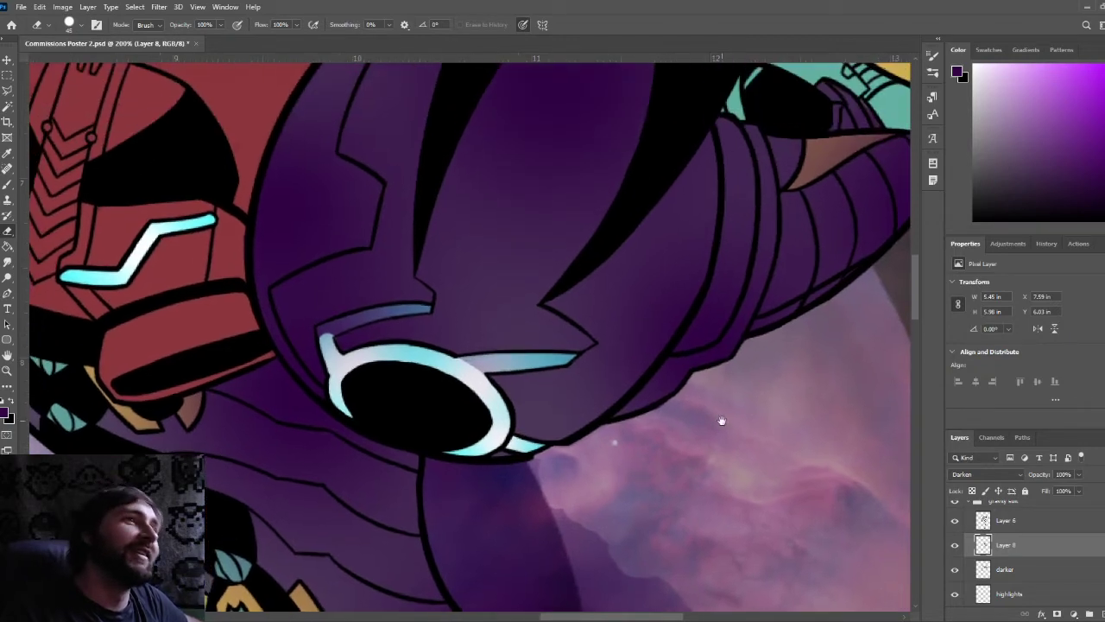
Erase the dark purple spill from the pointed and bent glowing lines extending from the shoulder's oval ring
key("ctrl+plus")
left_click_drag(527, 359, 521, 337)
left_click_drag(453, 370, 579, 343)
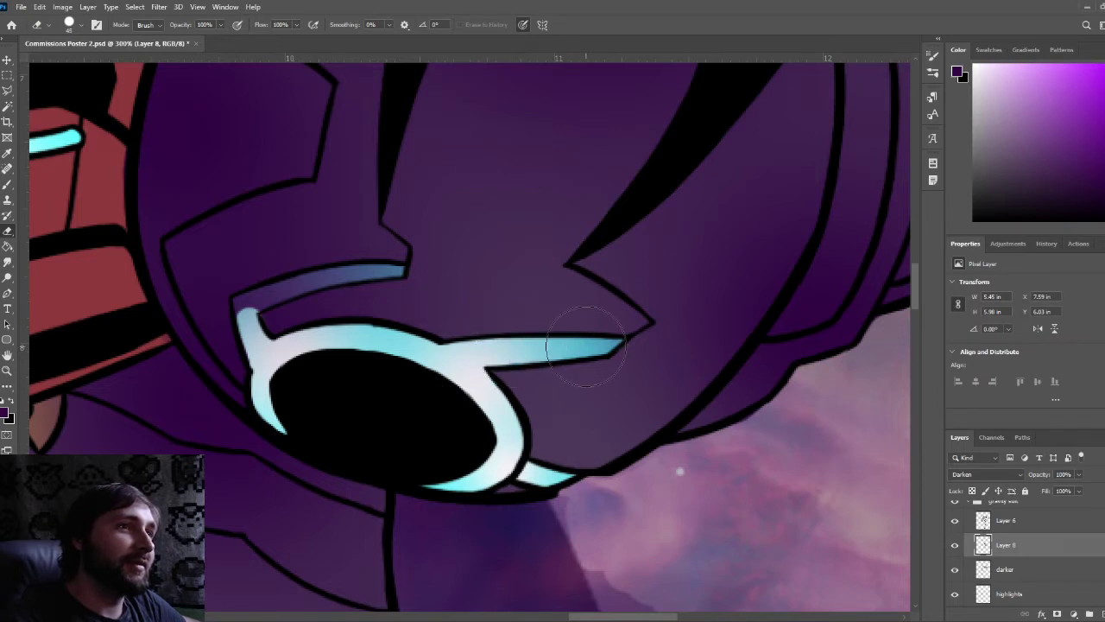
left_click_drag(284, 357, 314, 407)
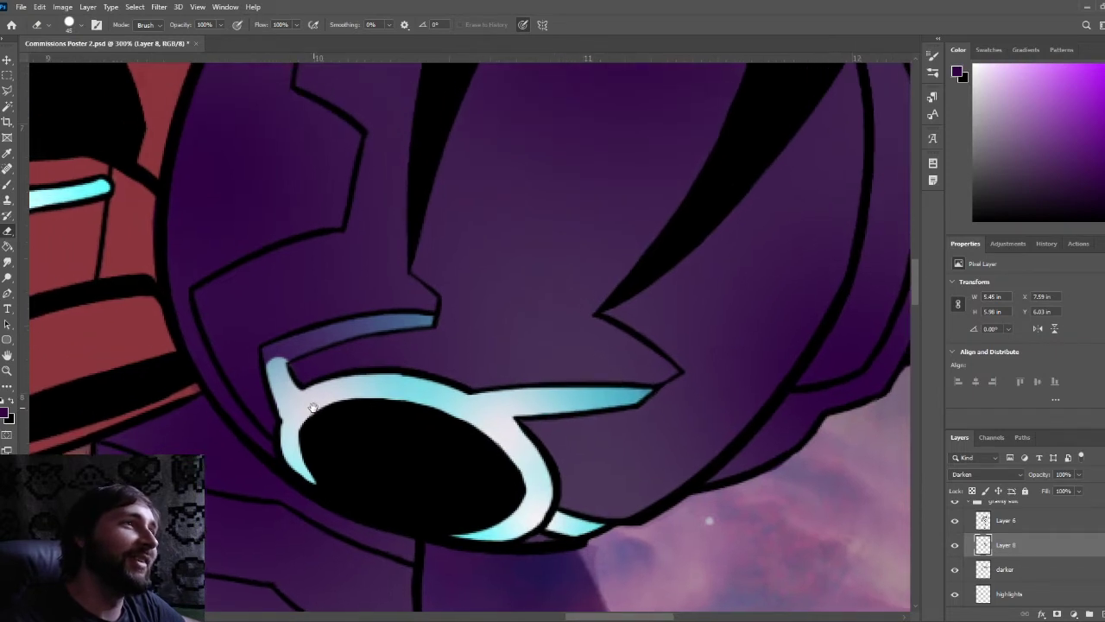
left_click(273, 361)
mouse_move(273, 361)
left_mouse_down()
mouse_move(329, 334)
mouse_move(318, 330)
left_mouse_up()
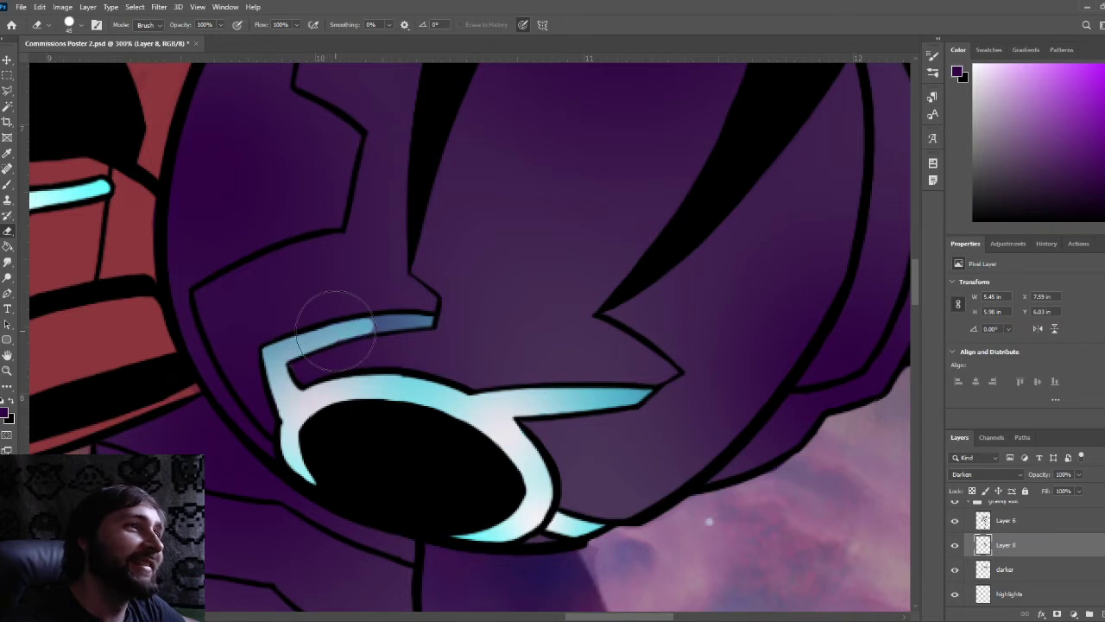
left_click_drag(335, 331, 336, 330)
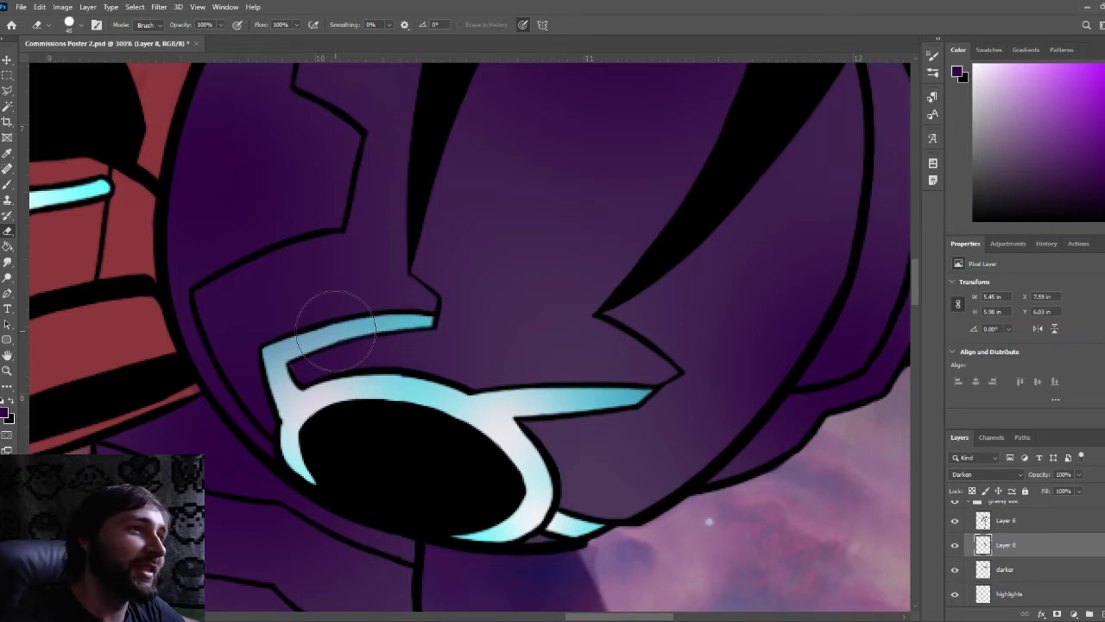
Erase the dark purple spill from the gold trim pieces beneath the red chest pod beside the near shoulder
key("space")
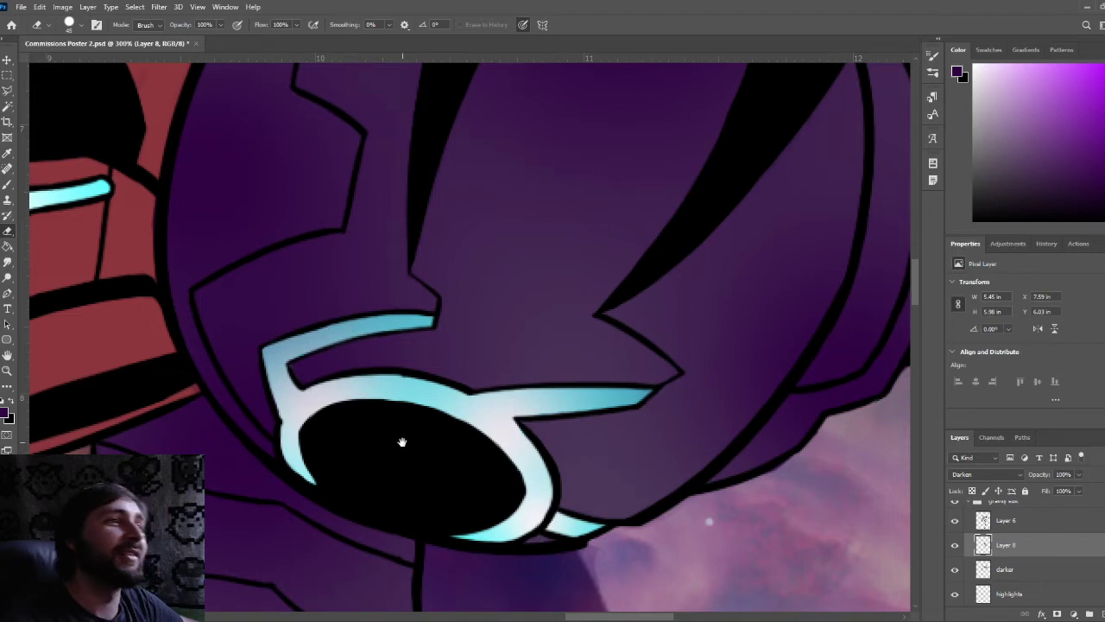
key("ctrl+minus")
left_click_drag(444, 435, 502, 268)
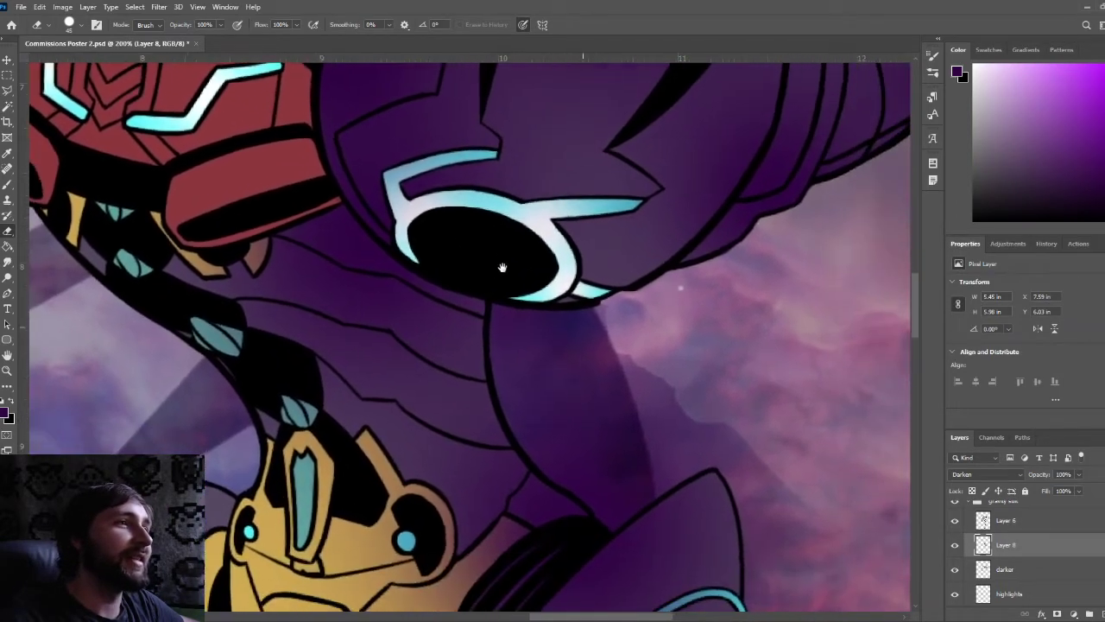
left_click_drag(402, 291, 564, 397)
key("ctrl+plus")
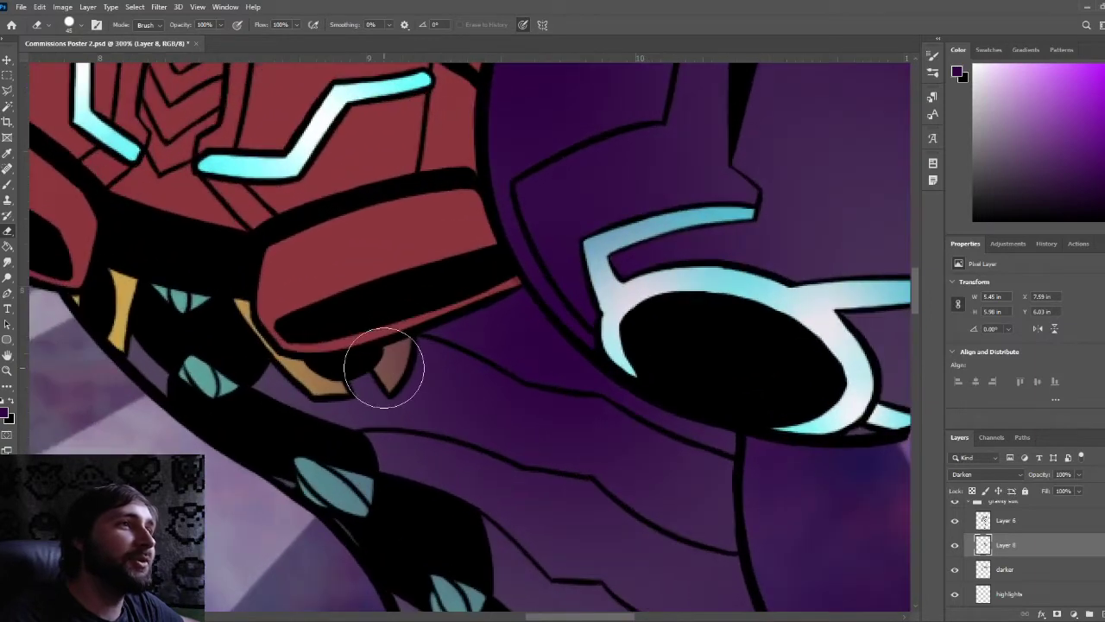
mouse_move(384, 367)
left_mouse_down()
mouse_move(370, 292)
mouse_move(385, 369)
left_mouse_up()
key("ctrl+z")
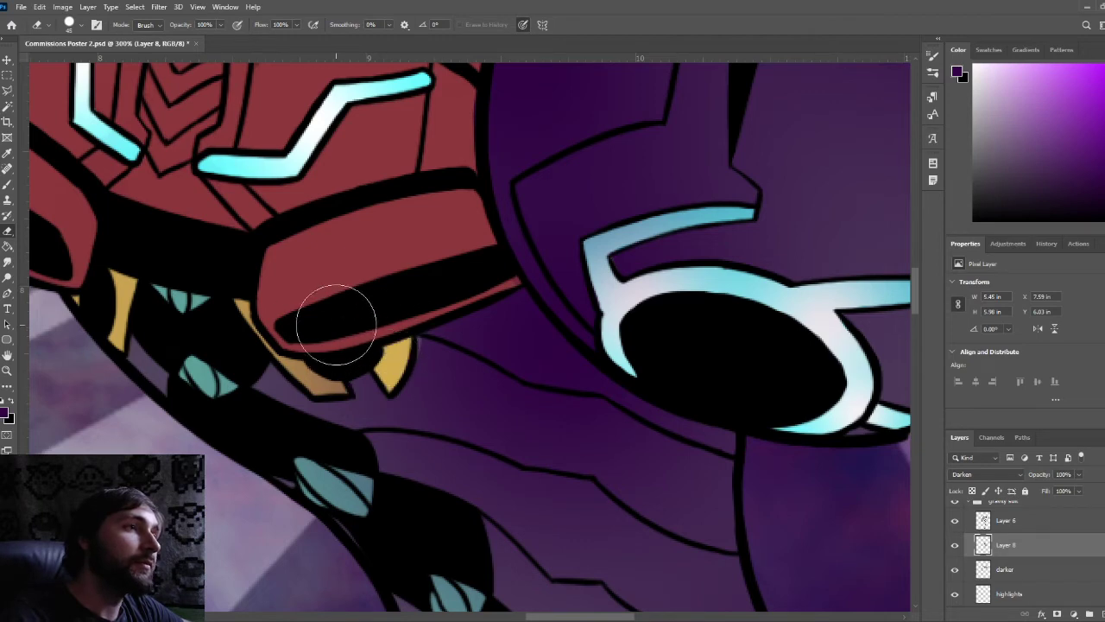
key("ctrl+z")
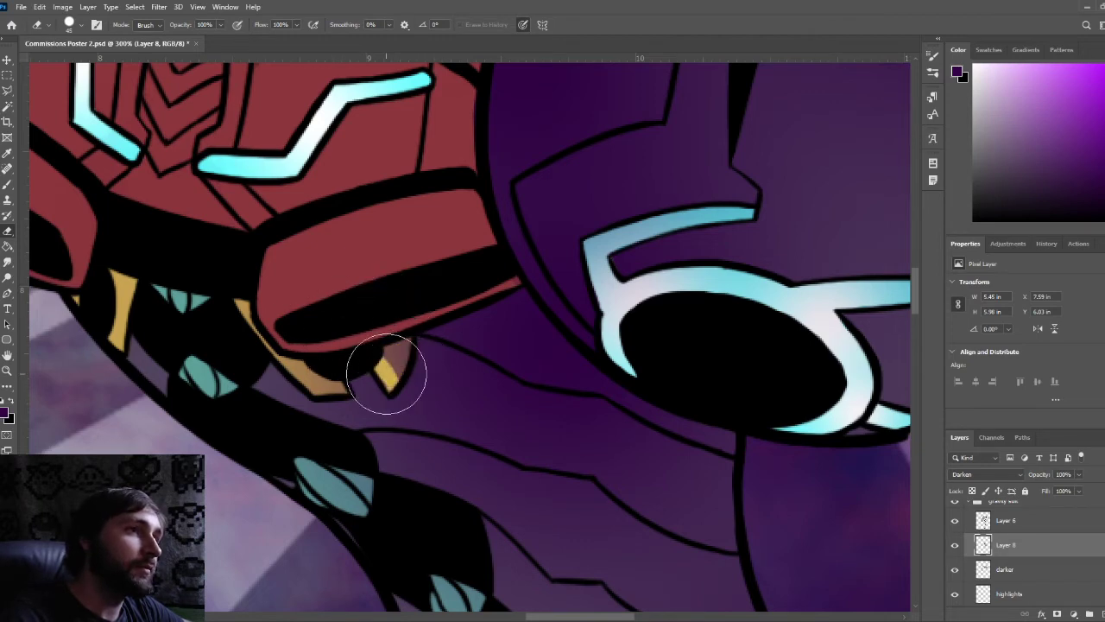
left_click(326, 334)
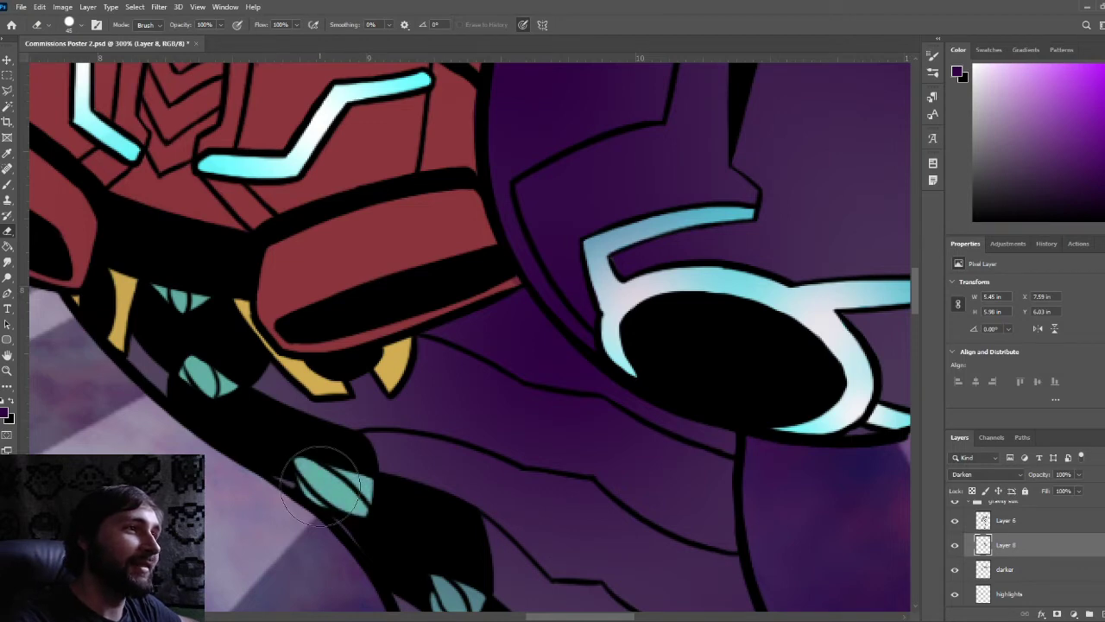
Erase the dark purple spill from the teal gems along the black abdomen strip and the gold crest below them
left_click_drag(443, 495, 341, 357)
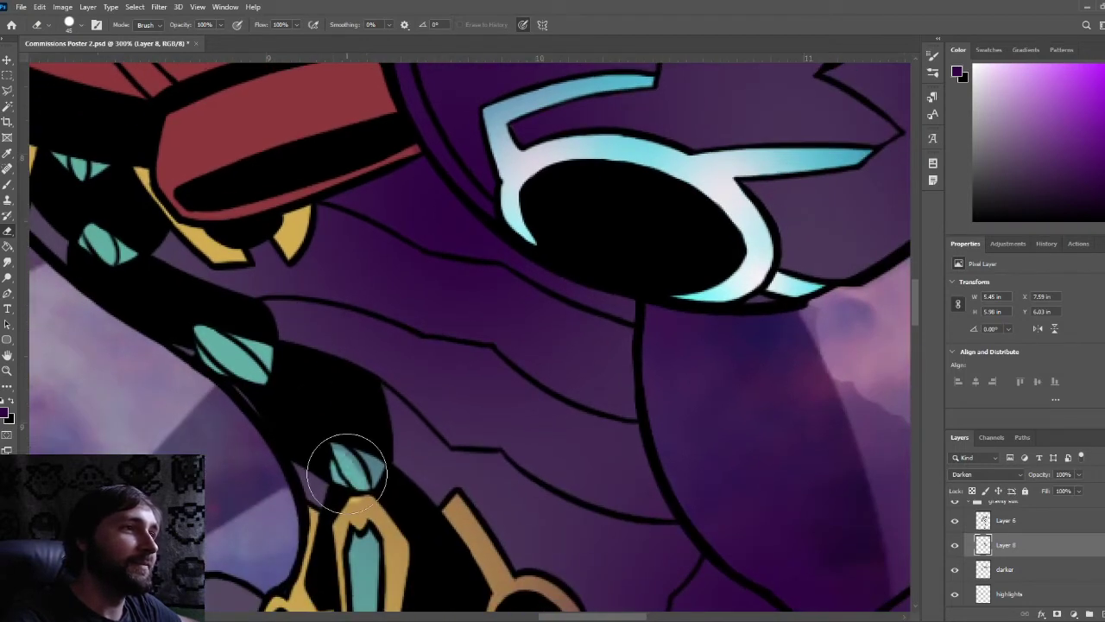
left_click_drag(396, 462, 394, 267)
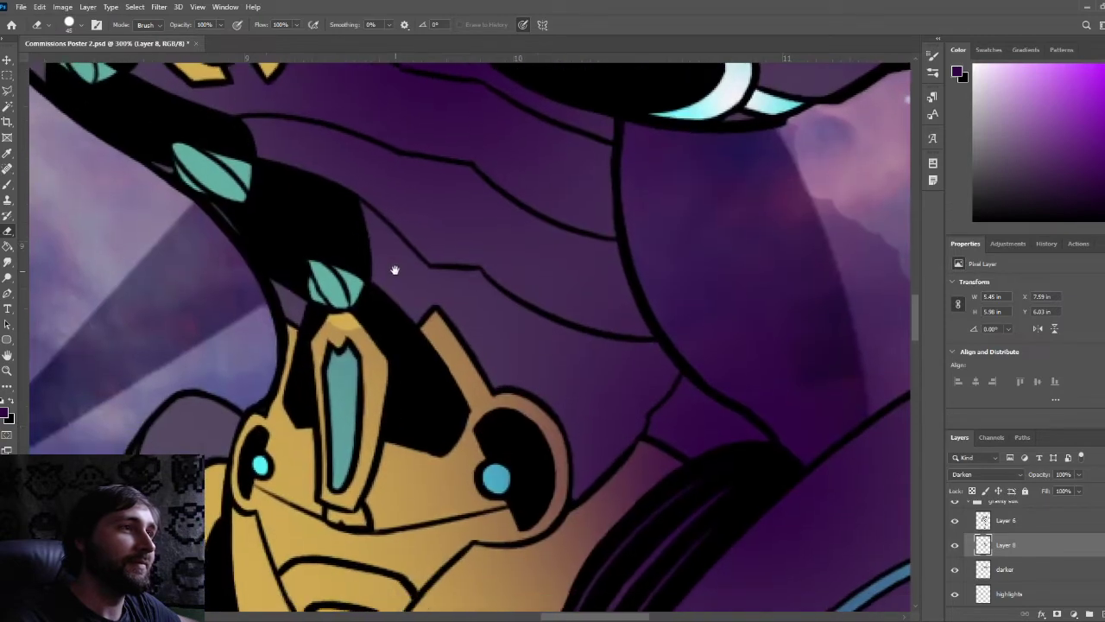
left_click_drag(409, 352, 425, 322)
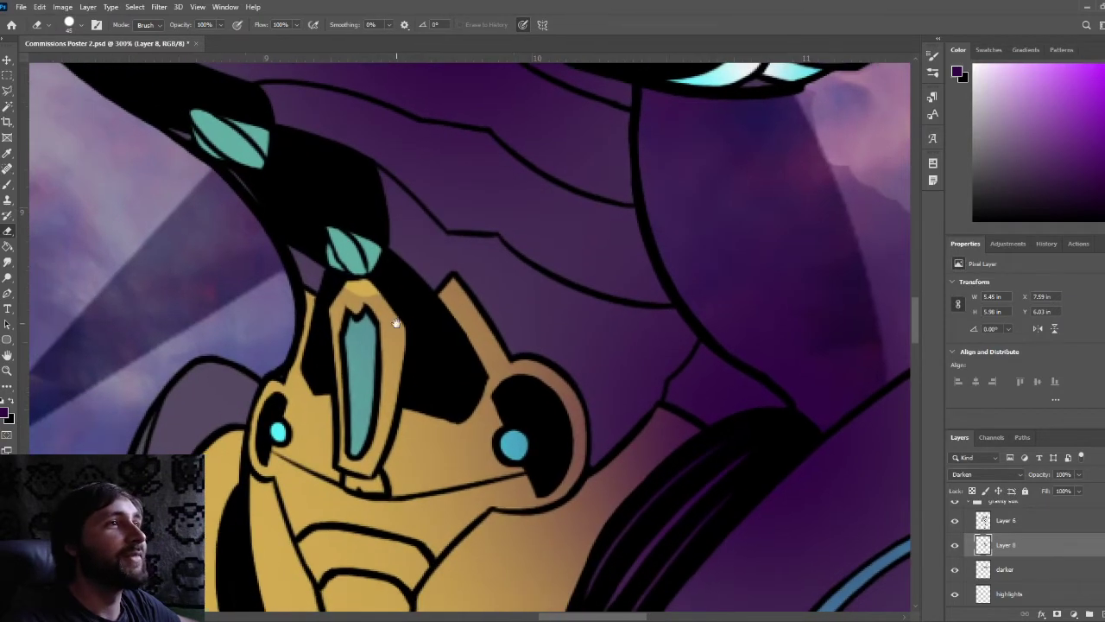
mouse_move(354, 298)
left_mouse_down()
mouse_move(343, 427)
mouse_move(385, 445)
mouse_move(354, 306)
left_mouse_up()
key("ctrl+minus")
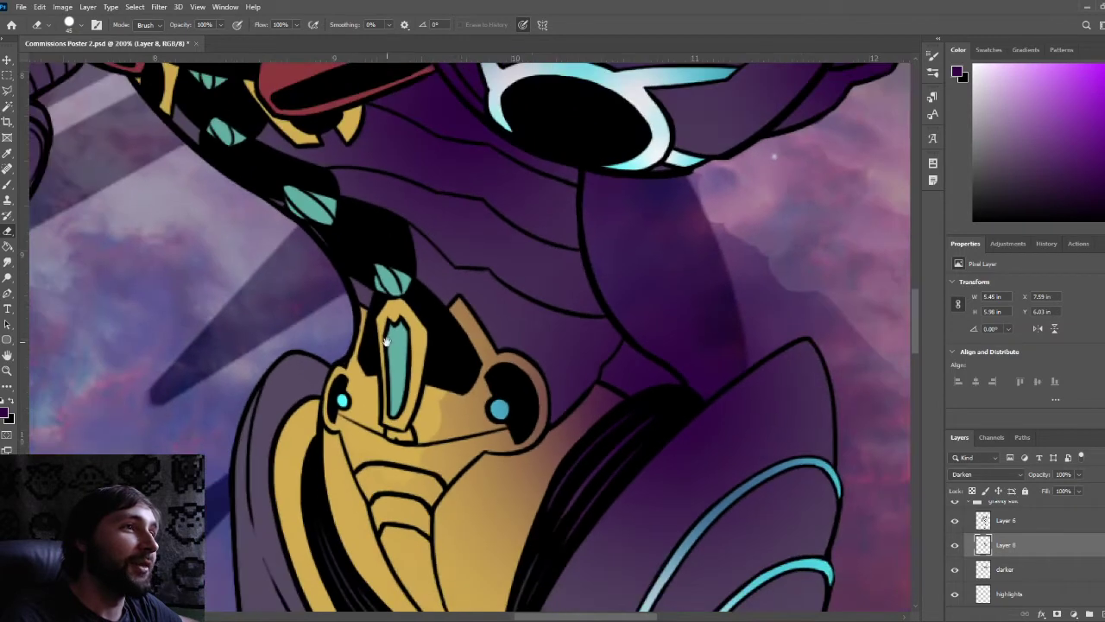
left_click_drag(386, 342, 372, 305)
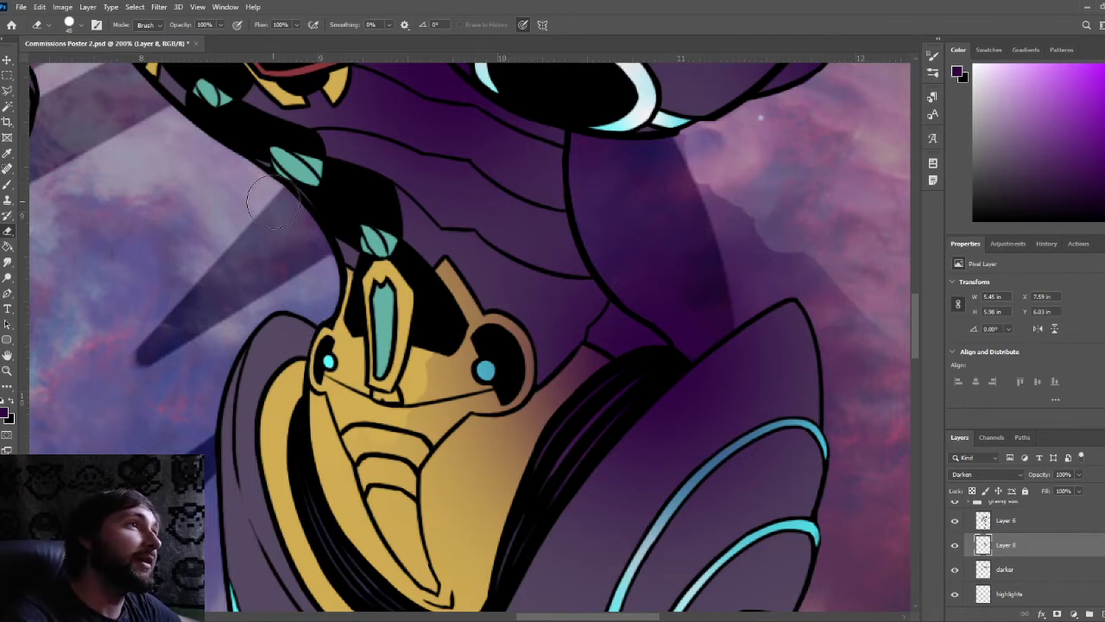
Erase the dark purple spill from the front of the gold pelvis armor beside its ribbed center plates
left_click_drag(173, 138, 246, 208)
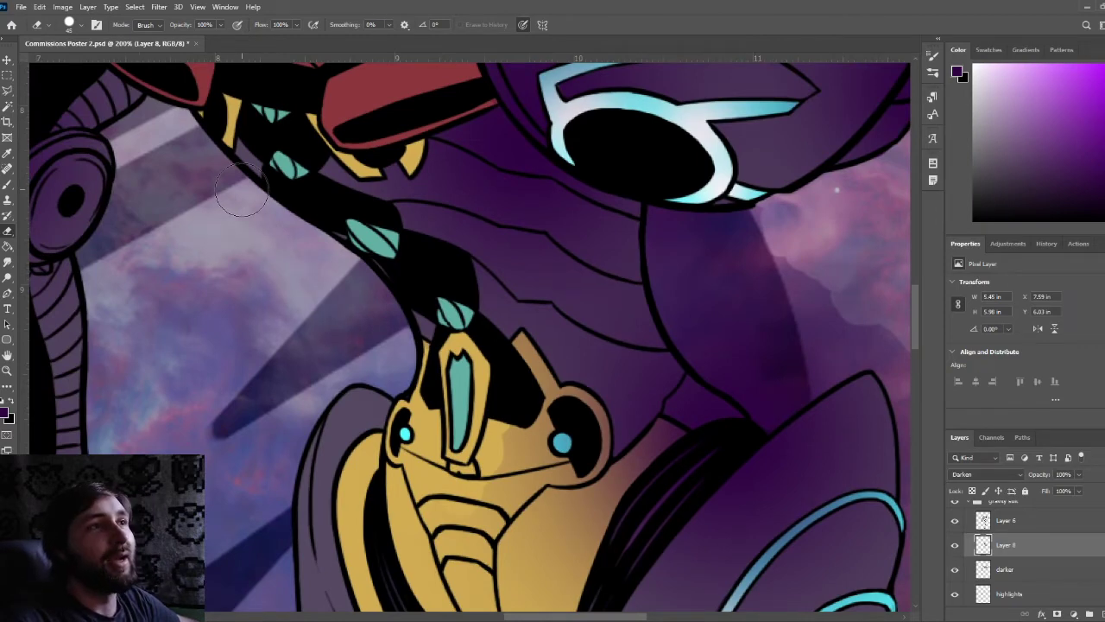
left_click_drag(392, 406, 377, 388)
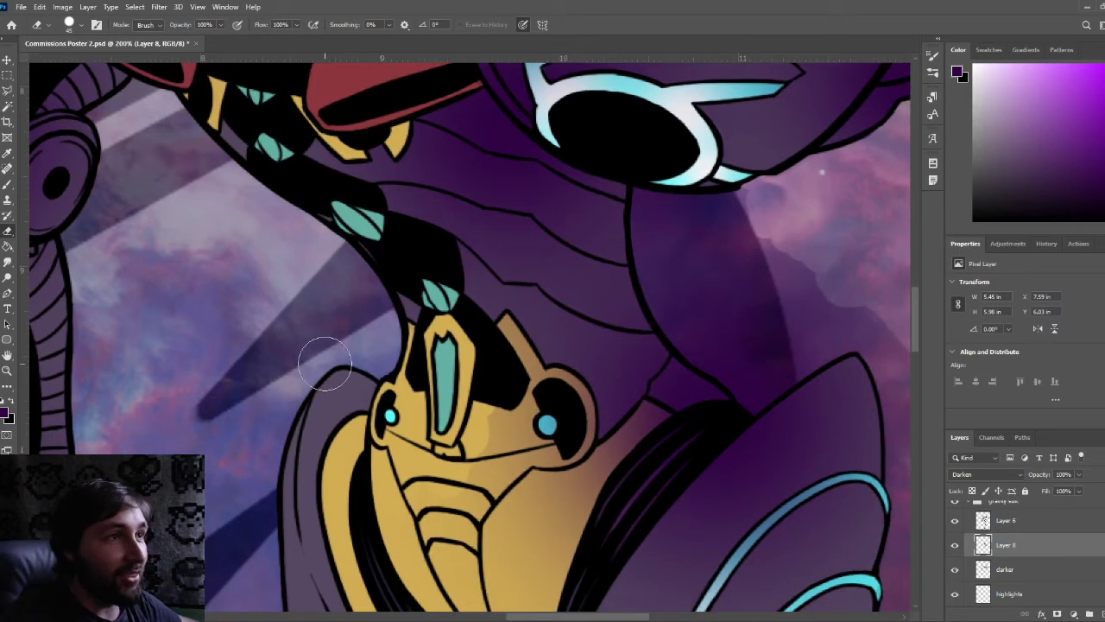
left_click_drag(437, 486, 376, 433)
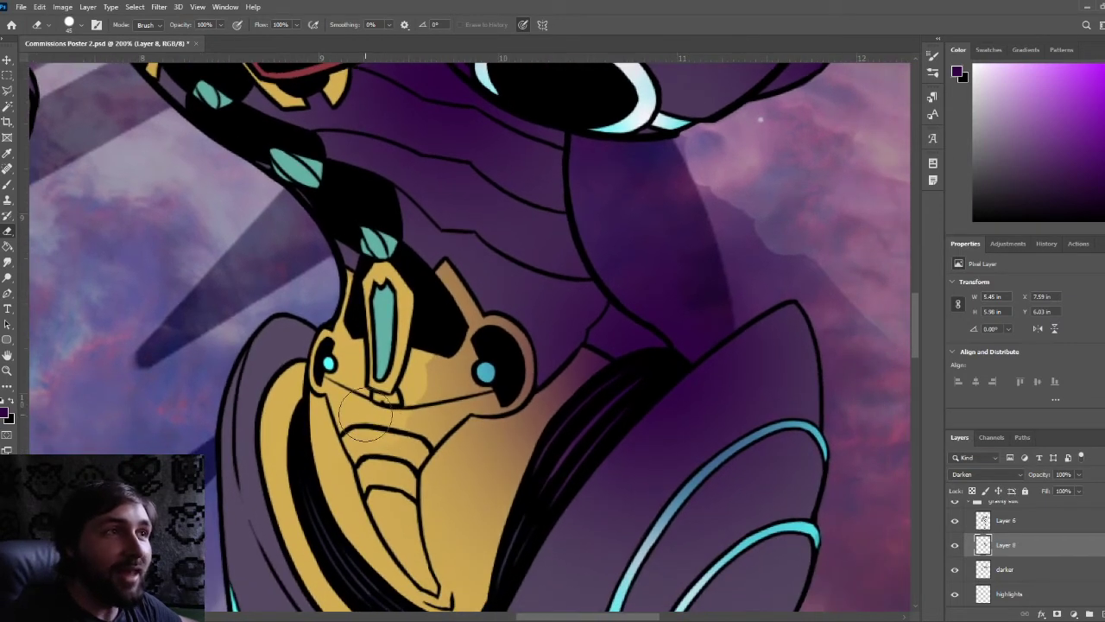
scroll(366, 421, "down", 1)
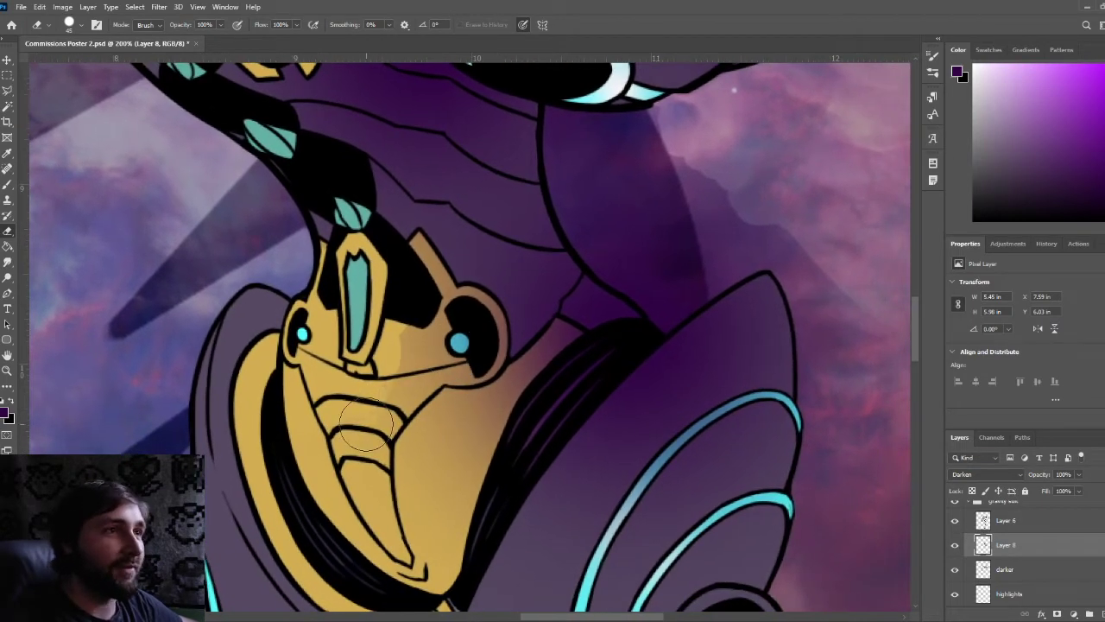
mouse_move(406, 354)
left_mouse_down()
mouse_move(408, 398)
mouse_move(402, 346)
mouse_move(426, 494)
left_mouse_up()
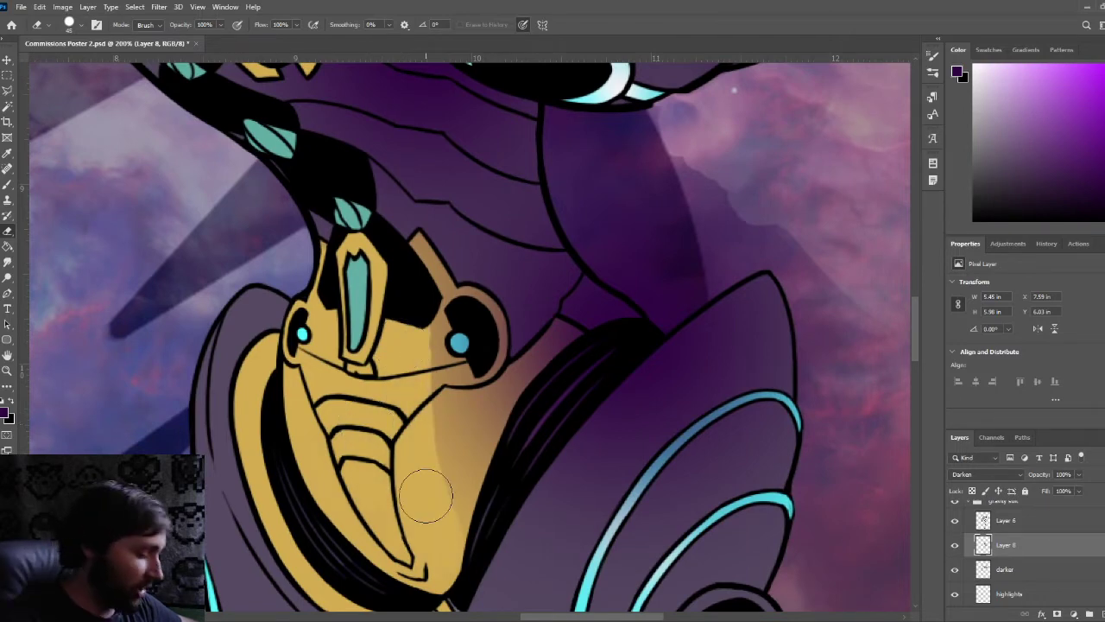
left_click_drag(515, 401, 458, 255)
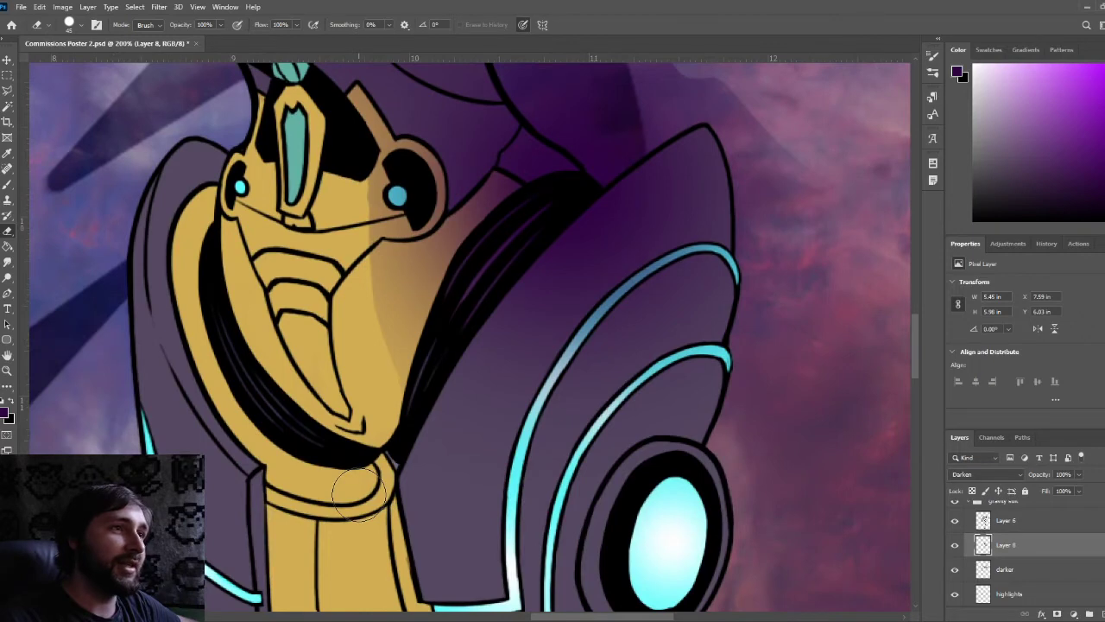
mouse_move(382, 373)
left_mouse_down()
mouse_move(384, 267)
mouse_move(371, 233)
left_mouse_up()
Erase the dark purple spill from the pelvis armor's slanted upper gold edge and the round socket with the blue light
left_click_drag(392, 172, 434, 280)
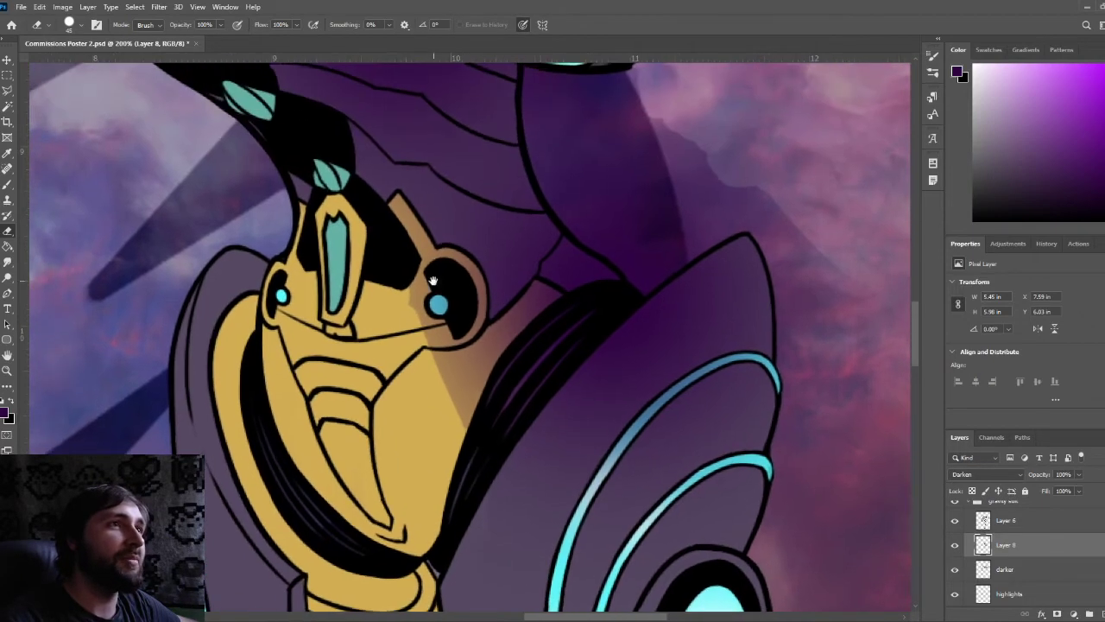
left_click_drag(410, 318, 406, 228)
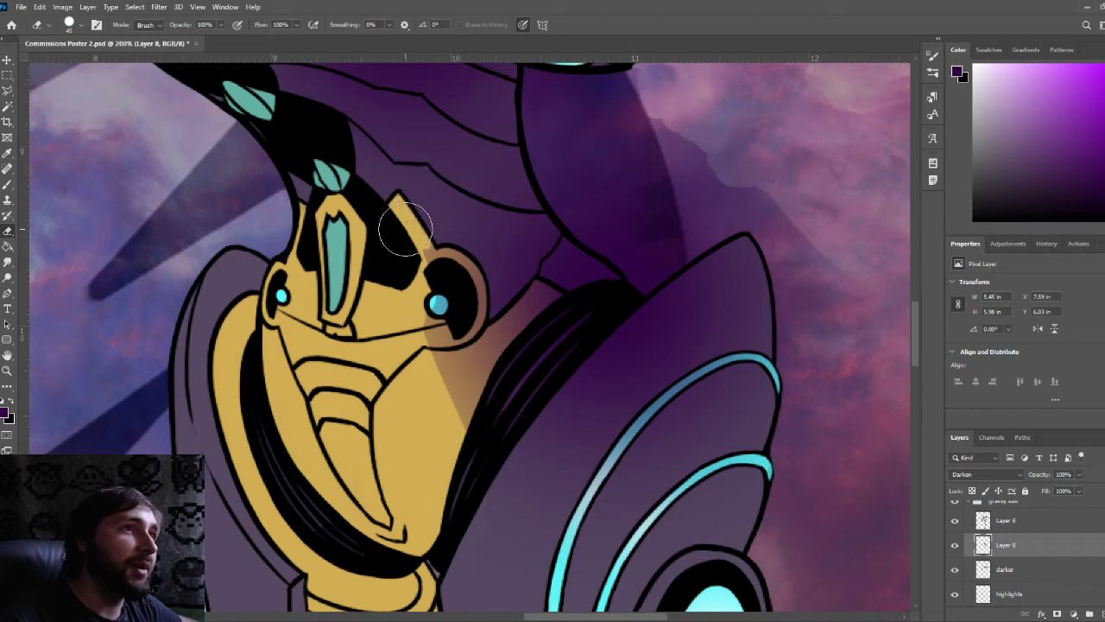
mouse_move(447, 298)
left_mouse_down()
mouse_move(448, 335)
mouse_move(454, 269)
left_mouse_up()
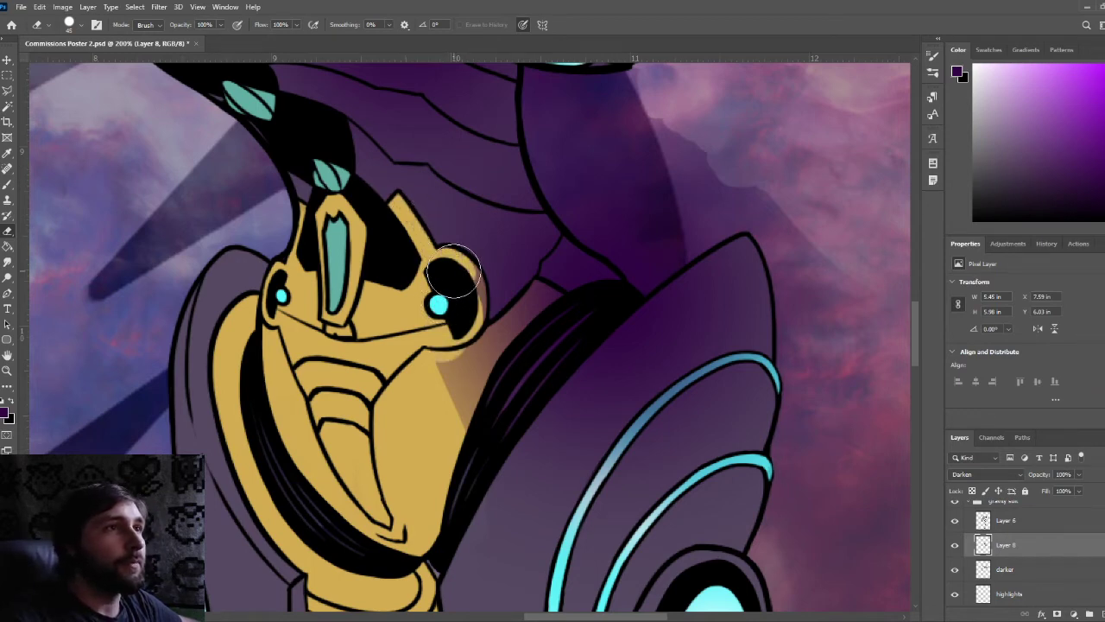
Erase the dark purple spill from the gold pelvis plate's near side and the inner lower area of the near thigh armor
mouse_move(483, 364)
left_mouse_down()
mouse_move(444, 410)
mouse_move(460, 458)
mouse_move(519, 417)
mouse_move(450, 493)
mouse_move(491, 521)
left_mouse_up()
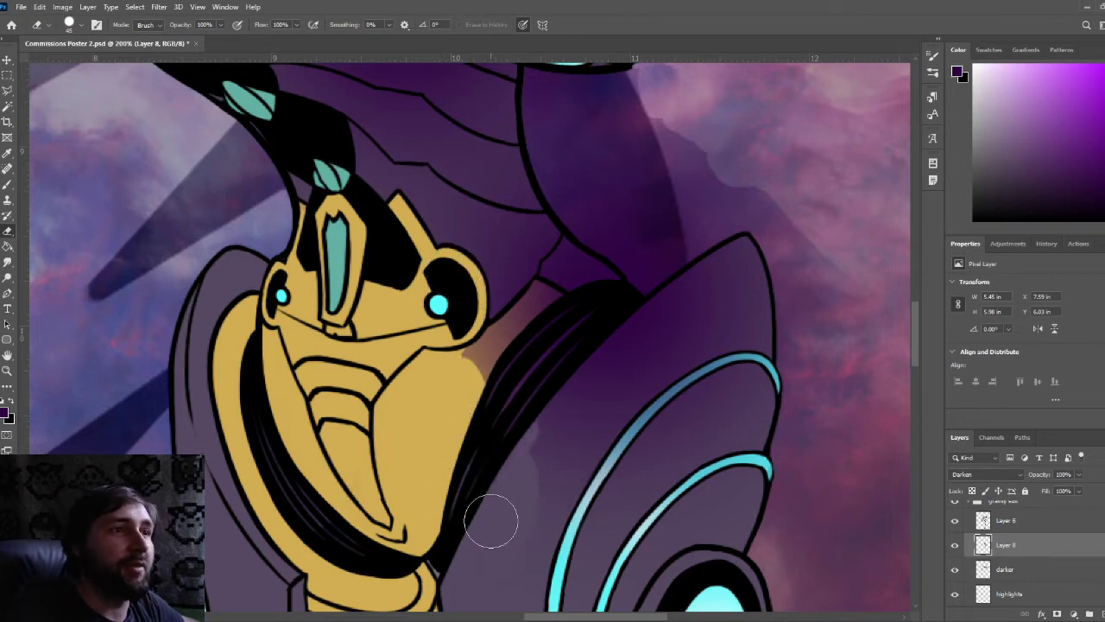
scroll(490, 522, "down", 3)
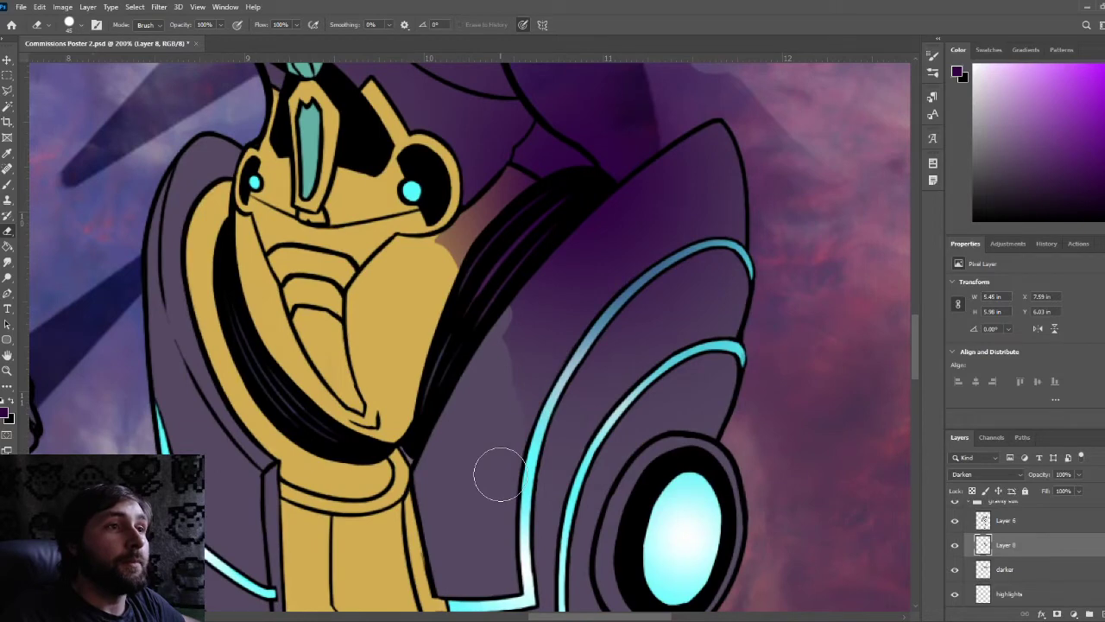
mouse_move(500, 474)
left_mouse_down()
mouse_move(509, 388)
mouse_move(553, 379)
mouse_move(595, 445)
left_mouse_up()
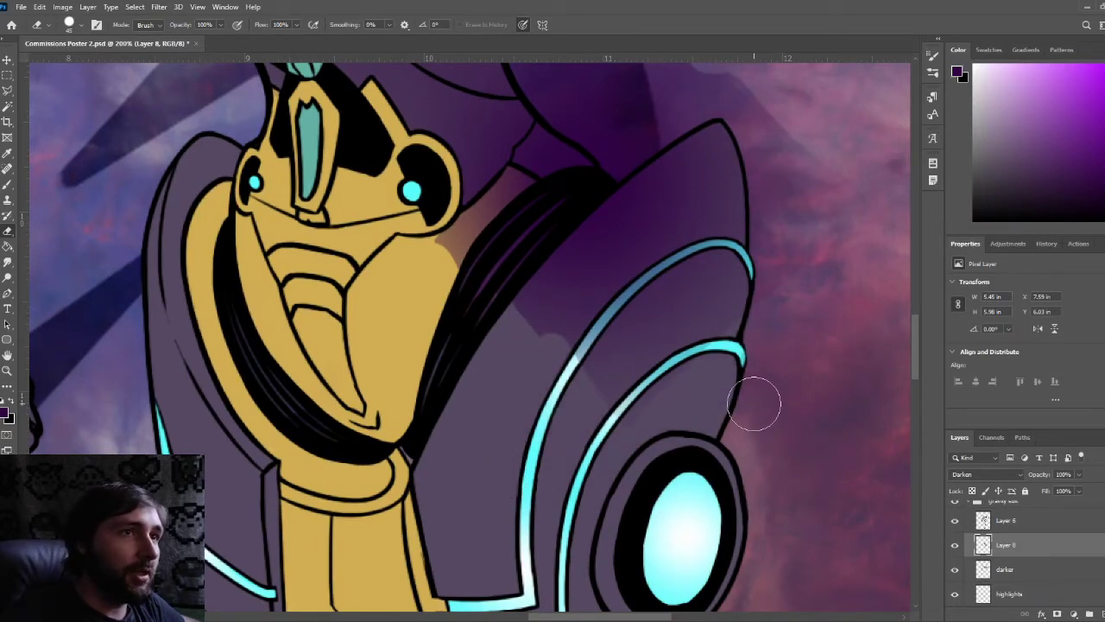
Erase the remaining dark purple spill from the upper near thigh armor, its glowing lines, the black ribbed band and the gold hip edge
left_click_drag(833, 430, 724, 309)
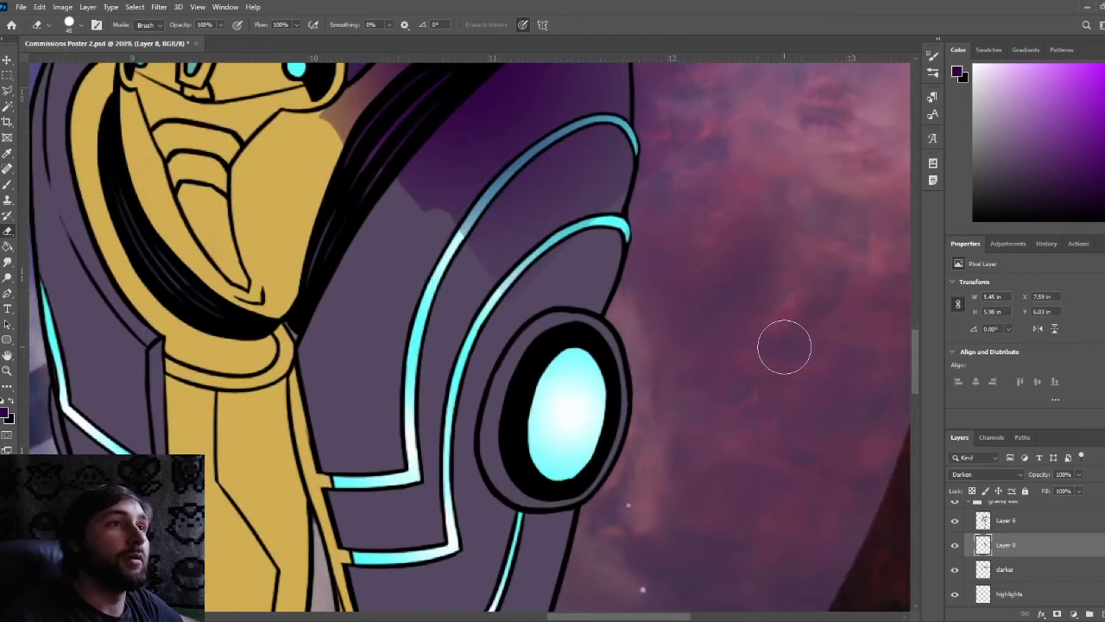
left_click_drag(662, 254, 662, 387)
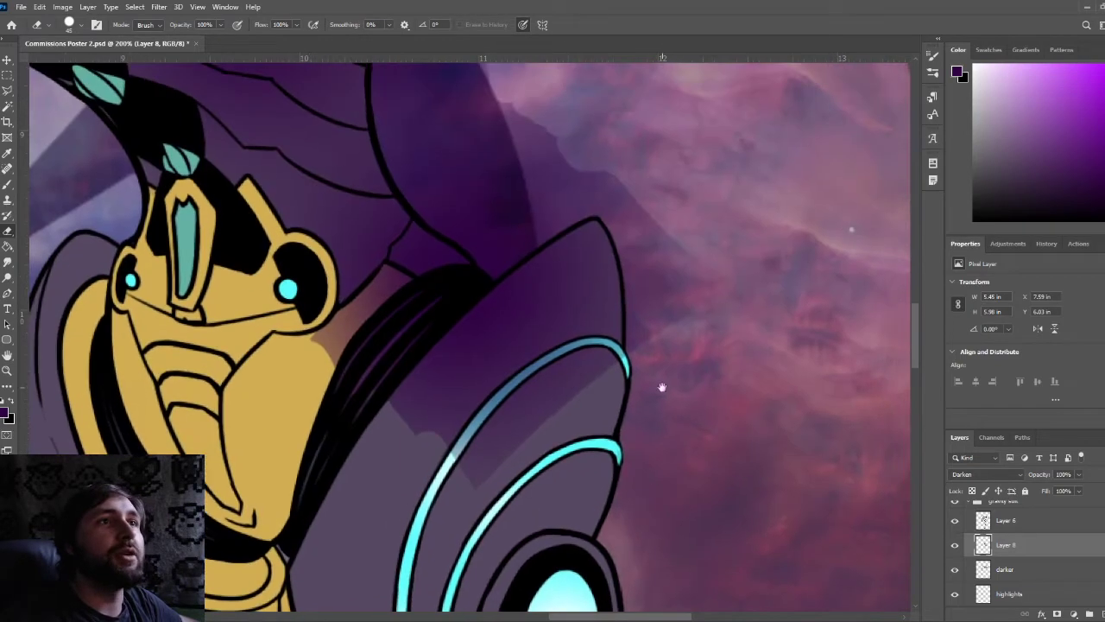
mouse_move(778, 300)
left_mouse_down()
mouse_move(664, 233)
mouse_move(677, 257)
mouse_move(664, 294)
mouse_move(483, 451)
mouse_move(494, 462)
mouse_move(466, 428)
left_mouse_up()
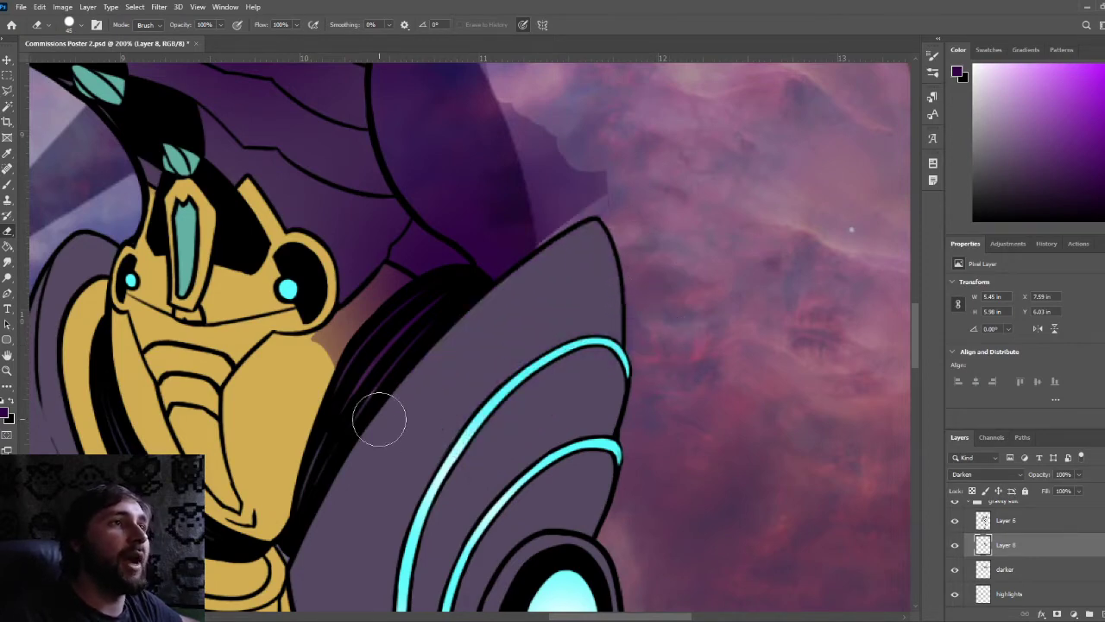
left_click_drag(326, 445, 399, 341)
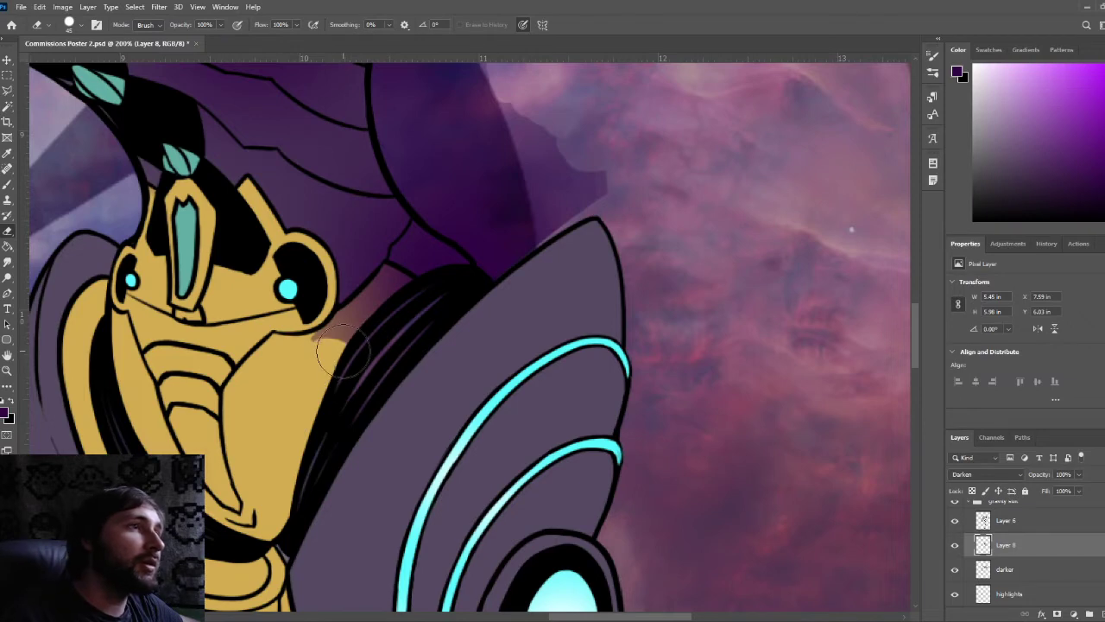
left_click_drag(341, 350, 386, 276)
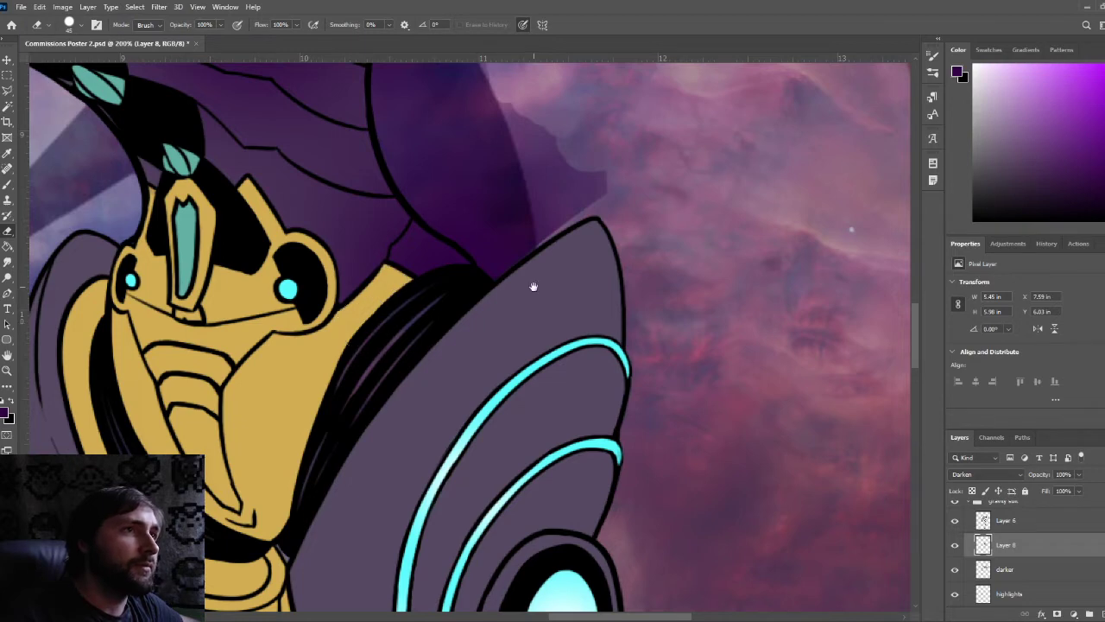
Erase the dark purple spill from the background between the near shoulder pod, the waist and the near thigh armor
mouse_move(532, 286)
left_mouse_down()
mouse_move(509, 421)
mouse_move(482, 398)
mouse_move(473, 339)
mouse_move(514, 346)
mouse_move(536, 276)
mouse_move(566, 322)
left_mouse_up()
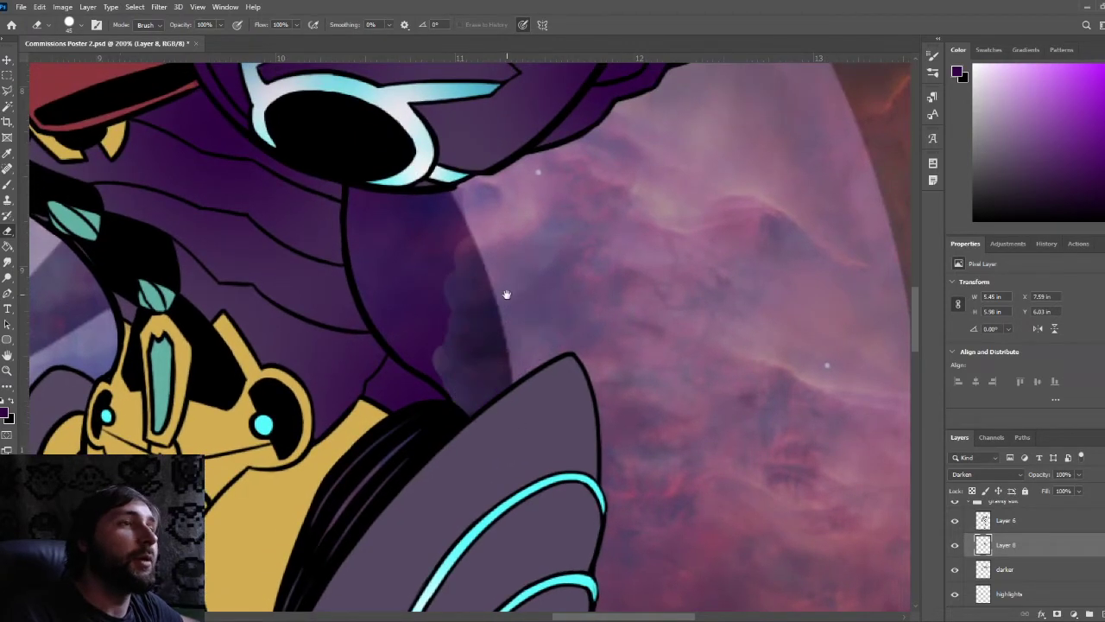
left_click_drag(506, 291, 548, 375)
key("ctrl+plus")
left_click_drag(404, 439, 405, 442)
mouse_move(373, 393)
left_mouse_down()
mouse_move(358, 274)
mouse_move(407, 271)
left_mouse_up()
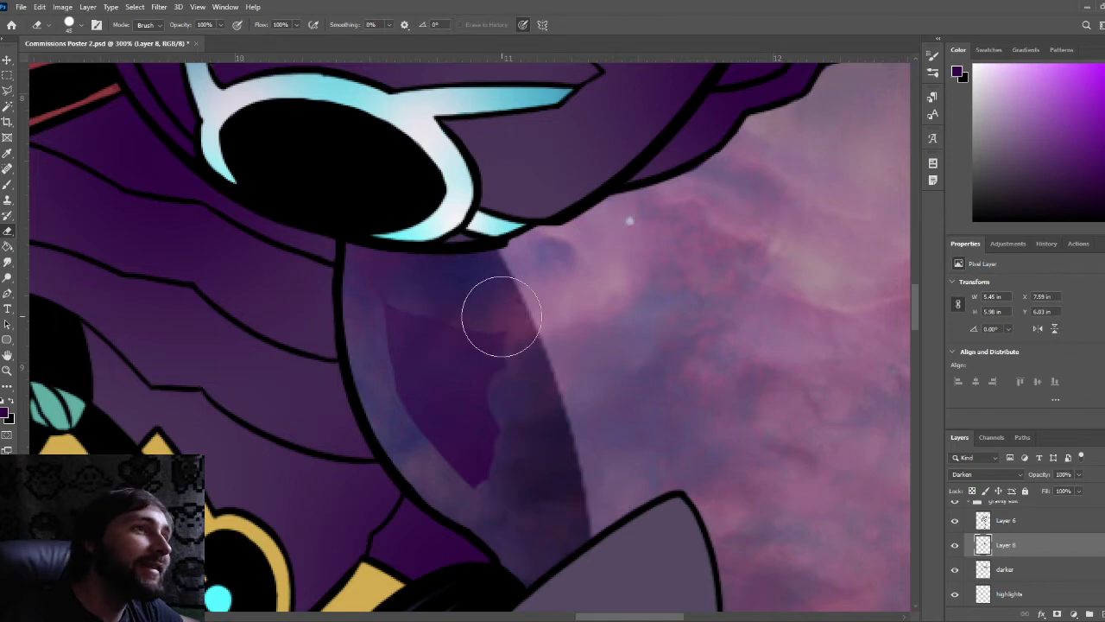
mouse_move(502, 316)
left_mouse_down()
mouse_move(419, 307)
mouse_move(475, 336)
mouse_move(449, 363)
mouse_move(484, 432)
left_mouse_up()
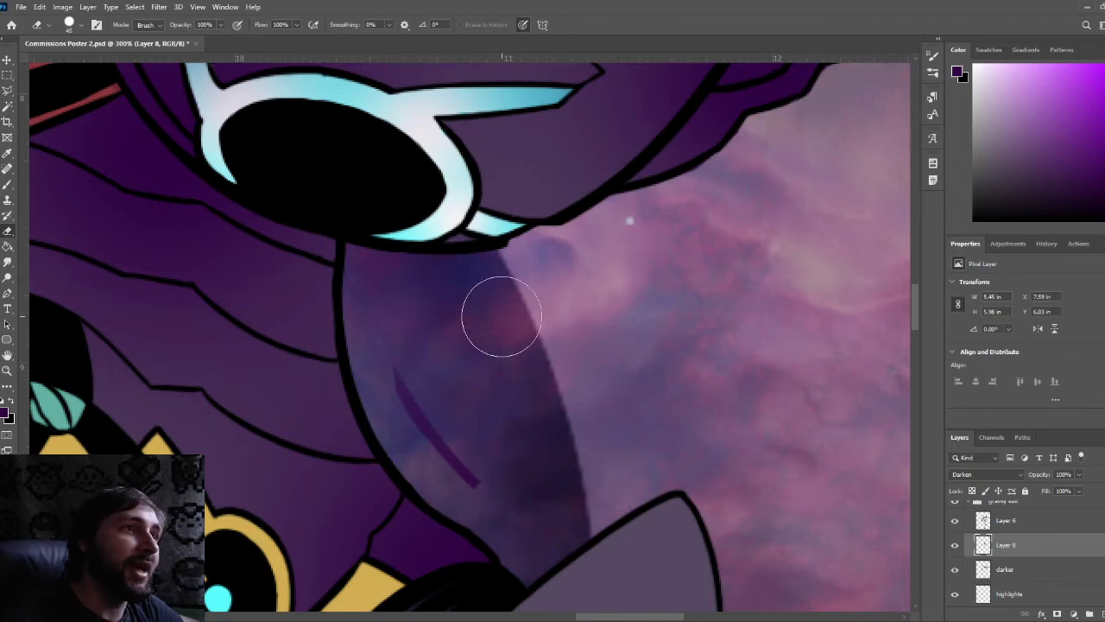
key("ctrl+z")
key("ctrl+minus")
key("ctrl+minus")
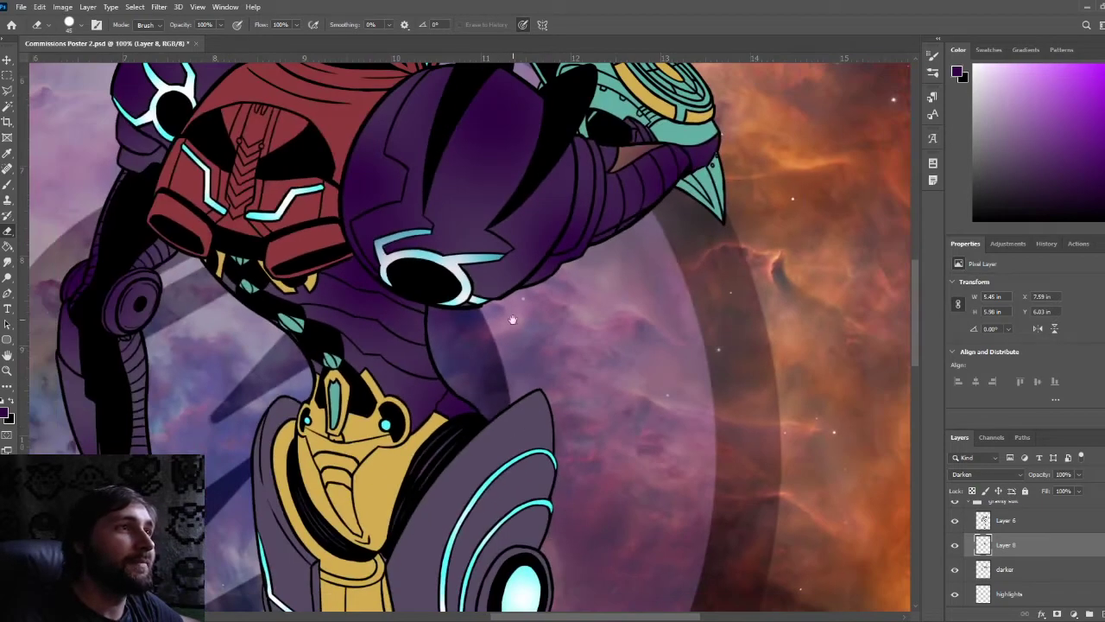
left_click_drag(512, 320, 571, 352)
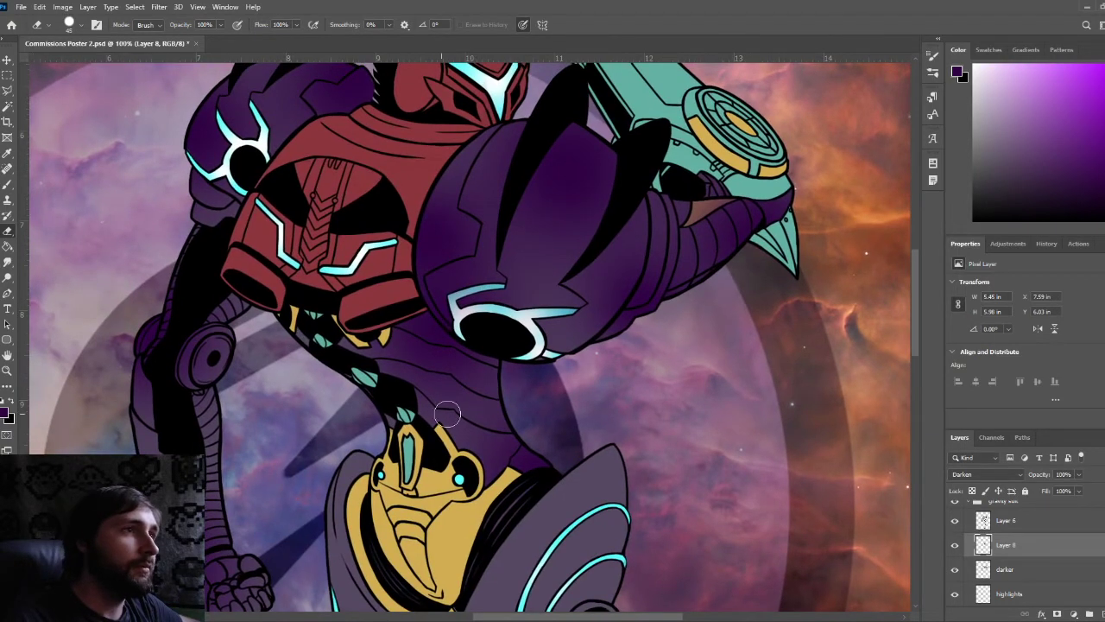
key("ctrl+minus")
scroll(625, 323, "up", 1)
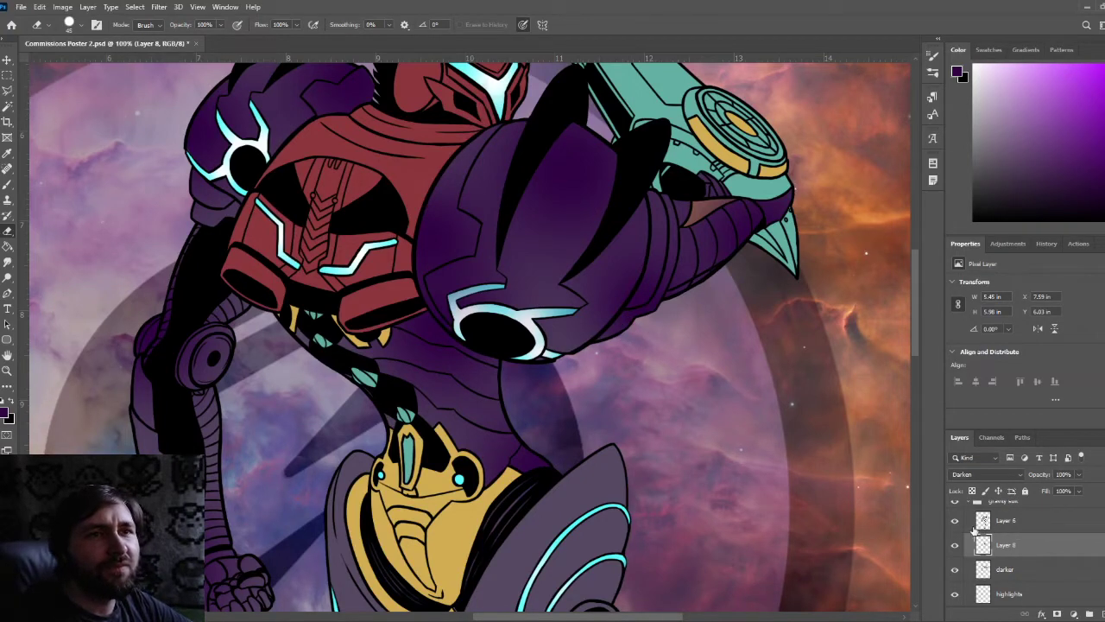
Reduce the soft brush to 150 px and shade along the far edge of the abdomen with dark purple
key("b")
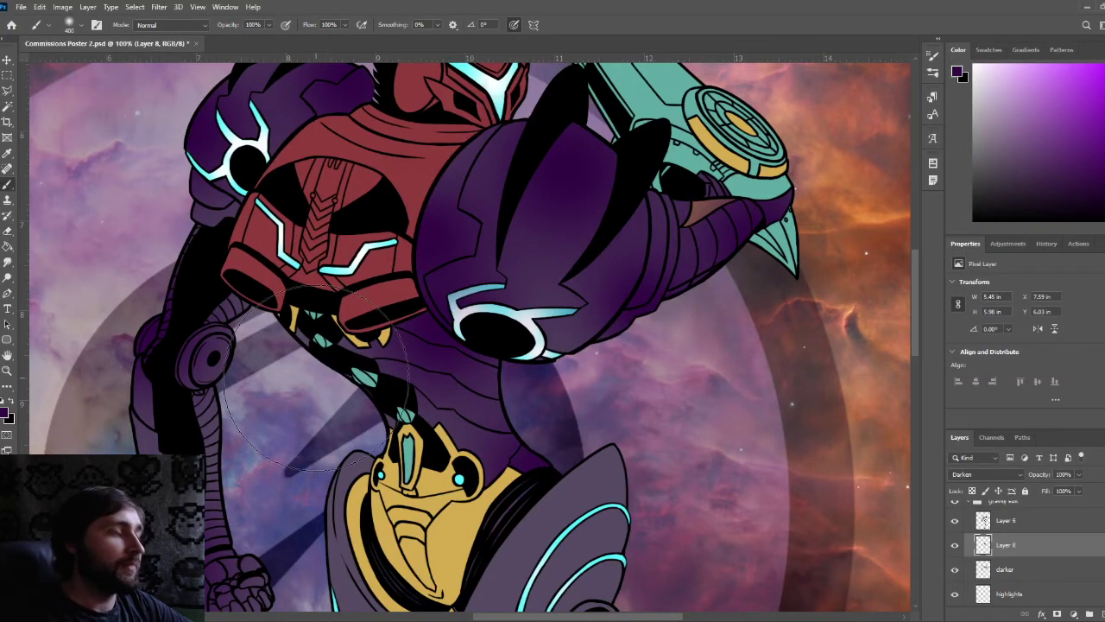
key("bracketleft")
key("bracketleft")
key("bracketleft")
key("bracketleft")
key("bracketleft")
key("bracketleft")
key("bracketleft")
key("bracketleft")
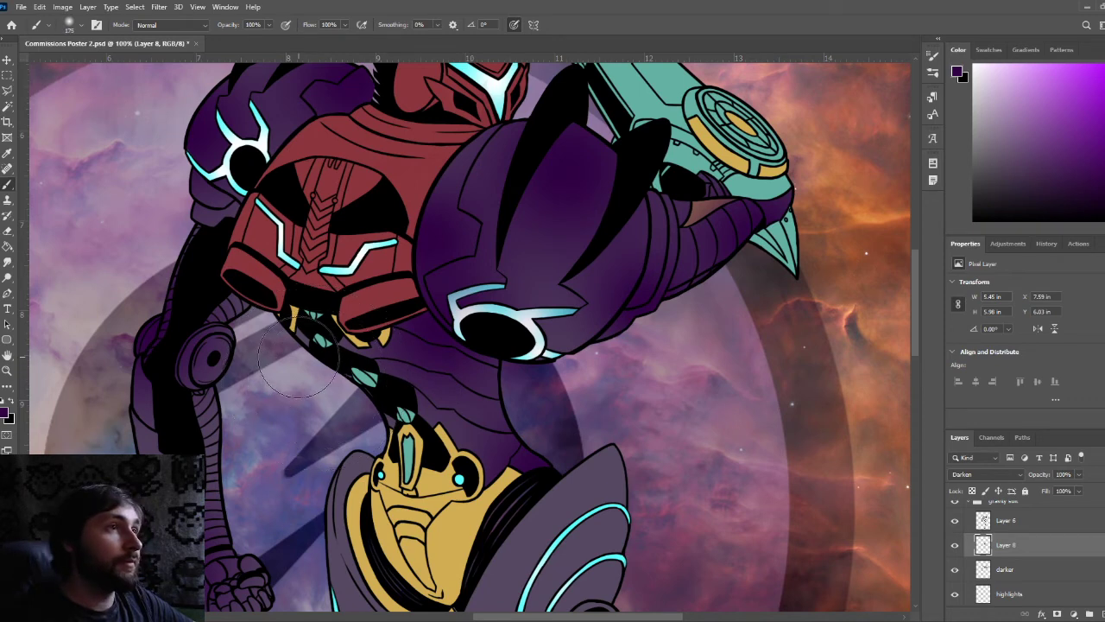
left_click(297, 356)
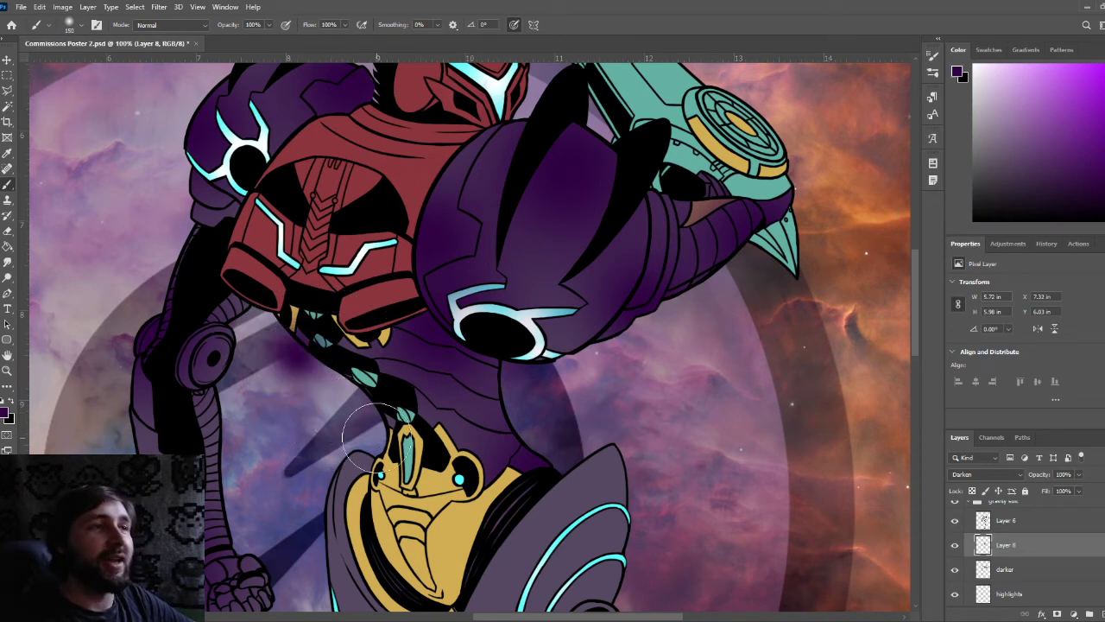
left_click(350, 397)
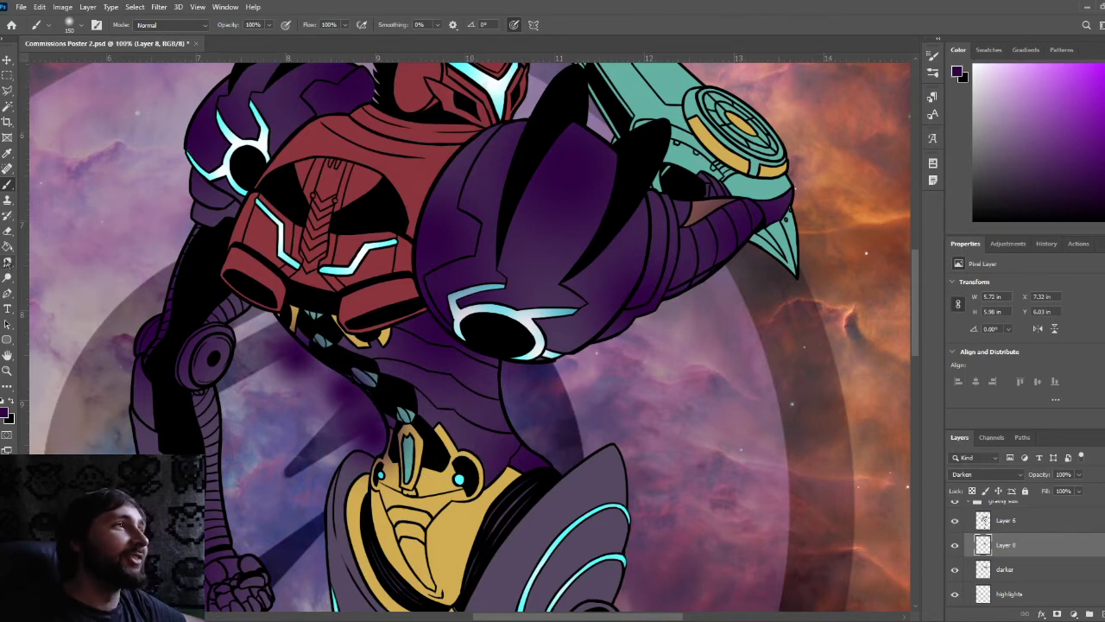
Erase the dark purple spill from the background between the far elbow and the upper abdomen, undoing the first strokes
left_click(6, 234)
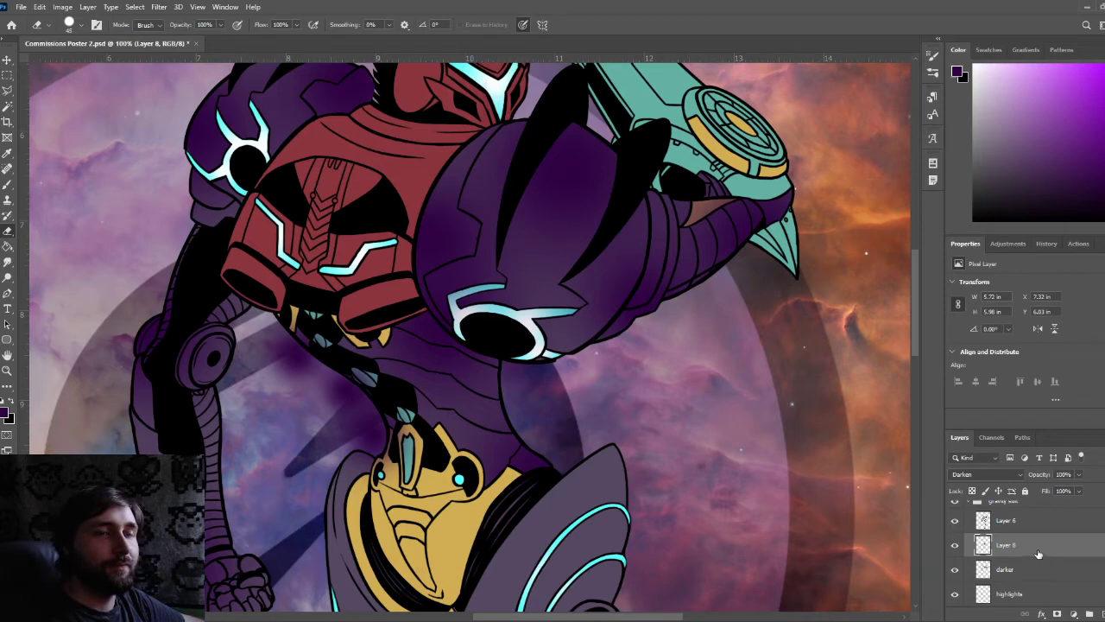
key("ctrl+plus")
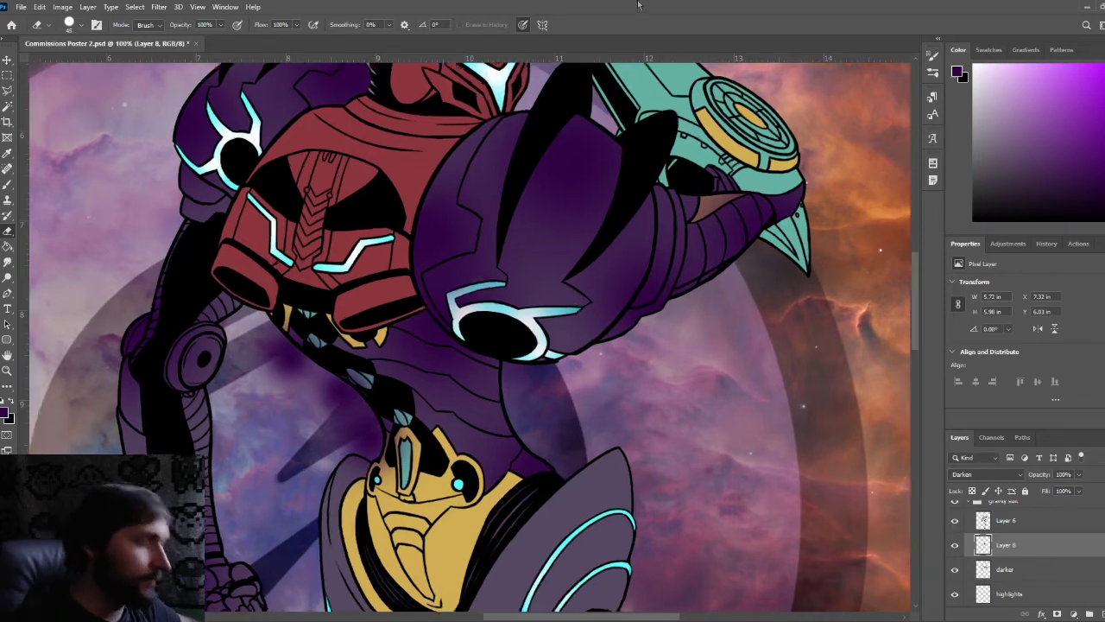
left_click_drag(355, 388, 564, 322)
left_click_drag(251, 341, 257, 399)
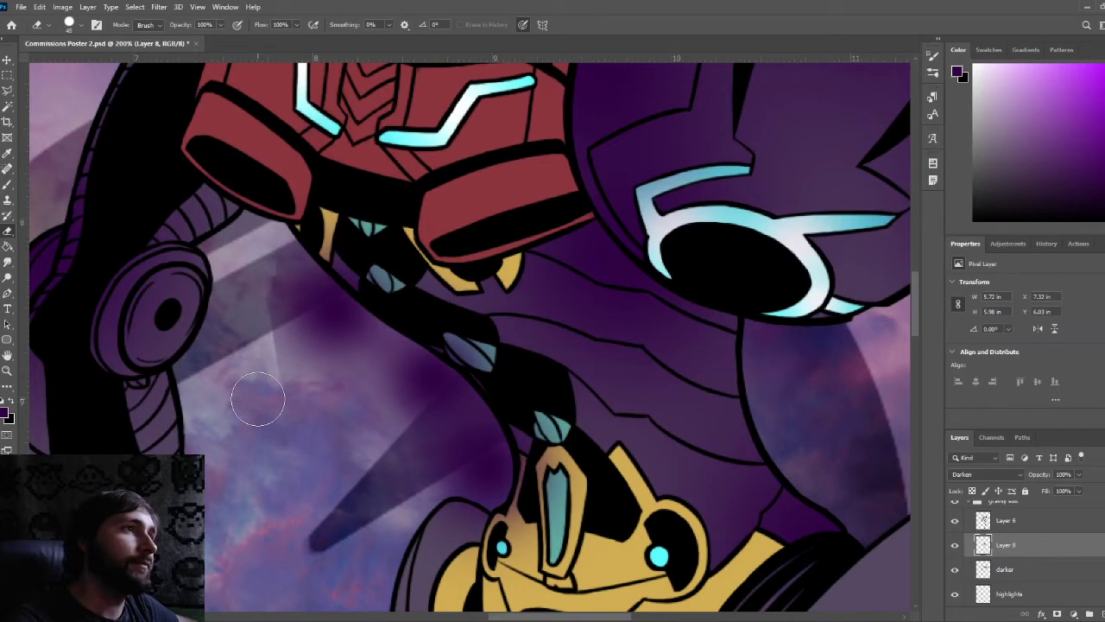
left_click_drag(278, 245, 296, 262)
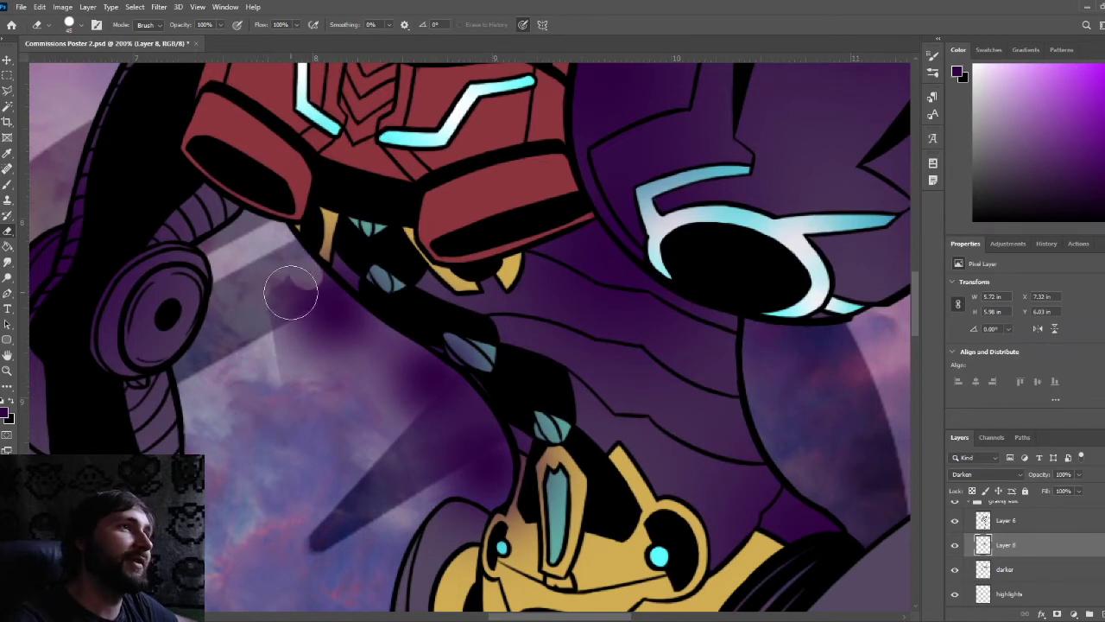
scroll(260, 289, "down", 3)
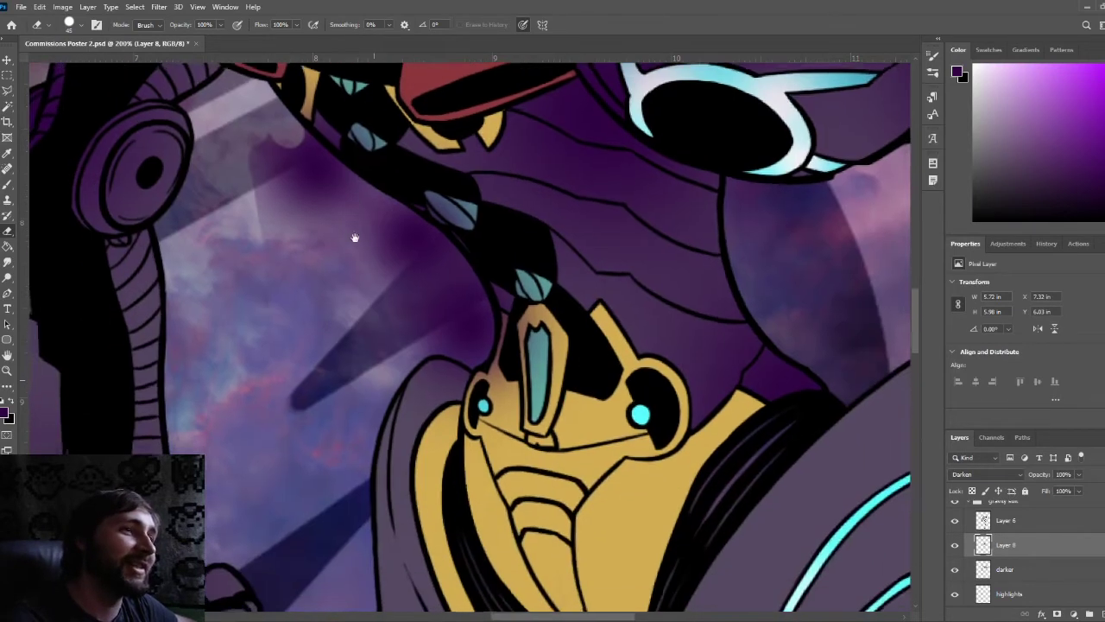
key("ctrl+z")
key("ctrl+z")
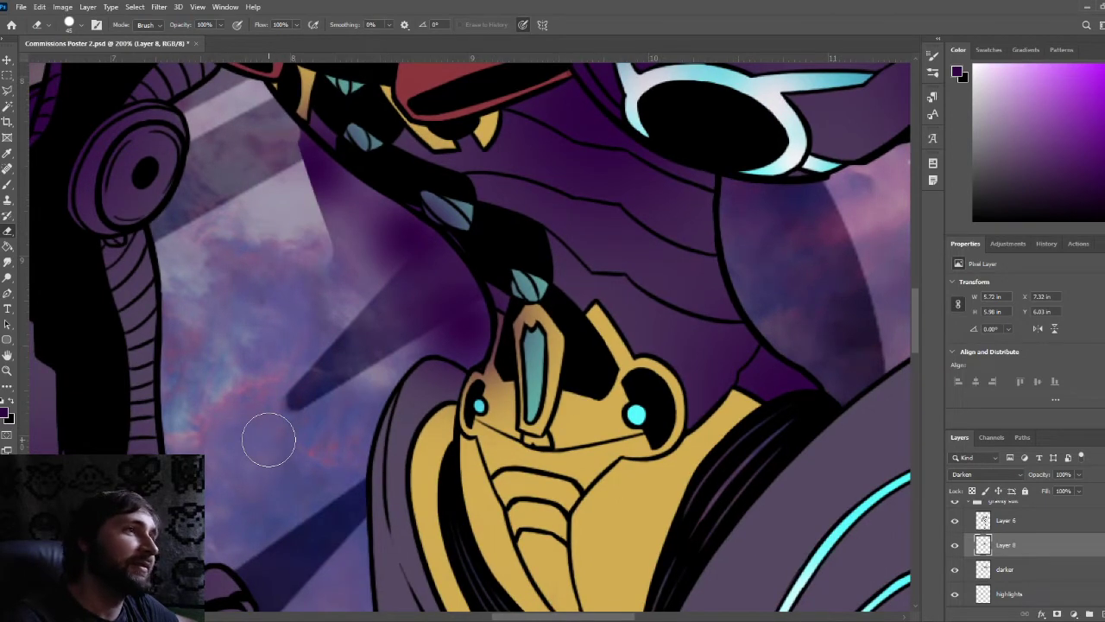
Erase the dark purple spill from the pelvis armor's far side, the teal abdomen gems and the background beside the waist
mouse_move(404, 399)
left_mouse_down()
mouse_move(449, 379)
mouse_move(445, 359)
mouse_move(473, 399)
mouse_move(469, 415)
mouse_move(505, 371)
mouse_move(536, 415)
mouse_move(528, 339)
mouse_move(521, 399)
left_mouse_up()
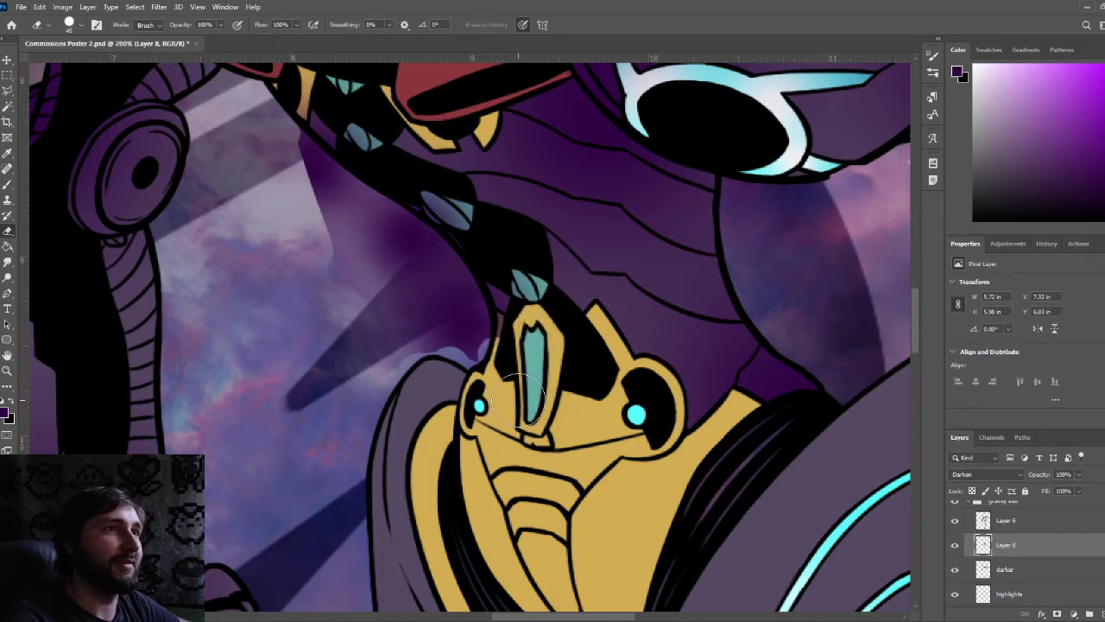
left_click_drag(485, 328, 469, 344)
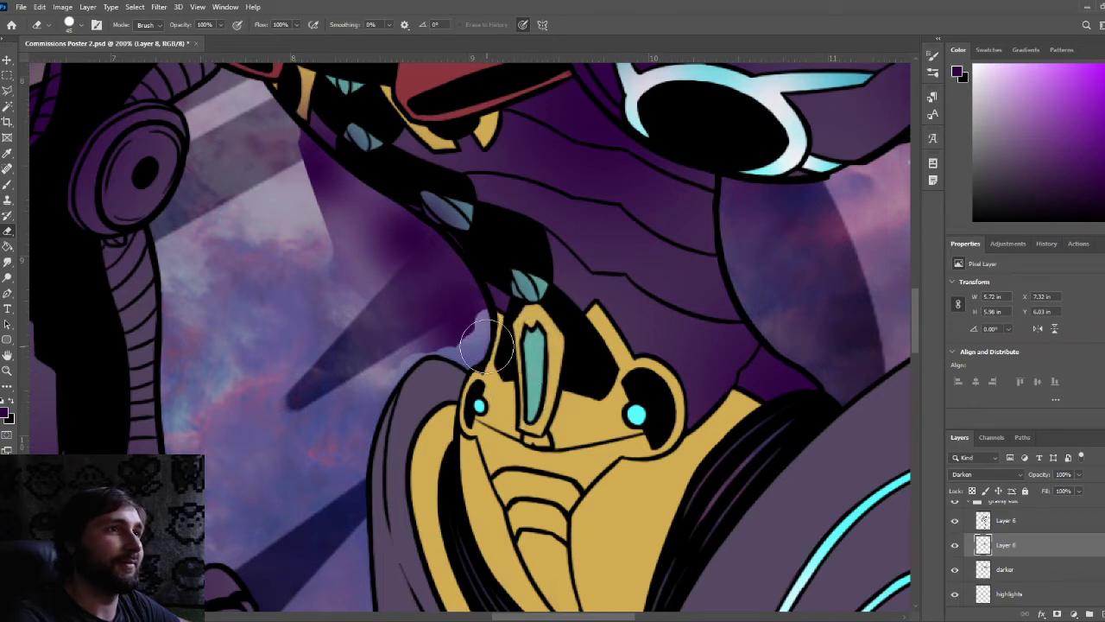
key("space")
left_click_drag(466, 275, 493, 321)
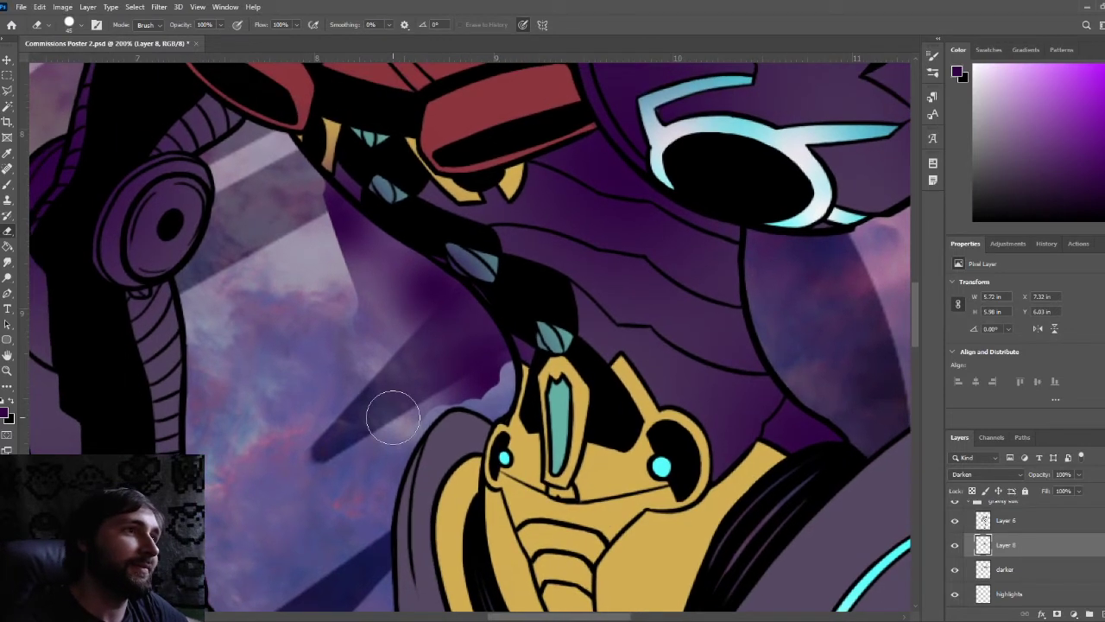
left_click_drag(388, 415, 393, 418)
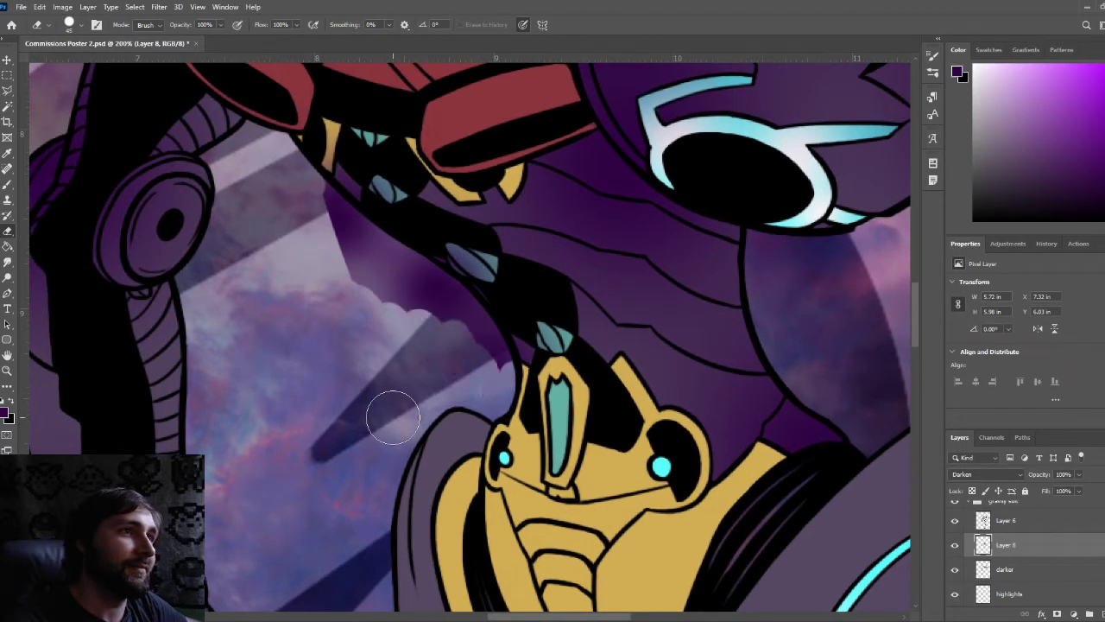
left_click_drag(444, 297, 459, 320)
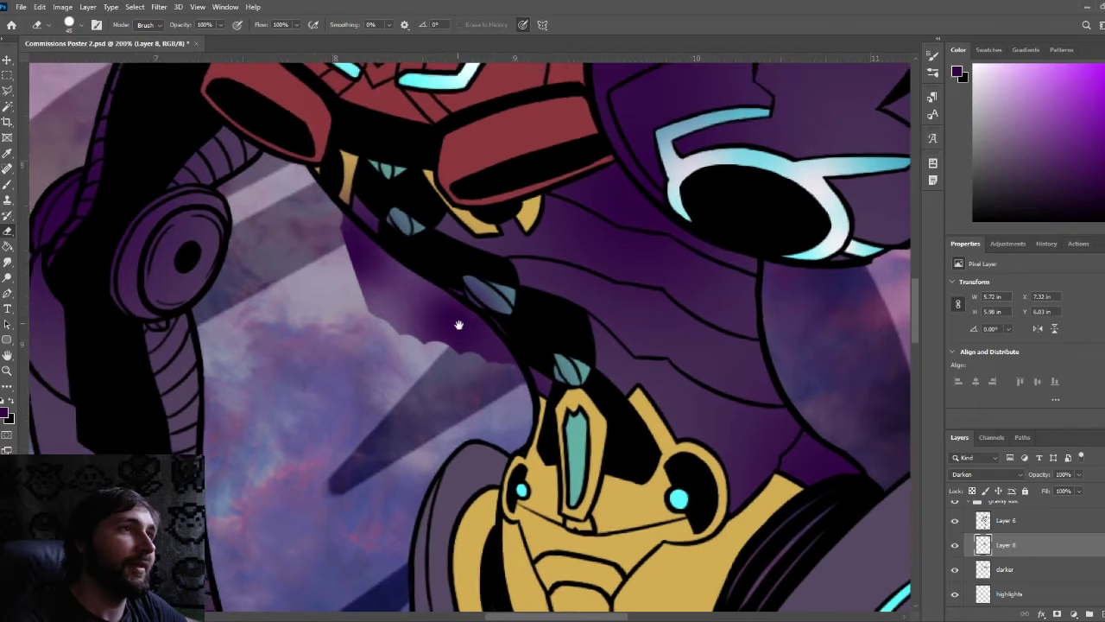
mouse_move(393, 284)
left_mouse_down()
mouse_move(390, 336)
mouse_move(362, 233)
mouse_move(436, 311)
mouse_move(390, 336)
mouse_move(462, 346)
mouse_move(442, 348)
mouse_move(490, 300)
left_mouse_up()
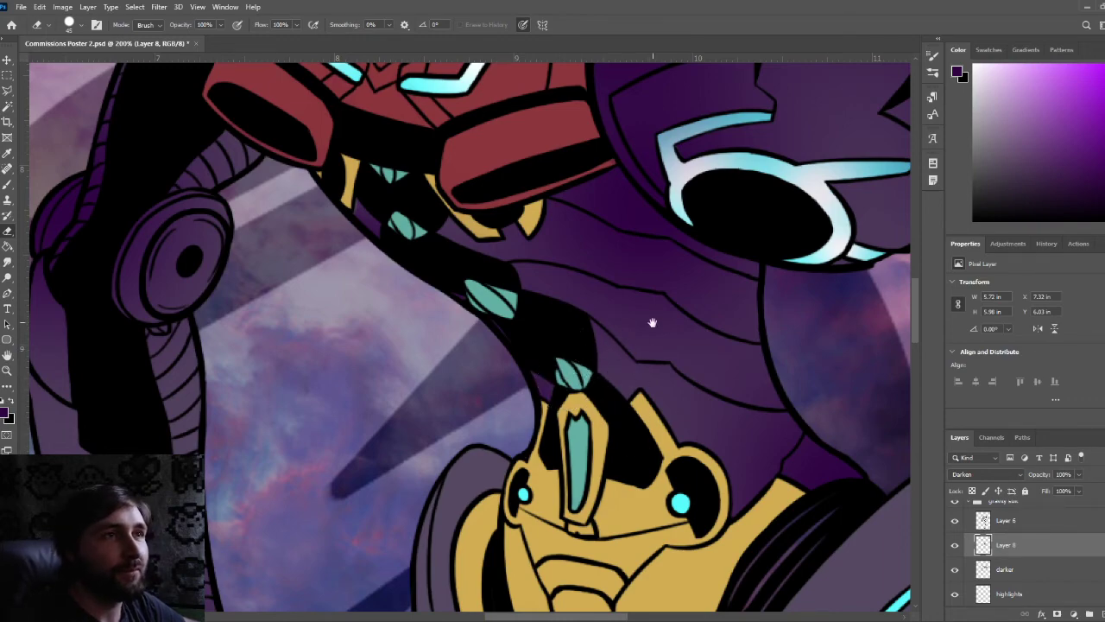
Check the torso shading across the whole figure by comparing it with Layer 8 hidden and shown
left_click_drag(651, 321, 533, 358)
key("ctrl+minus")
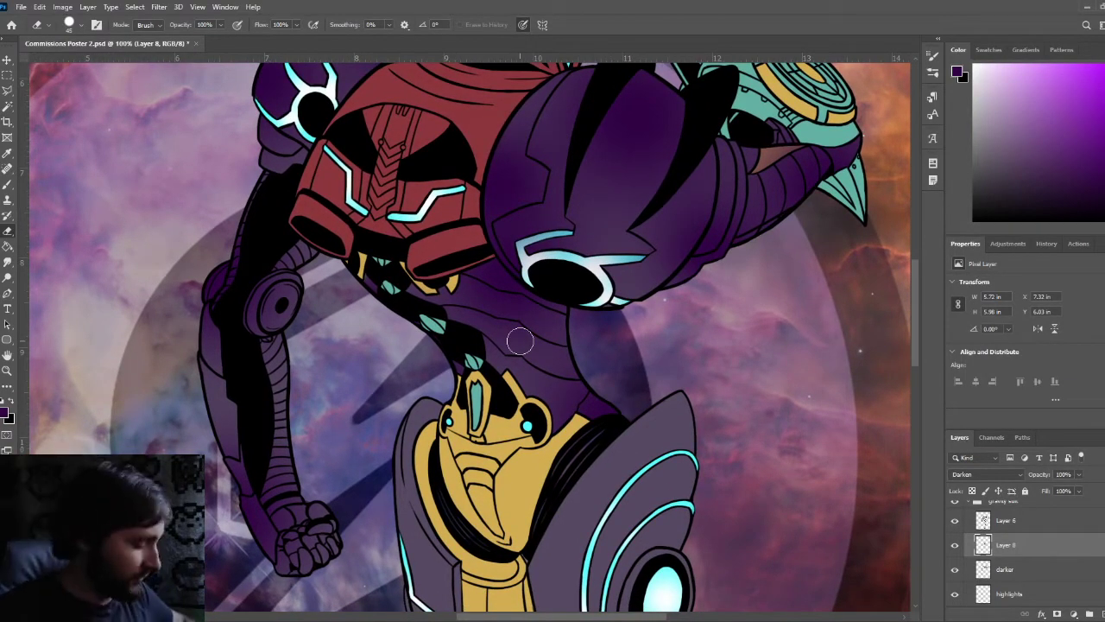
left_click_drag(474, 393, 471, 394)
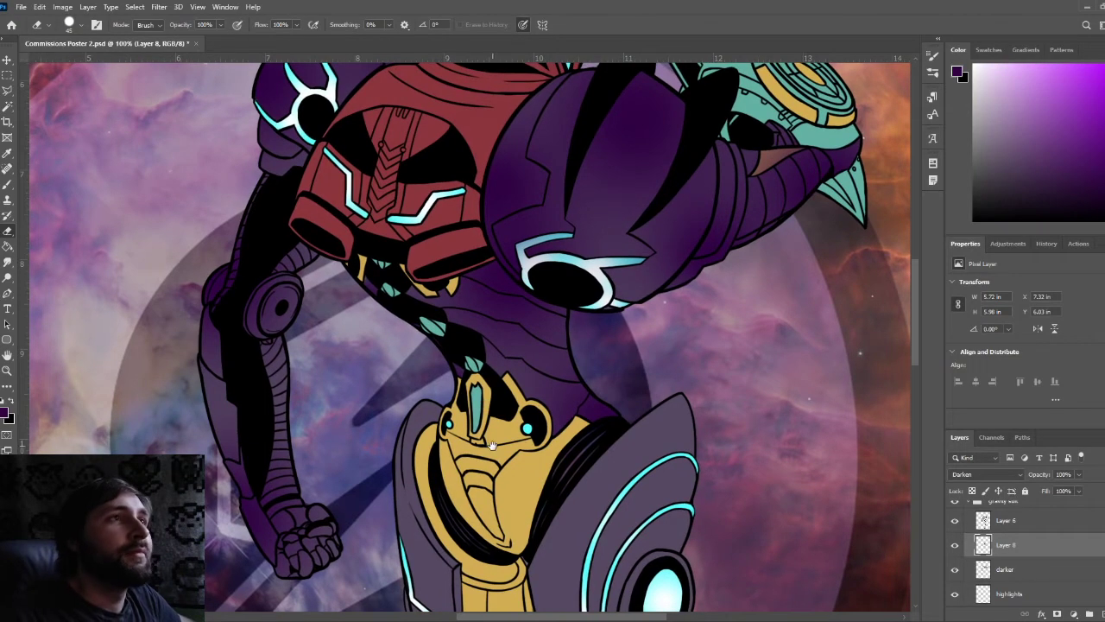
left_click_drag(491, 444, 495, 439)
mouse_move(504, 483)
left_mouse_down()
mouse_move(489, 429)
mouse_move(507, 450)
mouse_move(505, 372)
mouse_move(506, 390)
mouse_move(507, 380)
mouse_move(485, 351)
left_mouse_up()
key("ctrl+minus")
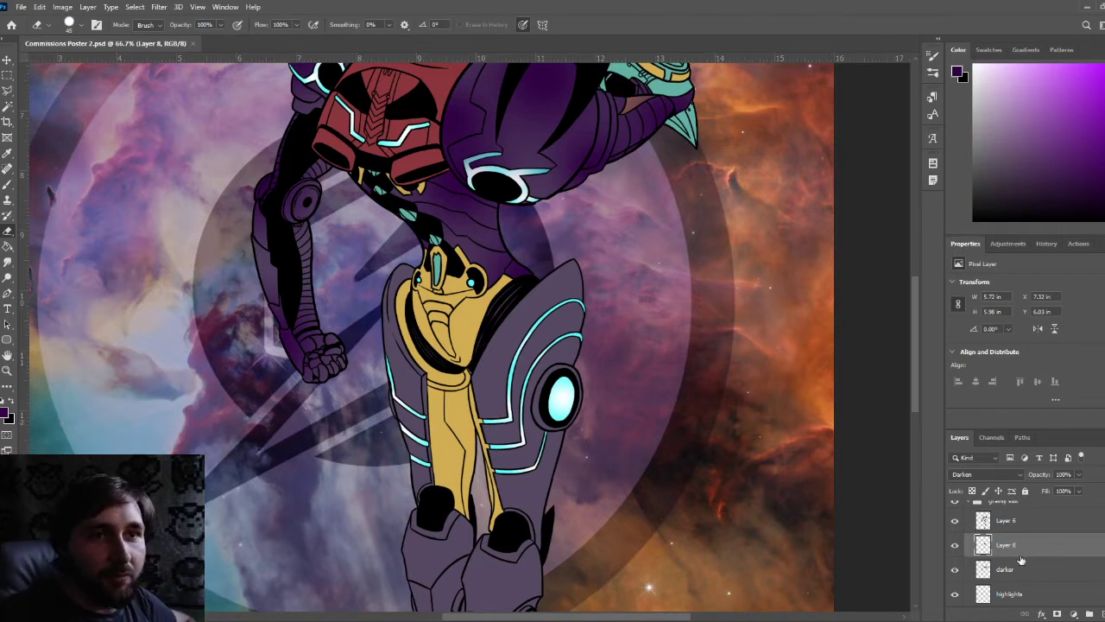
left_click(956, 545)
left_click(956, 545)
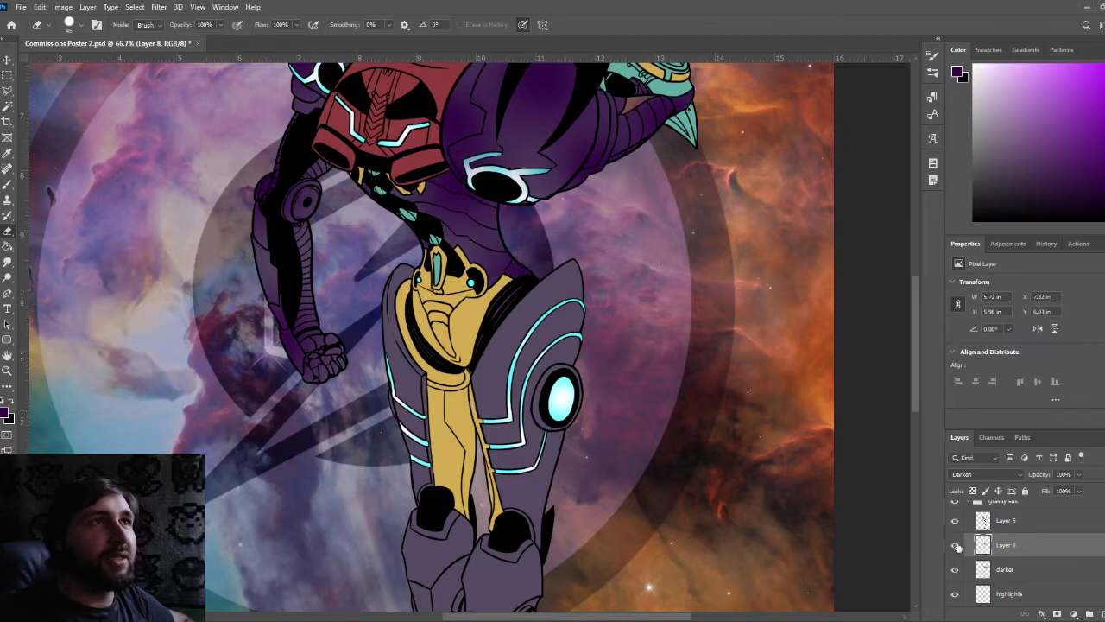
scroll(1027, 557, "up", 1)
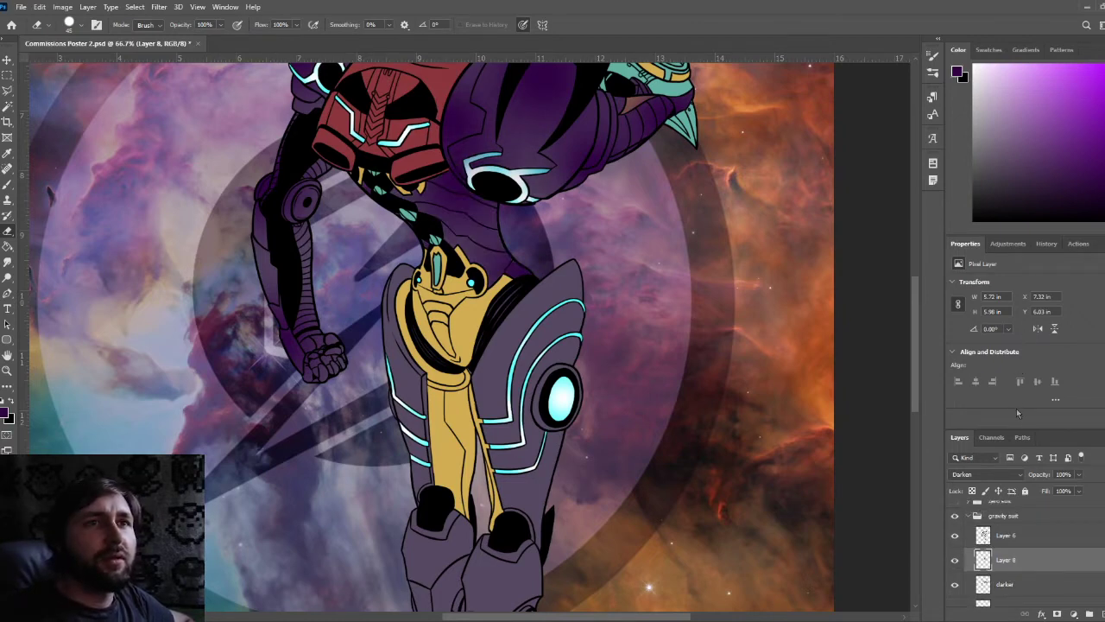
Merge Layer 8 down into the darker layer and shade along the far thigh's outer edge with a soft dark purple brush
key("ctrl+e")
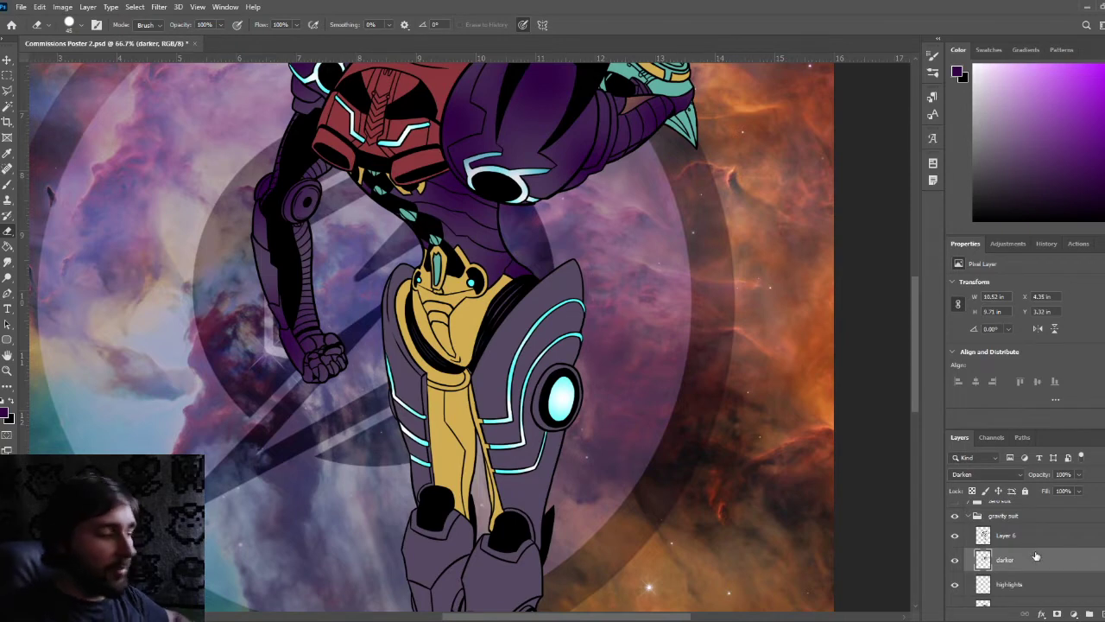
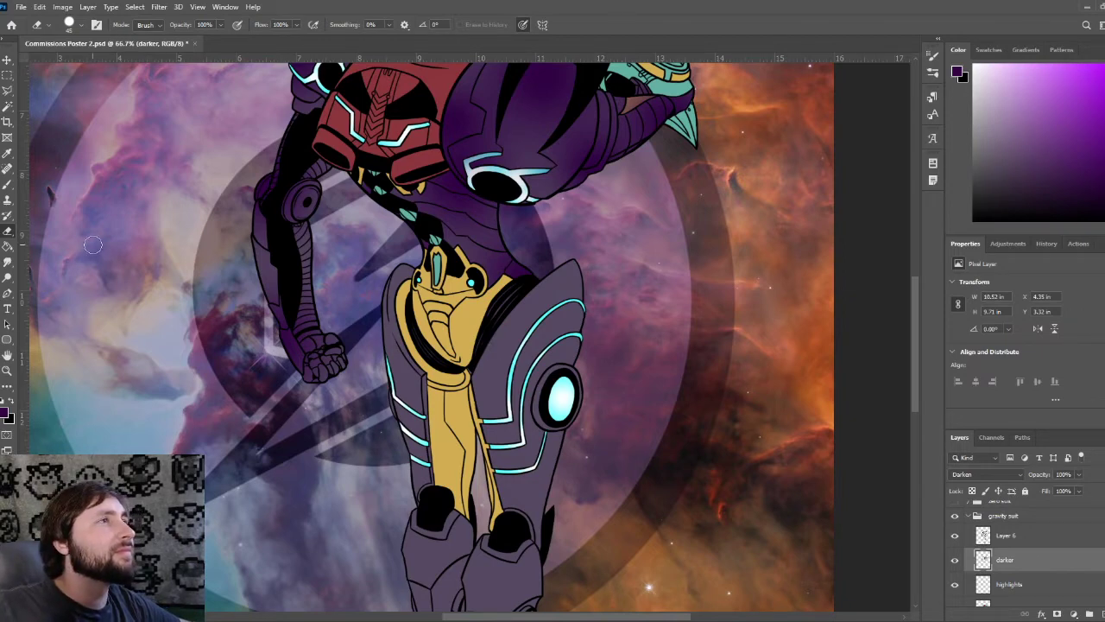
left_click(8, 186)
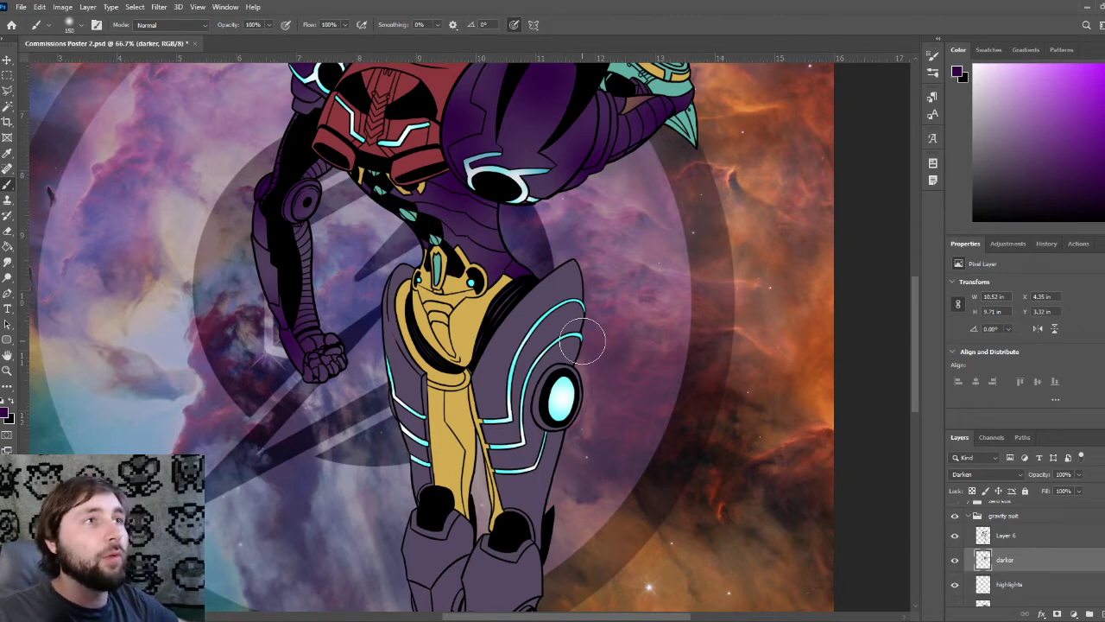
key("bracketright")
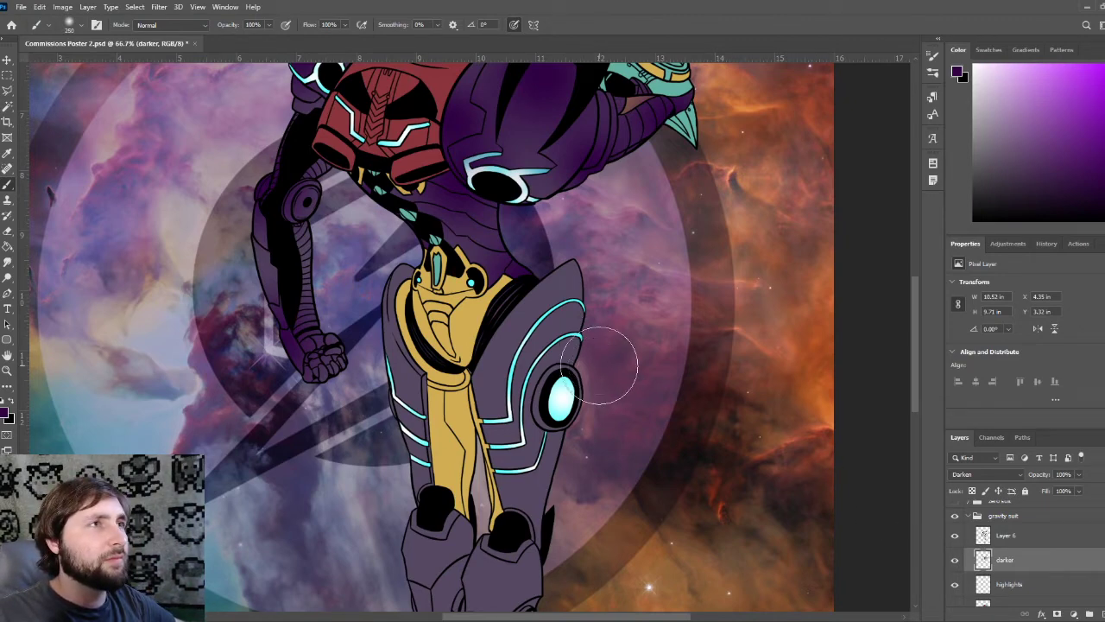
key("bracketleft")
key("bracketleft")
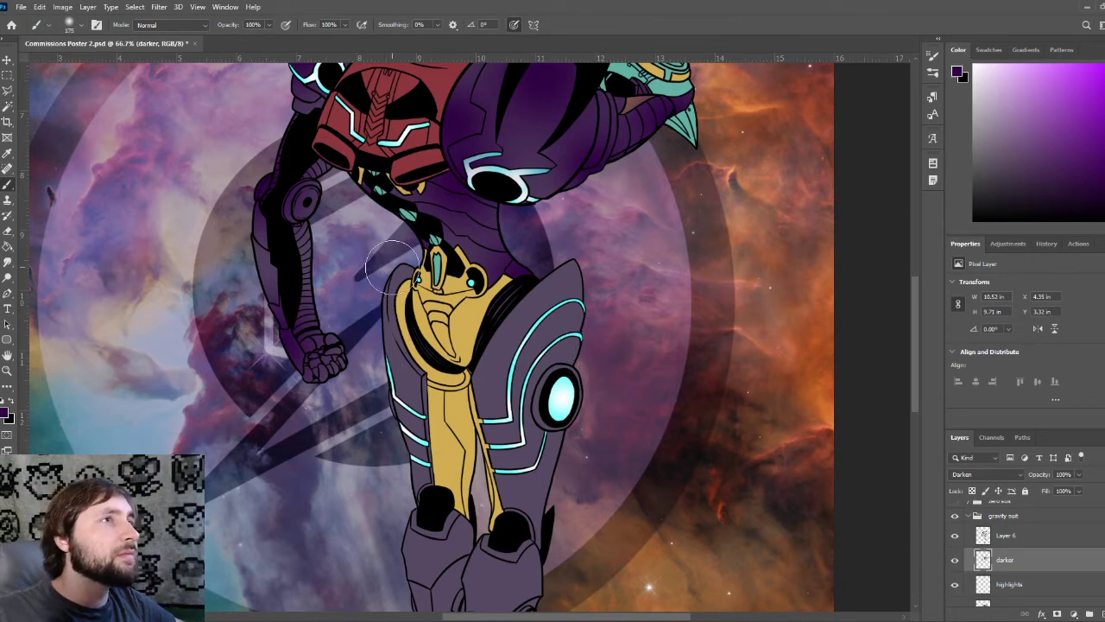
mouse_move(406, 255)
left_mouse_down()
mouse_move(368, 291)
mouse_move(366, 322)
mouse_move(394, 480)
mouse_move(445, 507)
left_mouse_up()
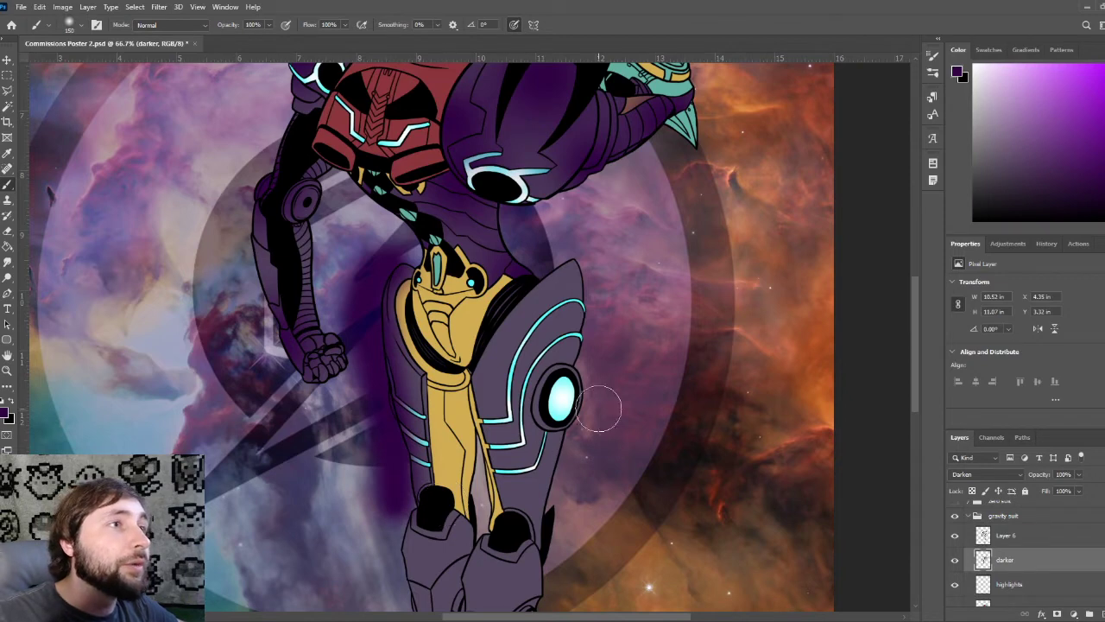
Enlarge the soft brush to 500 px and shade down the near thigh's outer side with dark purple
key("bracketright")
key("bracketright")
key("bracketright")
key("bracketright")
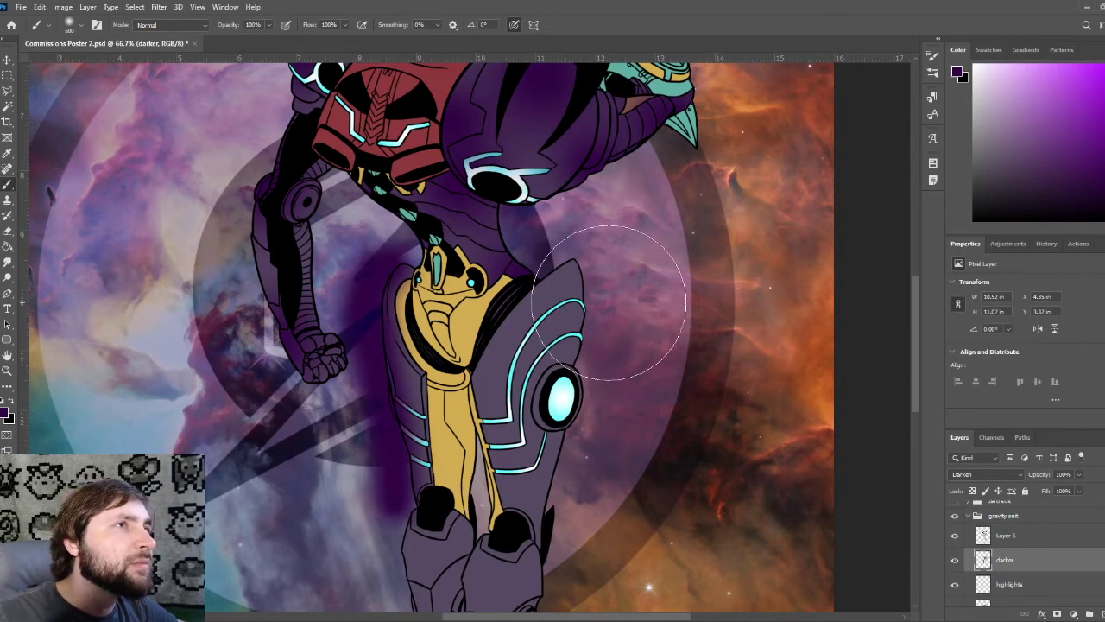
mouse_move(620, 302)
left_mouse_down()
mouse_move(567, 369)
mouse_move(564, 473)
left_mouse_up()
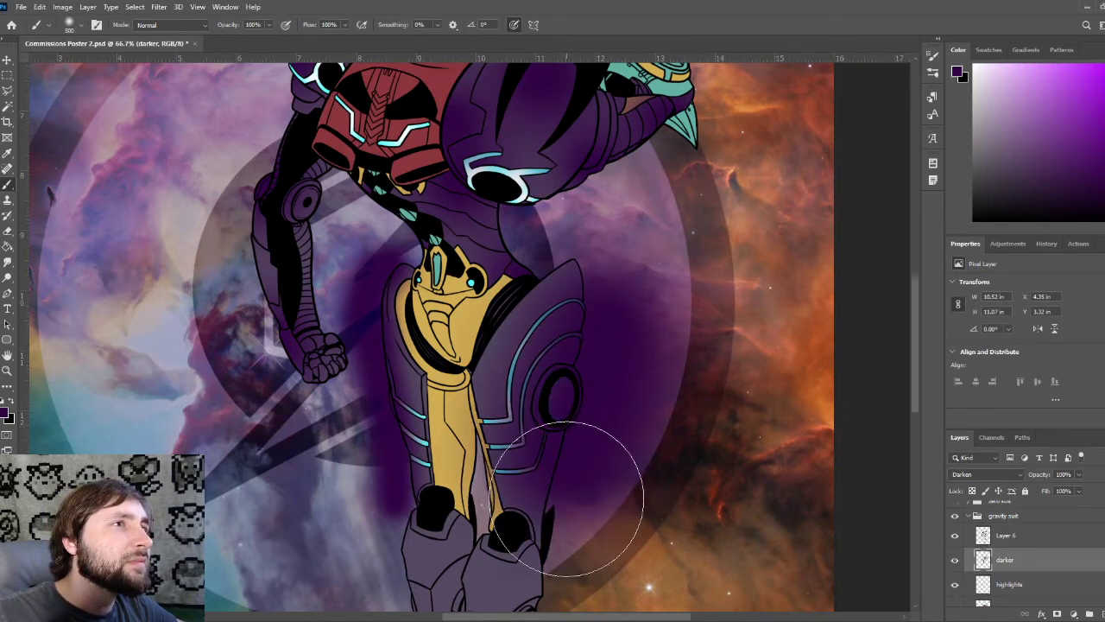
Shade the near thigh's inner edge beside the gold pelvis armor with a 300 px soft brush, undoing the first two attempts
key("bracketleft")
key("bracketleft")
key("bracketleft")
left_click(488, 354)
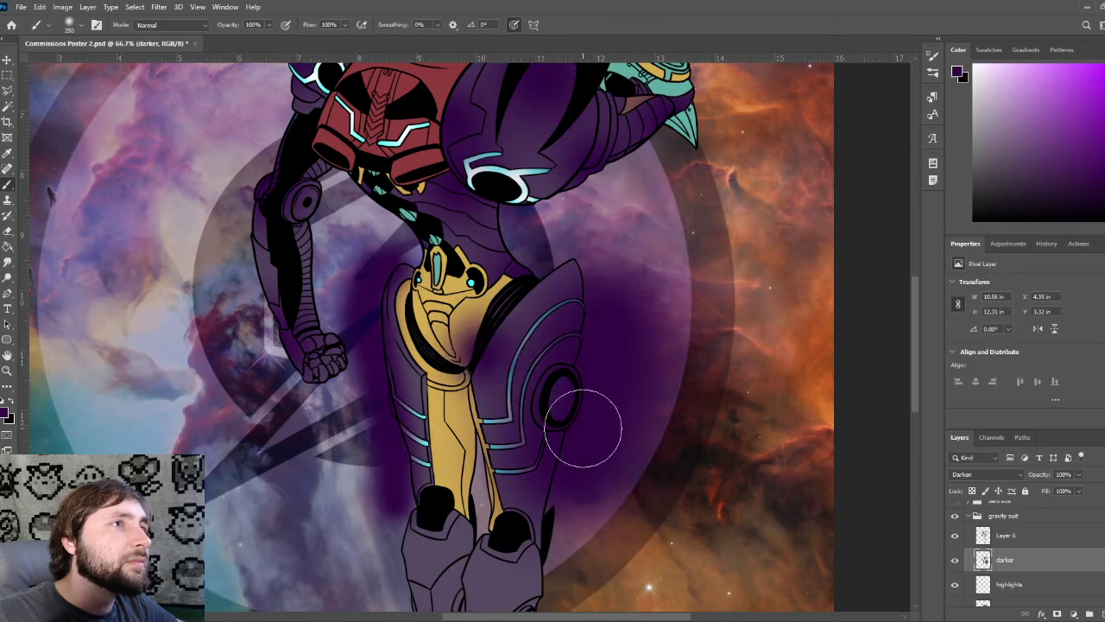
key("ctrl+z")
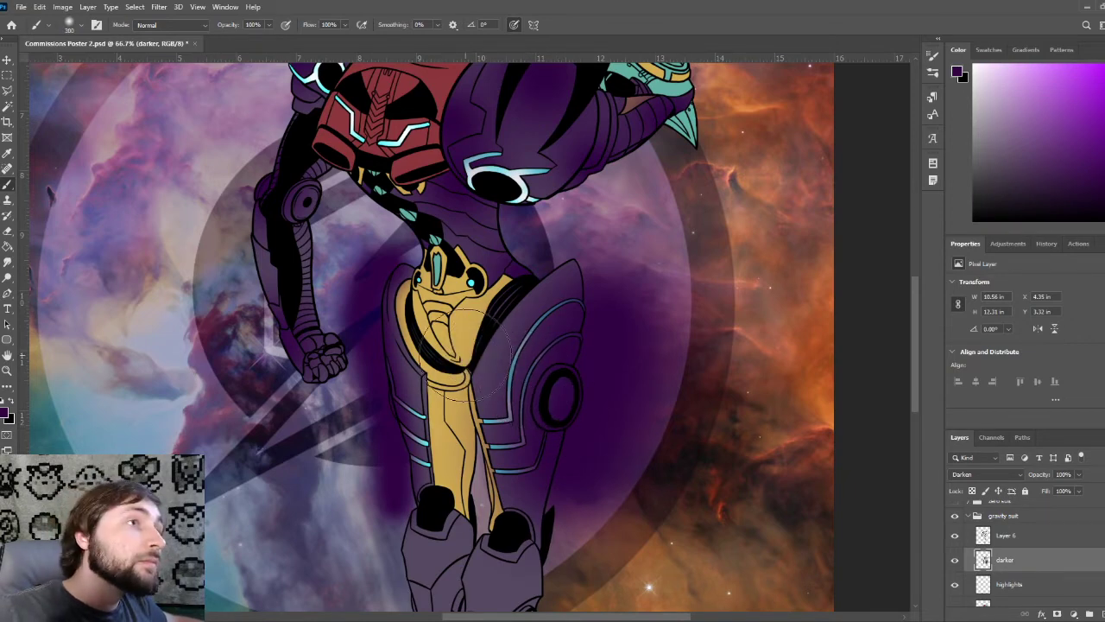
key("bracketleft")
key("bracketleft")
key("bracketleft")
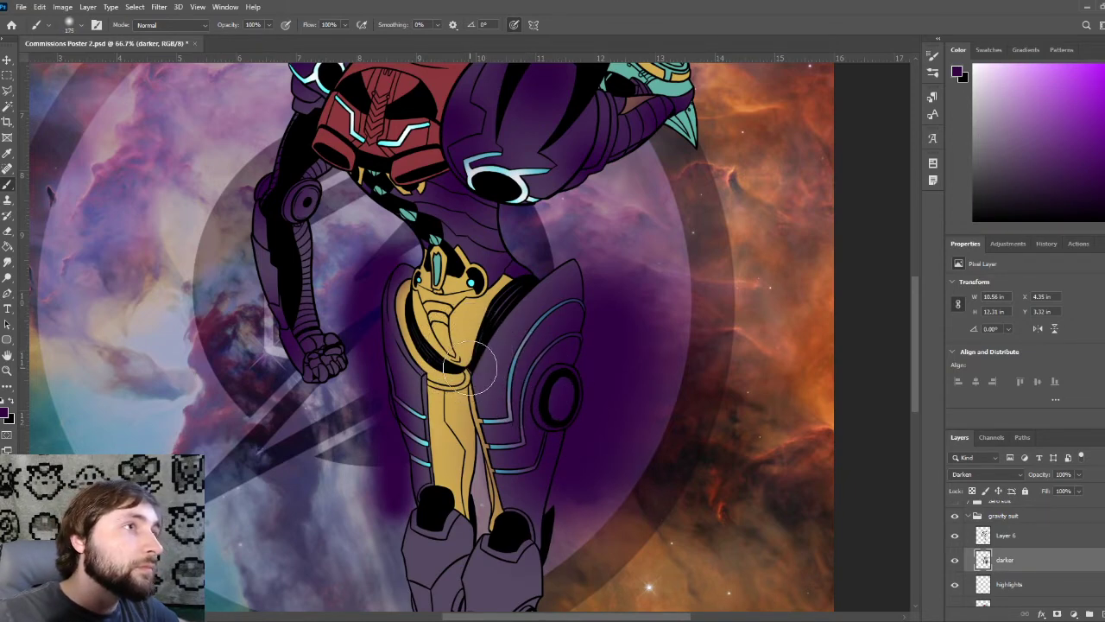
left_click_drag(467, 371, 493, 321)
key("bracketright")
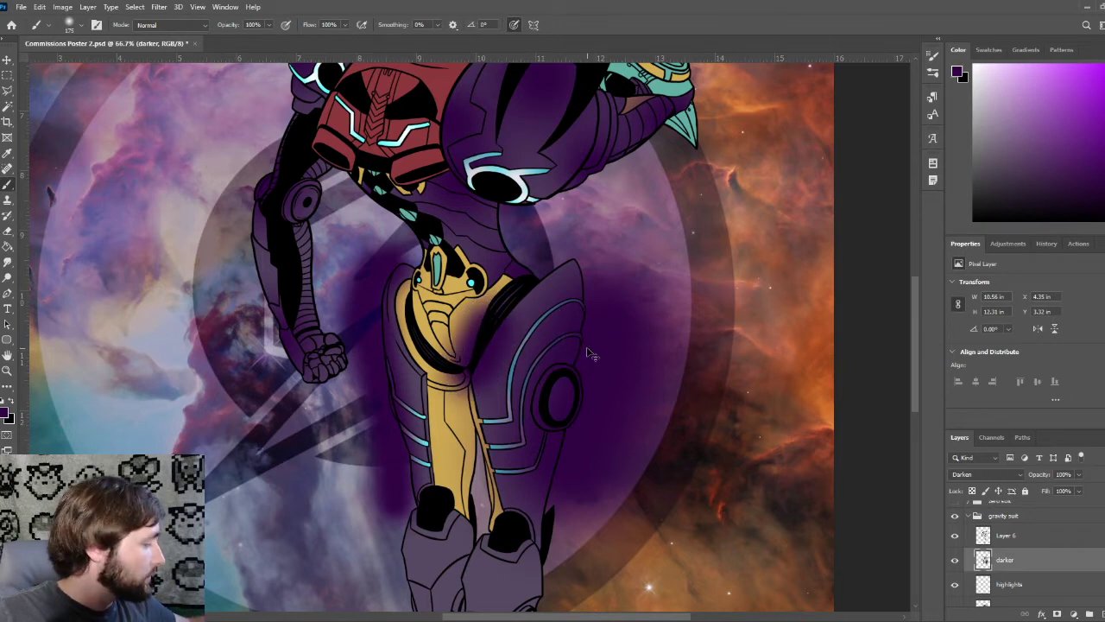
key("ctrl+z")
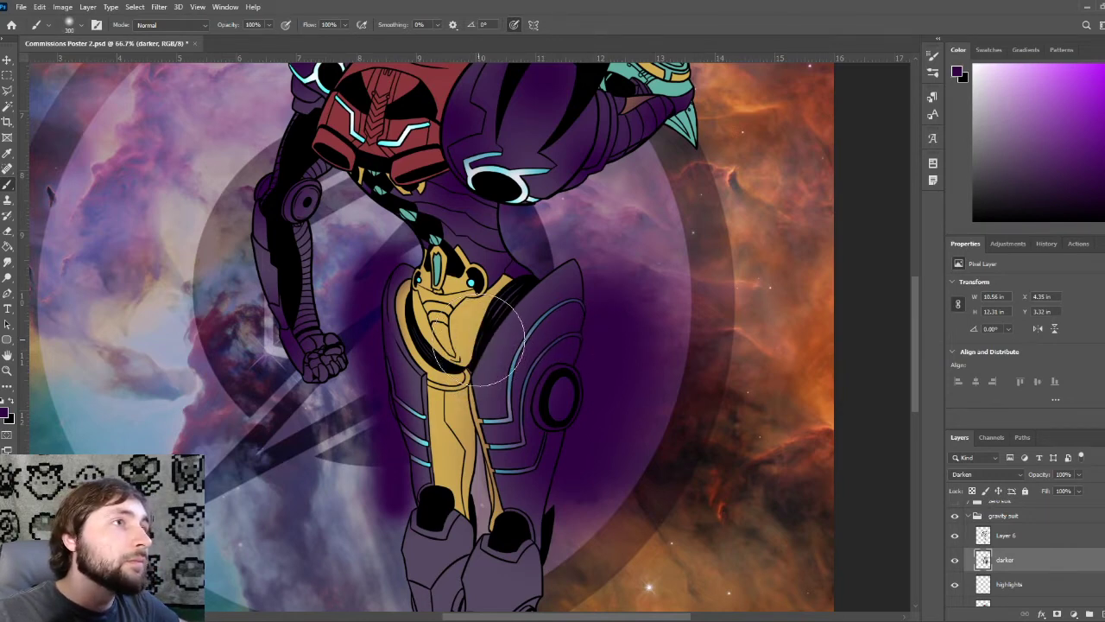
left_click(501, 340)
Shade the near shin's outer edge from the knee toward the ankle with dark purple, using a 400 px soft brush
key("bracketright")
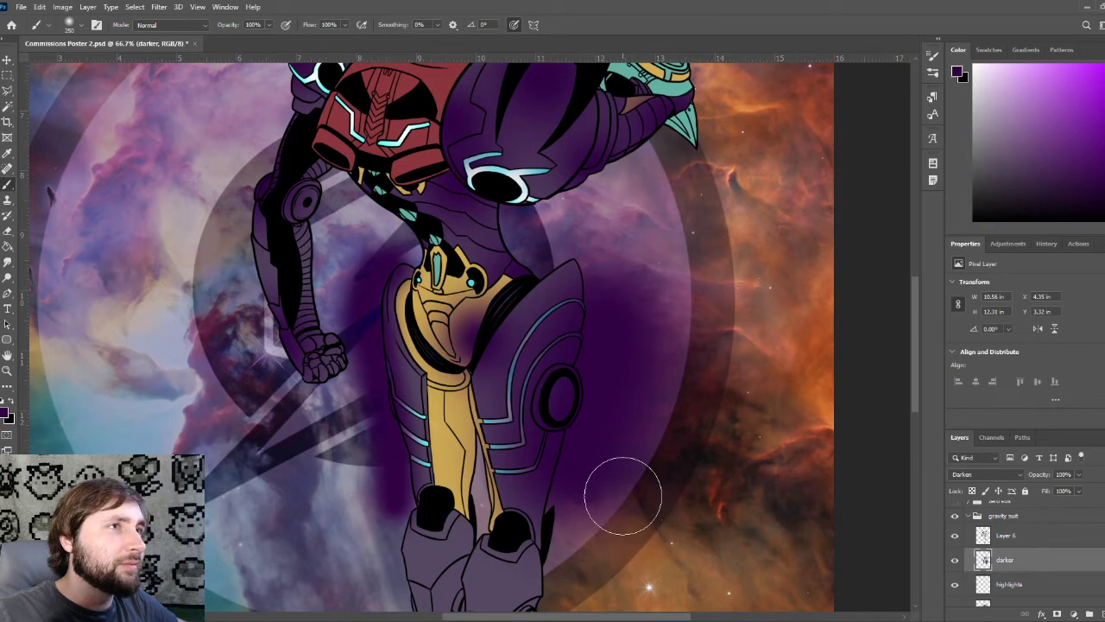
scroll(621, 493, "down", 3)
scroll(623, 496, "down", 10)
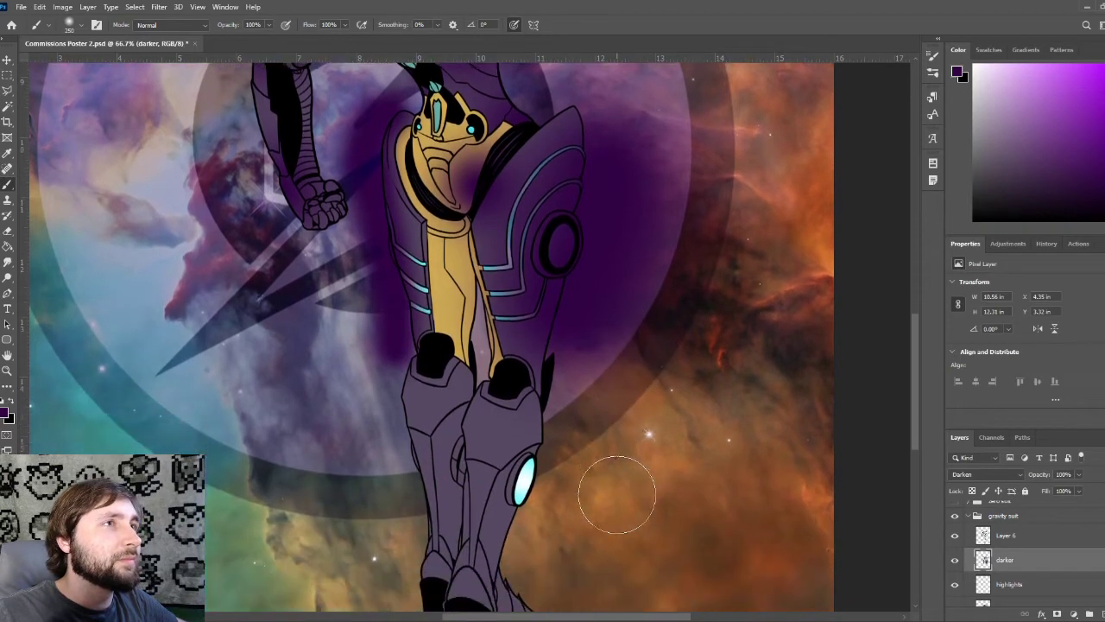
key("bracketright")
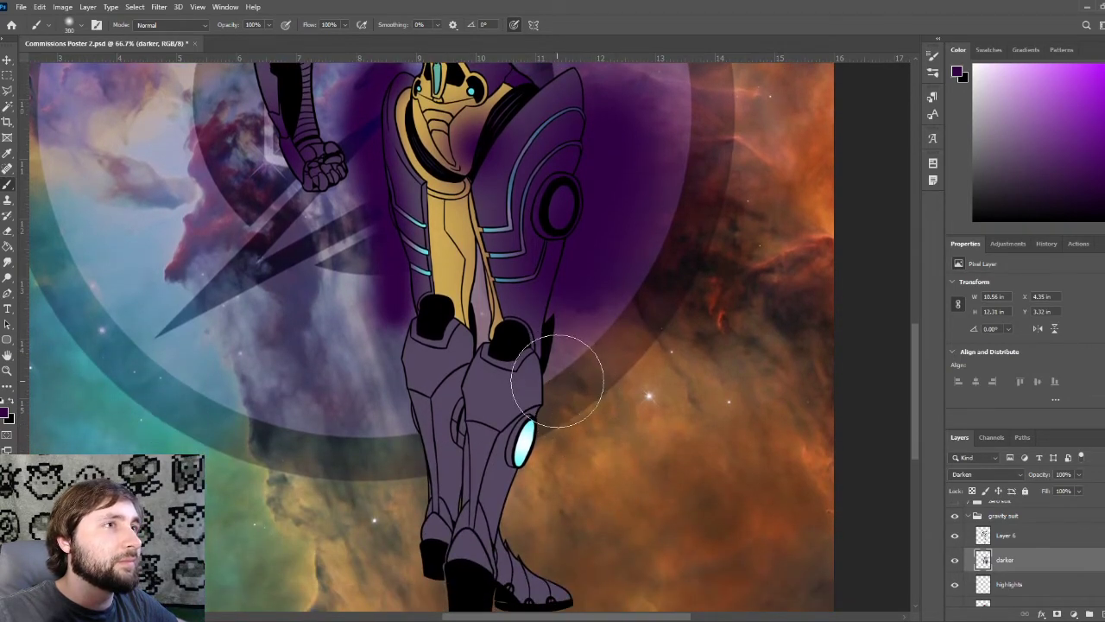
key("bracketright")
scroll(588, 417, "down", 2)
scroll(589, 418, "down", 2)
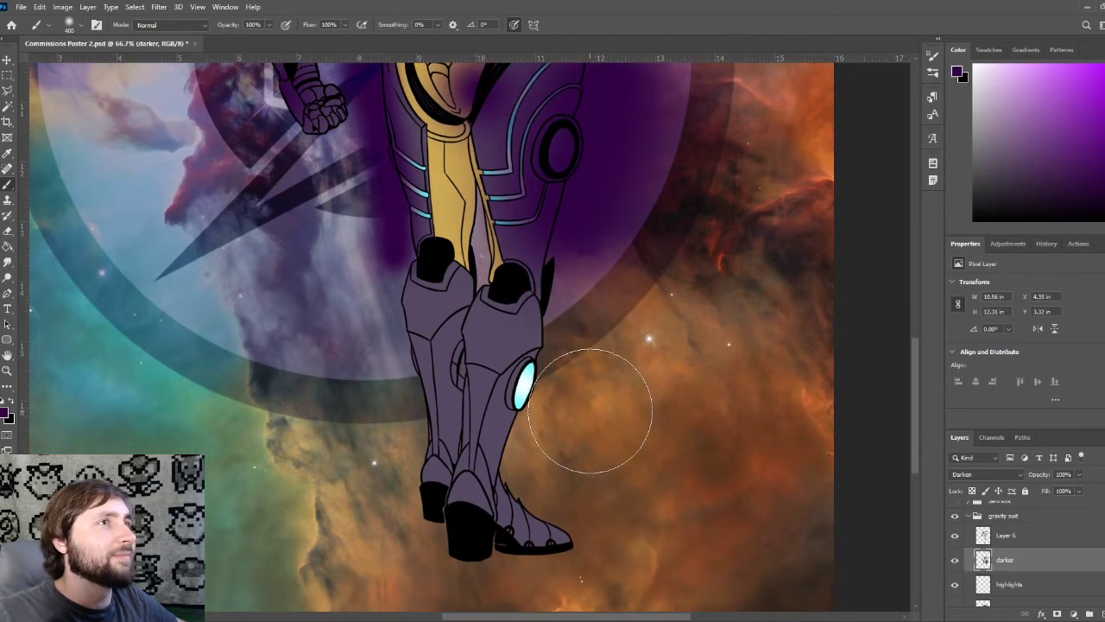
mouse_move(568, 296)
left_mouse_down()
mouse_move(535, 426)
mouse_move(518, 452)
left_mouse_up()
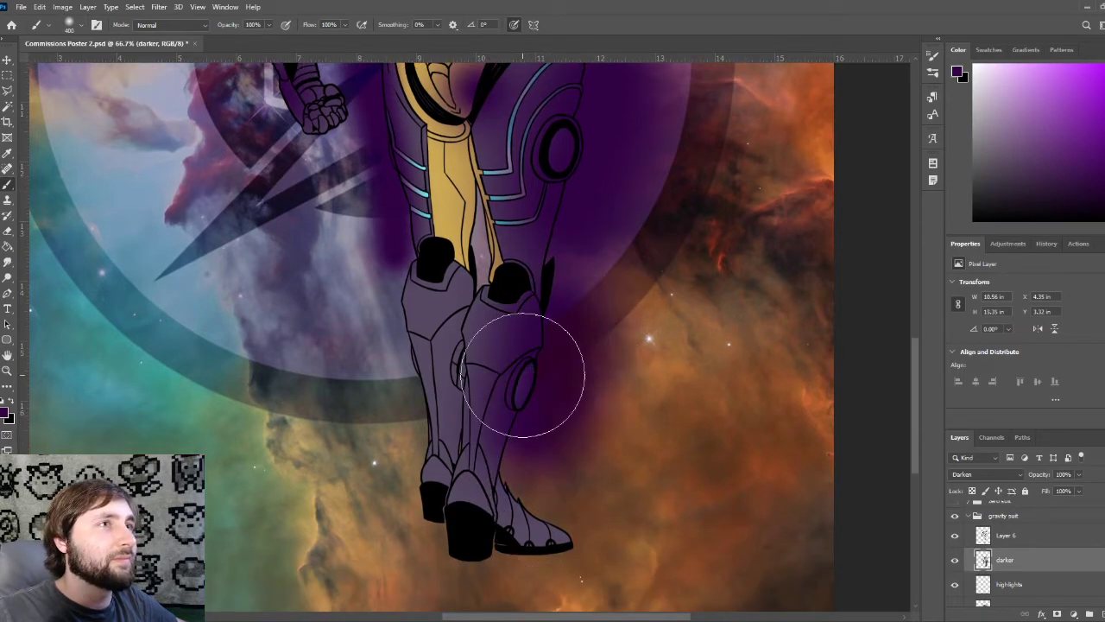
Try to shade between the two shins down to the ankles with a 300 px soft brush
key("bracketleft")
mouse_move(479, 311)
left_mouse_down()
mouse_move(451, 373)
mouse_move(469, 444)
left_mouse_up()
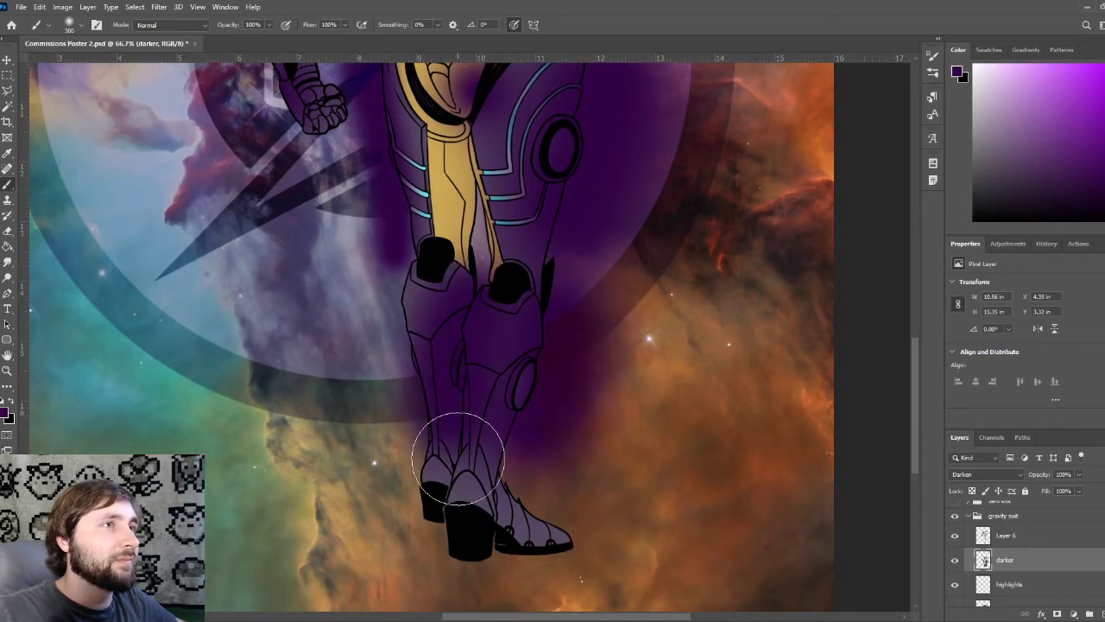
key("ctrl+z")
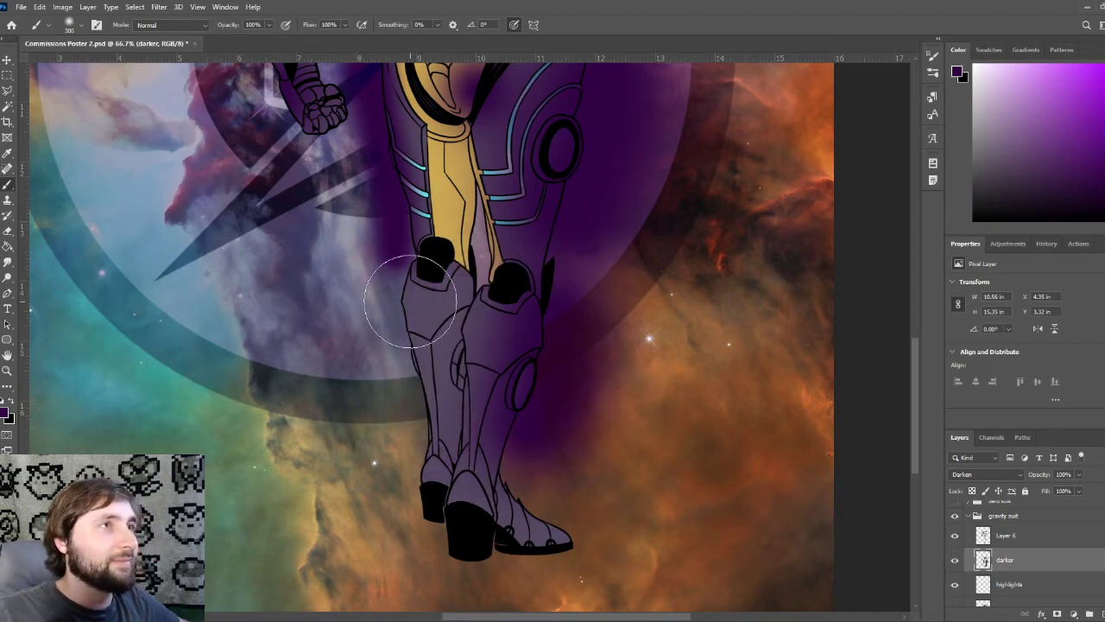
Shade the far shin's outer edge and the near boot with dark purple at 300 px, undoing the first boot strokes
mouse_move(407, 294)
left_mouse_down()
mouse_move(394, 375)
mouse_move(402, 456)
mouse_move(427, 510)
mouse_move(505, 518)
mouse_move(574, 552)
left_mouse_up()
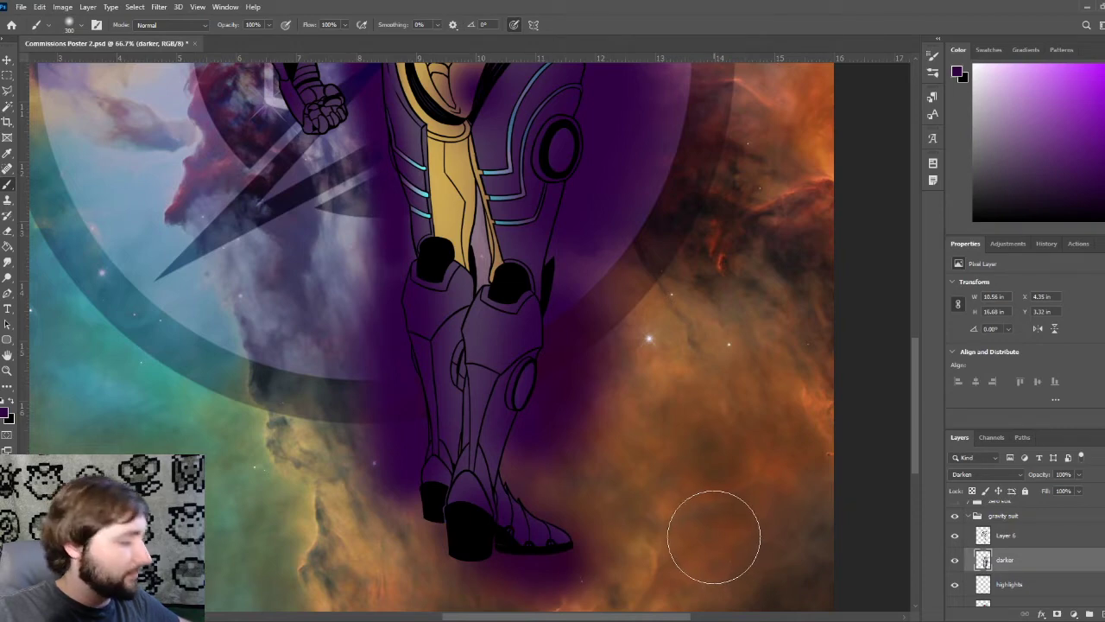
key("ctrl+z")
left_click_drag(462, 518, 528, 550)
key("ctrl+z")
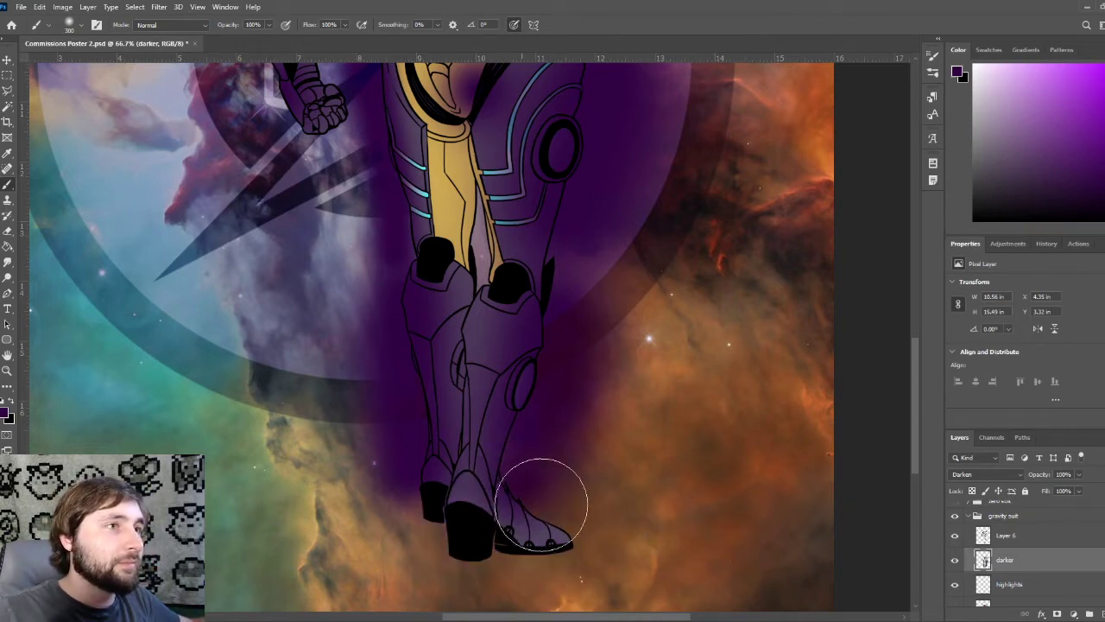
key("ctrl+z")
left_click_drag(460, 502, 507, 551)
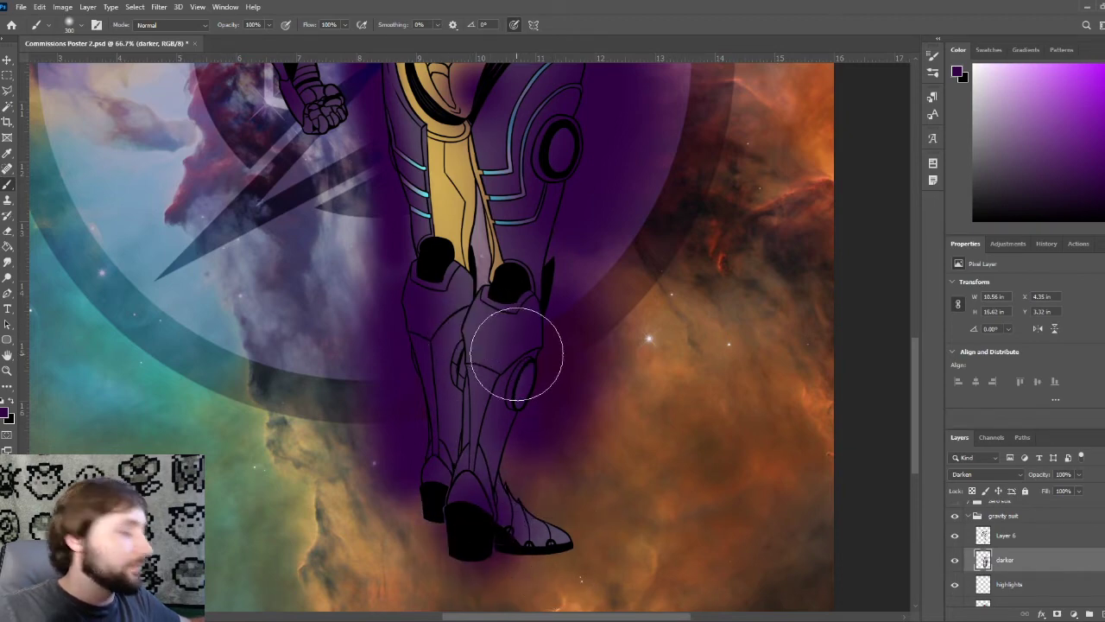
key("bracketright")
key("bracketright")
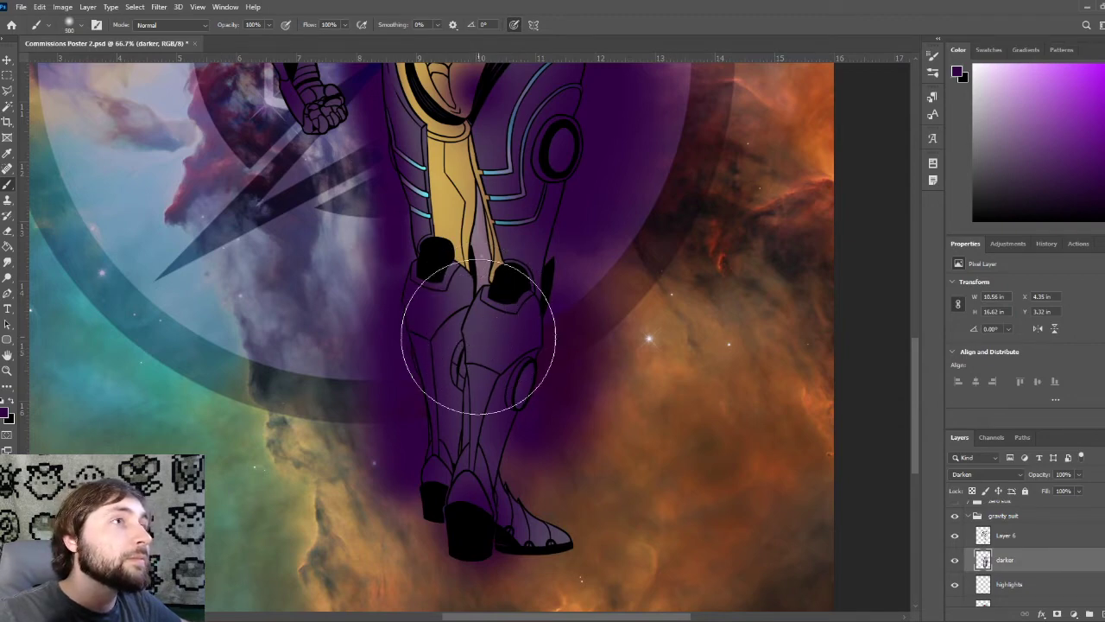
key("bracketleft")
key("bracketleft")
key("bracketleft")
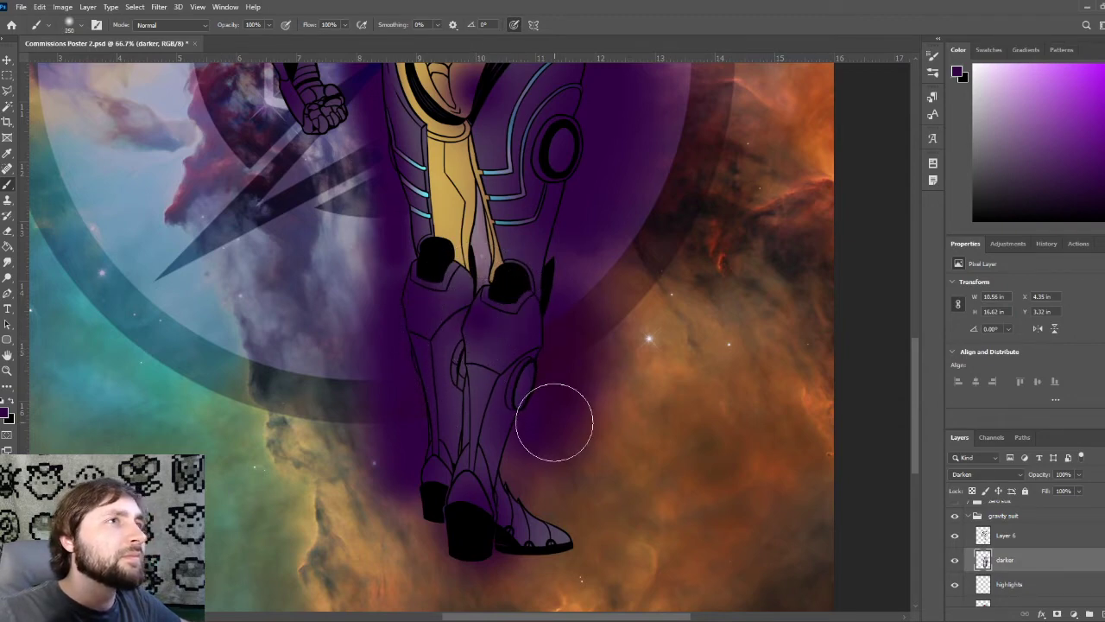
Erase the dark purple spill from the gold pelvis armor, including its near side panel next to the black band
scroll(711, 424, "up", 4)
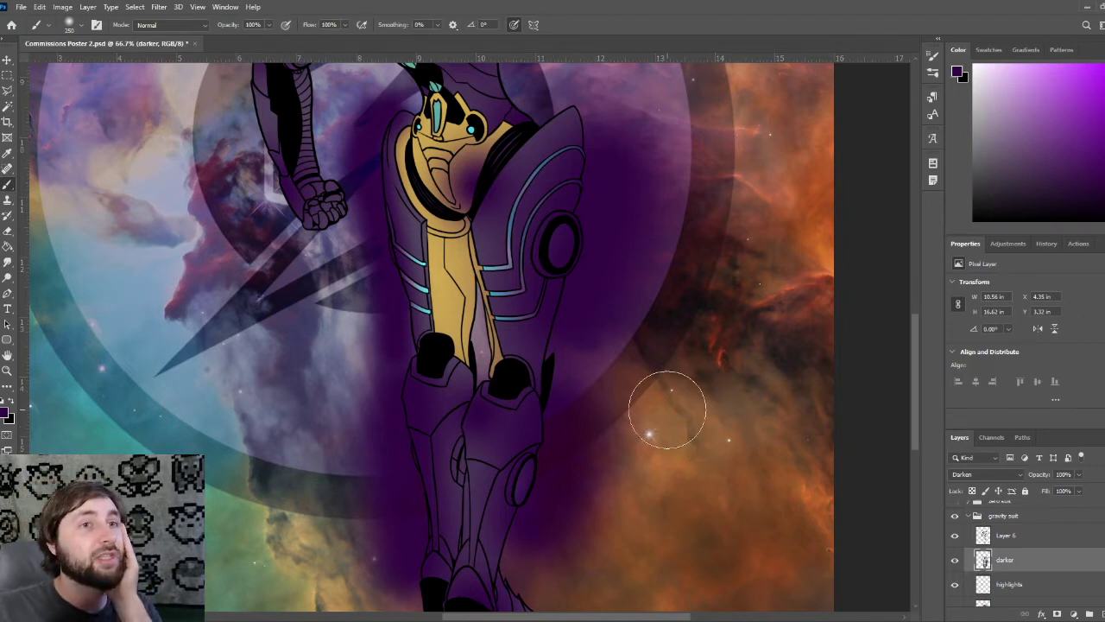
left_click(7, 232)
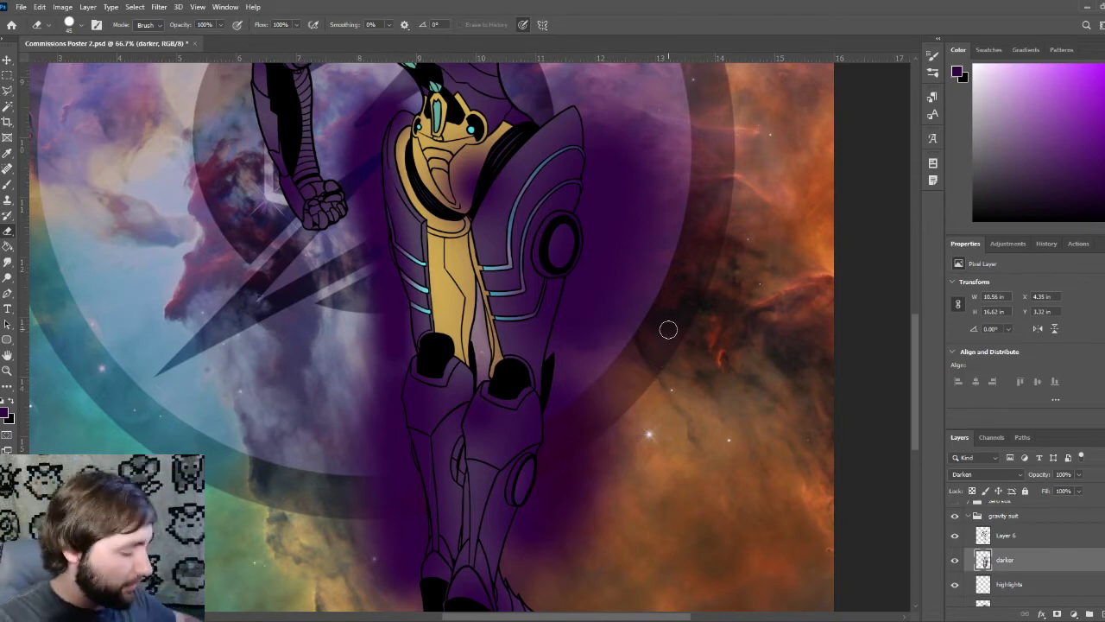
key("ctrl+plus")
left_click_drag(493, 348, 547, 475)
mouse_move(513, 302)
left_mouse_down()
mouse_move(530, 405)
mouse_move(502, 411)
mouse_move(480, 350)
mouse_move(500, 416)
left_mouse_up()
key("ctrl+plus")
mouse_move(428, 330)
left_mouse_down()
mouse_move(441, 440)
mouse_move(506, 506)
mouse_move(529, 363)
mouse_move(436, 298)
mouse_move(406, 332)
left_mouse_up()
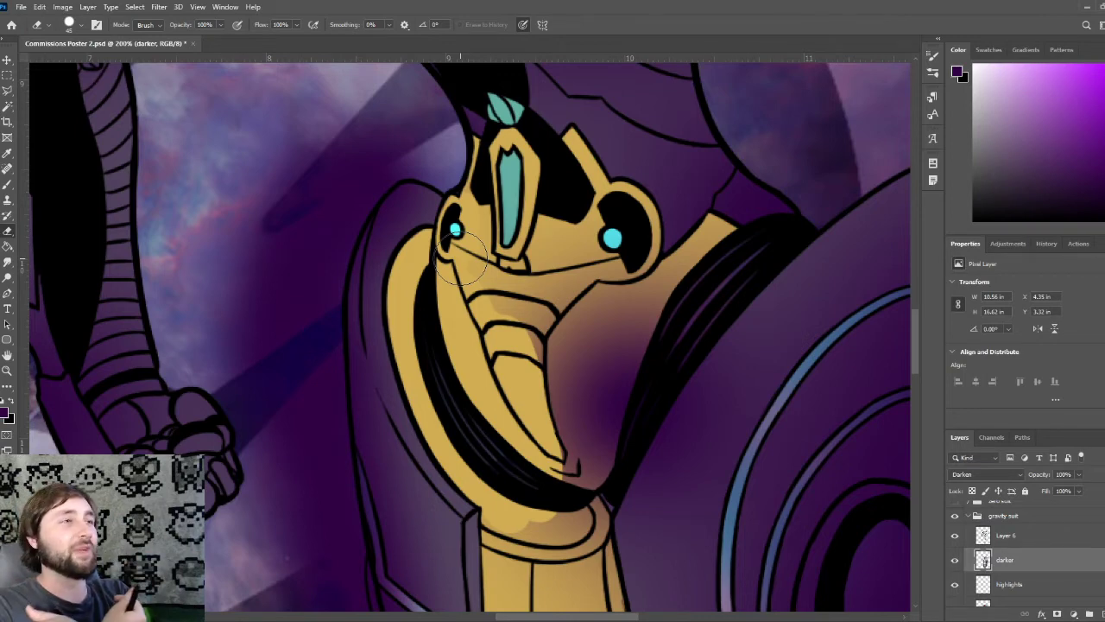
left_click_drag(587, 254, 584, 306)
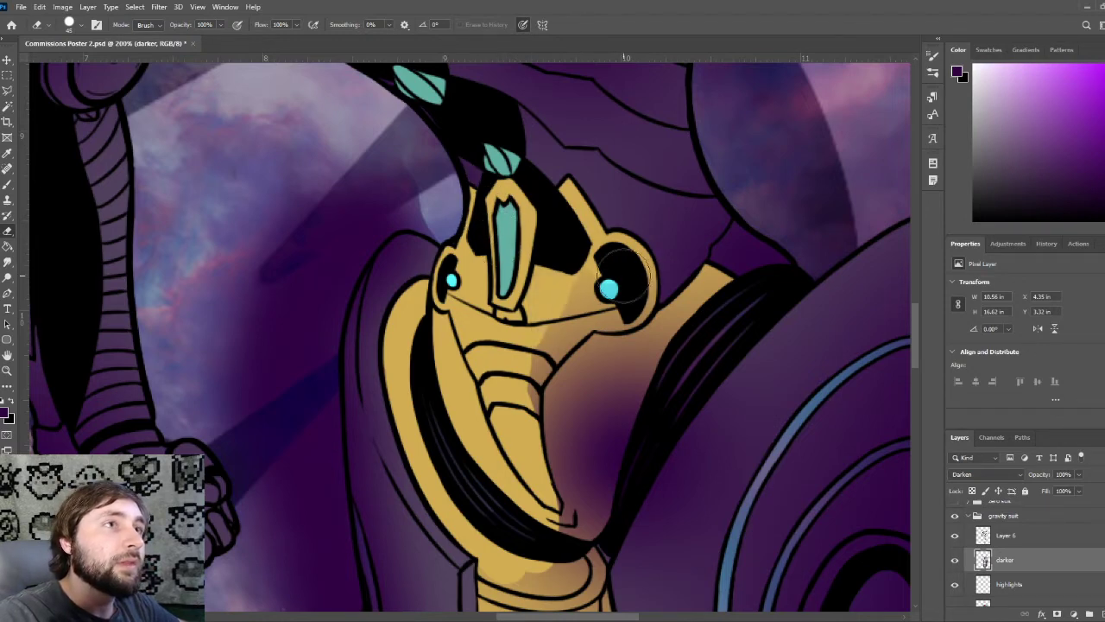
mouse_move(595, 294)
left_mouse_down()
mouse_move(557, 363)
mouse_move(574, 393)
mouse_move(569, 423)
left_mouse_up()
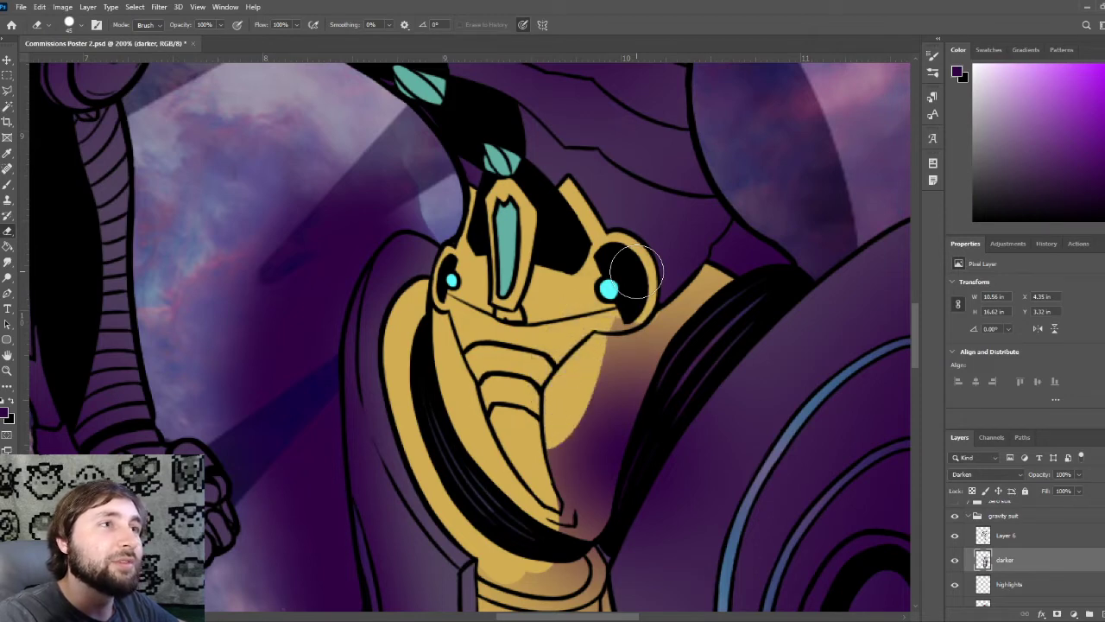
left_click_drag(618, 343, 681, 327)
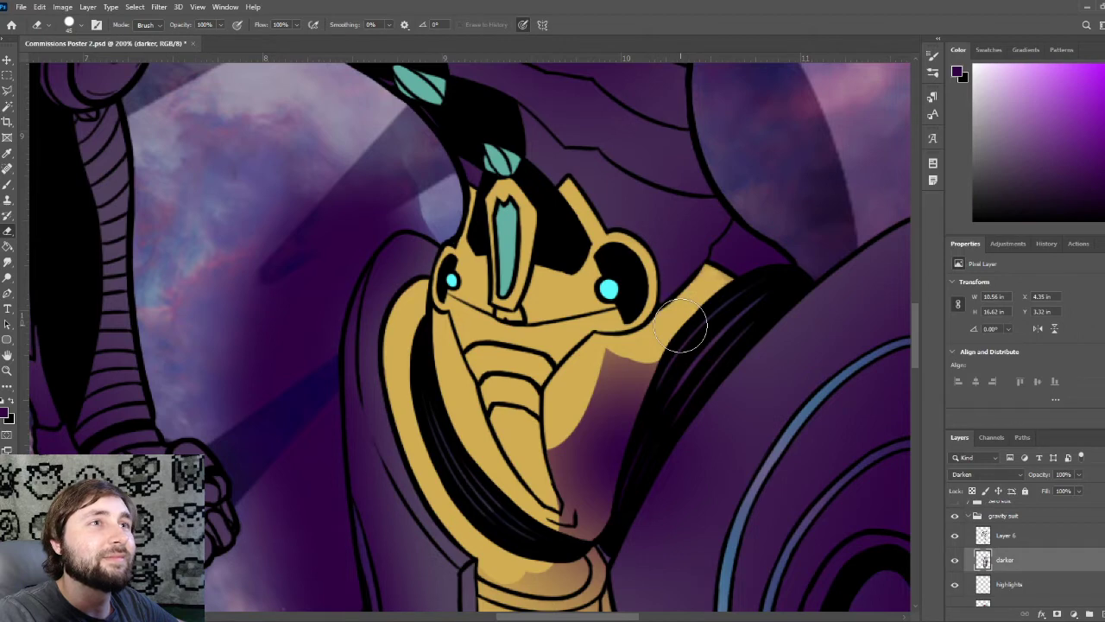
mouse_move(609, 367)
left_mouse_down()
mouse_move(608, 393)
mouse_move(605, 377)
left_mouse_up()
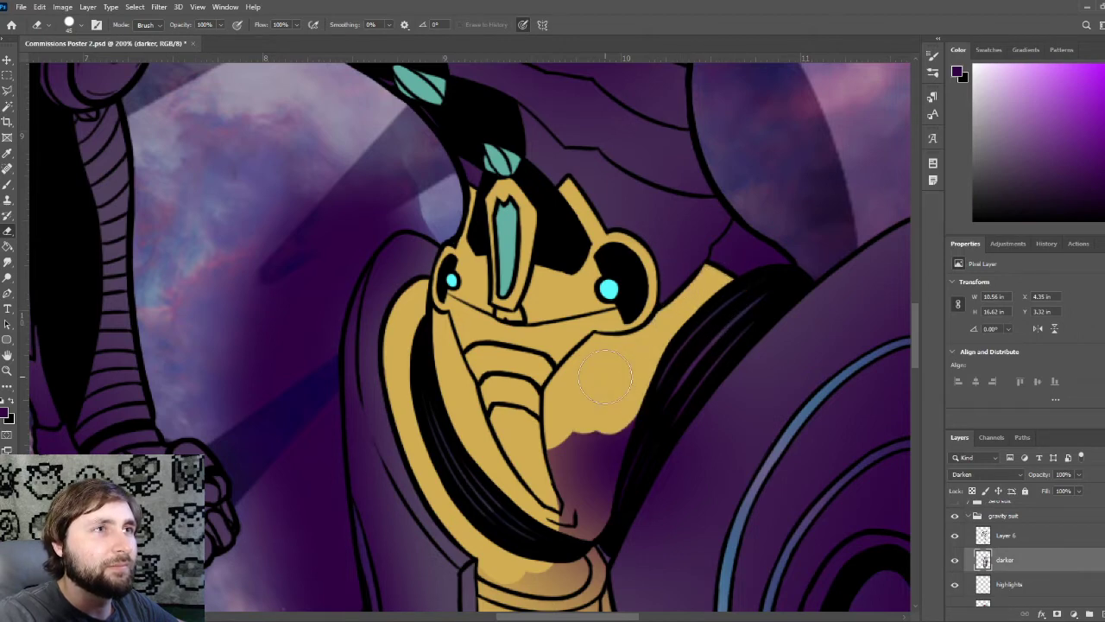
mouse_move(617, 429)
left_mouse_down()
mouse_move(575, 463)
mouse_move(561, 520)
left_mouse_up()
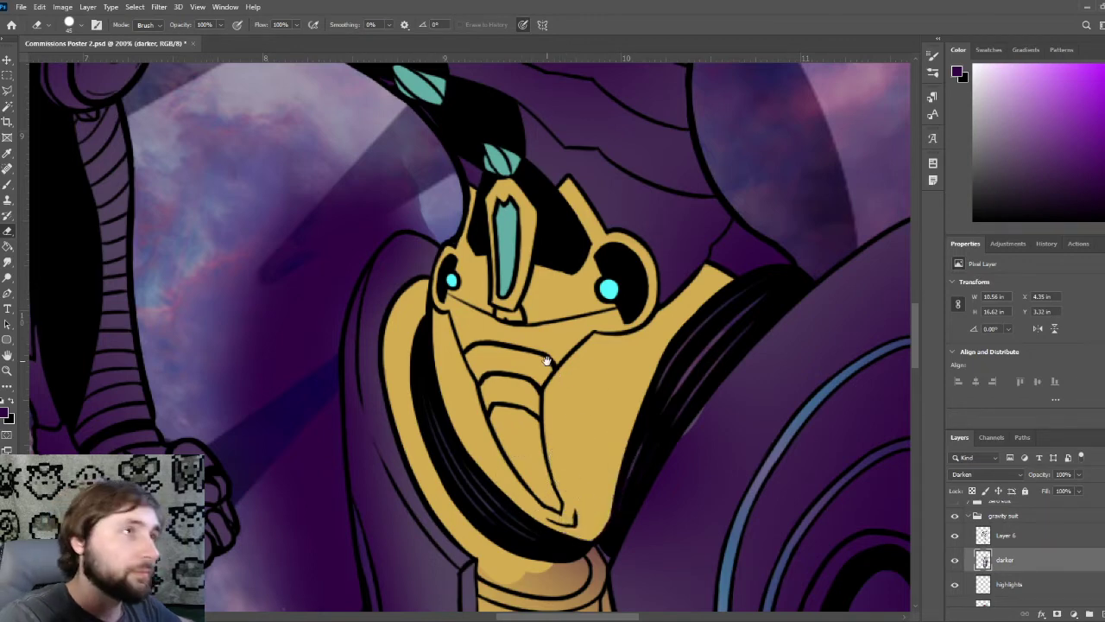
Erase the dark purple spill from the background between the waist and hip and the lowered forearm
mouse_move(546, 361)
left_mouse_down()
mouse_move(597, 386)
mouse_move(643, 444)
left_mouse_up()
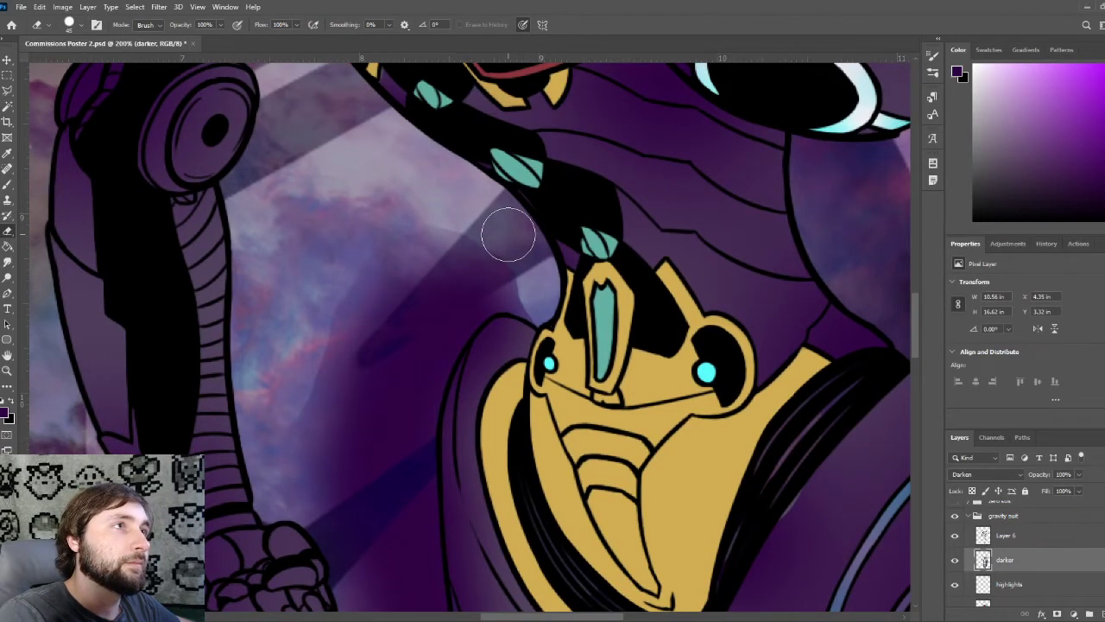
left_click_drag(418, 246, 454, 115)
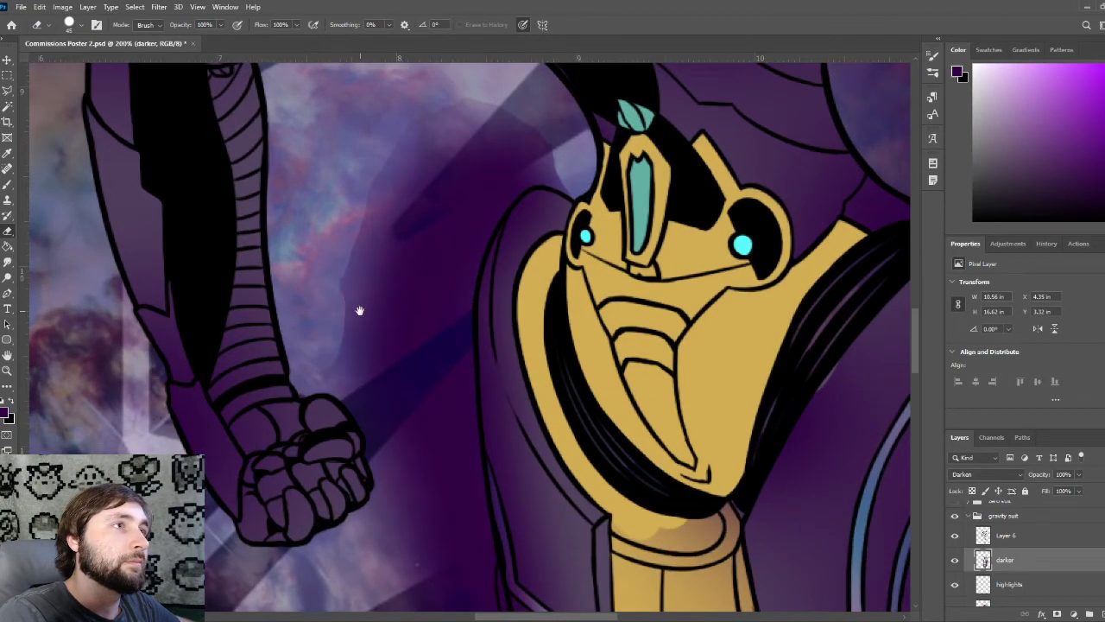
left_click_drag(360, 310, 360, 382)
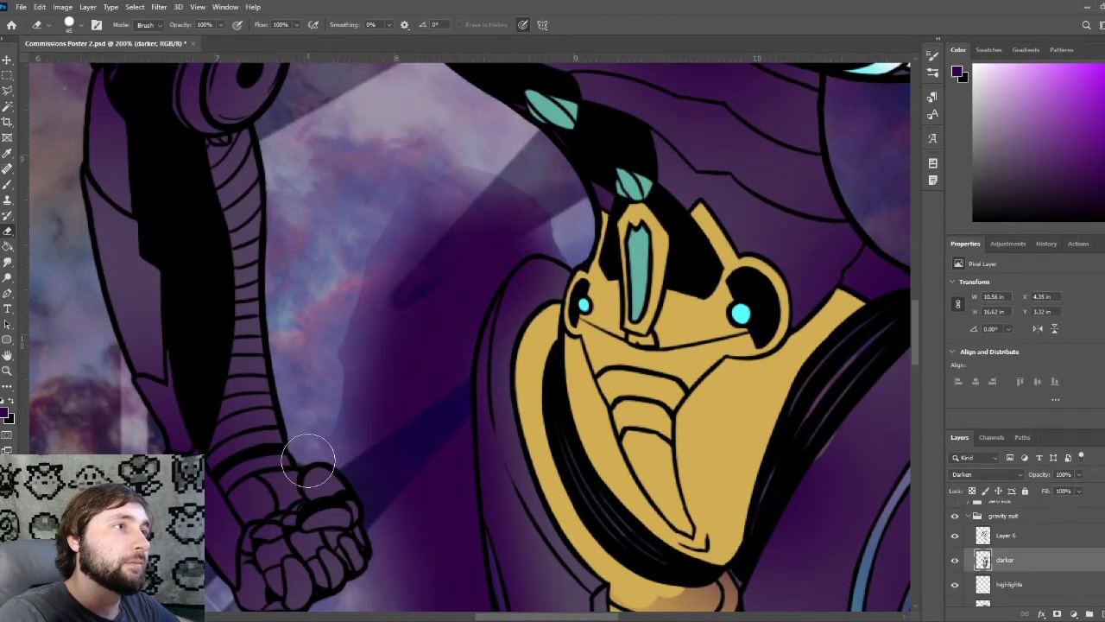
mouse_move(308, 460)
left_mouse_down()
mouse_move(333, 432)
mouse_move(330, 354)
mouse_move(369, 242)
mouse_move(470, 164)
mouse_move(527, 210)
left_mouse_up()
mouse_move(572, 248)
left_mouse_down()
mouse_move(518, 230)
mouse_move(544, 228)
mouse_move(579, 251)
mouse_move(554, 242)
mouse_move(519, 251)
mouse_move(543, 217)
mouse_move(527, 217)
mouse_move(539, 215)
left_mouse_up()
mouse_move(471, 216)
left_mouse_down()
mouse_move(416, 252)
mouse_move(455, 283)
mouse_move(456, 349)
left_mouse_up()
mouse_move(427, 285)
left_mouse_down()
mouse_move(406, 302)
mouse_move(375, 294)
mouse_move(372, 404)
mouse_move(393, 345)
mouse_move(406, 415)
mouse_move(445, 380)
left_mouse_up()
Erase the dark purple spill from the background between the fist and the far thigh's upper outer edge
left_click_drag(486, 345, 461, 210)
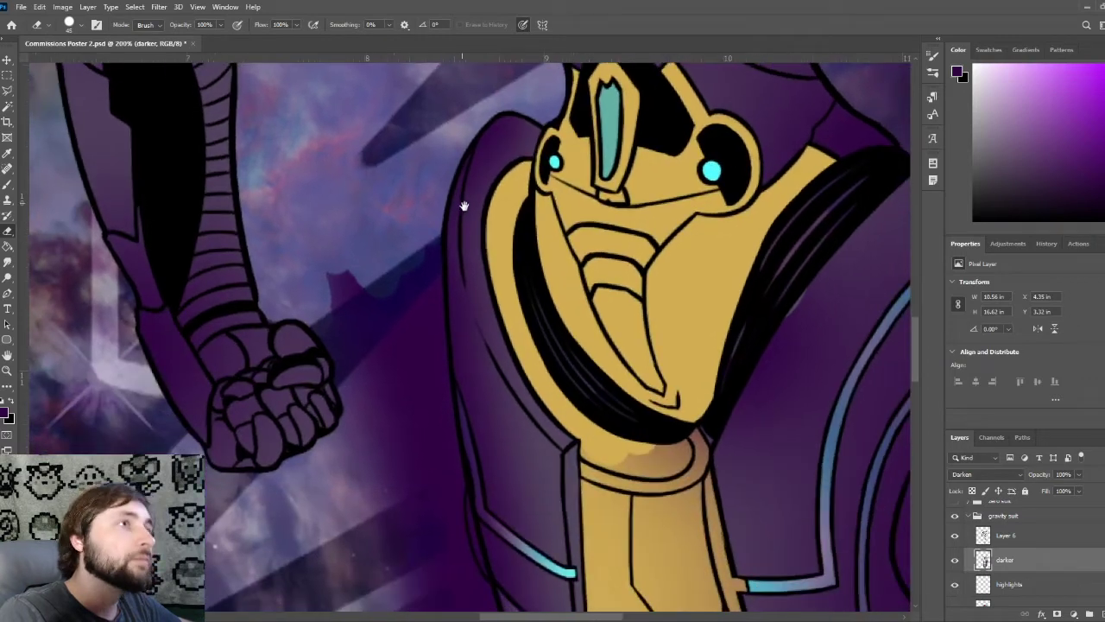
mouse_move(345, 357)
left_mouse_down()
mouse_move(421, 311)
mouse_move(430, 268)
mouse_move(417, 327)
mouse_move(435, 399)
left_mouse_up()
left_click_drag(445, 348, 426, 248)
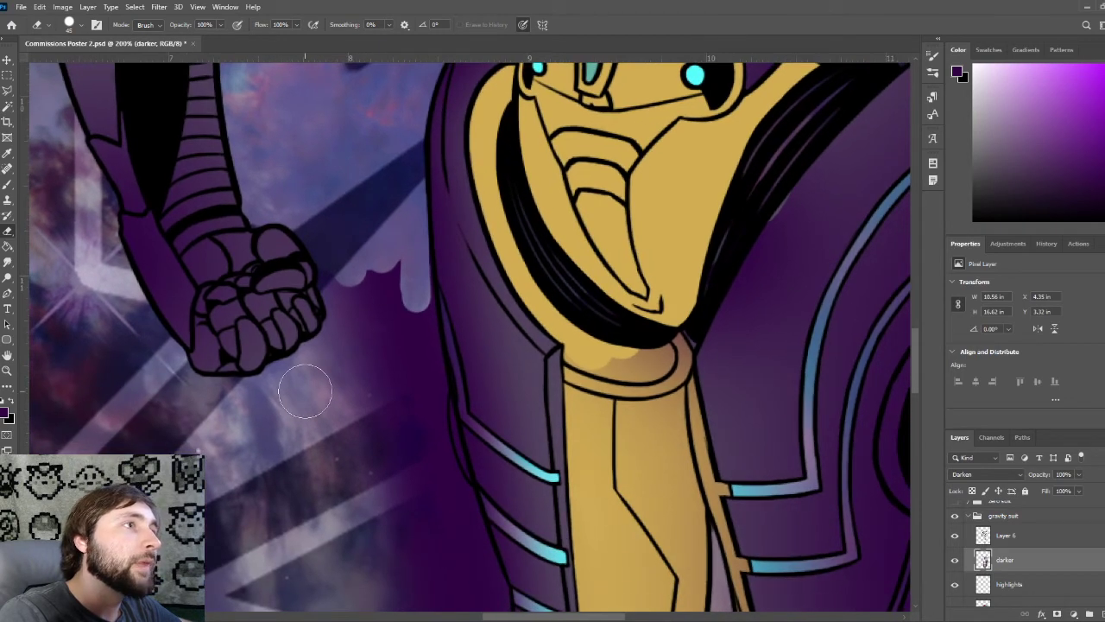
left_click_drag(305, 391, 305, 391)
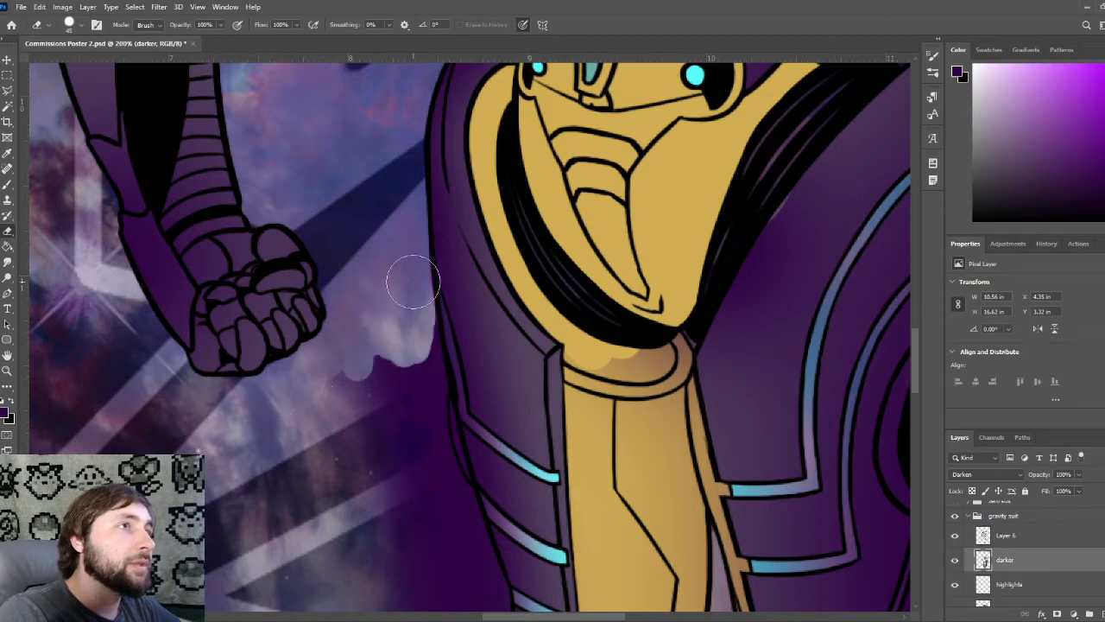
Erase the dark purple spill below the fist and along the far thigh's outer edge beside the upper glowing lines
left_click_drag(468, 303, 476, 178)
mouse_move(320, 326)
left_mouse_down()
mouse_move(421, 210)
mouse_move(422, 294)
mouse_move(442, 265)
left_mouse_up()
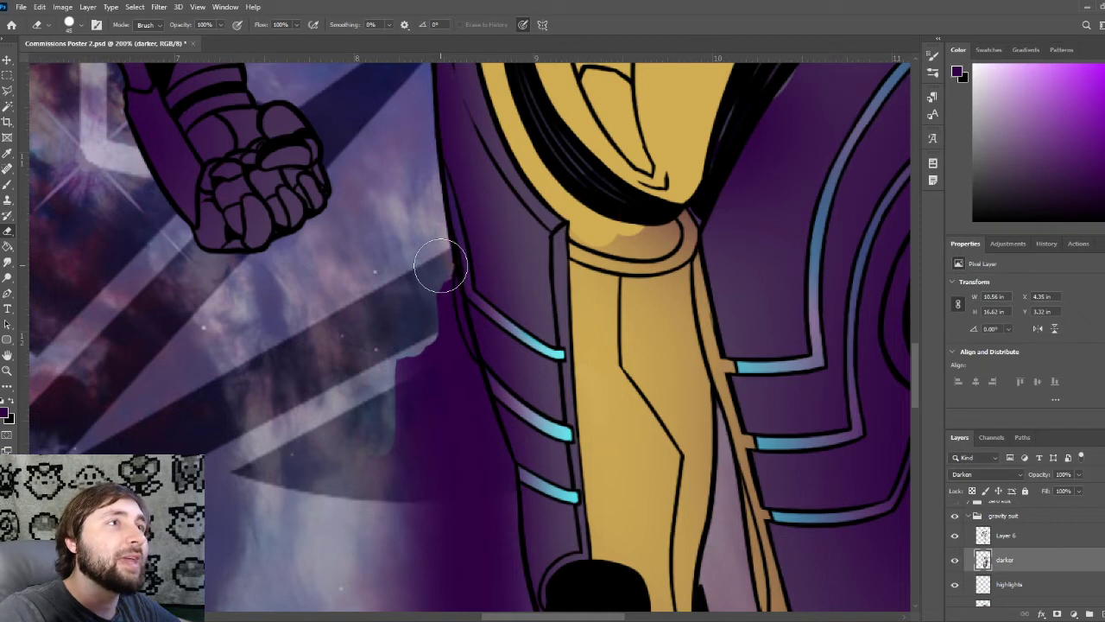
left_click_drag(441, 324, 456, 368)
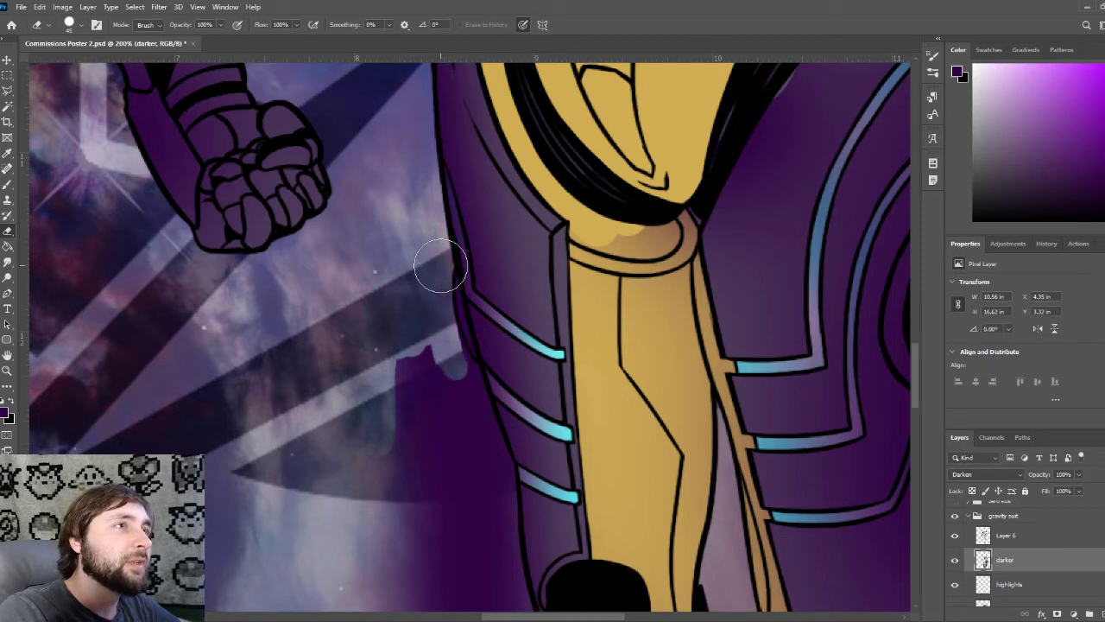
left_click_drag(458, 328, 468, 381)
left_click_drag(441, 266, 476, 389)
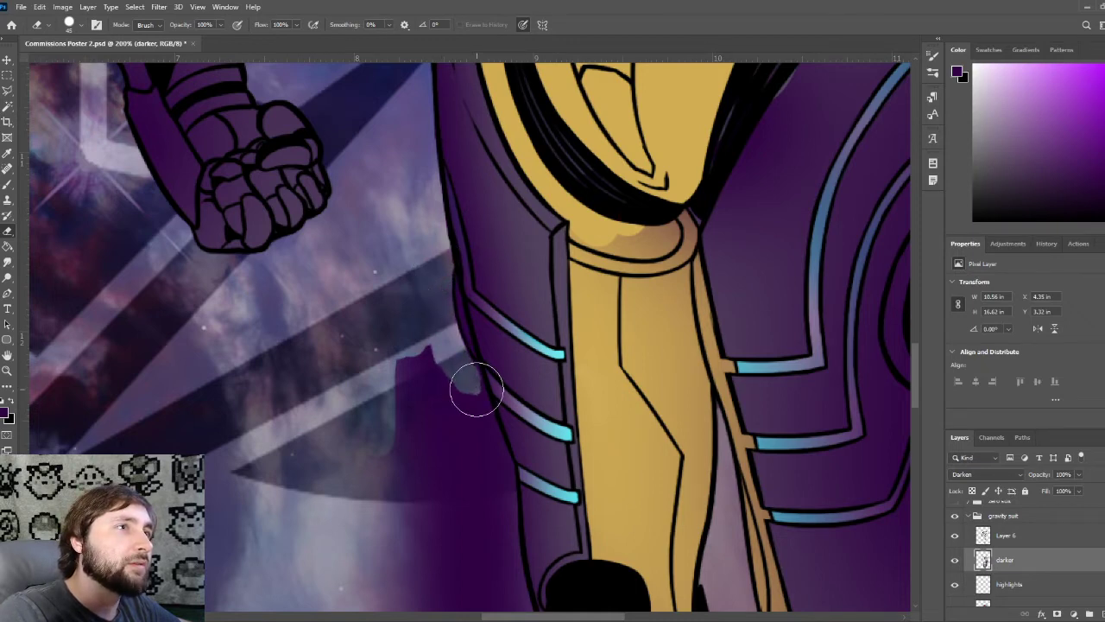
Erase the dark purple spill along the far leg's outer edge from the lower glowing lines down past the knee
left_click_drag(457, 353, 469, 185)
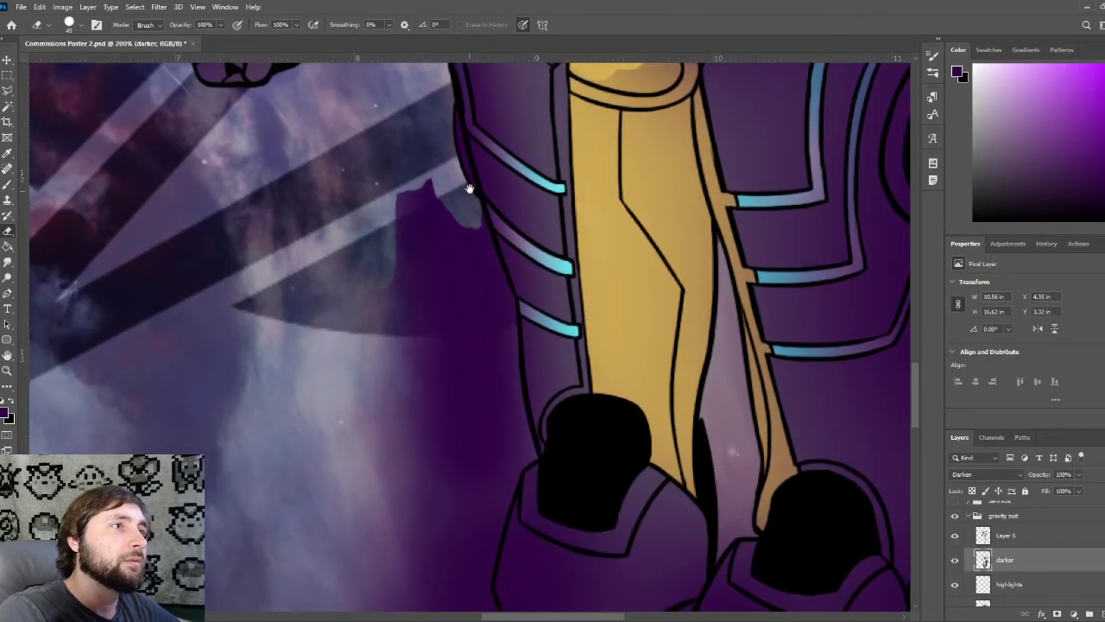
mouse_move(367, 259)
left_mouse_down()
mouse_move(343, 372)
mouse_move(397, 215)
mouse_move(453, 235)
left_mouse_up()
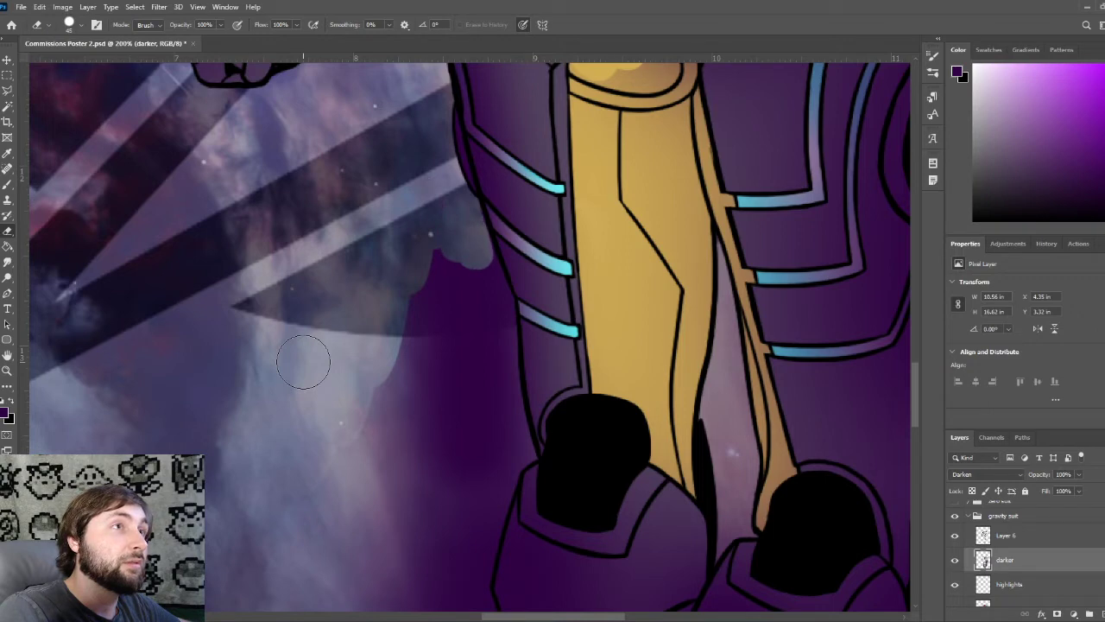
left_click_drag(478, 257, 495, 313)
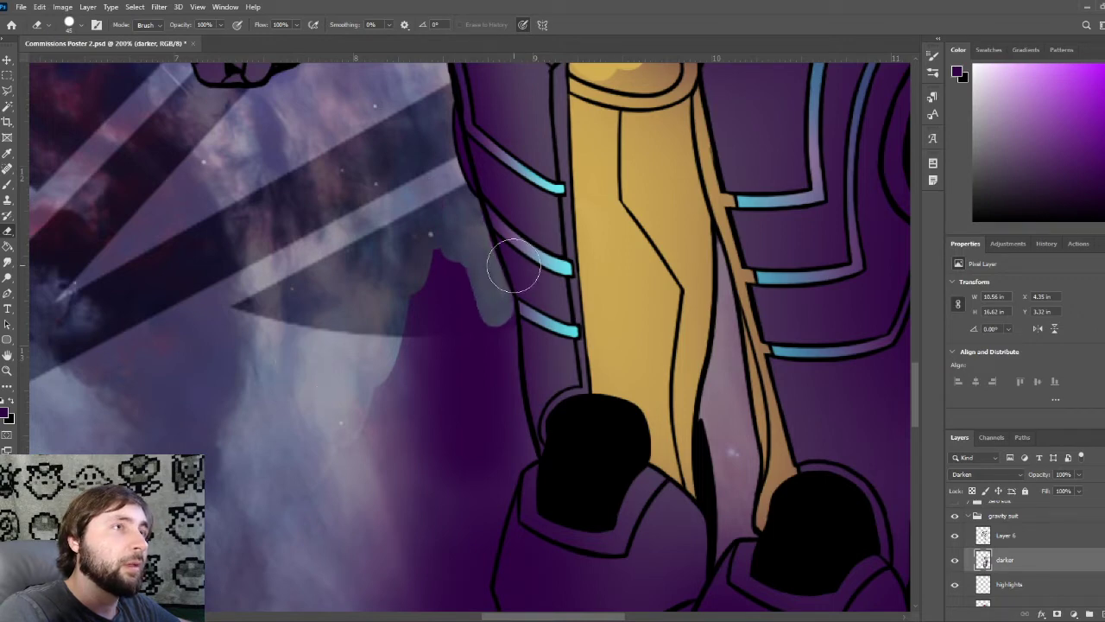
mouse_move(509, 348)
left_mouse_down()
mouse_move(501, 259)
mouse_move(510, 216)
mouse_move(530, 316)
left_mouse_up()
mouse_move(515, 221)
left_mouse_down()
mouse_move(501, 320)
mouse_move(526, 334)
mouse_move(508, 353)
mouse_move(484, 470)
left_mouse_up()
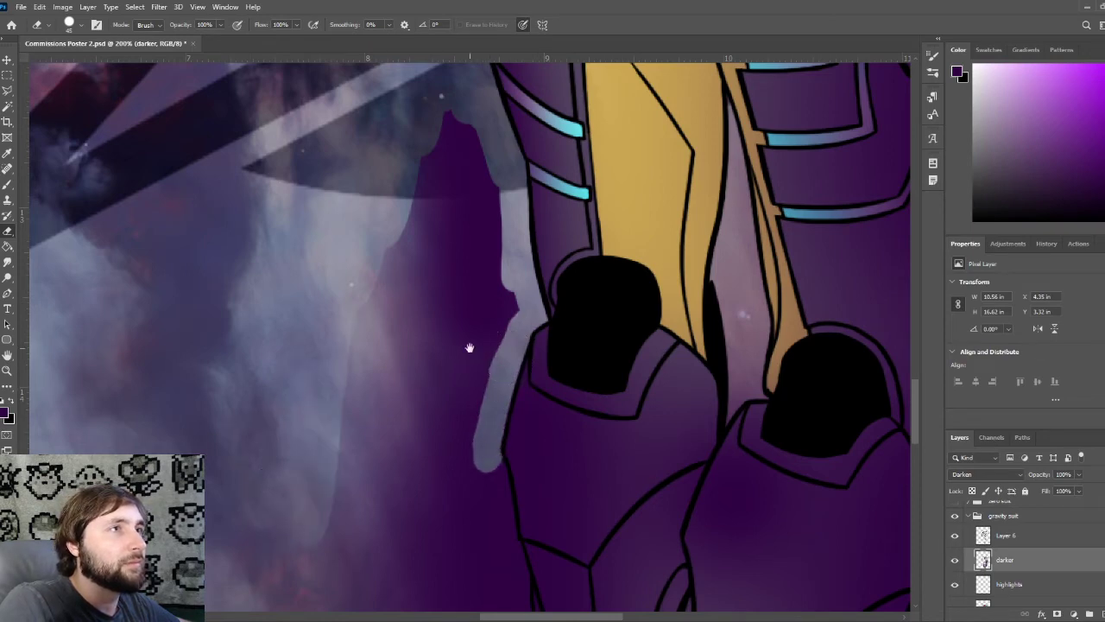
Erase the outer fringe of the dark purple spill in the background from knee height down to the boot heels
scroll(469, 348, "down", 5)
mouse_move(279, 395)
left_mouse_down()
mouse_move(321, 493)
mouse_move(328, 343)
left_mouse_up()
mouse_move(485, 392)
left_mouse_down()
mouse_move(444, 204)
mouse_move(425, 176)
left_mouse_up()
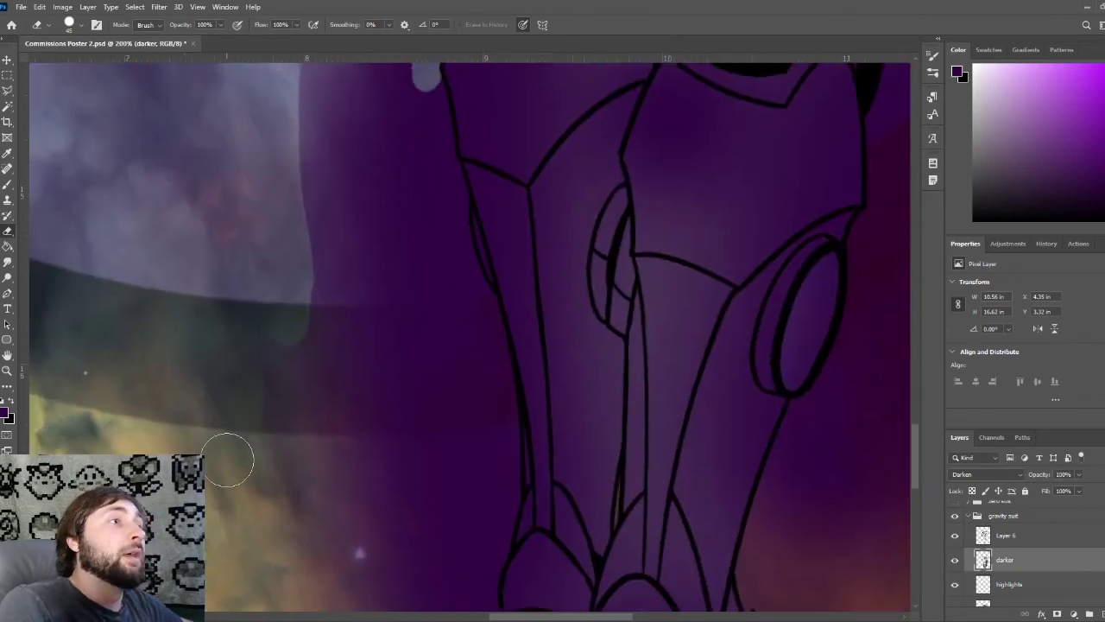
mouse_move(228, 459)
left_mouse_down()
mouse_move(298, 345)
mouse_move(332, 545)
left_mouse_up()
left_click_drag(429, 413, 406, 184)
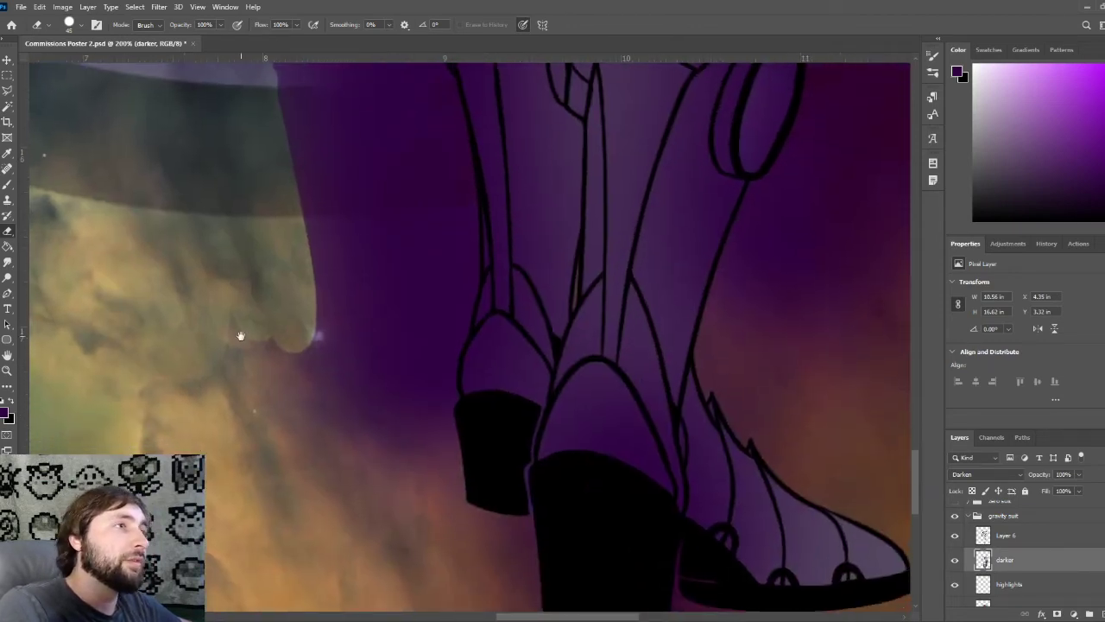
mouse_move(109, 434)
left_mouse_down()
mouse_move(223, 389)
mouse_move(324, 497)
mouse_move(335, 414)
left_mouse_up()
Erase the dark purple spill around and beneath both boot heels, including the gap behind the near boot's sole
left_click_drag(424, 376, 395, 184)
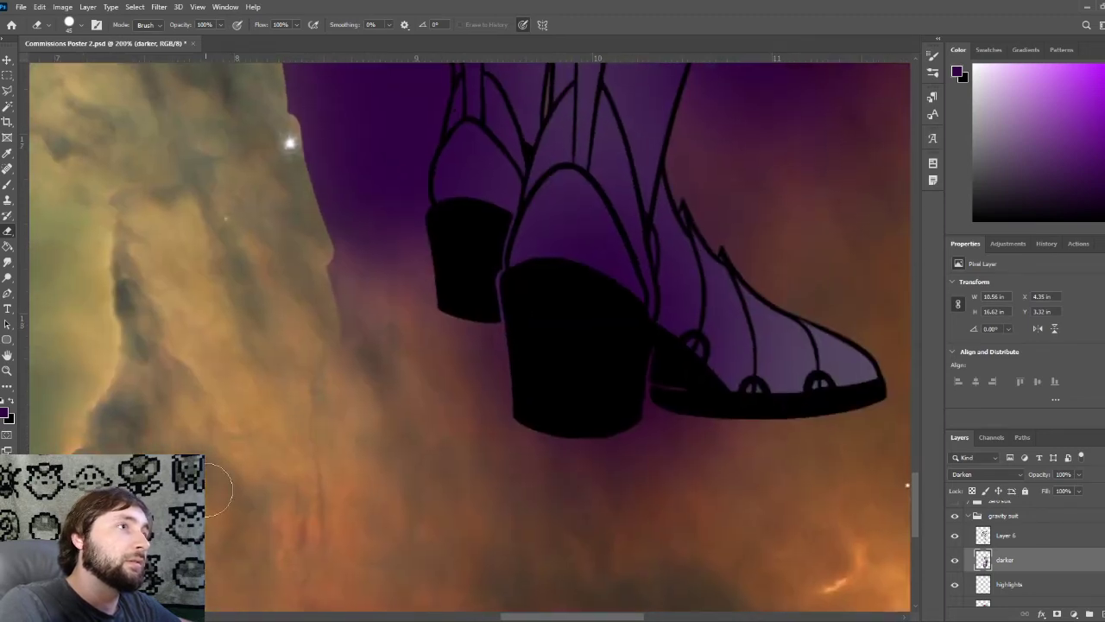
mouse_move(332, 229)
left_mouse_down()
mouse_move(371, 336)
mouse_move(492, 471)
mouse_move(446, 417)
mouse_move(395, 265)
left_mouse_up()
mouse_move(410, 409)
left_mouse_down()
mouse_move(503, 536)
mouse_move(420, 382)
mouse_move(472, 412)
left_mouse_up()
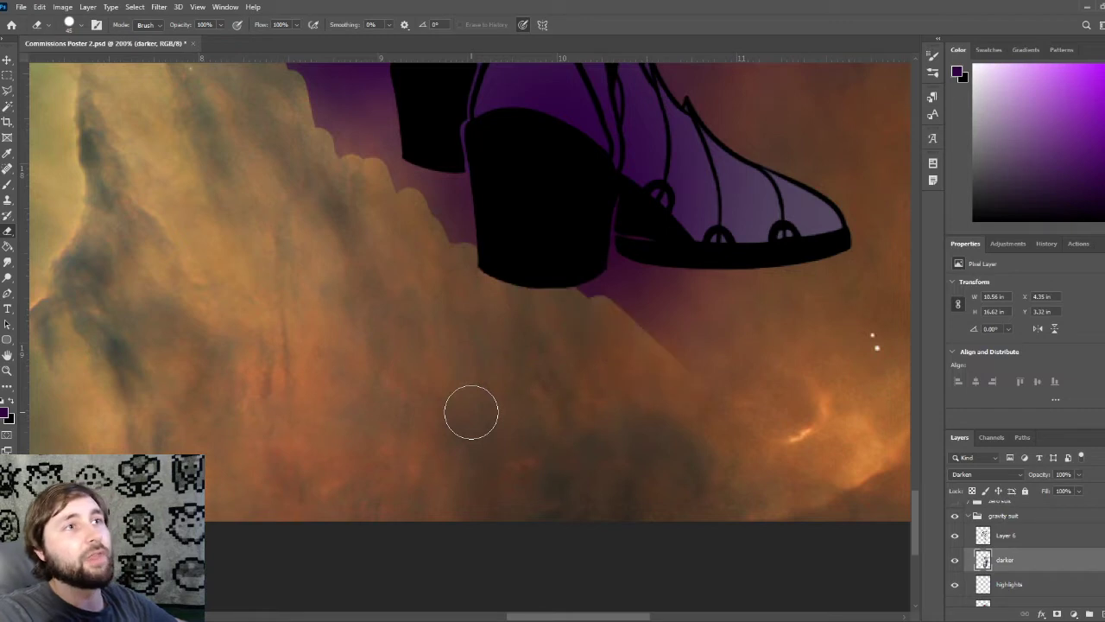
left_click_drag(682, 380, 652, 340)
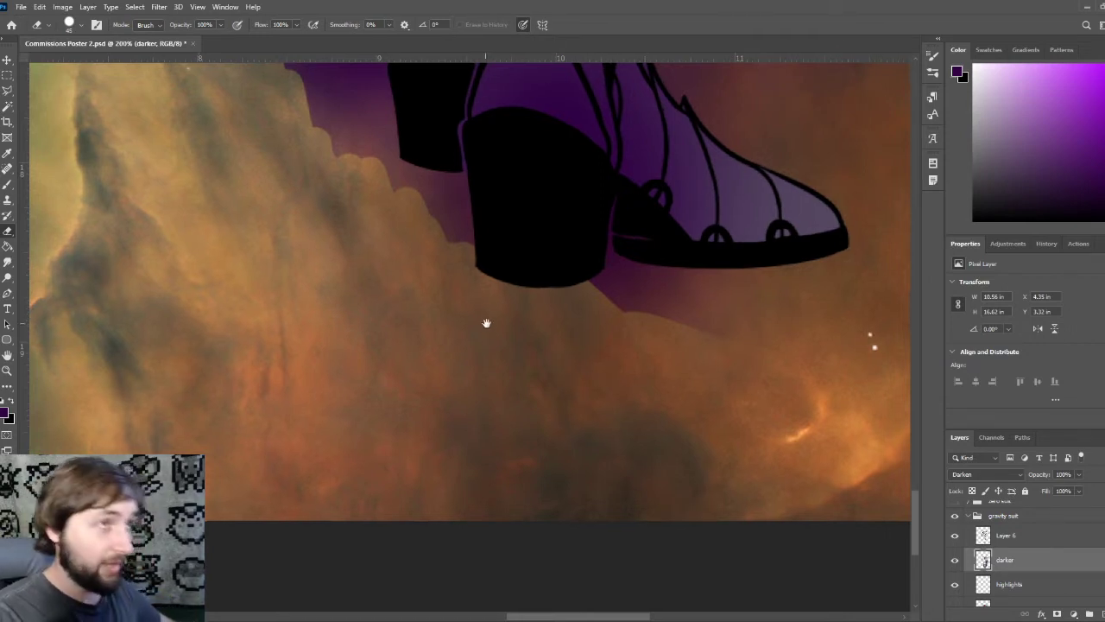
left_click_drag(459, 272, 489, 435)
mouse_move(472, 378)
left_mouse_down()
mouse_move(483, 403)
mouse_move(404, 378)
mouse_move(467, 361)
left_mouse_up()
mouse_move(619, 451)
left_mouse_down()
mouse_move(667, 472)
mouse_move(640, 443)
mouse_move(652, 441)
mouse_move(652, 428)
mouse_move(675, 431)
mouse_move(657, 432)
mouse_move(675, 449)
mouse_move(658, 423)
left_mouse_up()
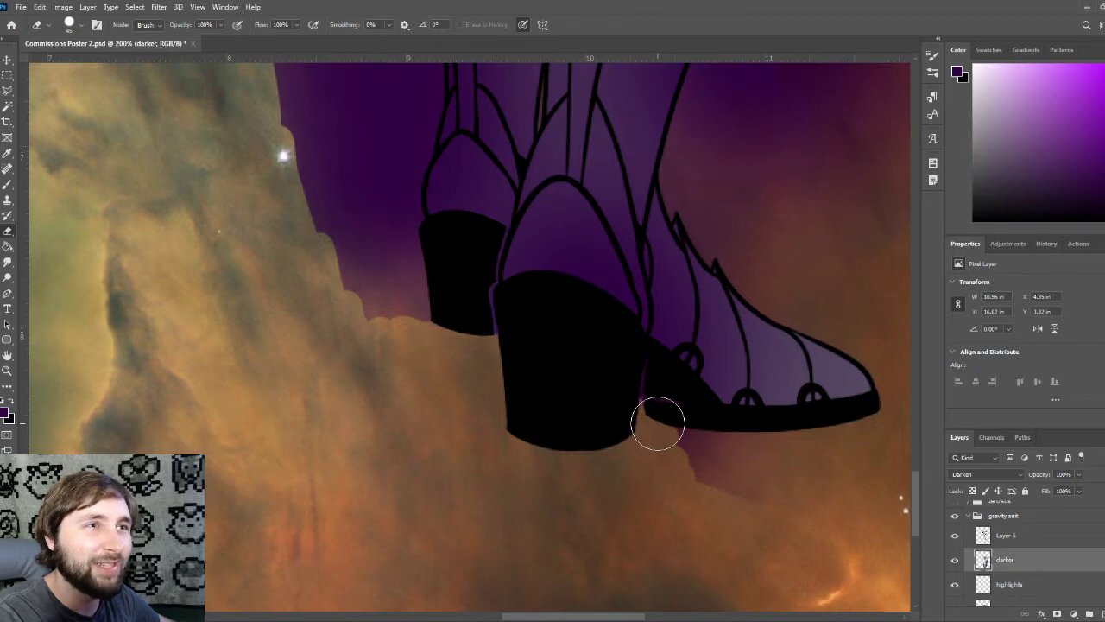
Erase the dark purple spill from the background behind the far boot, from the heel up past the ankle
left_click_drag(553, 407, 599, 510)
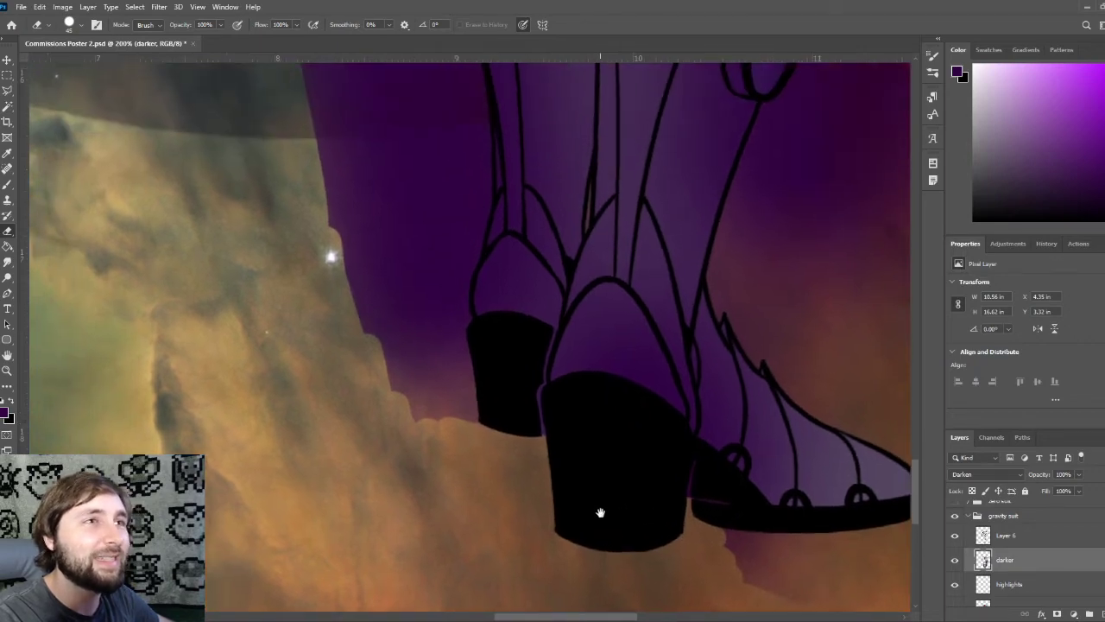
mouse_move(405, 406)
left_mouse_down()
mouse_move(446, 345)
mouse_move(454, 354)
mouse_move(446, 318)
left_mouse_up()
mouse_move(466, 244)
left_mouse_down()
mouse_move(486, 309)
mouse_move(491, 409)
left_mouse_up()
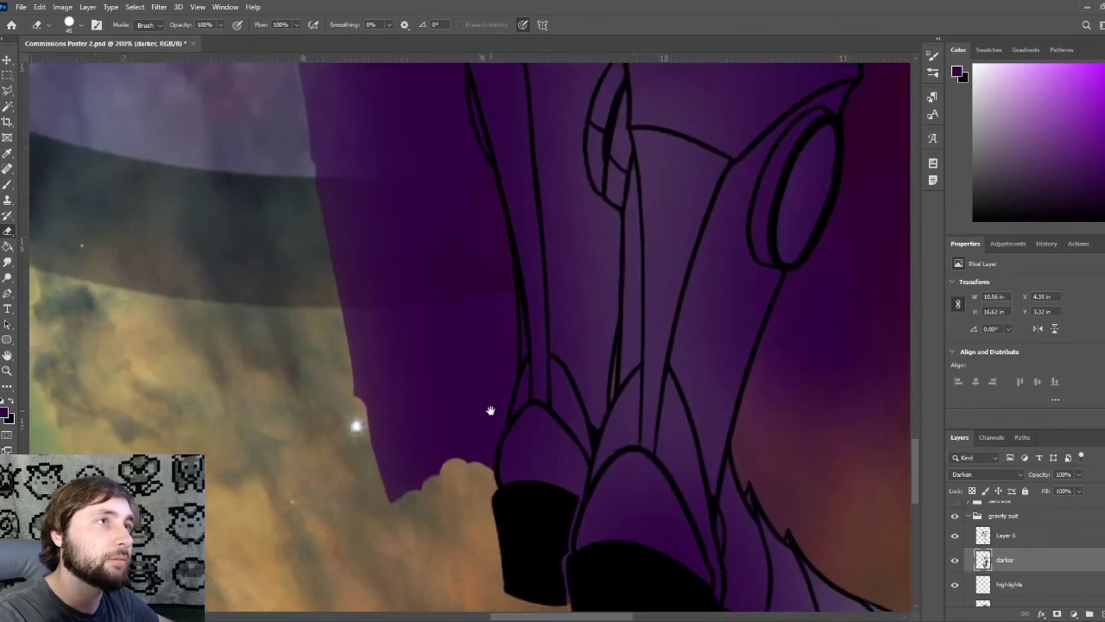
left_click_drag(482, 456, 485, 413)
left_click_drag(483, 455, 483, 455)
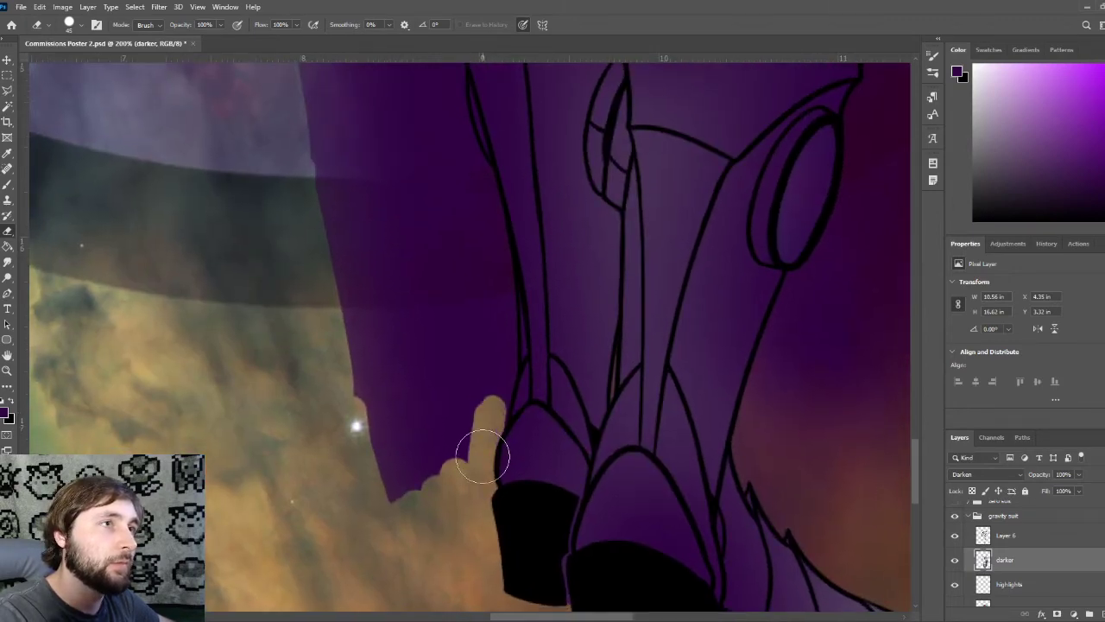
left_click_drag(494, 402, 498, 357)
mouse_move(376, 482)
left_mouse_down()
mouse_move(357, 345)
mouse_move(385, 303)
mouse_move(432, 449)
mouse_move(461, 303)
mouse_move(479, 318)
mouse_move(490, 312)
mouse_move(486, 246)
mouse_move(549, 343)
left_mouse_up()
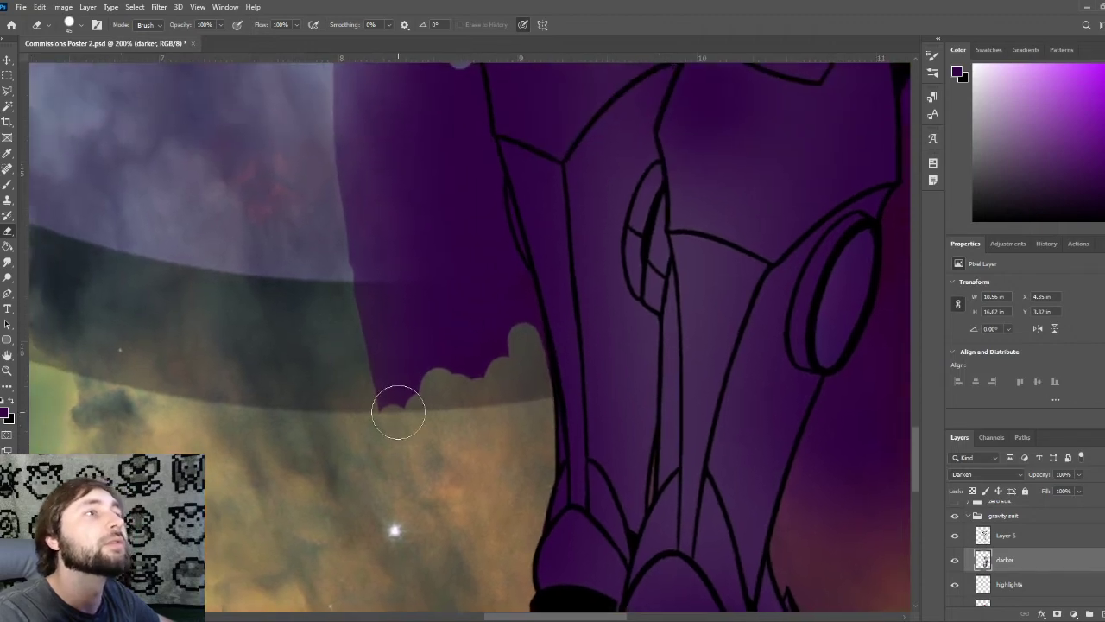
Erase the dark purple spill beside the far shin and trace its outer edge clean up to the knee
mouse_move(398, 412)
left_mouse_down()
mouse_move(346, 307)
mouse_move(355, 246)
mouse_move(466, 285)
mouse_move(538, 345)
mouse_move(518, 290)
mouse_move(513, 375)
mouse_move(527, 440)
left_mouse_up()
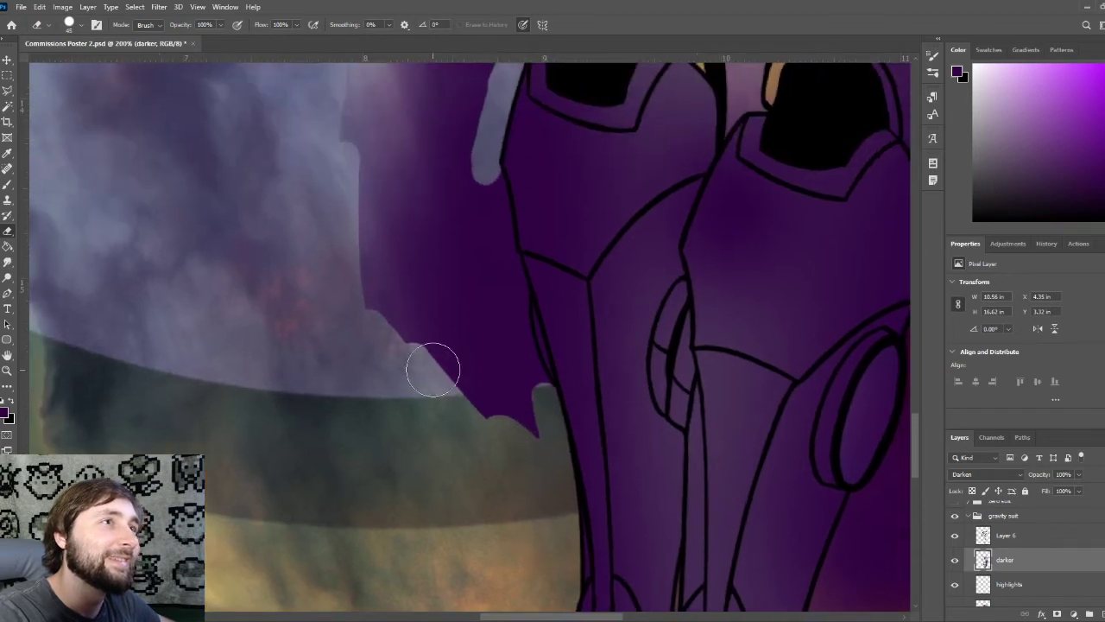
mouse_move(432, 368)
left_mouse_down()
mouse_move(463, 400)
mouse_move(518, 408)
left_mouse_up()
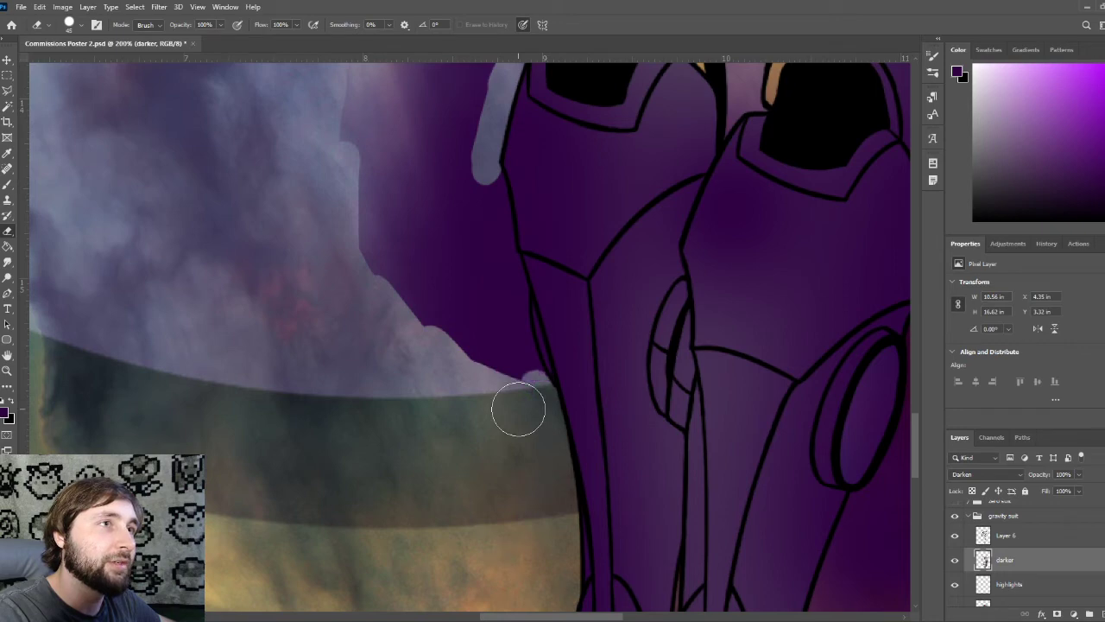
left_click_drag(531, 371, 506, 259)
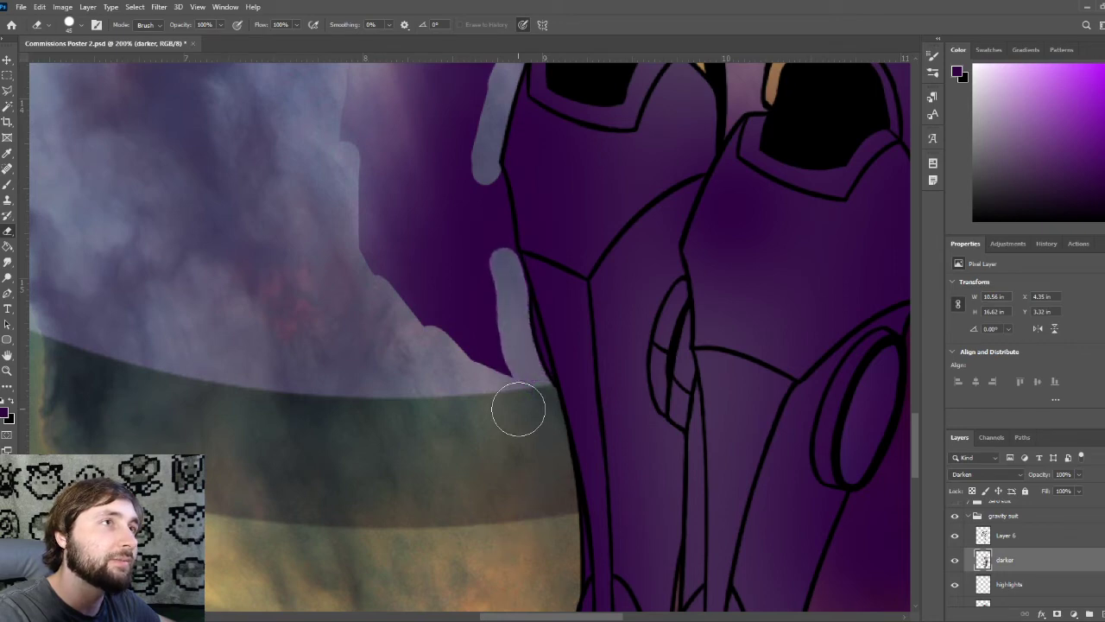
mouse_move(518, 408)
left_mouse_down()
mouse_move(499, 236)
mouse_move(509, 262)
left_mouse_up()
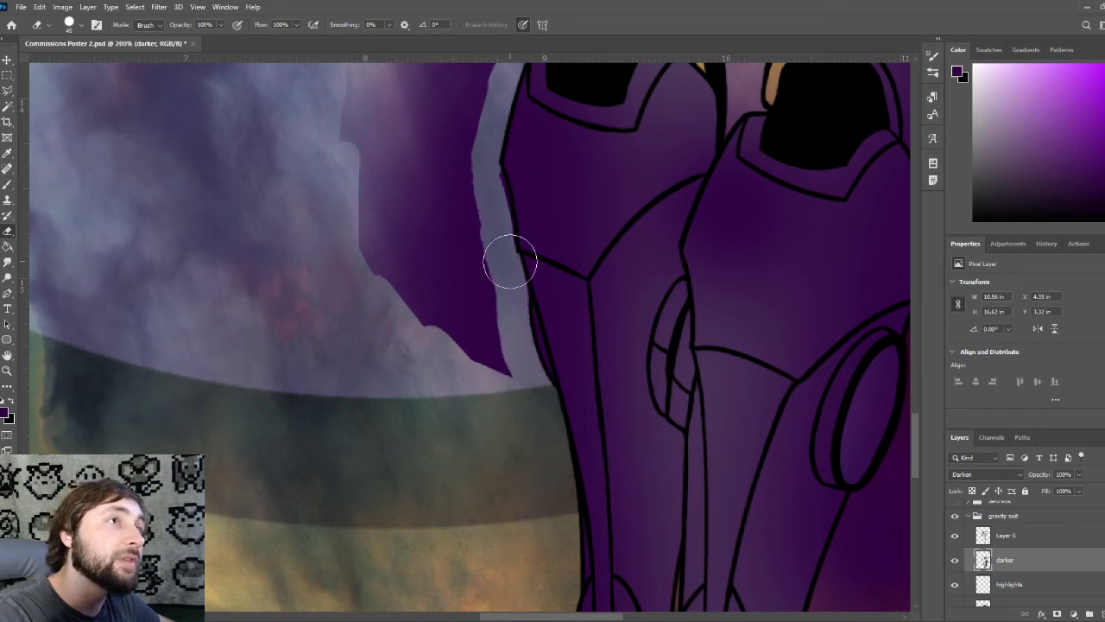
Erase the remaining patch of dark purple spill from the background beside the far knee and lower thigh
left_click_drag(528, 202, 543, 328)
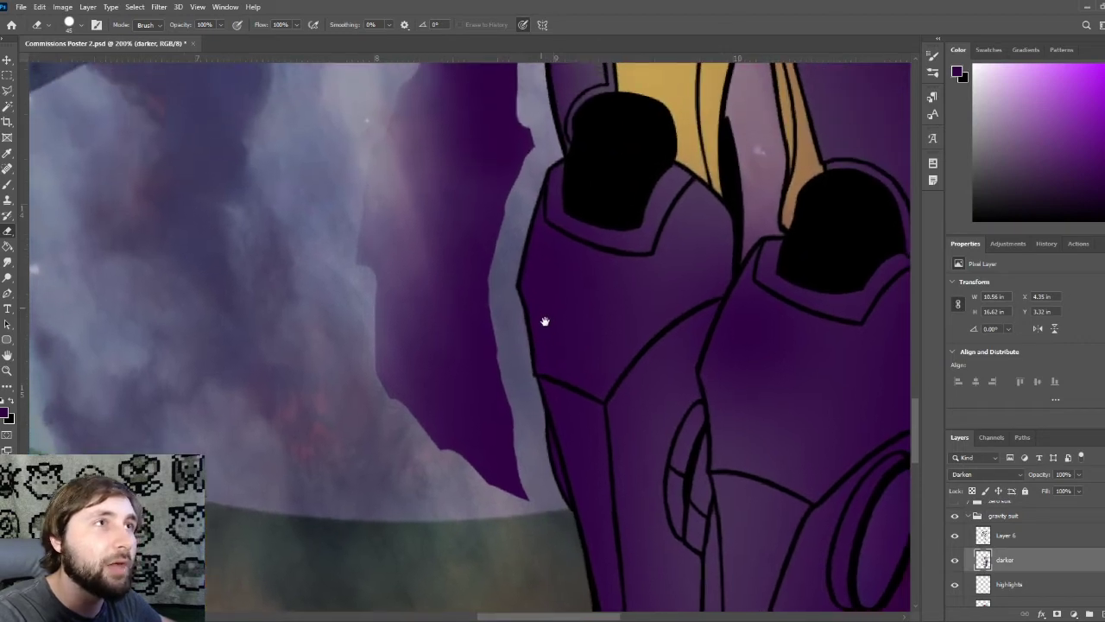
mouse_move(397, 406)
left_mouse_down()
mouse_move(371, 268)
mouse_move(406, 345)
mouse_move(475, 432)
mouse_move(492, 406)
left_mouse_up()
mouse_move(479, 350)
left_mouse_down()
mouse_move(452, 333)
mouse_move(464, 306)
left_mouse_up()
left_click_drag(516, 263, 512, 398)
mouse_move(473, 131)
left_mouse_down()
mouse_move(469, 116)
mouse_move(457, 121)
mouse_move(509, 200)
mouse_move(525, 252)
mouse_move(479, 427)
mouse_move(414, 432)
mouse_move(483, 333)
mouse_move(479, 190)
mouse_move(414, 380)
mouse_move(388, 224)
mouse_move(367, 332)
left_mouse_up()
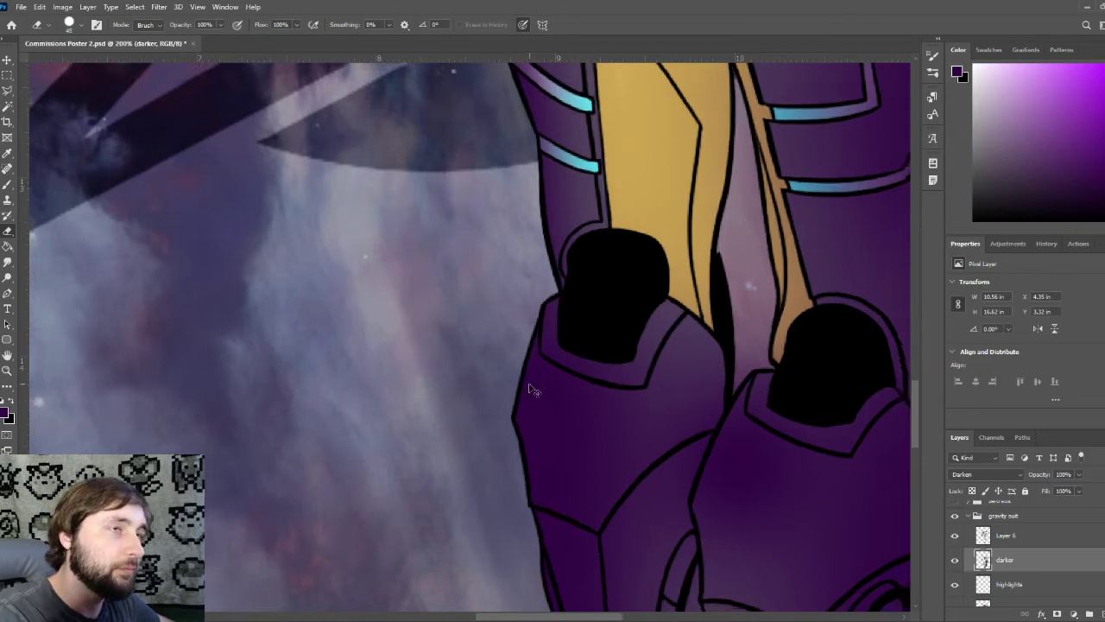
Erase the leftover dark purple spill from the background beneath the near boot's sole
key("ctrl+minus")
left_click_drag(610, 488, 558, 562)
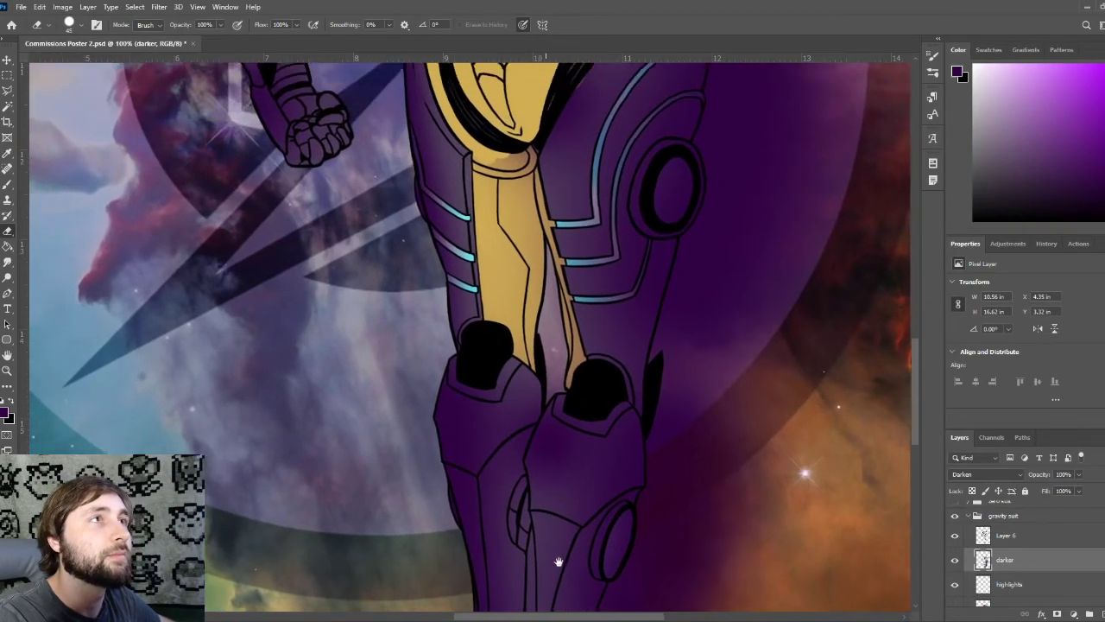
left_click_drag(539, 381, 491, 276)
left_click_drag(528, 466, 467, 369)
key("ctrl+plus")
left_click_drag(439, 526, 375, 389)
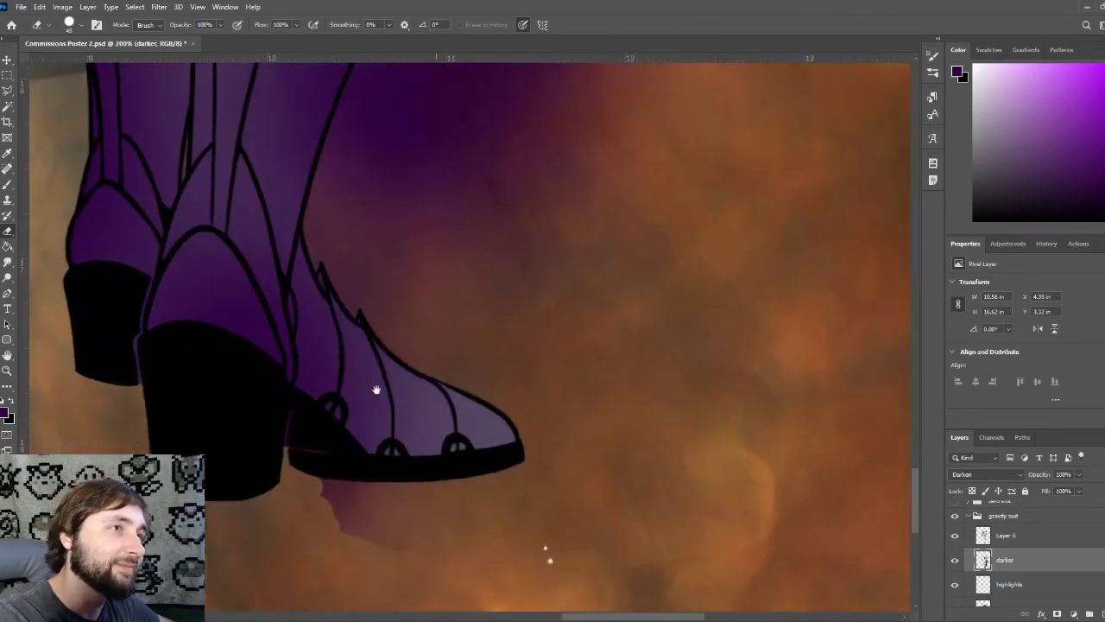
mouse_move(350, 443)
left_mouse_down()
mouse_move(296, 453)
mouse_move(329, 467)
left_mouse_up()
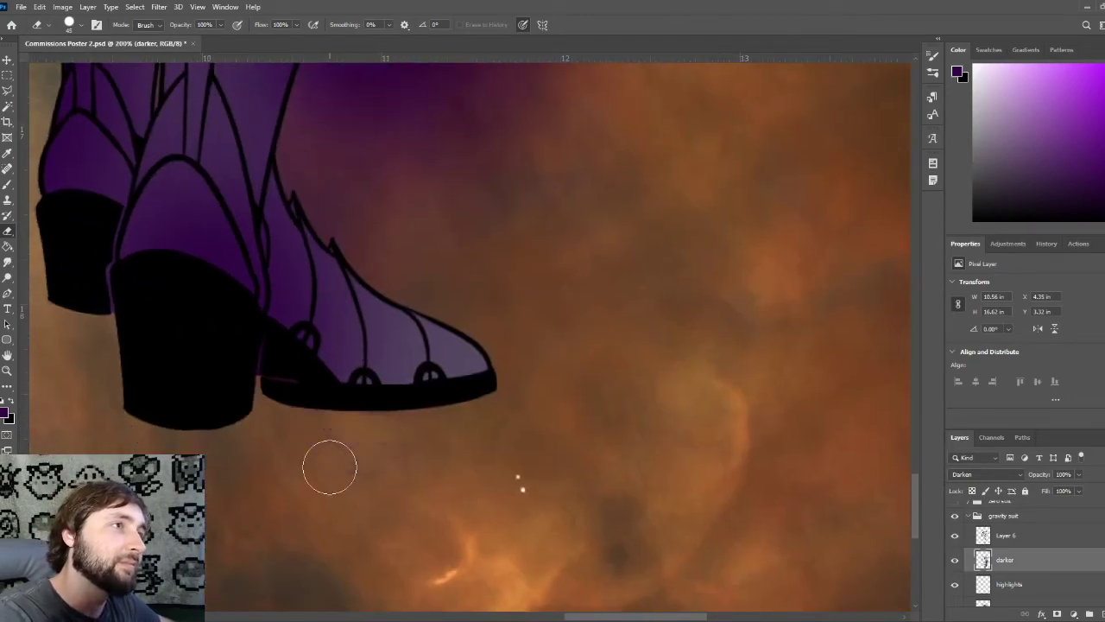
Erase the outer fringe of the dark purple spill from the background beside the near leg, from the boot up to the hip
key("ctrl+minus")
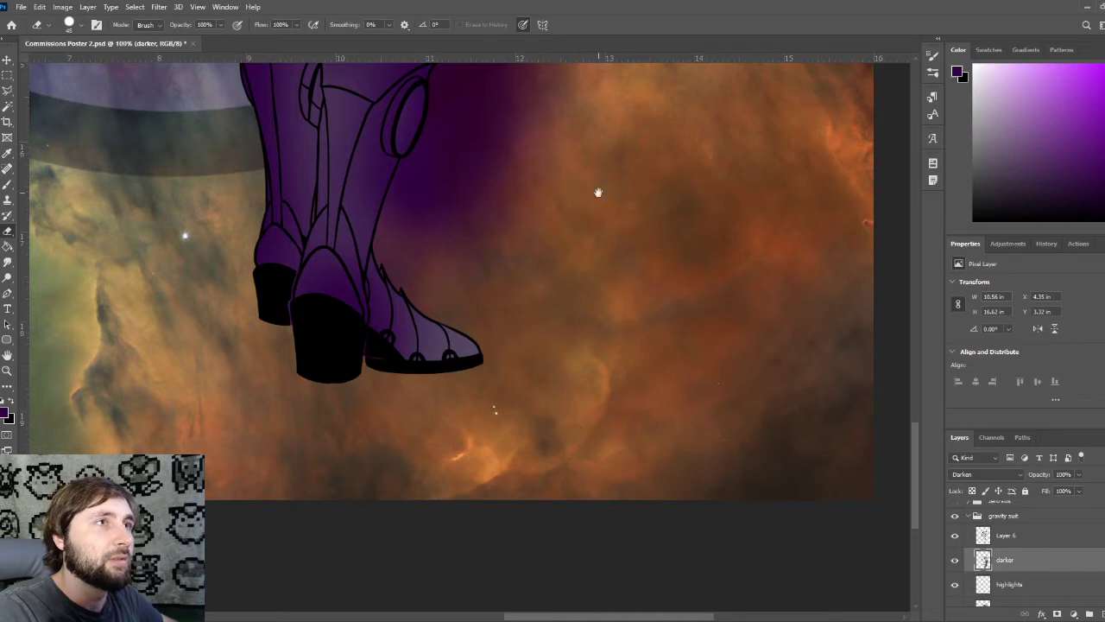
left_click_drag(598, 191, 618, 349)
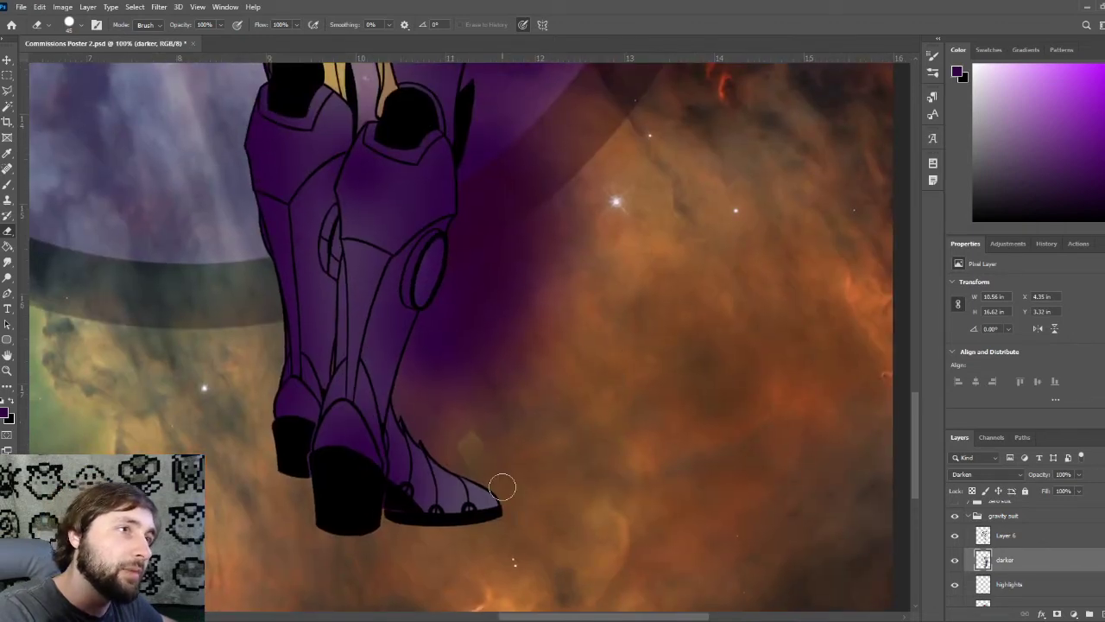
mouse_move(471, 443)
left_mouse_down()
mouse_move(502, 373)
mouse_move(523, 392)
mouse_move(529, 231)
mouse_move(575, 142)
mouse_move(600, 142)
mouse_move(657, 315)
left_mouse_up()
mouse_move(684, 389)
left_mouse_down()
mouse_move(649, 303)
mouse_move(634, 200)
mouse_move(684, 123)
mouse_move(714, 137)
mouse_move(637, 389)
left_mouse_up()
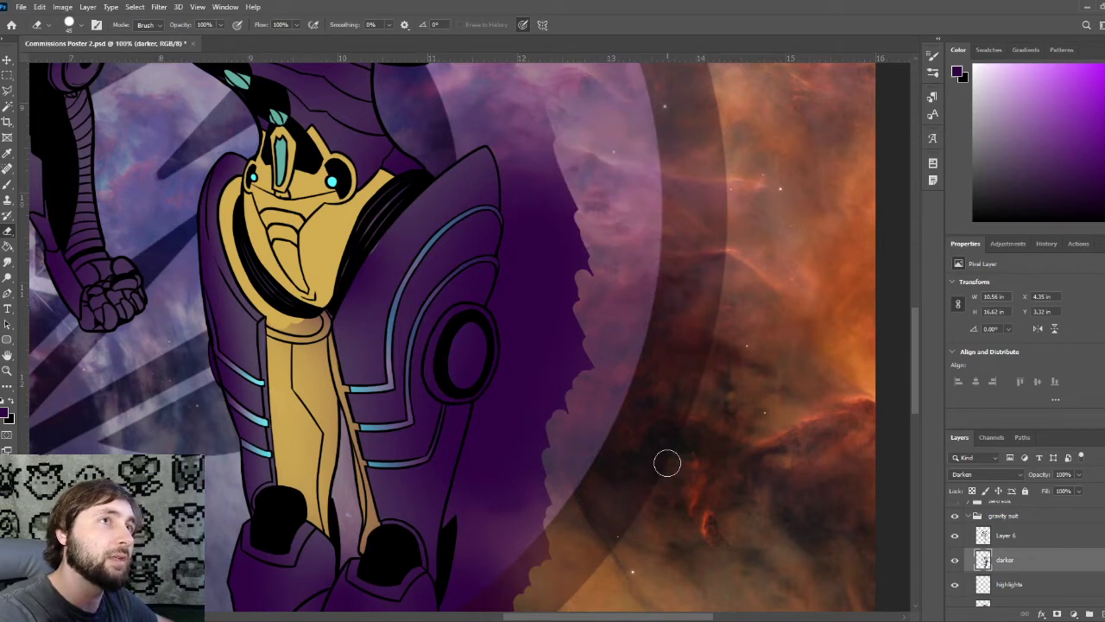
Erase the dark purple spill from the background beside the waist and above the pointed tip of the near hip armor
scroll(676, 179, "up", 5)
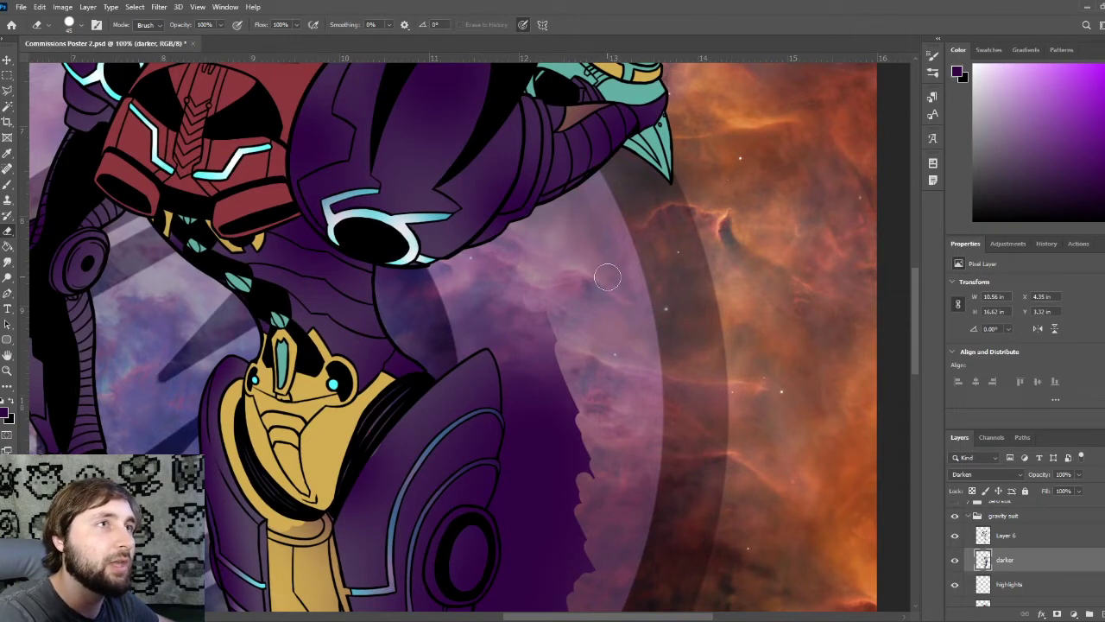
key("ctrl+plus")
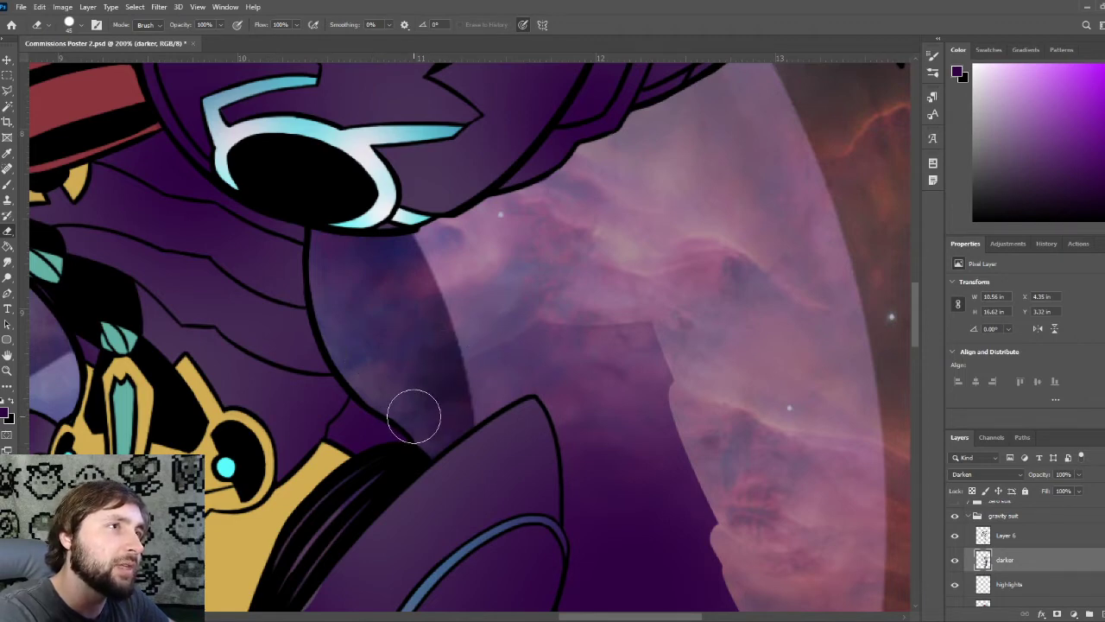
mouse_move(458, 427)
left_mouse_down()
mouse_move(508, 395)
mouse_move(484, 386)
left_mouse_up()
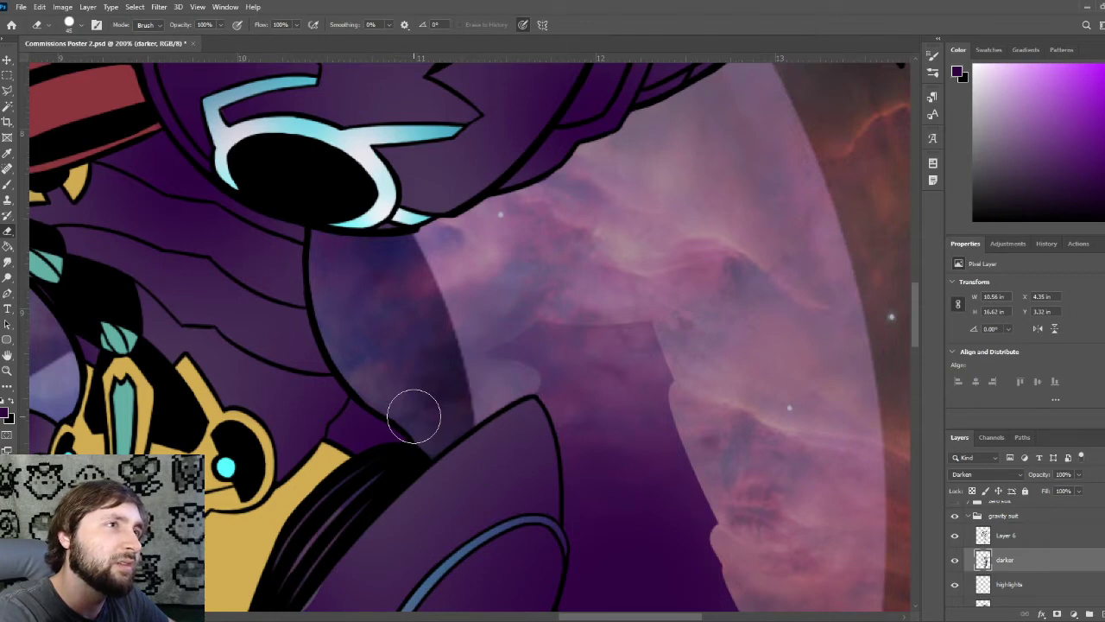
mouse_move(490, 347)
left_mouse_down()
mouse_move(634, 316)
mouse_move(594, 339)
left_mouse_up()
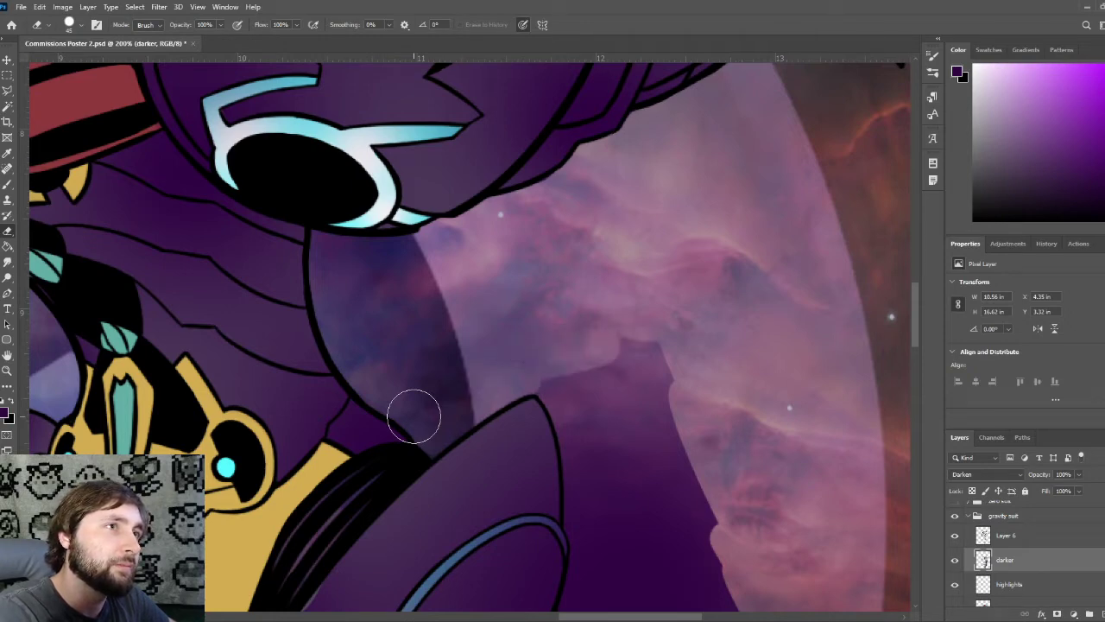
mouse_move(605, 383)
left_mouse_down()
mouse_move(549, 331)
mouse_move(531, 367)
mouse_move(578, 380)
mouse_move(618, 328)
mouse_move(628, 336)
mouse_move(565, 245)
left_mouse_up()
Erase the dark purple spill along the outer edge of the near hip plate, from its pointed tip down past the upper glowing band
key("ctrl+minus")
mouse_move(551, 302)
left_mouse_down()
mouse_move(572, 370)
mouse_move(553, 432)
mouse_move(527, 281)
mouse_move(527, 475)
left_mouse_up()
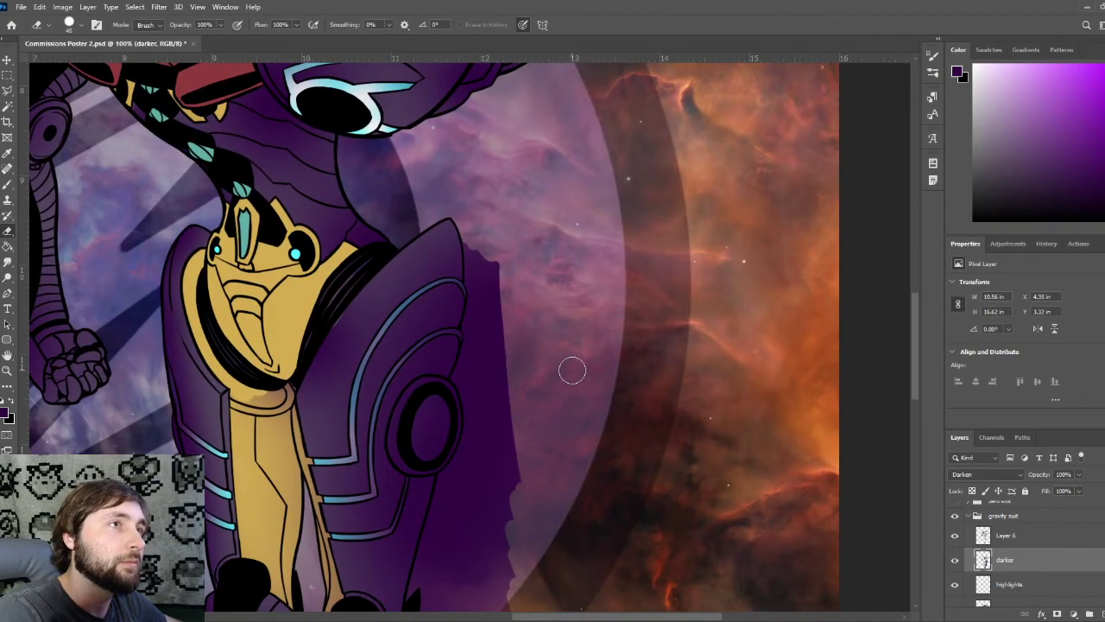
key("ctrl+plus")
left_click_drag(562, 249, 540, 284)
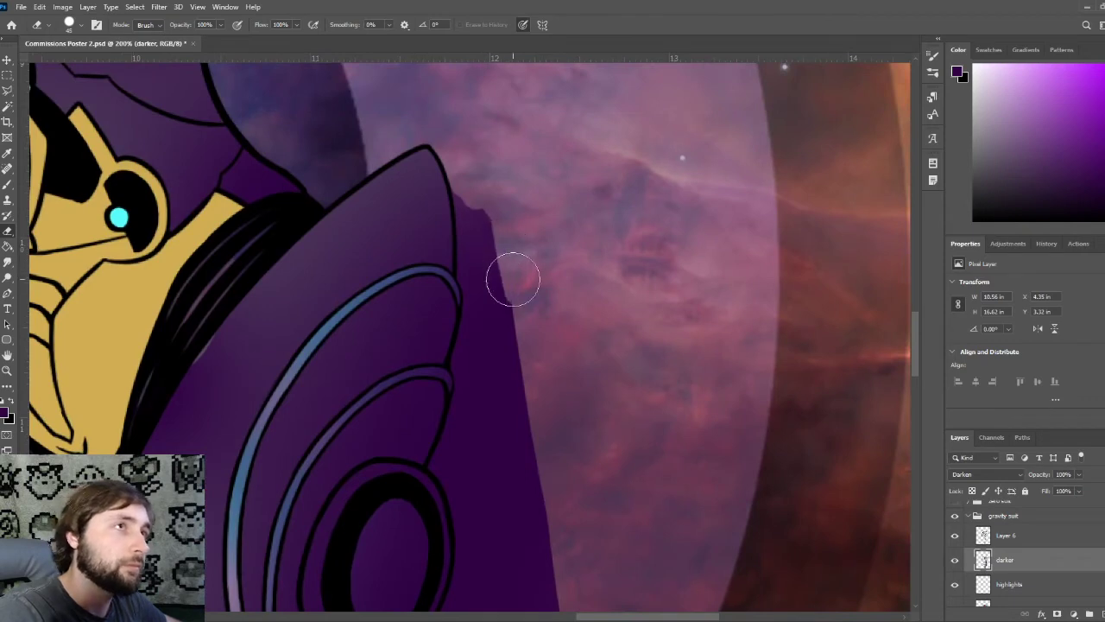
mouse_move(501, 225)
left_mouse_down()
mouse_move(511, 332)
mouse_move(466, 203)
left_mouse_up()
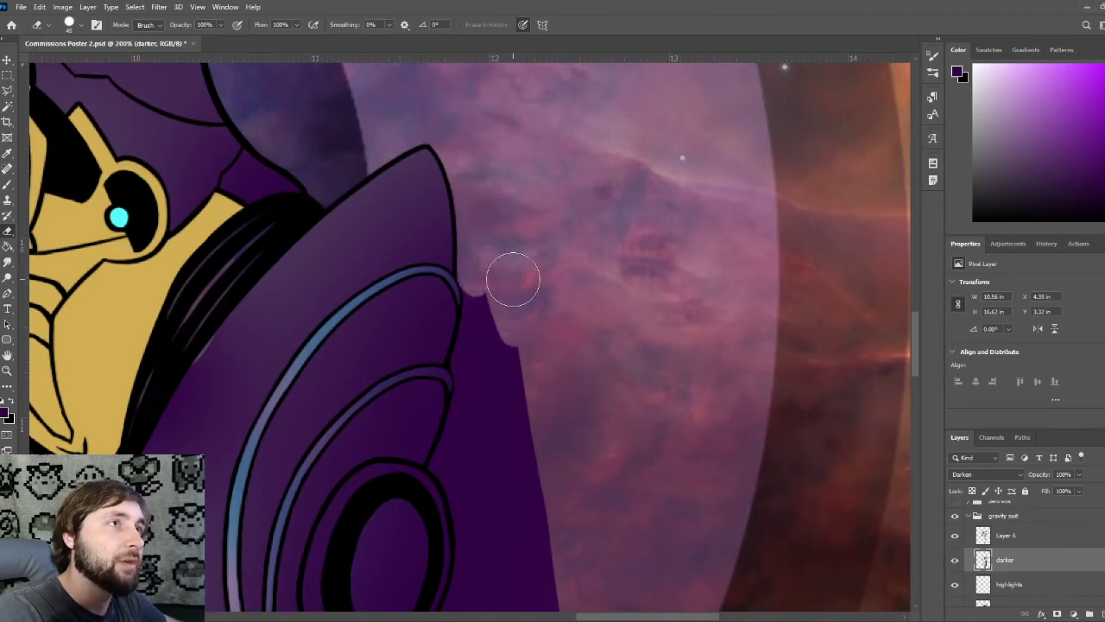
left_click_drag(492, 280, 537, 423)
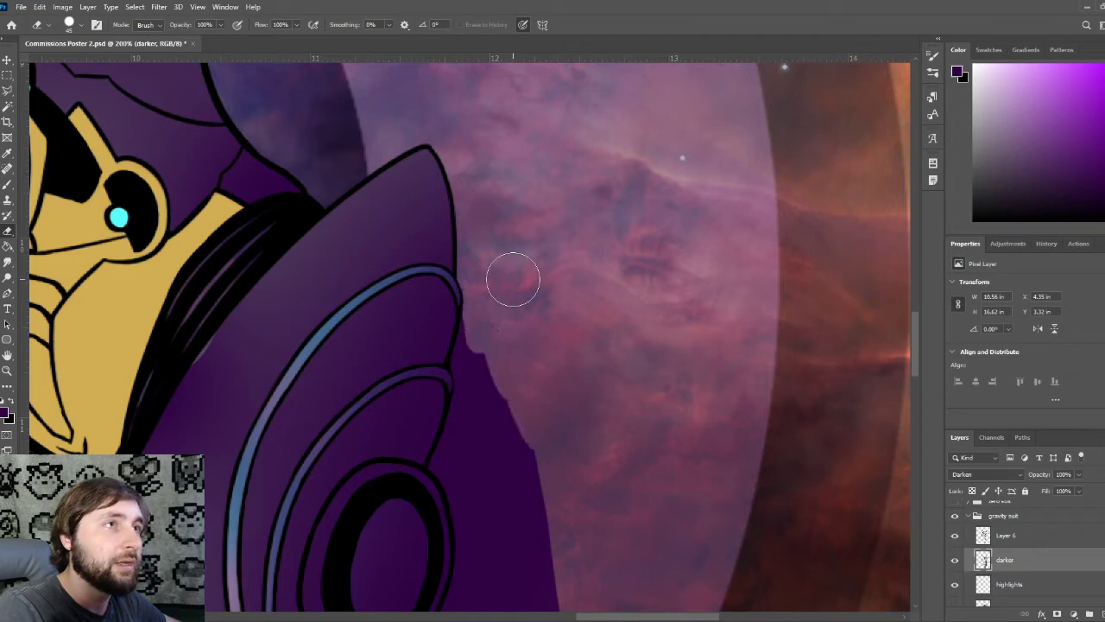
Erase the dark purple spill beside the hip plate's lower glowing band, following the outline down to the upper rim of the round disc
left_click_drag(604, 310, 613, 204)
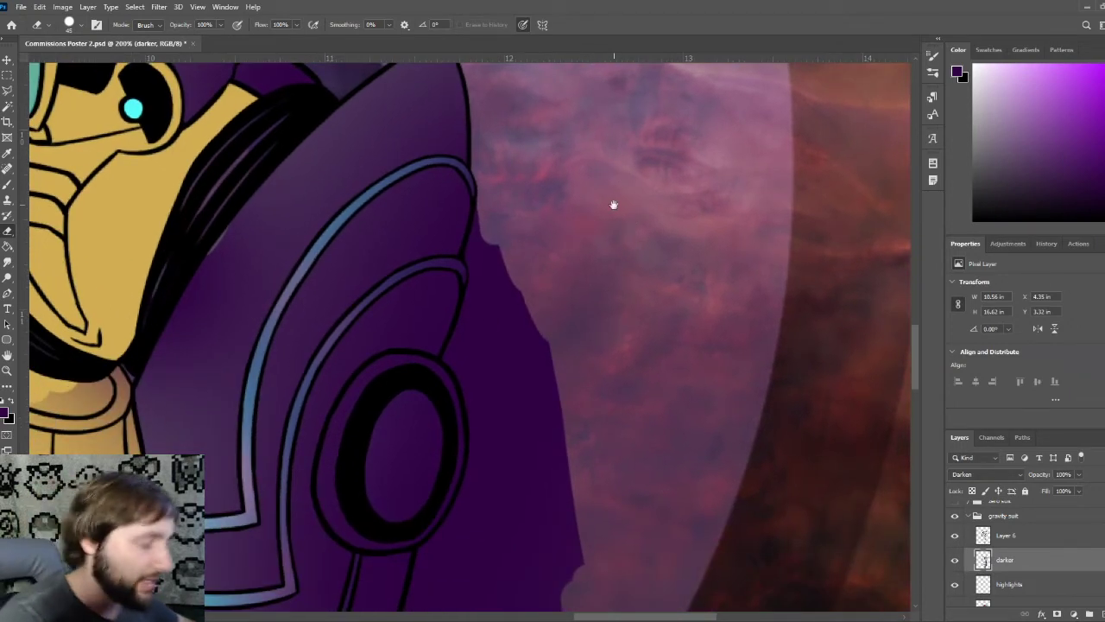
left_click_drag(499, 324, 507, 309)
key("ctrl+plus")
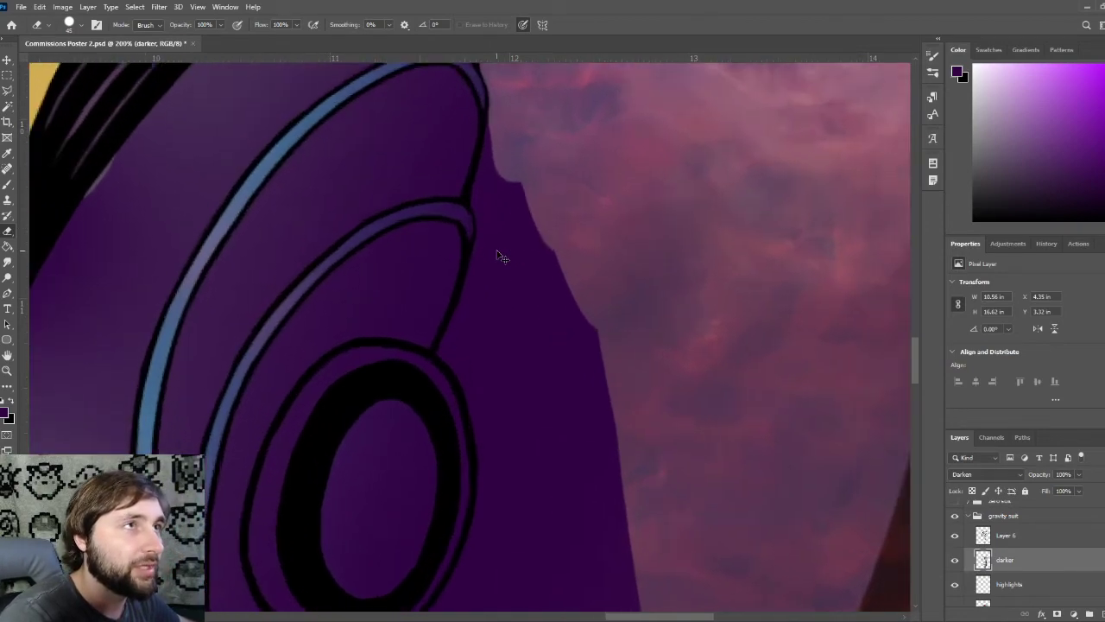
scroll(498, 255, "up", 1)
mouse_move(461, 259)
left_mouse_down()
mouse_move(474, 274)
mouse_move(468, 250)
mouse_move(465, 275)
mouse_move(478, 215)
left_mouse_up()
key("ctrl+z")
key("ctrl+z")
mouse_move(476, 290)
left_mouse_down()
mouse_move(468, 258)
mouse_move(478, 289)
mouse_move(524, 308)
mouse_move(484, 294)
mouse_move(527, 321)
mouse_move(589, 459)
left_mouse_up()
key("ctrl+z")
key("space")
left_click_drag(530, 316, 537, 213)
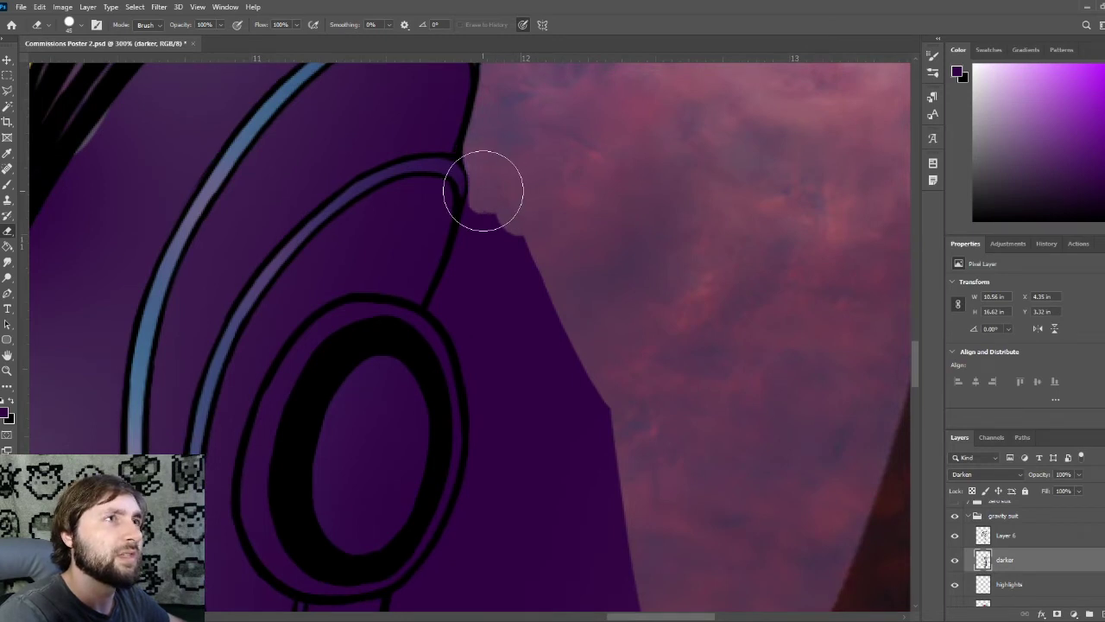
mouse_move(483, 190)
left_mouse_down()
mouse_move(534, 318)
mouse_move(474, 273)
mouse_move(466, 335)
mouse_move(487, 382)
mouse_move(582, 459)
left_mouse_up()
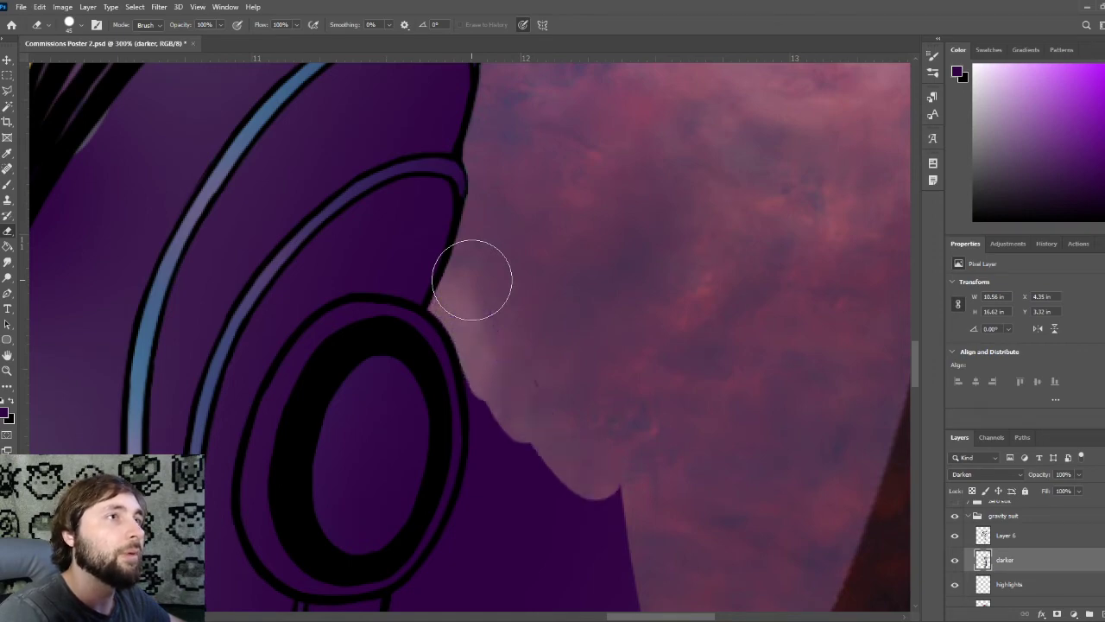
Erase the dark purple spill from the background beside the round hip disc and the upper part of the near thigh
key("ctrl+minus")
mouse_move(567, 323)
left_mouse_down()
mouse_move(561, 217)
mouse_move(576, 426)
left_mouse_up()
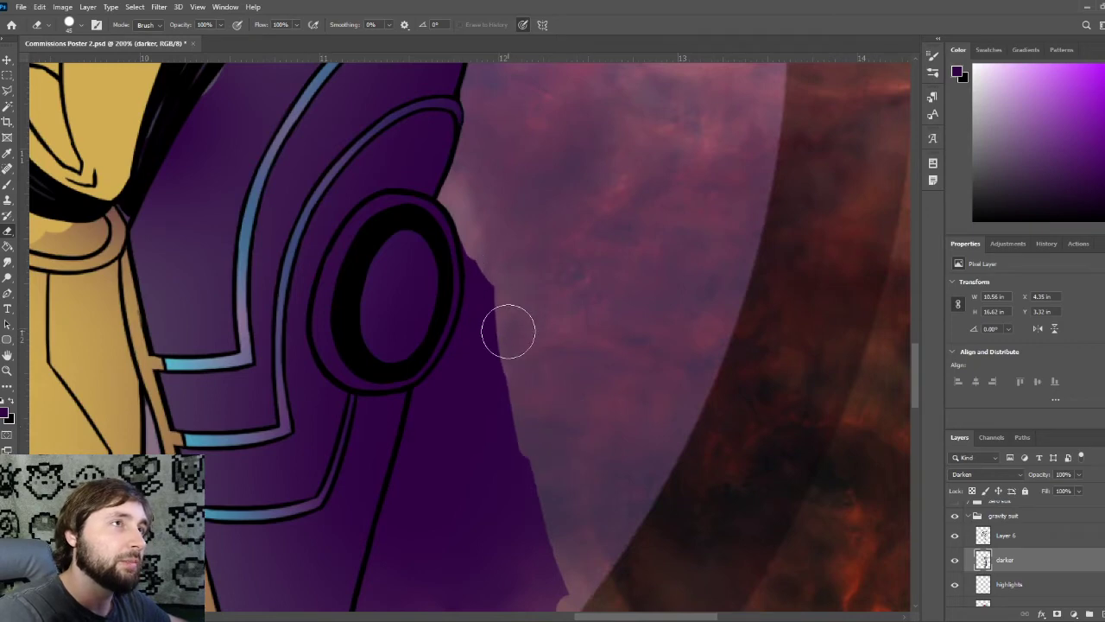
mouse_move(509, 325)
left_mouse_down()
mouse_move(499, 363)
mouse_move(523, 345)
mouse_move(493, 316)
left_mouse_up()
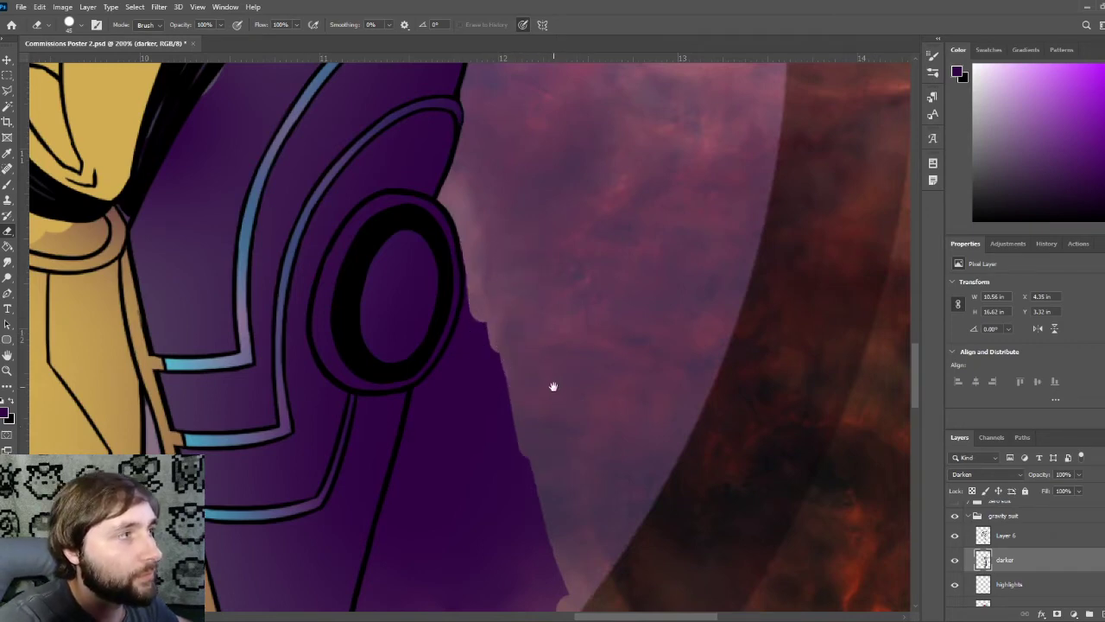
mouse_move(553, 388)
left_mouse_down()
mouse_move(579, 278)
mouse_move(497, 235)
mouse_move(537, 381)
mouse_move(541, 330)
left_mouse_up()
left_click_drag(549, 256, 609, 185)
mouse_move(521, 214)
left_mouse_down()
mouse_move(505, 246)
mouse_move(504, 308)
mouse_move(538, 384)
mouse_move(618, 438)
mouse_move(634, 361)
left_mouse_up()
left_click_drag(612, 295, 629, 165)
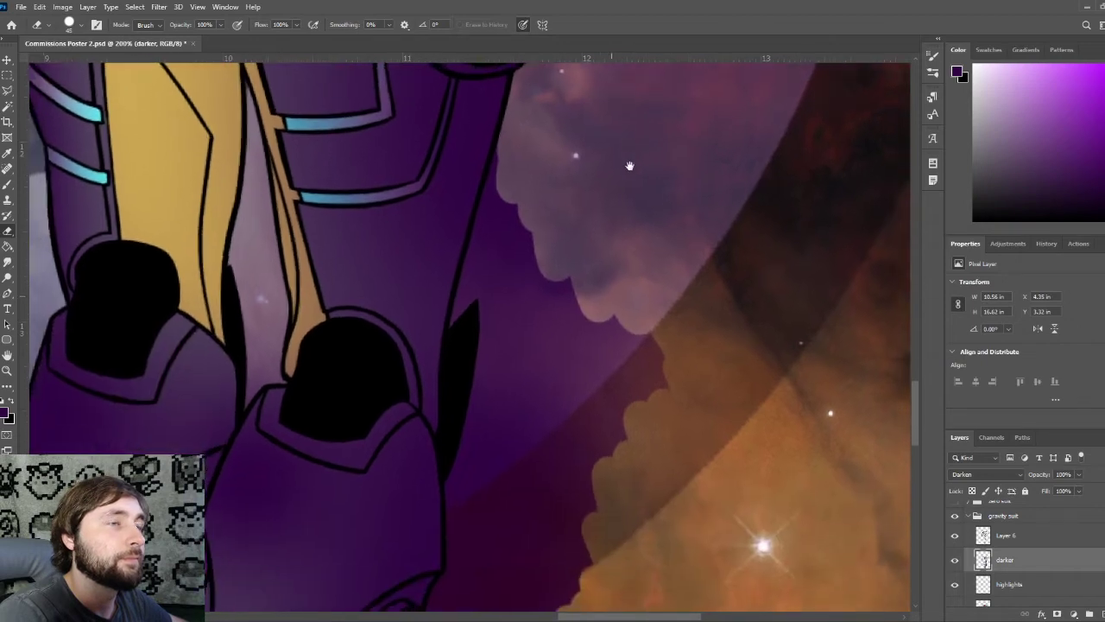
Erase the dark purple spill beside the near lower thigh, around the black spike at the knee and along the knee armor
mouse_move(466, 316)
left_mouse_down()
mouse_move(496, 223)
mouse_move(515, 205)
left_mouse_up()
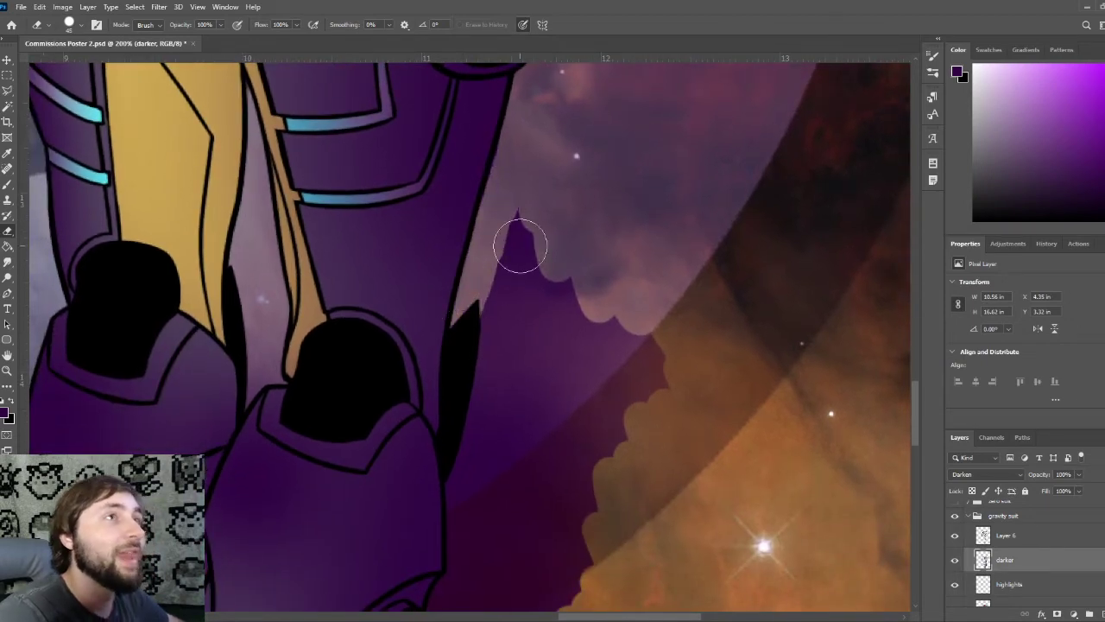
mouse_move(493, 302)
left_mouse_down()
mouse_move(501, 358)
mouse_move(540, 431)
mouse_move(594, 484)
left_mouse_up()
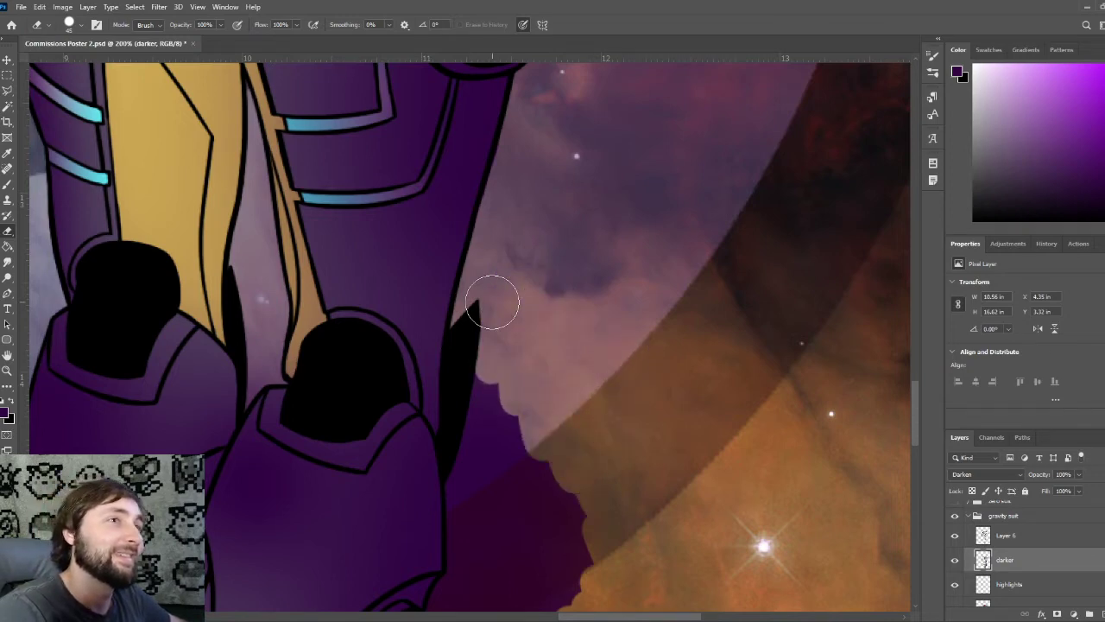
left_click_drag(496, 302, 517, 60)
mouse_move(506, 216)
left_mouse_down()
mouse_move(515, 279)
mouse_move(564, 373)
mouse_move(590, 304)
left_mouse_up()
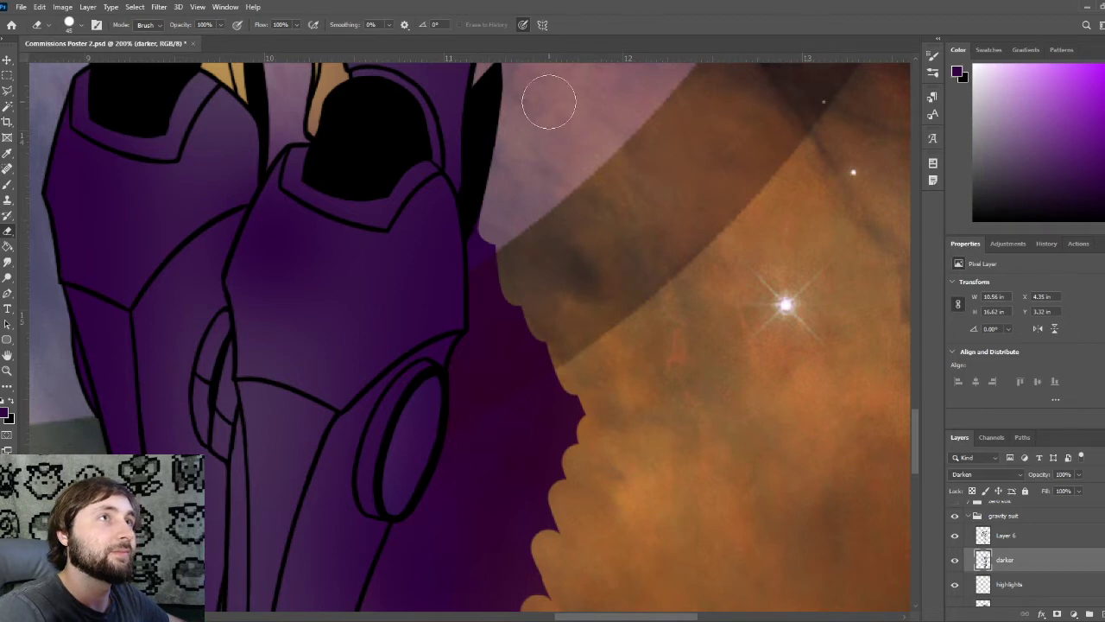
left_click_drag(557, 265, 577, 193)
mouse_move(523, 214)
left_mouse_down()
mouse_move(544, 269)
mouse_move(500, 290)
left_mouse_up()
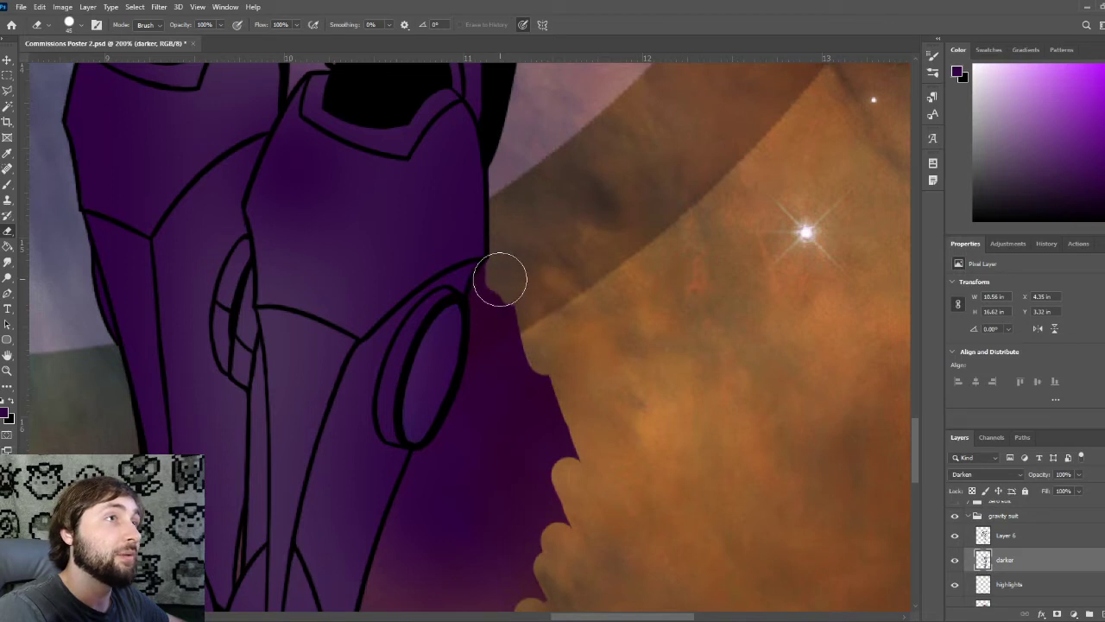
Erase the dark purple shading from inside the oval light on the near lower leg to uncover its cyan glow
key("space")
left_click_drag(541, 385, 562, 345)
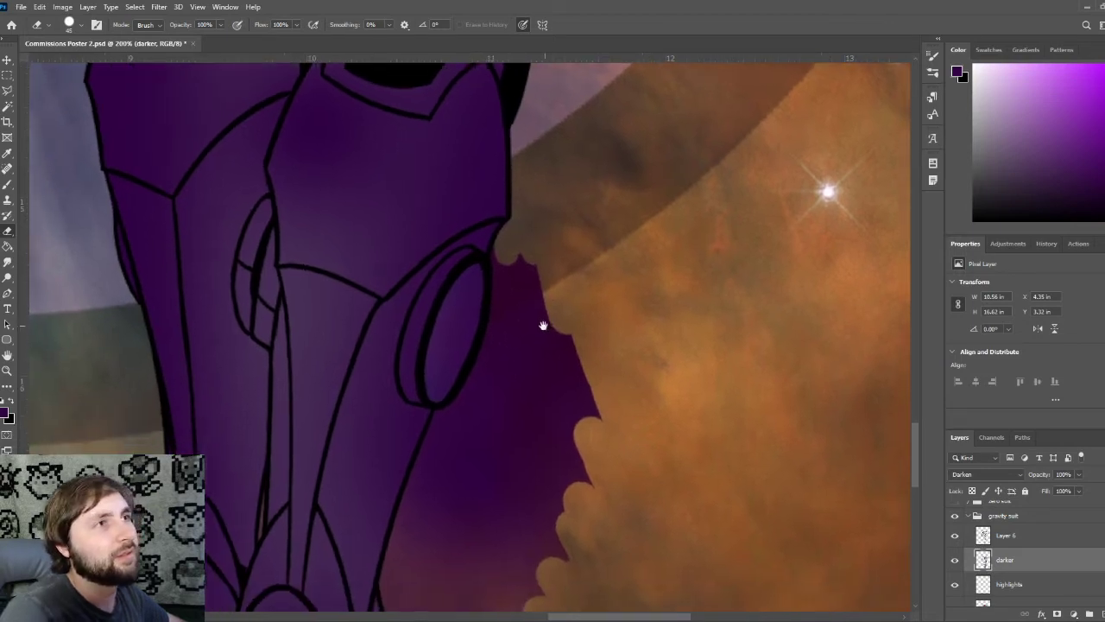
left_click_drag(438, 386, 440, 377)
left_click_drag(451, 332, 466, 296)
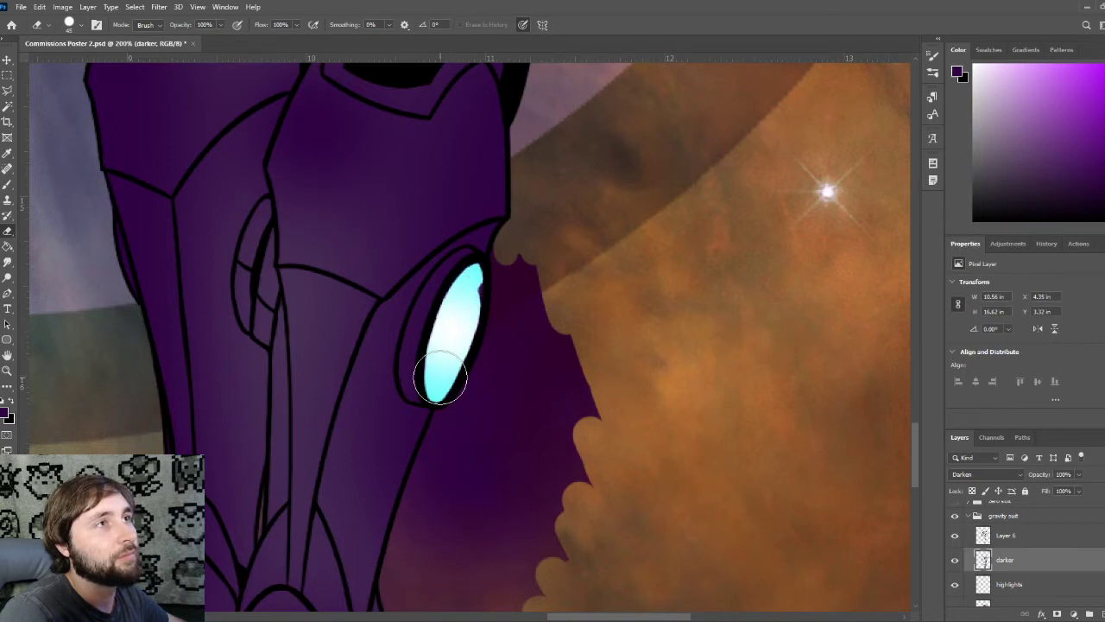
Erase the dark purple spill from the background beside the oval light and down the near lower leg toward the ankle
left_click_drag(501, 285, 505, 283)
mouse_move(589, 406)
left_mouse_down()
mouse_move(570, 343)
mouse_move(570, 262)
left_mouse_up()
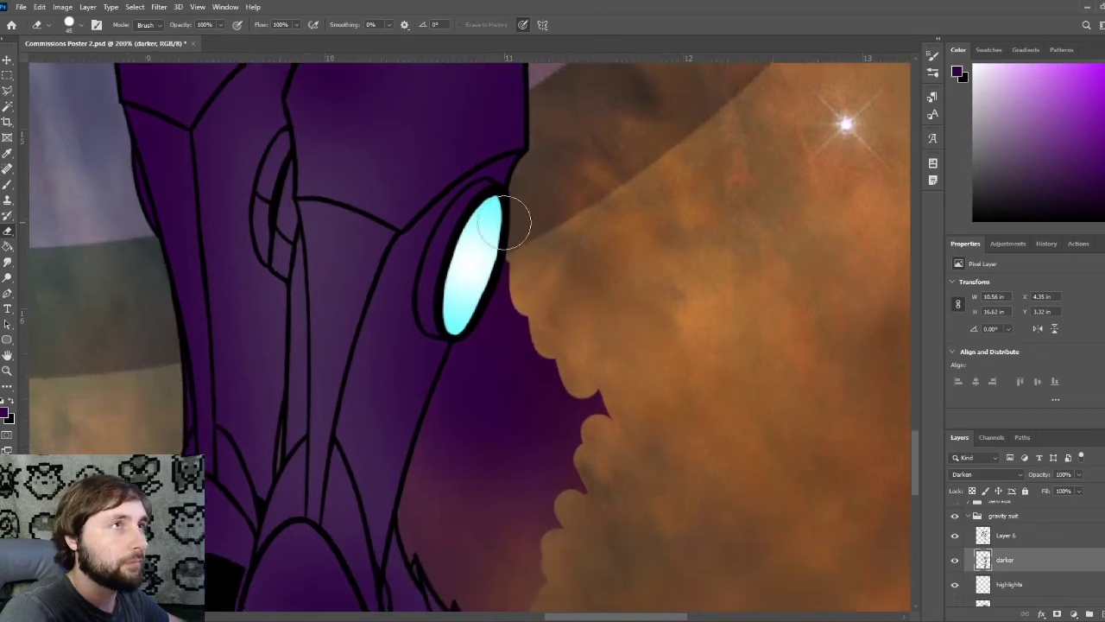
left_click_drag(510, 328, 516, 337)
mouse_move(542, 491)
left_mouse_down()
mouse_move(562, 423)
mouse_move(597, 419)
left_mouse_up()
left_click_drag(562, 369, 610, 261)
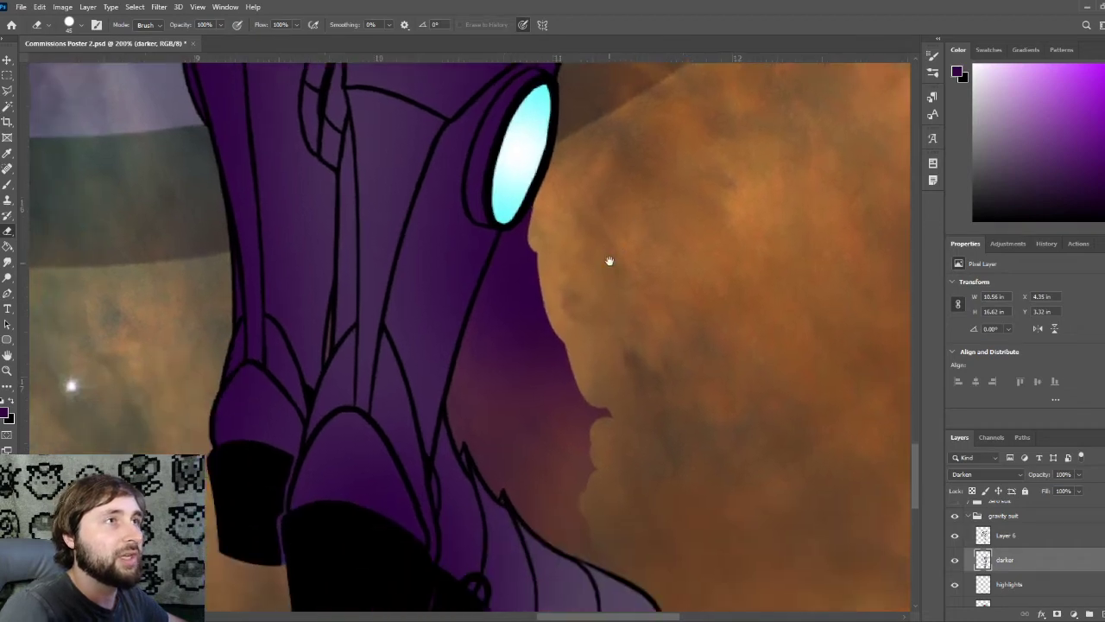
mouse_move(519, 259)
left_mouse_down()
mouse_move(488, 332)
mouse_move(475, 337)
mouse_move(518, 363)
mouse_move(515, 264)
left_mouse_up()
left_click_drag(575, 380, 614, 412)
Erase the remaining dark purple spill beside the near ankle and above the boot's instep, right up to the outline
left_click_drag(552, 361, 545, 289)
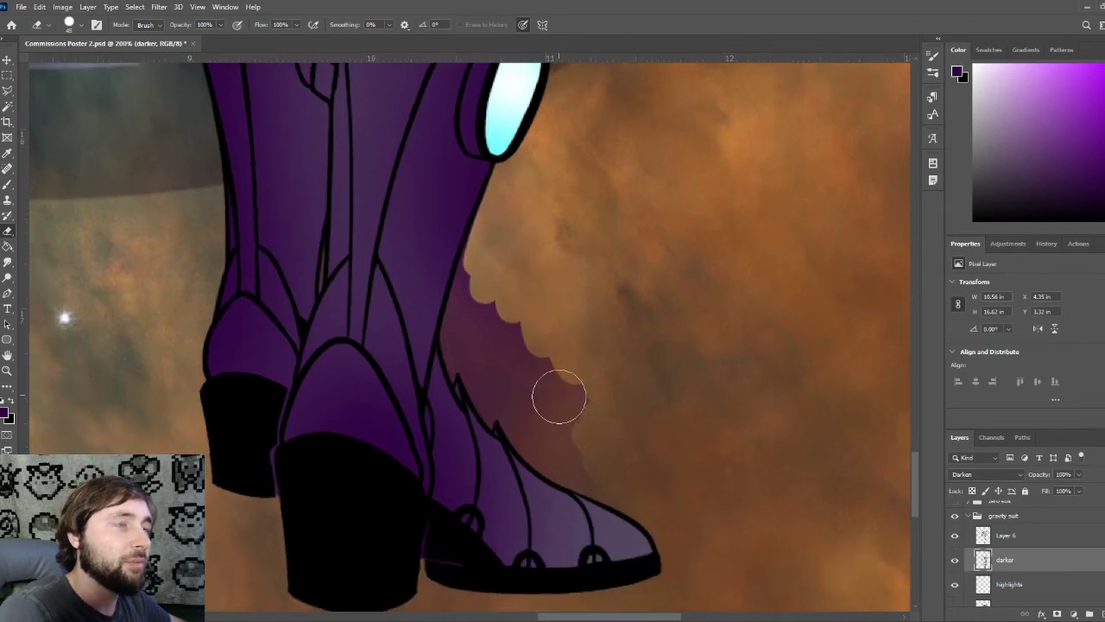
mouse_move(537, 434)
left_mouse_down()
mouse_move(572, 474)
mouse_move(538, 446)
left_mouse_up()
left_click_drag(497, 412, 497, 315)
key("ctrl+plus")
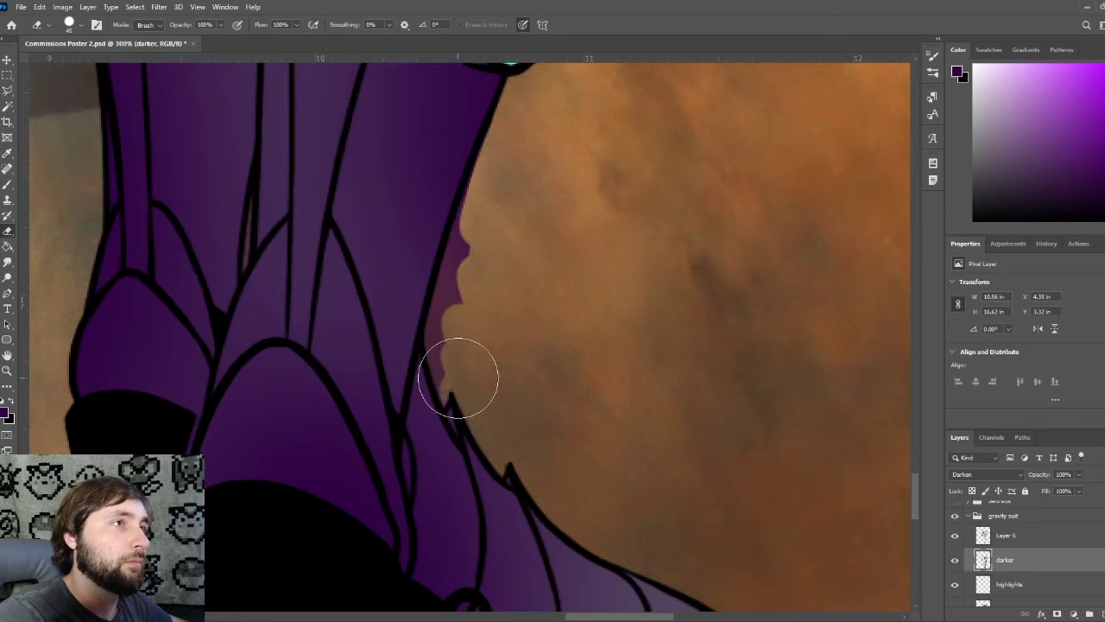
left_click_drag(457, 377, 471, 233)
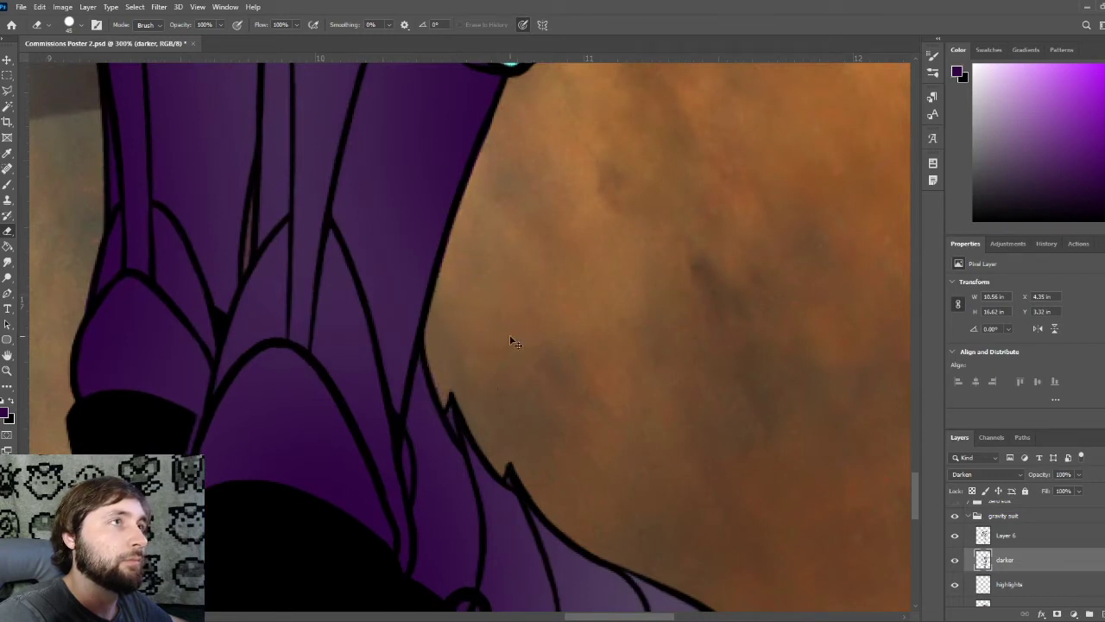
Shrink the eraser and remove the dark purple spill from the narrow background gap between the two lower legs
key("ctrl+minus")
key("ctrl+plus")
left_click_drag(396, 308, 500, 328)
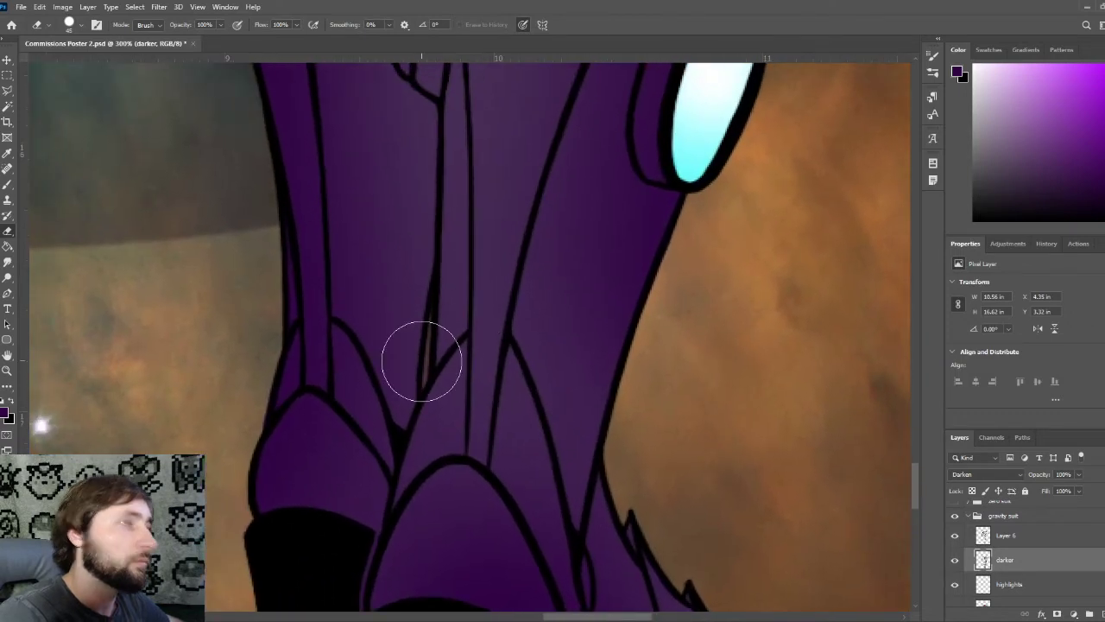
key("bracketleft")
key("bracketleft")
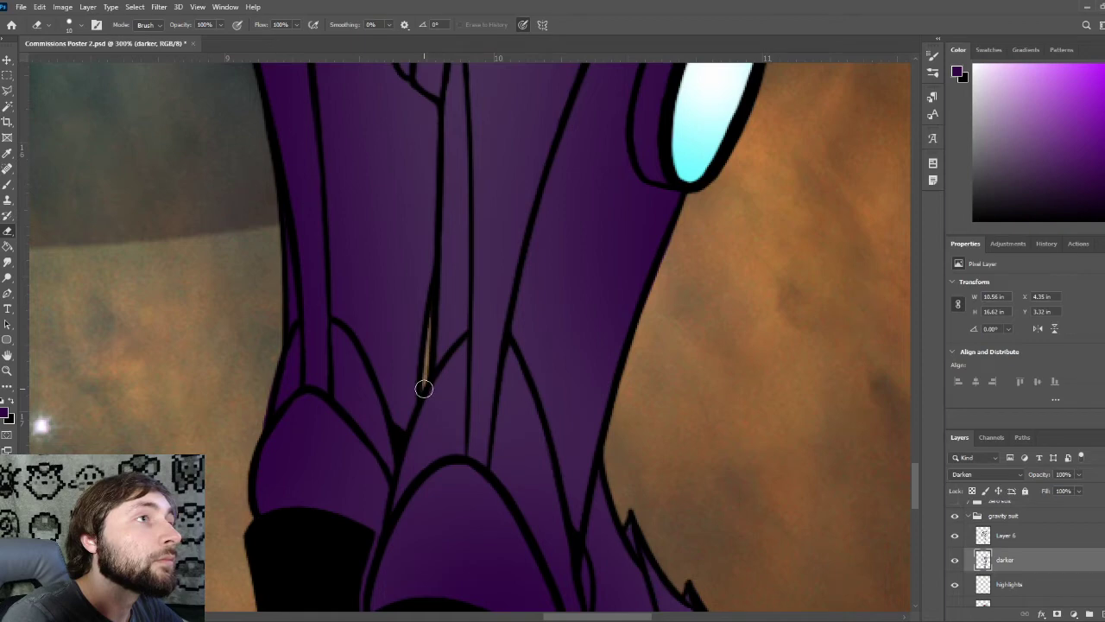
Enlarge the eraser and remove the dark purple spill from the background gap between the thighs, just above the knees
key("bracketright")
key("bracketright")
key("bracketright")
key("ctrl+minus")
key("ctrl+minus")
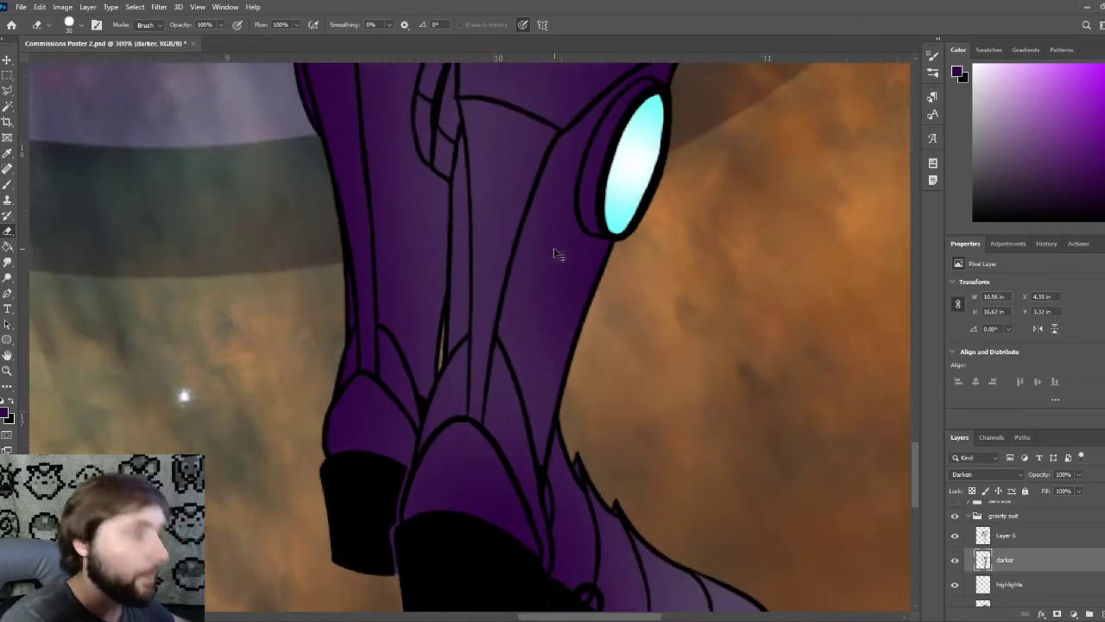
left_click_drag(621, 253, 592, 372)
key("ctrl+minus")
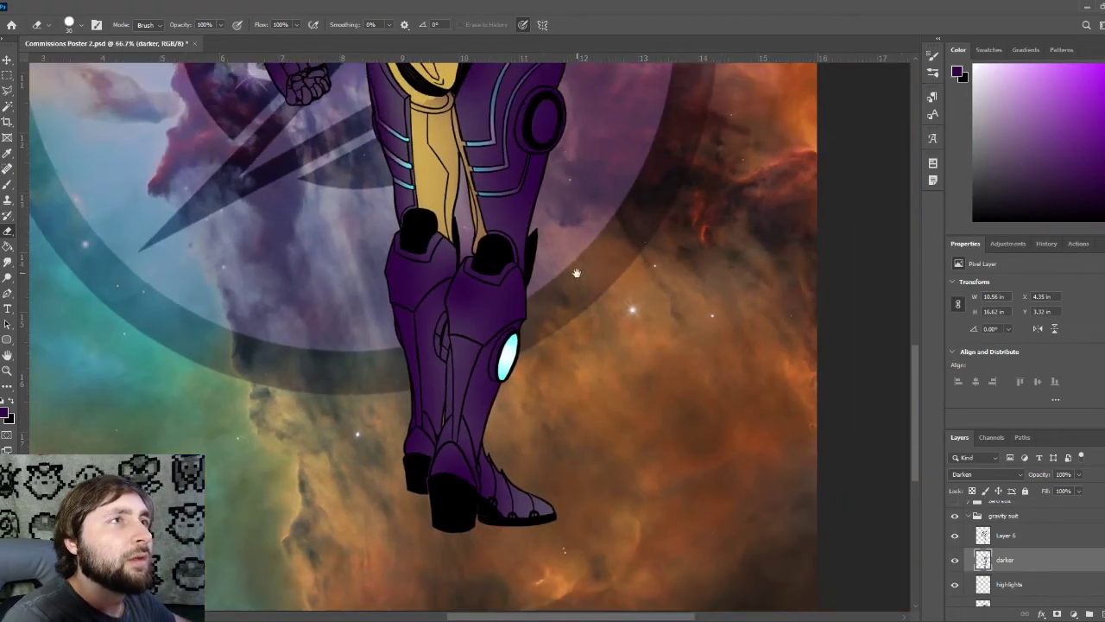
left_click_drag(572, 268, 559, 355)
key("ctrl+plus")
key("ctrl+plus")
left_click_drag(451, 332, 485, 375)
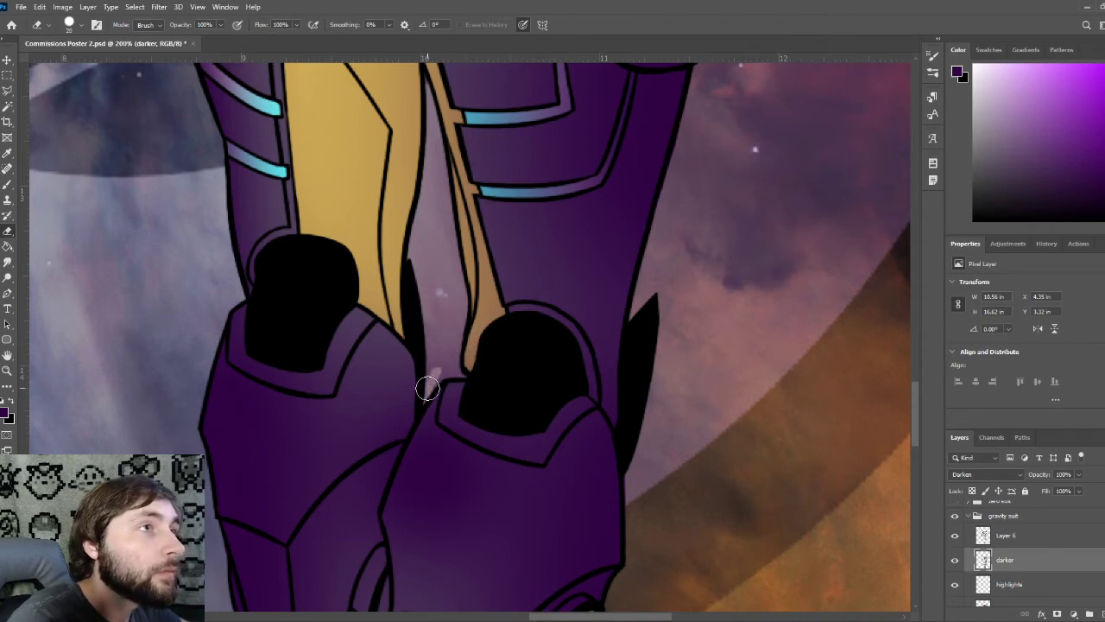
mouse_move(428, 388)
left_mouse_down()
mouse_move(436, 341)
mouse_move(422, 258)
left_mouse_up()
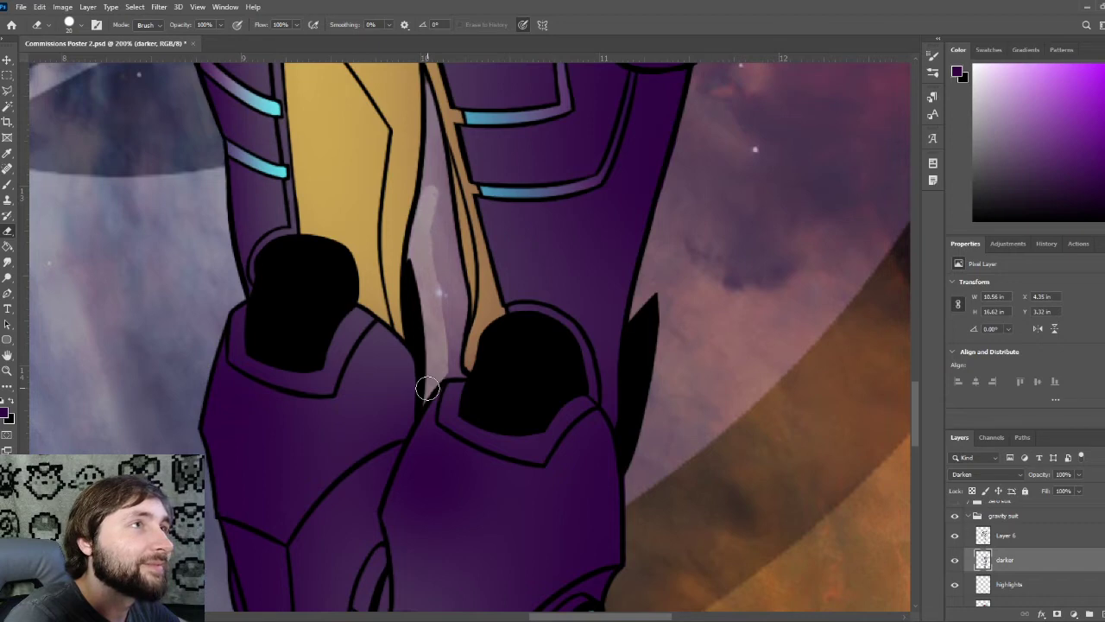
mouse_move(430, 197)
left_mouse_down()
mouse_move(436, 295)
mouse_move(445, 281)
left_mouse_up()
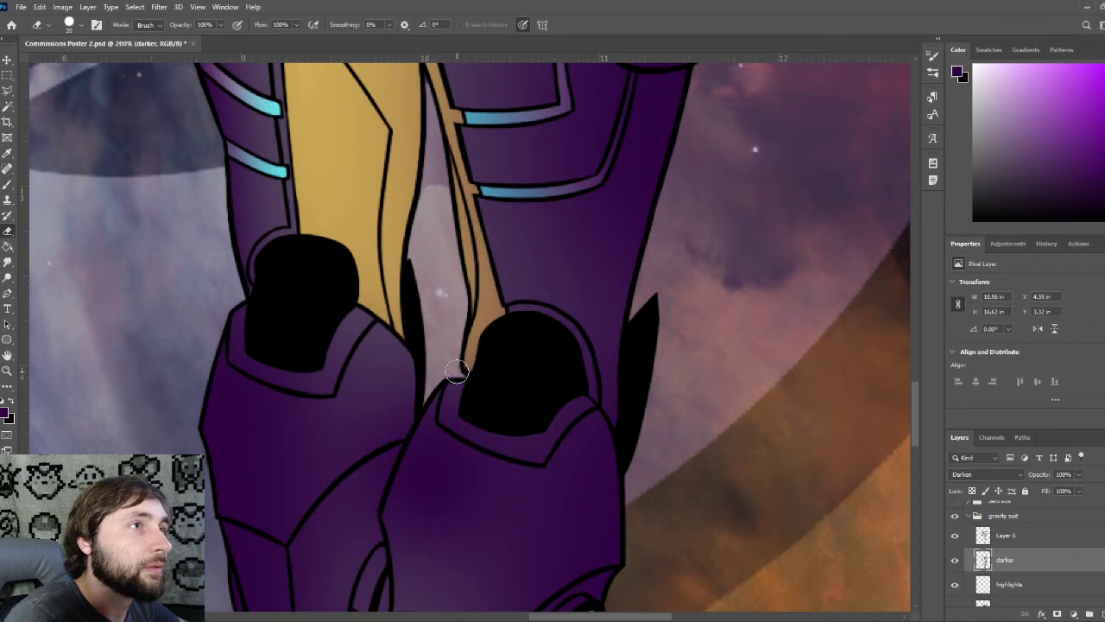
Erase the dark purple shading from the narrow gold strip along the near inner thigh and the adjoining edge of the wide gold panel
mouse_move(456, 371)
left_mouse_down()
mouse_move(466, 228)
mouse_move(497, 304)
left_mouse_up()
key("ctrl+plus")
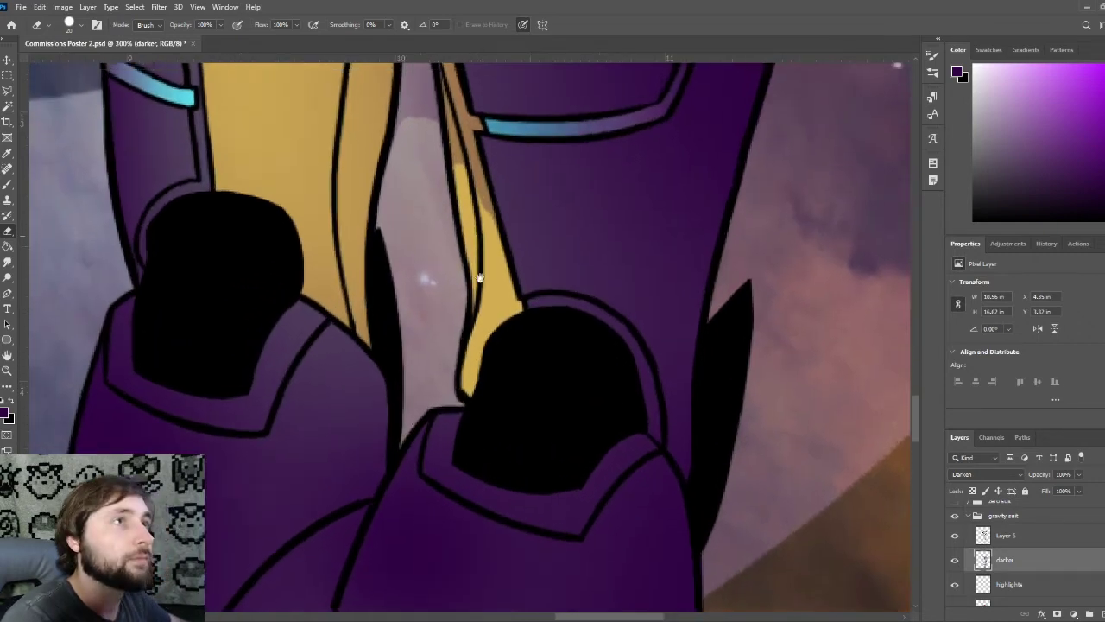
left_click_drag(452, 158, 461, 346)
left_click_drag(458, 283, 459, 360)
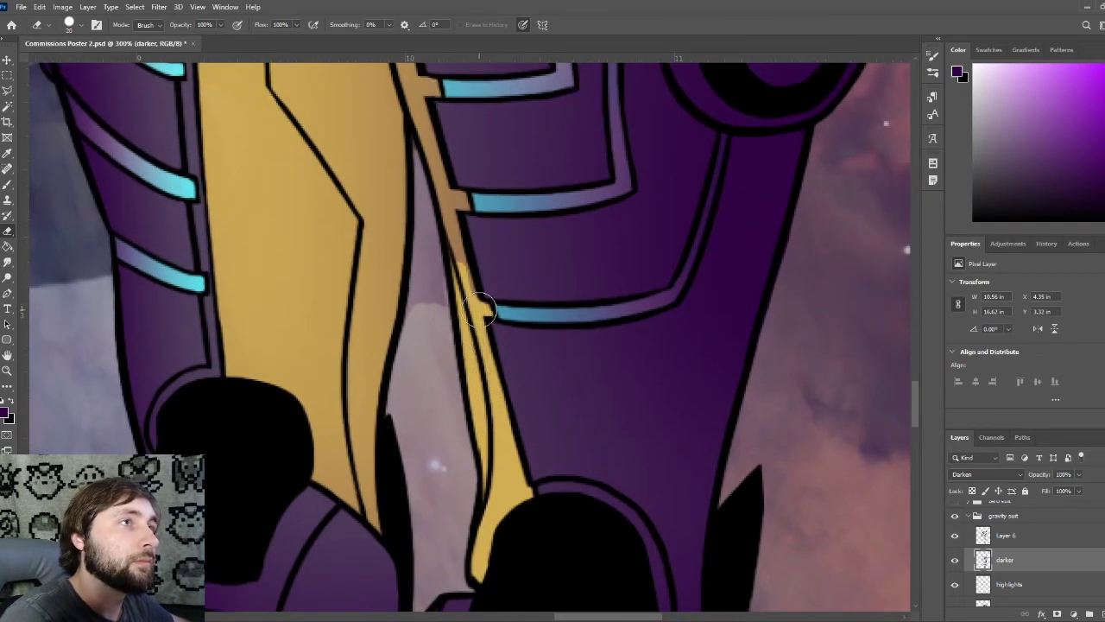
mouse_move(455, 275)
left_mouse_down()
mouse_move(435, 285)
mouse_move(406, 138)
mouse_move(455, 274)
left_mouse_up()
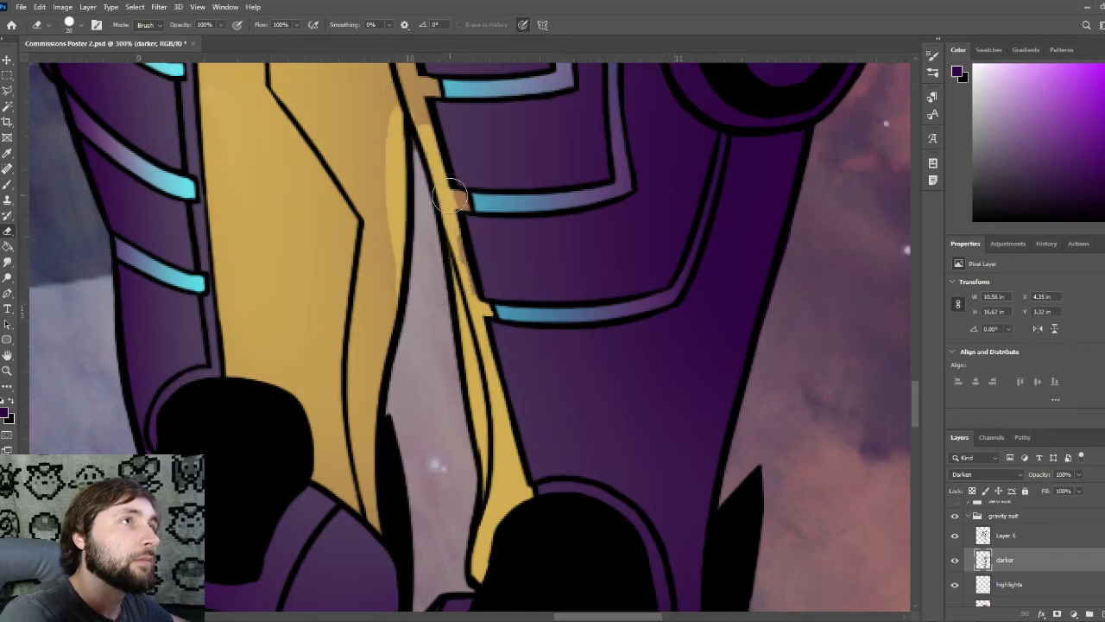
left_click_drag(449, 195, 464, 236)
left_click_drag(431, 291, 429, 298)
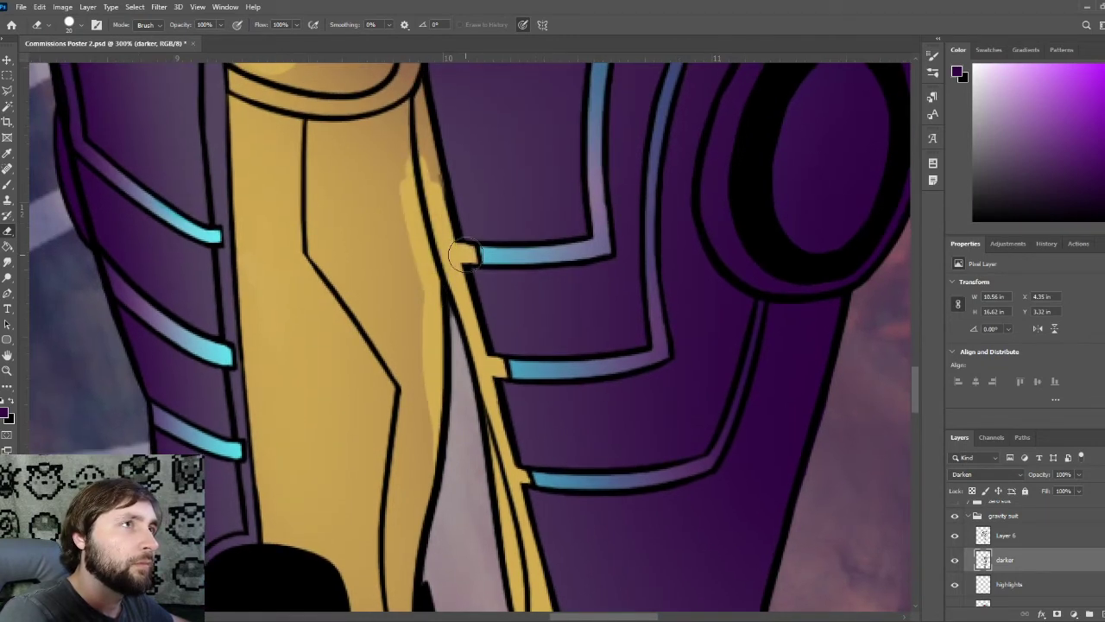
mouse_move(419, 175)
left_mouse_down()
mouse_move(437, 198)
mouse_move(461, 313)
mouse_move(453, 188)
mouse_move(425, 182)
left_mouse_up()
Erase the dark purple shading from the wide gold panel on the far thigh, from the waist band down to the black knee
mouse_move(442, 259)
left_mouse_down()
mouse_move(432, 248)
mouse_move(473, 276)
mouse_move(373, 276)
mouse_move(312, 246)
left_mouse_up()
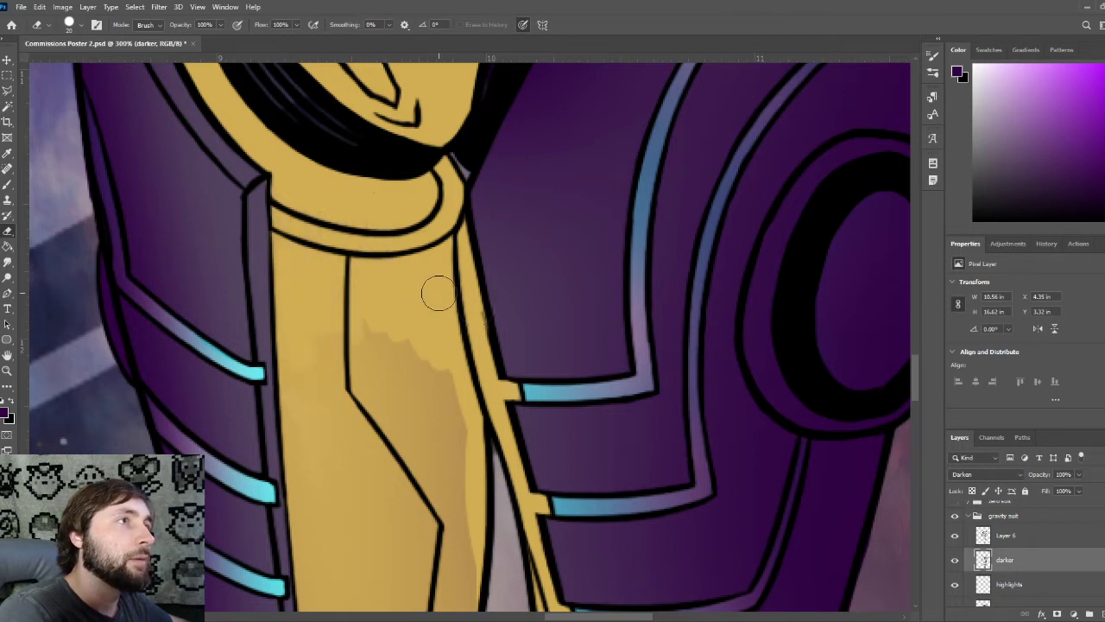
left_click_drag(368, 406, 345, 279)
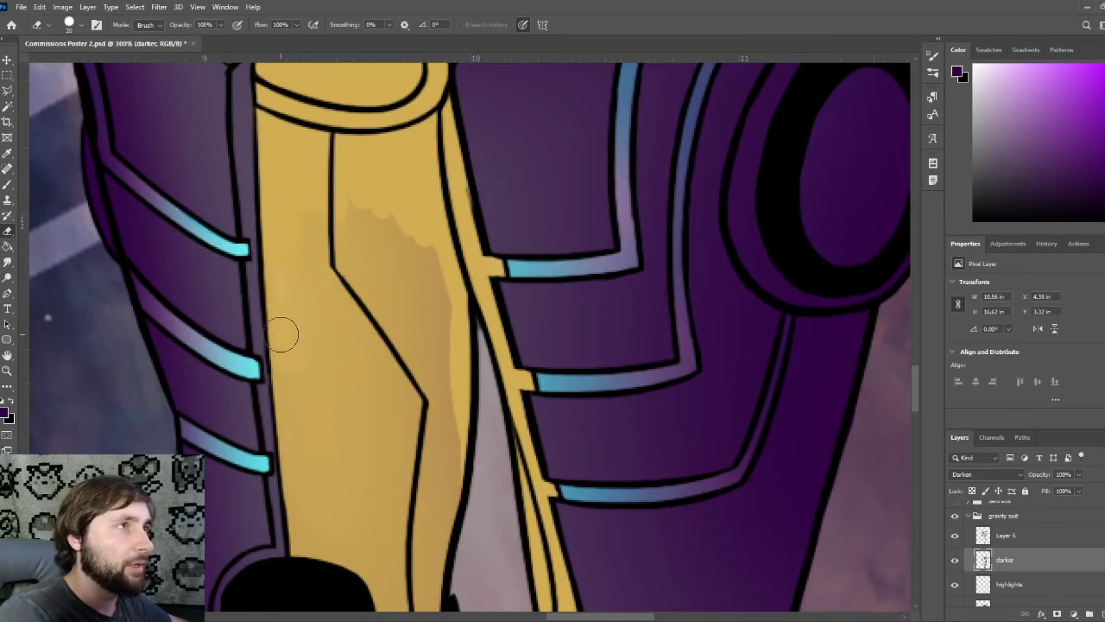
mouse_move(338, 215)
left_mouse_down()
mouse_move(347, 328)
mouse_move(432, 389)
mouse_move(435, 270)
left_mouse_up()
scroll(449, 208, "down", 5)
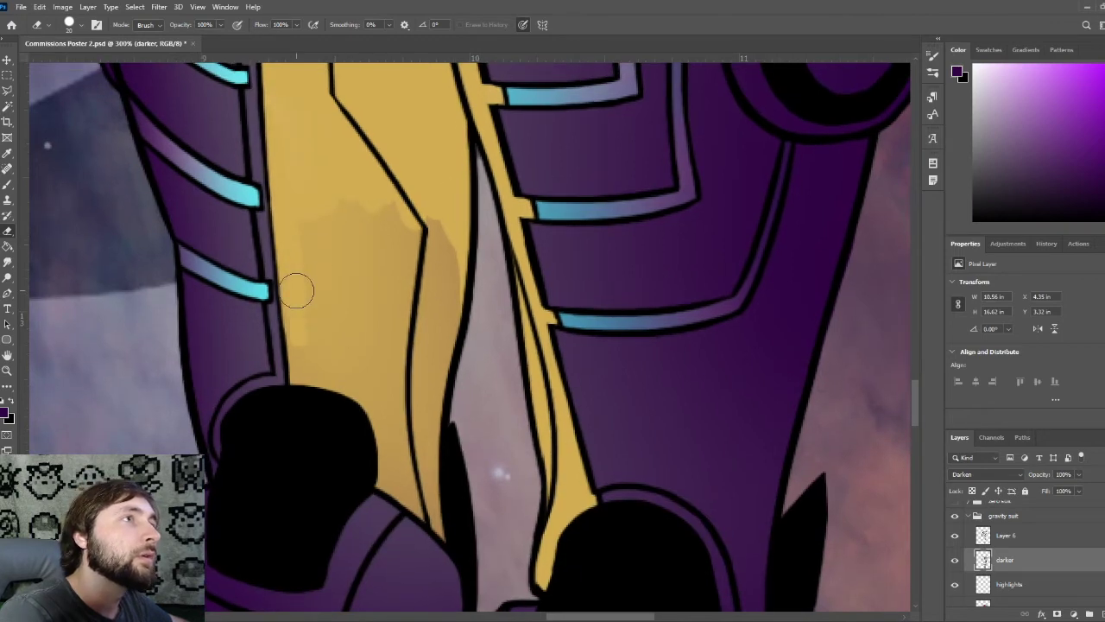
mouse_move(289, 324)
left_mouse_down()
mouse_move(300, 380)
mouse_move(355, 315)
mouse_move(380, 216)
mouse_move(404, 362)
mouse_move(423, 233)
mouse_move(430, 345)
mouse_move(446, 227)
mouse_move(453, 354)
left_mouse_up()
left_click_drag(405, 409, 382, 331)
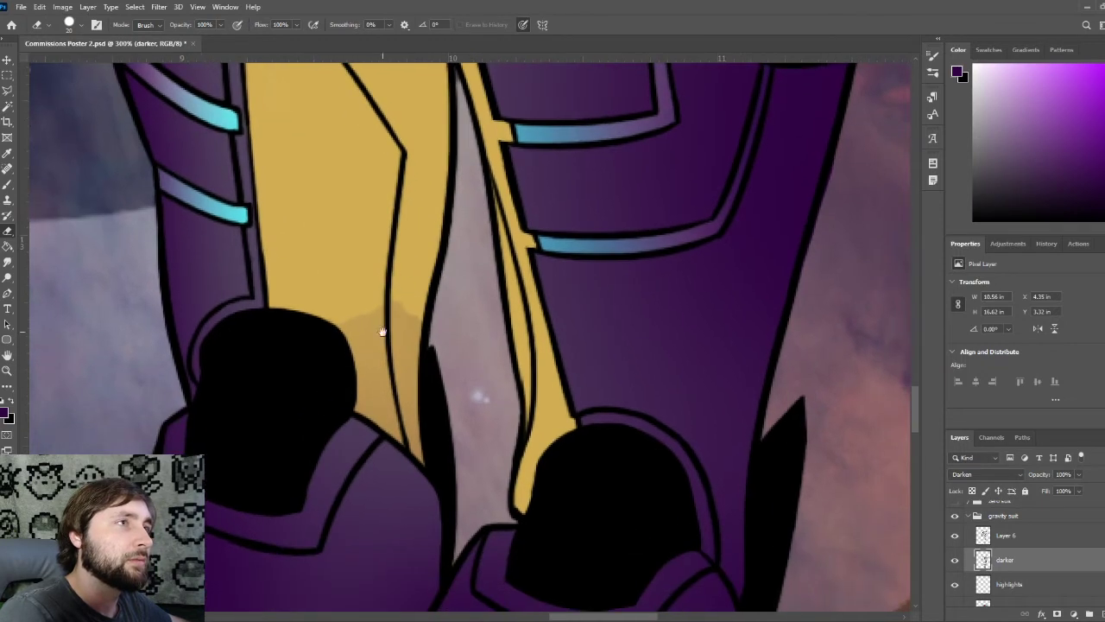
mouse_move(396, 421)
left_mouse_down()
mouse_move(359, 337)
mouse_move(401, 380)
mouse_move(405, 320)
left_mouse_up()
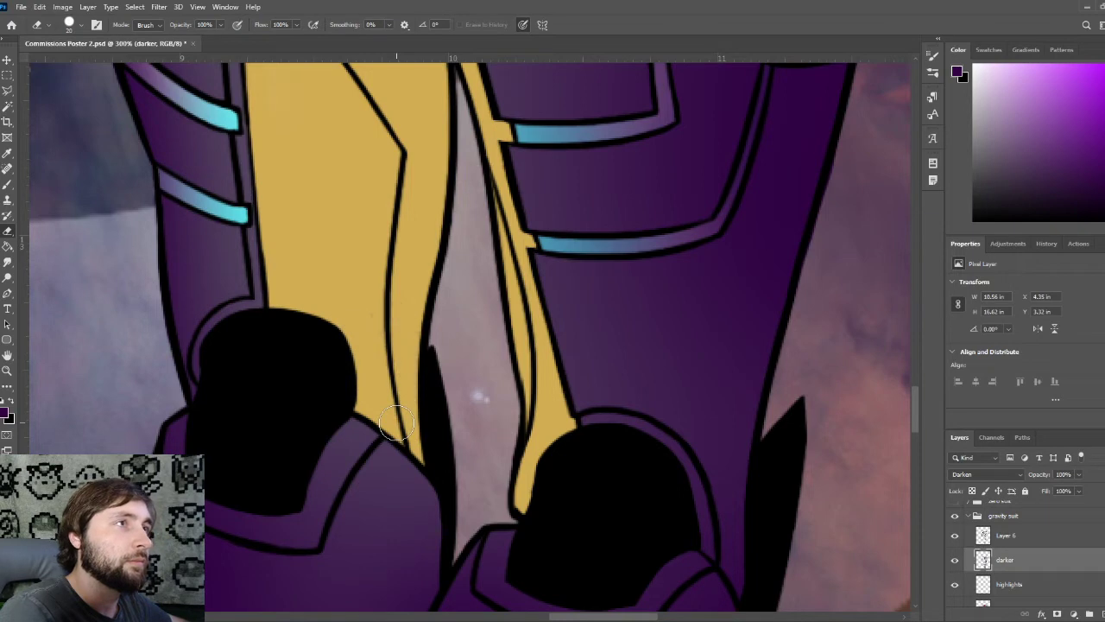
Erase the dark purple shading from the two lower glowing stripes on the far outer thigh
key("ctrl+minus")
left_click_drag(510, 276, 573, 451)
key("ctrl+plus")
scroll(474, 409, "up", 1)
left_click_drag(333, 424, 364, 404)
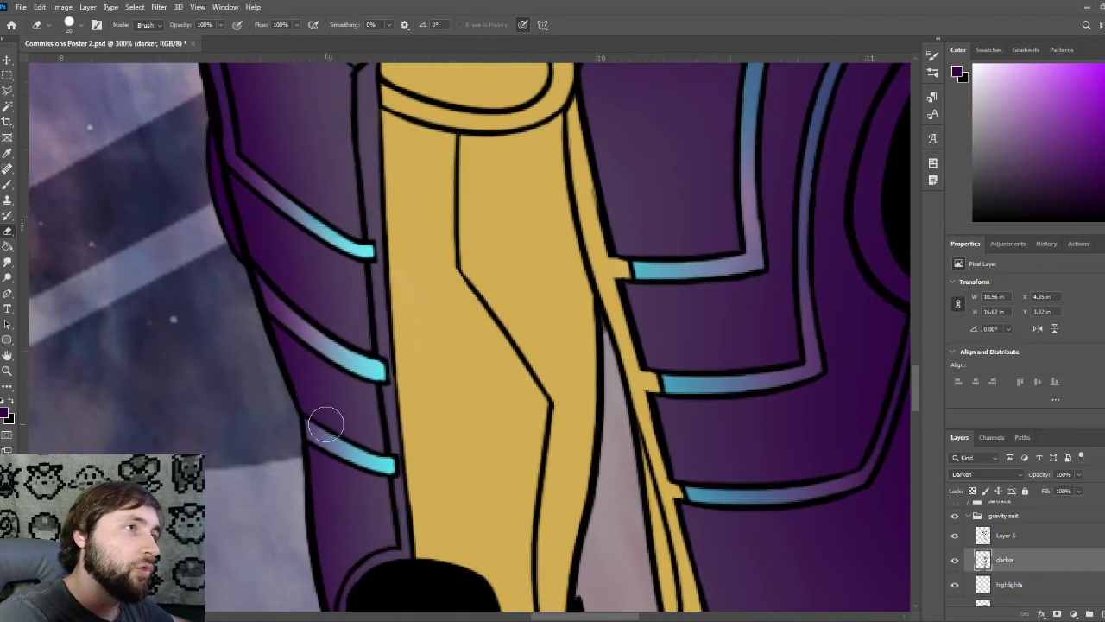
left_click_drag(330, 447, 331, 448)
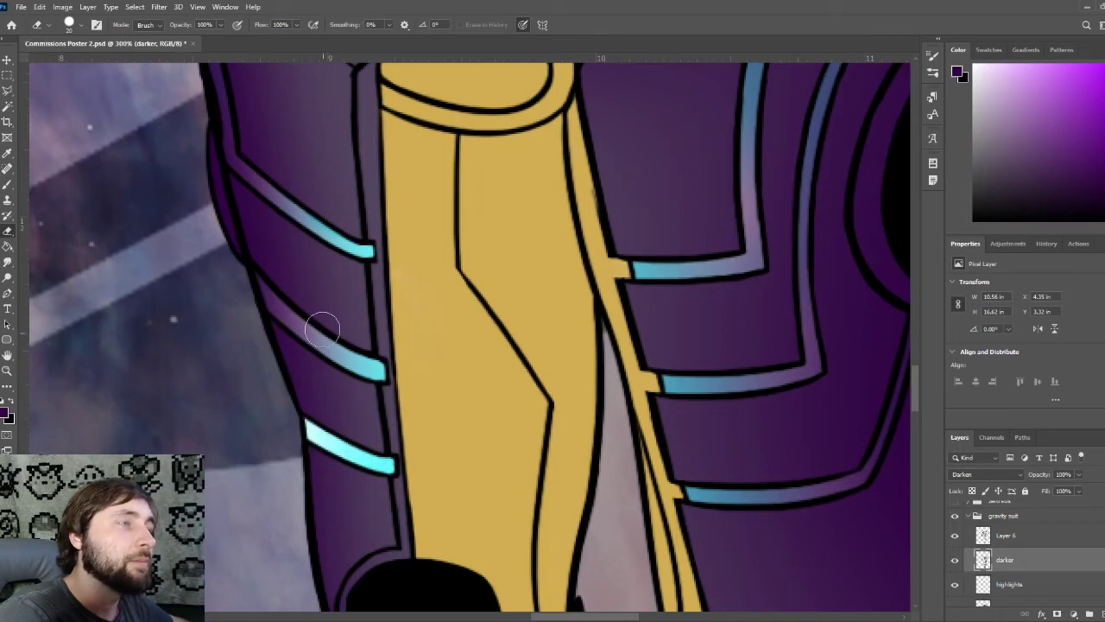
left_click_drag(312, 279, 343, 318)
left_click_drag(318, 371, 326, 371)
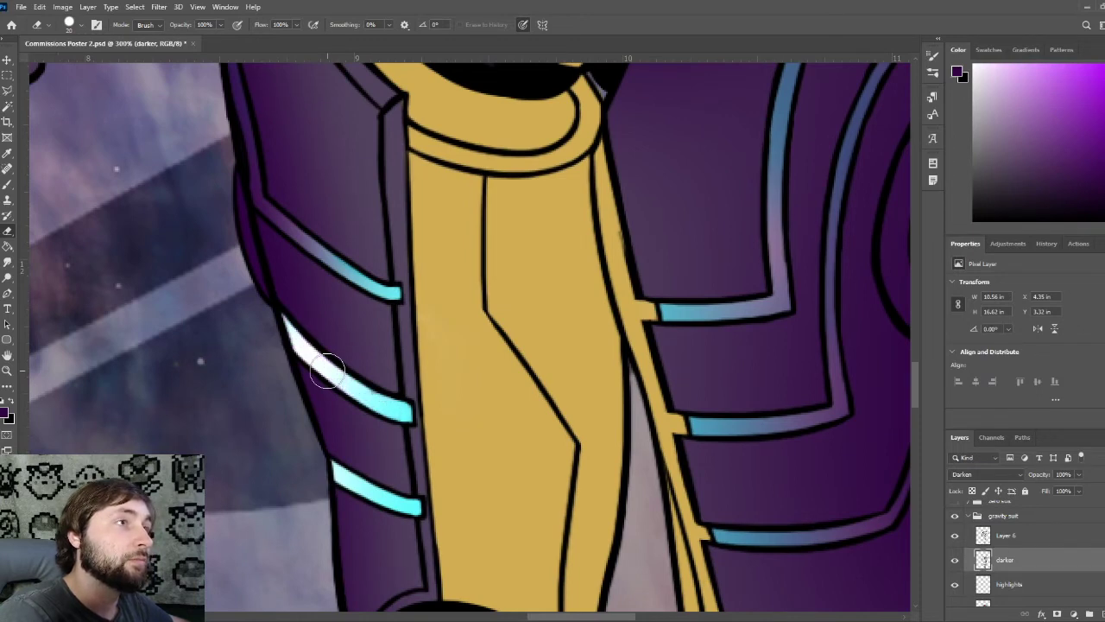
Erase the dark purple shading from the uppermost glowing stripe on the far thigh and its branch along the thigh's outer edge
left_click_drag(346, 288, 385, 336)
mouse_move(298, 249)
left_mouse_down()
mouse_move(413, 331)
mouse_move(469, 338)
left_mouse_up()
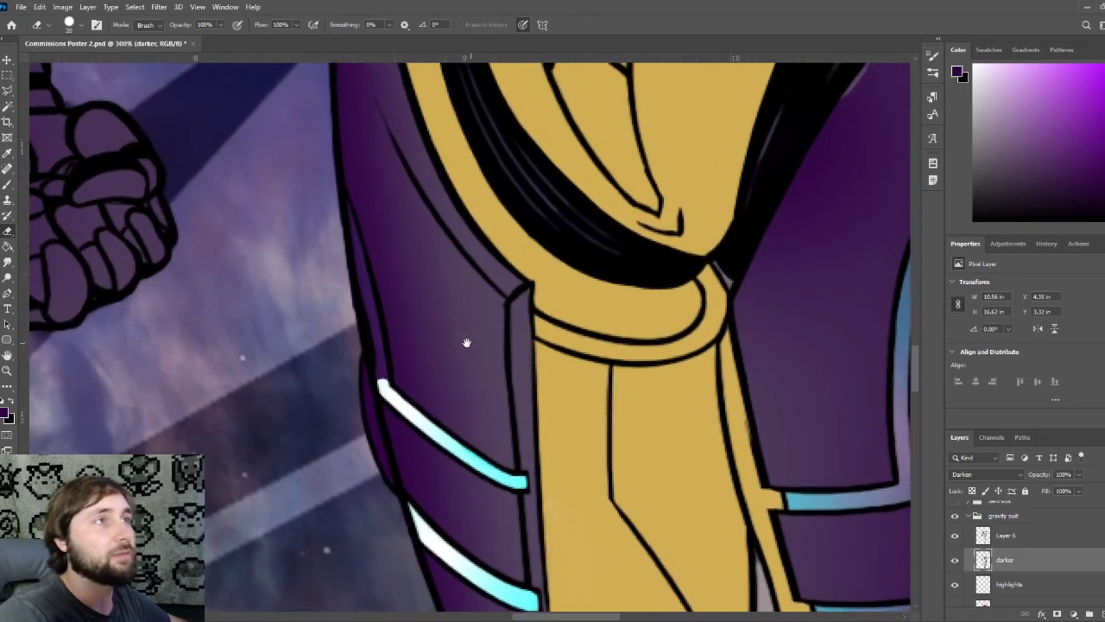
left_click_drag(380, 340, 370, 301)
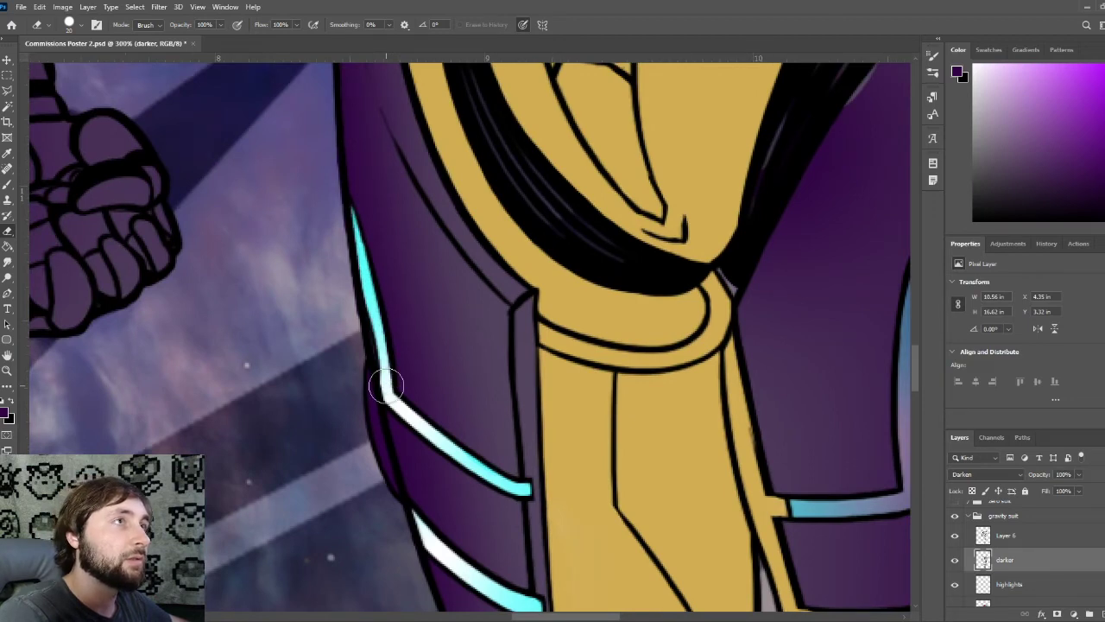
Erase the dark purple shading from the innermost light strip on the near thigh, around its corner and up to mid-hip
left_click_drag(336, 259, 177, 286)
mouse_move(444, 452)
left_mouse_down()
mouse_move(546, 443)
mouse_move(548, 222)
left_mouse_up()
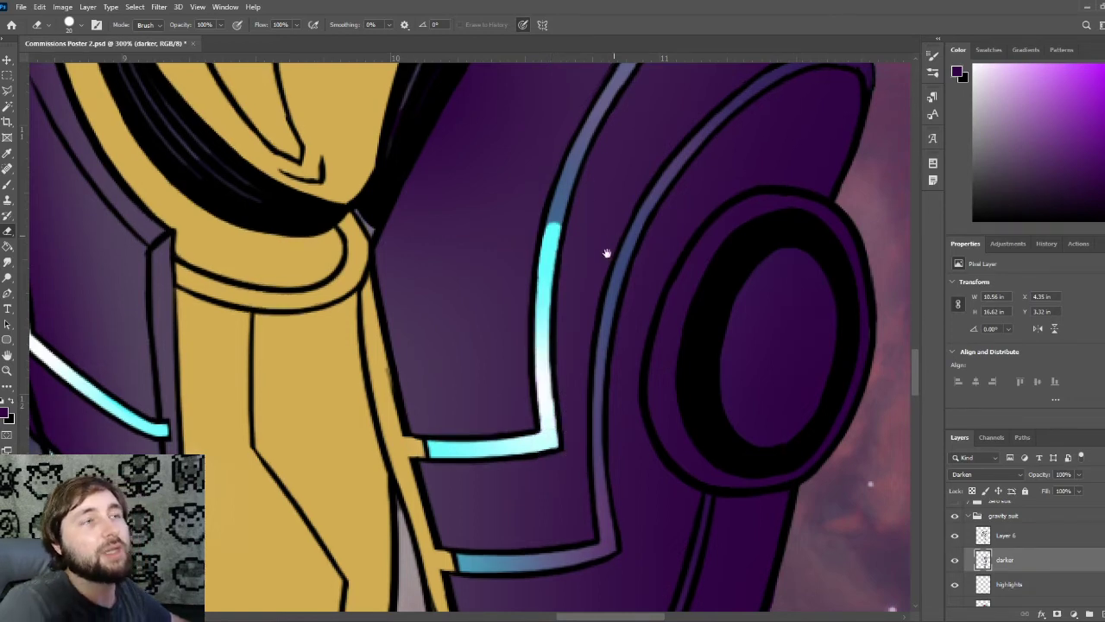
left_click_drag(607, 253, 559, 379)
mouse_move(506, 345)
left_mouse_down()
mouse_move(518, 298)
mouse_move(505, 354)
left_mouse_up()
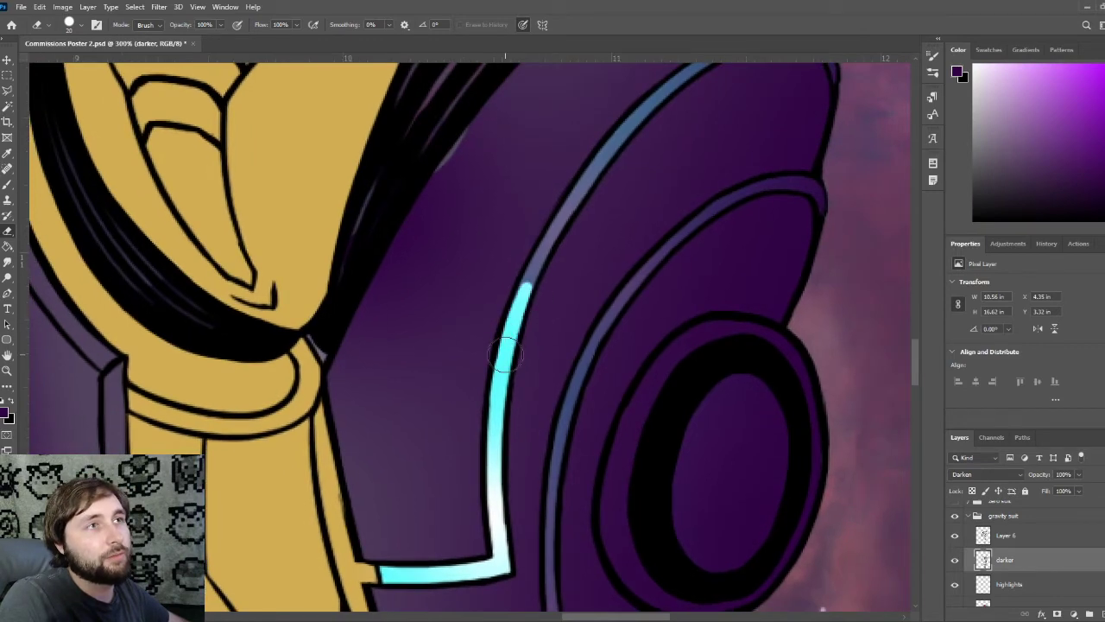
mouse_move(517, 302)
left_mouse_down()
mouse_move(554, 254)
mouse_move(553, 296)
mouse_move(531, 352)
mouse_move(499, 351)
mouse_move(491, 377)
left_mouse_up()
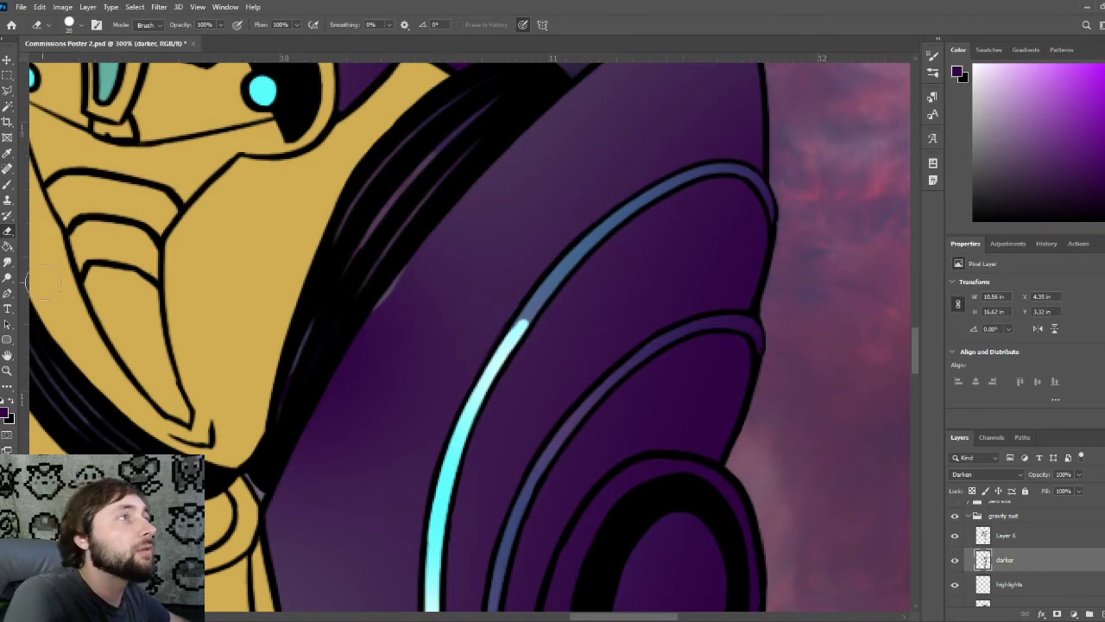
Smudge the dark purple shading over the uncovered sliver beside the black belt on the near hip, using a smaller Smudge brush
left_click(7, 263)
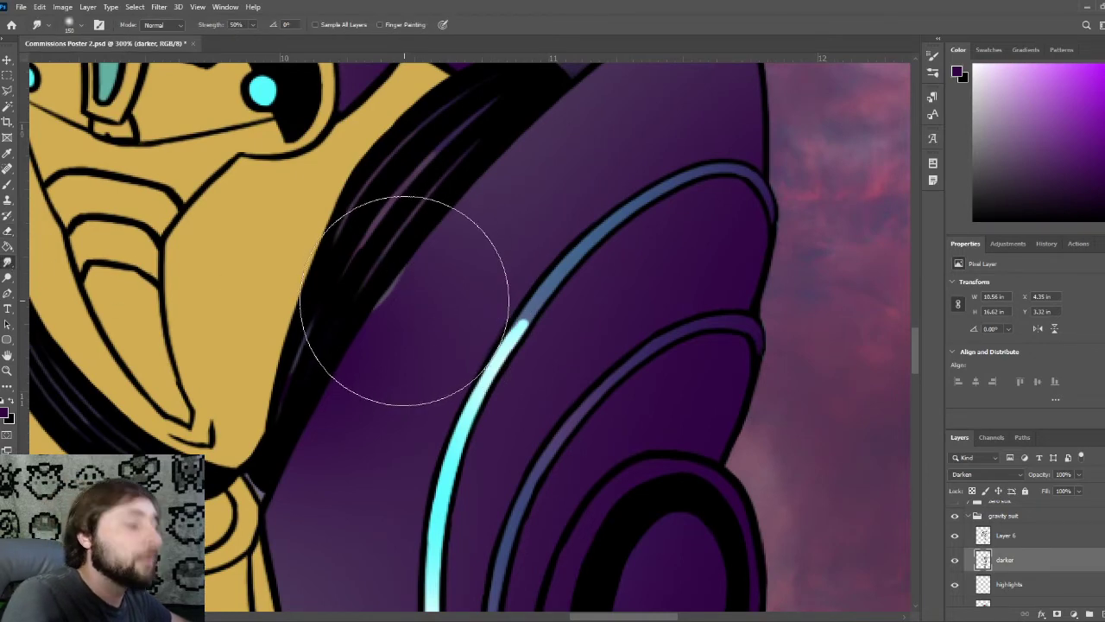
key("bracketleft")
key("bracketleft")
key("bracketleft")
key("bracketleft")
key("bracketleft")
key("bracketleft")
key("bracketleft")
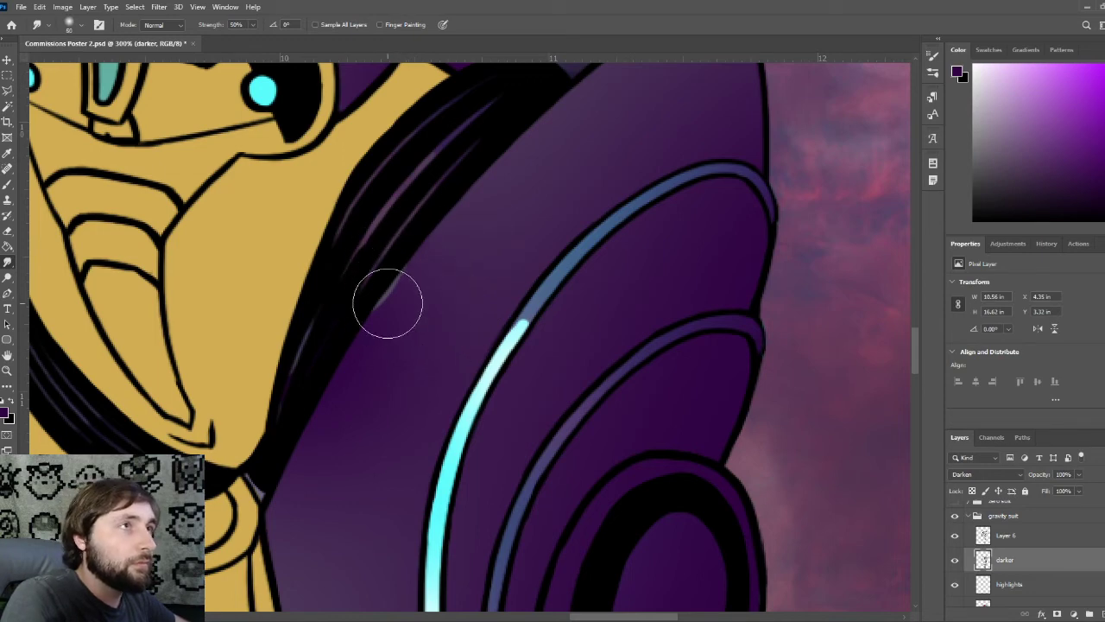
key("bracketleft")
key("bracketleft")
key("bracketleft")
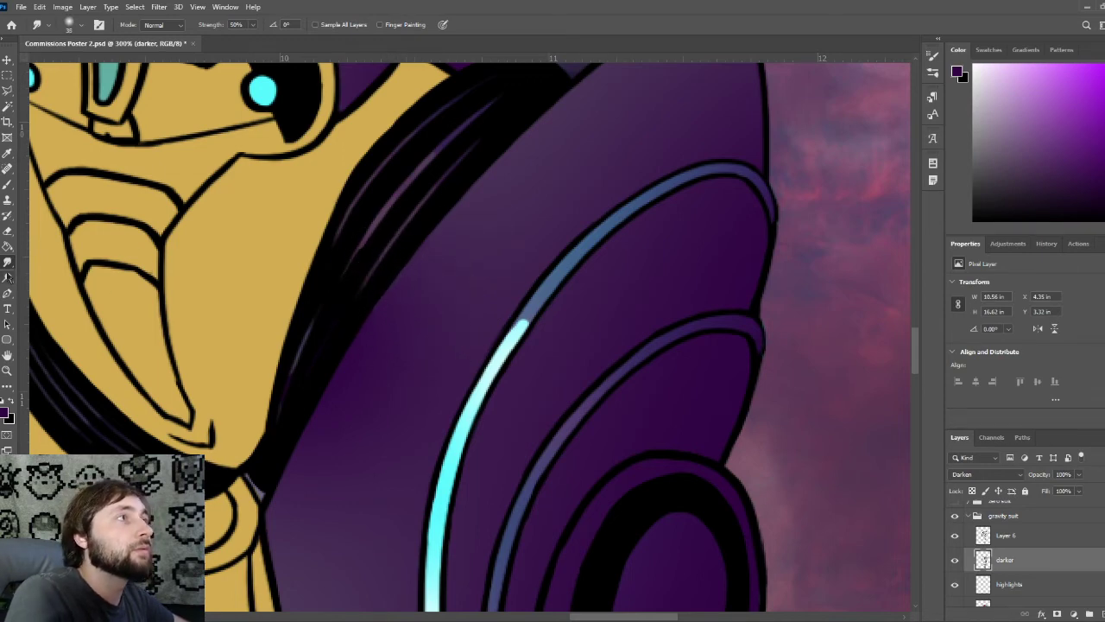
Switch back to the eraser and clear the dark purple from the innermost strip's upper curve, out to the hip's outer edge
left_click(9, 185)
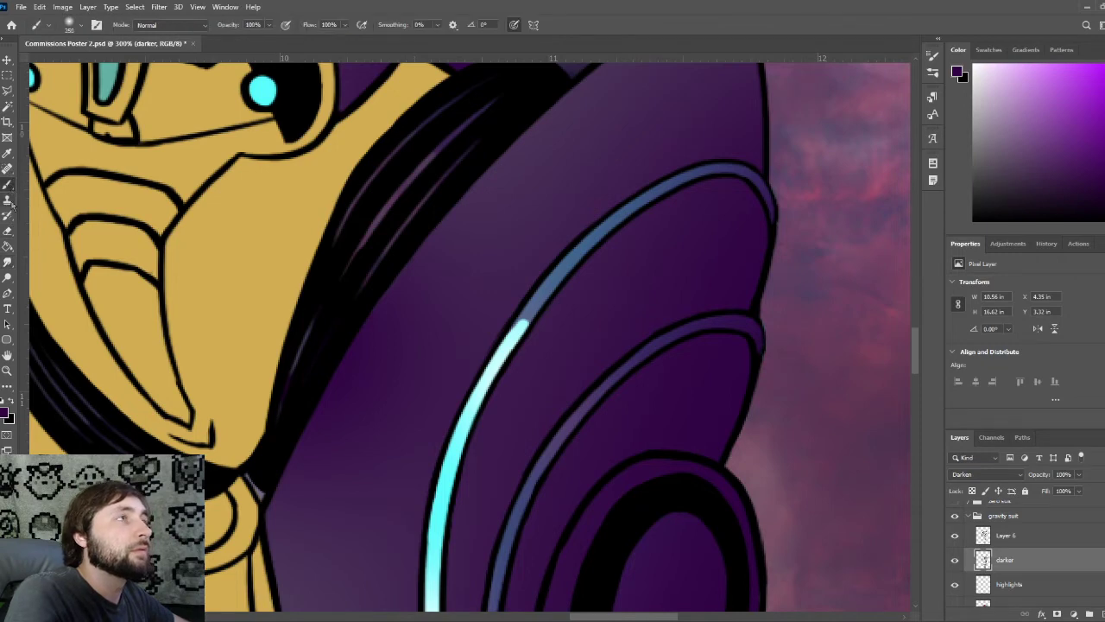
left_click(8, 231)
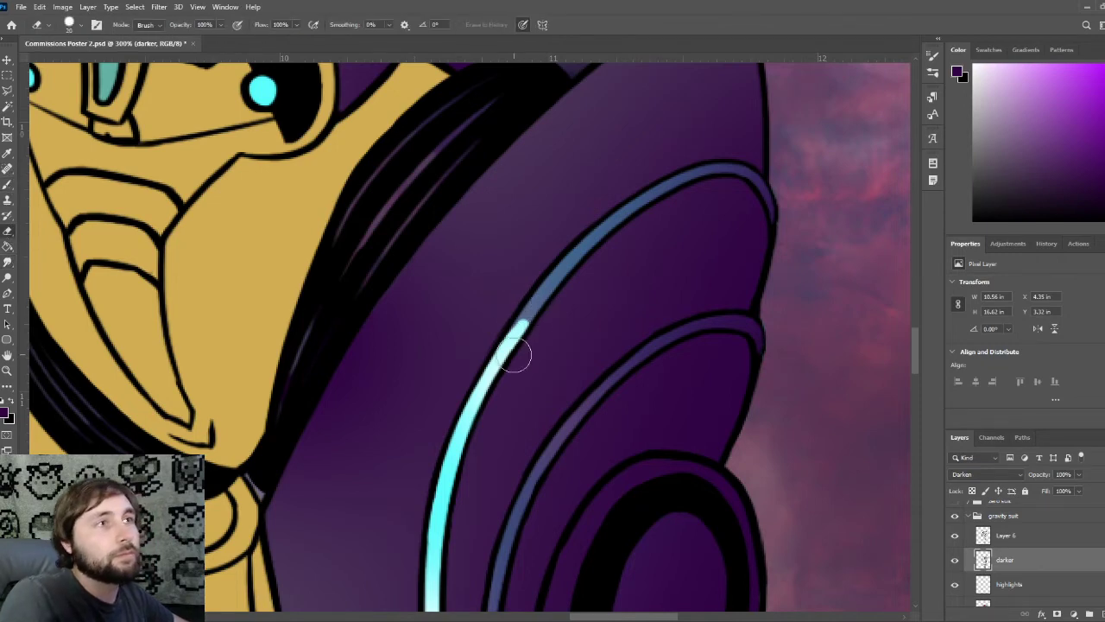
left_click_drag(521, 324, 592, 238)
left_click_drag(715, 232, 600, 309)
left_click_drag(479, 318, 525, 280)
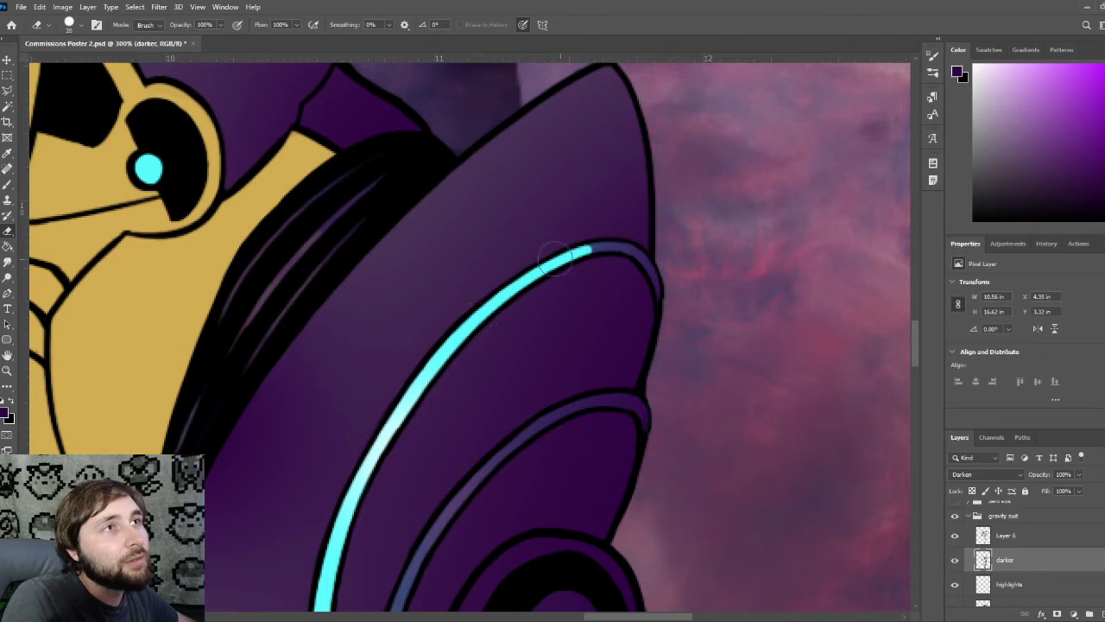
left_click_drag(592, 249, 658, 277)
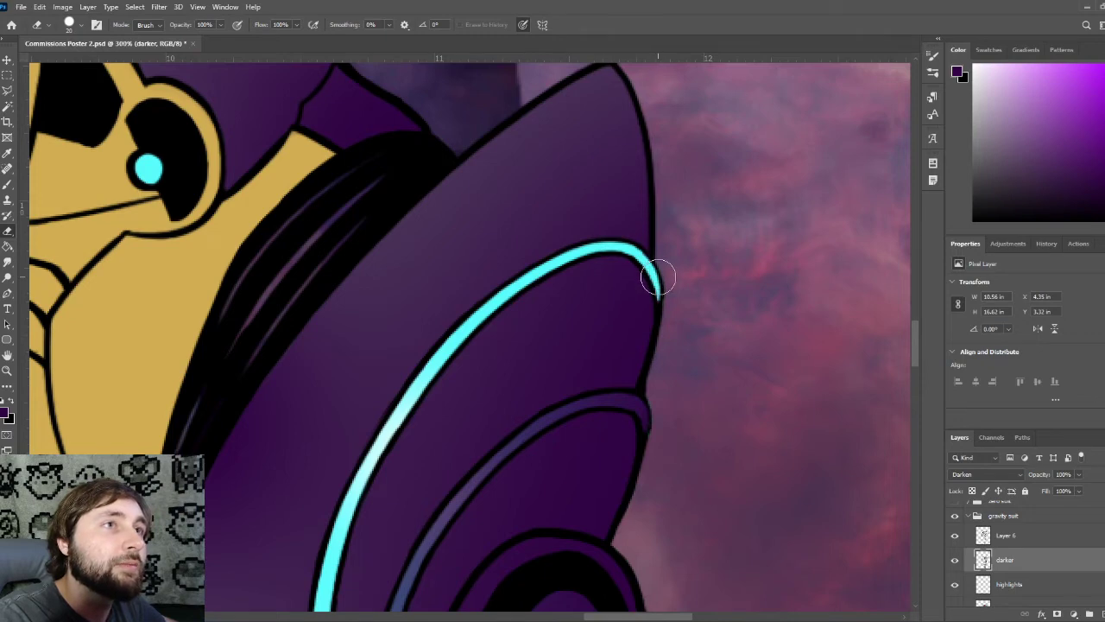
Erase the dark purple shading from the second light strip on the near thigh, from the hip edge down around its lower corner
mouse_move(634, 390)
left_mouse_down()
mouse_move(678, 202)
mouse_move(647, 133)
left_mouse_up()
mouse_move(655, 209)
left_mouse_down()
mouse_move(620, 312)
mouse_move(660, 291)
mouse_move(629, 265)
mouse_move(566, 308)
mouse_move(622, 263)
mouse_move(617, 228)
mouse_move(551, 271)
mouse_move(552, 286)
mouse_move(491, 350)
left_mouse_up()
left_click(659, 290)
mouse_move(520, 309)
left_mouse_down()
mouse_move(499, 372)
mouse_move(575, 249)
mouse_move(585, 200)
left_mouse_up()
mouse_move(503, 284)
left_mouse_down()
mouse_move(501, 301)
mouse_move(532, 201)
left_mouse_up()
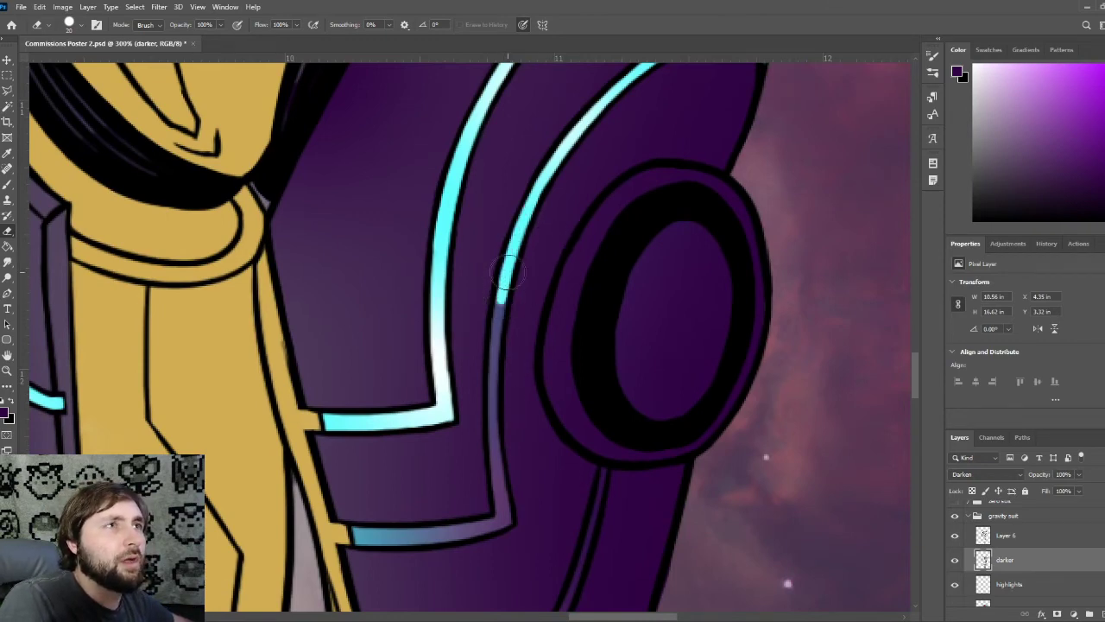
left_click_drag(497, 316, 499, 325)
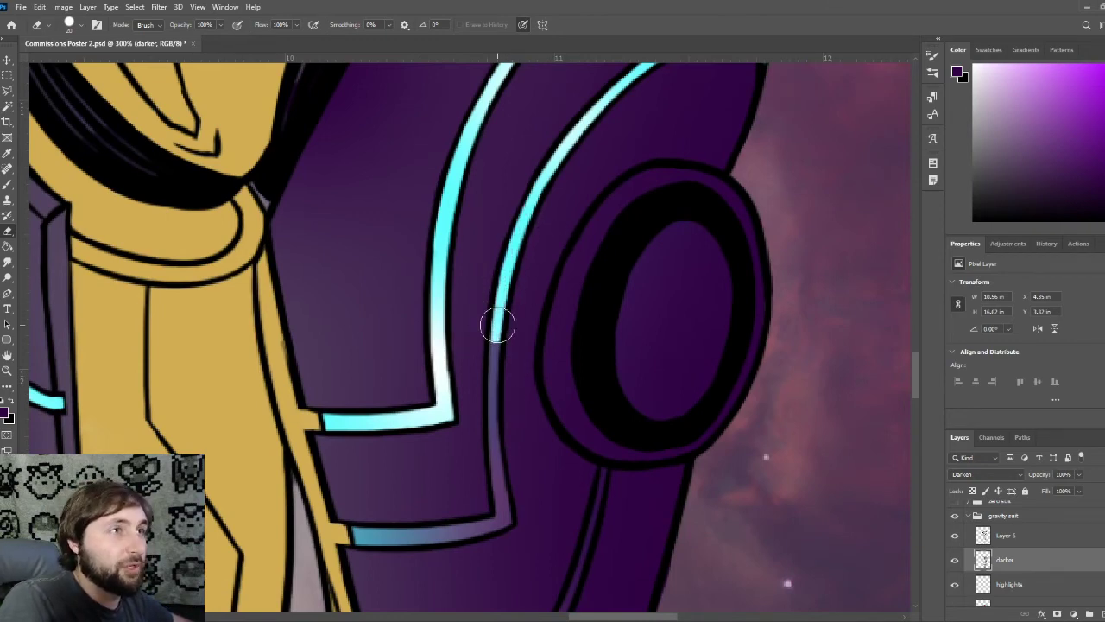
mouse_move(519, 380)
left_mouse_down()
mouse_move(531, 328)
mouse_move(498, 316)
mouse_move(505, 448)
left_mouse_up()
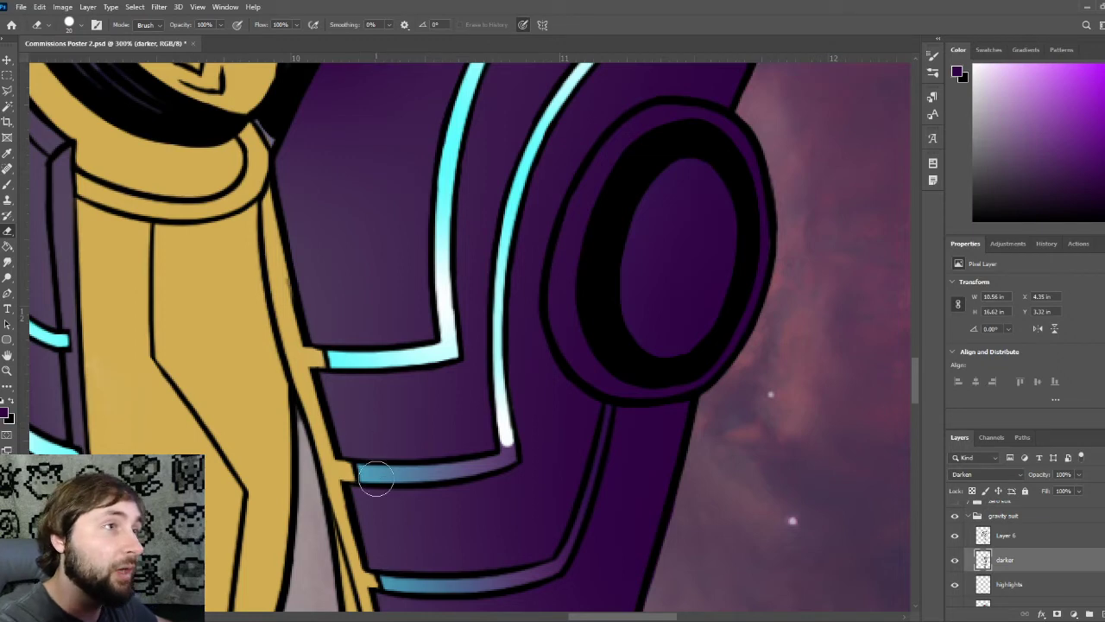
mouse_move(376, 480)
left_mouse_down()
mouse_move(505, 462)
mouse_move(390, 474)
mouse_move(410, 447)
mouse_move(506, 458)
left_mouse_up()
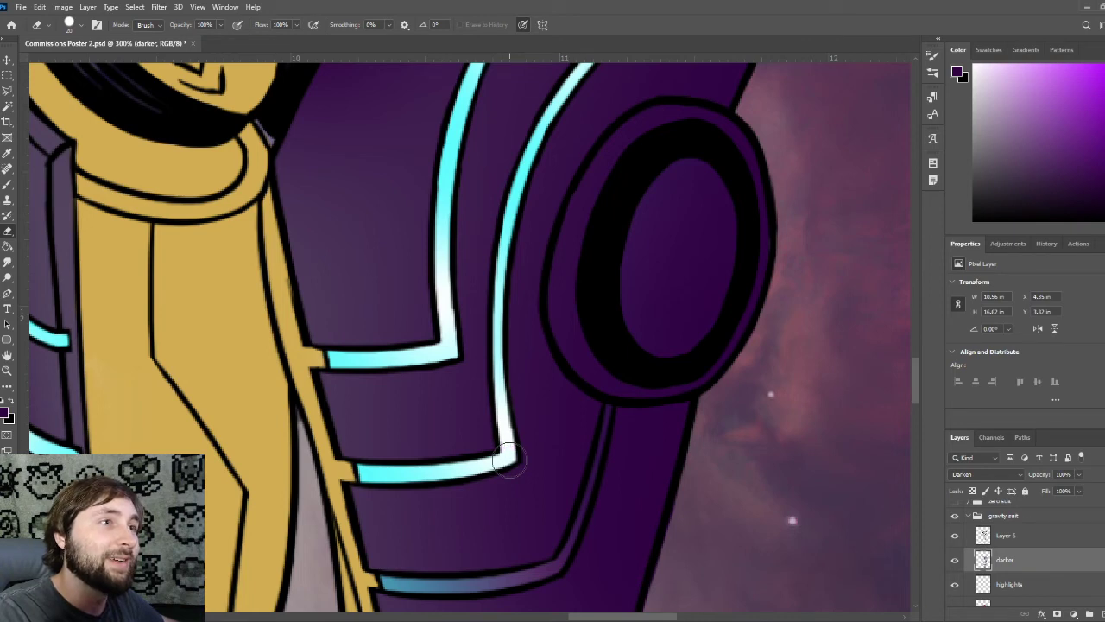
Erase the dark purple shading from the lowest light strip on the near thigh, including its corner and the rising section
key("space")
left_click_drag(660, 378, 698, 241)
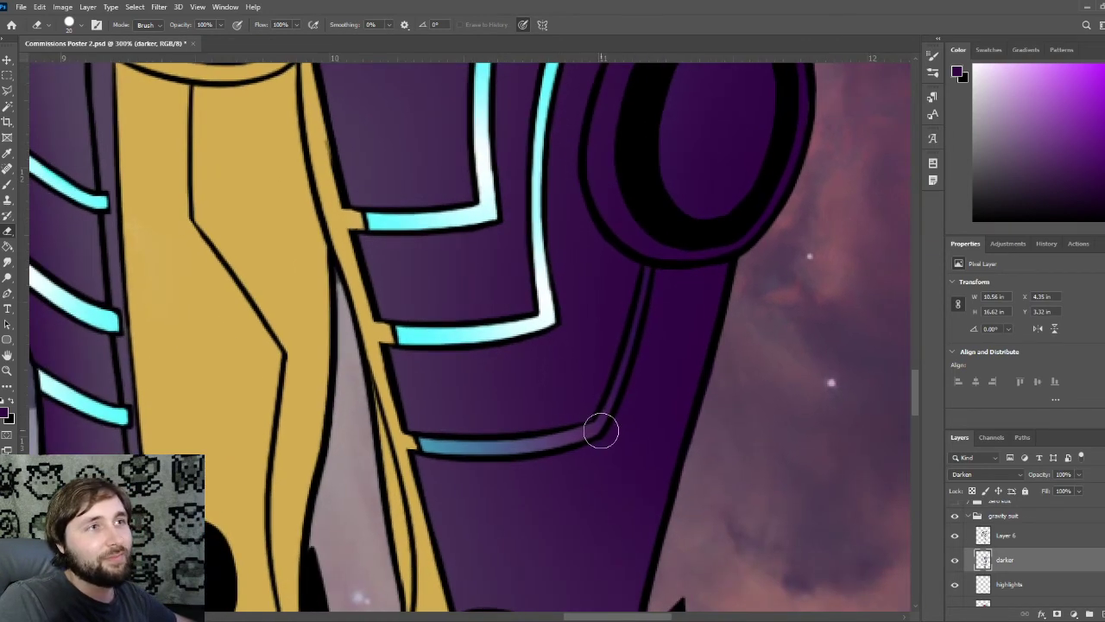
left_click_drag(601, 430, 640, 306)
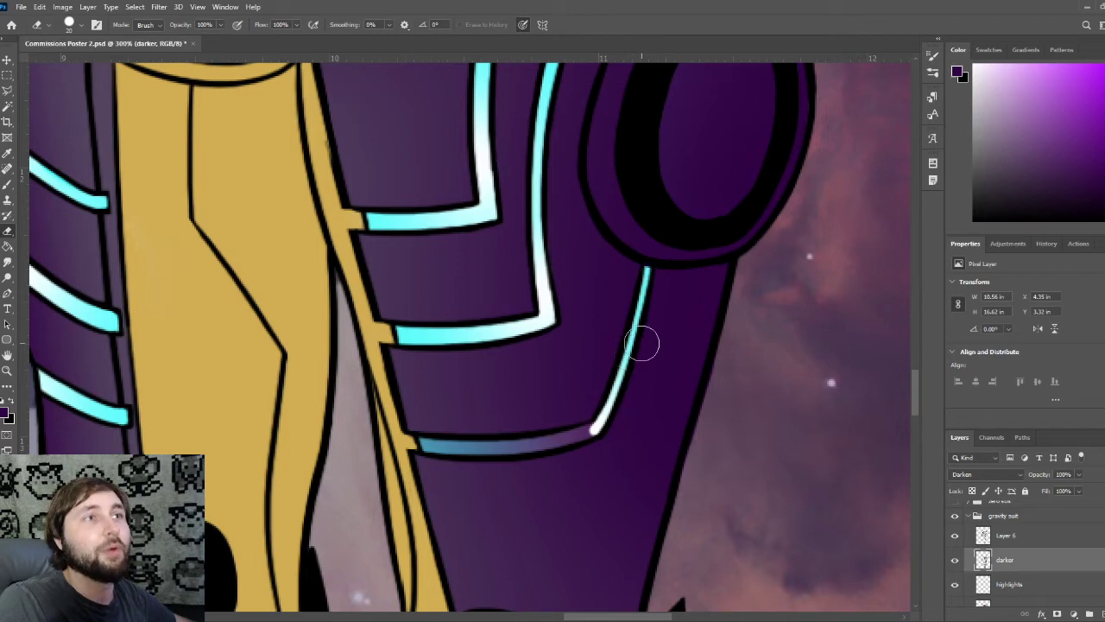
mouse_move(458, 445)
left_mouse_down()
mouse_move(425, 446)
mouse_move(514, 449)
mouse_move(585, 434)
left_mouse_up()
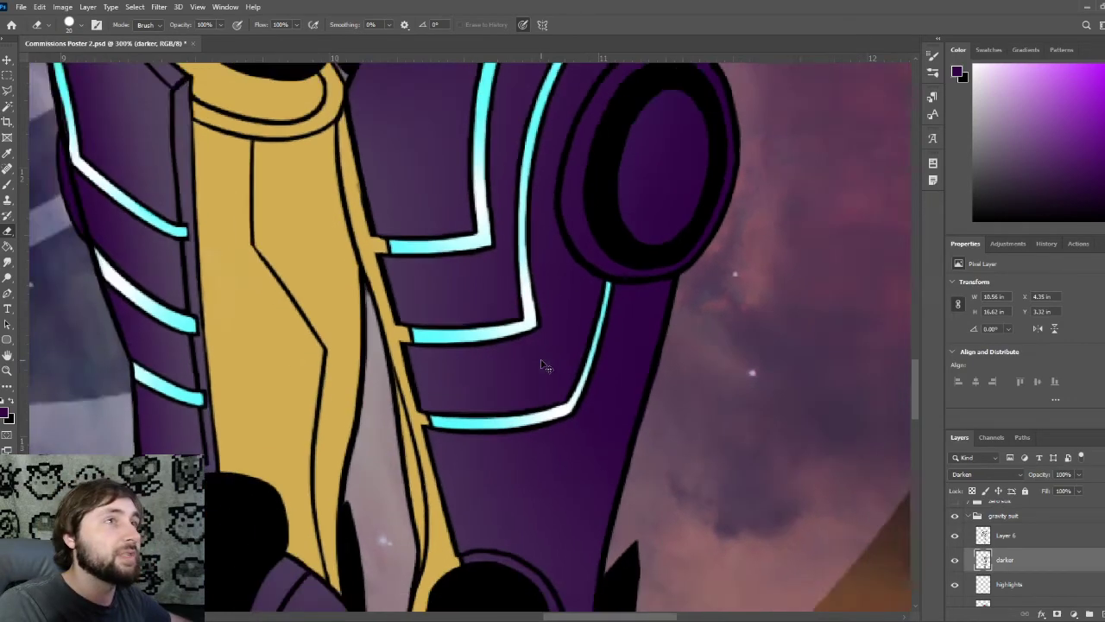
key("ctrl+minus")
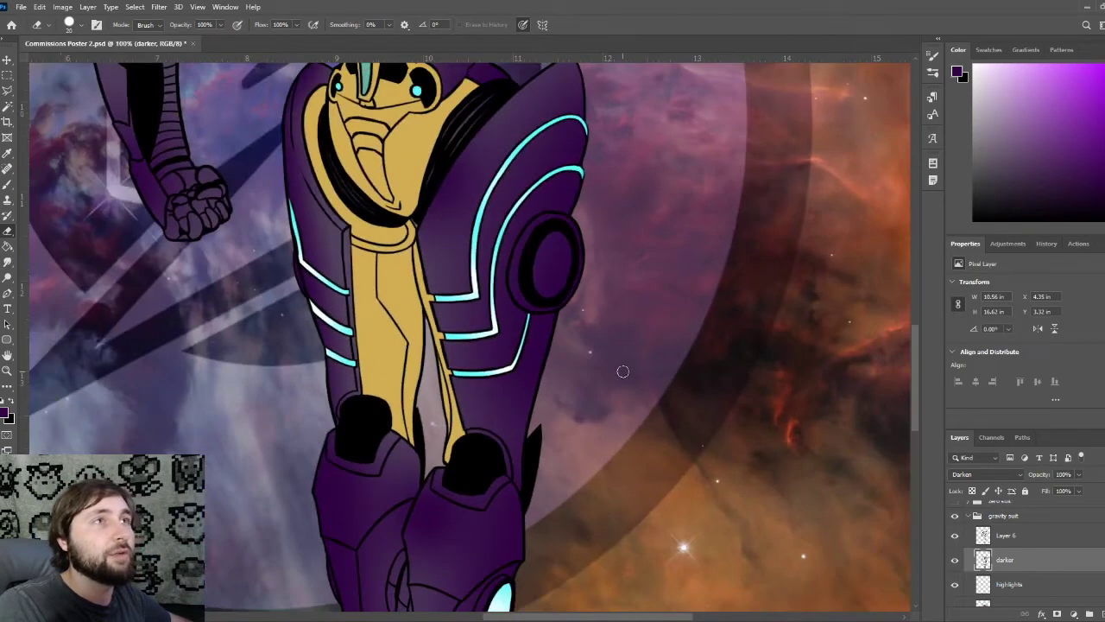
Erase the dark purple shading from the round light inside the black ring on the near thigh
key("ctrl+plus")
key("ctrl+plus")
left_click_drag(656, 271, 491, 492)
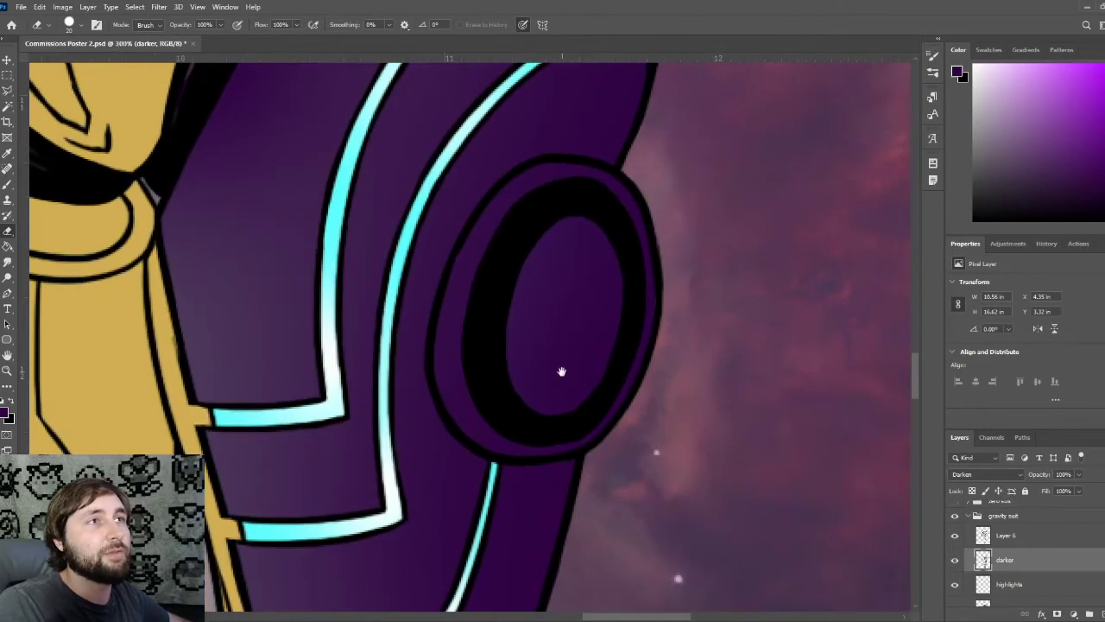
mouse_move(530, 375)
left_mouse_down()
mouse_move(535, 260)
mouse_move(579, 220)
mouse_move(588, 261)
mouse_move(605, 240)
mouse_move(613, 285)
mouse_move(603, 344)
mouse_move(583, 365)
mouse_move(550, 388)
left_mouse_up()
mouse_move(566, 335)
left_mouse_down()
mouse_move(564, 389)
mouse_move(588, 317)
mouse_move(585, 332)
left_mouse_up()
scroll(530, 374, "down", 6)
scroll(588, 316, "down", 1)
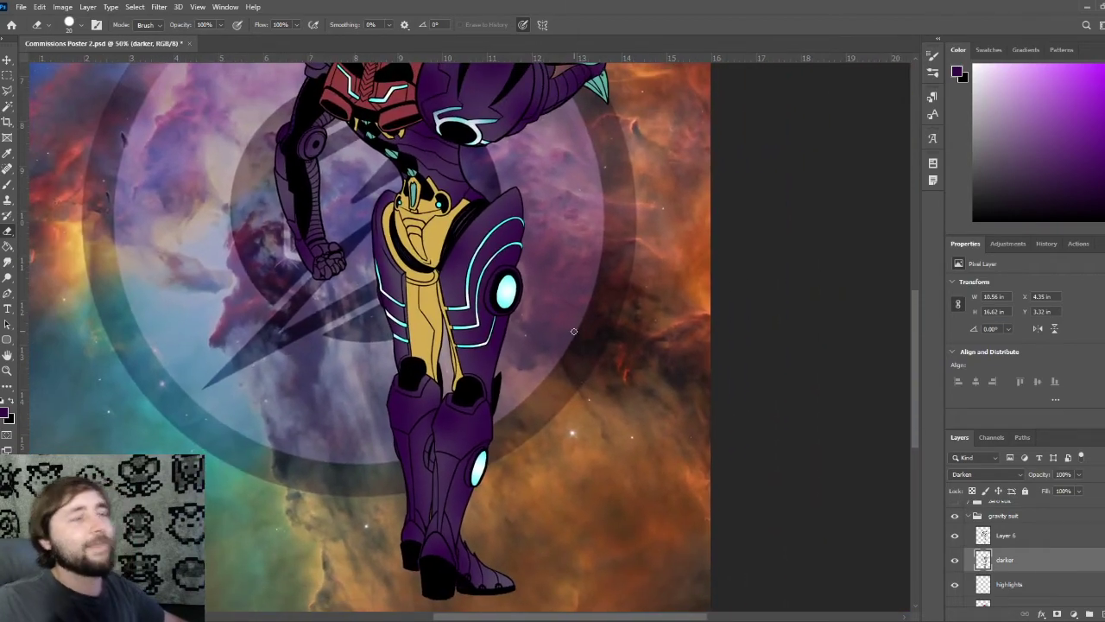
scroll(574, 330, "down", 1)
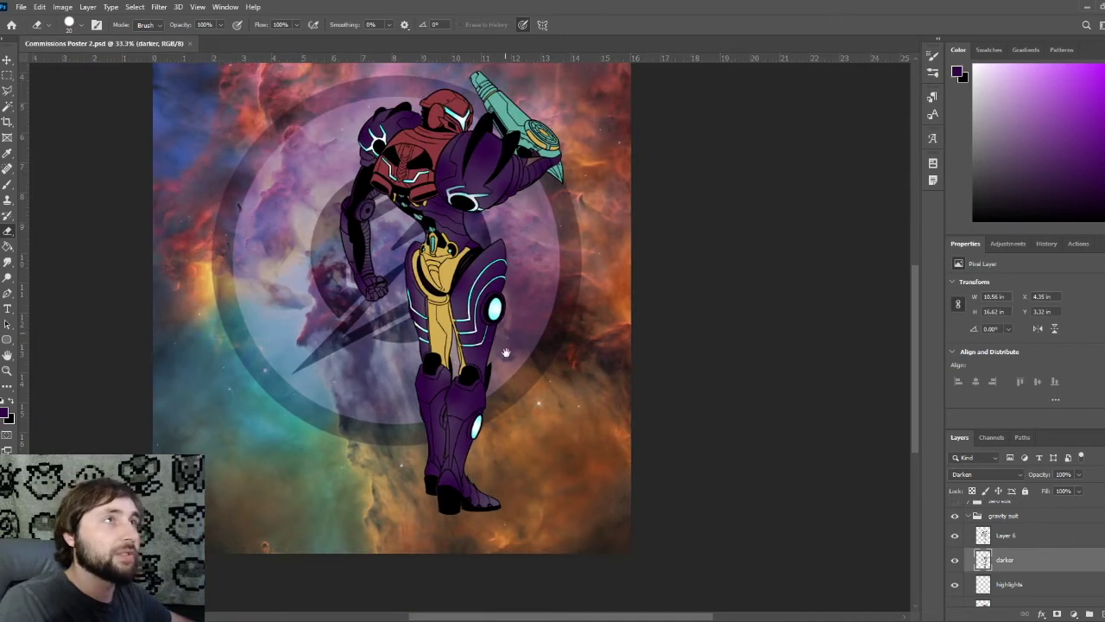
Make the highlights layer active, choose a very pale lavender foreground color, and switch to the Brush tool
scroll(487, 388, "down", 2)
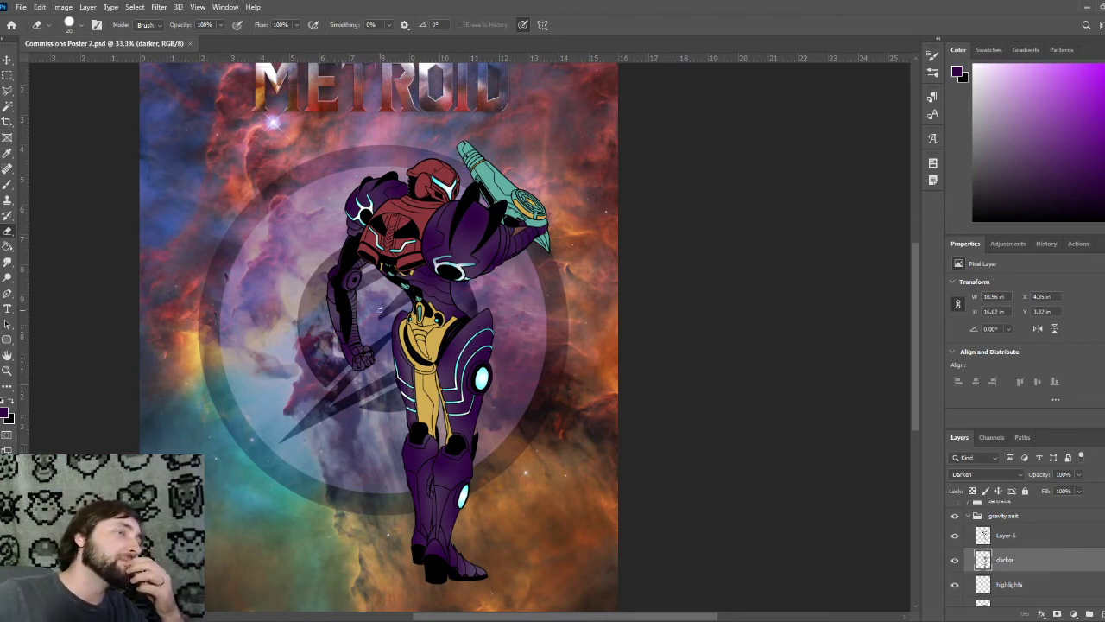
scroll(379, 309, "up", 3)
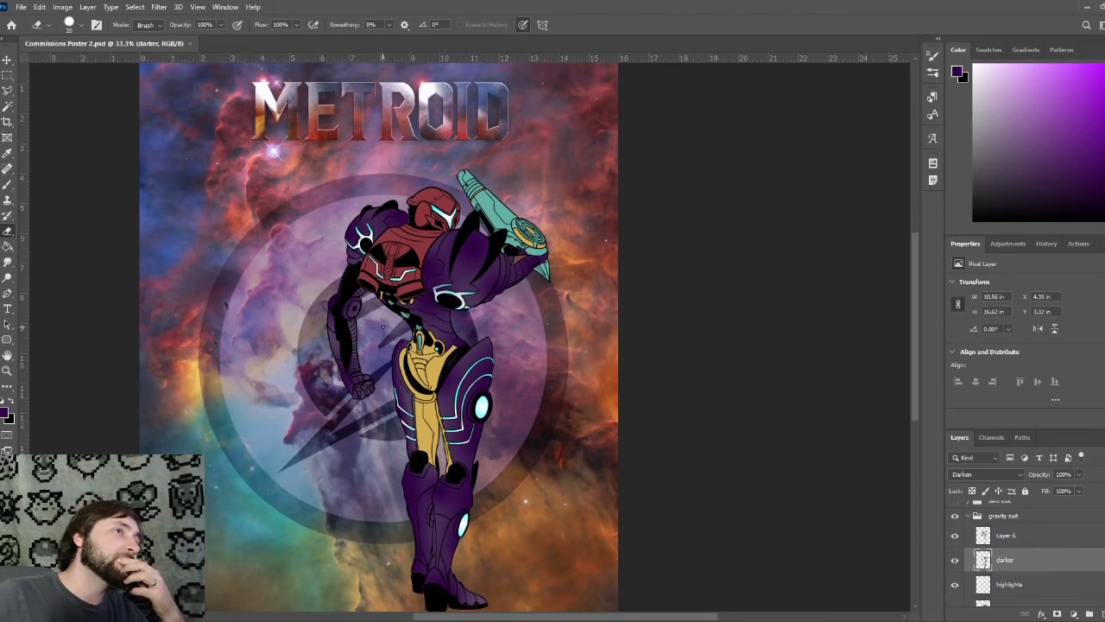
scroll(383, 329, "up", 1)
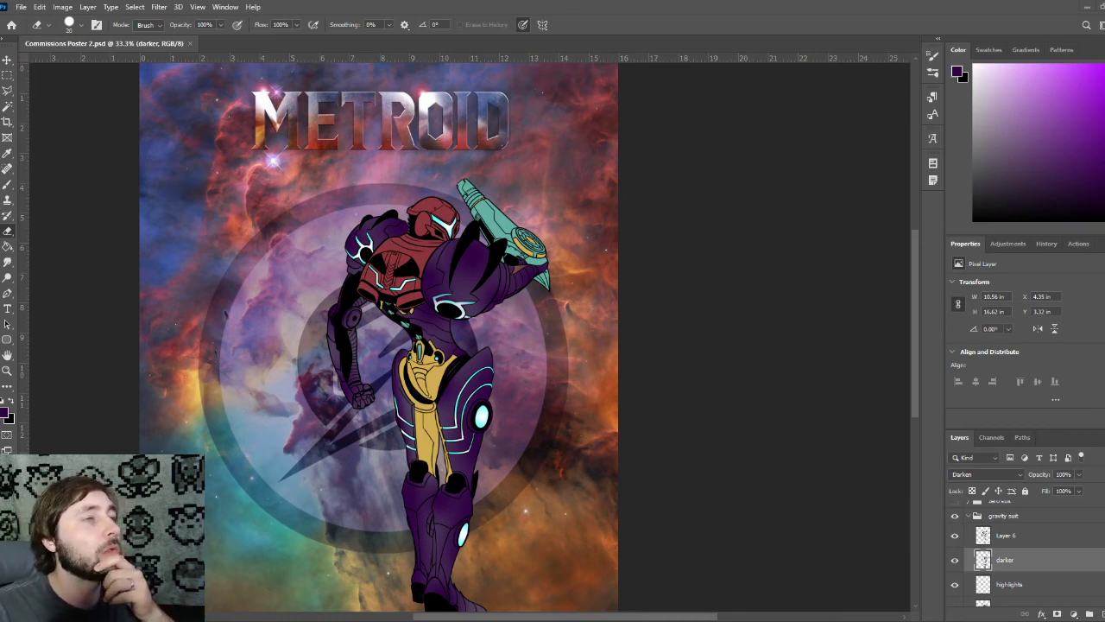
left_click(1052, 592)
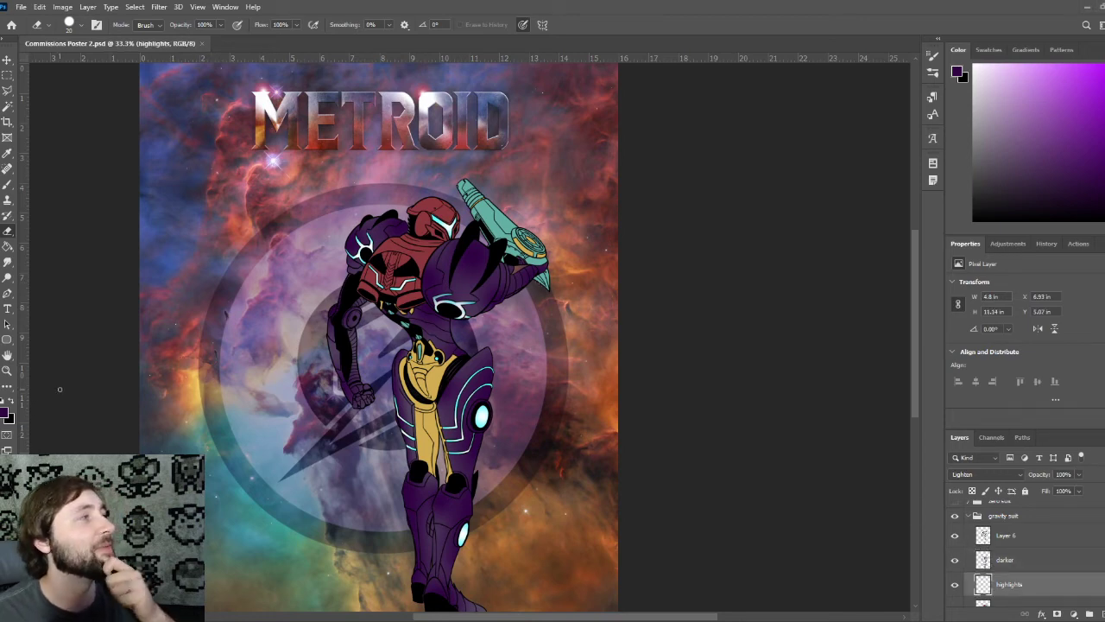
left_click(5, 413)
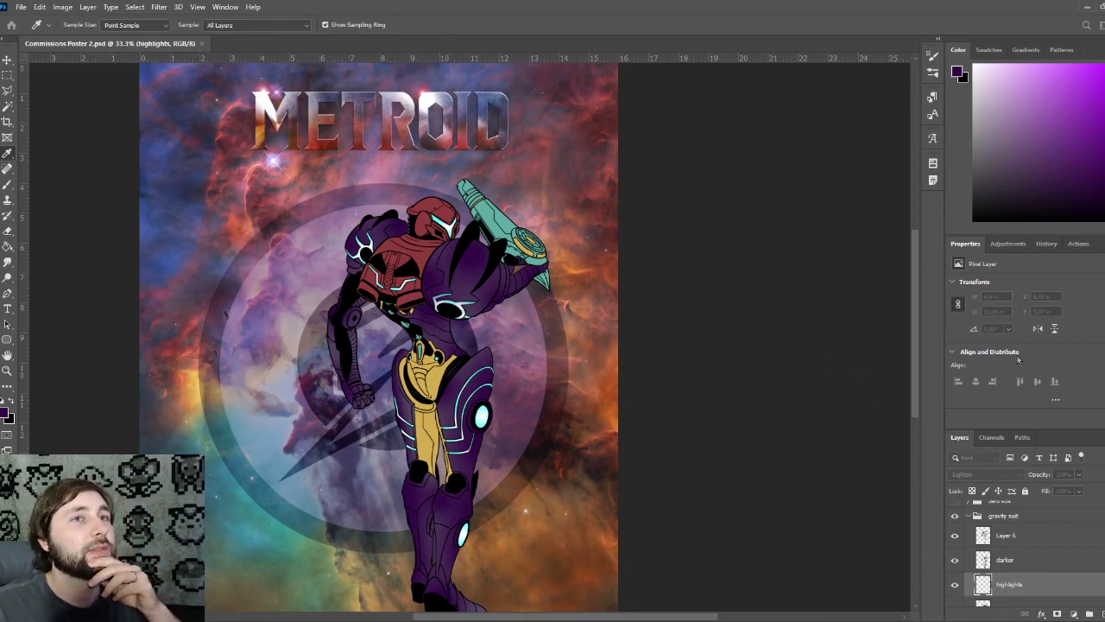
left_click(1066, 362)
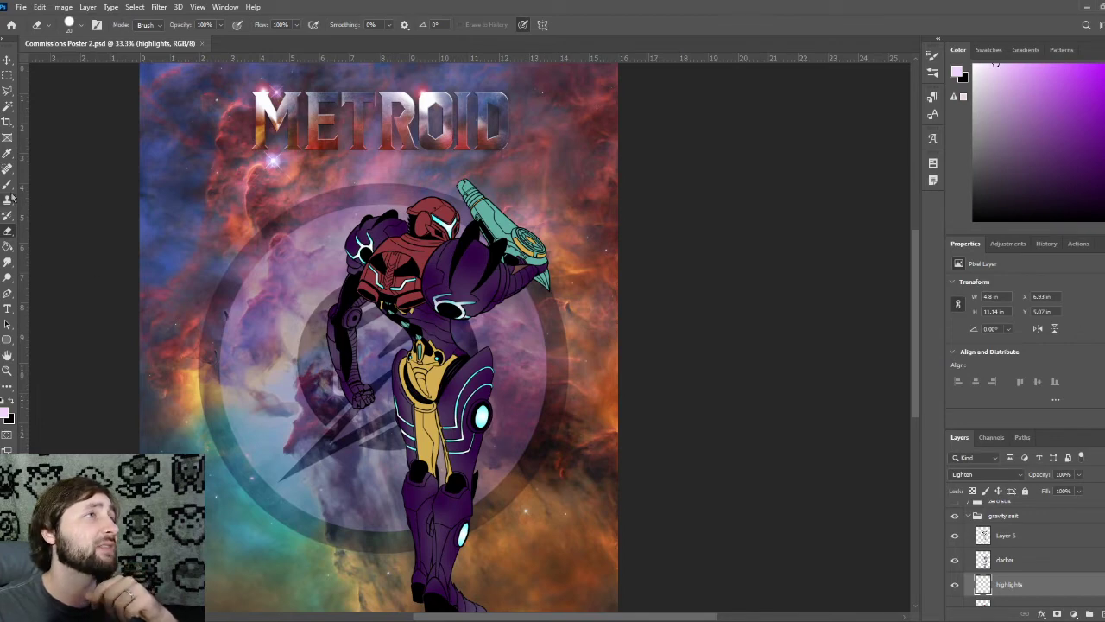
key("b")
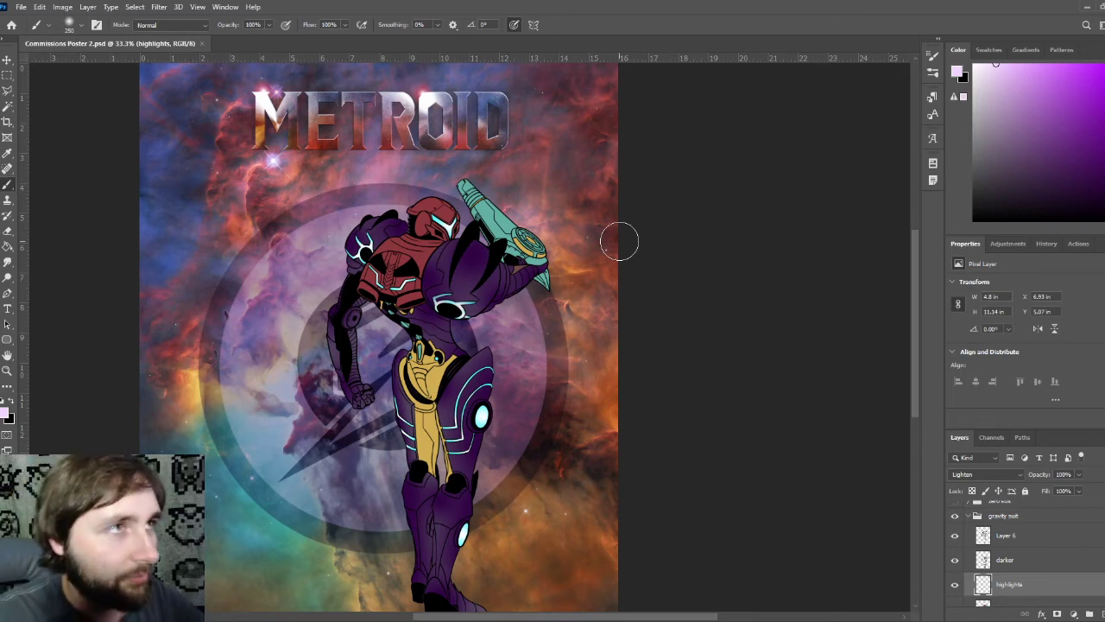
Turn on the zero suit group, comparing the poster with and without it, and leave the group shown
scroll(619, 242, "down", 1)
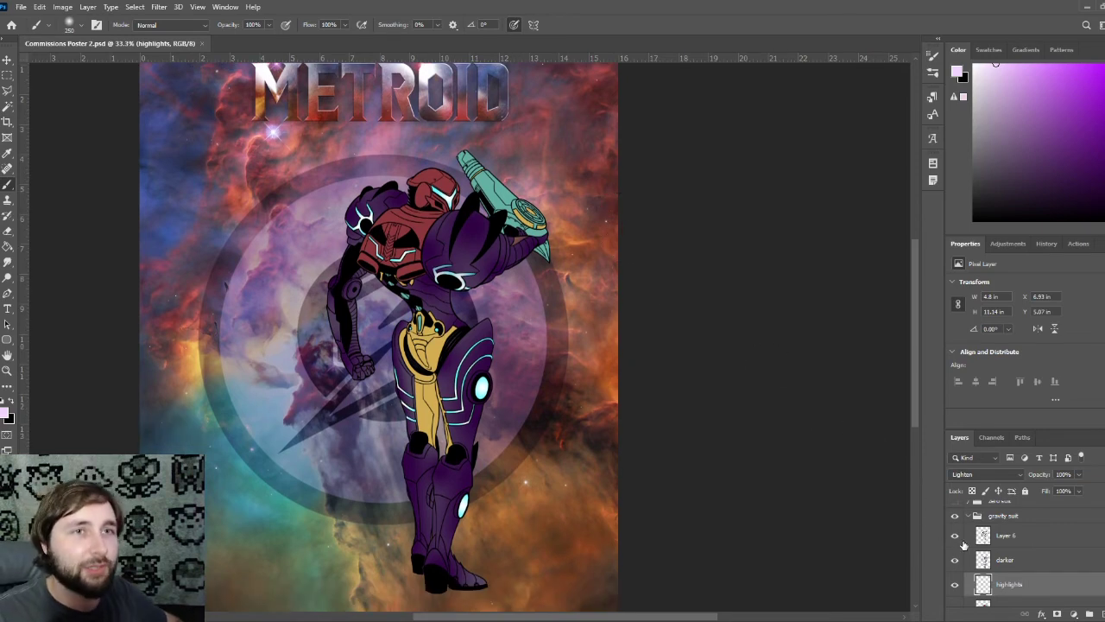
scroll(963, 544, "up", 1)
left_click(955, 510)
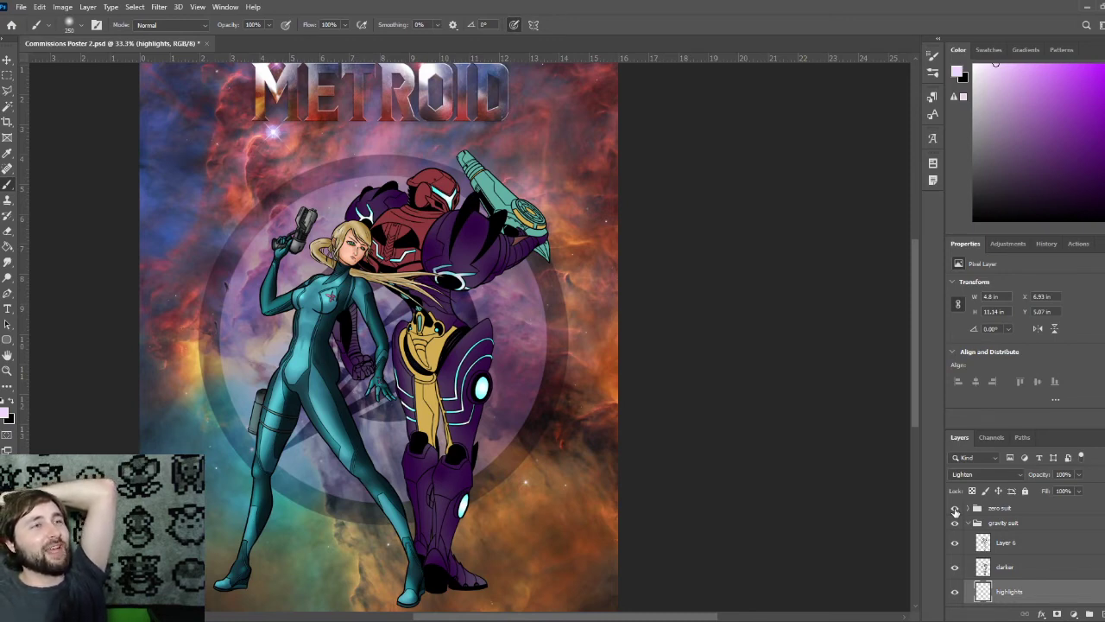
left_click(954, 510)
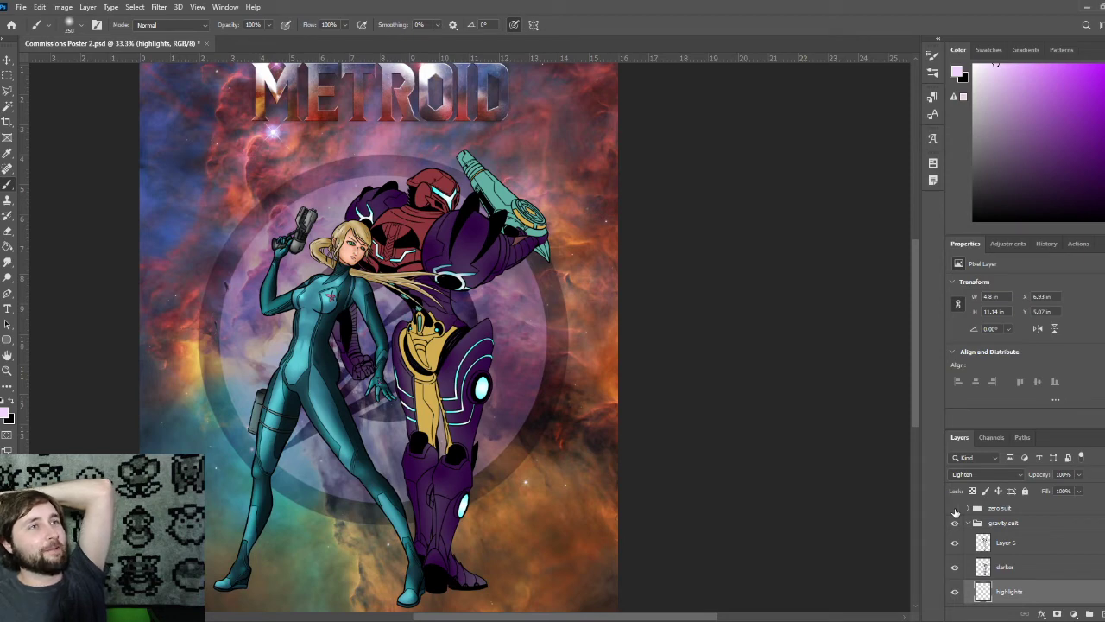
left_click(955, 511)
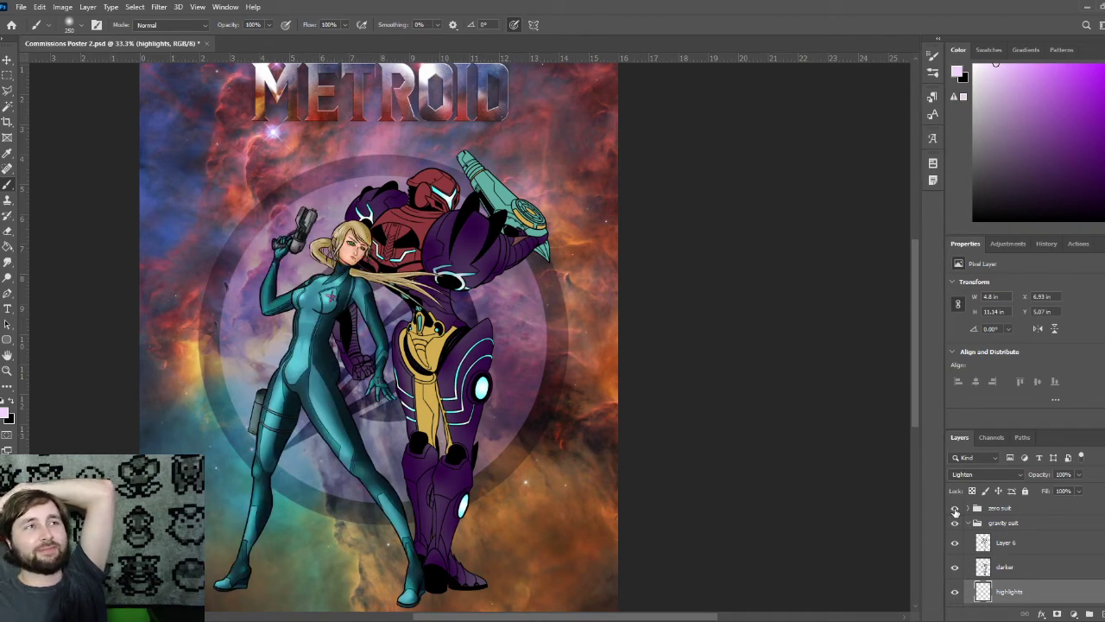
left_click(955, 510)
left_click(954, 510)
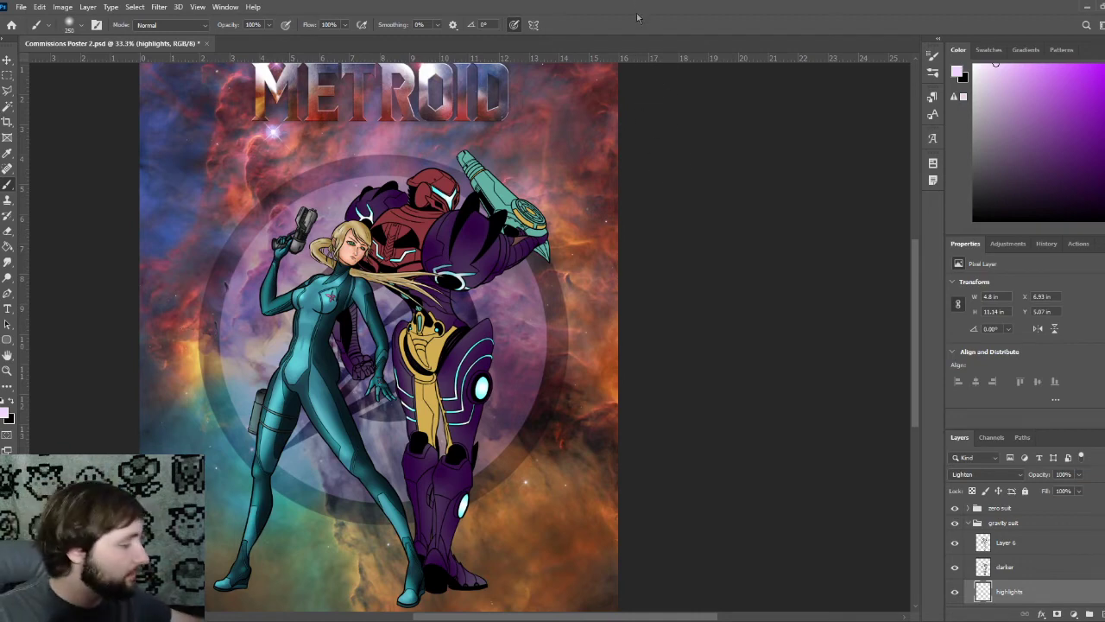
key("ctrl+0")
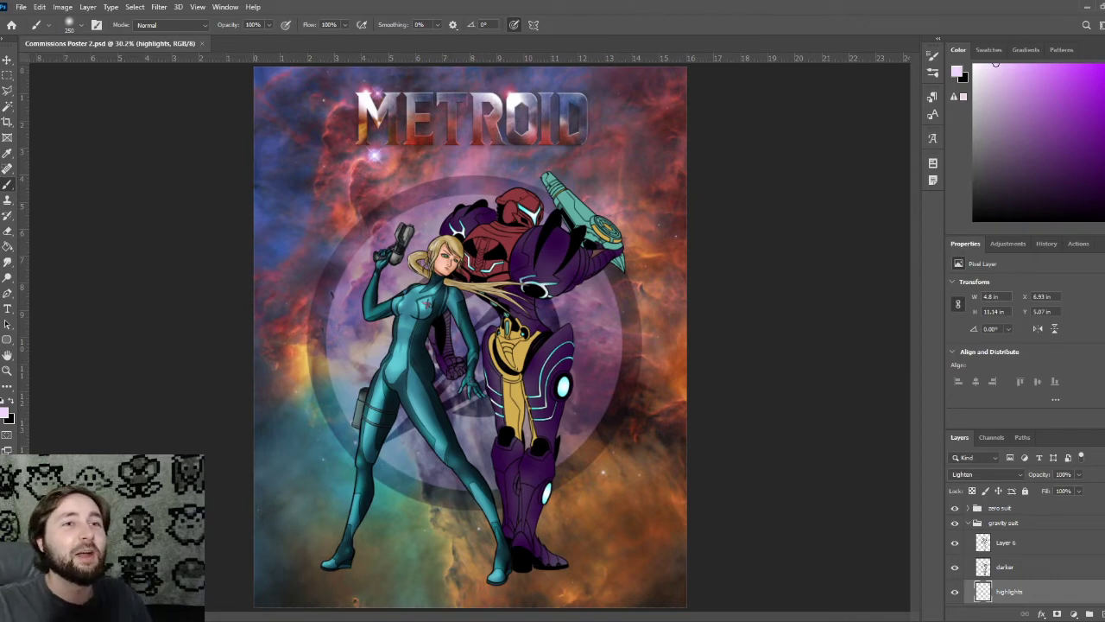
Expand the background group and compare the poster with the METROID title layer hidden and shown
scroll(1003, 585, "down", 3)
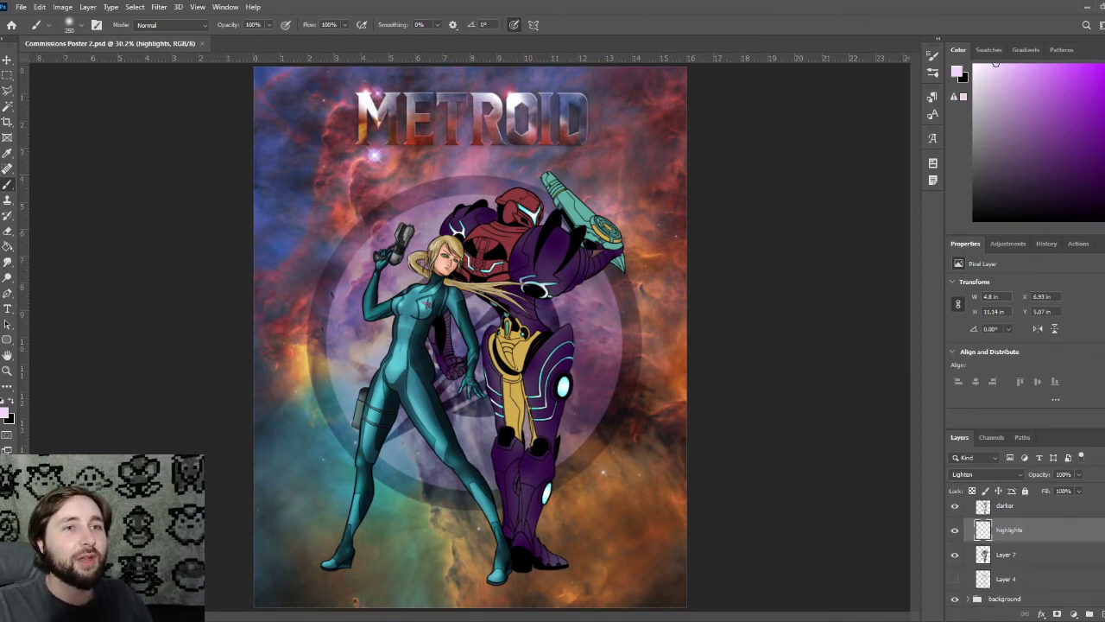
left_click(976, 599)
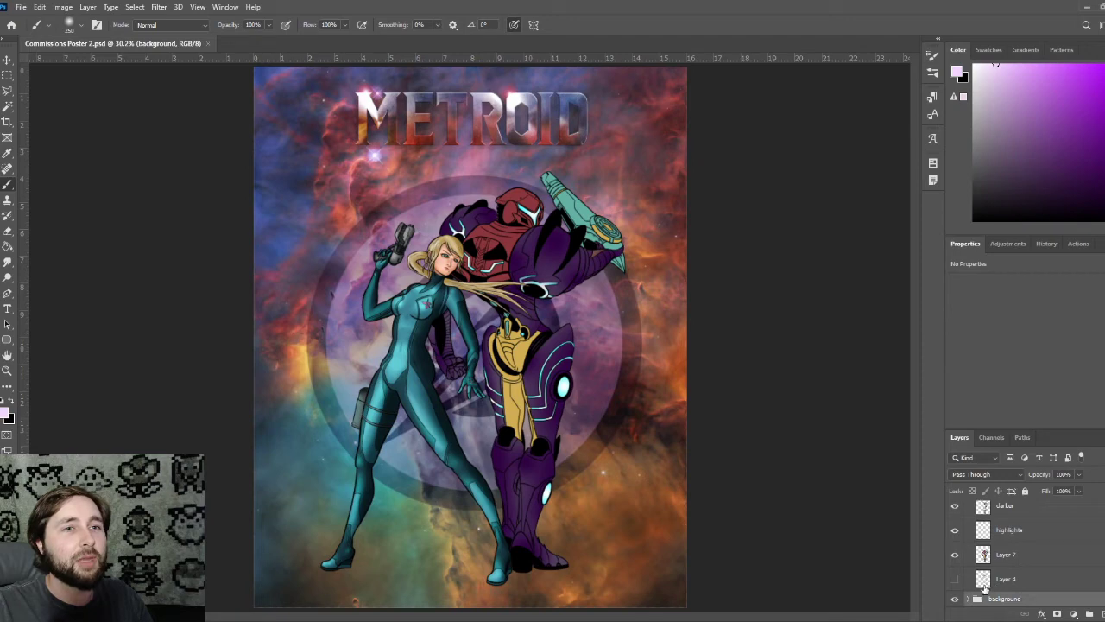
left_click(968, 598)
scroll(985, 561, "down", 3)
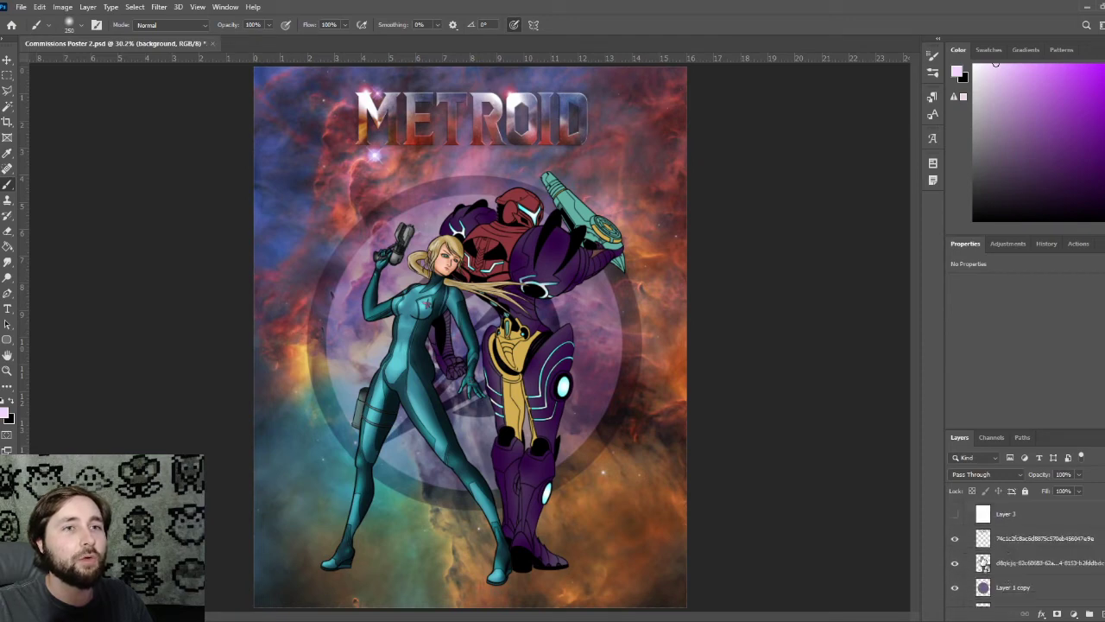
left_click(956, 540)
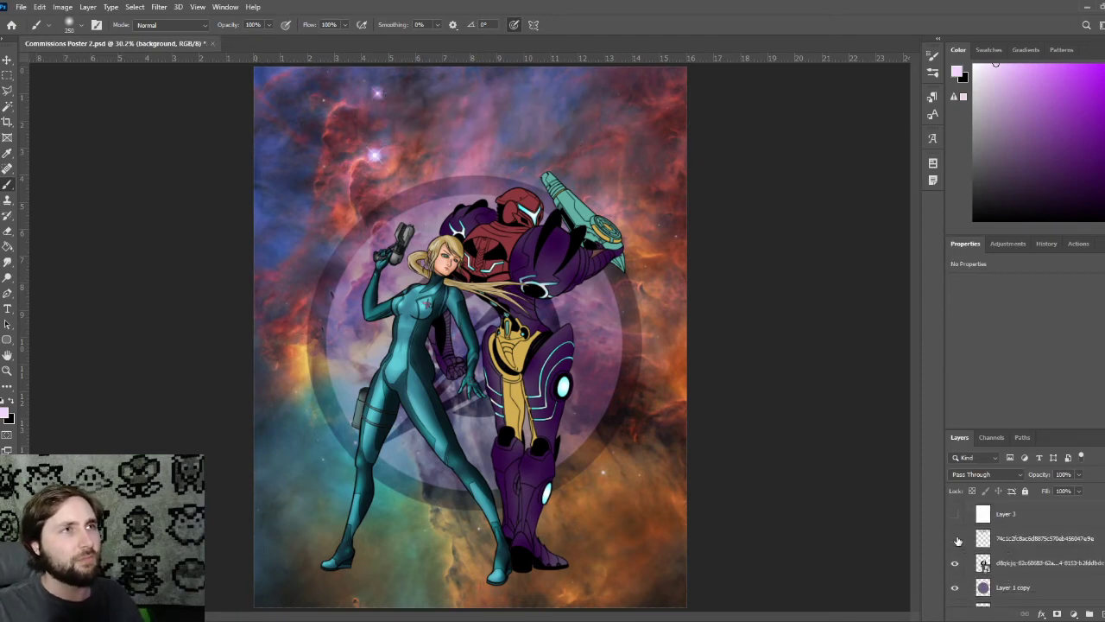
left_click(956, 539)
left_click(955, 540)
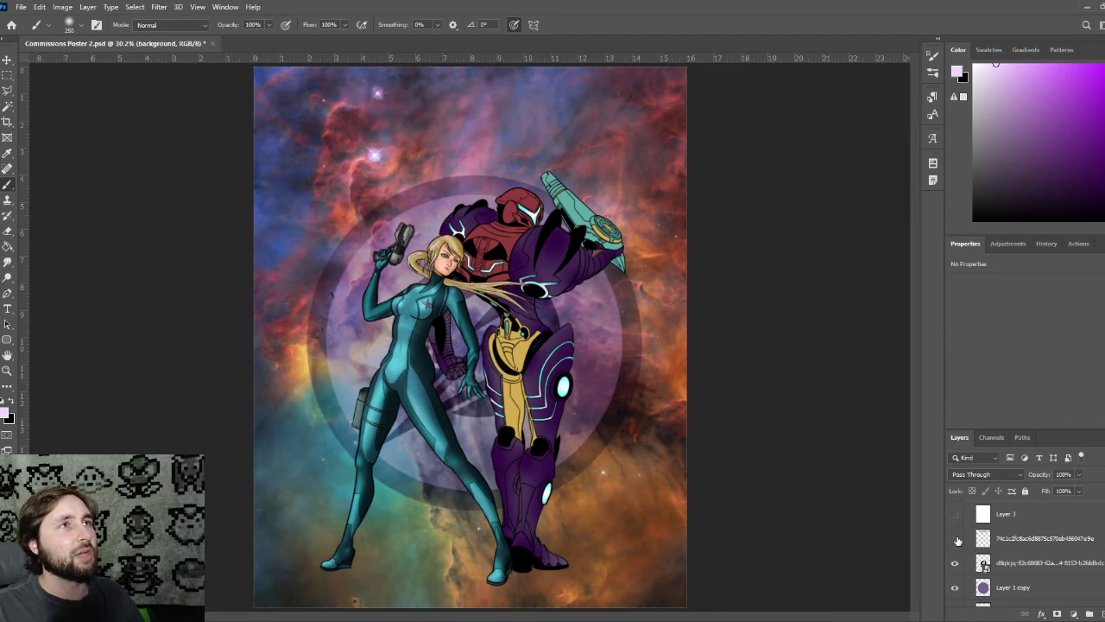
left_click(956, 540)
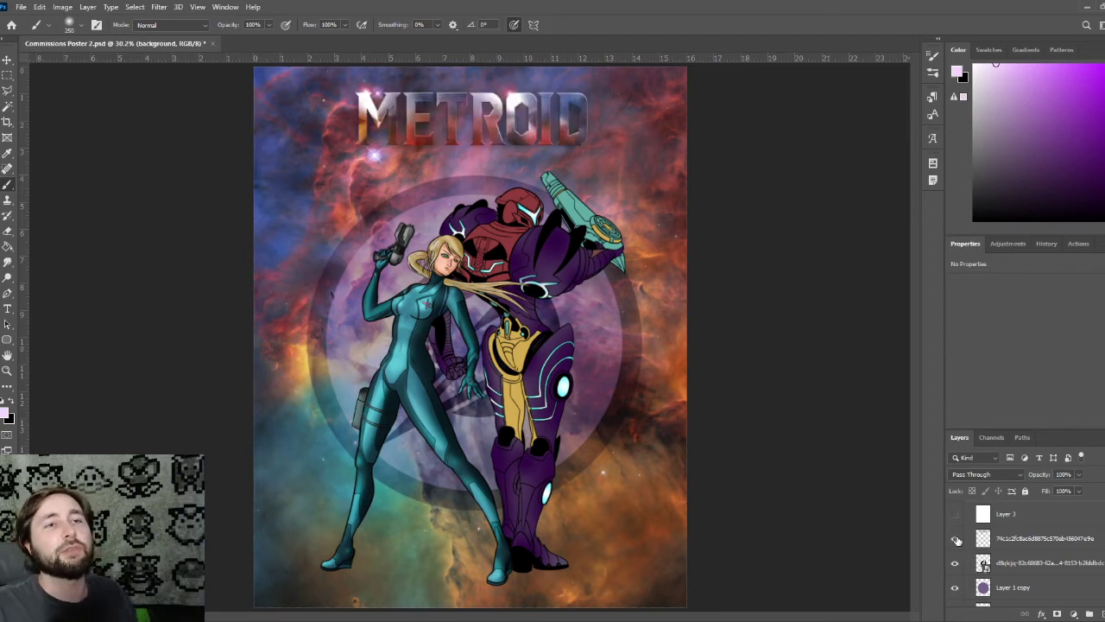
left_click(956, 539)
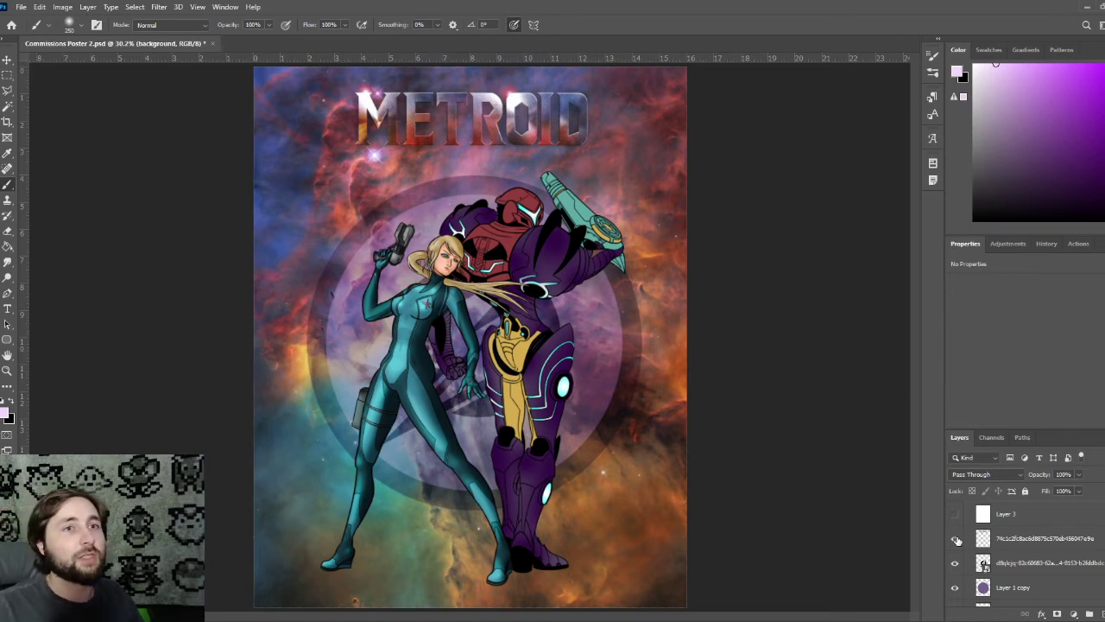
Preview the METROID title layer in other blend modes, including Darken, Normal and Lighten, and return it to Hard Light
left_click(1015, 540)
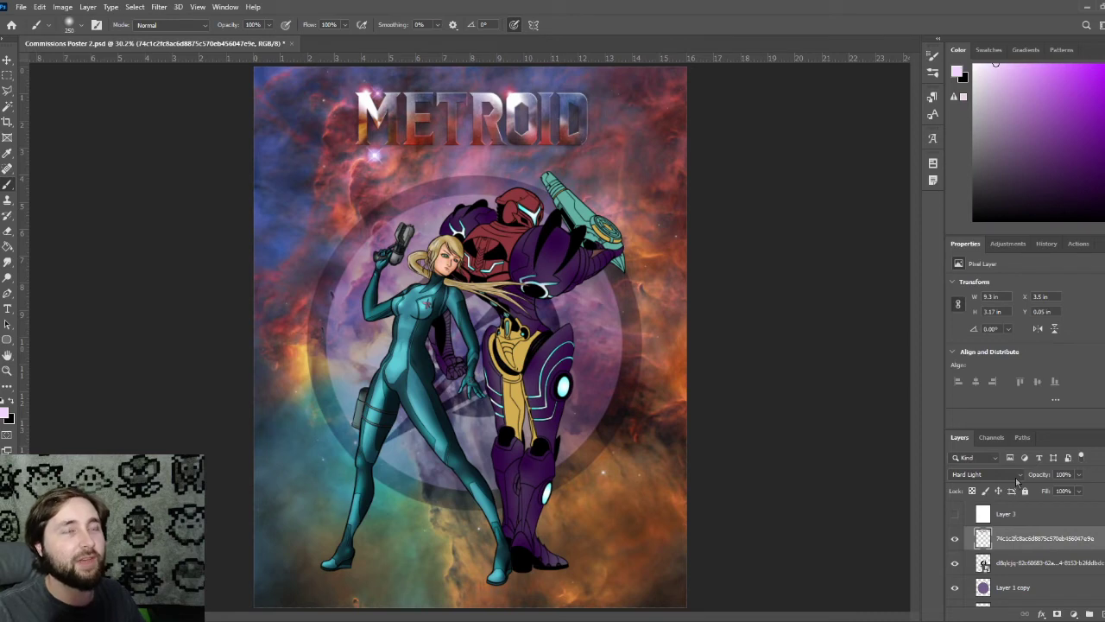
left_click(1015, 478)
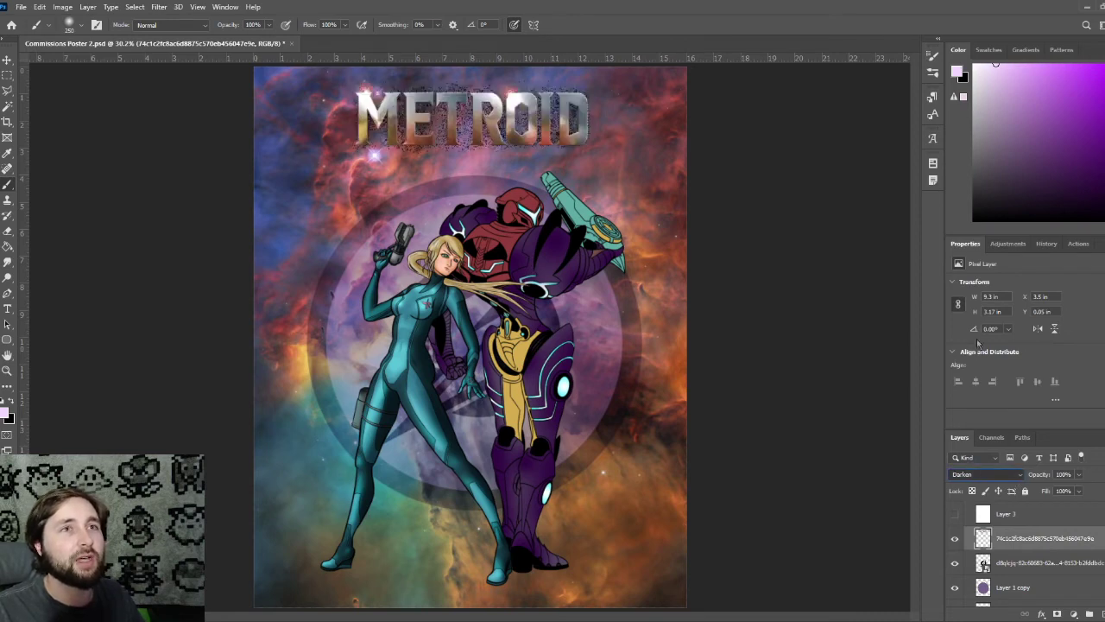
key("shift+alt+n")
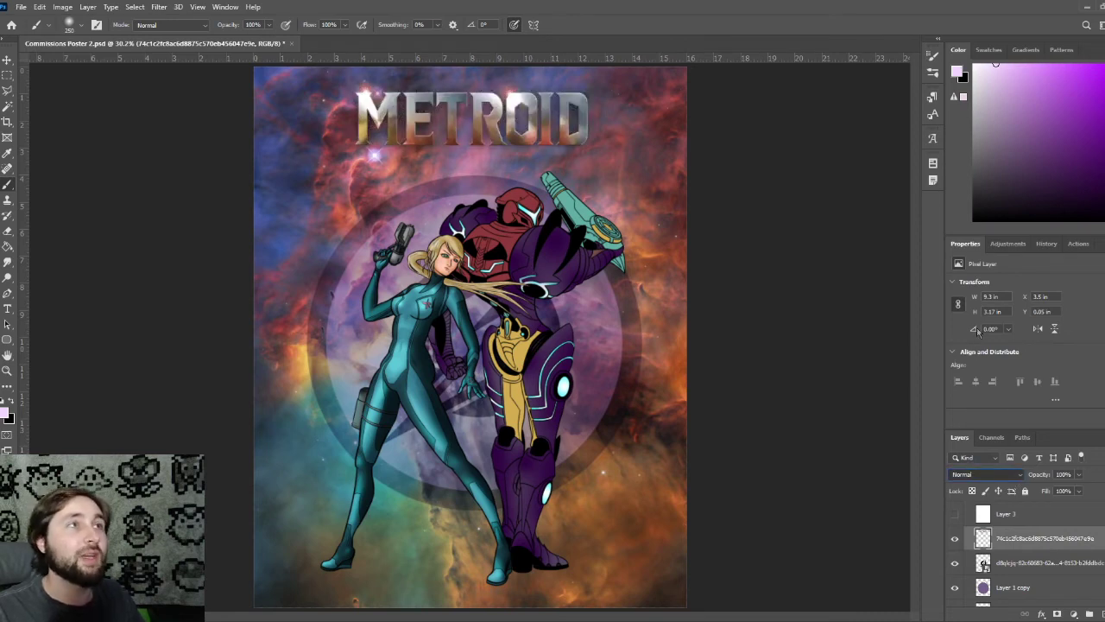
scroll(985, 474, "down", 12)
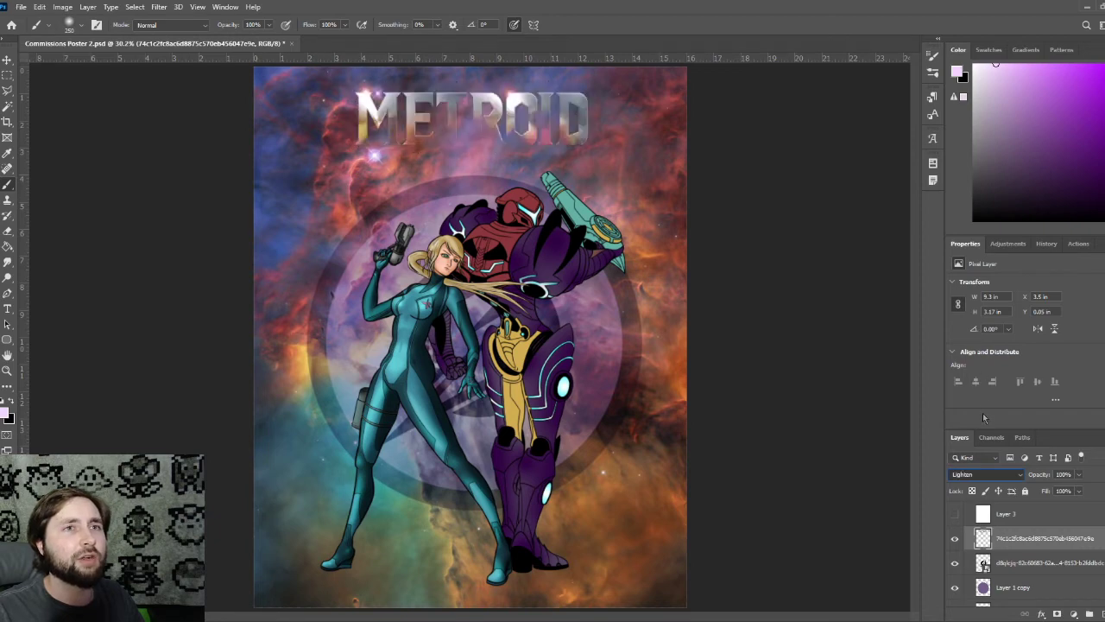
scroll(985, 474, "down", 2)
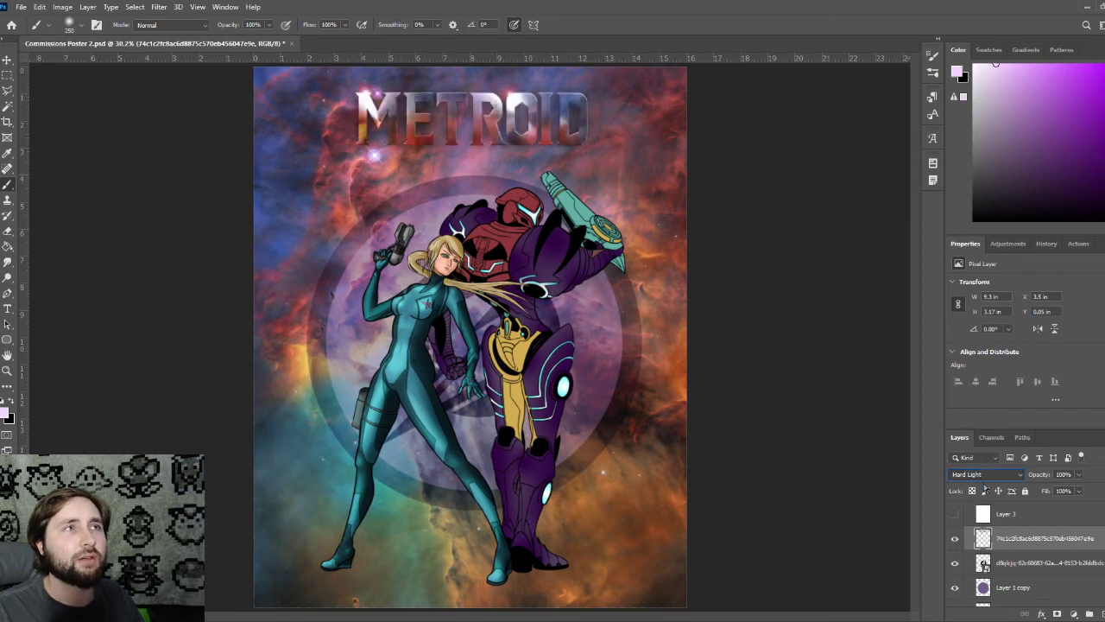
Select the Soft Light emblem layer in the background group and compare the poster with it hidden and shown
left_click(1035, 566)
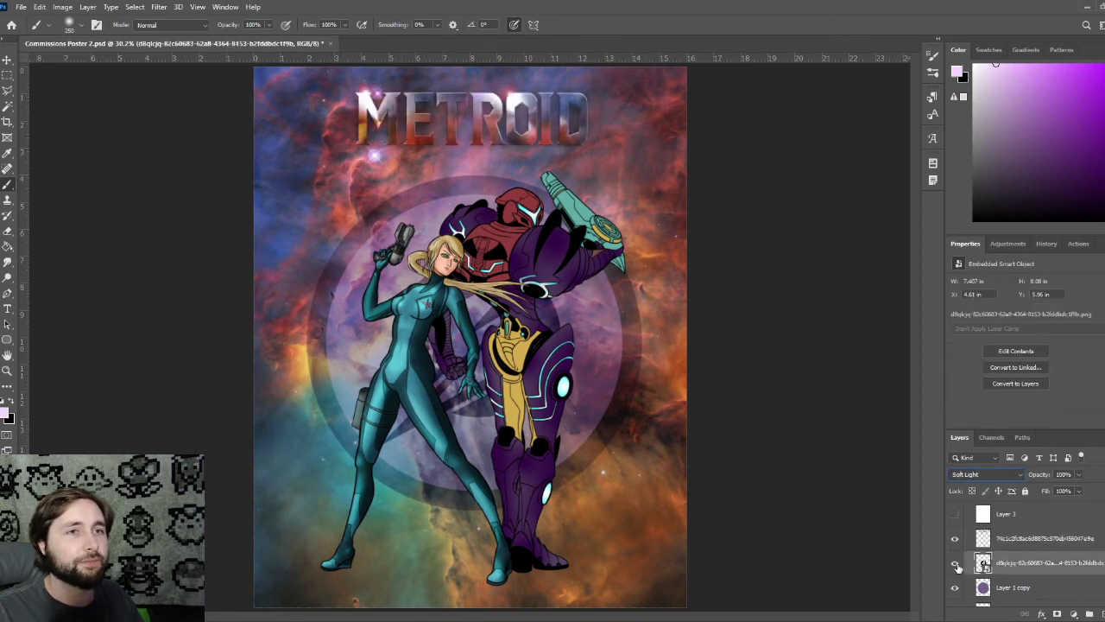
left_click(955, 563)
left_click(955, 563)
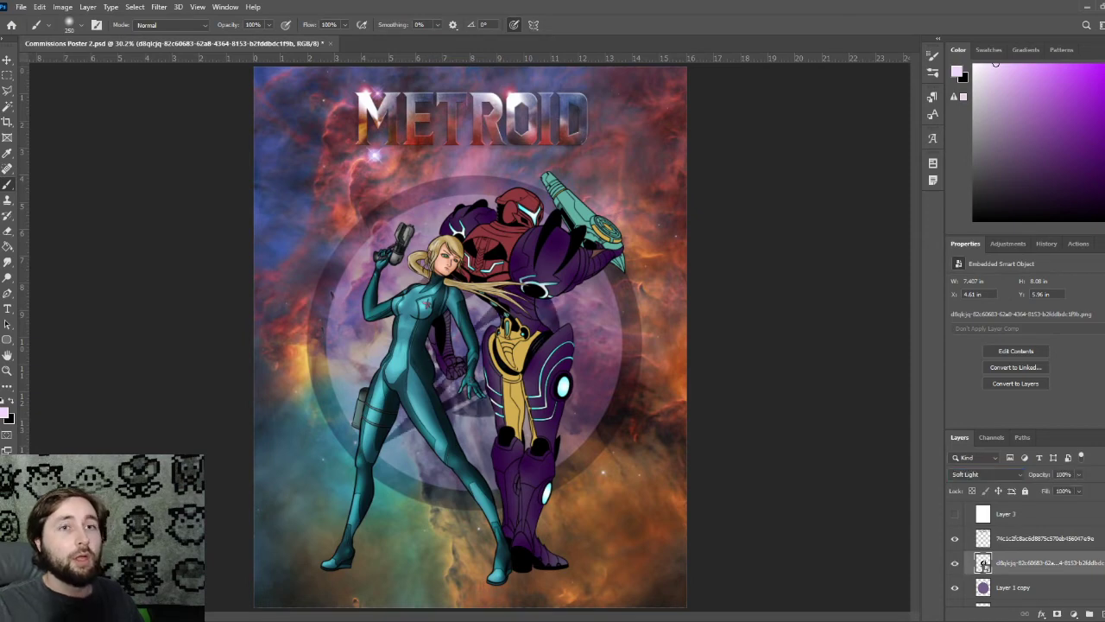
Select the gravity suit group and look through the layers inside it
scroll(984, 566, "down", 4)
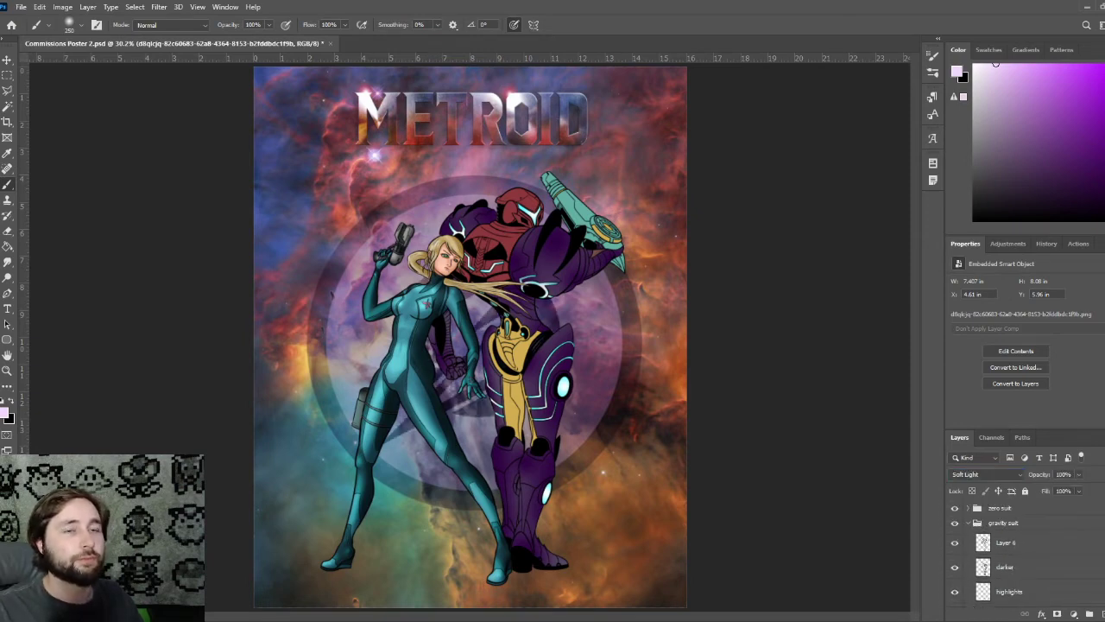
left_click(997, 524)
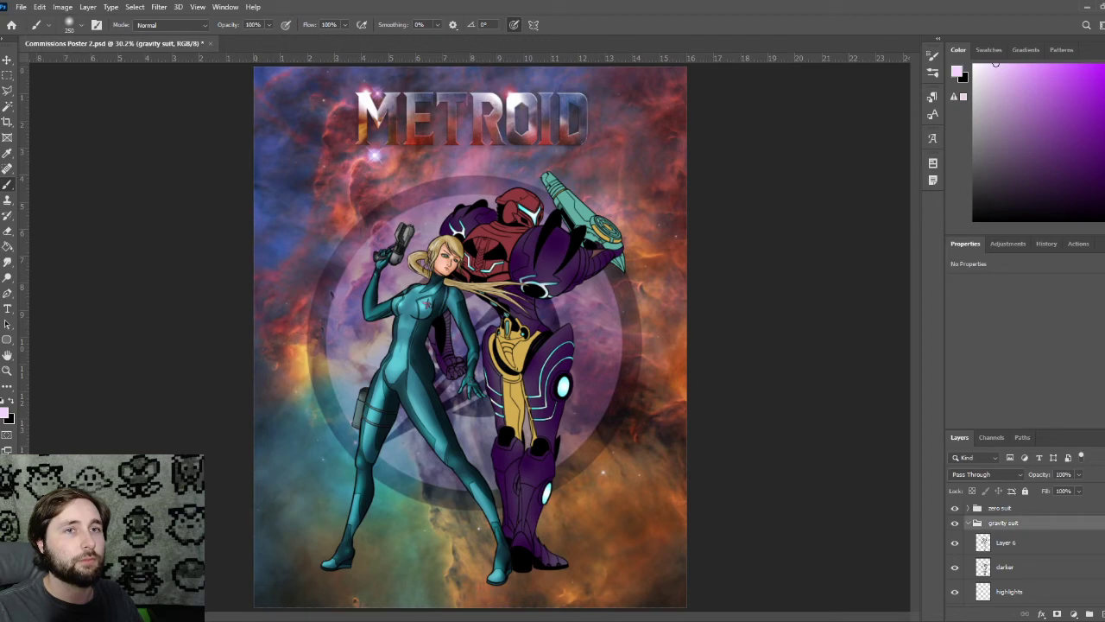
scroll(1002, 553, "down", 4)
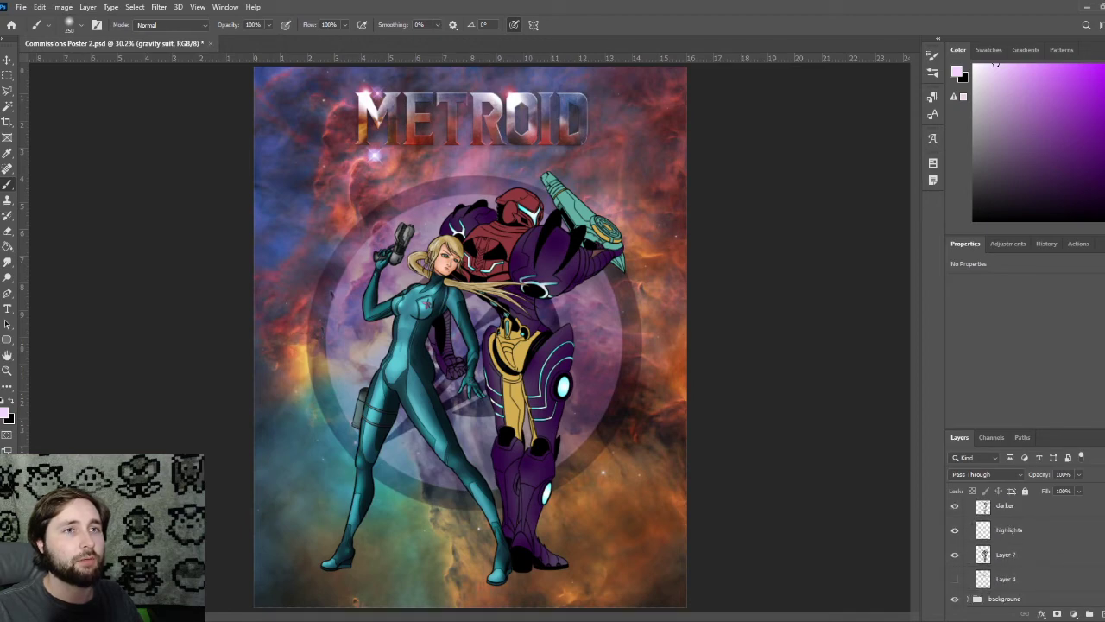
scroll(1088, 538, "up", 4)
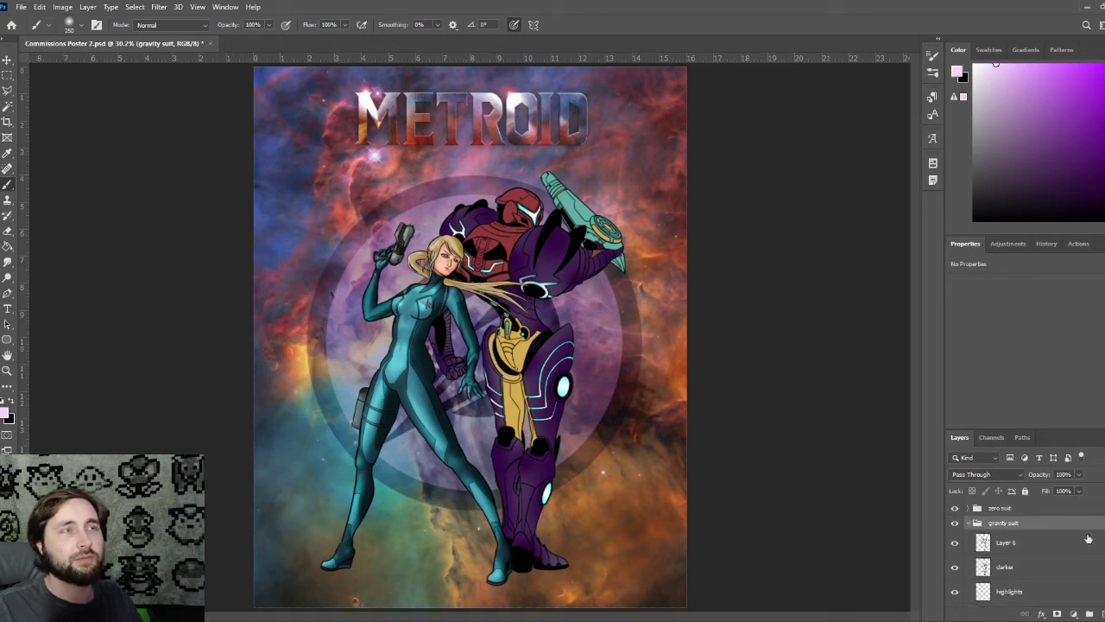